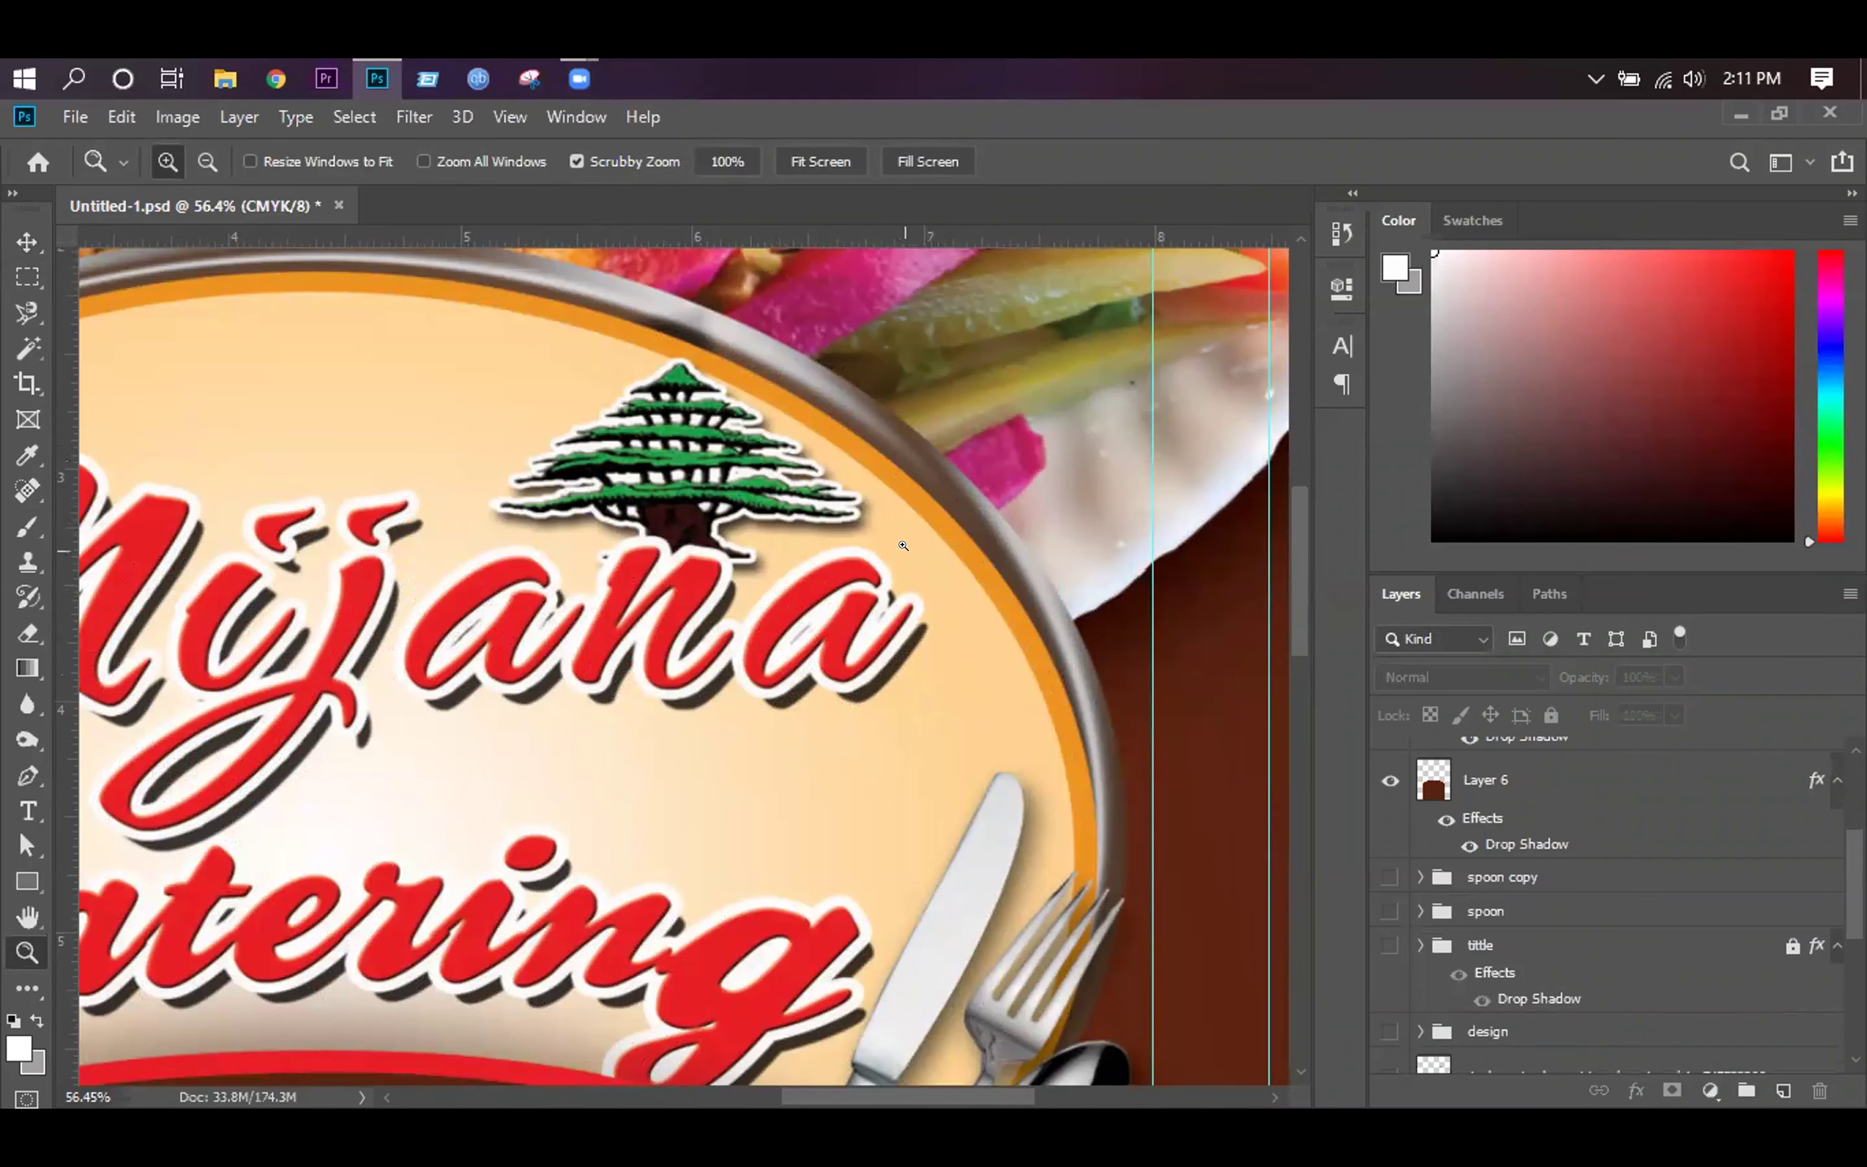
Show the hidden spoon copy, spoon, tittle and design groups and the bonsai tree logo layer in the catering flyer.
{"action": "scroll", "coordinate": [995, 486], "scroll_direction": "down", "scroll_amount": 3}
{"action": "scroll", "coordinate": [901, 618], "scroll_direction": "down", "scroll_amount": 2}
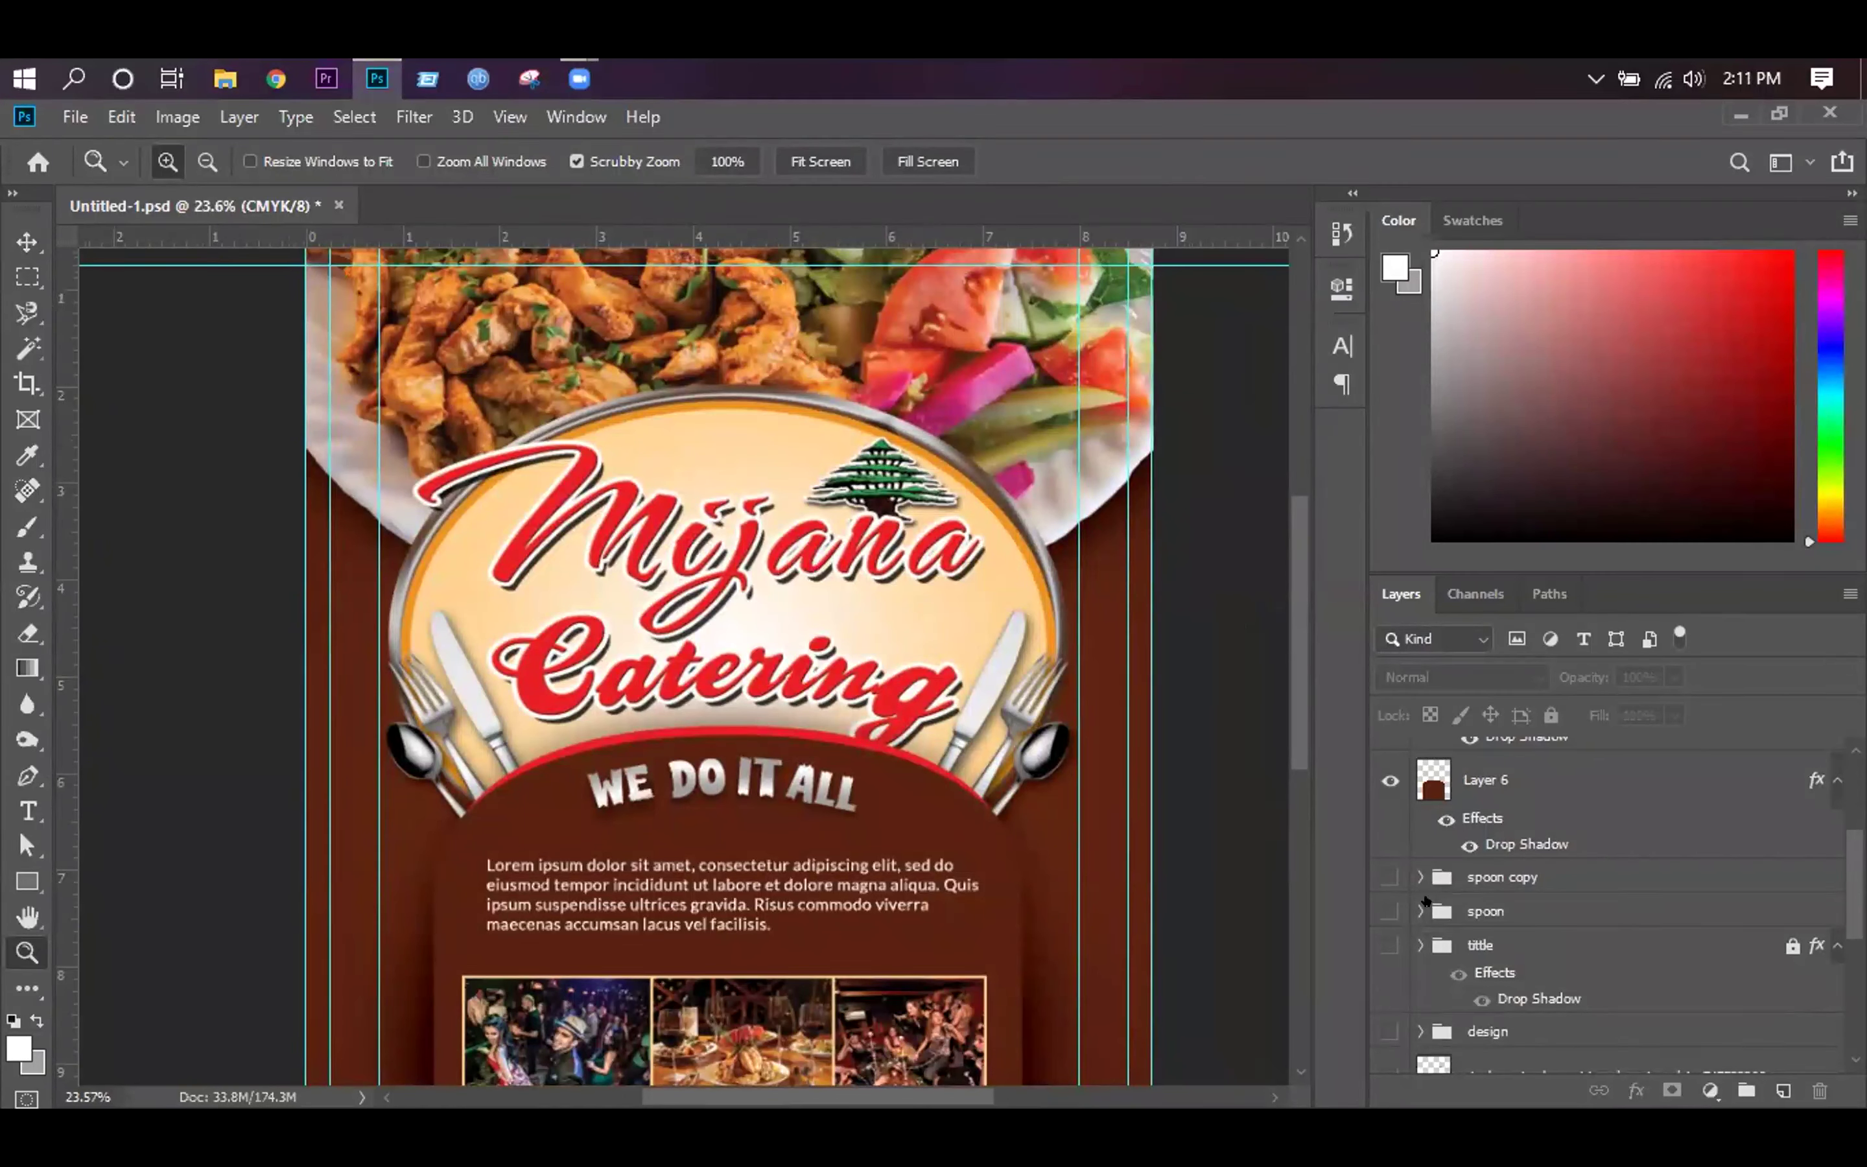
{"action": "left_click", "coordinate": [1389, 877]}
{"action": "left_click", "coordinate": [1389, 910]}
{"action": "left_click", "coordinate": [1389, 945]}
{"action": "scroll", "coordinate": [1386, 949], "scroll_direction": "down", "scroll_amount": 2}
{"action": "left_click", "coordinate": [1389, 963]}
{"action": "left_click", "coordinate": [1389, 1007]}
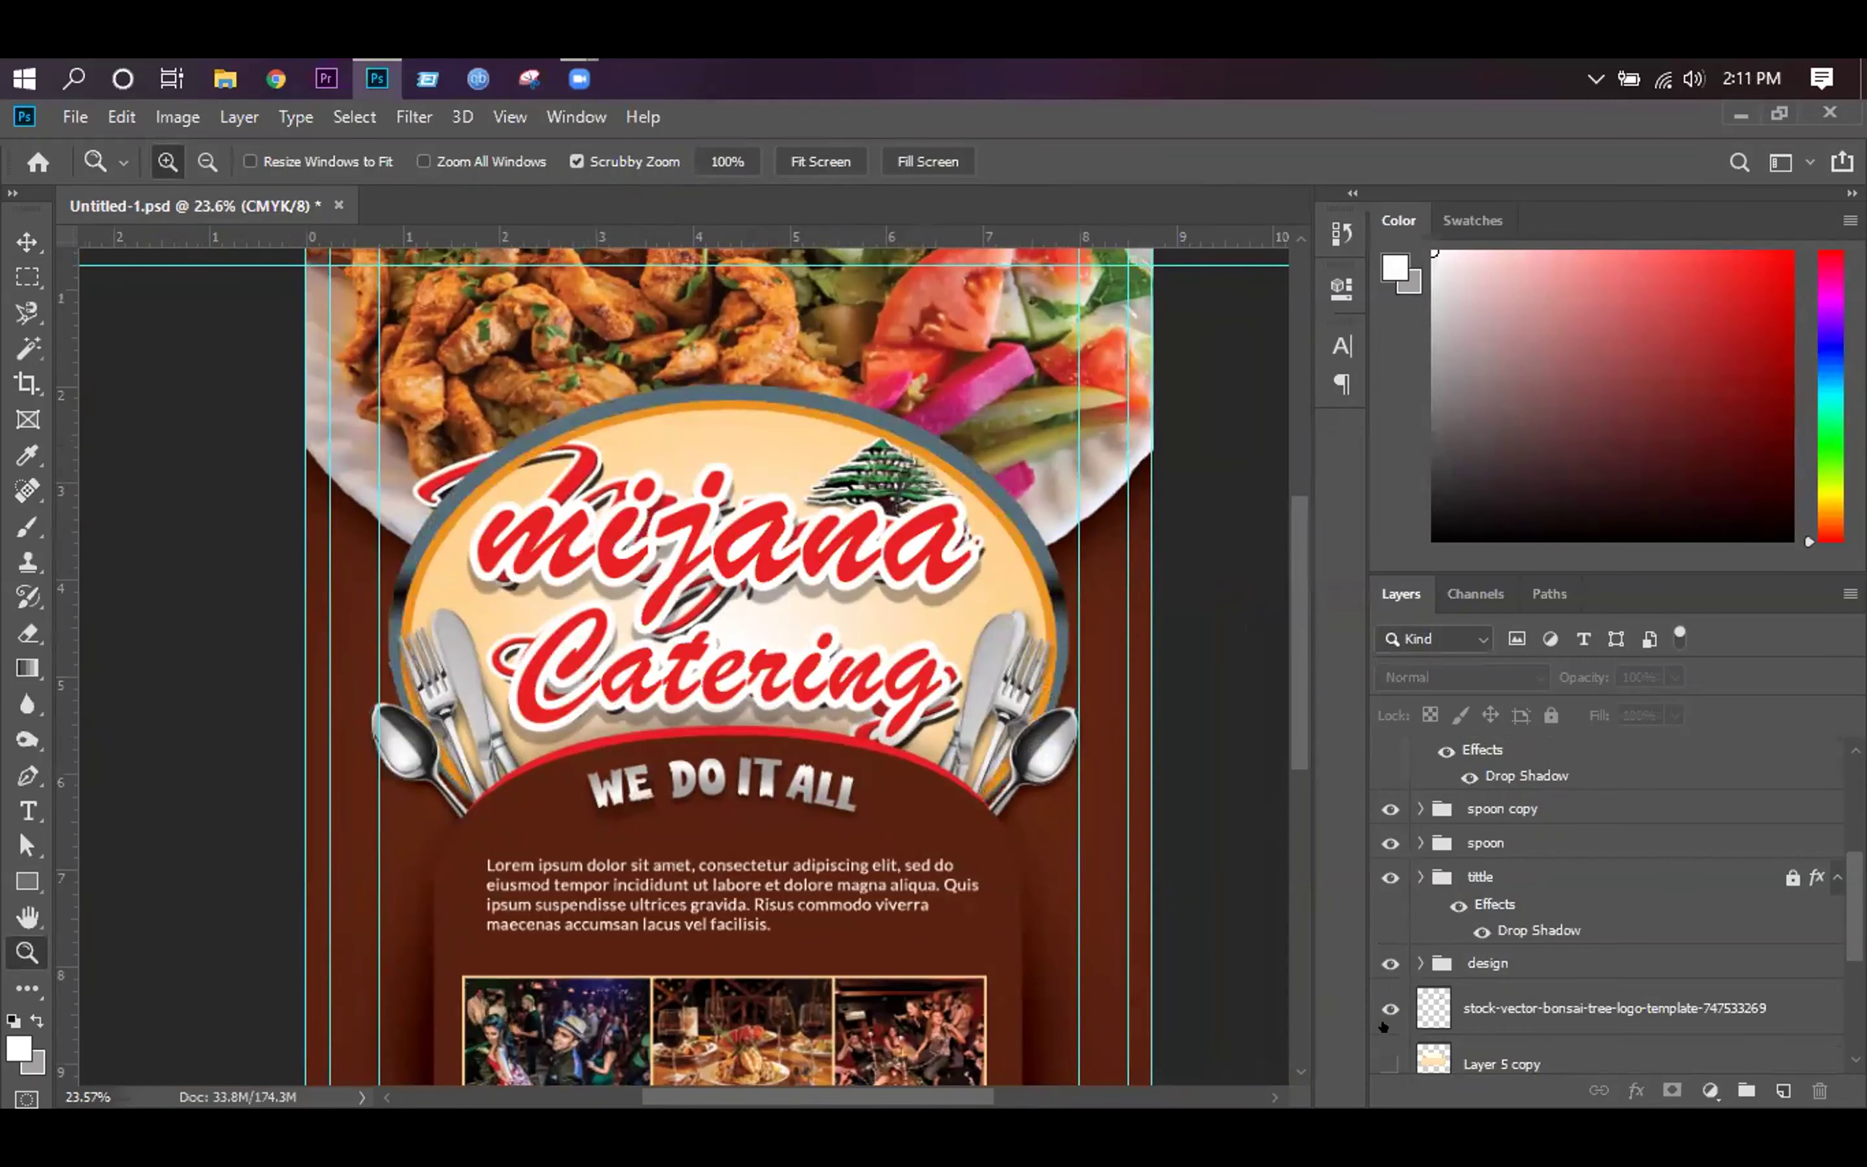
Show the Layer 5 copy and grilled-chicken-1334632 layers and the shadow group.
{"action": "scroll", "coordinate": [1408, 1011], "scroll_direction": "down", "scroll_amount": 2}
{"action": "left_click", "coordinate": [1387, 993]}
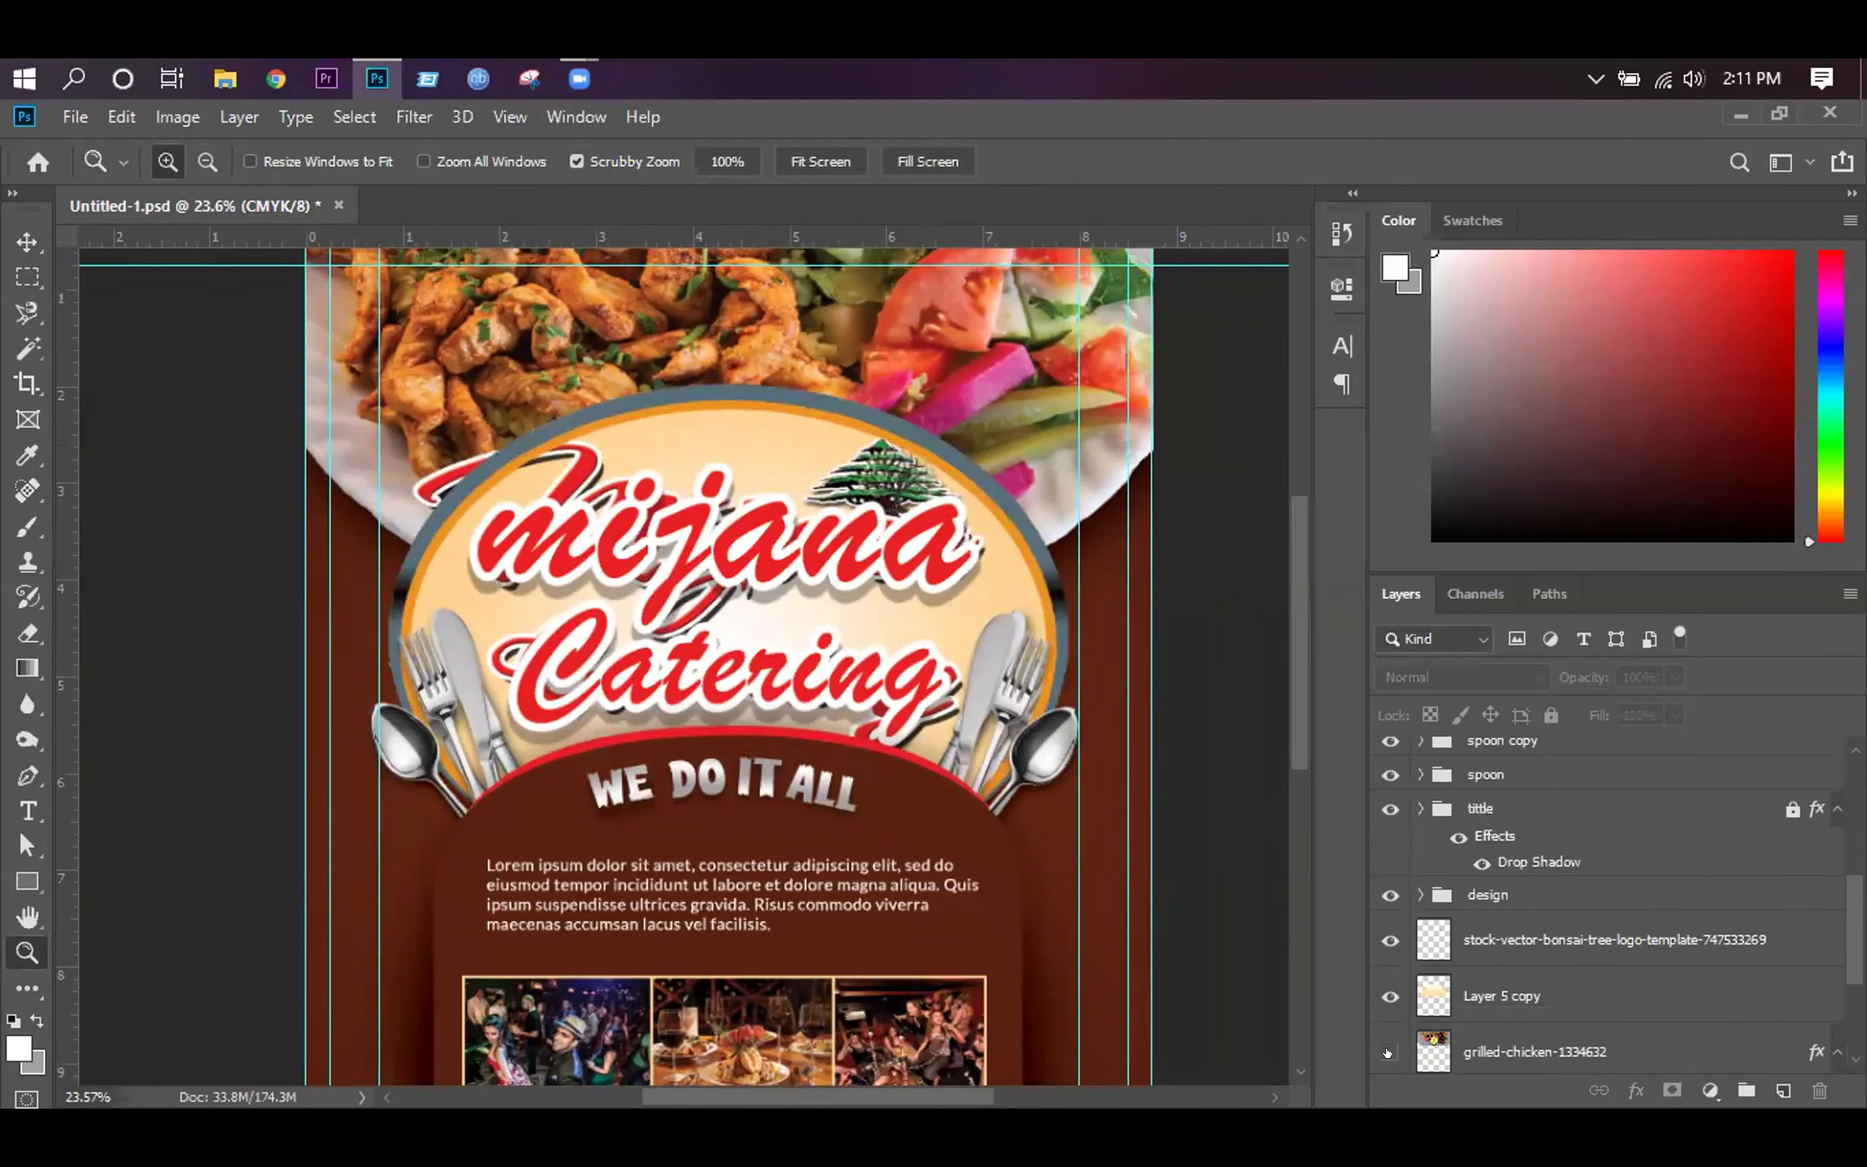
{"action": "left_click", "coordinate": [1386, 1044]}
{"action": "scroll", "coordinate": [1389, 993], "scroll_direction": "down", "scroll_amount": 6}
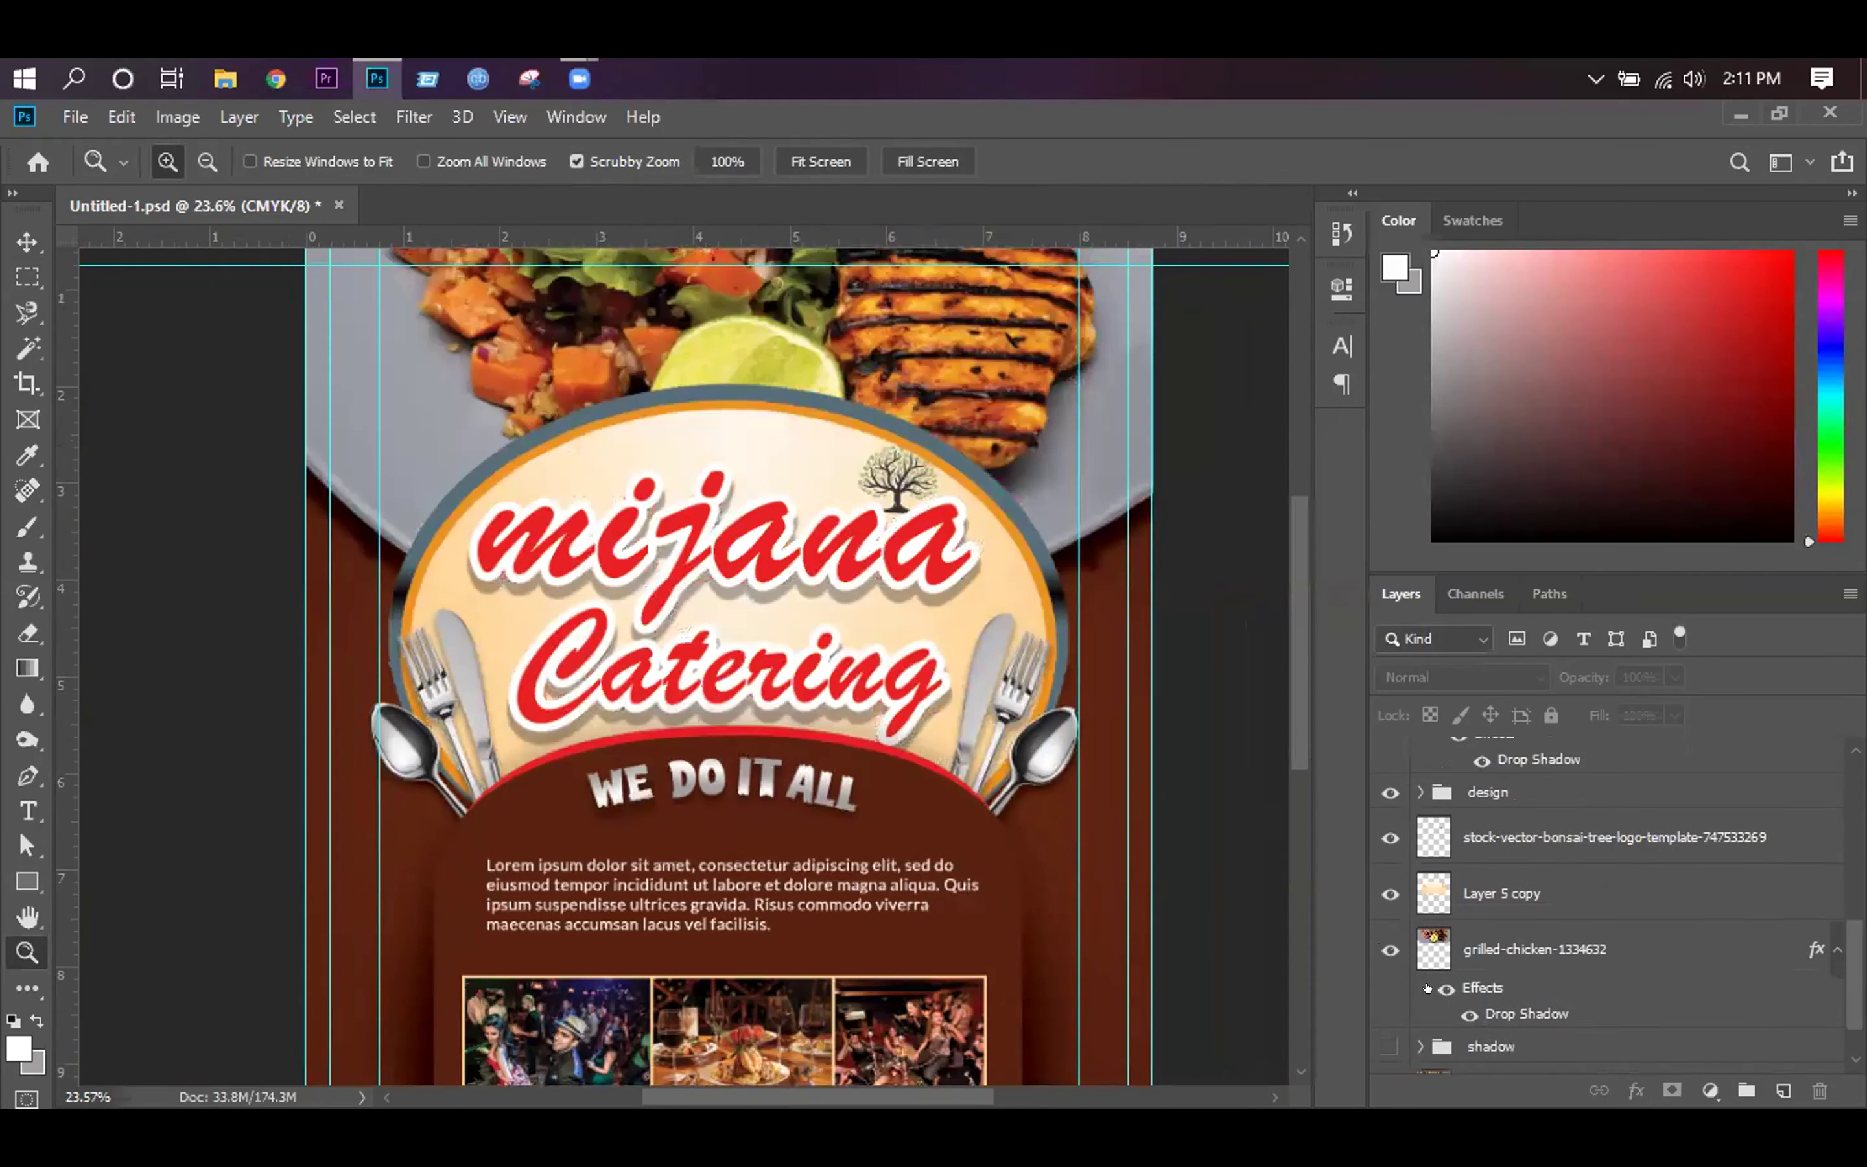
{"action": "left_click", "coordinate": [1373, 945]}
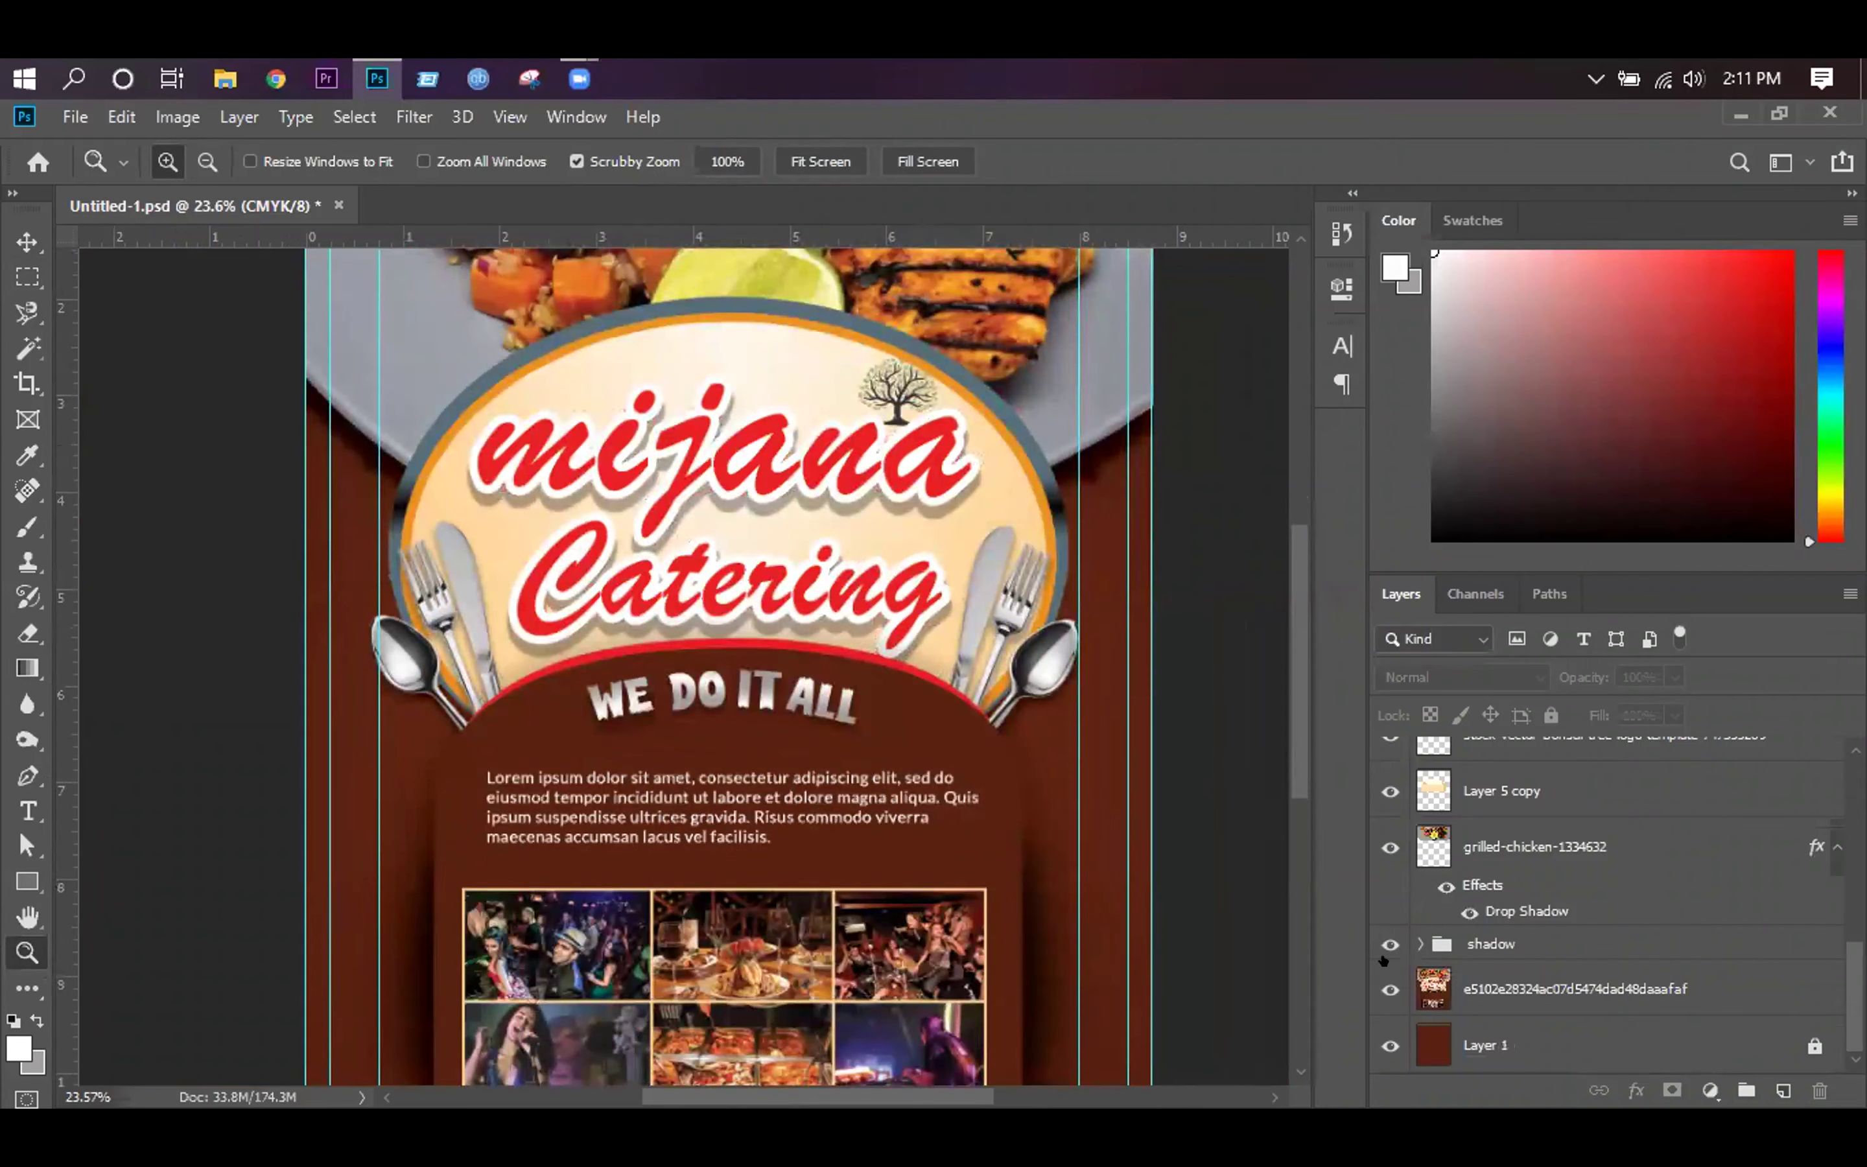
Select the cream oval behind the title with the Move tool to locate its layer.
{"action": "scroll", "coordinate": [1389, 927], "scroll_direction": "up", "scroll_amount": 6}
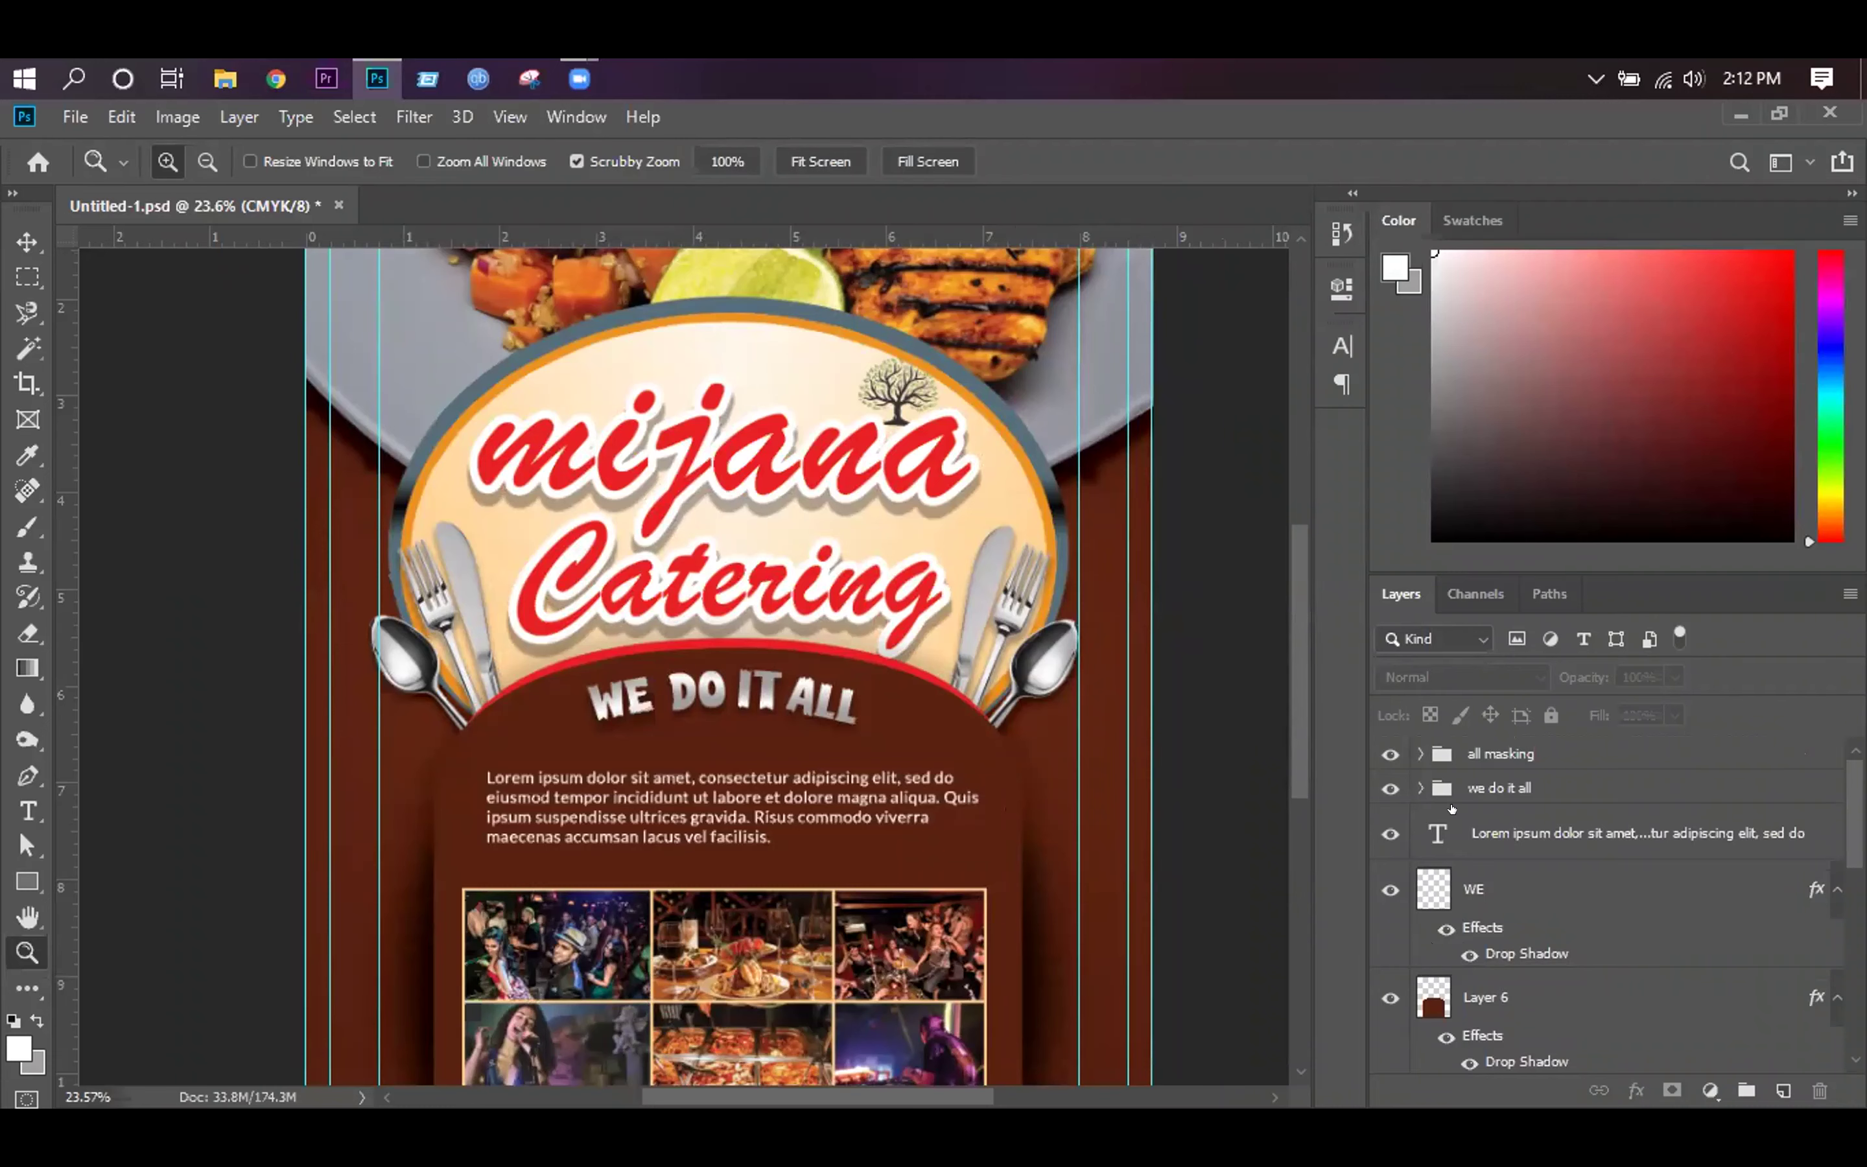
{"action": "key", "text": "v"}
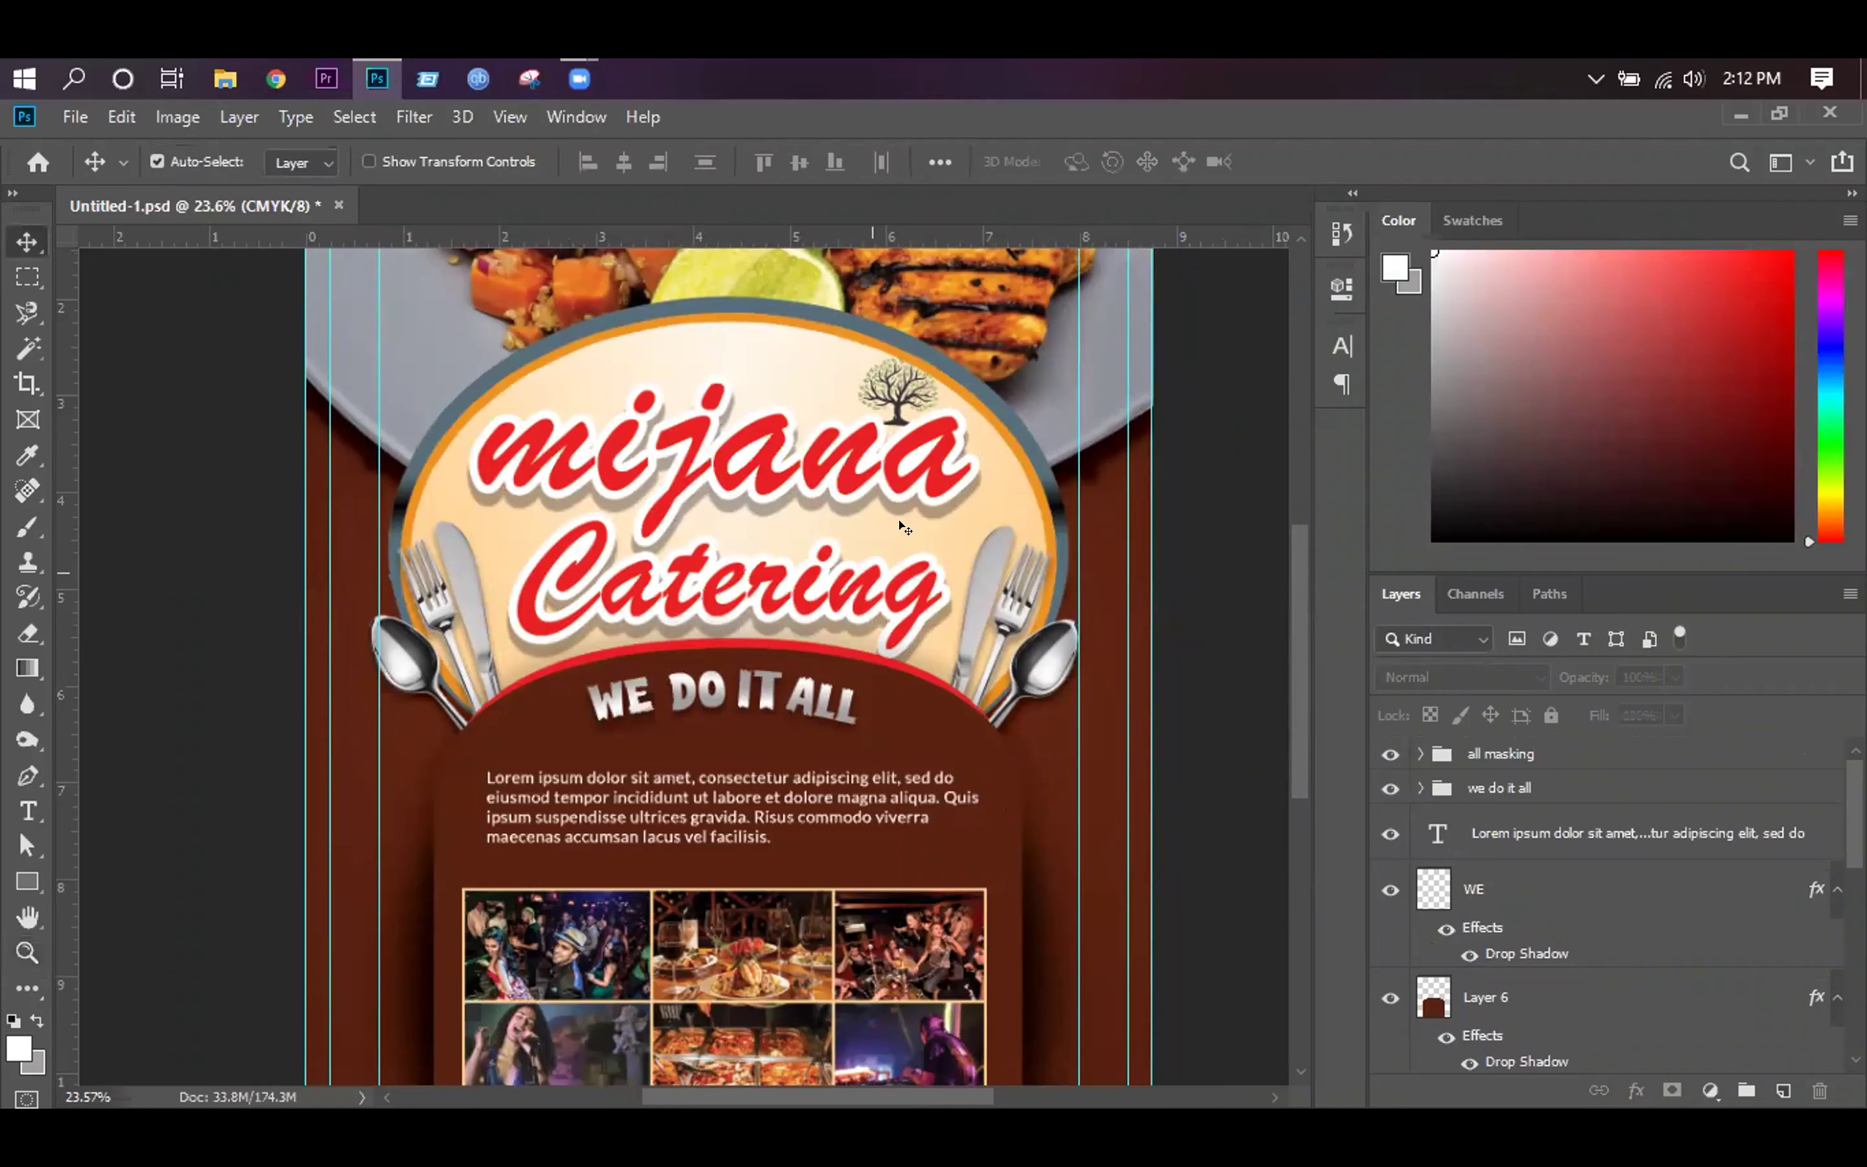
{"action": "left_click", "coordinate": [945, 502]}
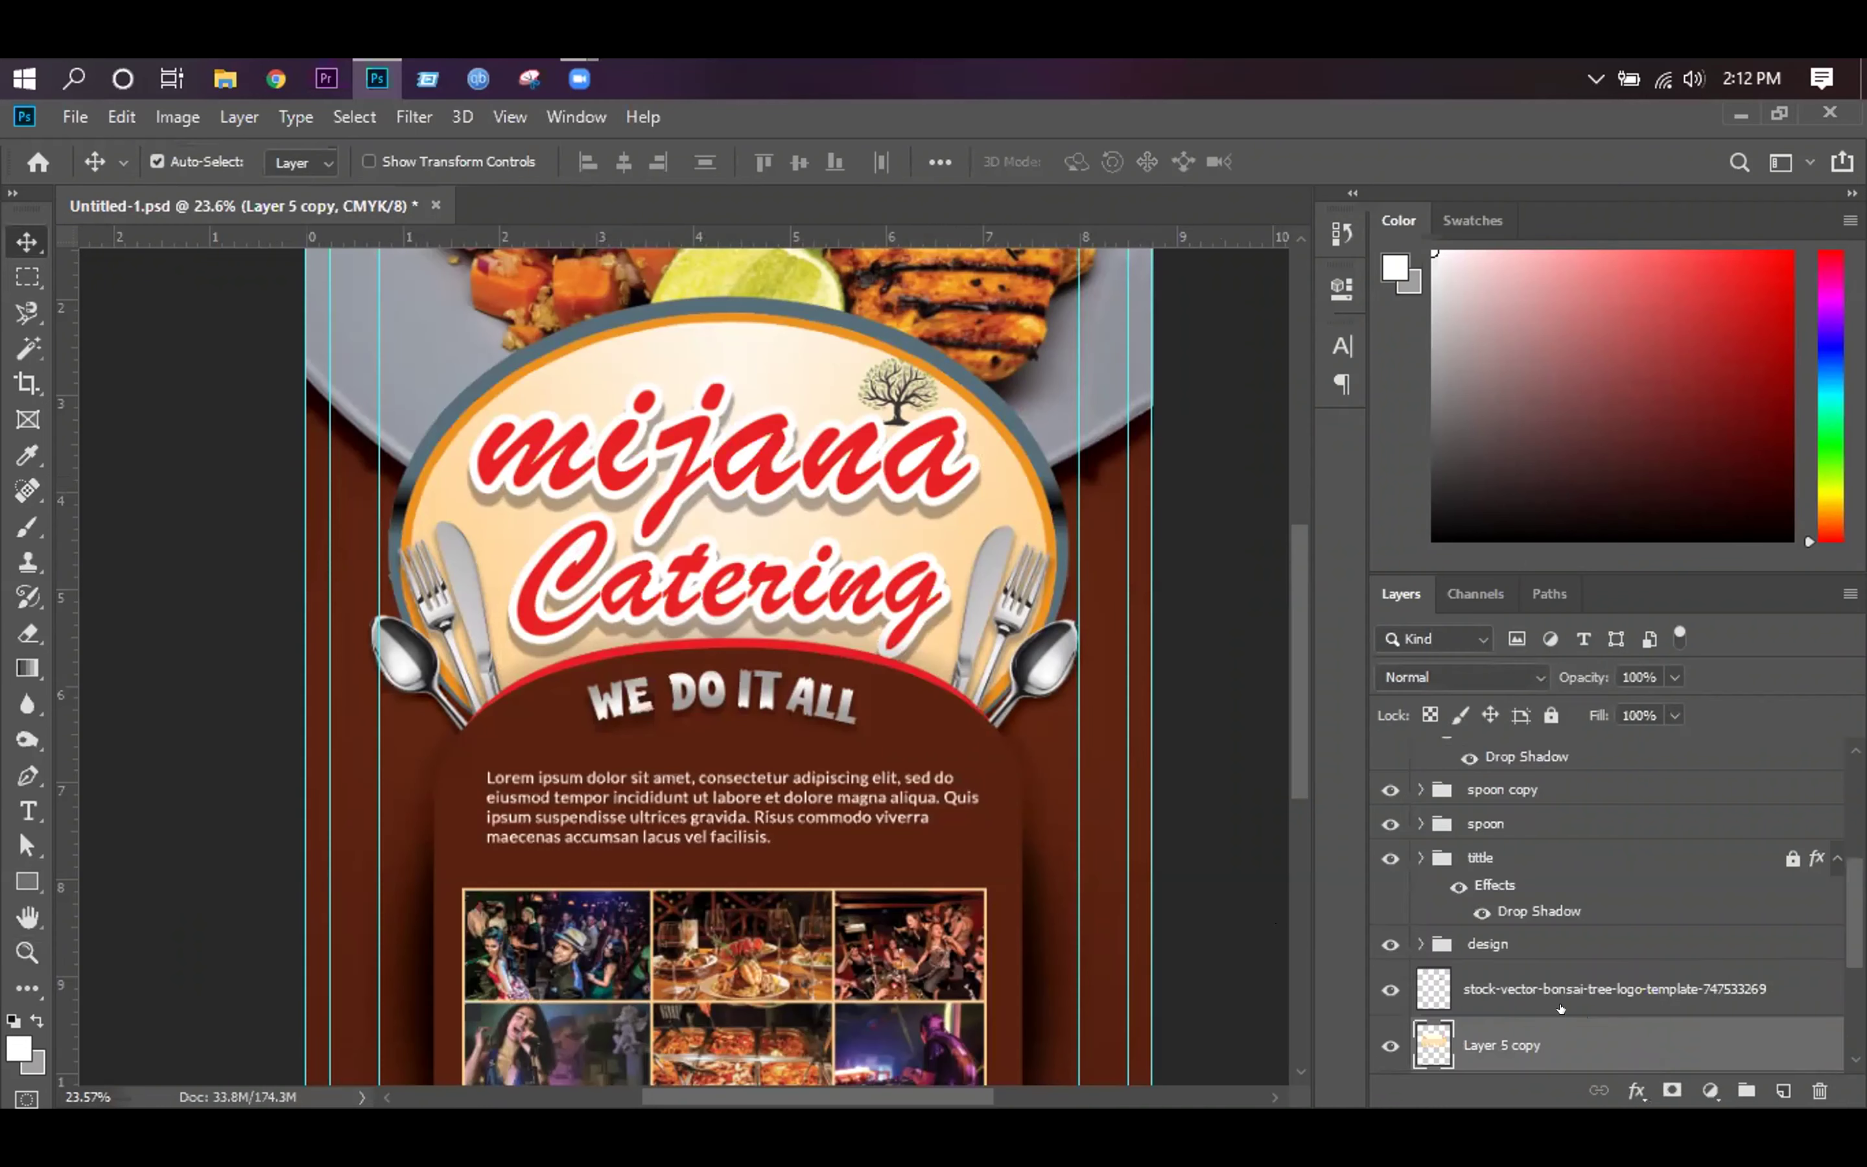
{"action": "scroll", "coordinate": [1559, 1007], "scroll_direction": "down", "scroll_amount": 1}
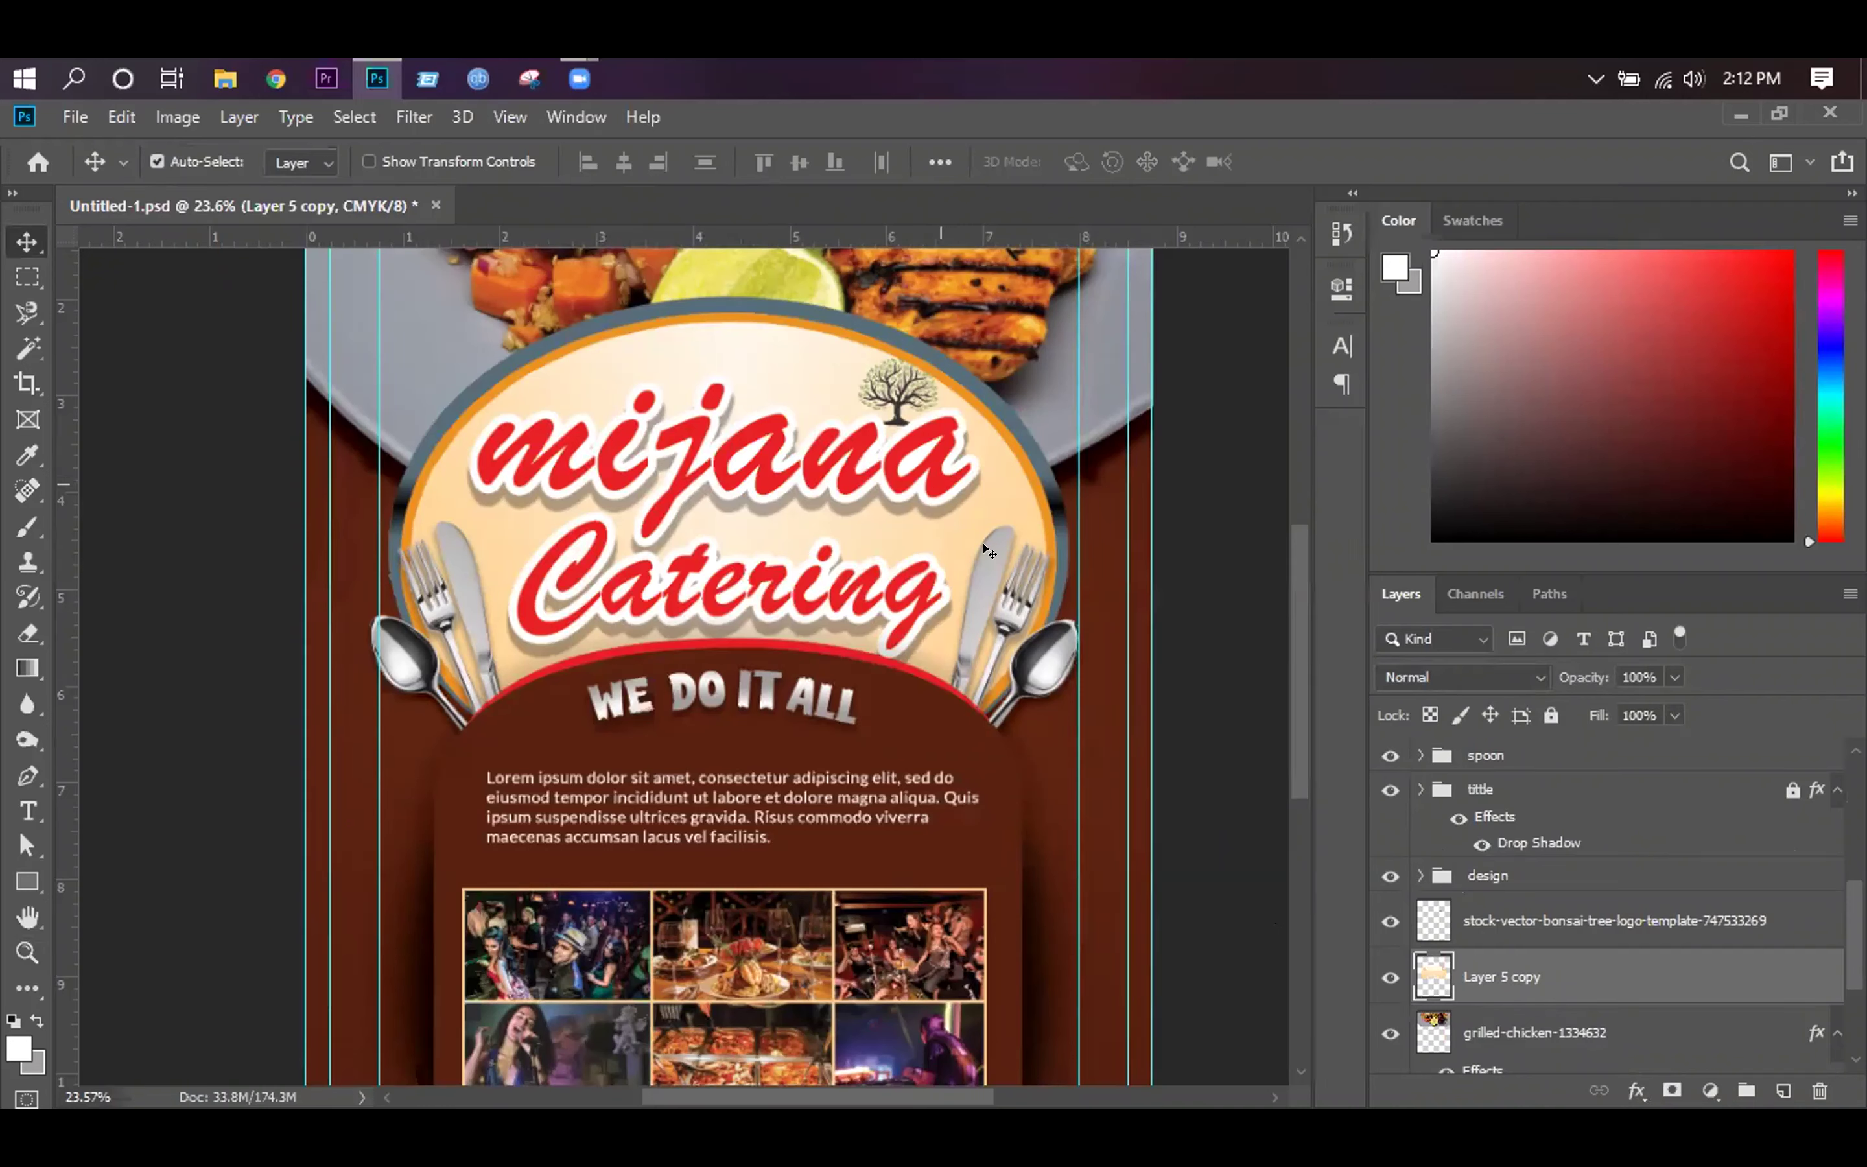
{"action": "scroll", "coordinate": [1444, 888], "scroll_direction": "up", "scroll_amount": 2}
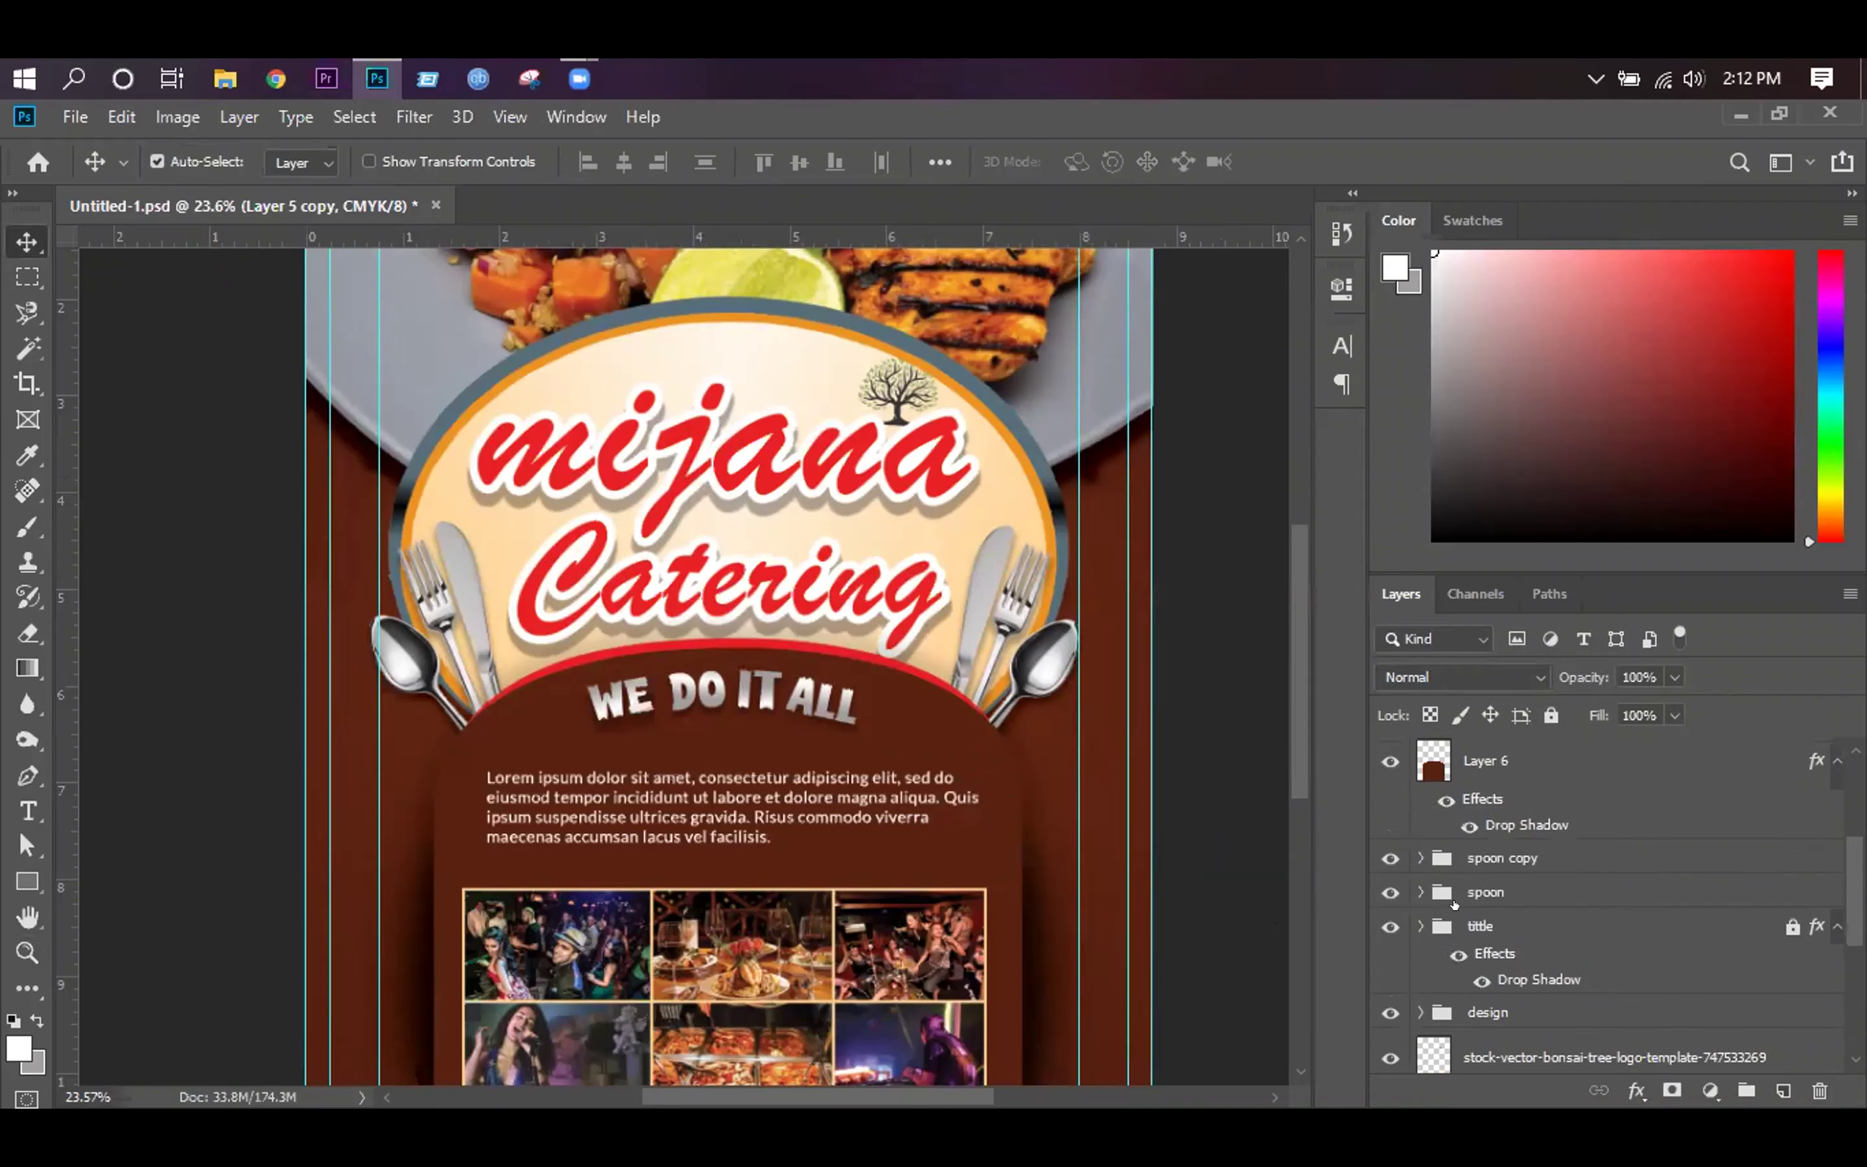
Check the contents of the tittle group and unlock the group.
{"action": "left_click", "coordinate": [1477, 923]}
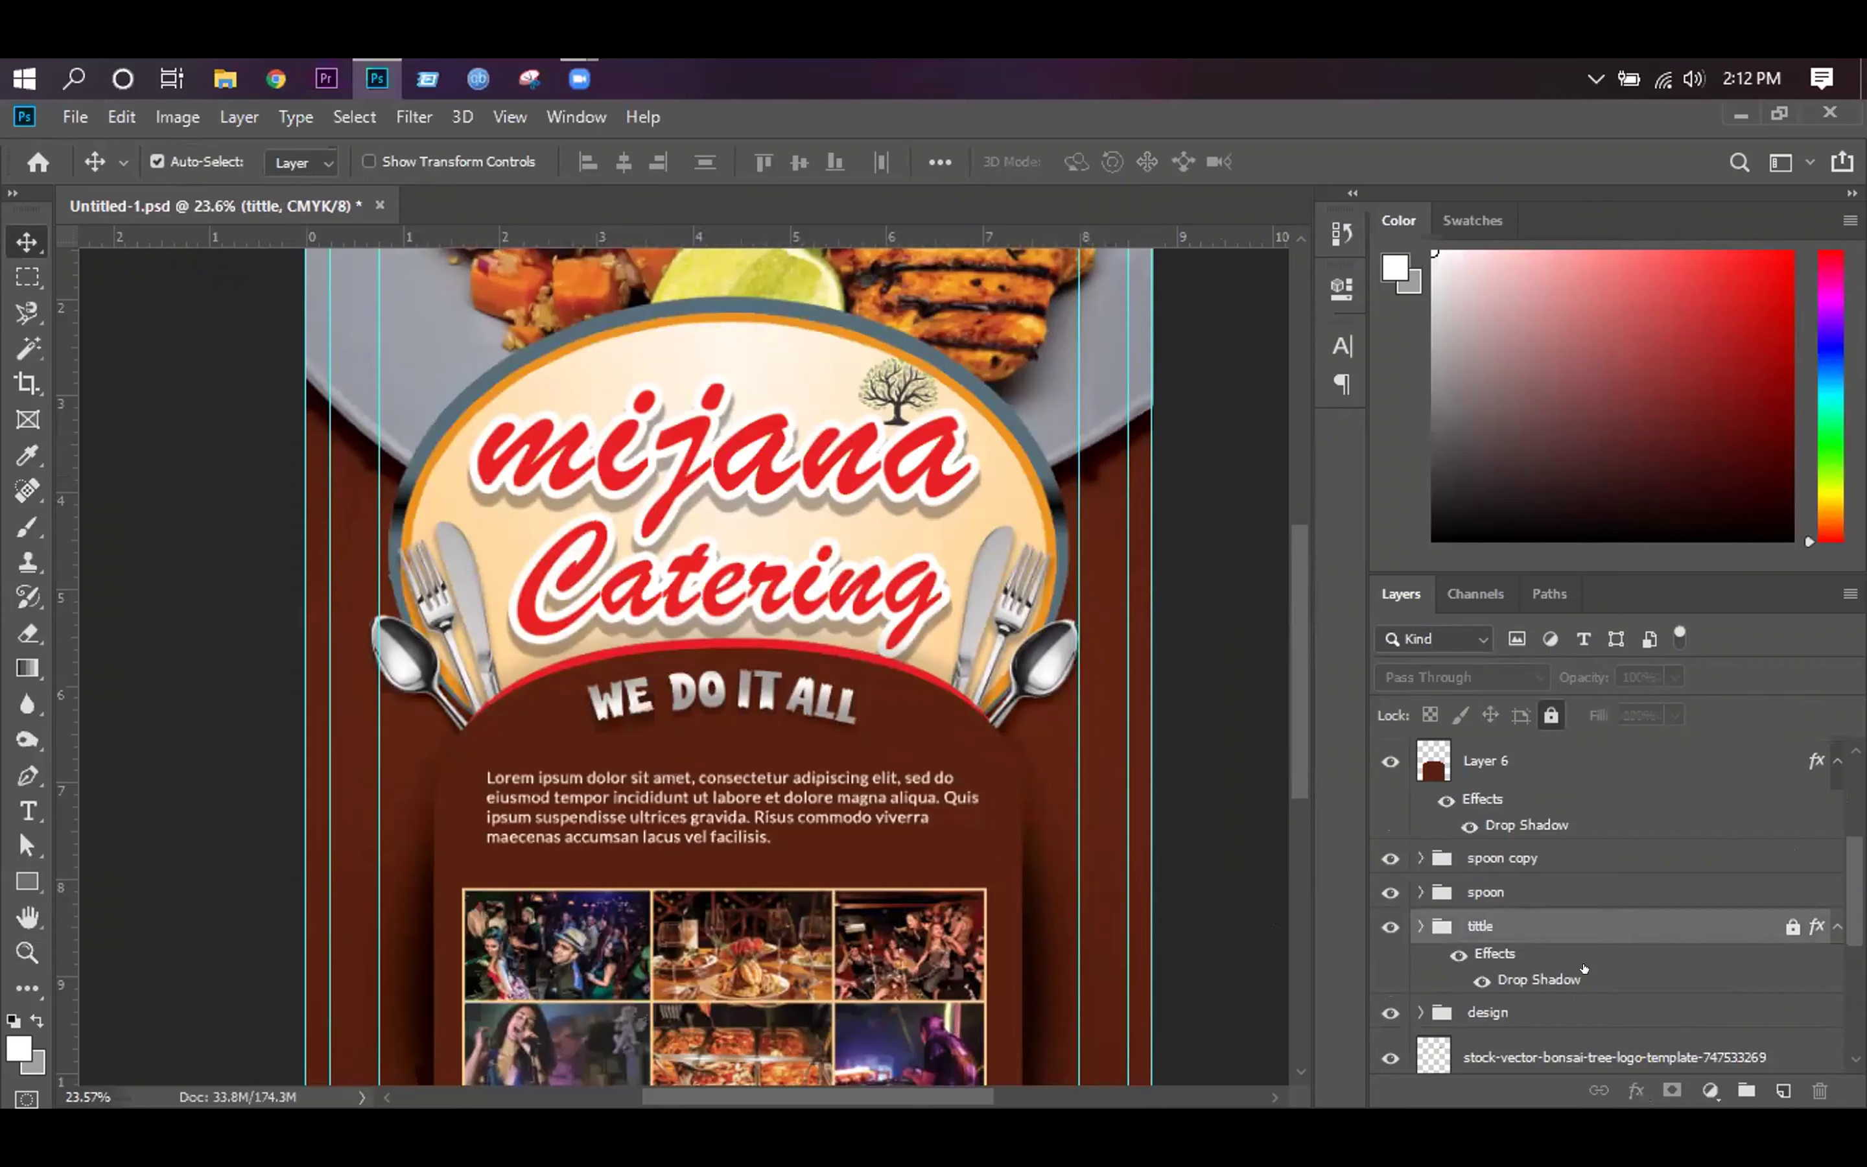
{"action": "left_click", "coordinate": [1419, 925]}
{"action": "scroll", "coordinate": [1495, 992], "scroll_direction": "down", "scroll_amount": 1}
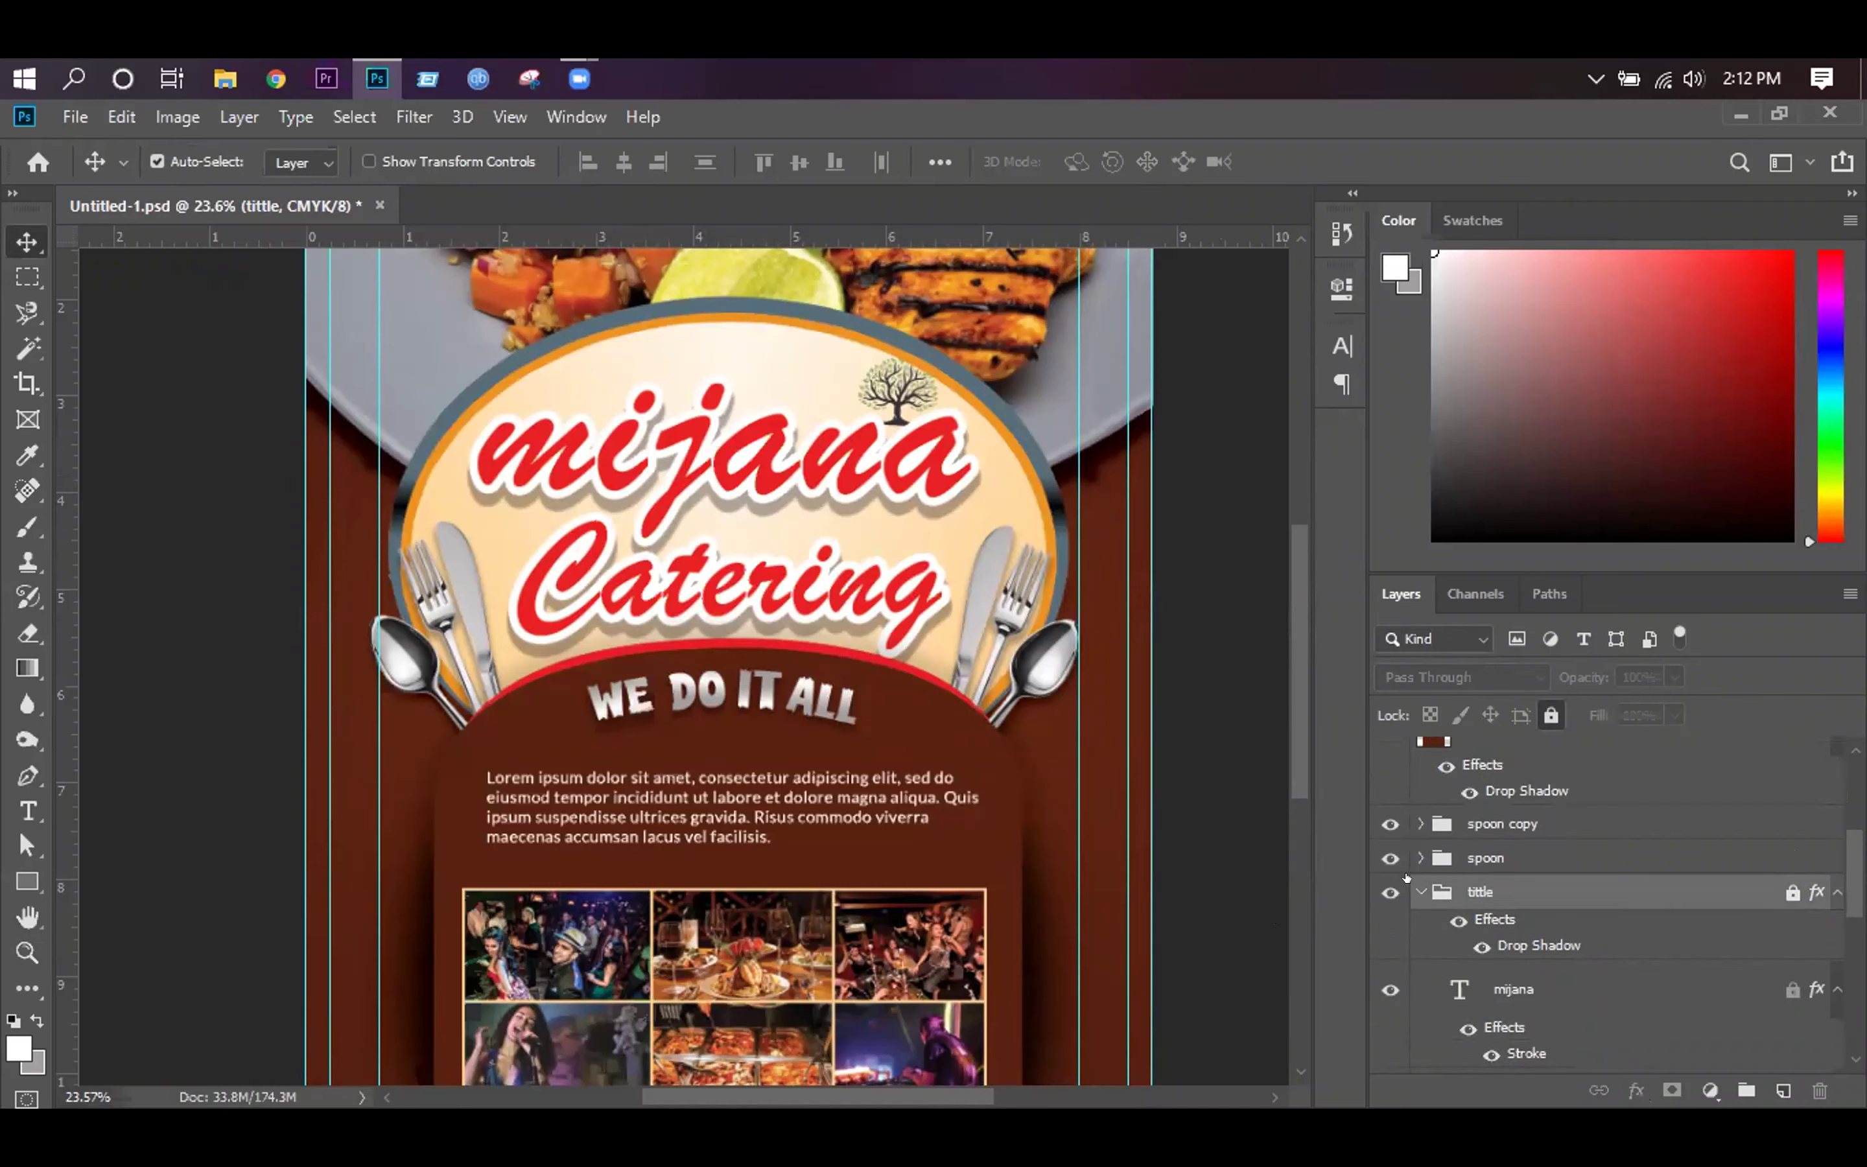
{"action": "left_click", "coordinate": [1419, 890]}
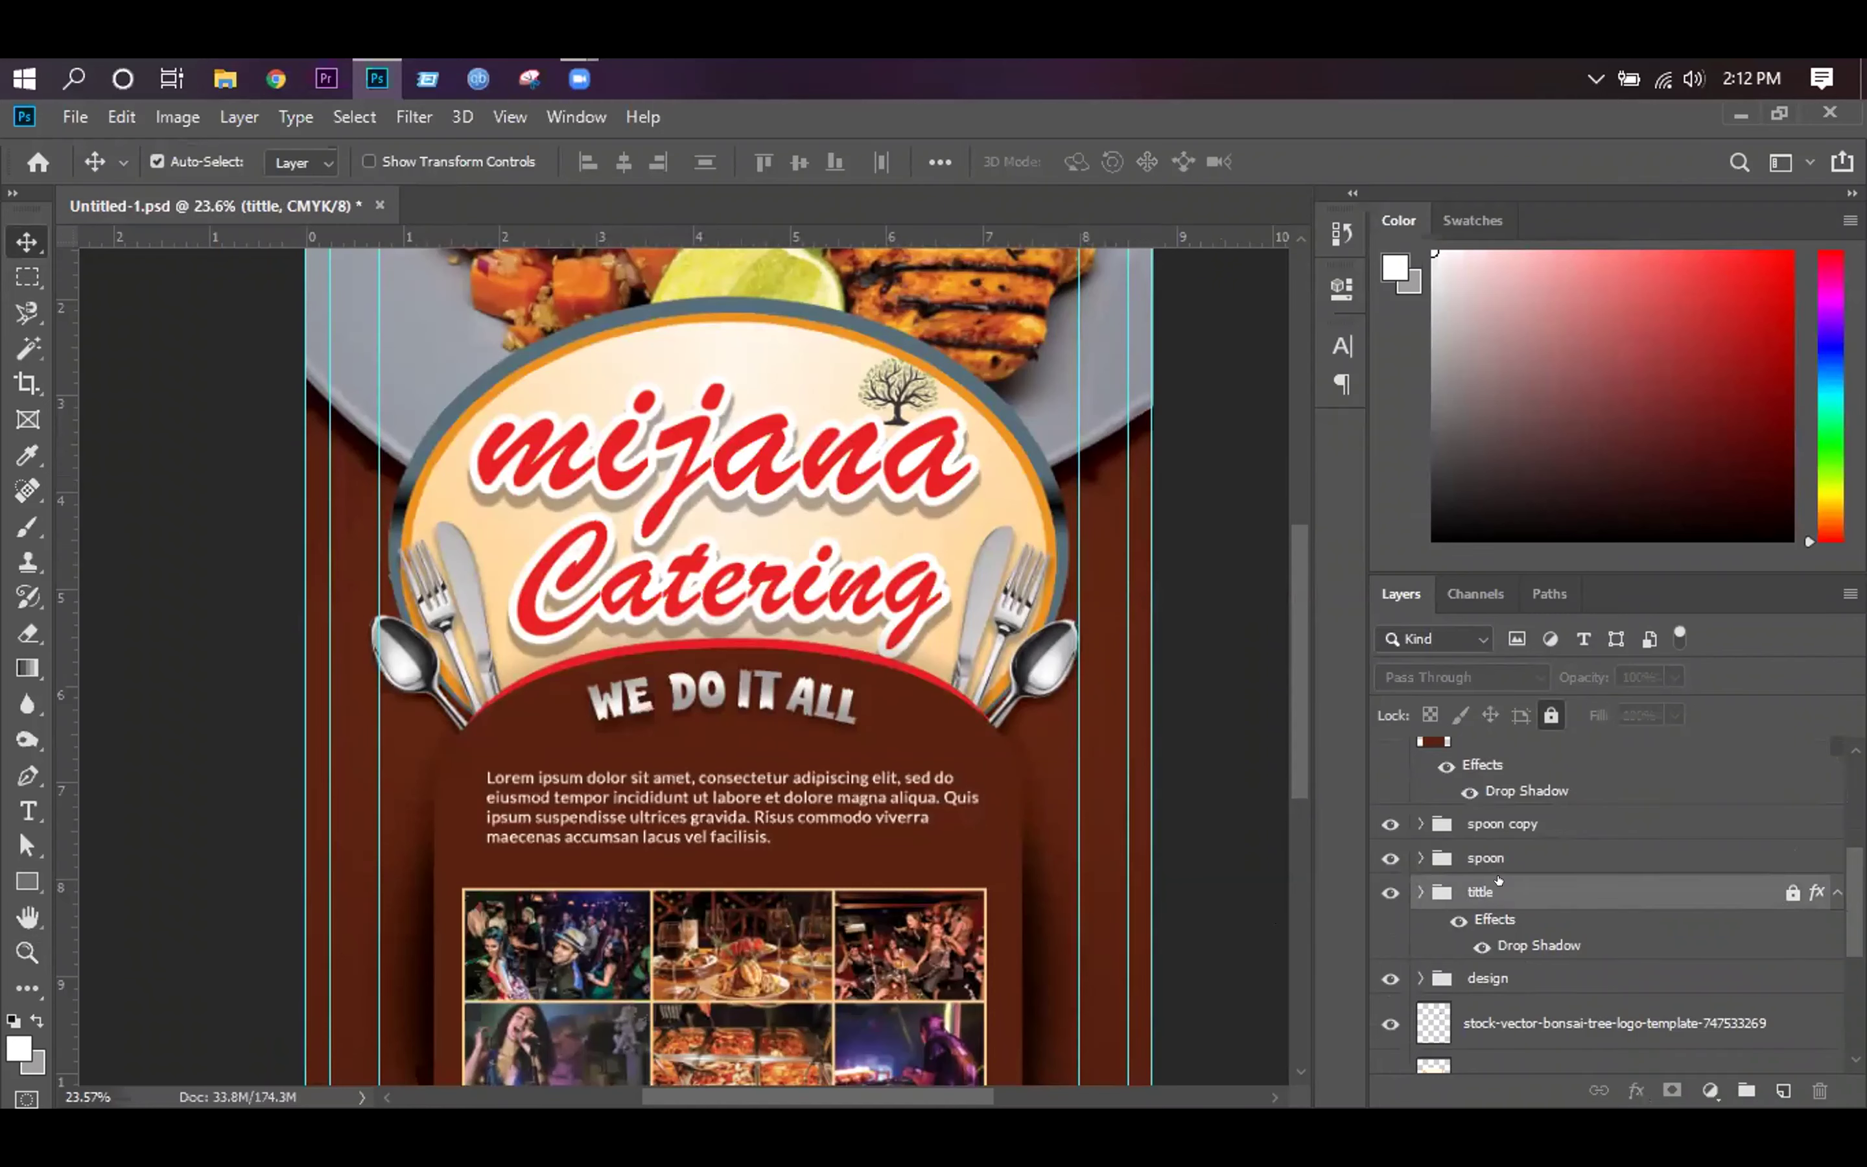
{"action": "left_click", "coordinate": [1784, 884]}
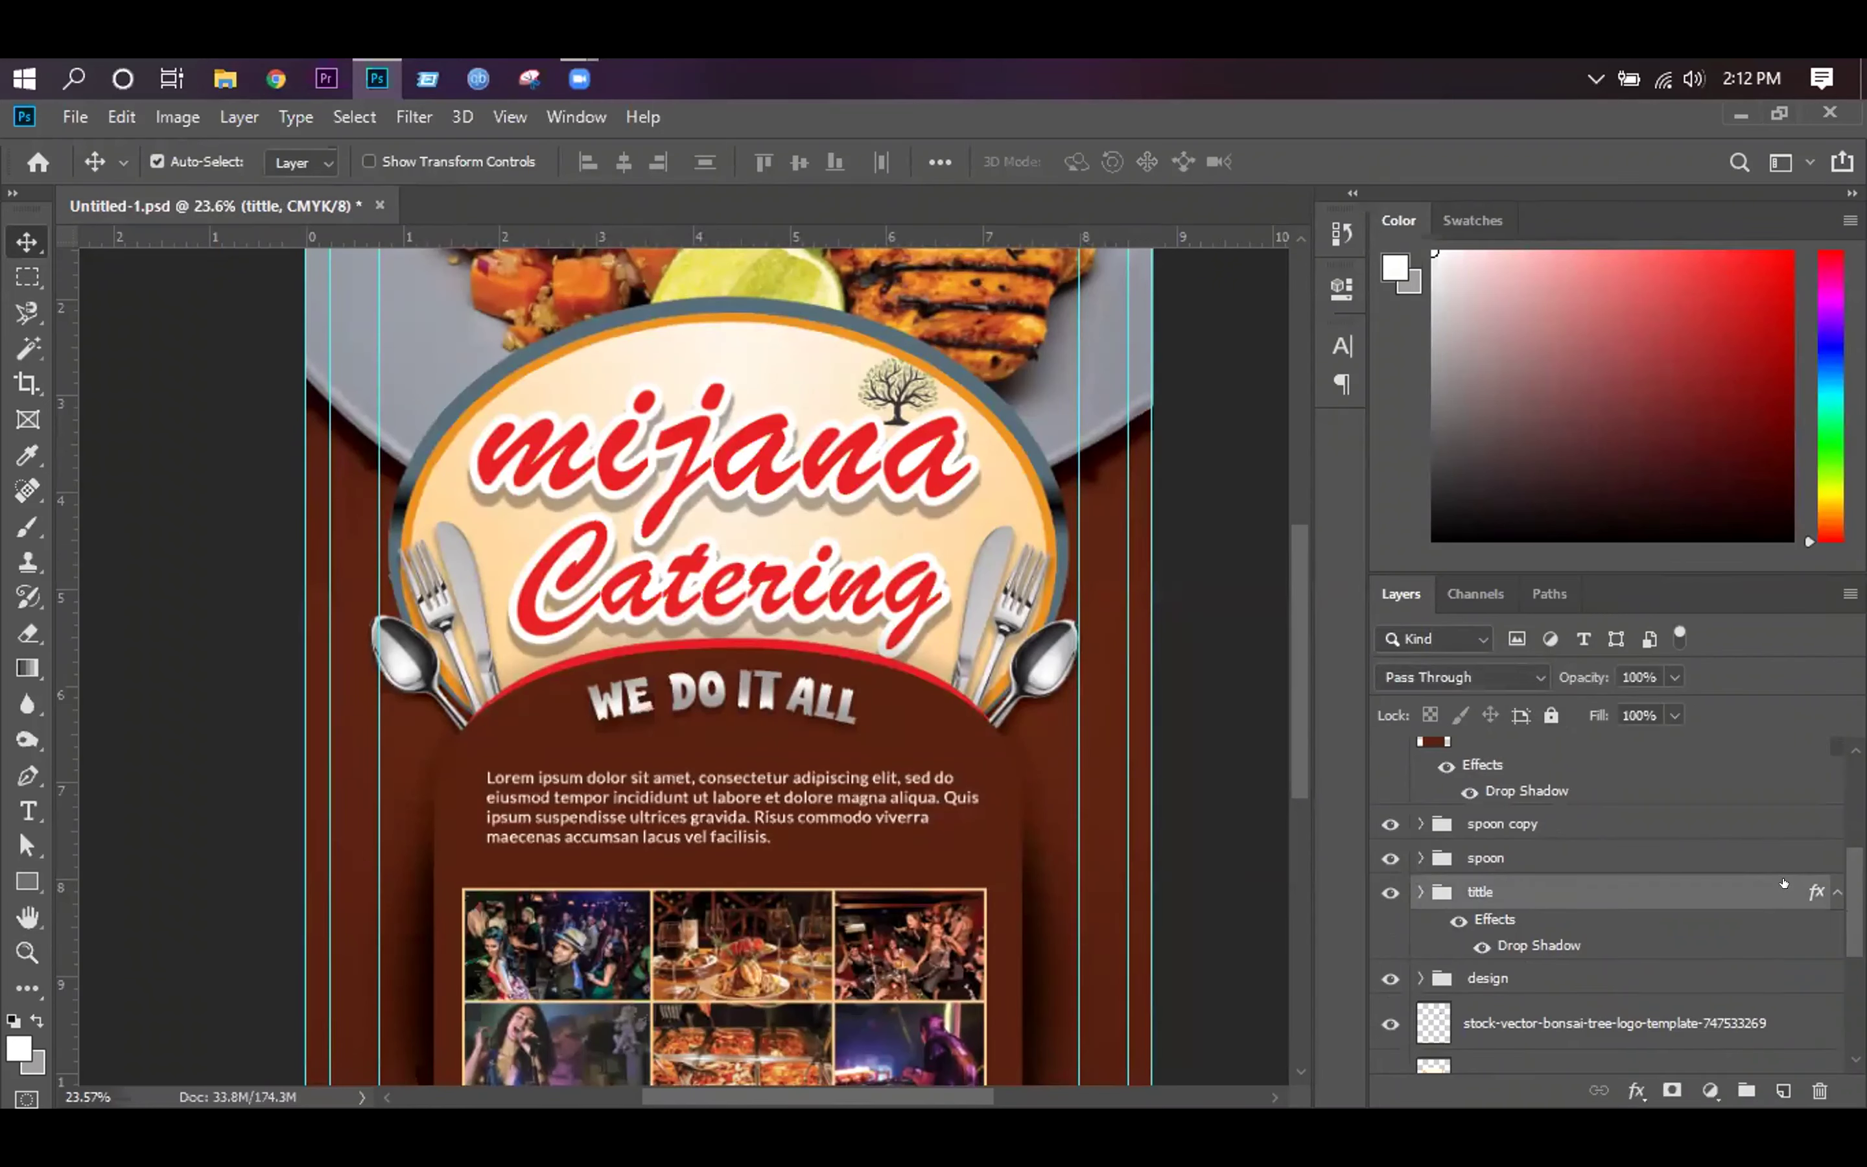
Try the tittle group's drop shadow at -12° with global light and at -37° without it, discarding the changes.
{"action": "double_click", "coordinate": [1607, 943]}
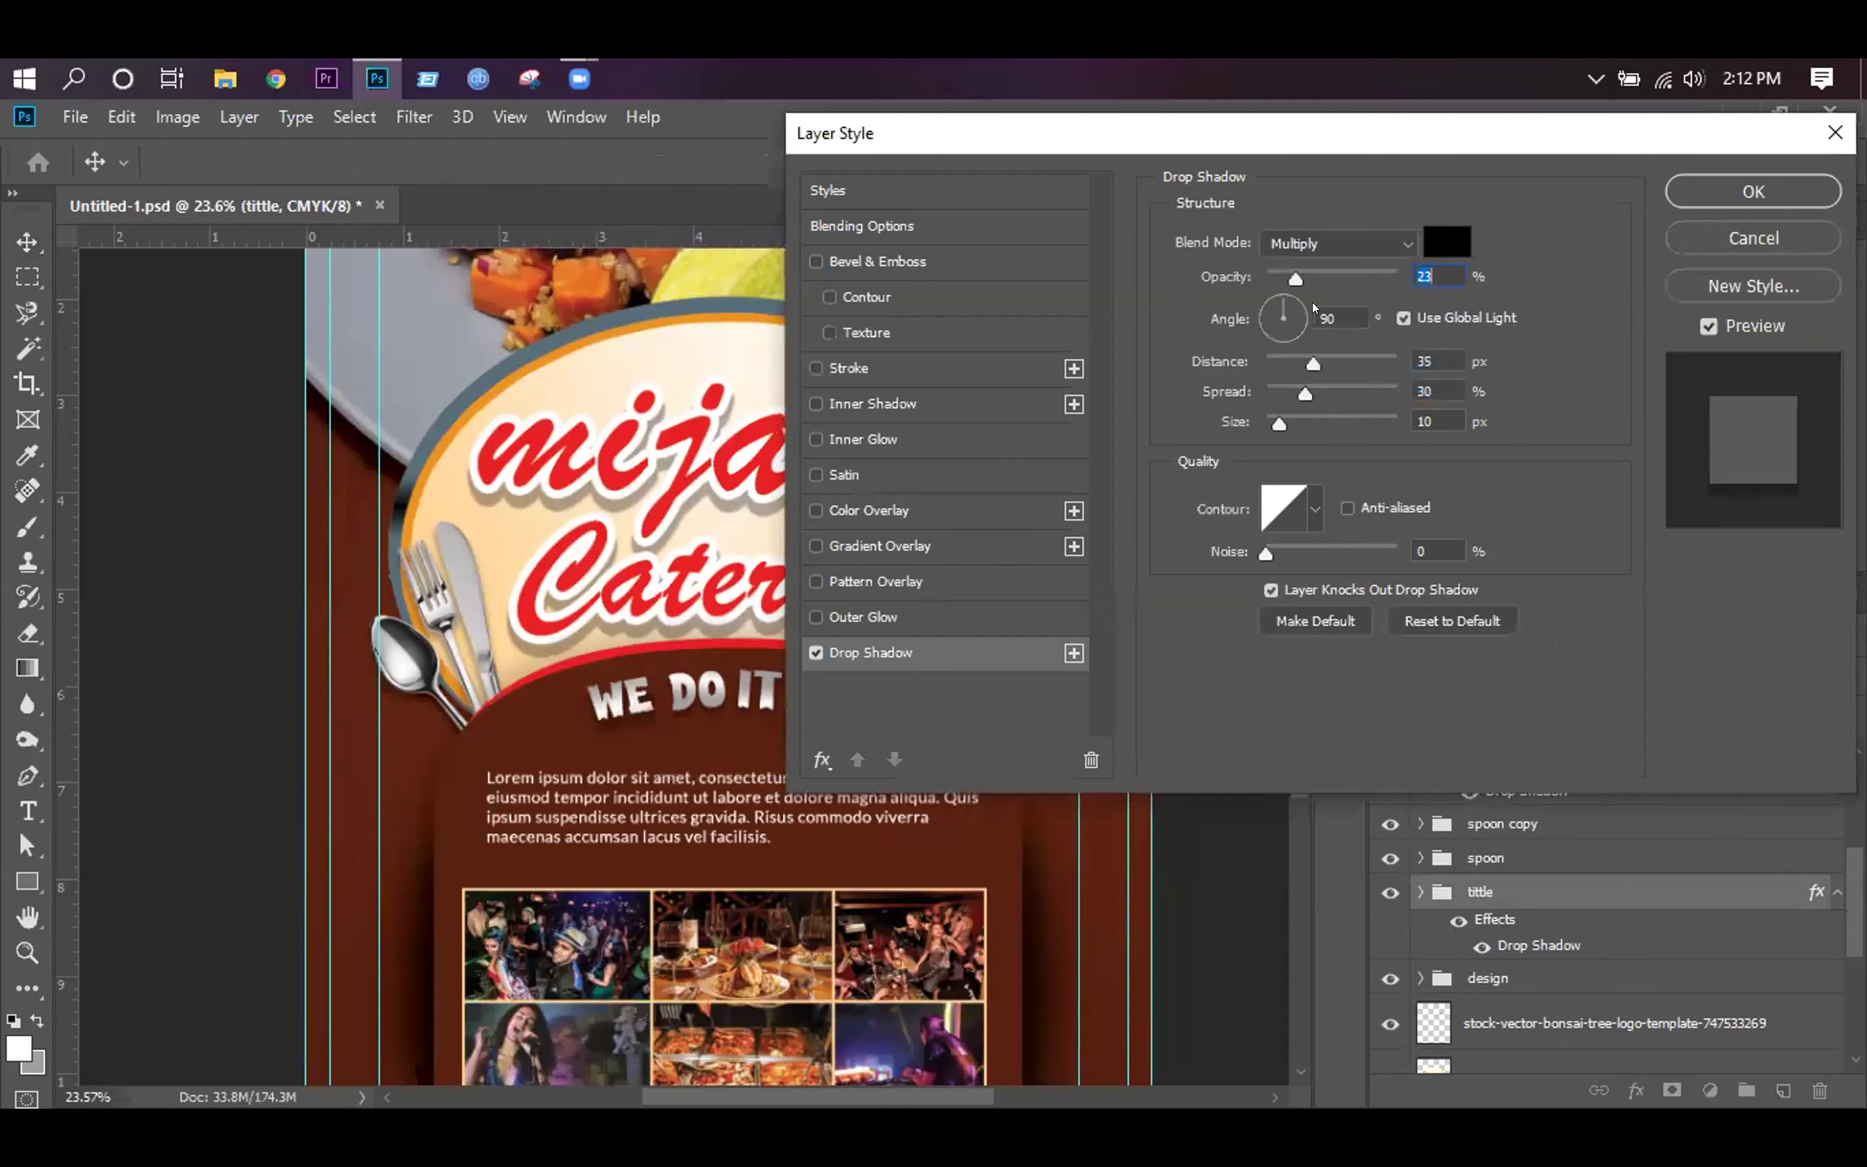
{"action": "left_click", "coordinate": [1295, 298]}
{"action": "left_click", "coordinate": [1301, 323]}
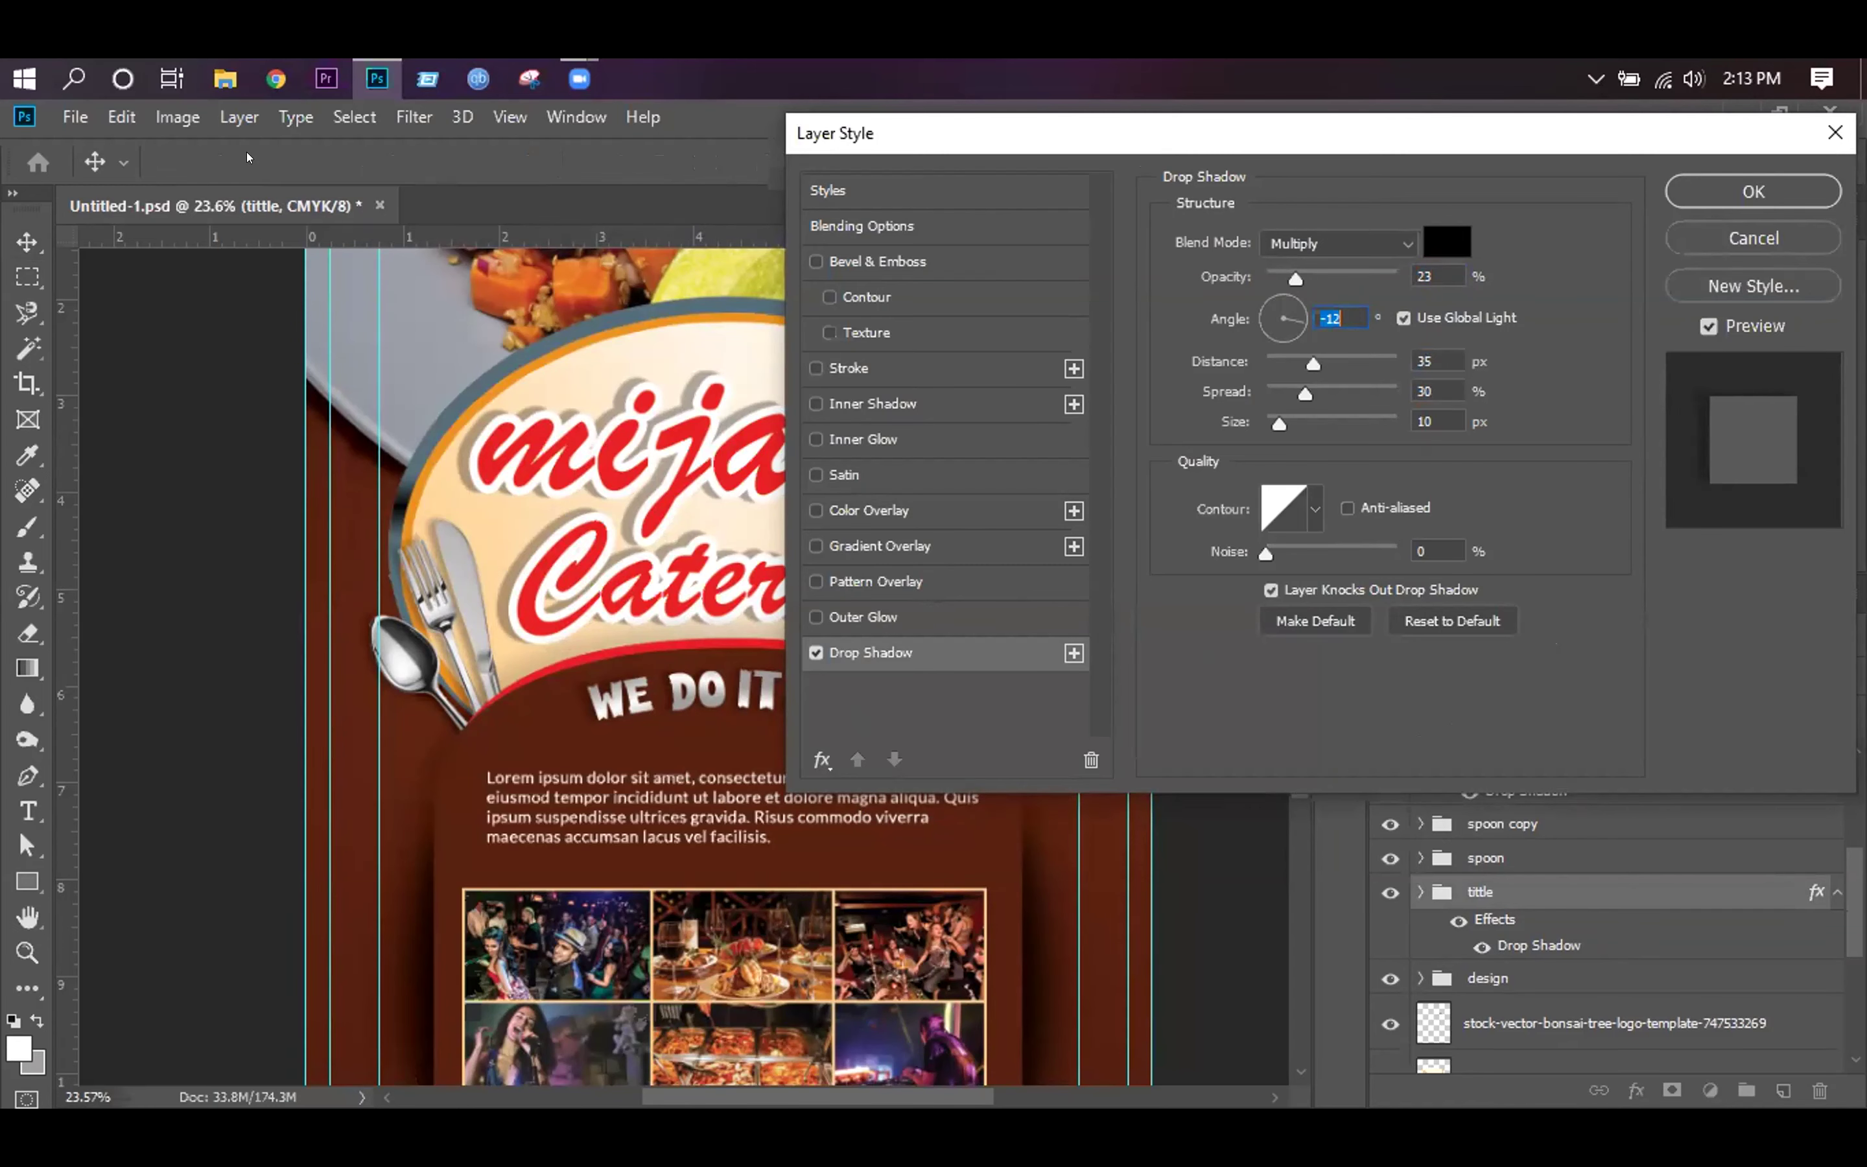
{"action": "left_click_drag", "start_coordinate": [1404, 133], "coordinate": [1289, 206]}
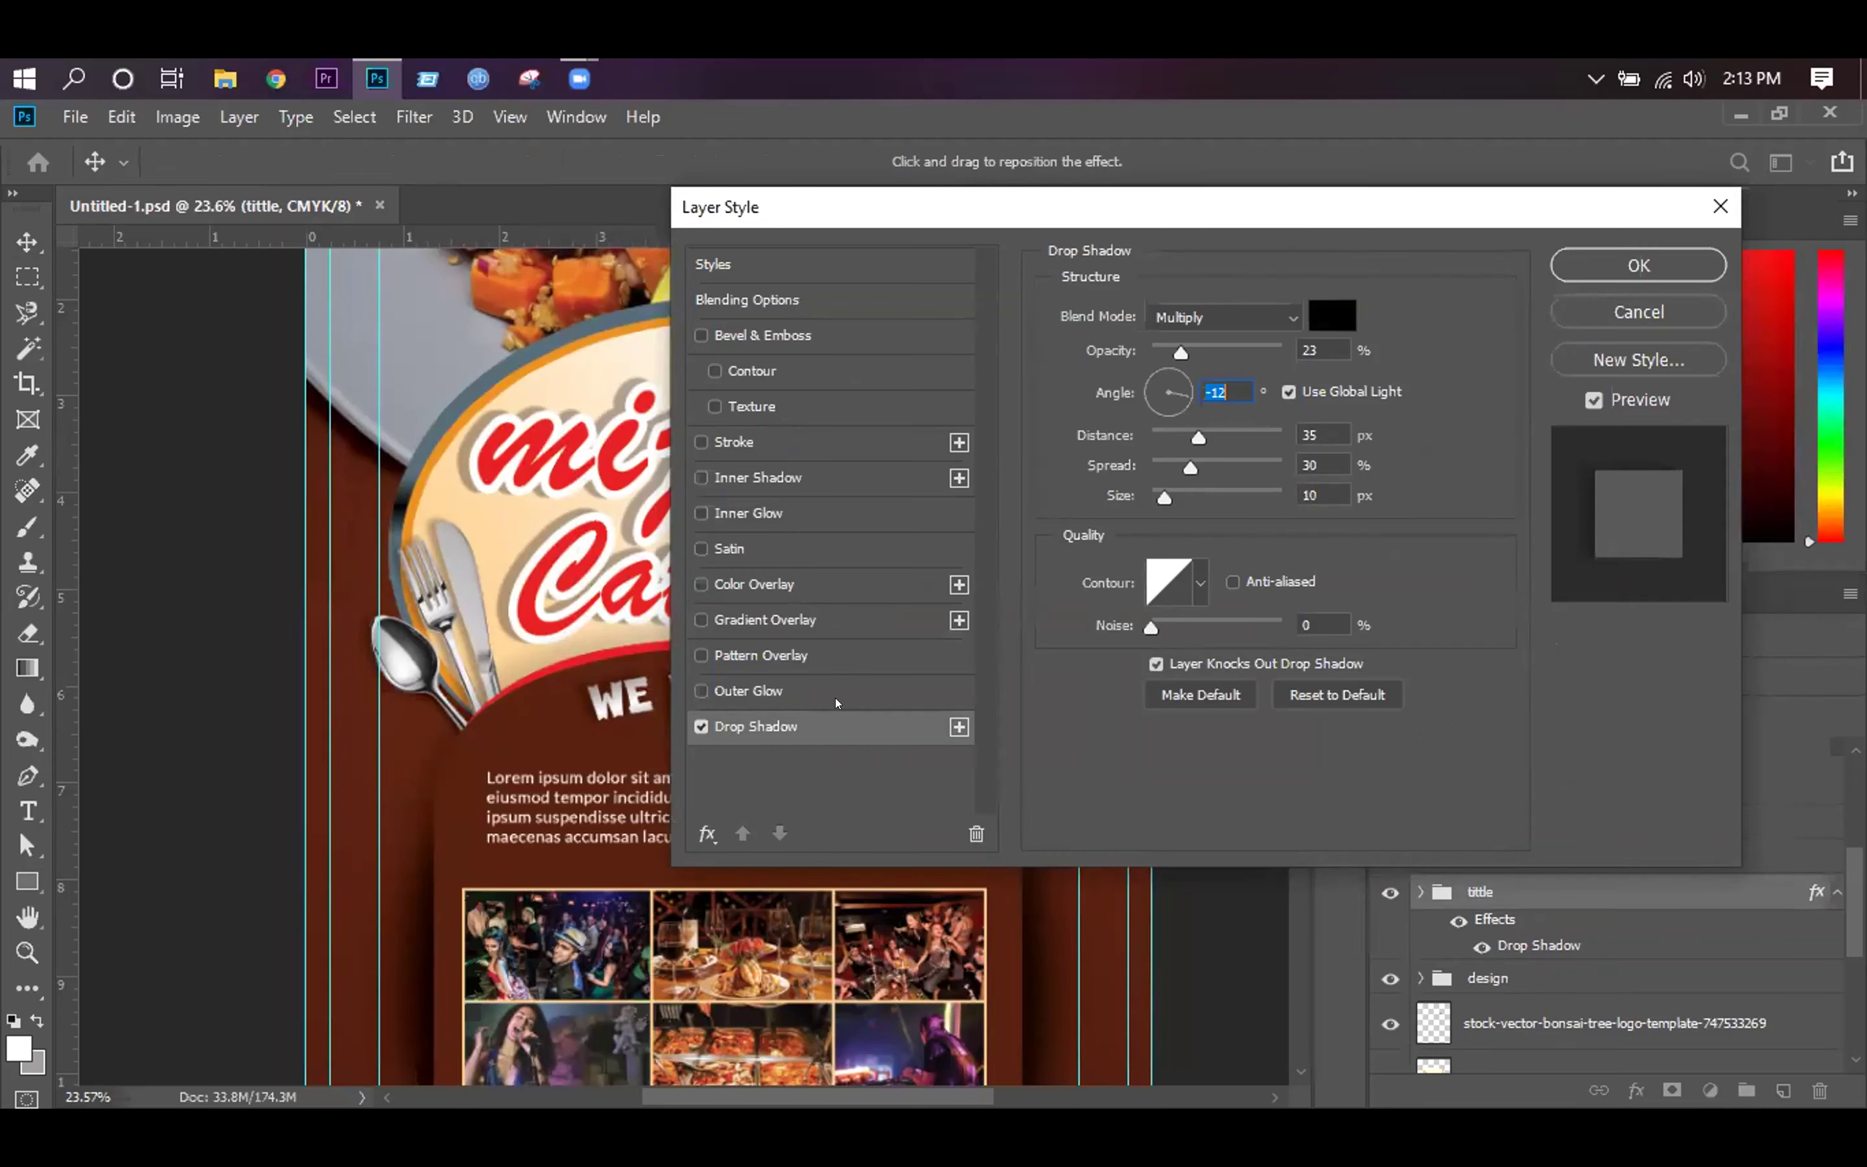
{"action": "left_click", "coordinate": [1279, 392]}
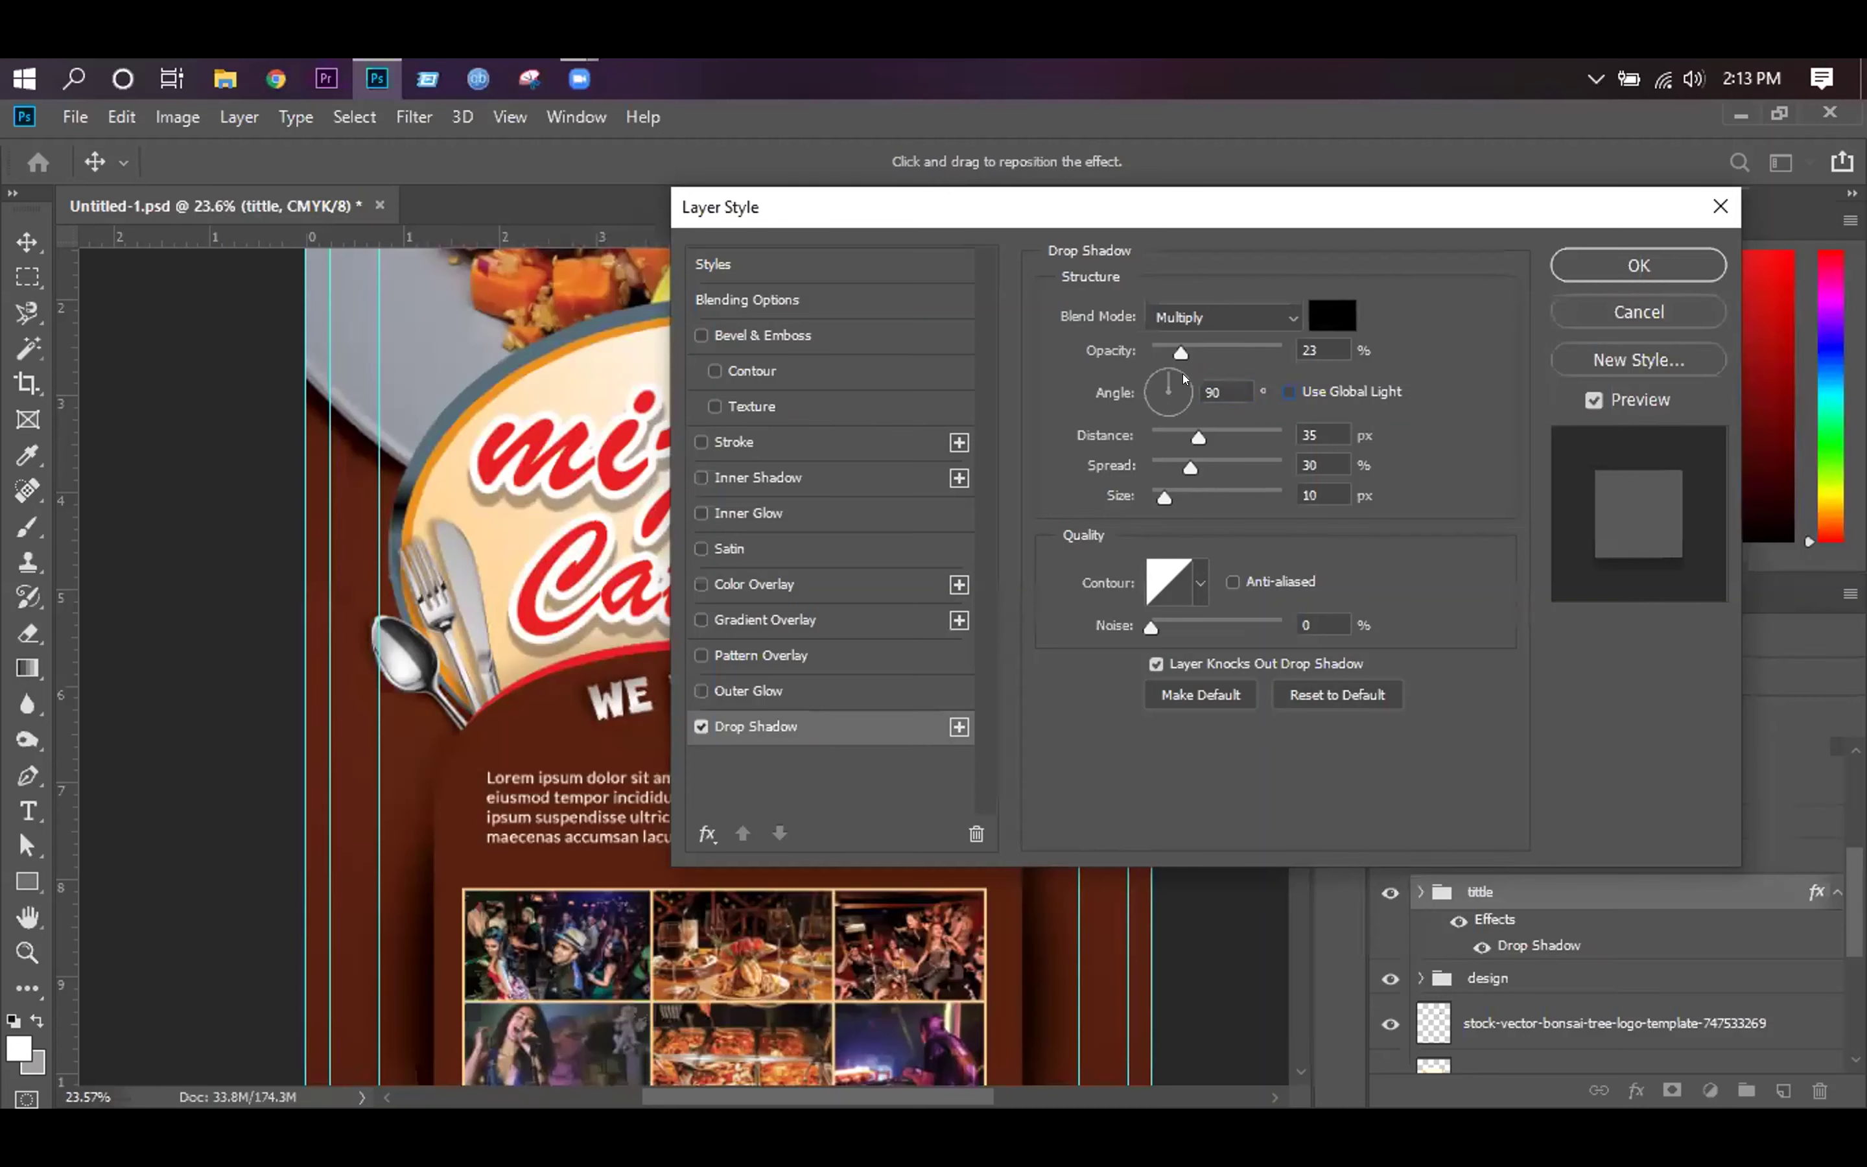
{"action": "left_click_drag", "start_coordinate": [1182, 392], "coordinate": [1185, 400]}
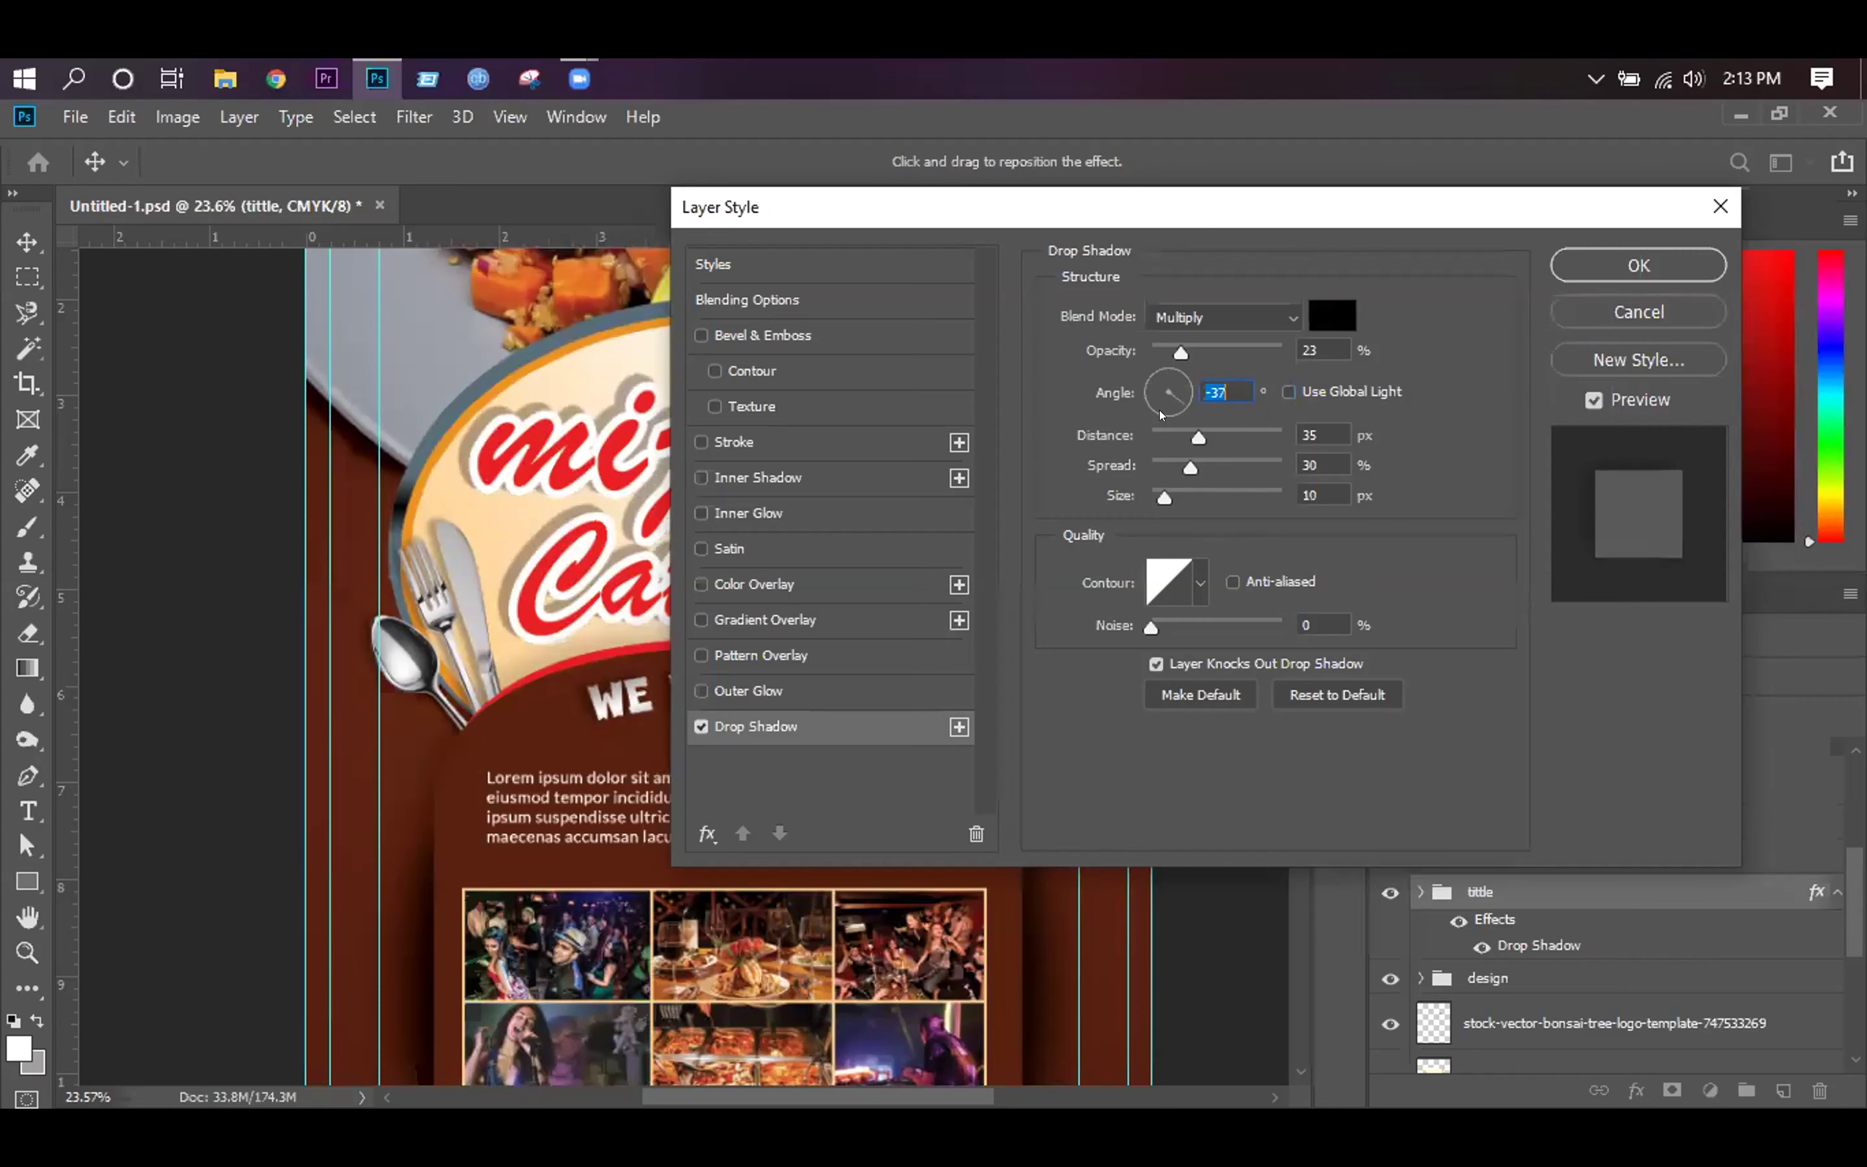
{"action": "left_click", "coordinate": [1639, 312]}
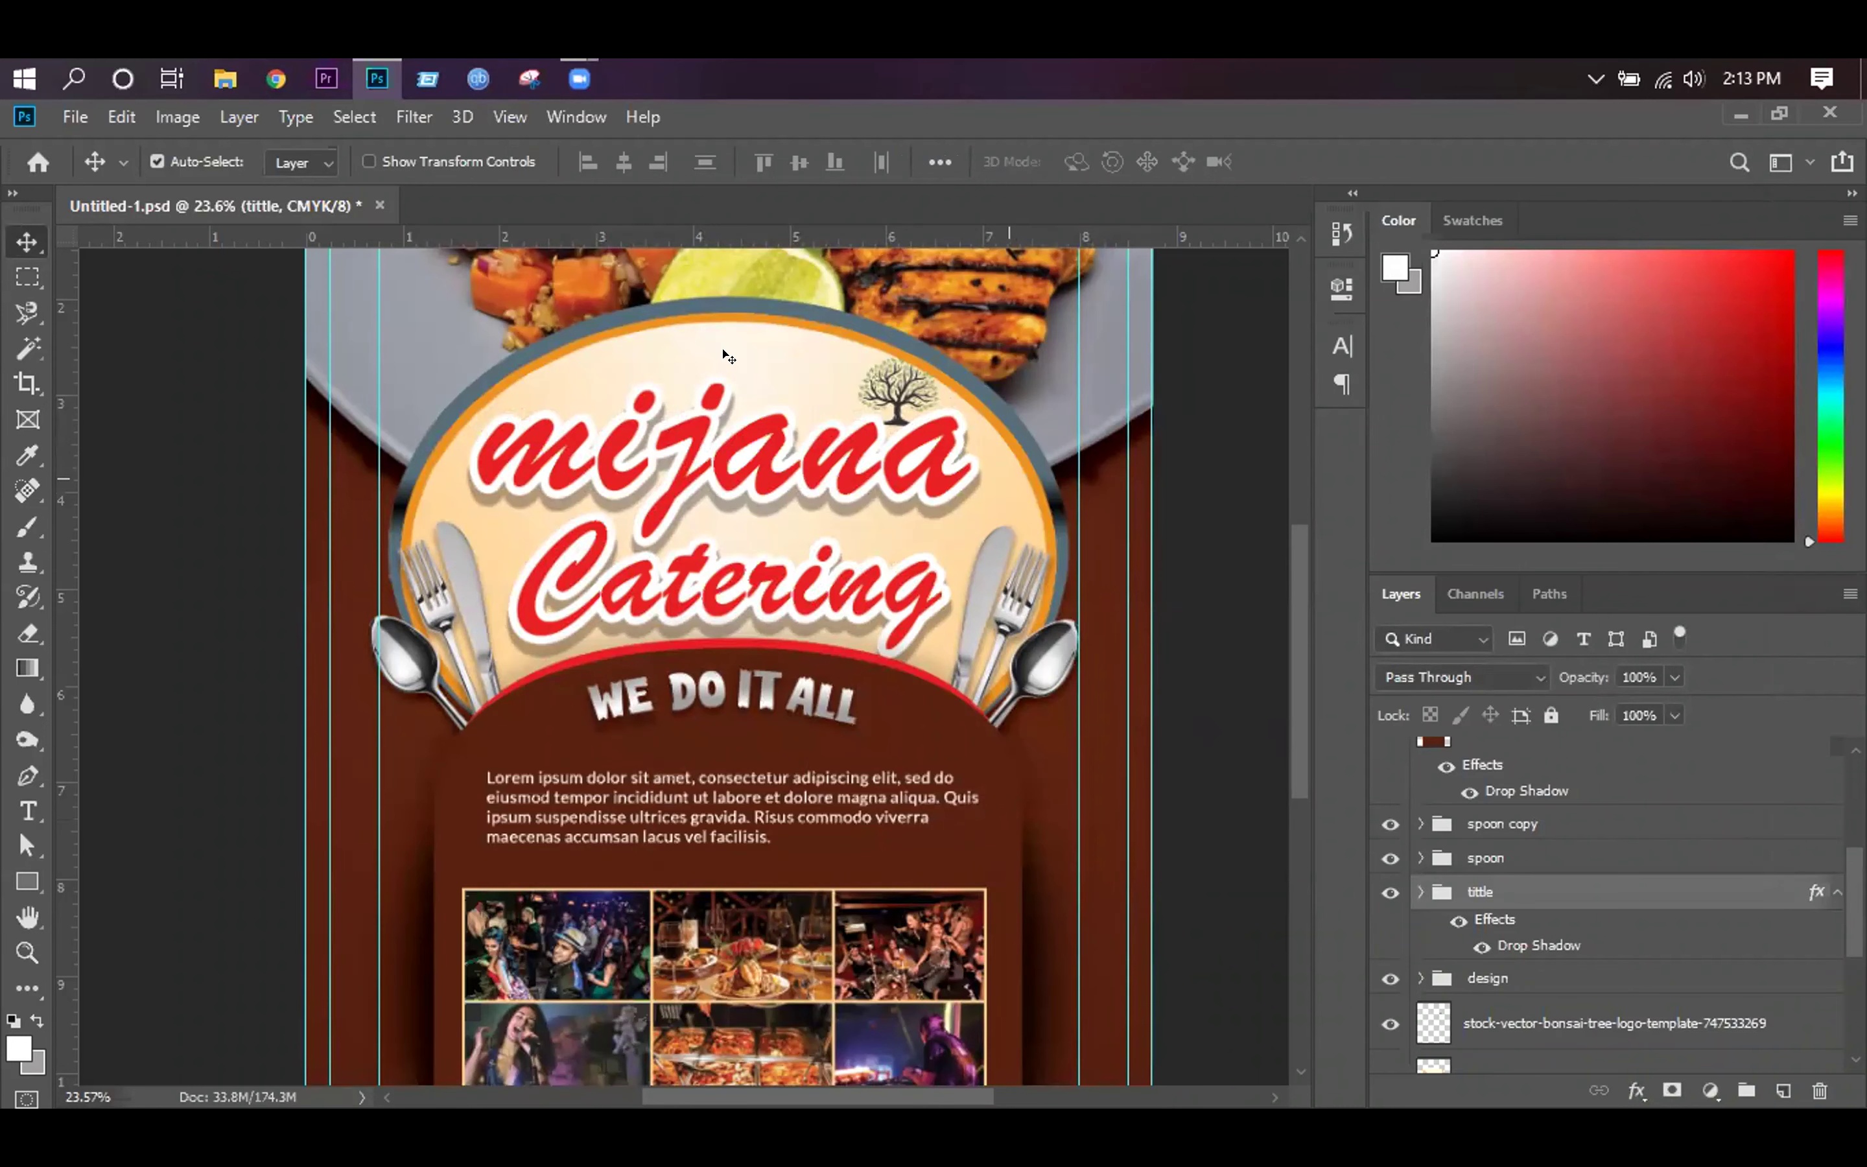
{"action": "scroll", "coordinate": [1121, 153], "scroll_direction": "up", "scroll_amount": 1}
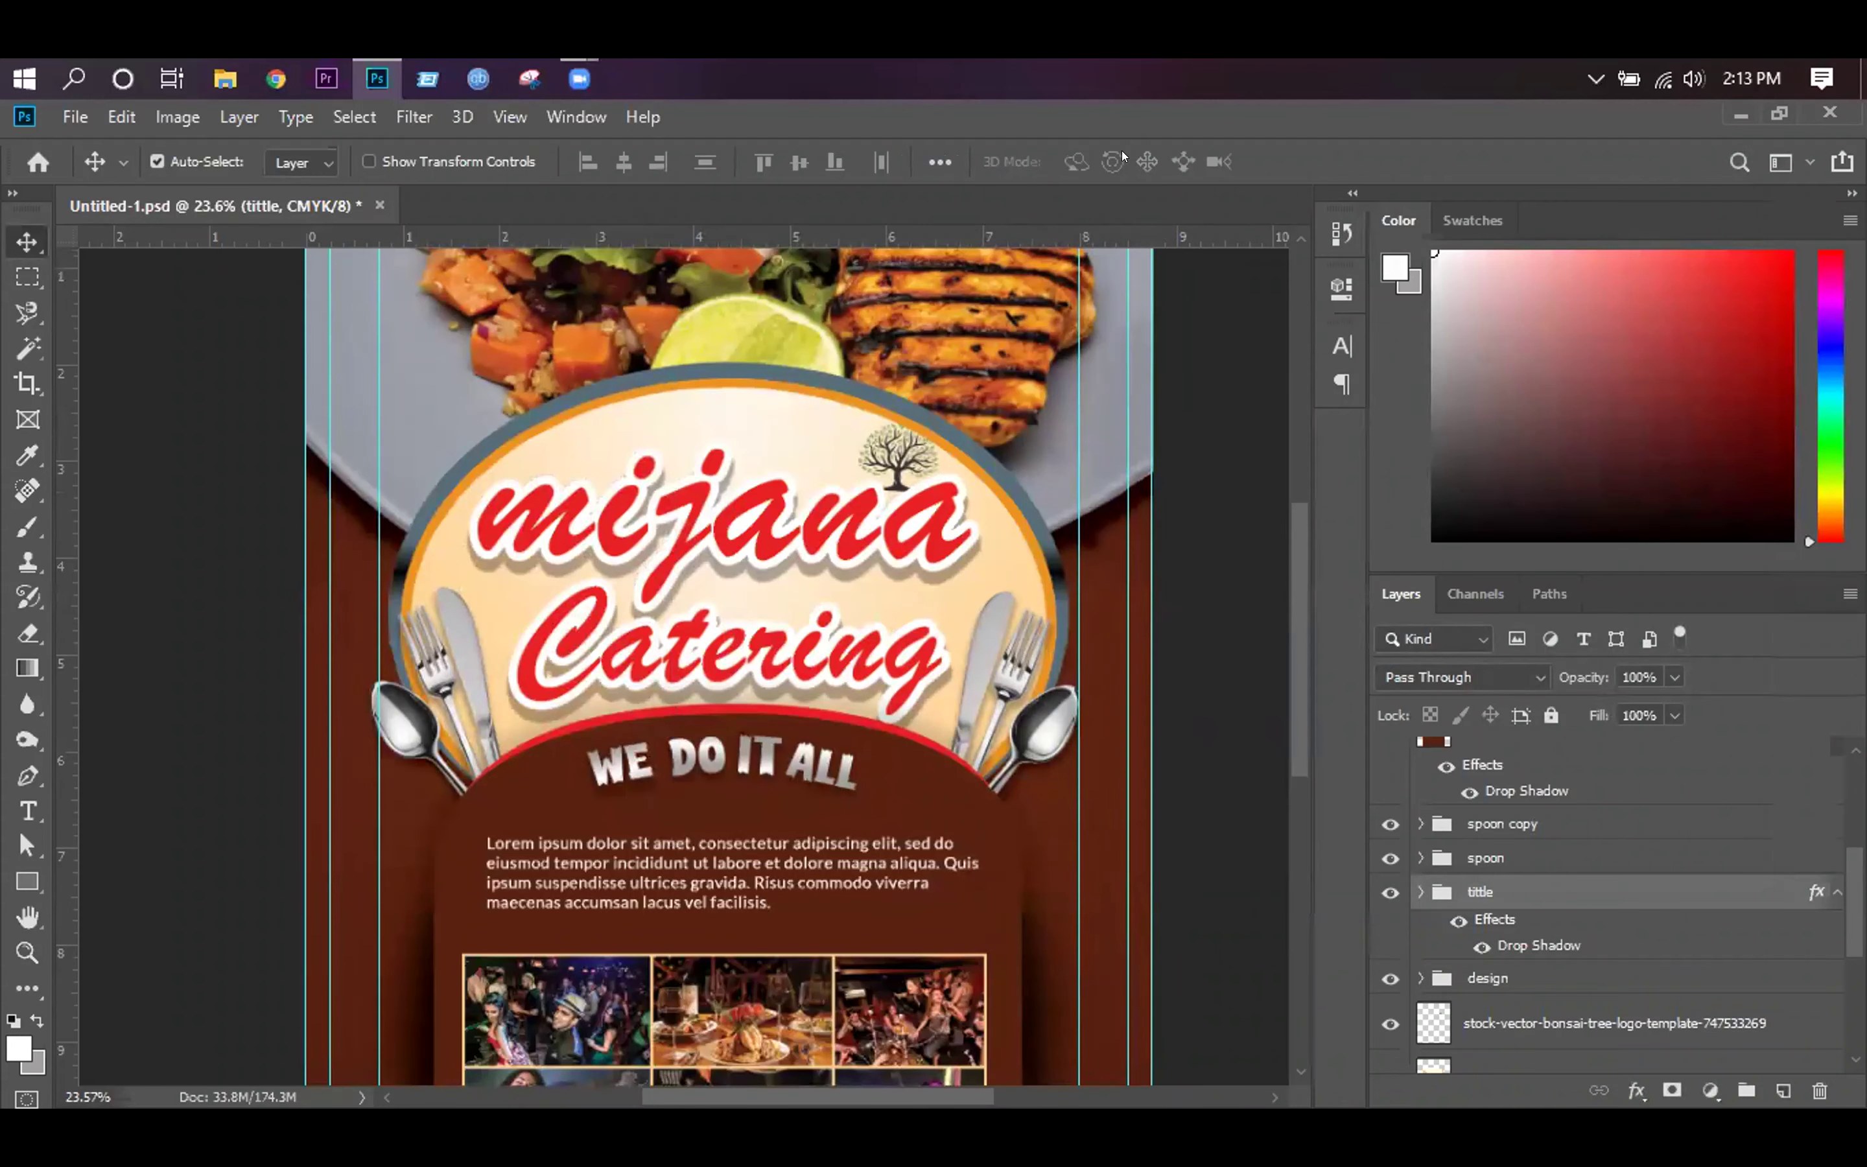
{"action": "scroll", "coordinate": [1143, 315], "scroll_direction": "down", "scroll_amount": 2}
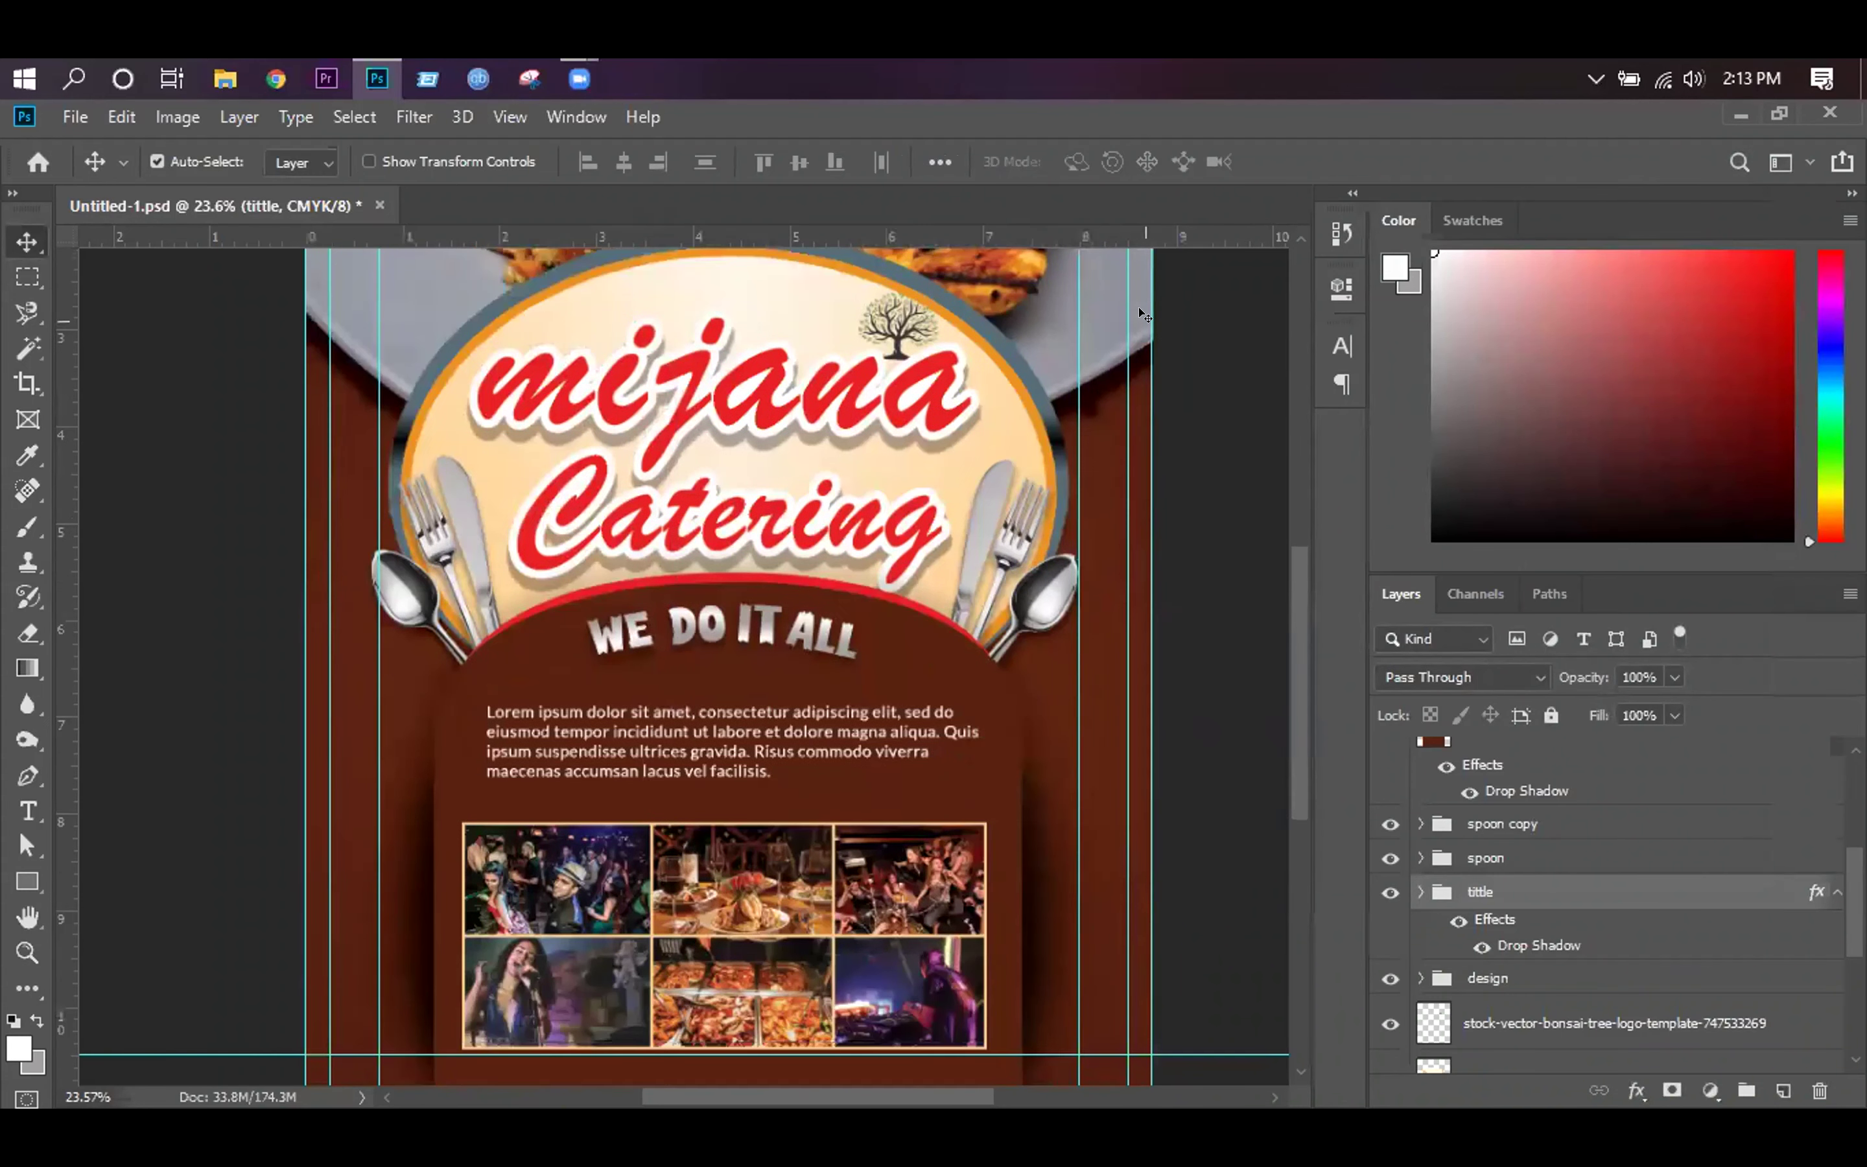
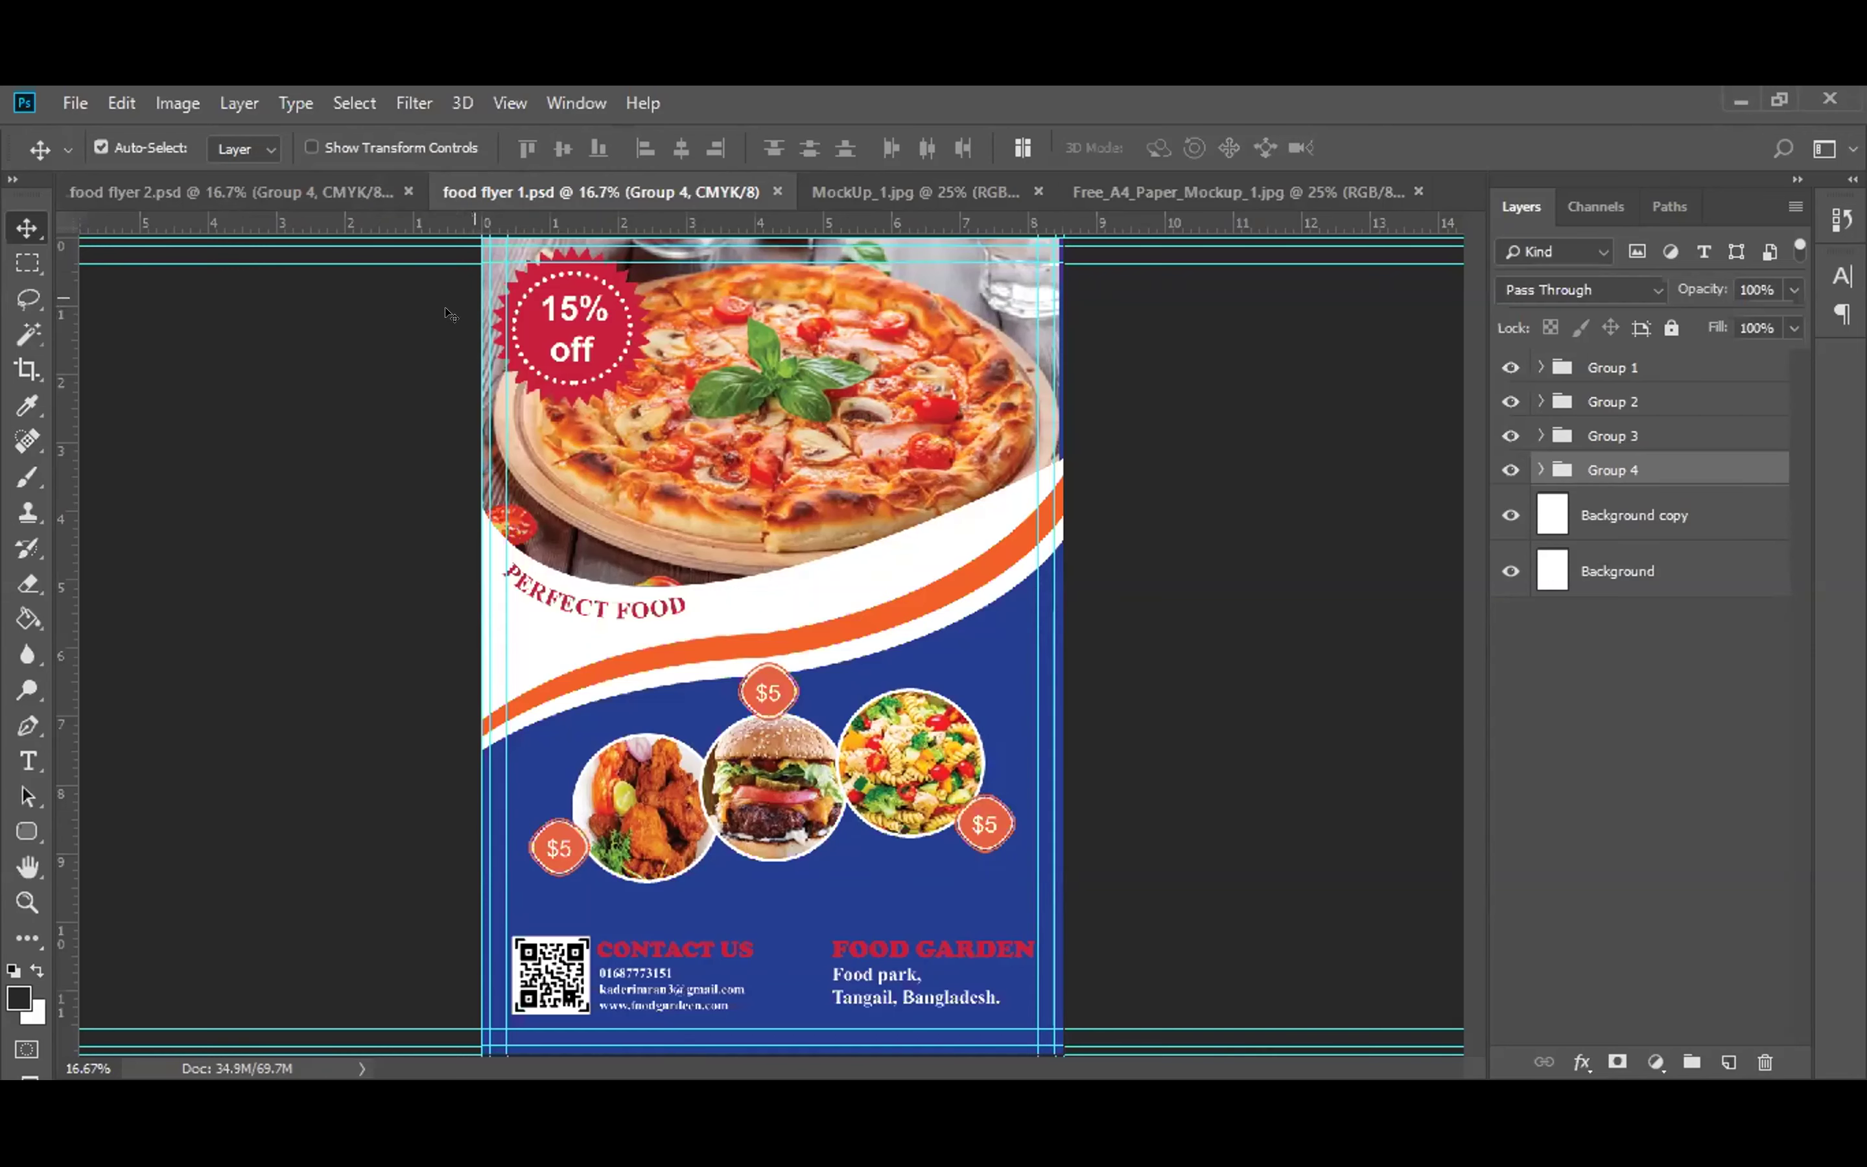
Review the flyer mockups in MockUp_1.jpg and Free_A4_Paper_Mockup_1.jpg.
{"action": "left_click", "coordinate": [833, 197]}
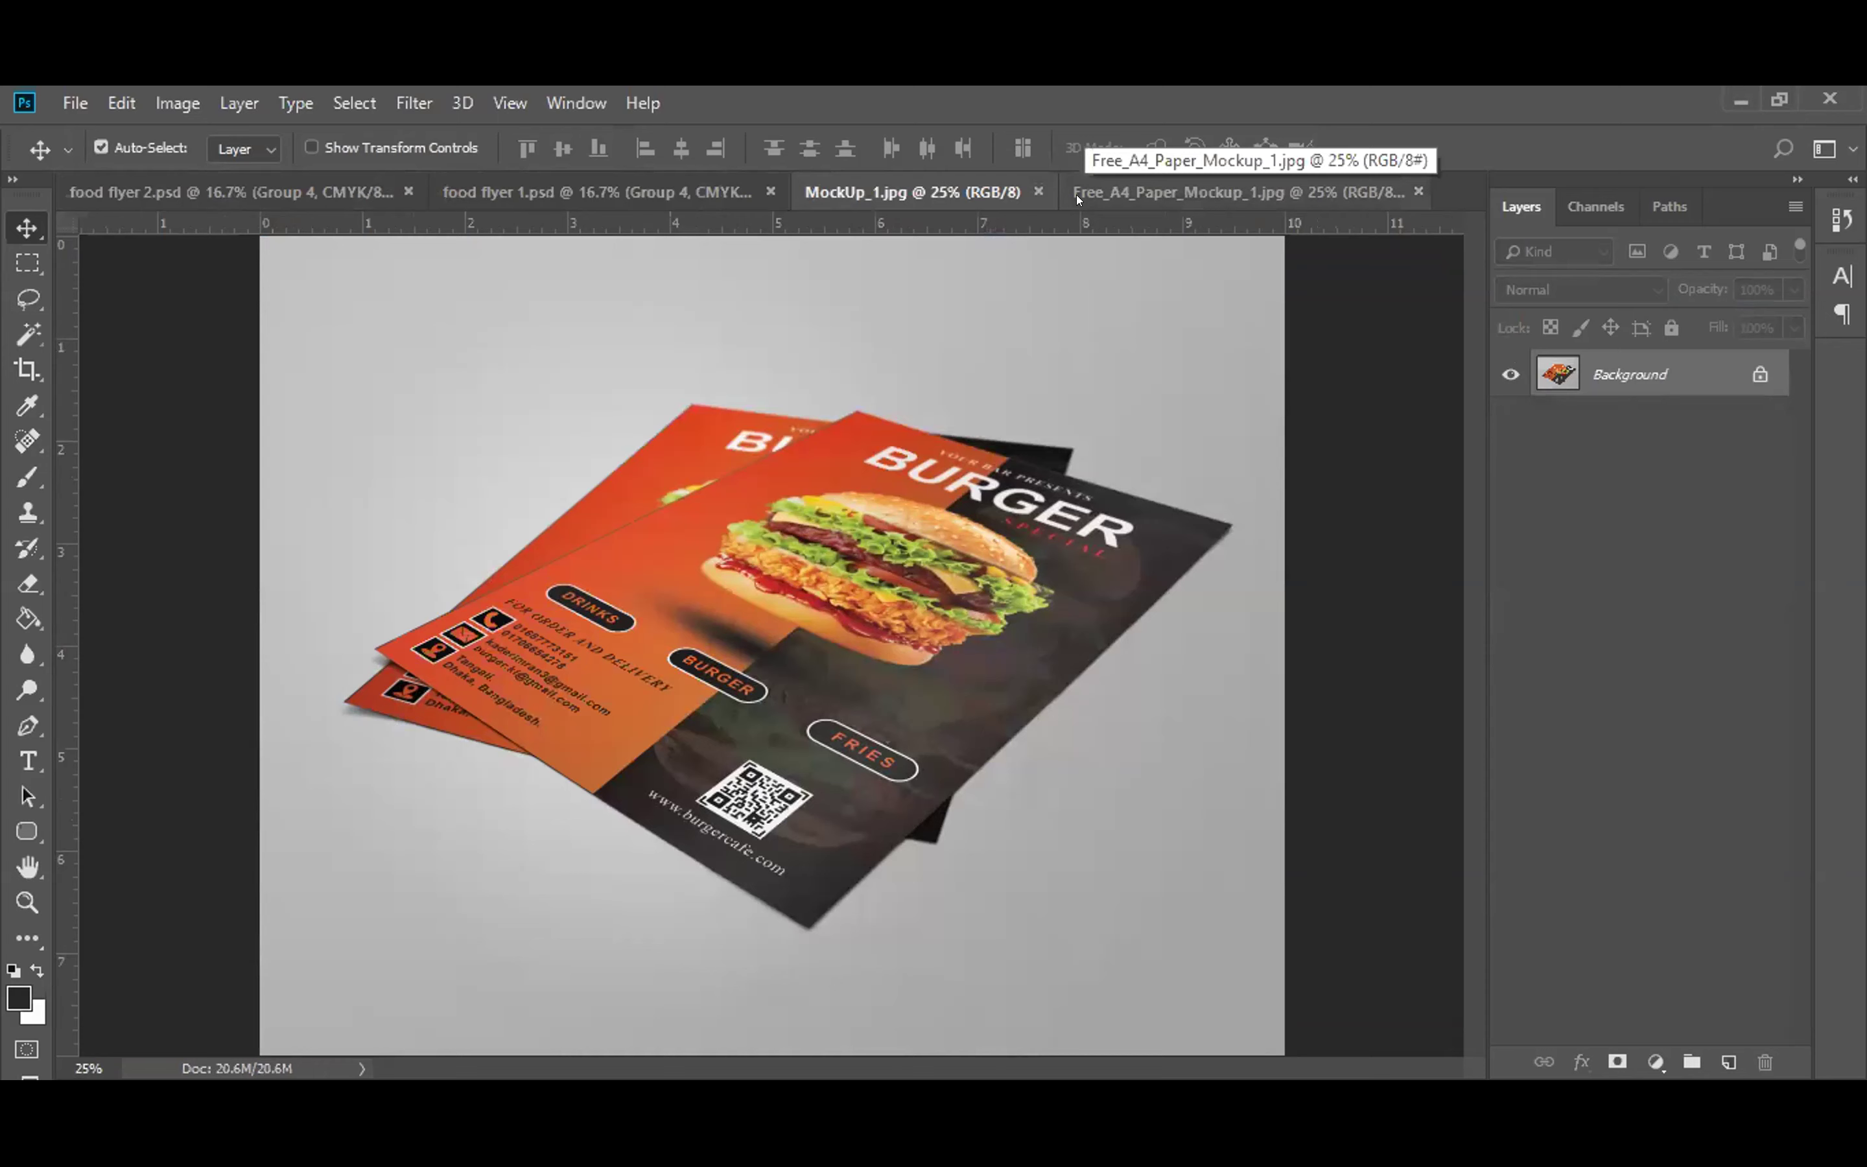
{"action": "left_click", "coordinate": [1078, 198]}
{"action": "left_click", "coordinate": [962, 194]}
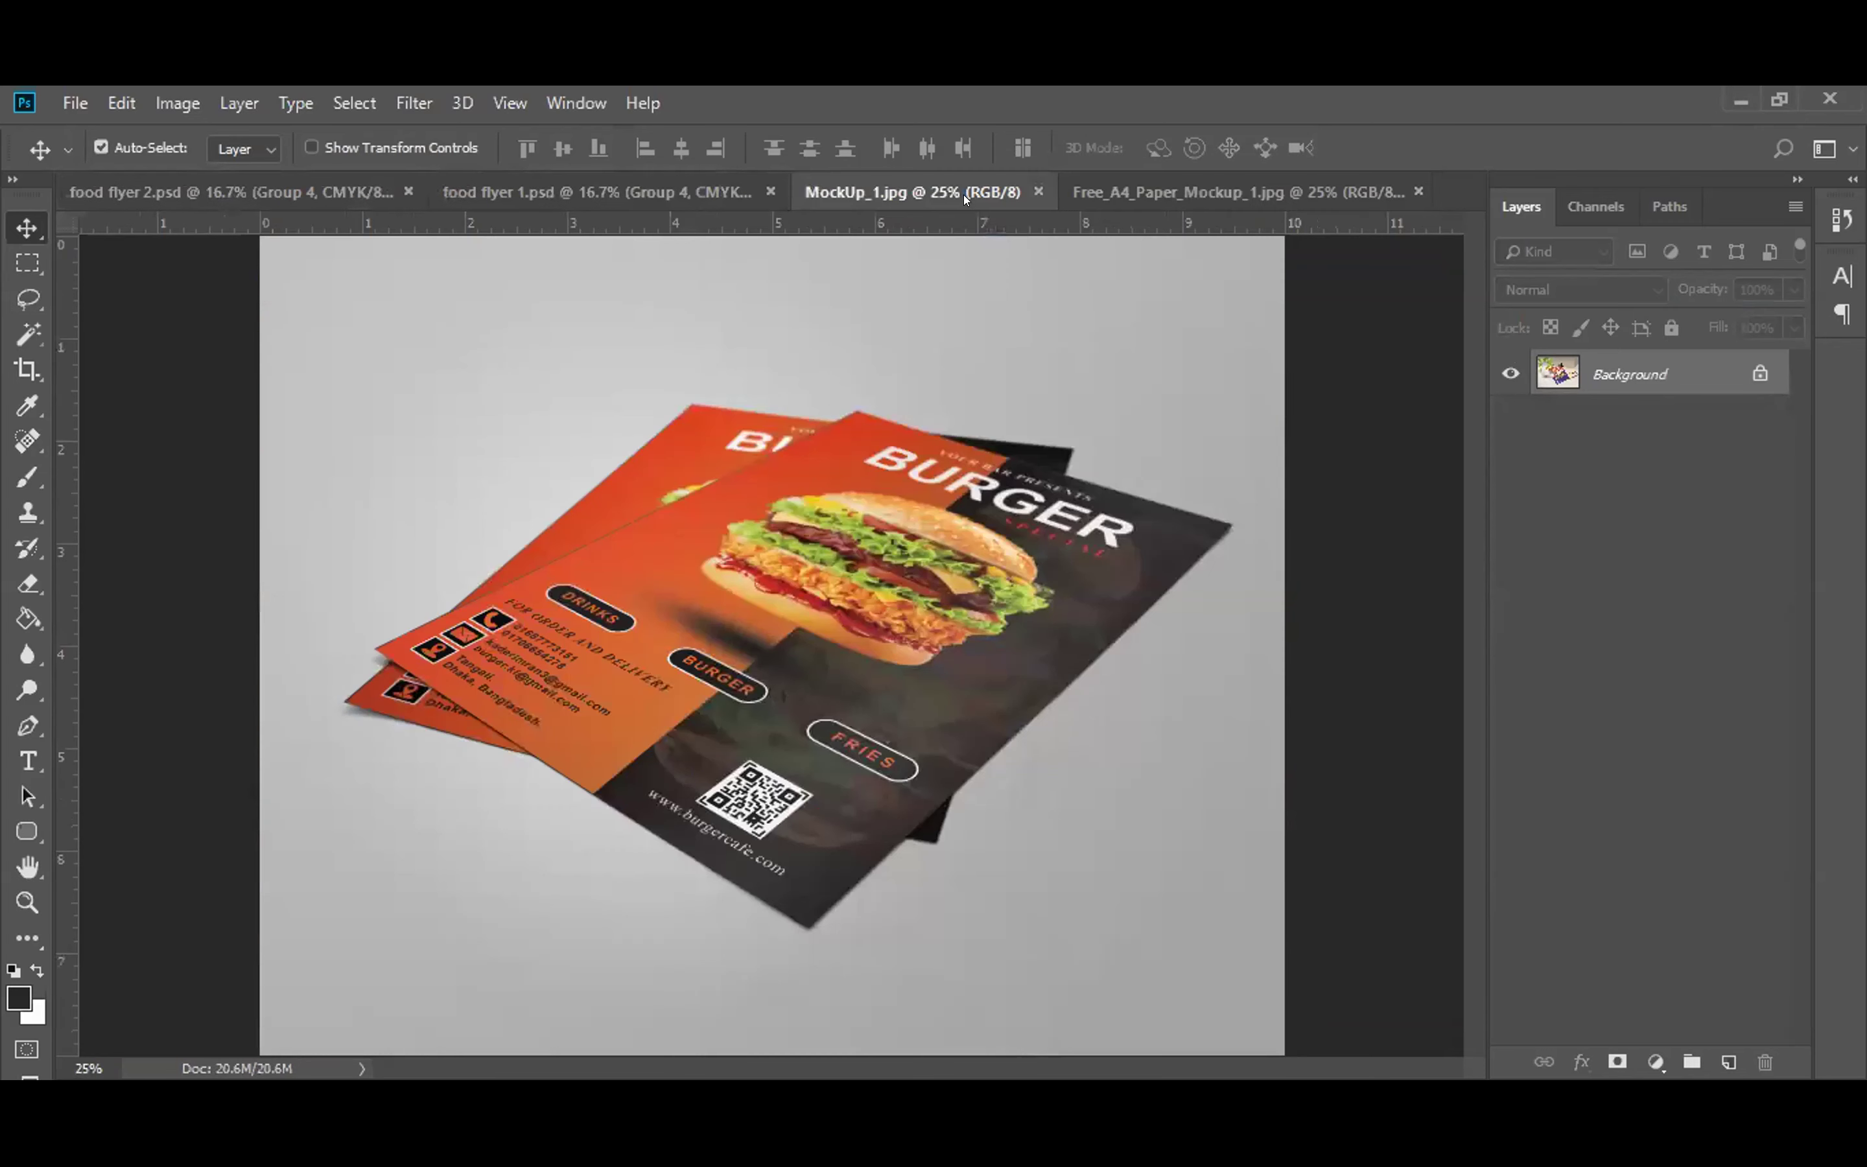
{"action": "left_click", "coordinate": [1120, 194]}
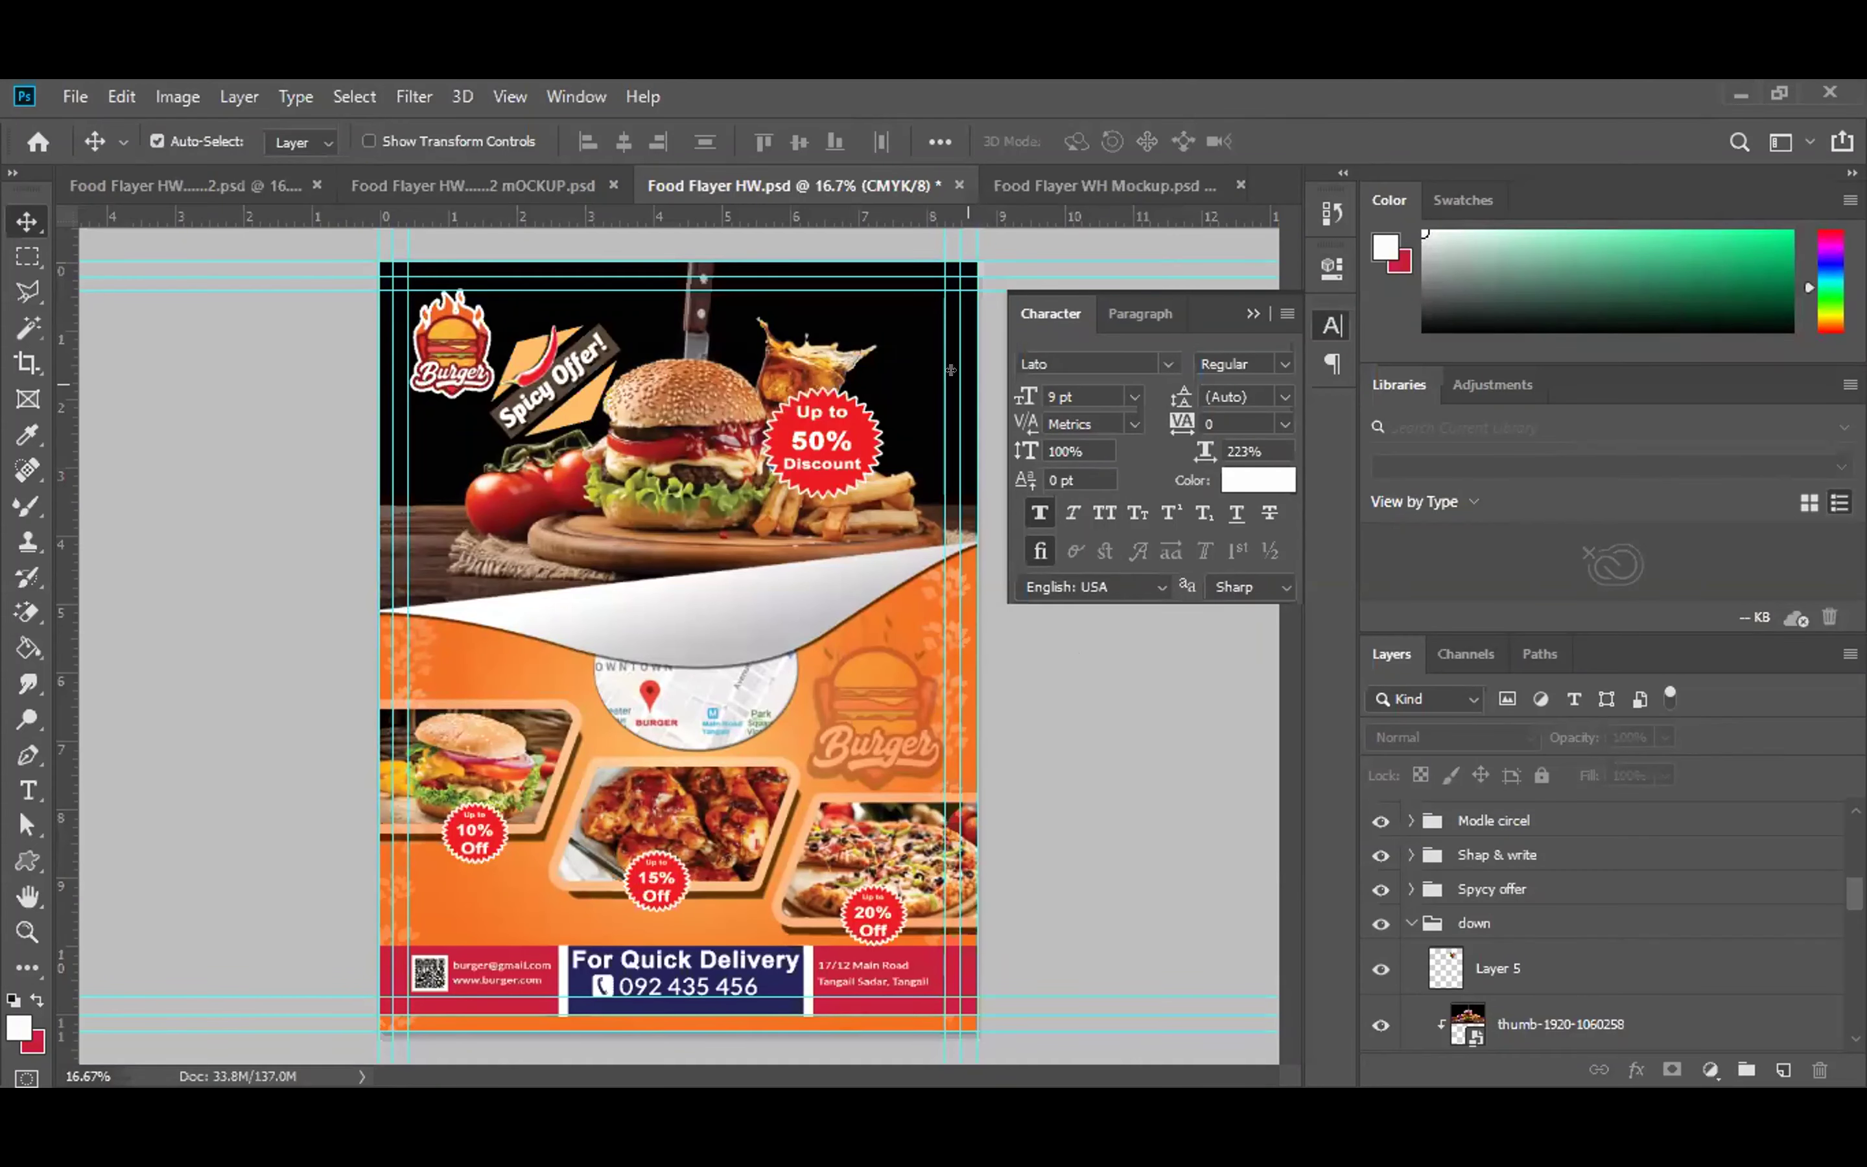
Compare the Food Flayer WH Mockup.psd presentation with the burger flyer in Food Flayer HW.psd.
{"action": "left_click", "coordinate": [1083, 193]}
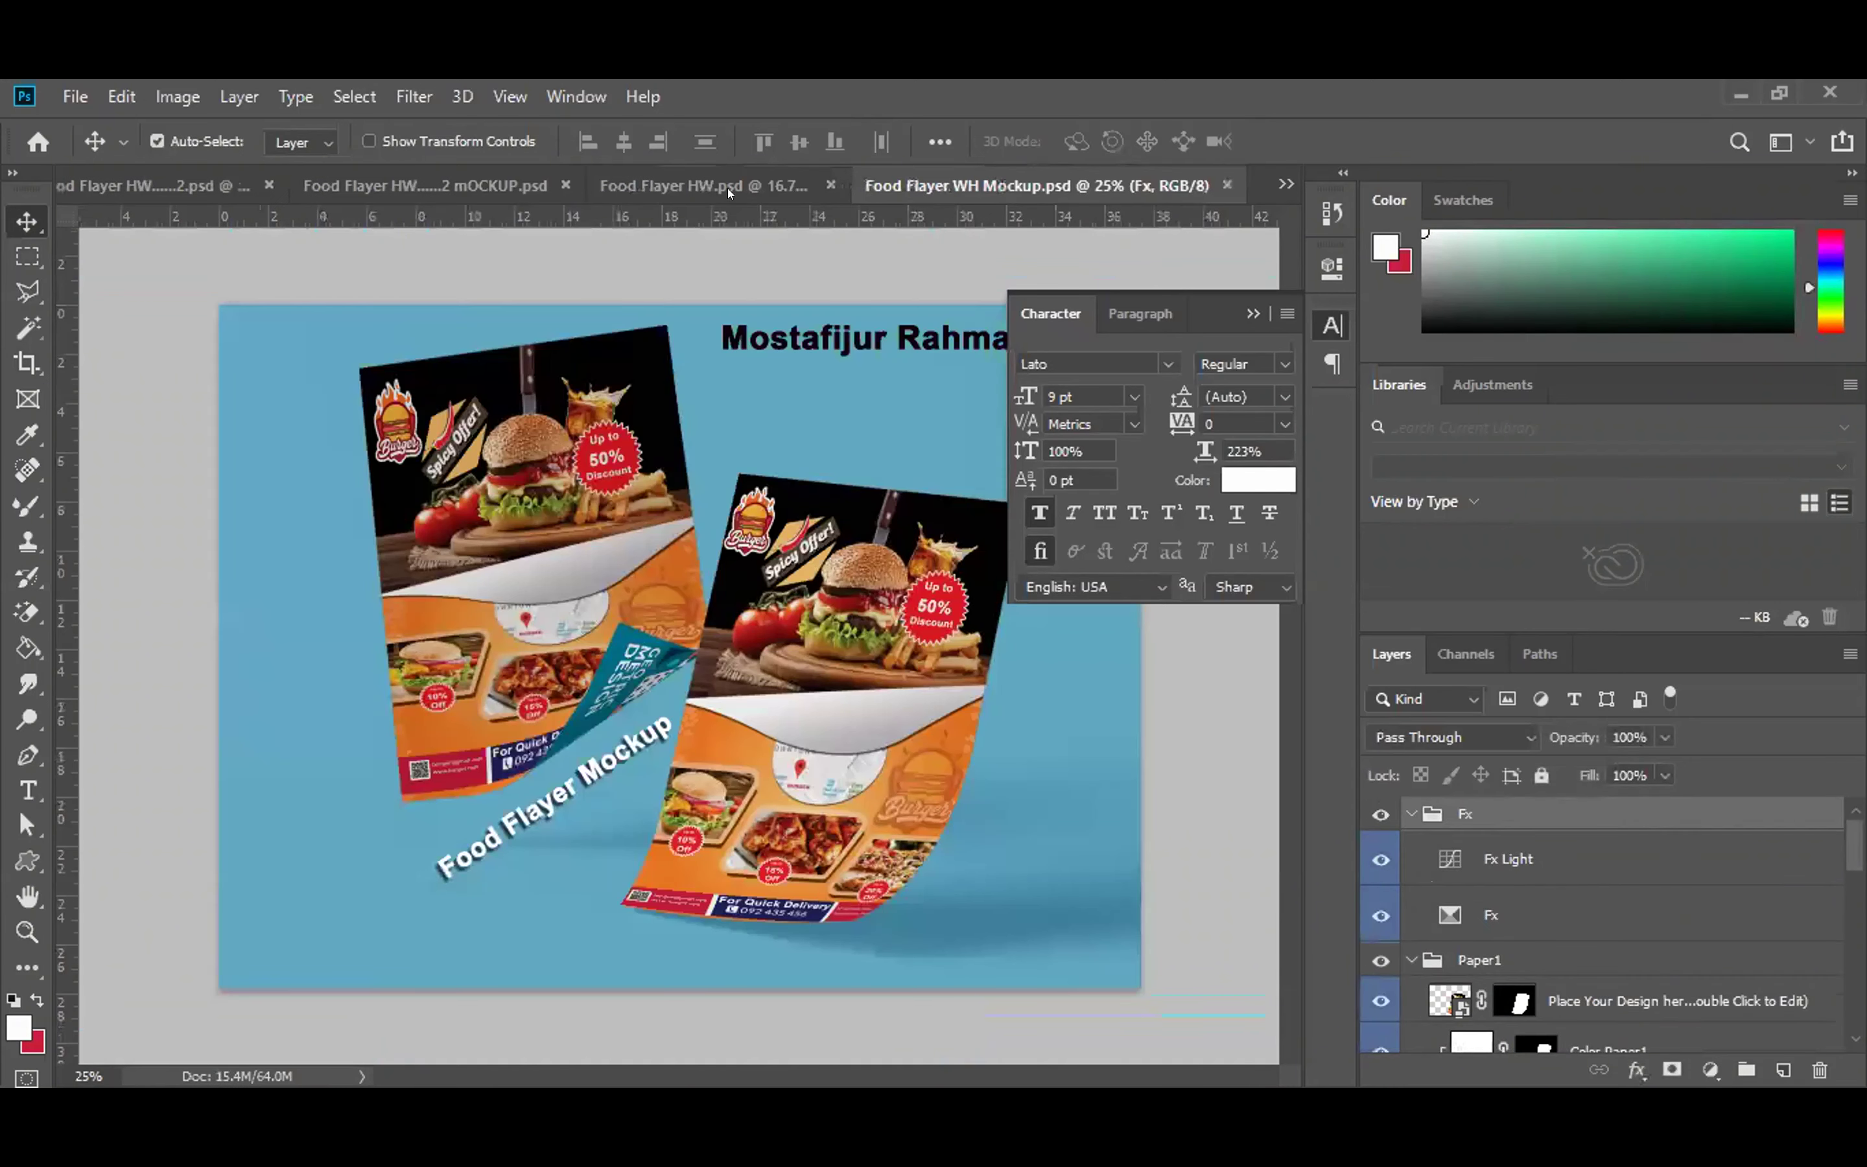
{"action": "left_click", "coordinate": [771, 185]}
{"action": "left_click", "coordinate": [743, 642]}
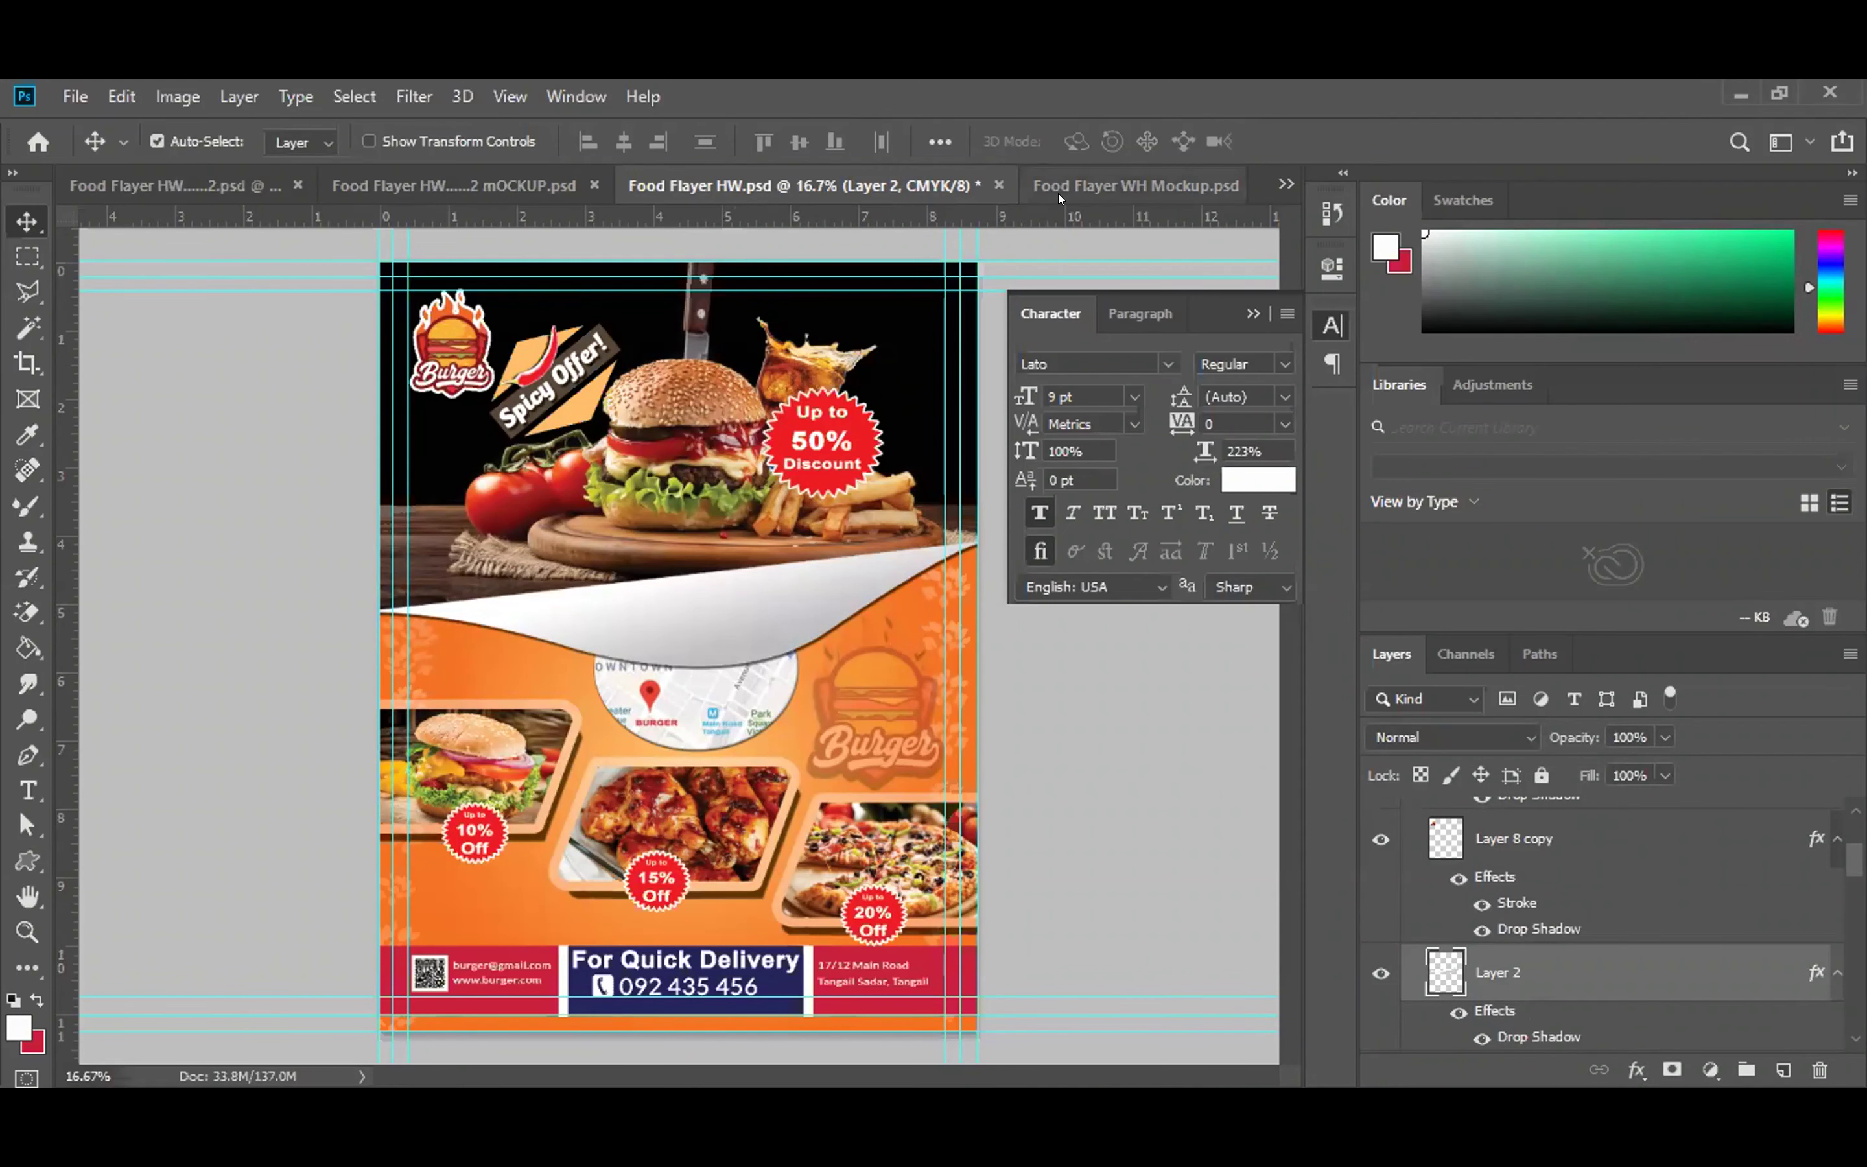
{"action": "key", "text": "ctrl+Tab"}
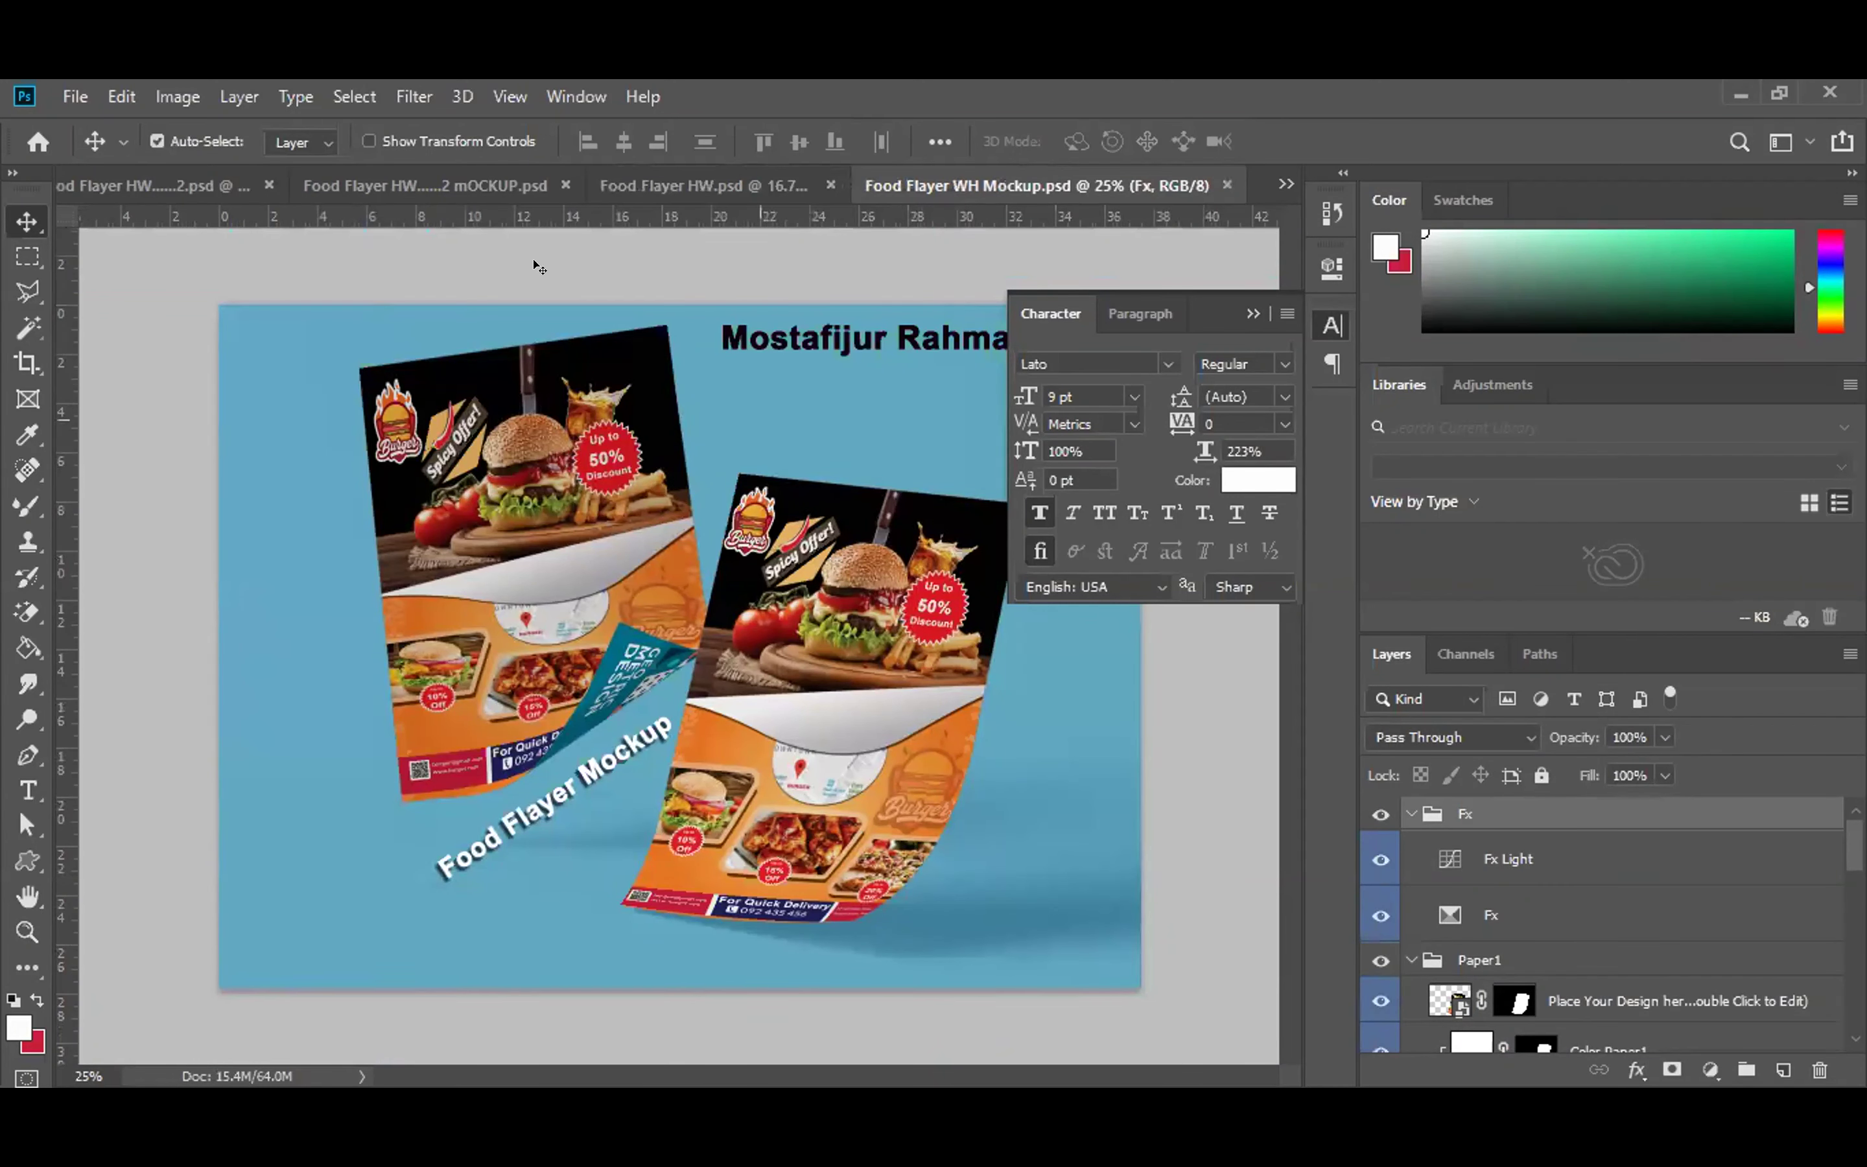
Show the ColorPalette 189837 layer in the Desi Food Studio flyer and reposition the palette slightly.
{"action": "left_click", "coordinate": [134, 175]}
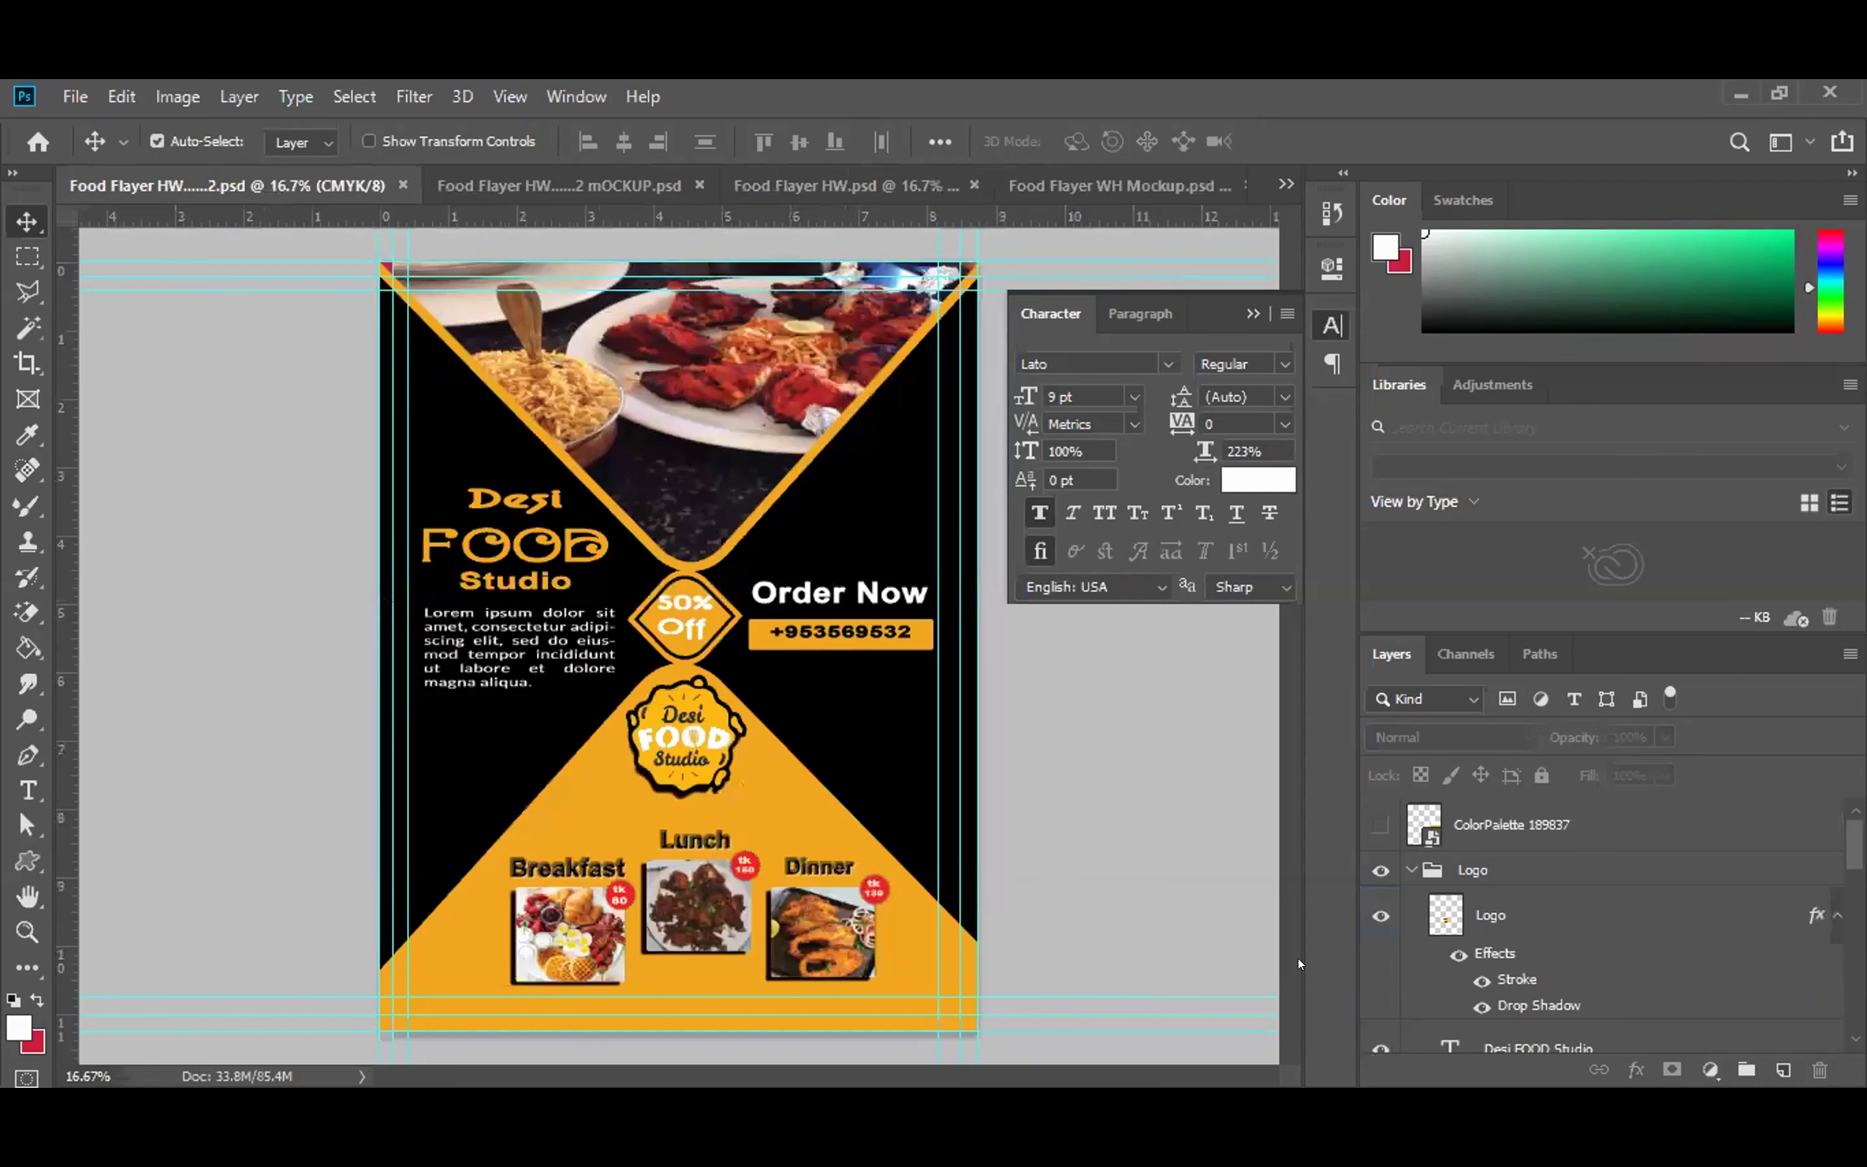
{"action": "left_click", "coordinate": [1369, 827]}
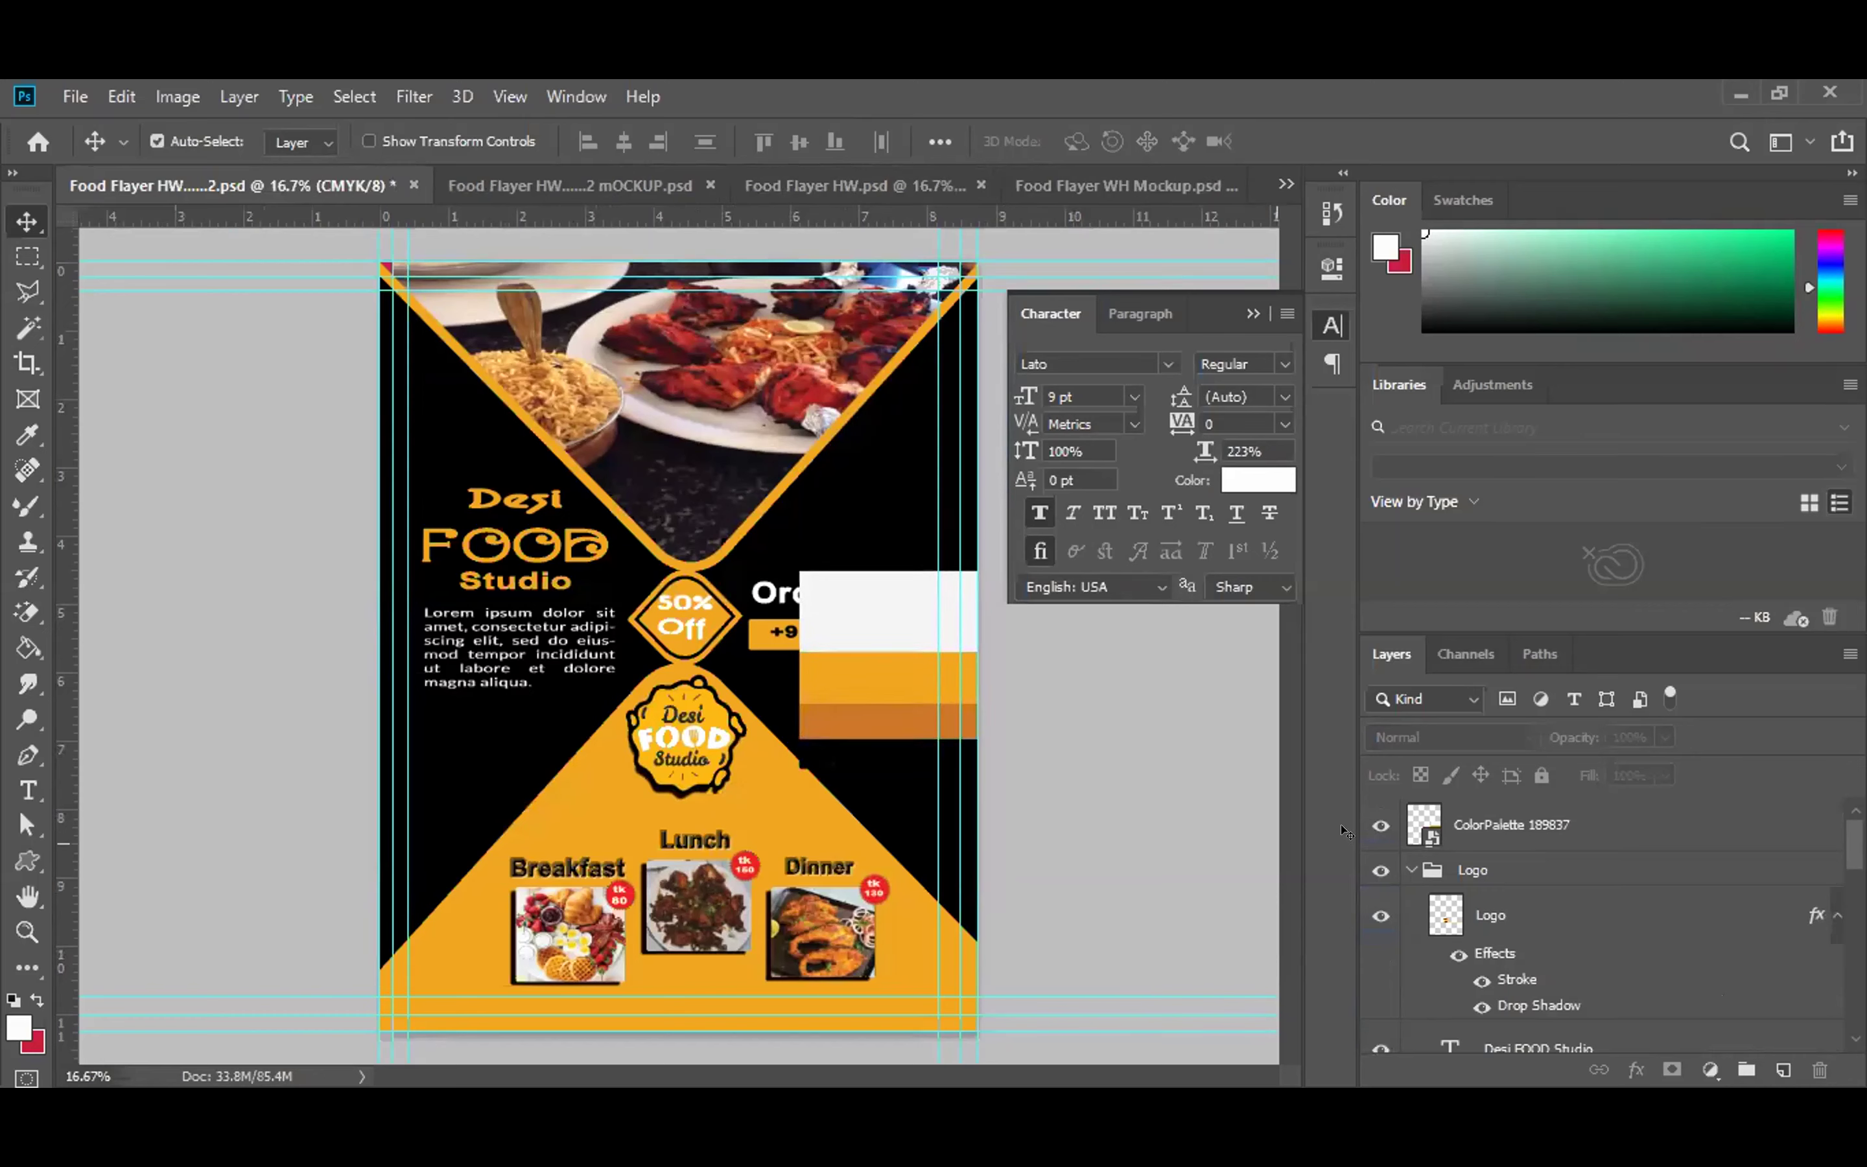
{"action": "left_click_drag", "start_coordinate": [883, 724], "coordinate": [833, 751]}
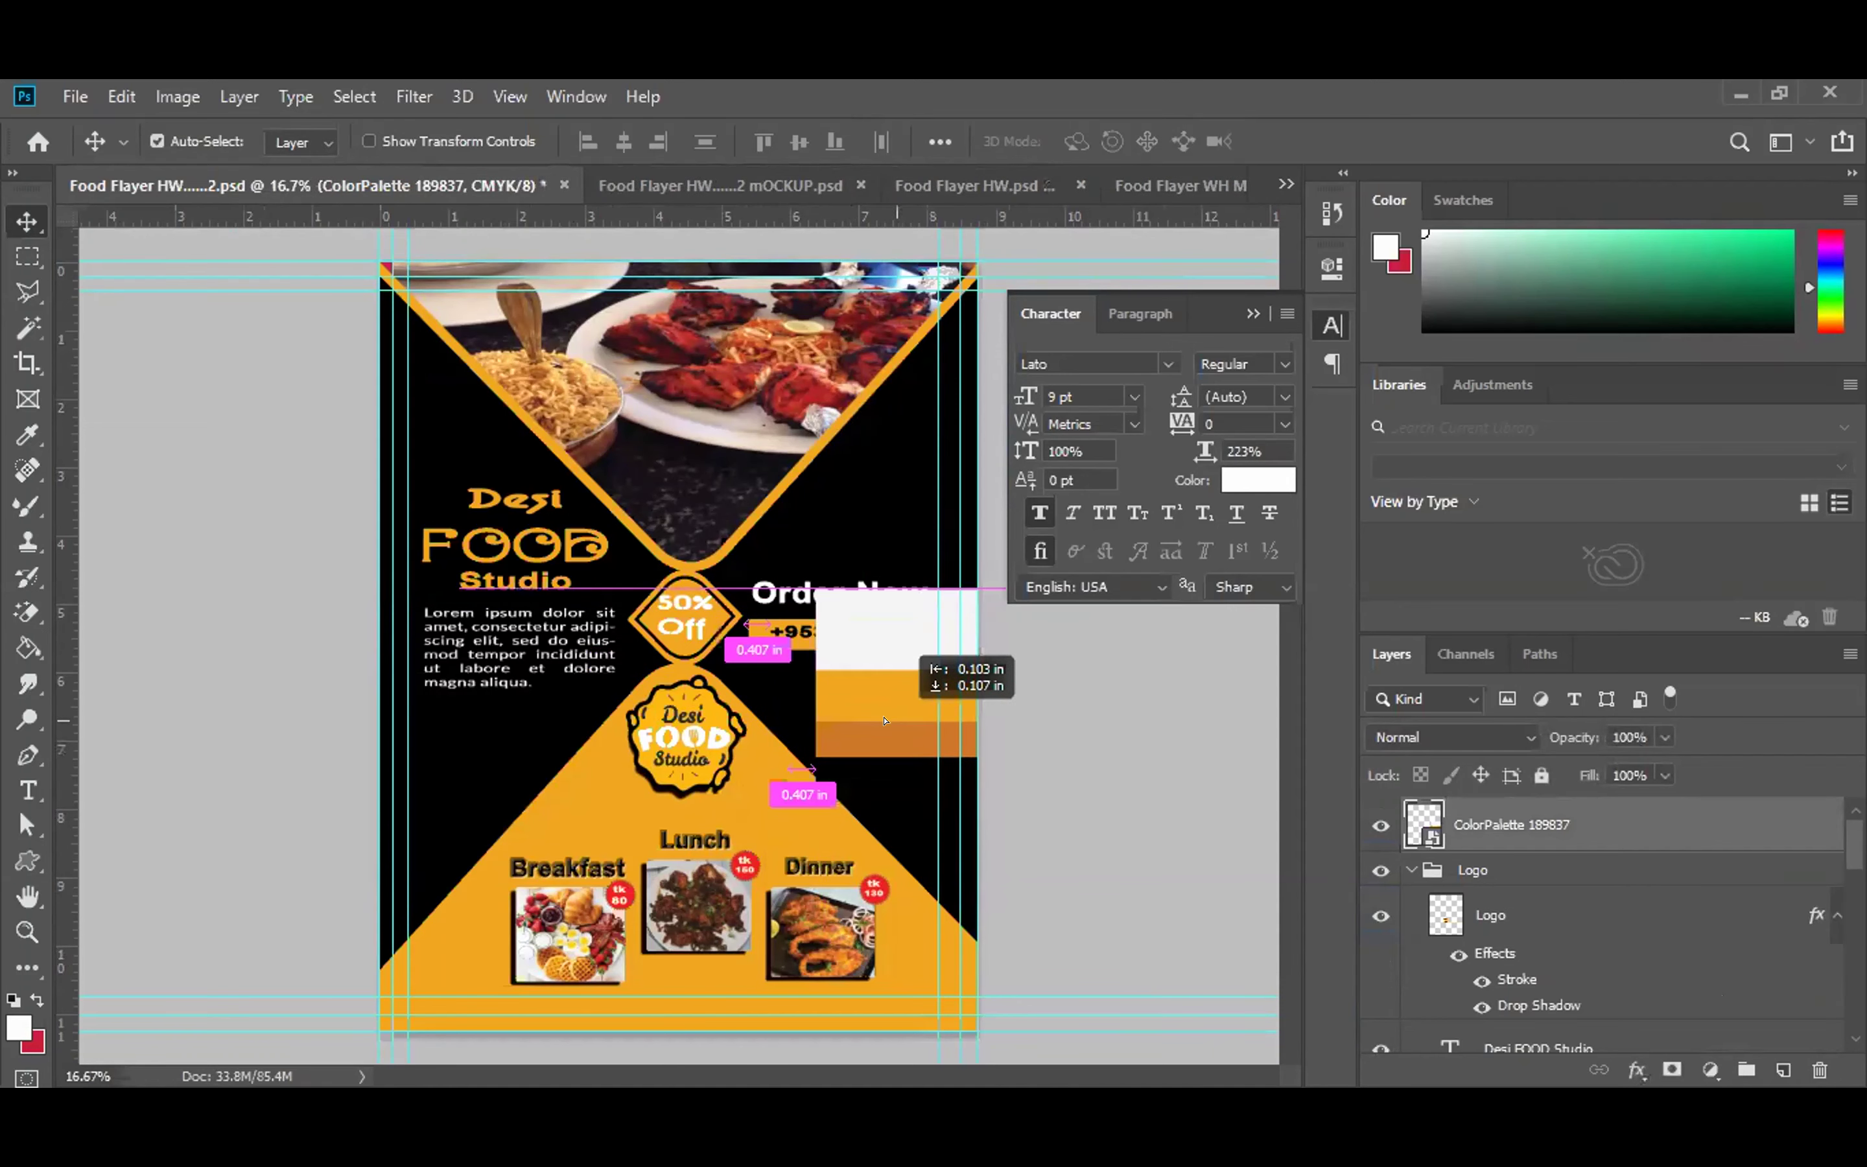
Show the color palat layer in the burger flyer, Food Flayer HW.psd.
{"action": "left_click", "coordinate": [966, 189]}
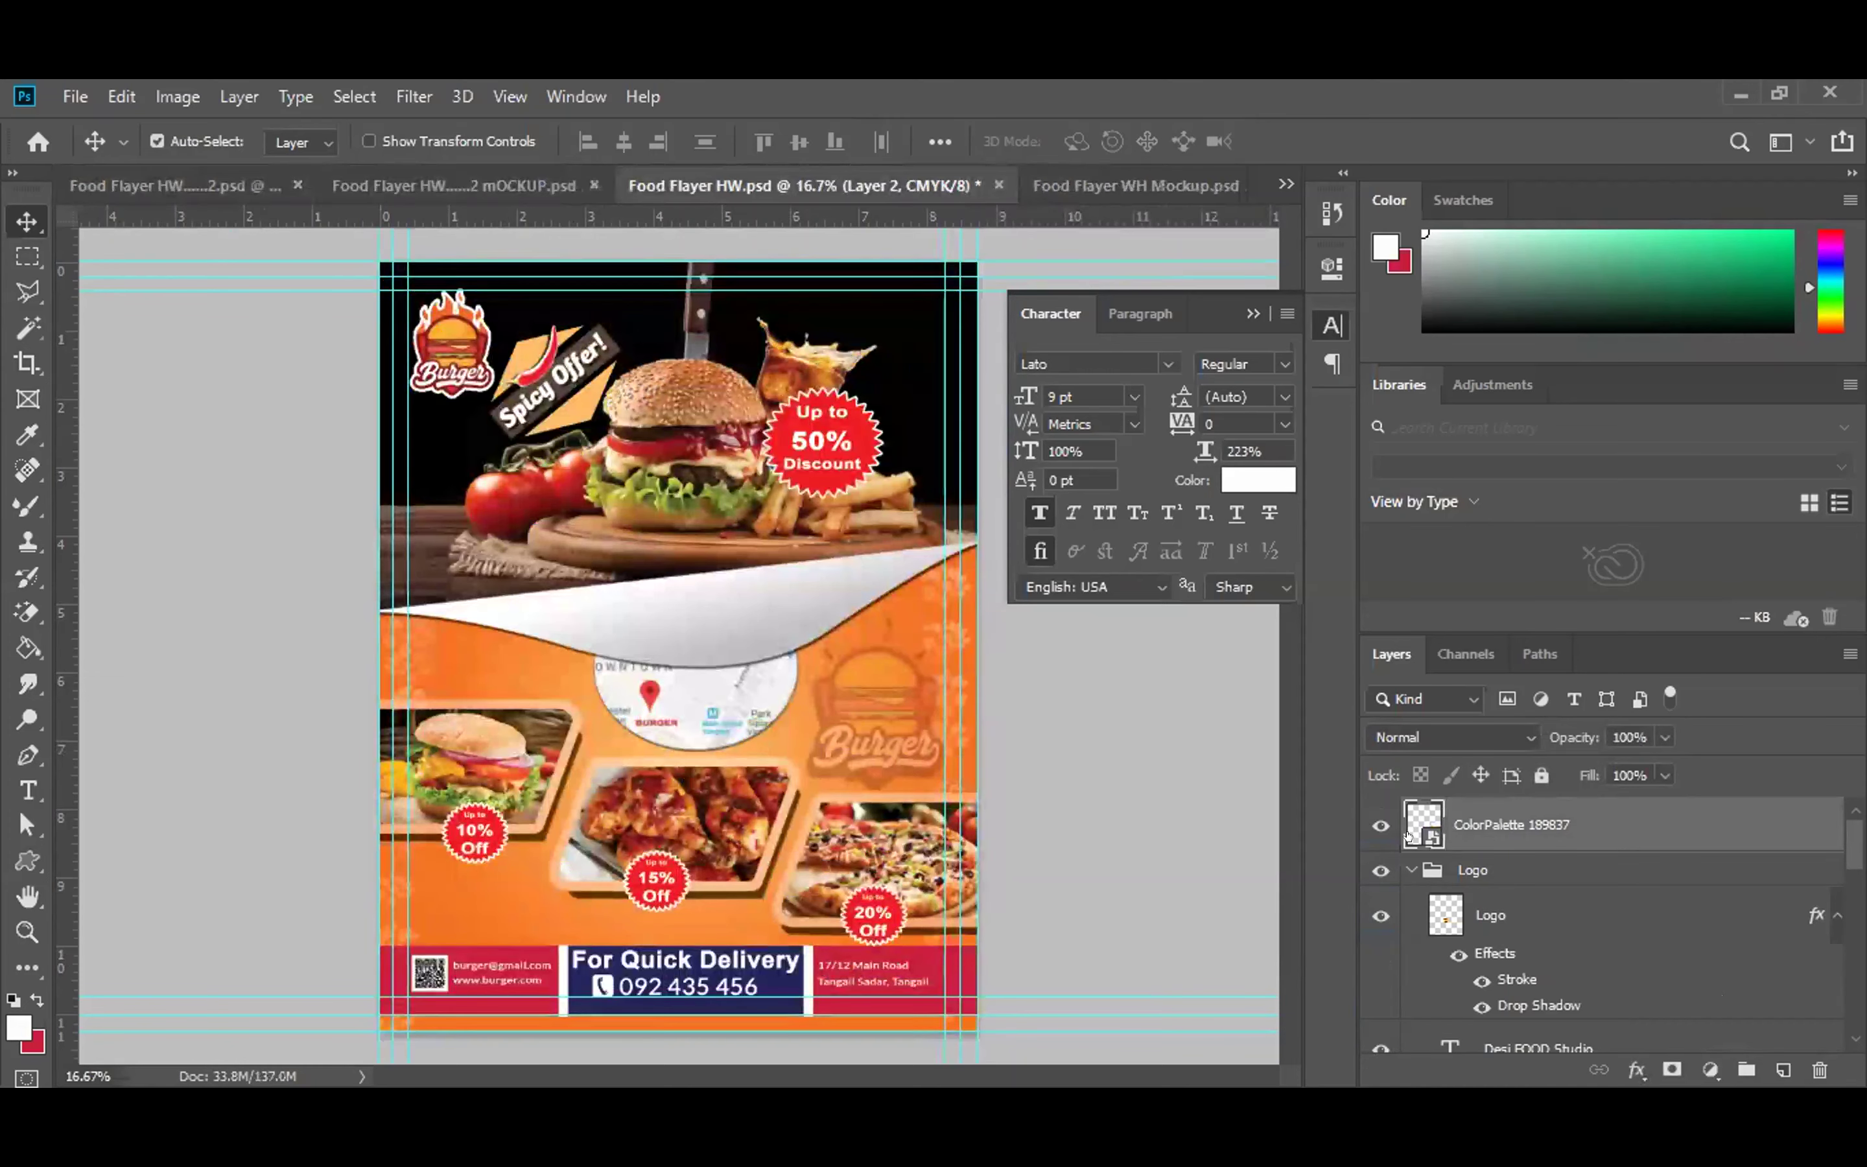
{"action": "scroll", "coordinate": [1607, 813], "scroll_direction": "up", "scroll_amount": 3}
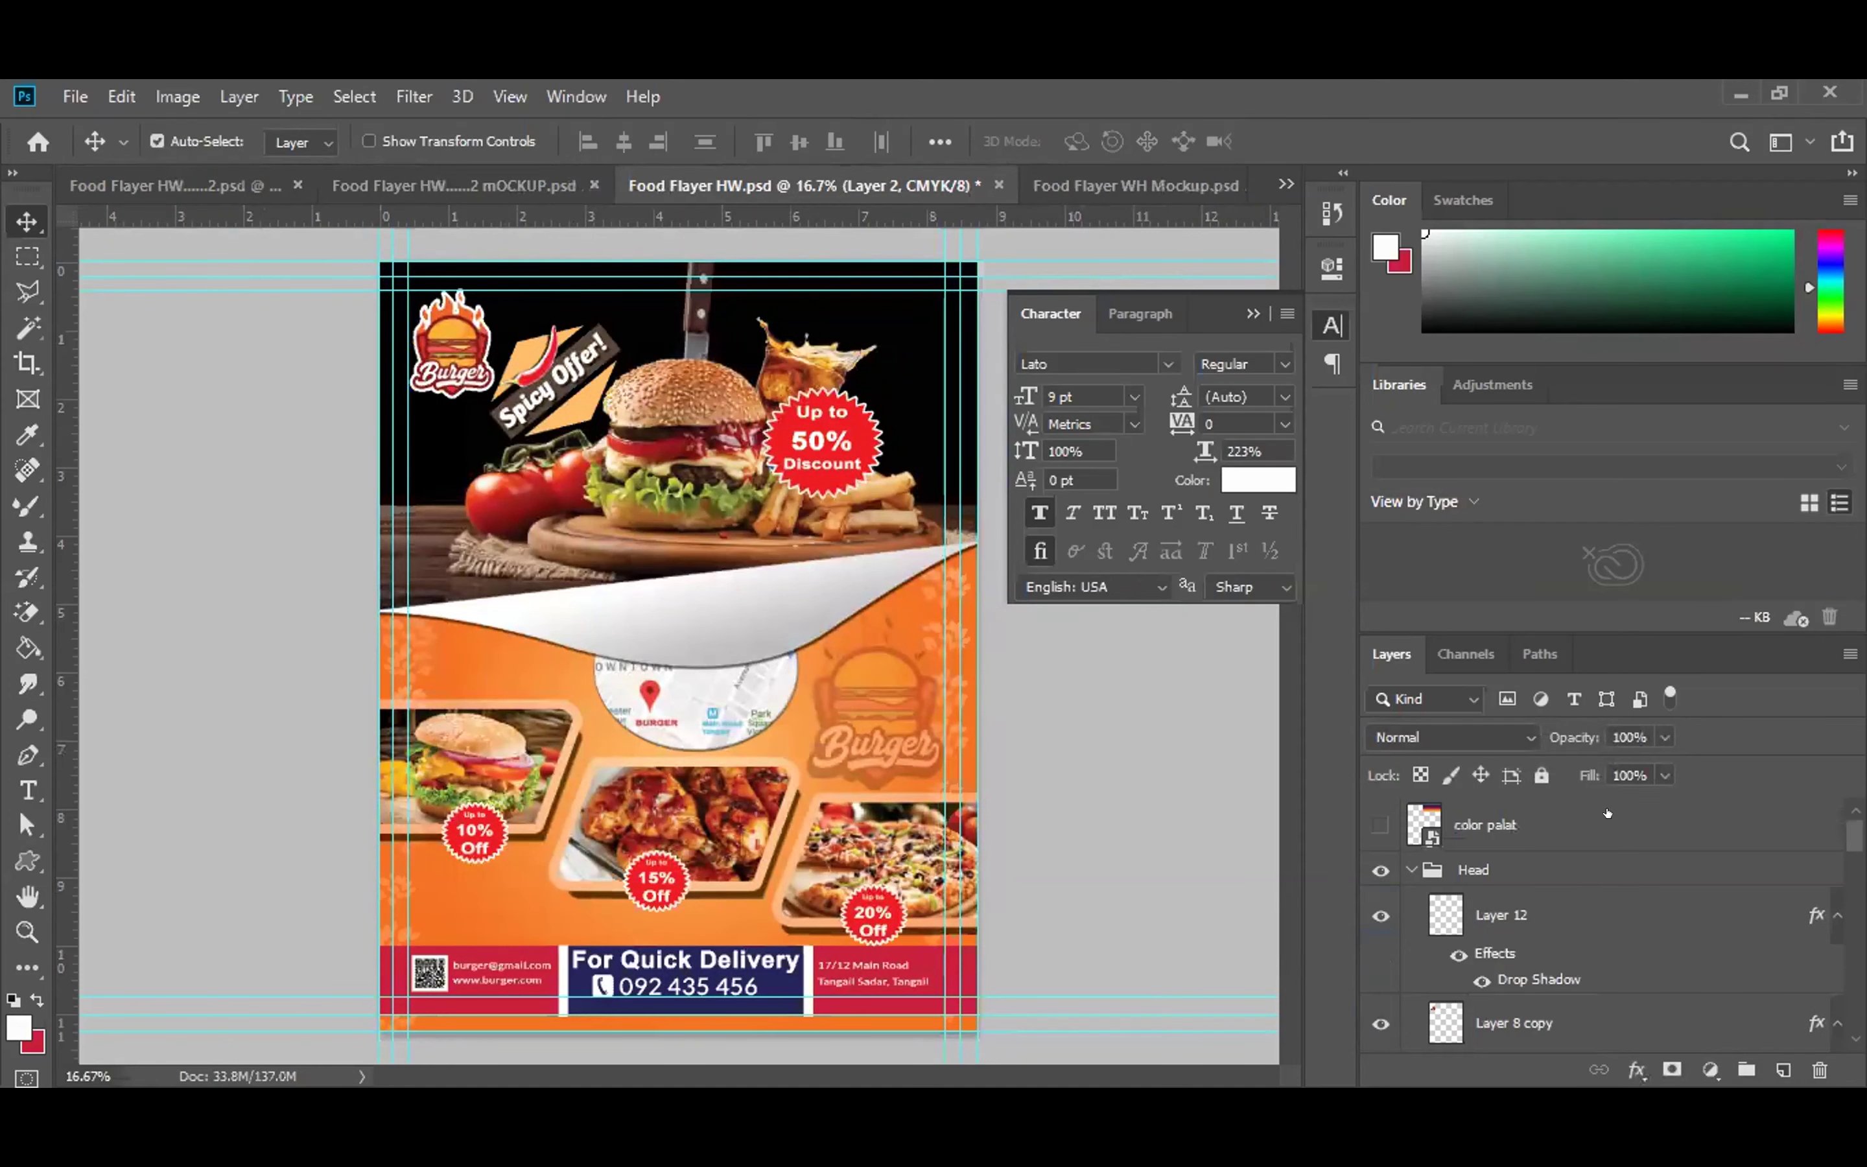
{"action": "left_click", "coordinate": [1367, 826]}
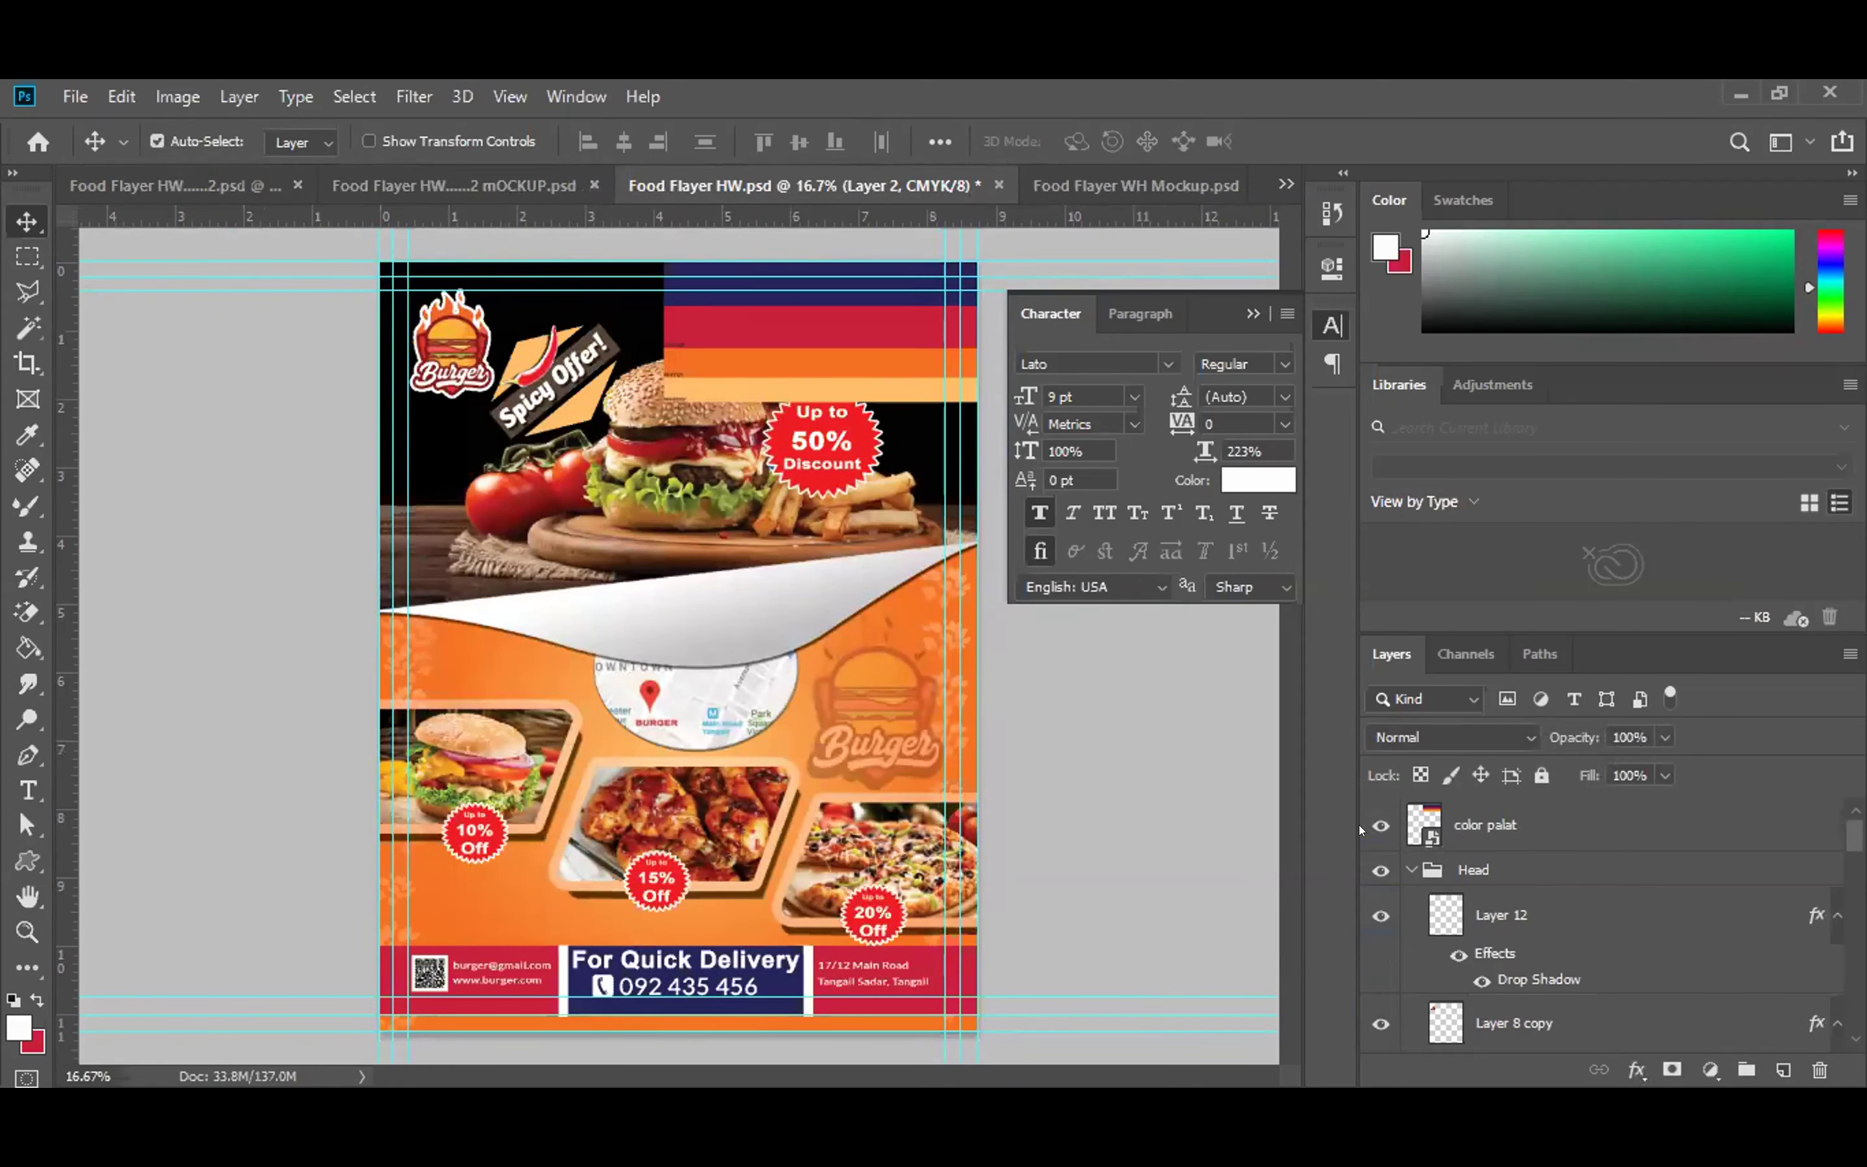
Move the color palat swatches lower on the burger flyer, over the upper part of the 50% discount badge.
{"action": "left_click_drag", "start_coordinate": [867, 332], "coordinate": [961, 389]}
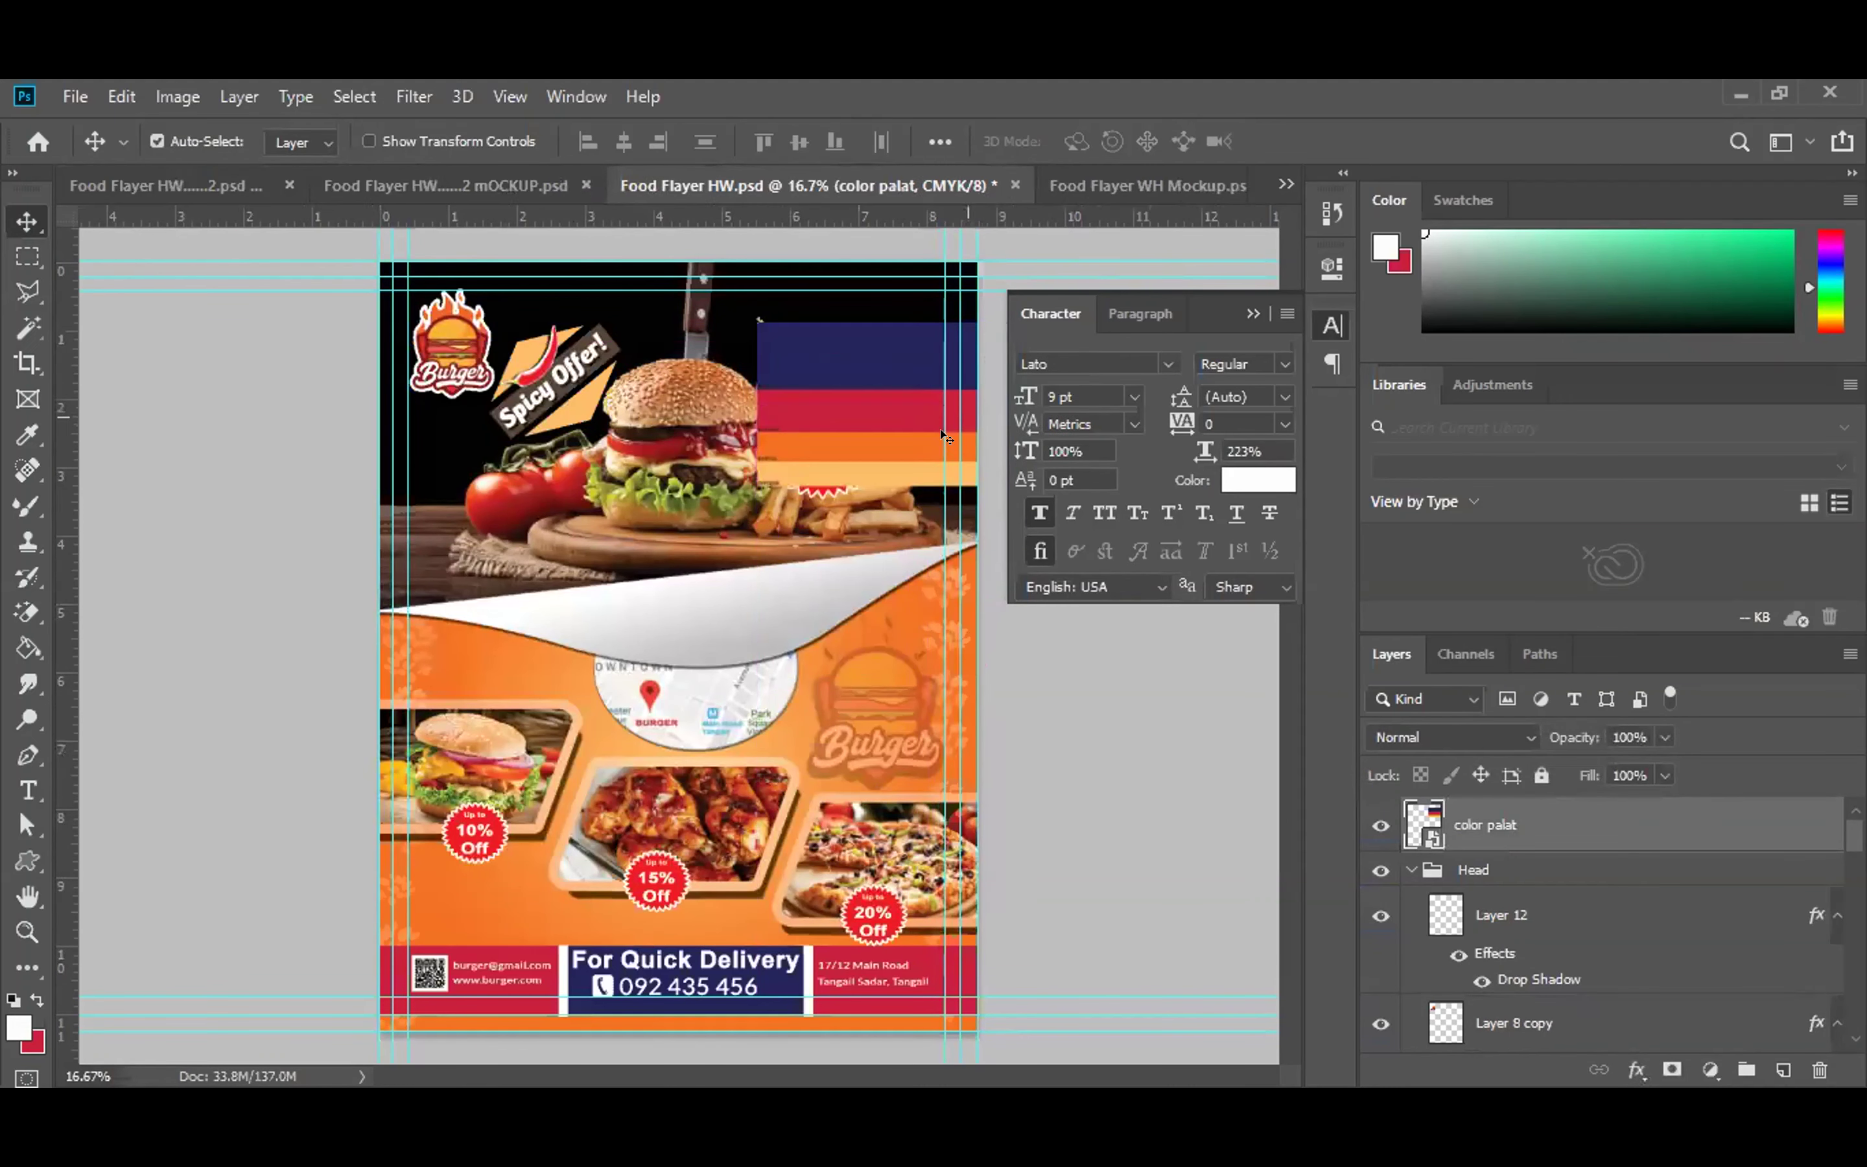
Inspect the layers stacked at the white curved shape in the burger flyer, selecting the Head group and Layer 2.
{"action": "left_click", "coordinate": [752, 592]}
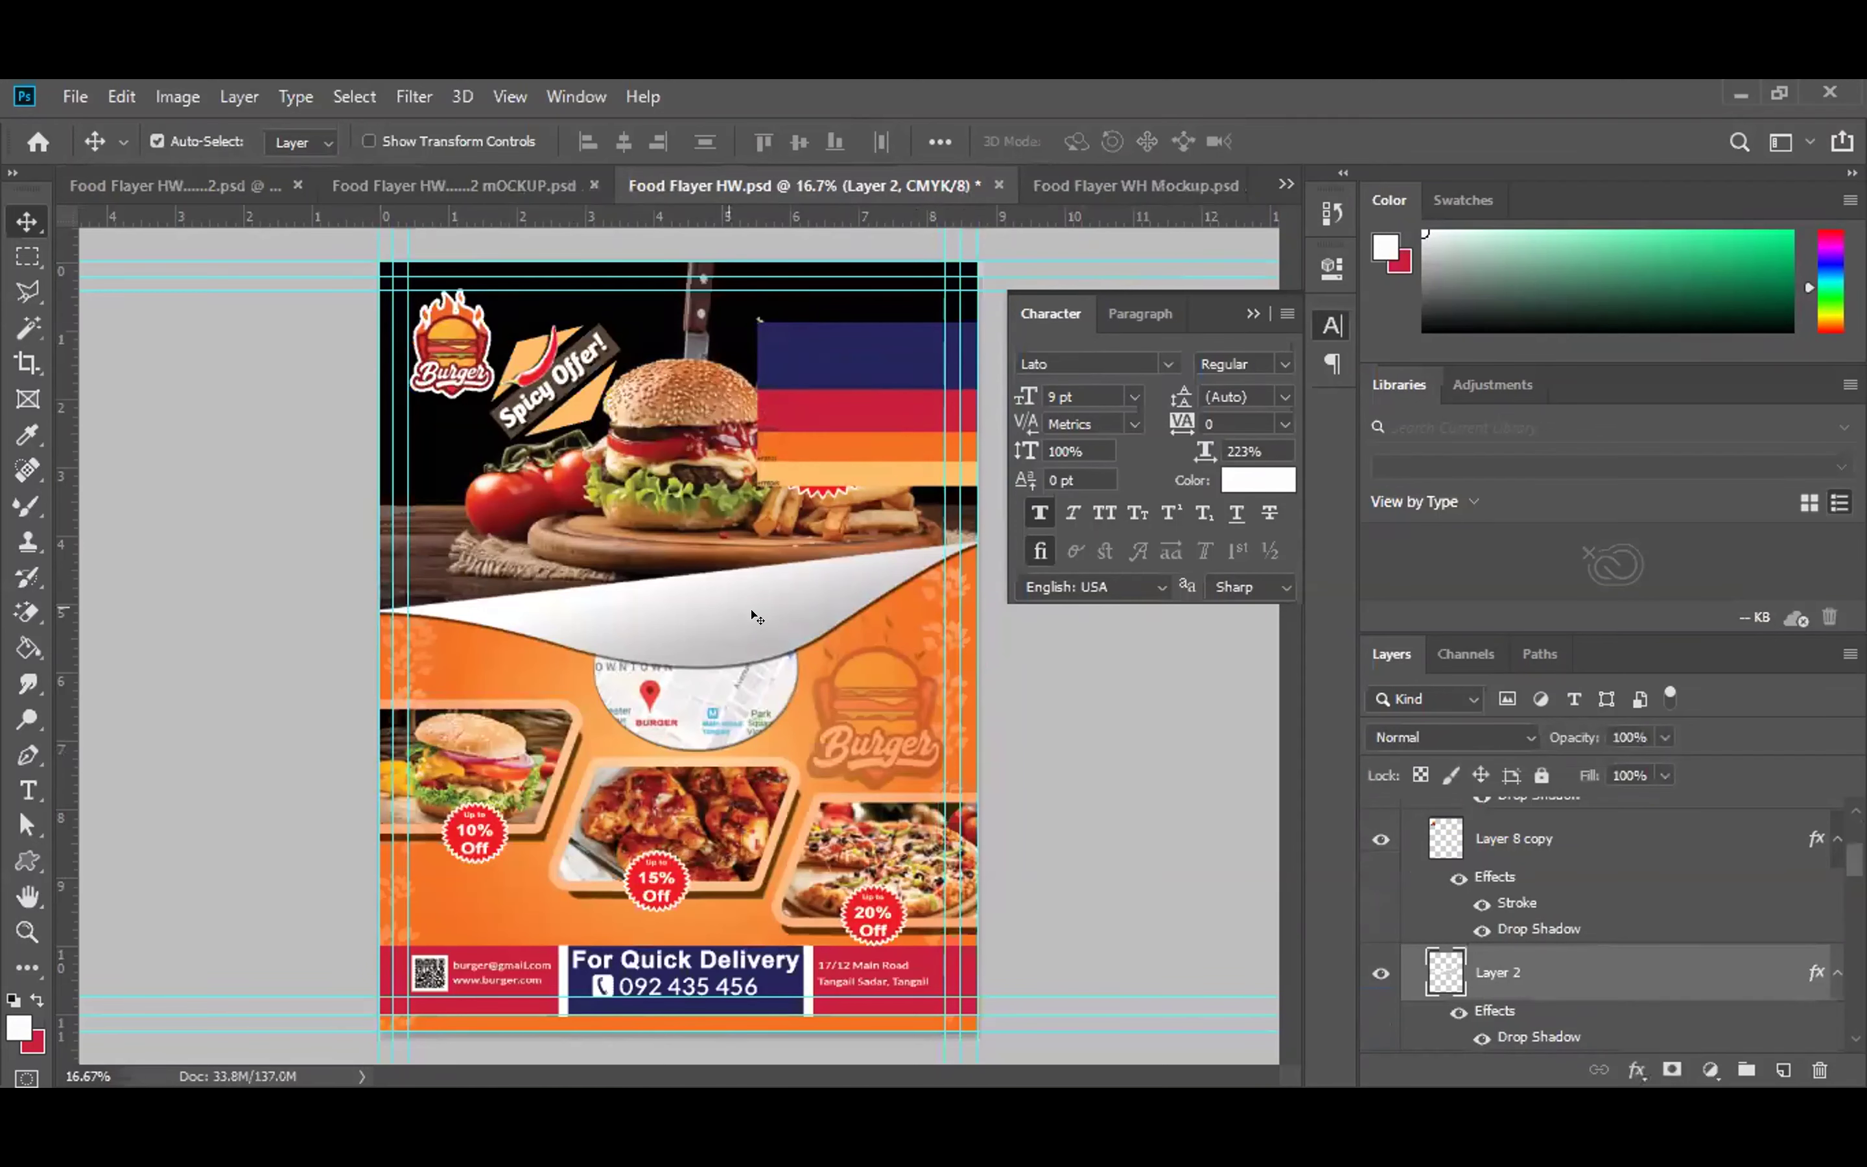
{"action": "right_click", "coordinate": [754, 613]}
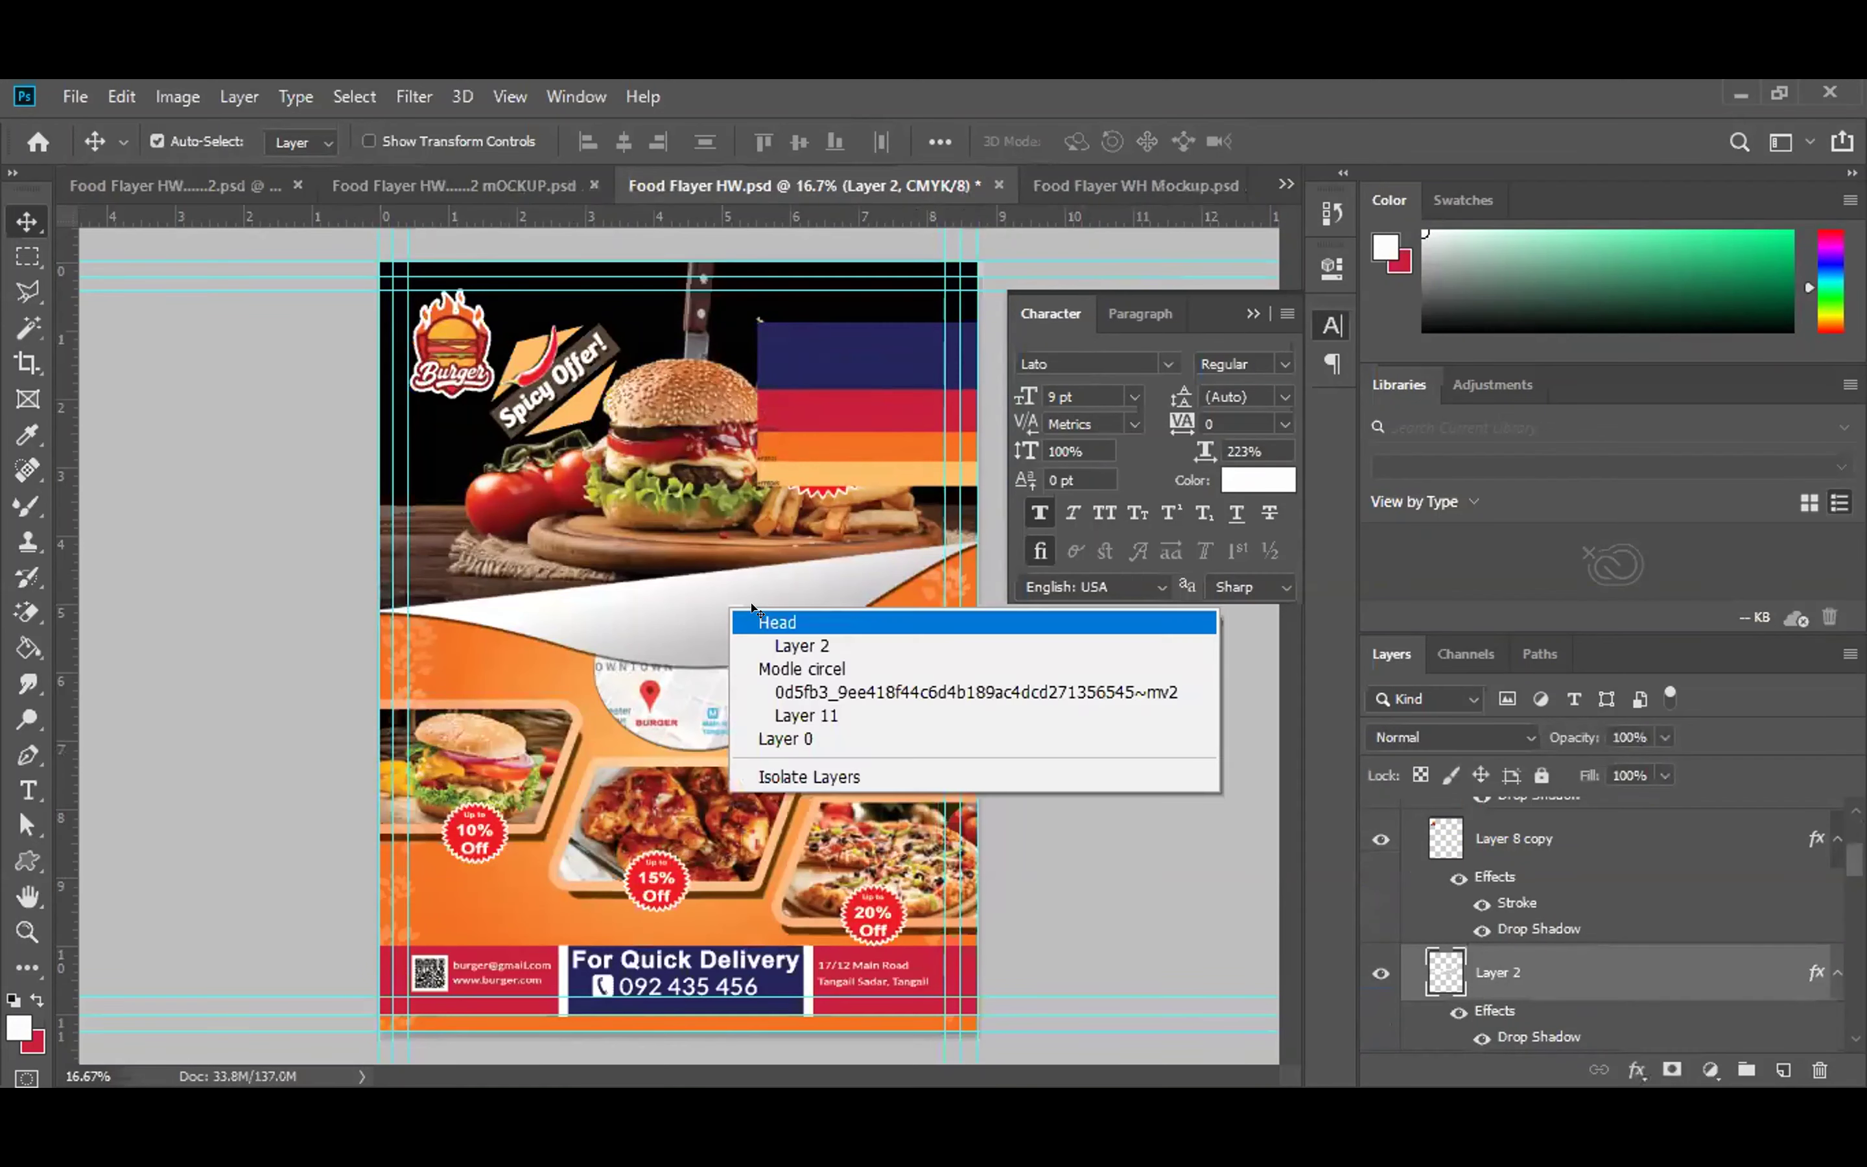
{"action": "left_click", "coordinate": [755, 615]}
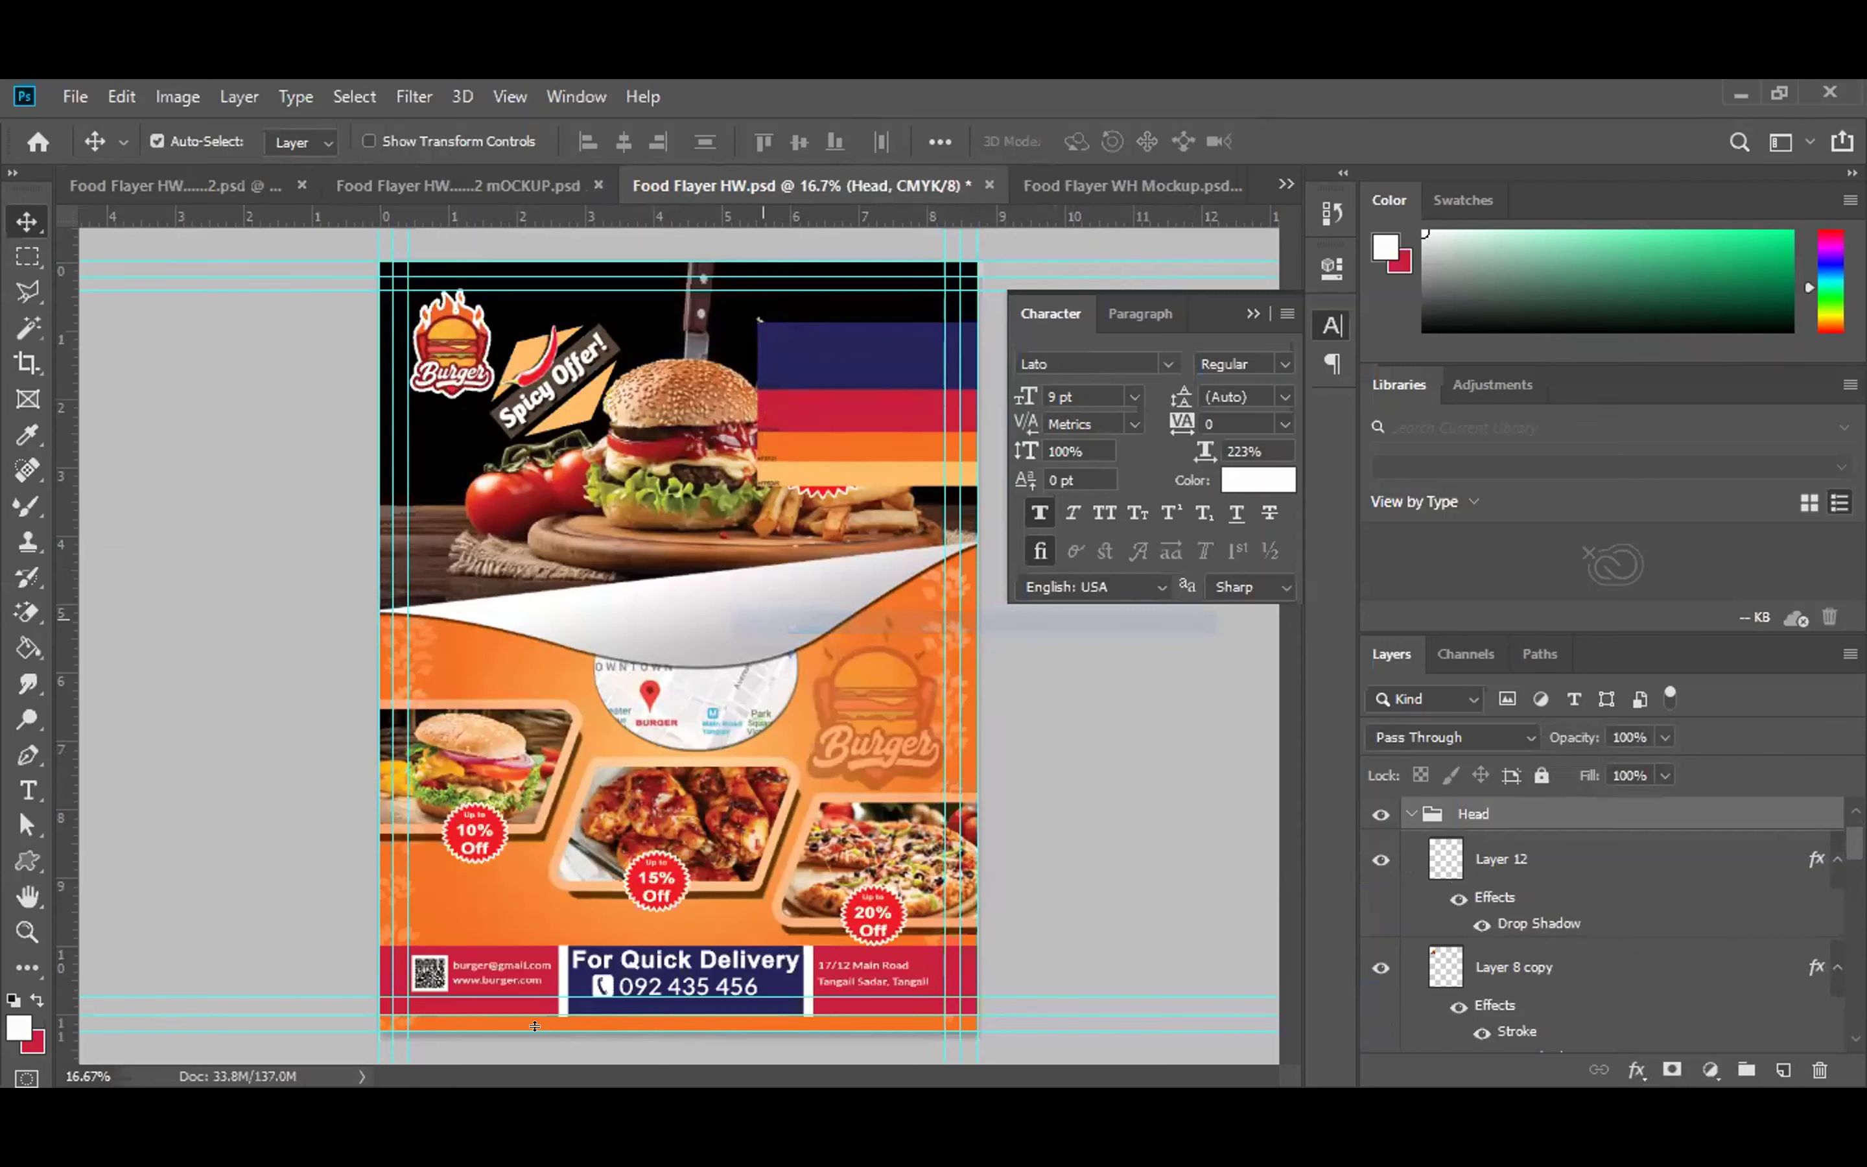
{"action": "left_click", "coordinate": [644, 591]}
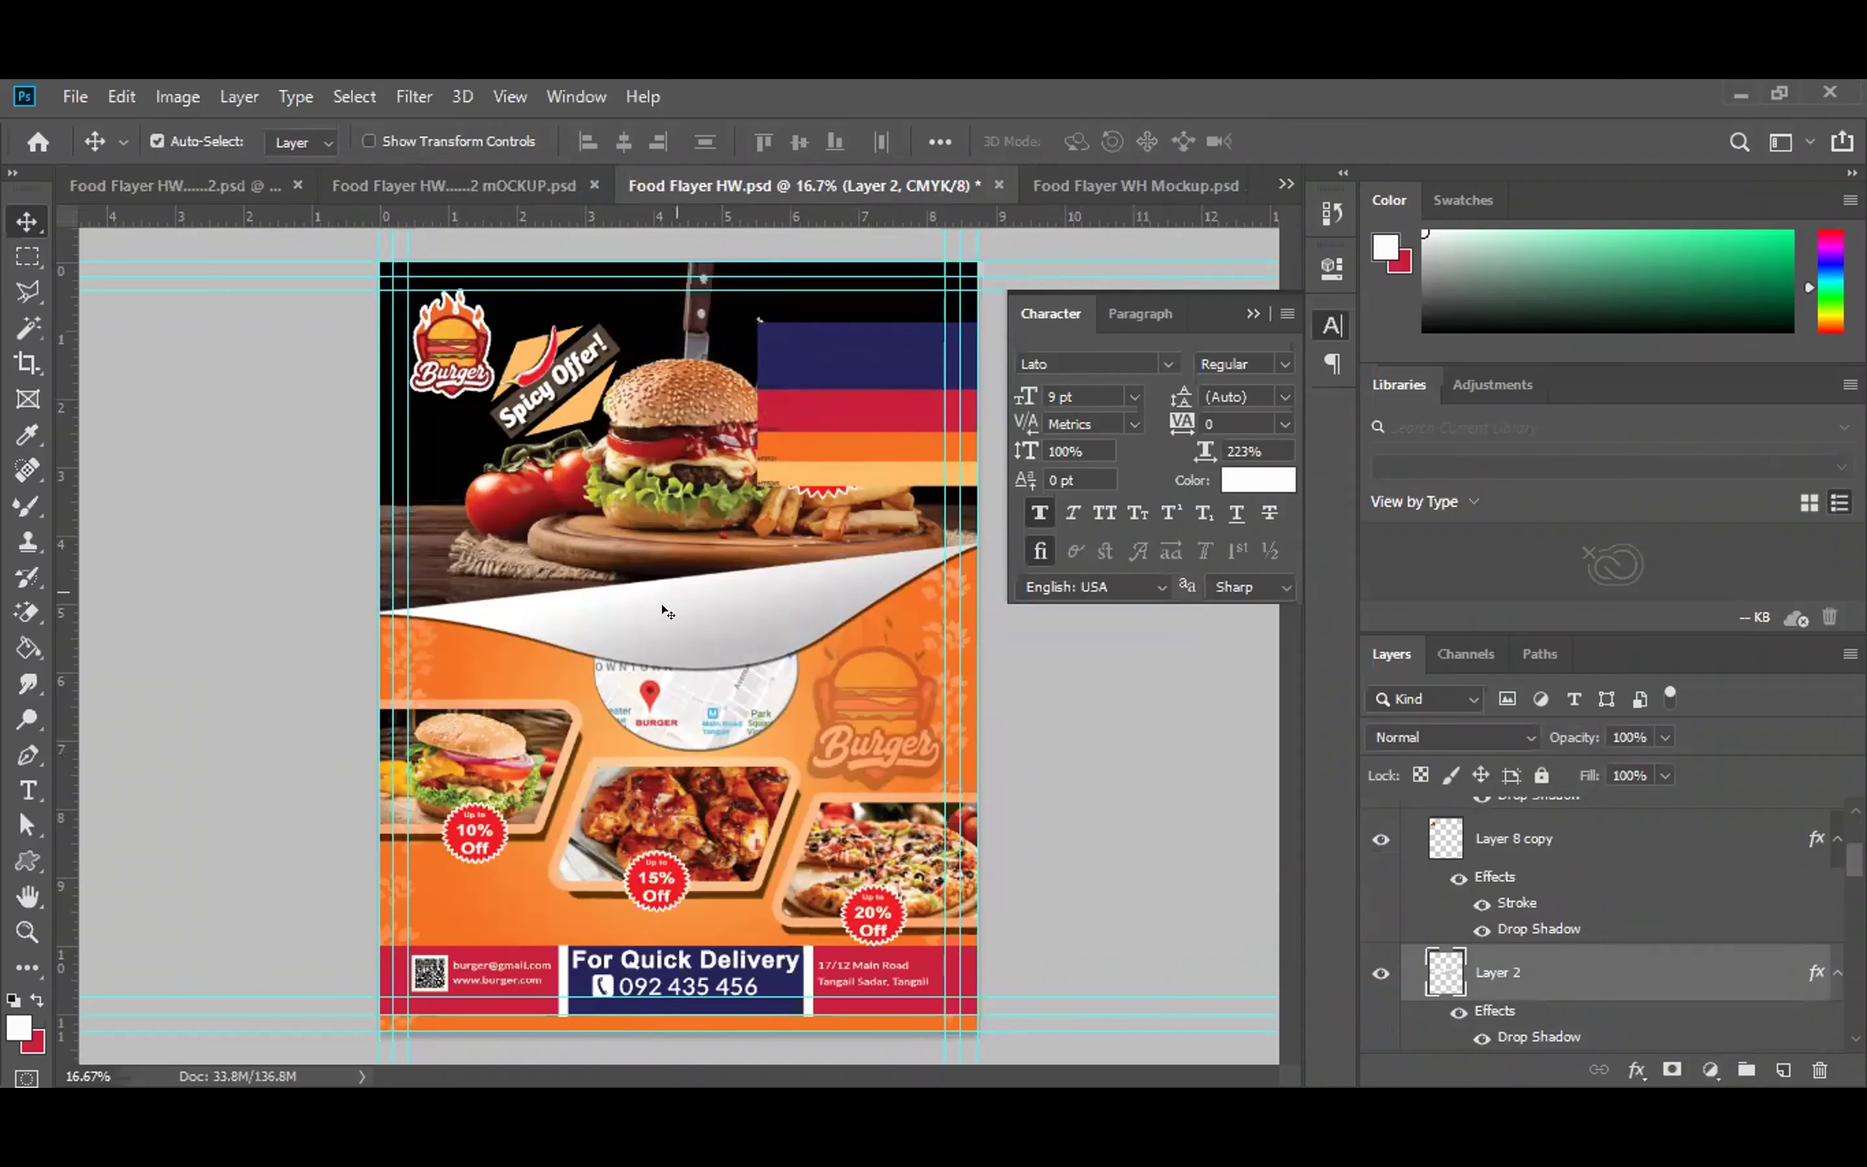
{"action": "left_click_drag", "start_coordinate": [665, 598], "coordinate": [660, 614]}
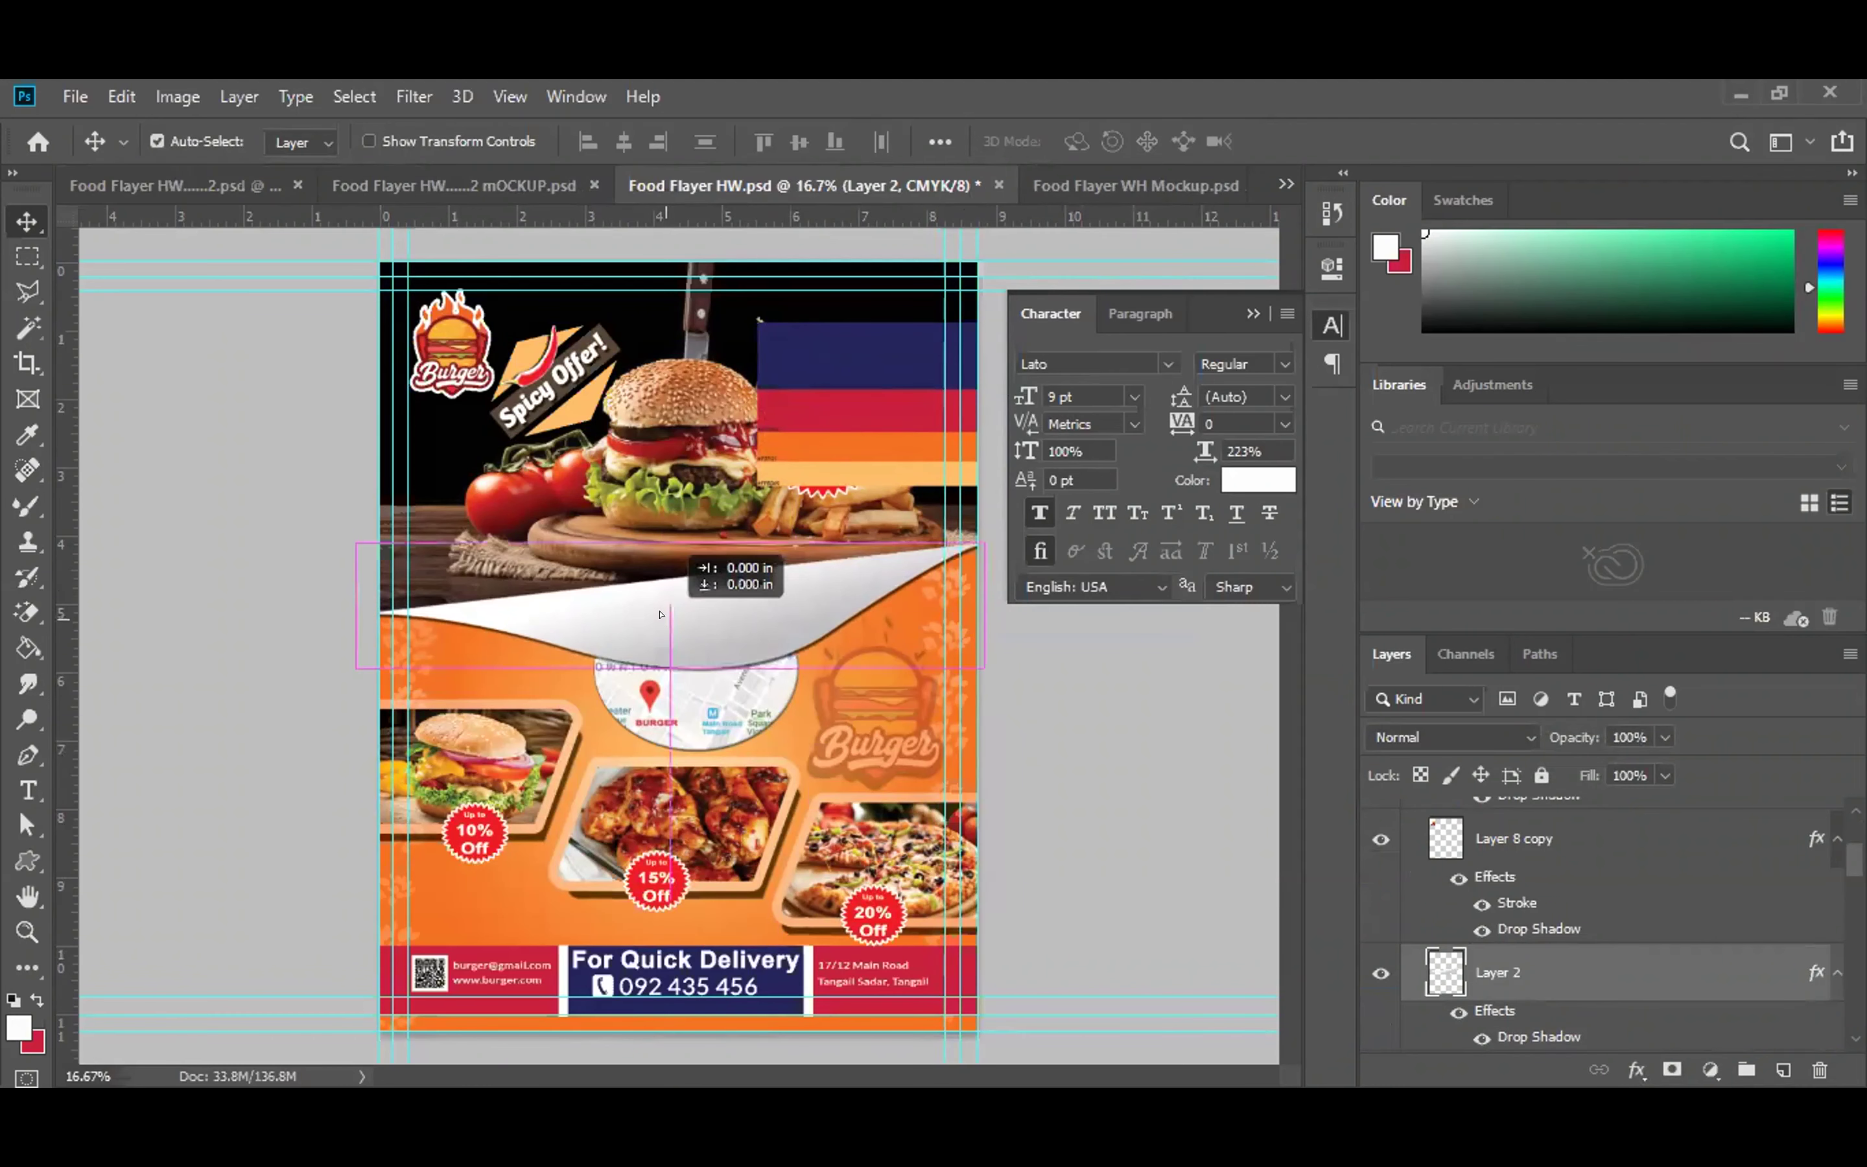
{"action": "left_click_drag", "start_coordinate": [681, 422], "coordinate": [682, 422]}
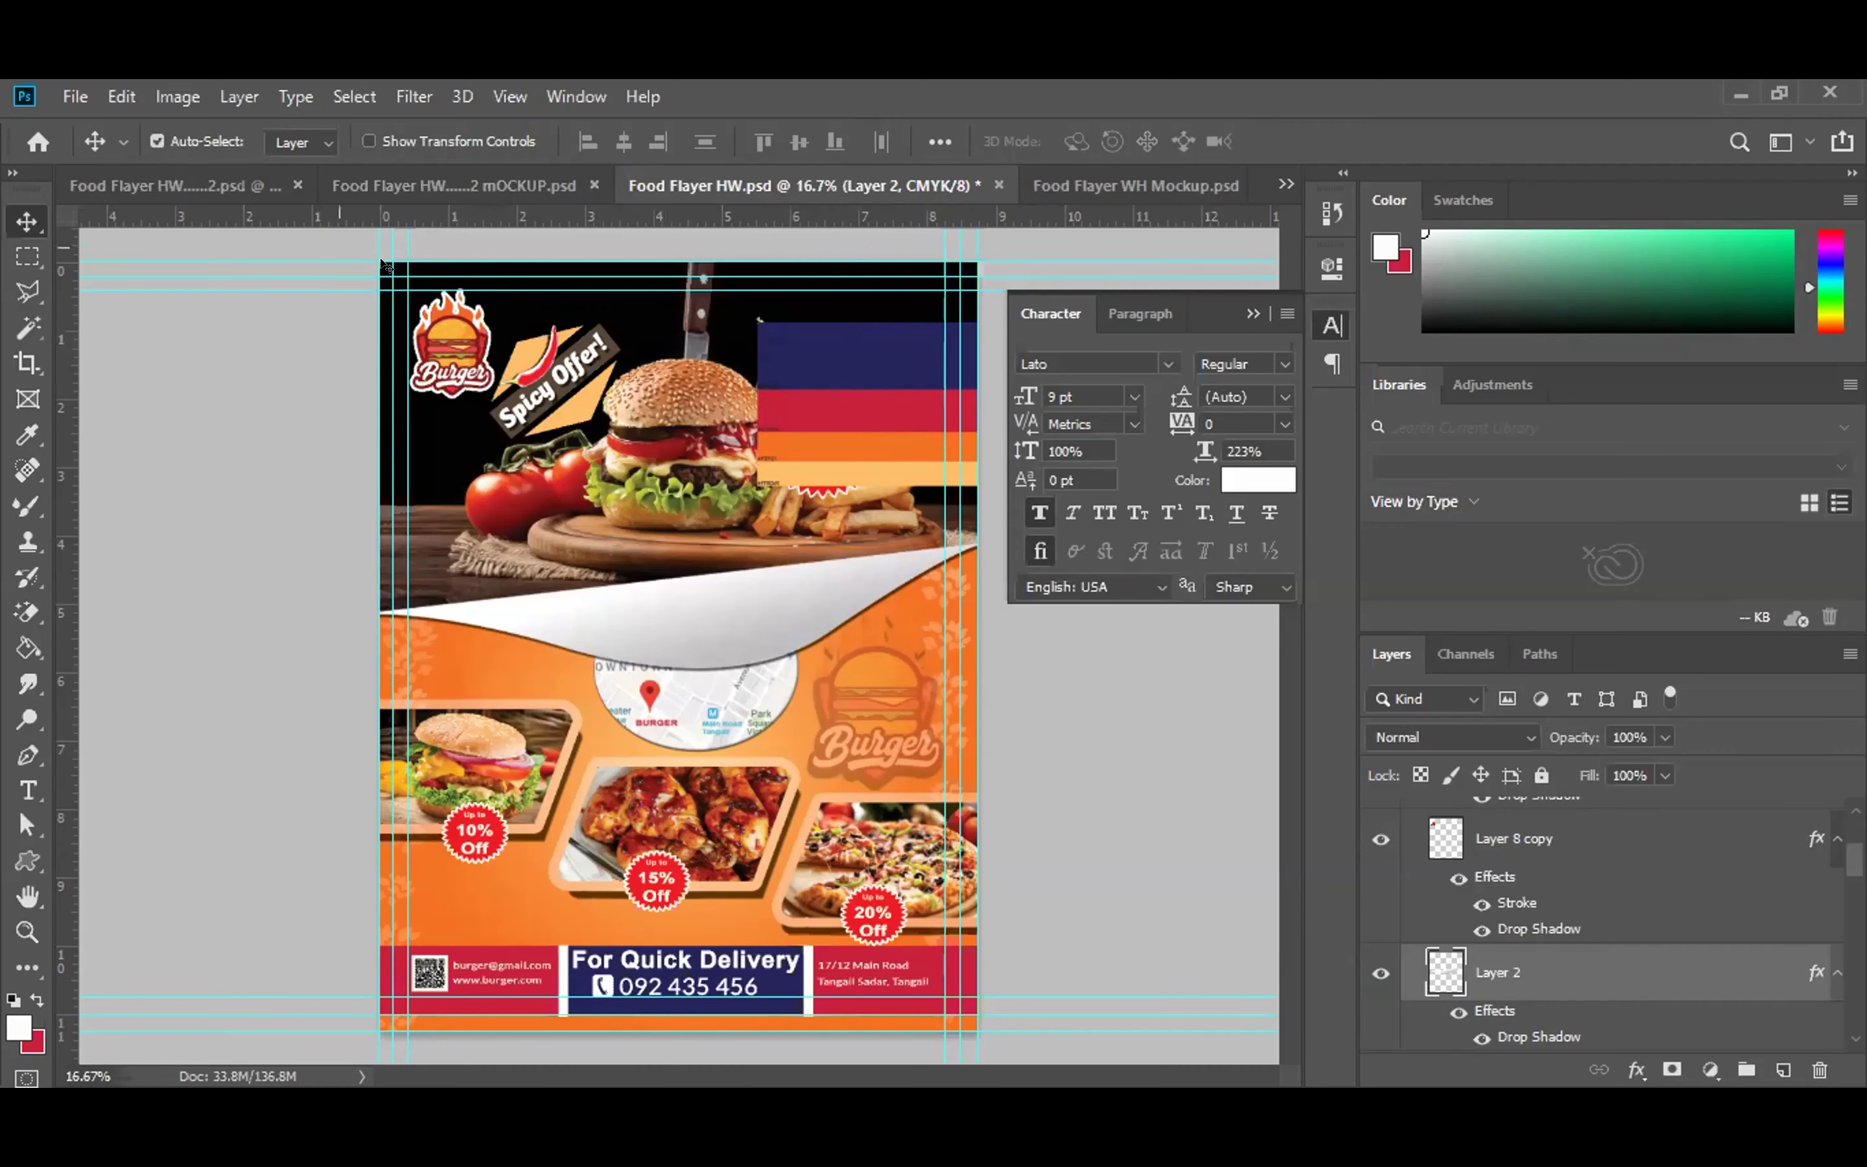
Inspect the layers stacked under the colour palette in the Desi Food Studio flyer.
{"action": "left_click", "coordinate": [160, 181]}
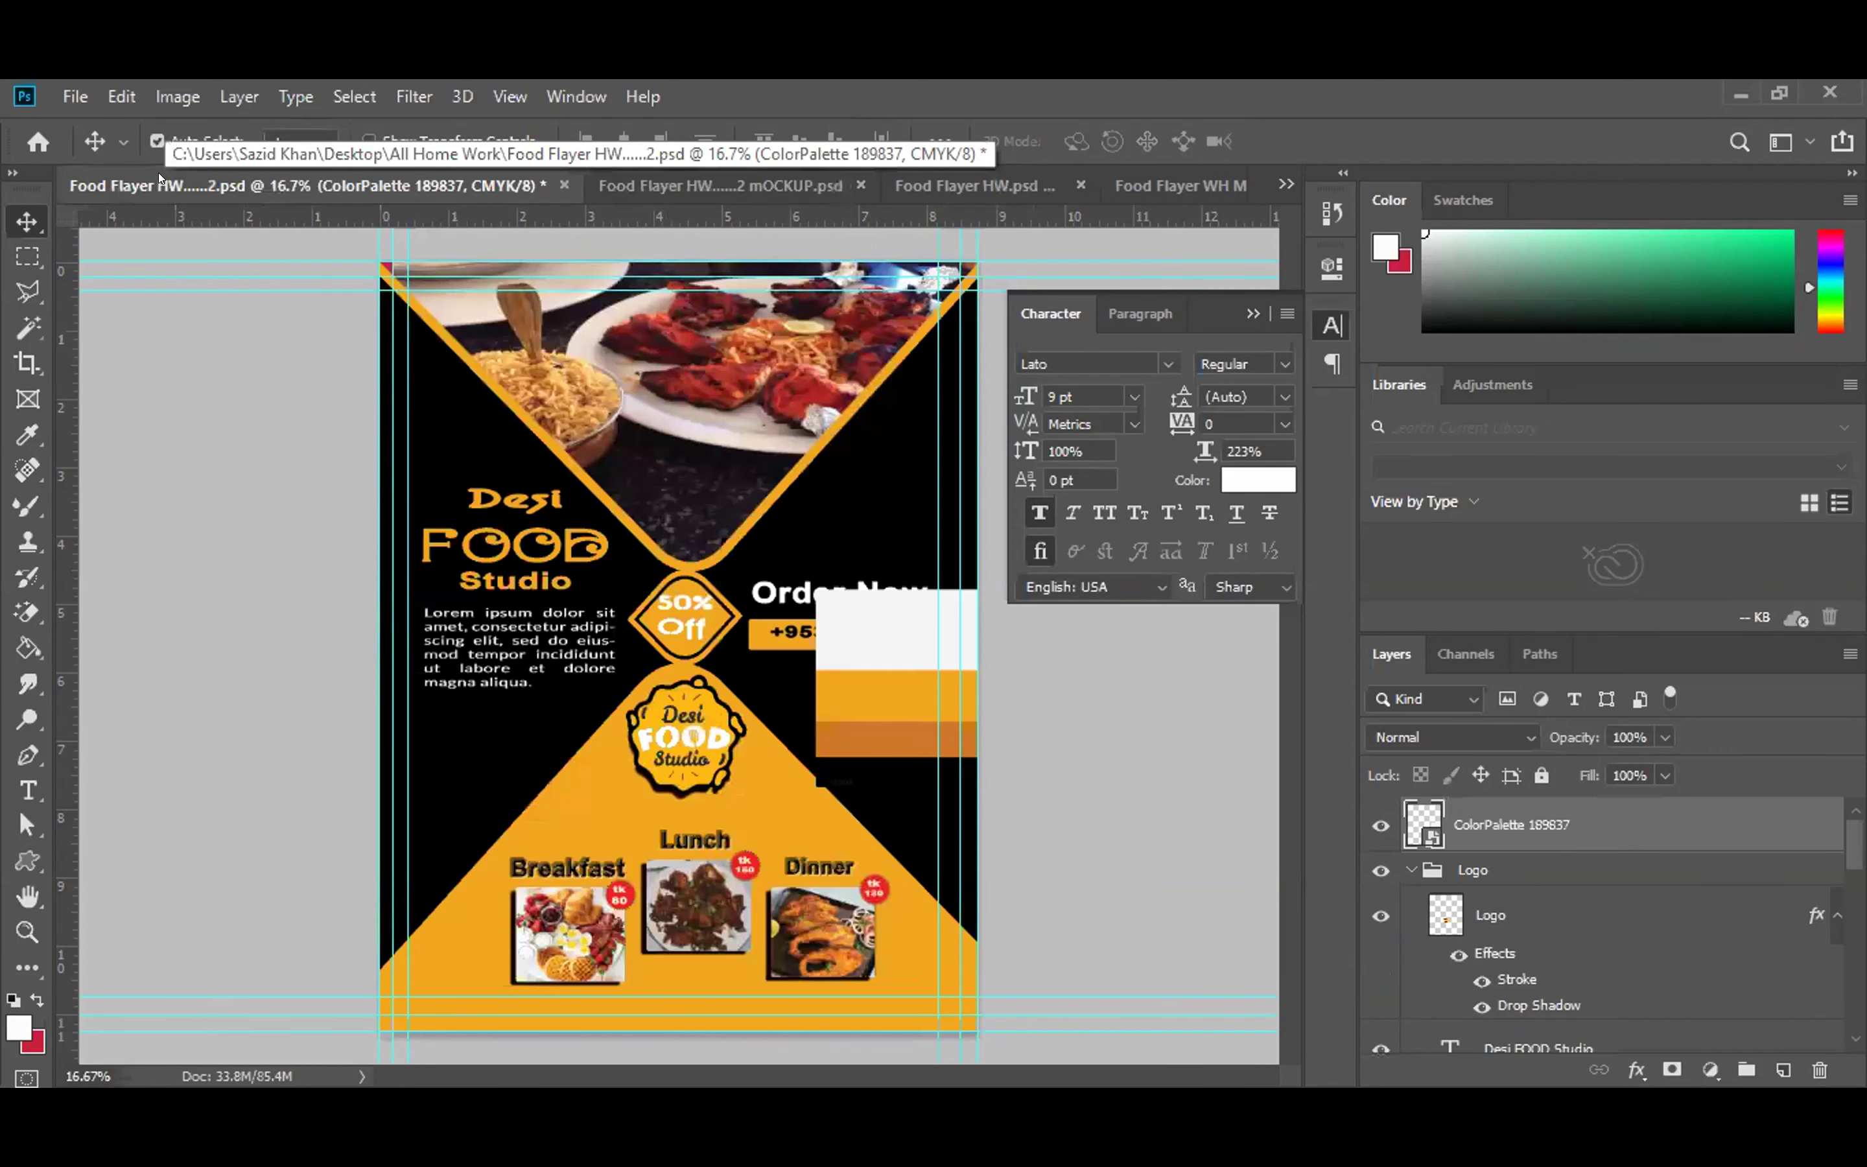
{"action": "right_click", "coordinate": [872, 632]}
{"action": "left_click", "coordinate": [896, 635]}
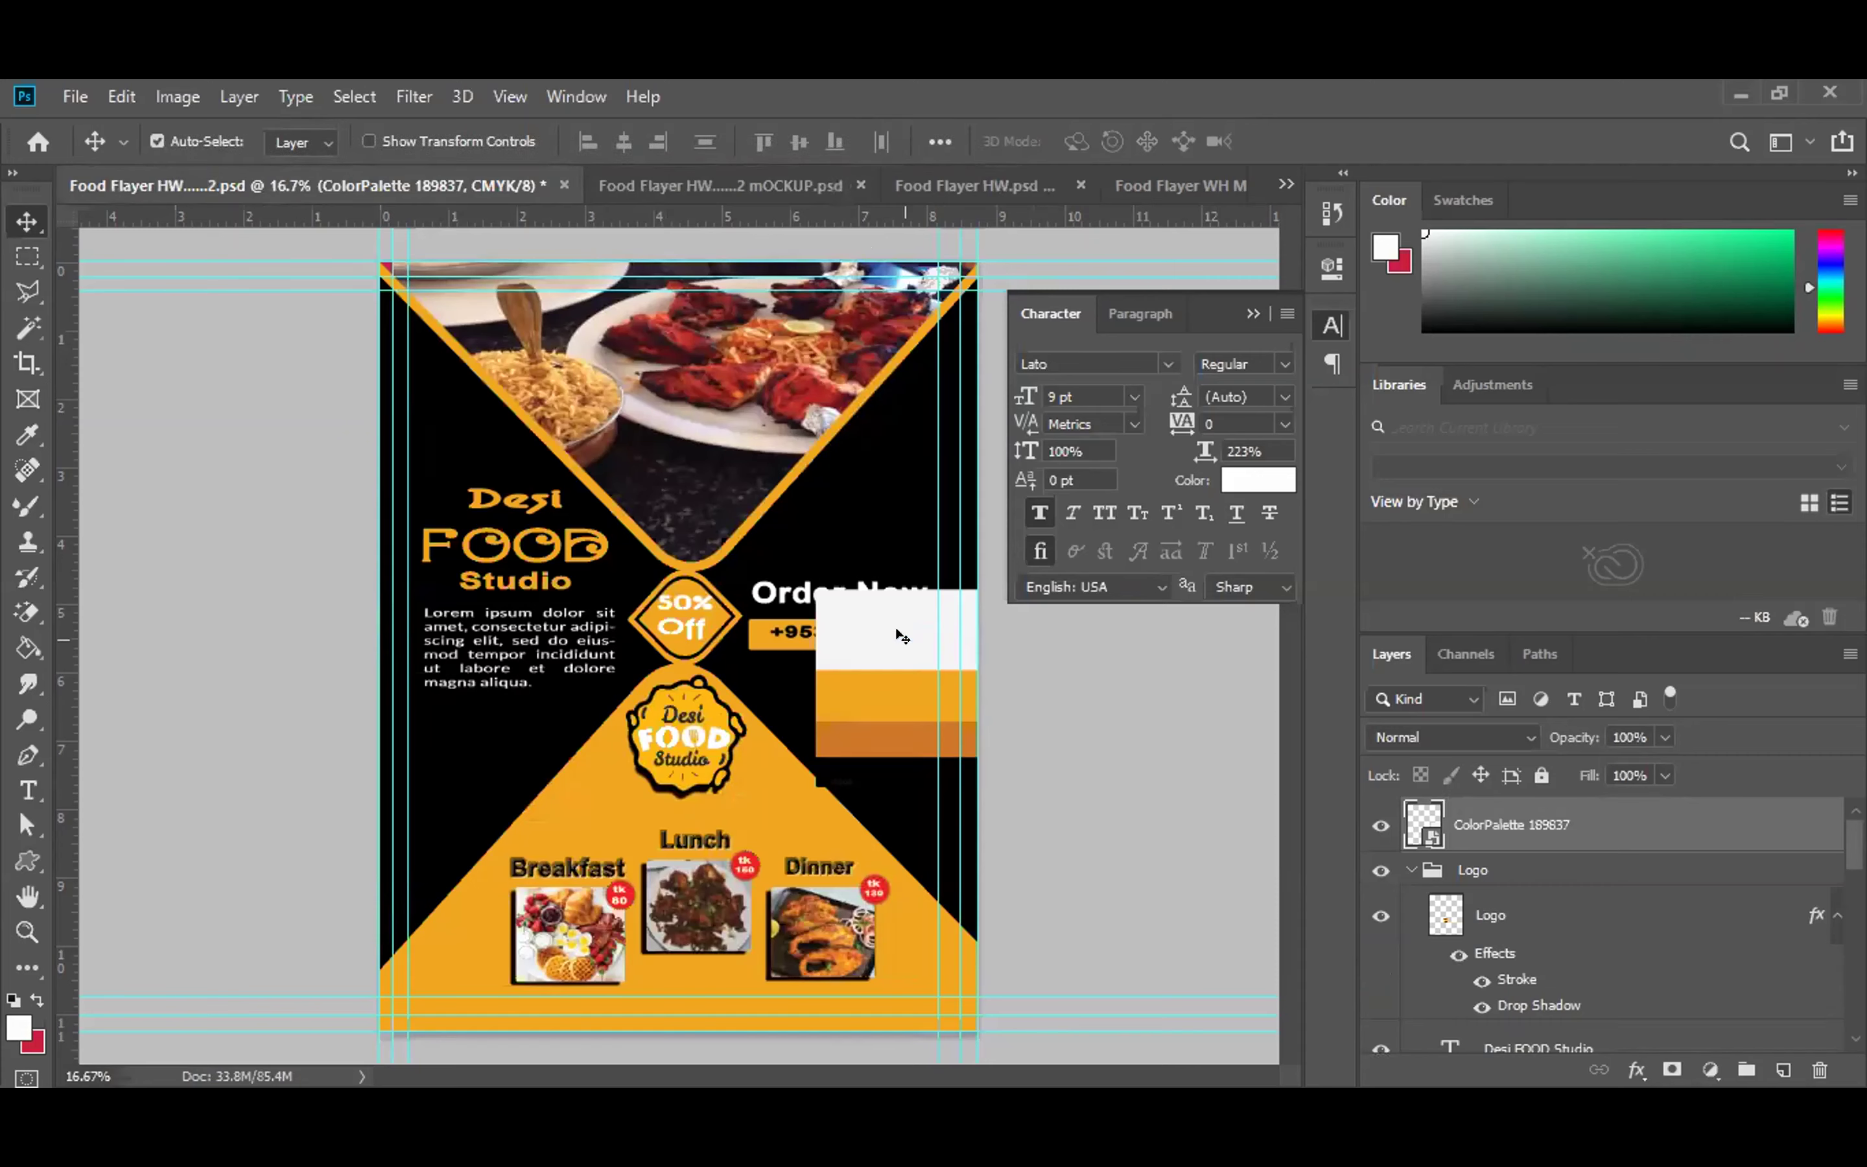
{"action": "right_click", "coordinate": [897, 631]}
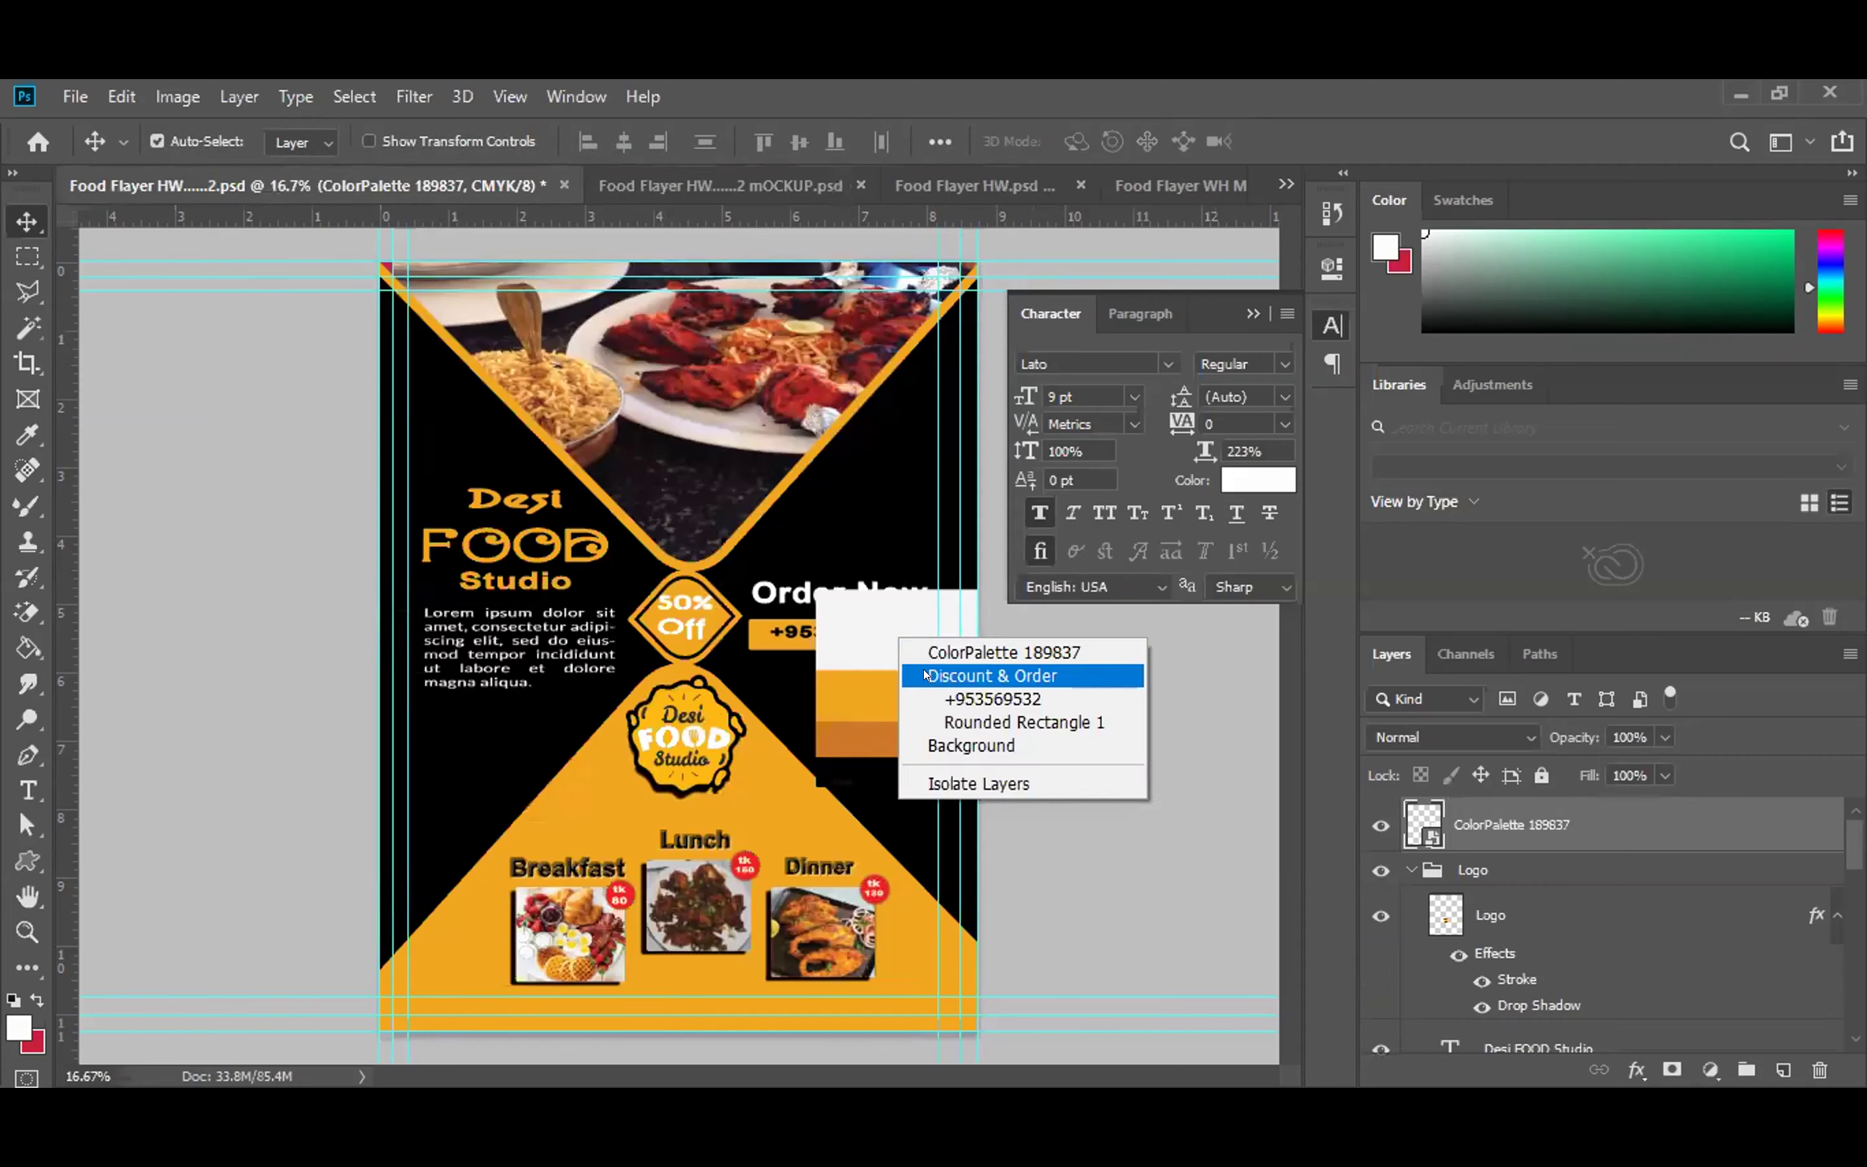
{"action": "left_click", "coordinate": [857, 635]}
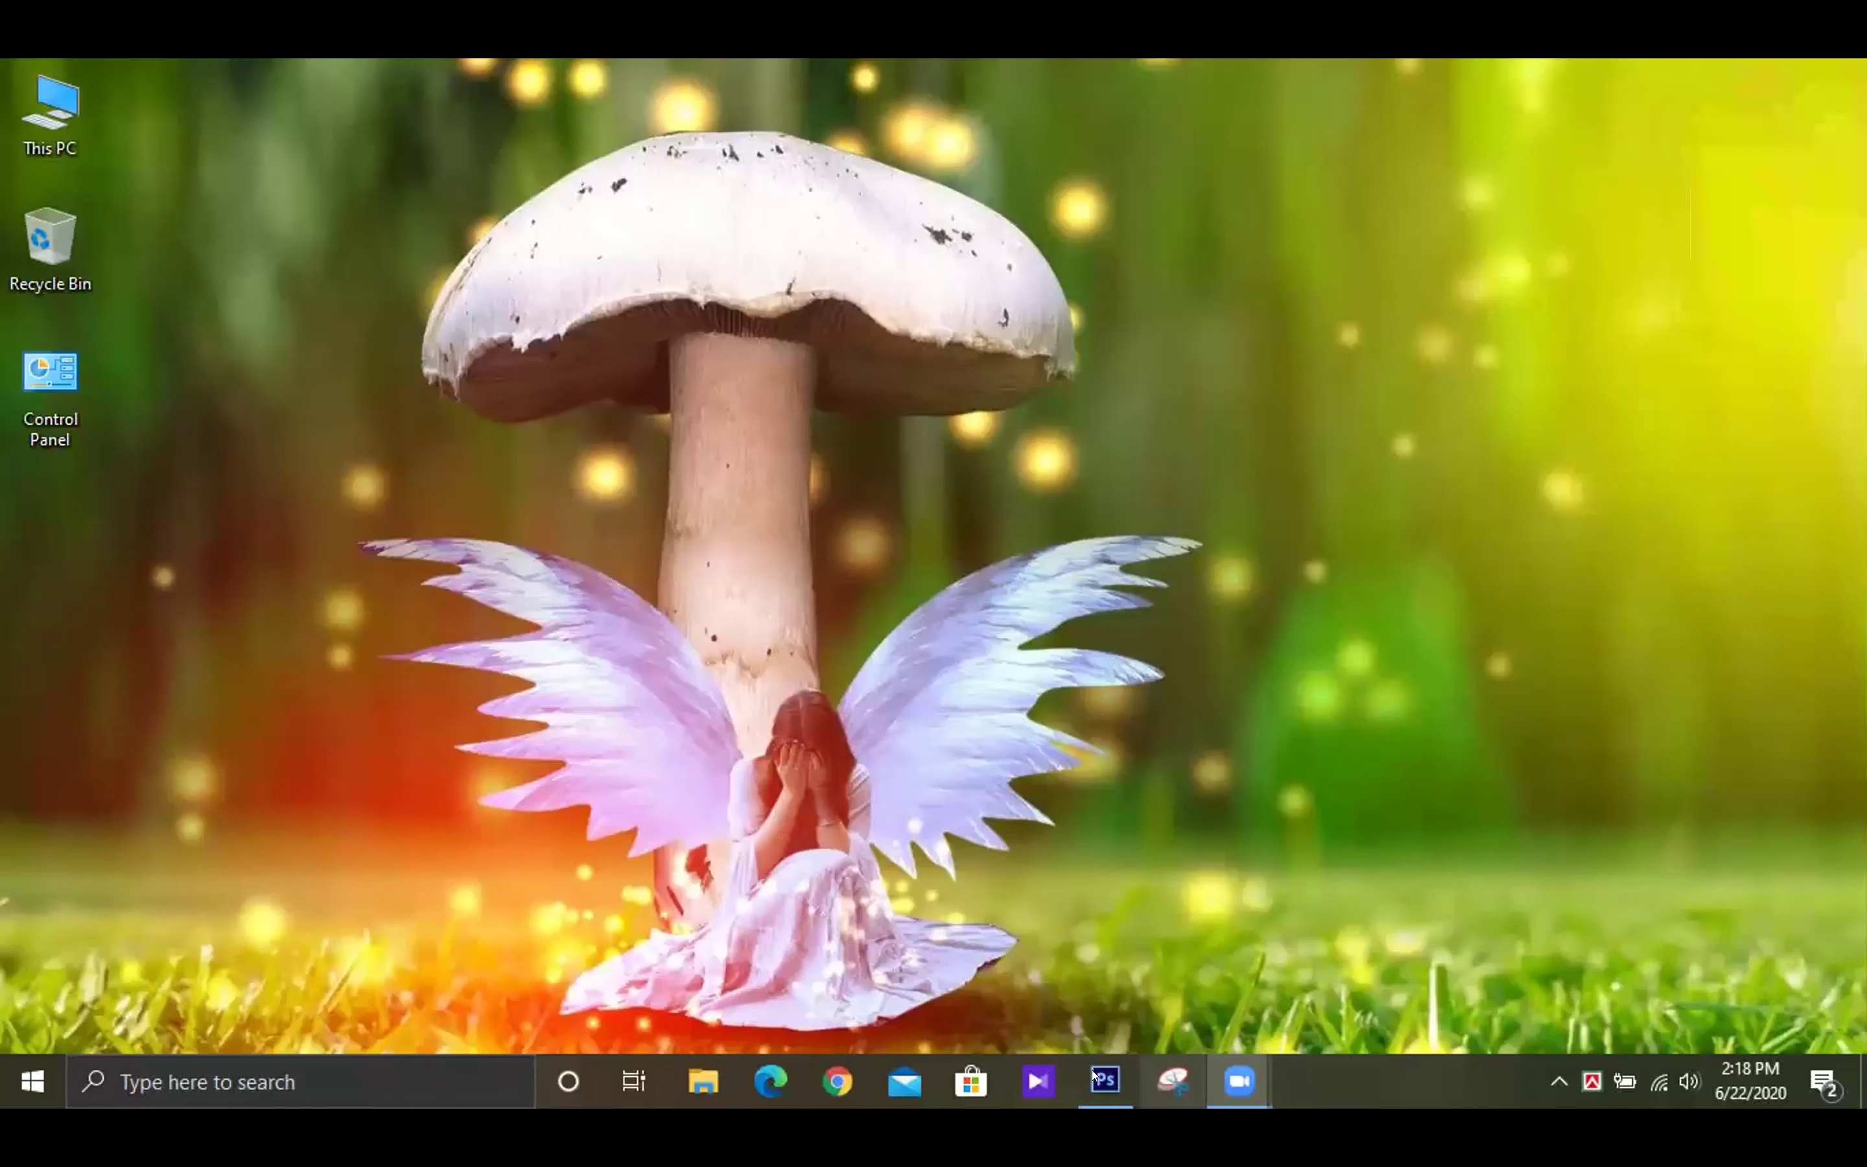
Switch to Photoshop and review the subgroups inside the Food Flyer Design02 group of FoodFlyer Design -02.psd.
{"action": "left_click", "coordinate": [1104, 1078]}
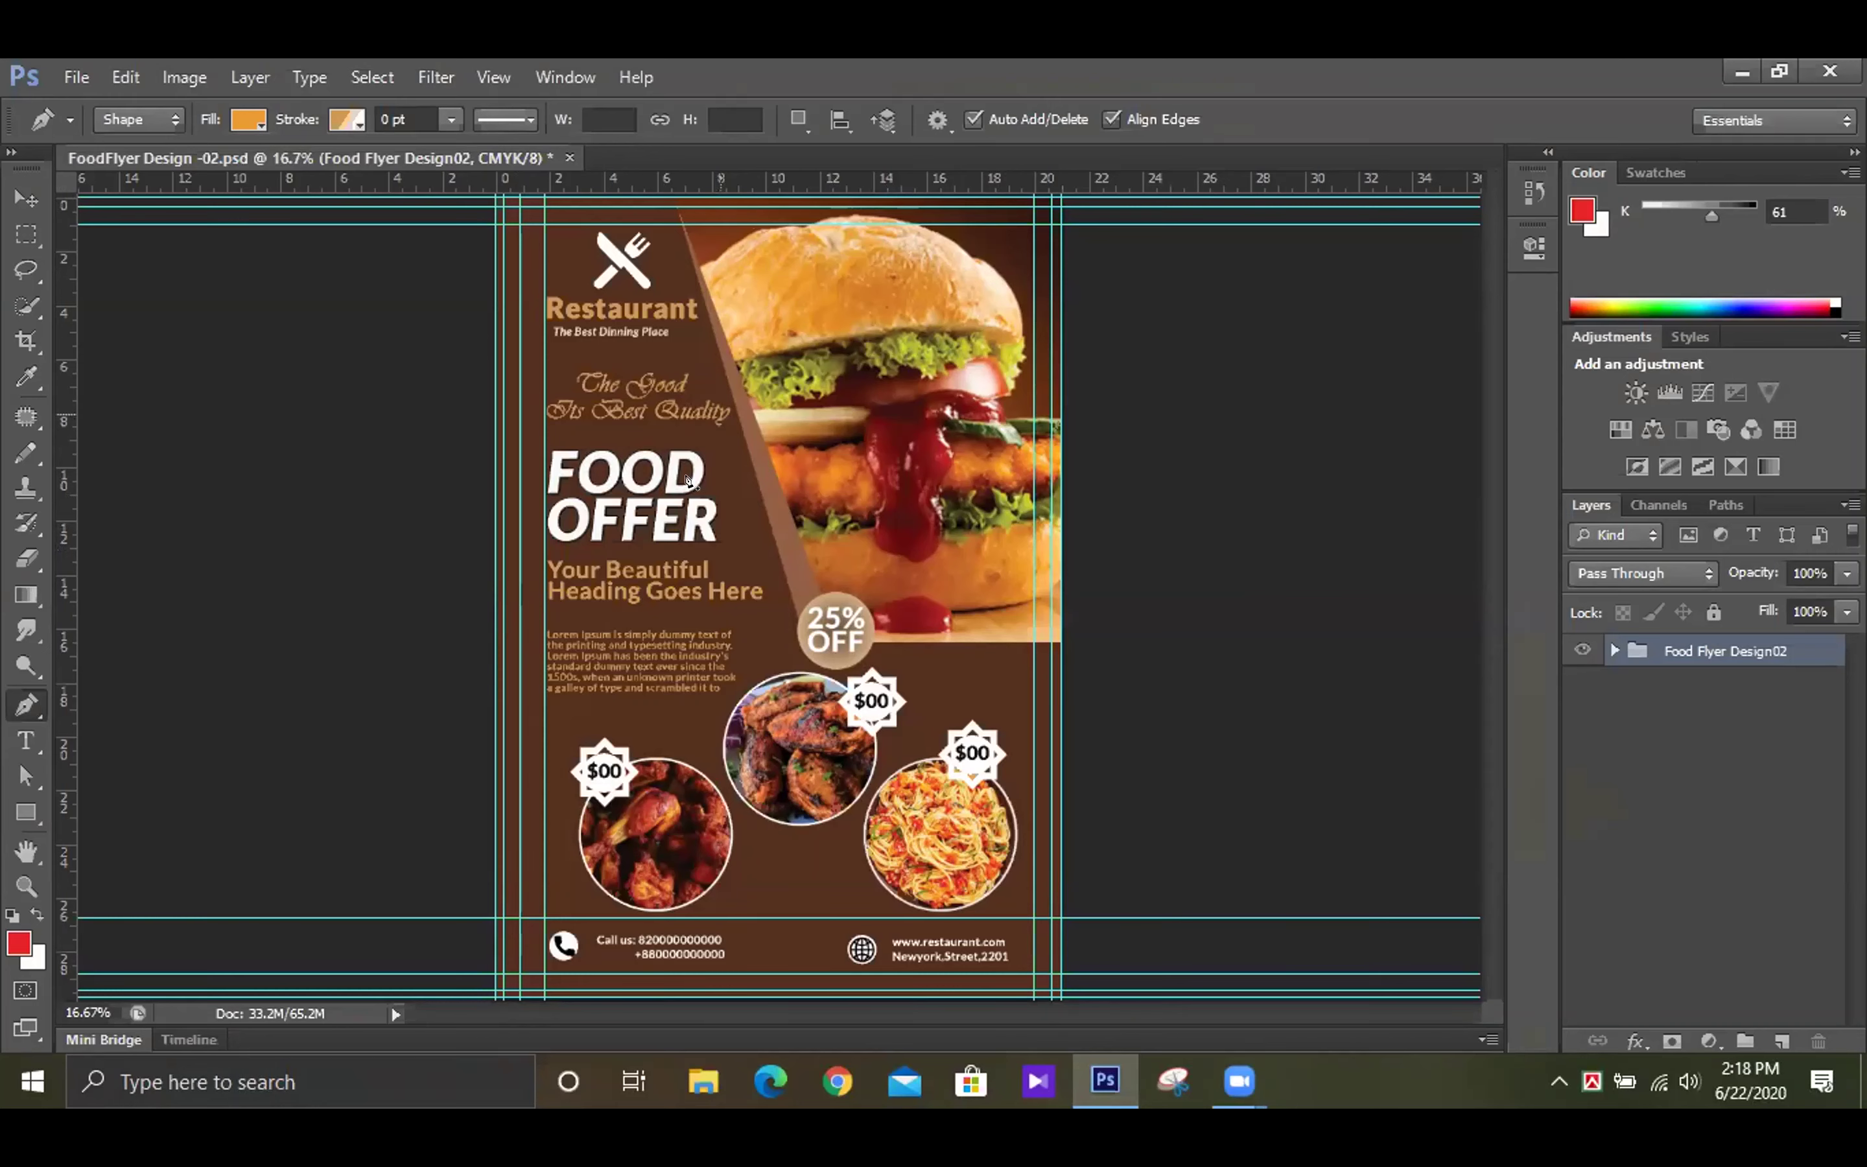
{"action": "left_click", "coordinate": [1614, 651]}
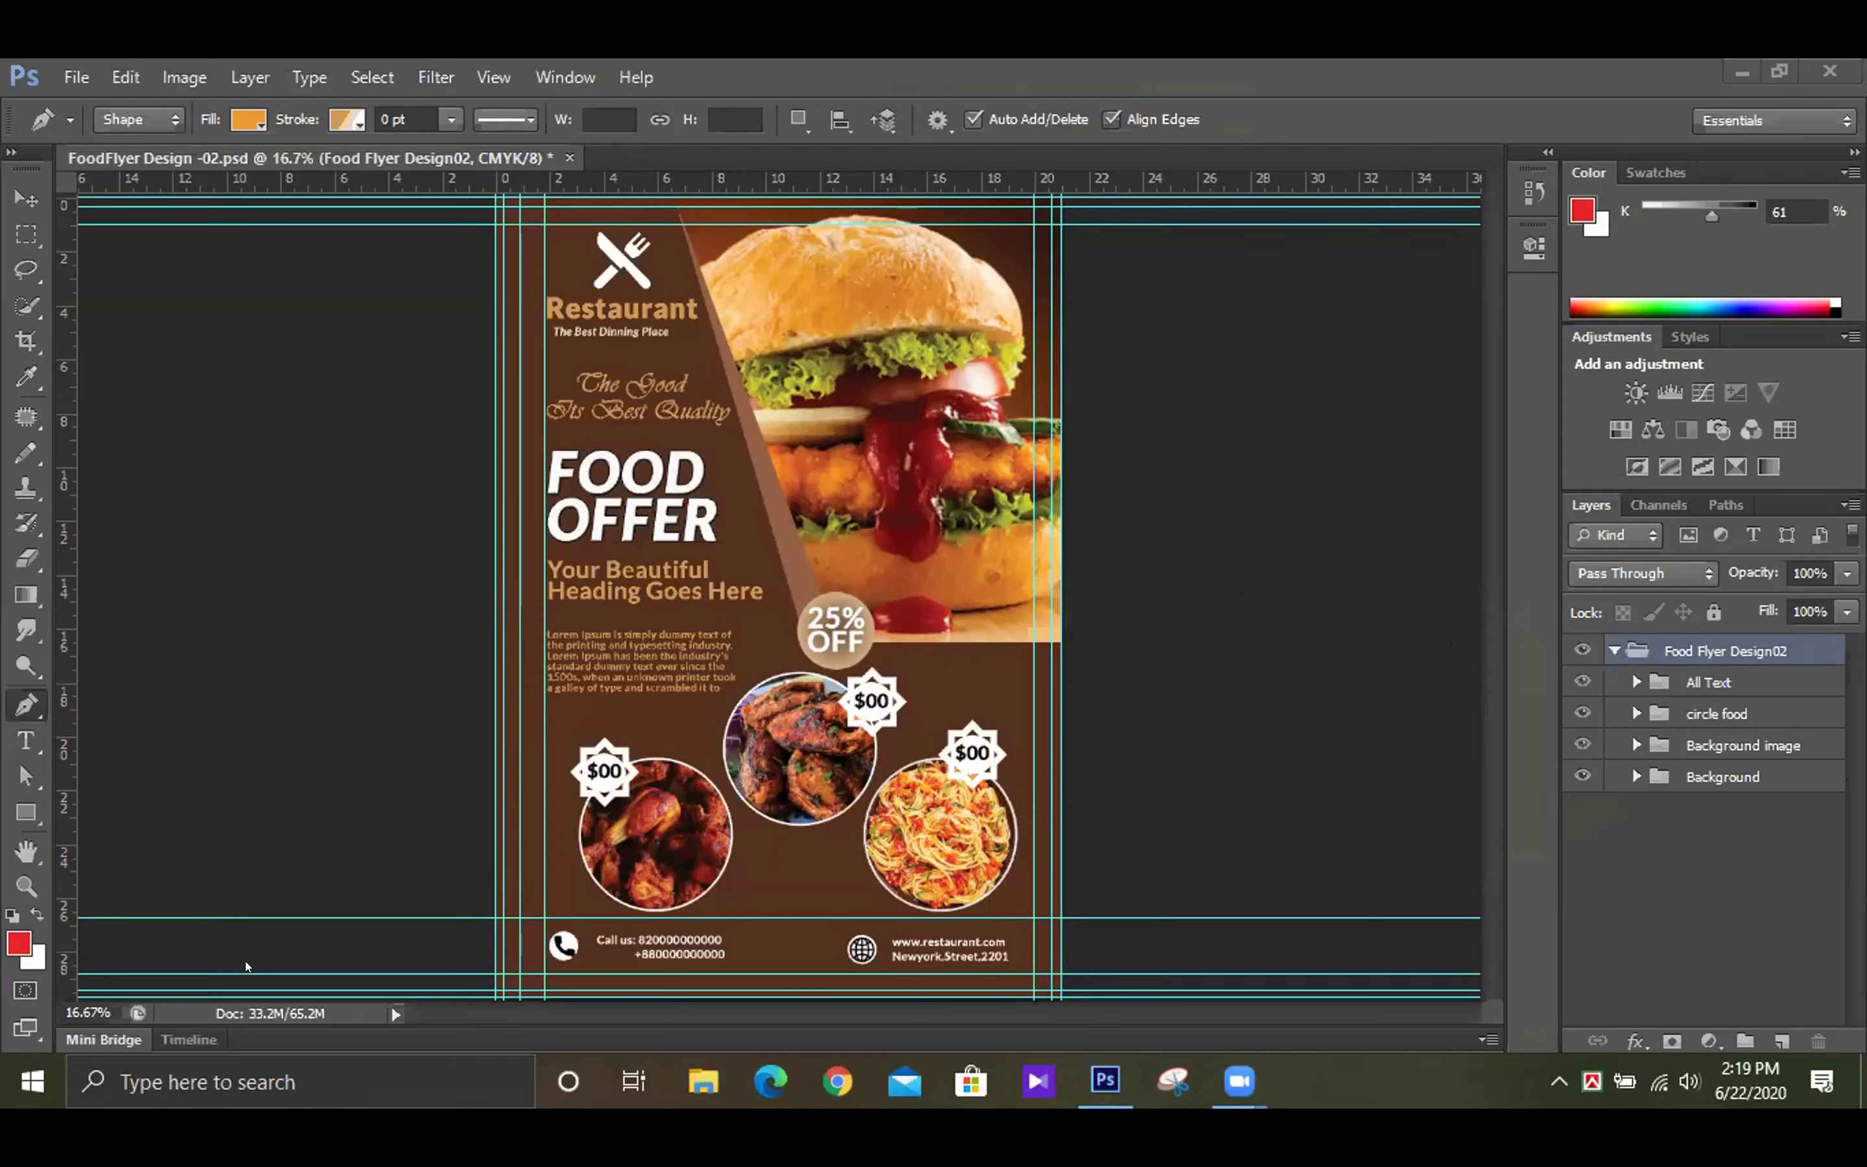
{"action": "left_click", "coordinate": [1606, 655]}
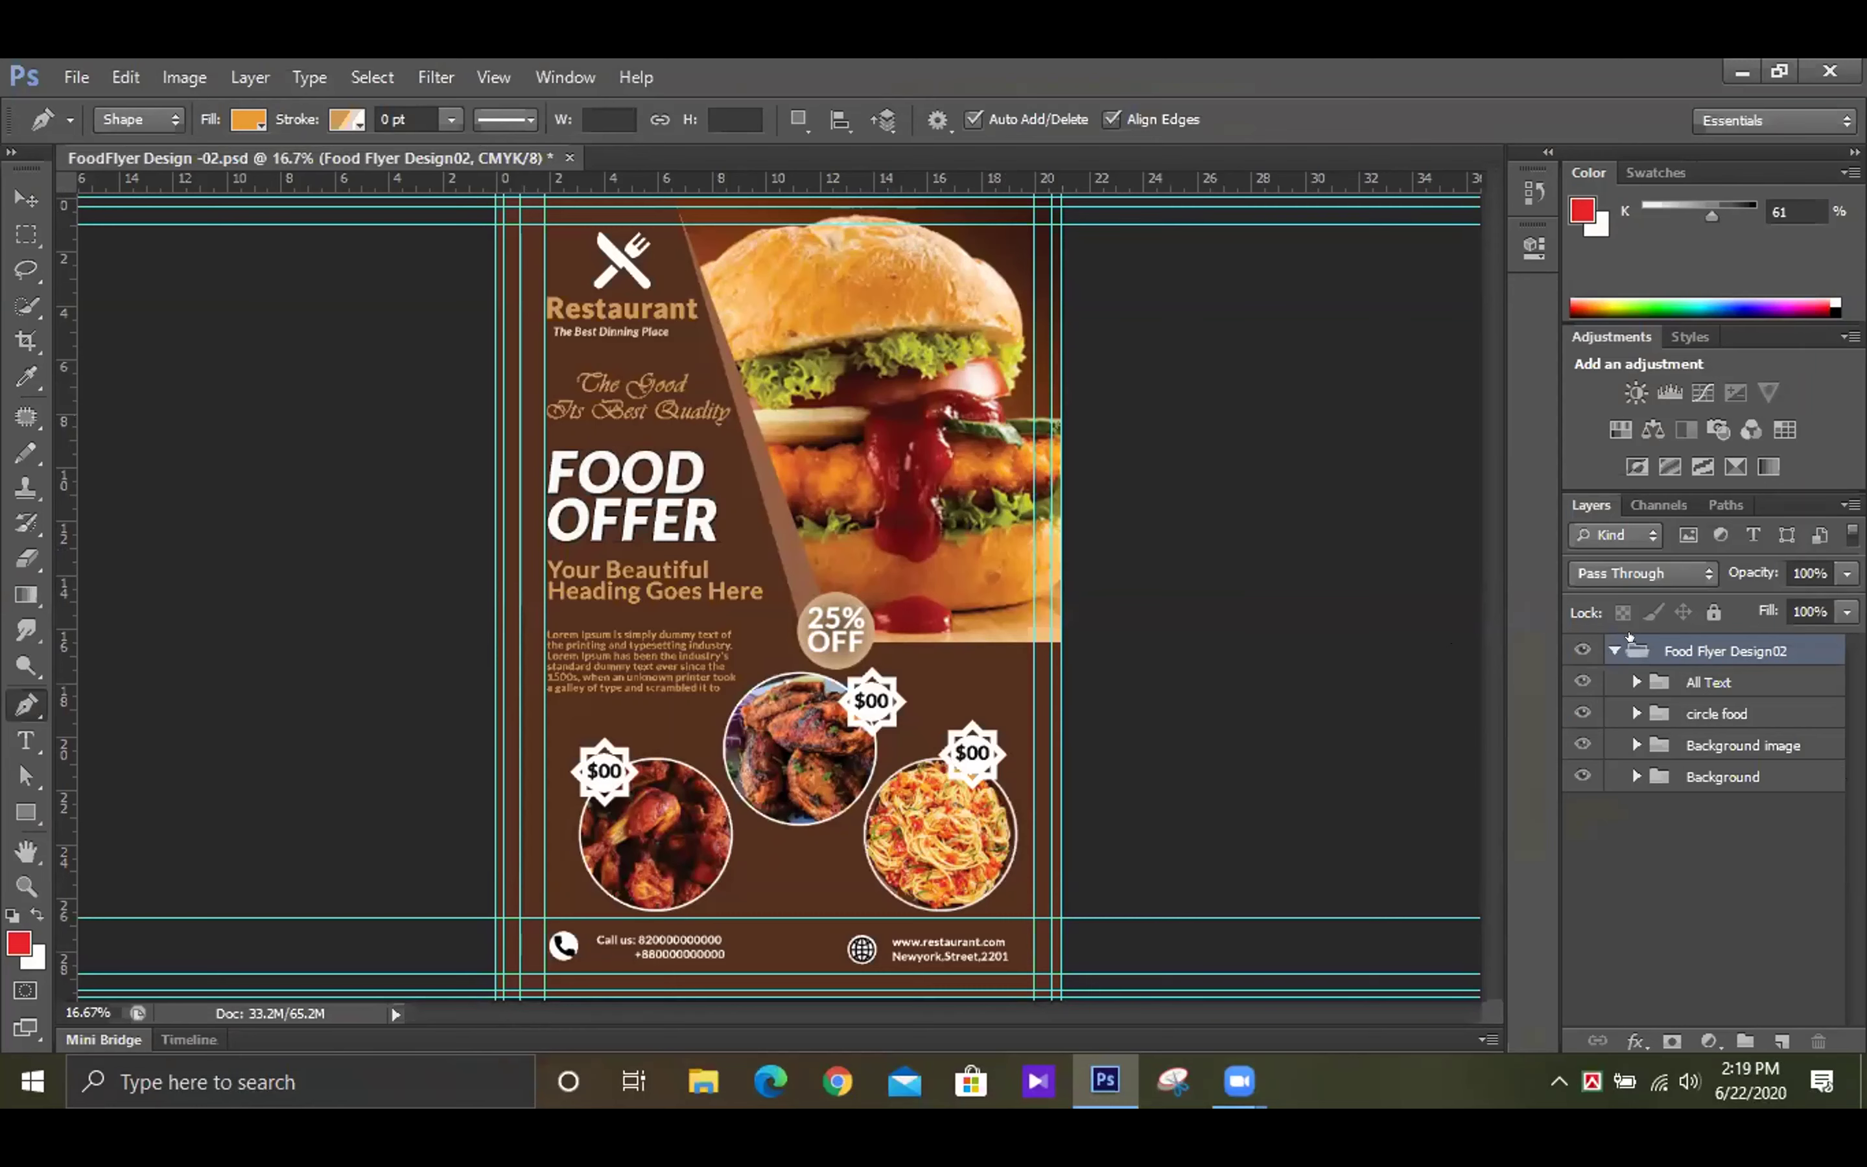
{"action": "left_click", "coordinate": [1603, 640]}
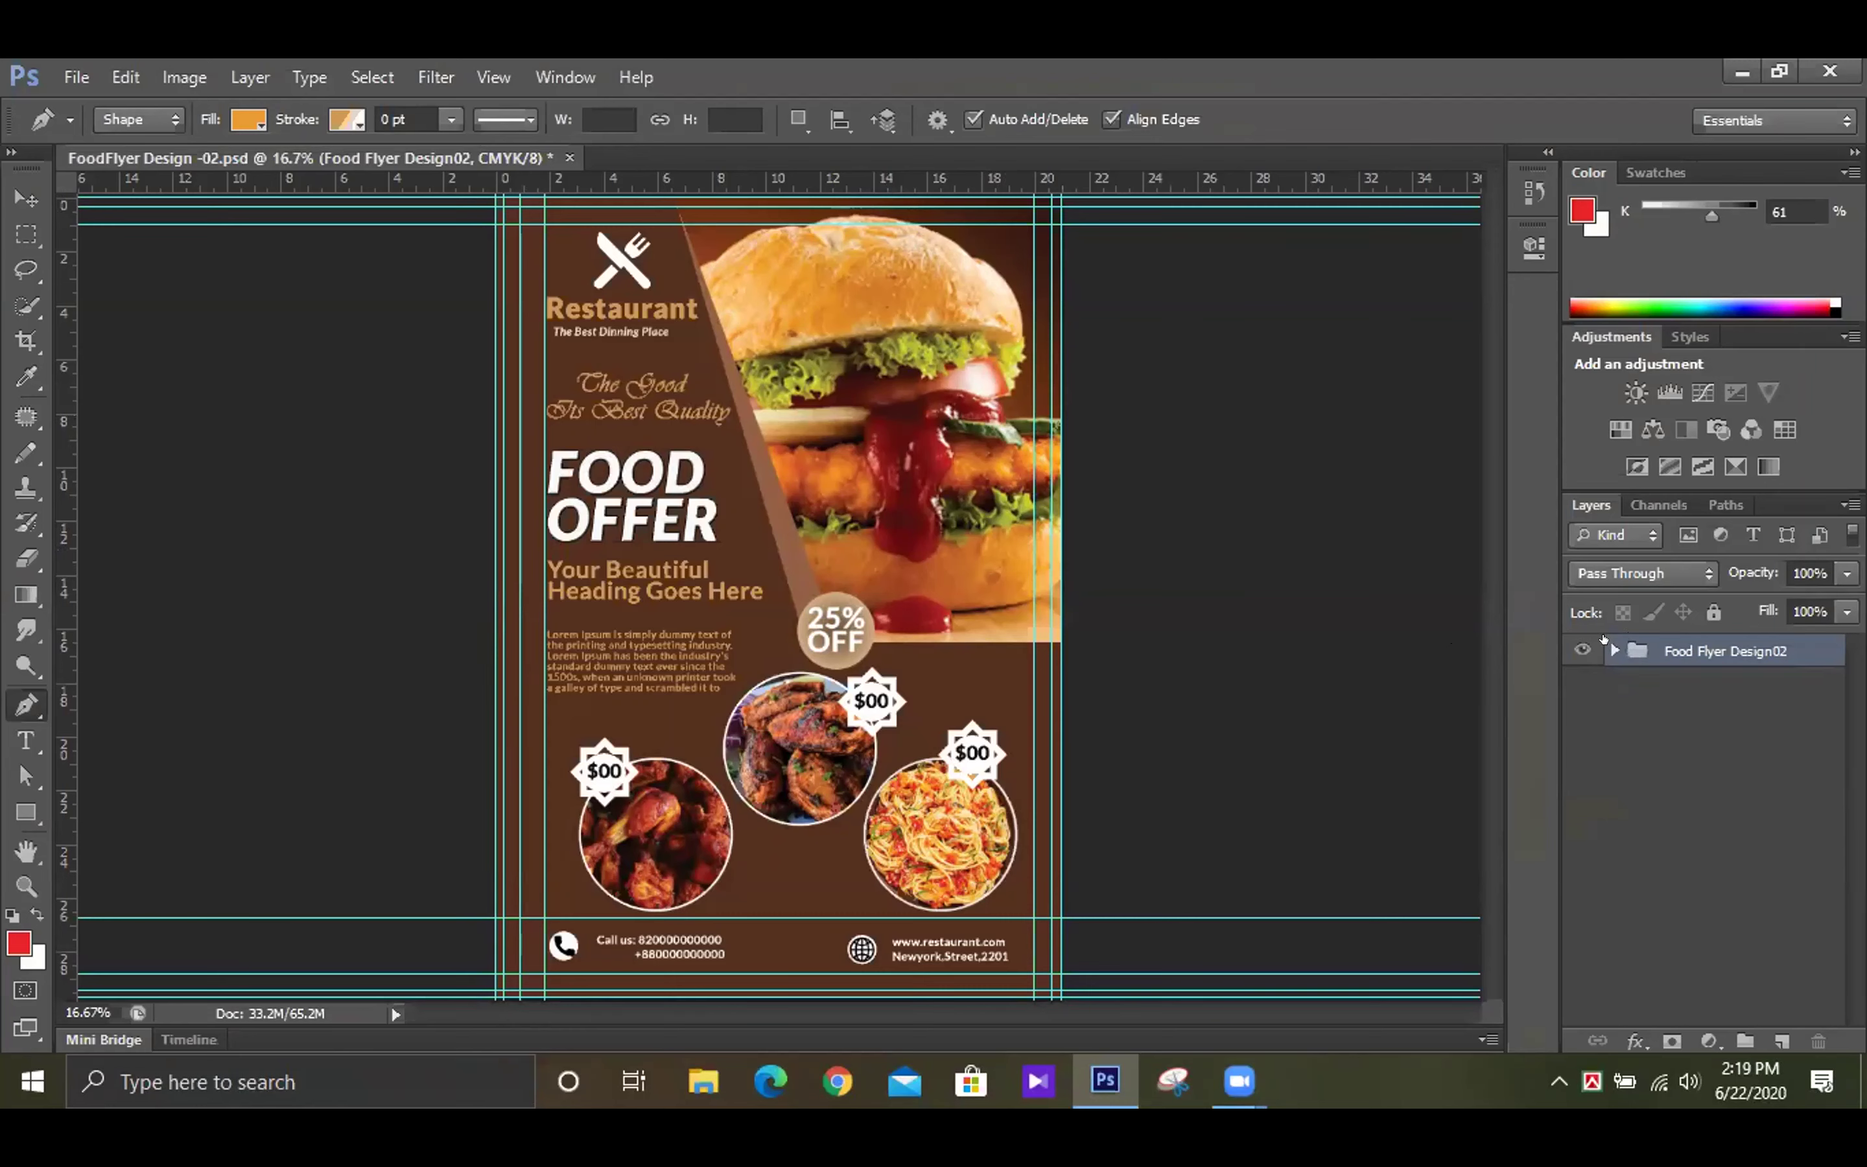
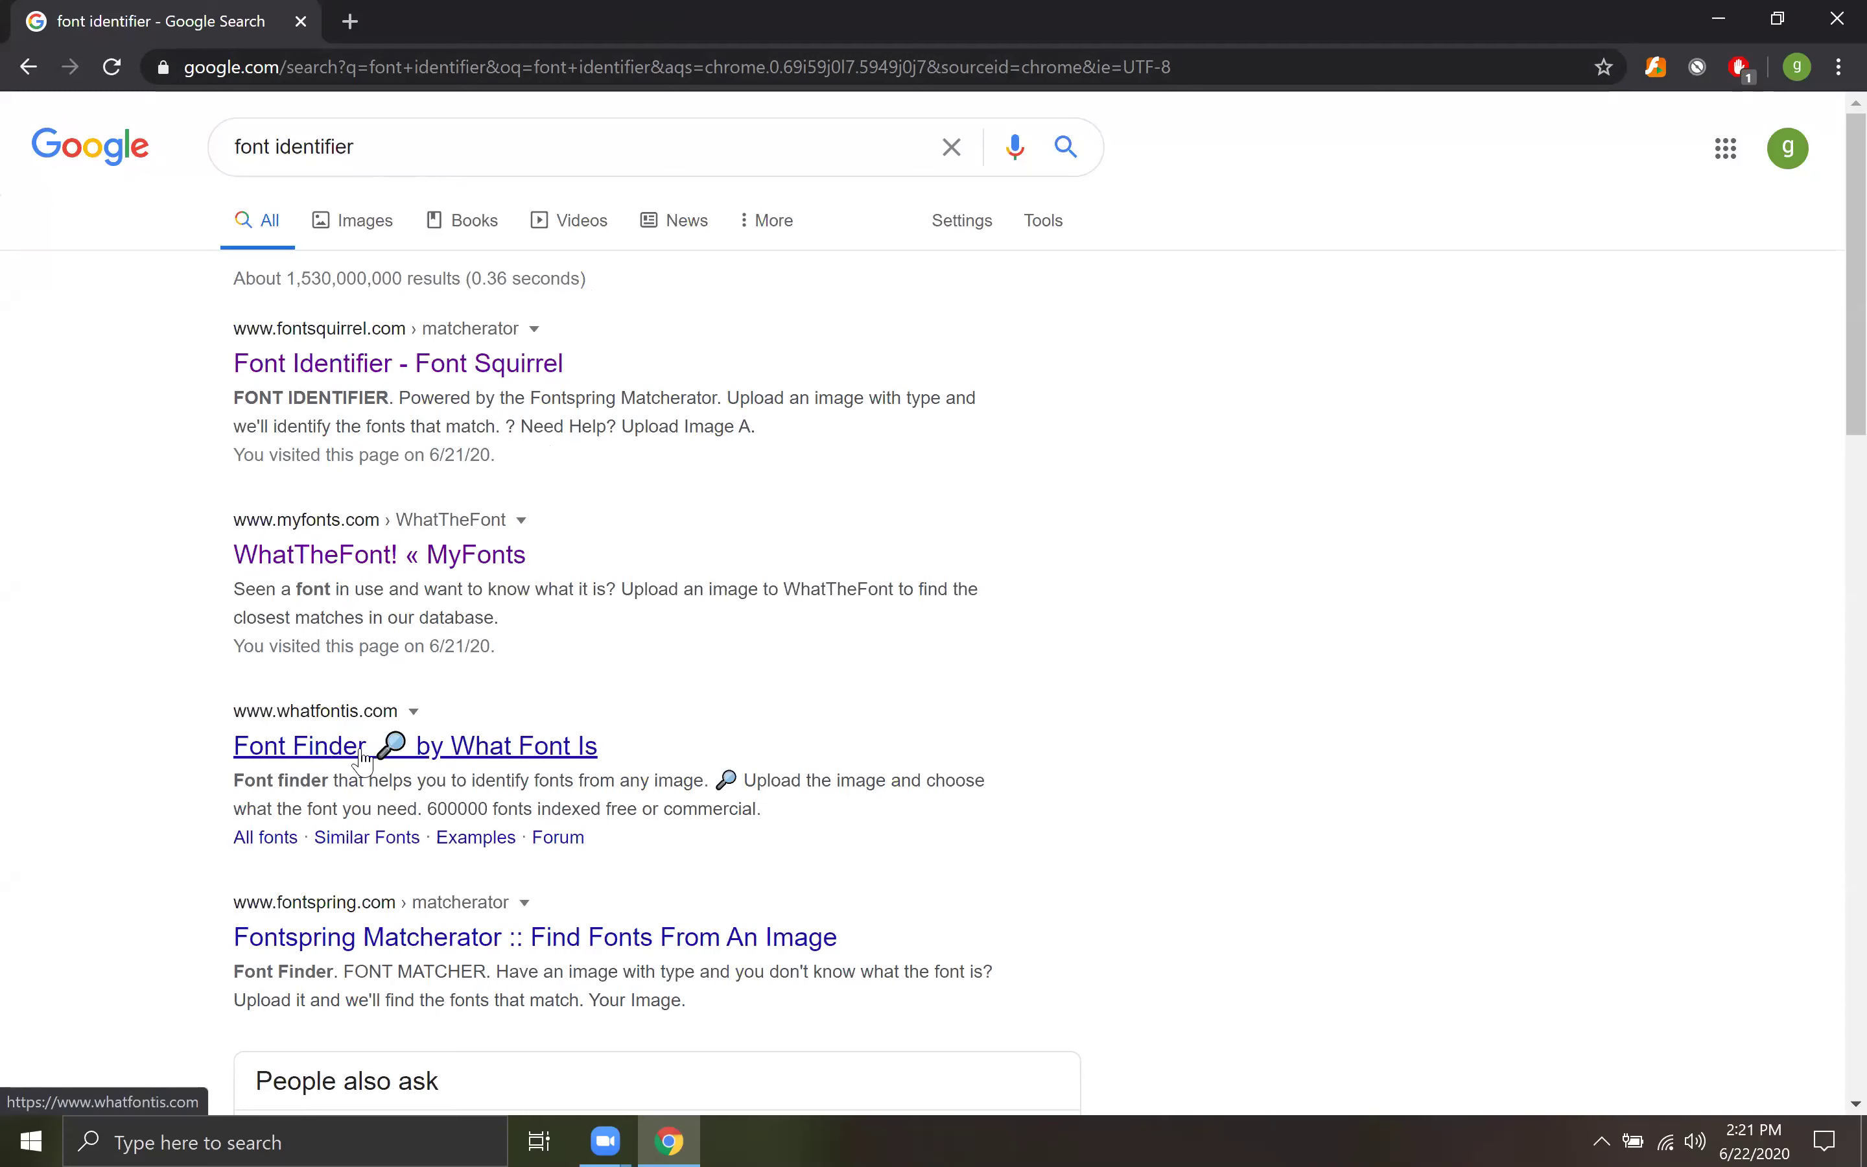
Look through the Google results for font identifier to see which font recognition websites are available.
{"action": "scroll", "coordinate": [324, 825], "scroll_direction": "down", "scroll_amount": 5}
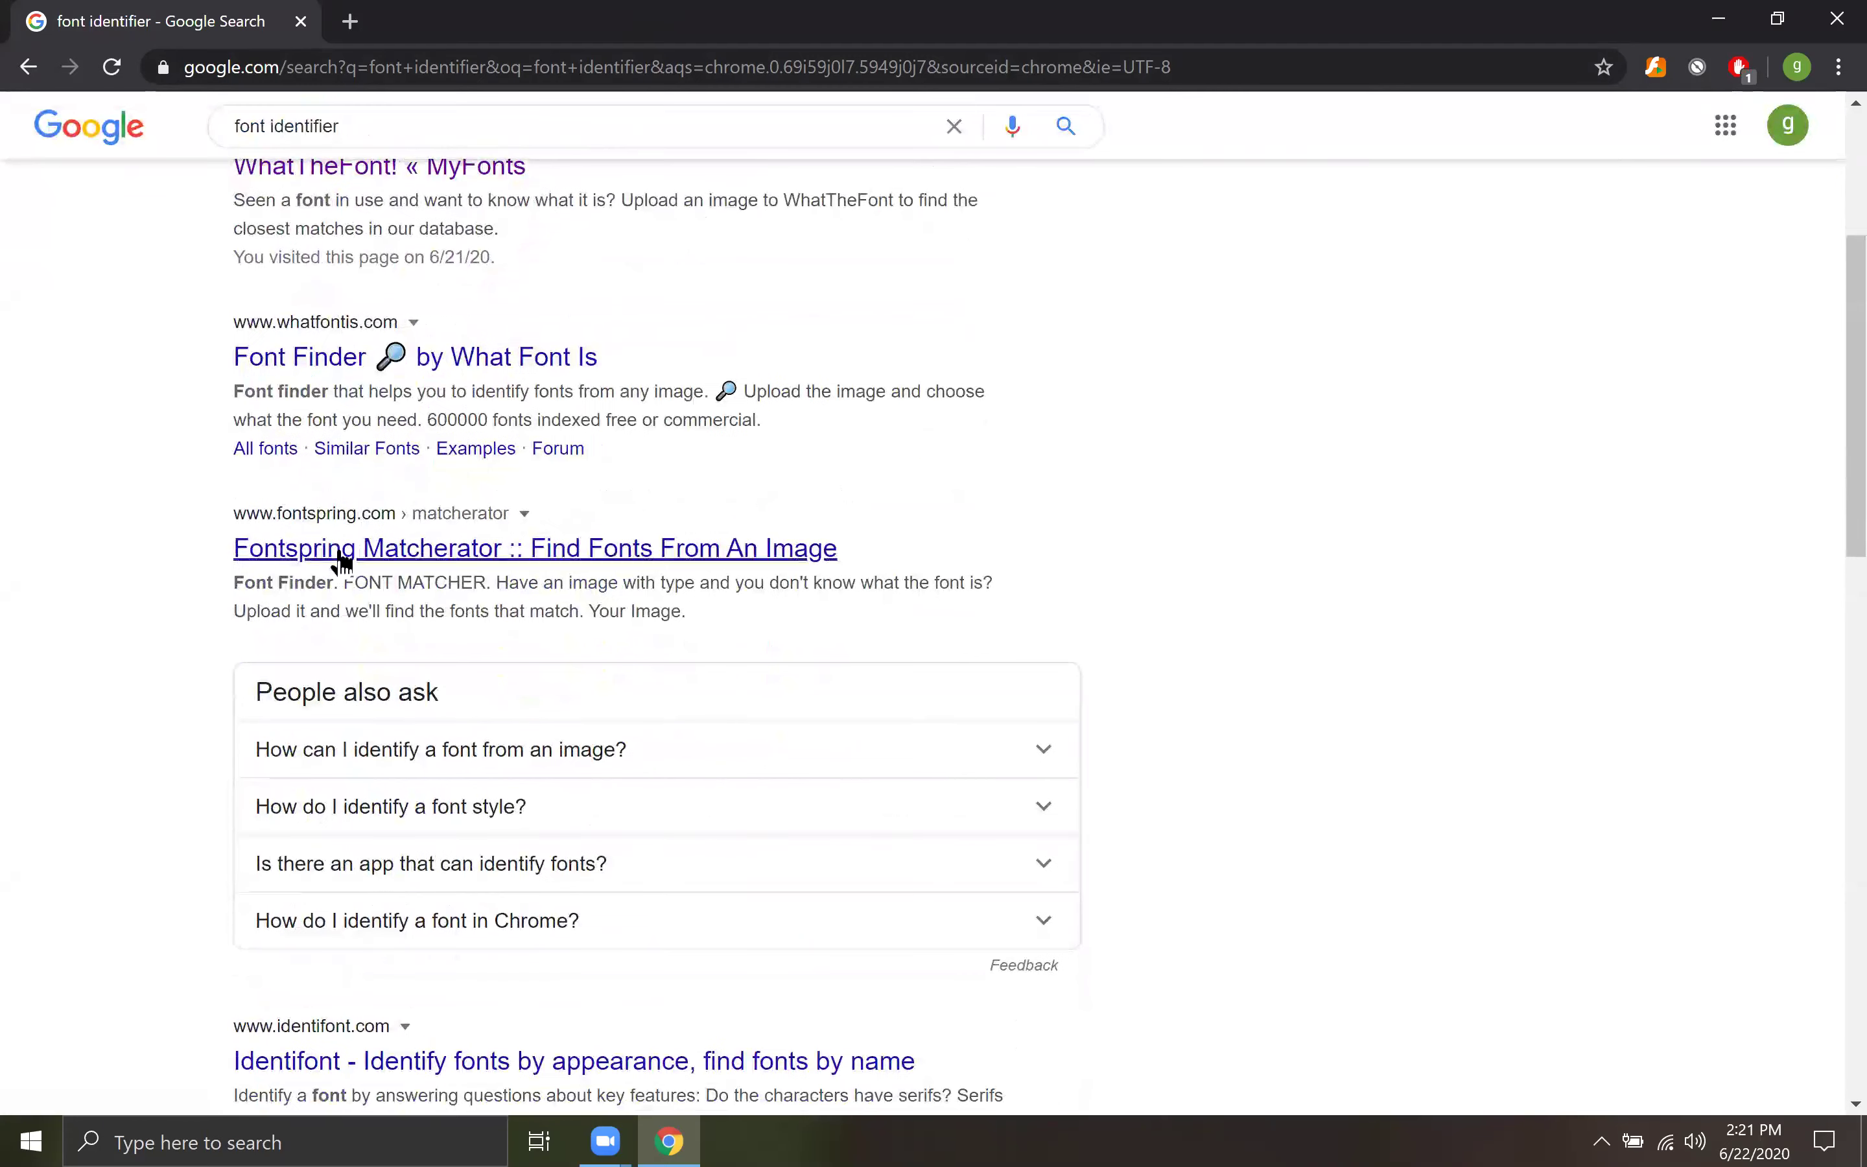
{"action": "scroll", "coordinate": [366, 860], "scroll_direction": "down", "scroll_amount": 5}
{"action": "scroll", "coordinate": [368, 841], "scroll_direction": "up", "scroll_amount": 9}
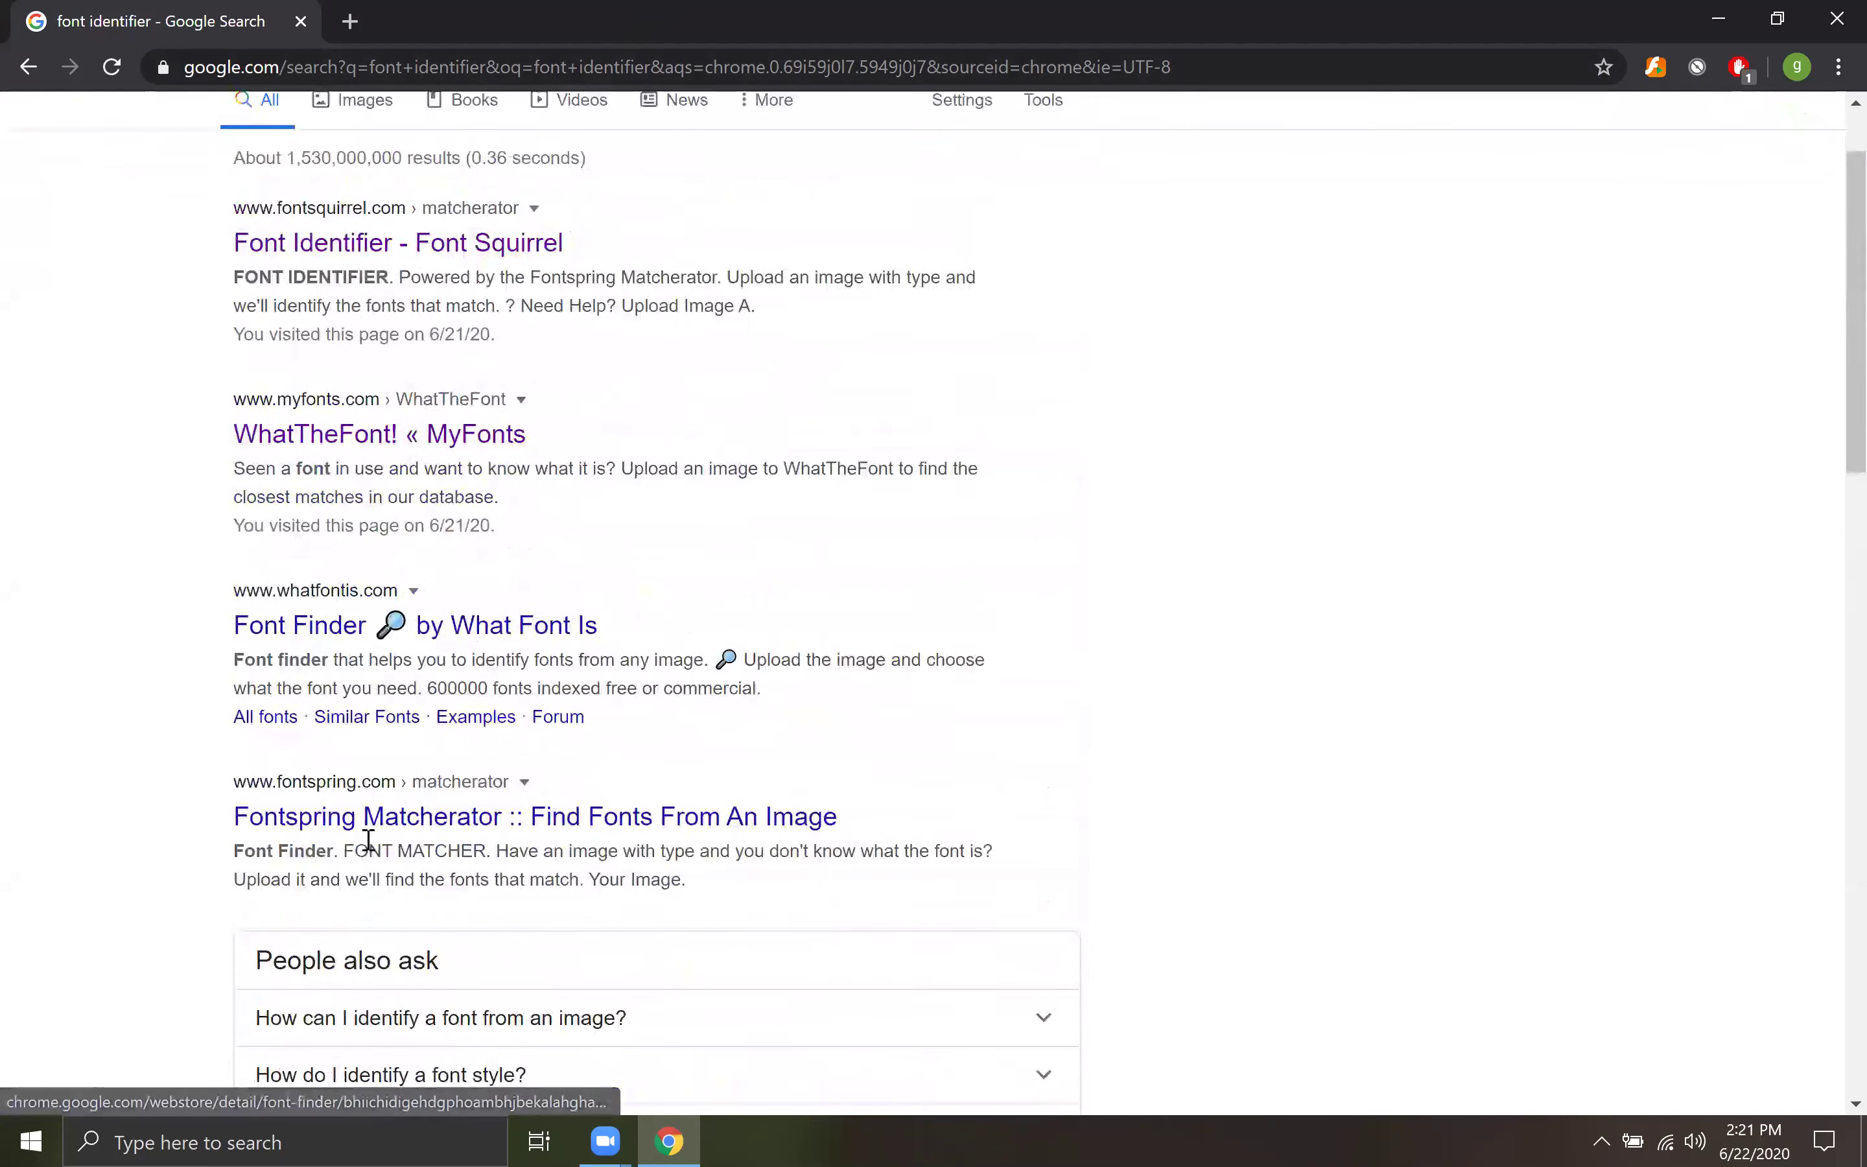
{"action": "scroll", "coordinate": [368, 842], "scroll_direction": "up", "scroll_amount": 2}
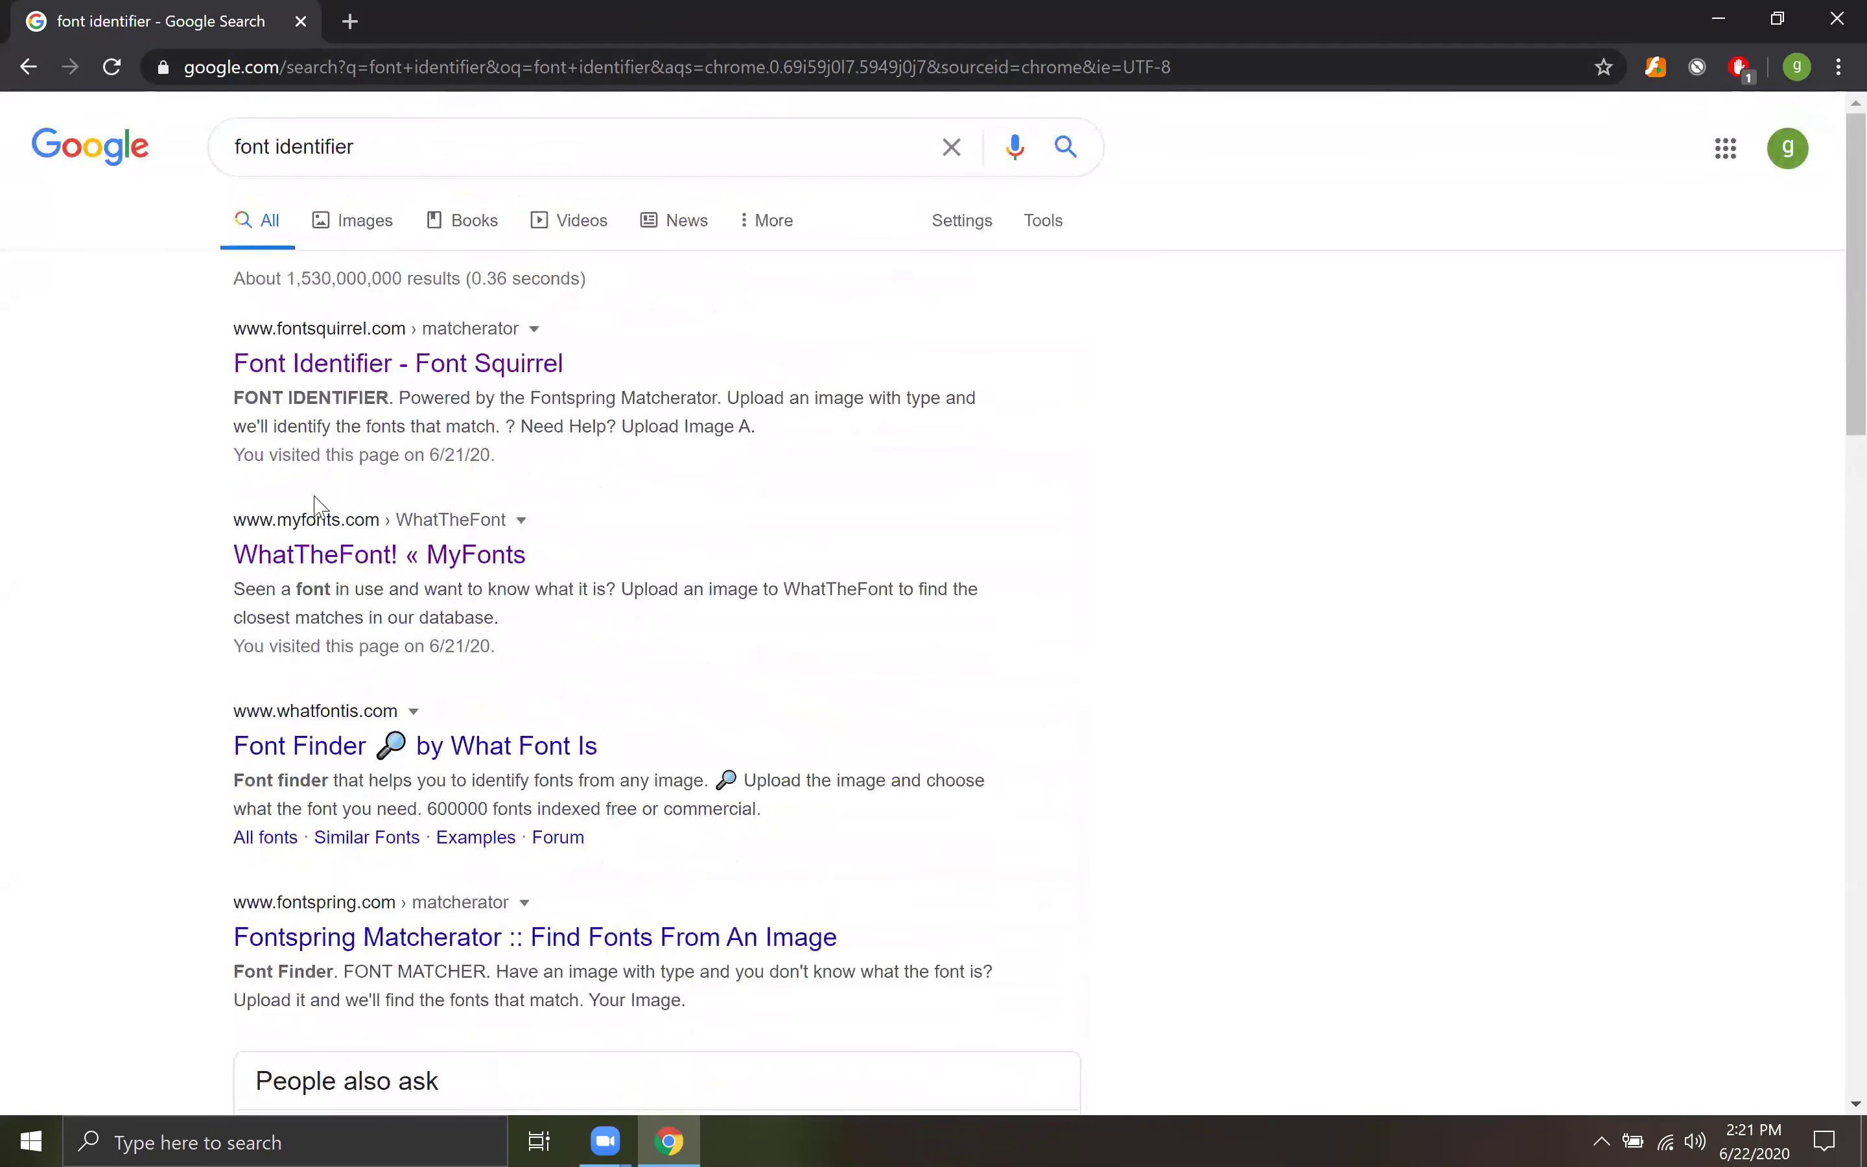
Search Google for "resturant logo black and white" in a new browser tab.
{"action": "left_click", "coordinate": [349, 37]}
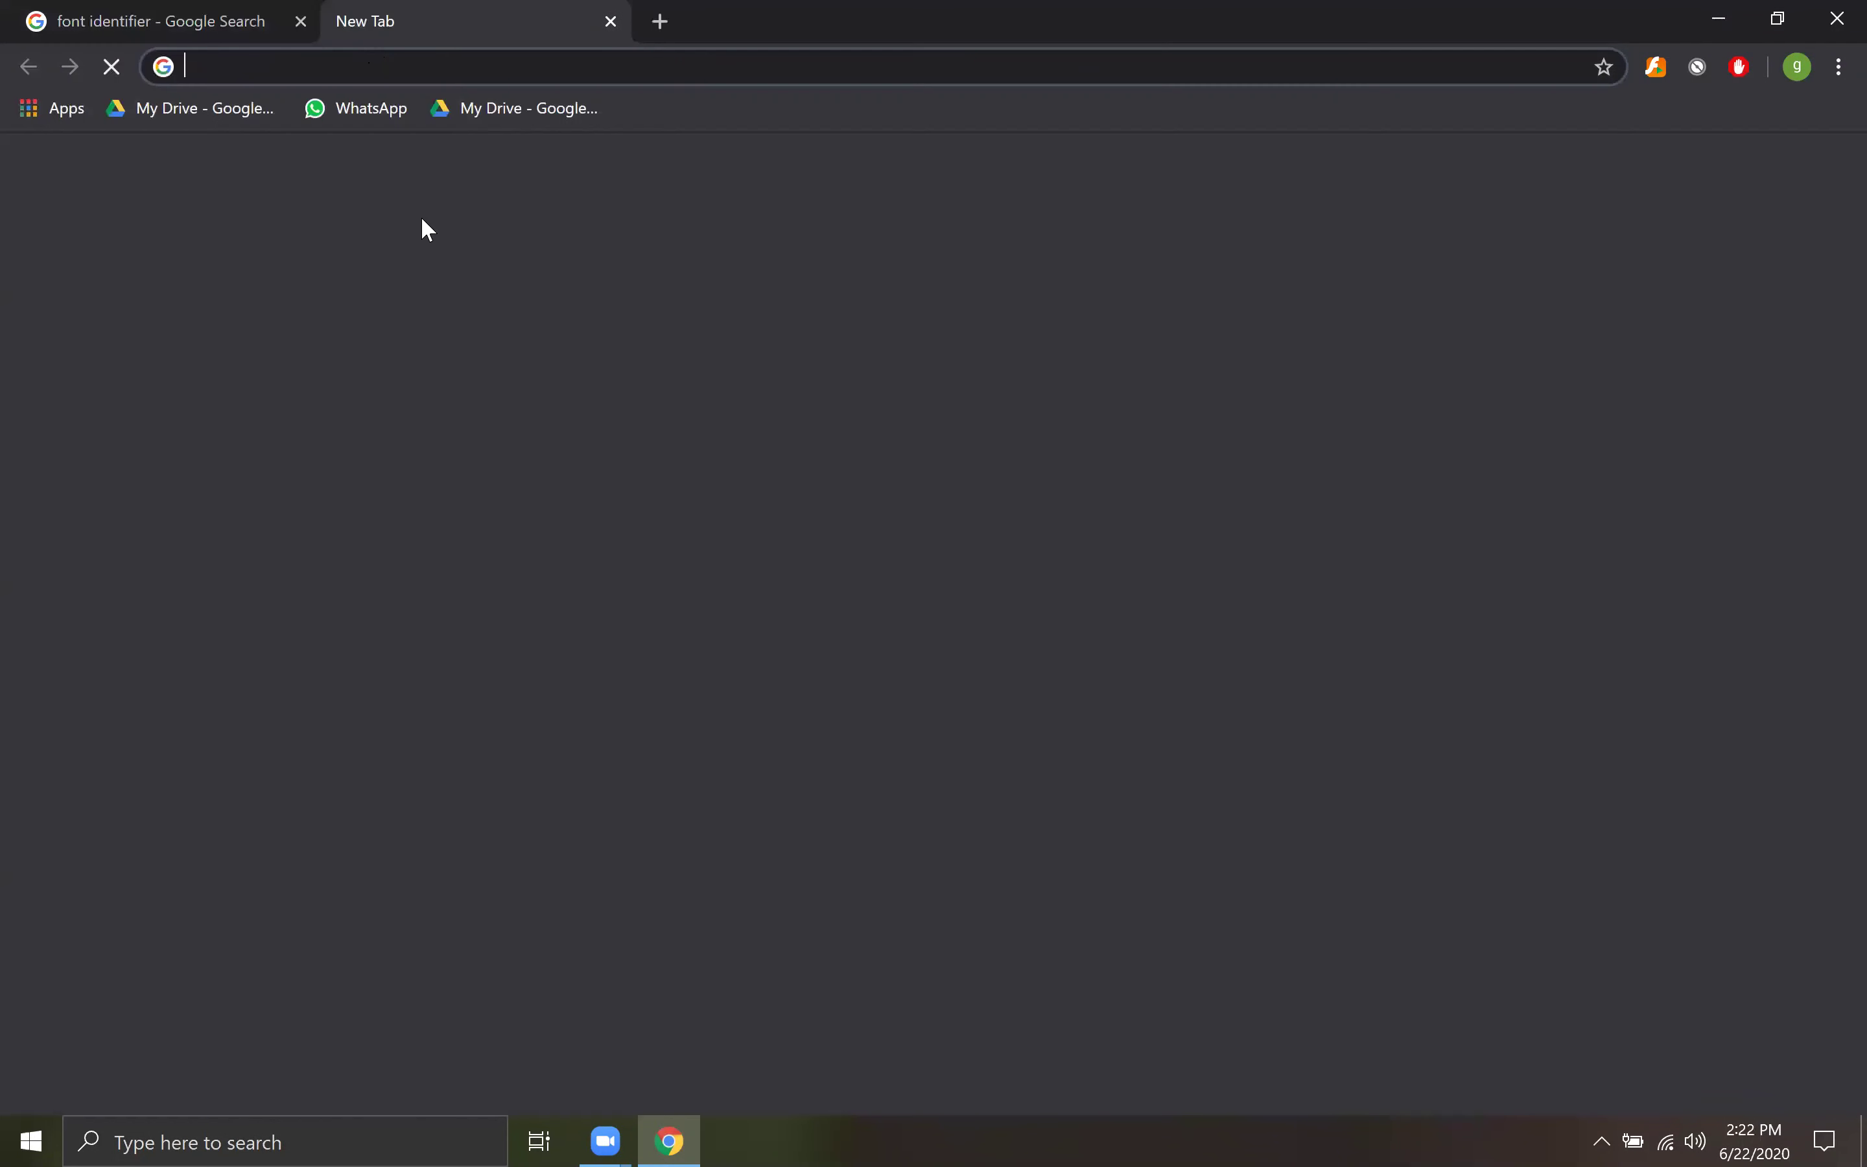
{"action": "left_click", "coordinate": [432, 76]}
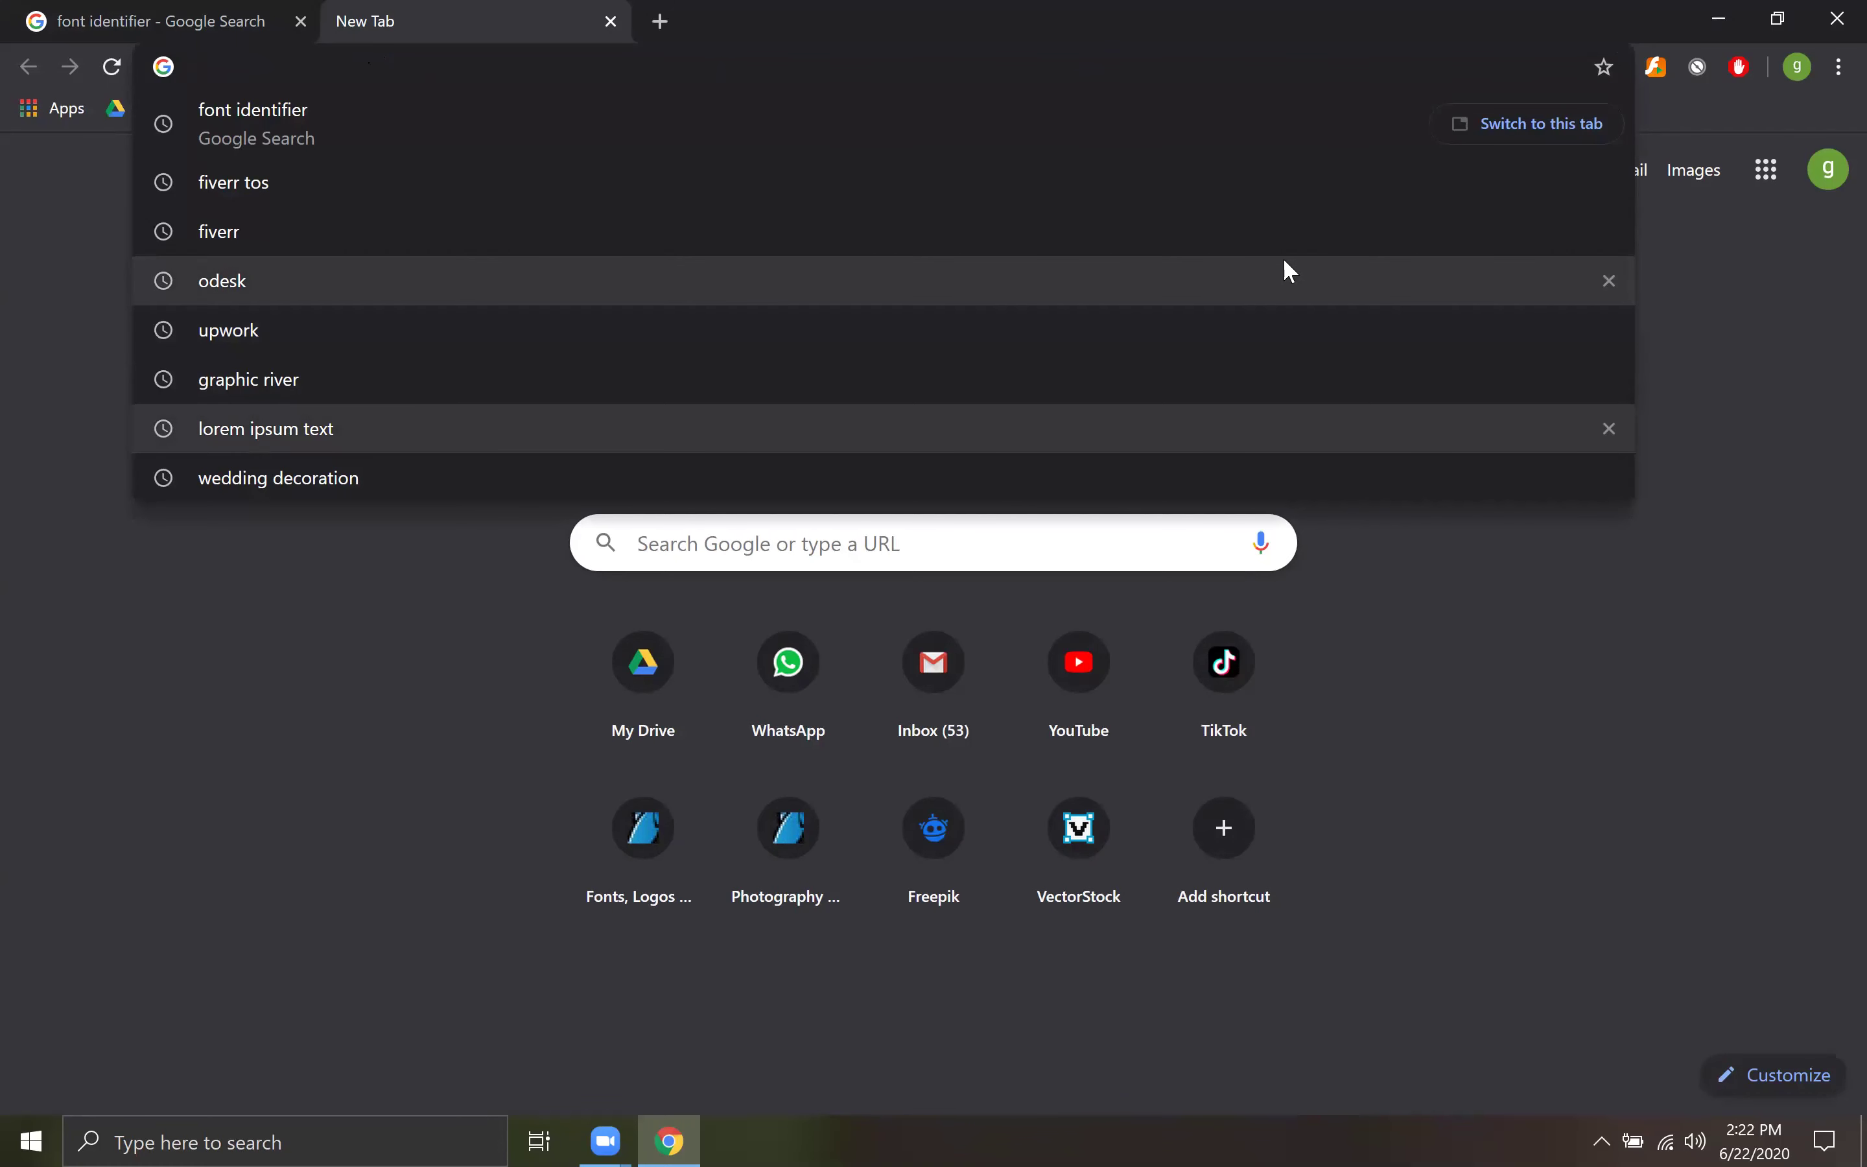
{"action": "type", "text": "res"}
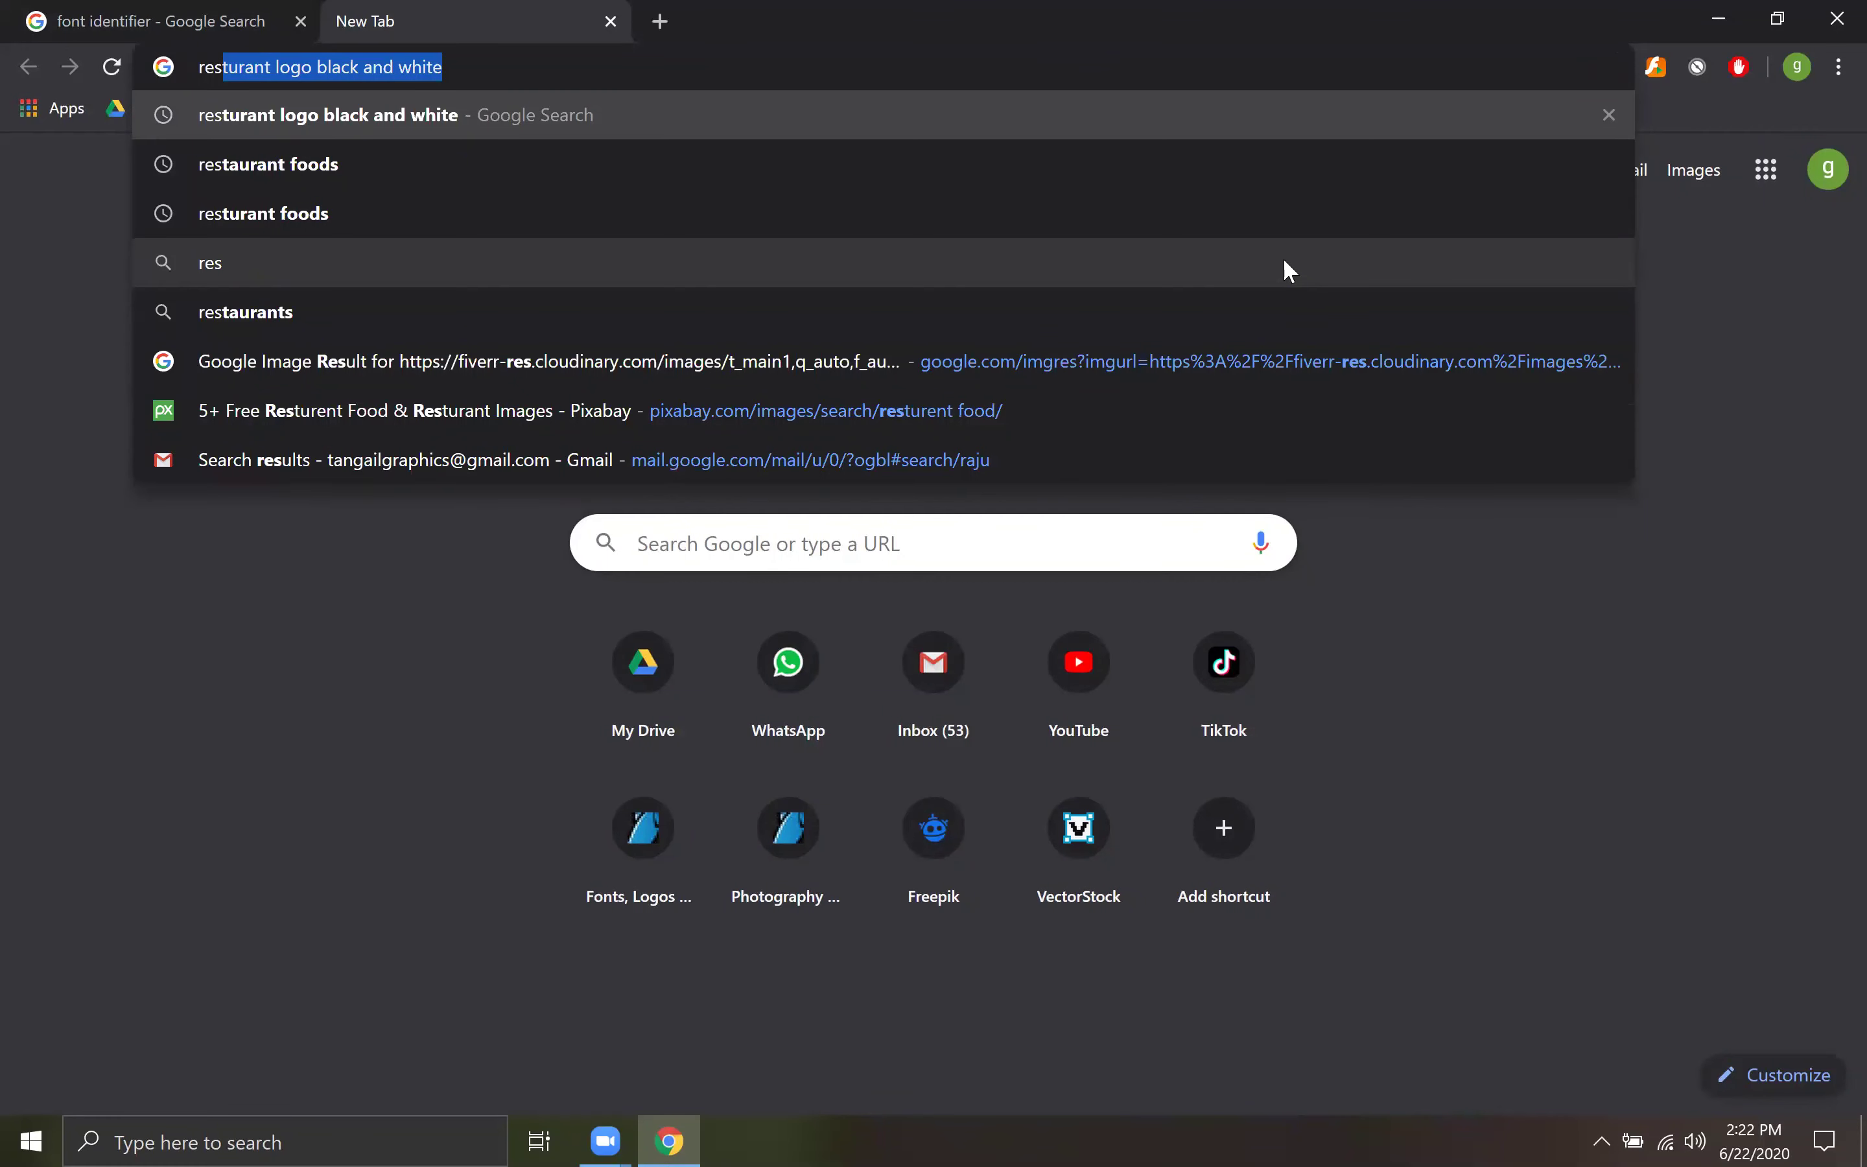
{"action": "key", "text": "Return"}
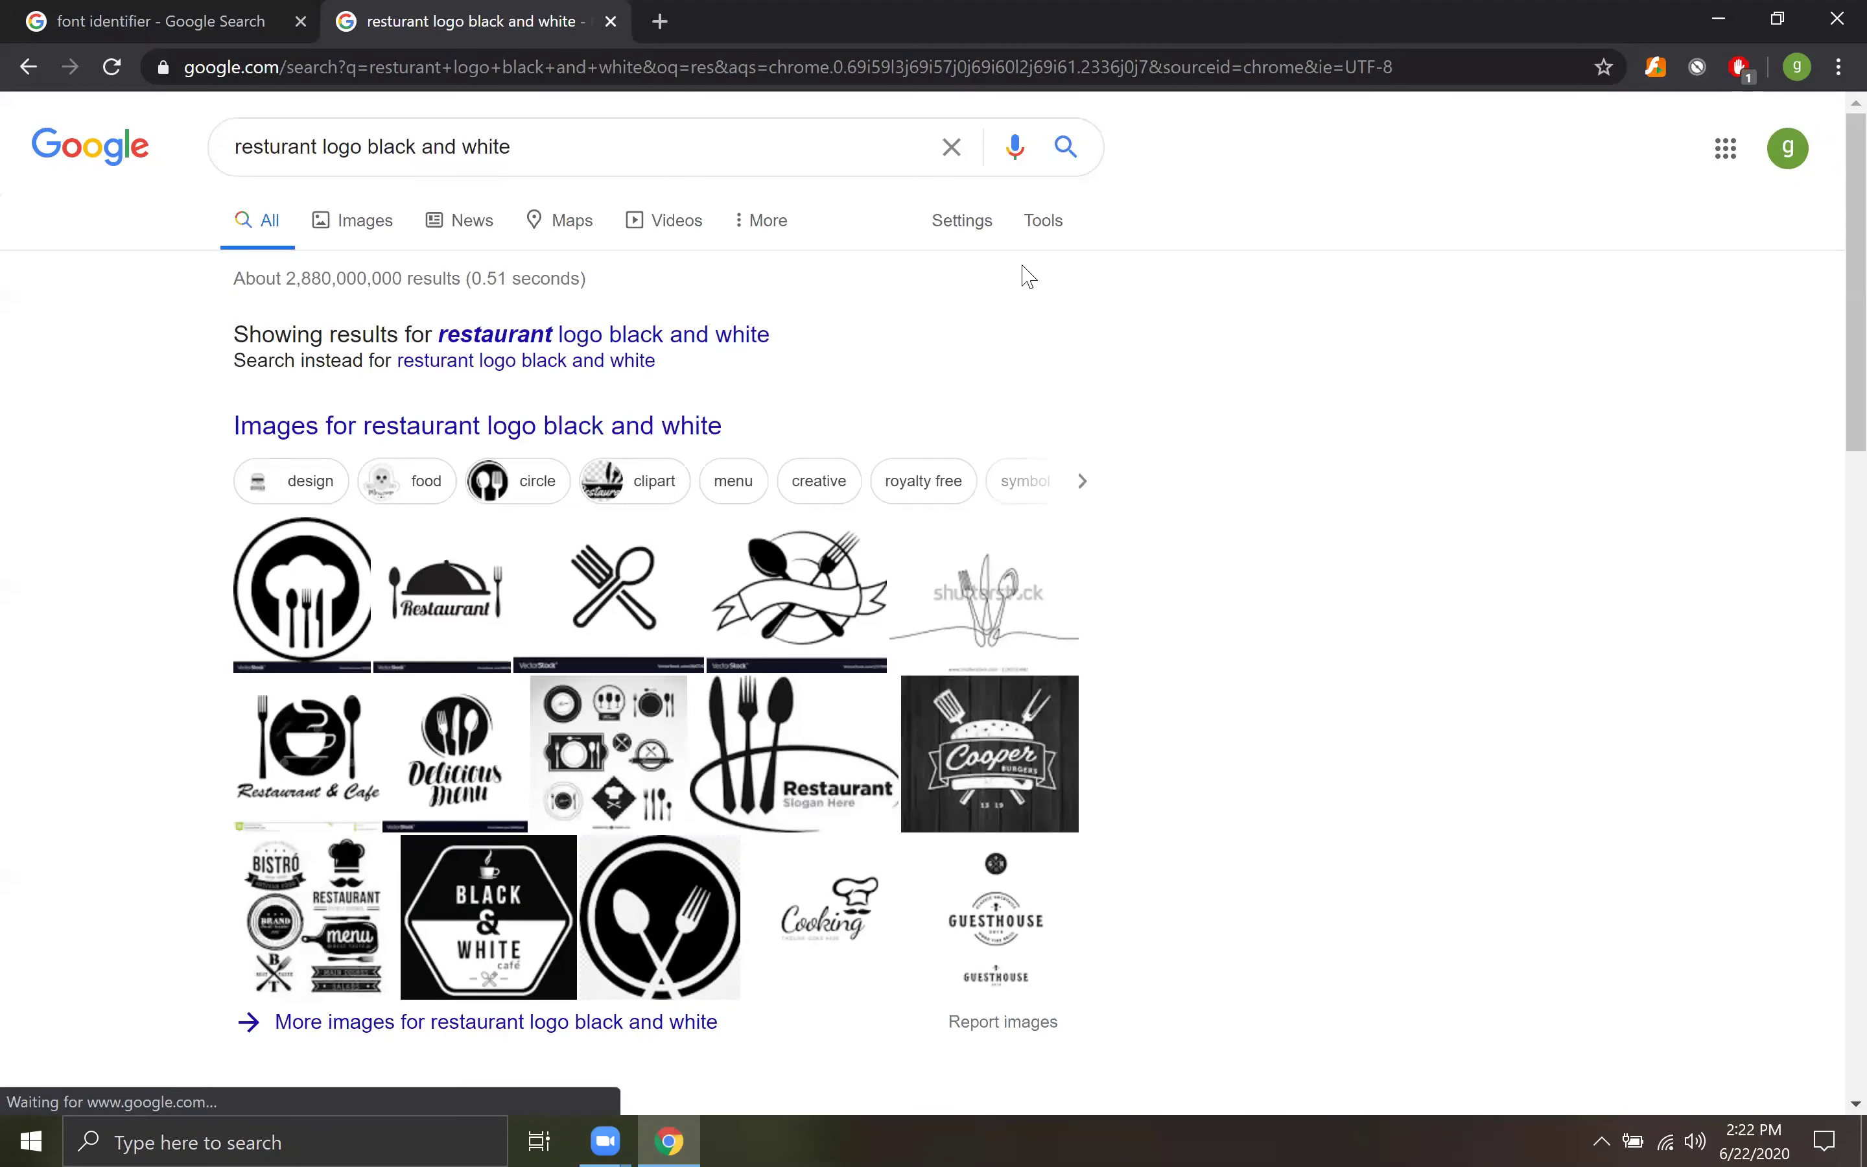
Search Google for "food flyer" and show the image results.
{"action": "triple_click", "coordinate": [565, 157]}
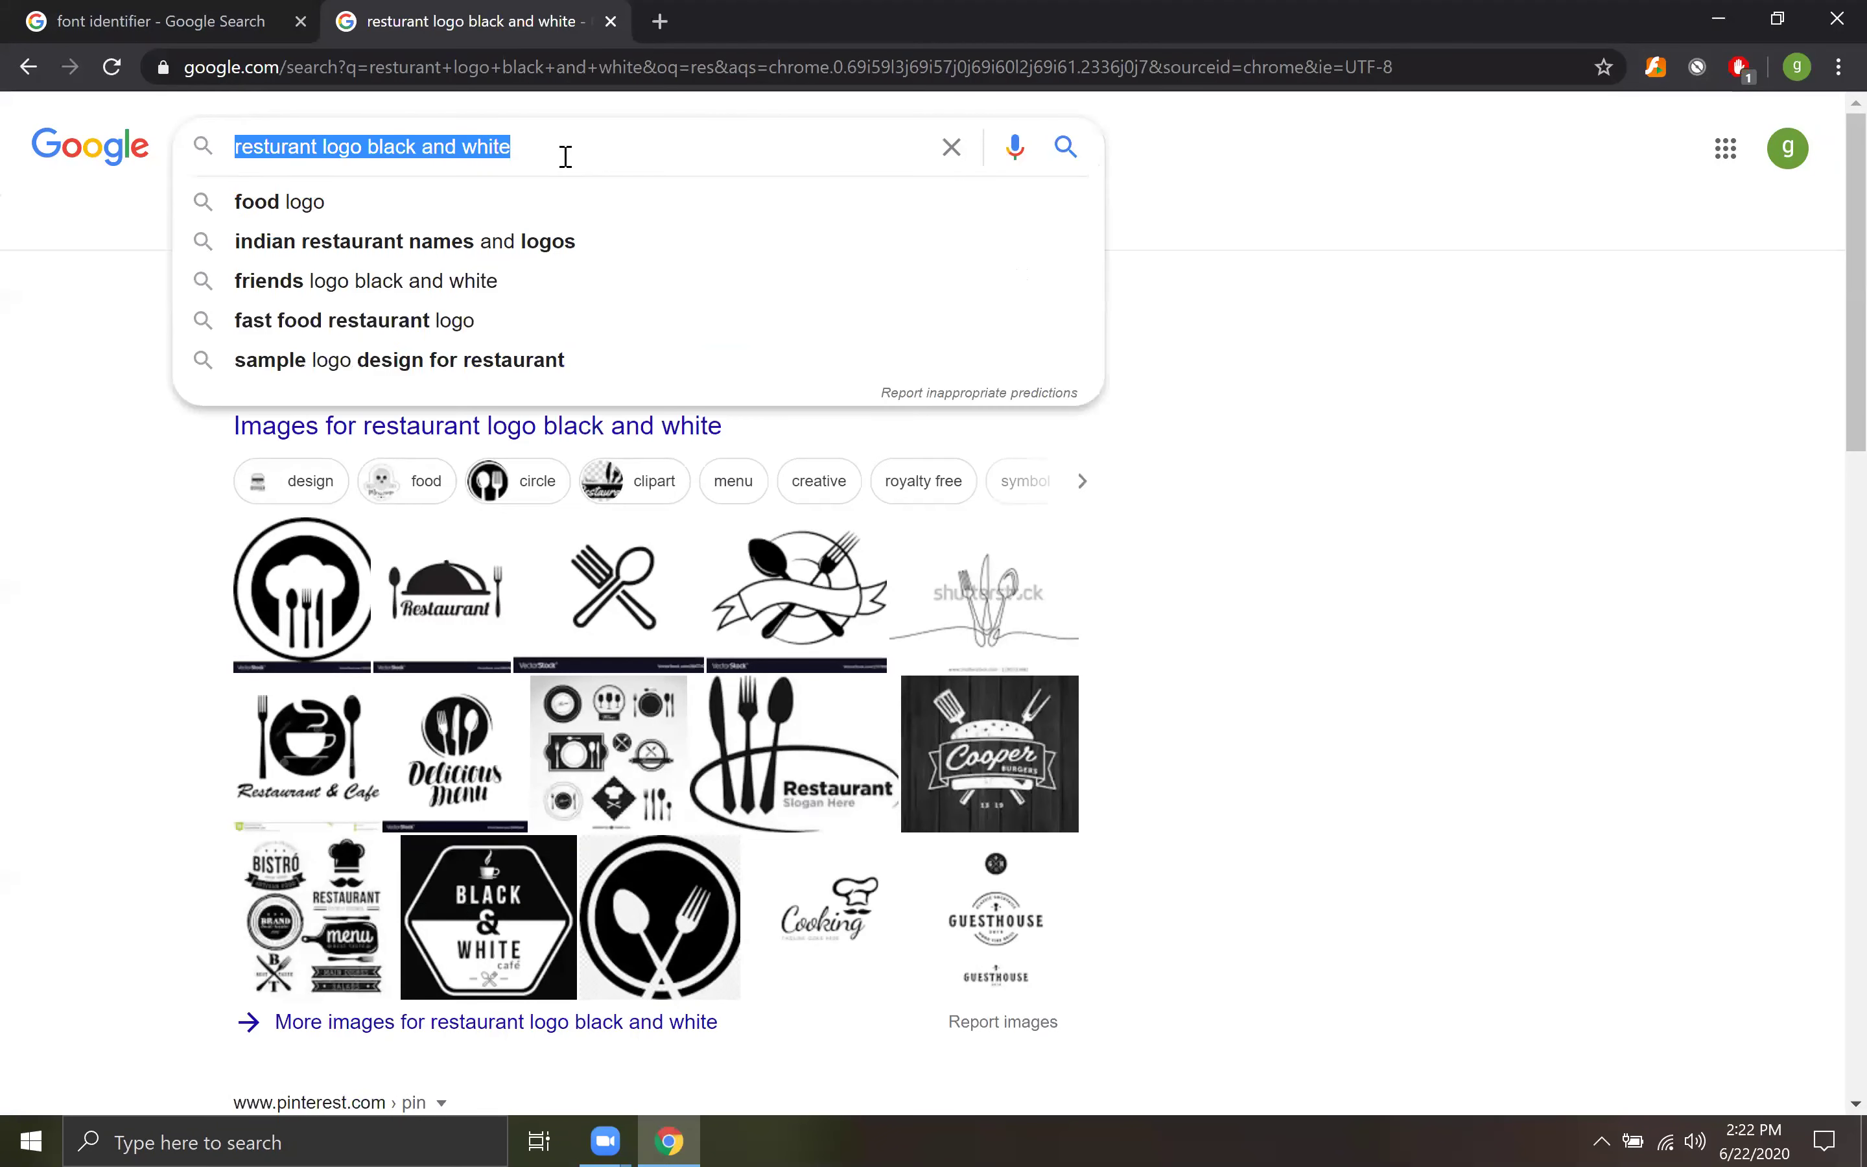
{"action": "type", "text": "food f"}
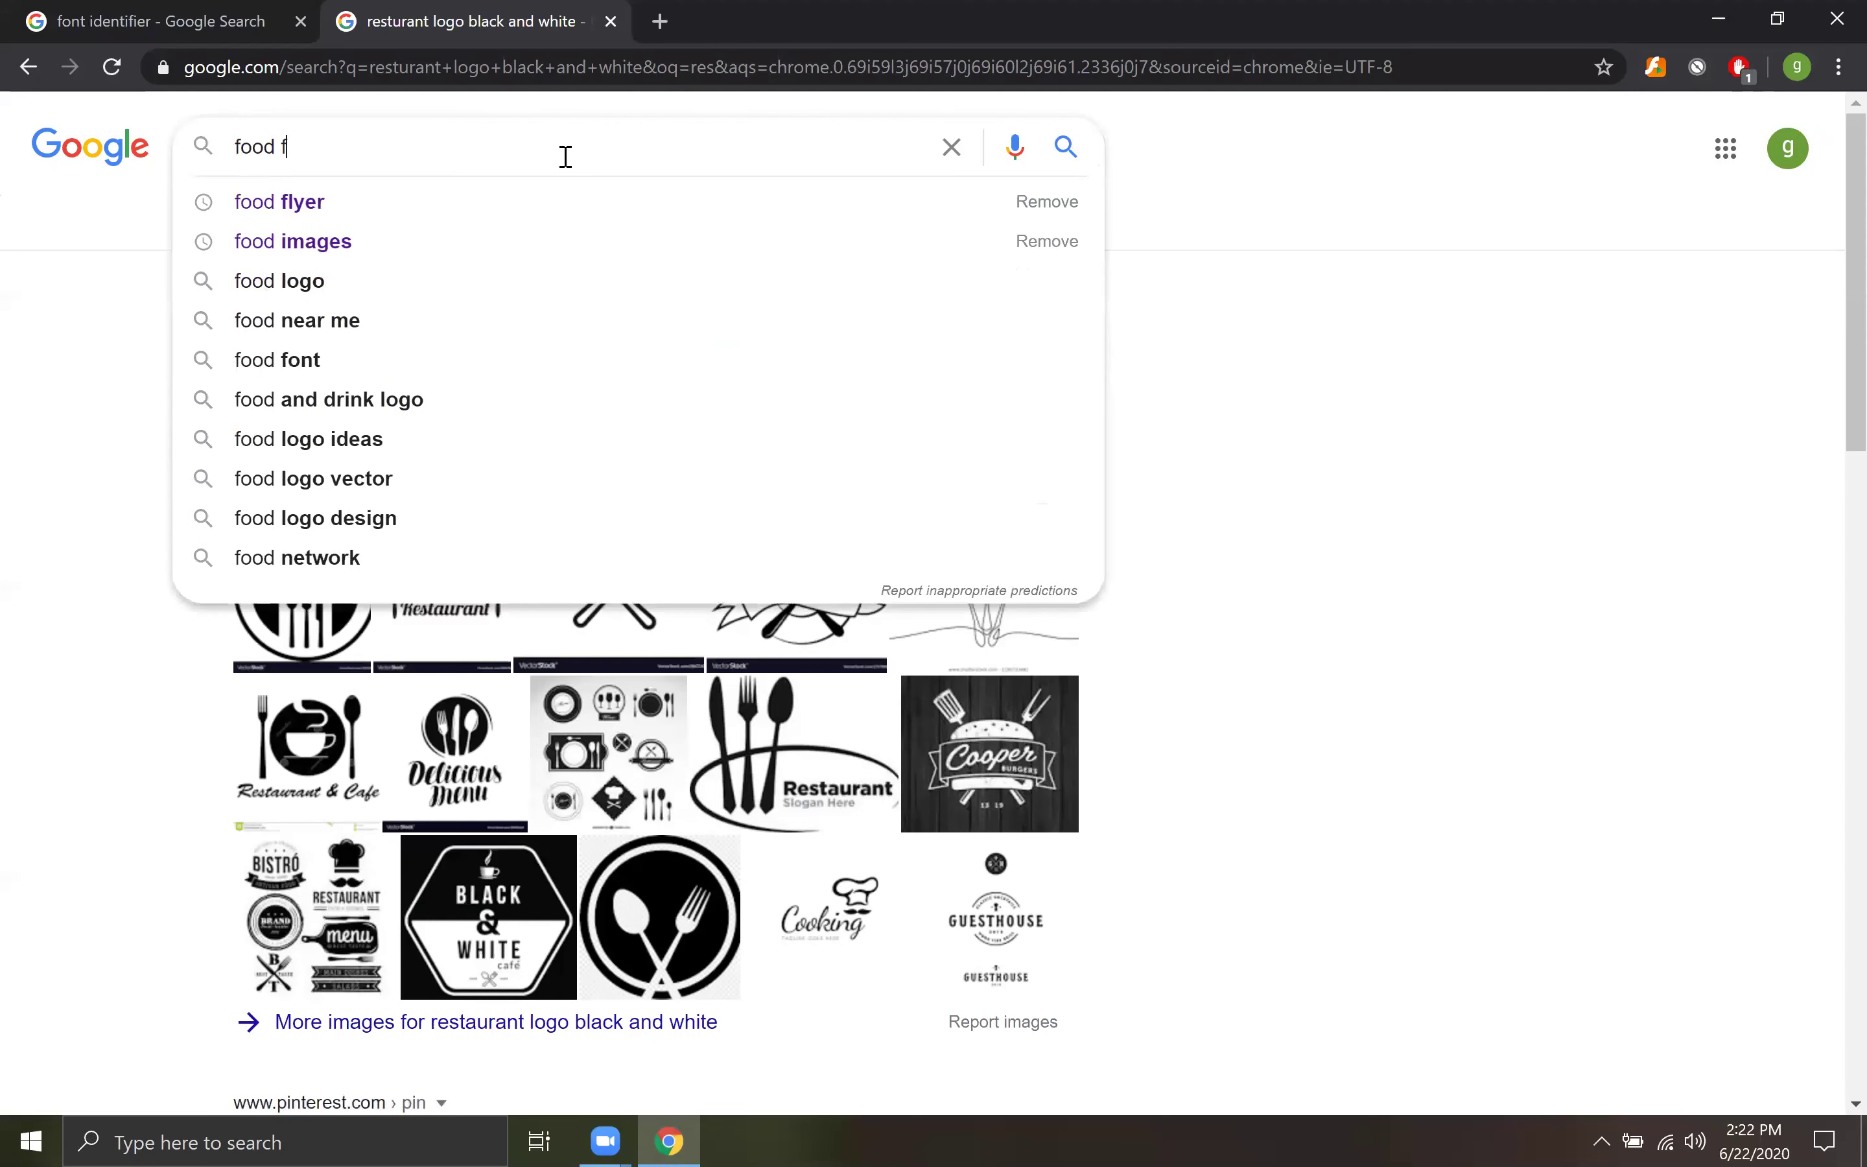
{"action": "type", "text": "lyer"}
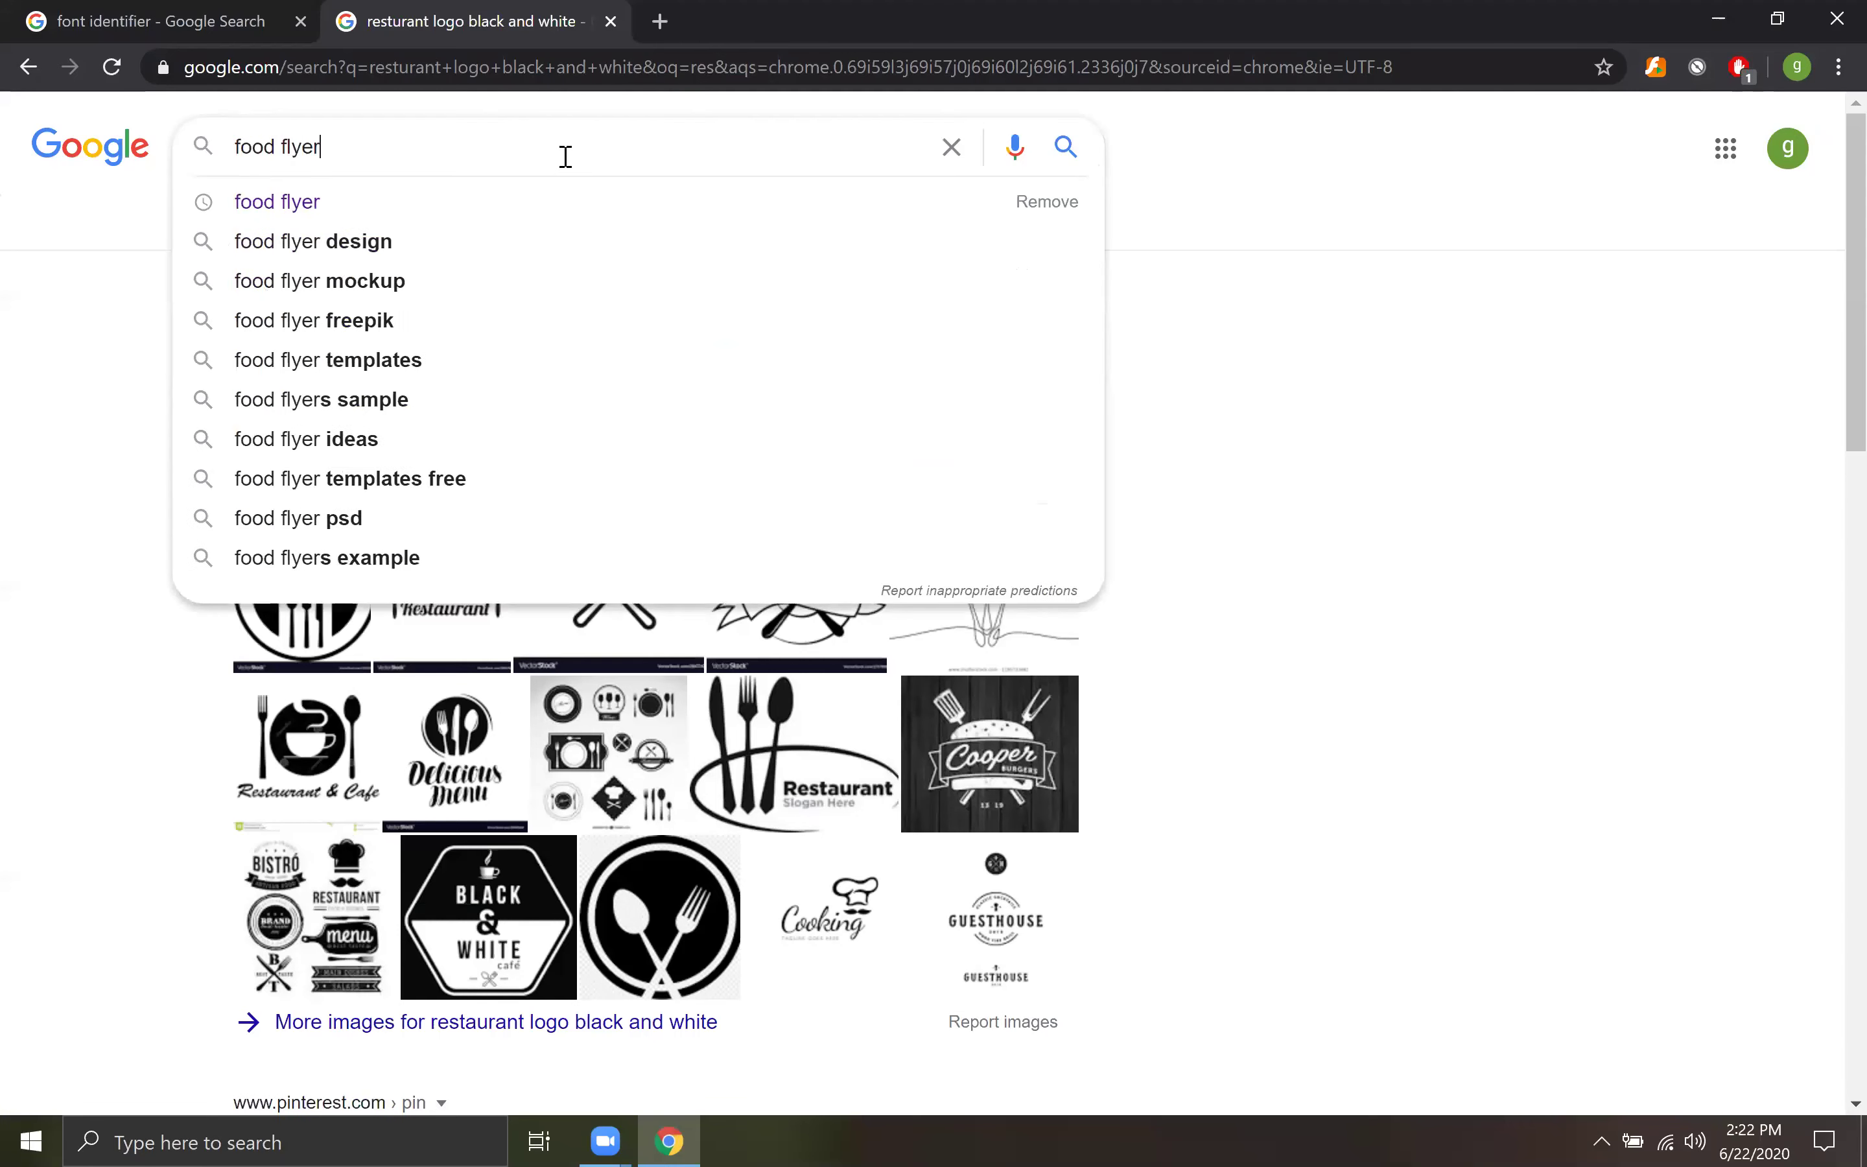
{"action": "key", "text": "Return"}
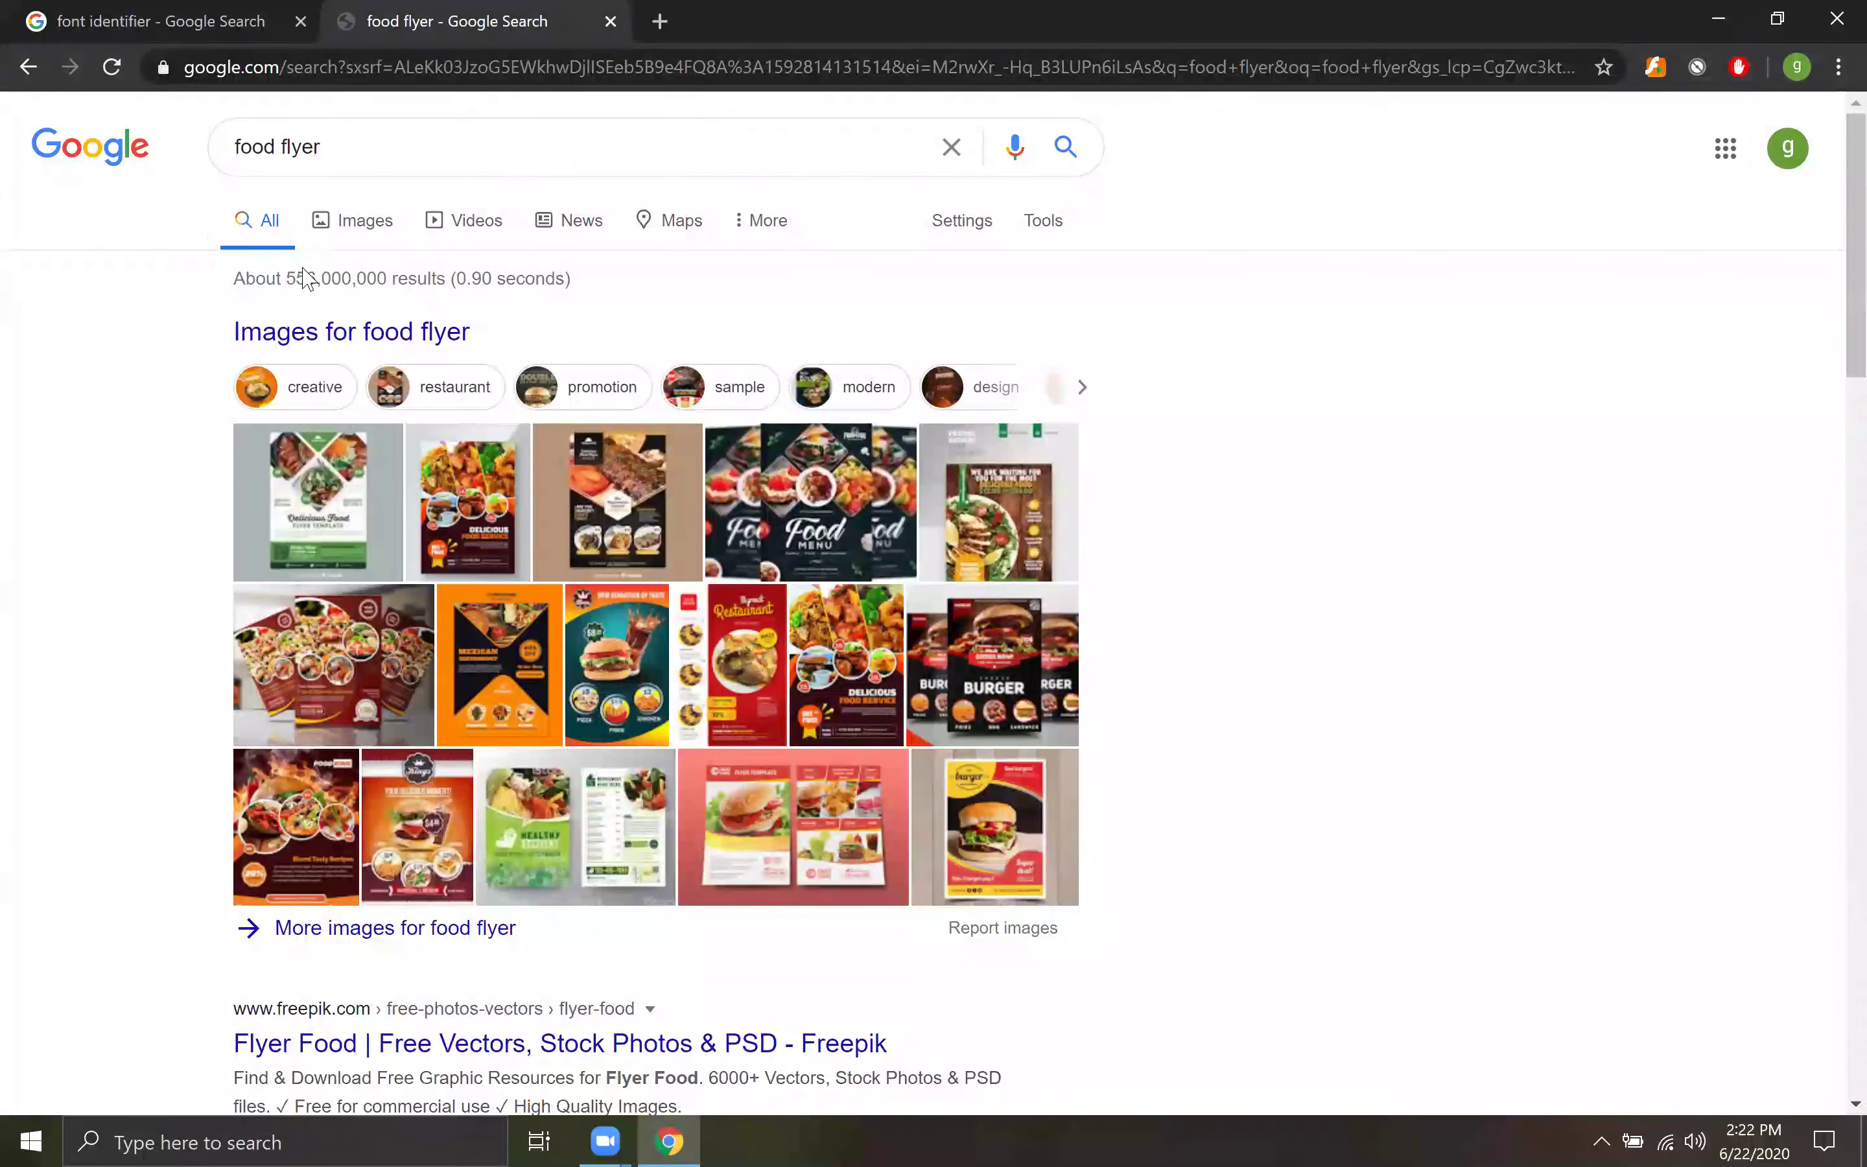
{"action": "left_click", "coordinate": [361, 217]}
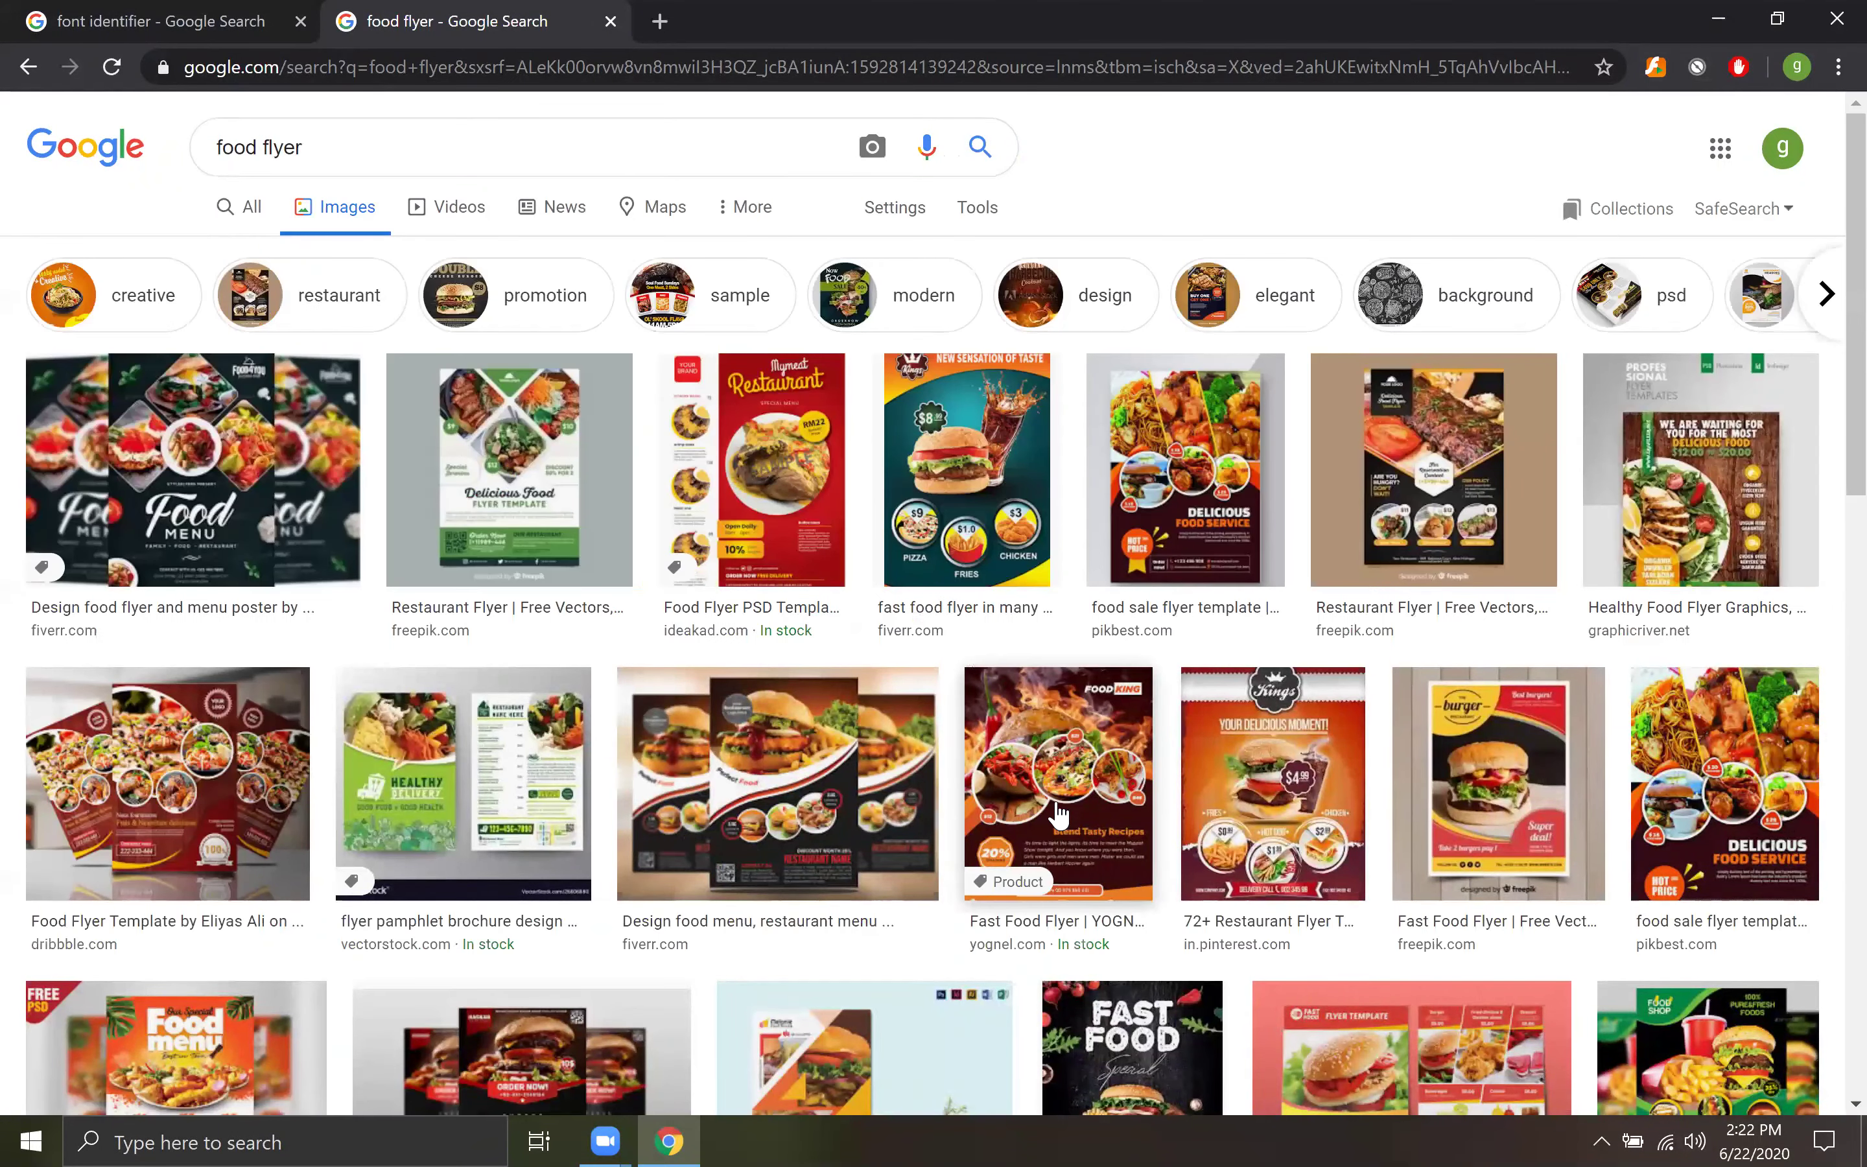
Browse the food flyer image results, examining their layouts, colours and food photo arrangements for design references.
{"action": "scroll", "coordinate": [1058, 814], "scroll_direction": "down", "scroll_amount": 1}
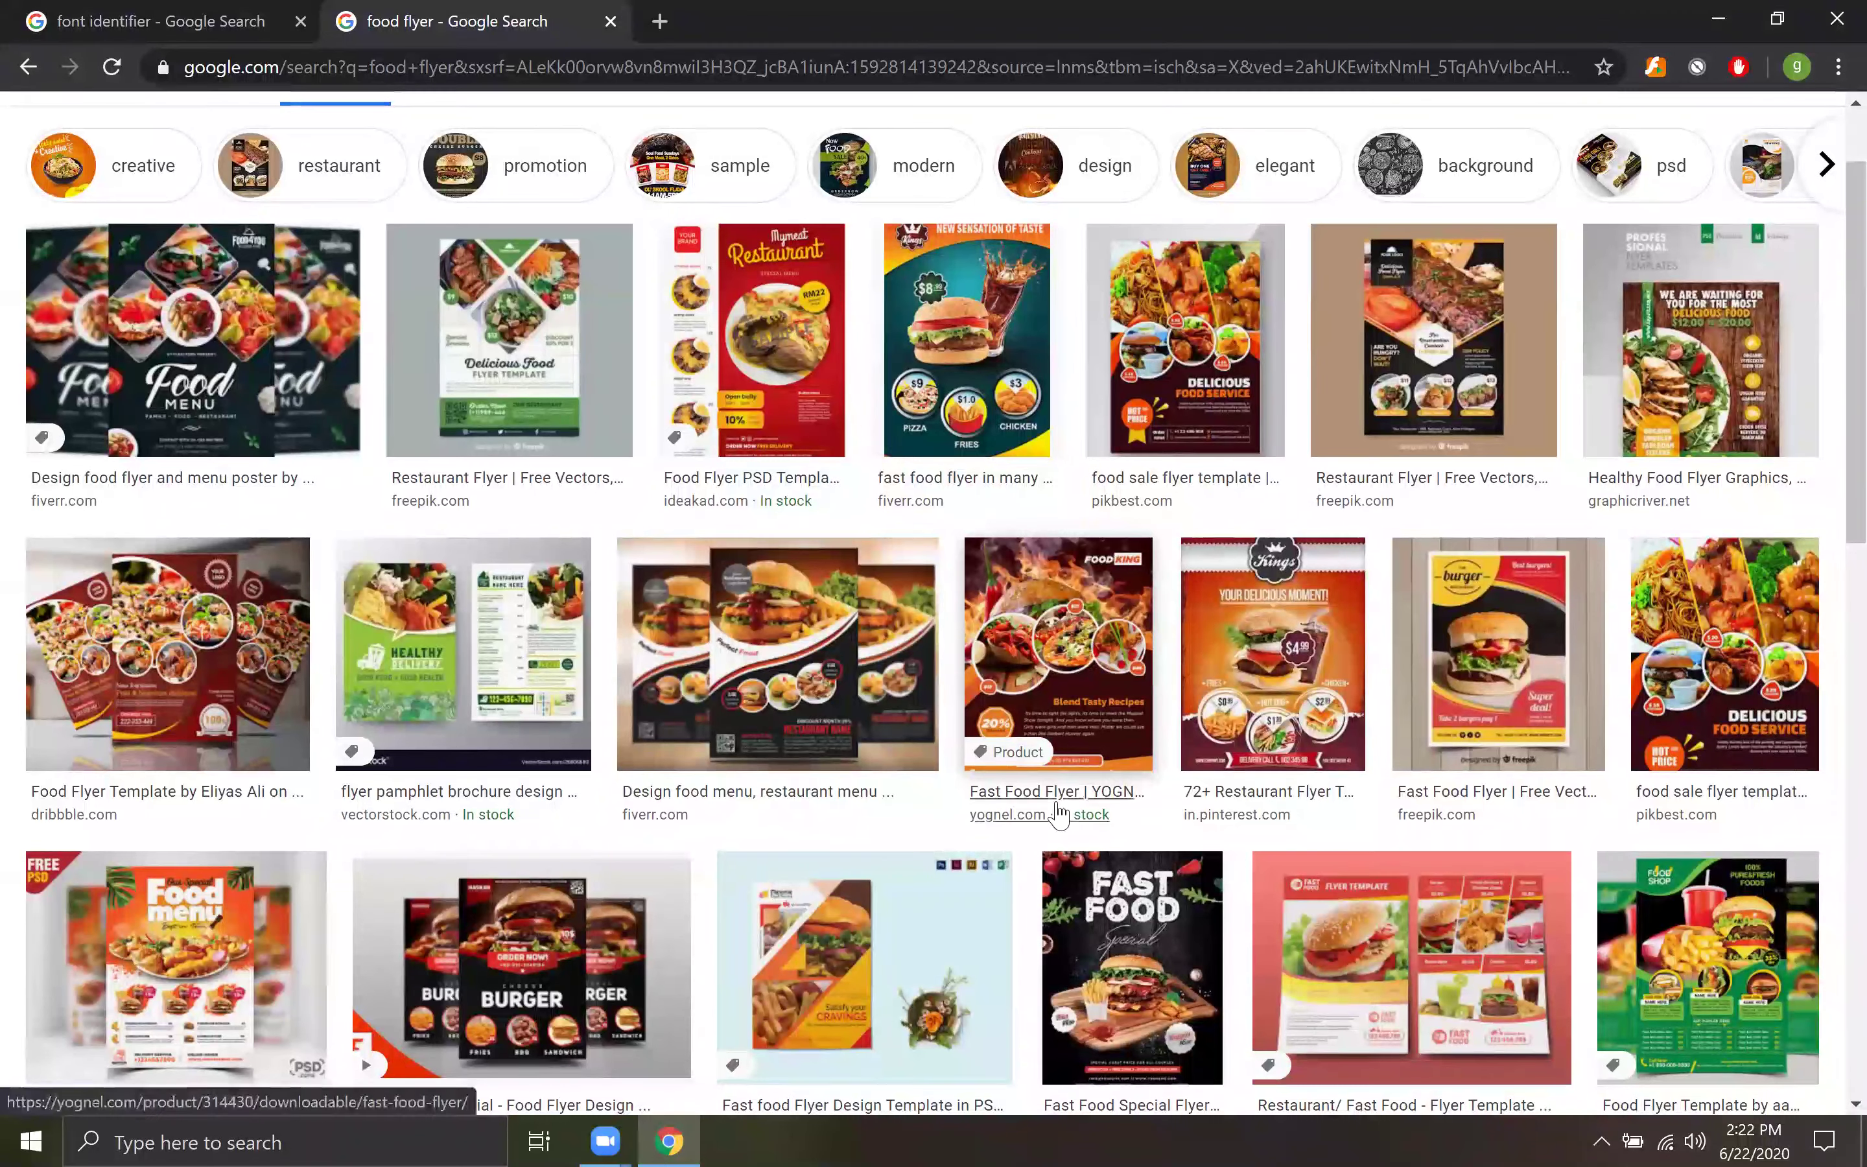
{"action": "scroll", "coordinate": [1058, 814], "scroll_direction": "down", "scroll_amount": 3}
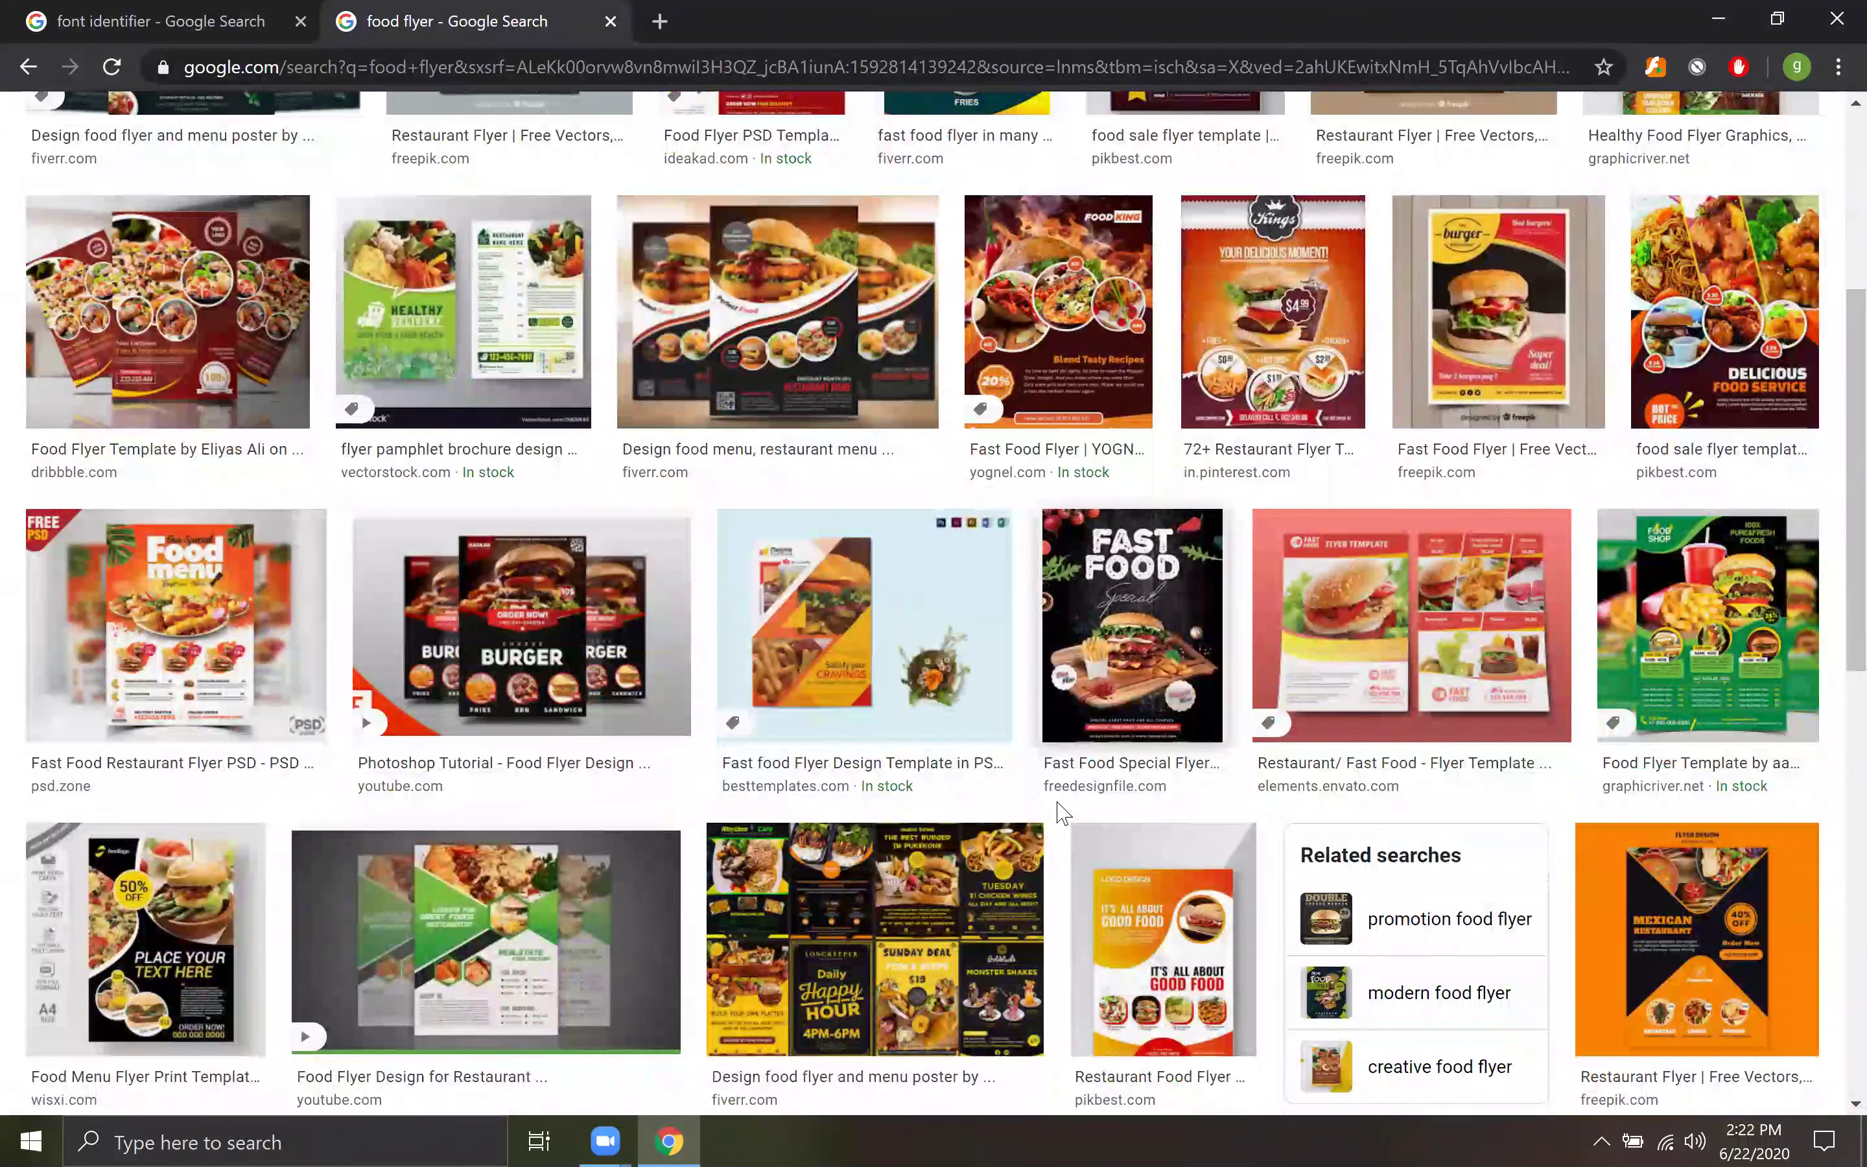
{"action": "scroll", "coordinate": [1059, 813], "scroll_direction": "down", "scroll_amount": 4}
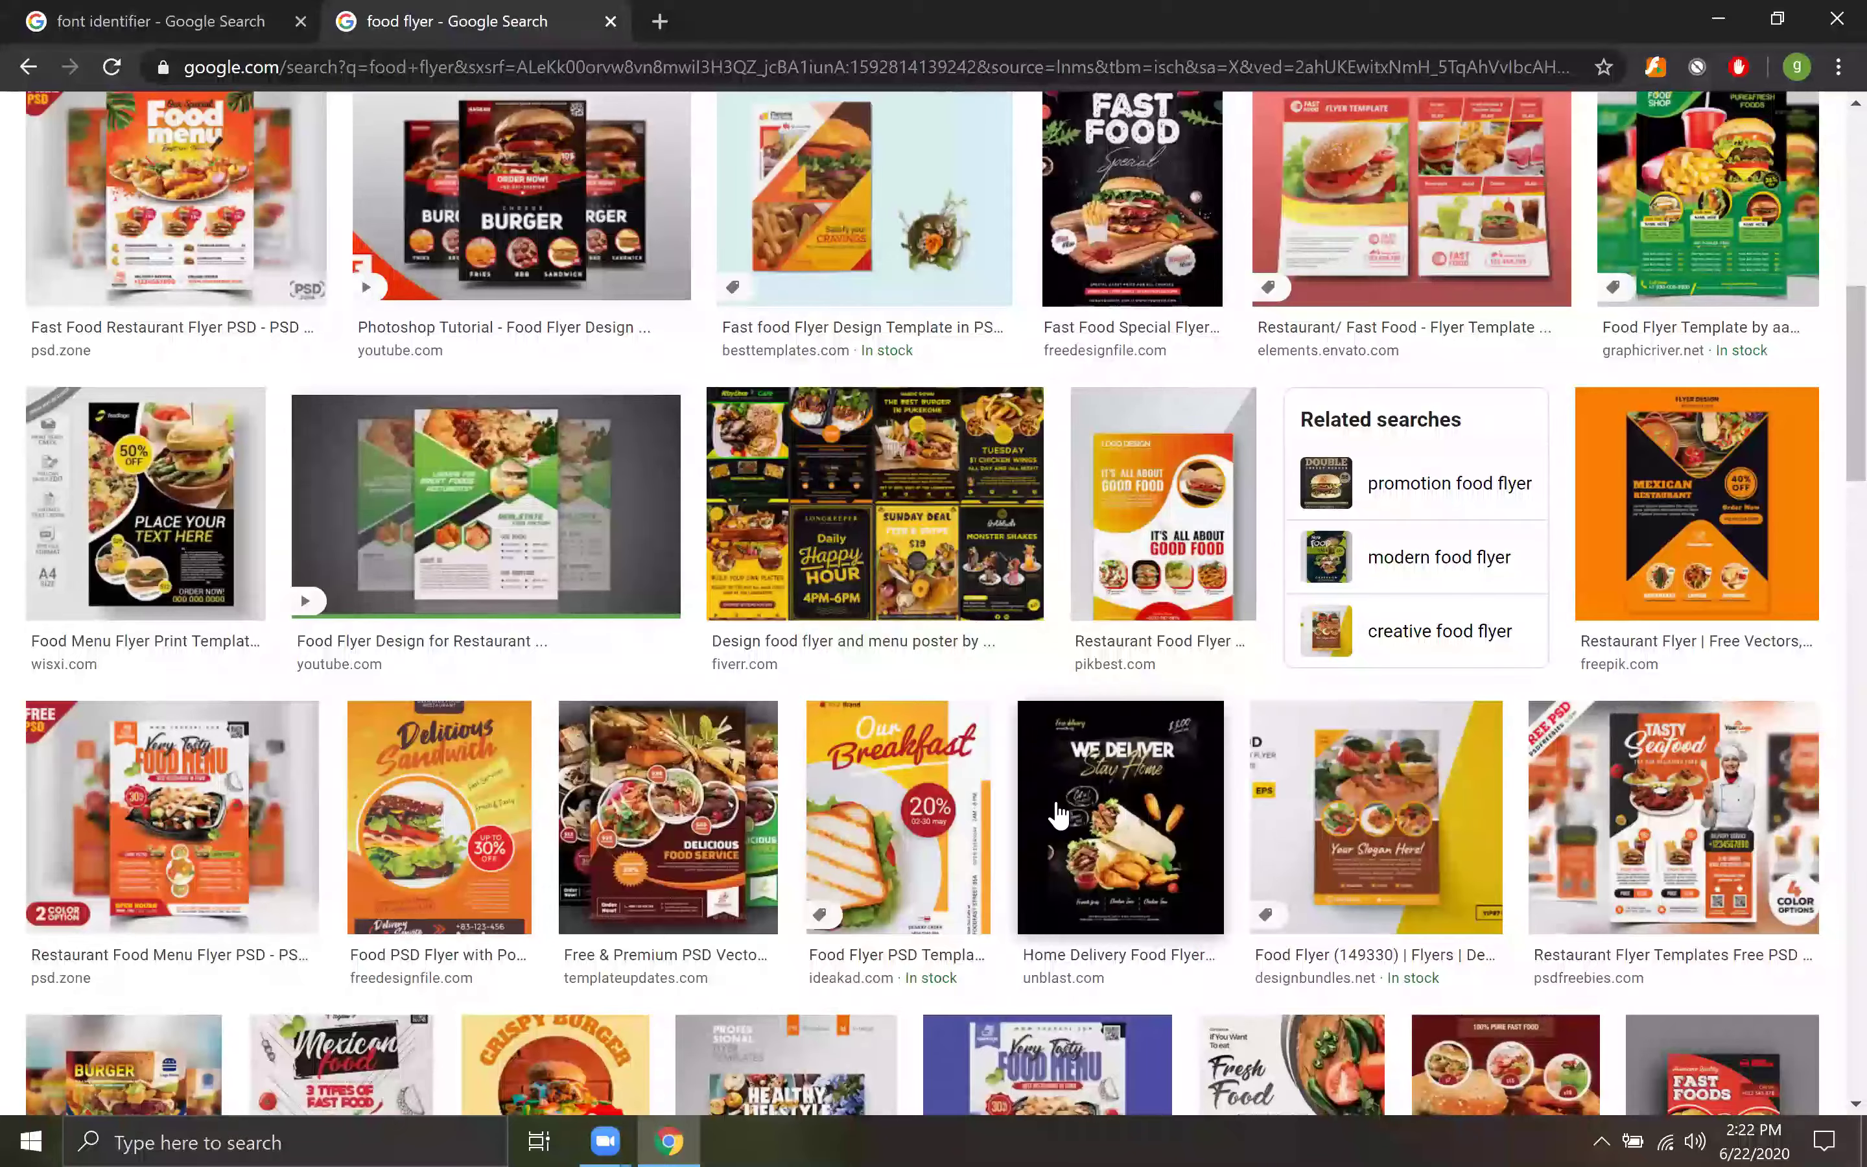
{"action": "scroll", "coordinate": [1059, 815], "scroll_direction": "down", "scroll_amount": 5}
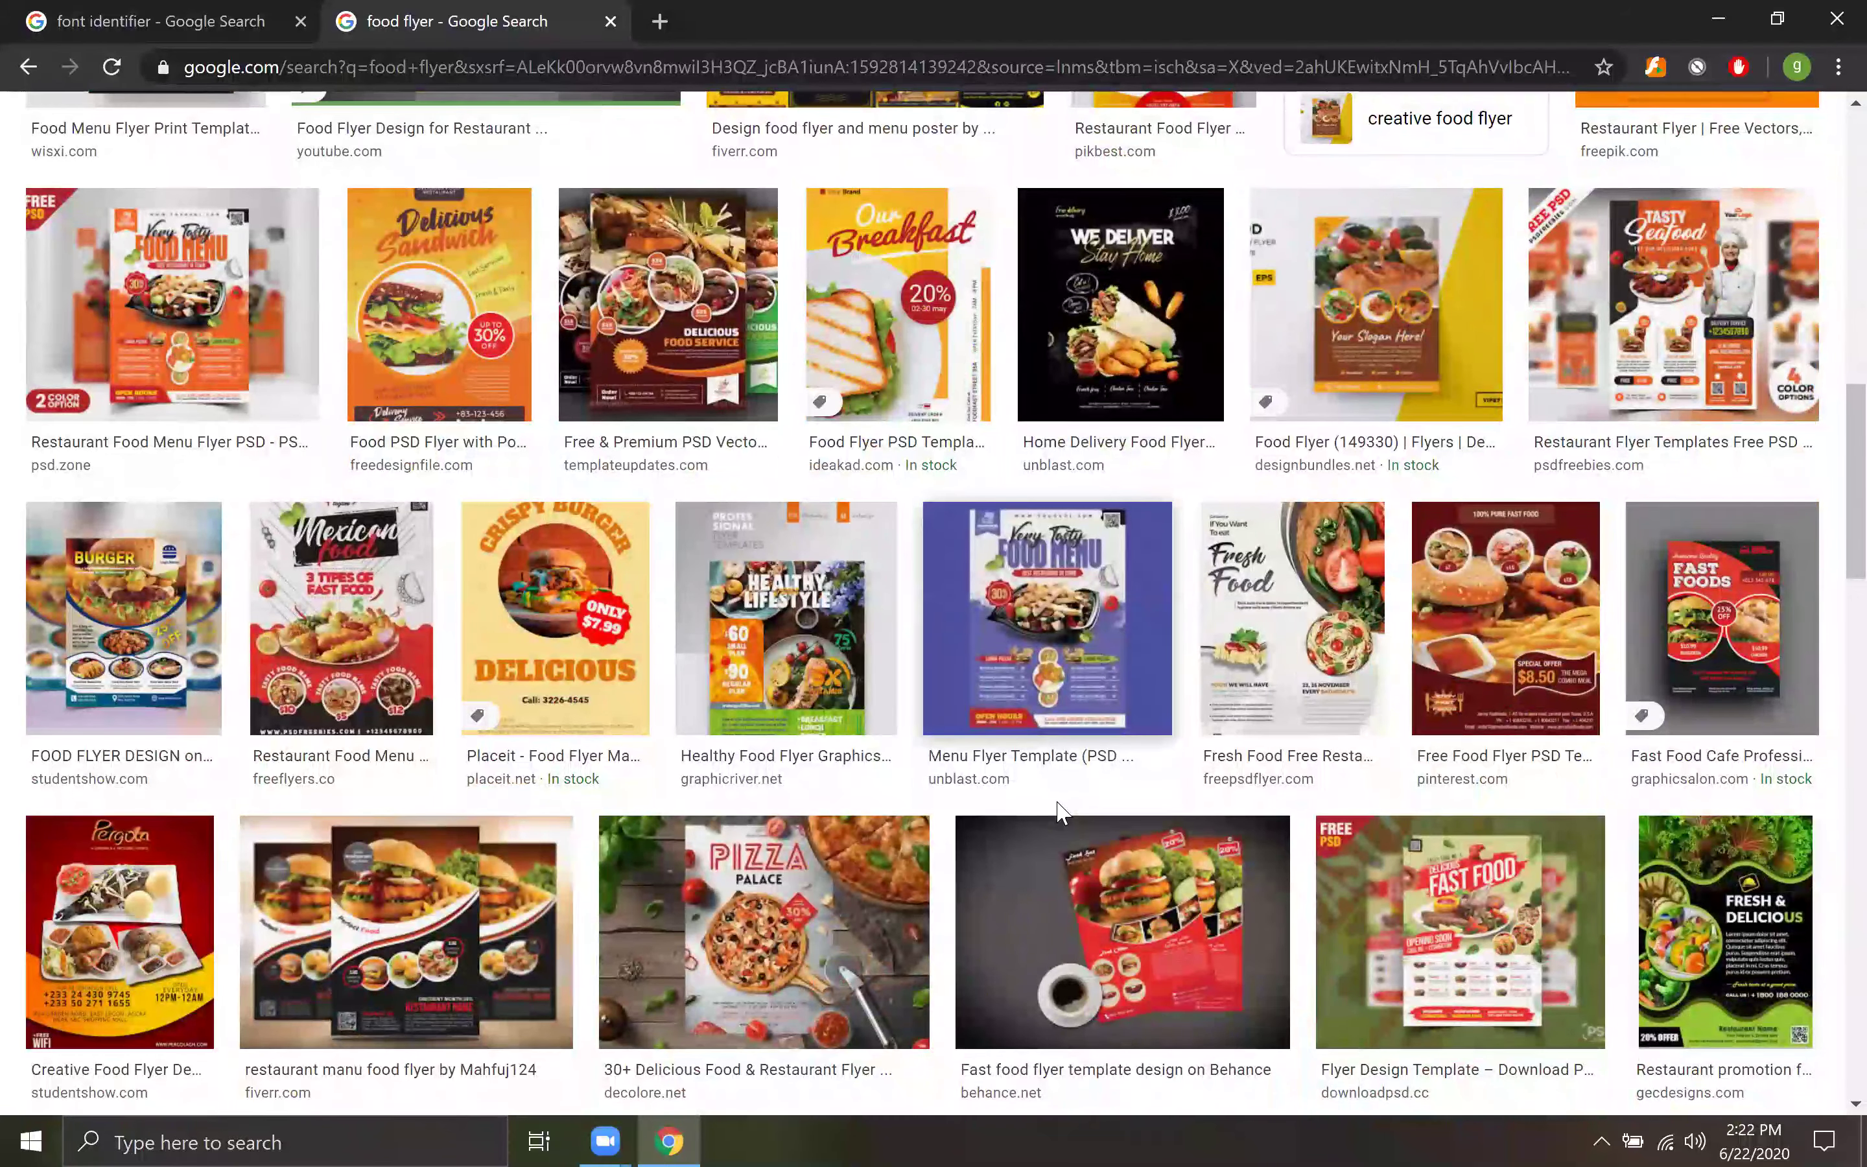
{"action": "scroll", "coordinate": [1059, 813], "scroll_direction": "down", "scroll_amount": 4}
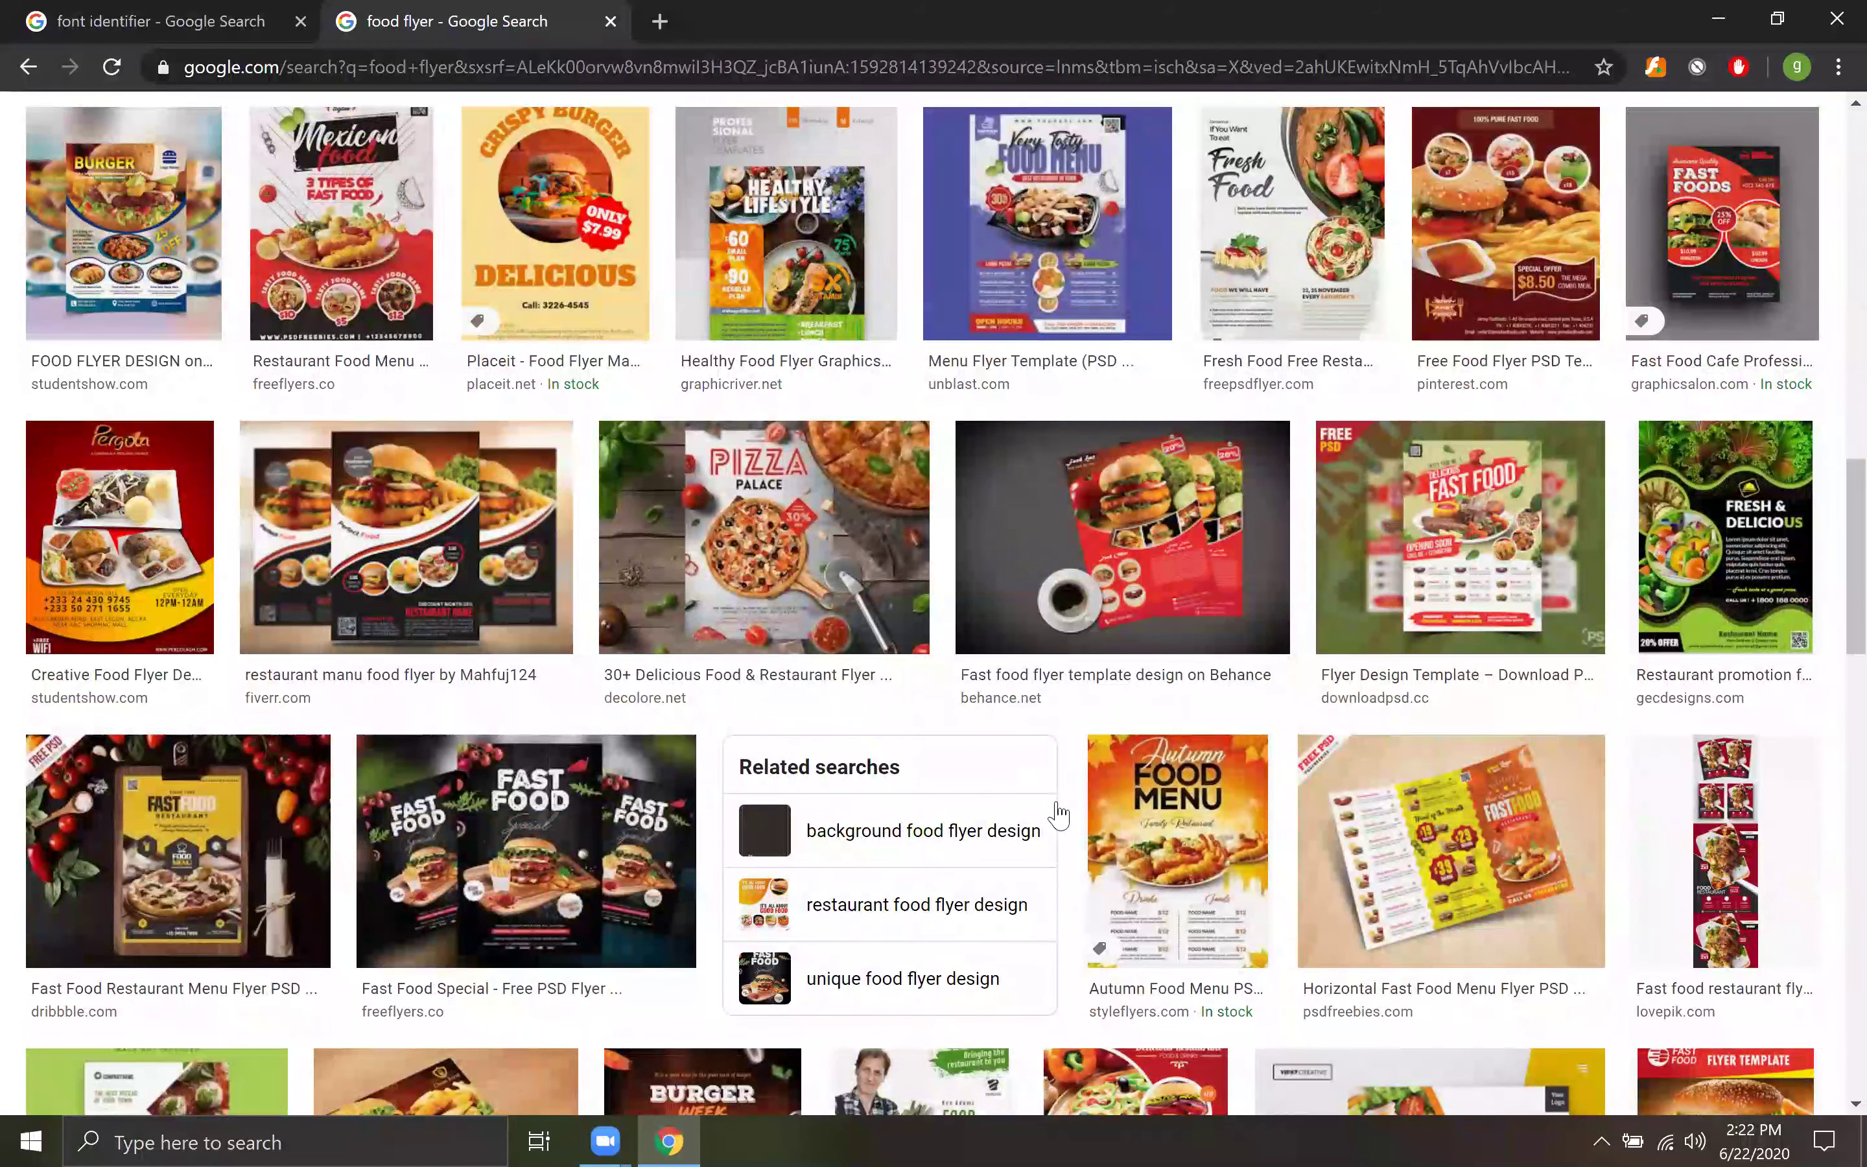
{"action": "scroll", "coordinate": [1059, 813], "scroll_direction": "down", "scroll_amount": 6}
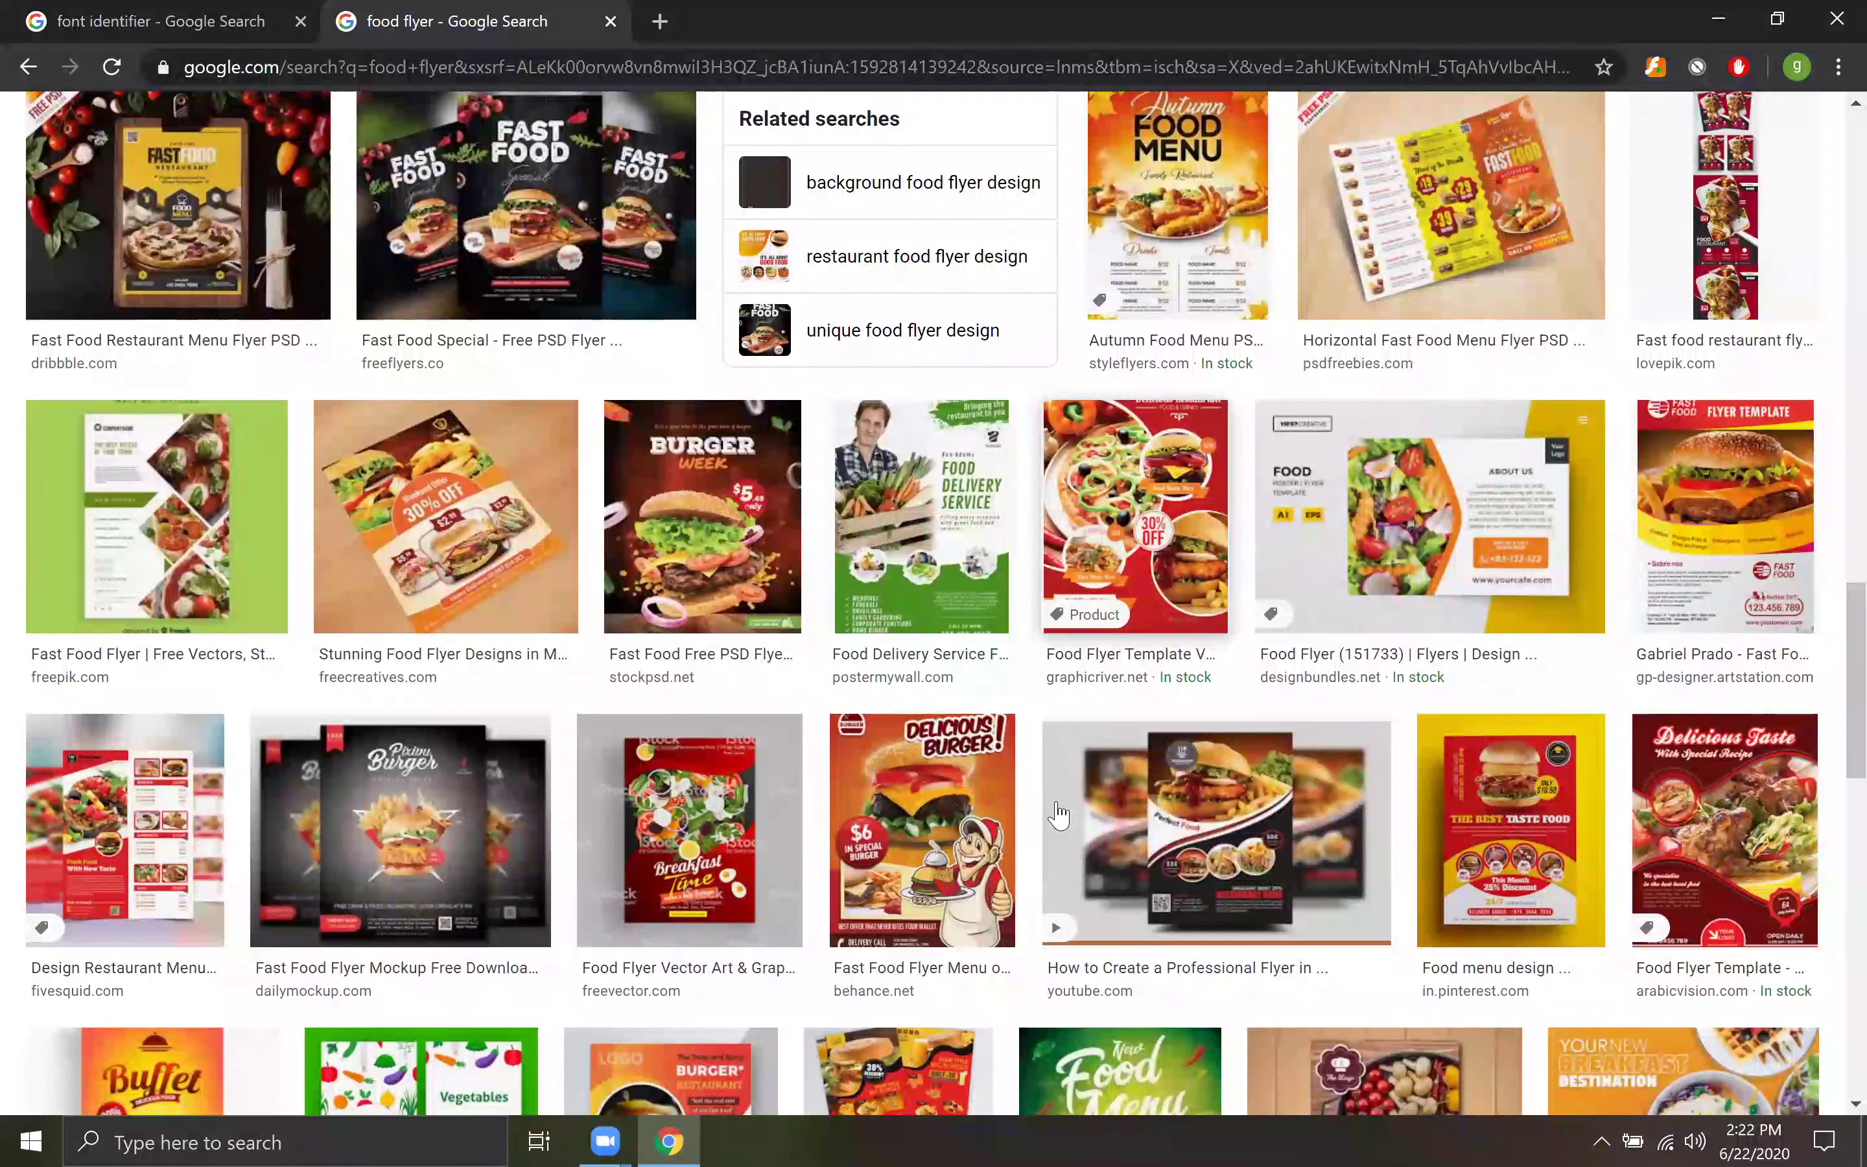
{"action": "scroll", "coordinate": [1058, 814], "scroll_direction": "down", "scroll_amount": 3}
{"action": "scroll", "coordinate": [467, 702], "scroll_direction": "down", "scroll_amount": 1}
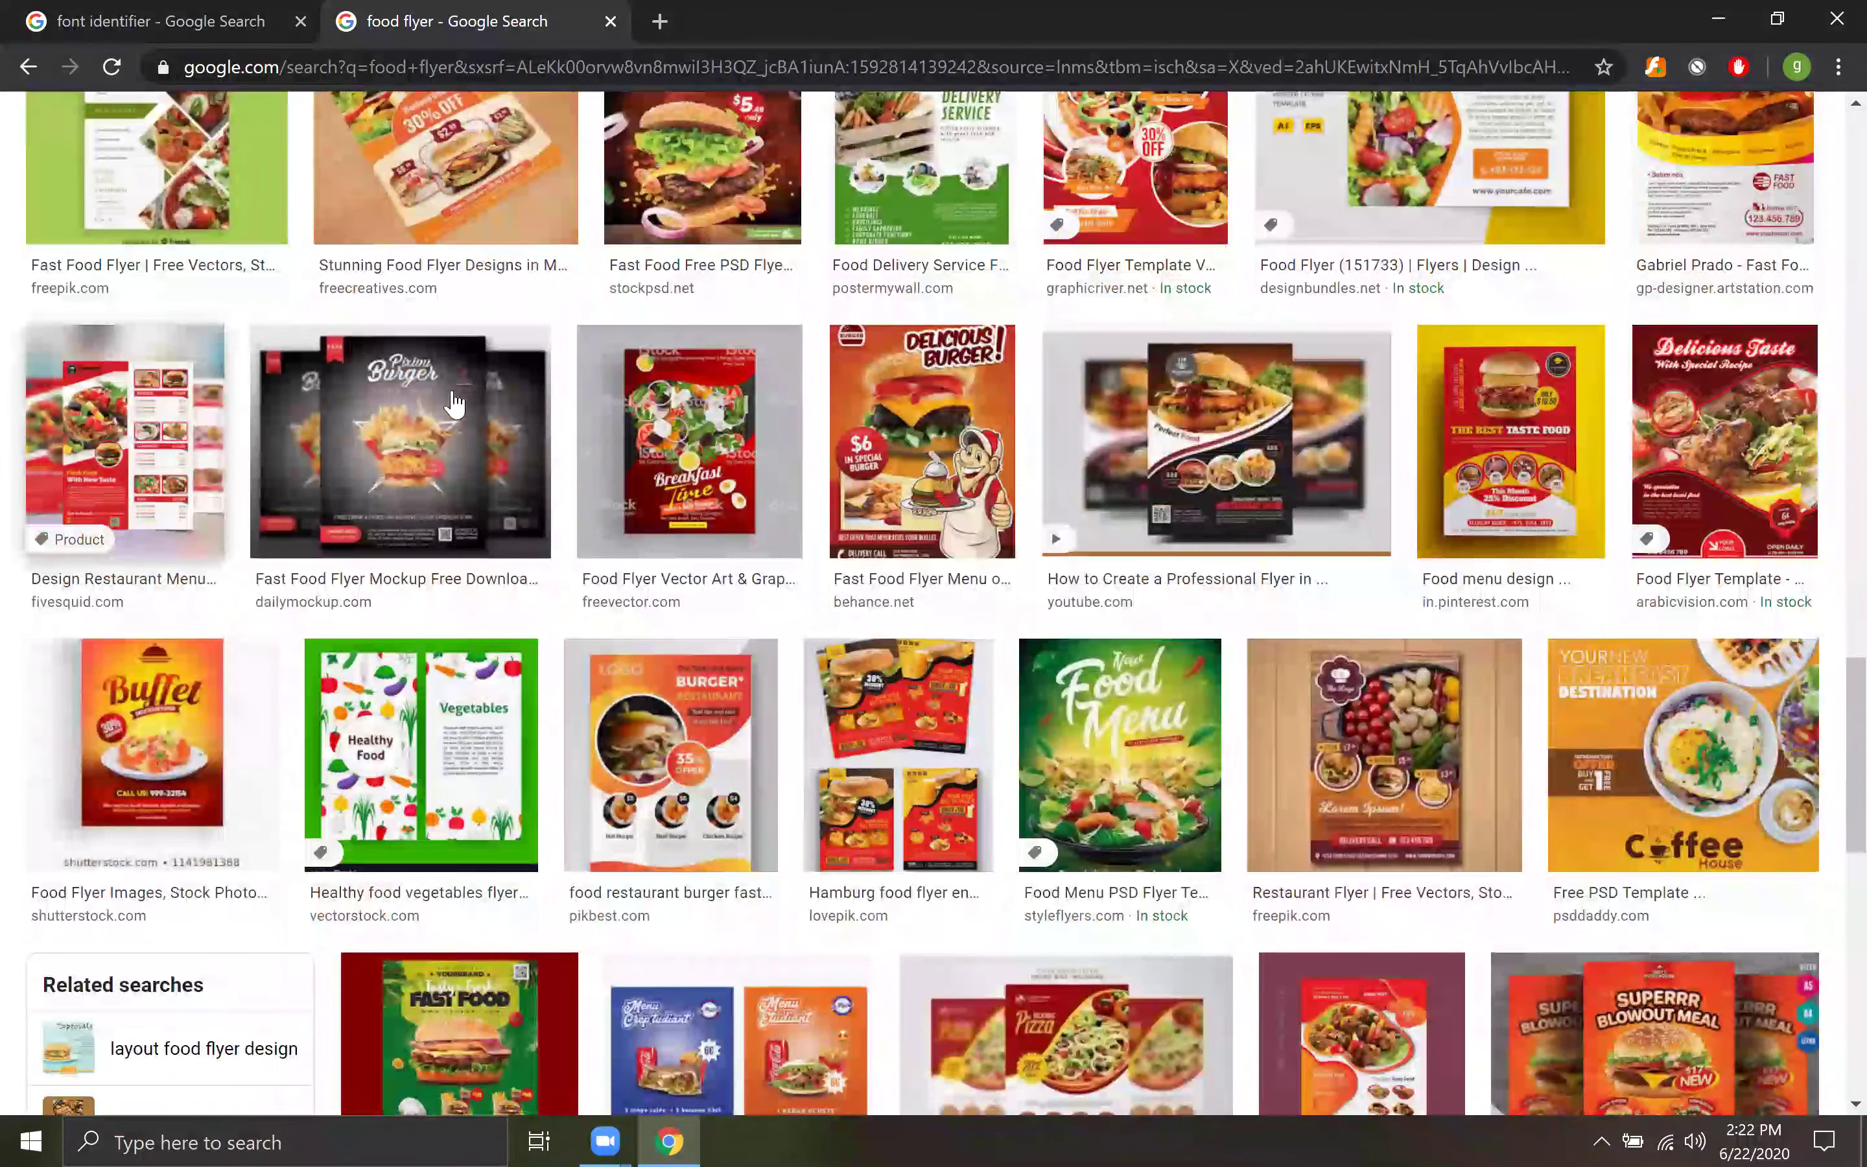
Save the Pixivu Burger fast food flyer mockup image to the Desktop as Fast-Food-Flyer-Mockup-Free-Download-1000x750.jpg.
{"action": "left_click", "coordinate": [479, 433]}
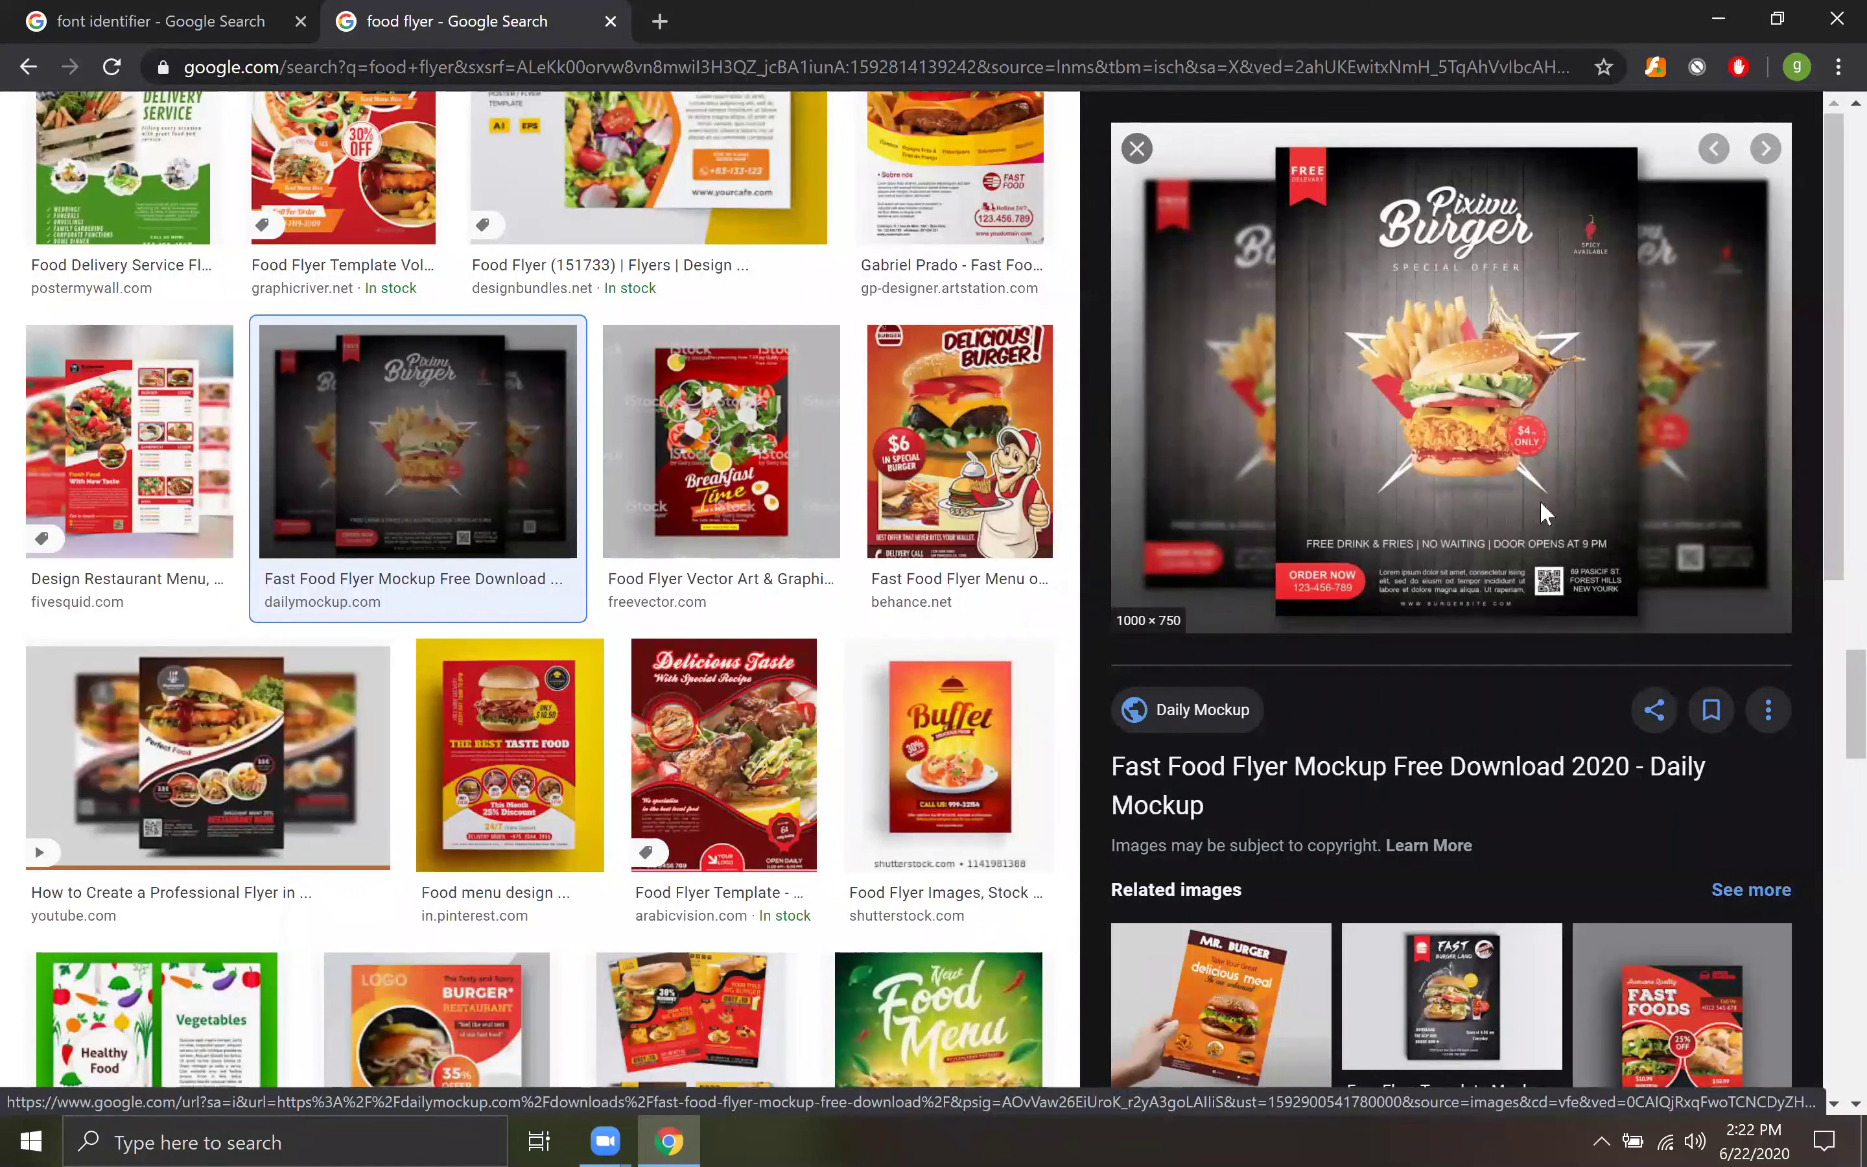
{"action": "right_click", "coordinate": [1567, 521]}
{"action": "key", "text": "v"}
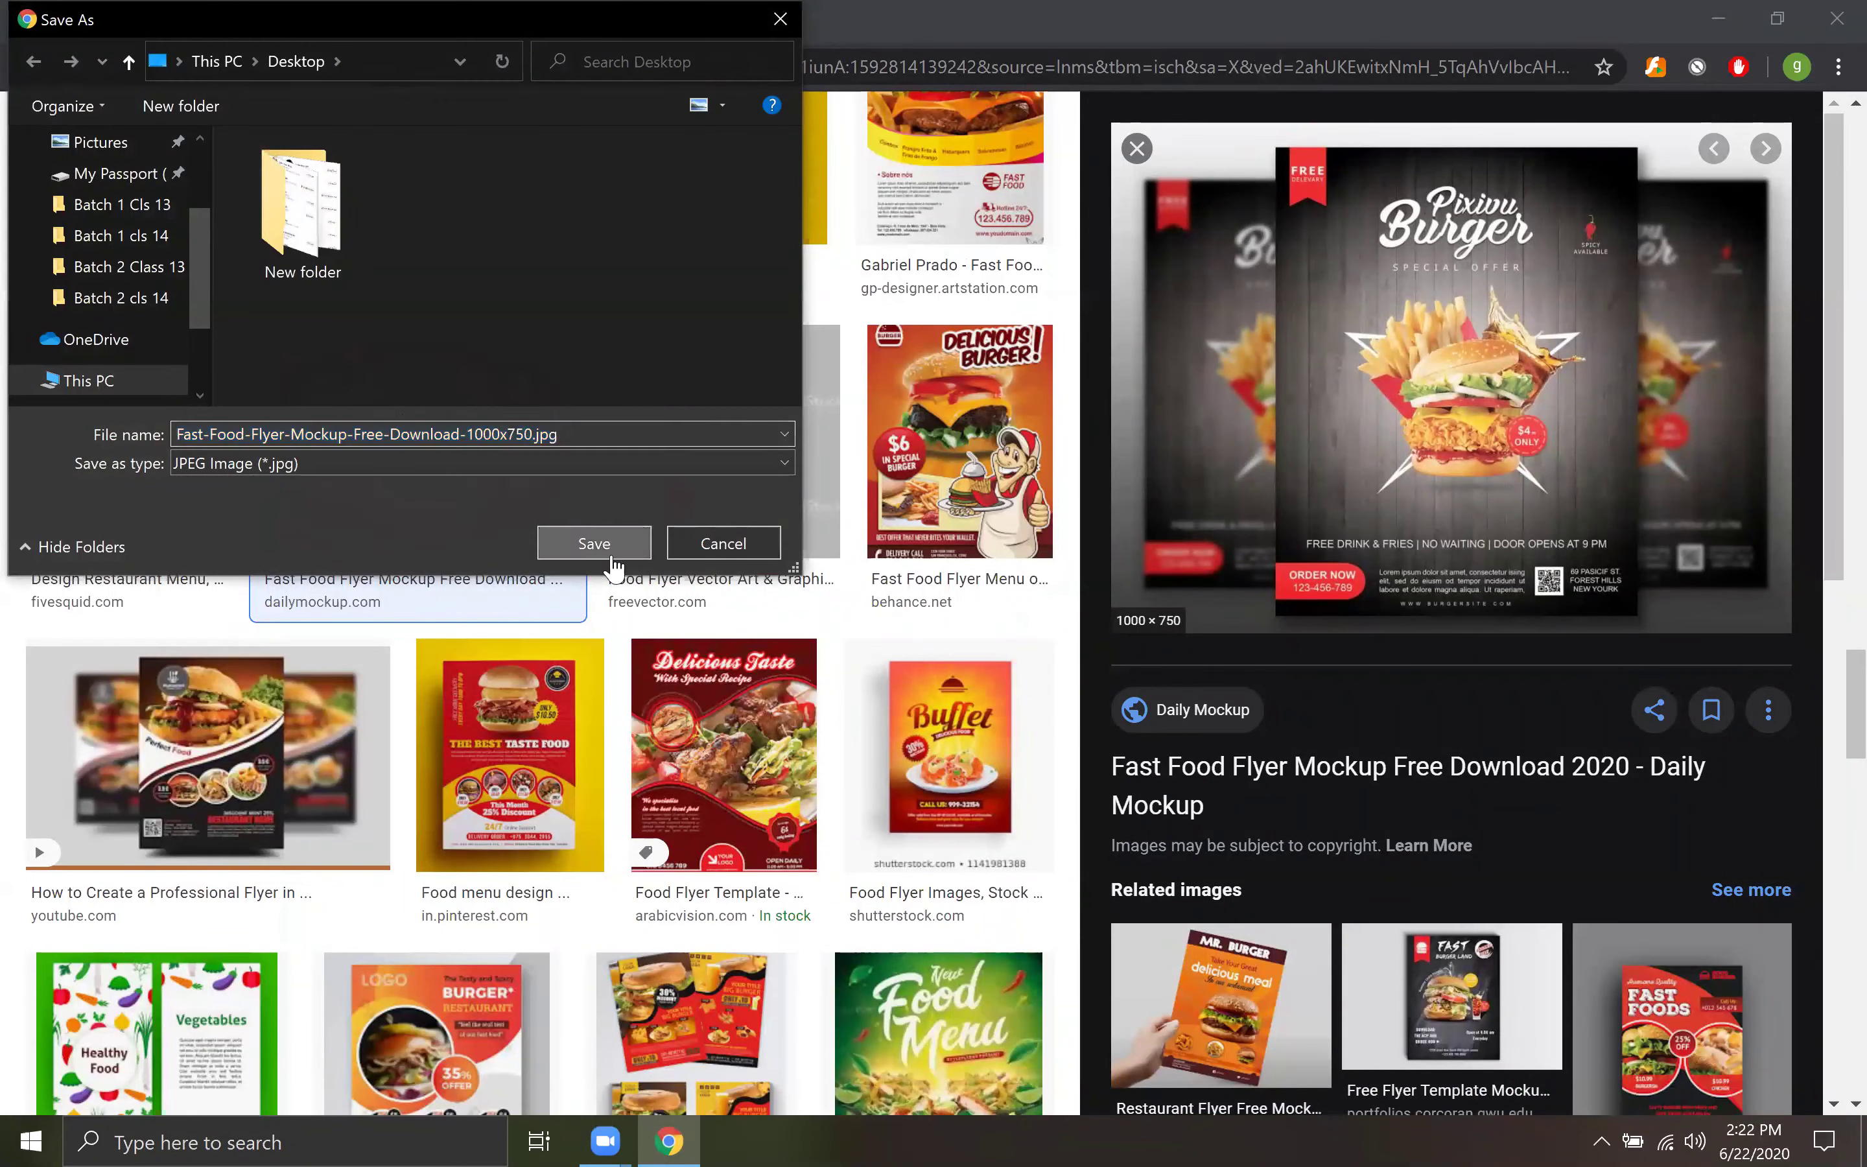
{"action": "left_click", "coordinate": [613, 562]}
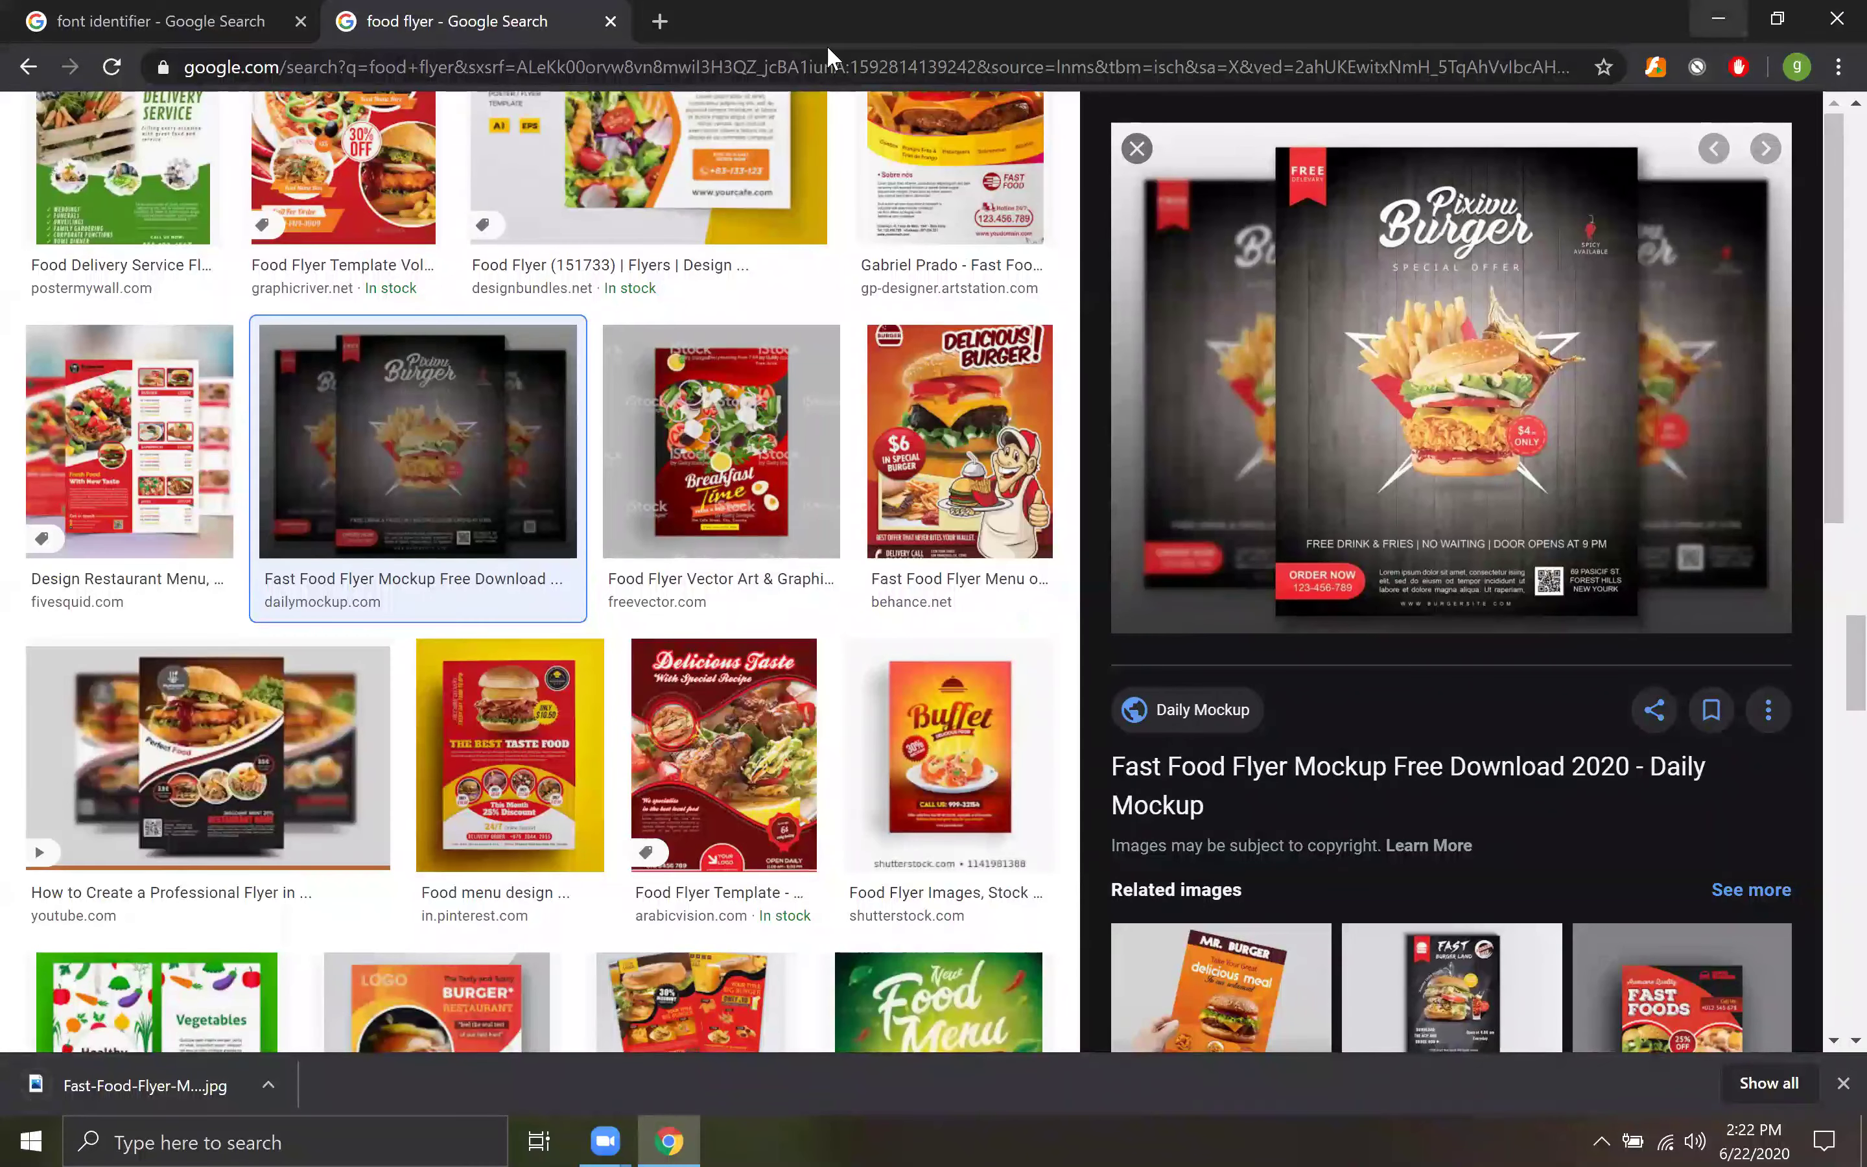
Open Font Squirrel's Font Identifier from the font identifier results and upload the saved Fast-Food-Flyer-Mockup image from the Desktop.
{"action": "left_click", "coordinate": [162, 21]}
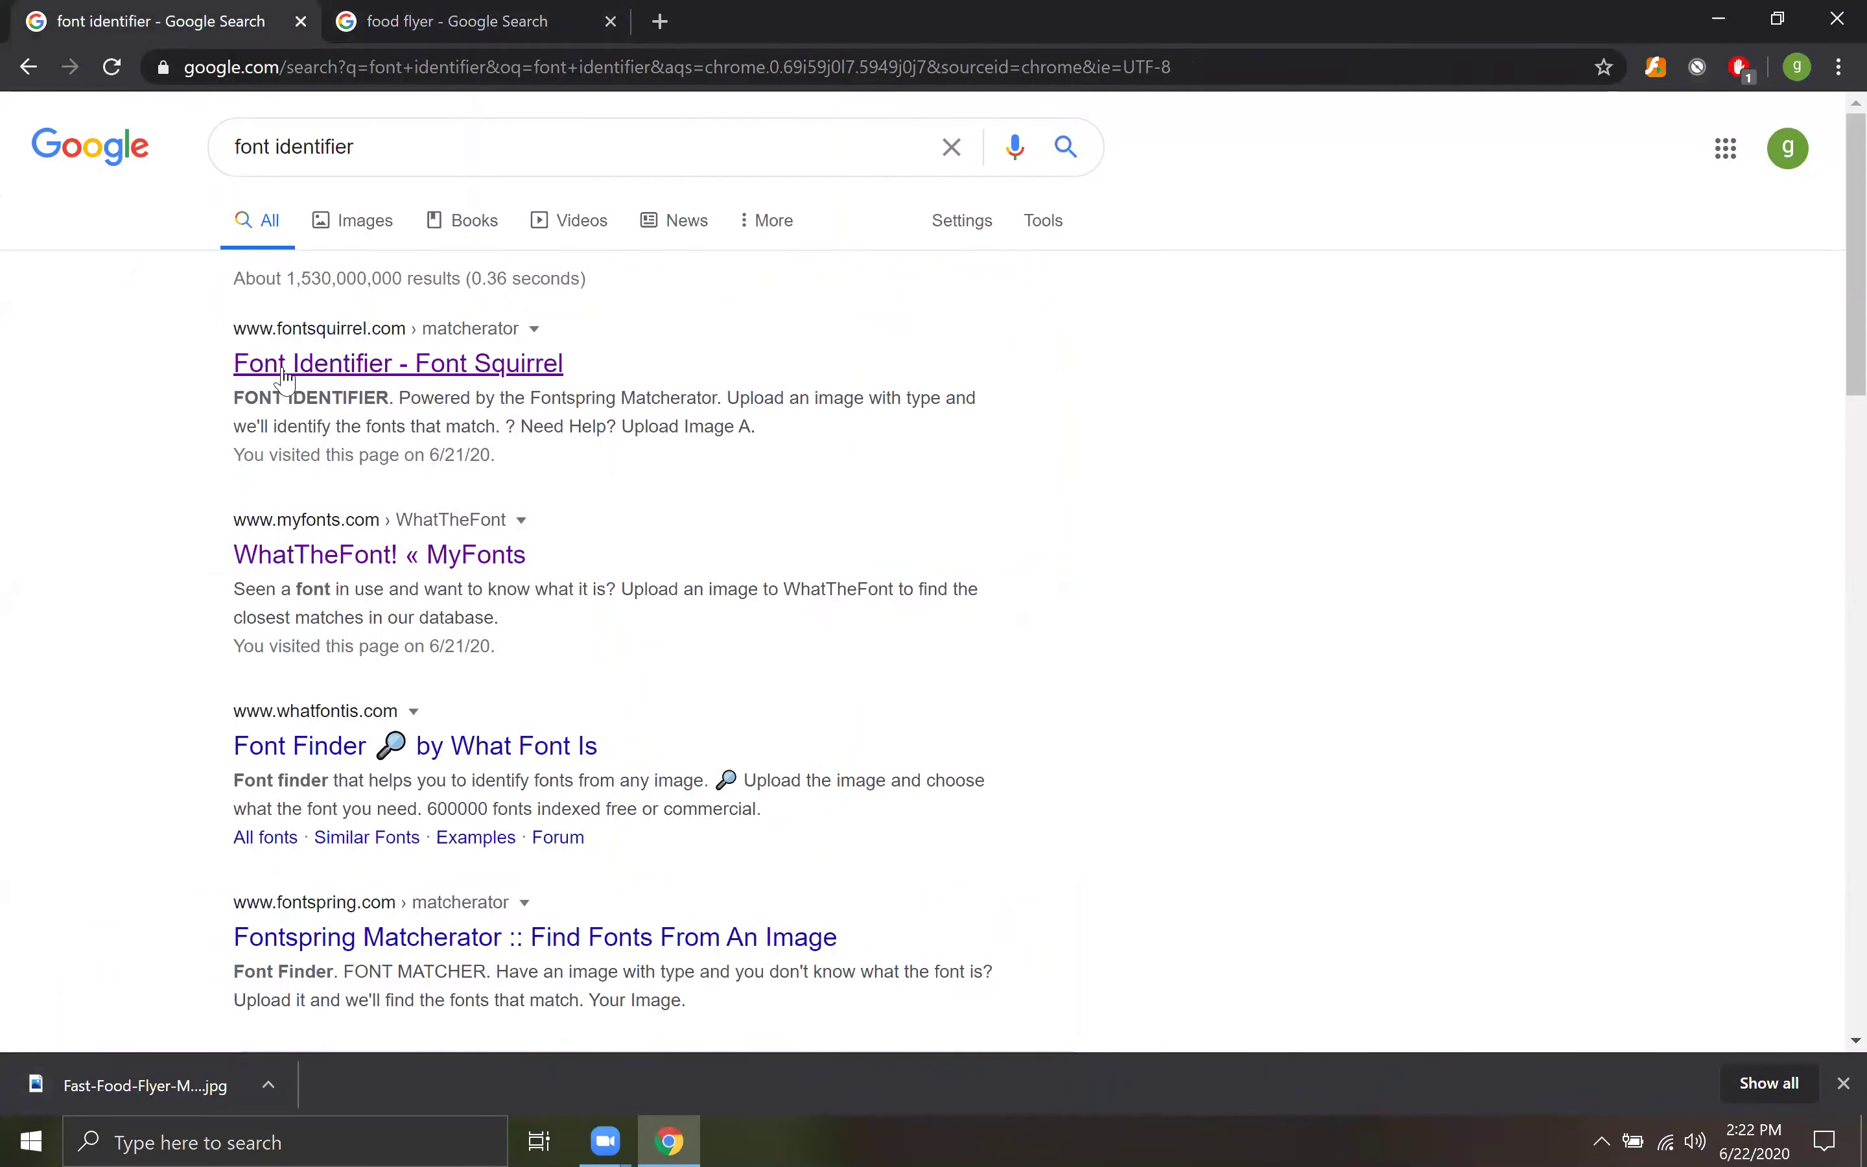
{"action": "left_click", "coordinate": [351, 370]}
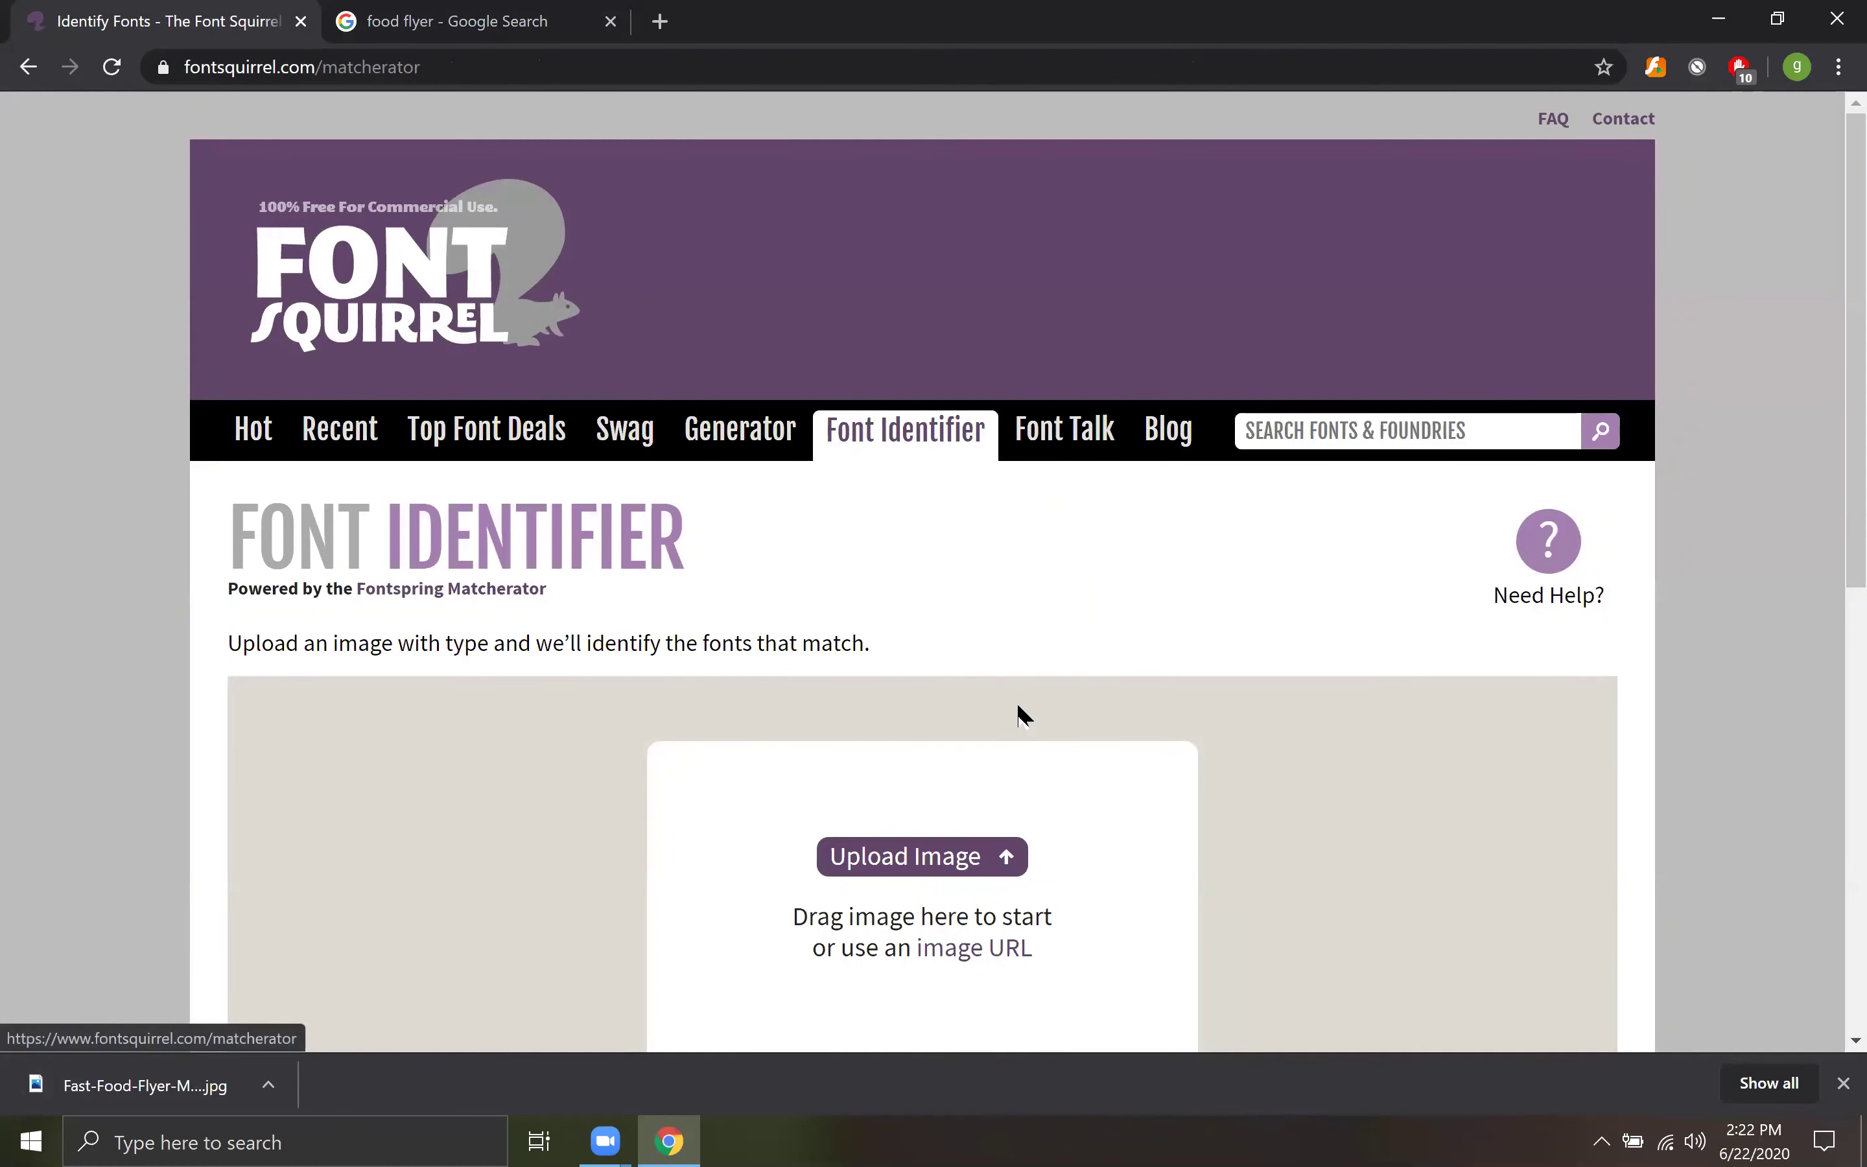
{"action": "scroll", "coordinate": [1018, 733], "scroll_direction": "down", "scroll_amount": 3}
{"action": "left_click", "coordinate": [969, 610]}
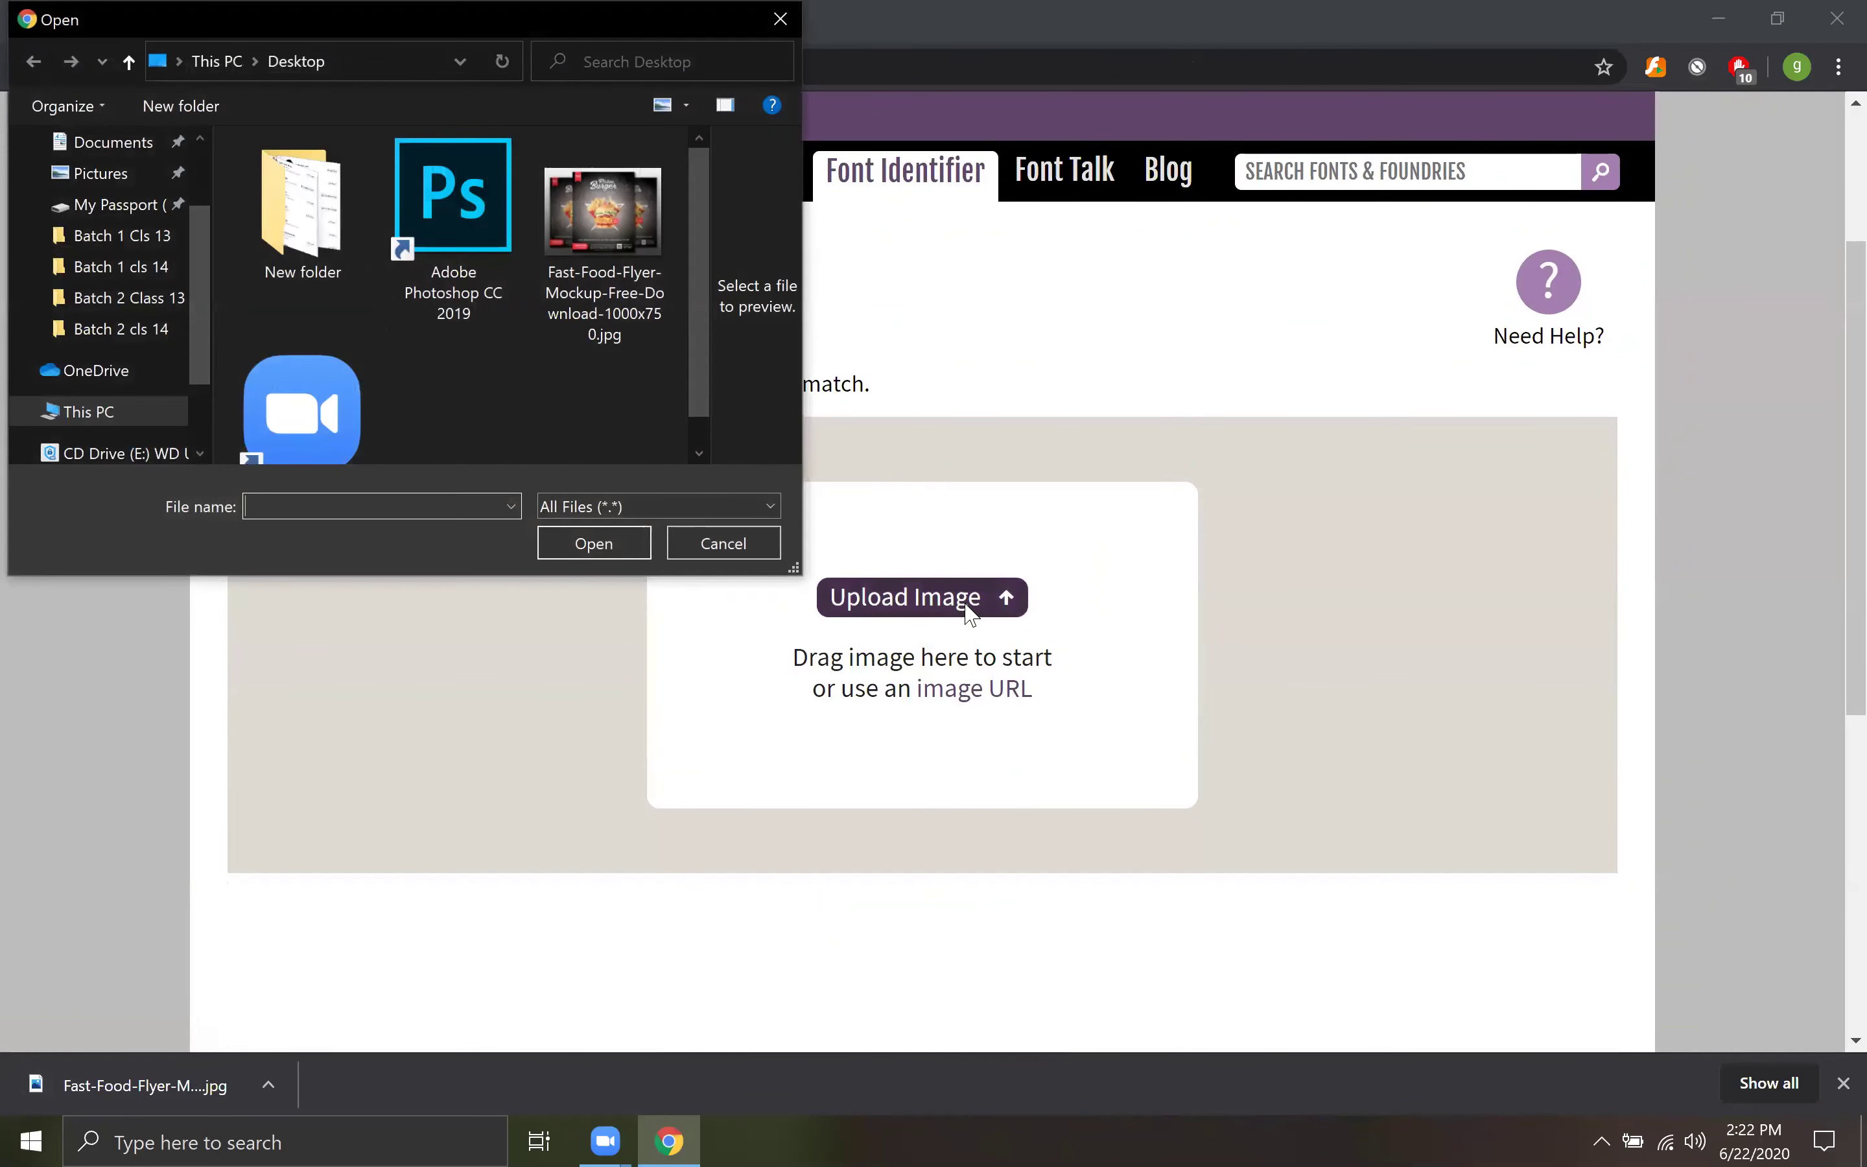
{"action": "left_click_drag", "start_coordinate": [610, 204], "coordinate": [974, 631]}
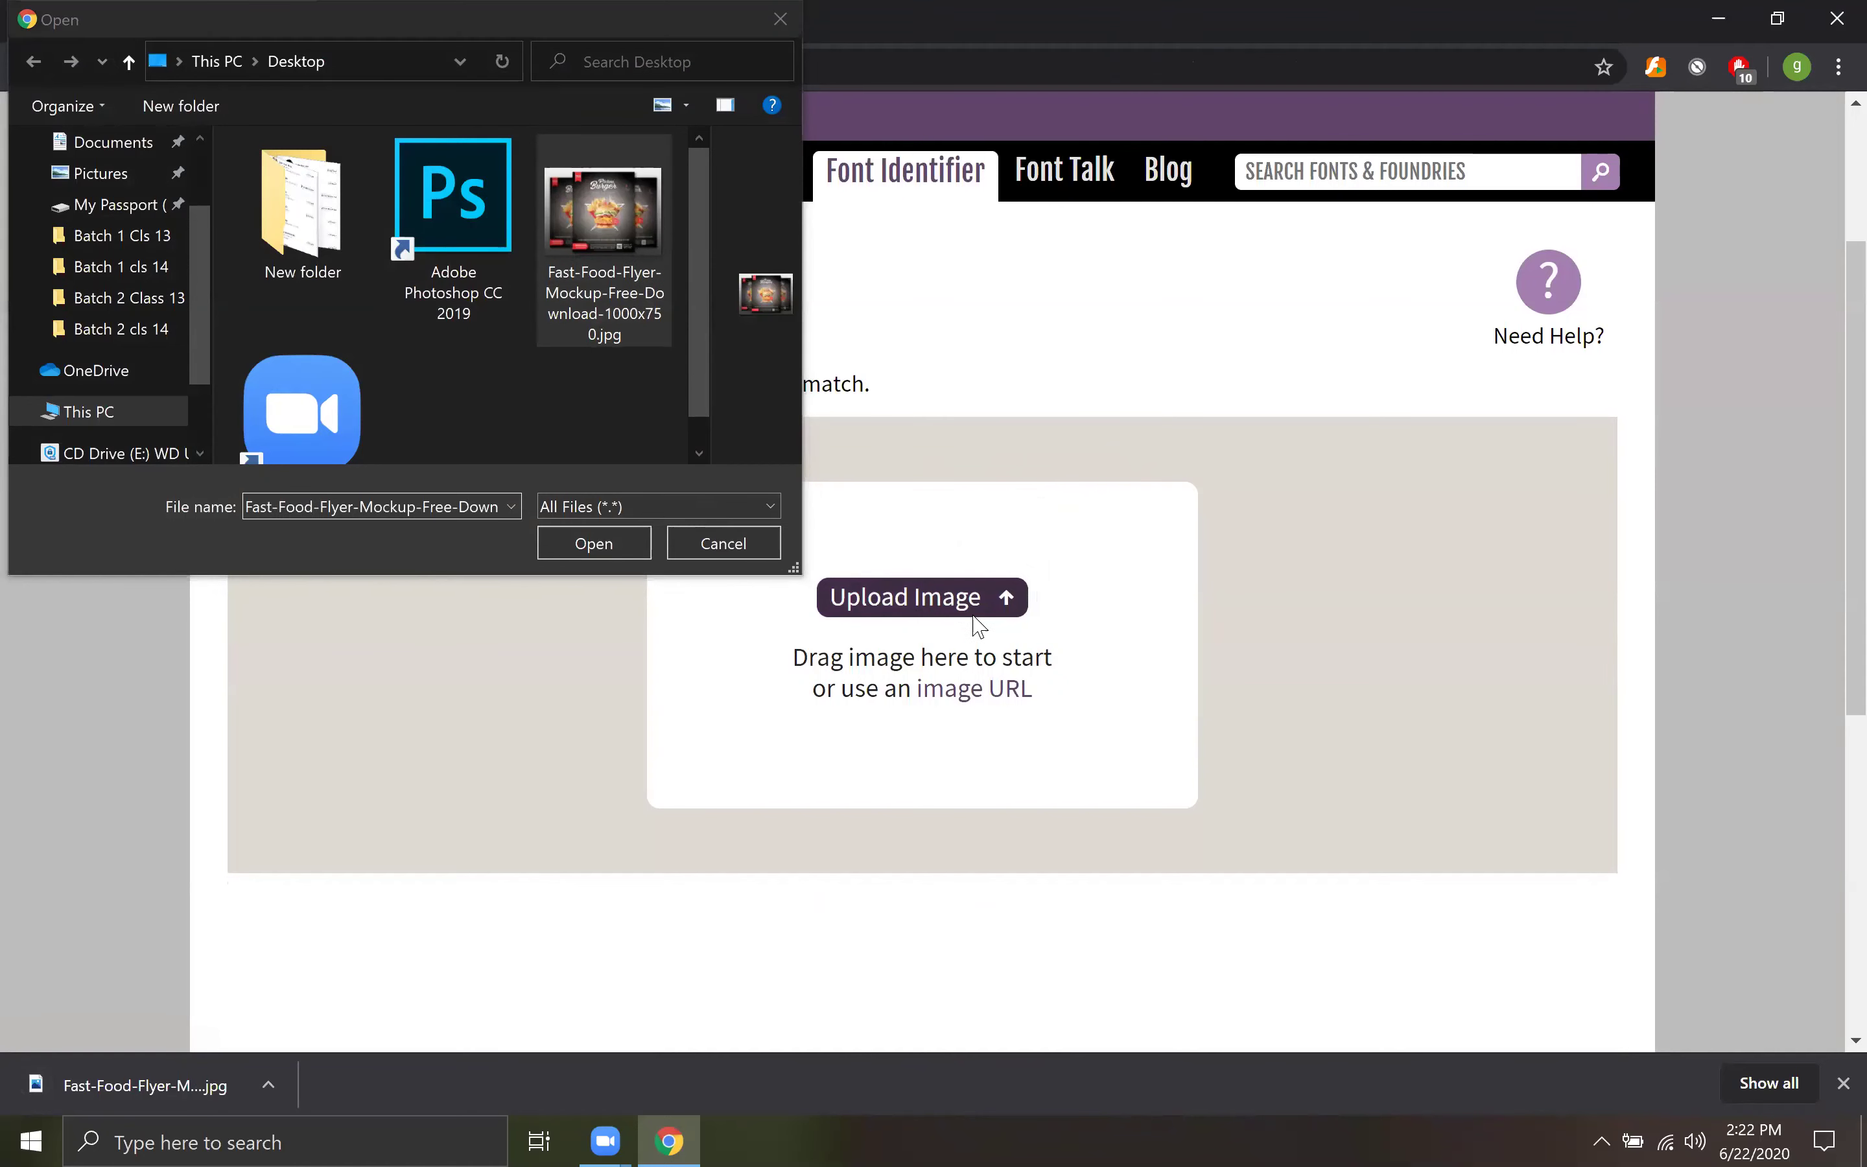
{"action": "left_click", "coordinate": [780, 19]}
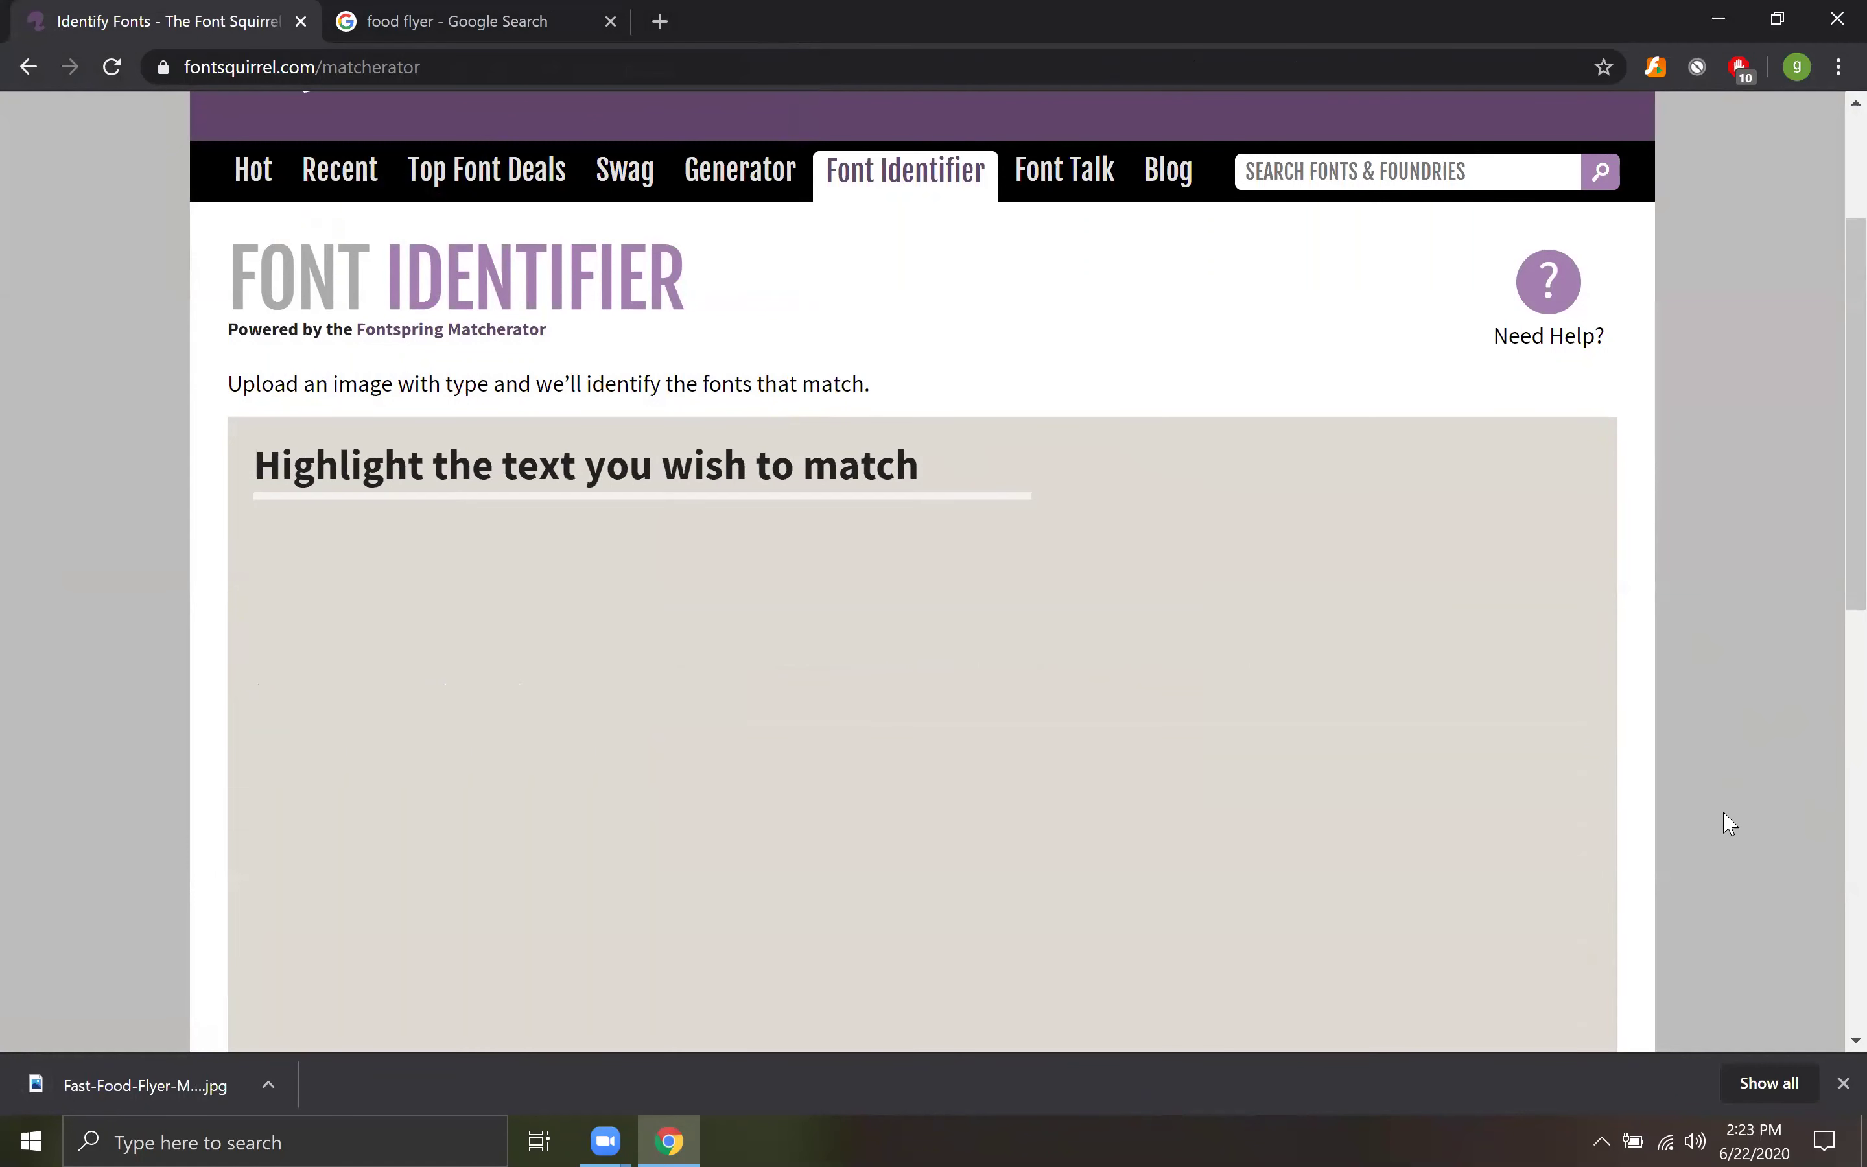
Shrink the highlight box tightly around the "Pixivu Burger" title on the flyer and run the font match.
{"action": "scroll", "coordinate": [1730, 822], "scroll_direction": "down", "scroll_amount": 3}
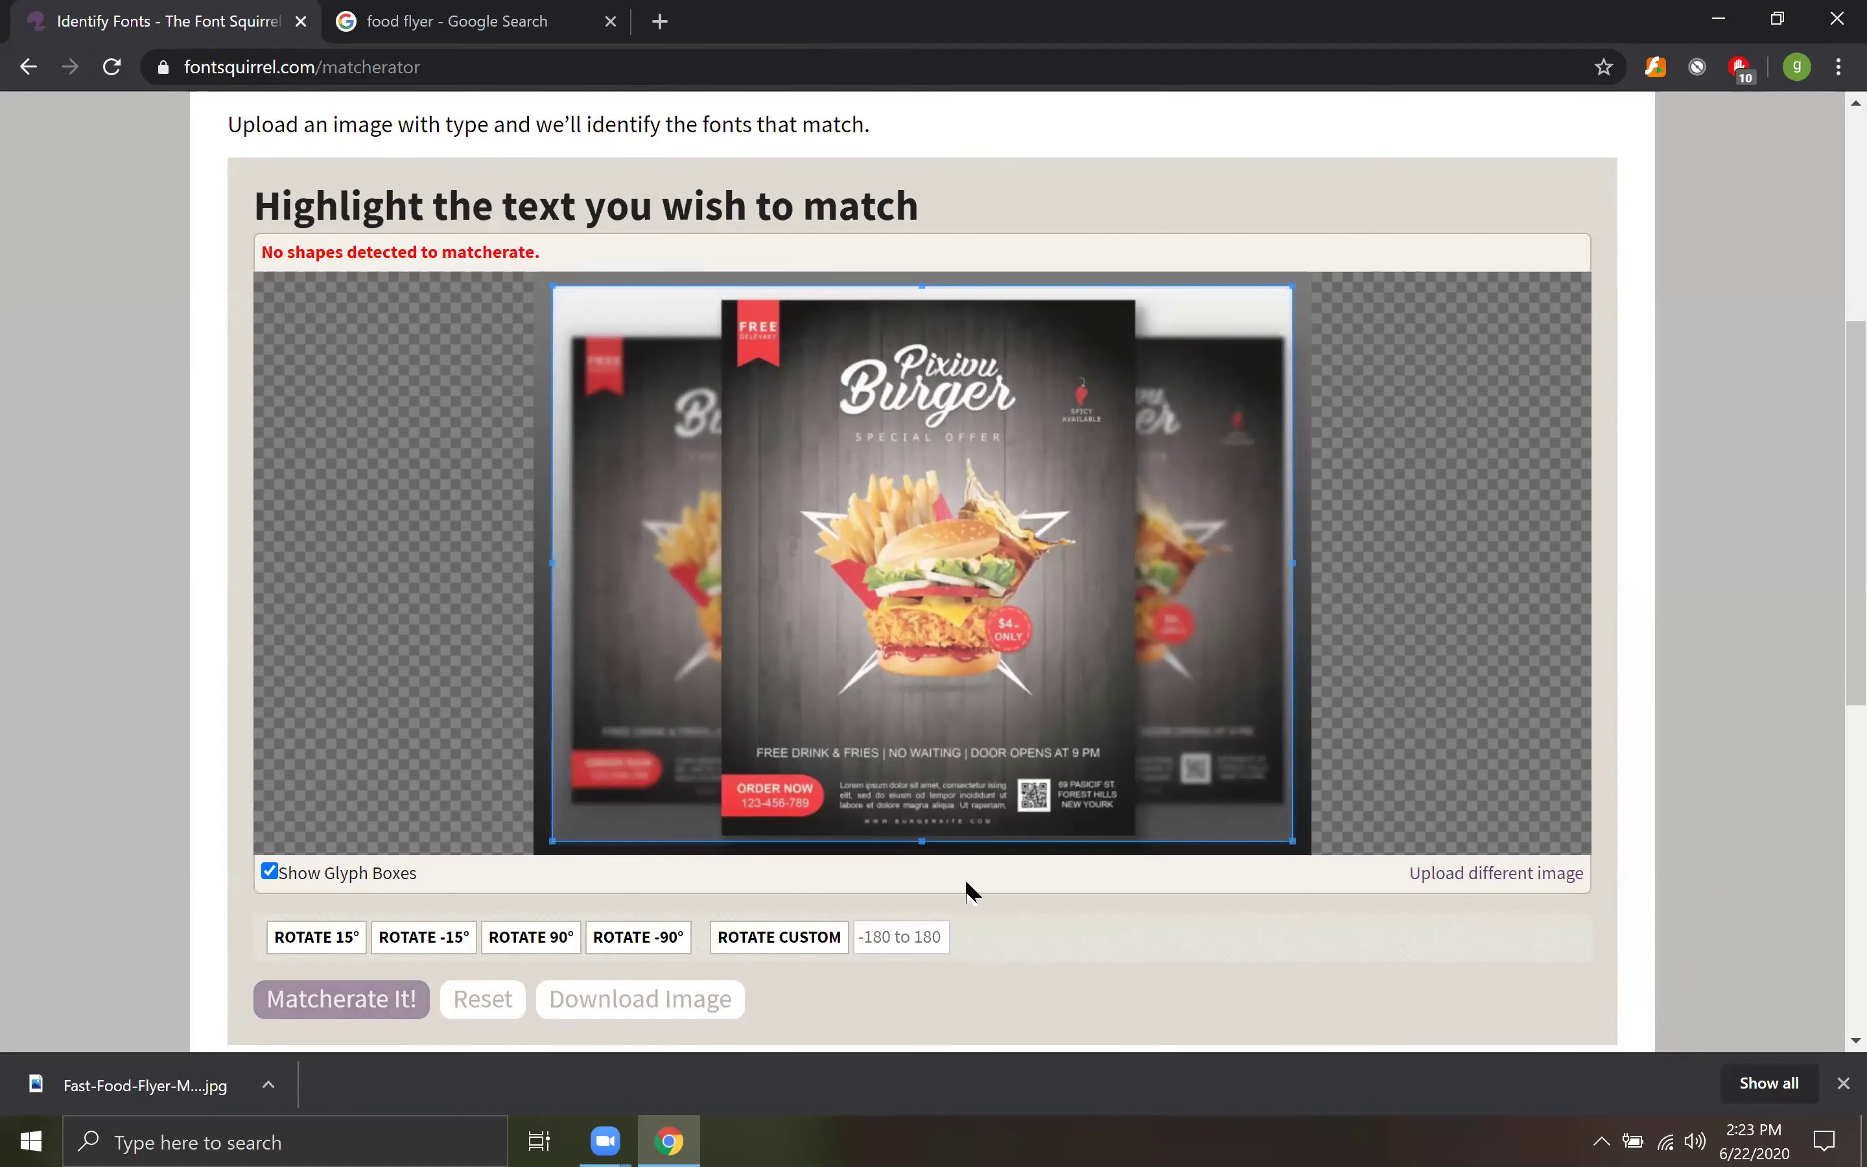
{"action": "left_click_drag", "start_coordinate": [925, 841], "coordinate": [1034, 433]}
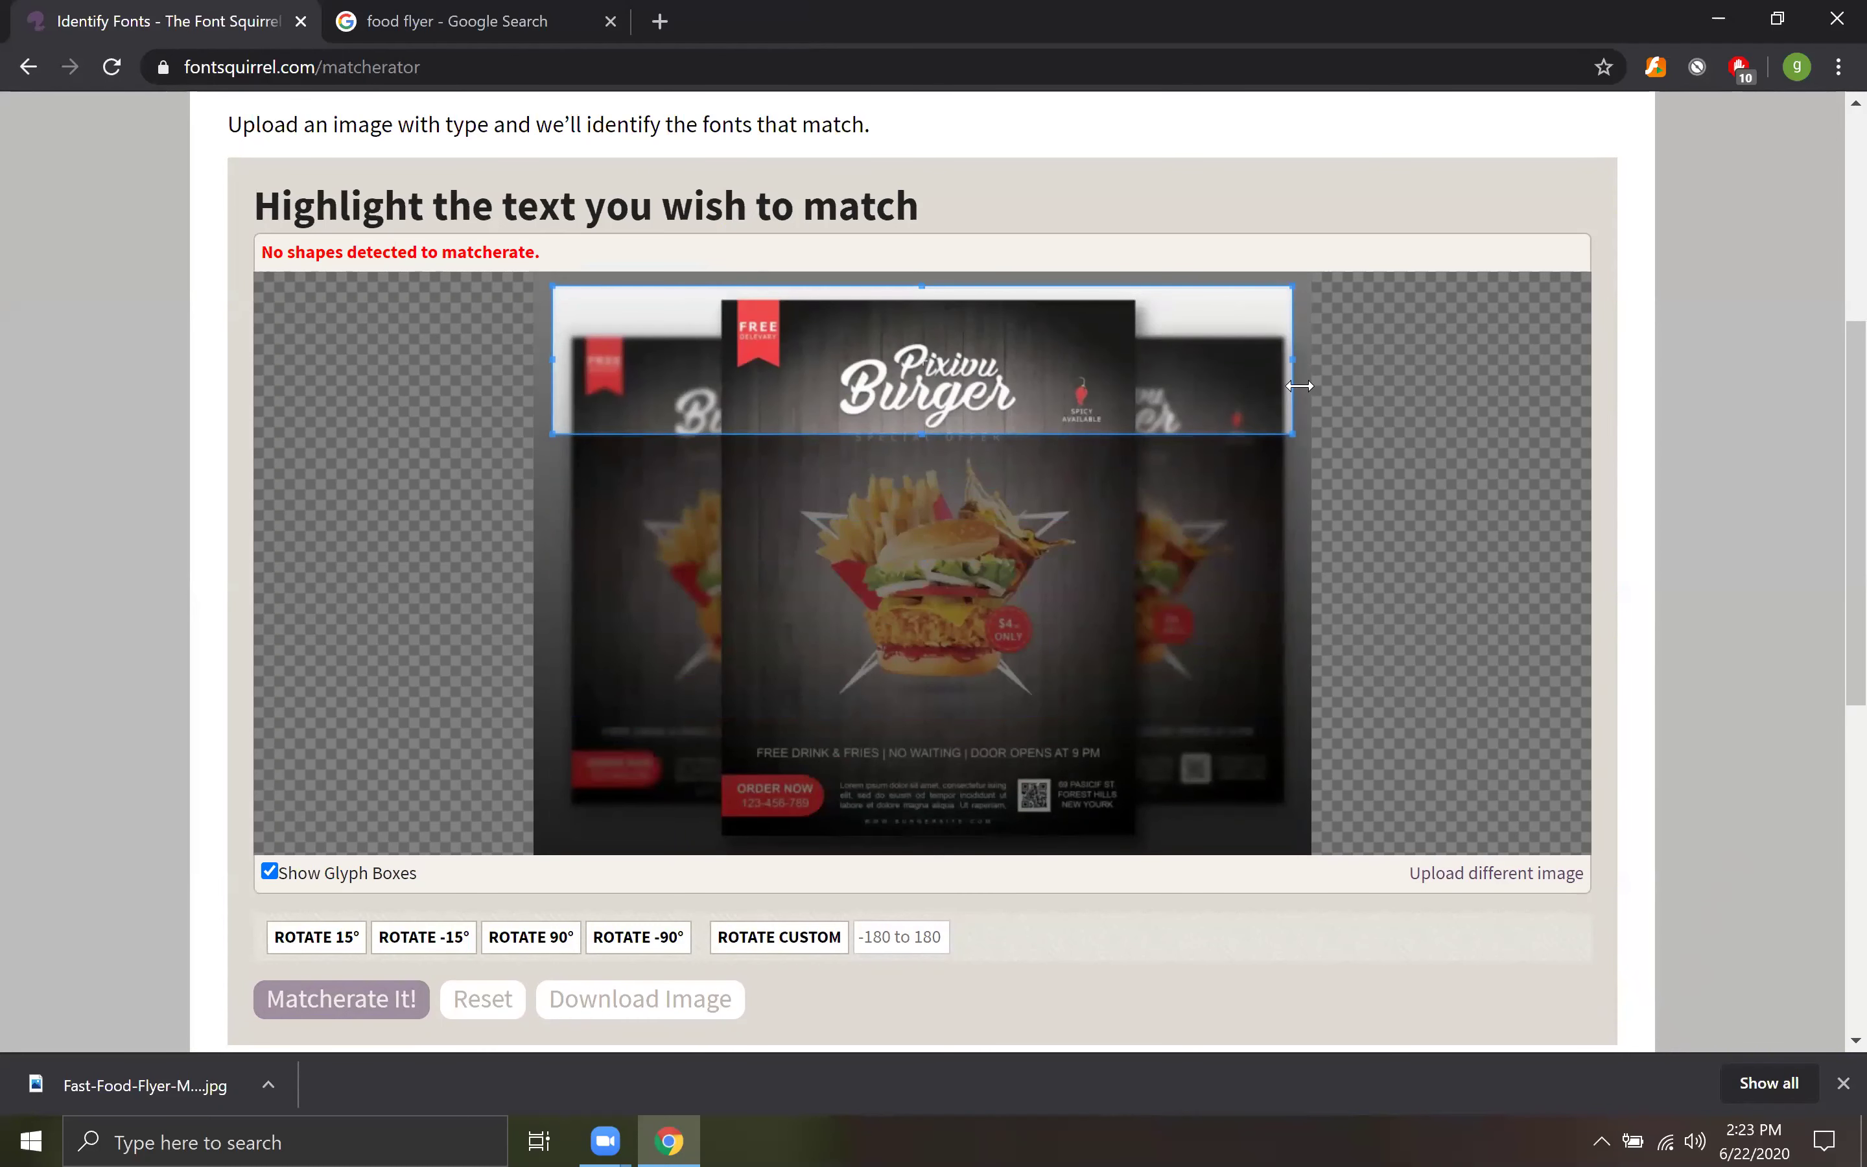
{"action": "left_click_drag", "start_coordinate": [1290, 331], "coordinate": [1027, 352]}
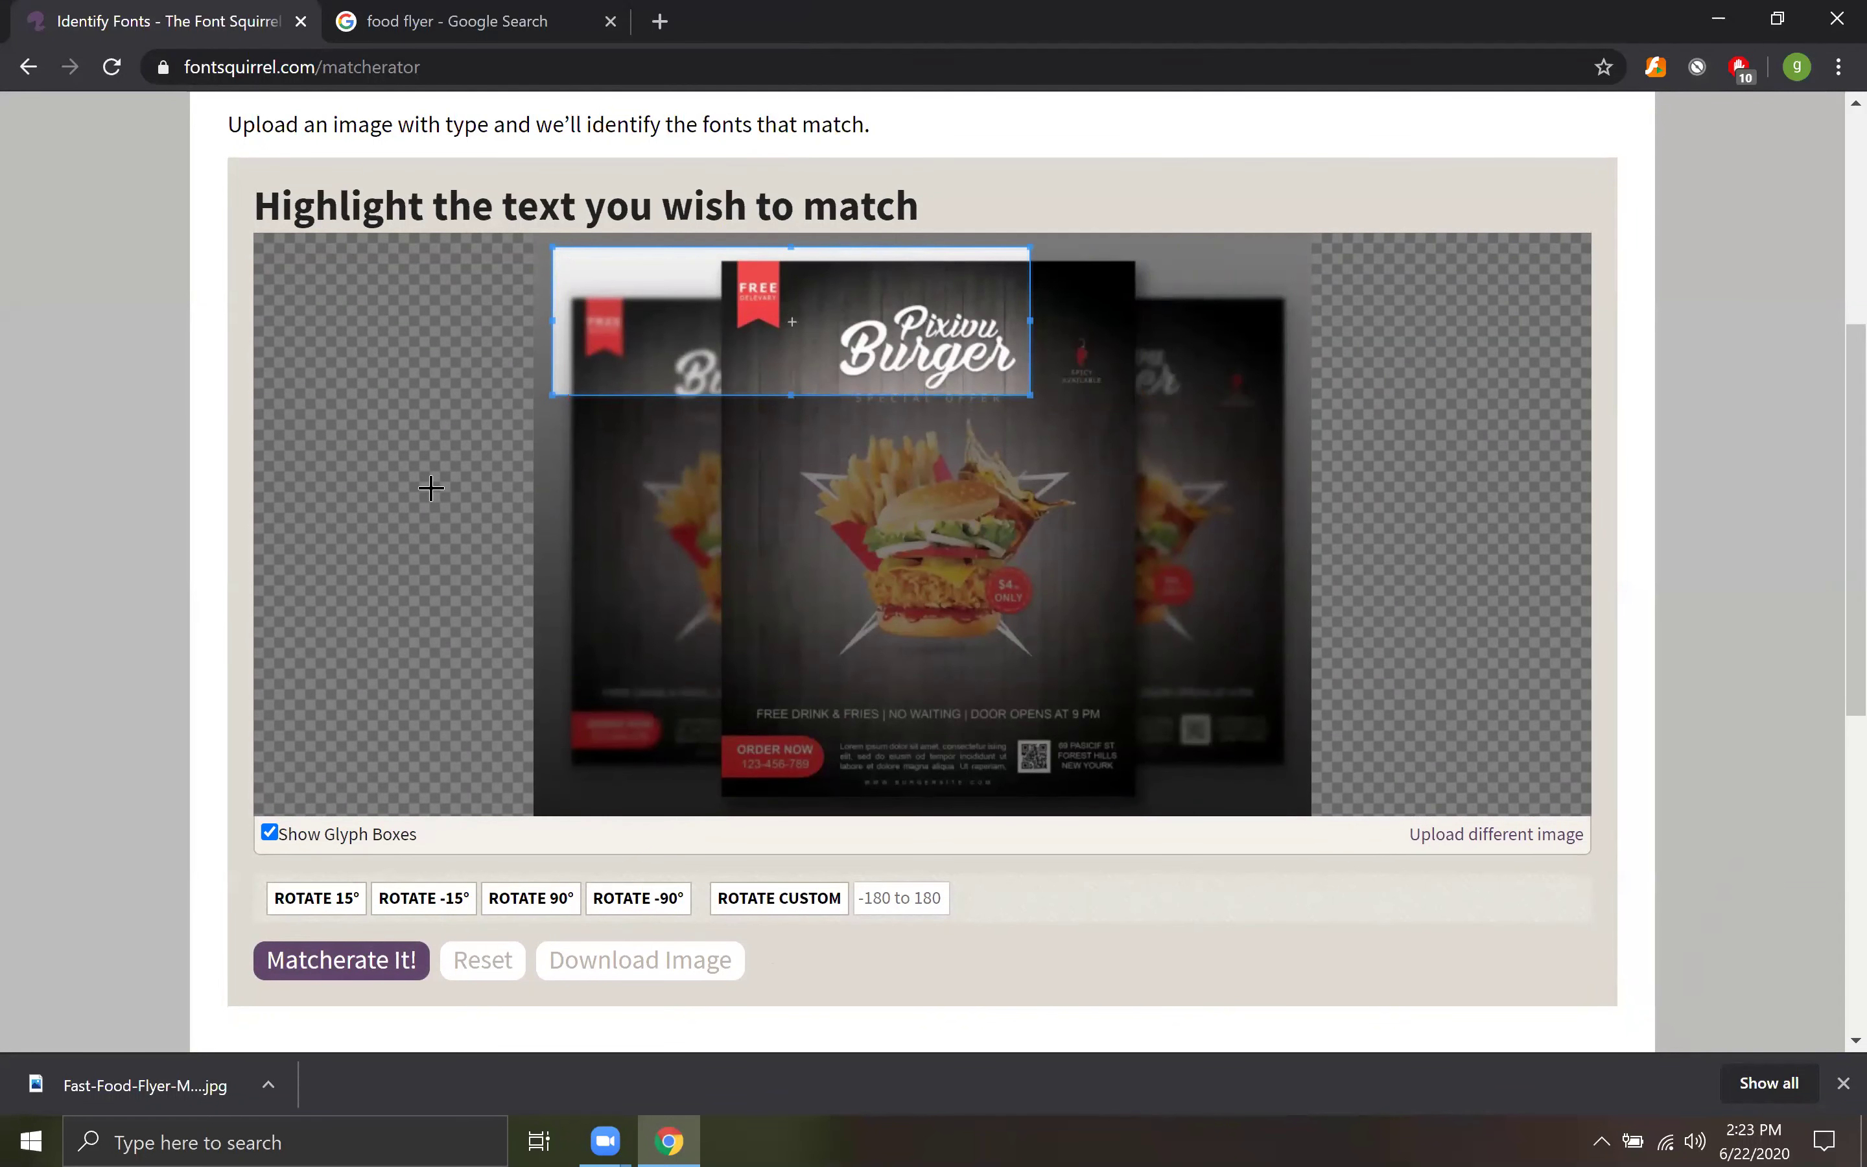
{"action": "left_click_drag", "start_coordinate": [550, 321], "coordinate": [823, 306]}
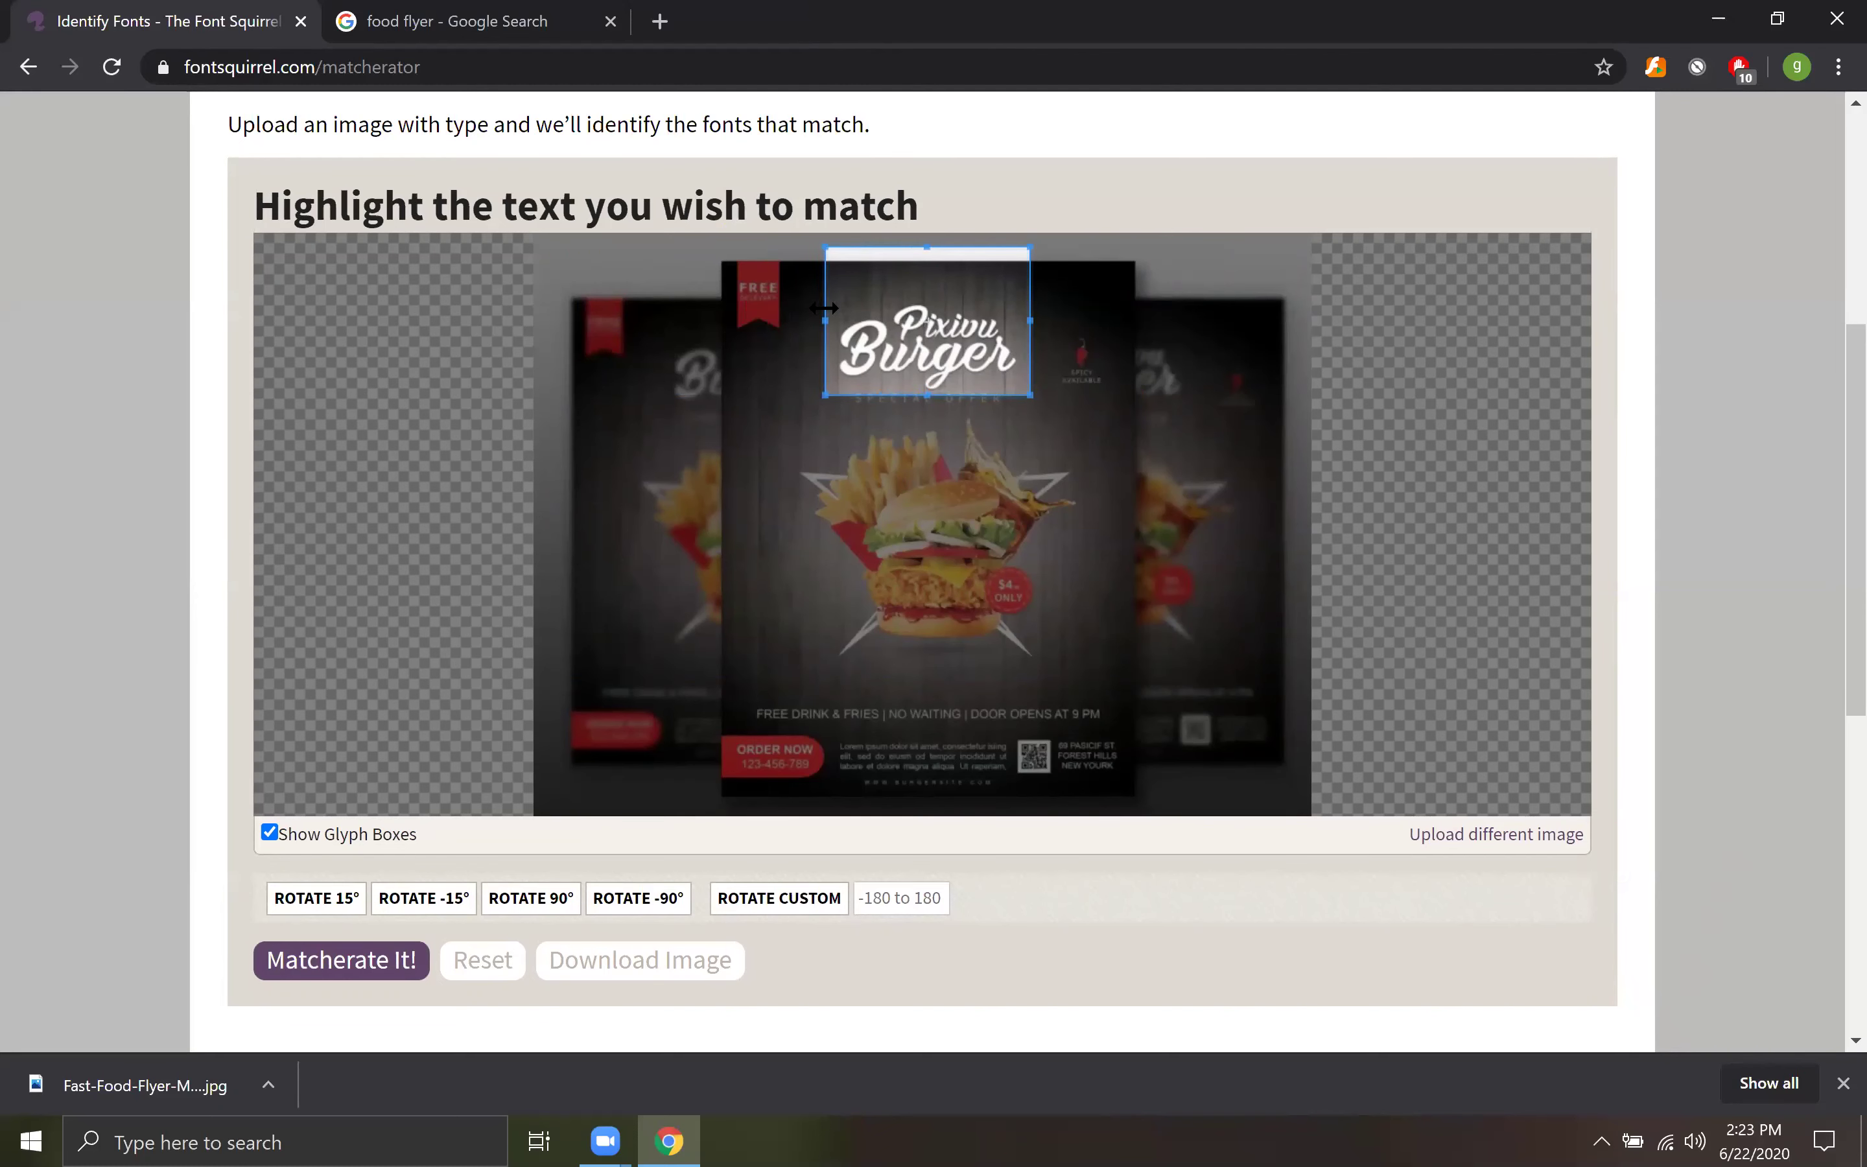
{"action": "left_click_drag", "start_coordinate": [925, 246], "coordinate": [927, 280]}
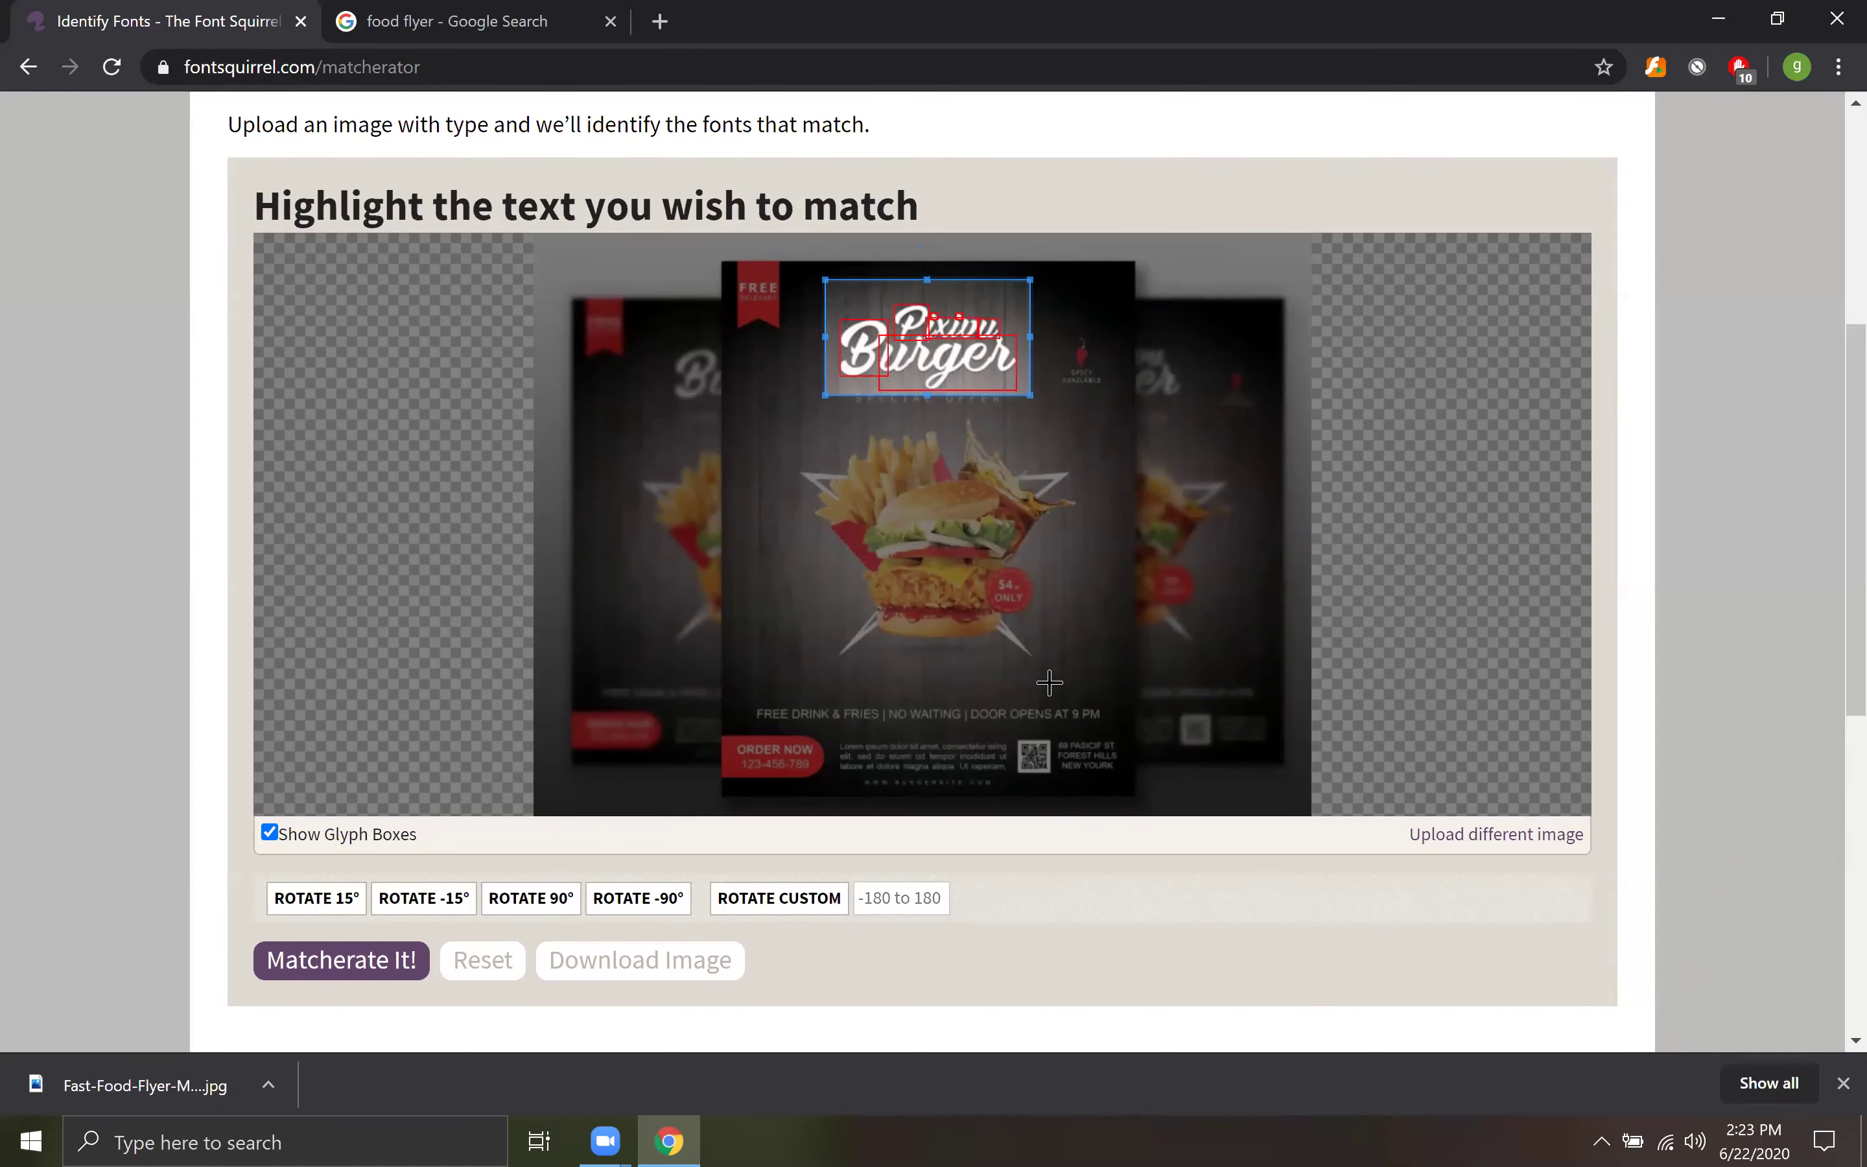
{"action": "left_click", "coordinate": [339, 972]}
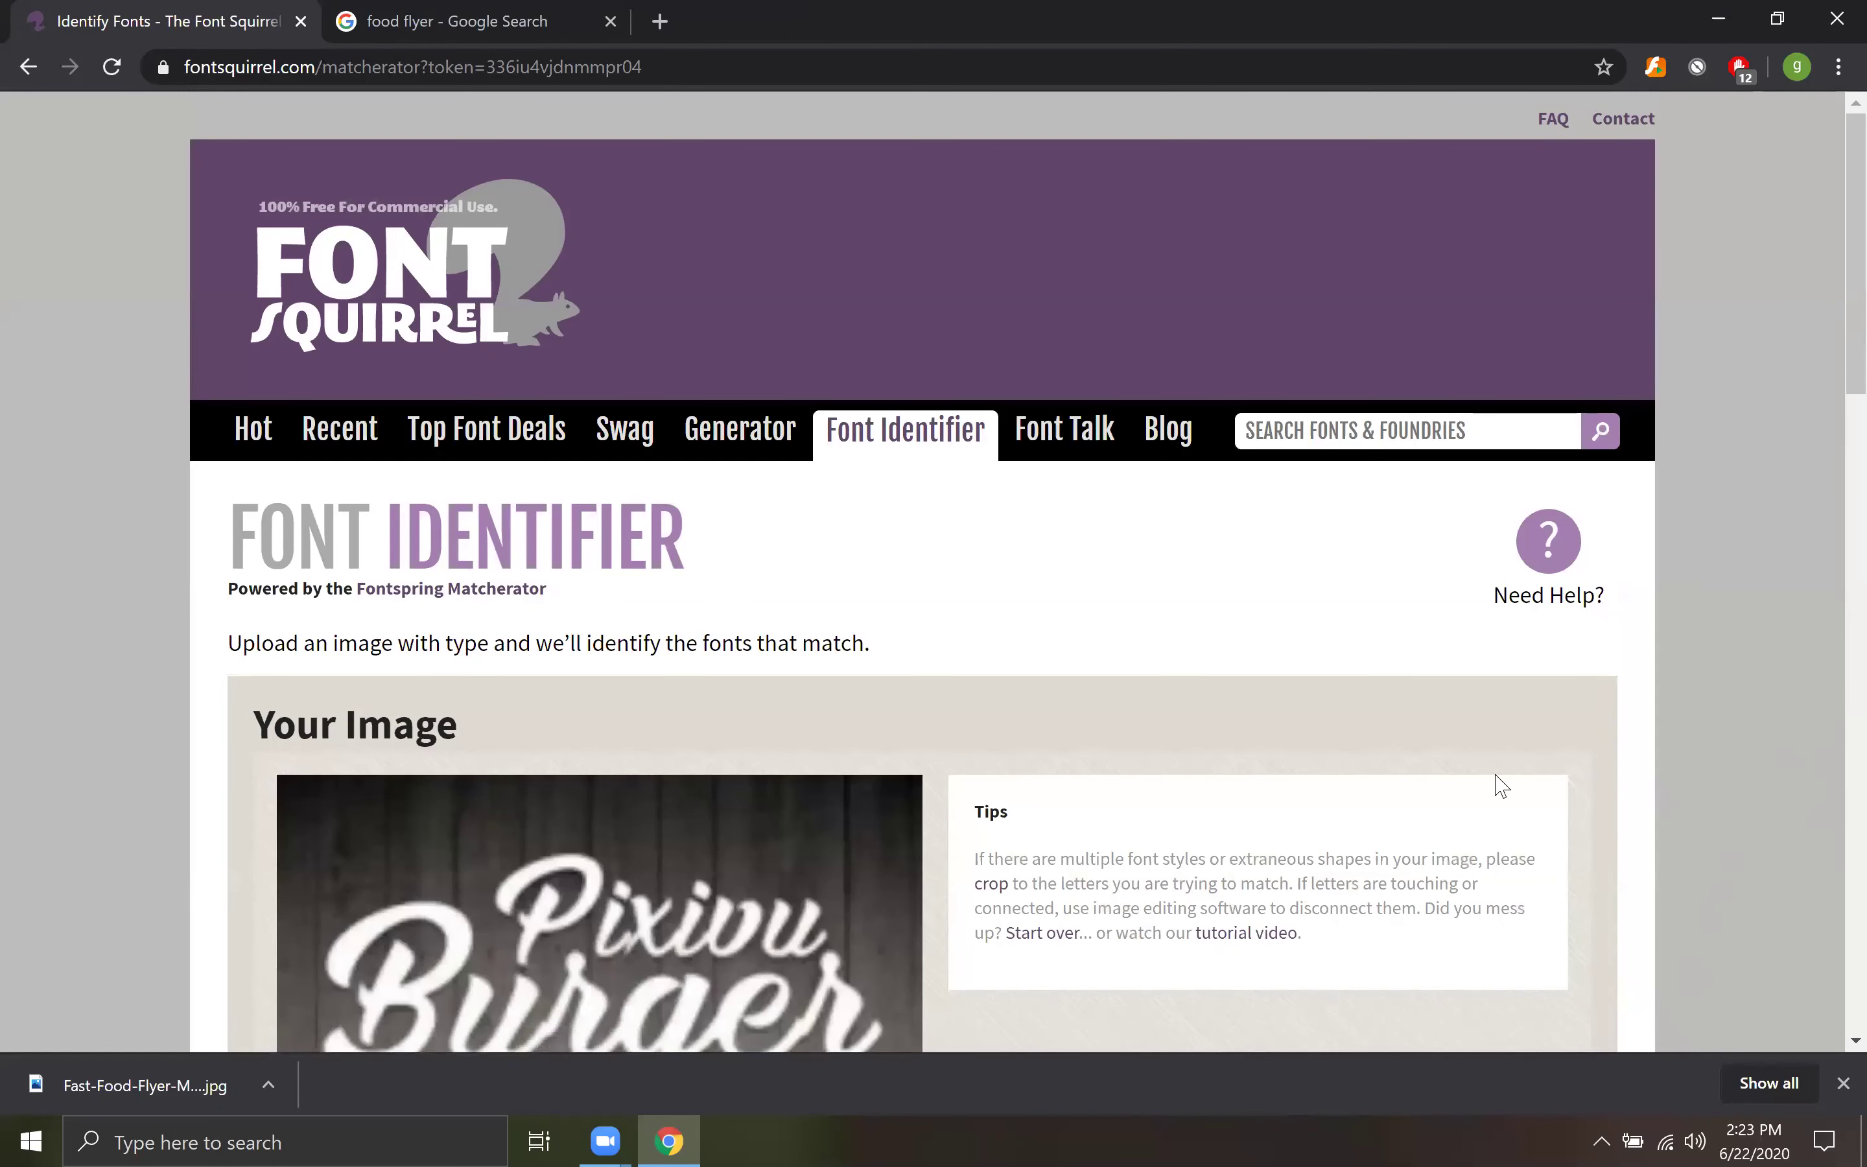
Look over the matched fonts, then open the manual adjustment and assign the letter P to the first Method 2 shape.
{"action": "scroll", "coordinate": [1501, 786], "scroll_direction": "down", "scroll_amount": 5}
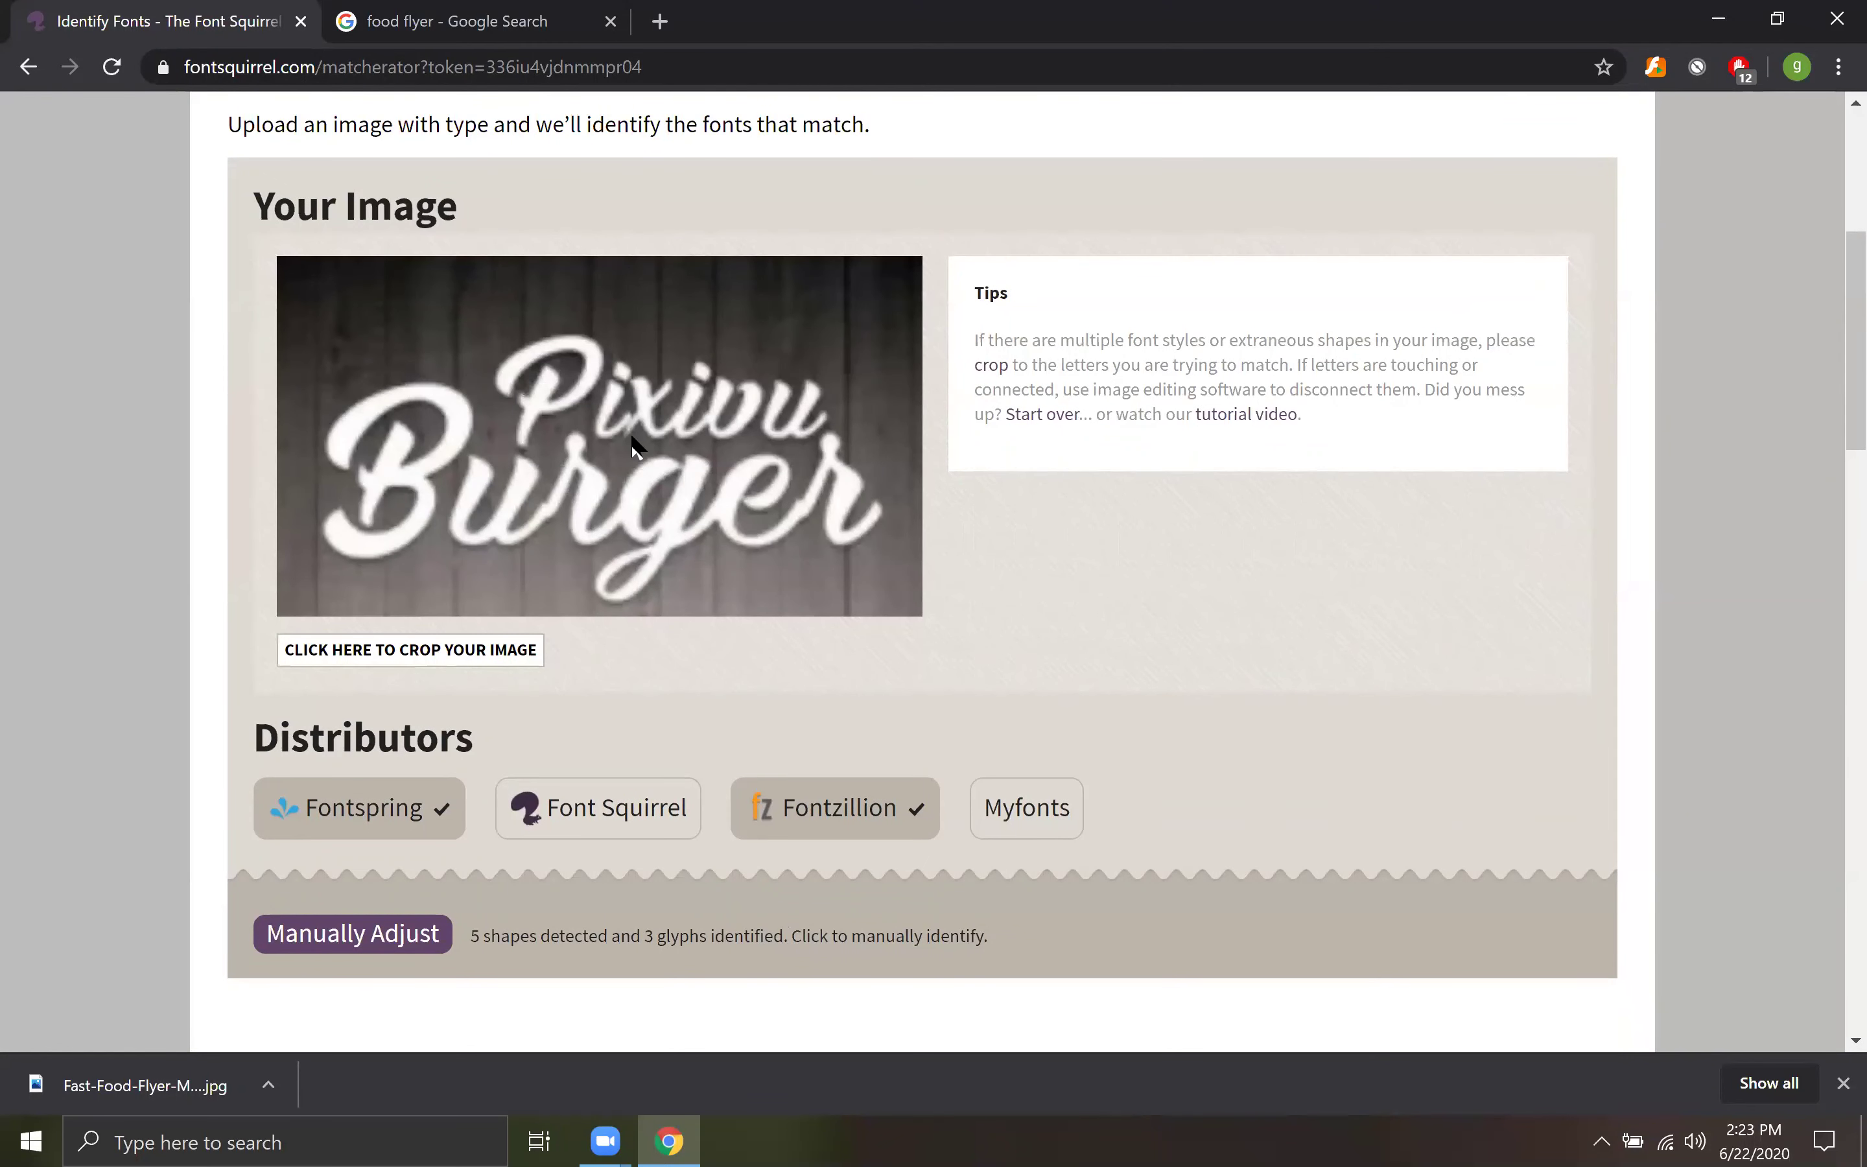
{"action": "scroll", "coordinate": [1062, 562], "scroll_direction": "down", "scroll_amount": 10}
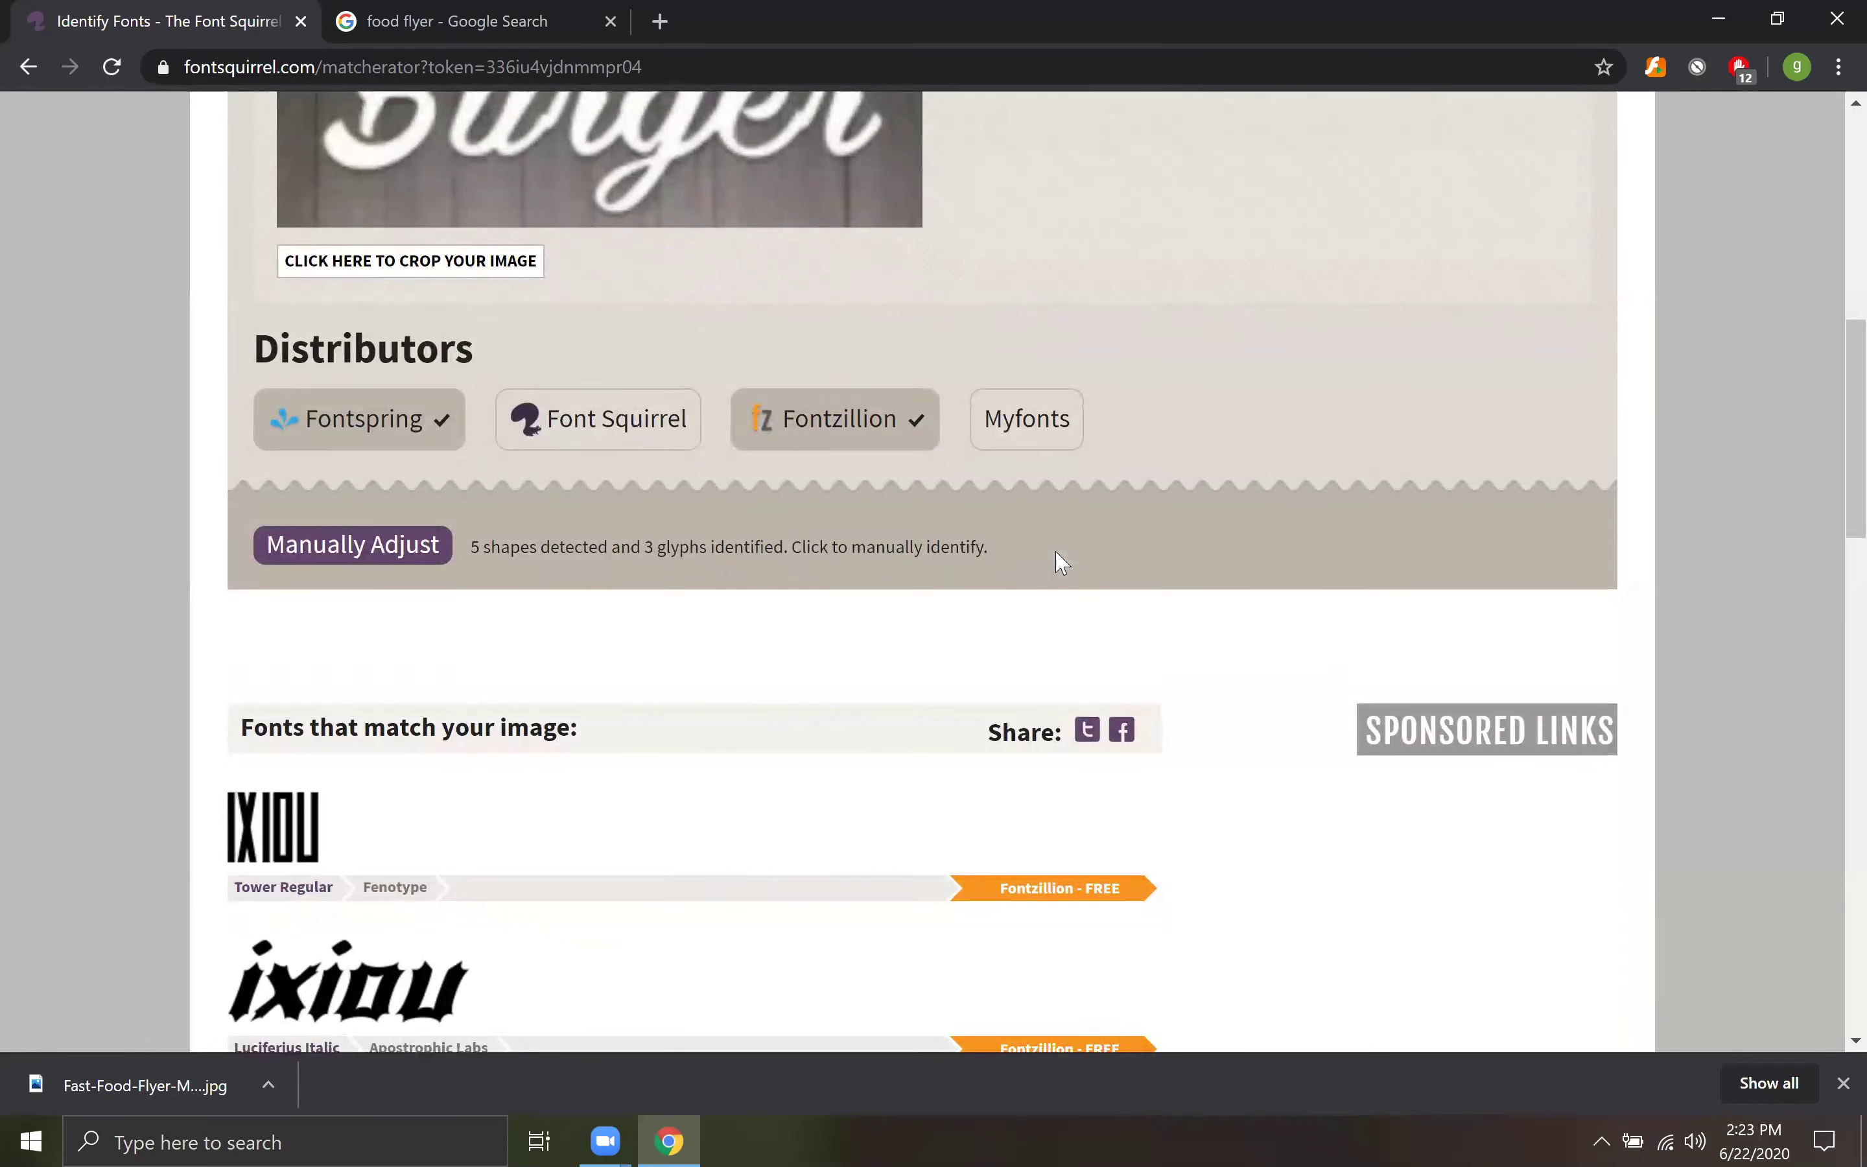
{"action": "scroll", "coordinate": [1059, 563], "scroll_direction": "up", "scroll_amount": 12}
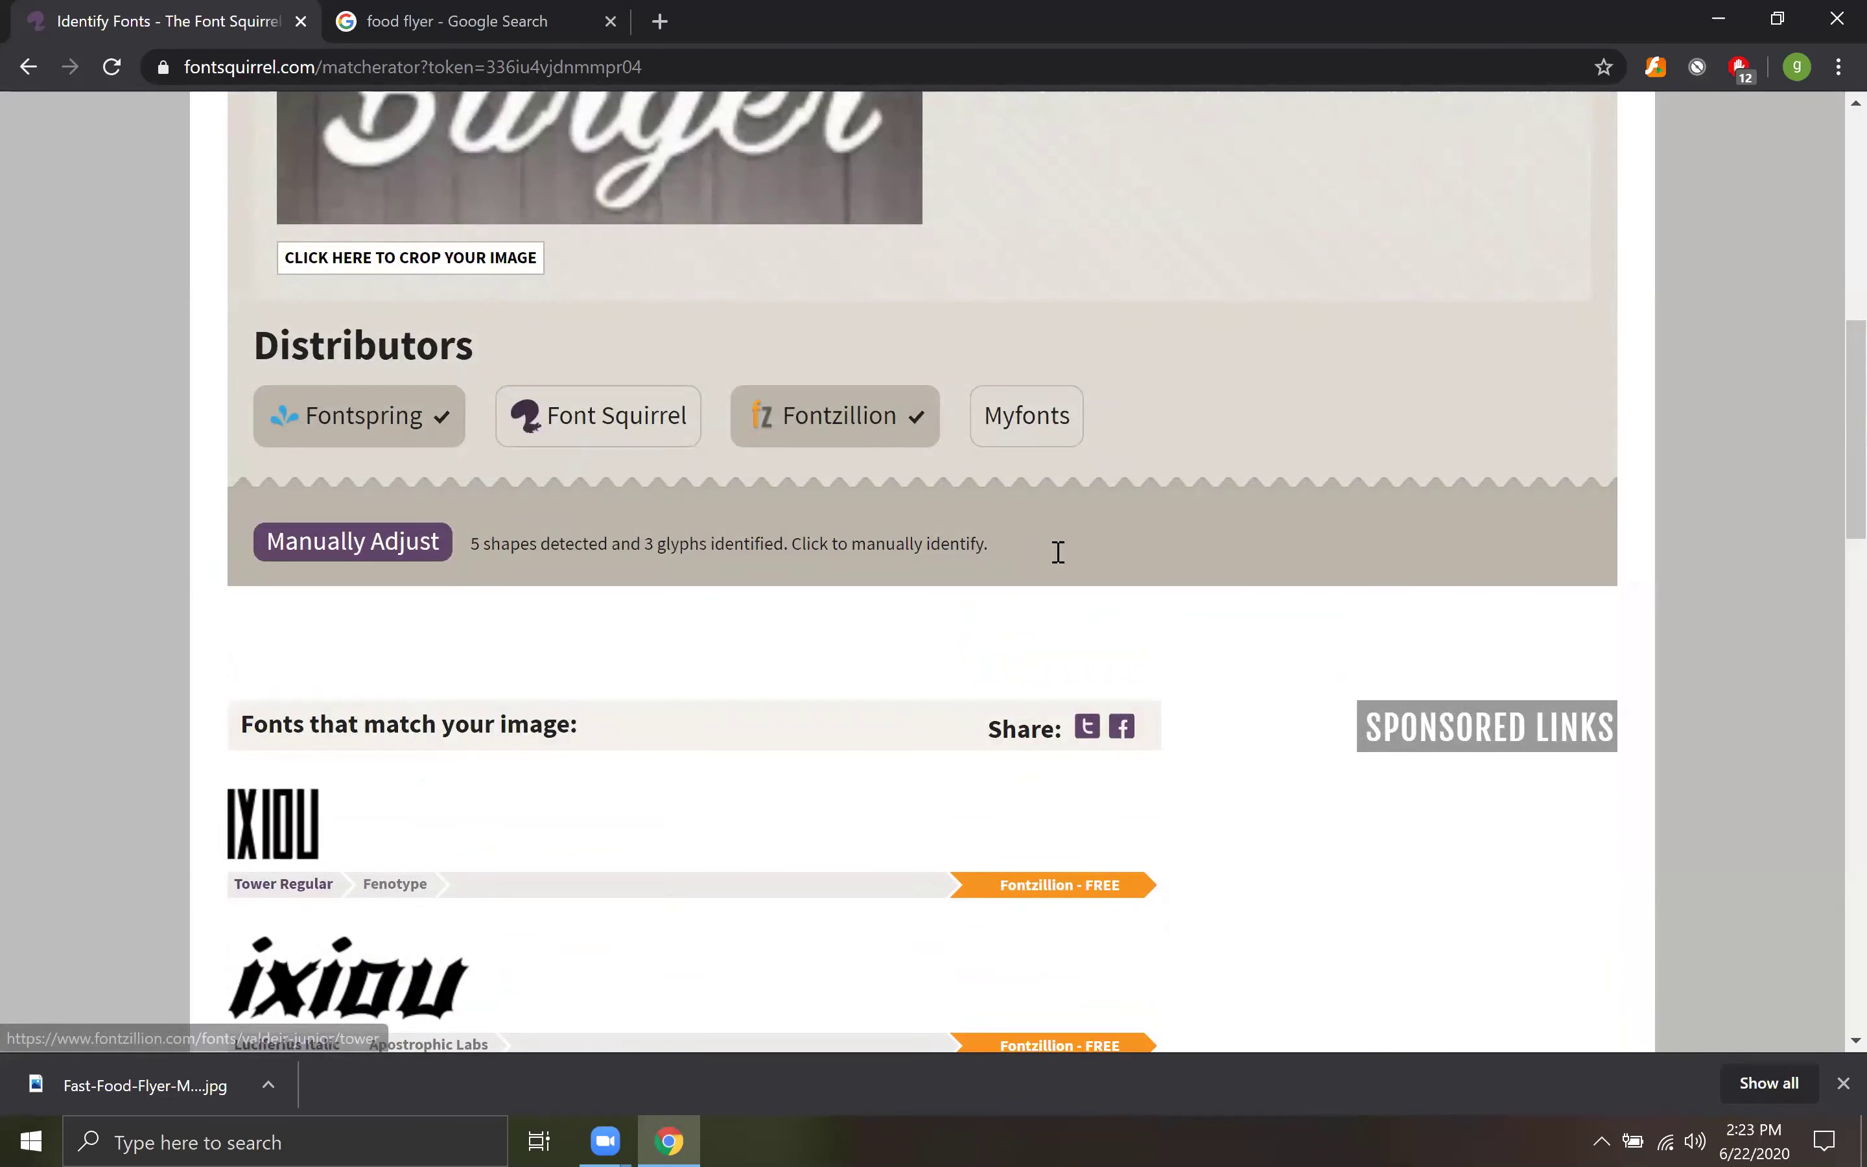
{"action": "scroll", "coordinate": [1059, 563], "scroll_direction": "down", "scroll_amount": 7}
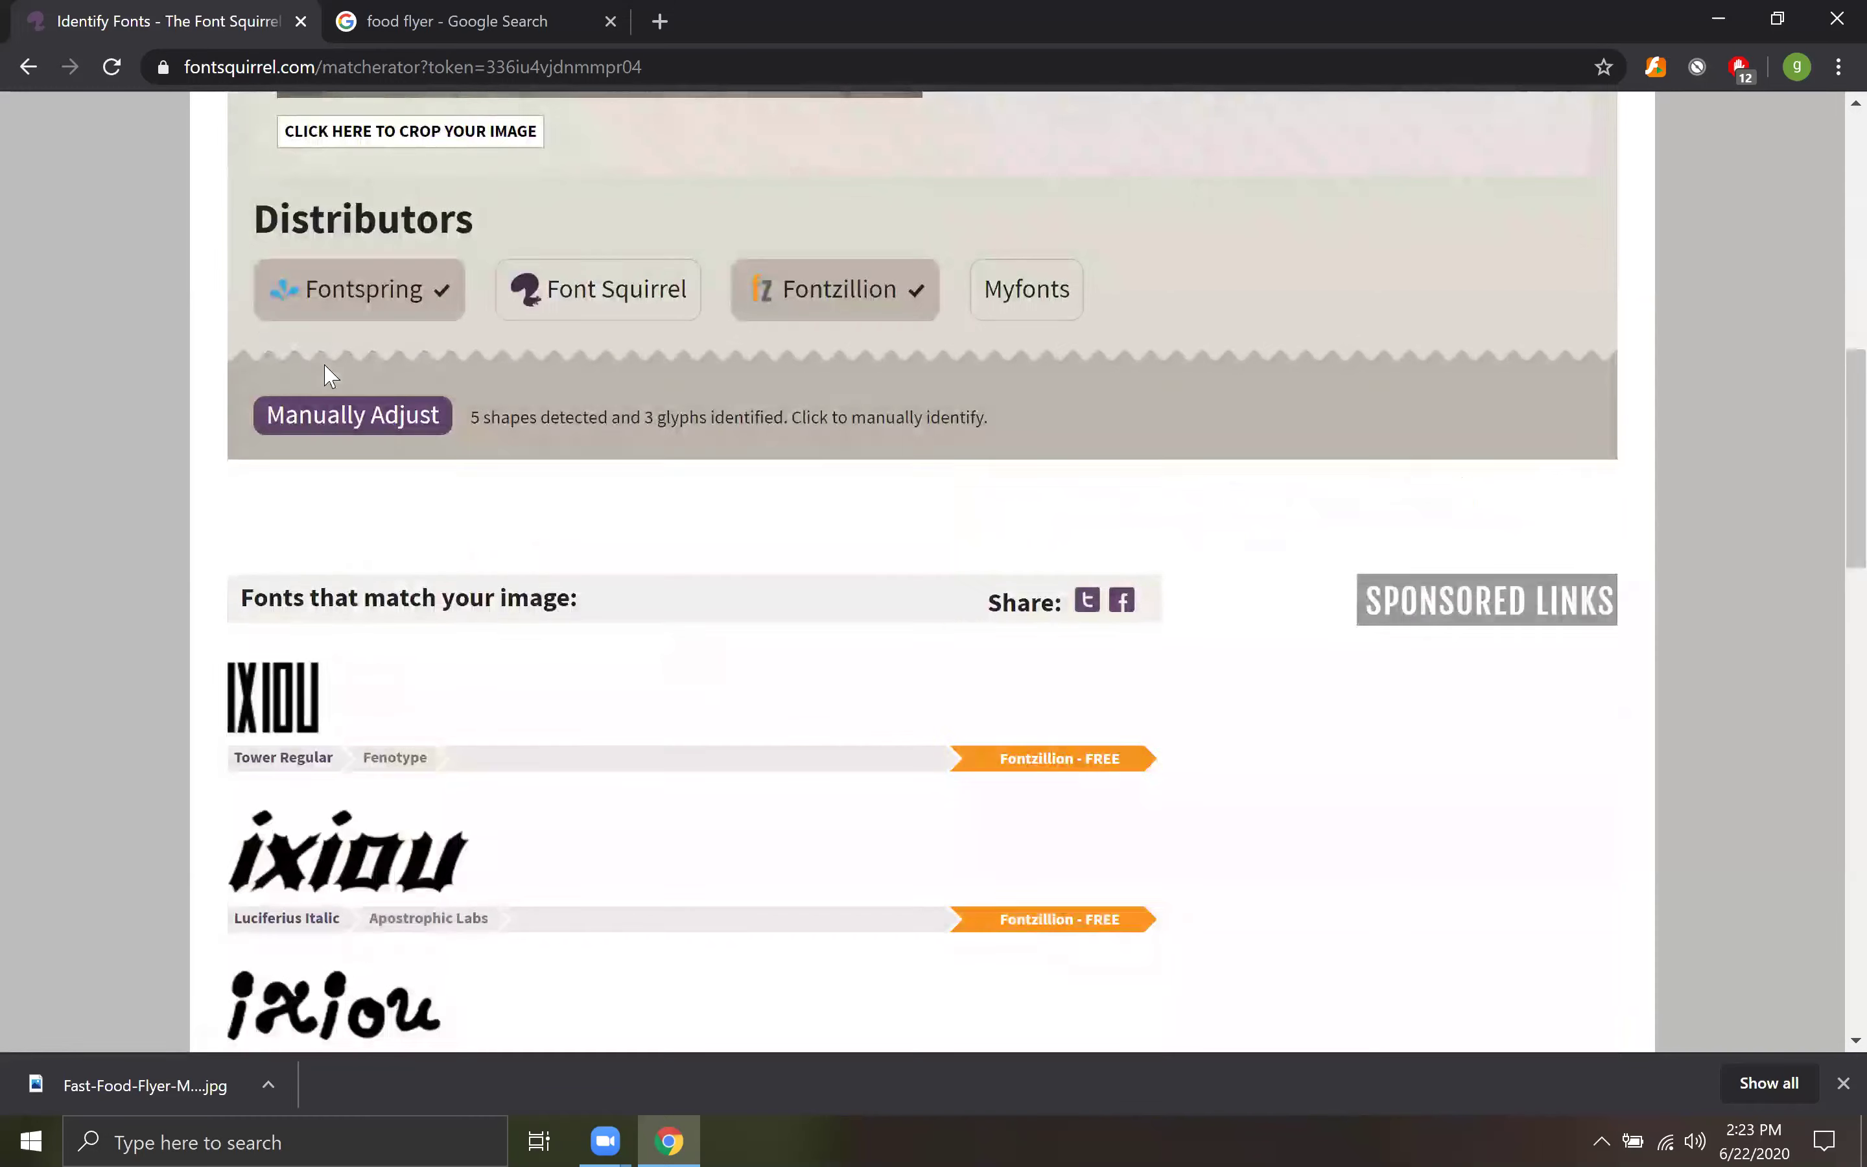
{"action": "scroll", "coordinate": [366, 437], "scroll_direction": "up", "scroll_amount": 1}
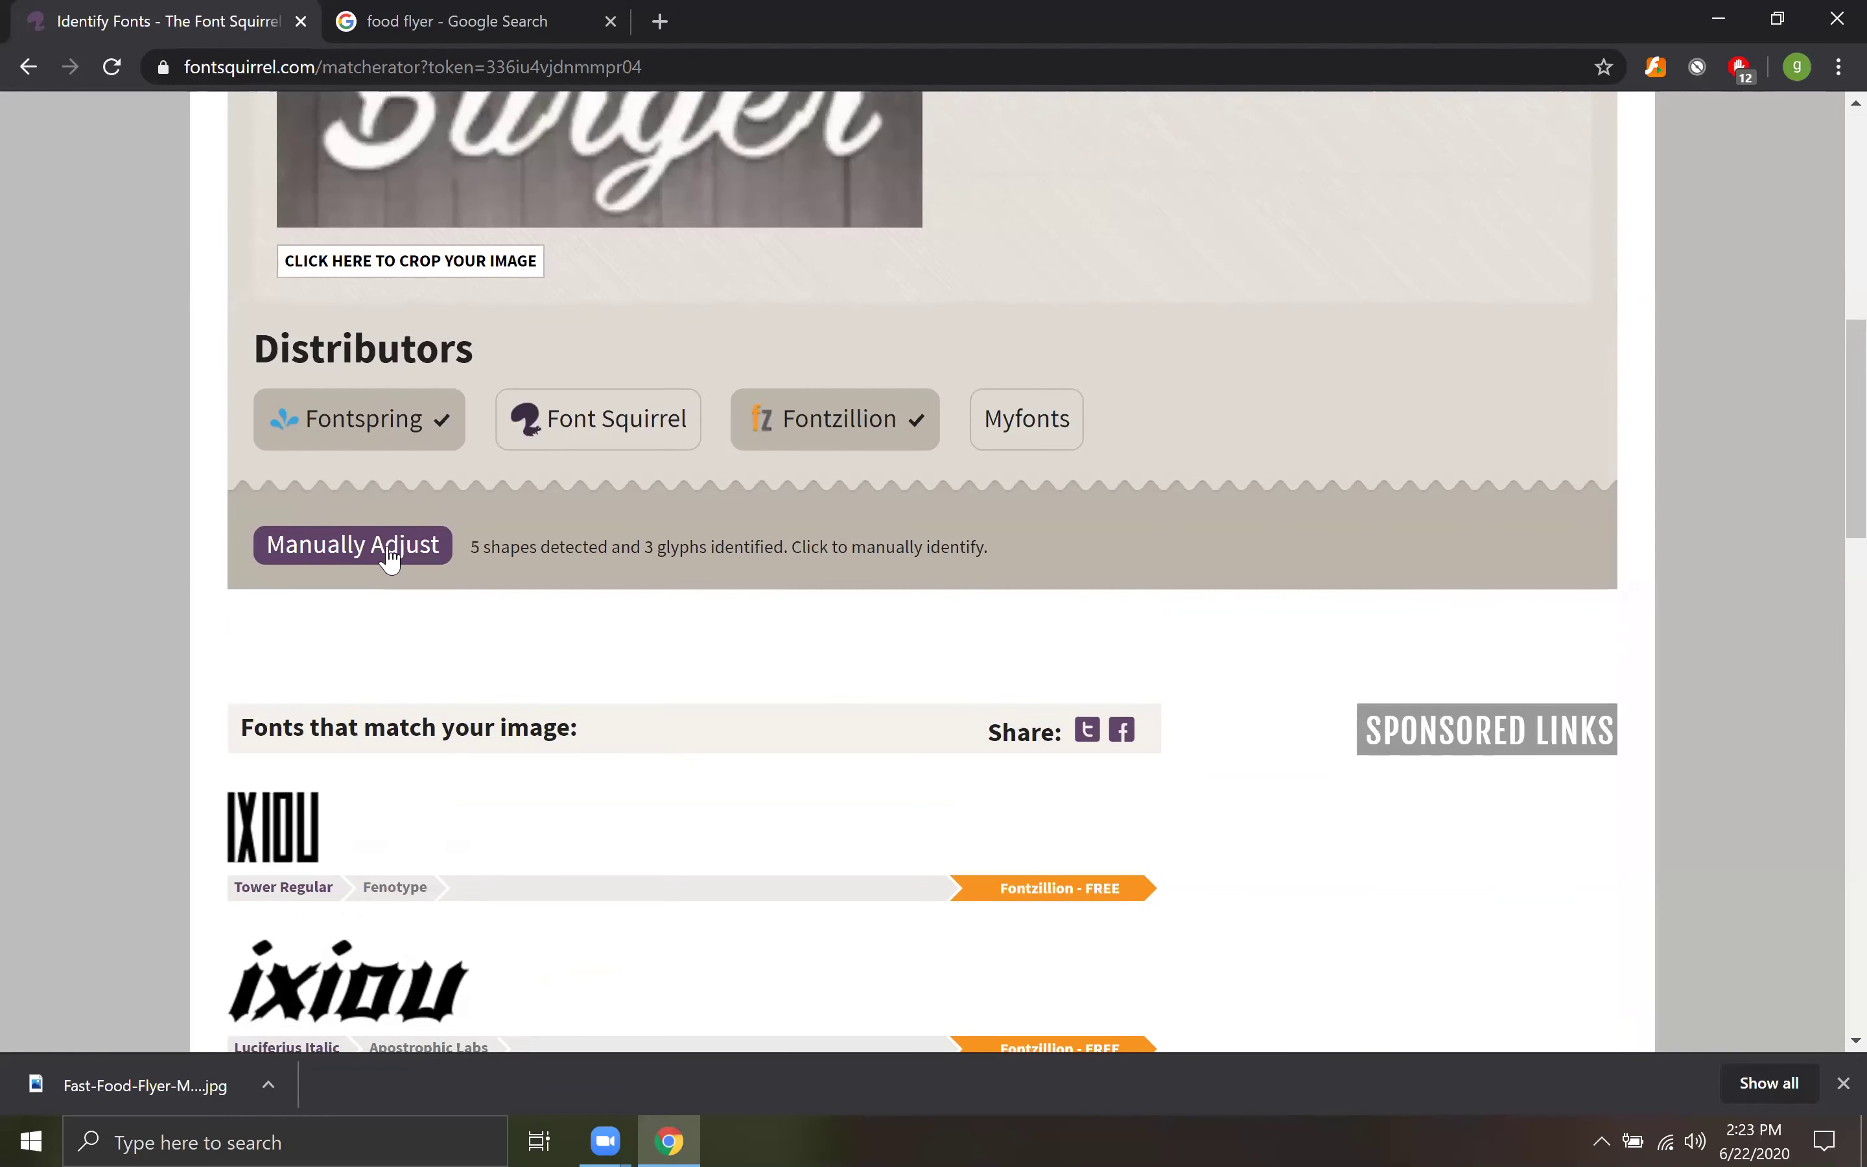
{"action": "left_click", "coordinate": [386, 543]}
{"action": "scroll", "coordinate": [713, 590], "scroll_direction": "down", "scroll_amount": 4}
{"action": "left_click", "coordinate": [345, 621]}
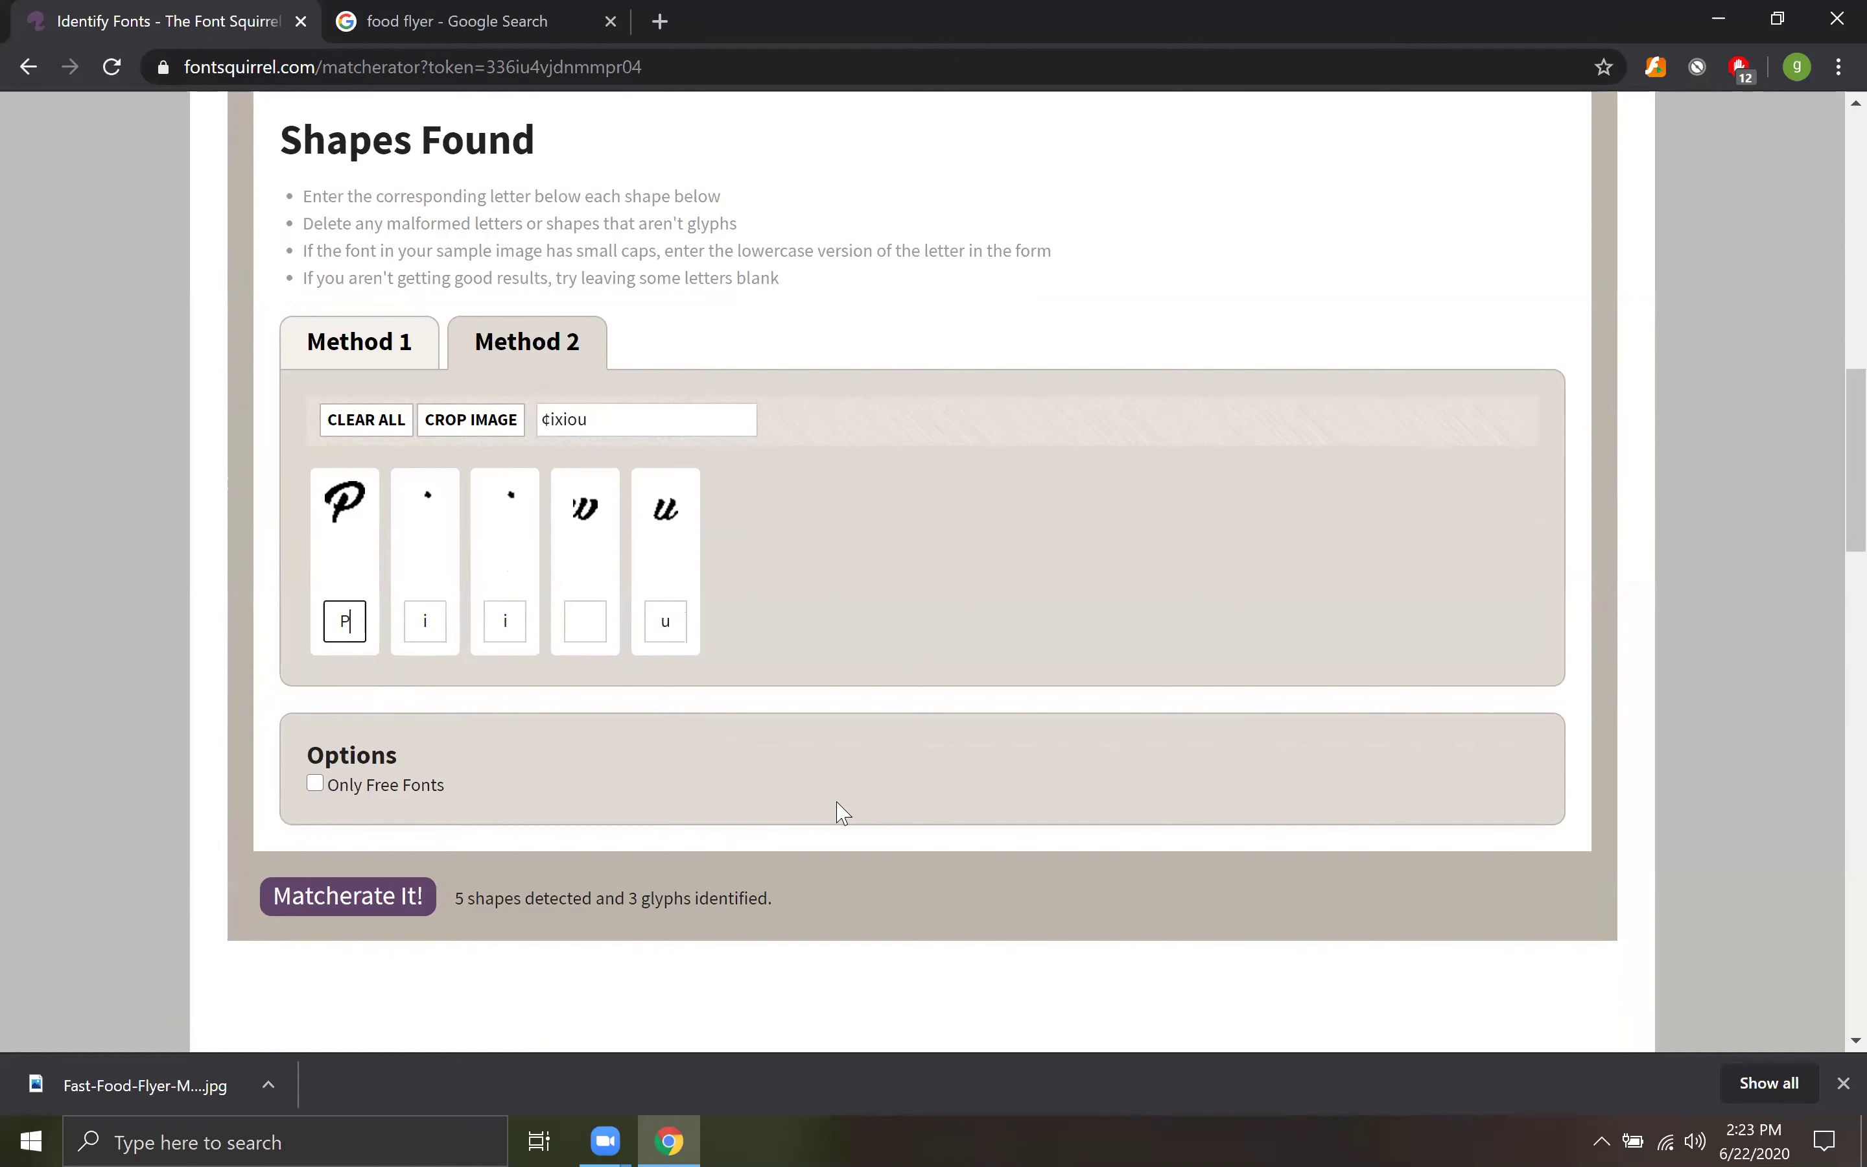
Switch to the Method 1 shapes, assign B, e and P to the first three shapes, and rerun the font match.
{"action": "scroll", "coordinate": [604, 621], "scroll_direction": "up", "scroll_amount": 3}
{"action": "scroll", "coordinate": [604, 621], "scroll_direction": "down", "scroll_amount": 3}
{"action": "left_click", "coordinate": [378, 353]}
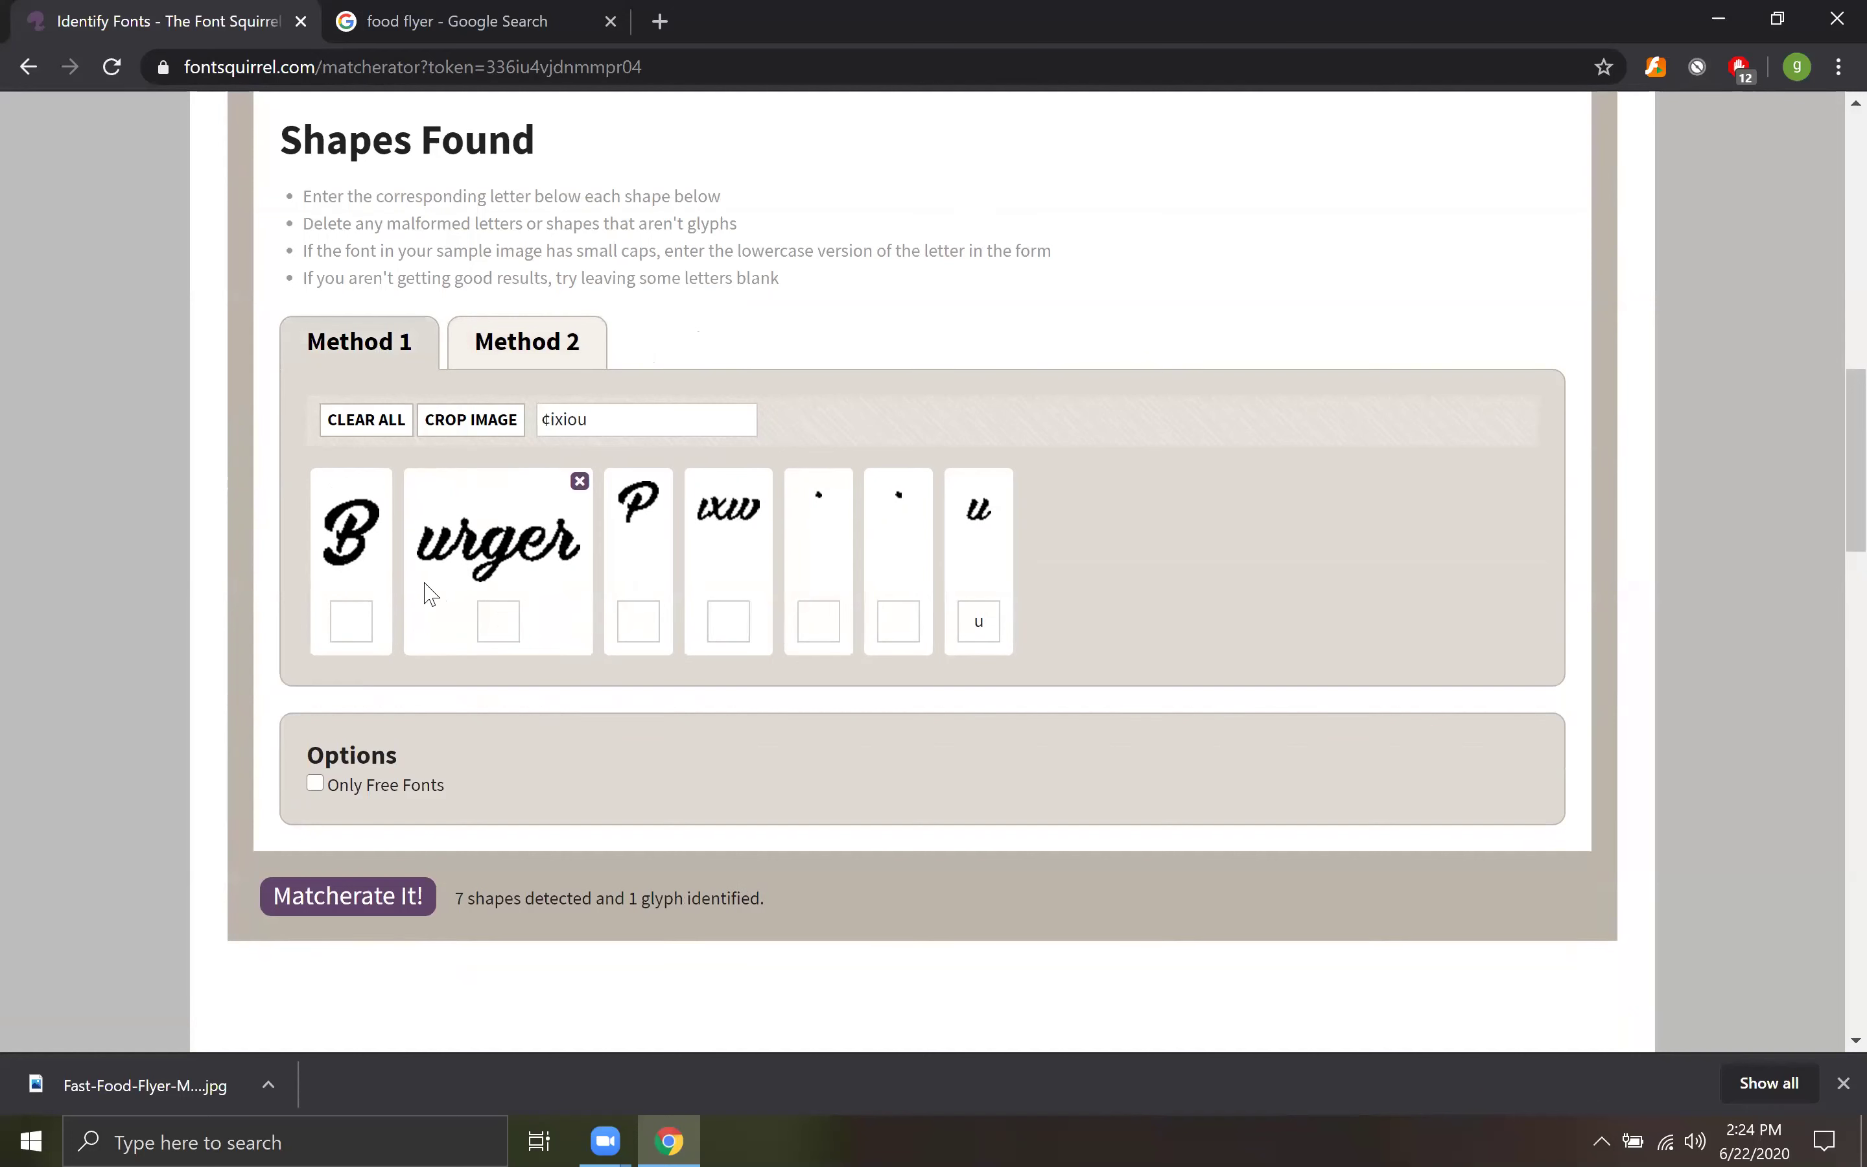
{"action": "left_click", "coordinate": [351, 621]}
{"action": "type", "text": "B"}
{"action": "left_click", "coordinate": [511, 615]}
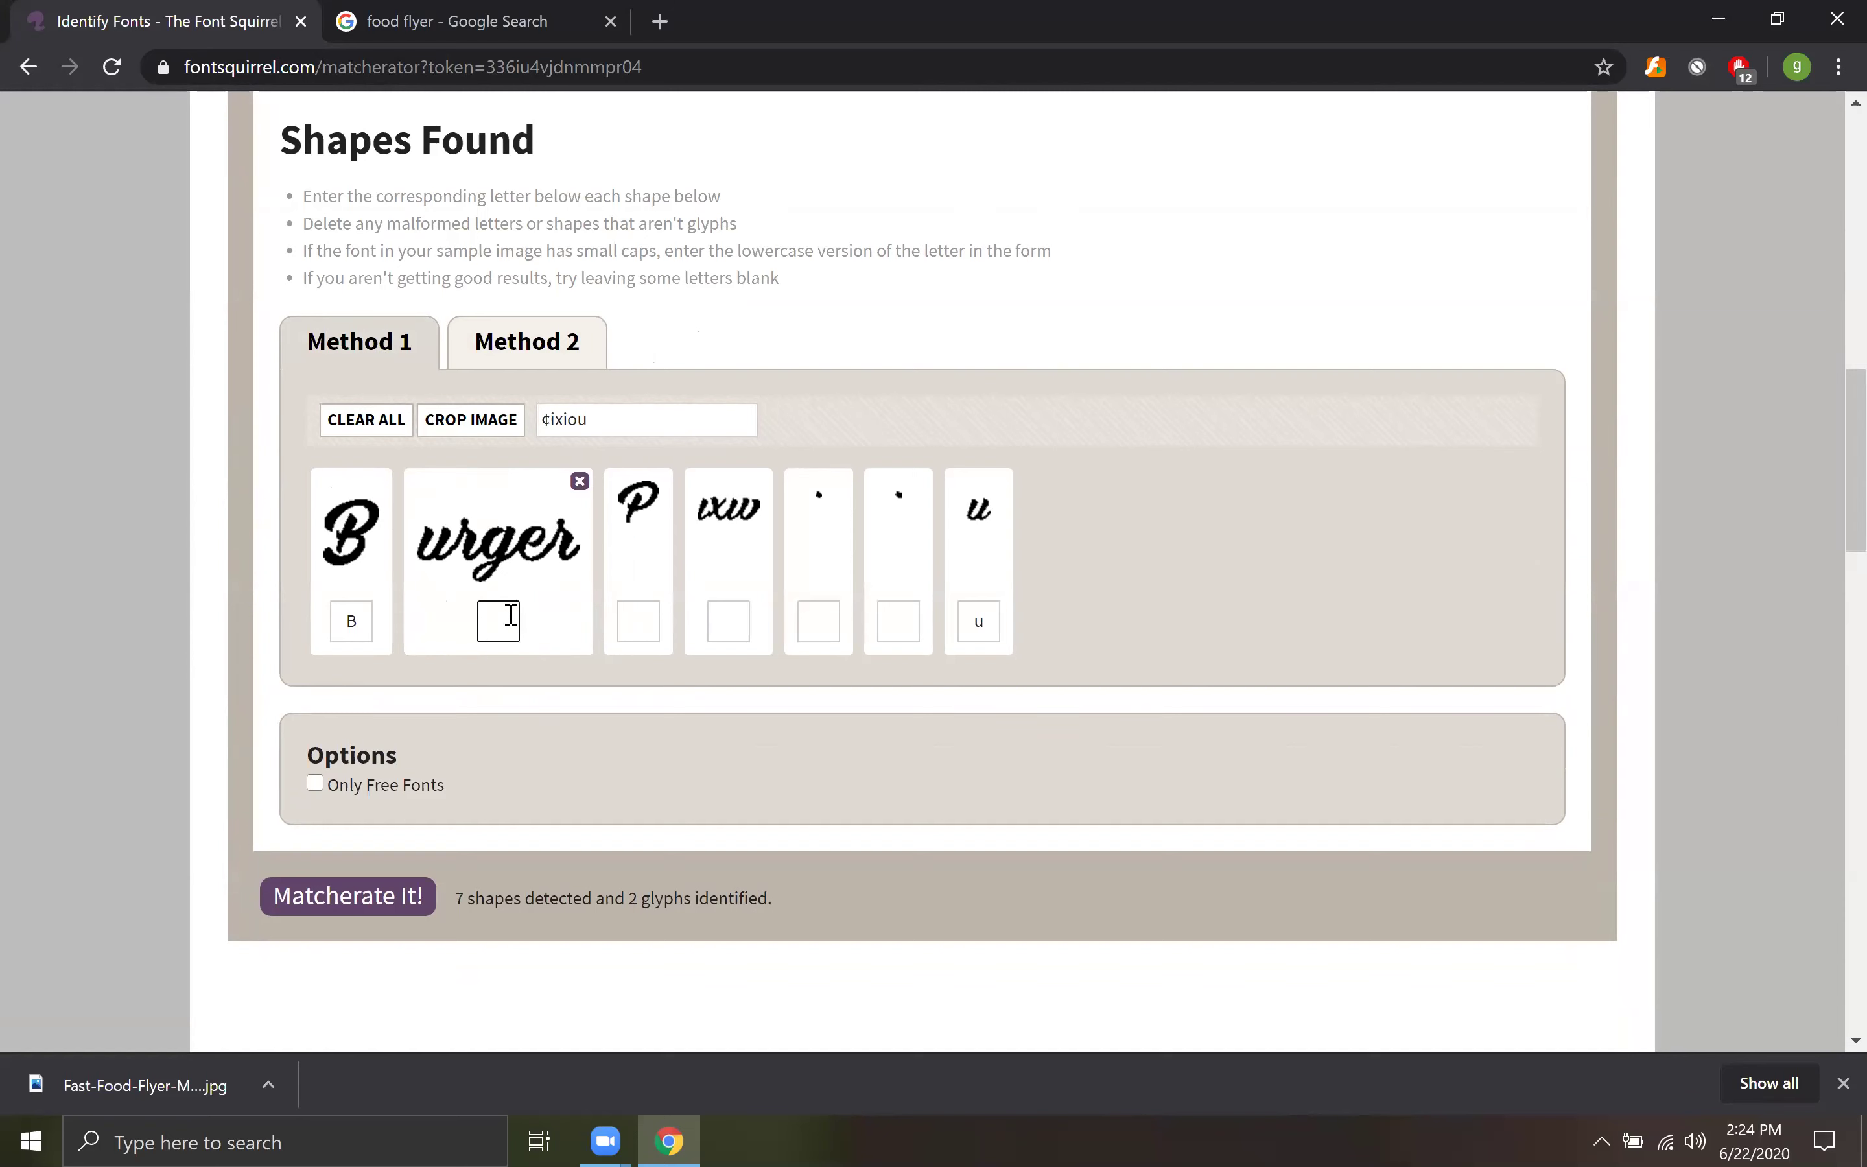
{"action": "type", "text": "e"}
{"action": "left_click", "coordinate": [644, 625]}
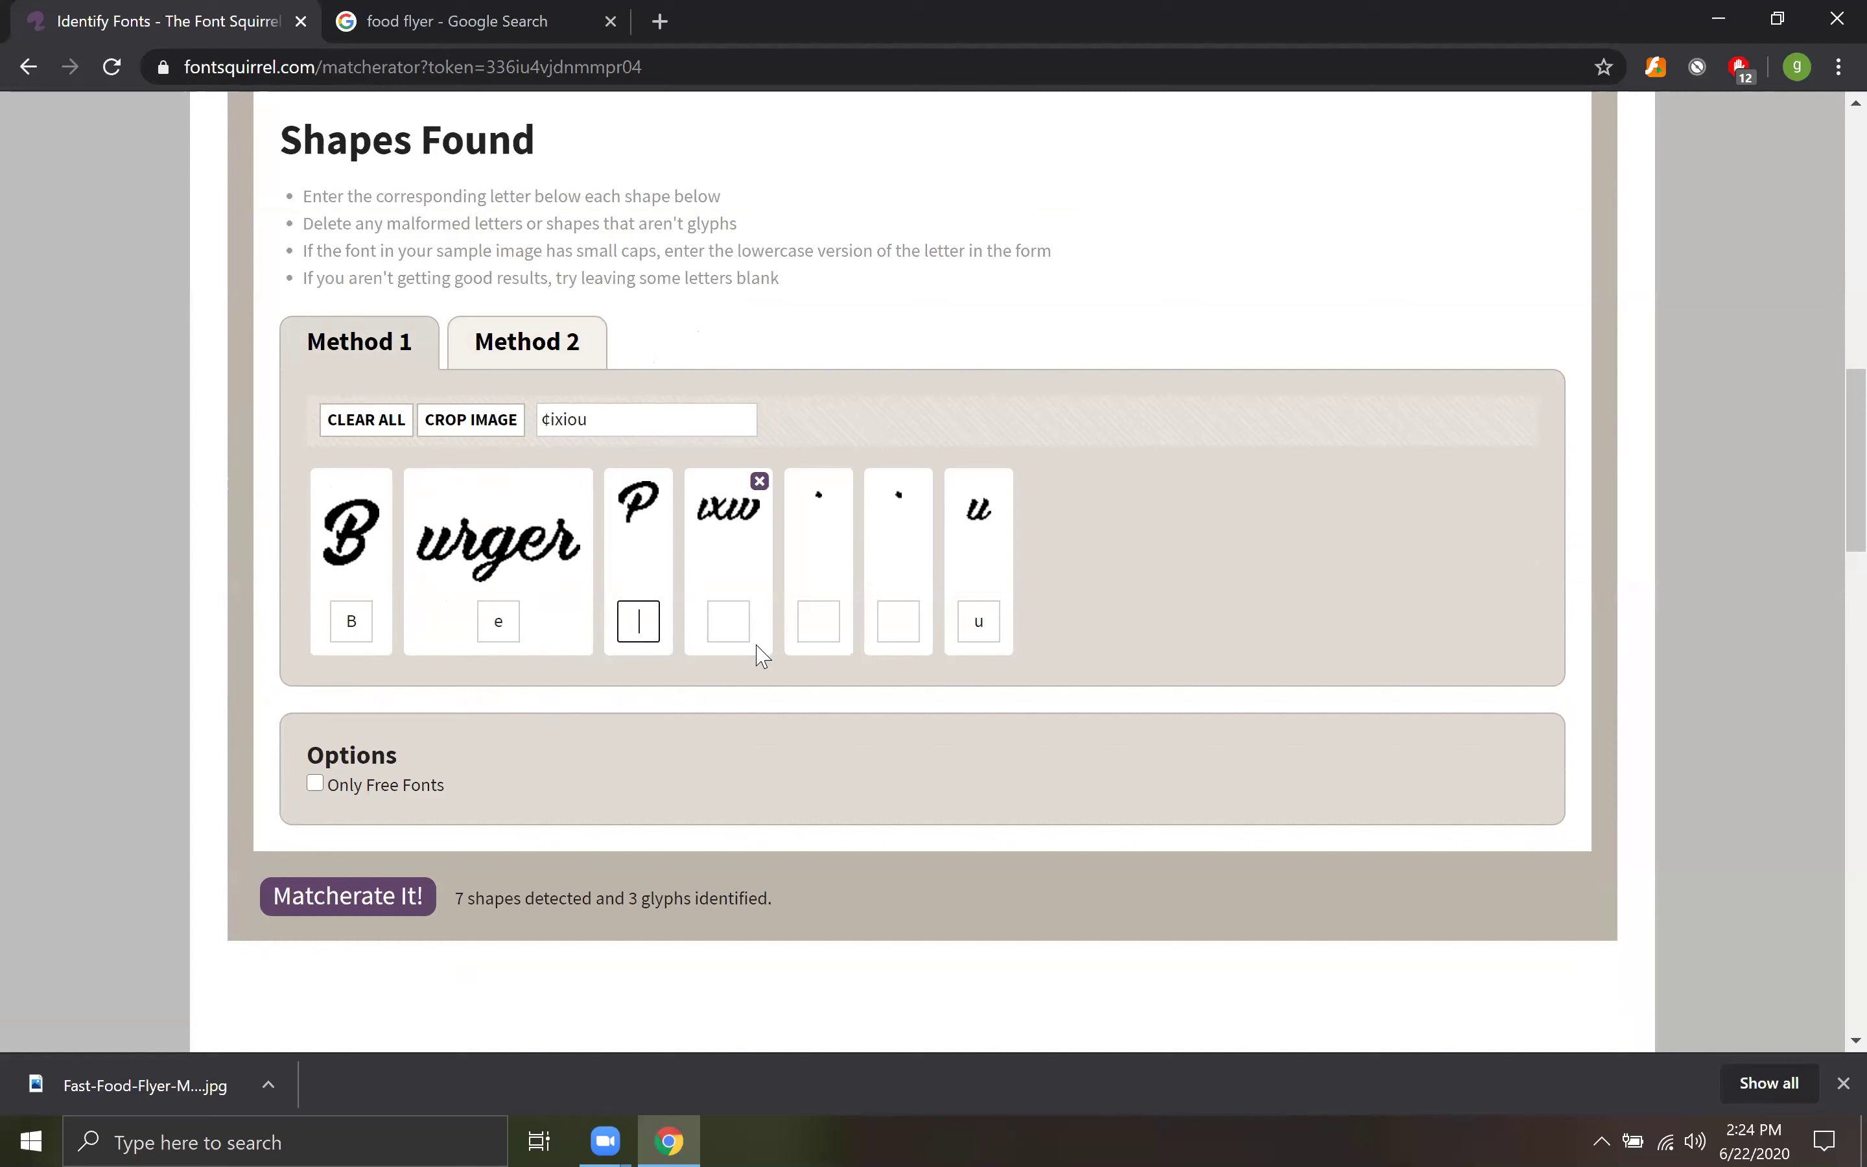
{"action": "left_click", "coordinate": [413, 909]}
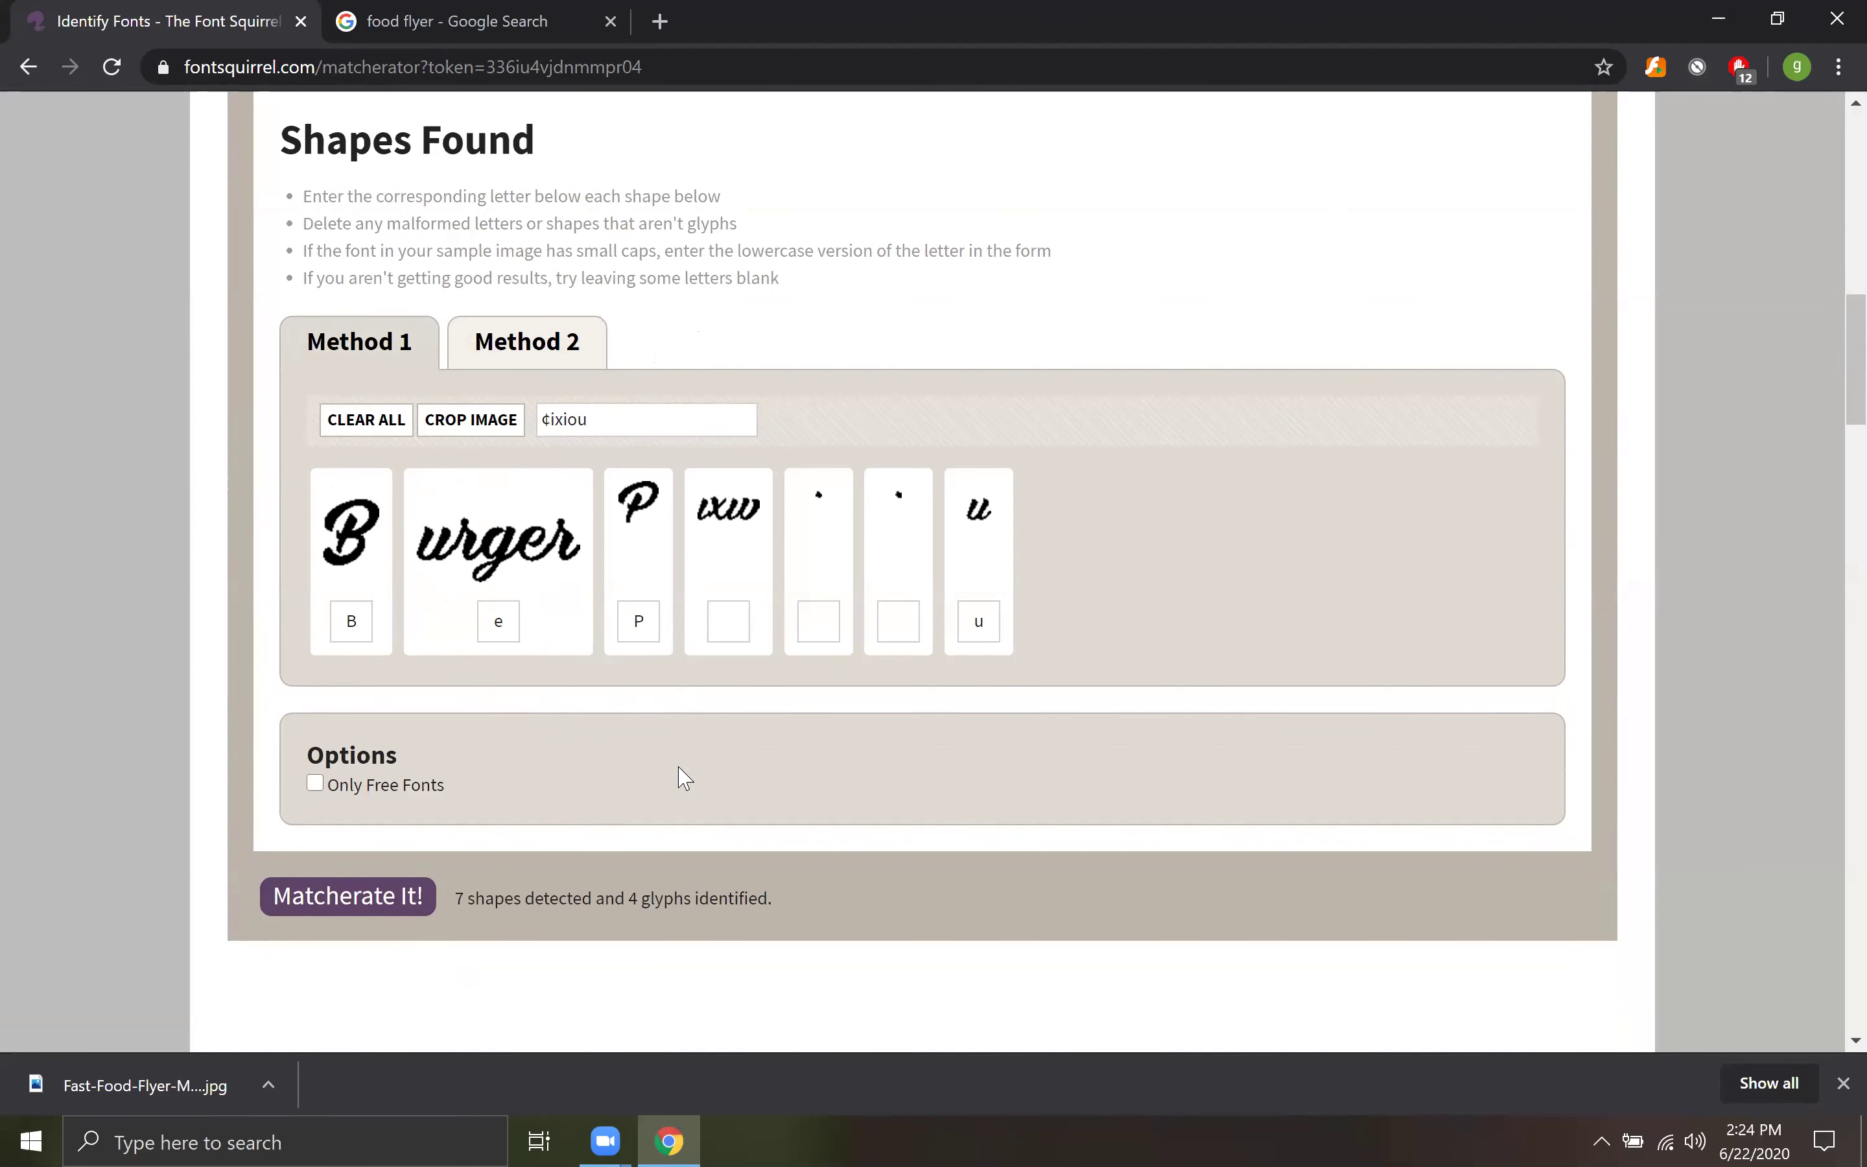
Examine the suggested fonts and compare them with the Method 1 letter shapes and the Pixivu Burger sample.
{"action": "scroll", "coordinate": [681, 771], "scroll_direction": "down", "scroll_amount": 7}
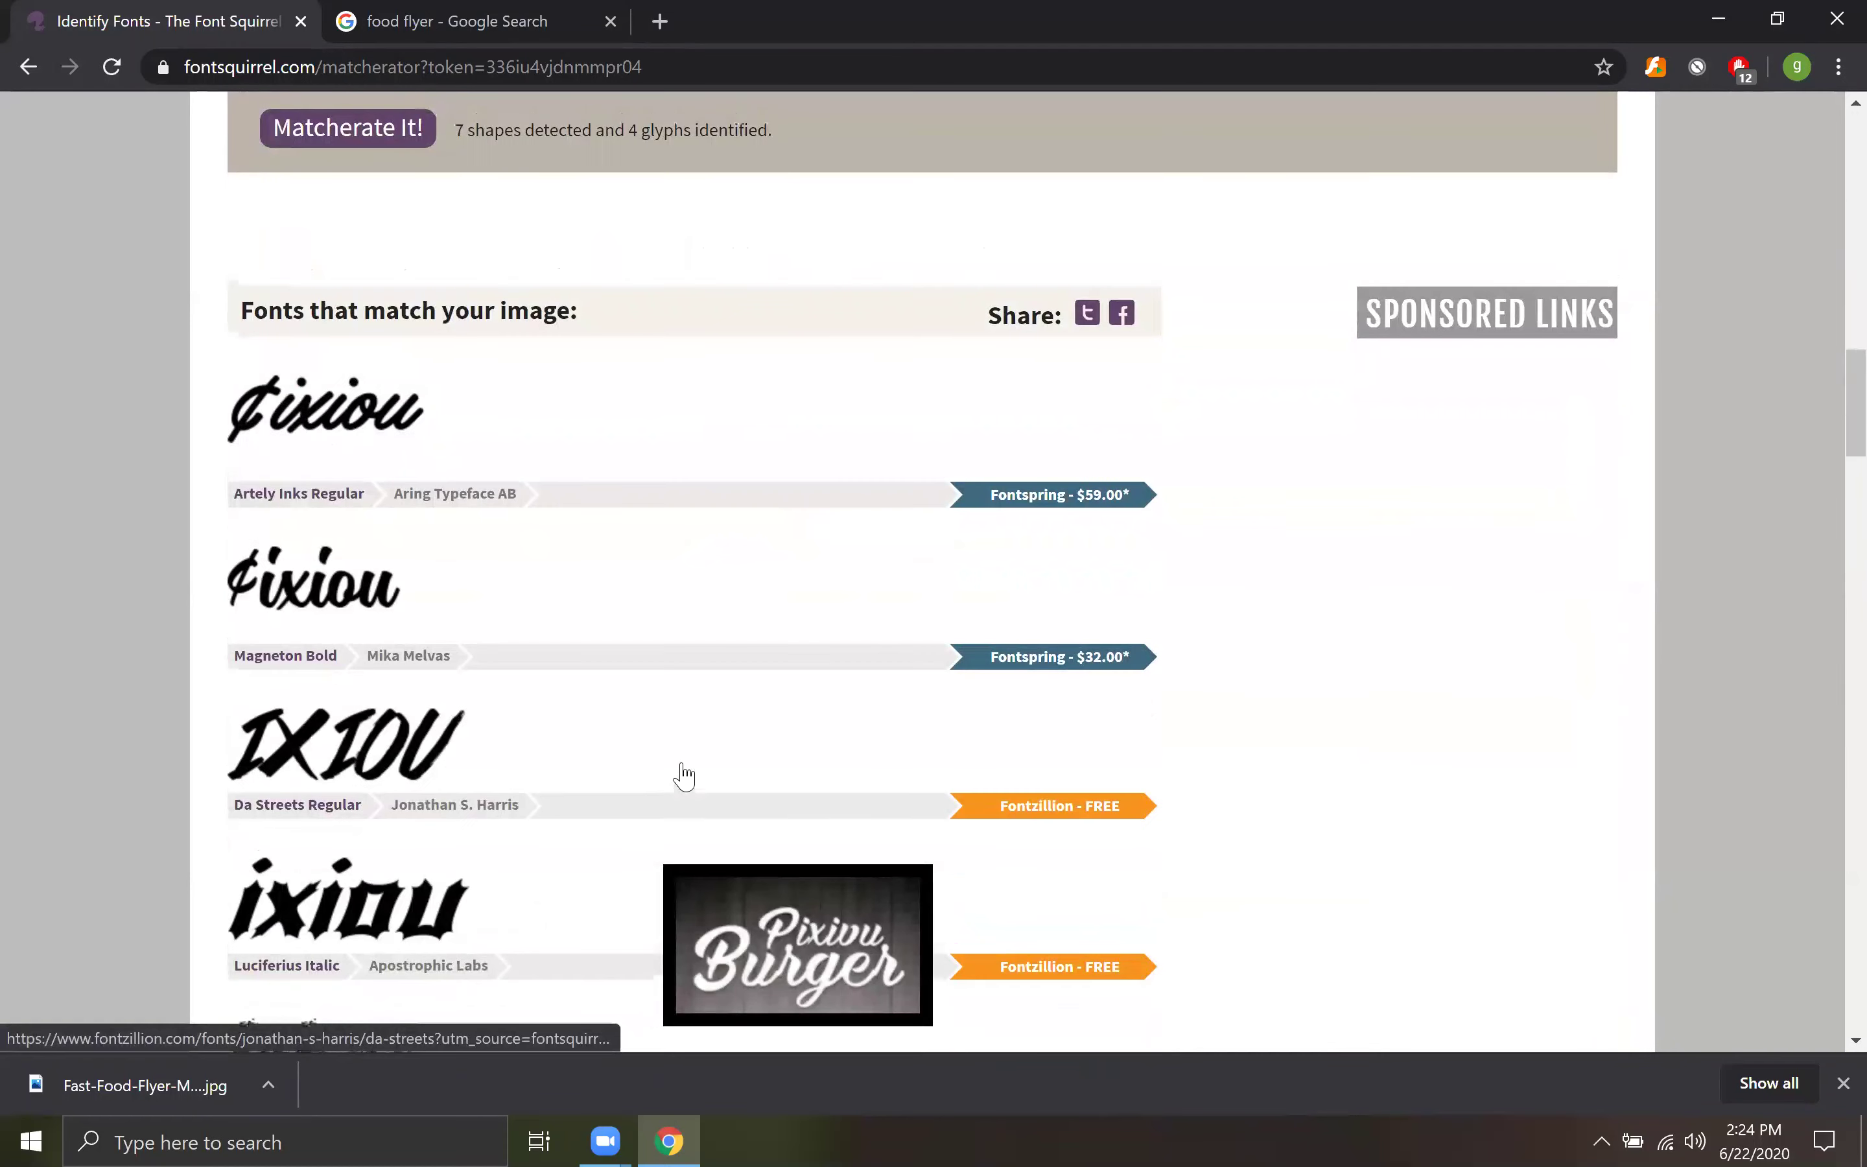
{"action": "scroll", "coordinate": [686, 771], "scroll_direction": "up", "scroll_amount": 7}
{"action": "scroll", "coordinate": [681, 774], "scroll_direction": "down", "scroll_amount": 4}
{"action": "scroll", "coordinate": [629, 754], "scroll_direction": "up", "scroll_amount": 12}
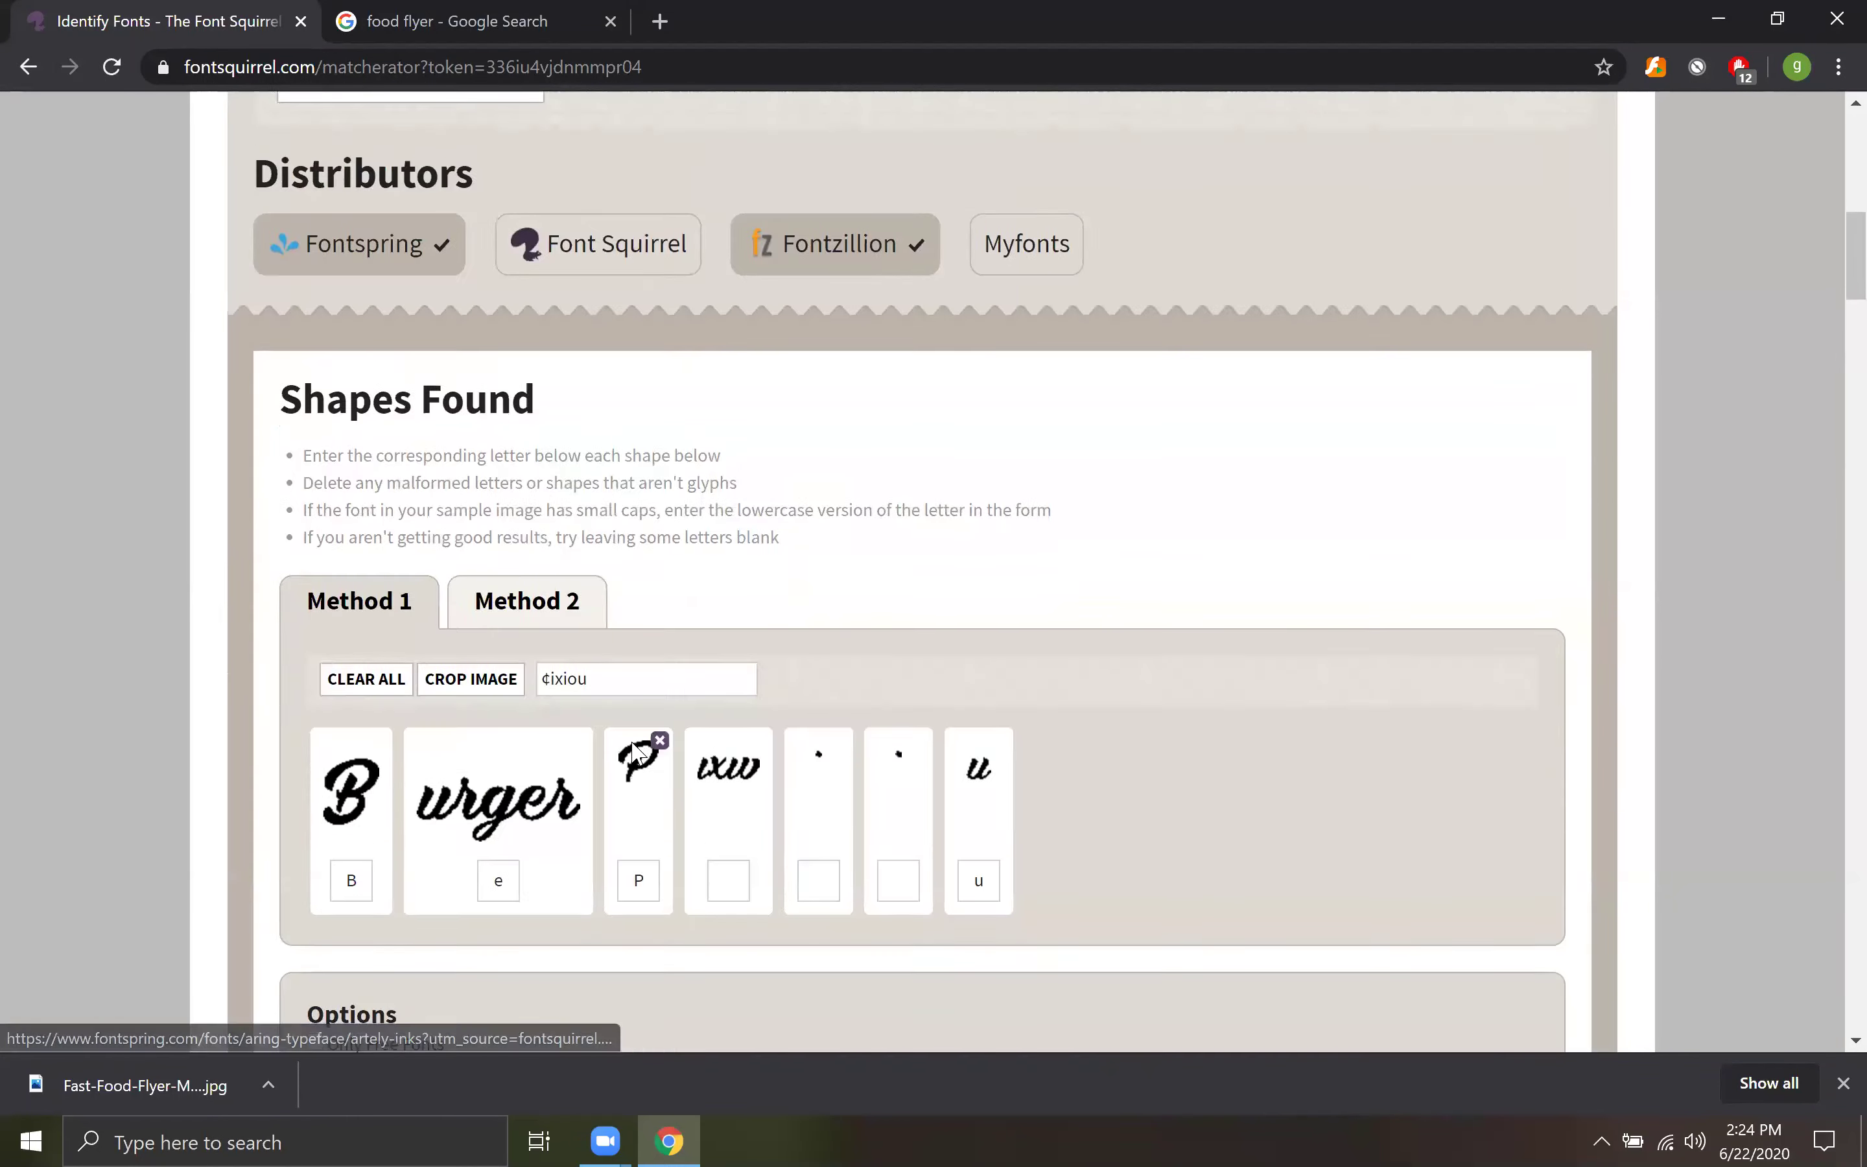
{"action": "scroll", "coordinate": [600, 795], "scroll_direction": "down", "scroll_amount": 9}
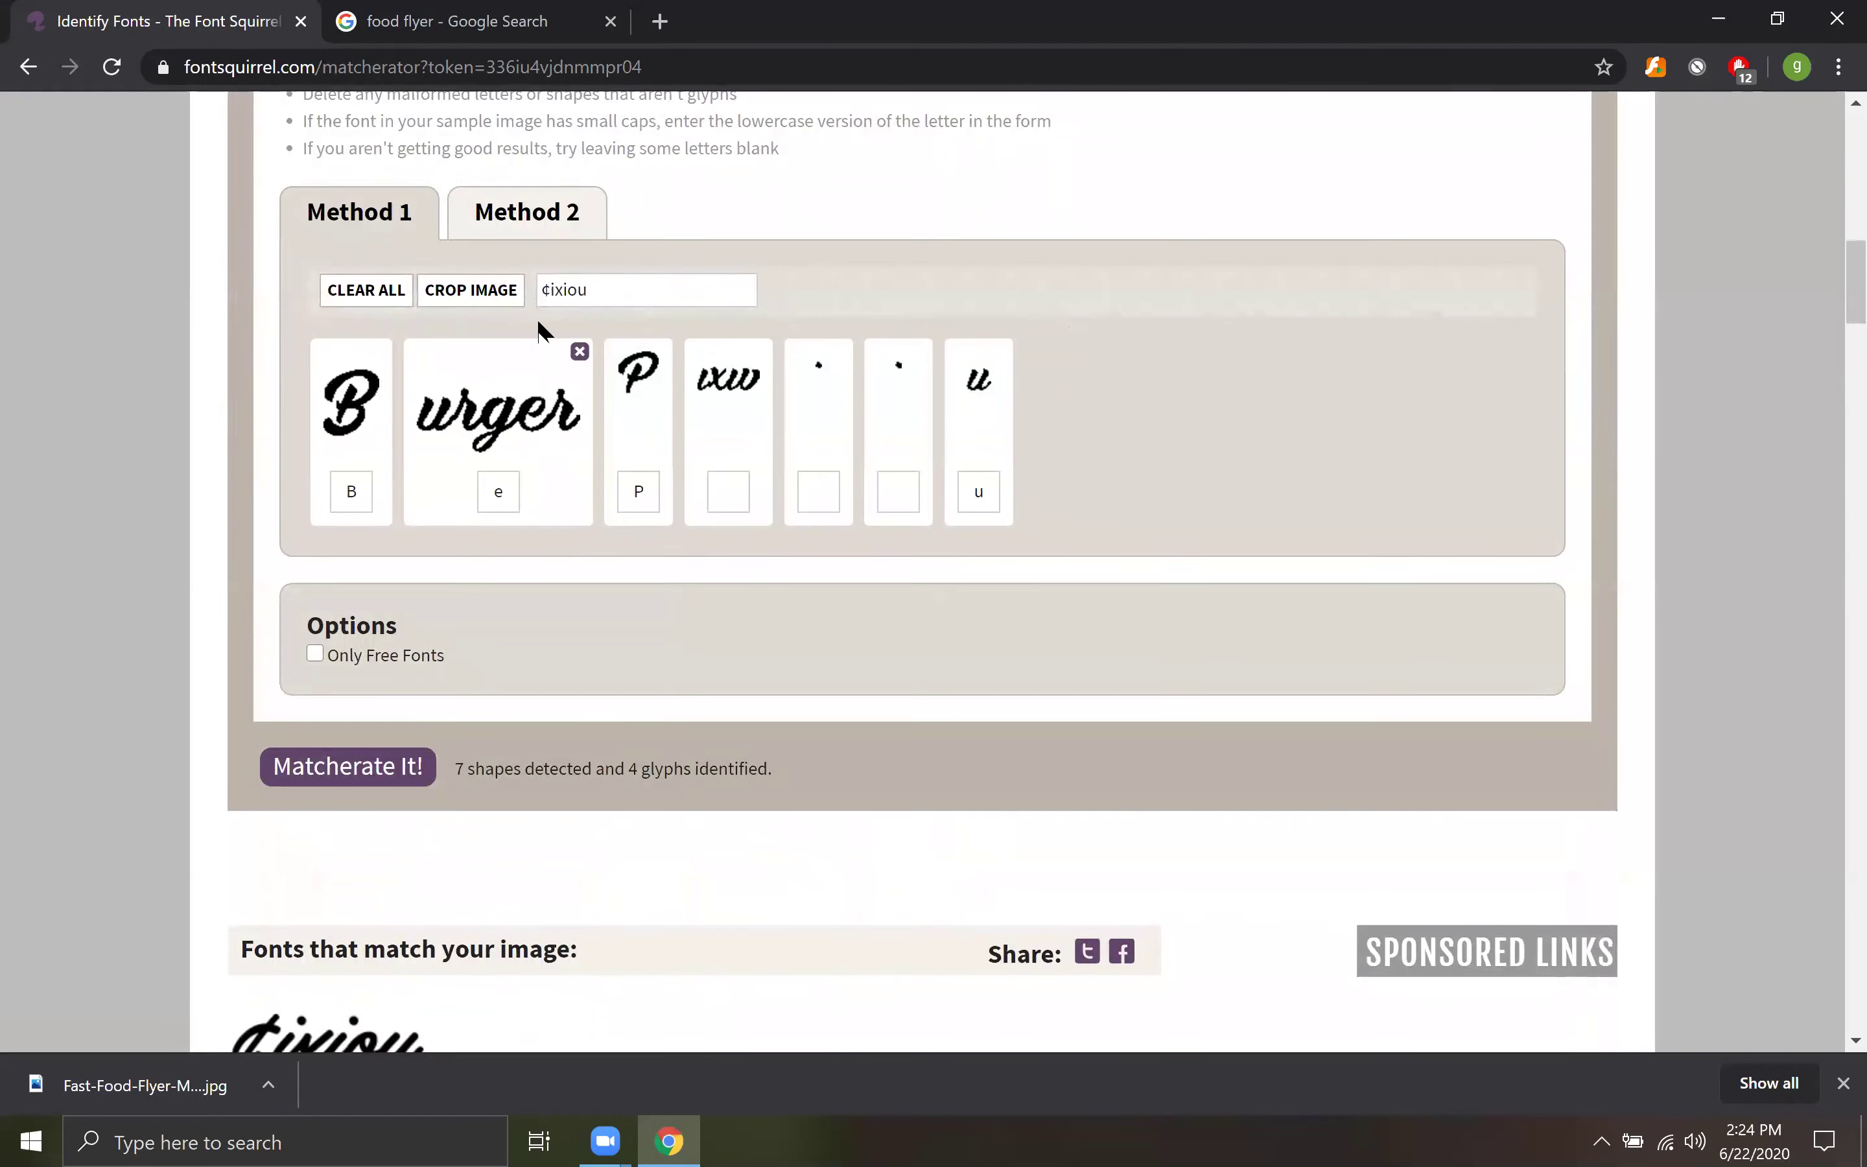
Return to the Method 2 shapes and rerun the font match using the letters P, i, i and u.
{"action": "left_click", "coordinate": [535, 223]}
{"action": "scroll", "coordinate": [575, 540], "scroll_direction": "down", "scroll_amount": 3}
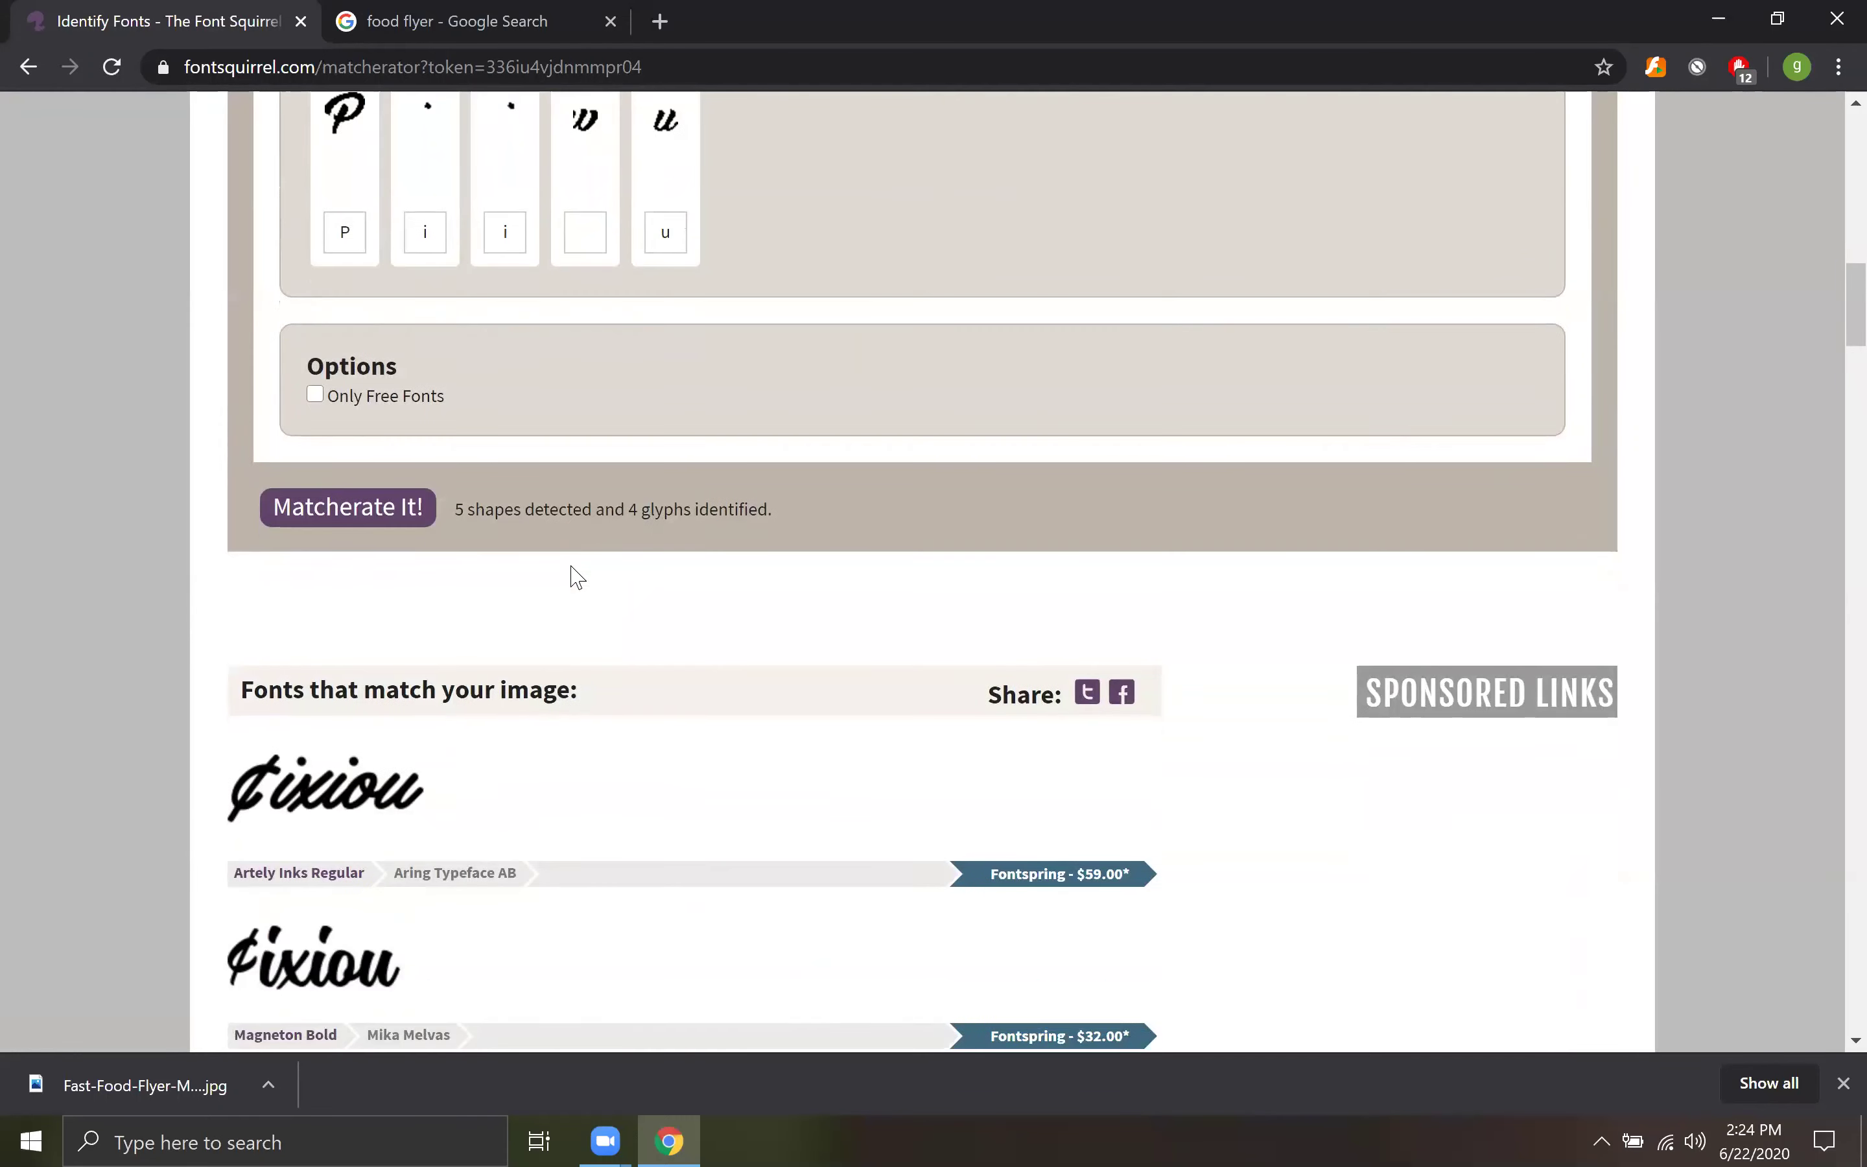
{"action": "scroll", "coordinate": [575, 575], "scroll_direction": "up", "scroll_amount": 5}
{"action": "scroll", "coordinate": [575, 568], "scroll_direction": "up", "scroll_amount": 5}
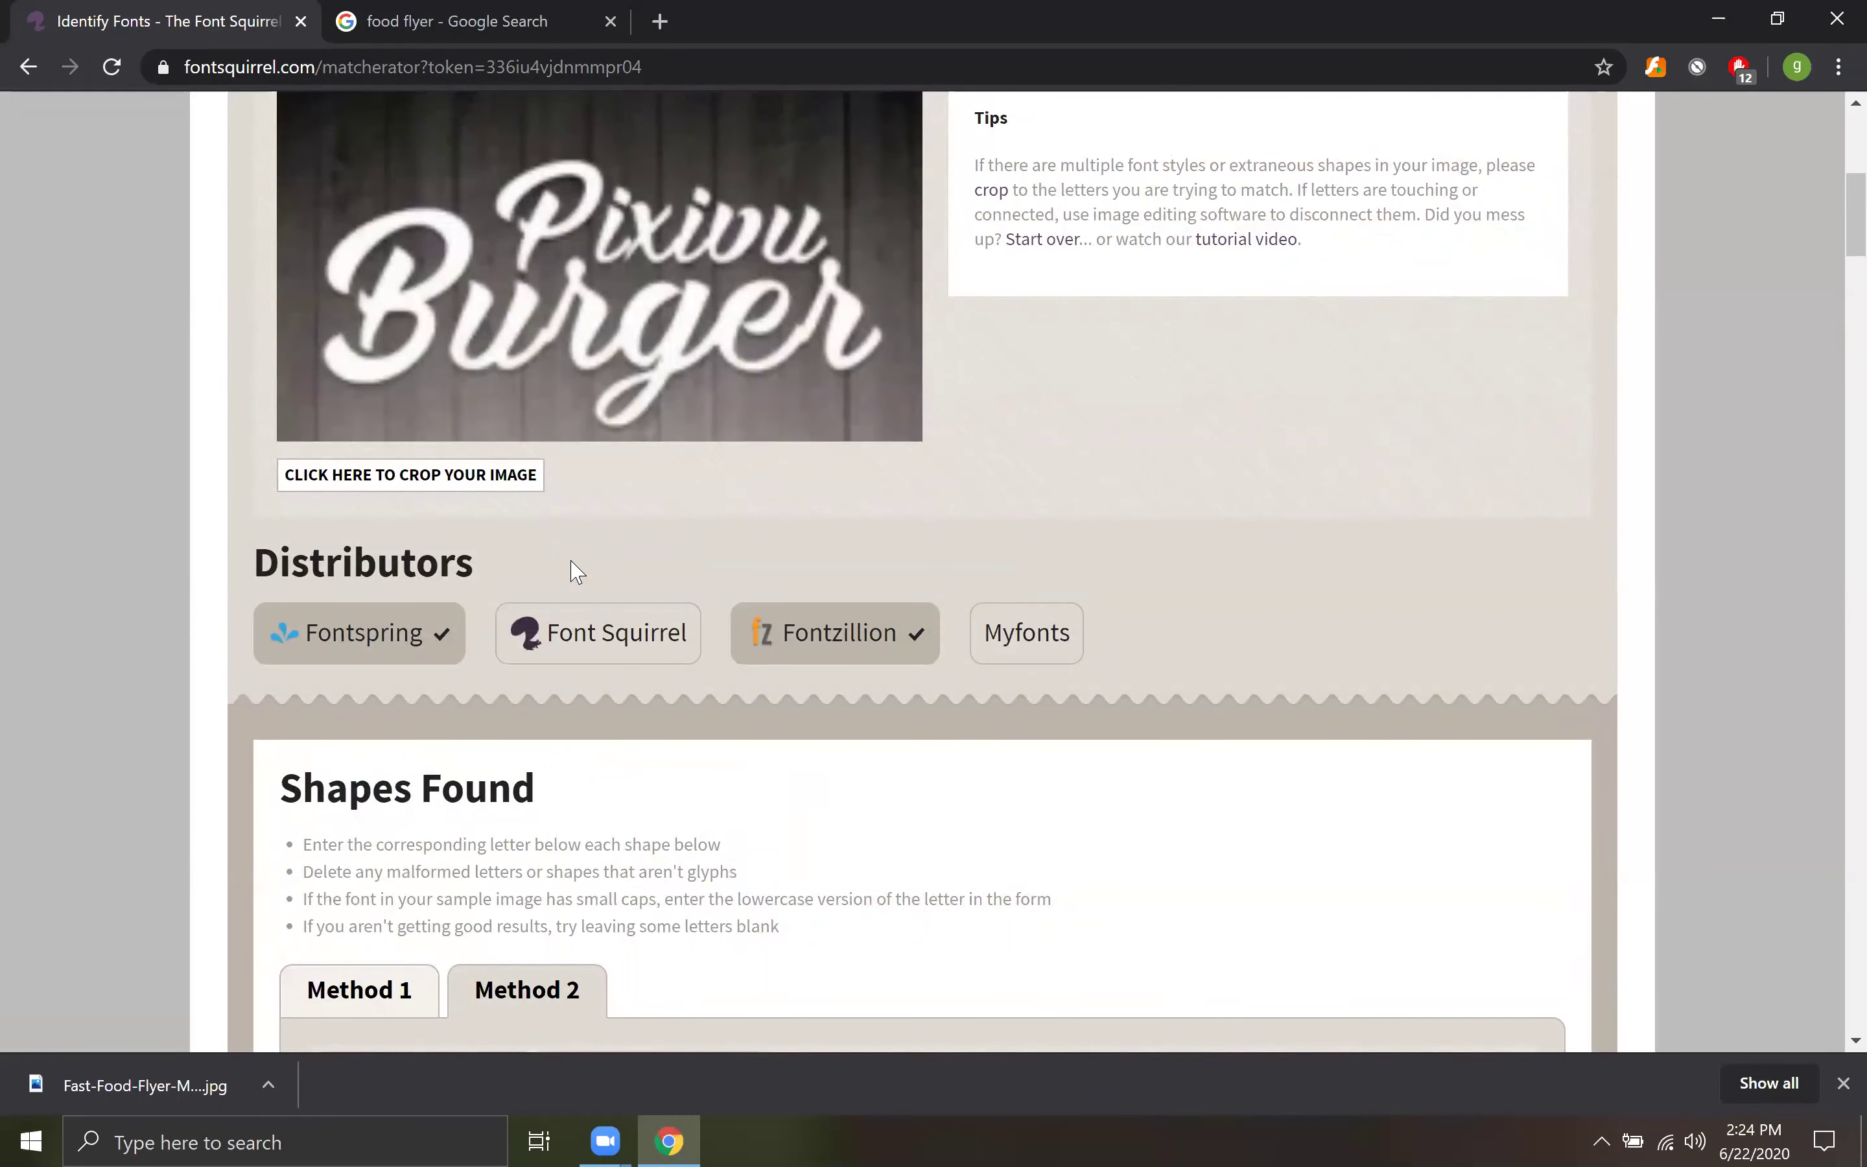
{"action": "scroll", "coordinate": [575, 571], "scroll_direction": "down", "scroll_amount": 15}
{"action": "scroll", "coordinate": [575, 571], "scroll_direction": "down", "scroll_amount": 5}
{"action": "scroll", "coordinate": [575, 571], "scroll_direction": "up", "scroll_amount": 14}
{"action": "scroll", "coordinate": [575, 568], "scroll_direction": "down", "scroll_amount": 2}
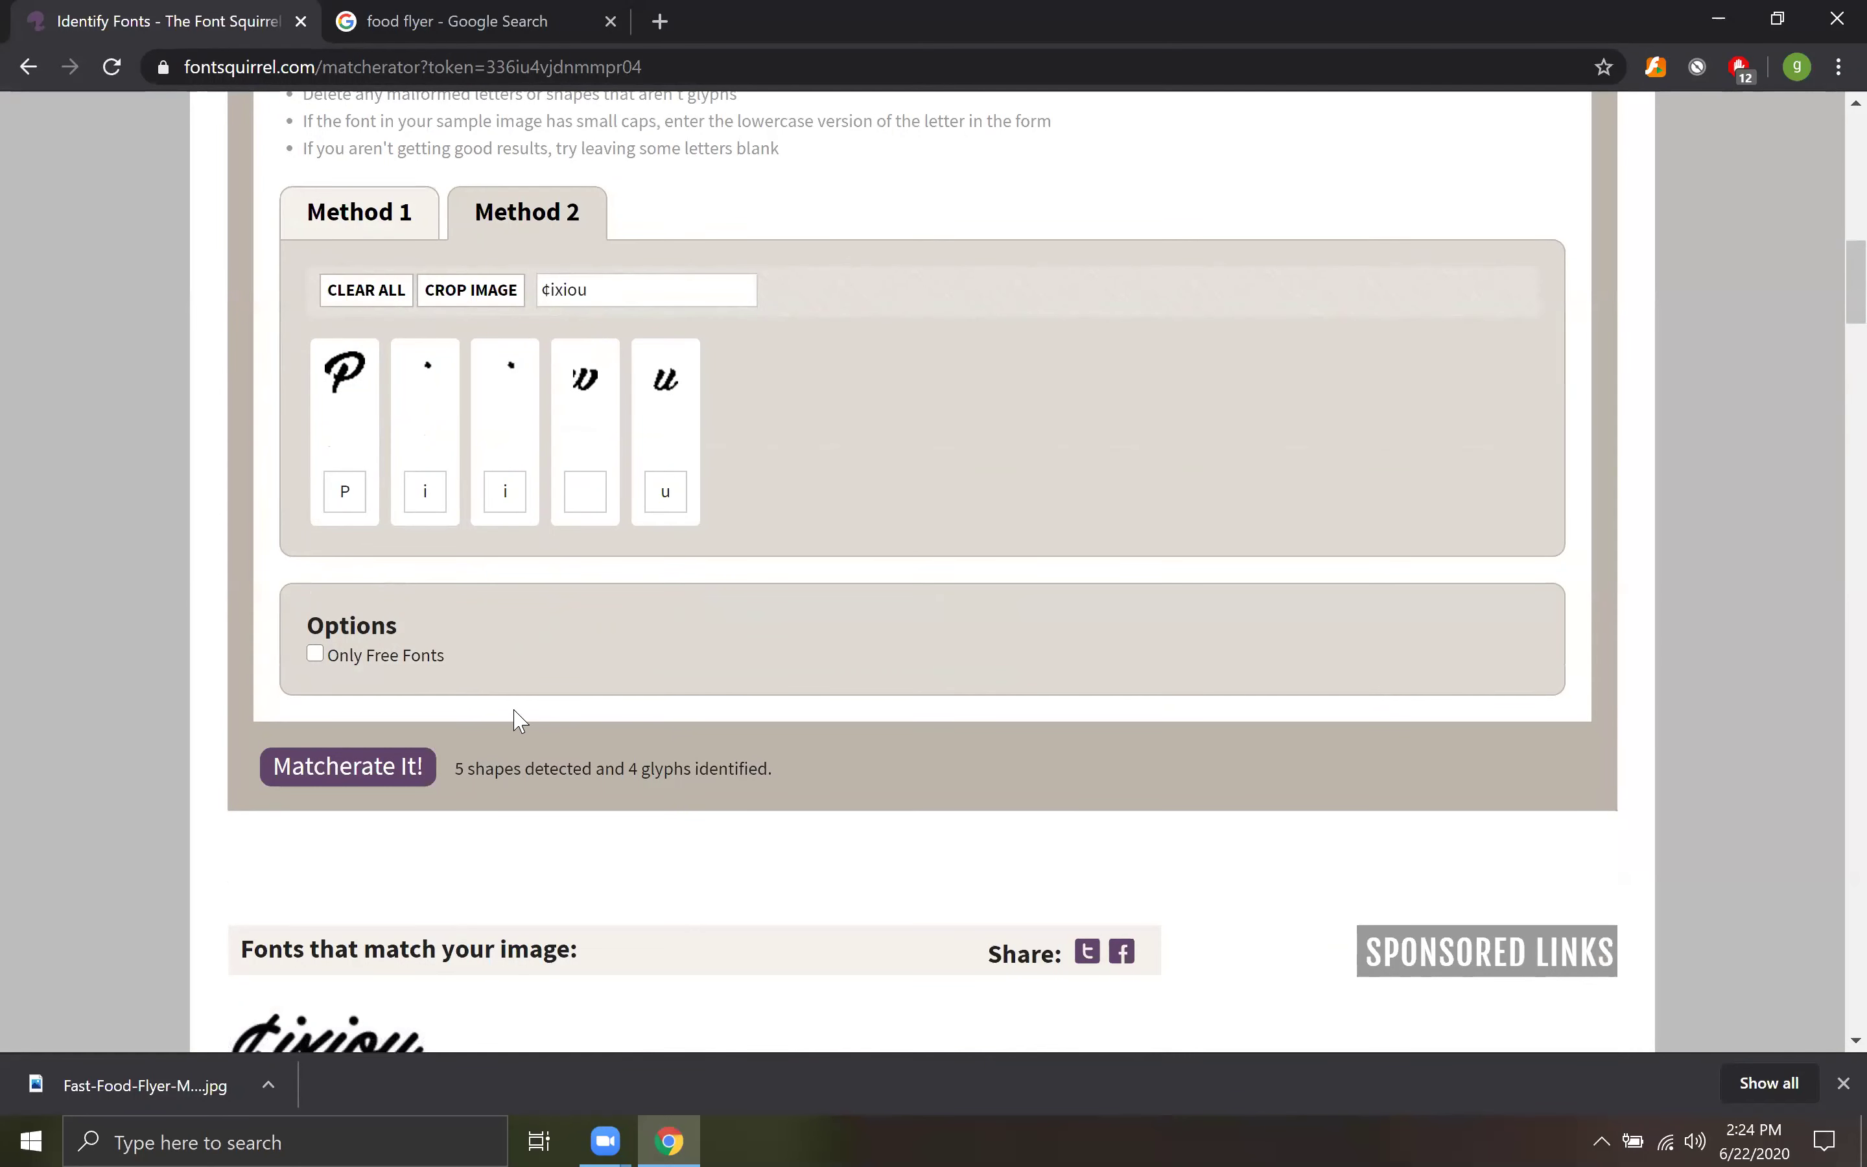
{"action": "scroll", "coordinate": [478, 774], "scroll_direction": "down", "scroll_amount": 6}
{"action": "scroll", "coordinate": [492, 771], "scroll_direction": "up", "scroll_amount": 6}
{"action": "scroll", "coordinate": [491, 766], "scroll_direction": "up", "scroll_amount": 5}
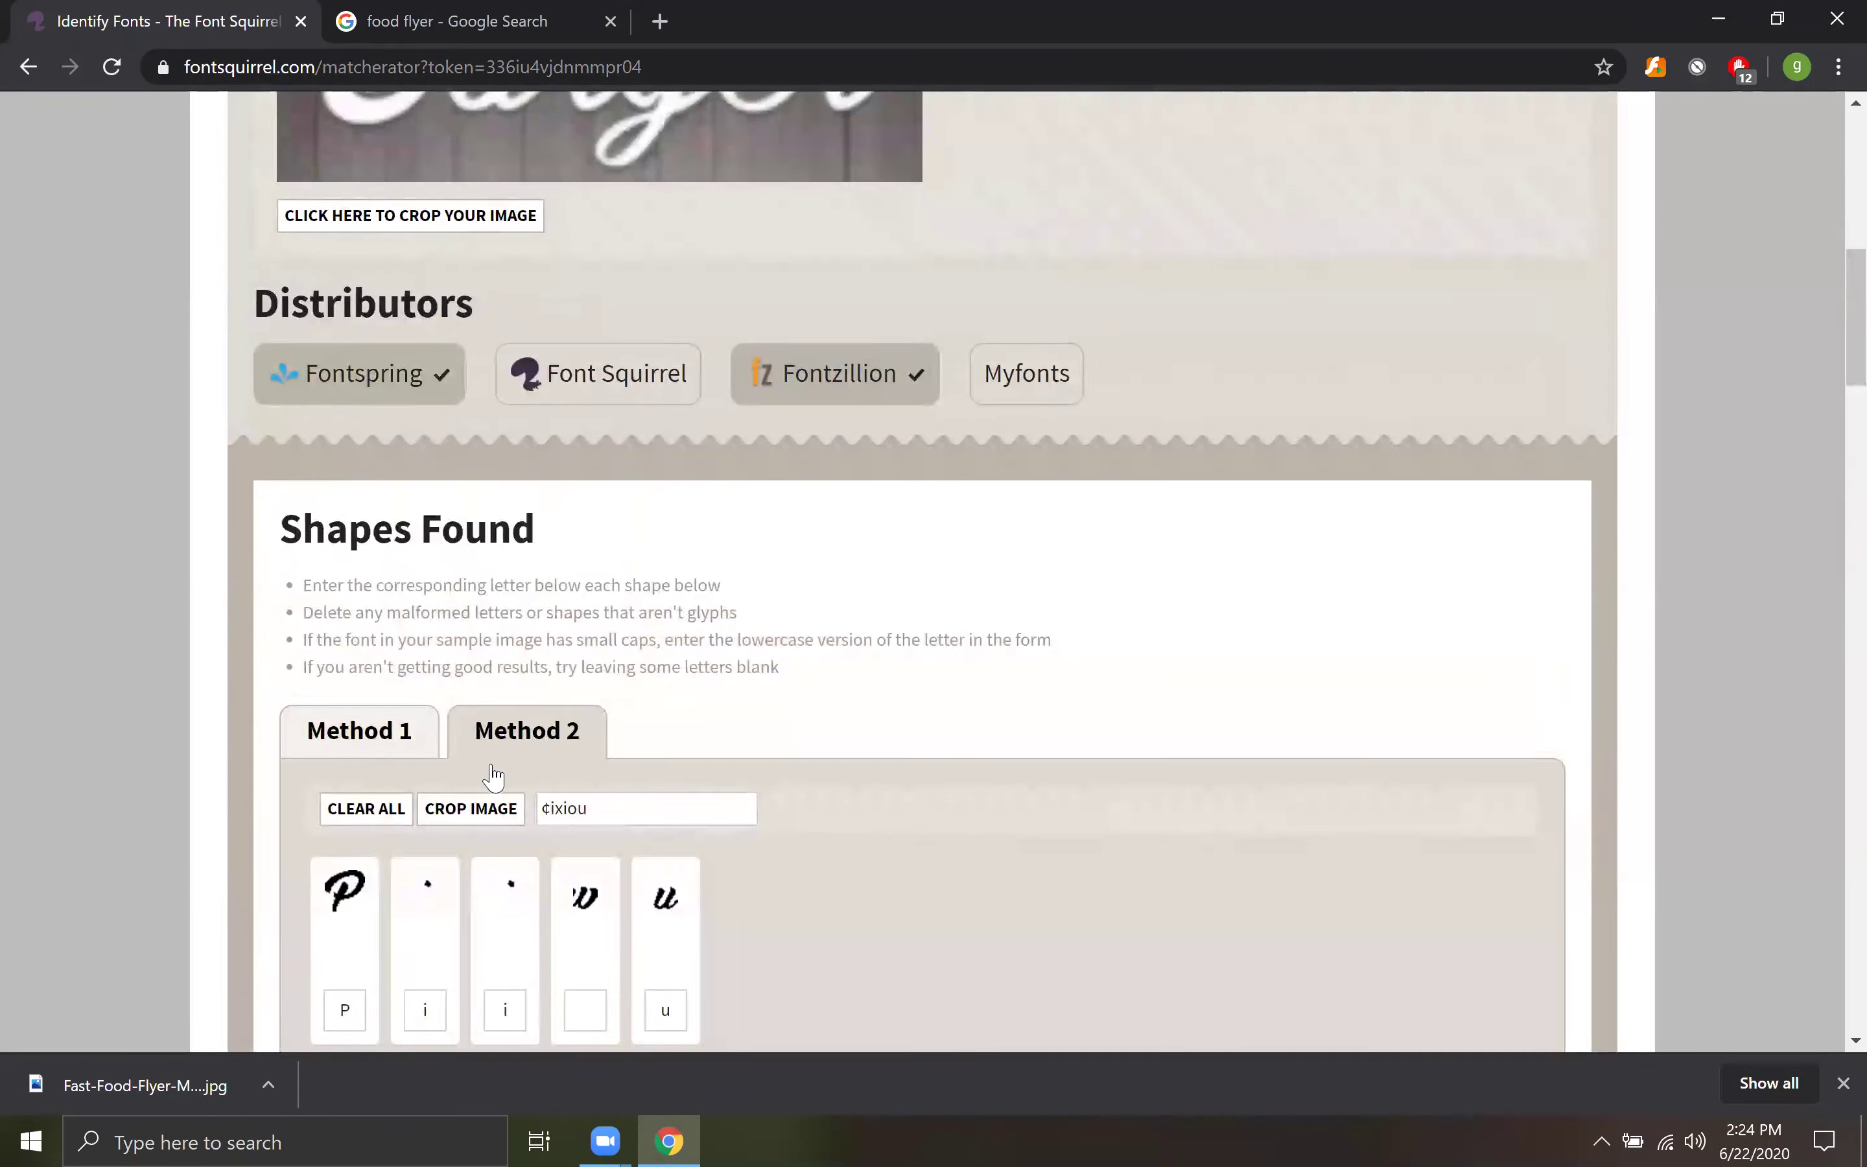
Compare the new font matches with the Pixivu Burger sample, opening the Michael Ornaments font page and closing it again.
{"action": "scroll", "coordinate": [515, 706], "scroll_direction": "up", "scroll_amount": 7}
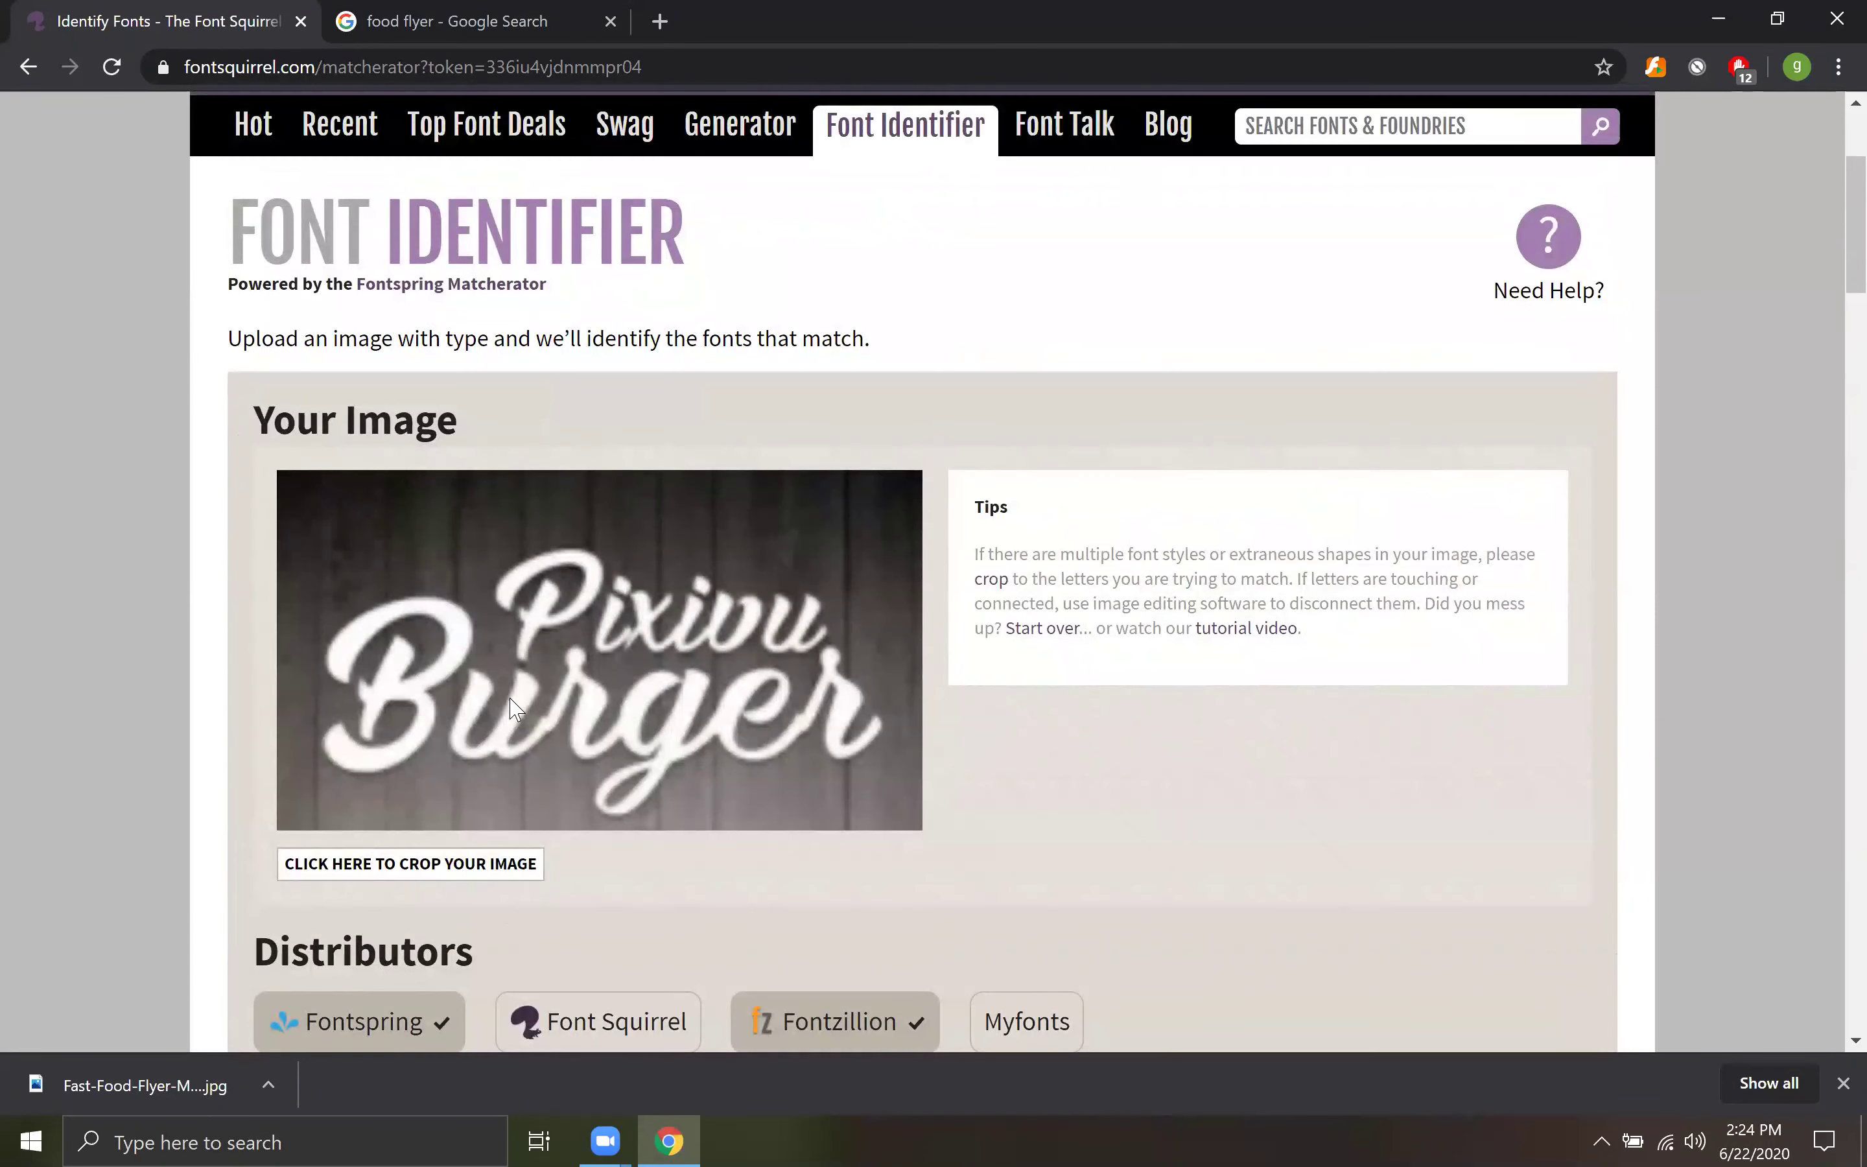
{"action": "scroll", "coordinate": [515, 709], "scroll_direction": "down", "scroll_amount": 11}
{"action": "scroll", "coordinate": [515, 708], "scroll_direction": "down", "scroll_amount": 5}
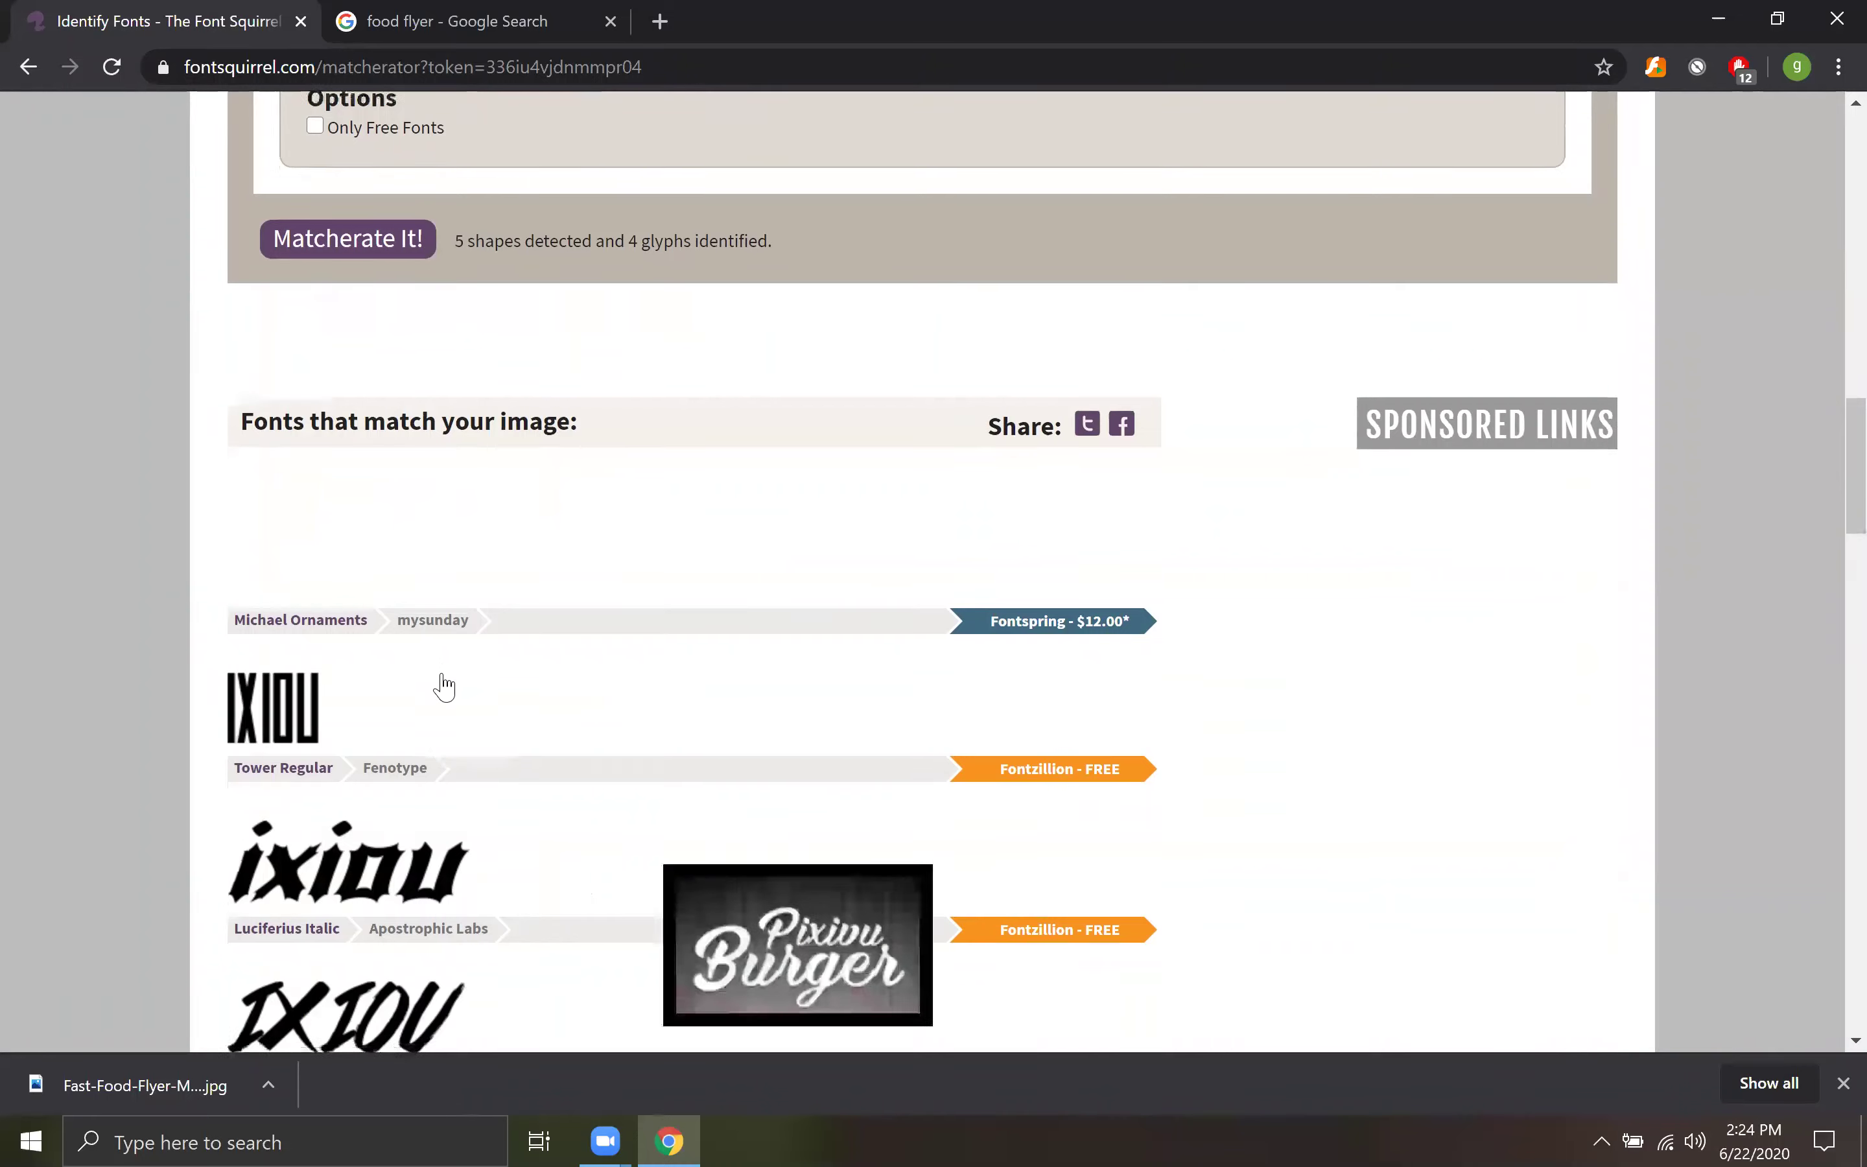
{"action": "scroll", "coordinate": [442, 688], "scroll_direction": "down", "scroll_amount": 4}
{"action": "scroll", "coordinate": [423, 623], "scroll_direction": "up", "scroll_amount": 4}
{"action": "left_click", "coordinate": [423, 623]}
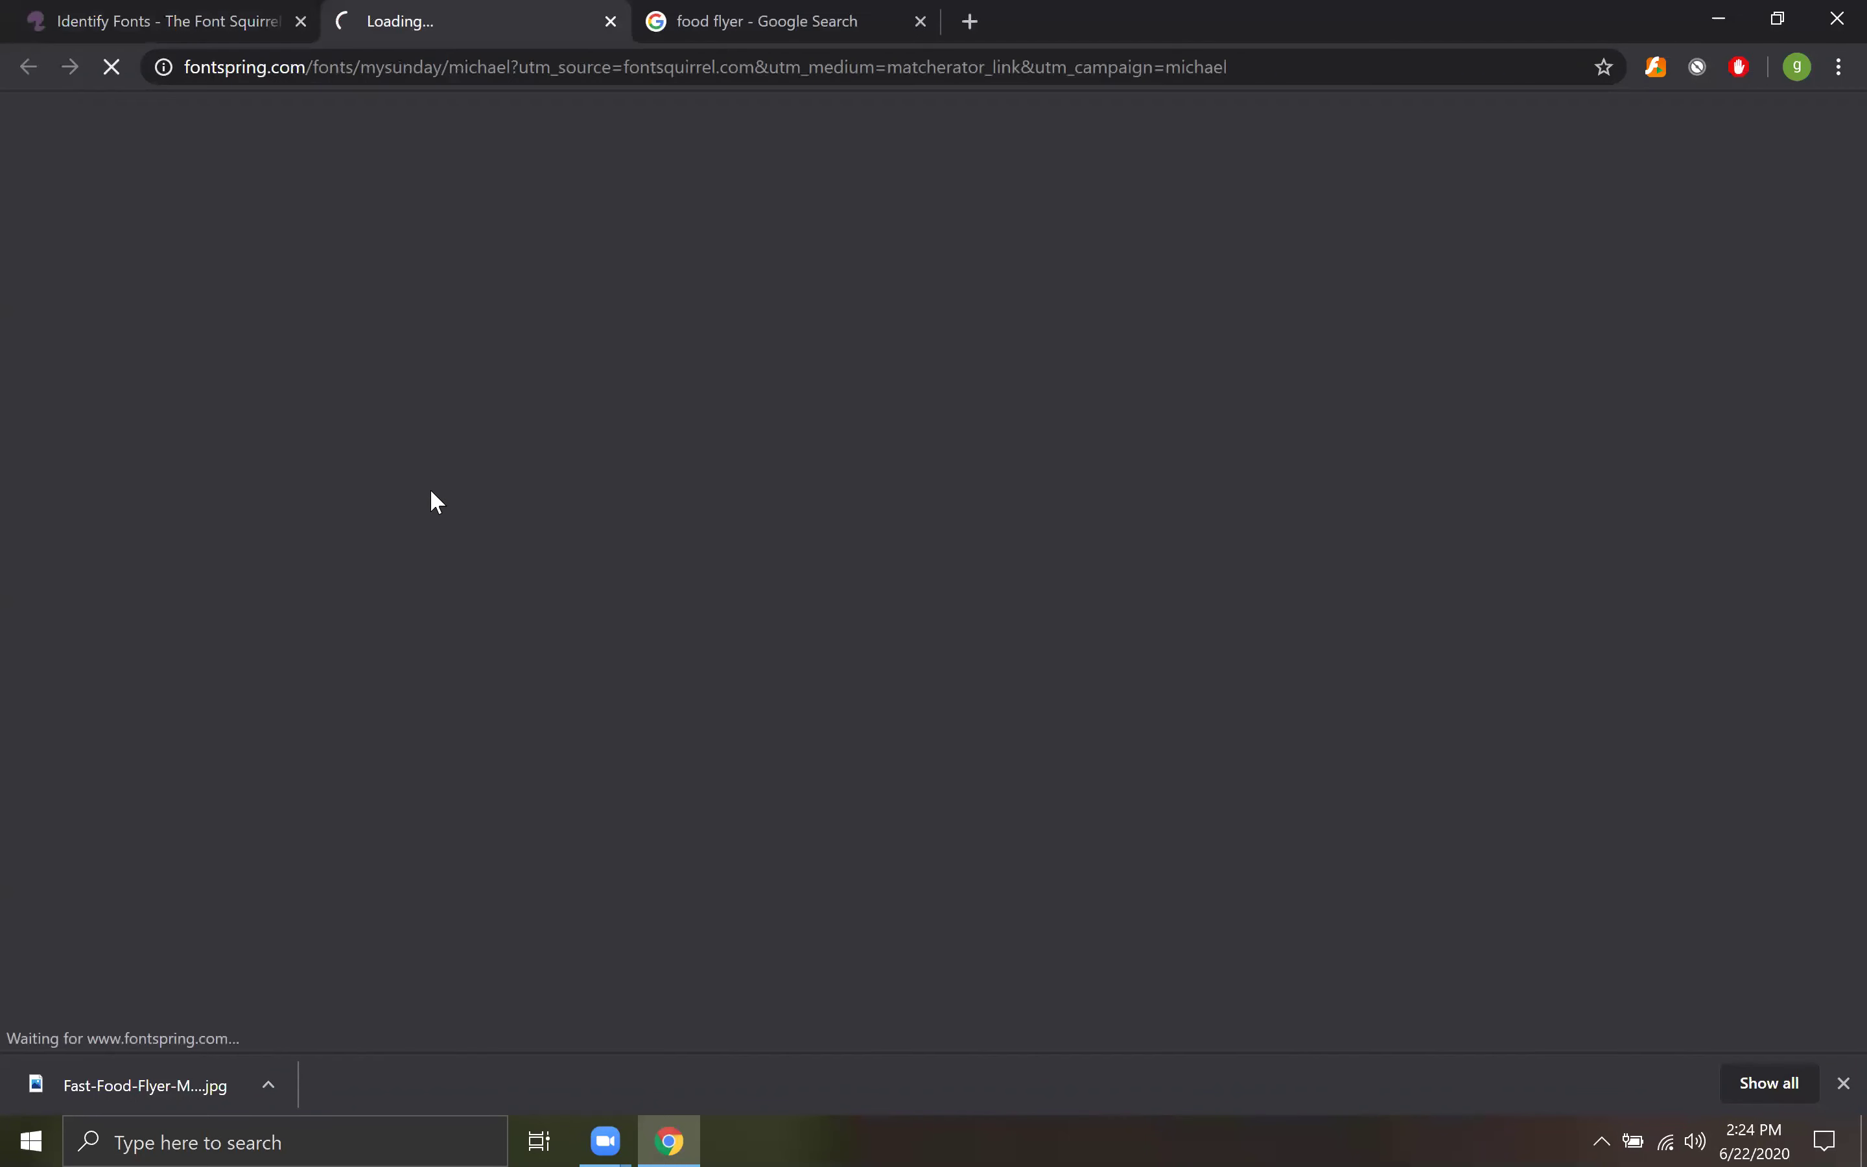
{"action": "left_click", "coordinate": [612, 24]}
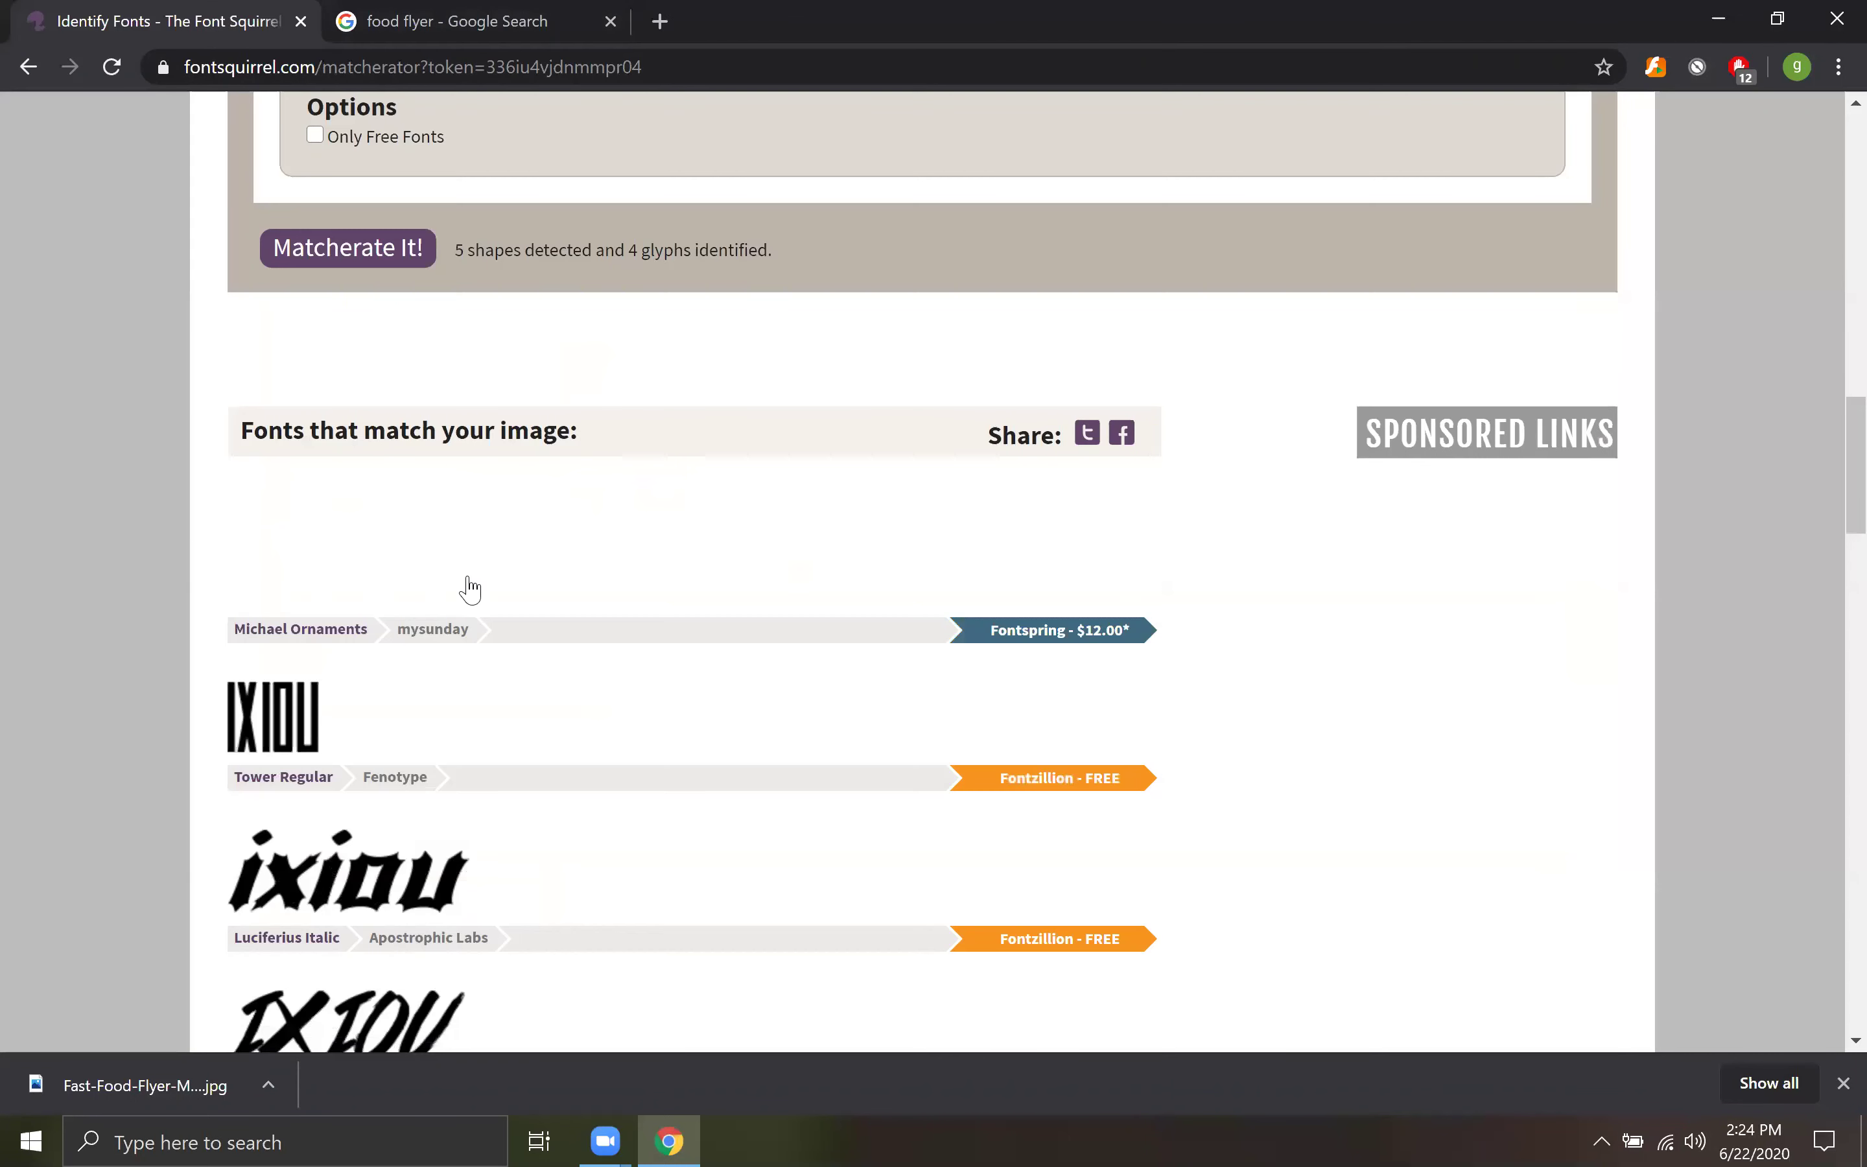
Look through the rest of the suggested fonts for the letters P, i, i and u against the Pixivu Burger sample.
{"action": "scroll", "coordinate": [470, 591], "scroll_direction": "down", "scroll_amount": 15}
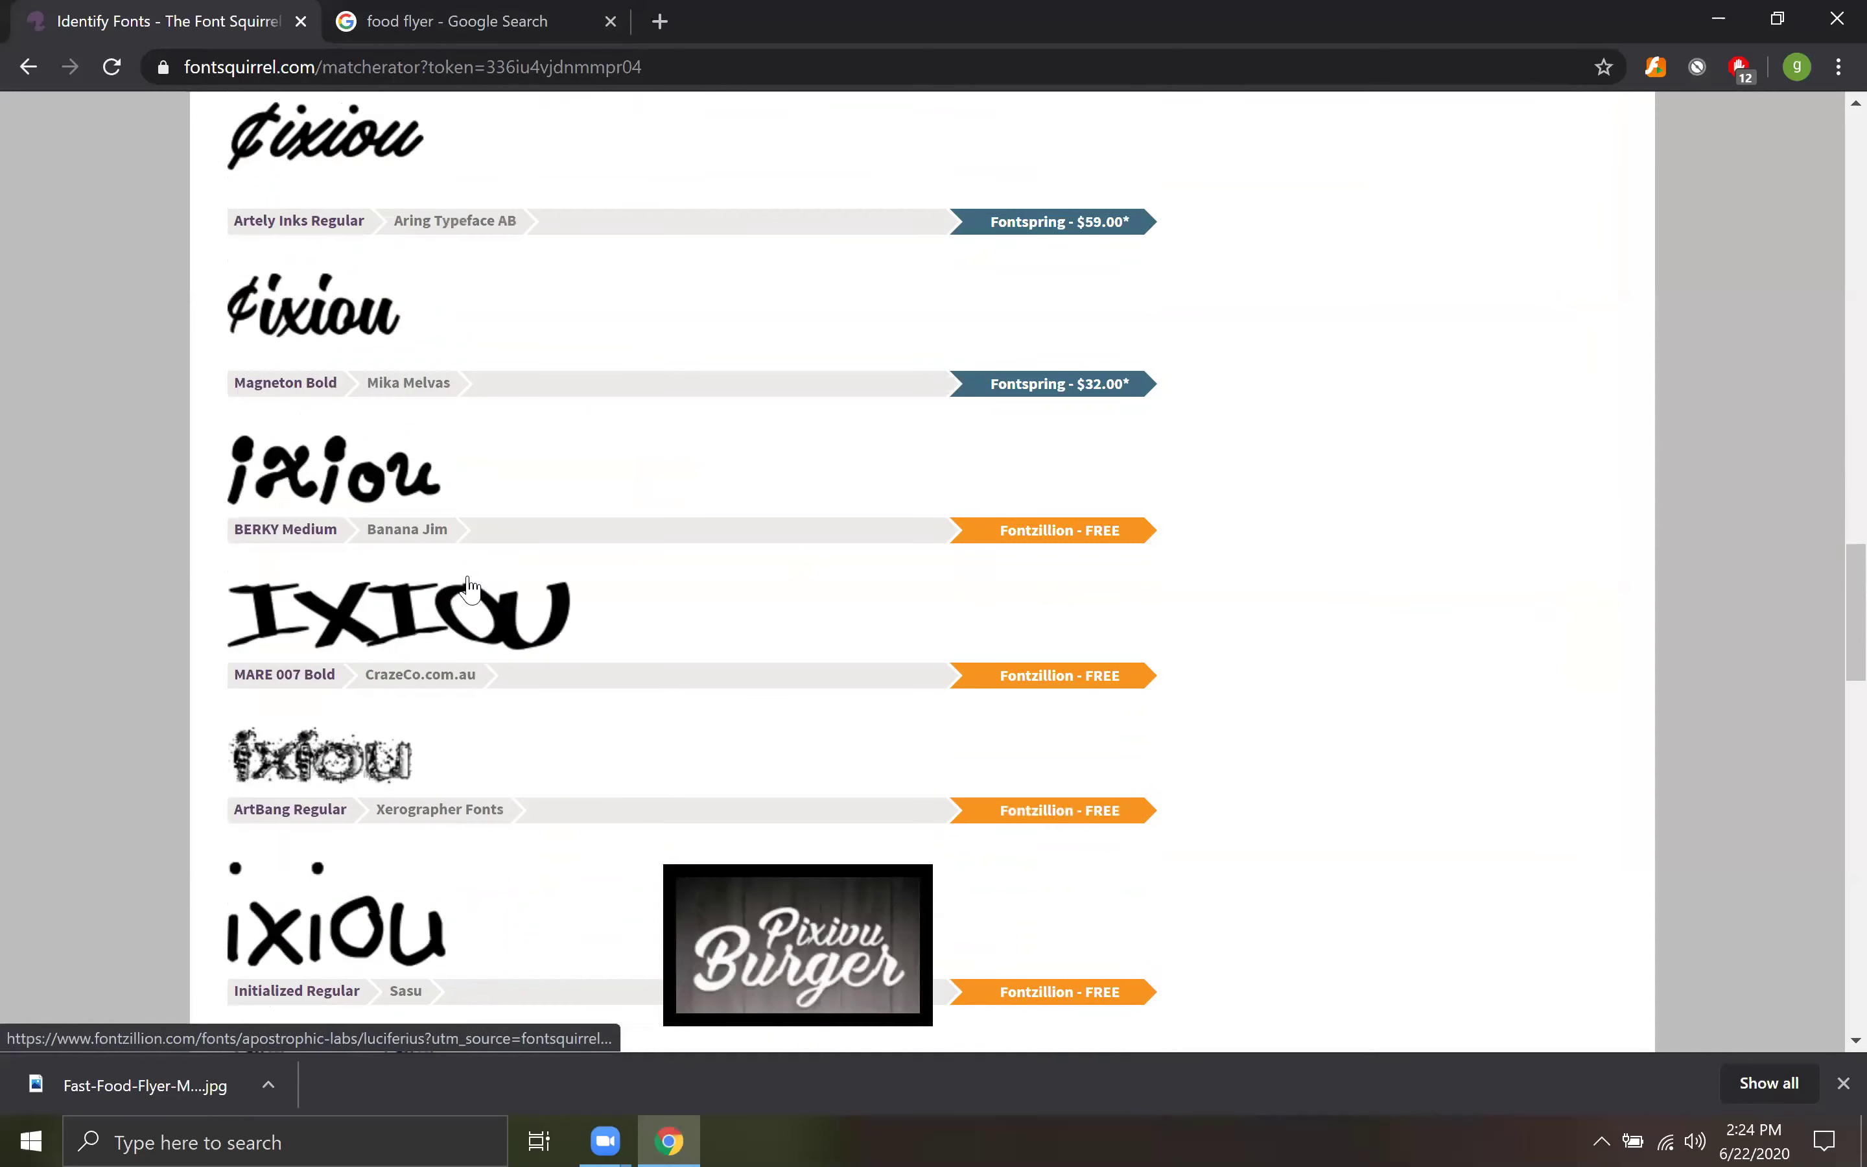
{"action": "scroll", "coordinate": [470, 591], "scroll_direction": "down", "scroll_amount": 7}
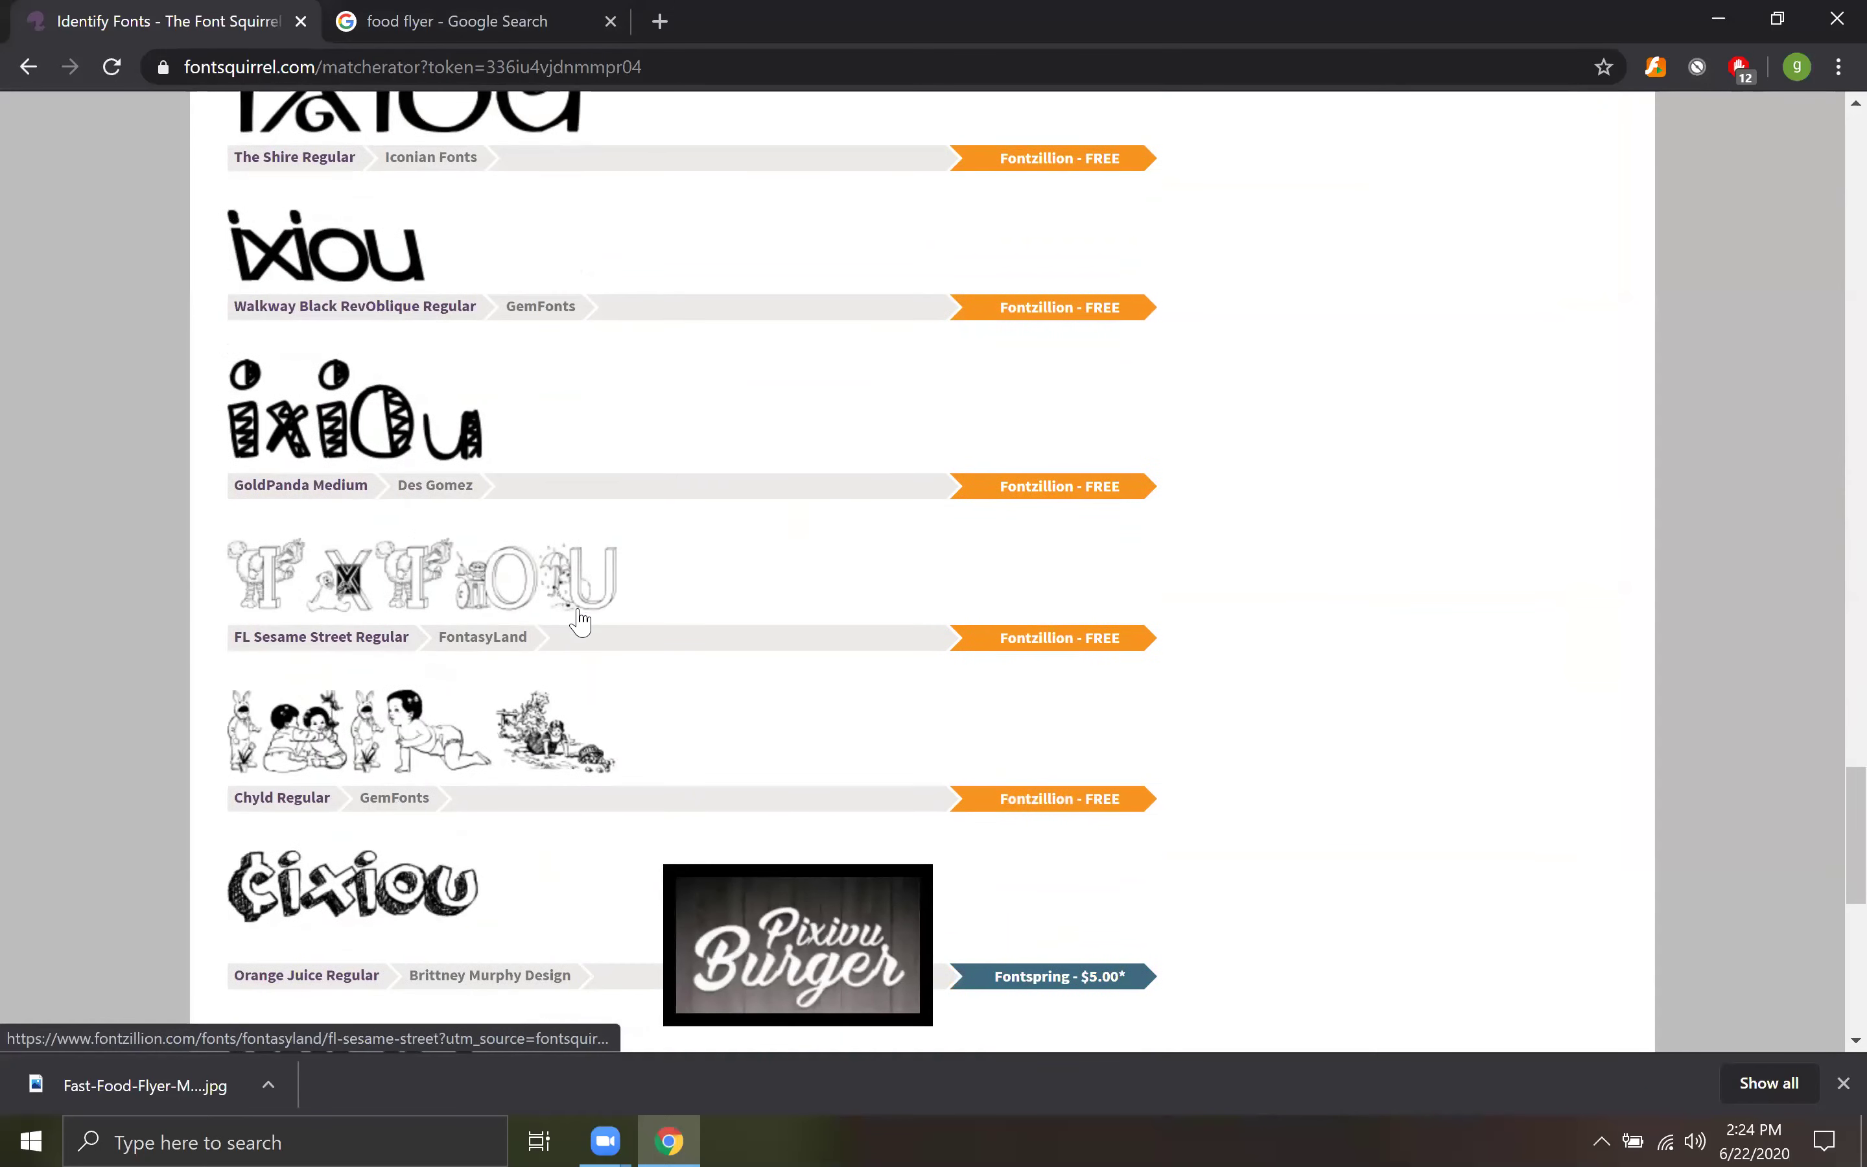
{"action": "scroll", "coordinate": [571, 640], "scroll_direction": "up", "scroll_amount": 8}
{"action": "scroll", "coordinate": [554, 648], "scroll_direction": "up", "scroll_amount": 15}
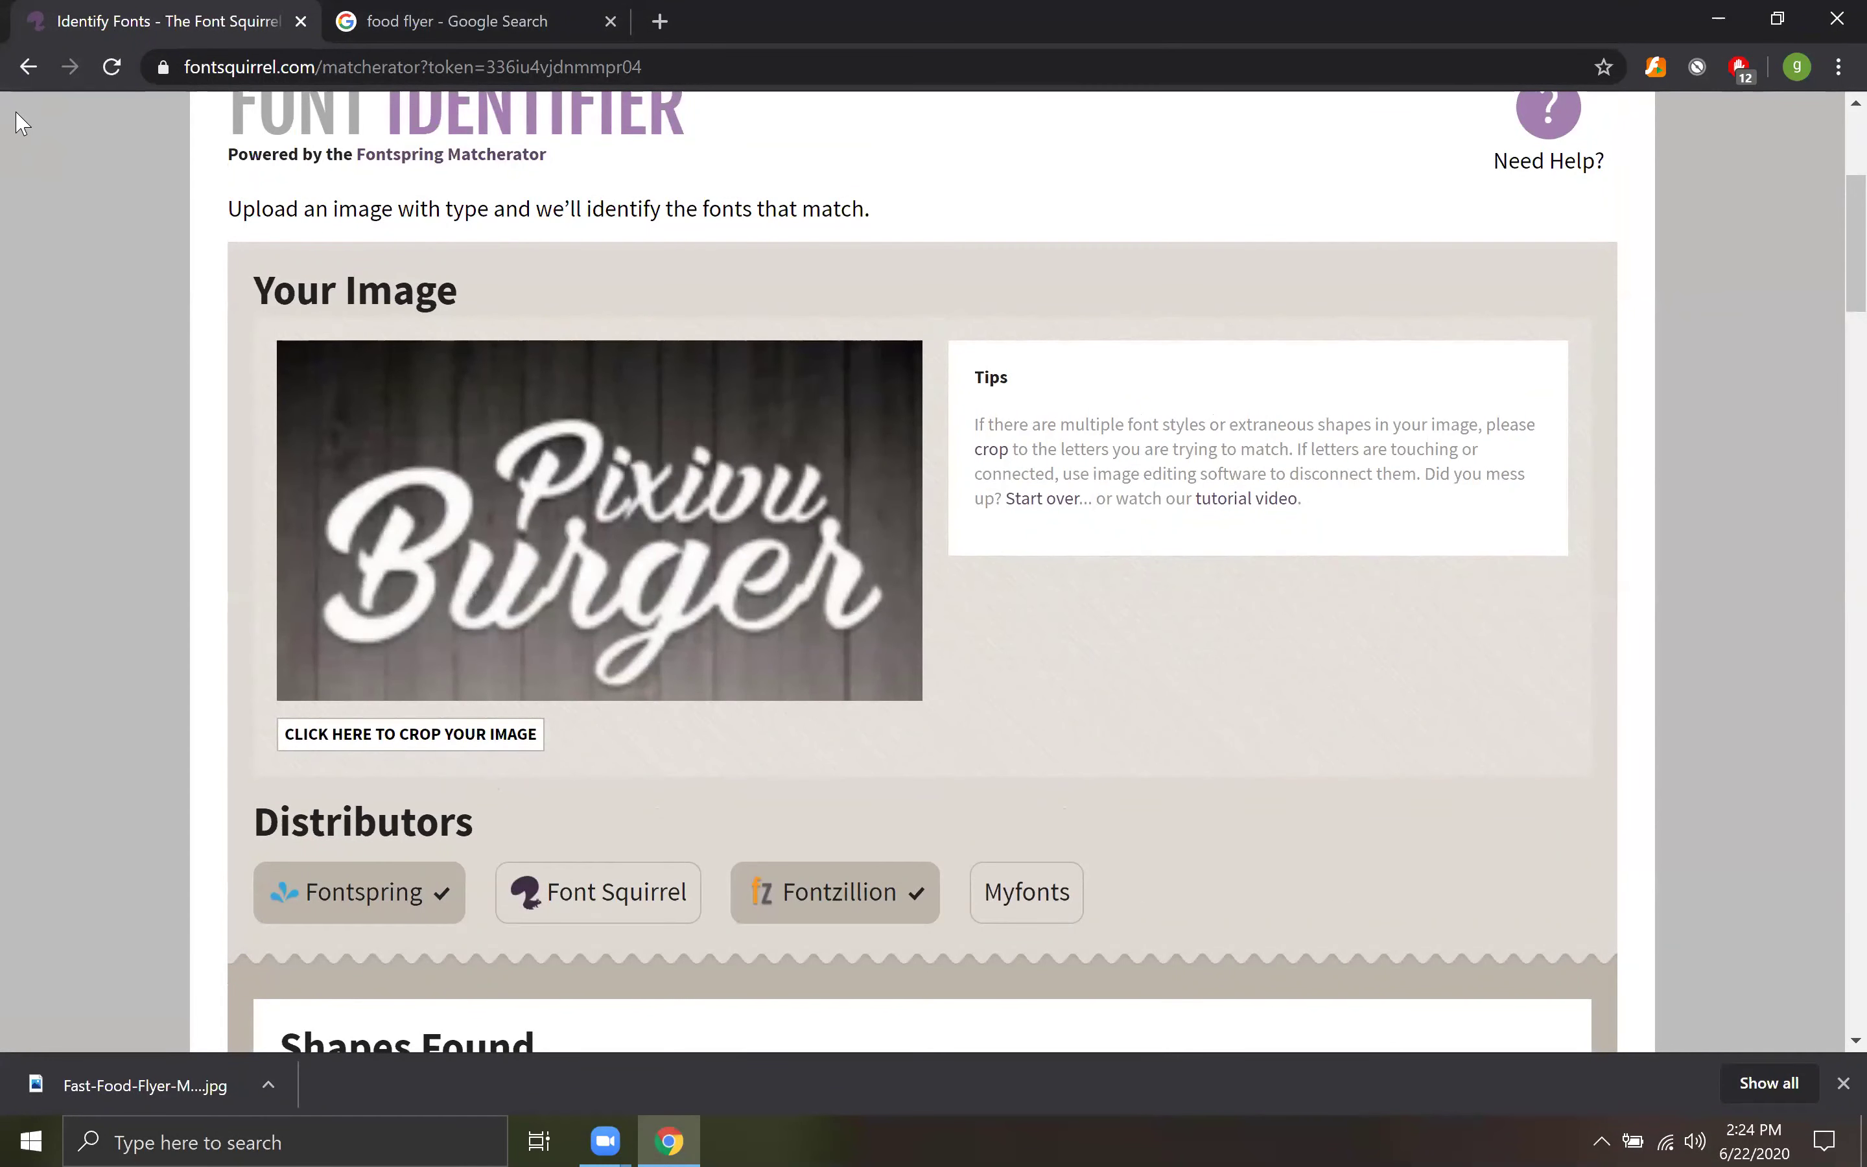
Leave the Font Squirrel identifier and open MyFonts' WhatTheFont from the "font identifier" search results.
{"action": "left_click", "coordinate": [29, 68]}
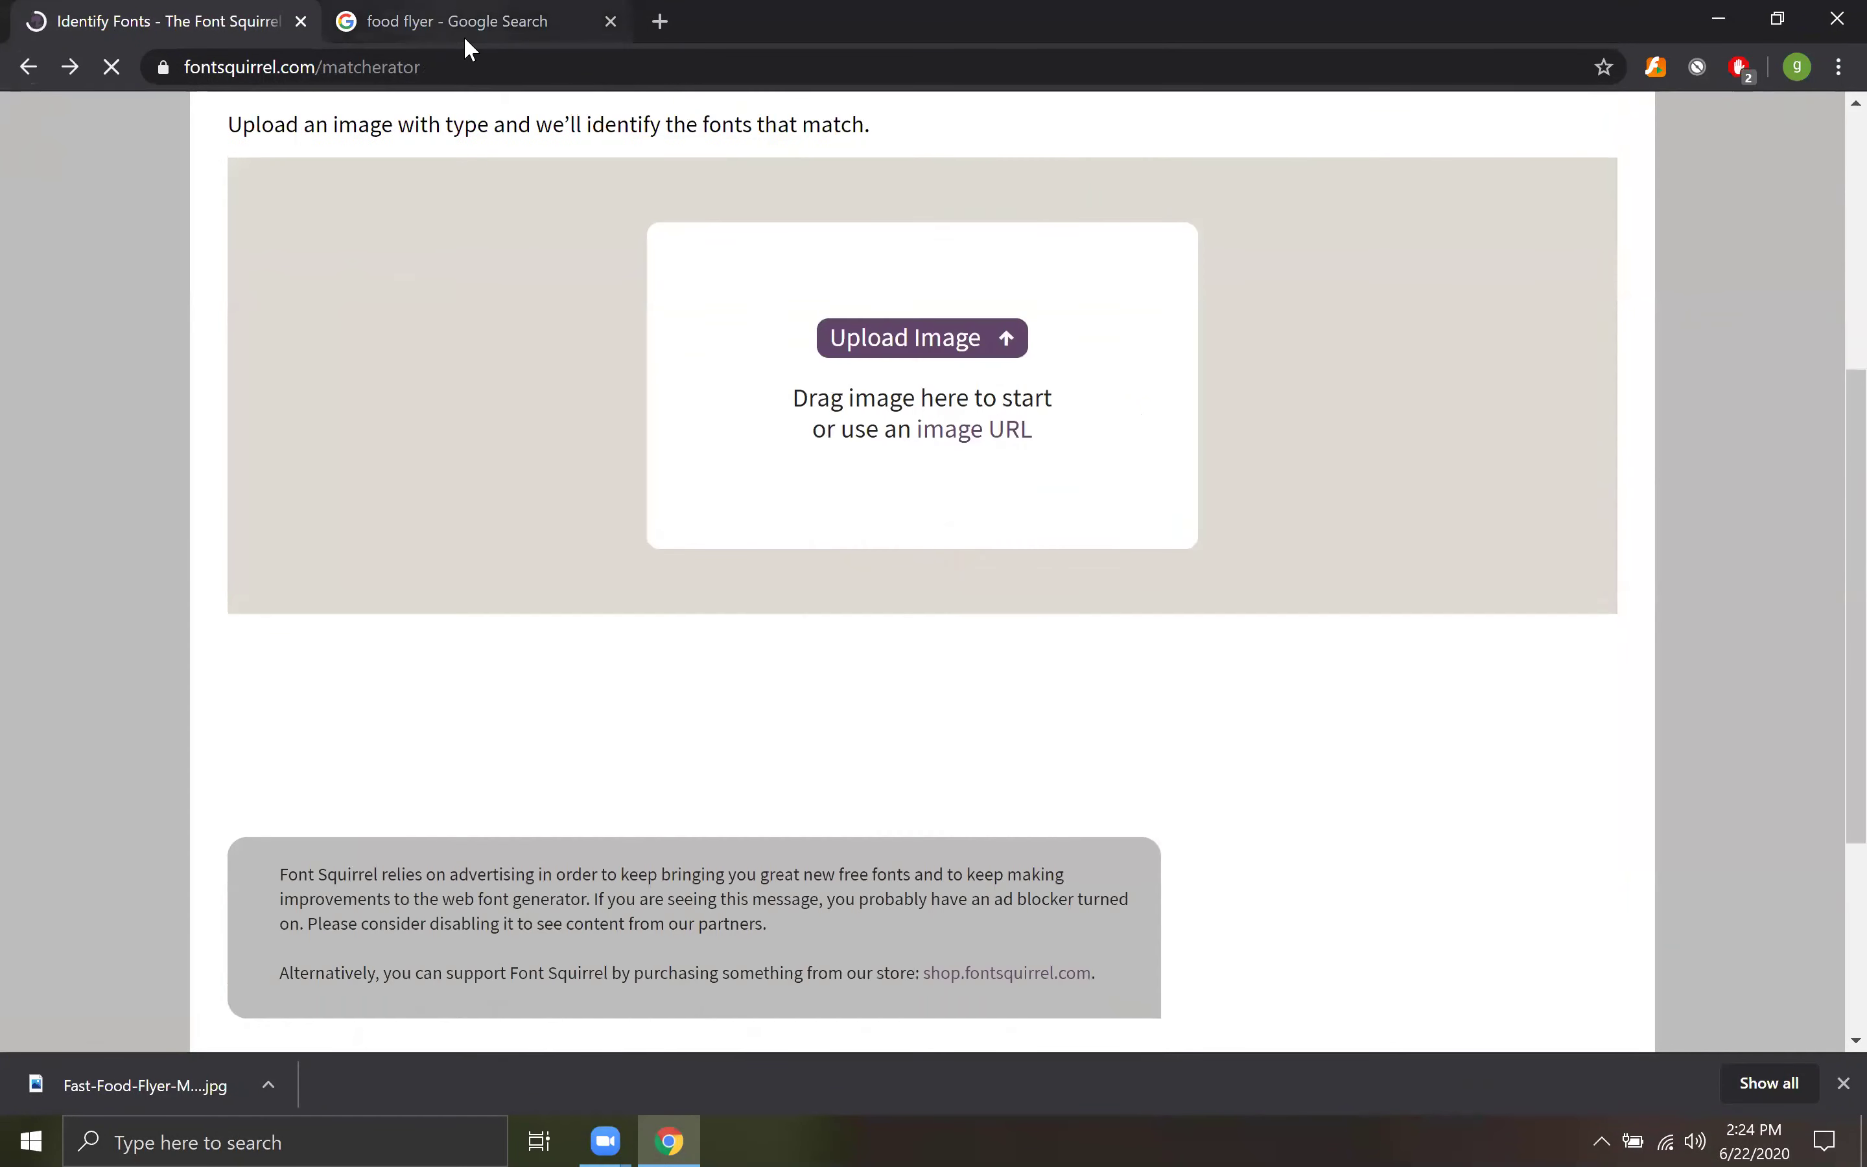
{"action": "left_click", "coordinate": [464, 35]}
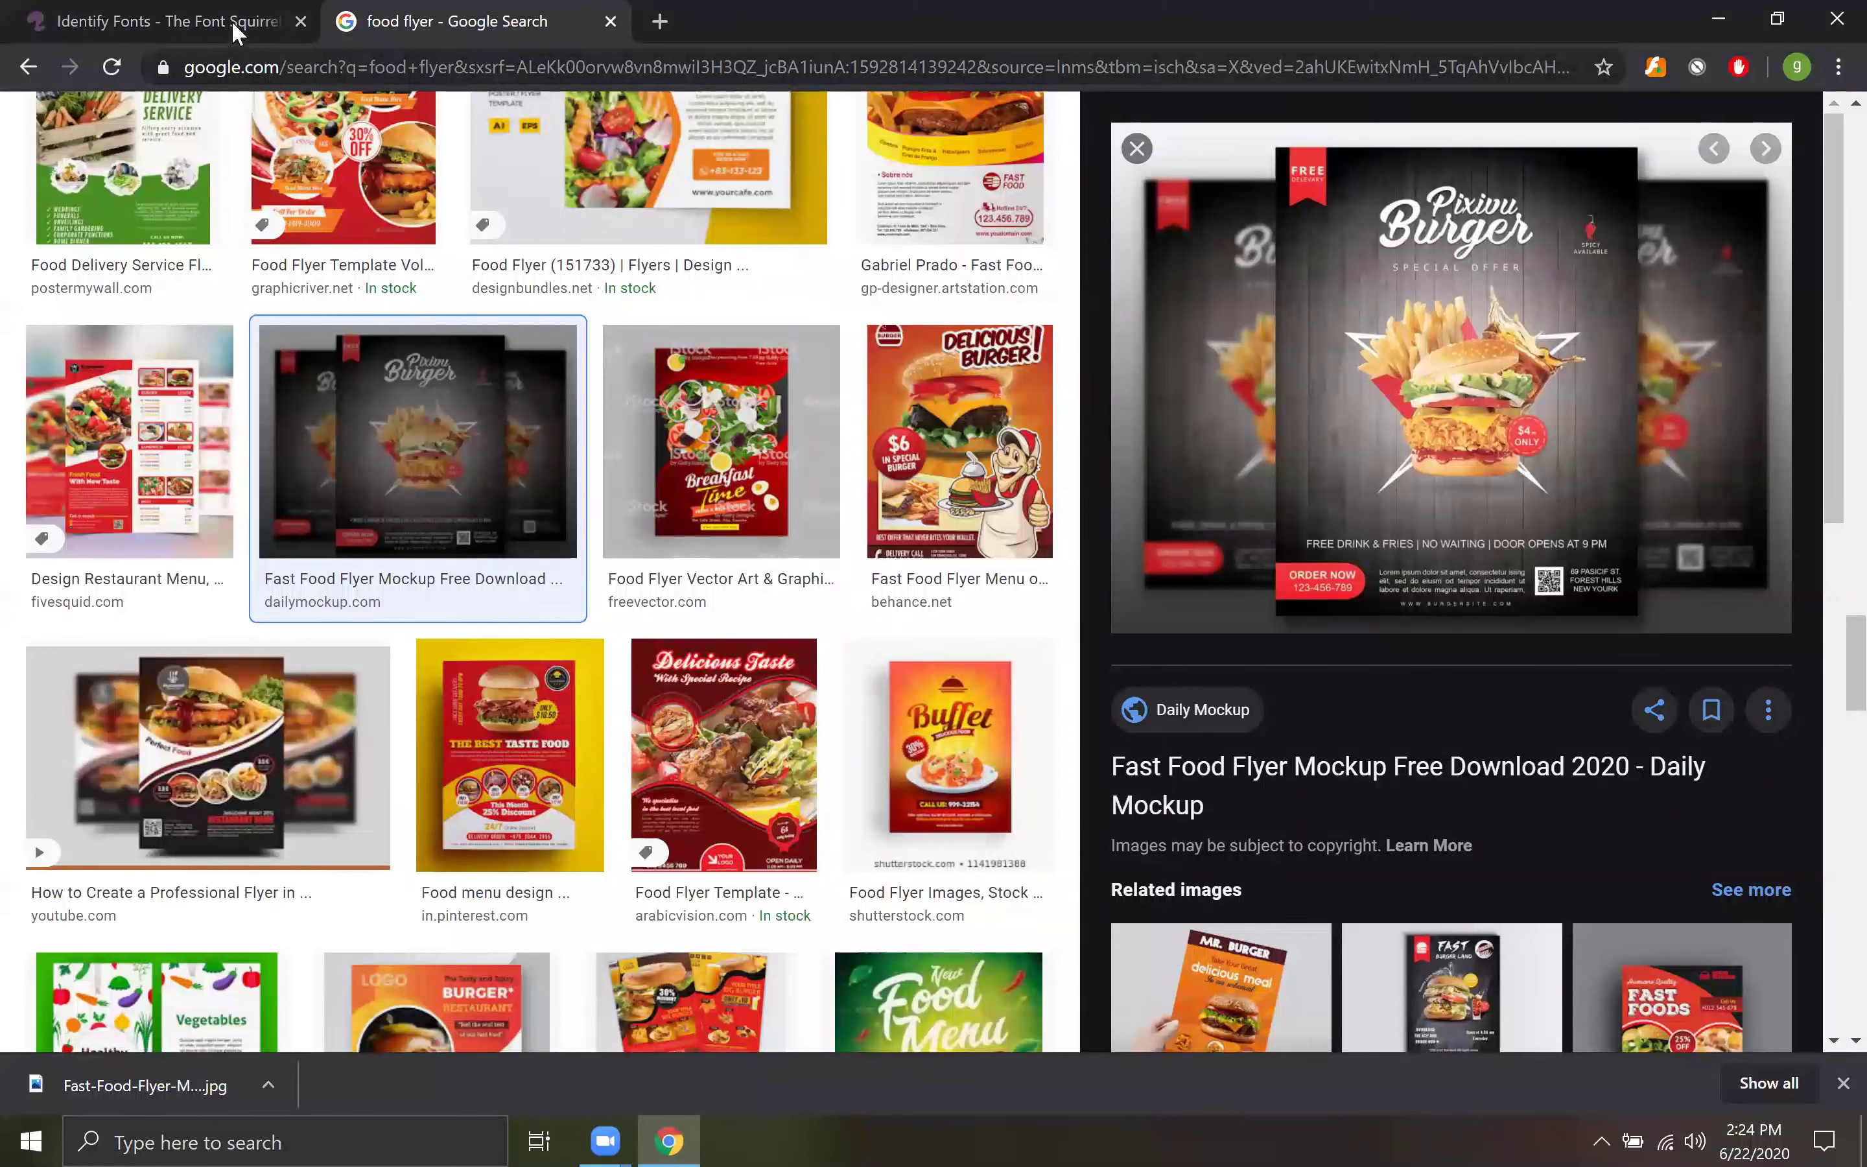
{"action": "left_click", "coordinate": [235, 32]}
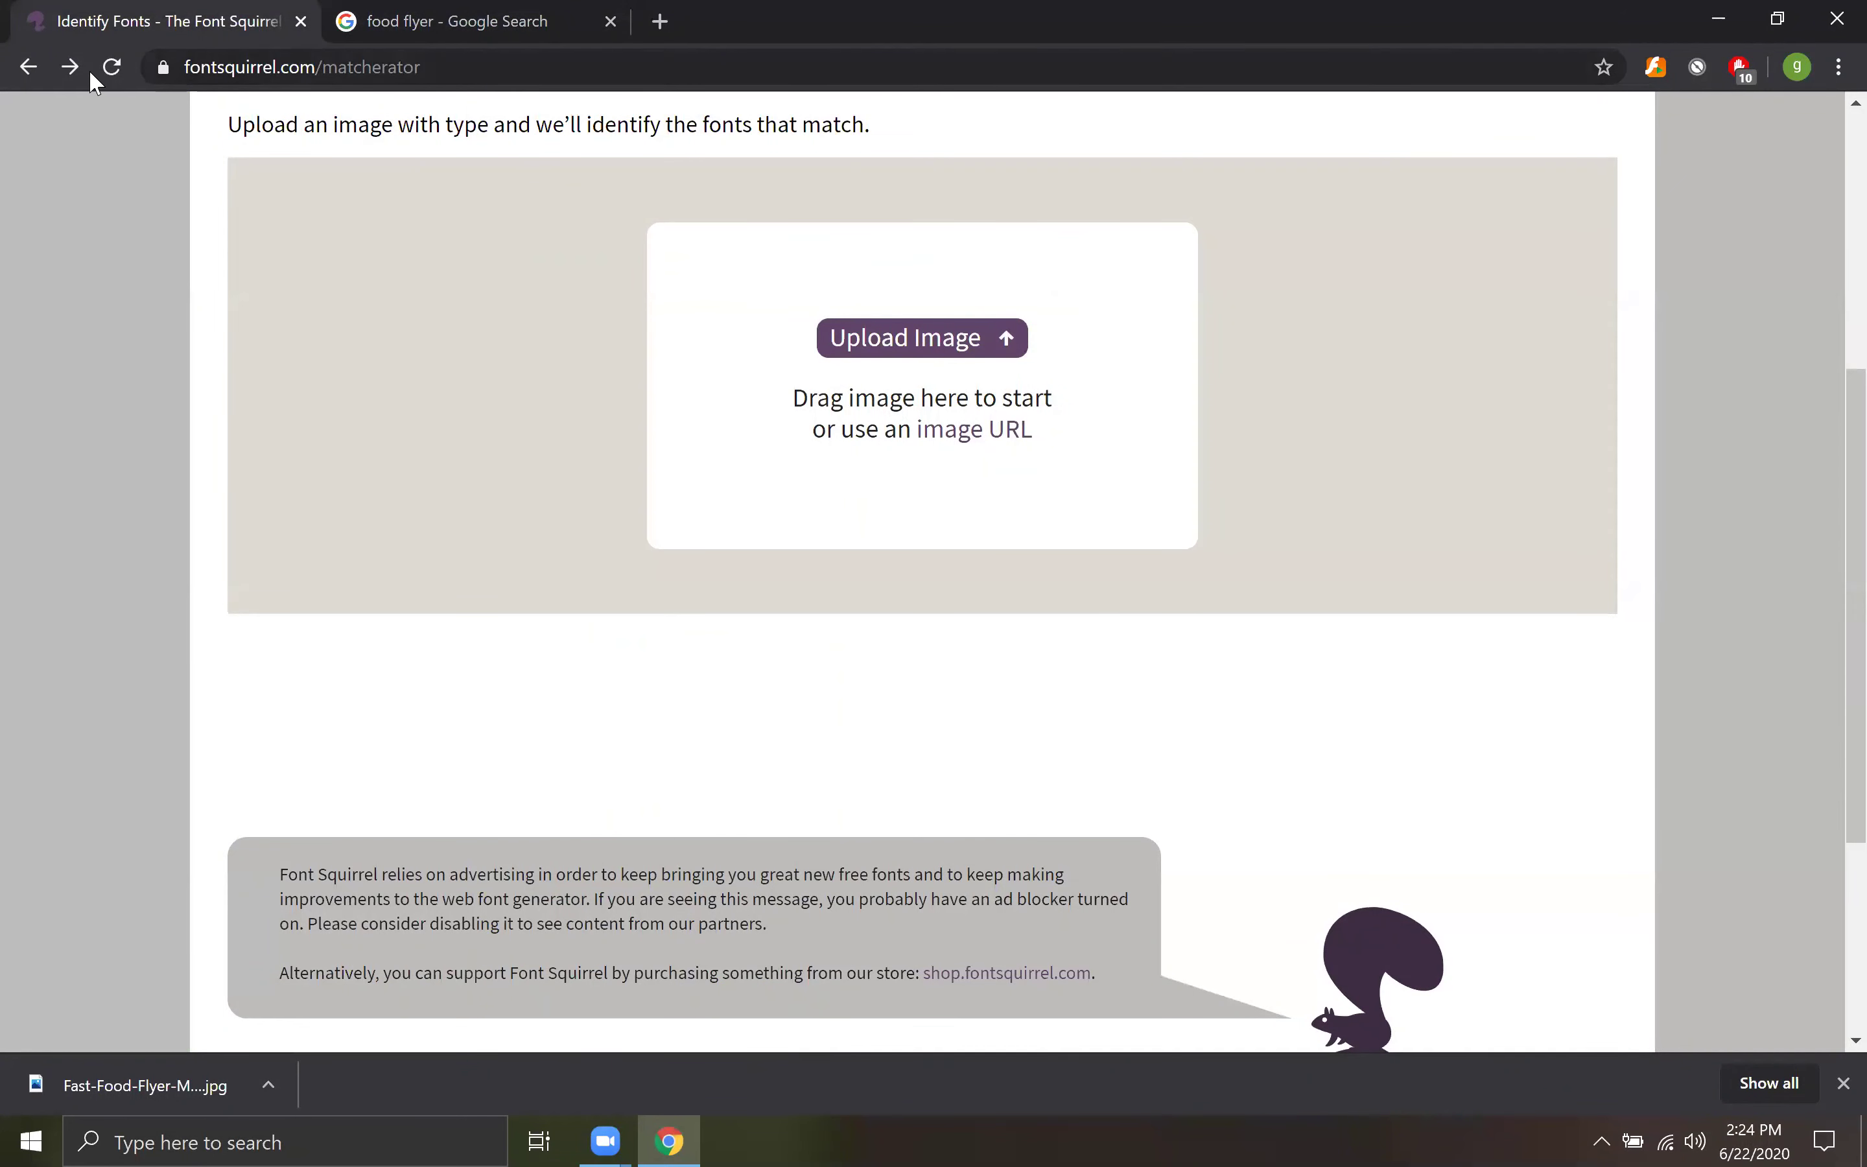
{"action": "left_click", "coordinate": [29, 68]}
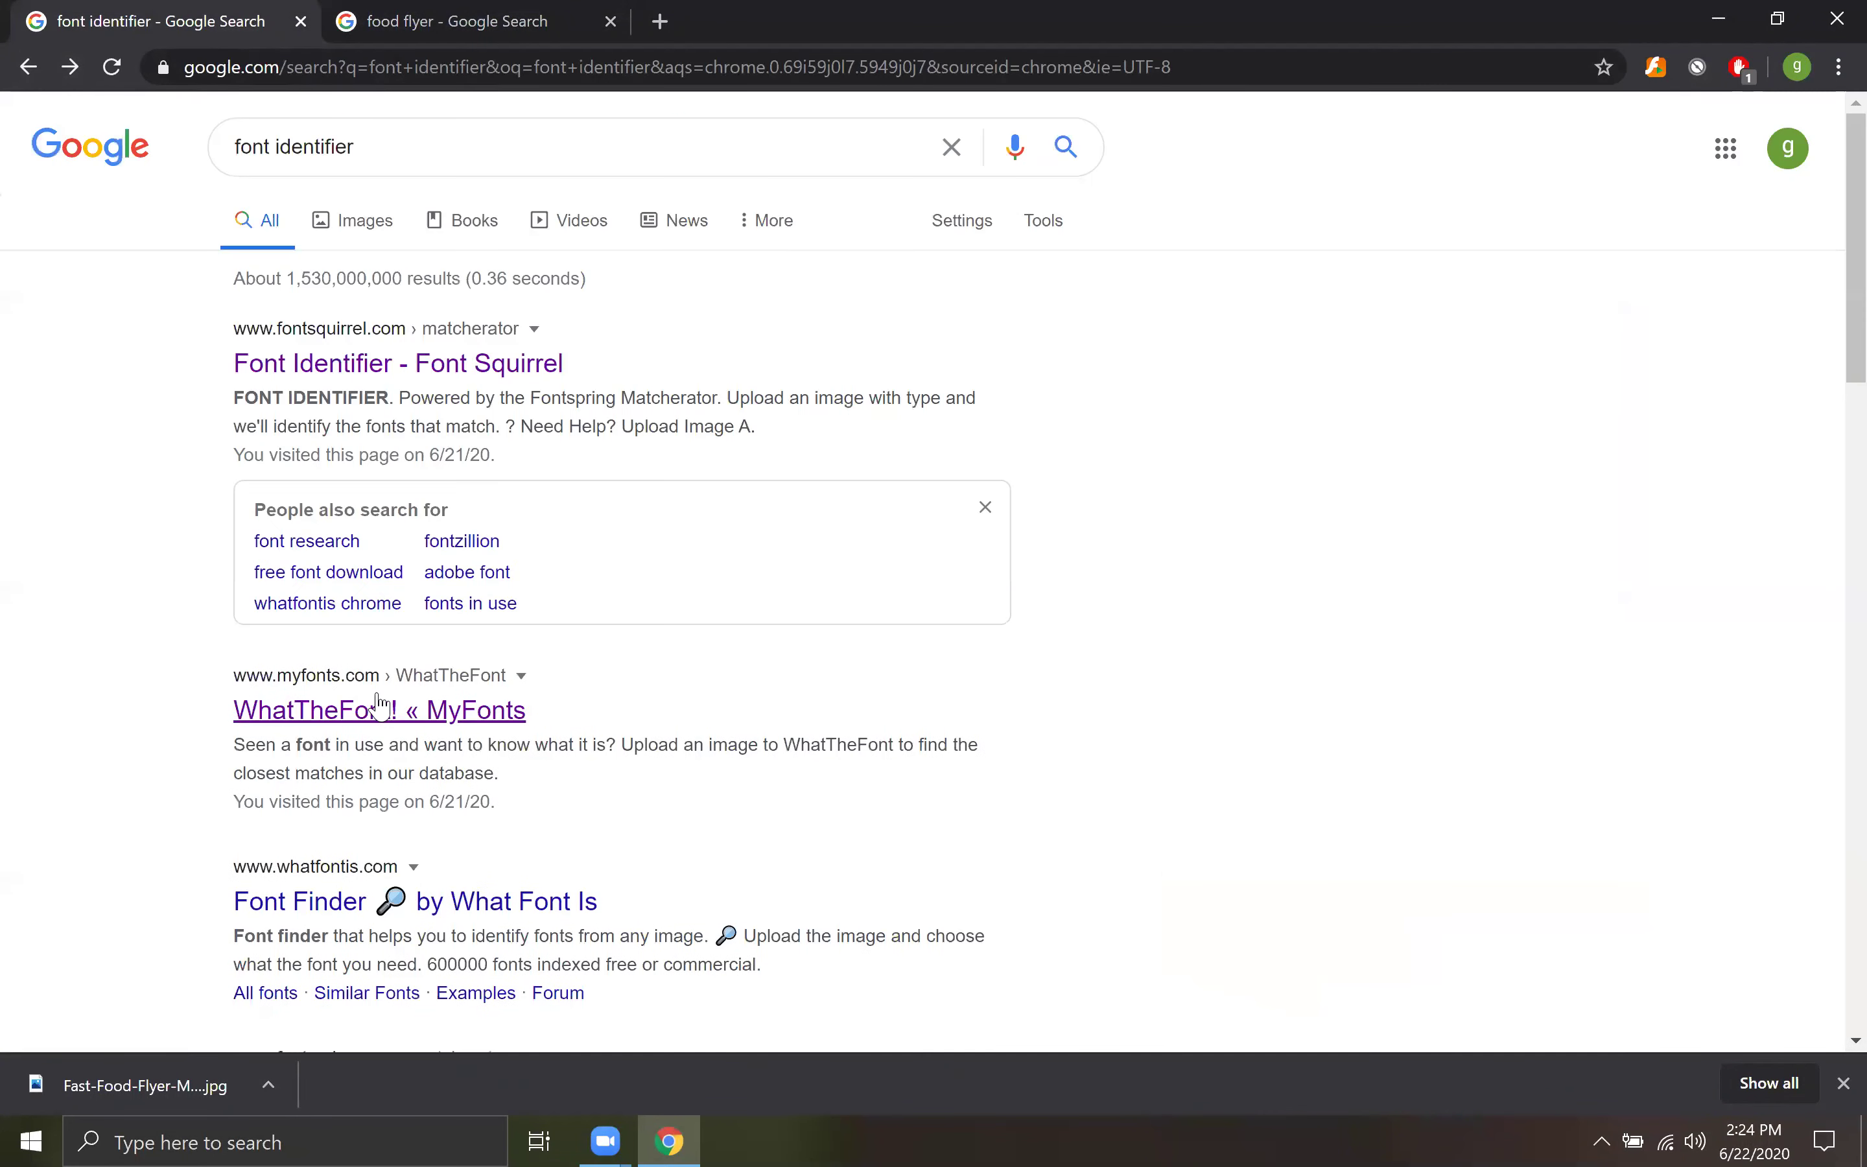
{"action": "left_click", "coordinate": [385, 712]}
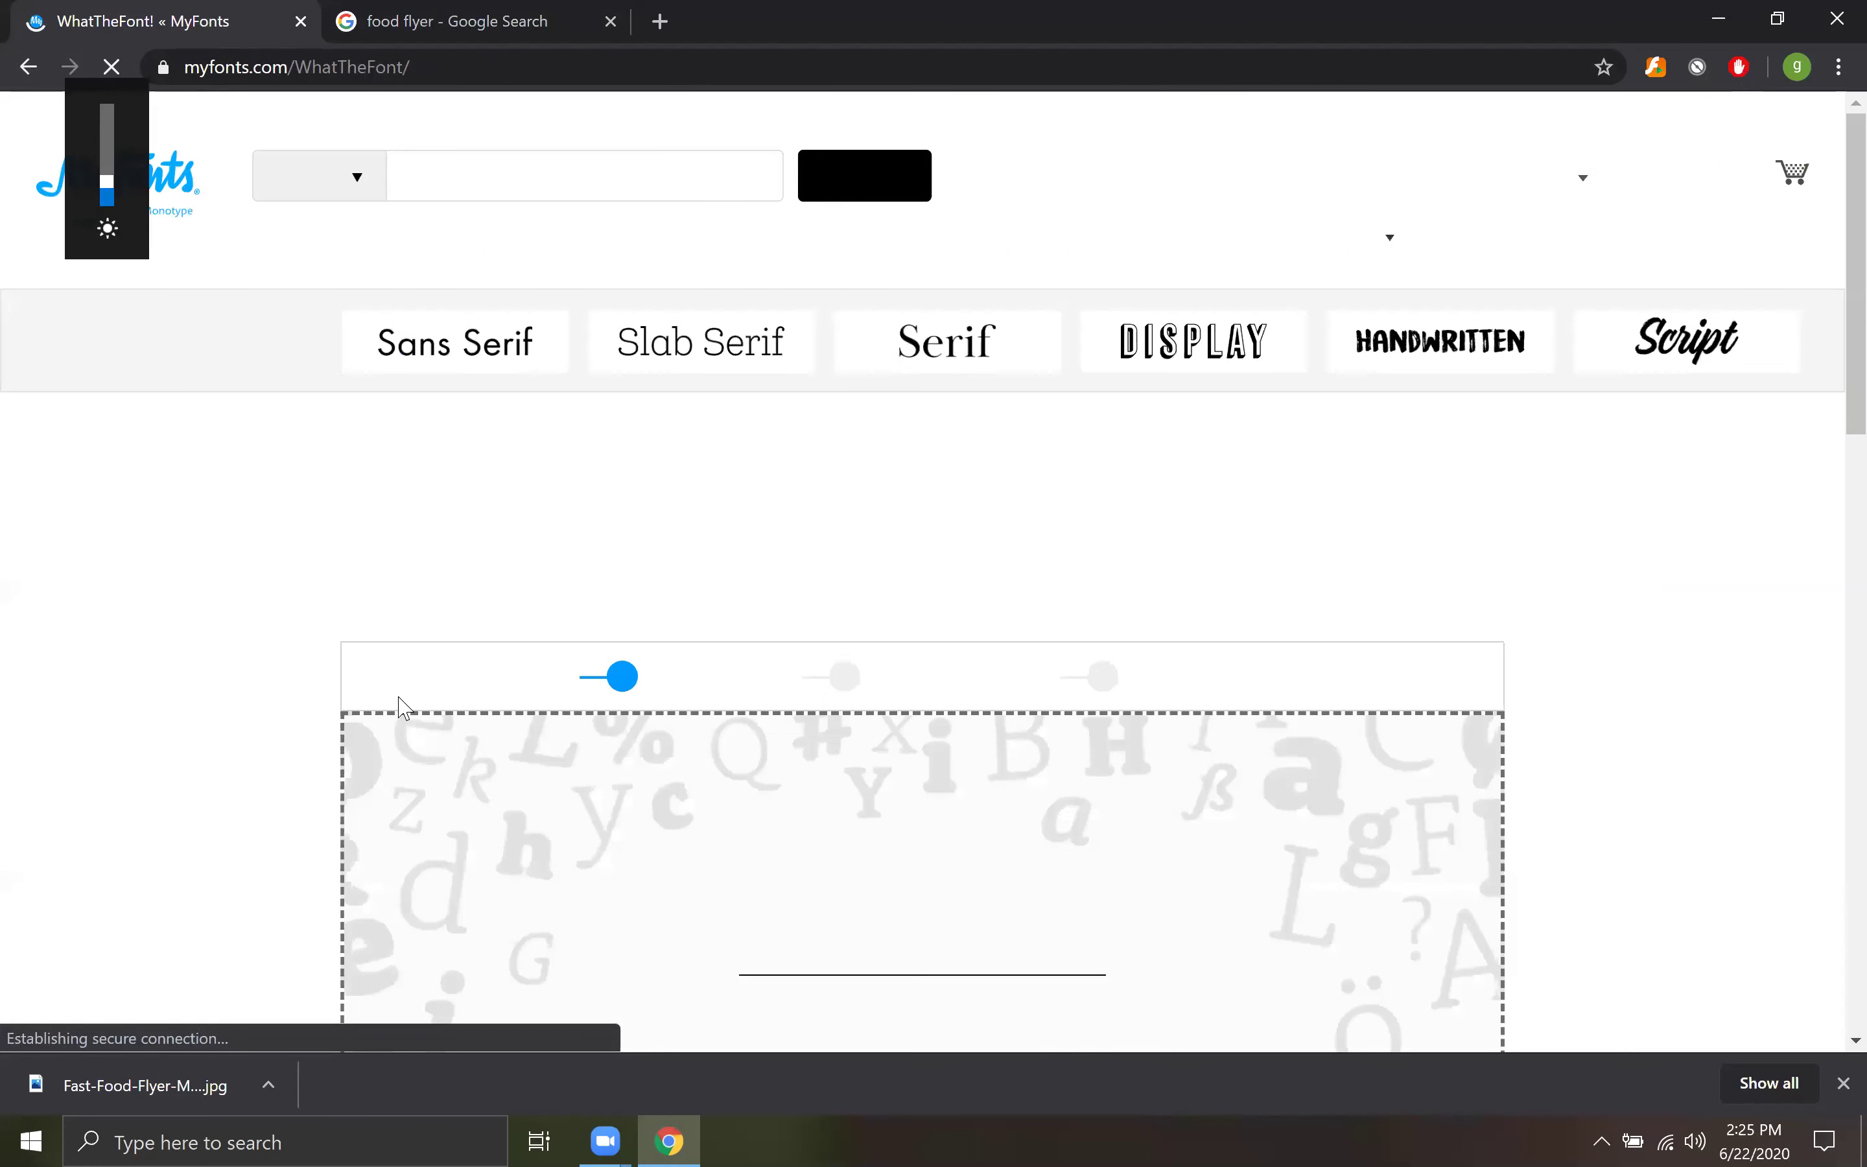
Upload the Fast-Food-Flyer image from the desktop to WhatTheFont.
{"action": "scroll", "coordinate": [872, 734], "scroll_direction": "down", "scroll_amount": 3}
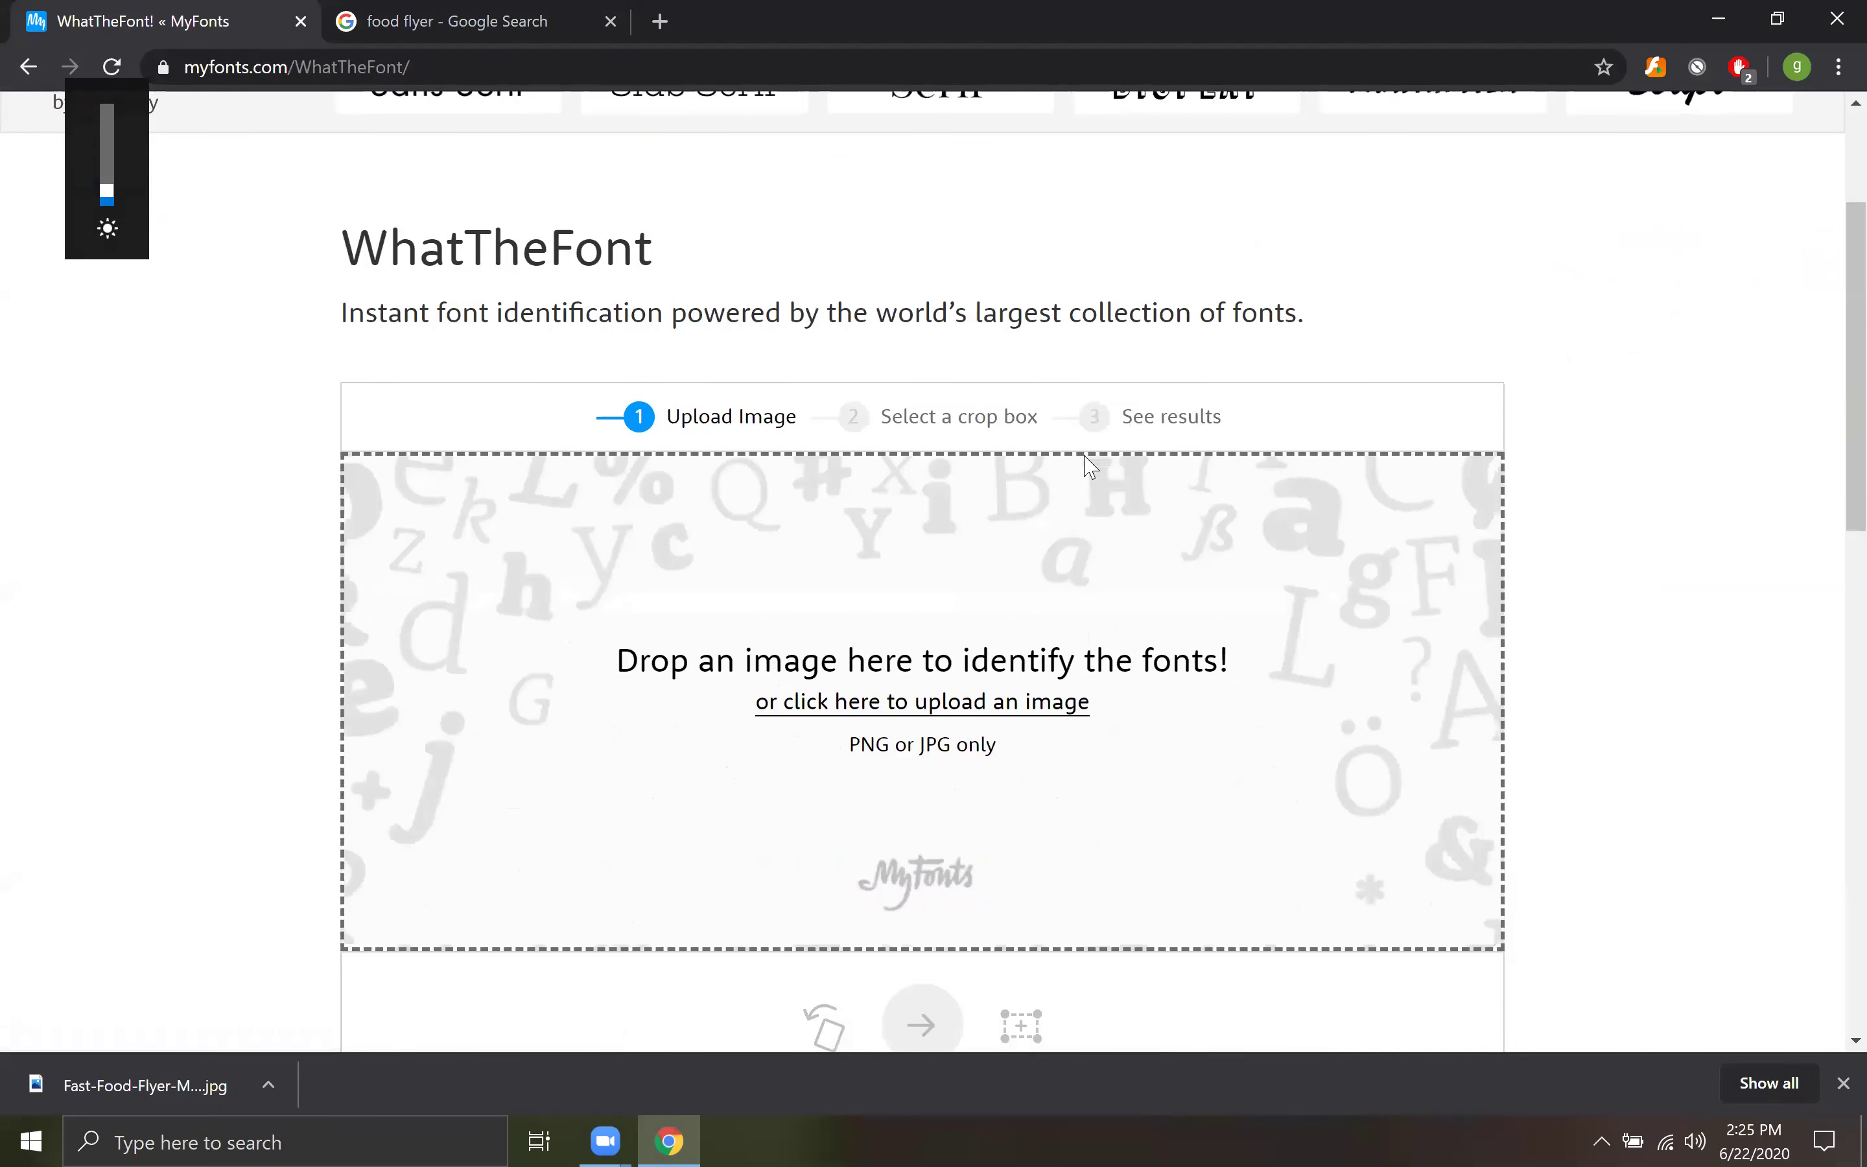
{"action": "key", "text": "super+d"}
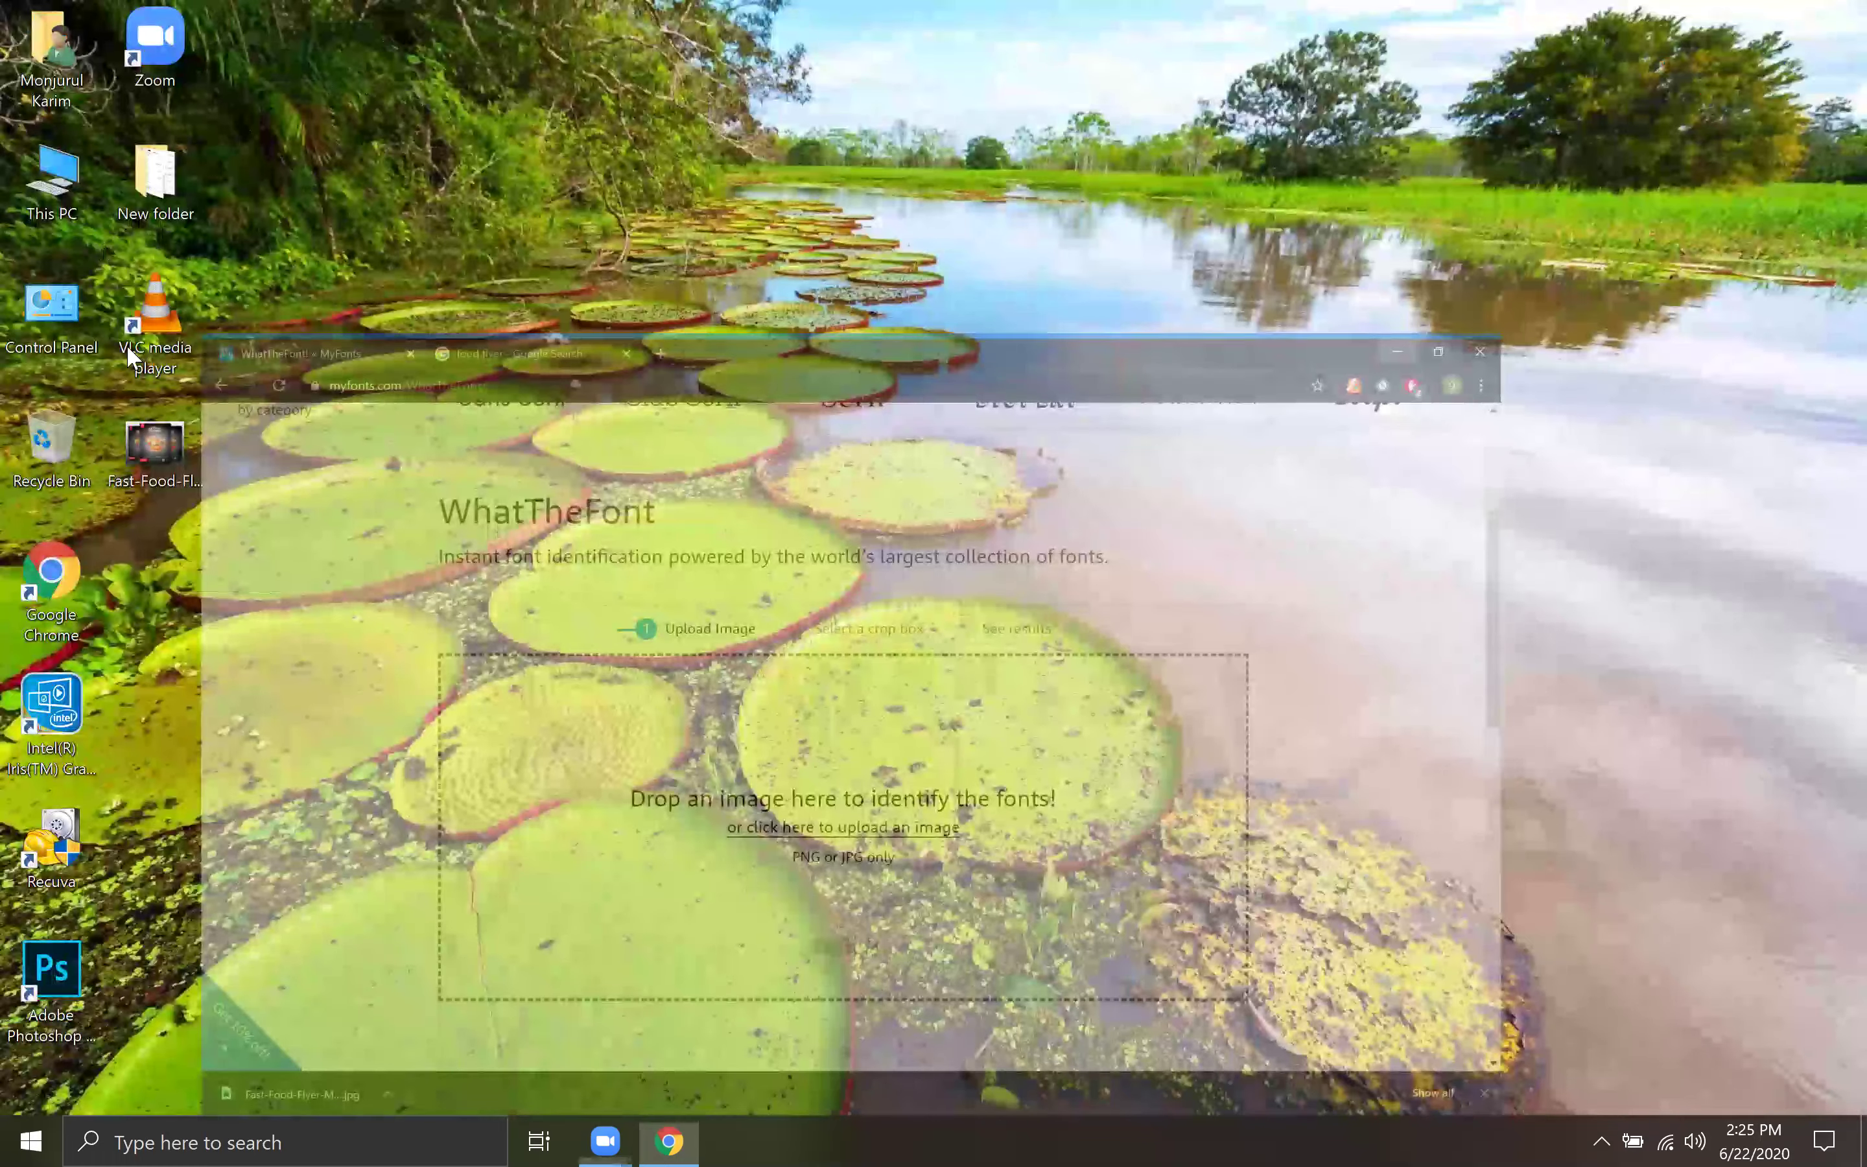
{"action": "left_click_drag", "start_coordinate": [609, 941], "coordinate": [679, 1030]}
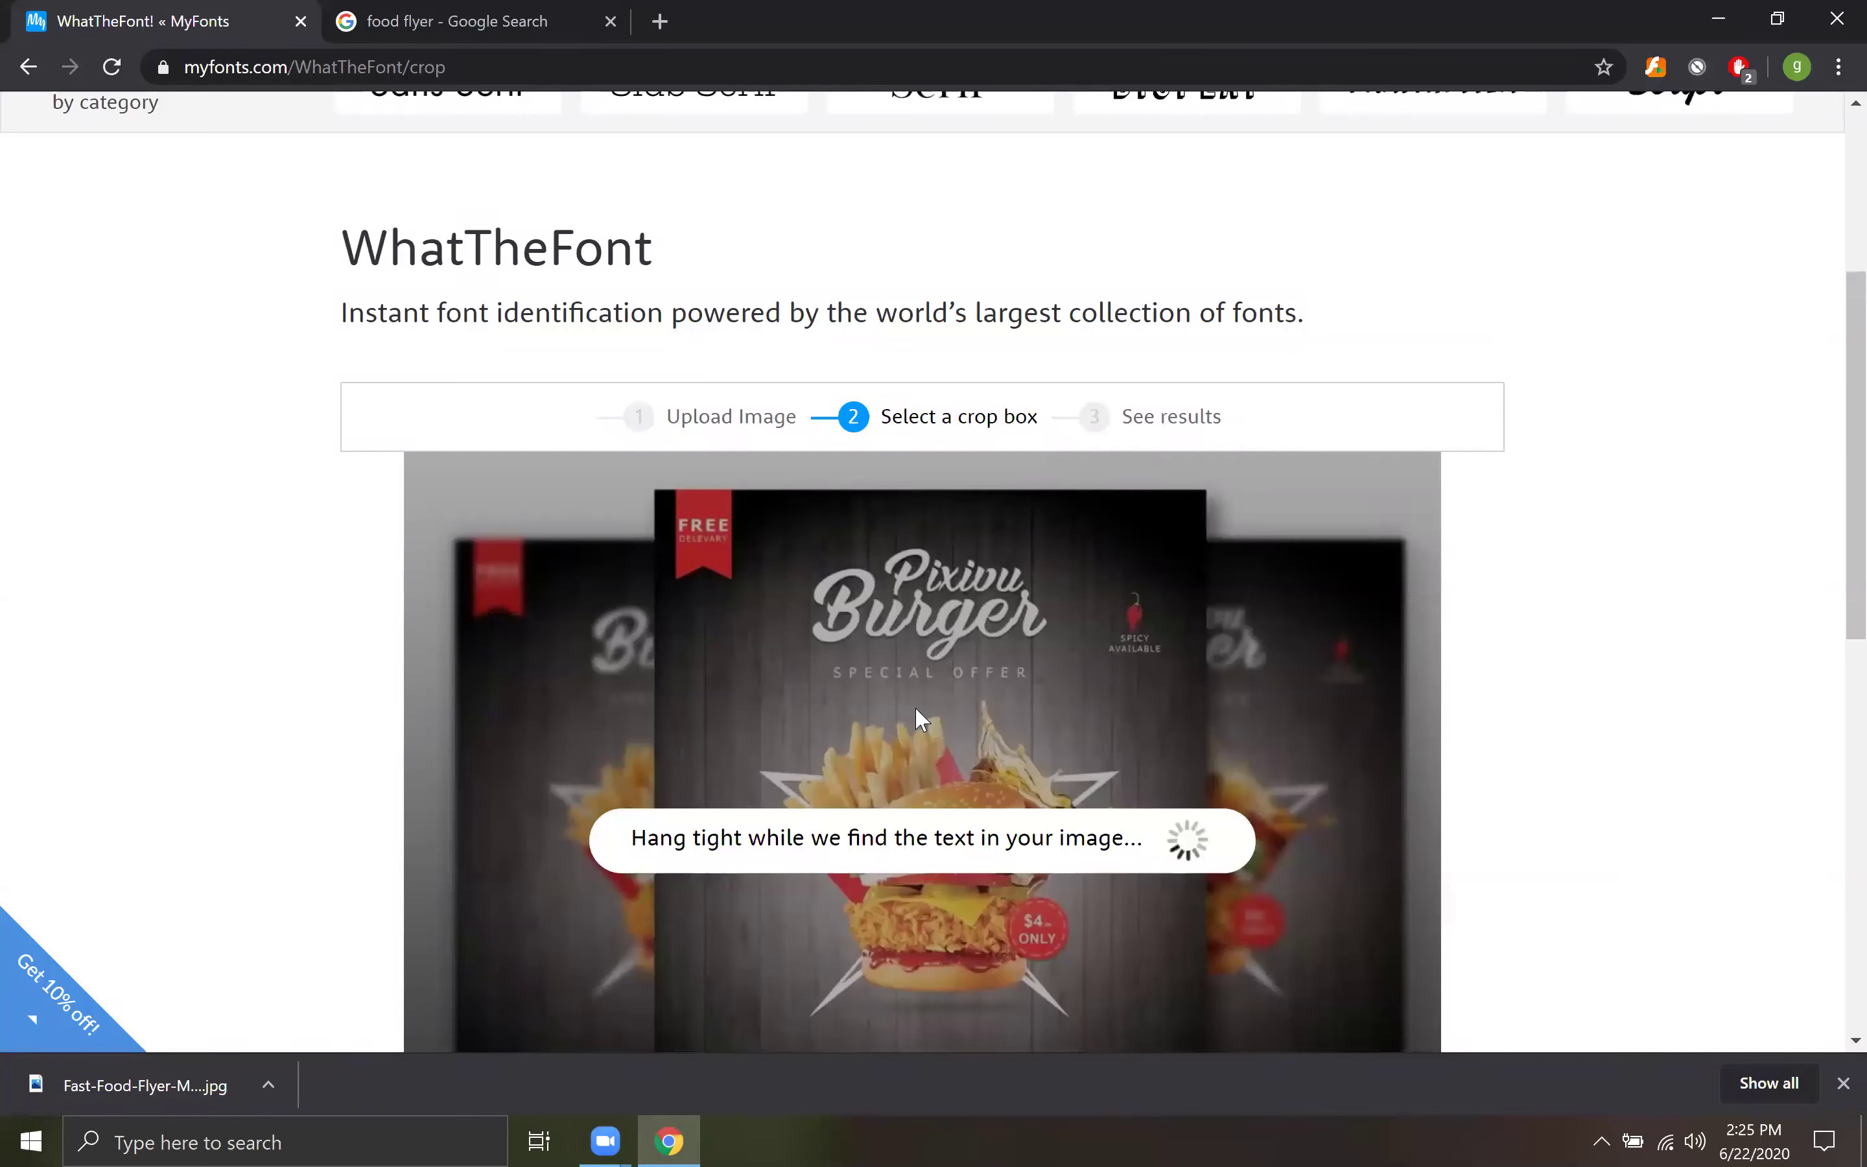
Enlarge the crop box to enclose the whole Pixivu Burger title and identify the selected font.
{"action": "scroll", "coordinate": [914, 702], "scroll_direction": "down", "scroll_amount": 3}
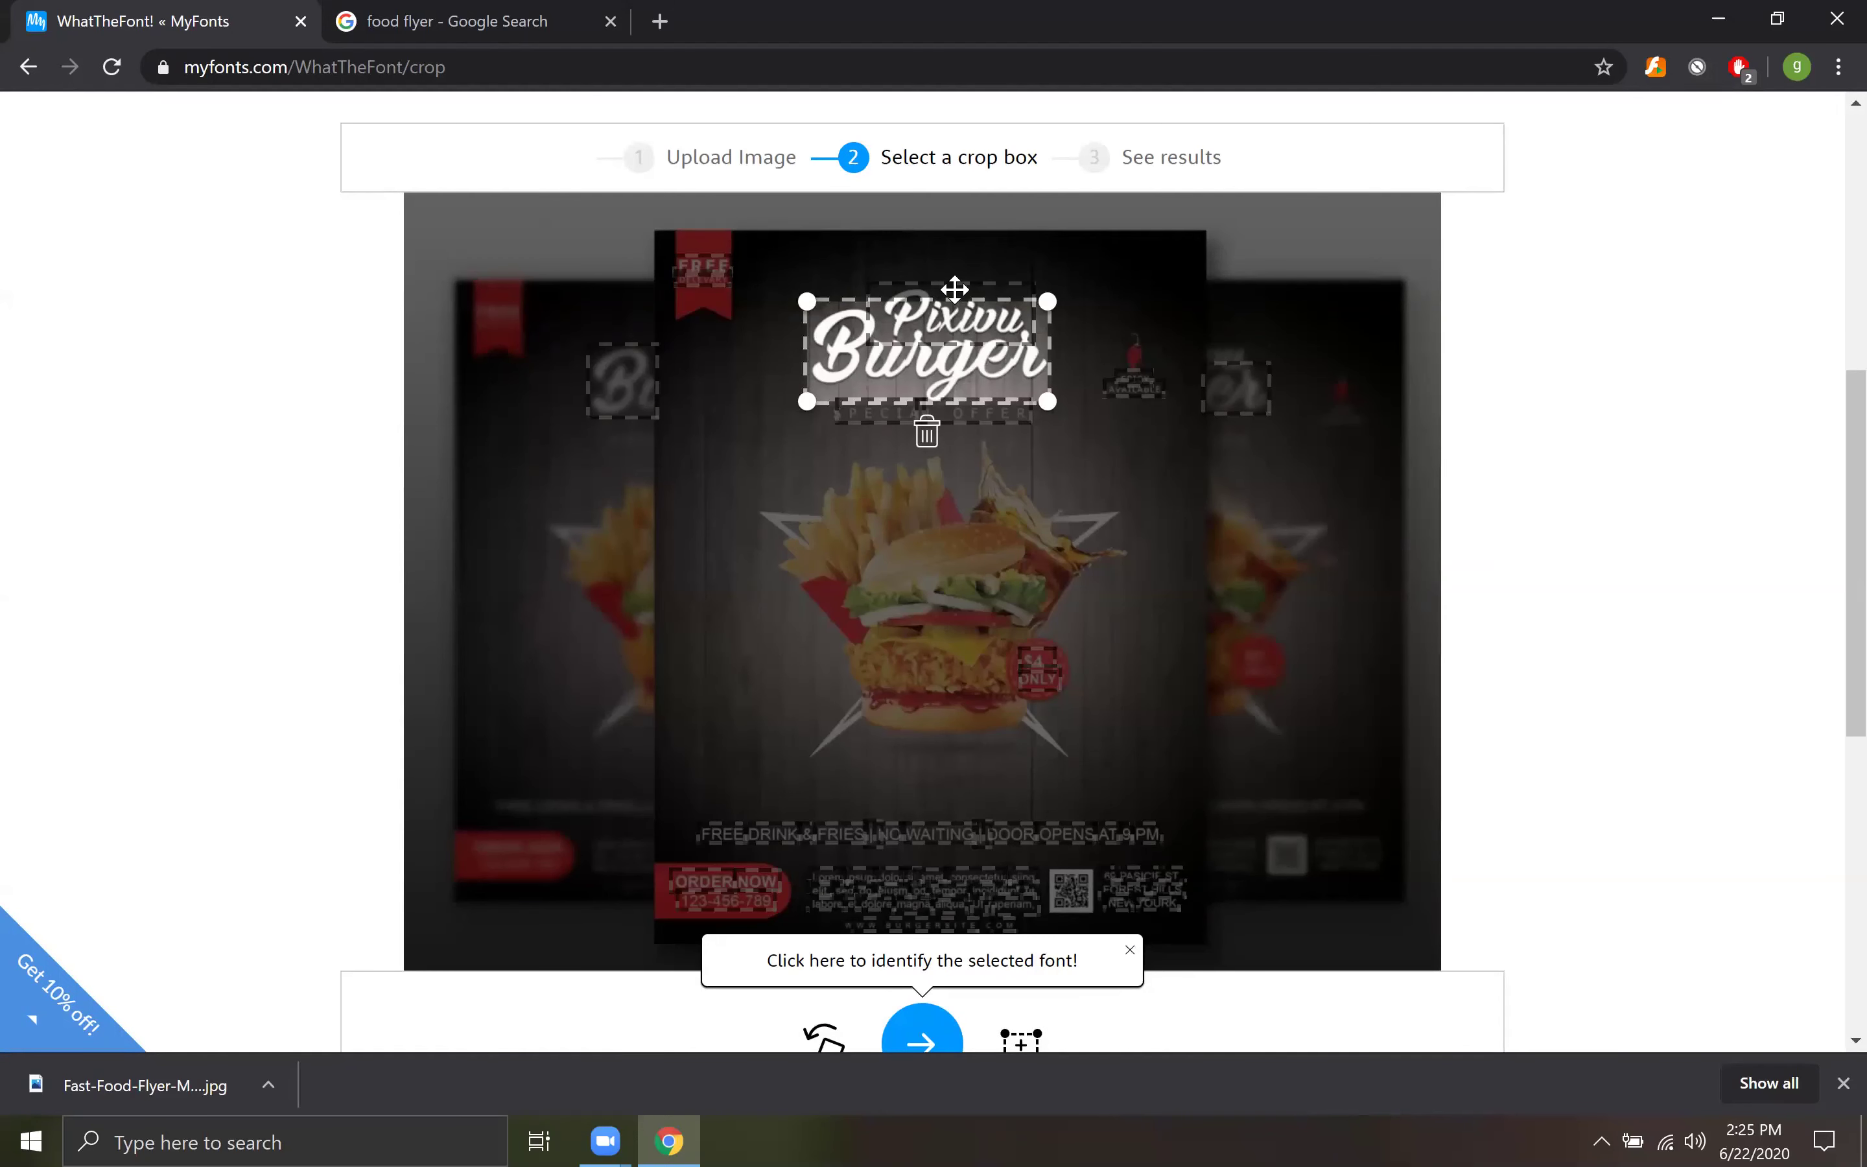
{"action": "left_click_drag", "start_coordinate": [976, 299], "coordinate": [1016, 359]}
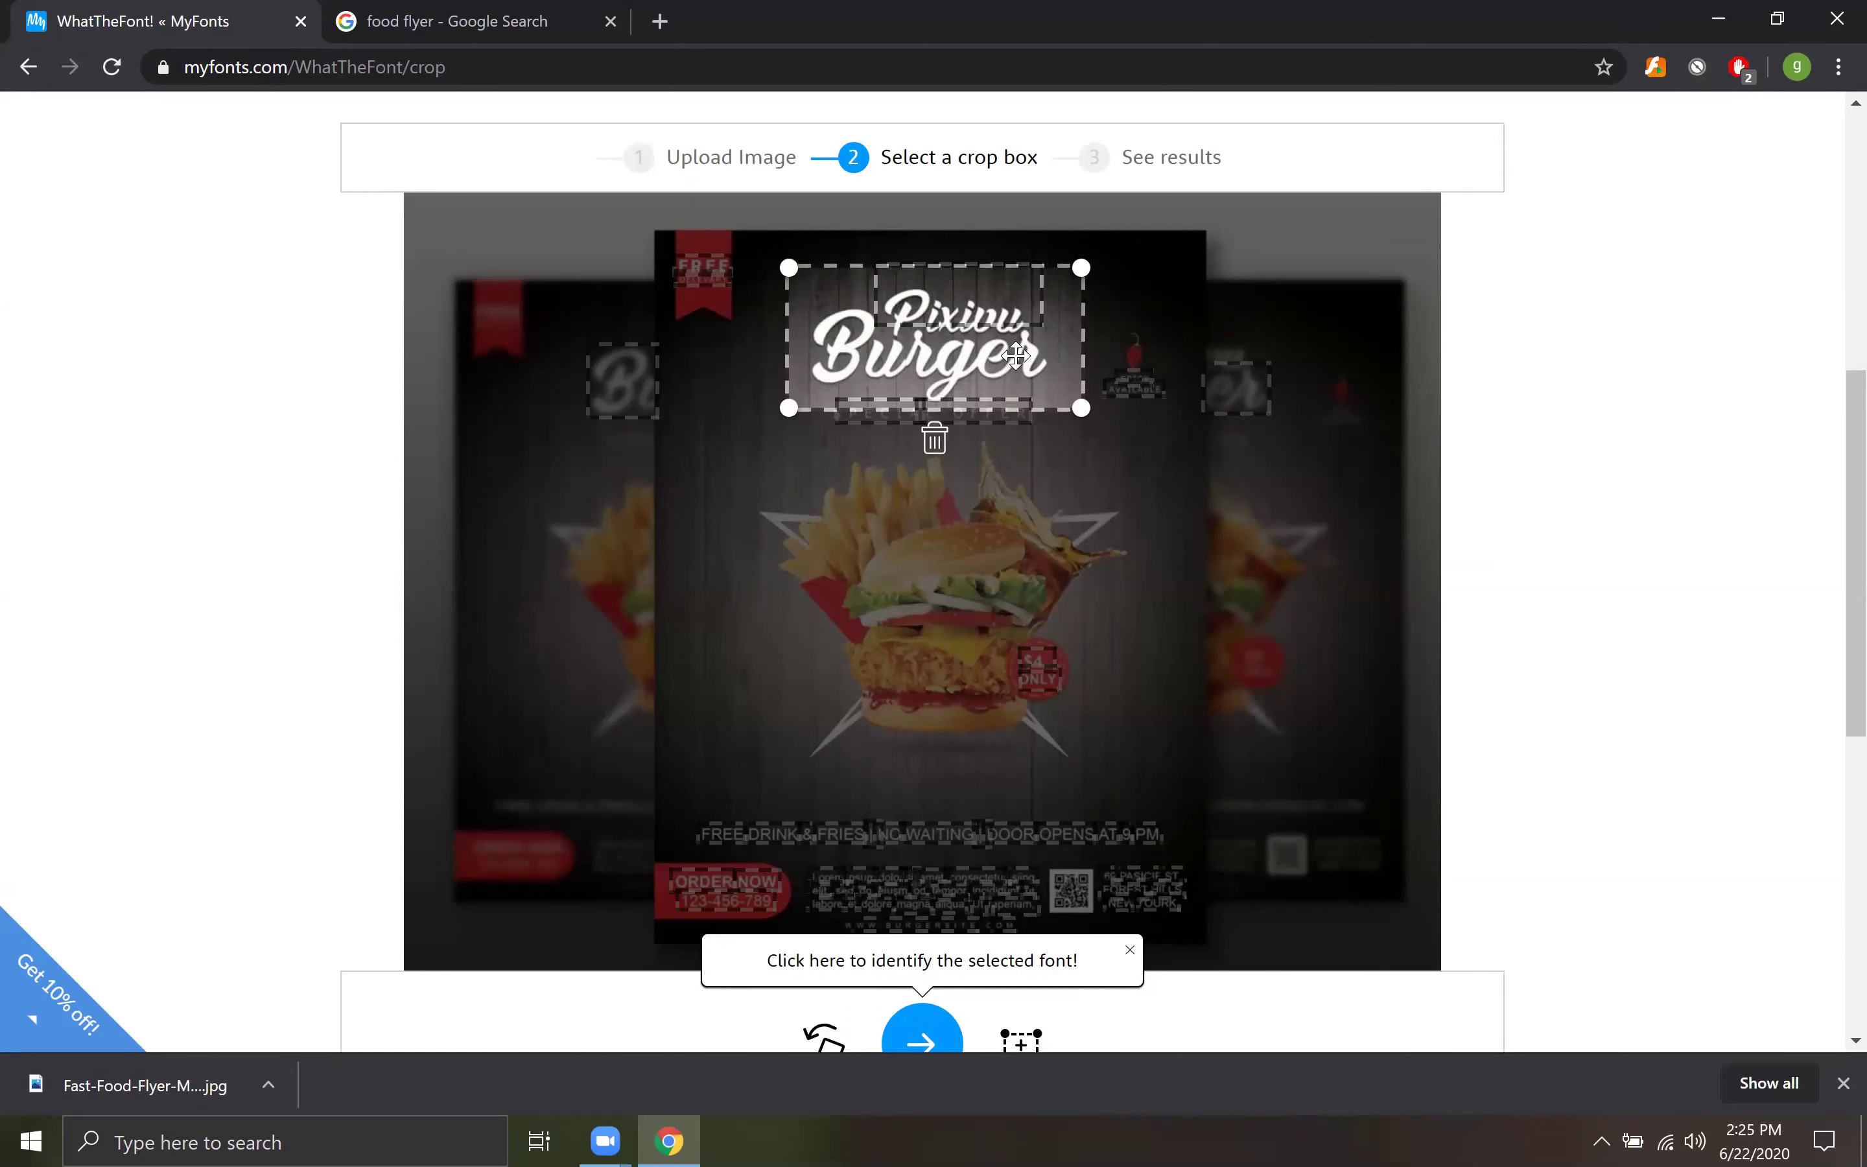
{"action": "left_click", "coordinate": [920, 1038]}
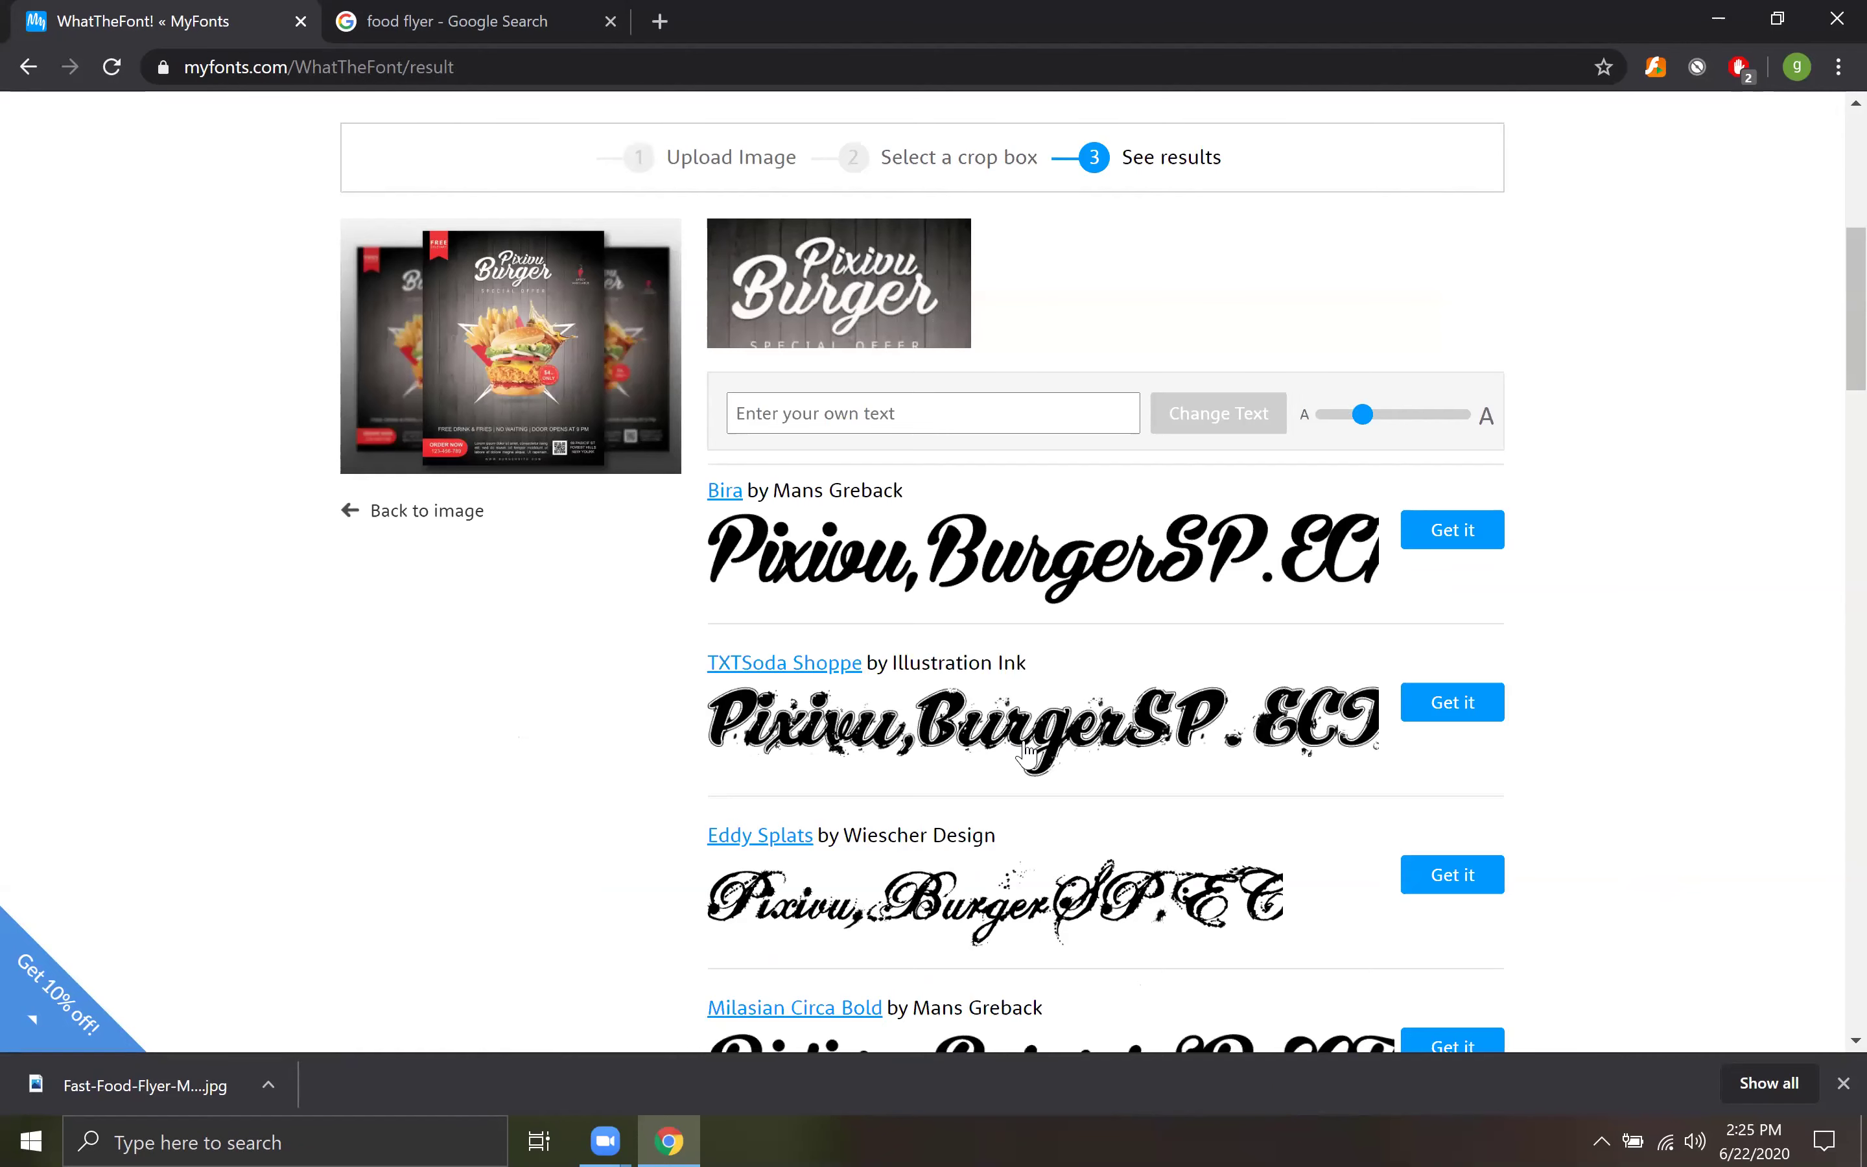
Examine the WhatTheFont results and compare the suggested fonts with the cropped Pixivu Burger title.
{"action": "scroll", "coordinate": [1026, 747], "scroll_direction": "down", "scroll_amount": 6}
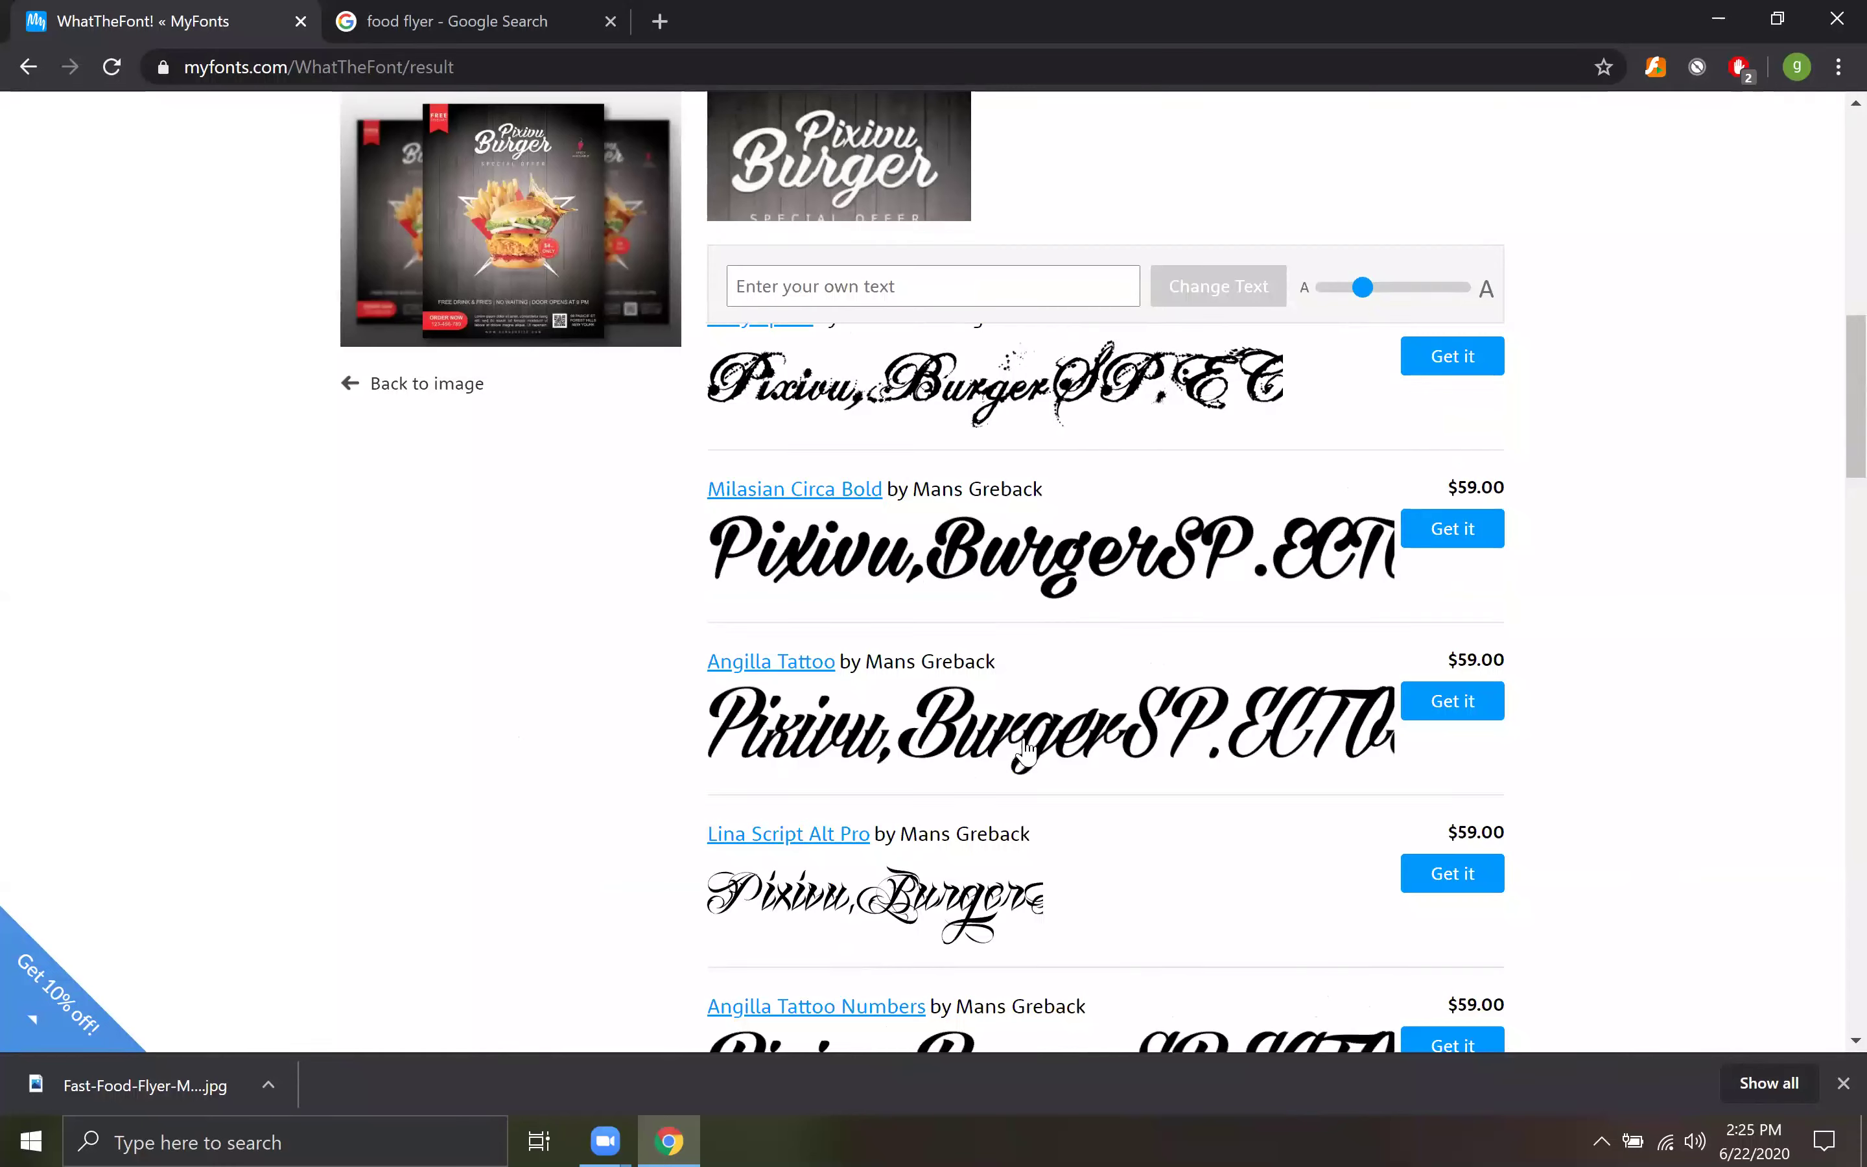
{"action": "scroll", "coordinate": [1026, 746], "scroll_direction": "down", "scroll_amount": 2}
{"action": "scroll", "coordinate": [835, 655], "scroll_direction": "down", "scroll_amount": 3}
{"action": "scroll", "coordinate": [835, 654], "scroll_direction": "up", "scroll_amount": 12}
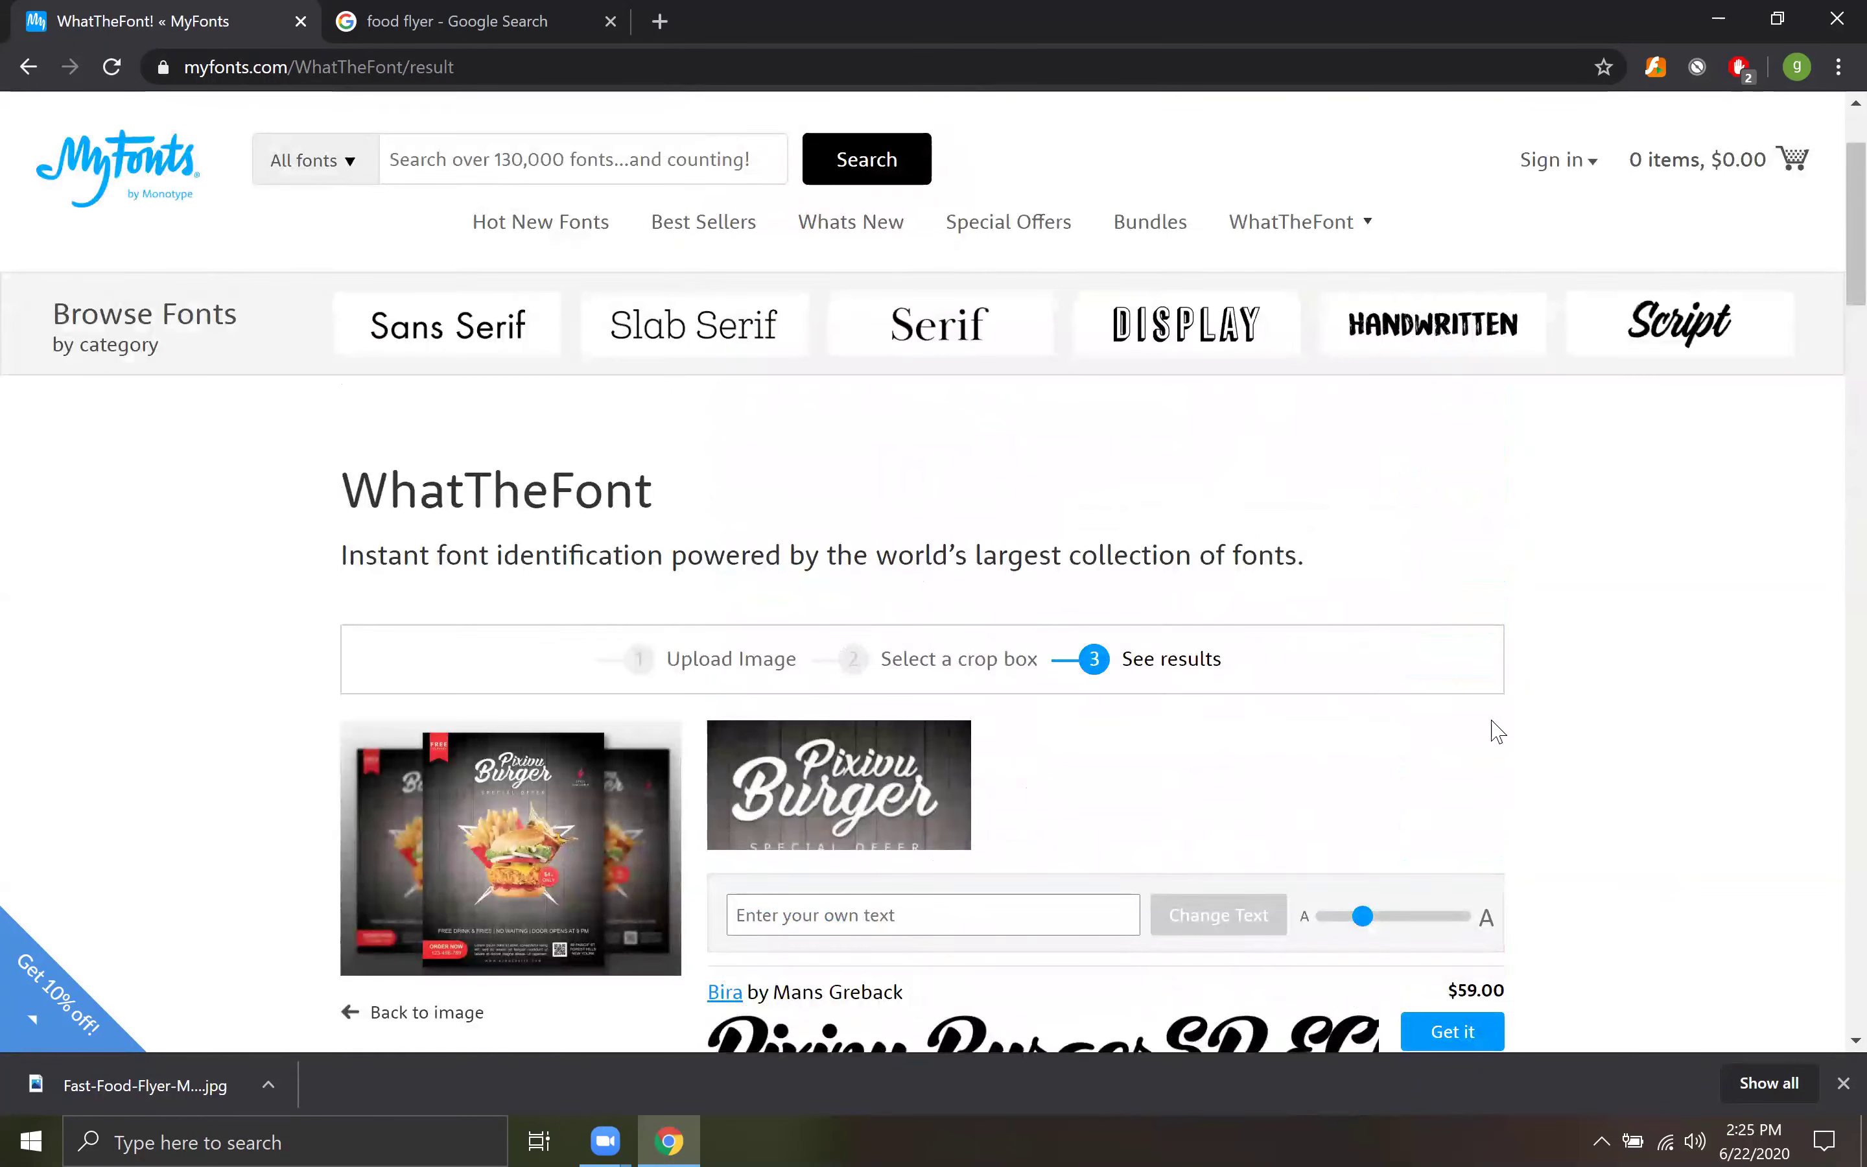
{"action": "scroll", "coordinate": [1121, 754], "scroll_direction": "down", "scroll_amount": 6}
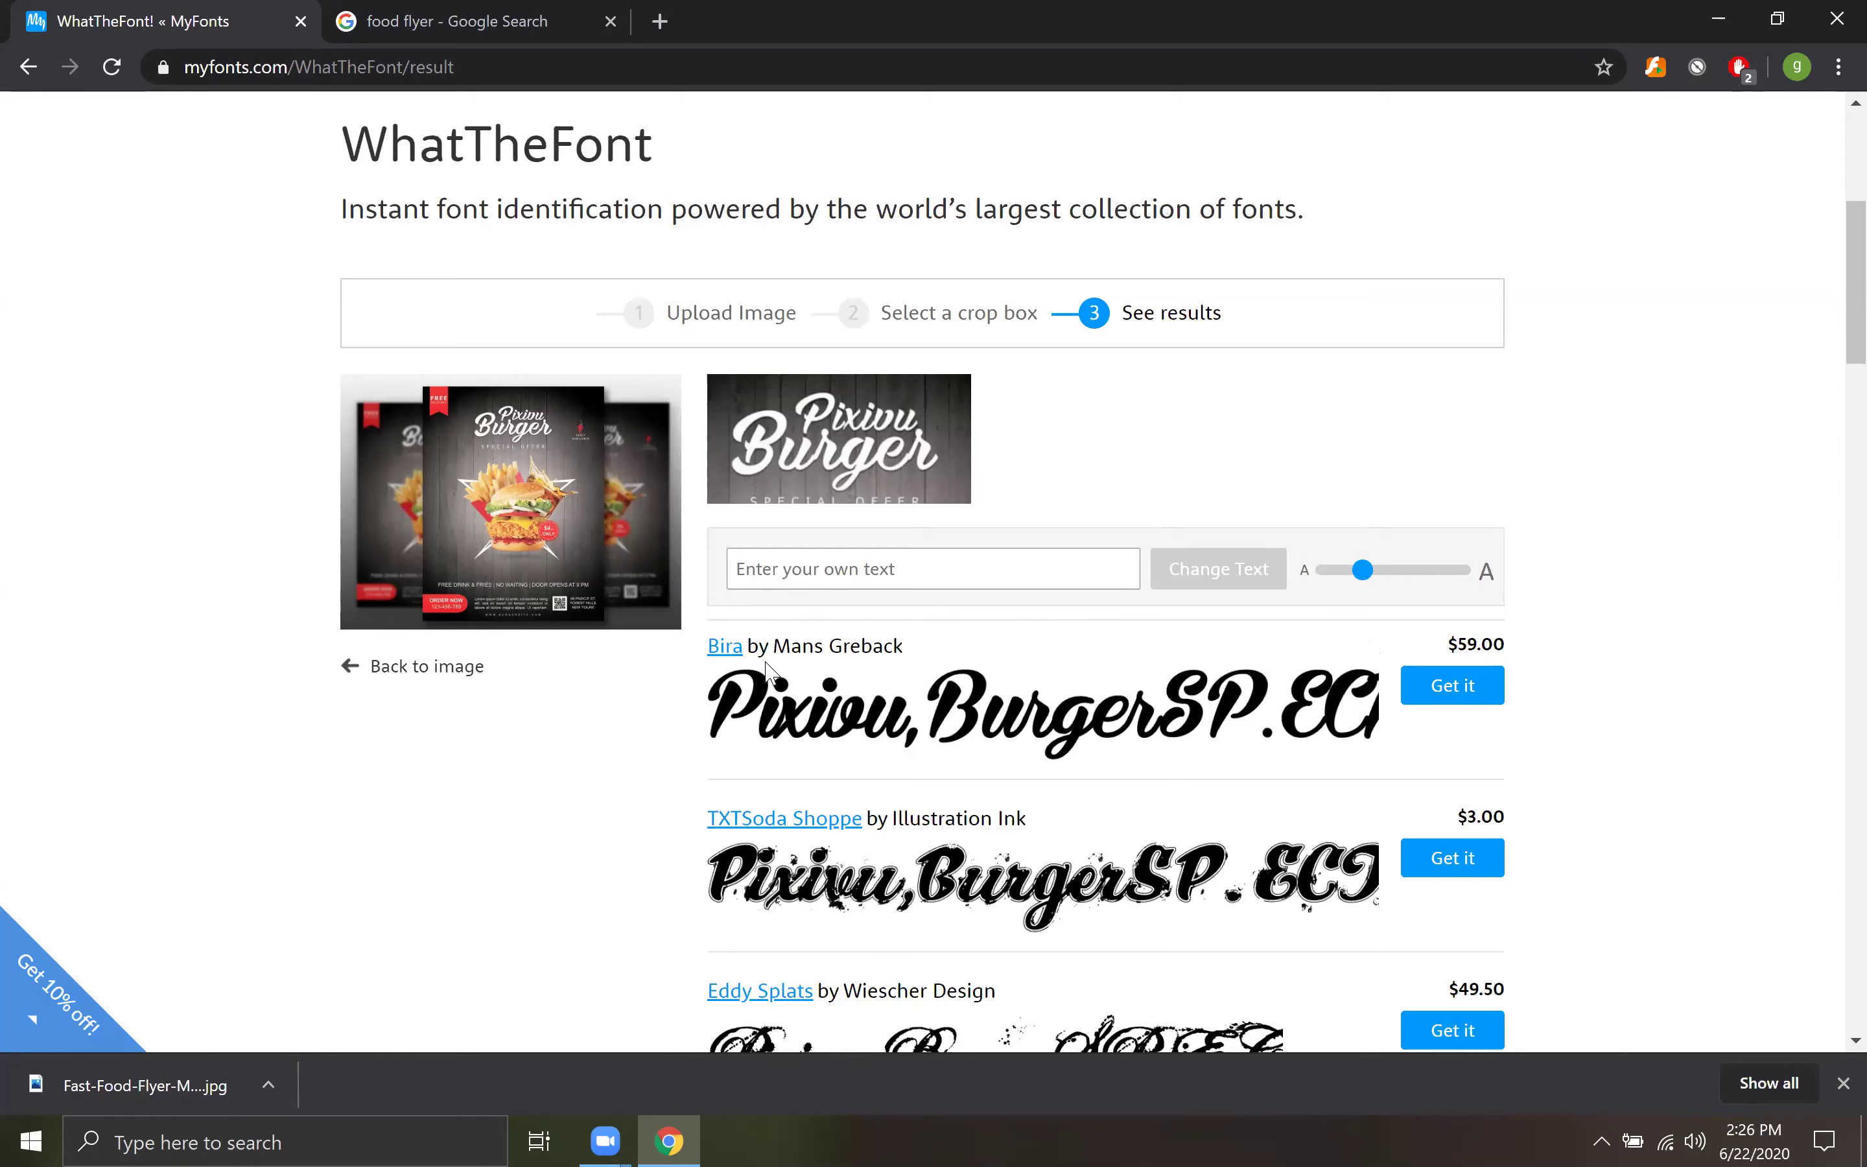
{"action": "scroll", "coordinate": [806, 683], "scroll_direction": "down", "scroll_amount": 10}
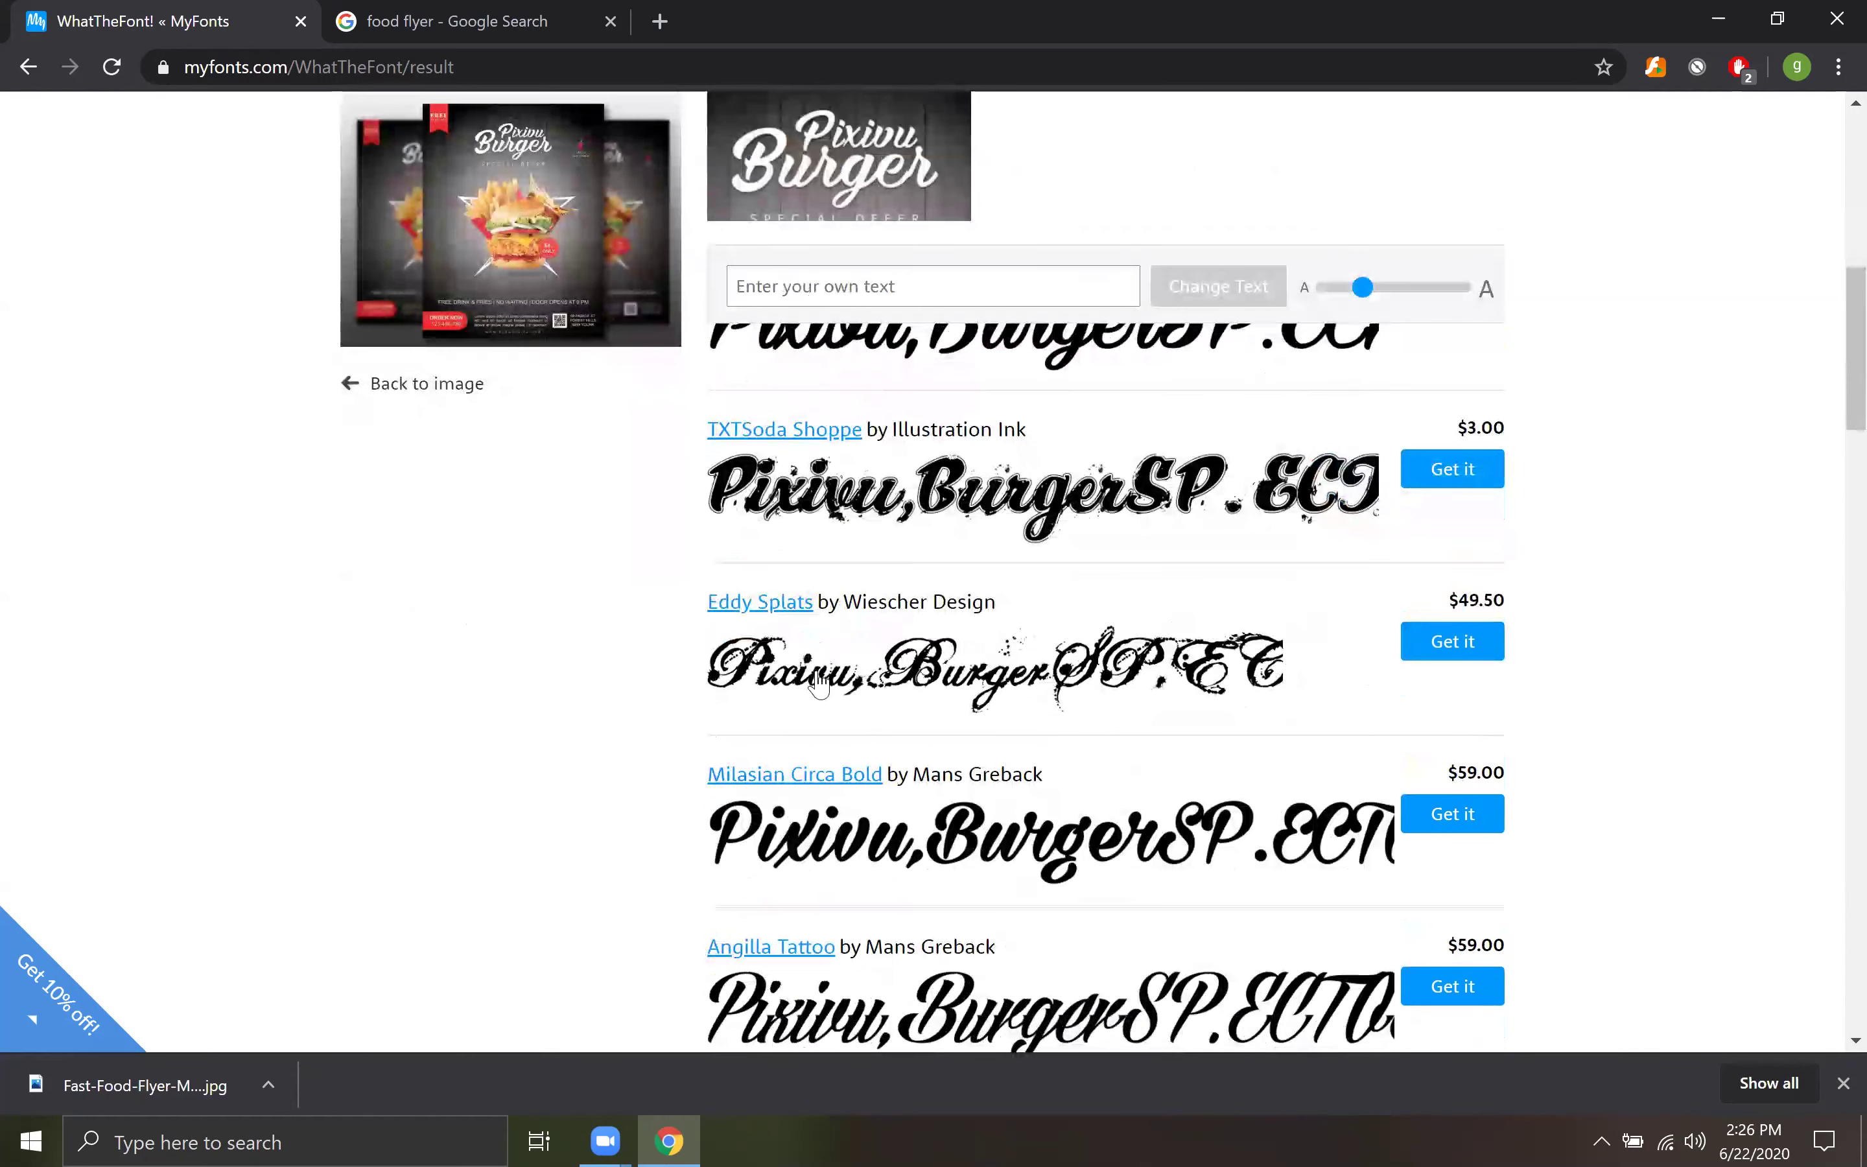
{"action": "scroll", "coordinate": [819, 681], "scroll_direction": "down", "scroll_amount": 5}
{"action": "scroll", "coordinate": [820, 684], "scroll_direction": "down", "scroll_amount": 4}
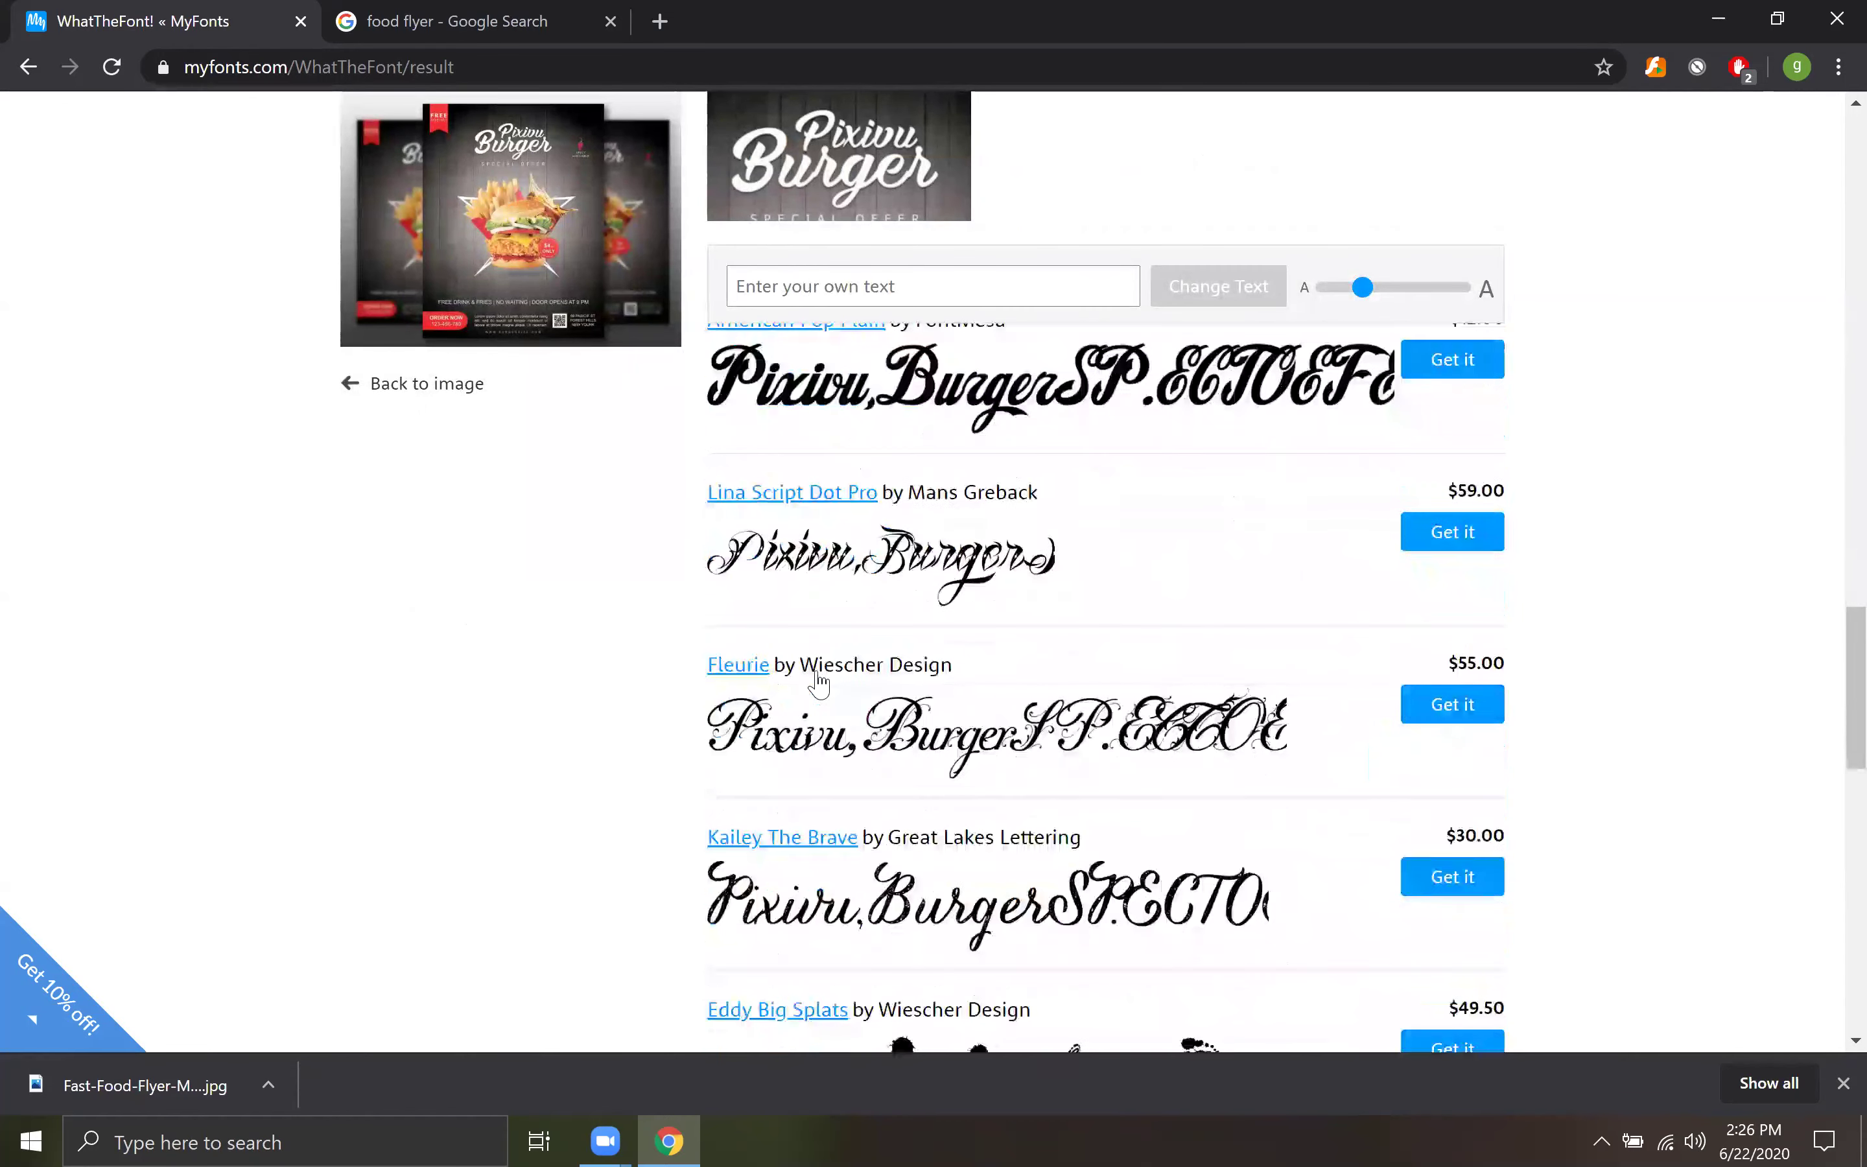
{"action": "scroll", "coordinate": [819, 681], "scroll_direction": "down", "scroll_amount": 10}
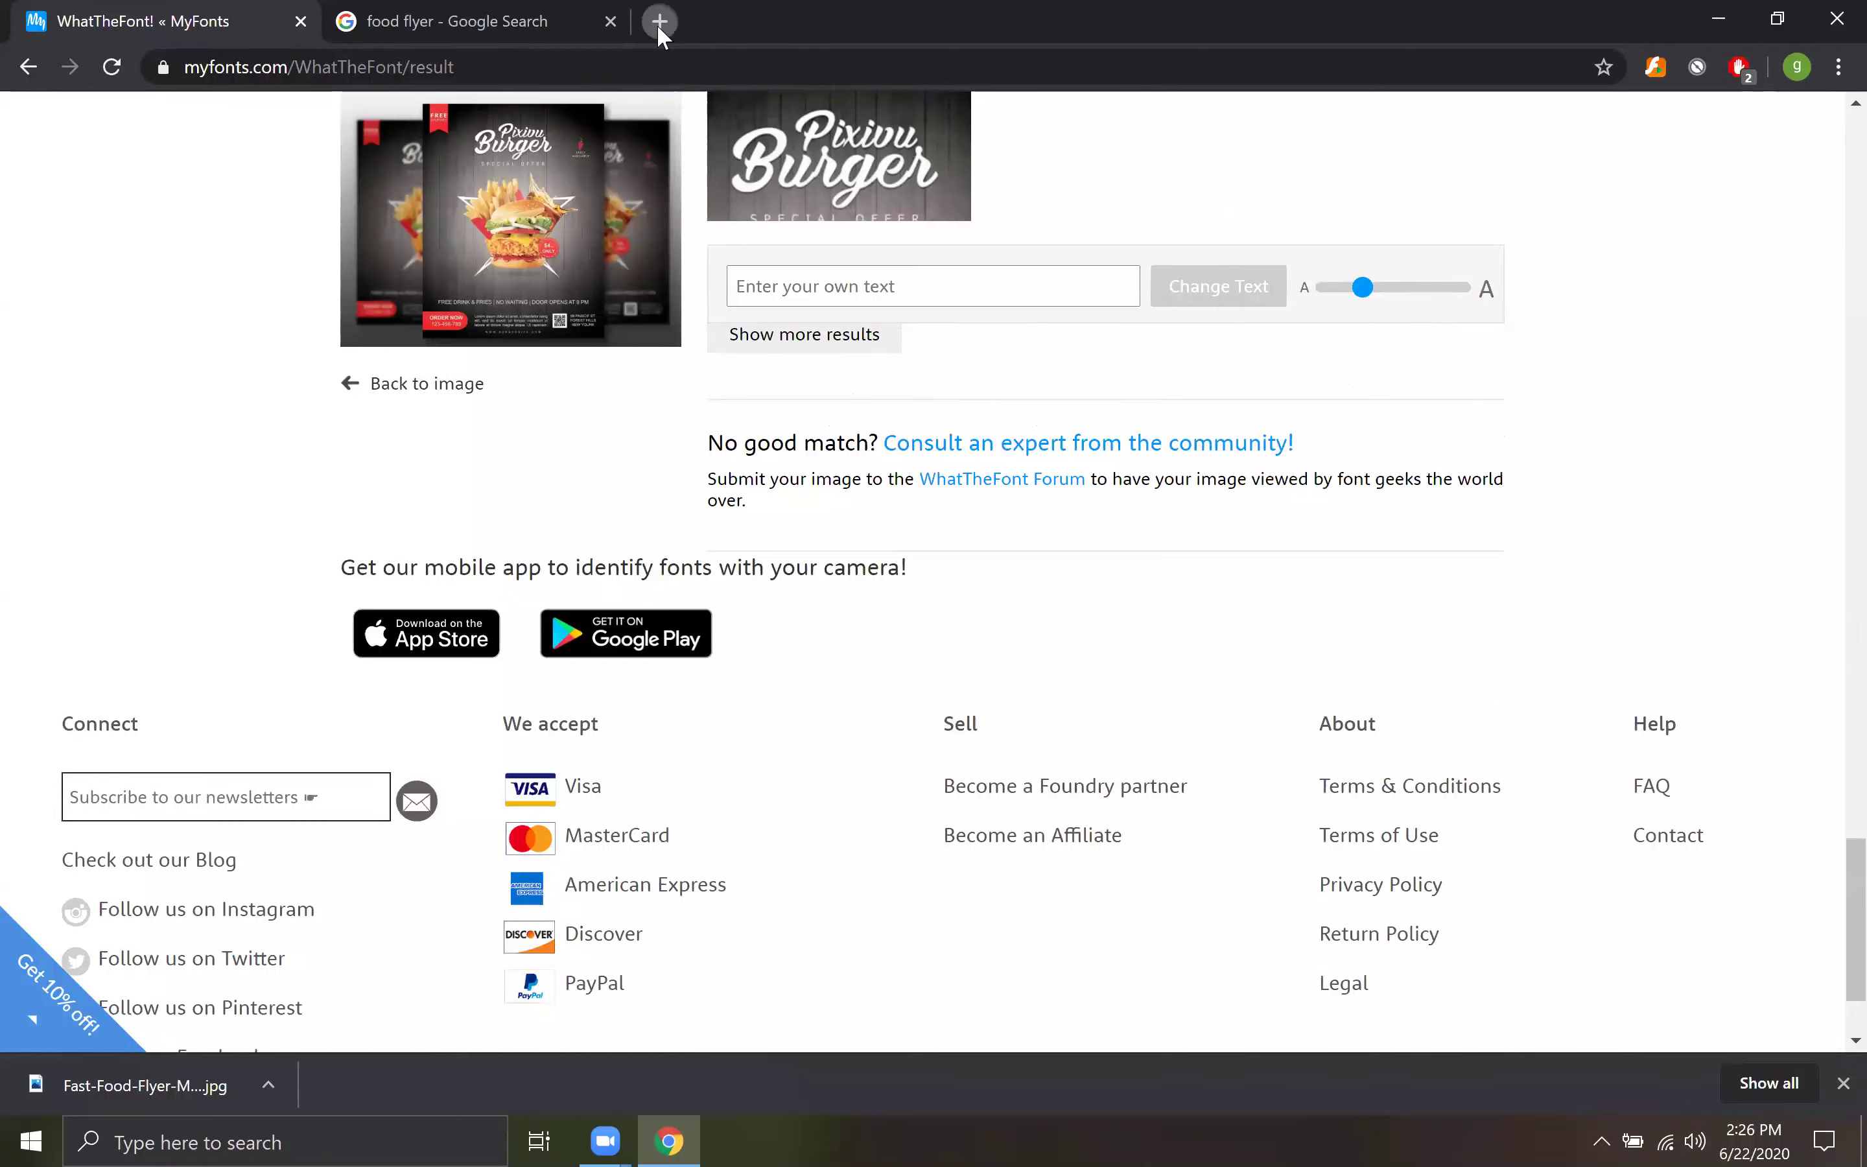
Search Google for "bira font free download" in a new browser tab.
{"action": "left_click", "coordinate": [657, 22]}
{"action": "type", "text": "bi"}
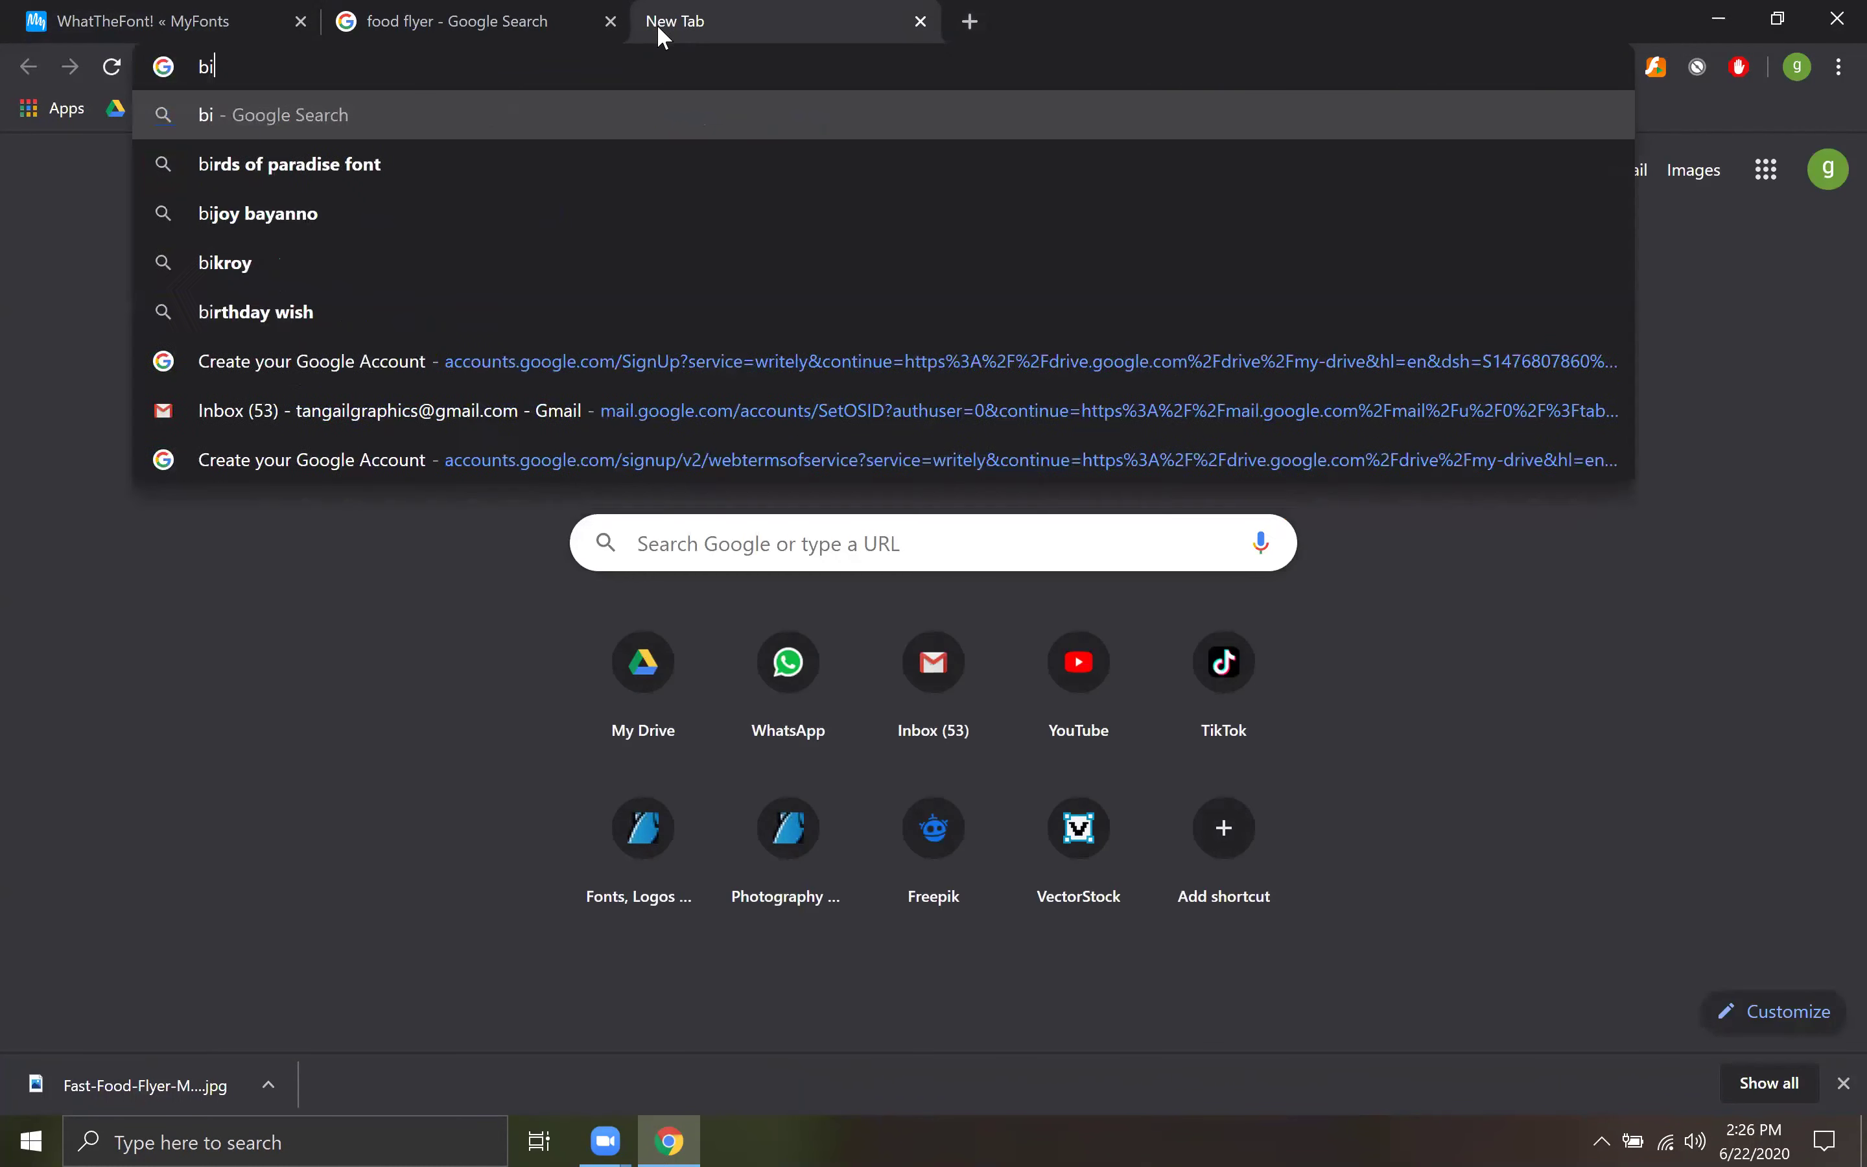
{"action": "type", "text": "ra font"}
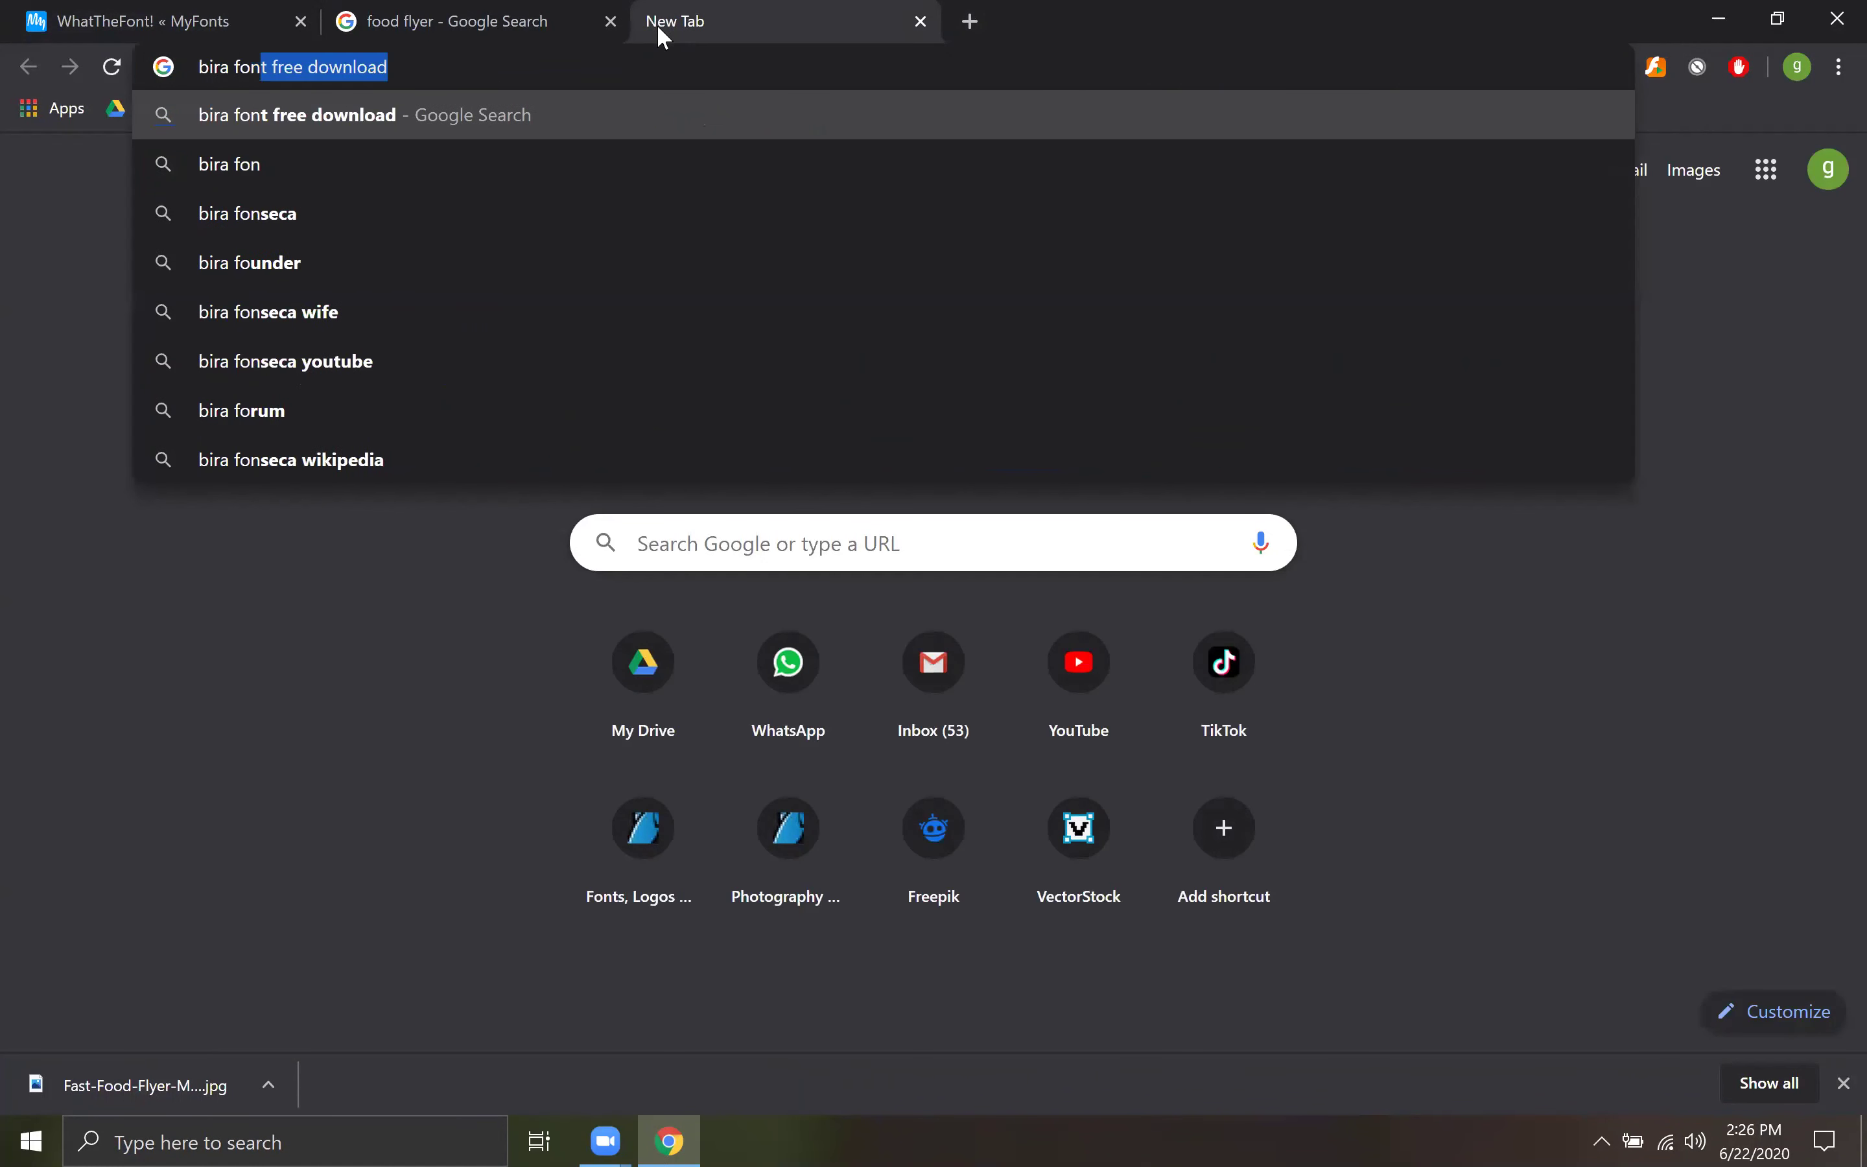
{"action": "type", "text": " free d"}
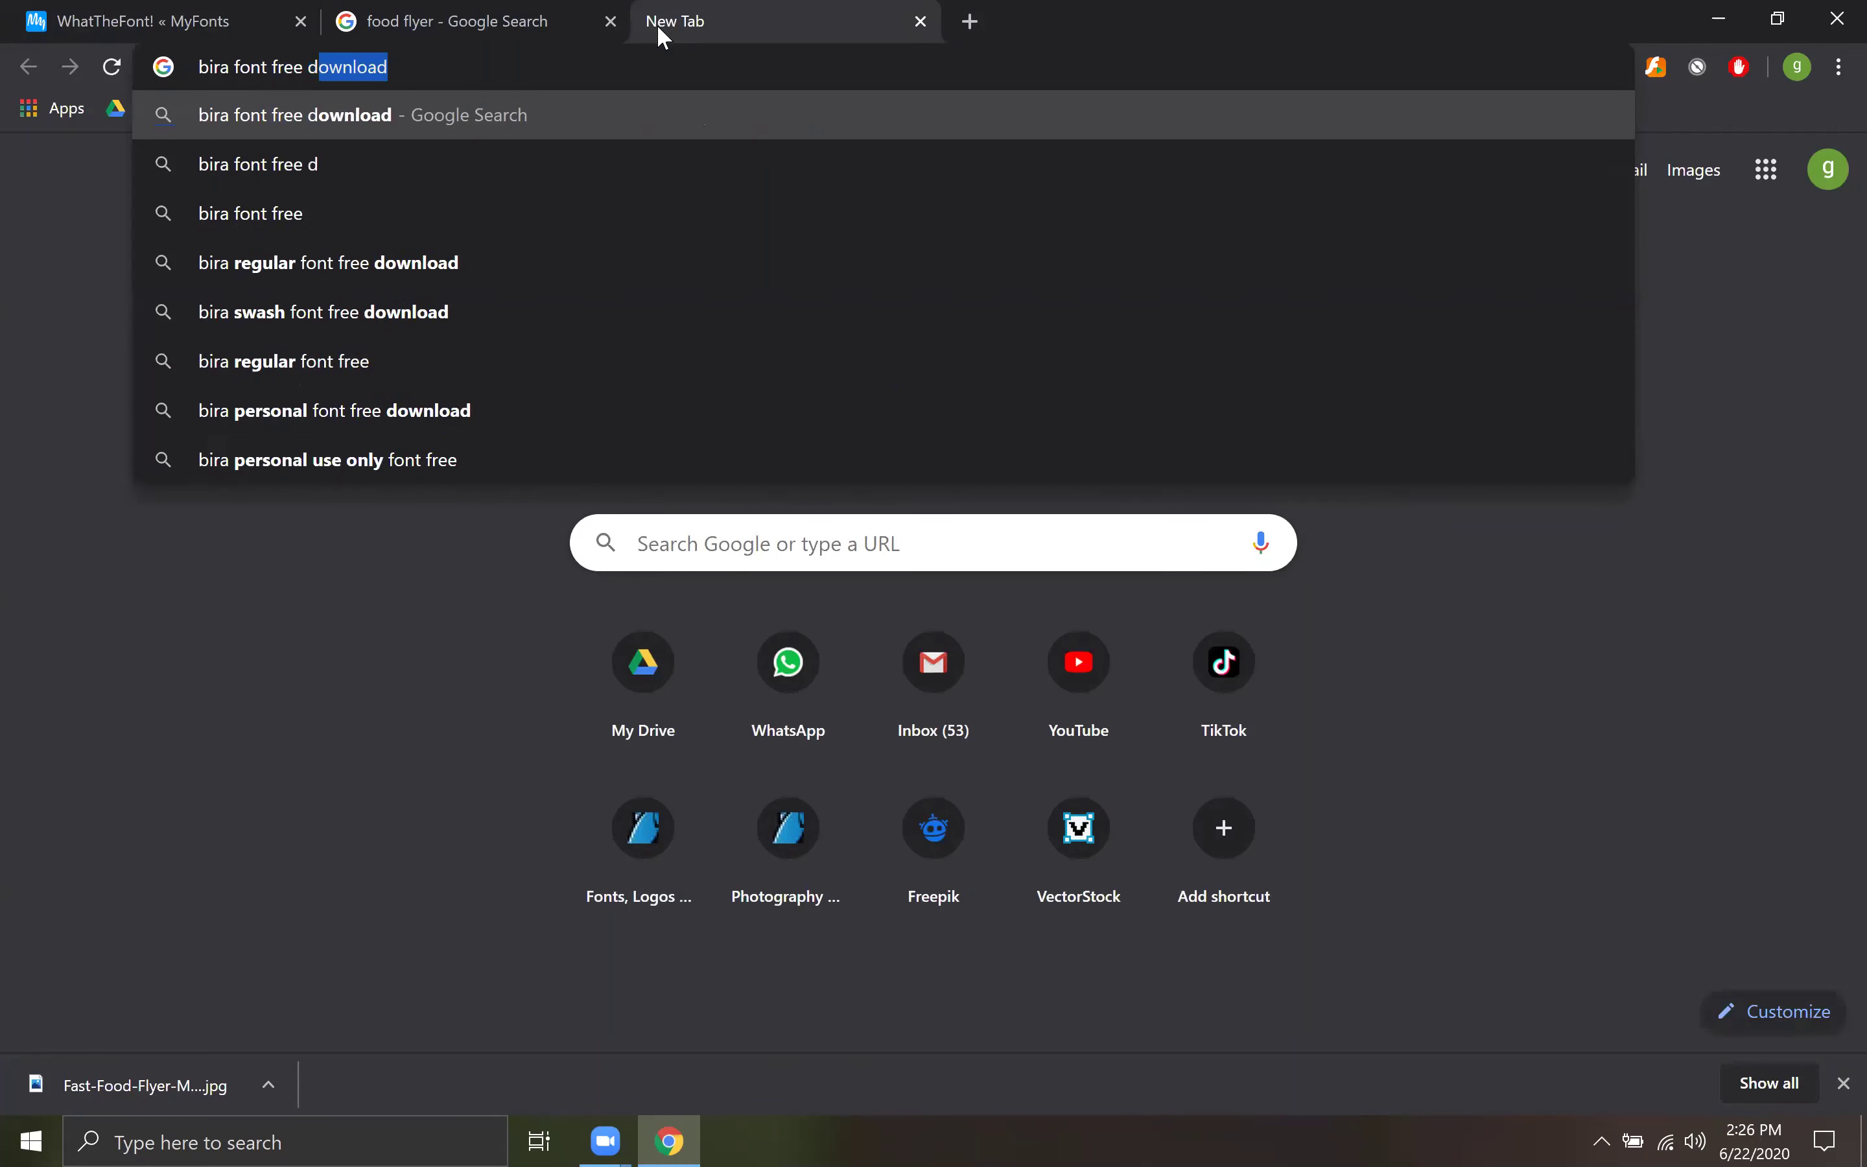
{"action": "type", "text": "ownload"}
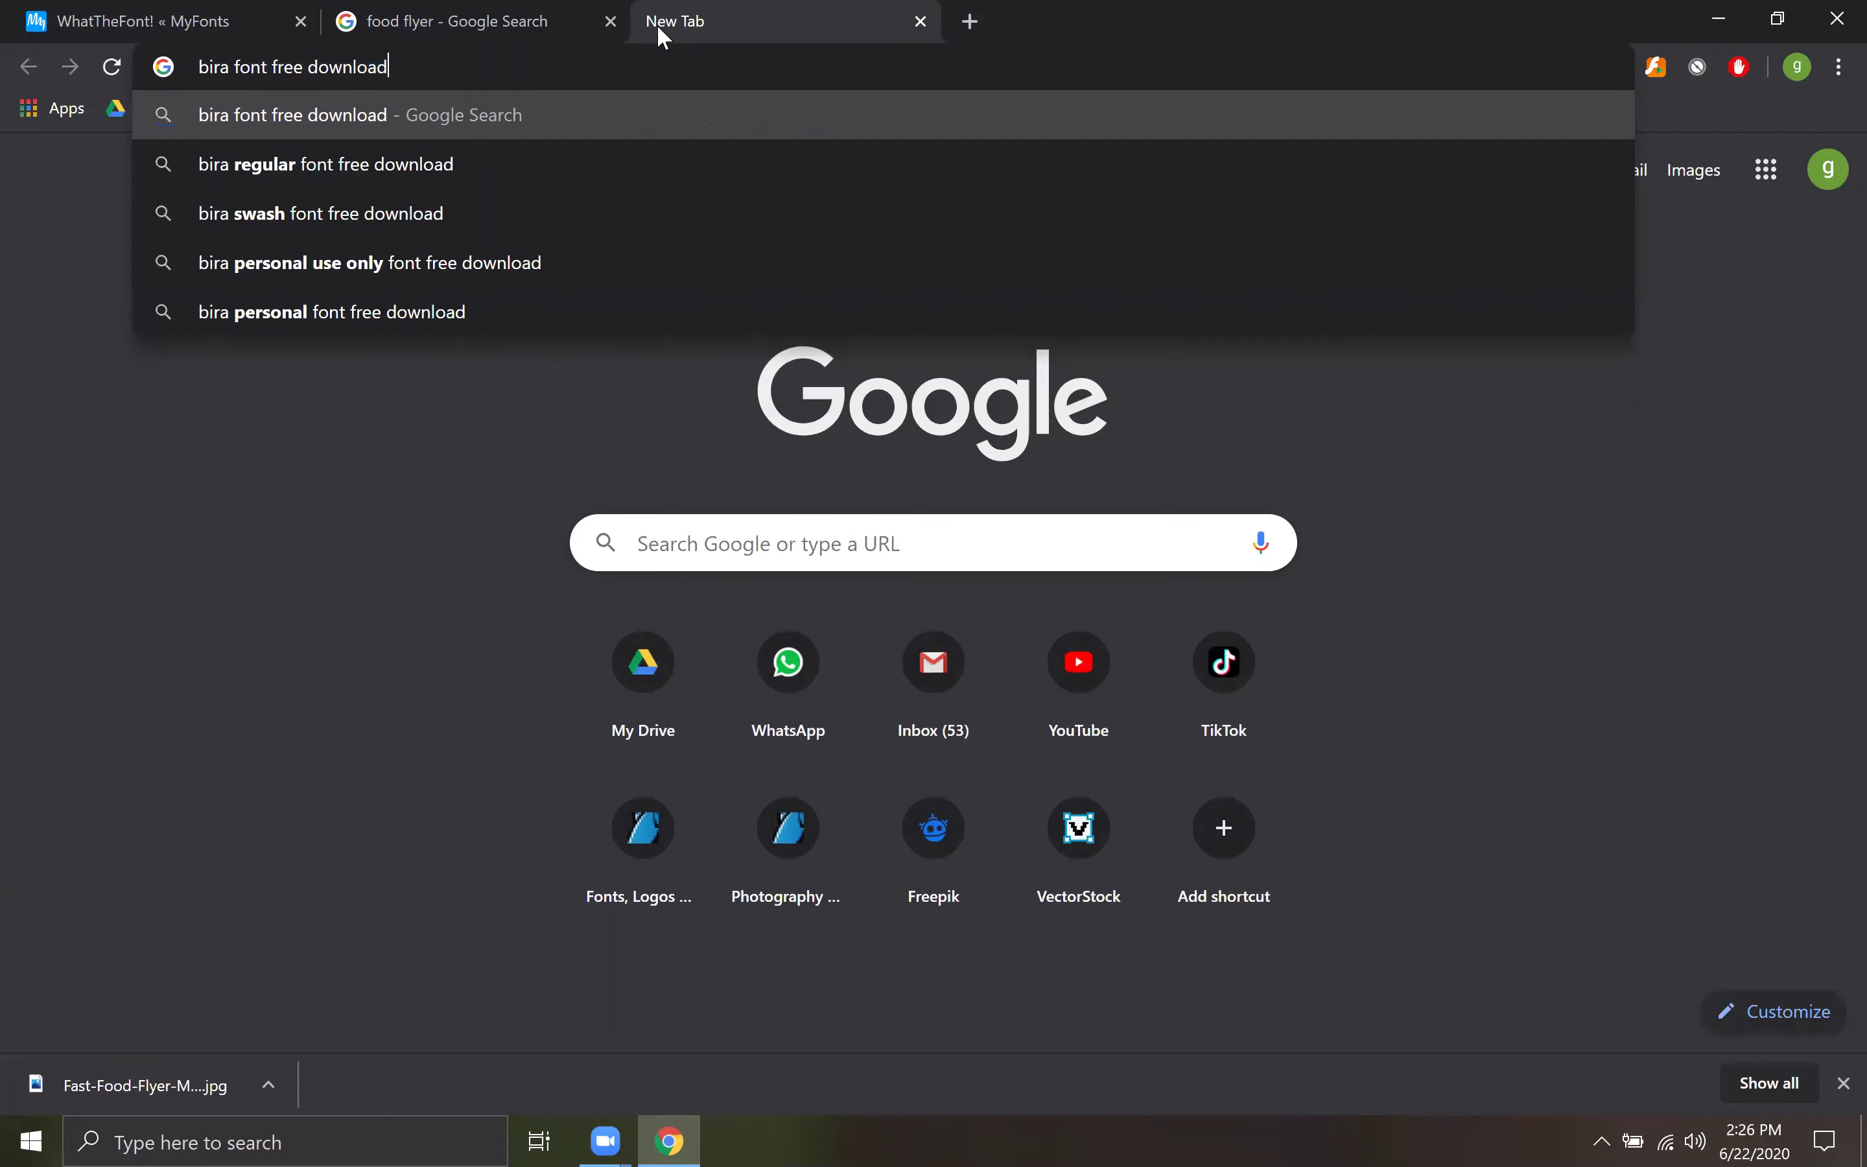
{"action": "key", "text": "Return"}
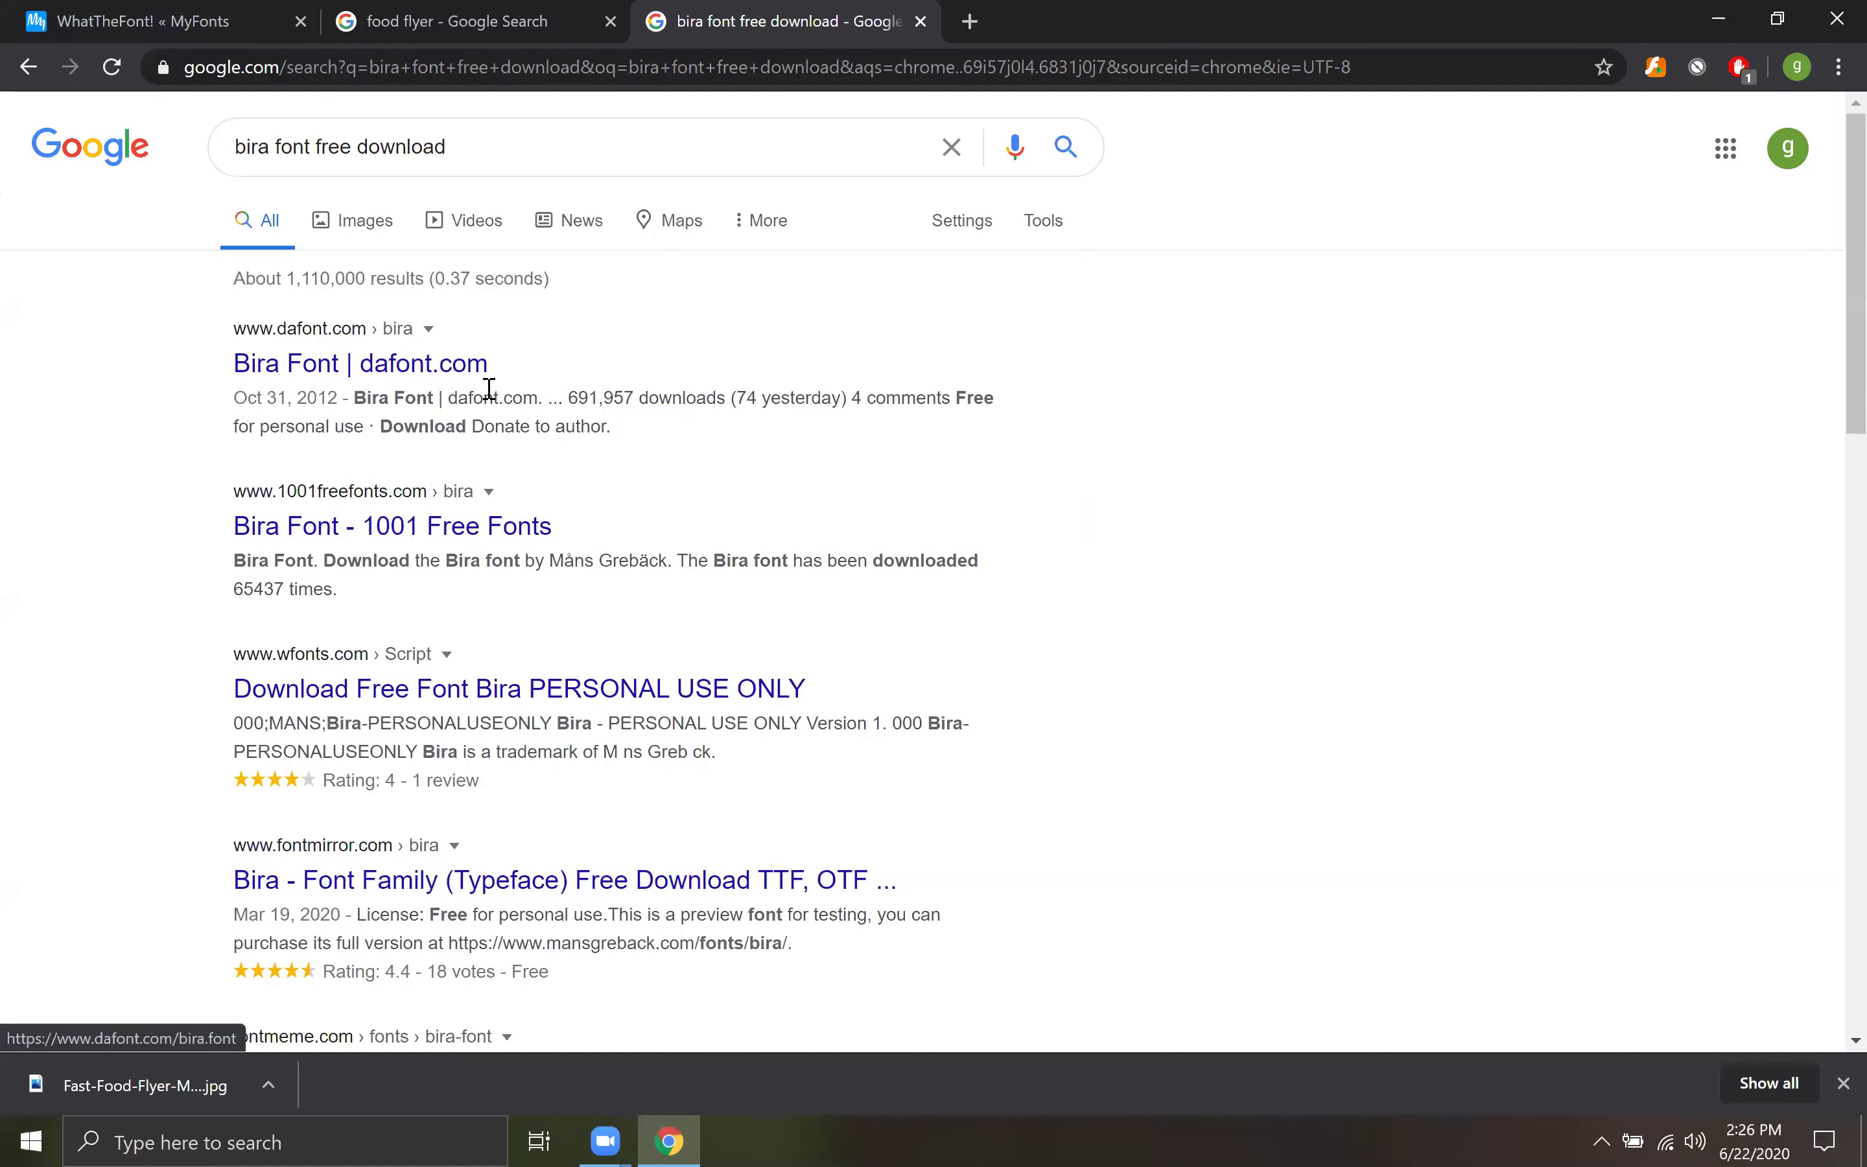
Open the Bira font page on dafont.com and review its preview image and character set.
{"action": "left_click", "coordinate": [394, 378]}
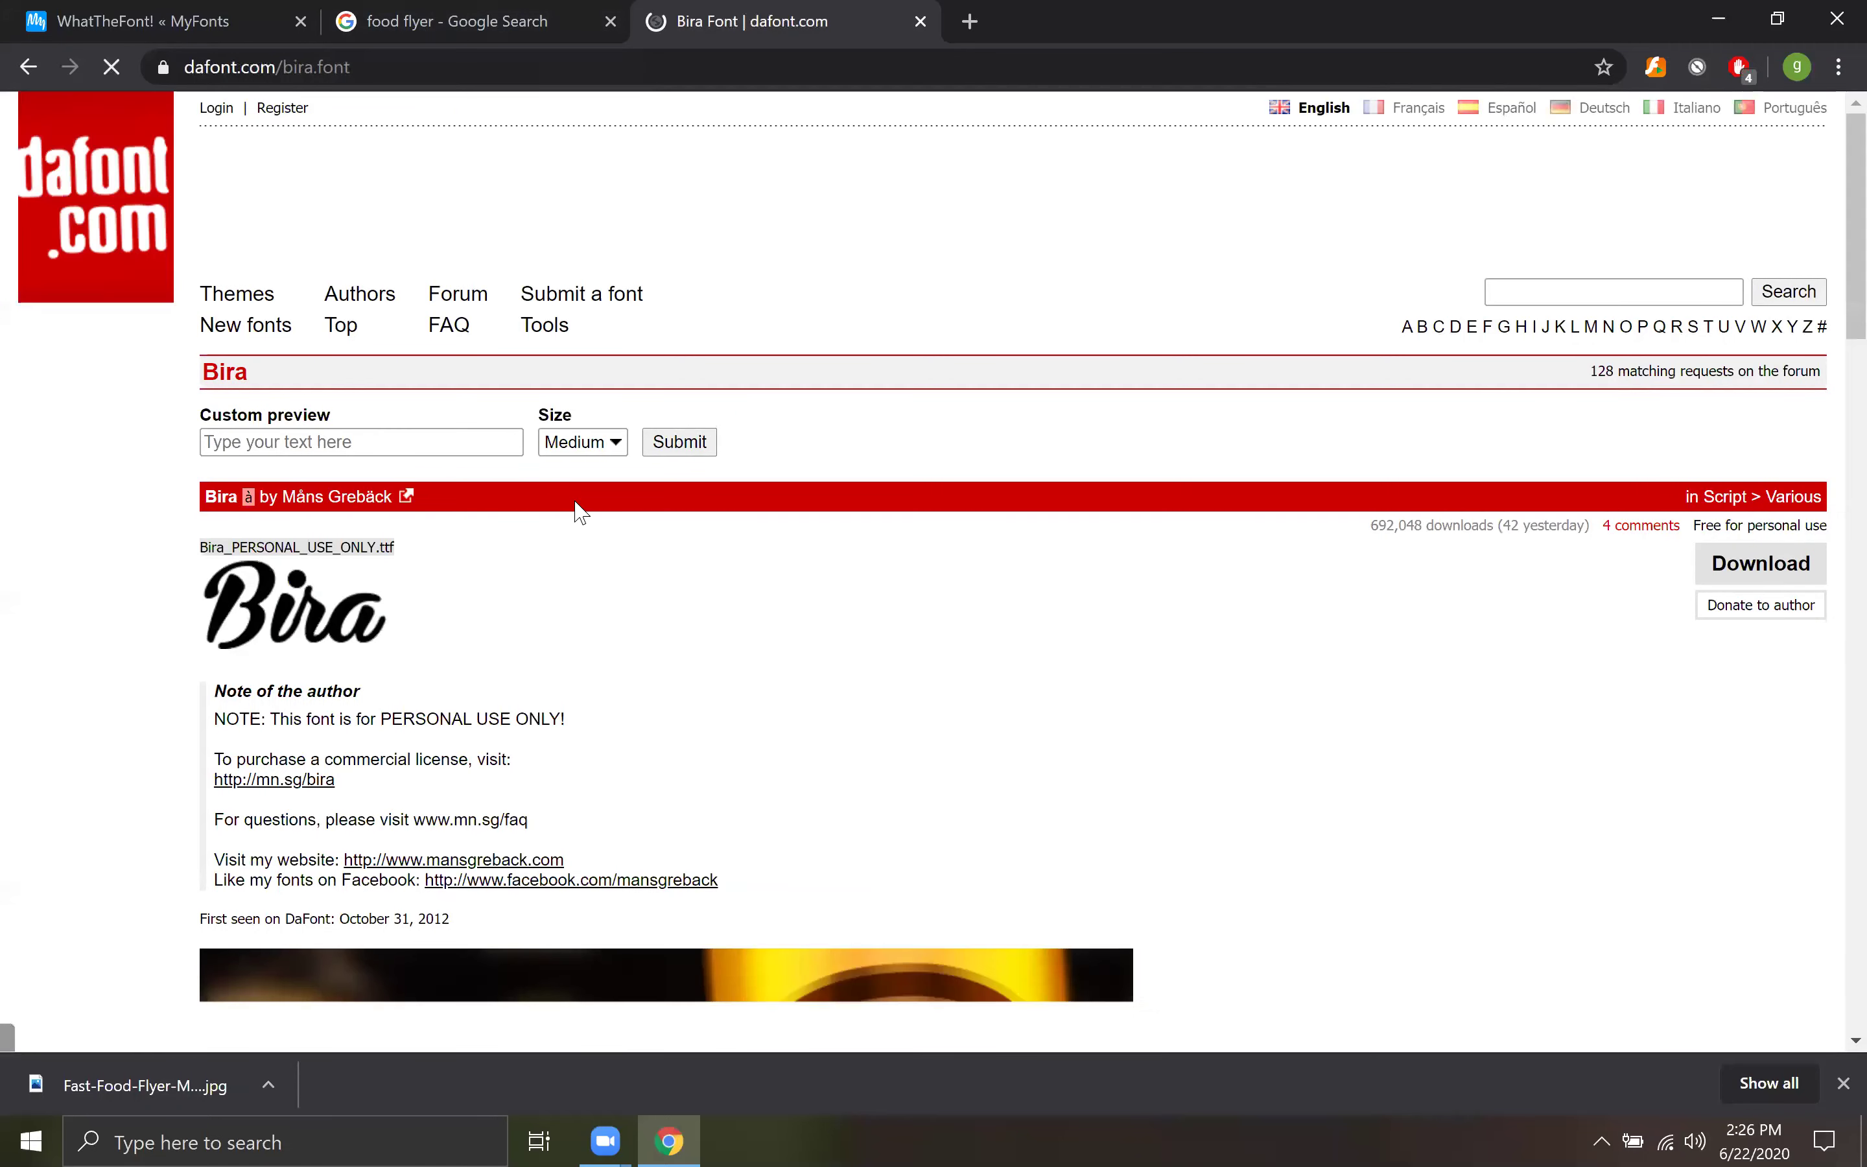
{"action": "scroll", "coordinate": [1225, 754], "scroll_direction": "down", "scroll_amount": 5}
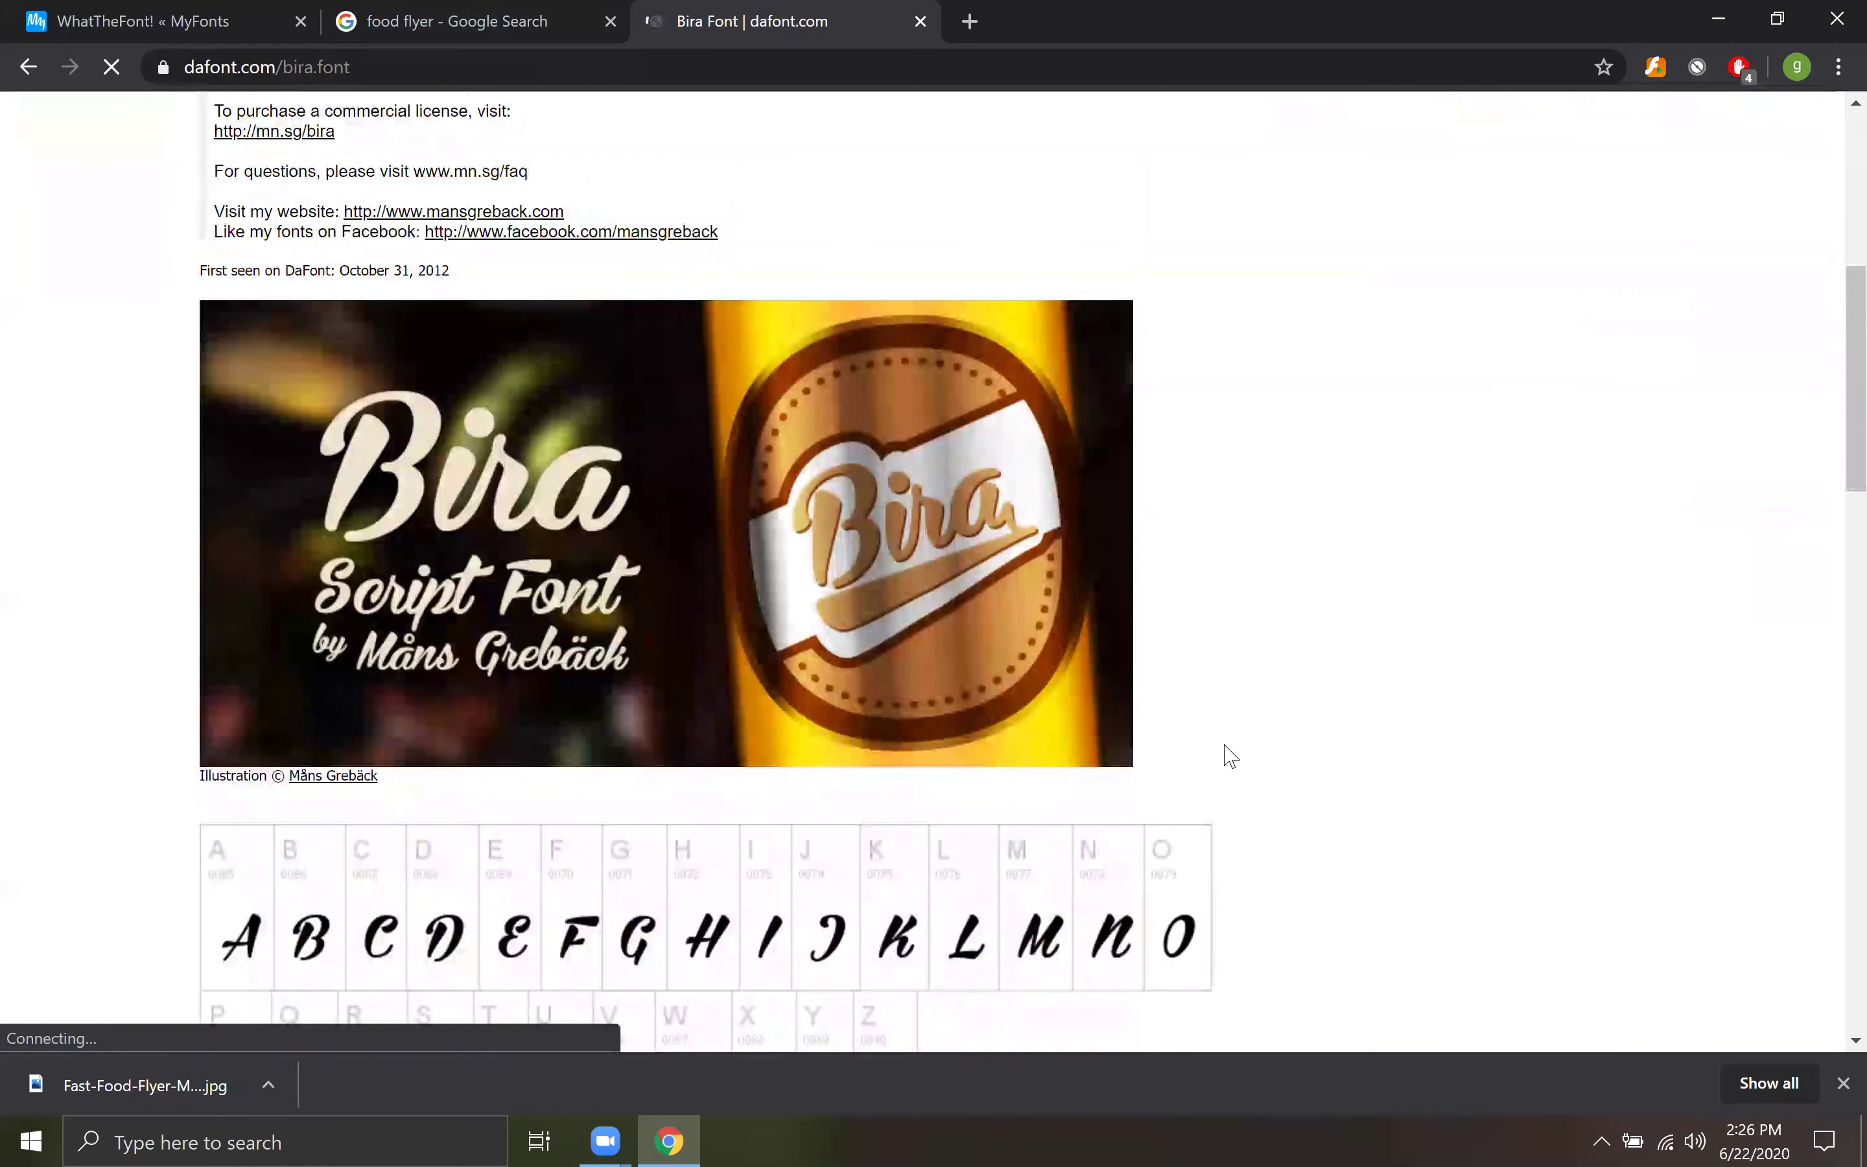
{"action": "scroll", "coordinate": [450, 708], "scroll_direction": "down", "scroll_amount": 11}
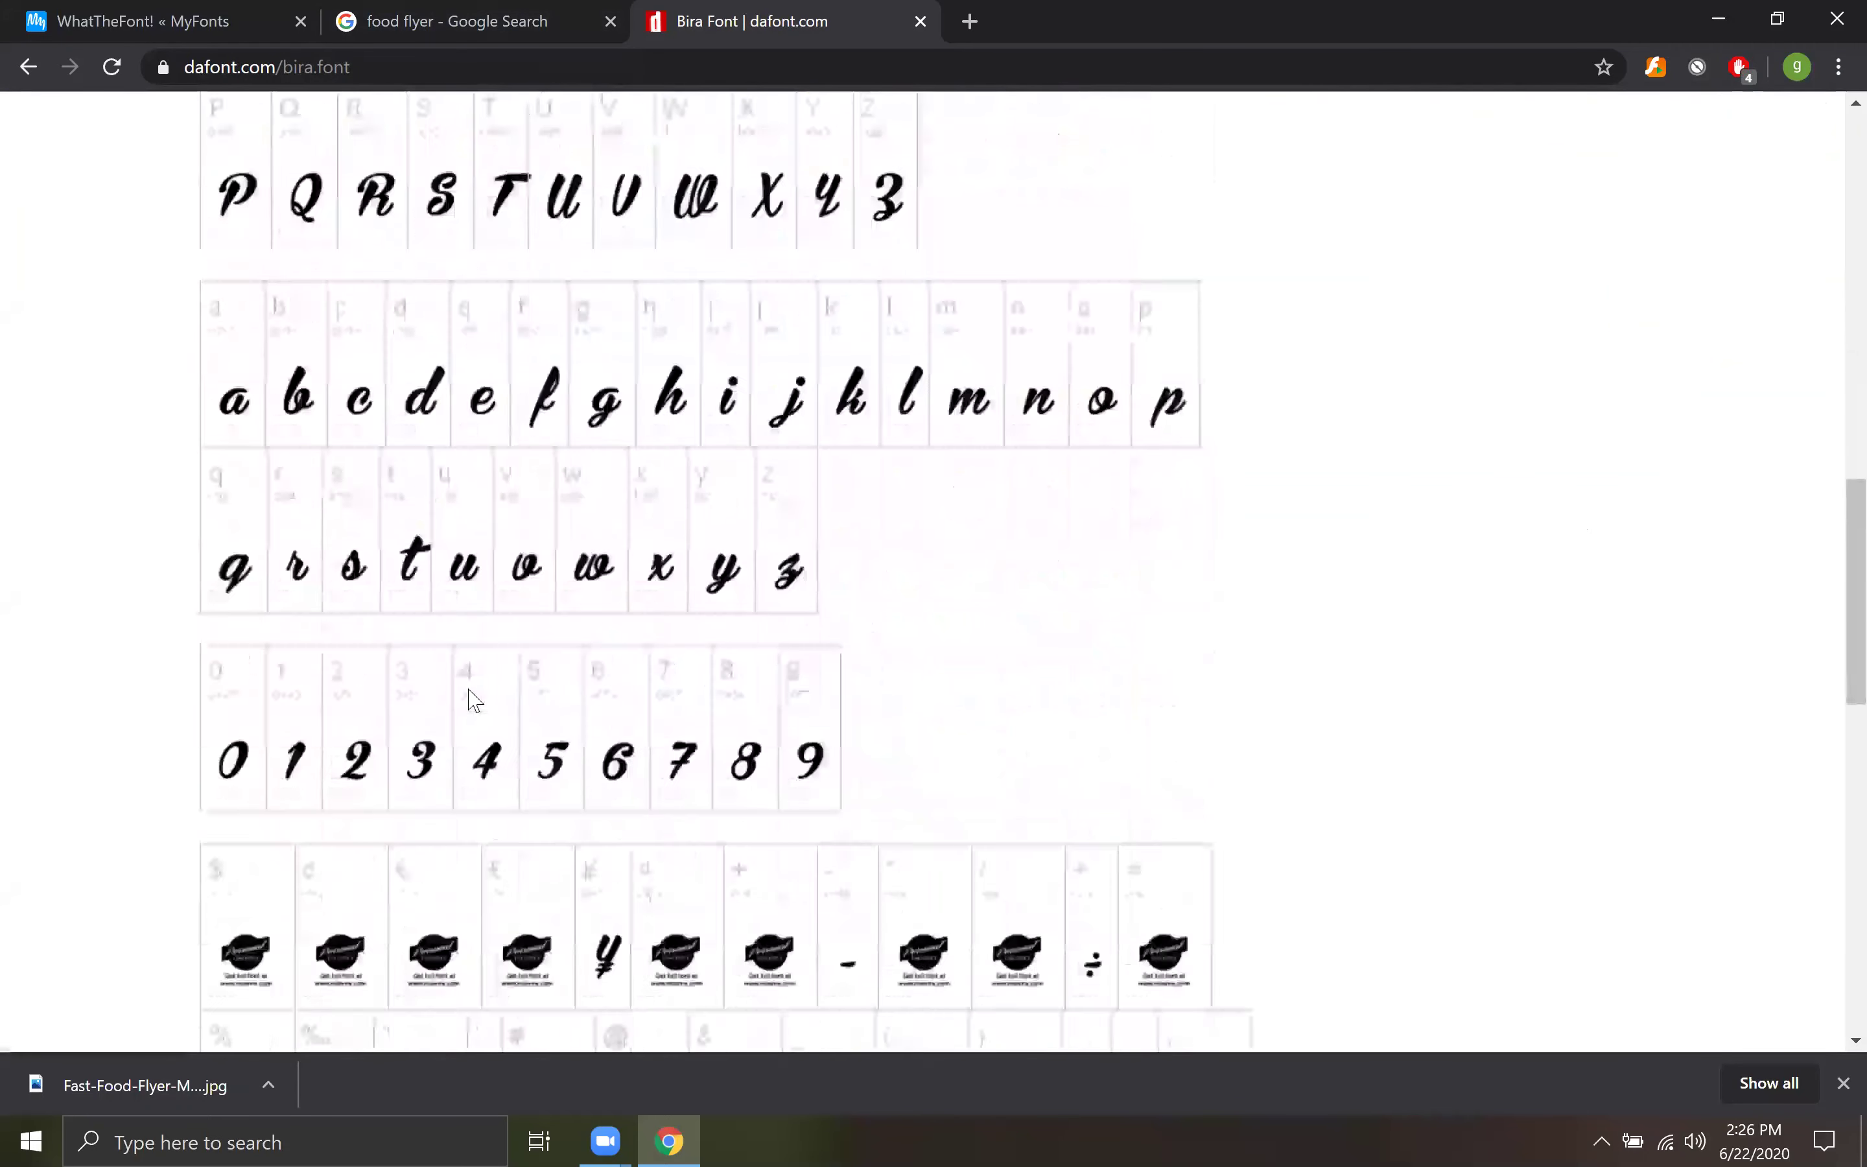
{"action": "scroll", "coordinate": [474, 699], "scroll_direction": "down", "scroll_amount": 6}
{"action": "scroll", "coordinate": [475, 697], "scroll_direction": "up", "scroll_amount": 6}
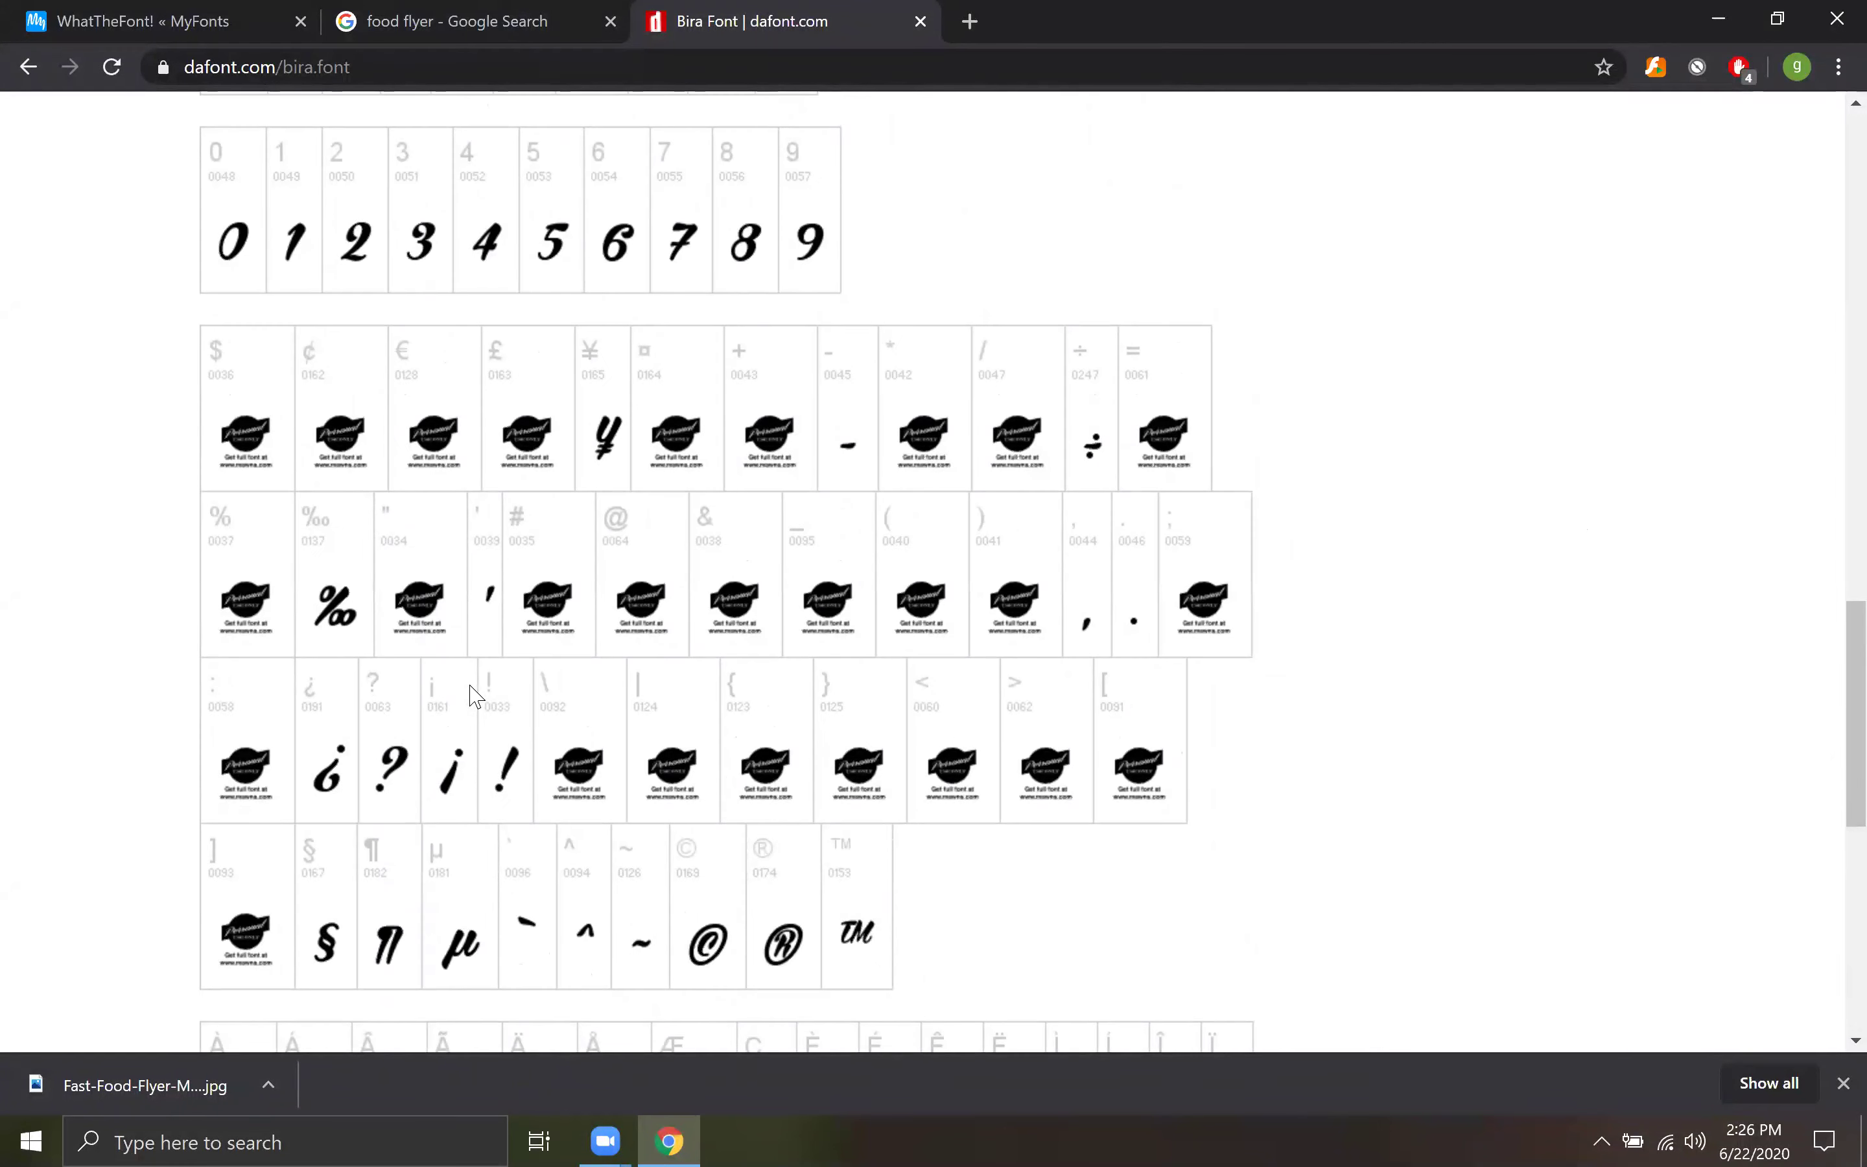
{"action": "scroll", "coordinate": [475, 696], "scroll_direction": "up", "scroll_amount": 16}
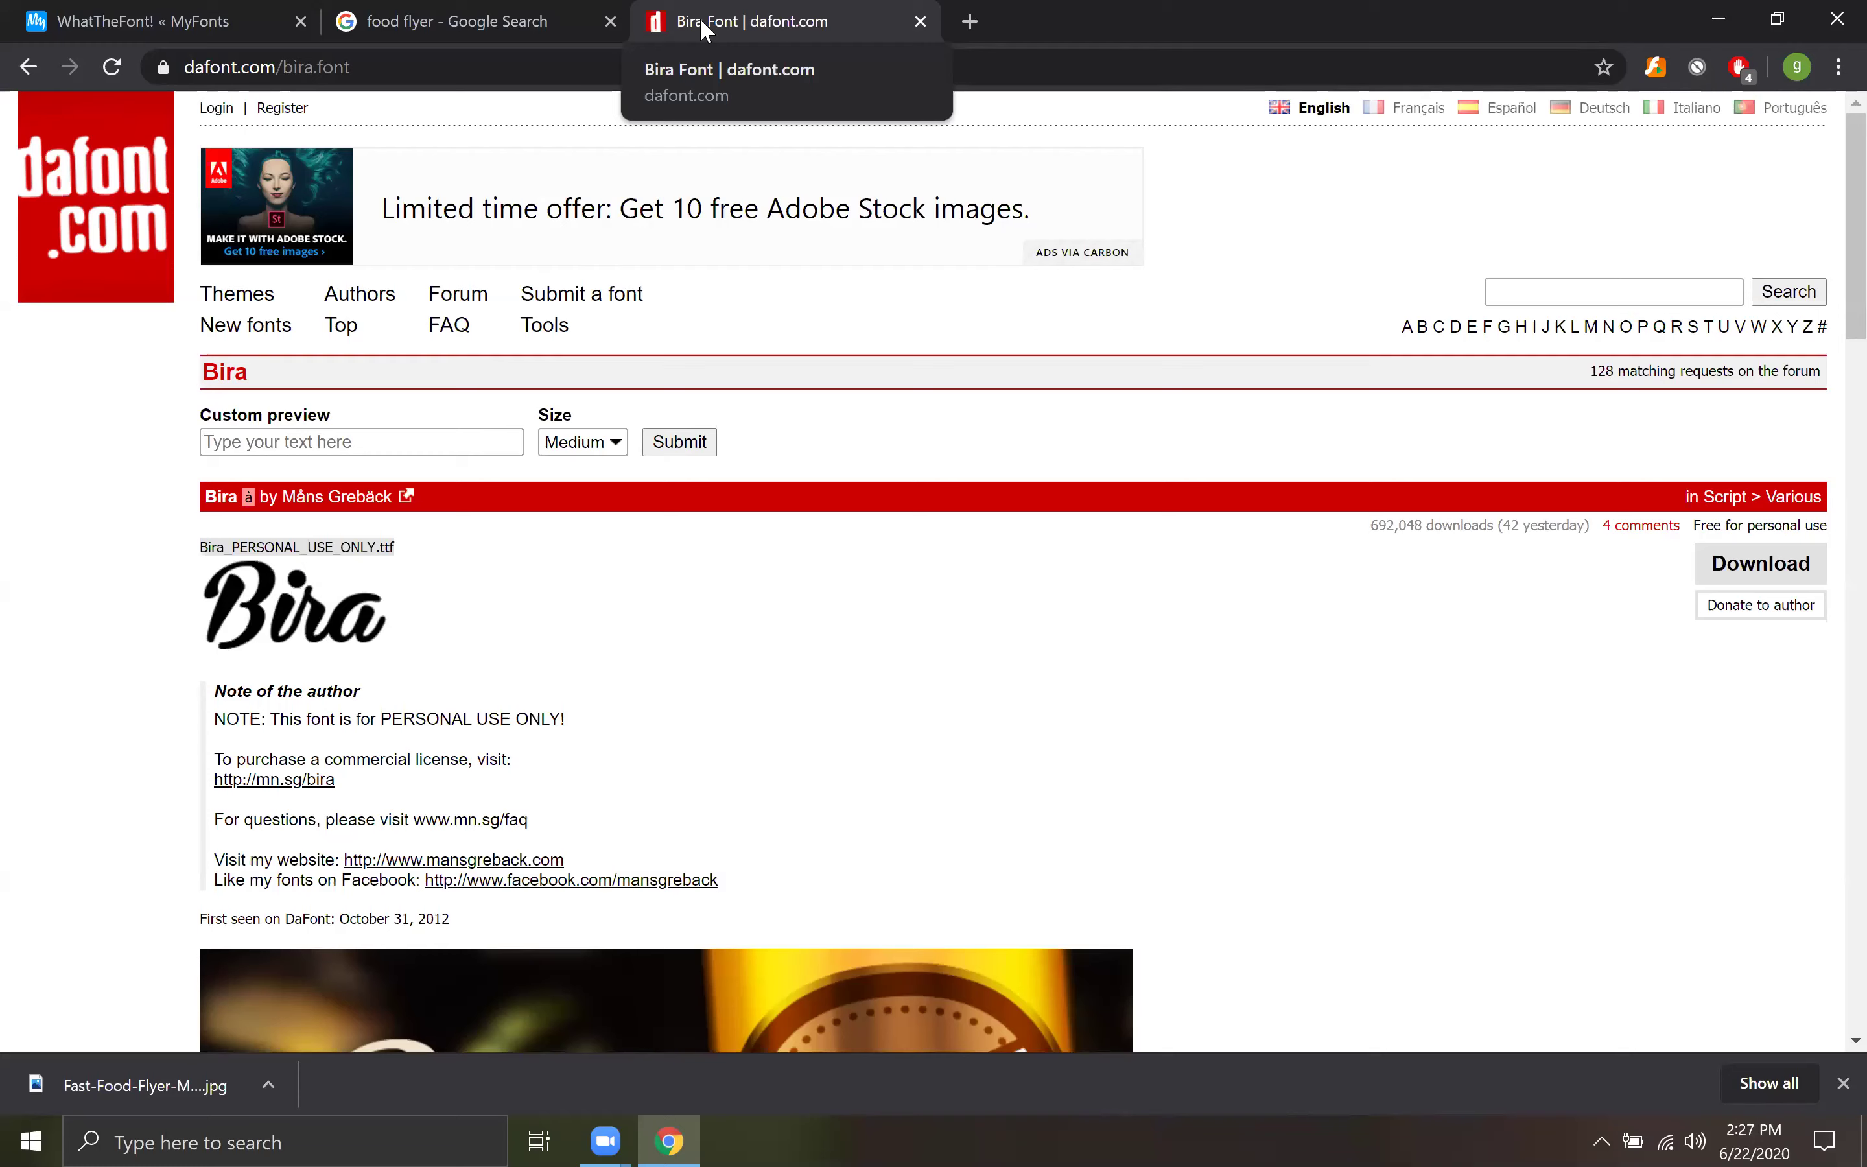
Close the Pixivu Burger preview in the food flyer results and search Google Images for "silver effect in photoshop".
{"action": "left_click", "coordinate": [591, 19]}
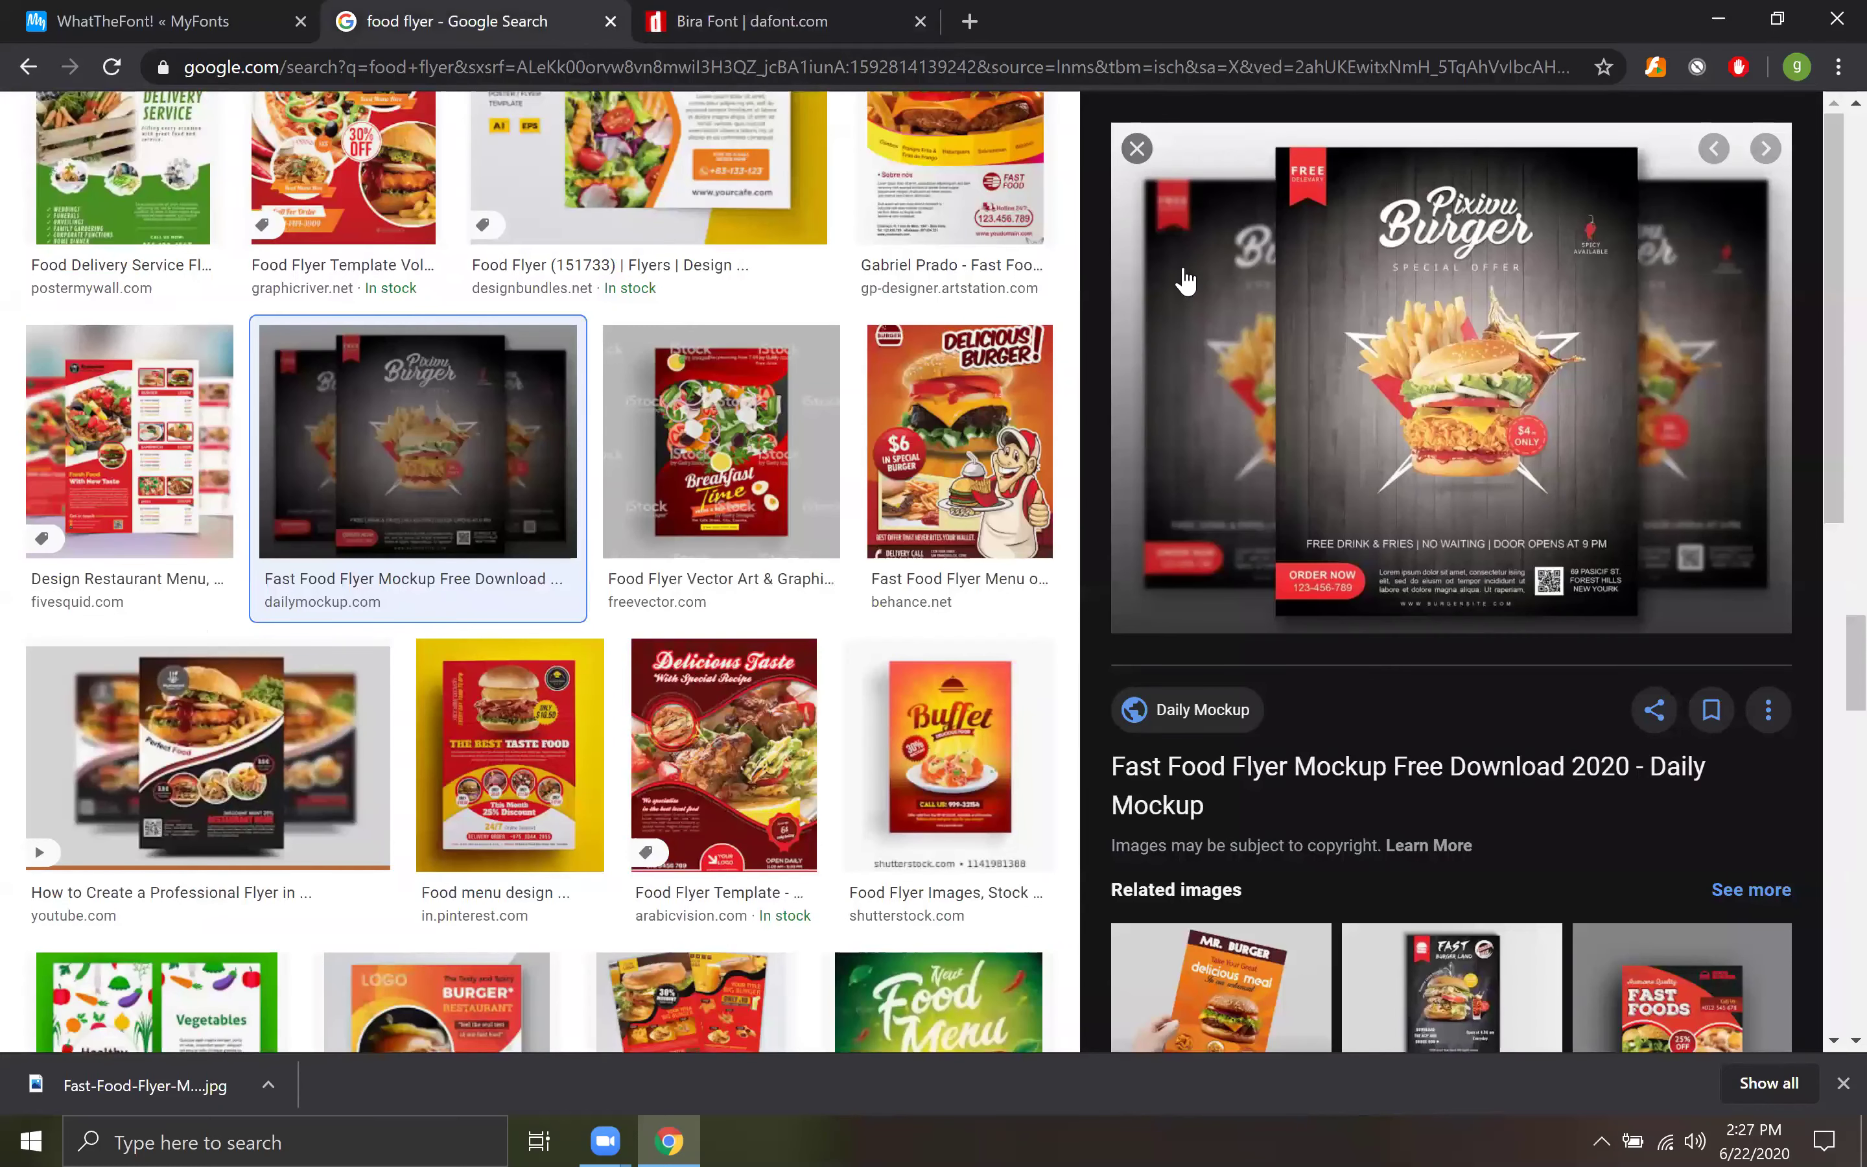
{"action": "key", "text": "Escape"}
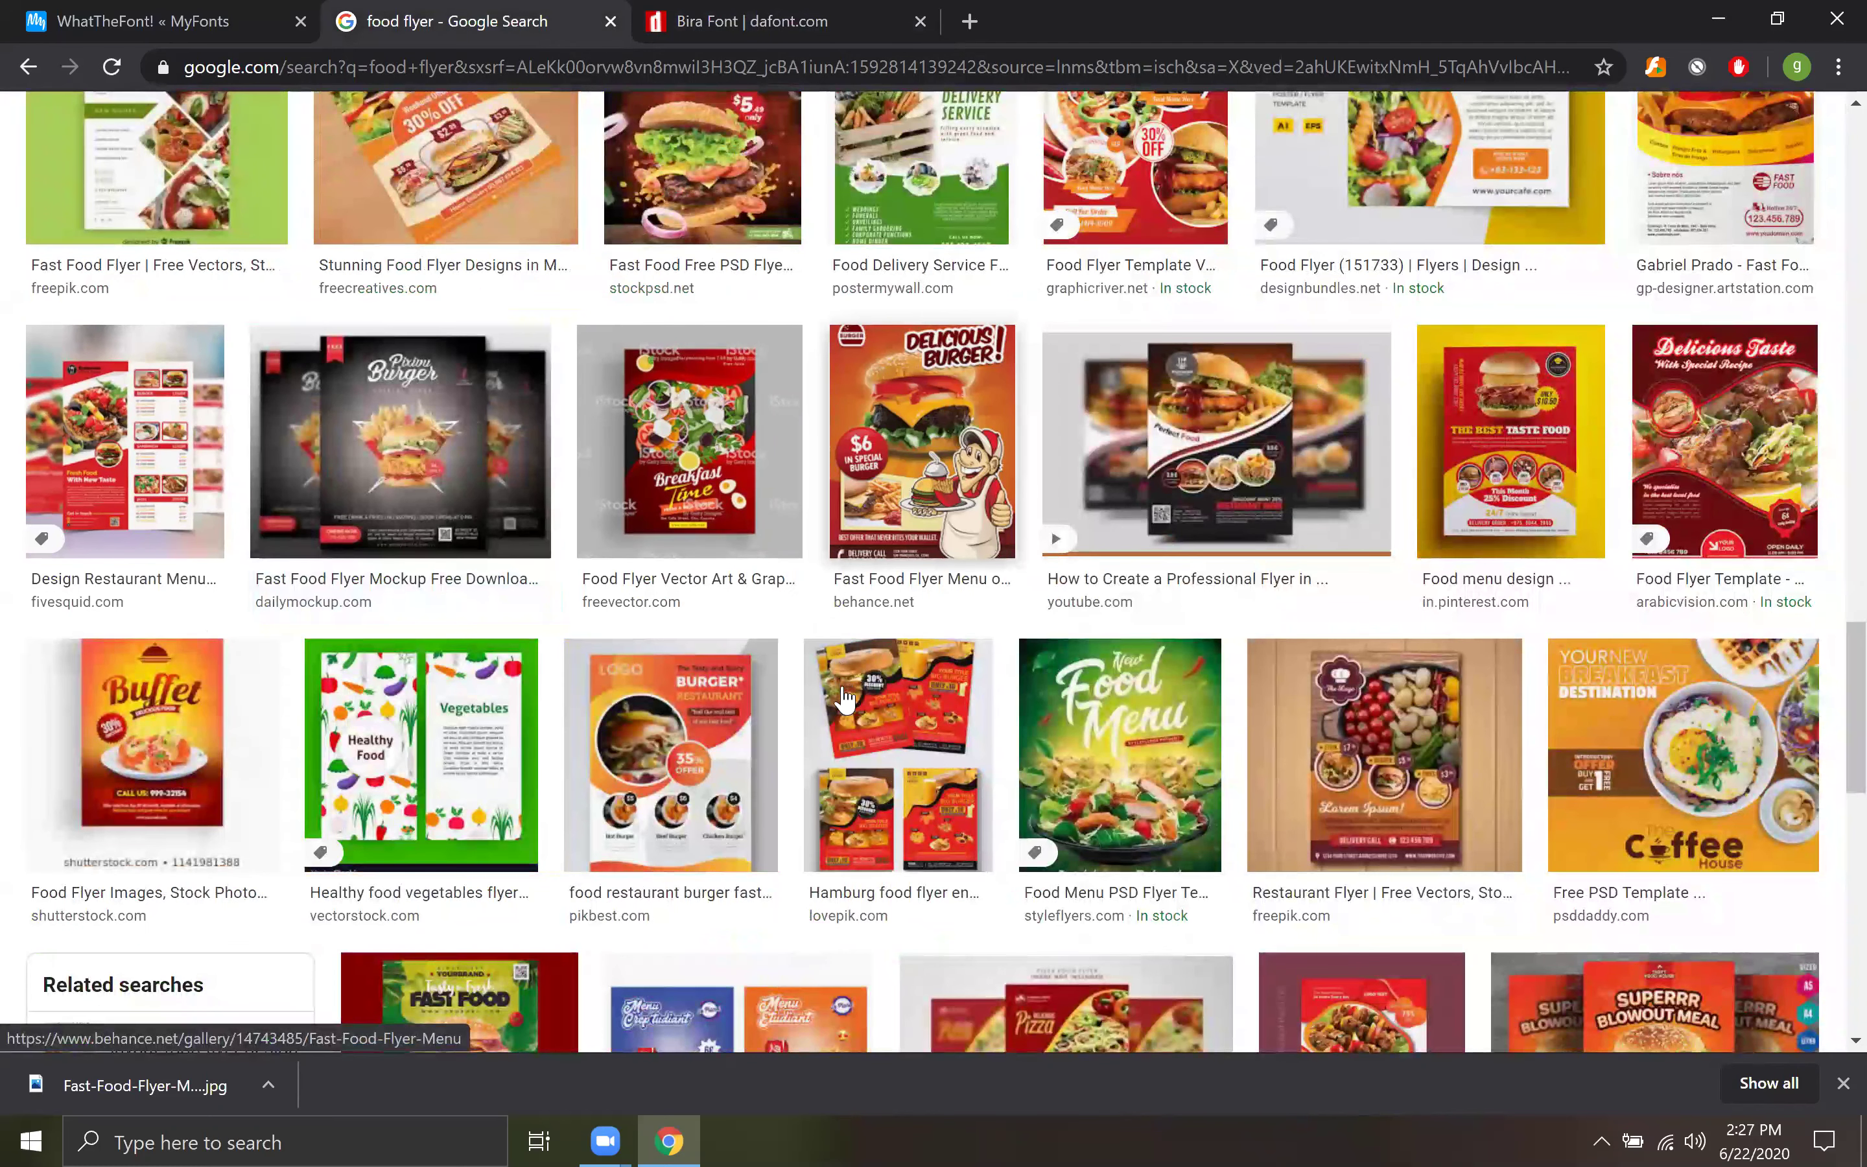
{"action": "scroll", "coordinate": [845, 699], "scroll_direction": "up", "scroll_amount": 10}
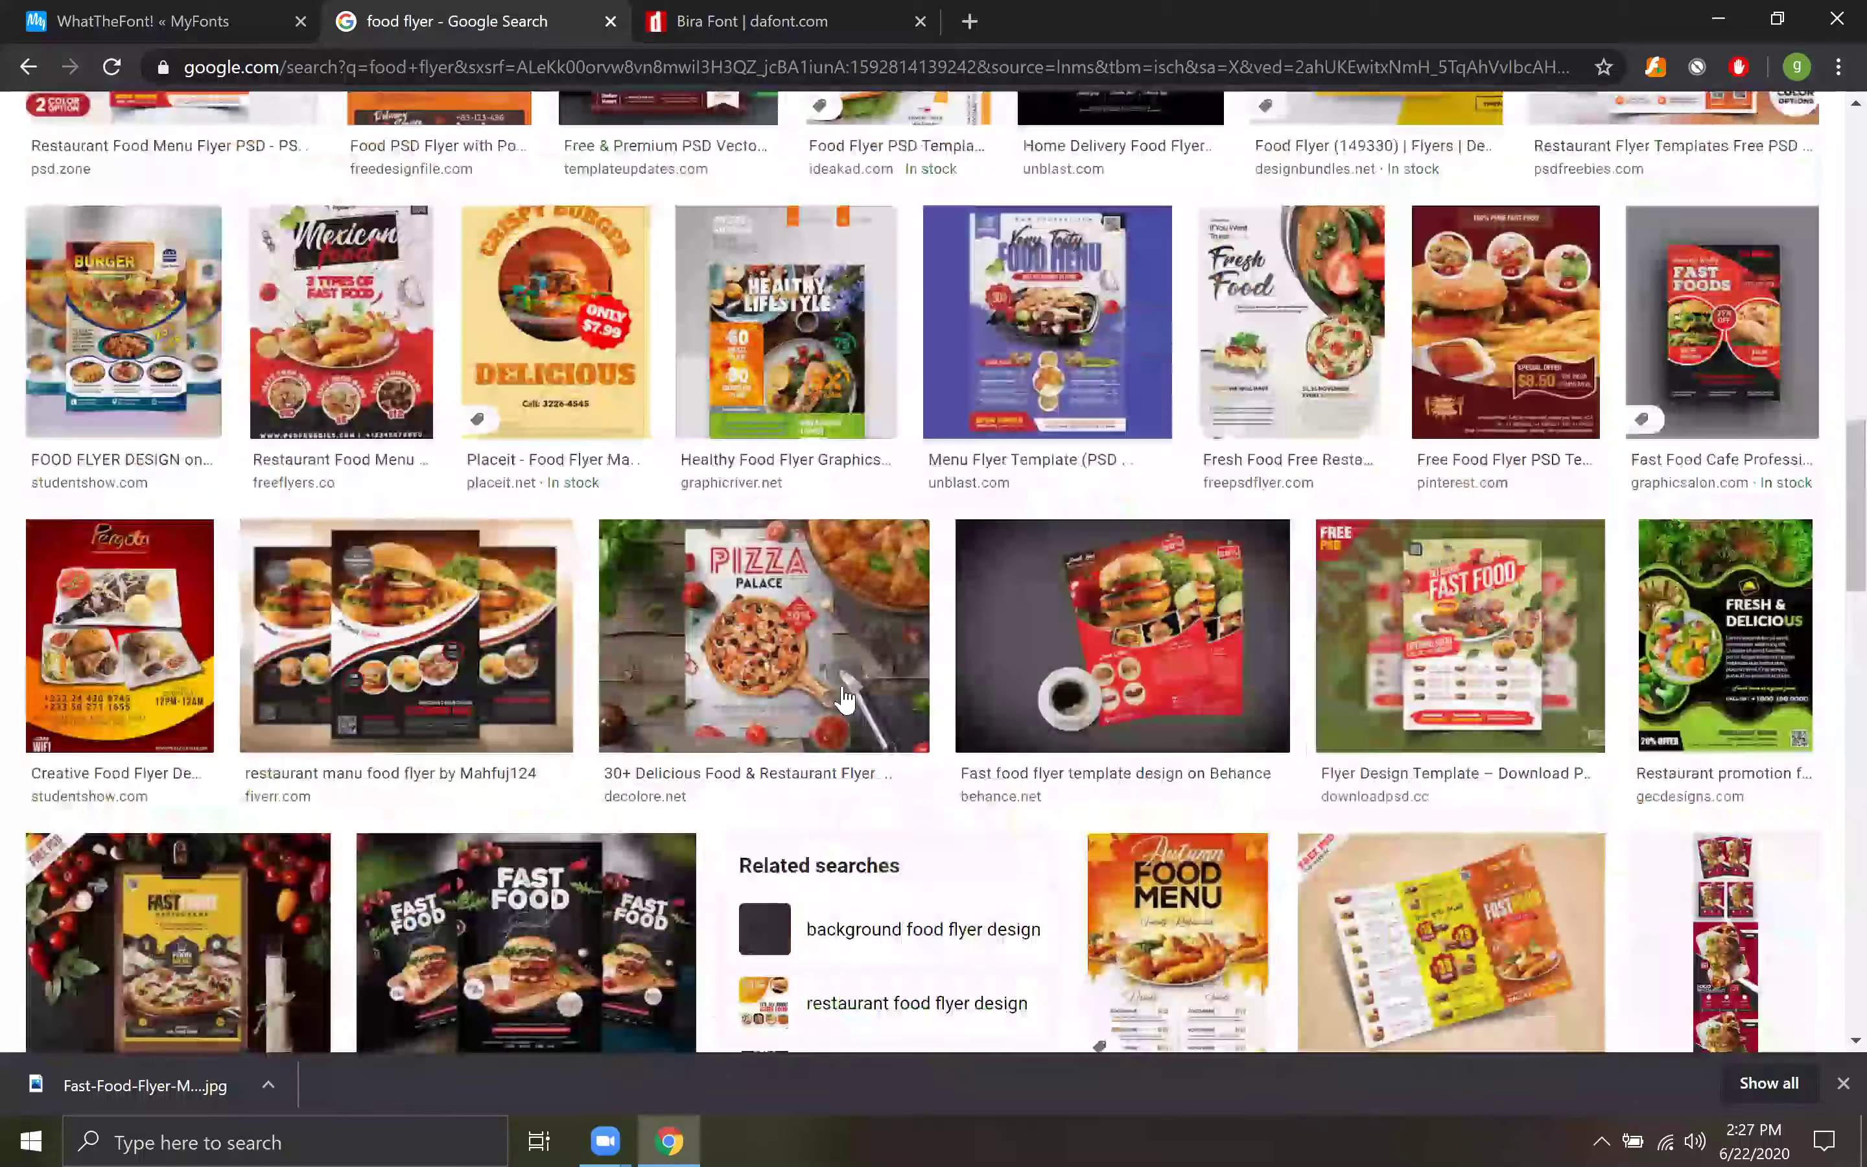
{"action": "scroll", "coordinate": [357, 150], "scroll_direction": "up", "scroll_amount": 5}
{"action": "triple_click", "coordinate": [356, 151]}
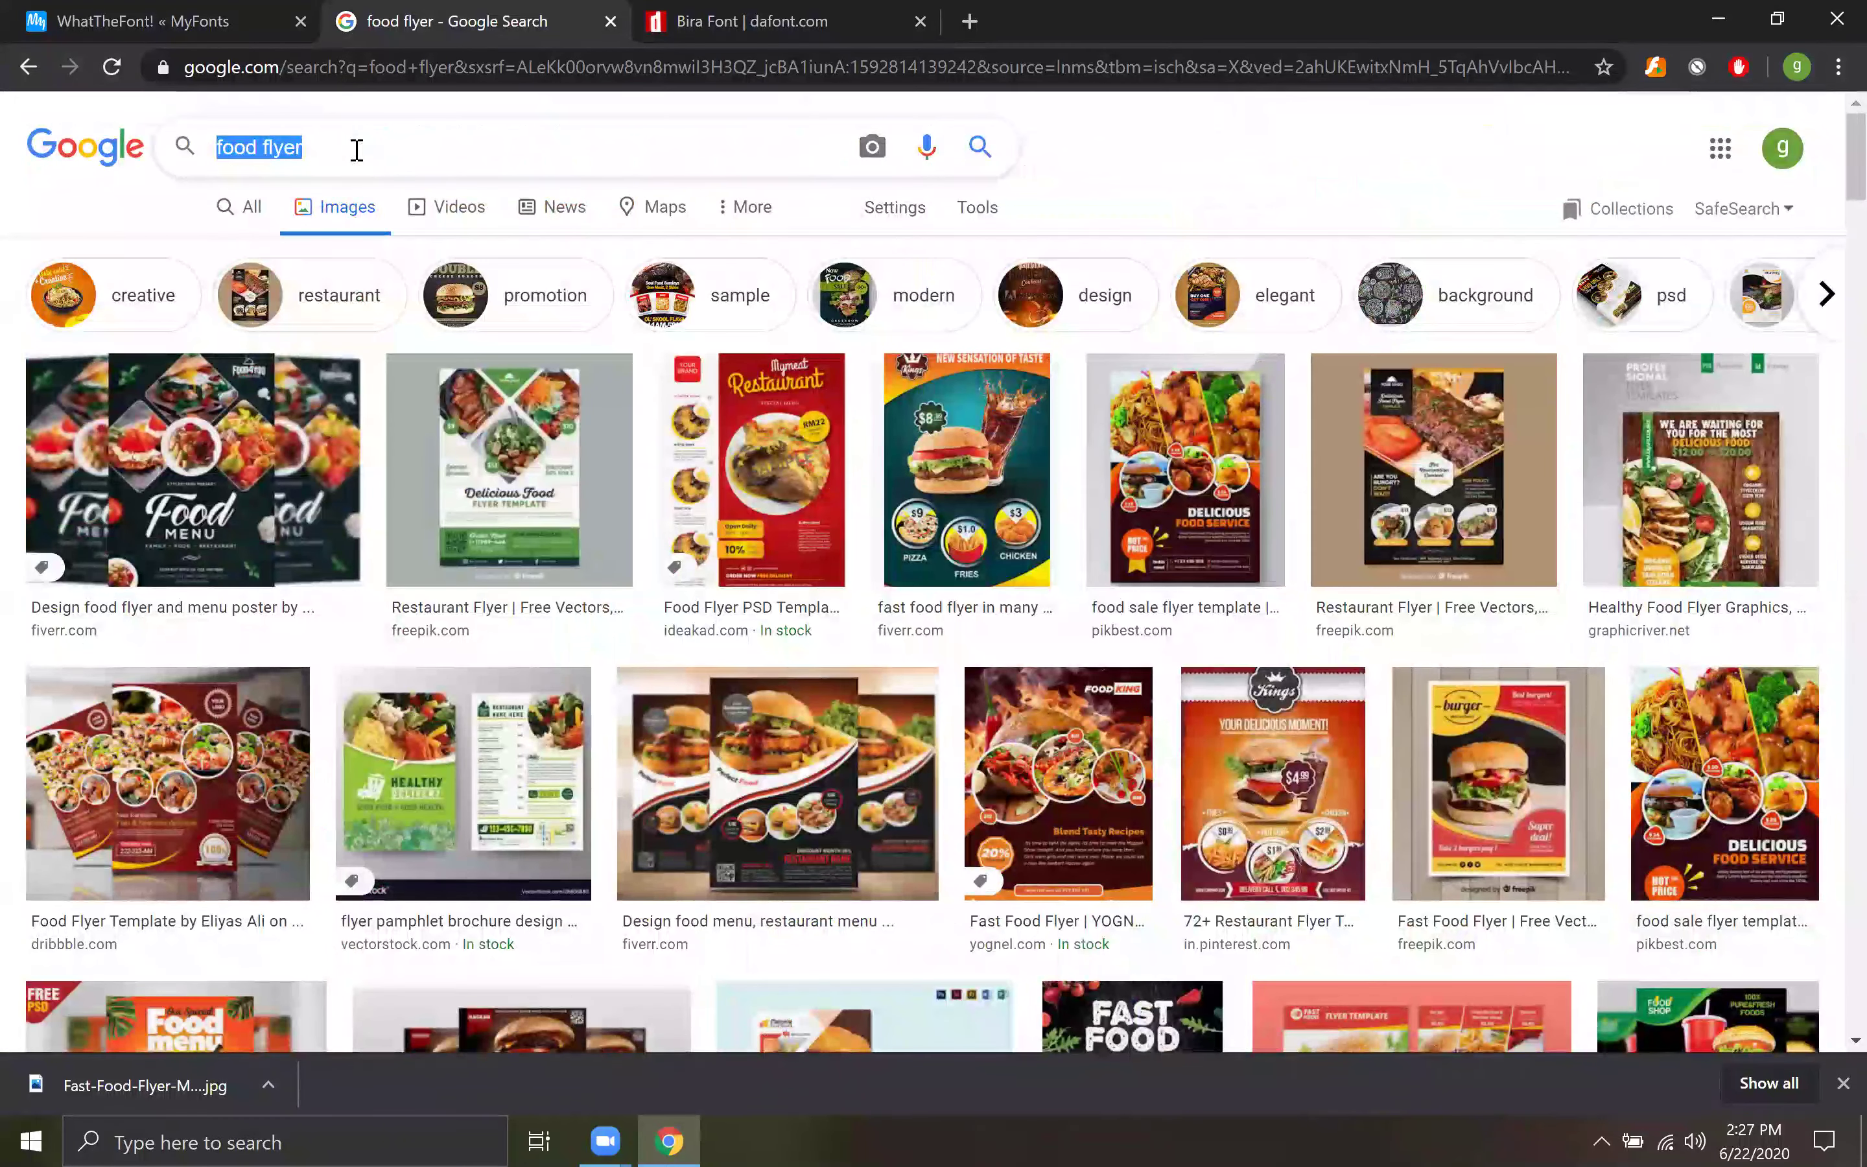
{"action": "type", "text": "si"}
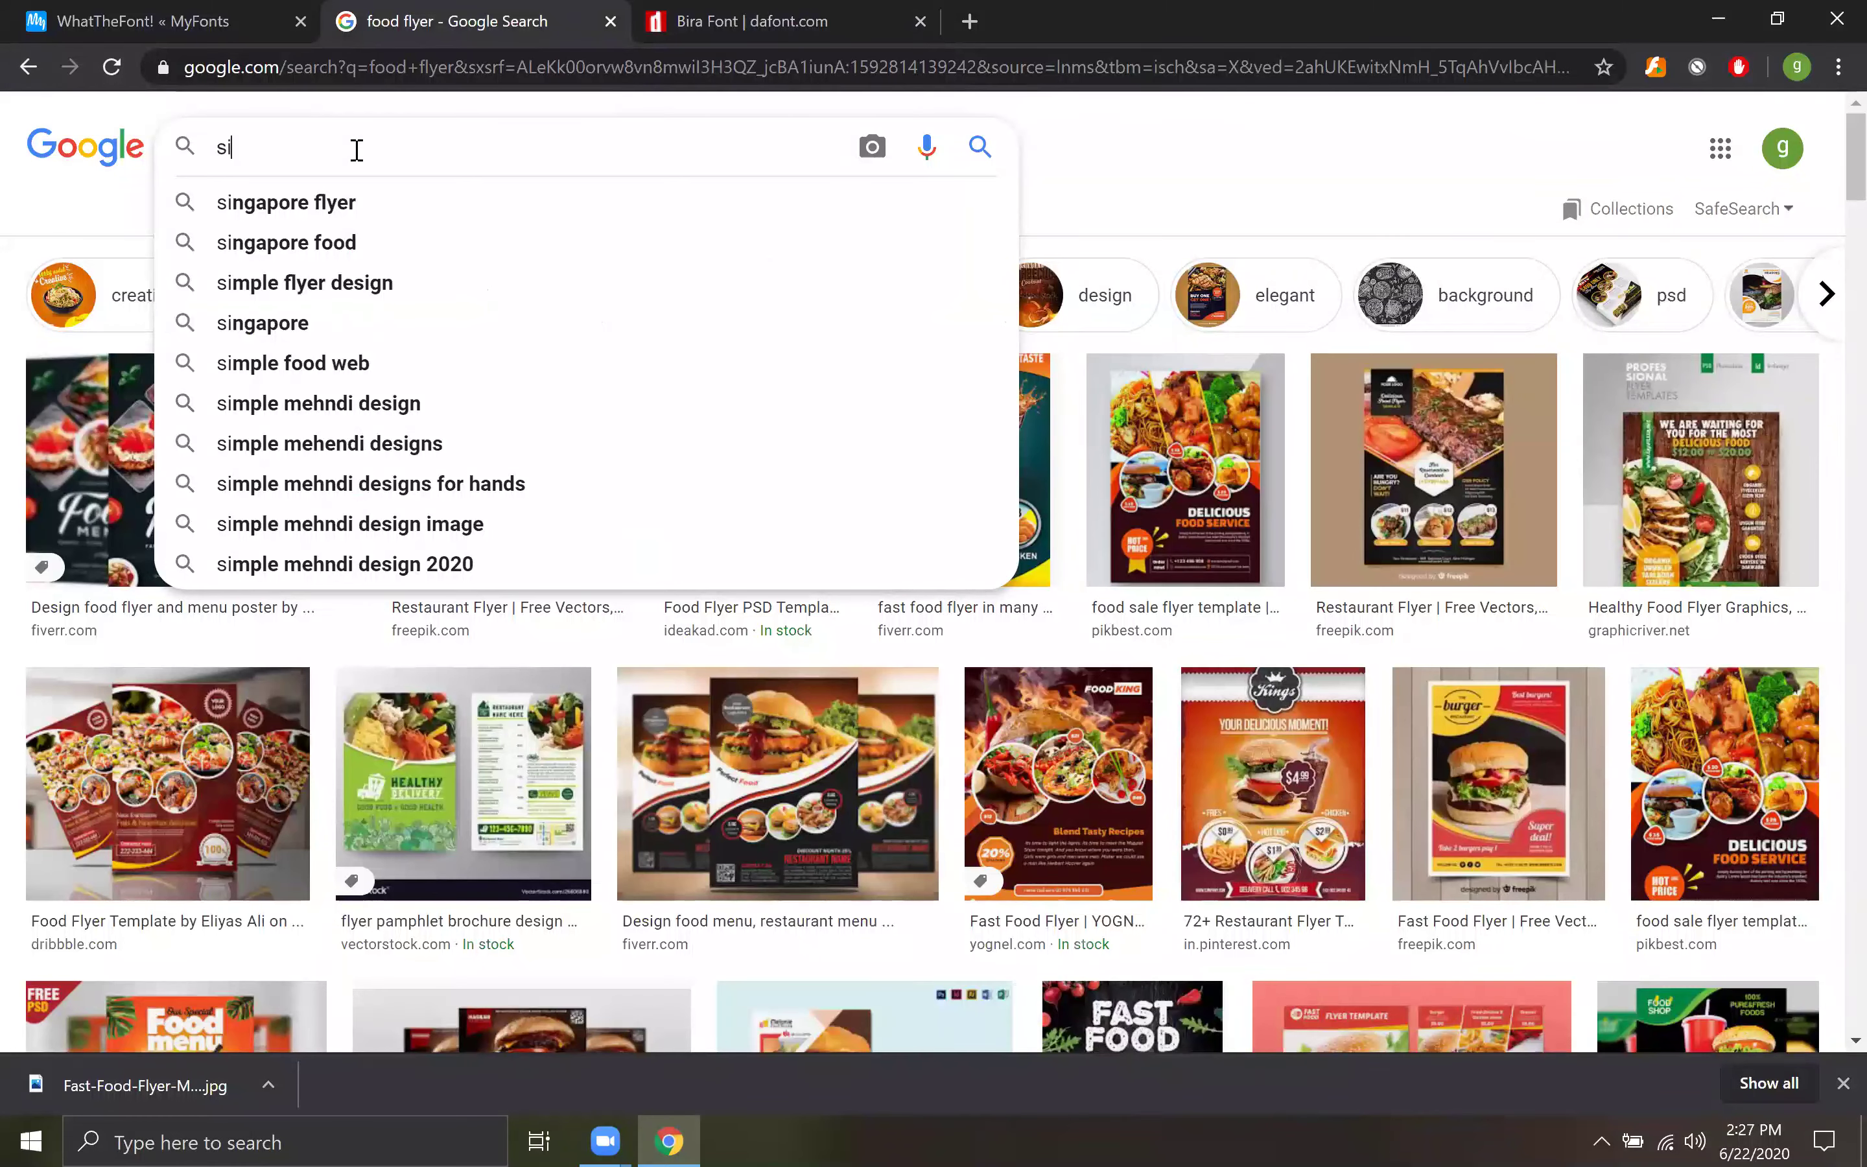
{"action": "type", "text": "lver "}
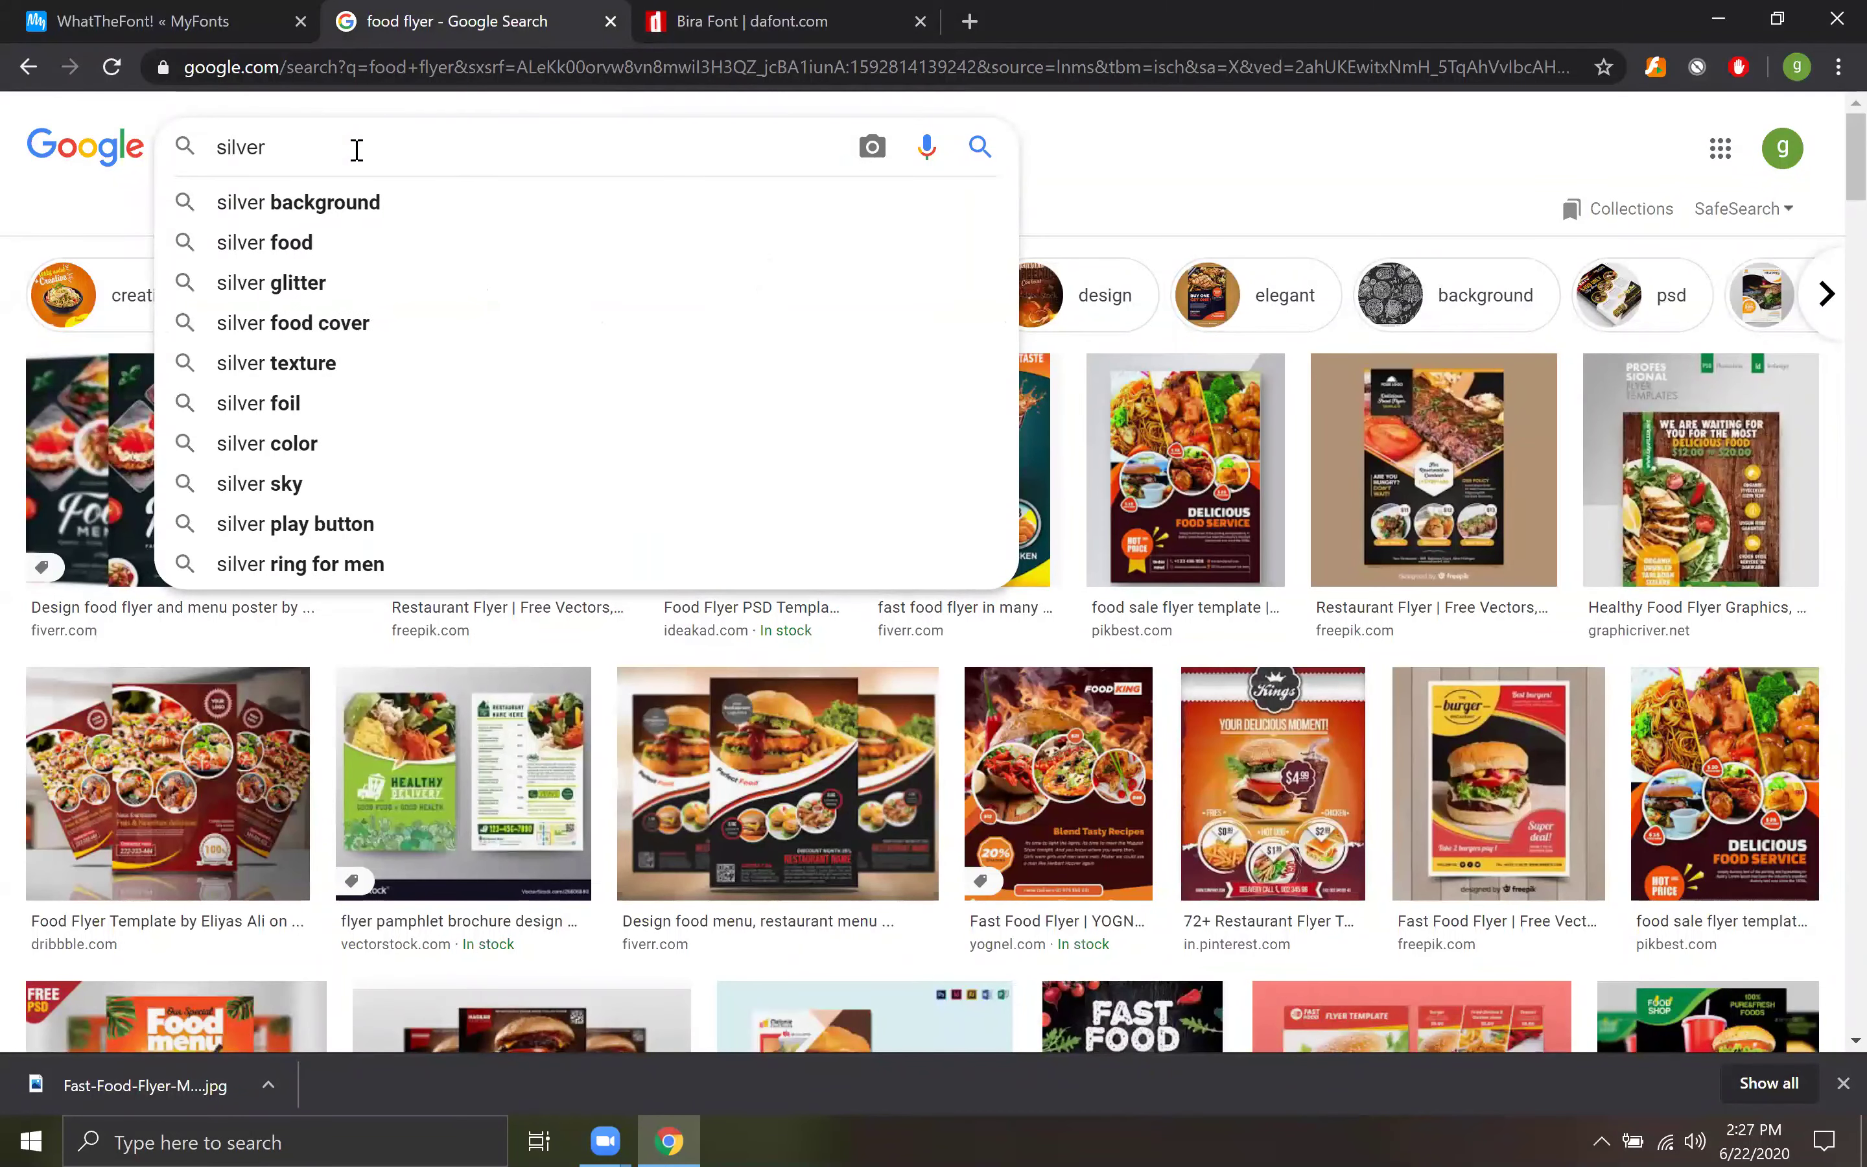
{"action": "type", "text": "eff"}
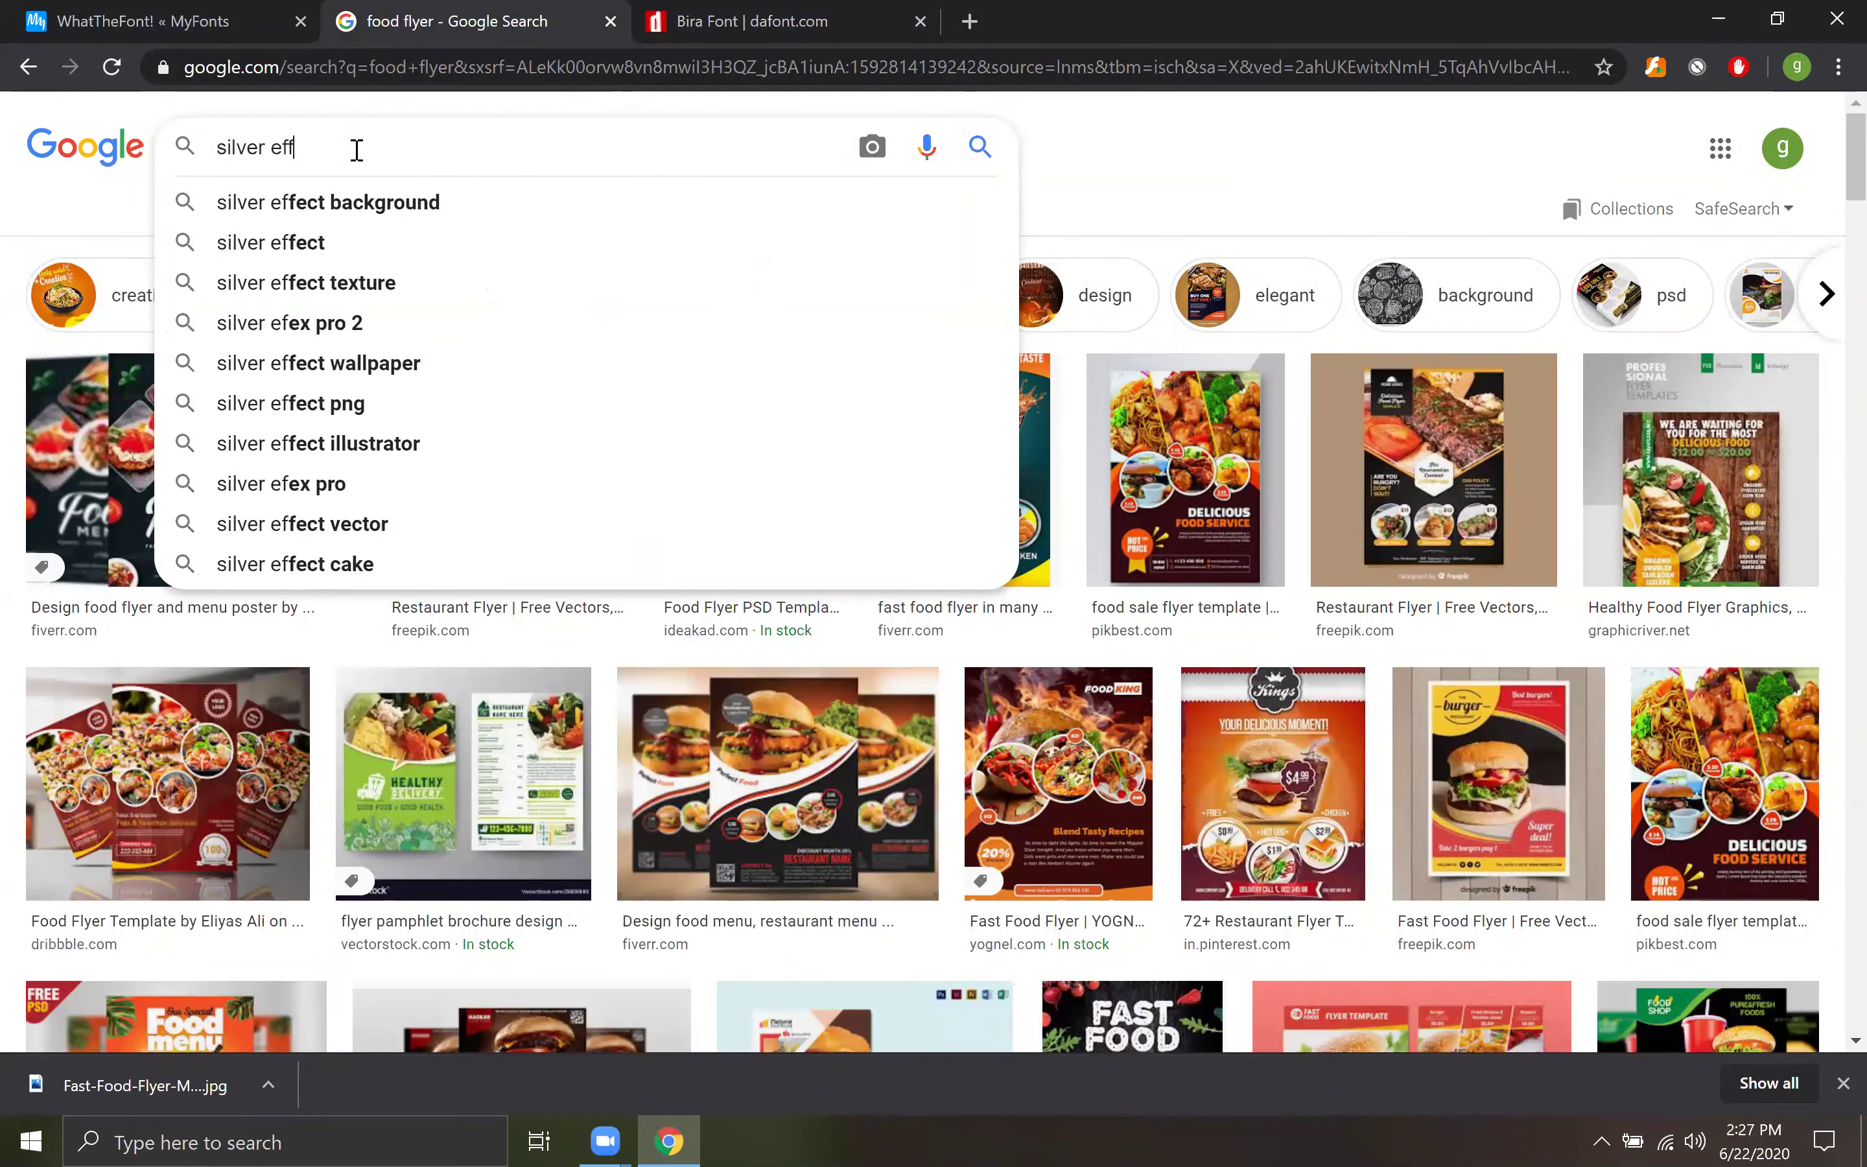
{"action": "type", "text": "ect i"}
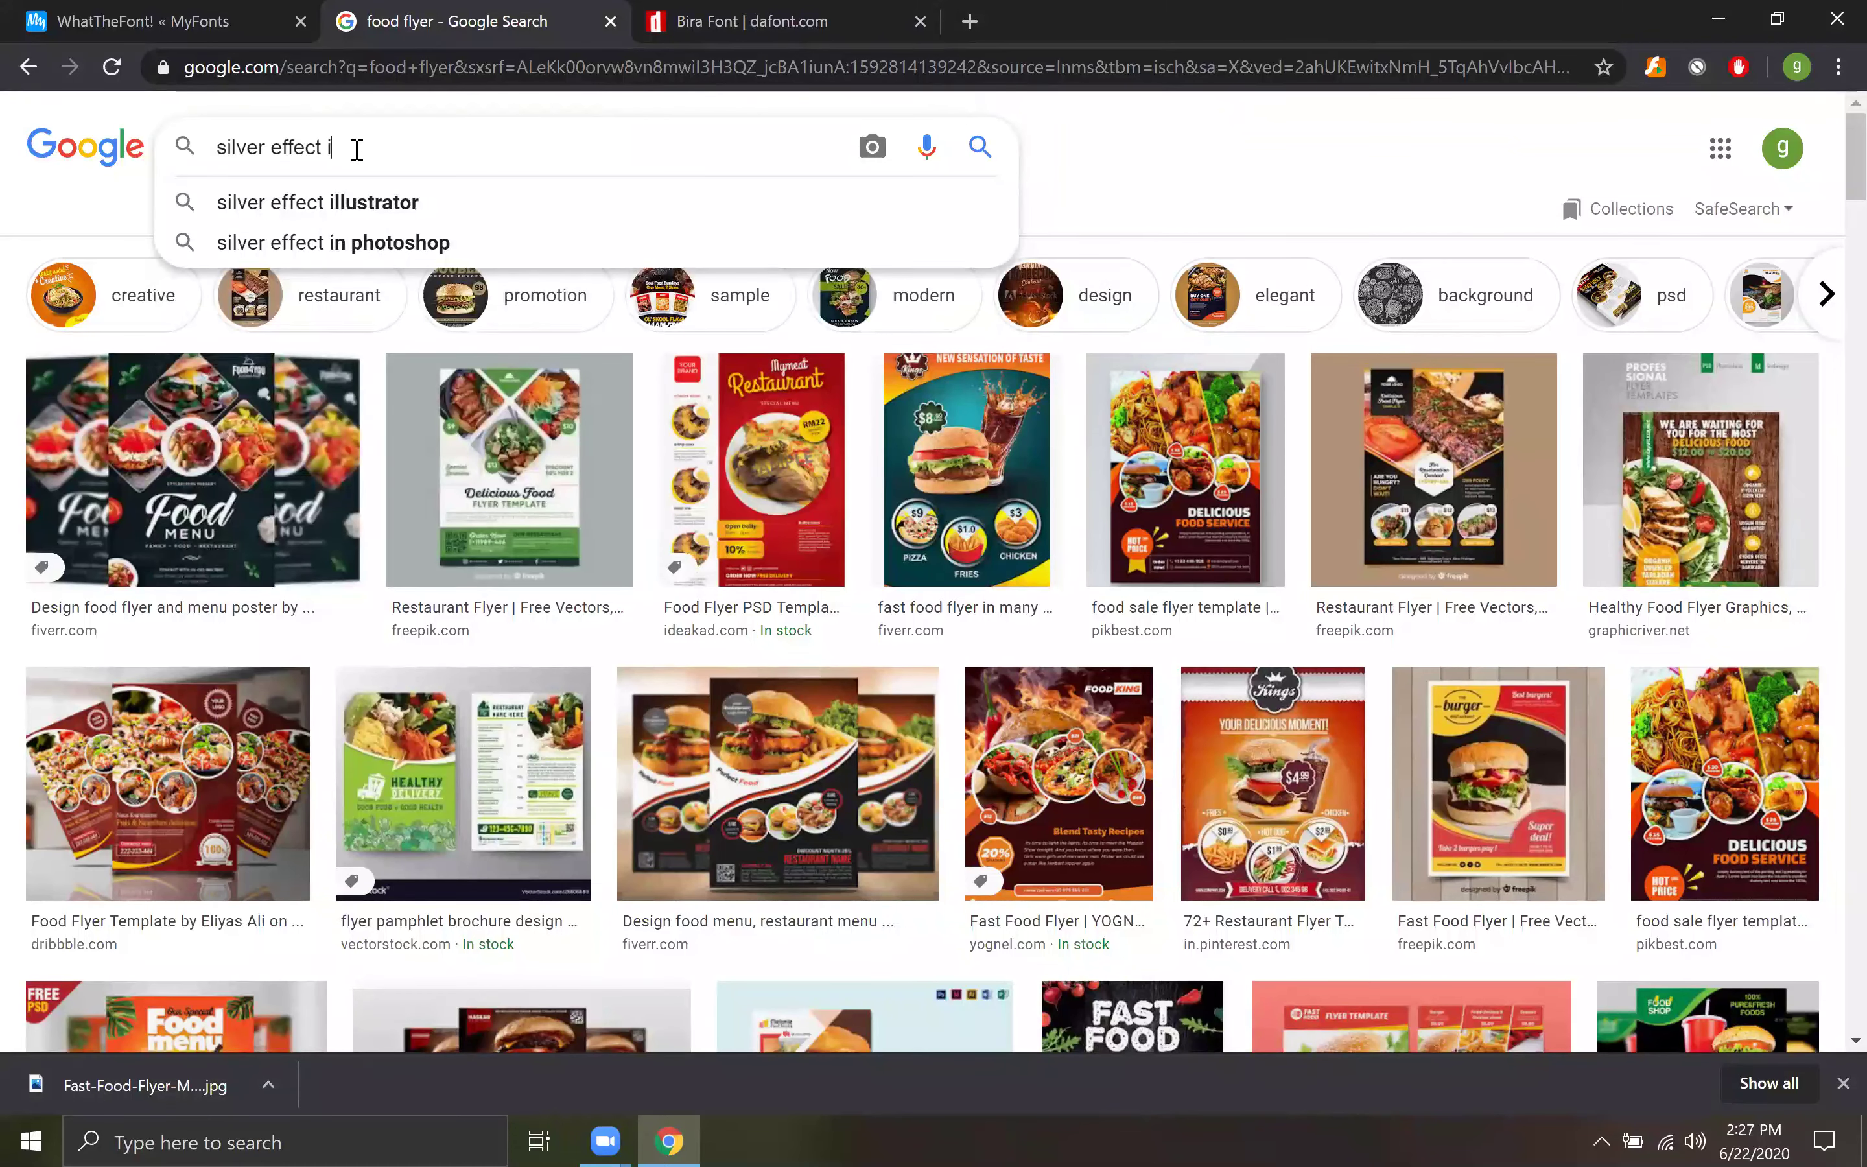
{"action": "type", "text": "n y"}
{"action": "key", "text": "BackSpace"}
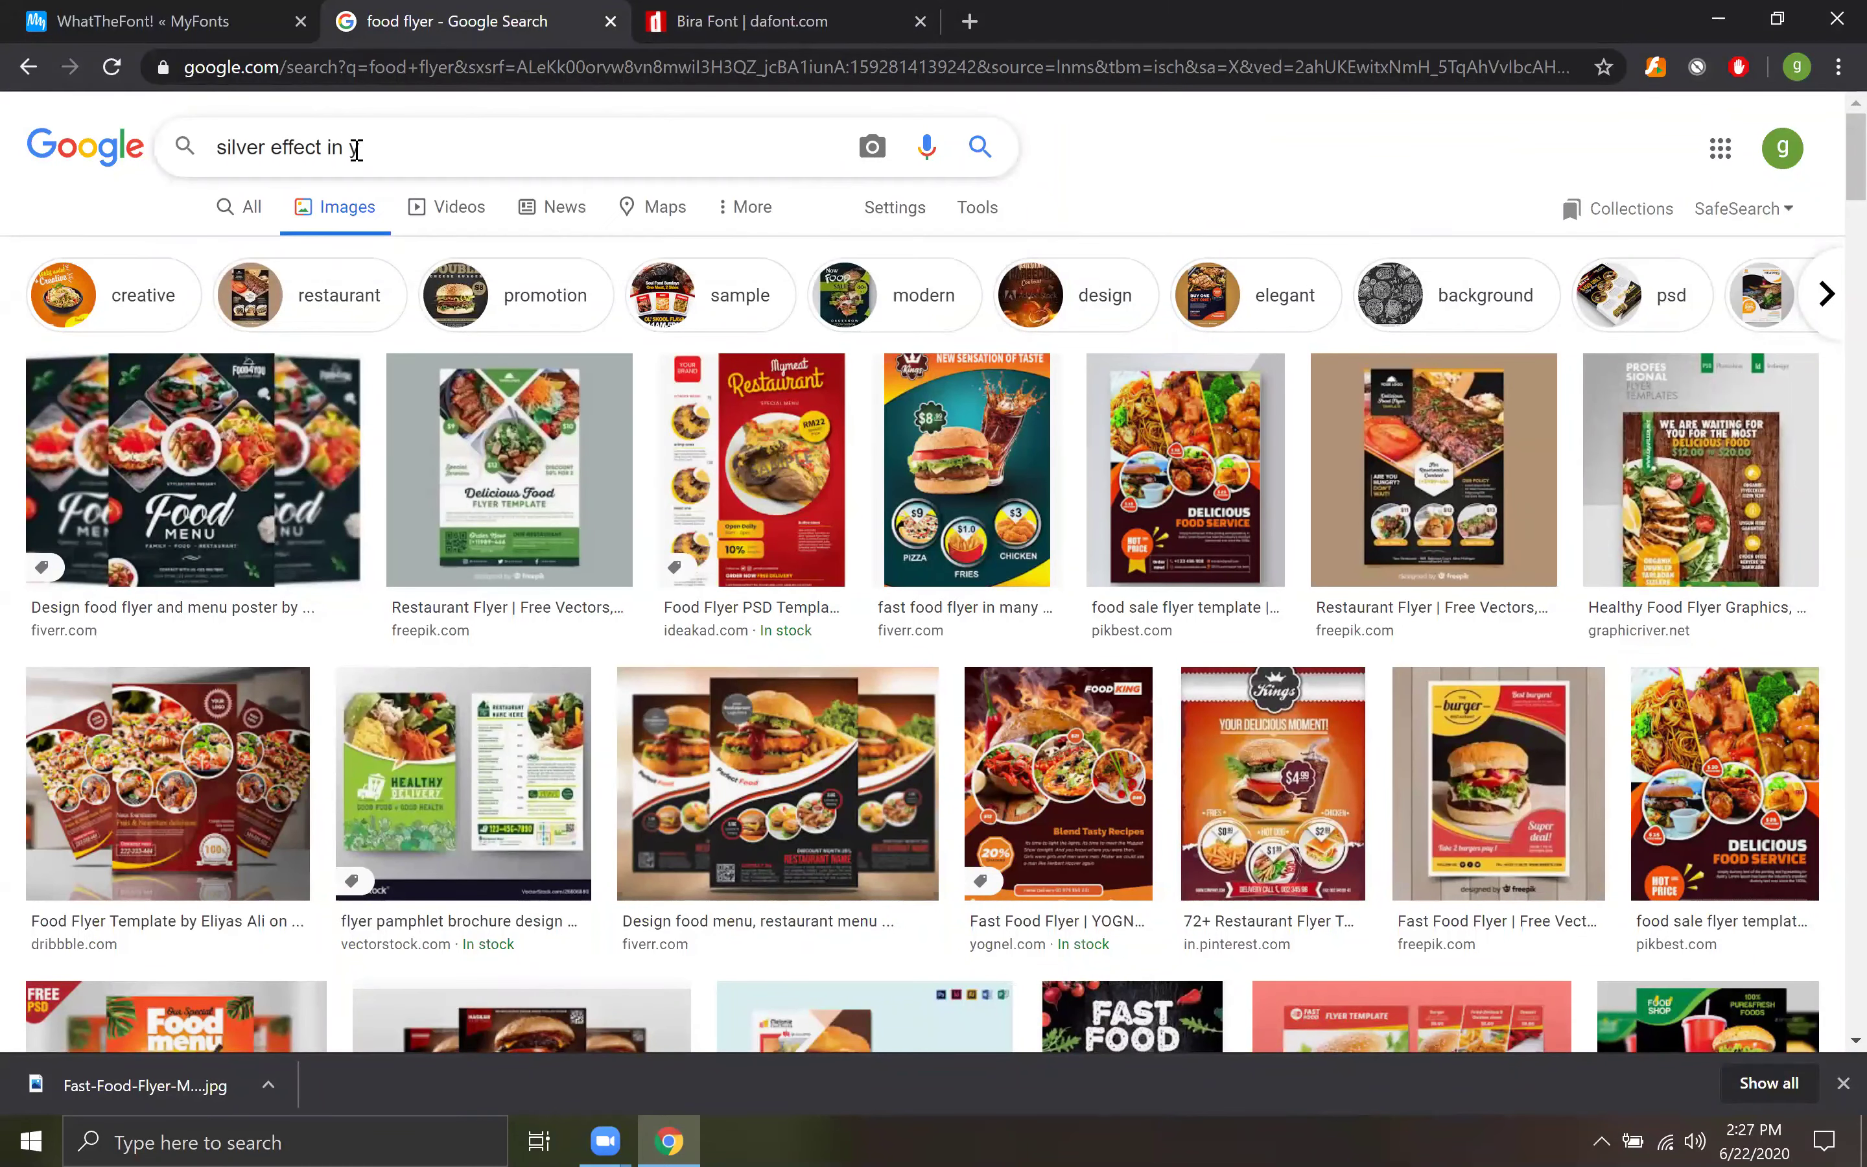
{"action": "key", "text": "Down"}
{"action": "key", "text": "Return"}
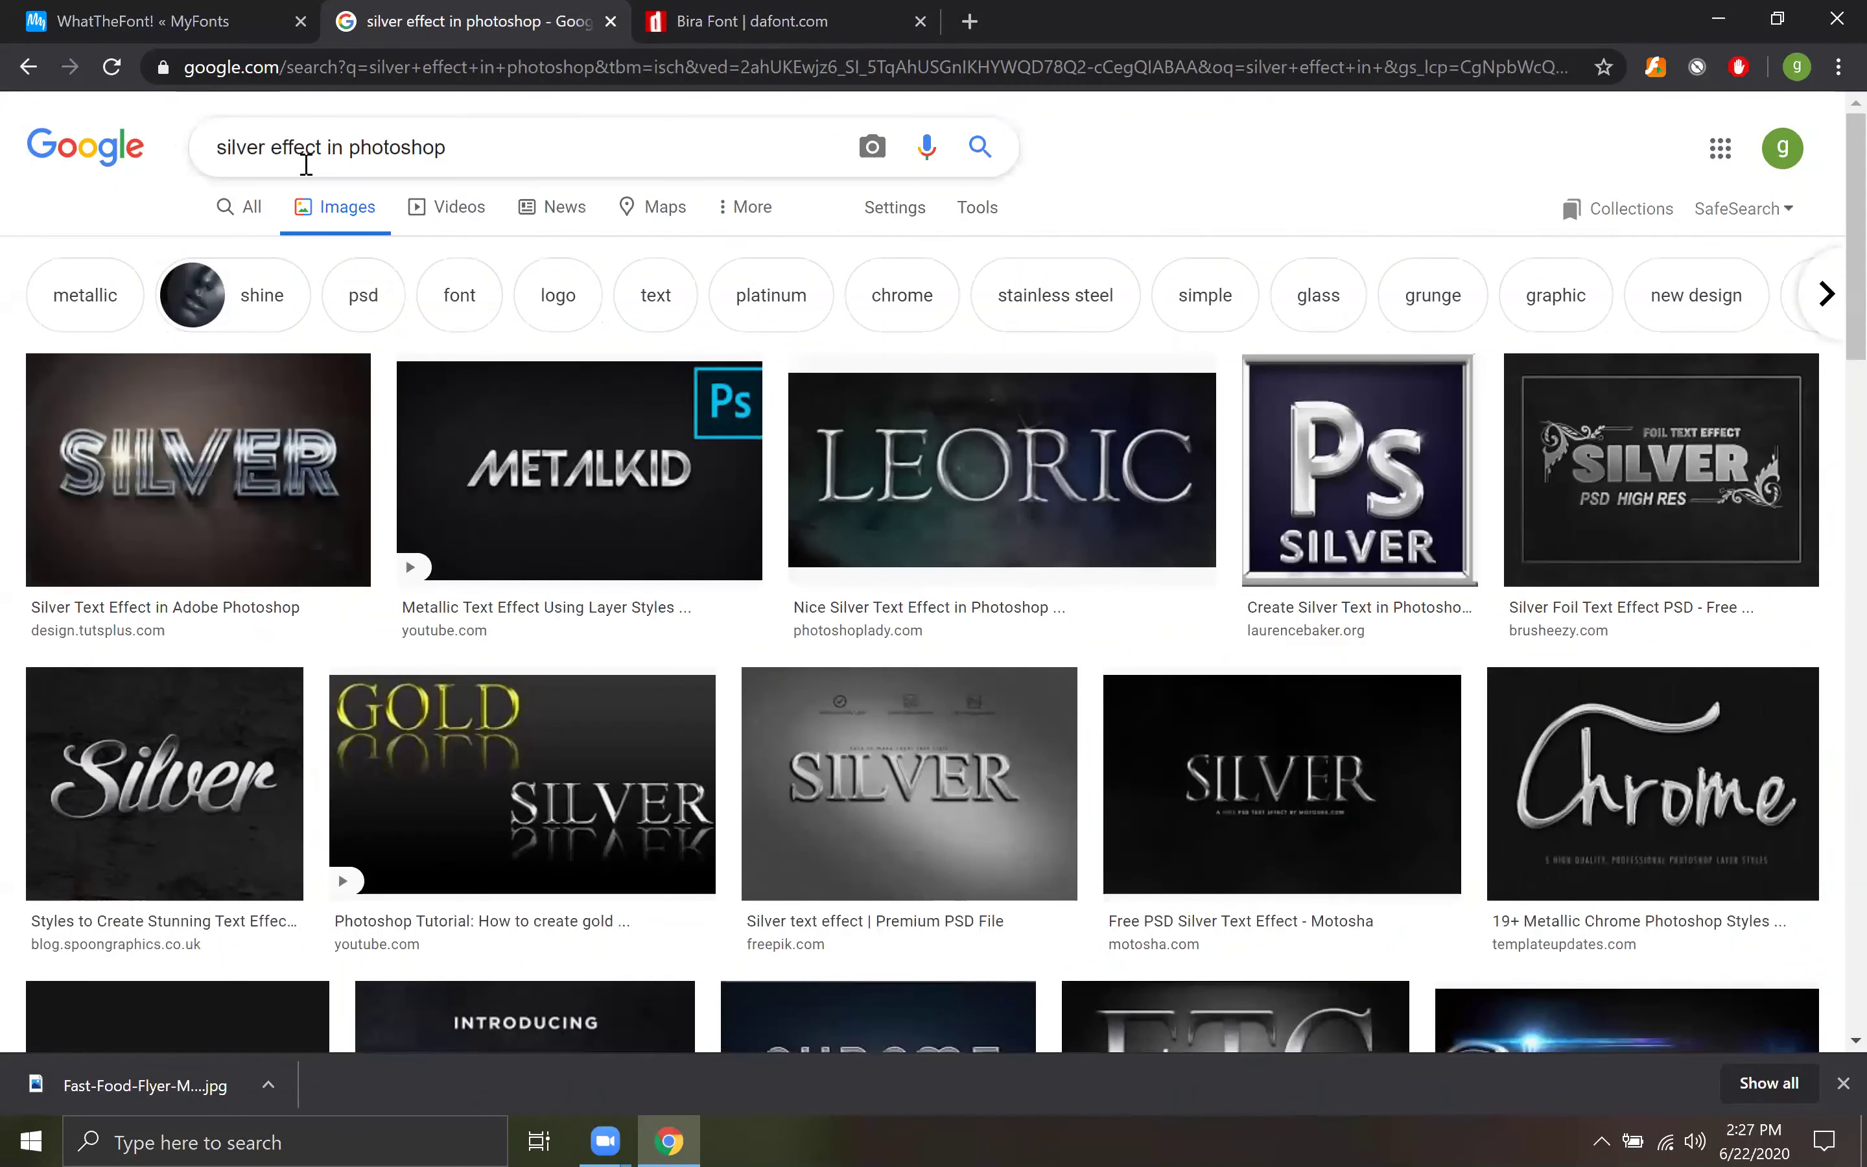
Review the general web results for the silver effect search and recheck the WhatTheFont font suggestions.
{"action": "left_click", "coordinate": [252, 212]}
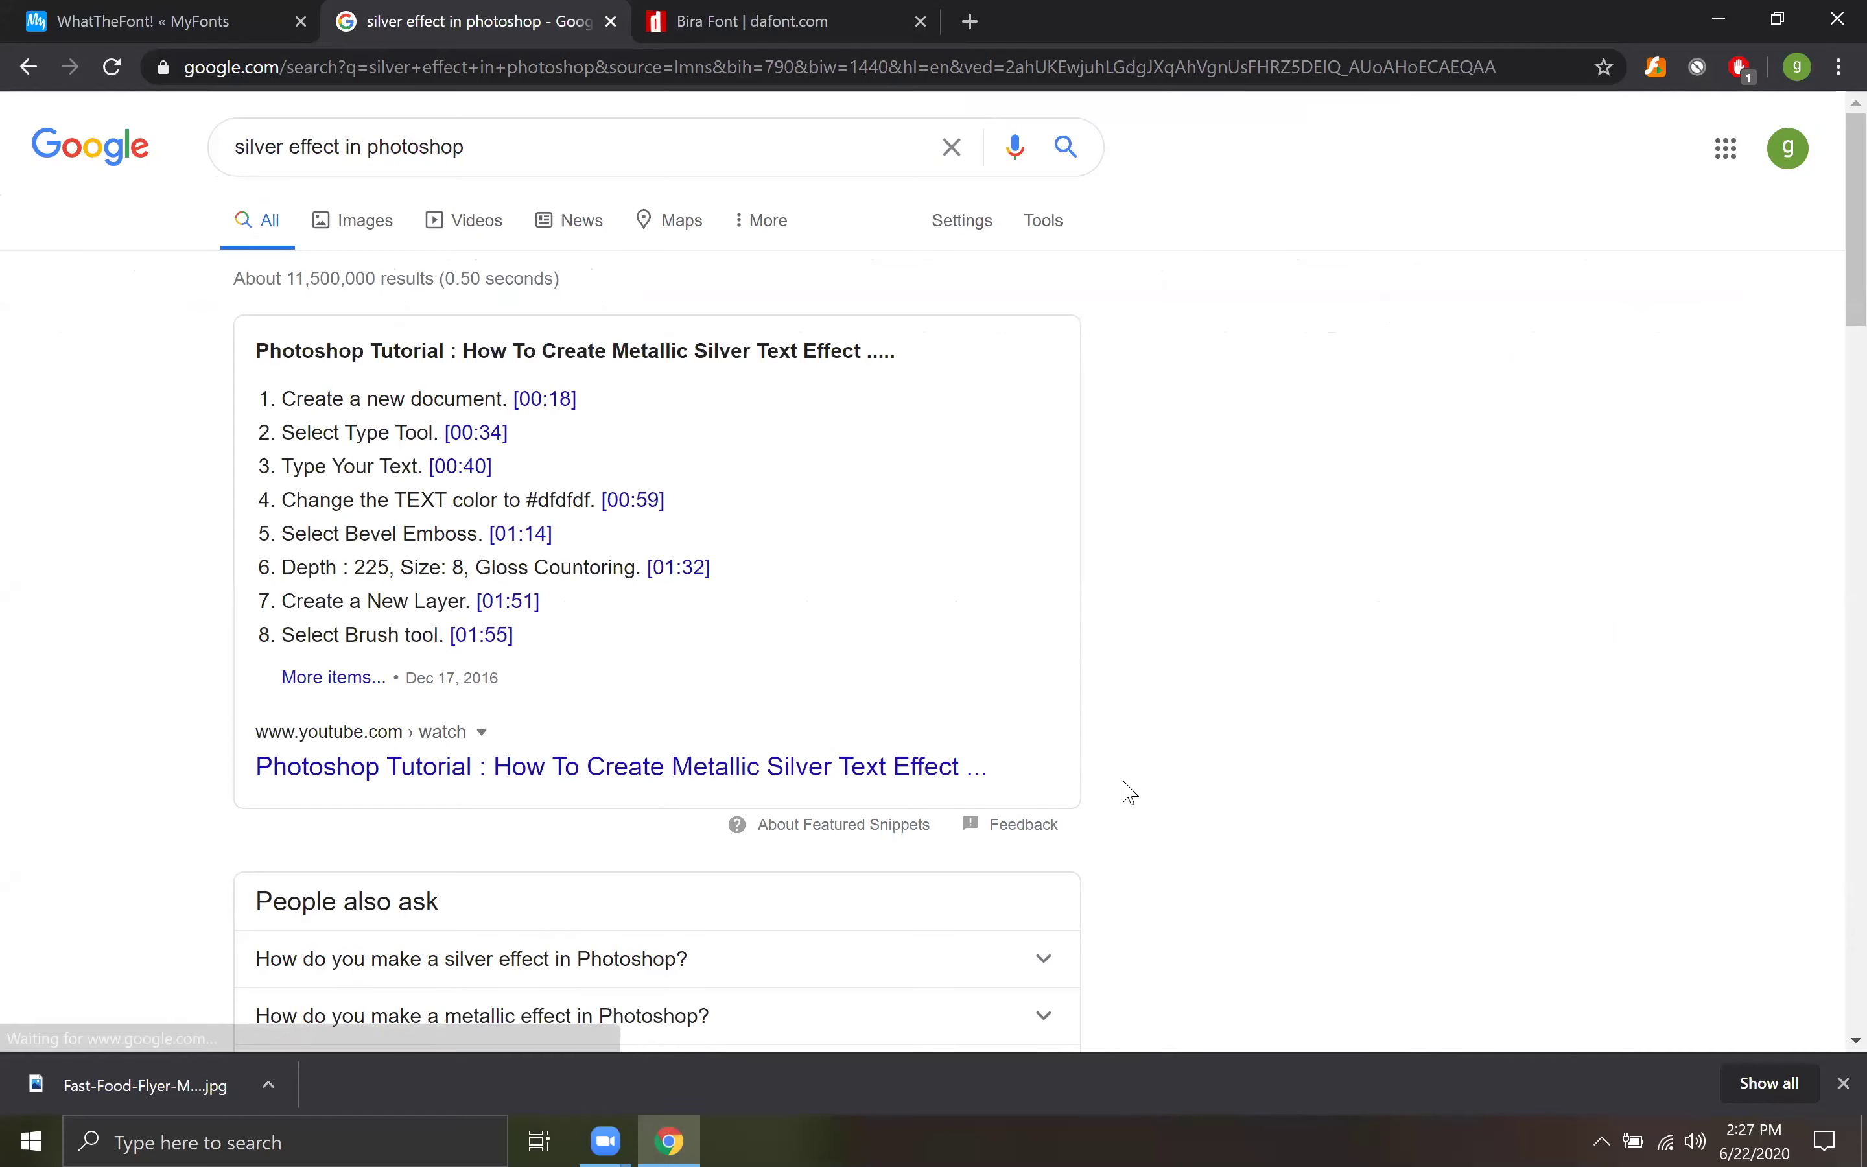
{"action": "scroll", "coordinate": [1128, 791], "scroll_direction": "down", "scroll_amount": 15}
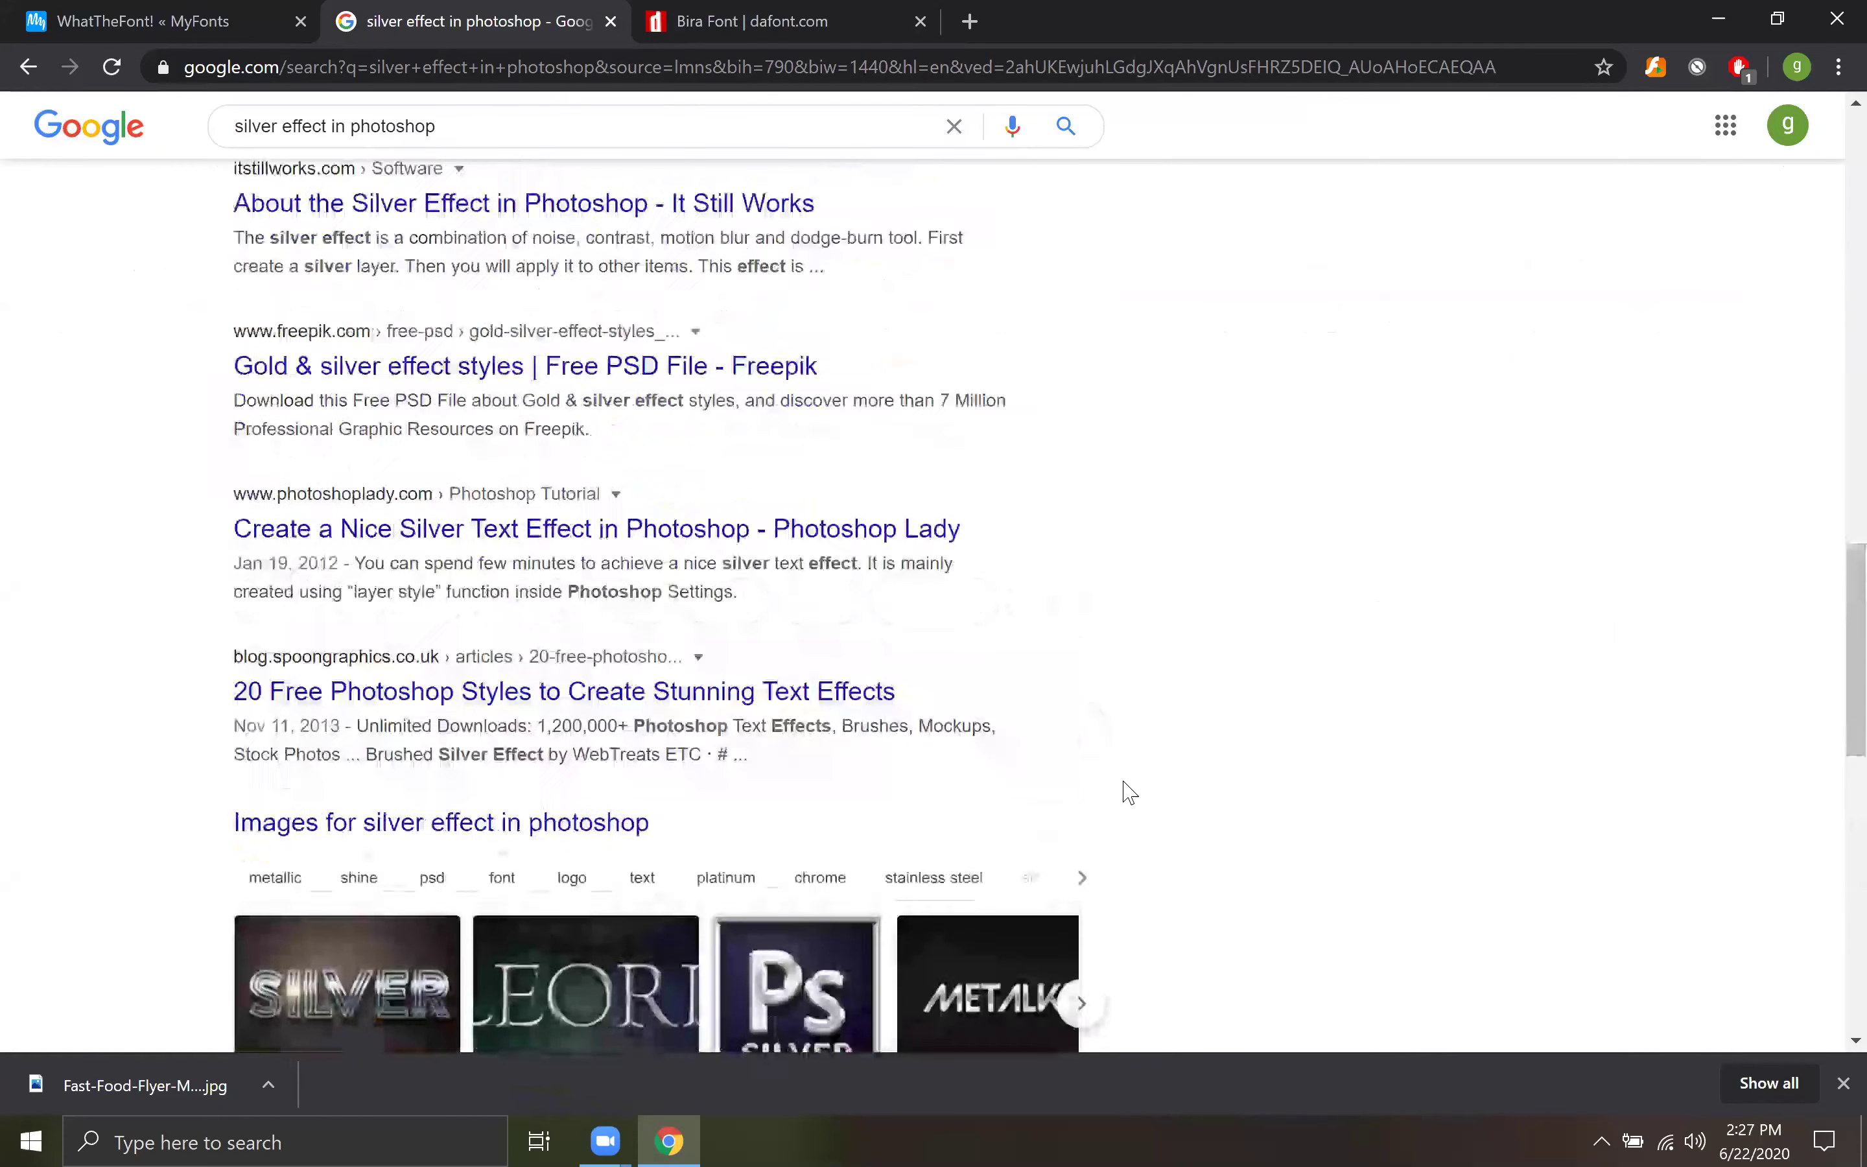
{"action": "scroll", "coordinate": [1128, 791], "scroll_direction": "up", "scroll_amount": 7}
{"action": "scroll", "coordinate": [1128, 791], "scroll_direction": "up", "scroll_amount": 9}
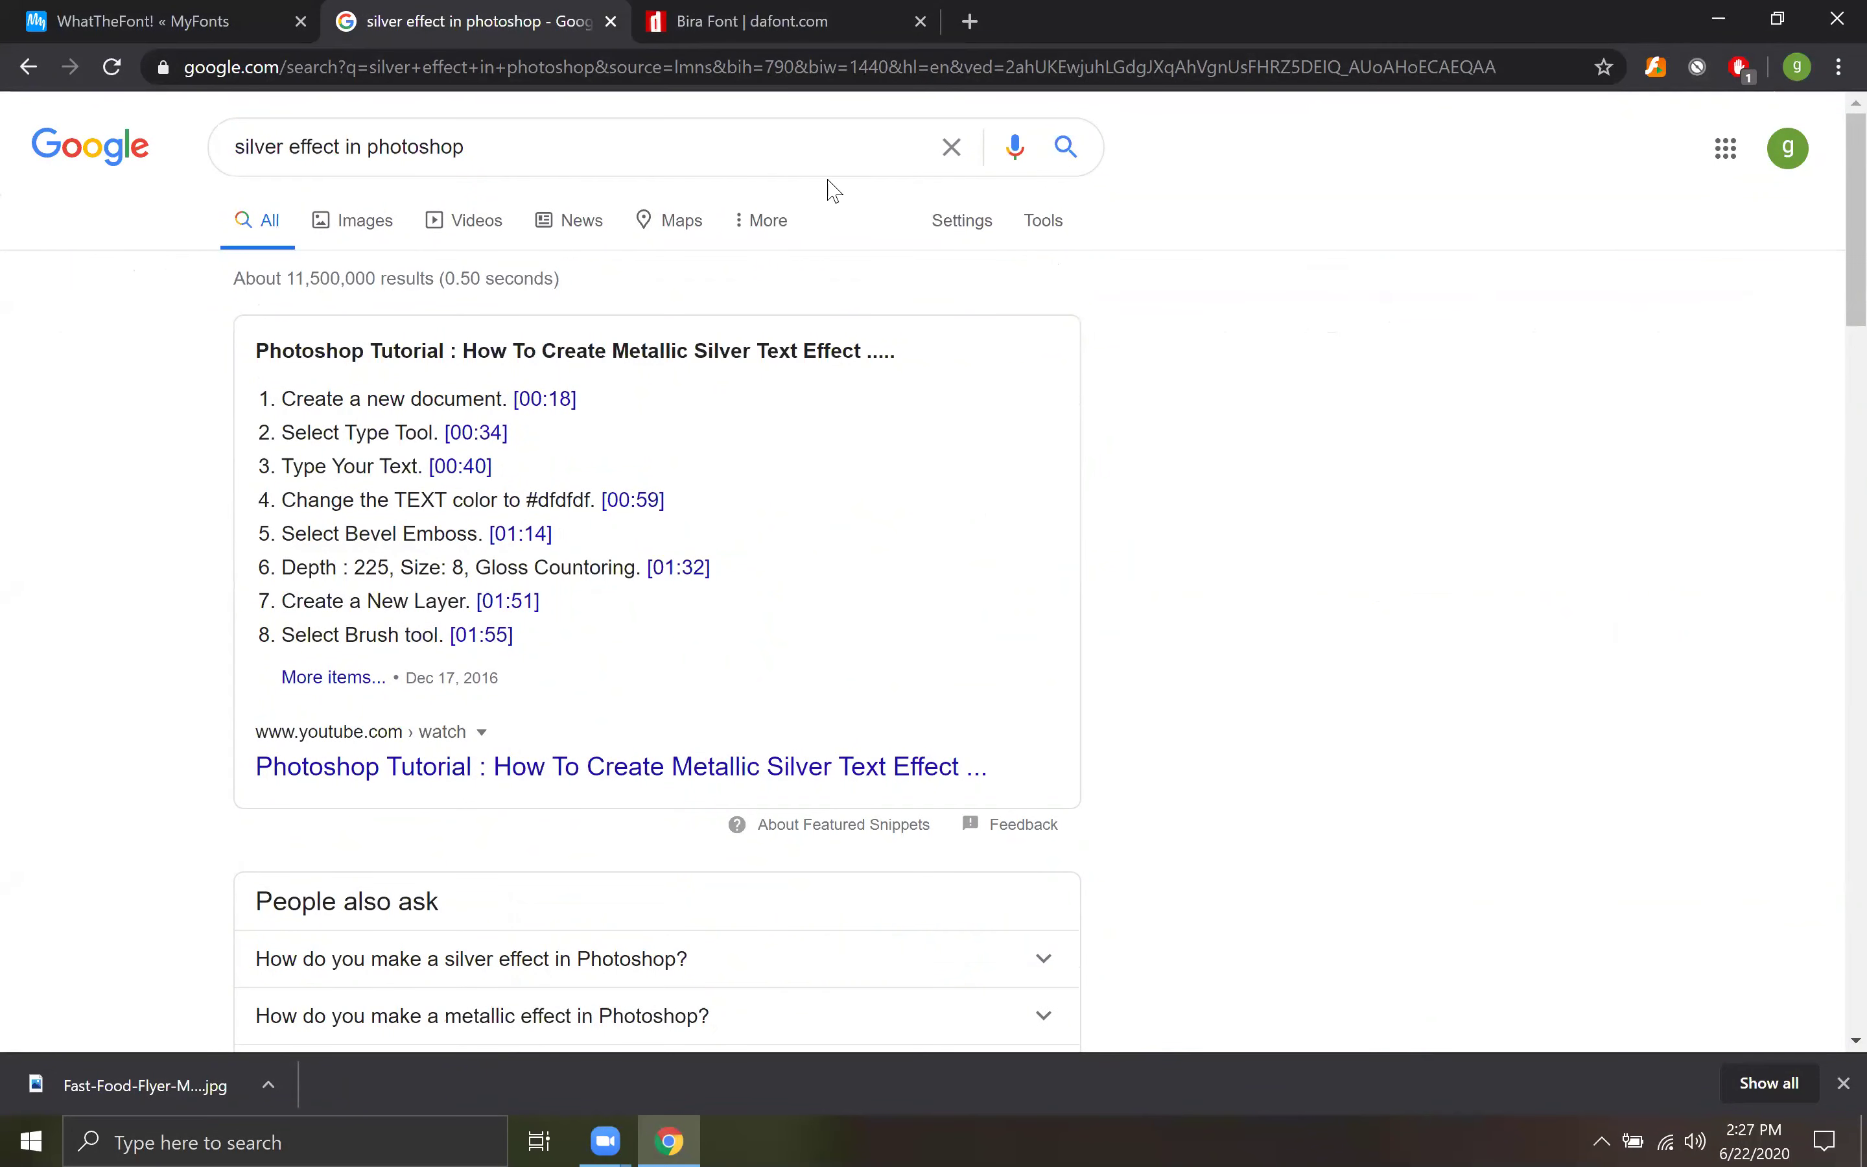
{"action": "left_click", "coordinate": [171, 23]}
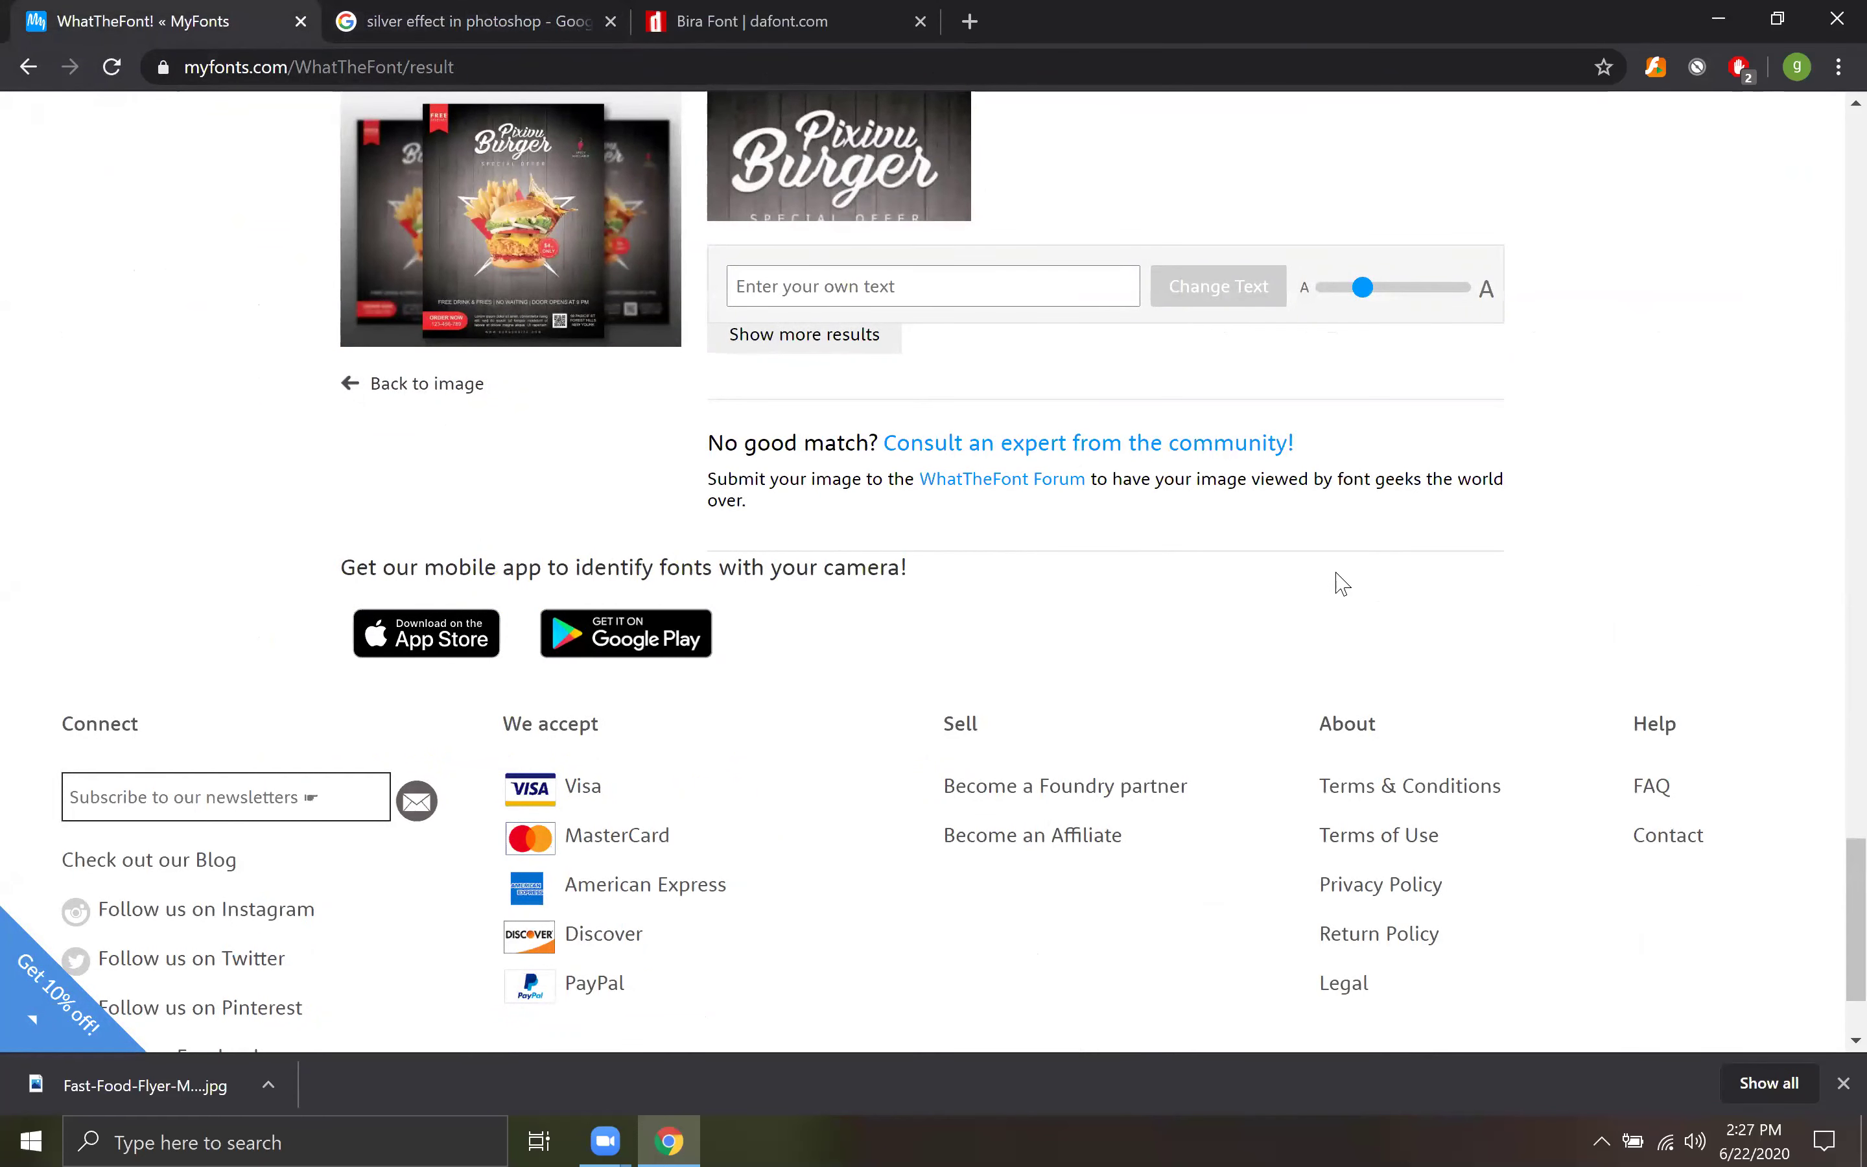
{"action": "scroll", "coordinate": [1310, 639], "scroll_direction": "up", "scroll_amount": 5}
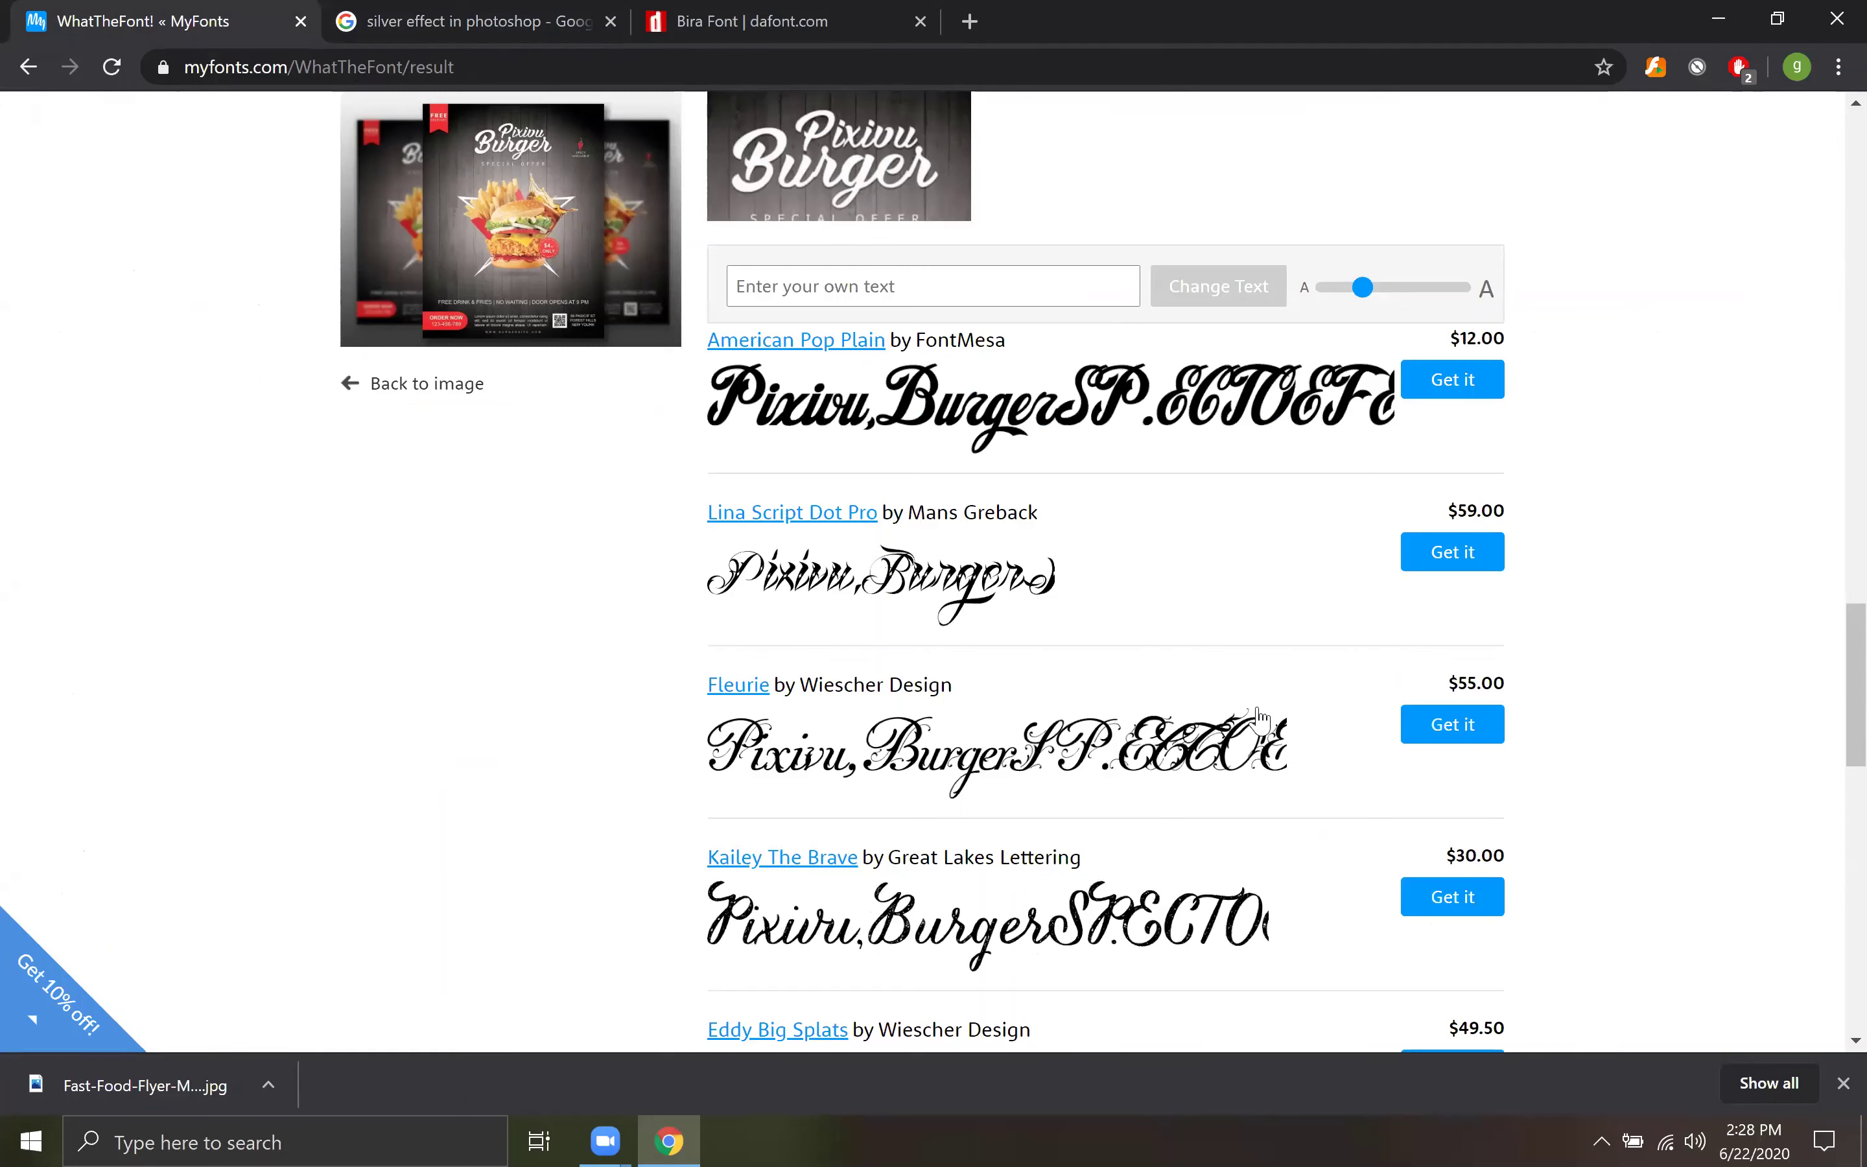
{"action": "left_click", "coordinate": [1722, 15]}
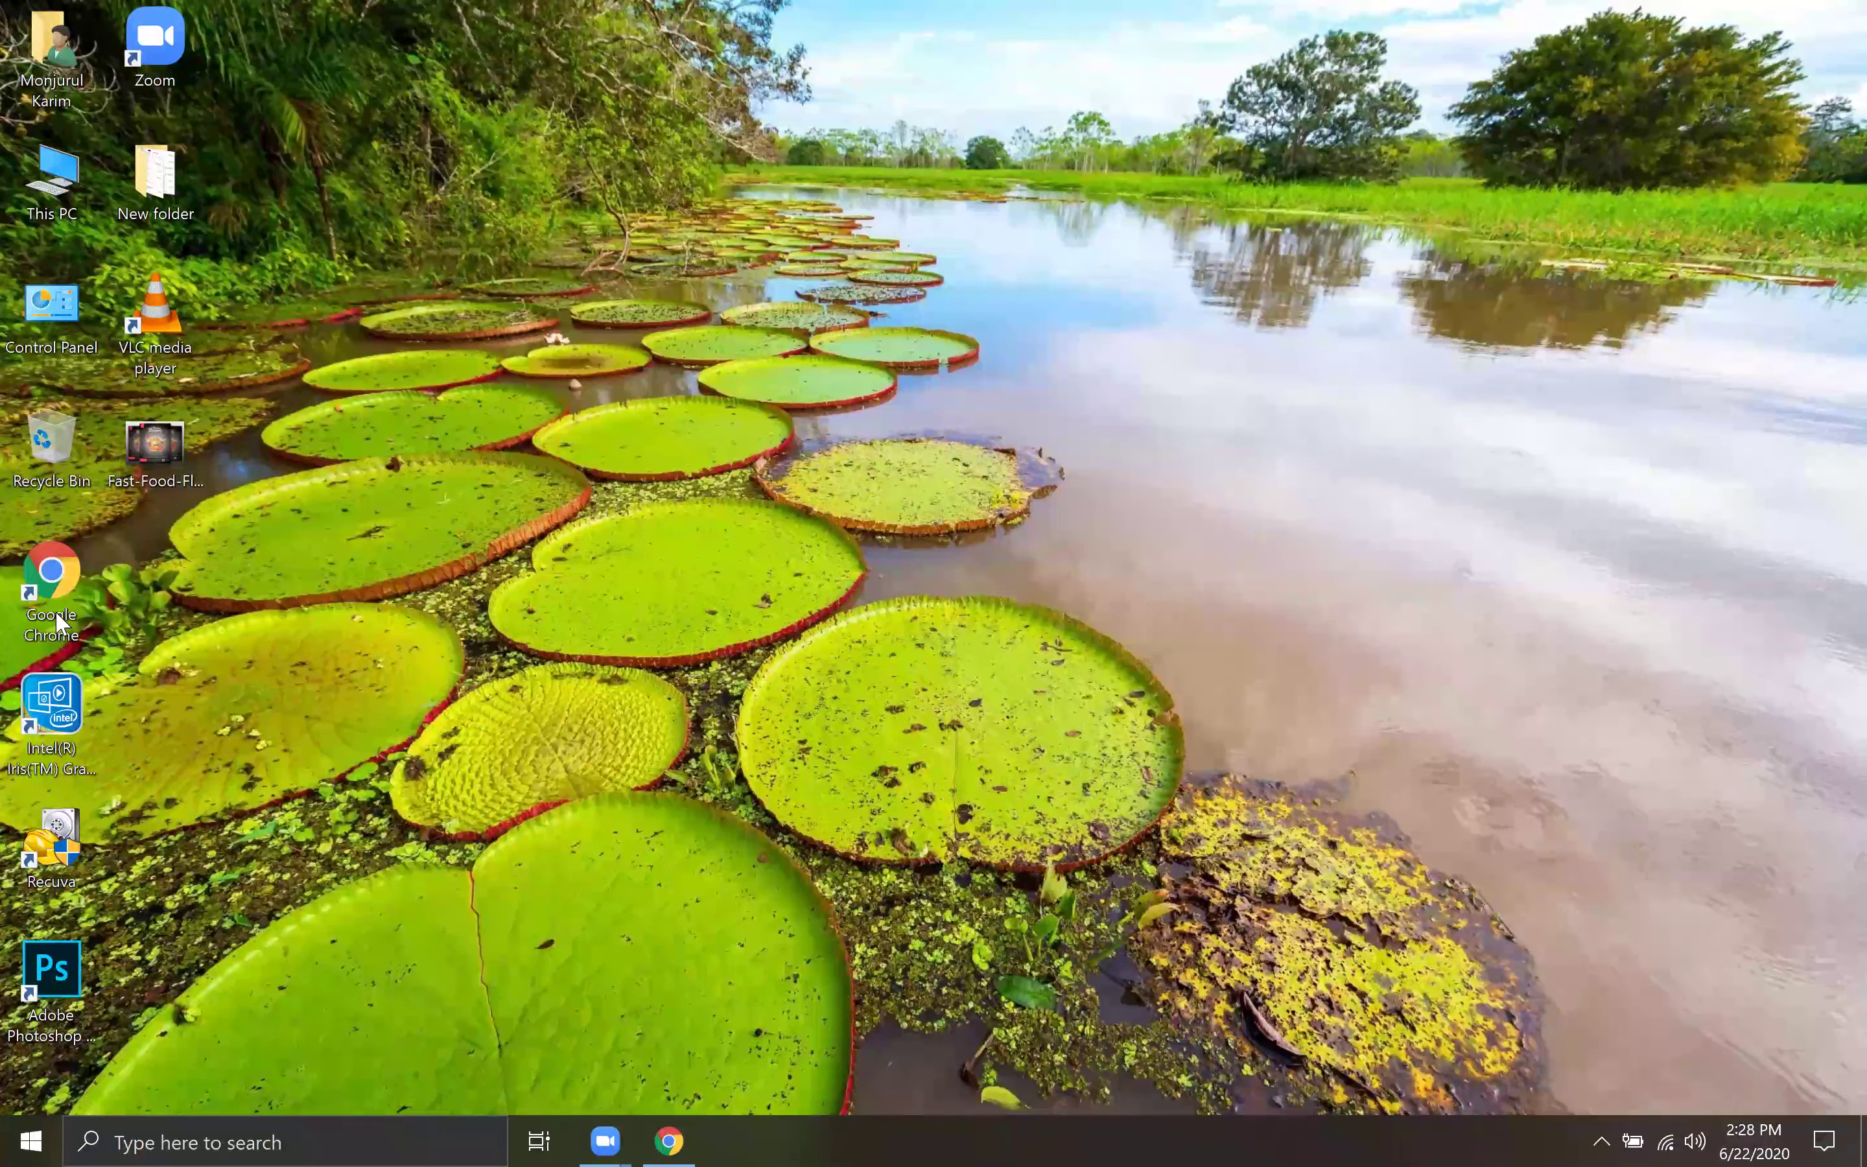
{"action": "double_click", "coordinate": [61, 566]}
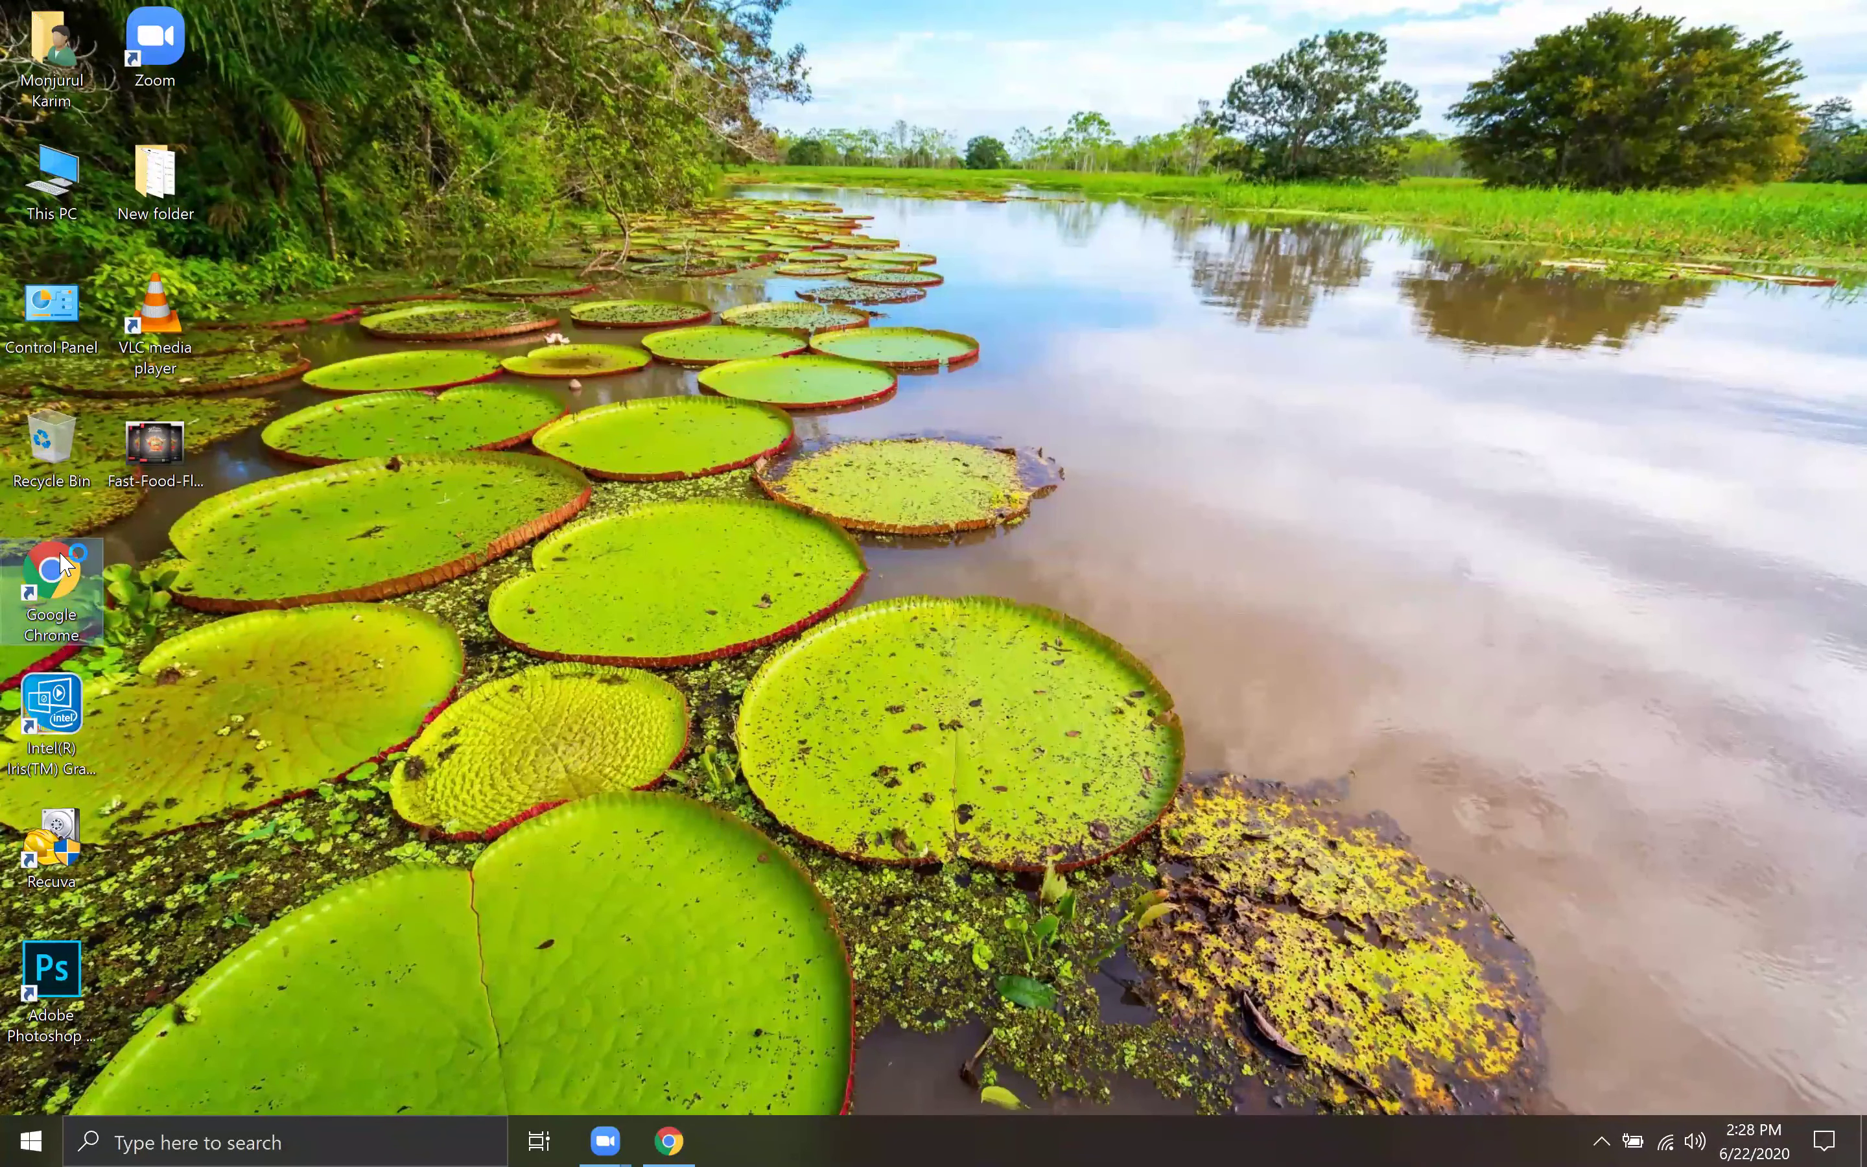
{"action": "left_click", "coordinate": [1570, 48]}
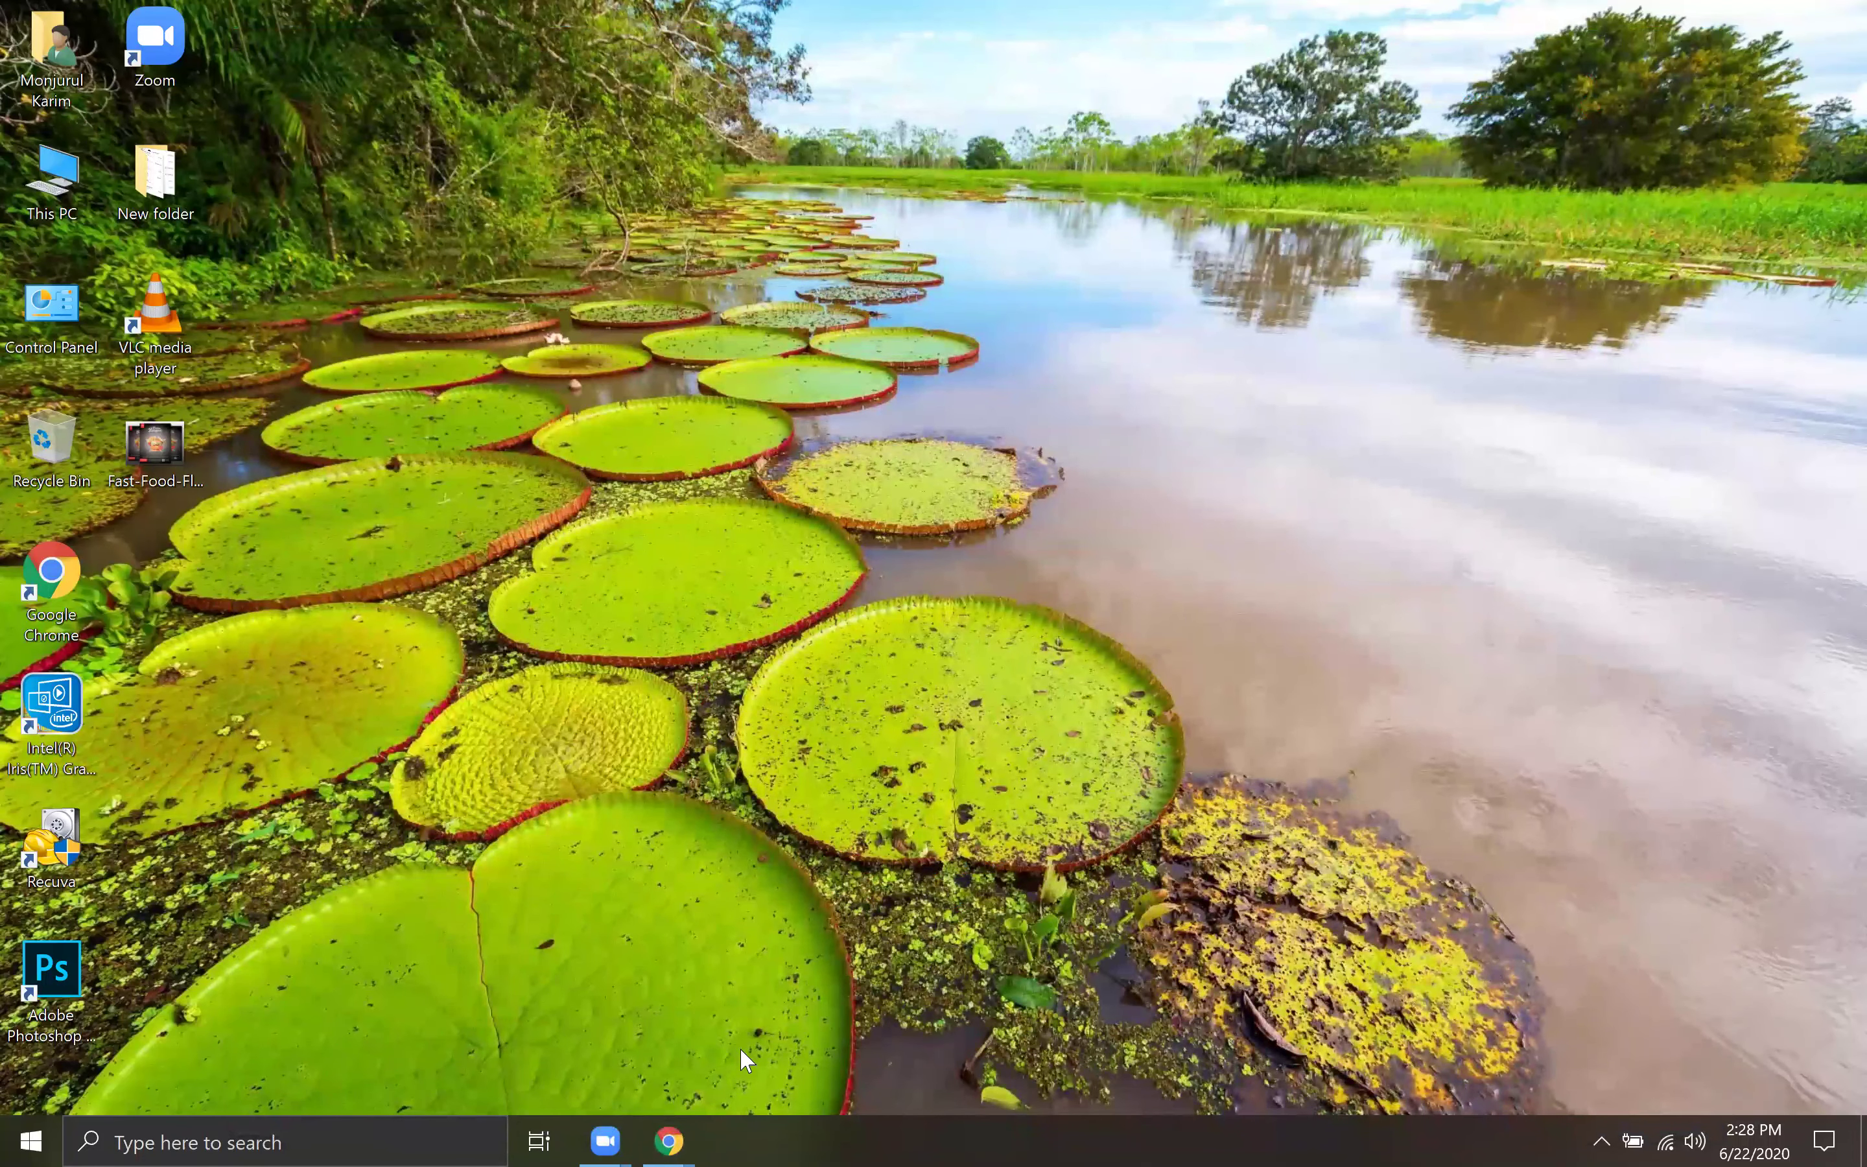
{"action": "mouse_move", "coordinate": [668, 1141]}
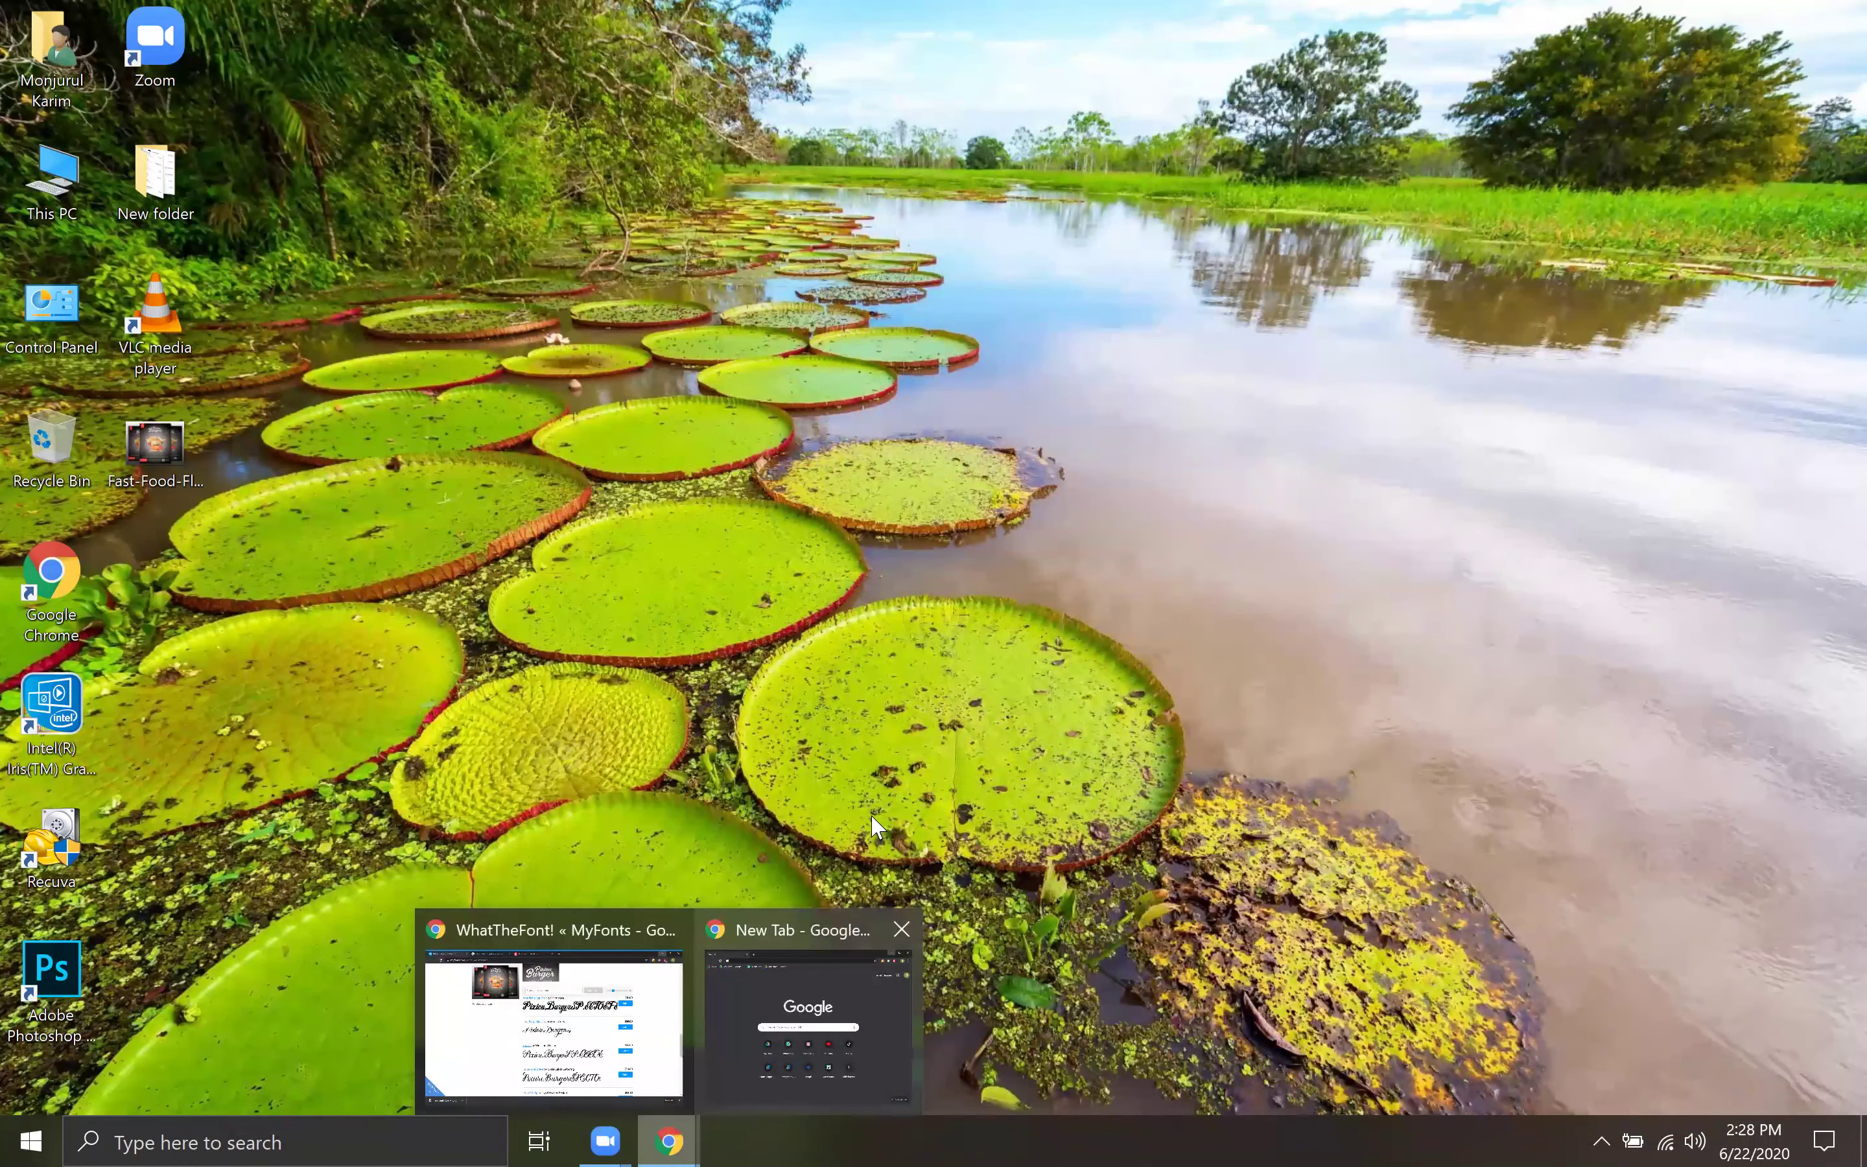
{"action": "left_click", "coordinate": [901, 929]}
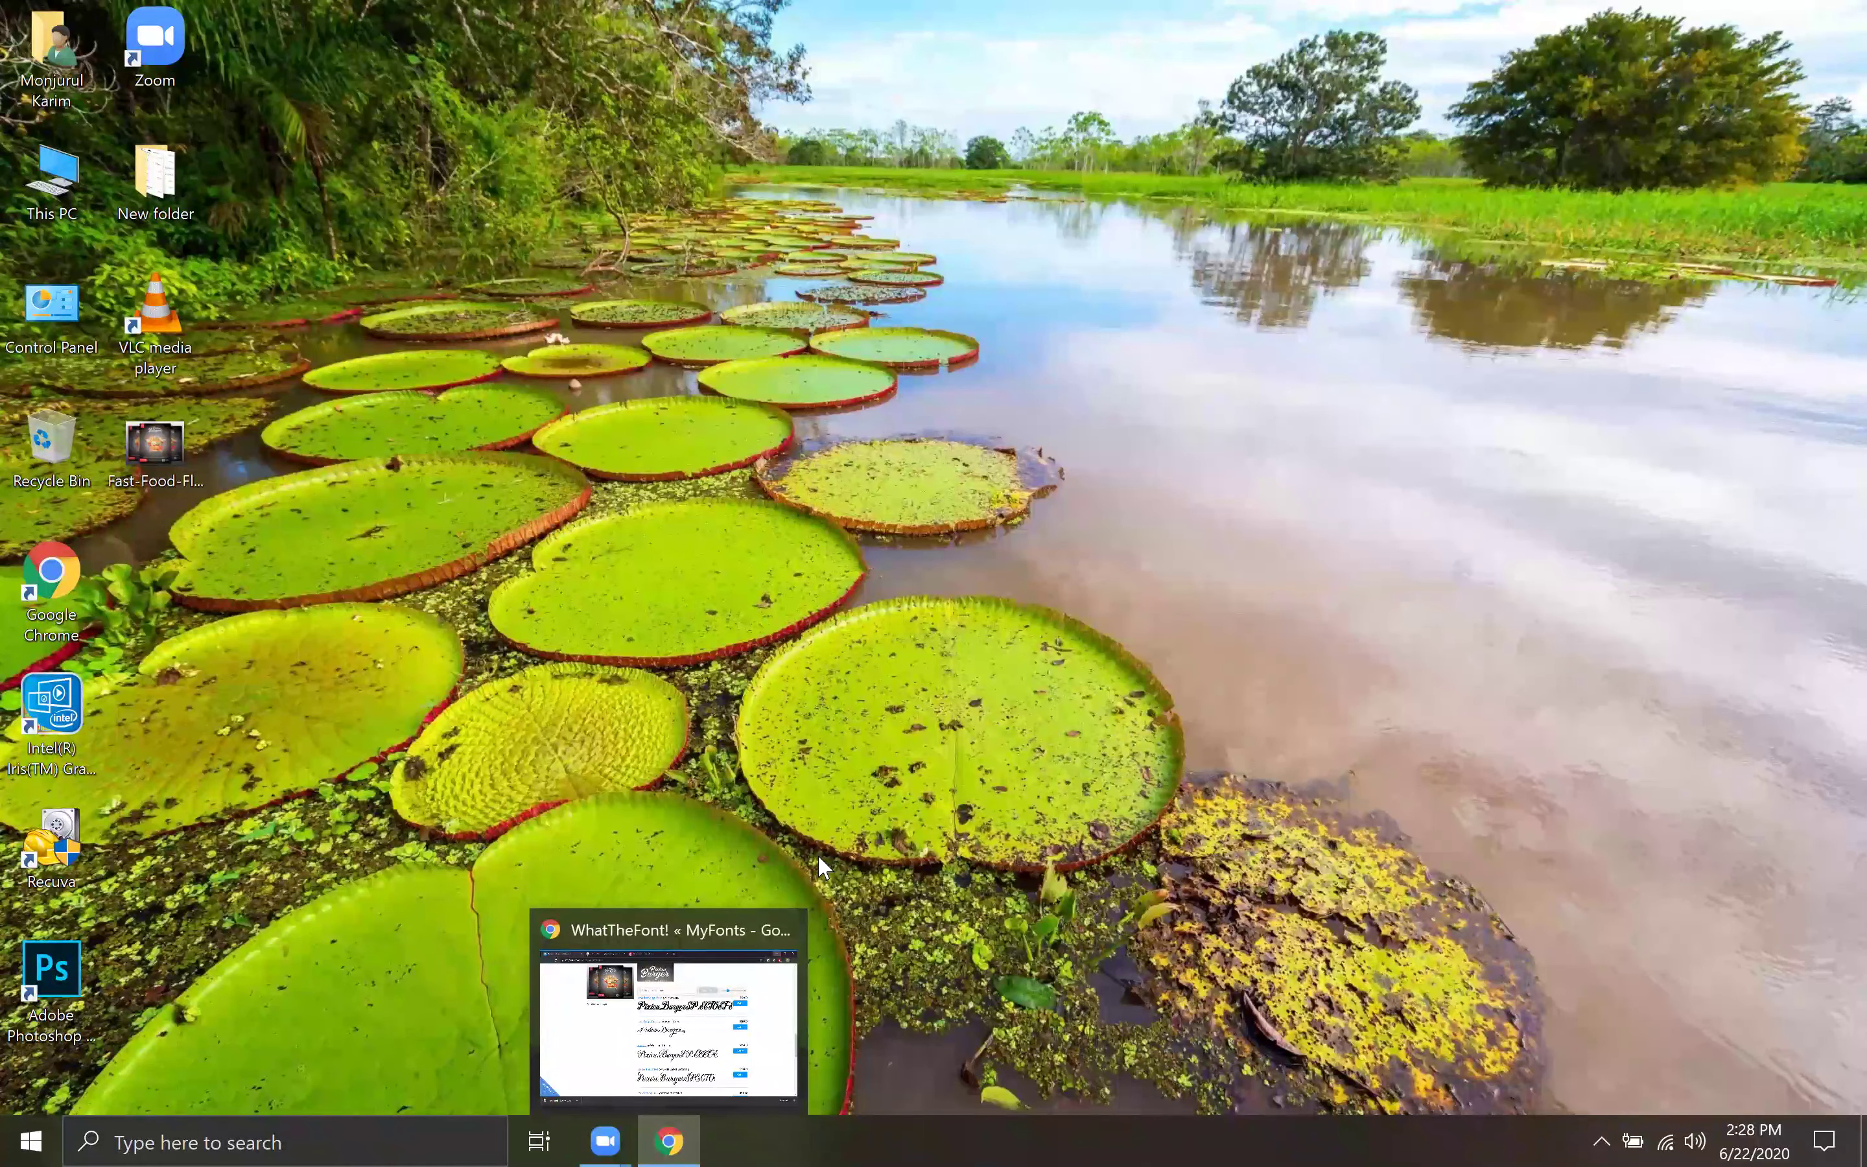
{"action": "left_click", "coordinate": [689, 929]}
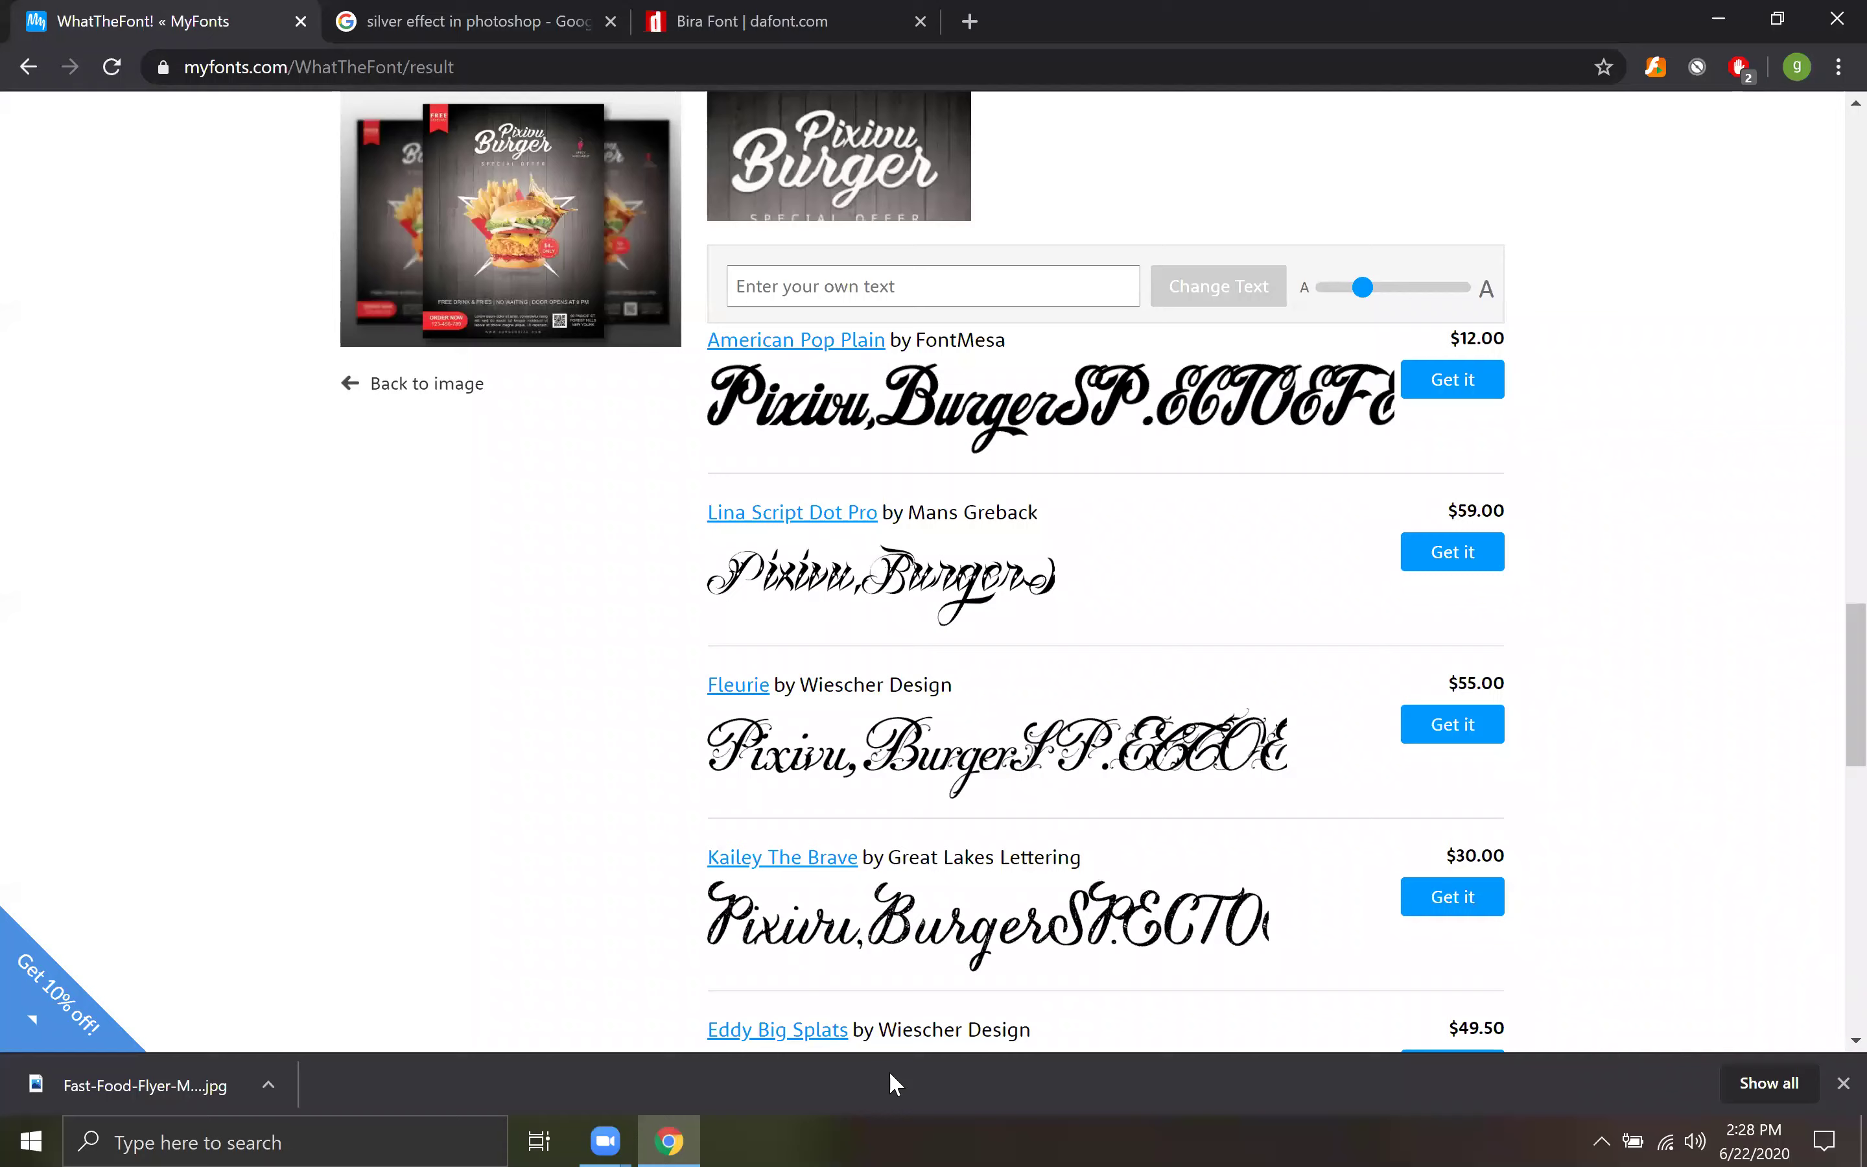
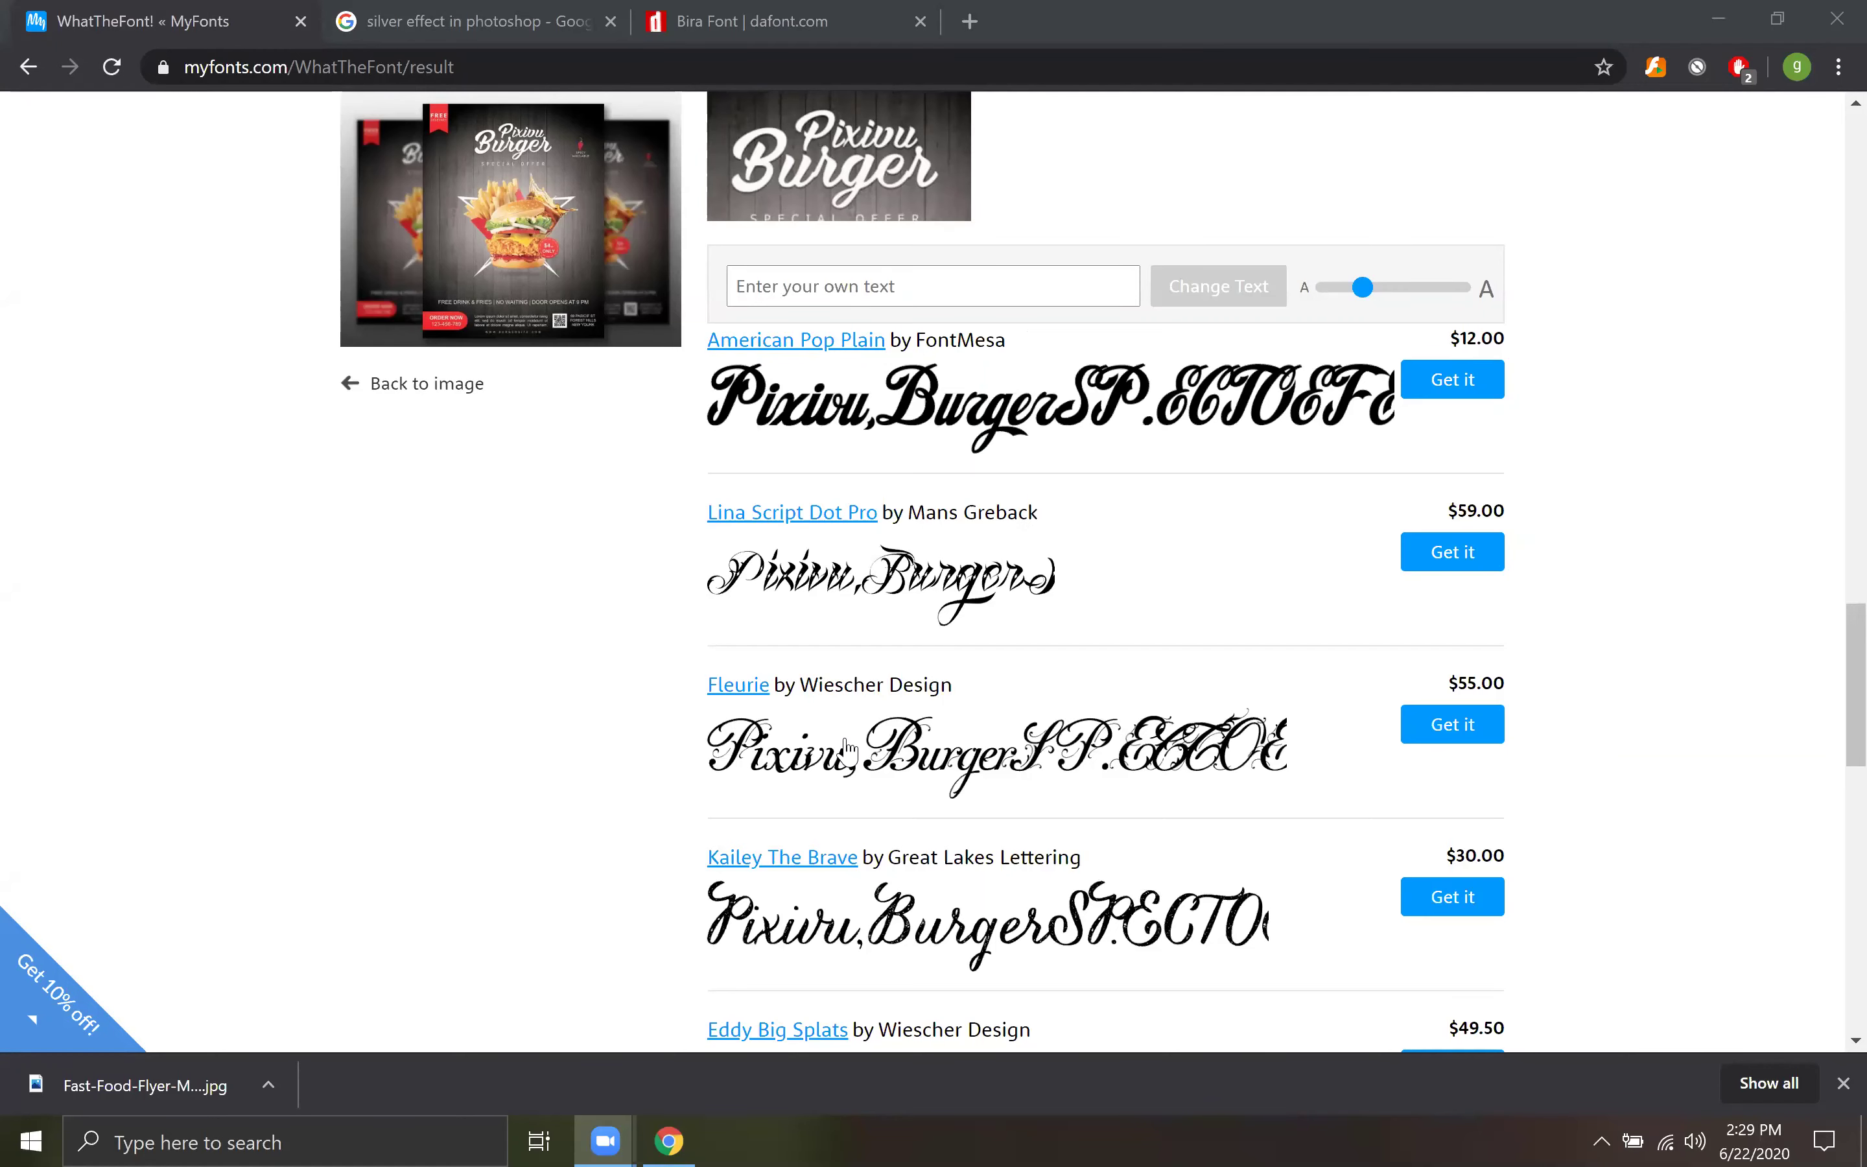
Close the dafont, silver effect search and WhatTheFont pages, leaving only a blank new browser tab.
{"action": "scroll", "coordinate": [849, 749], "scroll_direction": "down", "scroll_amount": 5}
{"action": "left_click", "coordinate": [706, 39]}
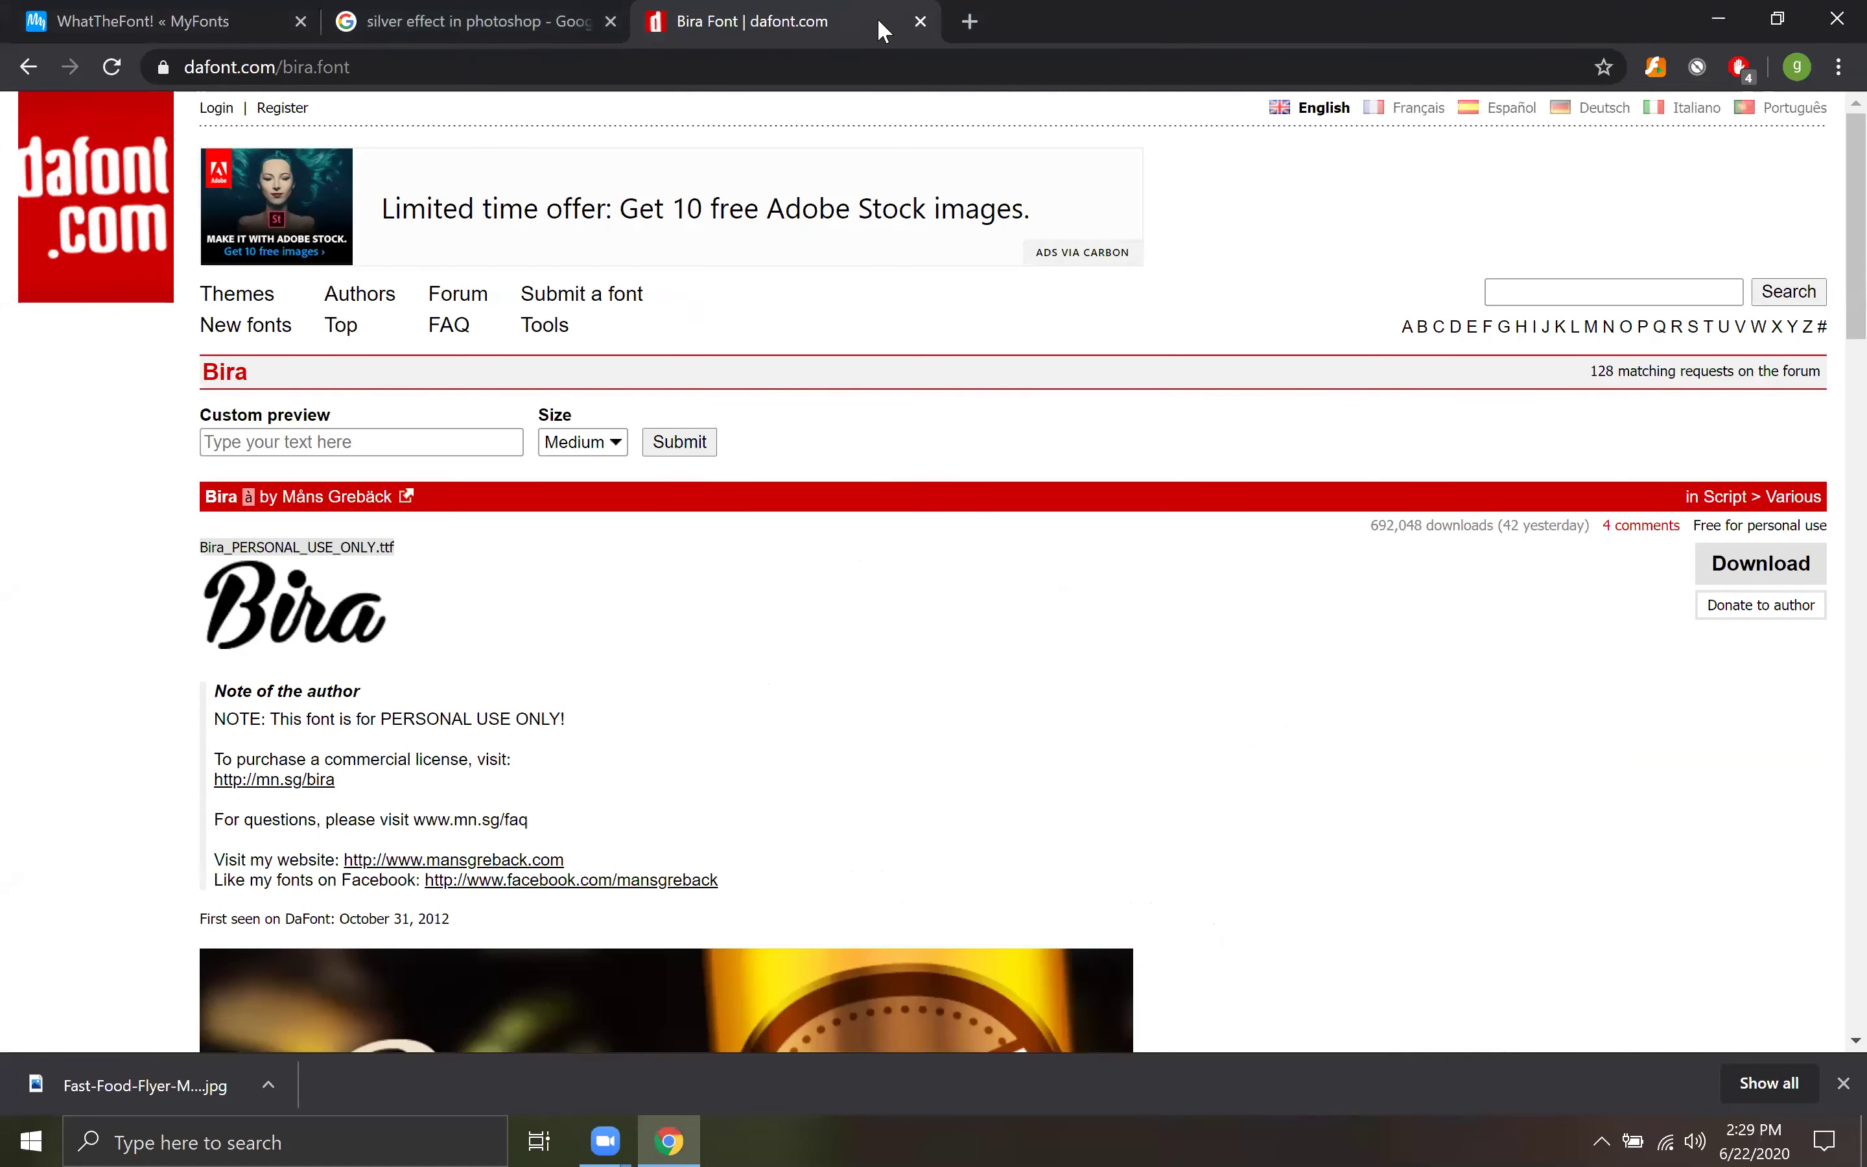
{"action": "left_click", "coordinate": [920, 21]}
{"action": "left_click", "coordinate": [658, 21]}
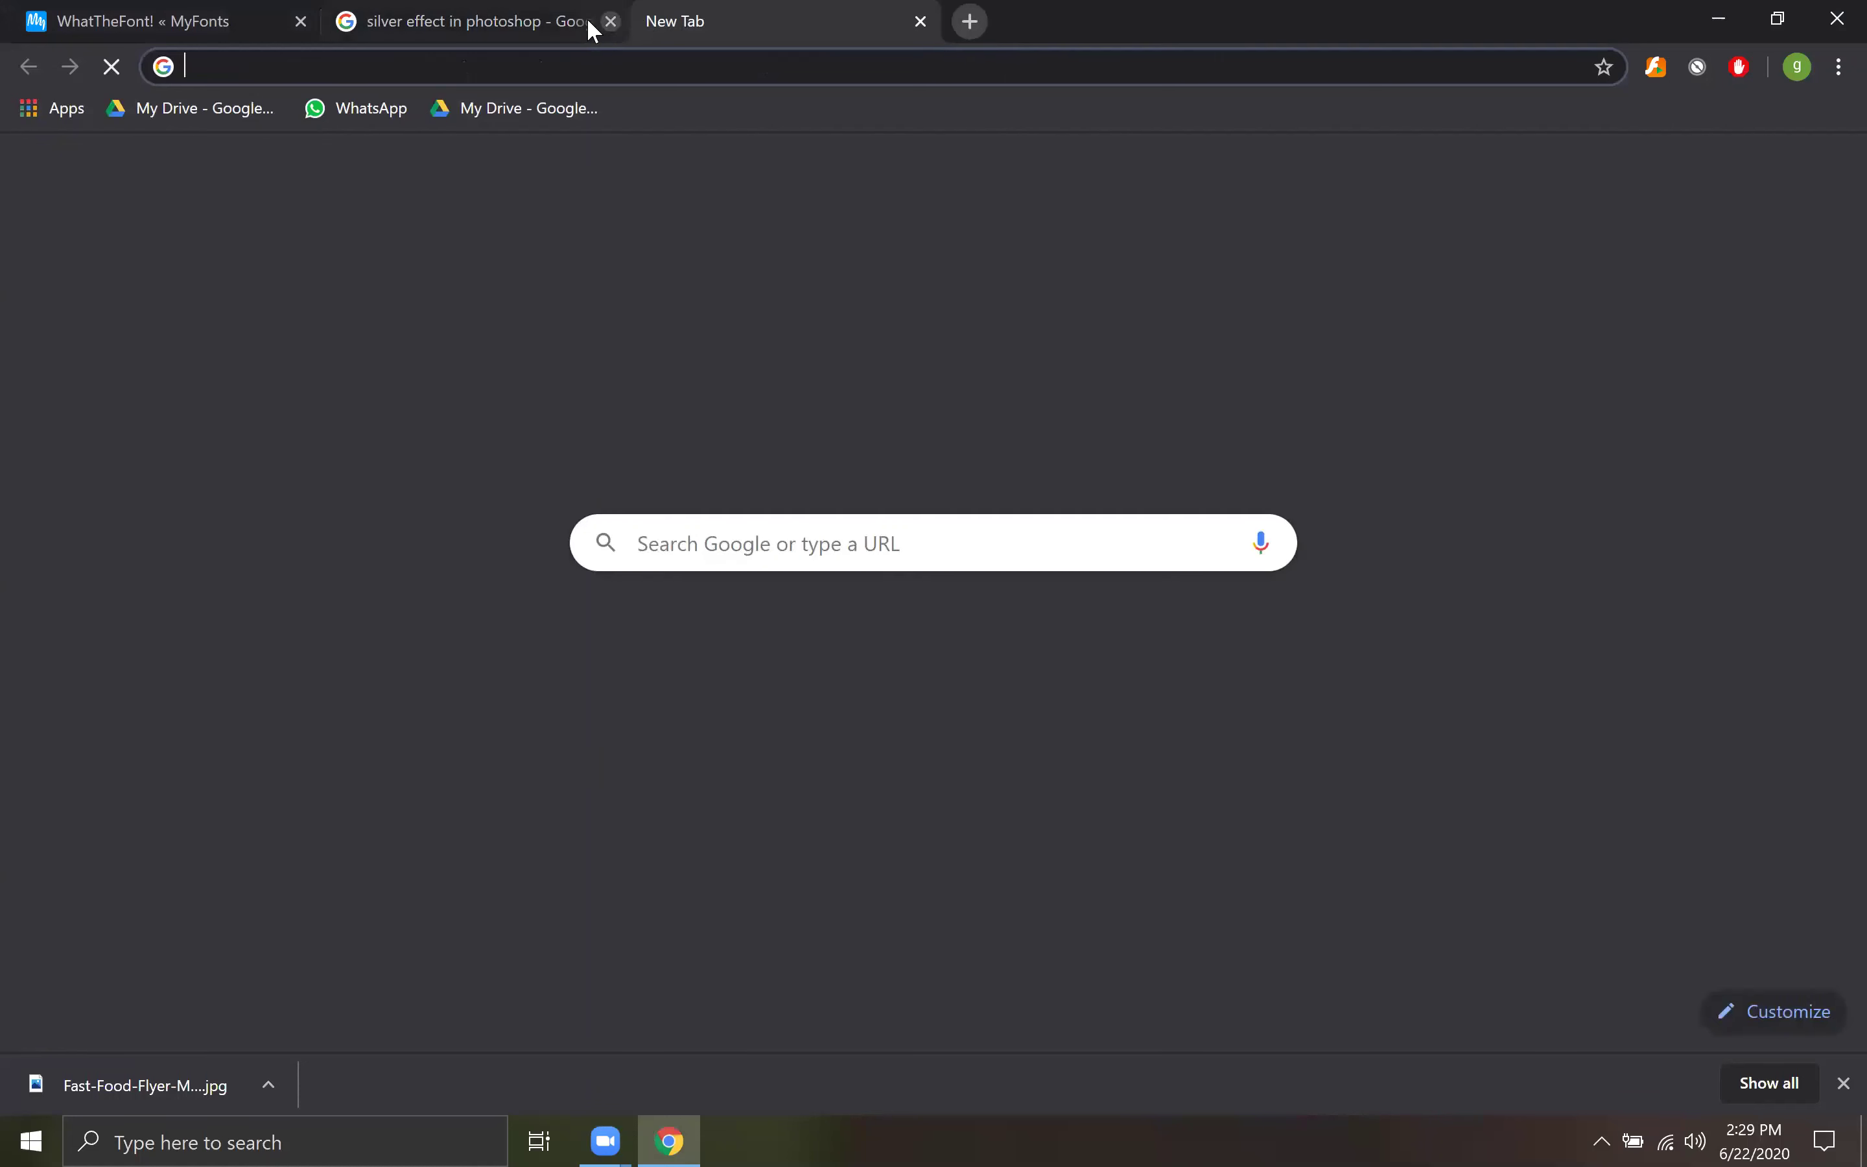
{"action": "left_click", "coordinate": [610, 21]}
{"action": "left_click", "coordinate": [301, 21]}
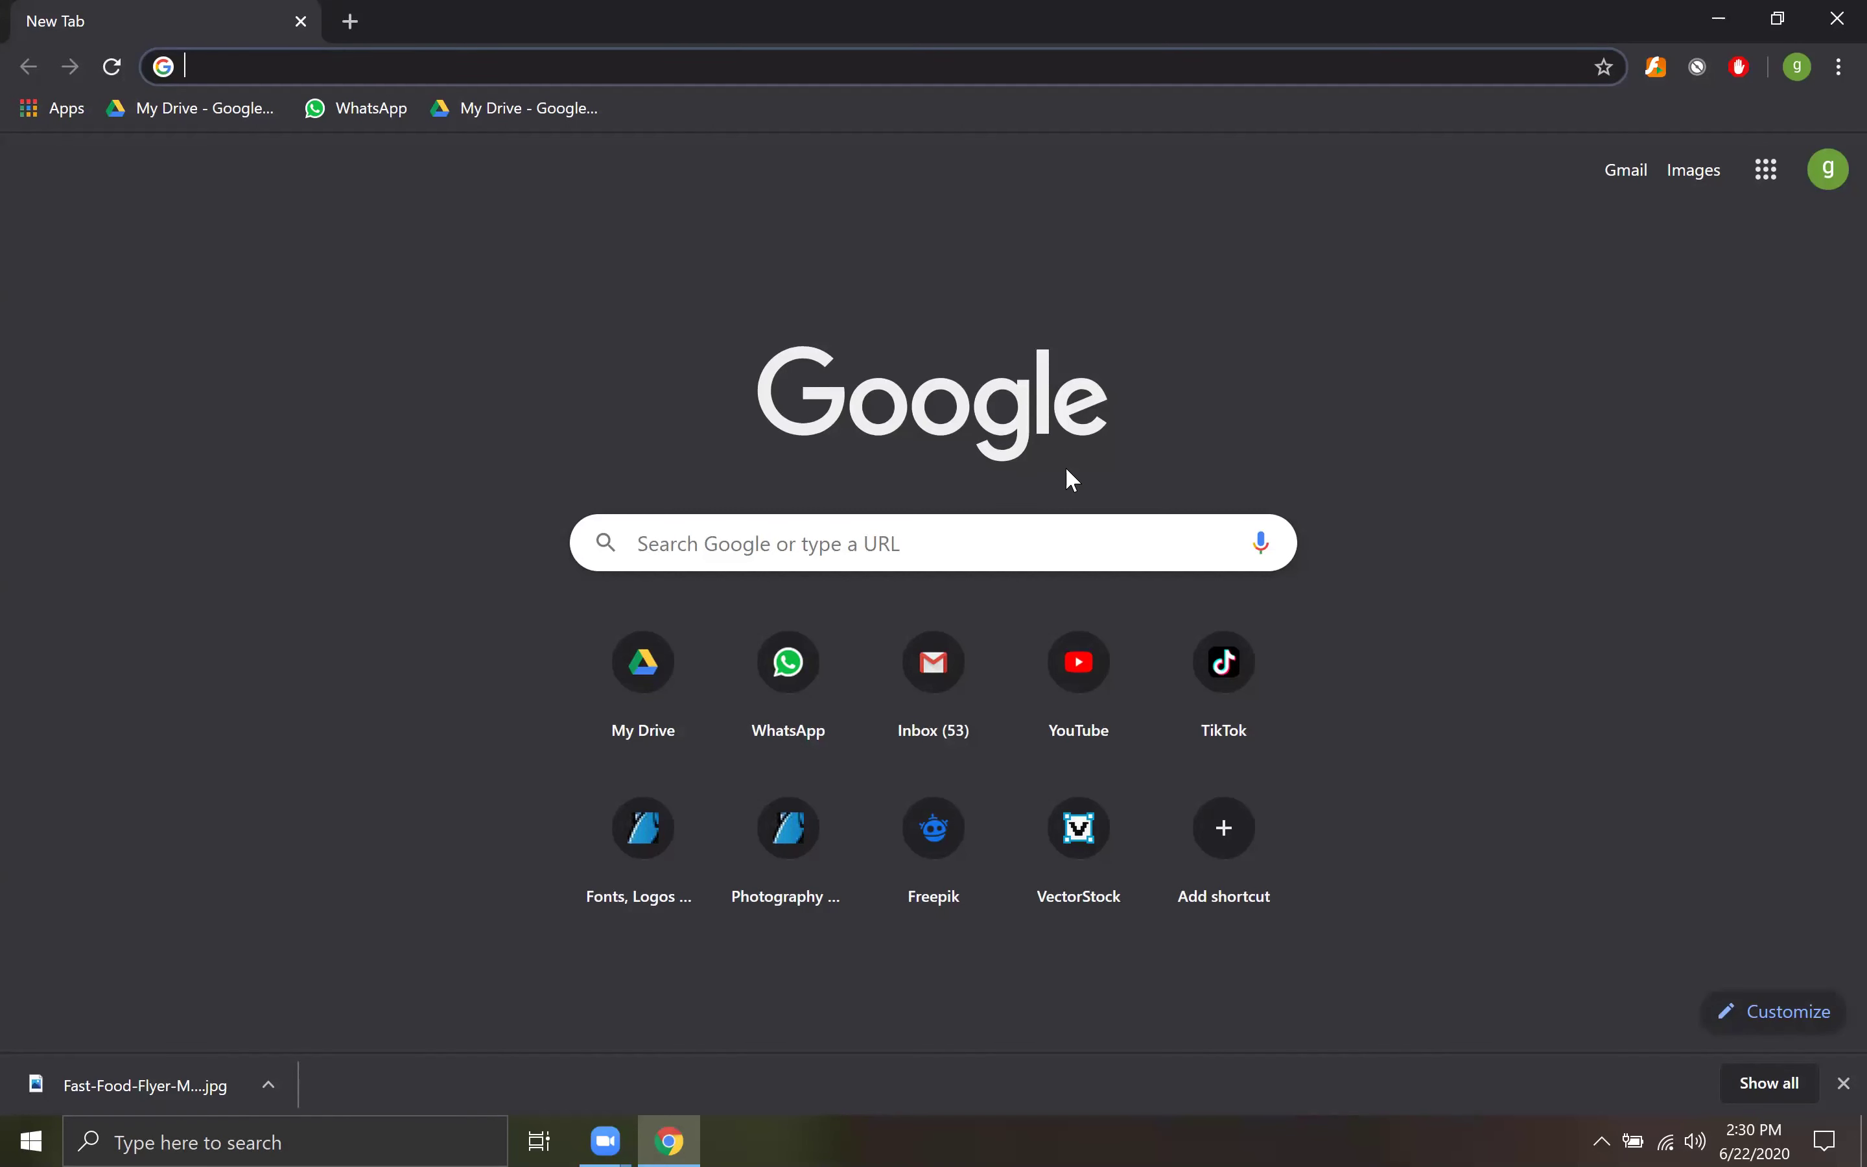
Search Google for "burger" and show the image results.
{"action": "left_click", "coordinate": [984, 66]}
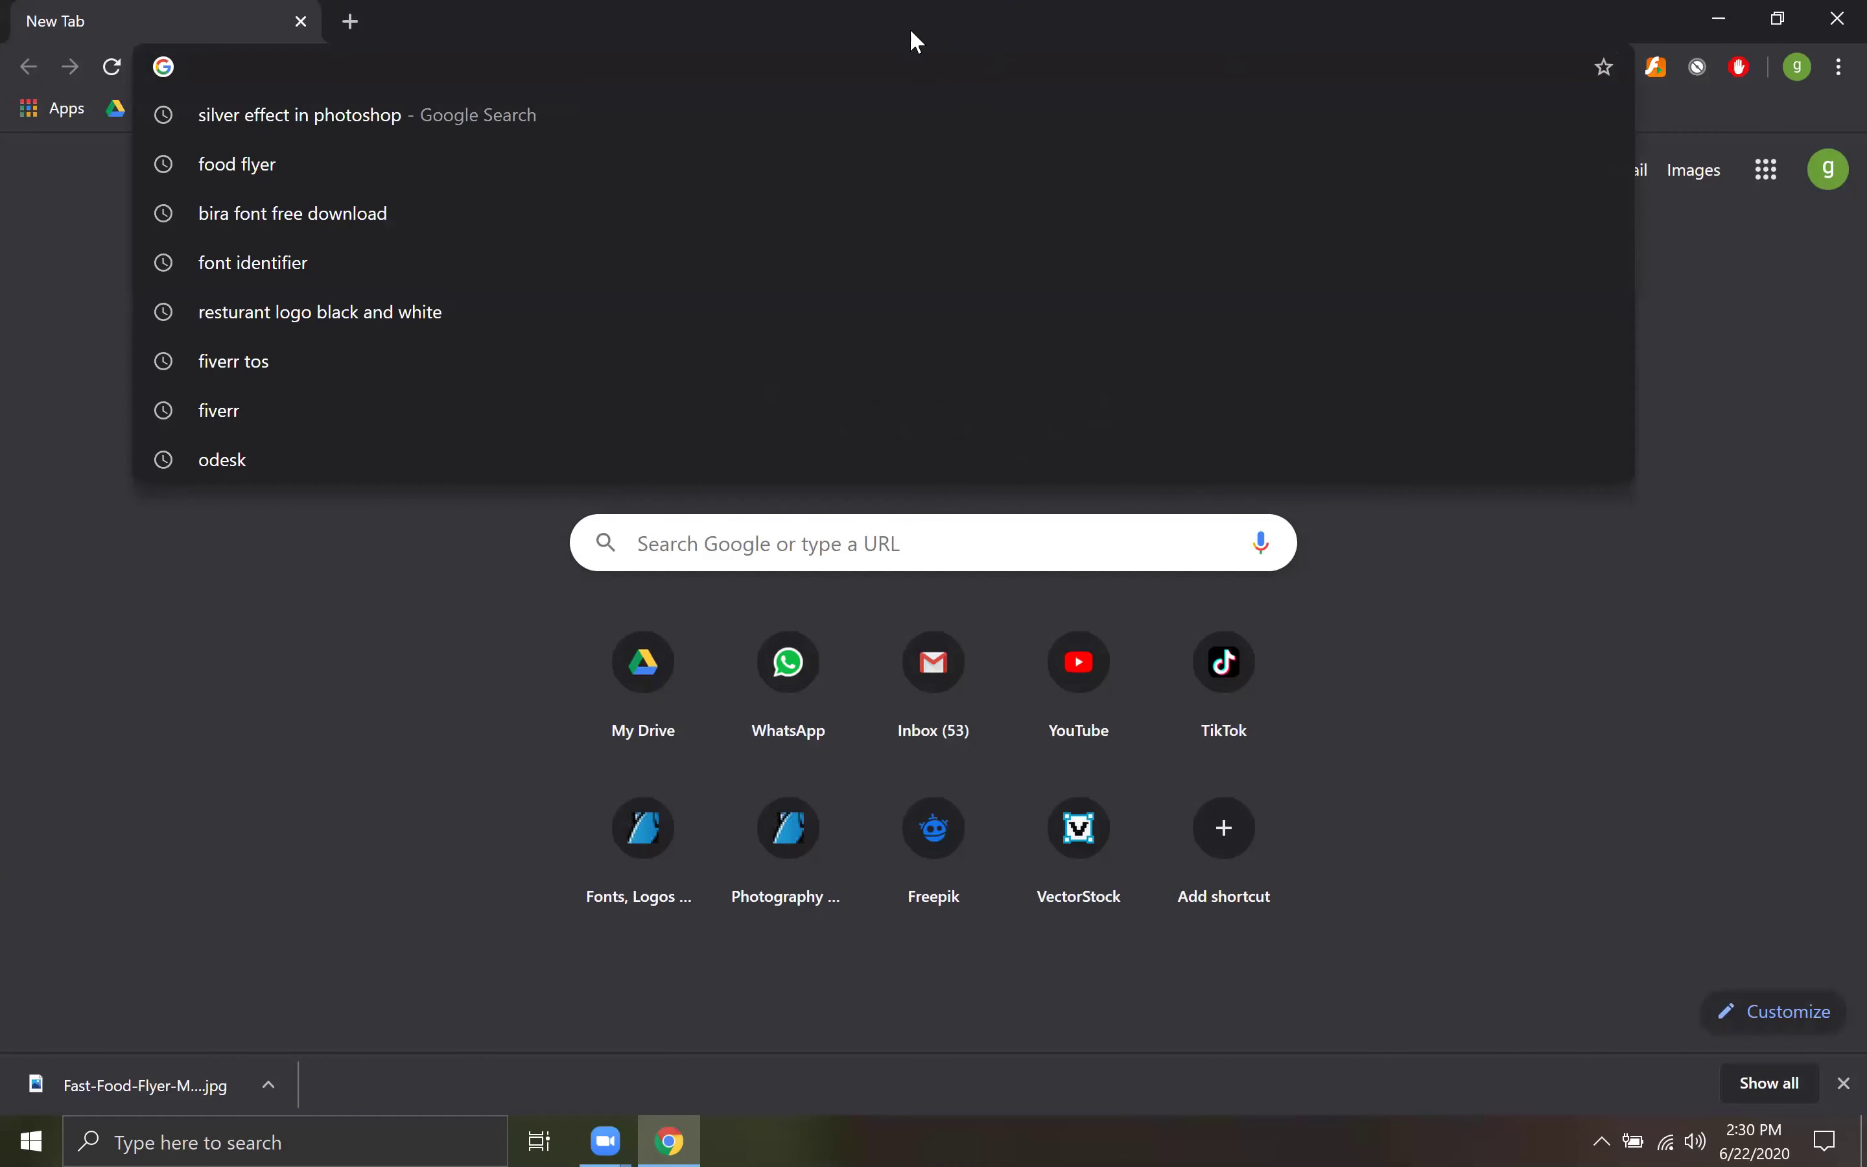
{"action": "type", "text": "burger"}
{"action": "key", "text": "Return"}
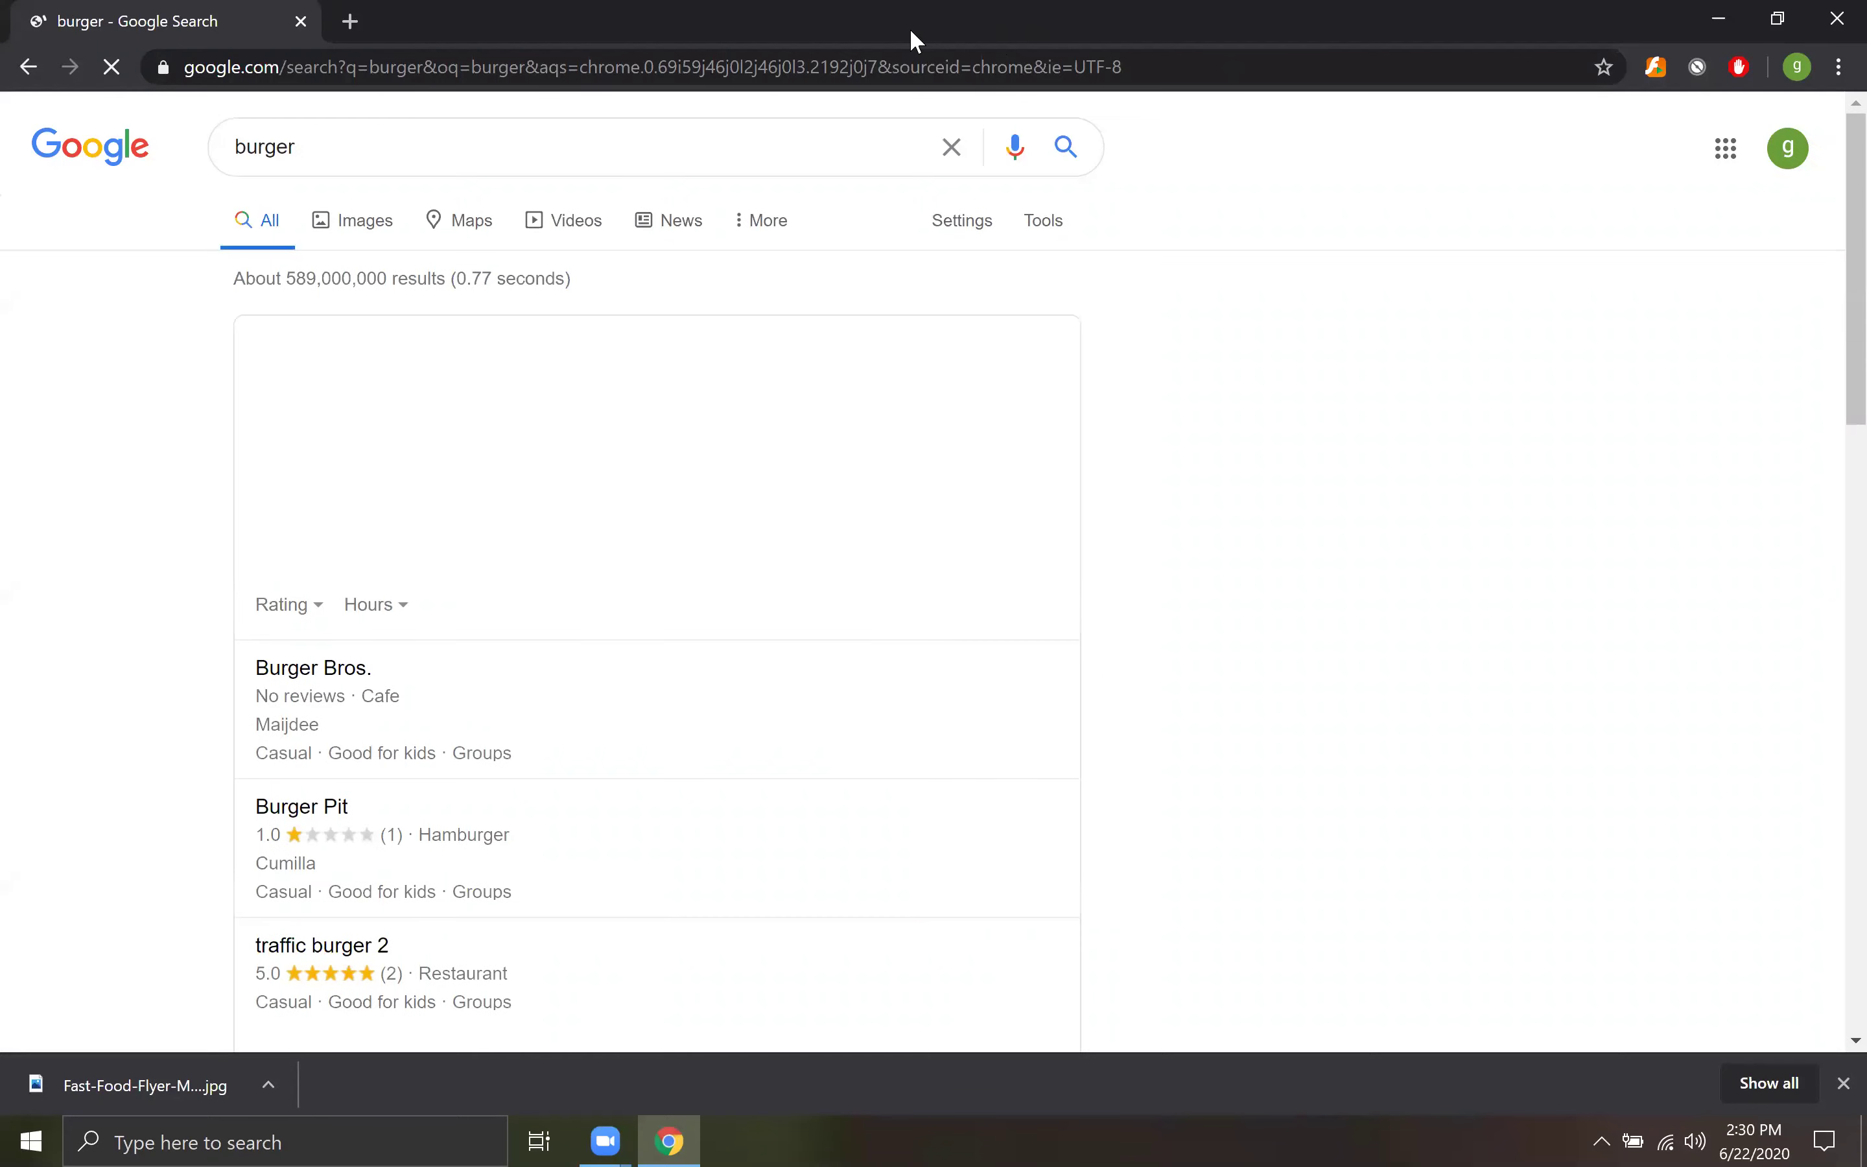
{"action": "left_click", "coordinate": [367, 223]}
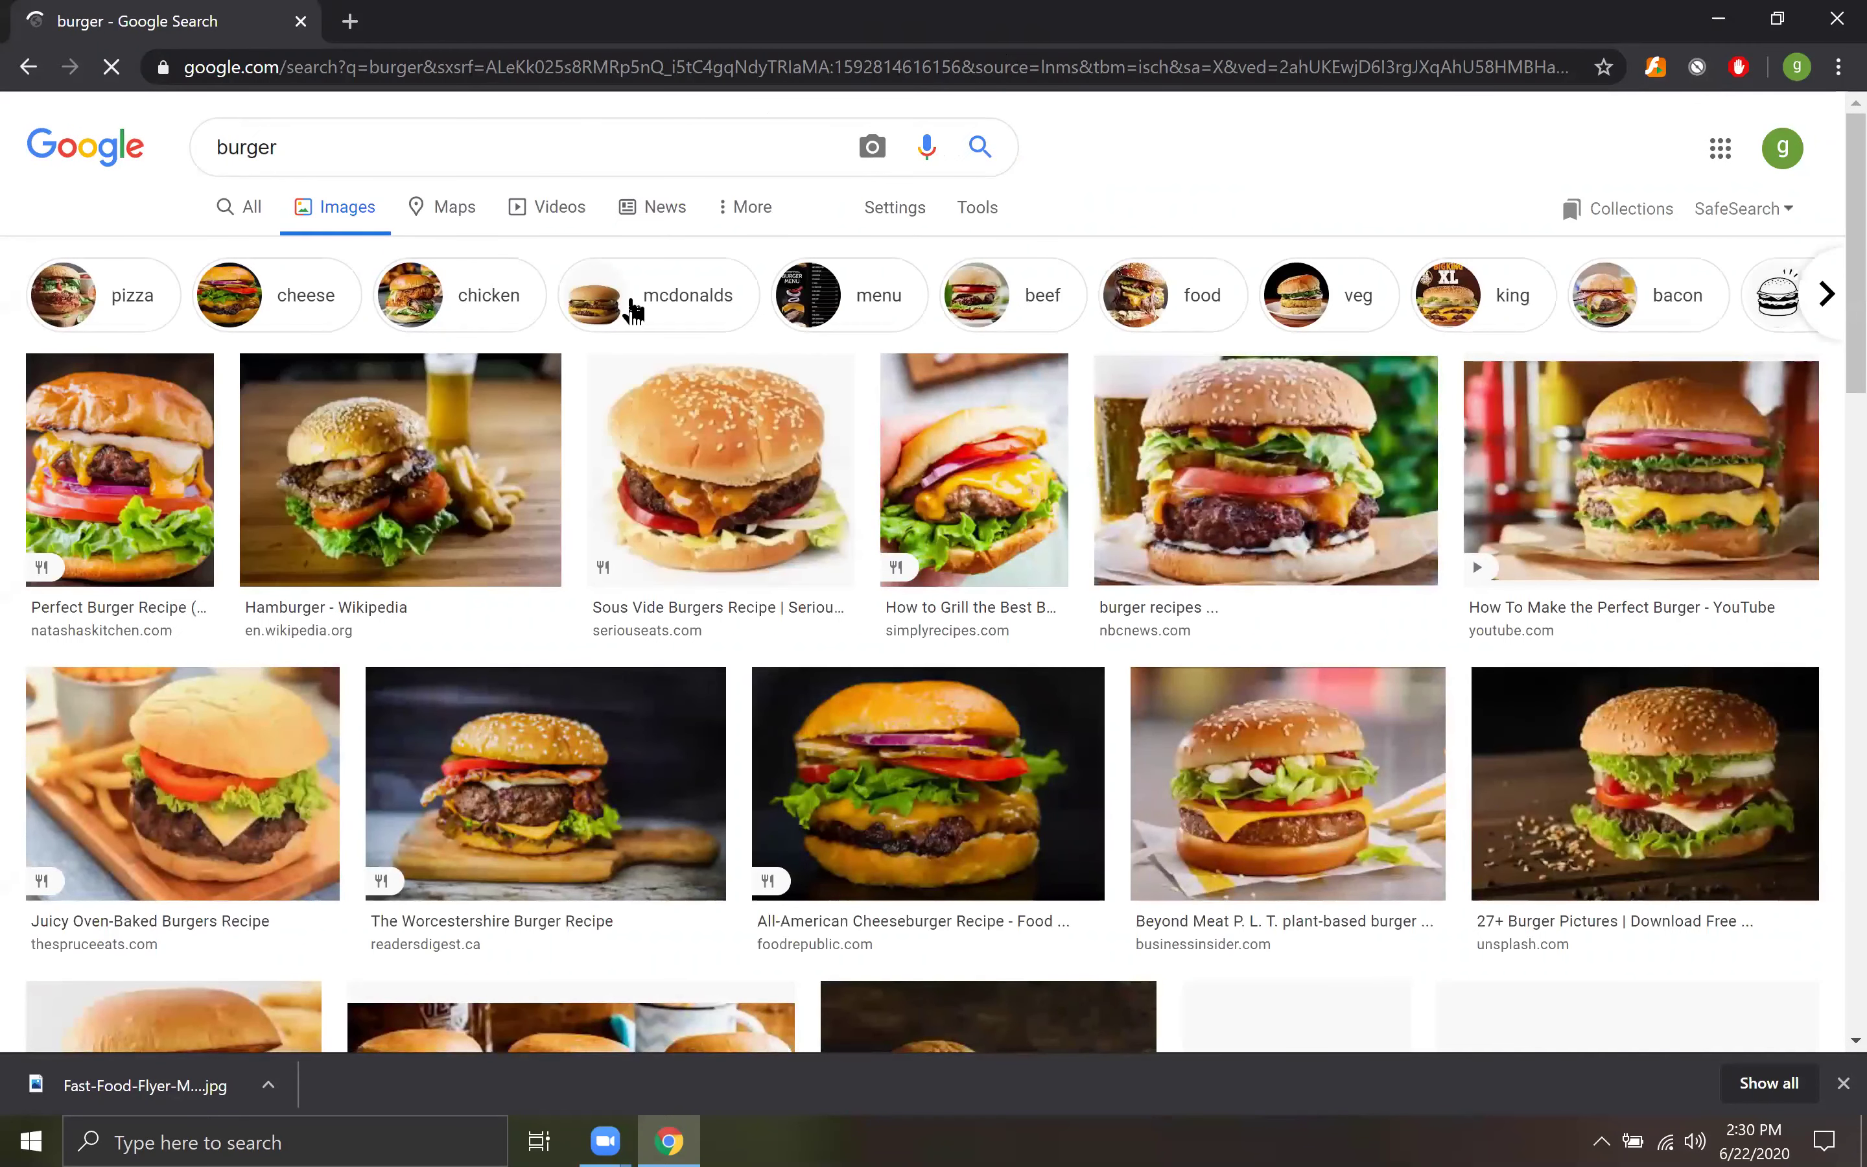
Preview the Sous Vide Burgers Recipe image from seriouseats.com and save it to the desktop.
{"action": "left_click", "coordinate": [849, 494]}
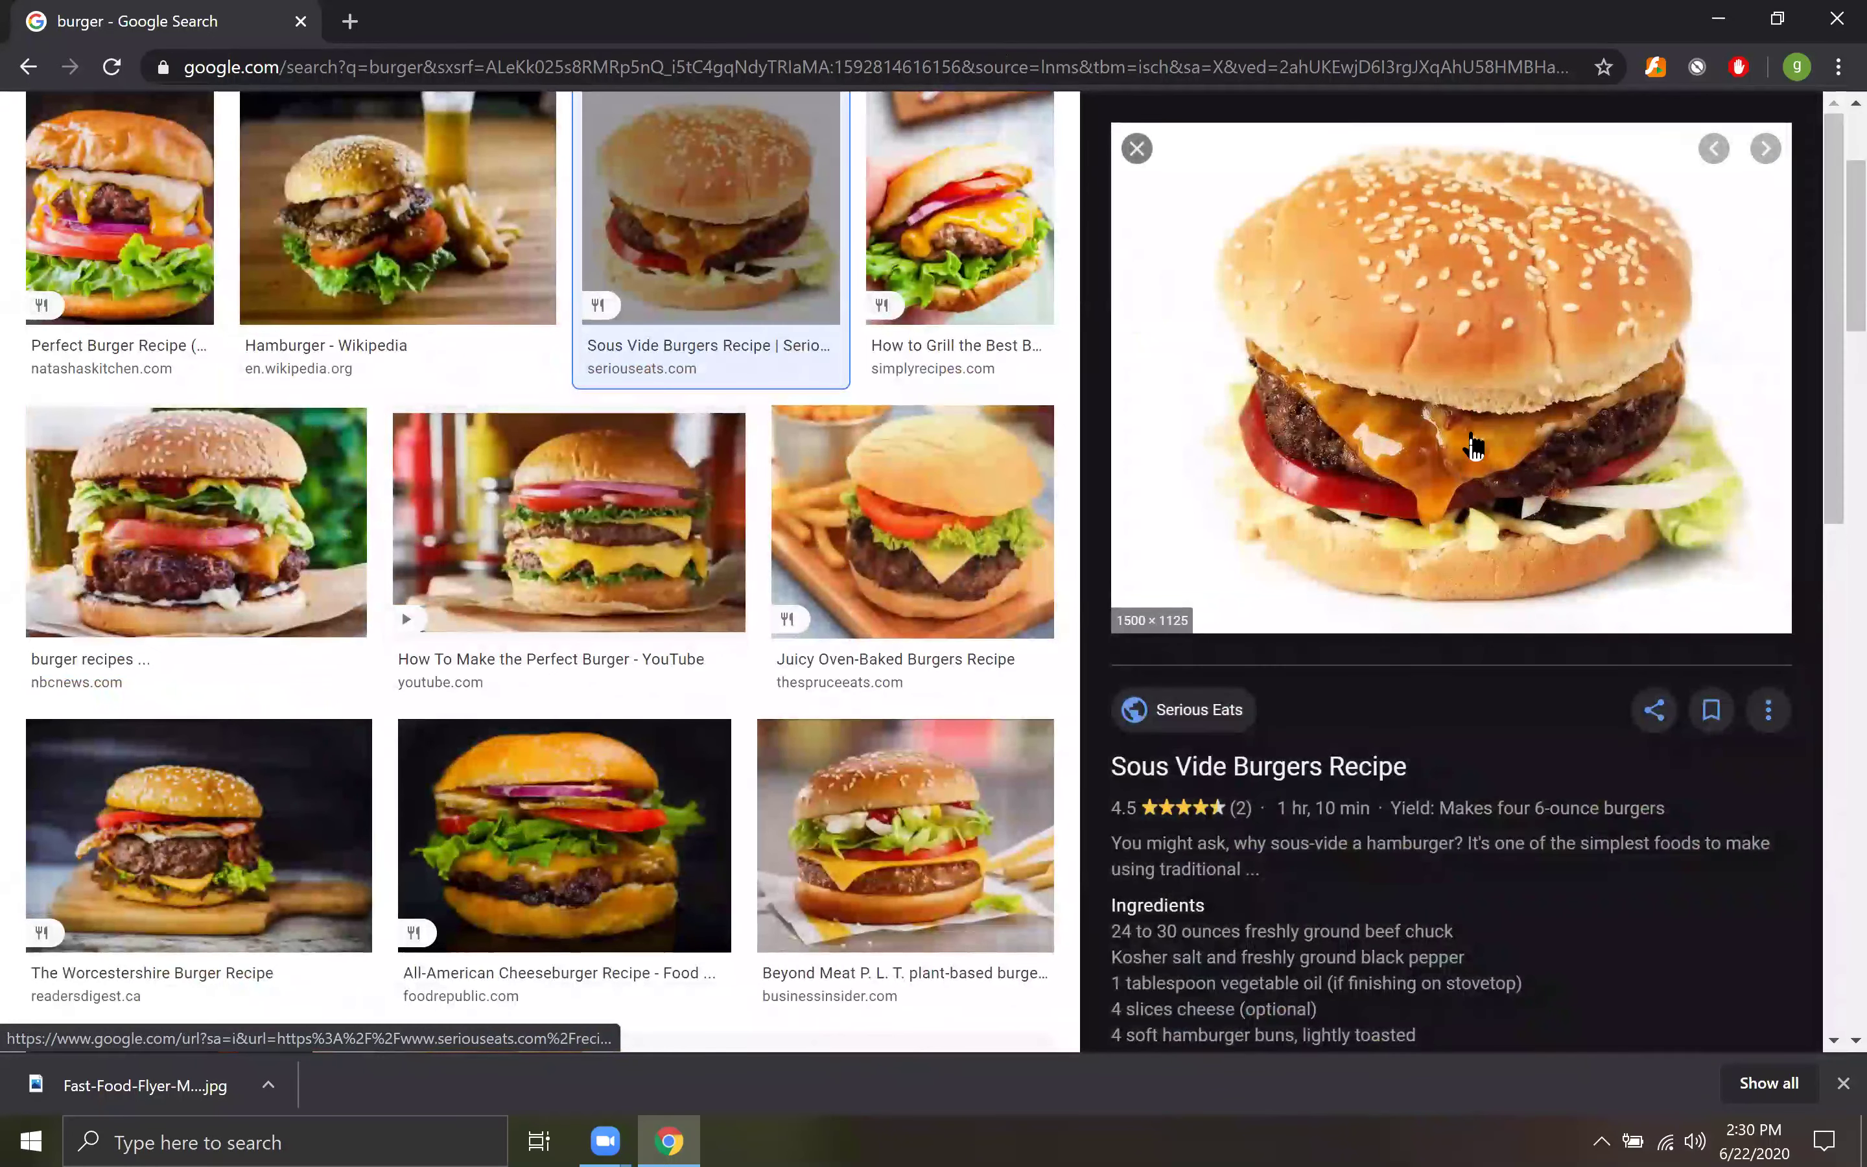
{"action": "right_click", "coordinate": [1535, 375]}
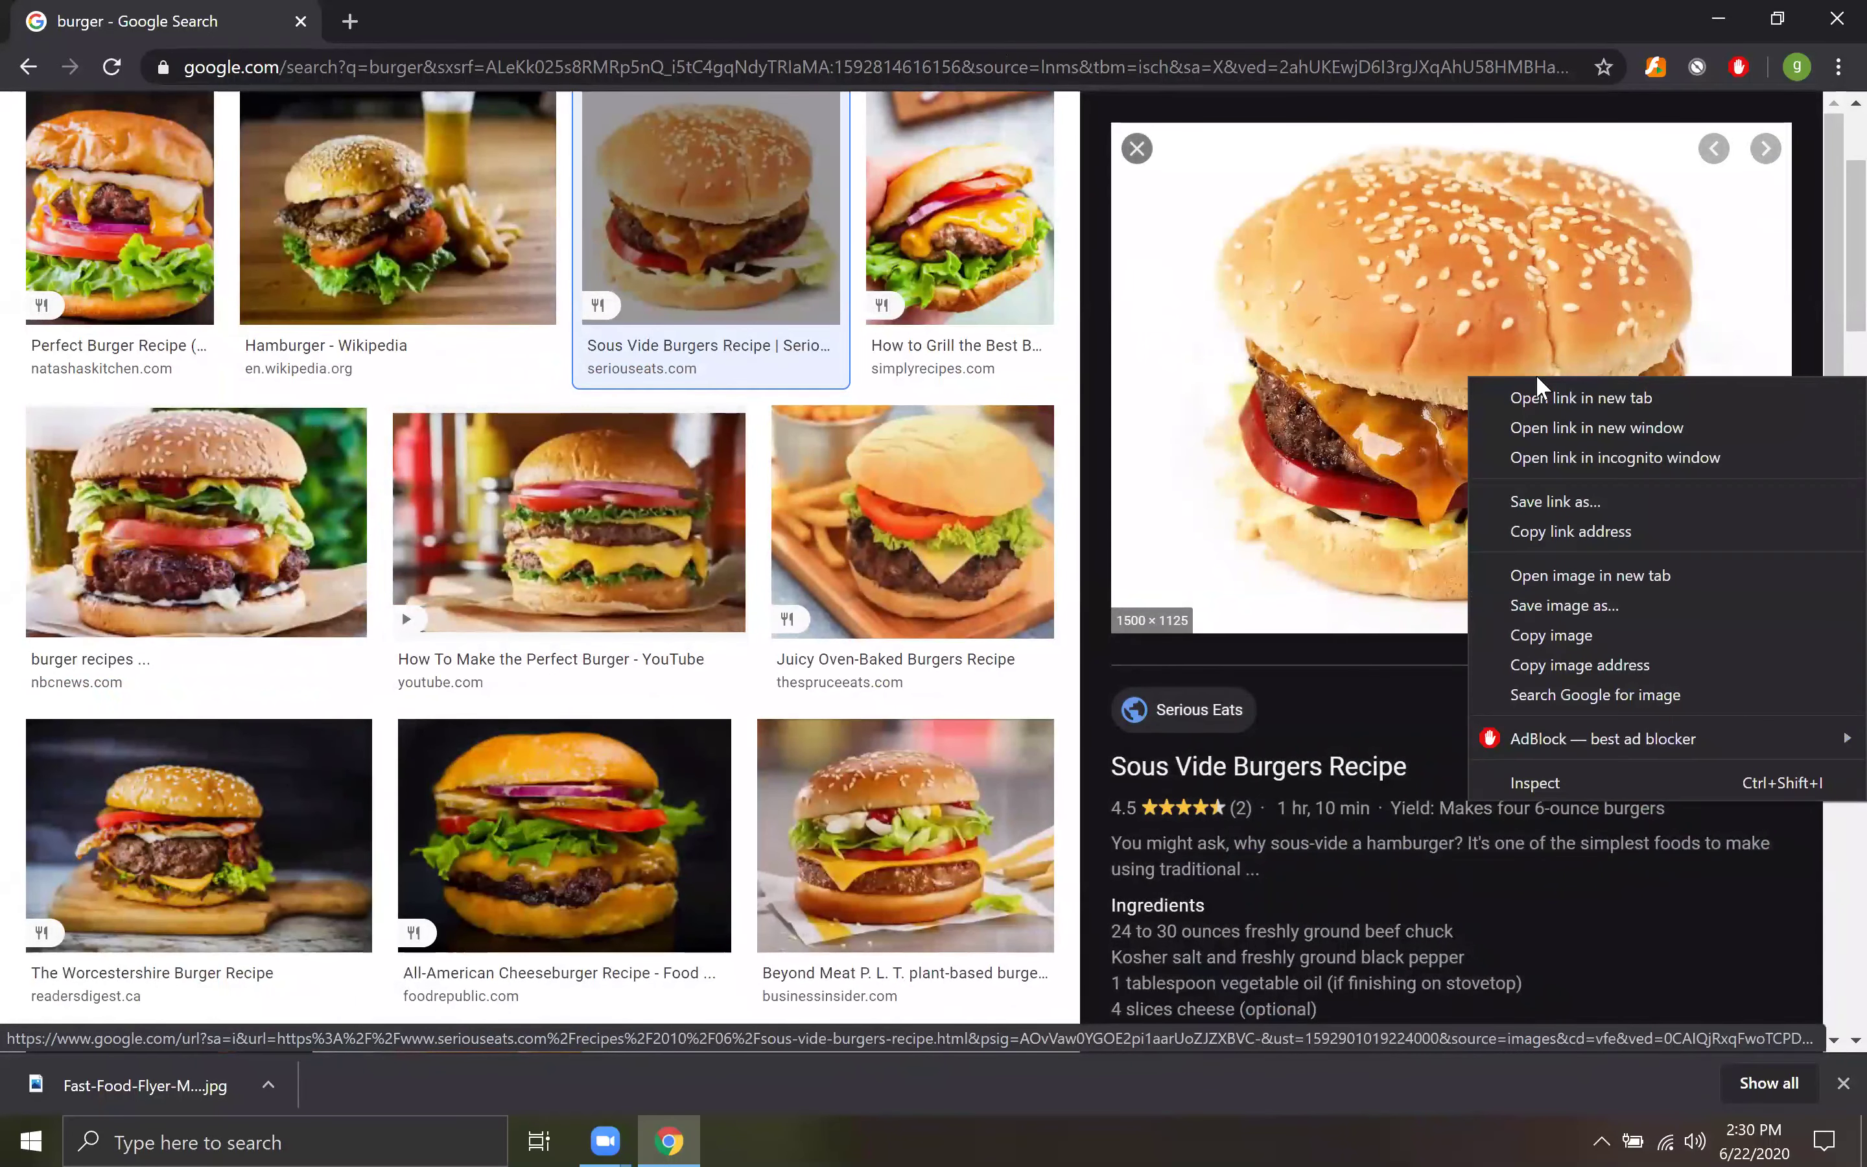
{"action": "left_click", "coordinate": [1574, 610]}
{"action": "left_click", "coordinate": [589, 544]}
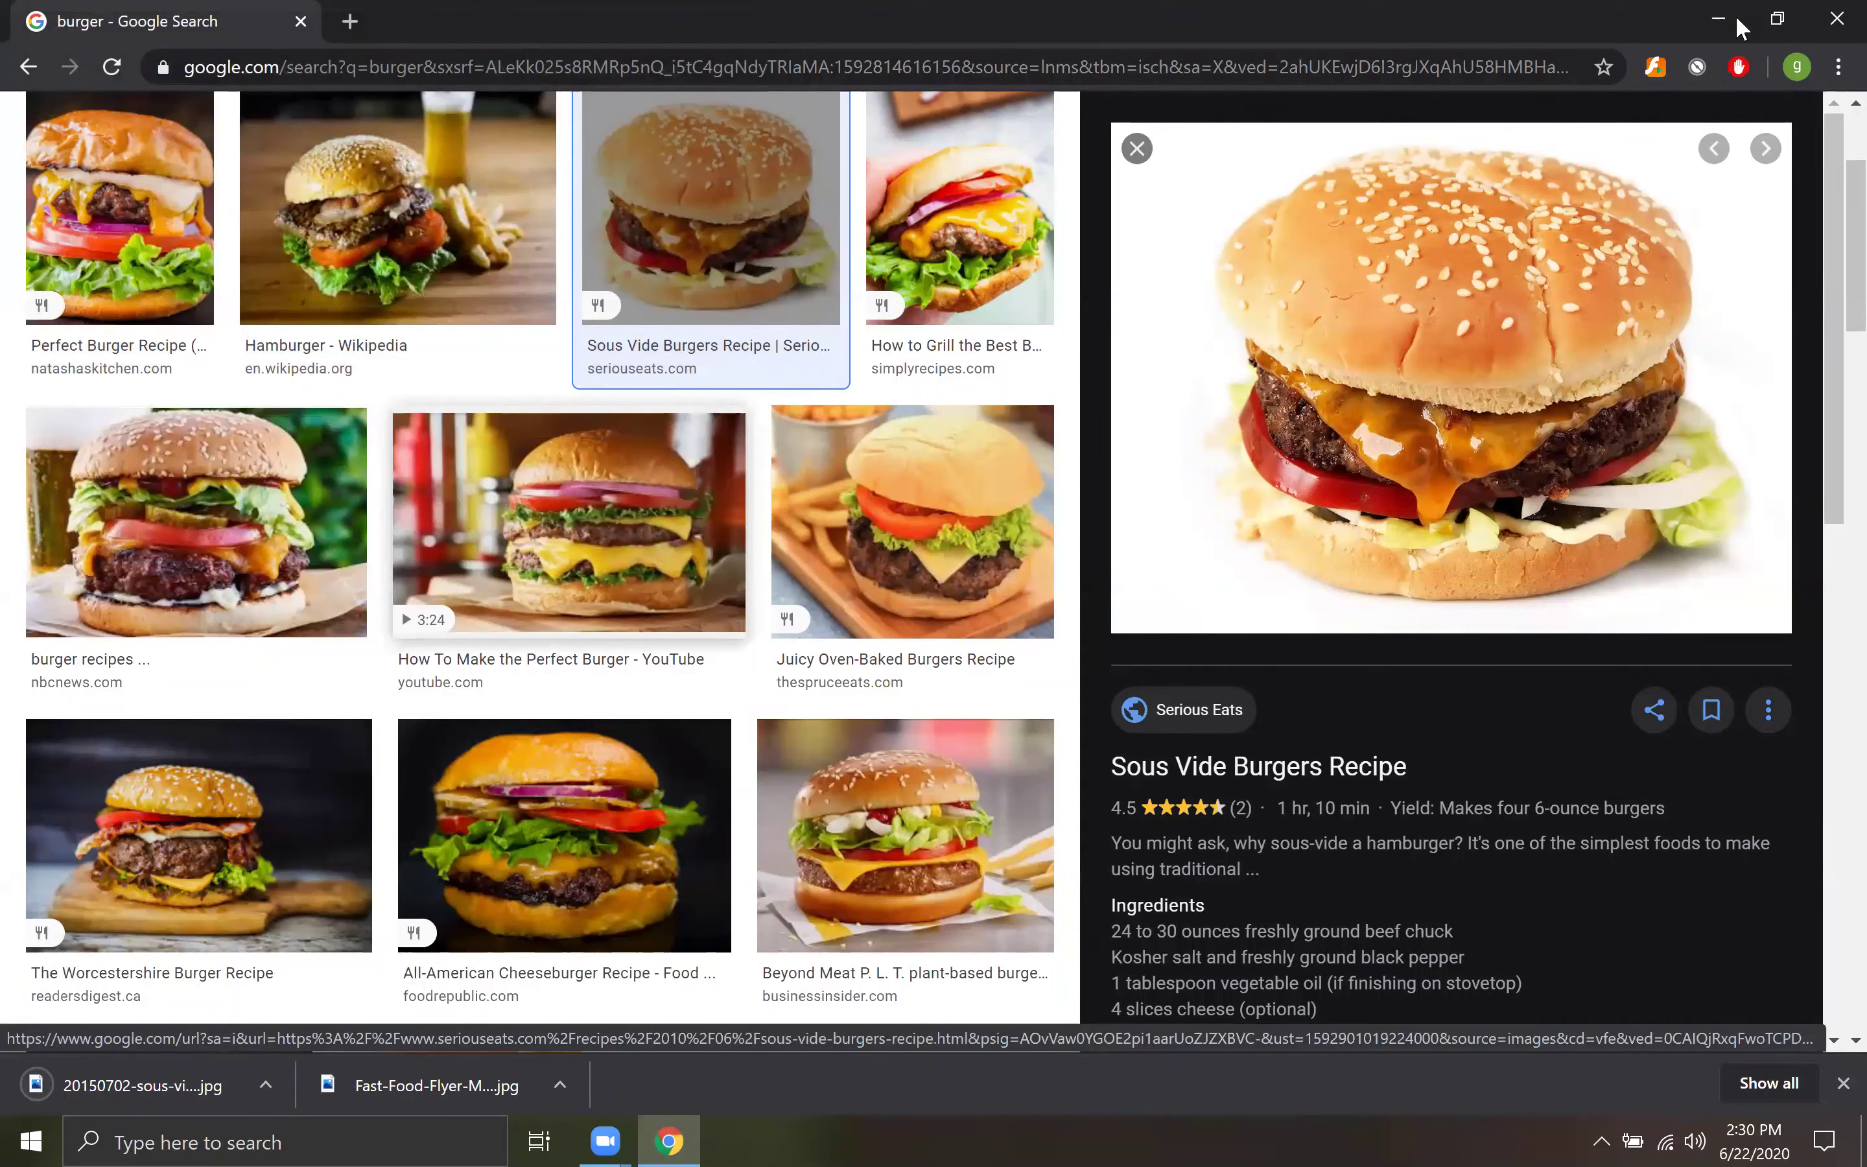
Launch Photoshop and open 20150702-sous-vide-hamburger-anova-primary-1500x1125.jpg from the desktop.
{"action": "left_click", "coordinate": [1737, 23]}
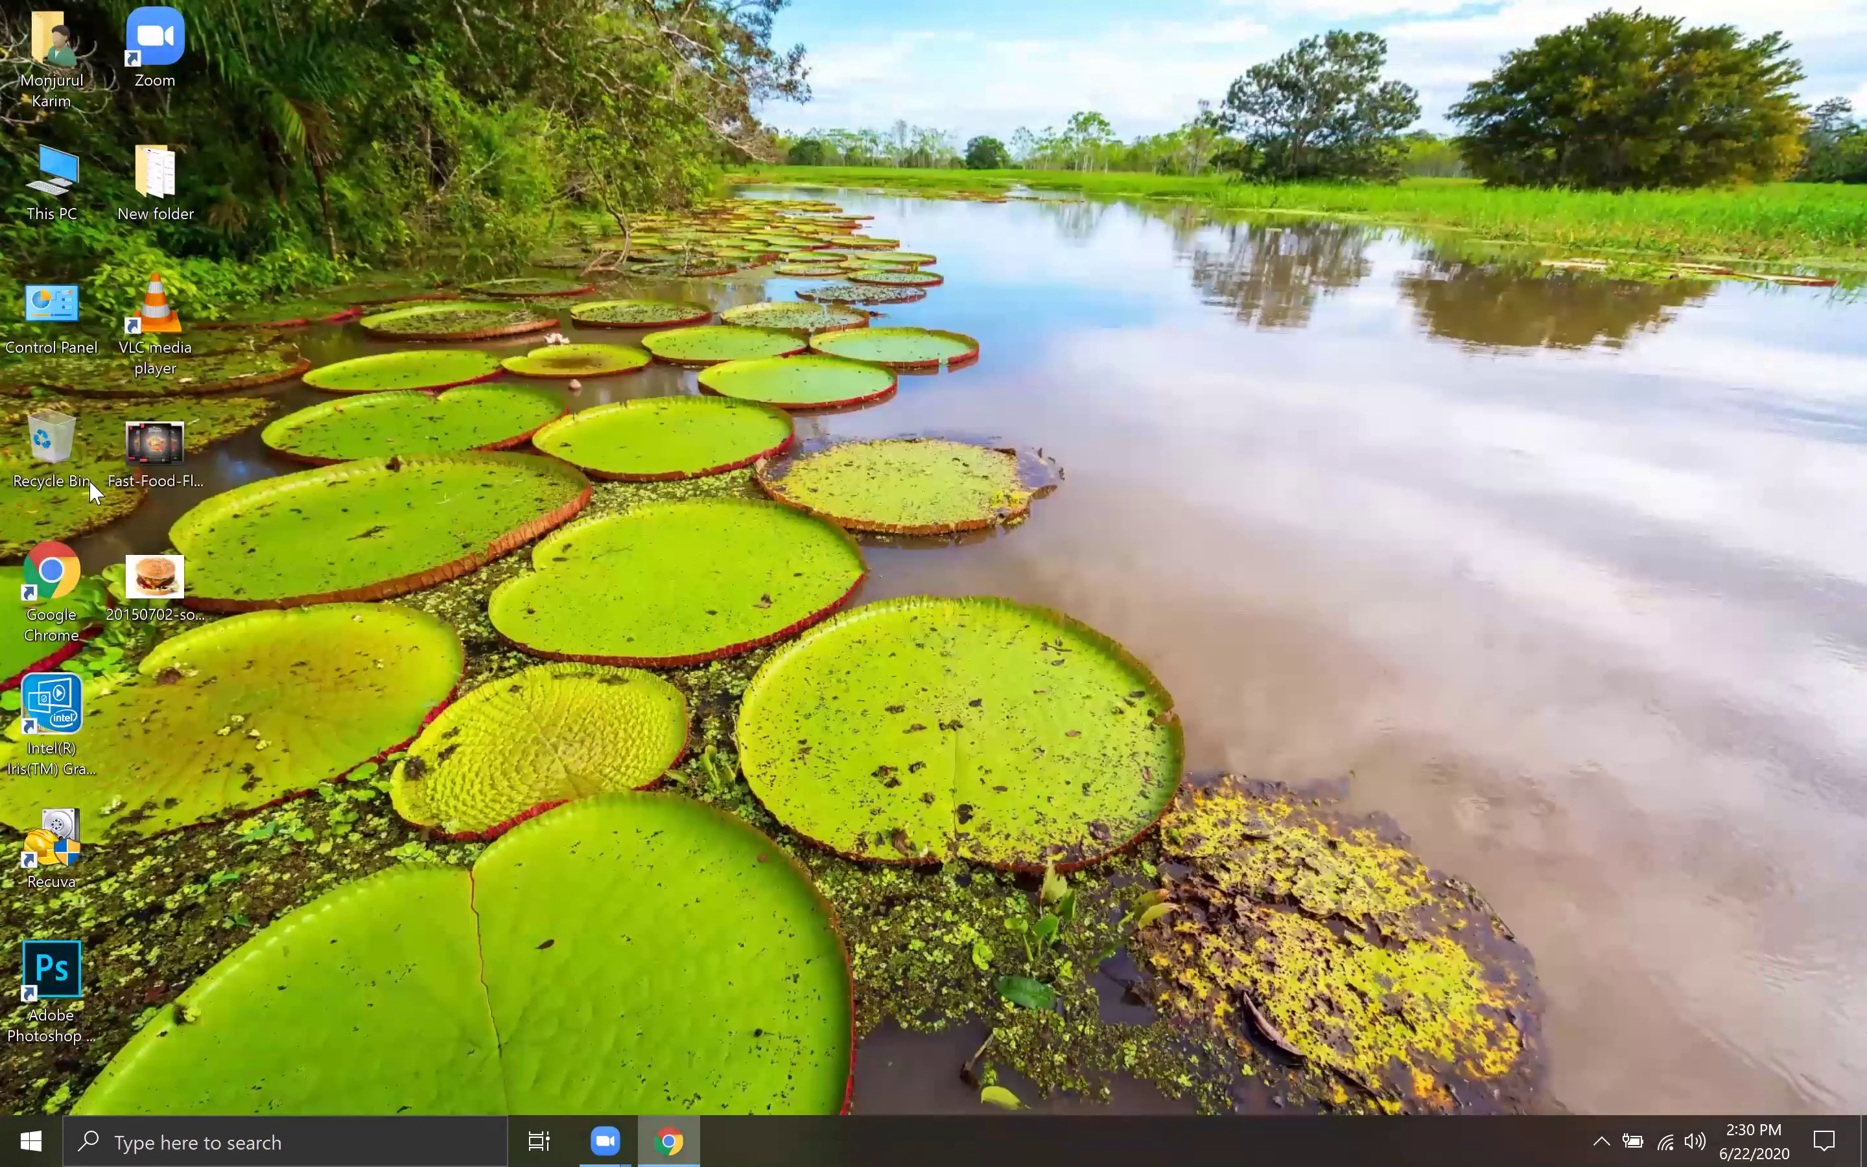
{"action": "double_click", "coordinate": [102, 973]}
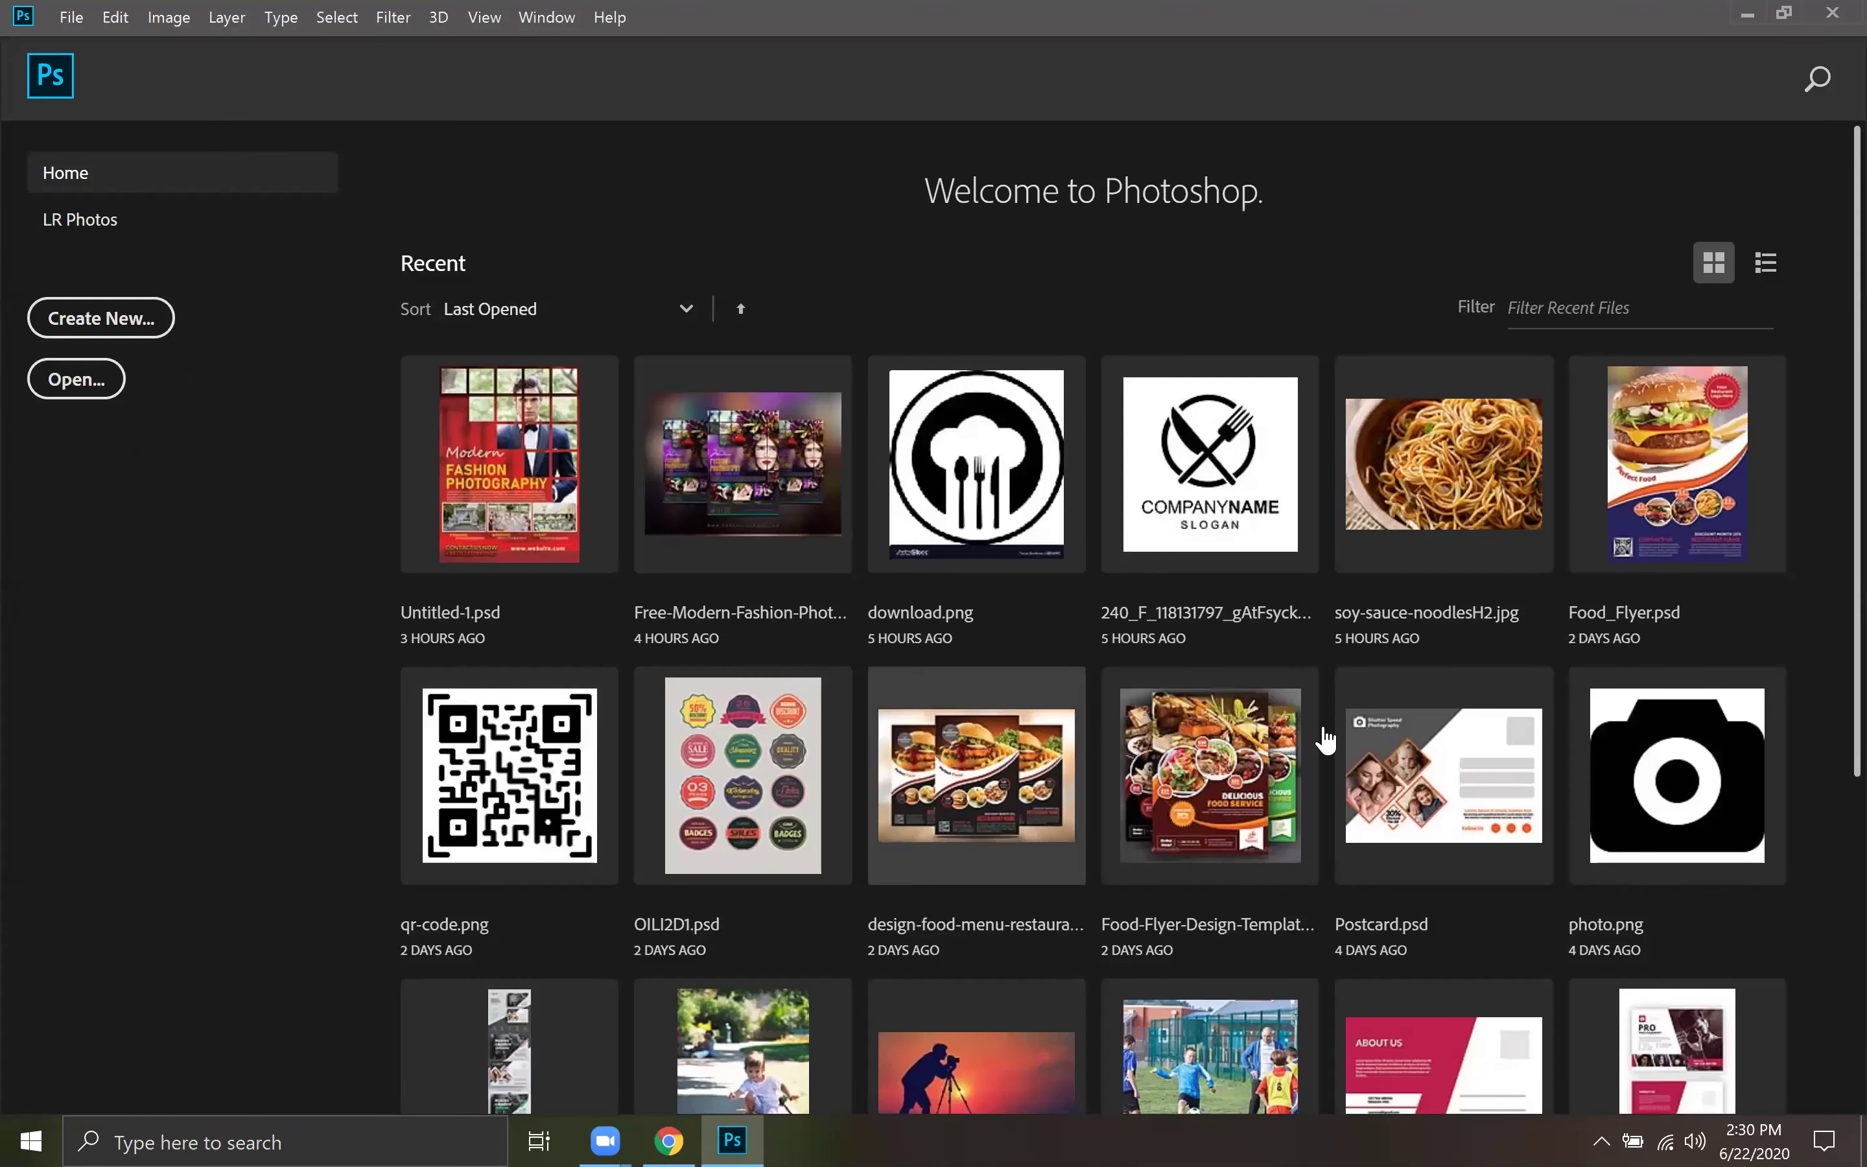
{"action": "left_click", "coordinate": [76, 379]}
{"action": "left_click", "coordinate": [455, 222]}
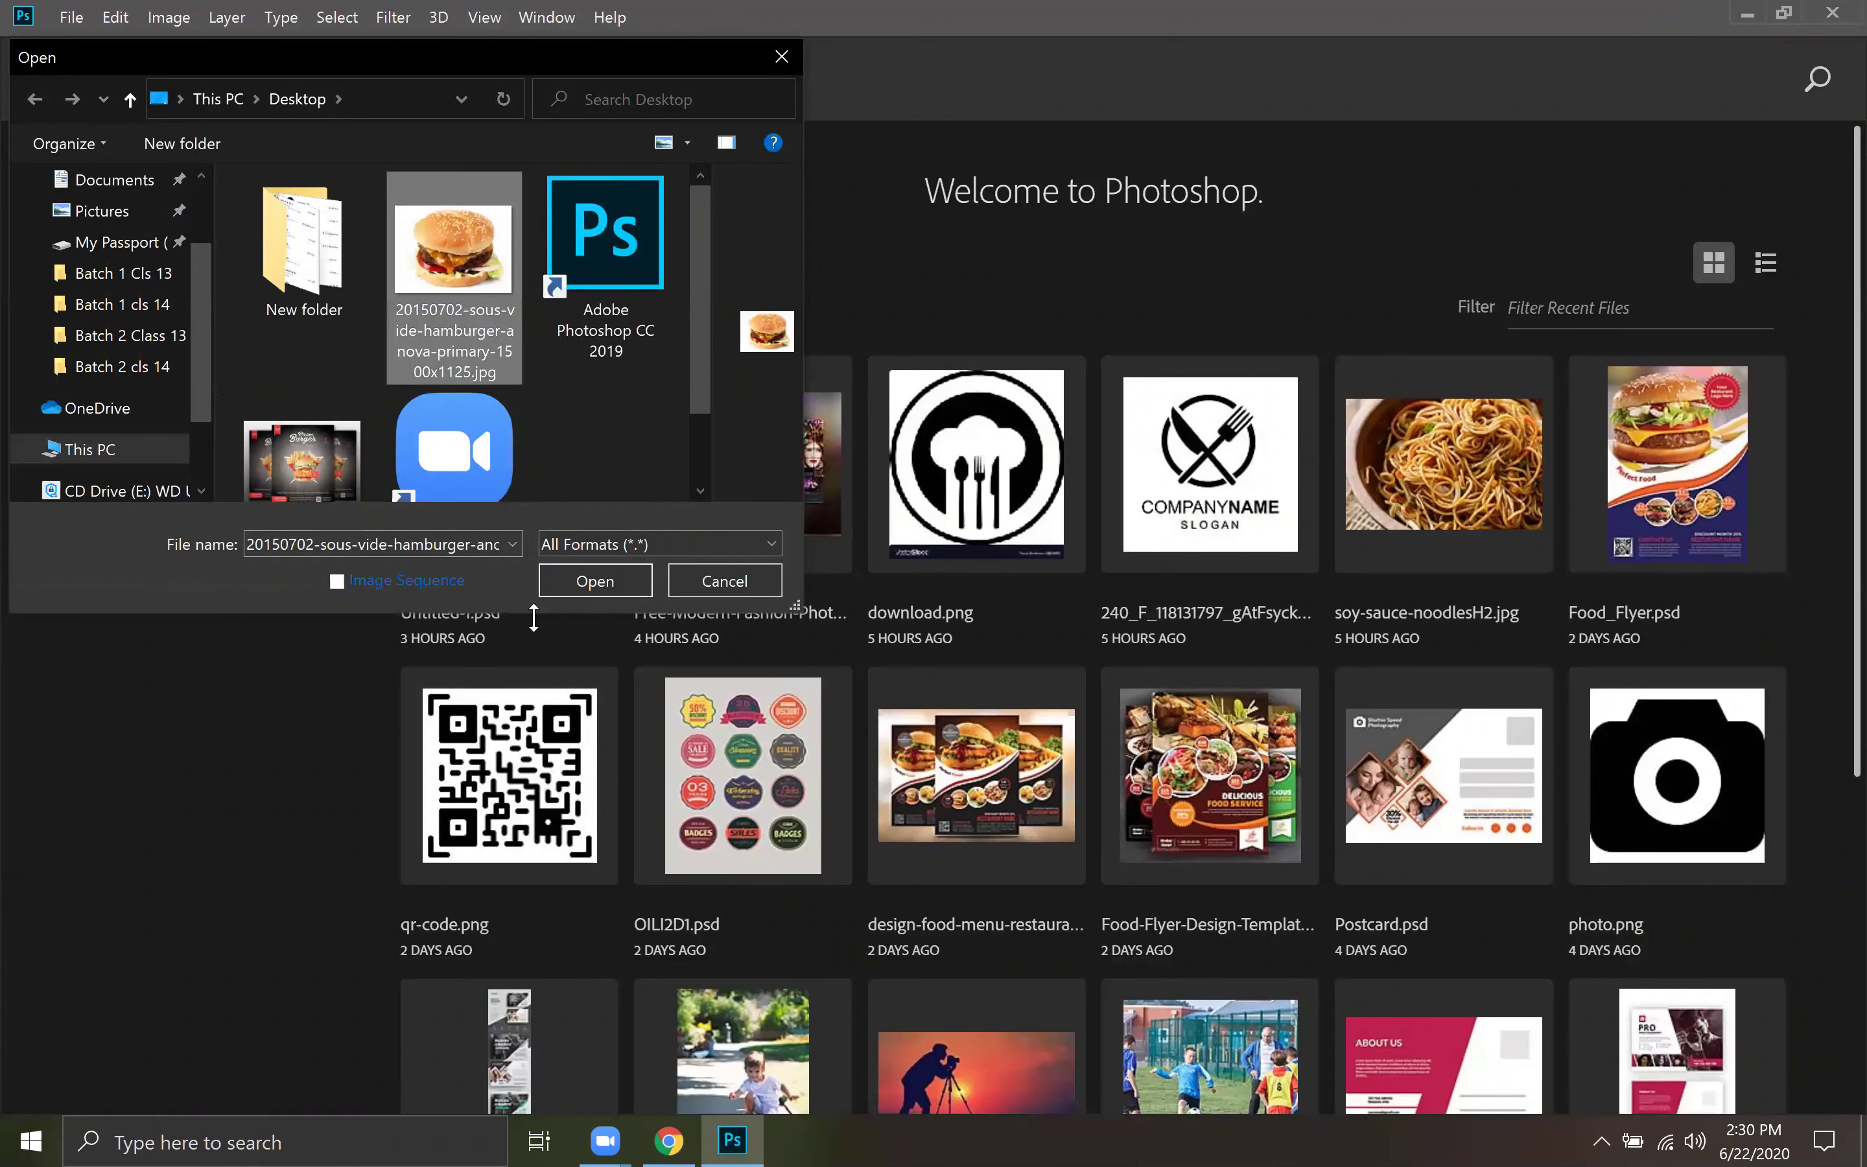
{"action": "left_click", "coordinate": [572, 593]}
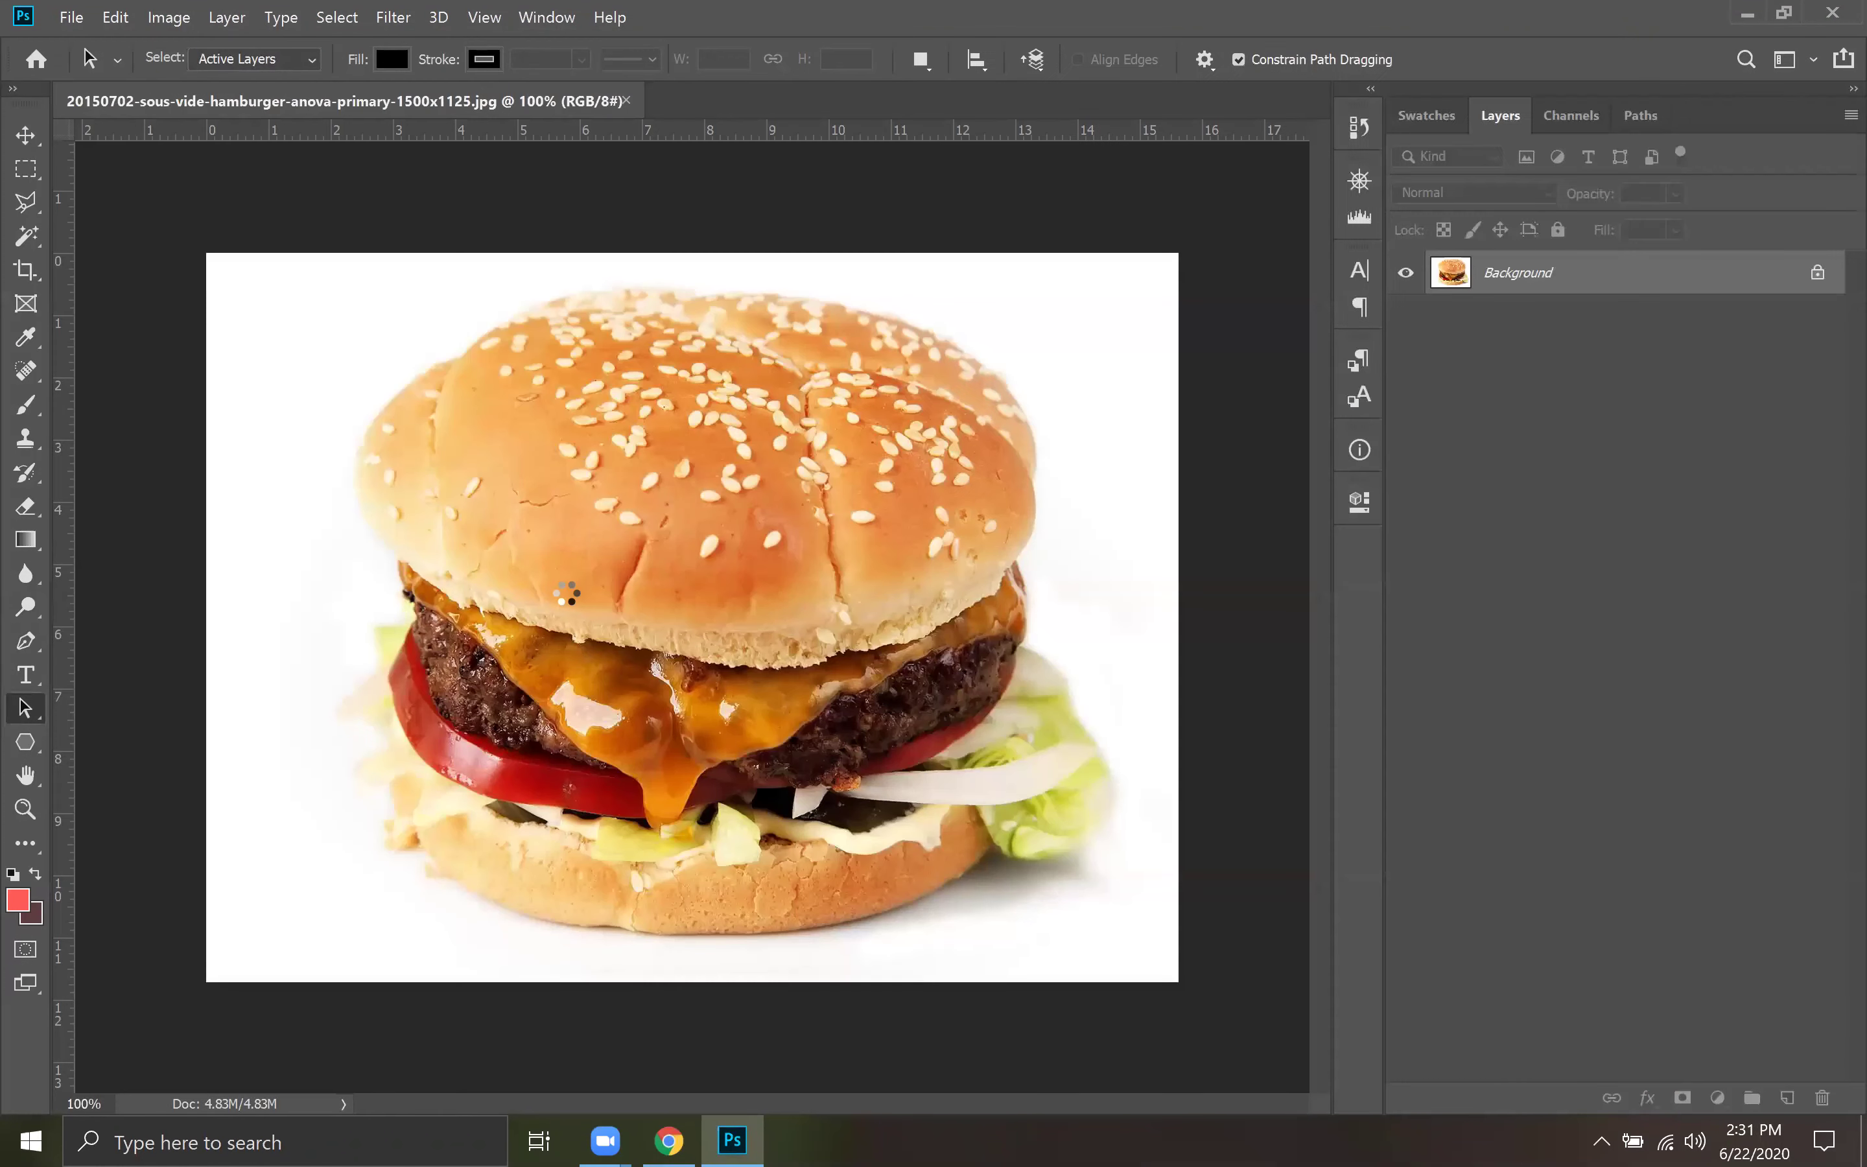
Convert the Background into an editable layer named Layer 0 and ready the Horizontal Type tool with Lato in the Black style.
{"action": "double_click", "coordinate": [1589, 271]}
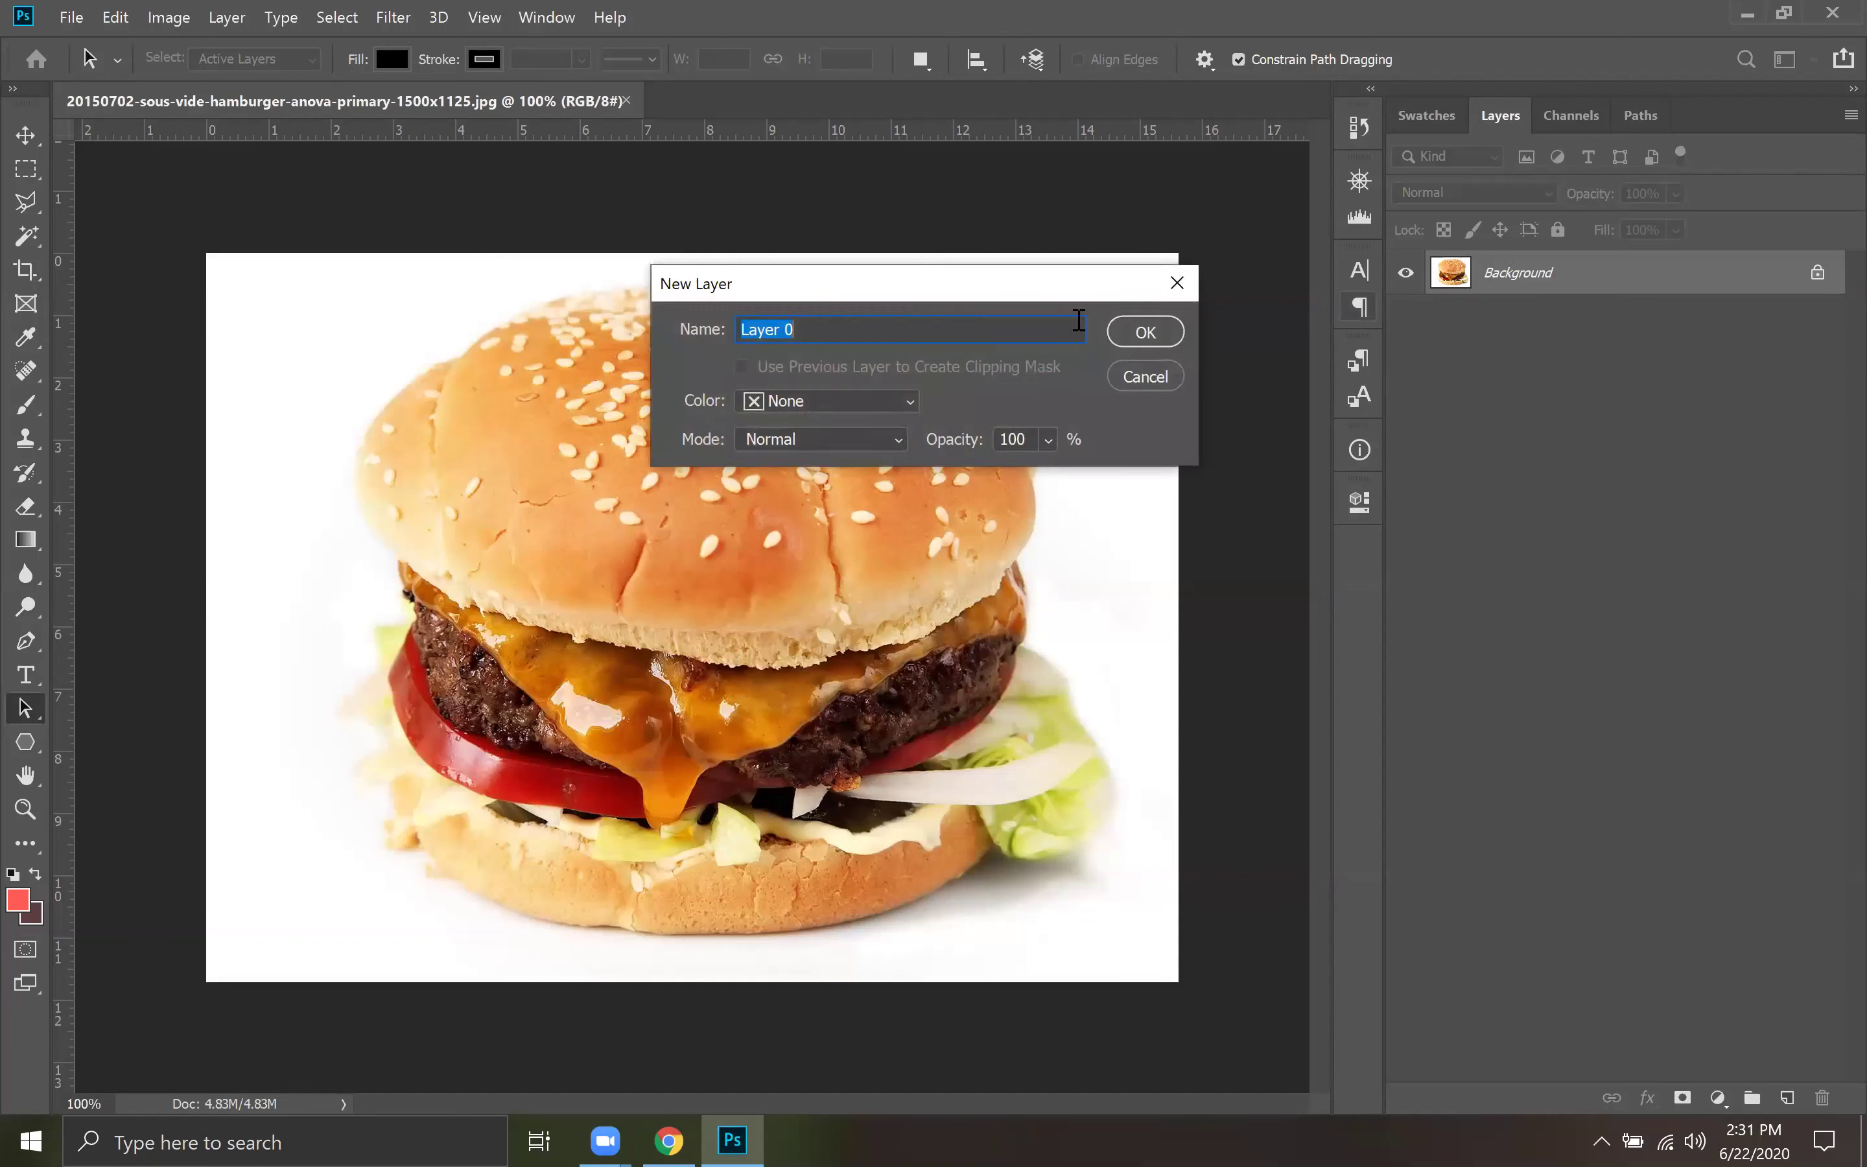
{"action": "left_click", "coordinate": [1144, 332]}
{"action": "left_click", "coordinate": [25, 674]}
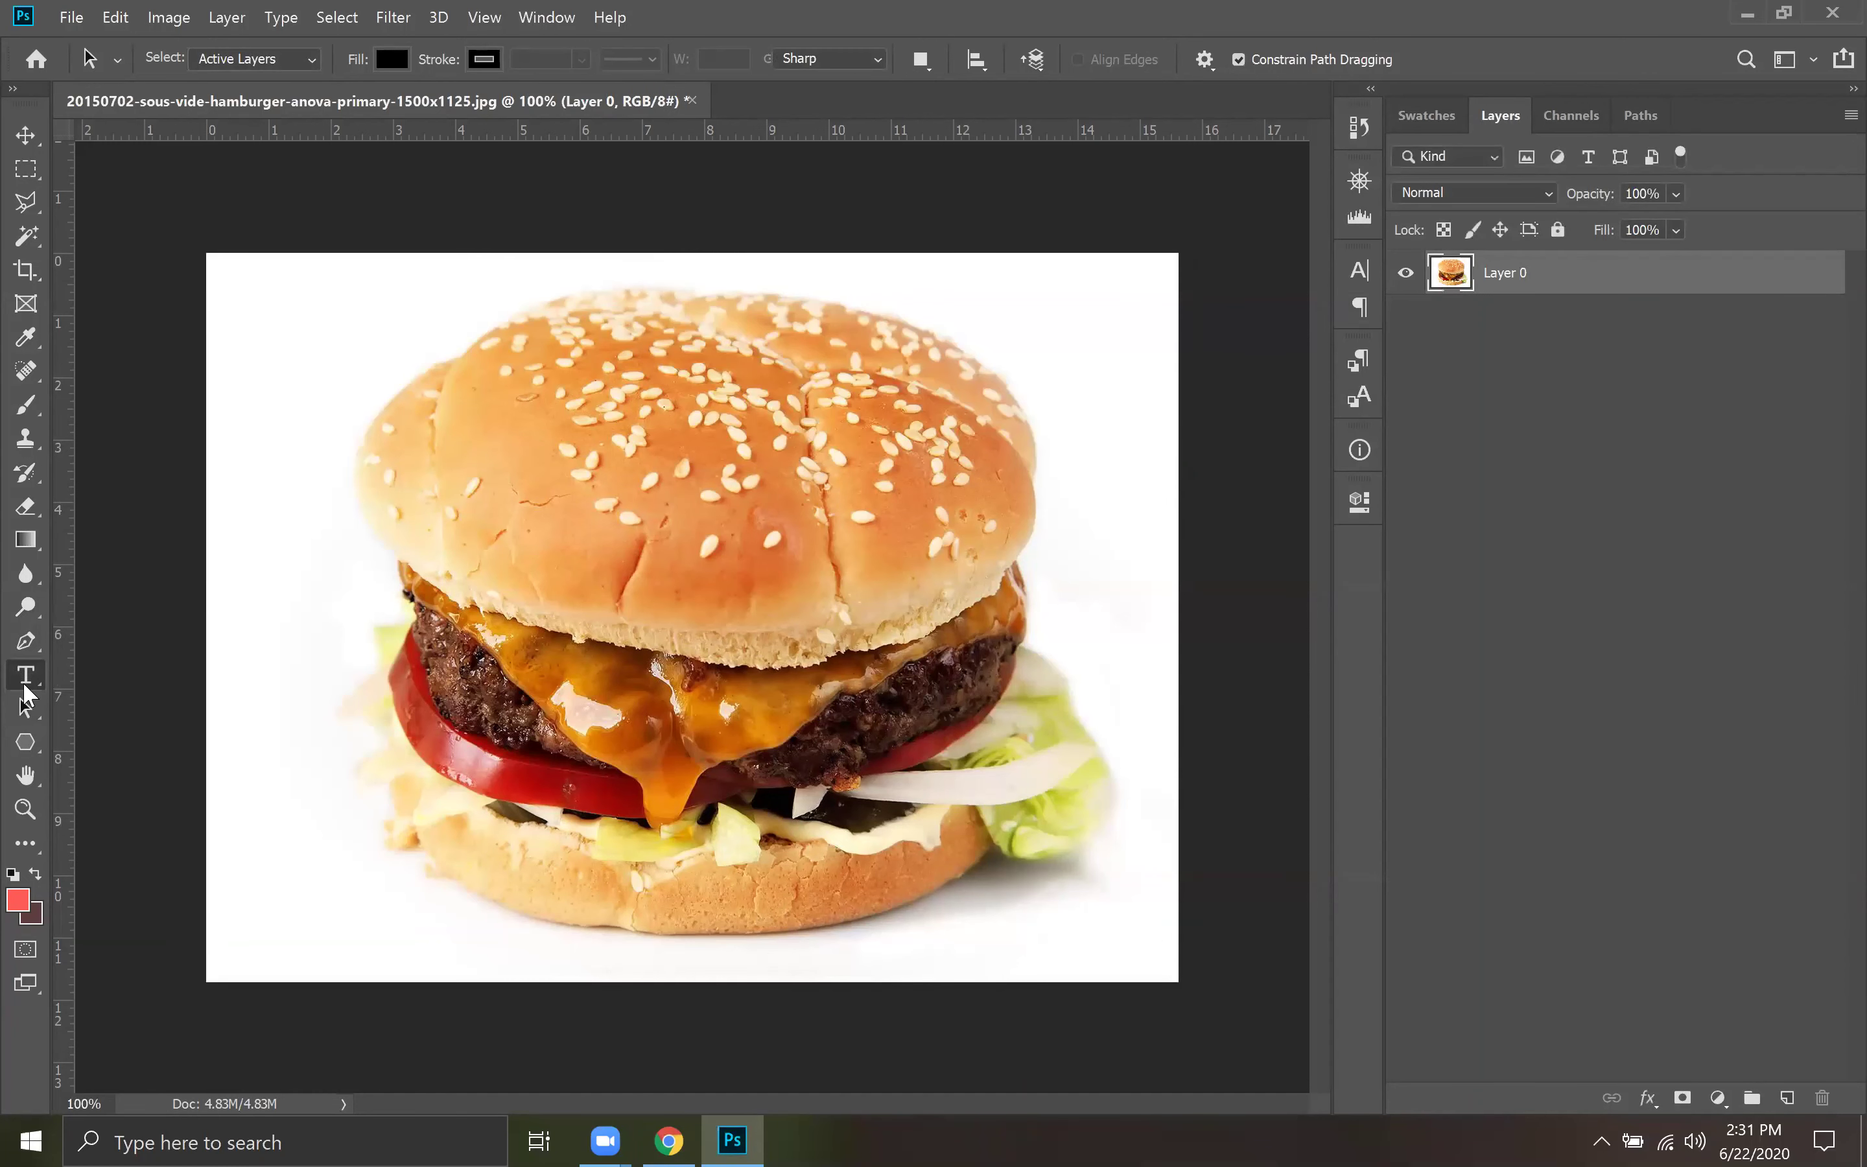
{"action": "right_click", "coordinate": [25, 674]}
{"action": "left_click", "coordinate": [146, 665]}
{"action": "left_click", "coordinate": [568, 60]}
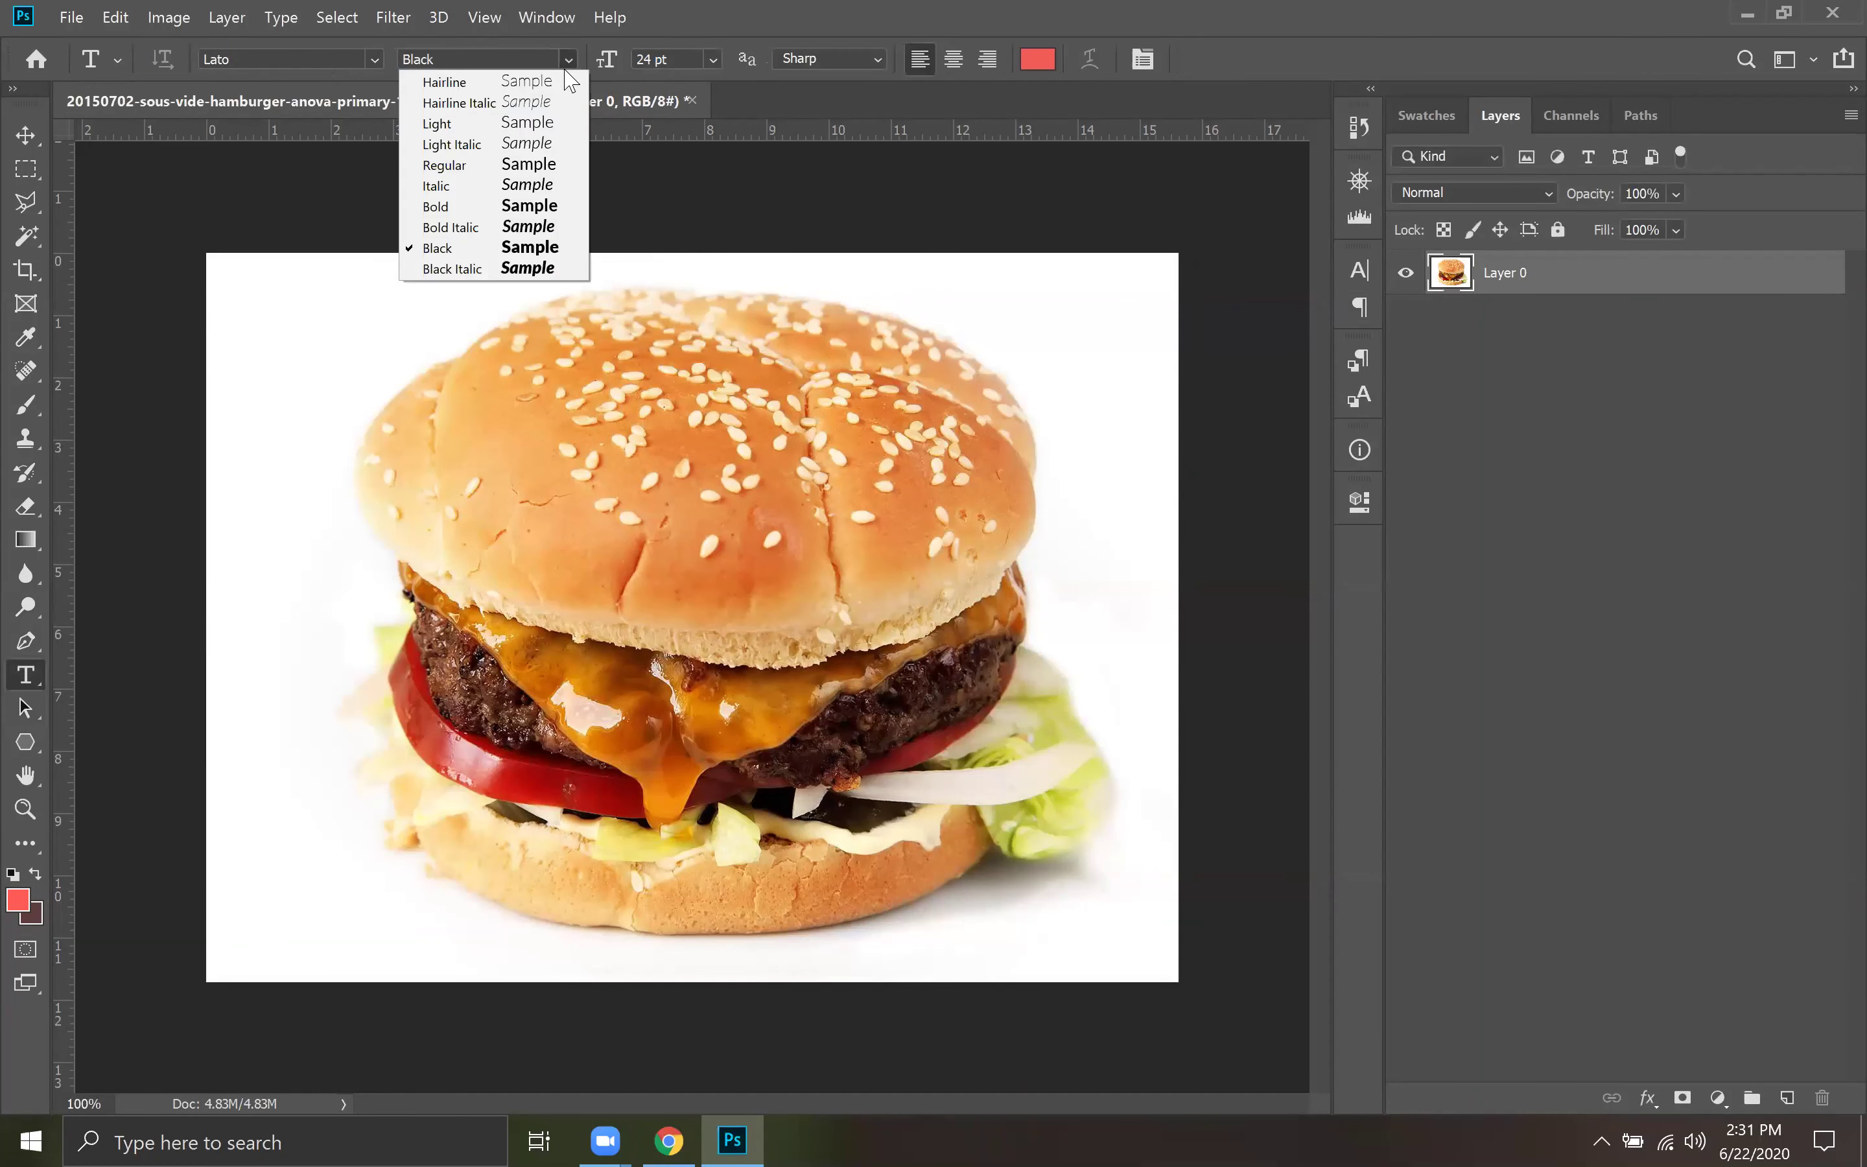
{"action": "left_click", "coordinate": [486, 250]}
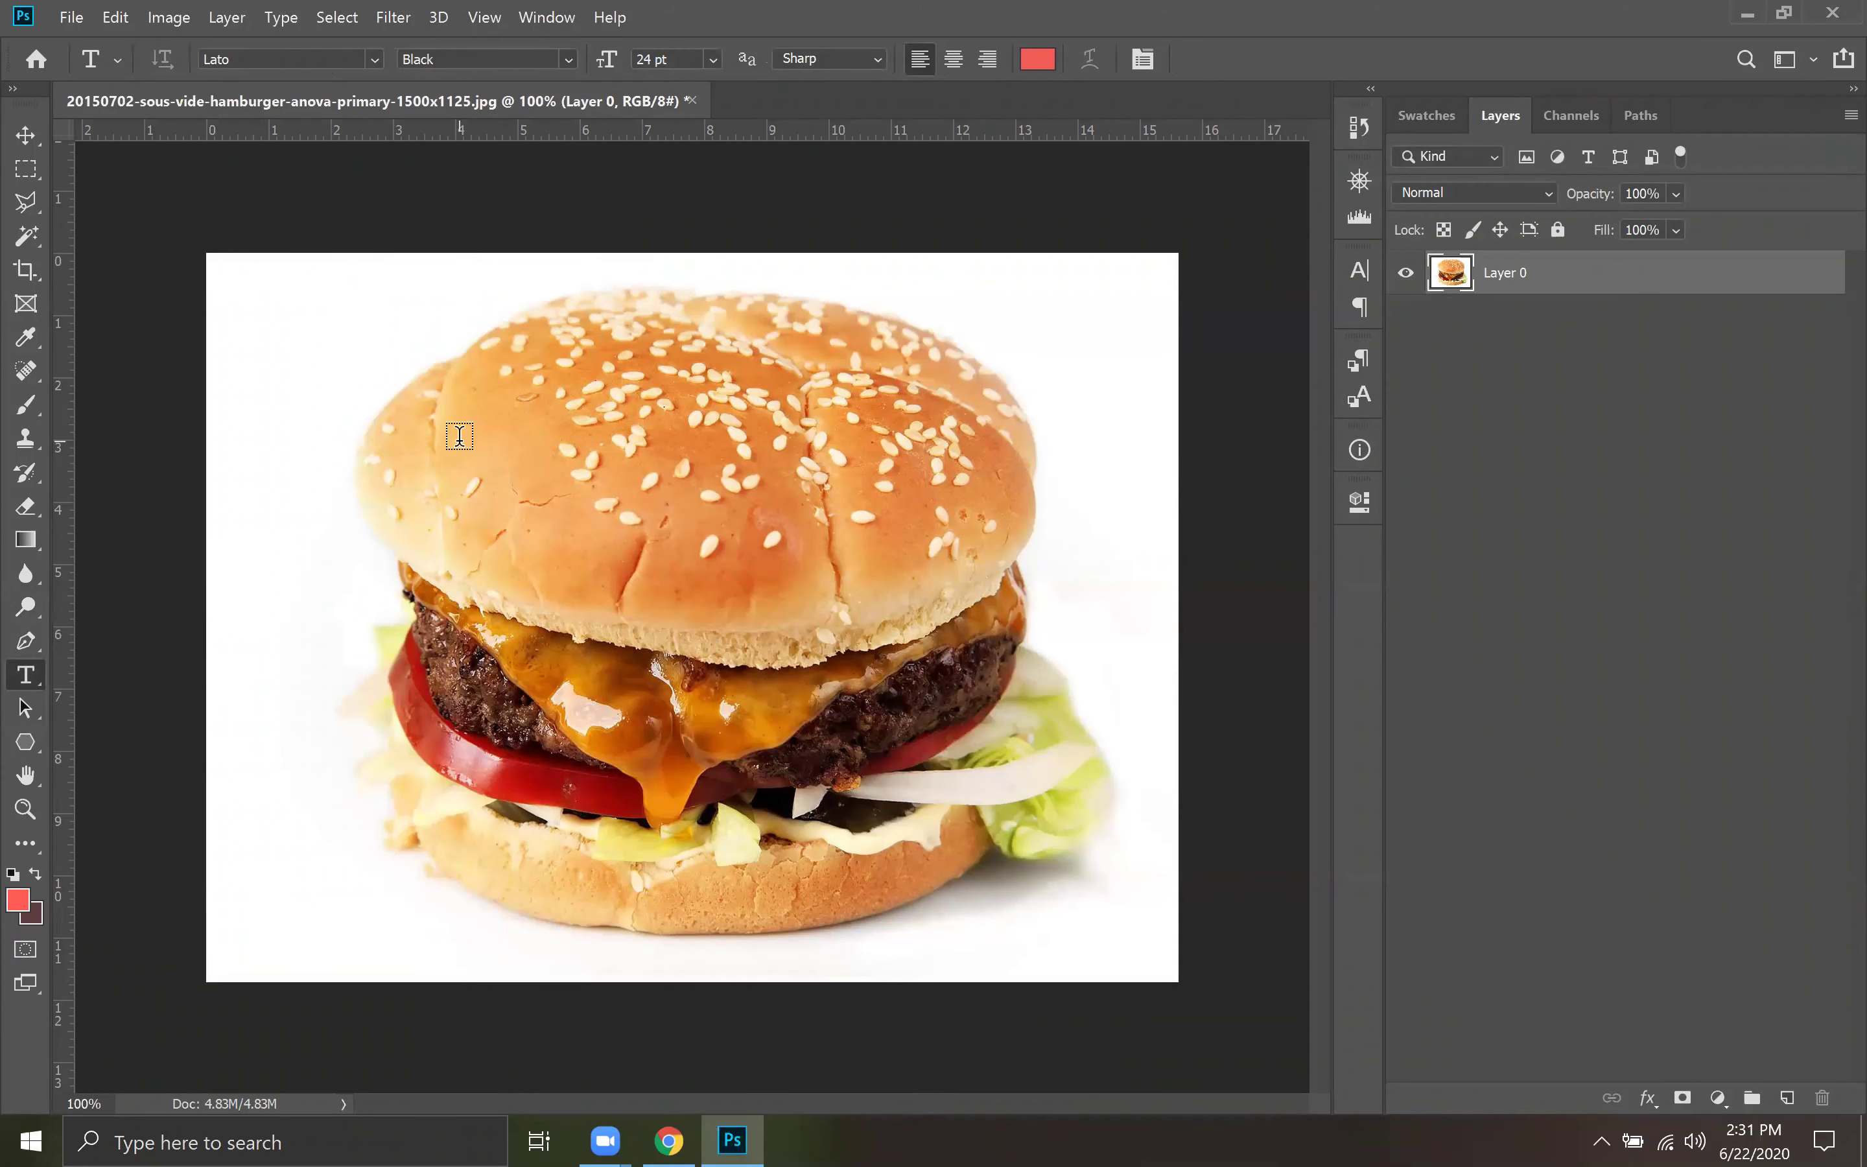
Set the foreground color to white and add the text BURGER over the burger's top bun.
{"action": "left_click", "coordinate": [17, 900]}
{"action": "left_click_drag", "start_coordinate": [1049, 208], "coordinate": [1030, 201]}
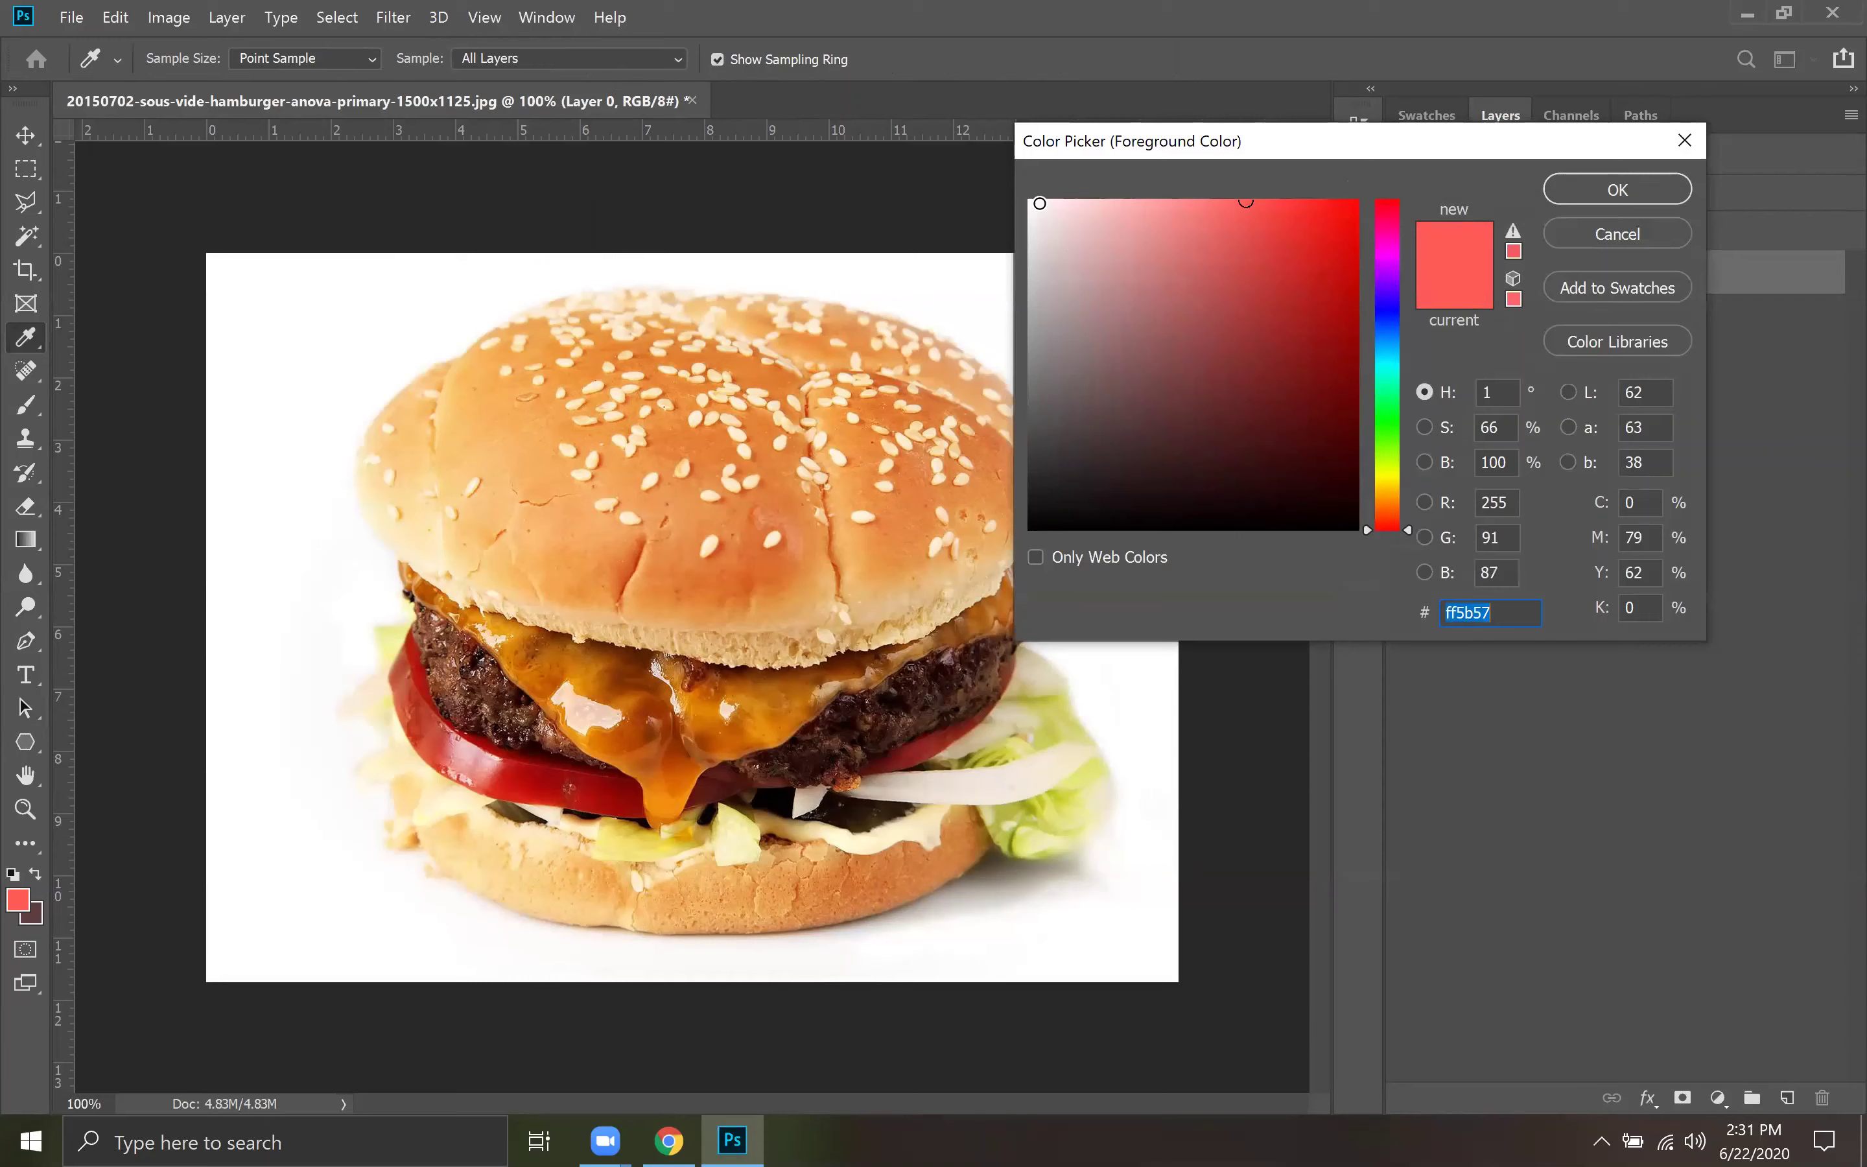
{"action": "left_click", "coordinate": [1616, 190]}
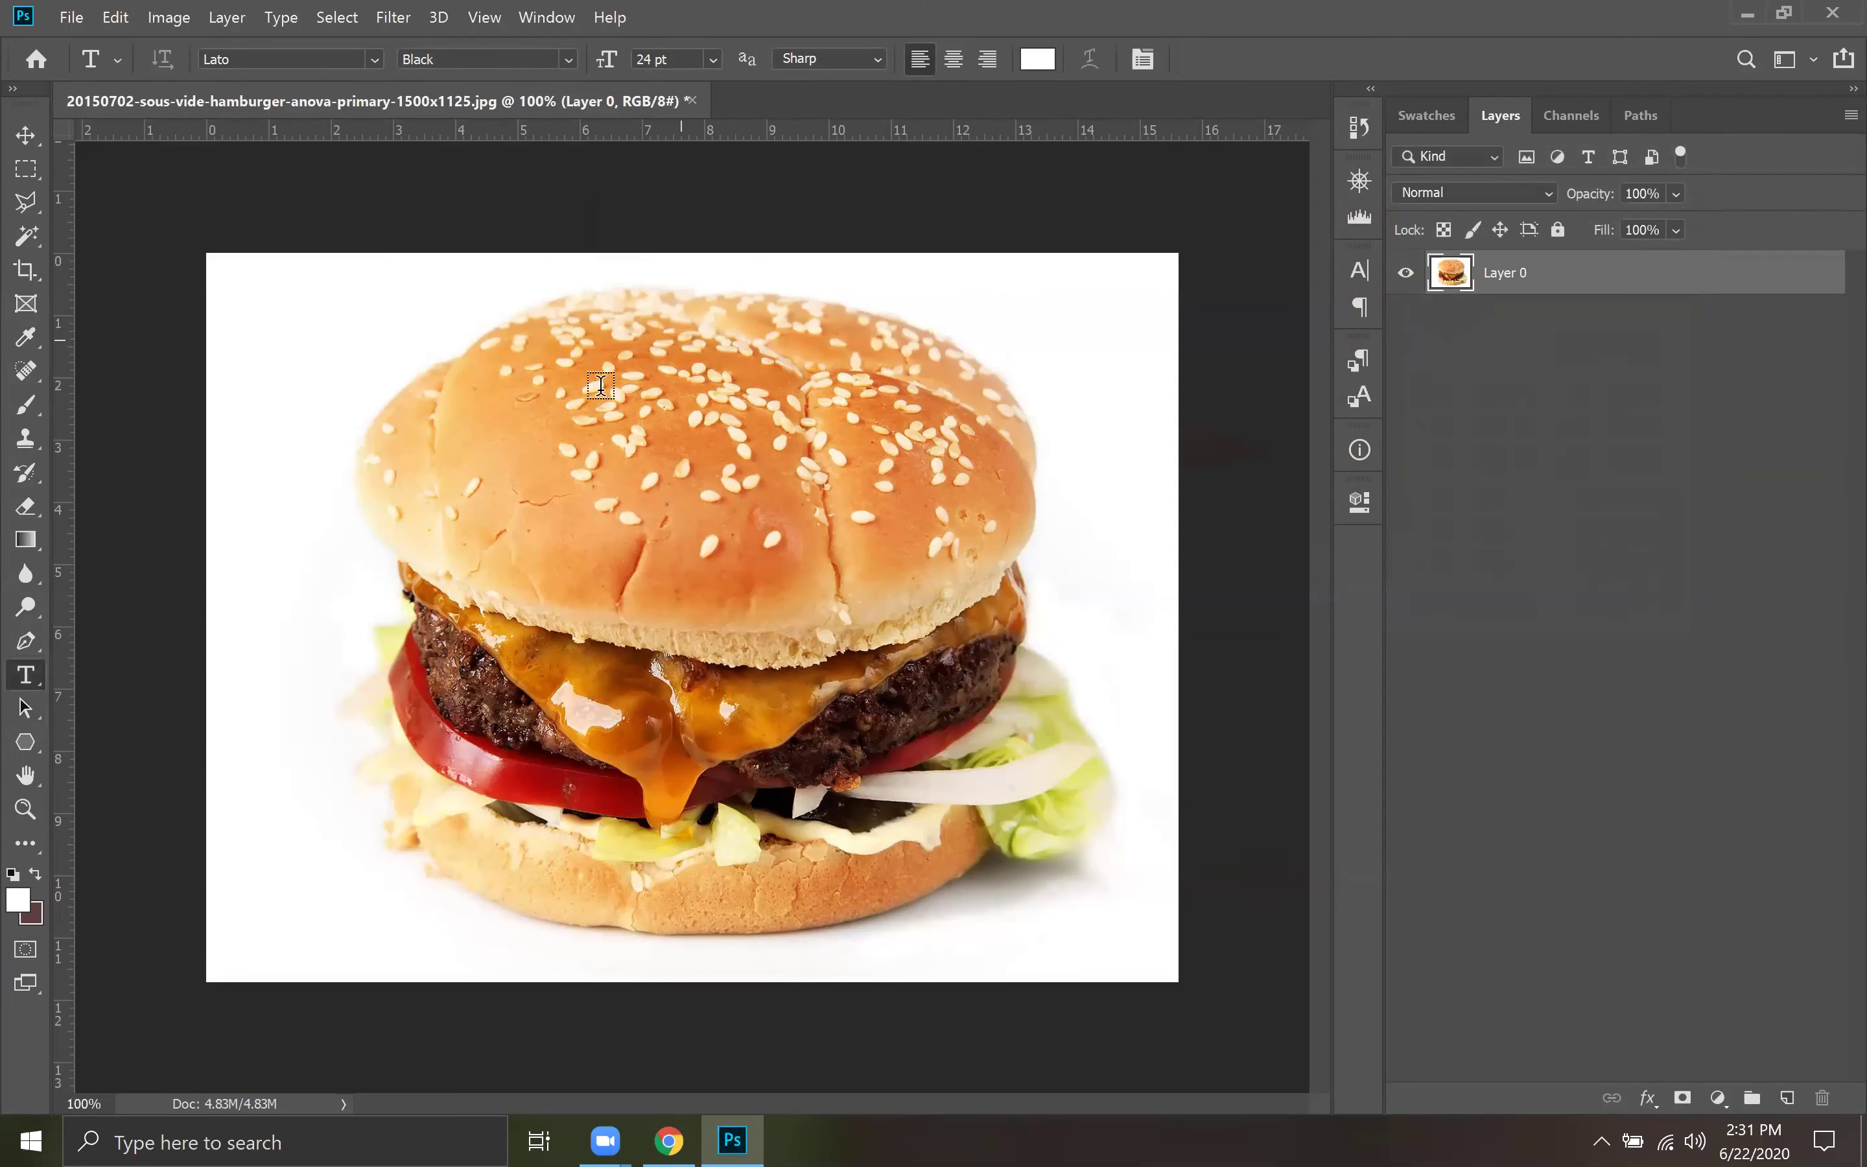
{"action": "left_click", "coordinate": [402, 403]}
{"action": "type", "text": "BURGER"}
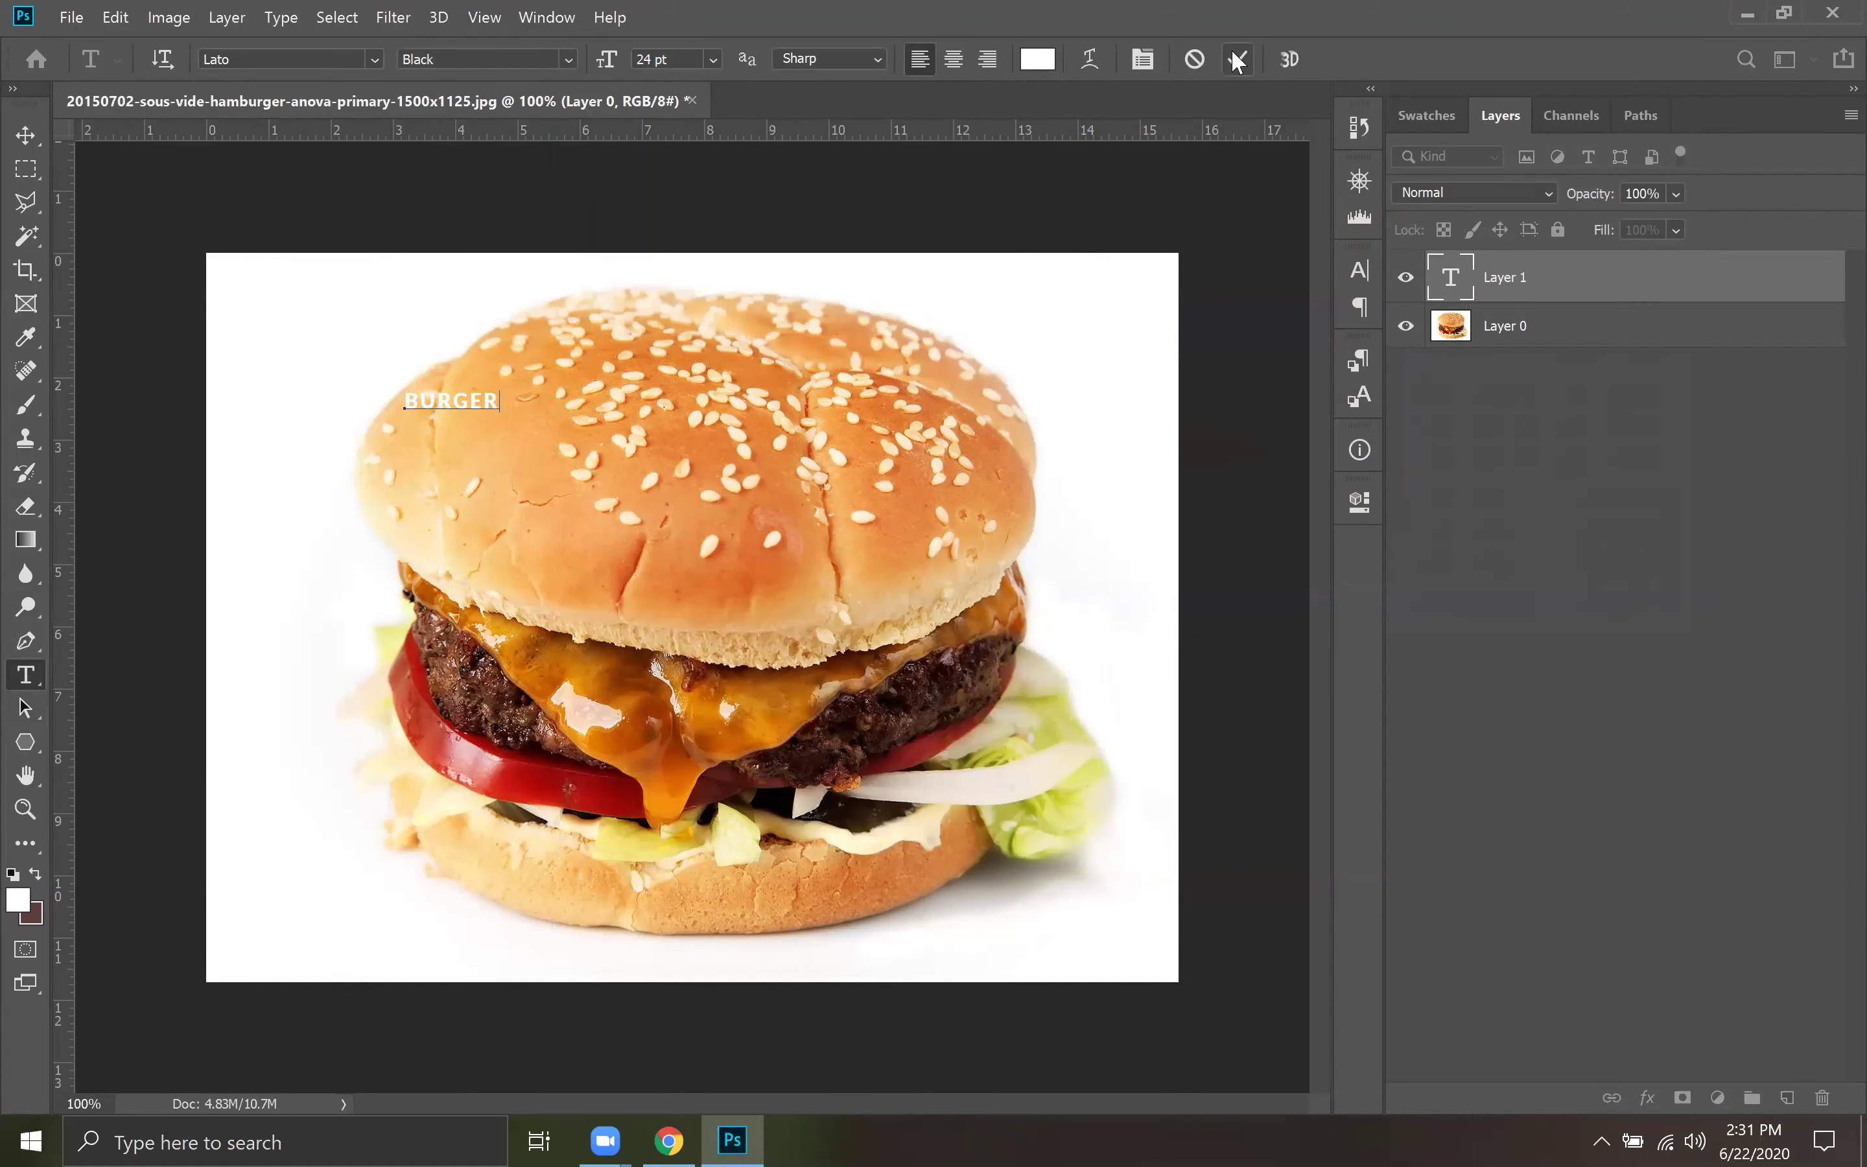
{"action": "left_click", "coordinate": [1236, 62]}
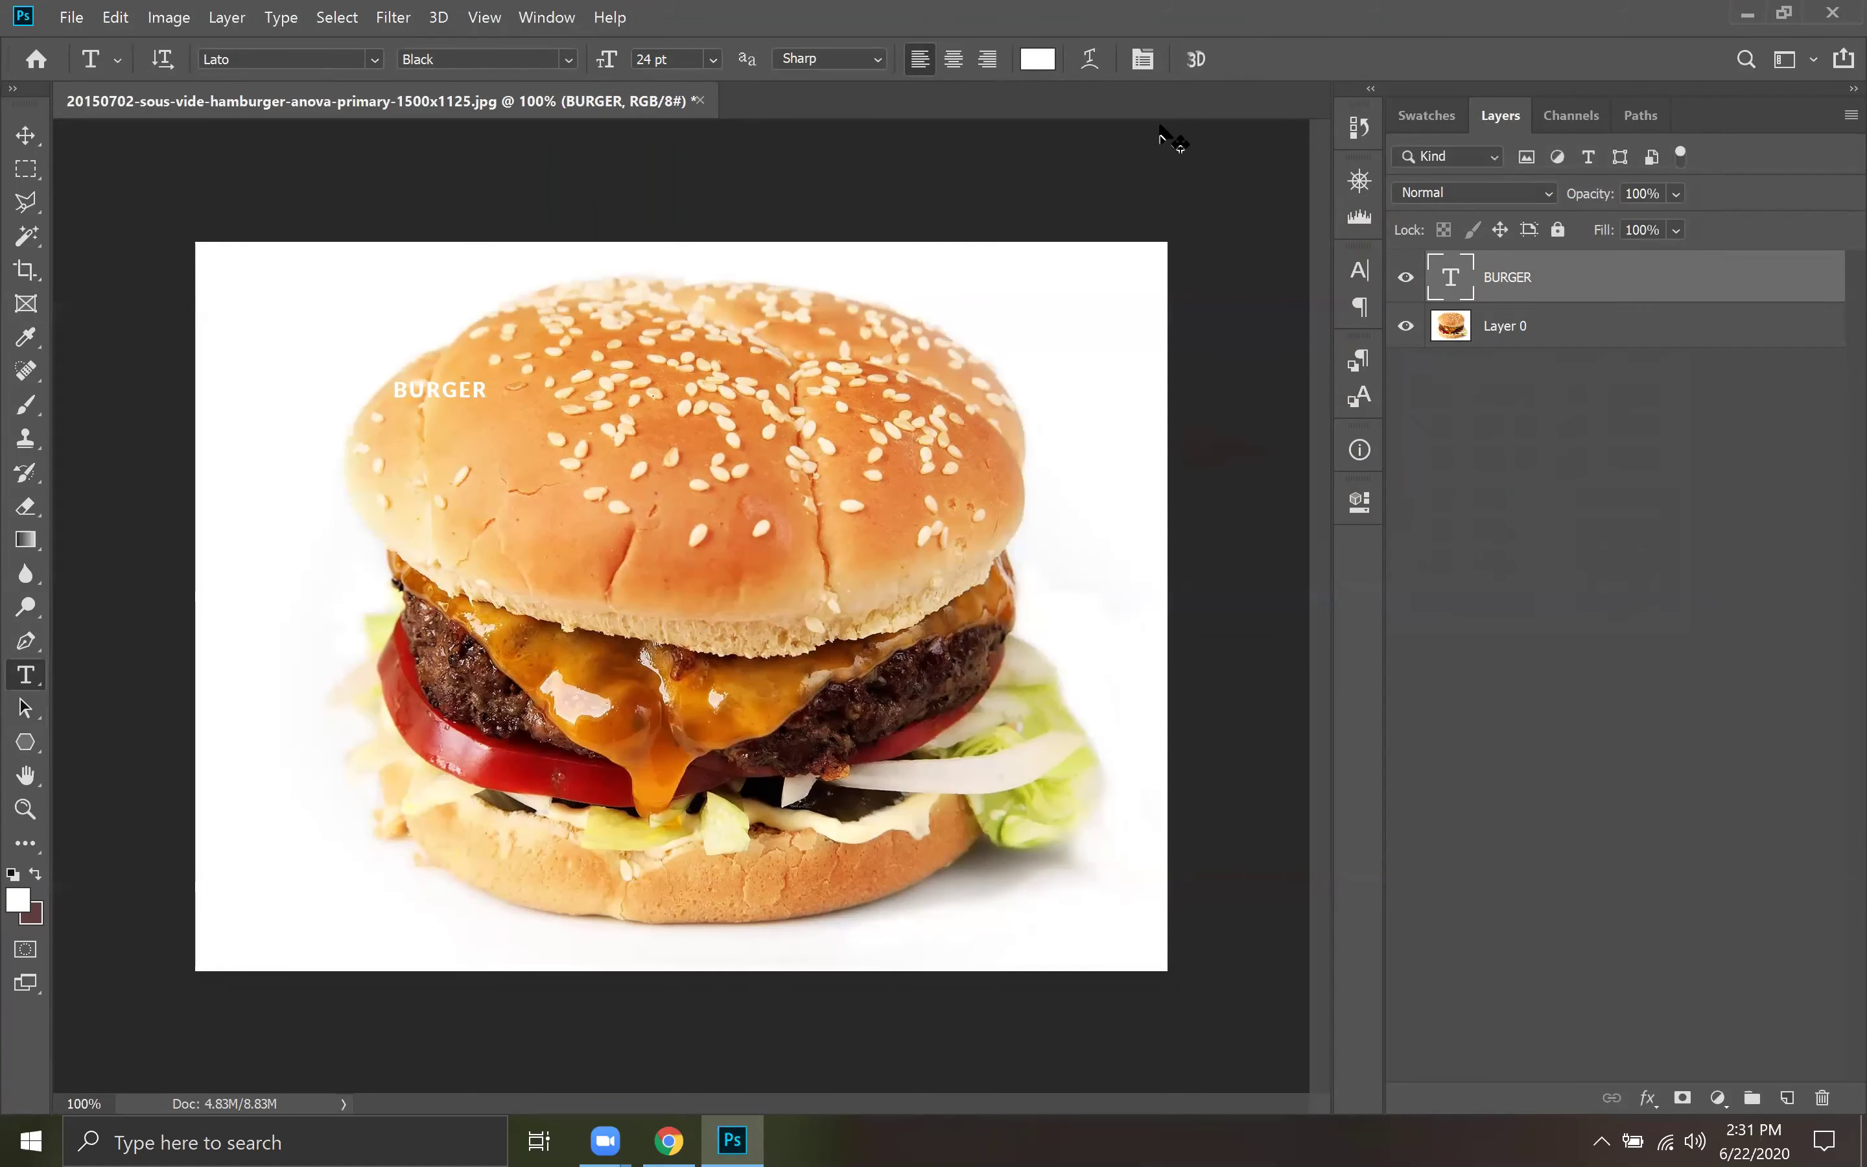
Enlarge the BURGER text to about 192 pt and position it centrally across the top bun.
{"action": "key", "text": "ctrl+t"}
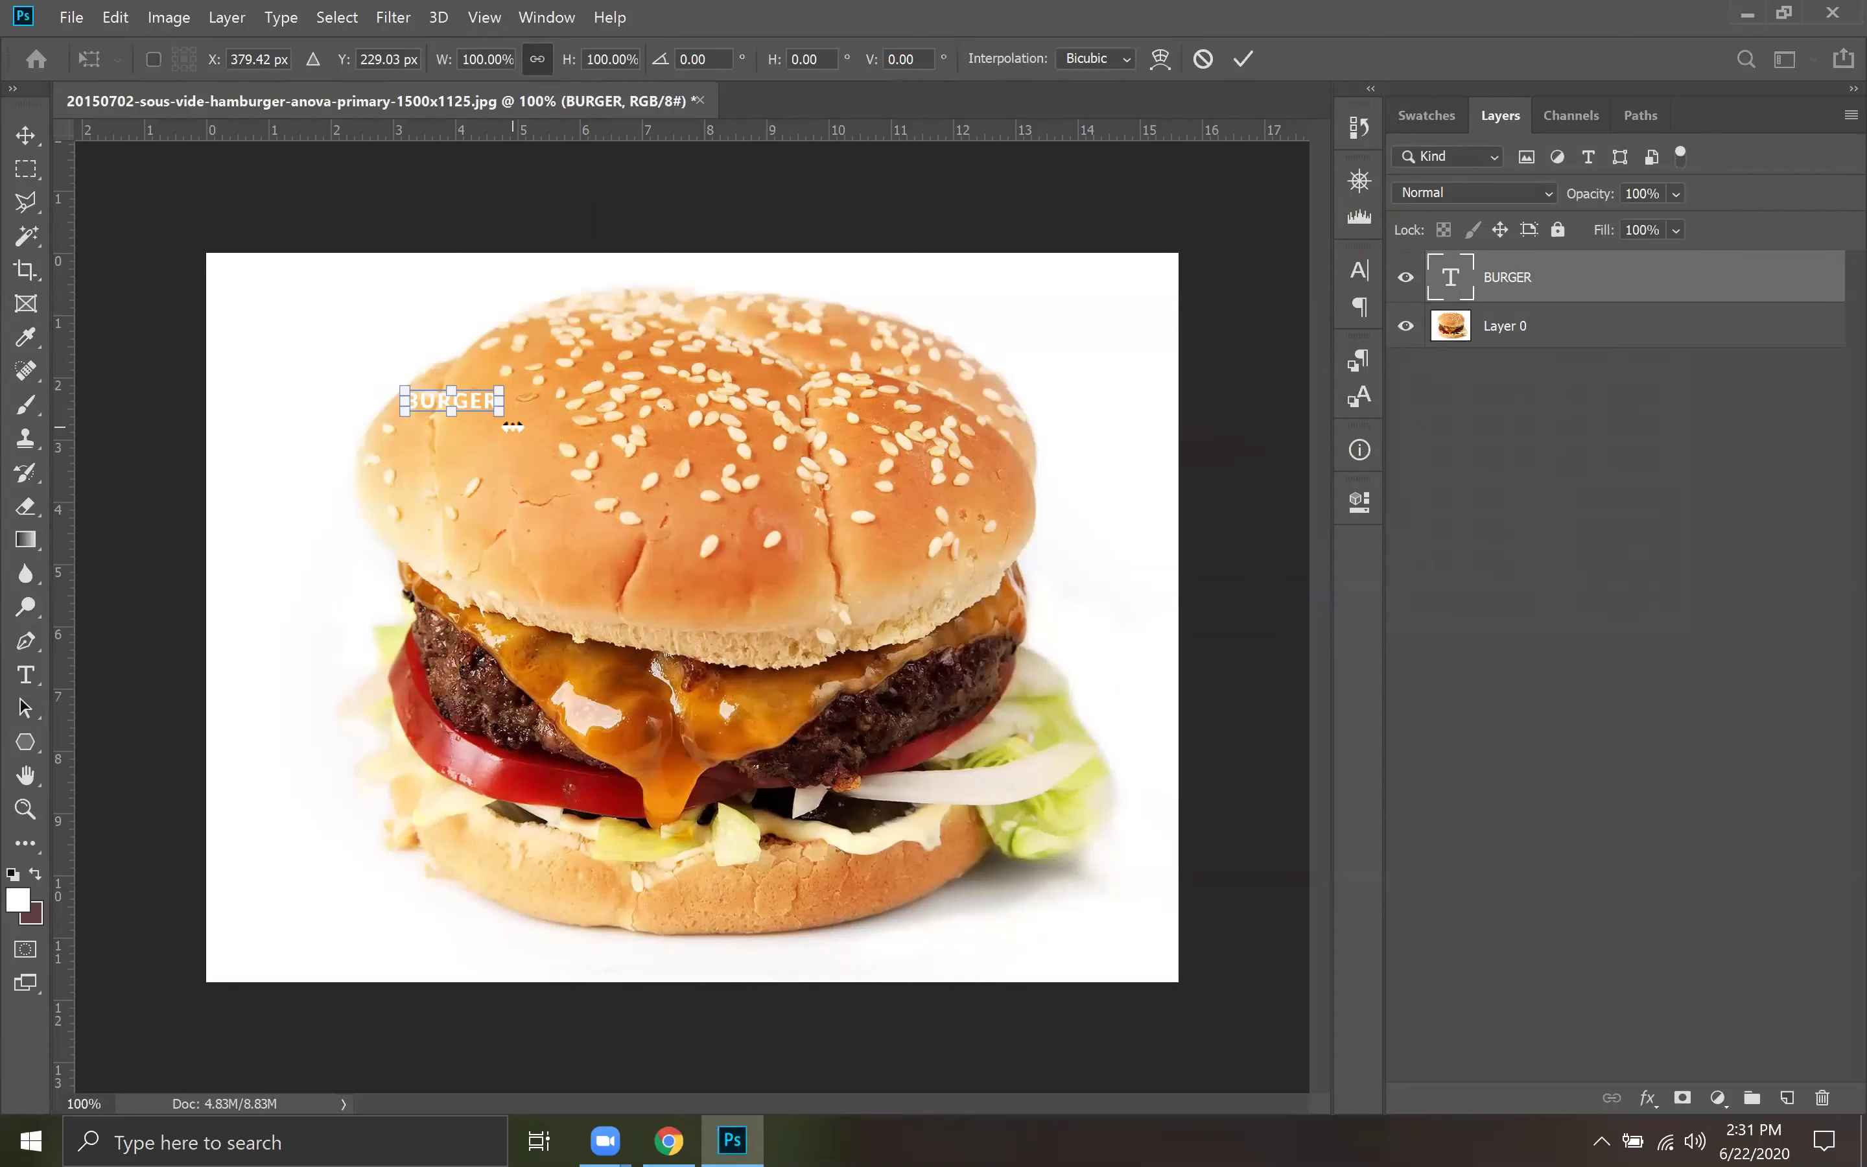
{"action": "left_click_drag", "start_coordinate": [502, 414], "coordinate": [995, 664]}
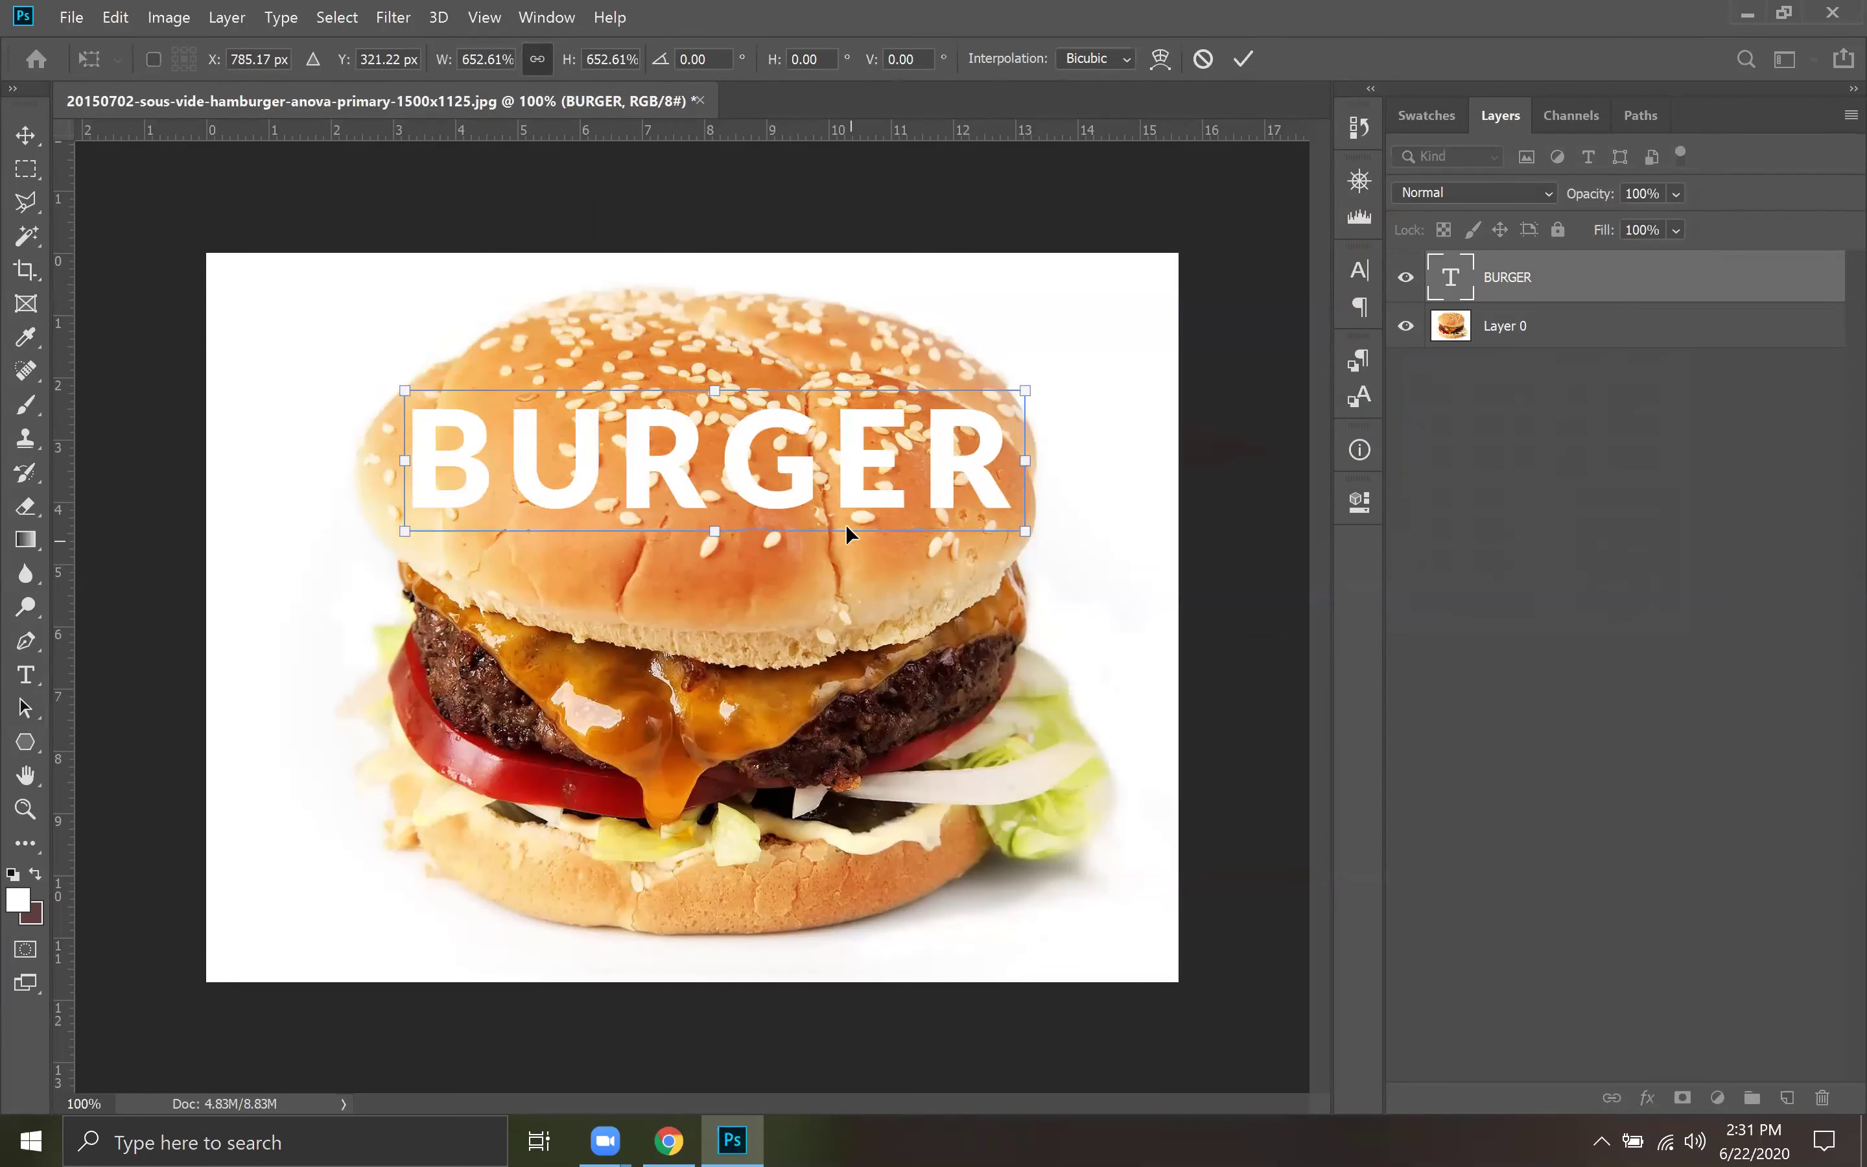
{"action": "left_click_drag", "start_coordinate": [820, 507], "coordinate": [685, 494]}
{"action": "left_click_drag", "start_coordinate": [893, 516], "coordinate": [1033, 544]}
{"action": "left_click_drag", "start_coordinate": [636, 503], "coordinate": [674, 531]}
{"action": "left_click", "coordinate": [1242, 60]}
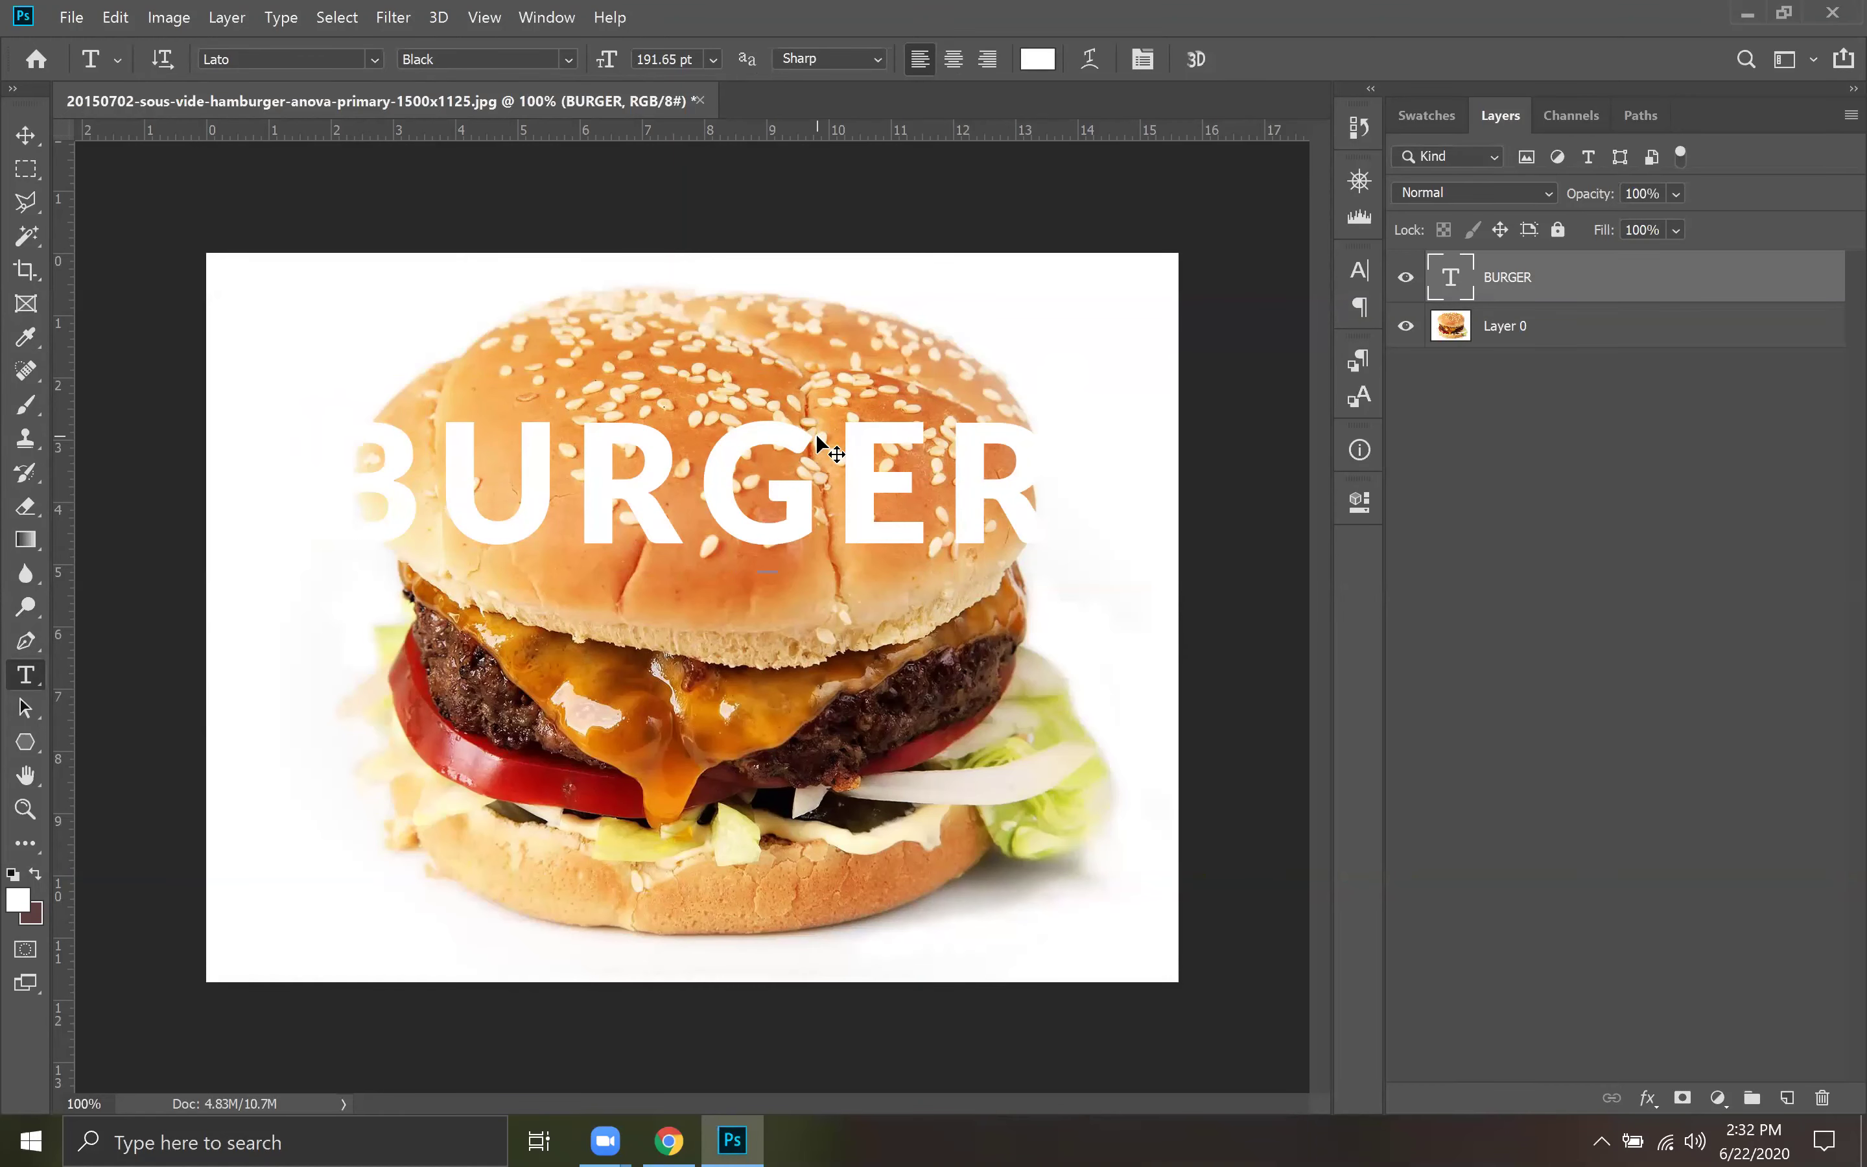
Examine how well the white BURGER text stands out from the image at several zoom levels, including 33.3% and 100%.
{"action": "key", "text": "ctrl+plus"}
{"action": "key", "text": "ctrl+plus"}
{"action": "key", "text": "ctrl+minus"}
{"action": "key", "text": "ctrl+minus"}
{"action": "key", "text": "ctrl+minus"}
{"action": "key", "text": "ctrl+minus"}
{"action": "key", "text": "ctrl+minus"}
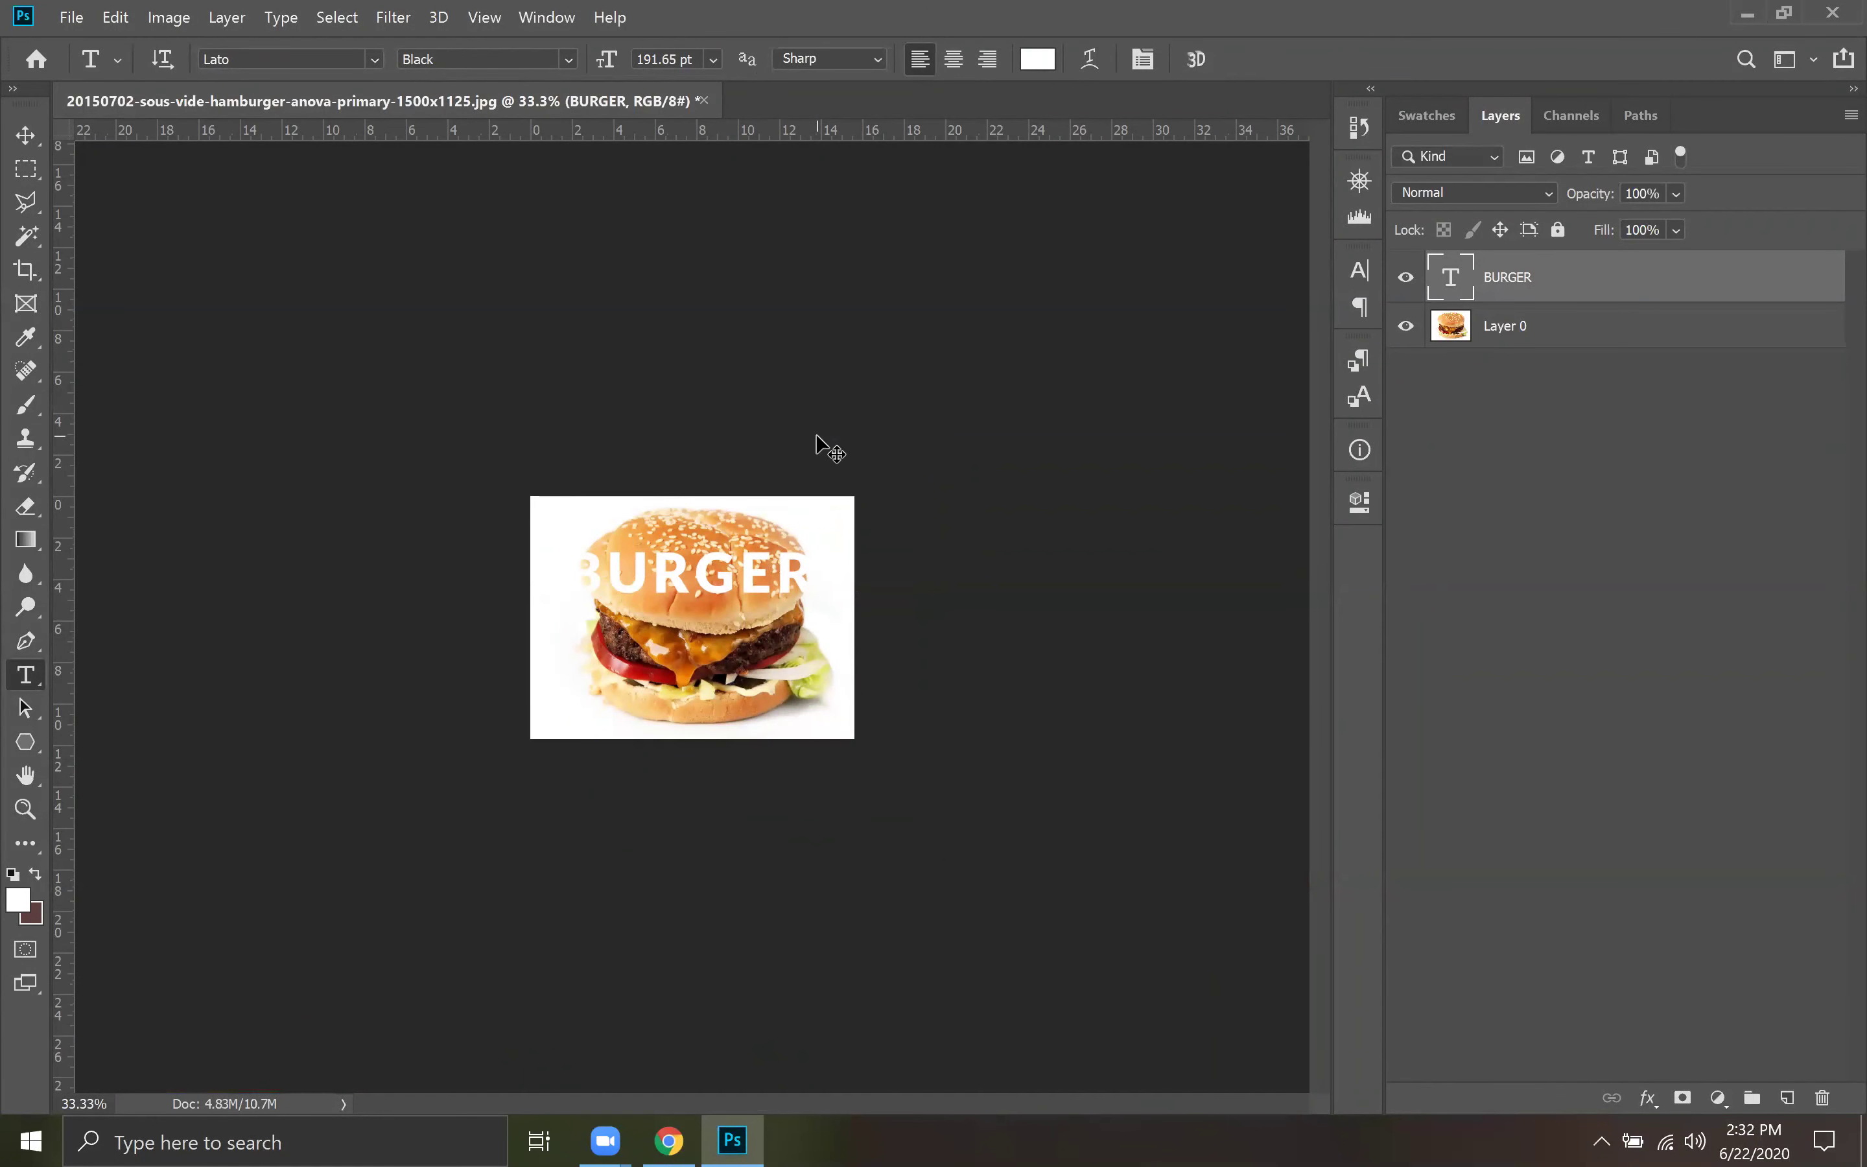
{"action": "key", "text": "ctrl+1"}
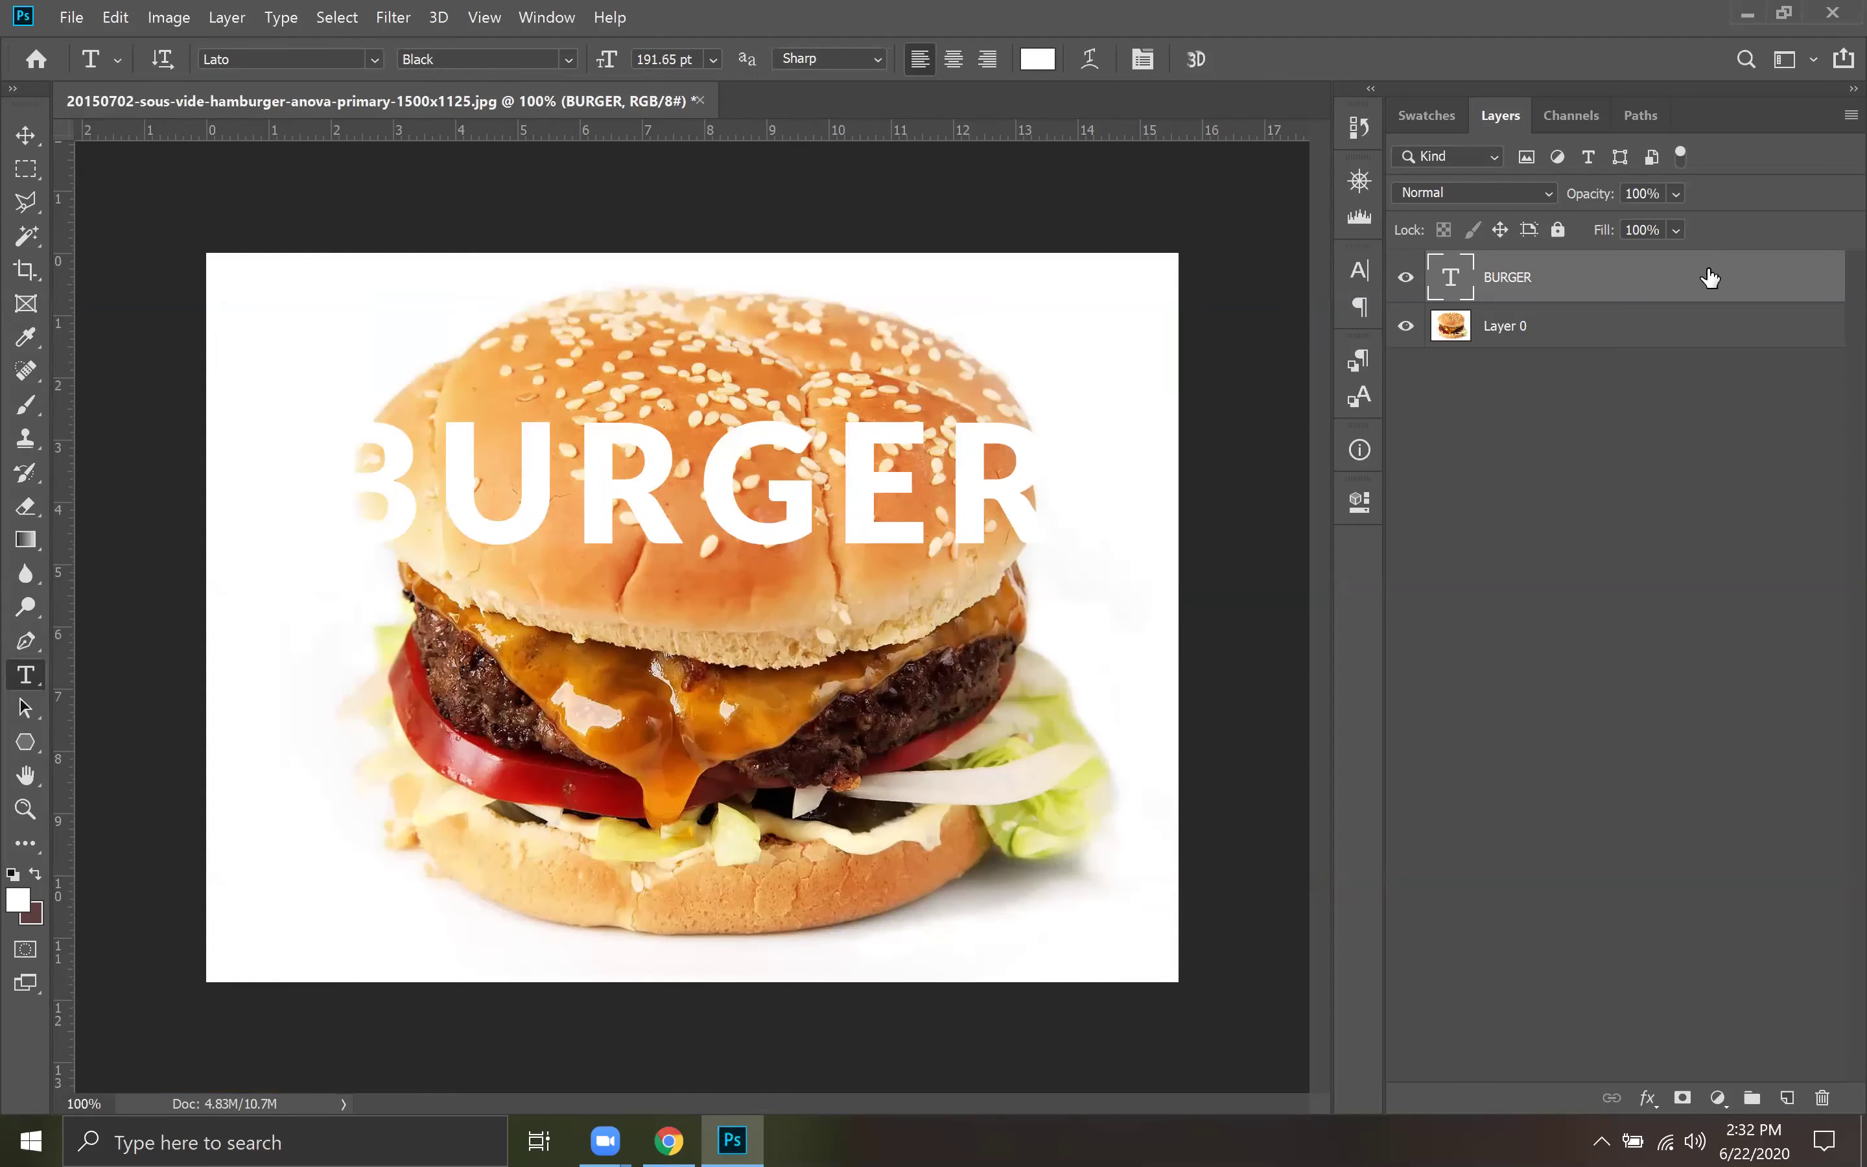
Add a Drop Shadow effect to the BURGER text layer.
{"action": "double_click", "coordinate": [1611, 288]}
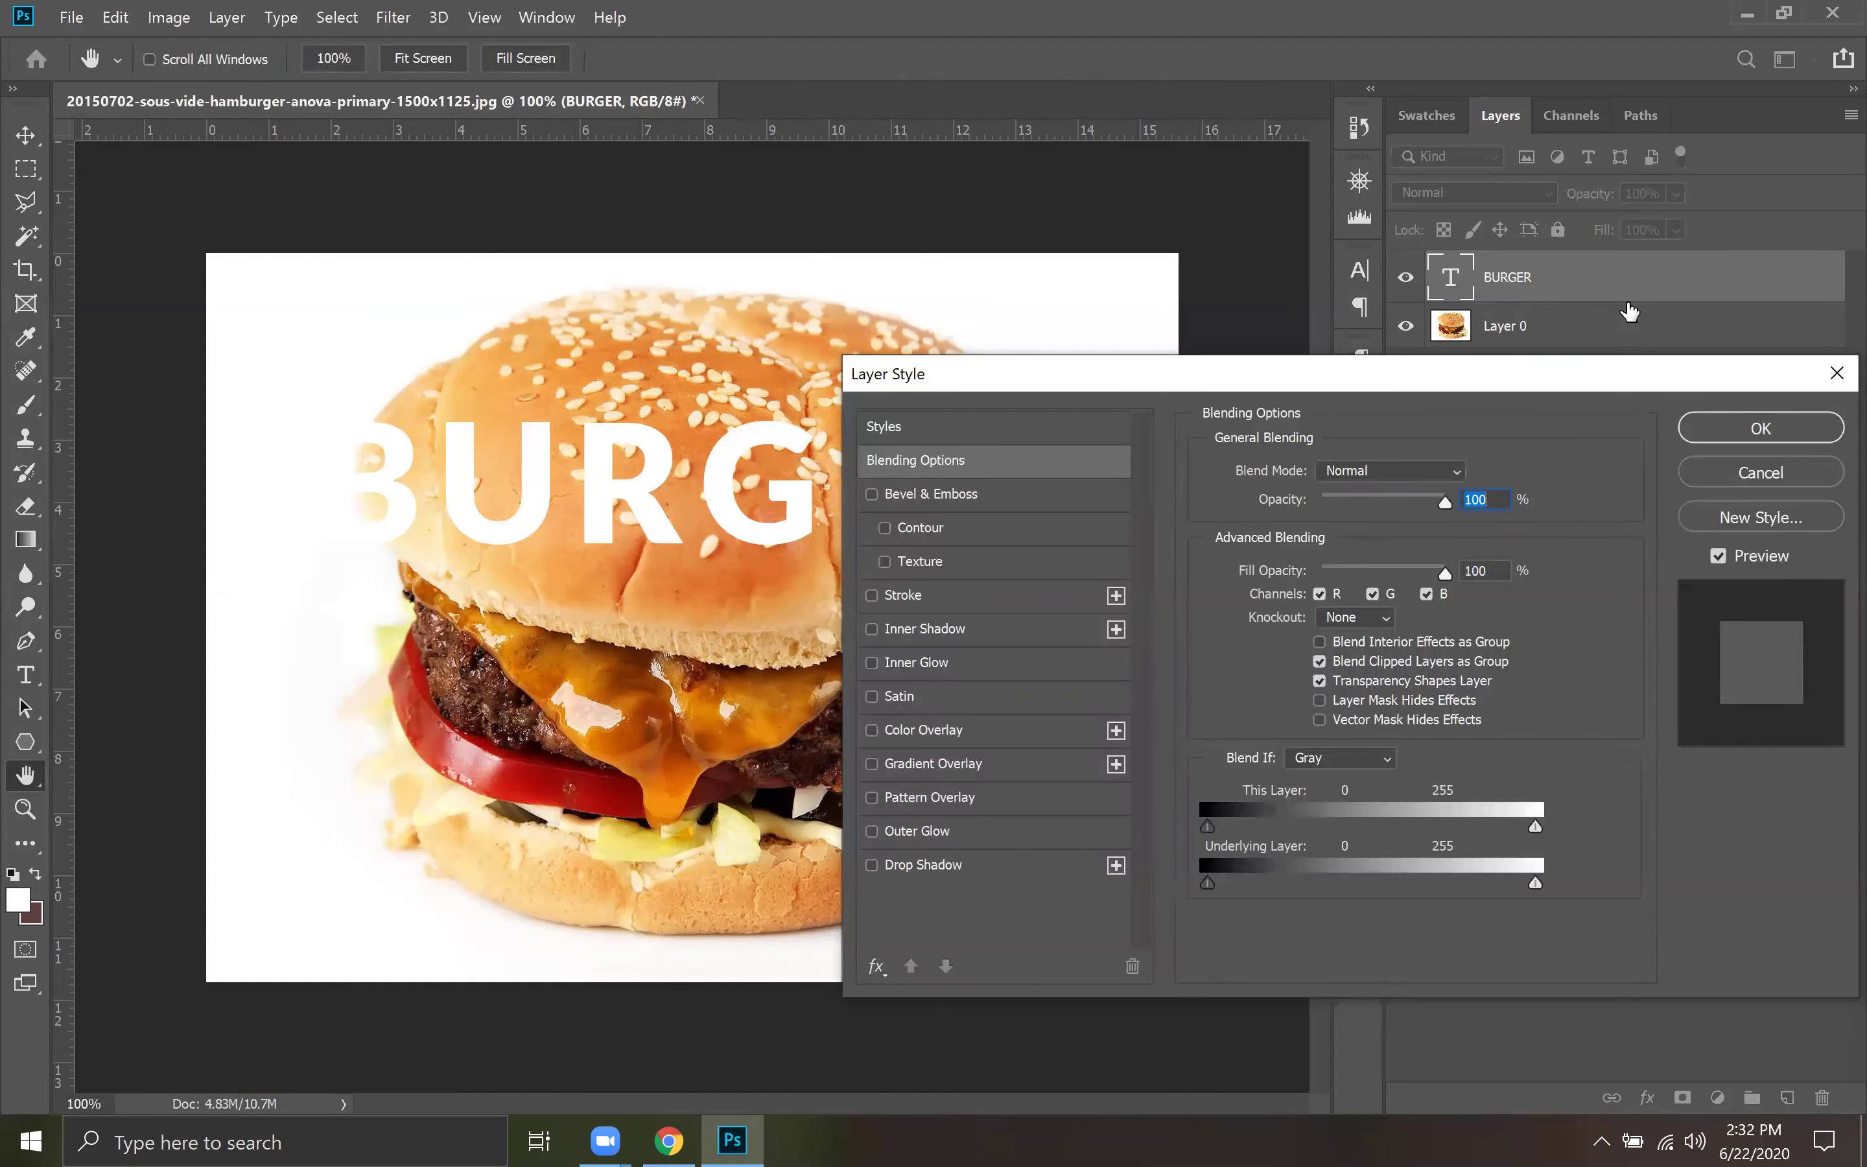
{"action": "left_click", "coordinate": [1747, 472]}
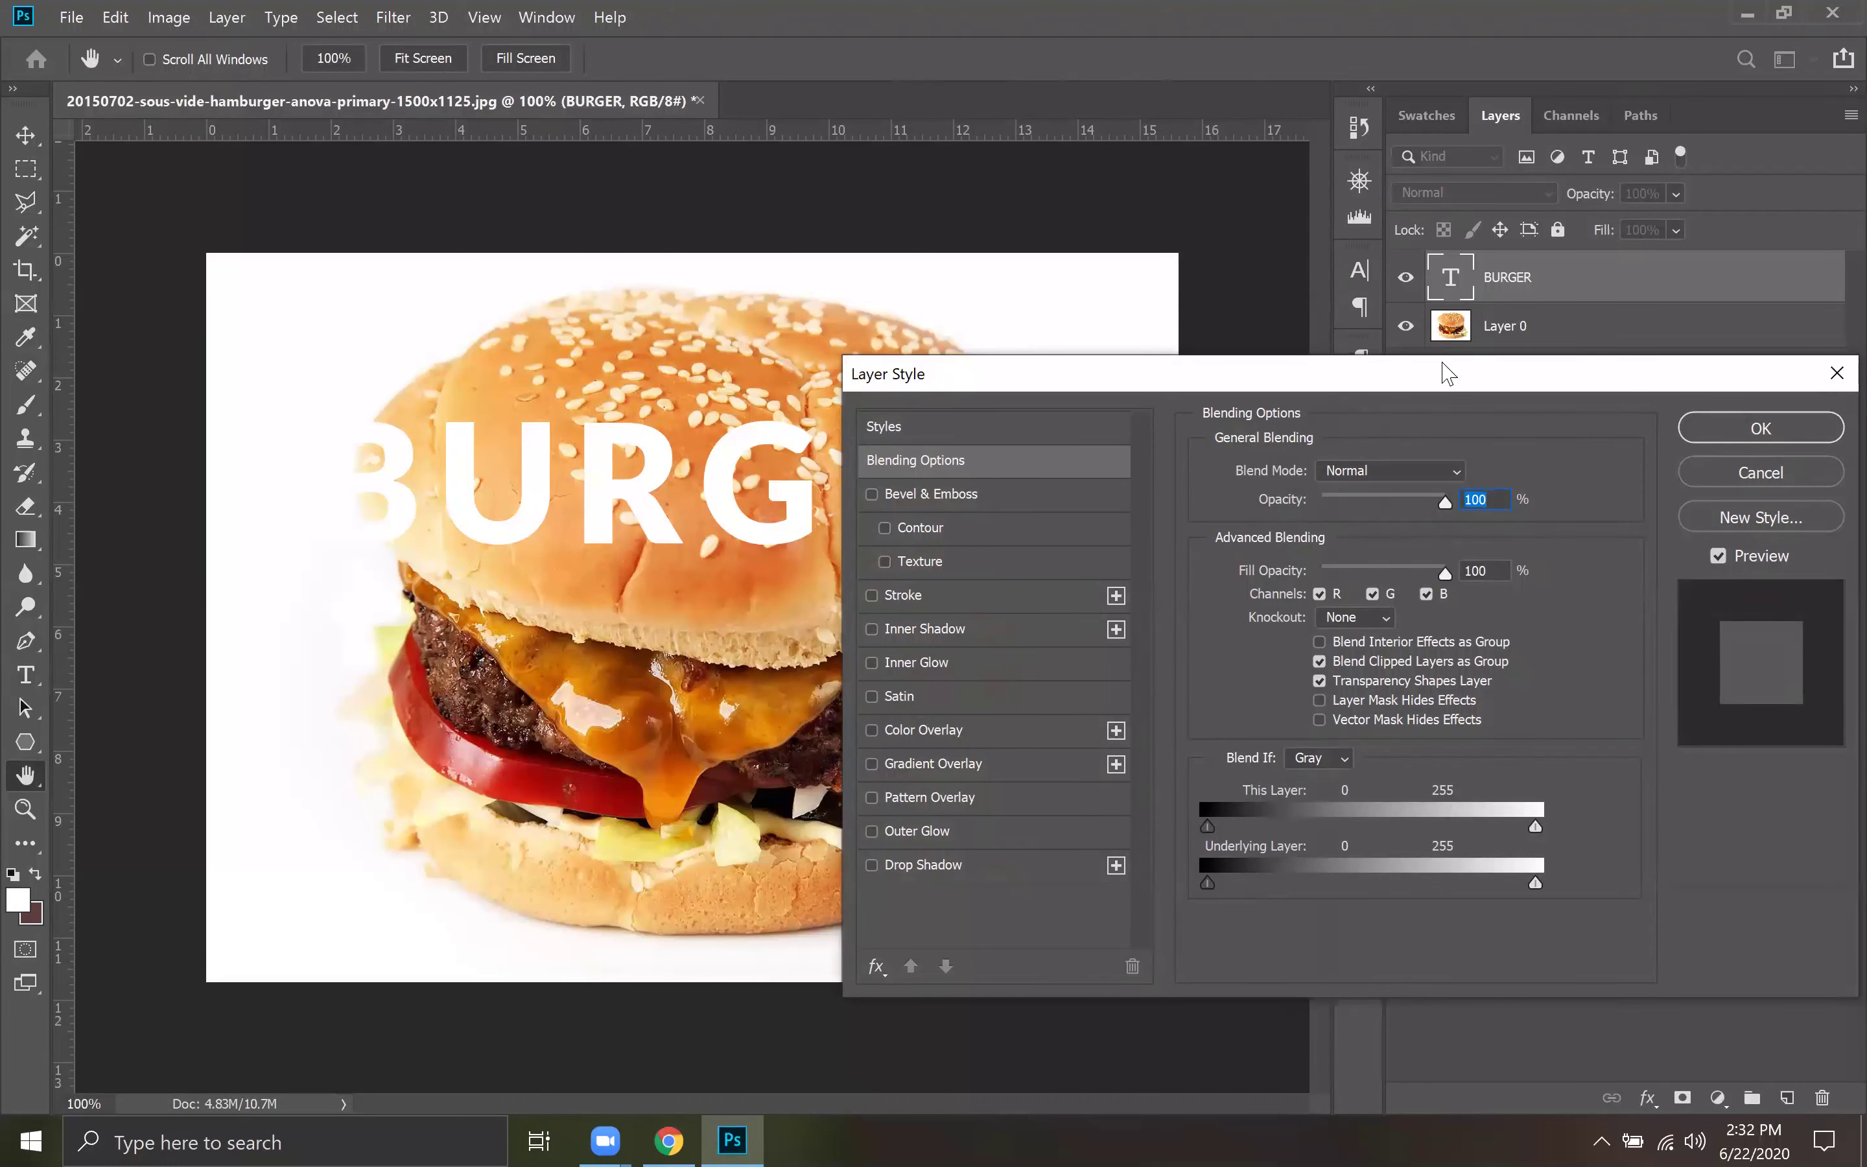
{"action": "left_click_drag", "start_coordinate": [1454, 374], "coordinate": [1464, 412]}
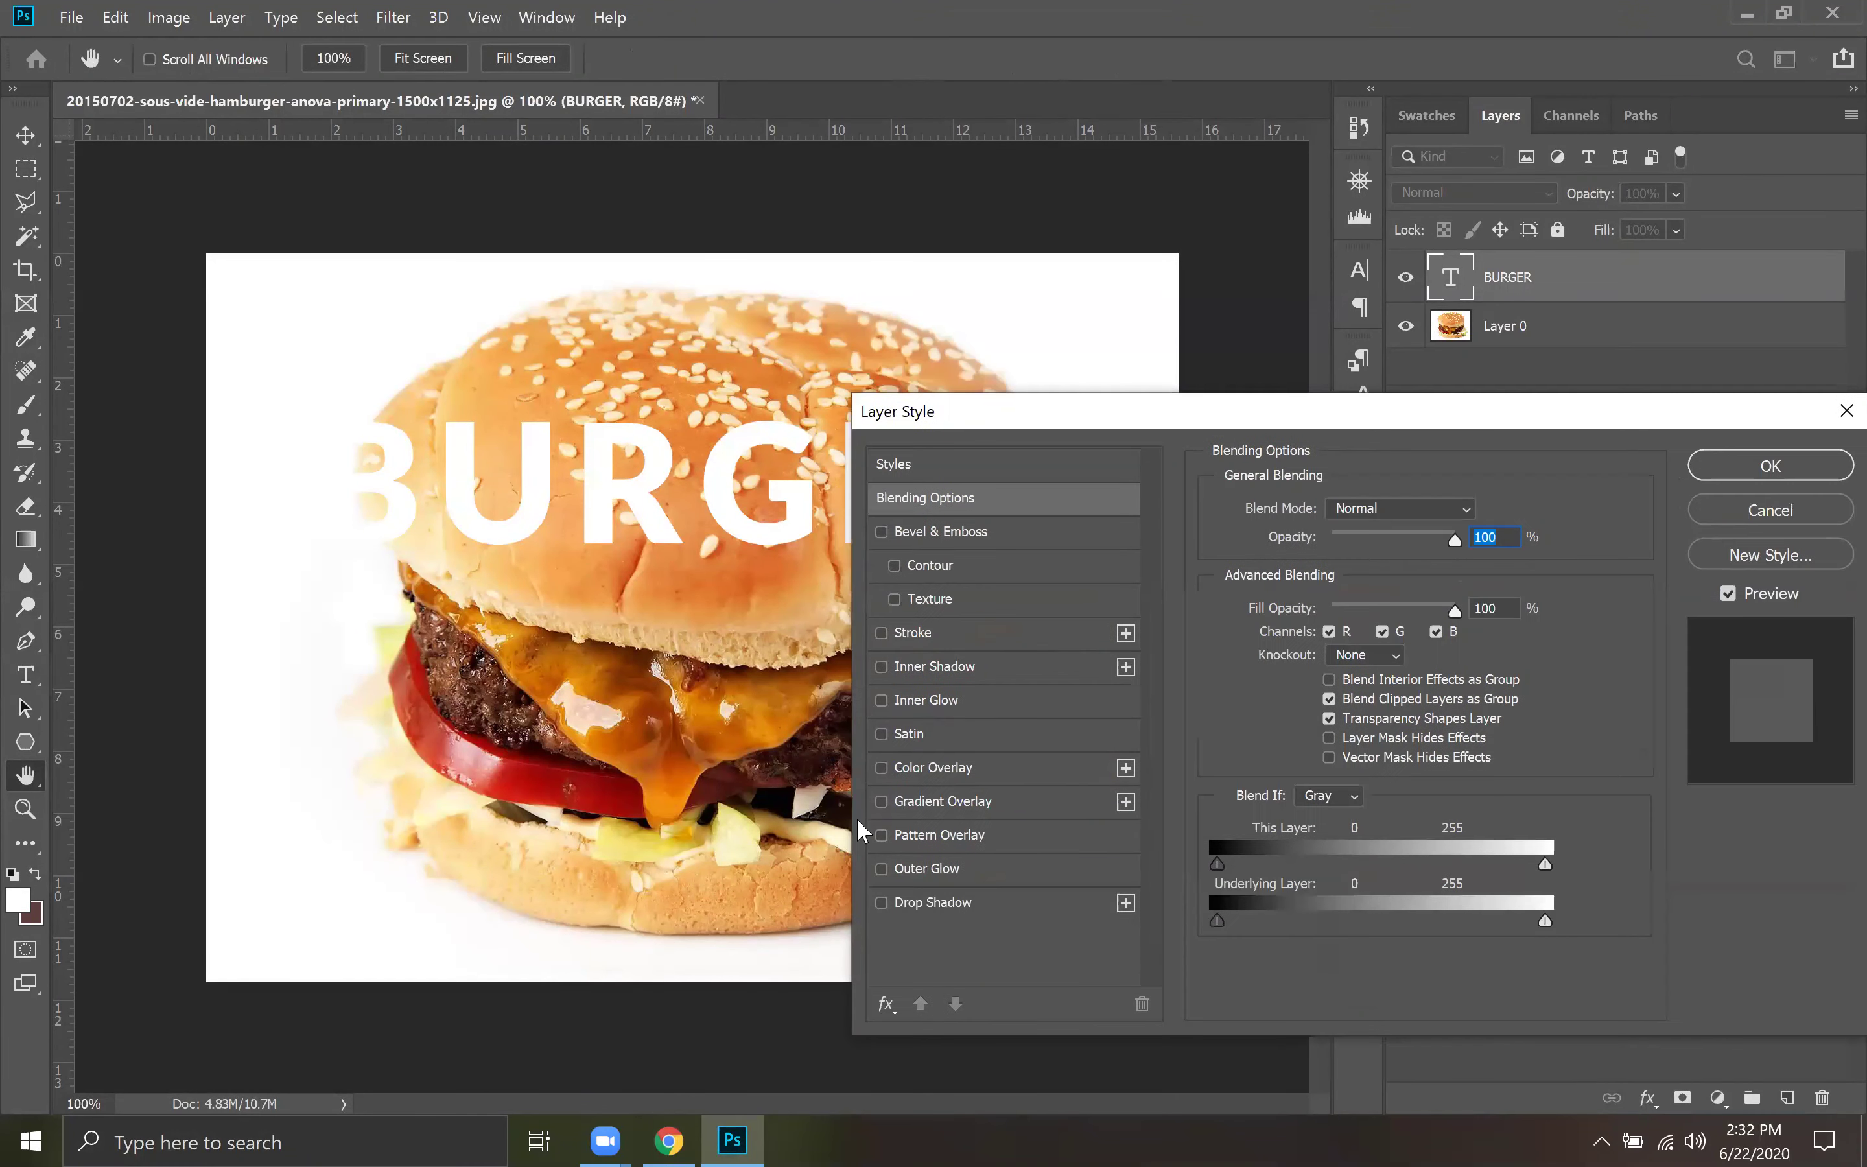
{"action": "left_click", "coordinate": [1004, 903]}
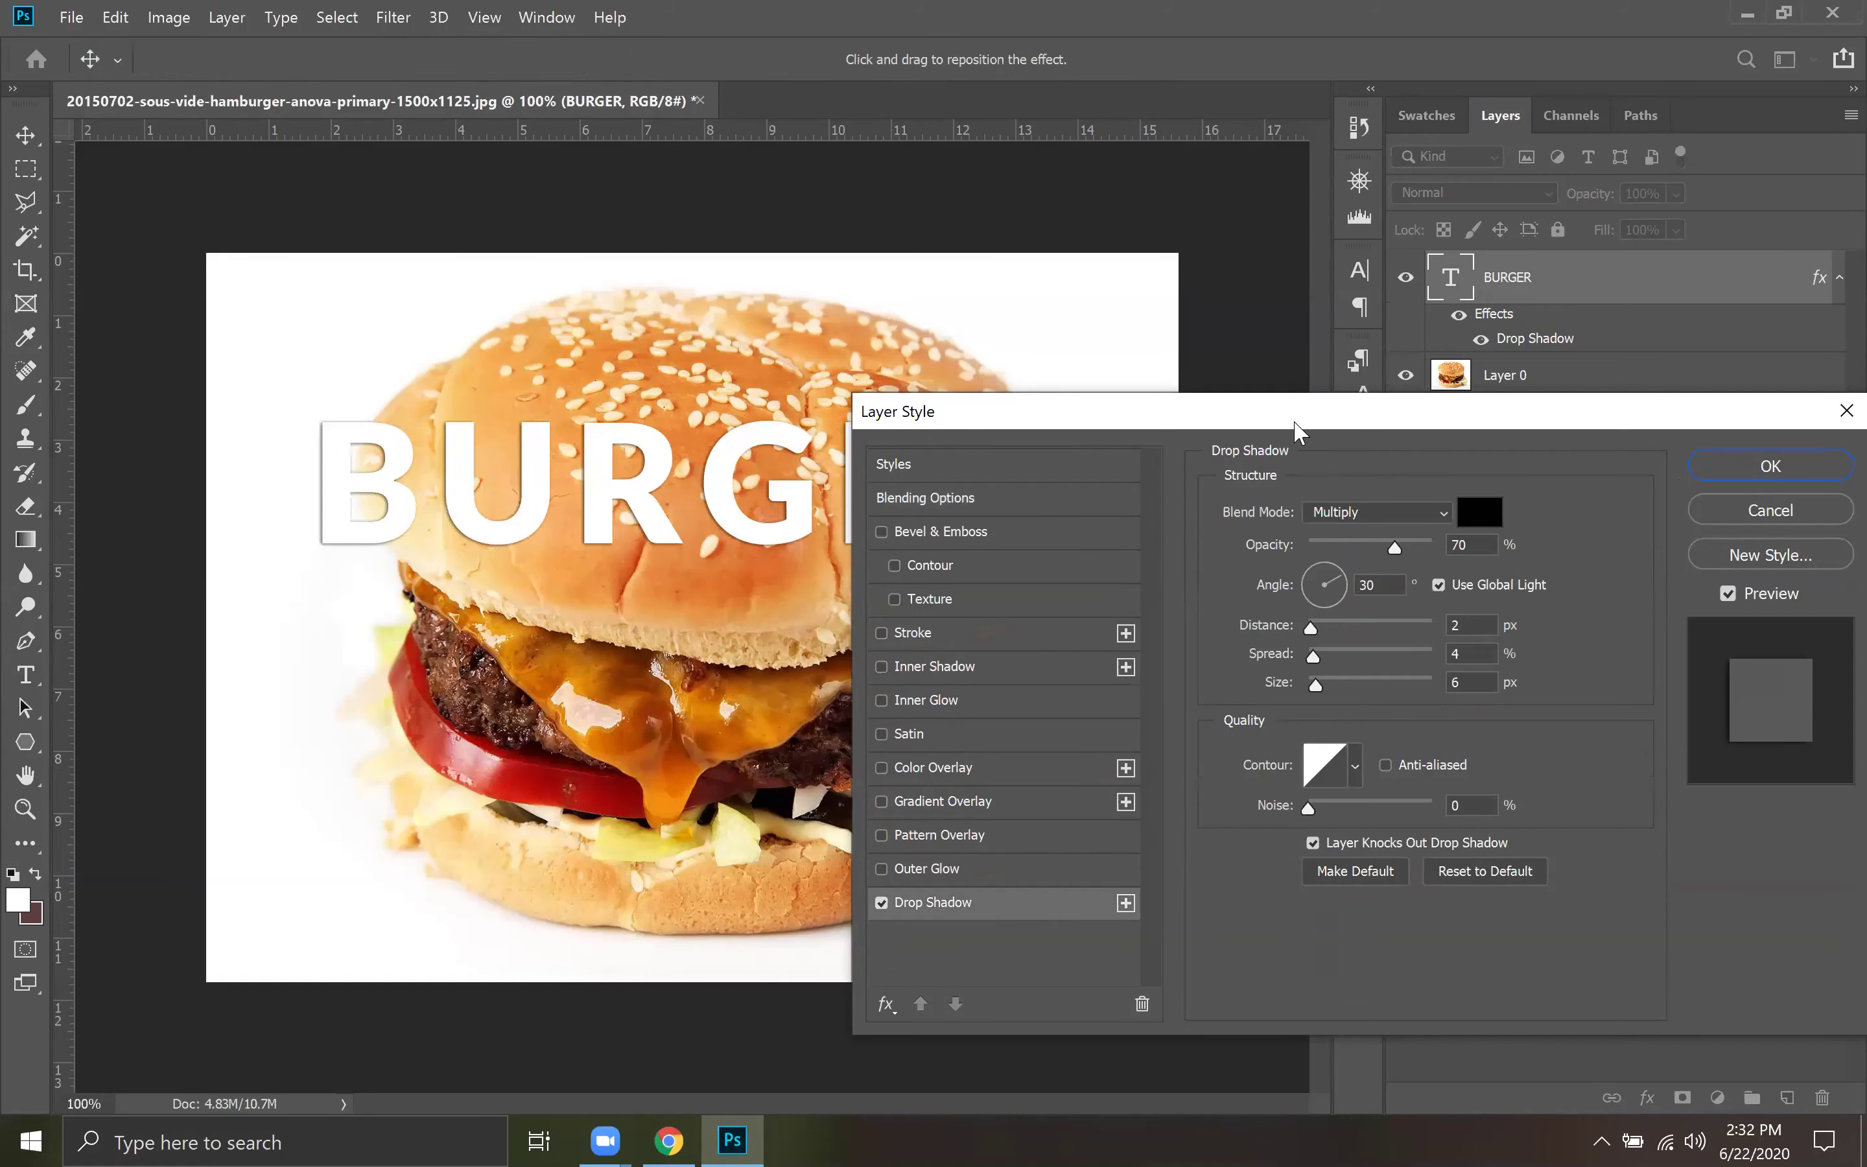
{"action": "left_click_drag", "start_coordinate": [1296, 422], "coordinate": [1218, 401]}
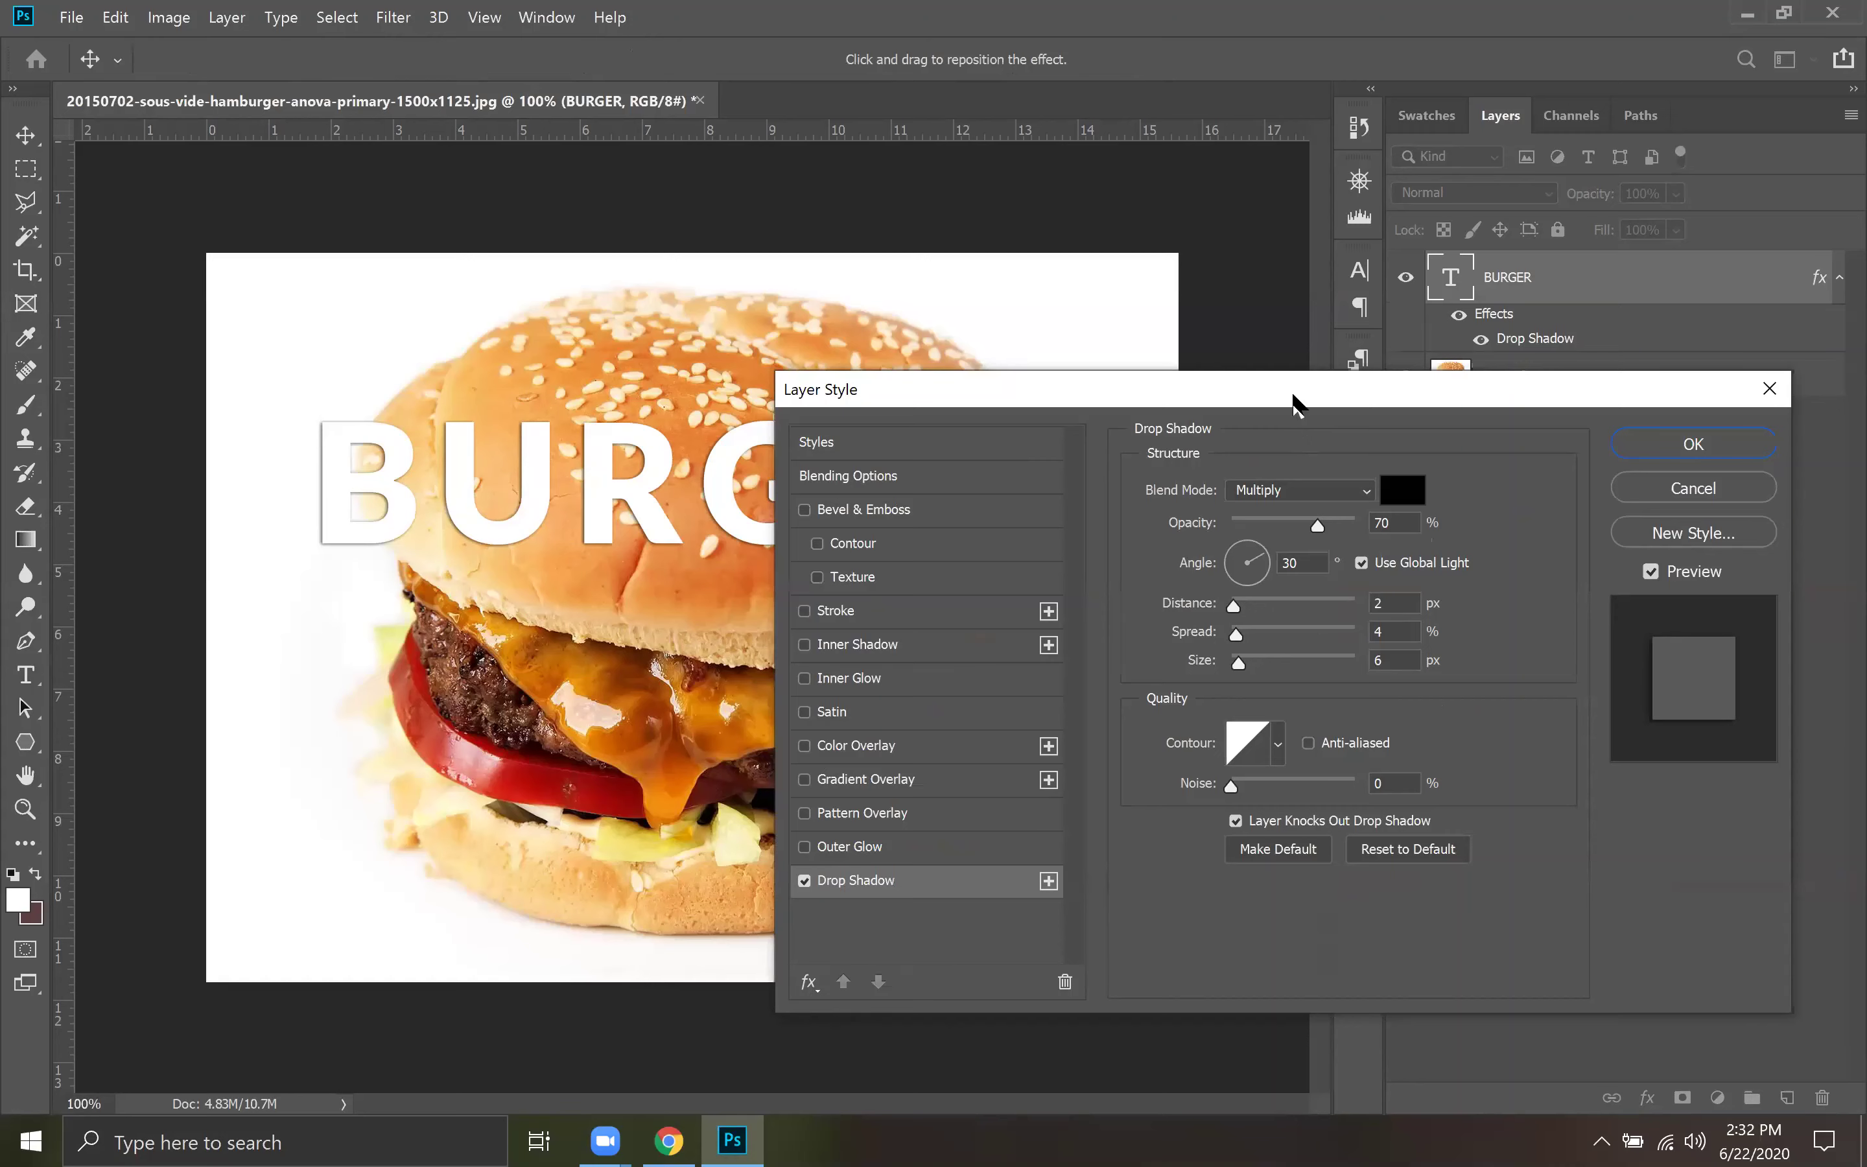
Try several light directions for the drop shadow on the BURGER text and set its angle to 90°.
{"action": "left_click_drag", "start_coordinate": [1304, 389], "coordinate": [1033, 677]}
{"action": "left_click", "coordinate": [1017, 785]}
{"action": "left_click", "coordinate": [1010, 788]}
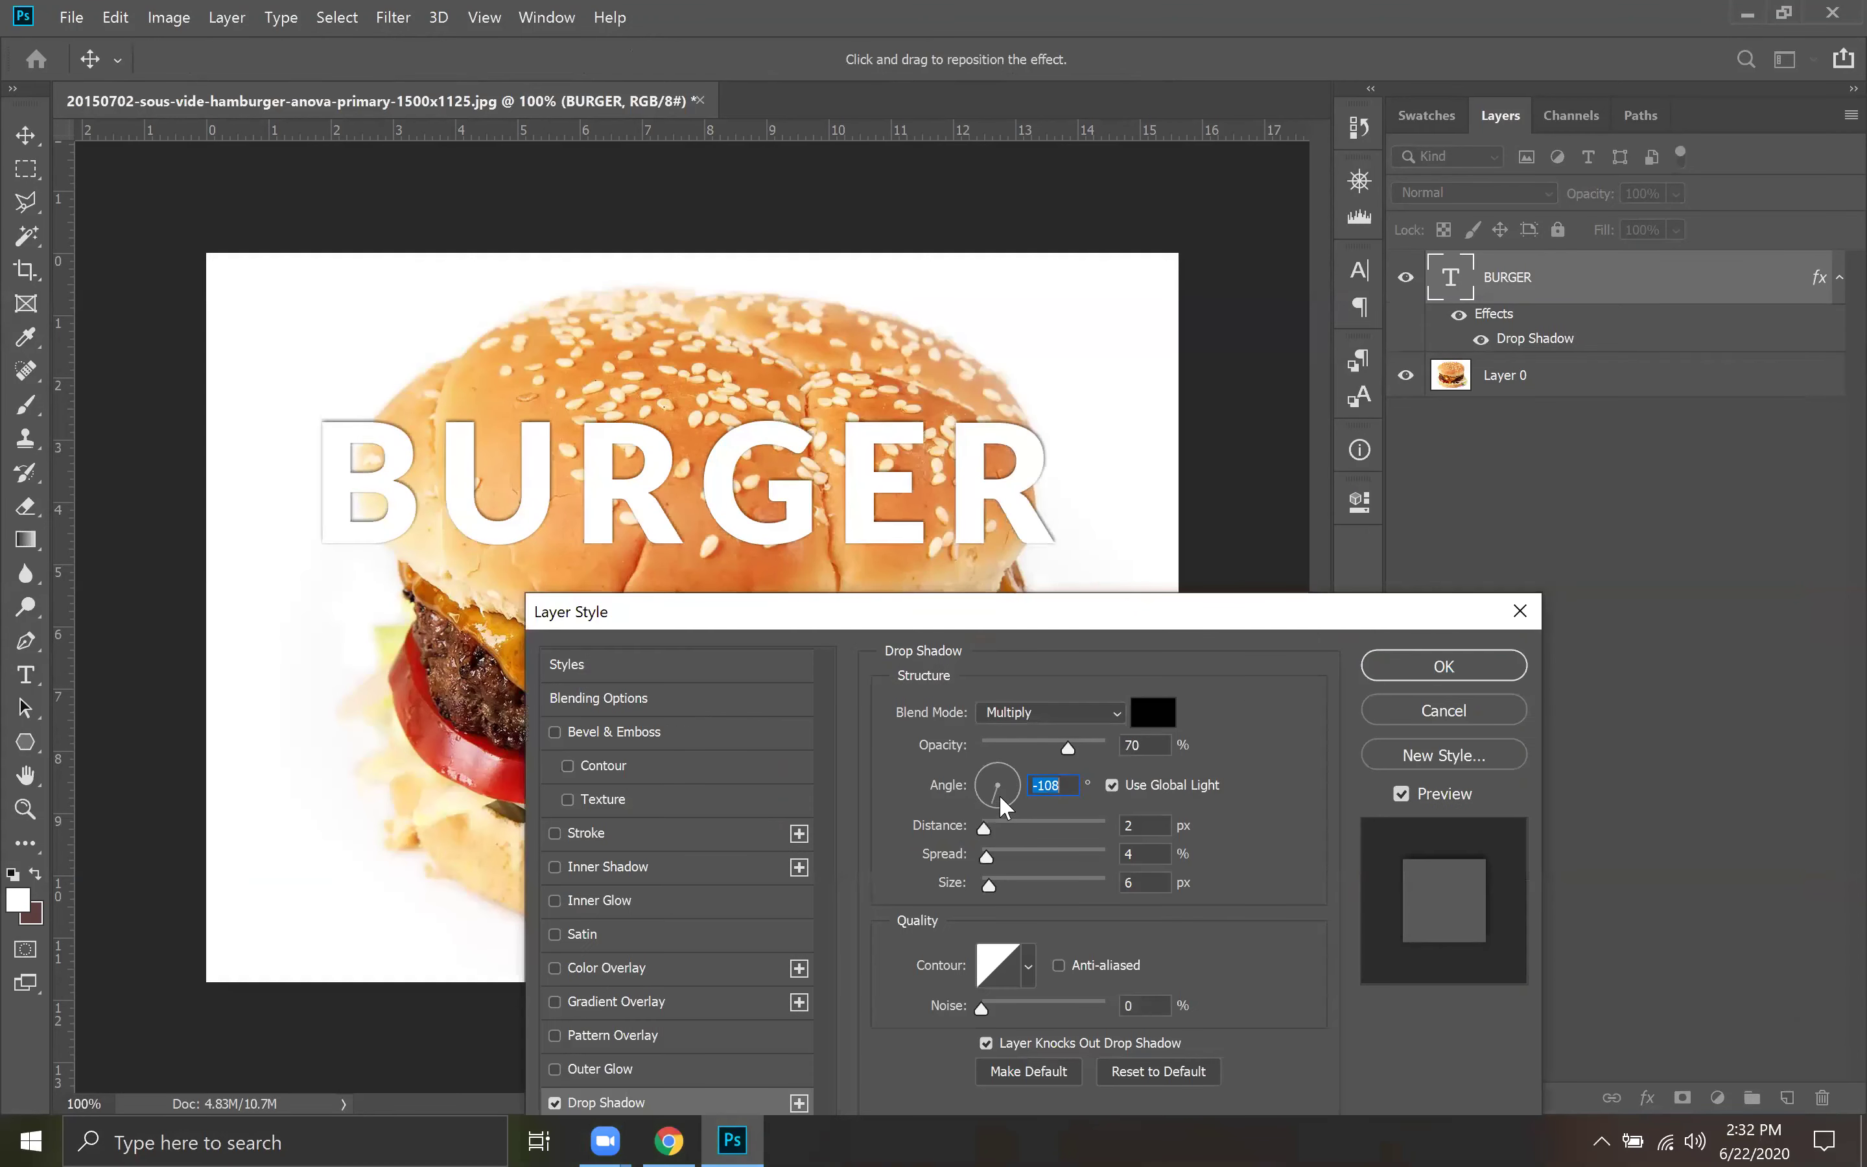
{"action": "left_click", "coordinate": [1007, 783]}
{"action": "left_click", "coordinate": [994, 761]}
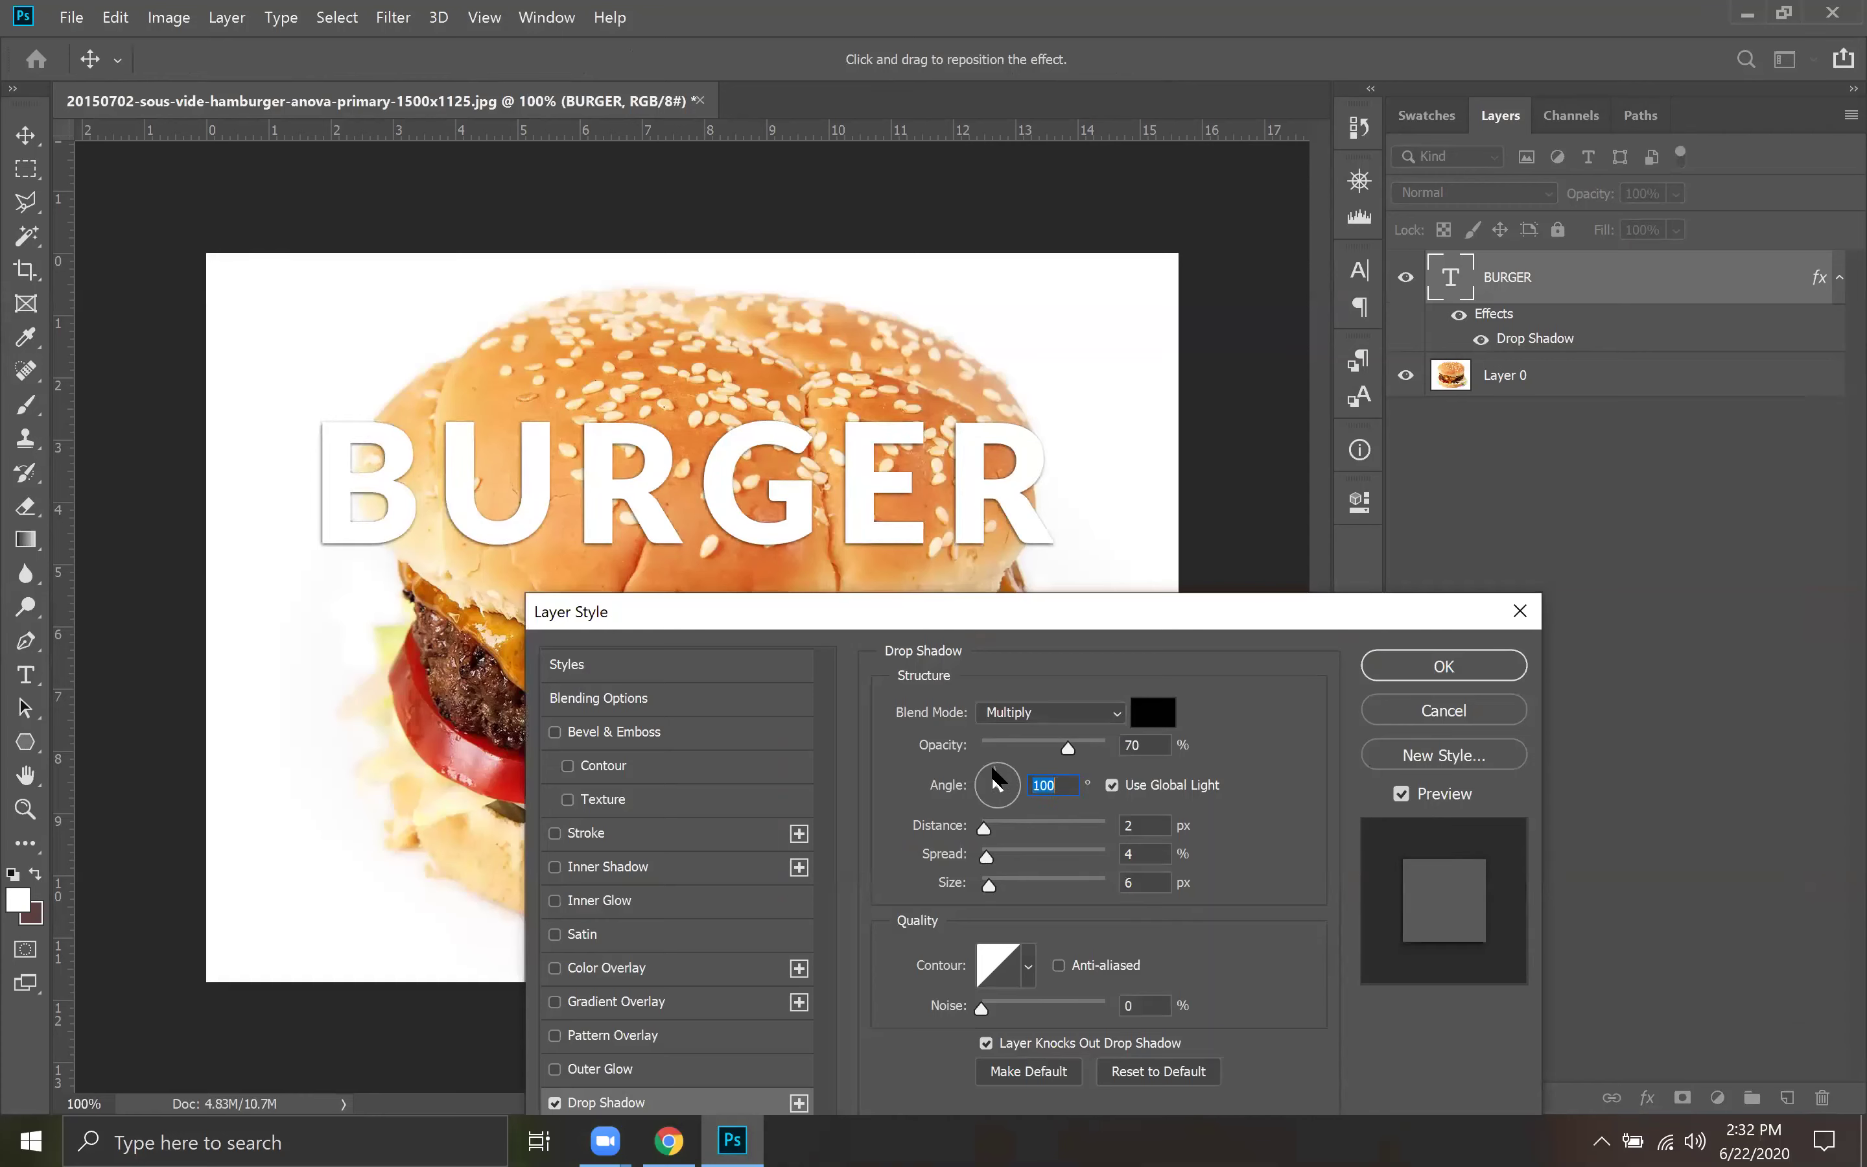
{"action": "left_click", "coordinate": [1015, 781]}
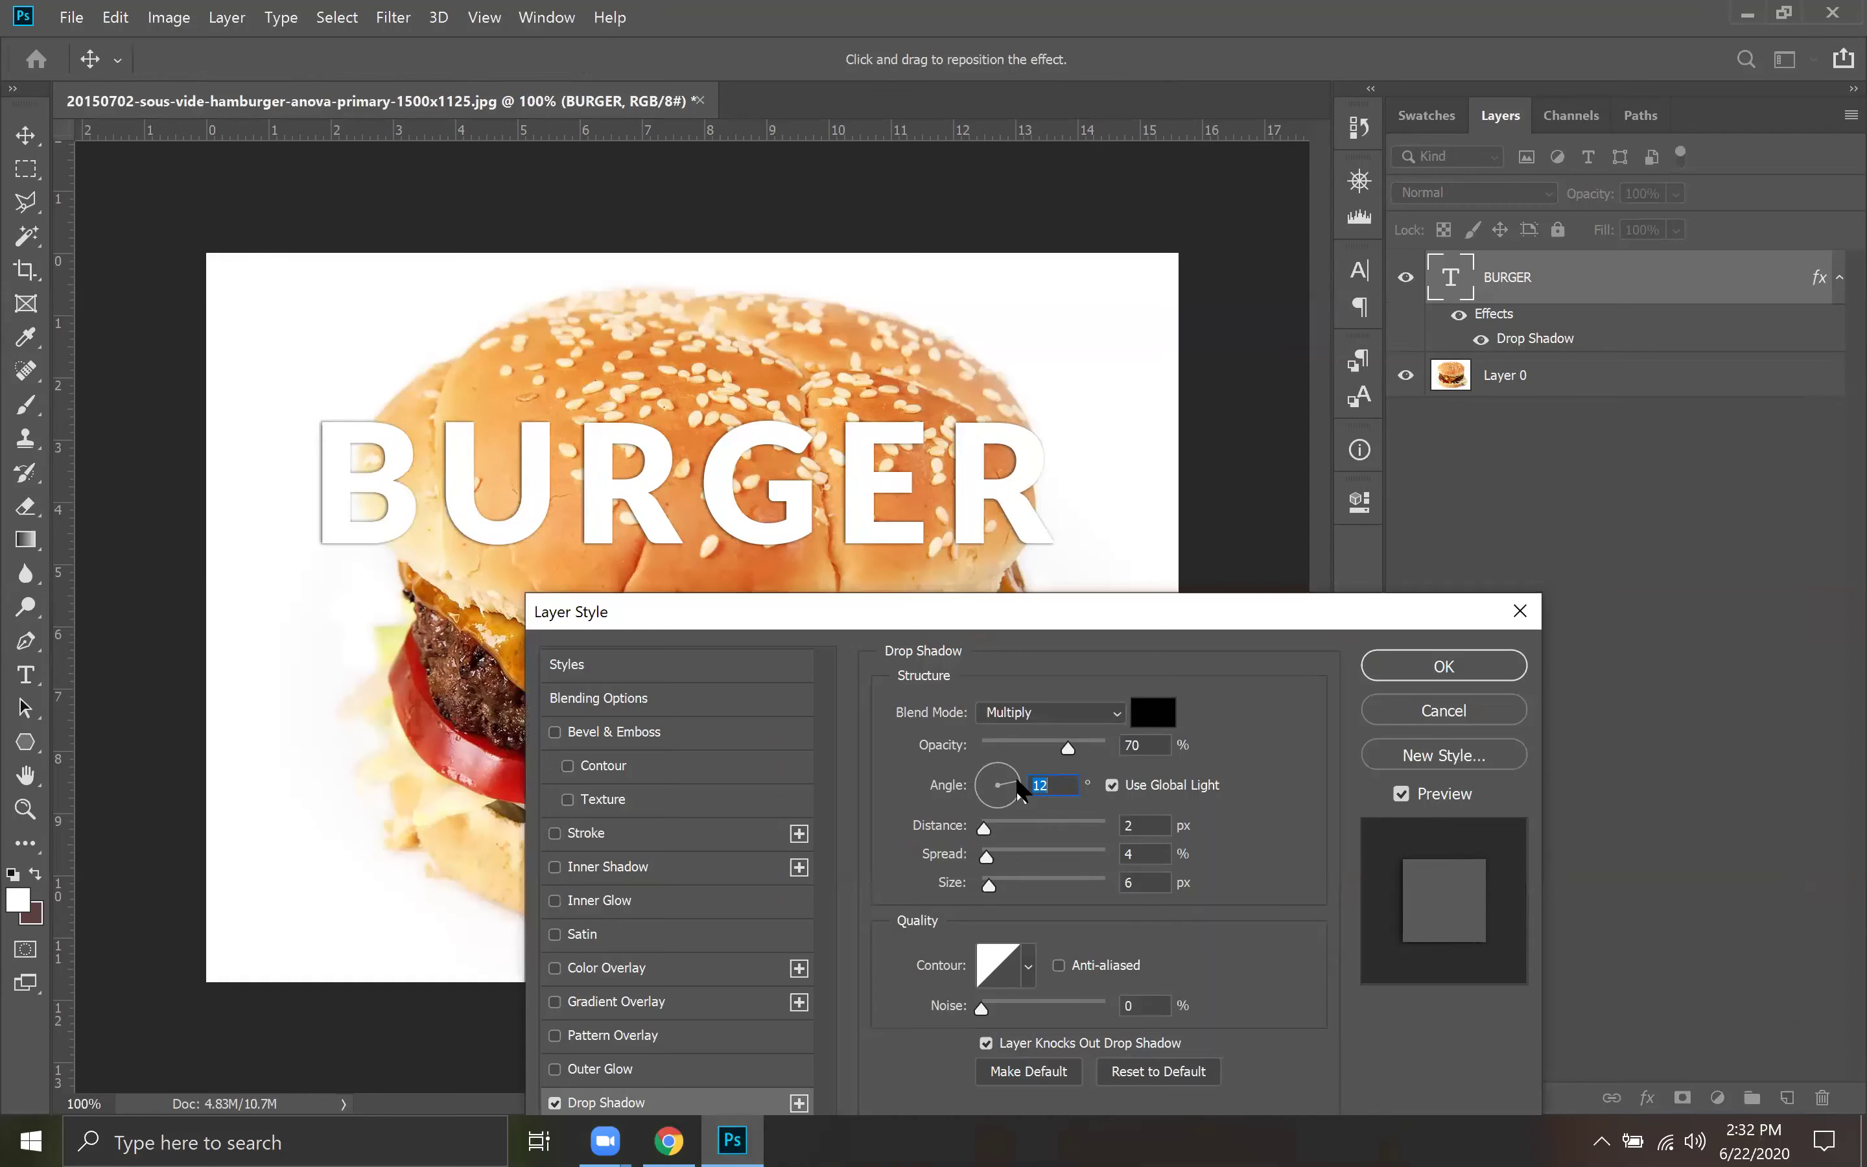
{"action": "left_click", "coordinate": [999, 766]}
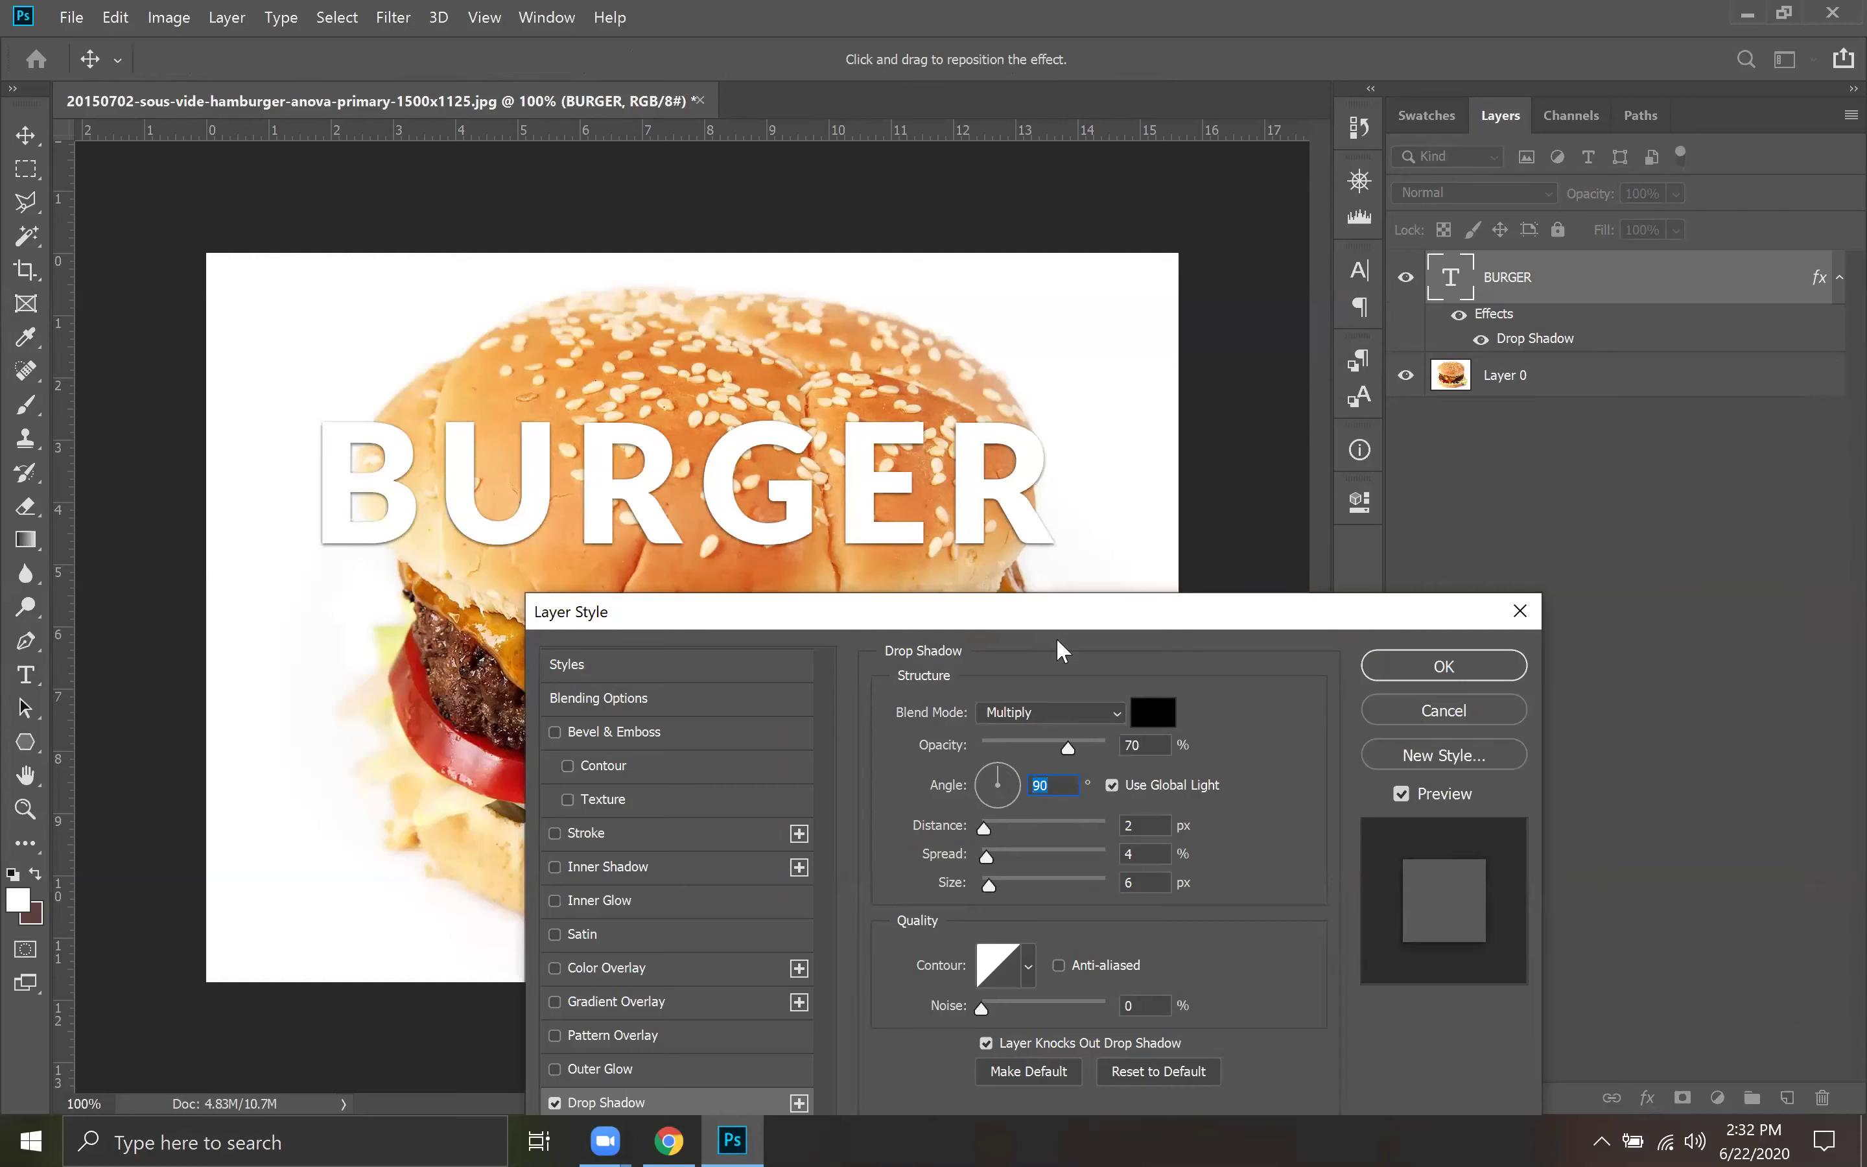
Try a drop shadow distance of 20 px, and settle on 8 px.
{"action": "left_click", "coordinate": [1007, 824]}
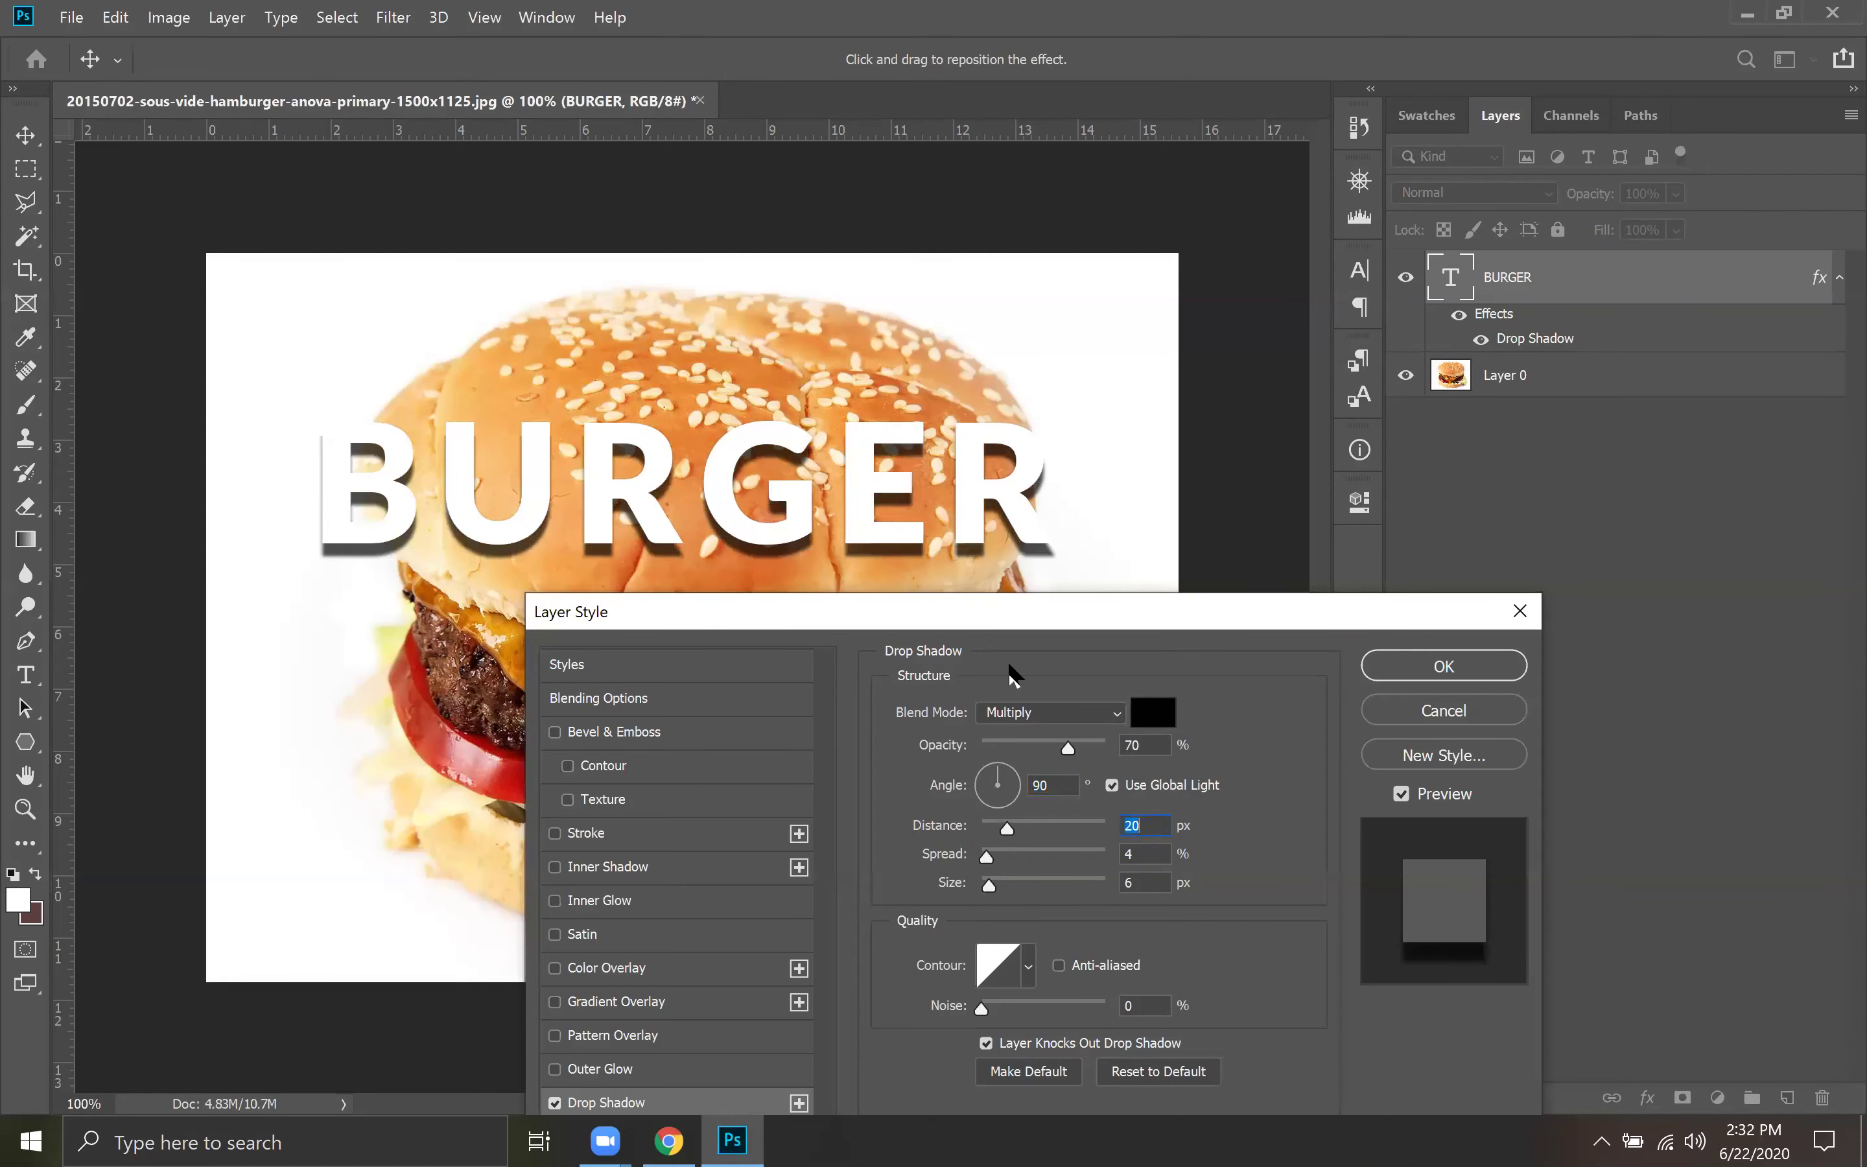
{"action": "left_click_drag", "start_coordinate": [1010, 611], "coordinate": [1283, 757]}
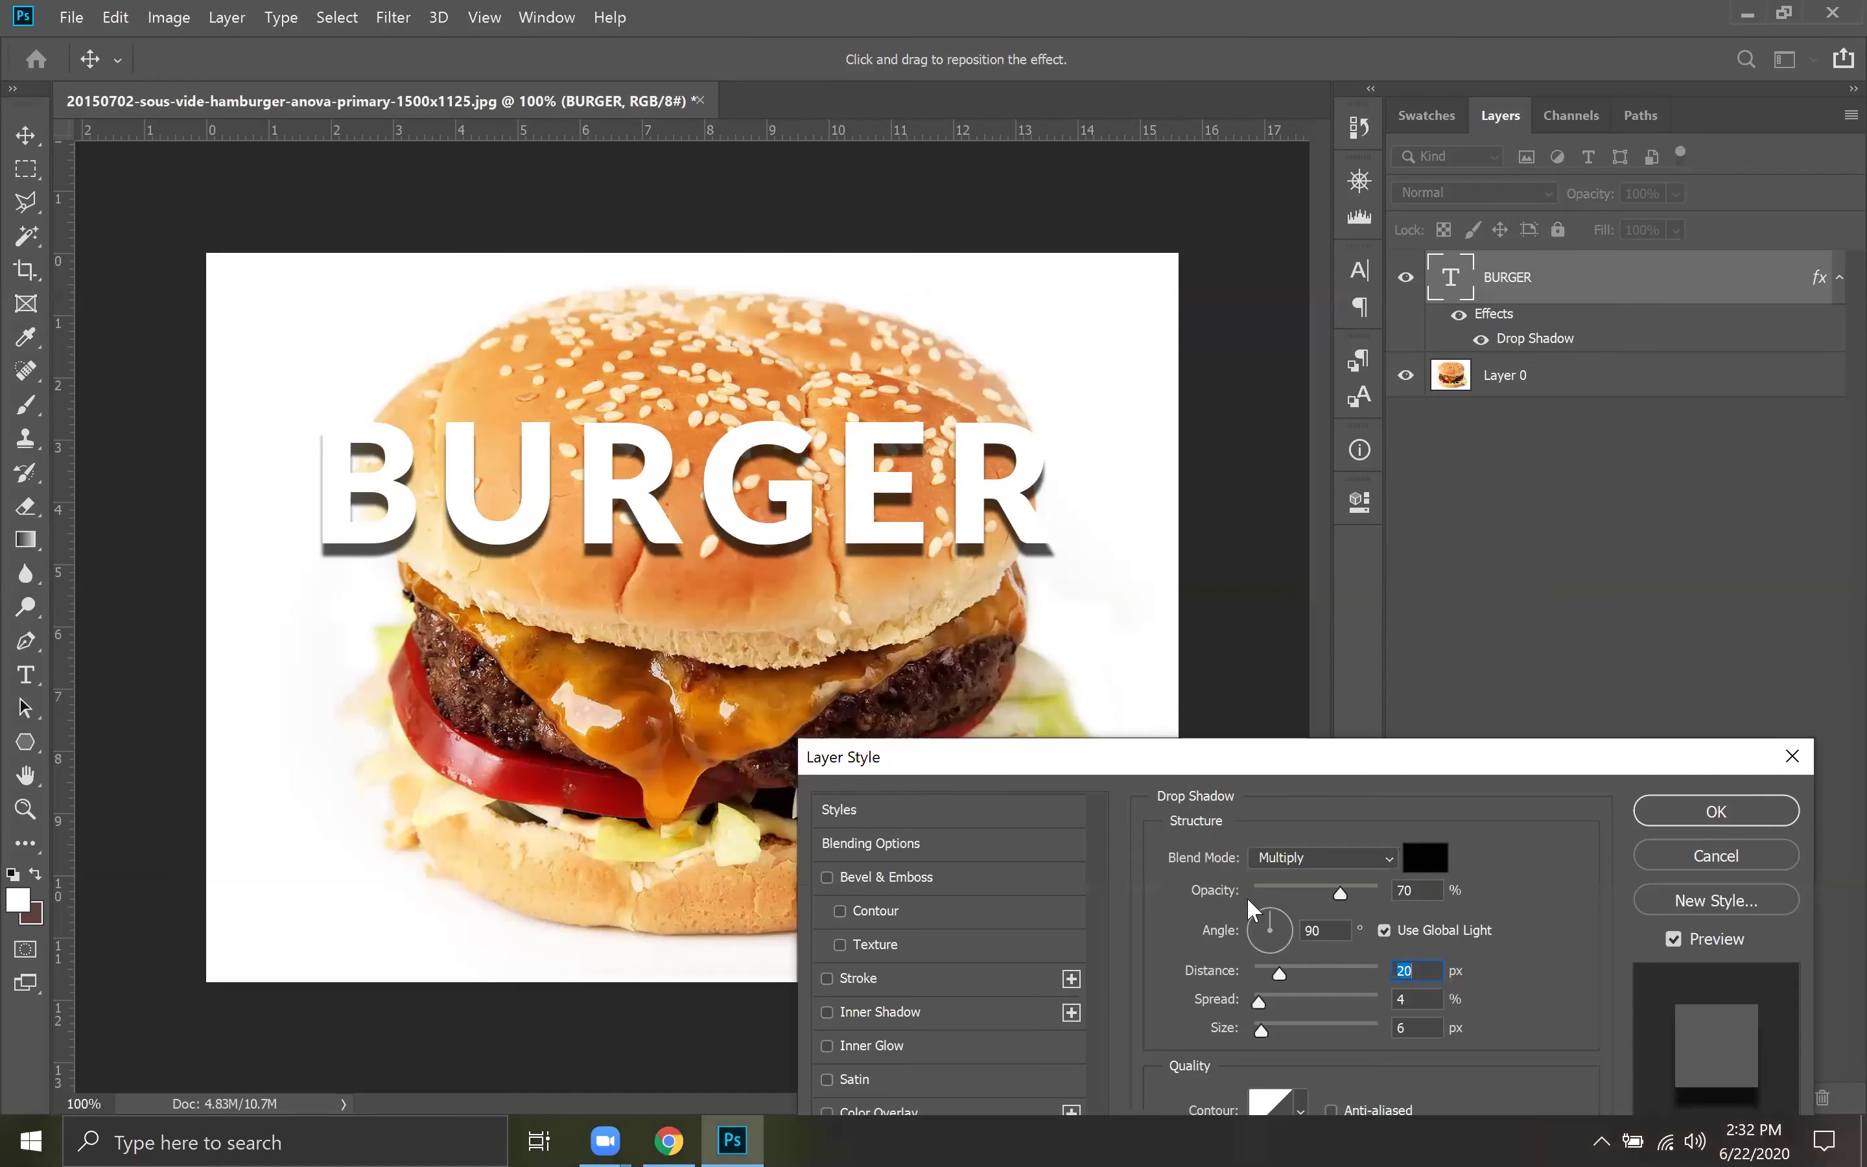
{"action": "left_click_drag", "start_coordinate": [1304, 977], "coordinate": [1266, 995]}
Compare different drop shadow spread and size values, setting the spread to 0% and the size to 35 px.
{"action": "left_click_drag", "start_coordinate": [1261, 1005], "coordinate": [1425, 1029]}
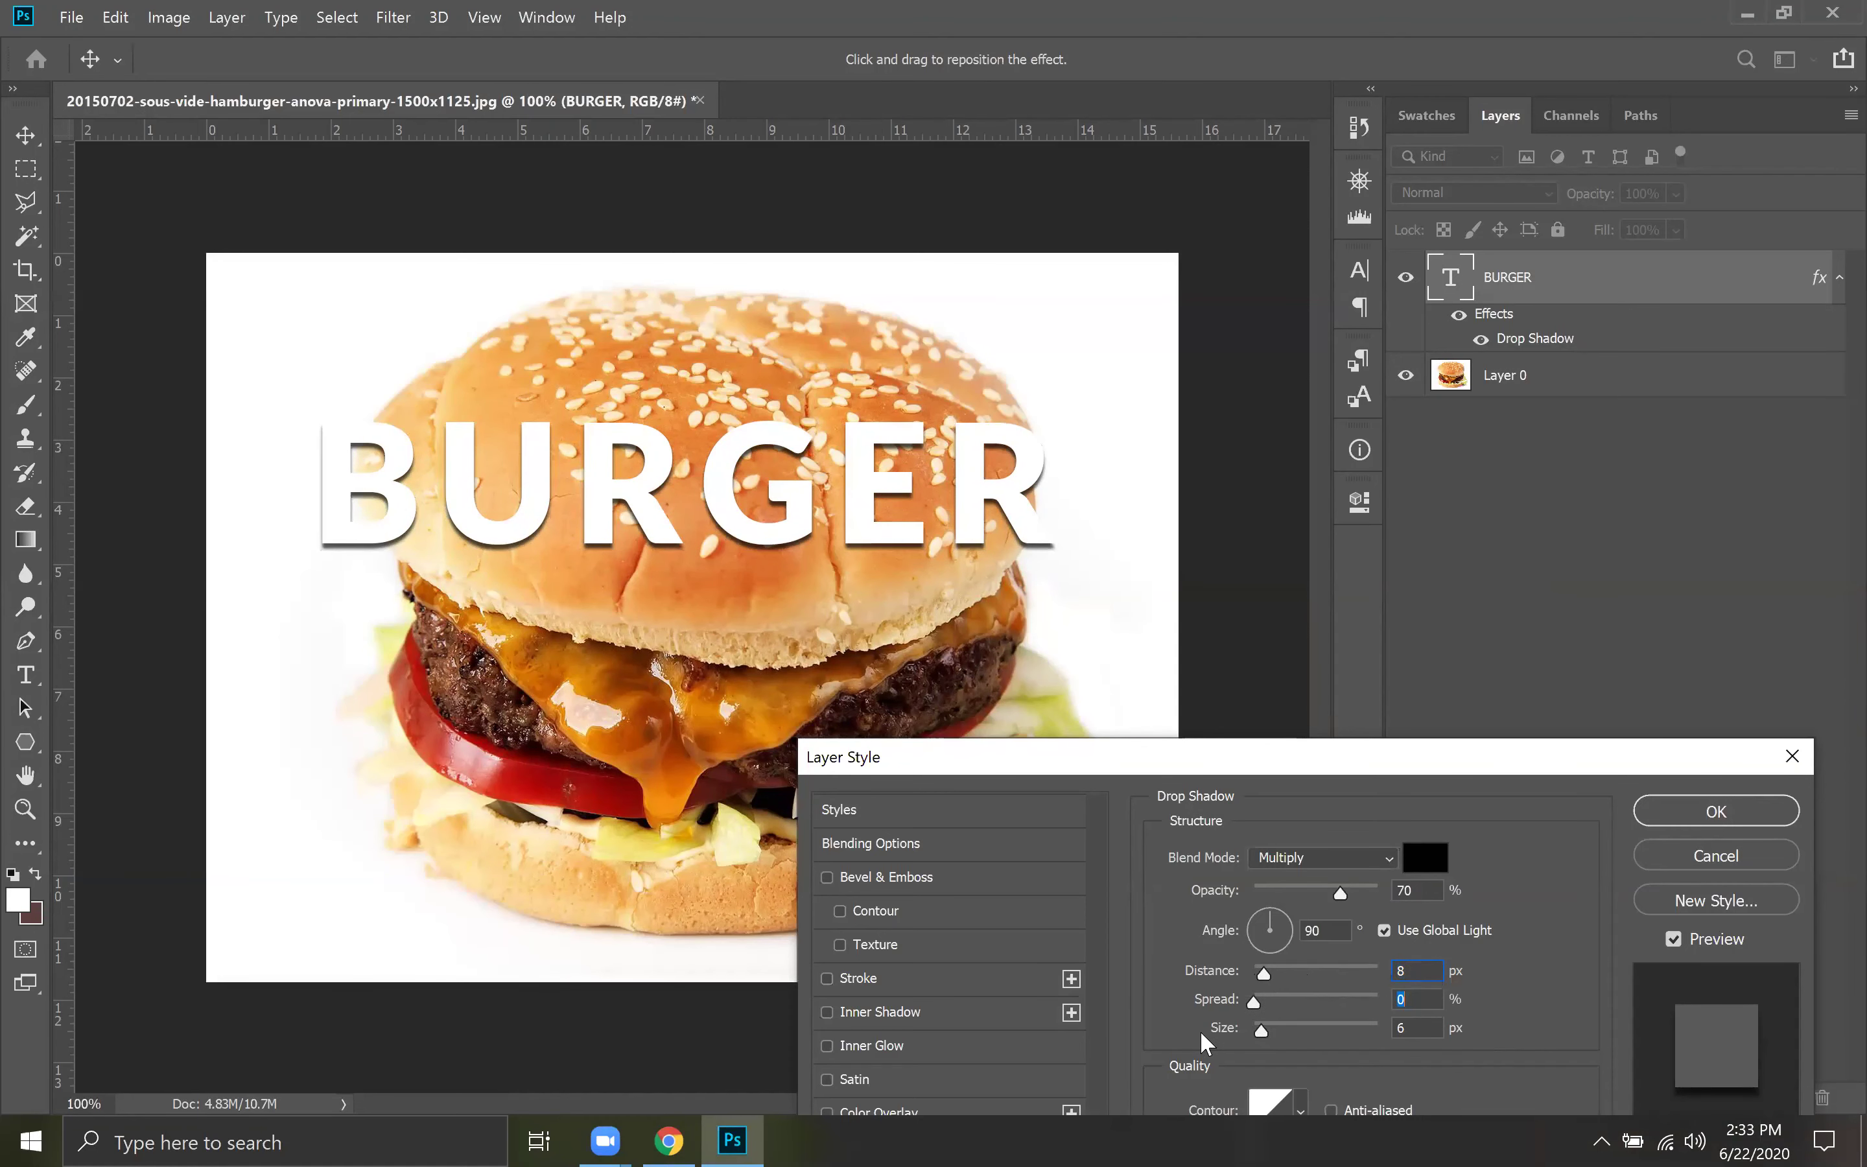
{"action": "type", "text": "0"}
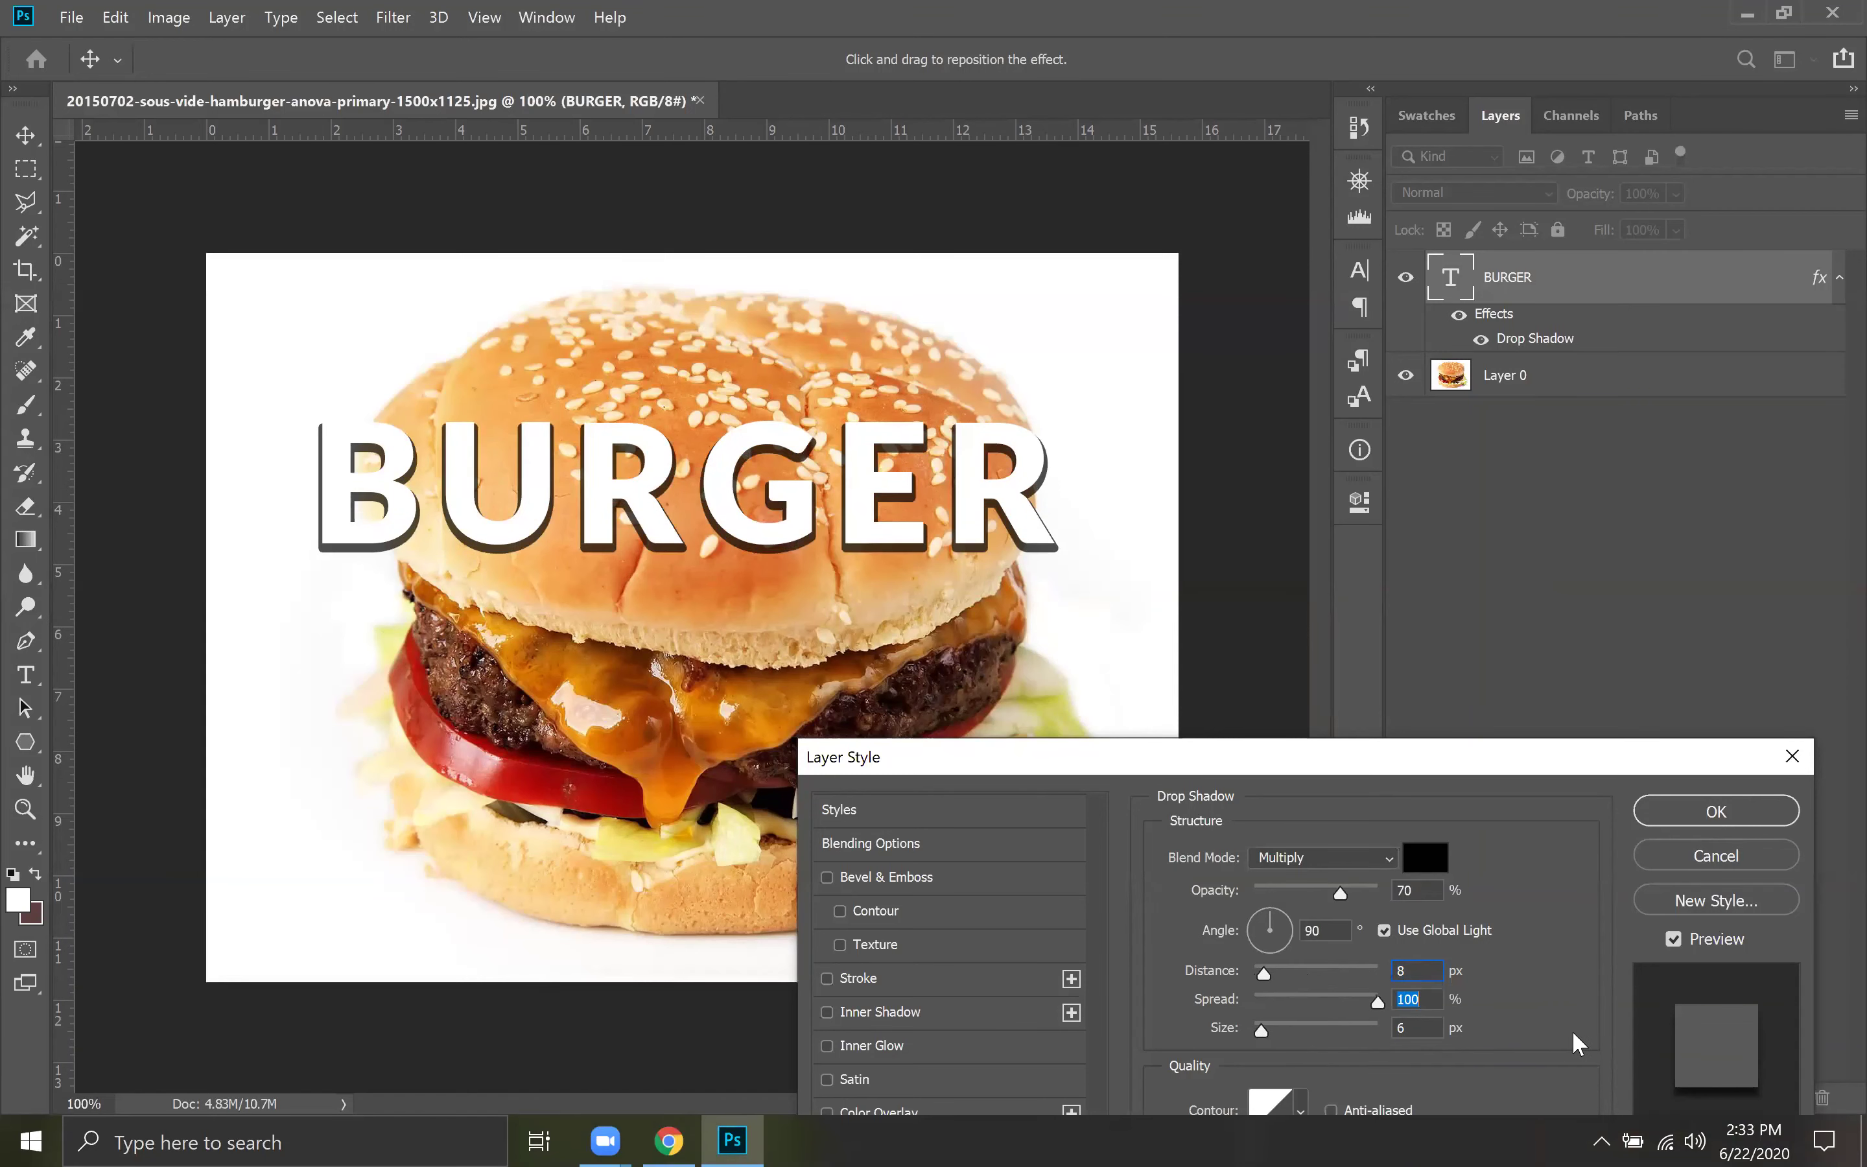
{"action": "left_click_drag", "start_coordinate": [1264, 1008], "coordinate": [1518, 1072]}
{"action": "type", "text": "0"}
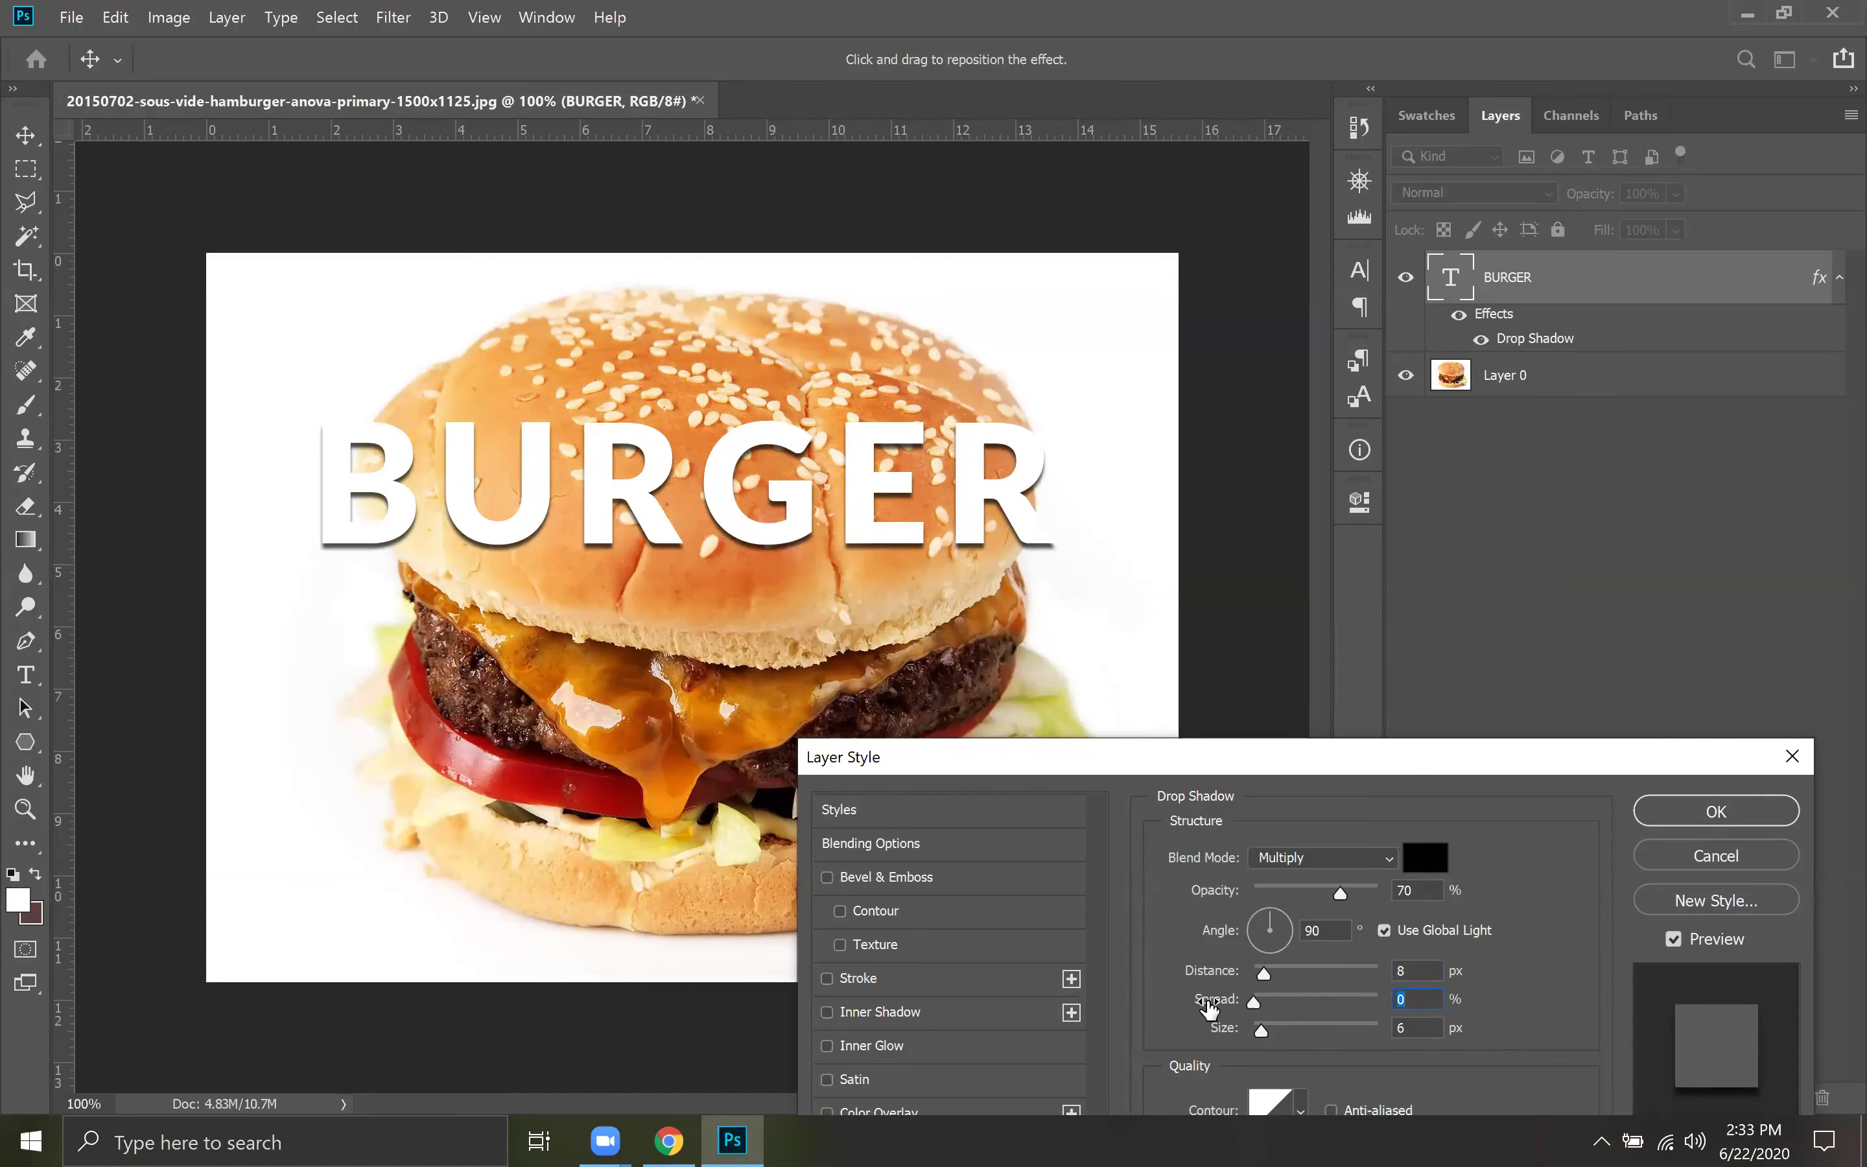
{"action": "left_click_drag", "start_coordinate": [1260, 1032], "coordinate": [1172, 1041]}
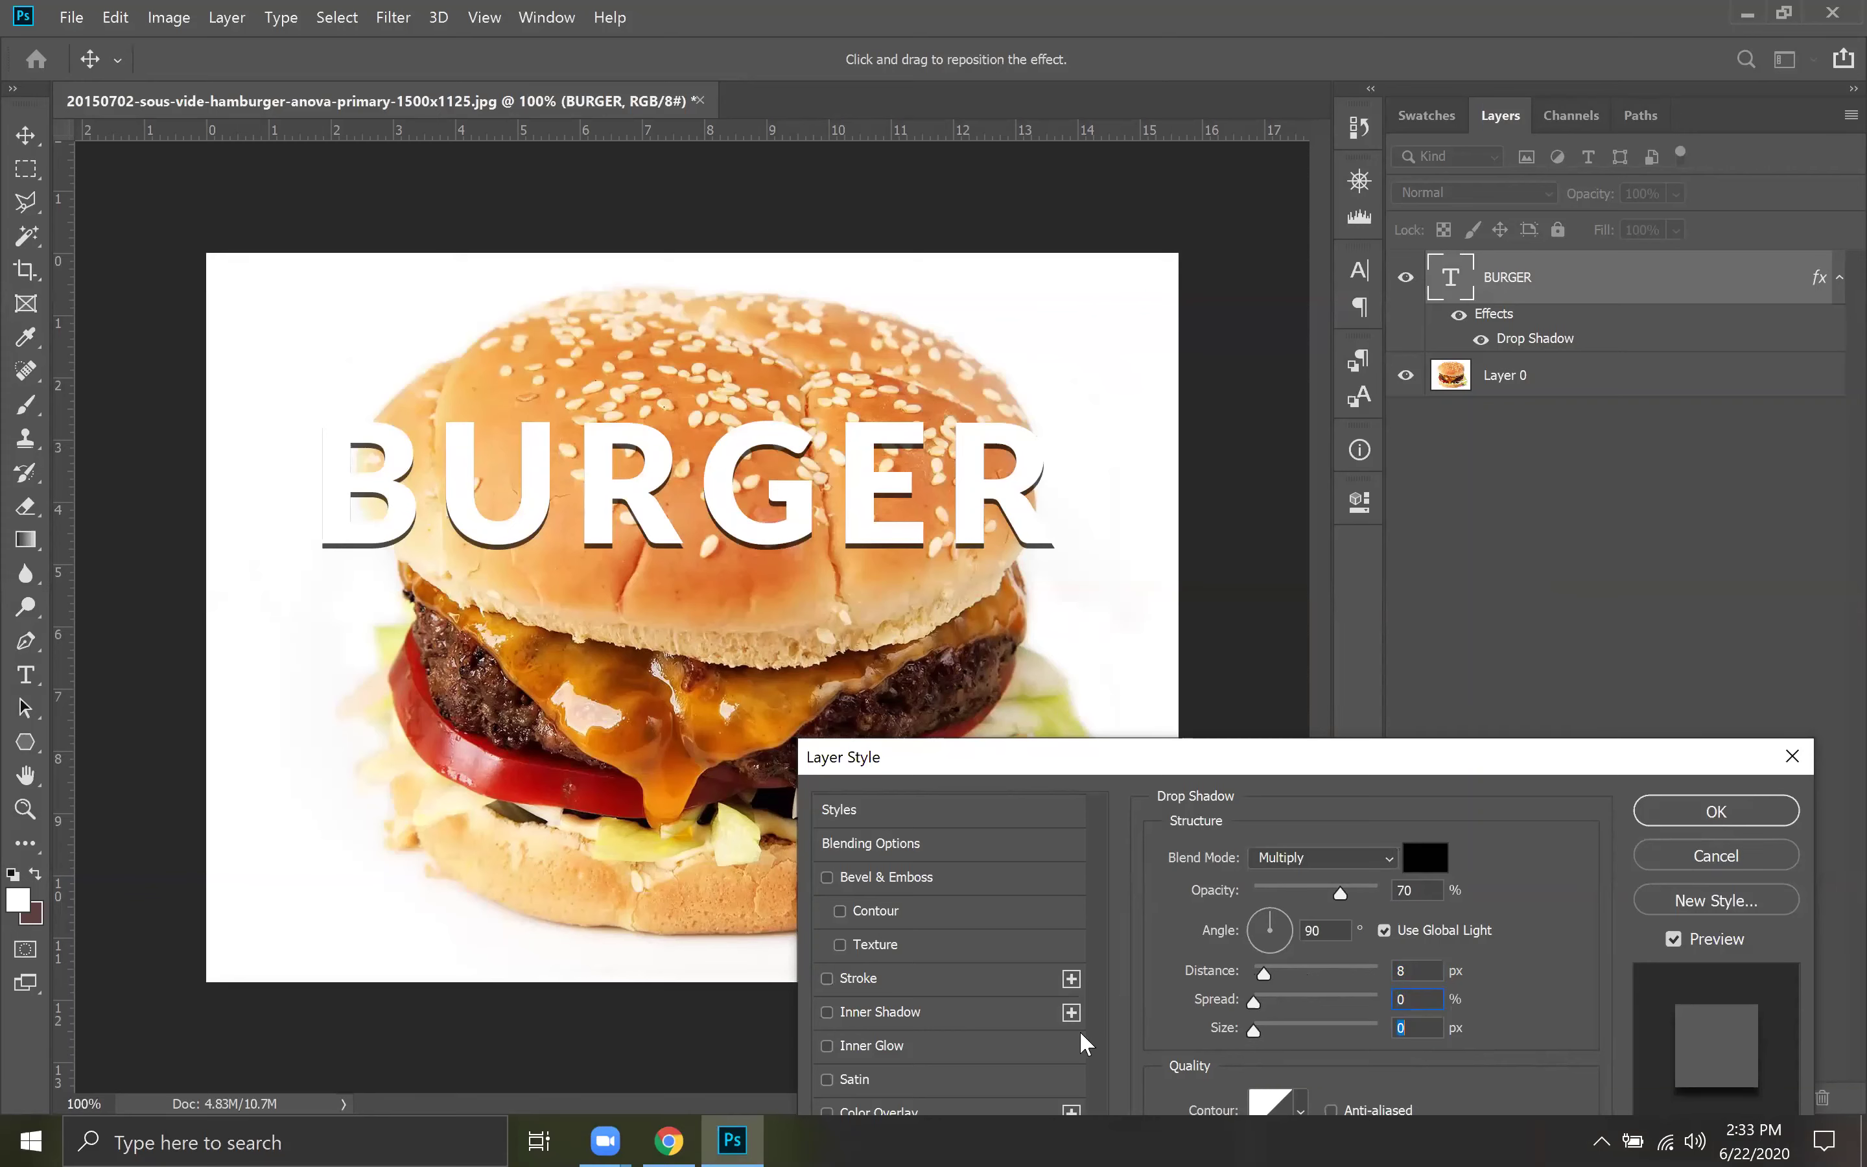
{"action": "left_click_drag", "start_coordinate": [1237, 1045], "coordinate": [1277, 1039]}
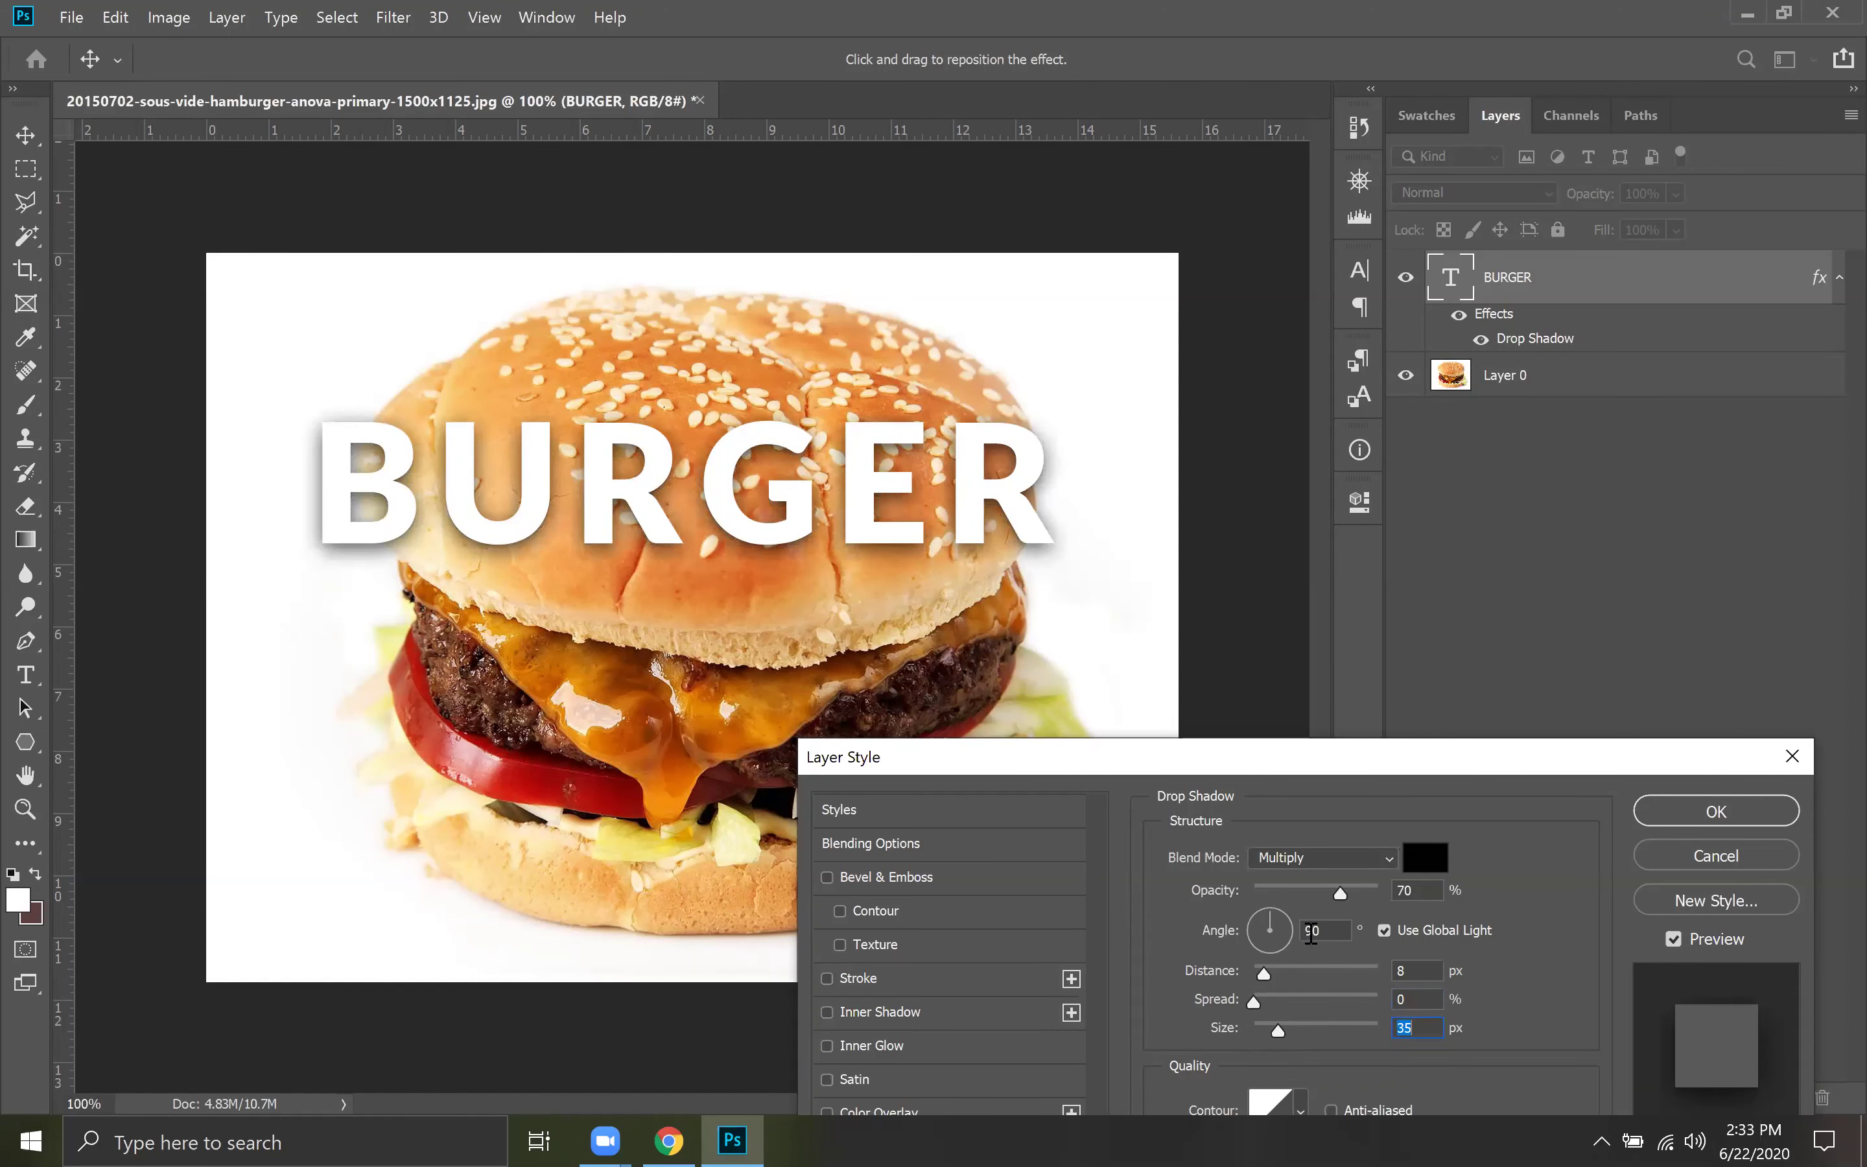
Try the drop shadow's noise at 100%, return it to 0%, and apply the layer style.
{"action": "left_click_drag", "start_coordinate": [1334, 758], "coordinate": [1382, 295]}
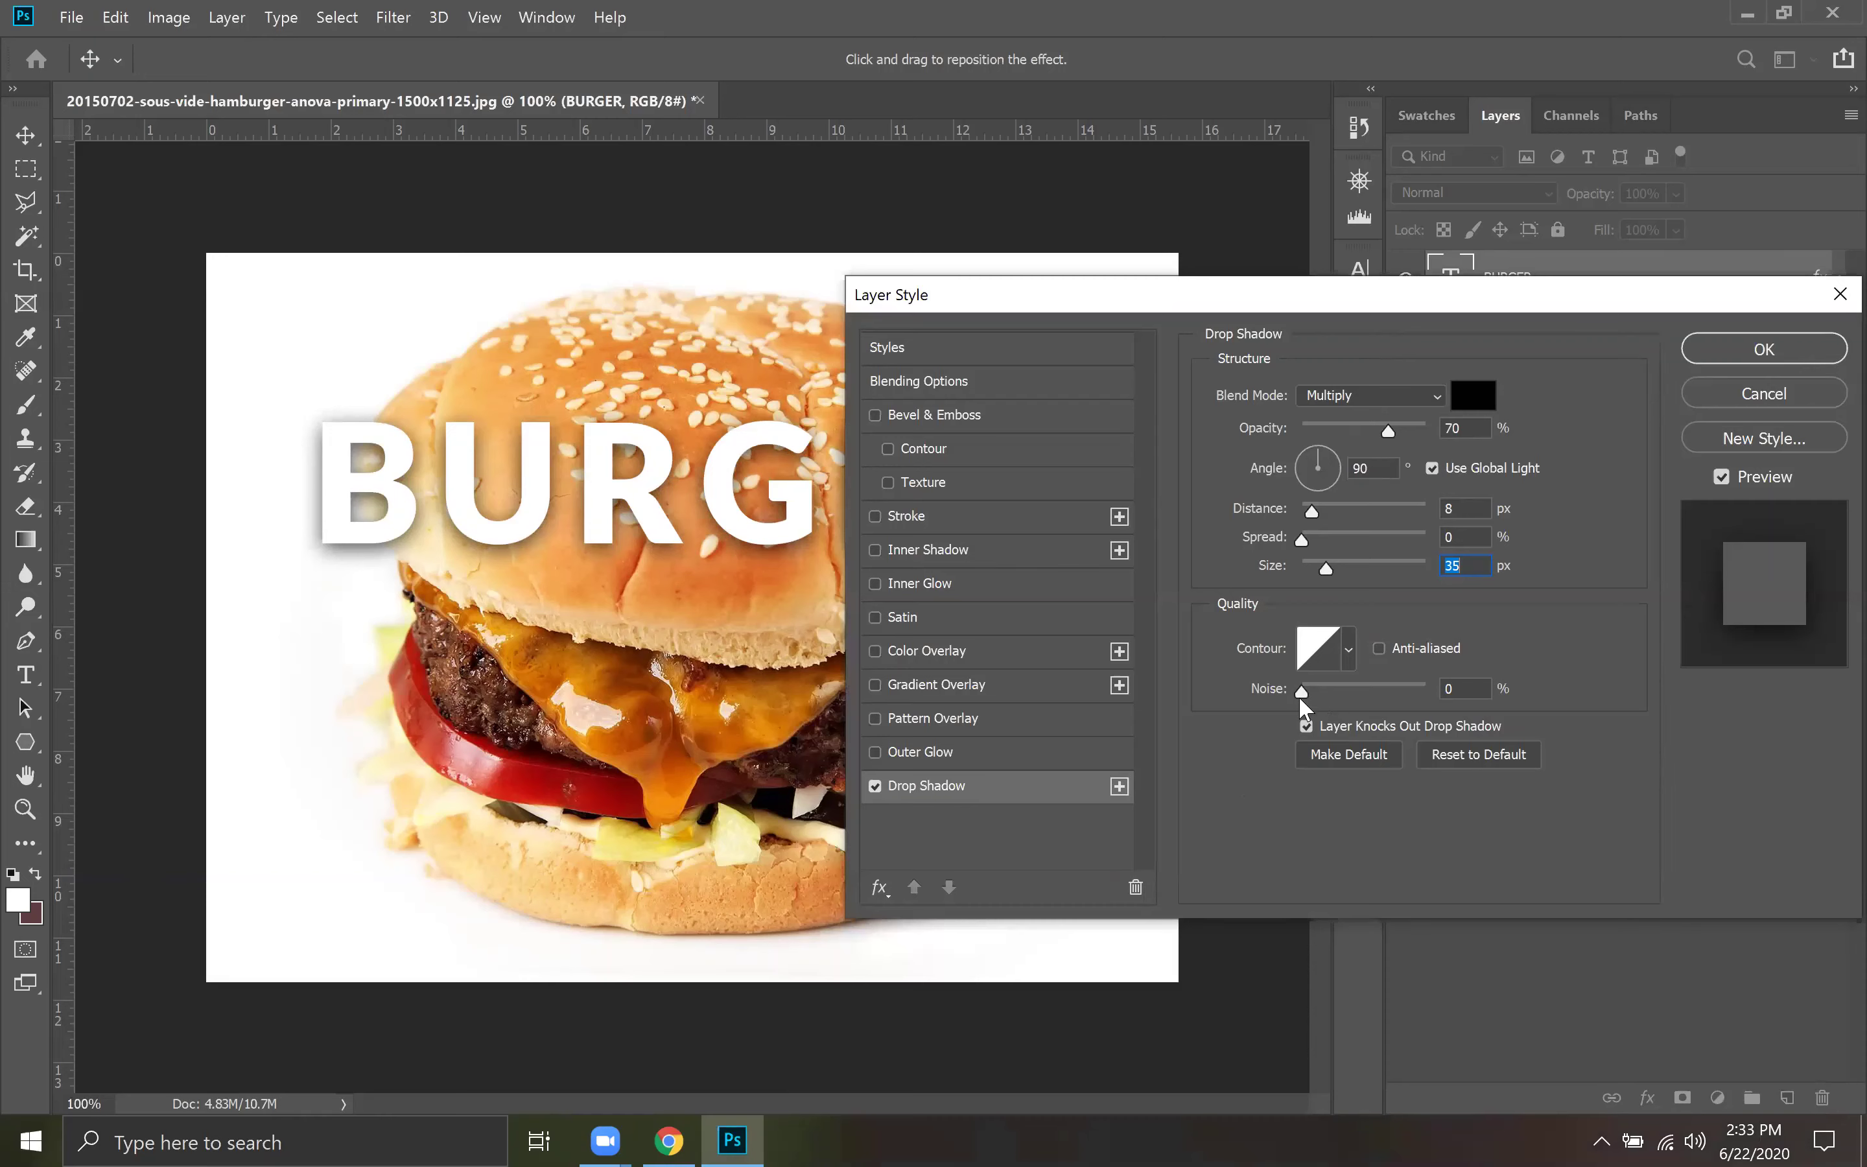
{"action": "left_click_drag", "start_coordinate": [1311, 697], "coordinate": [1434, 707]}
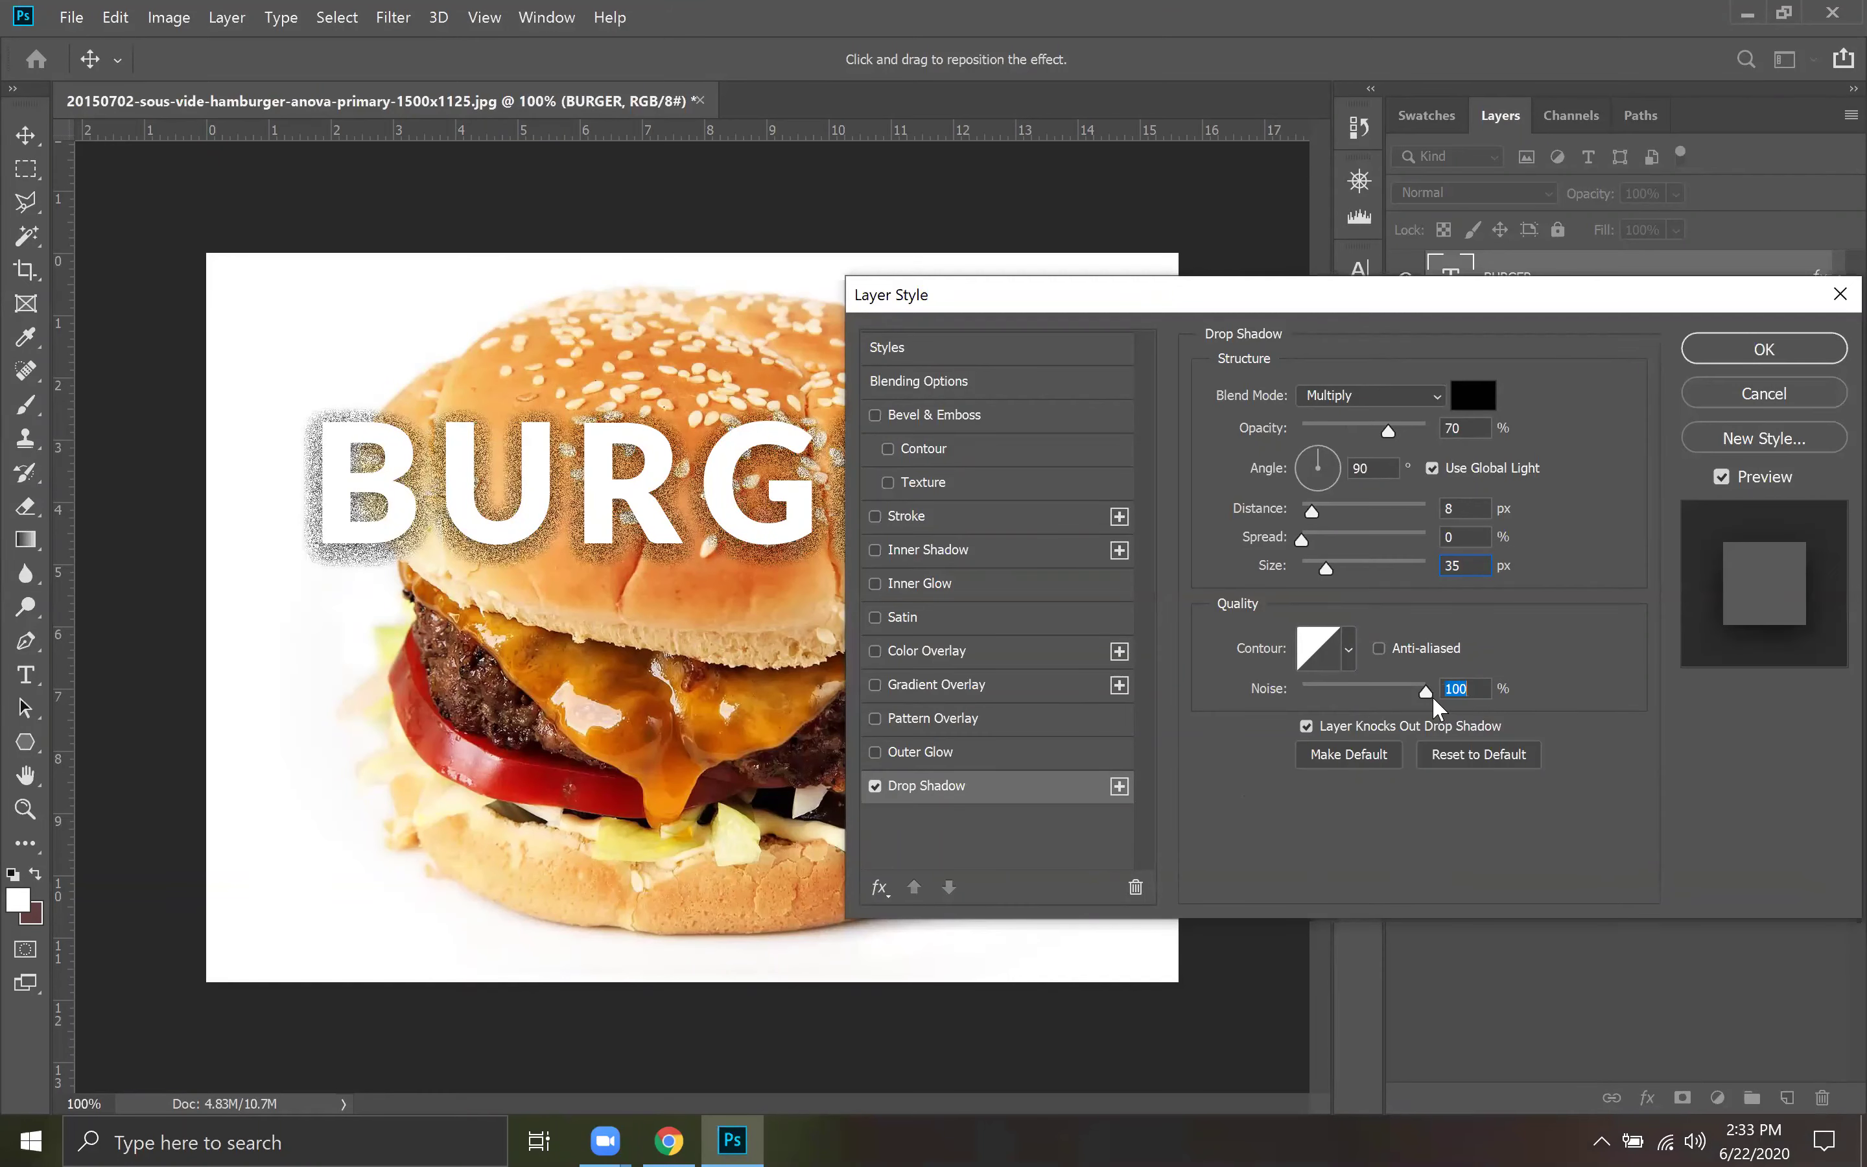
{"action": "left_click_drag", "start_coordinate": [1433, 699], "coordinate": [1185, 632]}
{"action": "left_click", "coordinate": [1712, 348]}
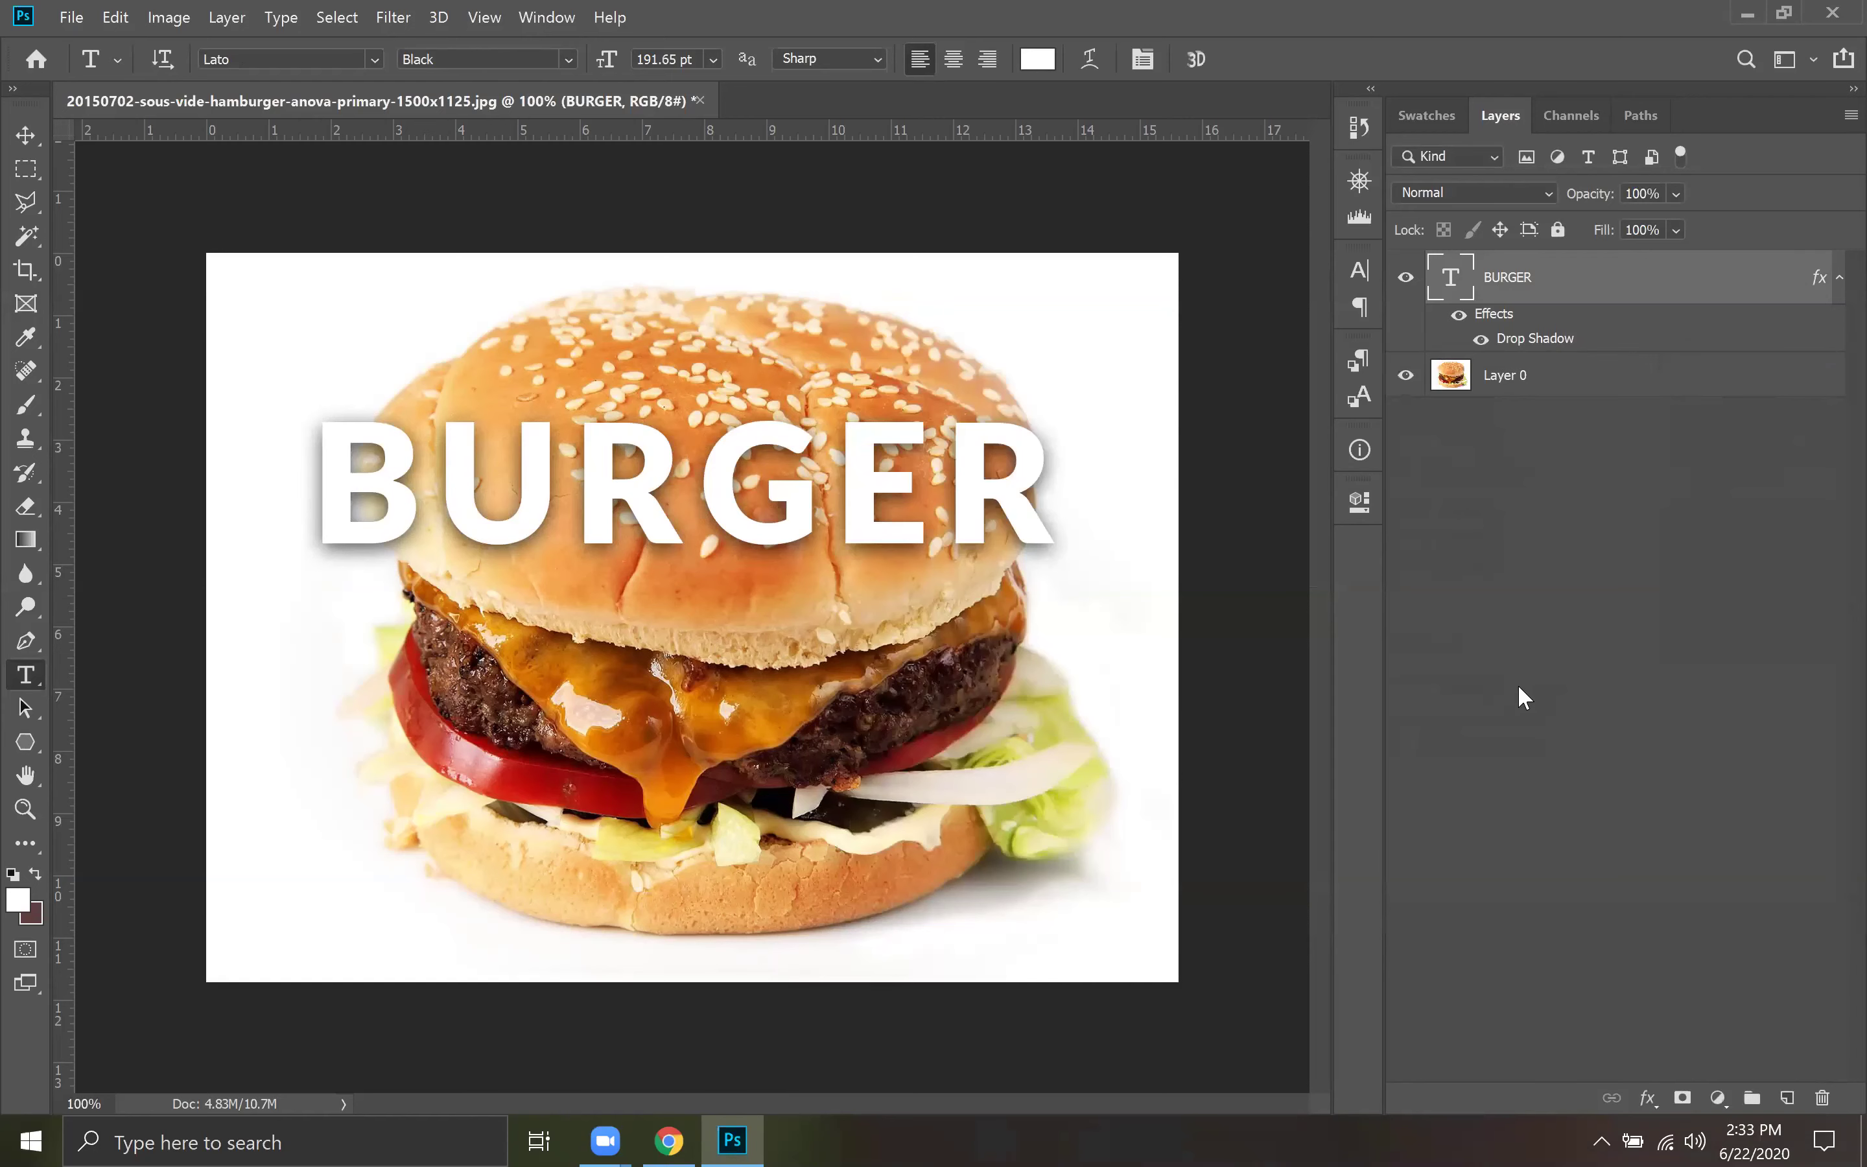
Examine the readability of the shadowed BURGER text zoomed out to 33.3% and back at 100%.
{"action": "key", "text": "ctrl+minus"}
{"action": "key", "text": "ctrl+minus"}
{"action": "key", "text": "ctrl+minus"}
{"action": "key", "text": "ctrl+minus"}
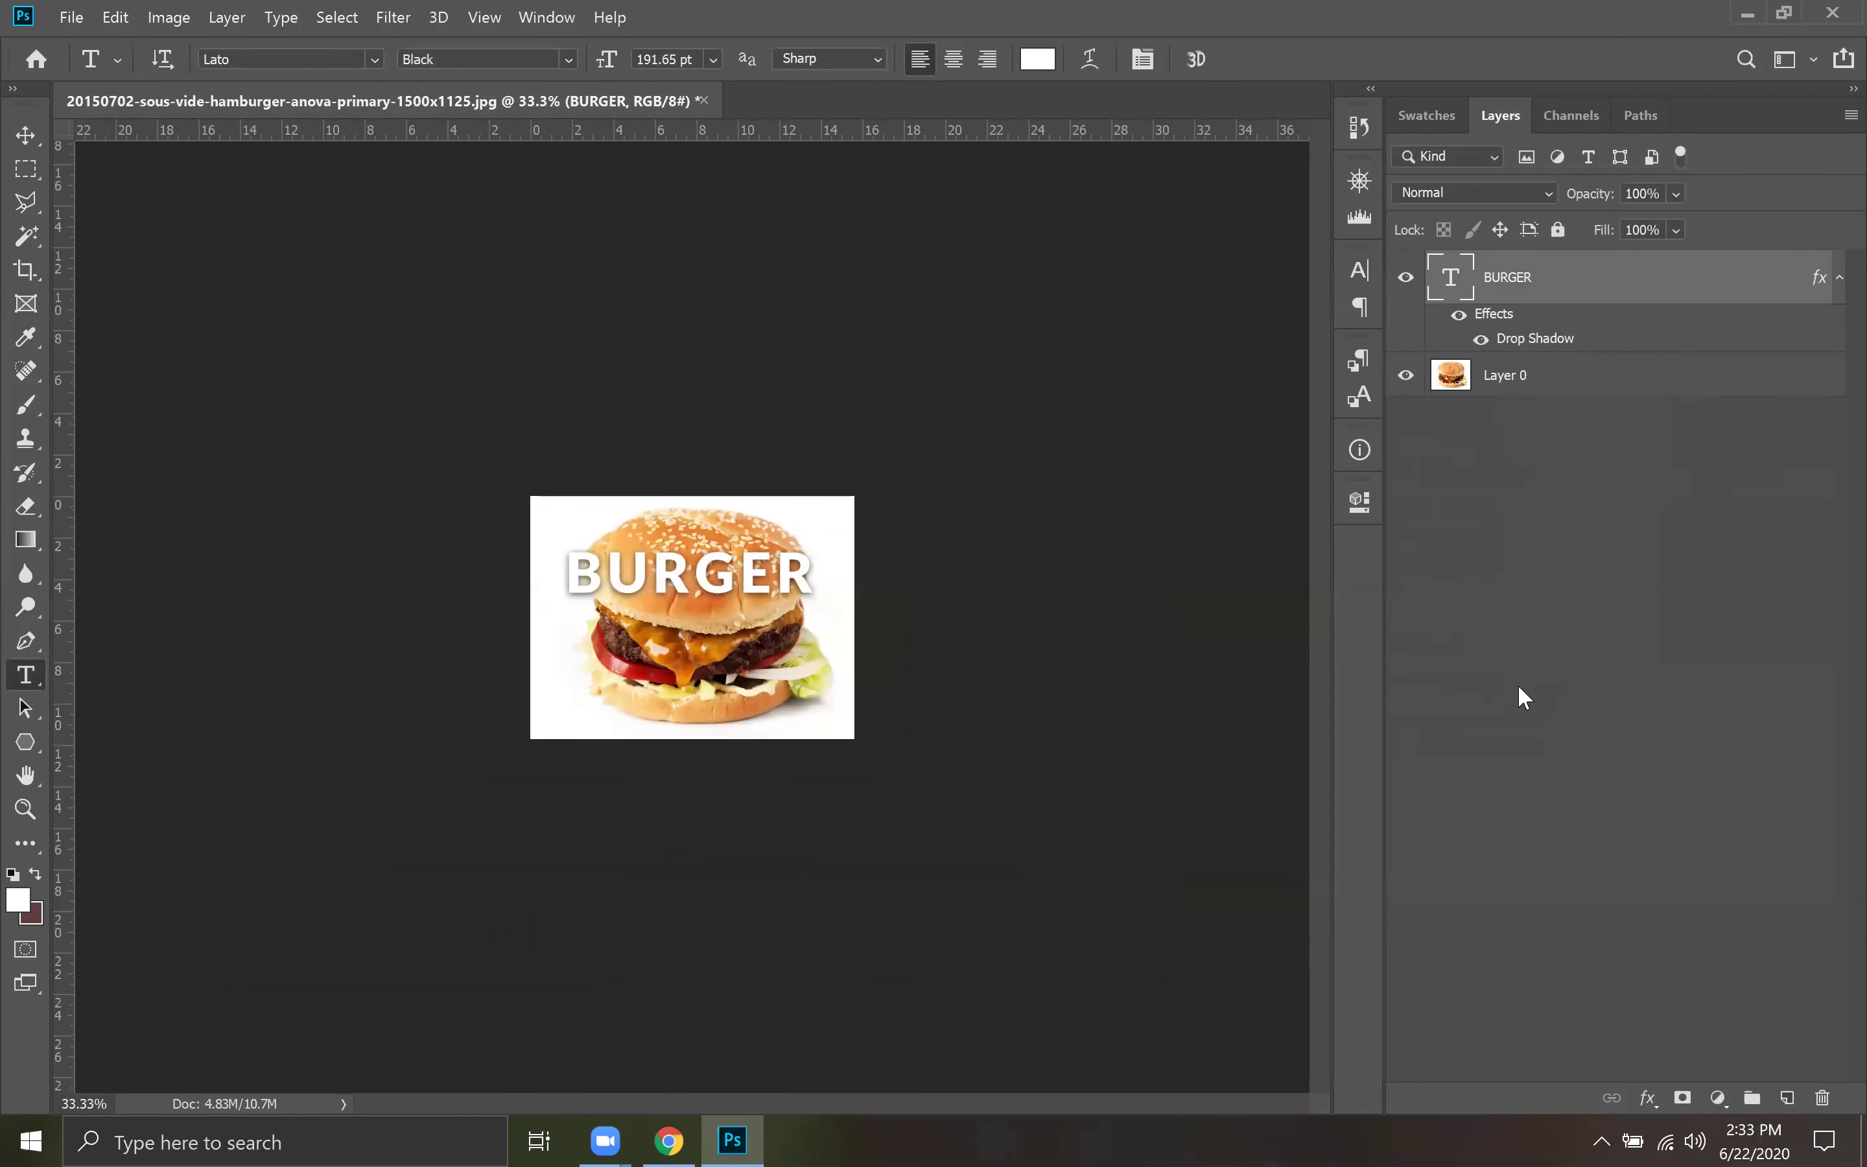
{"action": "key", "text": "ctrl+plus"}
{"action": "key", "text": "ctrl+plus"}
{"action": "key", "text": "ctrl+plus"}
{"action": "key", "text": "ctrl+plus"}
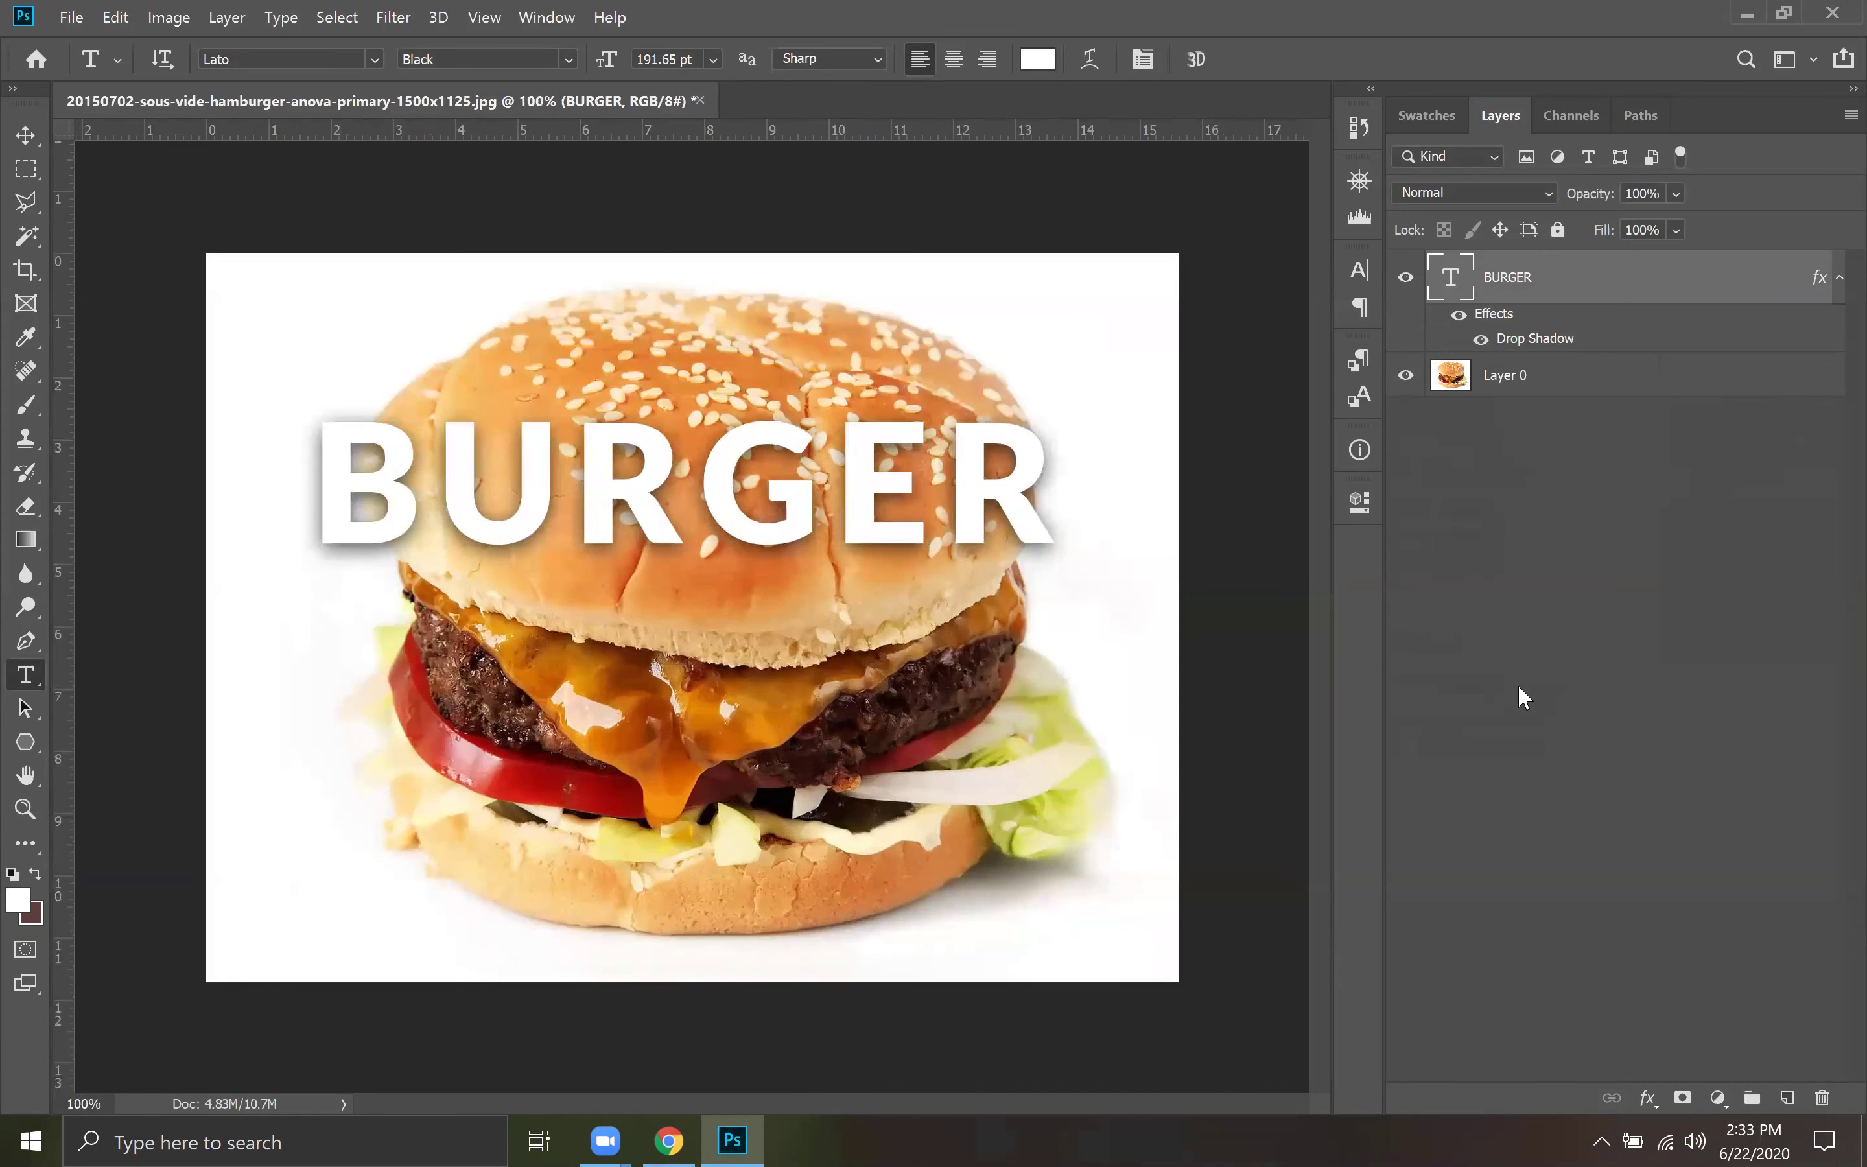
Delete the drop shadow effect from the BURGER text layer.
{"action": "double_click", "coordinate": [1598, 331]}
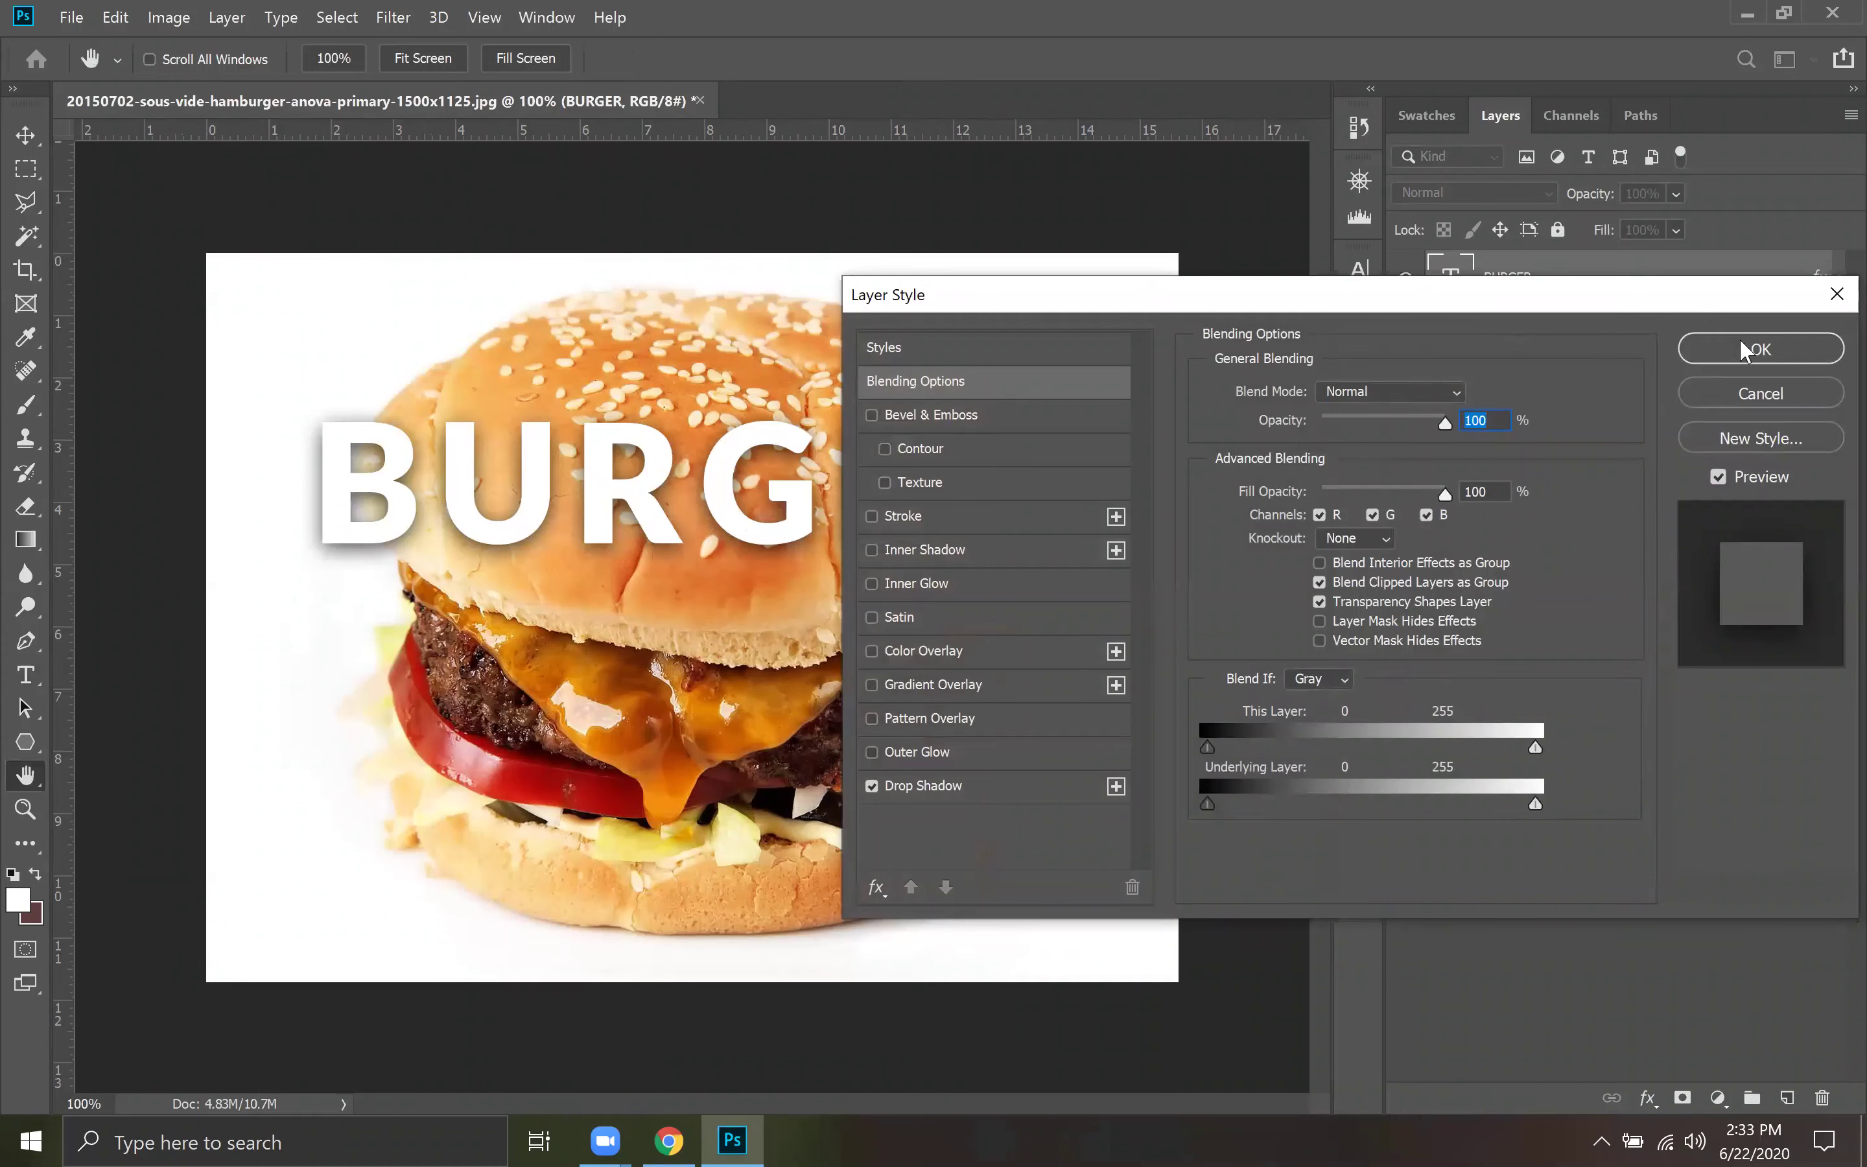
{"action": "left_click", "coordinate": [1760, 394]}
{"action": "left_click_drag", "start_coordinate": [1555, 338], "coordinate": [1822, 1097]}
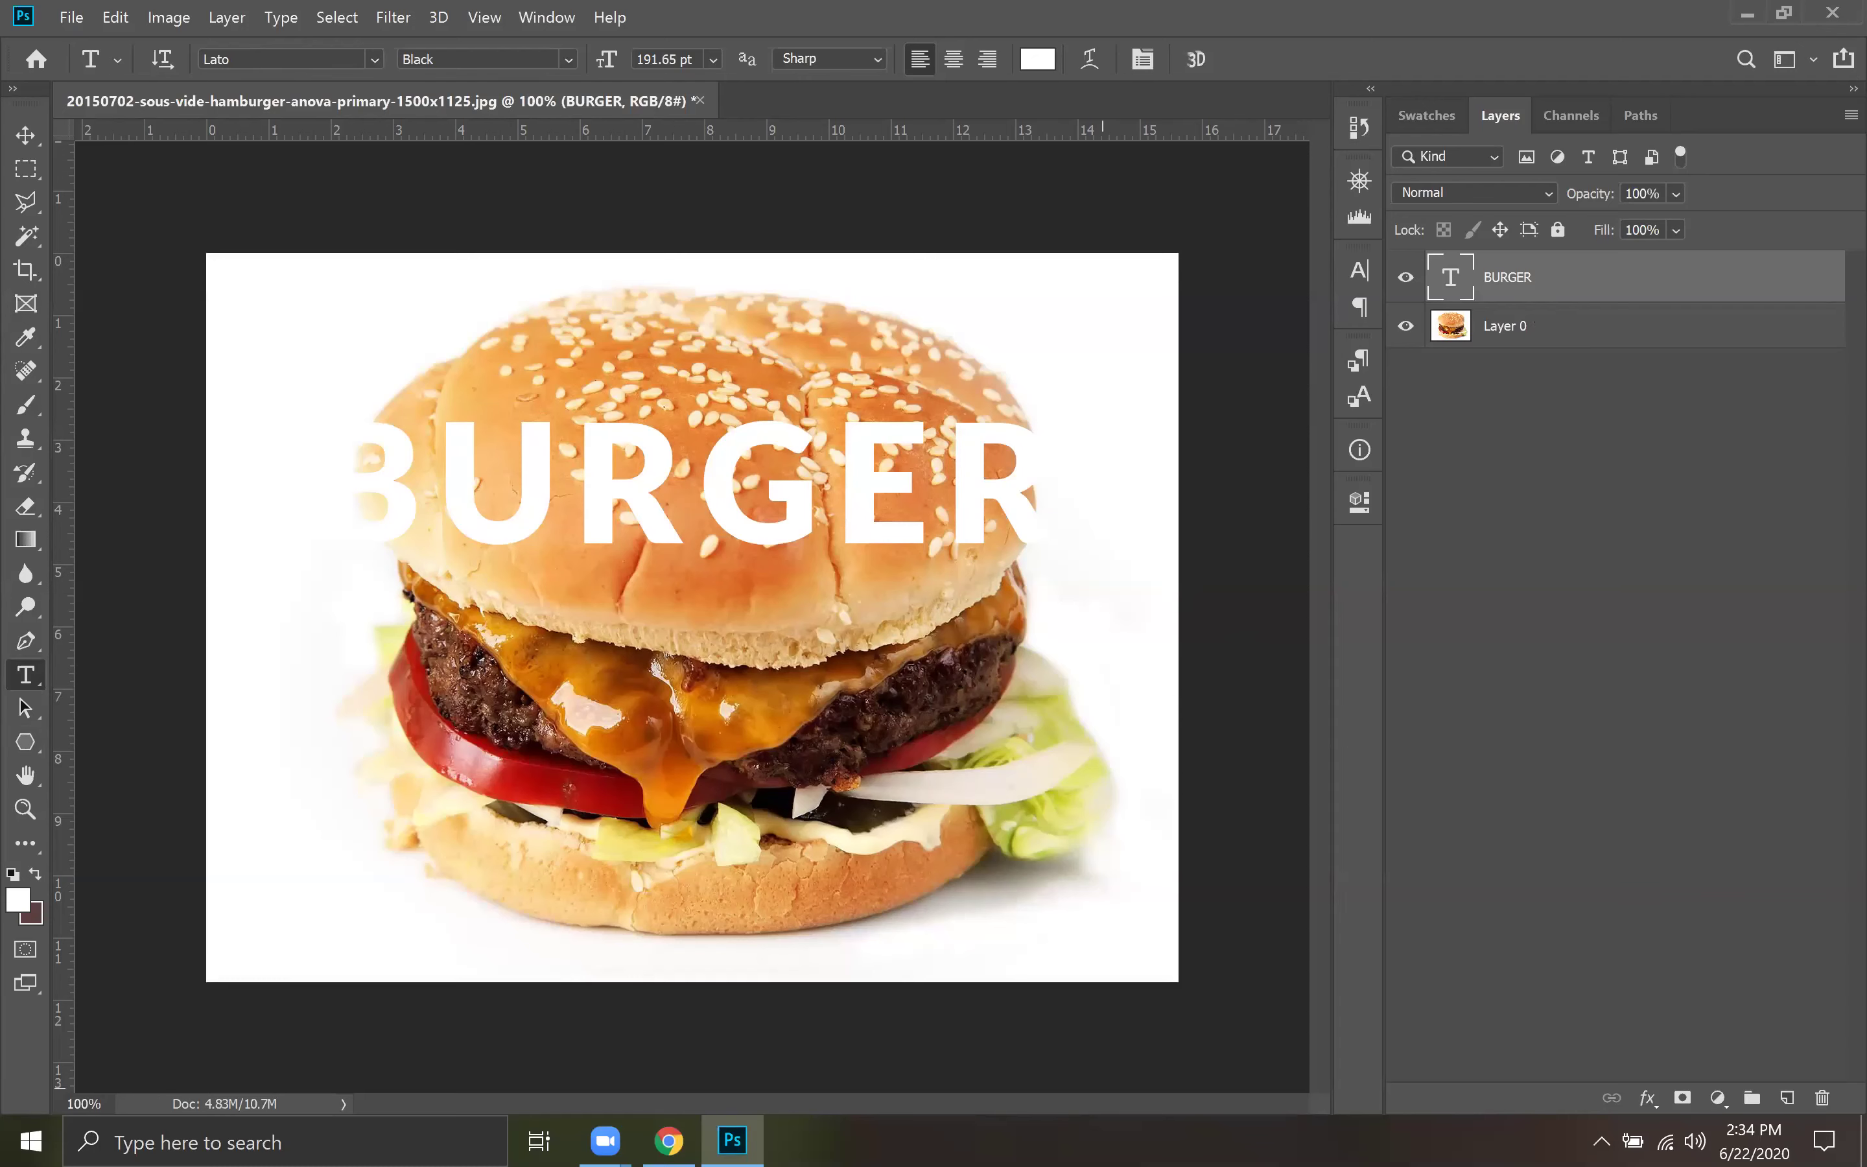
Convert the BURGER text layer to a shape.
{"action": "left_click", "coordinate": [1406, 640]}
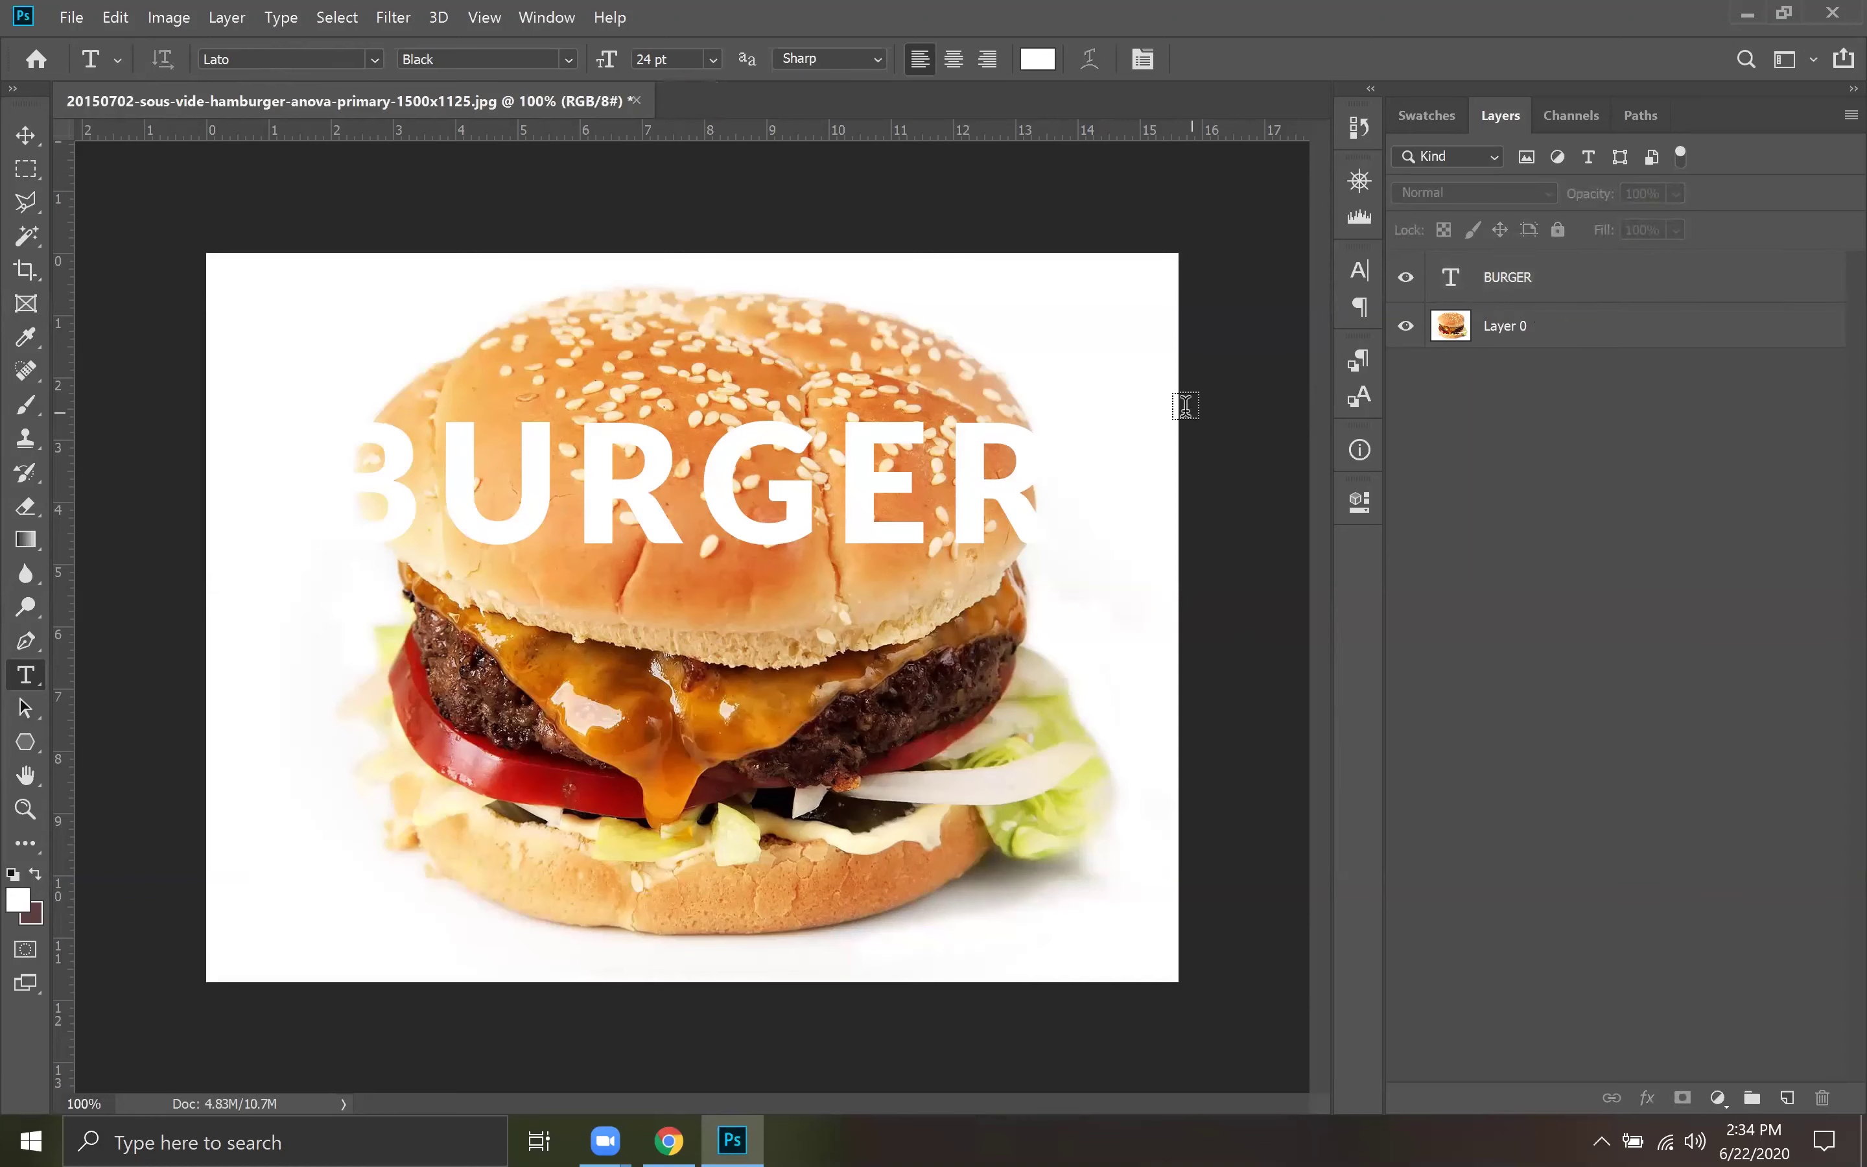
{"action": "right_click", "coordinate": [1589, 283]}
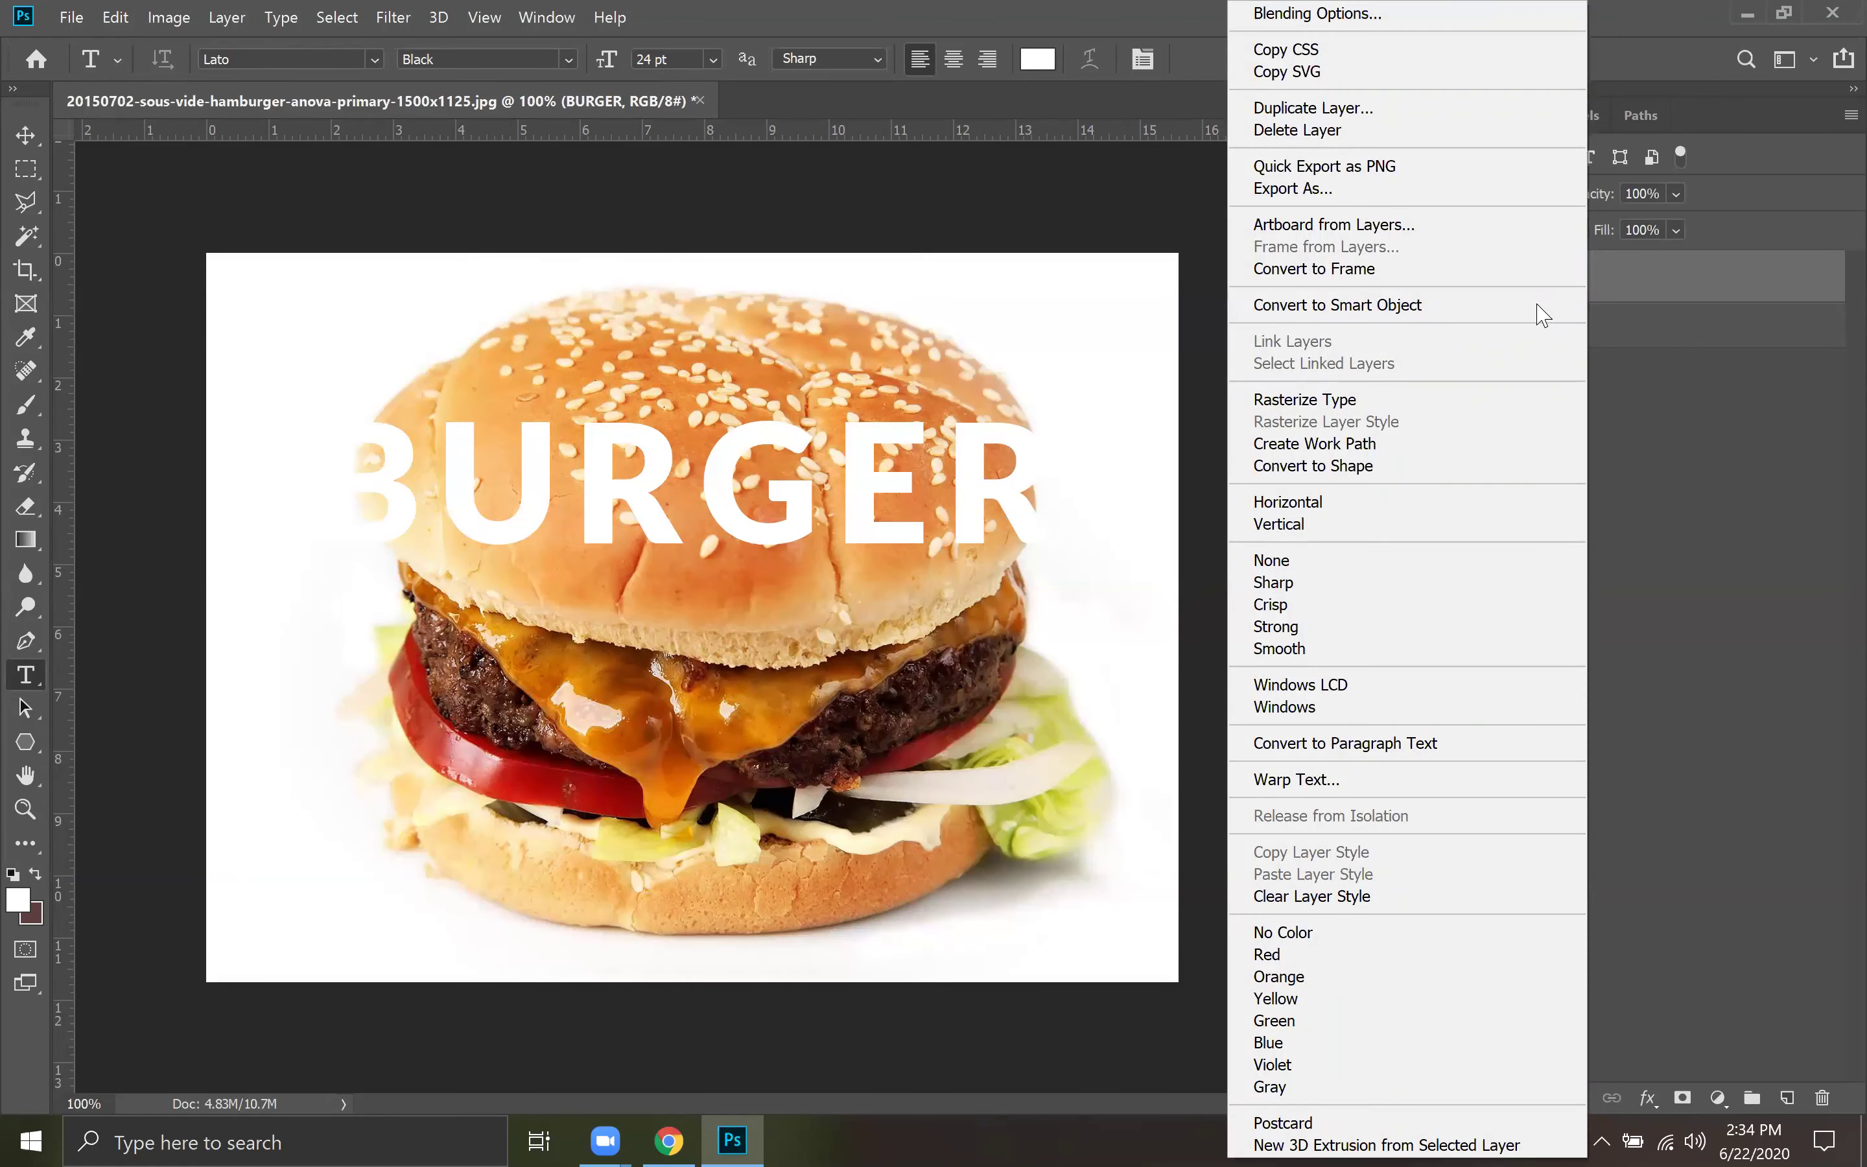
{"action": "left_click", "coordinate": [1295, 478]}
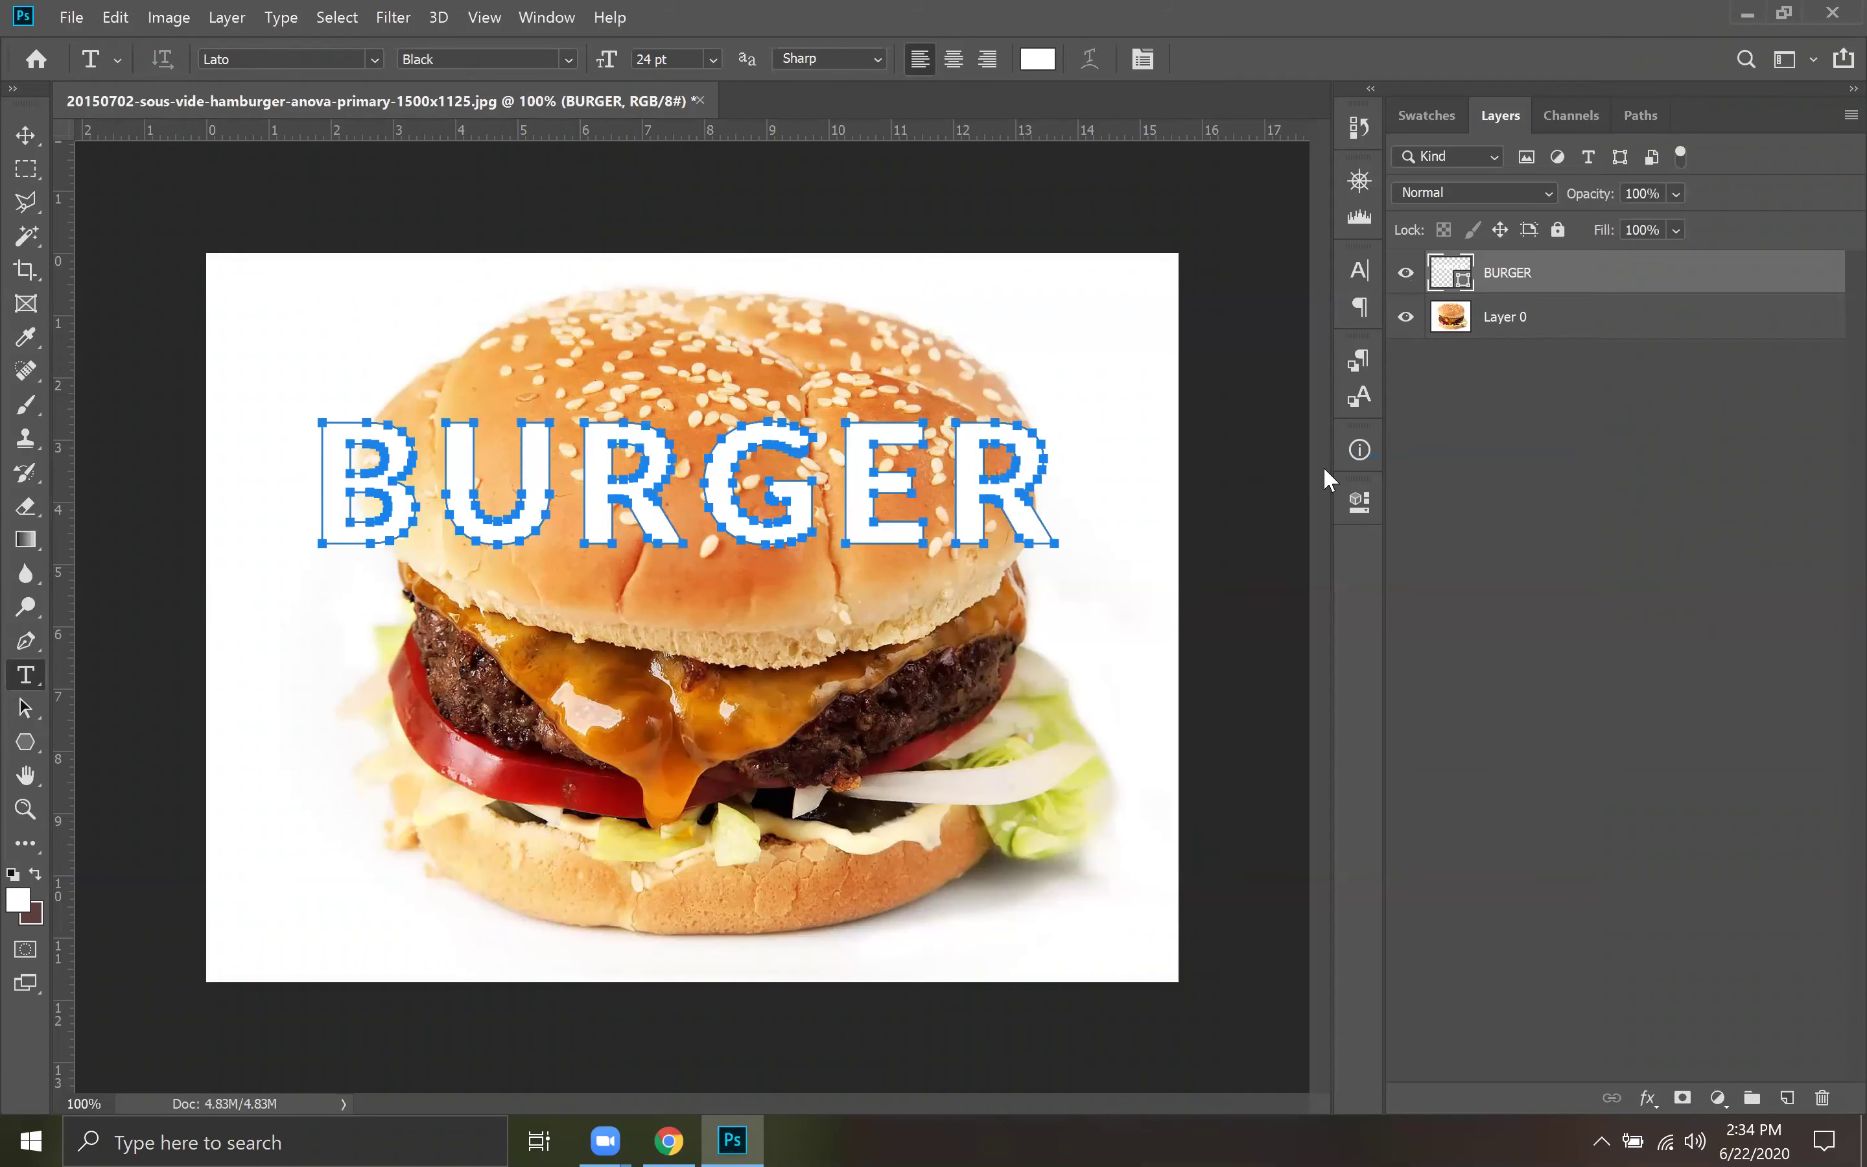
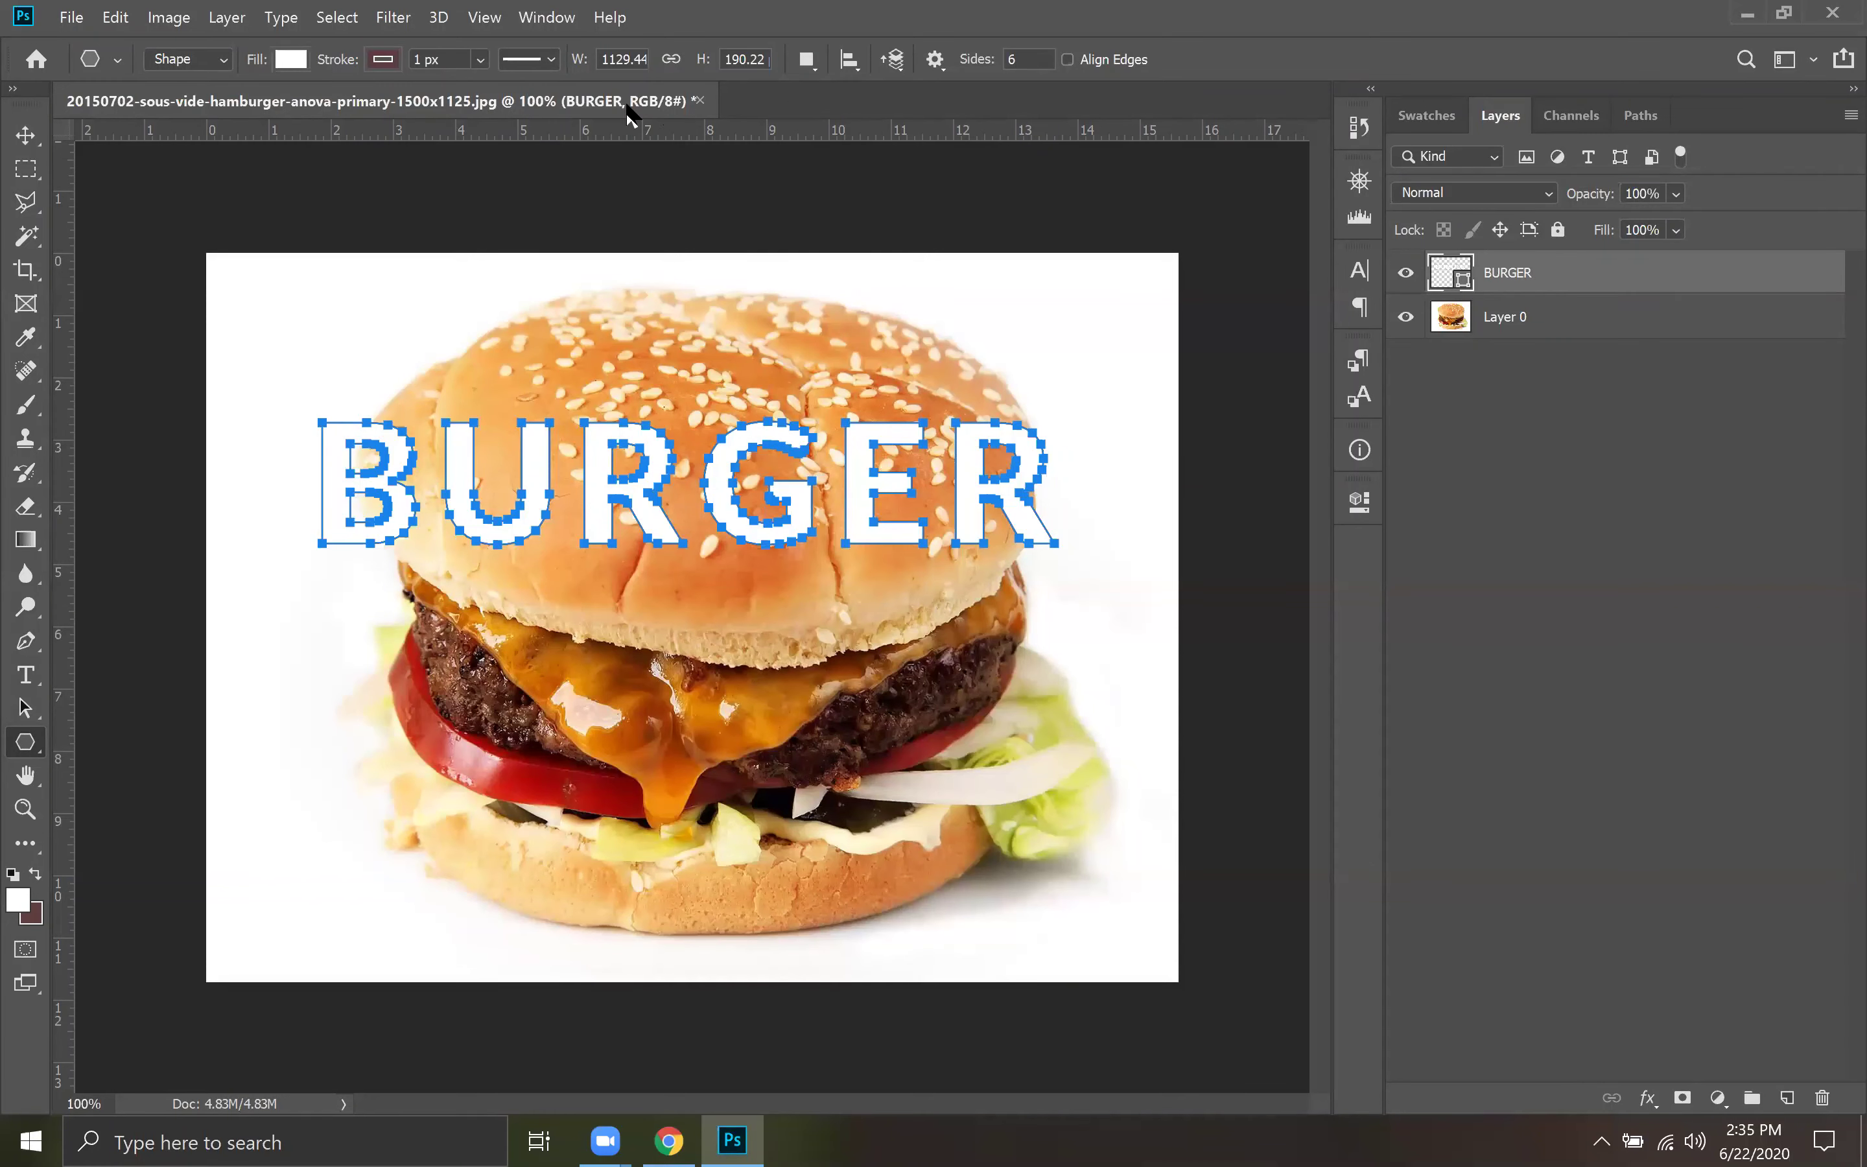
Align the BURGER shape's stroke to the outside of its path.
{"action": "left_click", "coordinate": [551, 61]}
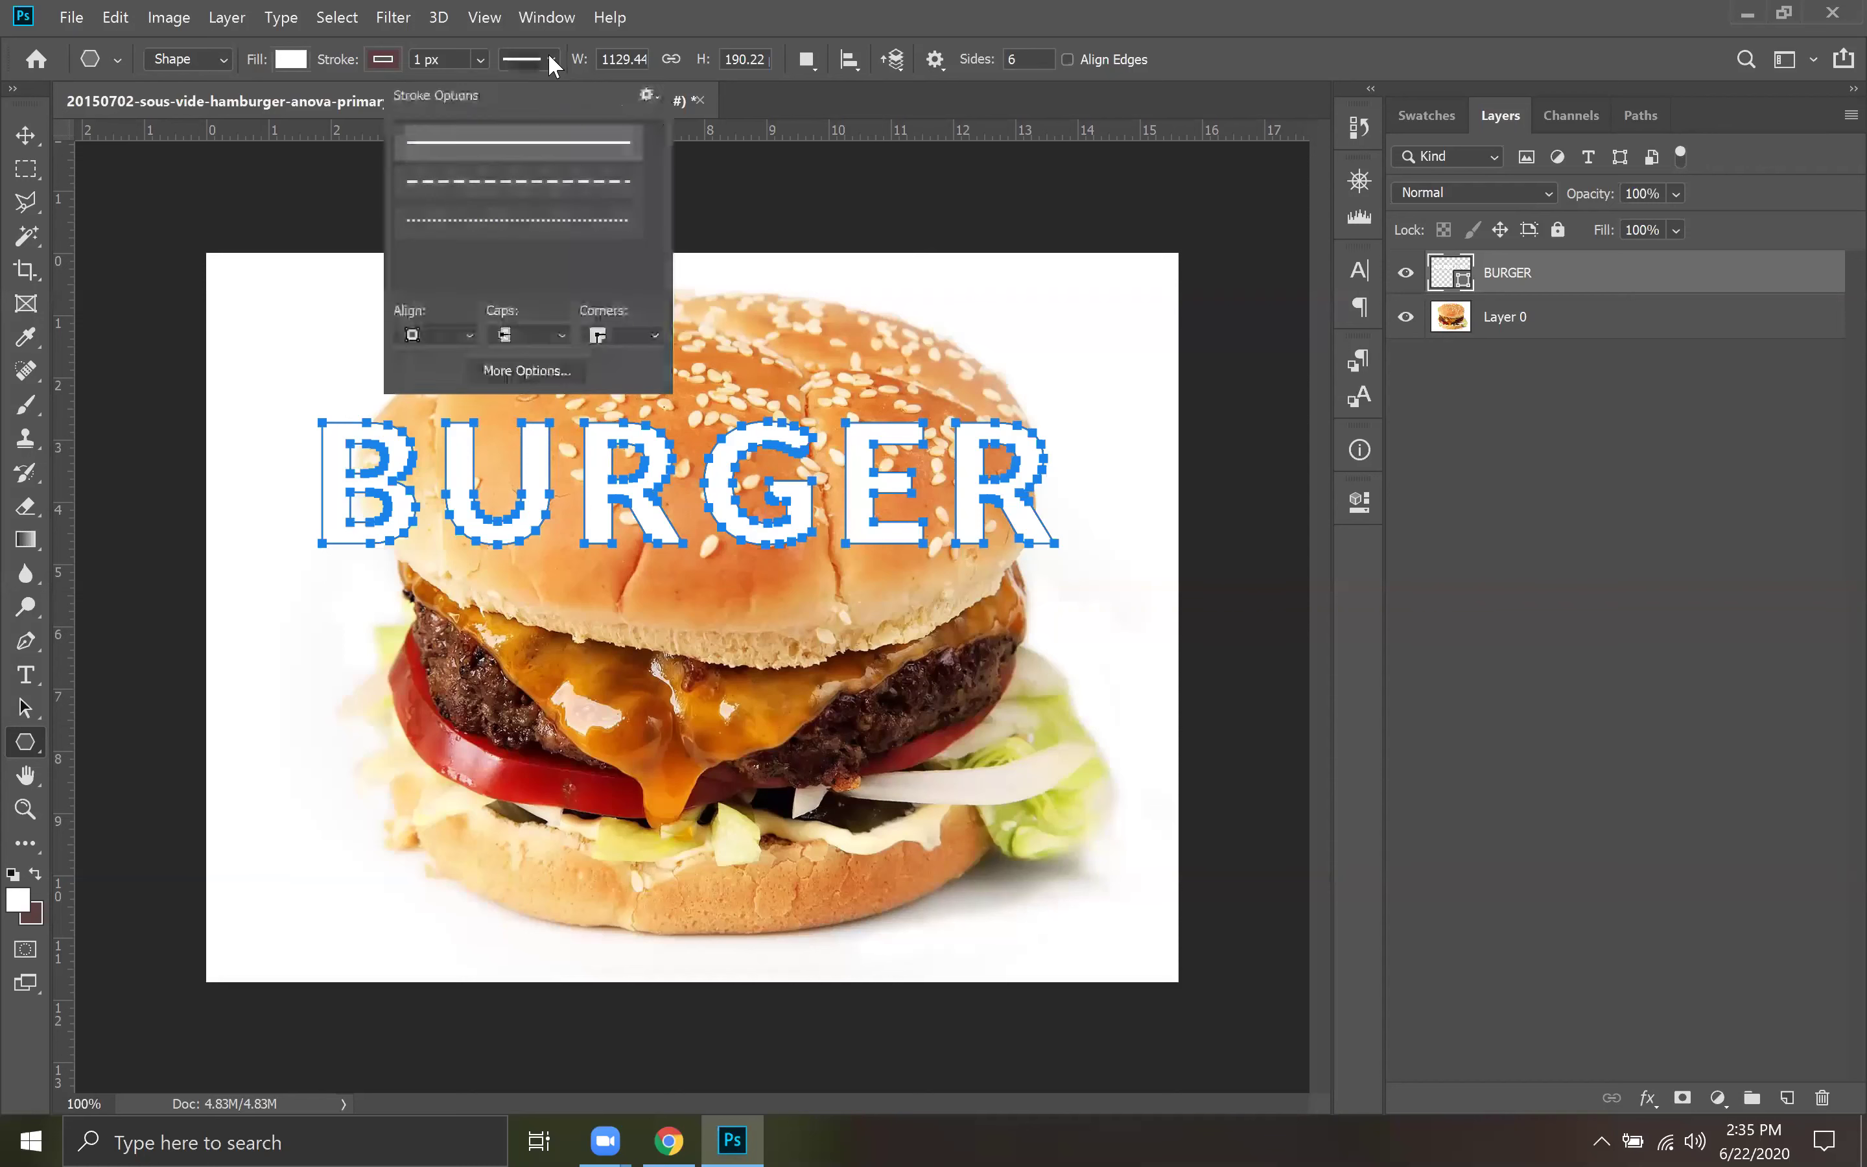
{"action": "left_click", "coordinate": [465, 337]}
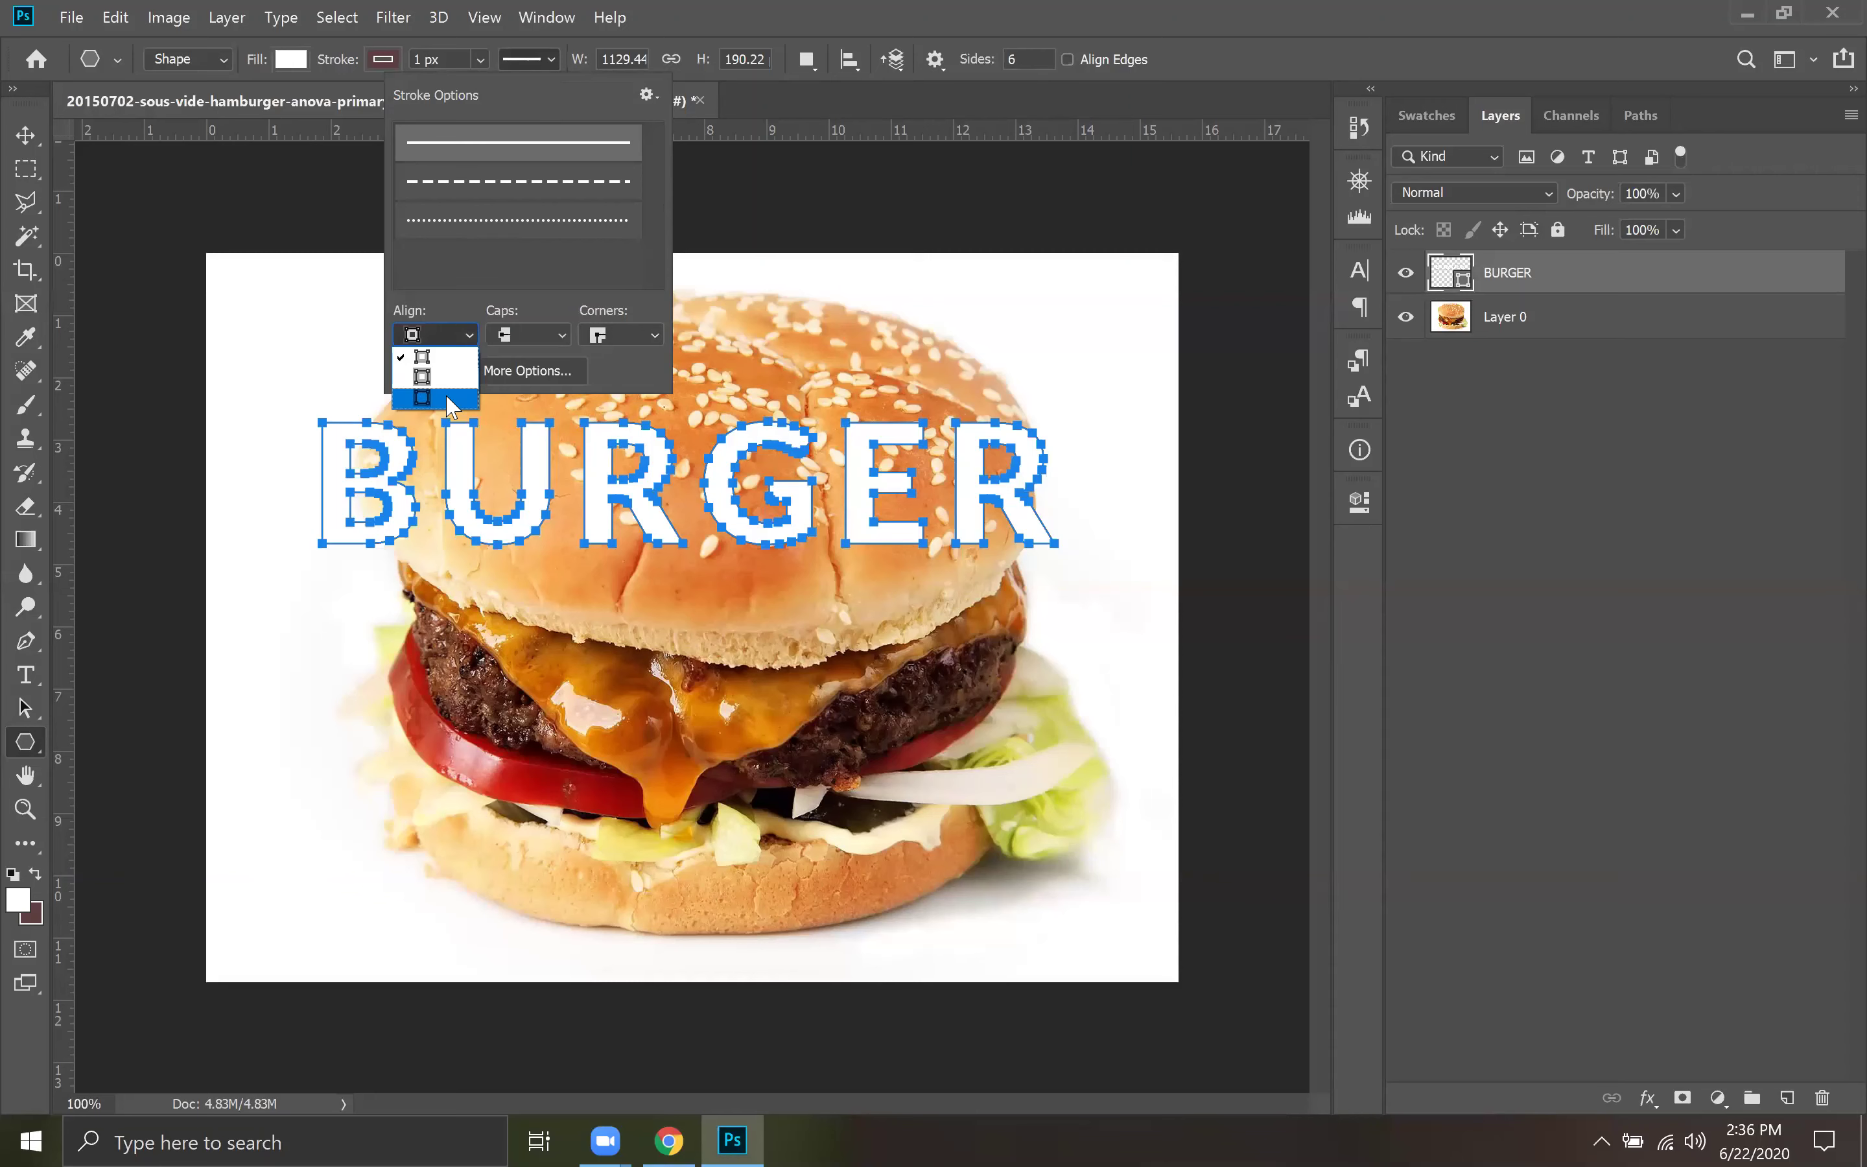
{"action": "left_click", "coordinate": [423, 398]}
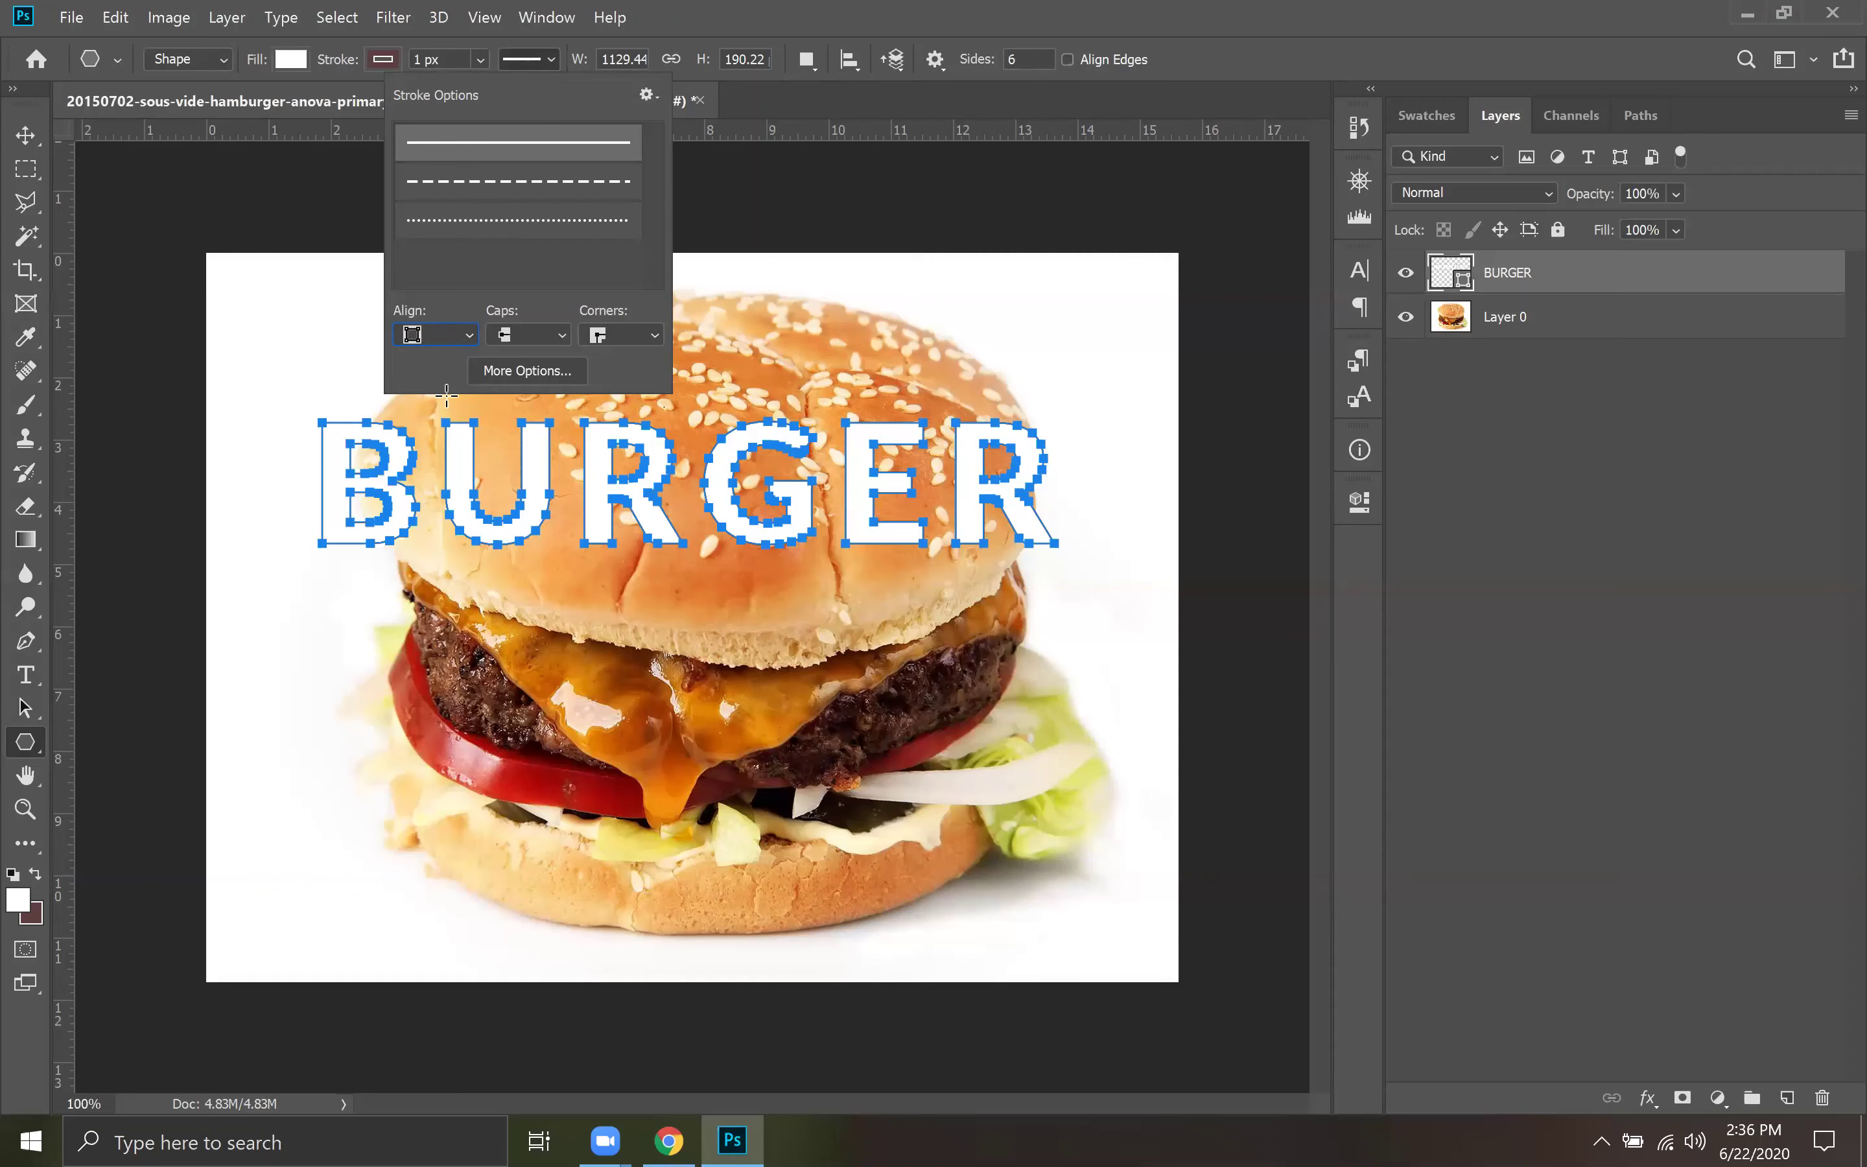
{"action": "left_click", "coordinate": [552, 60]}
{"action": "left_click", "coordinate": [552, 60]}
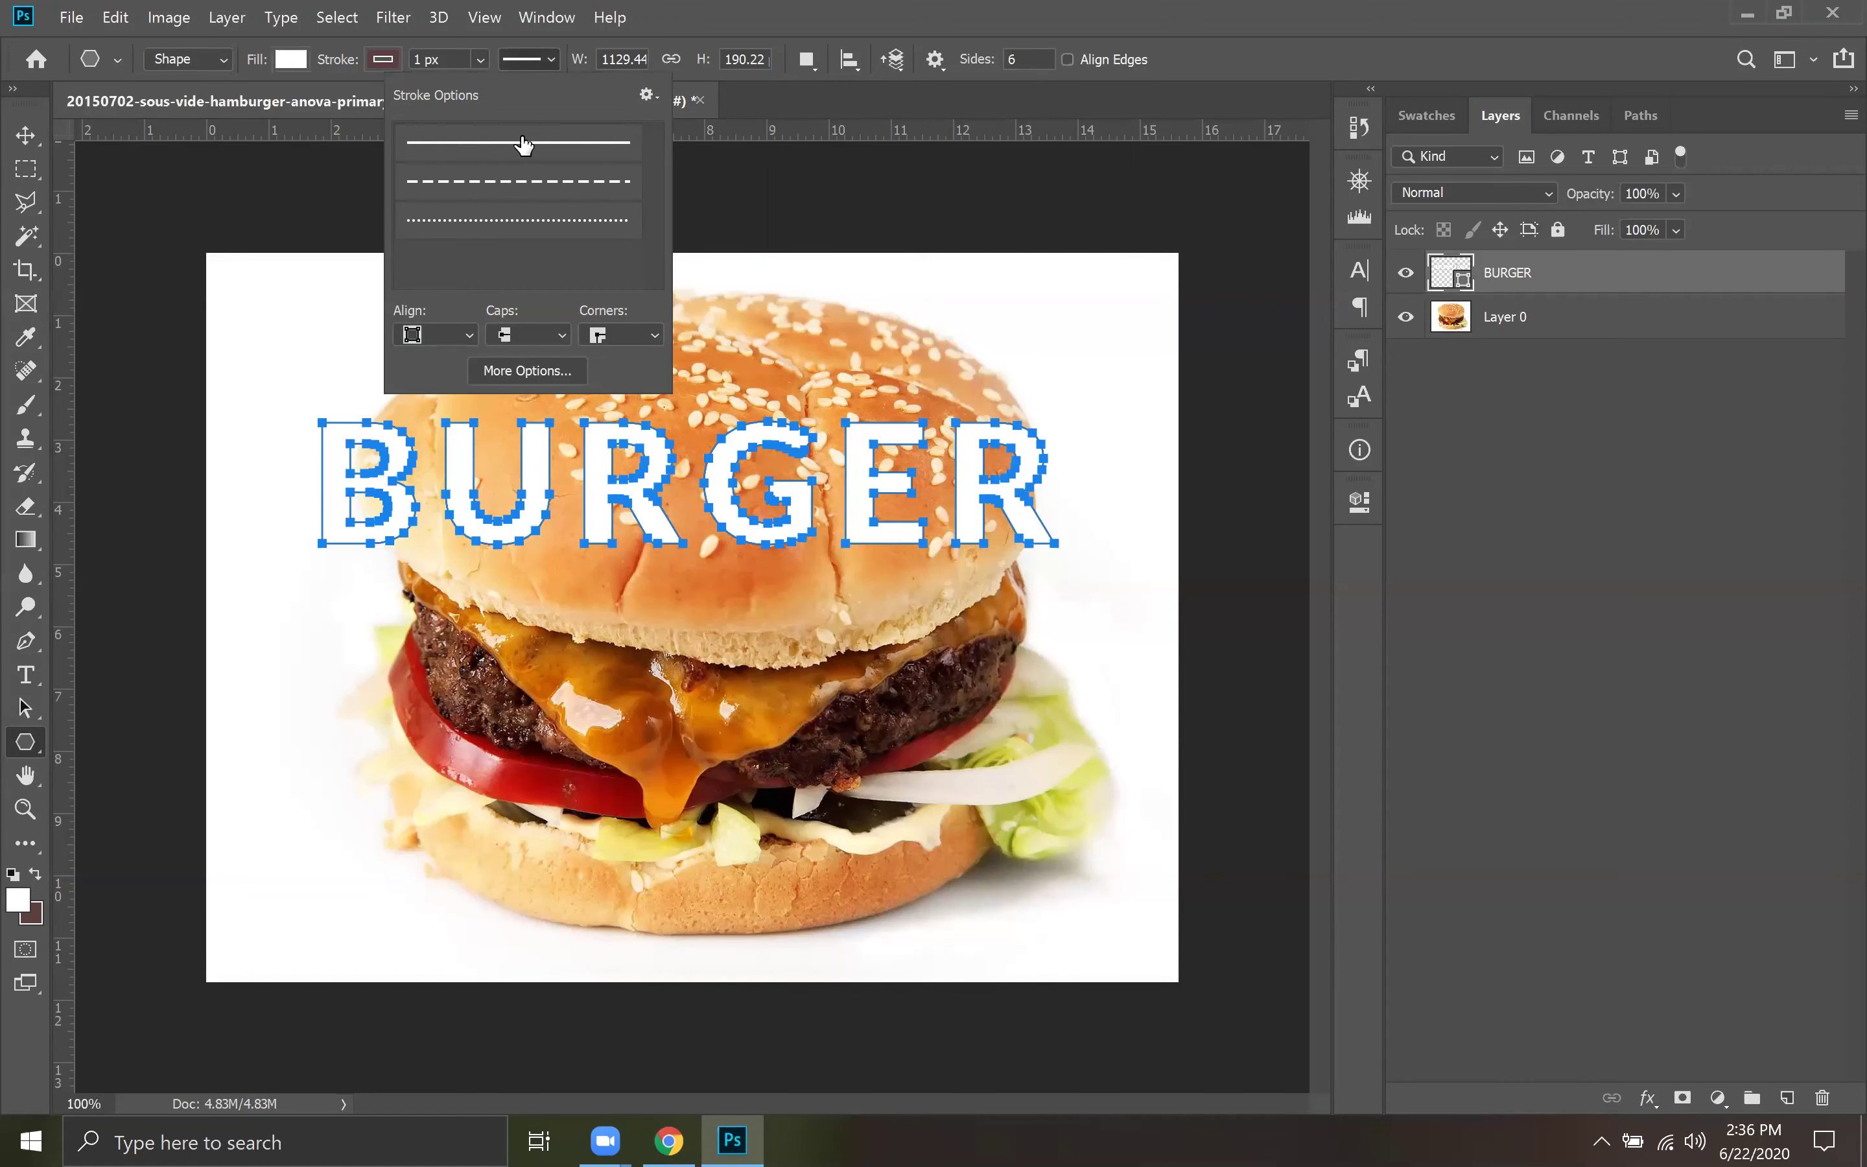
Set the BURGER shape's stroke width to 18.52 px and round its corners.
{"action": "left_click", "coordinate": [478, 61]}
{"action": "left_click_drag", "start_coordinate": [510, 91], "coordinate": [531, 82]}
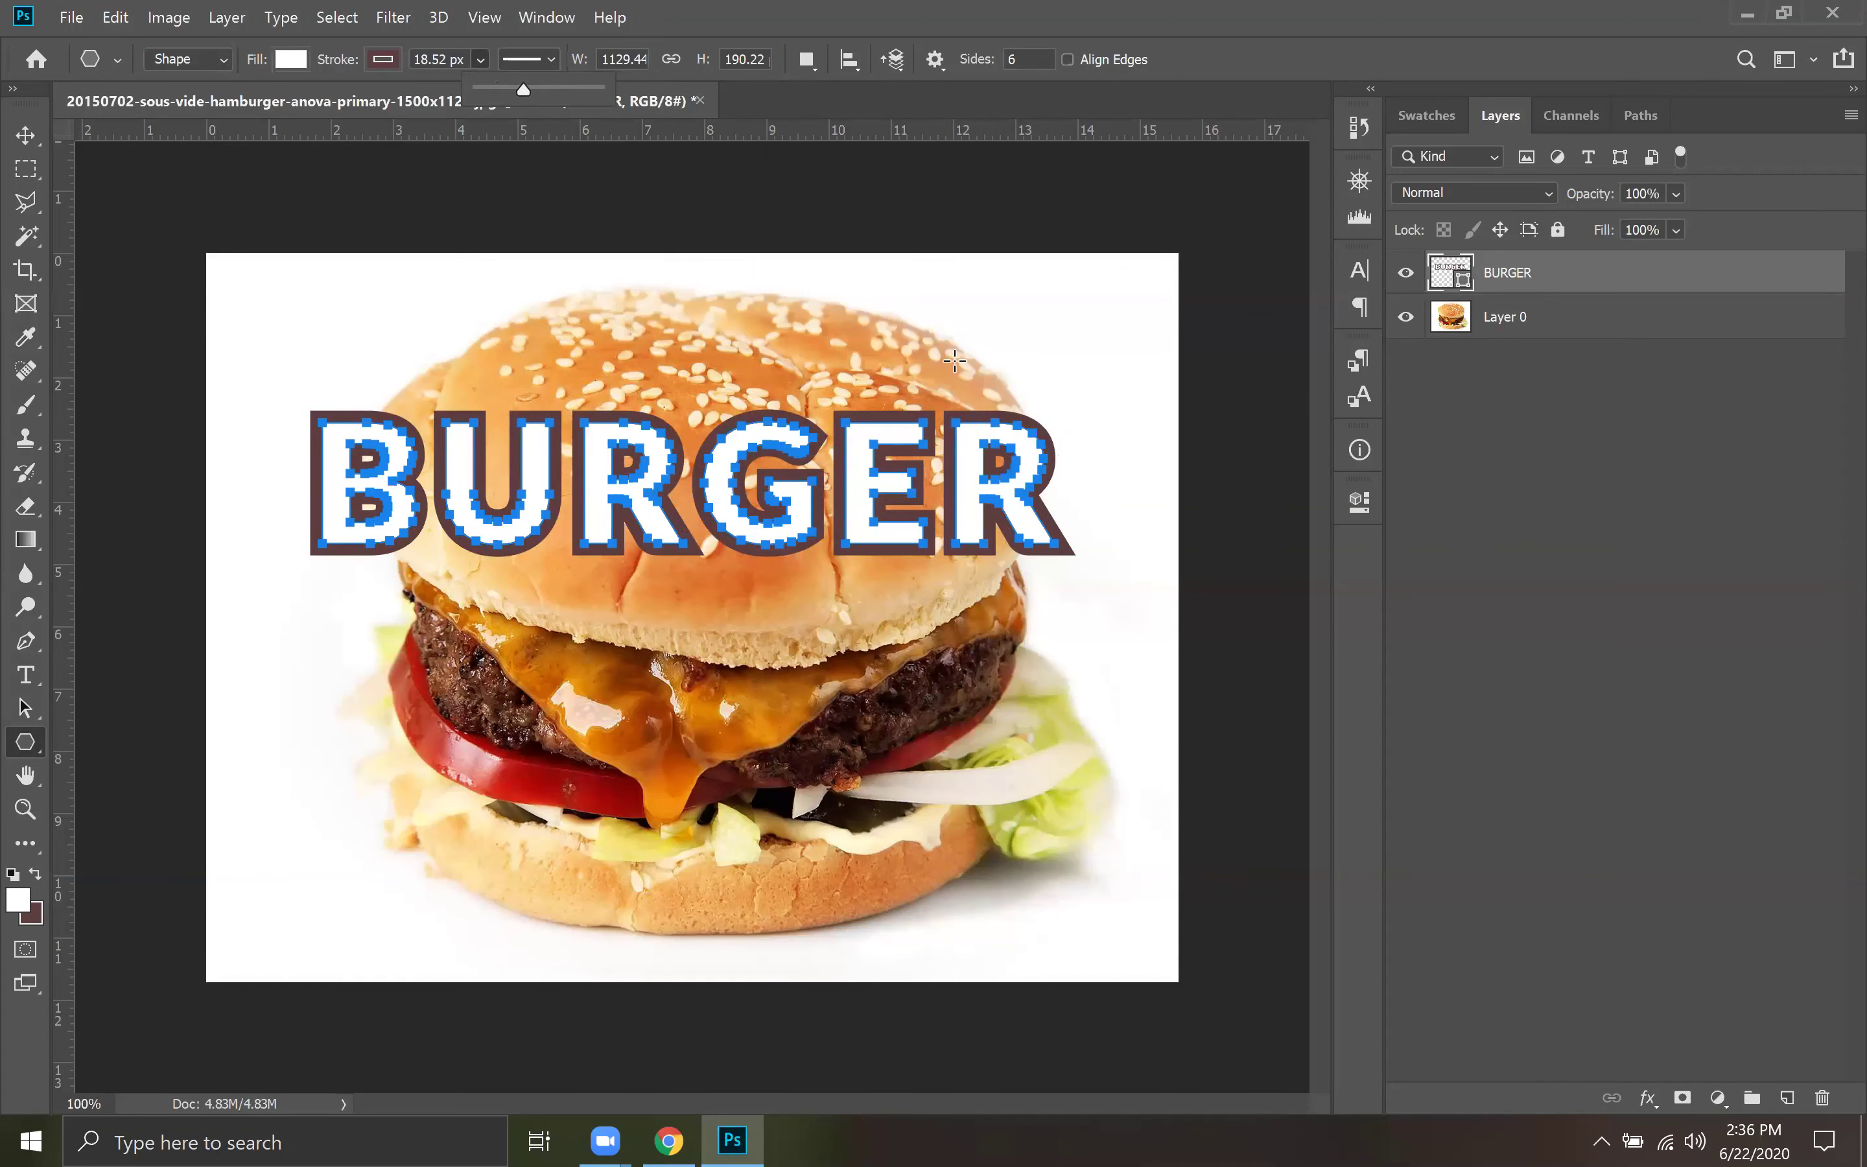
{"action": "left_click", "coordinate": [553, 57]}
{"action": "left_click", "coordinate": [617, 334]}
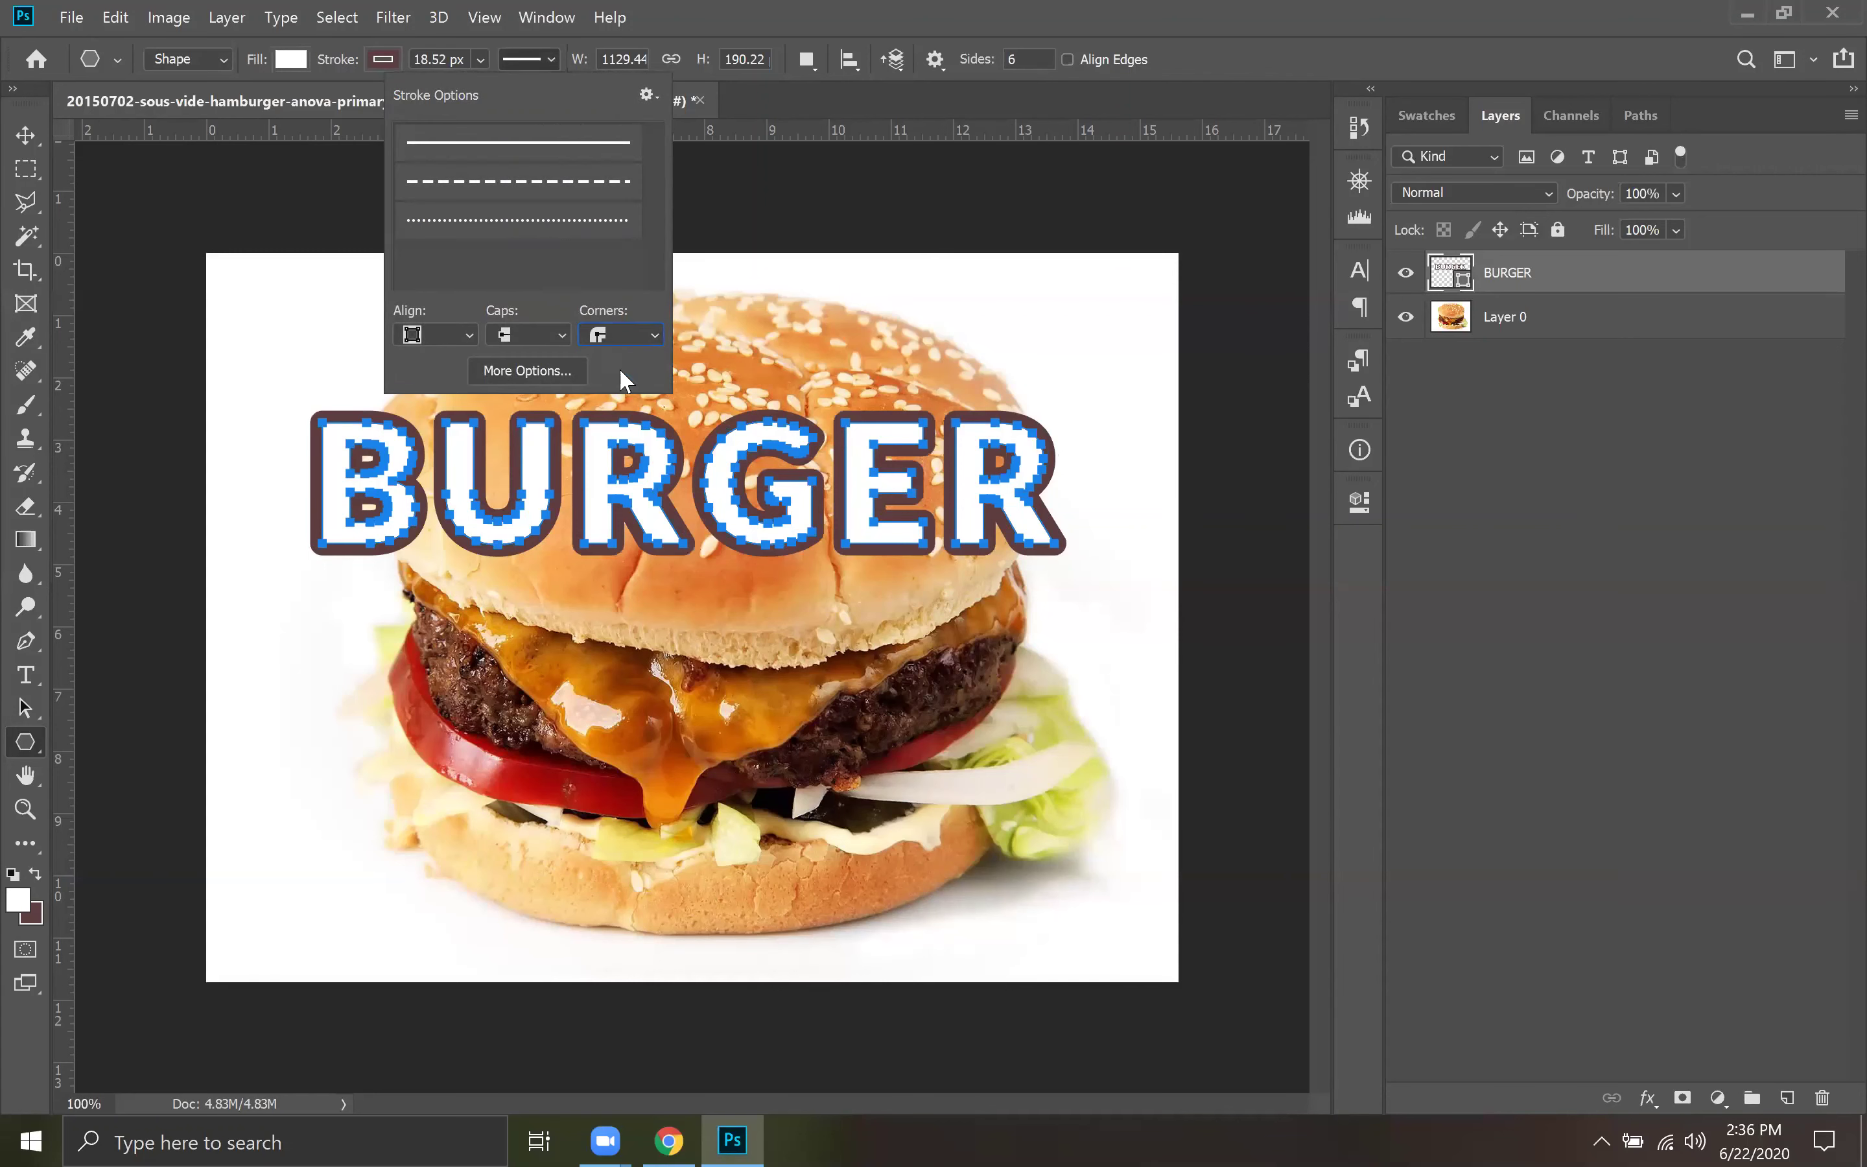
{"action": "left_click", "coordinate": [854, 262]}
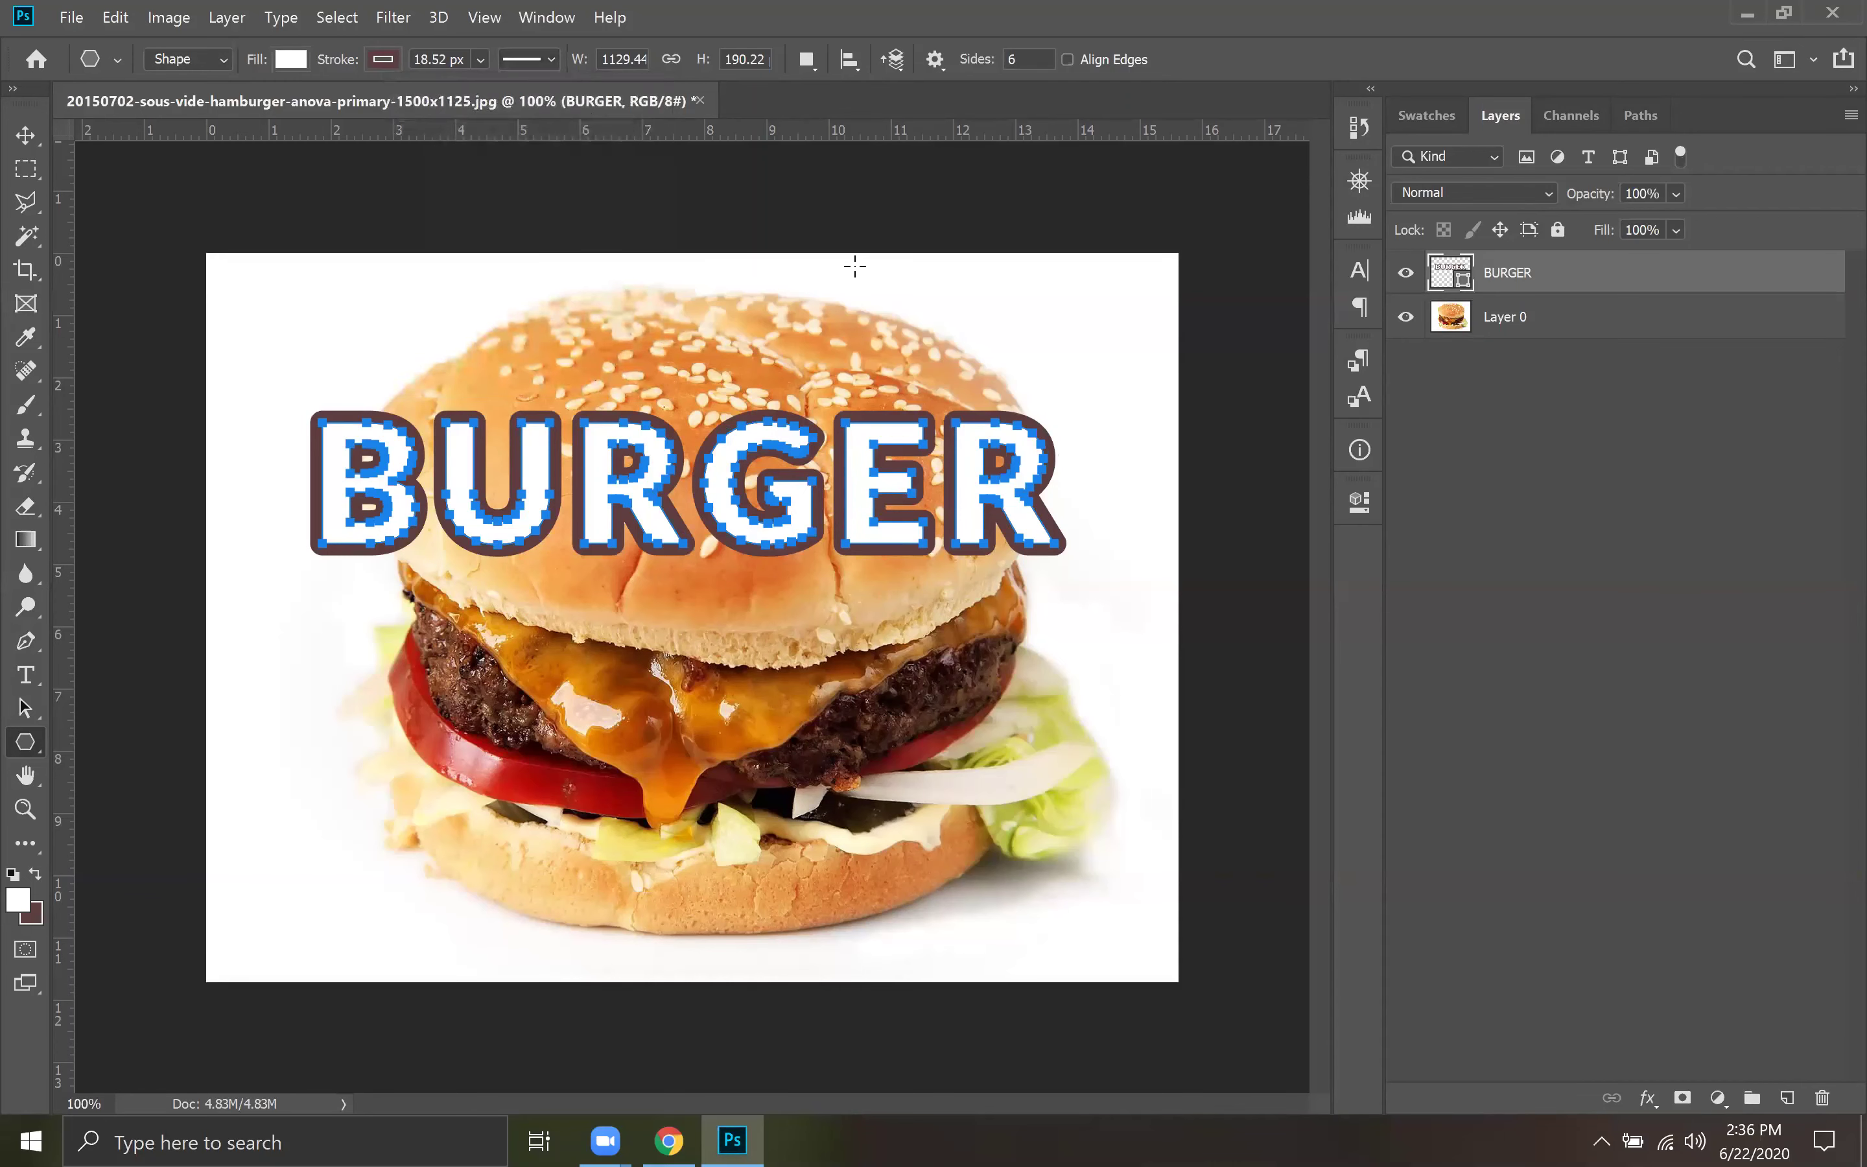
Deselect the BURGER outline with the Path Selection tool to view the stroke without anchor points.
{"action": "left_click", "coordinate": [1254, 558]}
{"action": "left_click", "coordinate": [1092, 617]}
{"action": "left_click", "coordinate": [25, 708]}
{"action": "left_click", "coordinate": [1203, 503]}
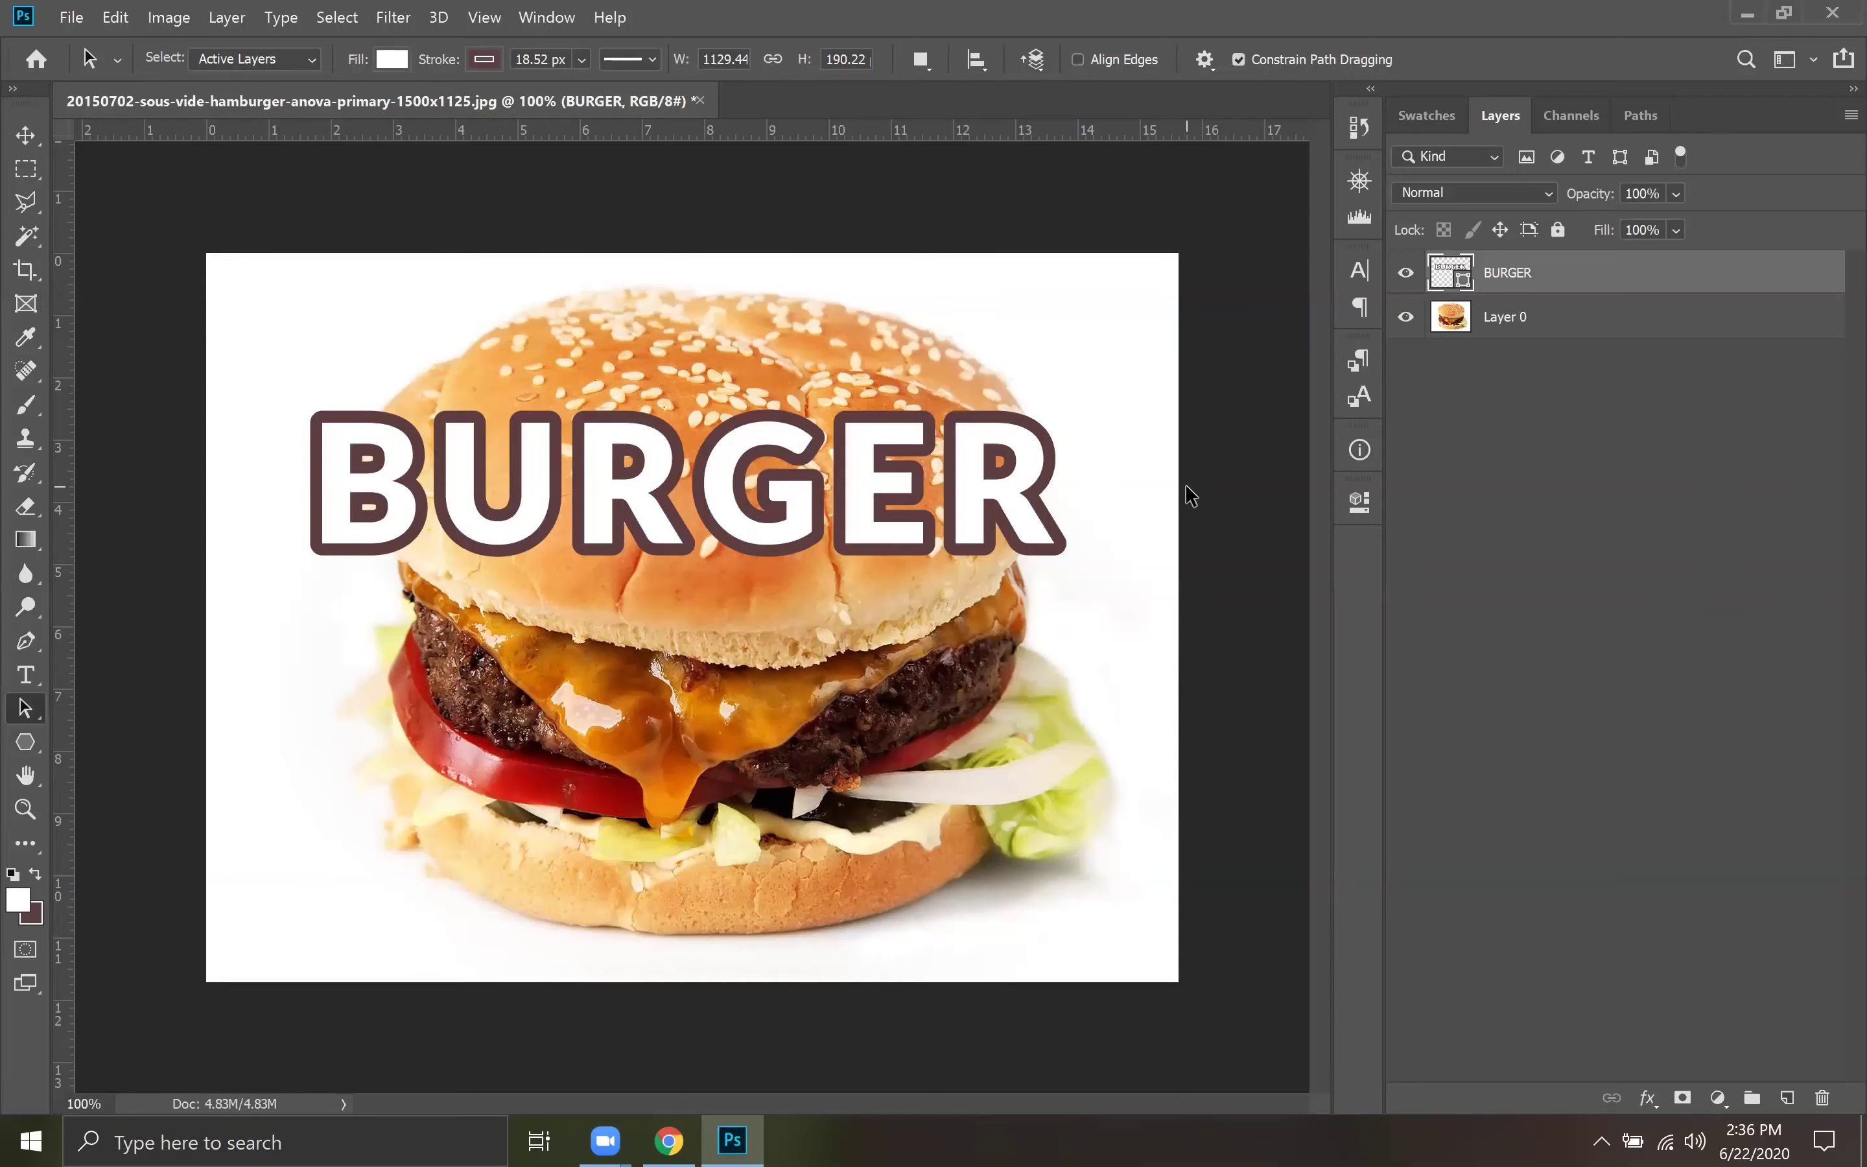
Try centering the BURGER shape's stroke on its path and review the stroke options.
{"action": "left_click", "coordinate": [581, 61]}
{"action": "left_click", "coordinate": [628, 63]}
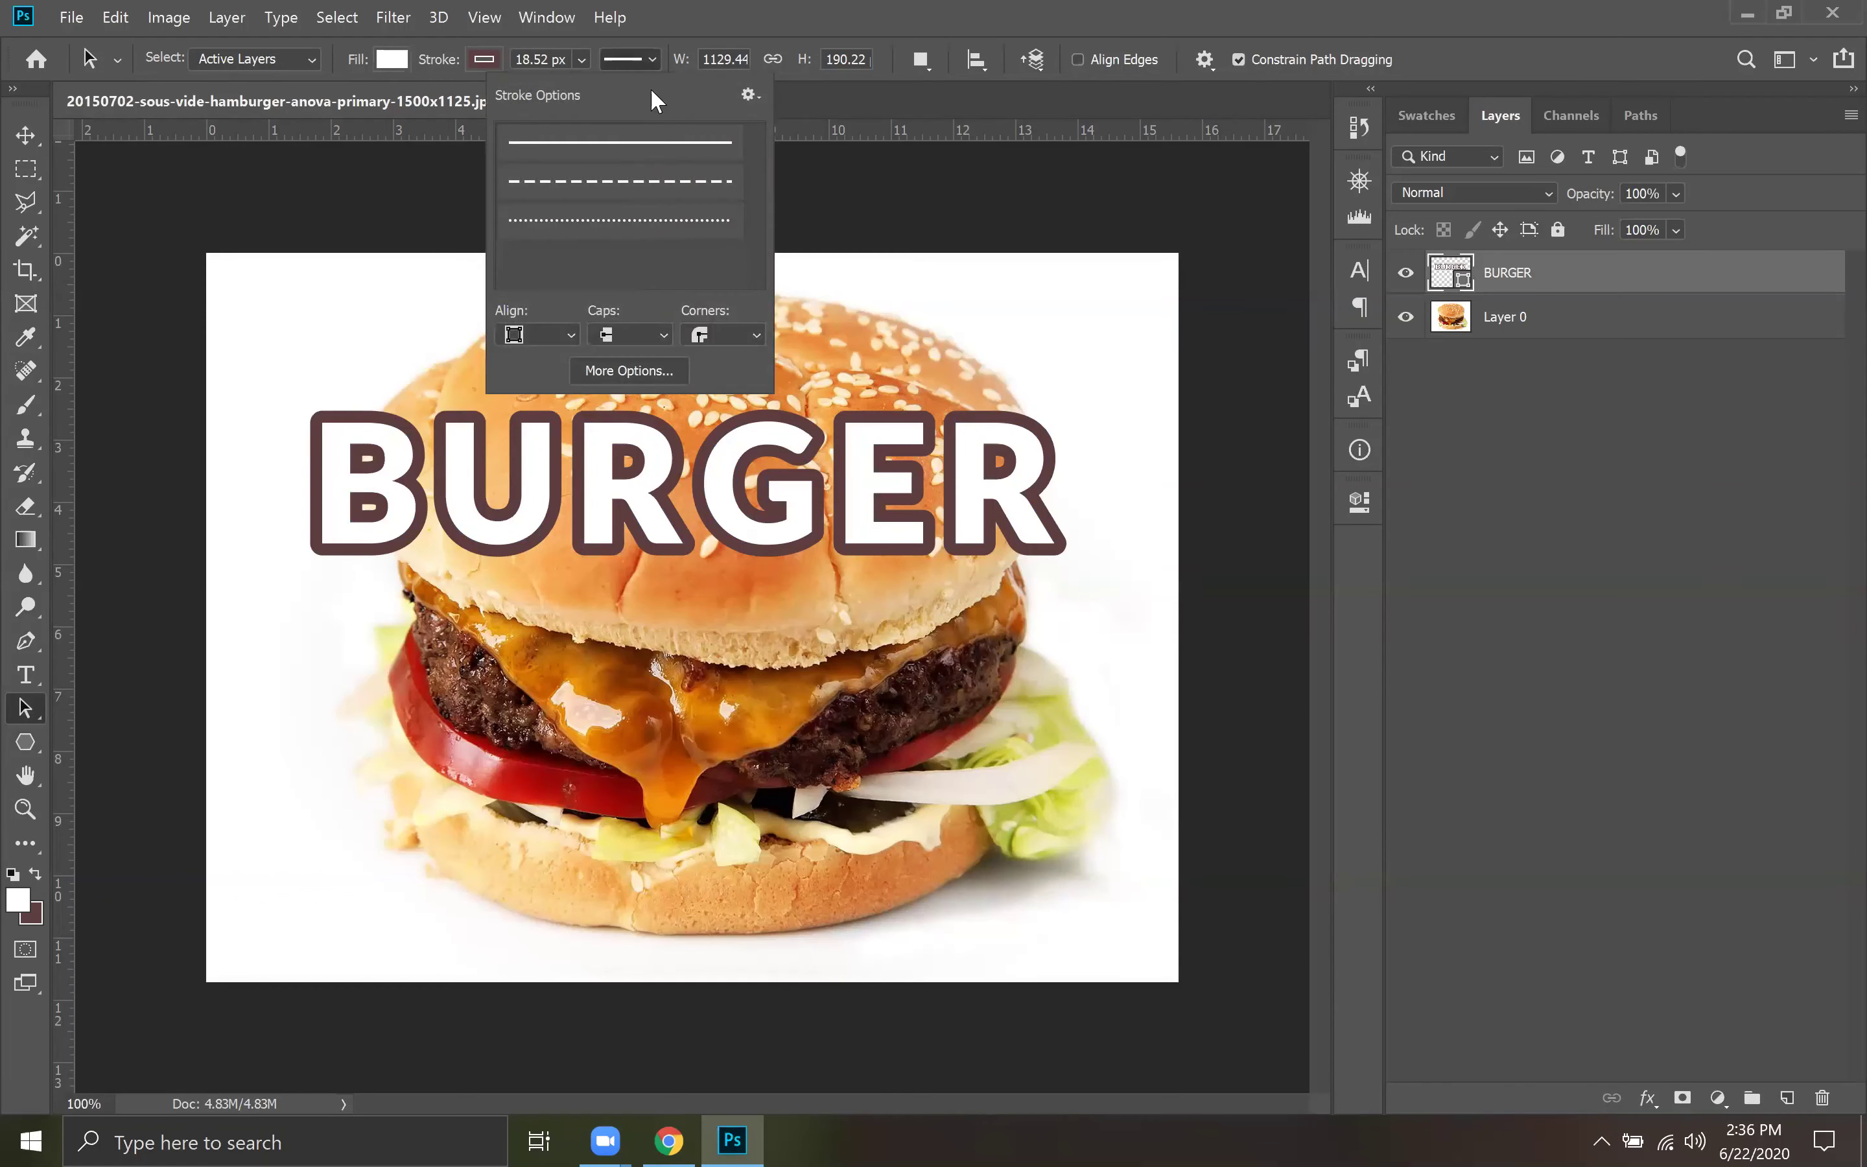
{"action": "left_click", "coordinate": [552, 334]}
{"action": "left_click", "coordinate": [564, 351]}
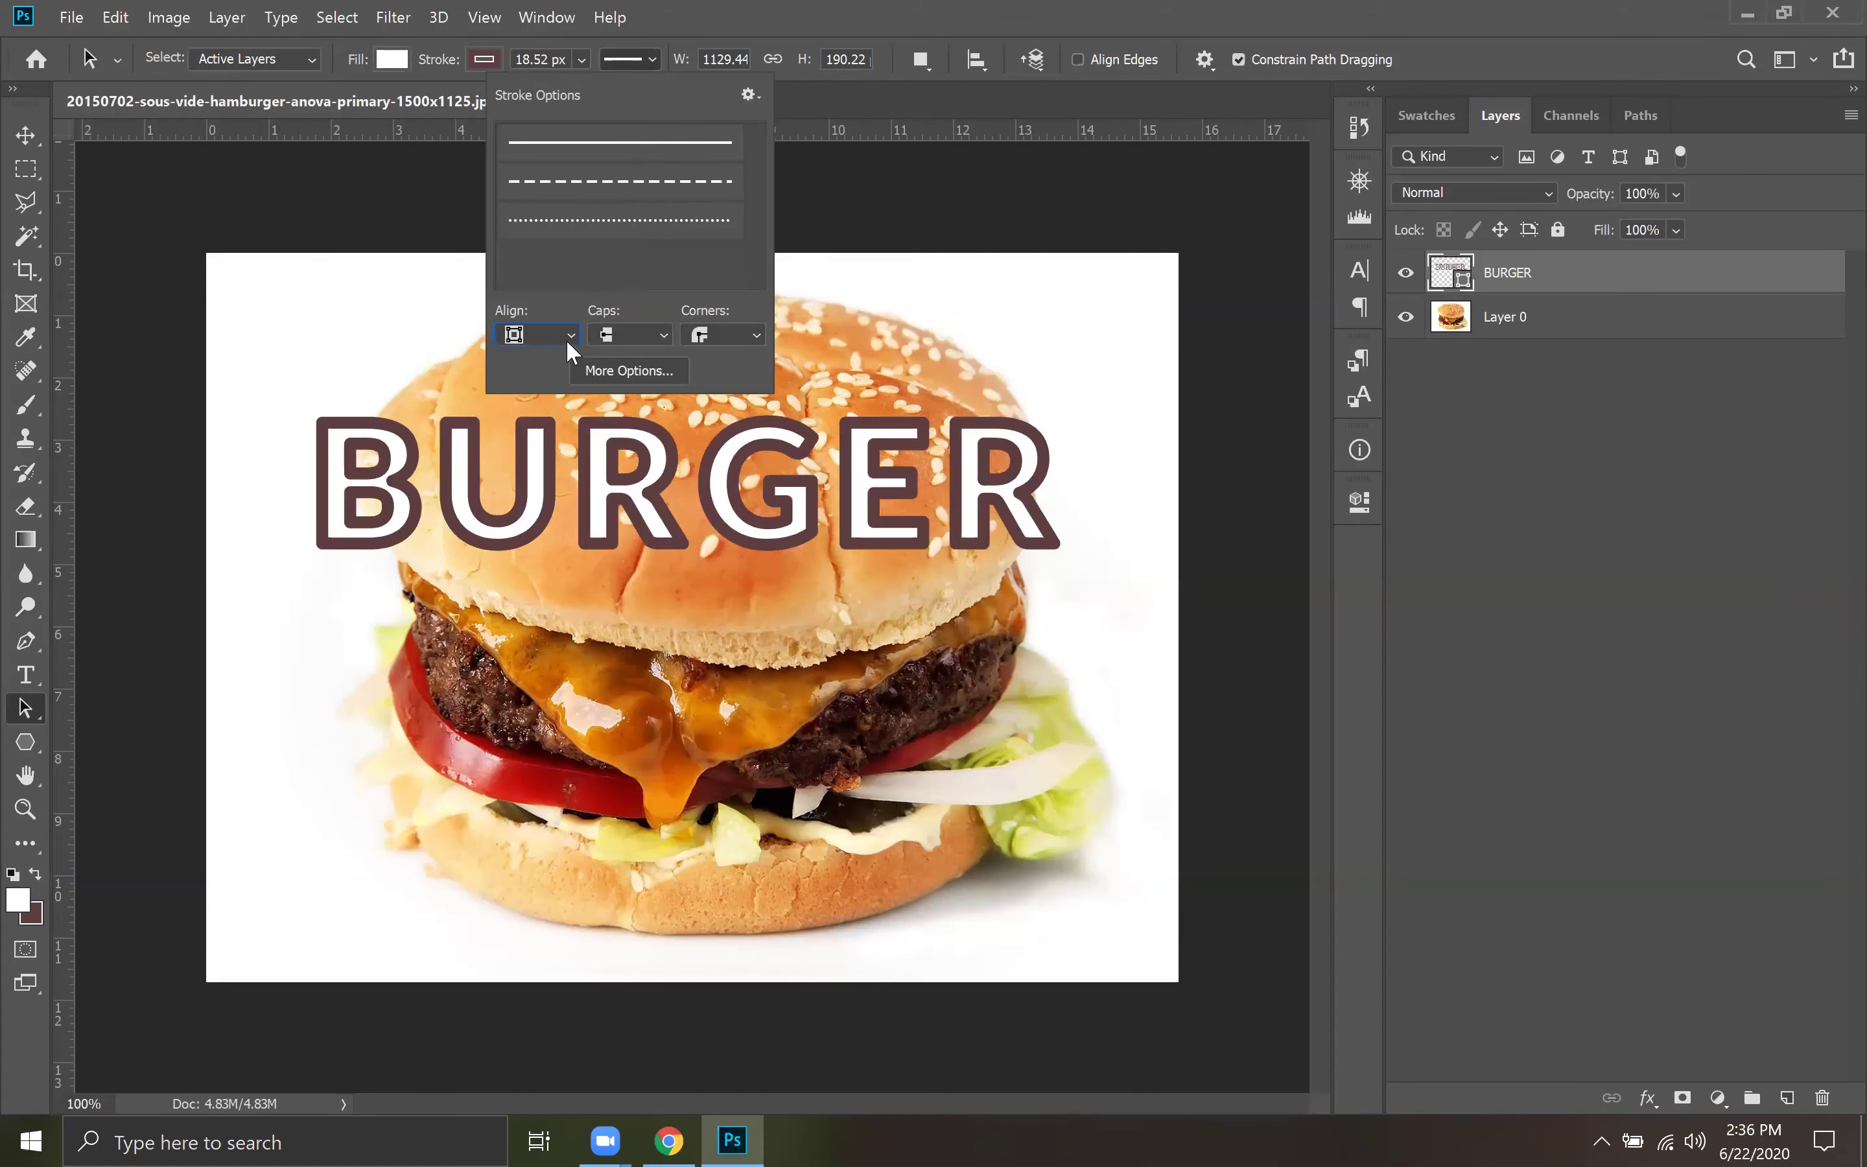
{"action": "left_click", "coordinate": [658, 52]}
{"action": "left_click", "coordinate": [658, 52]}
{"action": "left_click", "coordinate": [658, 52]}
{"action": "left_click", "coordinate": [658, 52]}
{"action": "left_click", "coordinate": [653, 63]}
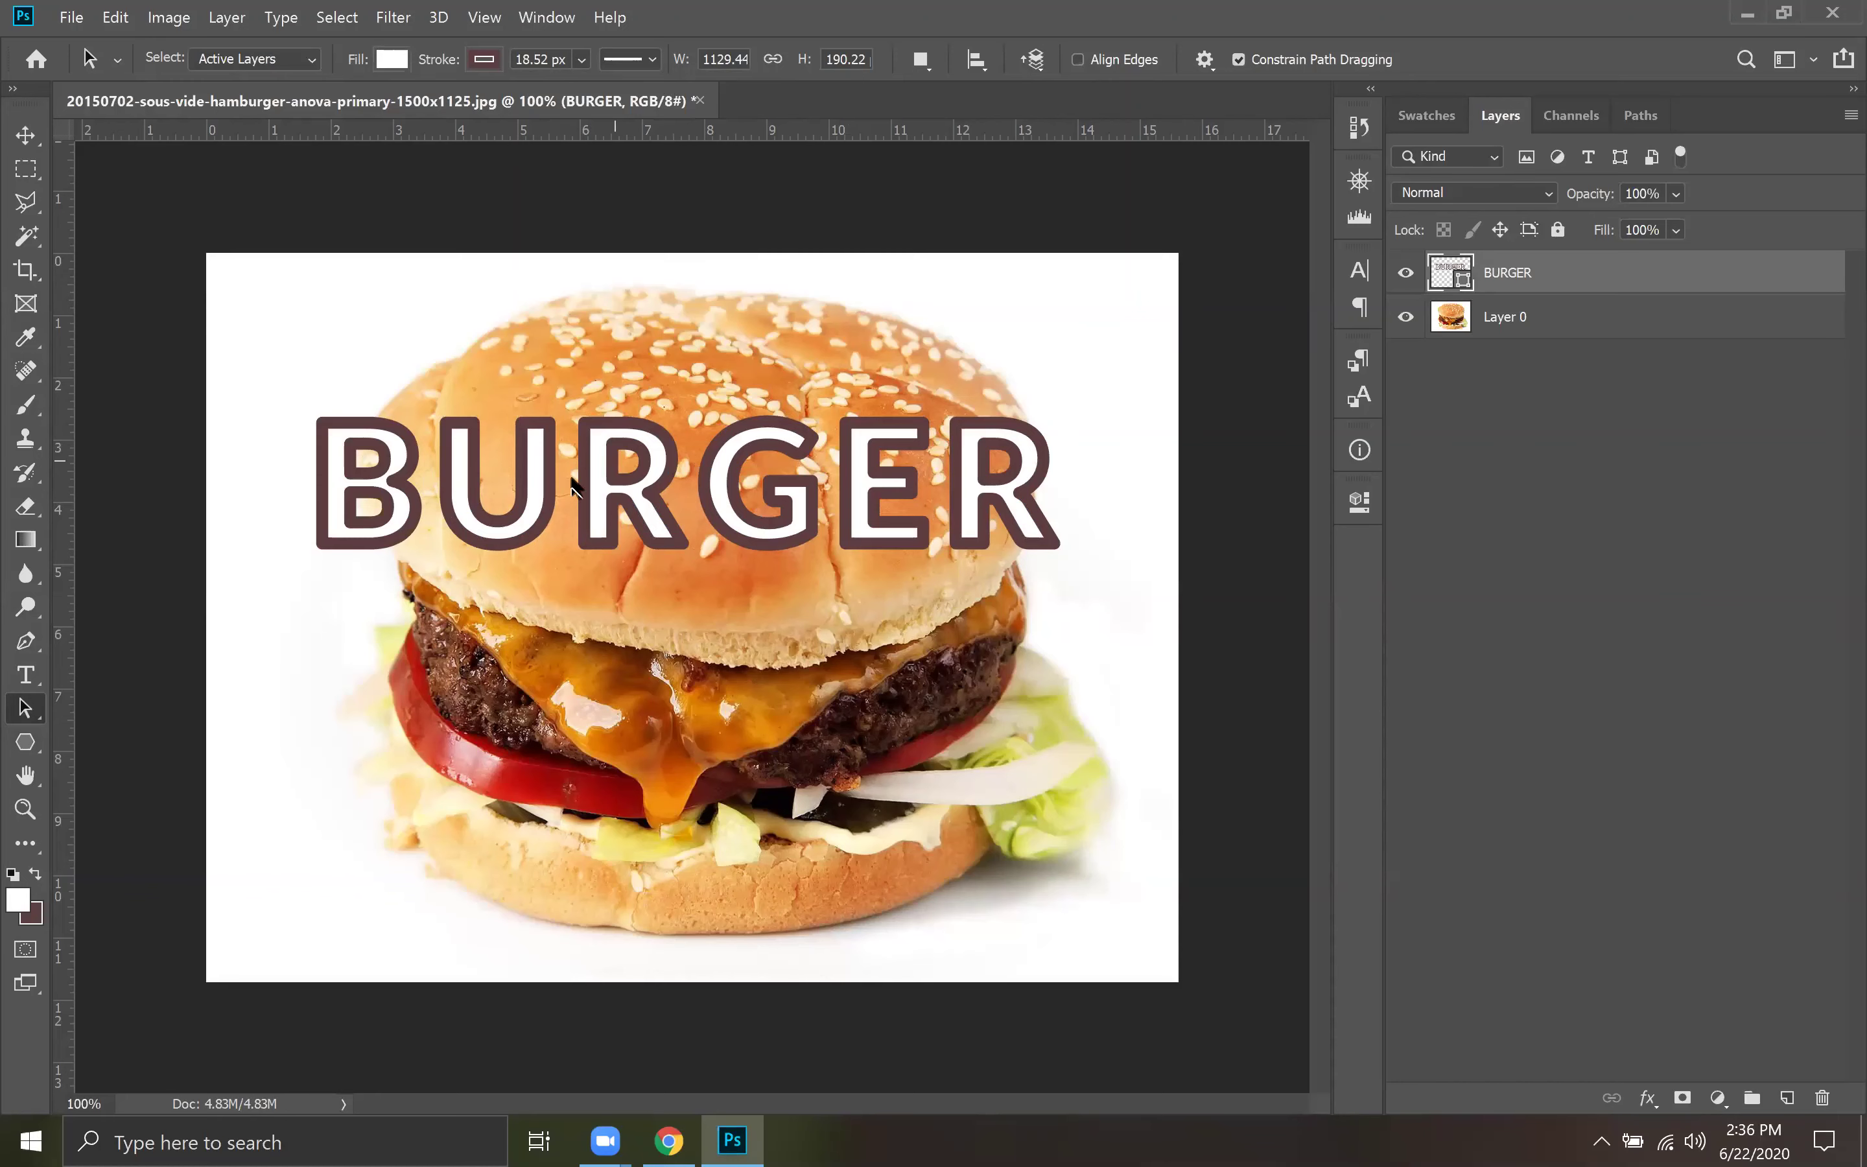
{"action": "left_click", "coordinate": [653, 62]}
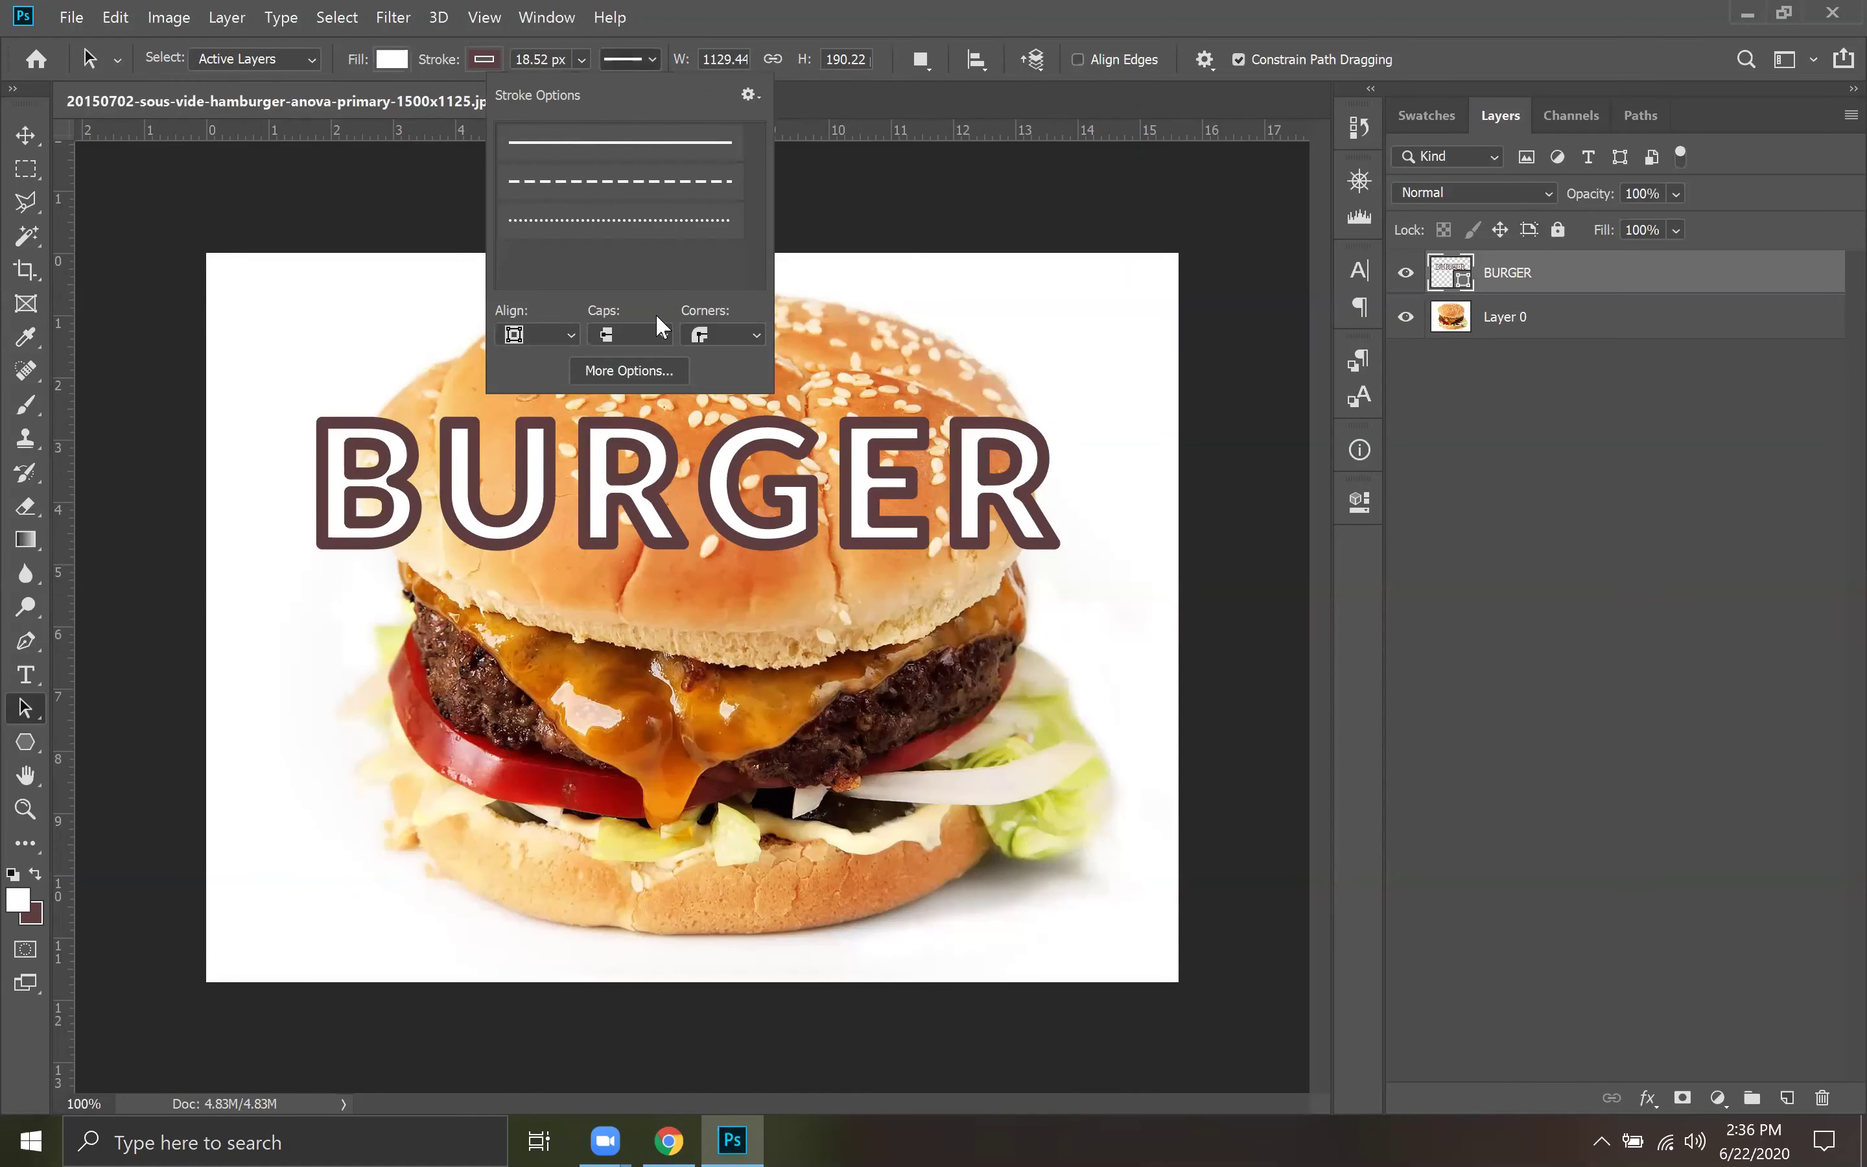
{"action": "left_click", "coordinate": [653, 61]}
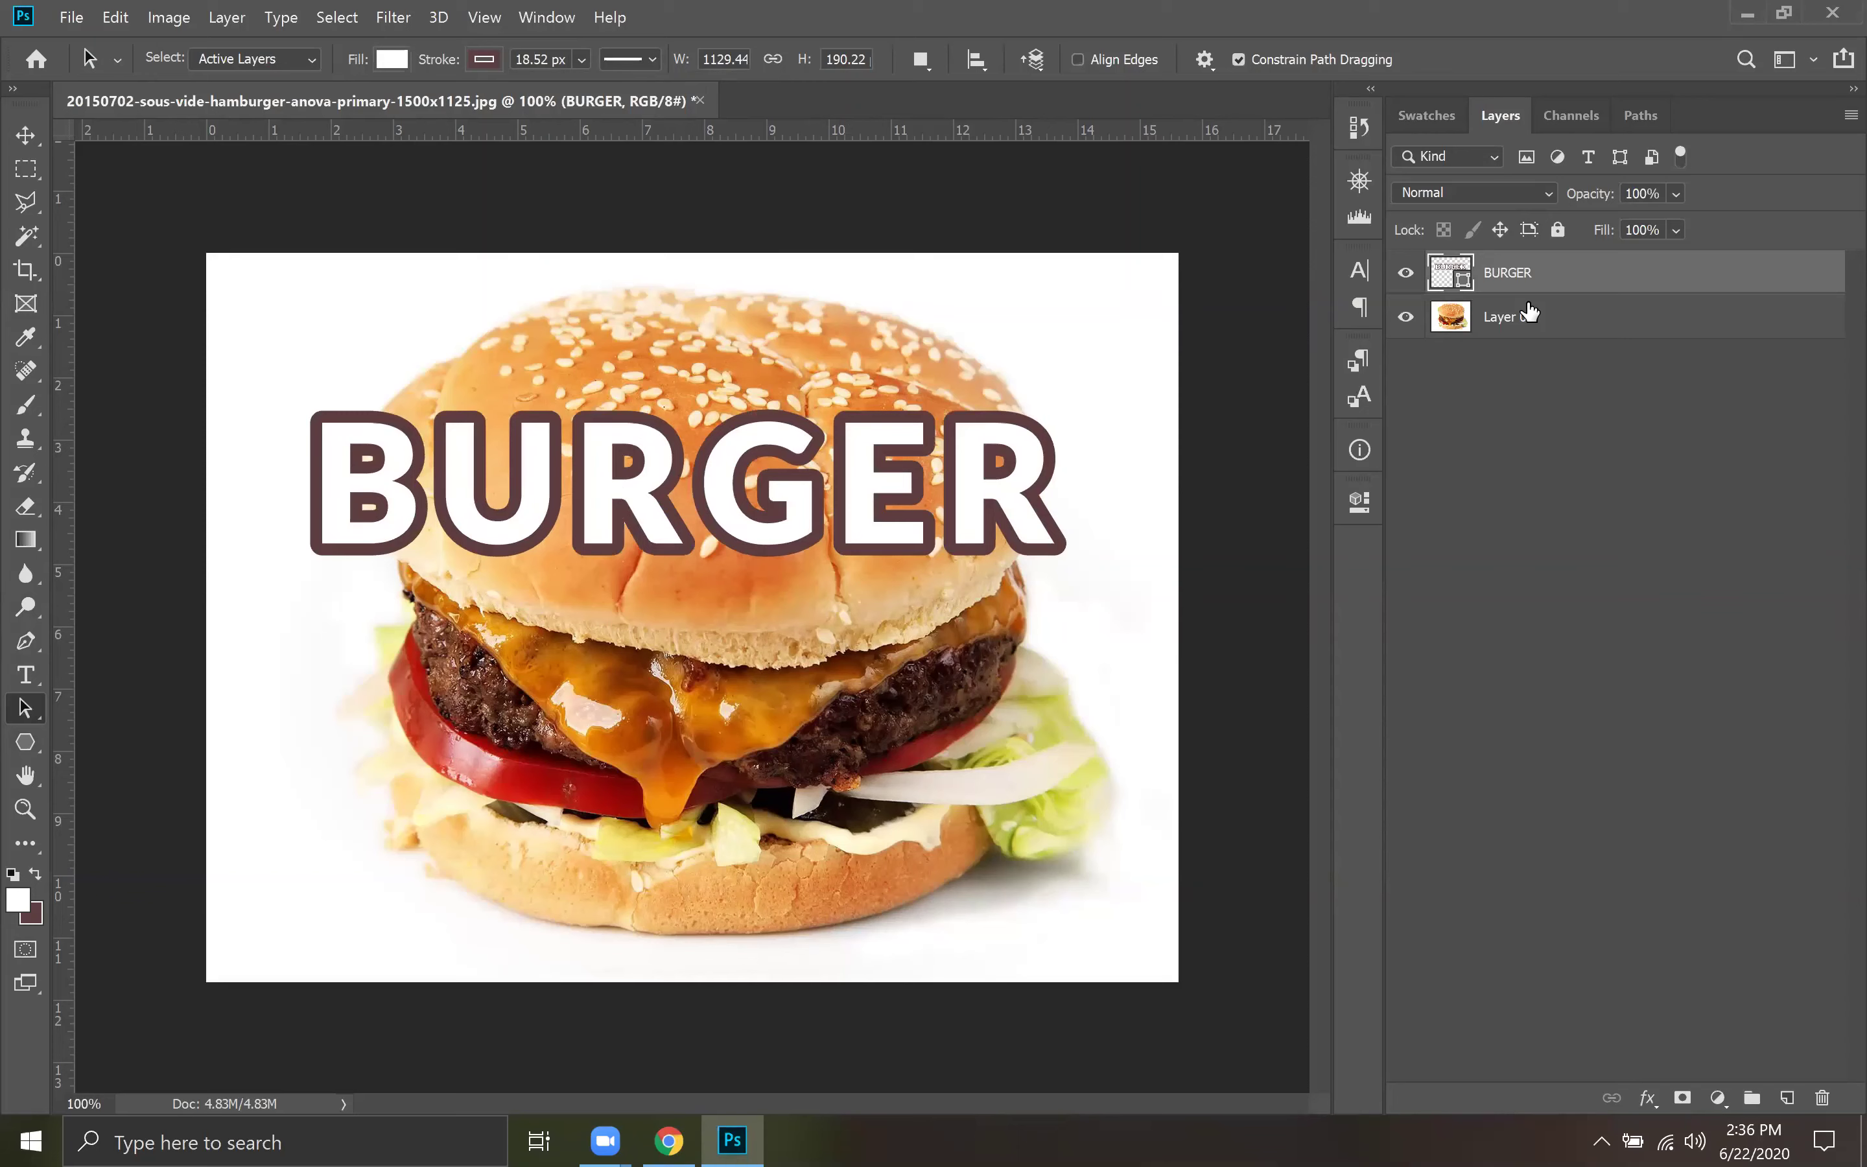
Undo the stroke changes and the shape conversion, and reselect the editable BURGER text layer.
{"action": "left_click", "coordinate": [1689, 523]}
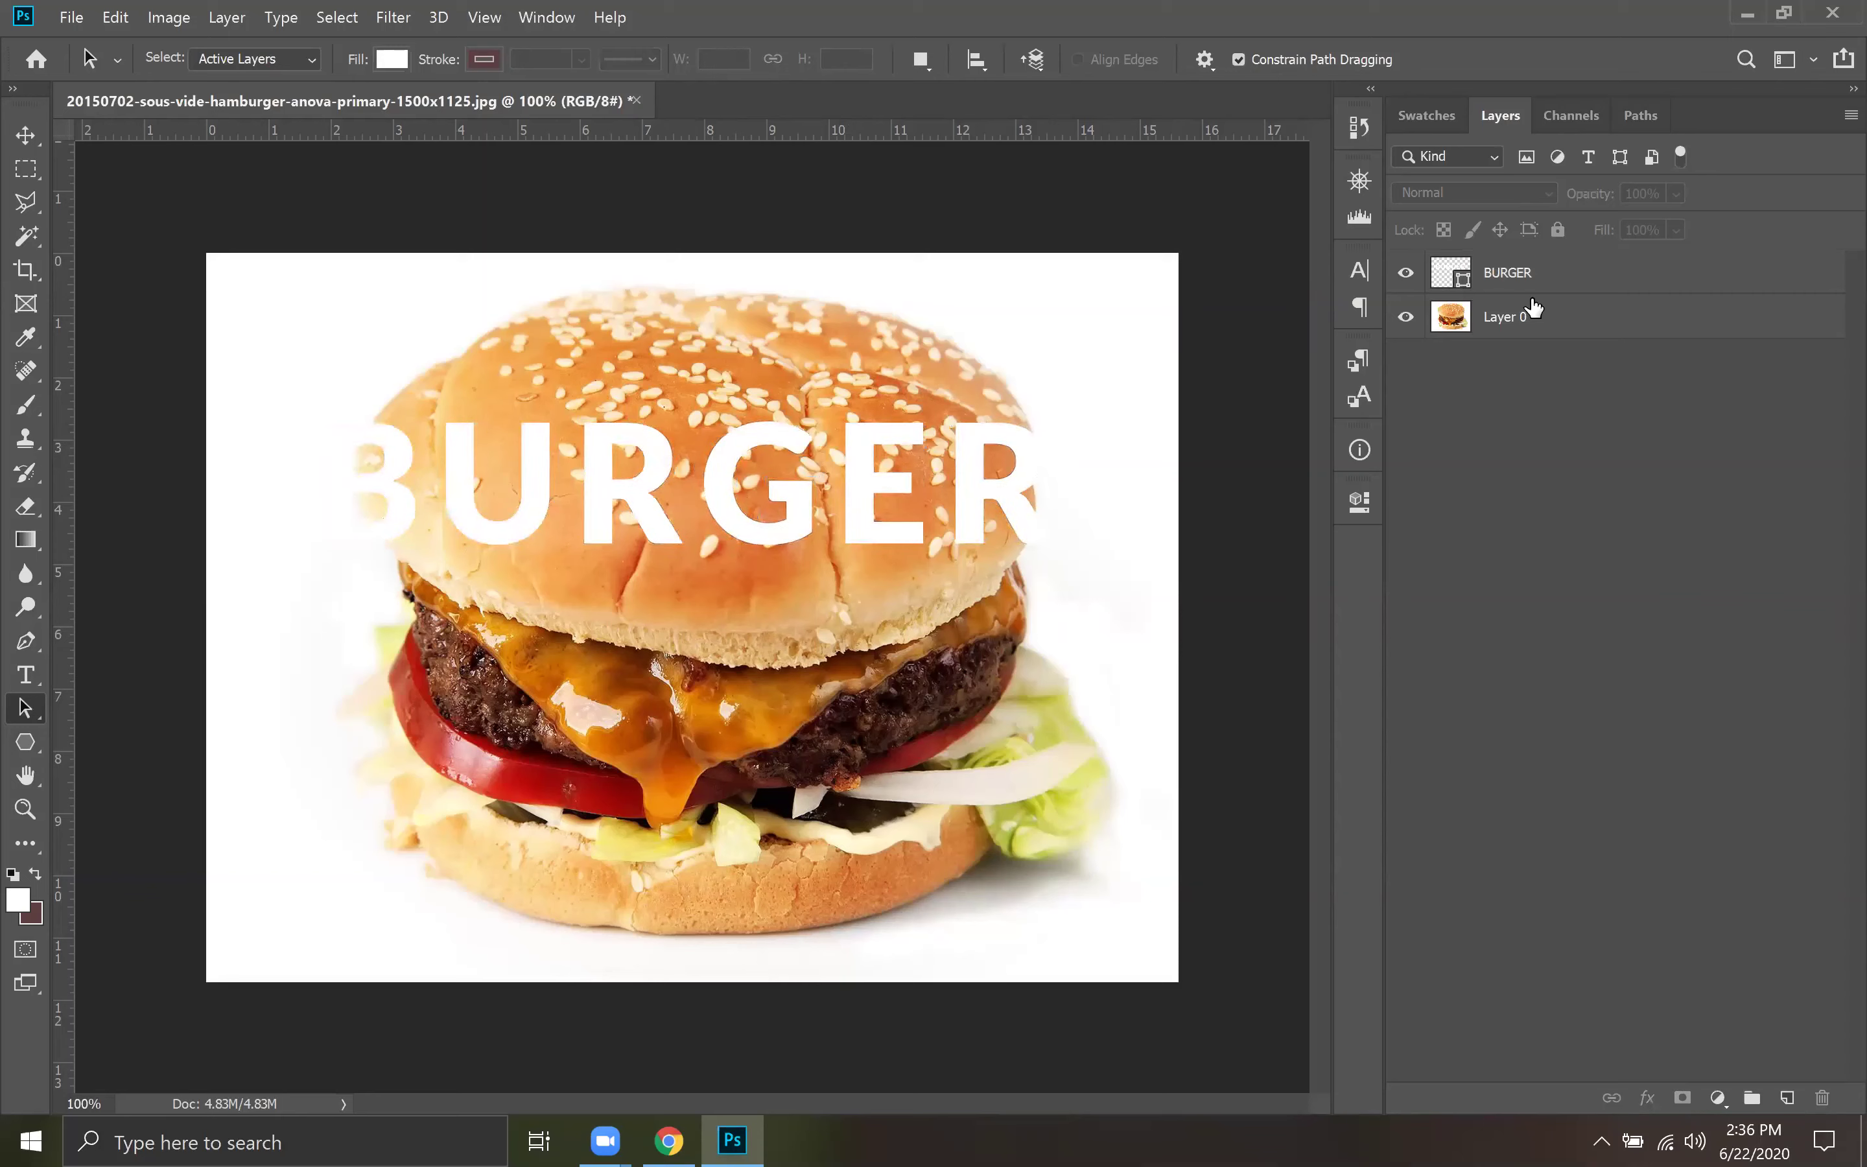
{"action": "left_click", "coordinate": [1619, 289]}
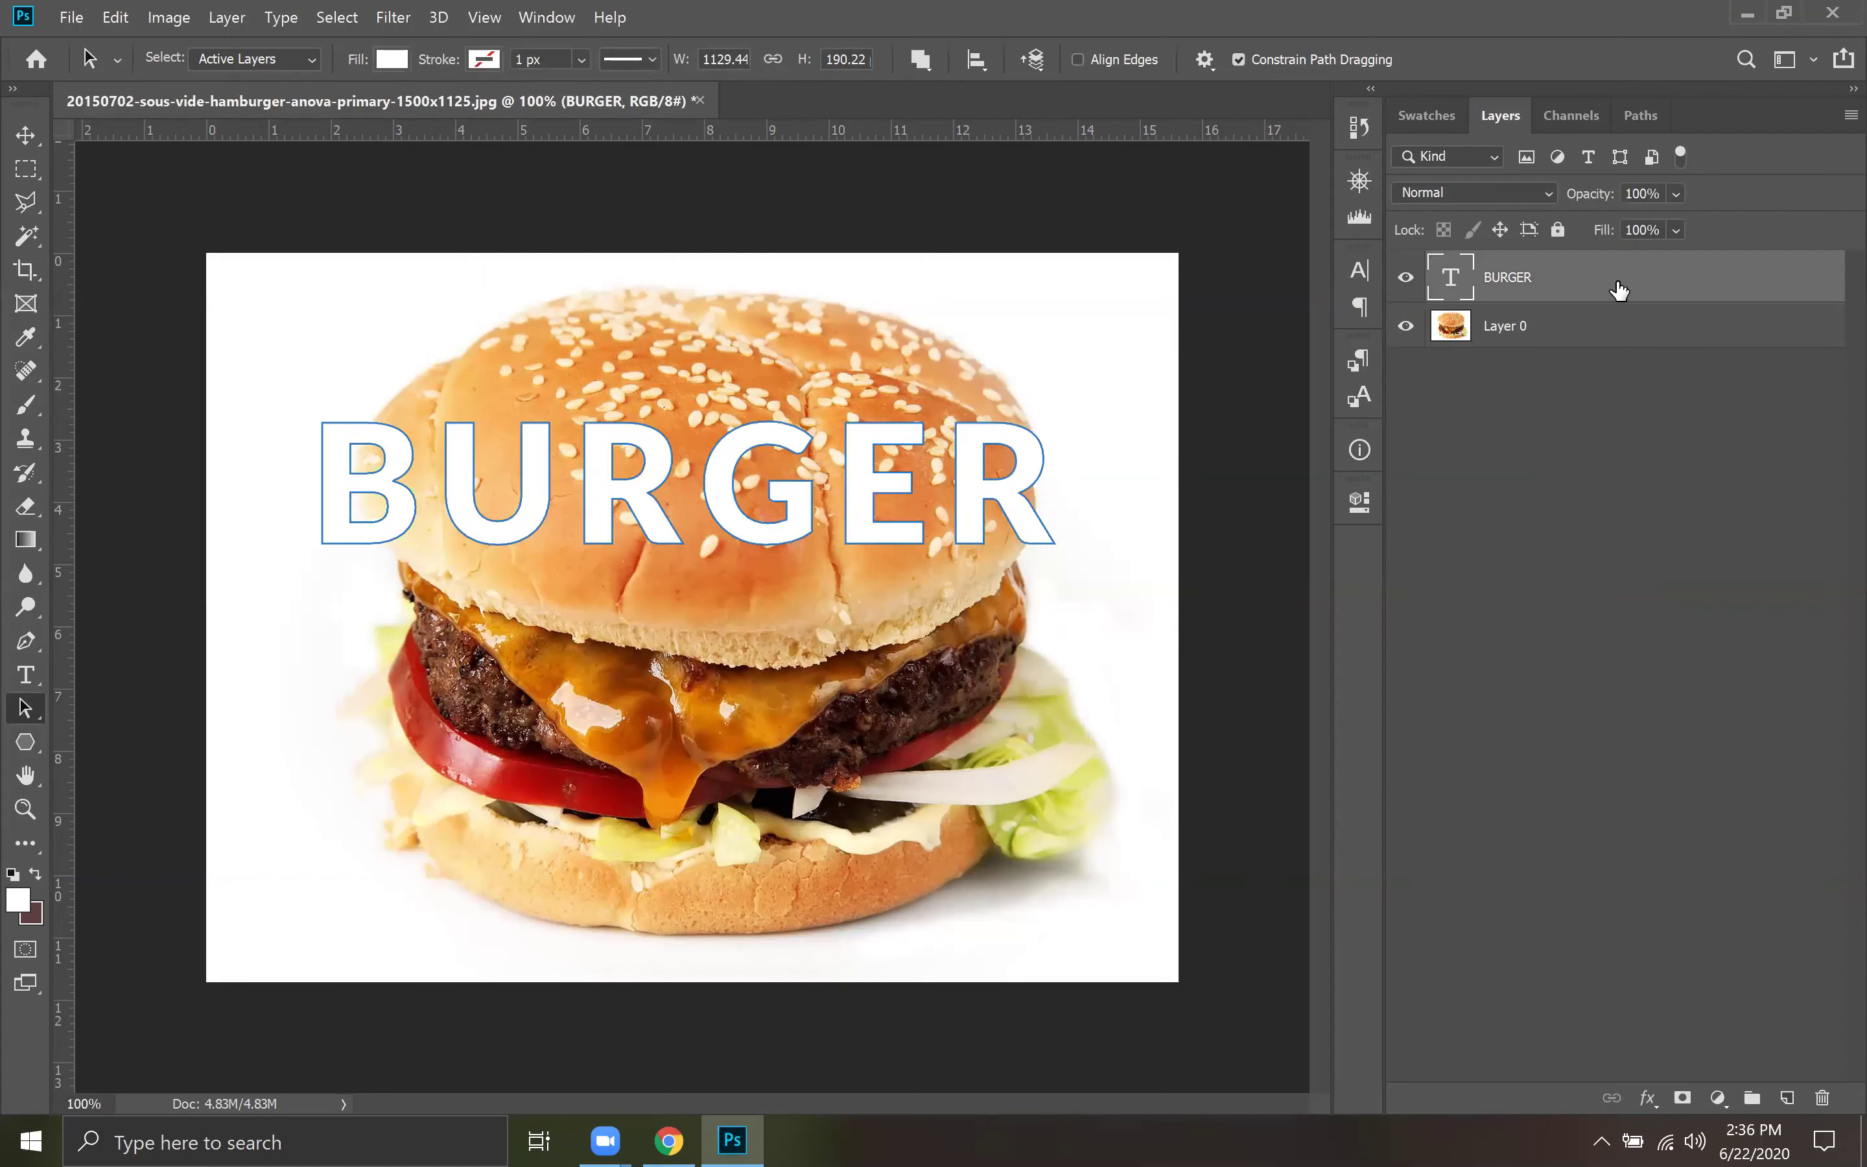
{"action": "left_click", "coordinate": [1596, 486]}
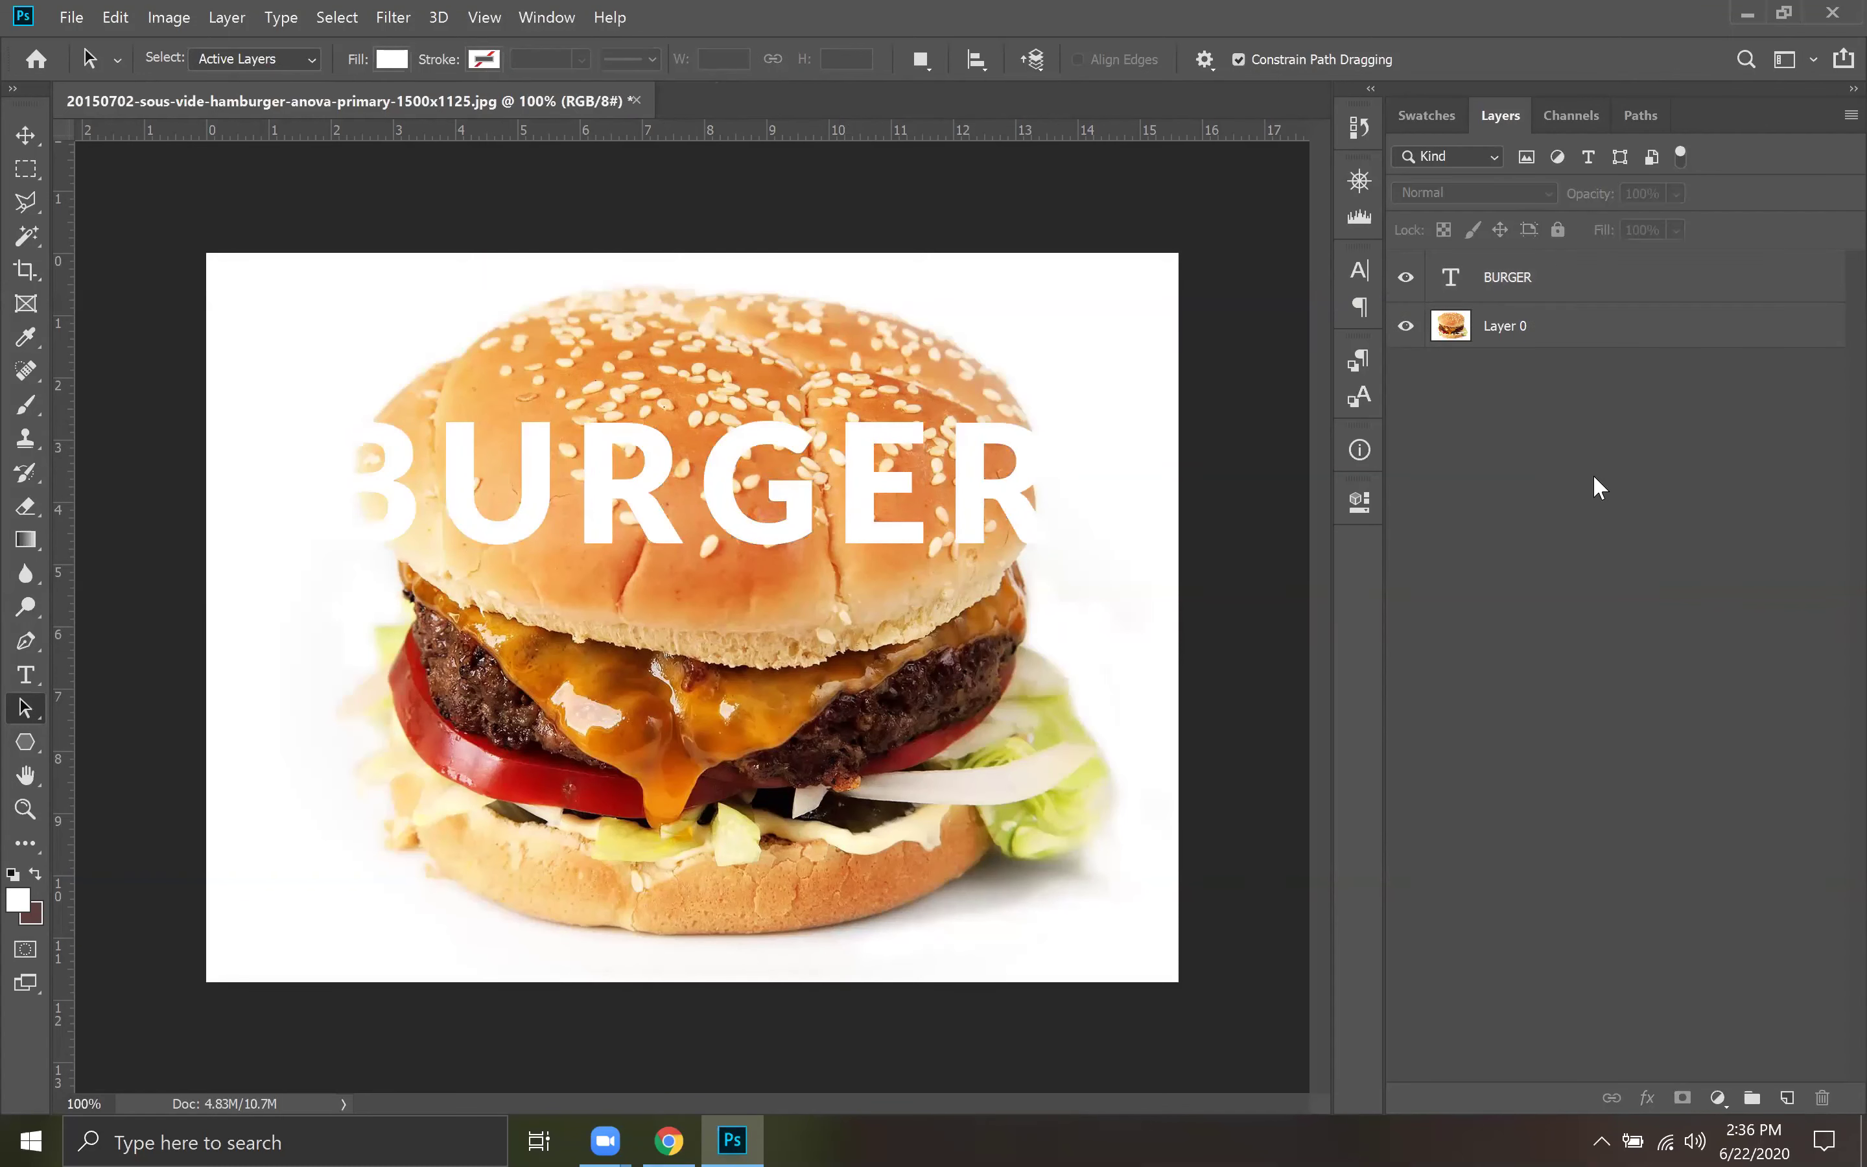
{"action": "left_click", "coordinate": [1539, 296]}
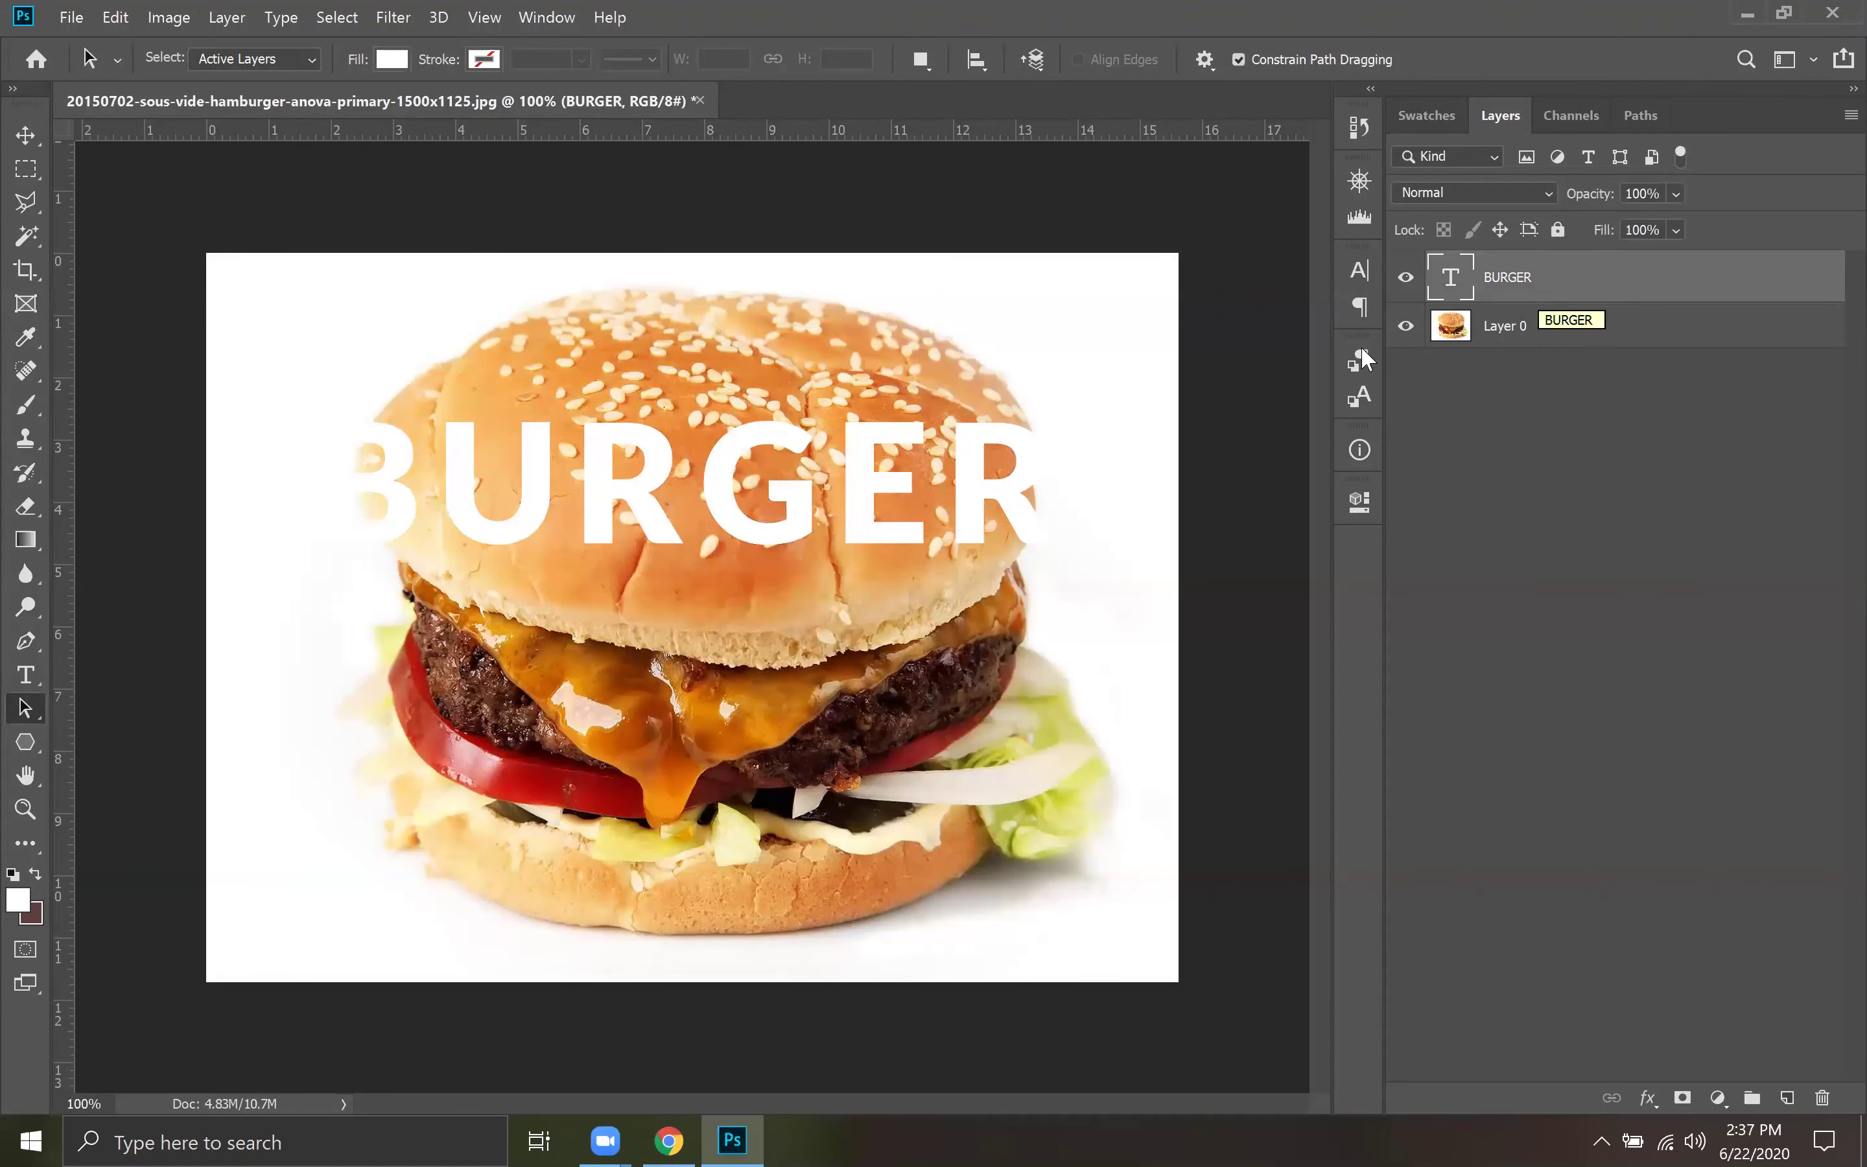
{"action": "left_click", "coordinate": [37, 686]}
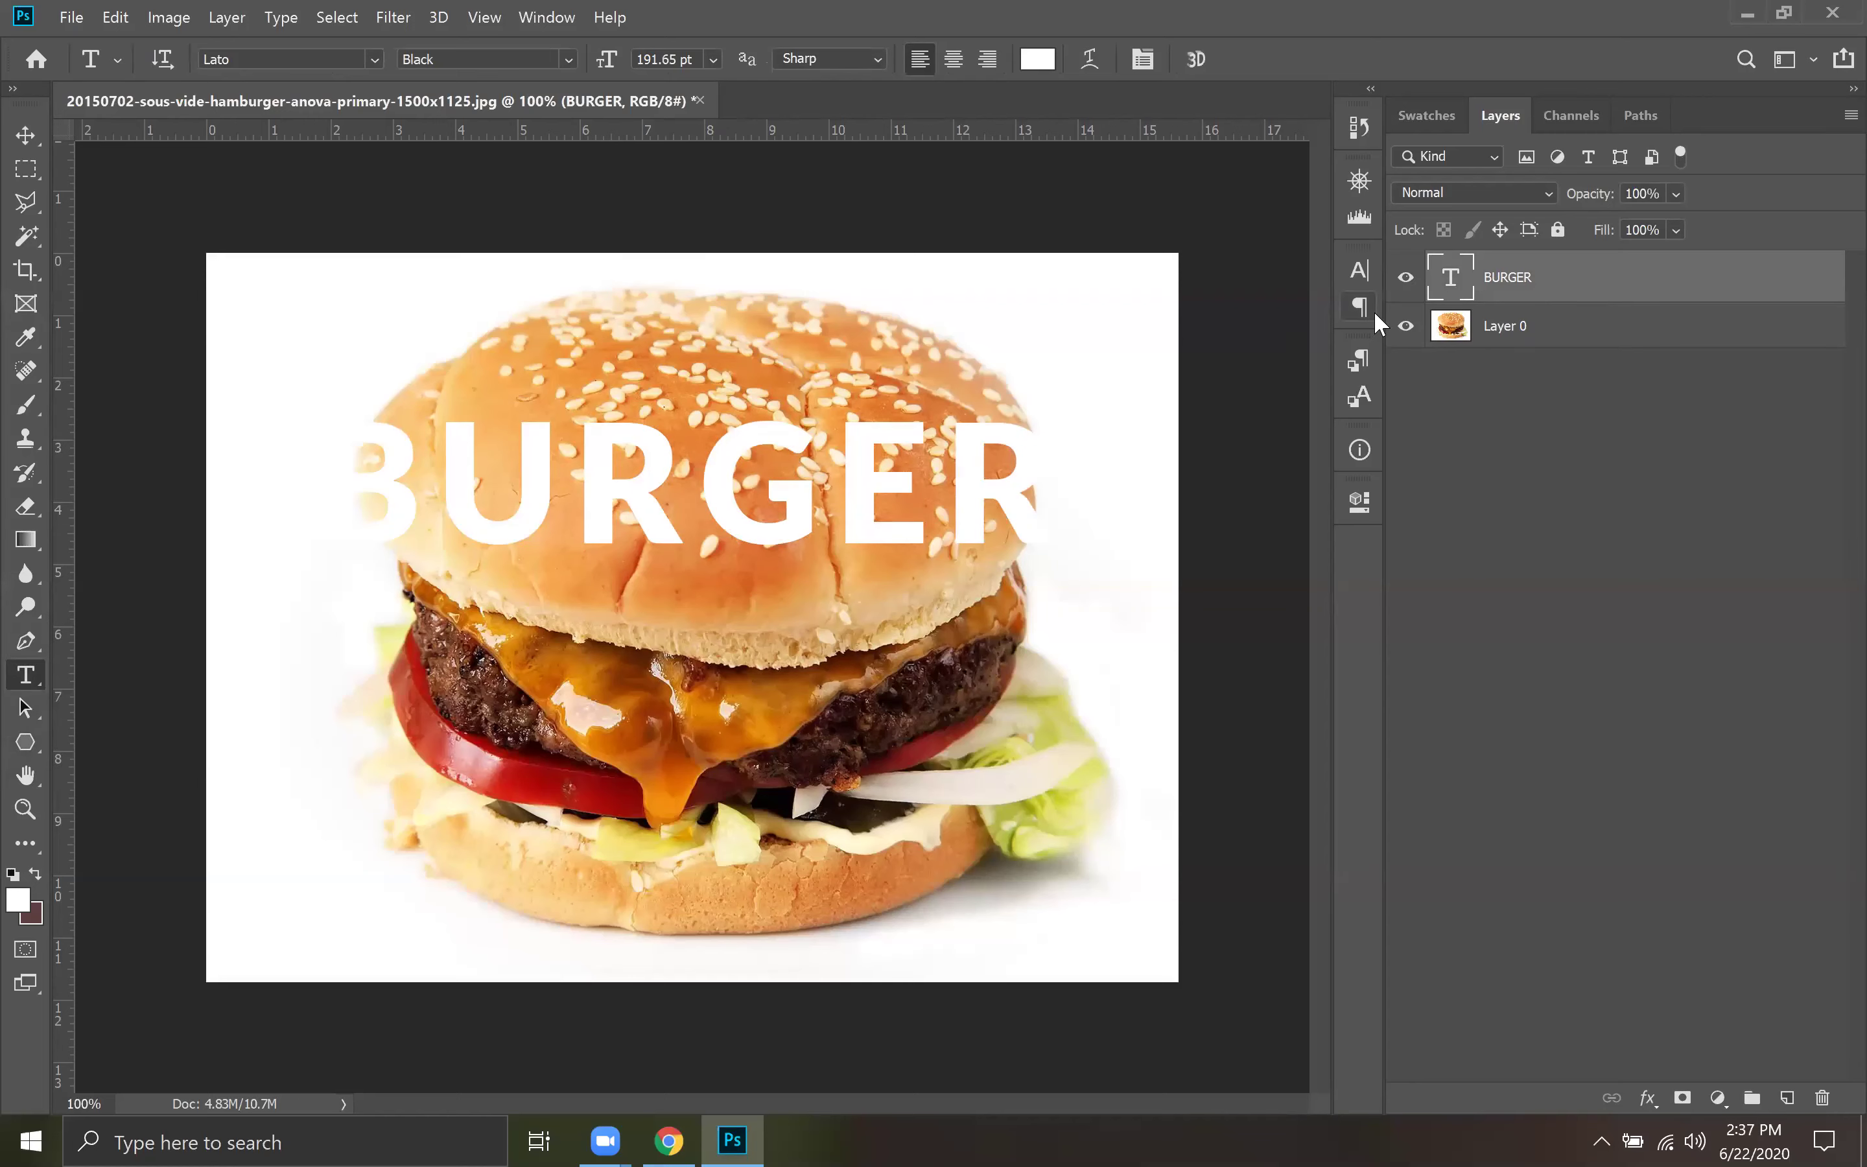
{"action": "double_click", "coordinate": [1450, 287]}
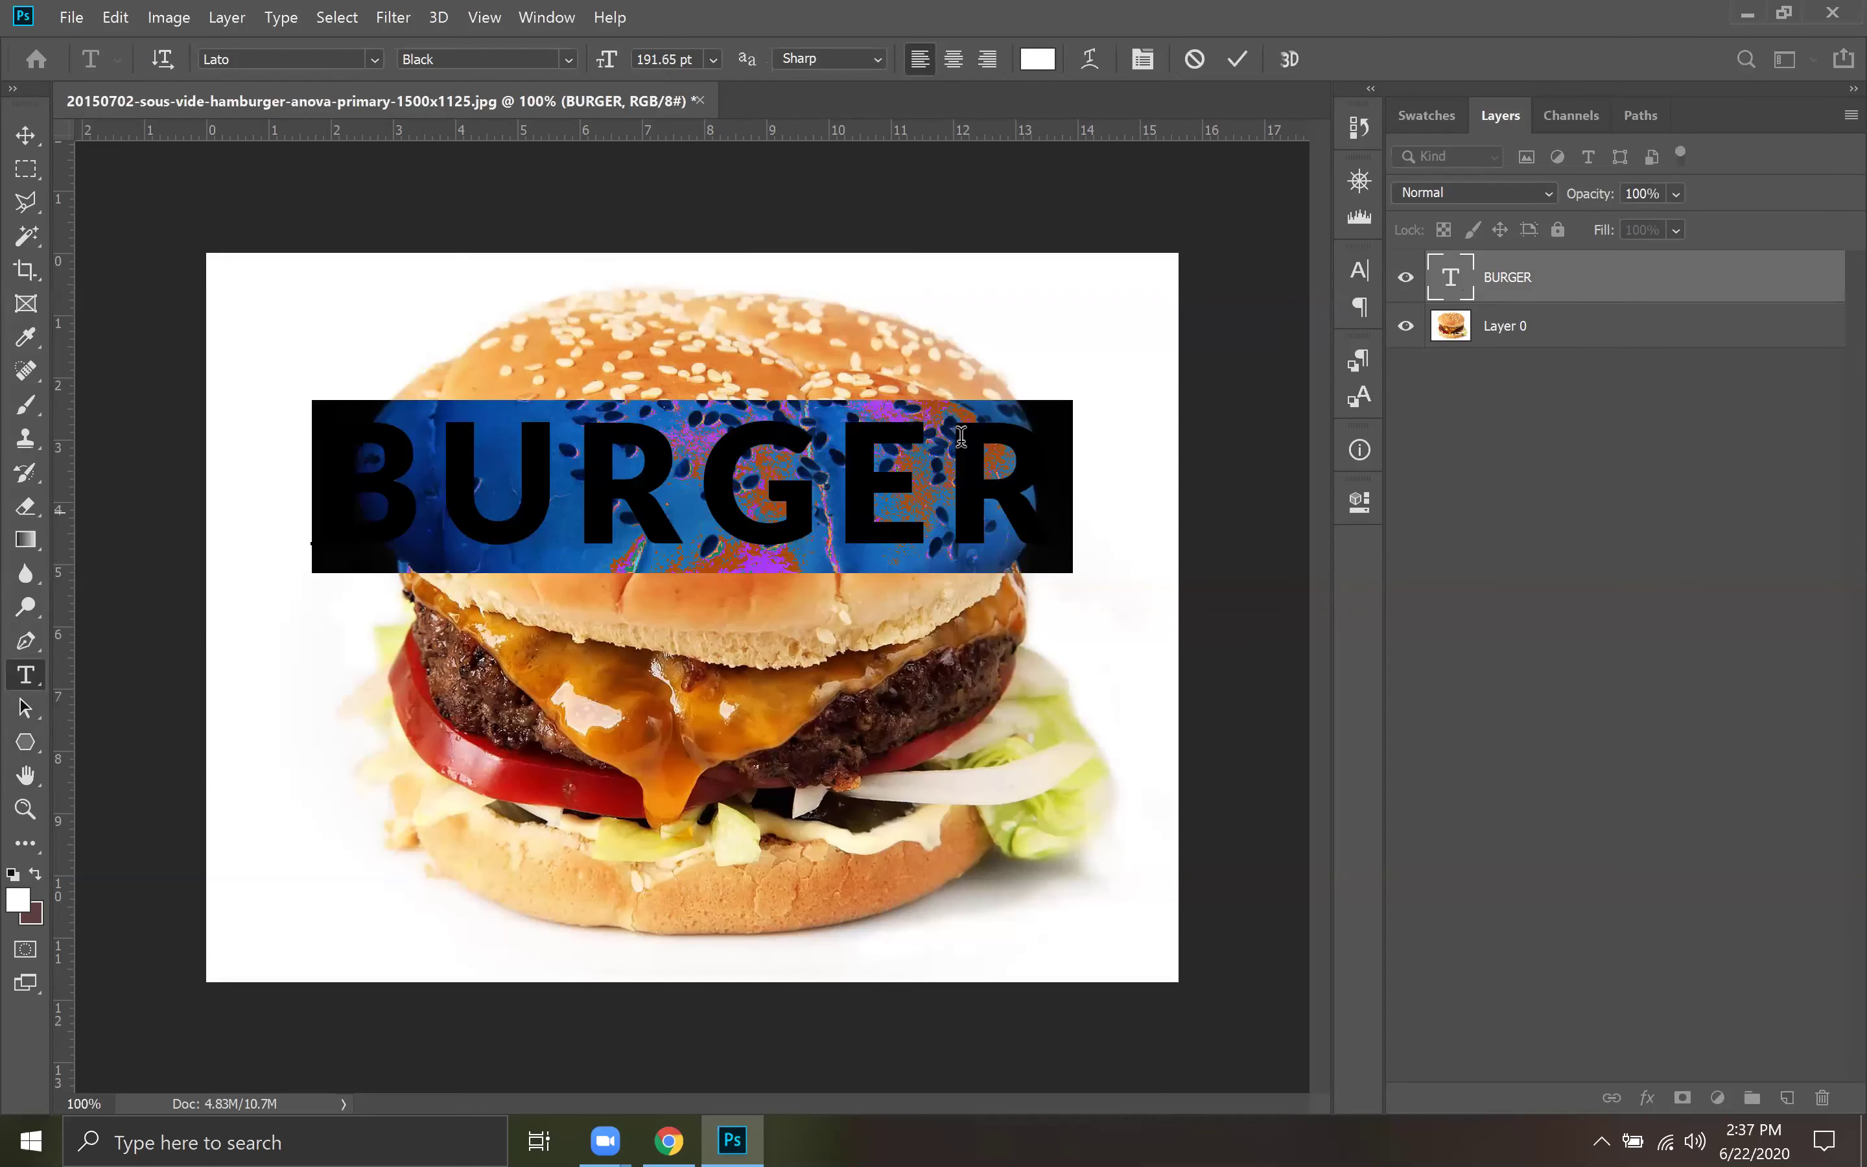
{"action": "left_click", "coordinate": [1574, 448]}
{"action": "left_click", "coordinate": [1579, 285]}
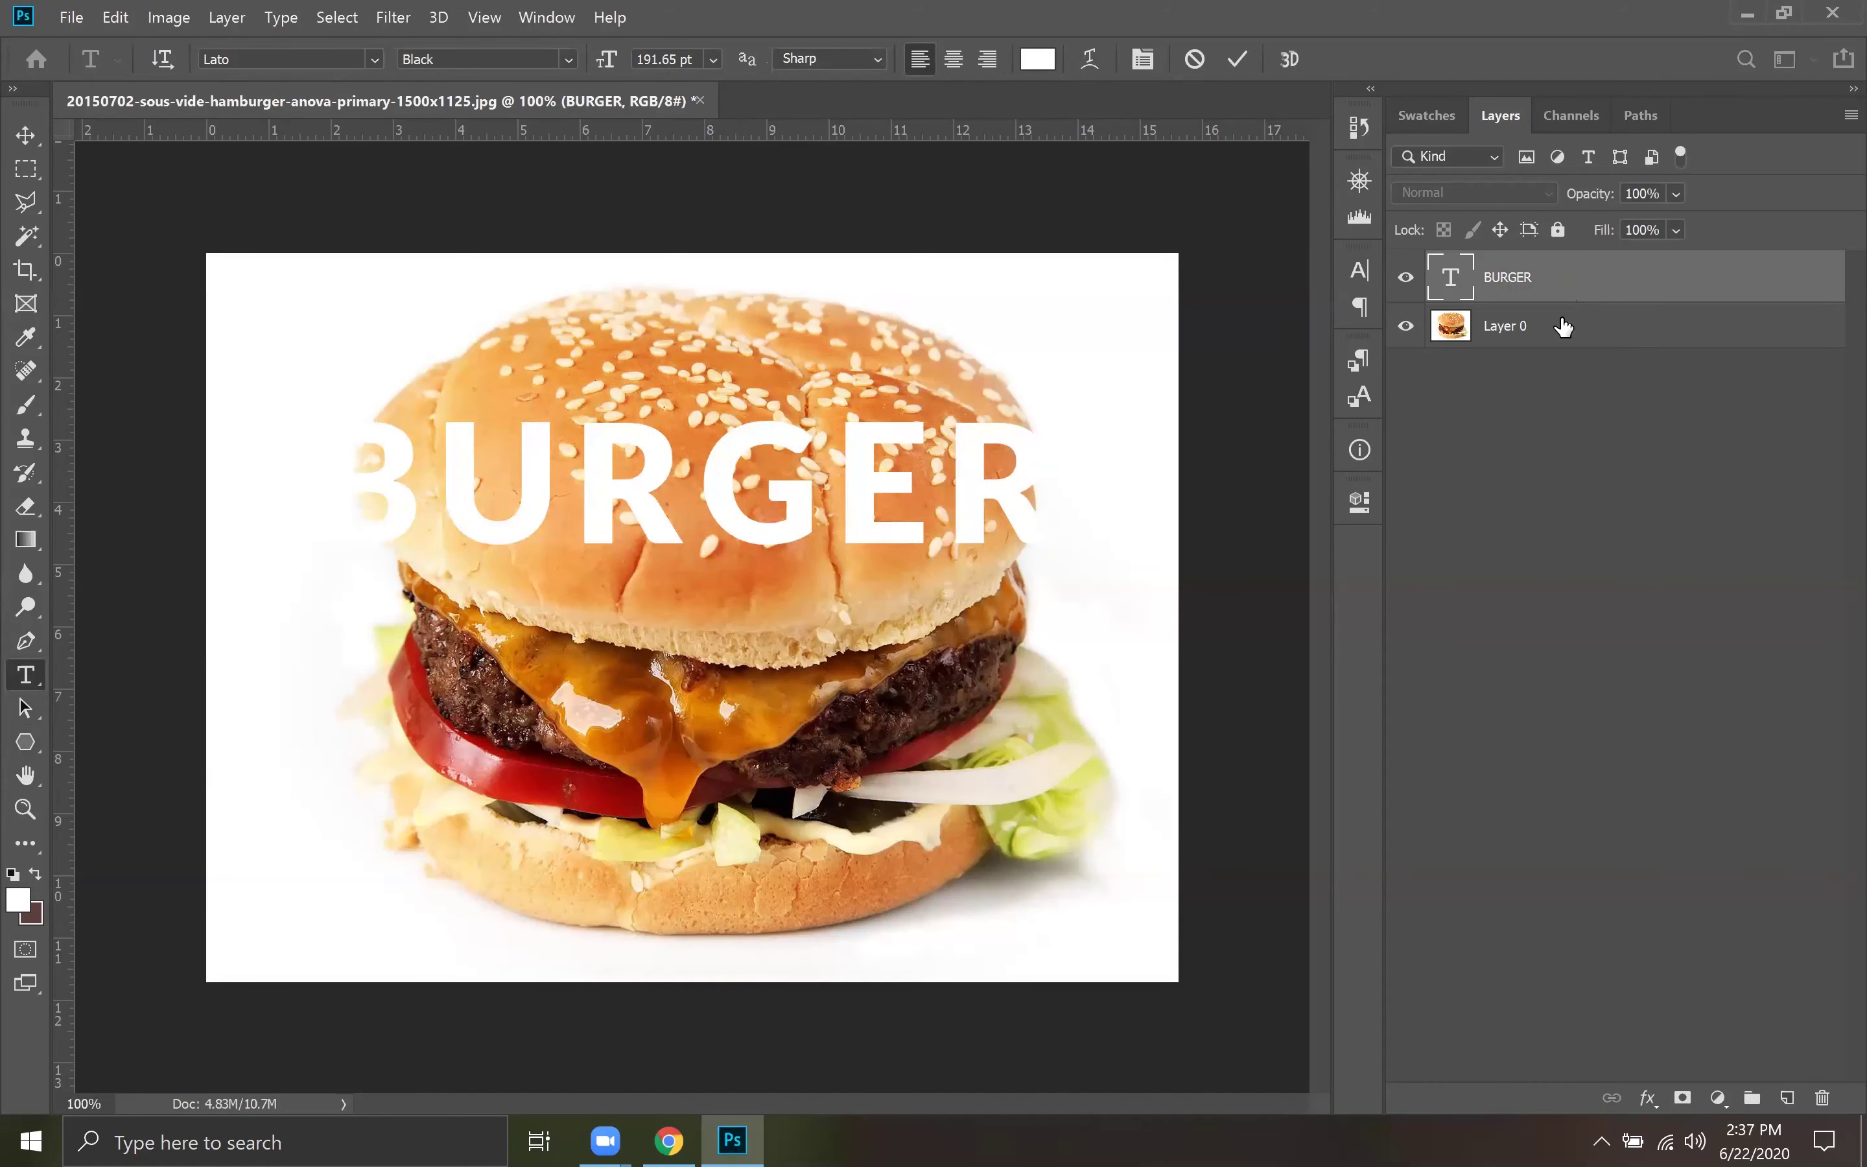
Try a Stroke layer style on the BURGER text, keeping the lettering uncovered for preview.
{"action": "key", "text": "h"}
{"action": "double_click", "coordinate": [1579, 285]}
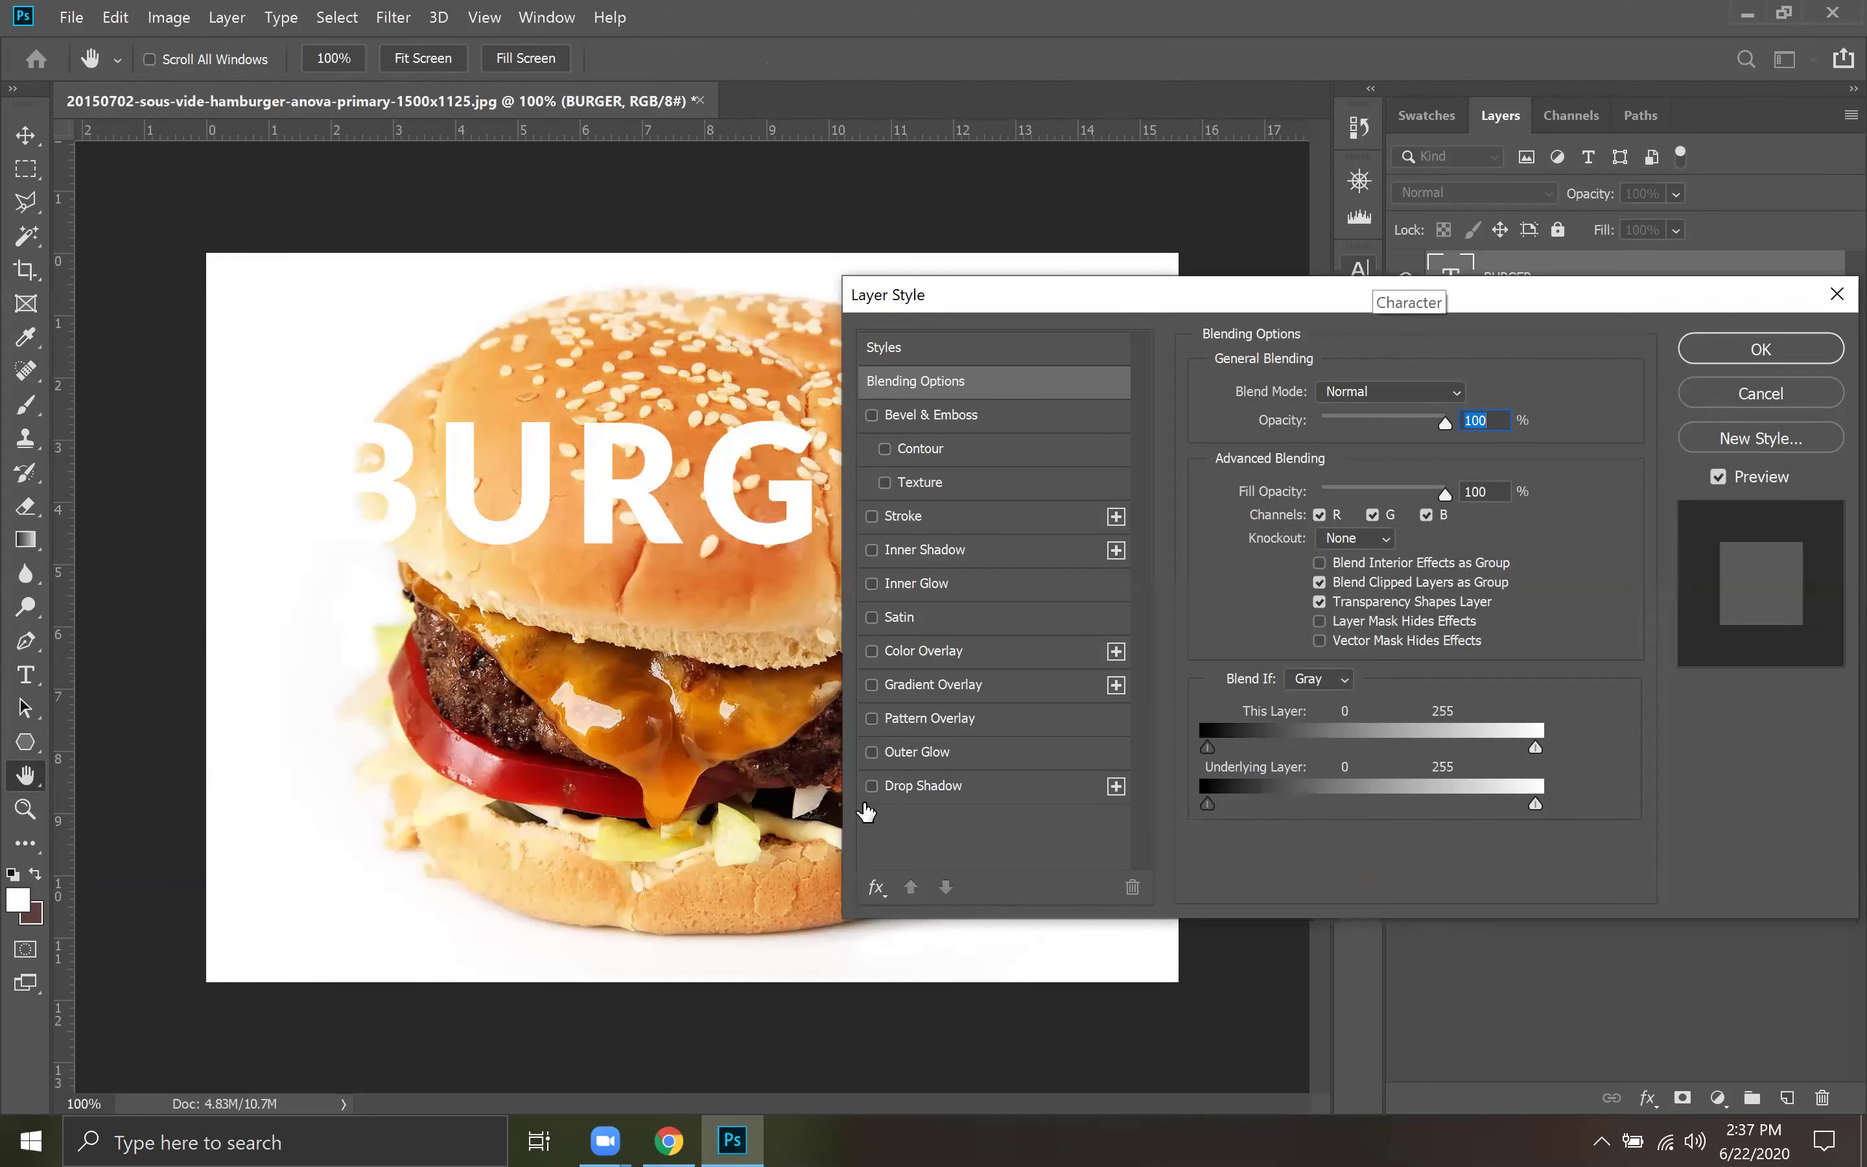
{"action": "left_click", "coordinate": [873, 516]}
{"action": "left_click", "coordinate": [926, 516]}
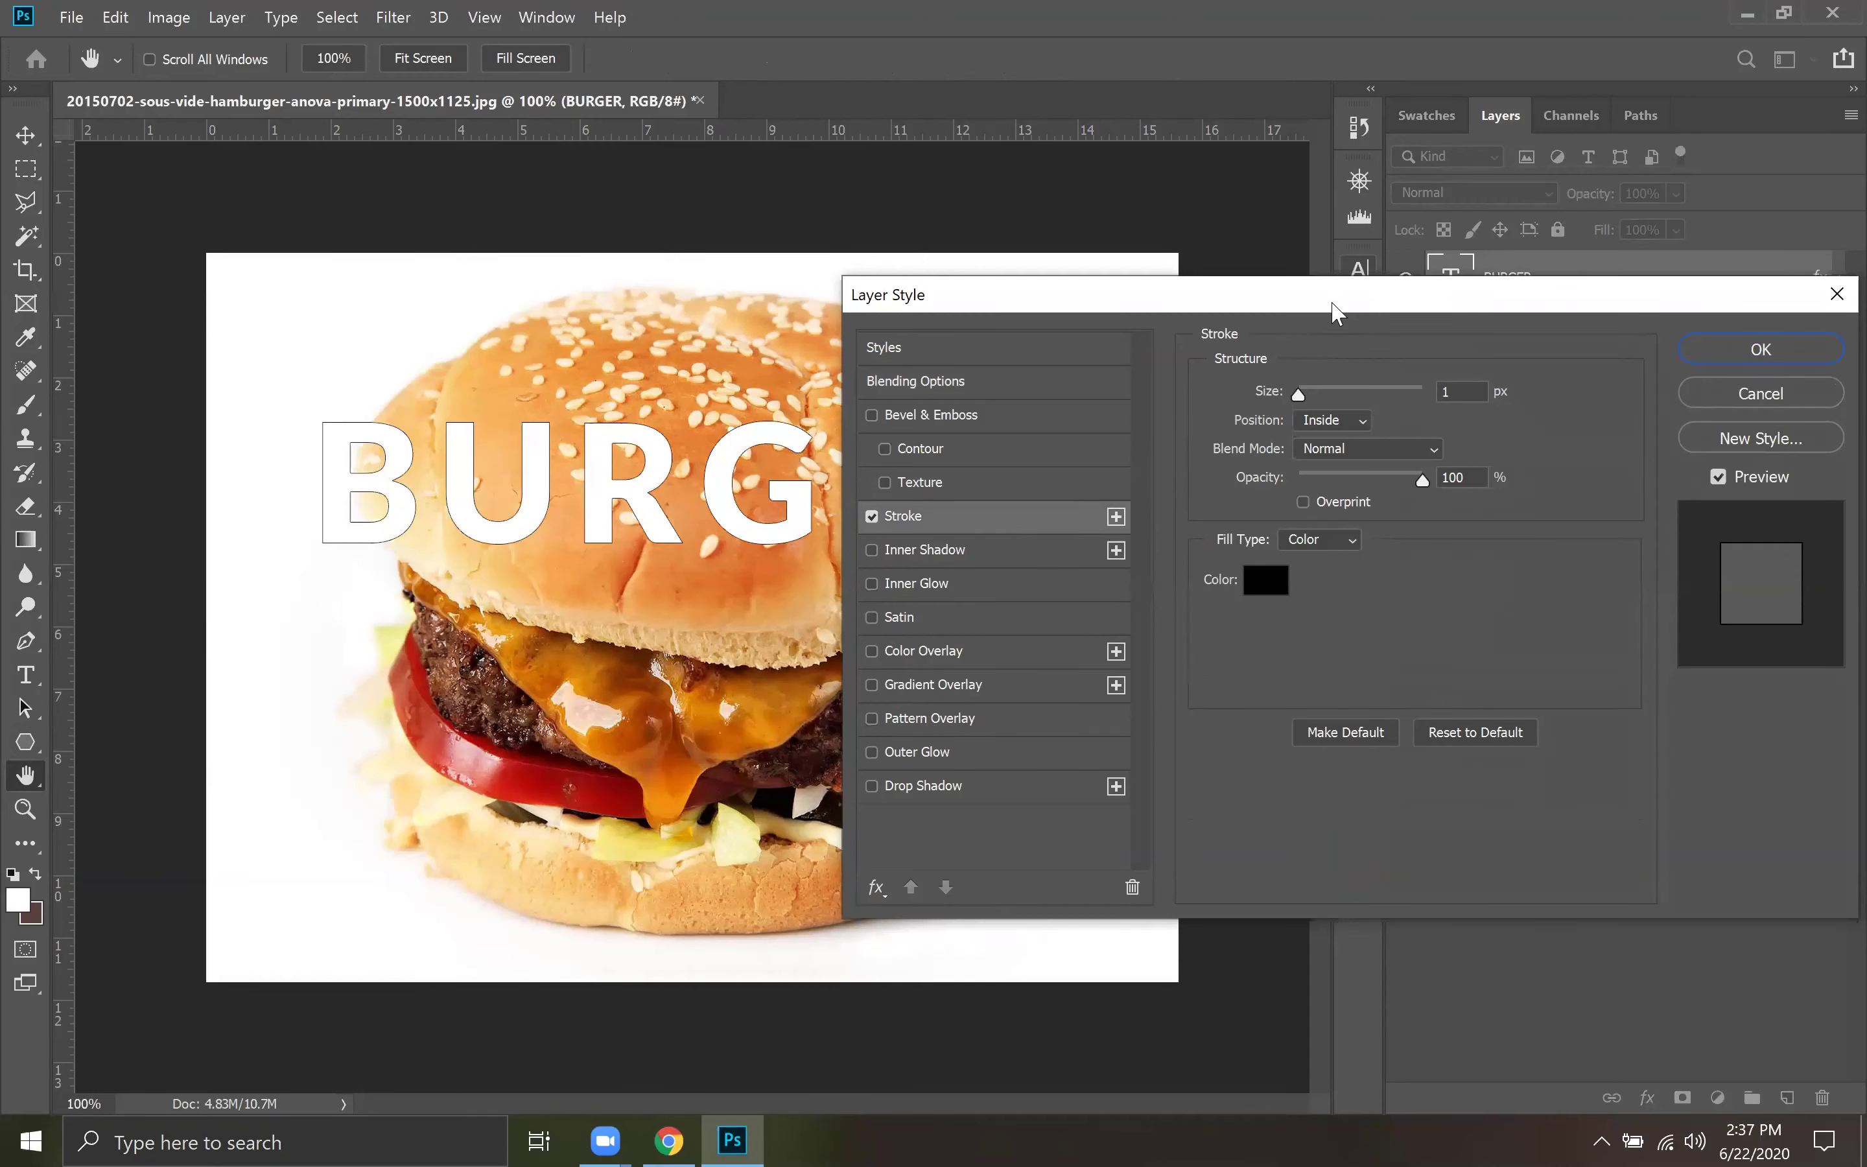
{"action": "left_click_drag", "start_coordinate": [1333, 303], "coordinate": [893, 631]}
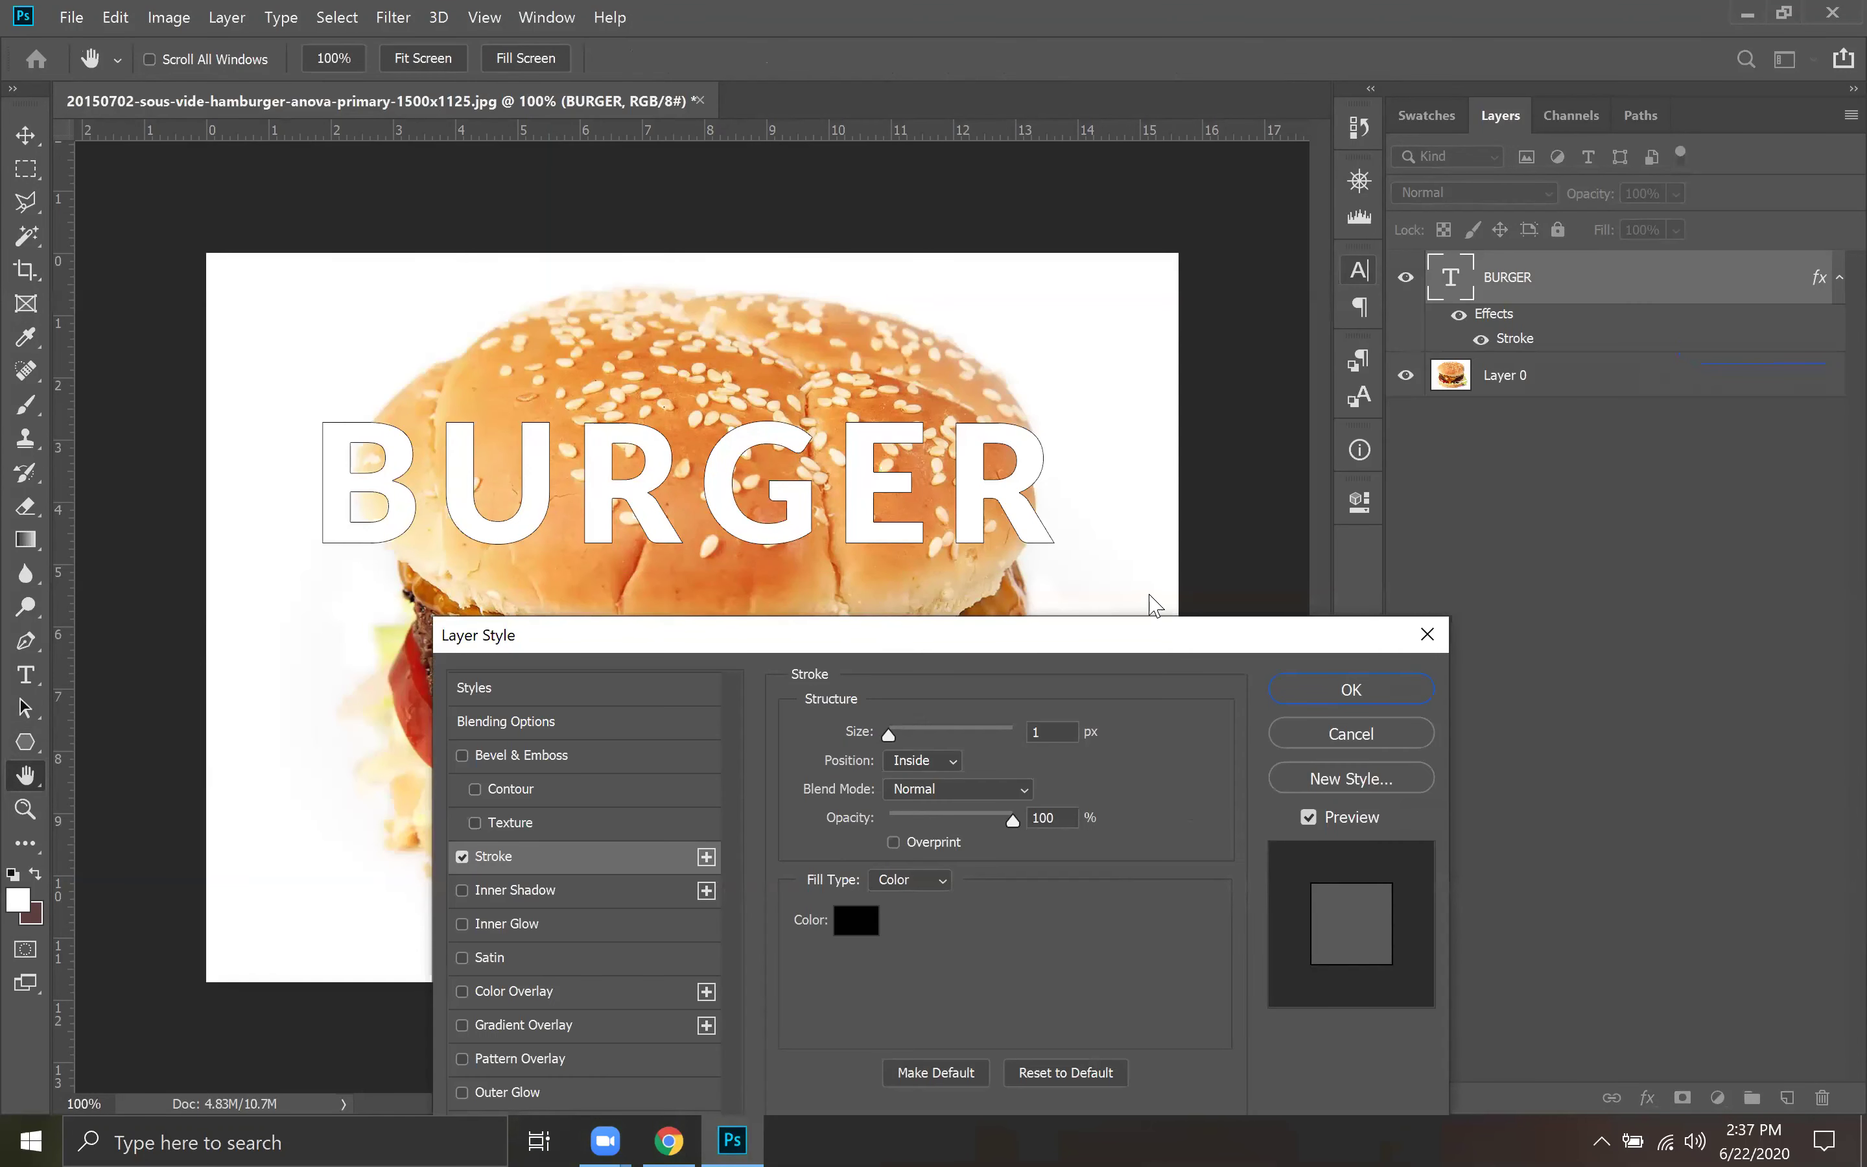
{"action": "left_click_drag", "start_coordinate": [1151, 636], "coordinate": [1461, 561]}
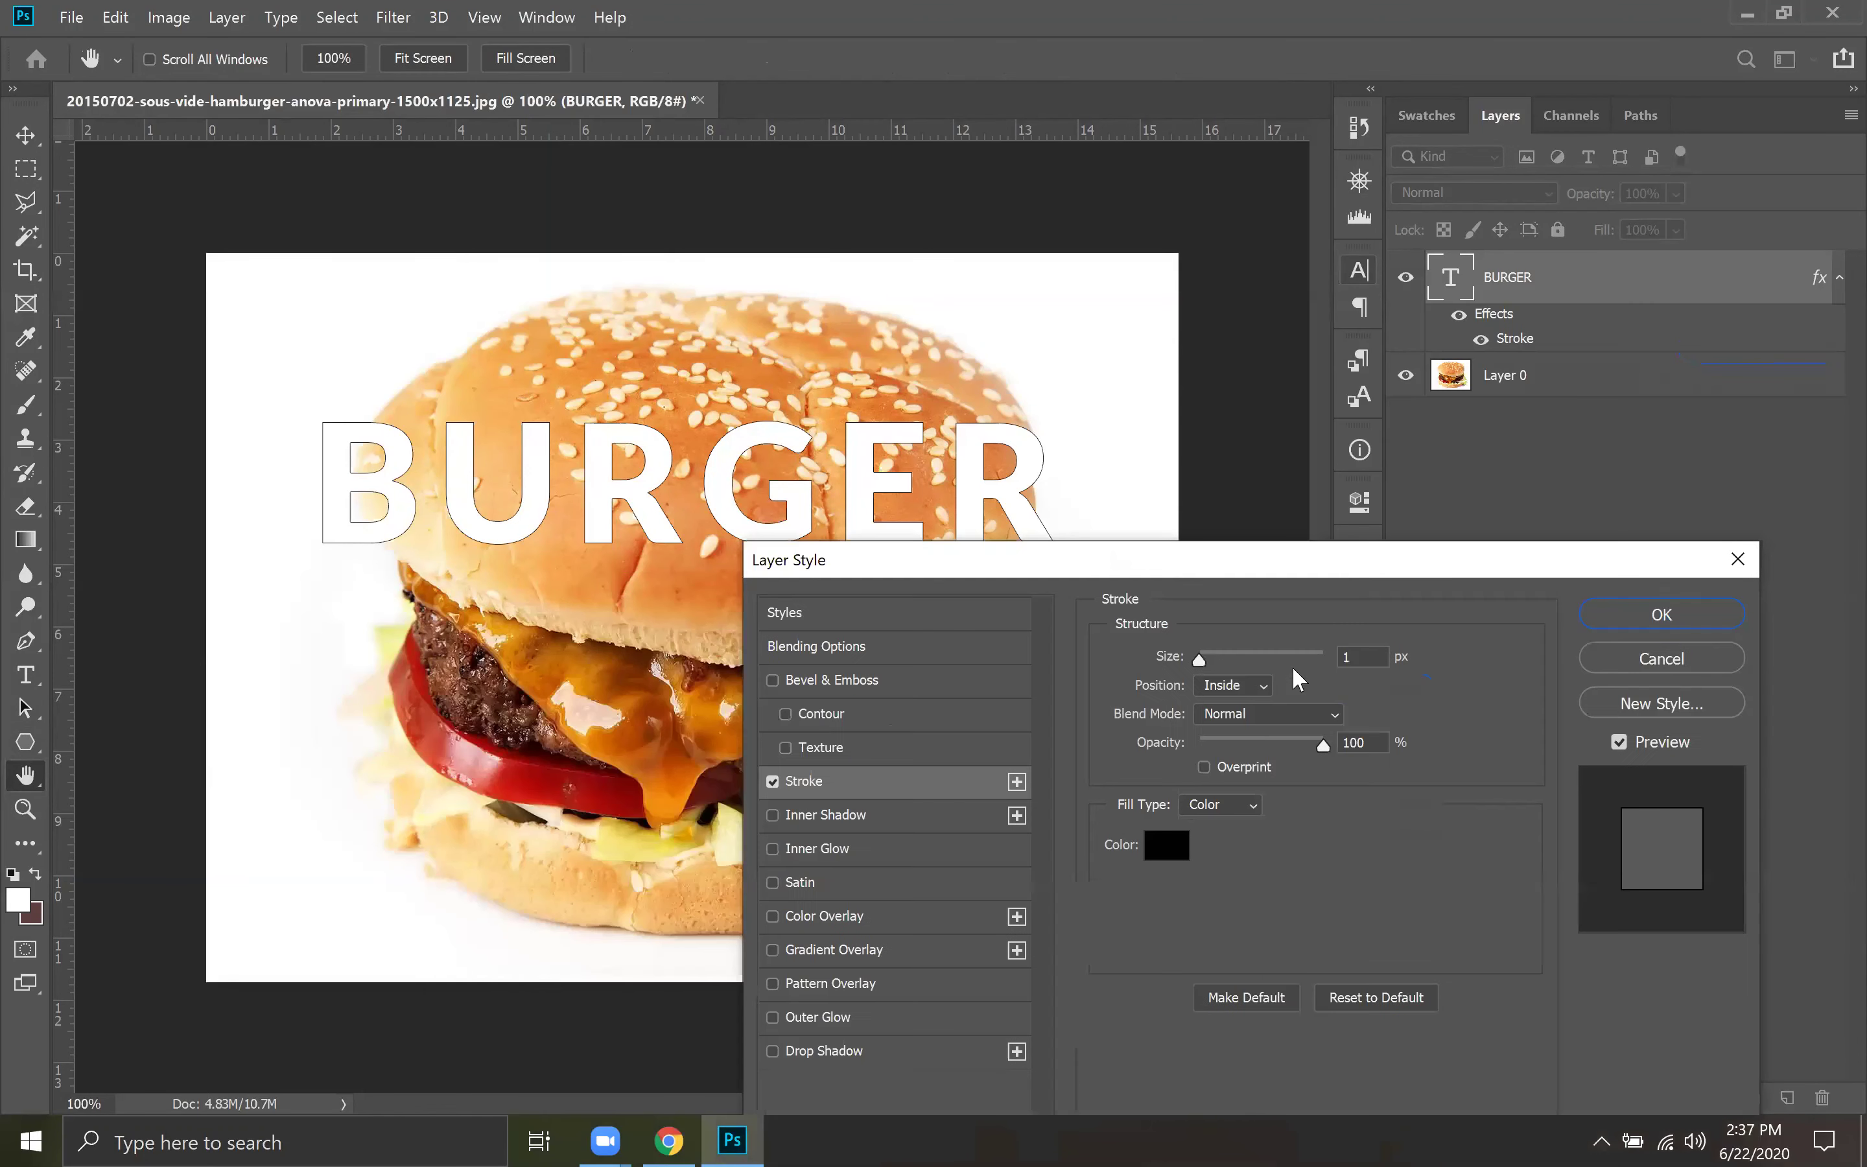
Try the stroke in the Center position and at 13 px in the Outside position, and cancel the layer style.
{"action": "left_click", "coordinate": [1253, 679]}
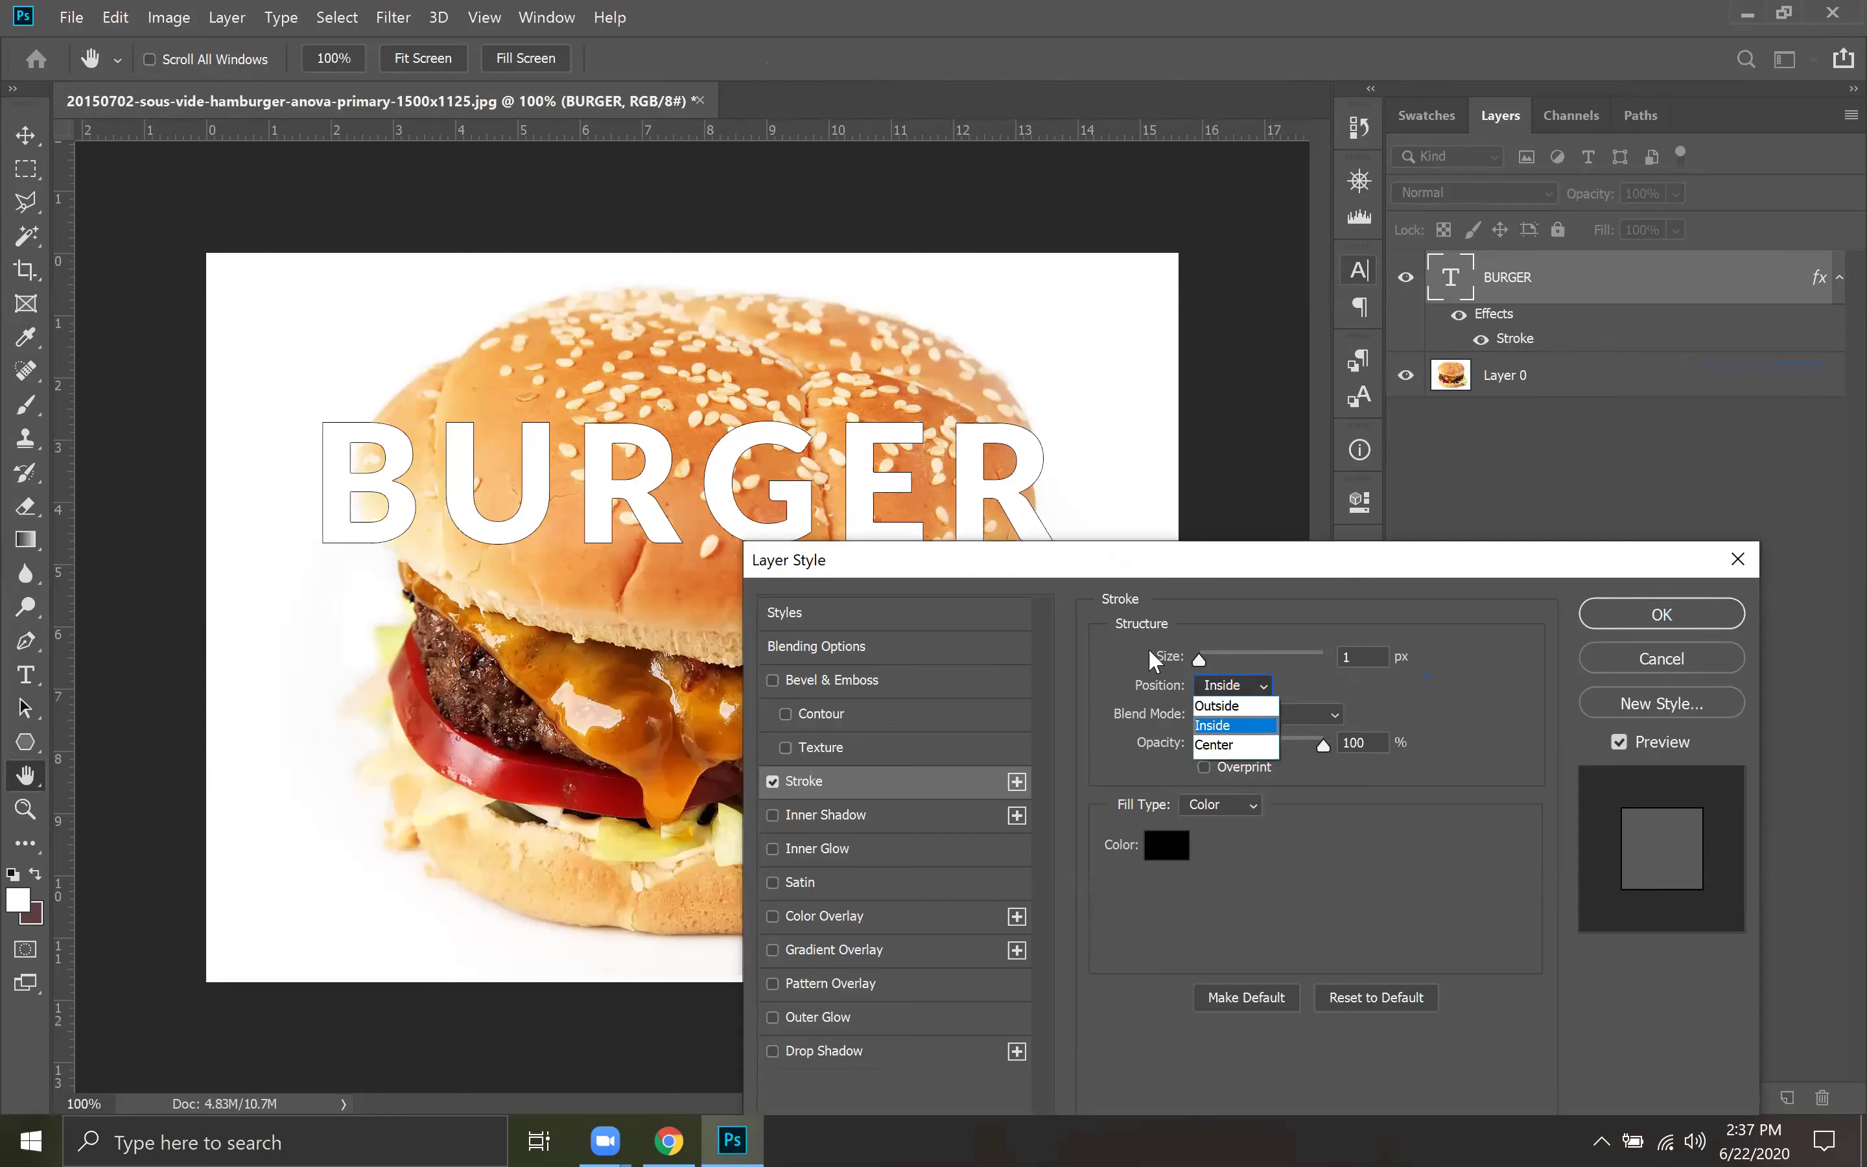
{"action": "left_click", "coordinate": [1239, 745]}
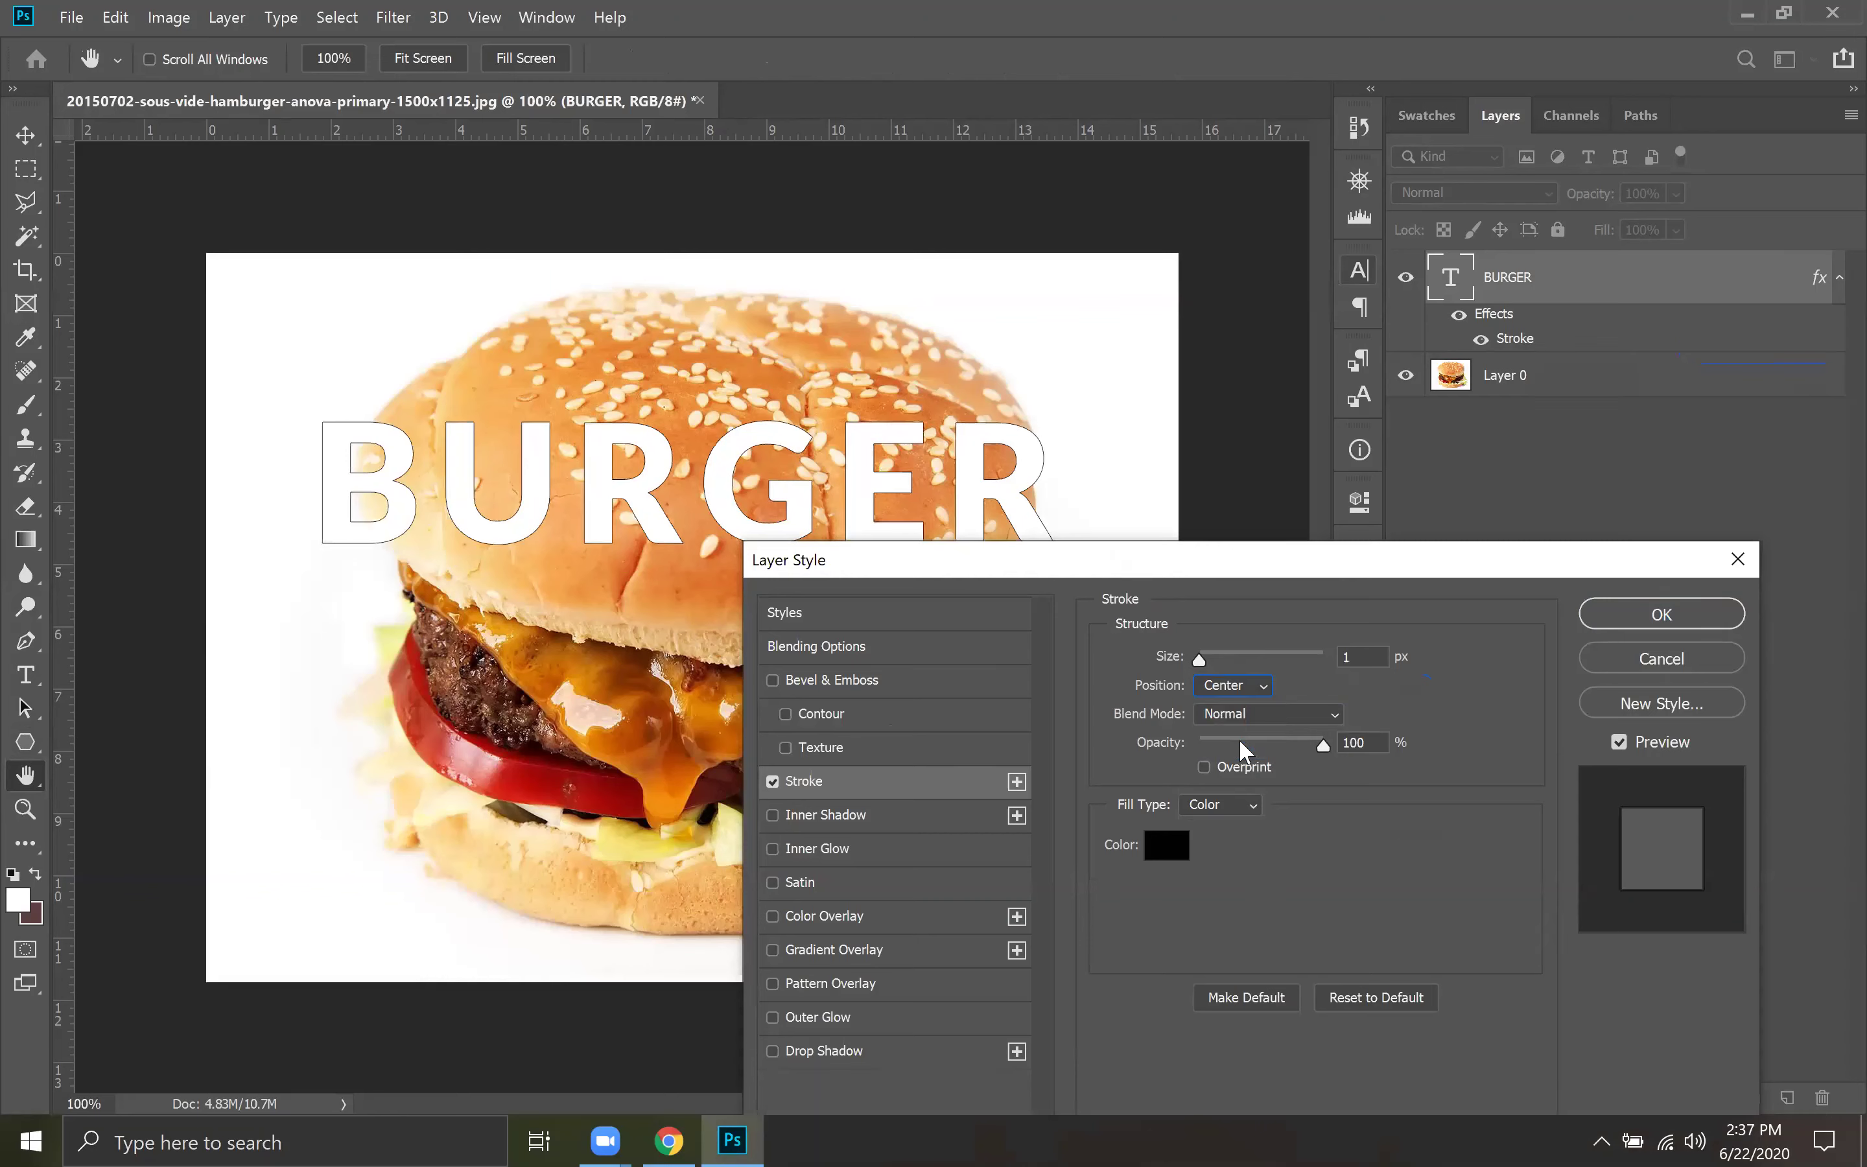
{"action": "mouse_move", "coordinate": [1213, 657]}
{"action": "left_mouse_down"}
{"action": "mouse_move", "coordinate": [1240, 655]}
{"action": "mouse_move", "coordinate": [1188, 667]}
{"action": "left_mouse_up"}
{"action": "left_click", "coordinate": [1238, 683]}
{"action": "left_click", "coordinate": [1218, 704]}
{"action": "left_click_drag", "start_coordinate": [1203, 660], "coordinate": [1213, 663]}
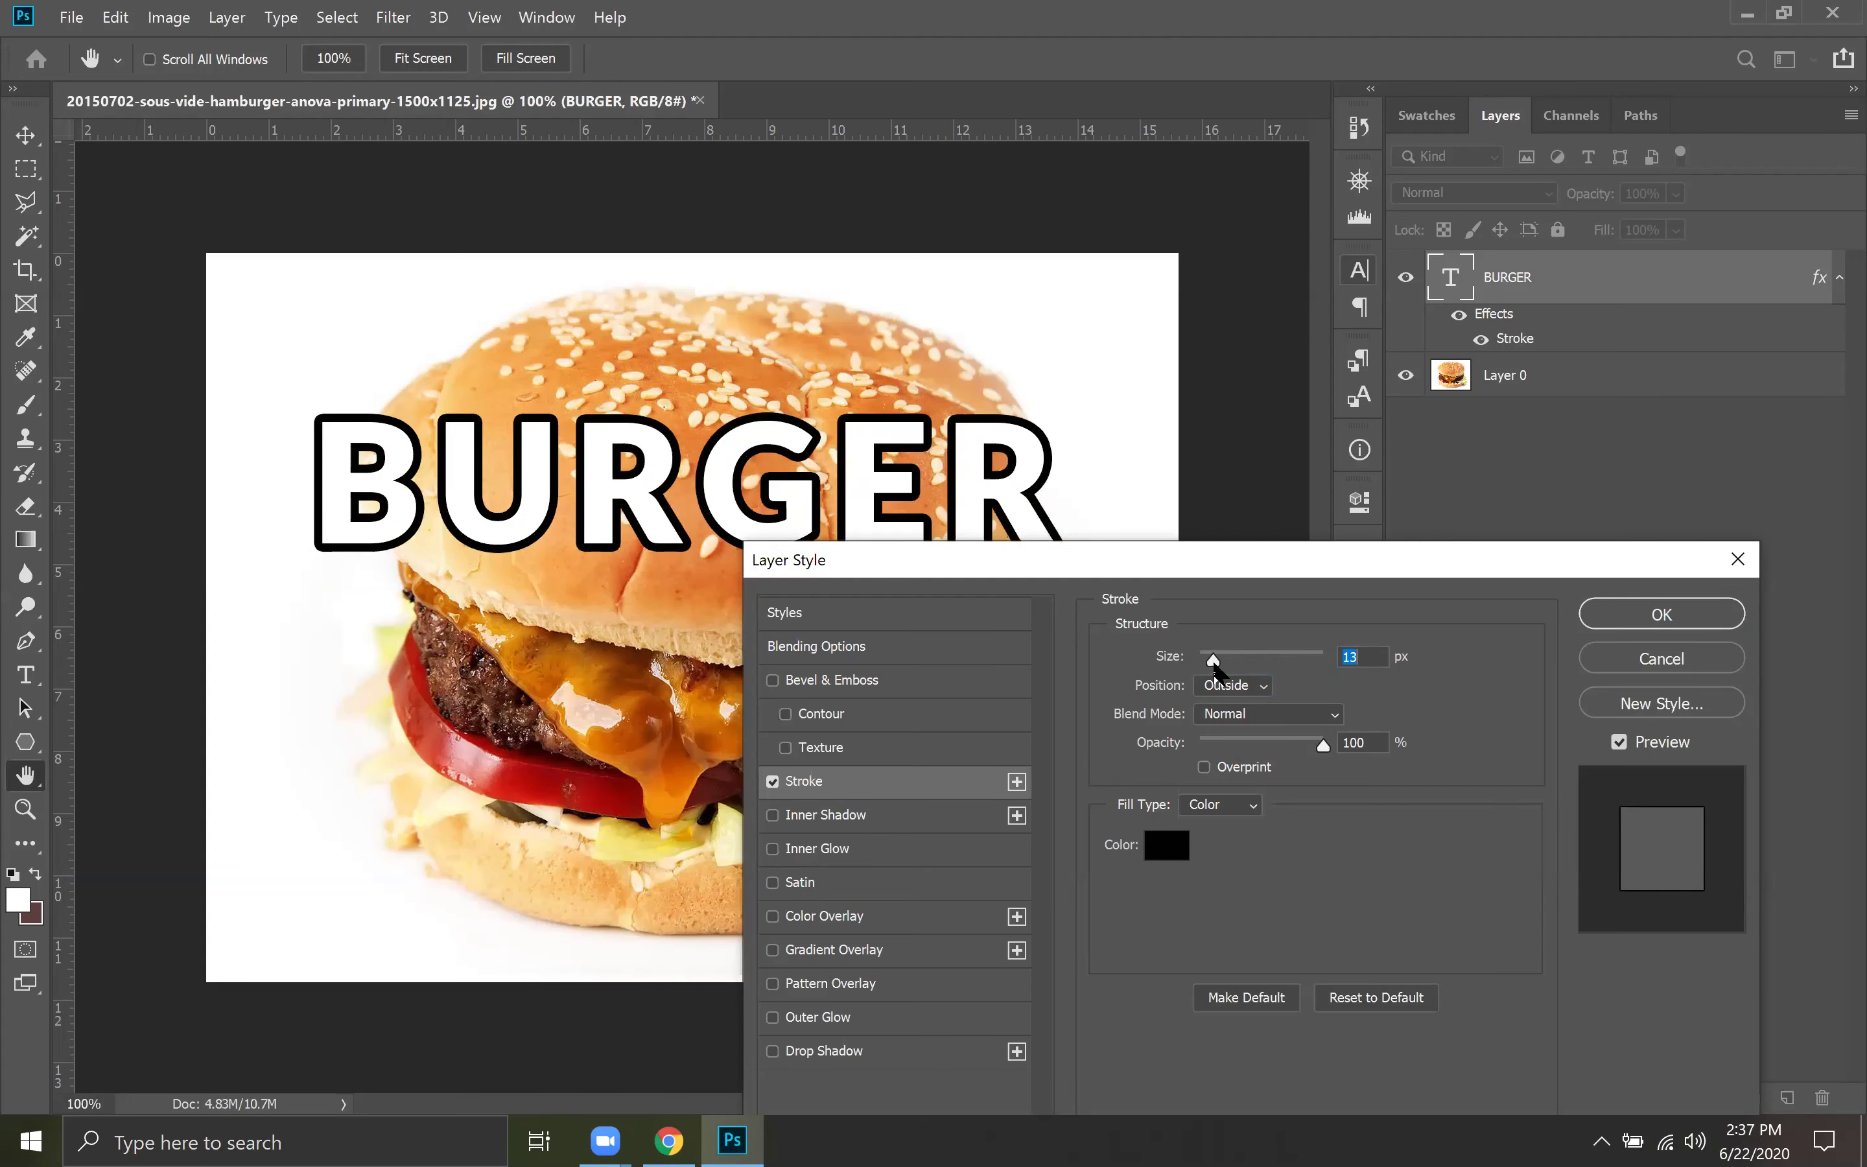
{"action": "left_click", "coordinate": [1636, 657]}
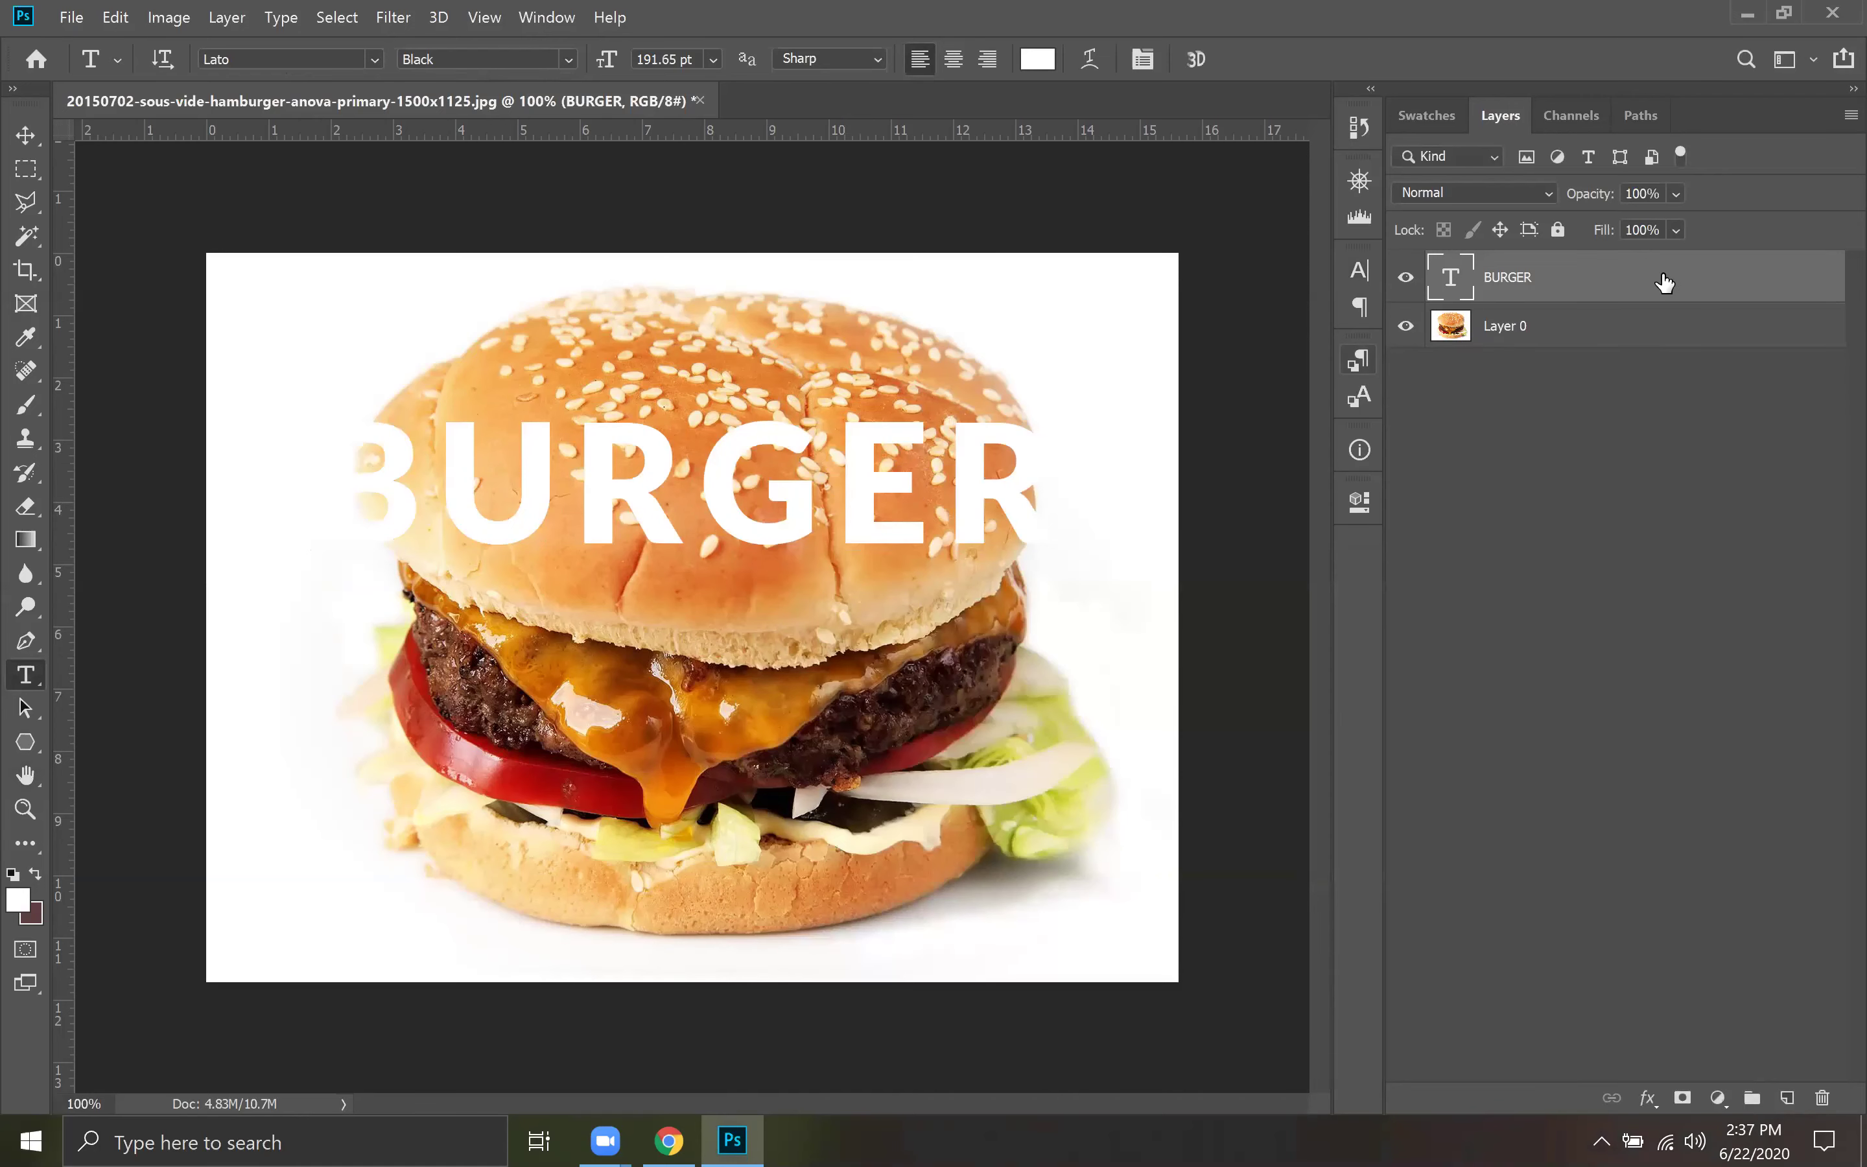
Try a black Stroke layer style on the BURGER text, 7 px Inside and 13 px Outside, keeping the lettering uncovered for preview.
{"action": "double_click", "coordinate": [1551, 297]}
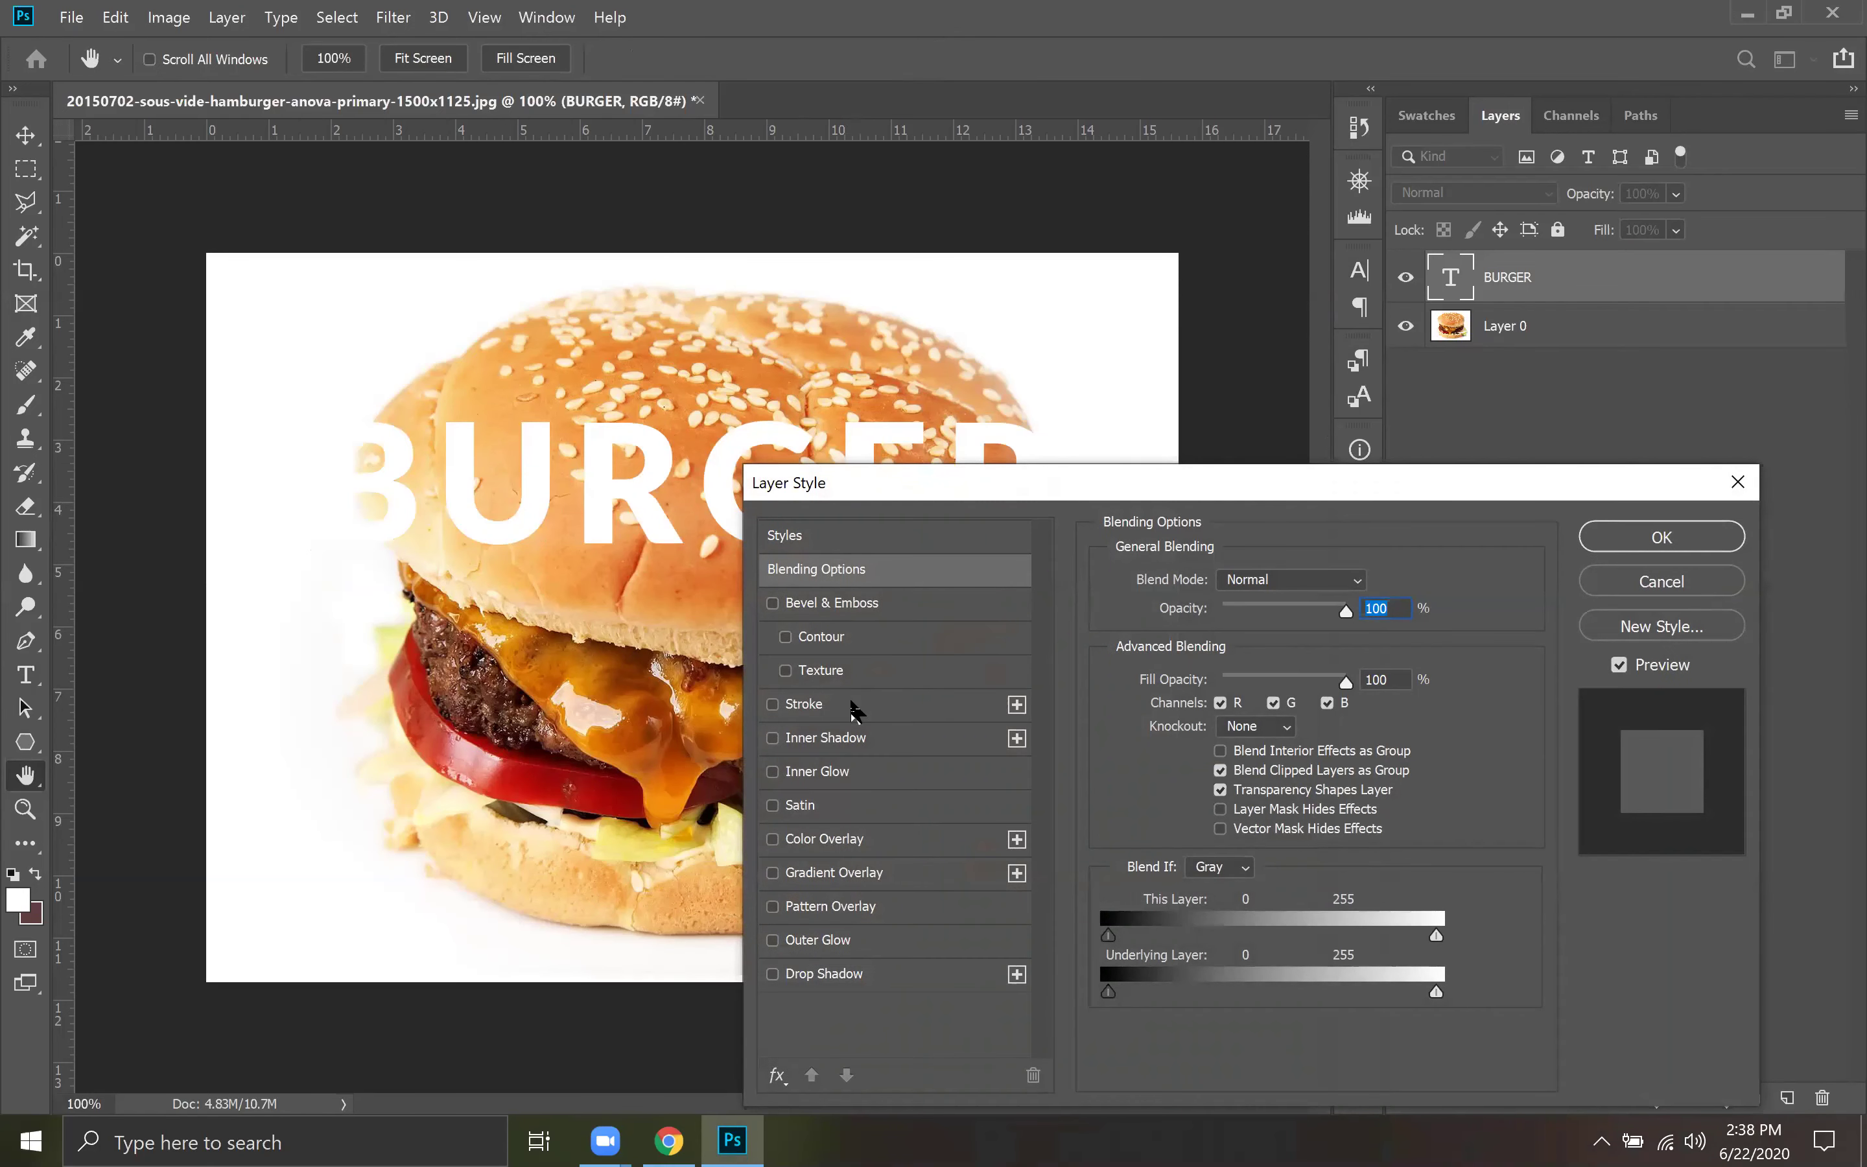
{"action": "left_click", "coordinate": [851, 702]}
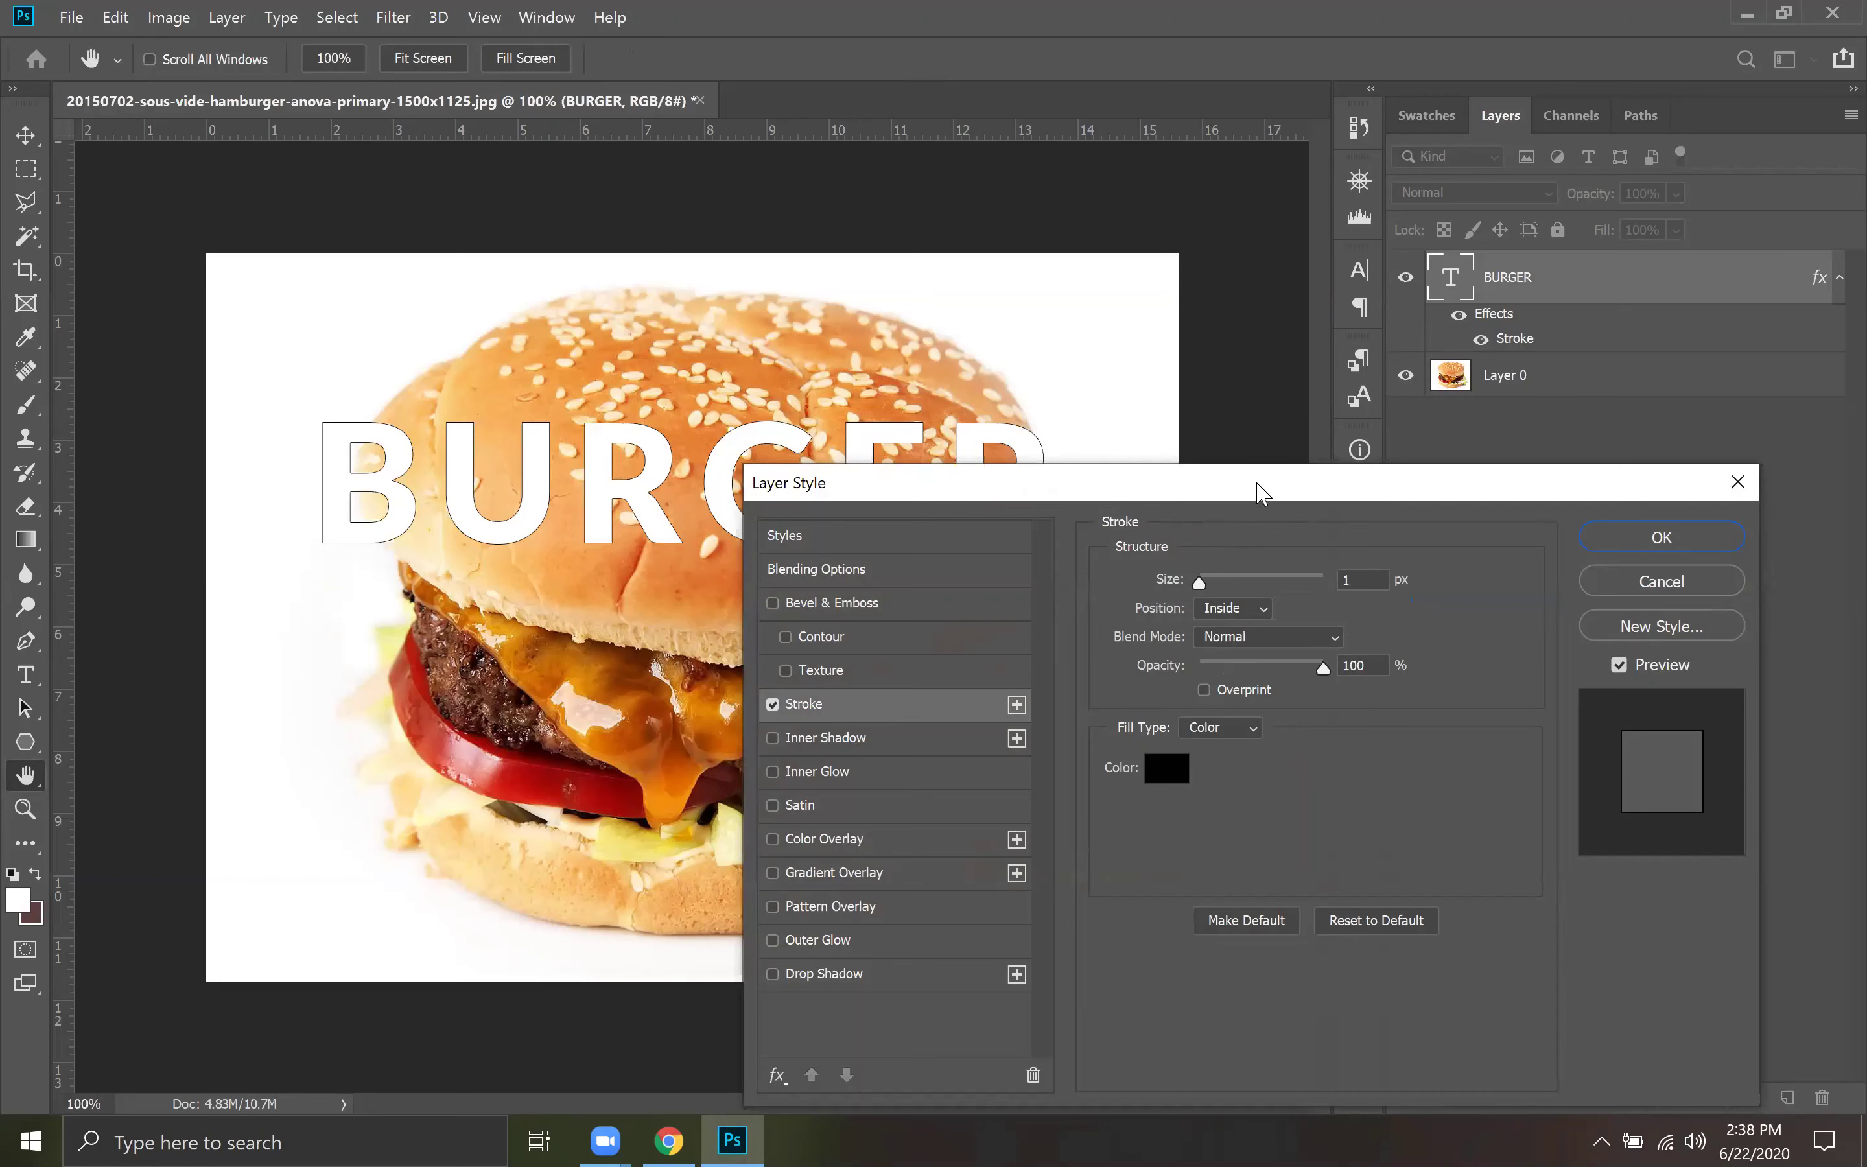
{"action": "left_click_drag", "start_coordinate": [1262, 493], "coordinate": [1362, 681]}
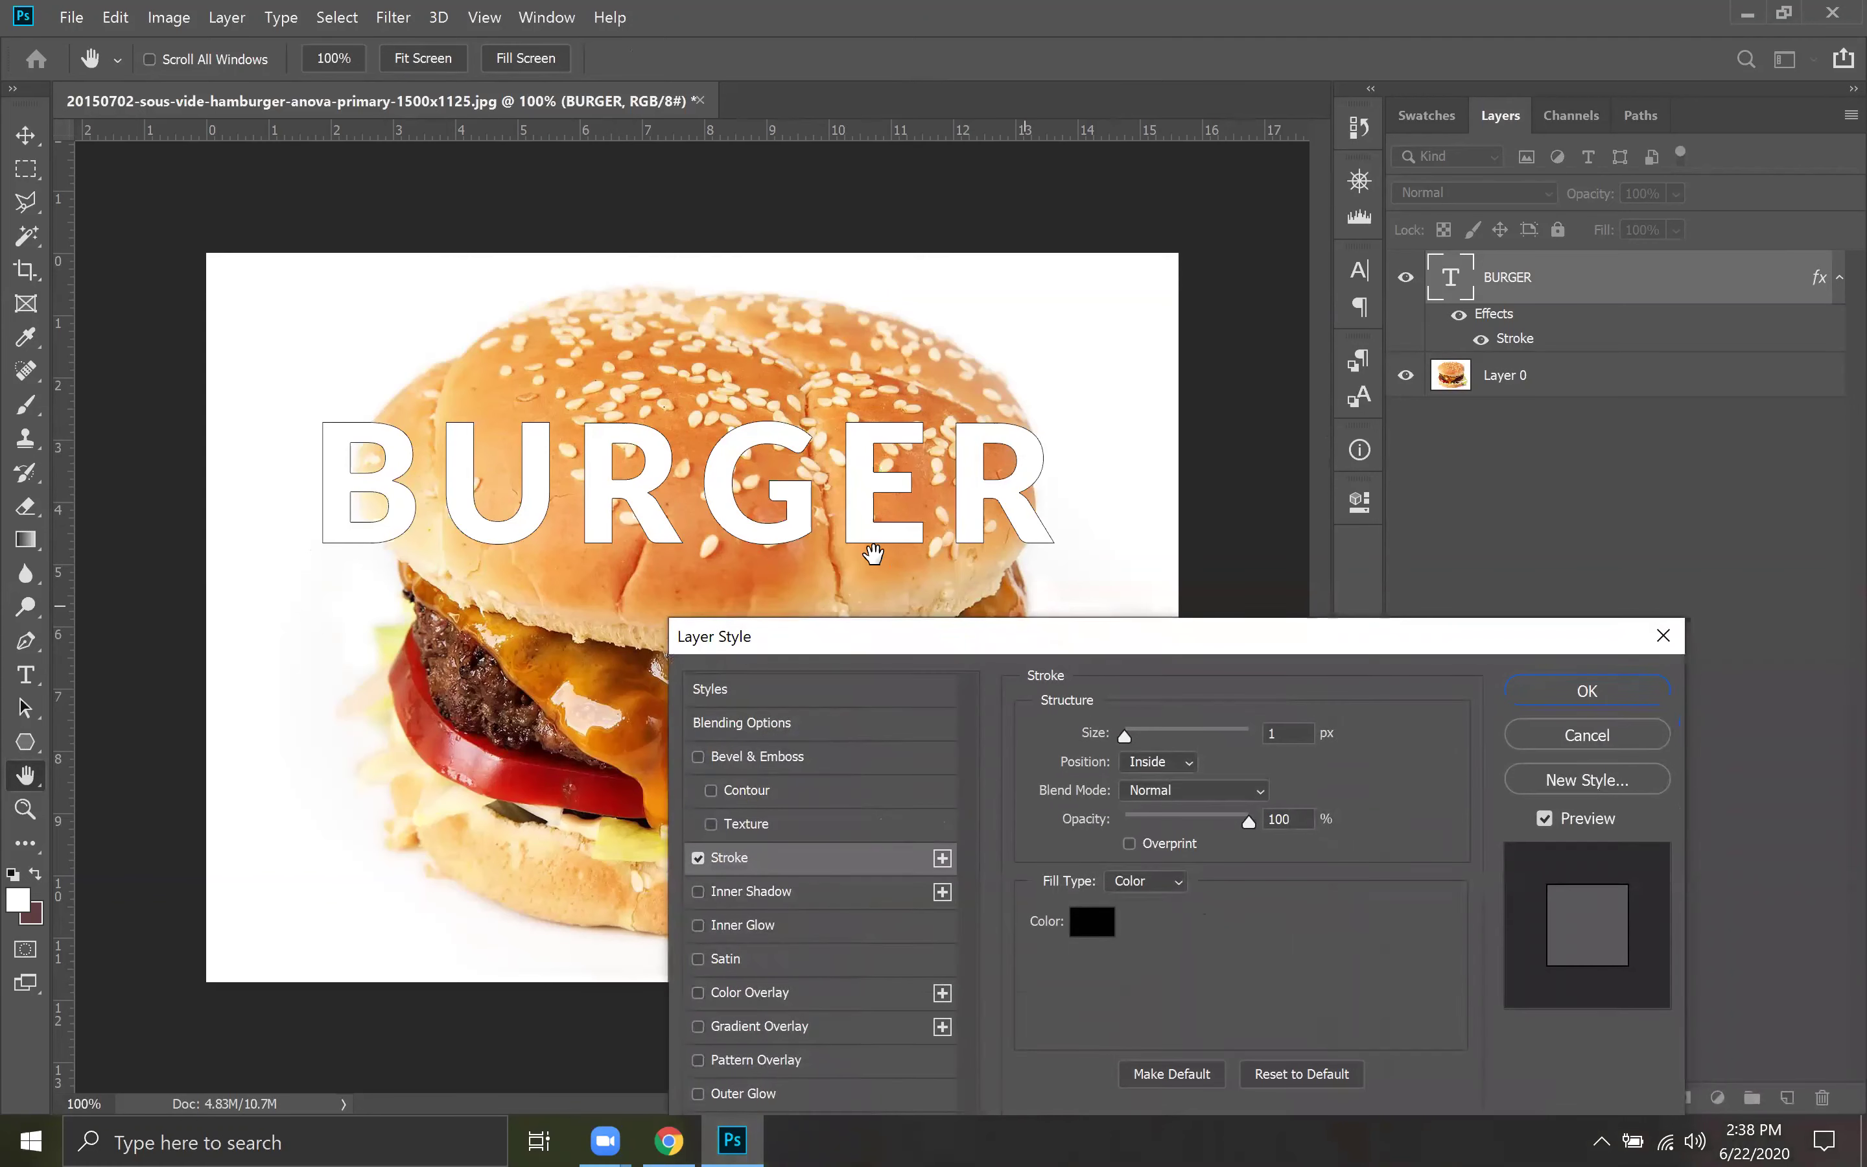
{"action": "left_click_drag", "start_coordinate": [1127, 729], "coordinate": [1134, 732]}
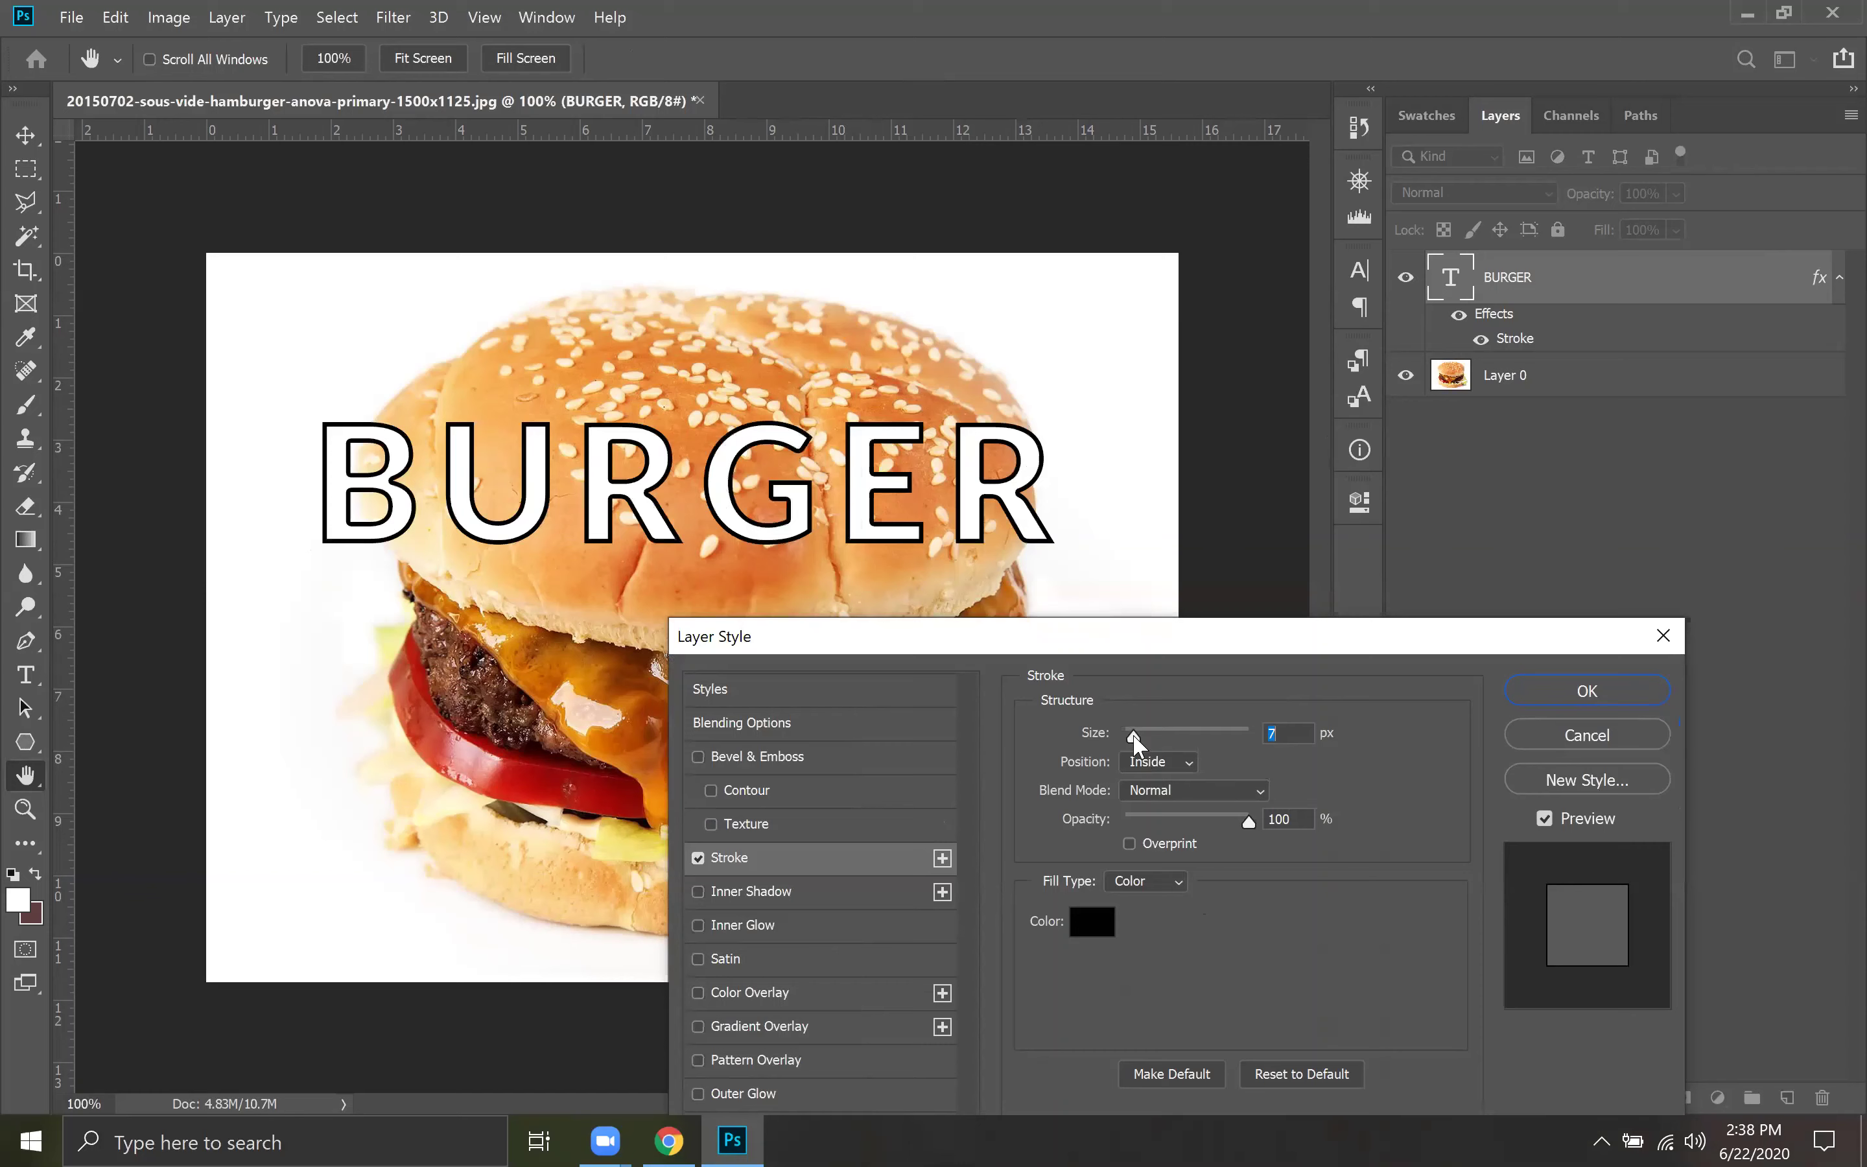
{"action": "left_click", "coordinate": [1161, 764]}
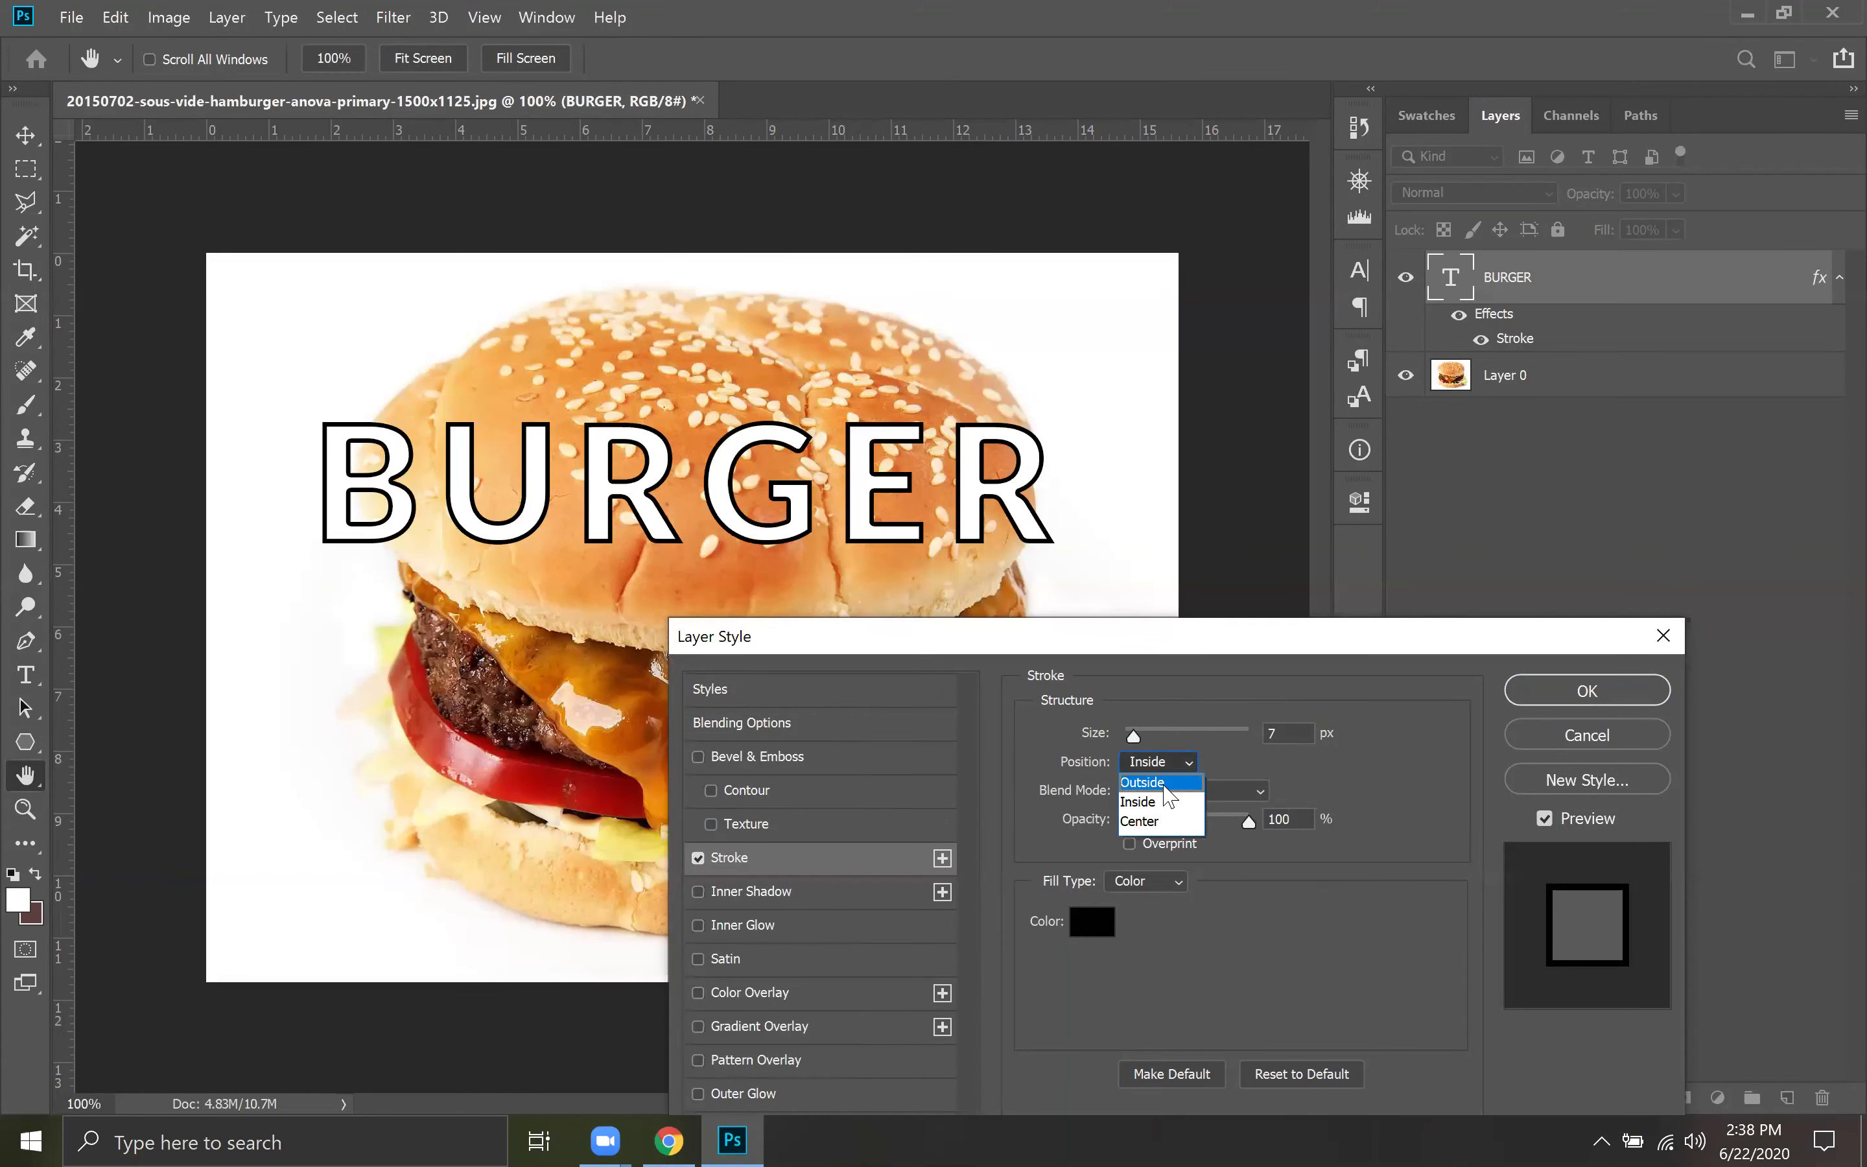
{"action": "left_click", "coordinate": [1144, 782]}
{"action": "left_click_drag", "start_coordinate": [1133, 734], "coordinate": [1139, 737]}
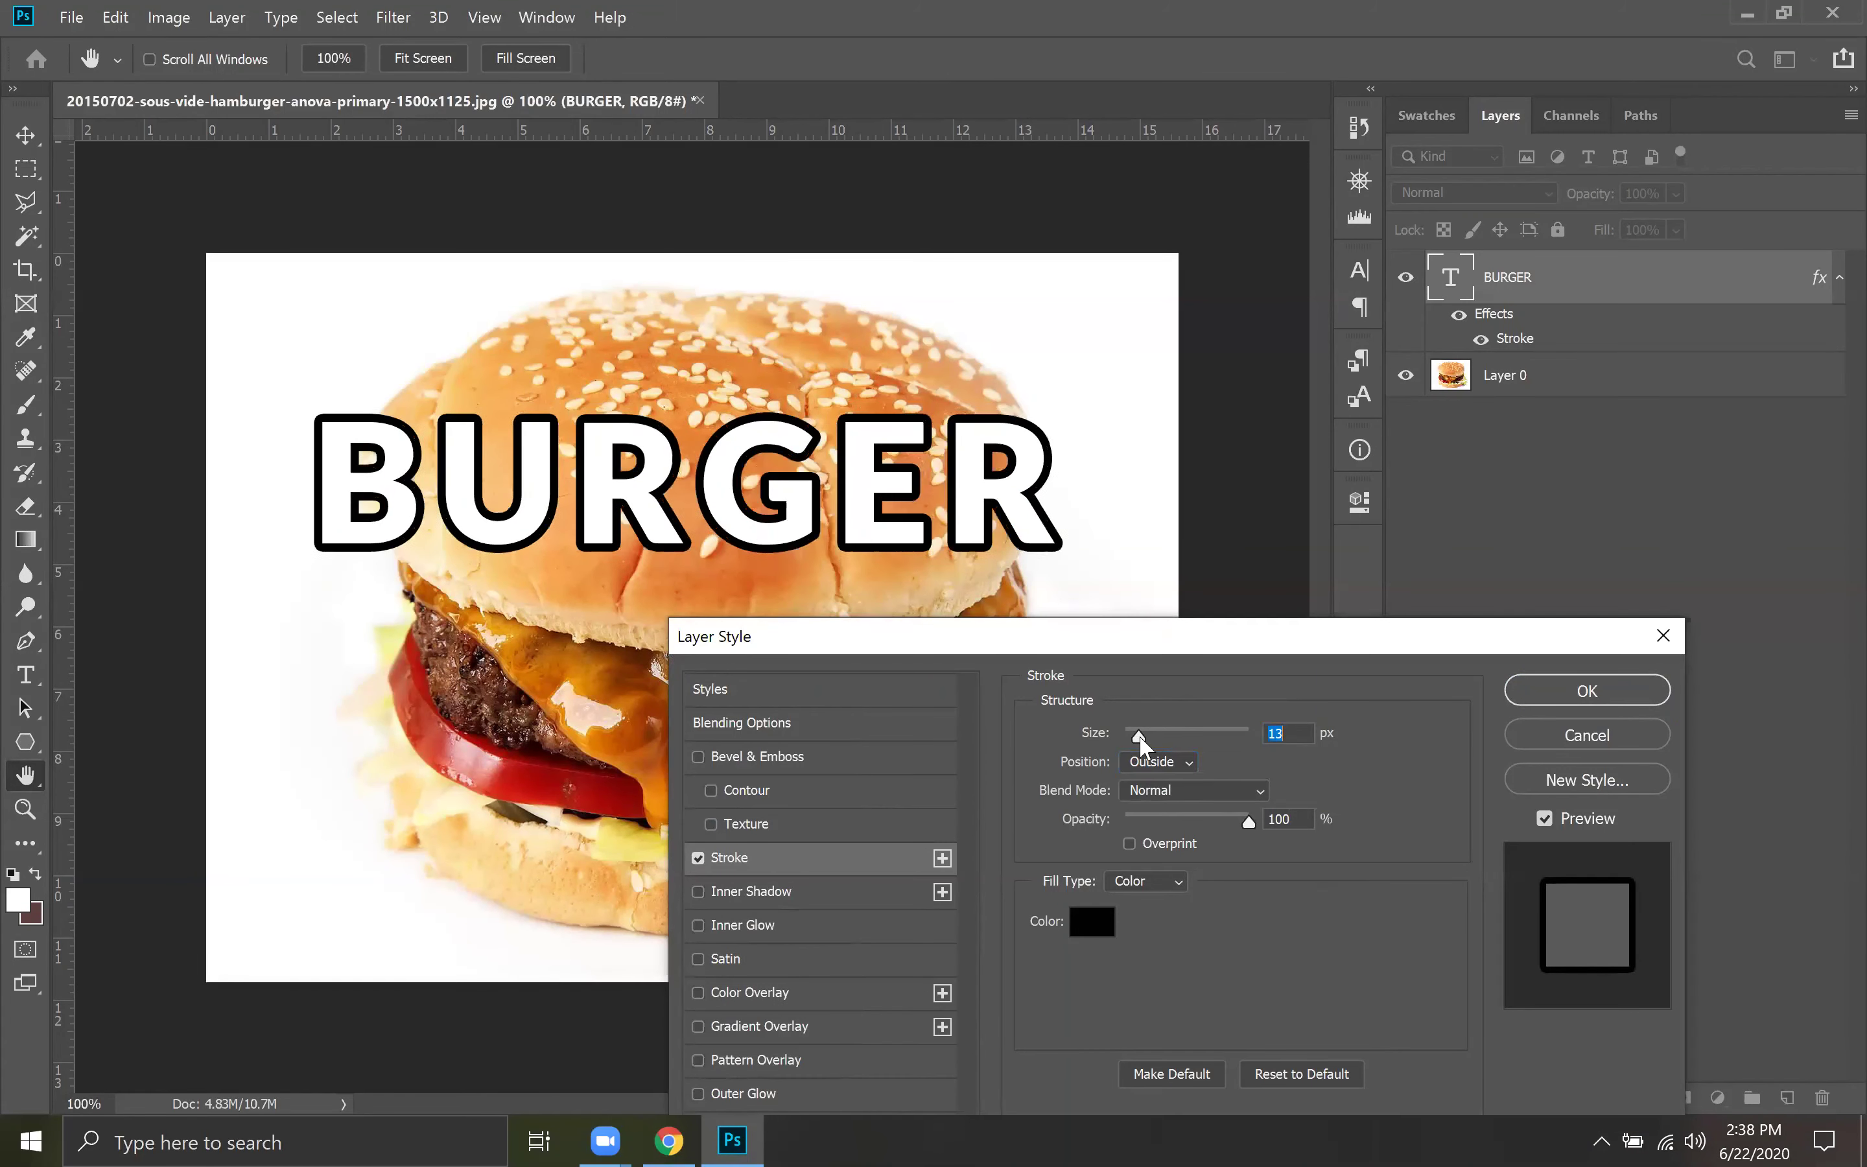
Try the Multiply, Soft Light and Overlay blend modes on the BURGER text's stroke.
{"action": "left_click", "coordinate": [1192, 787]}
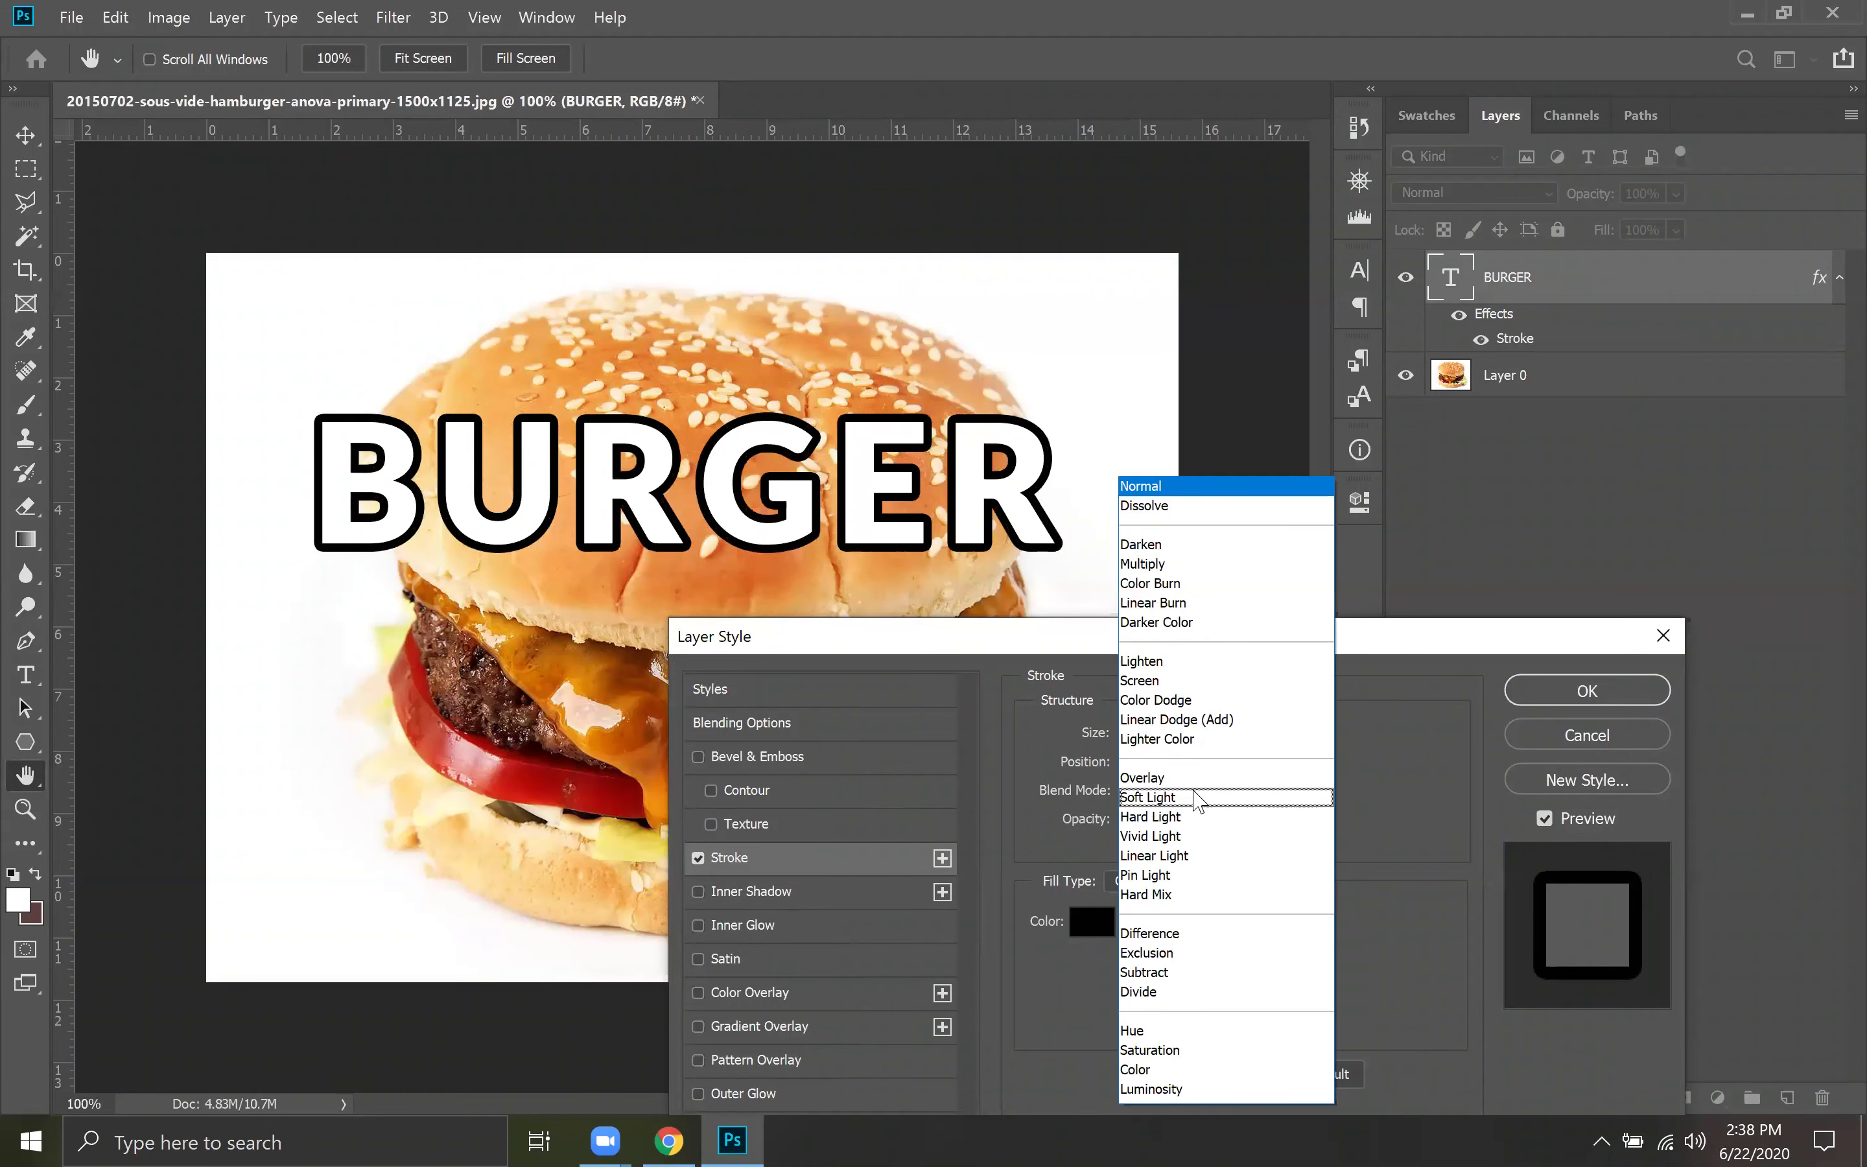
{"action": "left_click", "coordinate": [1164, 564]}
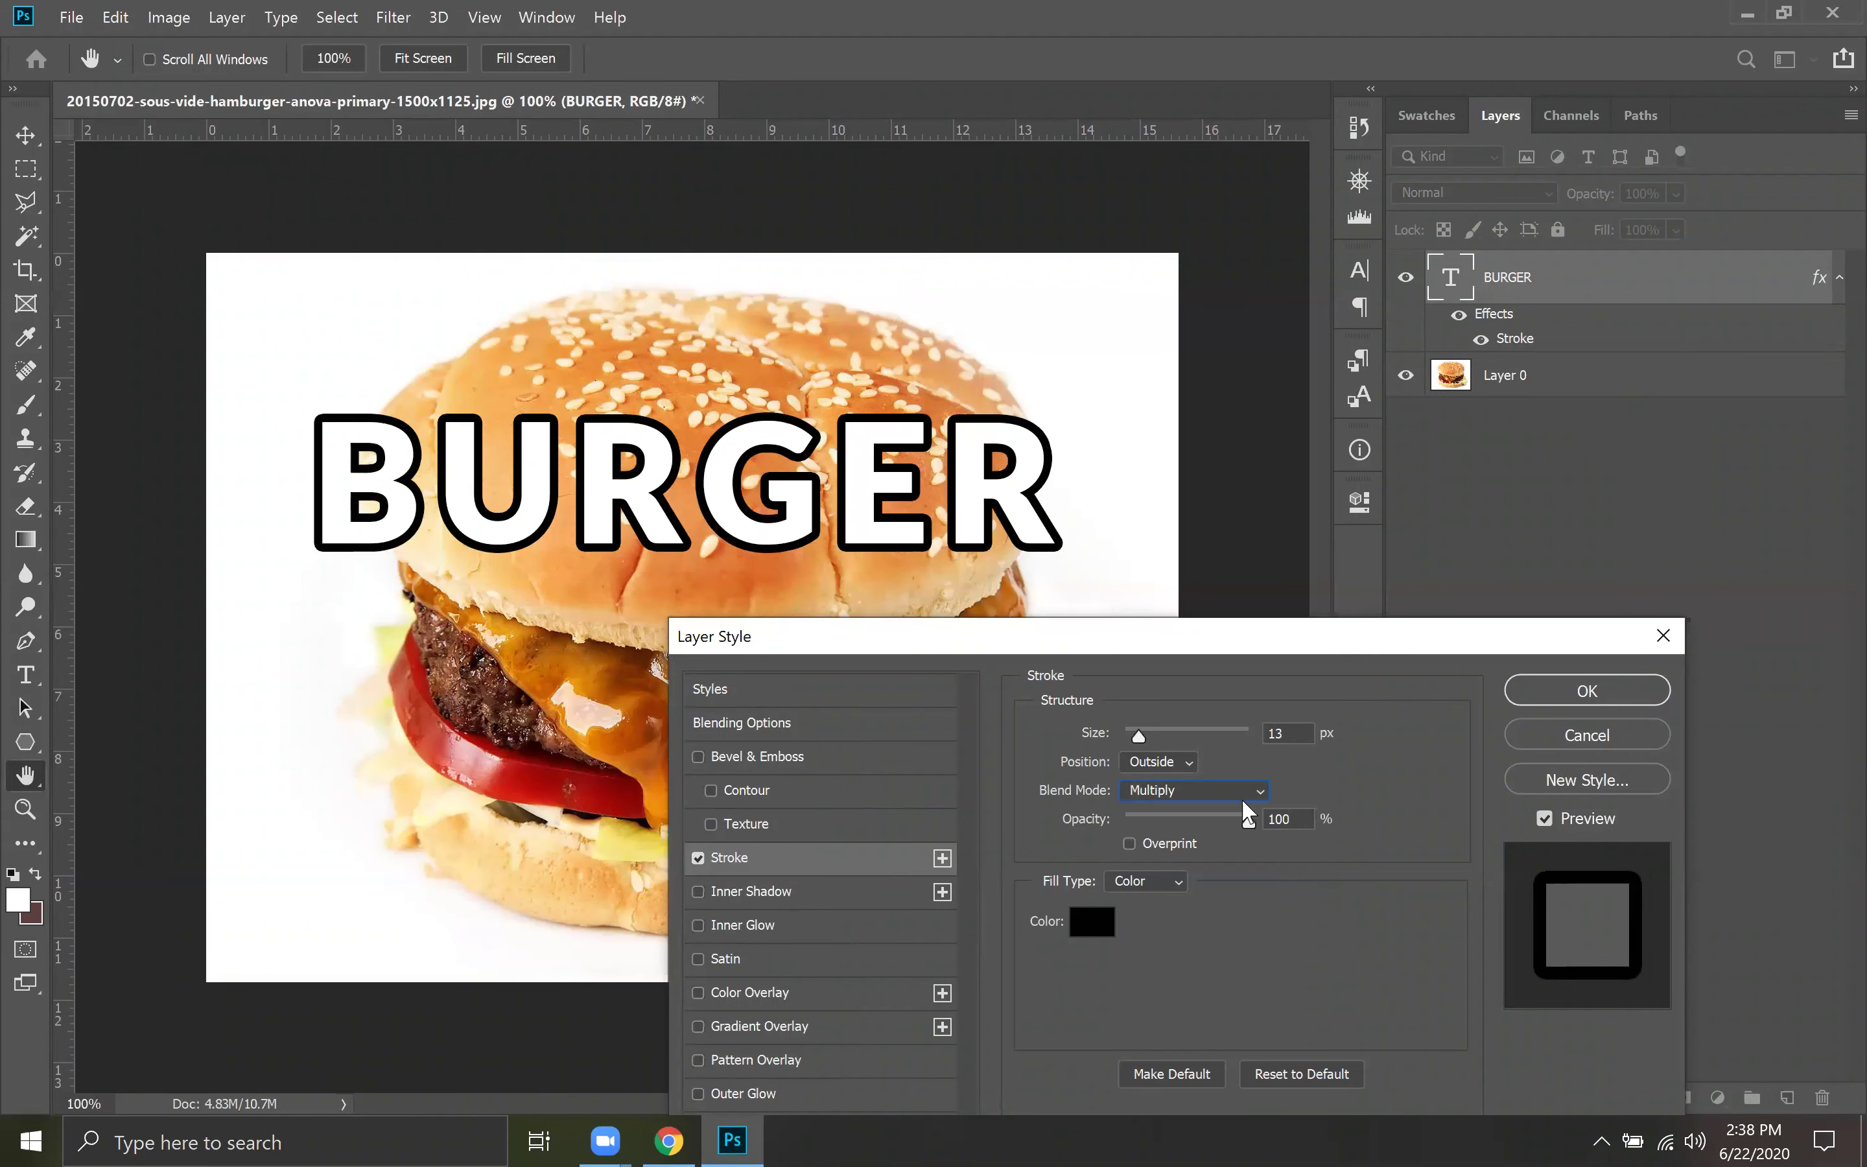
{"action": "left_click", "coordinate": [1261, 789]}
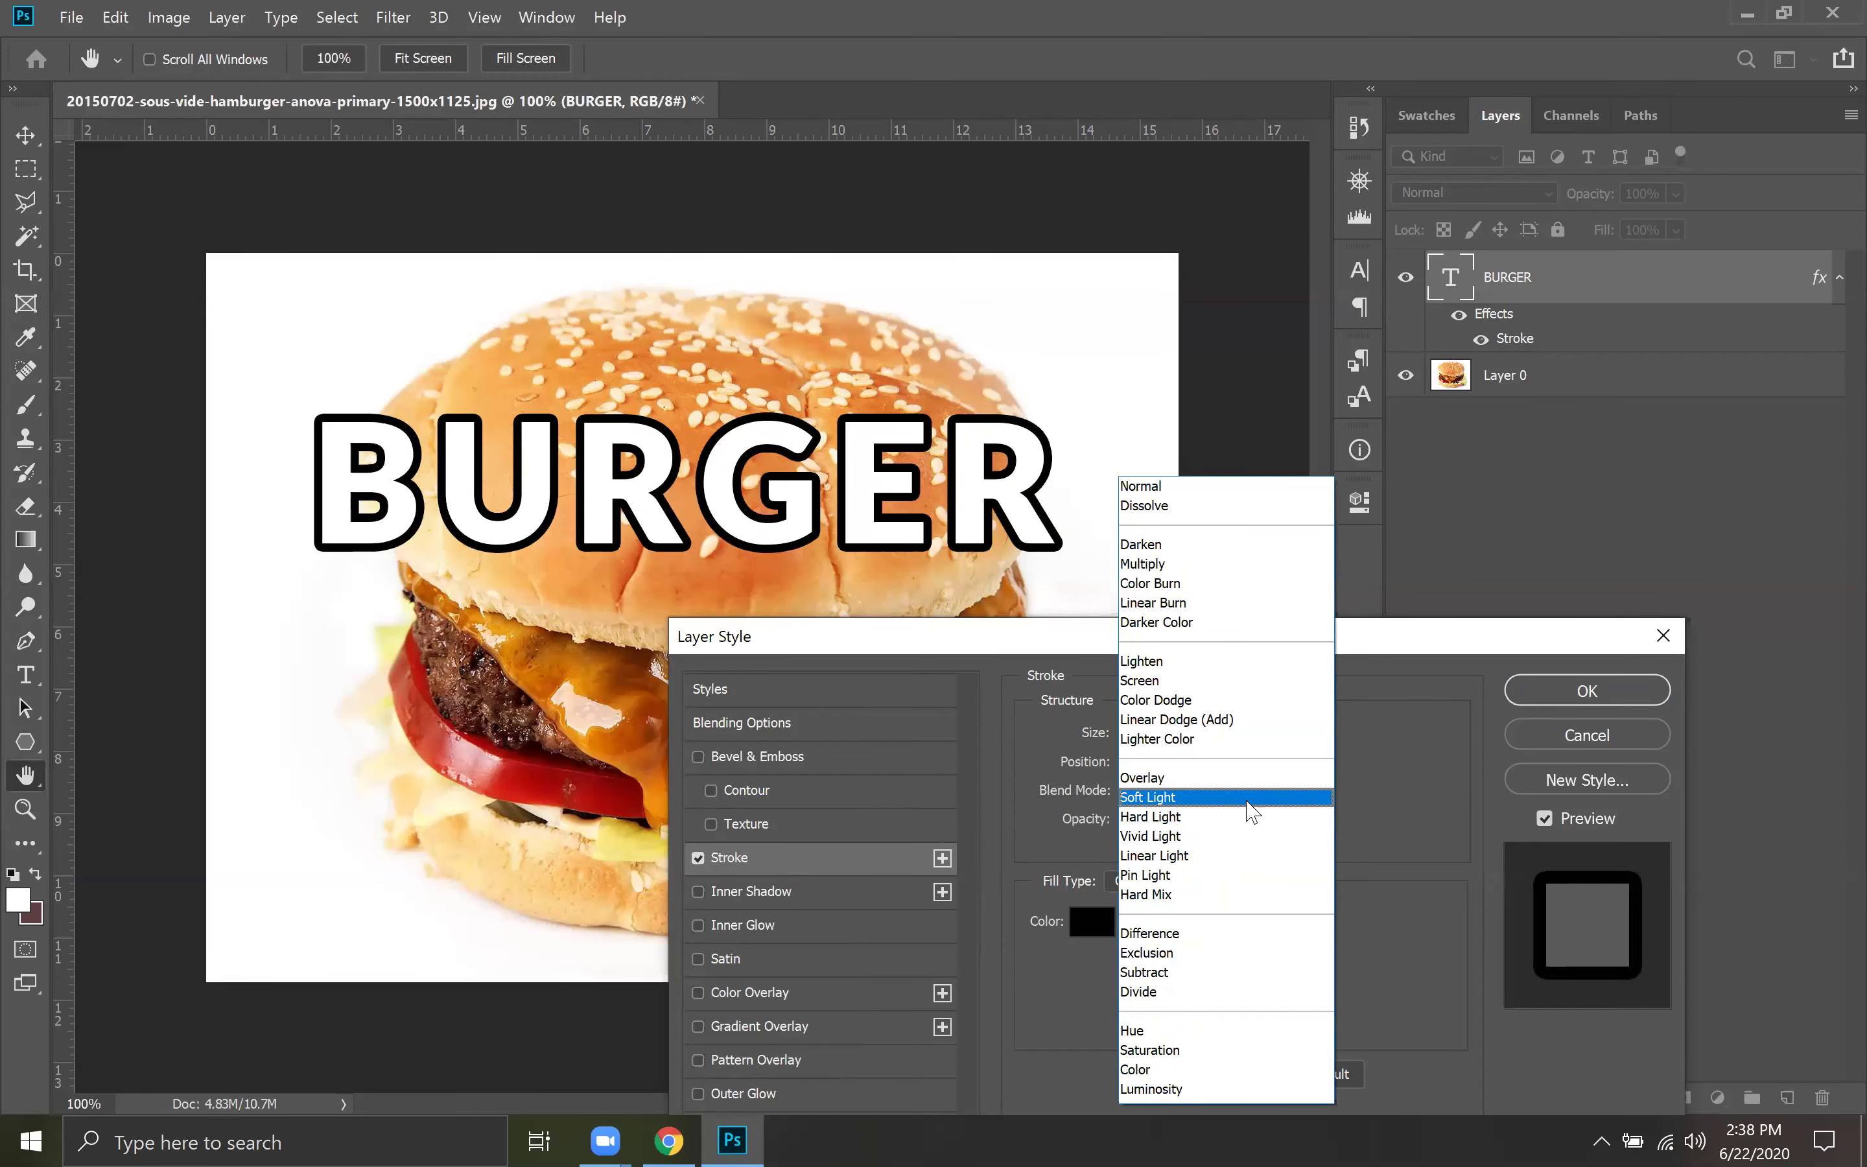
{"action": "left_click", "coordinate": [1238, 795]}
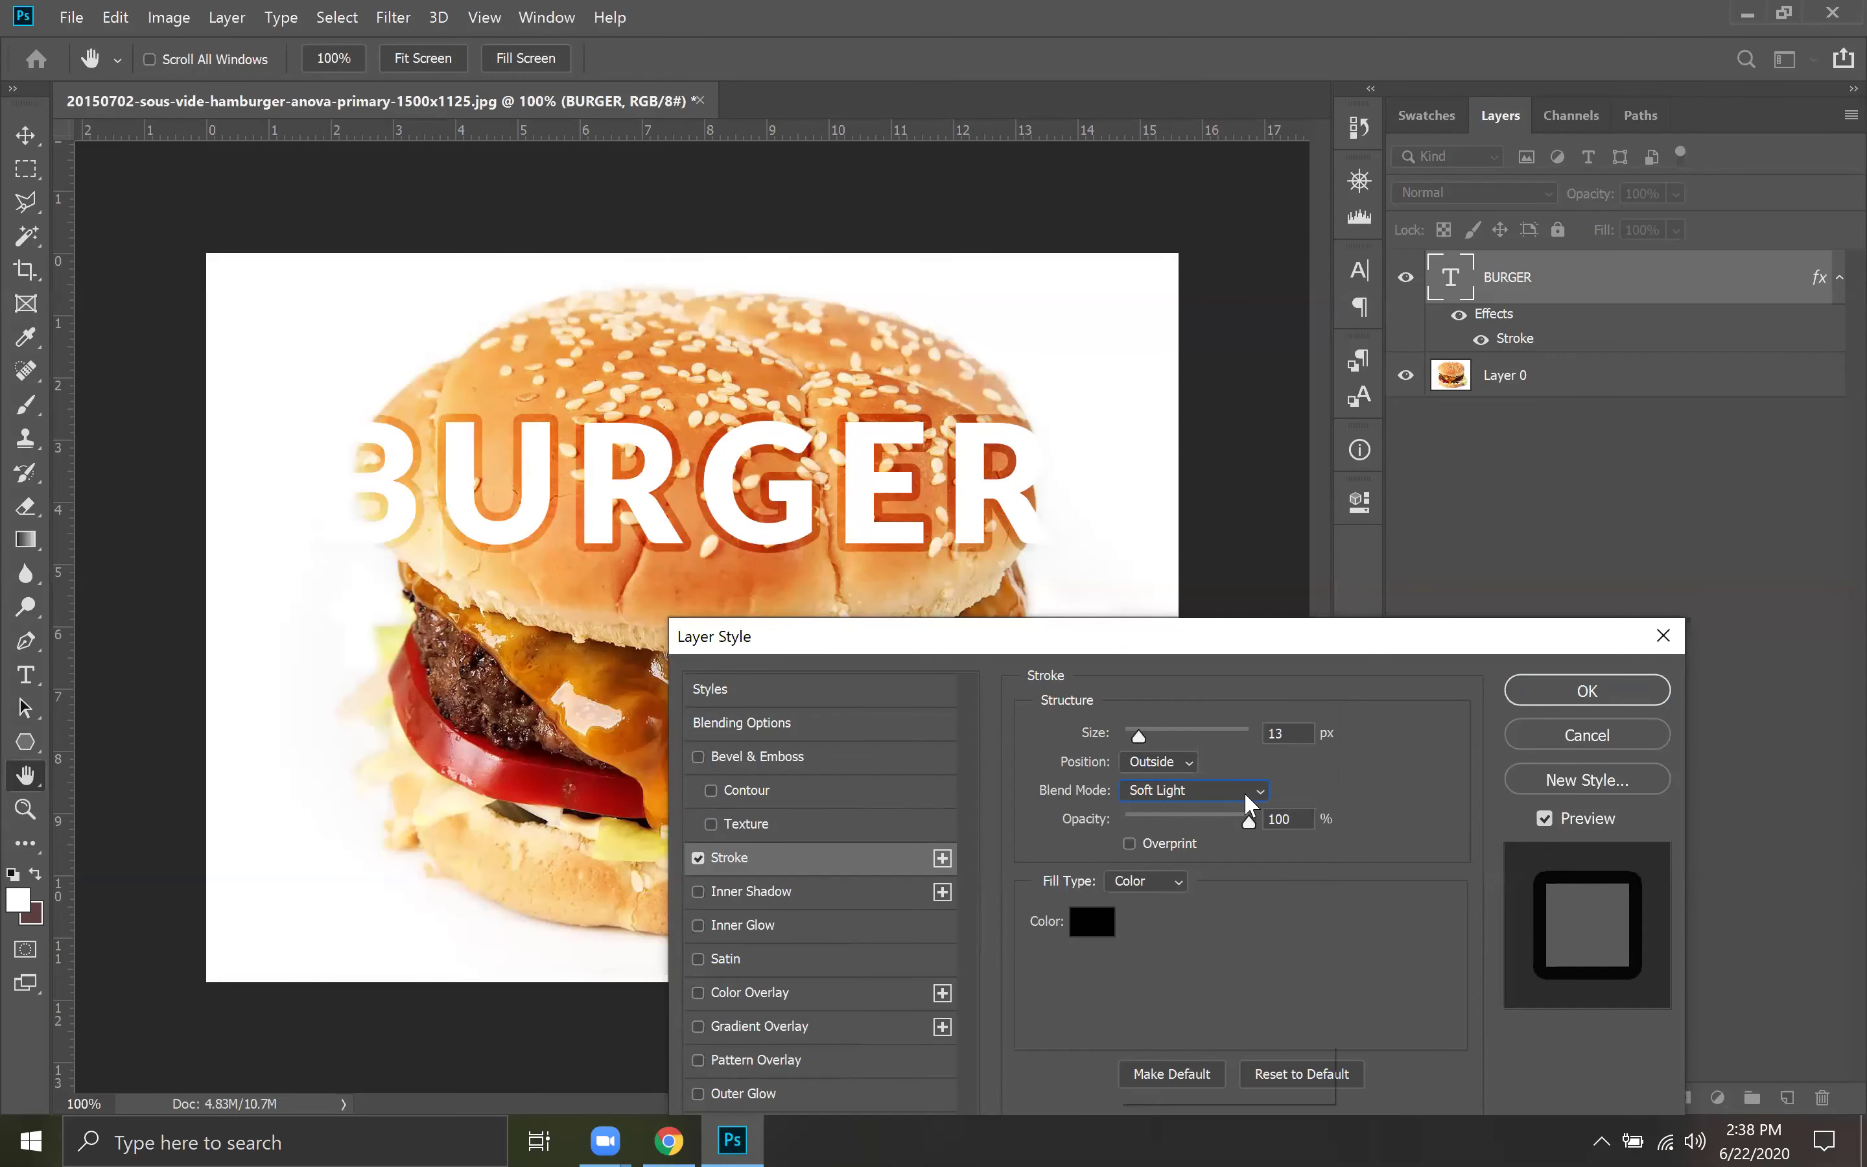
{"action": "left_click", "coordinate": [1244, 793]}
{"action": "left_click", "coordinate": [1206, 798]}
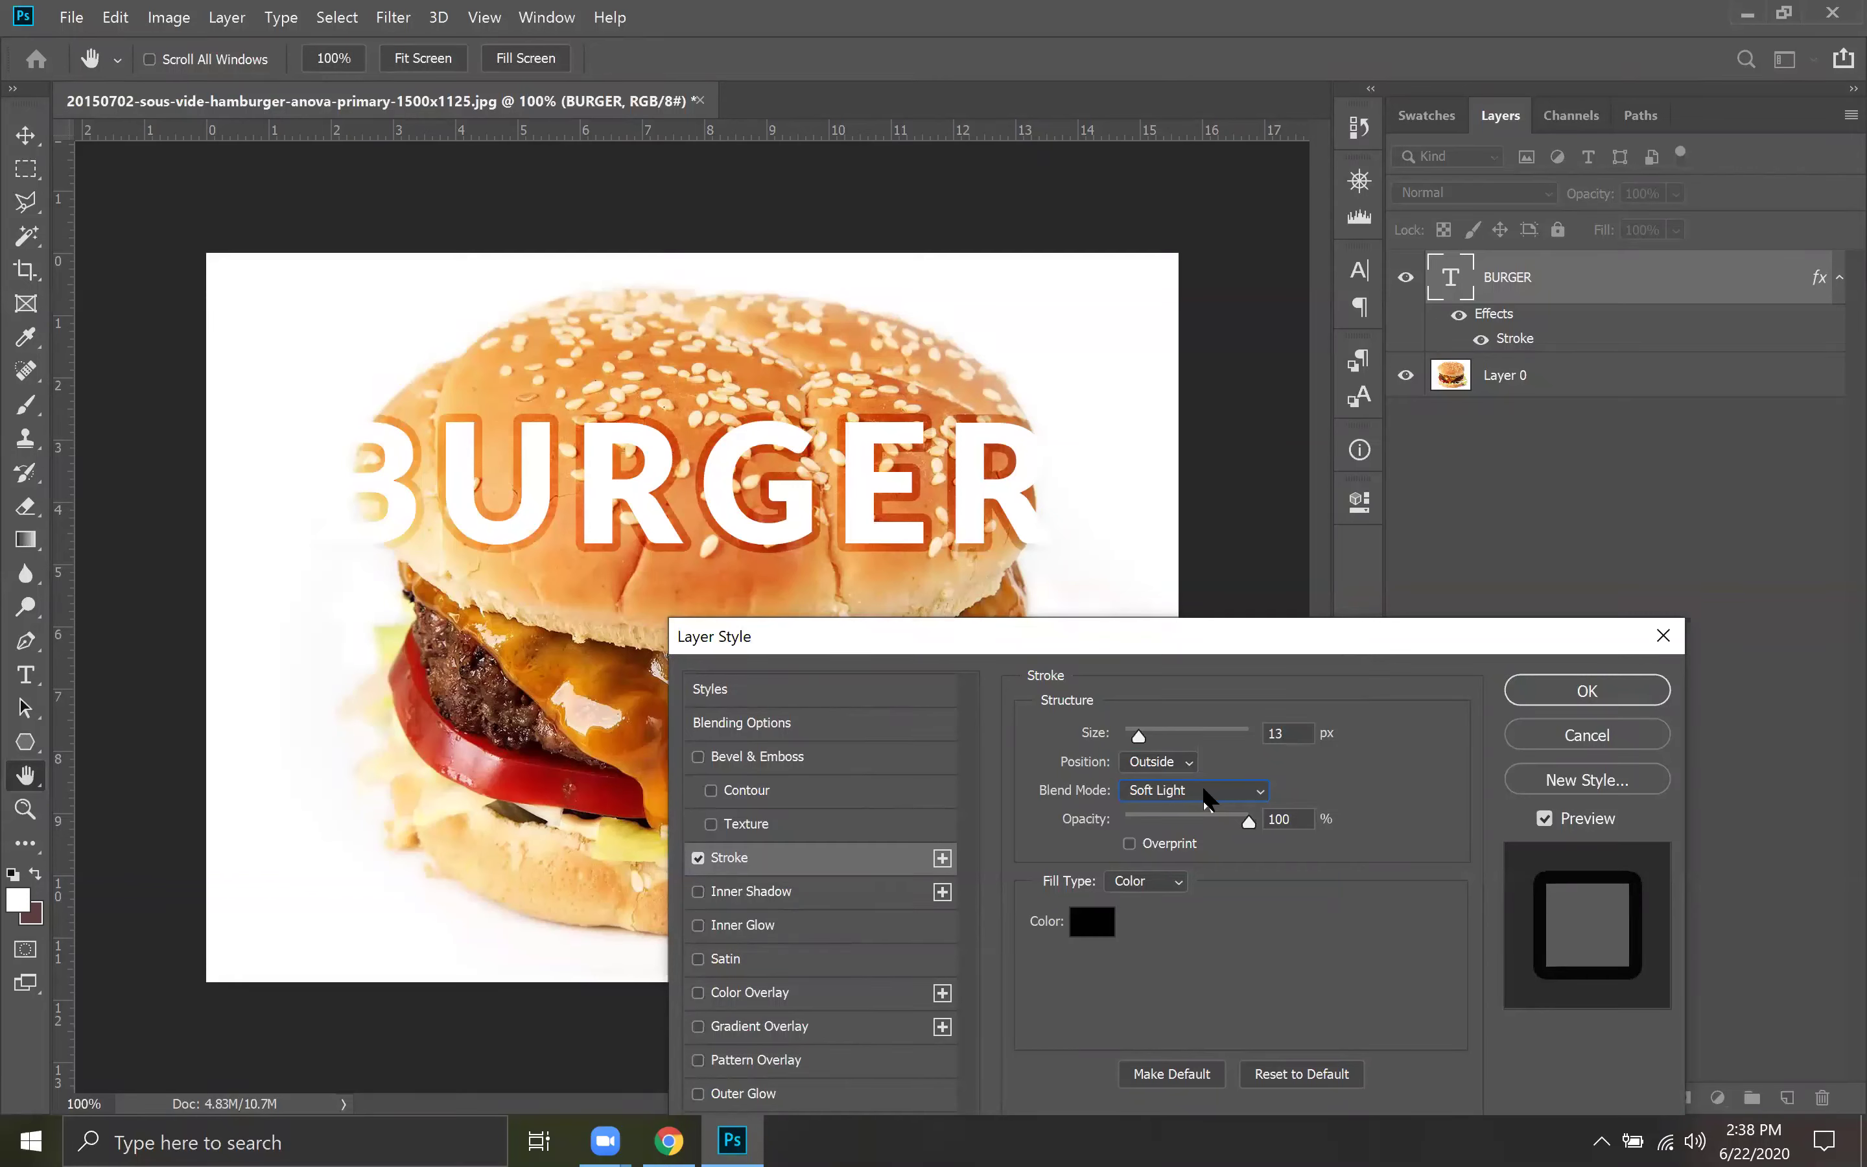
{"action": "left_click", "coordinate": [1238, 794]}
{"action": "left_click", "coordinate": [1194, 797]}
{"action": "left_click", "coordinate": [1190, 795]}
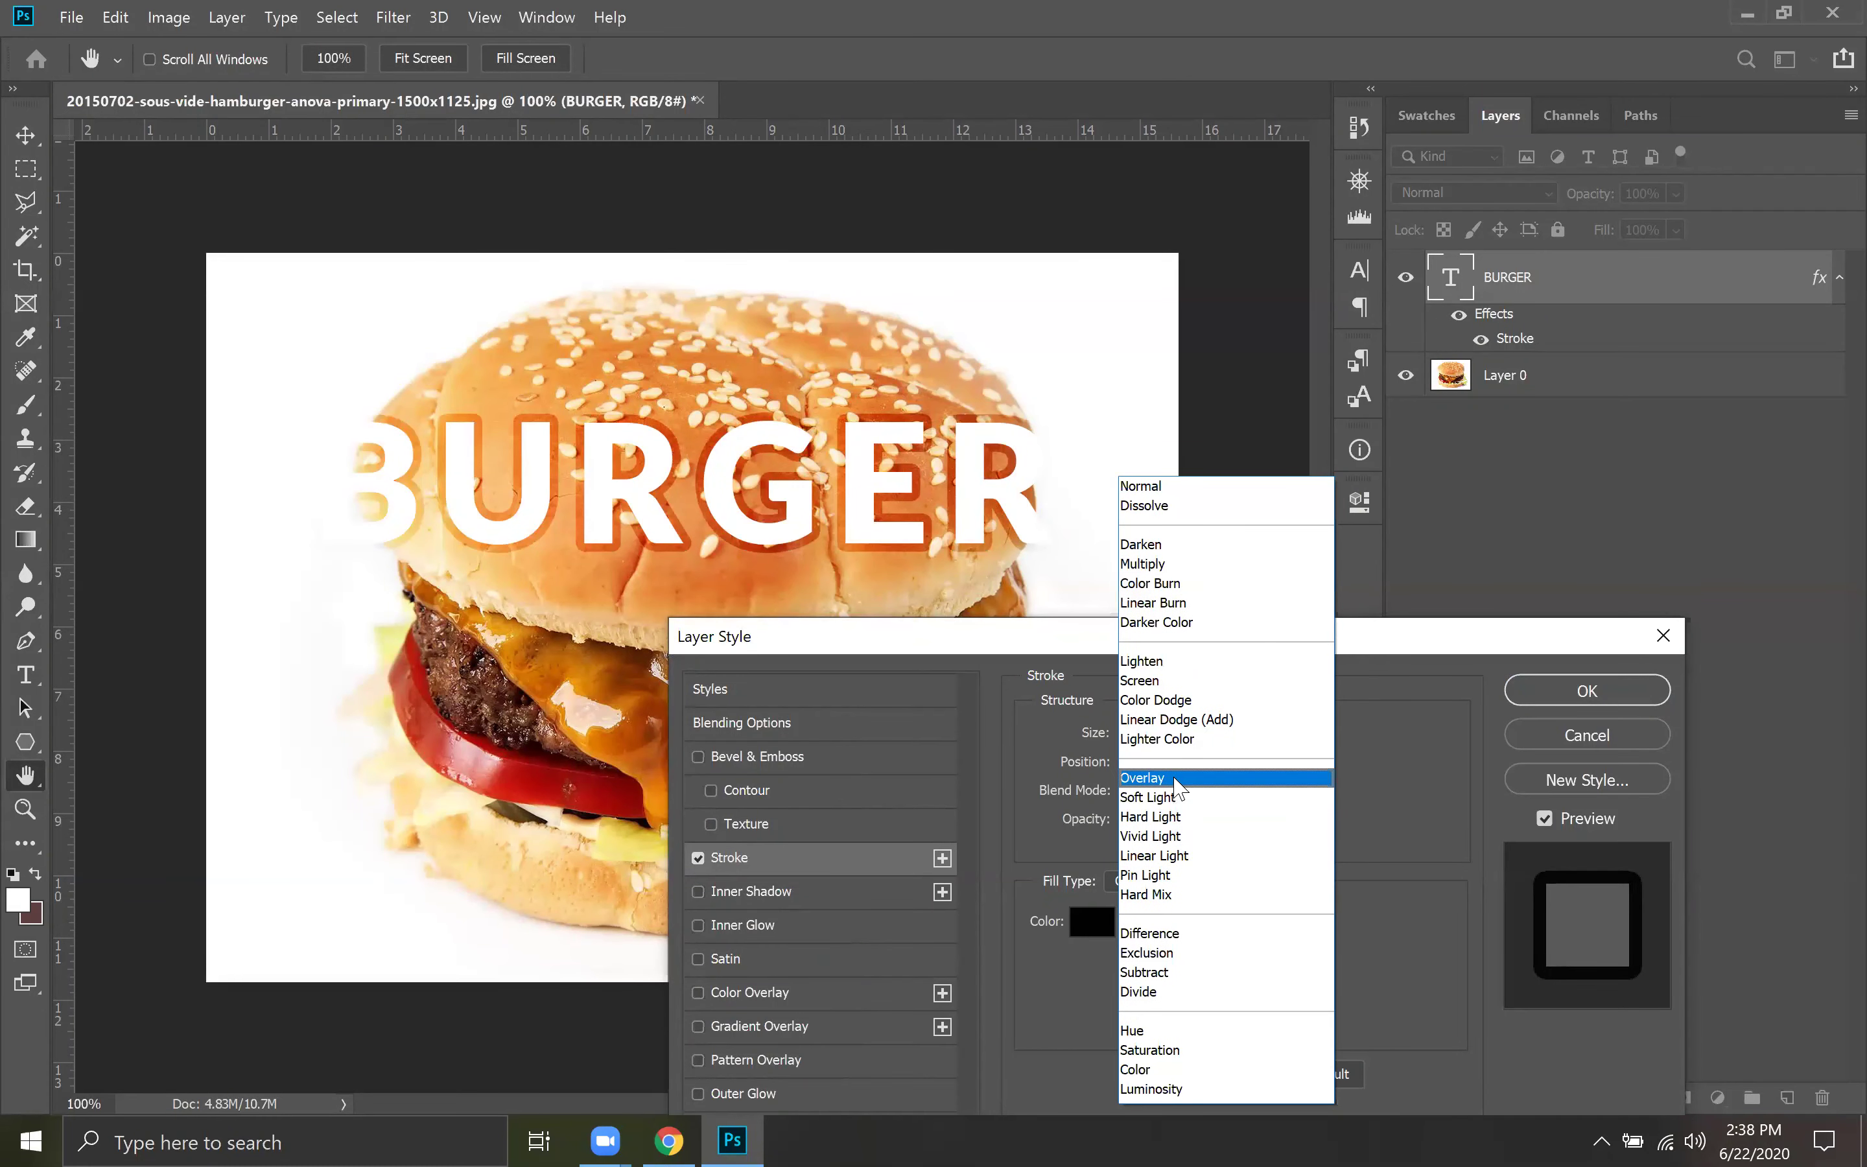
{"action": "left_click", "coordinate": [1174, 782]}
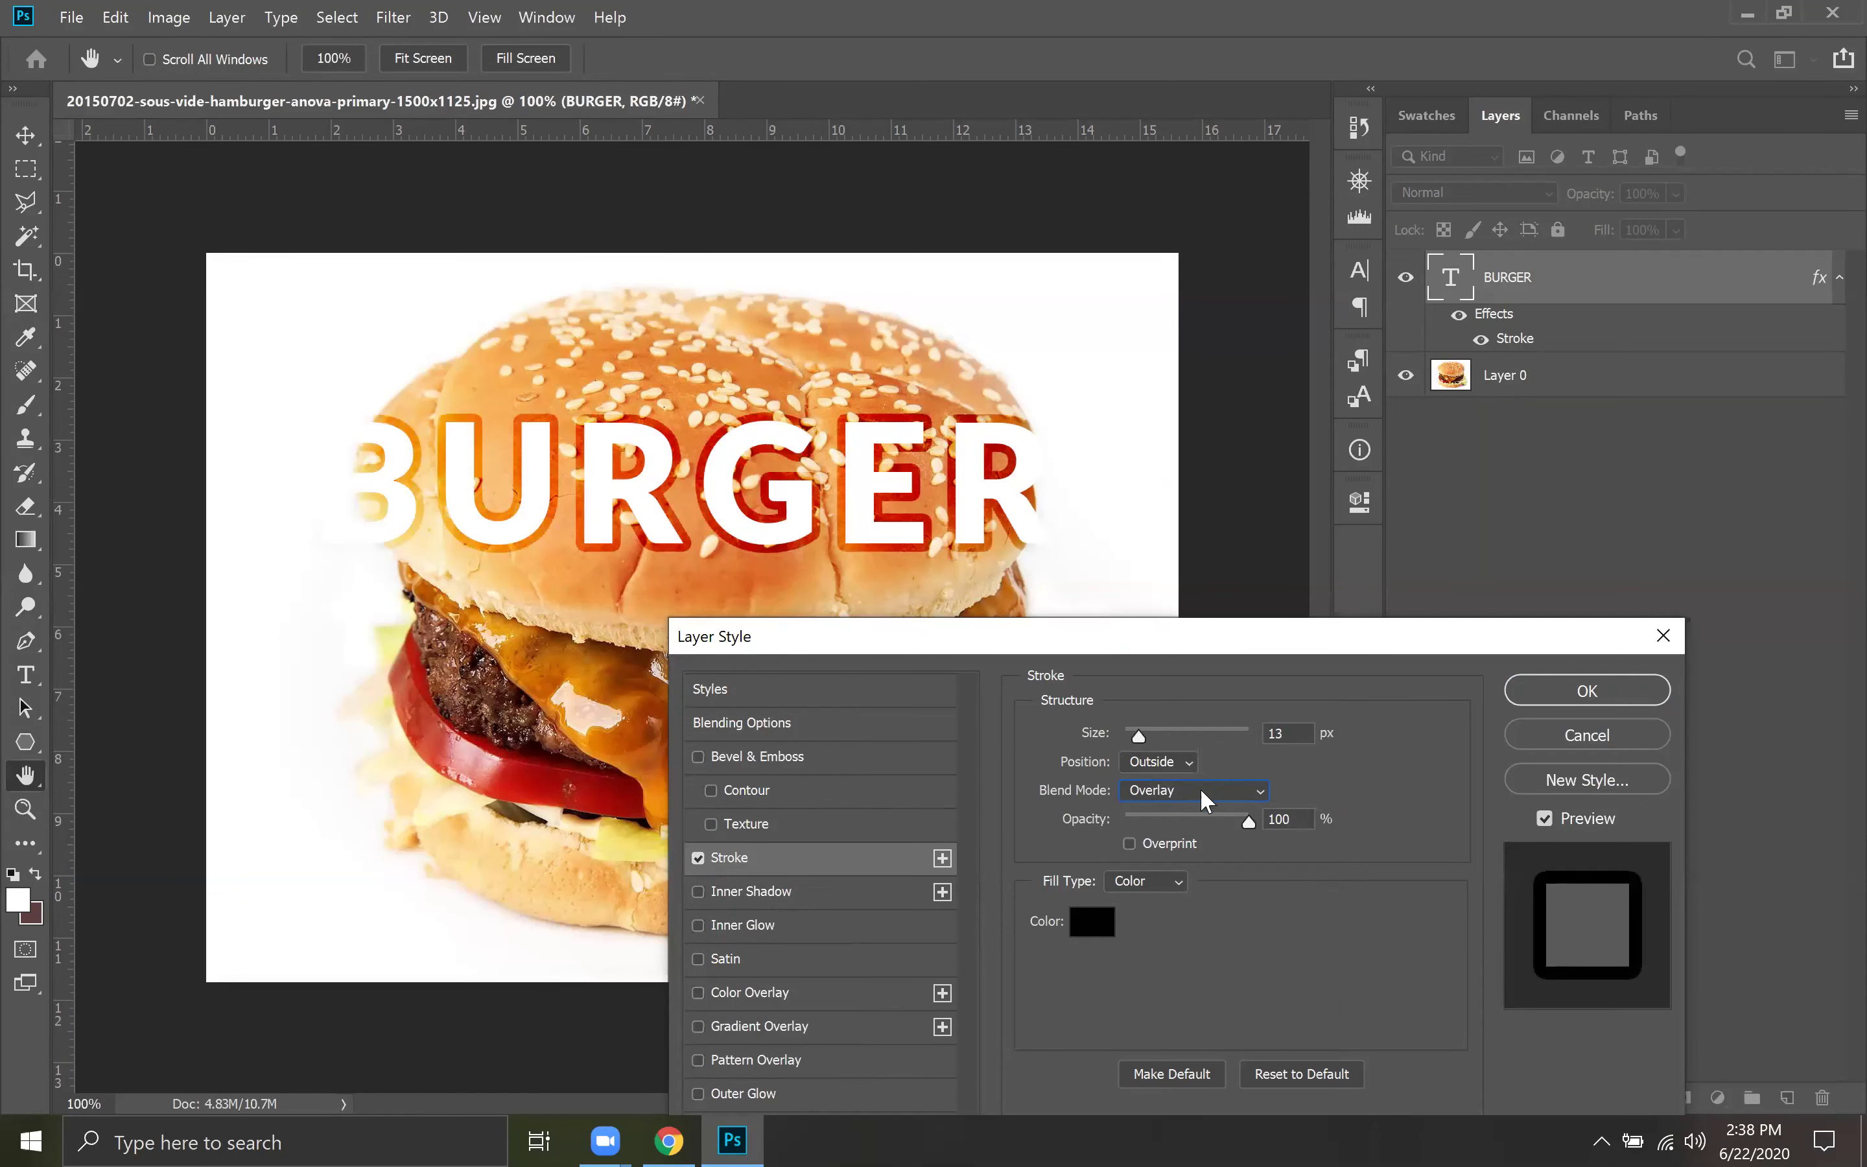
Try the stroke in Dissolve and in Normal blend mode at 44% opacity, and cancel the layer style.
{"action": "left_click", "coordinate": [1184, 792]}
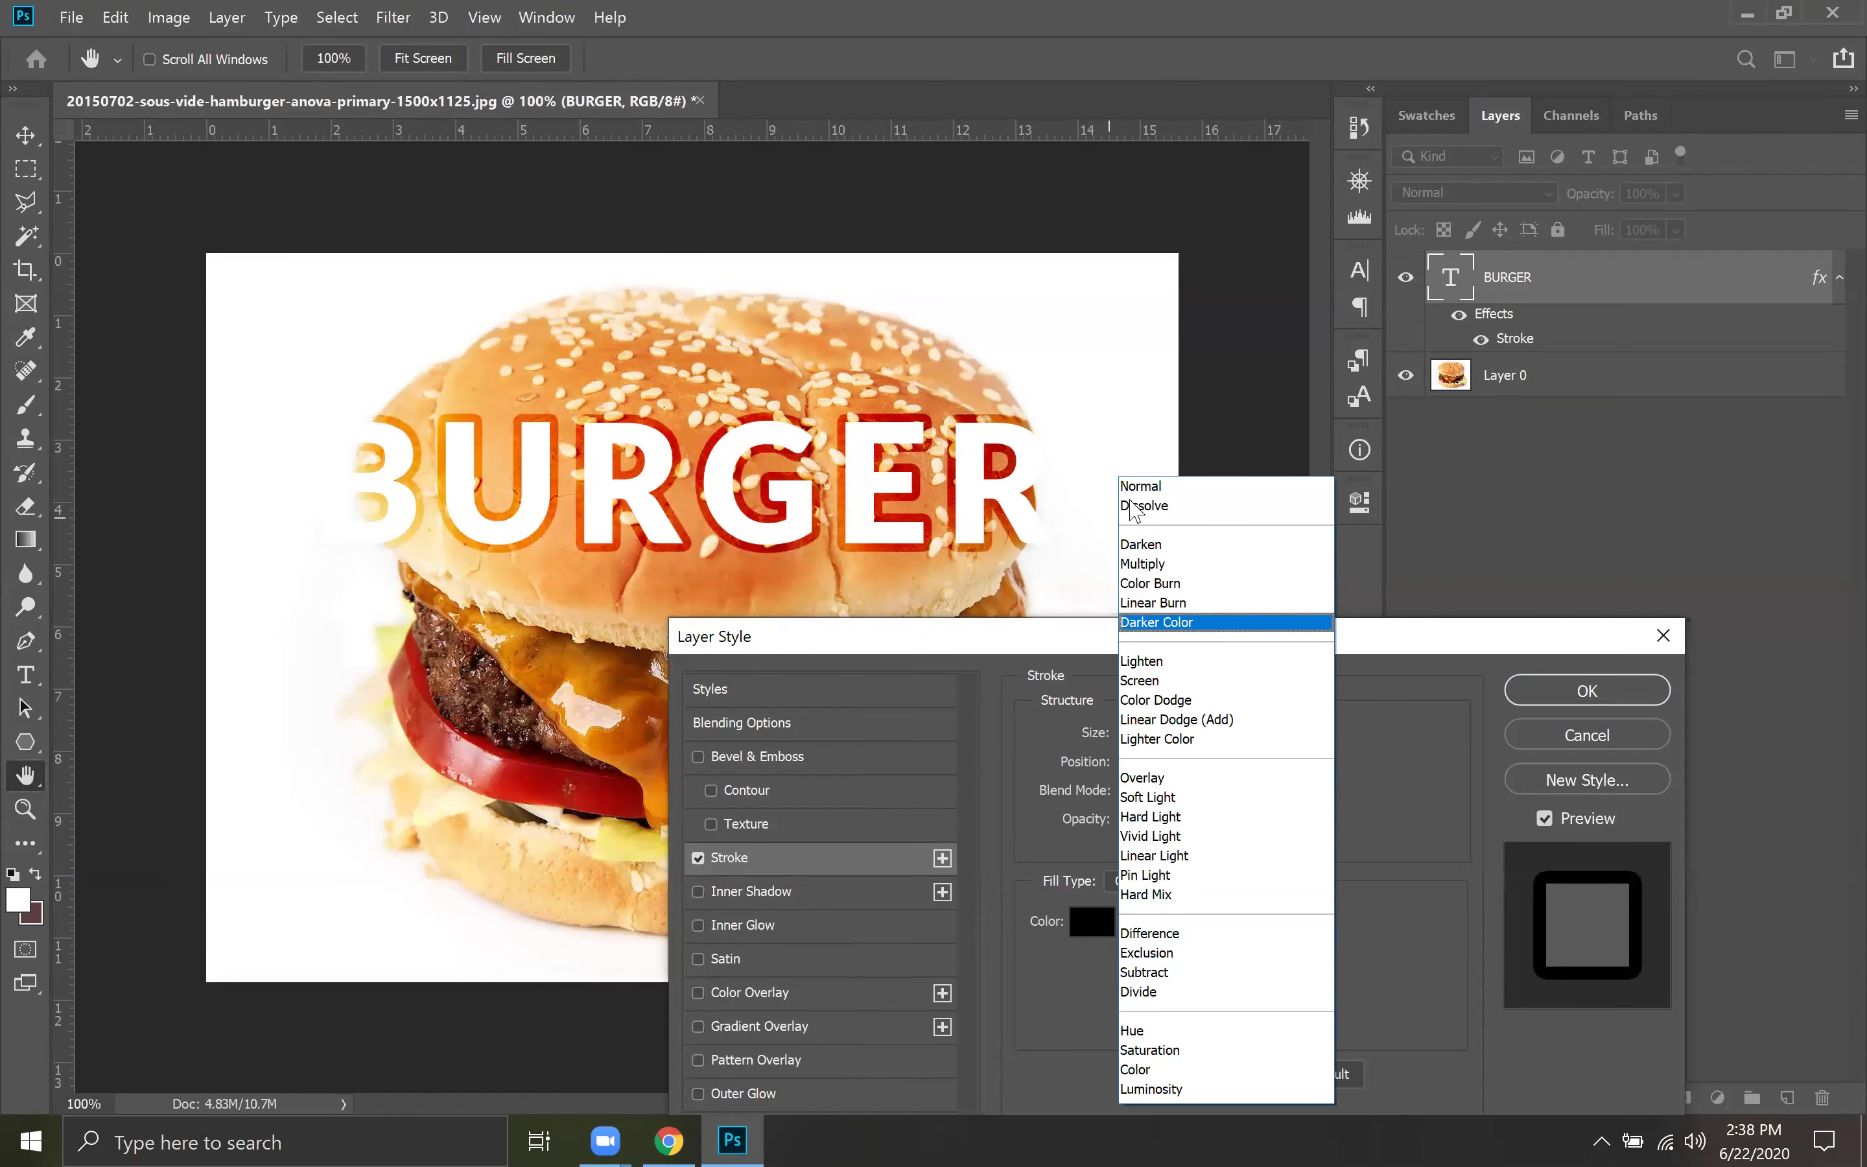
{"action": "left_click", "coordinate": [1146, 505]}
{"action": "left_click", "coordinate": [1234, 795]}
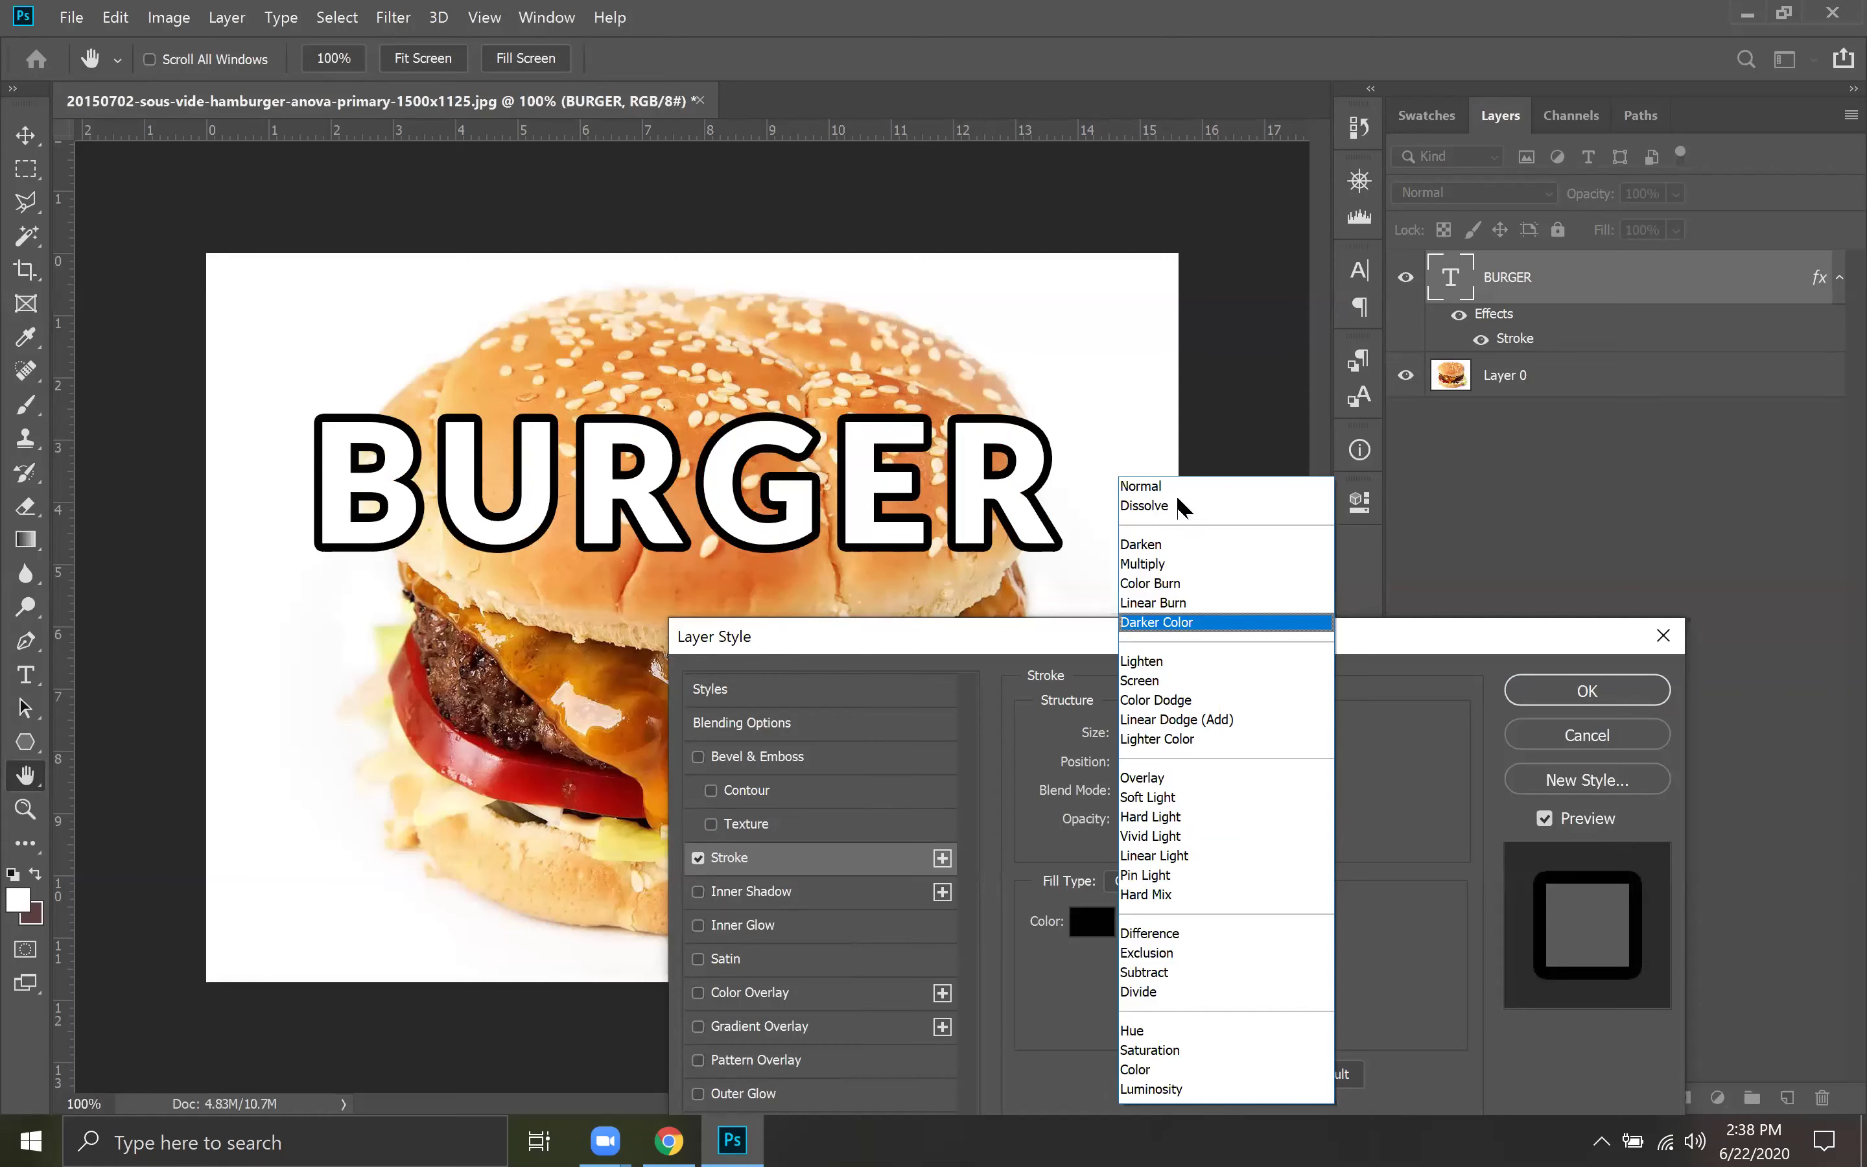
{"action": "left_click", "coordinate": [1227, 487]}
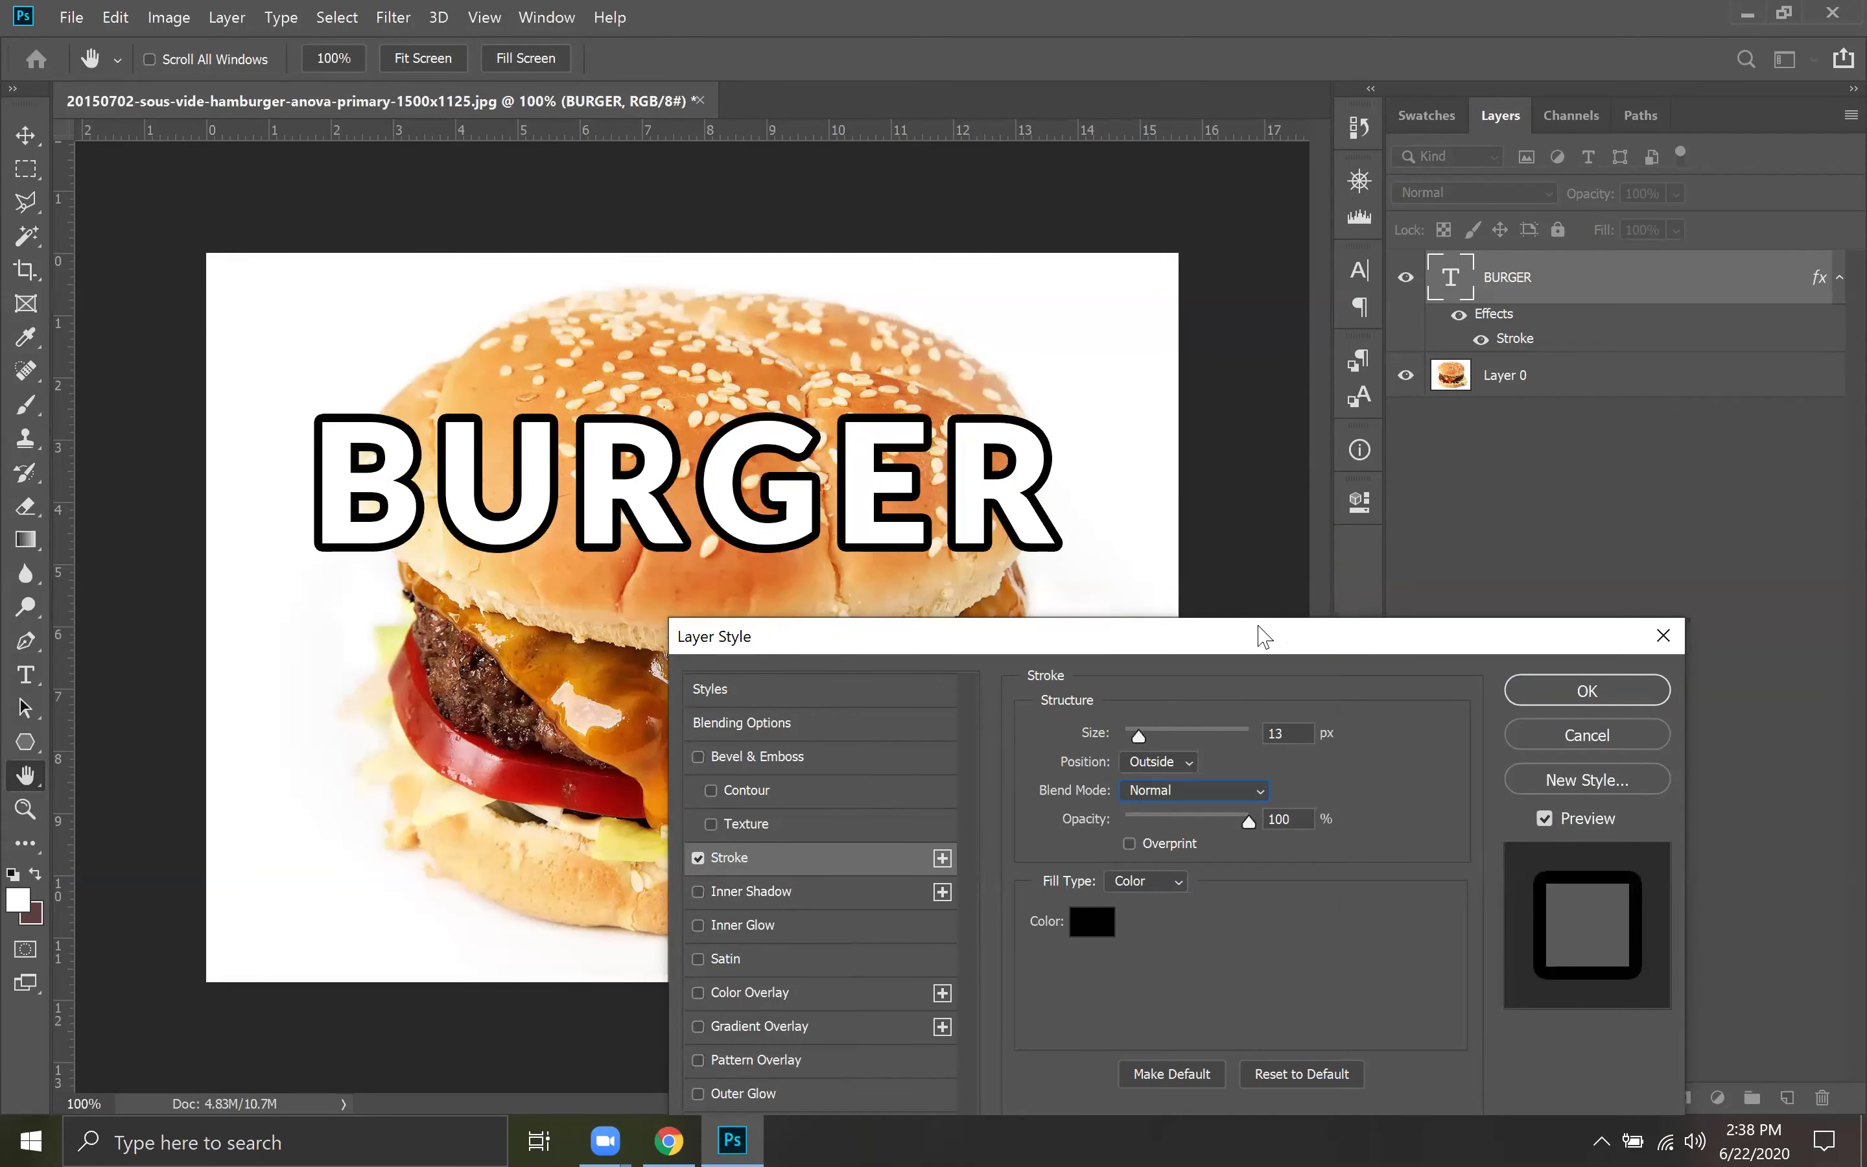
{"action": "left_click_drag", "start_coordinate": [1258, 633], "coordinate": [1424, 586]}
{"action": "mouse_move", "coordinate": [1403, 776]}
{"action": "left_mouse_down"}
{"action": "mouse_move", "coordinate": [1325, 778]}
{"action": "mouse_move", "coordinate": [1373, 769]}
{"action": "mouse_move", "coordinate": [1344, 774]}
{"action": "left_mouse_up"}
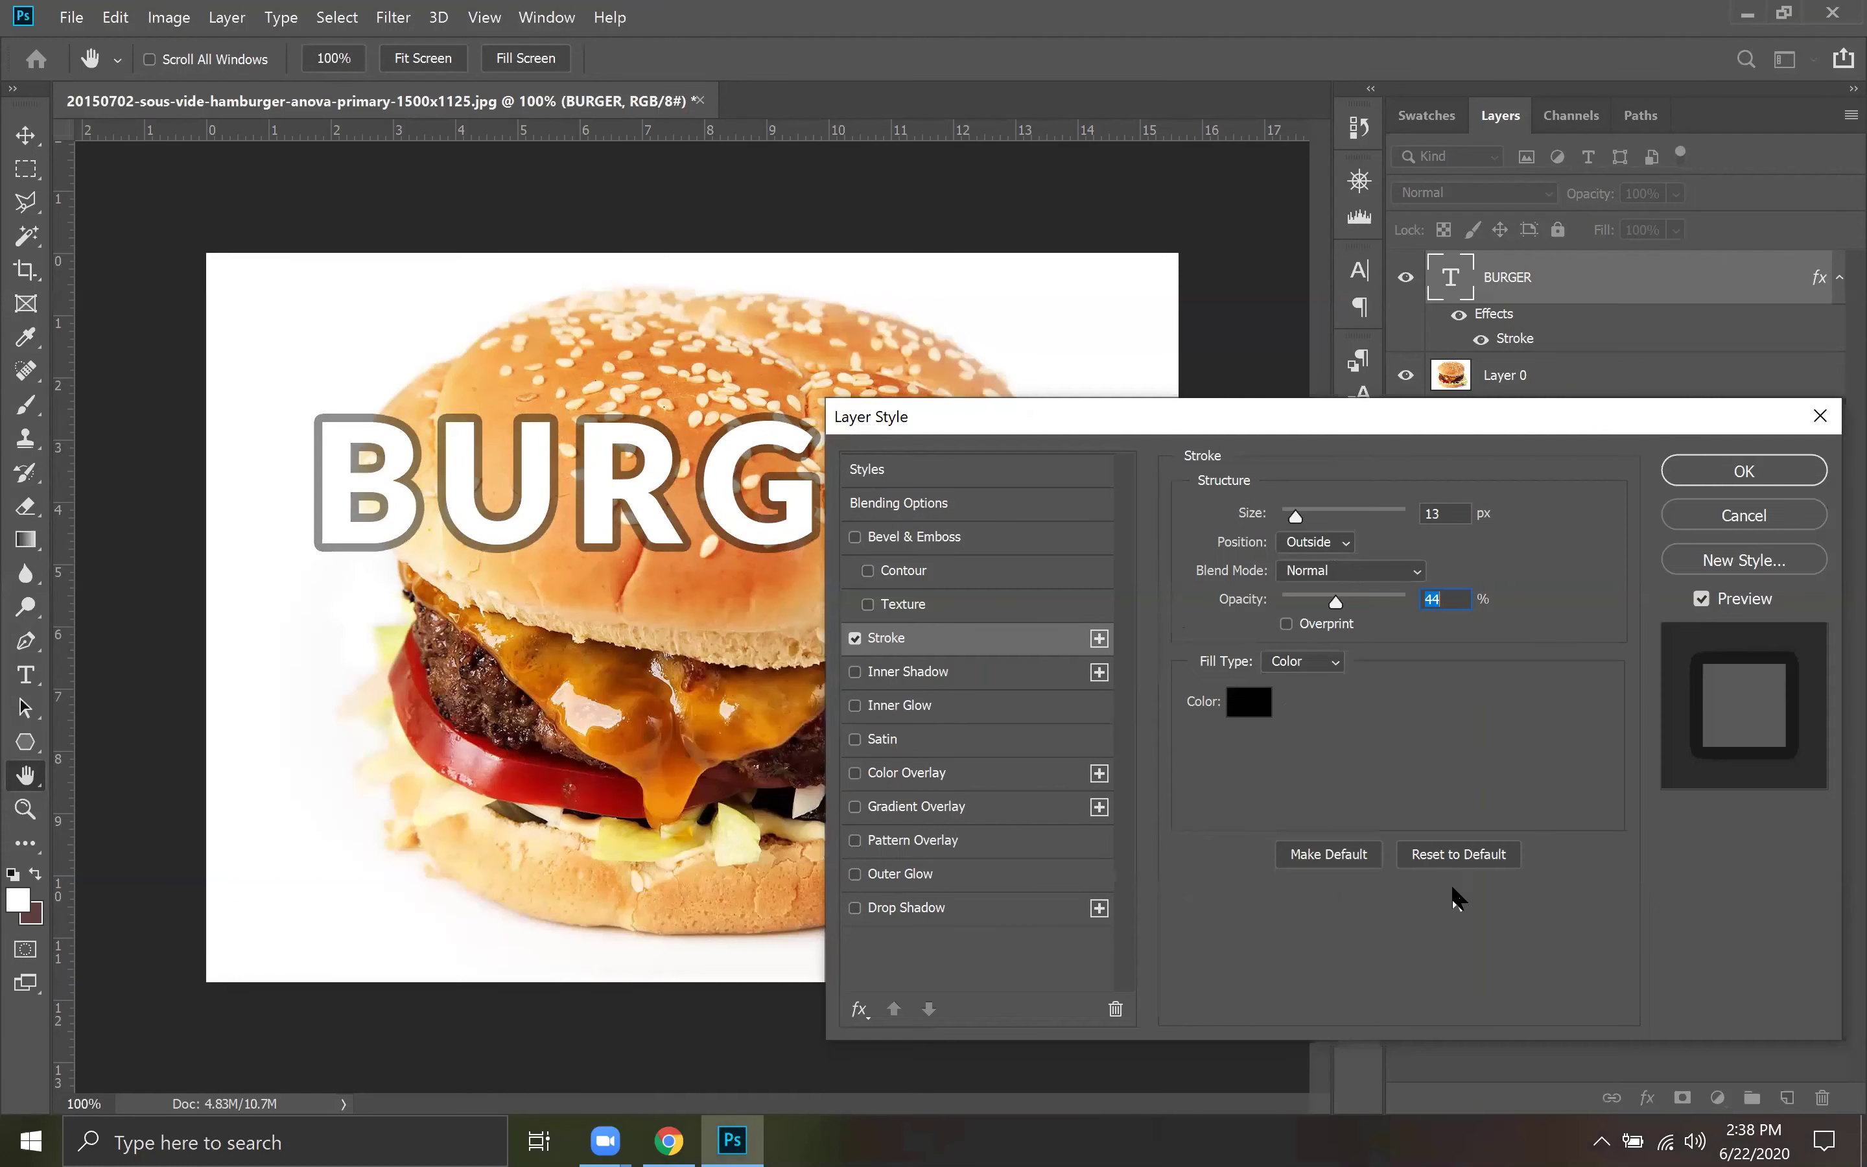
{"action": "left_click", "coordinate": [1738, 499]}
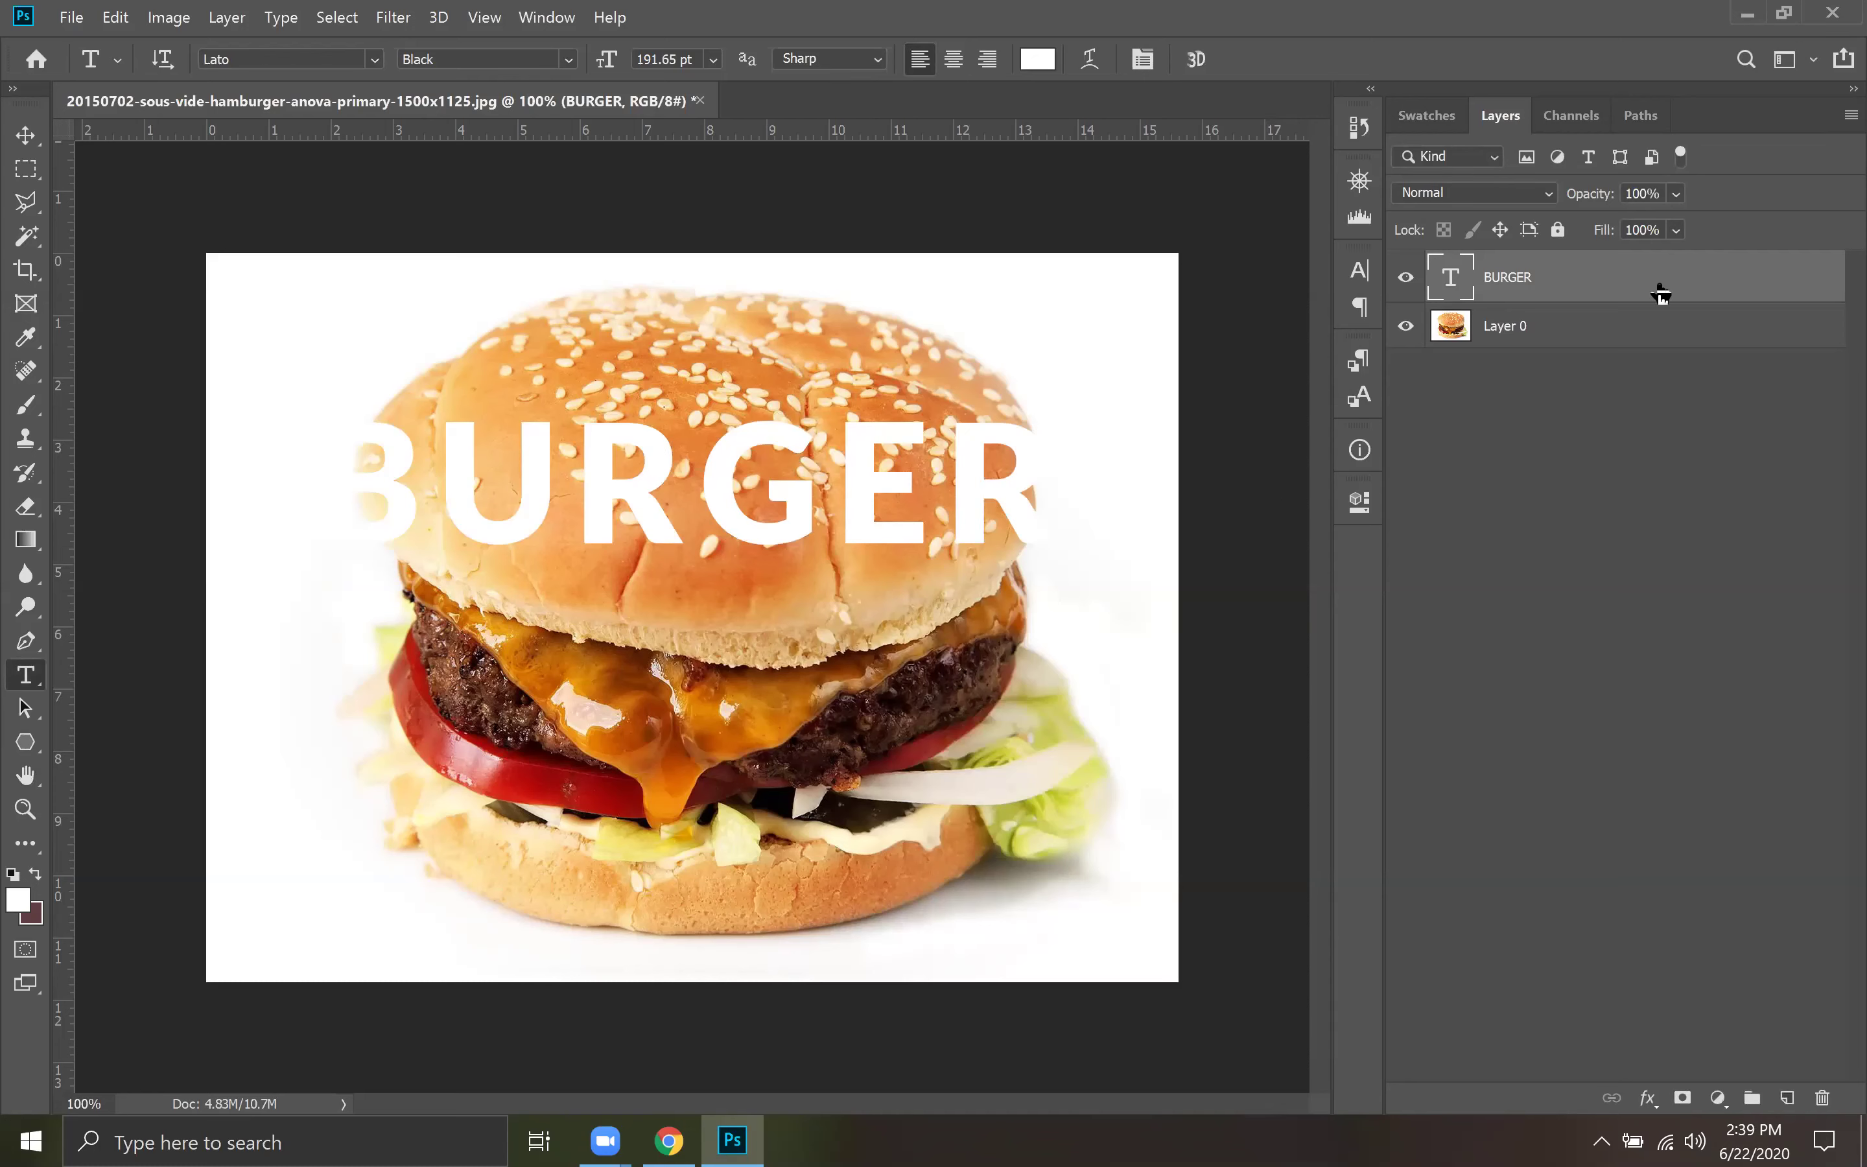
Delete the BURGER text layer.
{"action": "key", "text": "Delete"}
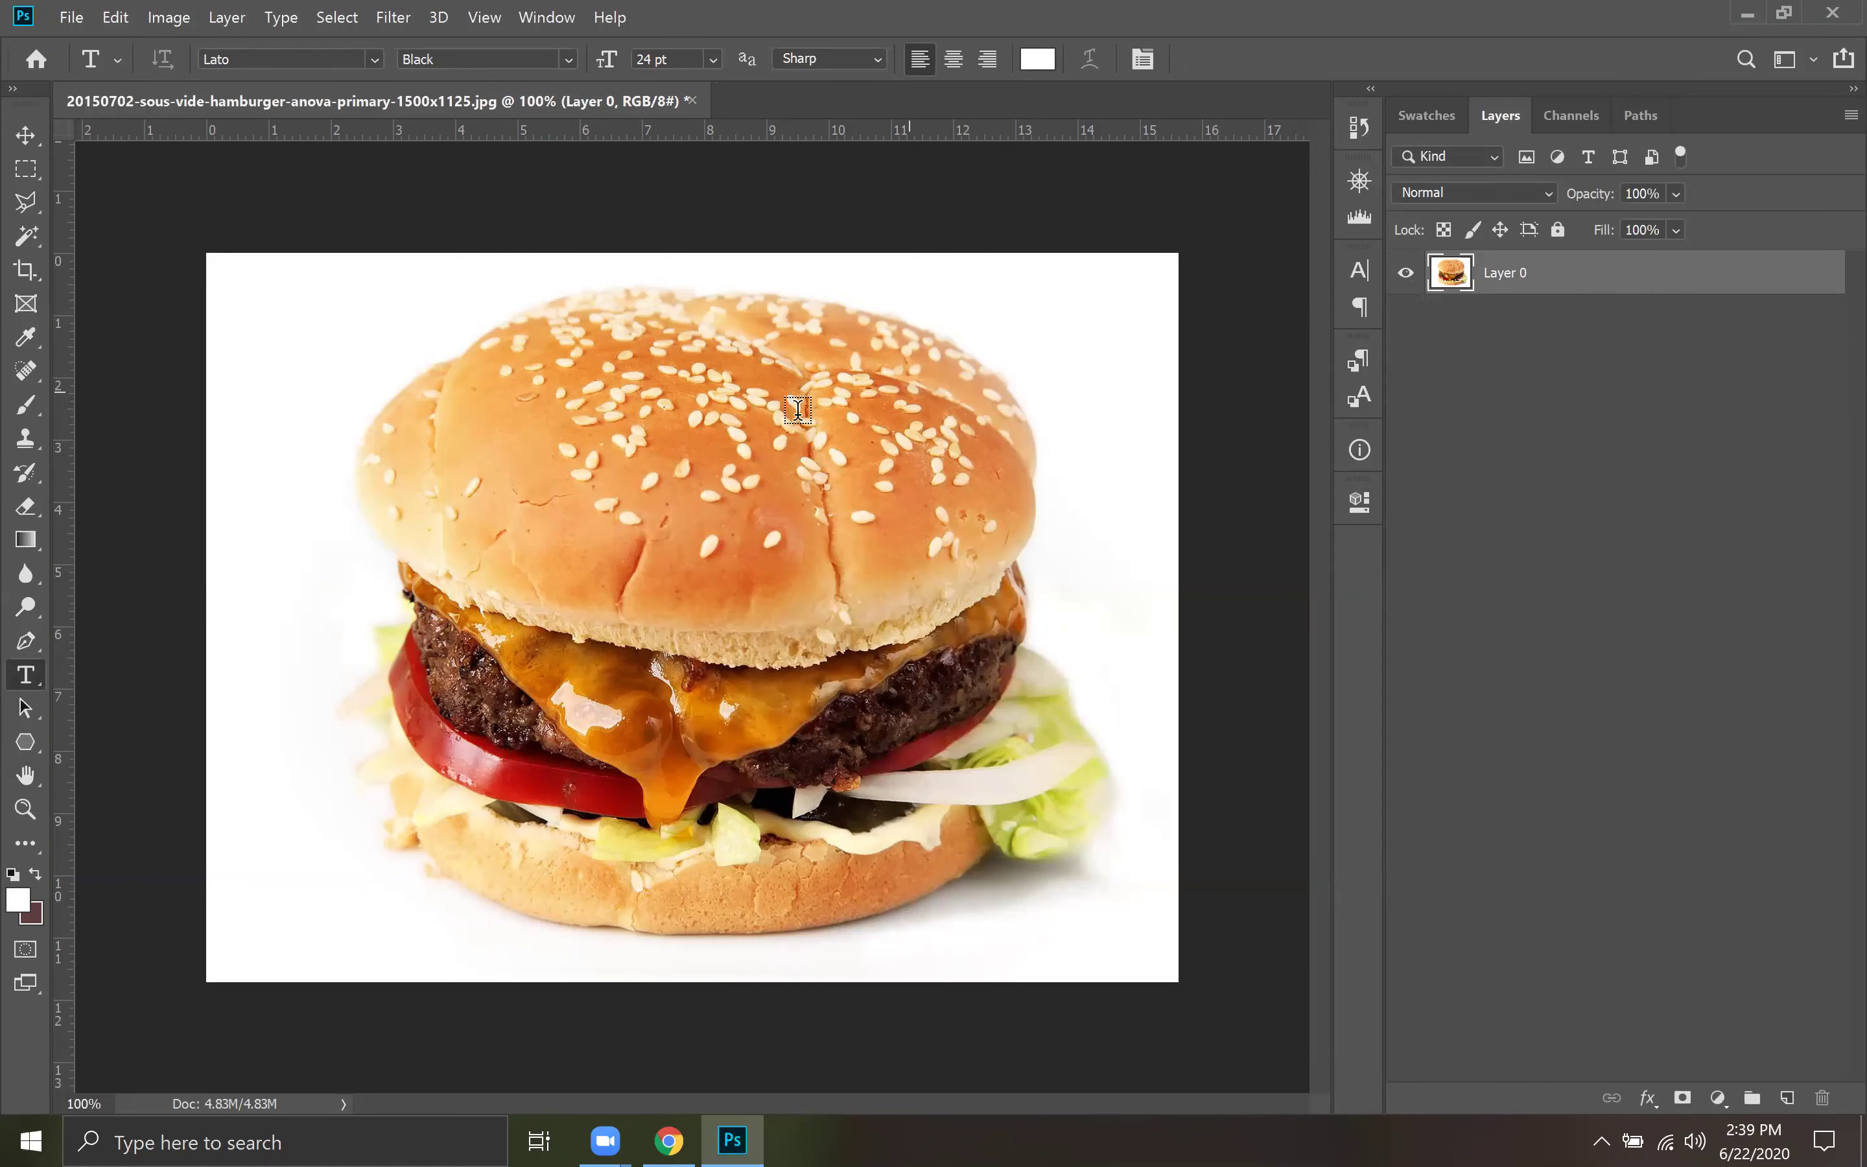
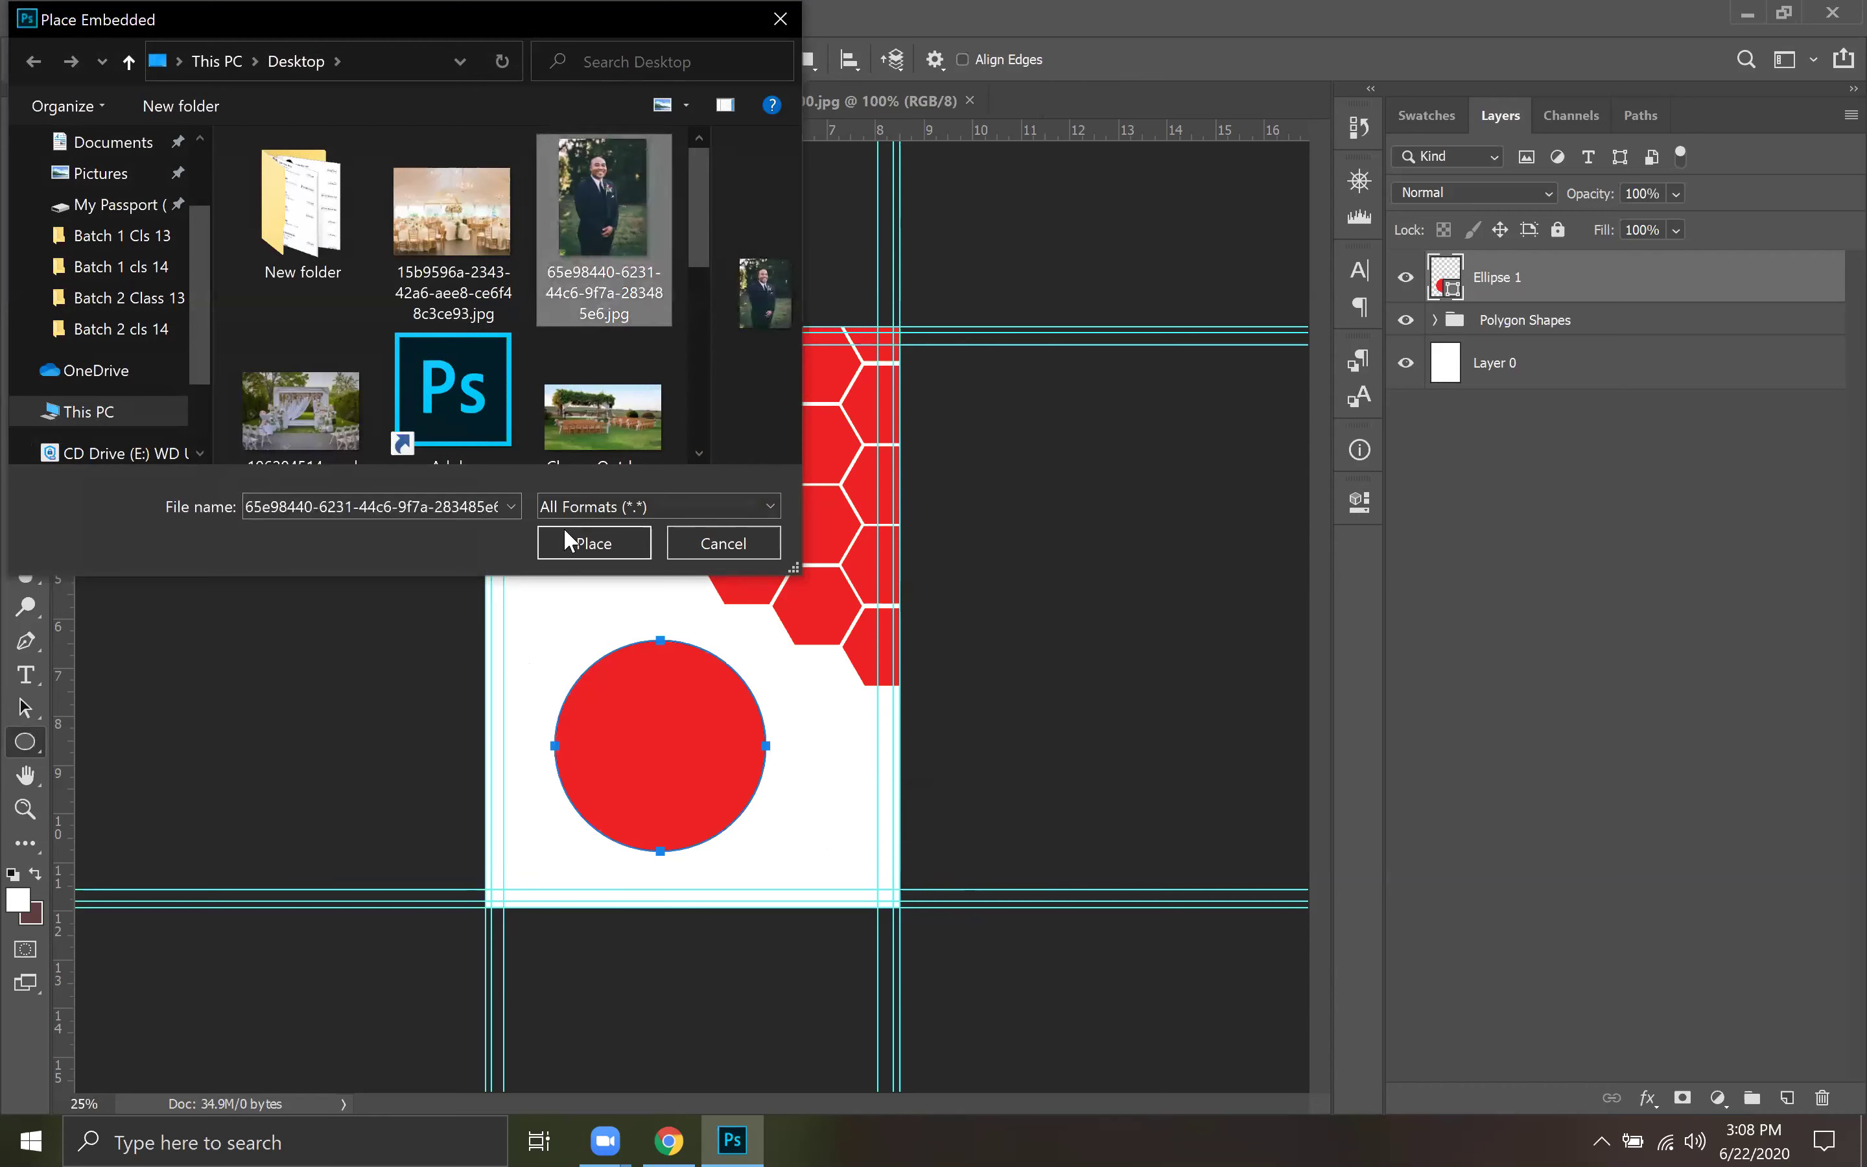
{"action": "left_click", "coordinate": [592, 540]}
{"action": "left_click_drag", "start_coordinate": [837, 698], "coordinate": [817, 895]}
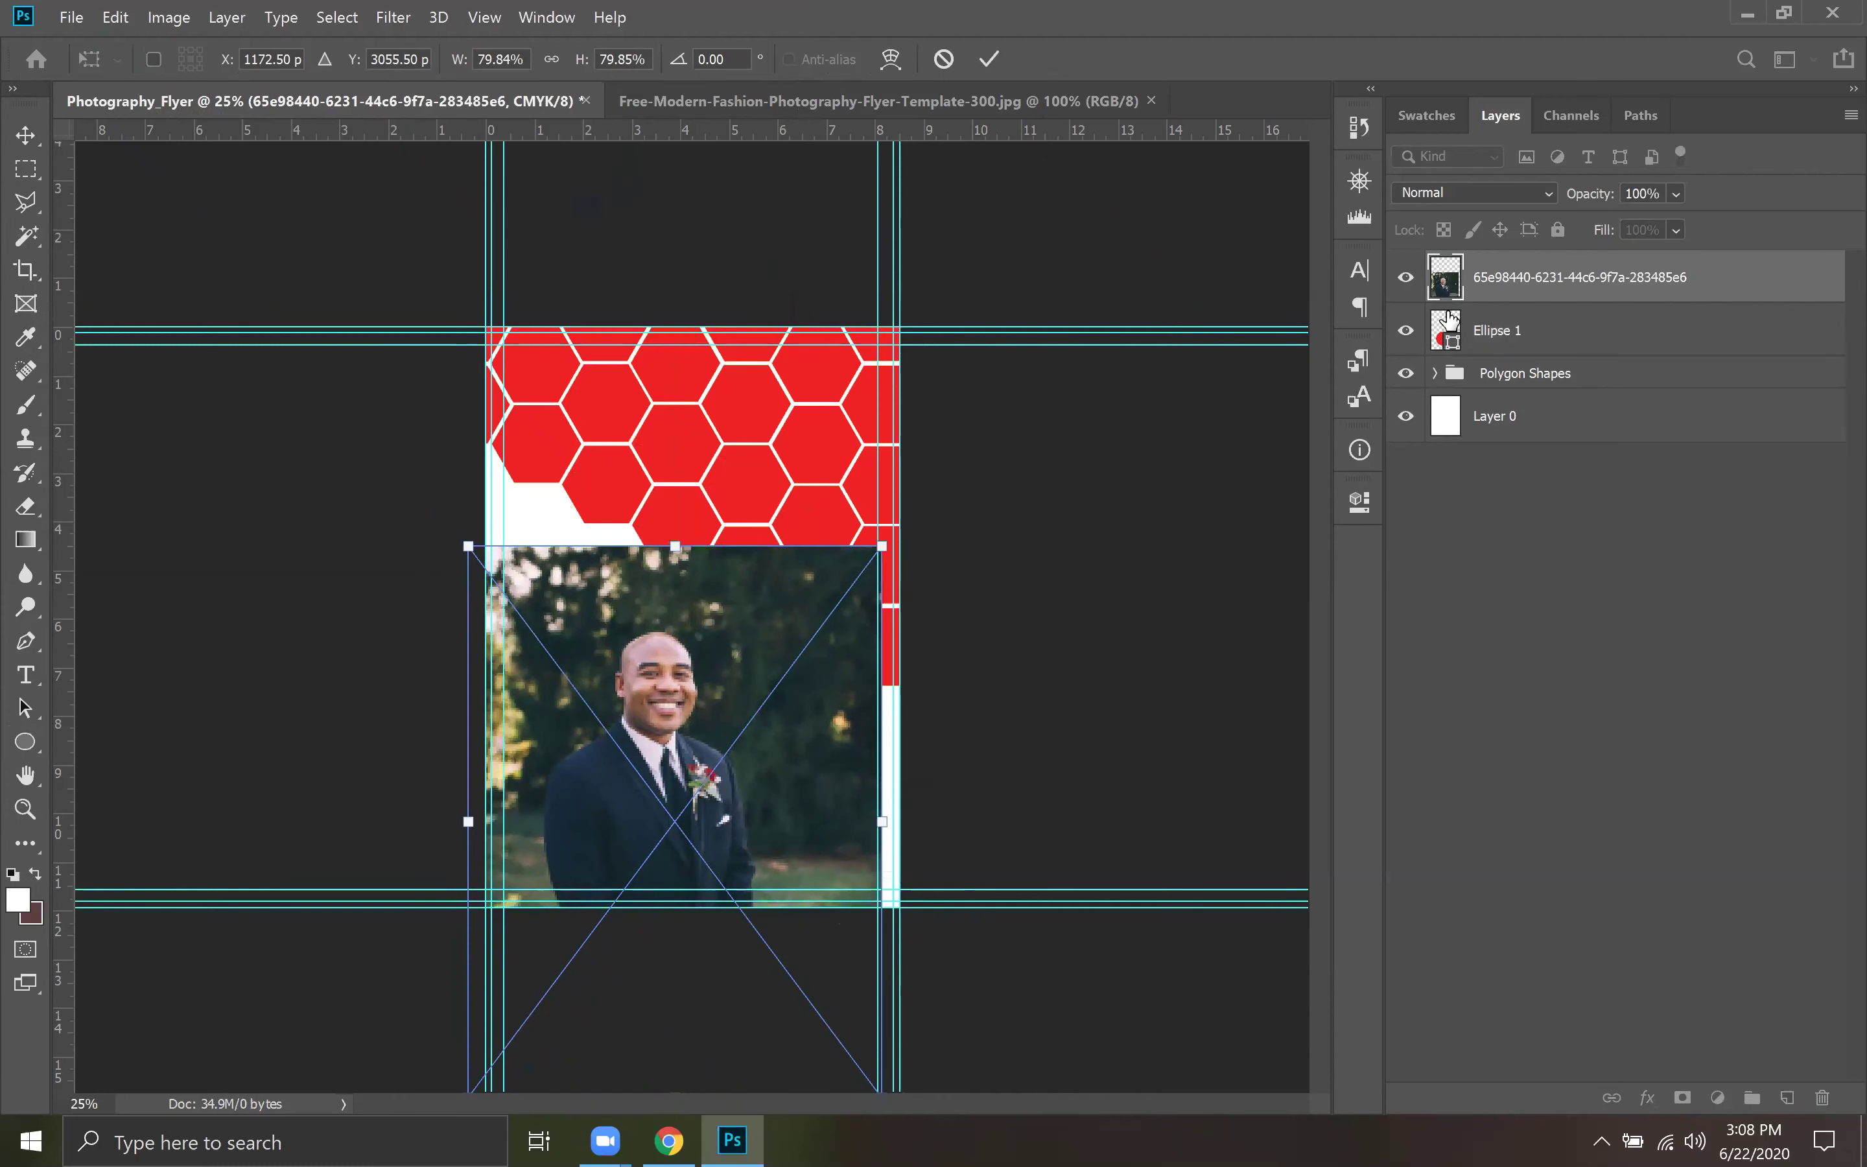
{"action": "left_click", "coordinate": [989, 58]}
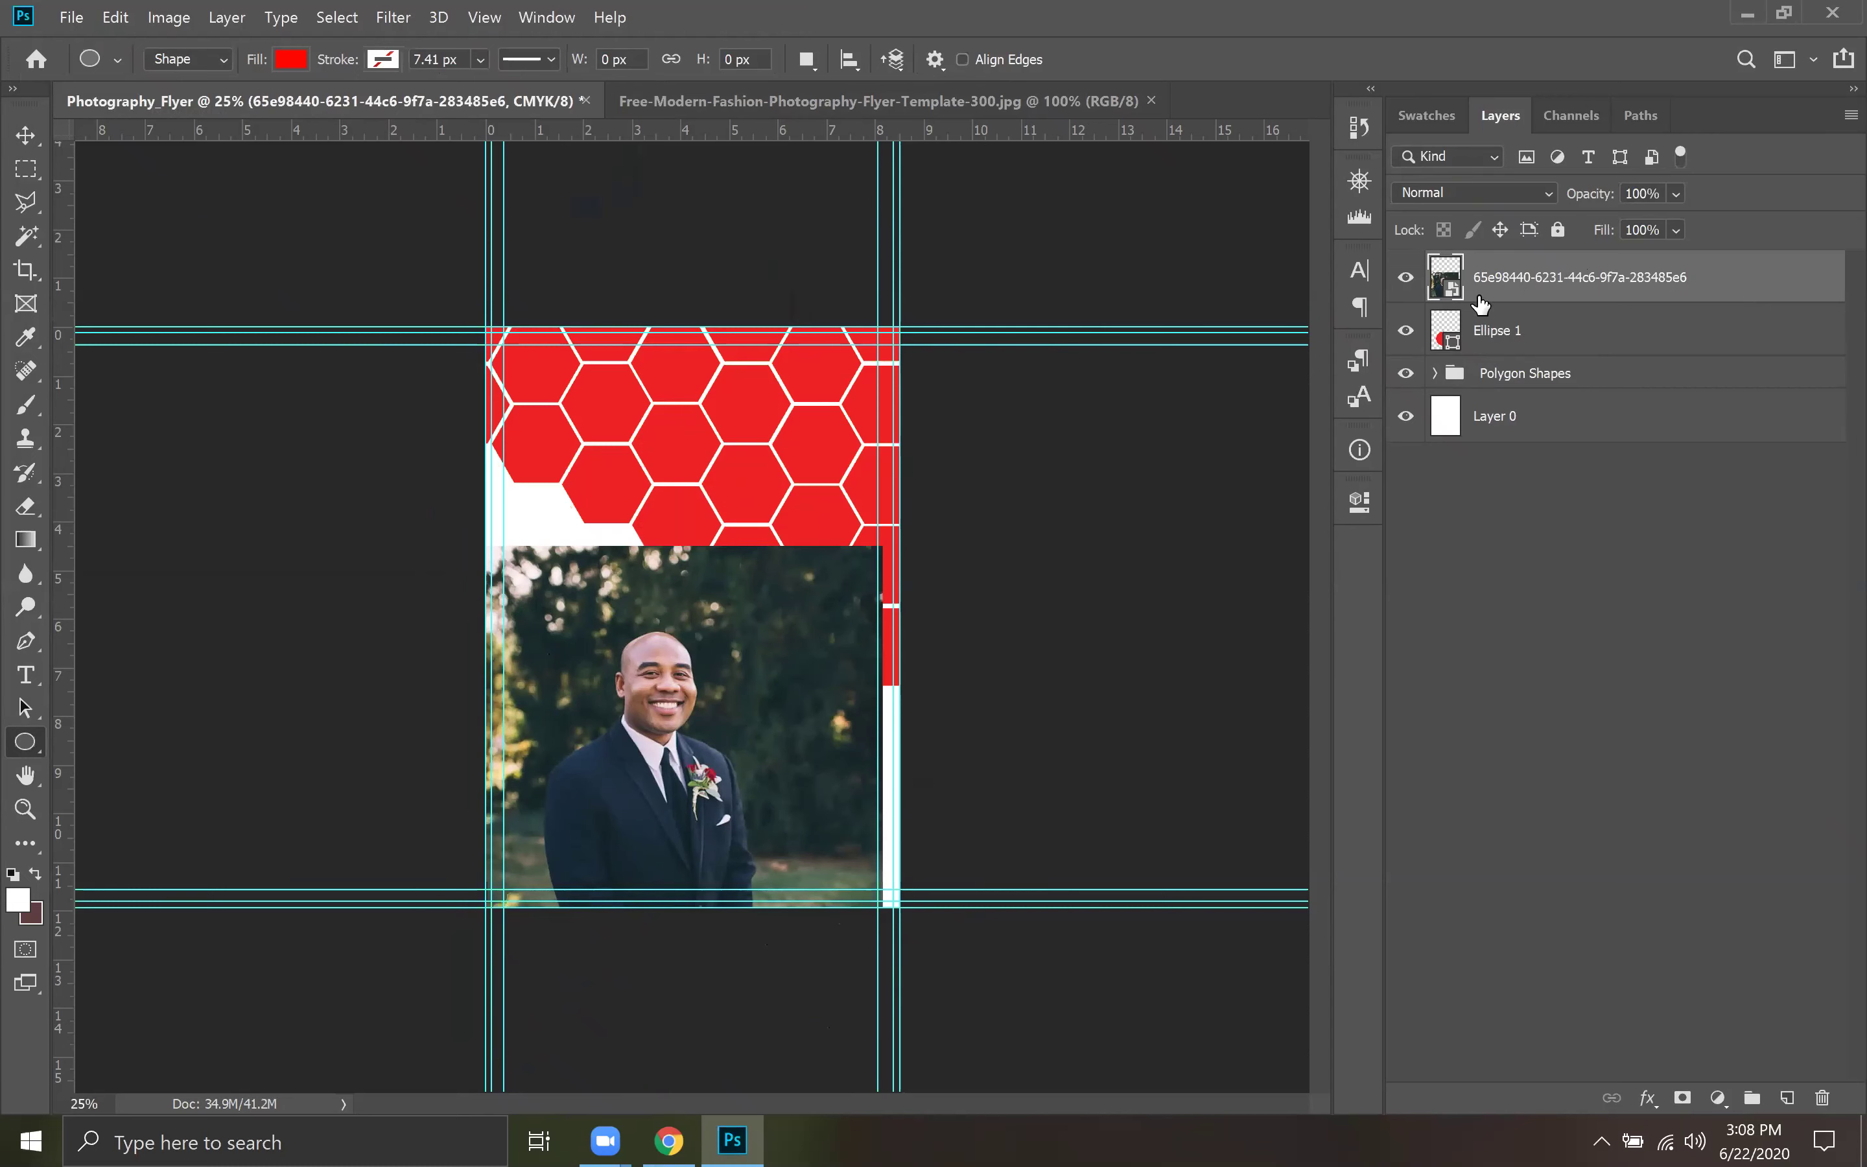
{"action": "right_click", "coordinate": [1738, 285]}
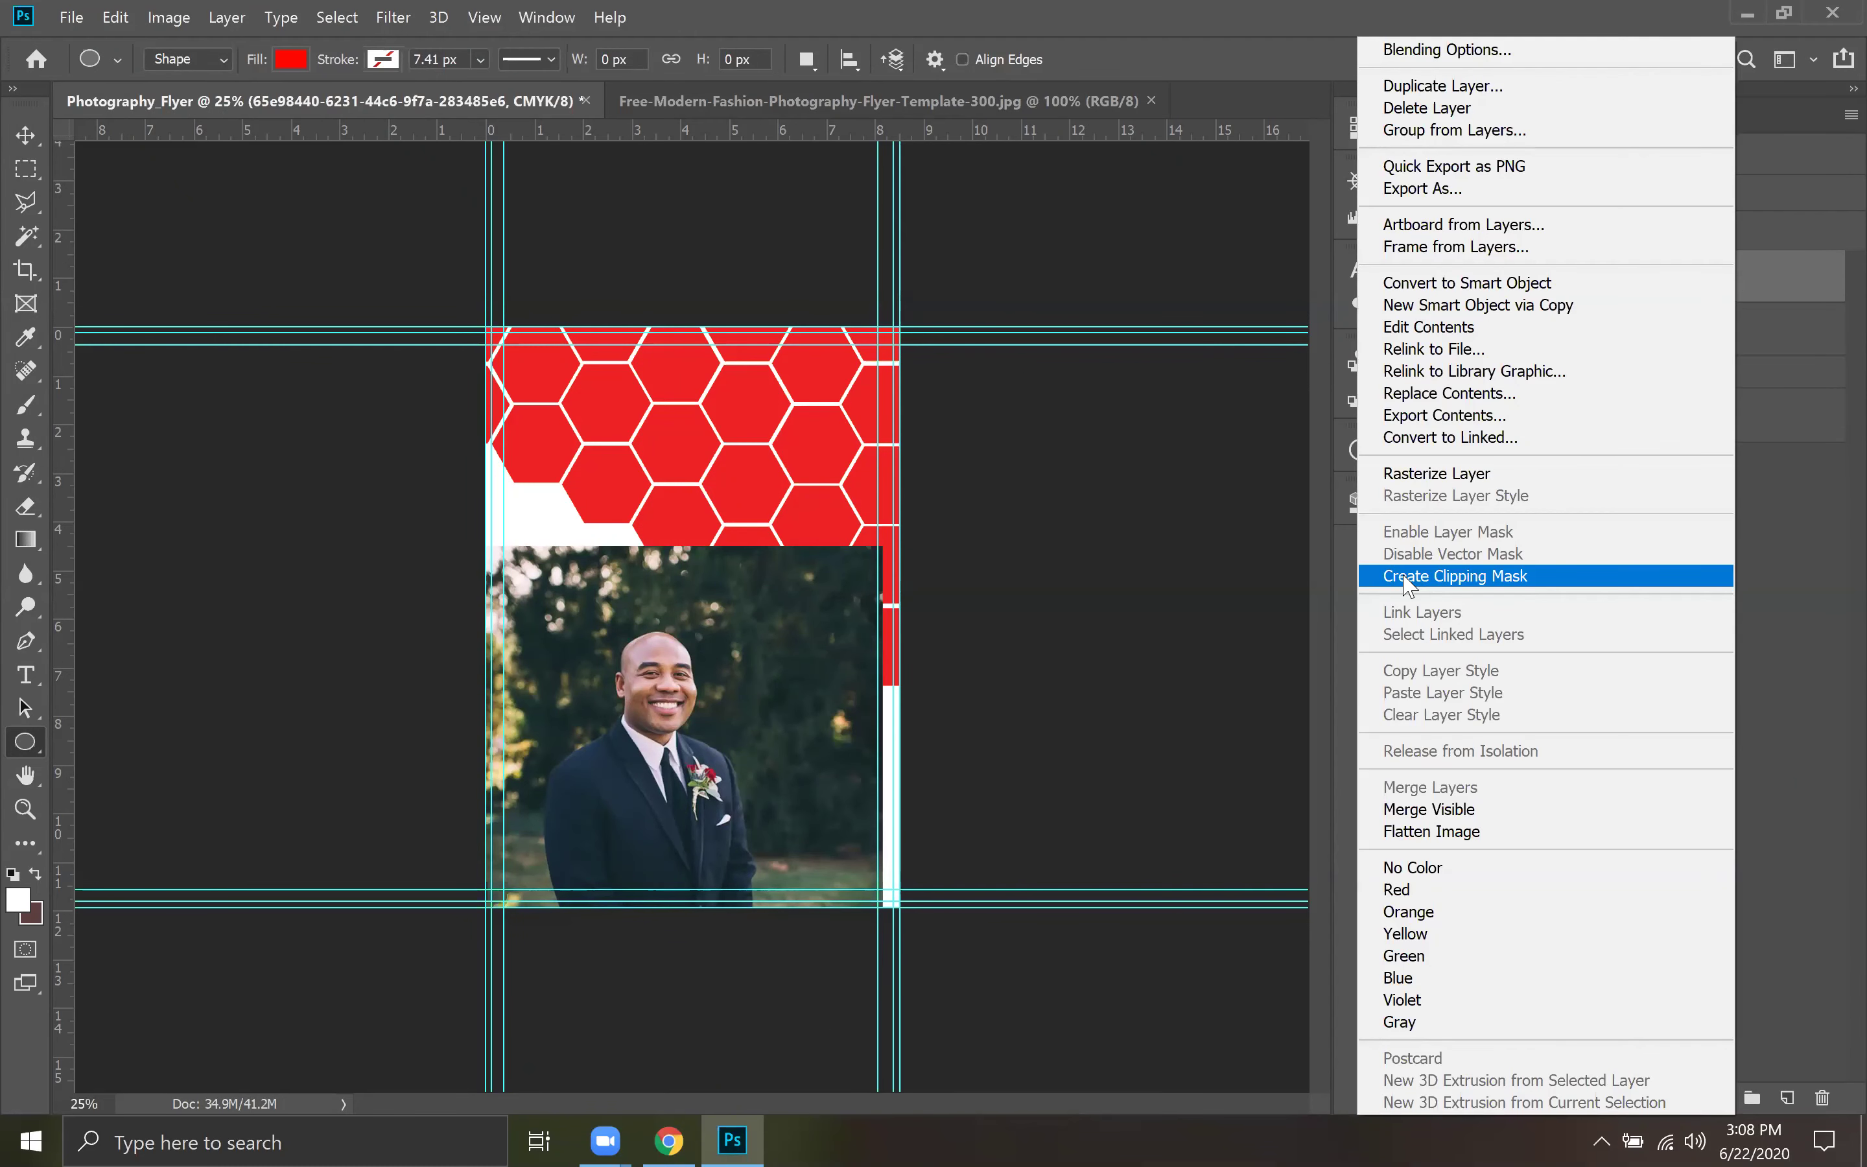
{"action": "left_click", "coordinate": [1619, 586]}
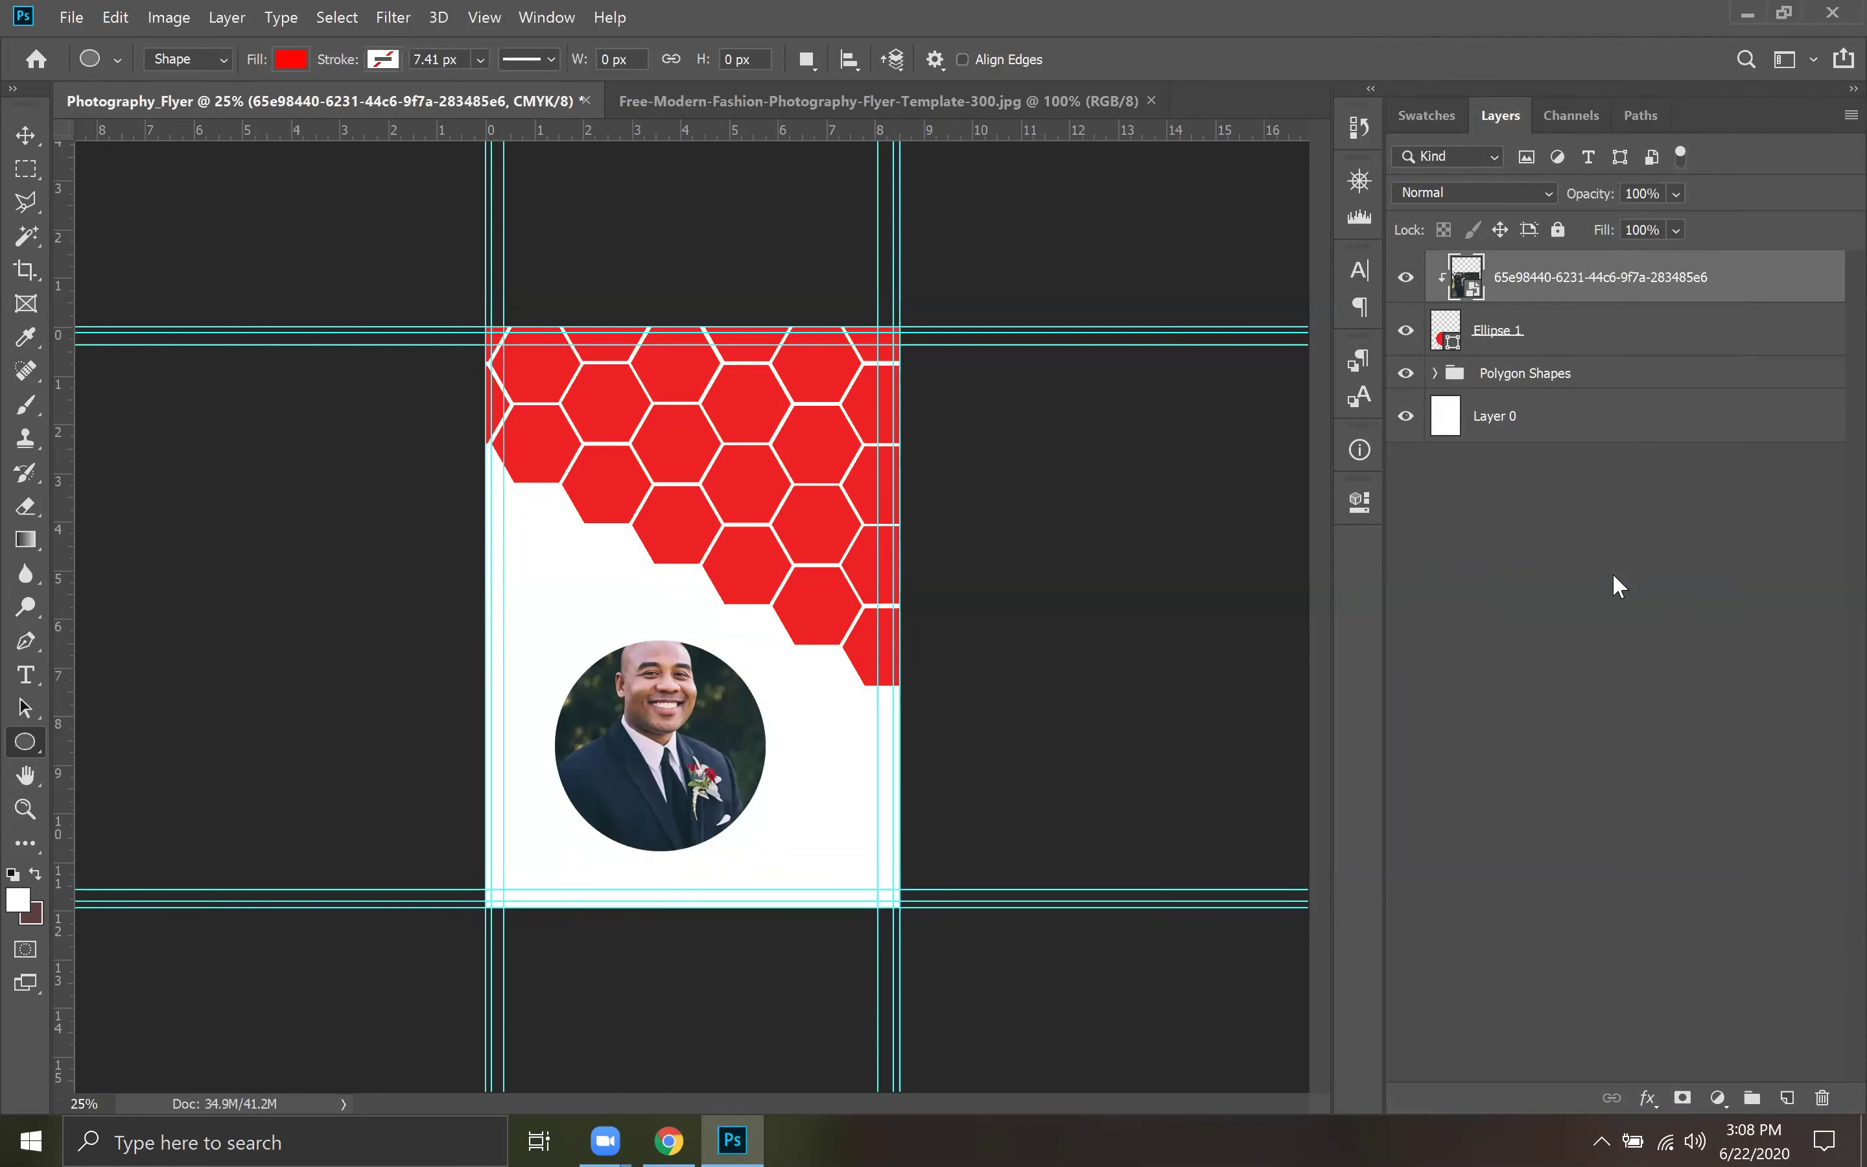
Release the photo's clipping mask and delete the Ellipse 1 circle.
{"action": "key", "text": "ctrl+alt+g"}
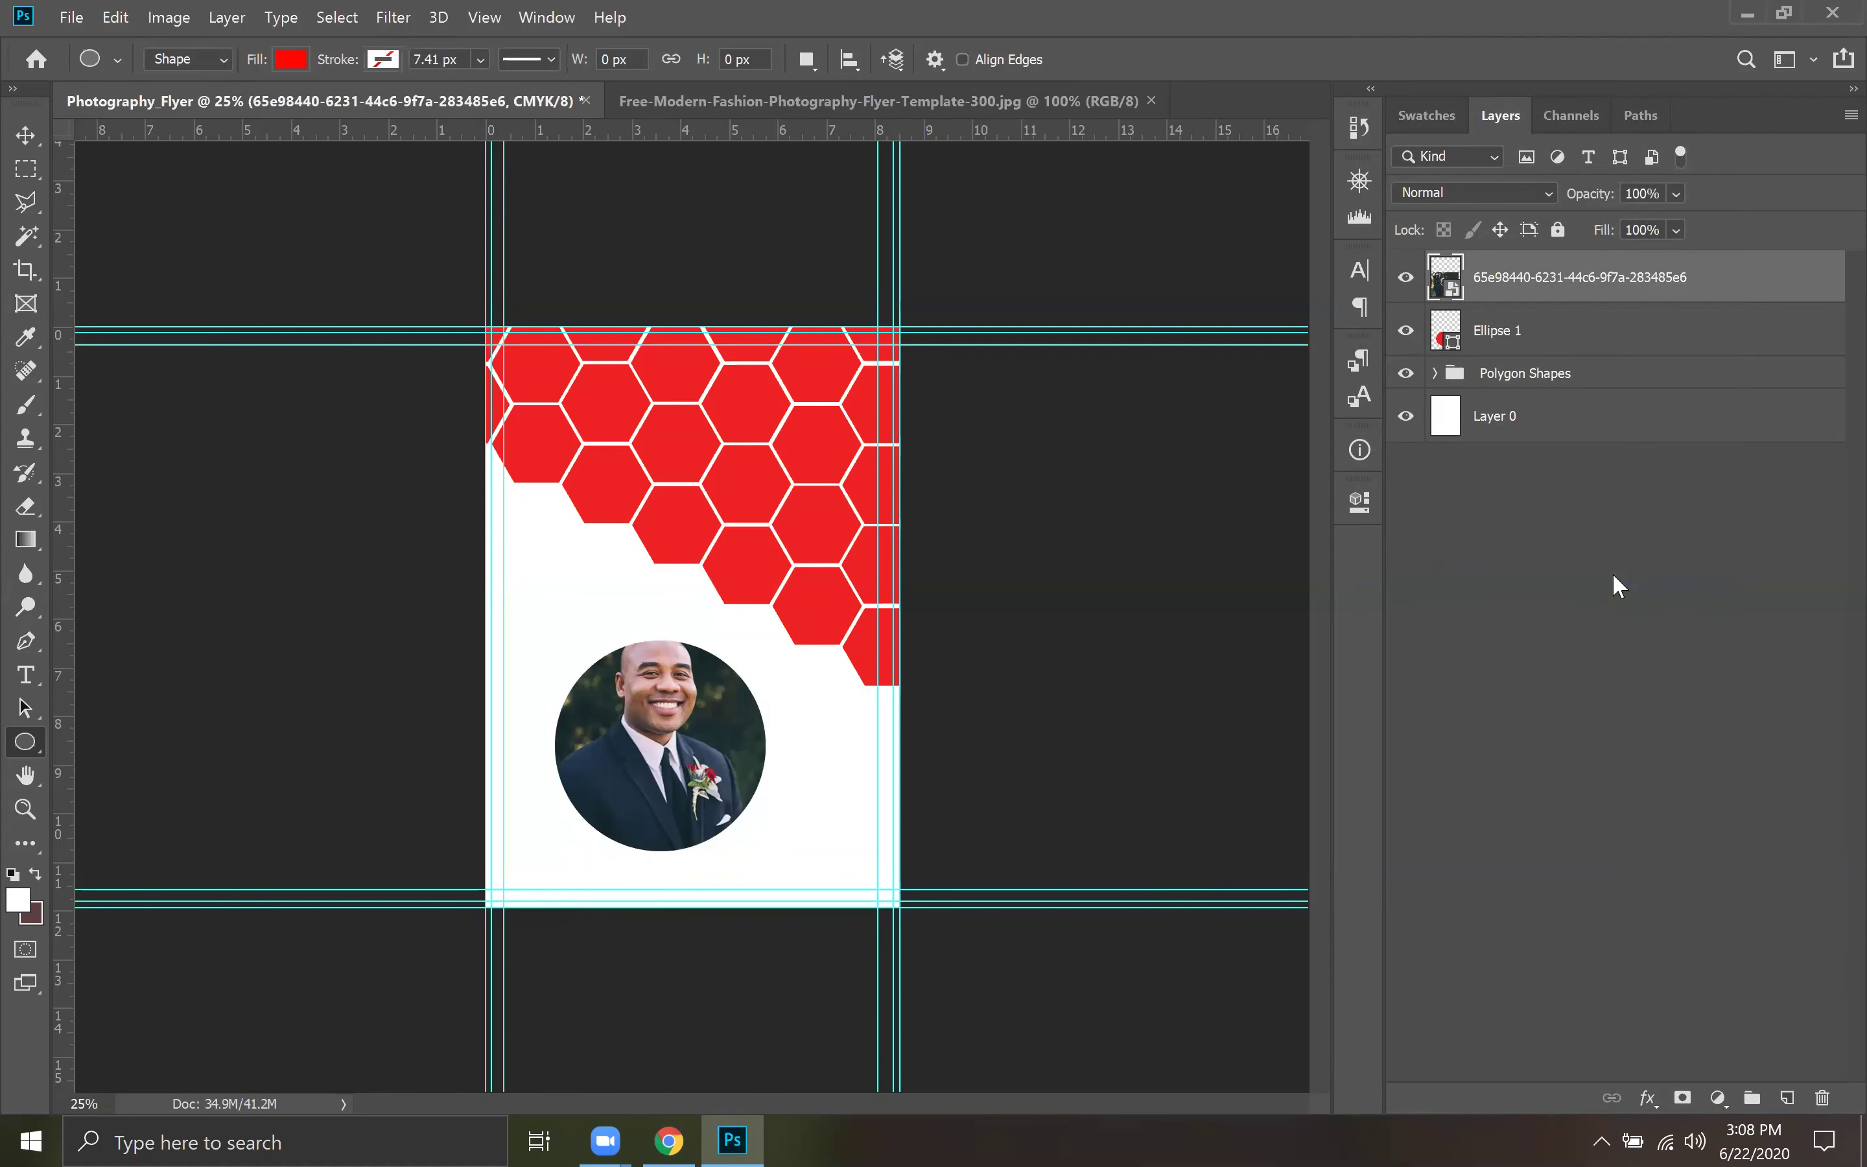
{"action": "left_click", "coordinate": [1582, 351]}
{"action": "key", "text": "Delete"}
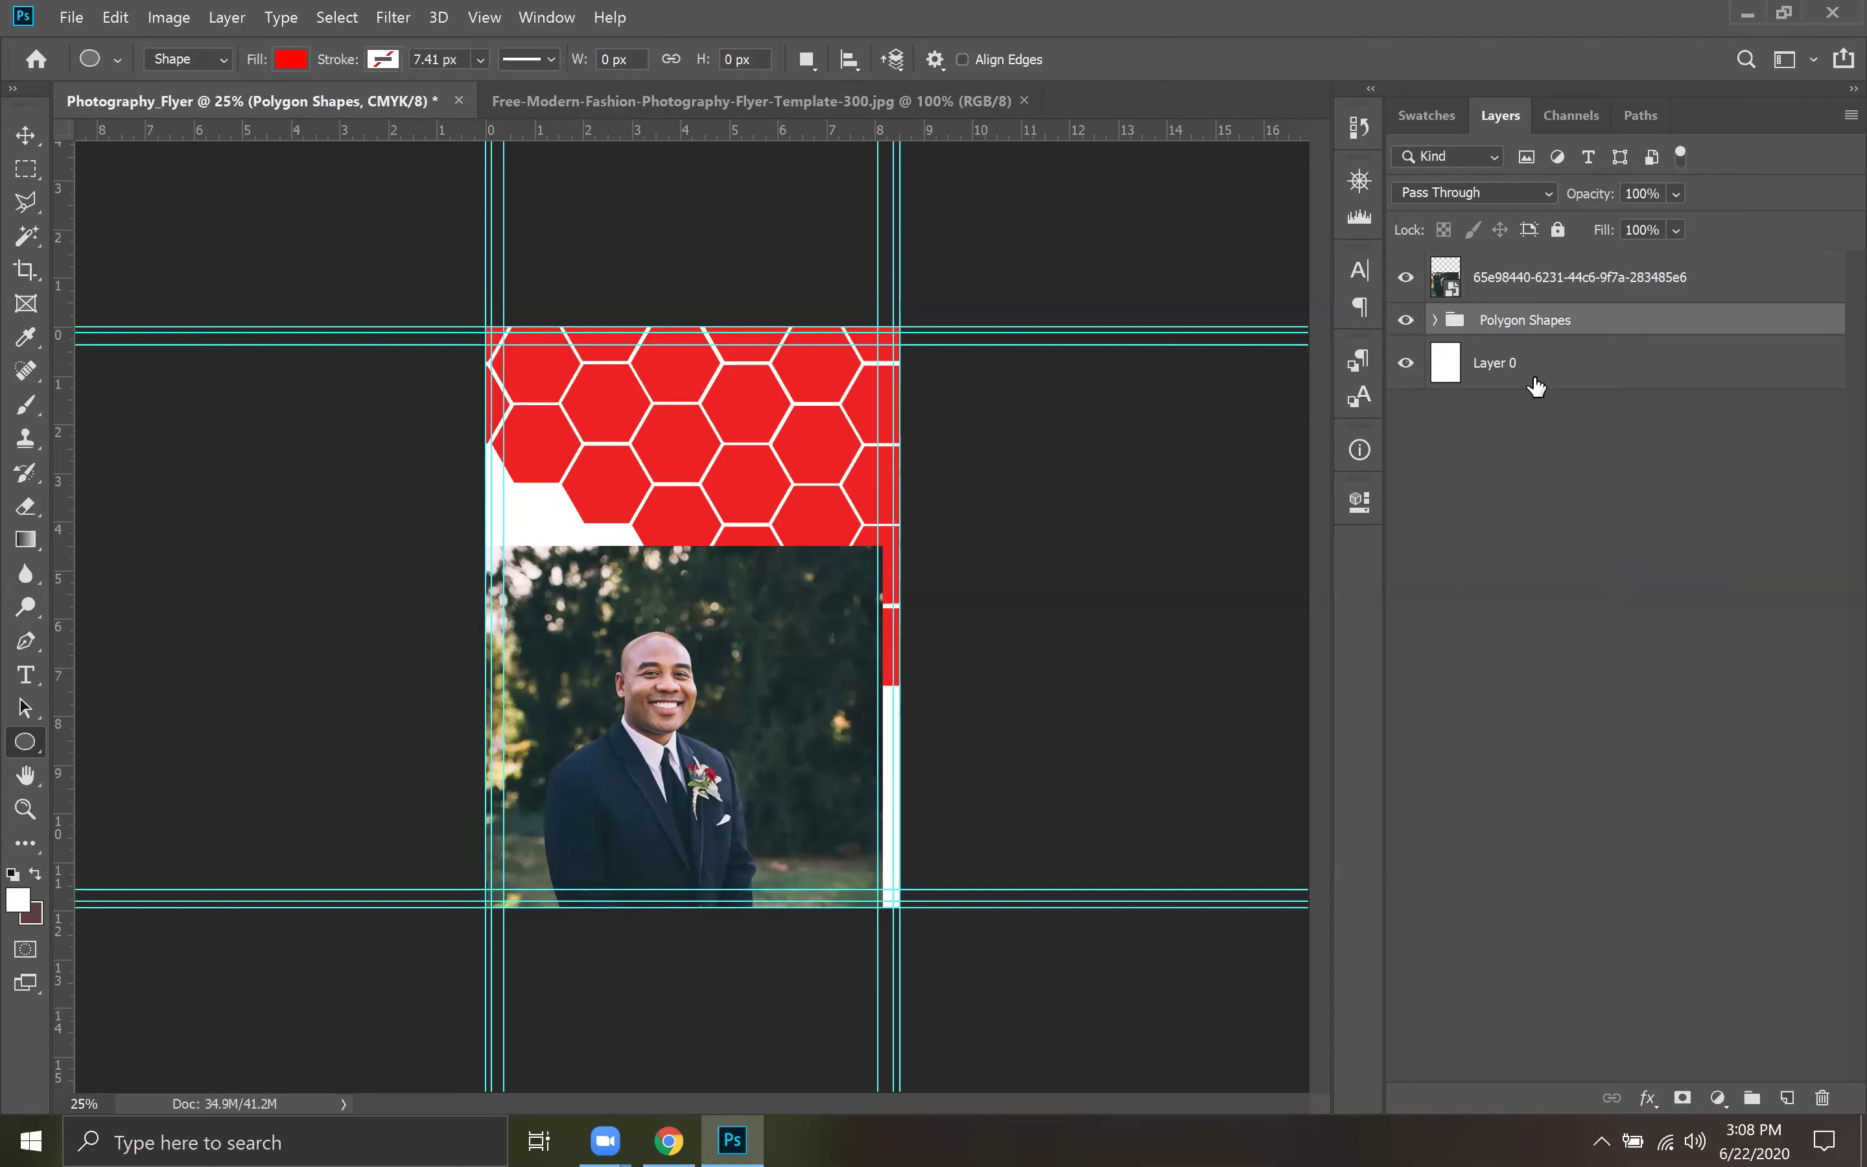
Scale the portrait photo up to about 153% and position it so it covers the whole flyer with the face near the upper edge.
{"action": "left_click", "coordinate": [1538, 288]}
{"action": "key", "text": "ctrl+t"}
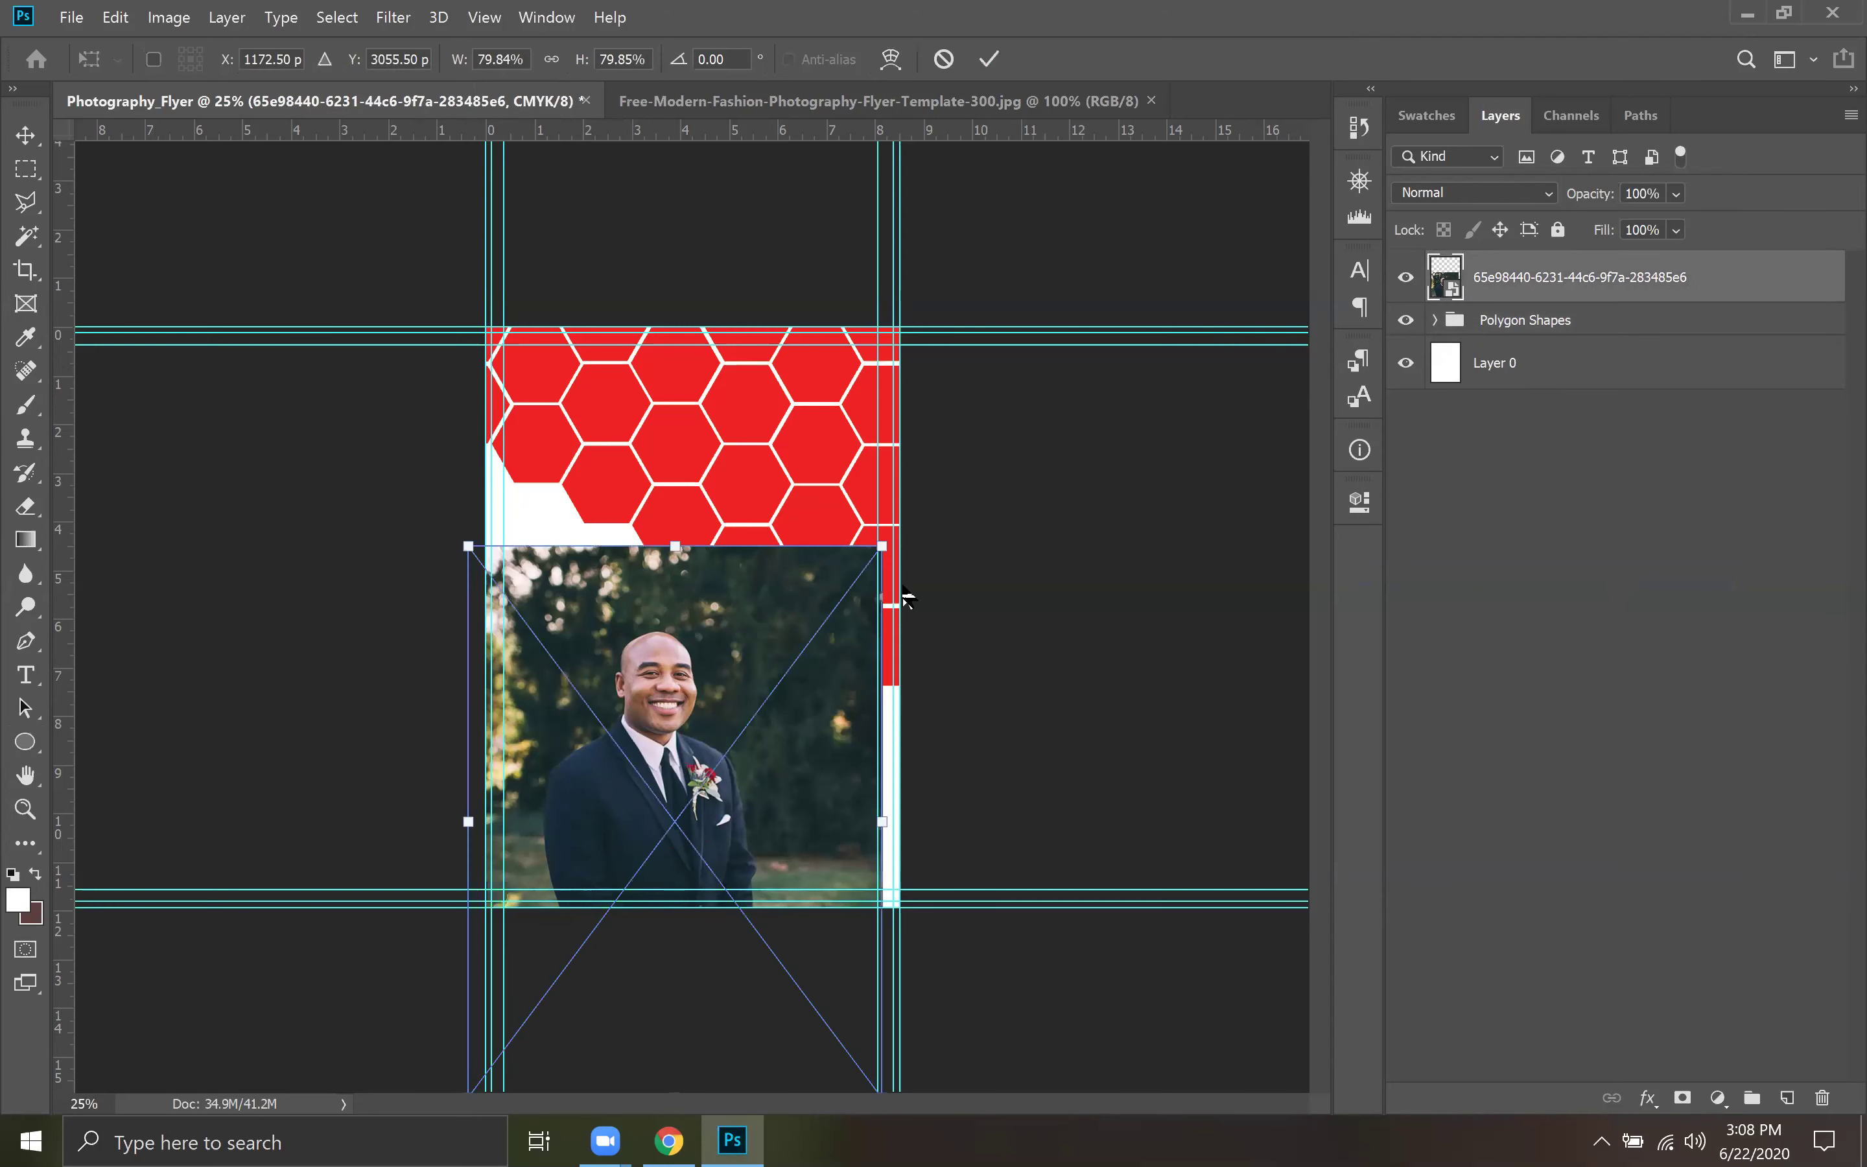
{"action": "left_click_drag", "start_coordinate": [895, 557], "coordinate": [1055, 312]}
{"action": "left_click_drag", "start_coordinate": [966, 605], "coordinate": [978, 482]}
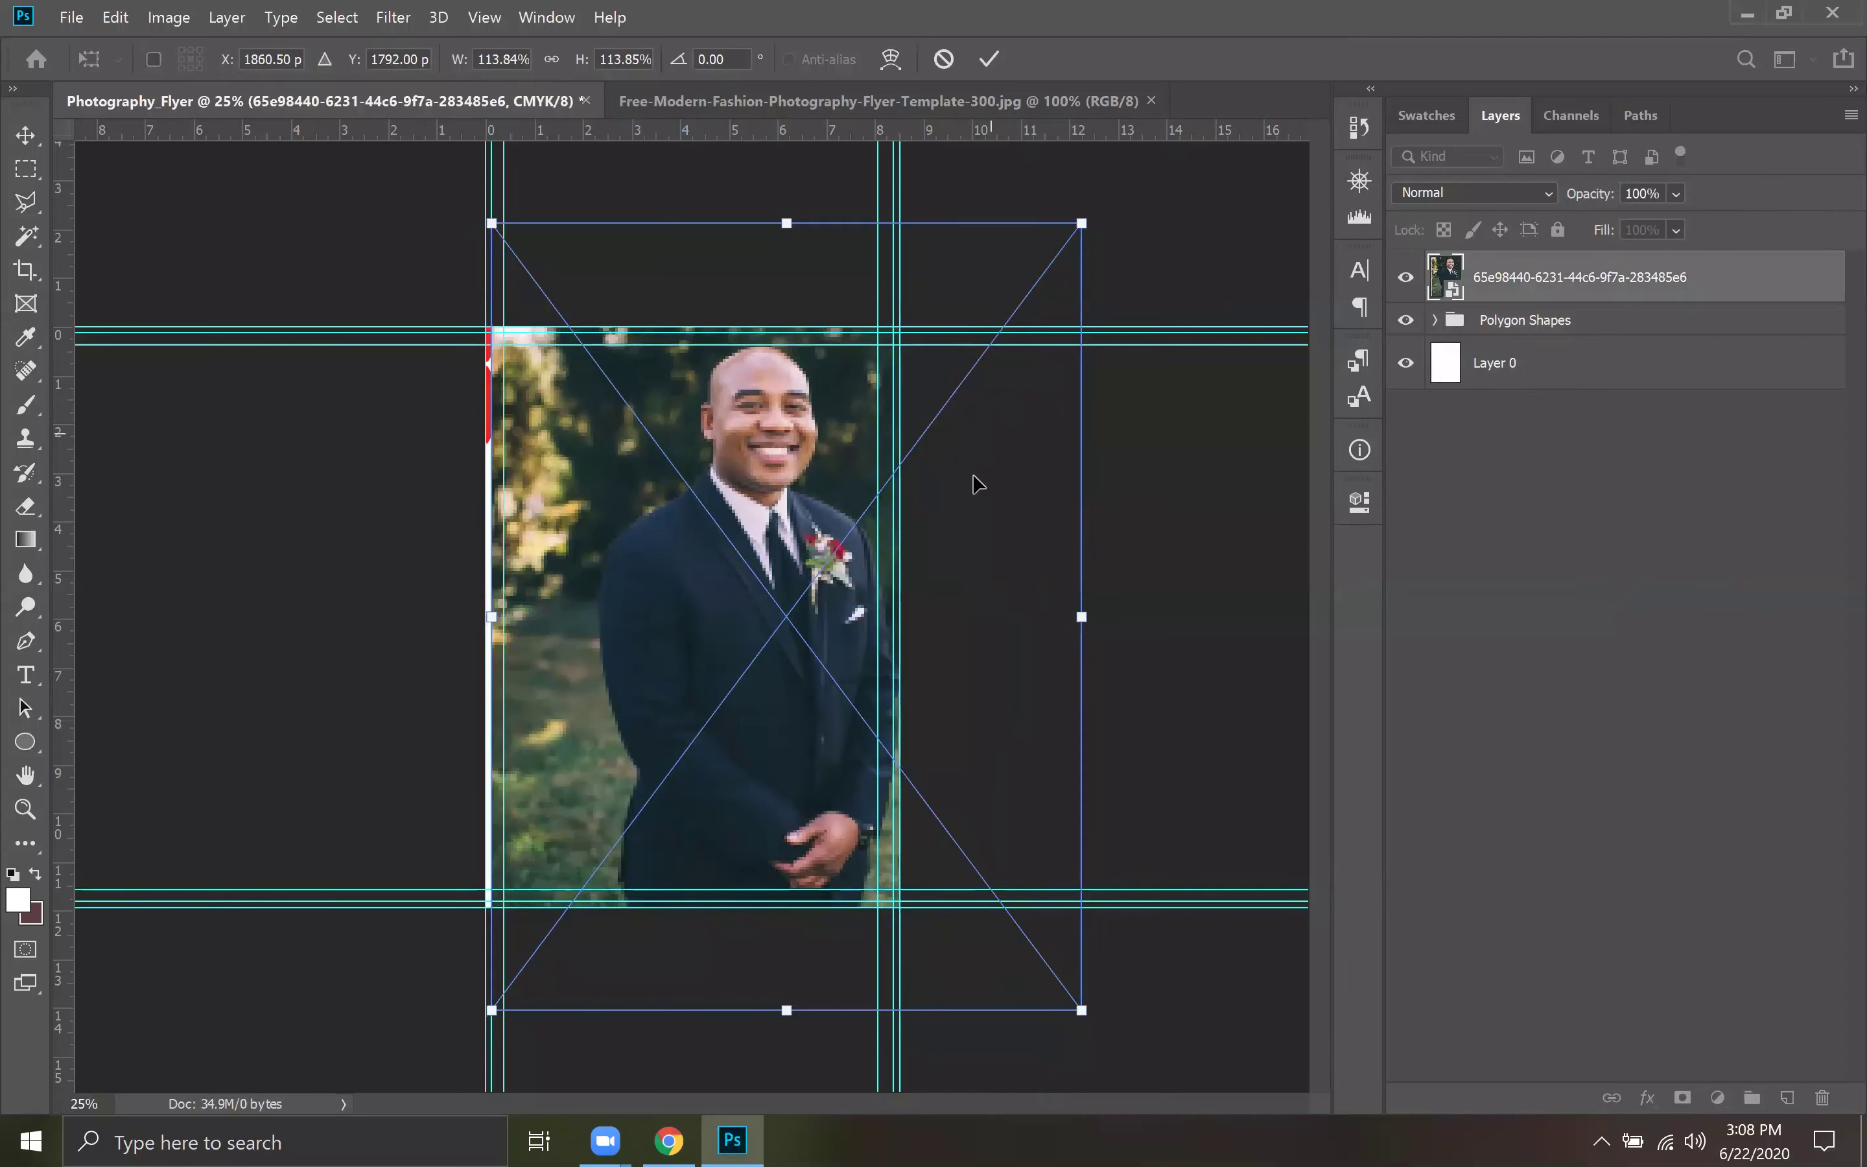
{"action": "key", "text": "ctrl+minus"}
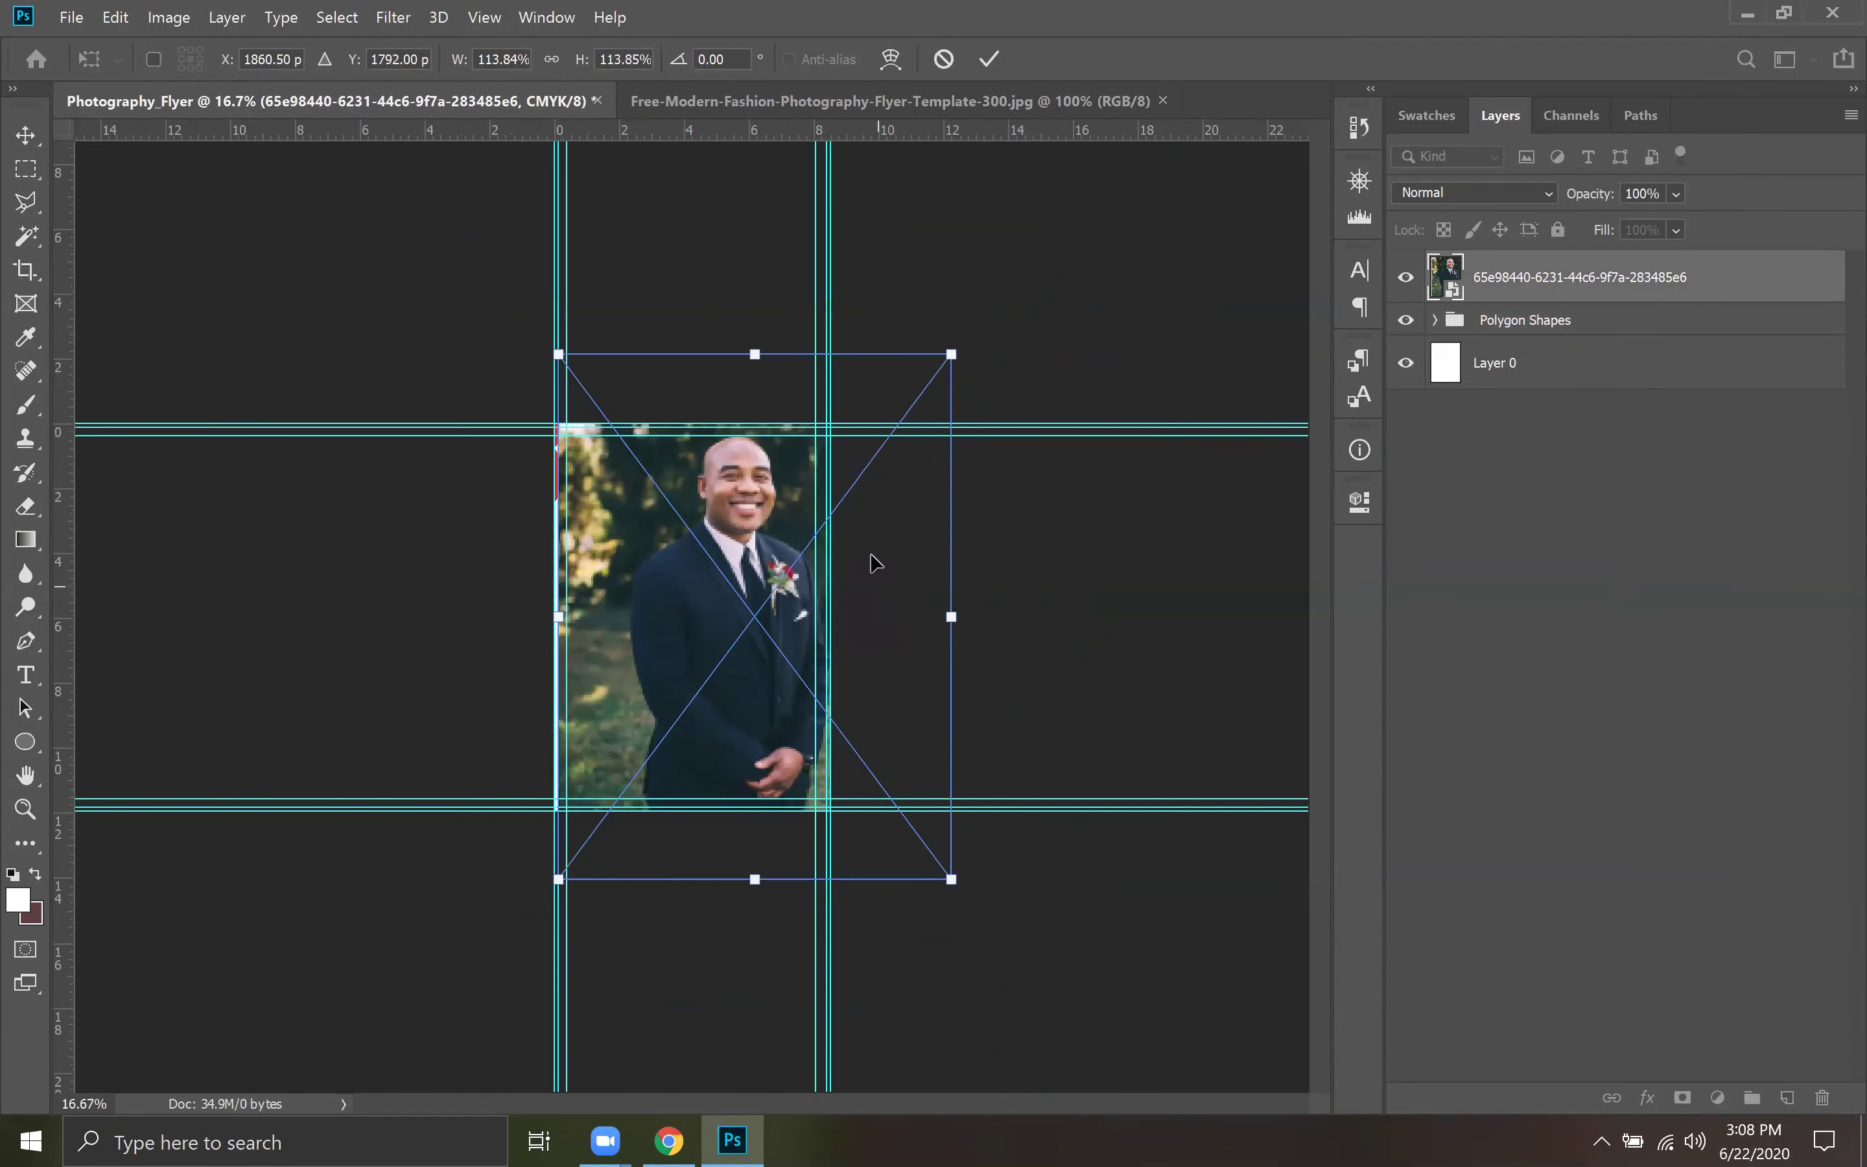
{"action": "left_click_drag", "start_coordinate": [951, 354], "coordinate": [1088, 175]}
{"action": "left_click_drag", "start_coordinate": [729, 759], "coordinate": [710, 896]}
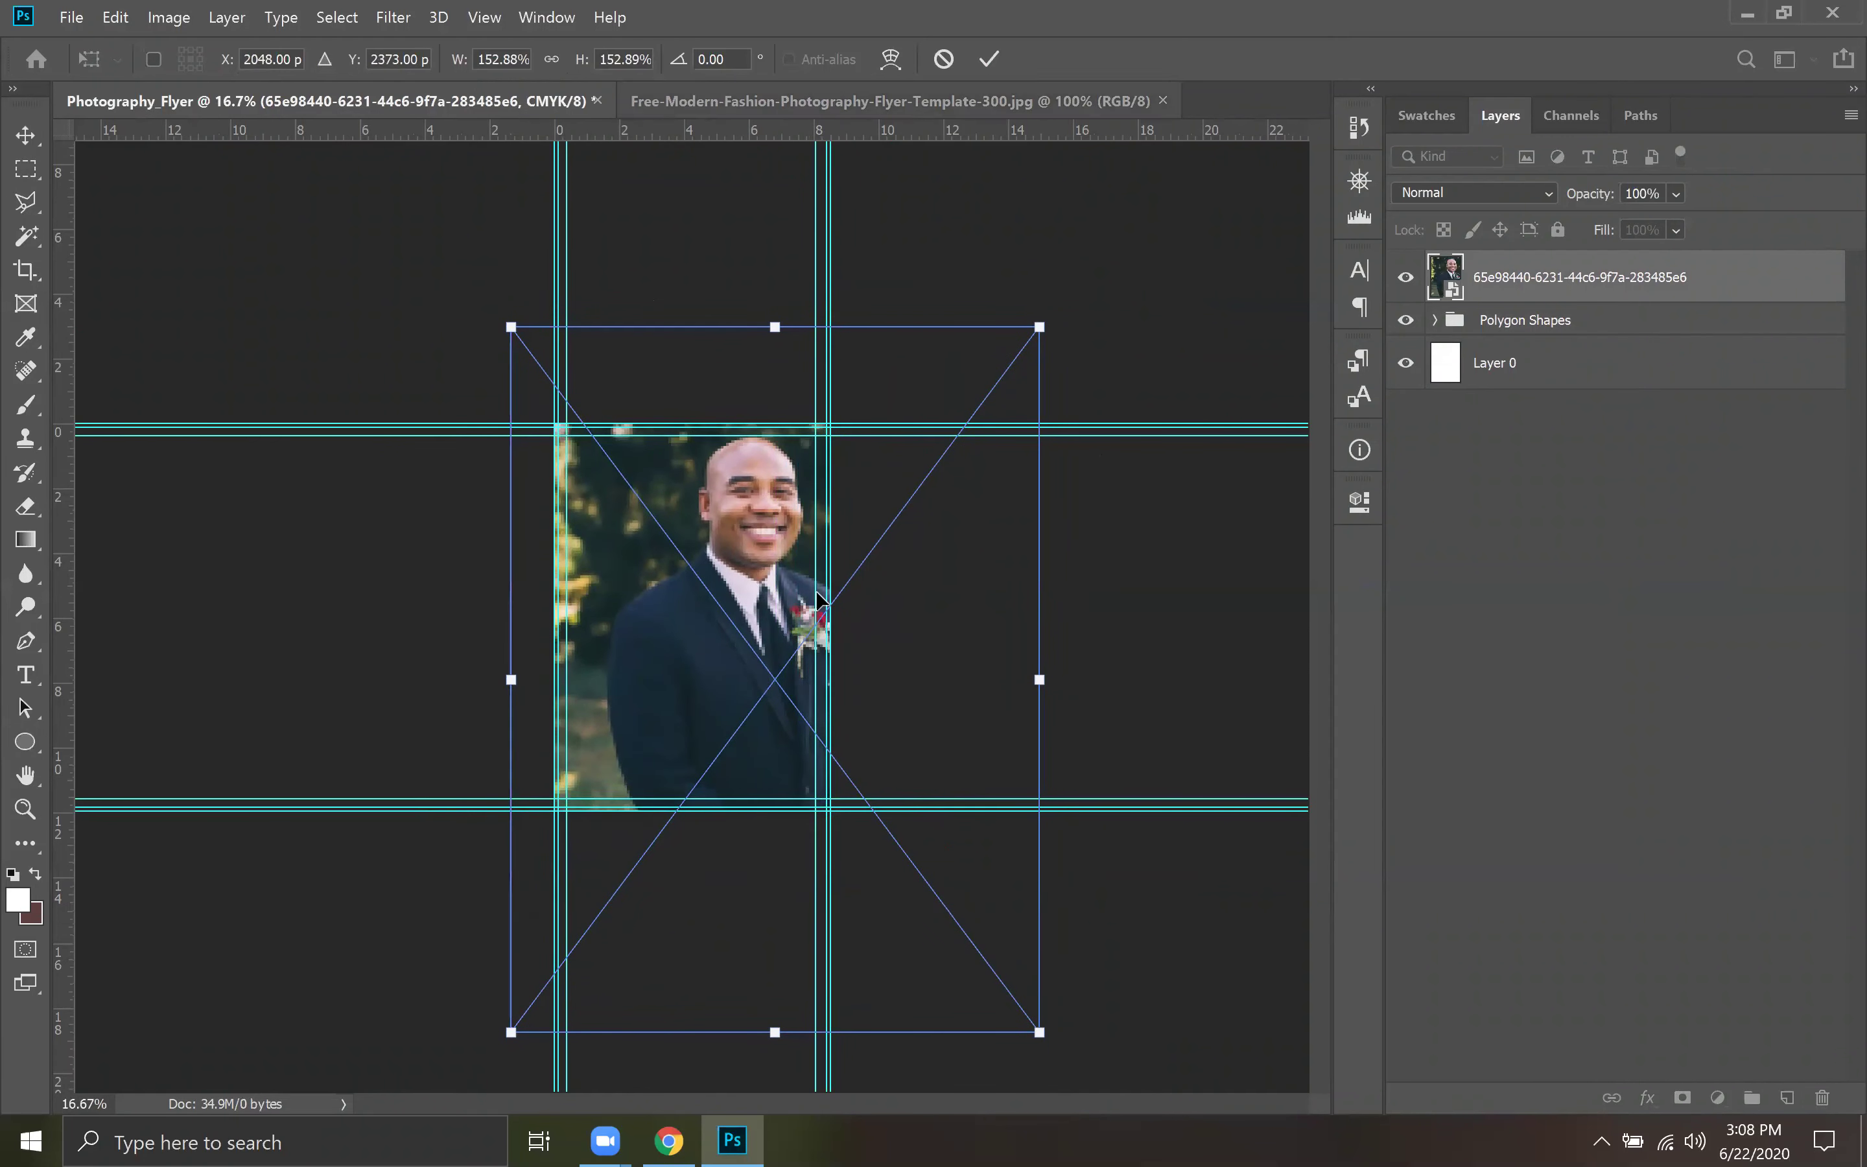
{"action": "left_click_drag", "start_coordinate": [733, 658], "coordinate": [721, 665]}
{"action": "left_click", "coordinate": [991, 60]}
Clip the portrait photo to the Polygon Shapes group with a clipping mask.
{"action": "key", "text": "u"}
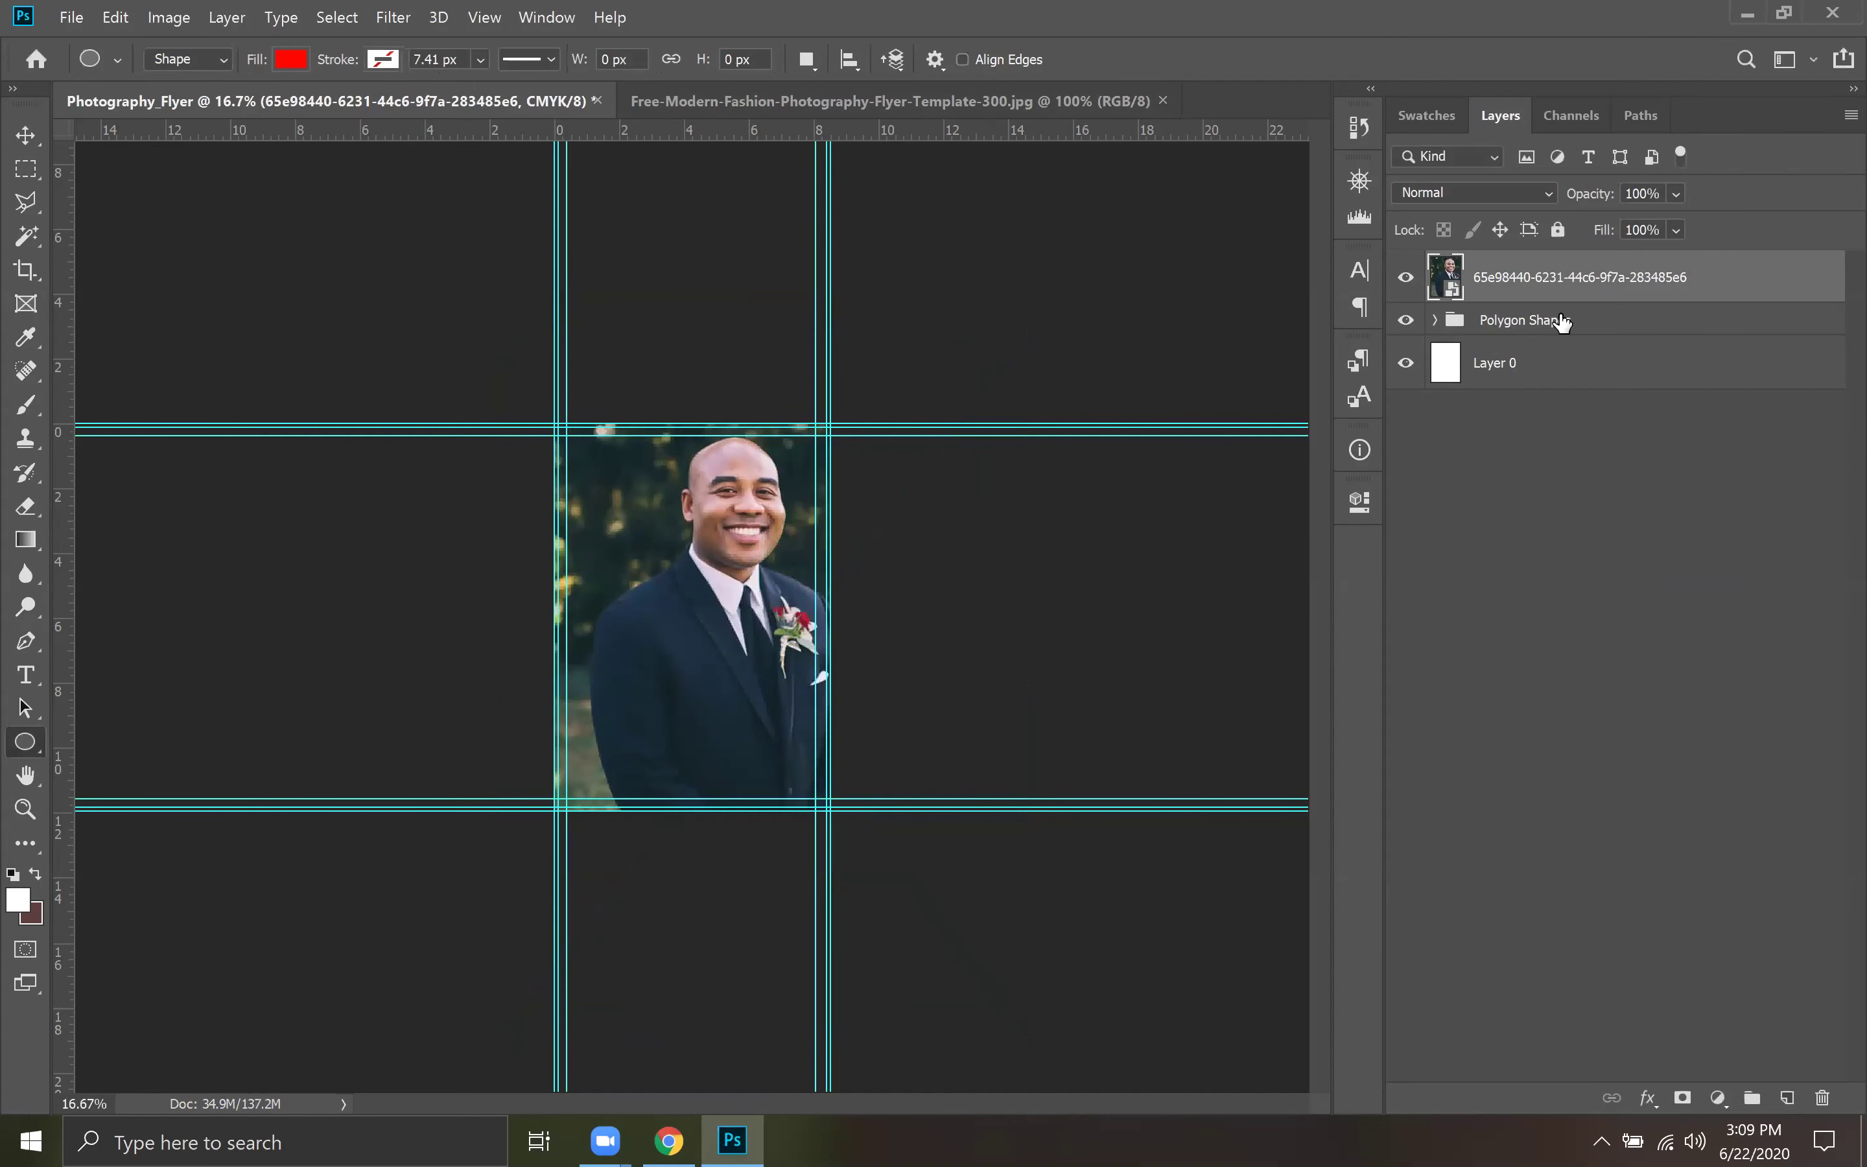
{"action": "right_click", "coordinate": [1721, 285]}
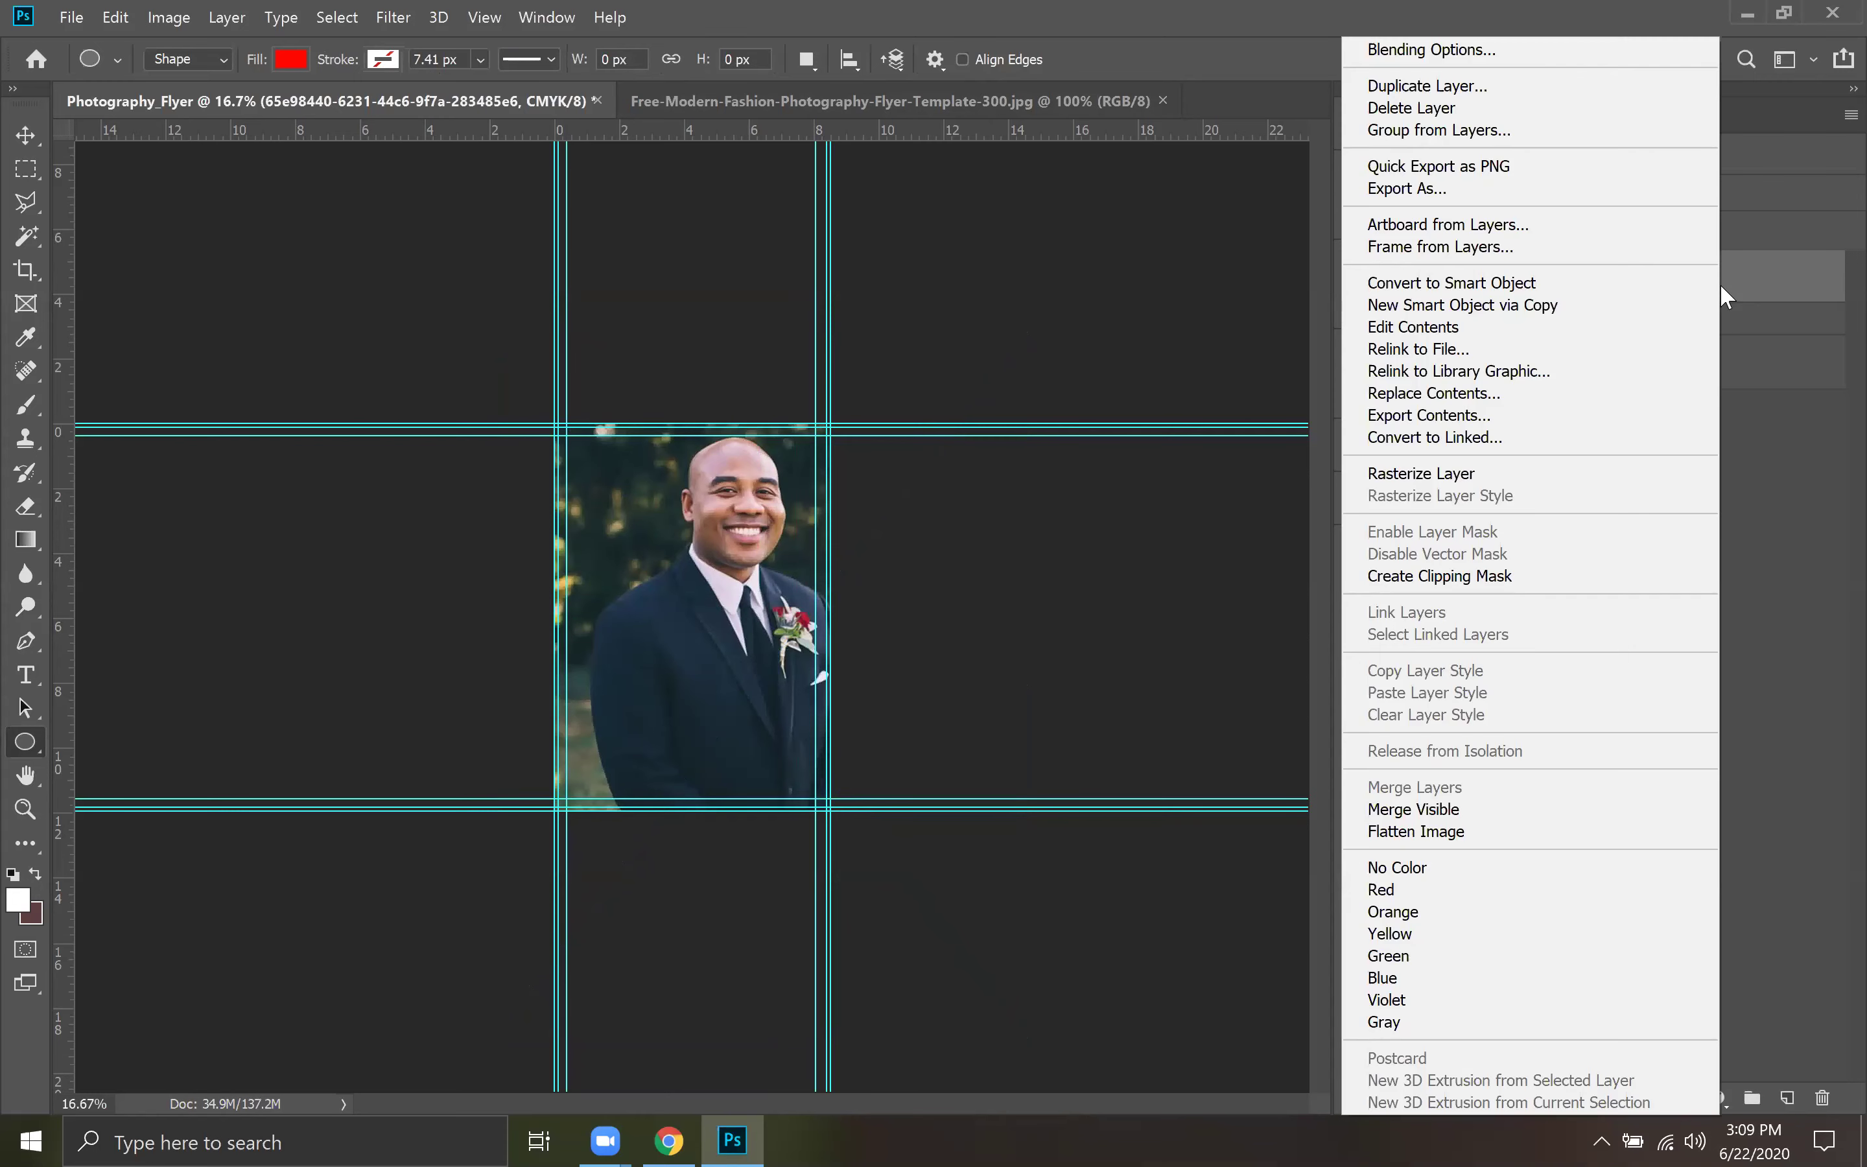
{"action": "left_click", "coordinate": [1521, 583]}
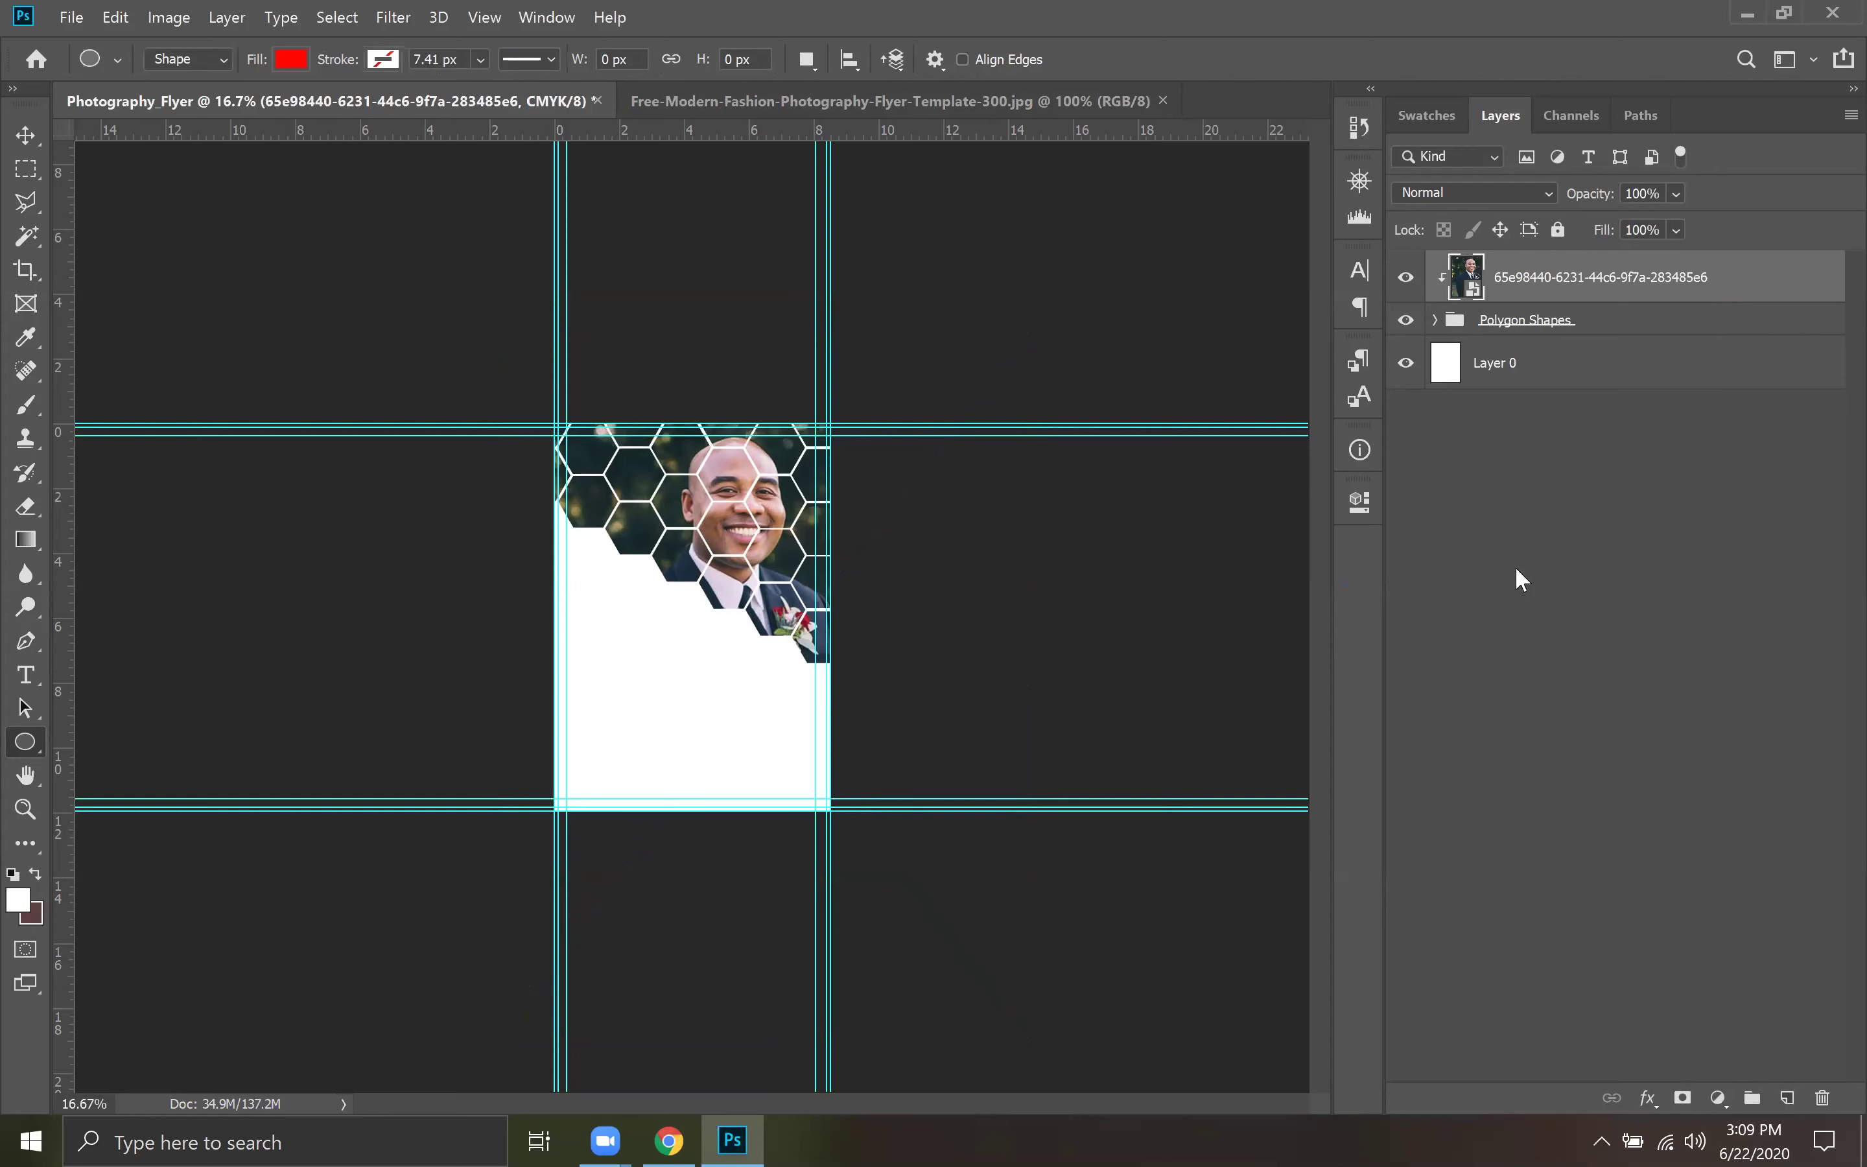
Try transforming the Polygon Shapes group under the clipped photo, undo the change, and reselect the photo layer.
{"action": "left_click", "coordinate": [1641, 332]}
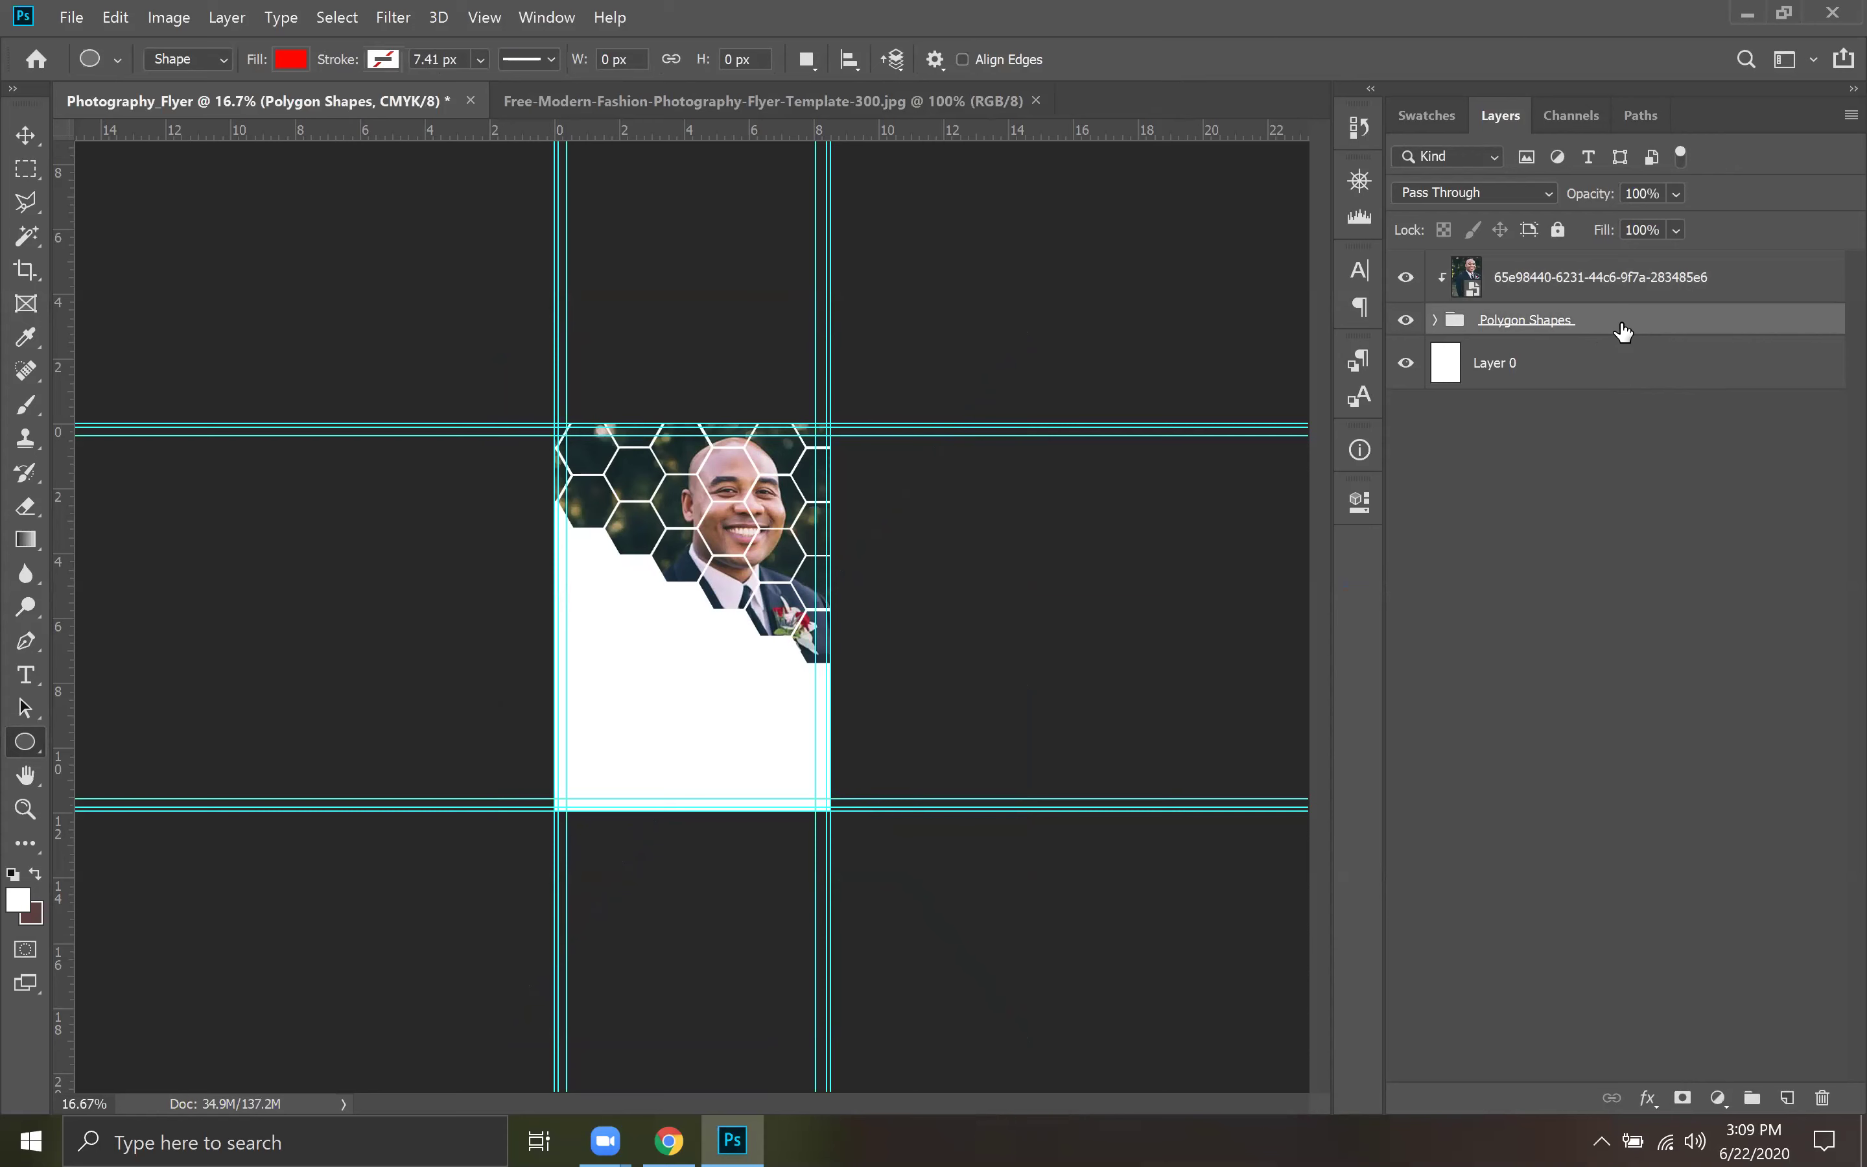
{"action": "key", "text": "ctrl+t"}
{"action": "left_click_drag", "start_coordinate": [880, 532], "coordinate": [893, 745]}
{"action": "key", "text": "ctrl+z"}
{"action": "key", "text": "u"}
{"action": "left_click", "coordinate": [1659, 278]}
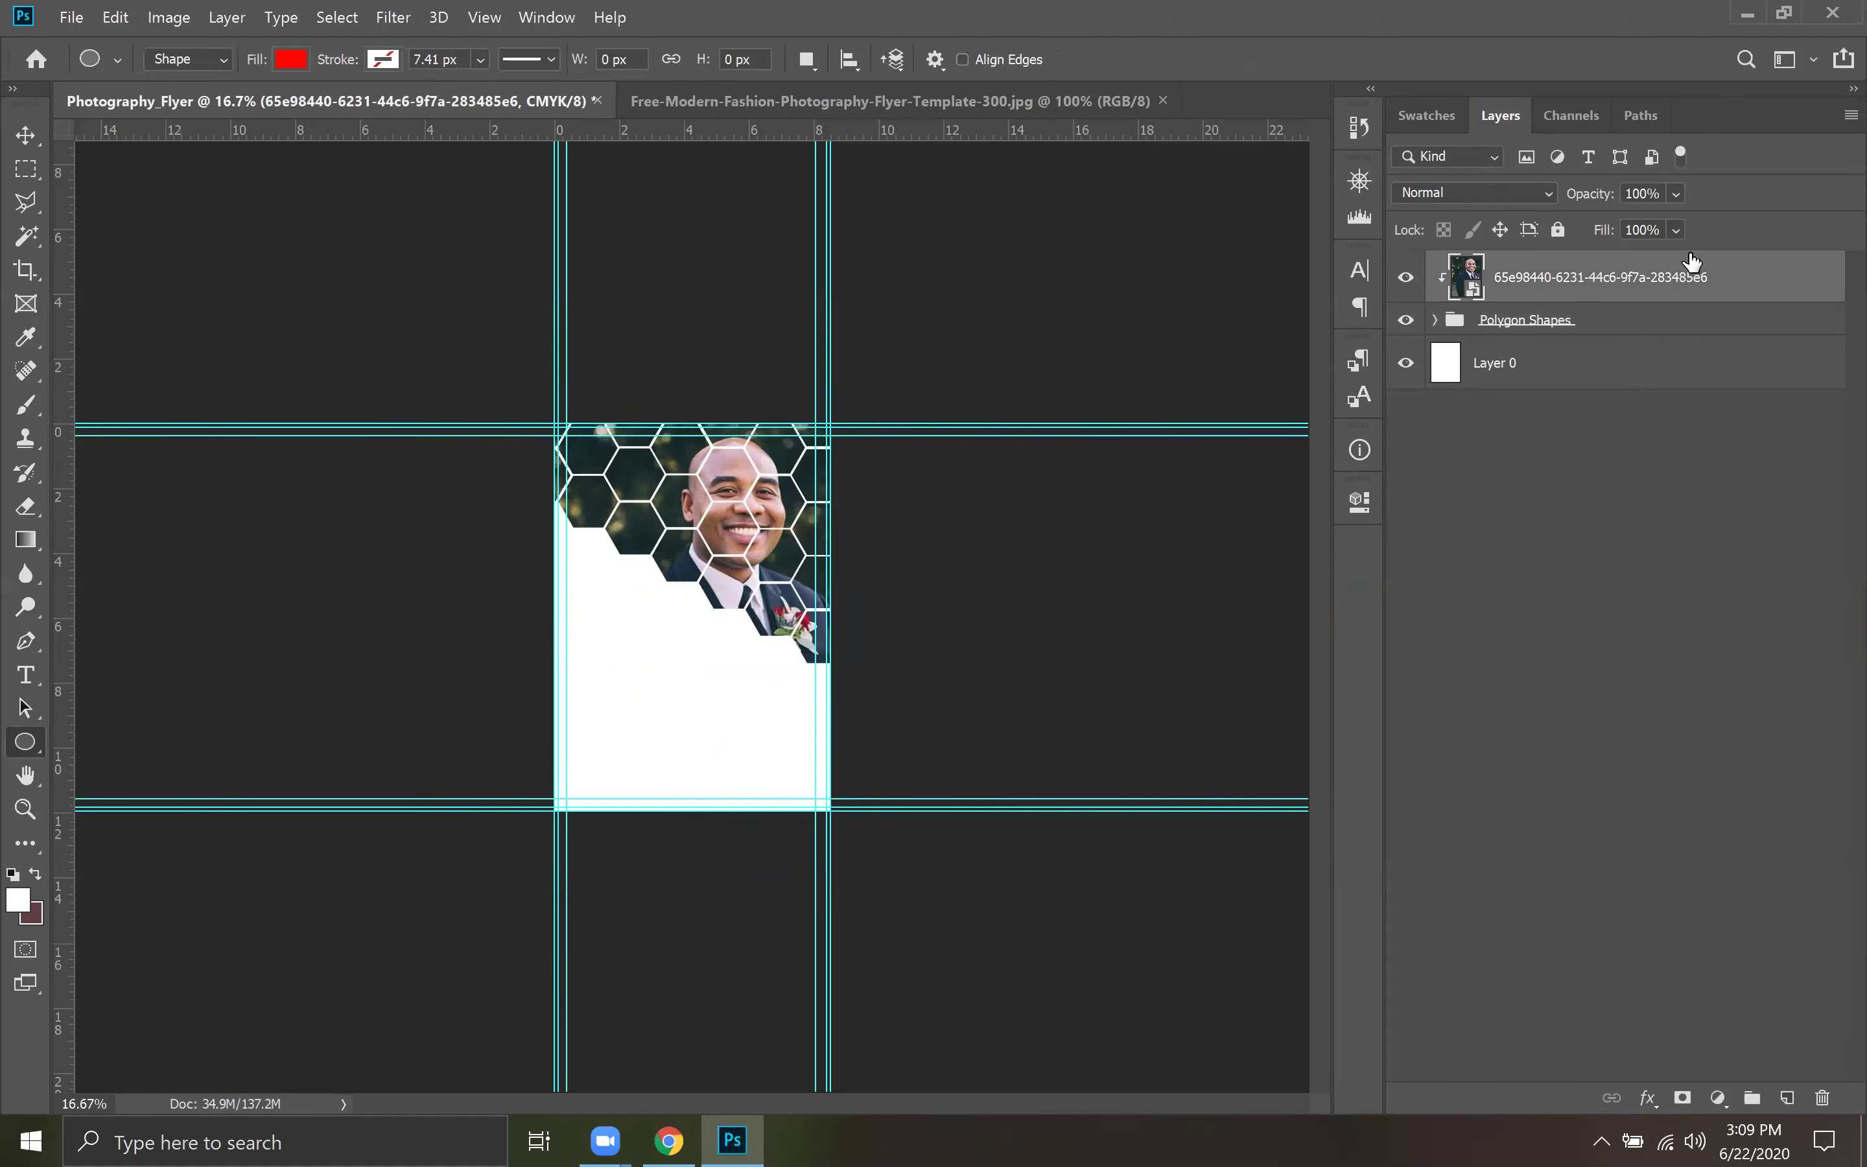
{"action": "key", "text": "ctrl+t"}
{"action": "left_click_drag", "start_coordinate": [1042, 743], "coordinate": [1117, 625]}
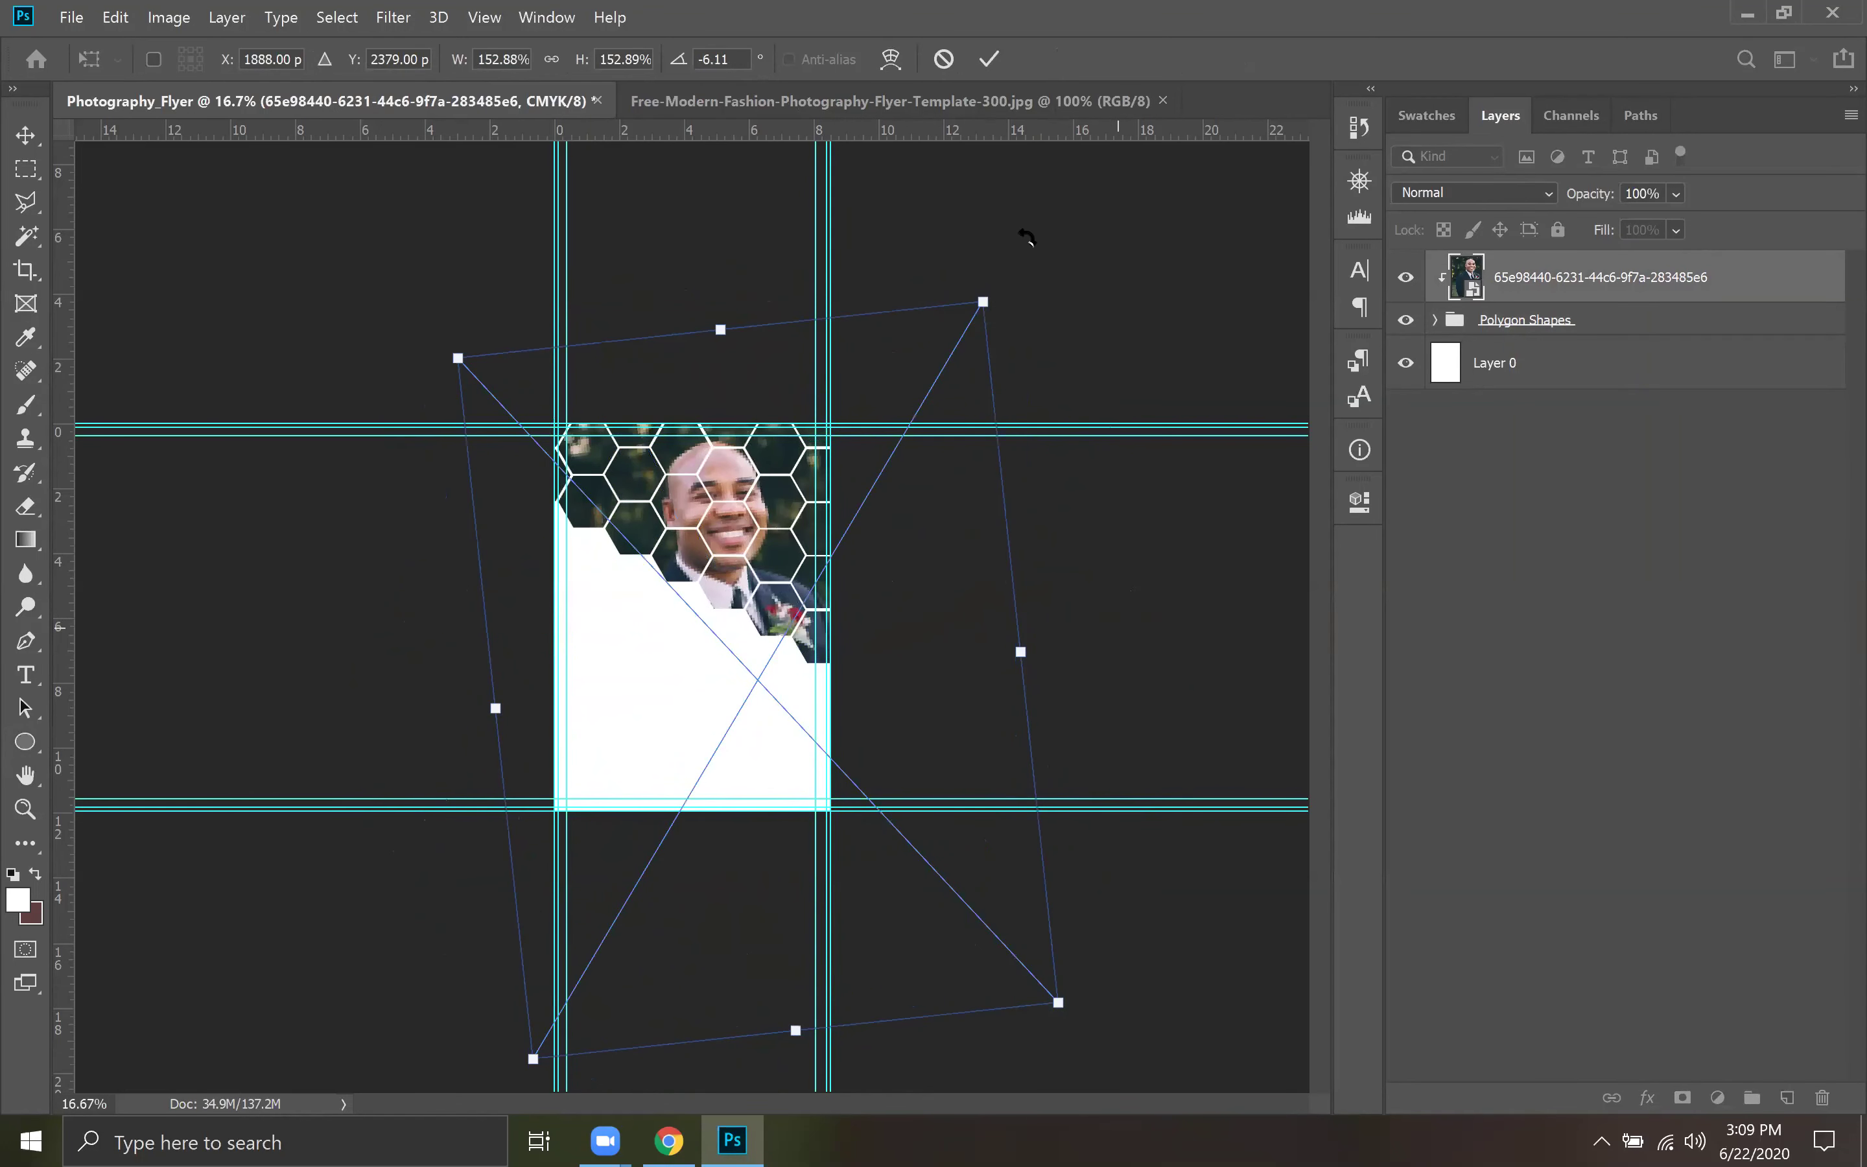
{"action": "left_click", "coordinate": [944, 60]}
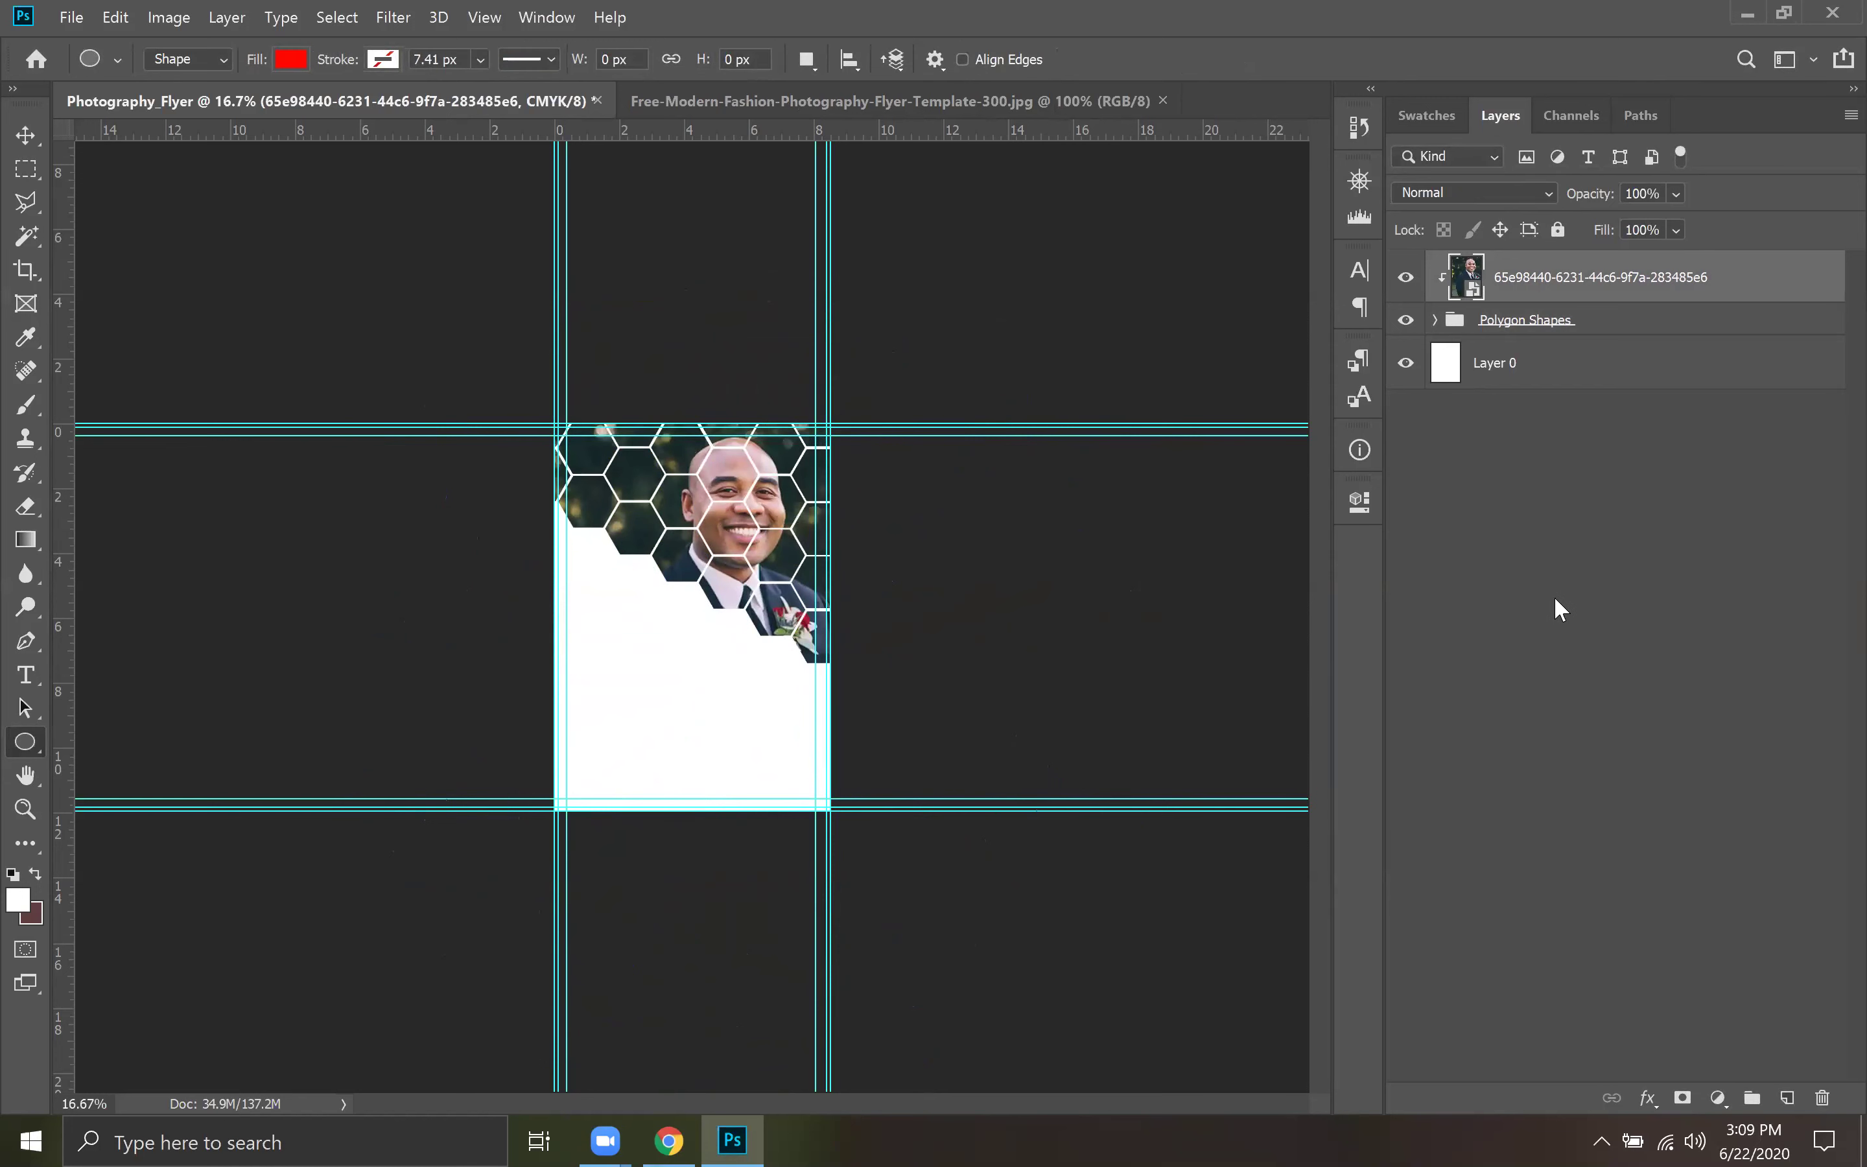
Check the fashion flyer template for reference, and place the summer-outdoor-wedding-ceremony-decoration image from the Desktop as an embedded object in Photography_Flyer.
{"action": "left_click", "coordinate": [782, 100]}
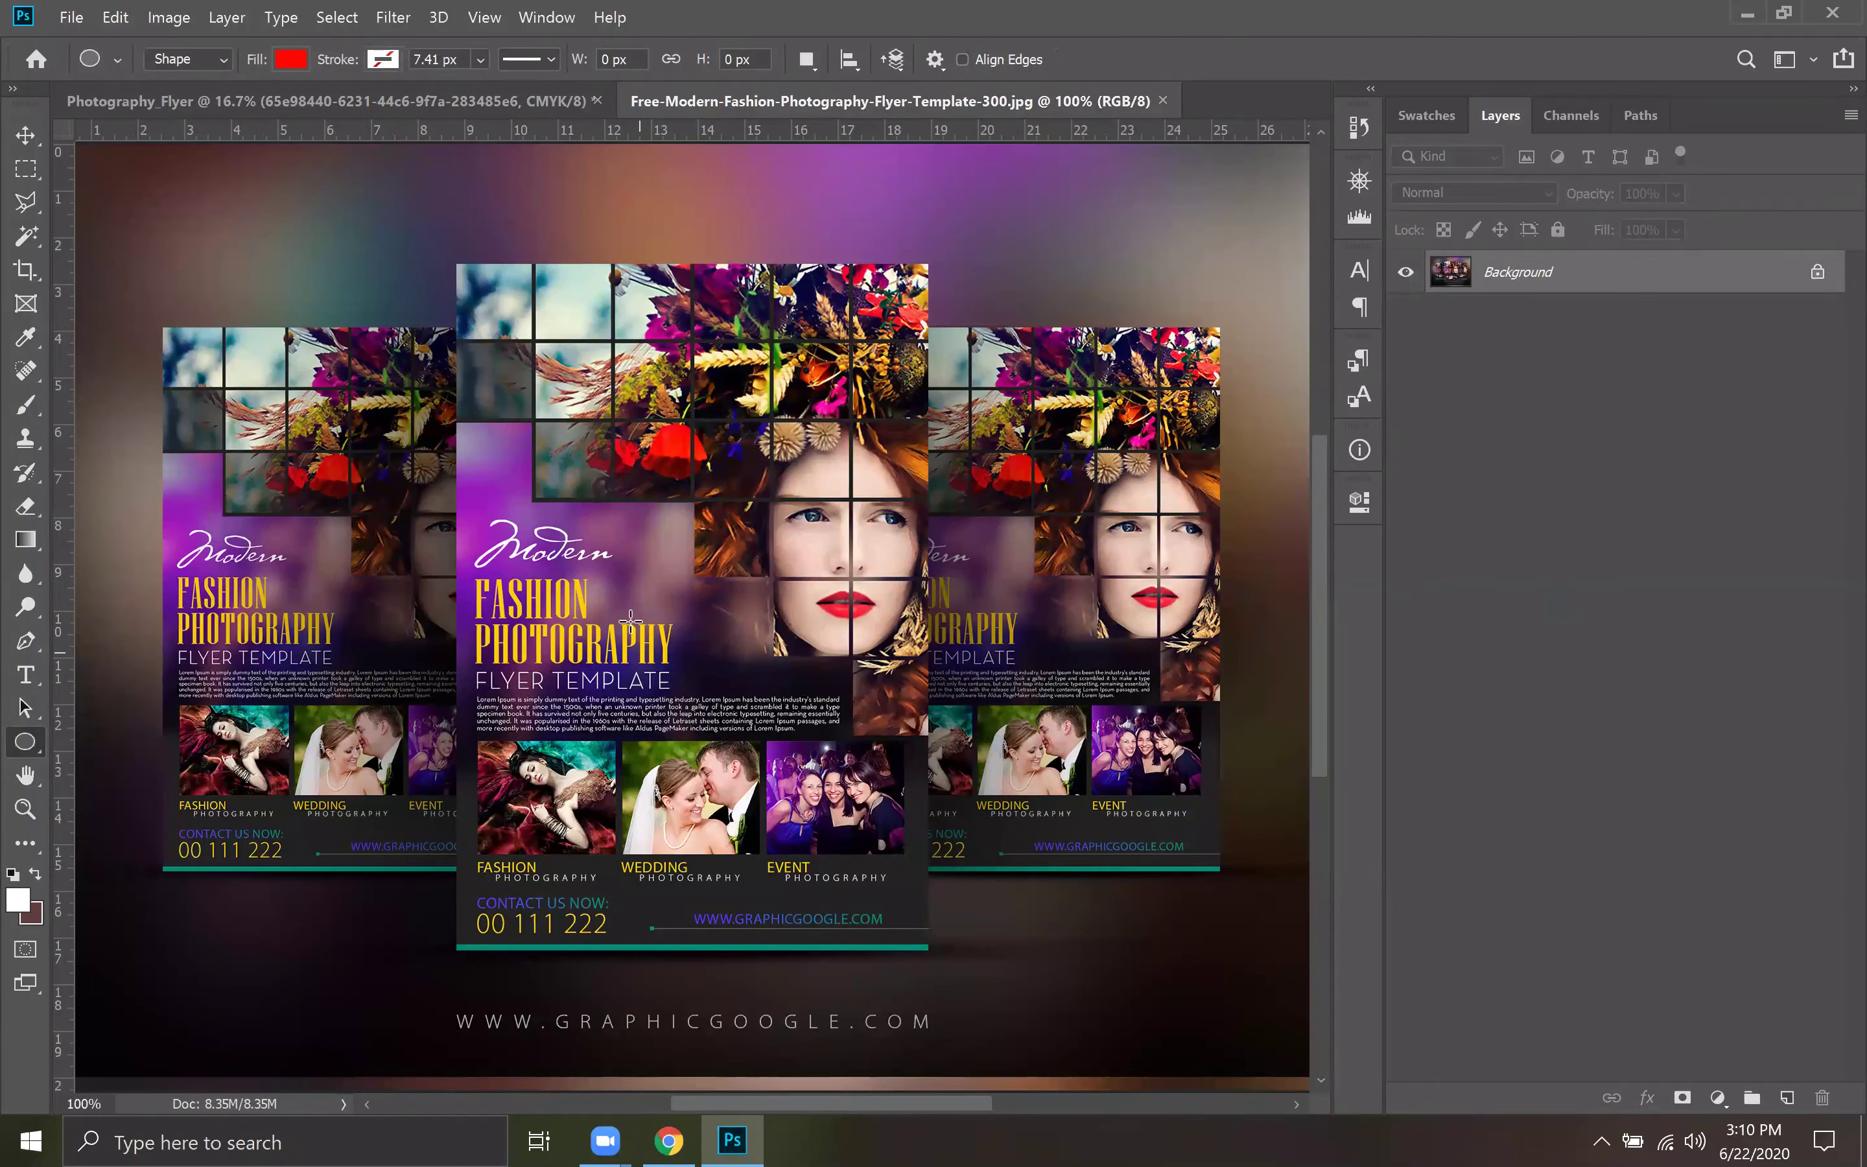
{"action": "left_click", "coordinate": [516, 101]}
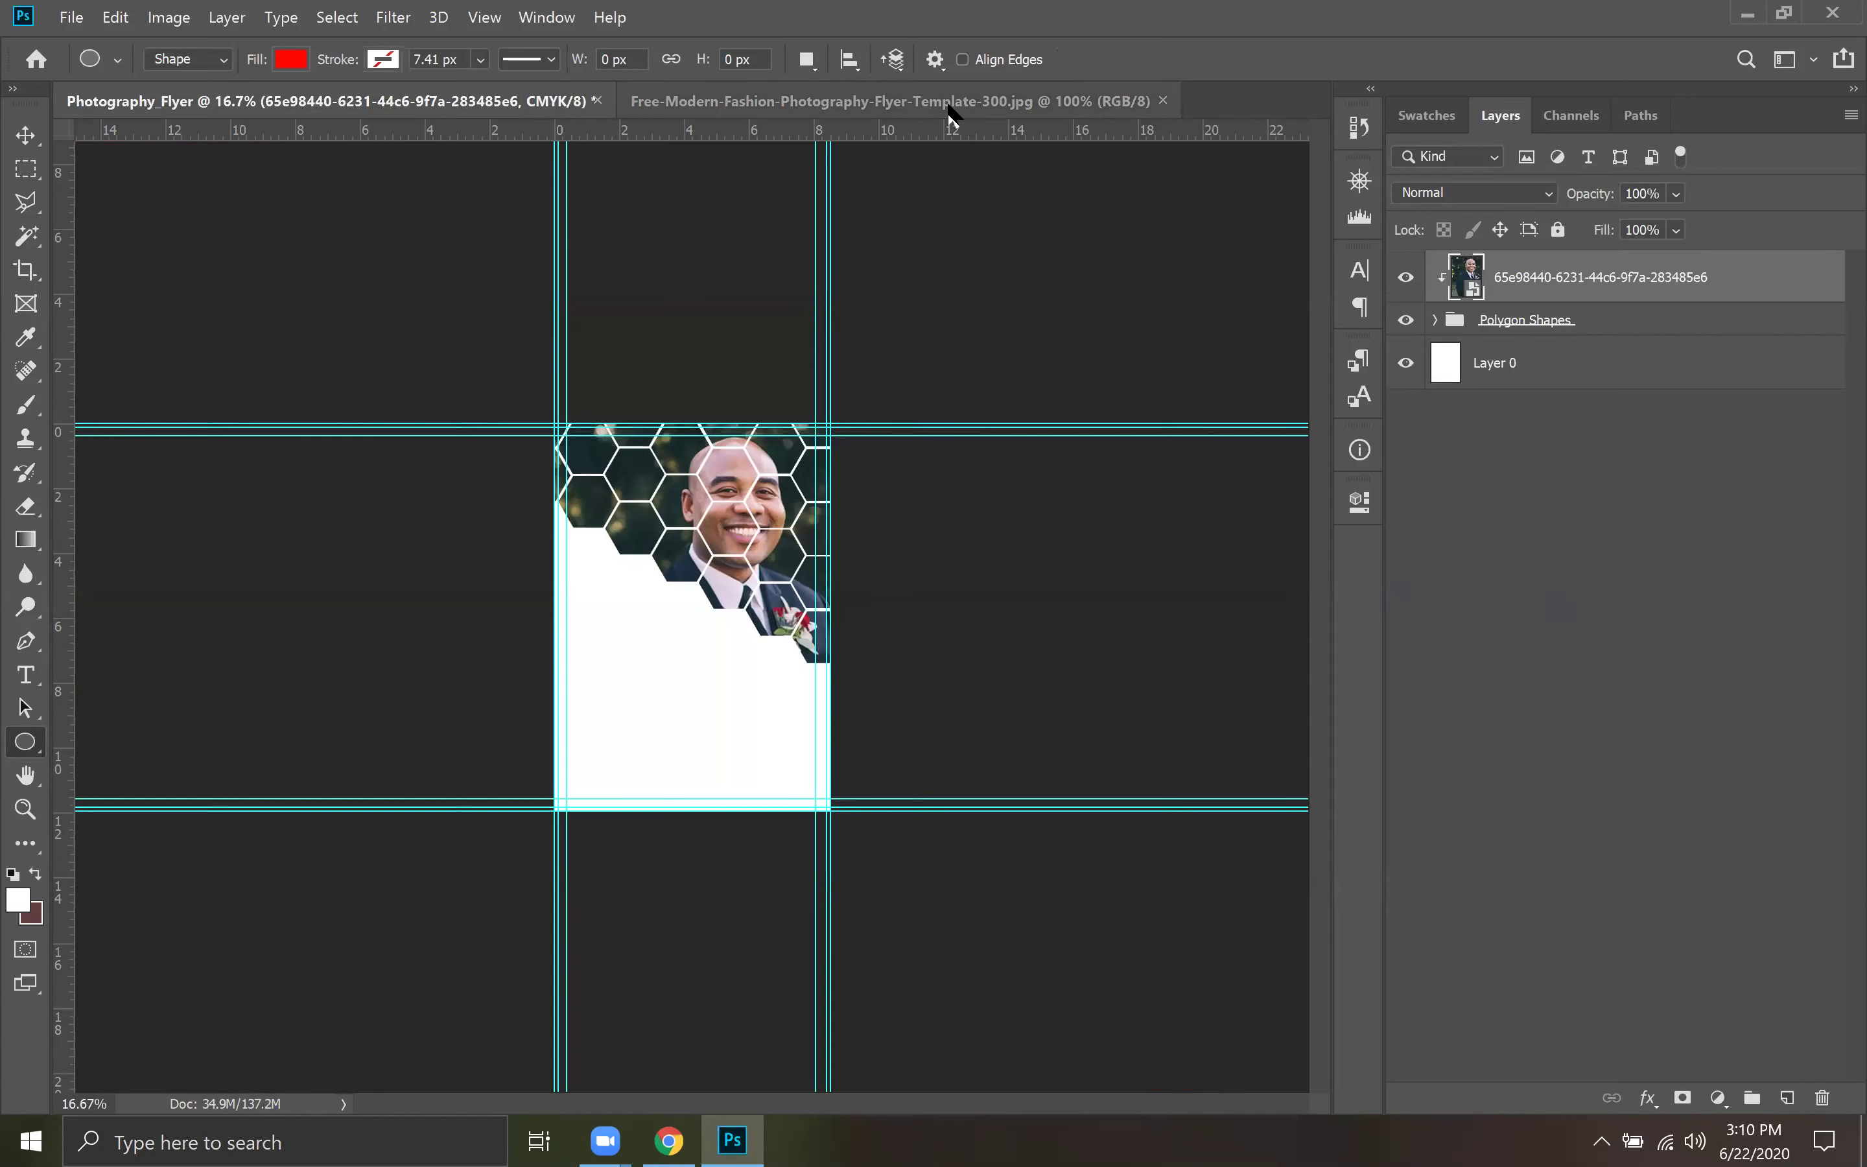
{"action": "left_click", "coordinate": [78, 15]}
{"action": "mouse_move", "coordinate": [115, 16]}
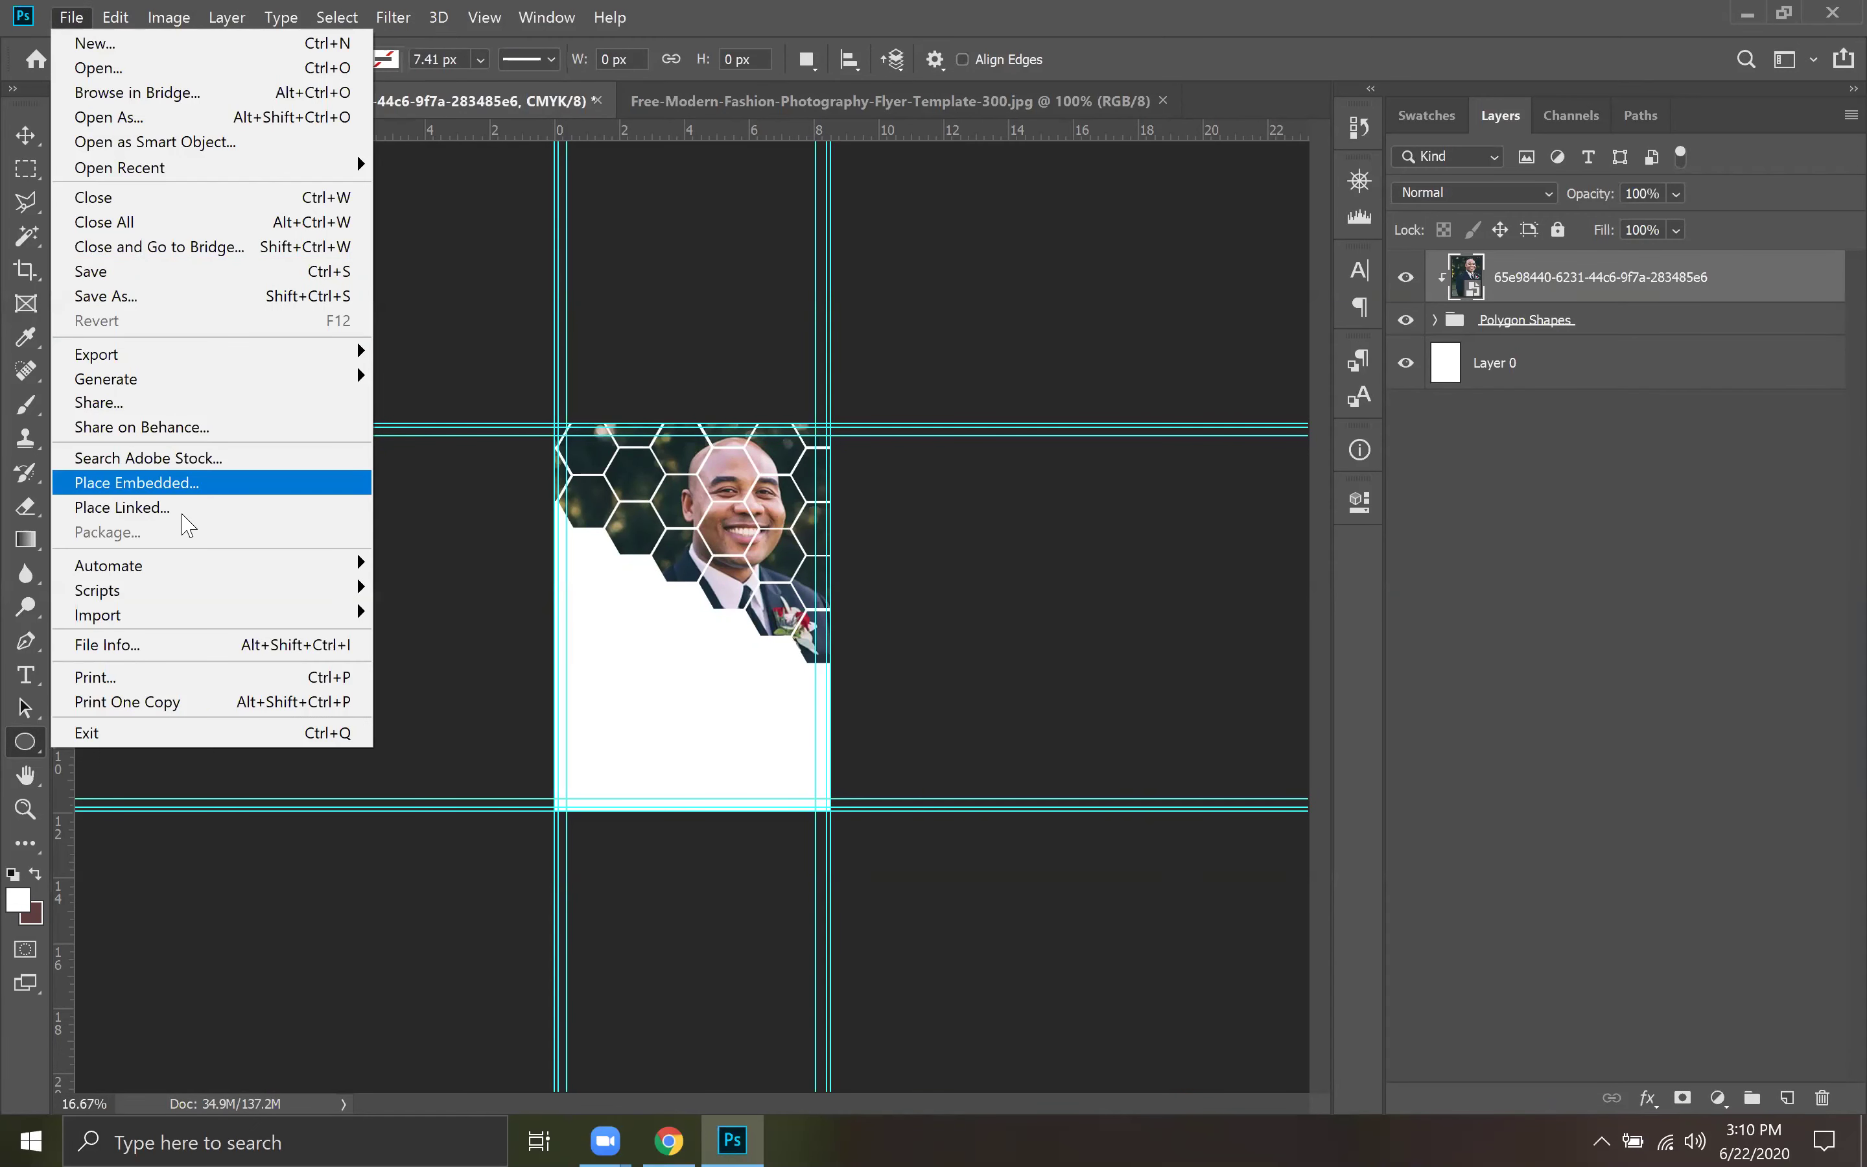
{"action": "left_click", "coordinate": [190, 483]}
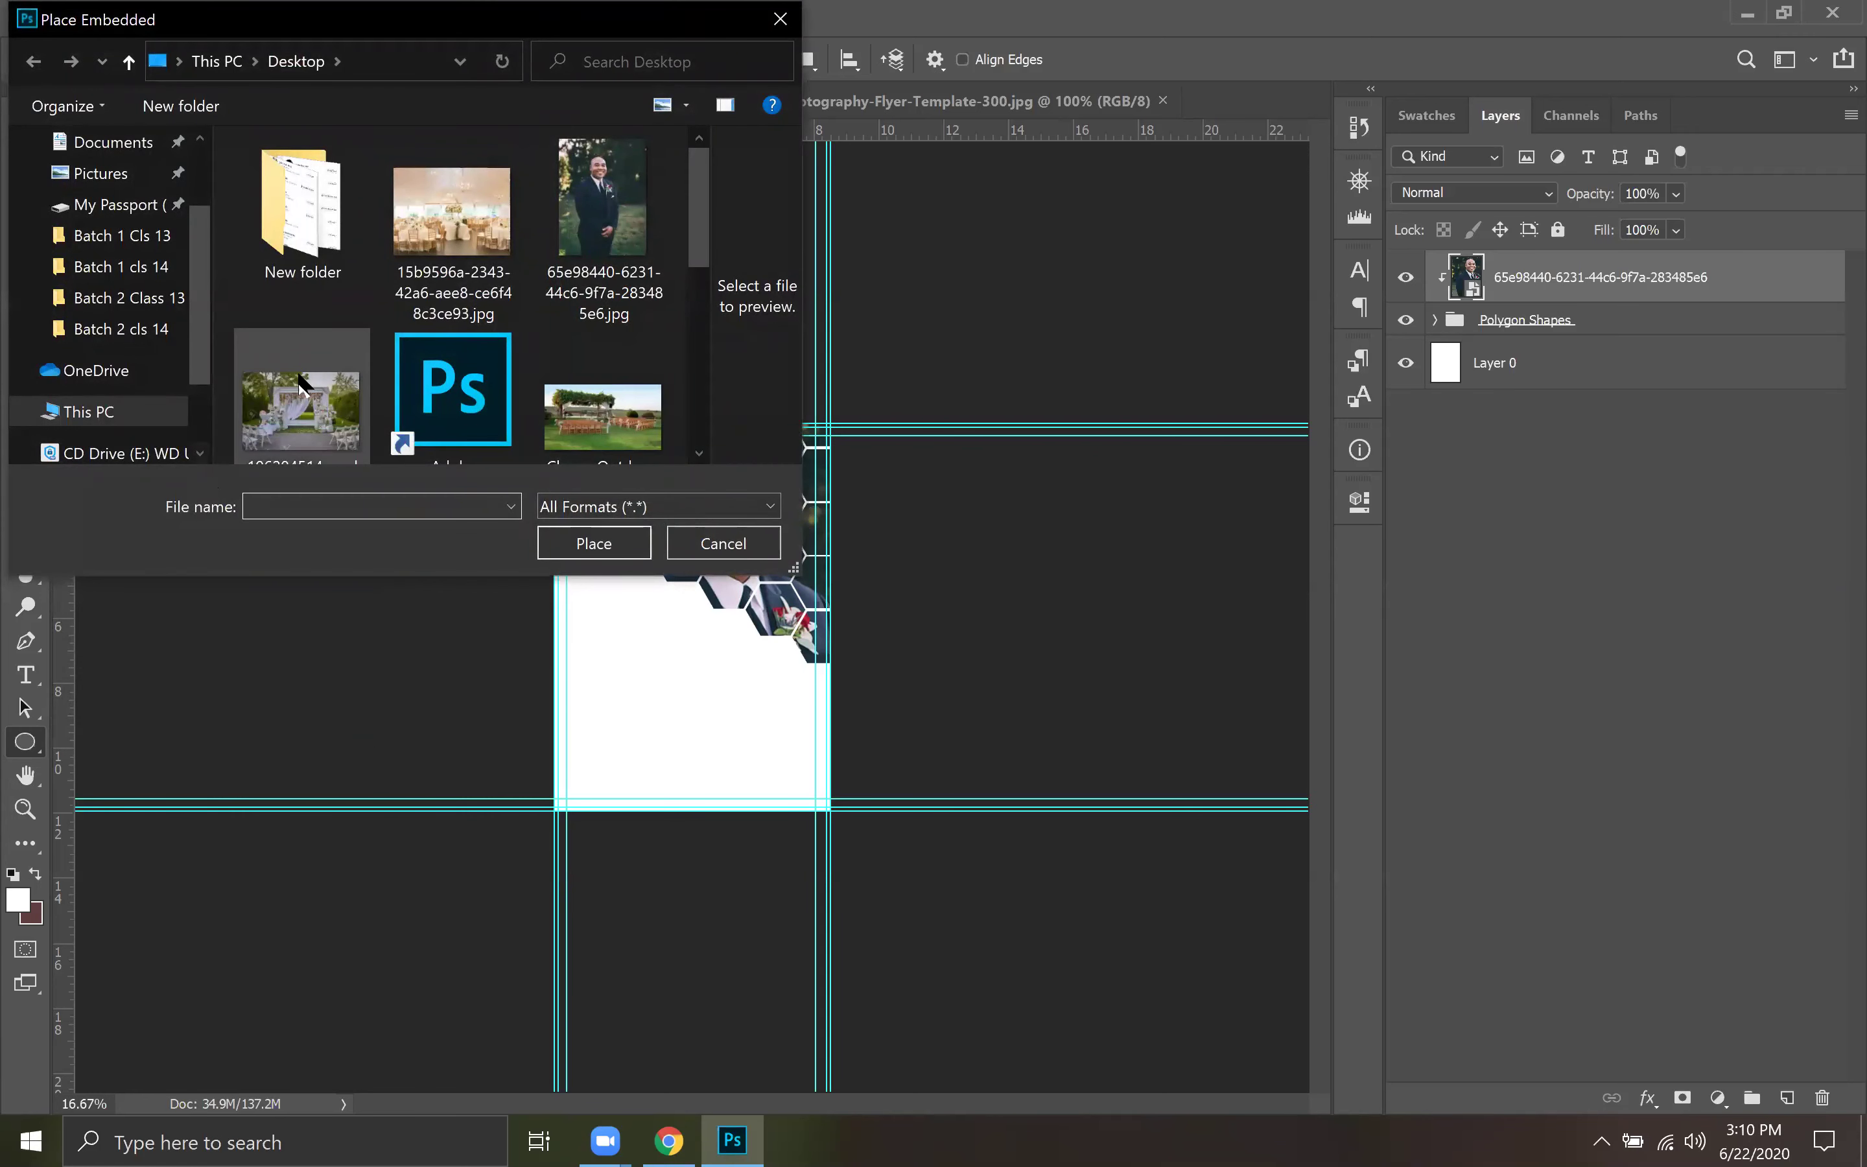
{"action": "scroll", "coordinate": [527, 386], "scroll_direction": "down", "scroll_amount": 2}
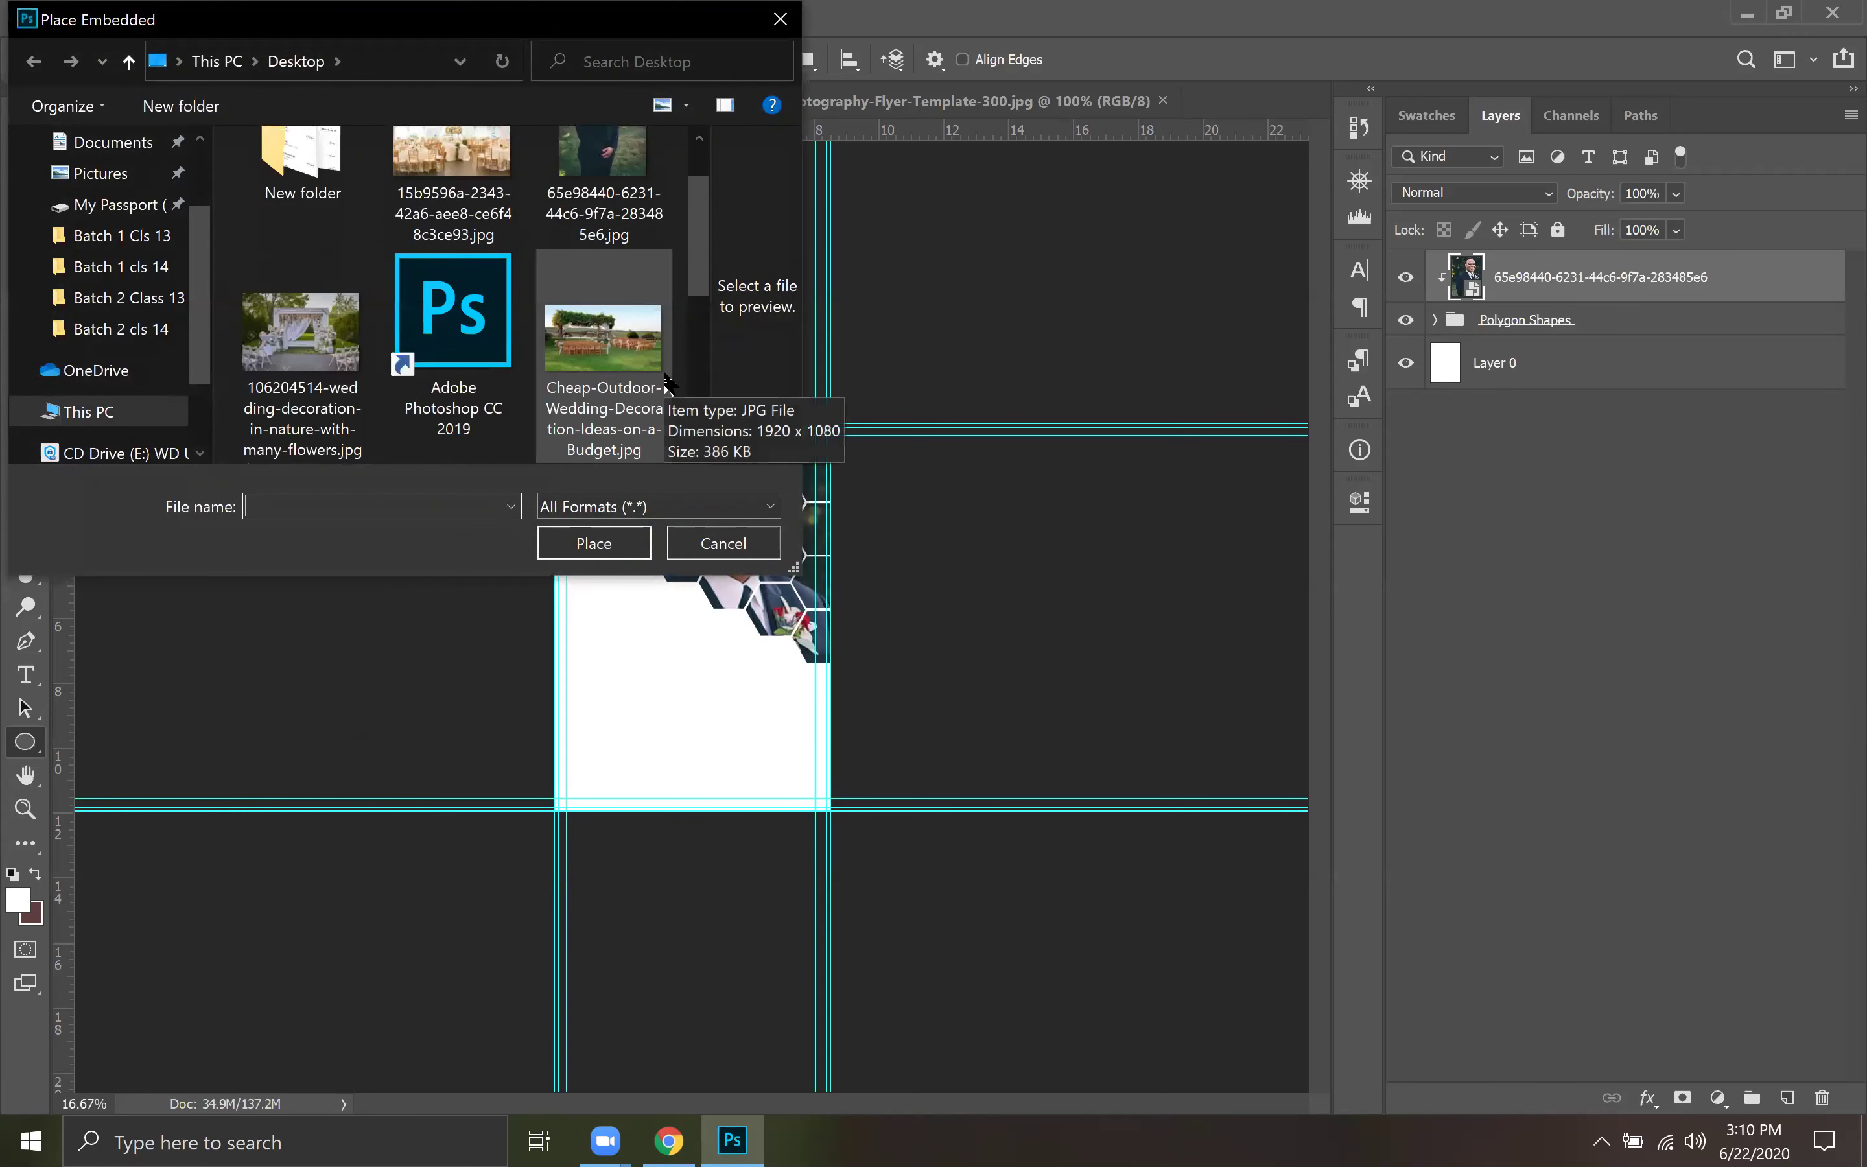
{"action": "scroll", "coordinate": [663, 380], "scroll_direction": "down", "scroll_amount": 2}
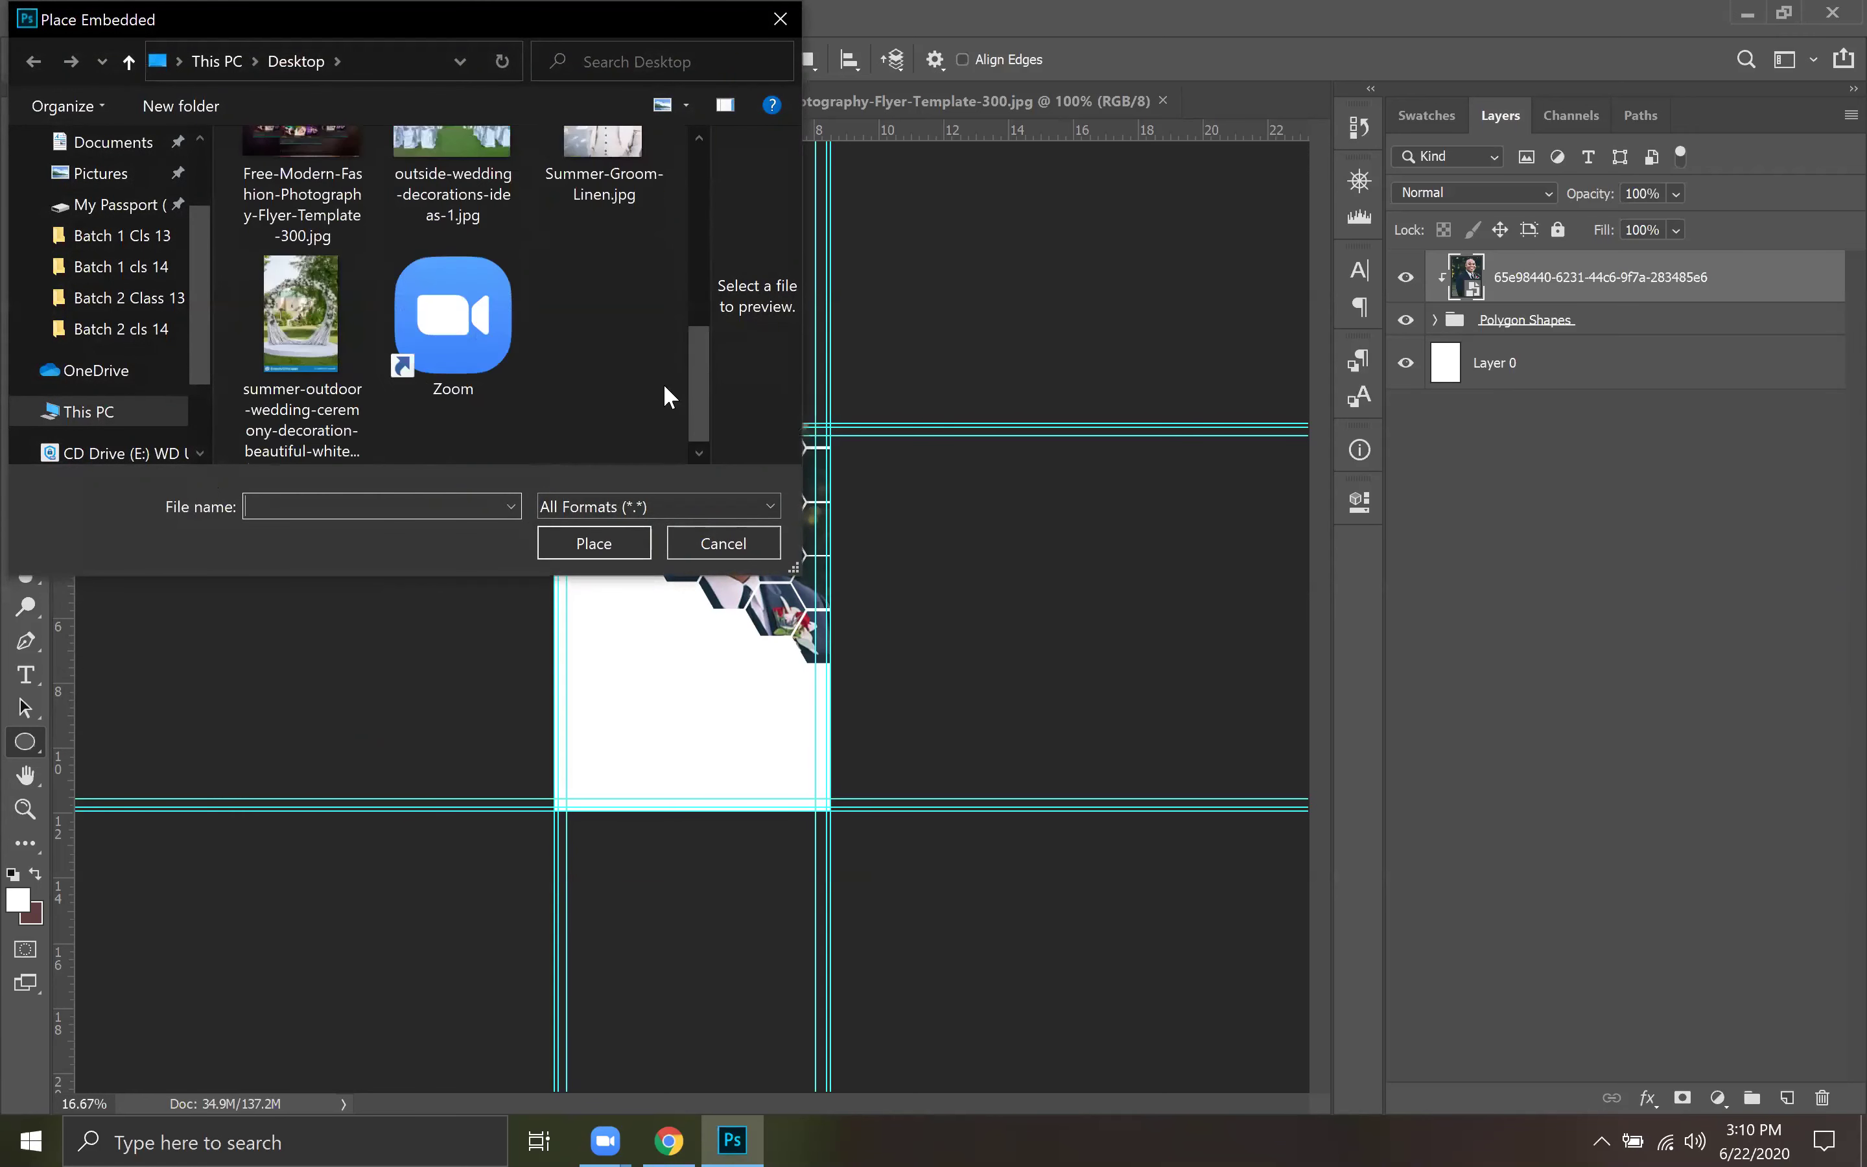
{"action": "left_click", "coordinate": [322, 308]}
{"action": "scroll", "coordinate": [432, 335], "scroll_direction": "down", "scroll_amount": 3}
{"action": "scroll", "coordinate": [434, 339], "scroll_direction": "up", "scroll_amount": 3}
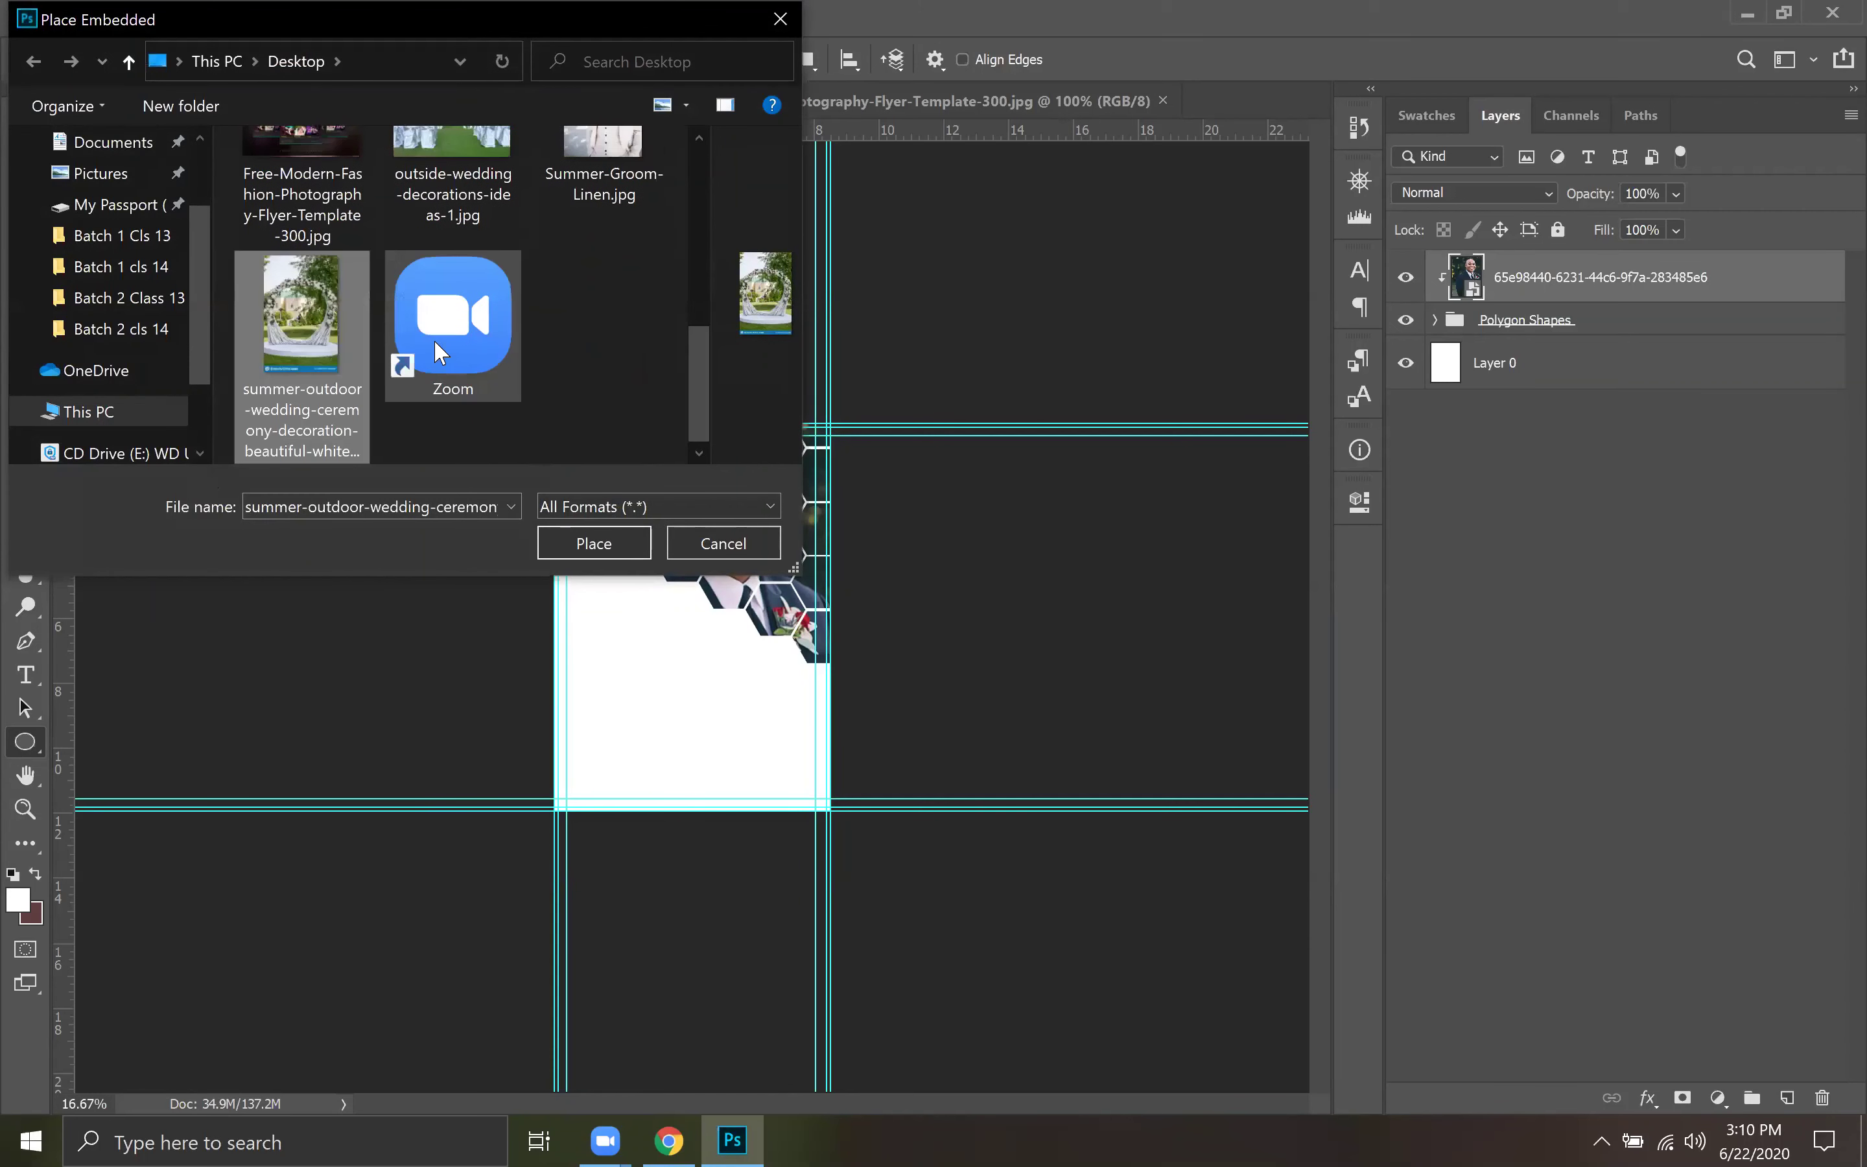
{"action": "scroll", "coordinate": [429, 341], "scroll_direction": "up", "scroll_amount": 3}
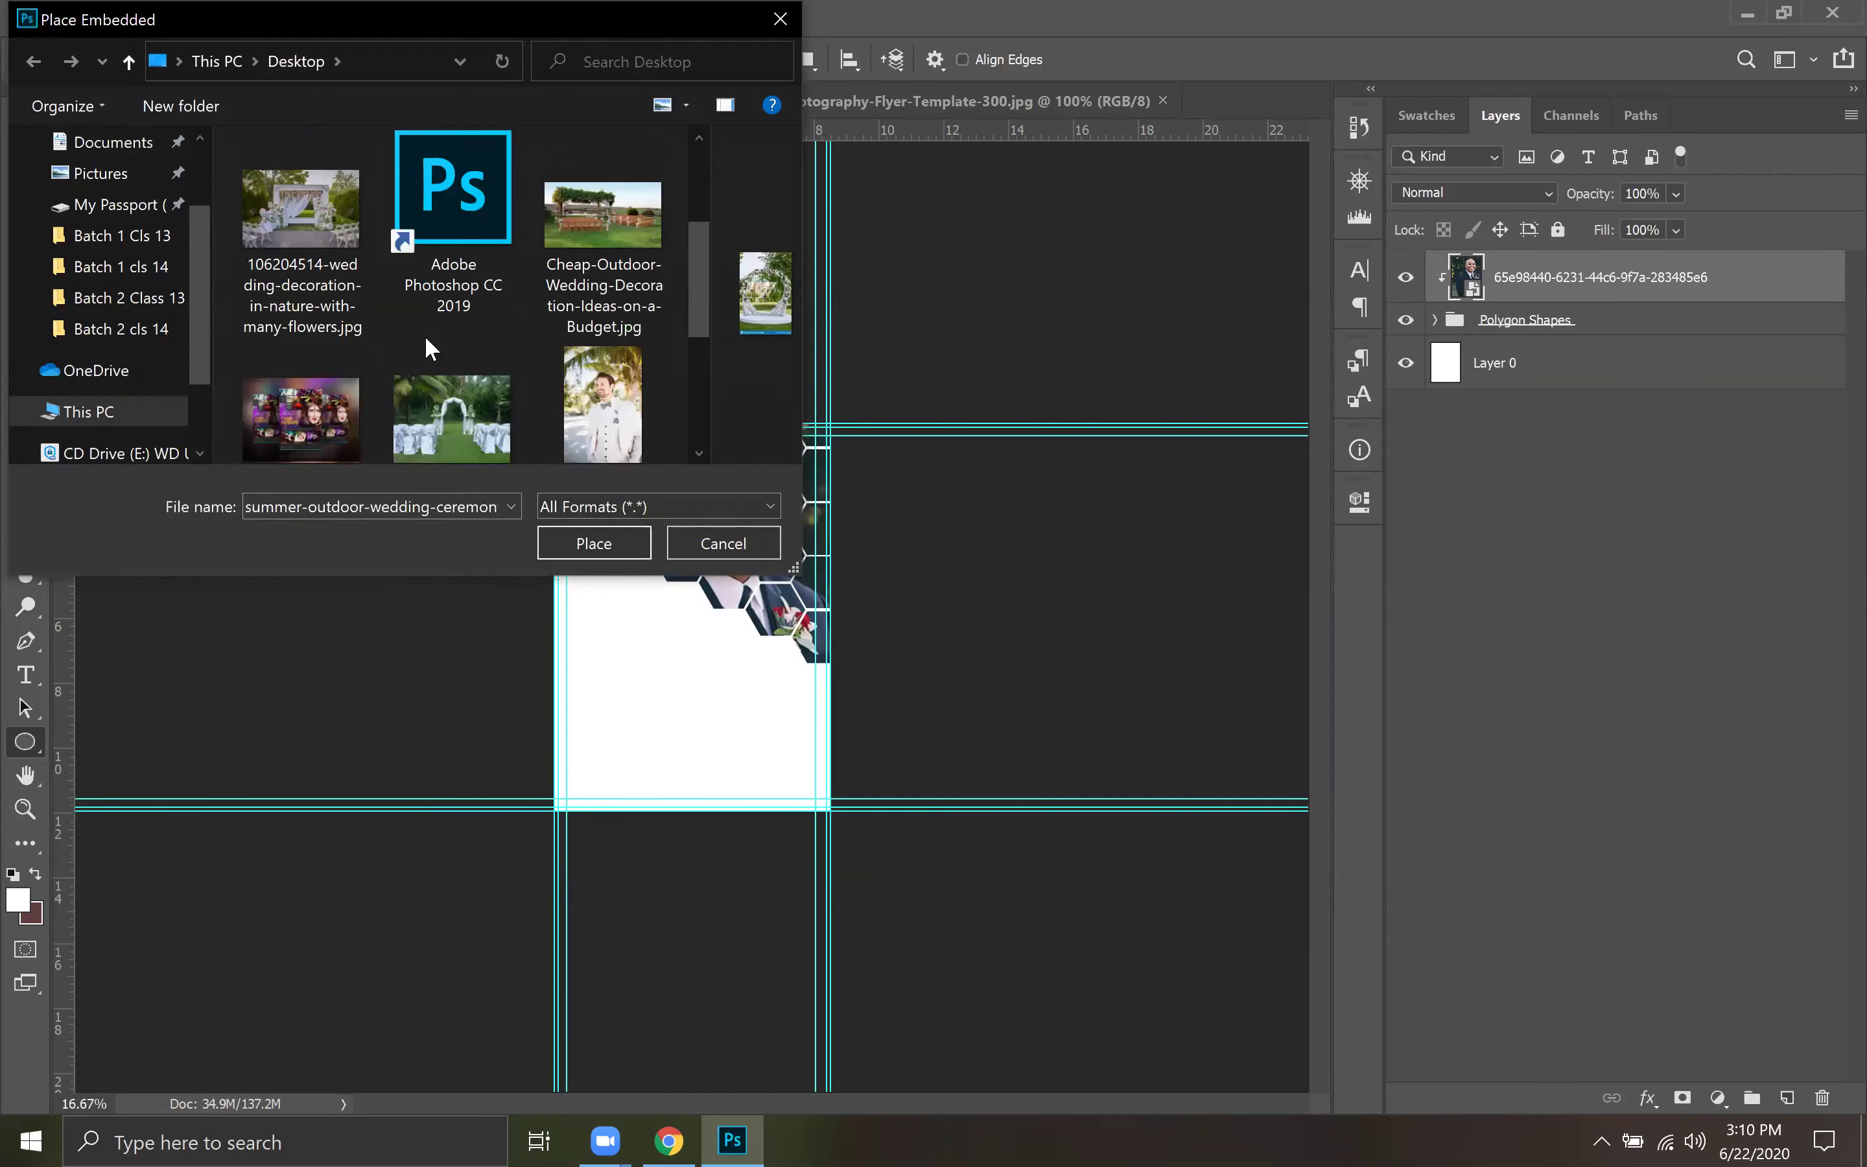
{"action": "scroll", "coordinate": [426, 345], "scroll_direction": "up", "scroll_amount": 2}
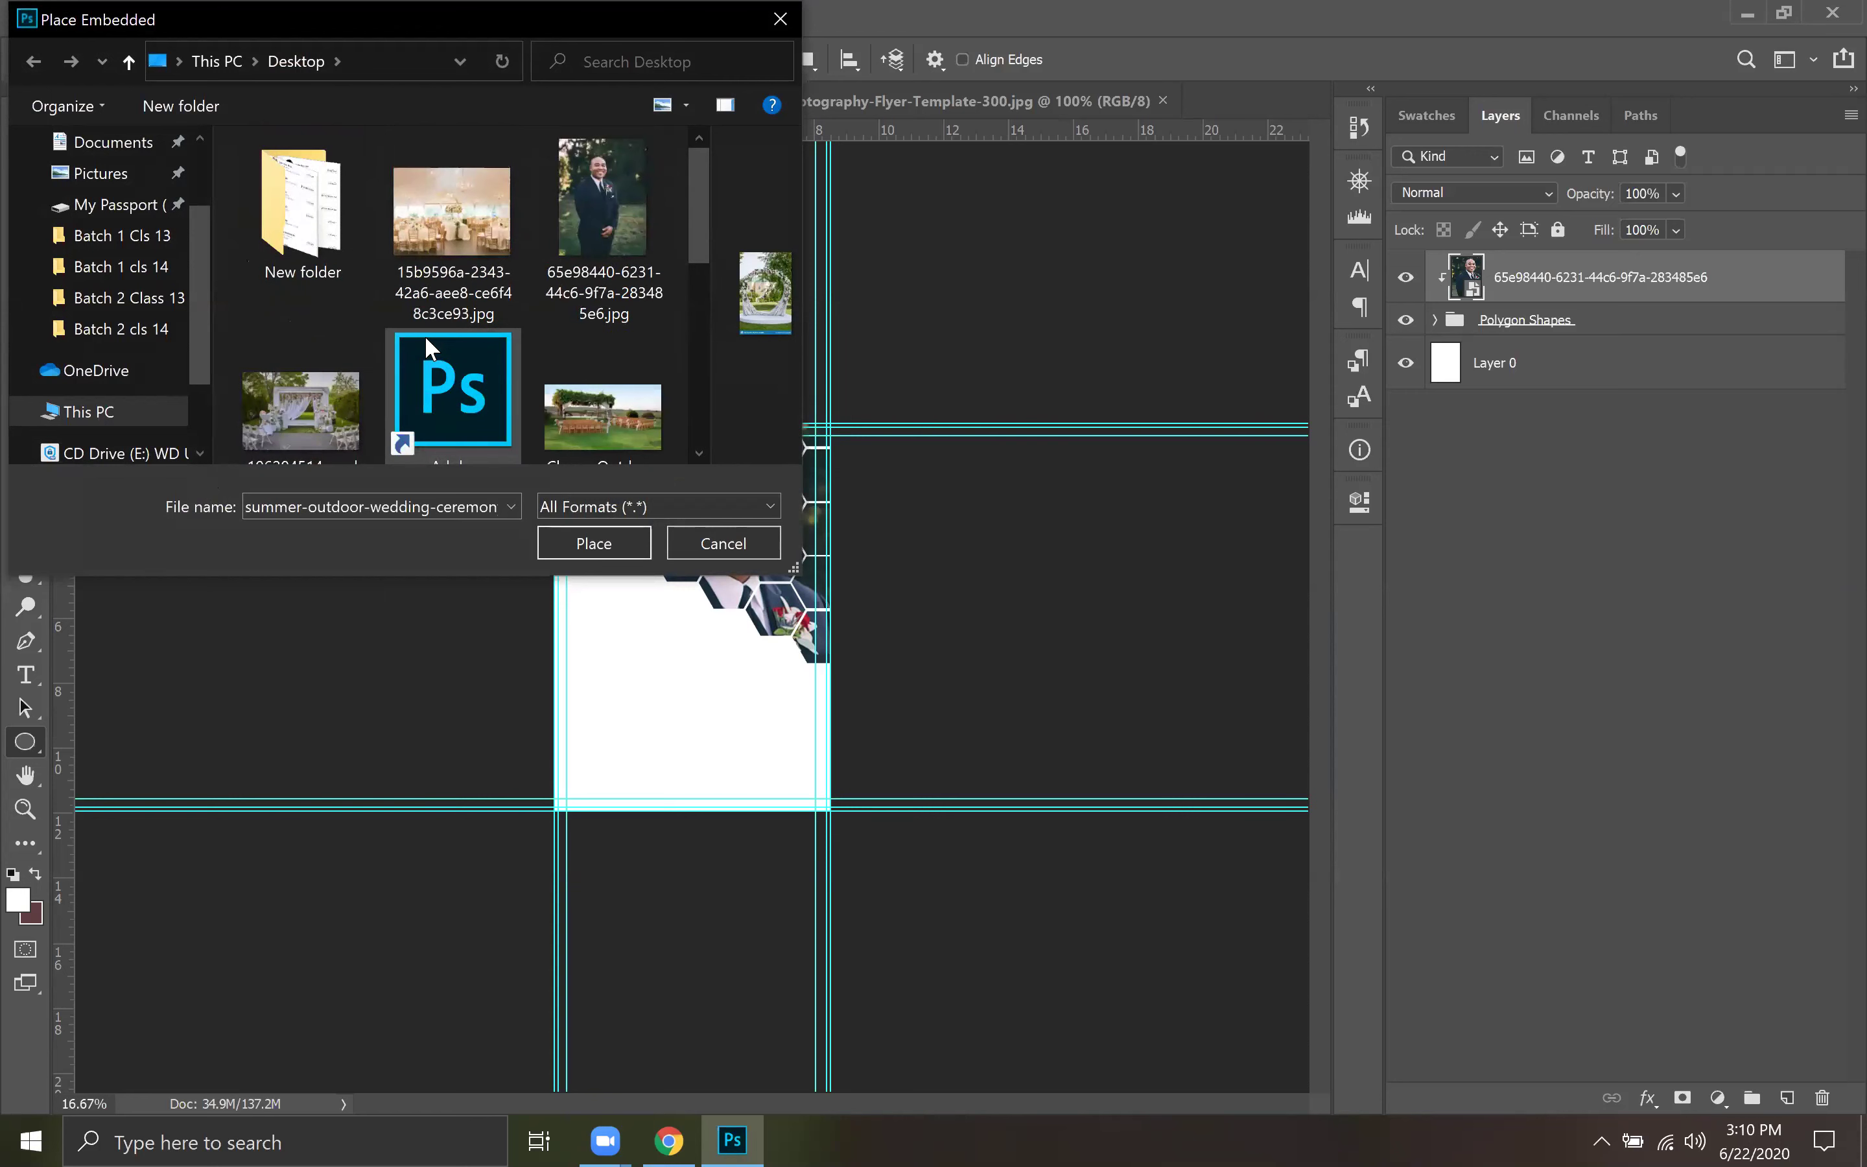
{"action": "scroll", "coordinate": [426, 345], "scroll_direction": "down", "scroll_amount": 5}
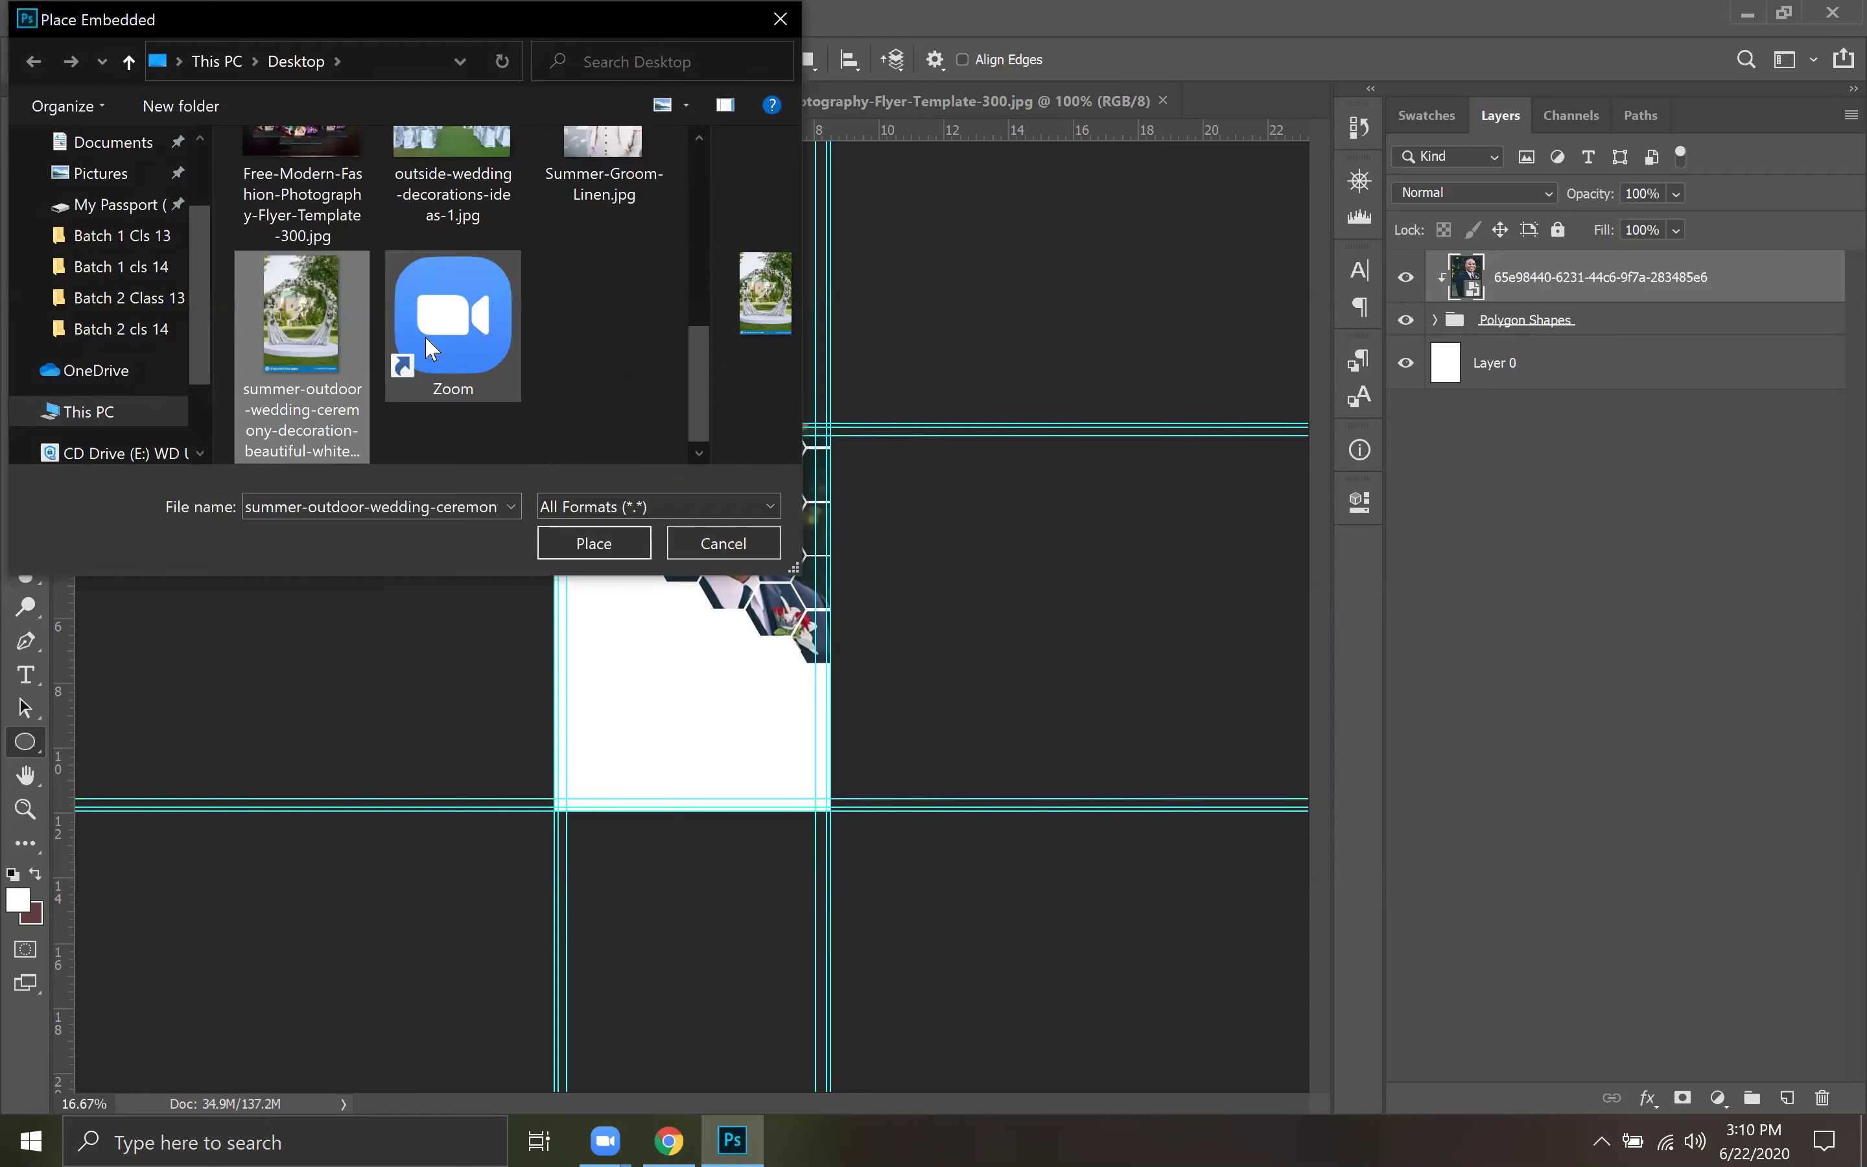
{"action": "left_click", "coordinate": [596, 544]}
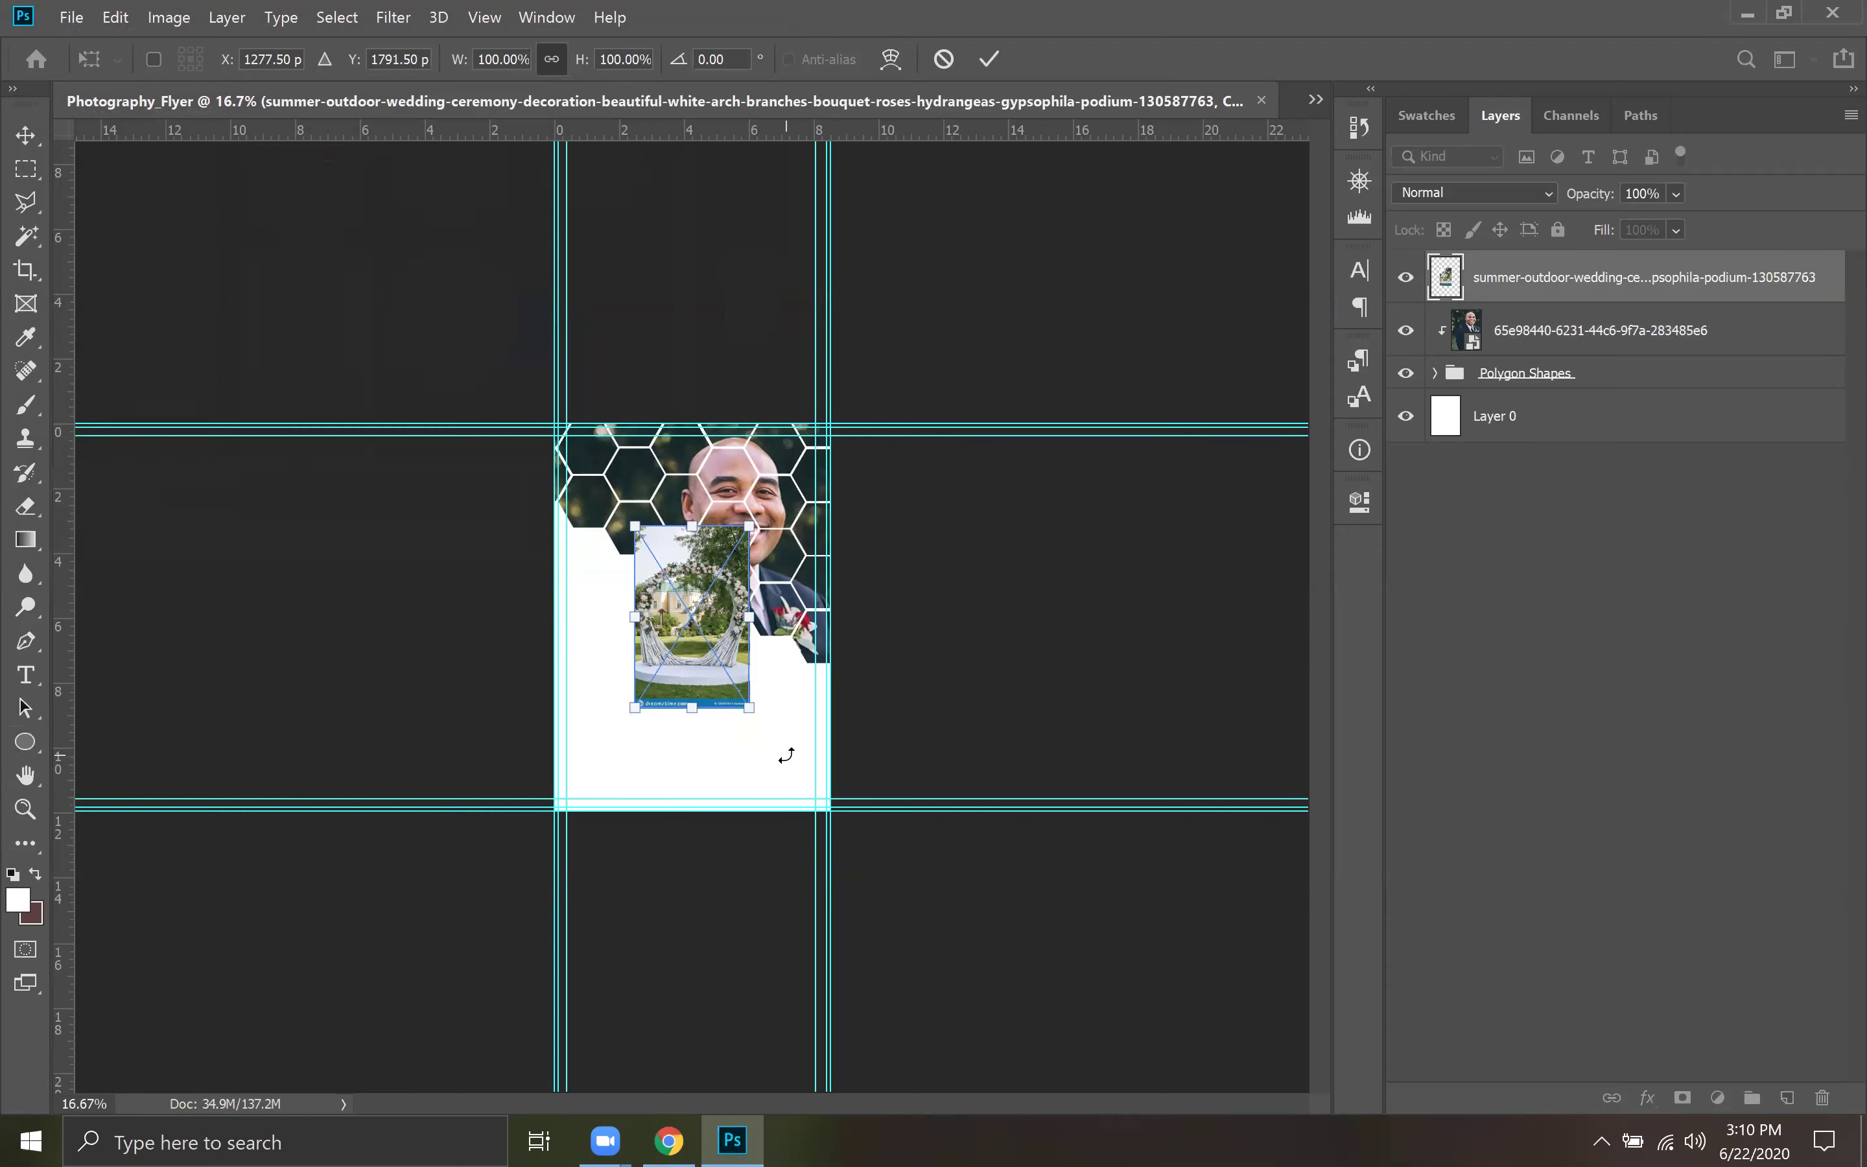
Scale the wedding arch photo proportionally to about 247% and position it so it covers the whole flyer.
{"action": "left_click_drag", "start_coordinate": [749, 706], "coordinate": [901, 950]}
{"action": "left_click_drag", "start_coordinate": [710, 733], "coordinate": [657, 645]}
{"action": "mouse_move", "coordinate": [835, 860]}
{"action": "left_mouse_down"}
{"action": "mouse_move", "coordinate": [880, 924]}
{"action": "mouse_move", "coordinate": [829, 856]}
{"action": "mouse_move", "coordinate": [839, 876]}
{"action": "left_mouse_up"}
{"action": "mouse_move", "coordinate": [745, 785]}
{"action": "left_mouse_down"}
{"action": "mouse_move", "coordinate": [746, 807]}
{"action": "mouse_move", "coordinate": [745, 782]}
{"action": "left_mouse_up"}
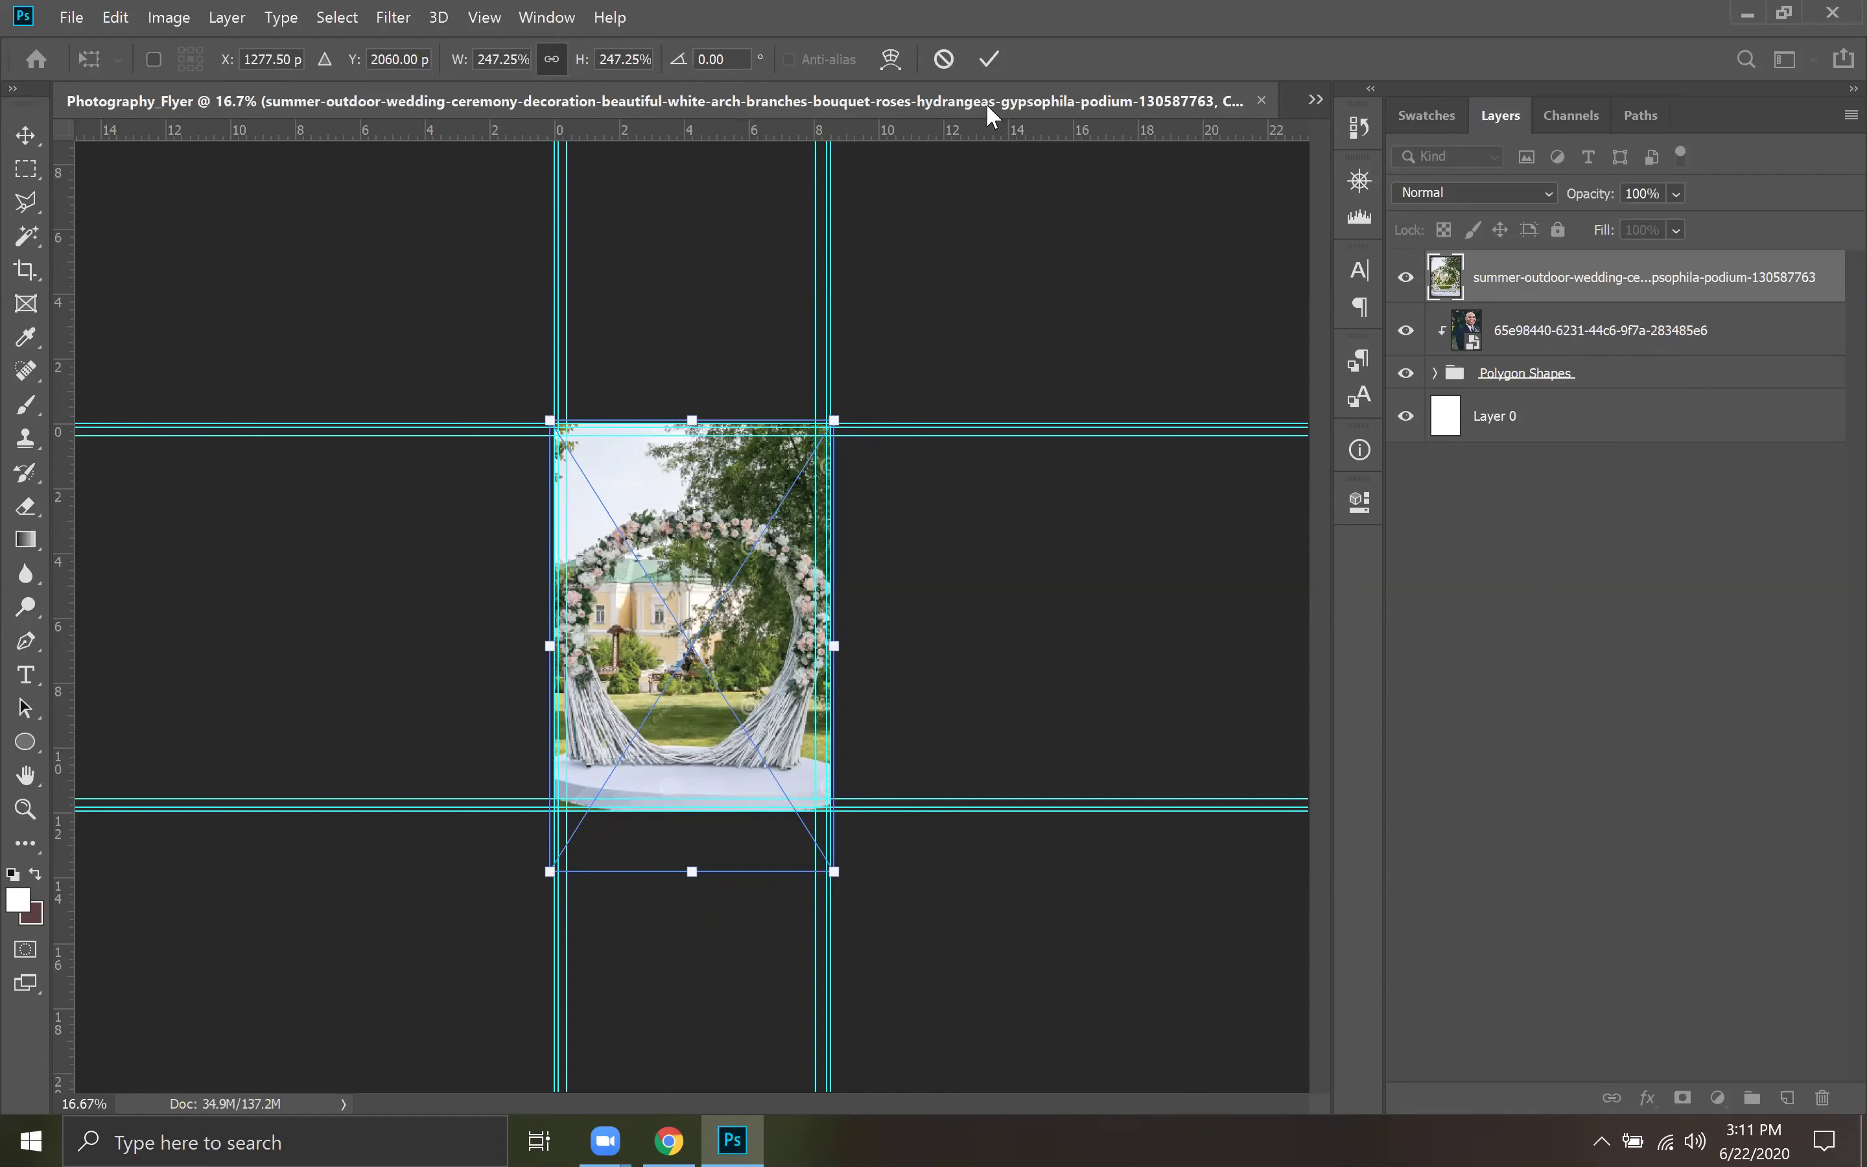
{"action": "left_click", "coordinate": [986, 62]}
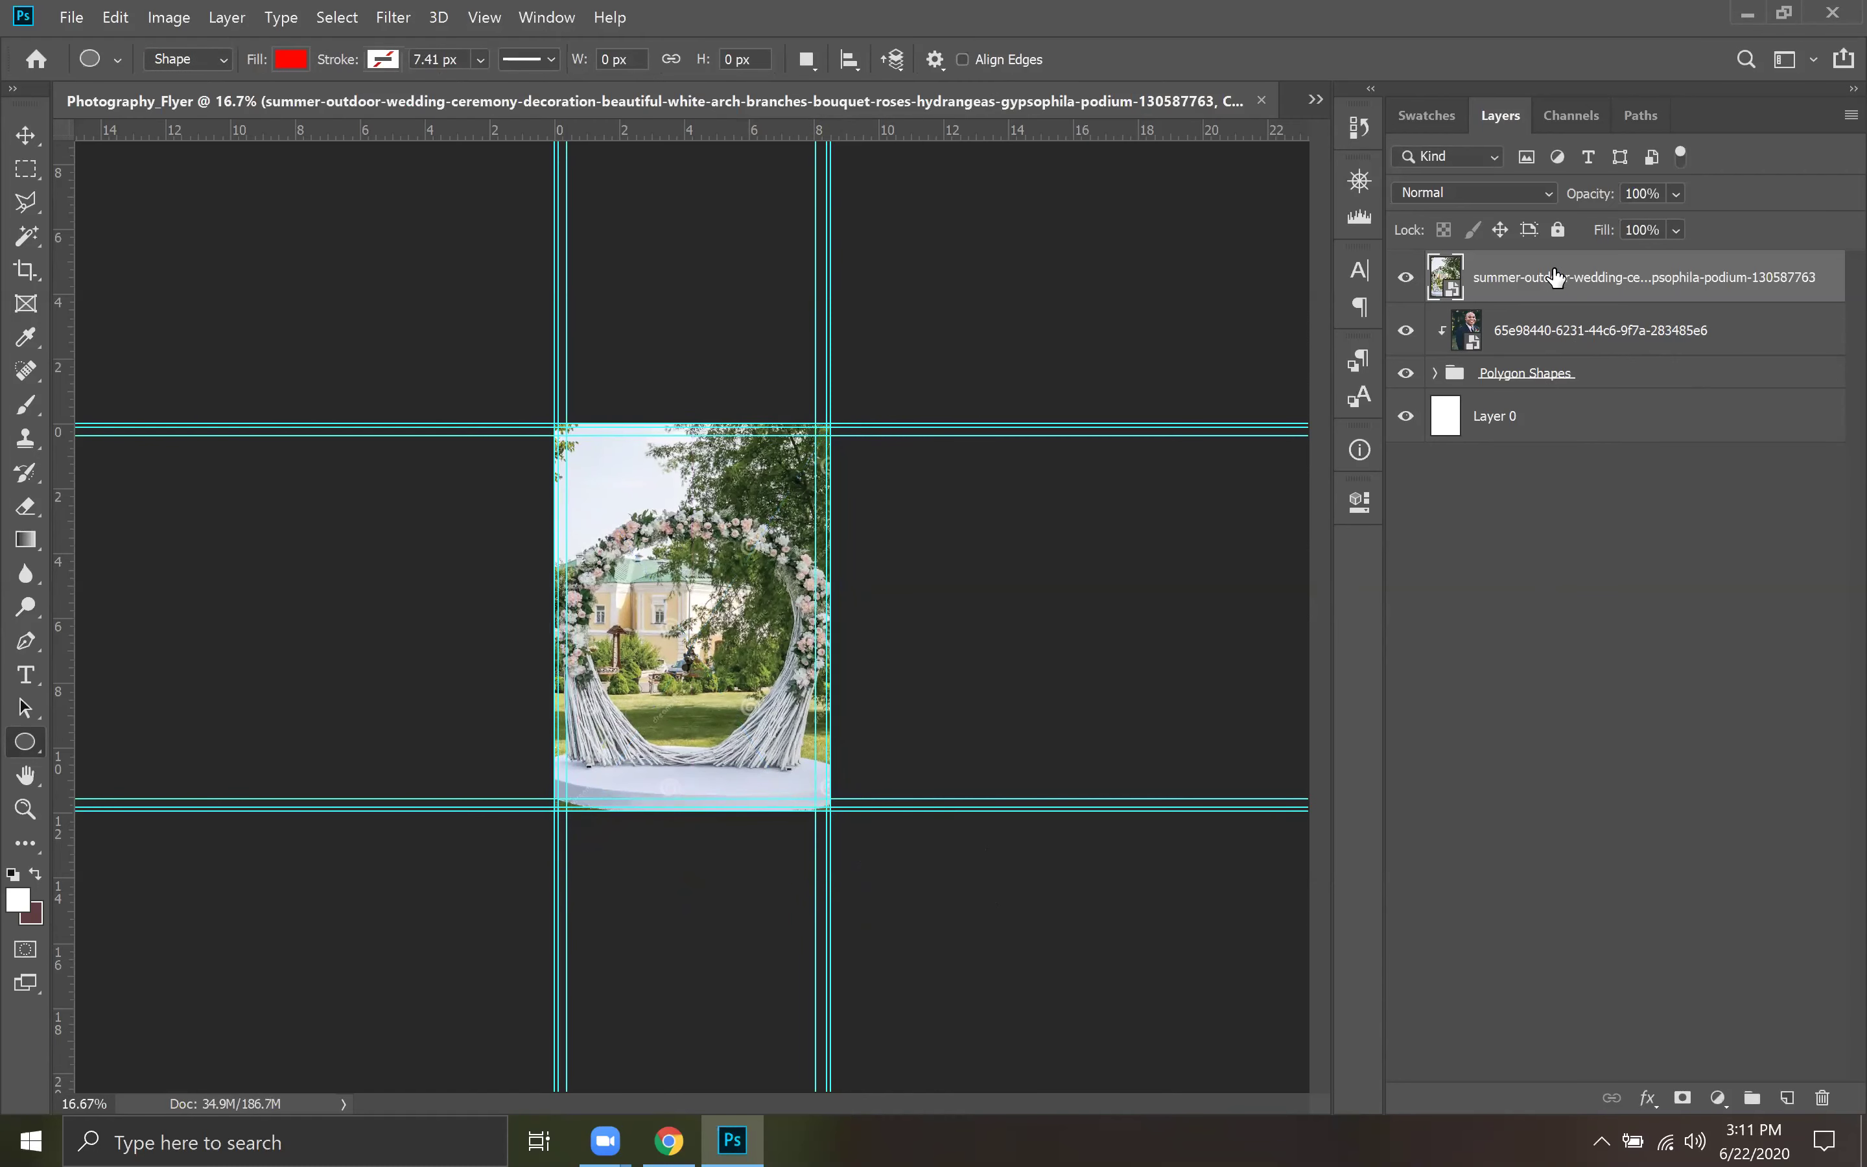
Move the wedding arch photo layer below the Polygon Shapes group and add a blank layer directly above the photo.
{"action": "left_click_drag", "start_coordinate": [1586, 293], "coordinate": [1582, 393]}
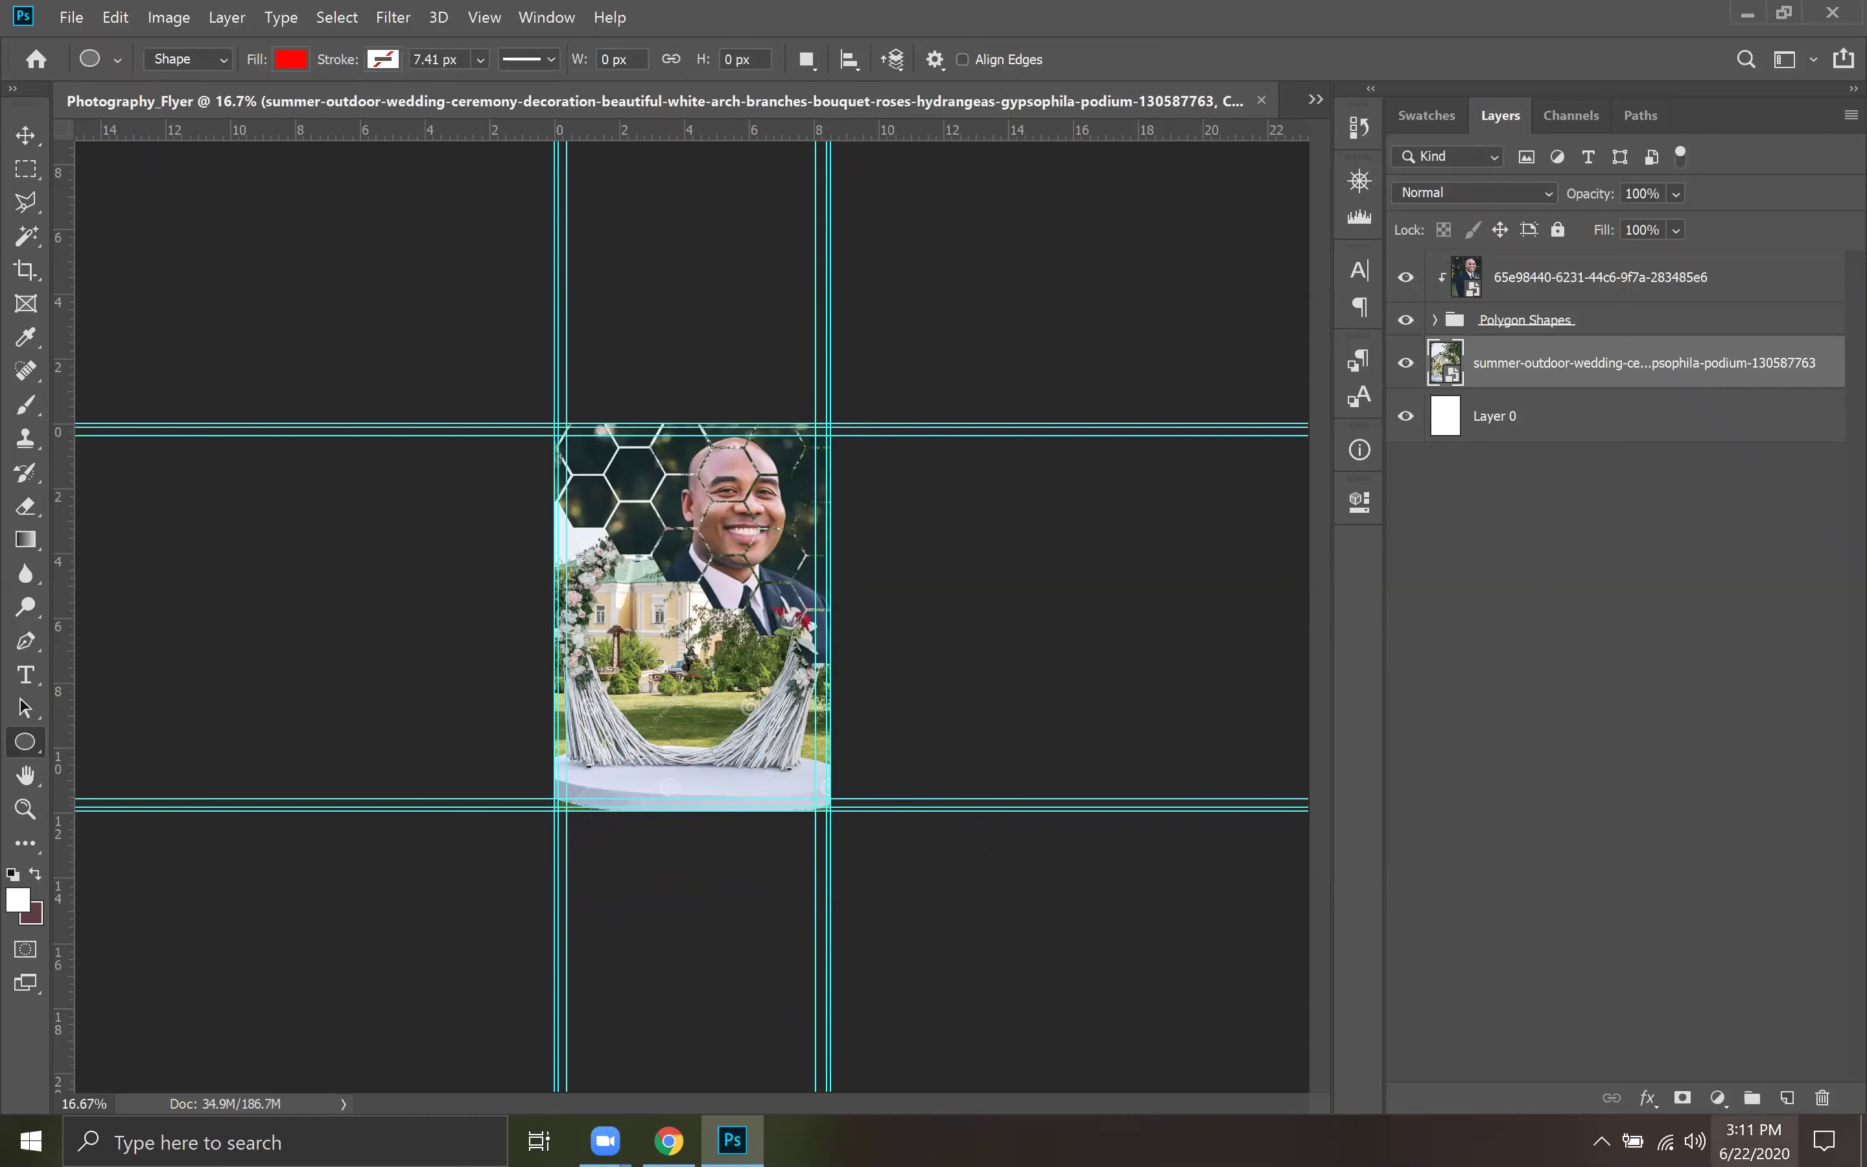
{"action": "left_click", "coordinate": [1787, 1098]}
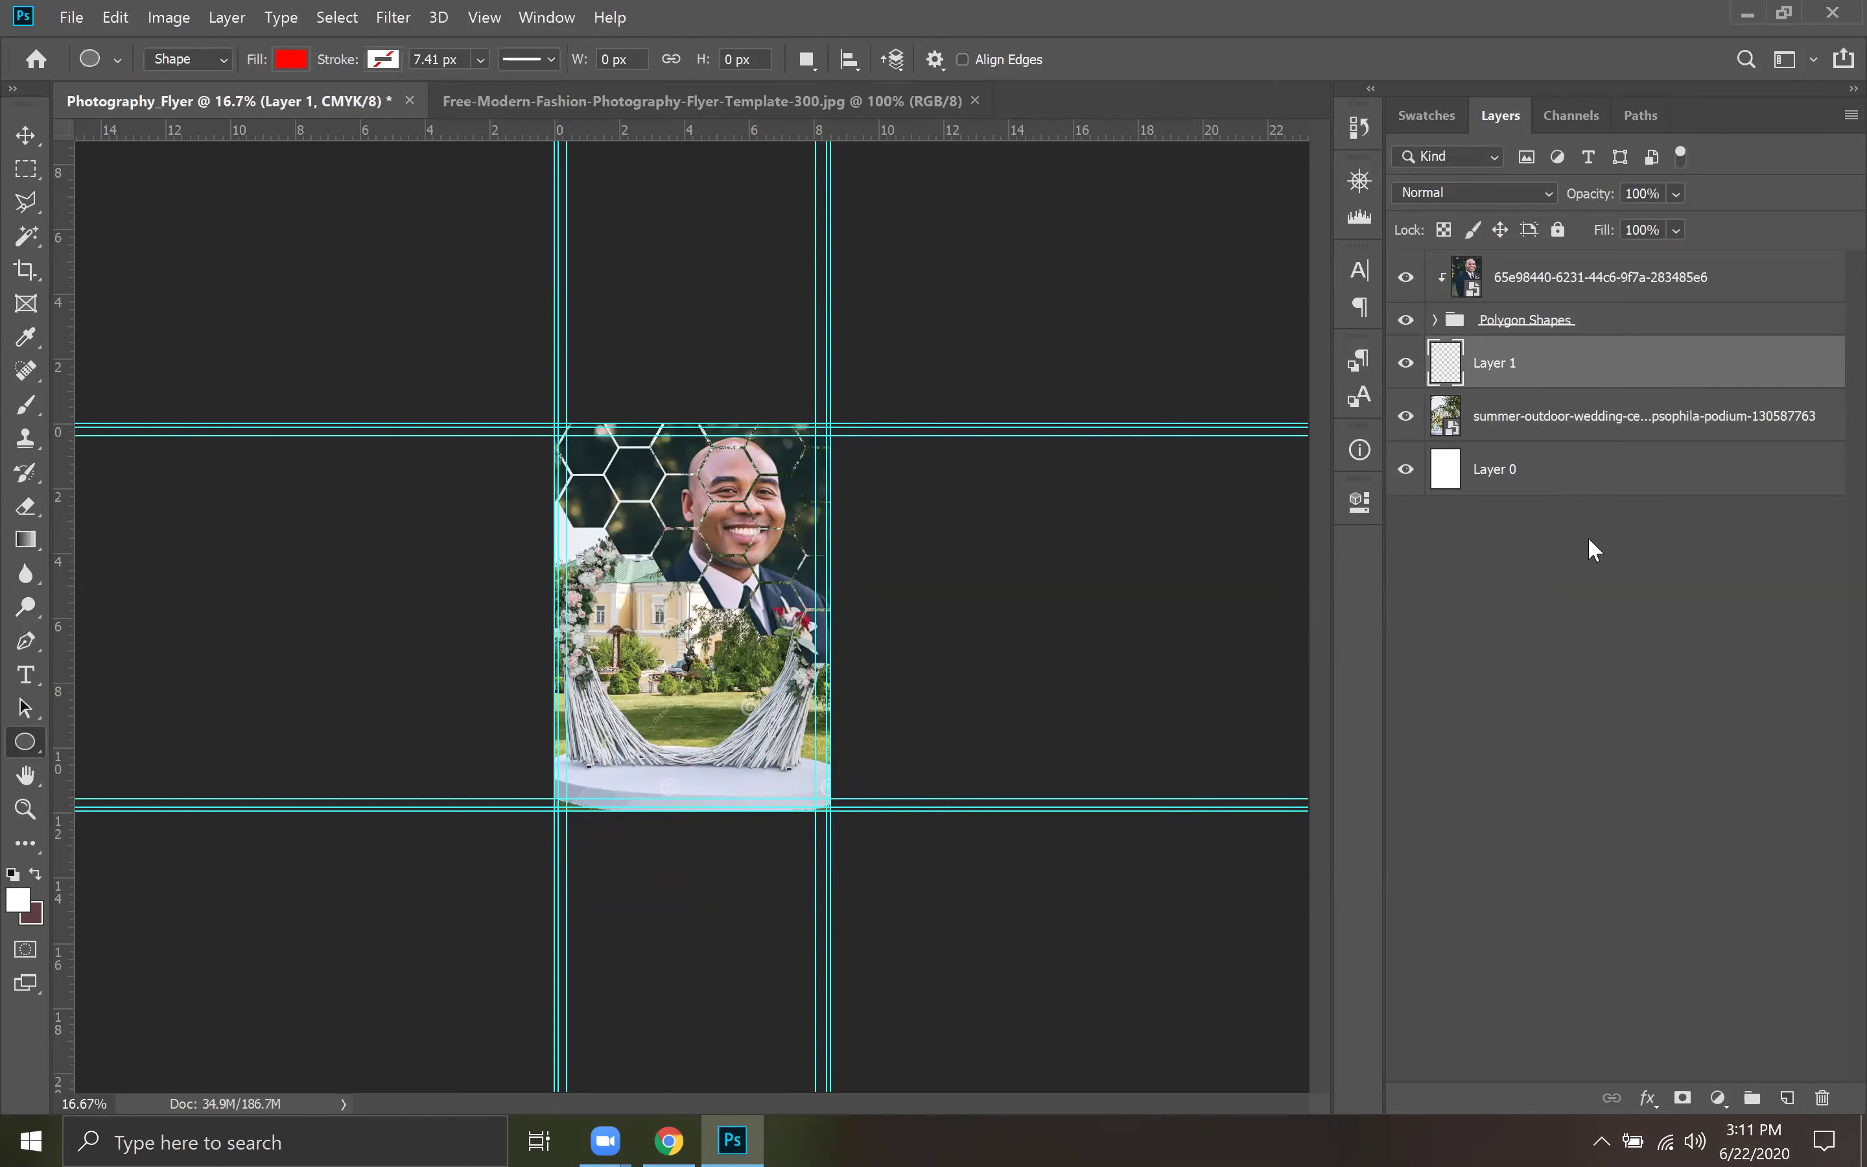
{"action": "left_click", "coordinate": [1550, 421]}
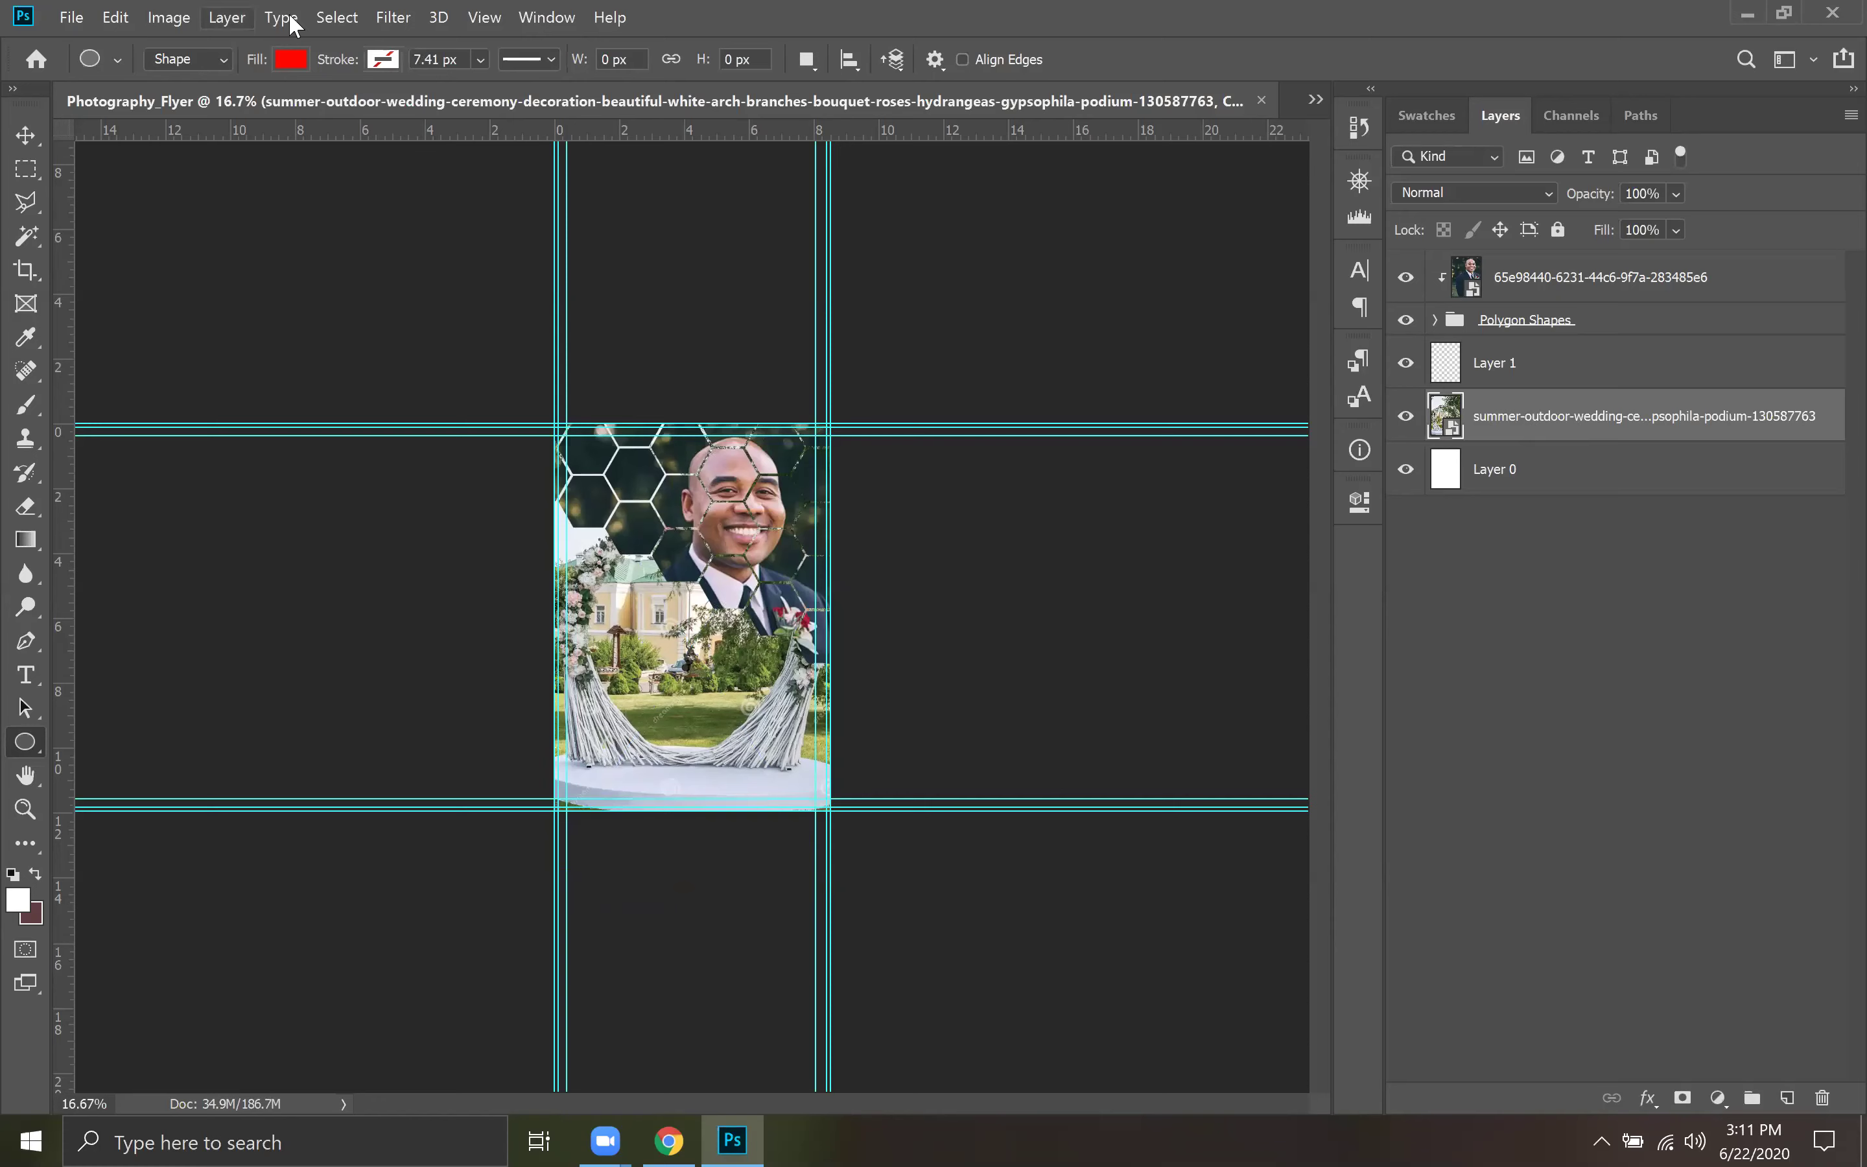
{"action": "left_click", "coordinate": [382, 18]}
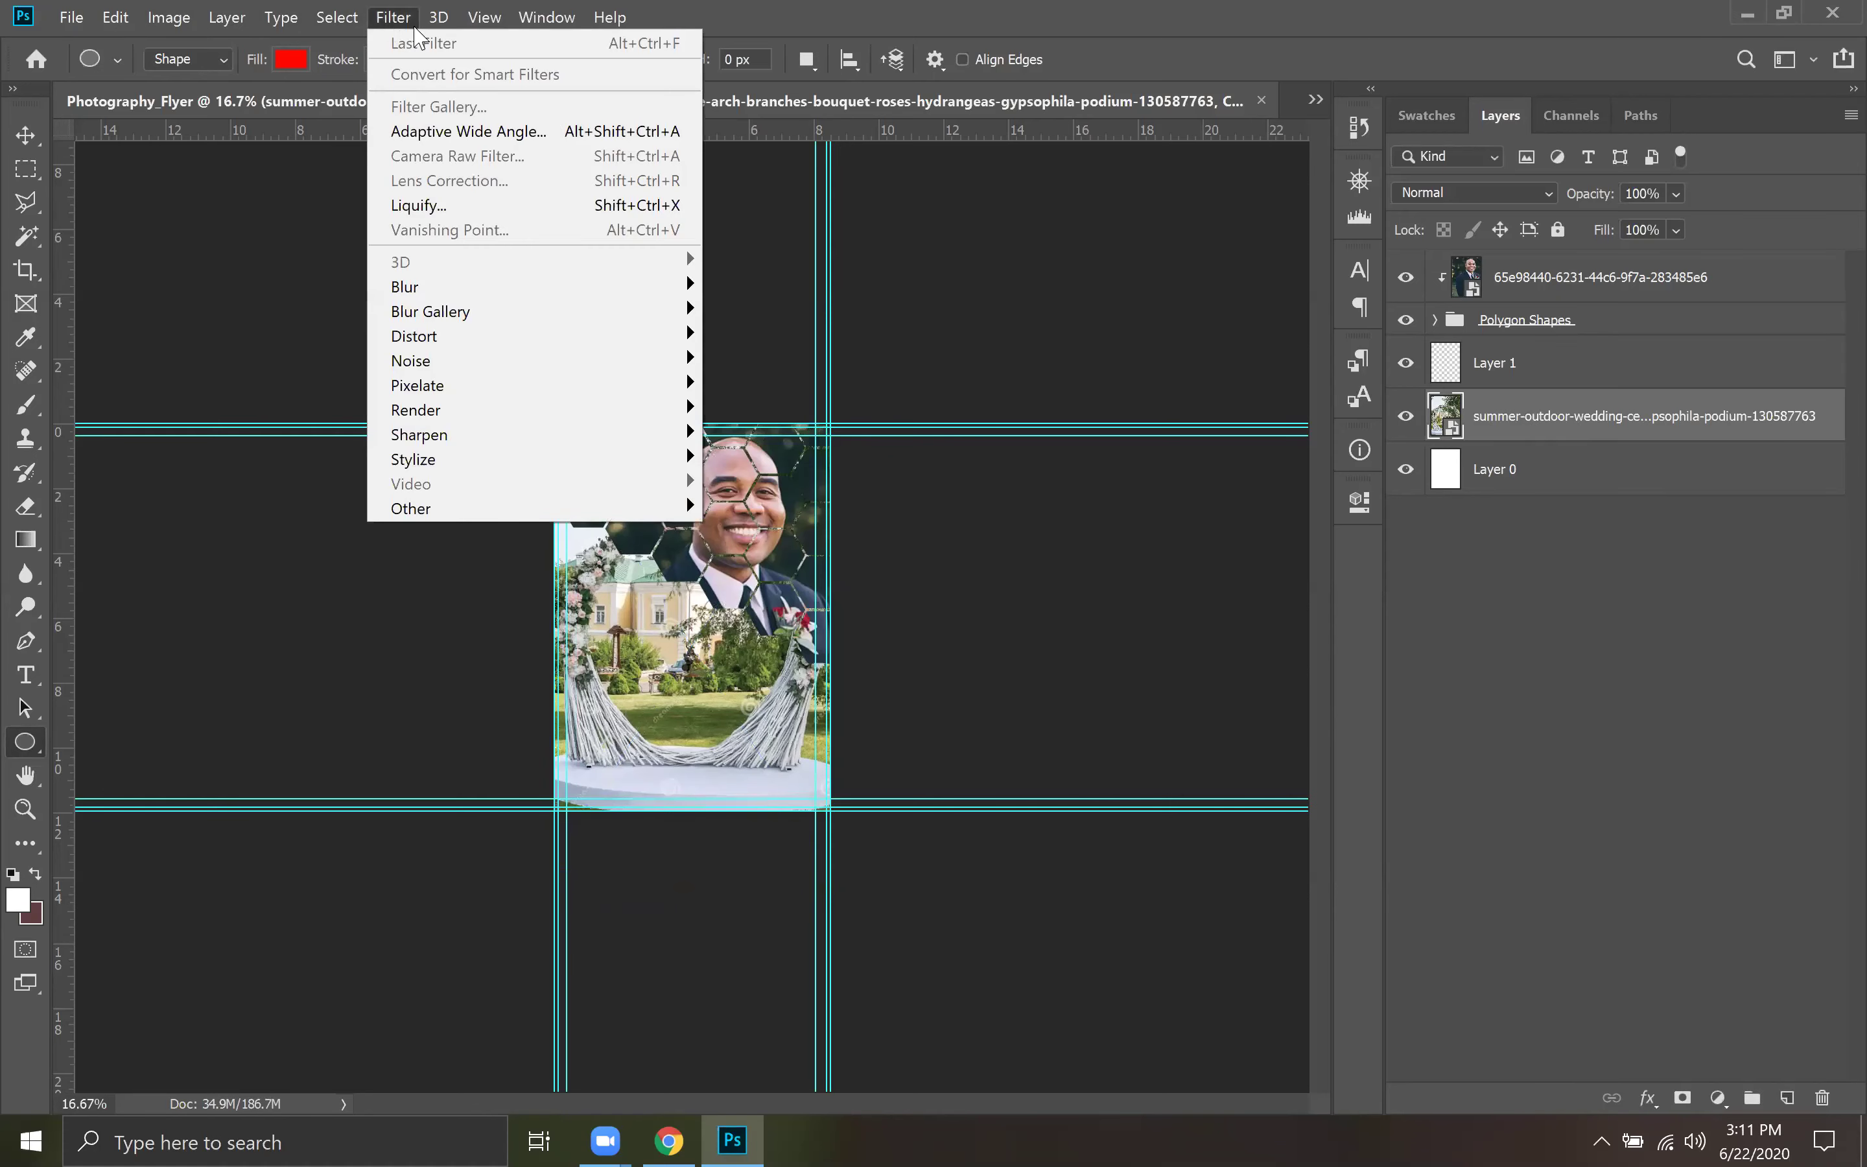
{"action": "left_click", "coordinate": [1563, 421]}
{"action": "left_click", "coordinate": [1406, 417]}
{"action": "left_click", "coordinate": [1406, 417]}
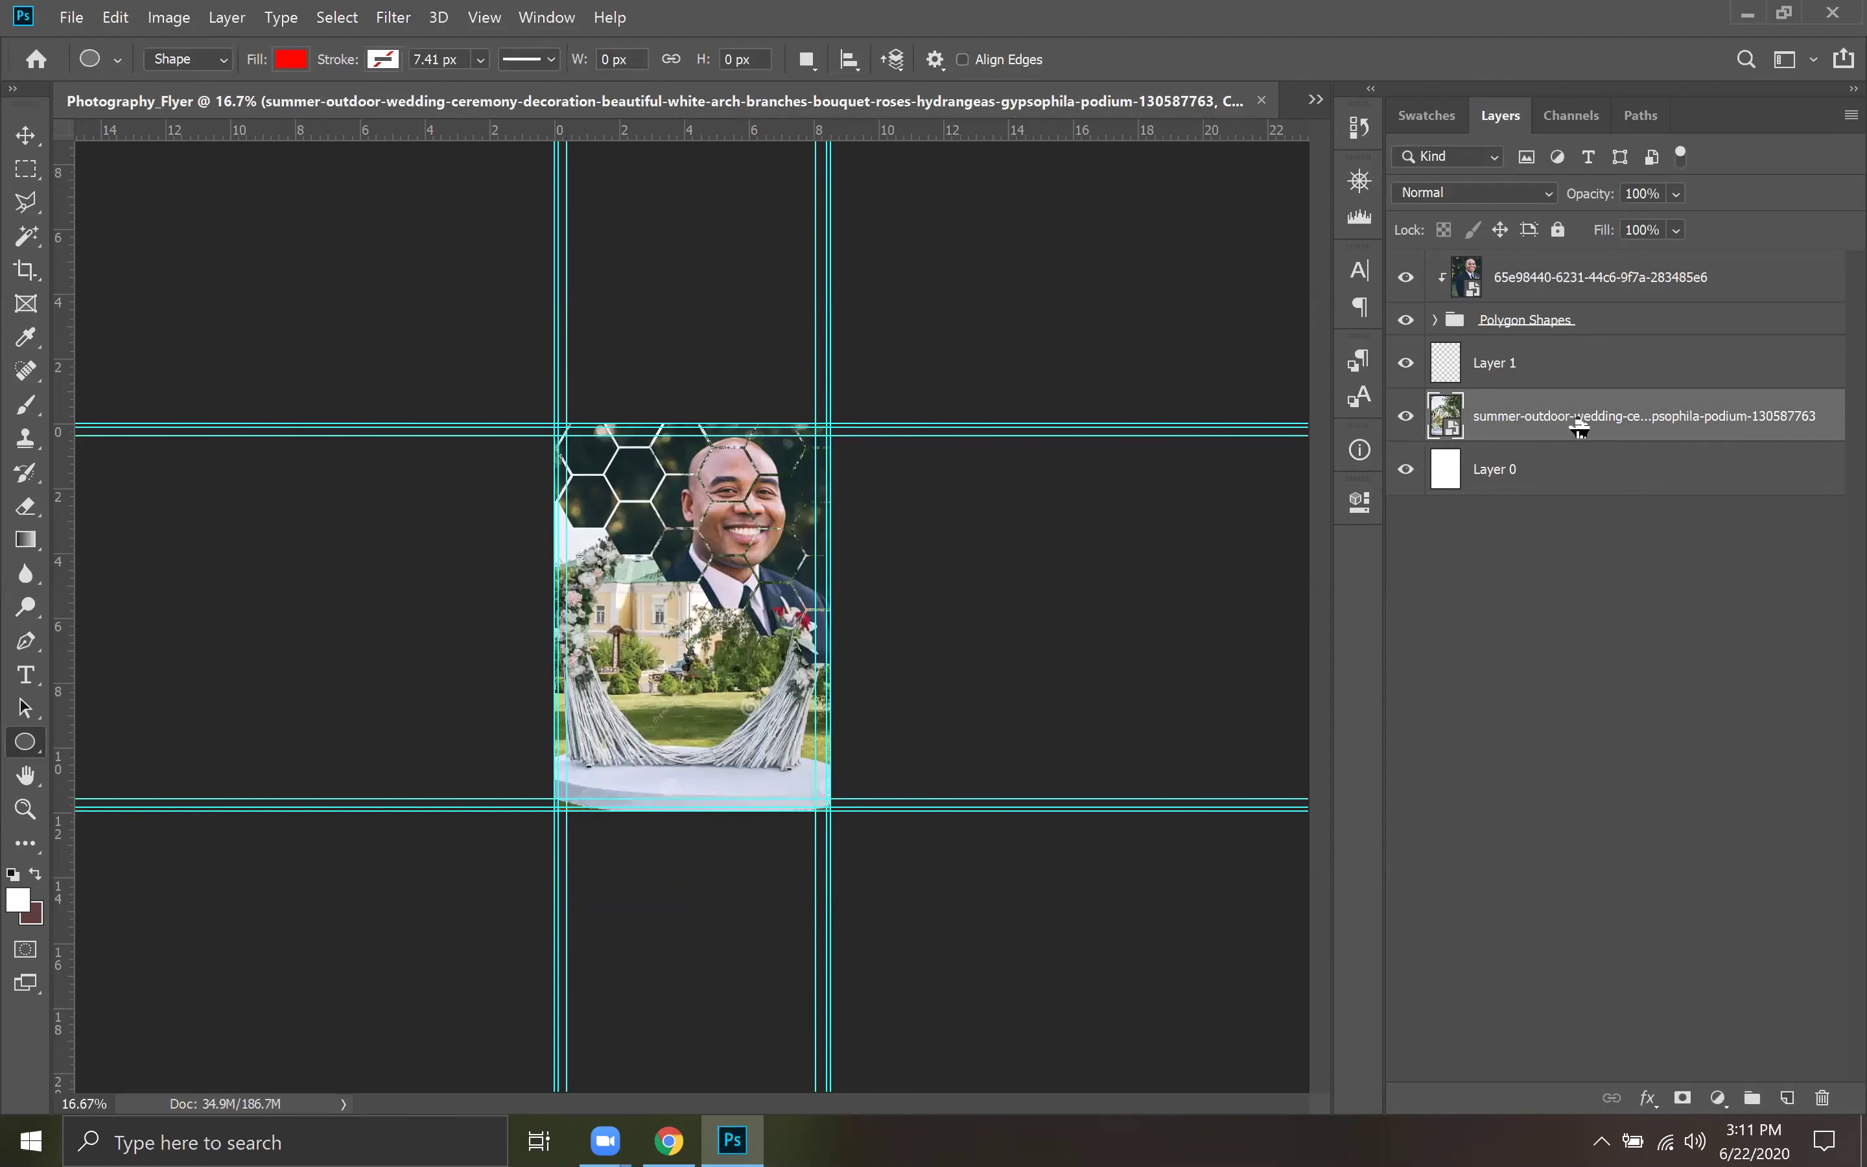
Group the portrait photo layer with the Polygon Shapes group and name the new group "Polygon shapes and Image 1".
{"action": "left_click", "coordinate": [1720, 278]}
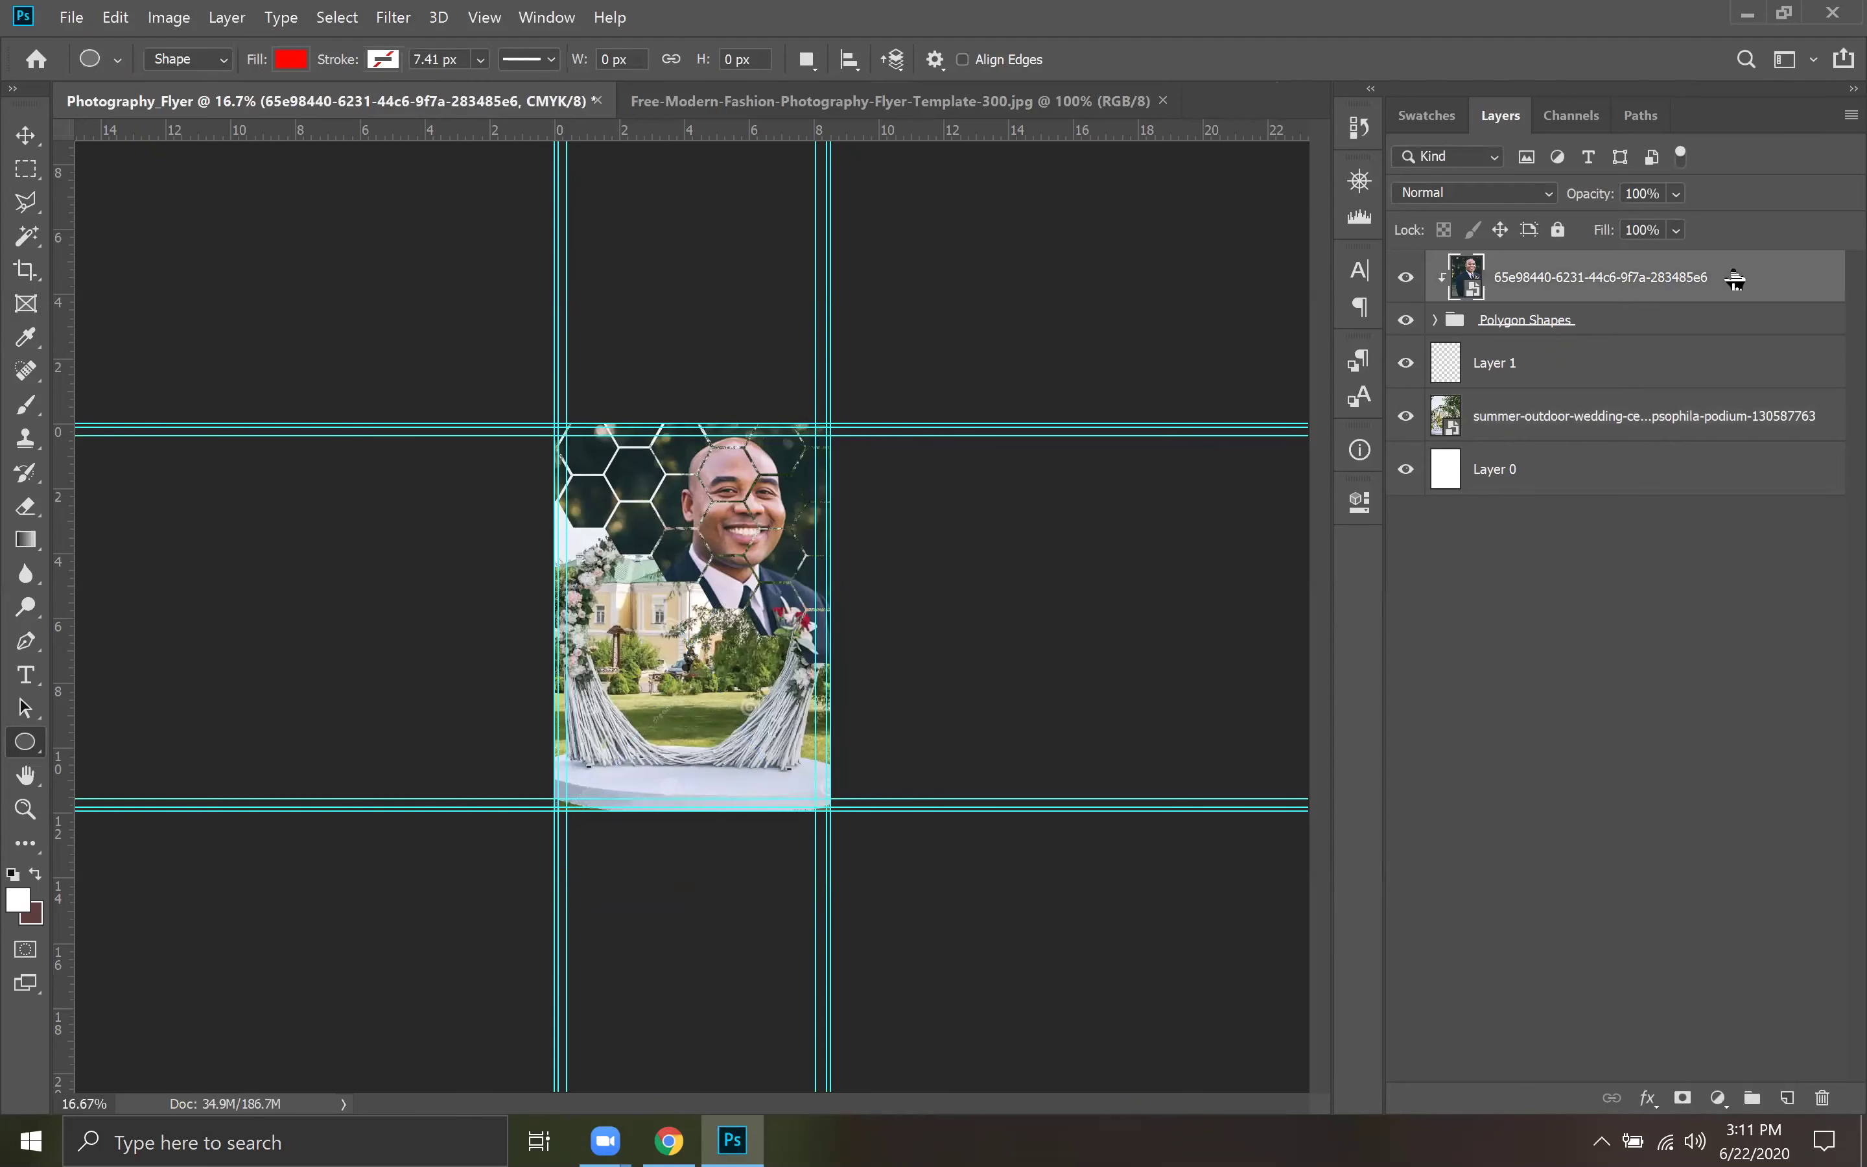
{"action": "left_click", "coordinate": [1655, 320], "text": "shift"}
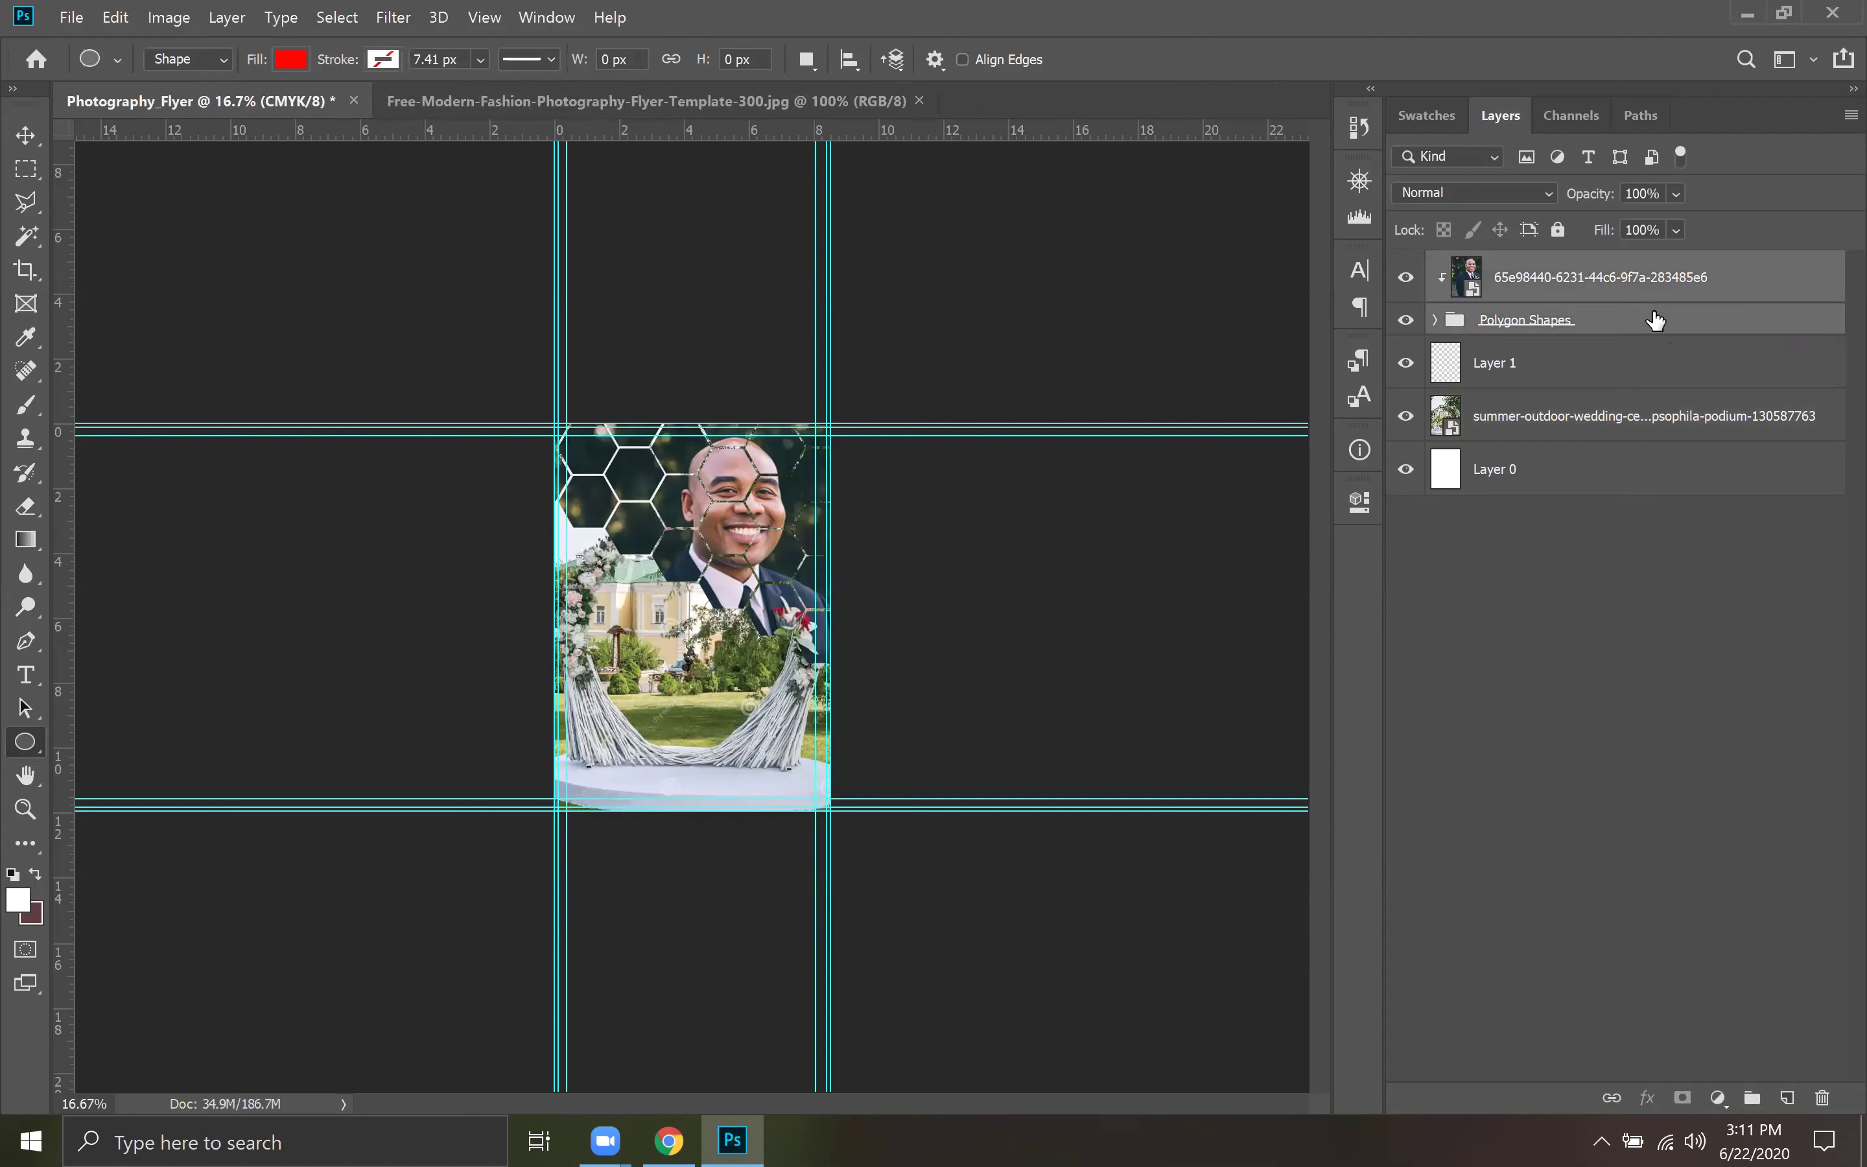
{"action": "key", "text": "ctrl+g"}
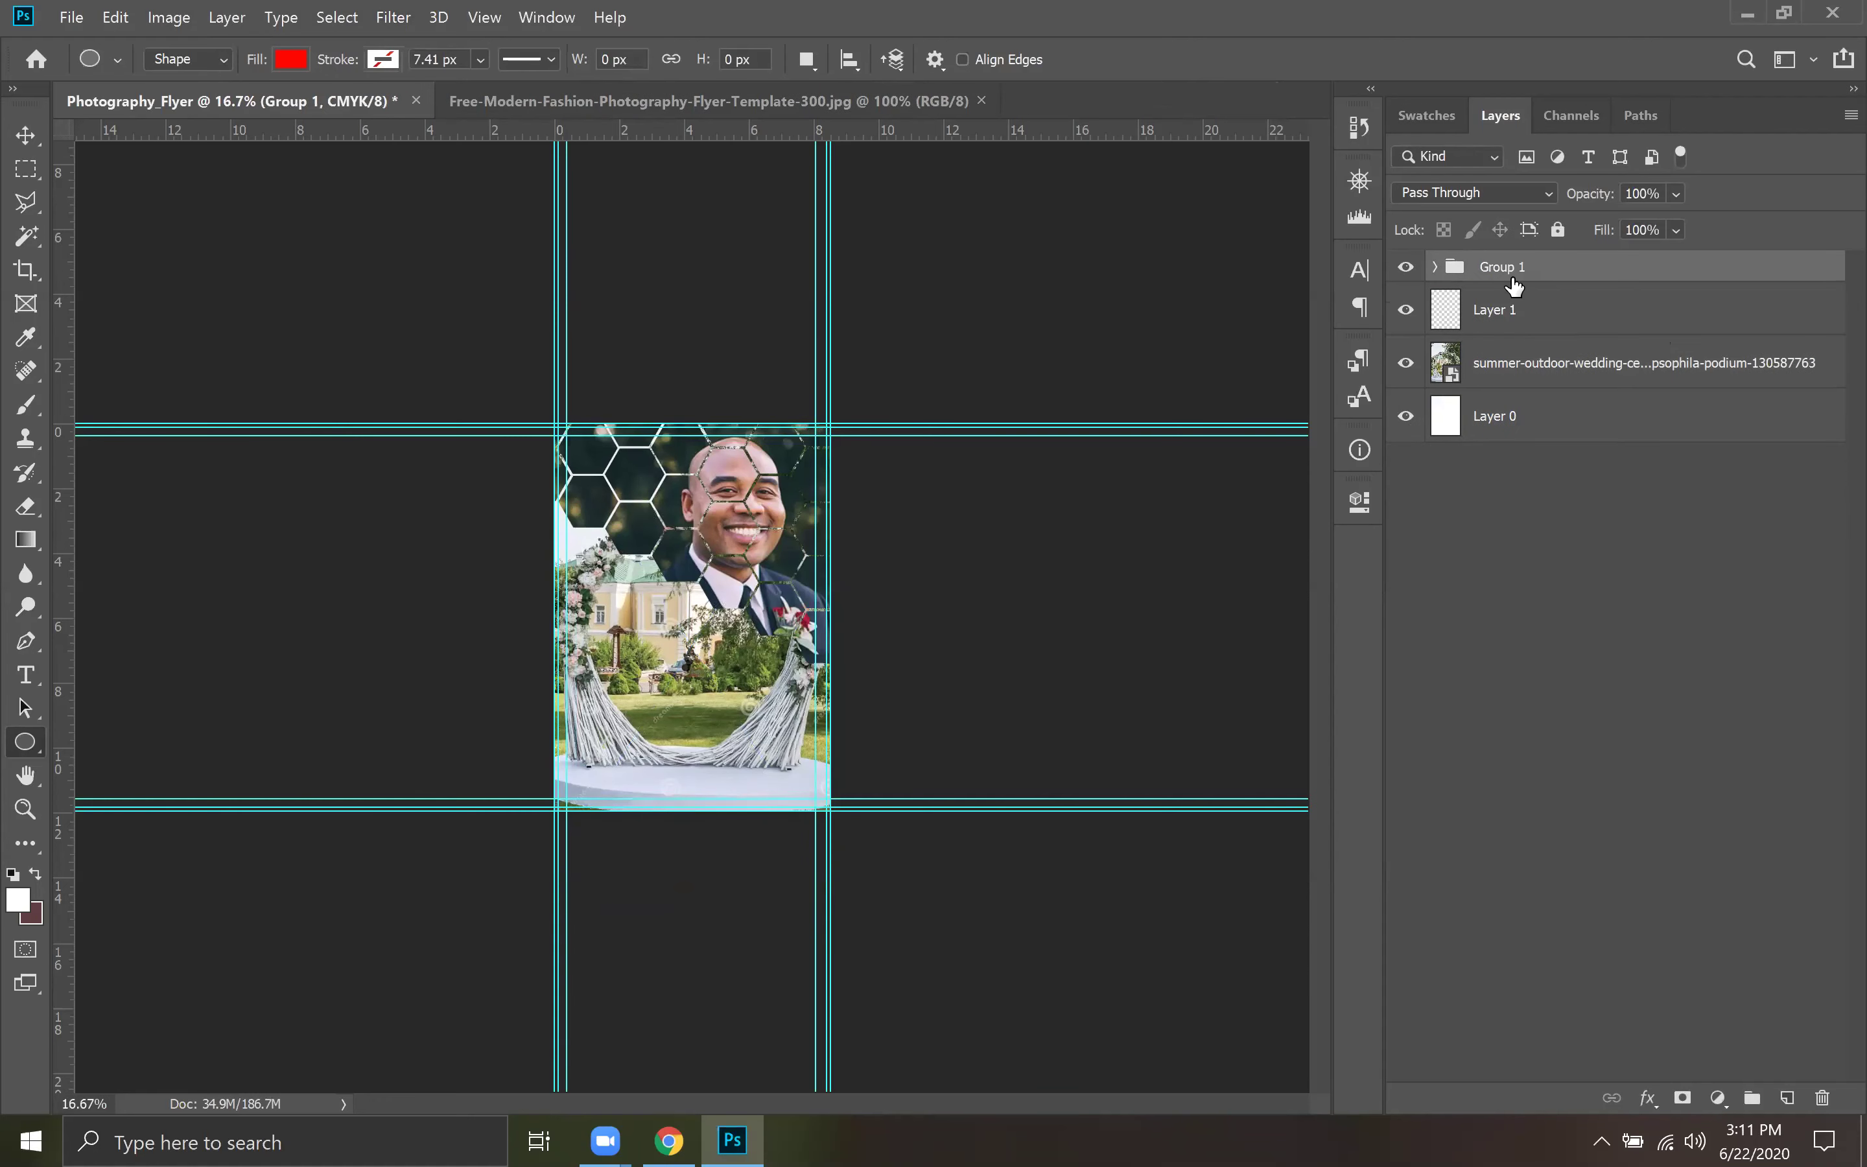
{"action": "double_click", "coordinate": [1493, 267]}
{"action": "type", "text": "Polygon shapes and"}
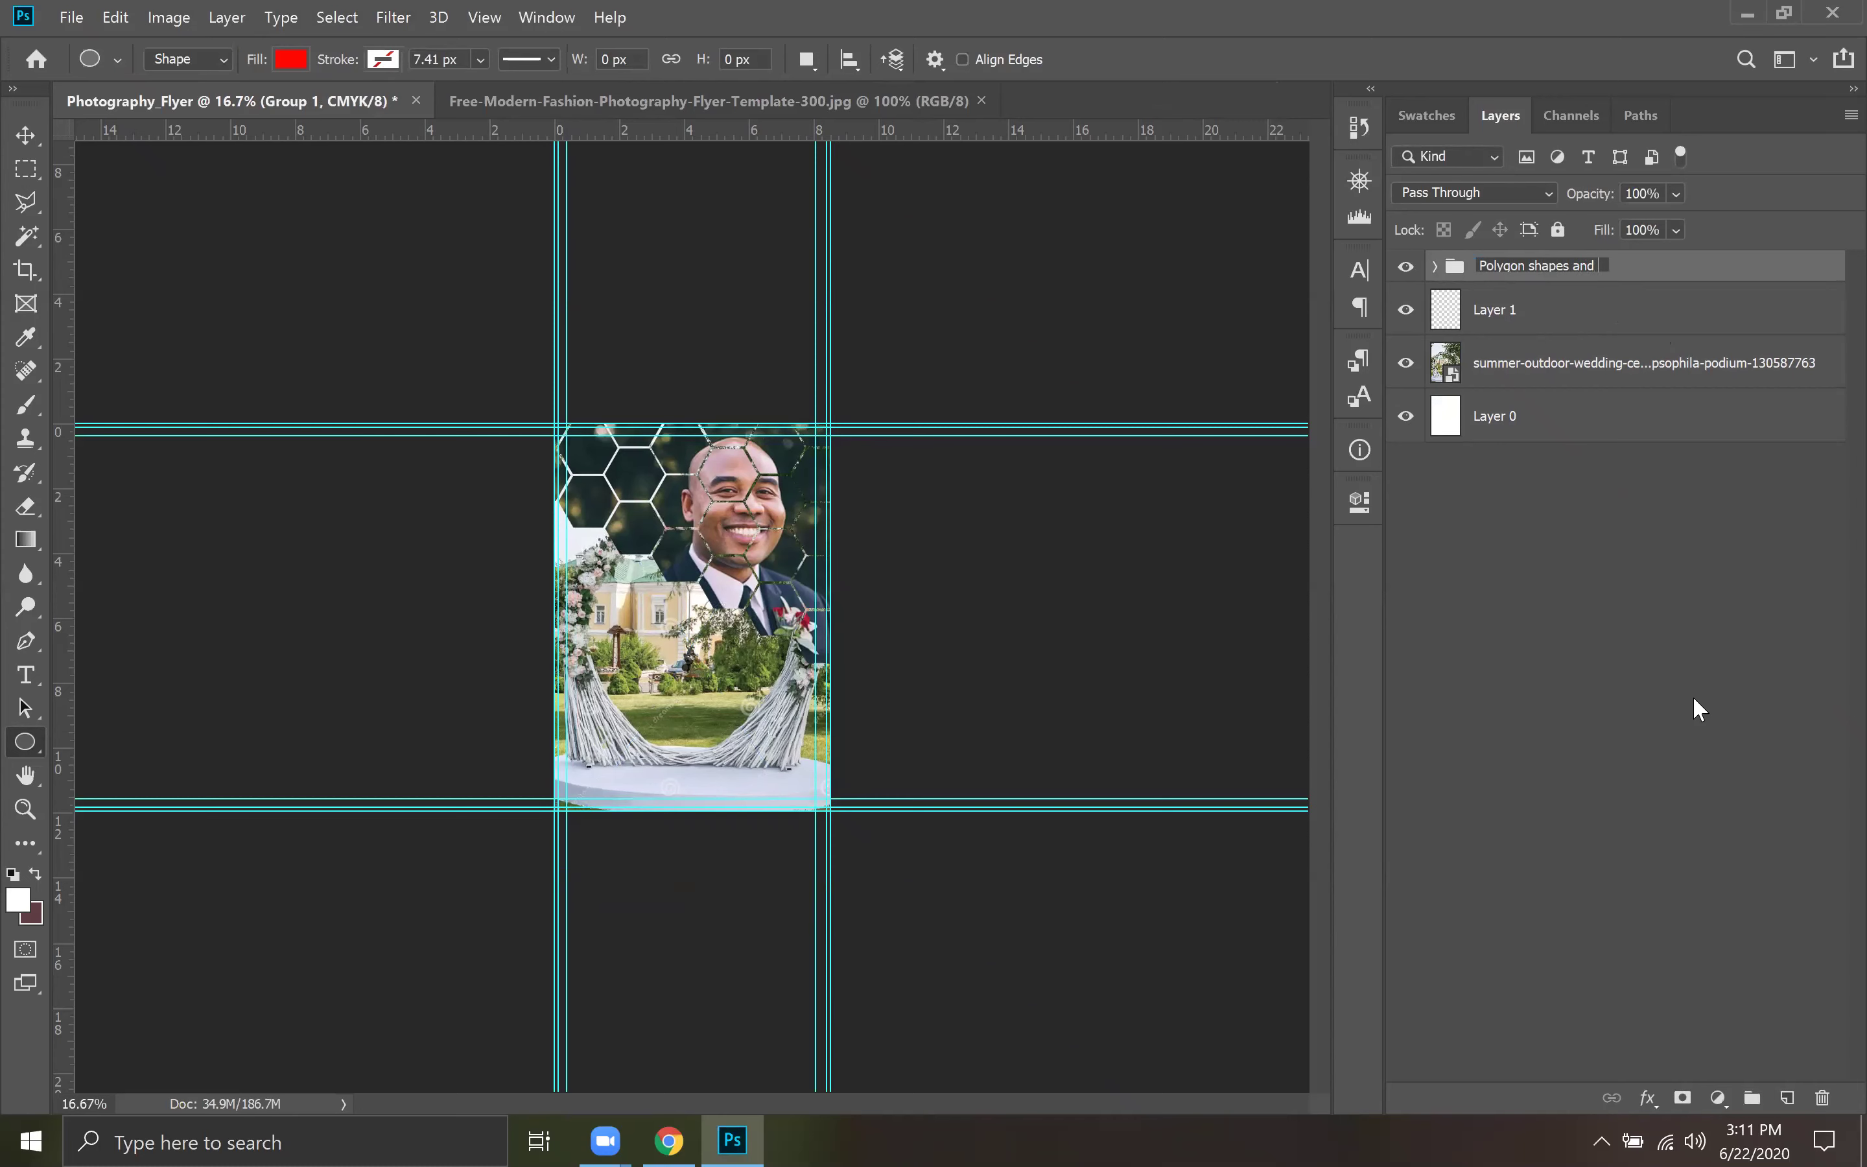
{"action": "type", "text": " Image 1"}
{"action": "key", "text": "Return"}
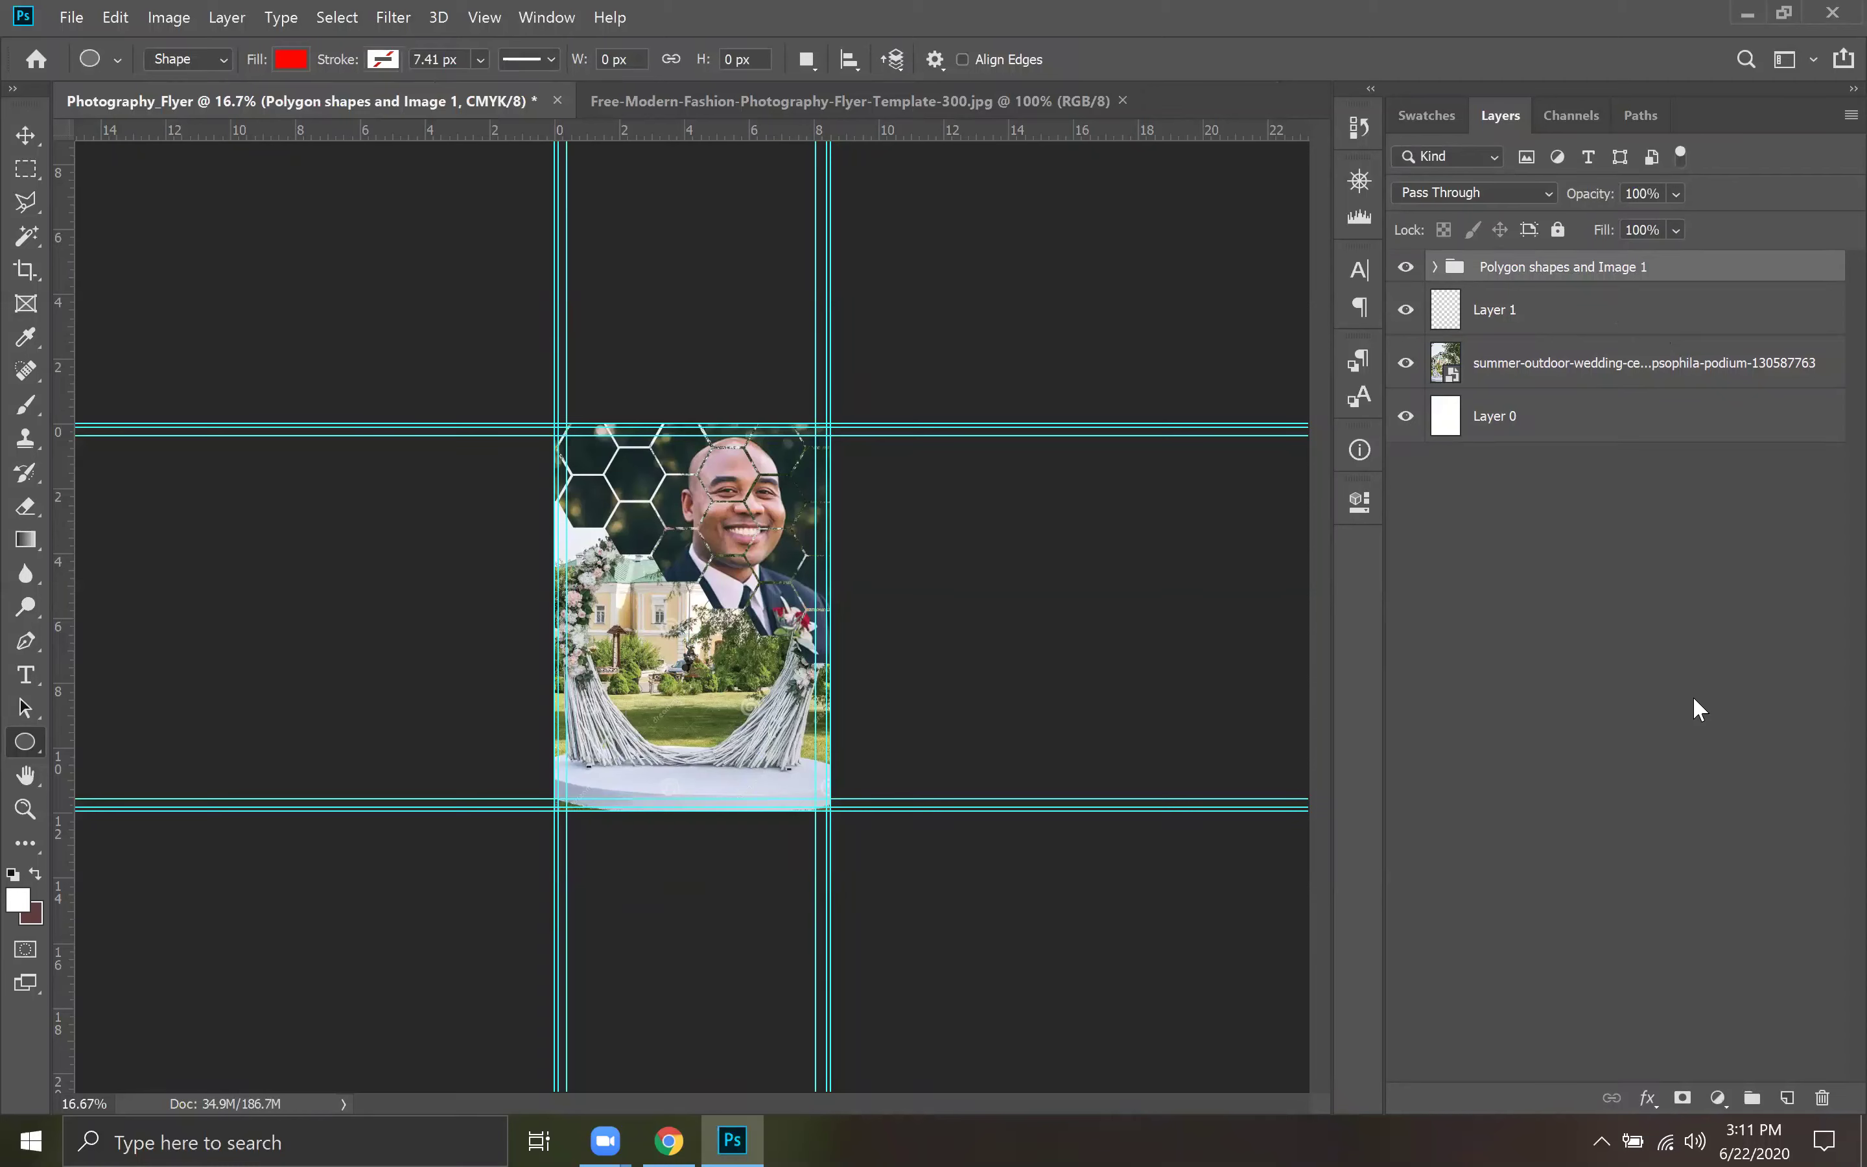
Rename the white Layer 0 as BG and expand the Polygon shapes and Image 1 group with its nested Polygon Shapes group.
{"action": "left_click", "coordinate": [1617, 369]}
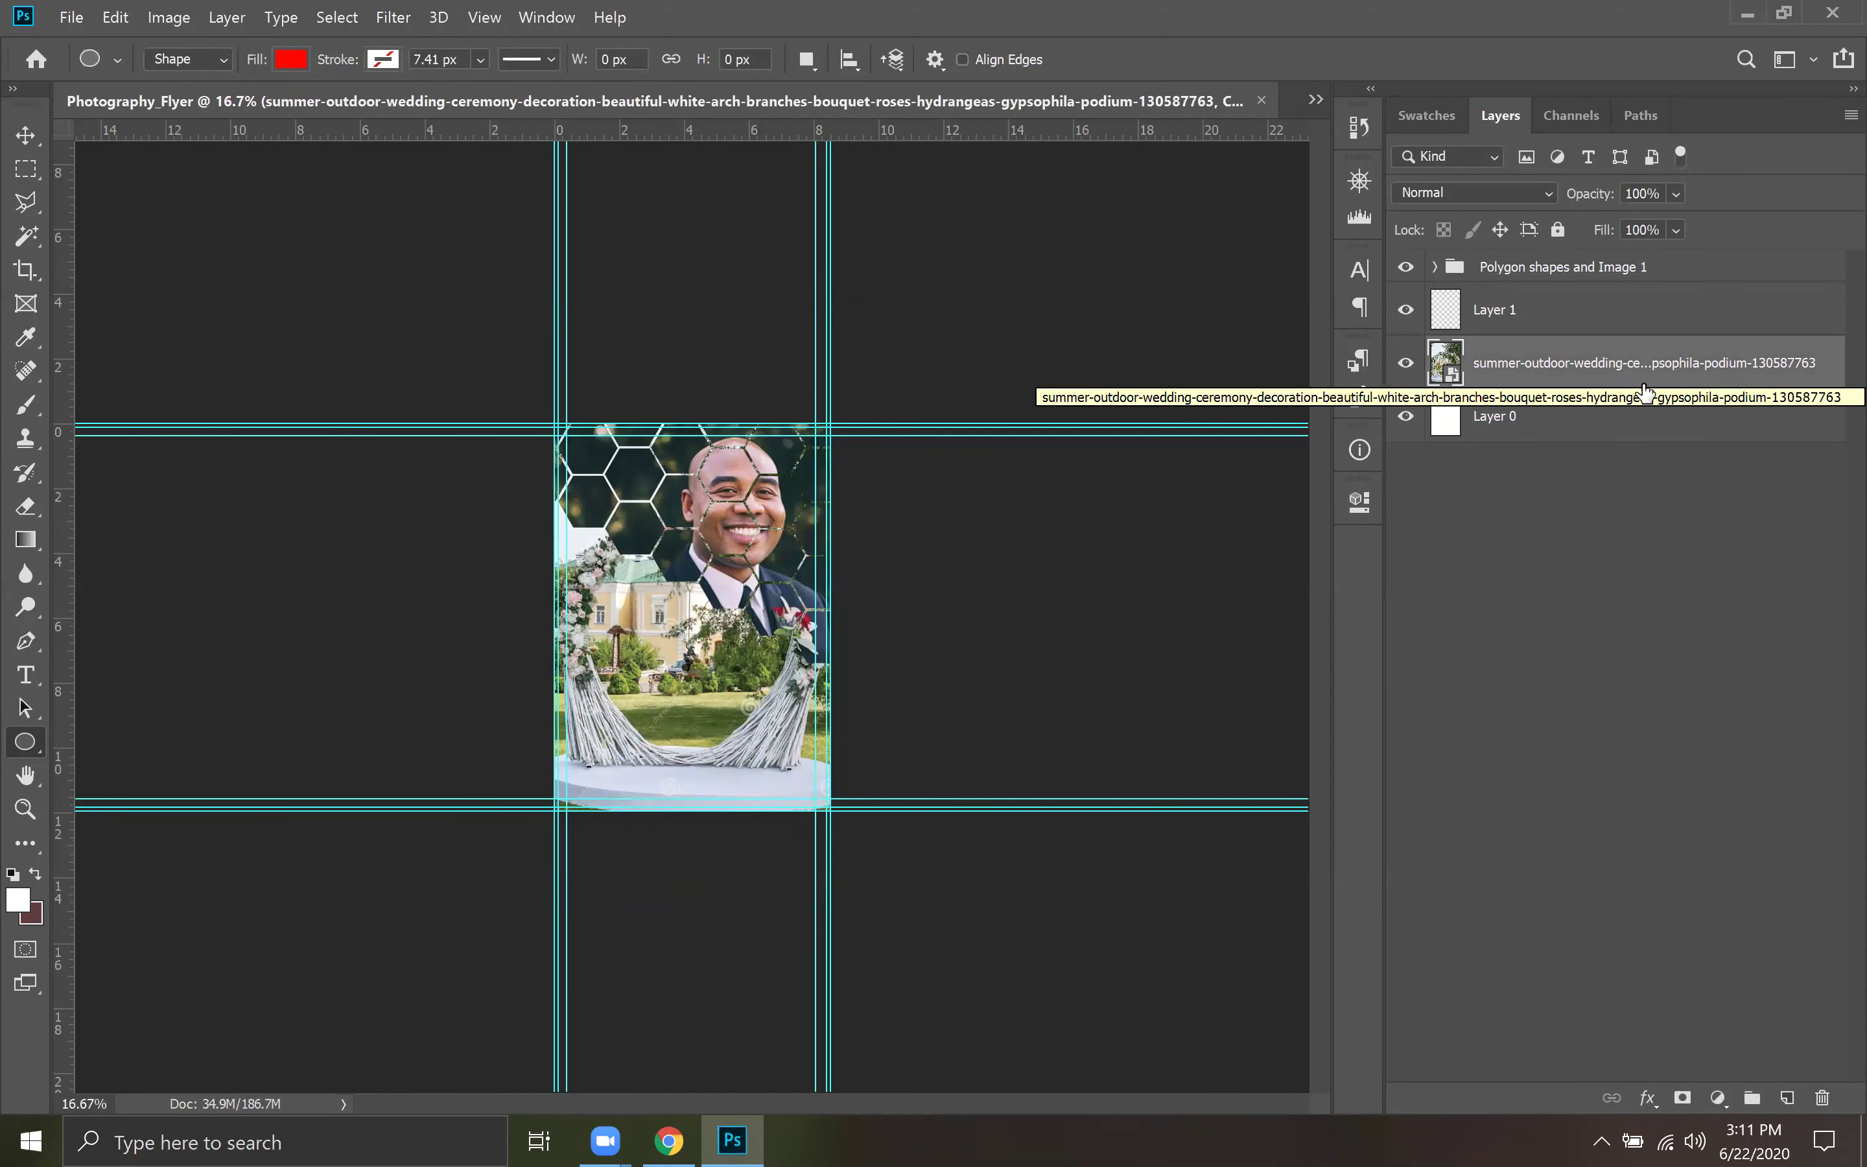
{"action": "double_click", "coordinate": [1500, 417]}
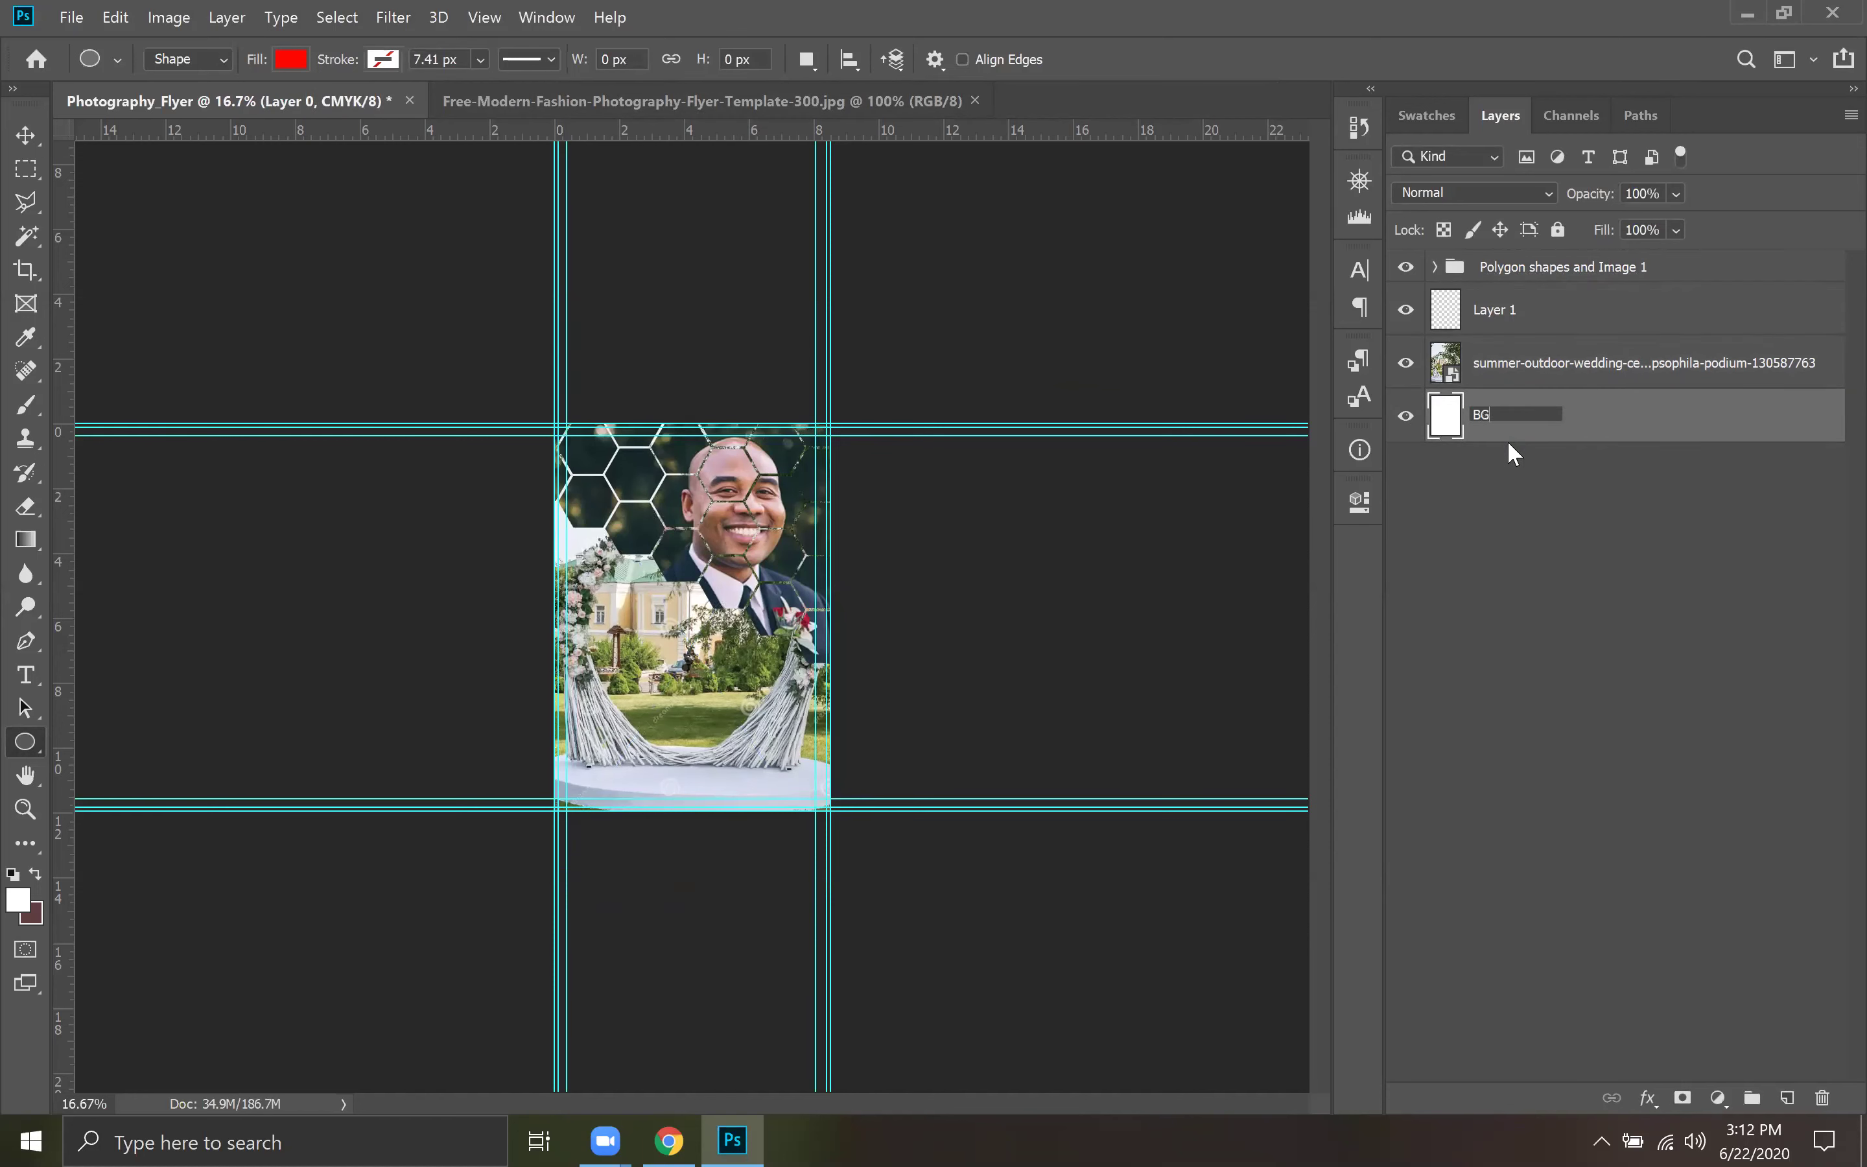
{"action": "key", "text": "Return"}
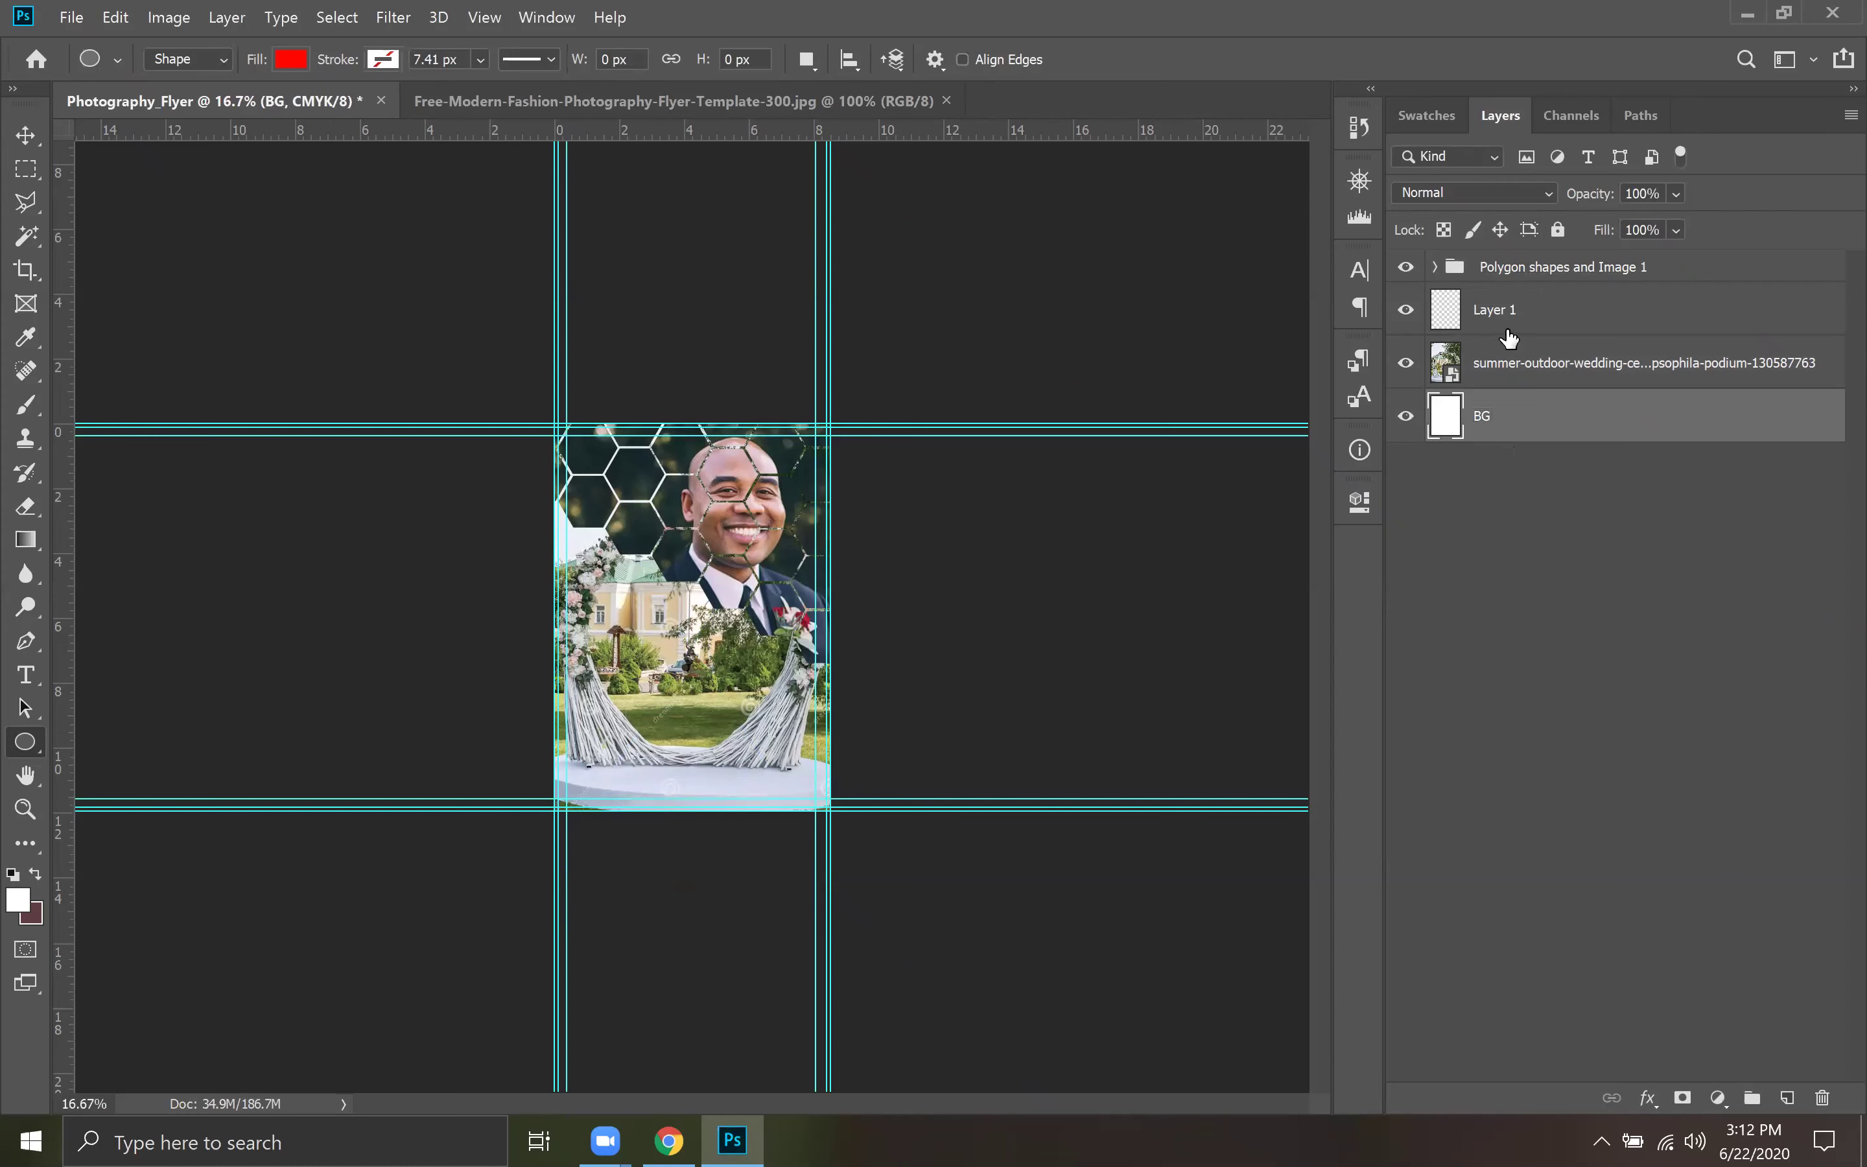
{"action": "left_click", "coordinate": [1445, 267]}
{"action": "left_click", "coordinate": [1456, 353]}
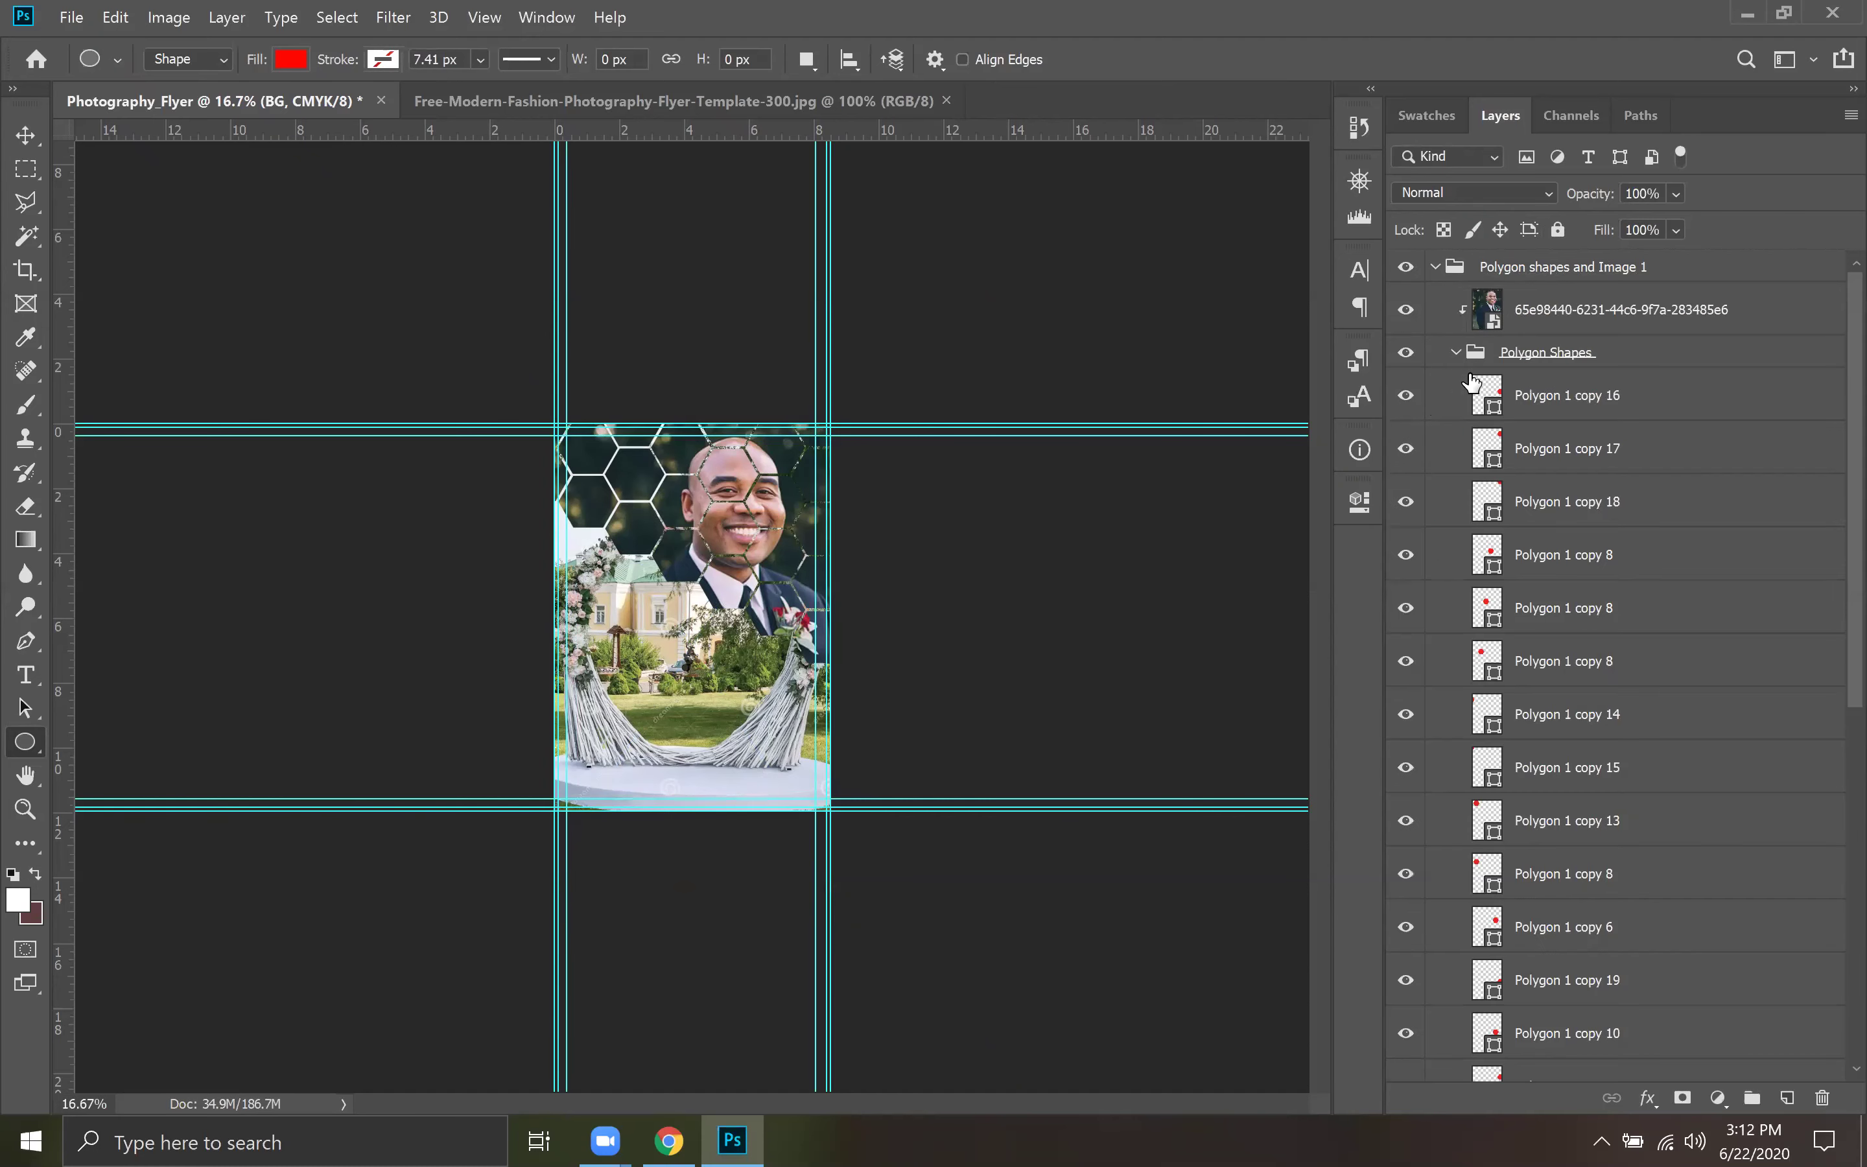
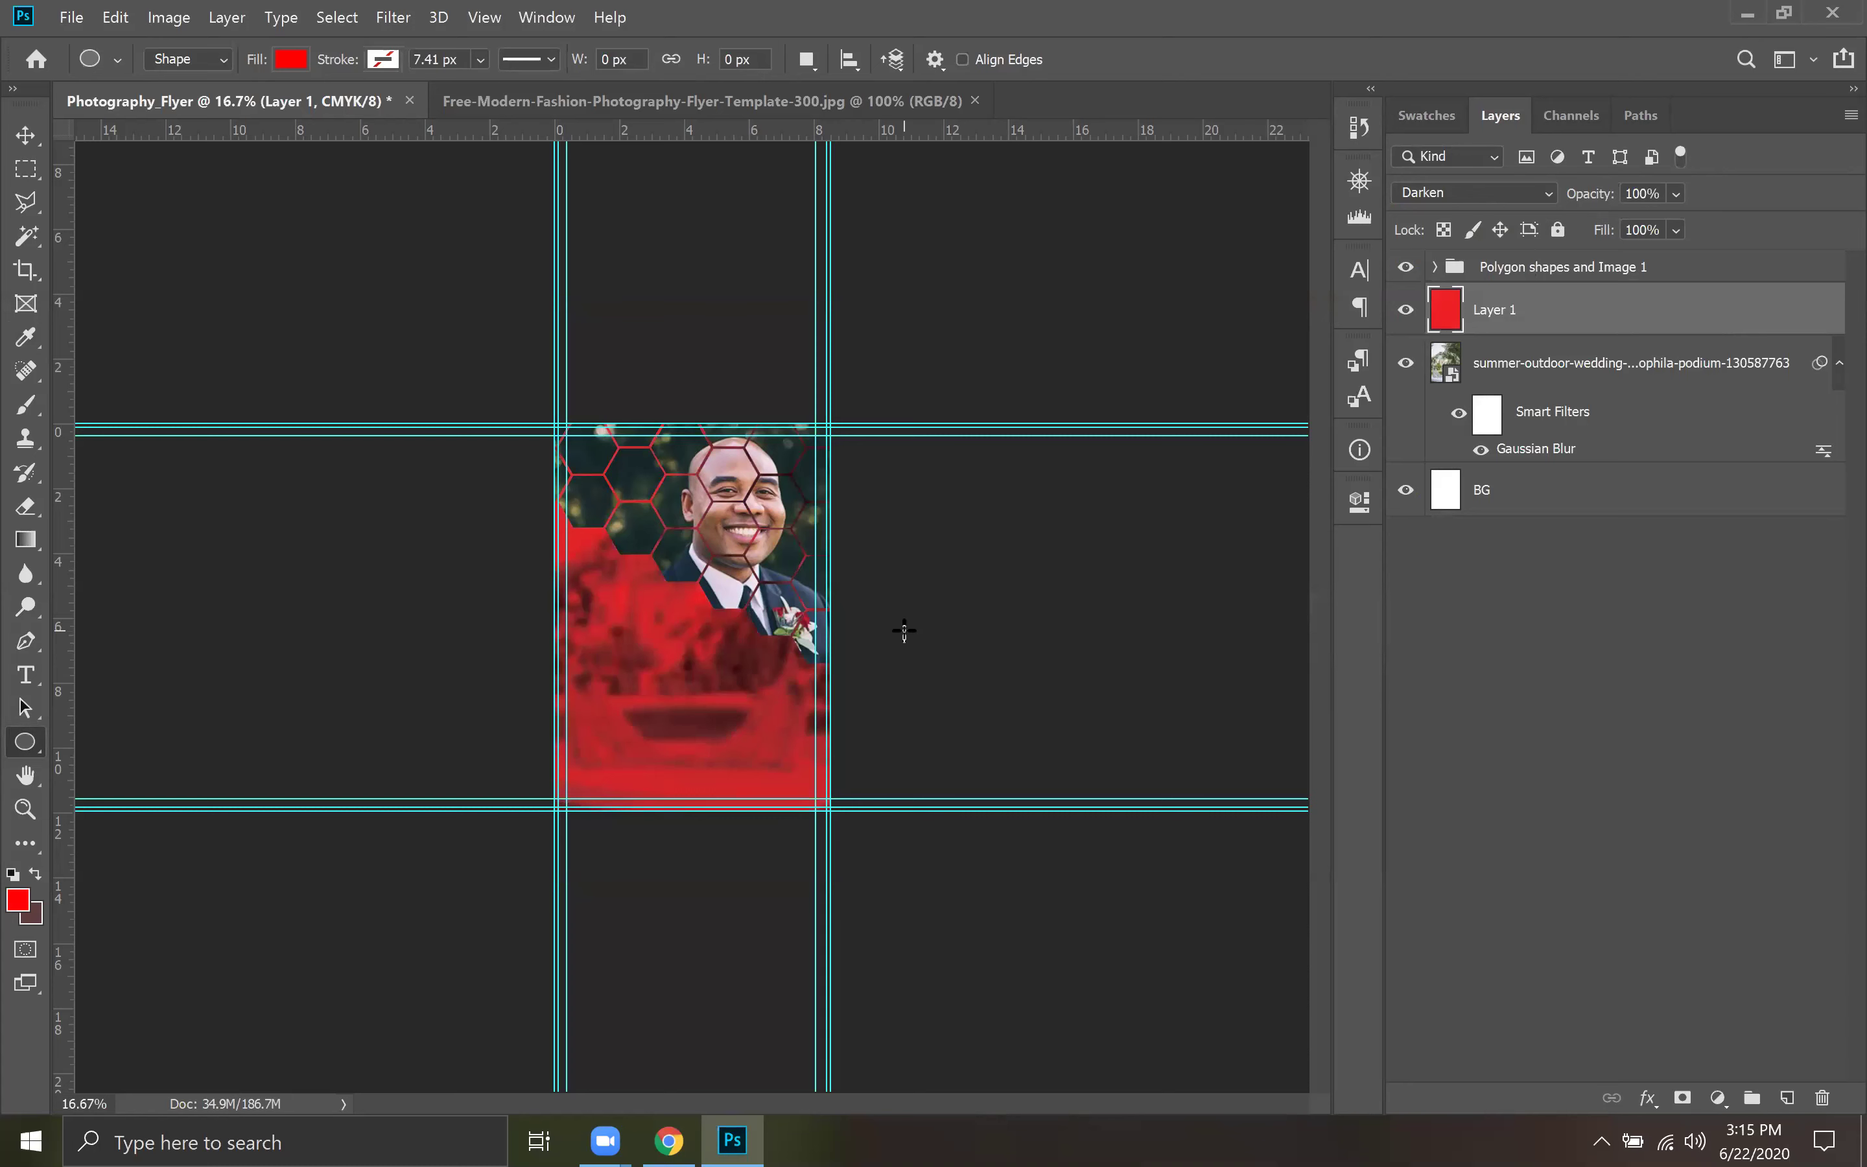
Unlock the Background layer in the Free-Modern-Fashion-Photography-Flyer-Template-300.jpg reference document.
{"action": "left_click", "coordinate": [619, 102]}
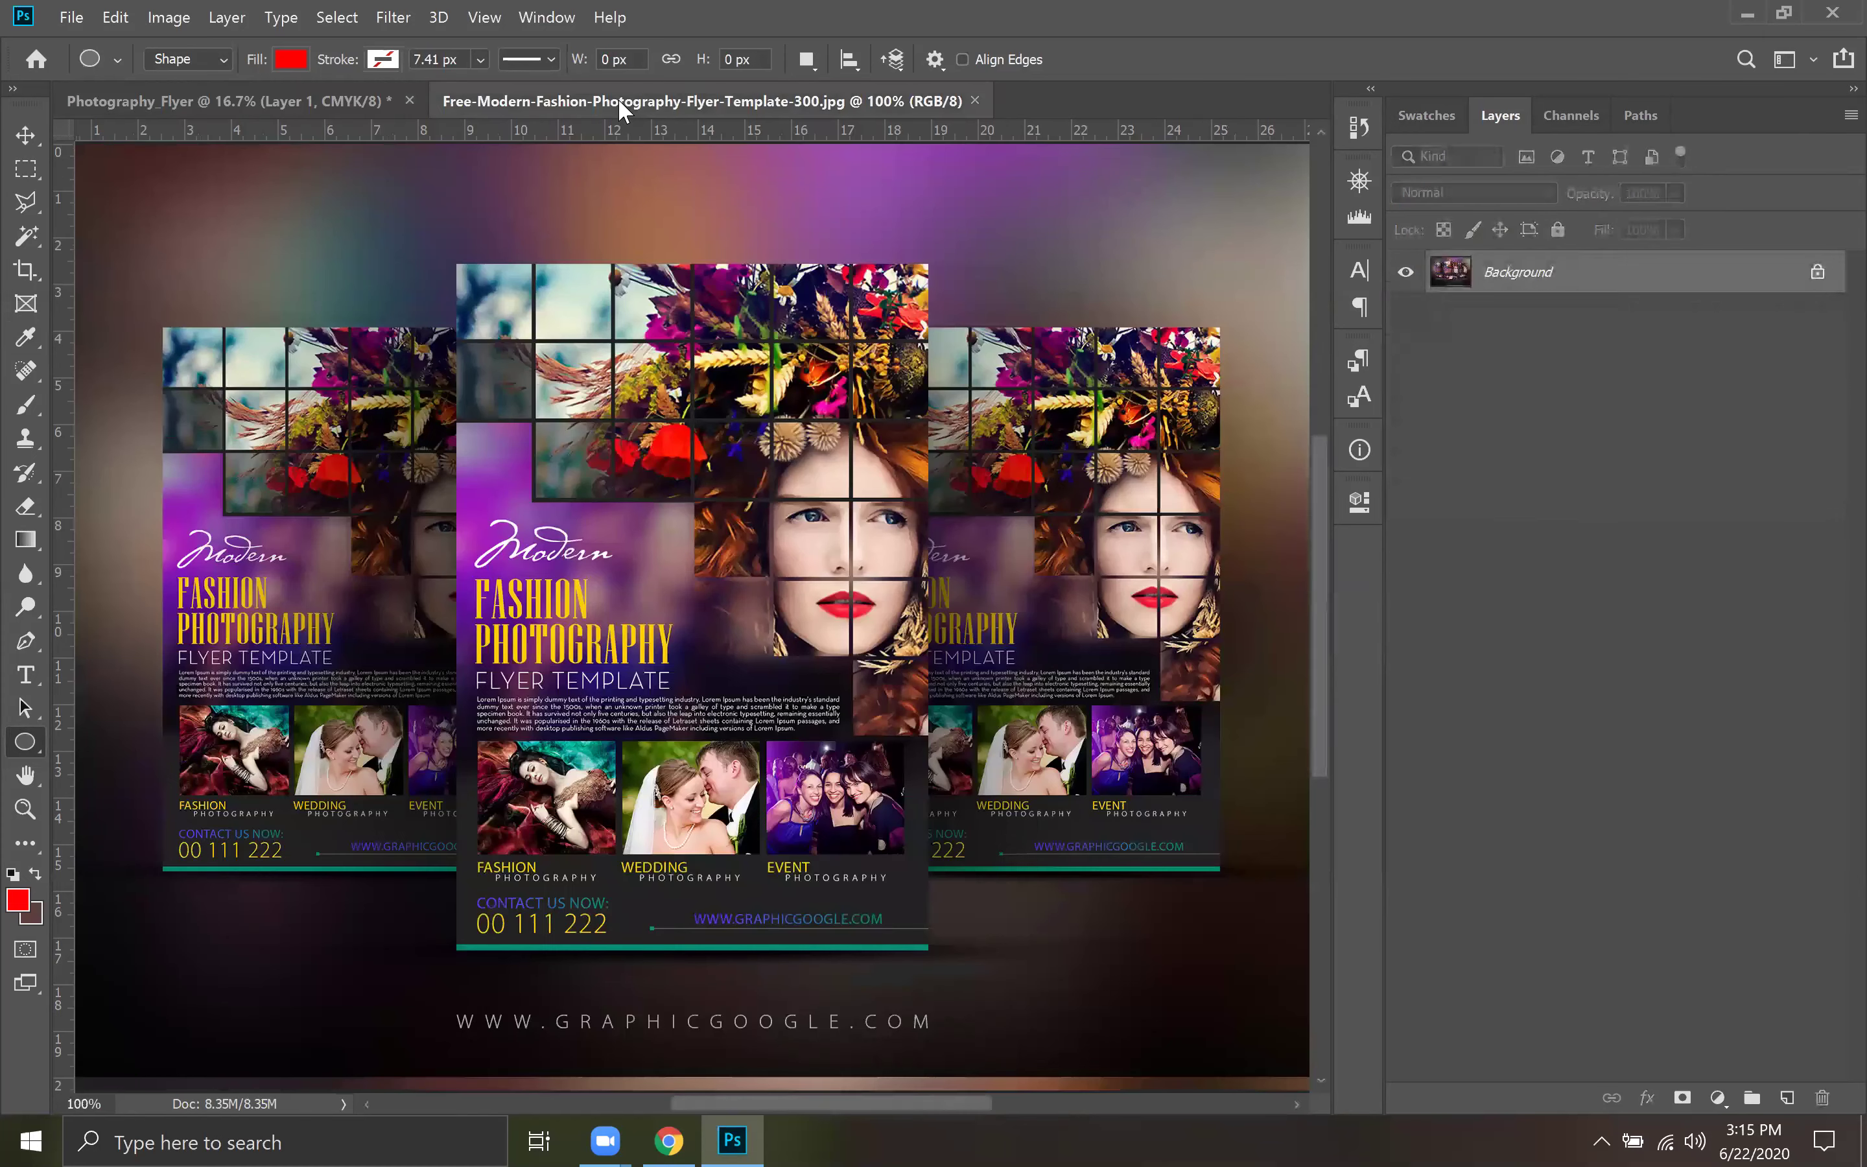
{"action": "left_click", "coordinate": [198, 97]}
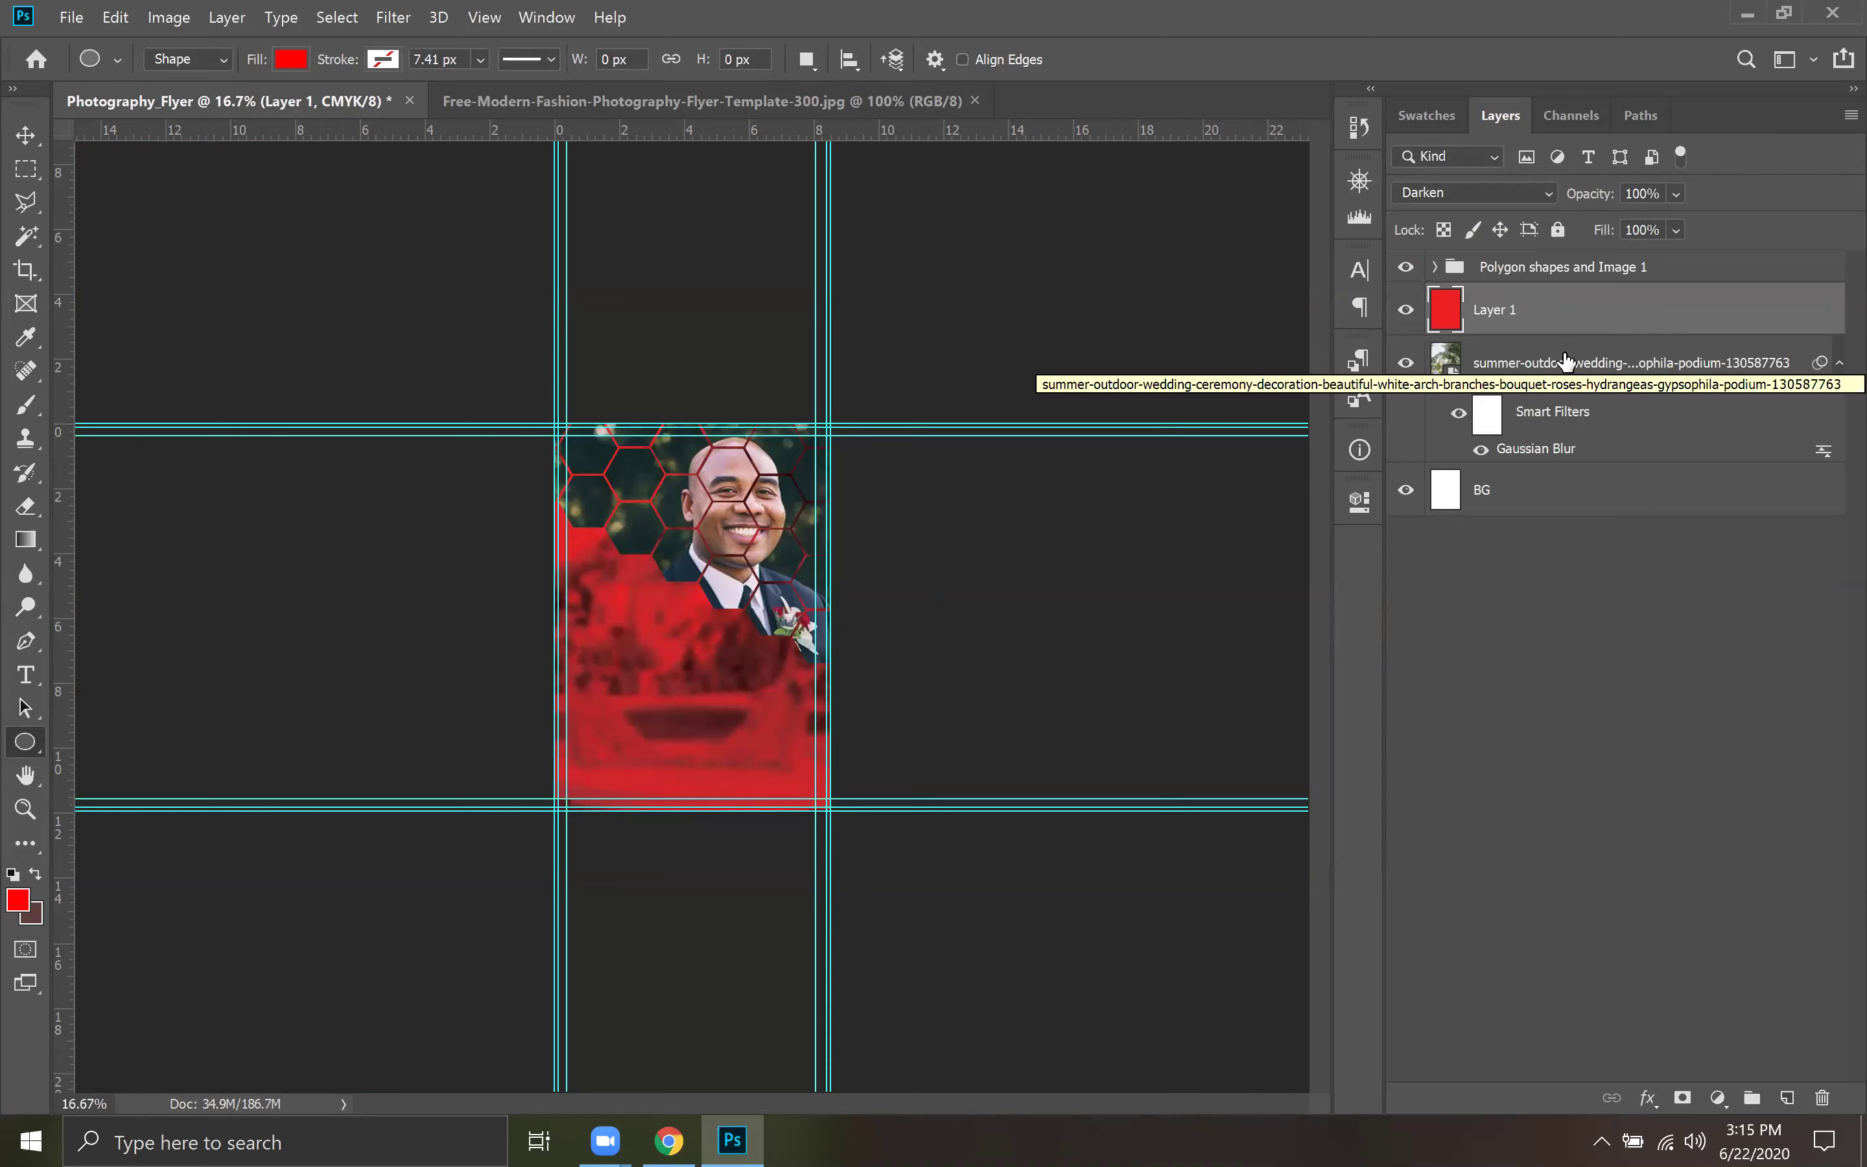
{"action": "left_click", "coordinate": [559, 112]}
{"action": "left_click", "coordinate": [69, 16]}
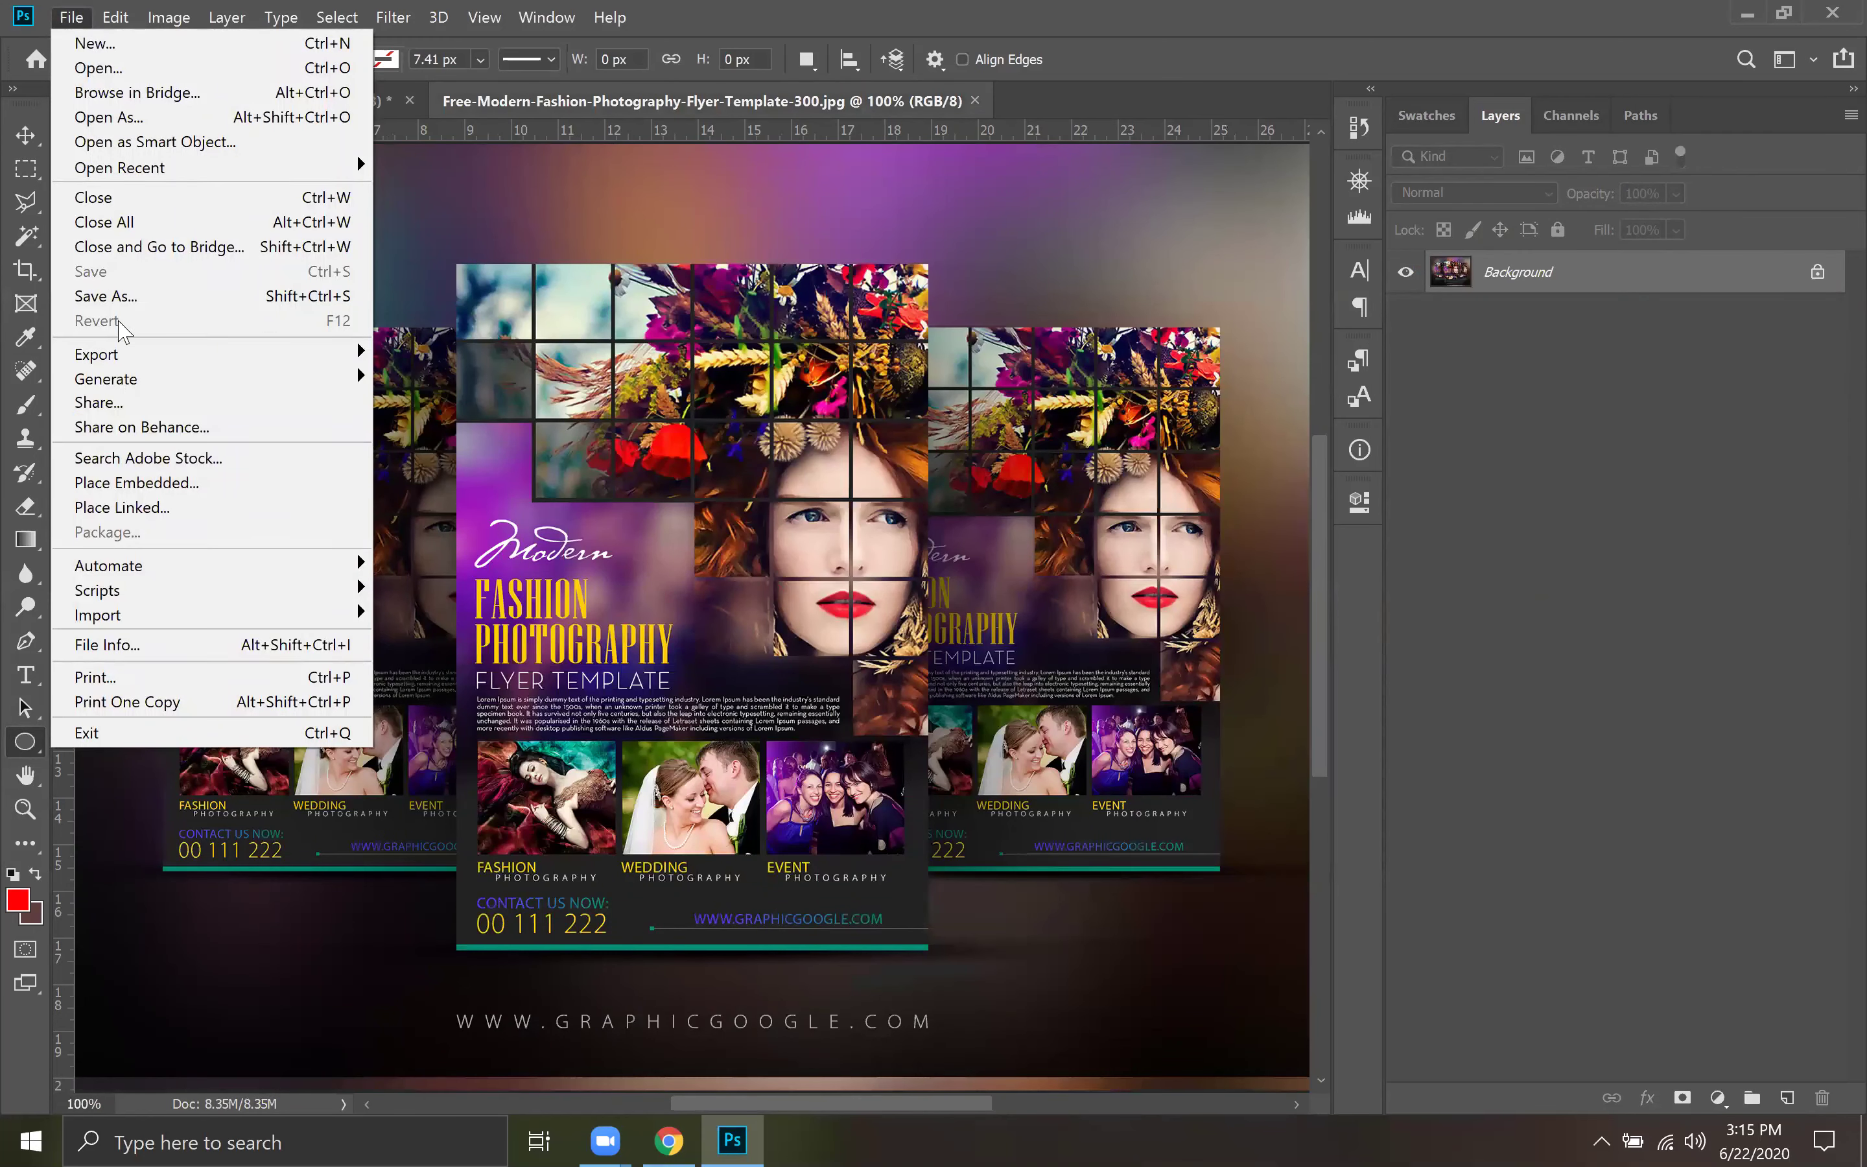
{"action": "left_click", "coordinate": [1797, 279]}
{"action": "left_click", "coordinate": [1809, 274]}
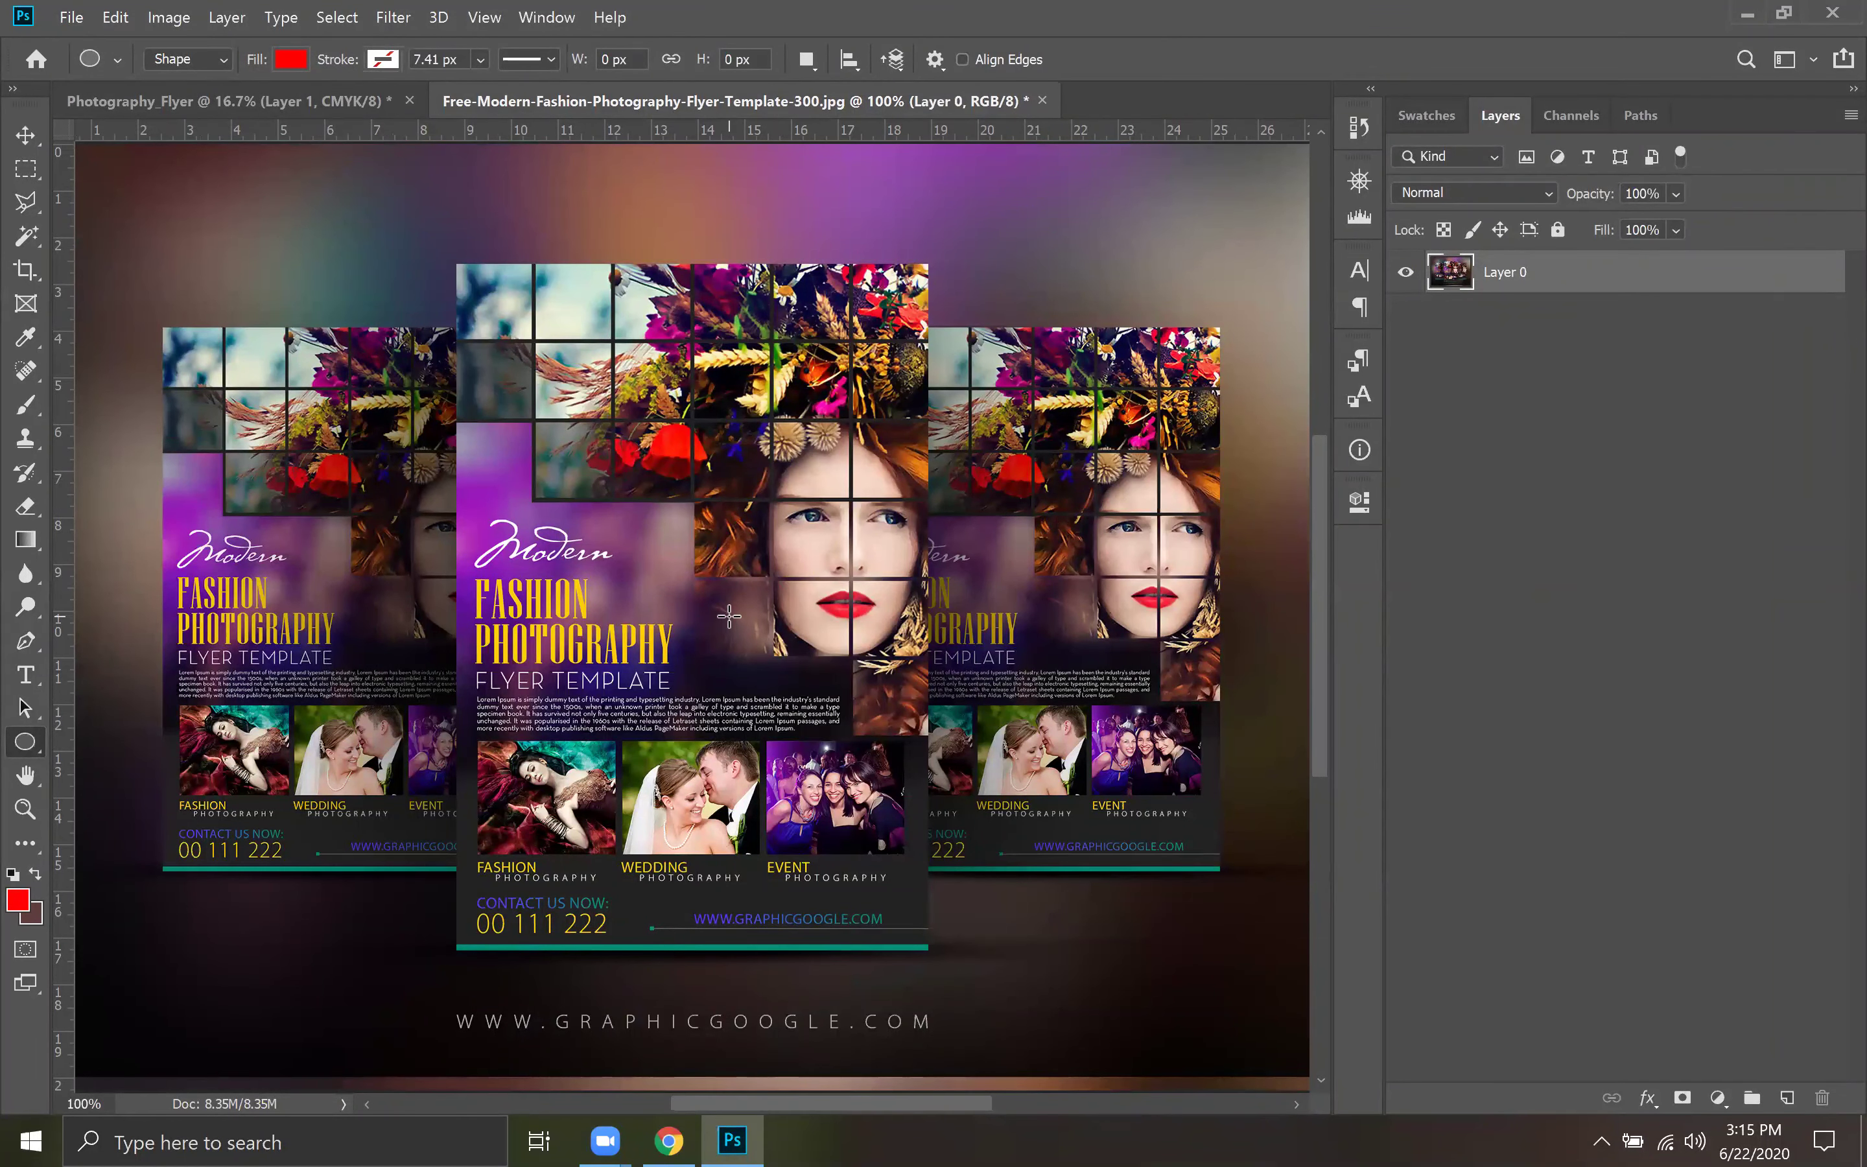
{"action": "left_click", "coordinate": [69, 17]}
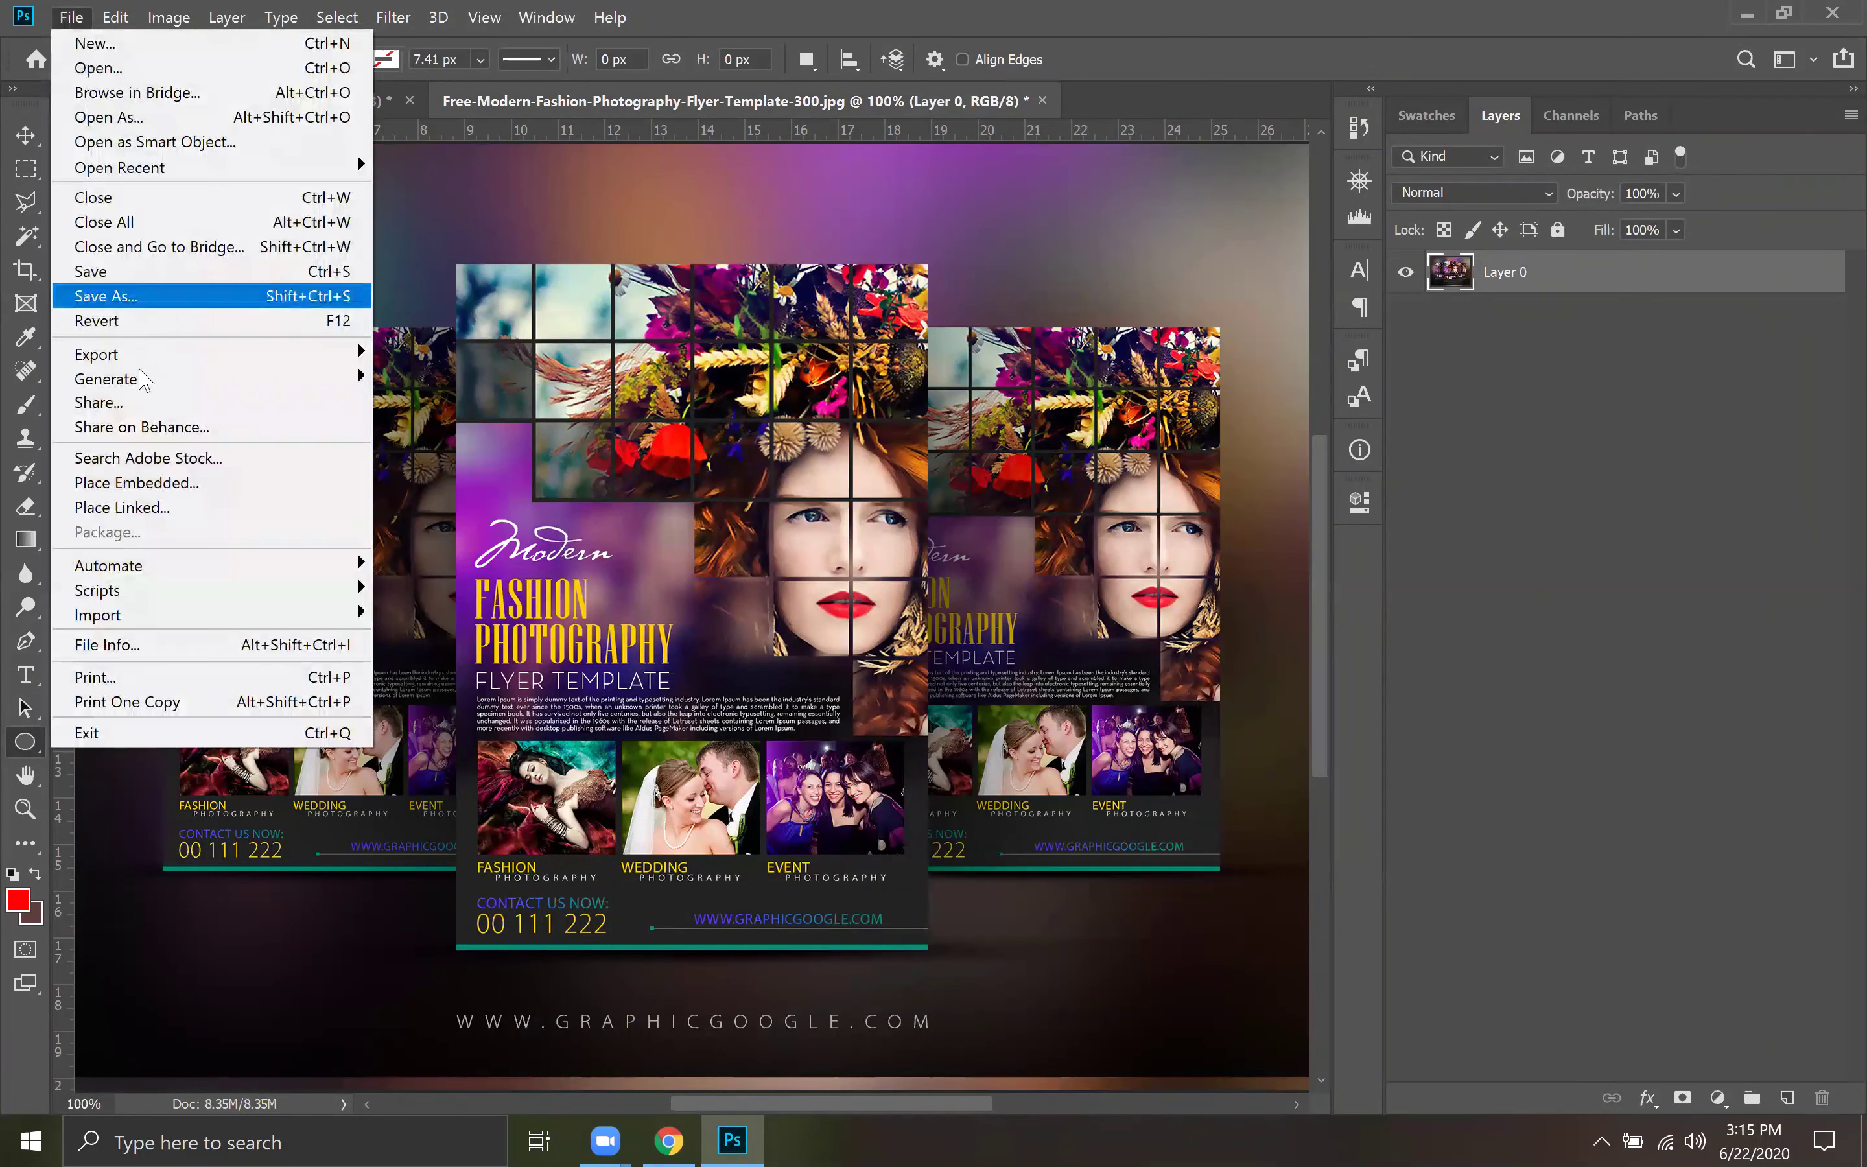
{"action": "left_click", "coordinate": [193, 485]}
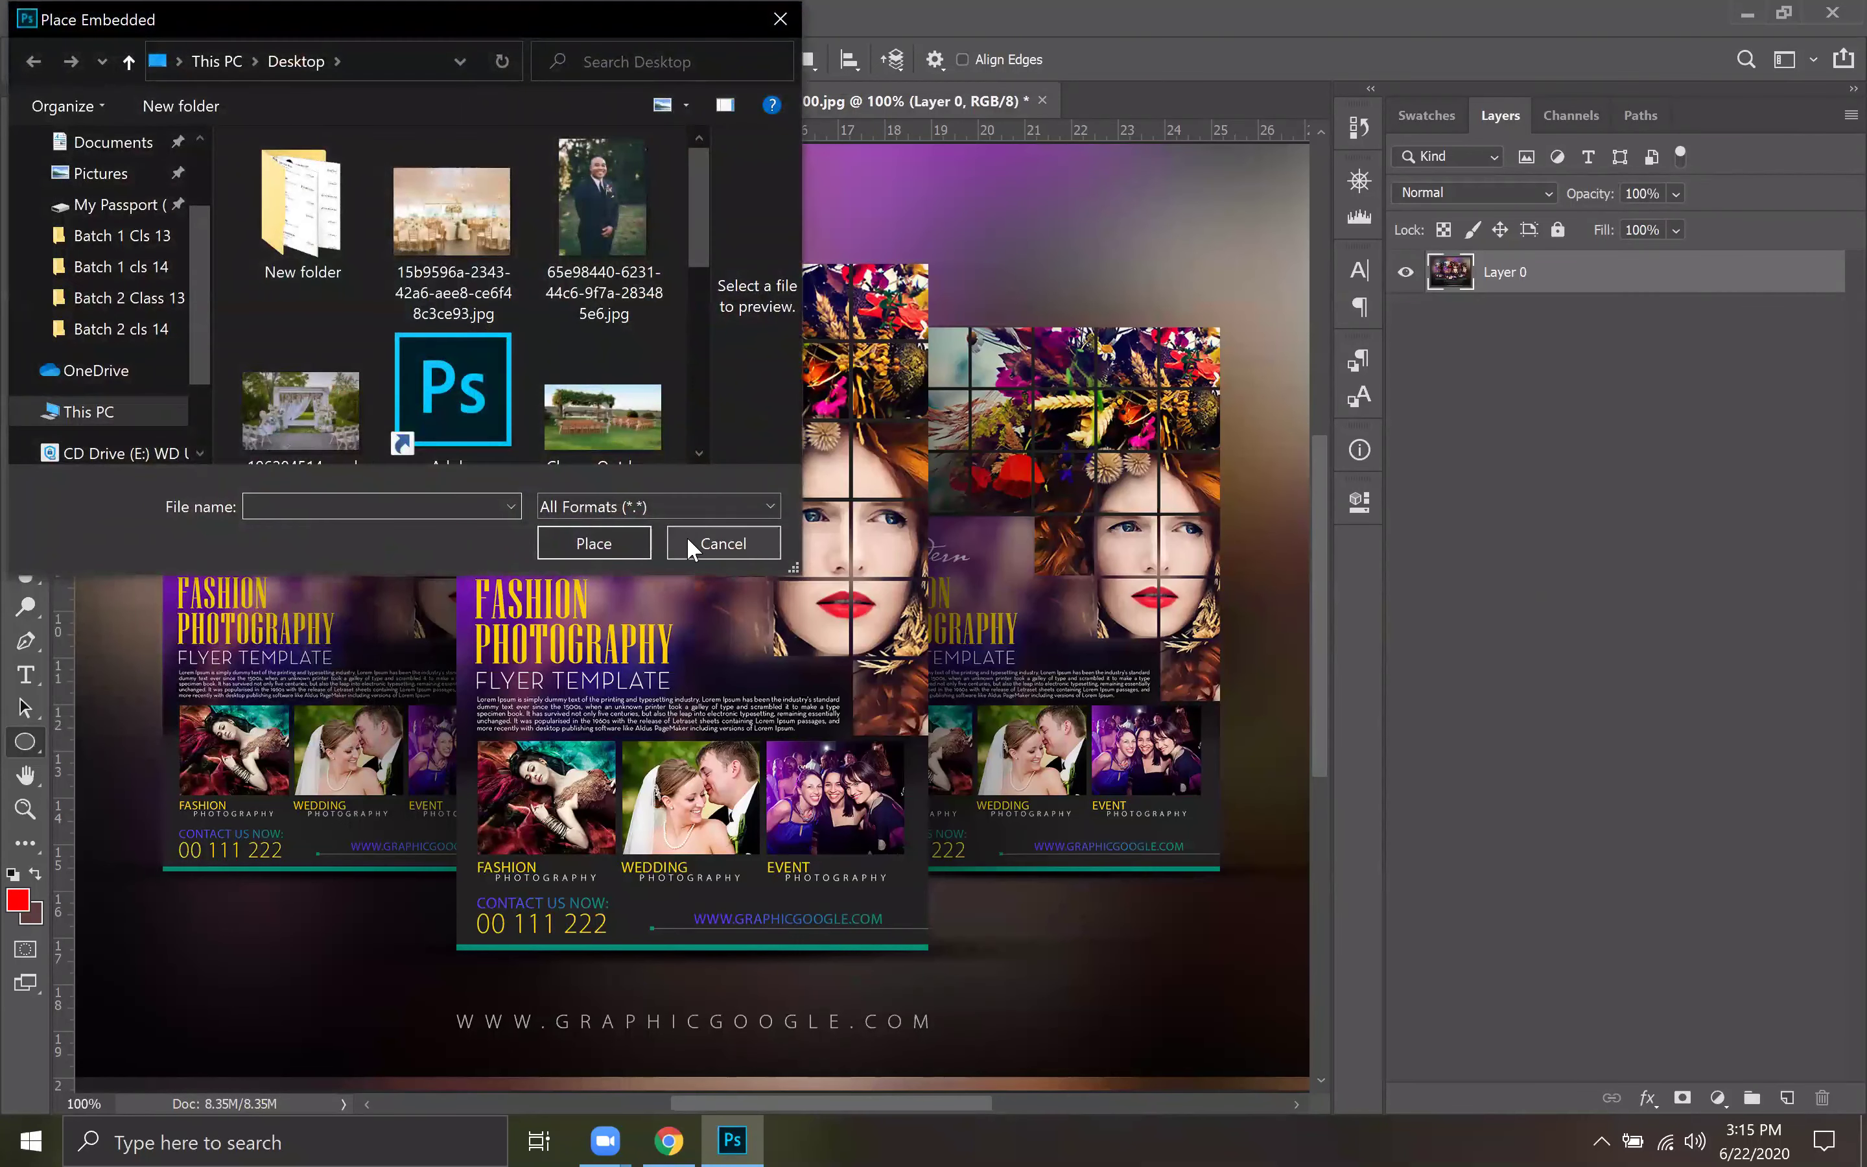
{"action": "left_click", "coordinate": [698, 542]}
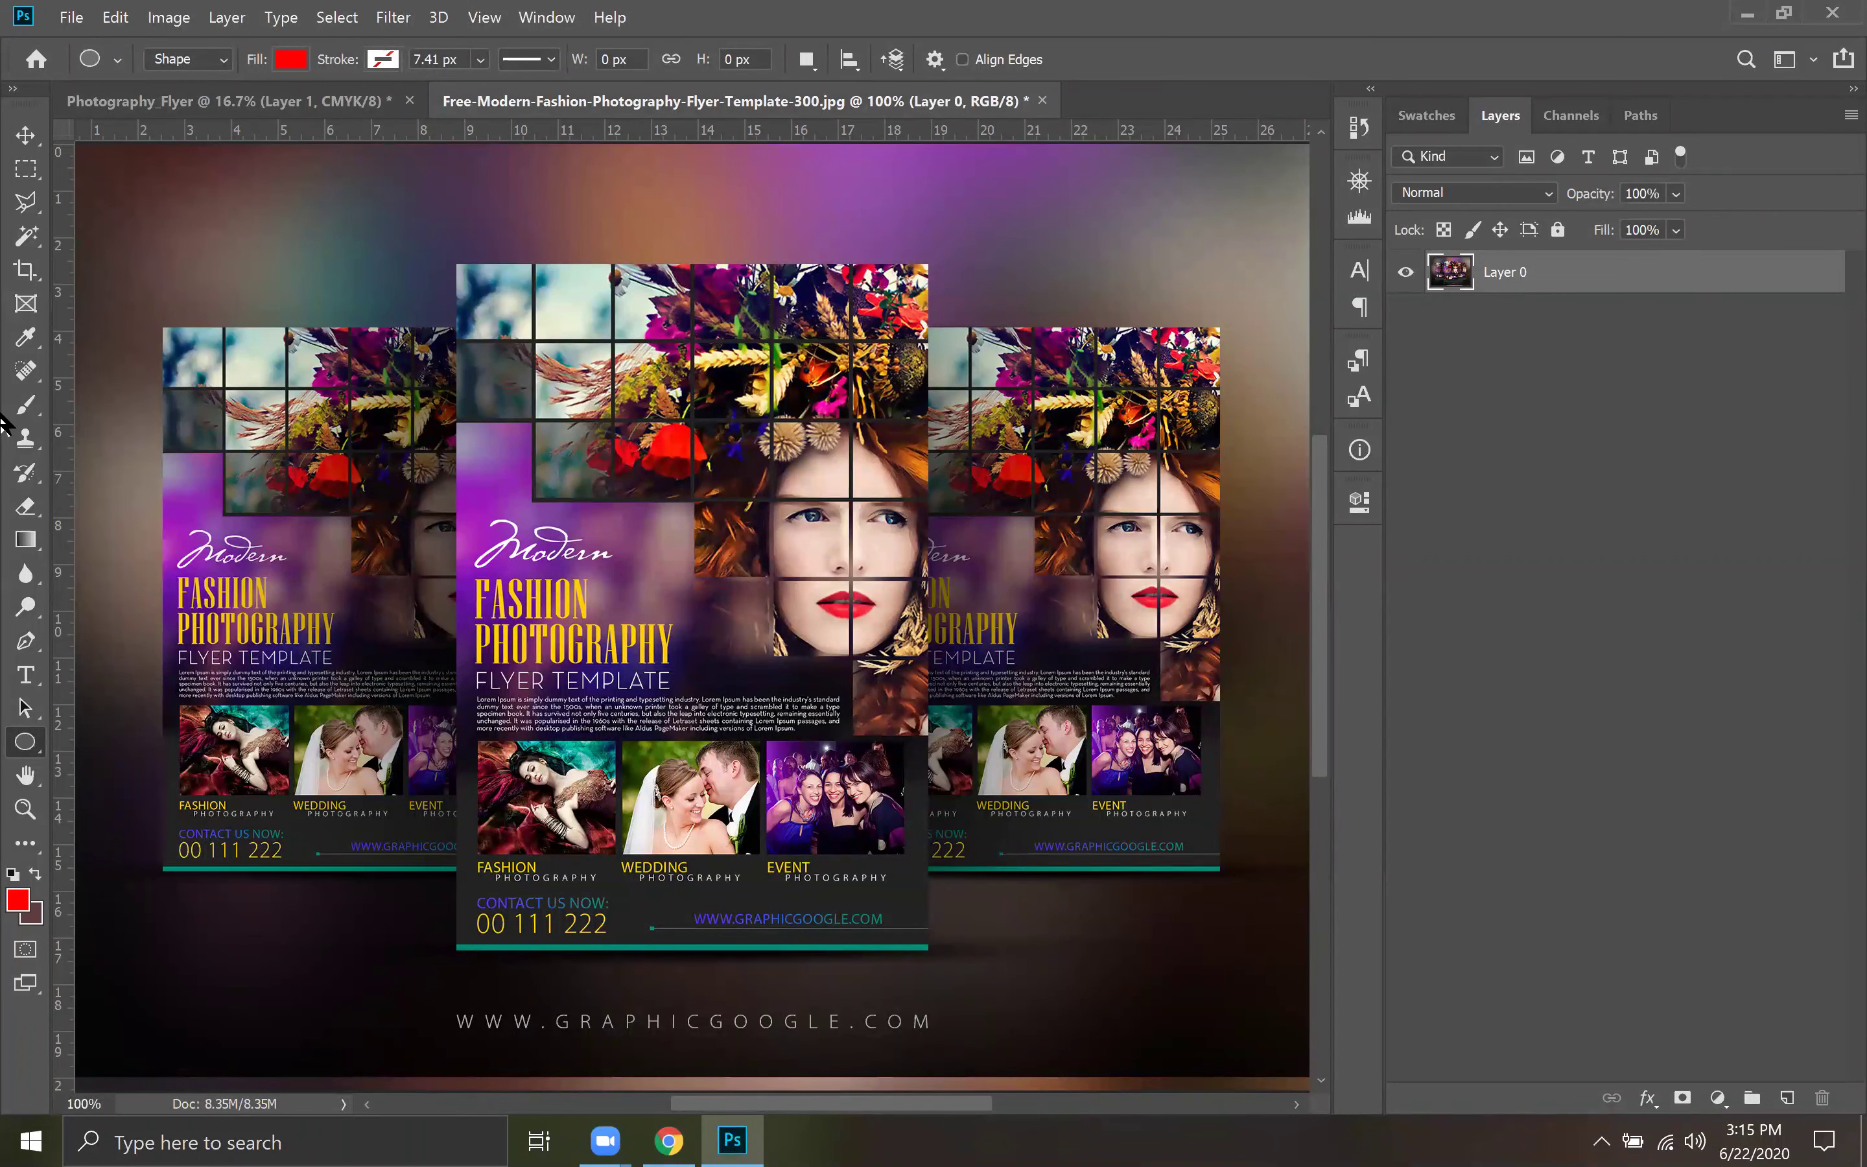
Compare Photography_Flyer with the reference template, return to the flyer and deselect its layers.
{"action": "left_click", "coordinate": [346, 101]}
{"action": "left_click", "coordinate": [711, 105]}
{"action": "left_click", "coordinate": [270, 101]}
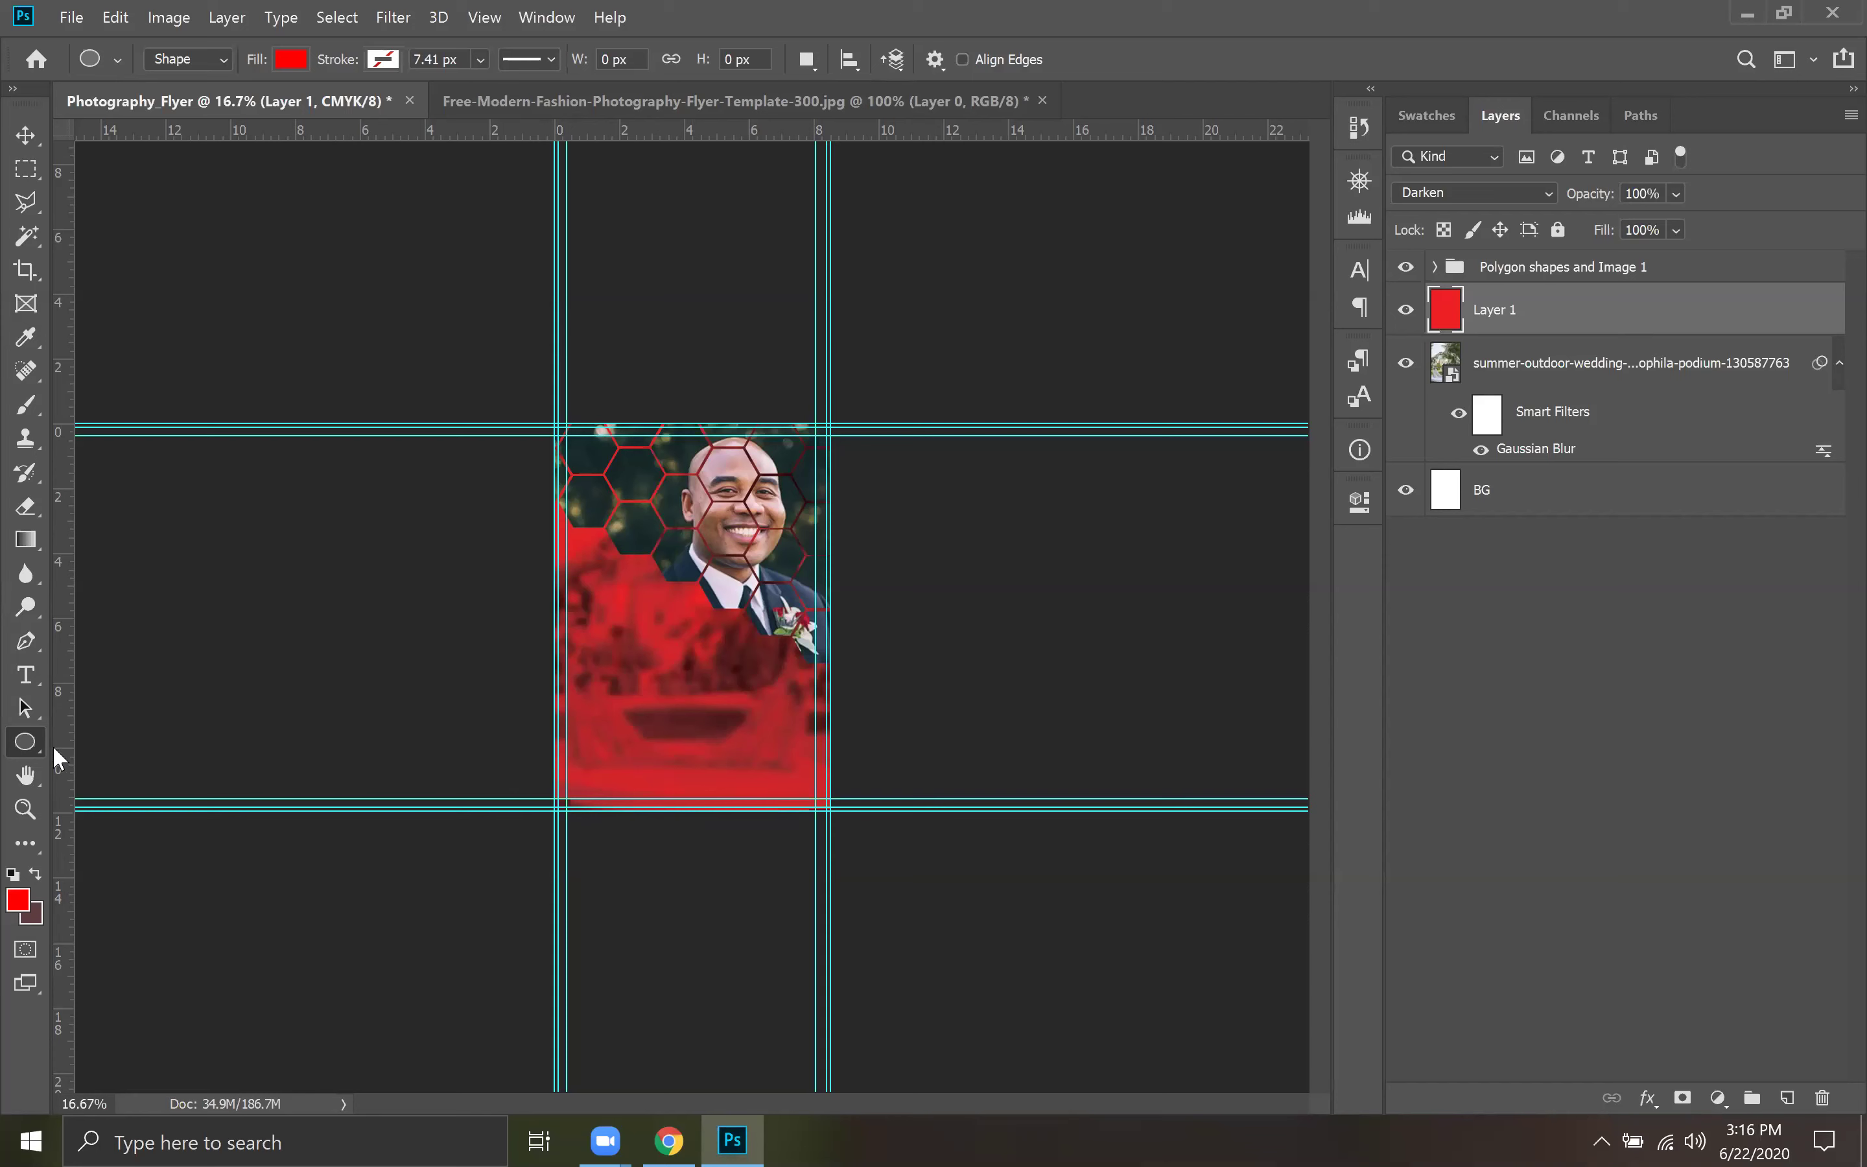
{"action": "right_click", "coordinate": [19, 741]}
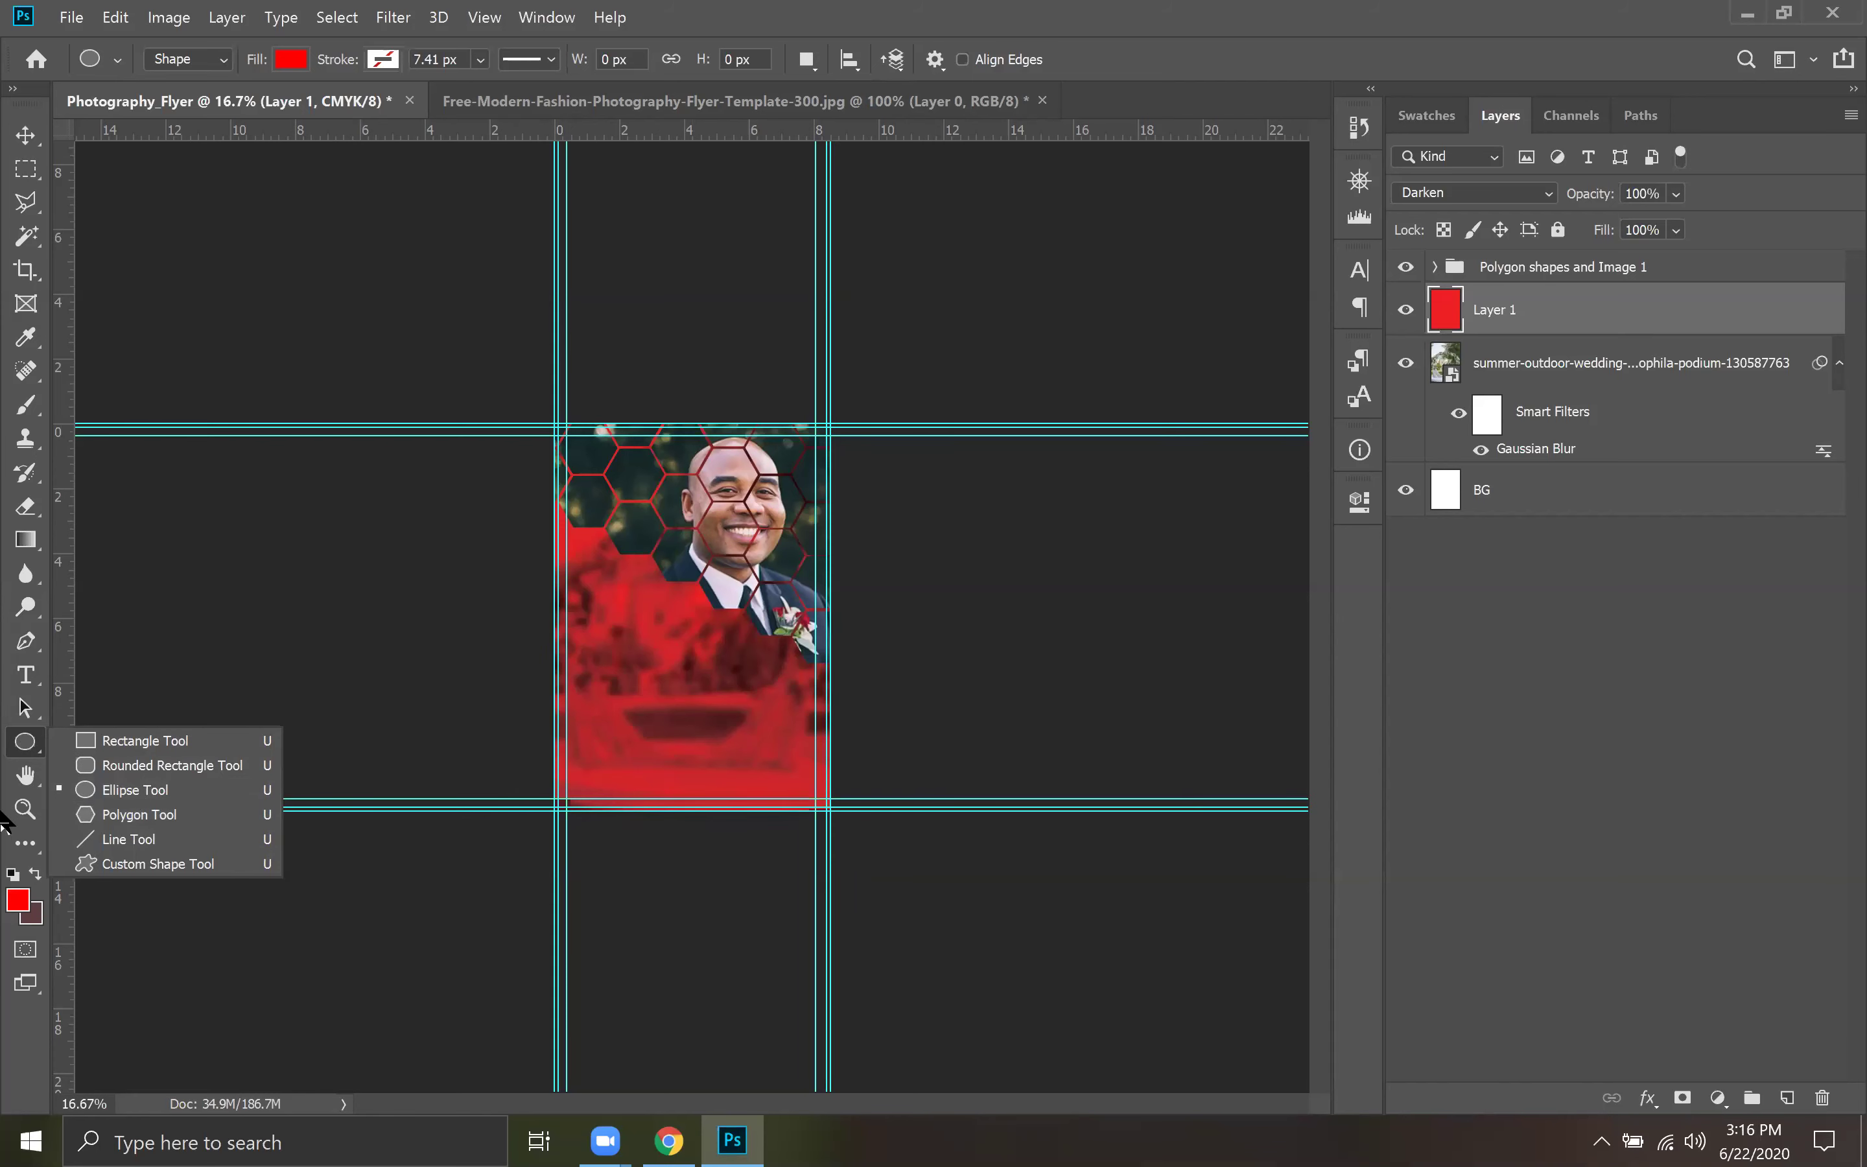
{"action": "left_click", "coordinate": [1510, 640]}
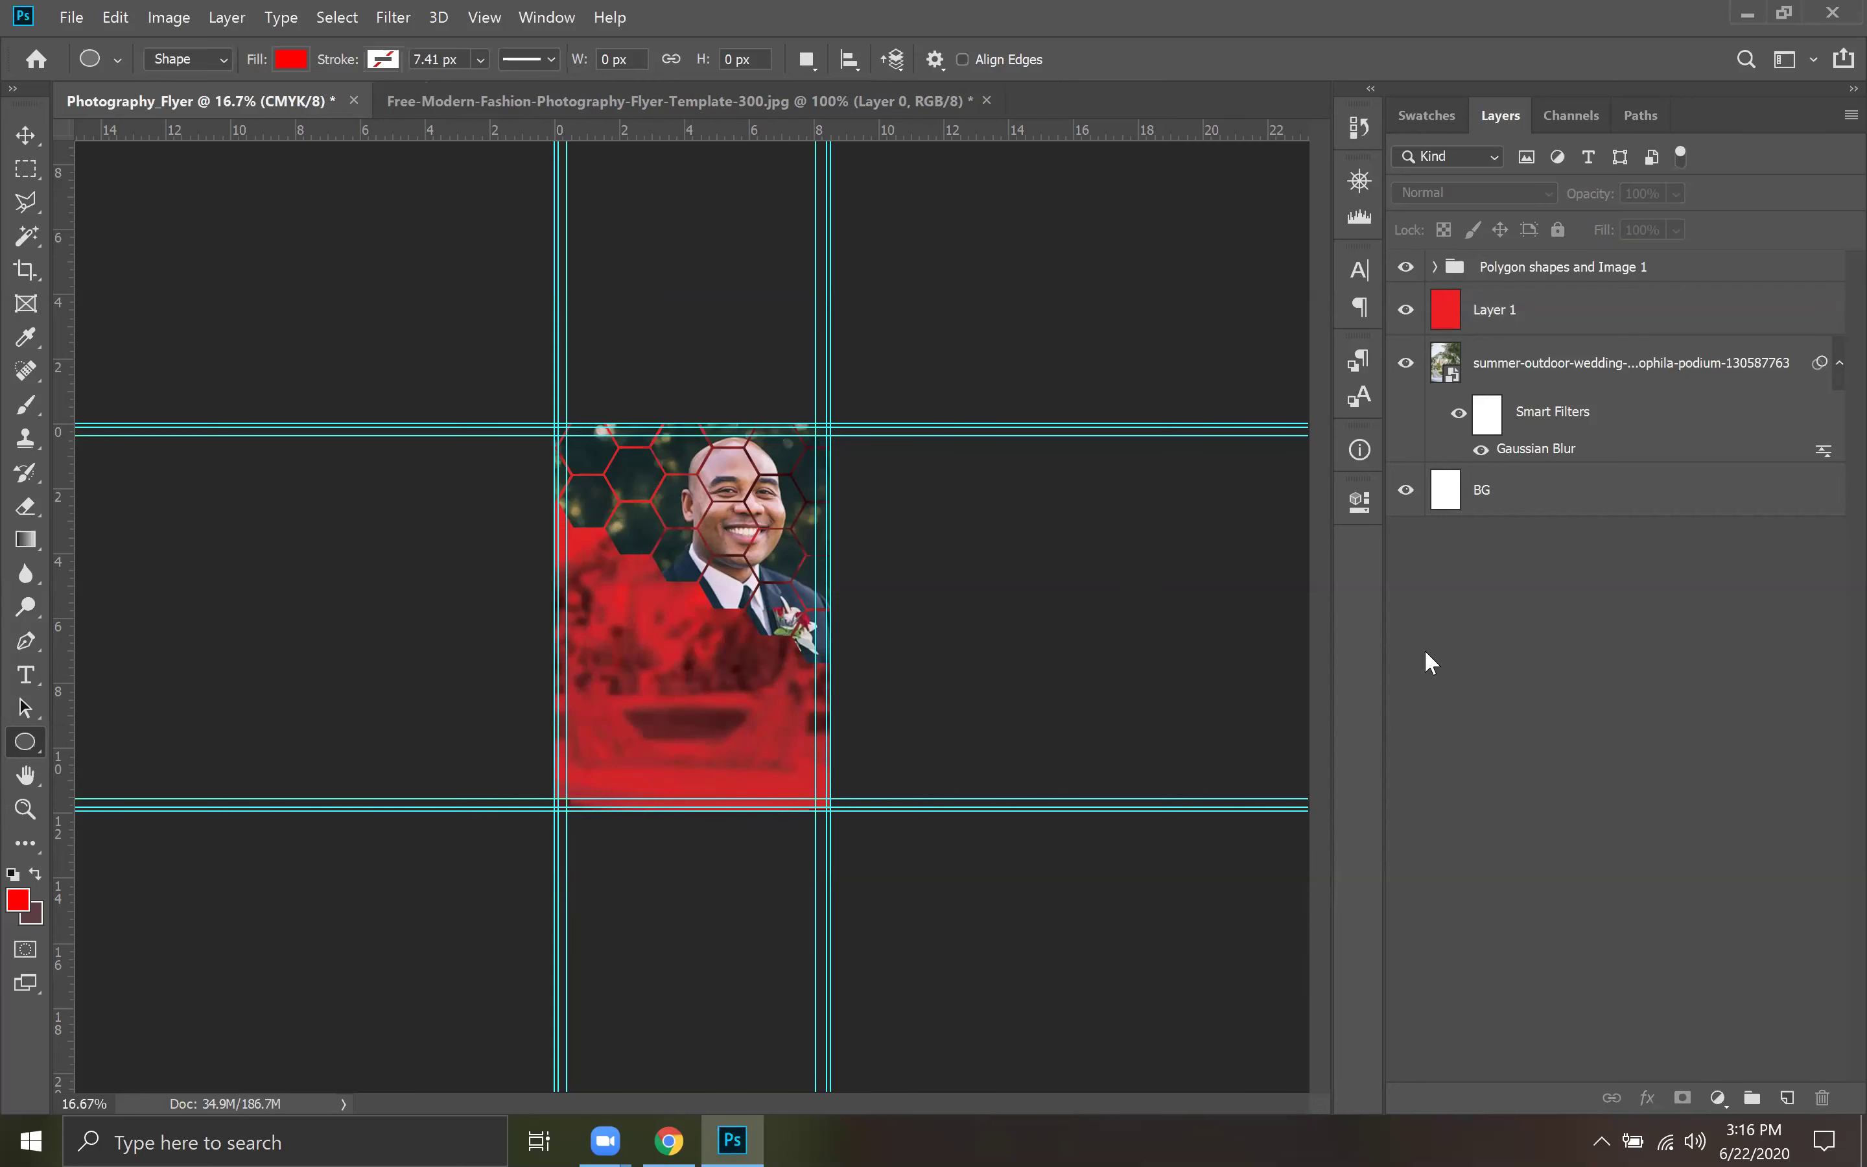
Toggle the wedding decoration photo layer's visibility to compare the red overlay with and without the photo beneath it.
{"action": "left_click", "coordinate": [1406, 364]}
{"action": "left_click", "coordinate": [1406, 368]}
{"action": "left_click", "coordinate": [1406, 367]}
{"action": "left_click", "coordinate": [1406, 367]}
{"action": "left_click", "coordinate": [1405, 368]}
{"action": "left_click", "coordinate": [1405, 368]}
{"action": "left_click", "coordinate": [1406, 367]}
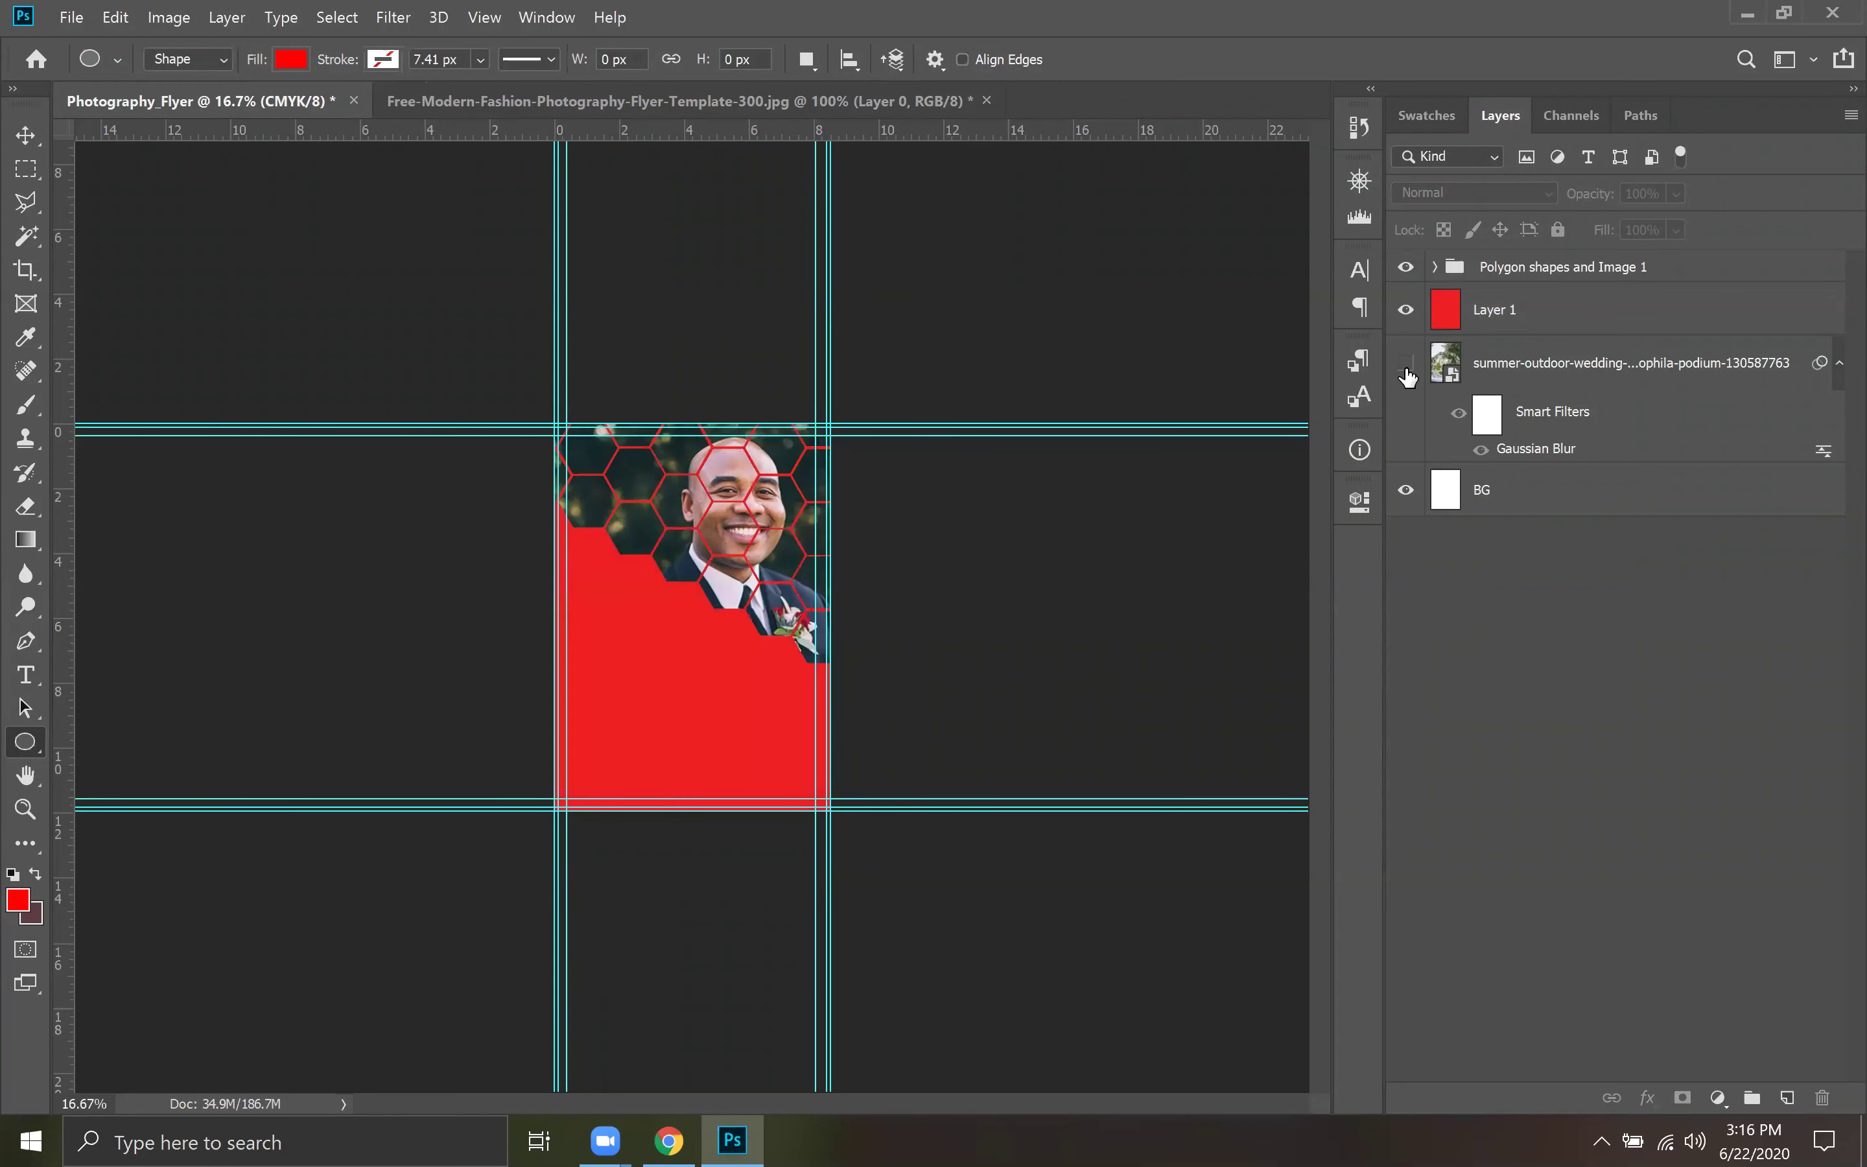
{"action": "left_click", "coordinate": [1406, 367]}
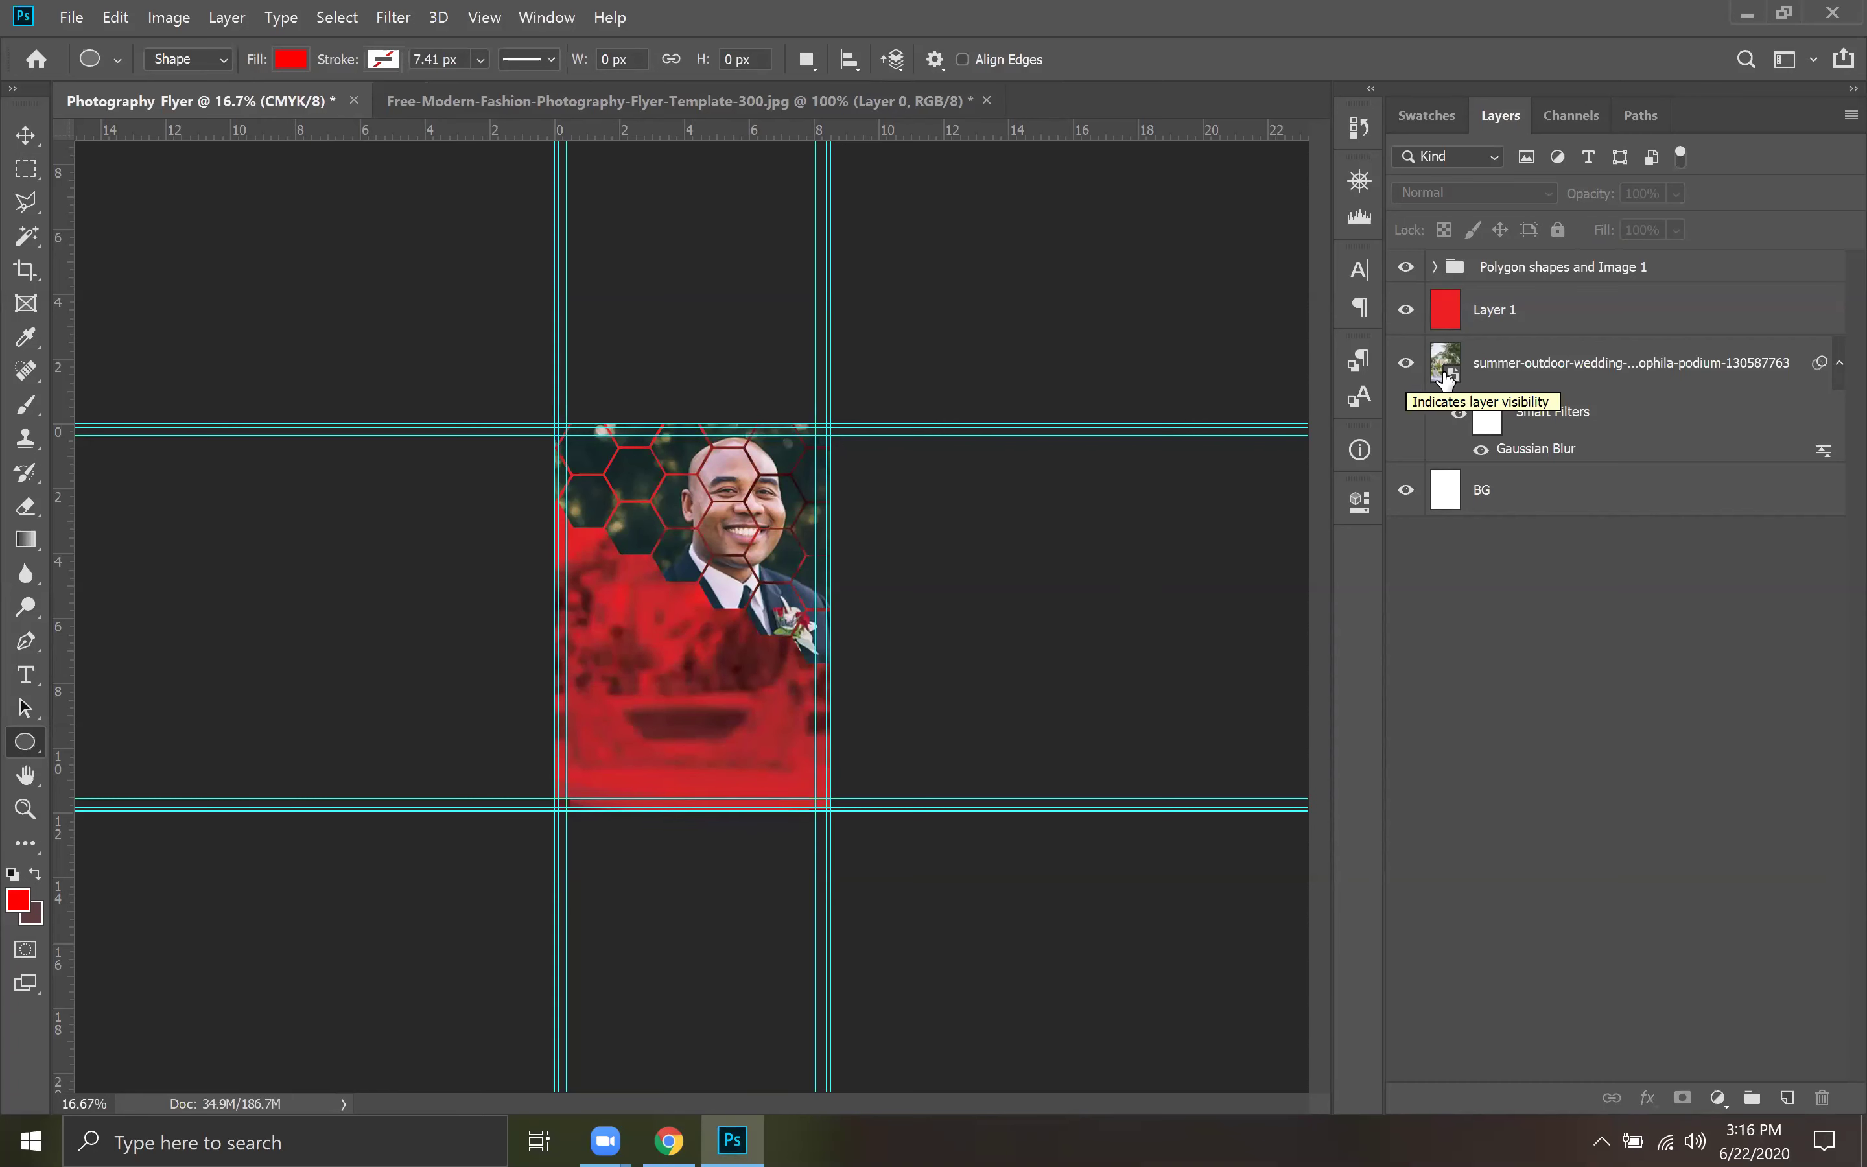
{"action": "left_click", "coordinate": [1622, 387]}
{"action": "key", "text": "ctrl+t"}
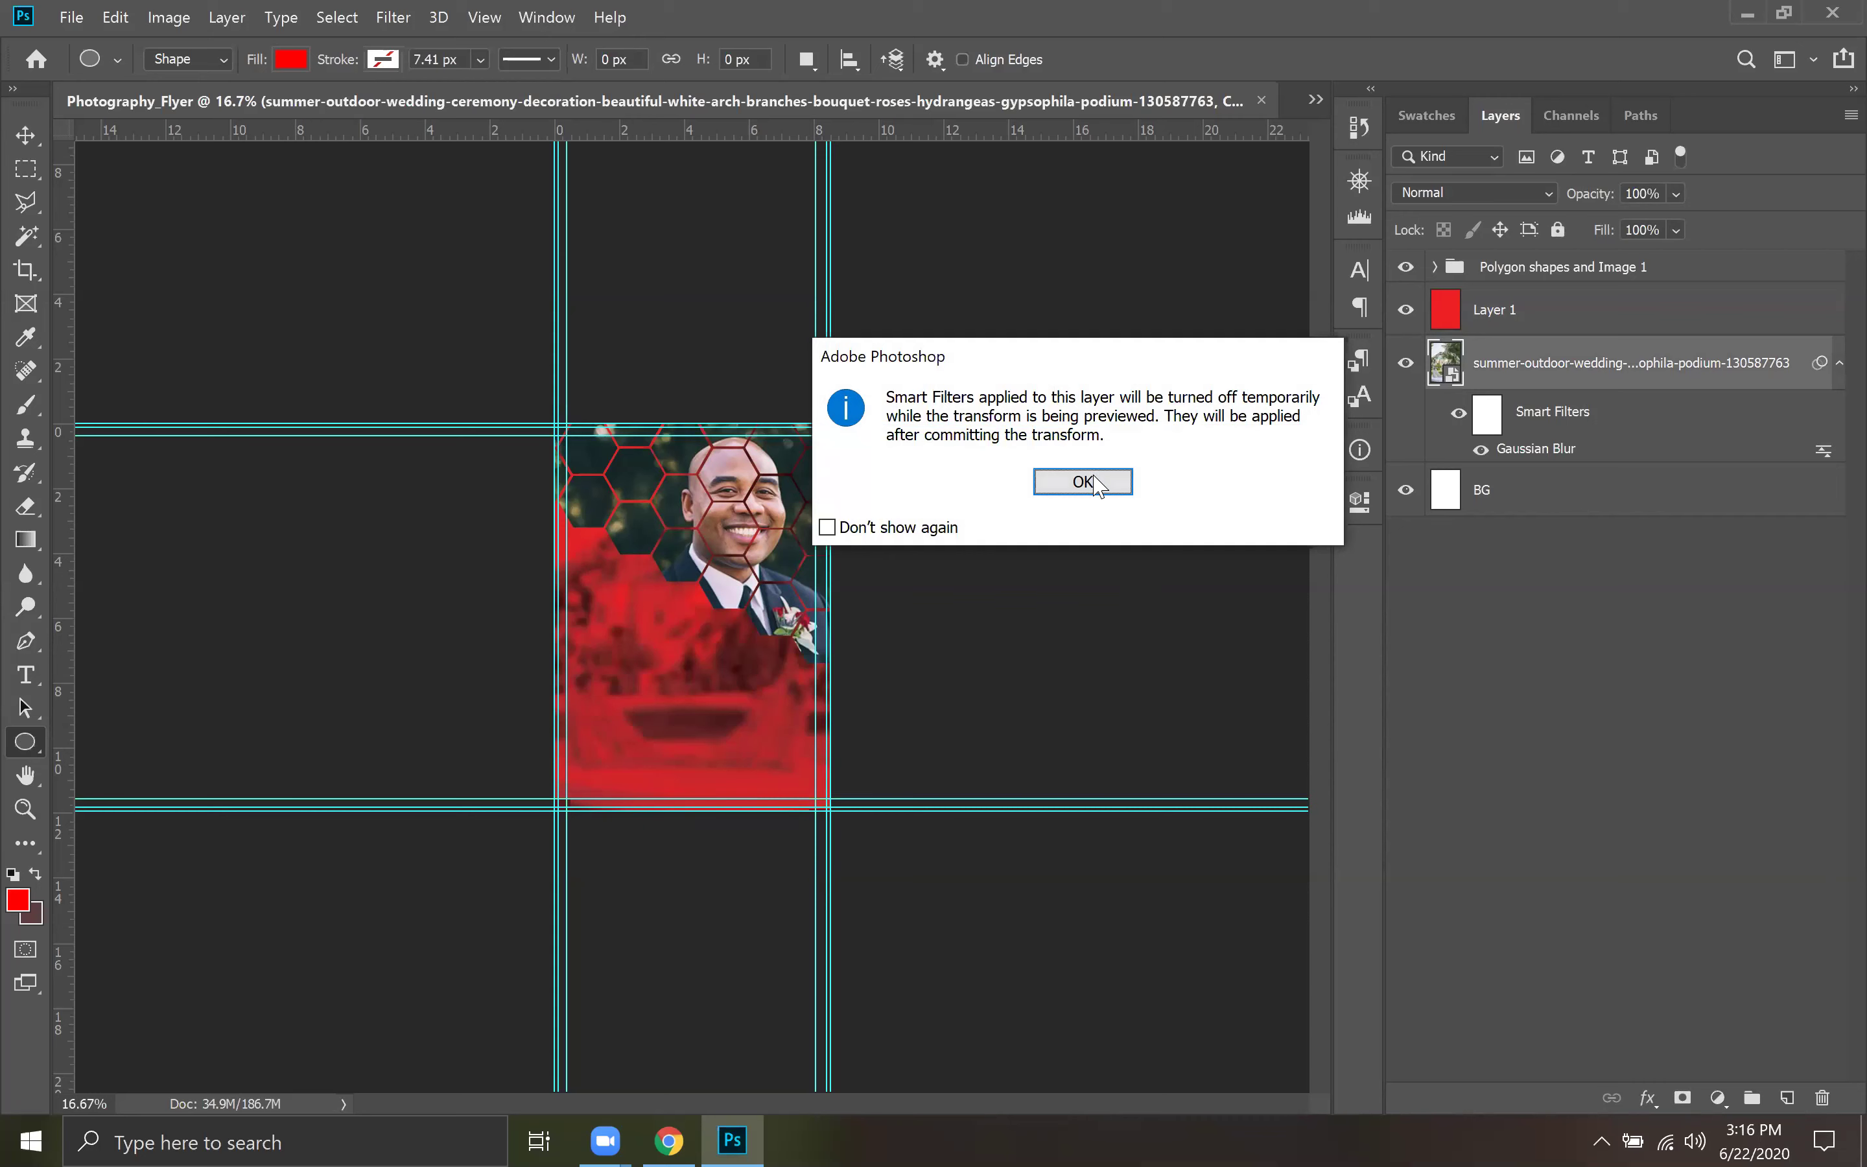
{"action": "left_click", "coordinate": [1083, 482]}
{"action": "left_click", "coordinate": [995, 57]}
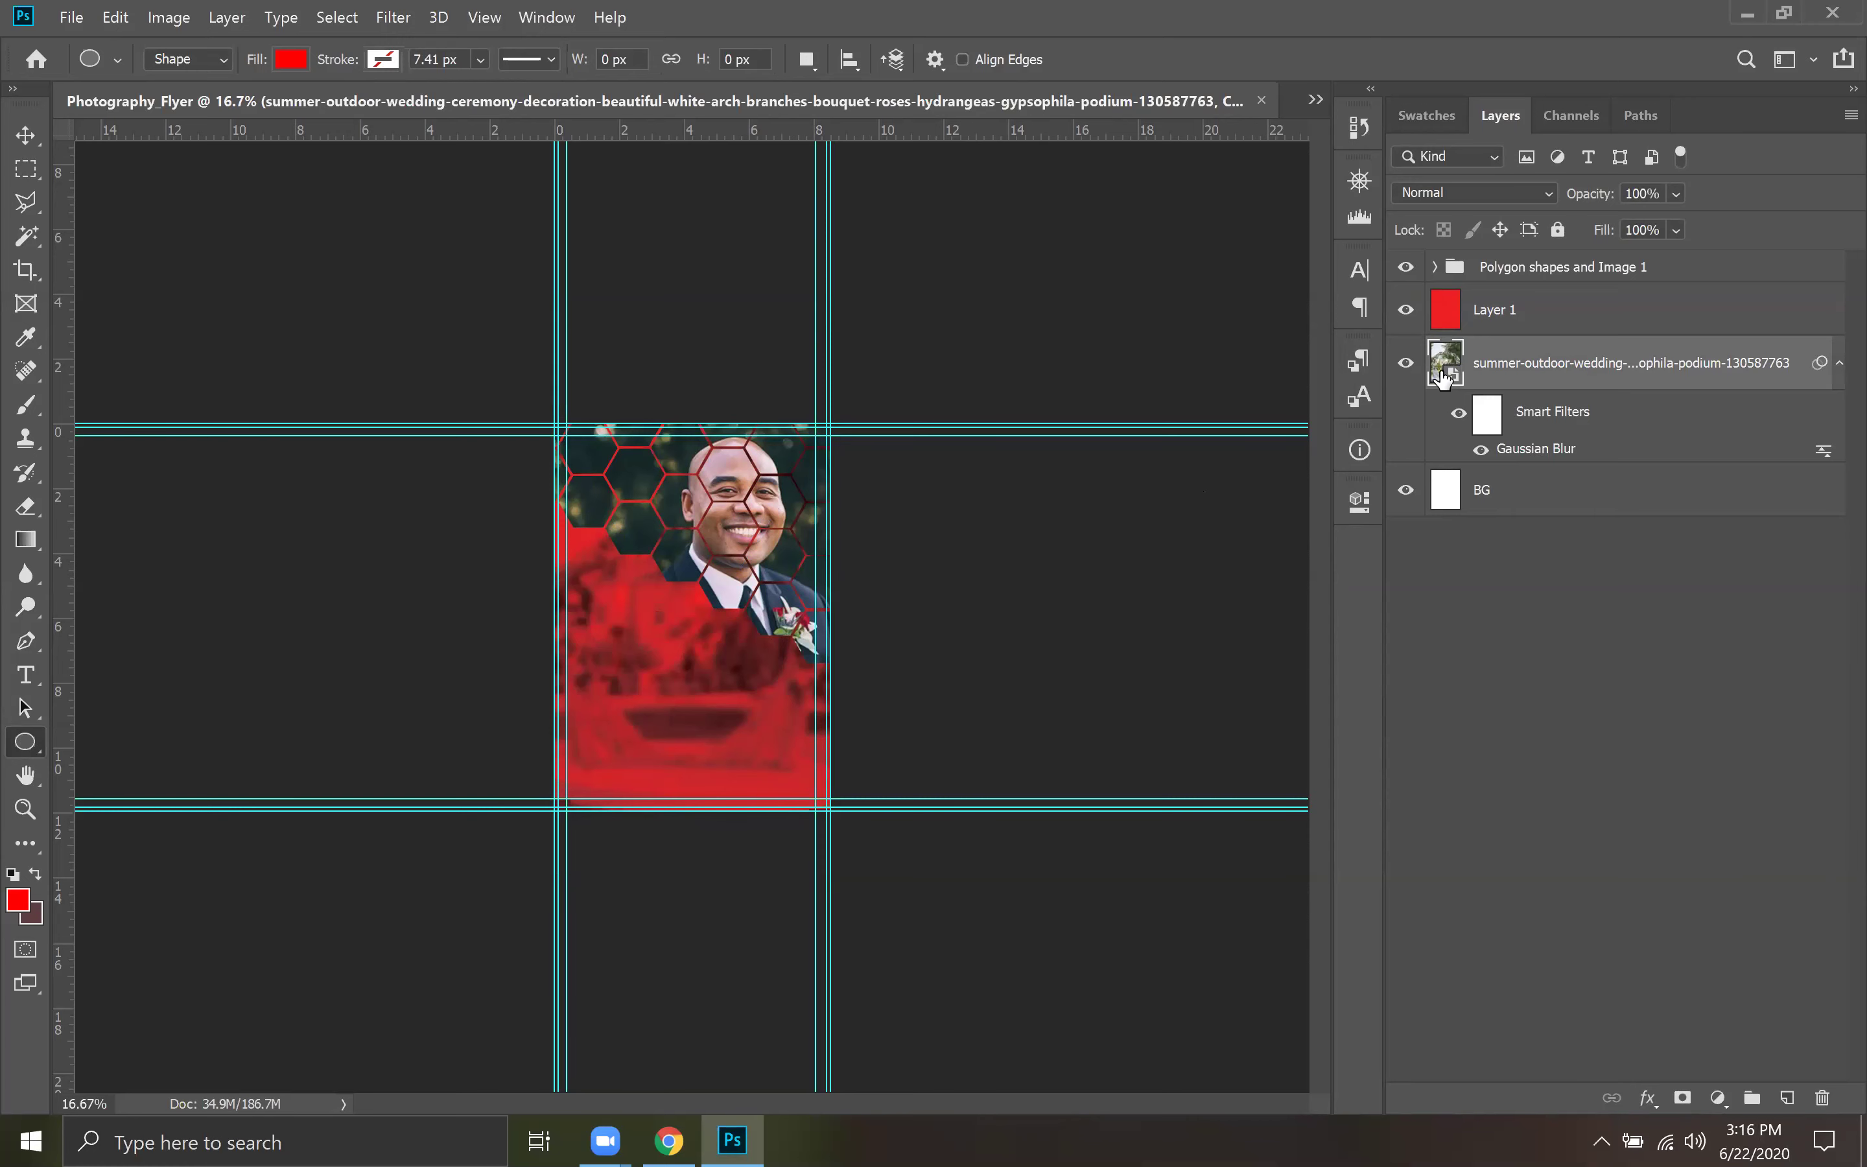
Hide the red Layer 1 and delete the blurred summer-outdoor-wedding photo layer.
{"action": "left_click", "coordinate": [1405, 309]}
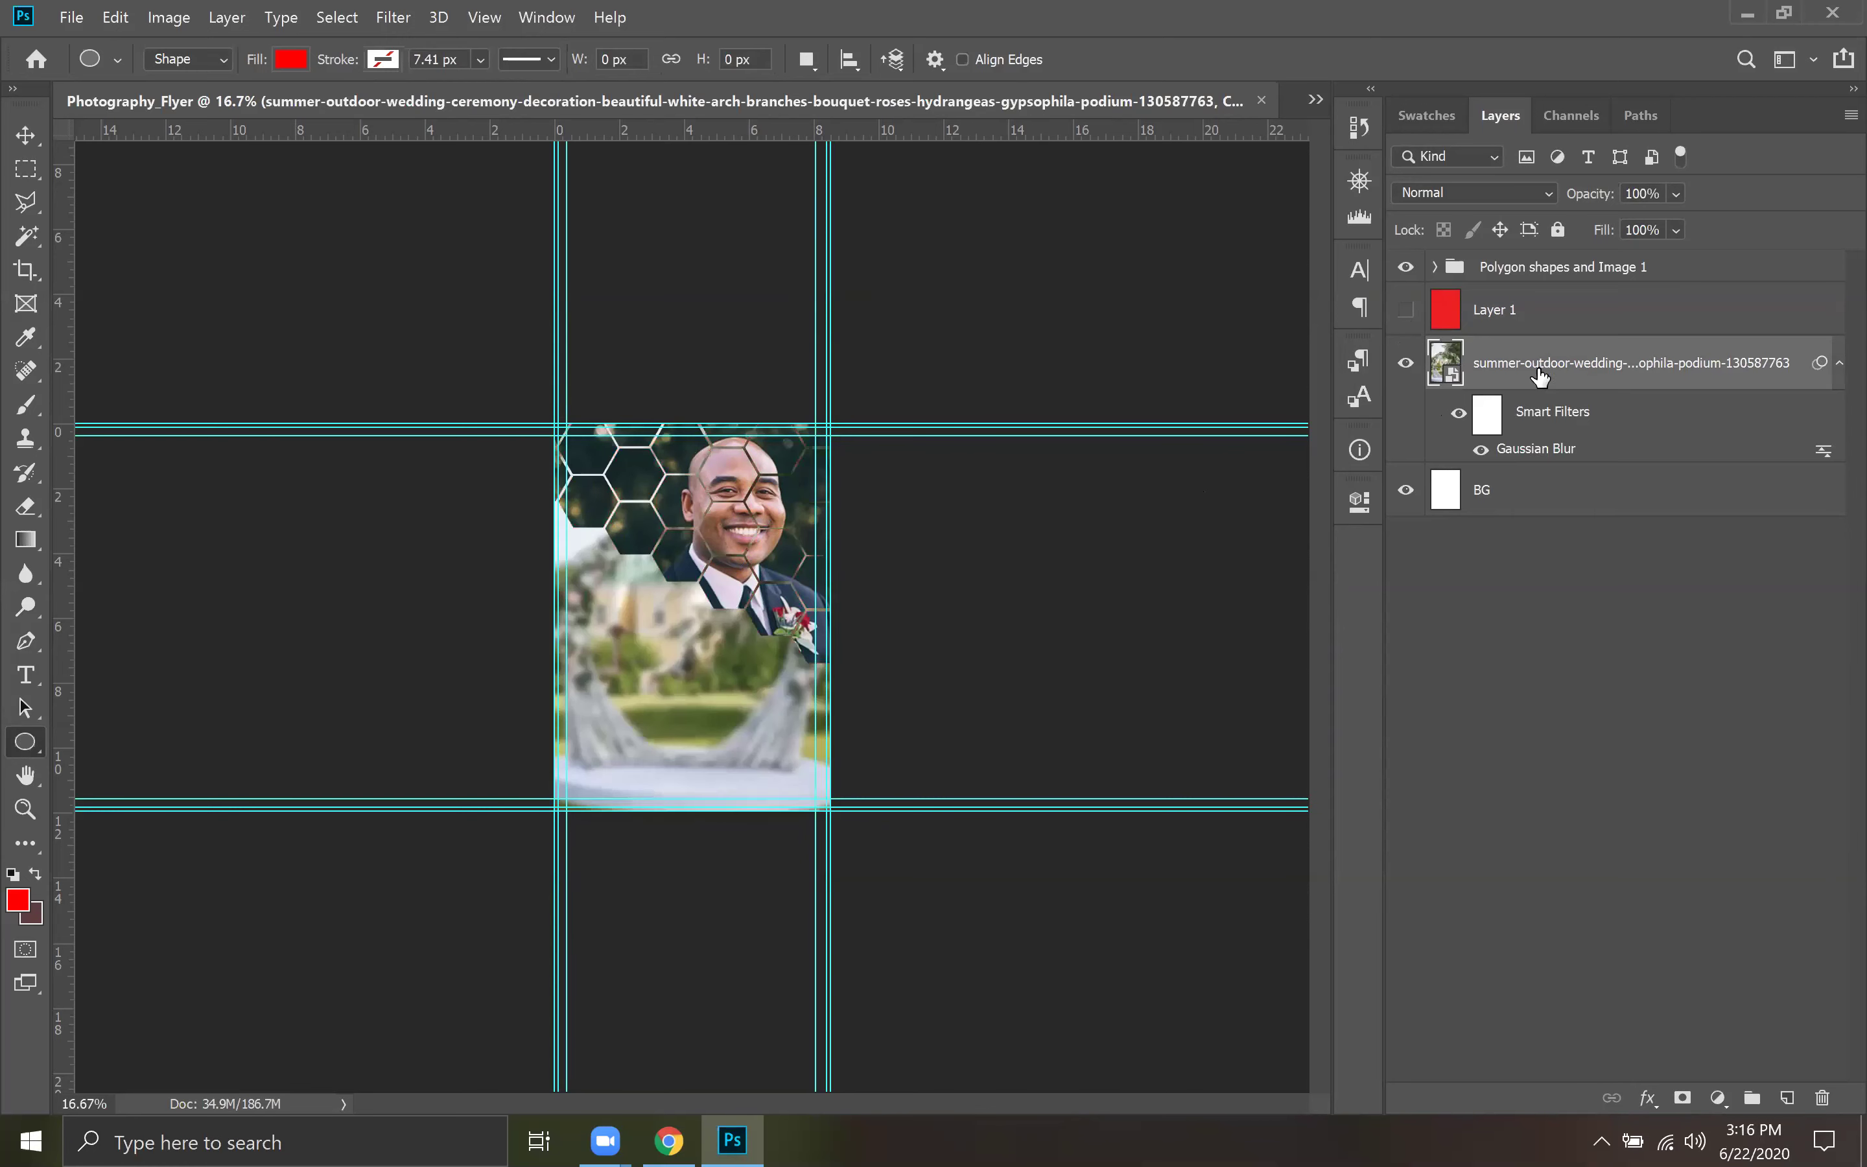
{"action": "right_click", "coordinate": [1590, 359]}
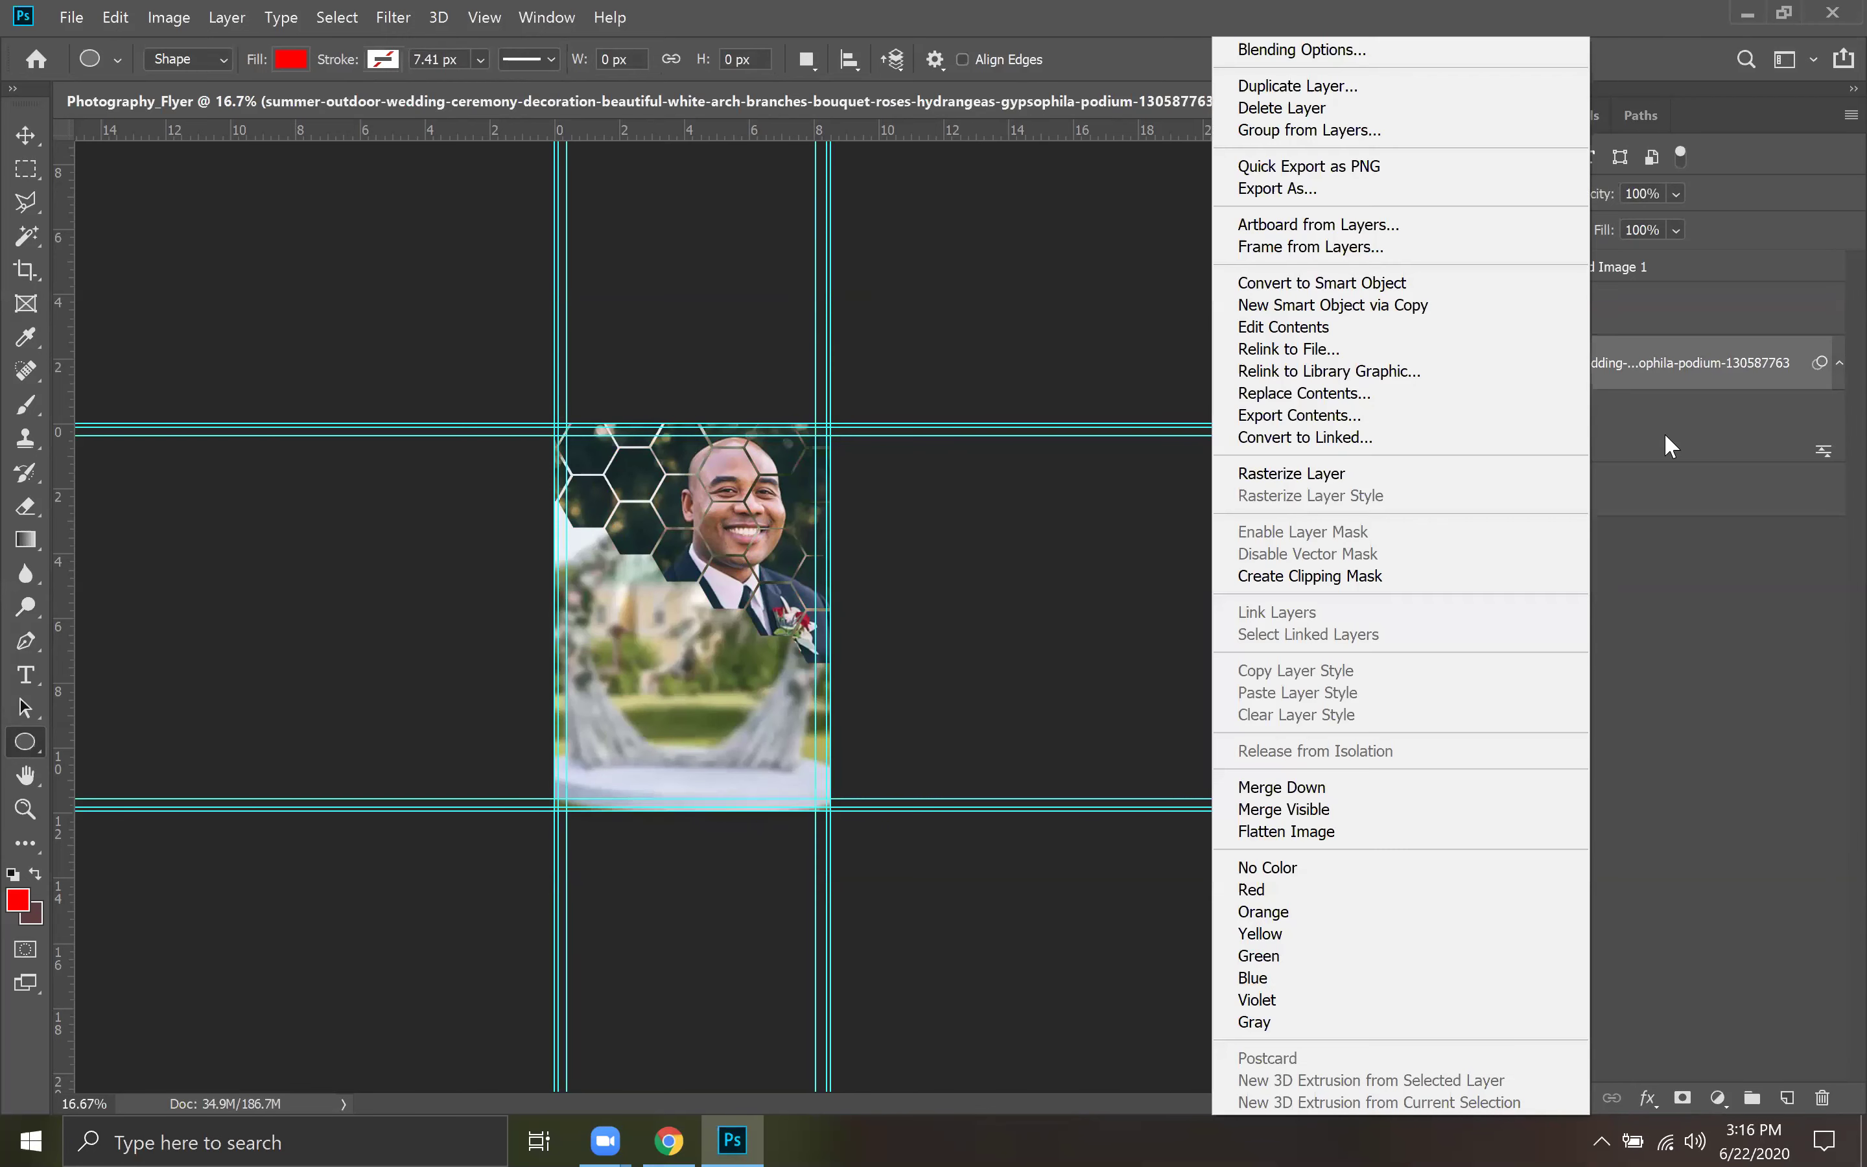
{"action": "left_click", "coordinate": [1668, 359]}
{"action": "left_click_drag", "start_coordinate": [1643, 362], "coordinate": [1823, 1097]}
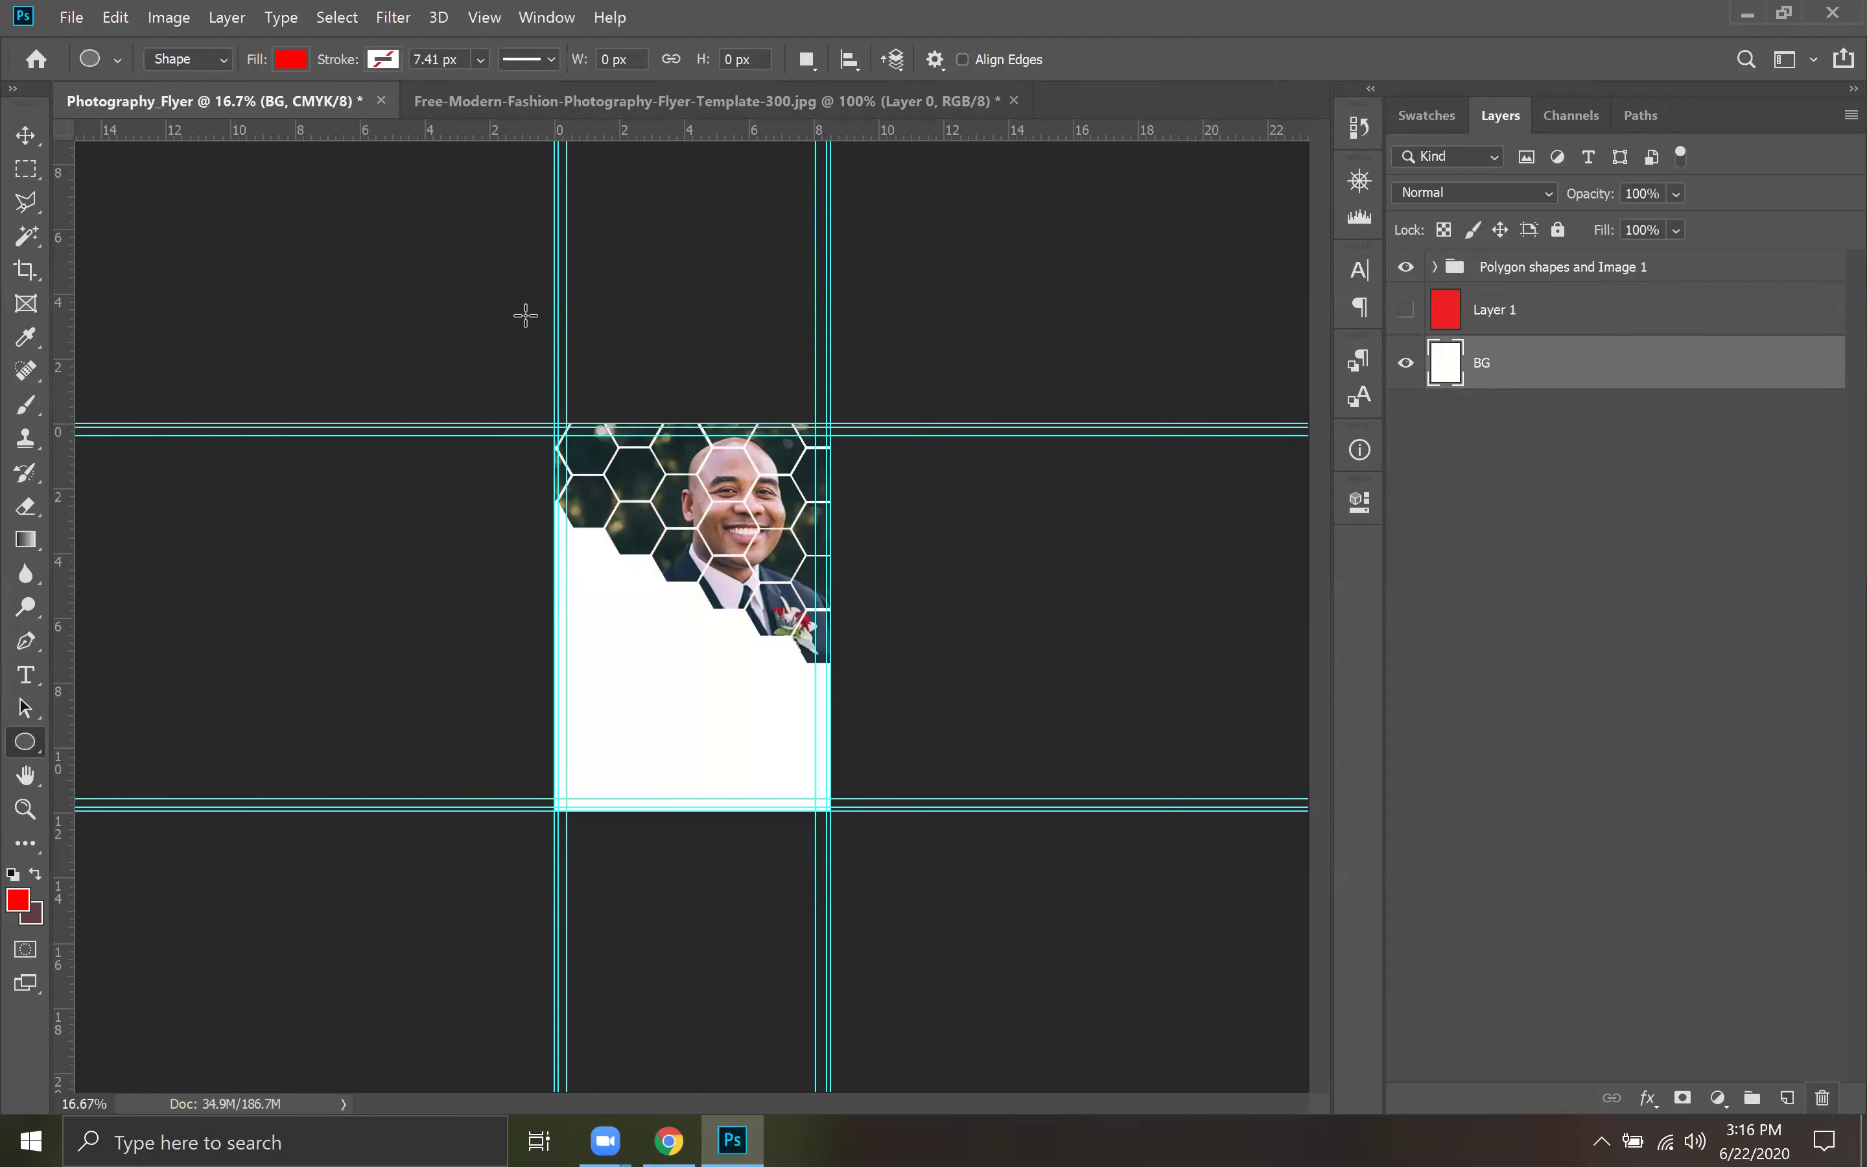
Place outside-wedding-decorations-ideas-1.jpg from the Desktop as an embedded image above the BG layer.
{"action": "left_click", "coordinate": [71, 17]}
{"action": "left_click", "coordinate": [174, 482]}
{"action": "scroll", "coordinate": [385, 382], "scroll_direction": "down", "scroll_amount": 3}
{"action": "scroll", "coordinate": [380, 406], "scroll_direction": "up", "scroll_amount": 2}
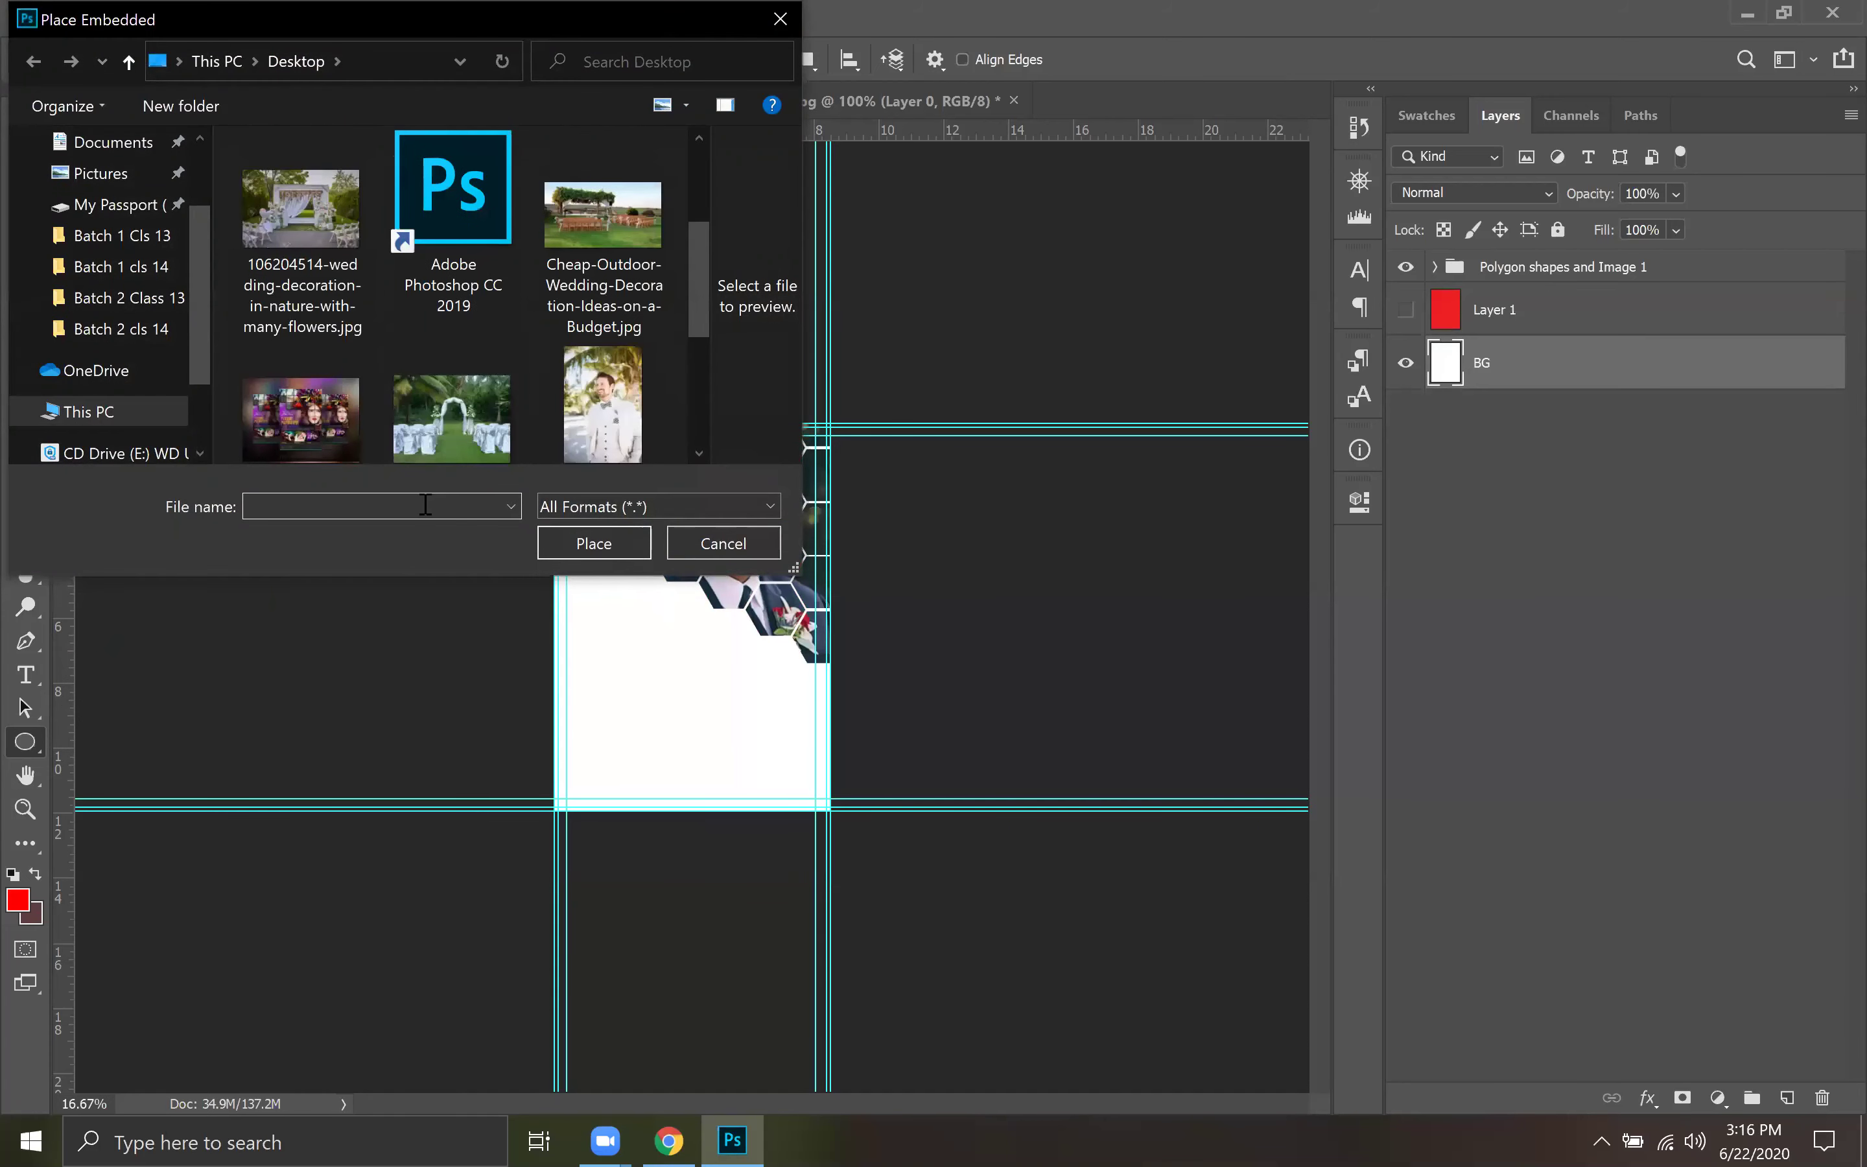
{"action": "left_click", "coordinate": [486, 429]}
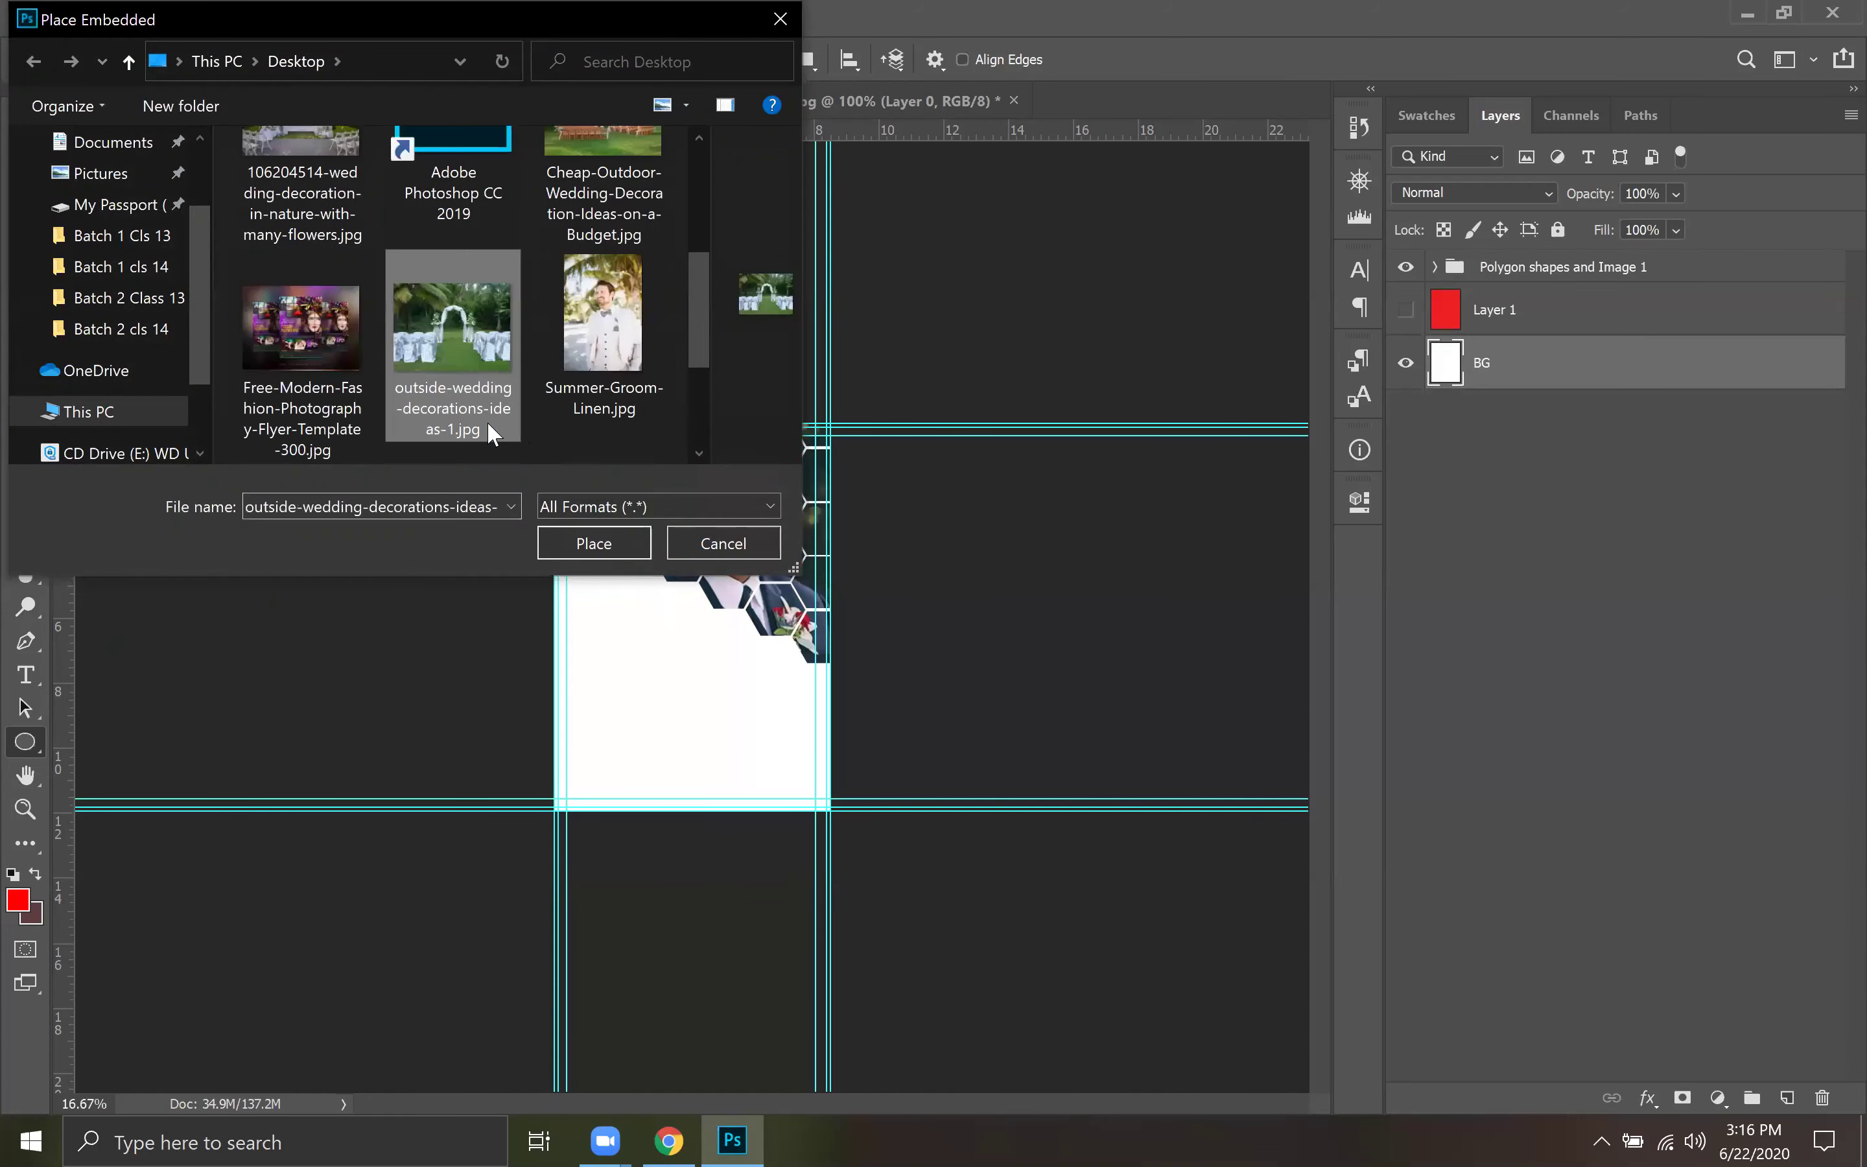
{"action": "left_click", "coordinate": [601, 543]}
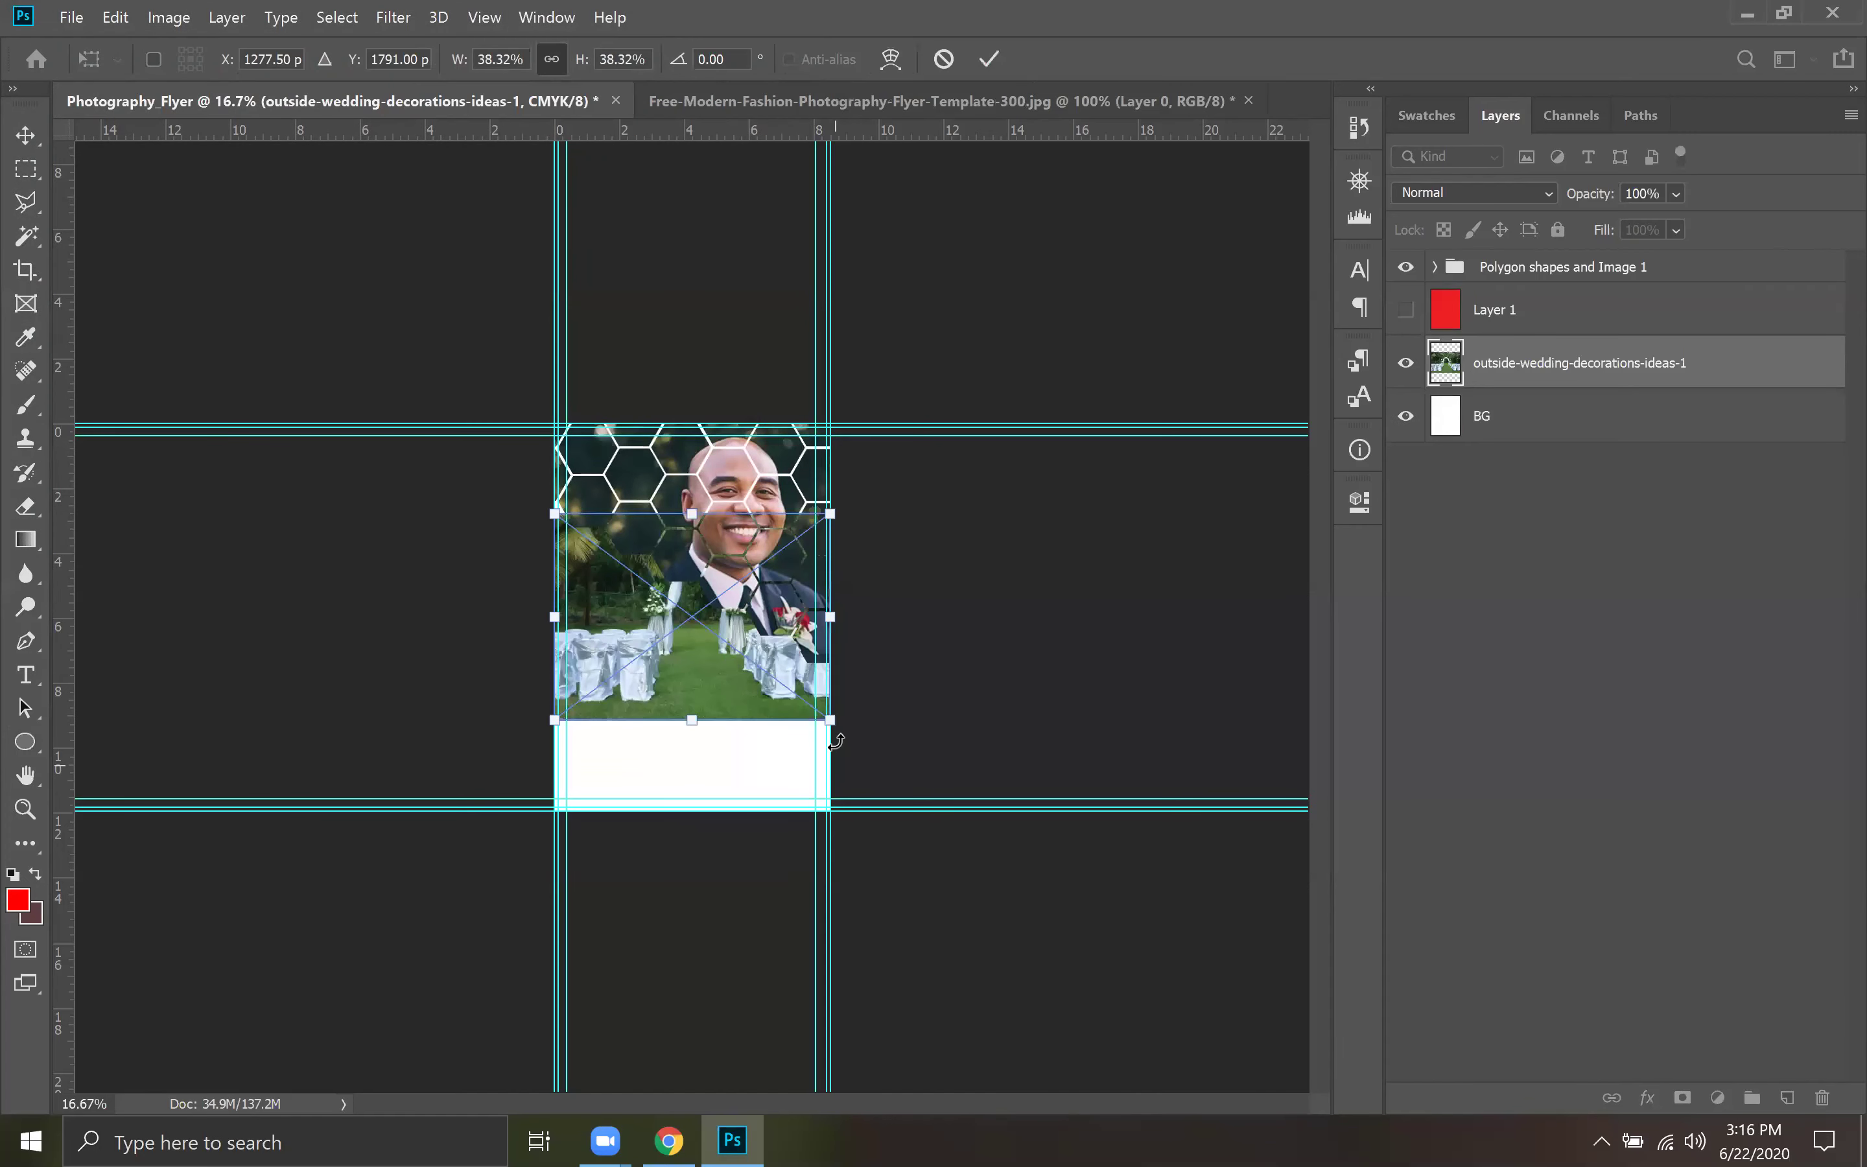
Scale the placed wedding photo proportionally to about 75% and position it to cover the whole flyer.
{"action": "left_click_drag", "start_coordinate": [830, 722], "coordinate": [1002, 845]}
{"action": "left_click_drag", "start_coordinate": [879, 785], "coordinate": [779, 687]}
{"action": "left_click_drag", "start_coordinate": [908, 764], "coordinate": [998, 829]}
{"action": "mouse_move", "coordinate": [779, 738]}
{"action": "left_mouse_down"}
{"action": "mouse_move", "coordinate": [742, 746]}
{"action": "mouse_move", "coordinate": [744, 726]}
{"action": "left_mouse_up"}
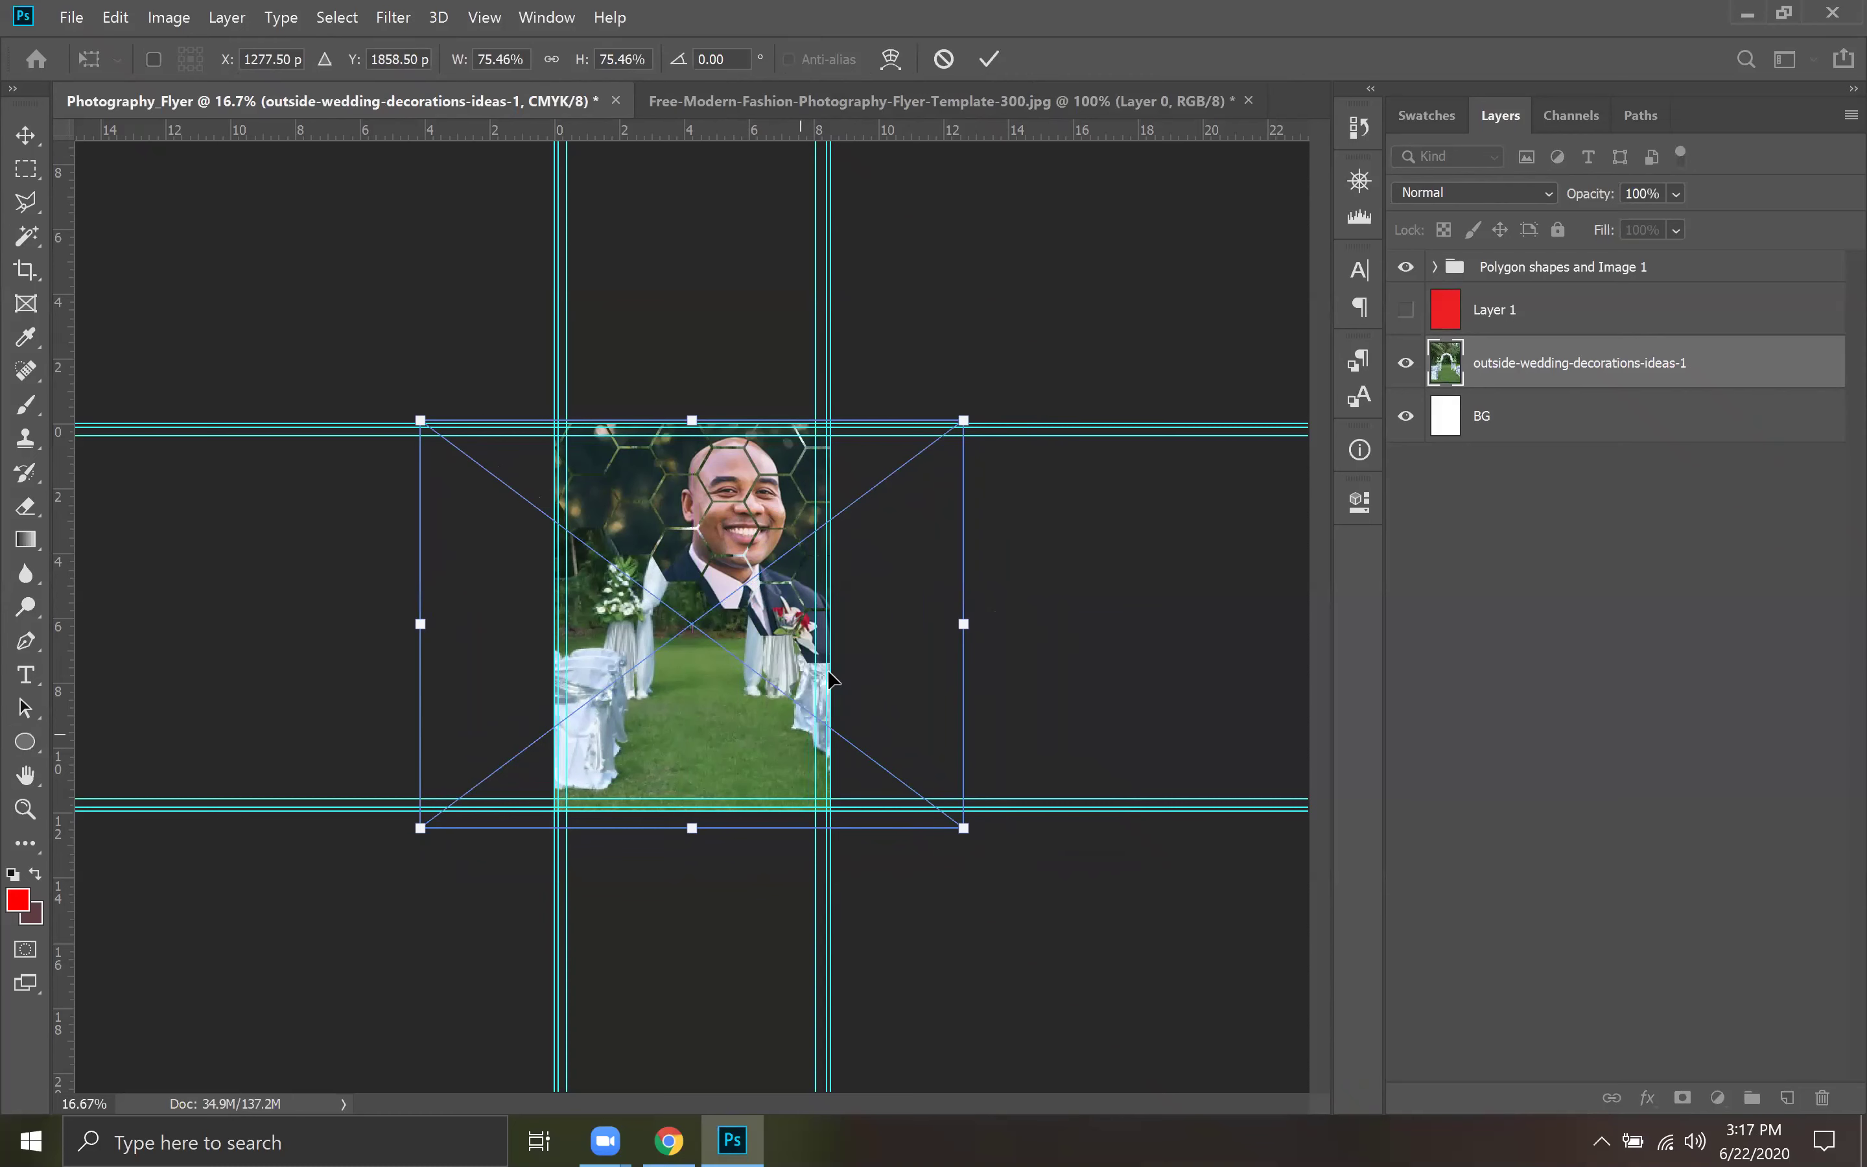
{"action": "left_click", "coordinate": [990, 58]}
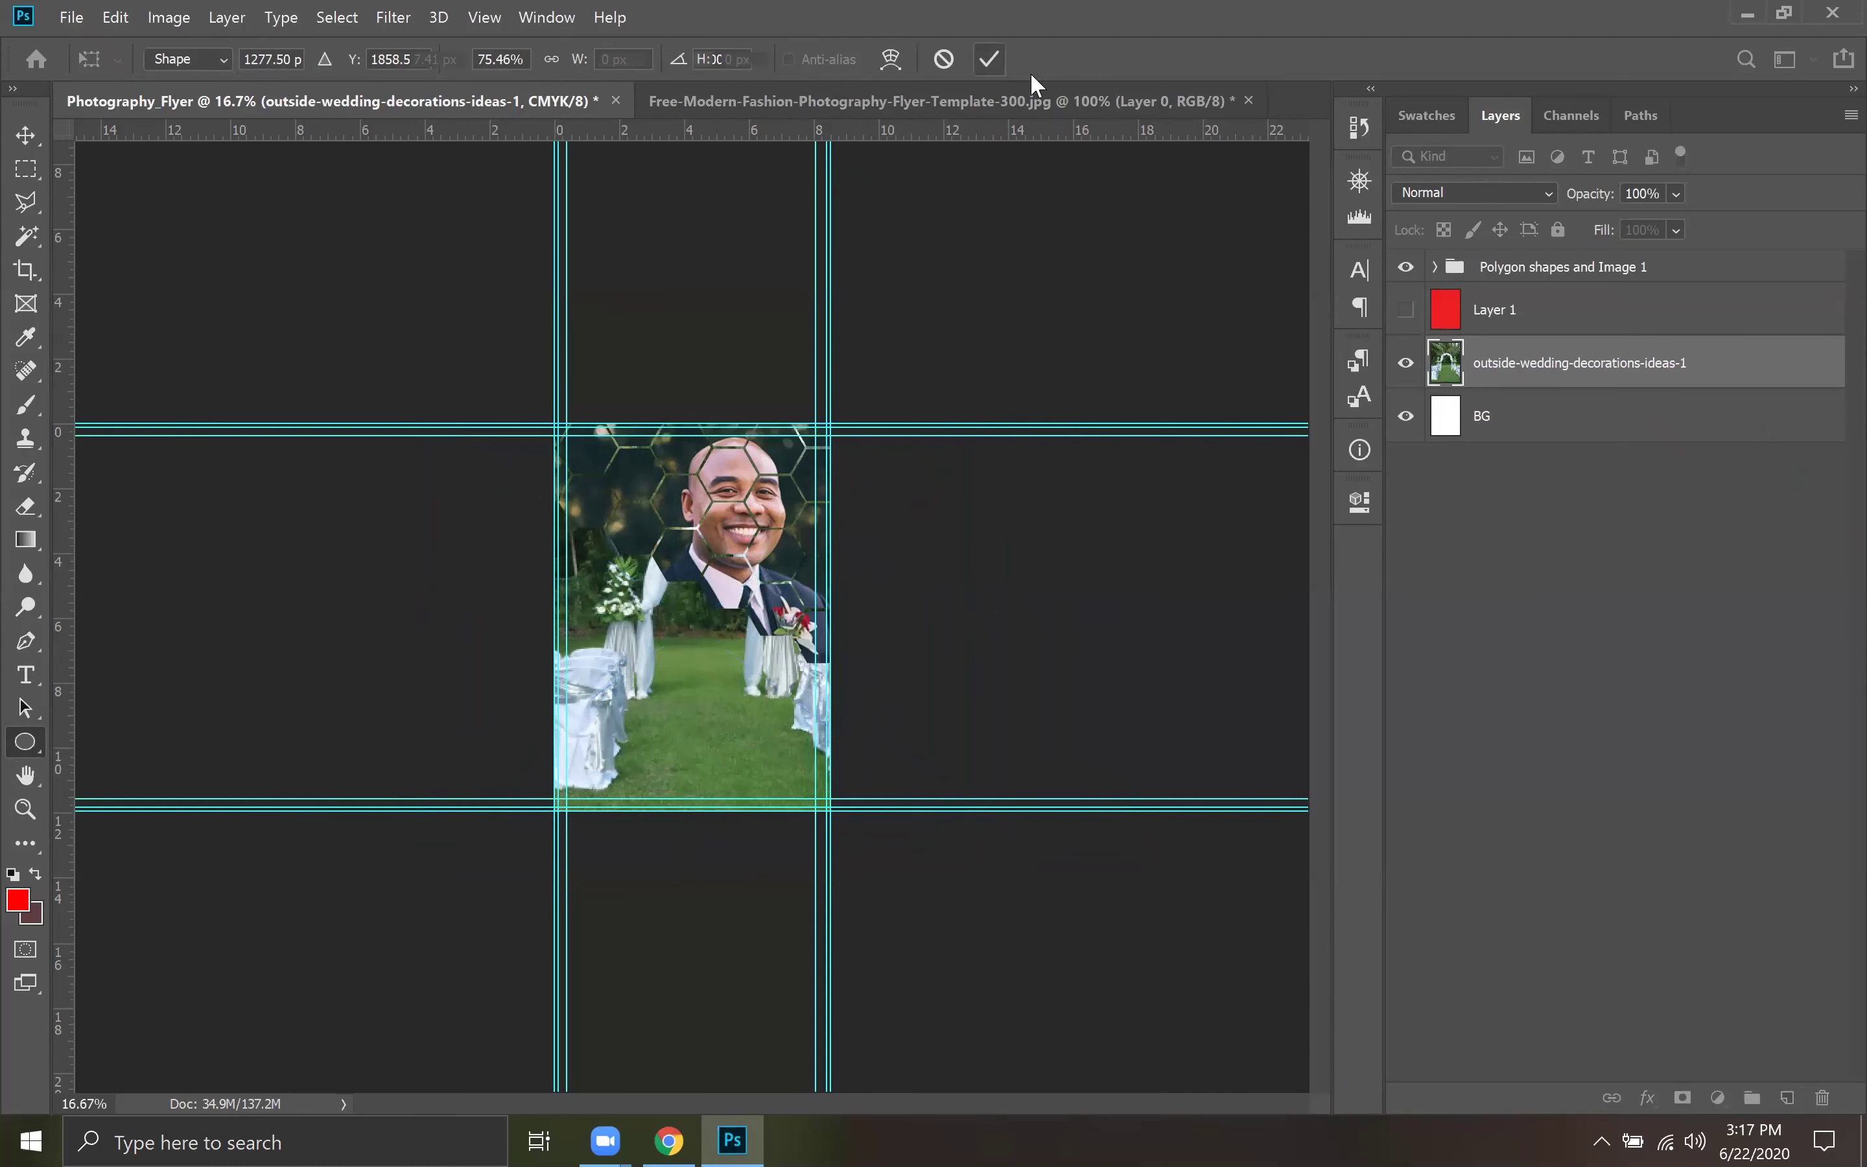
{"action": "key", "text": "u"}
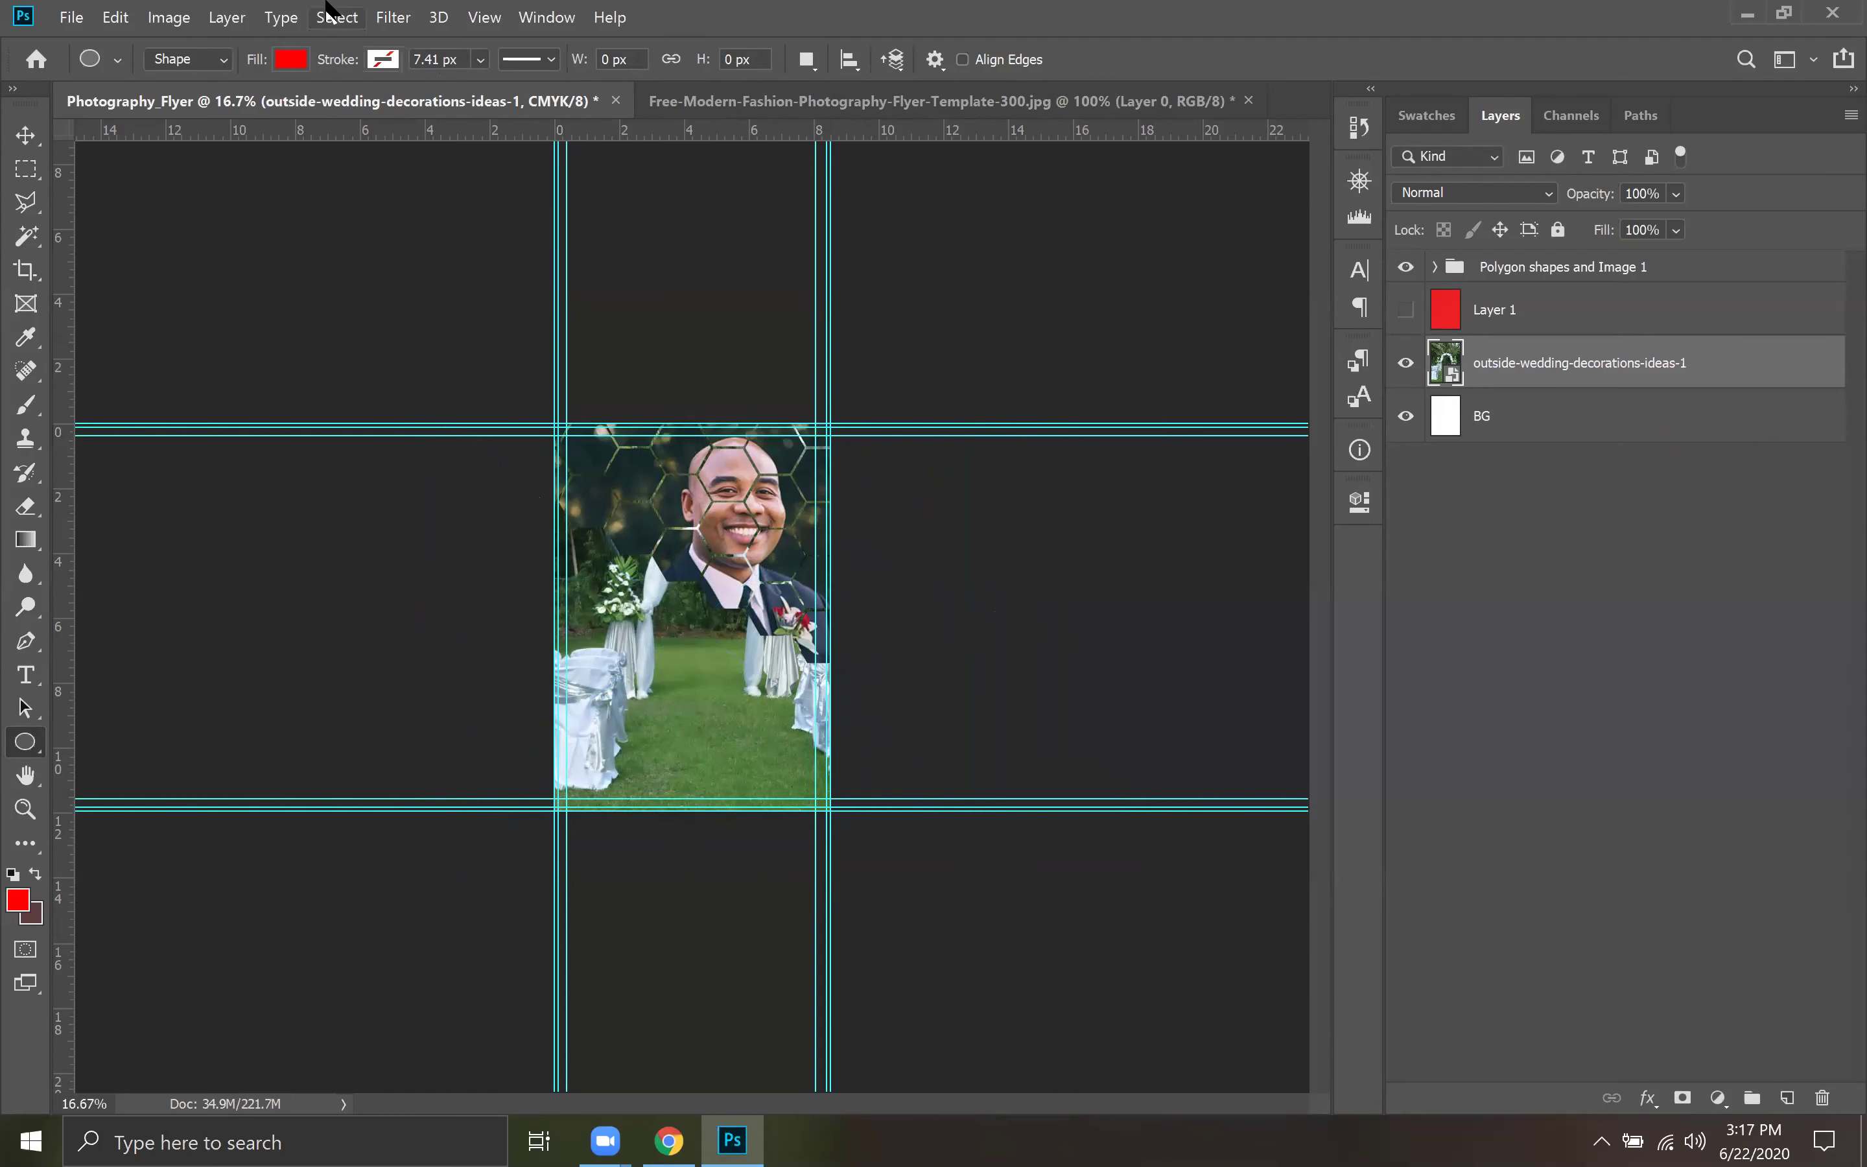
Apply a Gaussian Blur with a radius of 81.2 pixels to the placed photo and show the red Layer 1 again.
{"action": "left_click", "coordinate": [405, 24]}
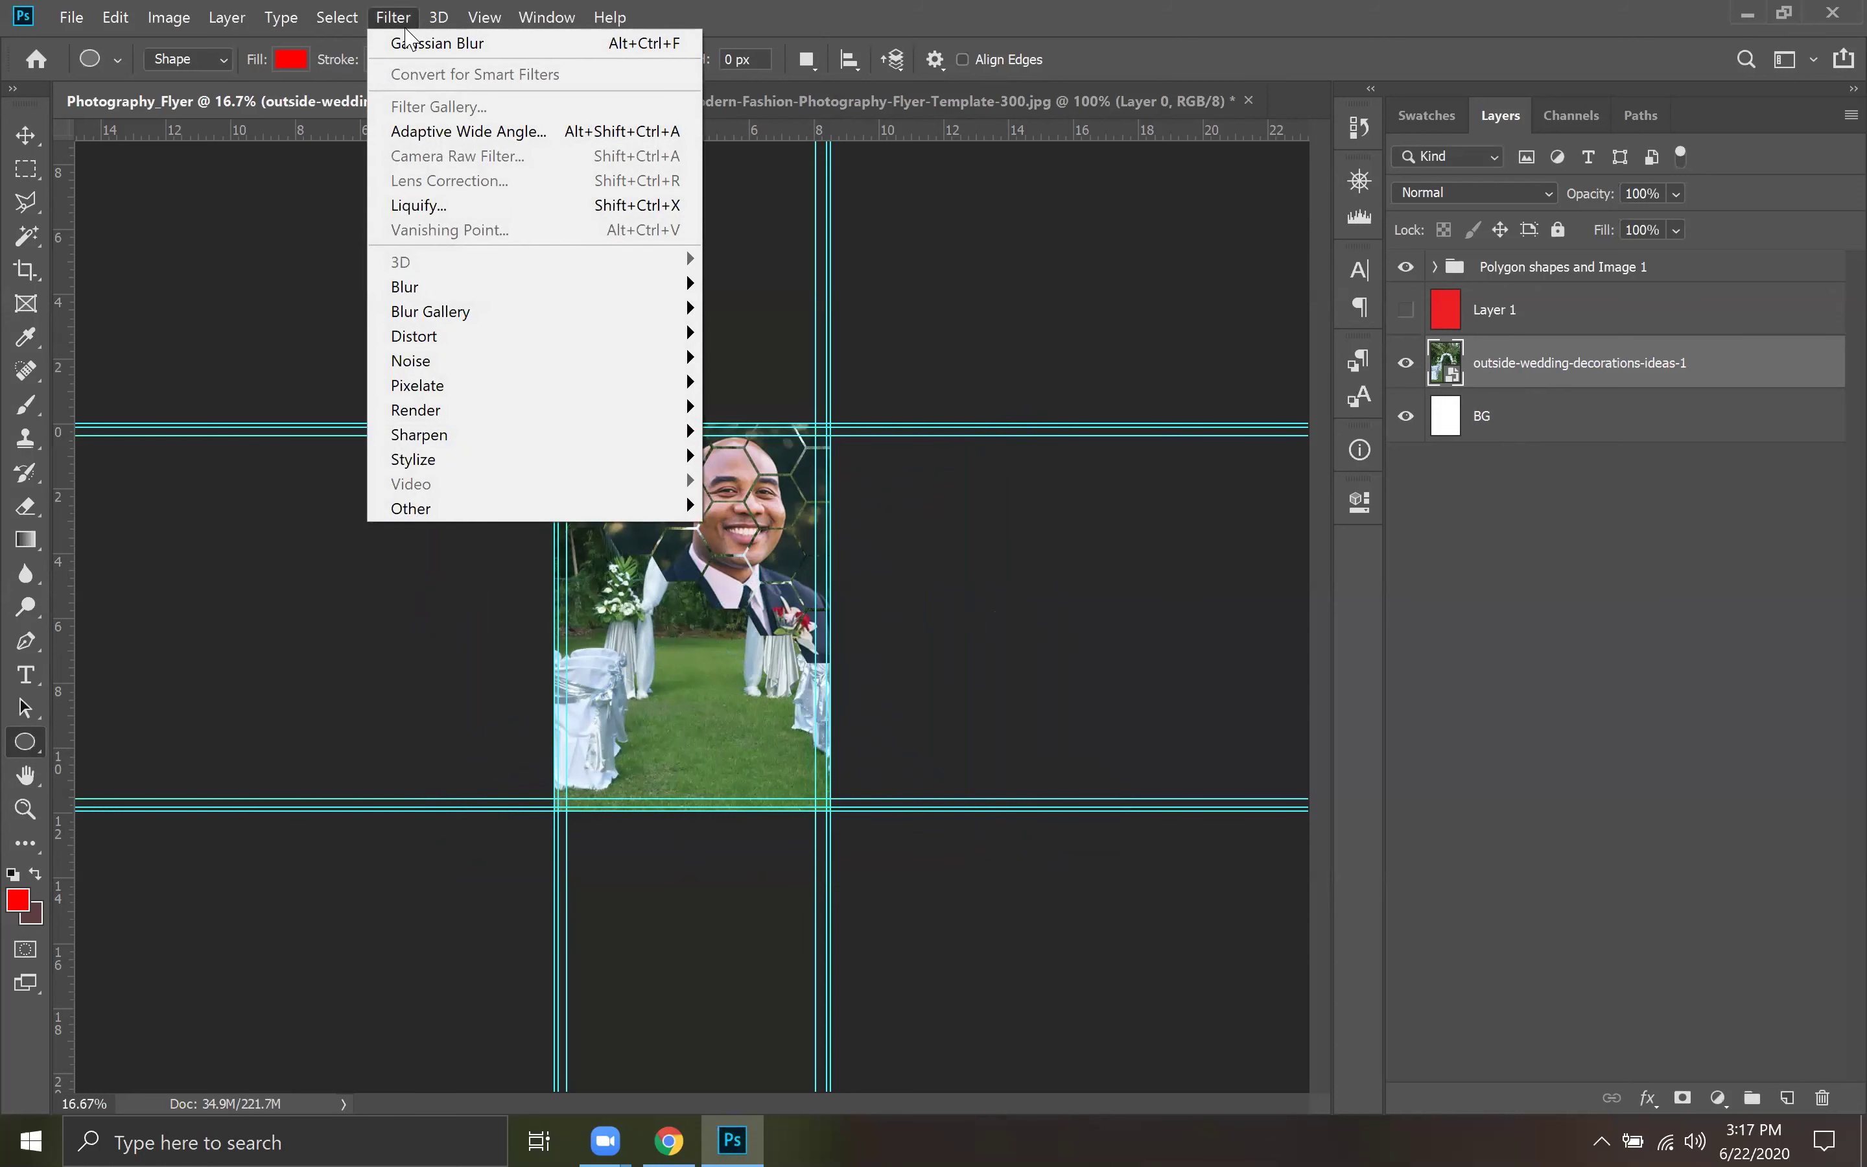
{"action": "mouse_move", "coordinate": [534, 293]}
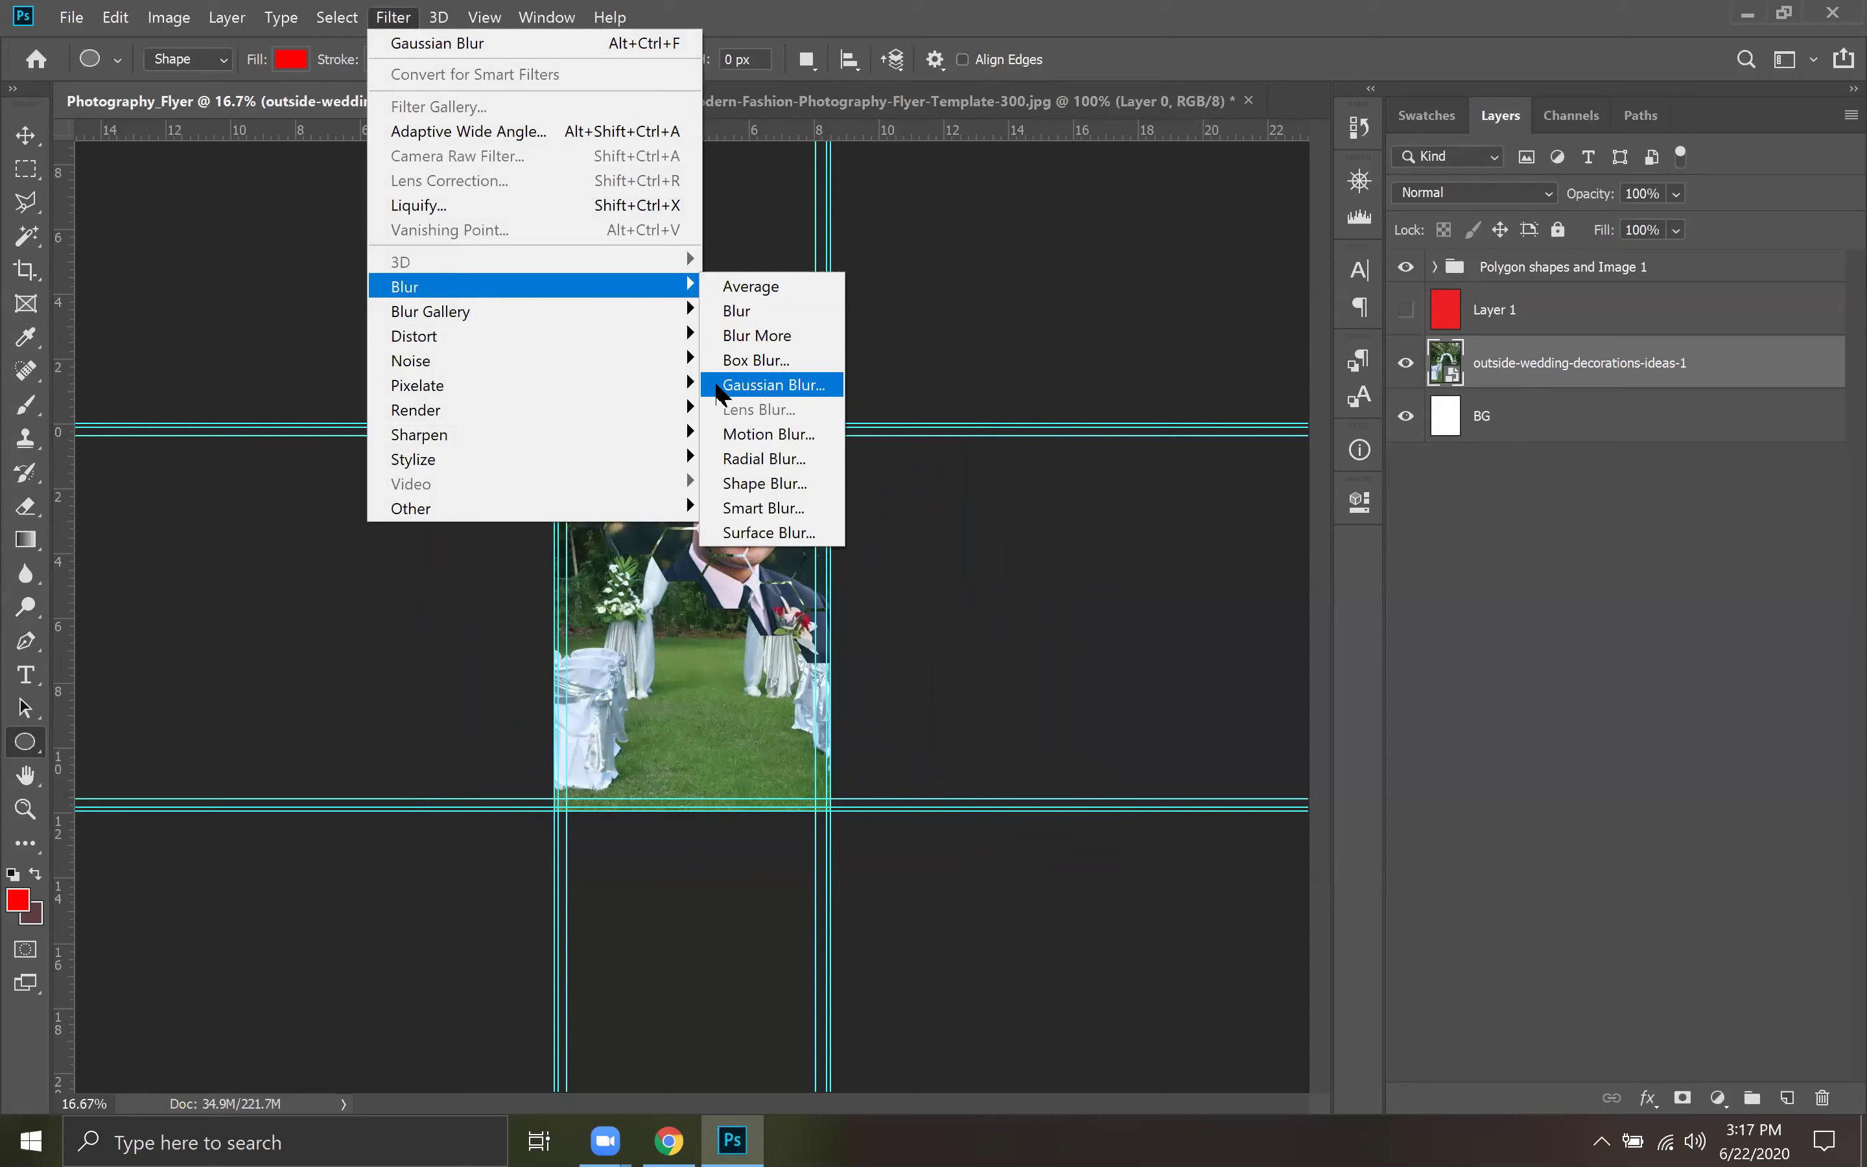
{"action": "left_click", "coordinate": [783, 386]}
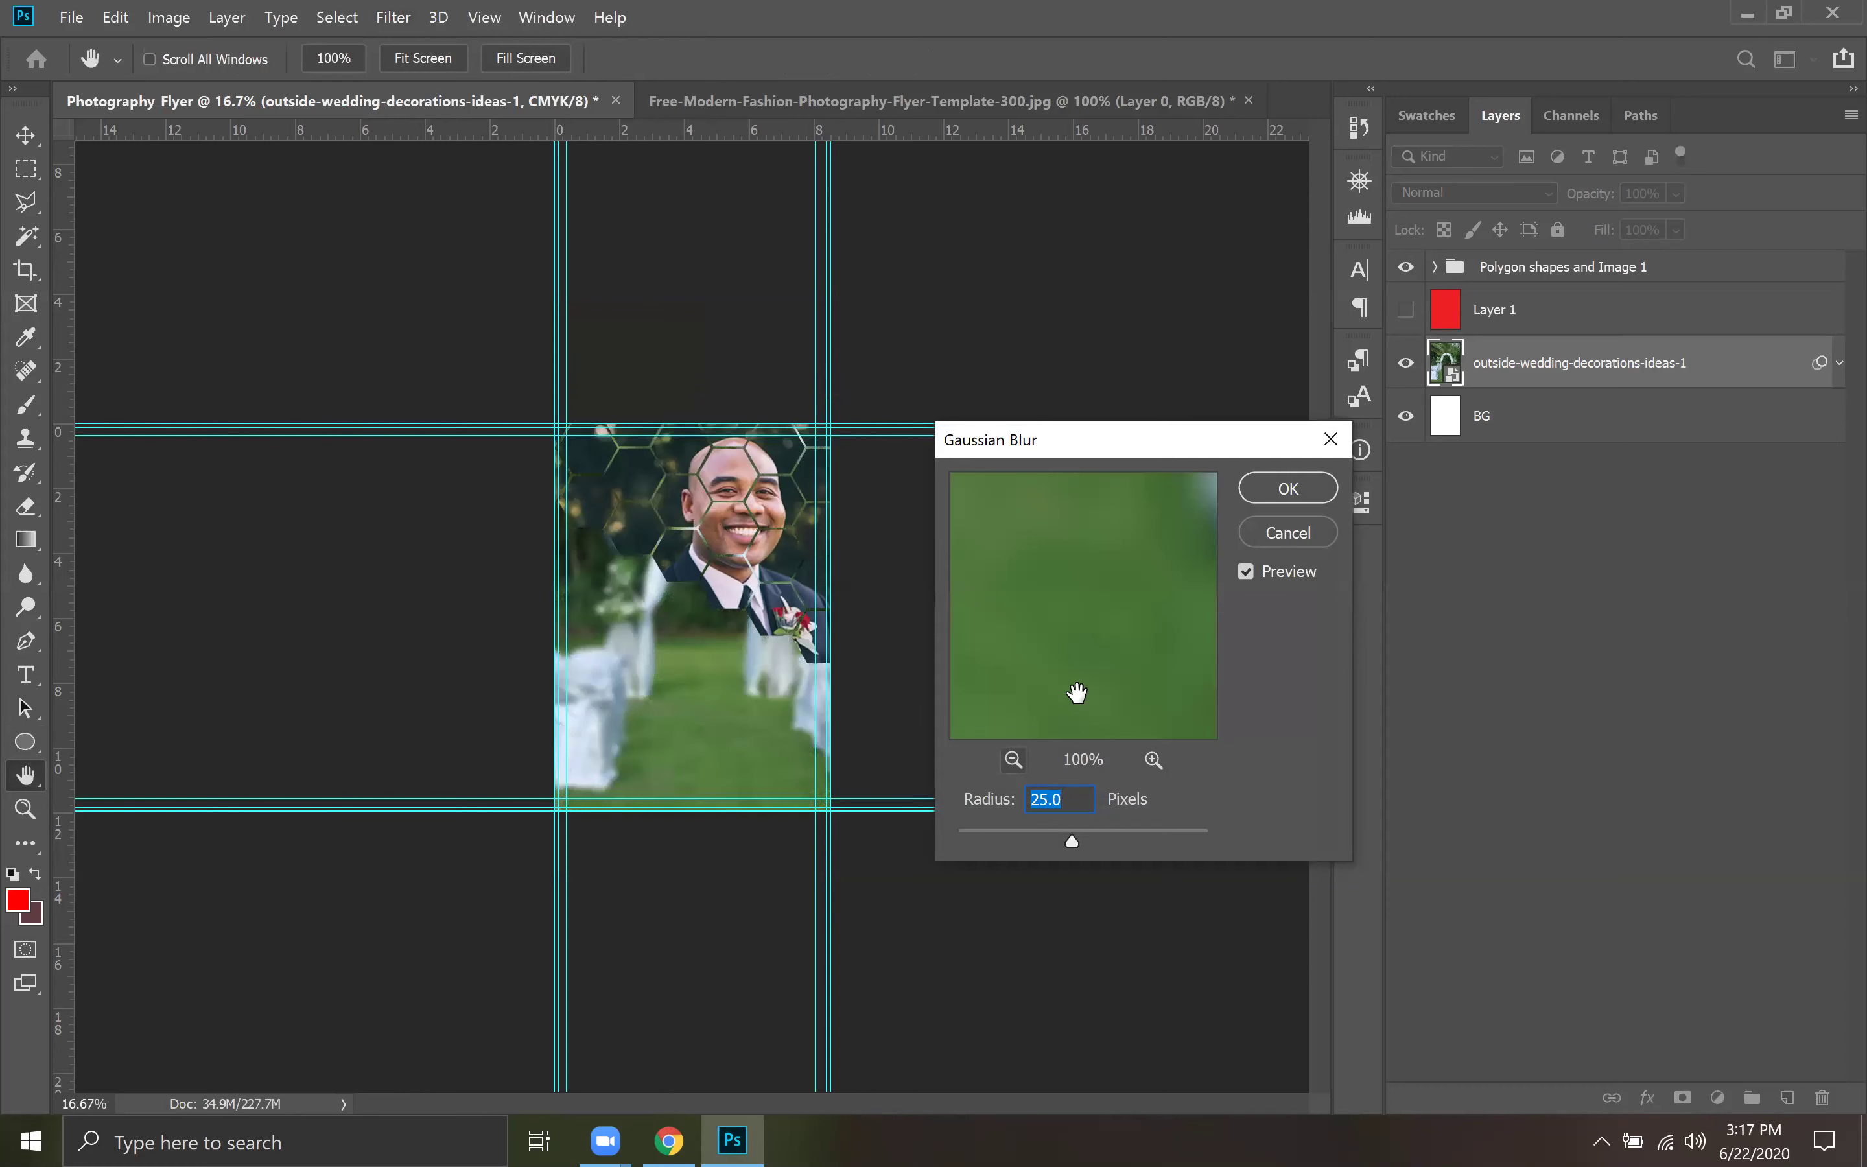
{"action": "left_click", "coordinate": [1014, 759]}
{"action": "left_click", "coordinate": [1013, 759]}
{"action": "left_click", "coordinate": [1011, 758]}
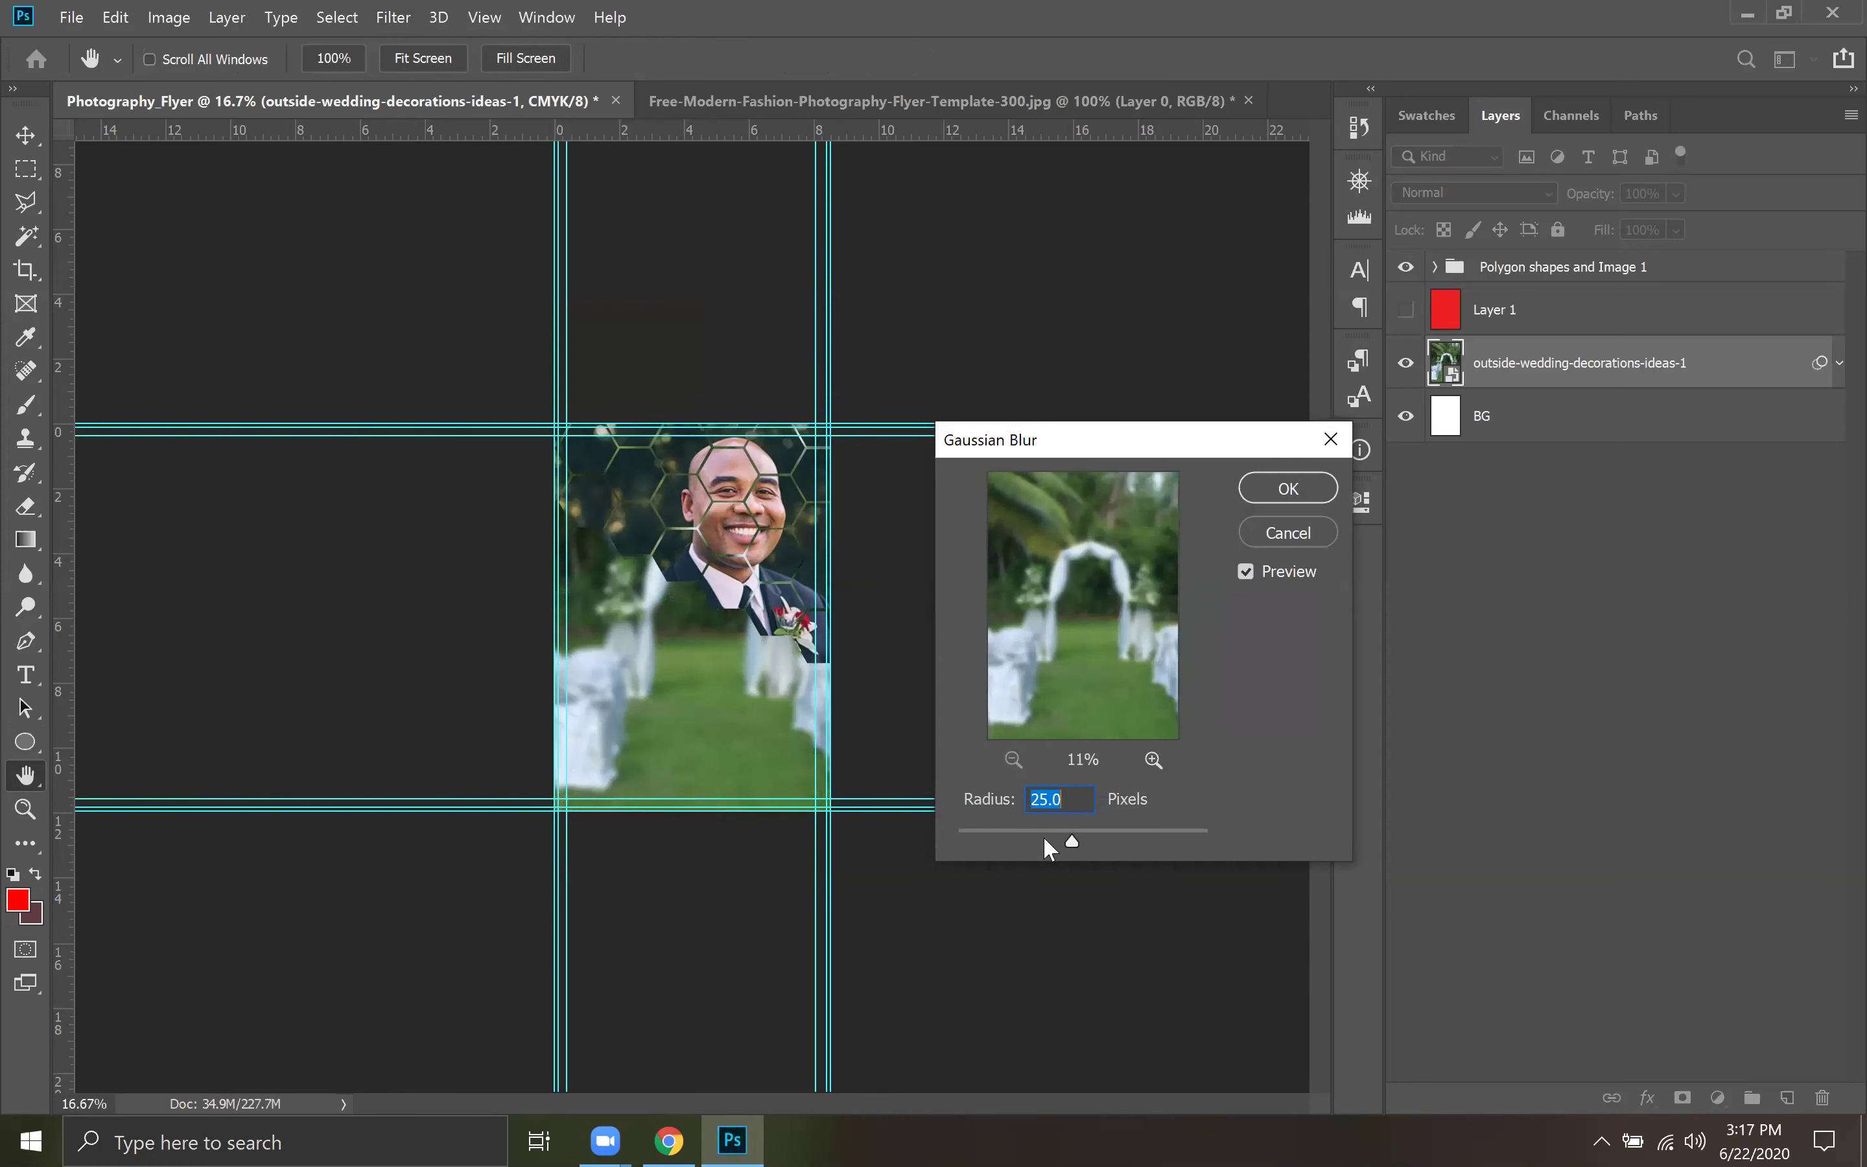
{"action": "left_click_drag", "start_coordinate": [1089, 835], "coordinate": [1111, 846]}
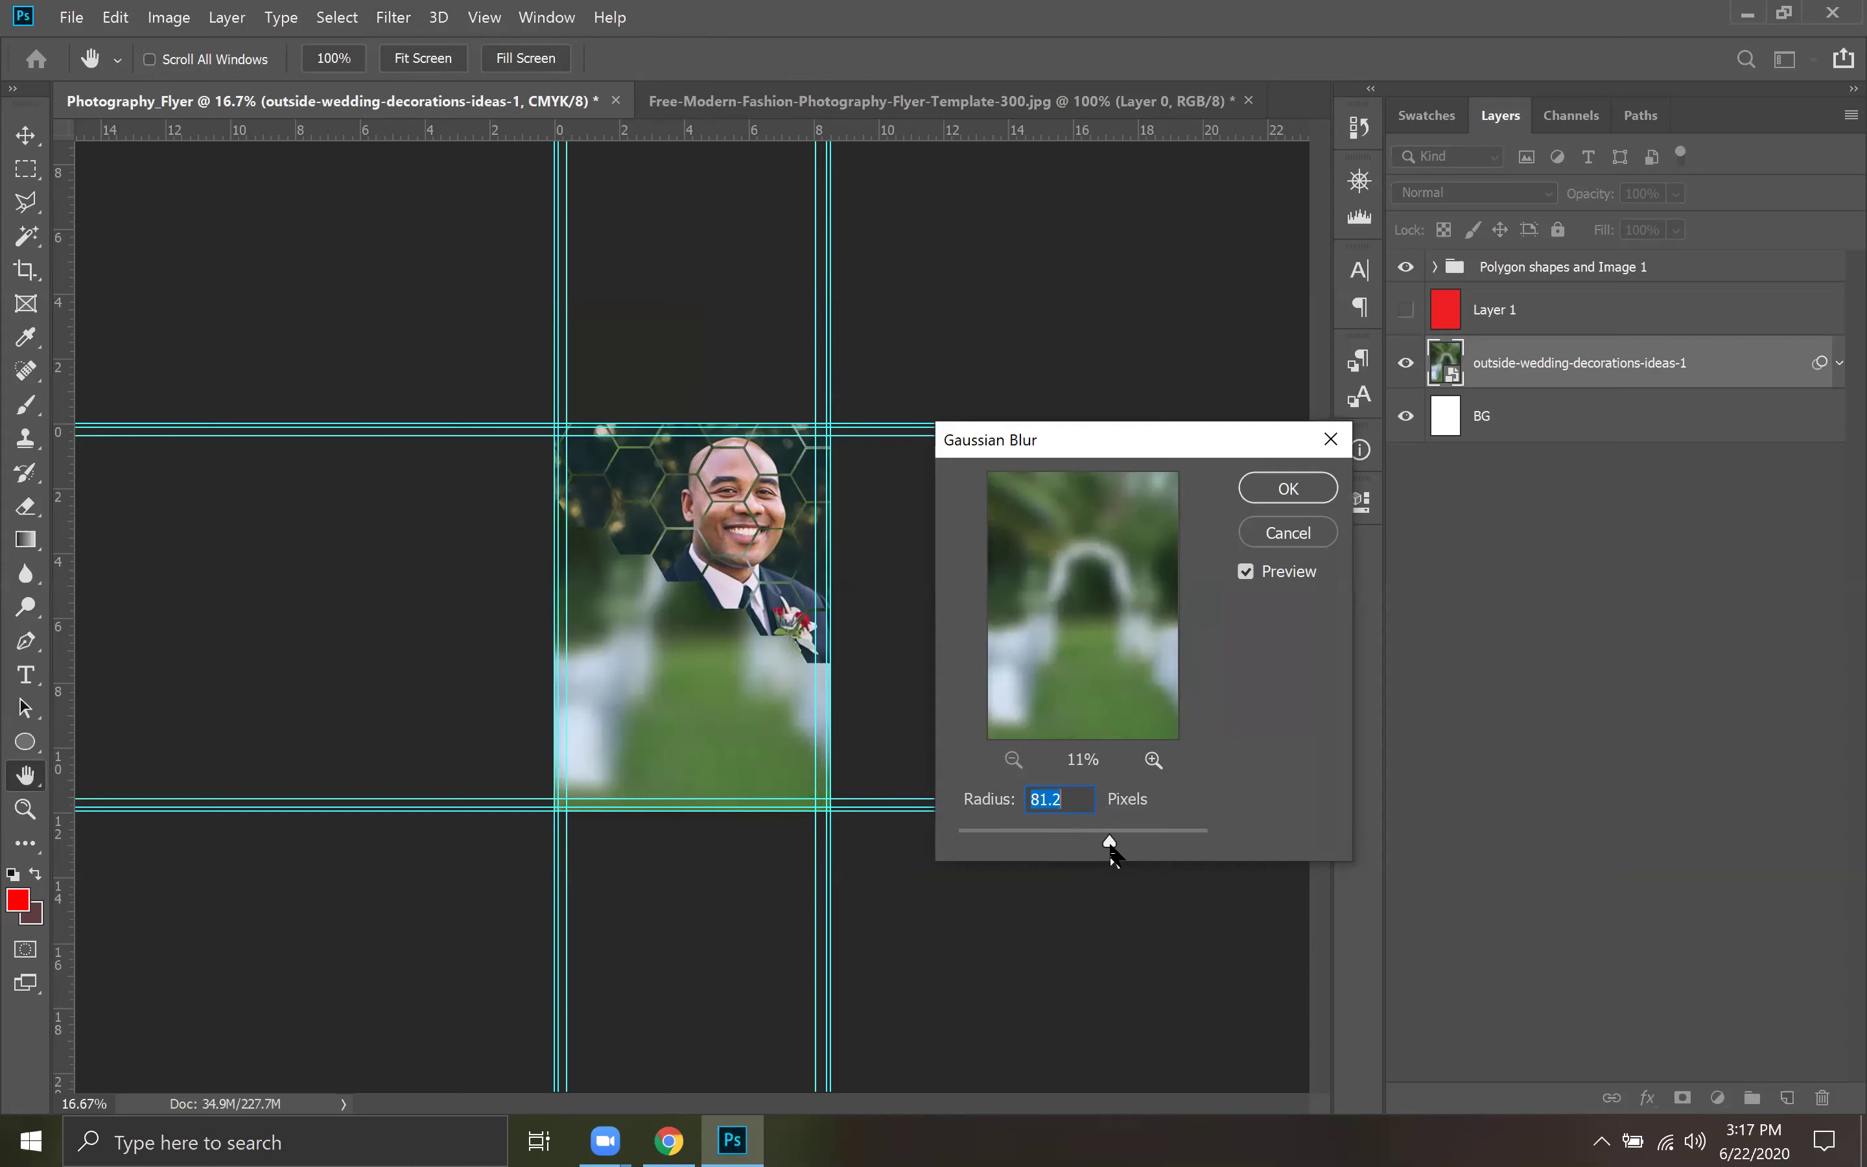
{"action": "left_click", "coordinate": [1265, 489]}
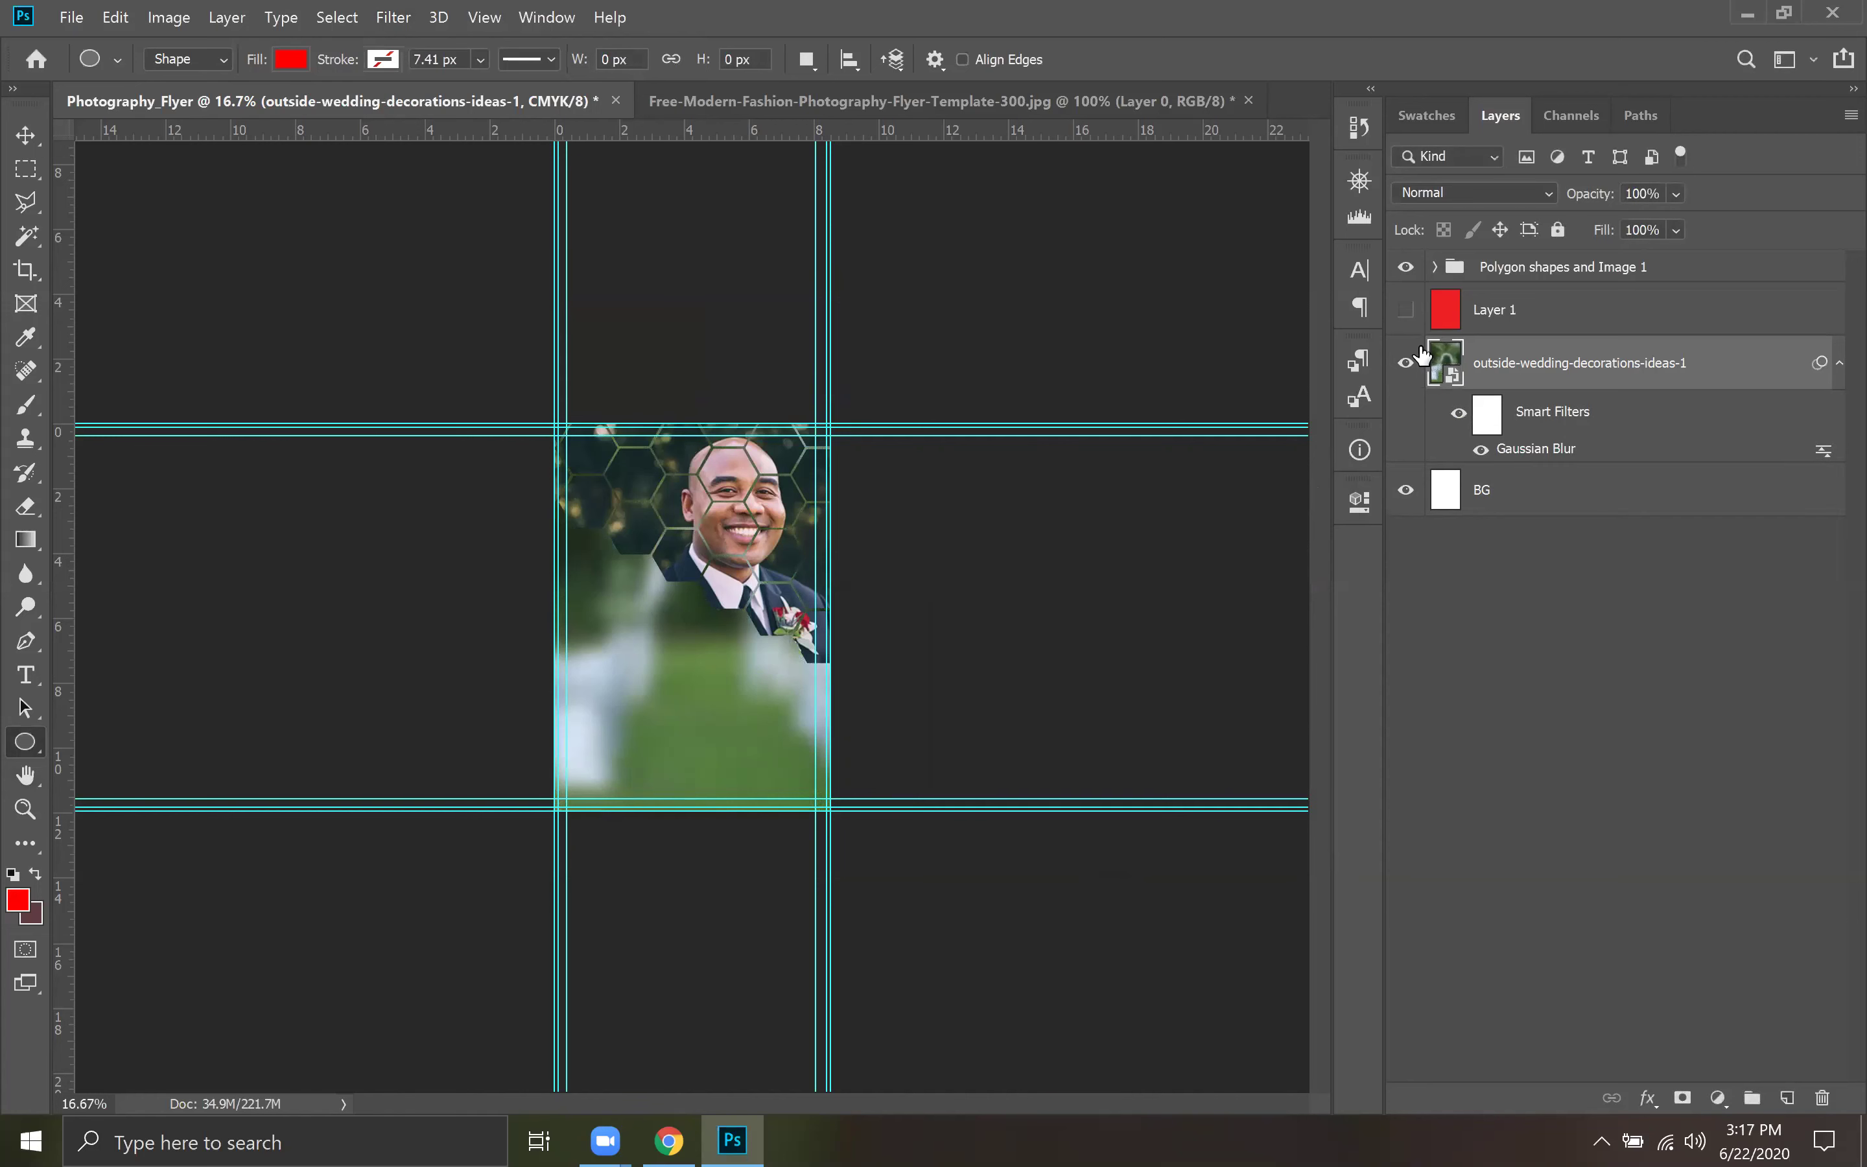
{"action": "left_click", "coordinate": [1405, 310]}
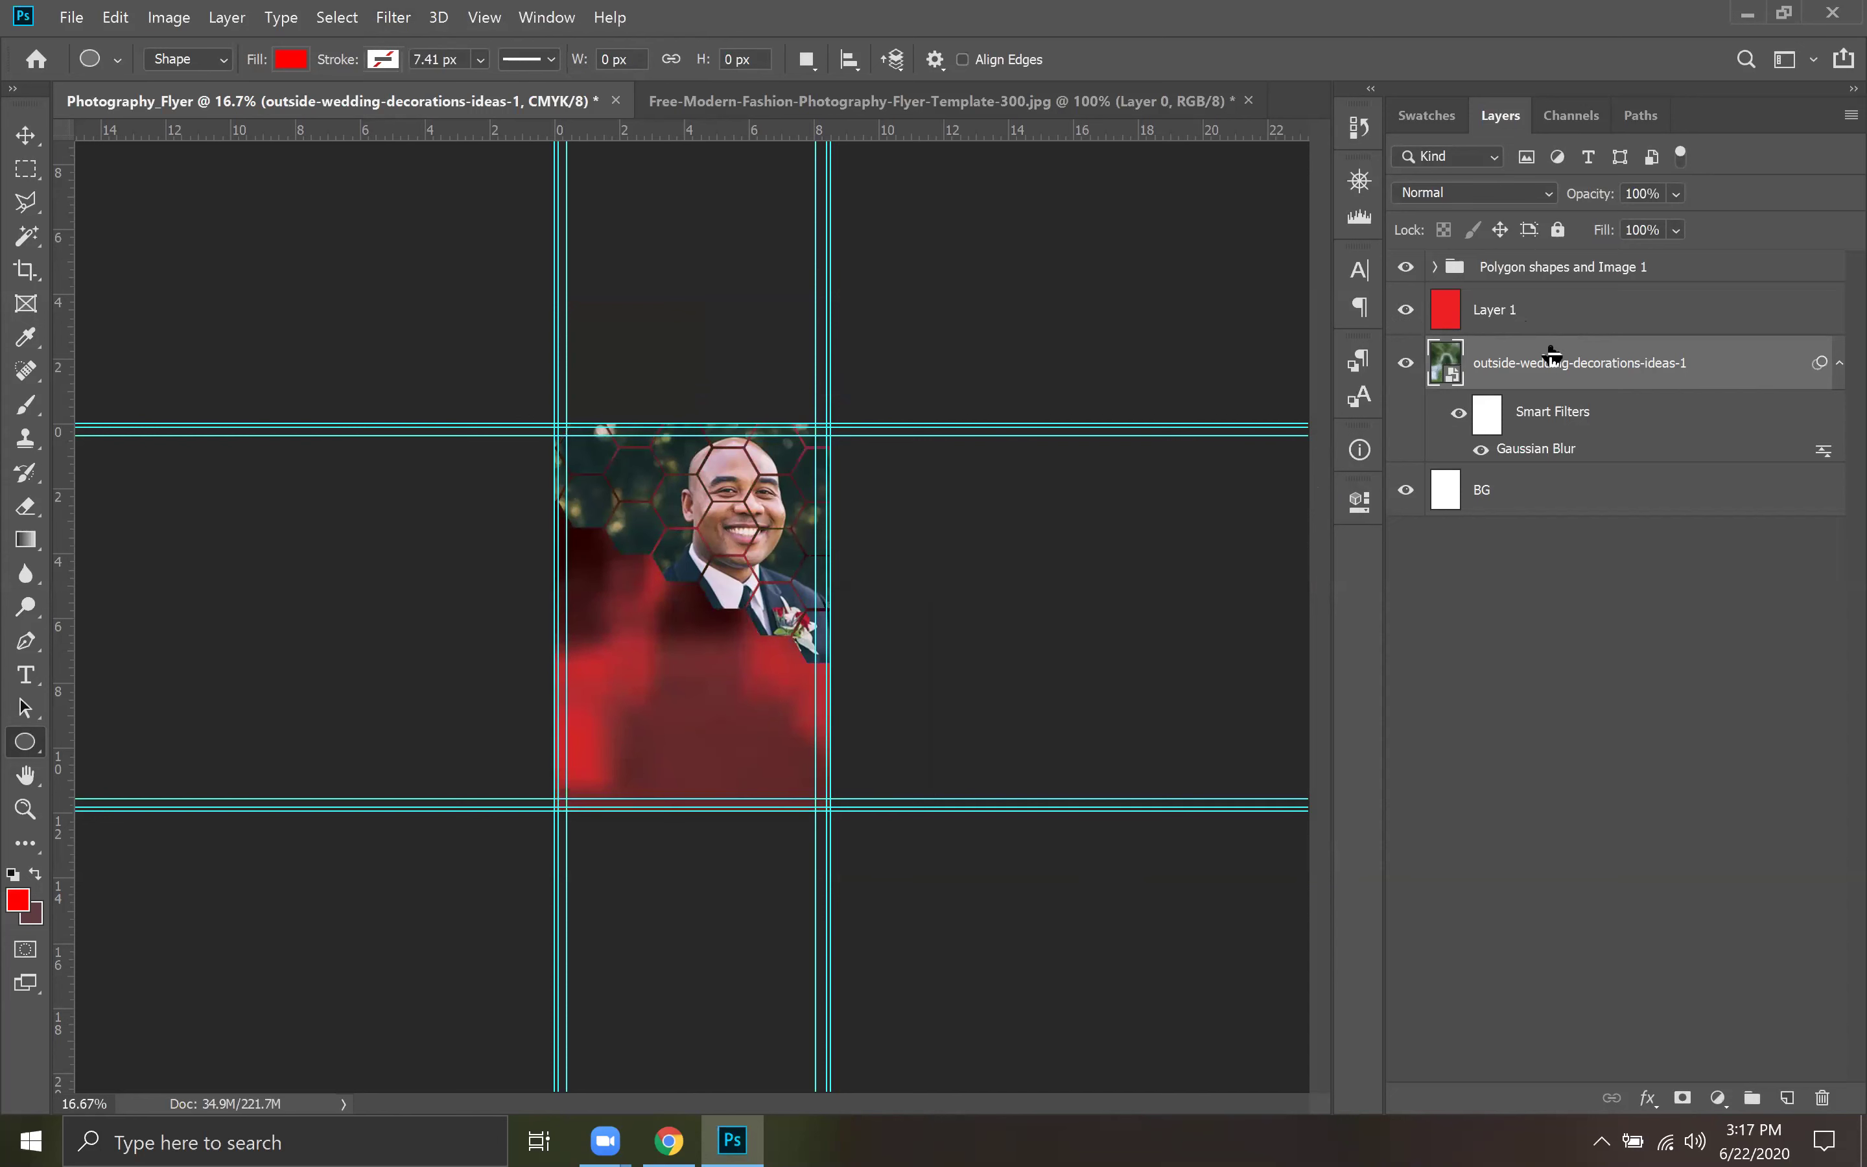
Try other blend modes, including Soft Light, on the red Layer 1.
{"action": "left_click", "coordinate": [1470, 190]}
{"action": "left_click", "coordinate": [1696, 619]}
{"action": "left_click", "coordinate": [1528, 302]}
{"action": "left_click", "coordinate": [1502, 198]}
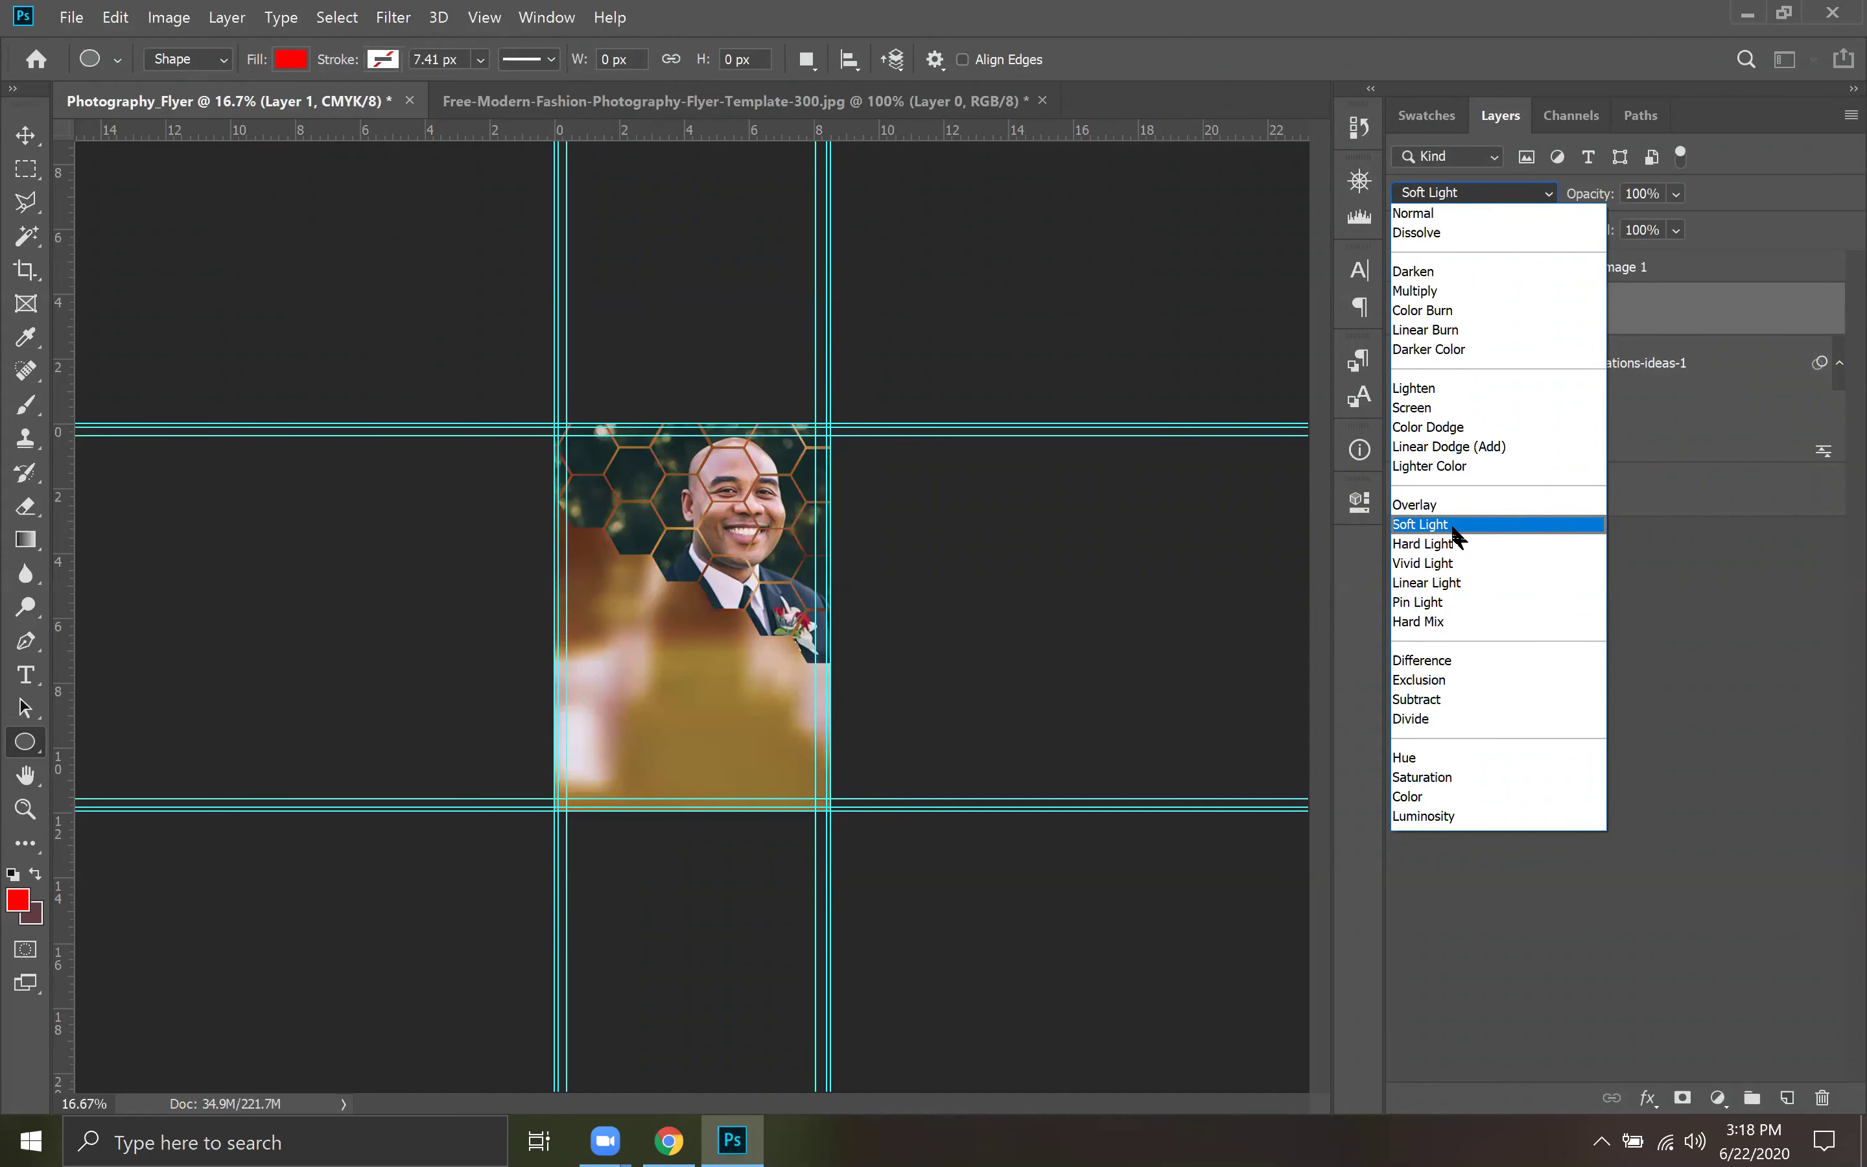
{"action": "left_click", "coordinate": [1428, 525]}
Delete the blurred outside-wedding-decorations-ideas-1 layer and hide the red Layer 1.
{"action": "left_click", "coordinate": [1566, 370]}
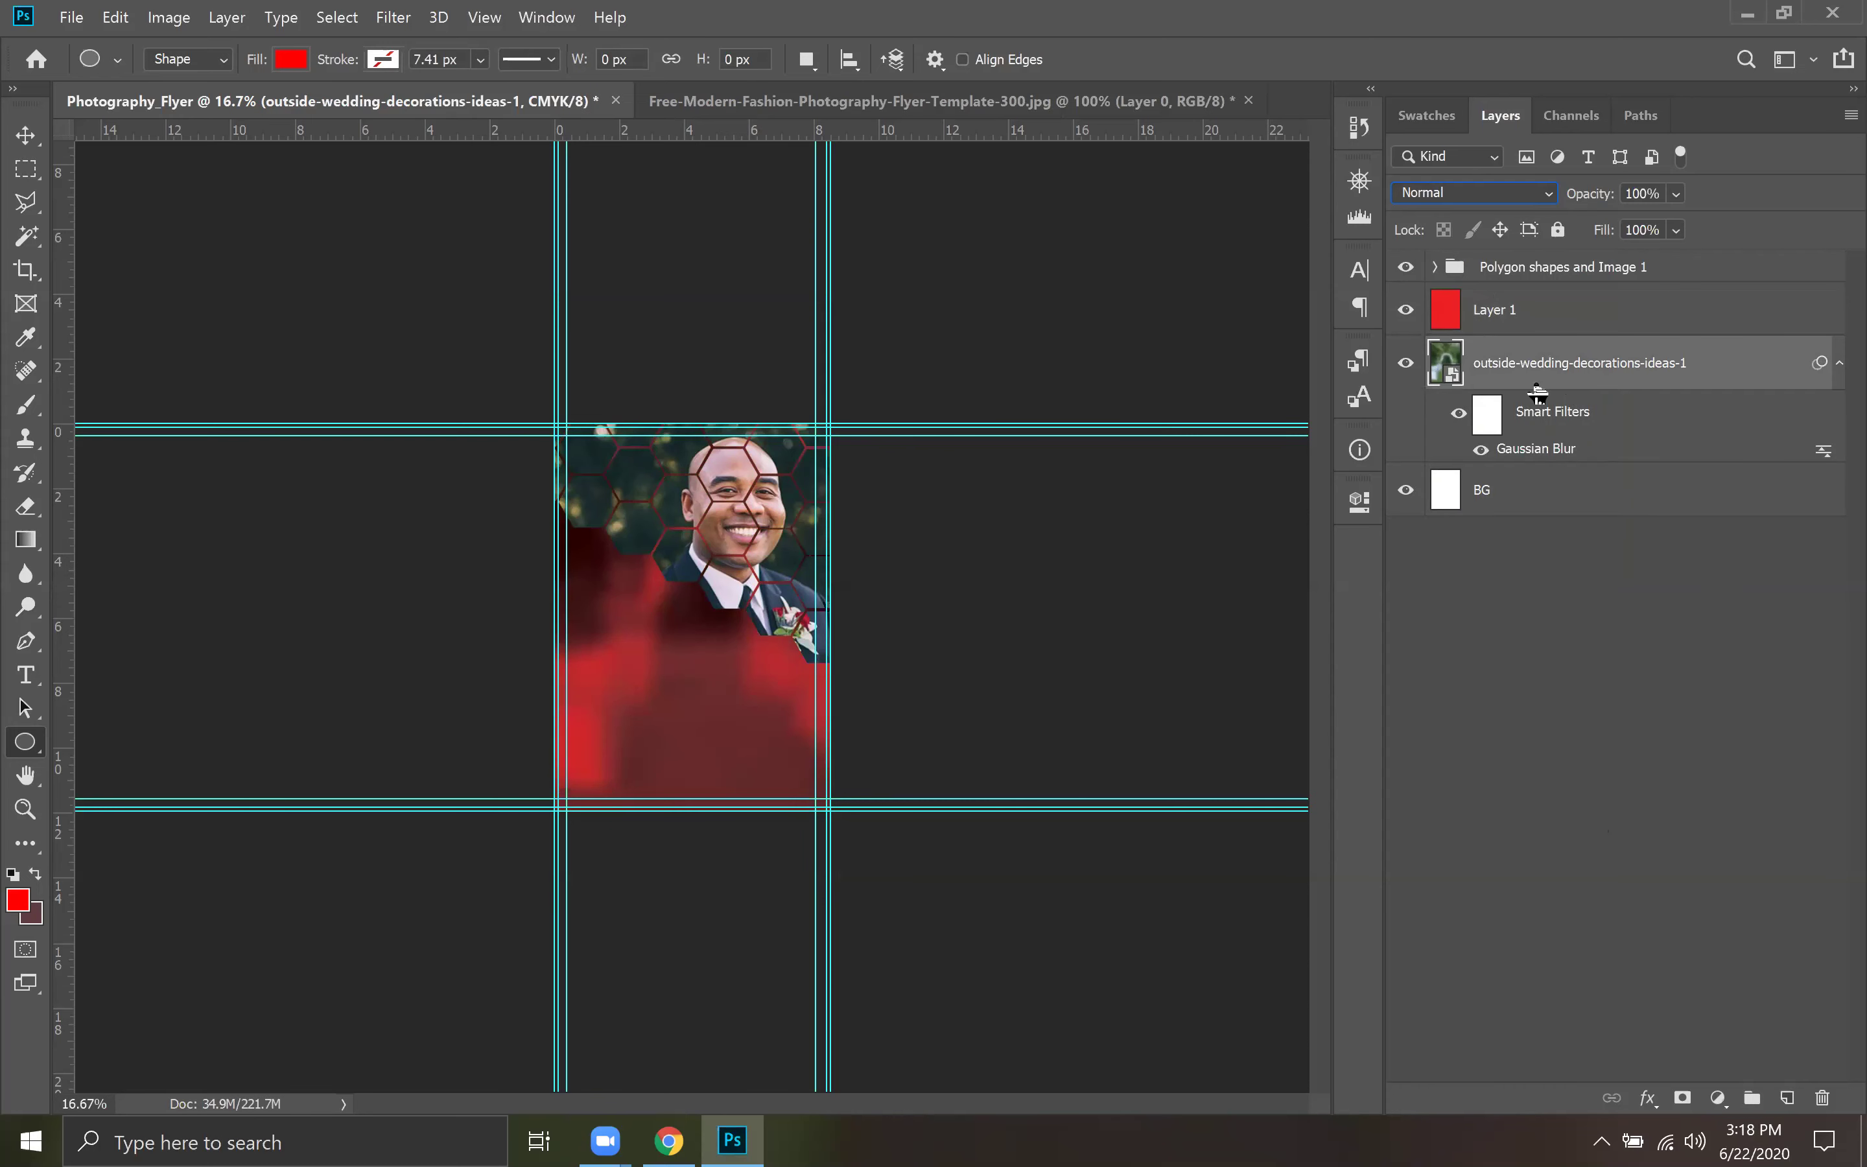
{"action": "left_click_drag", "start_coordinate": [1604, 386], "coordinate": [1822, 1097]}
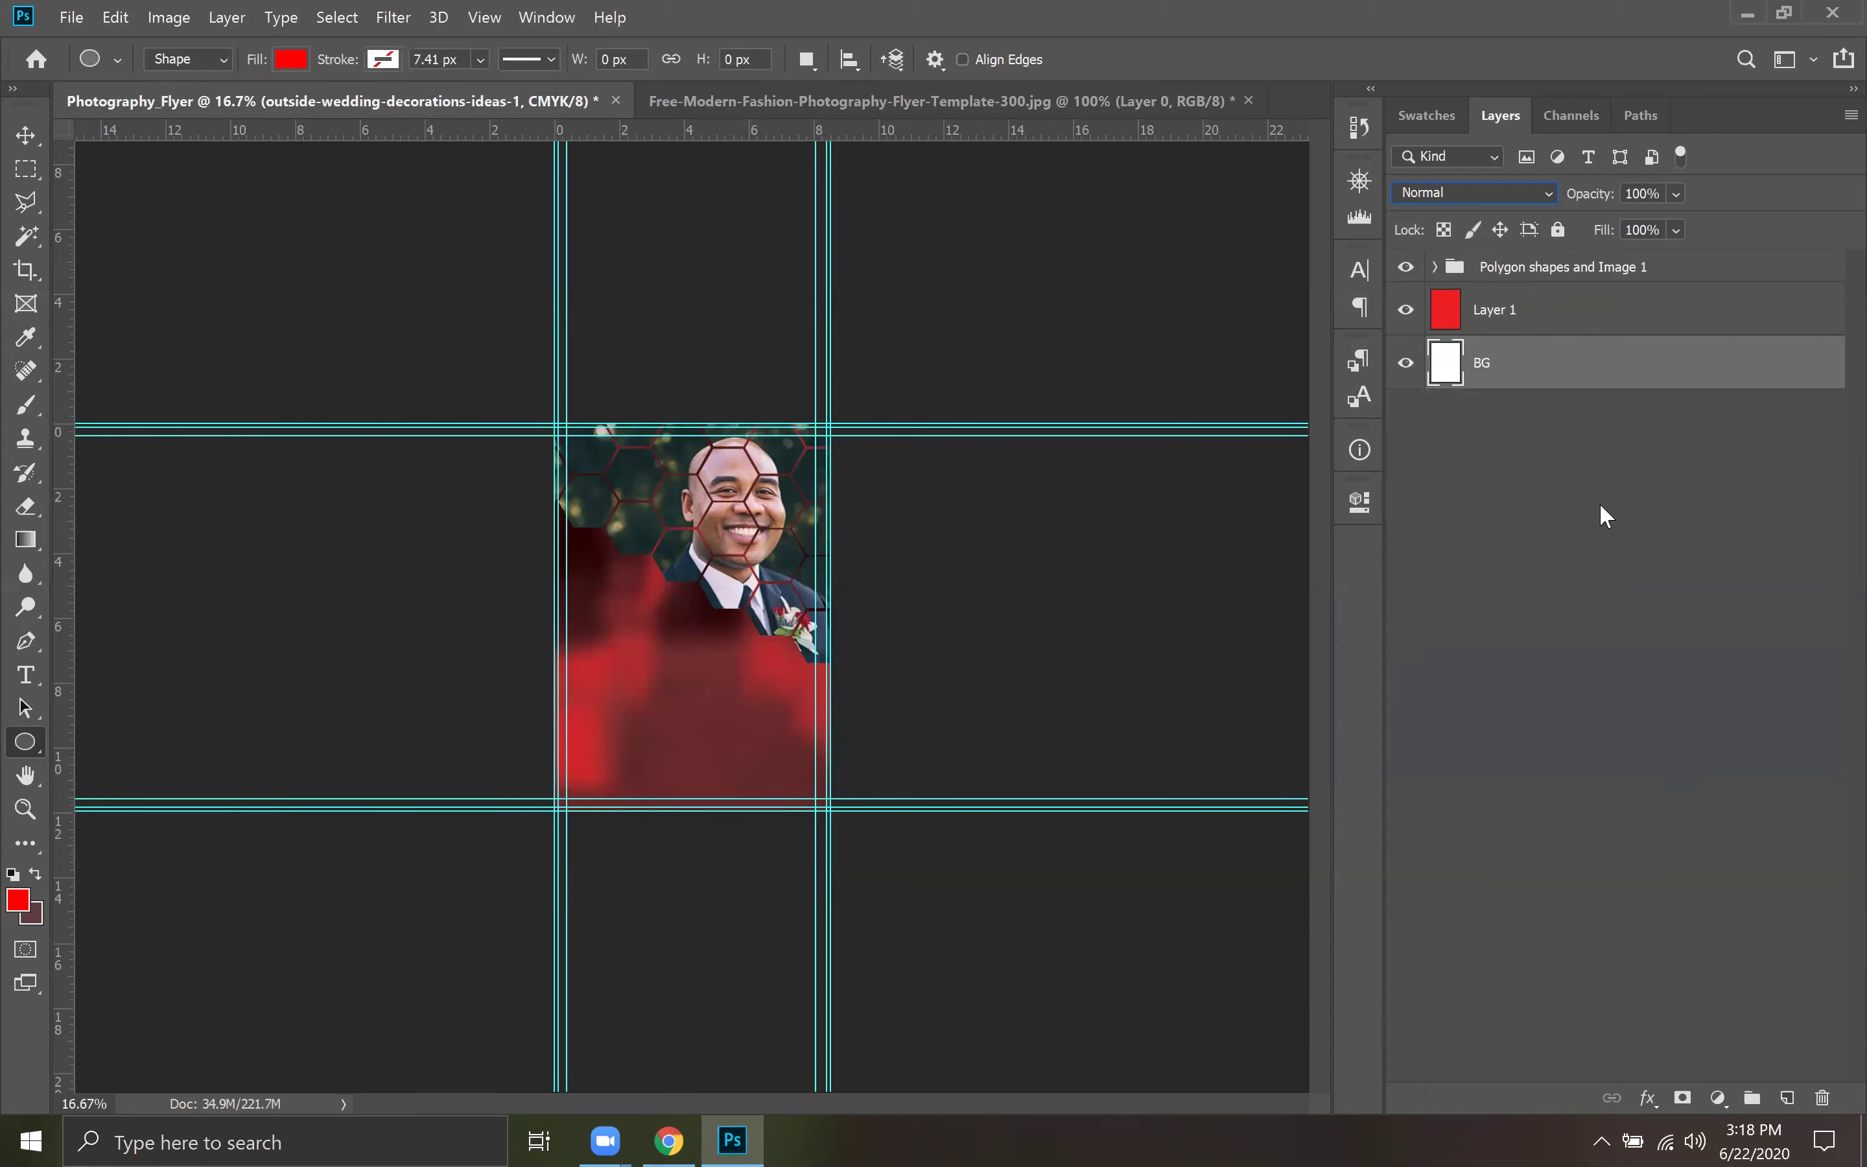
{"action": "left_click", "coordinate": [1514, 314]}
{"action": "left_click", "coordinate": [1404, 311]}
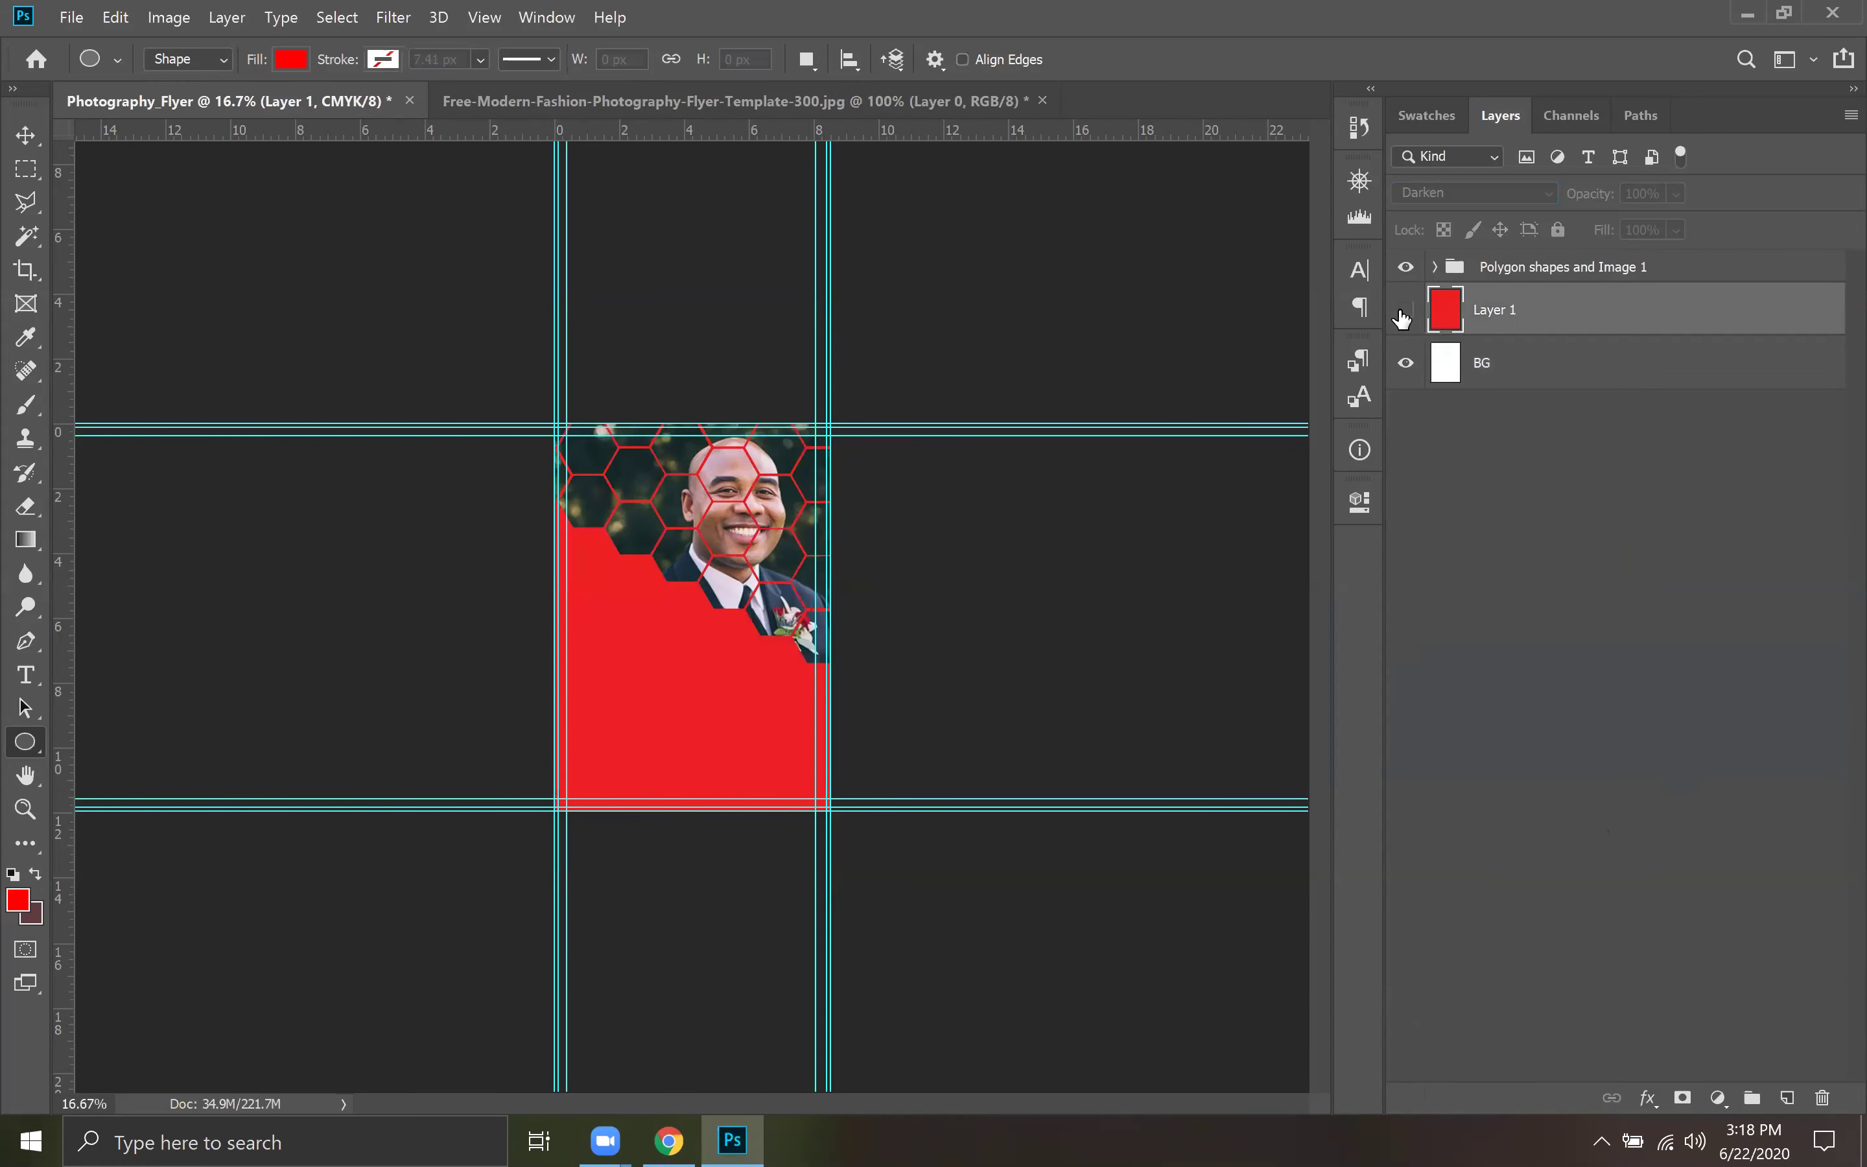
Place Cheap-Outdoor-Wedding-Decoration-Ideas-on-a-Budget.jpg from the Desktop as an embedded image.
{"action": "left_click", "coordinate": [70, 23]}
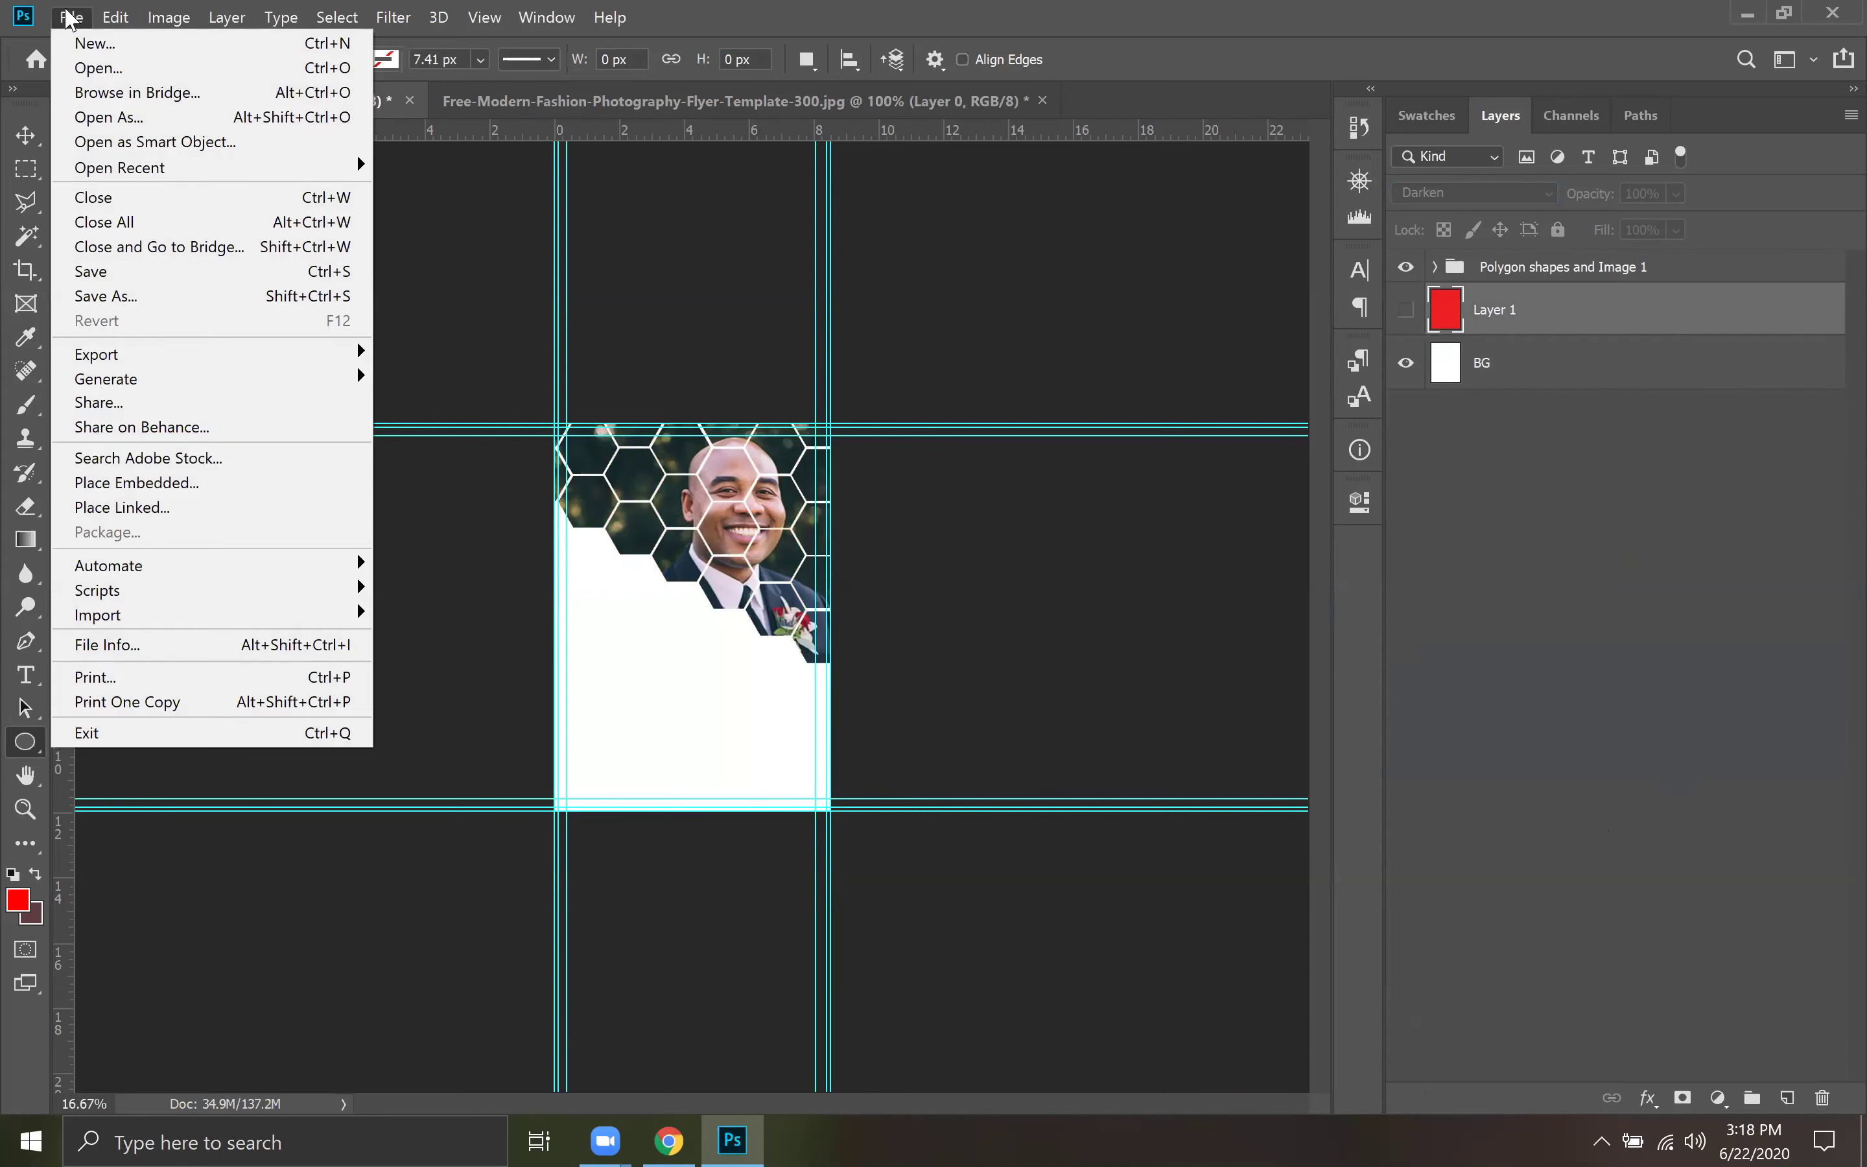
{"action": "left_click", "coordinate": [290, 484]}
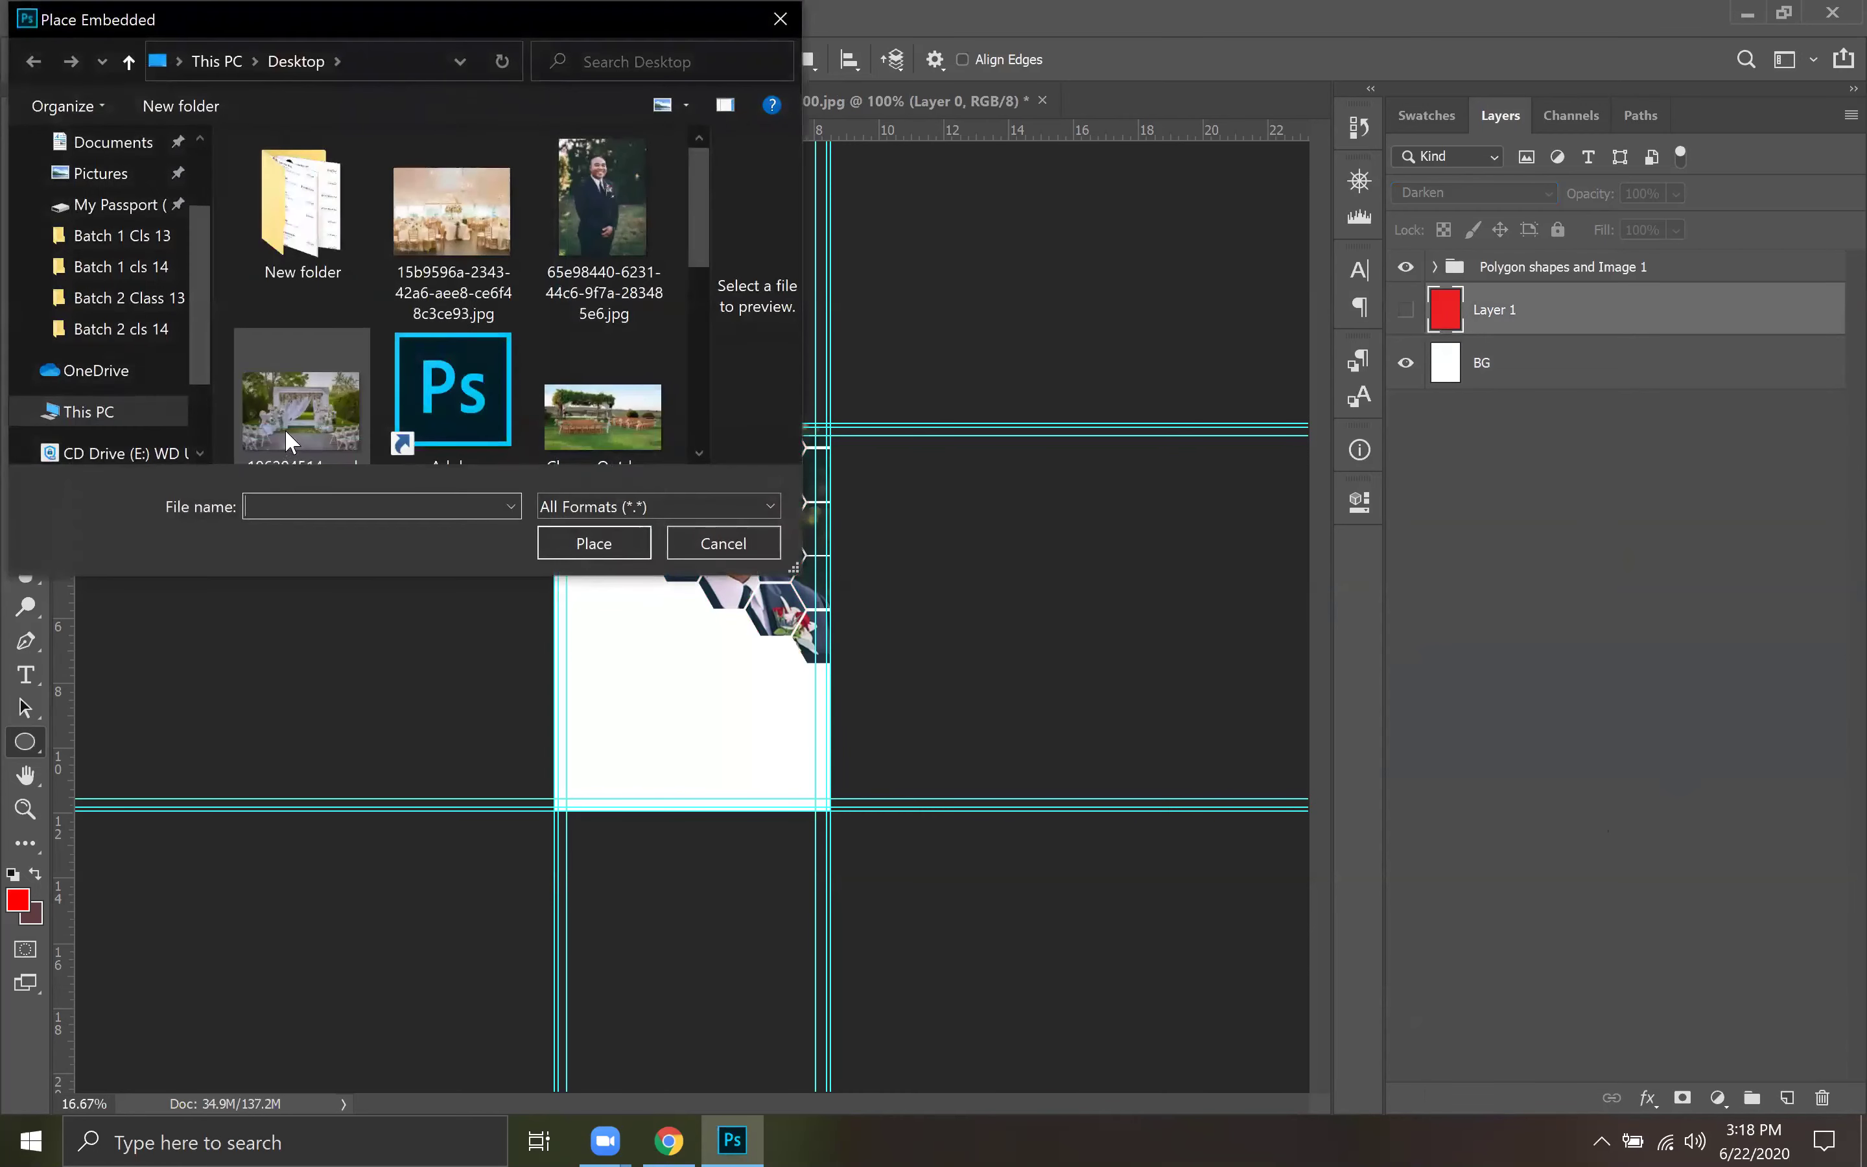
{"action": "left_click", "coordinate": [597, 432]}
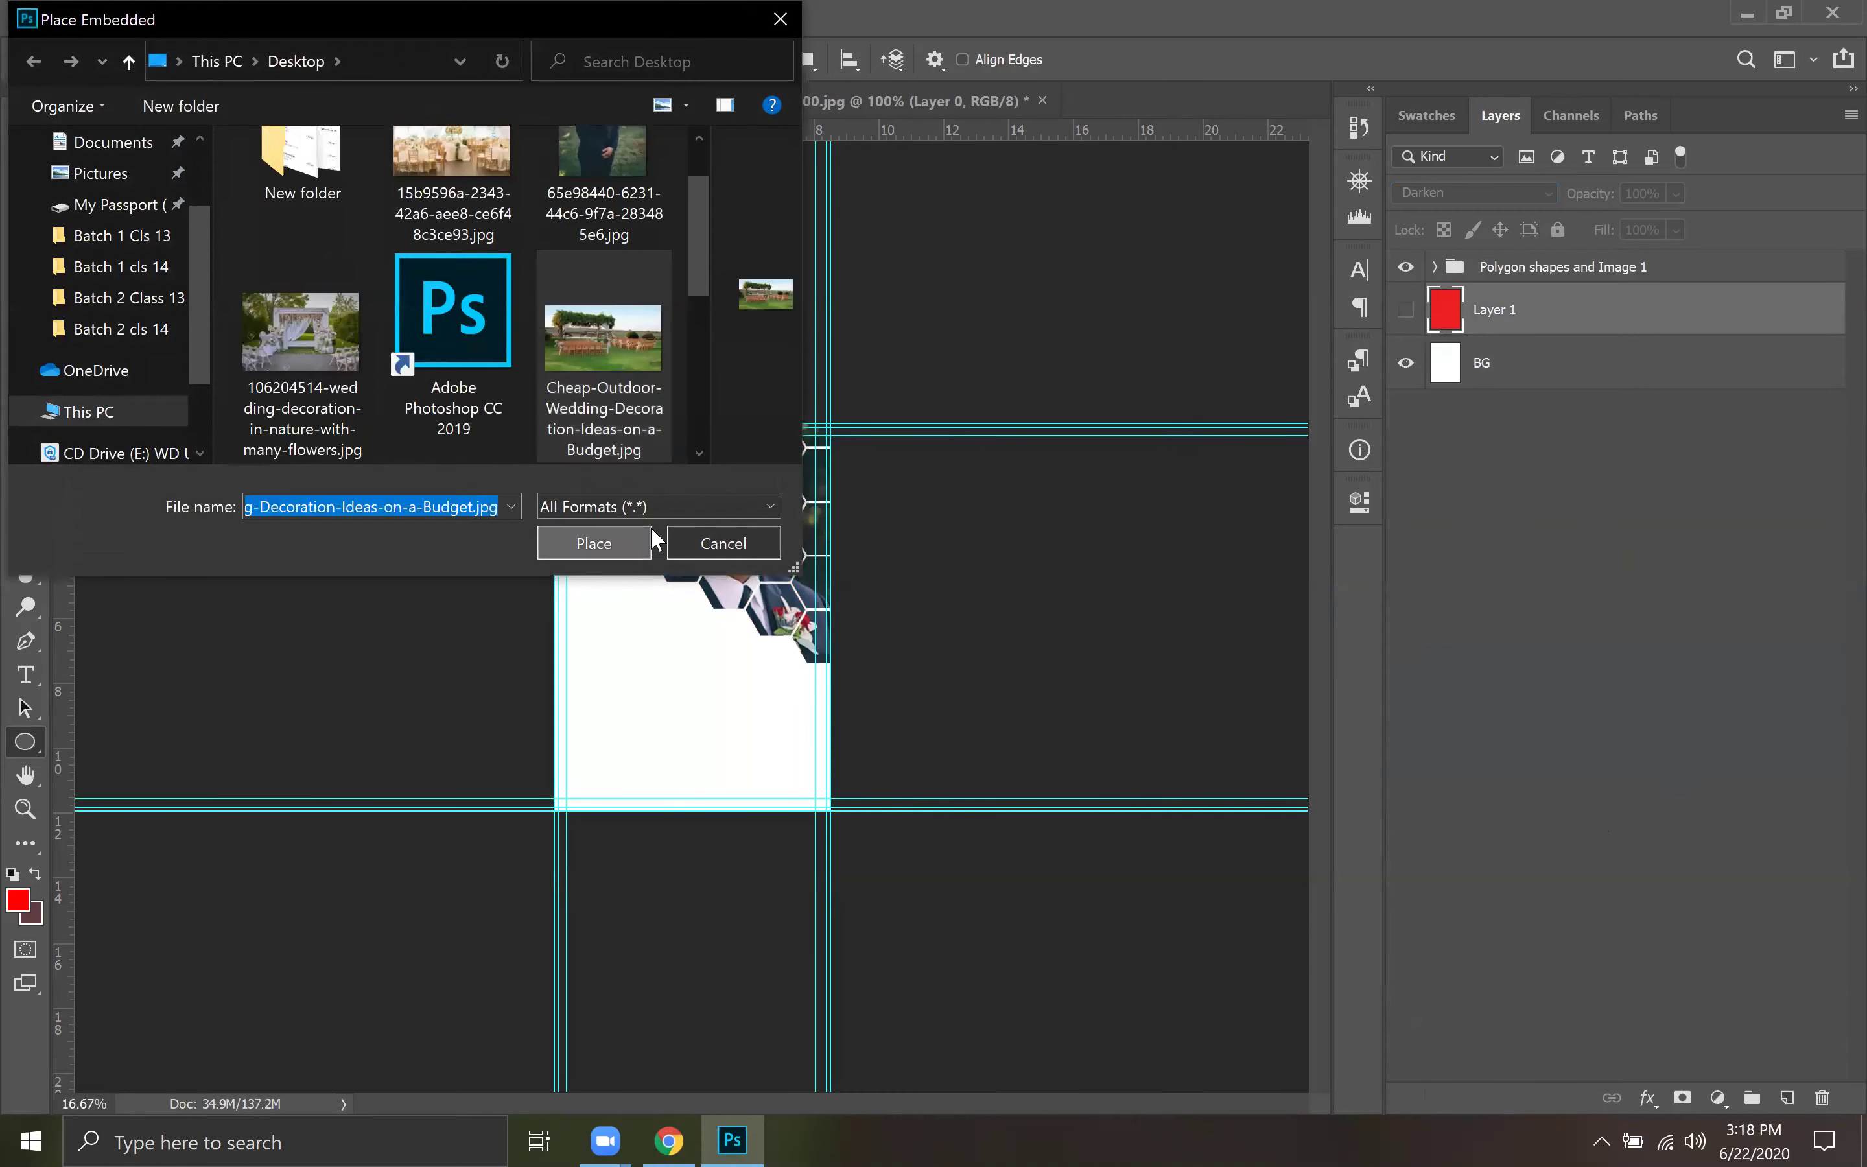
{"action": "left_click", "coordinate": [642, 544]}
Scale the placed wedding photo proportionally to about 342%, position it to cover the whole flyer, and move its layer below Layer 1.
{"action": "left_click_drag", "start_coordinate": [796, 680], "coordinate": [1072, 827]}
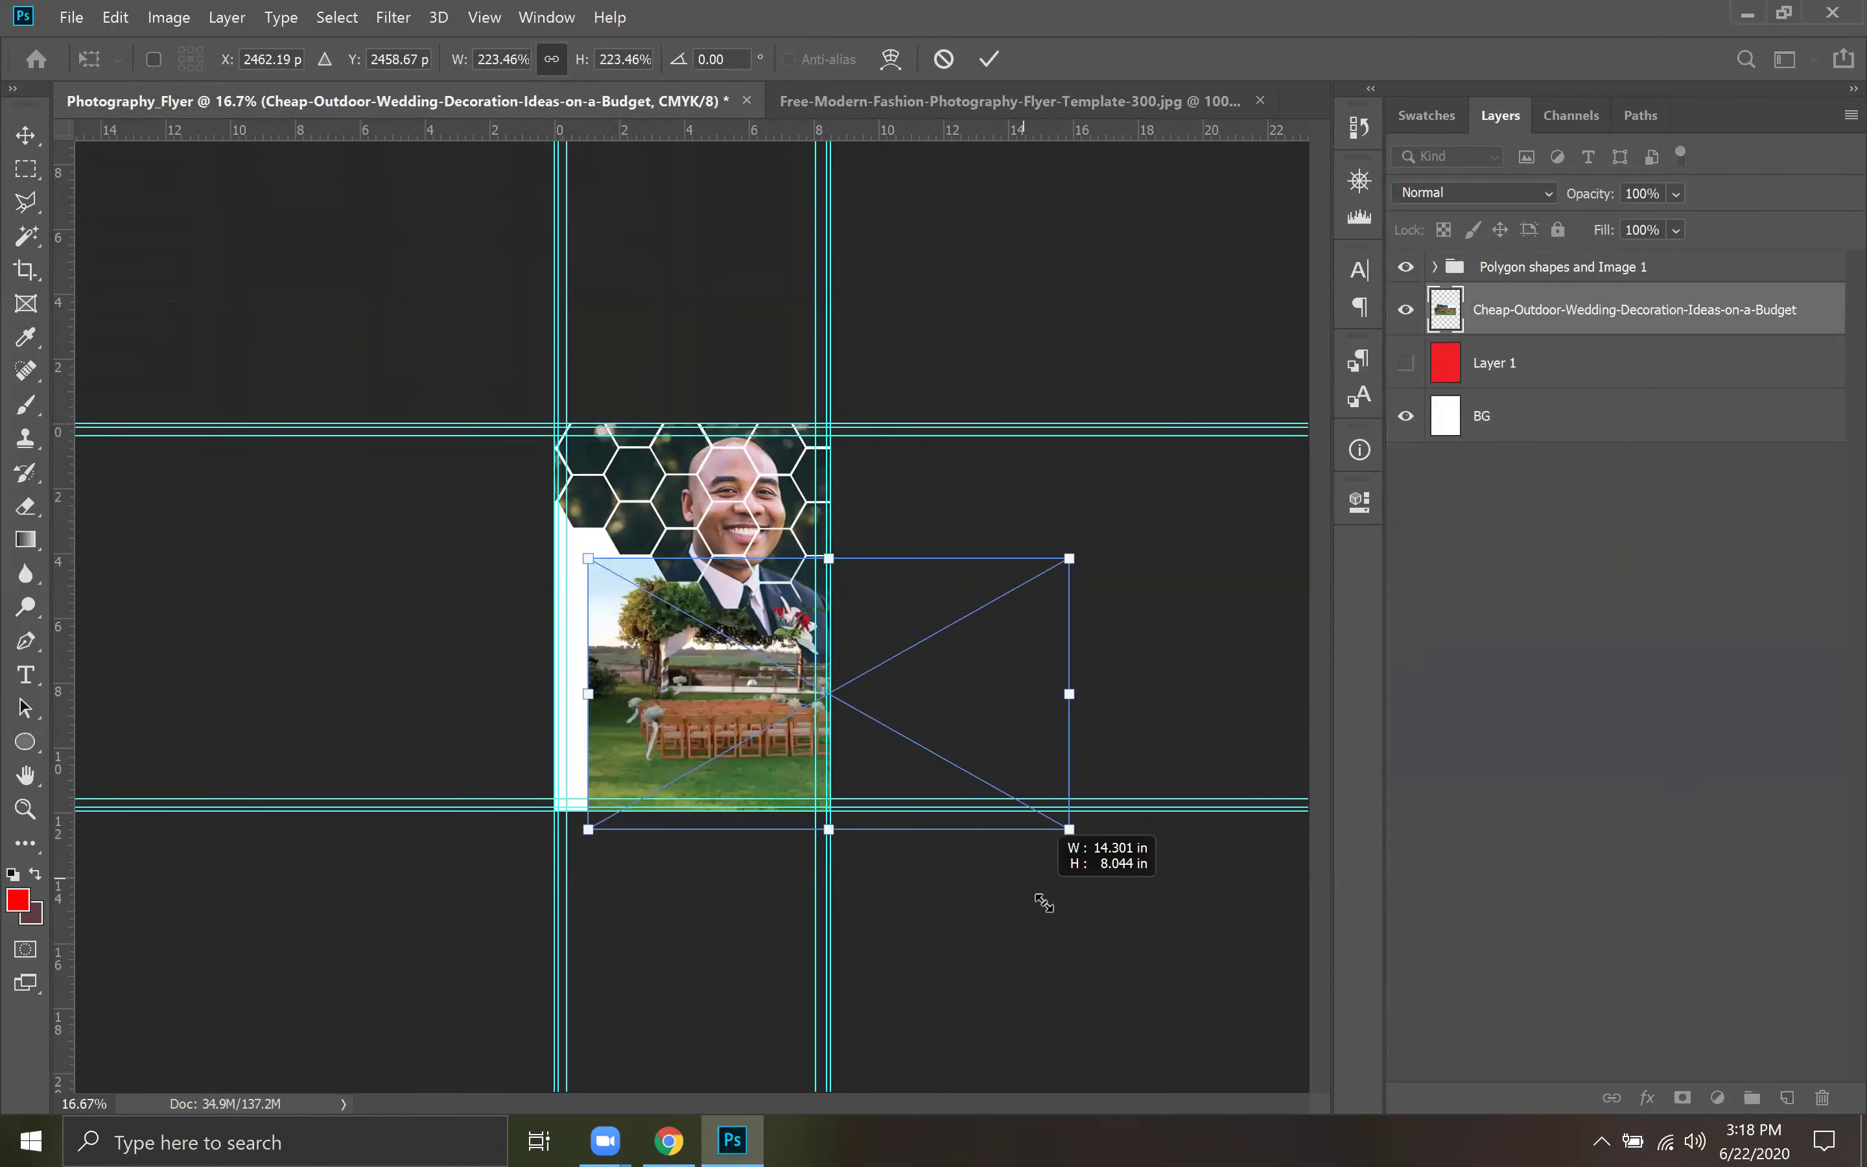
{"action": "left_click_drag", "start_coordinate": [709, 766], "coordinate": [577, 658]}
{"action": "left_click_drag", "start_coordinate": [947, 733], "coordinate": [1094, 891]}
{"action": "mouse_move", "coordinate": [1123, 927]}
{"action": "left_mouse_down"}
{"action": "mouse_move", "coordinate": [1134, 942]}
{"action": "mouse_move", "coordinate": [1108, 909]}
{"action": "mouse_move", "coordinate": [1137, 938]}
{"action": "left_mouse_up"}
{"action": "left_click_drag", "start_coordinate": [759, 748], "coordinate": [629, 716]}
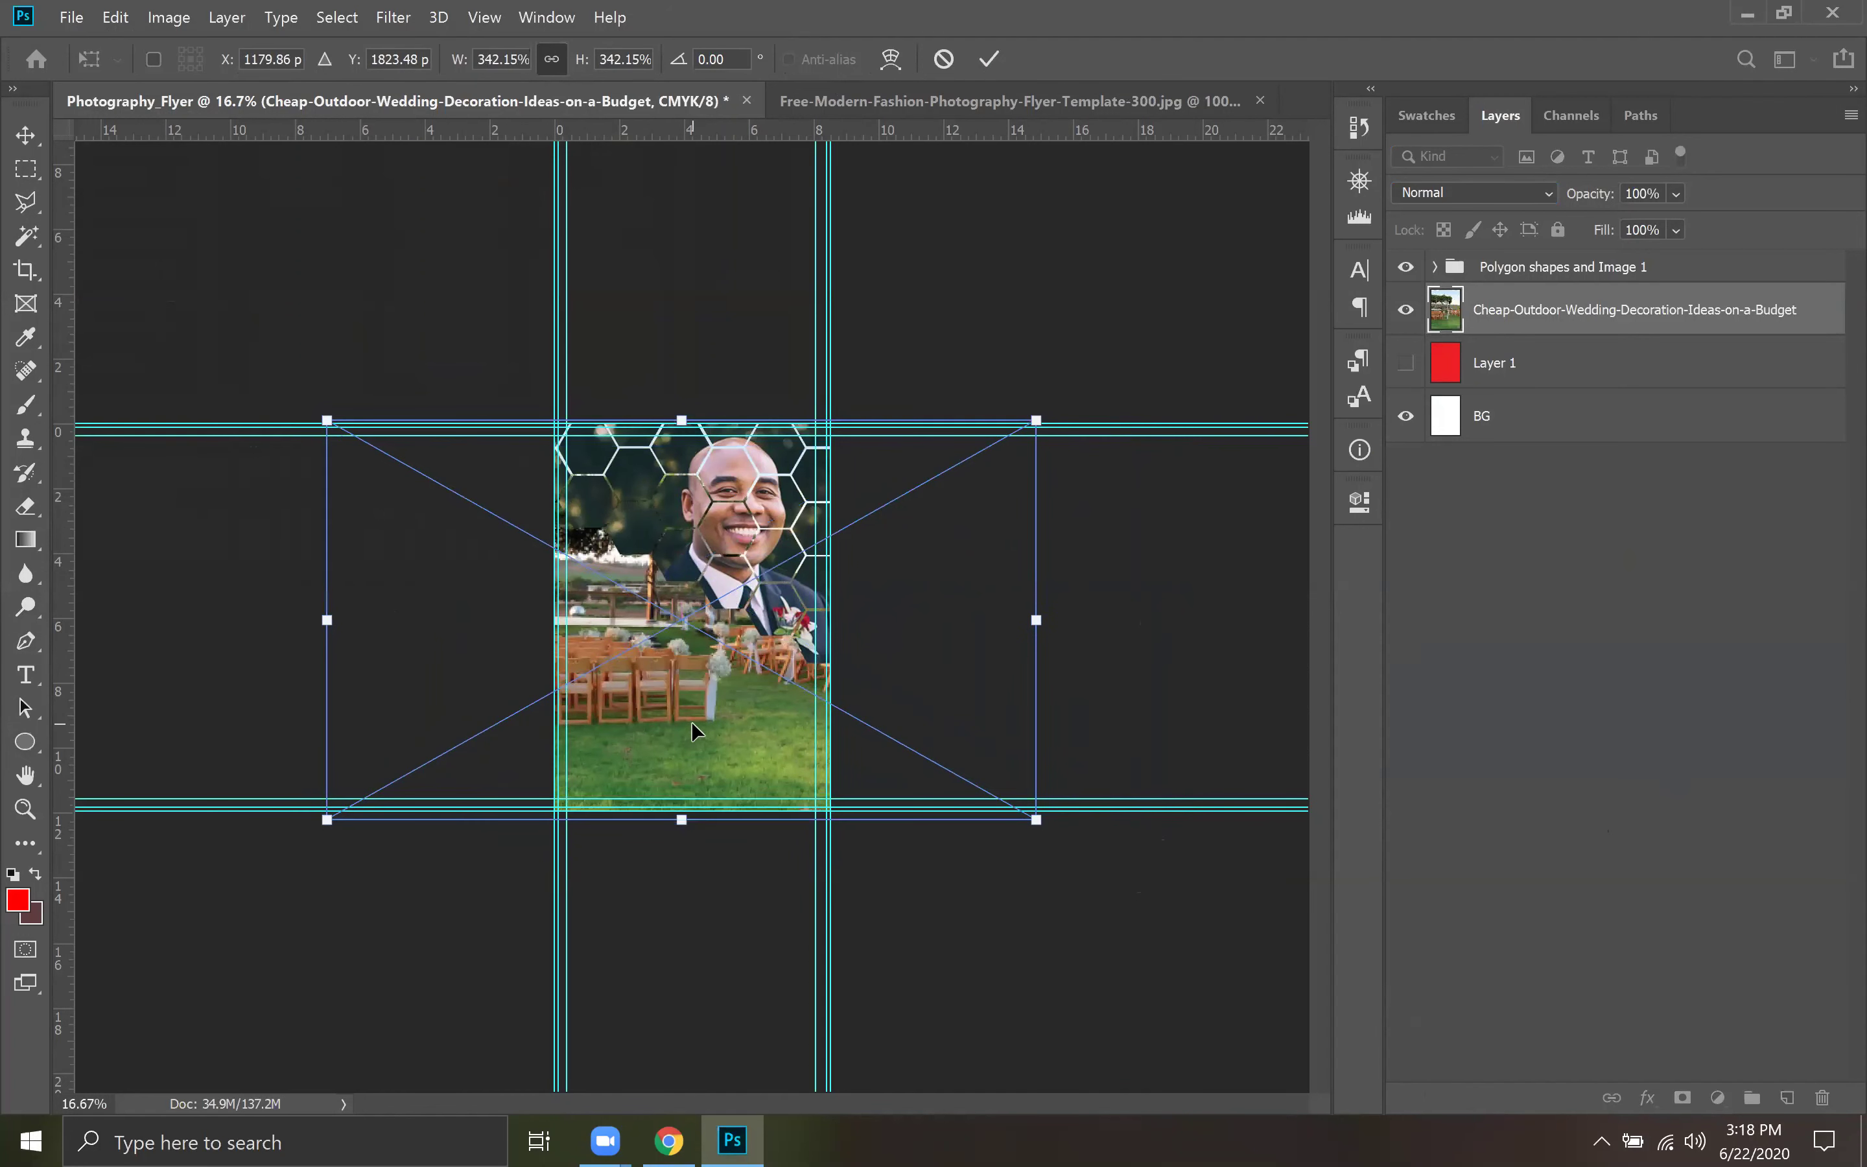
{"action": "left_click_drag", "start_coordinate": [691, 721], "coordinate": [693, 719]}
{"action": "left_click", "coordinate": [989, 58]}
{"action": "left_click_drag", "start_coordinate": [1546, 309], "coordinate": [1582, 369]}
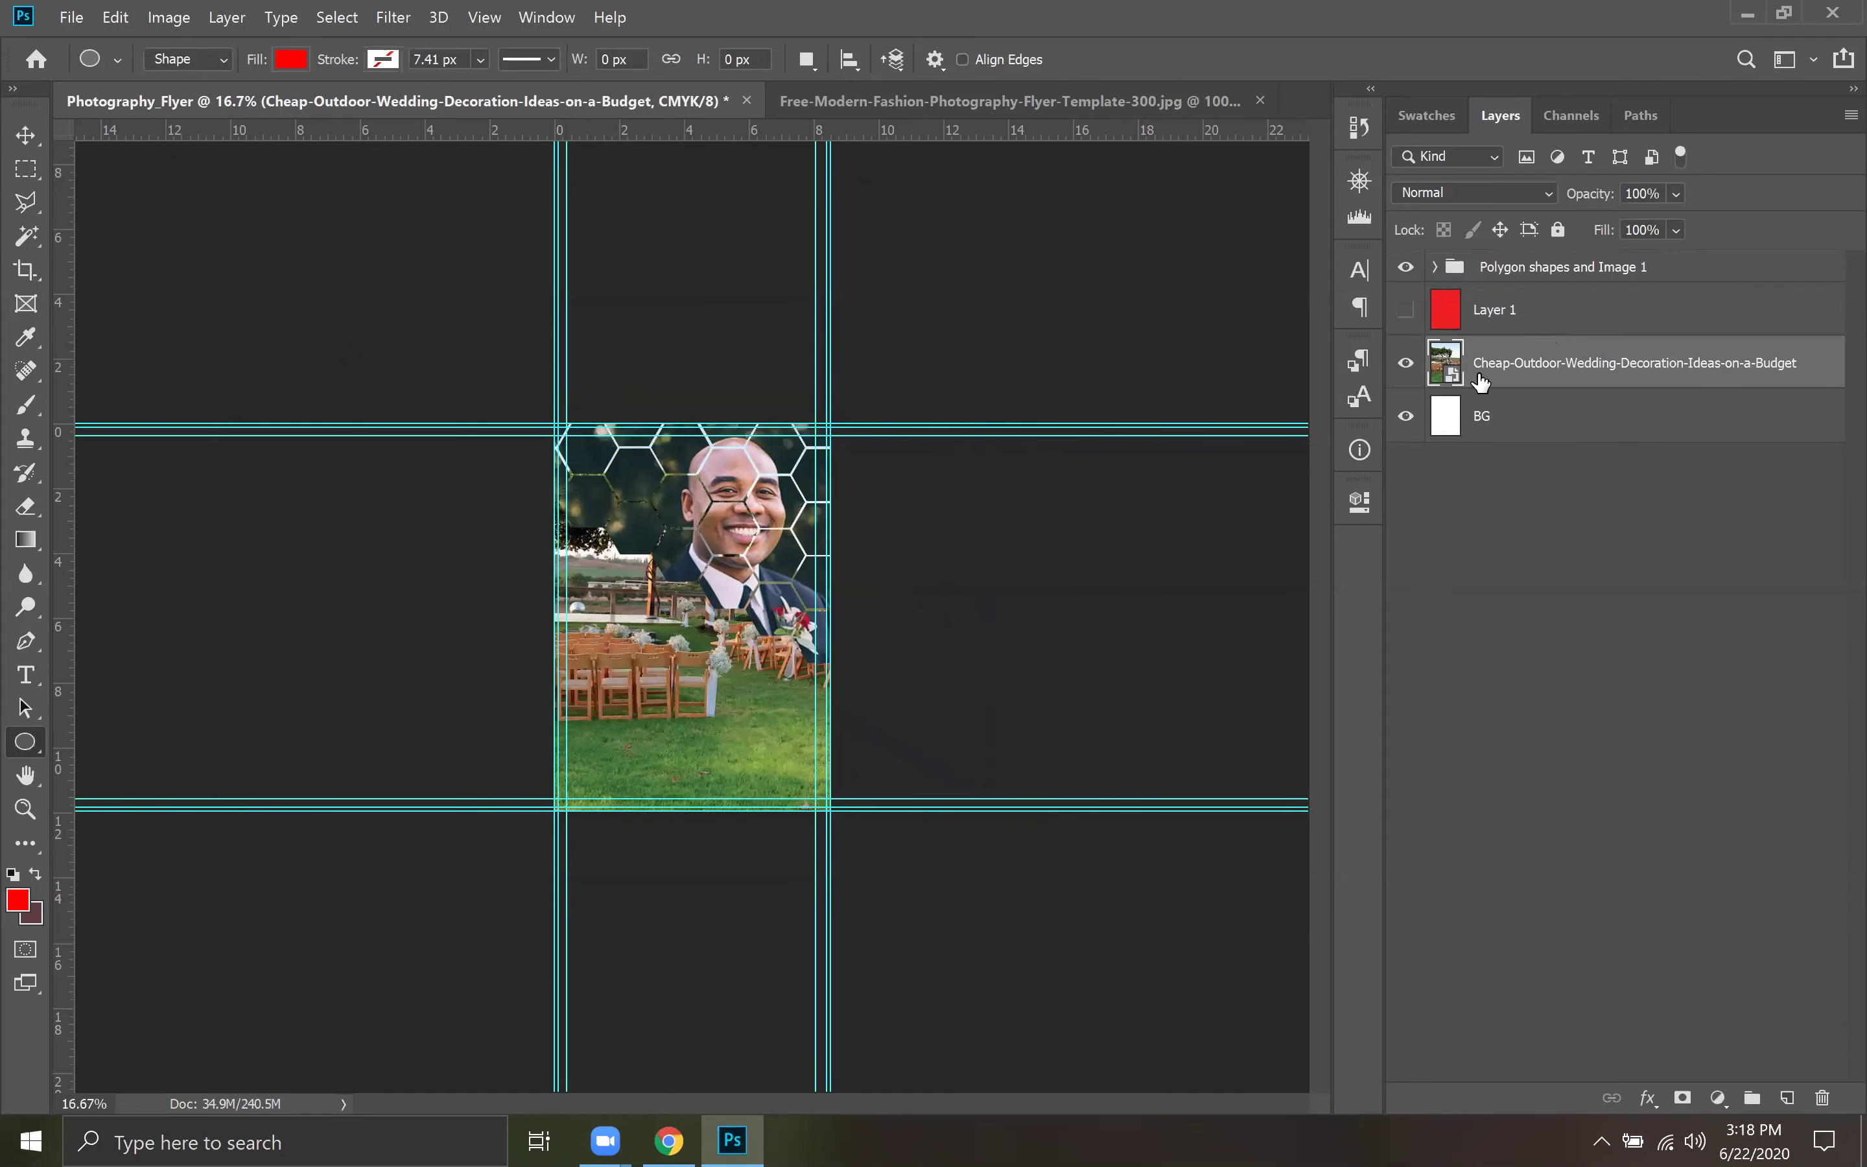
Apply a Gaussian Blur with a radius of 41.5 pixels to the placed photo and show the red Layer 1 again.
{"action": "left_click", "coordinate": [393, 17]}
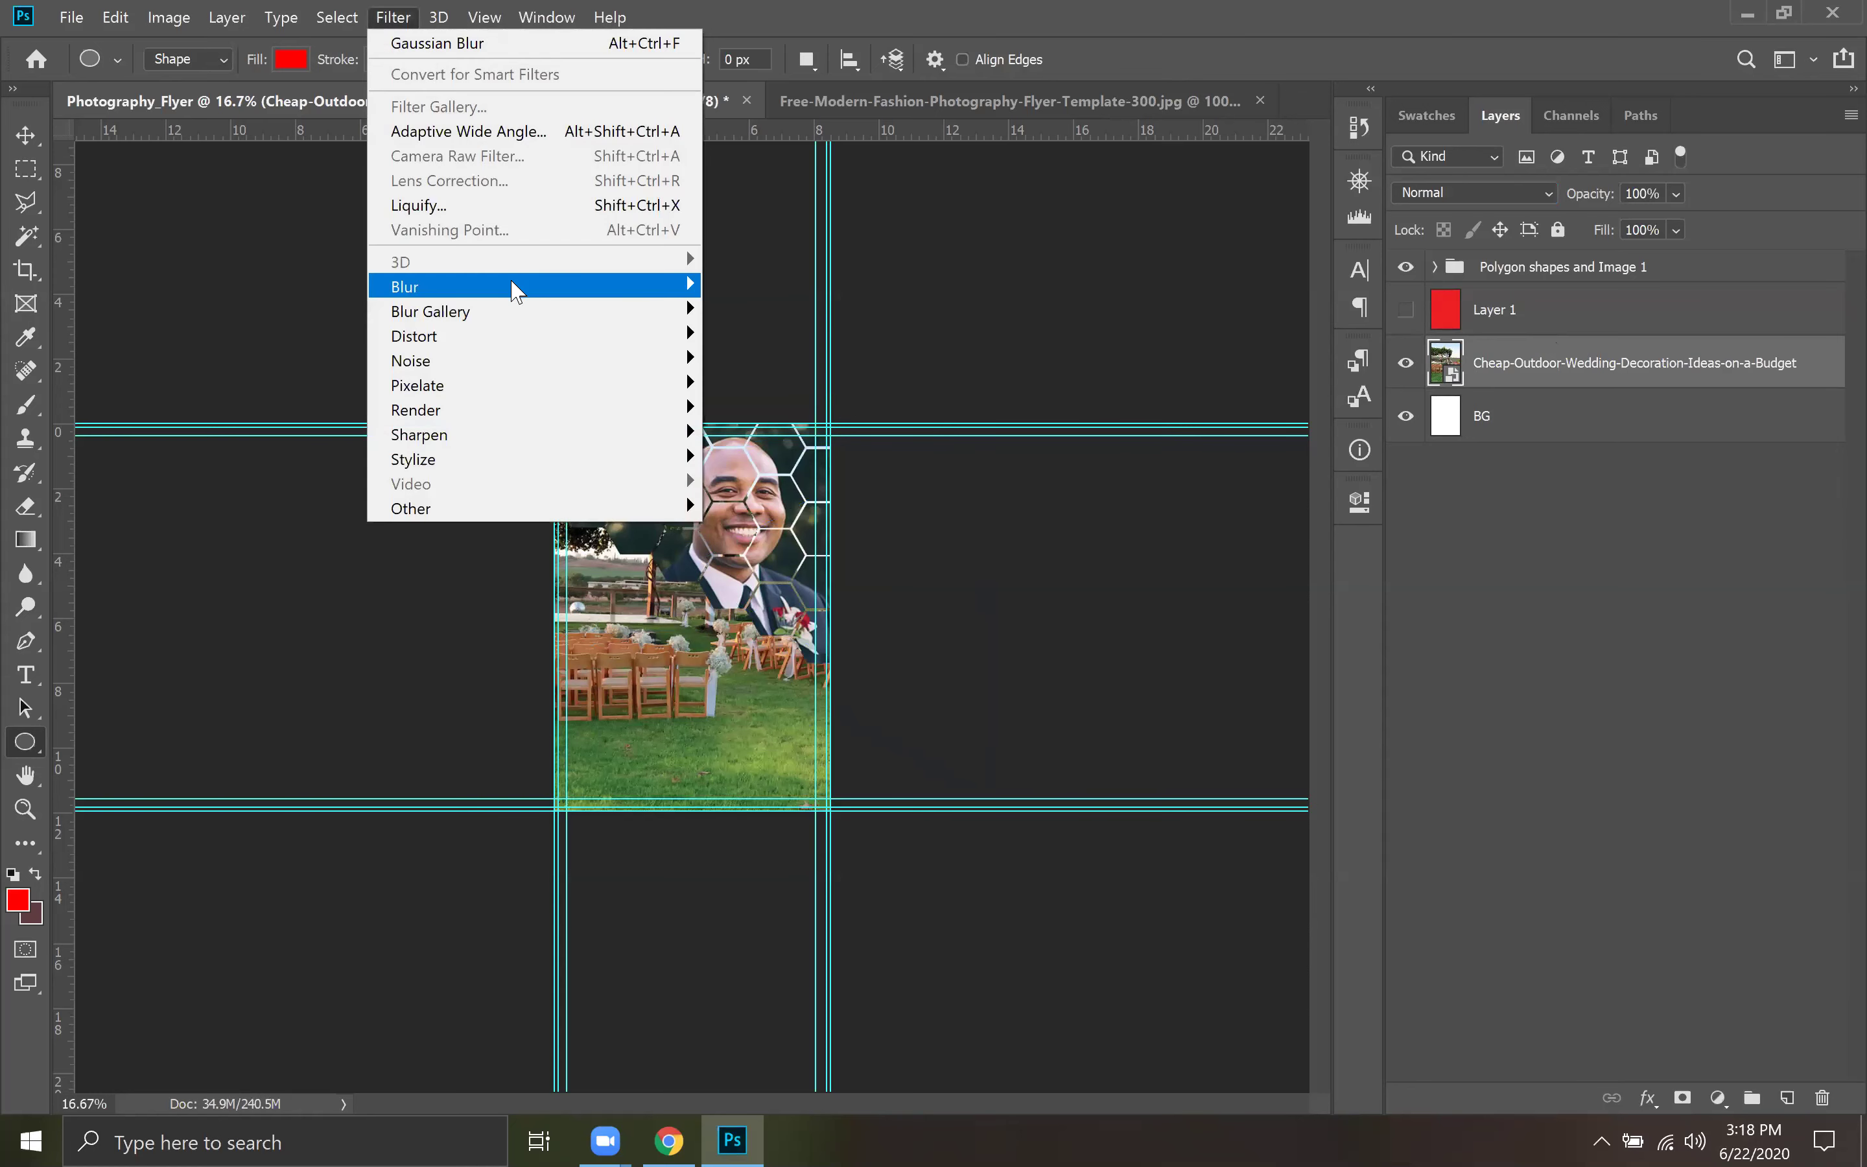
{"action": "mouse_move", "coordinate": [657, 289]}
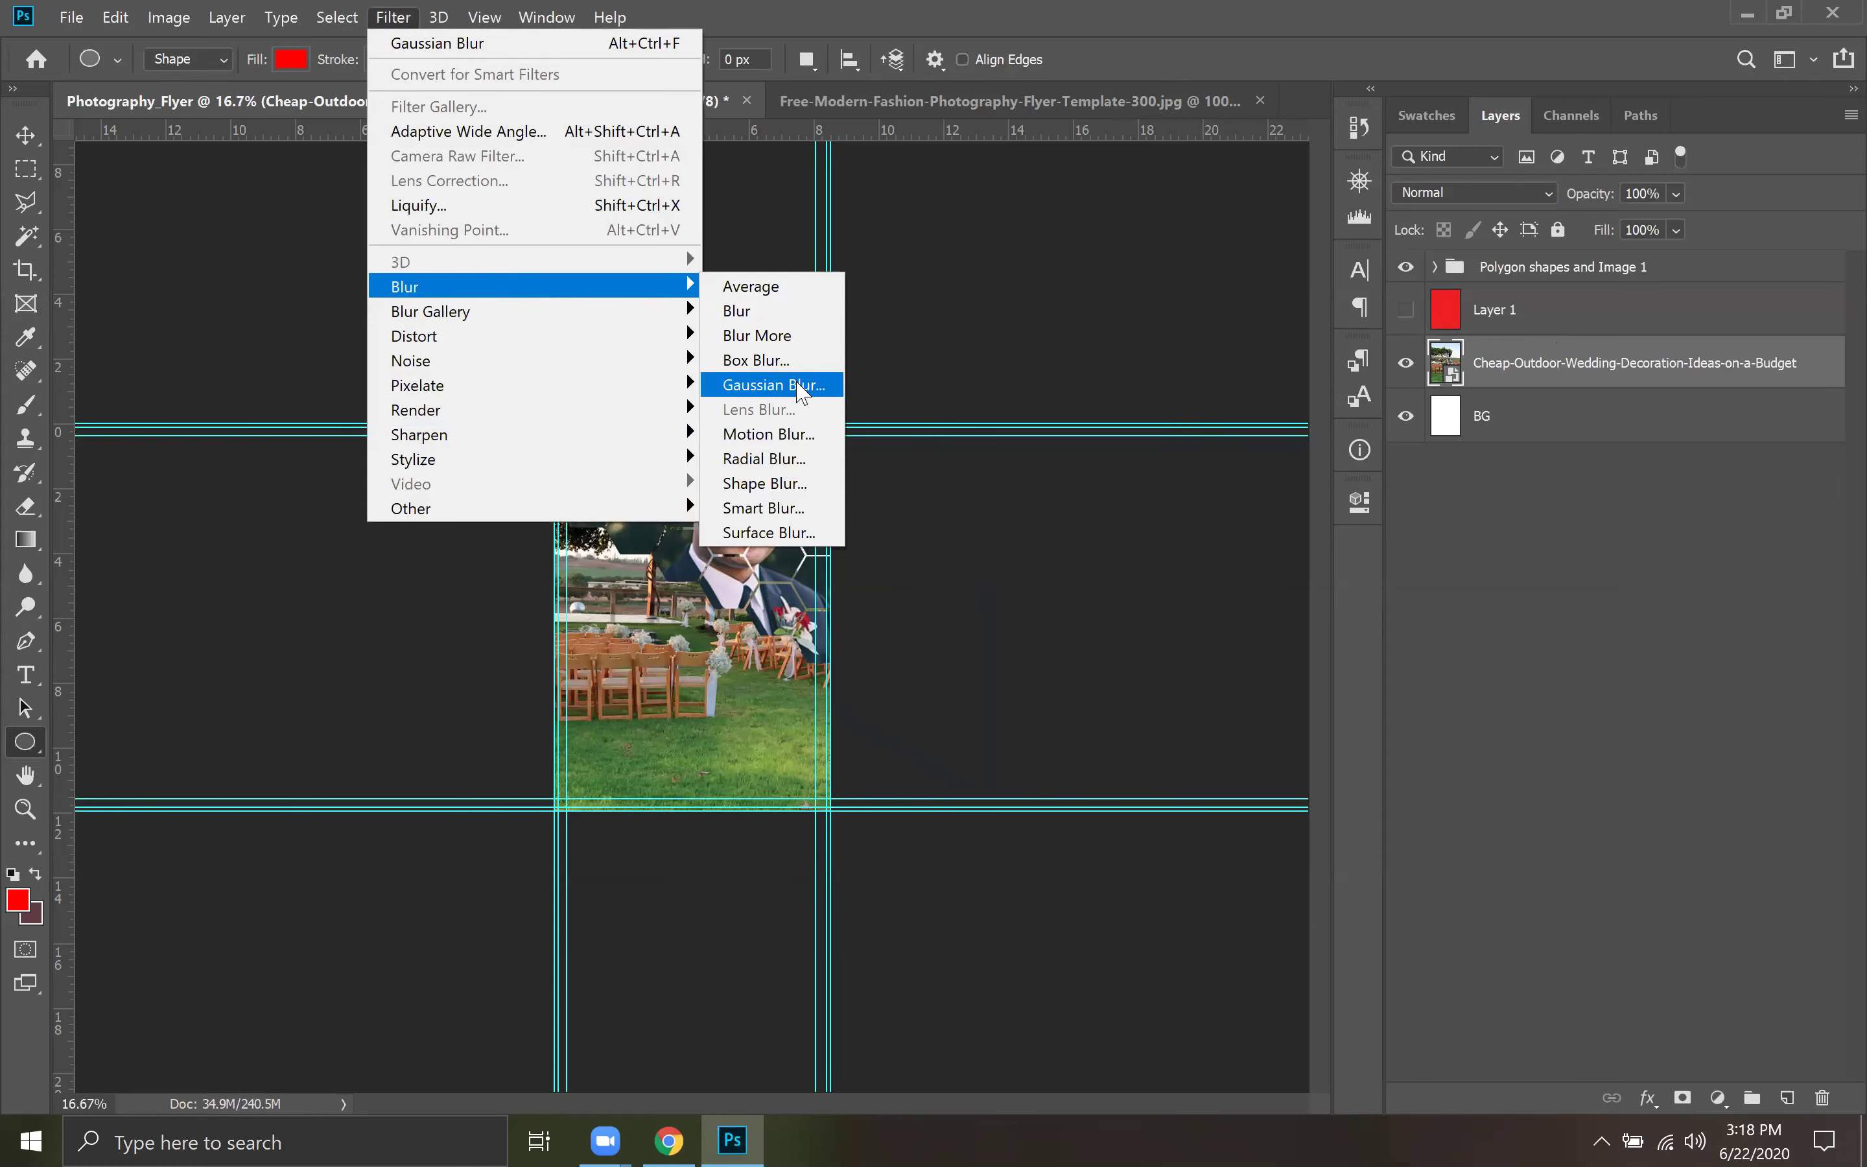
{"action": "left_click", "coordinate": [771, 384]}
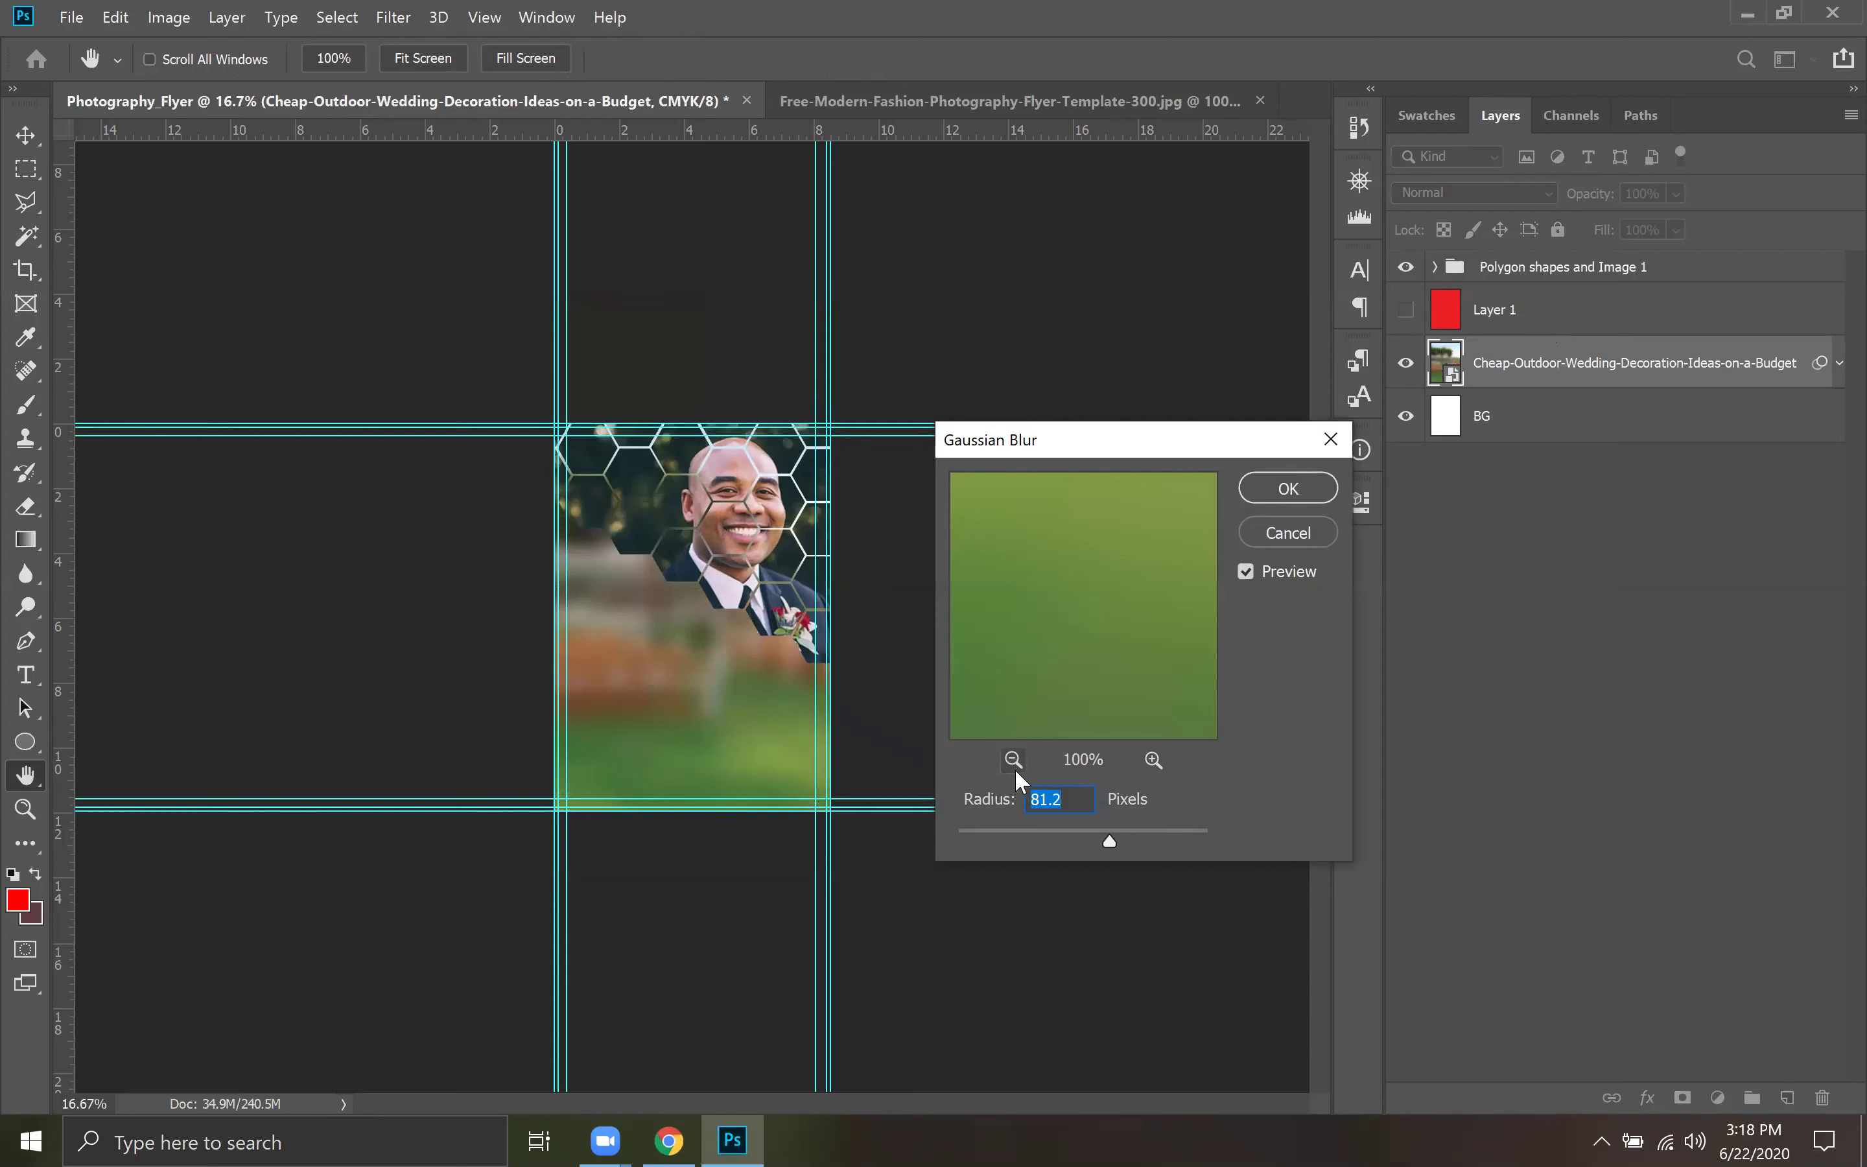
{"action": "left_click_drag", "start_coordinate": [1090, 842], "coordinate": [1021, 832]}
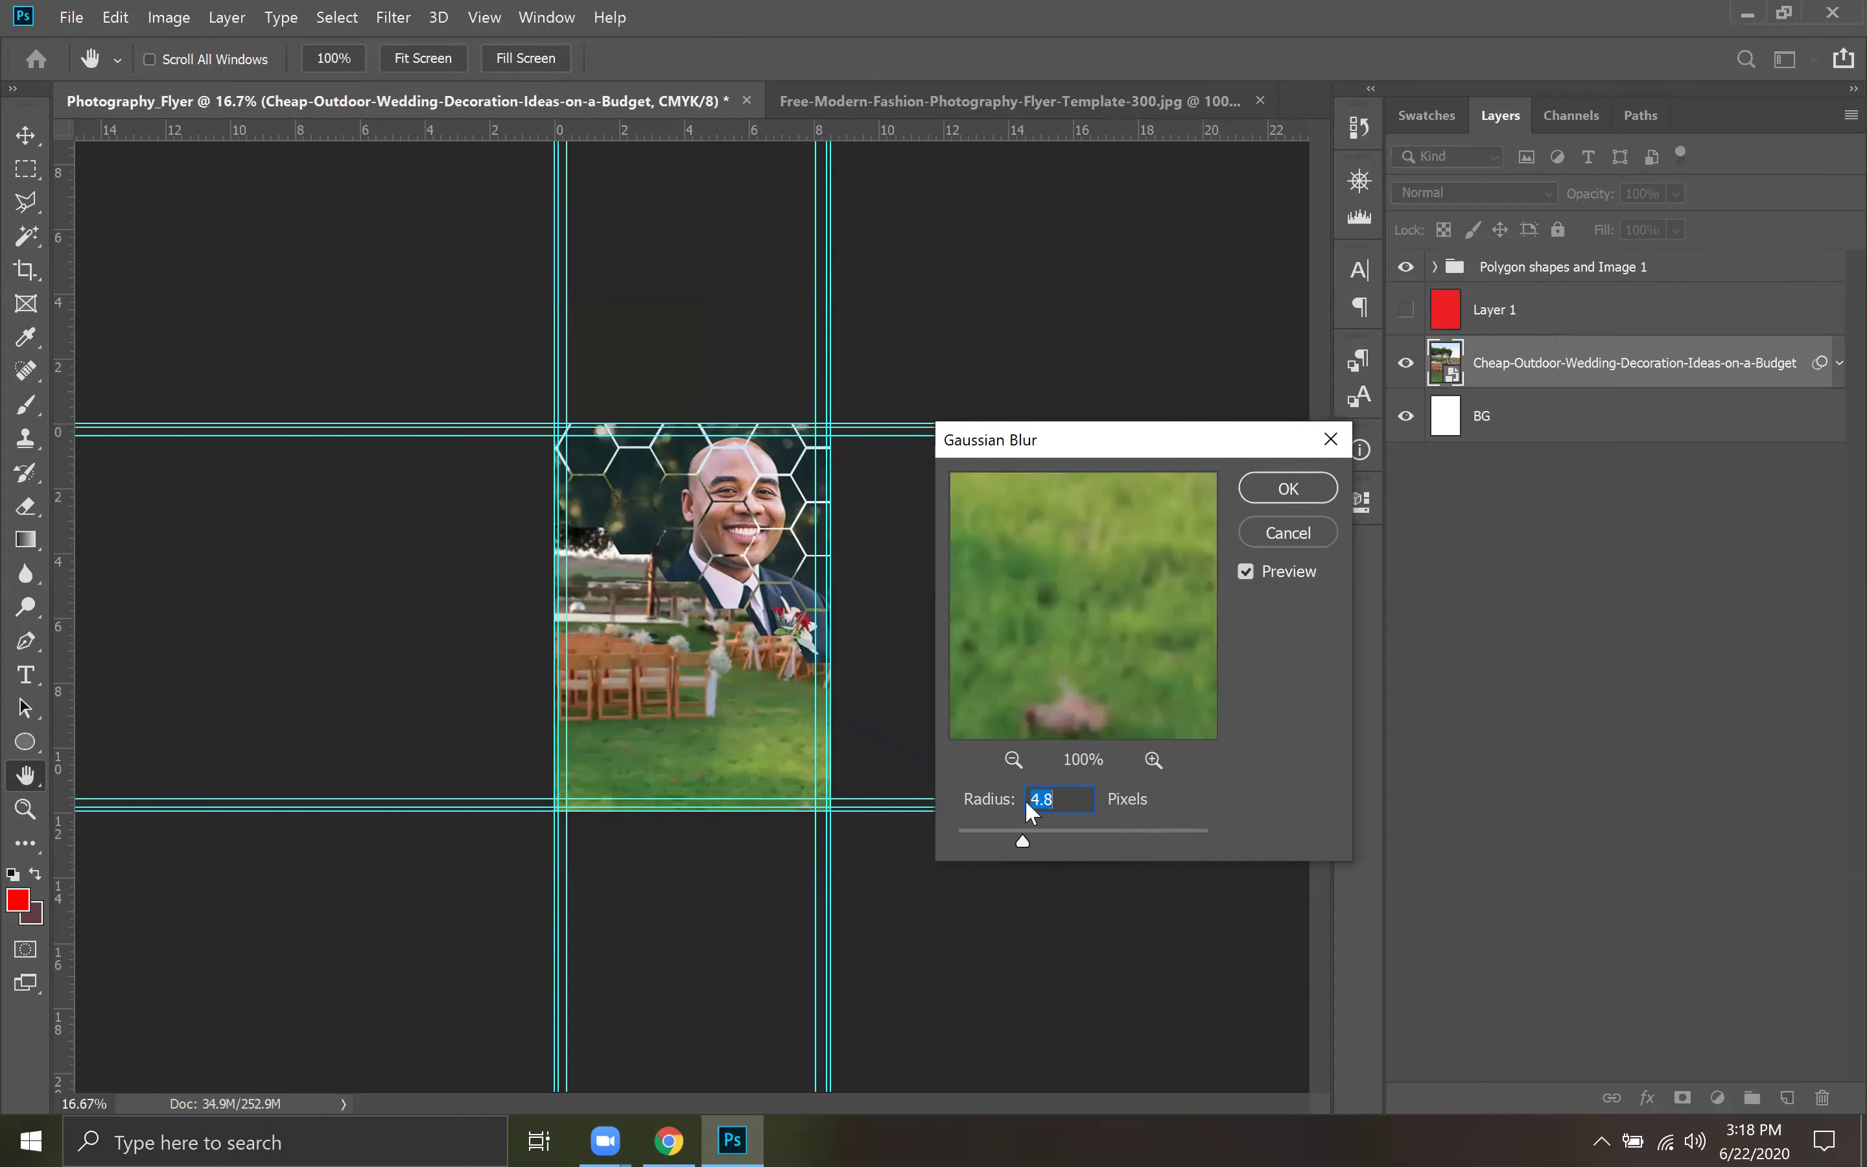
{"action": "left_click", "coordinate": [1014, 761]}
{"action": "left_click", "coordinate": [1011, 759]}
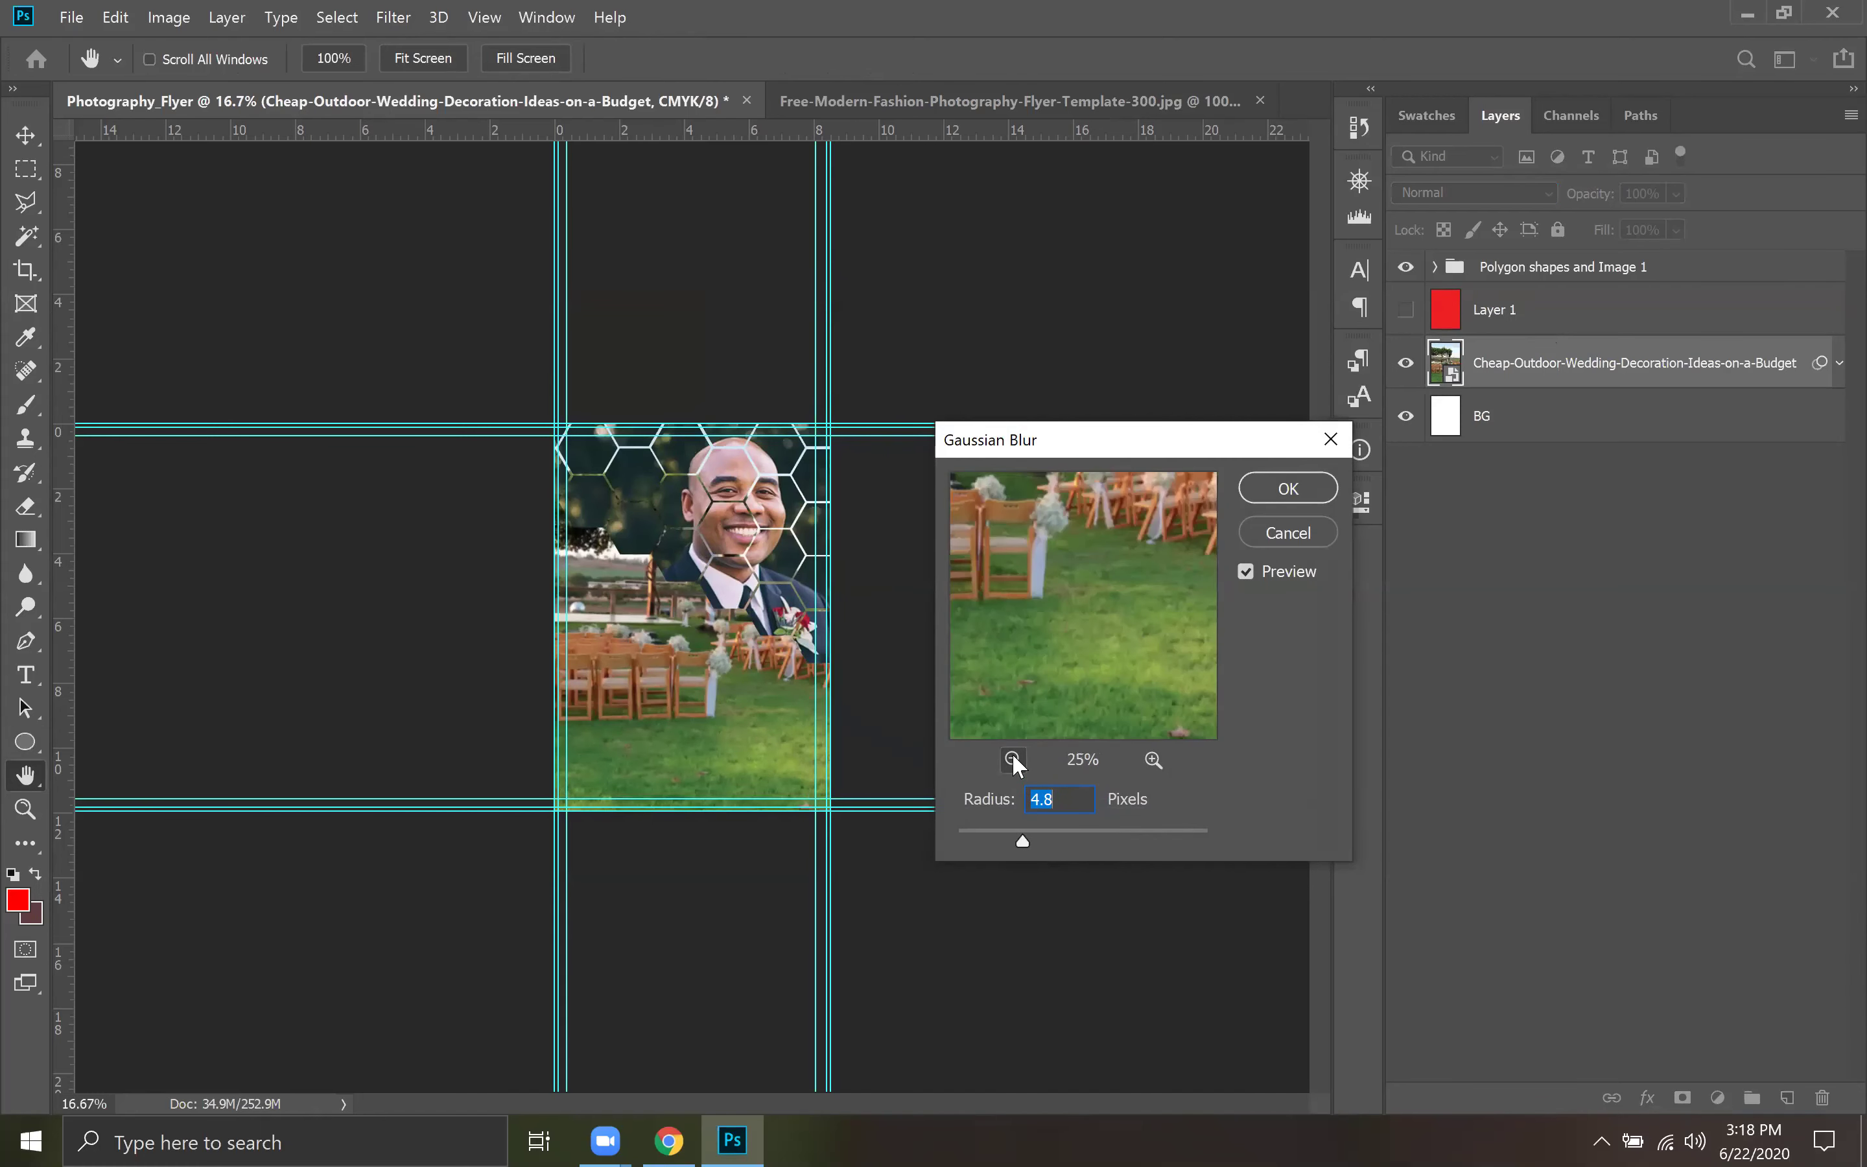
{"action": "left_click", "coordinate": [1013, 759]}
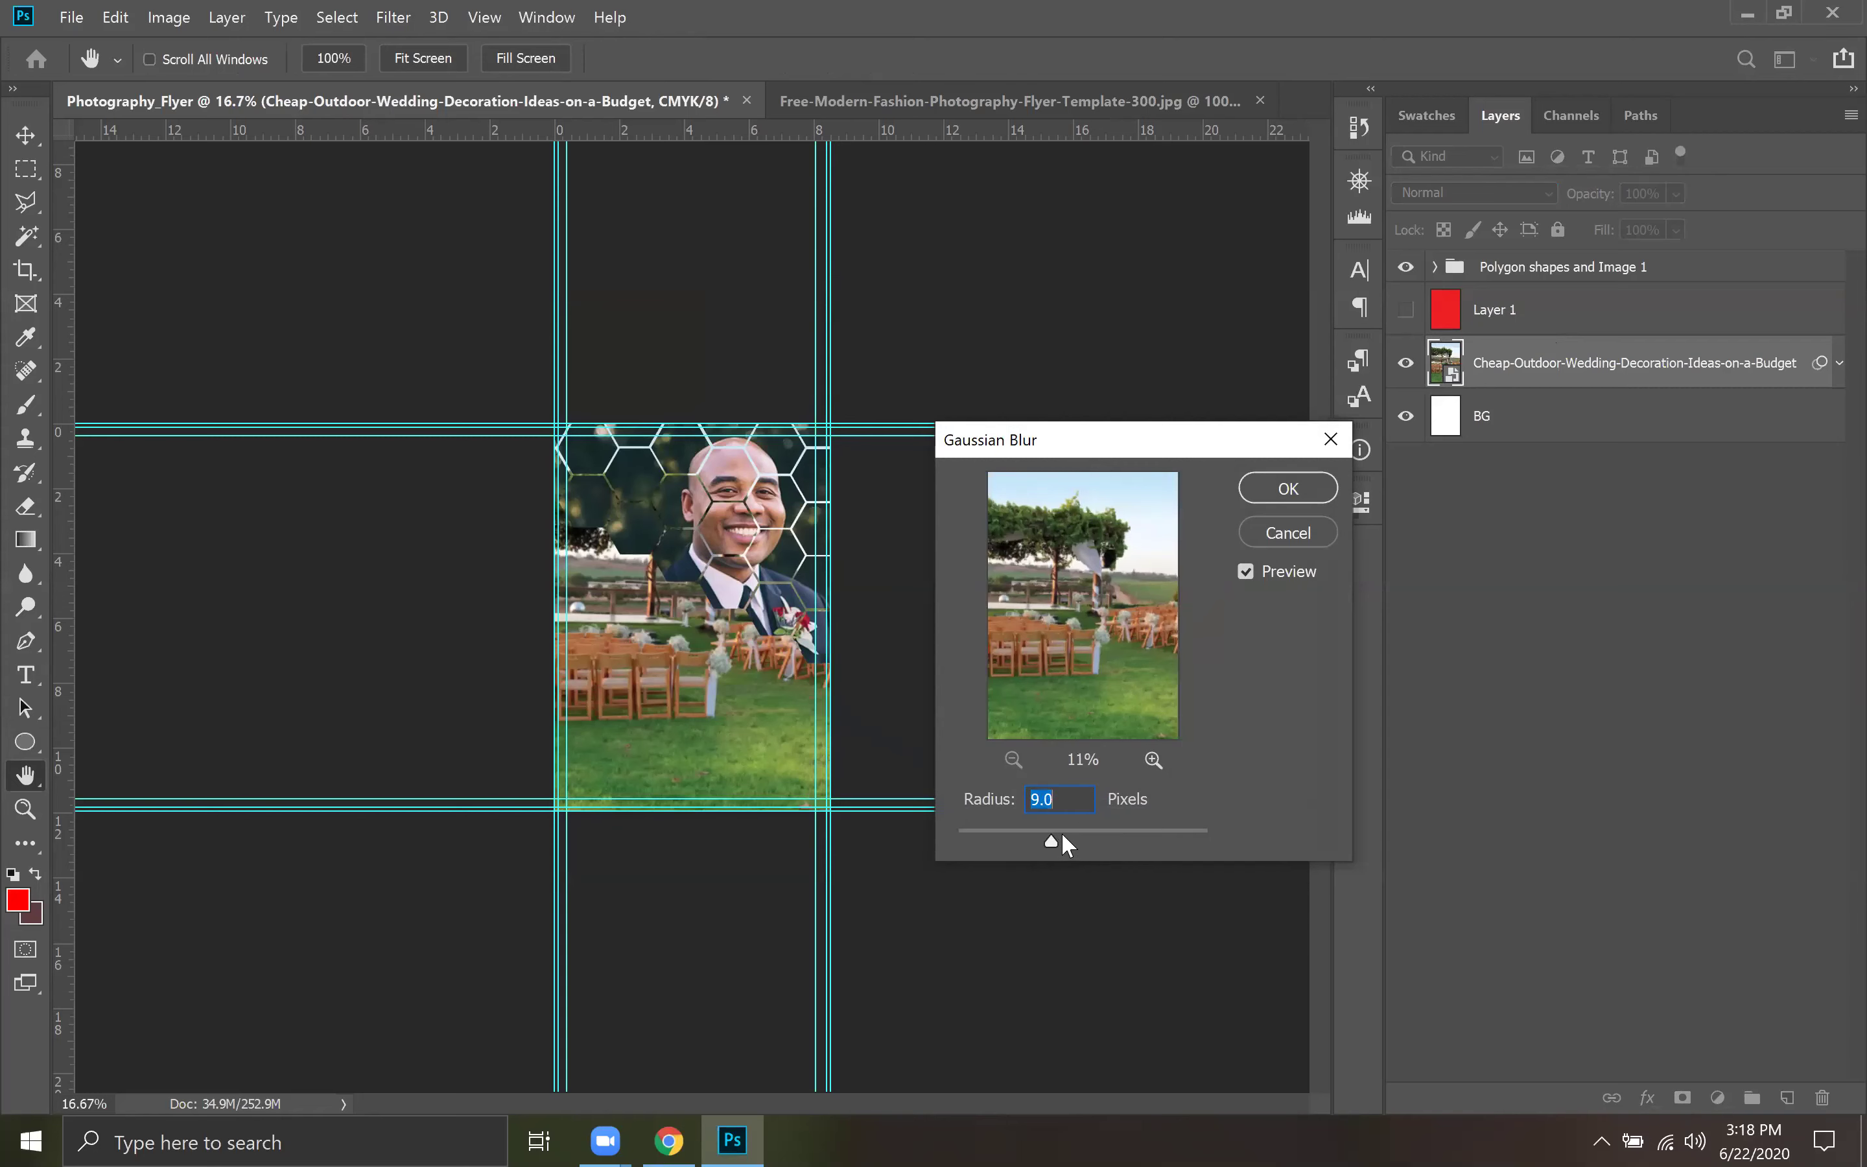
{"action": "mouse_move", "coordinate": [1070, 836]}
{"action": "left_mouse_down"}
{"action": "mouse_move", "coordinate": [1107, 836]}
{"action": "mouse_move", "coordinate": [1088, 837]}
{"action": "left_mouse_up"}
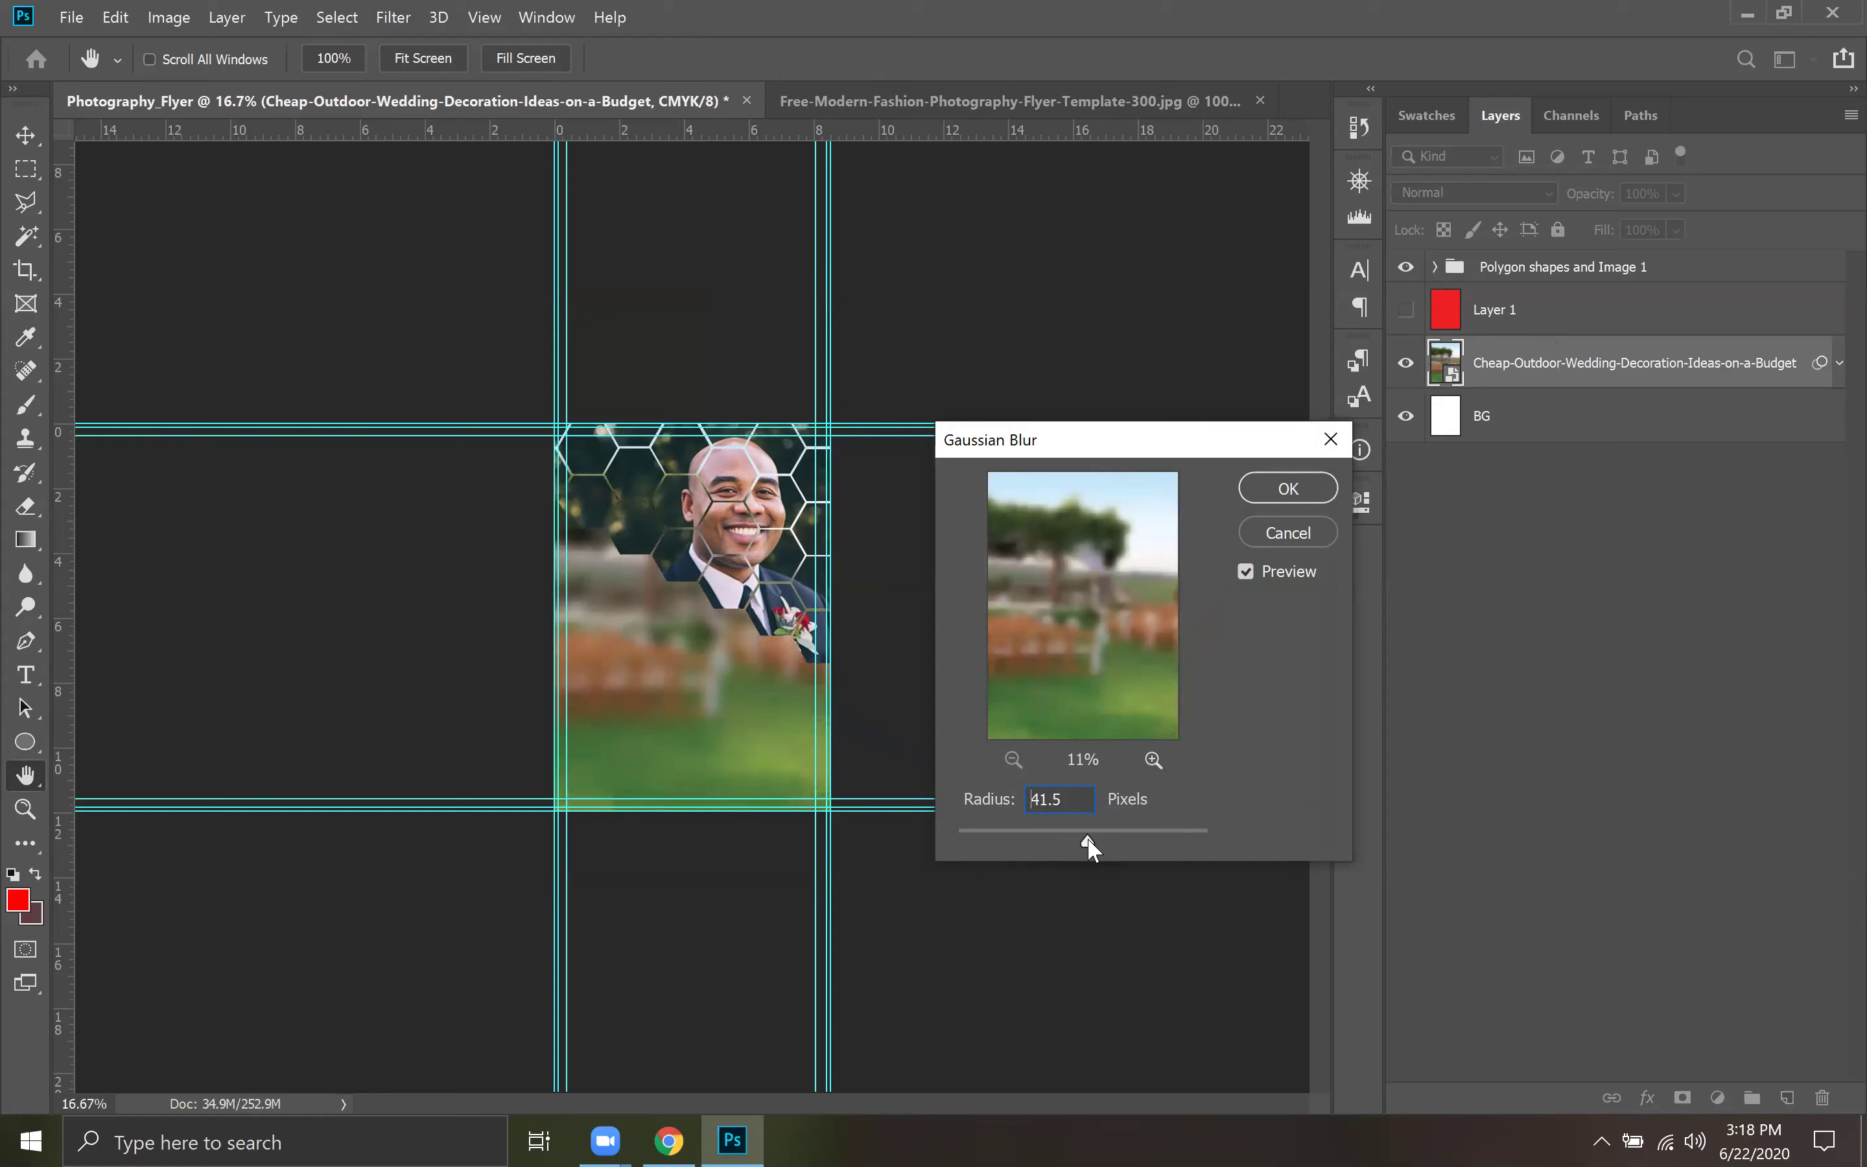
{"action": "left_click", "coordinate": [1288, 491]}
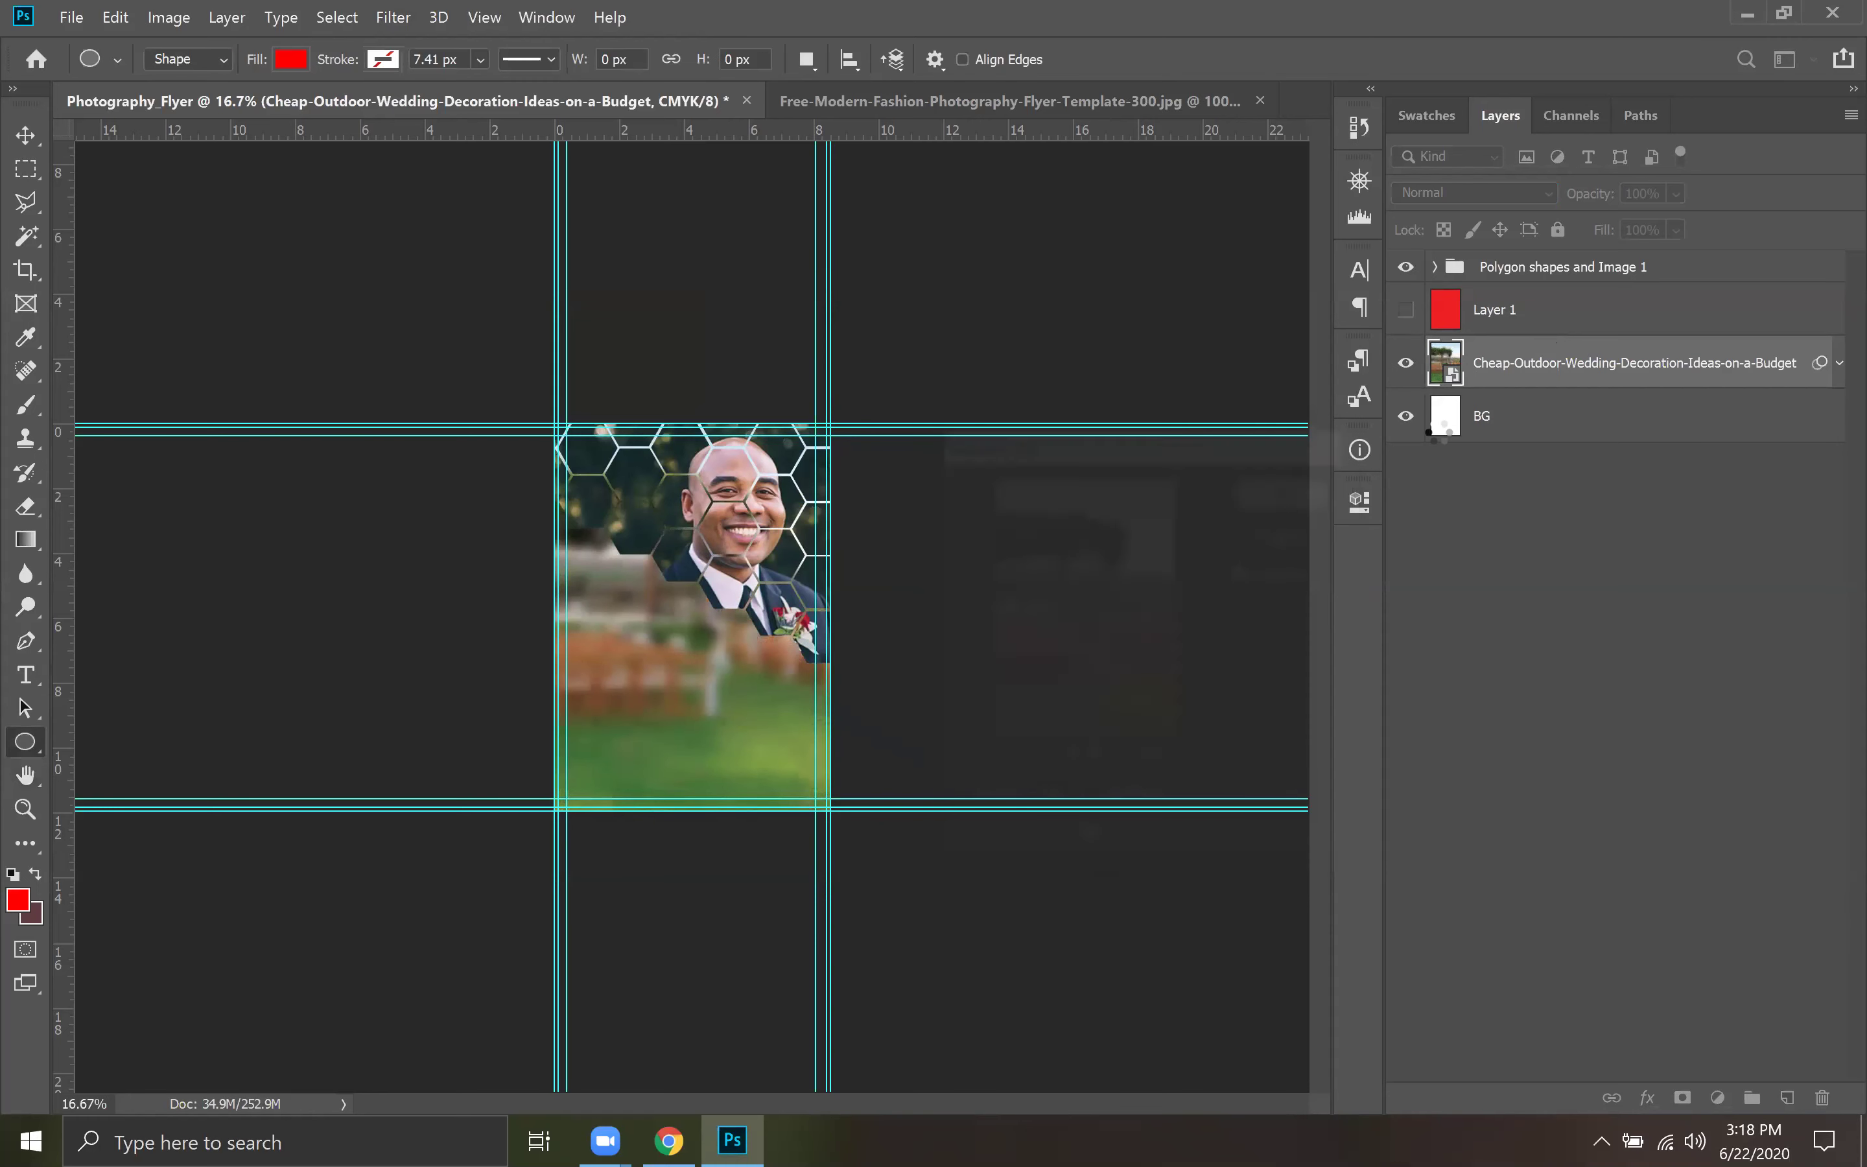
{"action": "left_click", "coordinate": [1406, 312]}
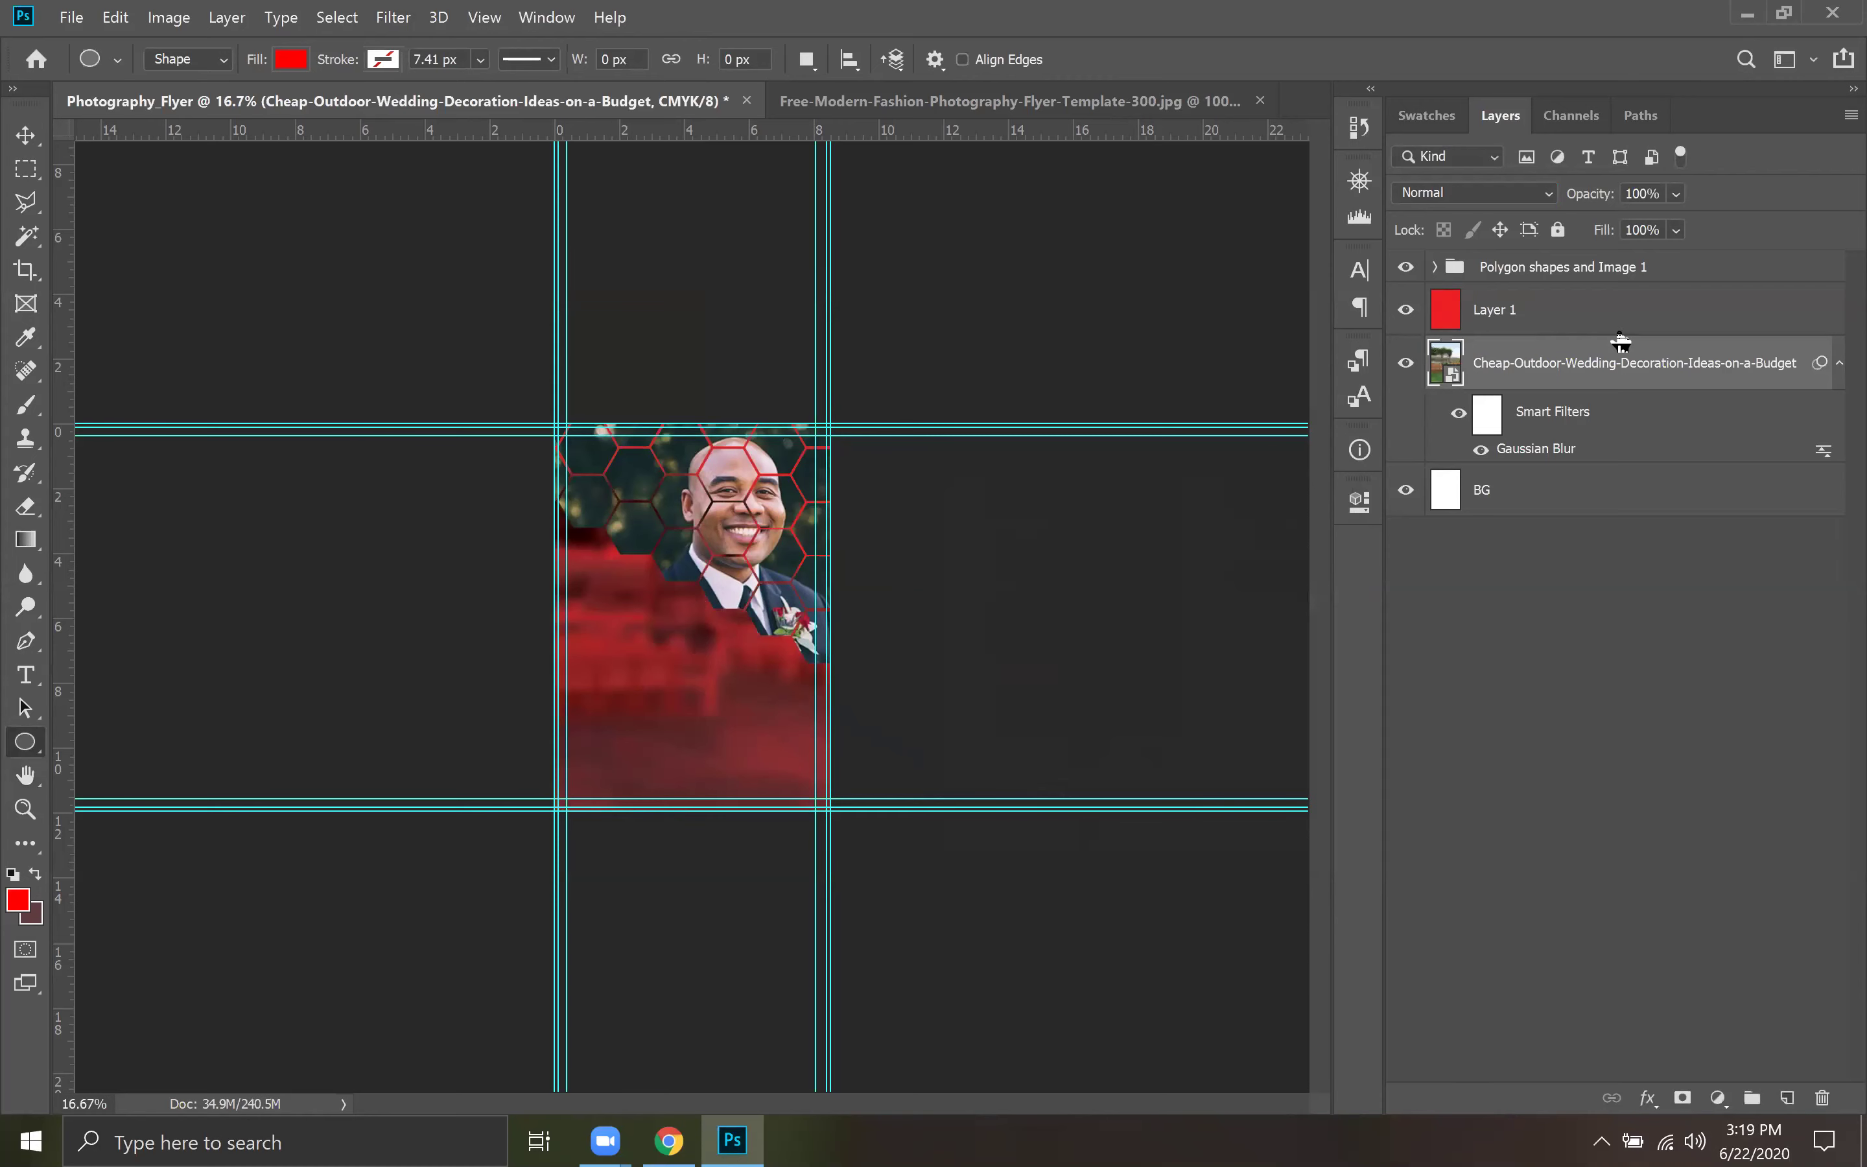
Check the reference template, then draw a red rectangle of about 728 × 539 px below the portrait mosaic, starting at the flyer's left margin guide.
{"action": "left_click", "coordinate": [1027, 97]}
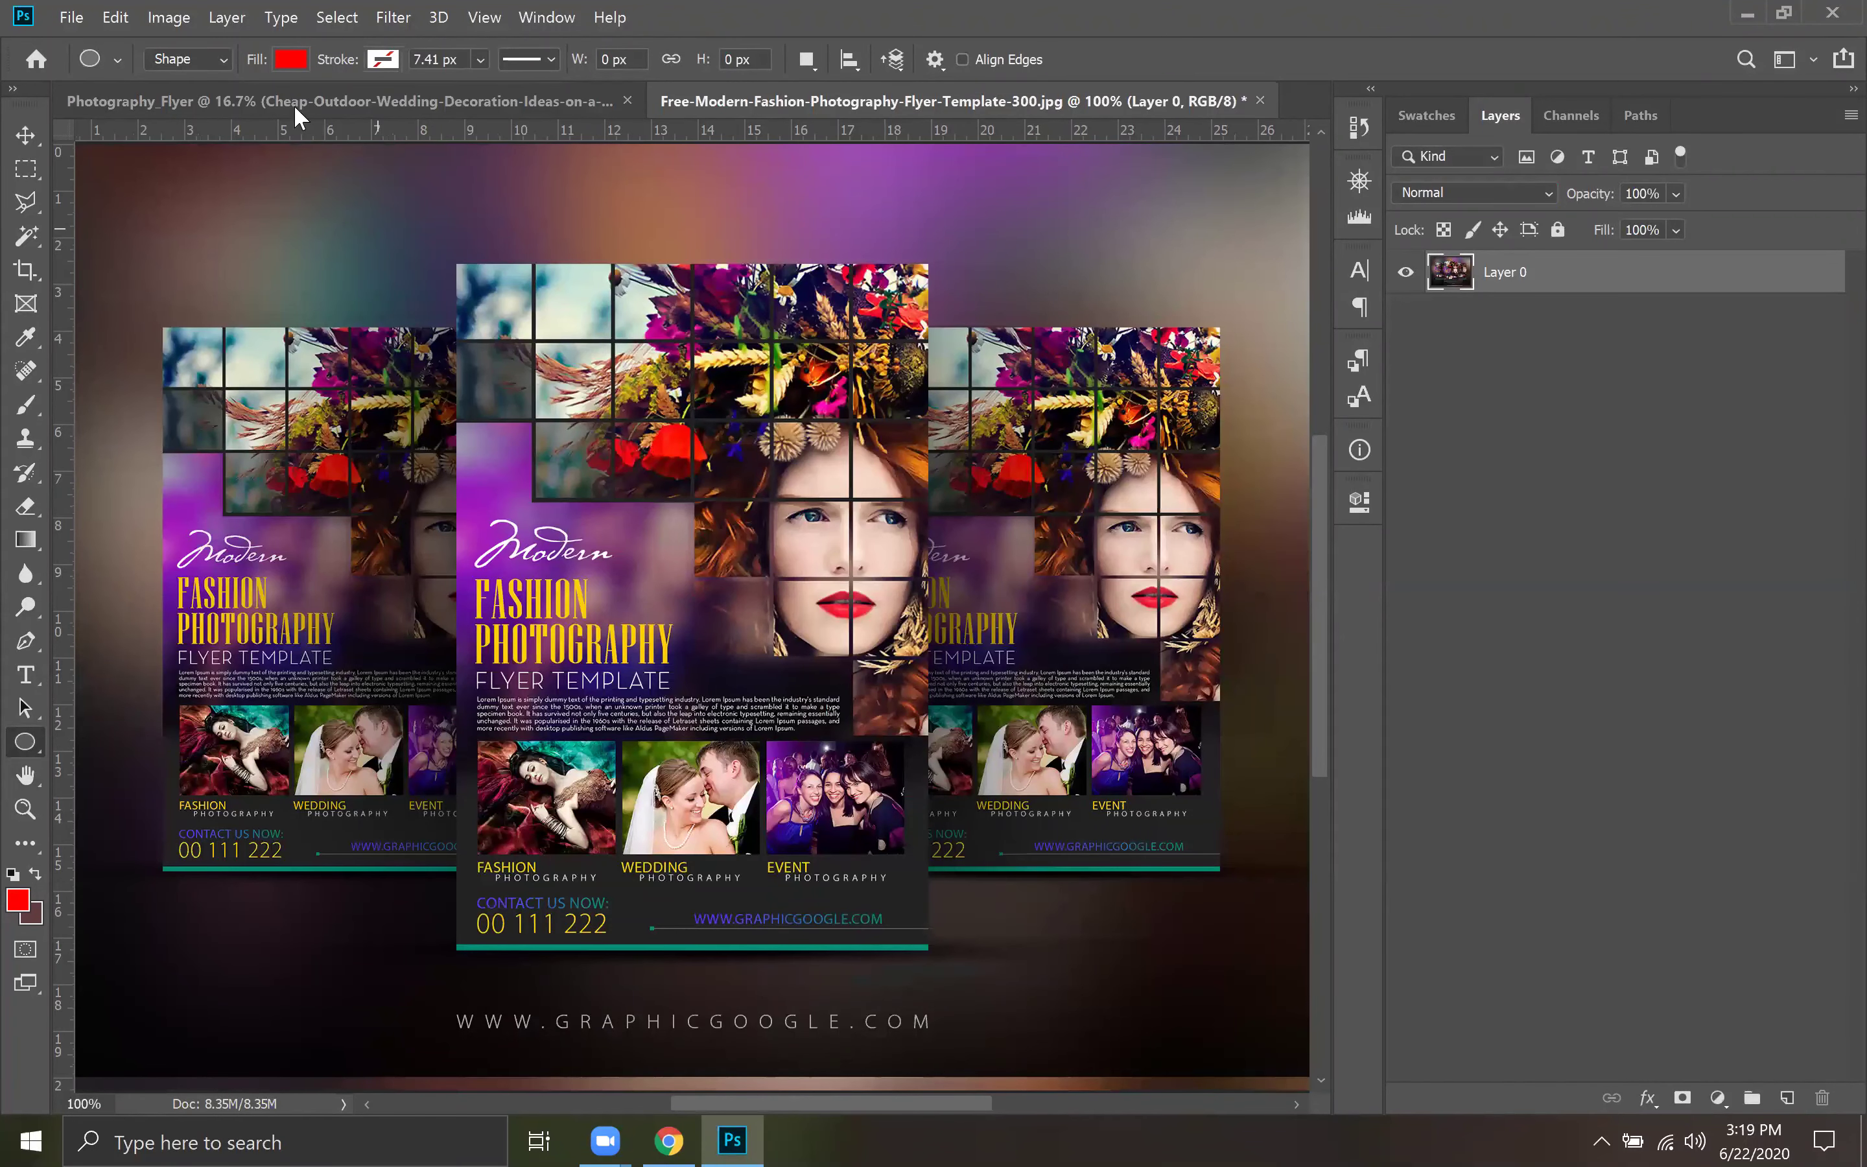
{"action": "left_click", "coordinate": [335, 91]}
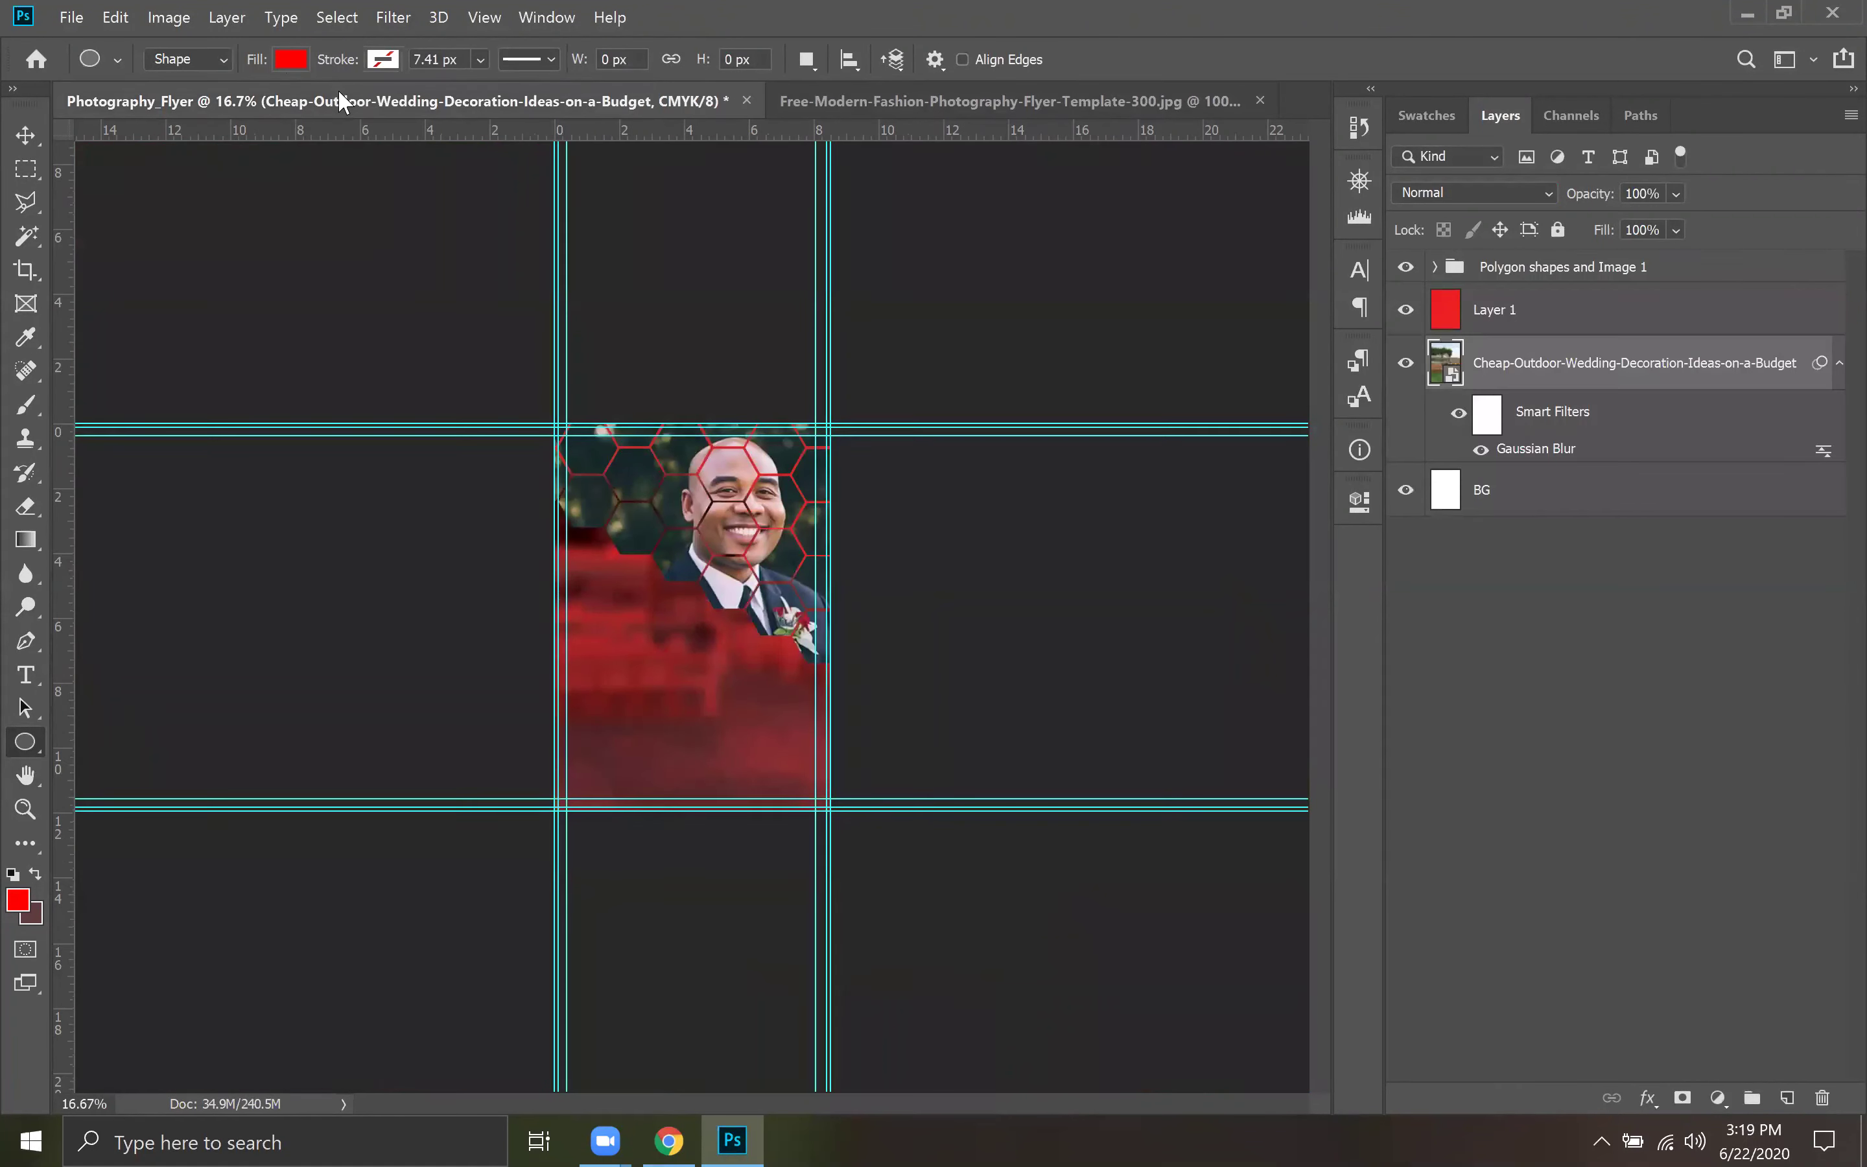
{"action": "key", "text": "ctrl+plus"}
{"action": "key", "text": "ctrl+plus"}
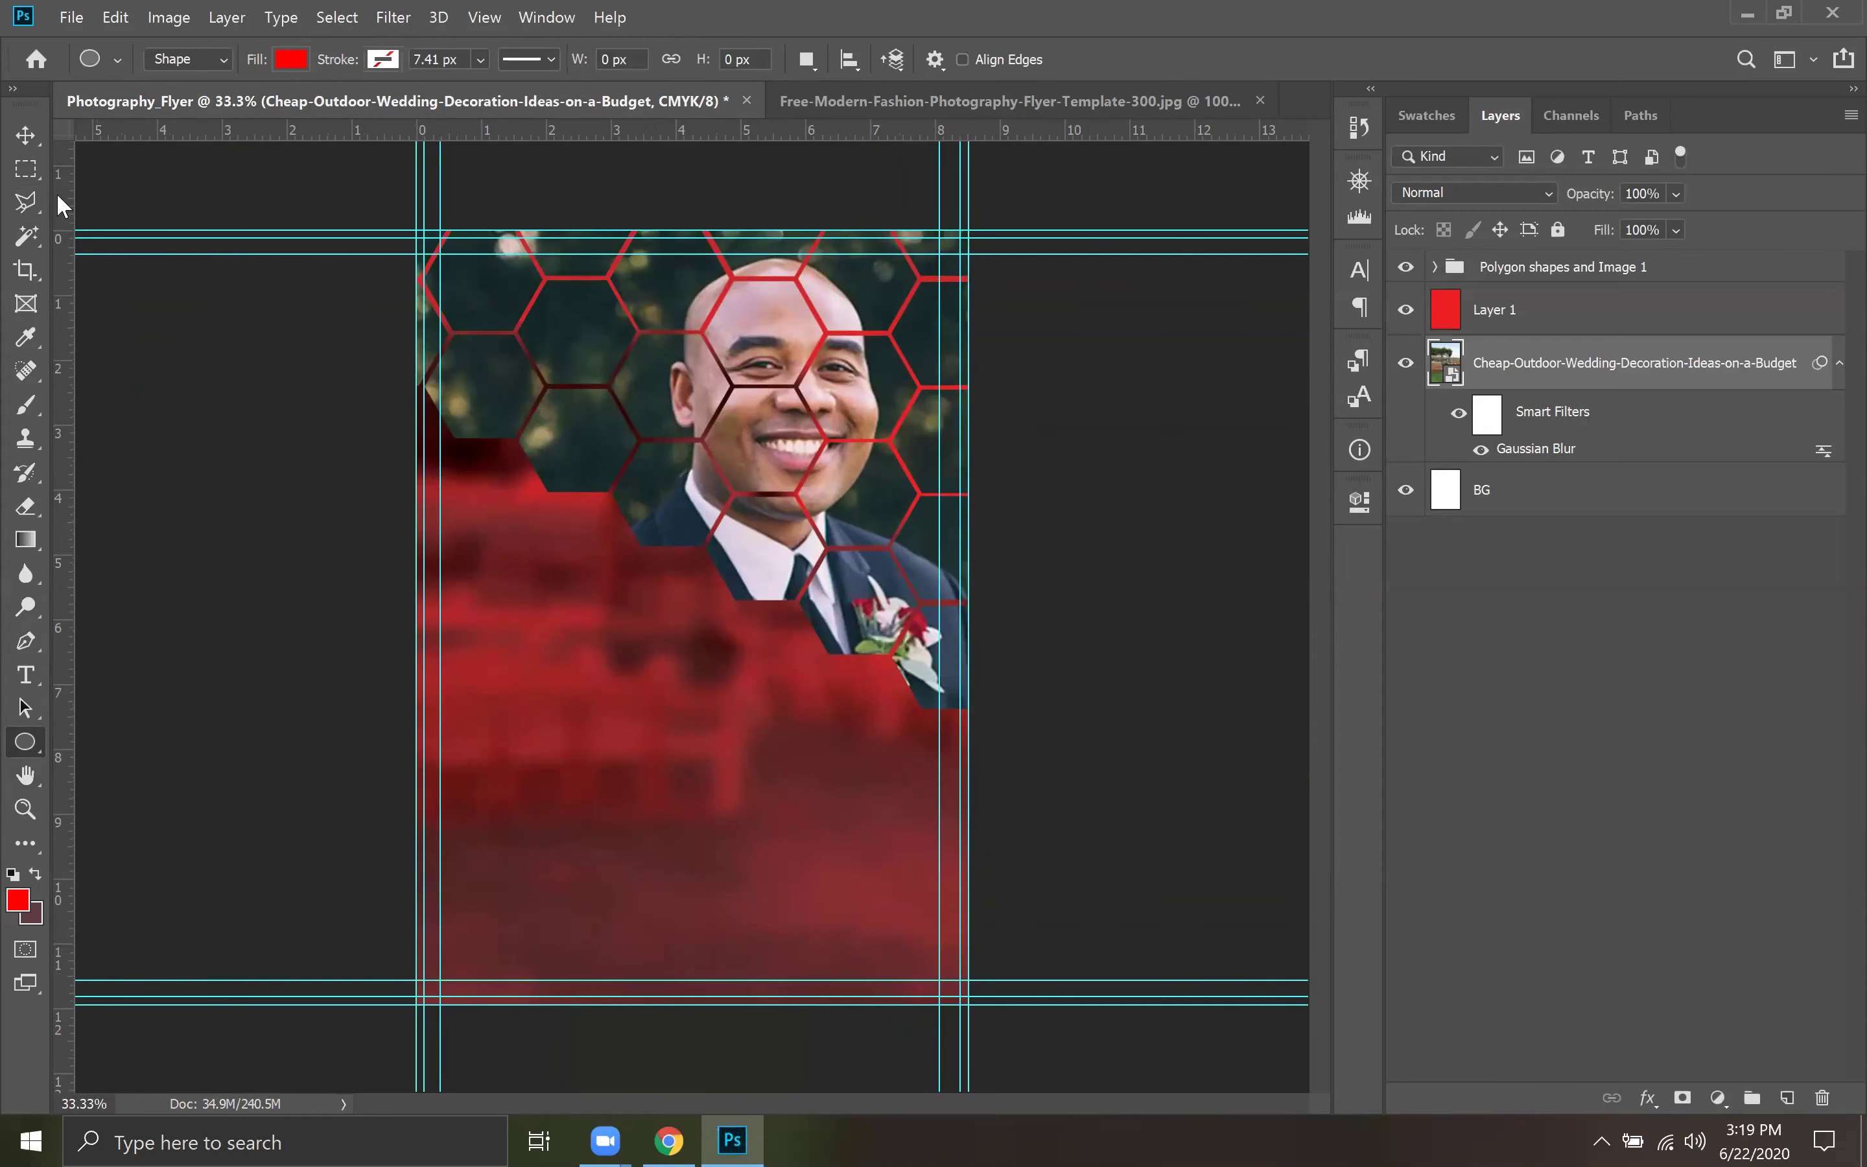
{"action": "key", "text": "ctrl+plus"}
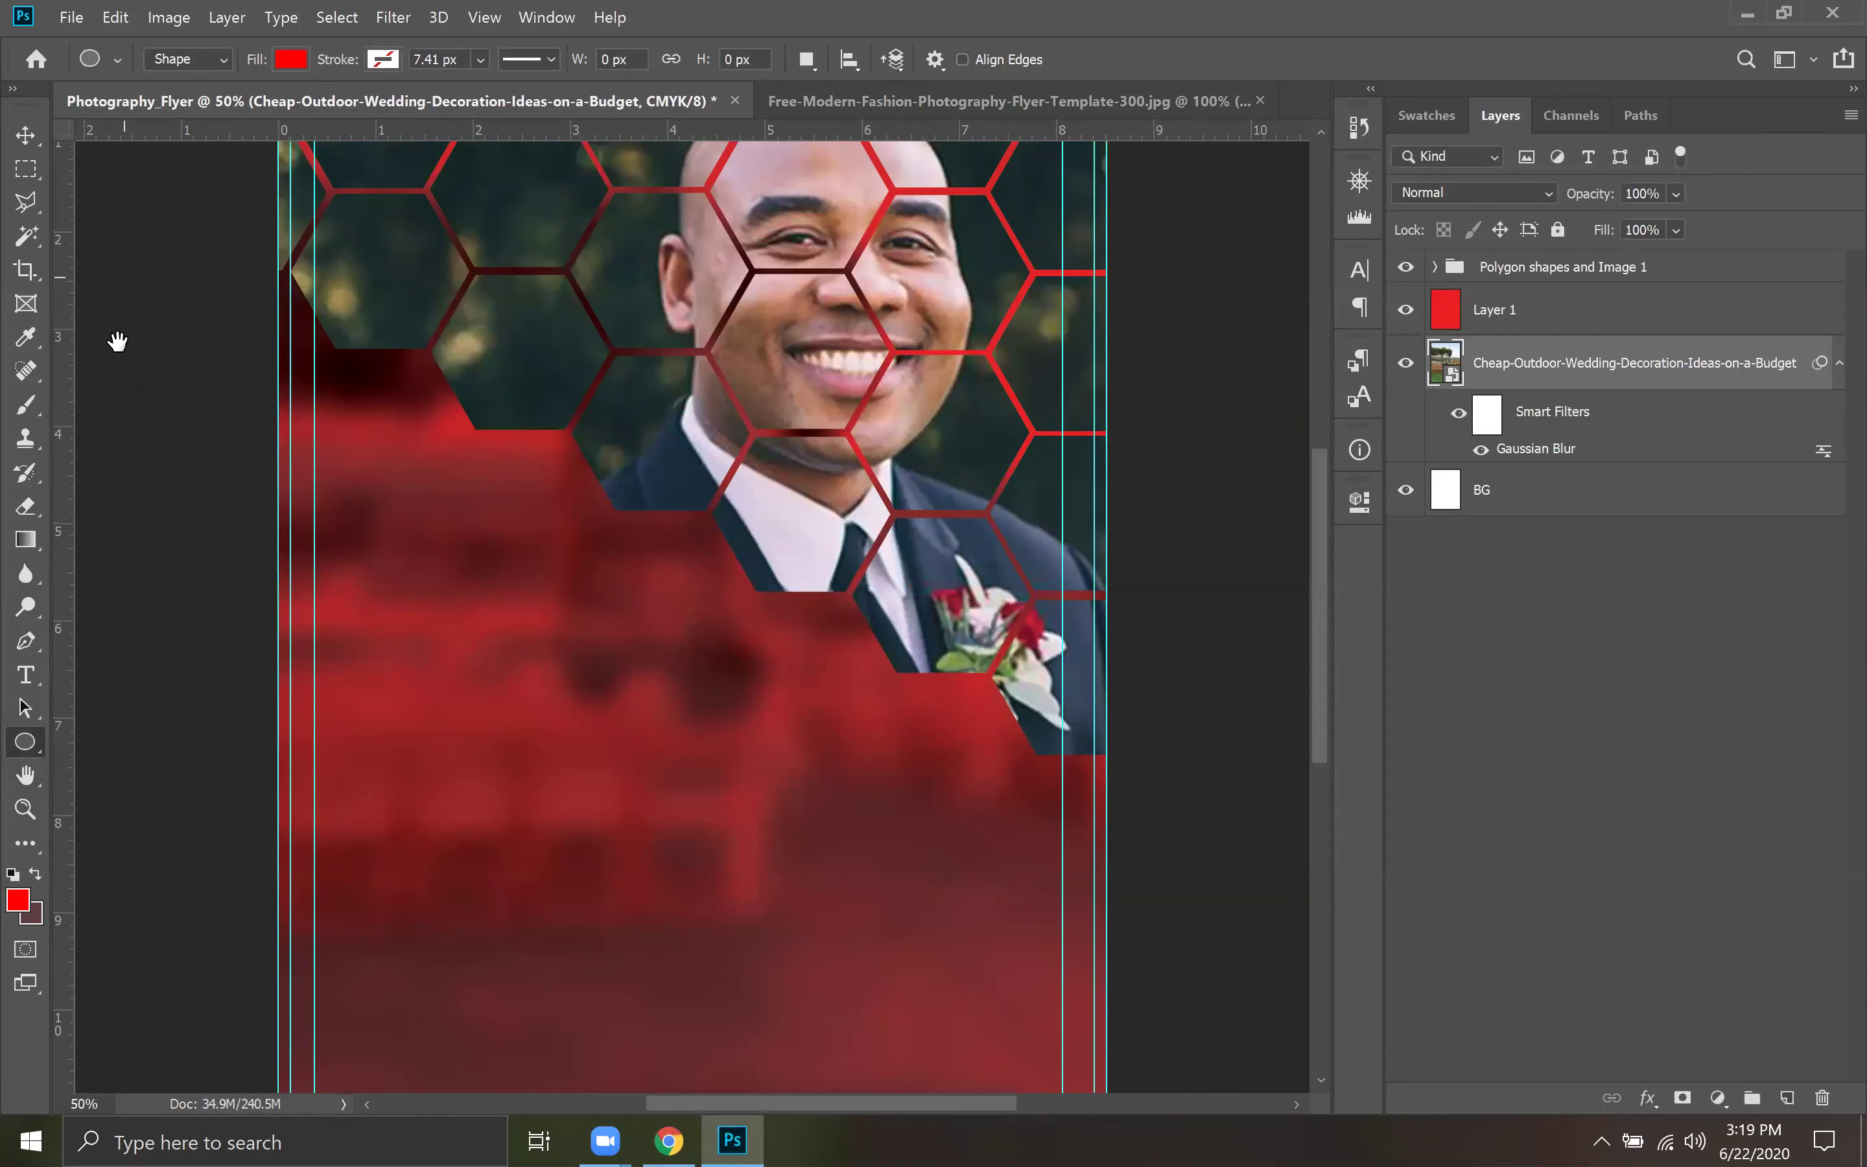
{"action": "left_click_drag", "start_coordinate": [499, 533], "coordinate": [547, 462]}
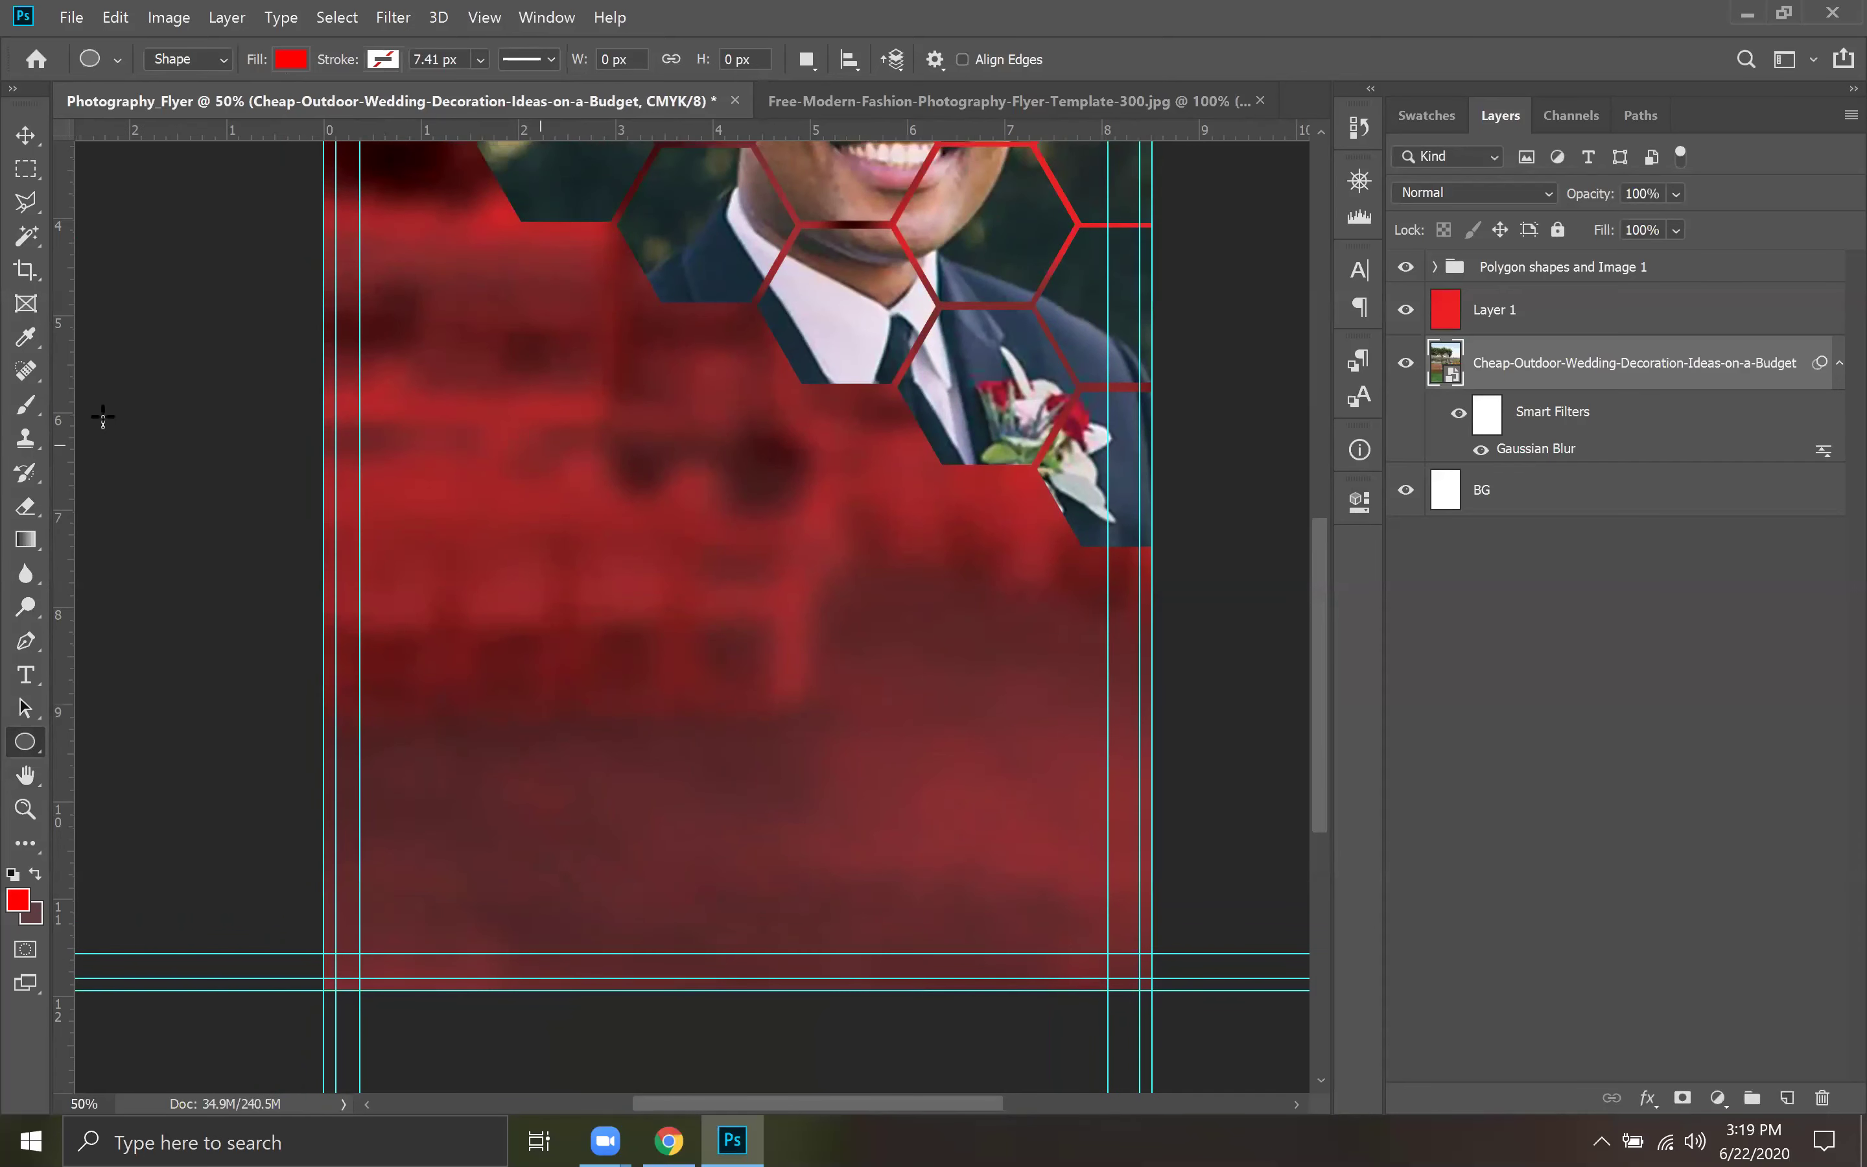
{"action": "right_click", "coordinate": [37, 736]}
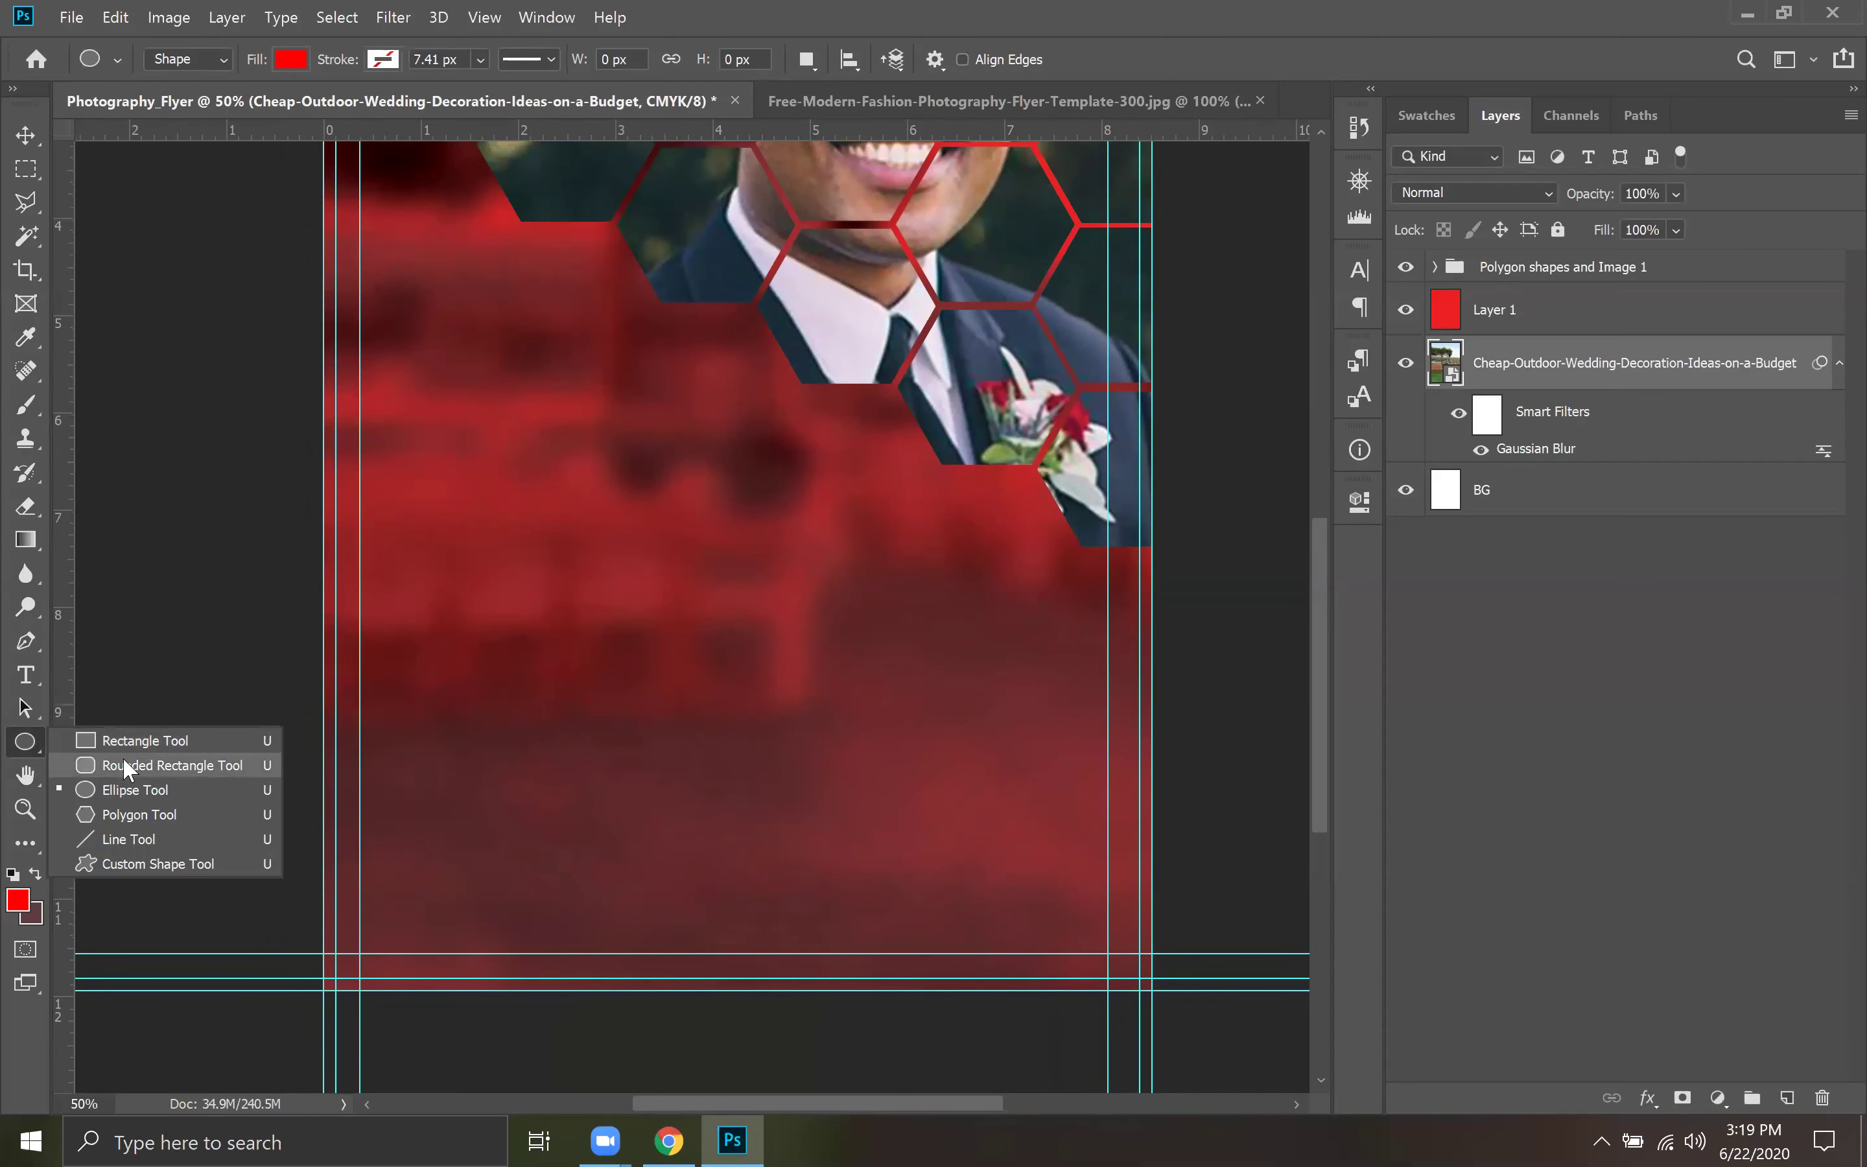
{"action": "left_click", "coordinate": [123, 740]}
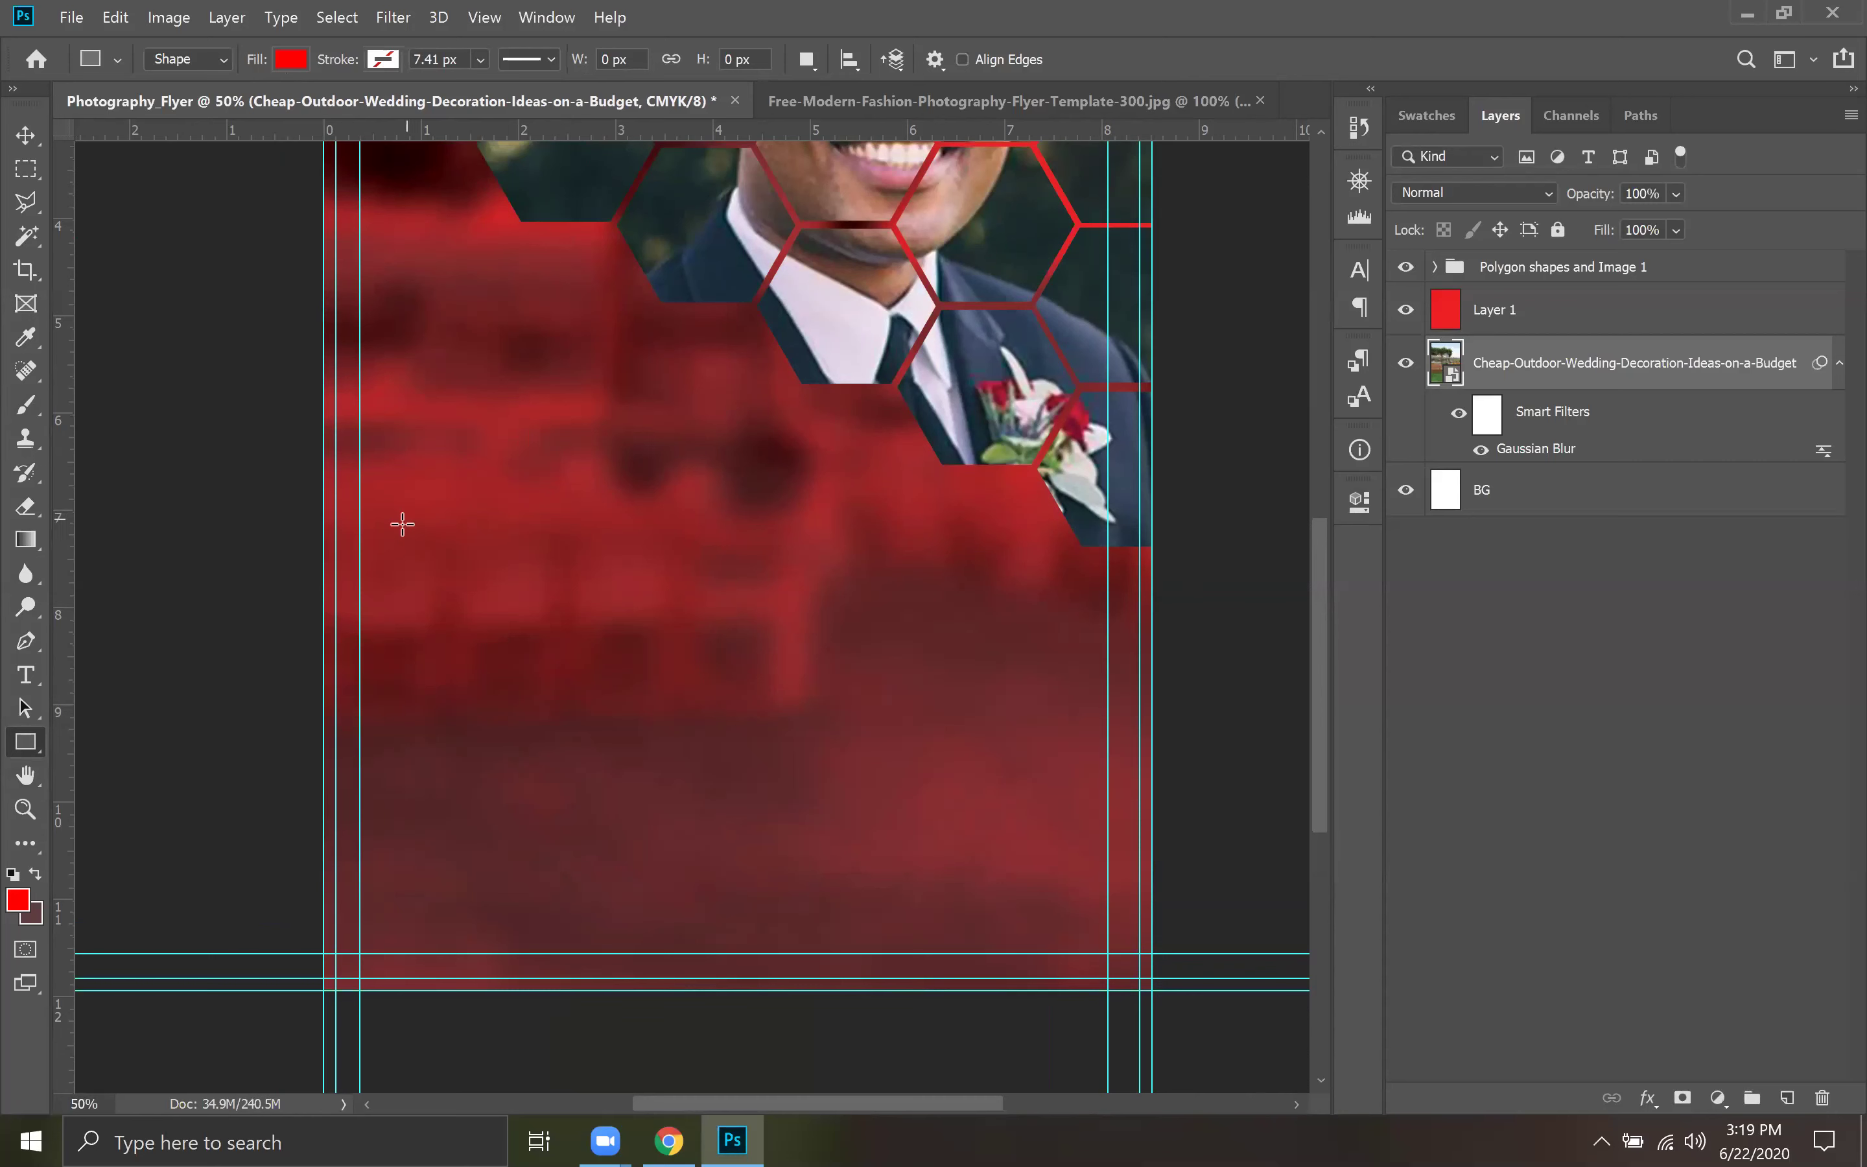
{"action": "mouse_move", "coordinate": [360, 535]}
{"action": "left_mouse_down"}
{"action": "mouse_move", "coordinate": [487, 624]}
{"action": "mouse_move", "coordinate": [529, 688]}
{"action": "mouse_move", "coordinate": [576, 678]}
{"action": "mouse_move", "coordinate": [642, 713]}
{"action": "mouse_move", "coordinate": [568, 667]}
{"action": "mouse_move", "coordinate": [595, 710]}
{"action": "left_mouse_up"}
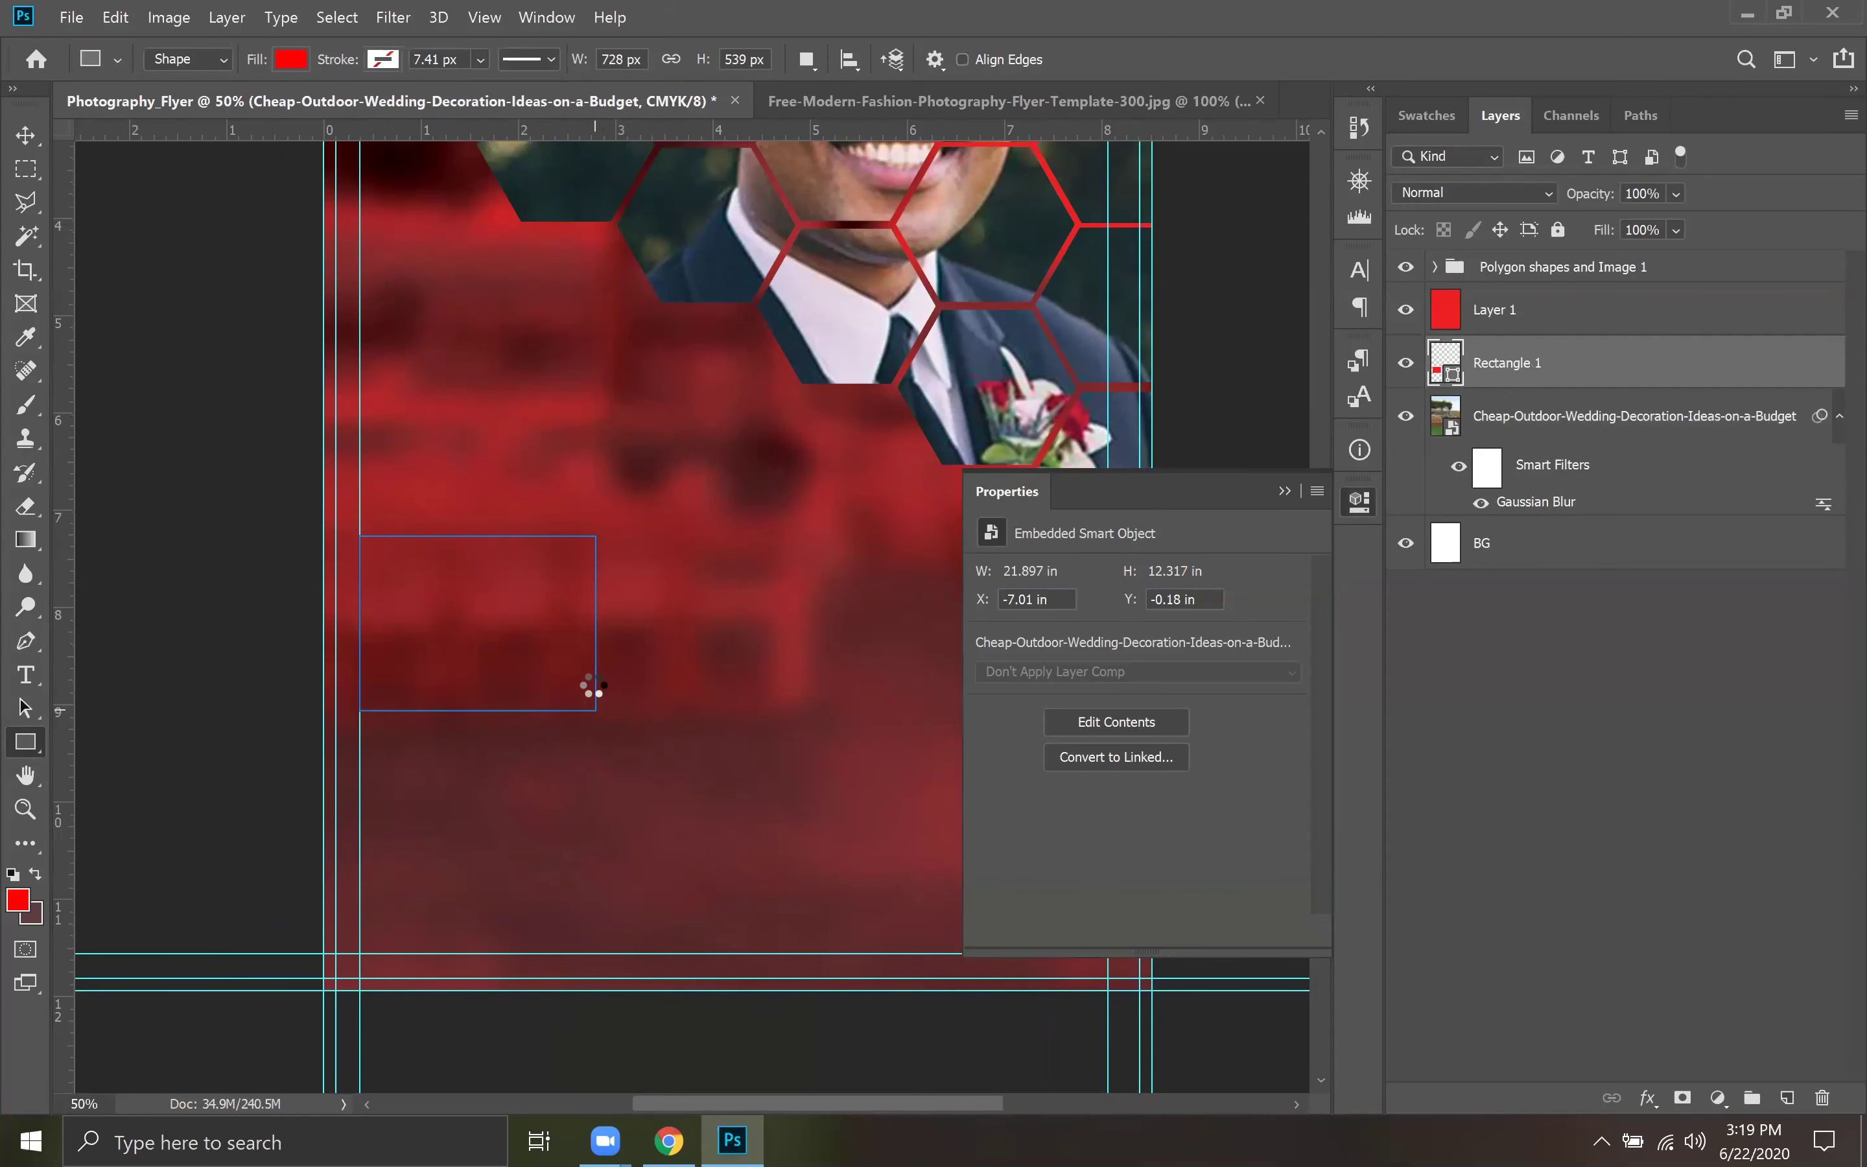
{"action": "left_click", "coordinate": [1284, 491]}
Try to duplicate the red rectangle to its right with the Move tool, undoing each misplaced copy and clearing the layer selection.
{"action": "left_click", "coordinate": [25, 135]}
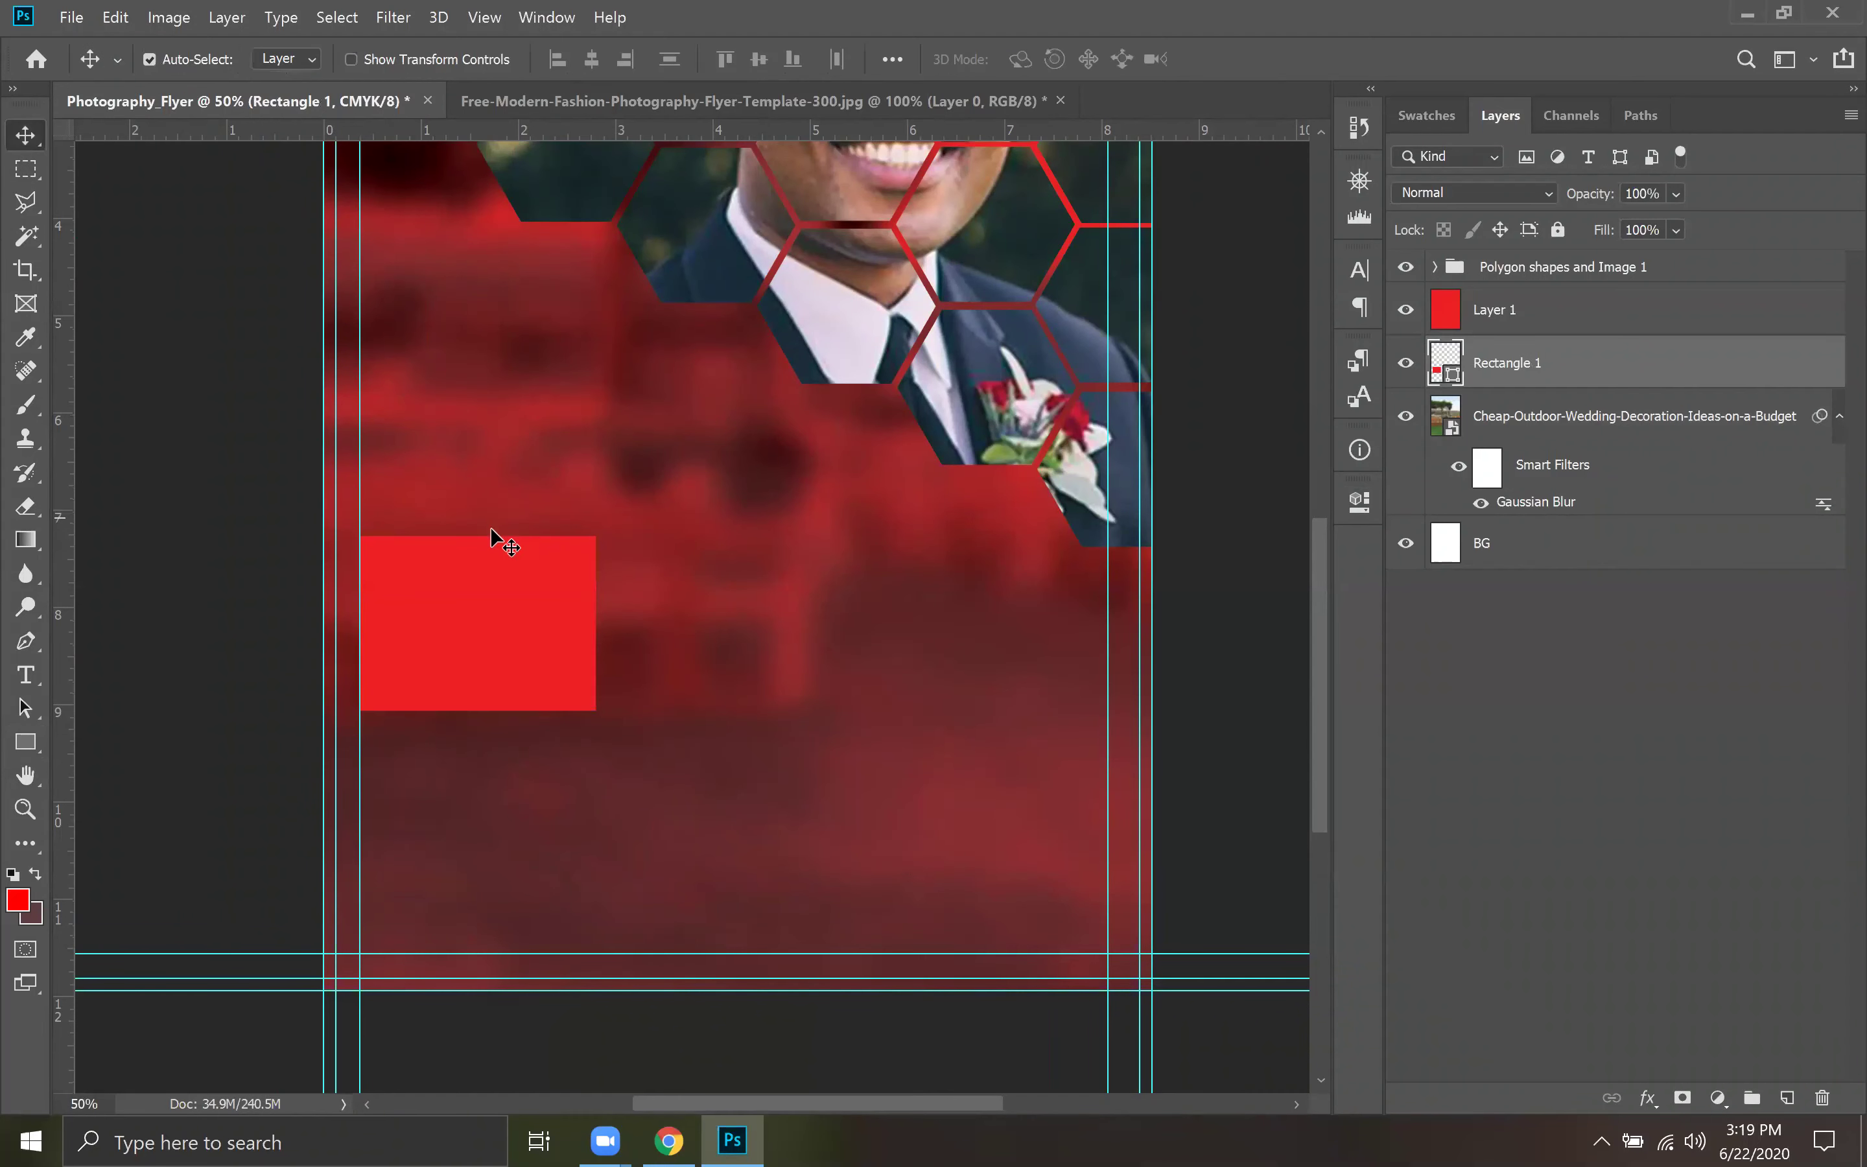
{"action": "left_click_drag", "start_coordinate": [549, 680], "coordinate": [770, 676]}
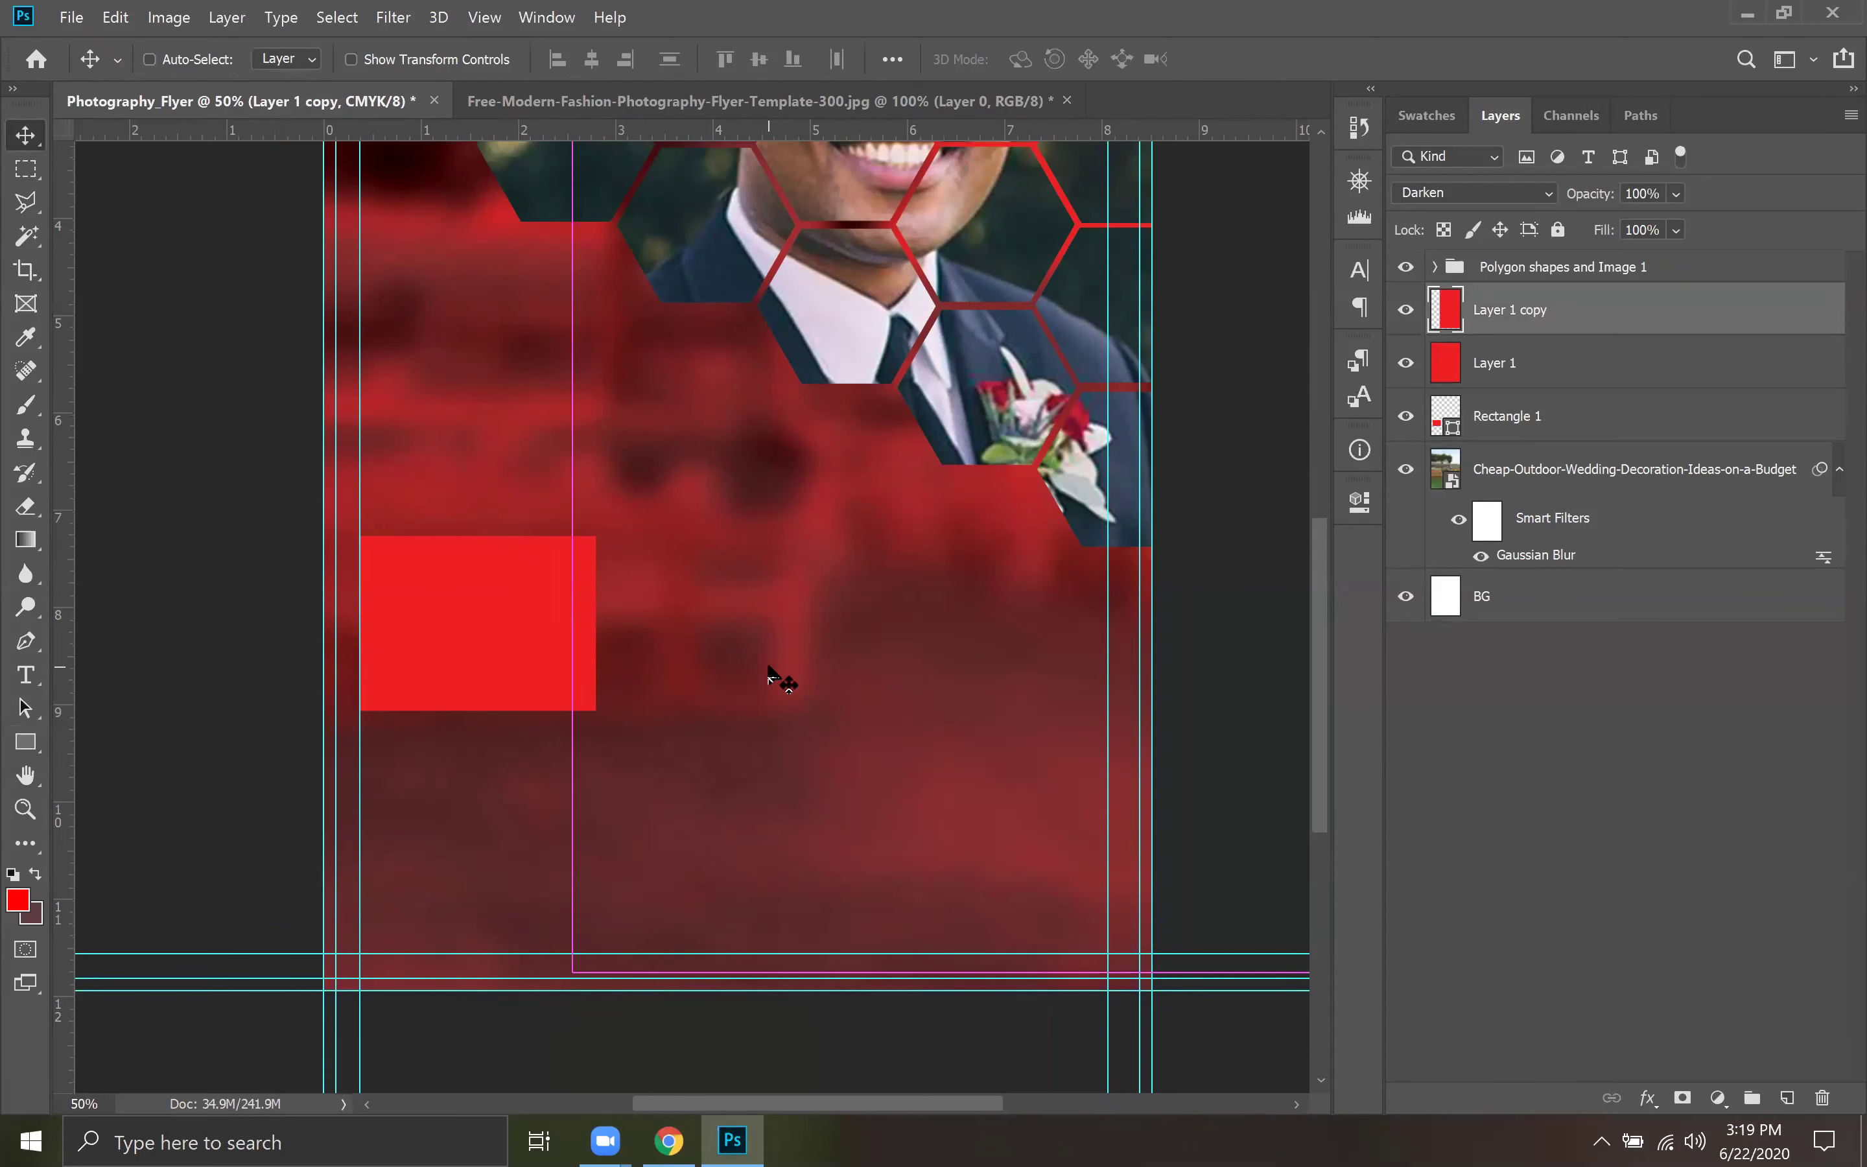
{"action": "key", "text": "ctrl+z"}
{"action": "left_click", "coordinate": [554, 648]}
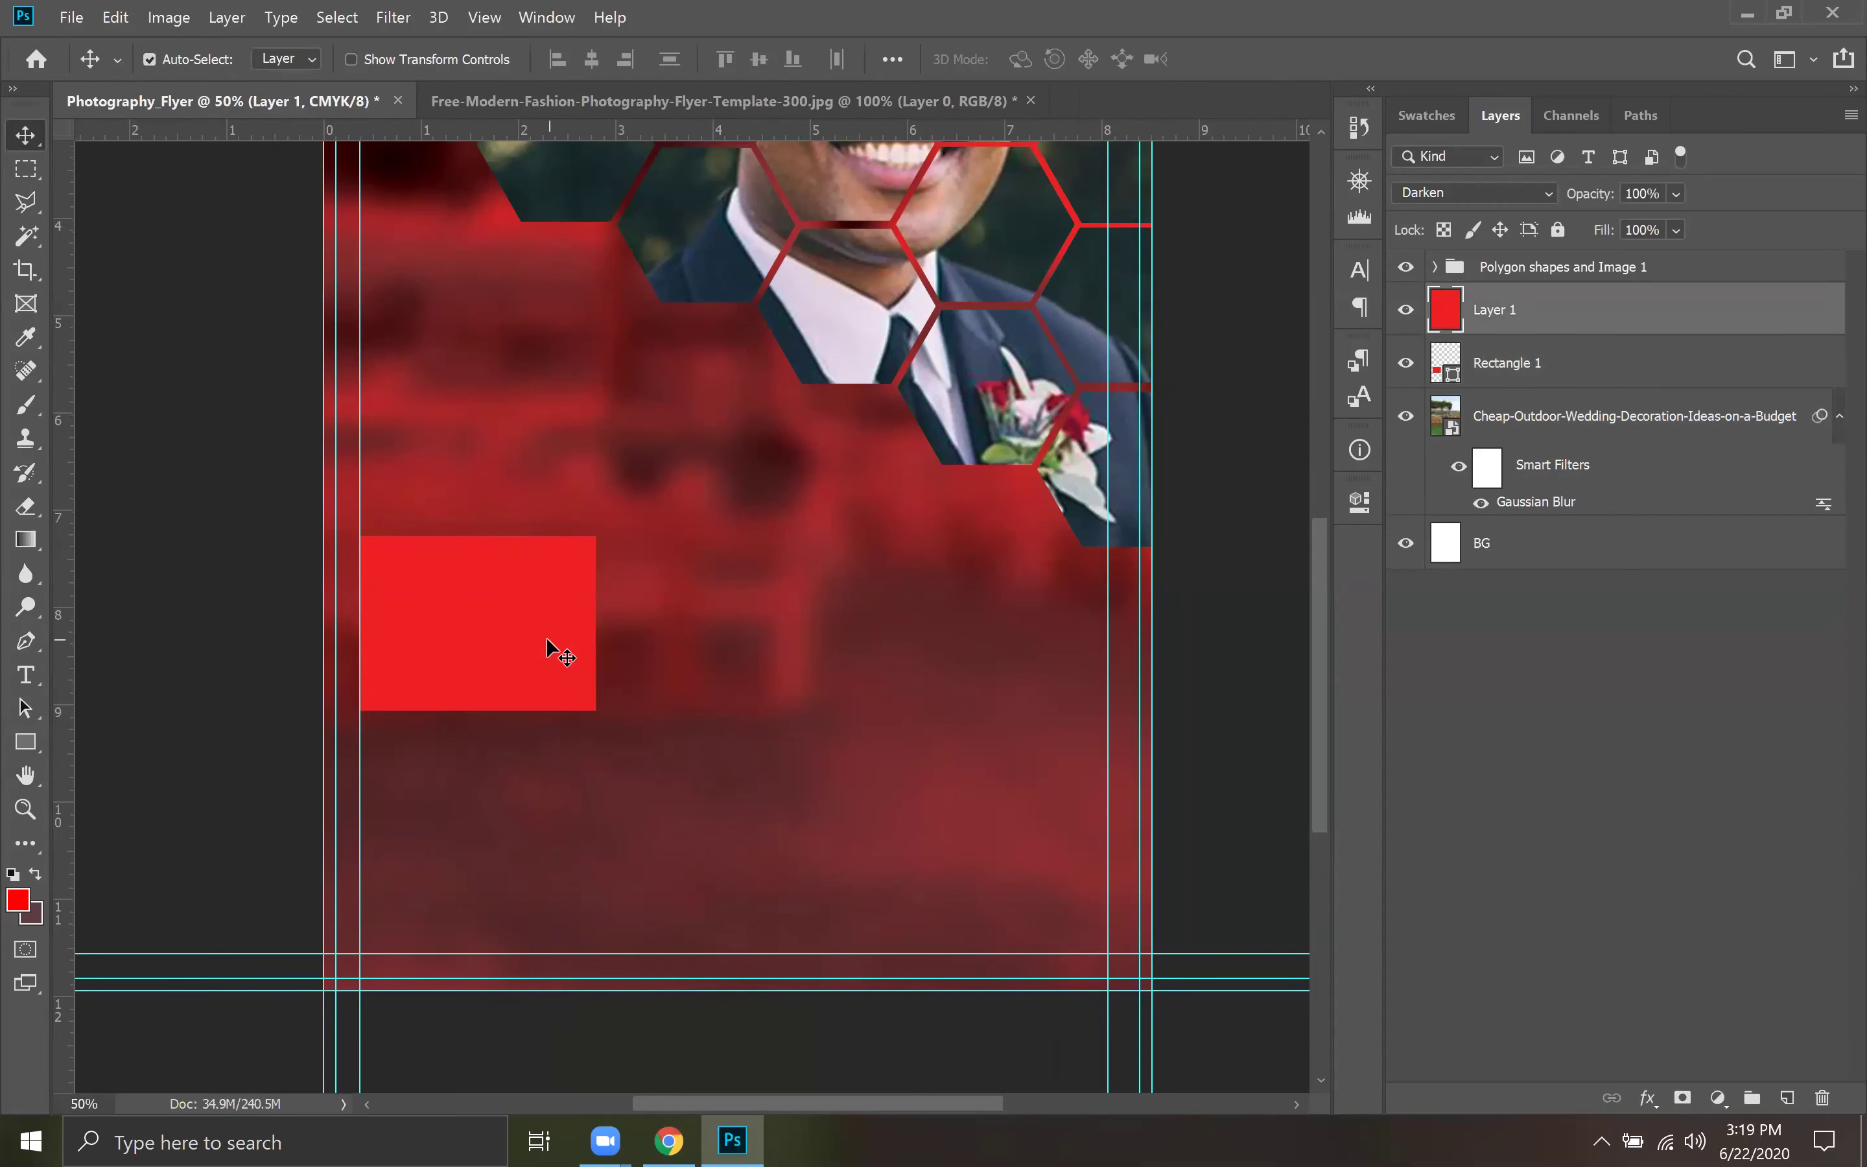
{"action": "left_click_drag", "start_coordinate": [466, 633], "coordinate": [686, 647]}
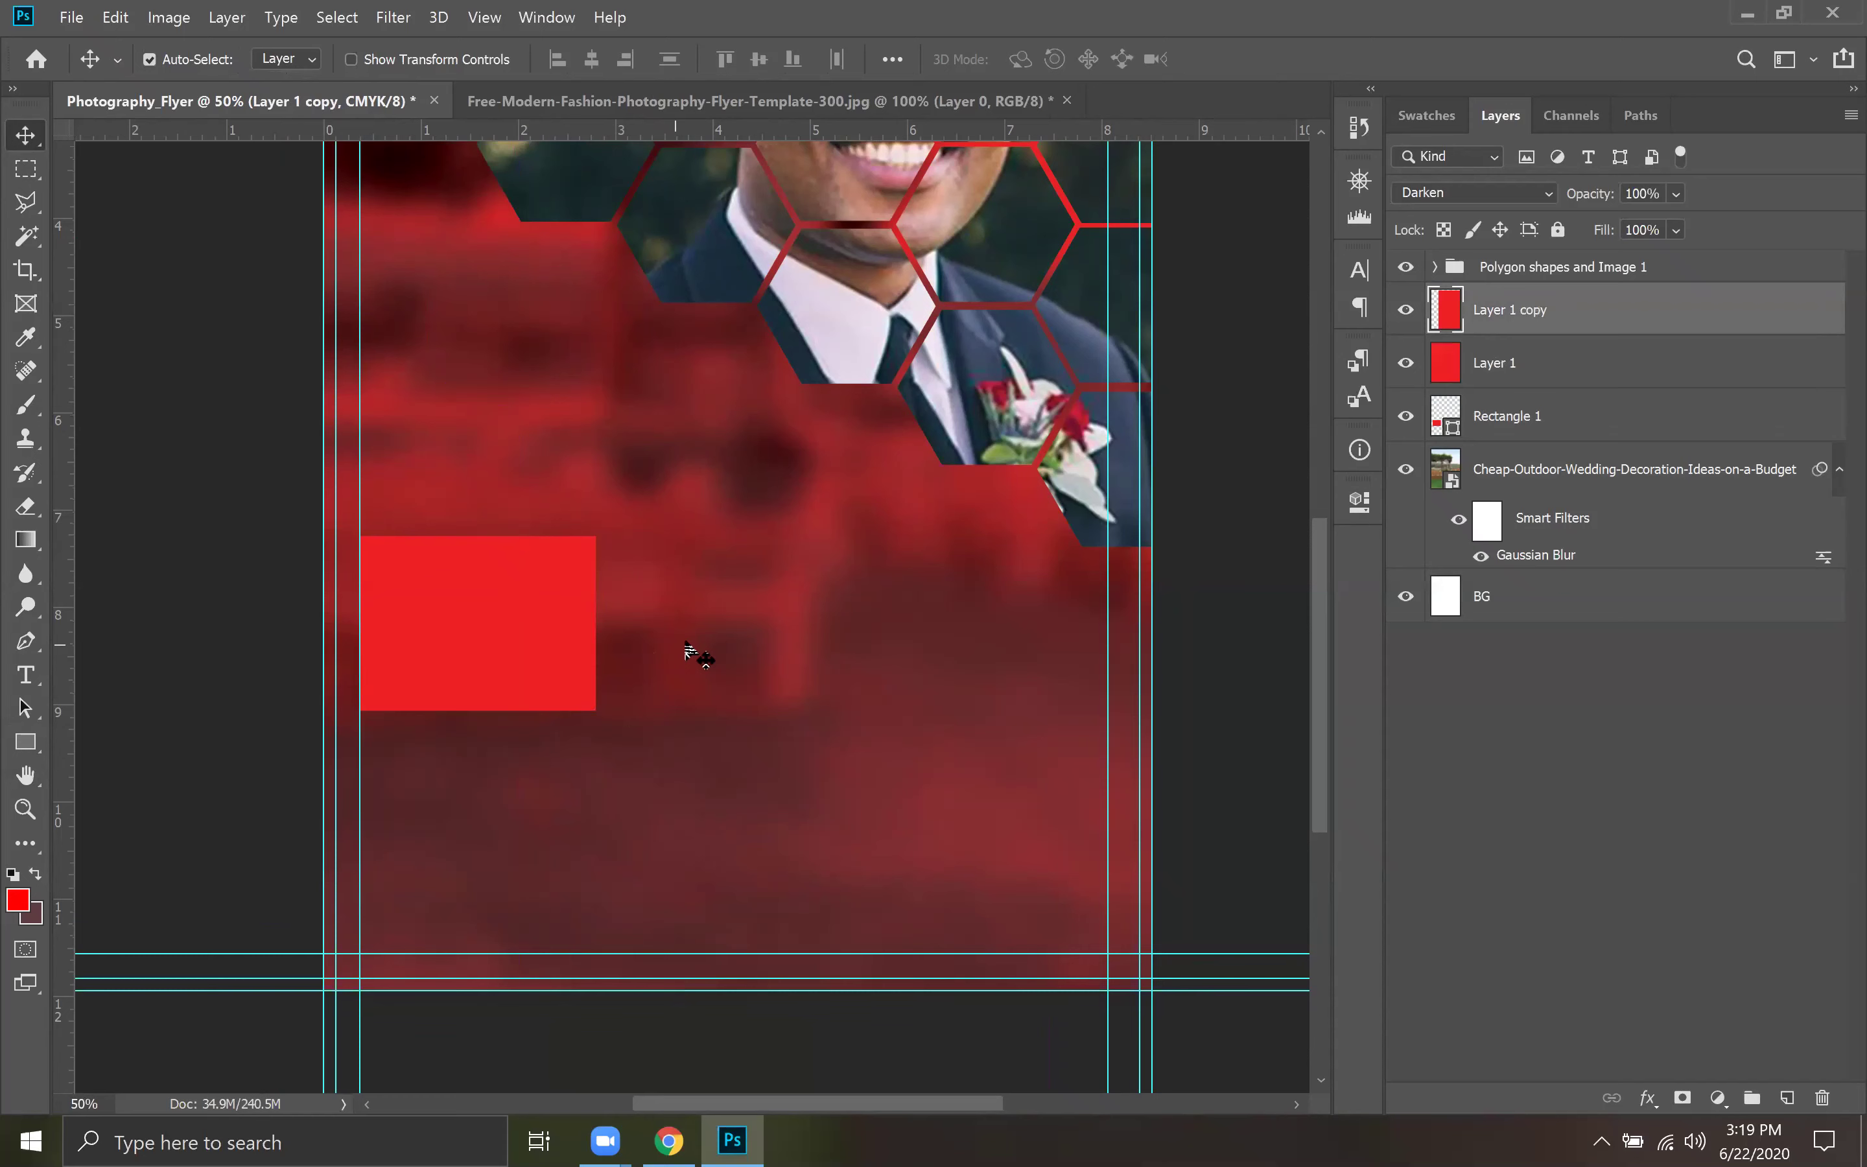
{"action": "key", "text": "ctrl+z"}
{"action": "left_click", "coordinate": [1408, 792]}
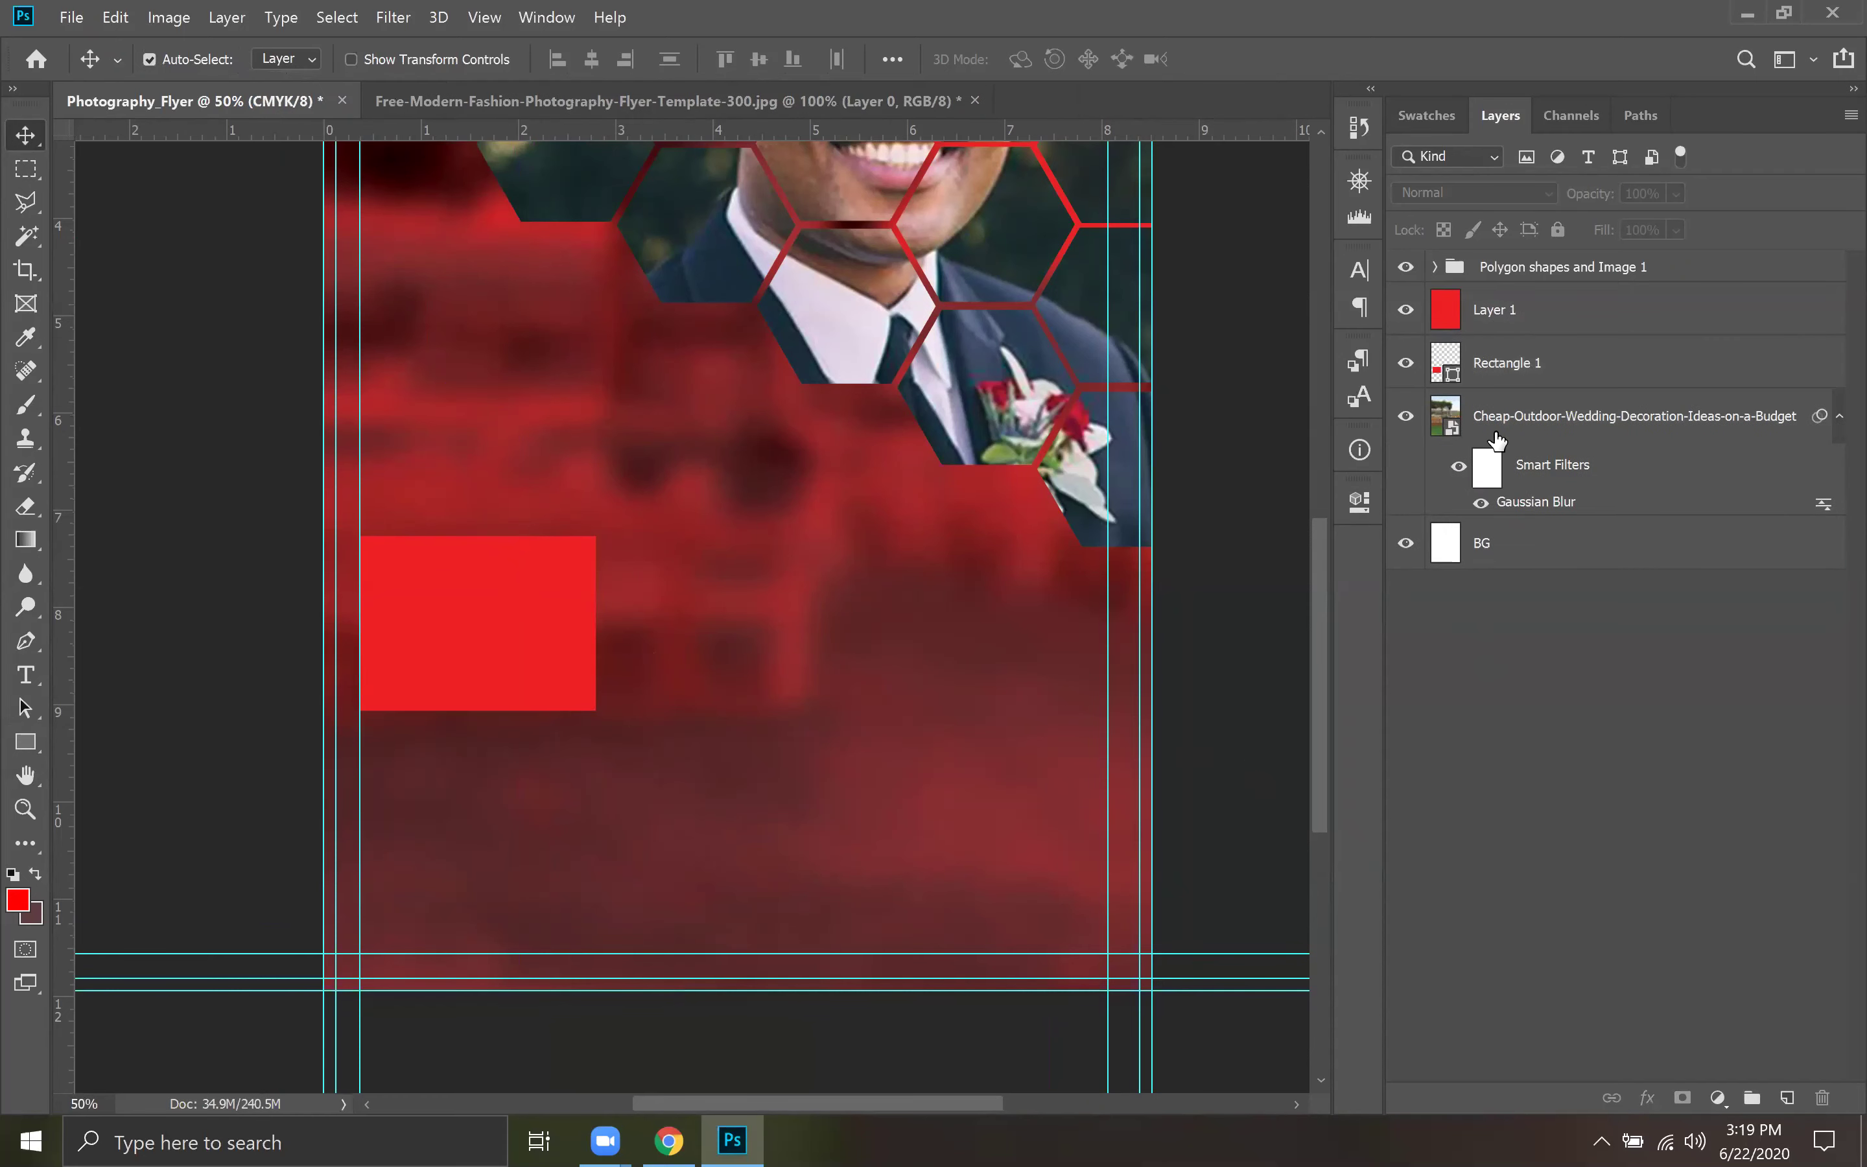
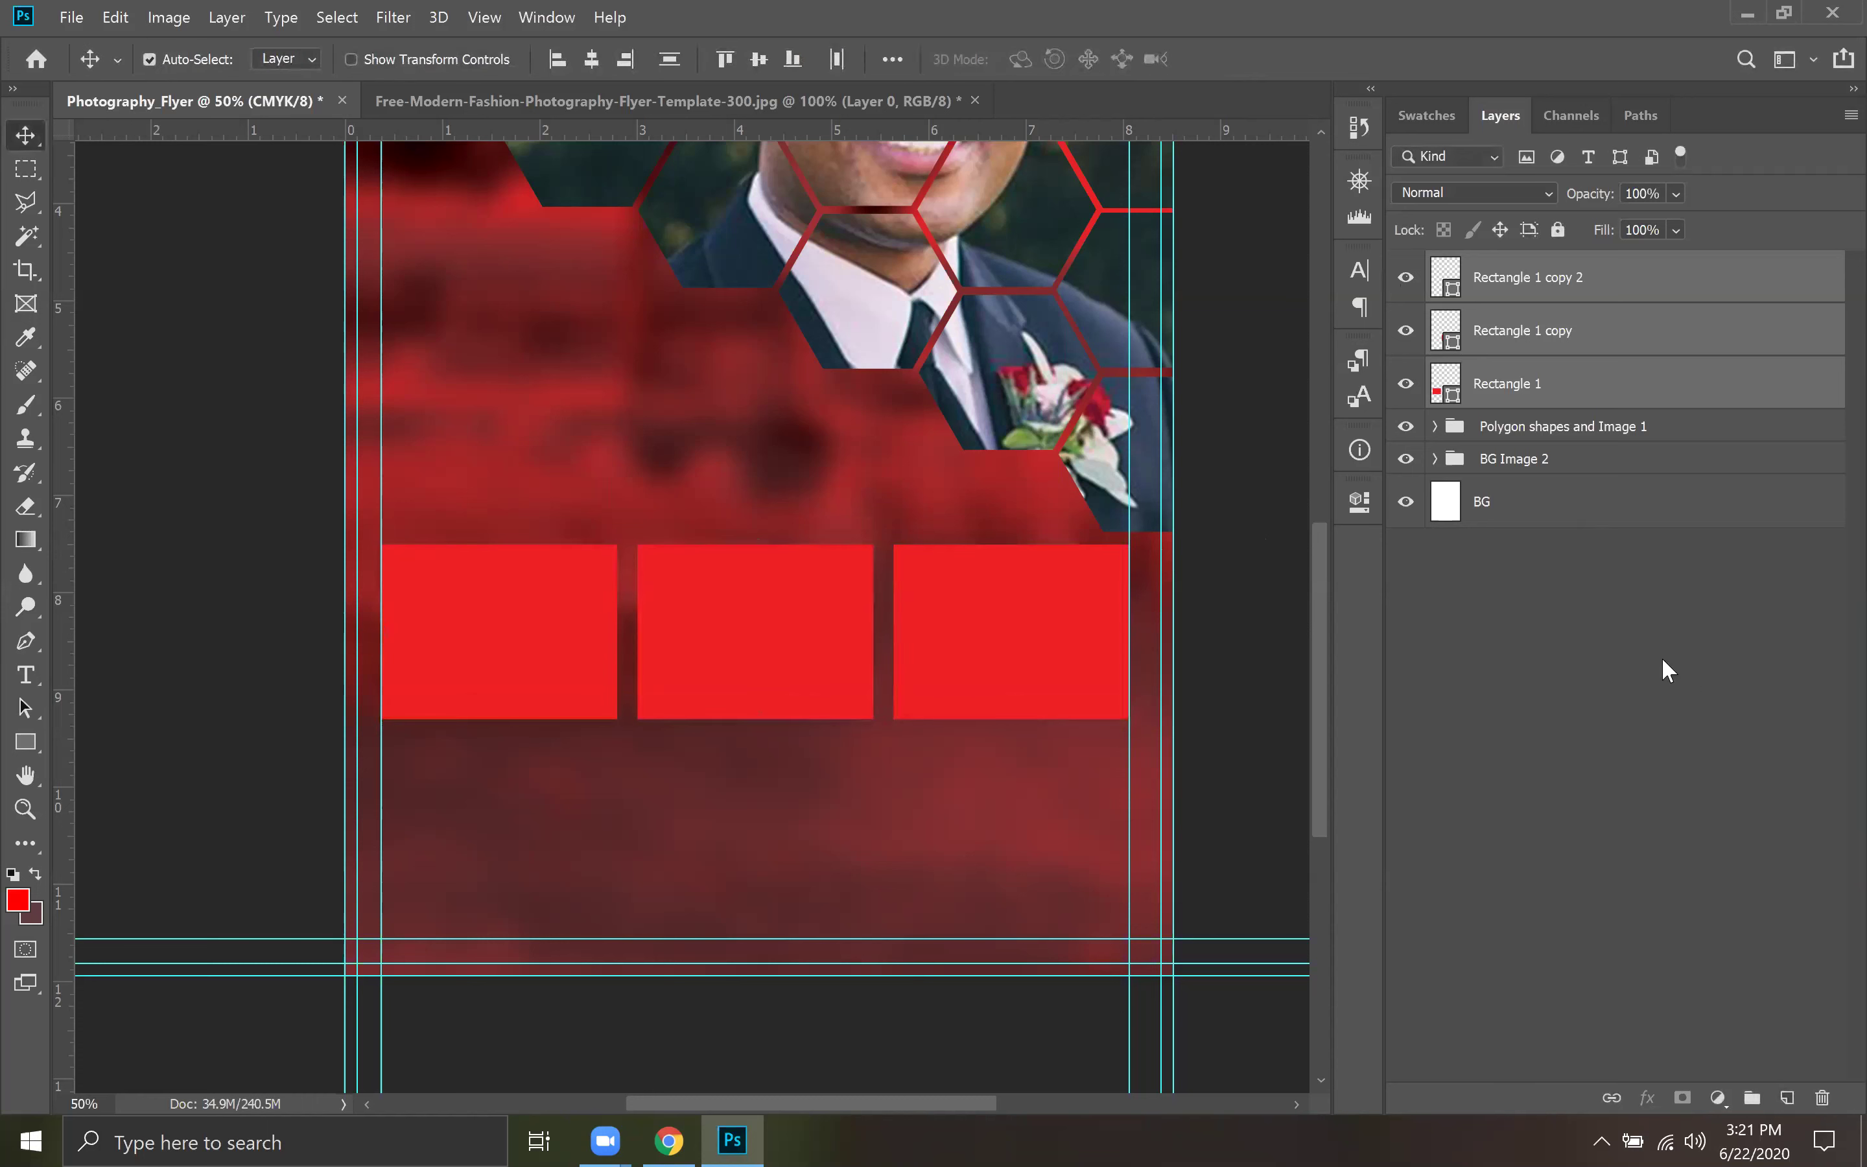
Duplicate the three red rectangle layers in place and clear the layer selection.
{"action": "left_click", "coordinate": [1582, 287]}
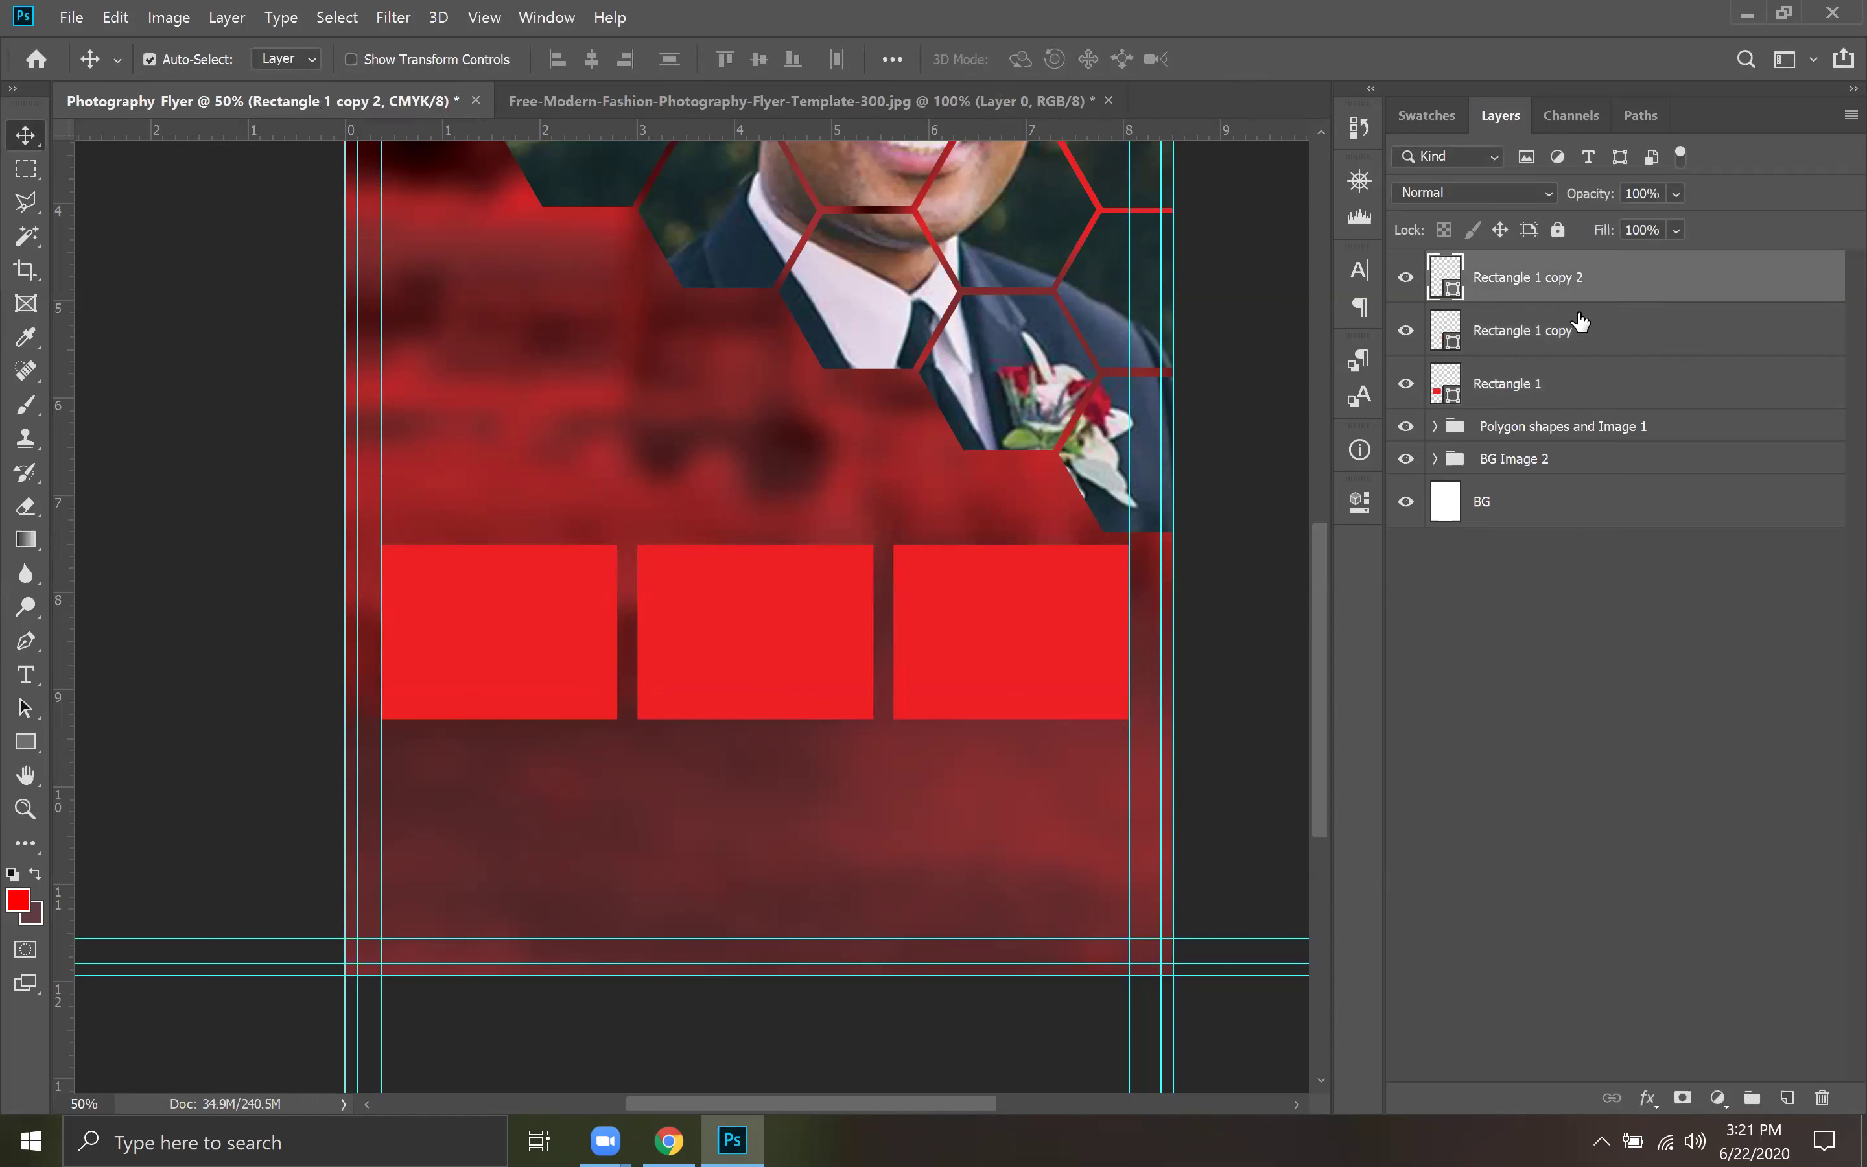
{"action": "left_click", "coordinate": [1582, 385], "text": "shift"}
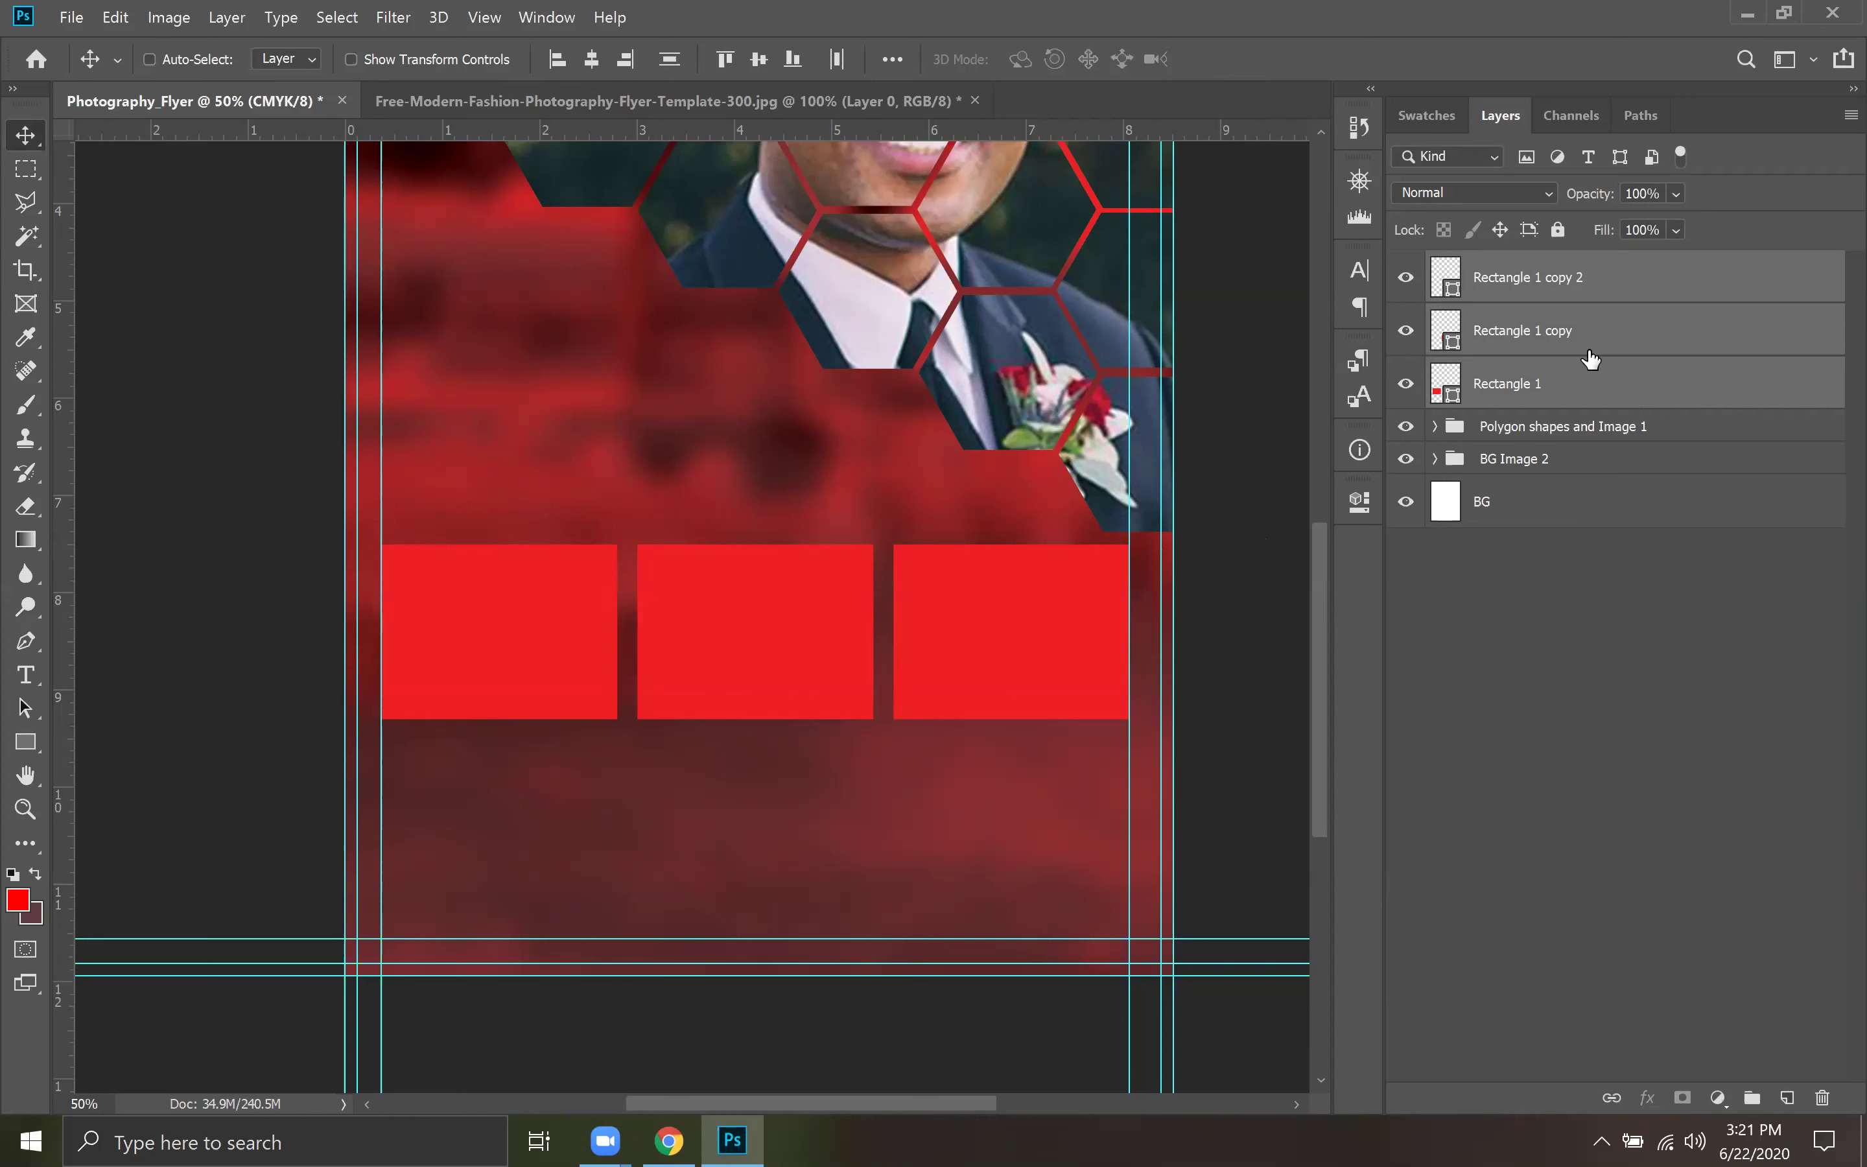
{"action": "key", "text": "ctrl+j"}
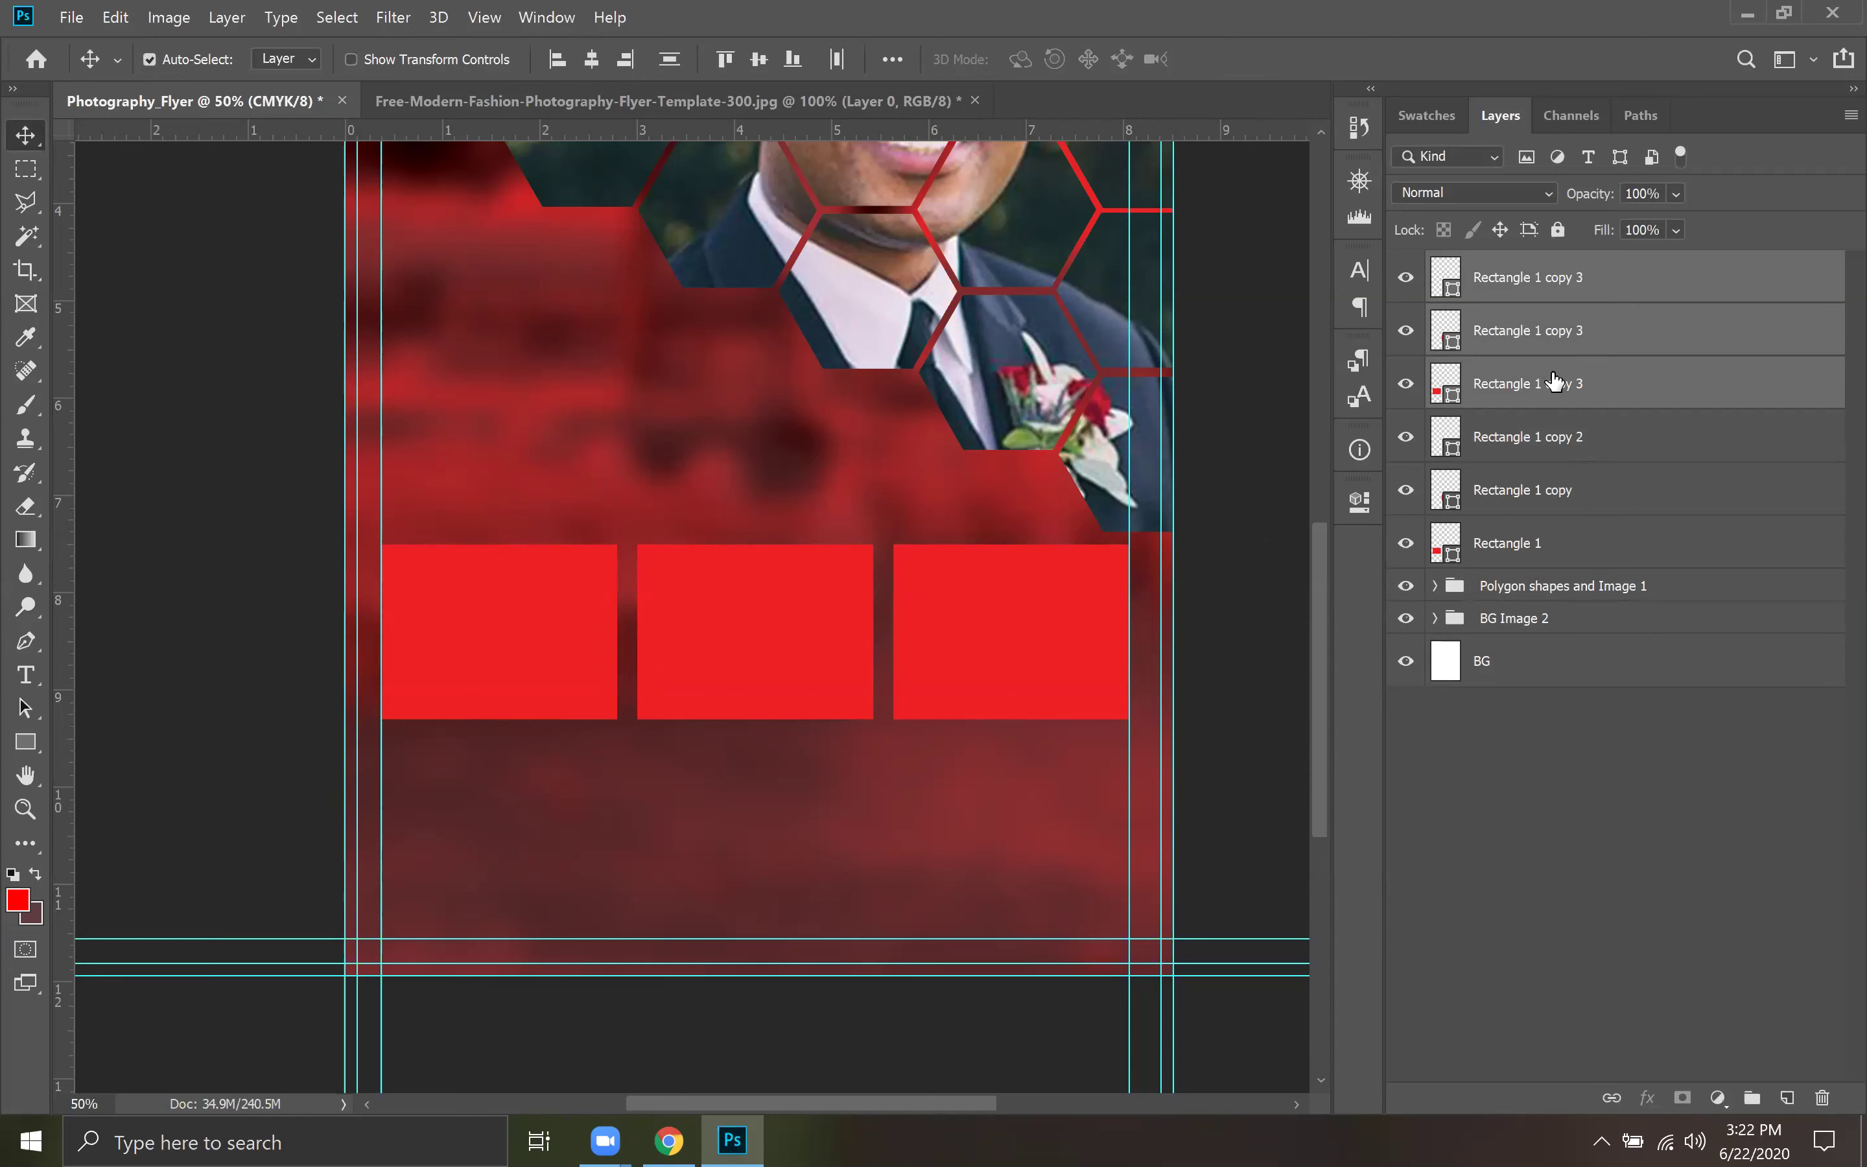
{"action": "left_click", "coordinate": [1551, 770]}
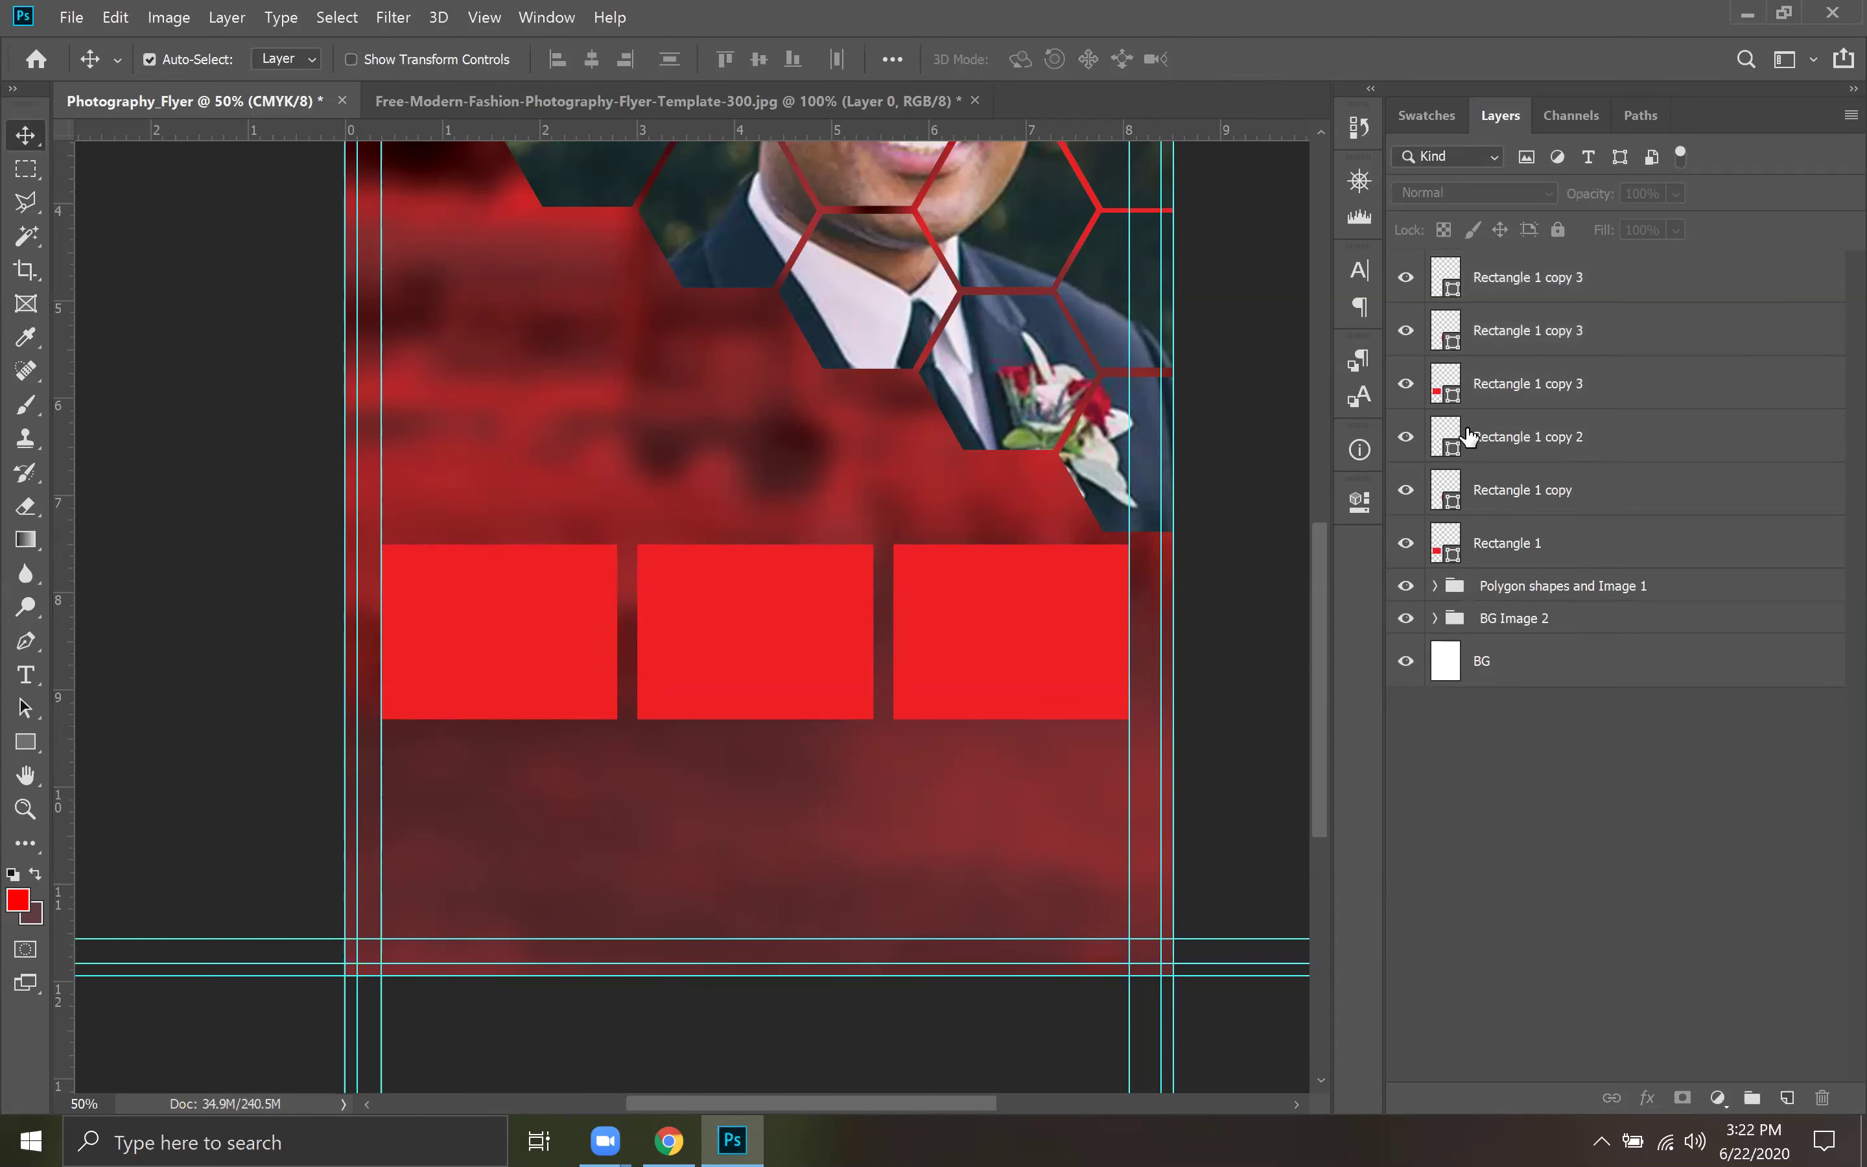
Convert each of the three duplicated rectangle layers into its own smart object, then clear the layer selection.
{"action": "right_click", "coordinate": [1513, 292]}
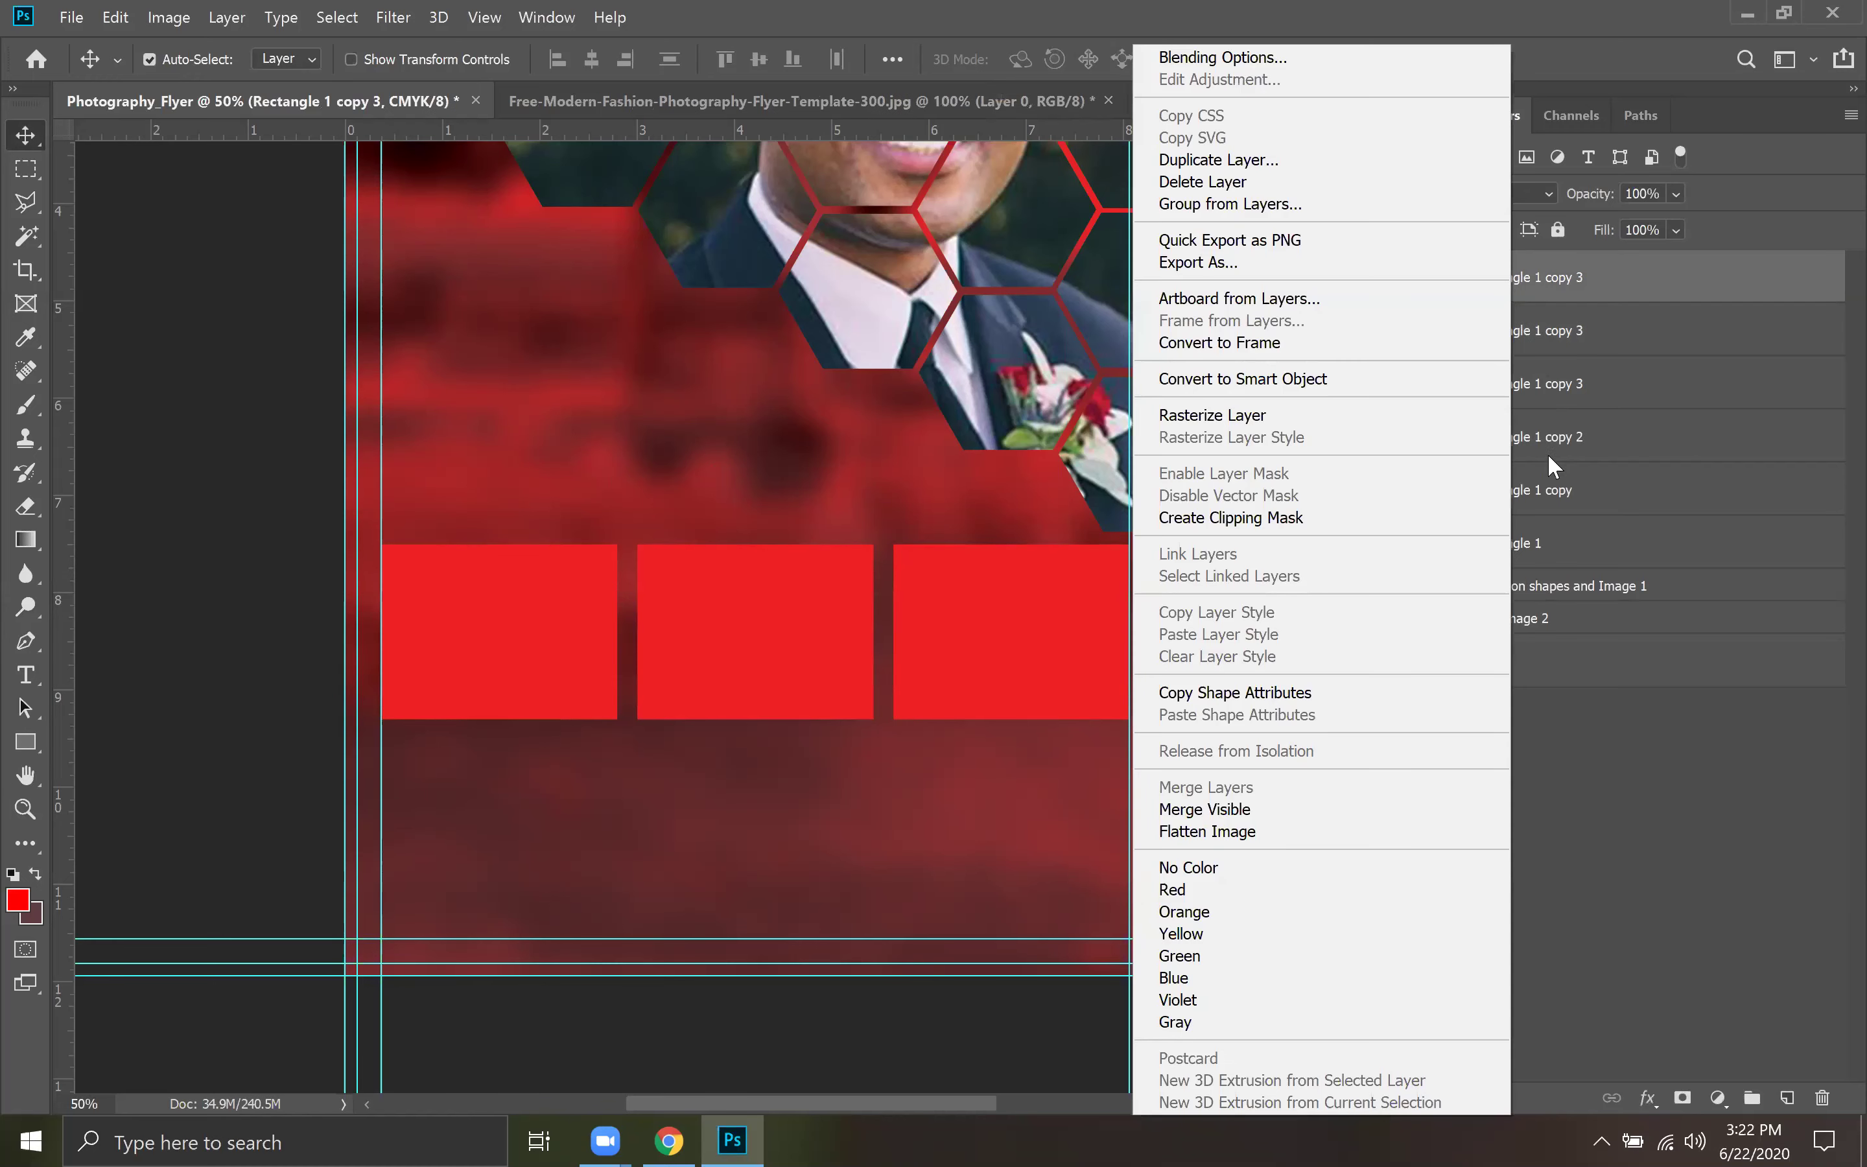
{"action": "left_click", "coordinate": [1276, 380]}
{"action": "right_click", "coordinate": [1517, 329]}
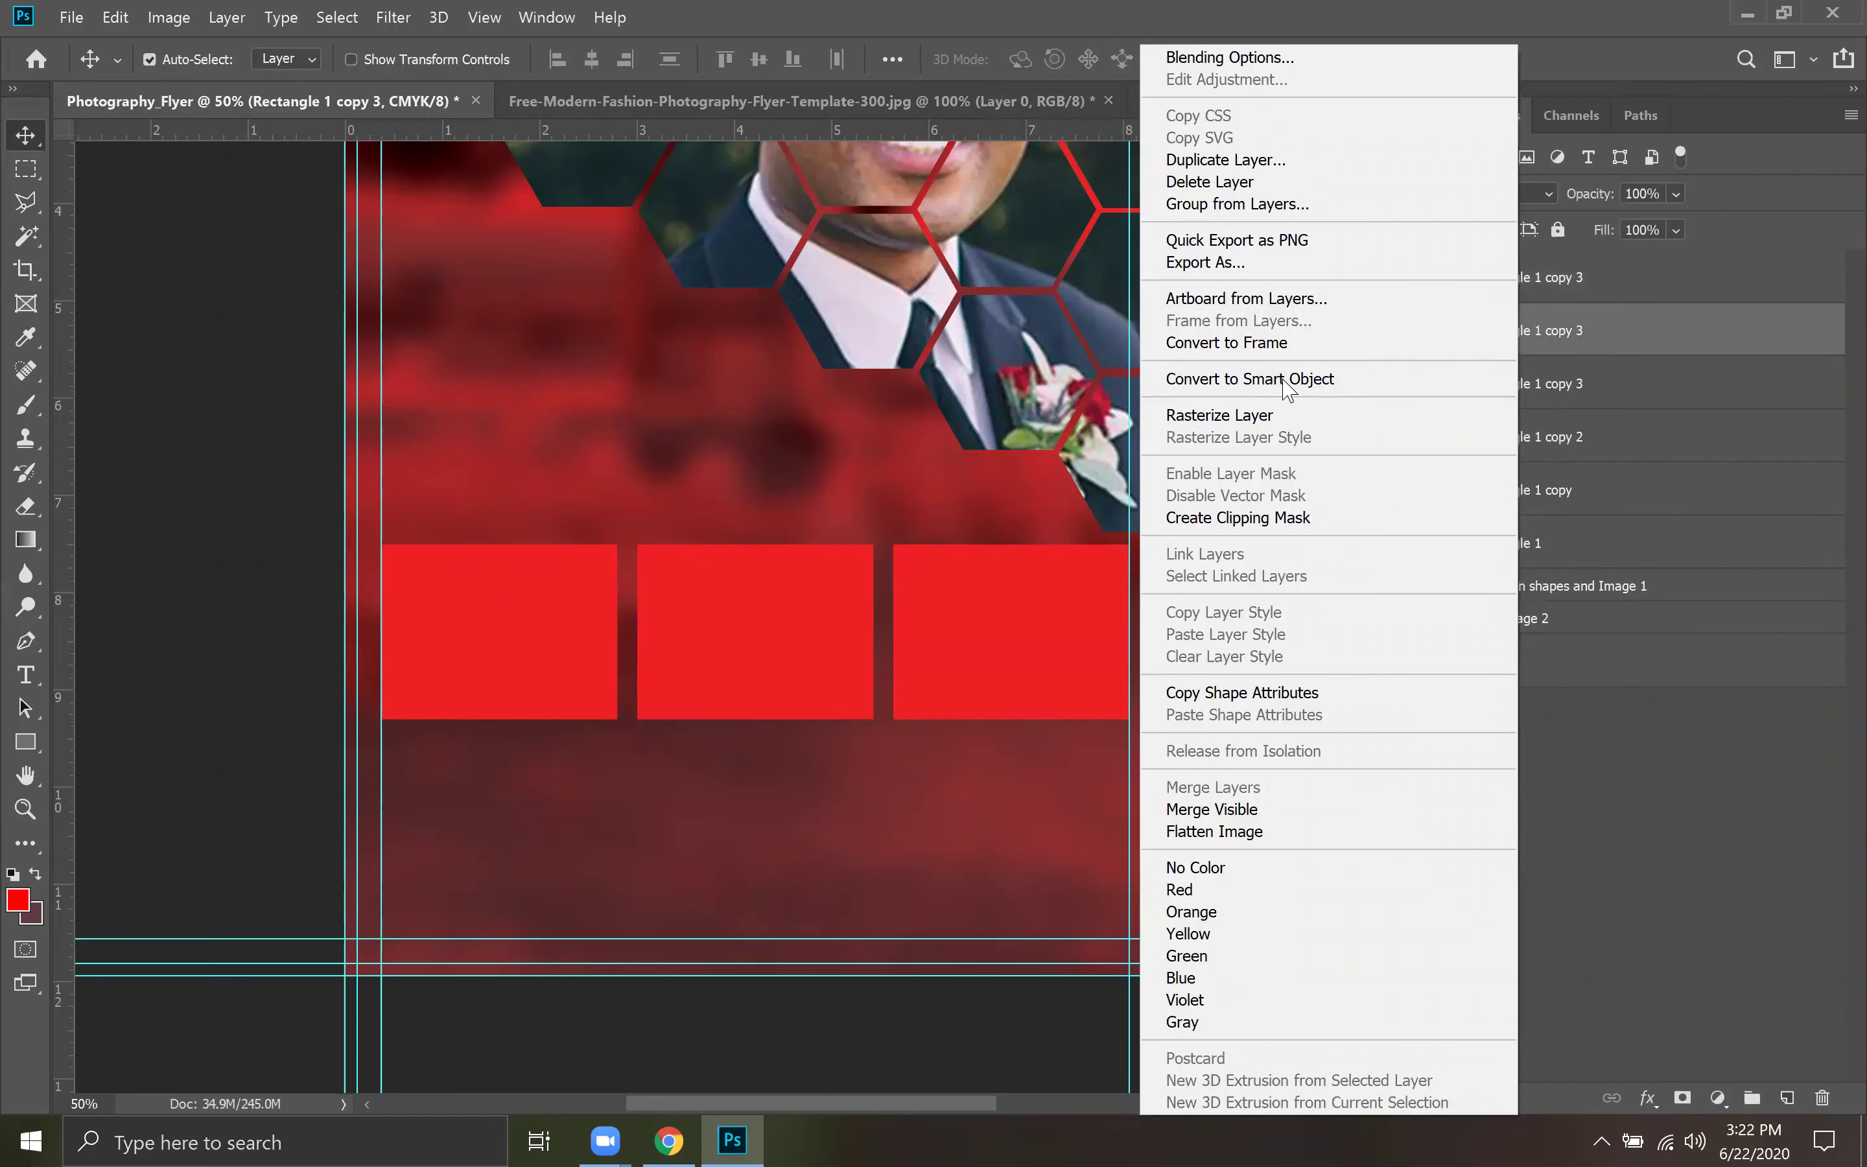
{"action": "left_click", "coordinate": [1277, 386]}
{"action": "right_click", "coordinate": [1516, 394]}
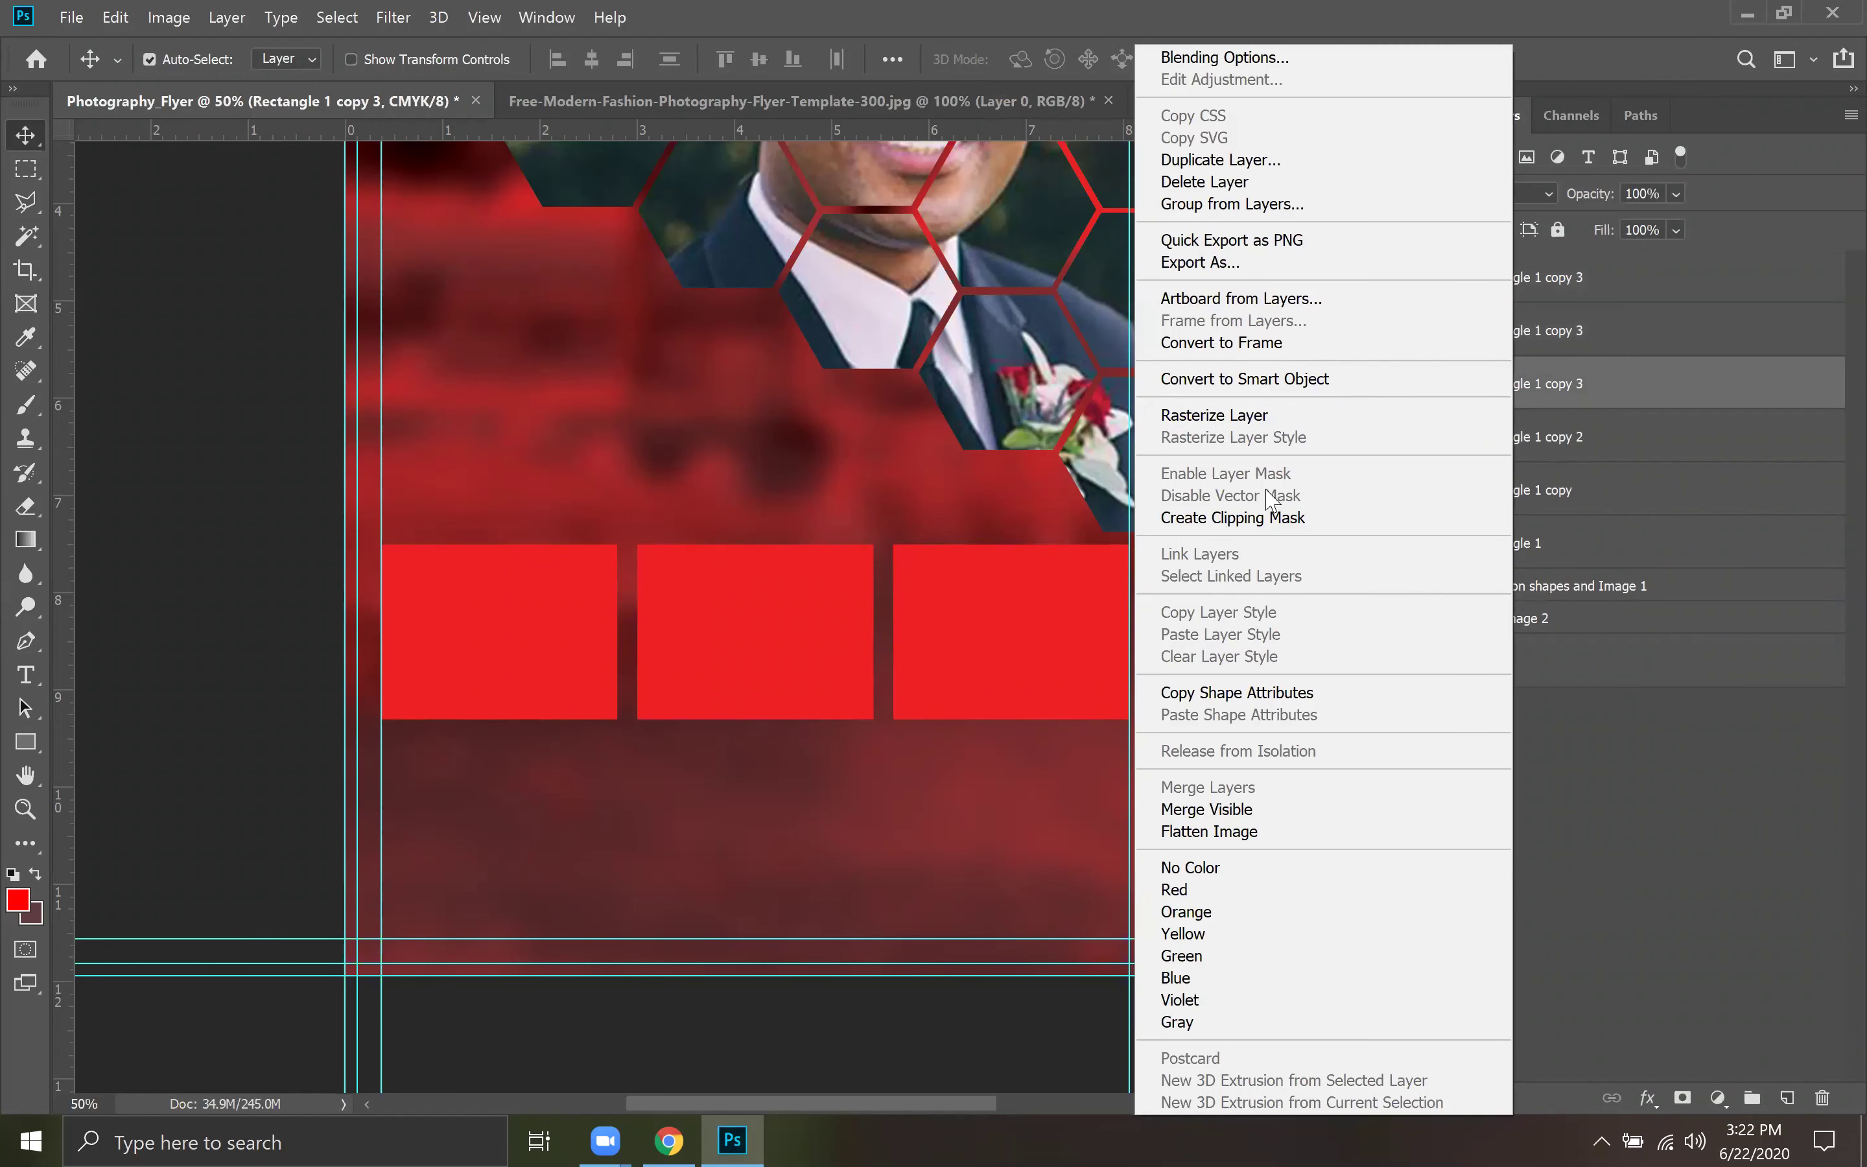
{"action": "left_click", "coordinate": [1300, 382]}
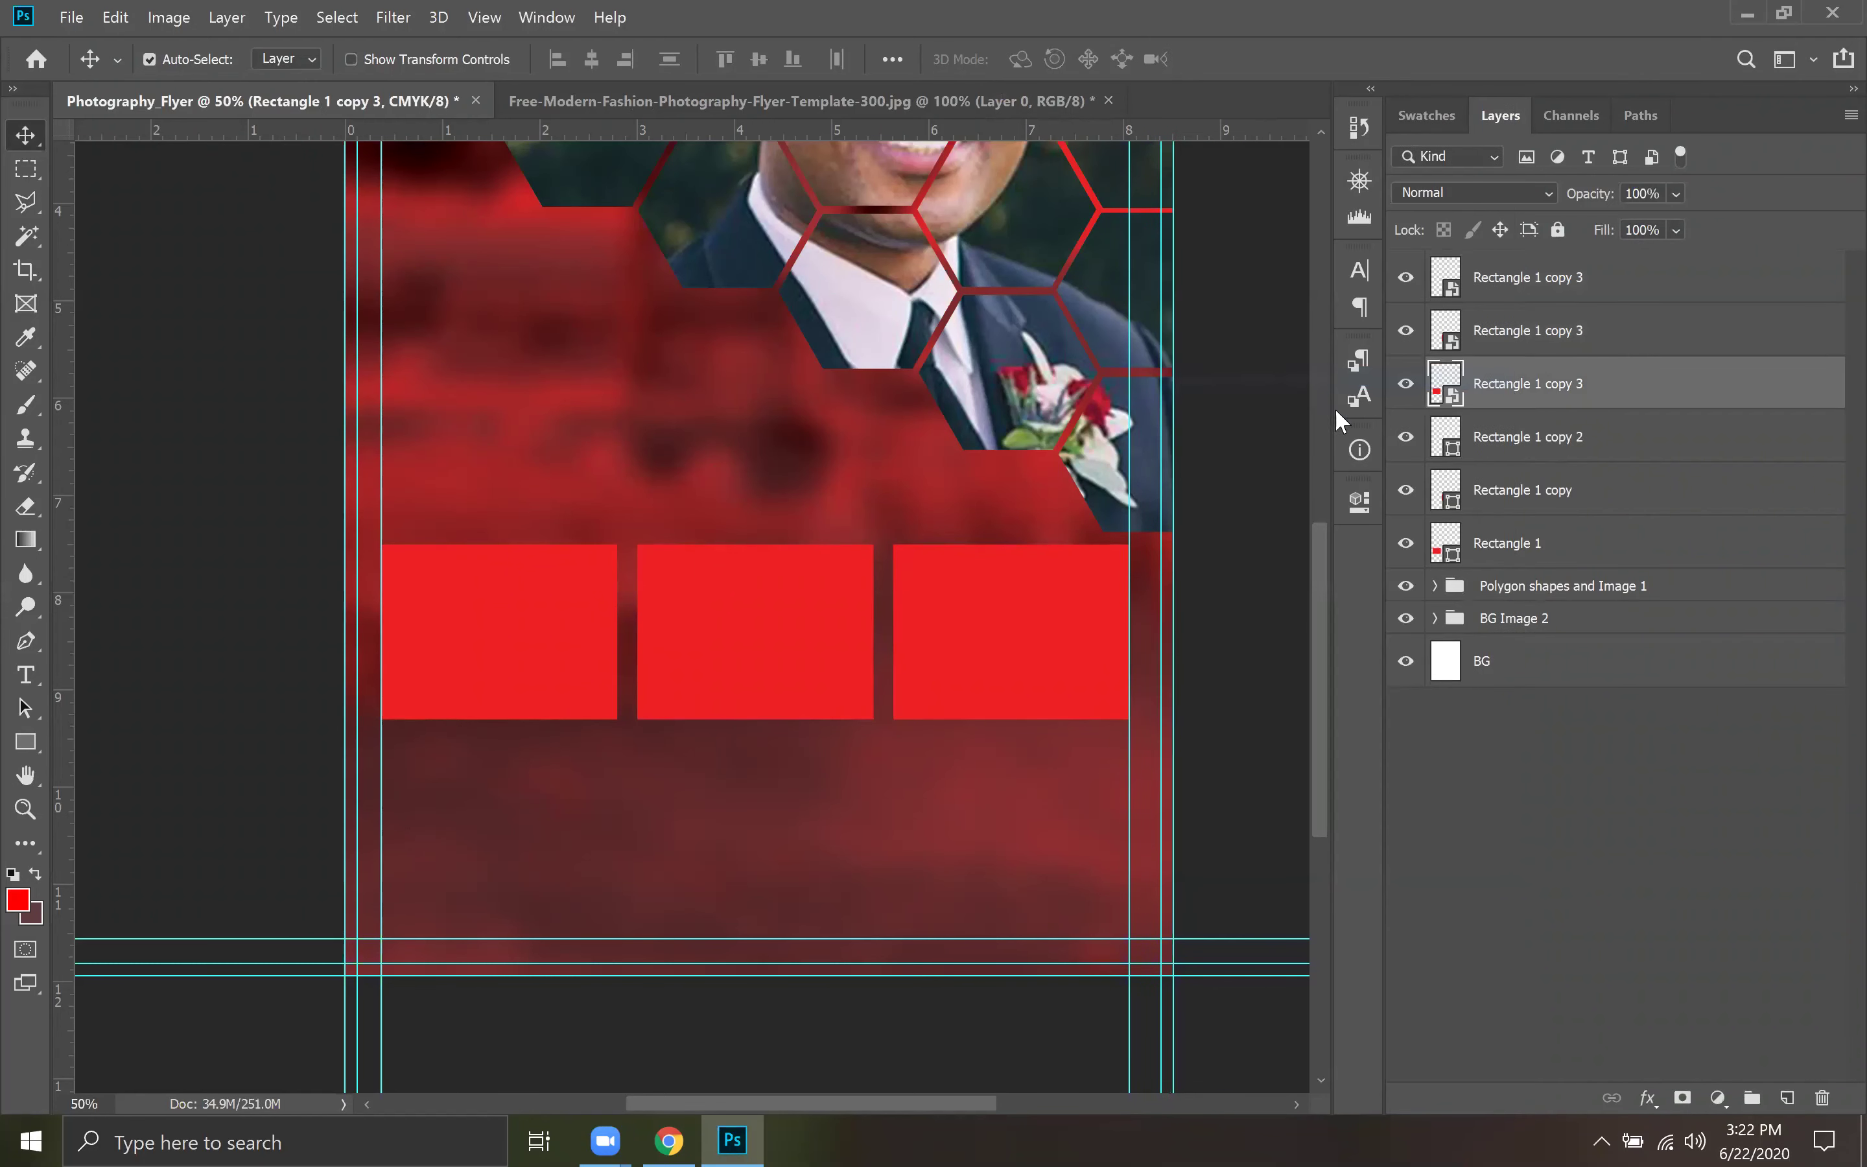
{"action": "left_click", "coordinate": [1587, 787]}
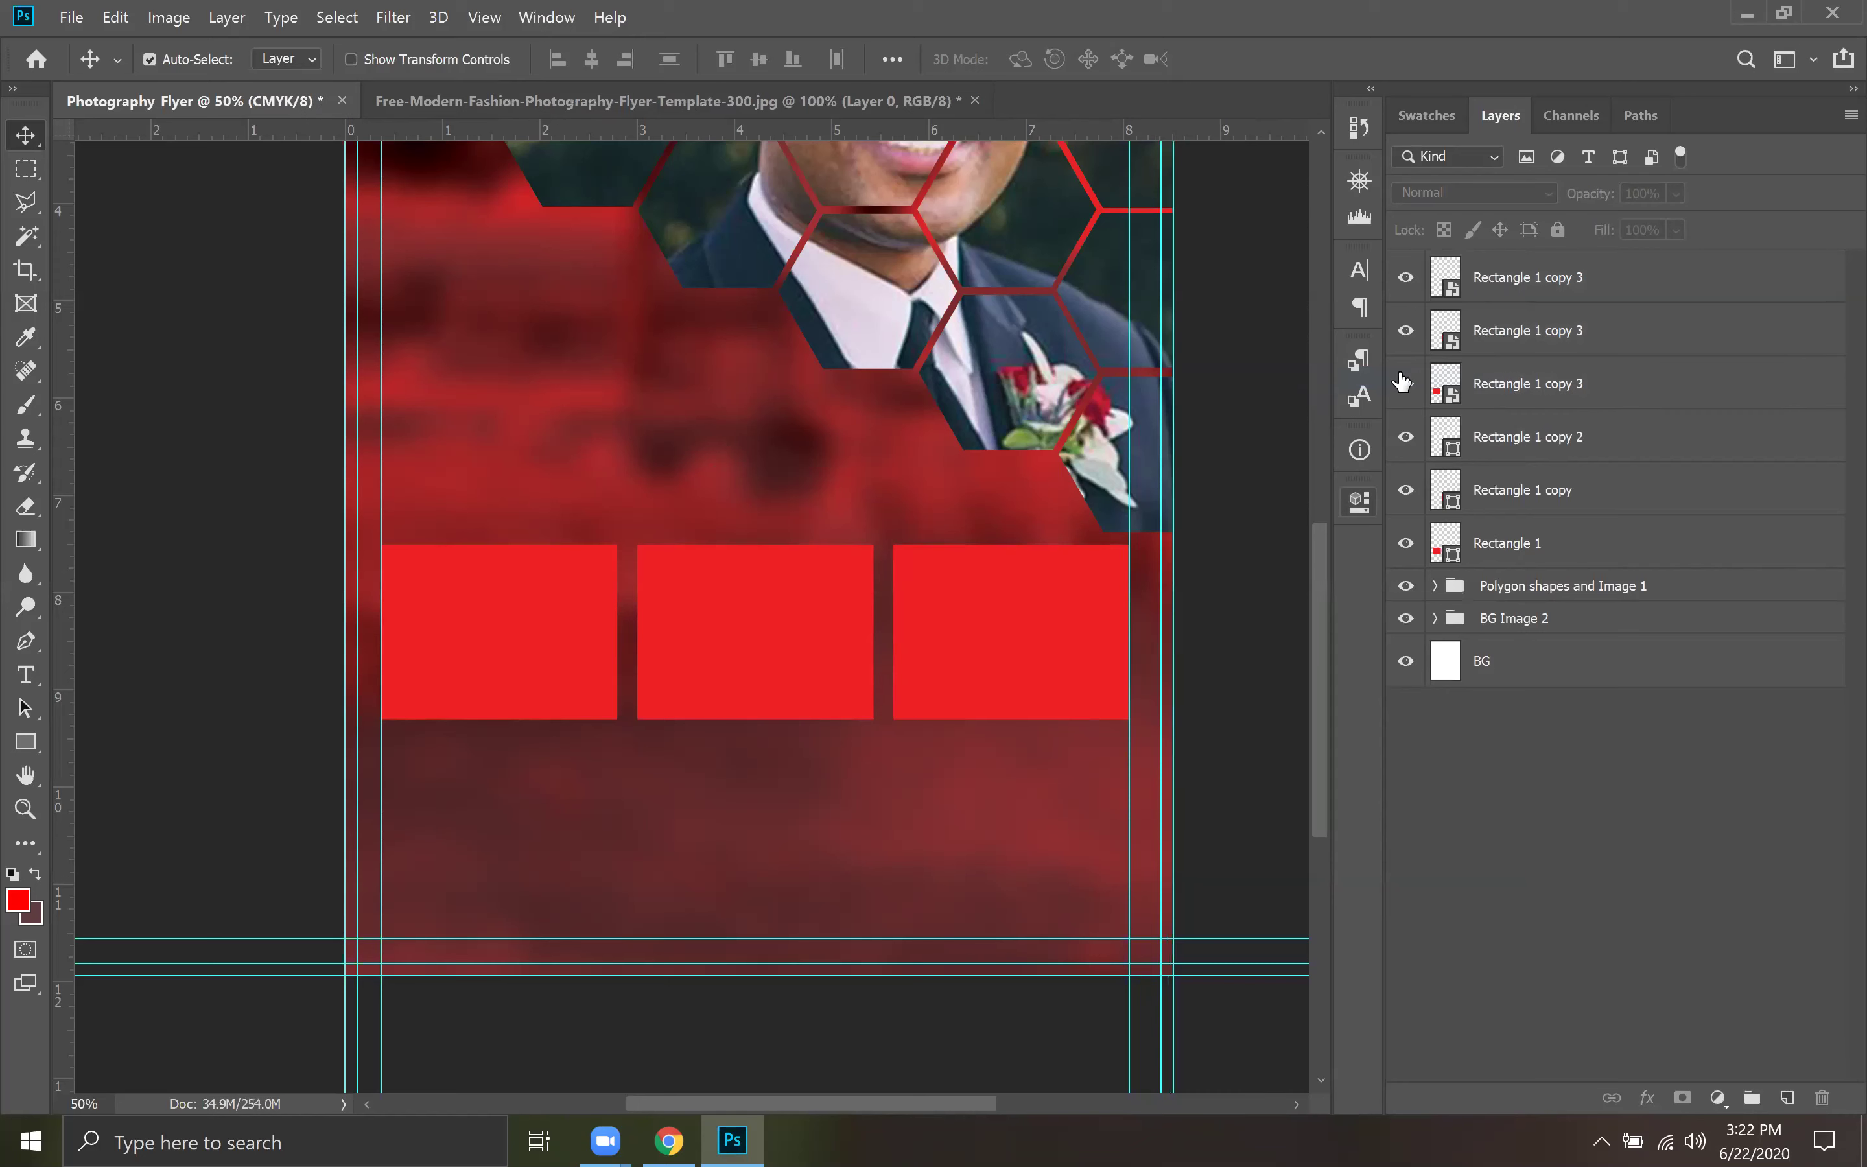
Open the left box's smart object and place 15b9596a-2343-42a6-aee8-ce6f48c3ce93.jpg in it as an embedded image.
{"action": "double_click", "coordinate": [1453, 401]}
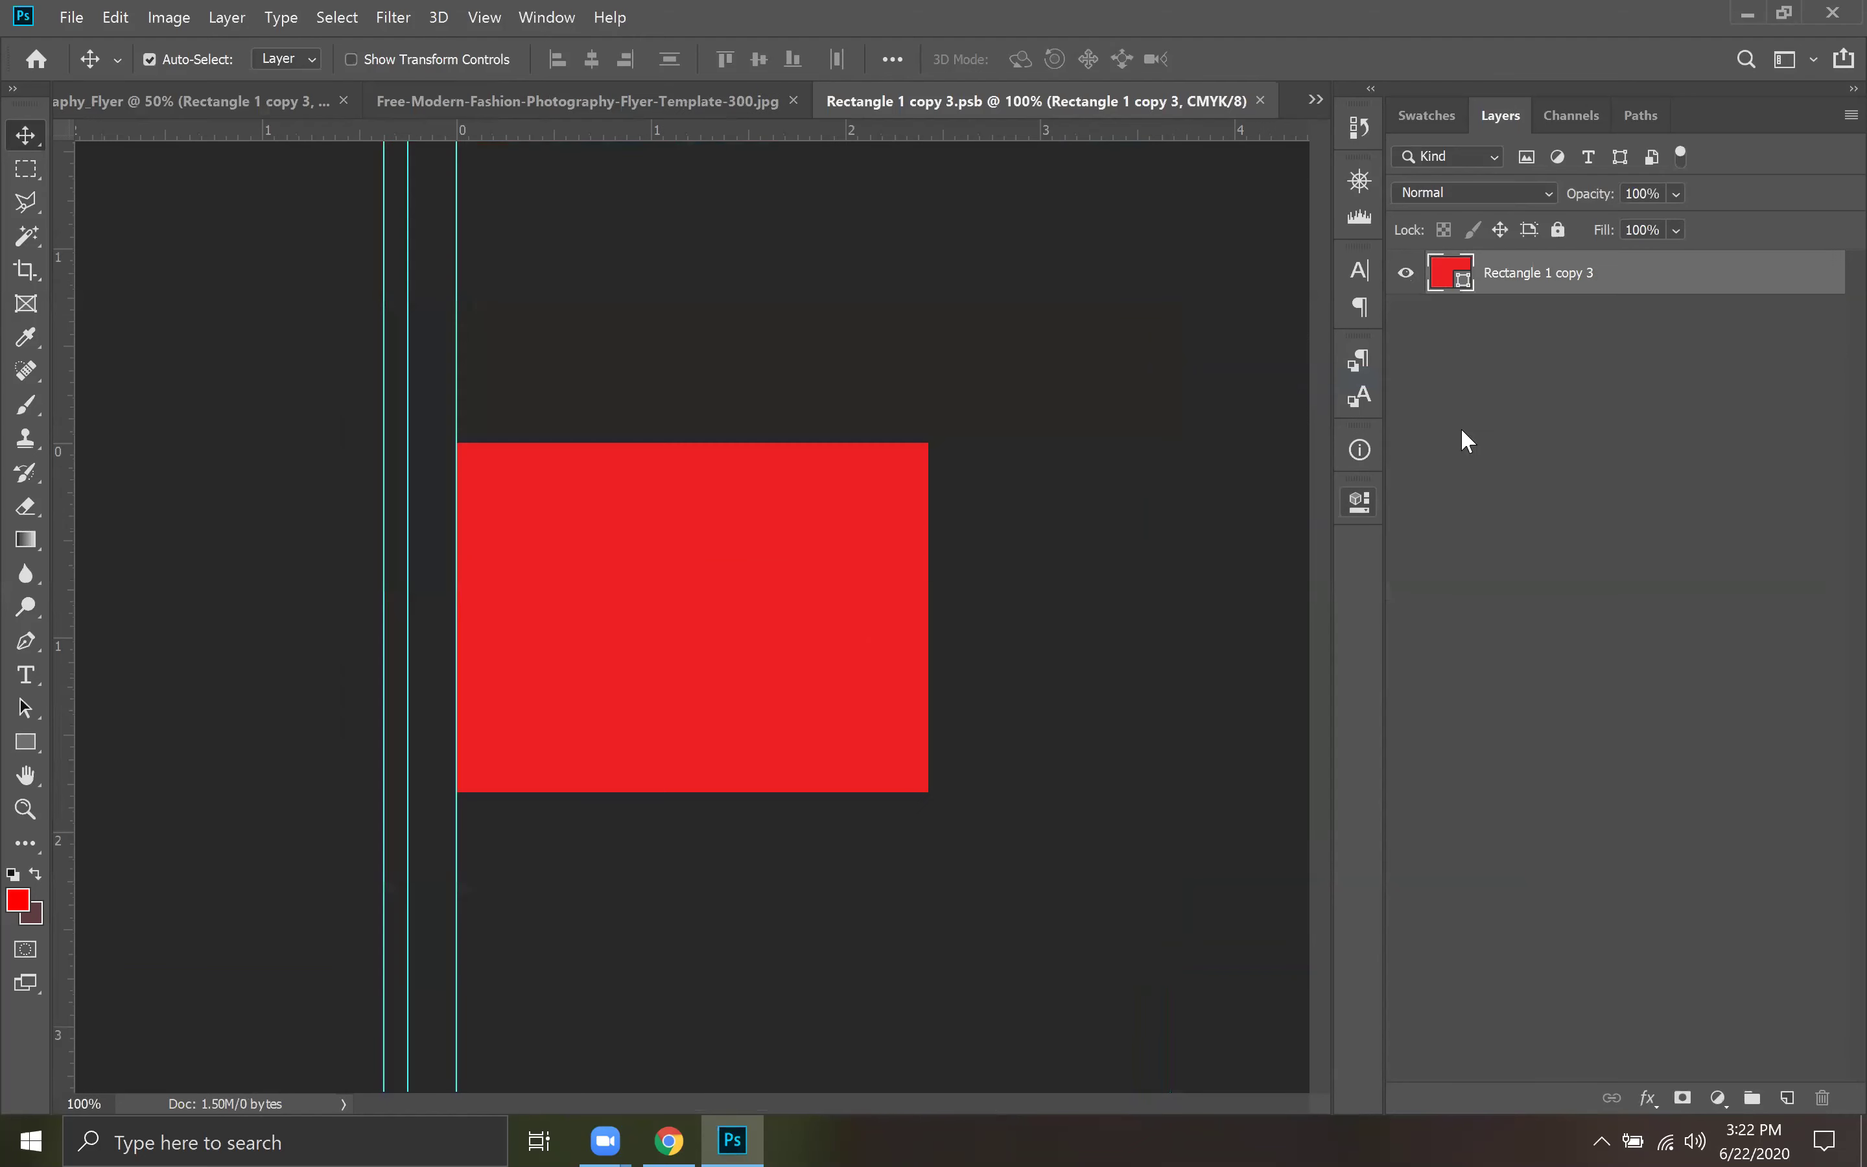
{"action": "left_click", "coordinate": [71, 17]}
{"action": "left_click", "coordinate": [193, 485]}
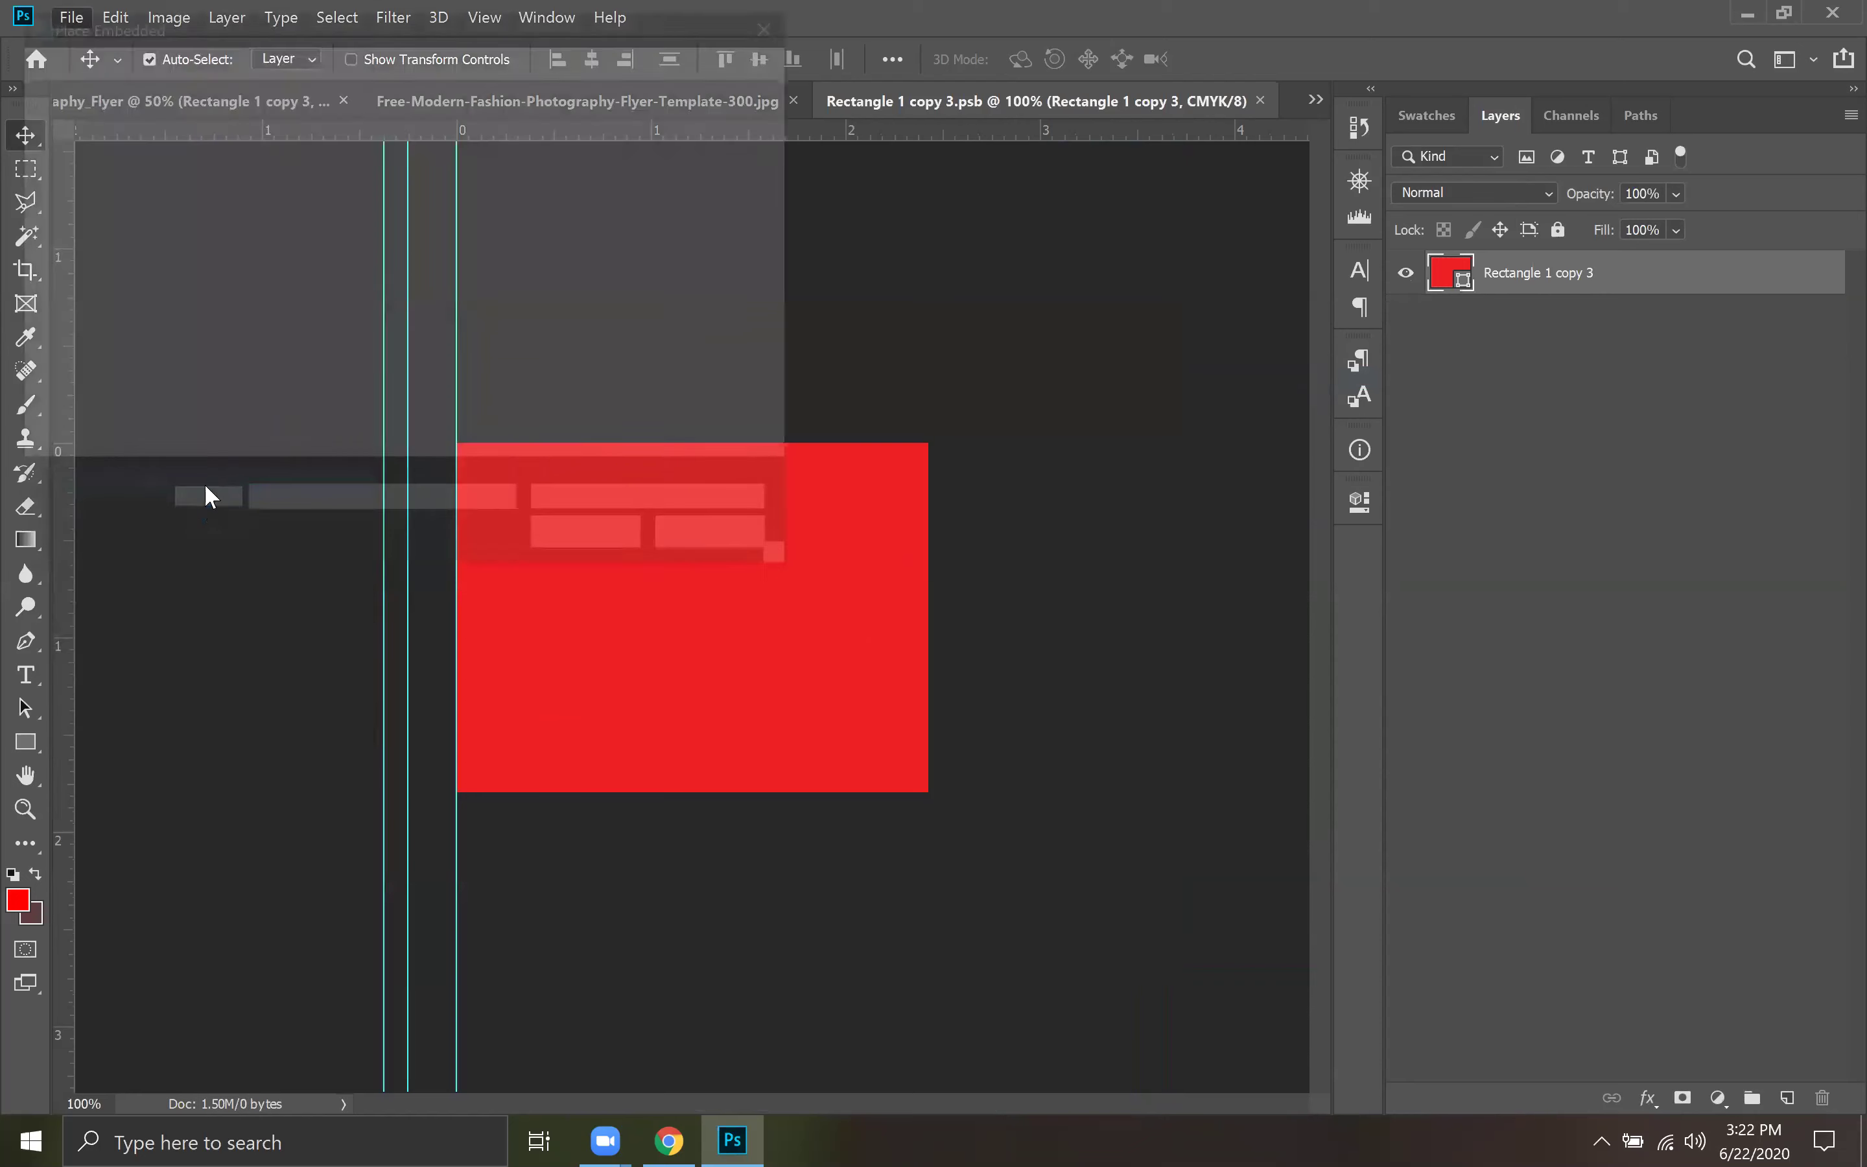
{"action": "left_click", "coordinate": [444, 207]}
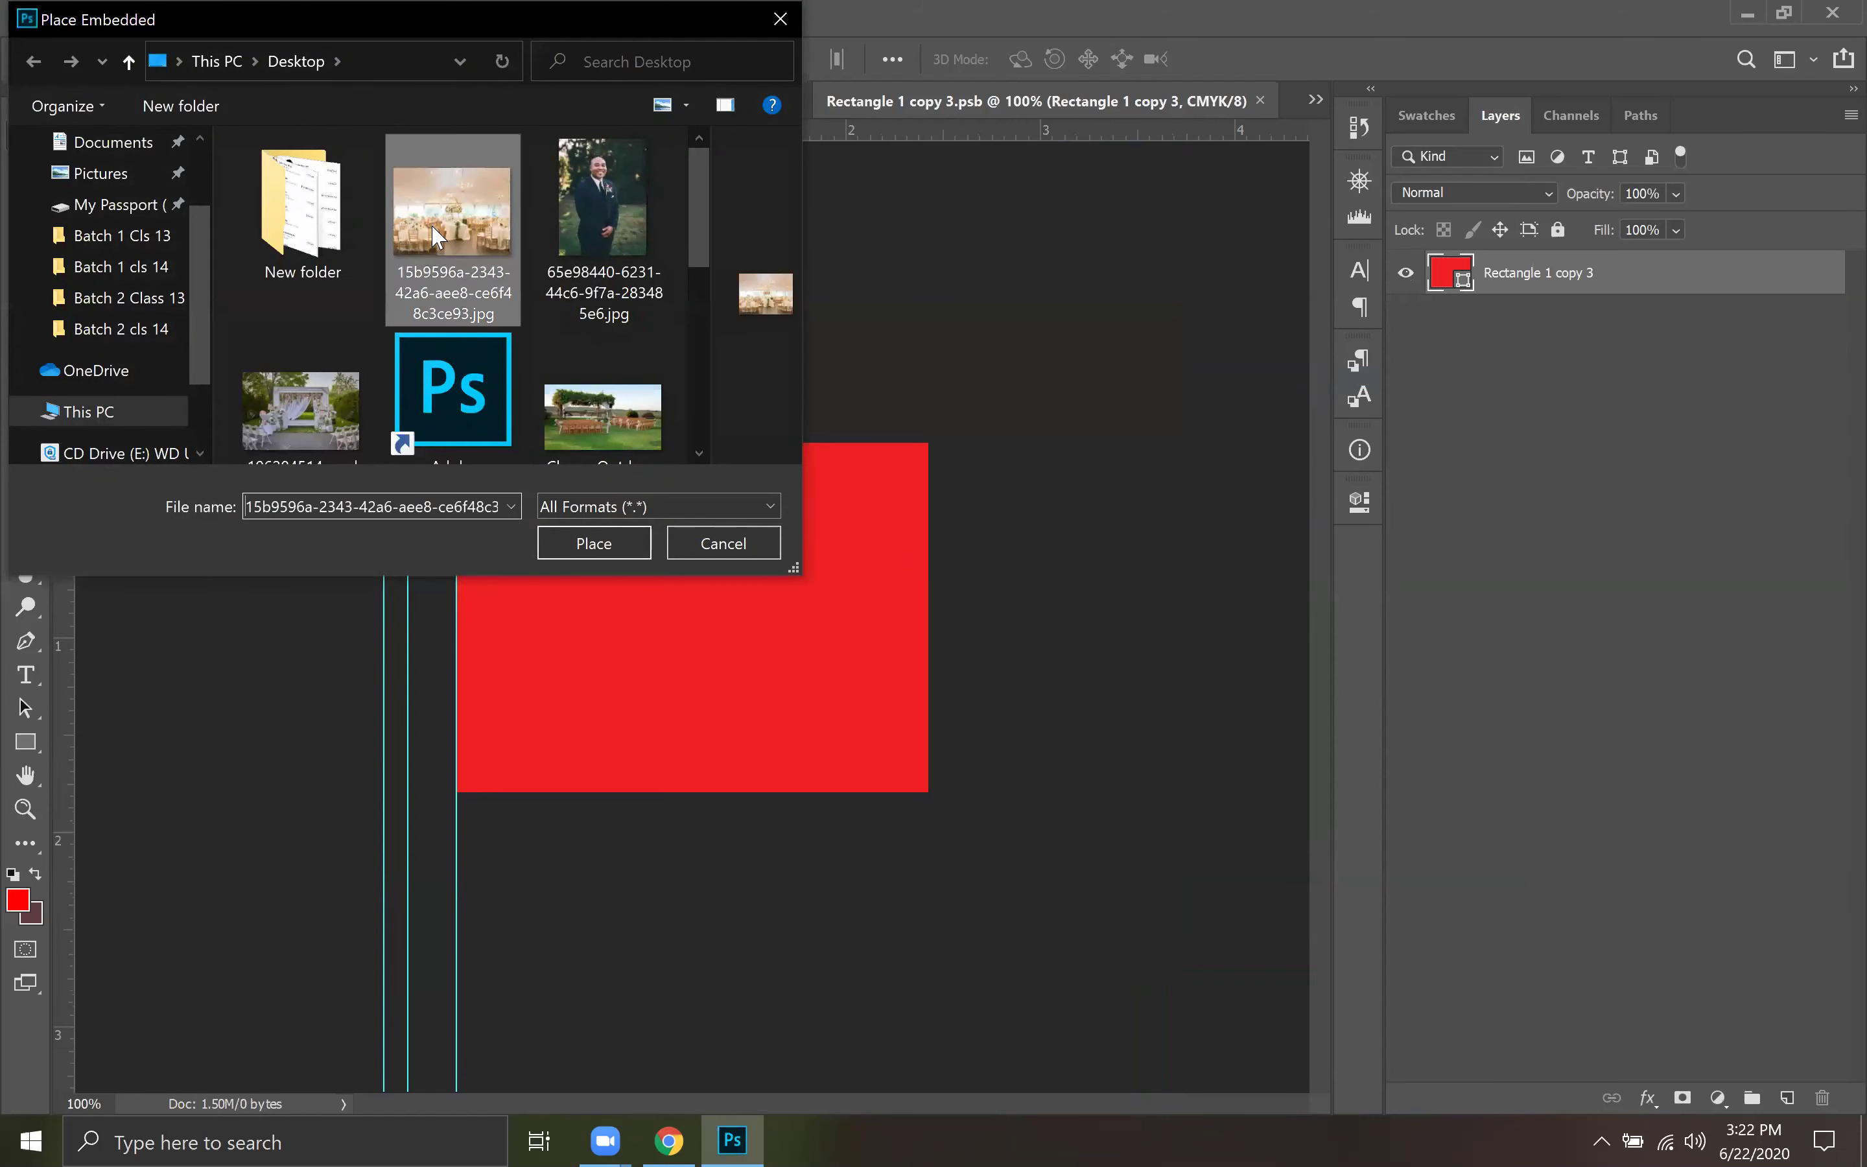
{"action": "left_click", "coordinate": [584, 549]}
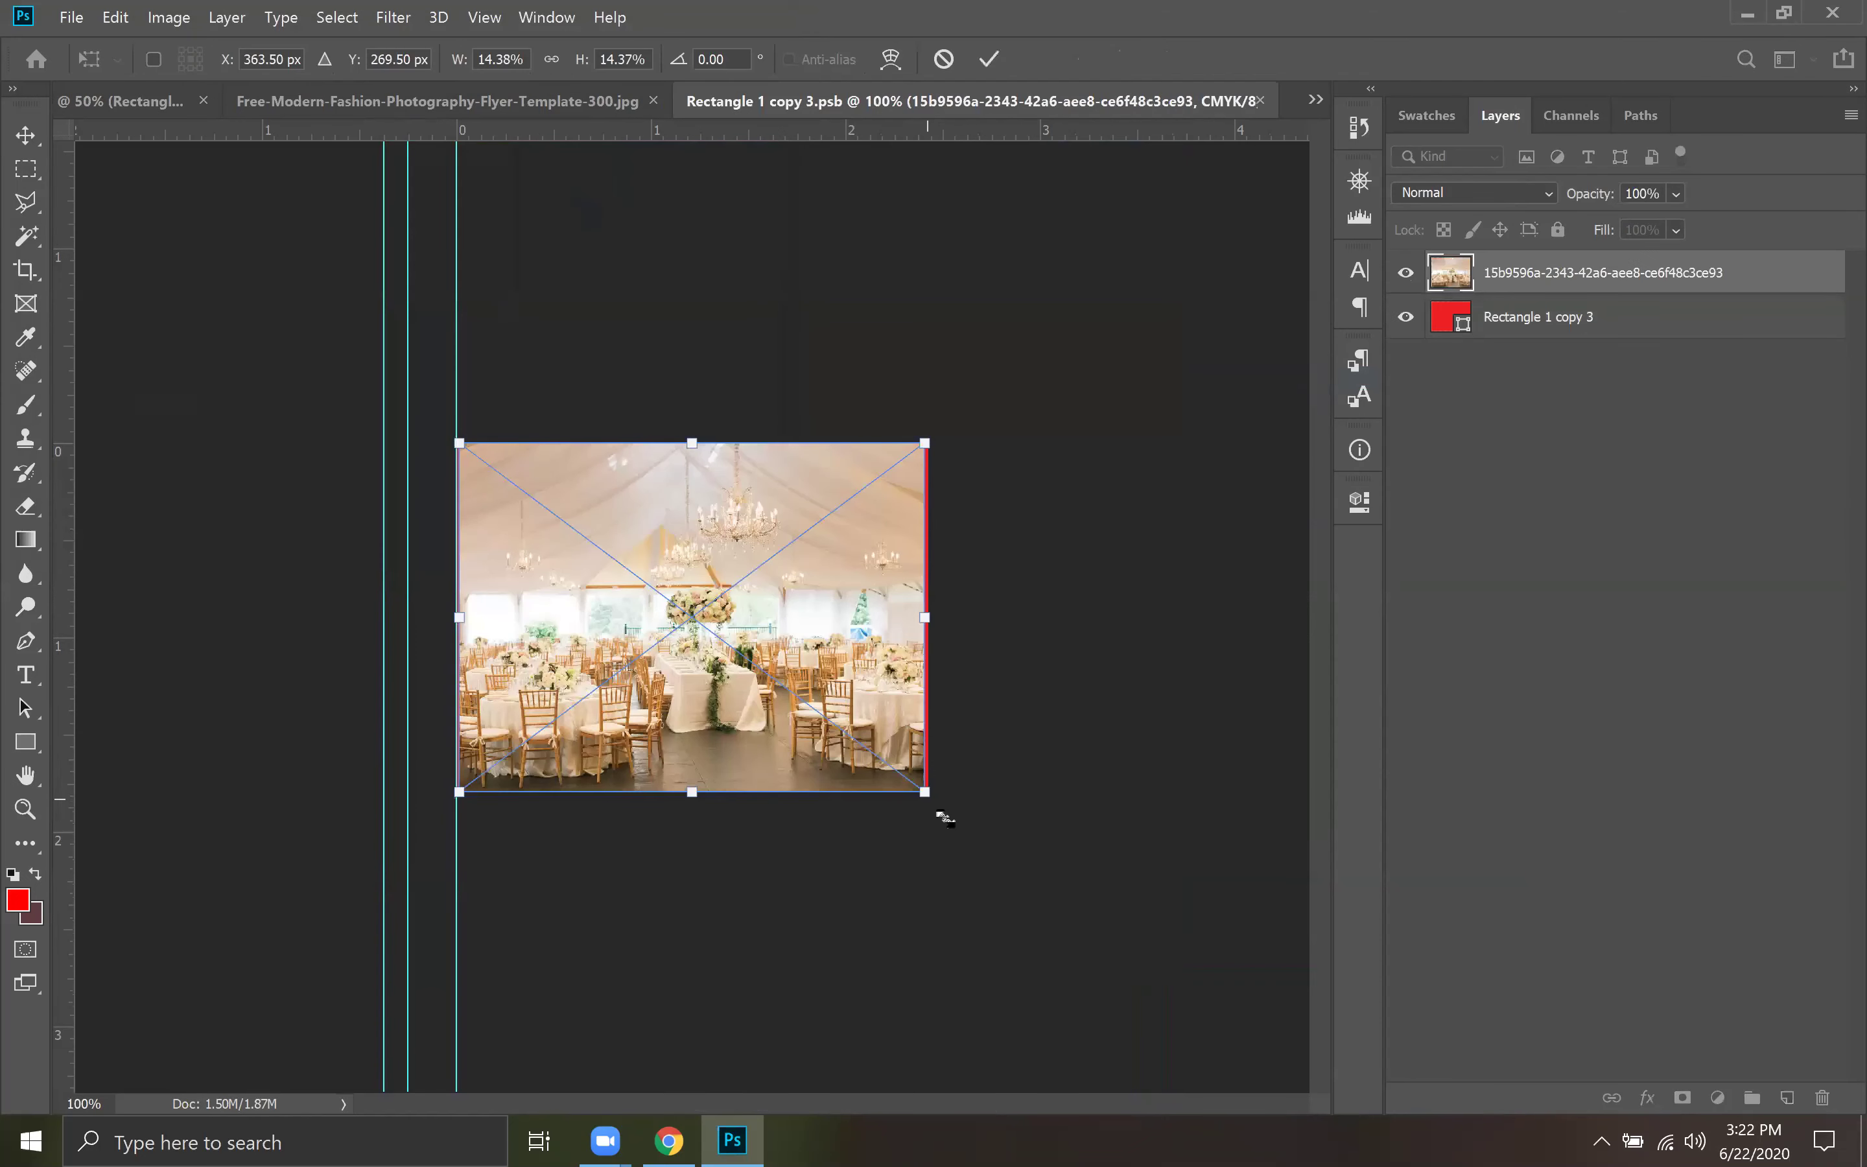
Enlarge and position the reception photo to cover the whole red rectangle, then save and close the smart object.
{"action": "left_click_drag", "start_coordinate": [928, 793], "coordinate": [954, 823]}
{"action": "left_click_drag", "start_coordinate": [748, 703], "coordinate": [731, 690]}
{"action": "left_click", "coordinate": [990, 60]}
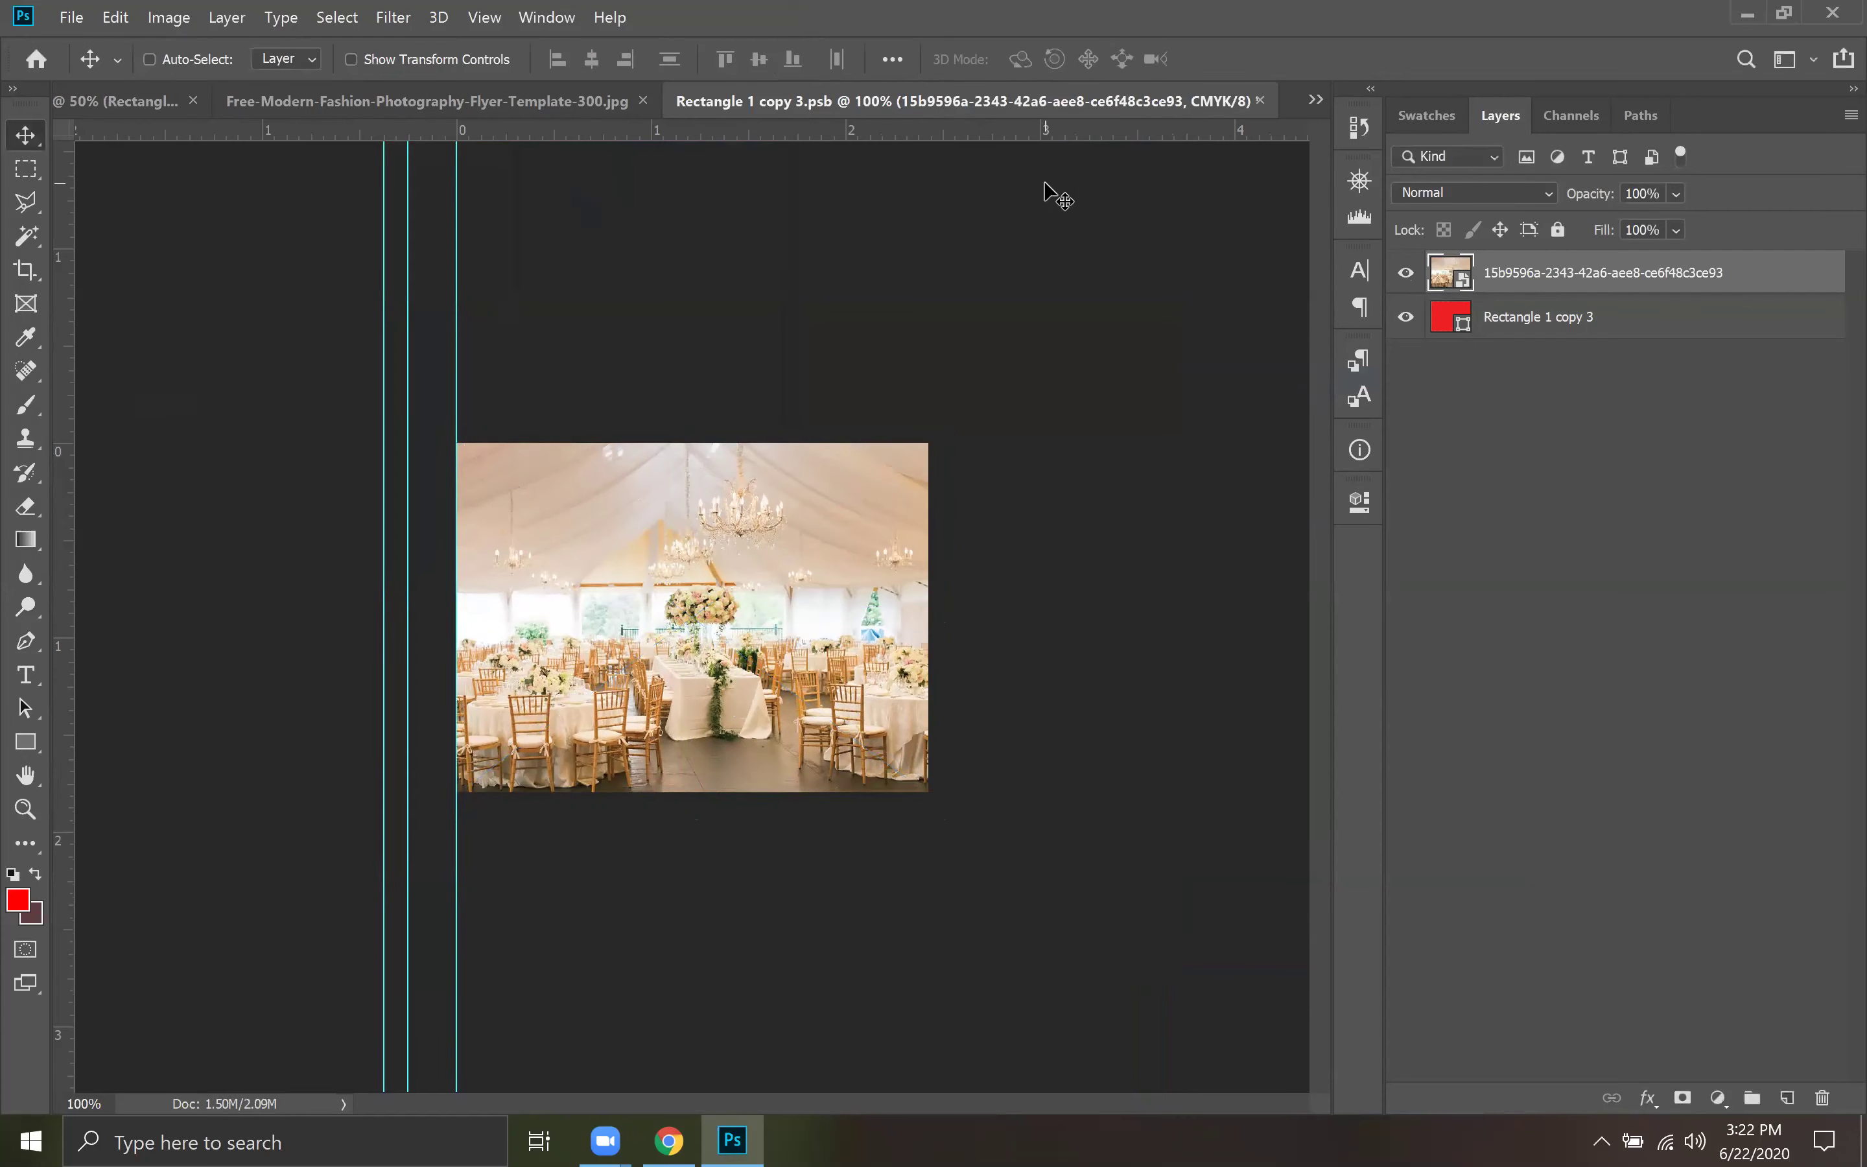
{"action": "key", "text": "ctrl+s"}
{"action": "left_click", "coordinate": [1260, 100]}
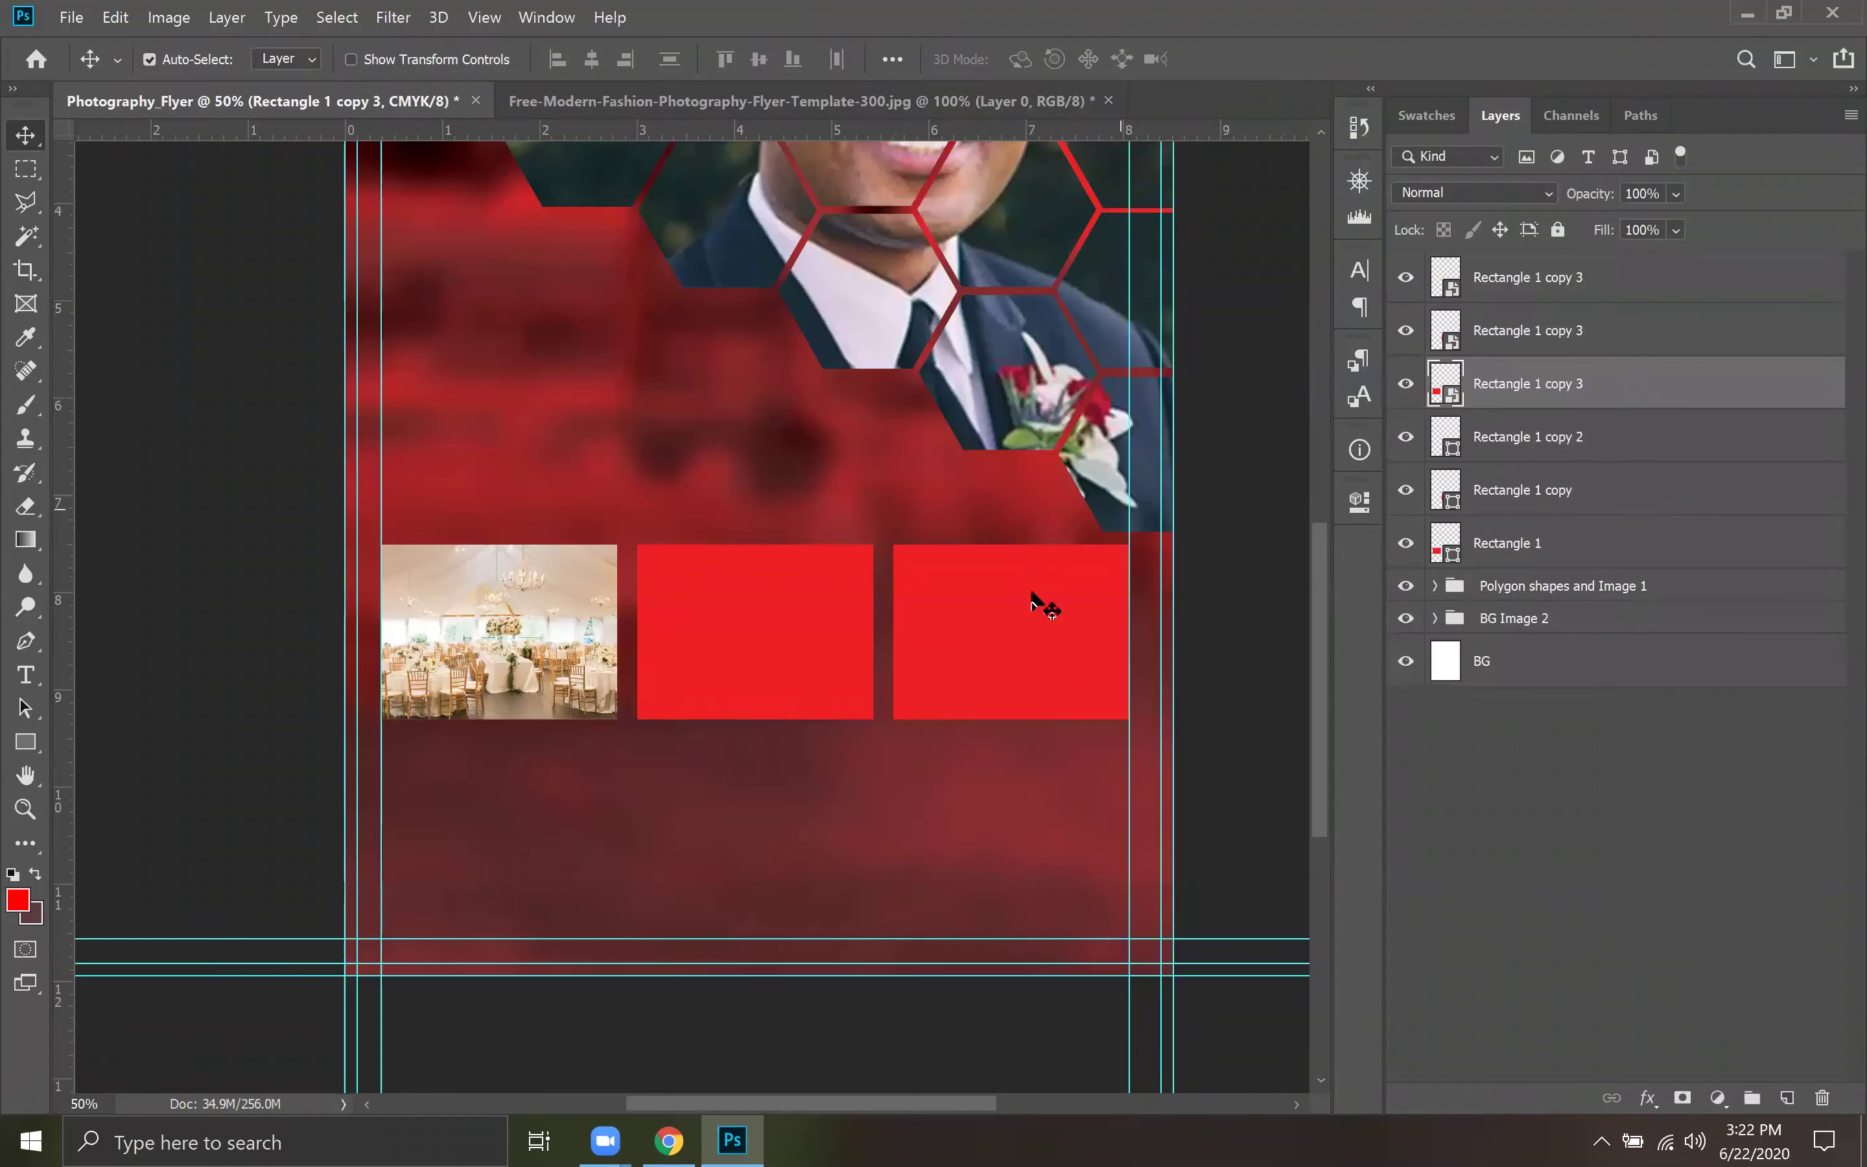
Open the middle box's smart object and place the summer-outdoor-wedding-ceremony-decoration photo in it as an embedded image.
{"action": "double_click", "coordinate": [1448, 345]}
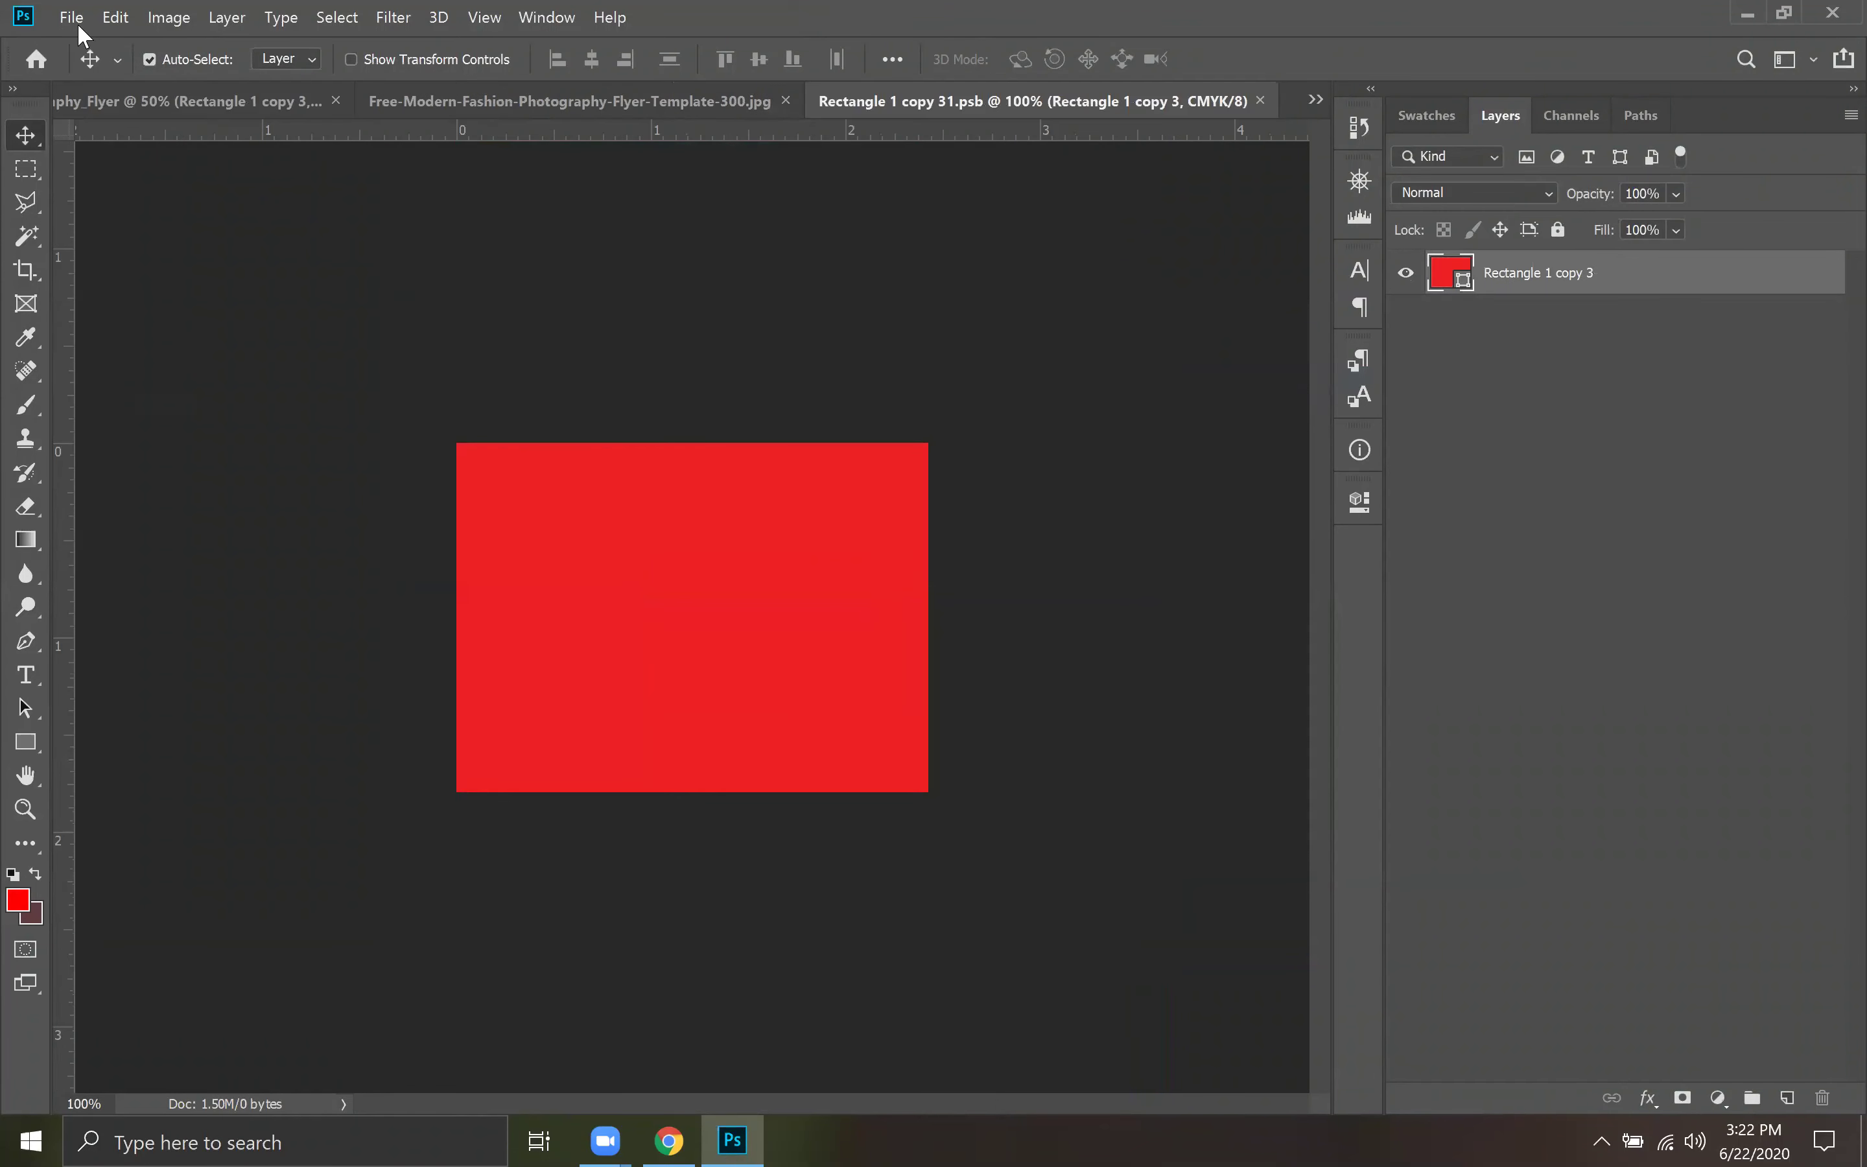
{"action": "left_click", "coordinate": [73, 20]}
{"action": "left_click", "coordinate": [193, 485]}
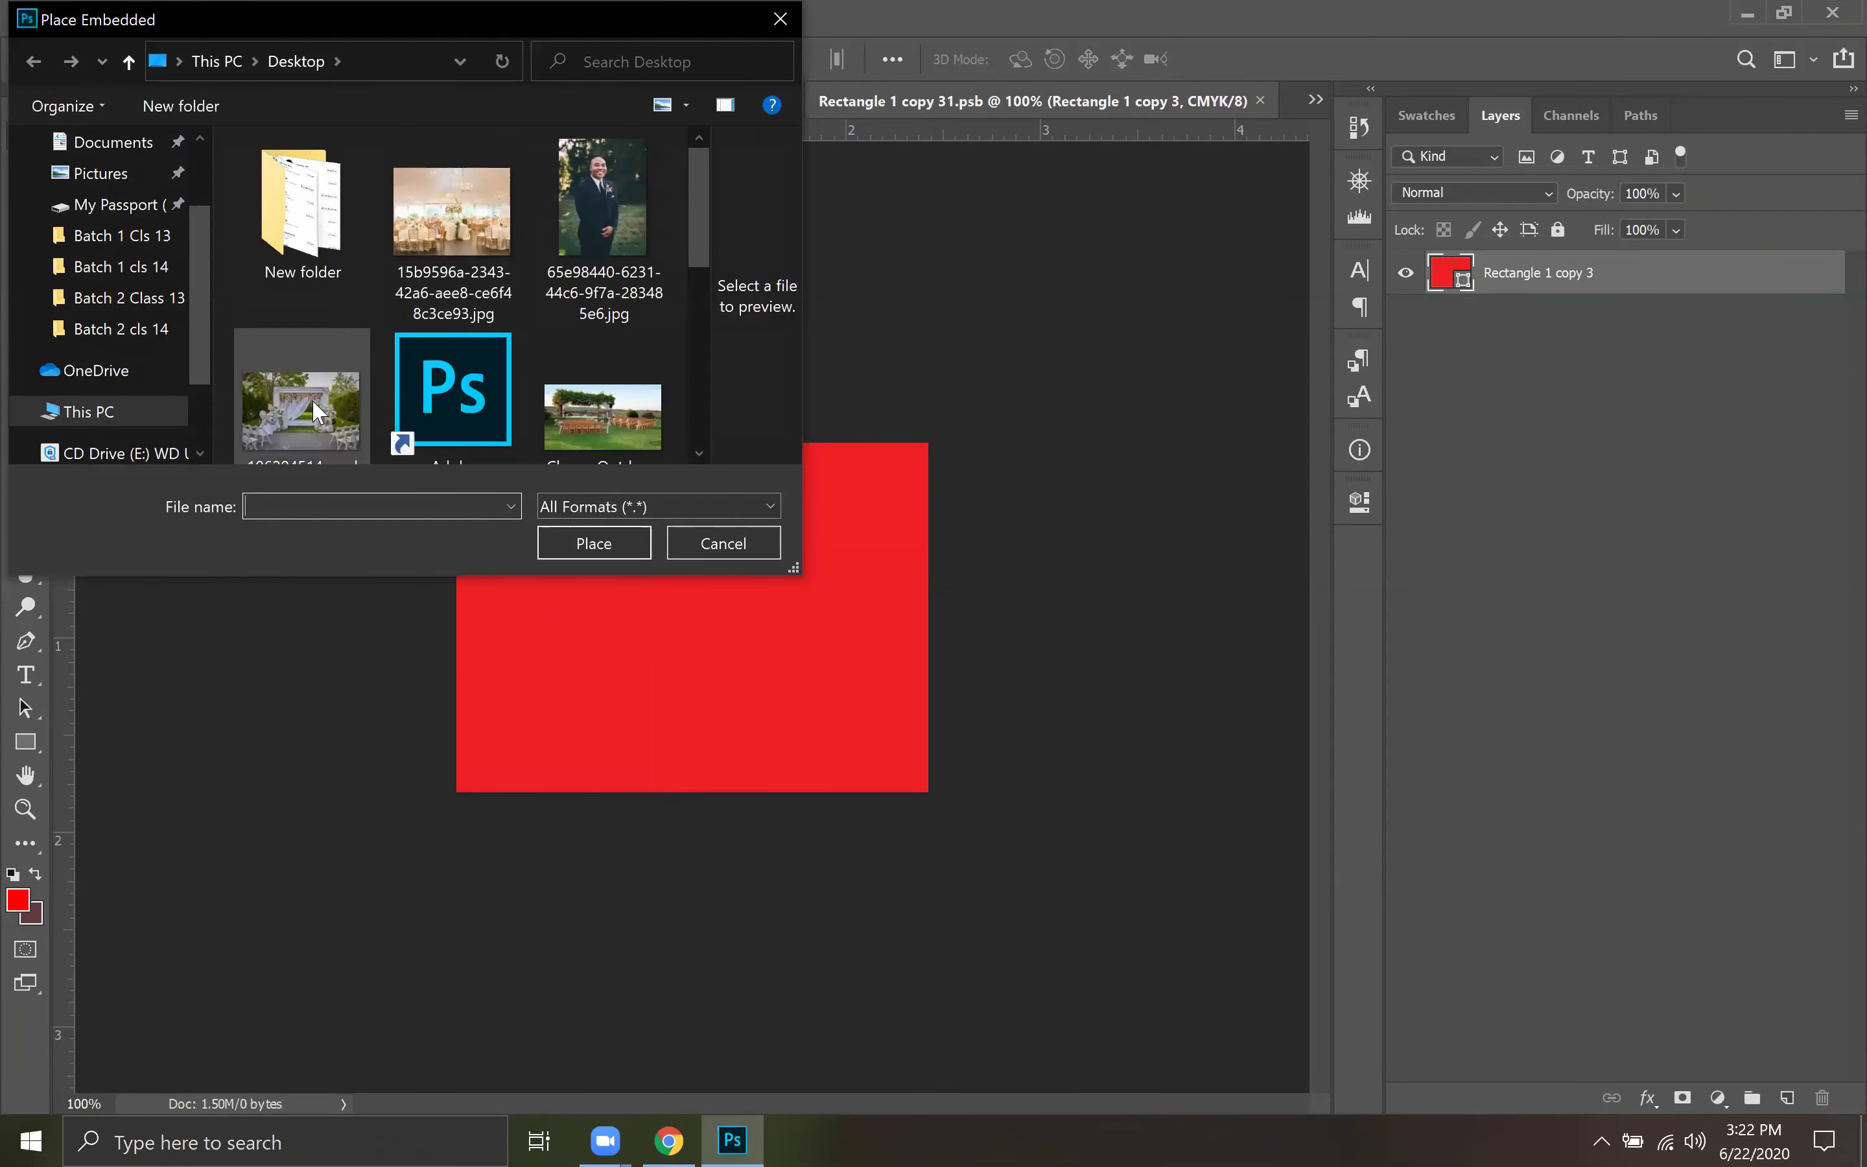
{"action": "scroll", "coordinate": [313, 398], "scroll_direction": "down", "scroll_amount": 5}
{"action": "scroll", "coordinate": [304, 361], "scroll_direction": "up", "scroll_amount": 1}
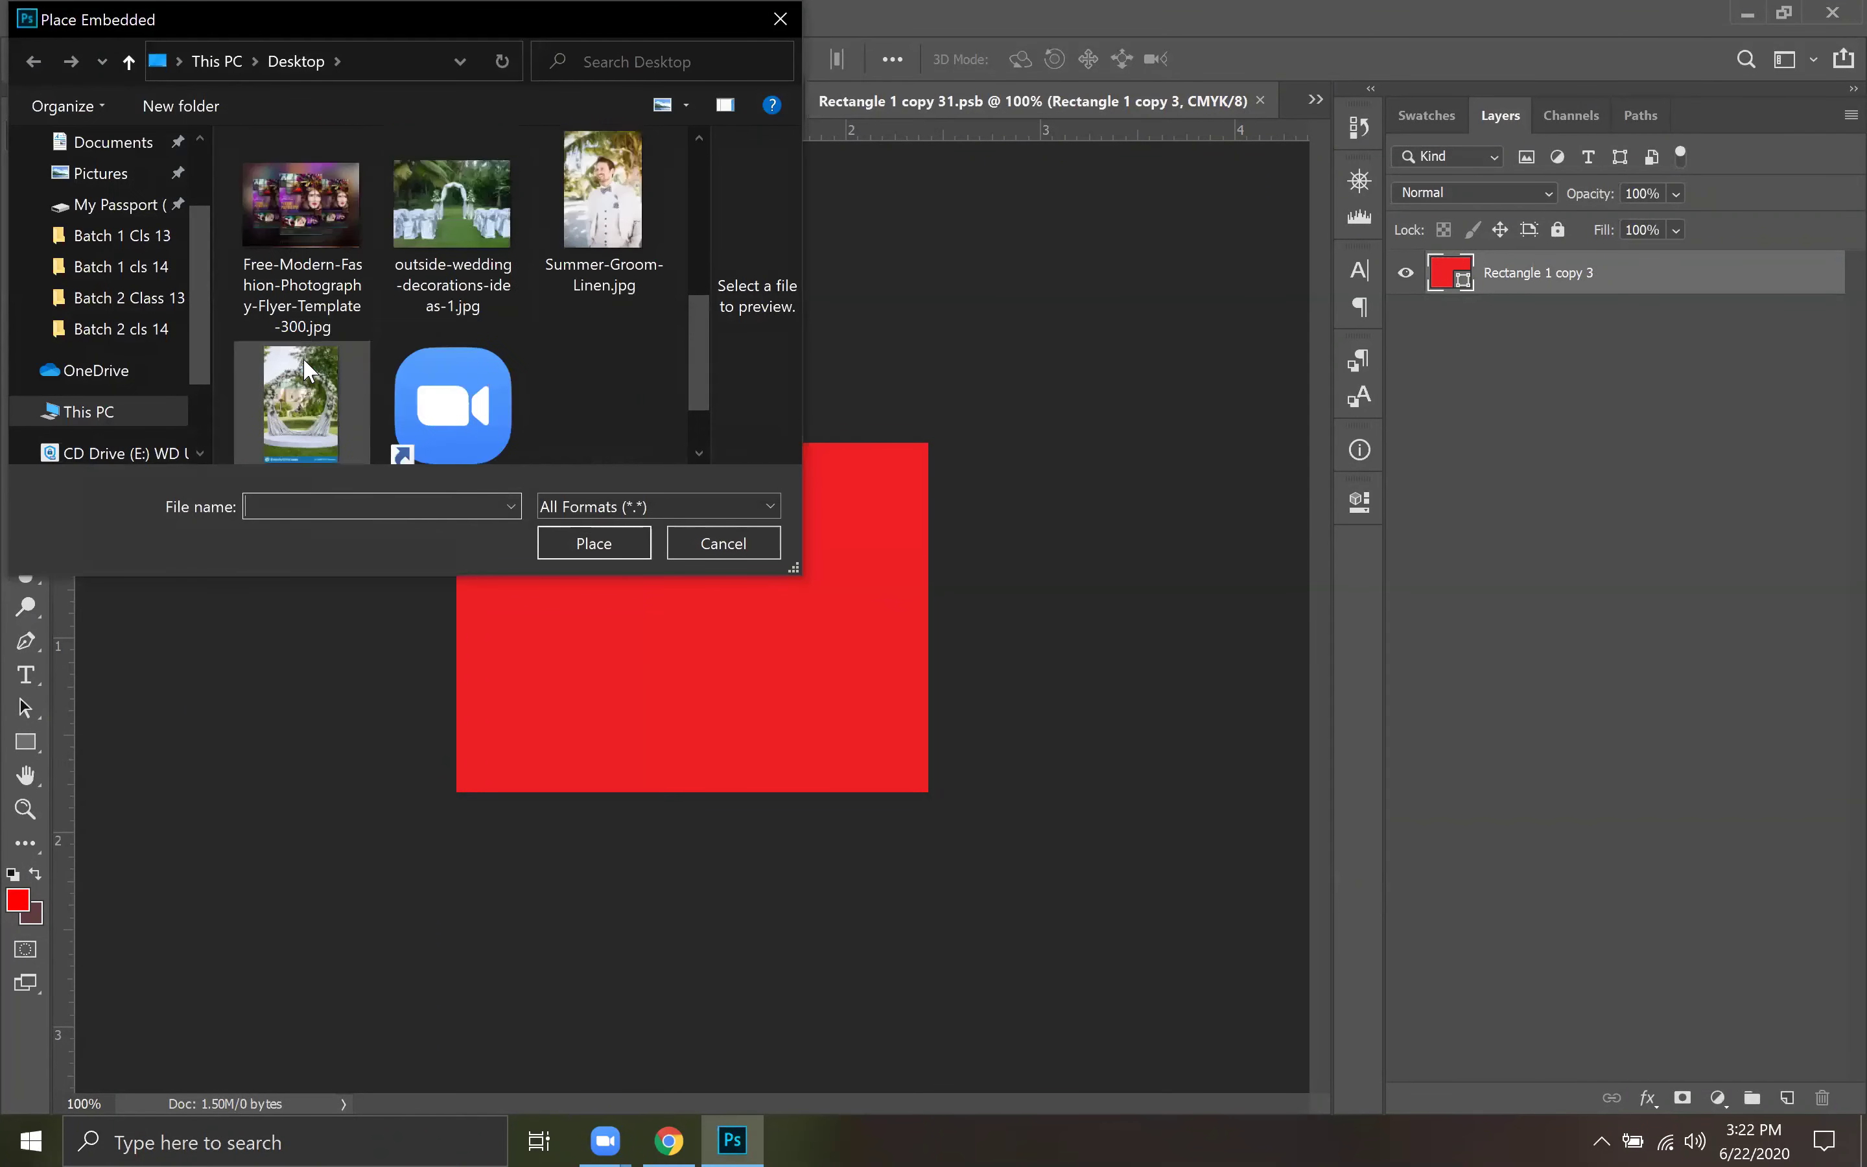
{"action": "left_click", "coordinate": [304, 361]}
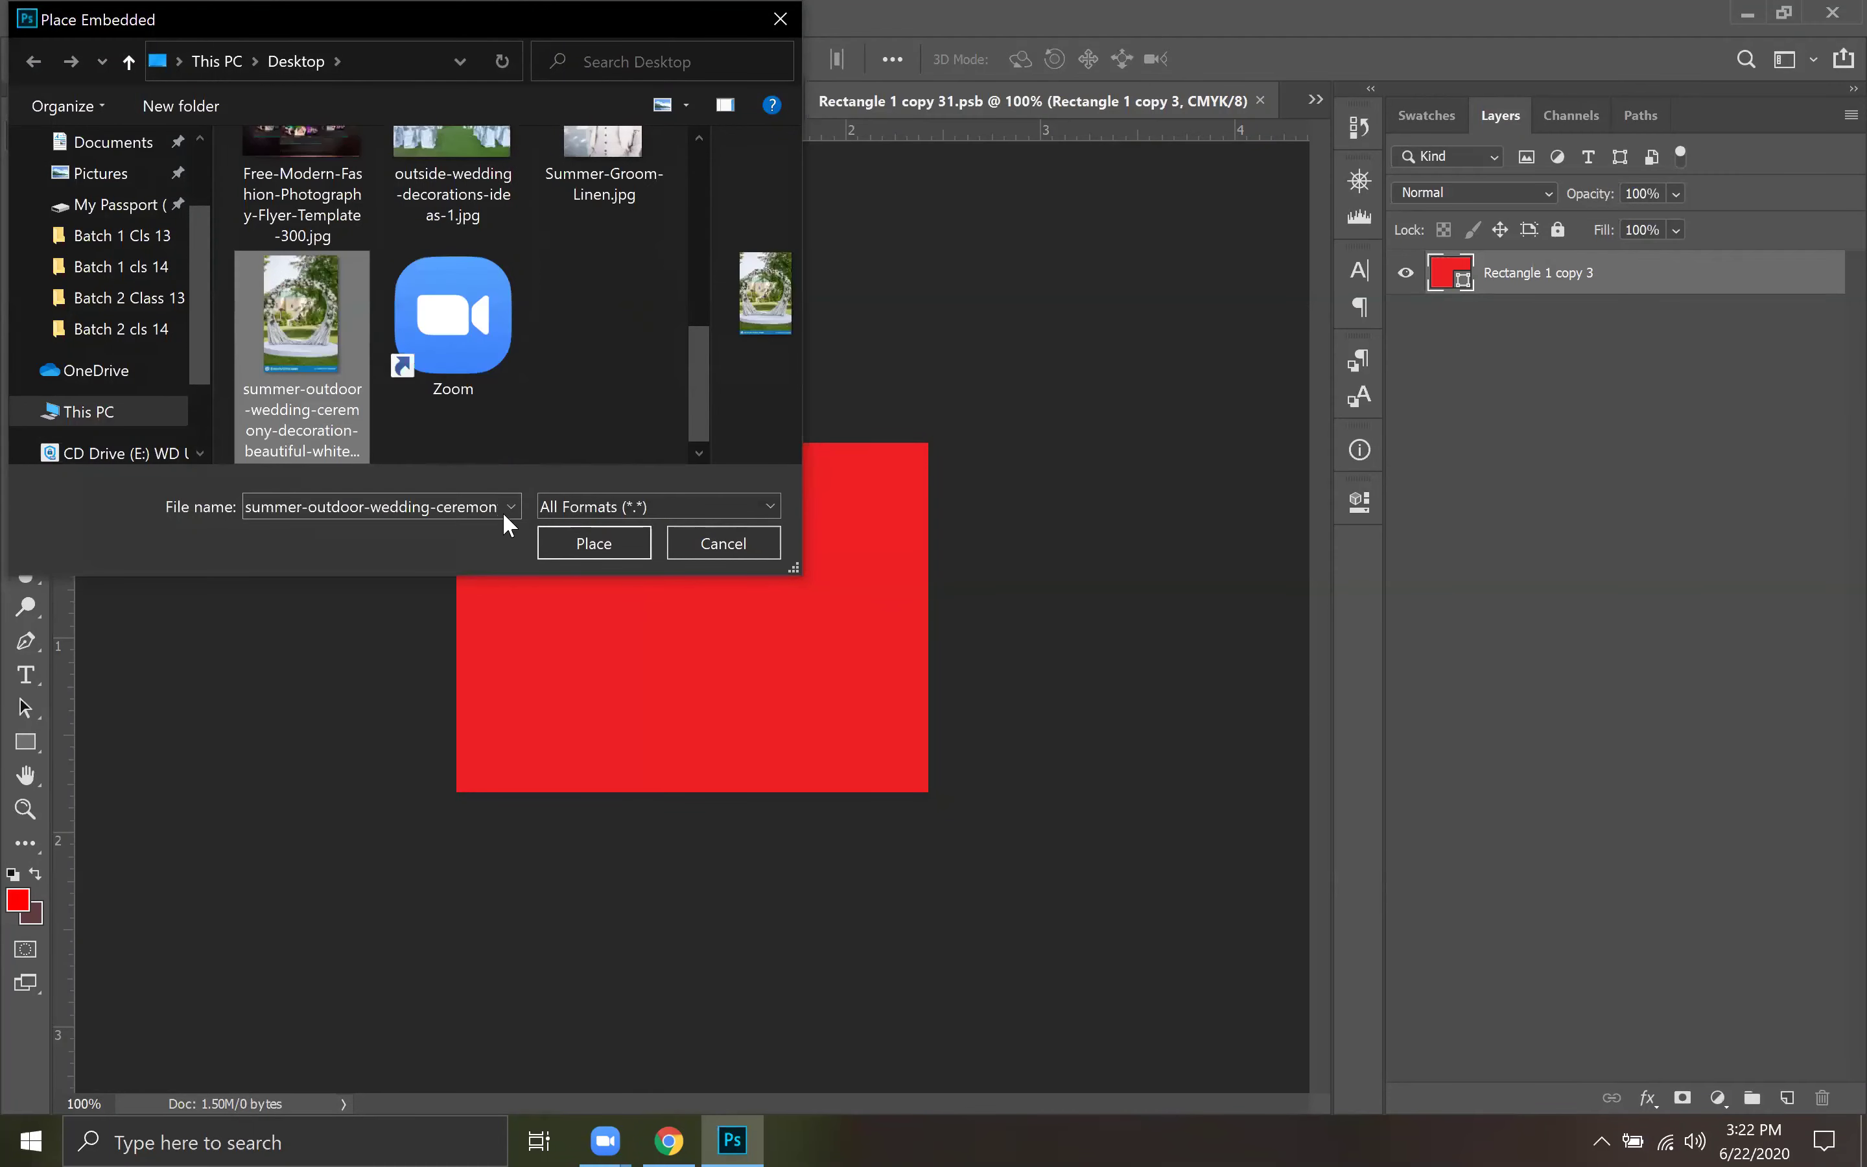
{"action": "left_click", "coordinate": [553, 542]}
Scale the floral arch photo to about 73%, position it to cover the red rectangle, then save and close the smart object.
{"action": "left_click_drag", "start_coordinate": [803, 795], "coordinate": [1003, 971]}
{"action": "left_click_drag", "start_coordinate": [864, 892], "coordinate": [723, 819]}
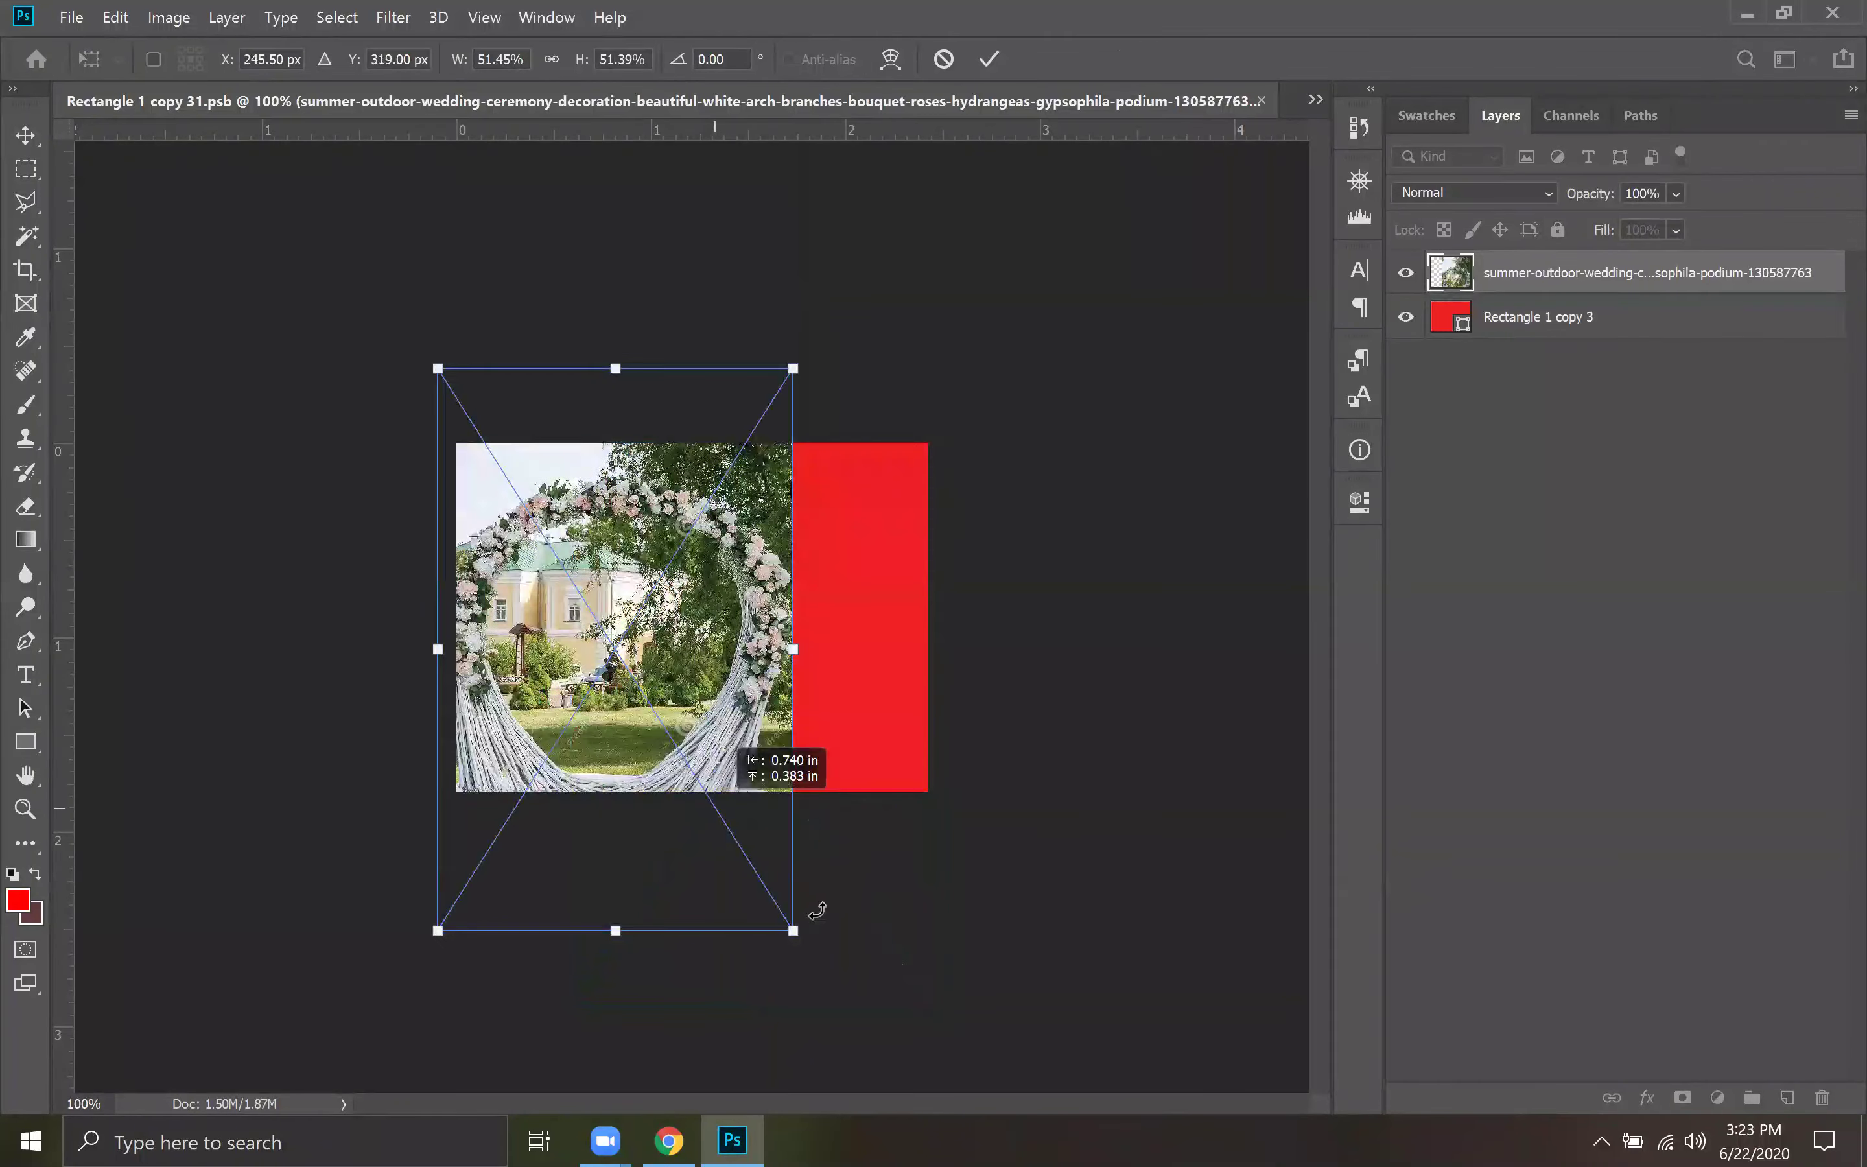
{"action": "left_click_drag", "start_coordinate": [795, 932], "coordinate": [948, 1042]}
{"action": "left_click_drag", "start_coordinate": [787, 913], "coordinate": [909, 1050]}
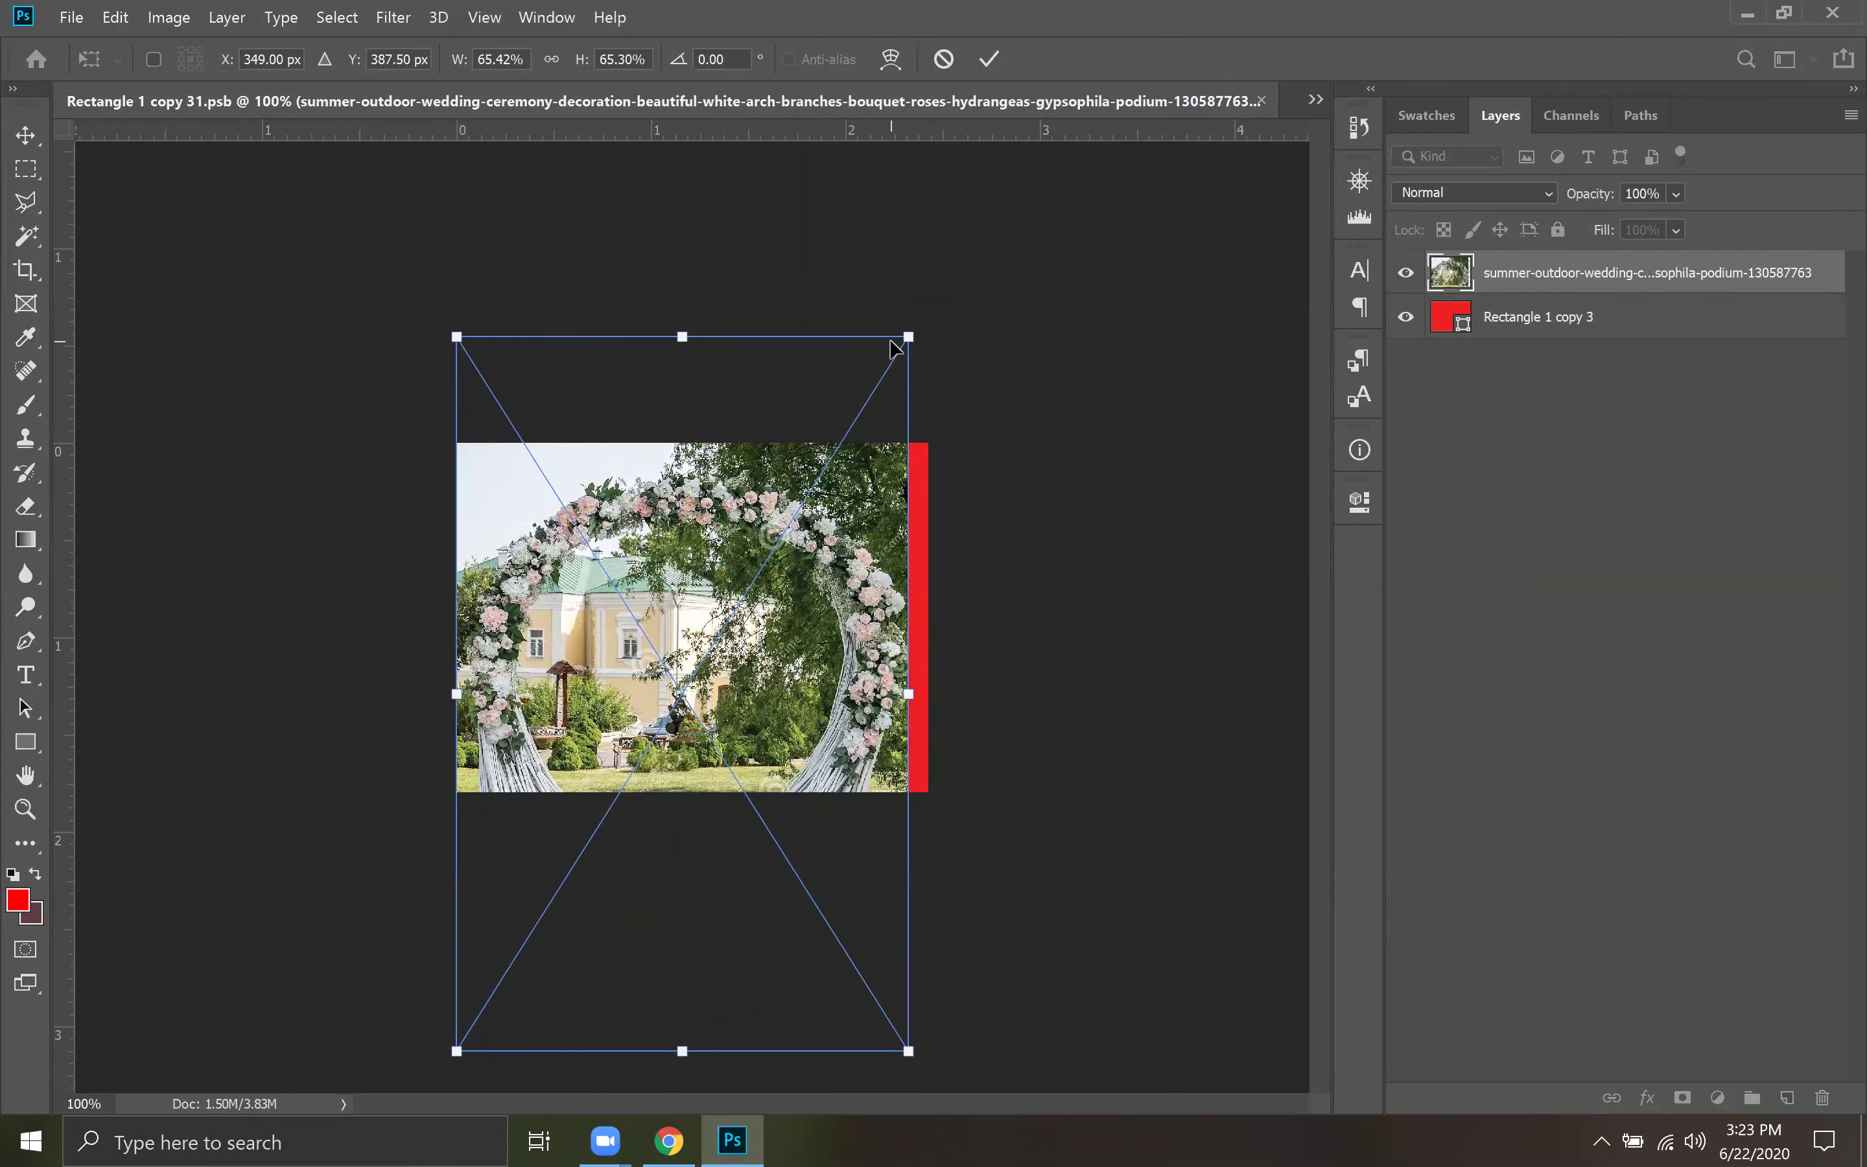
{"action": "left_click_drag", "start_coordinate": [908, 337], "coordinate": [964, 256]}
{"action": "left_click_drag", "start_coordinate": [800, 640], "coordinate": [805, 676]}
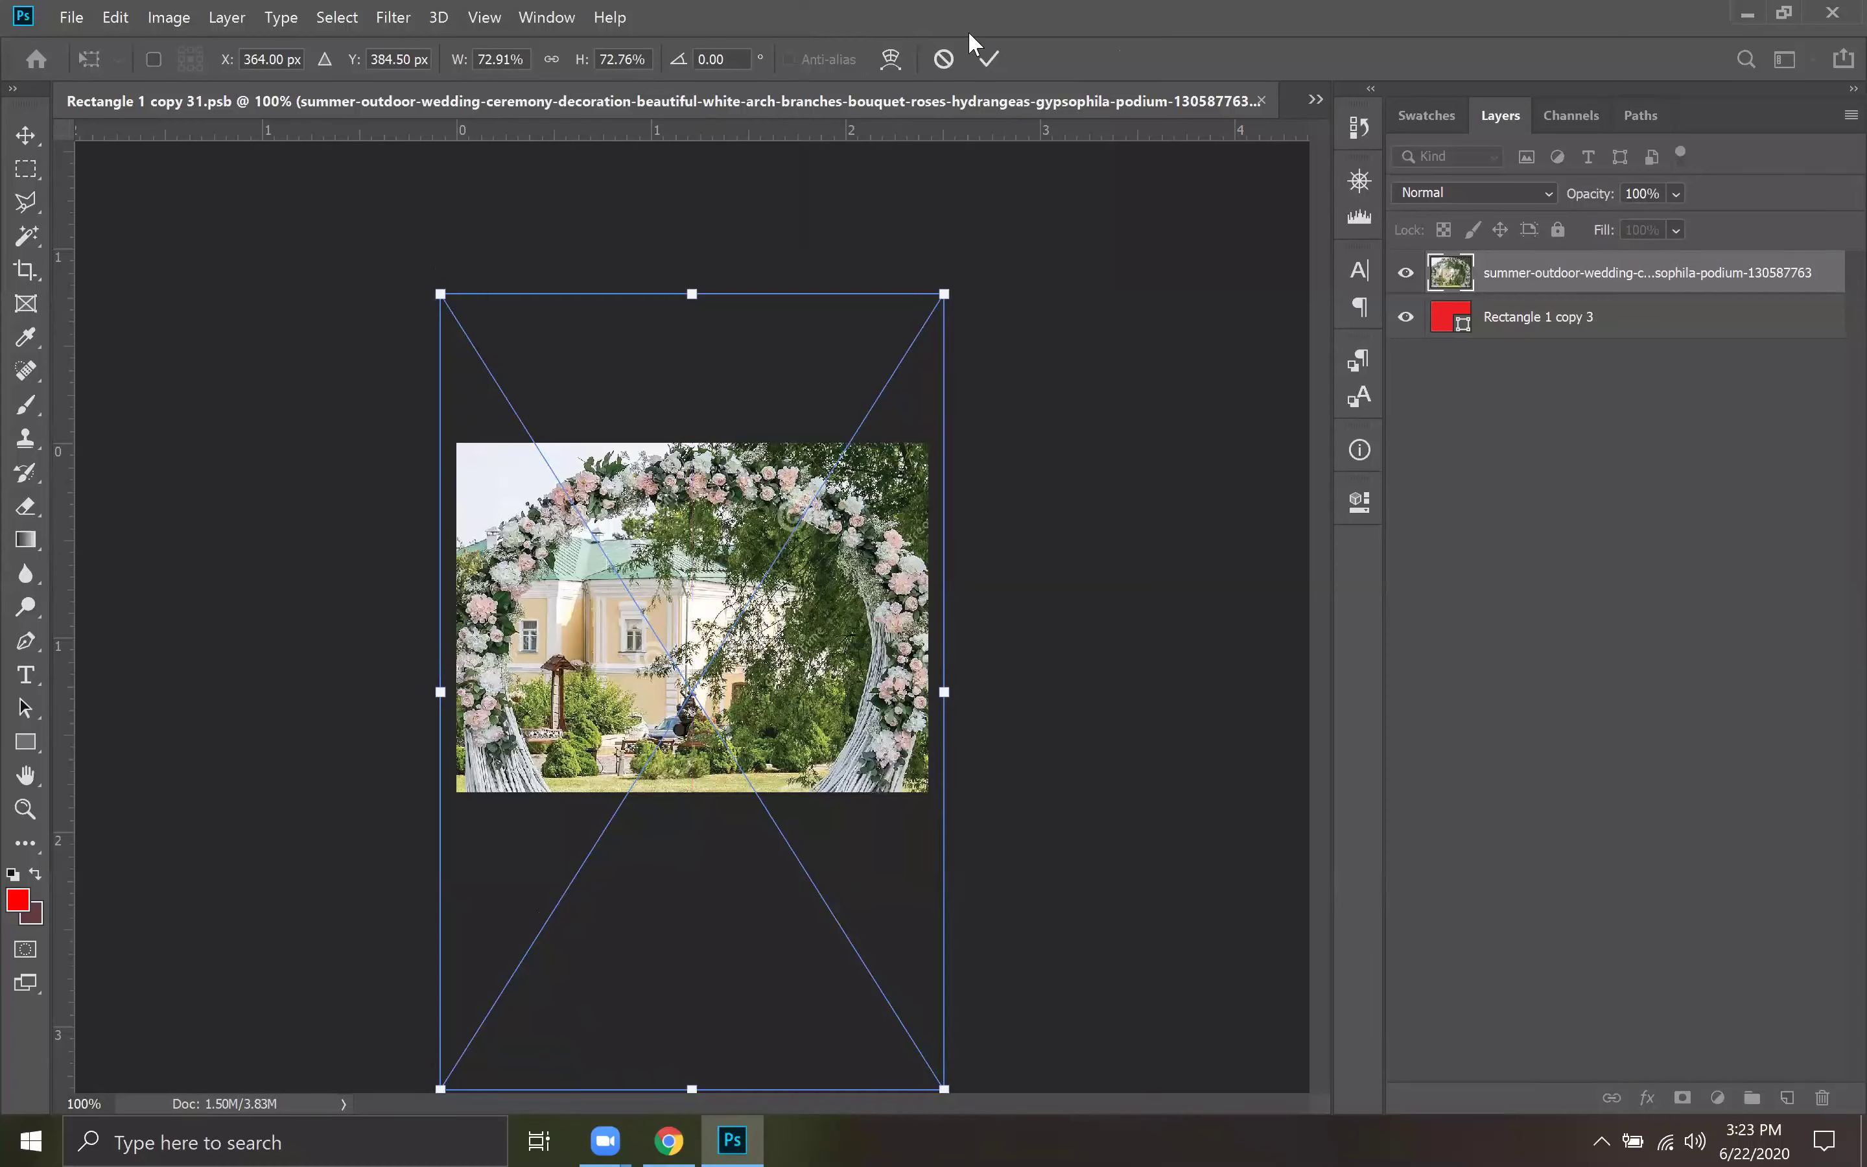
{"action": "left_click", "coordinate": [989, 58]}
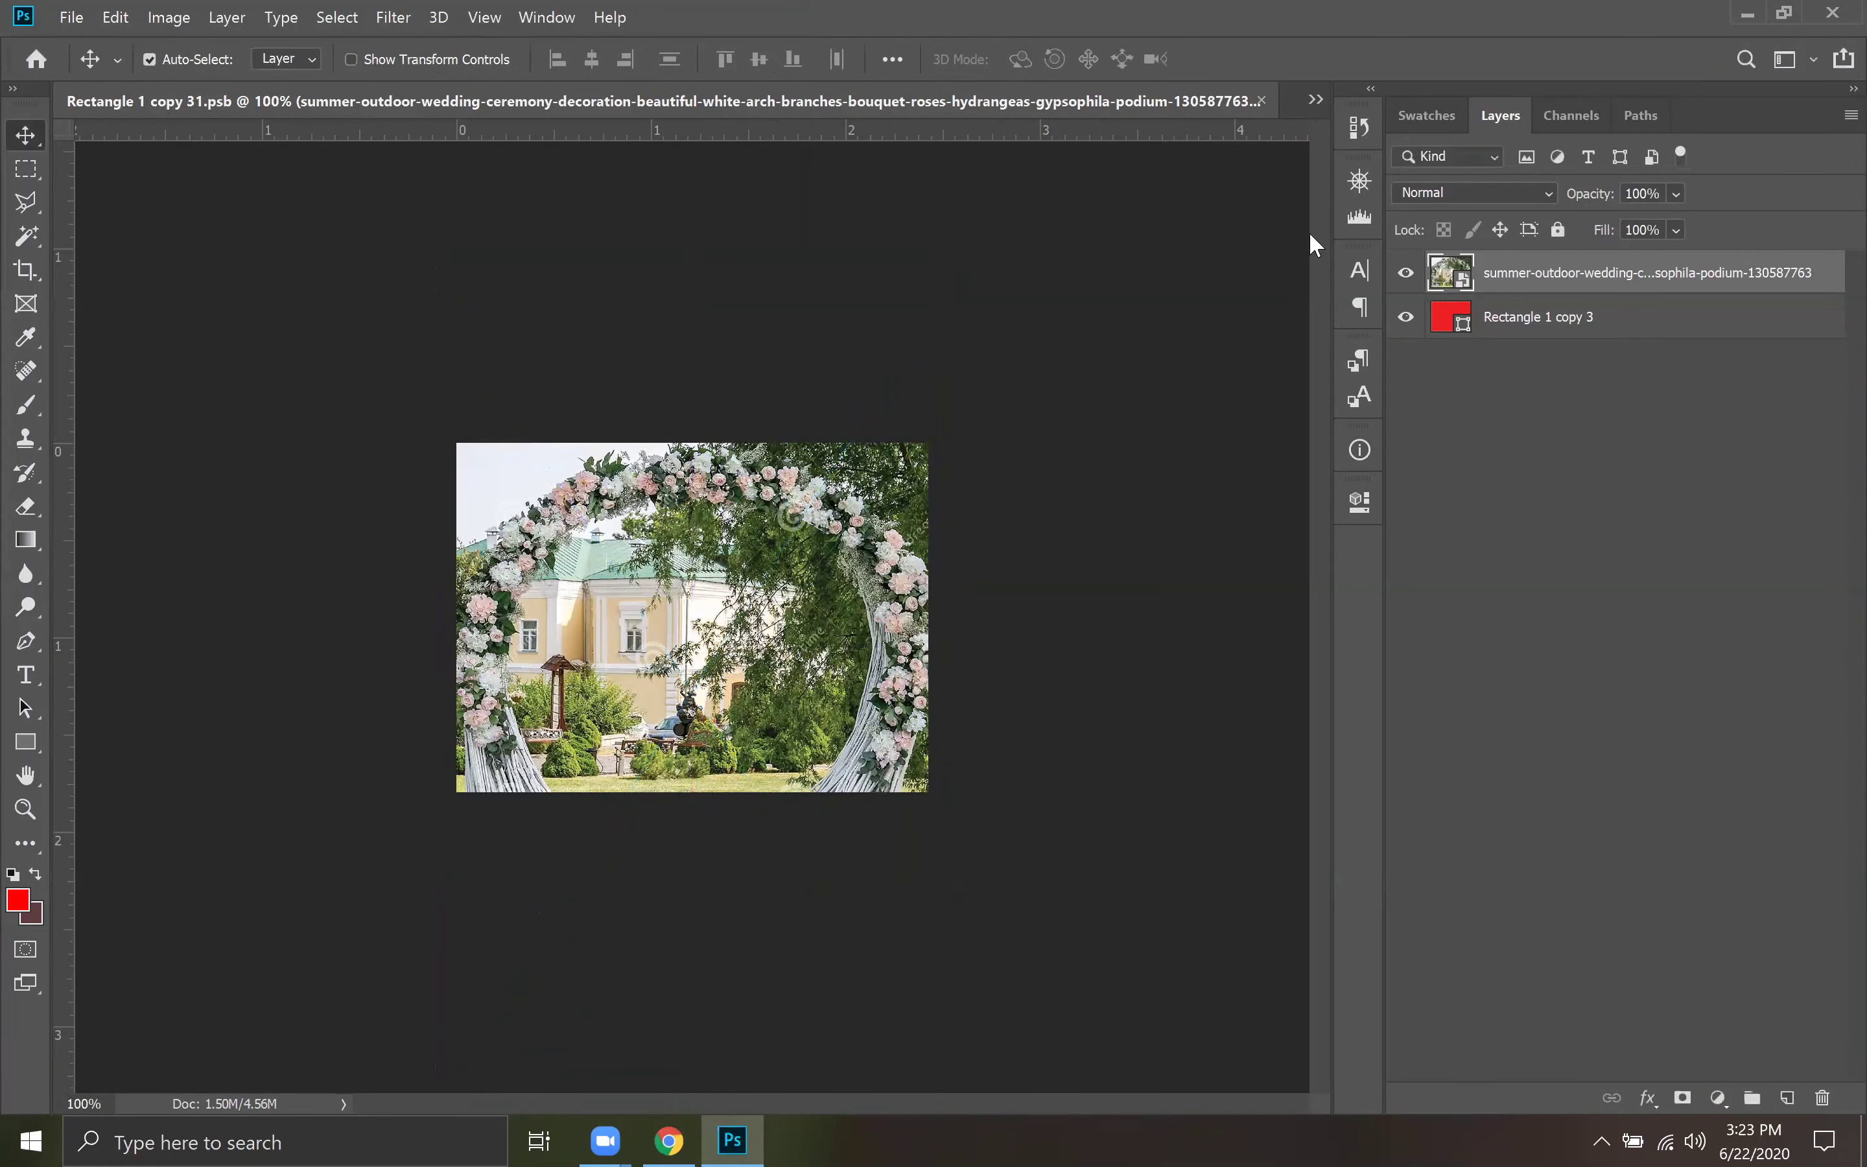
{"action": "left_click", "coordinate": [1262, 100]}
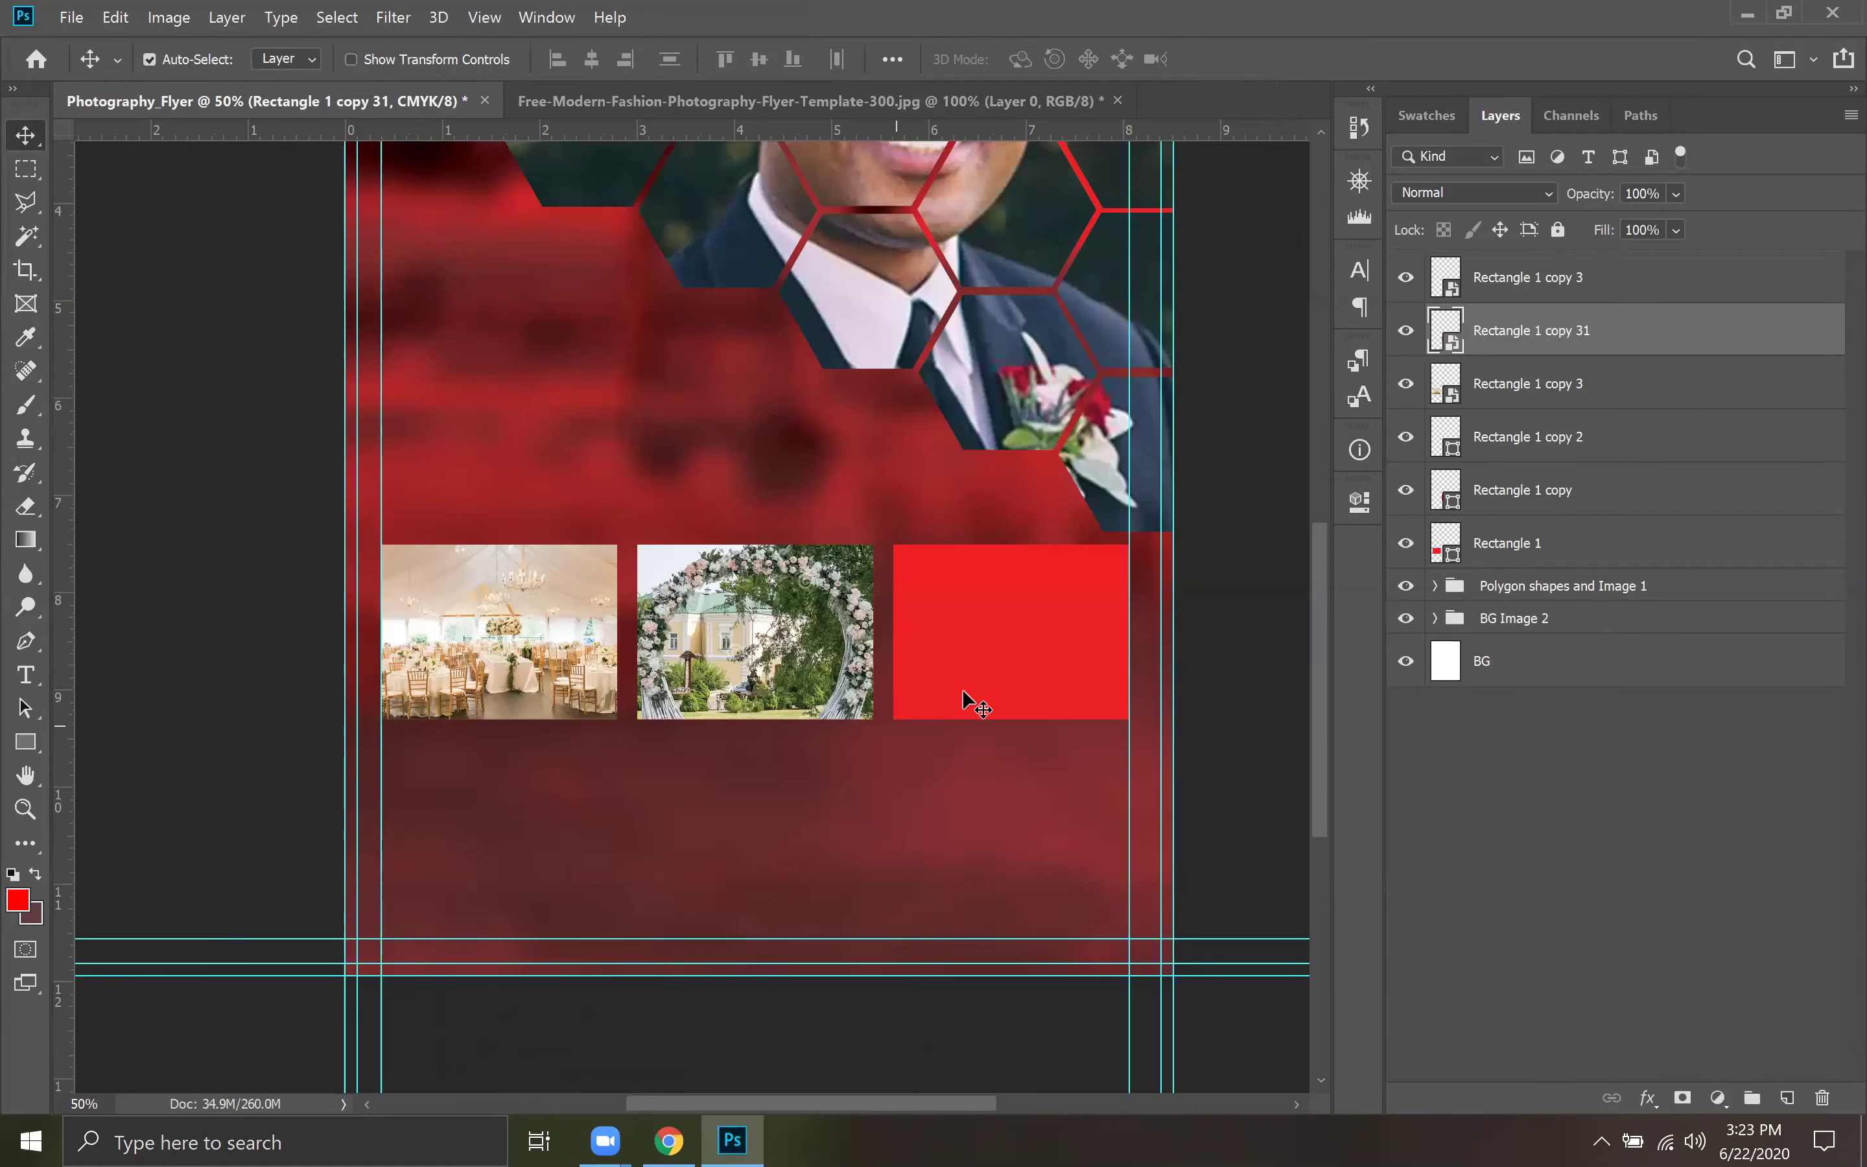
Open the contents of the right box's smart object.
{"action": "double_click", "coordinate": [1454, 293]}
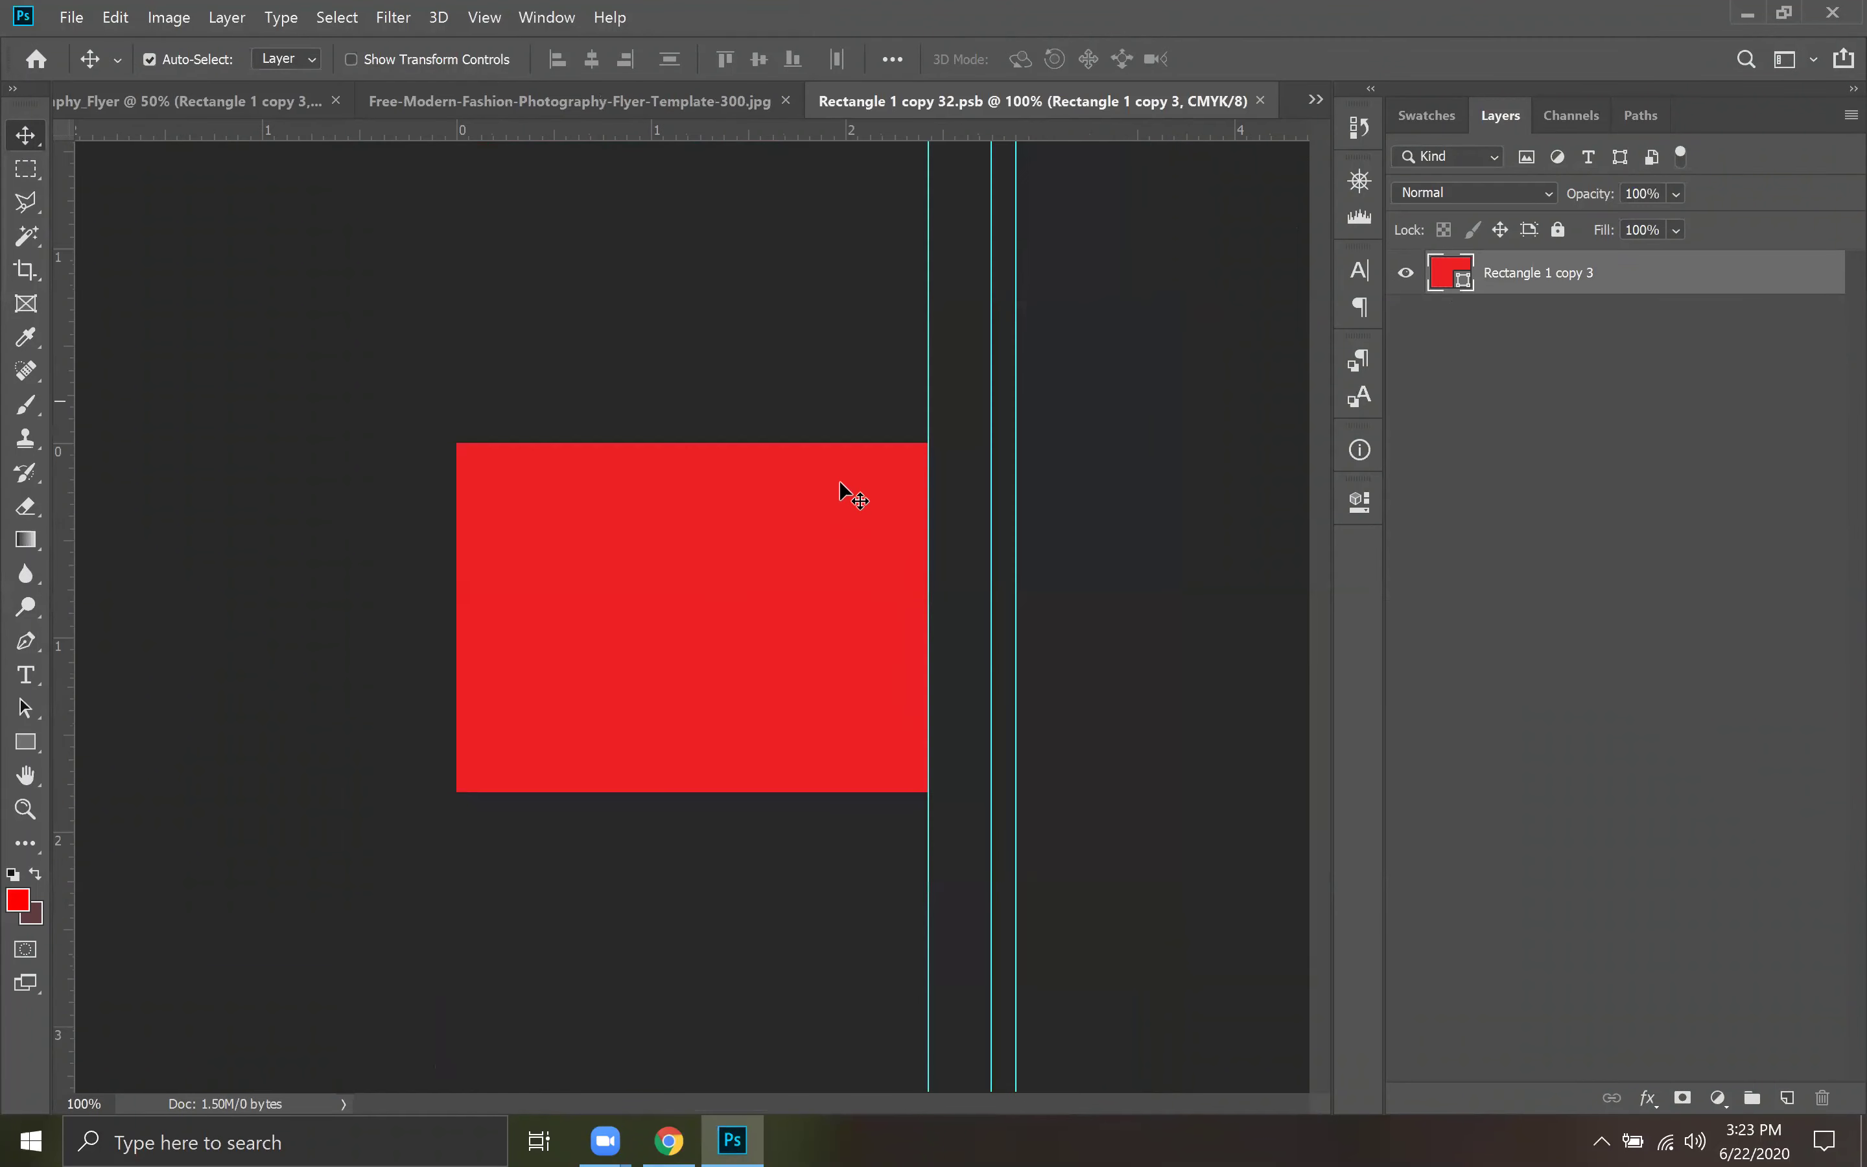
{"action": "left_click", "coordinate": [57, 28]}
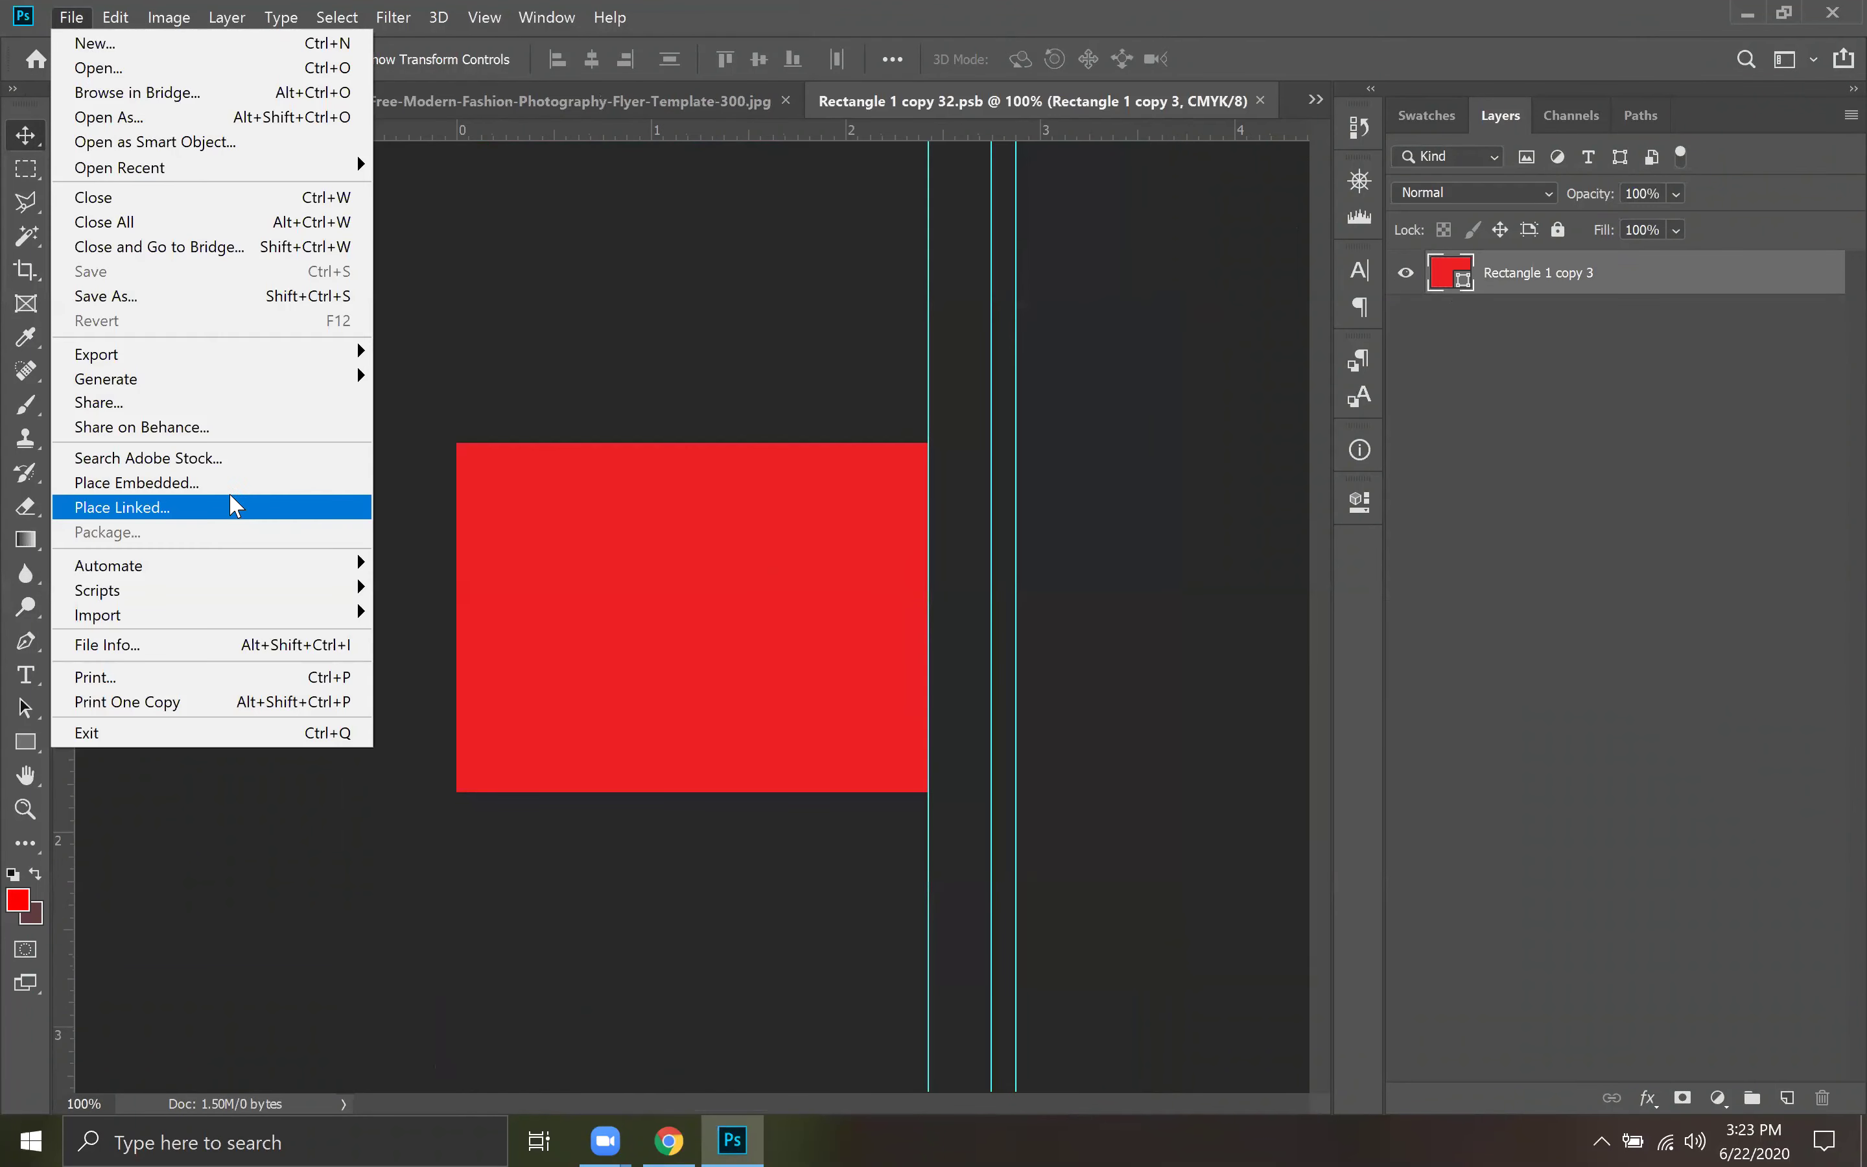
{"action": "left_click", "coordinate": [238, 506]}
{"action": "left_click", "coordinate": [741, 542]}
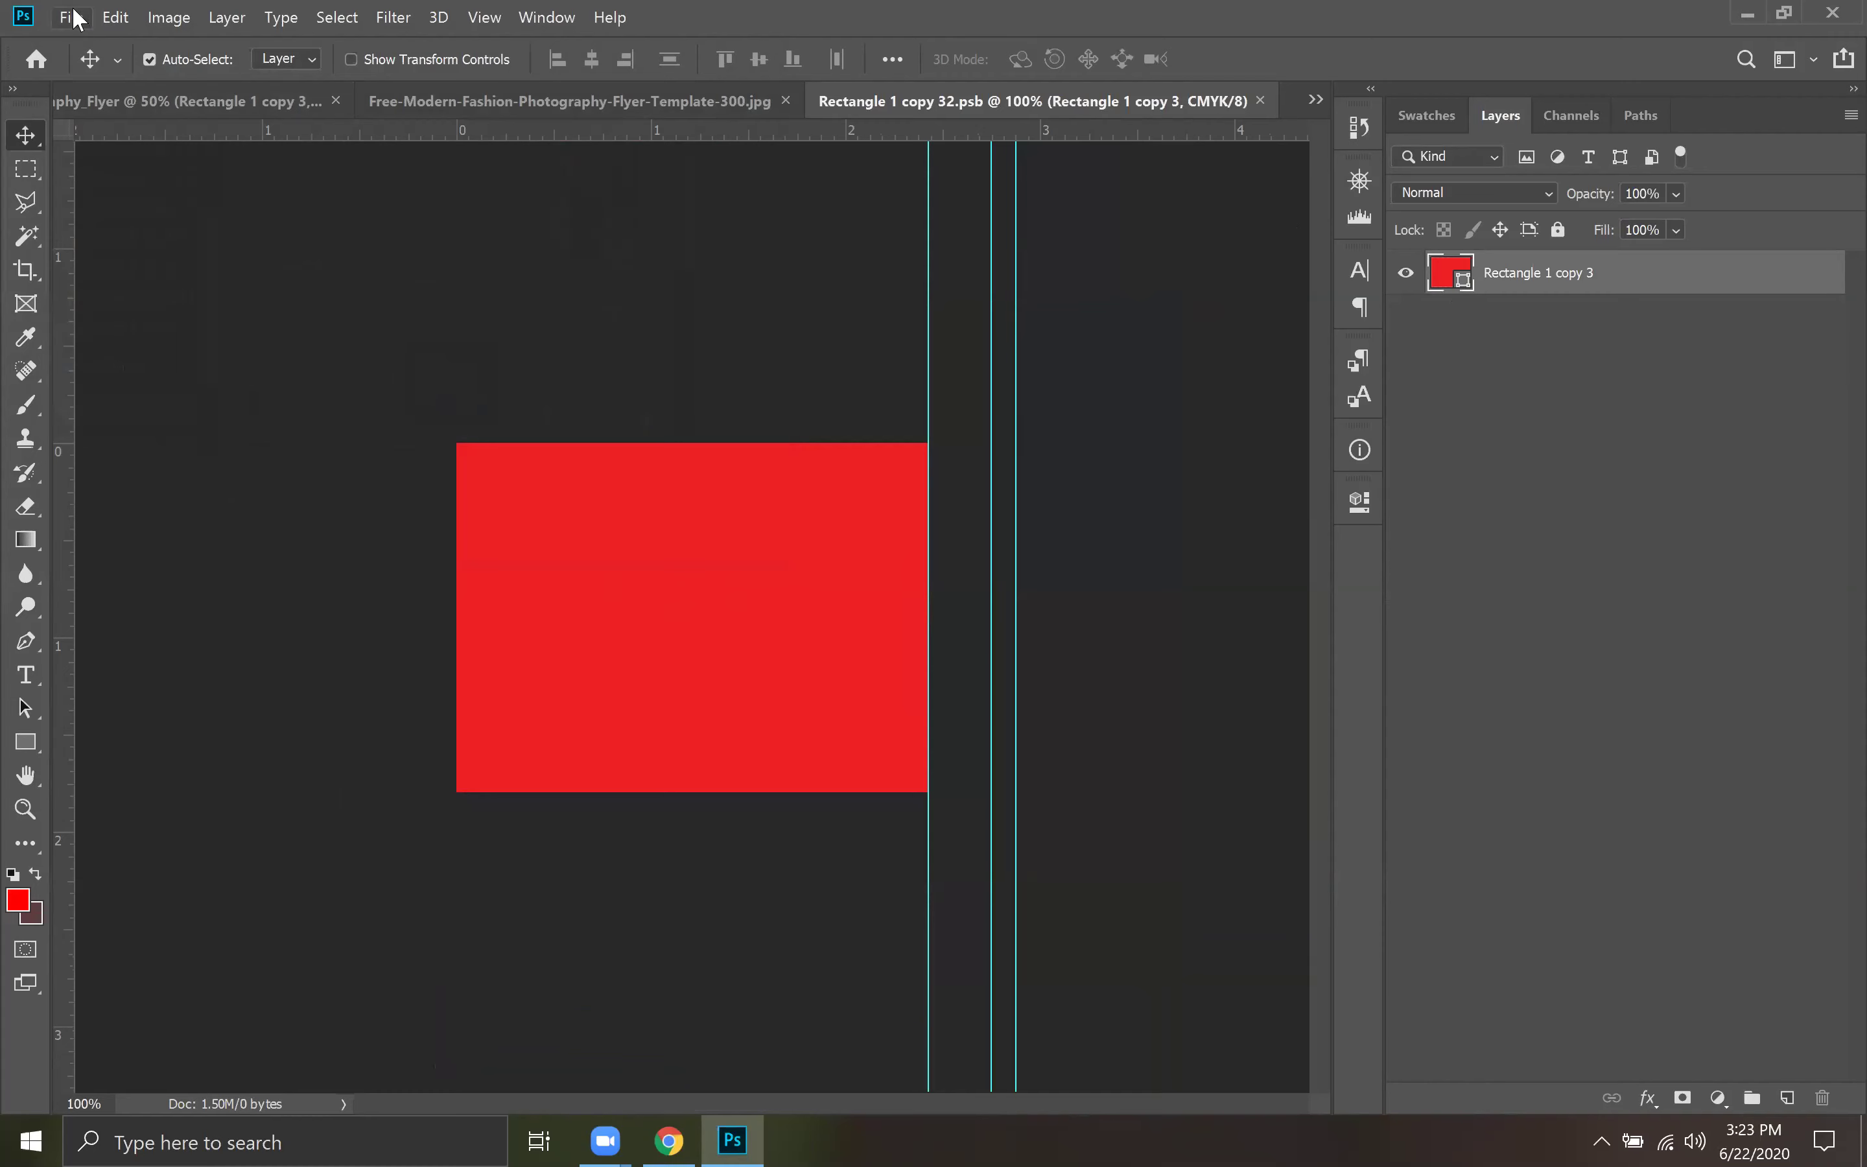
Place outside-wedding-decorations-ideas-1.jpg as an embedded image in the right box's smart object.
{"action": "left_click", "coordinate": [70, 17]}
{"action": "left_click", "coordinate": [249, 483]}
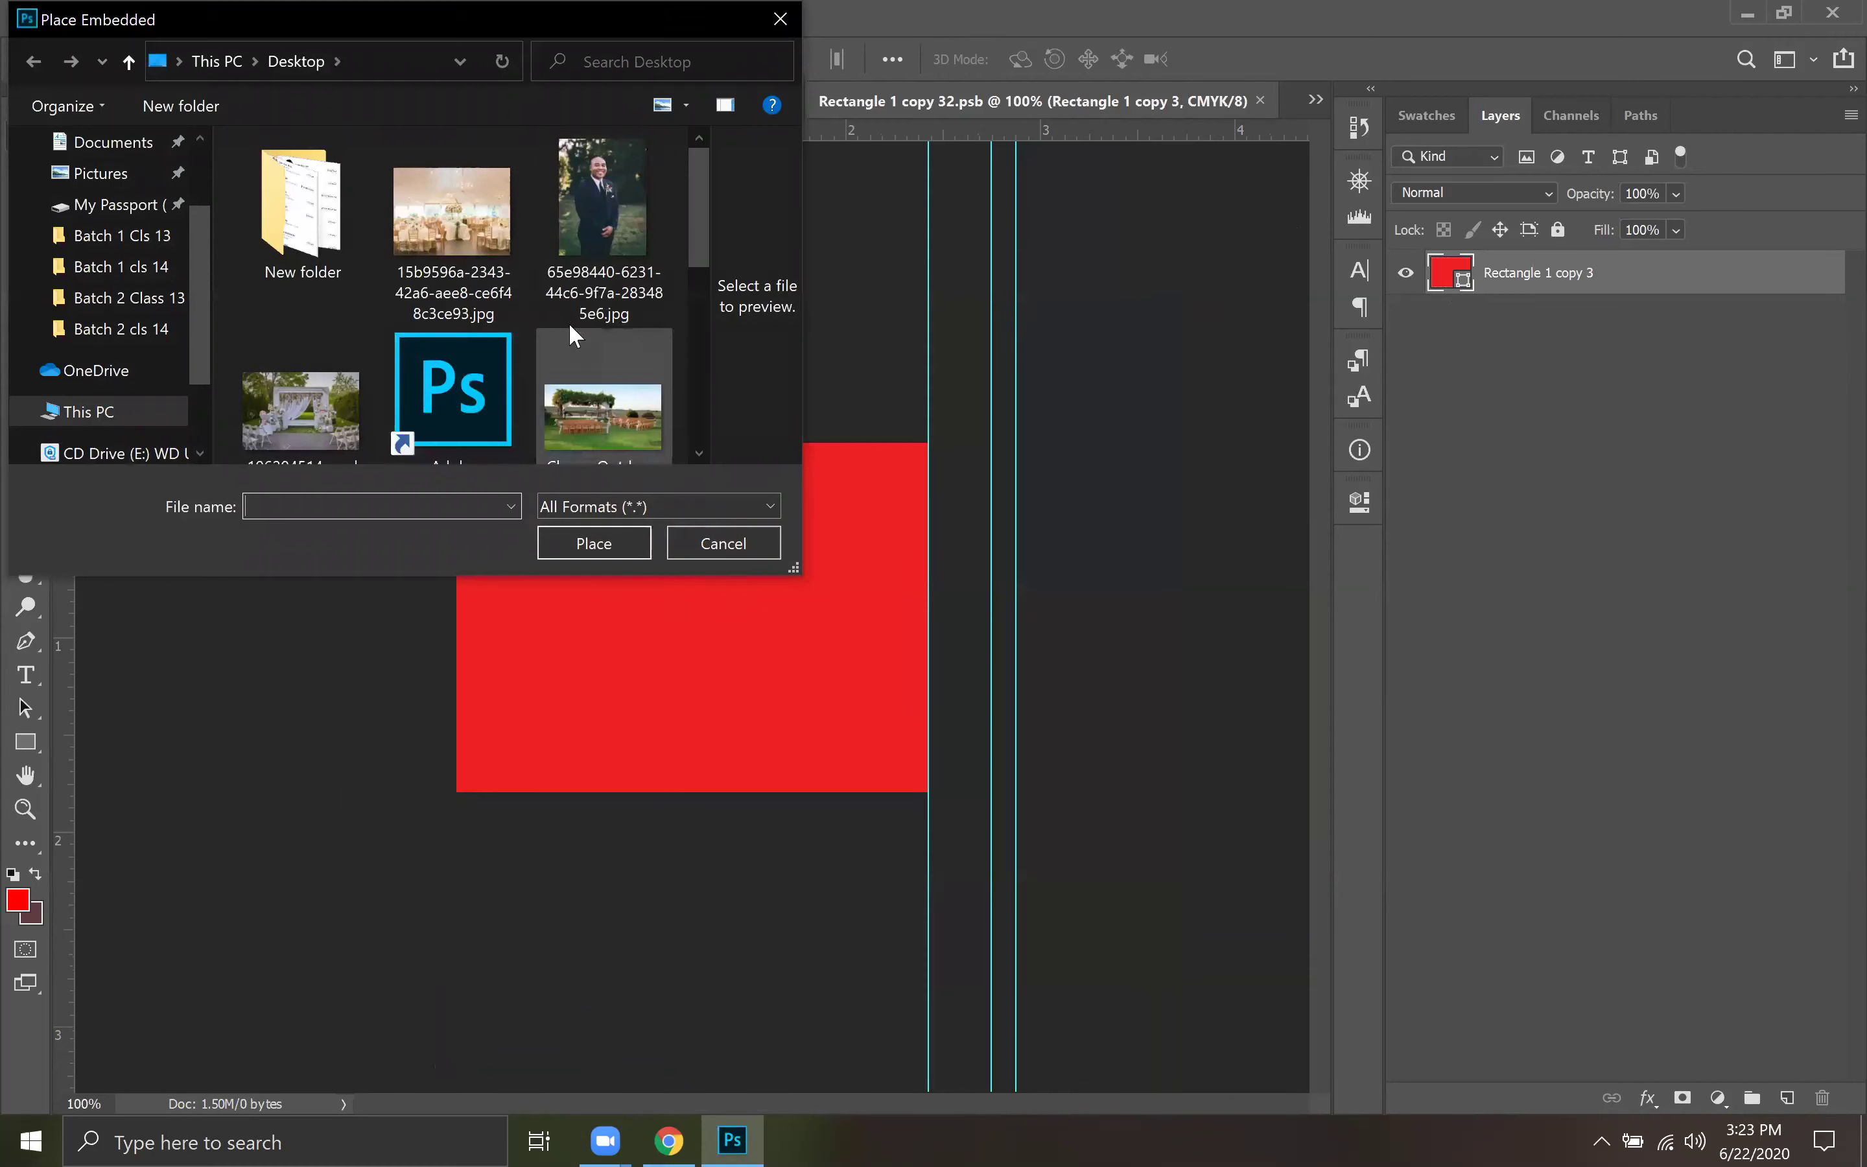
{"action": "scroll", "coordinate": [361, 334], "scroll_direction": "down", "scroll_amount": 1}
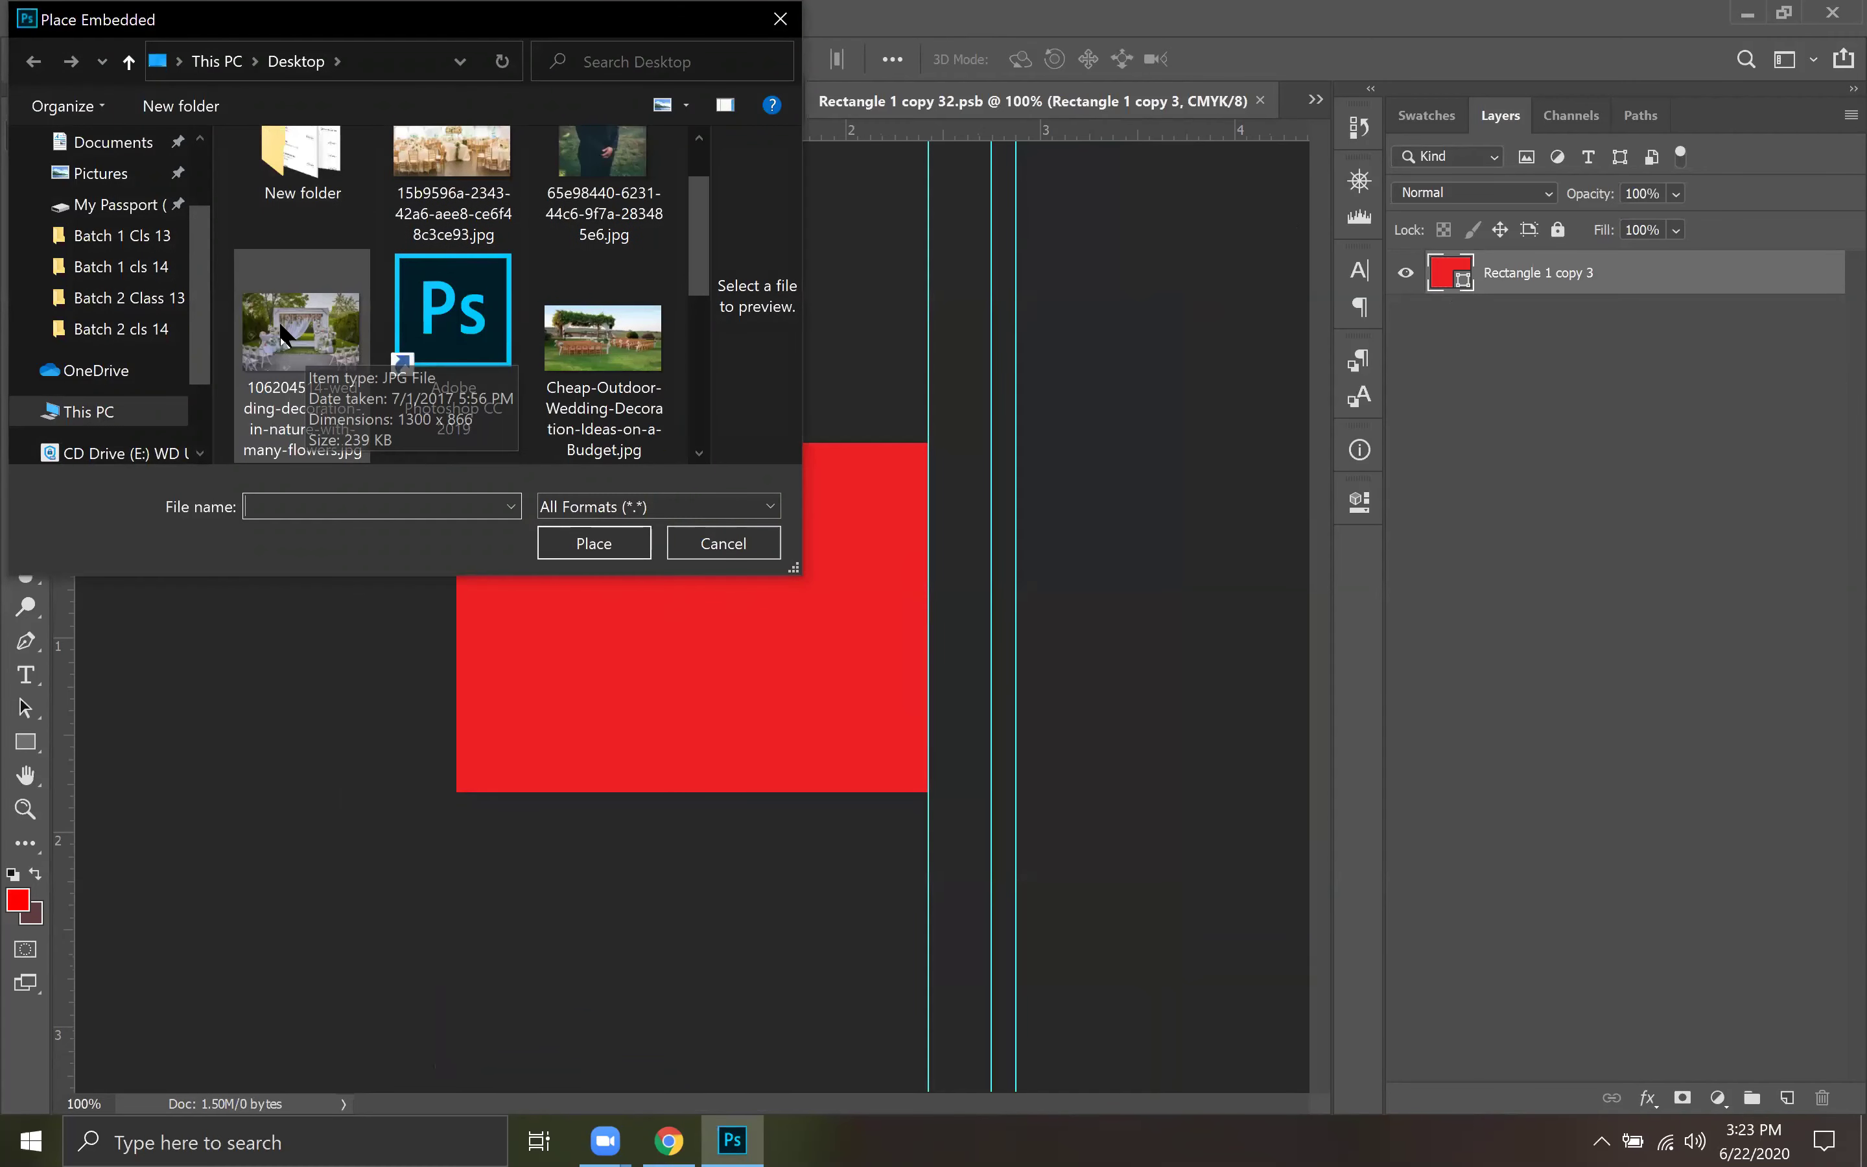
{"action": "scroll", "coordinate": [402, 344], "scroll_direction": "down", "scroll_amount": 3}
{"action": "scroll", "coordinate": [545, 363], "scroll_direction": "down", "scroll_amount": 2}
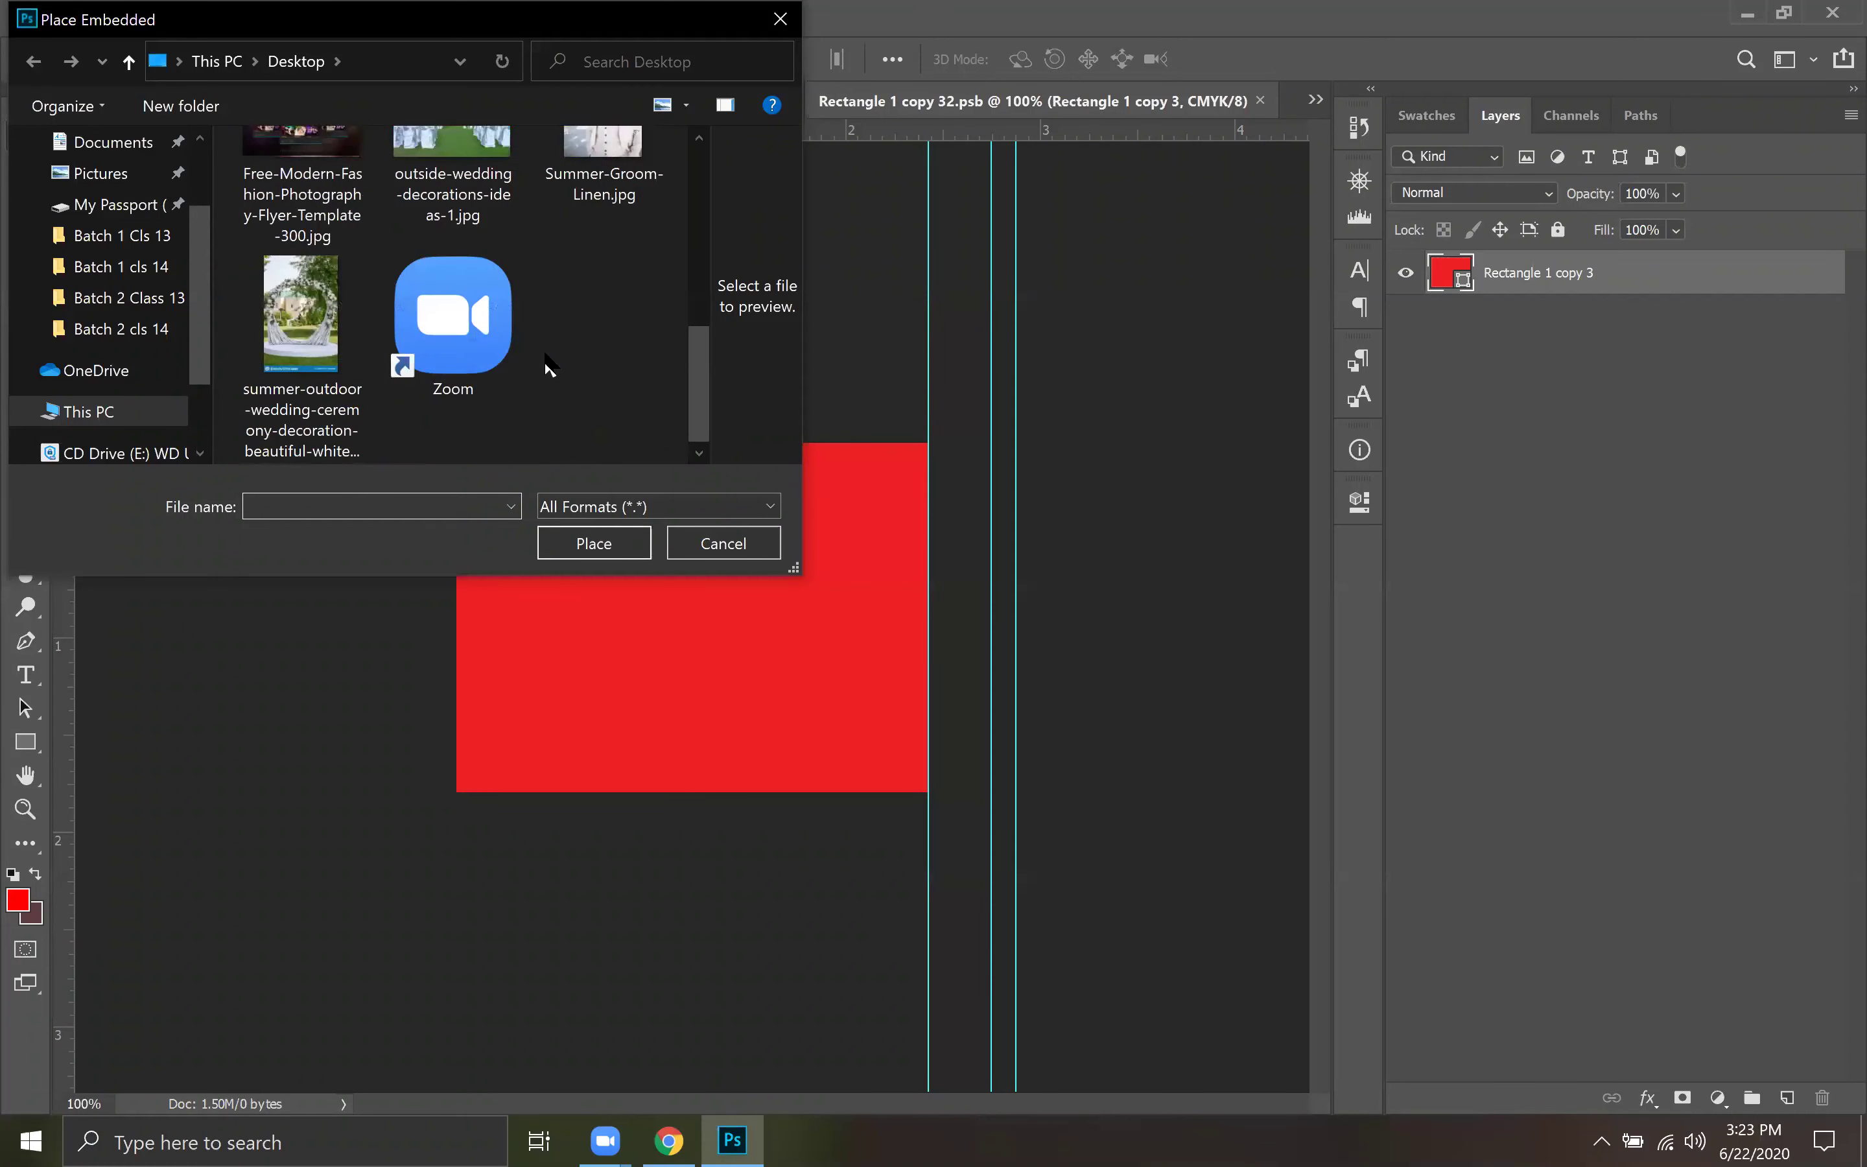
{"action": "scroll", "coordinate": [545, 363], "scroll_direction": "up", "scroll_amount": 1}
{"action": "left_click", "coordinate": [455, 224]}
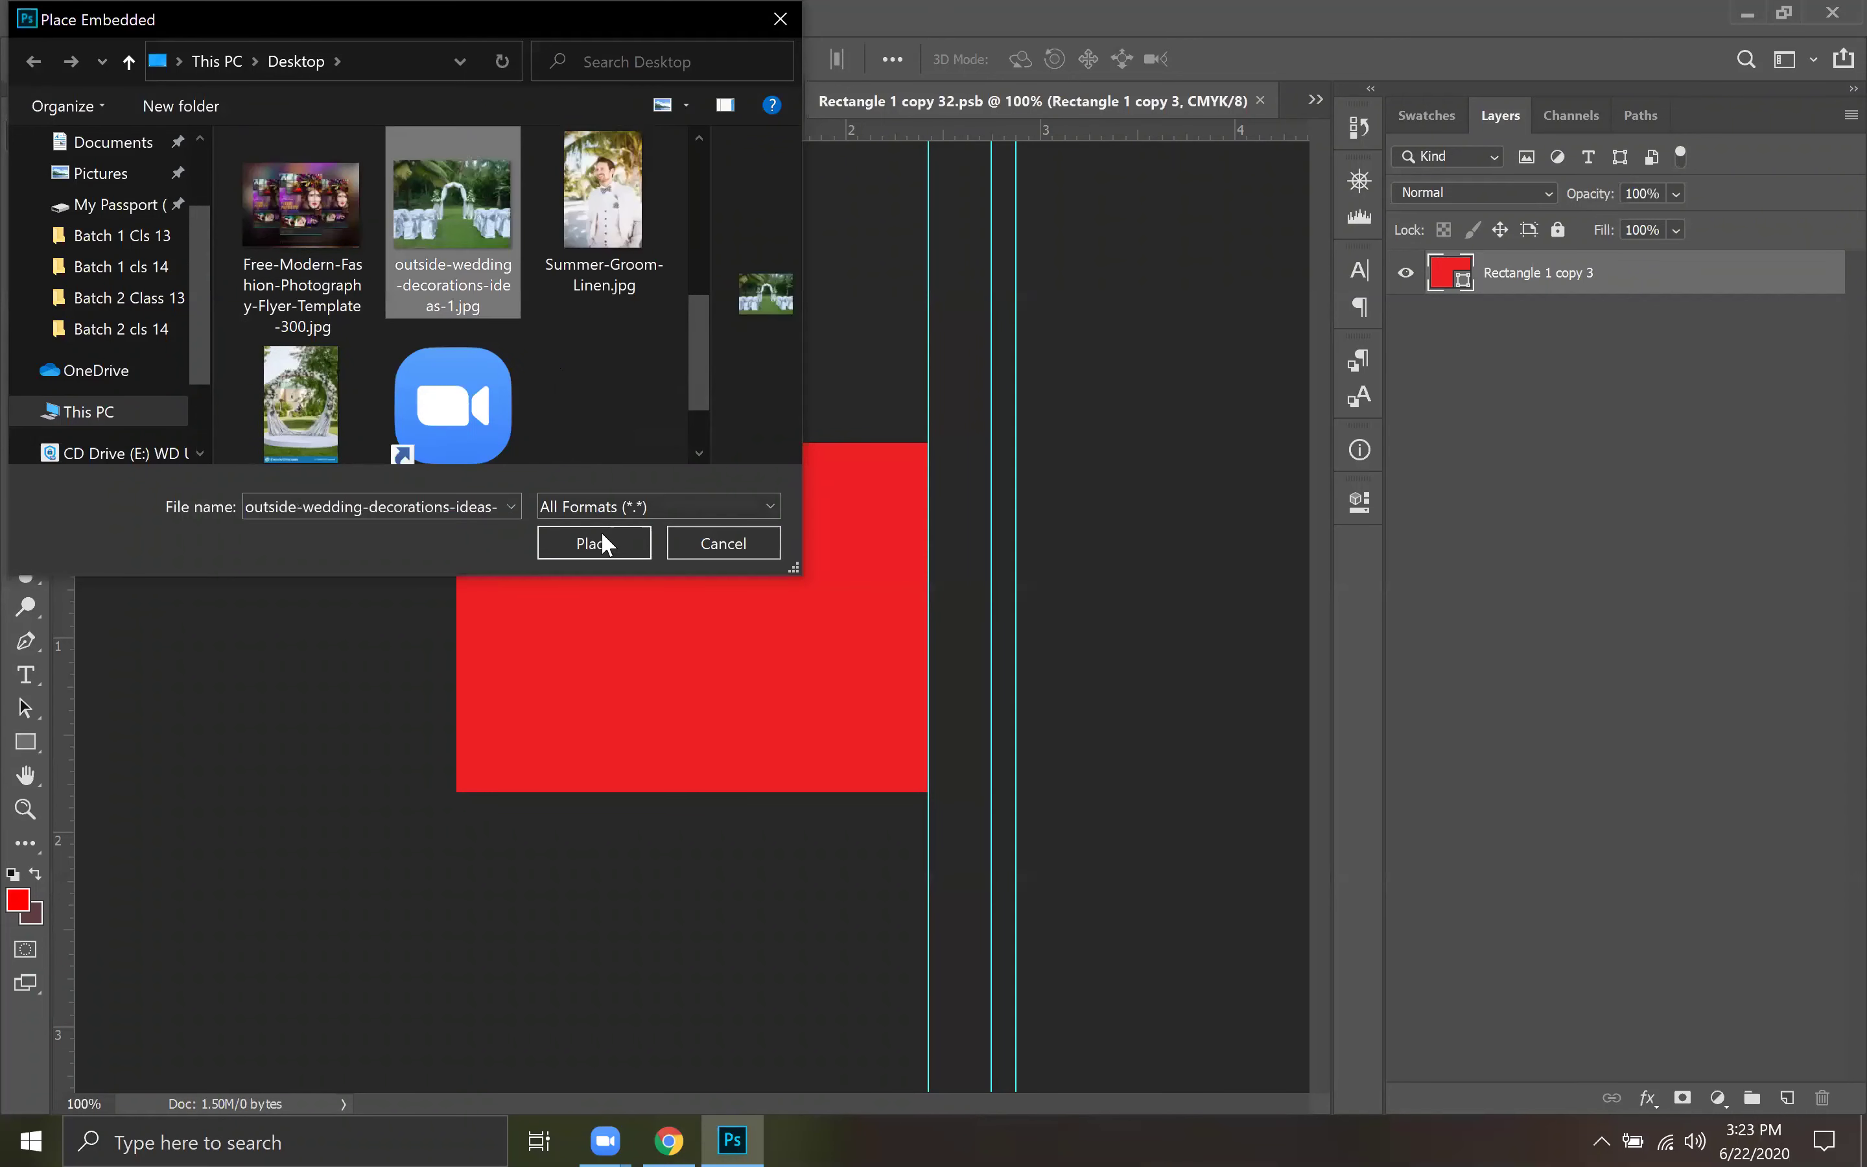
{"action": "left_click", "coordinate": [606, 543]}
Scale the garden arch photo to about 11.4%, center it over the red rectangle, then save and close the smart object.
{"action": "left_click_drag", "start_coordinate": [474, 801], "coordinate": [431, 811]}
{"action": "left_click_drag", "start_coordinate": [658, 676], "coordinate": [668, 680]}
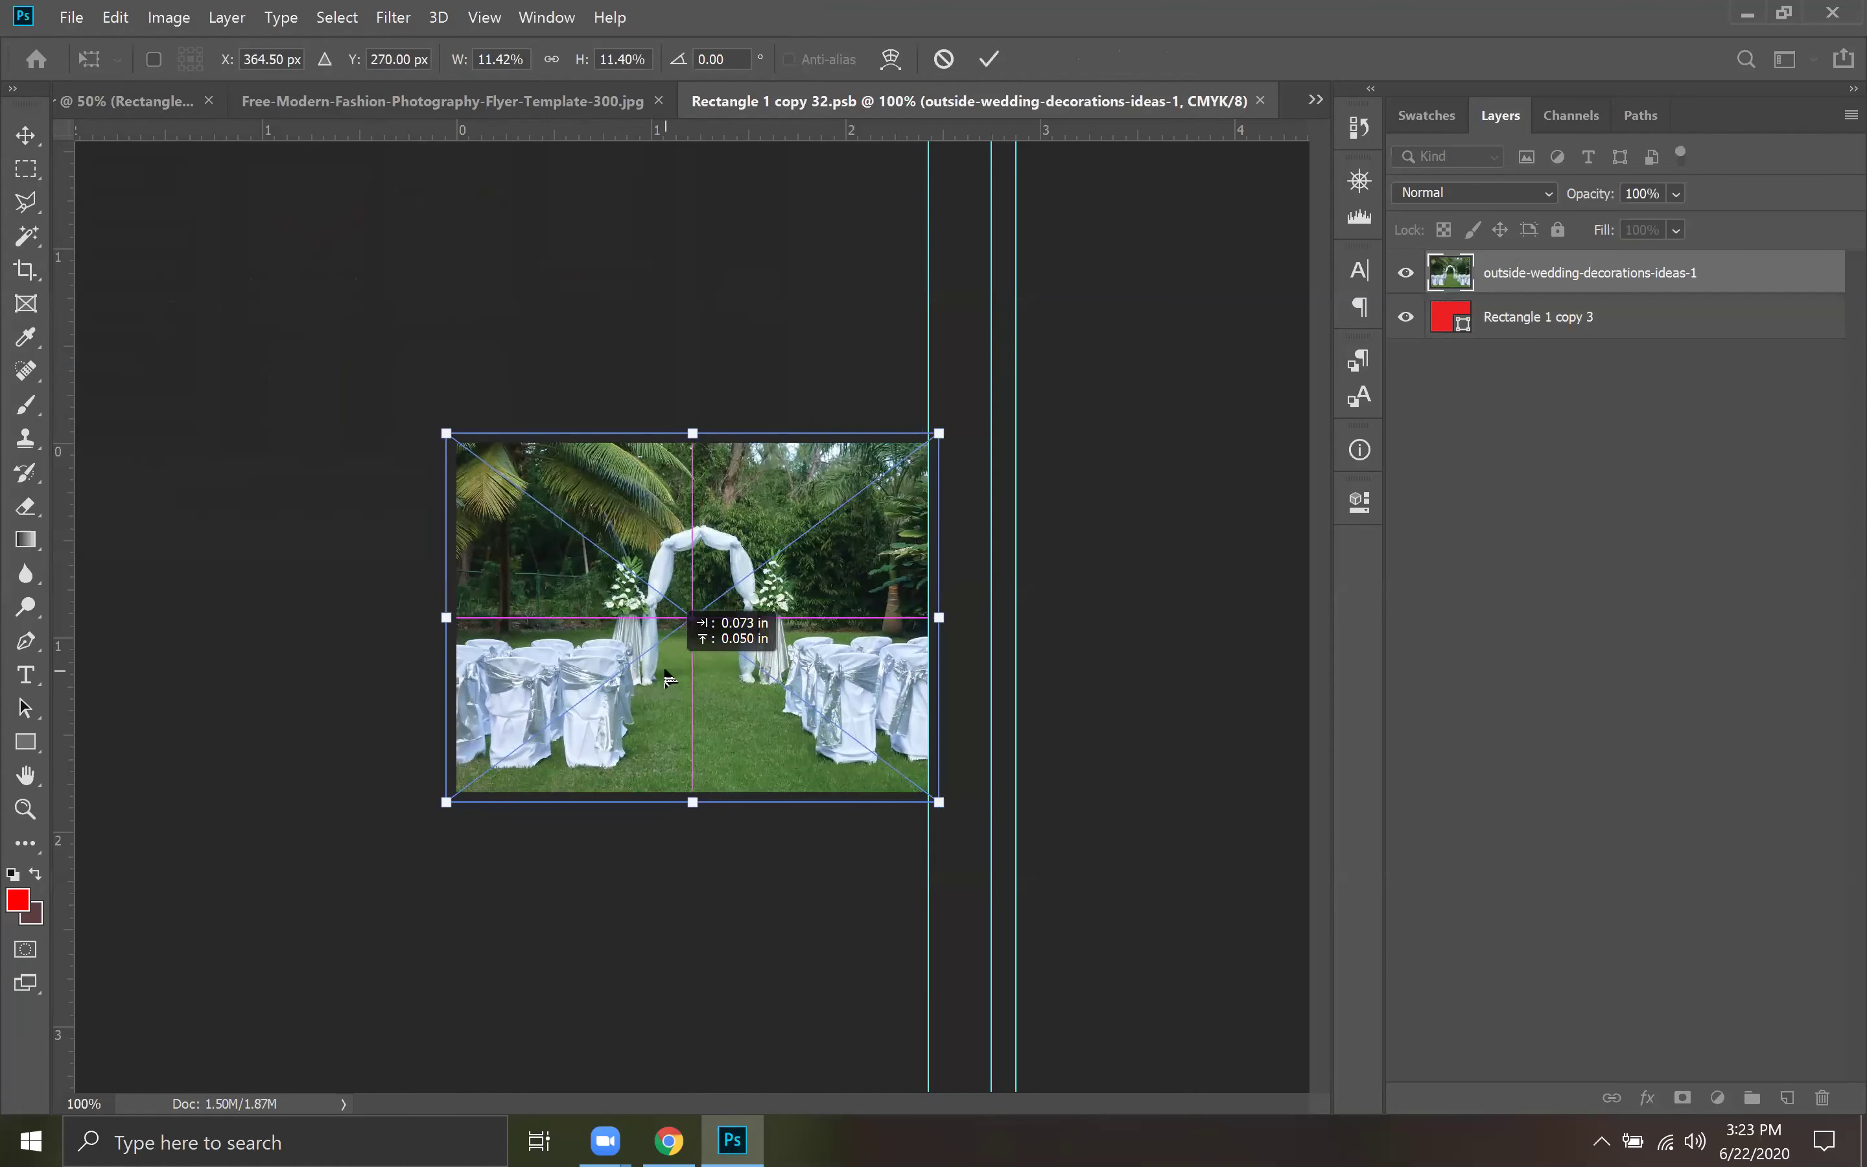
{"action": "left_click", "coordinate": [989, 58]}
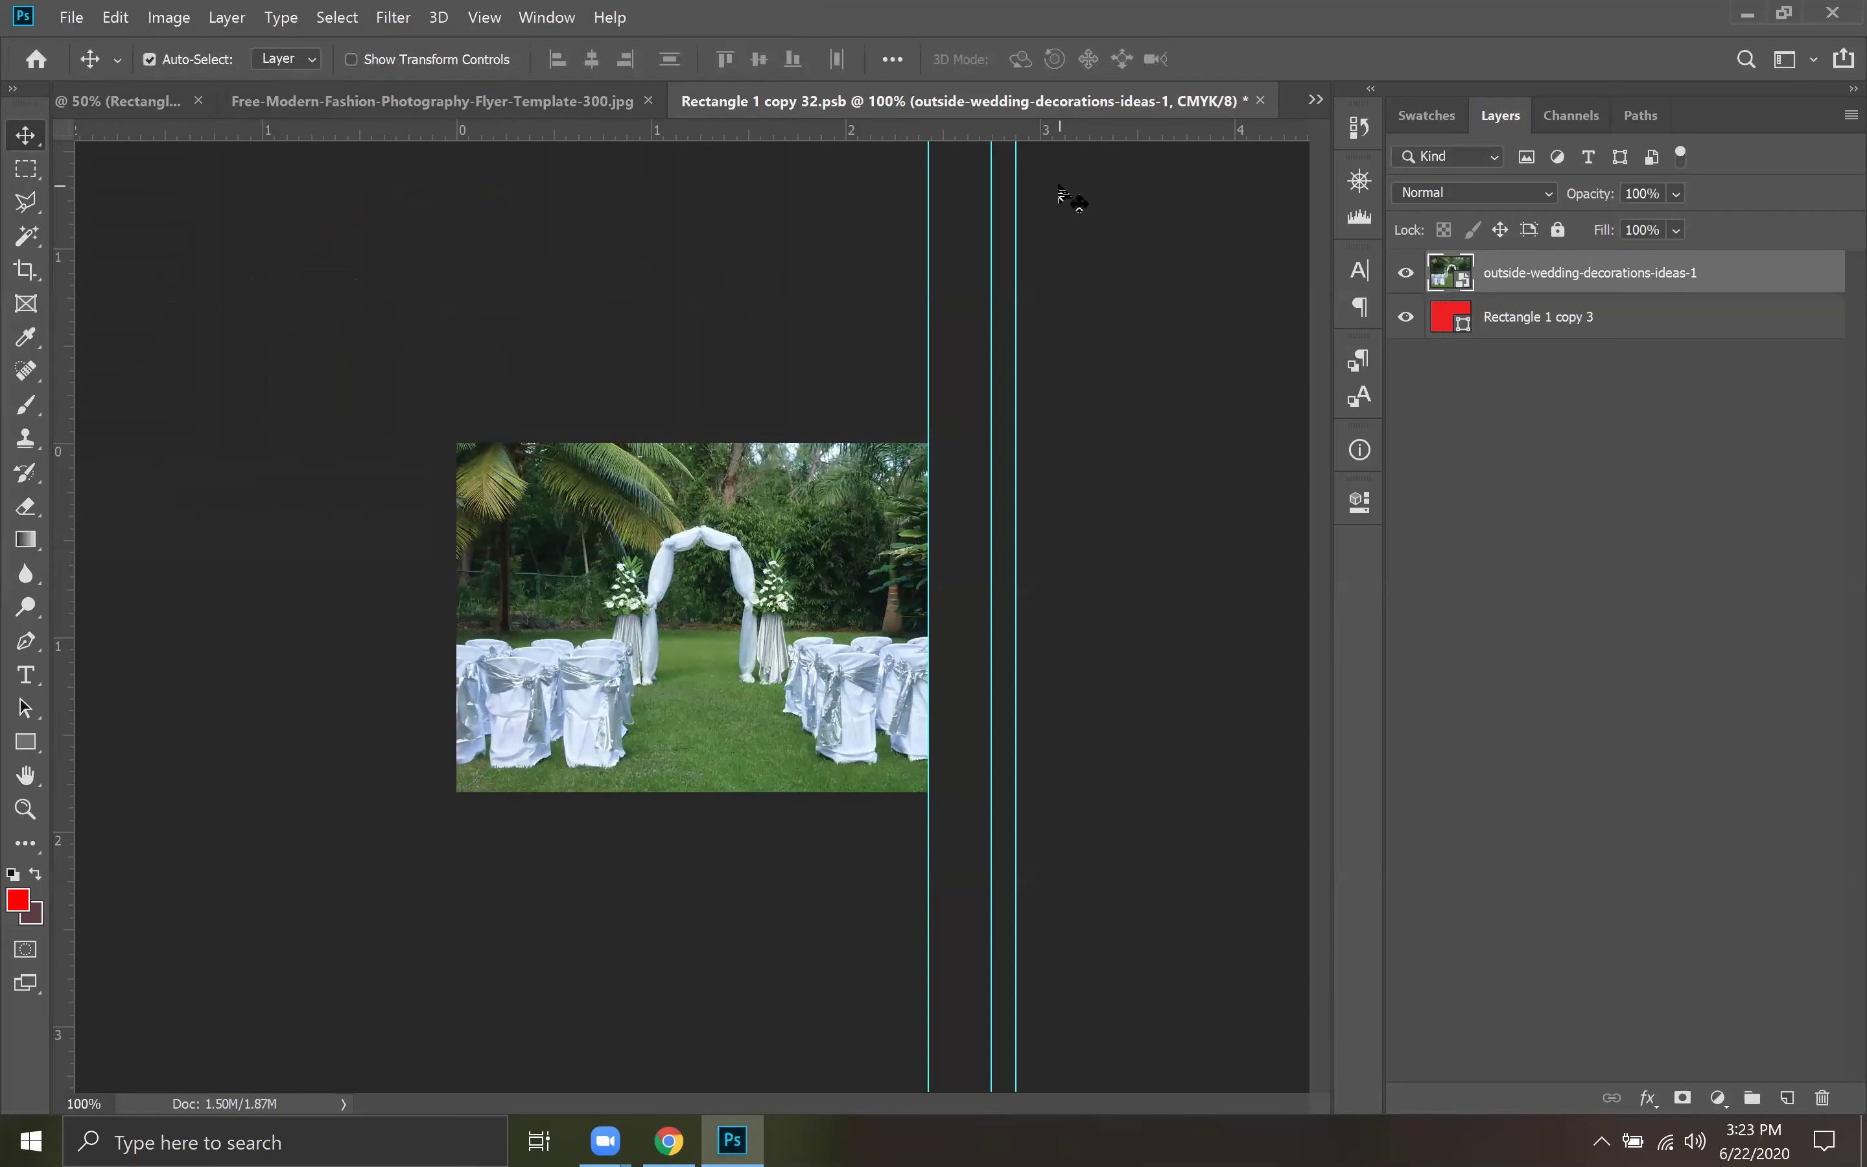
{"action": "key", "text": "ctrl+s"}
{"action": "left_click", "coordinate": [1261, 101]}
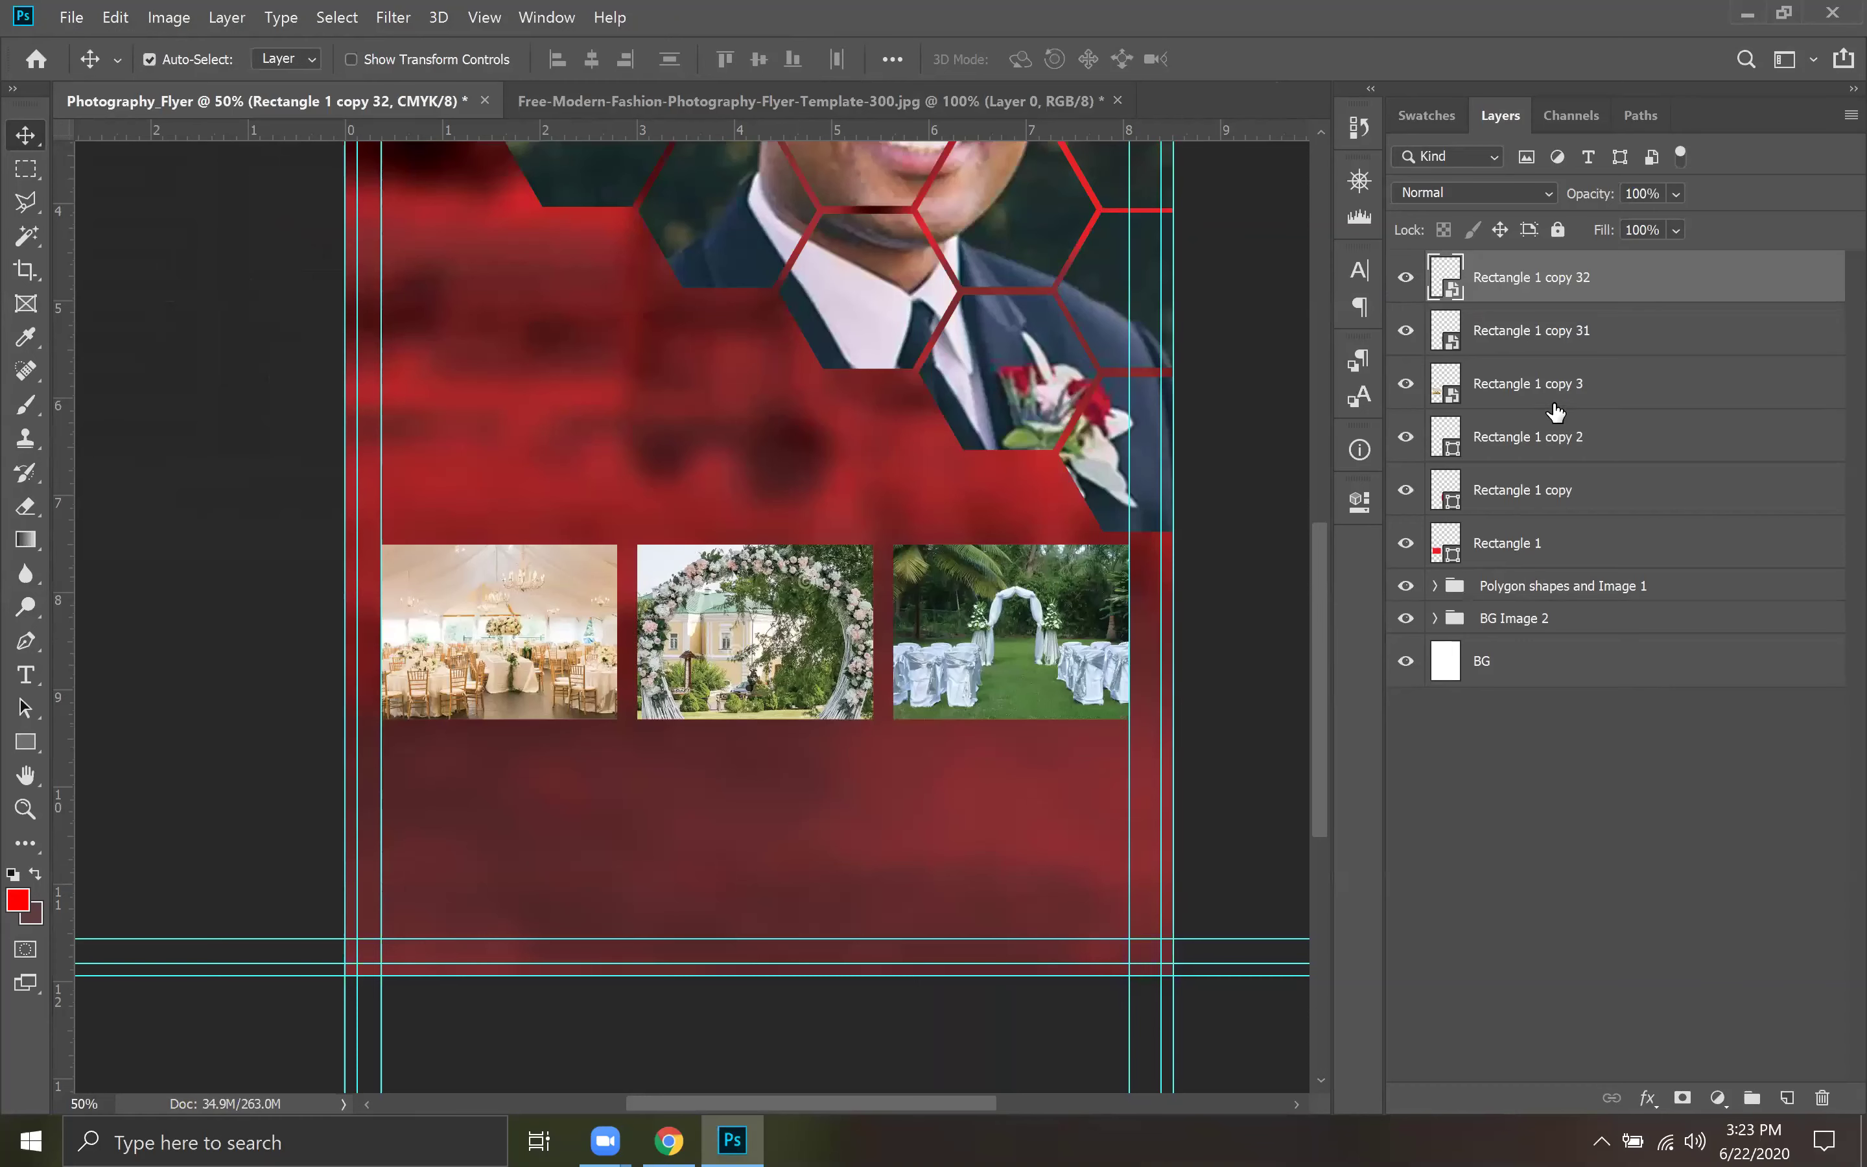
Toggle the visibility of the left and middle photo smart objects to check the red rectangles beneath them.
{"action": "left_click", "coordinate": [1525, 452]}
{"action": "mouse_move", "coordinate": [1406, 384]}
{"action": "left_mouse_down"}
{"action": "mouse_move", "coordinate": [1406, 280]}
{"action": "mouse_move", "coordinate": [1412, 355]}
{"action": "left_mouse_up"}
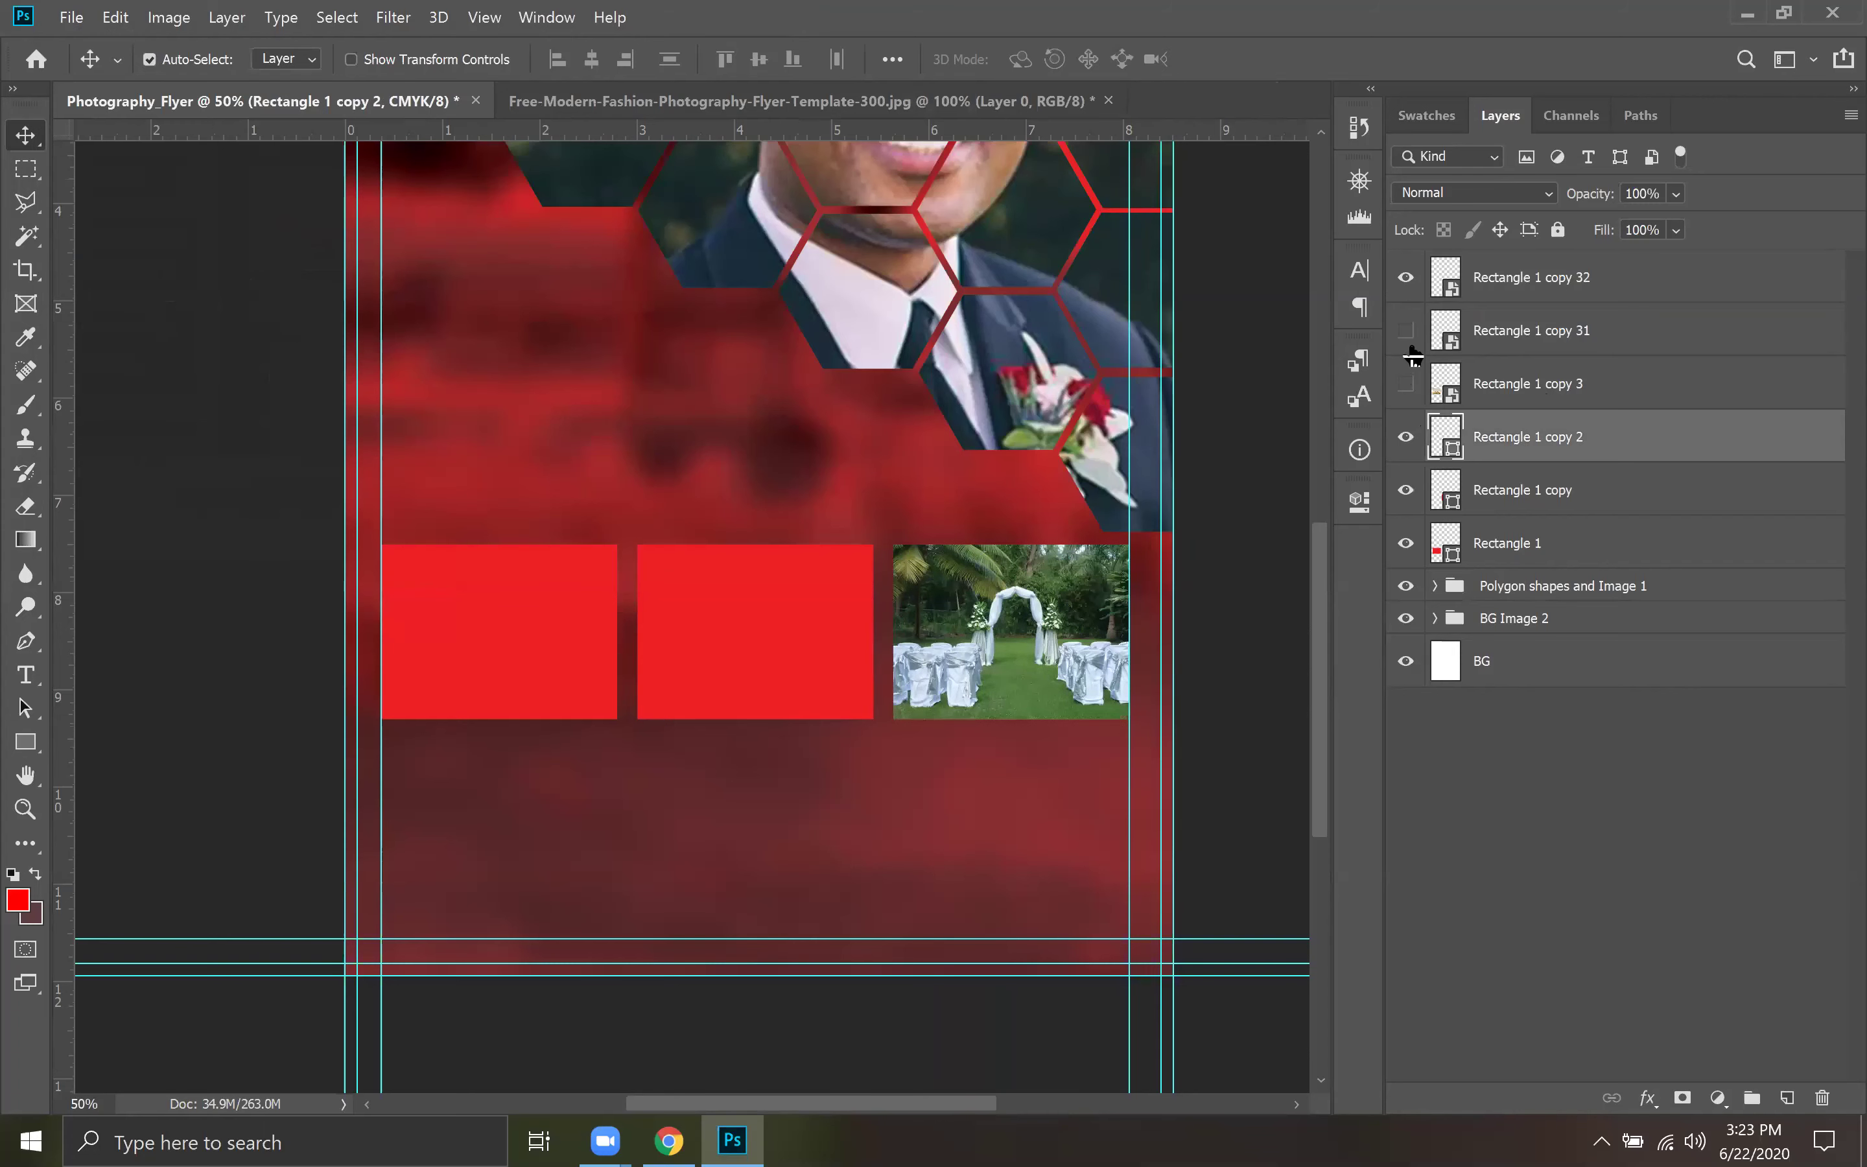
{"action": "left_click", "coordinate": [1410, 353]}
{"action": "left_click", "coordinate": [1406, 381]}
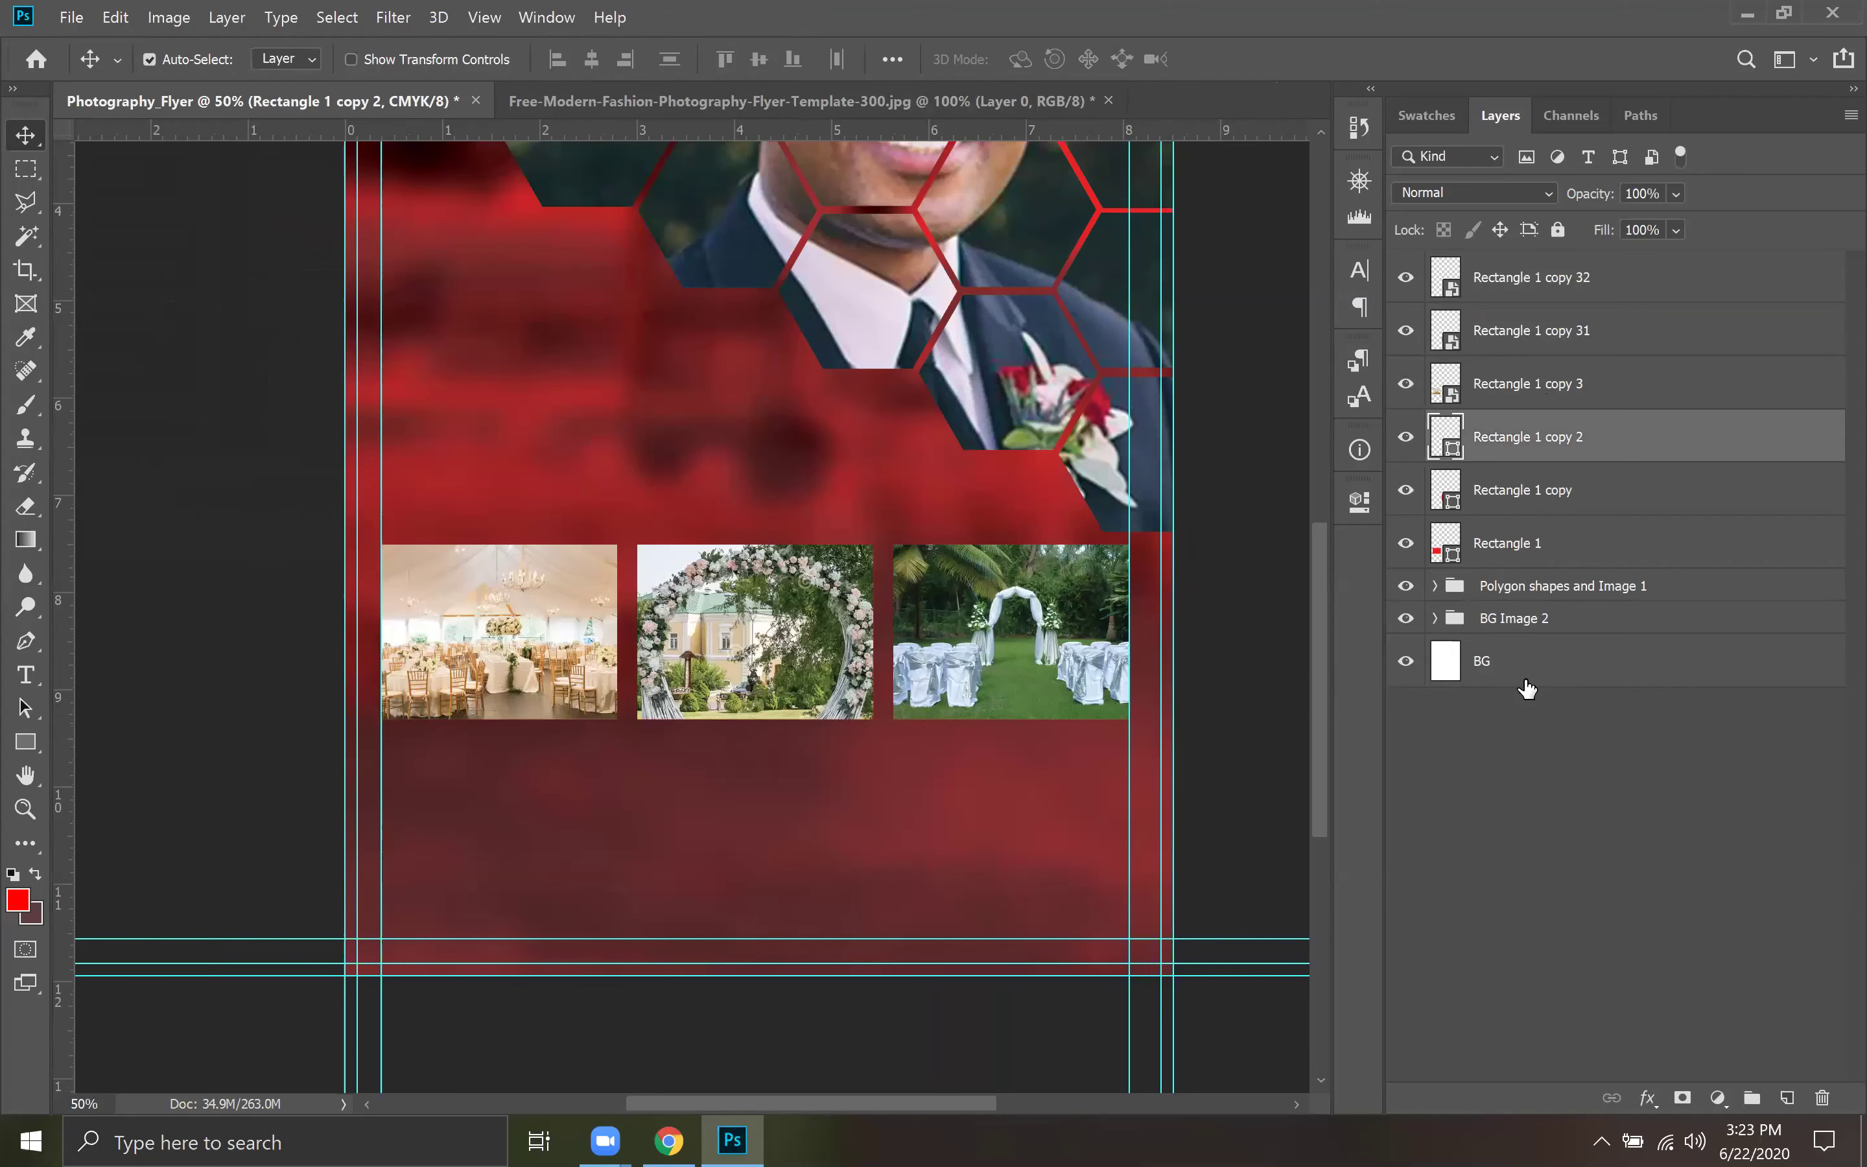
Remove the fill from Rectangle 1, Rectangle 1 copy and Rectangle 1 copy 2, and give them a light grey stroke.
{"action": "left_click", "coordinate": [1547, 540]}
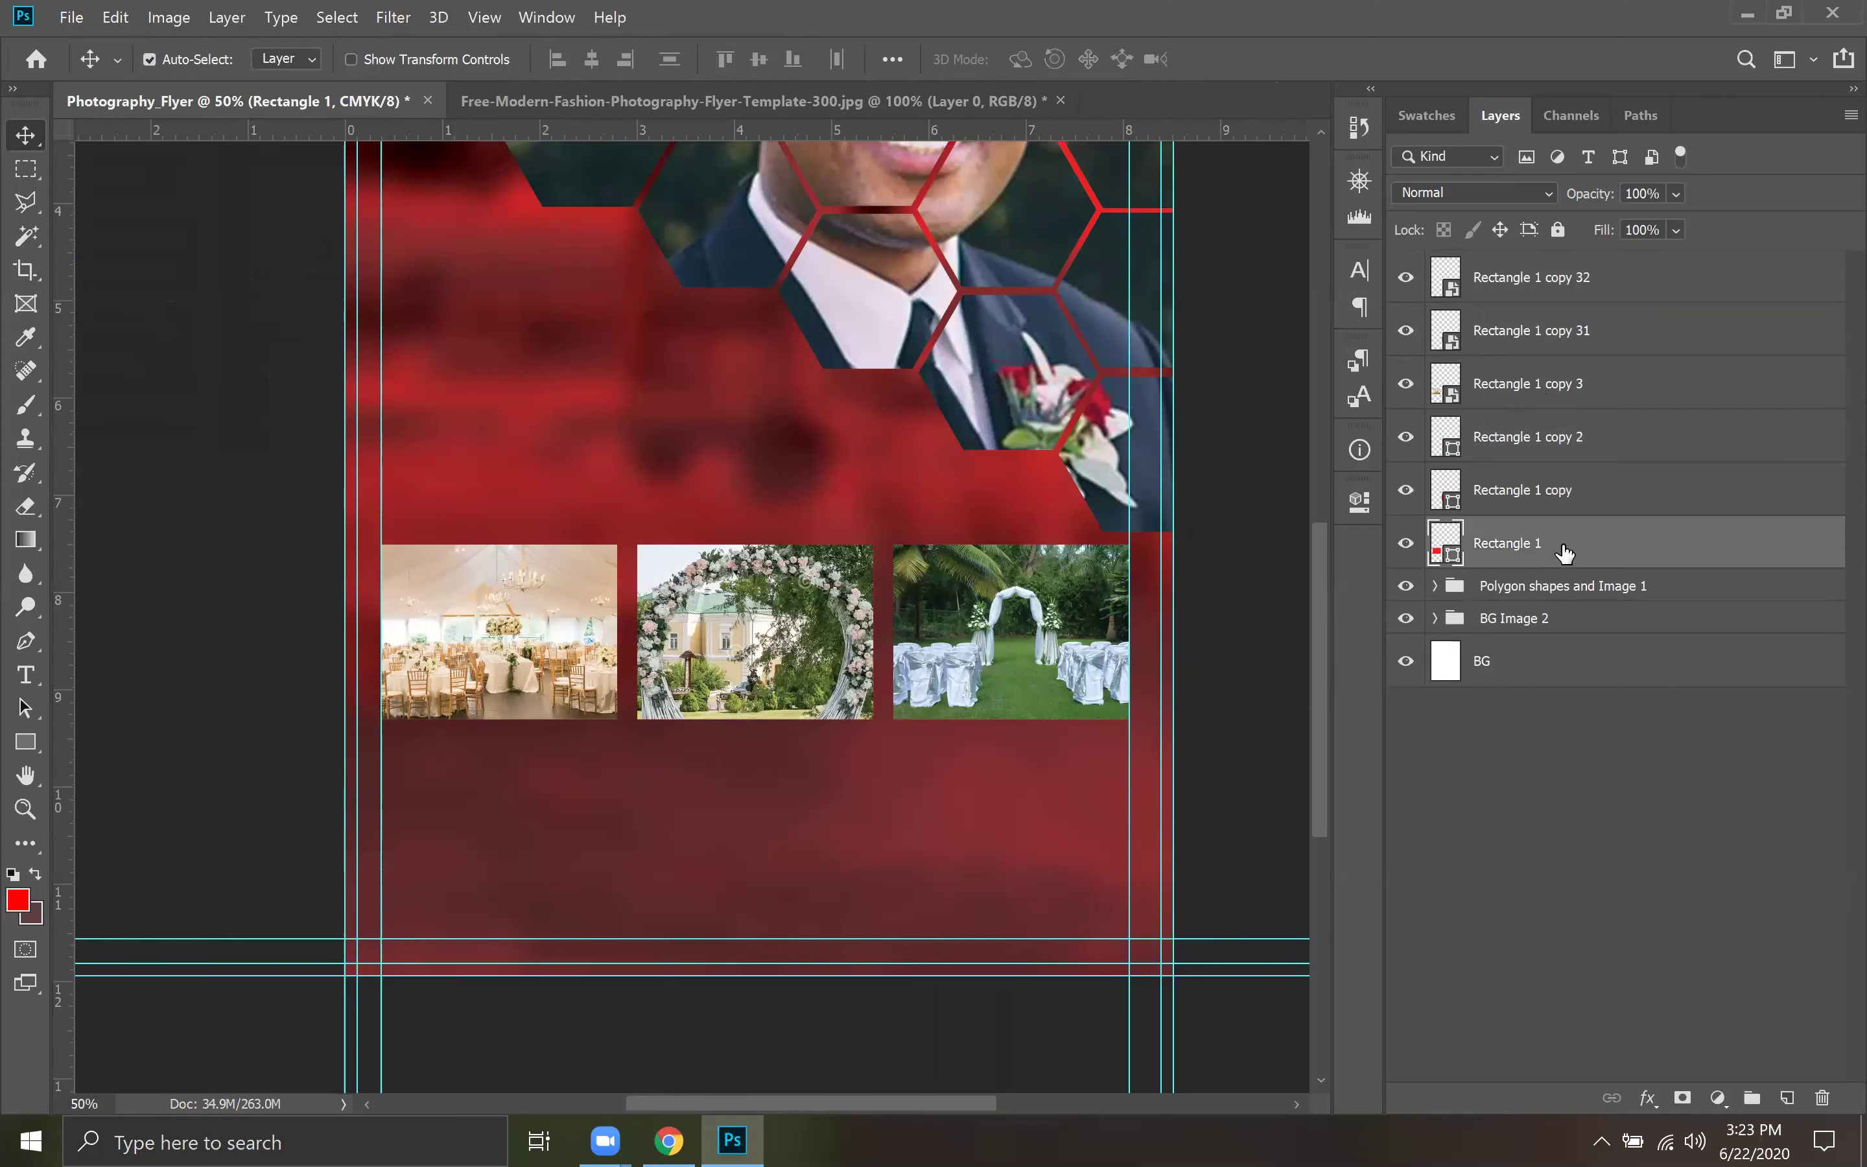
{"action": "left_click", "coordinate": [1553, 496], "text": "ctrl"}
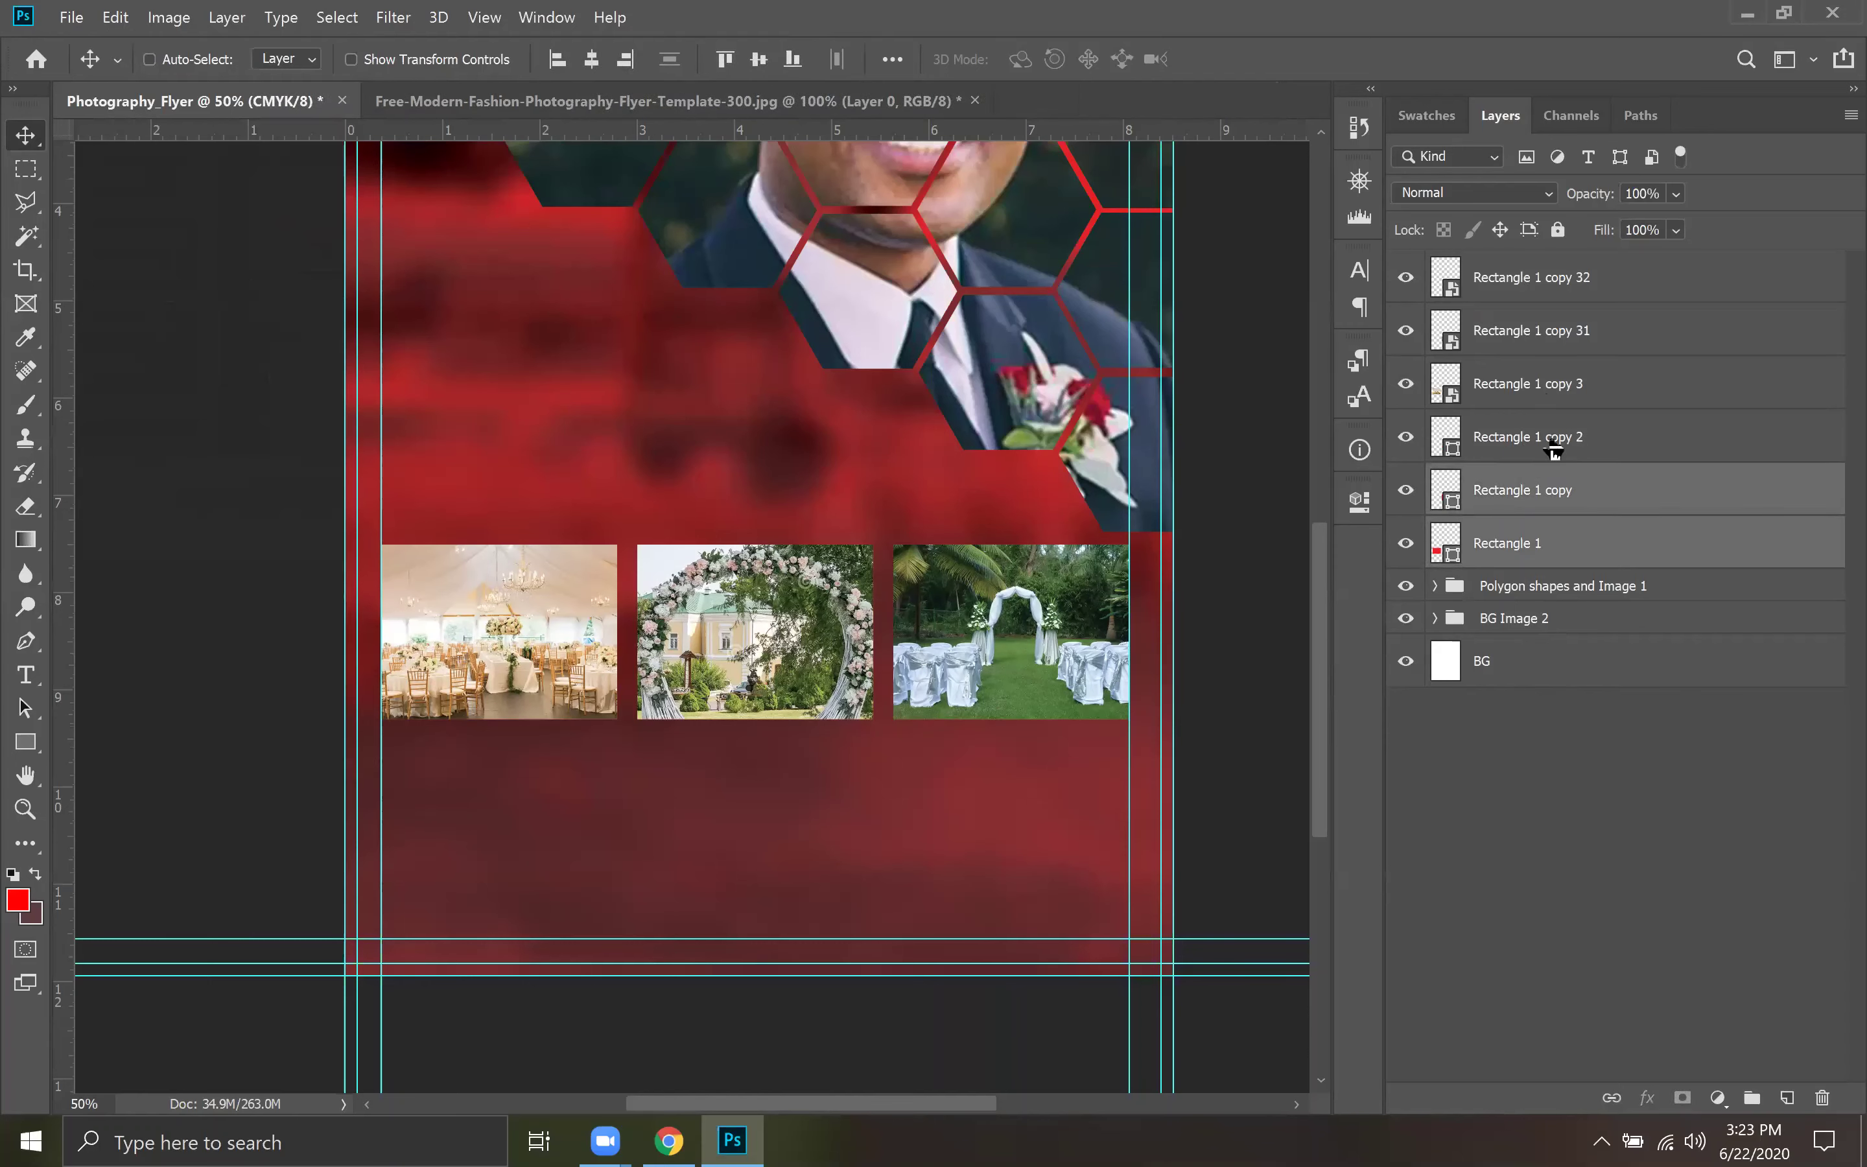
{"action": "left_click", "coordinate": [1553, 442], "text": "ctrl"}
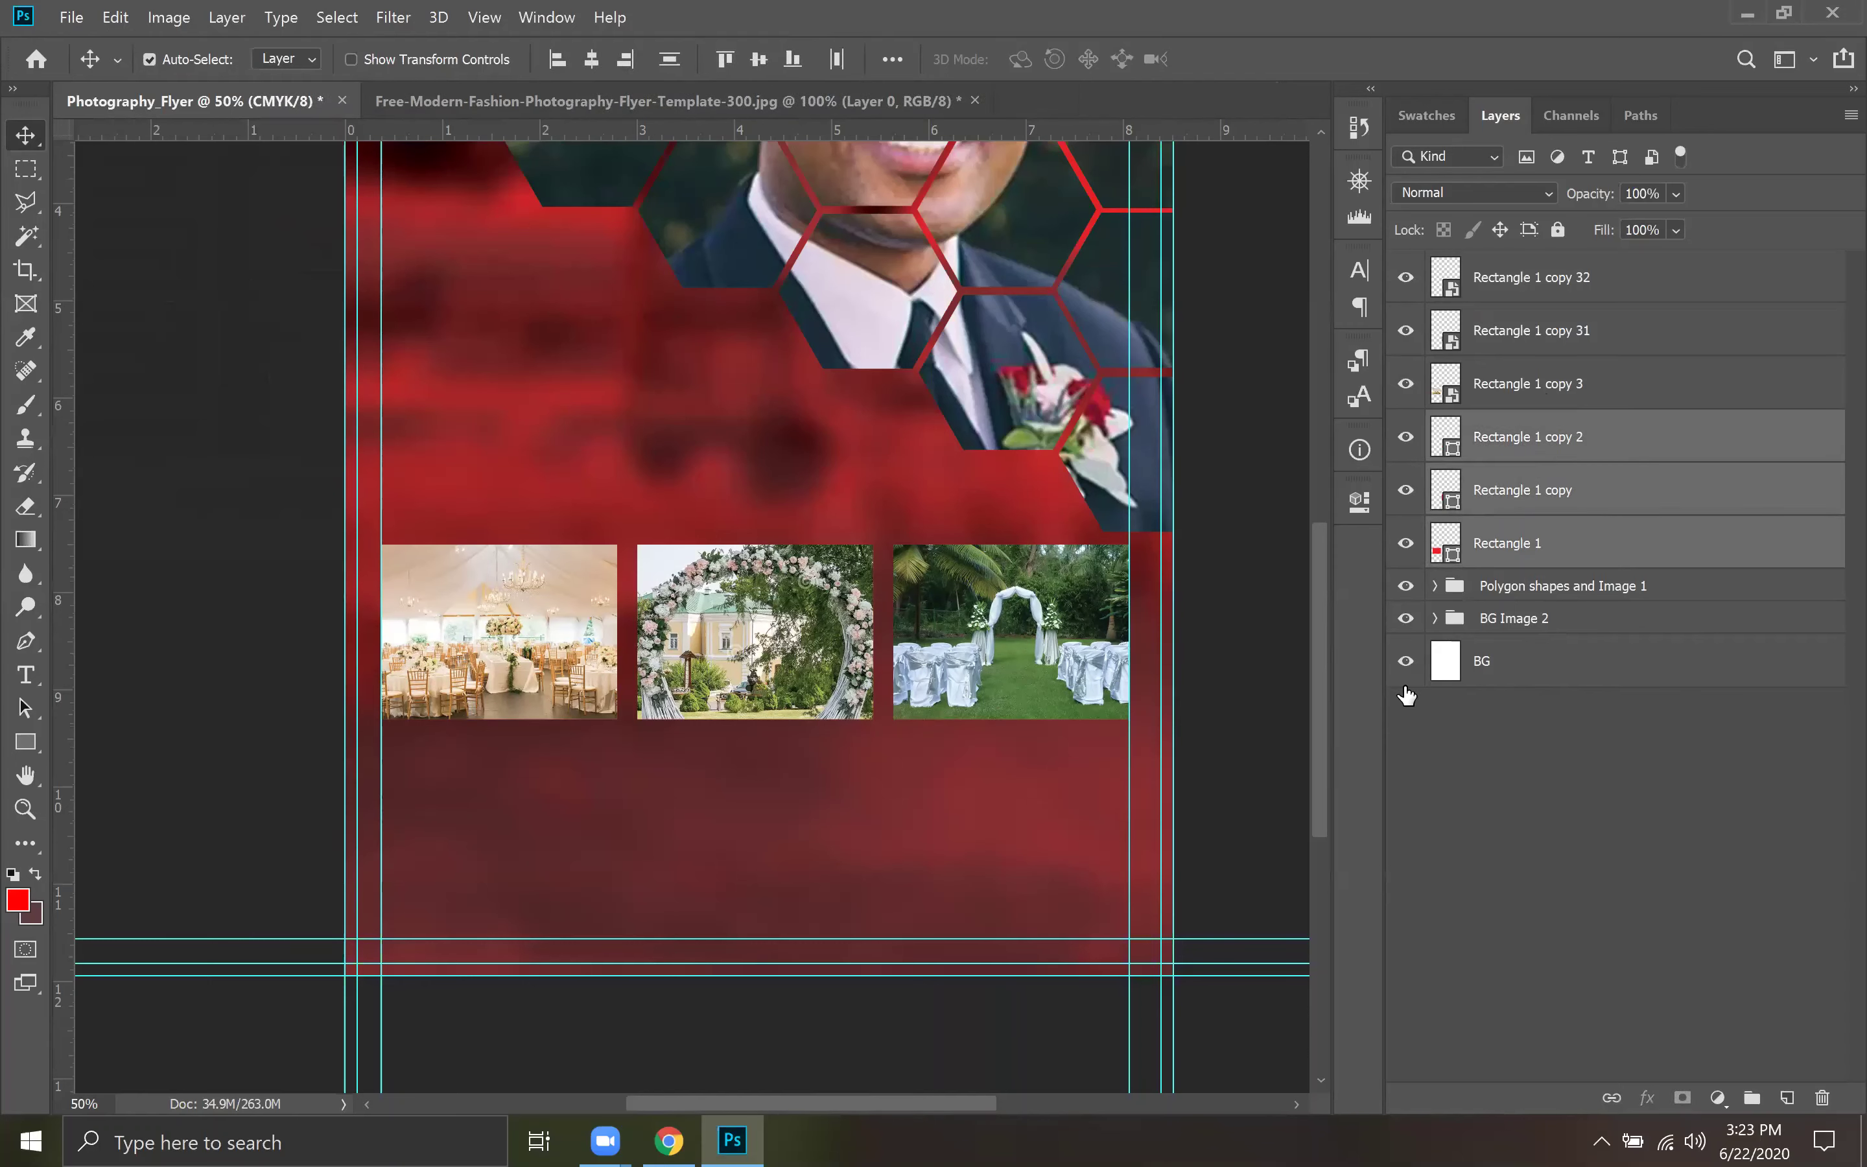
{"action": "left_click", "coordinate": [27, 745]}
{"action": "left_click", "coordinate": [291, 60]}
{"action": "left_click", "coordinate": [178, 109]}
{"action": "left_click", "coordinate": [383, 61]}
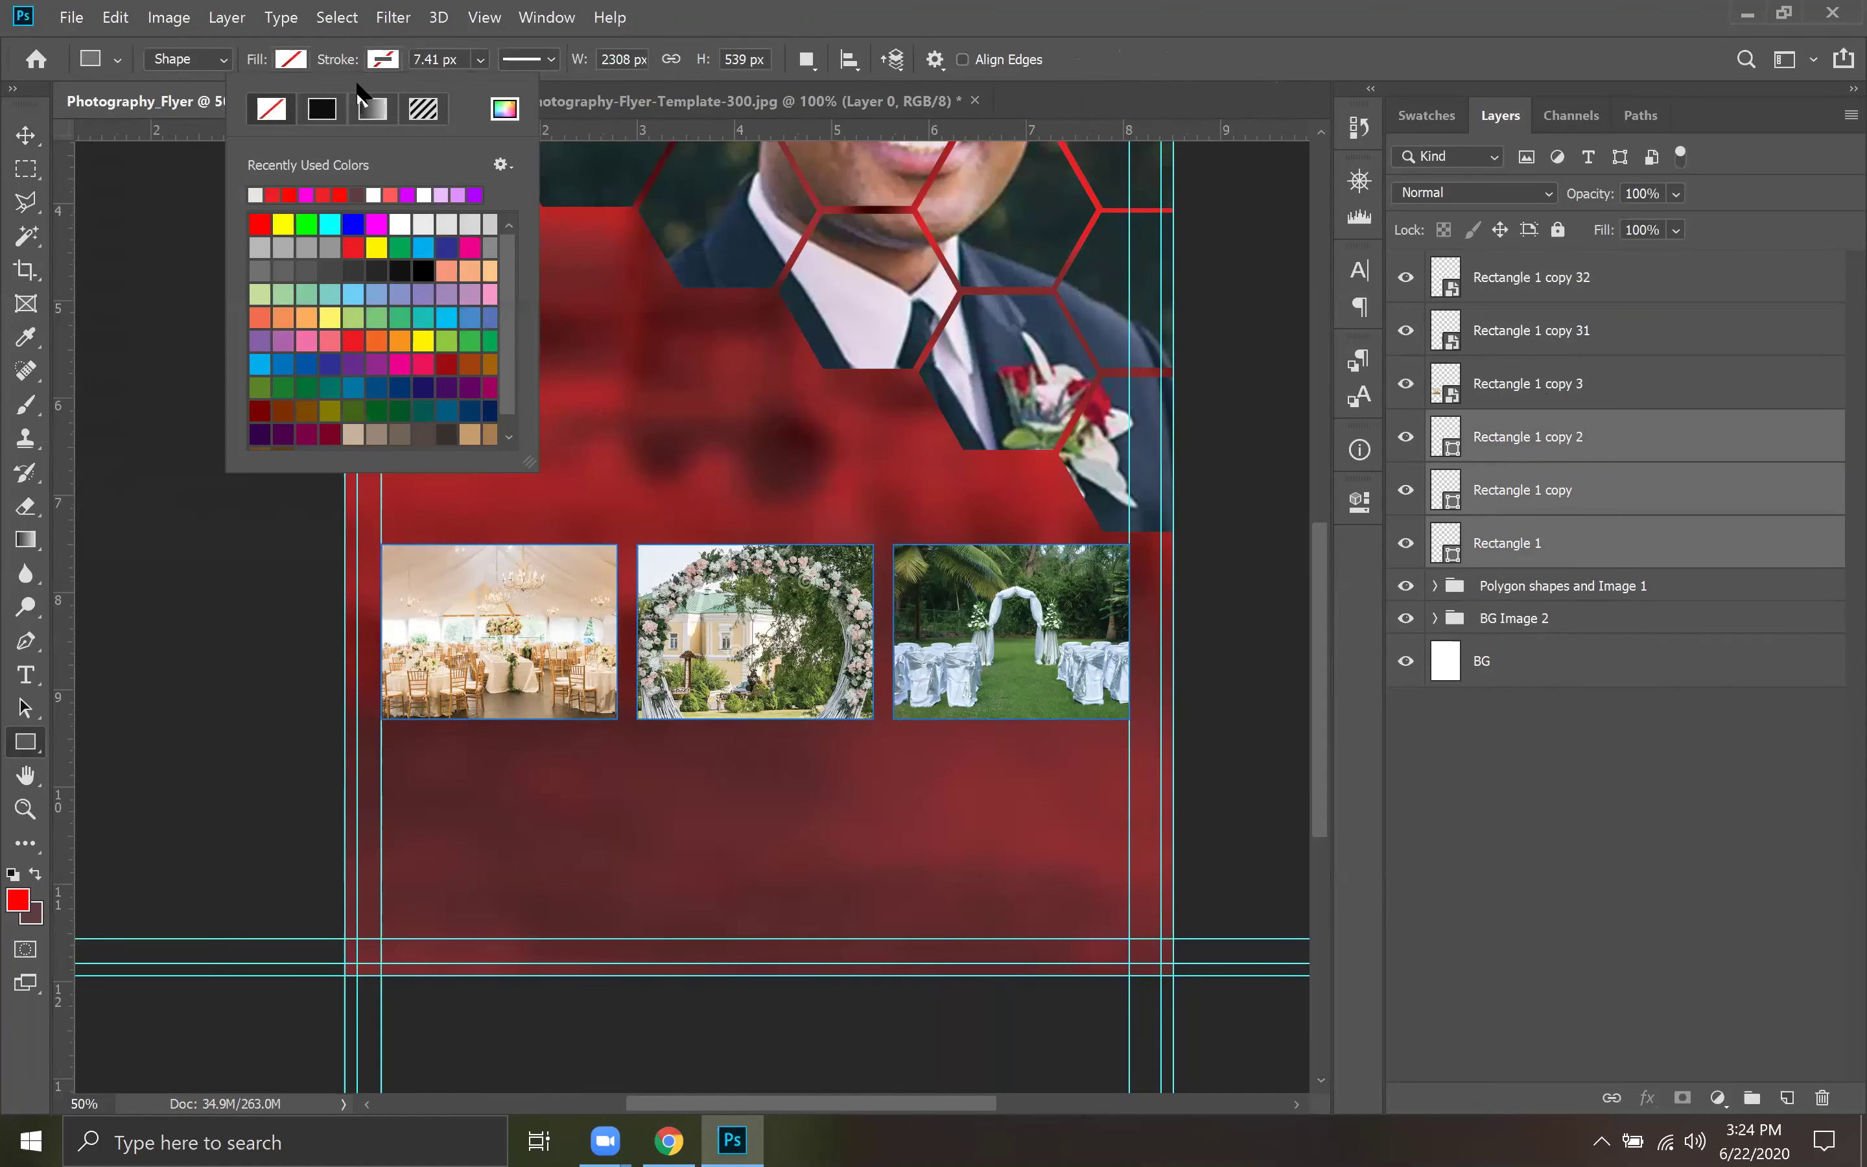
{"action": "left_click", "coordinate": [256, 195]}
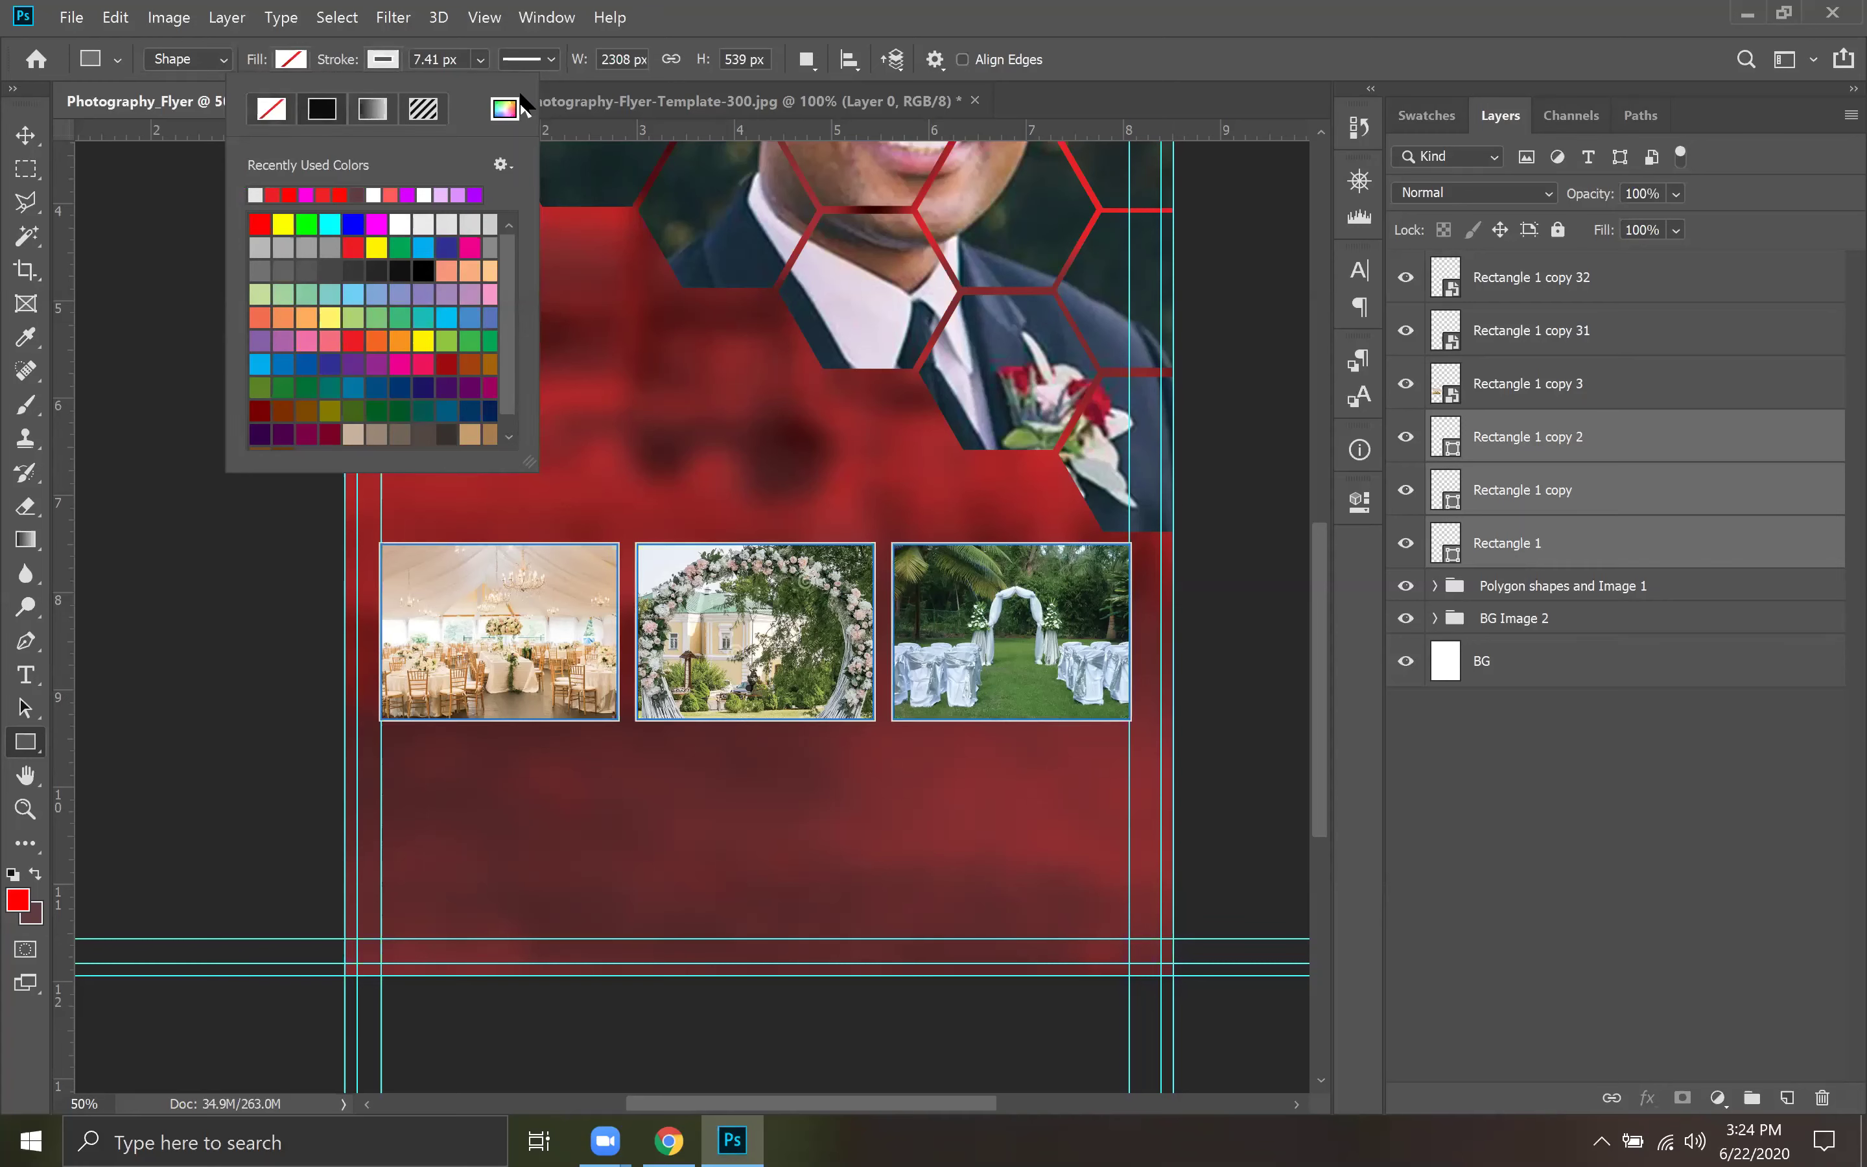
Align the three rectangles' stroke to the outside and set its width to 20 px.
{"action": "left_click", "coordinate": [551, 59]}
{"action": "left_click", "coordinate": [551, 59]}
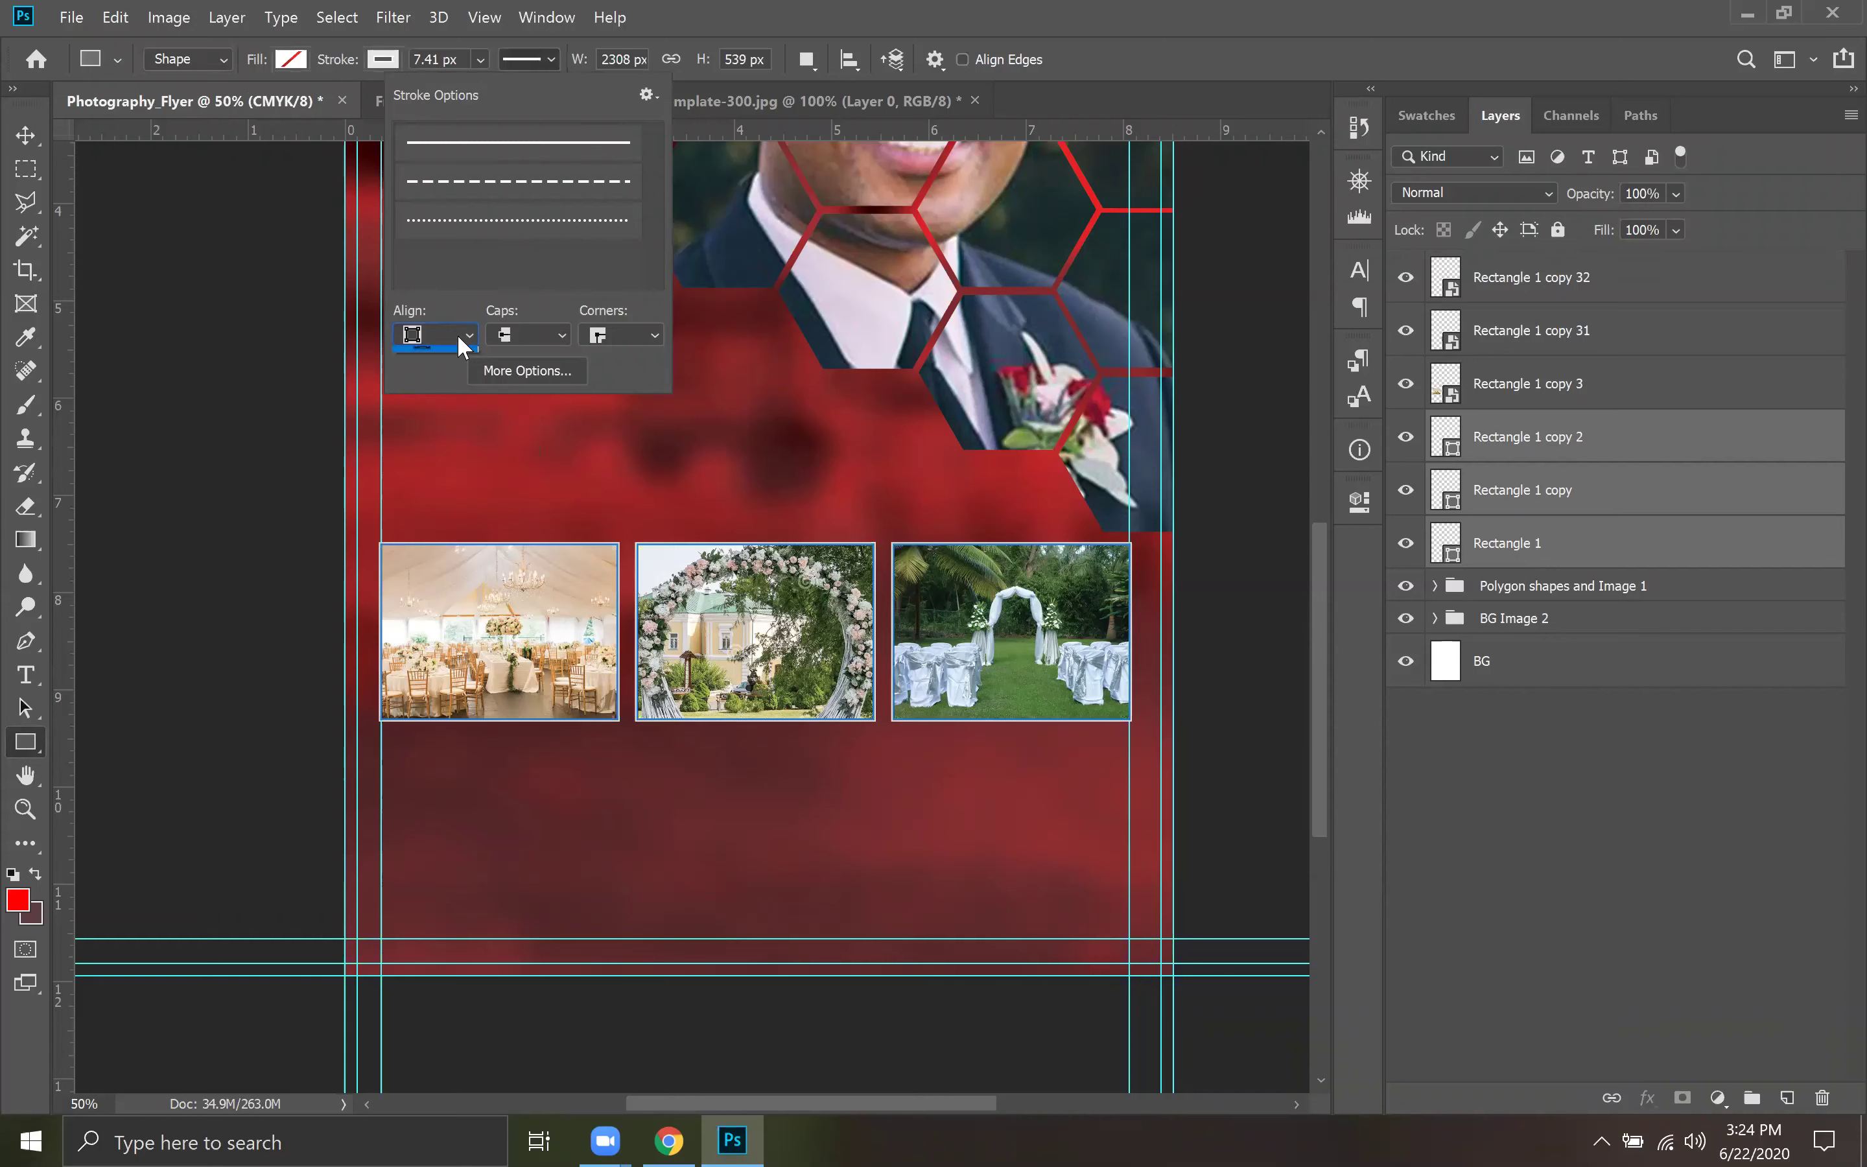
{"action": "left_click", "coordinate": [437, 391]}
{"action": "left_click", "coordinate": [477, 58]}
{"action": "left_click_drag", "start_coordinate": [501, 89], "coordinate": [514, 85]}
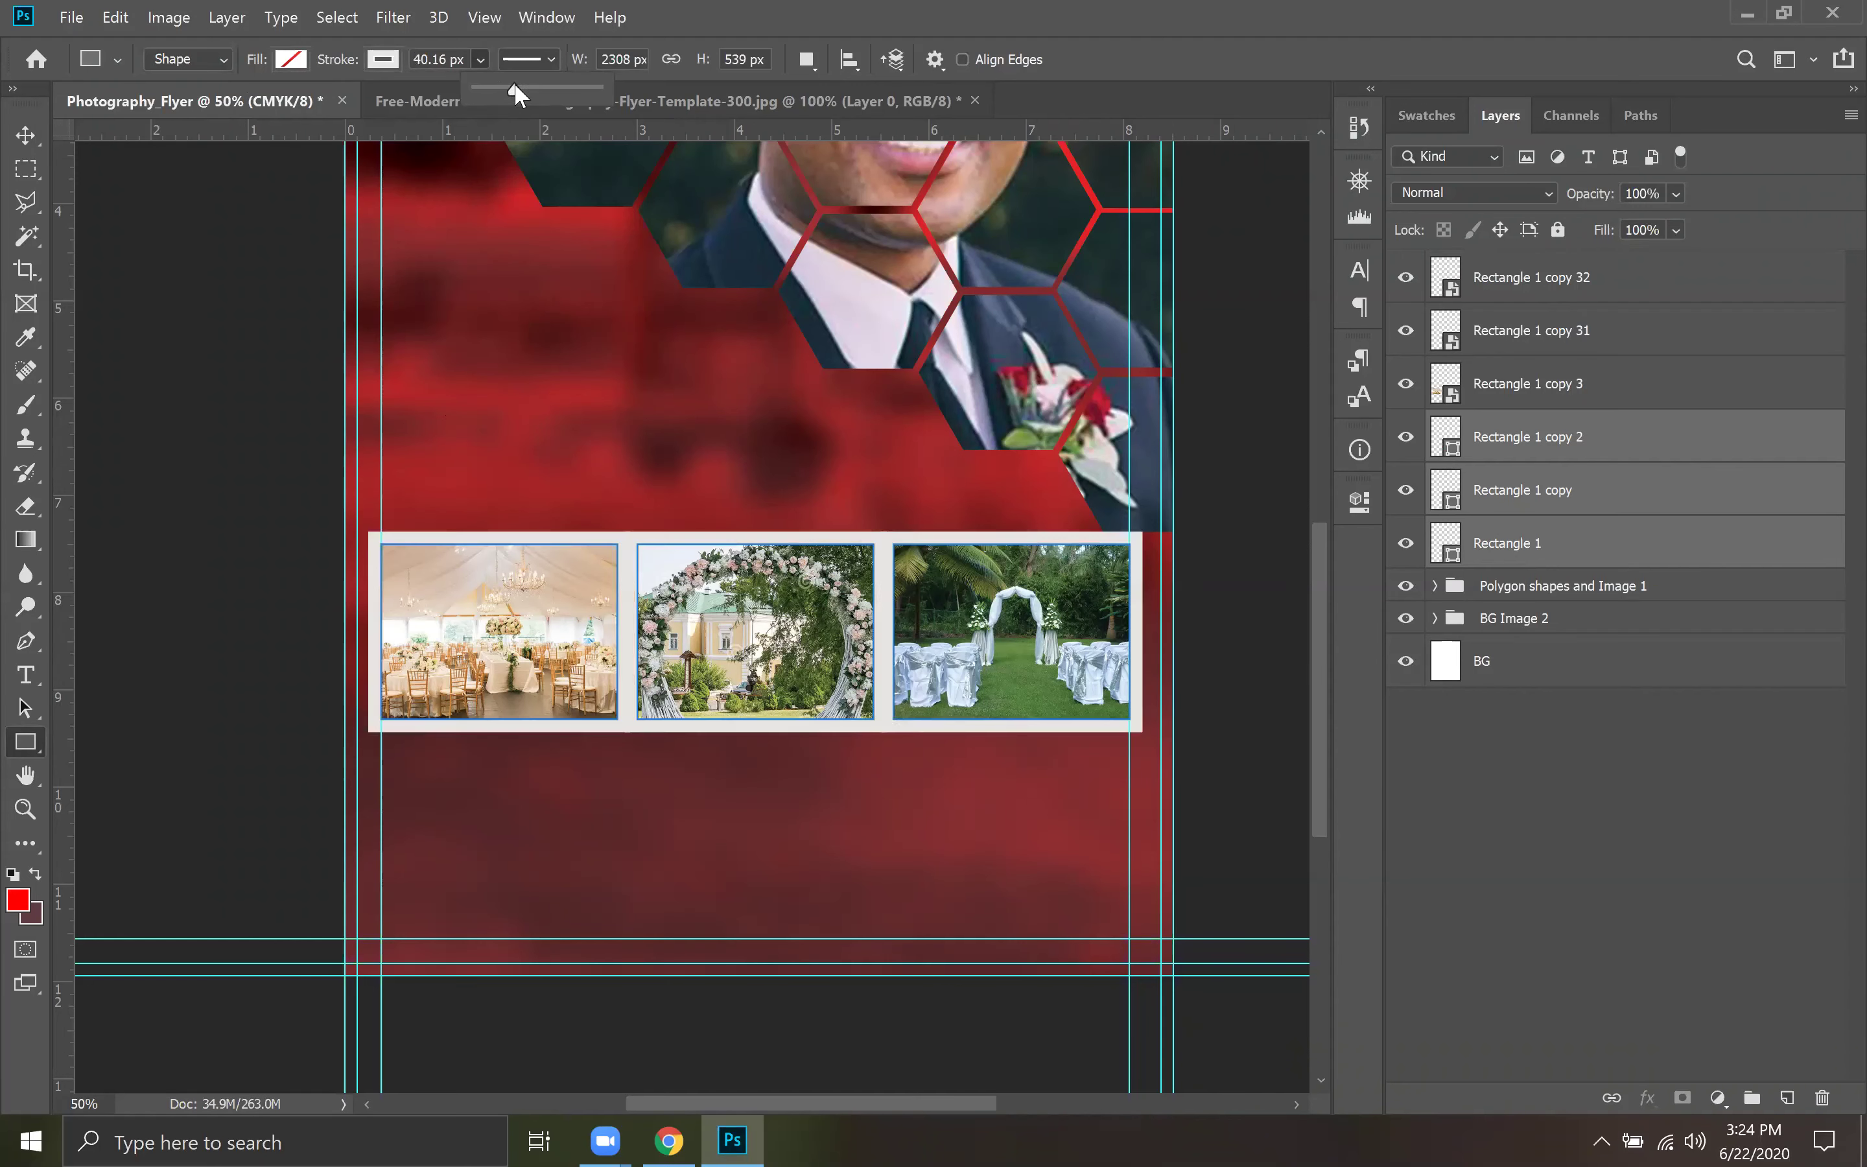
{"action": "left_click_drag", "start_coordinate": [511, 97], "coordinate": [507, 91]}
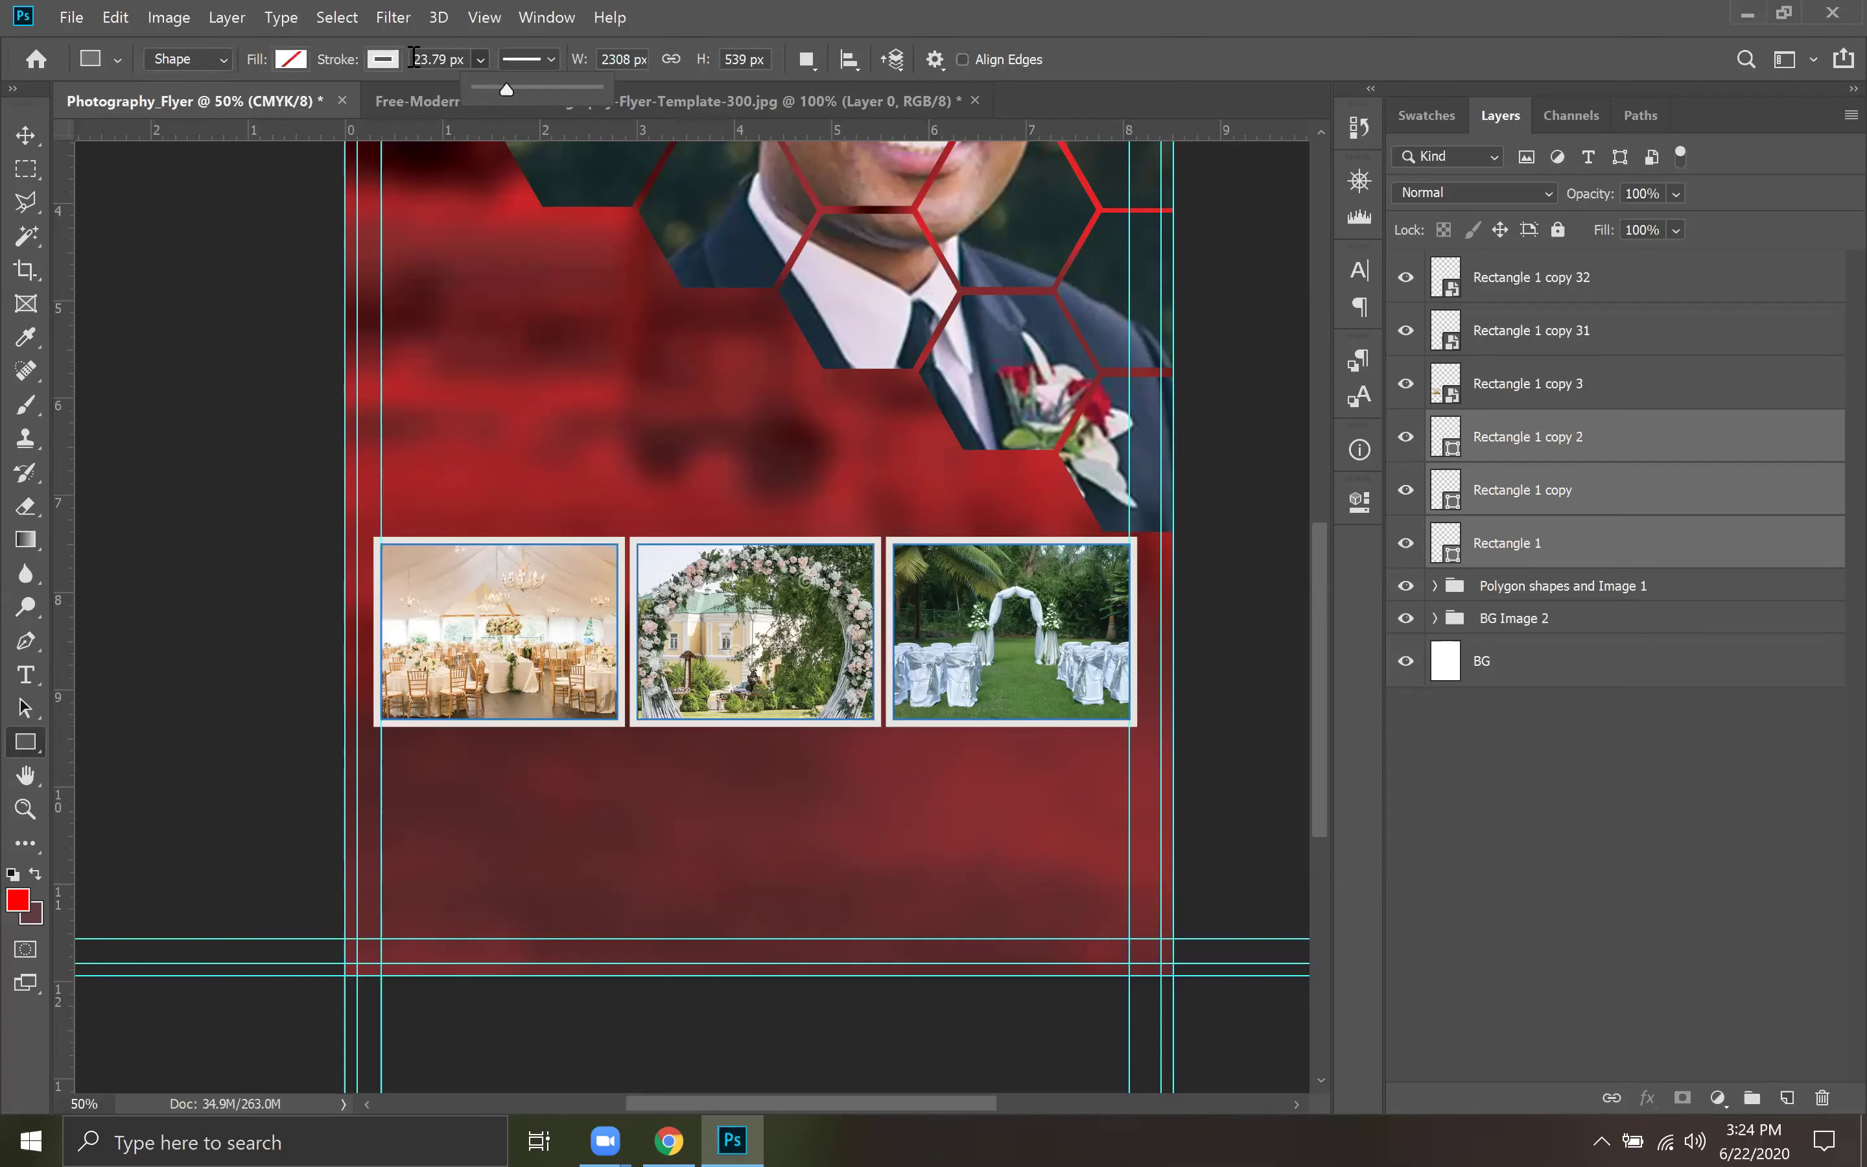
{"action": "left_click", "coordinate": [480, 60]}
{"action": "left_click", "coordinate": [436, 60]}
{"action": "type", "text": "2"}
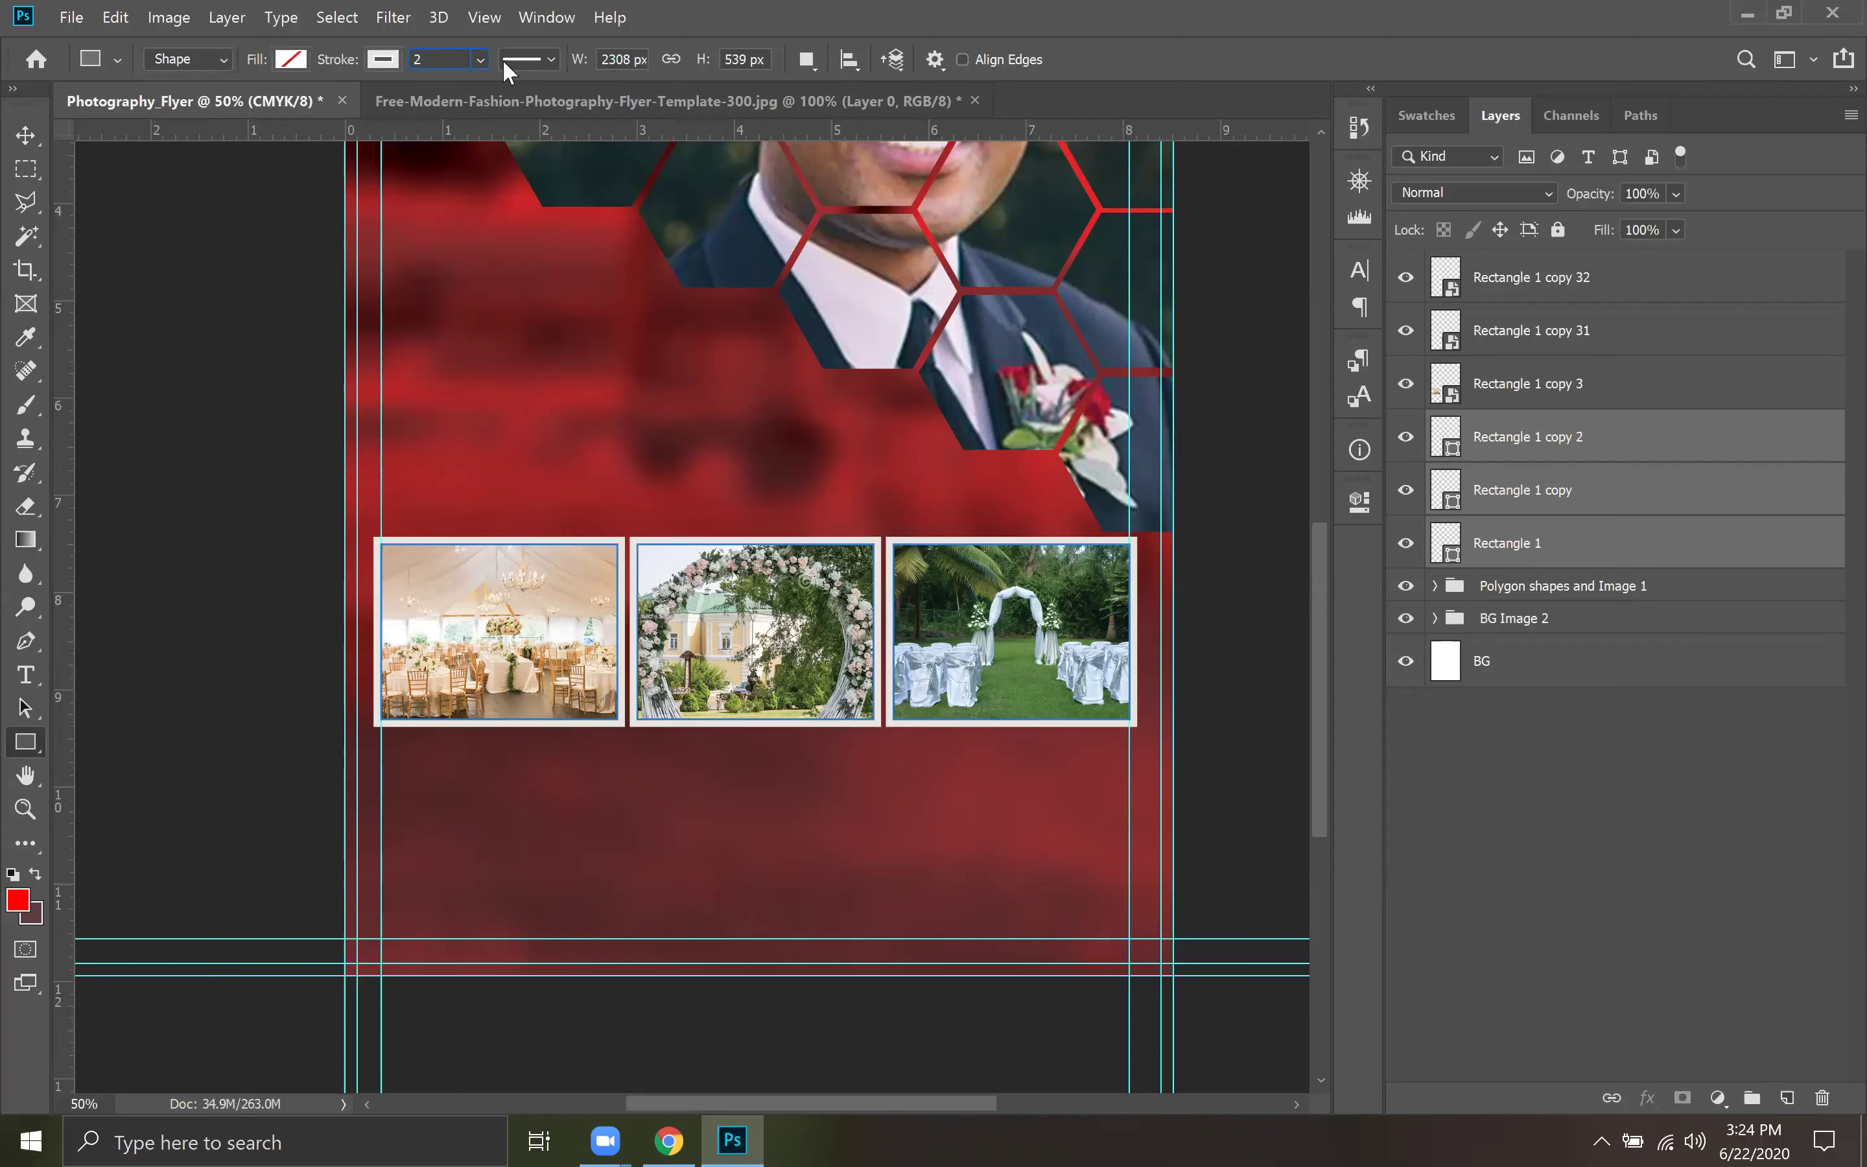
{"action": "type", "text": "0"}
{"action": "key", "text": "Return"}
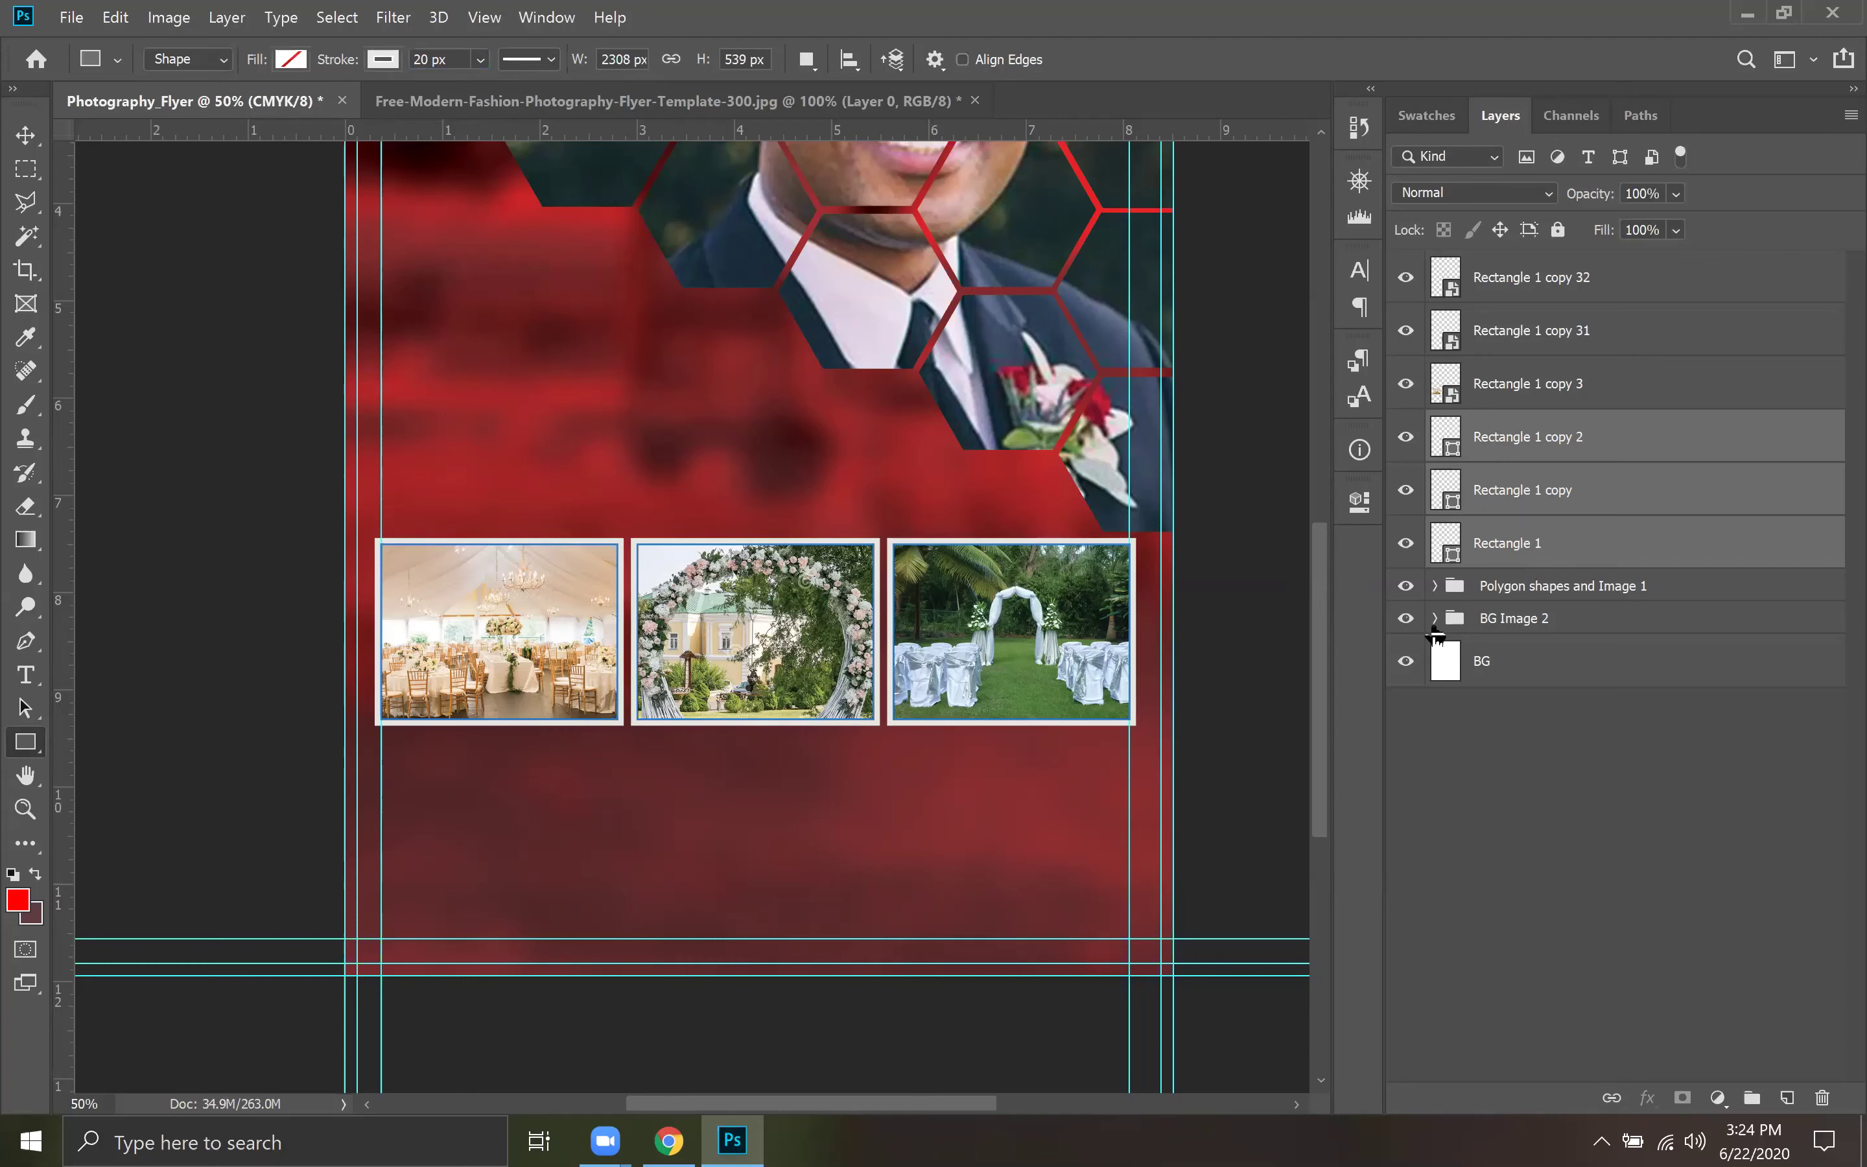
{"action": "left_click", "coordinate": [1519, 743]}
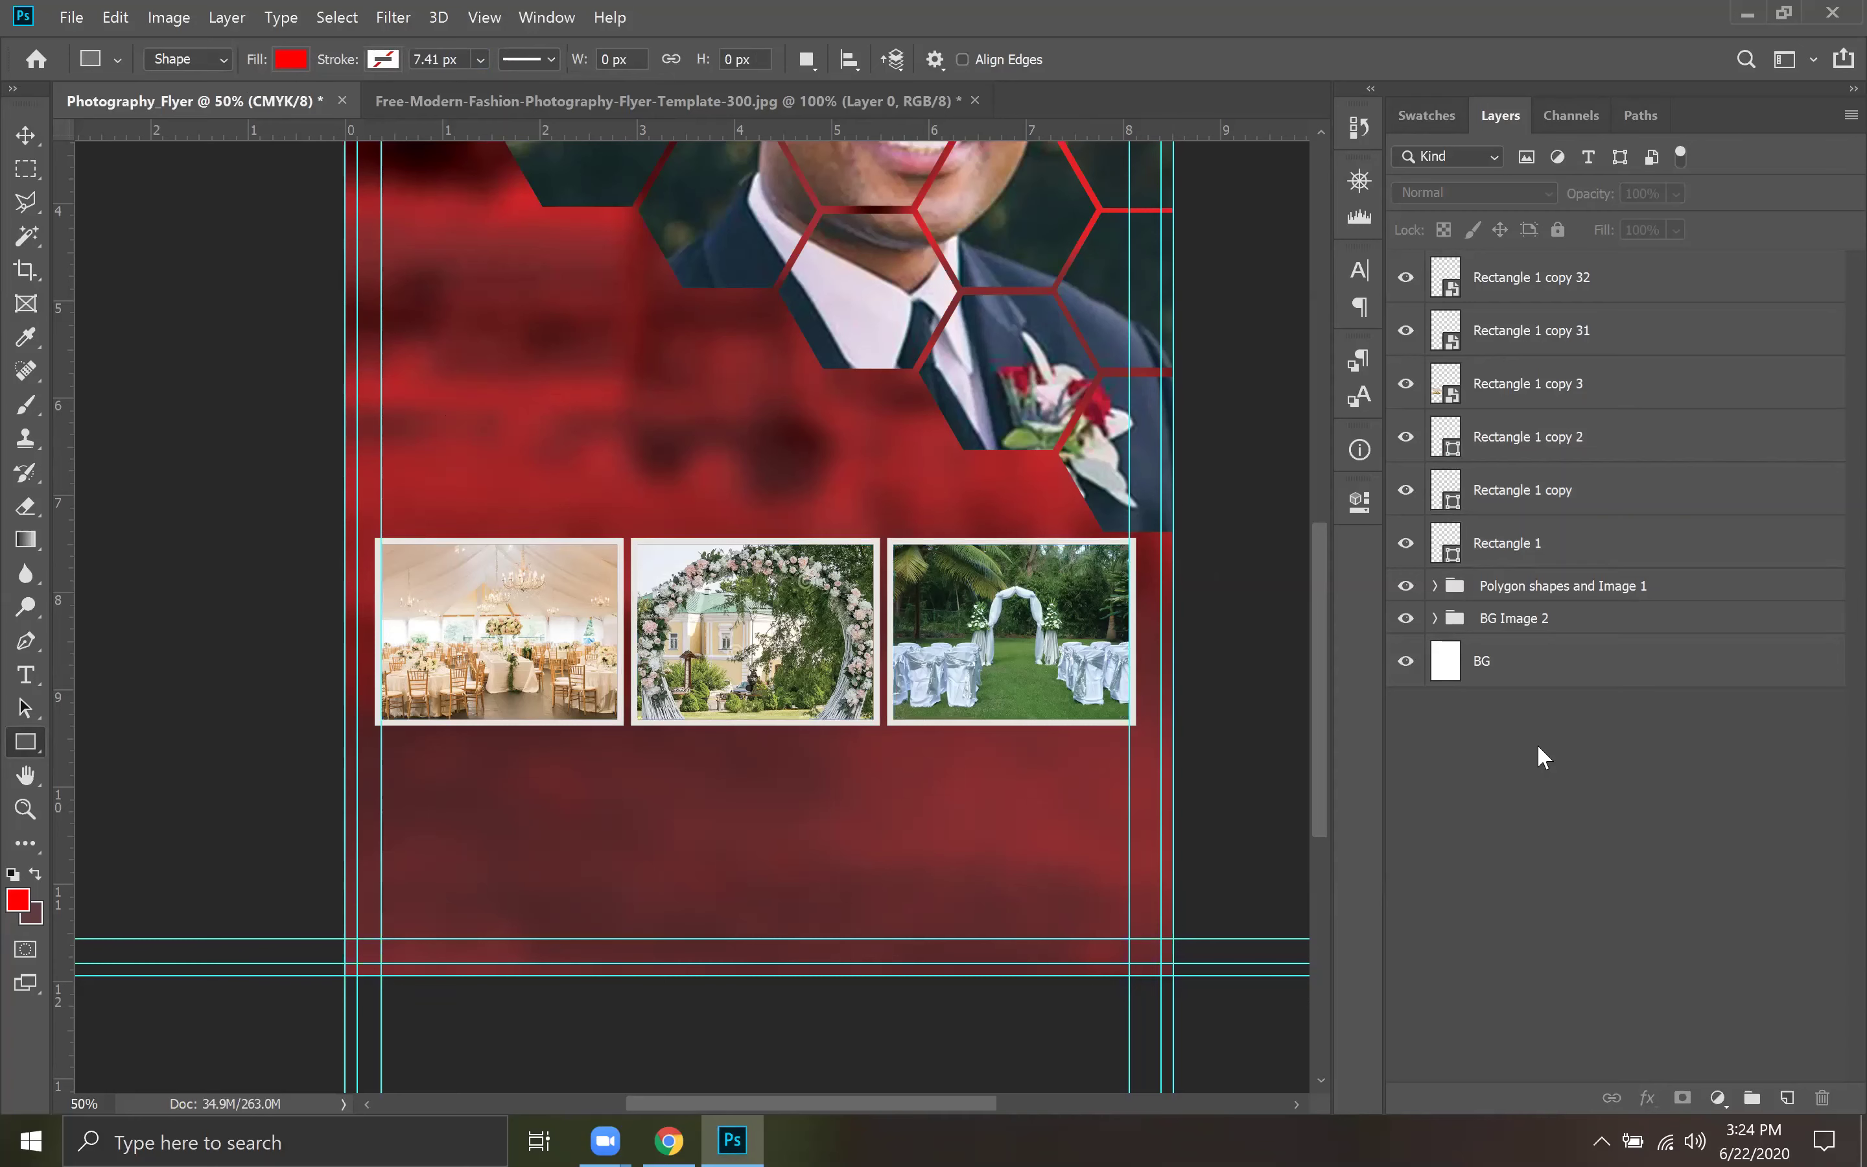
Group the three rectangles with their photo smart objects and name the group "Rectangle Images".
{"action": "left_click", "coordinate": [1550, 544]}
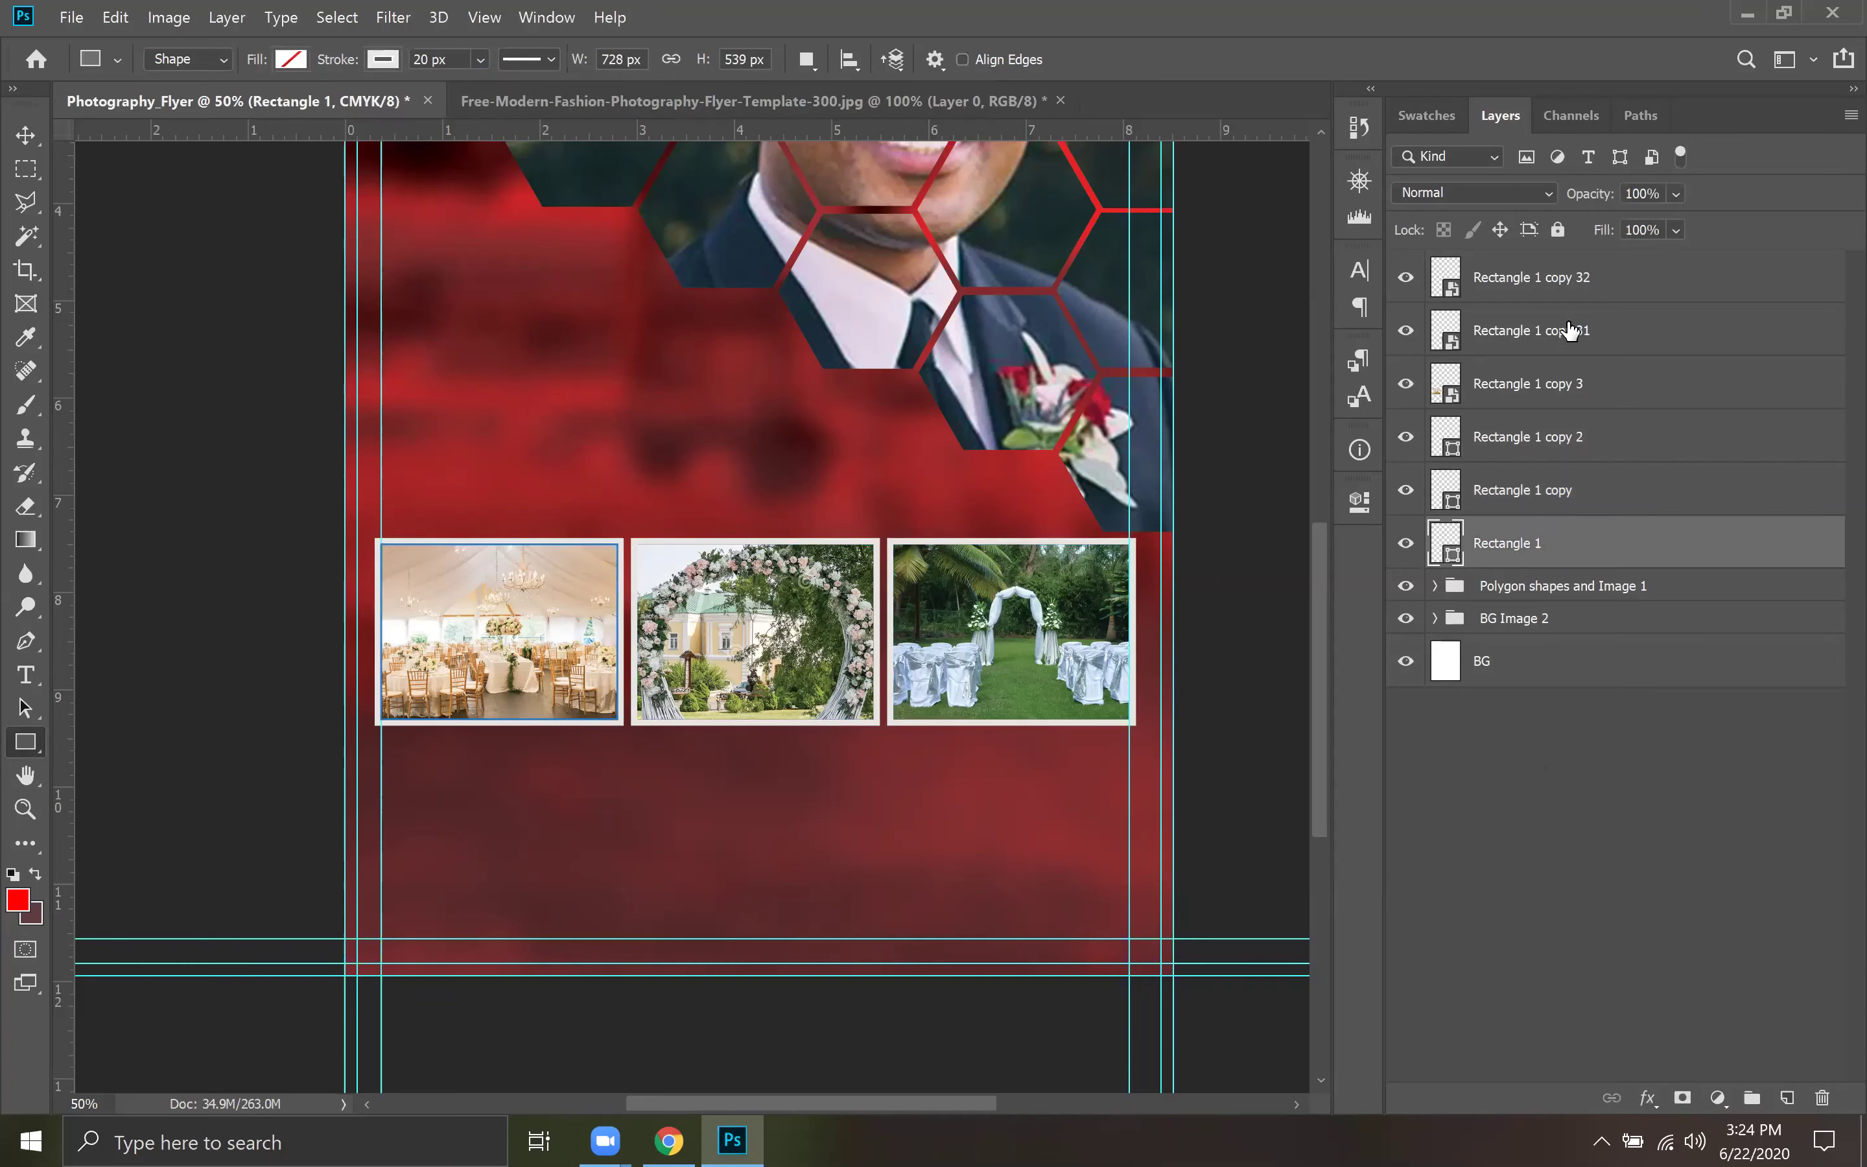
{"action": "left_click", "coordinate": [1569, 284], "text": "shift"}
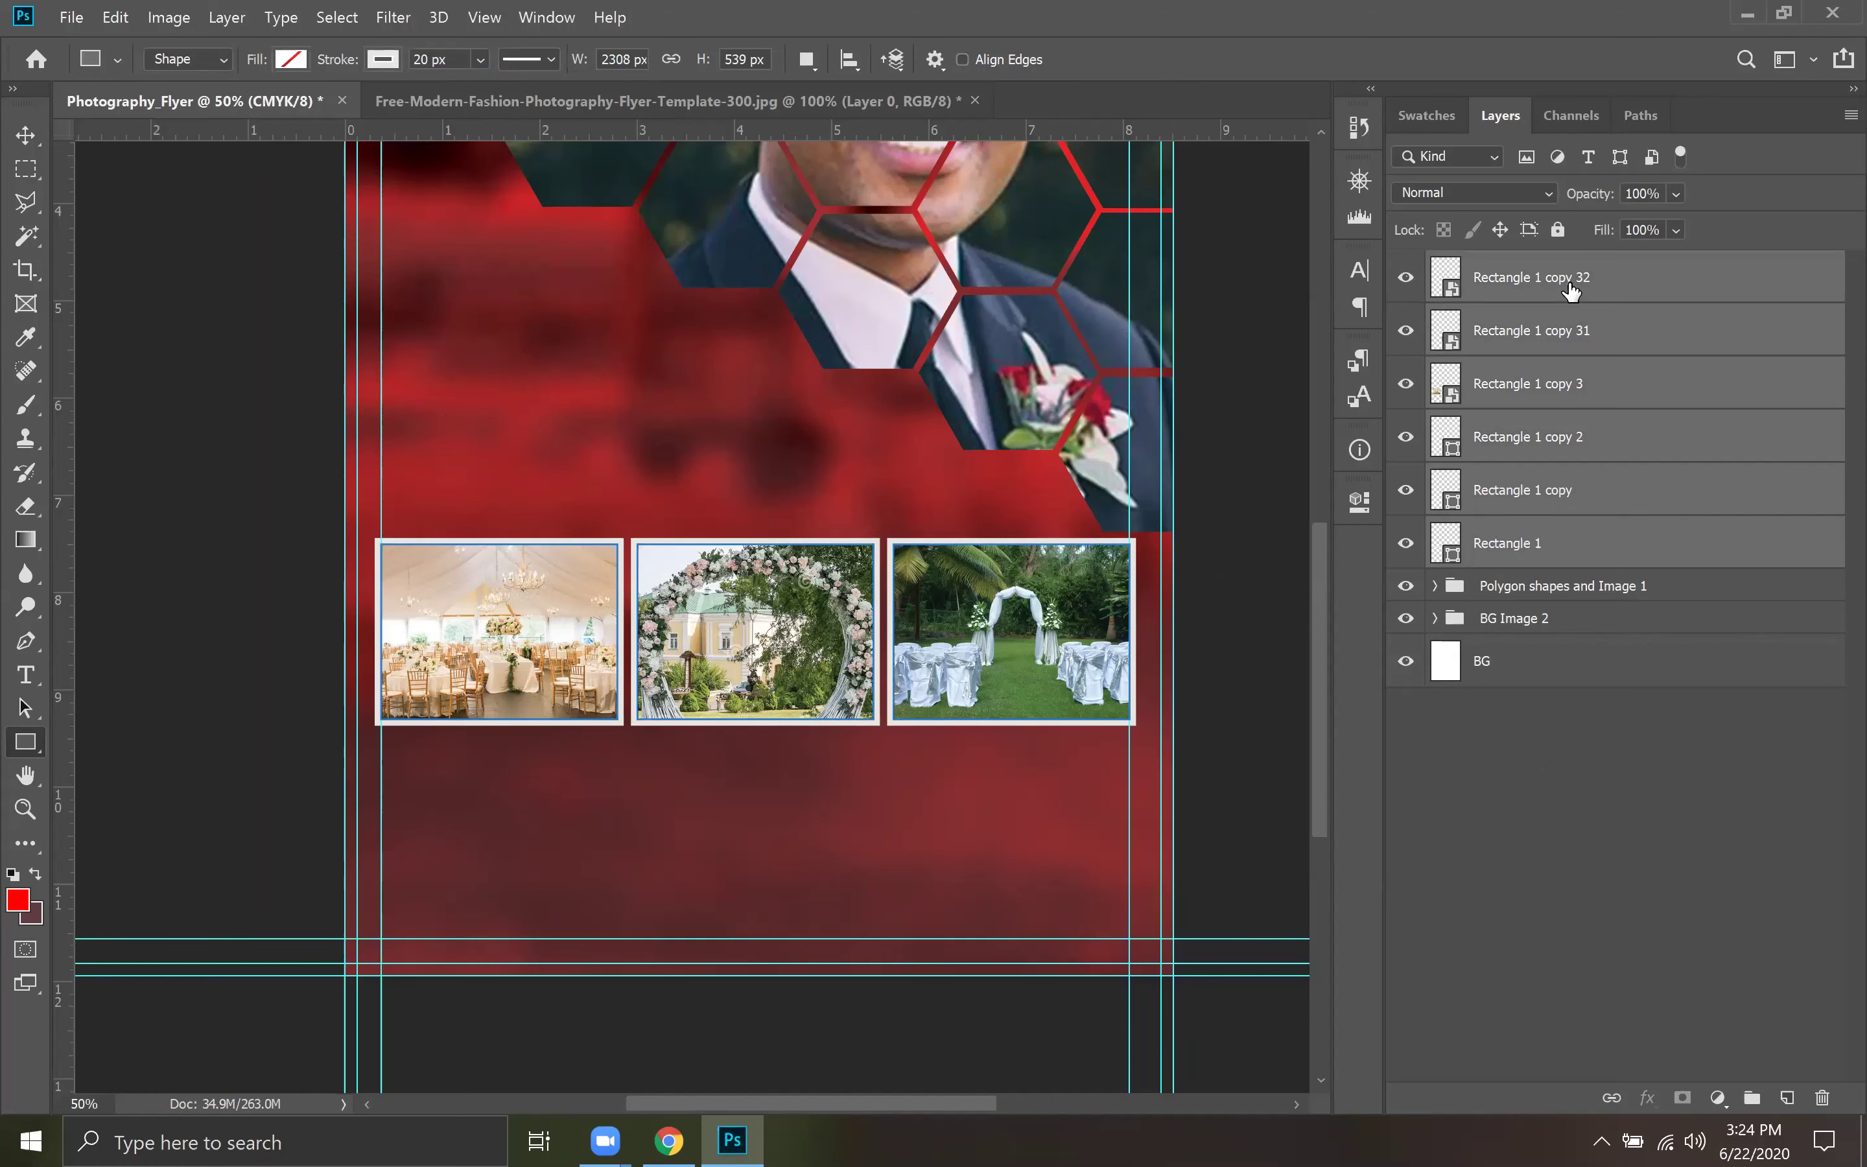
{"action": "key", "text": "ctrl+g"}
{"action": "double_click", "coordinate": [1500, 266]}
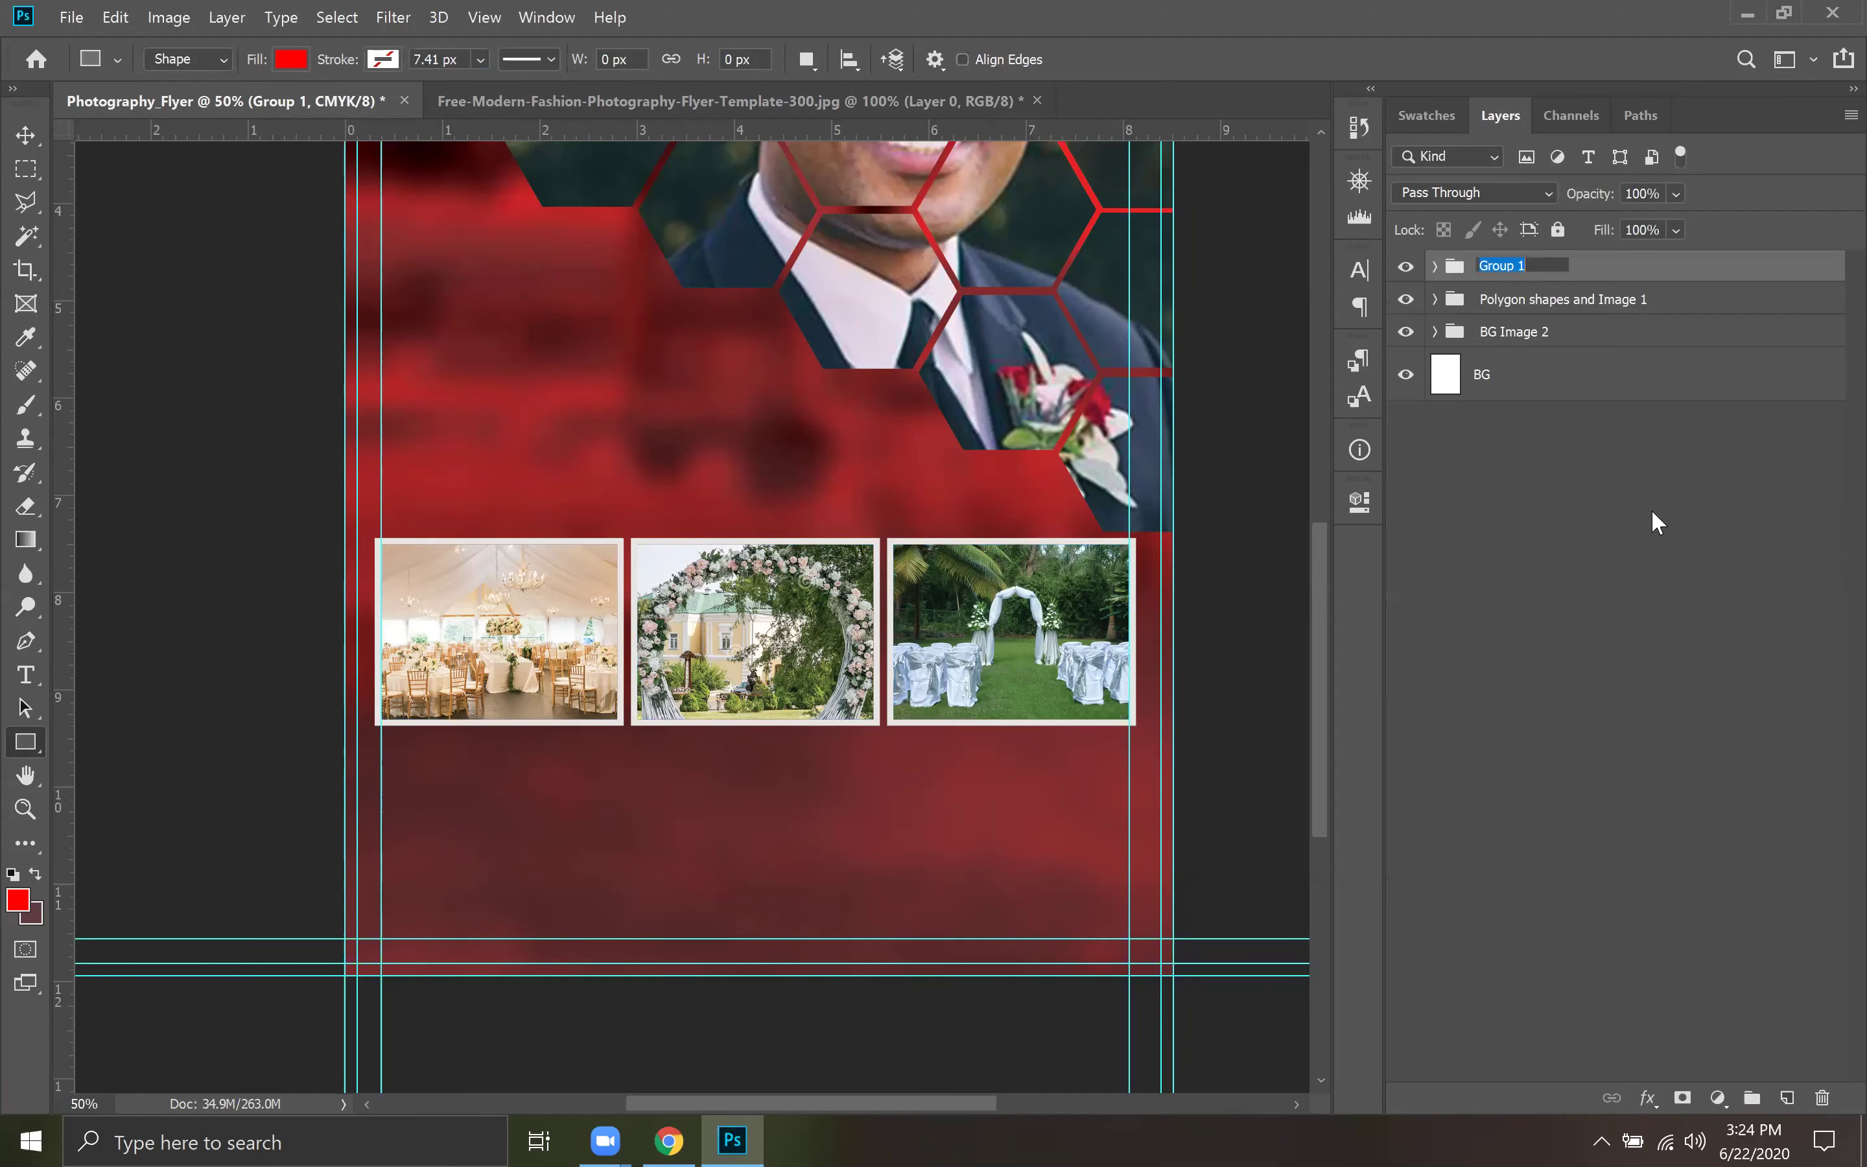
{"action": "type", "text": "Rectangle Images"}
{"action": "key", "text": "Return"}
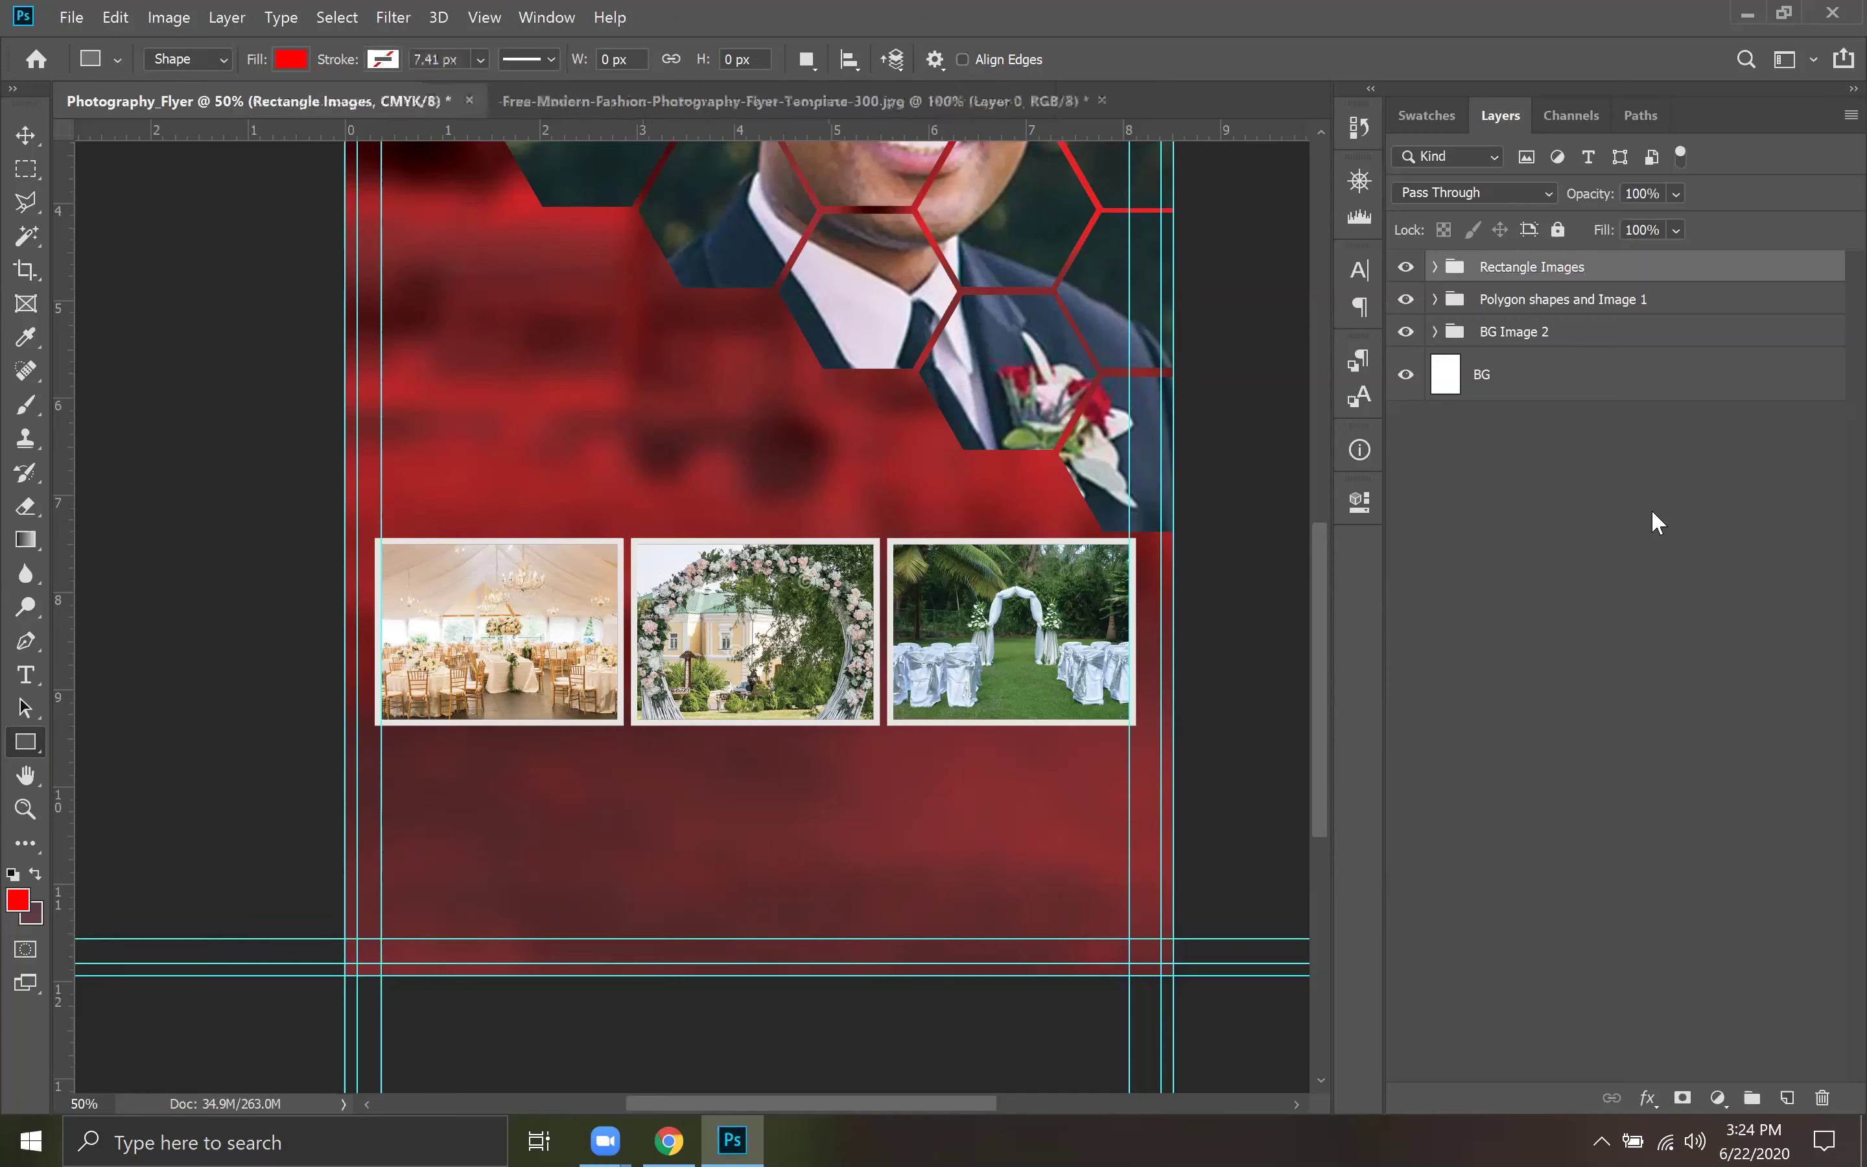
Check the Rectangle Images group by toggling its visibility, and compare the whole flyer with the reference template.
{"action": "left_click", "coordinate": [1401, 269]}
{"action": "left_click", "coordinate": [1402, 269]}
{"action": "key", "text": "ctrl+minus"}
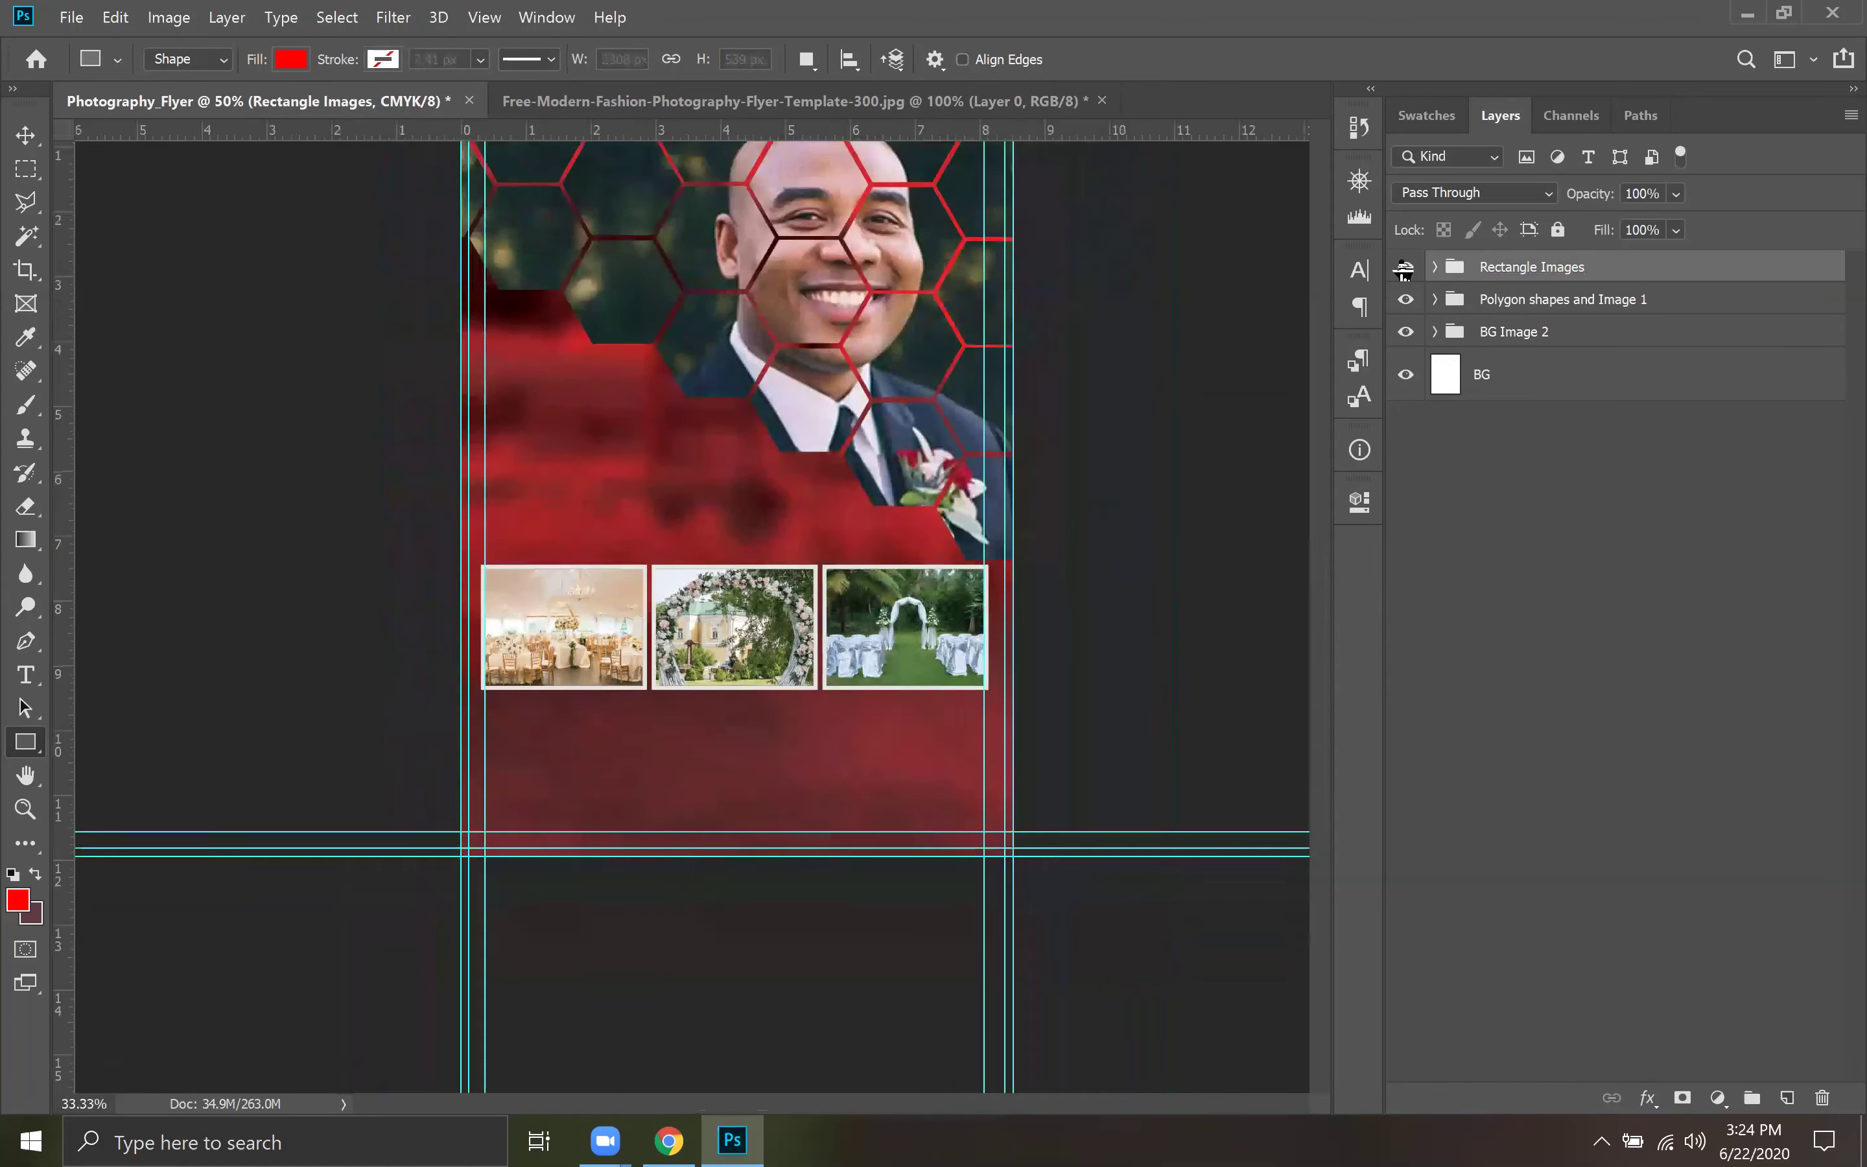
{"action": "scroll", "coordinate": [1045, 252], "scroll_direction": "up", "scroll_amount": 3}
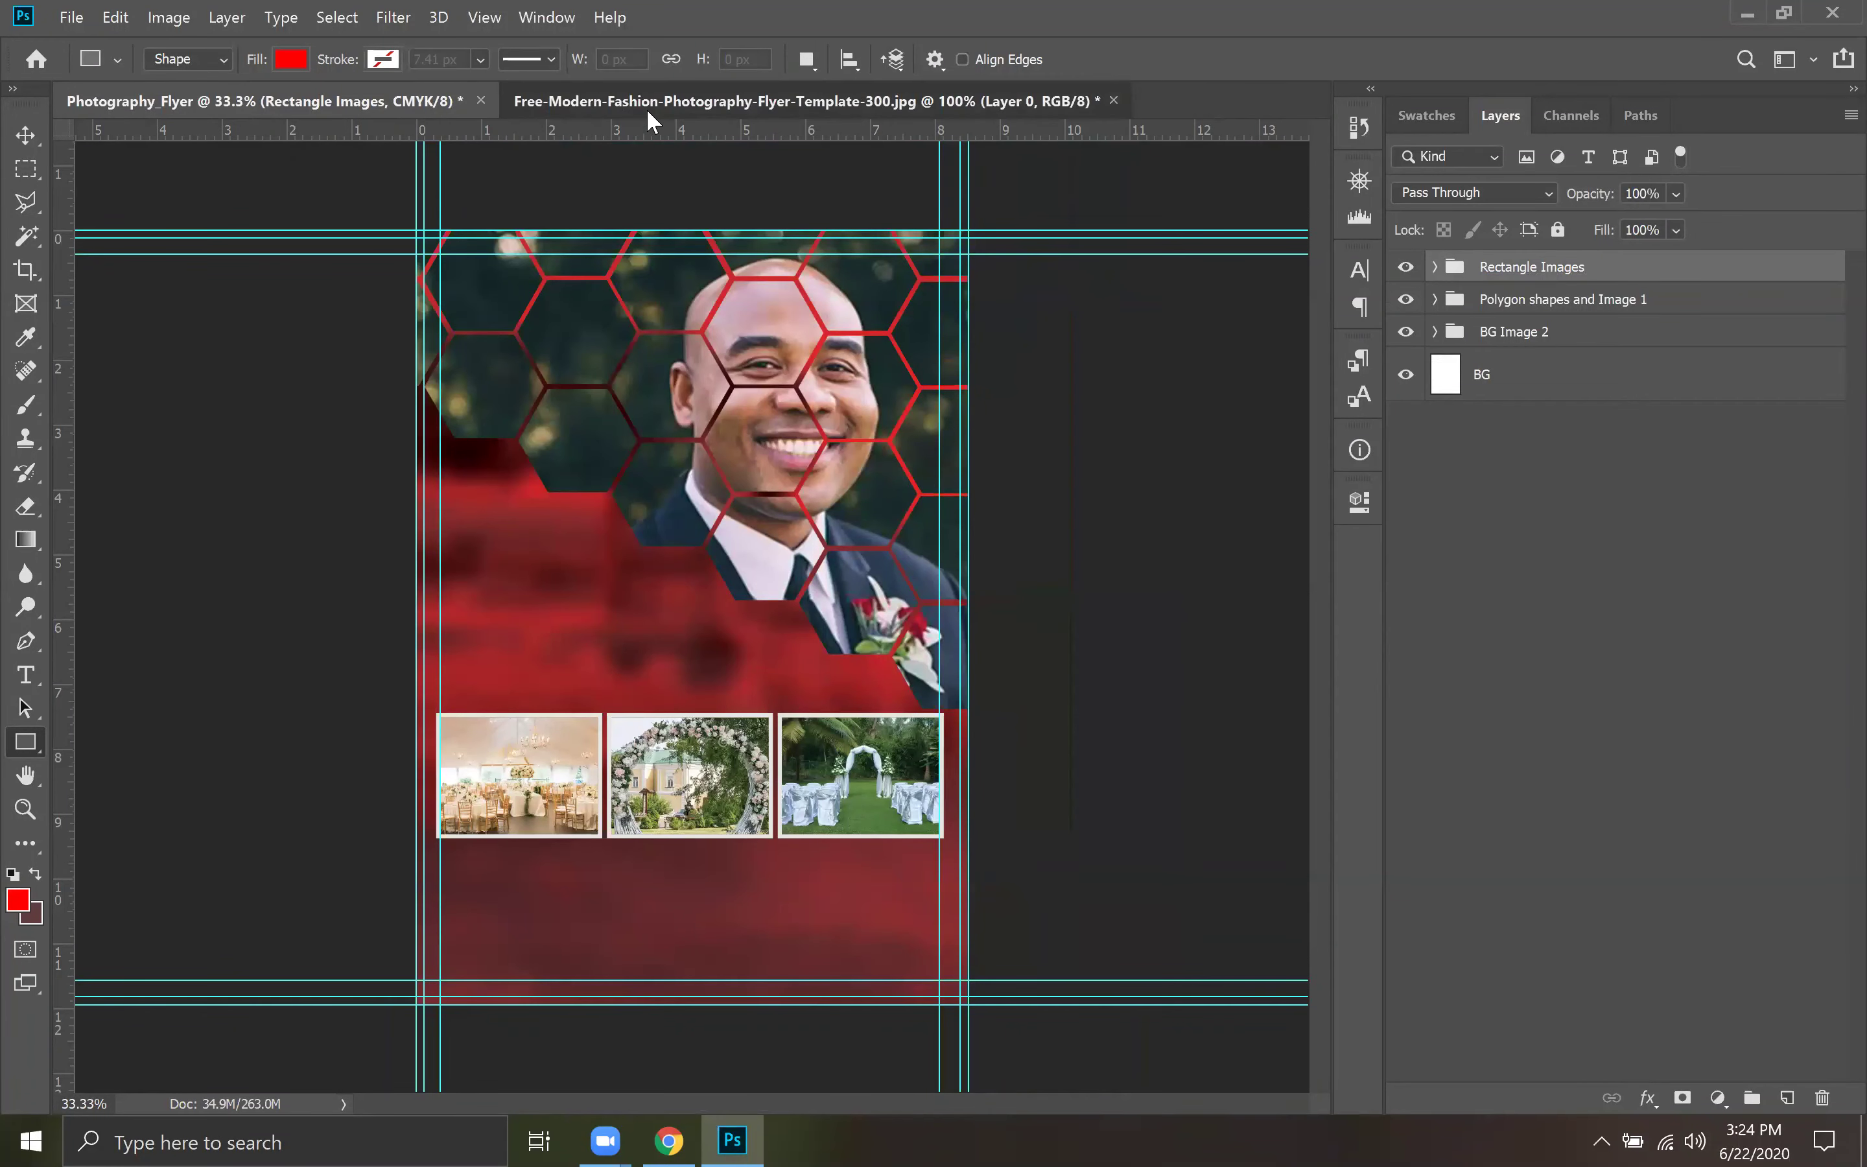
{"action": "left_click", "coordinate": [646, 108]}
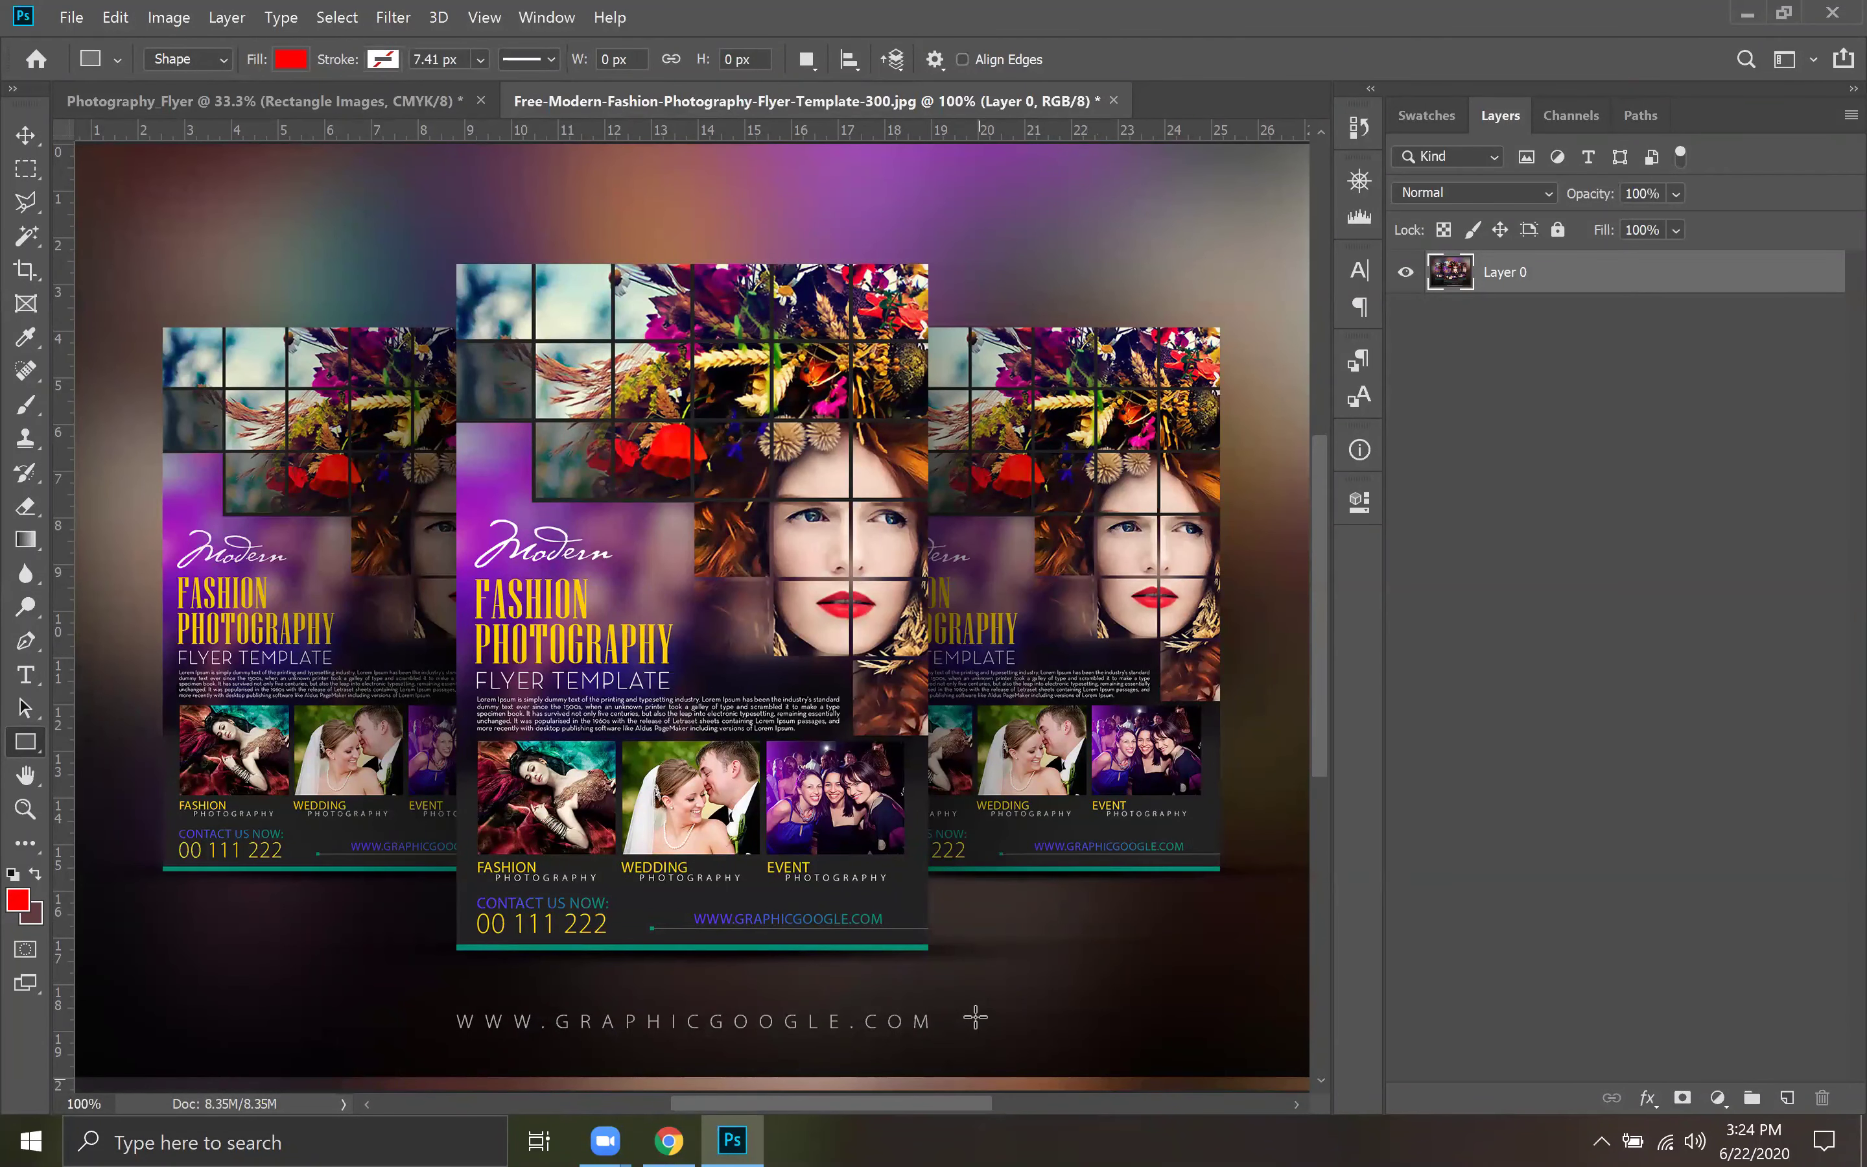
{"action": "key", "text": "ctrl+Tab"}
Add the text "Modern" in white Lato Black at 24 pt on the red area below the hexagon mosaic.
{"action": "key", "text": "ctrl+plus"}
{"action": "left_click_drag", "start_coordinate": [610, 709], "coordinate": [632, 676]}
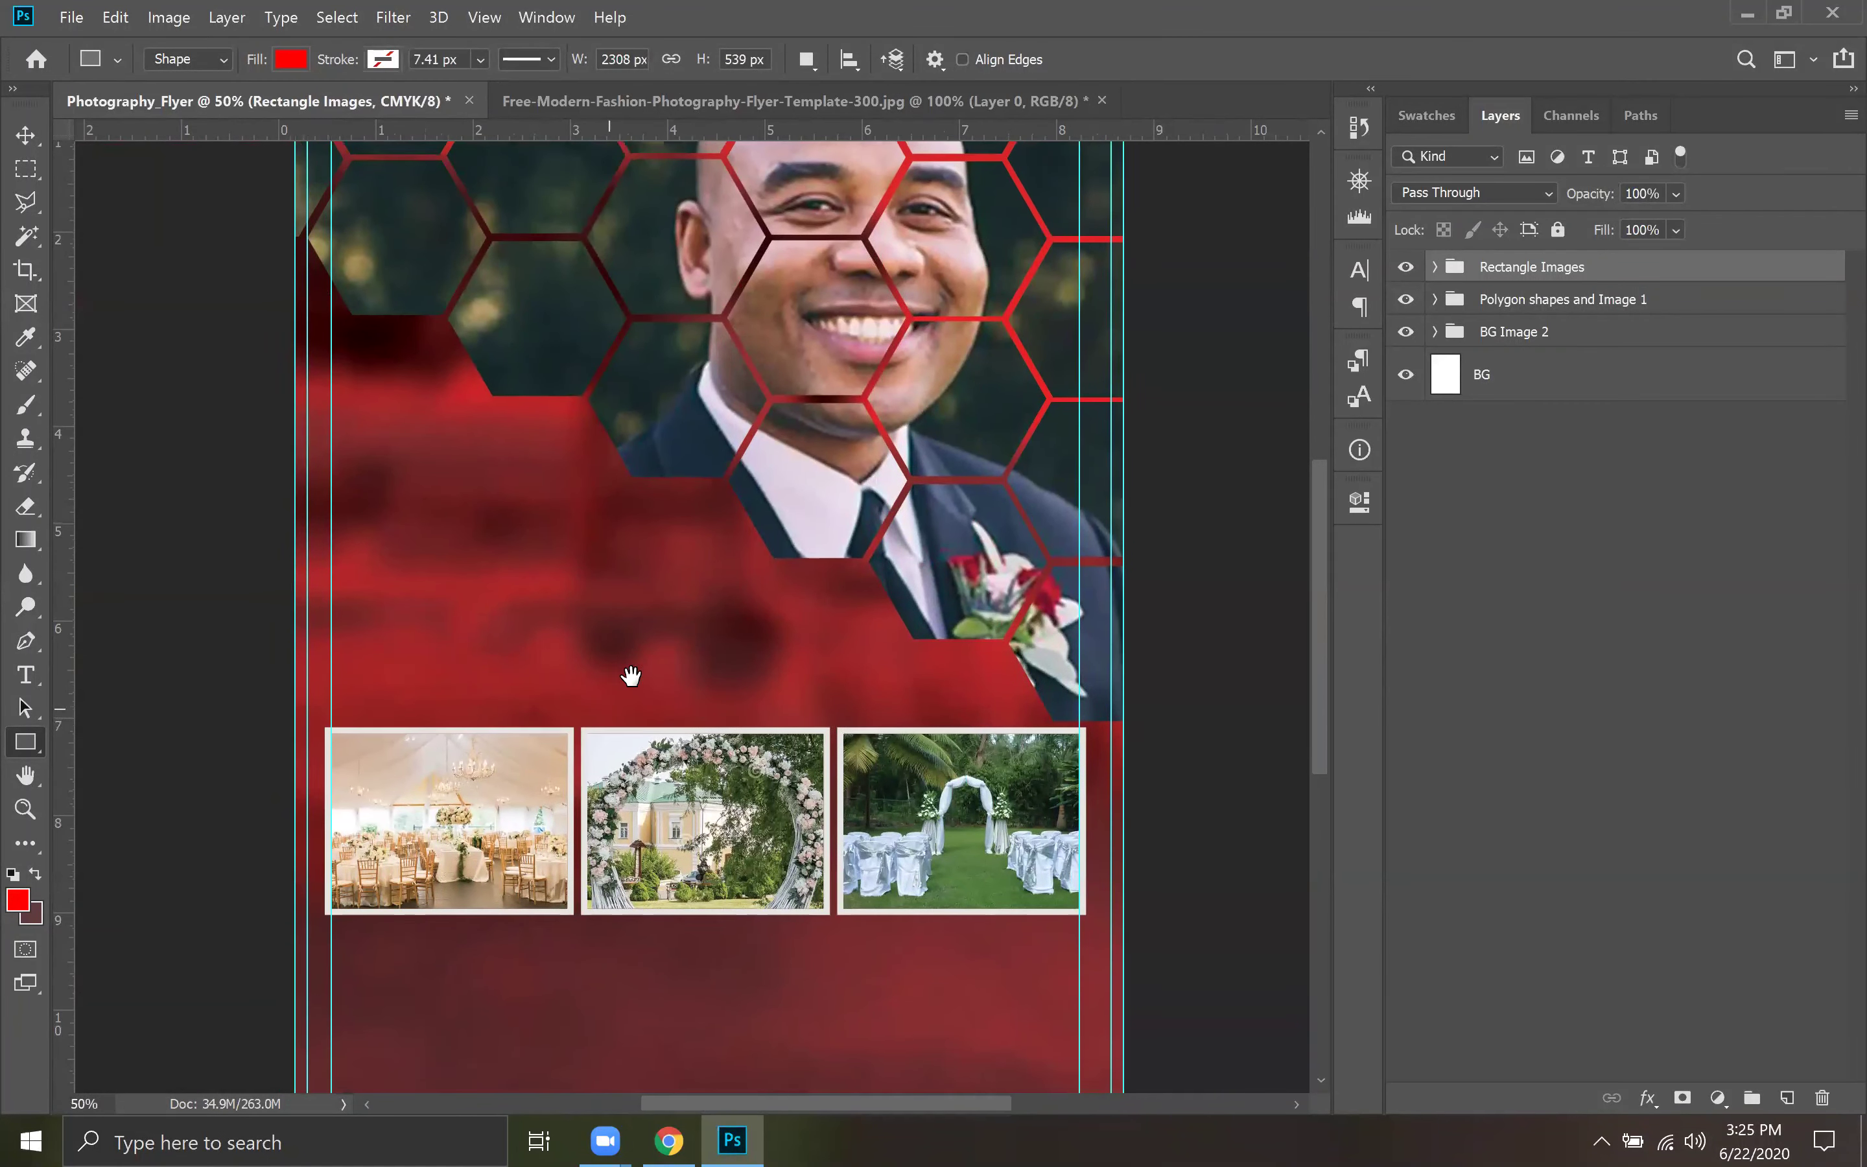
{"action": "left_click", "coordinate": [19, 900]}
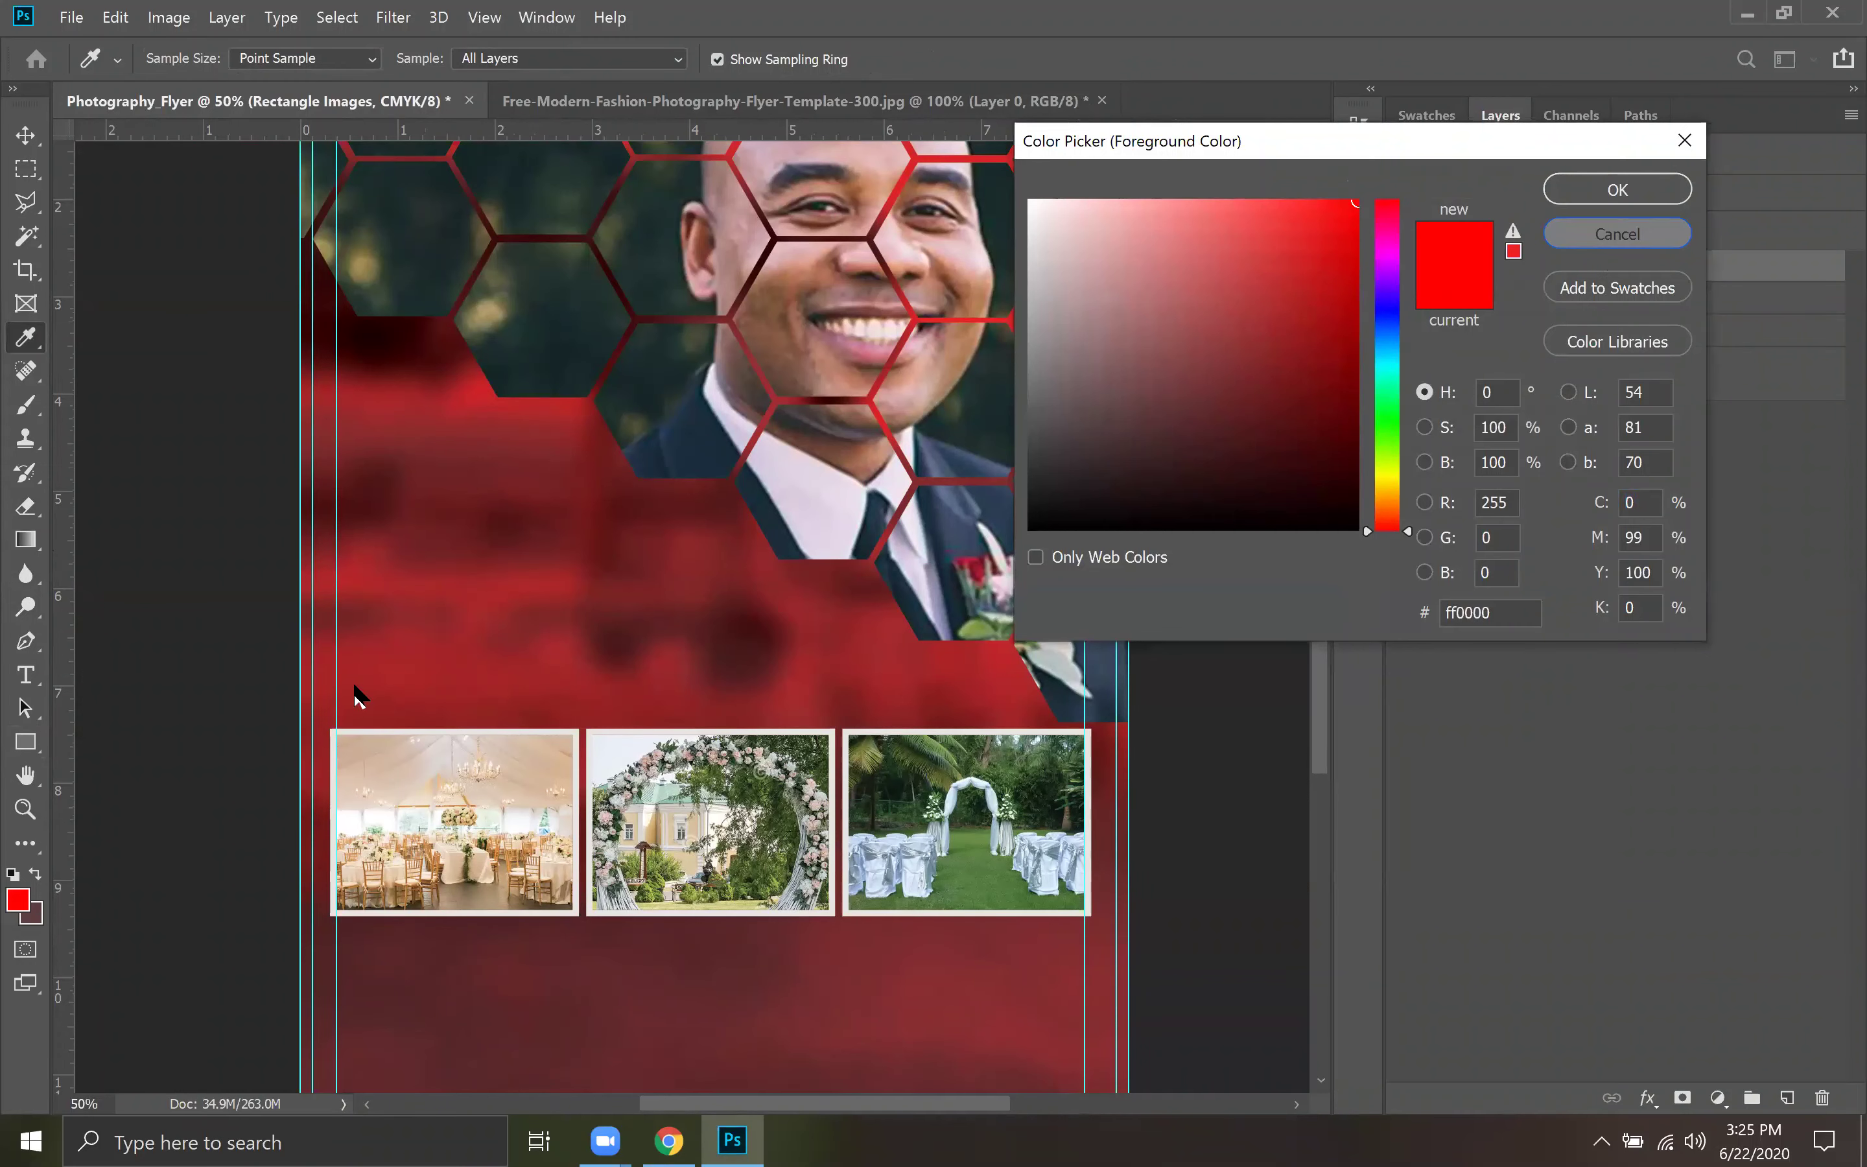
{"action": "left_click", "coordinate": [1590, 238]}
{"action": "left_click", "coordinate": [25, 674]}
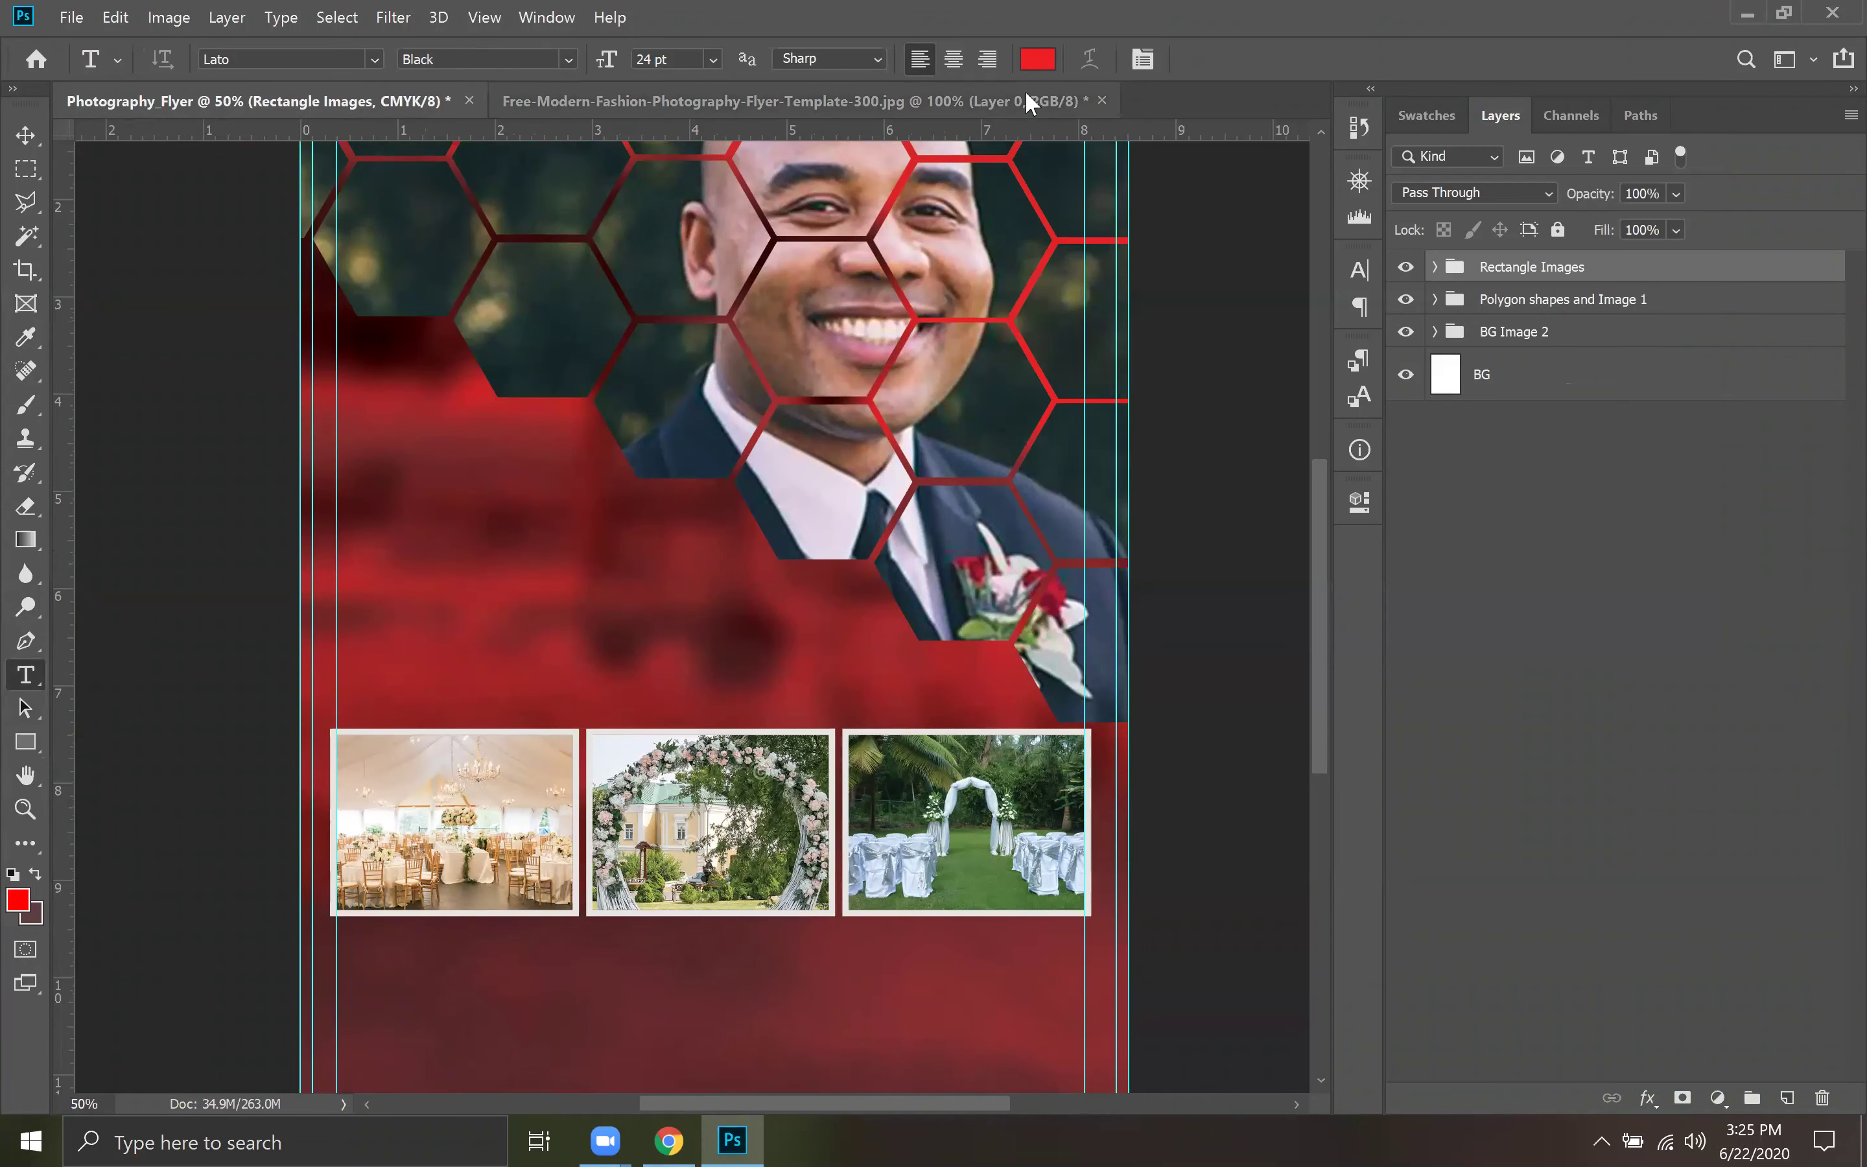
{"action": "left_click", "coordinate": [1038, 59]}
{"action": "left_click", "coordinate": [1026, 196]}
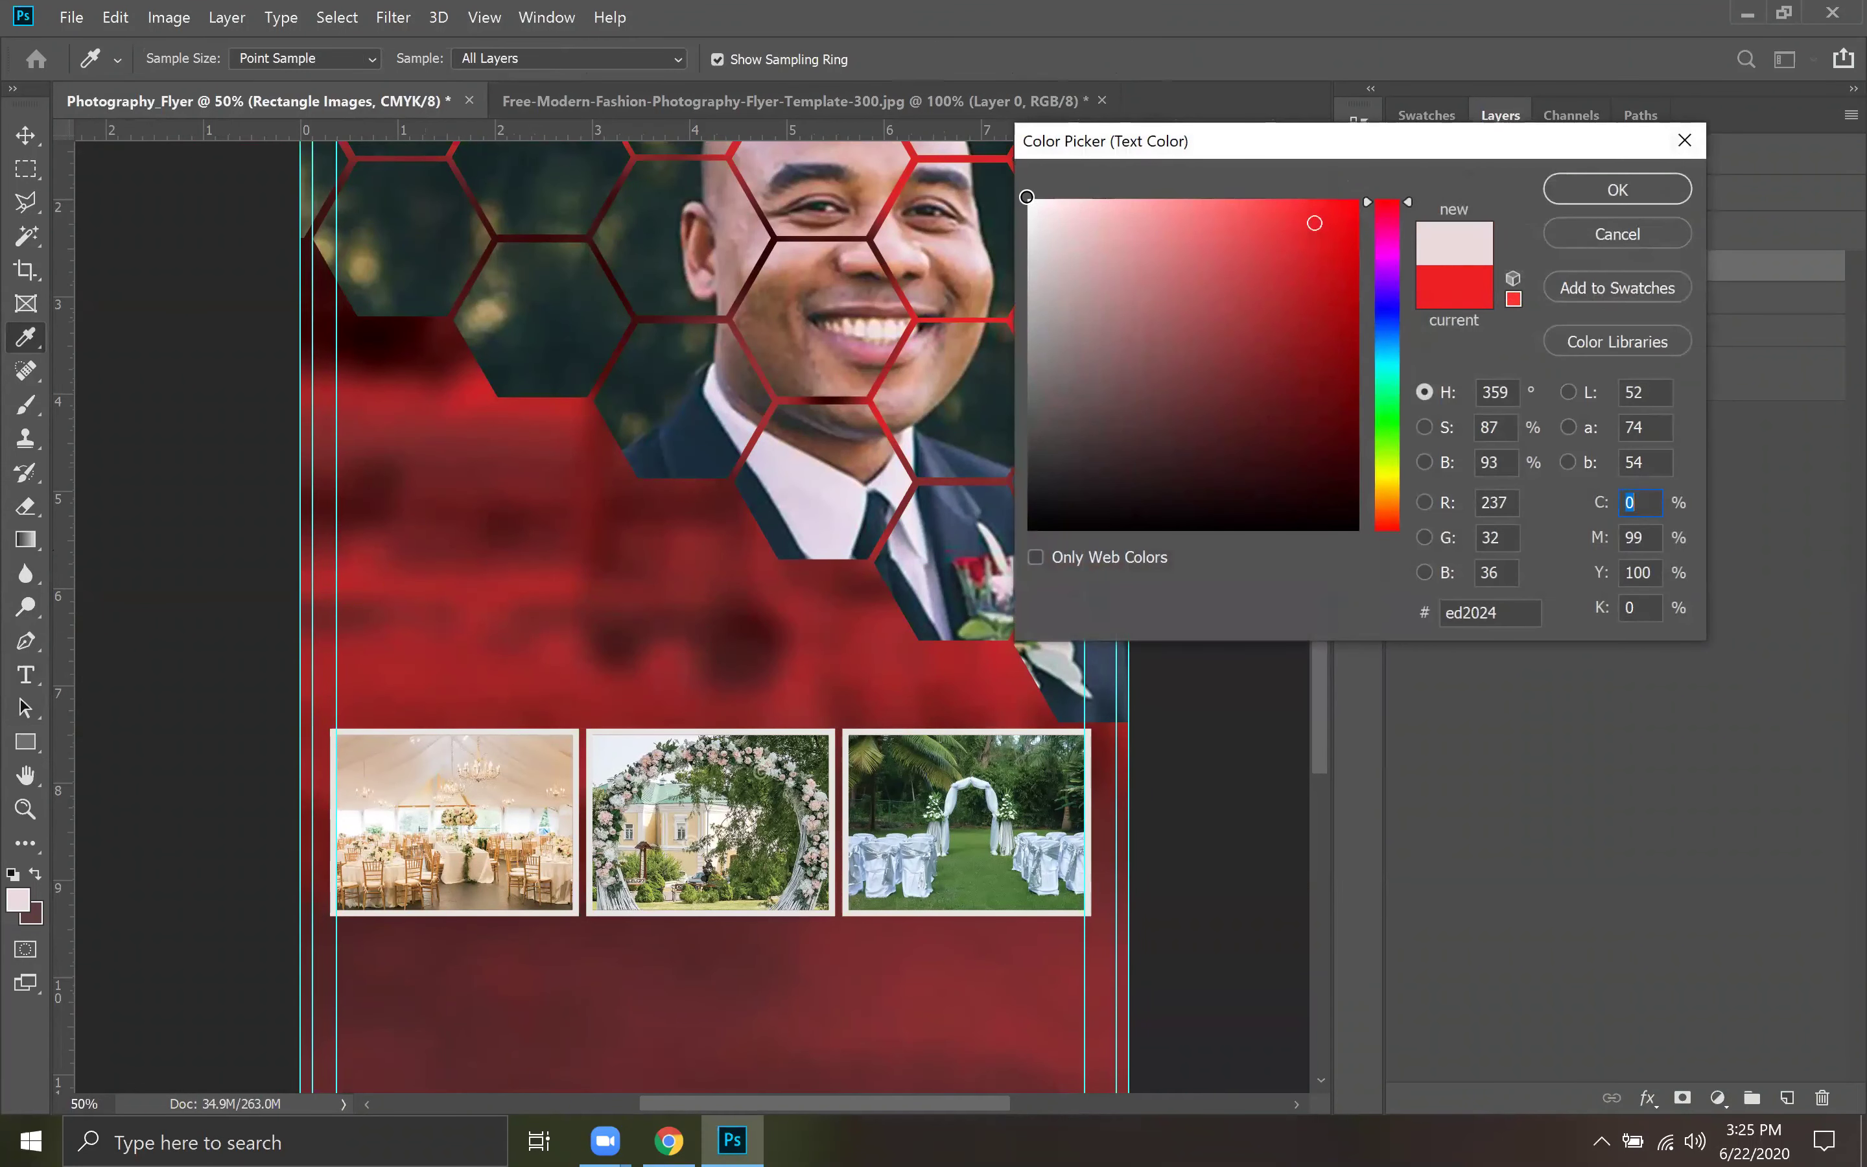
{"action": "left_click", "coordinate": [1659, 189]}
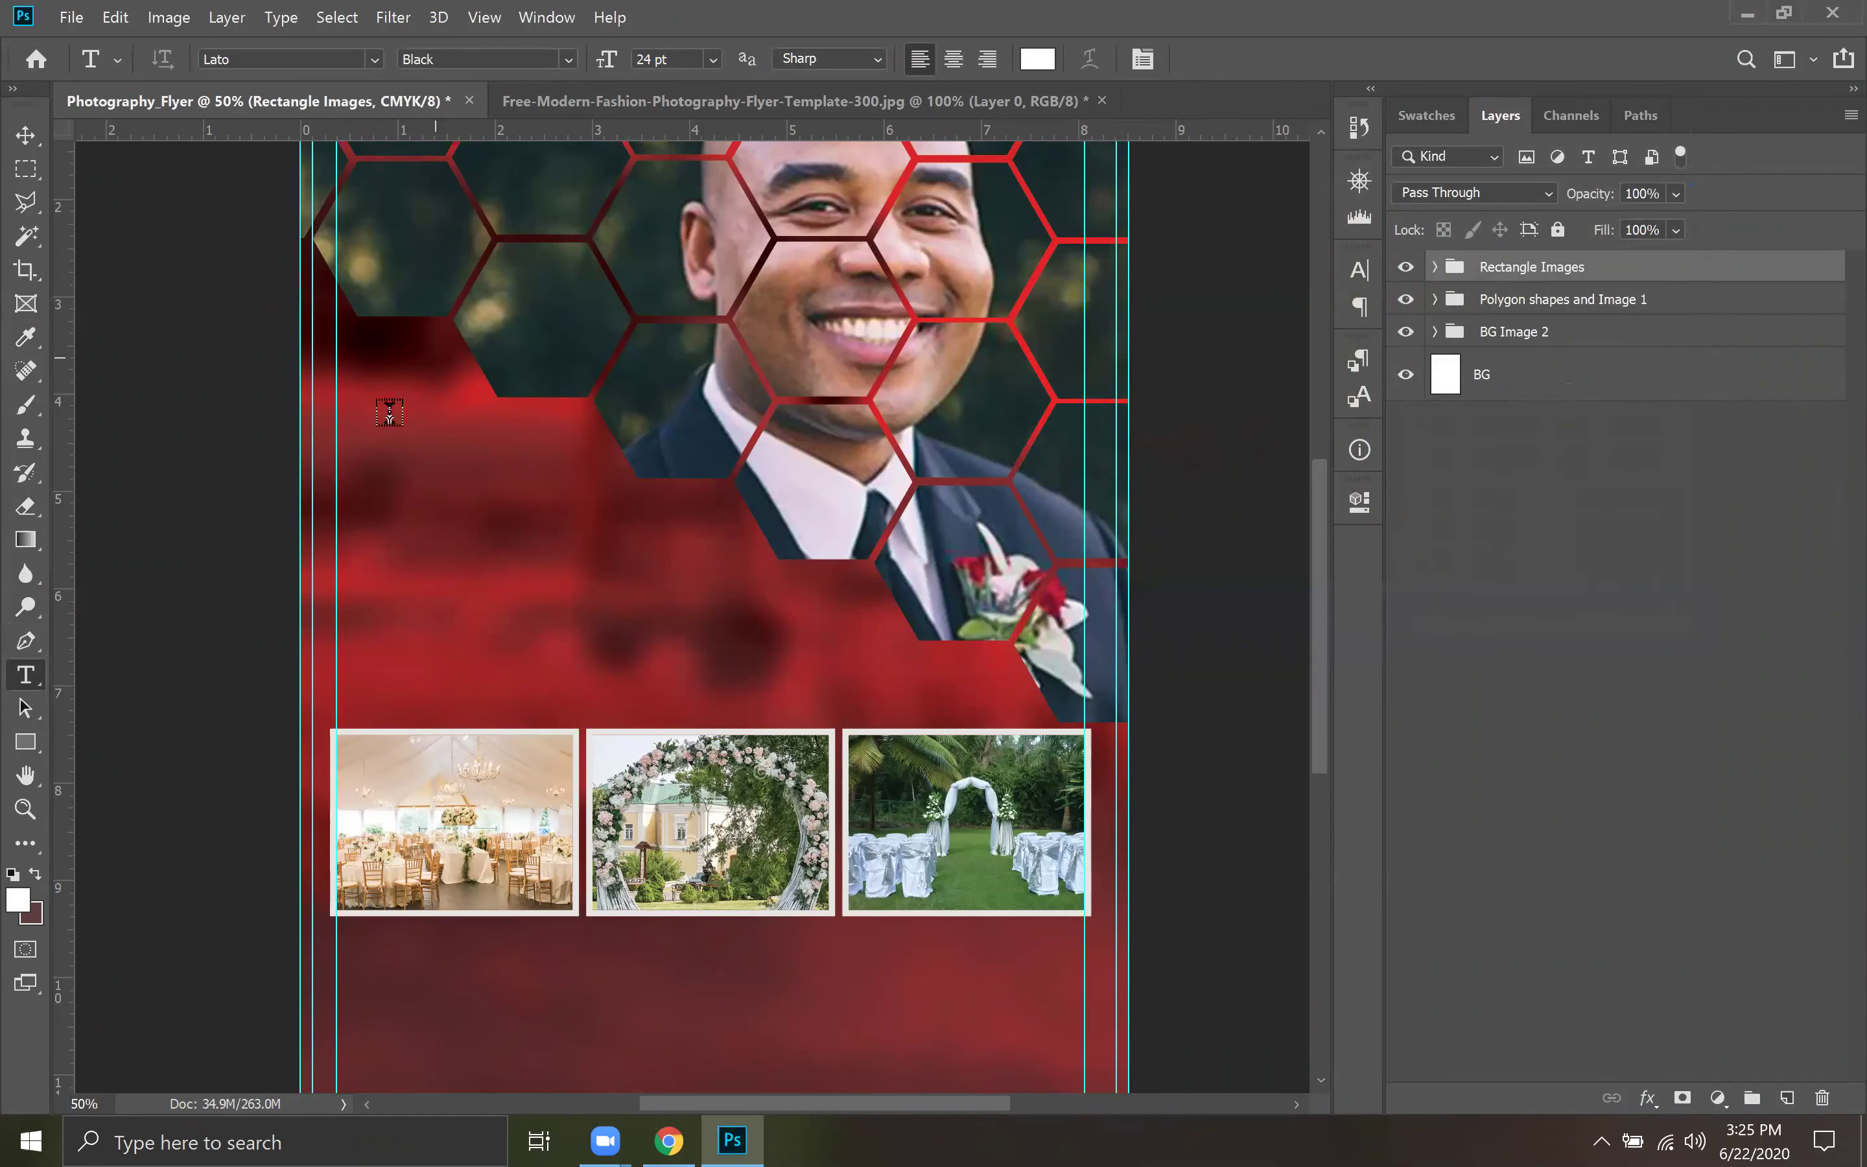
{"action": "left_click", "coordinate": [367, 486]}
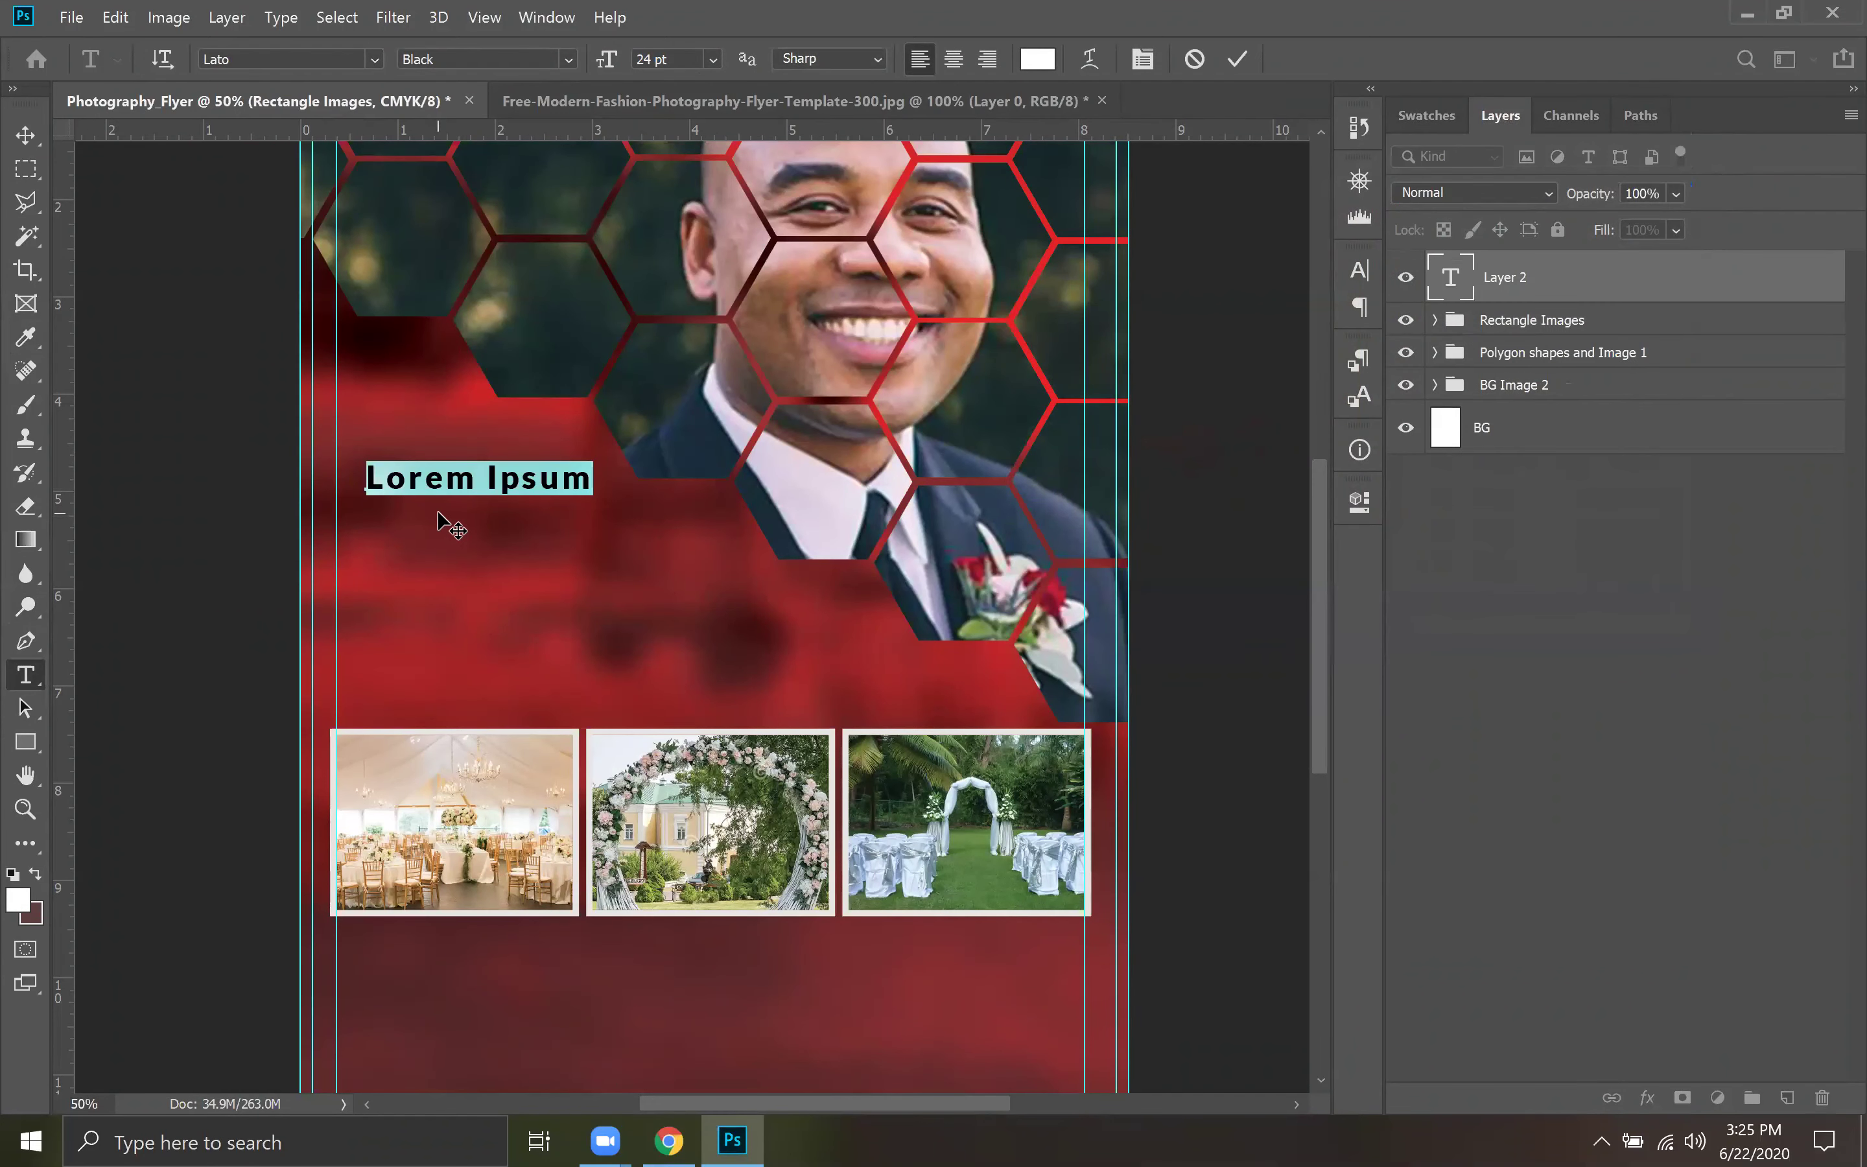
{"action": "type", "text": "Modern"}
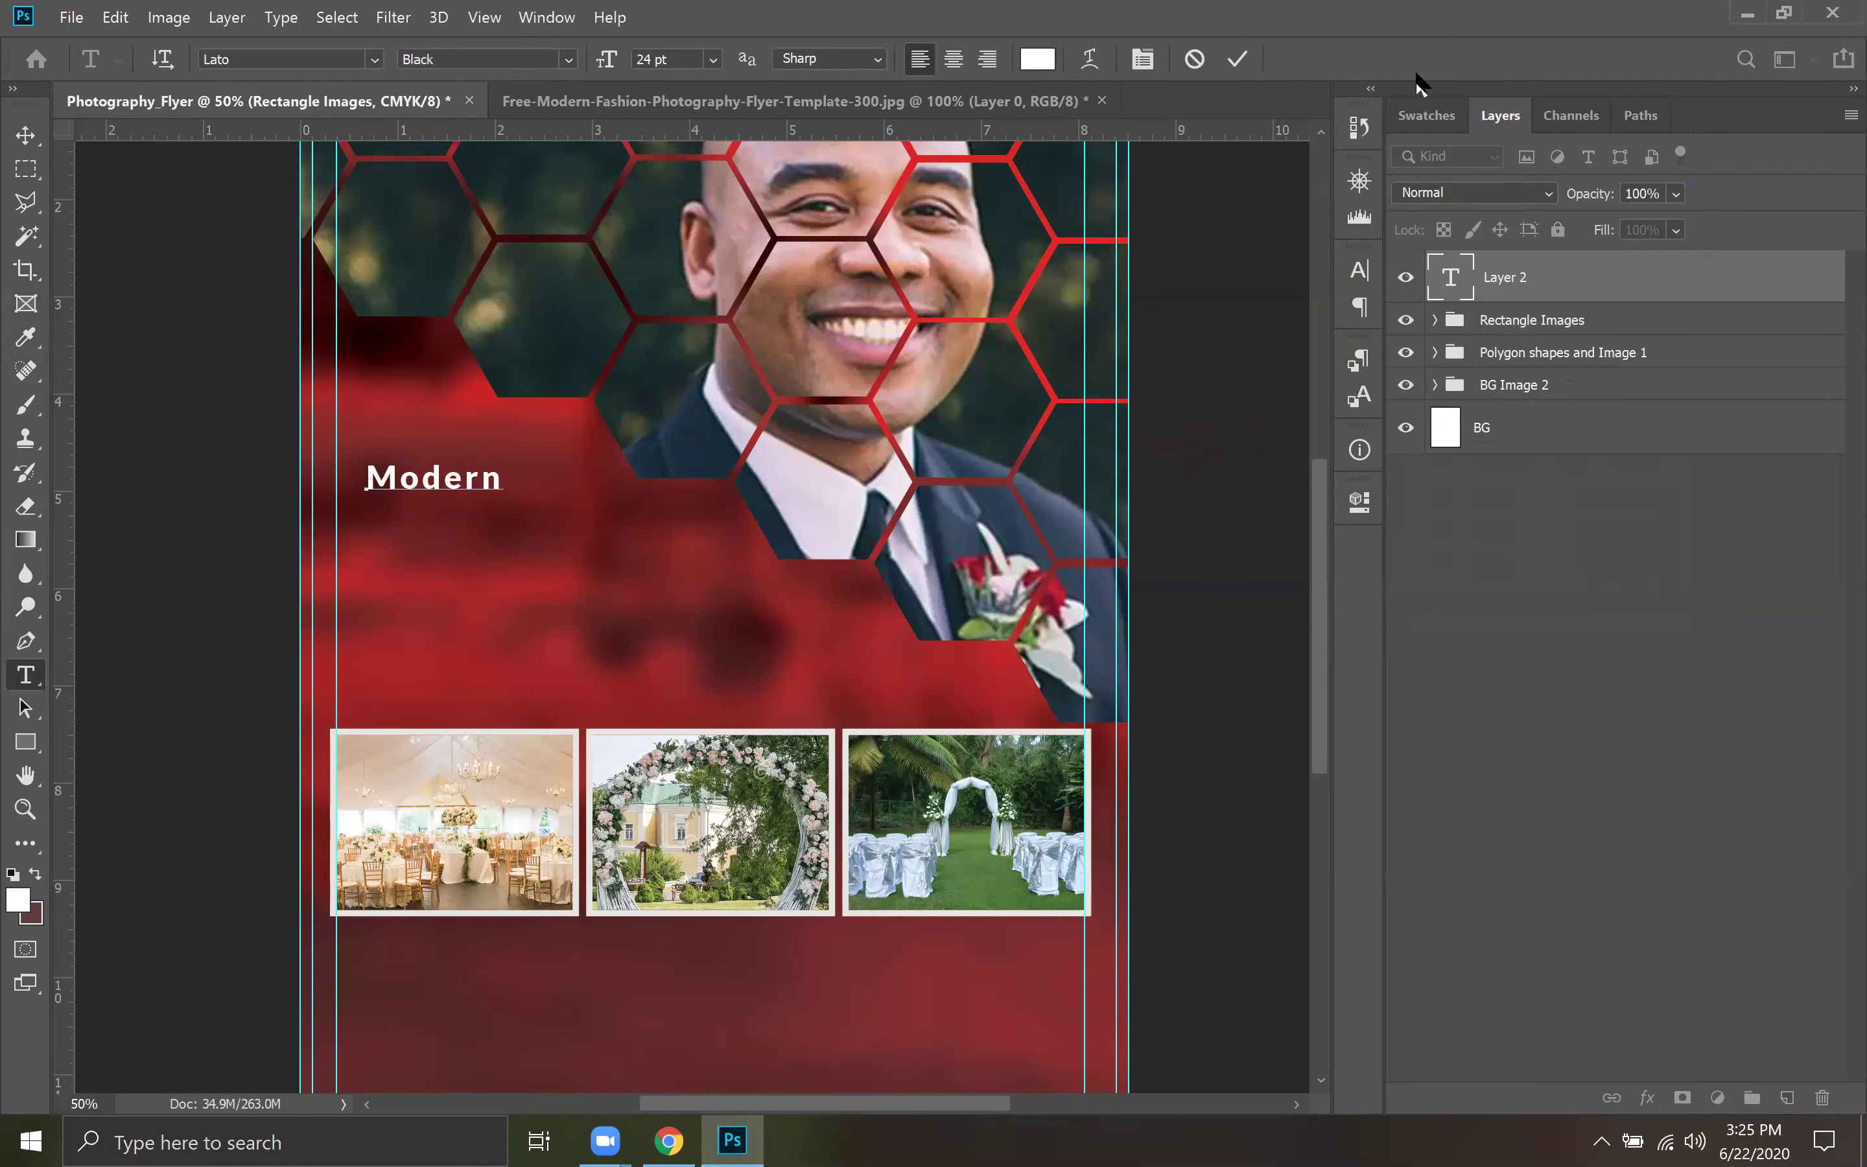
Look through the font list for a script-style typeface for the "Modern" text.
{"action": "left_click", "coordinate": [375, 62]}
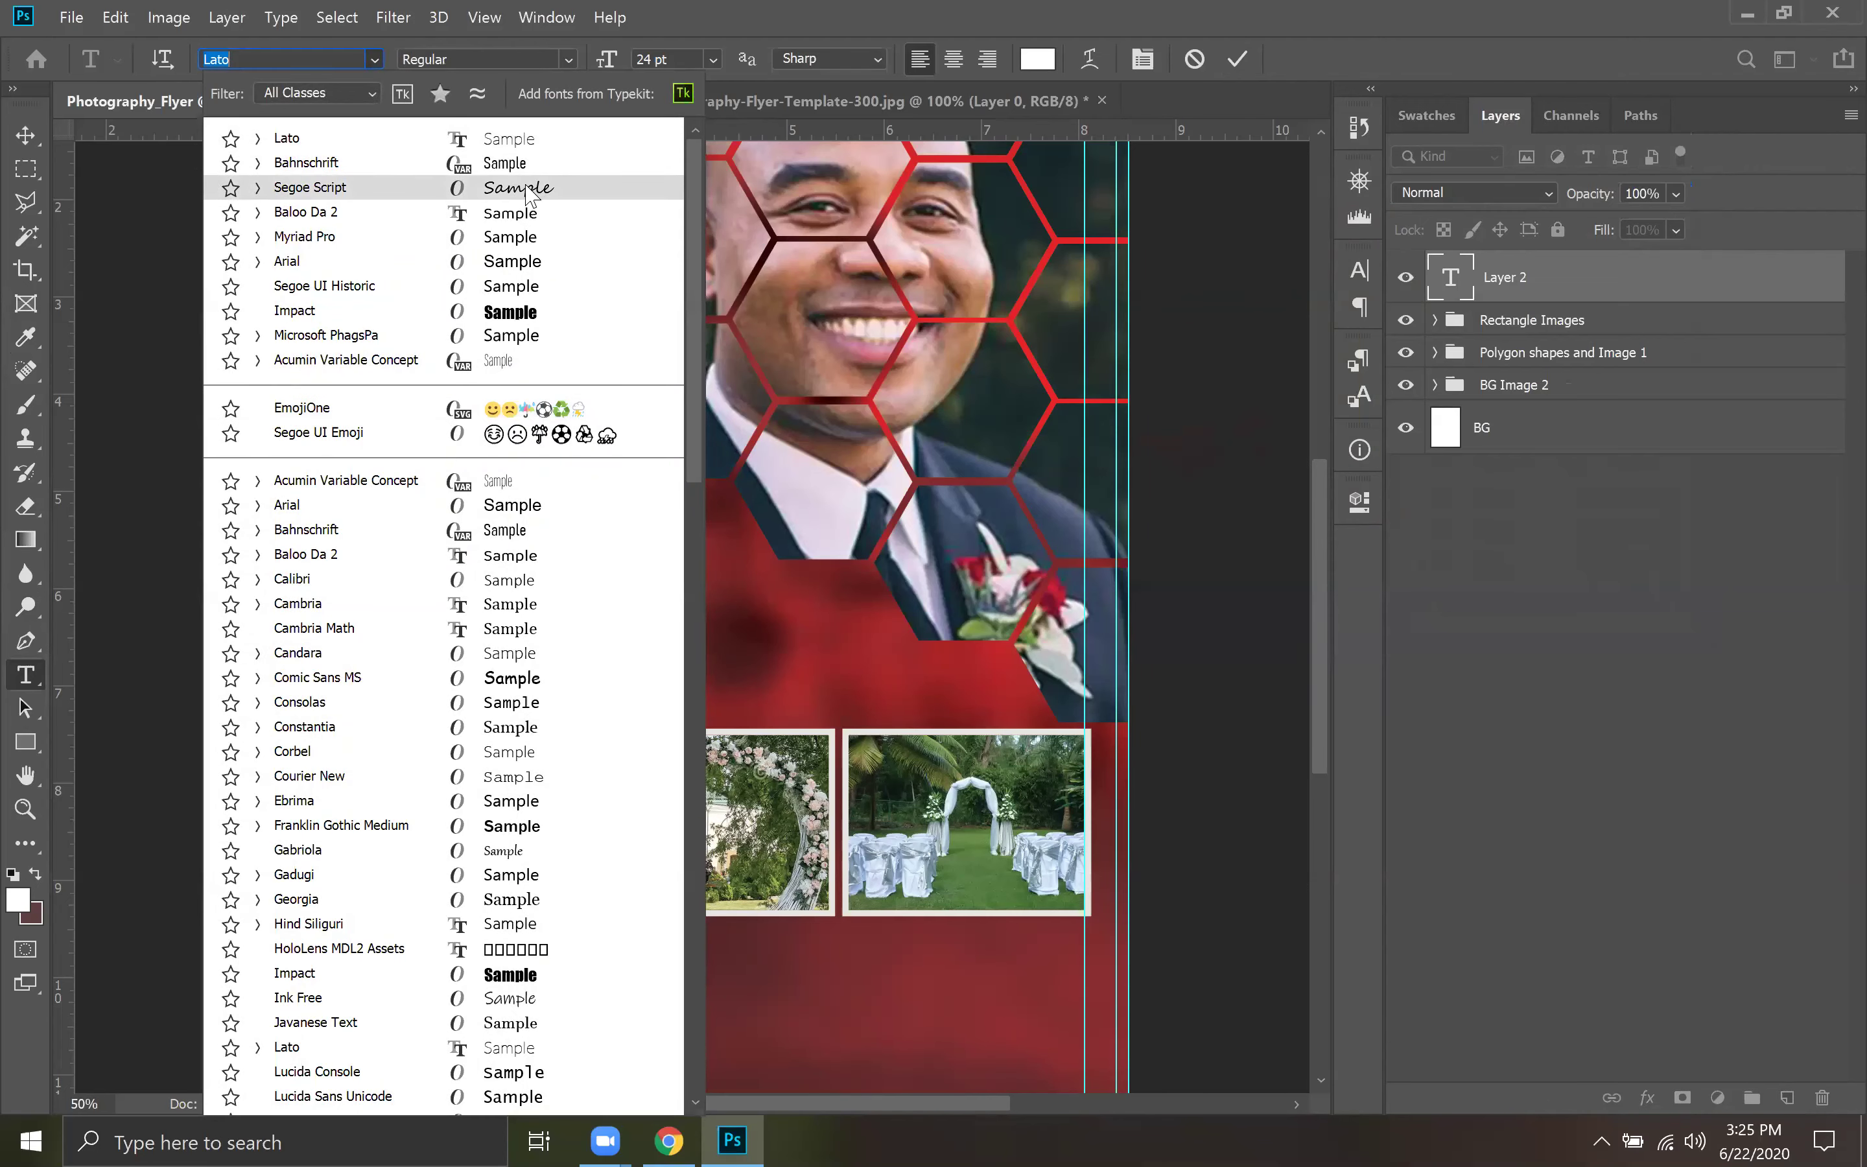
{"action": "scroll", "coordinate": [461, 776], "scroll_direction": "down", "scroll_amount": 4}
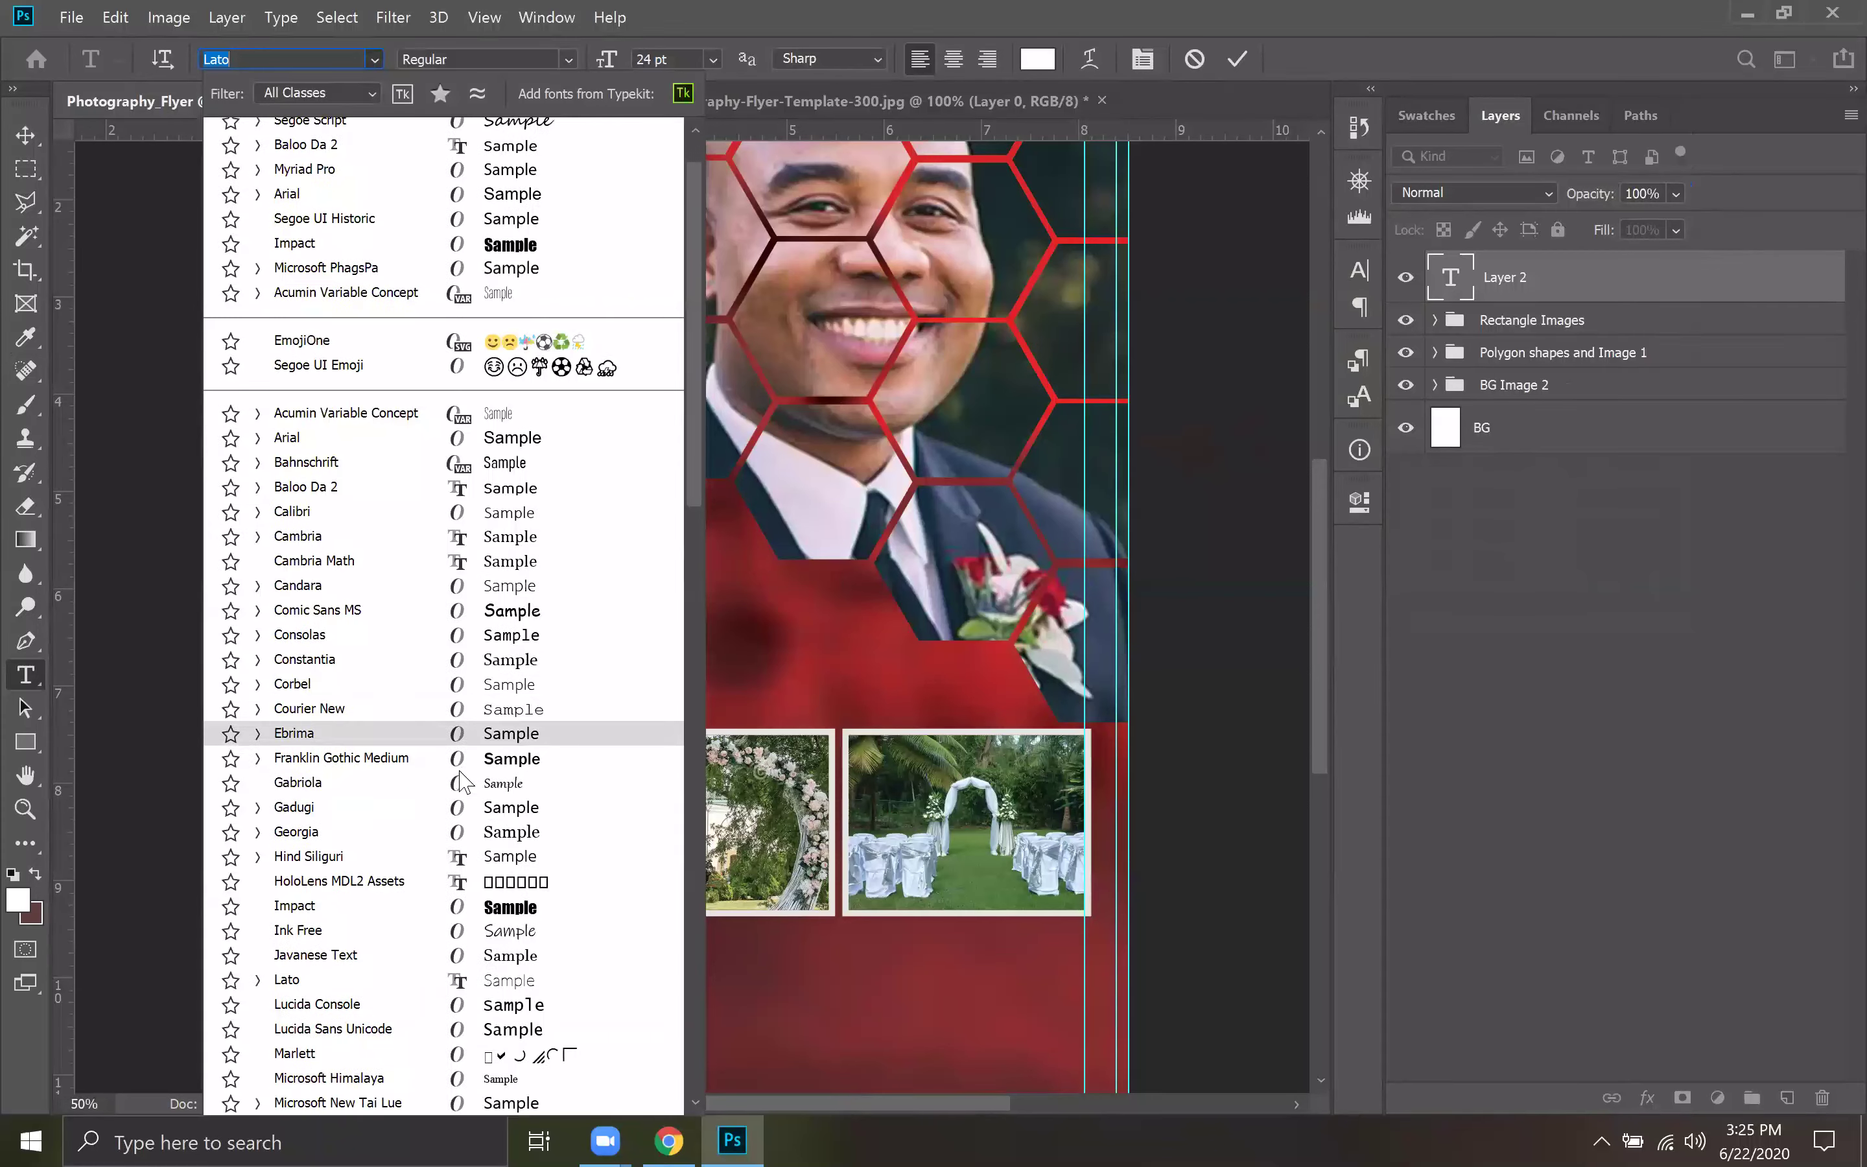
{"action": "scroll", "coordinate": [462, 779], "scroll_direction": "down", "scroll_amount": 3}
{"action": "scroll", "coordinate": [462, 779], "scroll_direction": "down", "scroll_amount": 10}
{"action": "scroll", "coordinate": [461, 775], "scroll_direction": "down", "scroll_amount": 4}
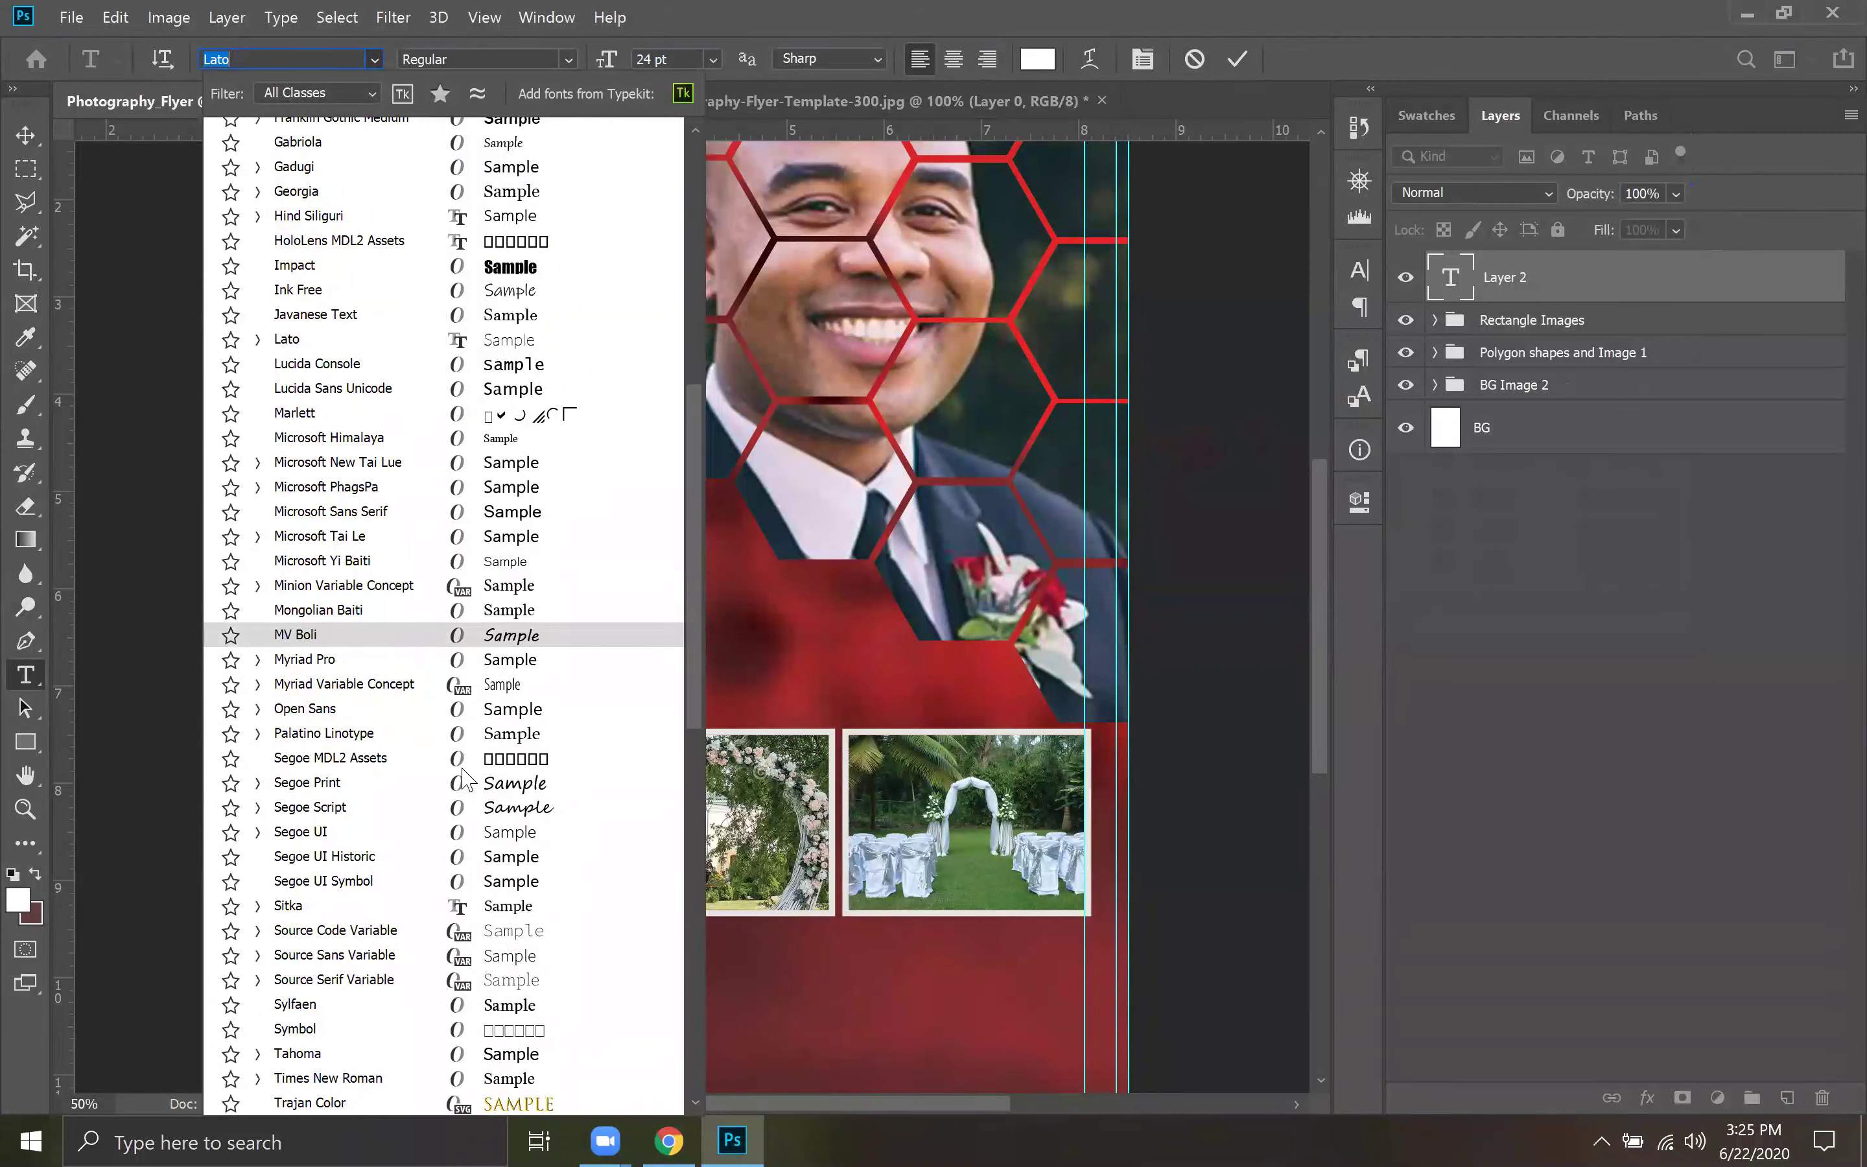
{"action": "scroll", "coordinate": [463, 774], "scroll_direction": "down", "scroll_amount": 2}
{"action": "scroll", "coordinate": [463, 775], "scroll_direction": "down", "scroll_amount": 3}
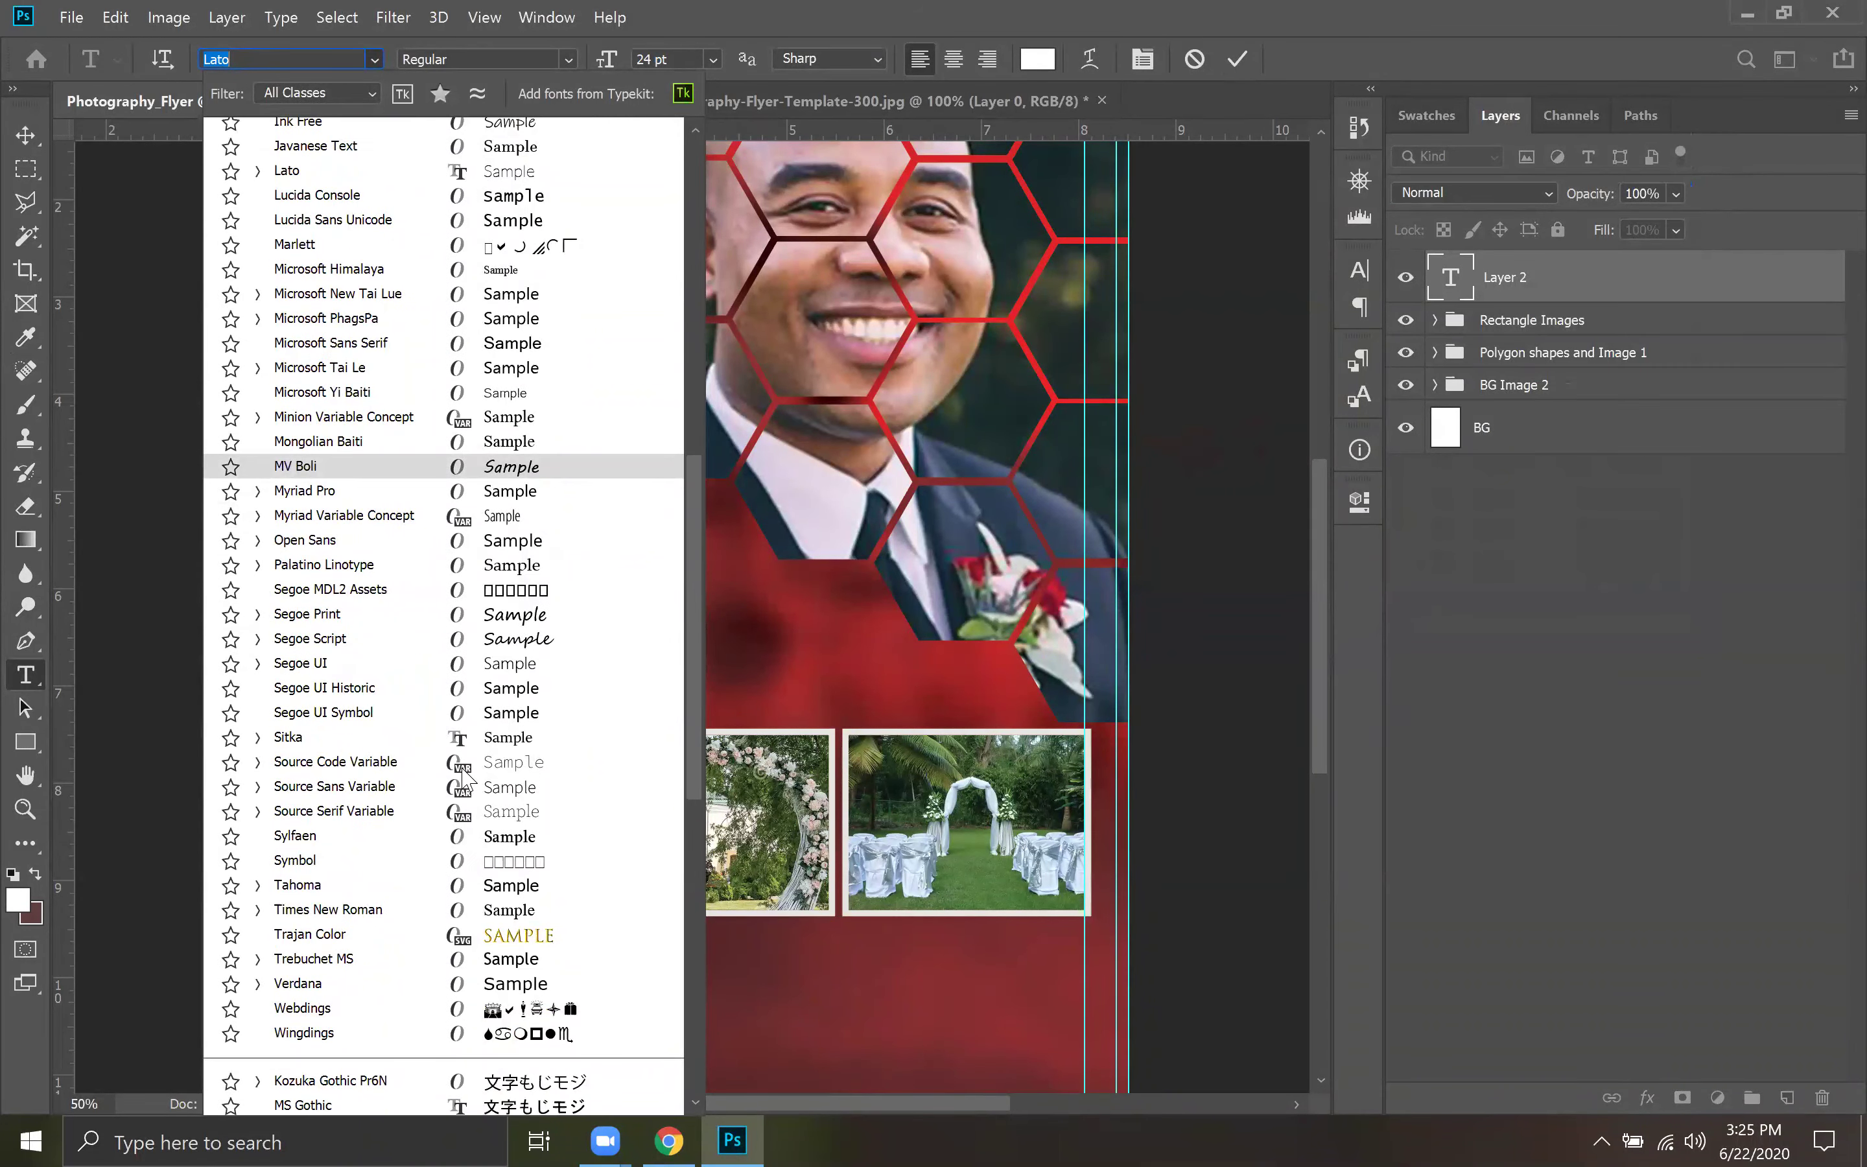
{"action": "scroll", "coordinate": [463, 775], "scroll_direction": "down", "scroll_amount": 11}
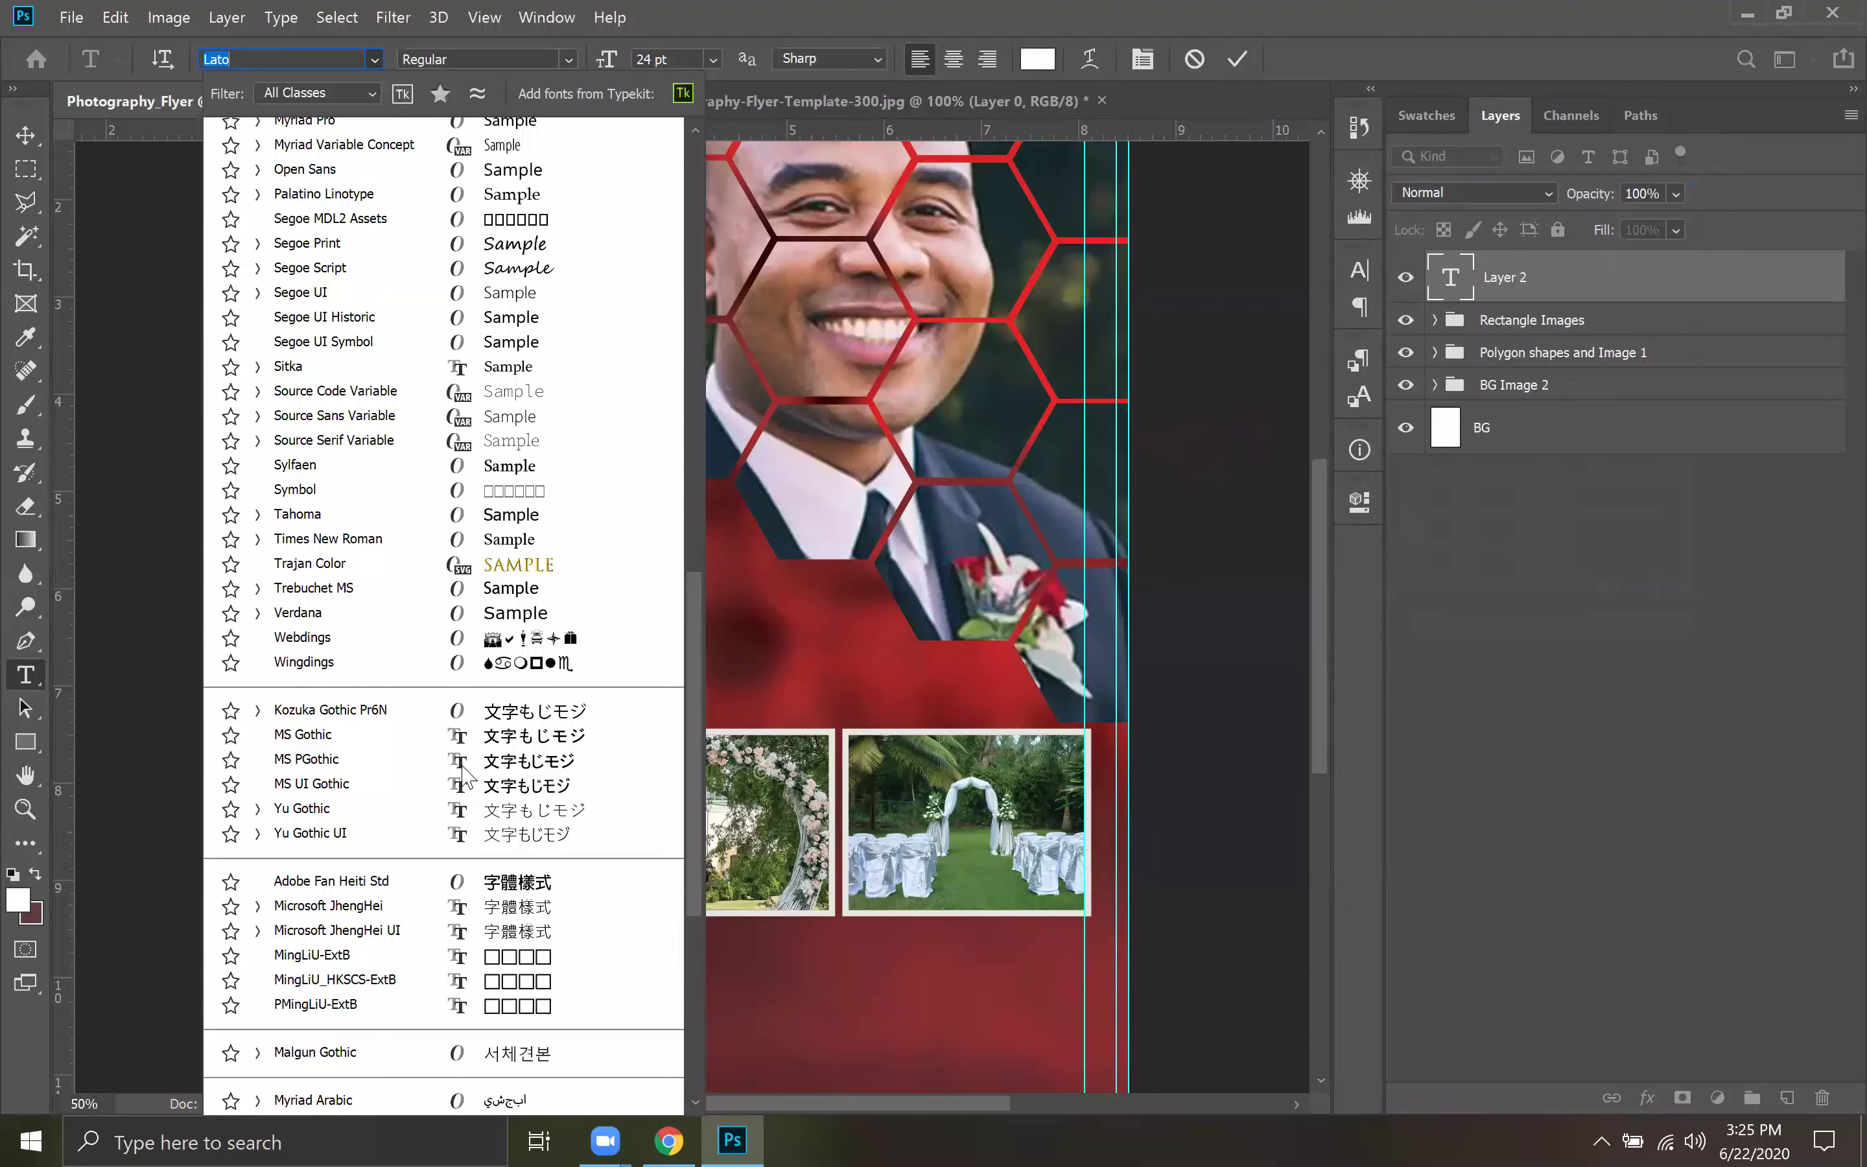
{"action": "scroll", "coordinate": [463, 772], "scroll_direction": "up", "scroll_amount": 20}
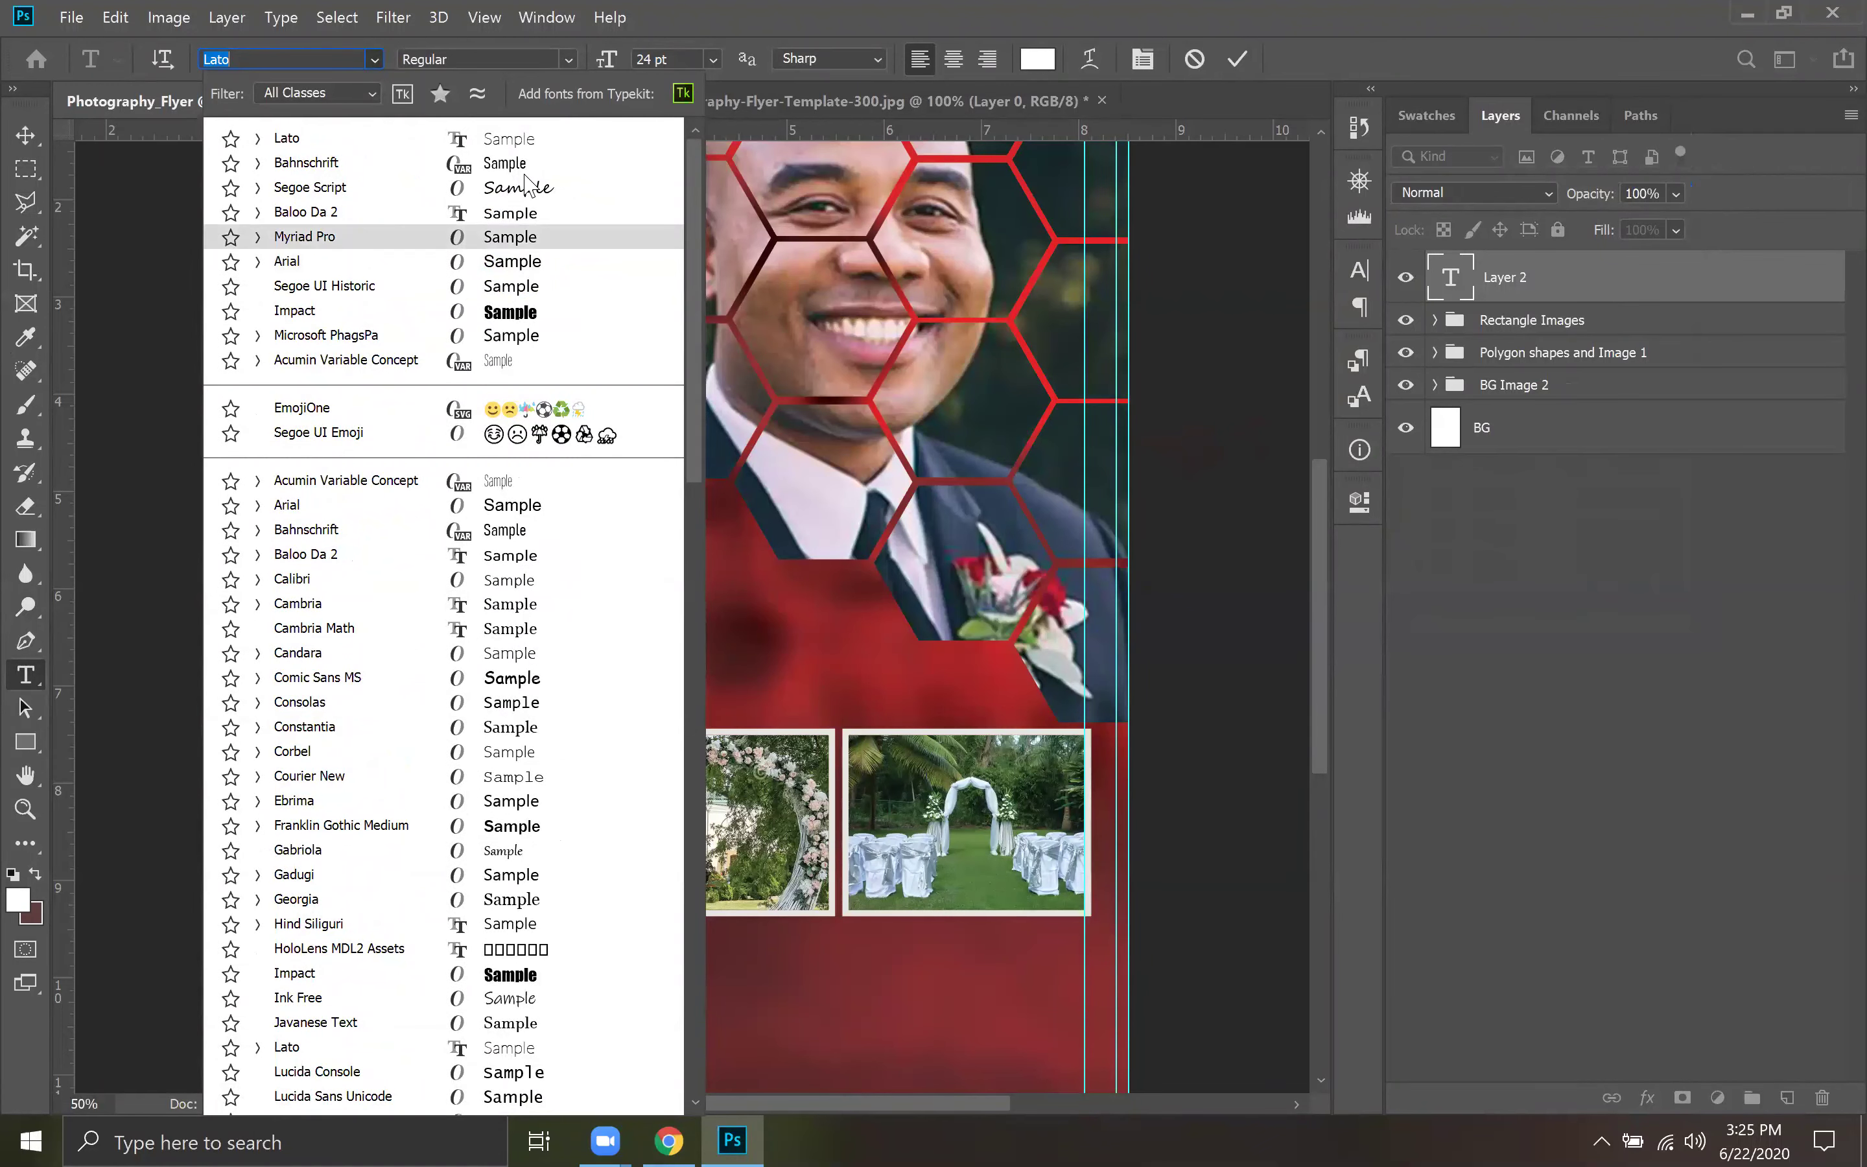
Change the font of the whole word "Modern" to Segoe Script.
{"action": "left_click", "coordinate": [524, 172]}
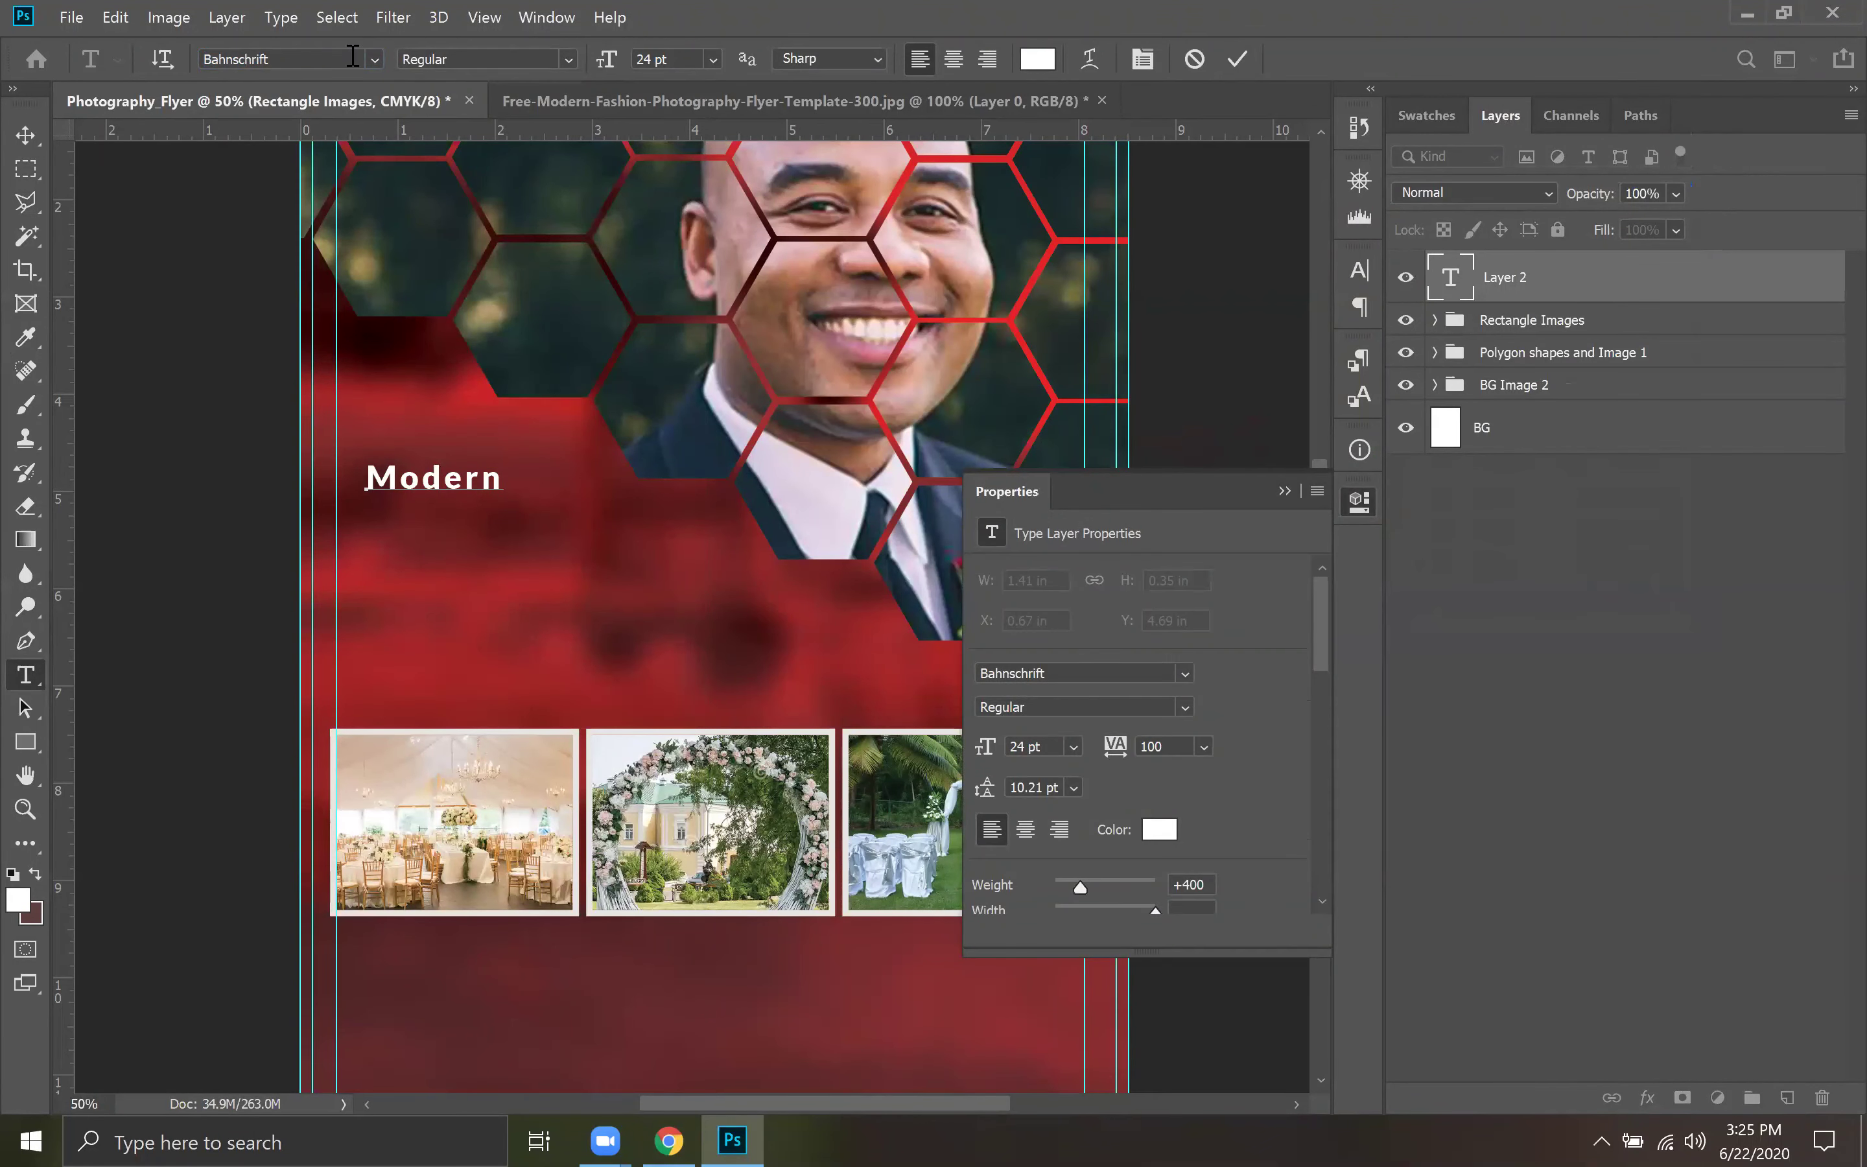
{"action": "left_click", "coordinate": [375, 60]}
{"action": "left_click", "coordinate": [516, 186]}
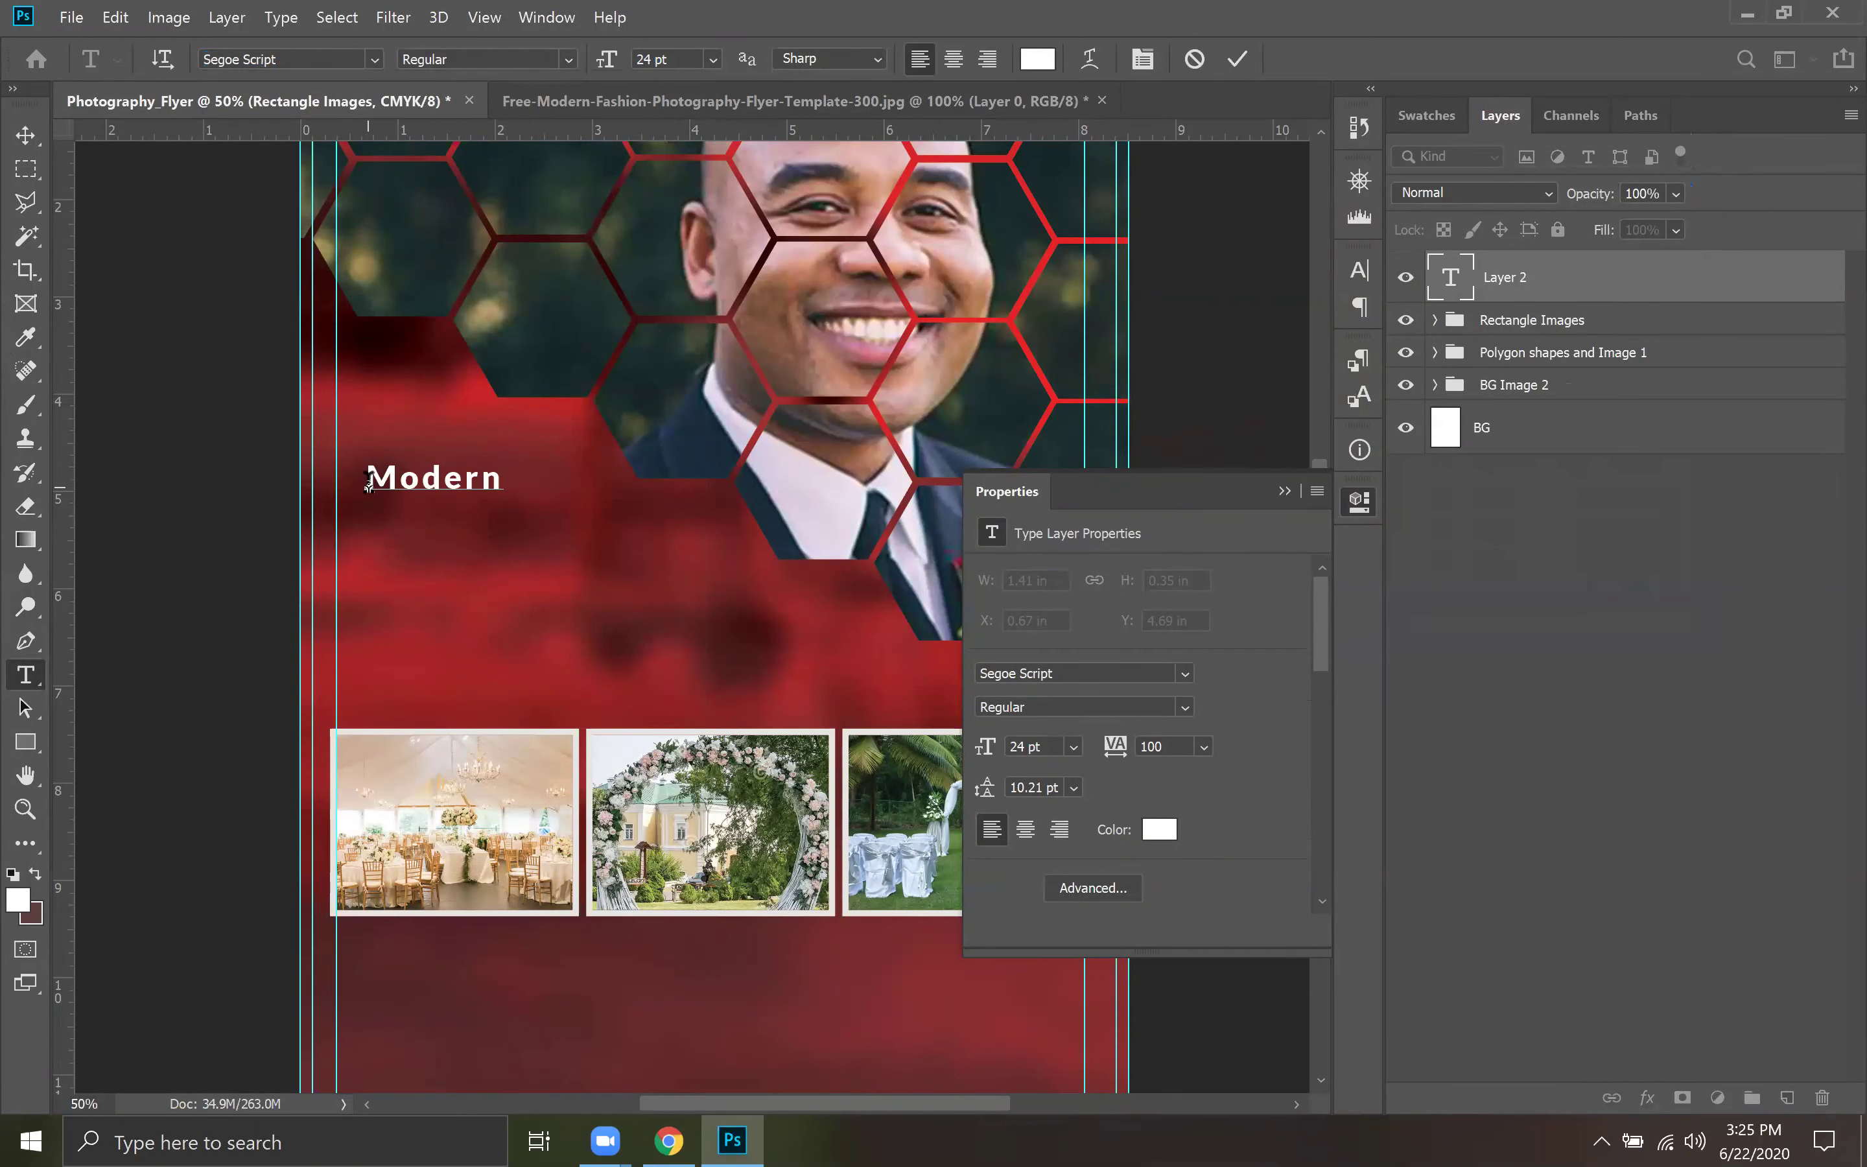
{"action": "left_click_drag", "start_coordinate": [369, 479], "coordinate": [600, 500]}
{"action": "left_click", "coordinate": [375, 60]}
{"action": "left_click", "coordinate": [538, 134]}
{"action": "key", "text": "Up"}
{"action": "left_click", "coordinate": [1283, 491]}
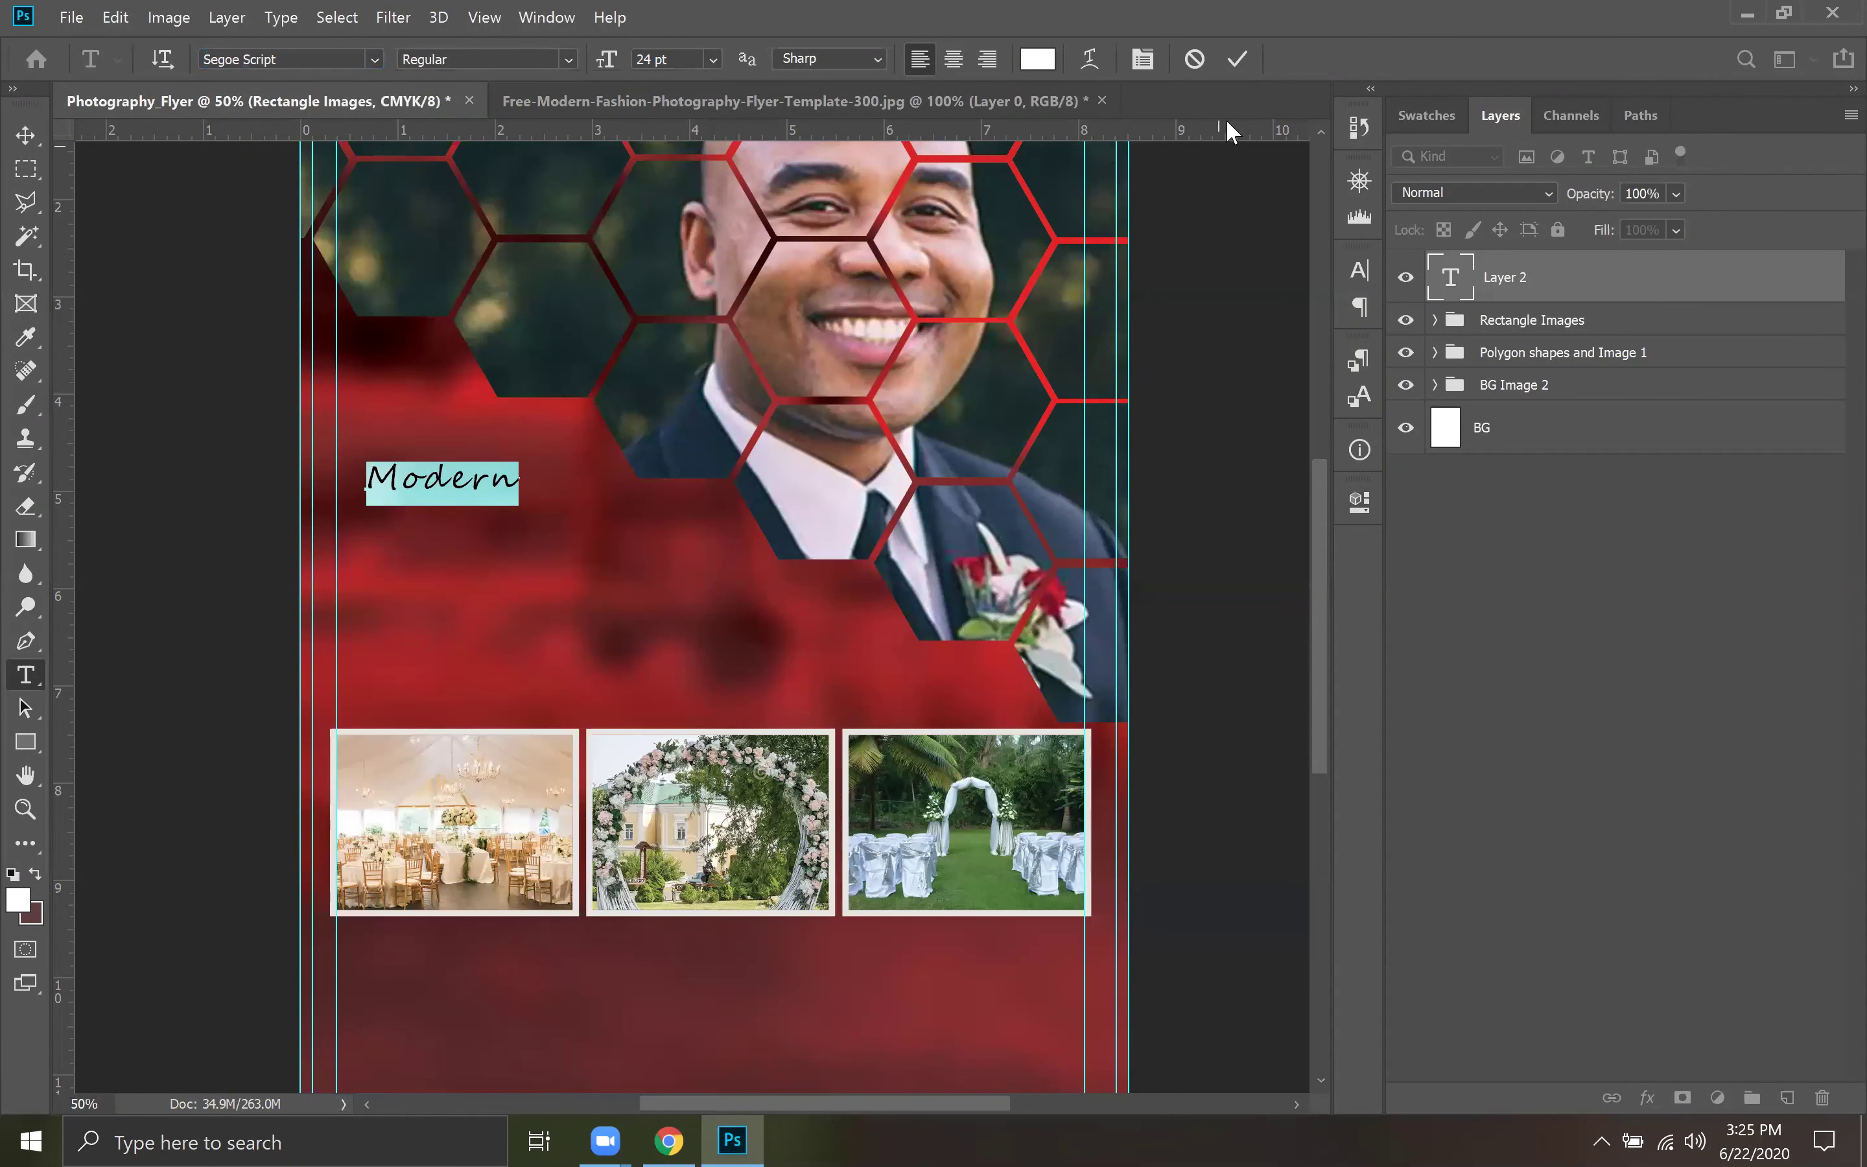
Set the "Modern" text to Bold at 48 pt and commit the edit.
{"action": "left_click", "coordinate": [567, 60]}
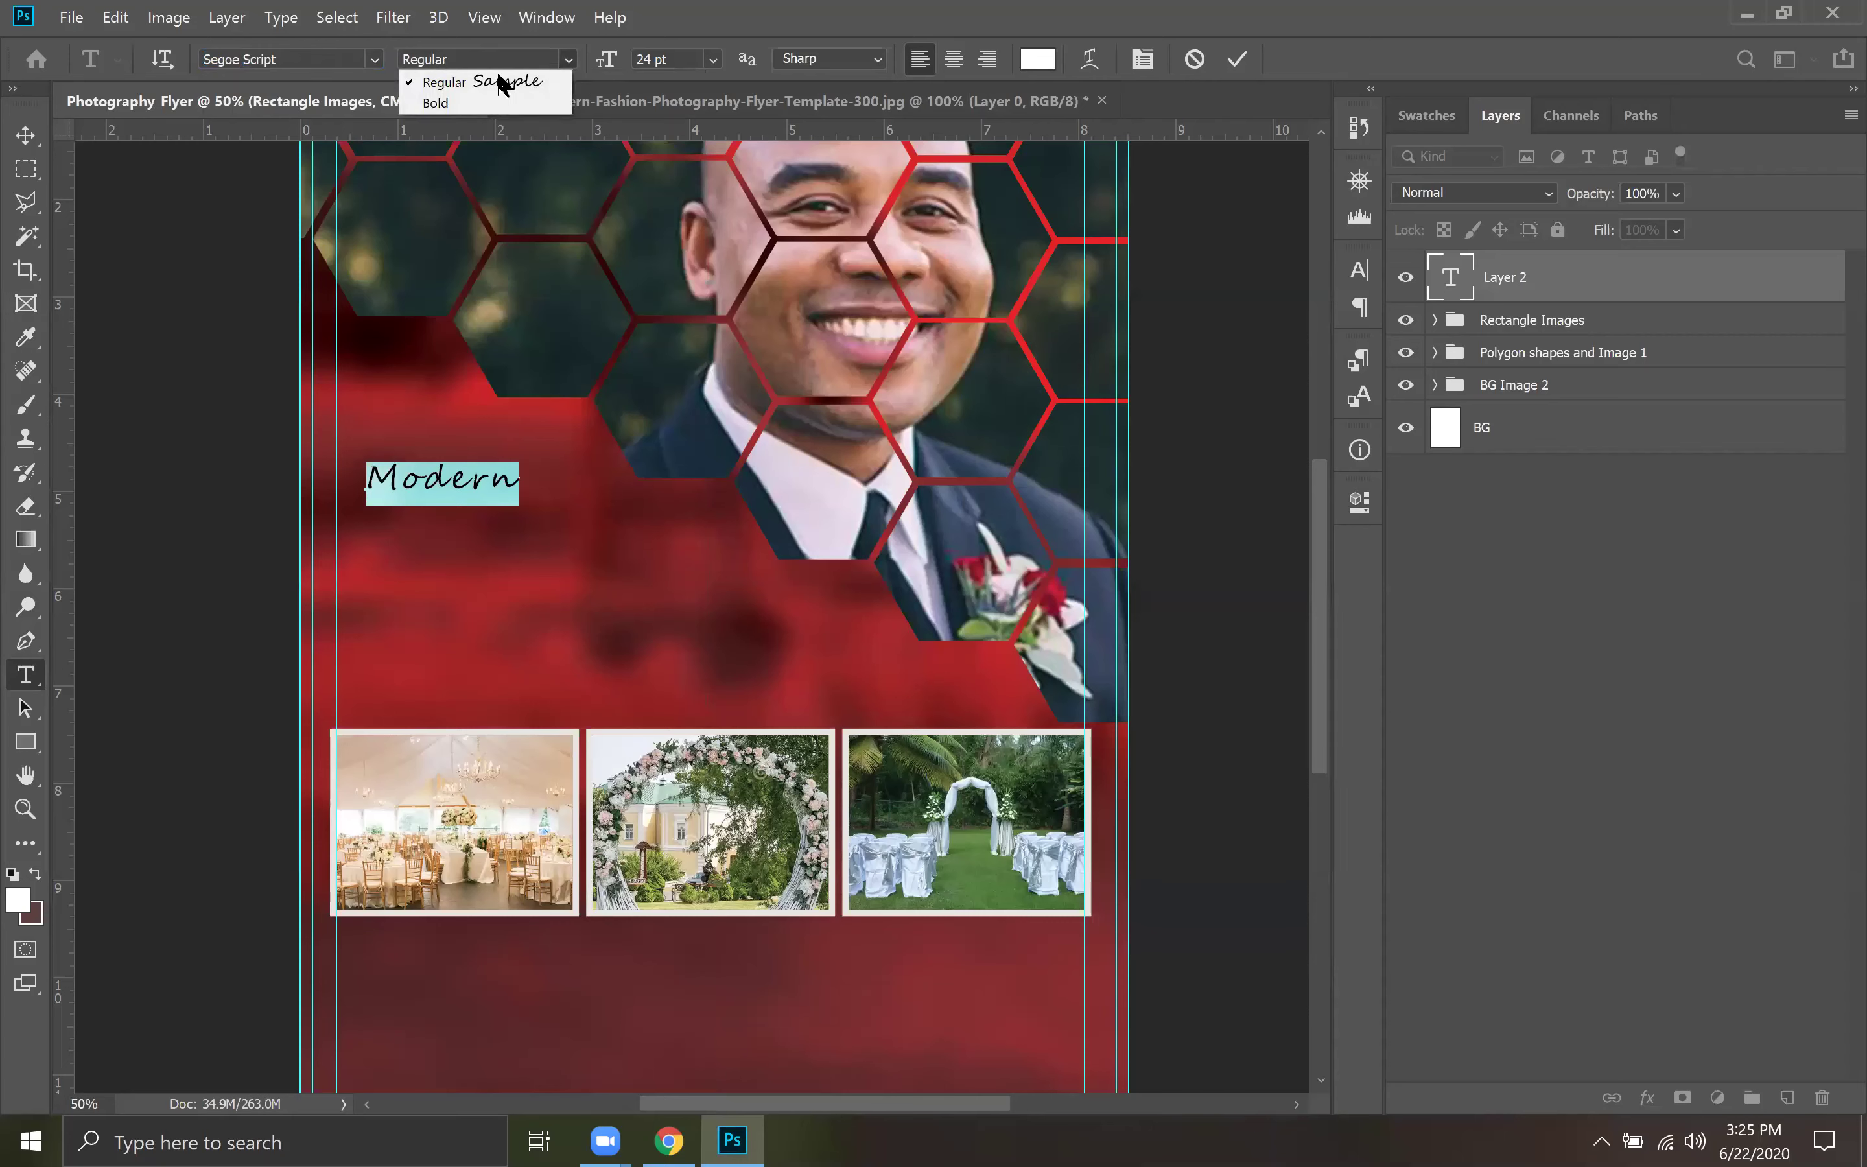
{"action": "left_click", "coordinate": [461, 103]}
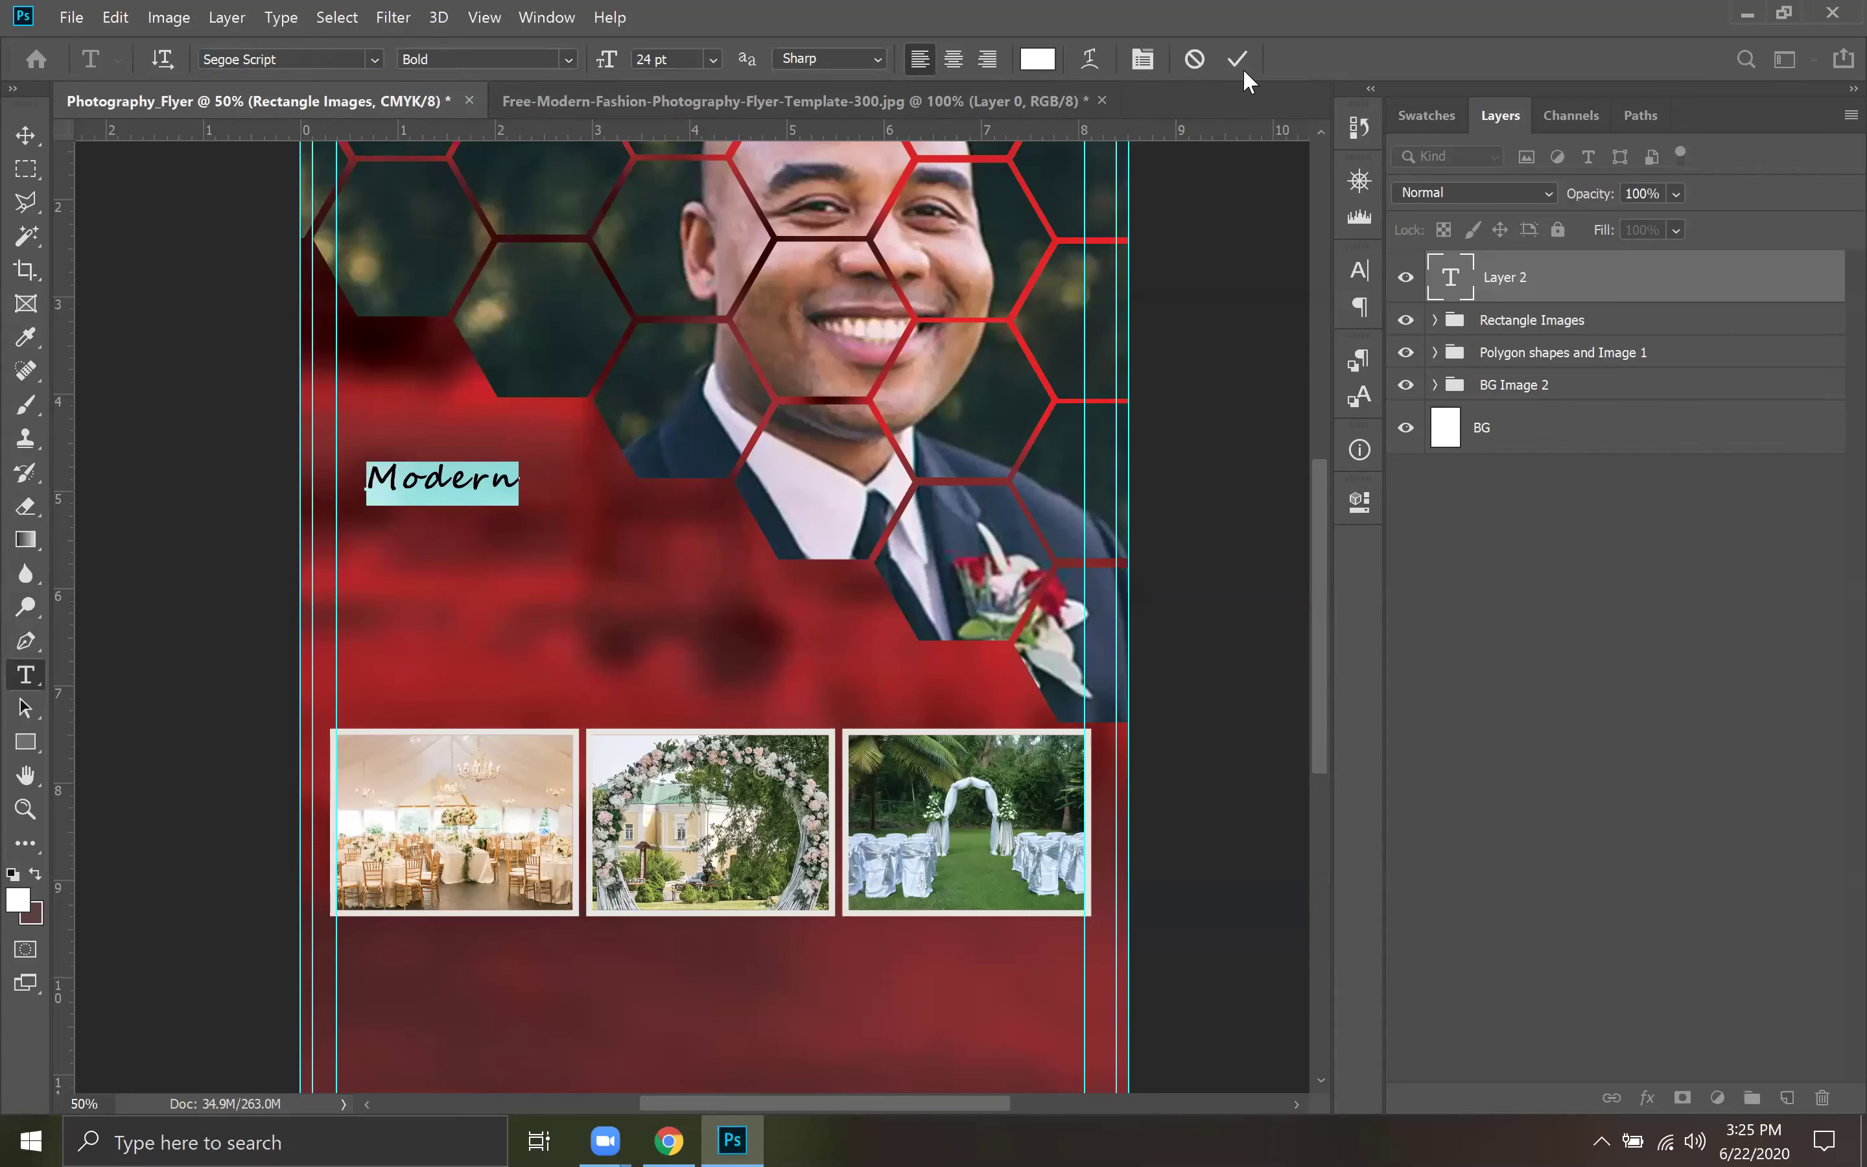
{"action": "left_click", "coordinate": [715, 65]}
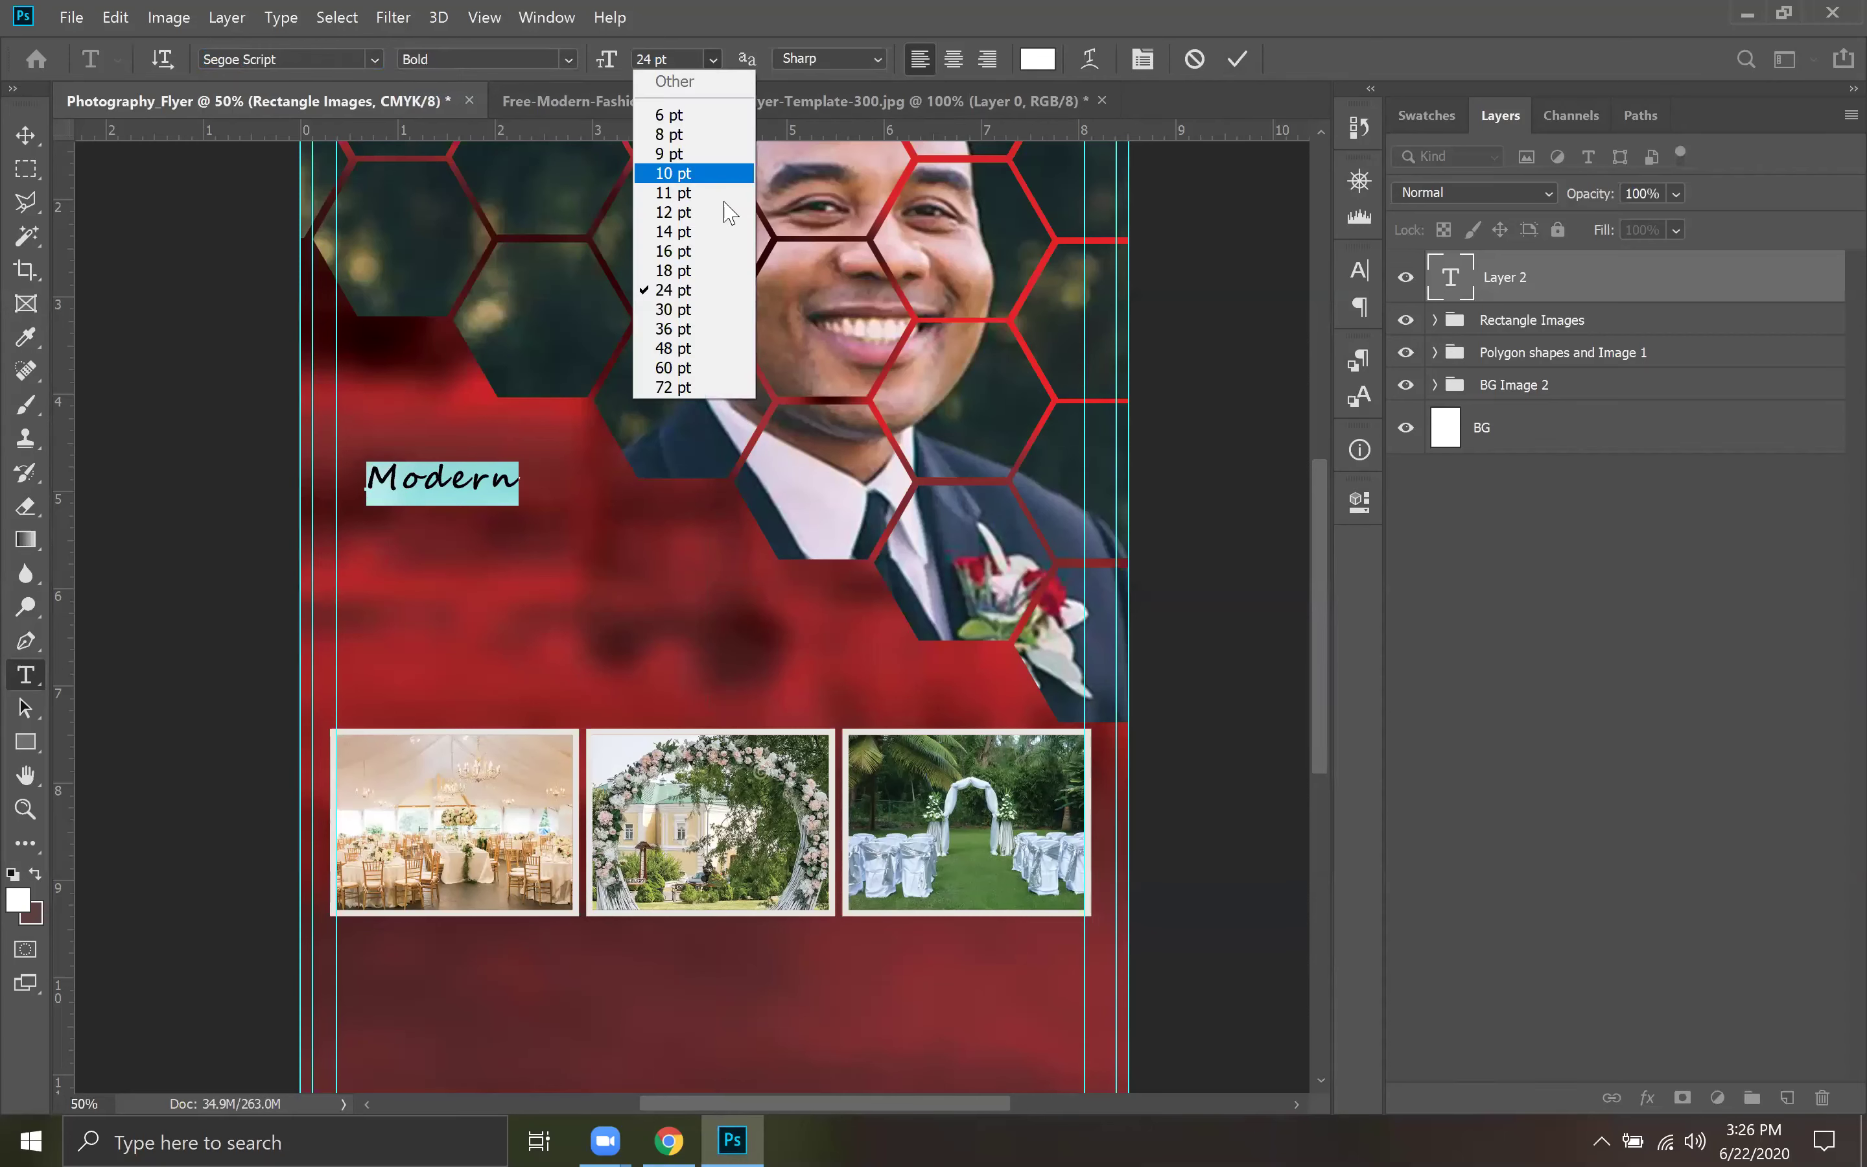
{"action": "left_click", "coordinate": [694, 351]}
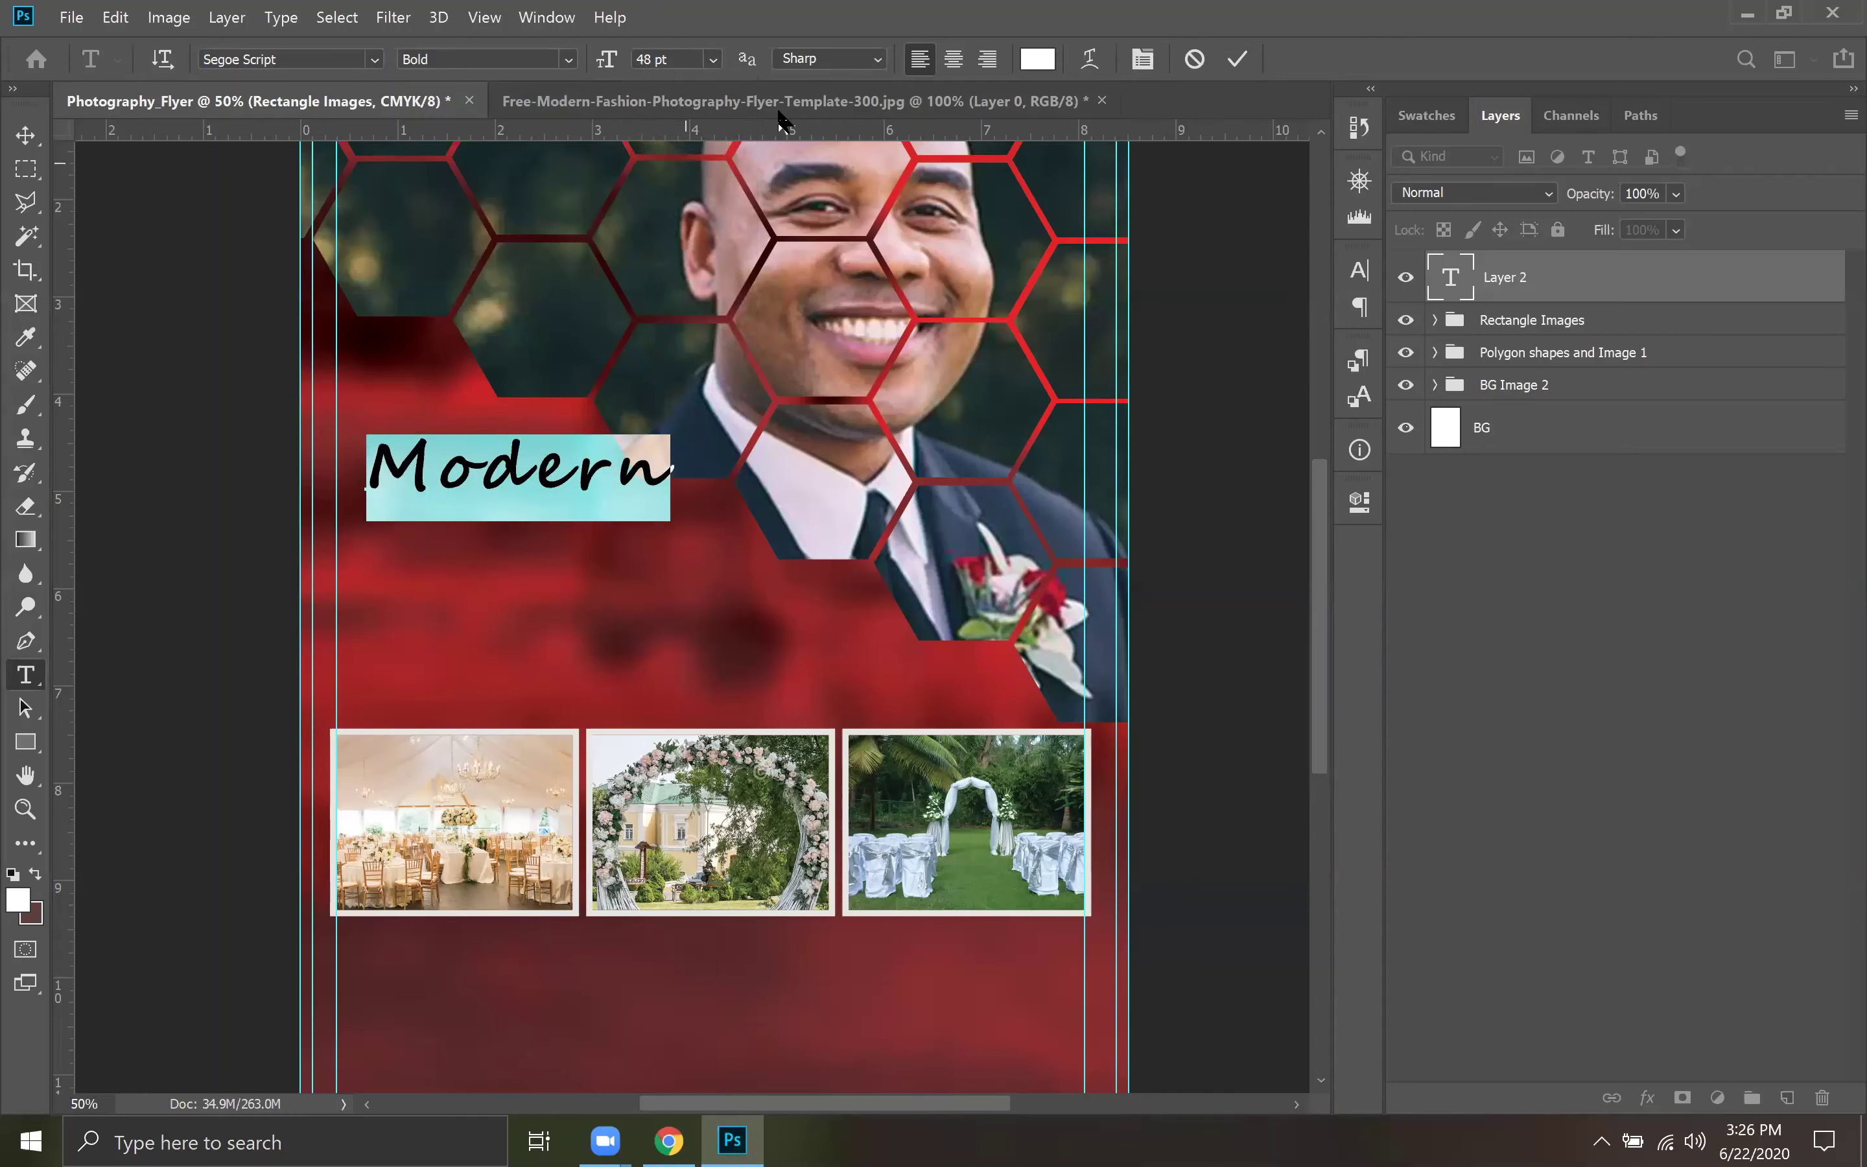
{"action": "left_click", "coordinate": [1237, 58]}
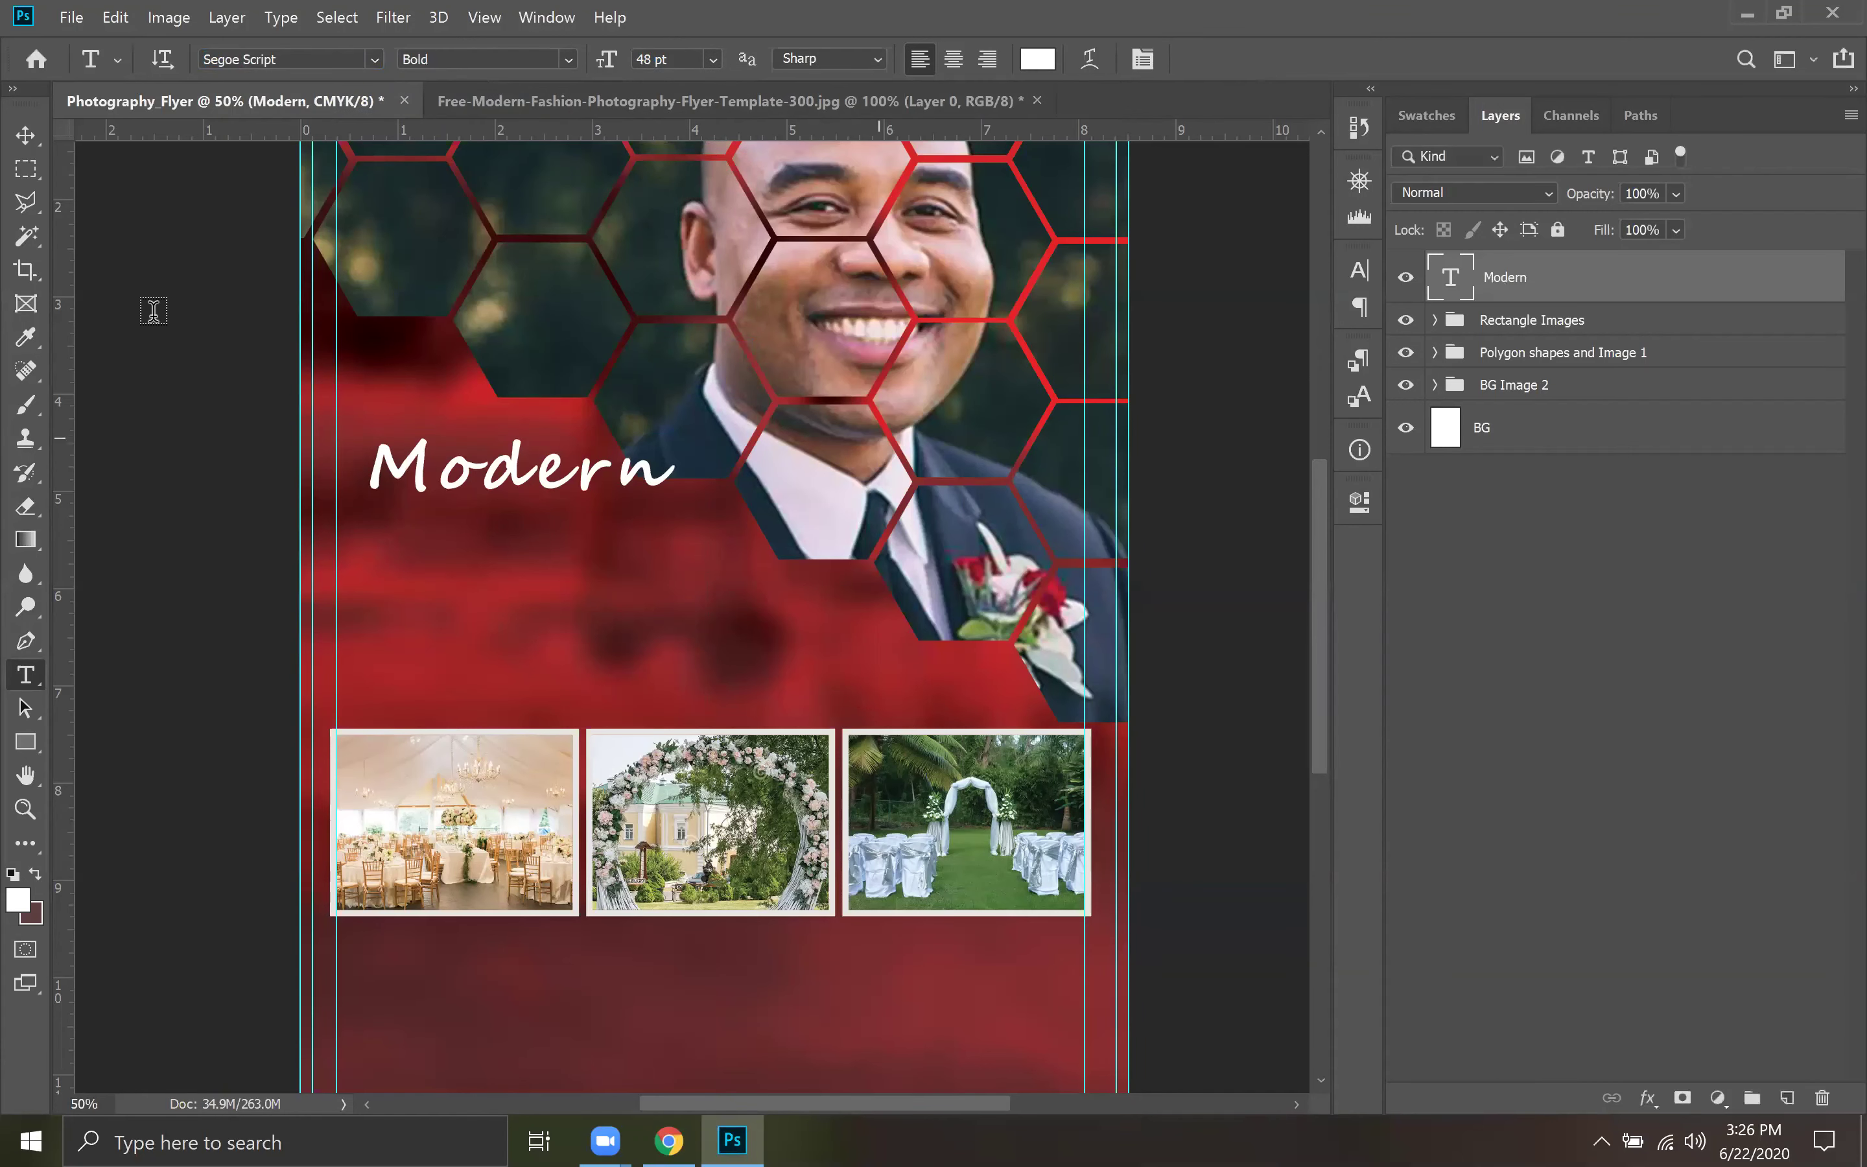
Move the "Modern" text slightly down and flush with the flyer's inner left margin guide, and check the heading on the reference template.
{"action": "left_click", "coordinate": [25, 135]}
{"action": "left_click_drag", "start_coordinate": [507, 472], "coordinate": [477, 490]}
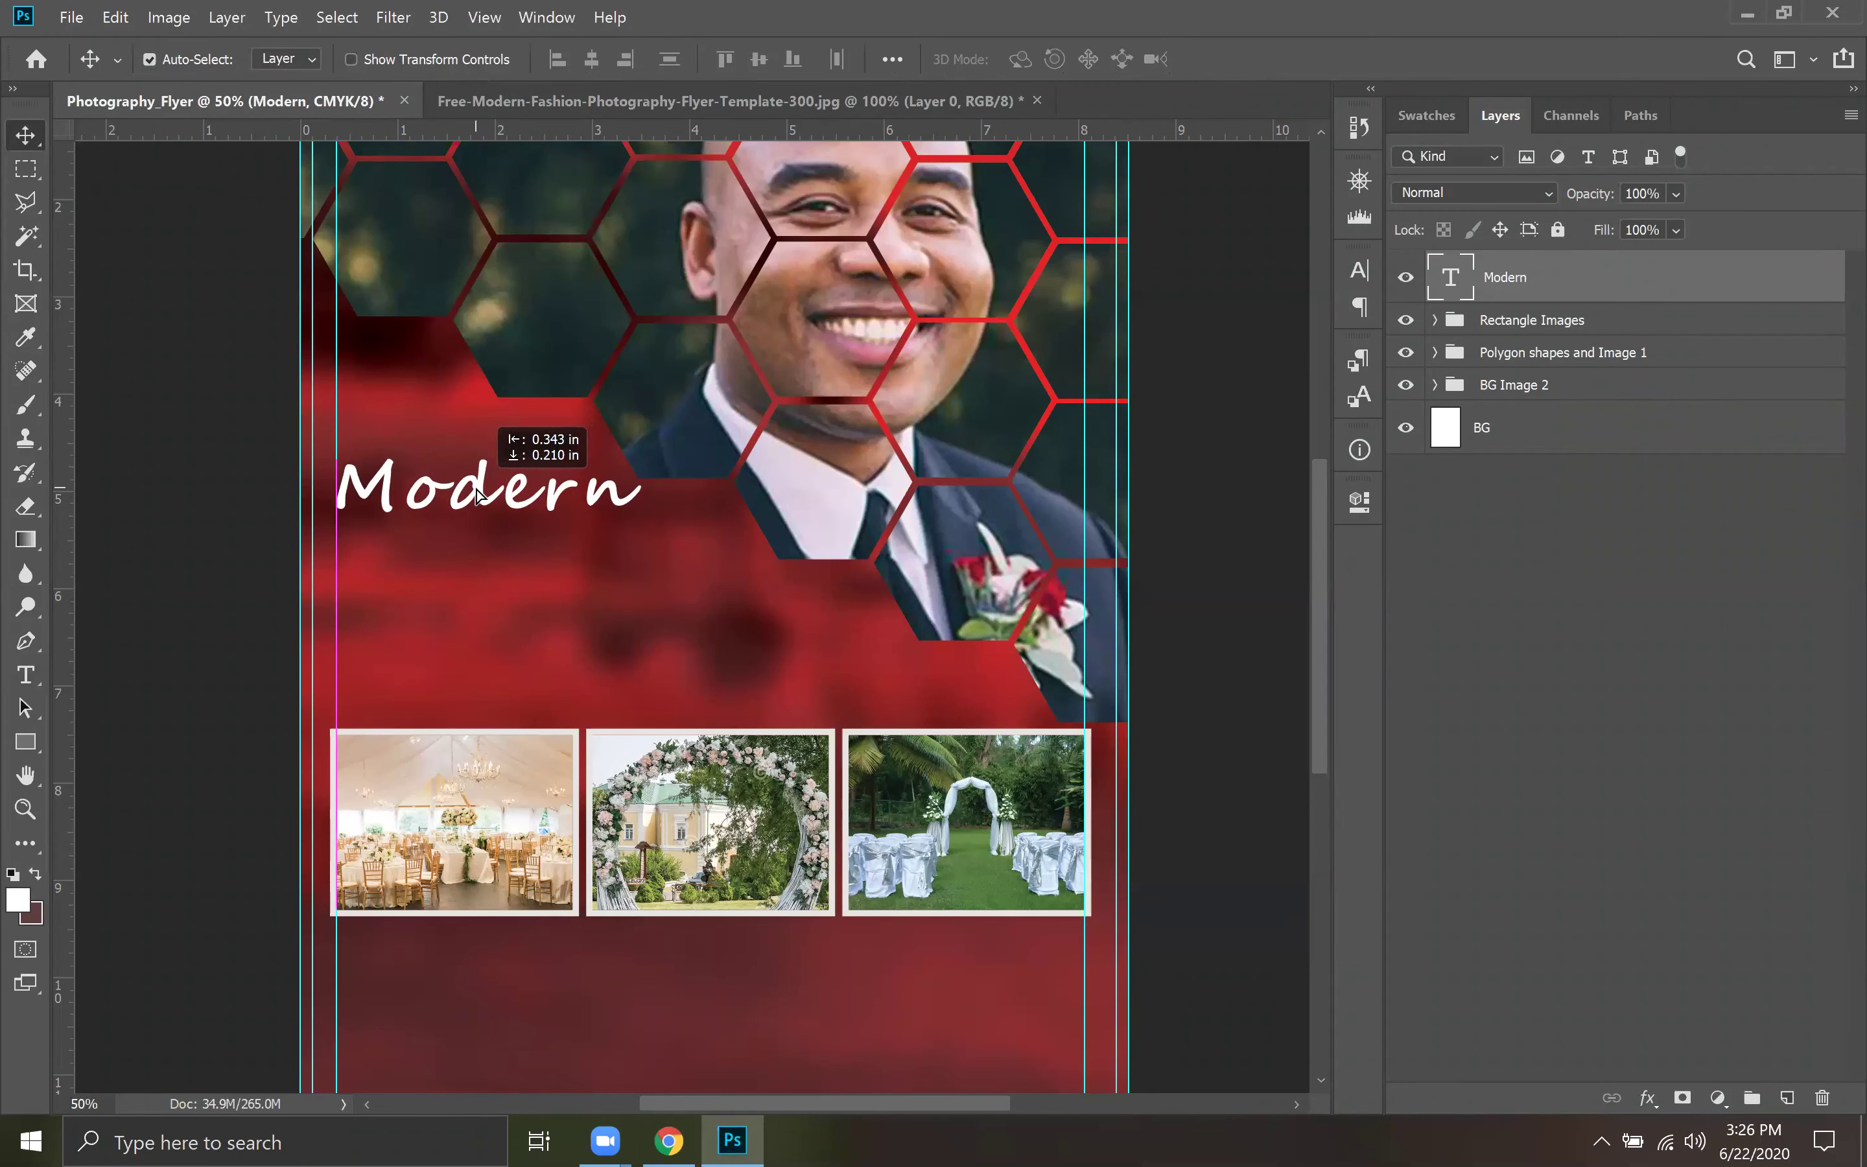
{"action": "left_click", "coordinate": [1554, 591]}
{"action": "left_click", "coordinate": [571, 108]}
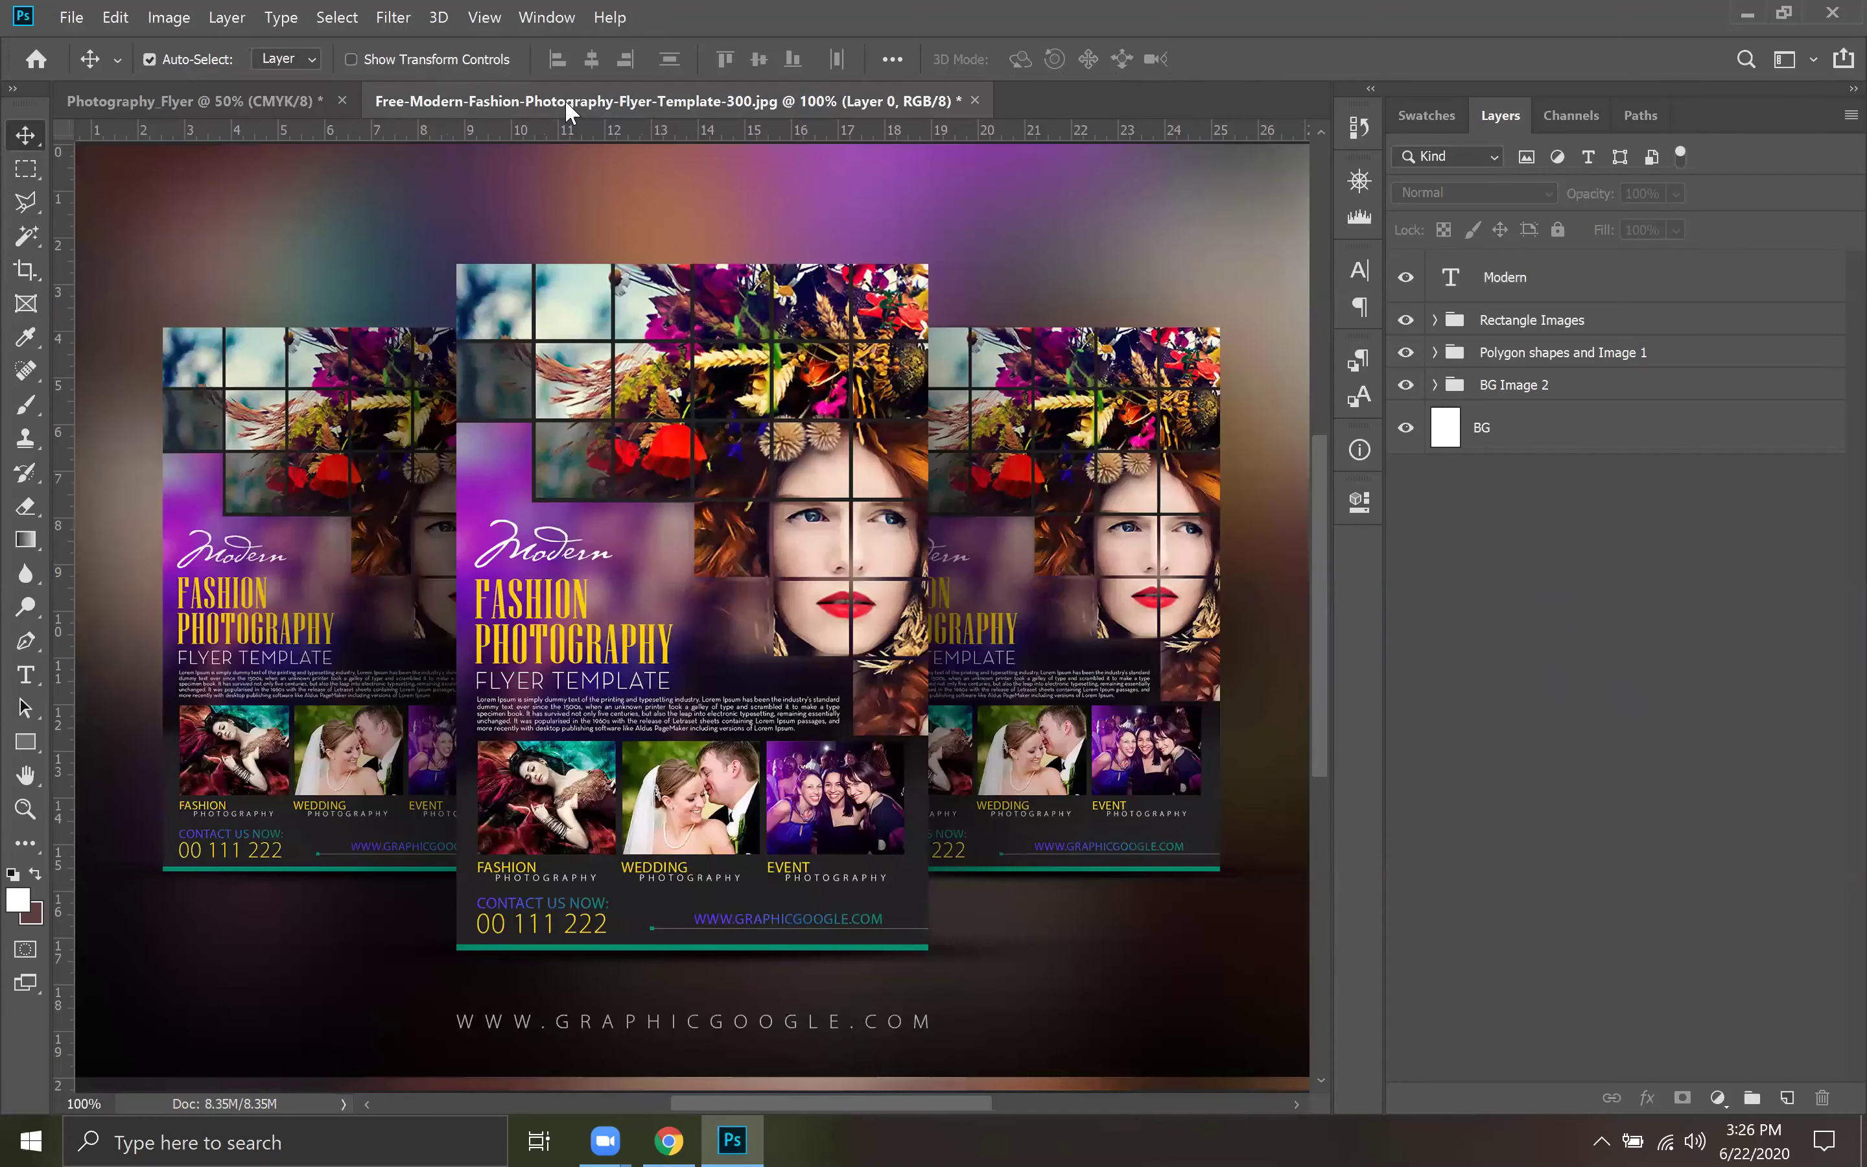
{"action": "left_click", "coordinate": [185, 102]}
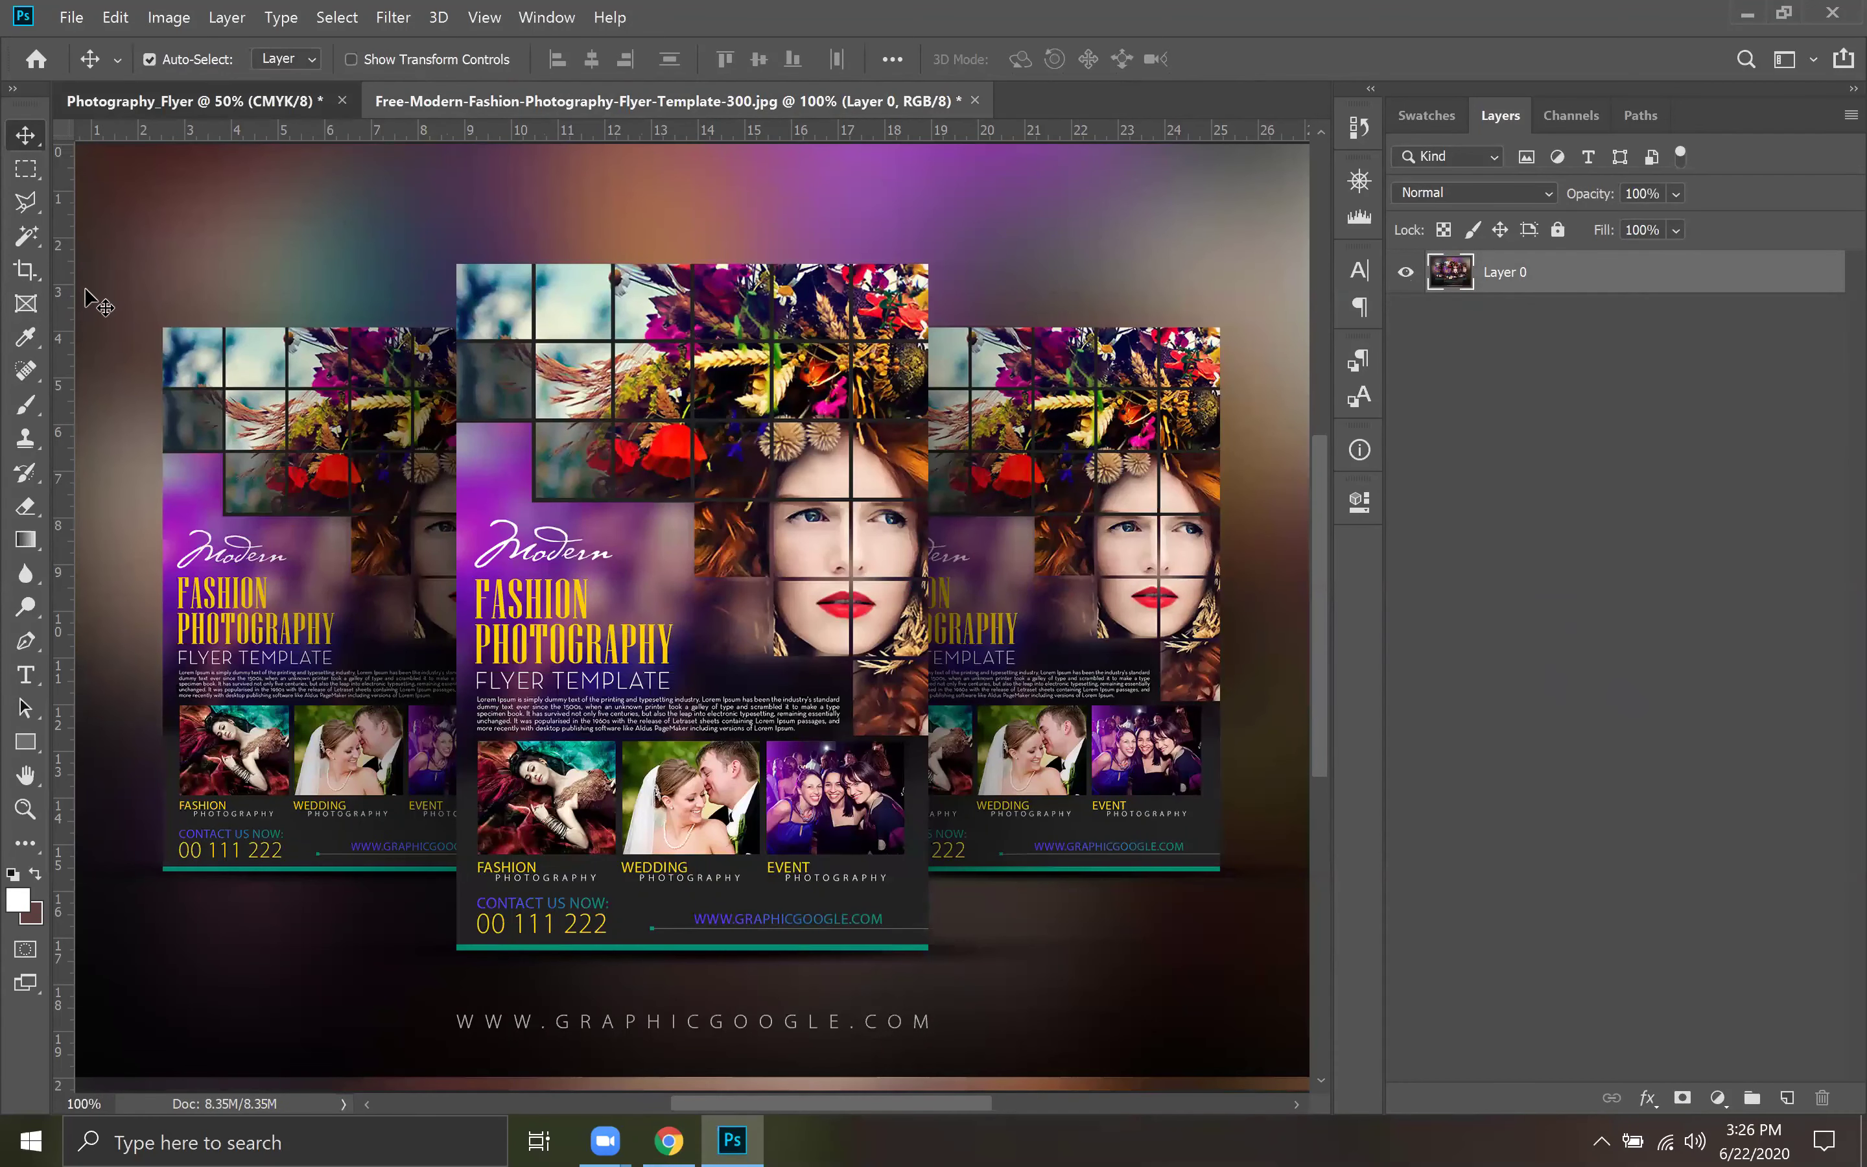
Add a placeholder text layer just below "Modern" and set its font to Trajan Color.
{"action": "left_click", "coordinate": [27, 676]}
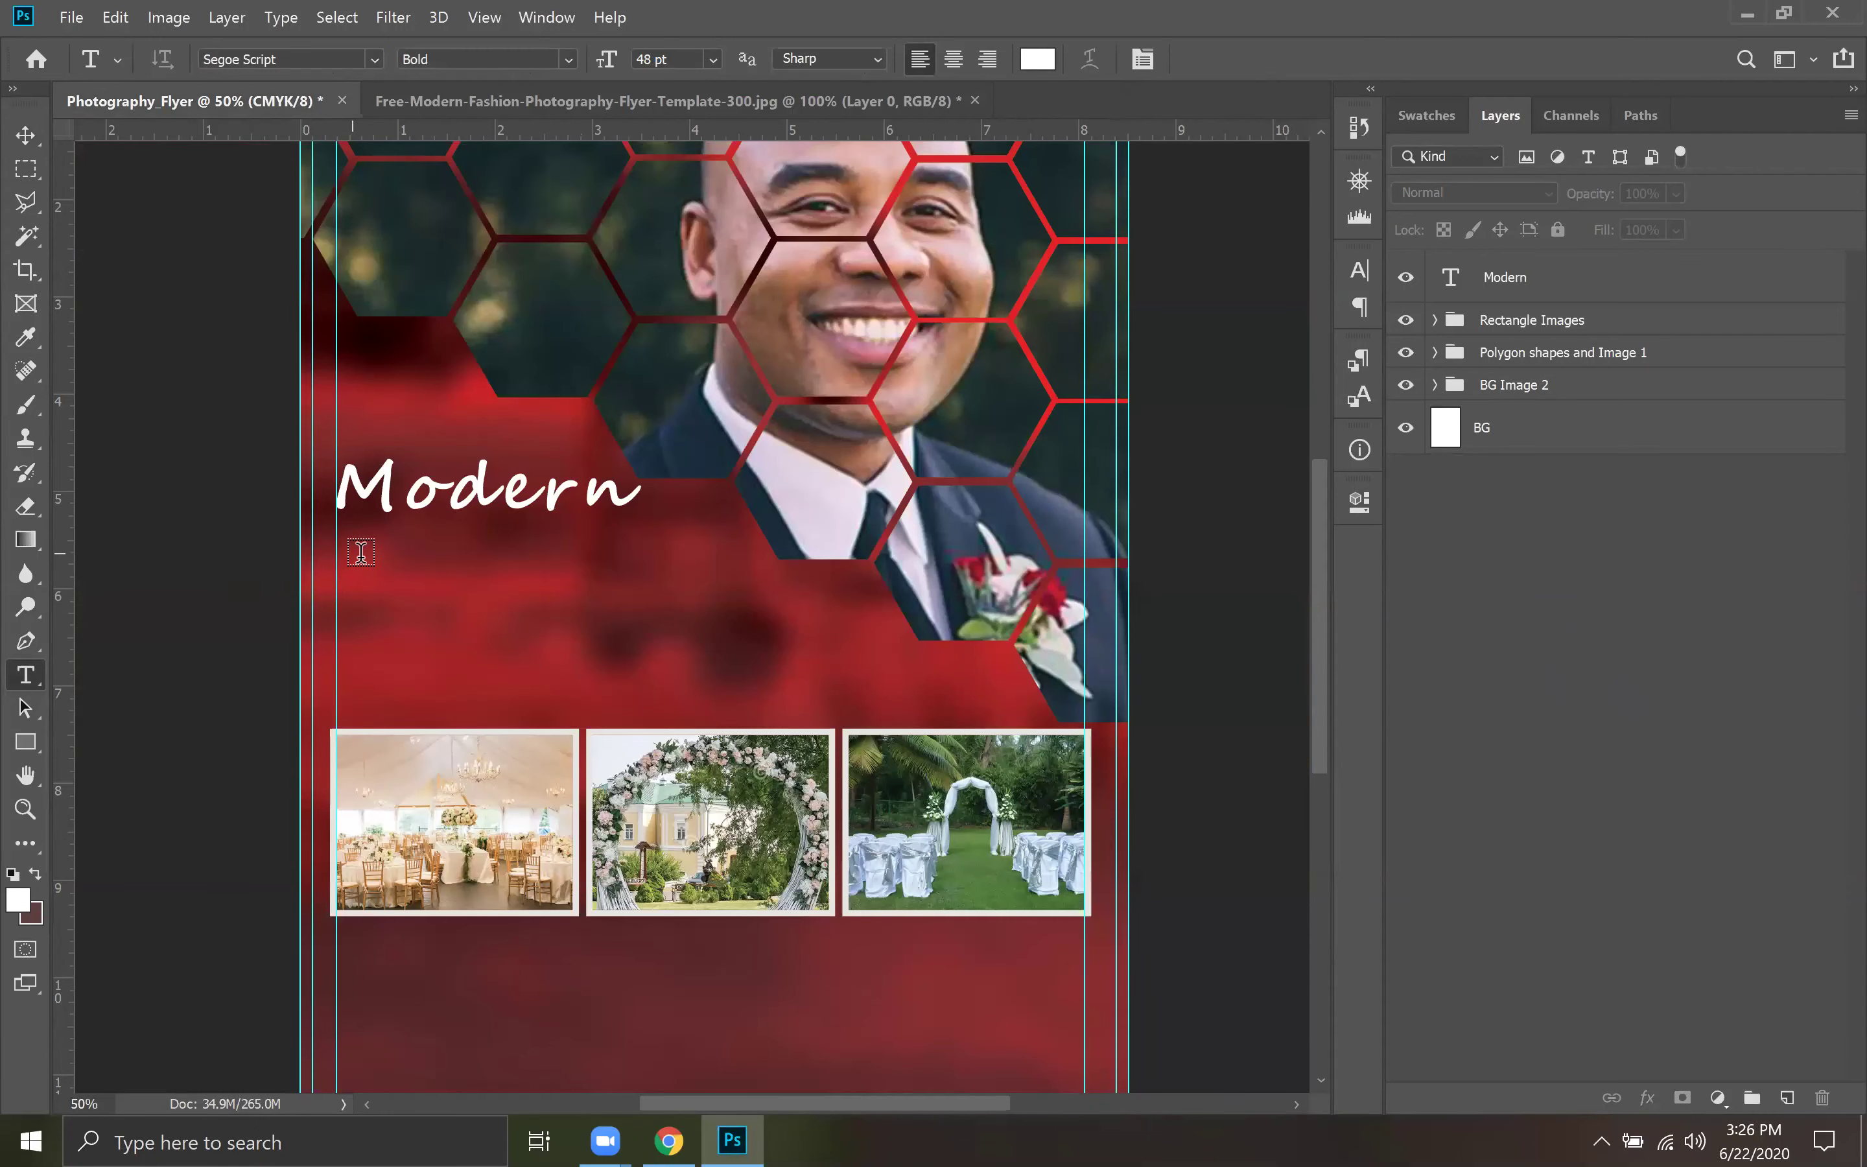
{"action": "left_click", "coordinate": [352, 547]}
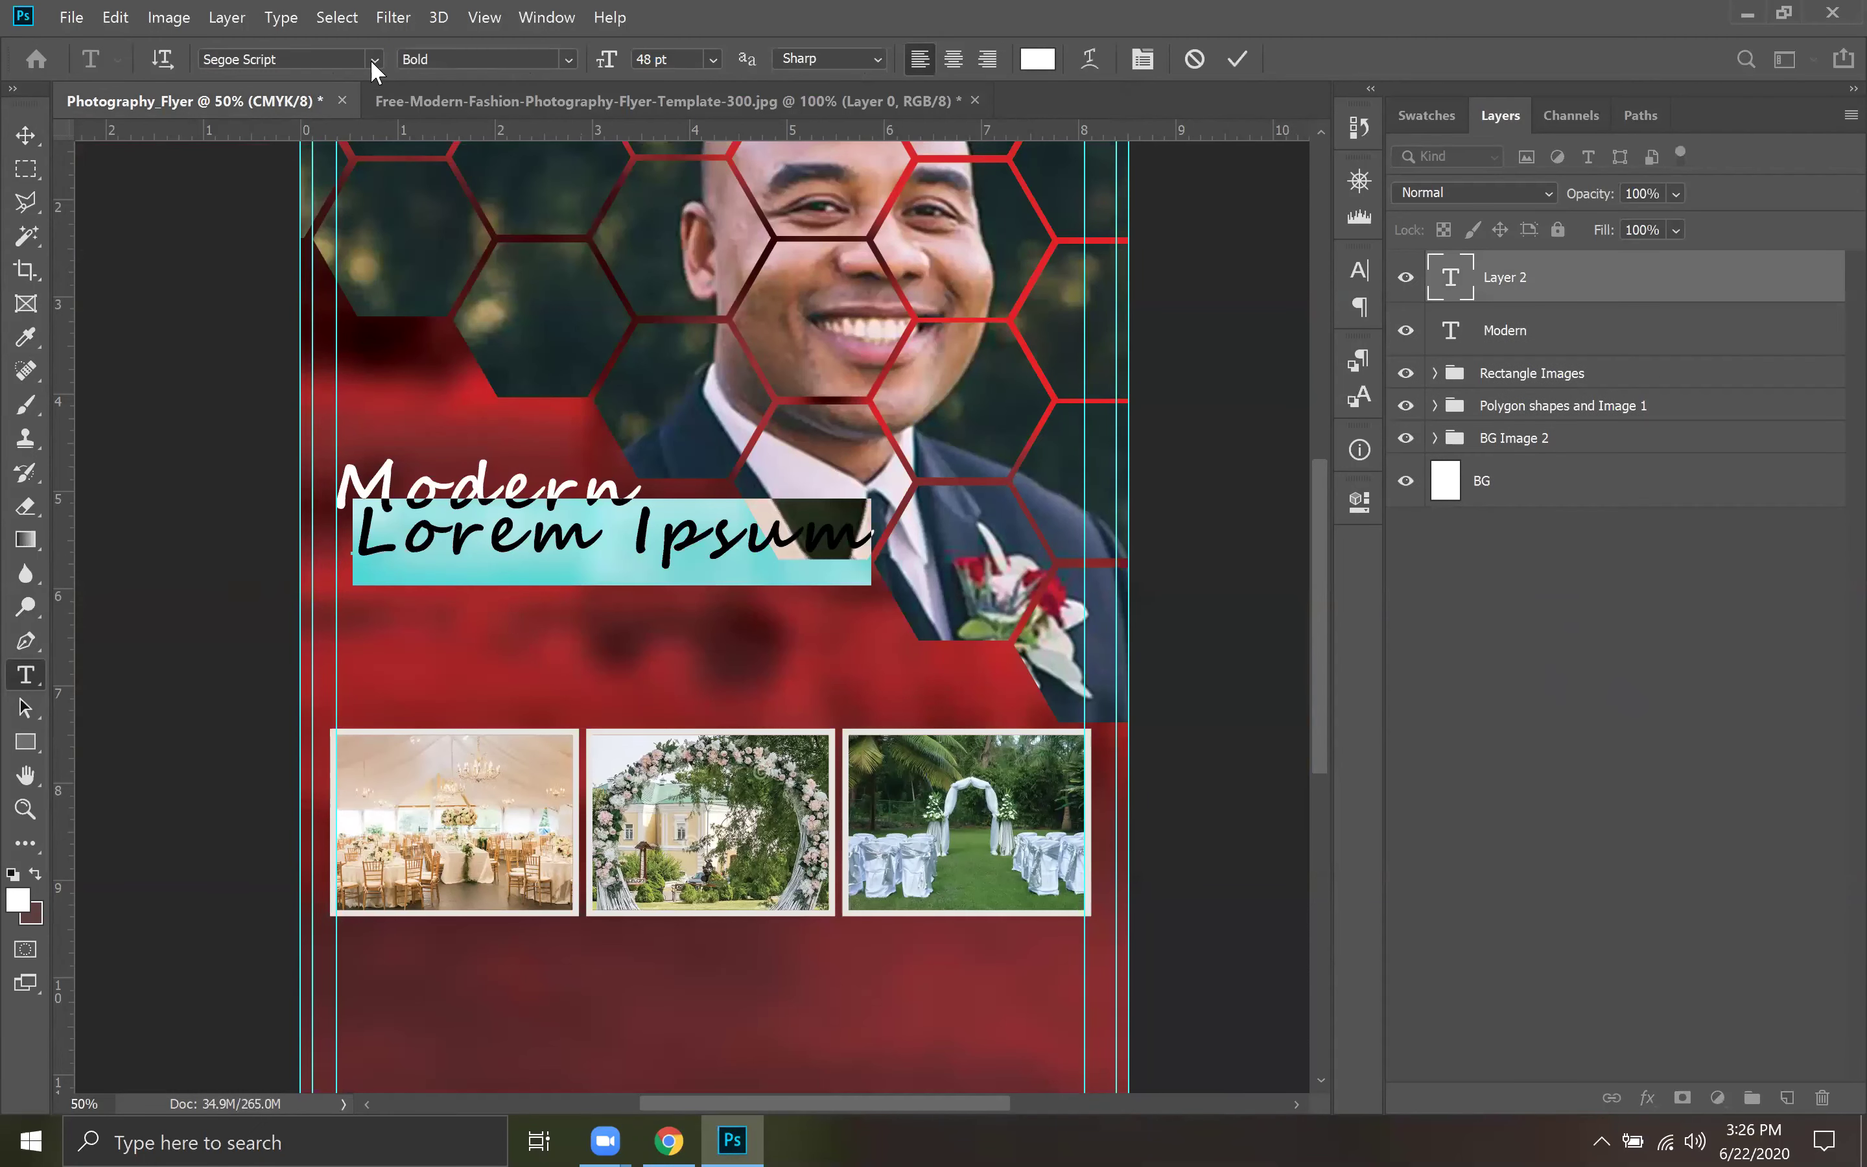
{"action": "left_click", "coordinate": [373, 65]}
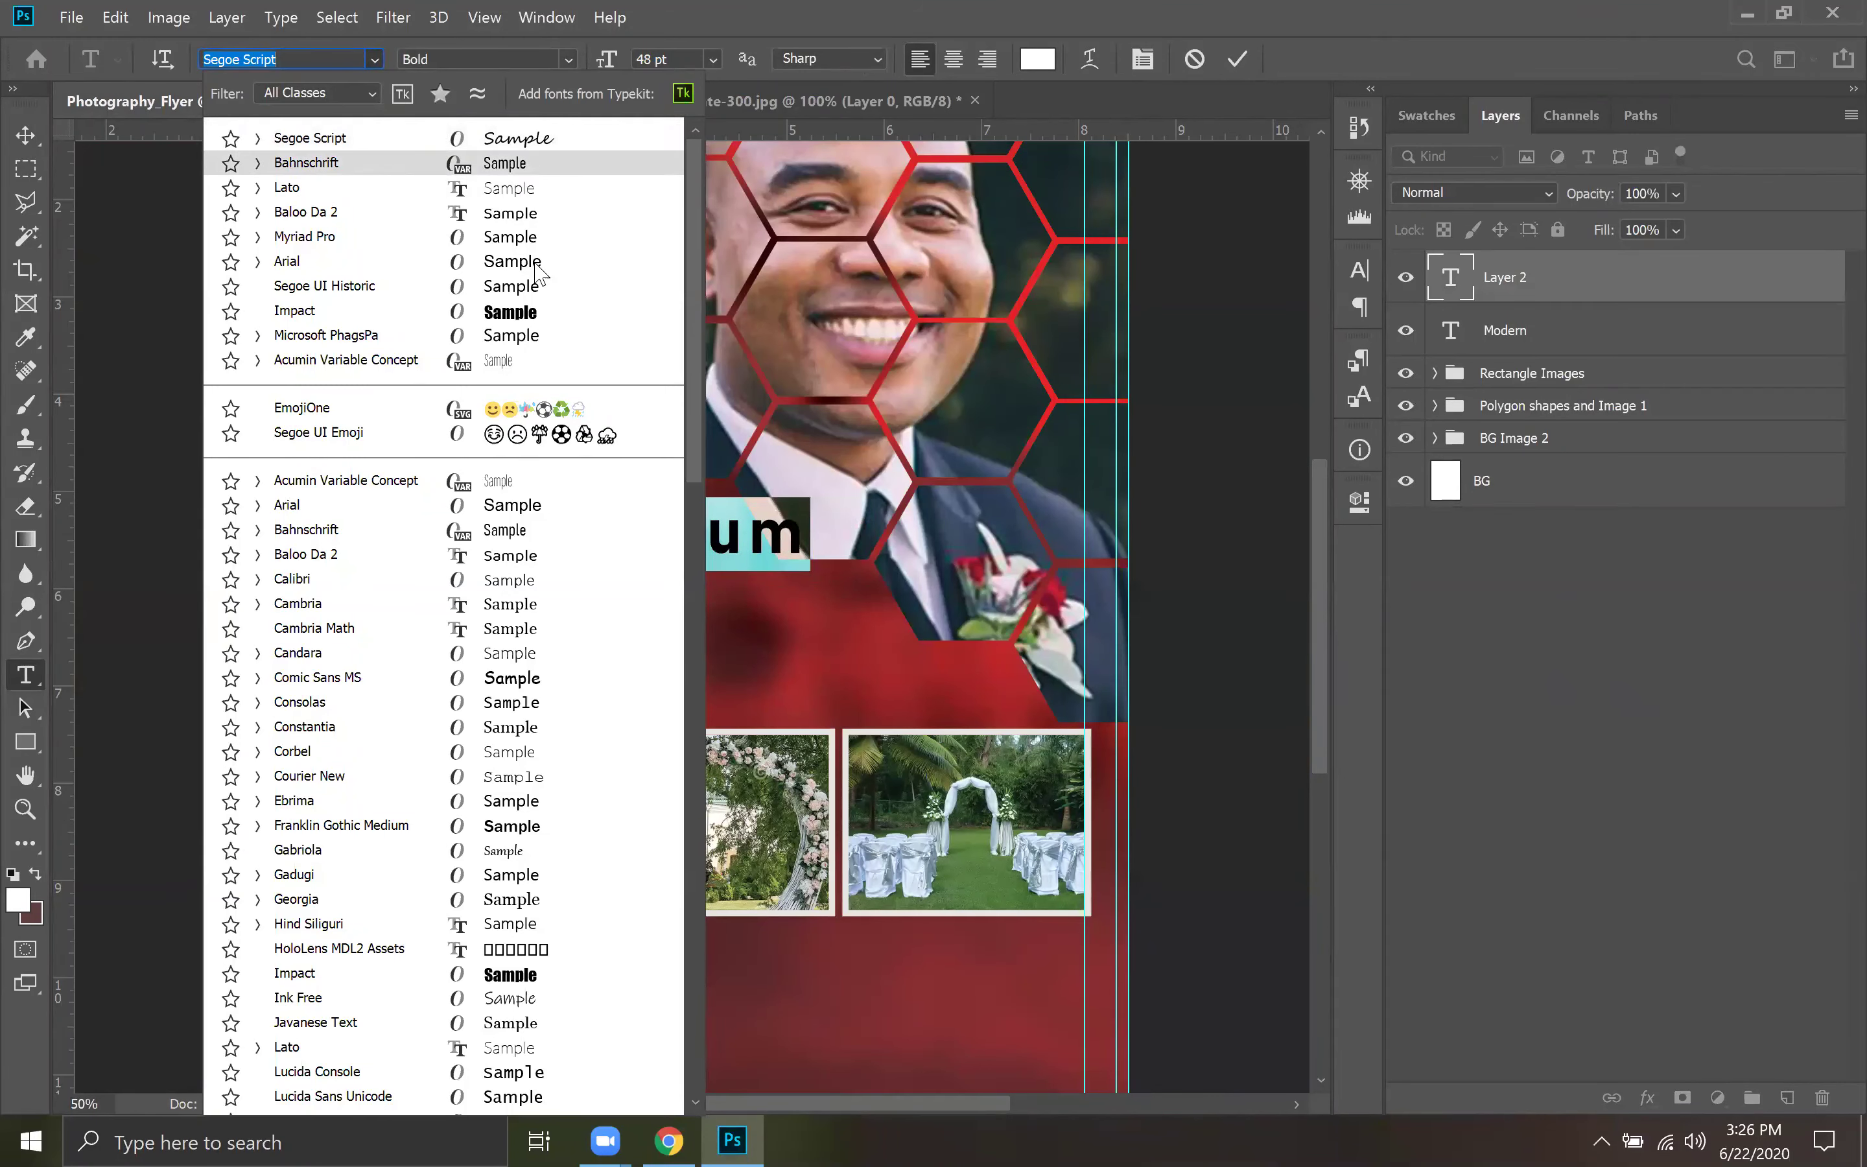
{"action": "scroll", "coordinate": [544, 529], "scroll_direction": "down", "scroll_amount": 3}
{"action": "scroll", "coordinate": [545, 529], "scroll_direction": "down", "scroll_amount": 2}
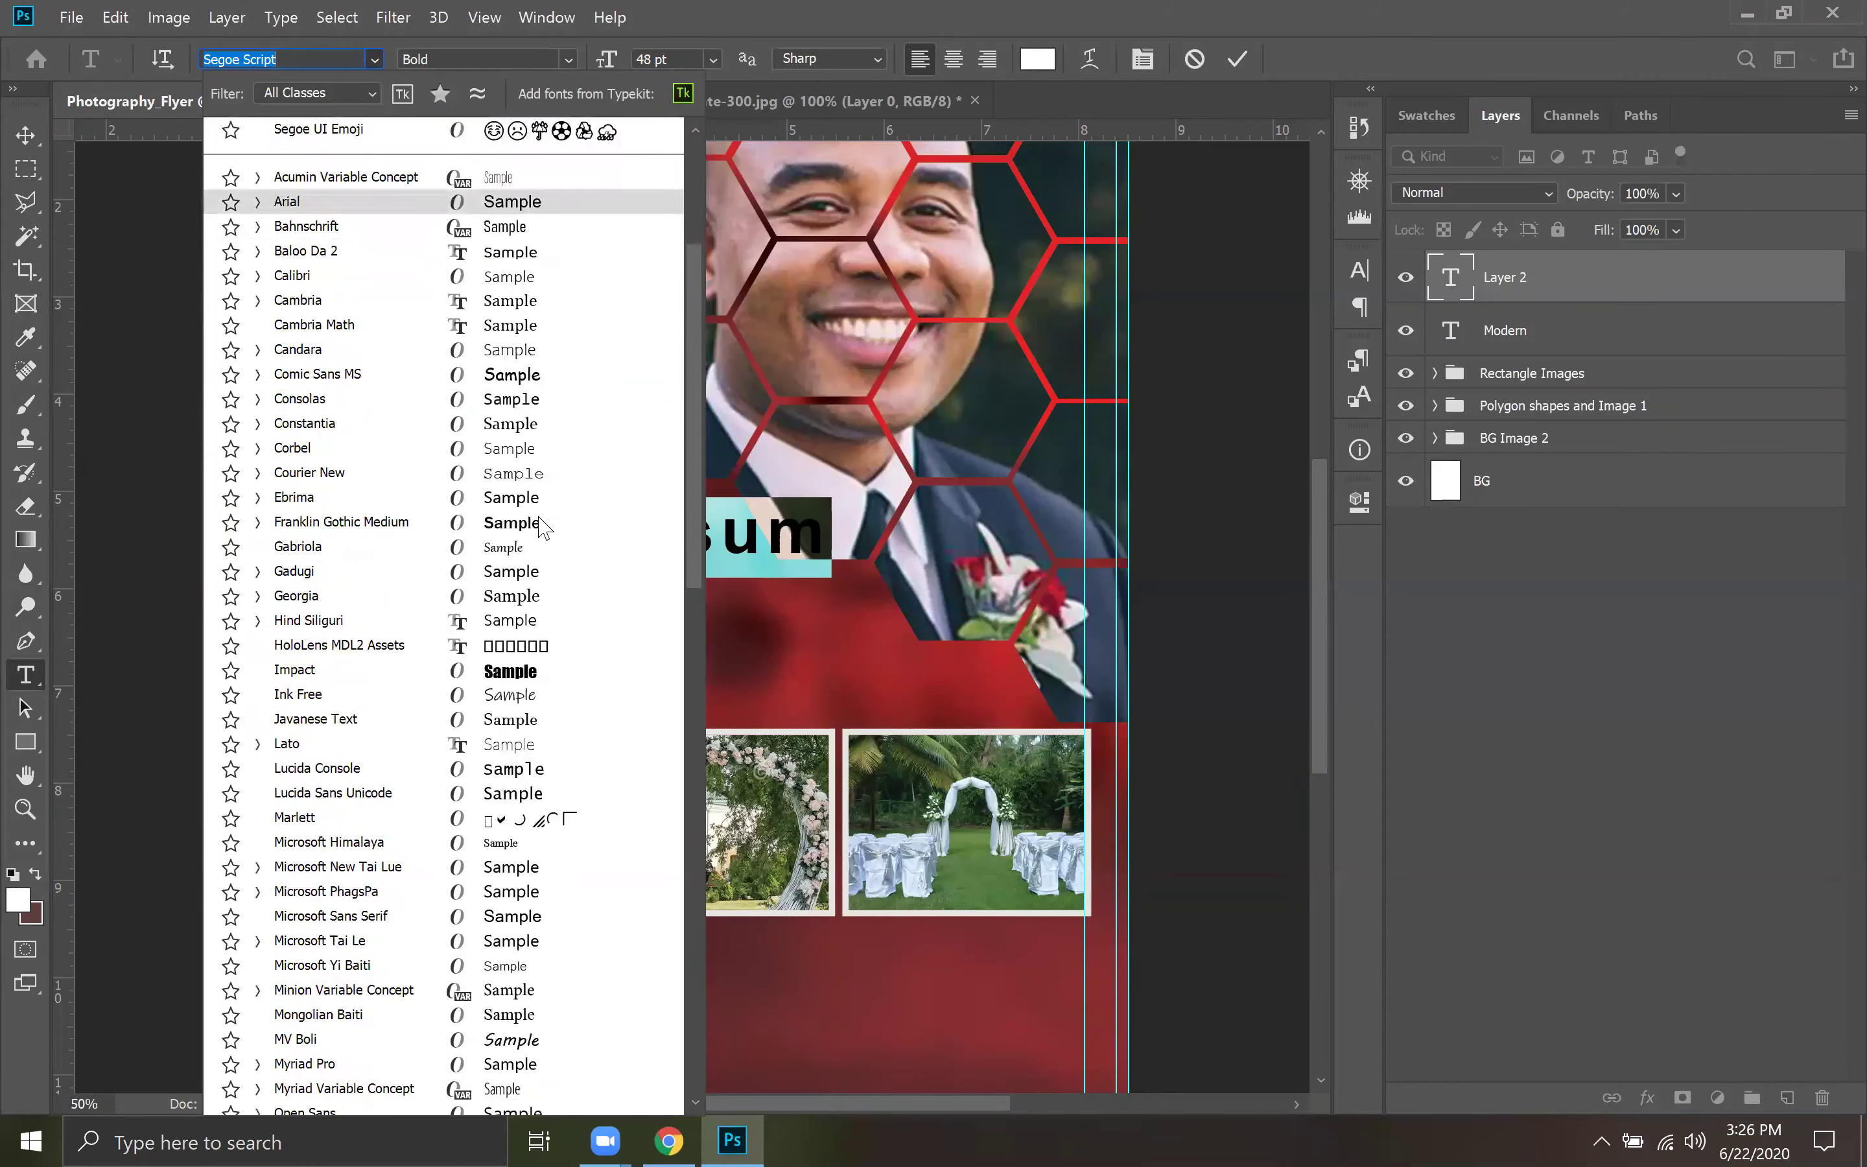
{"action": "scroll", "coordinate": [544, 529], "scroll_direction": "down", "scroll_amount": 3}
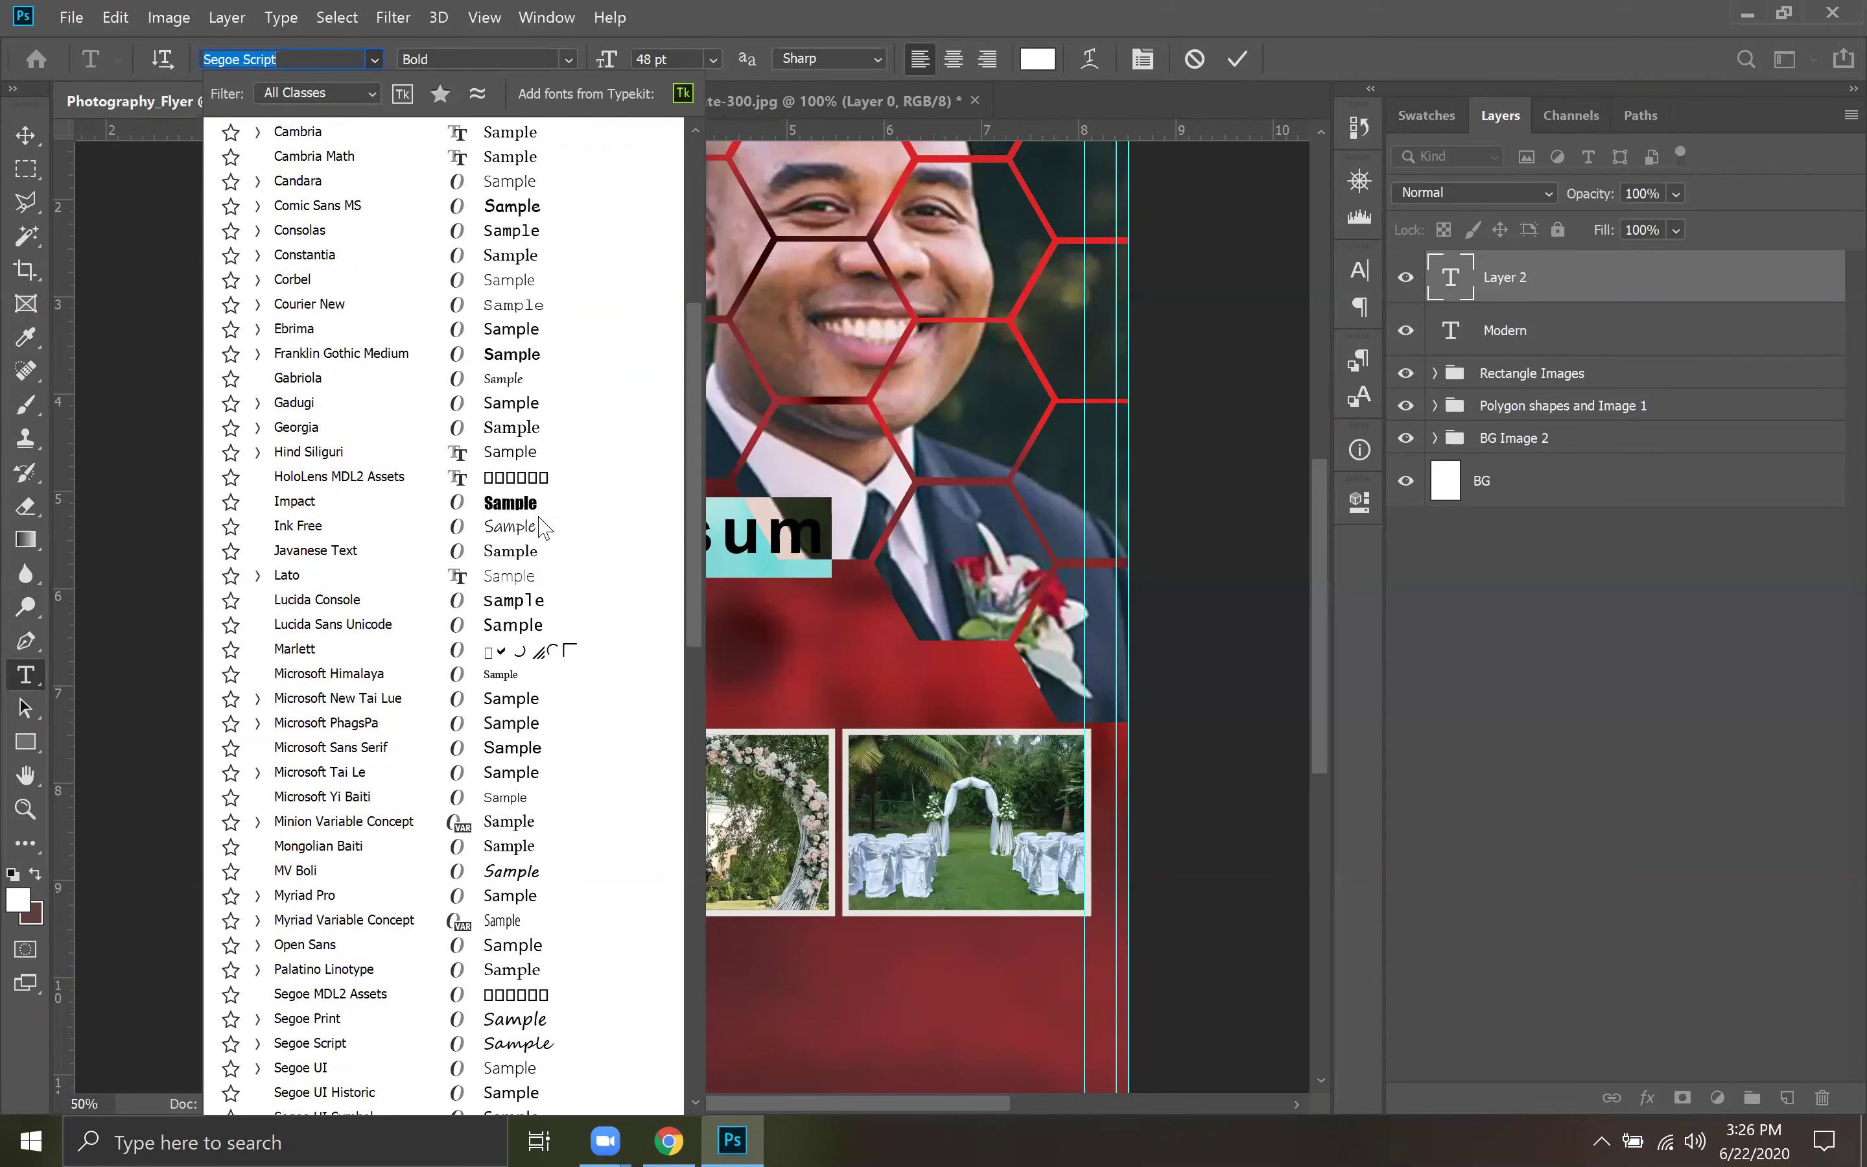
{"action": "scroll", "coordinate": [545, 529], "scroll_direction": "down", "scroll_amount": 4}
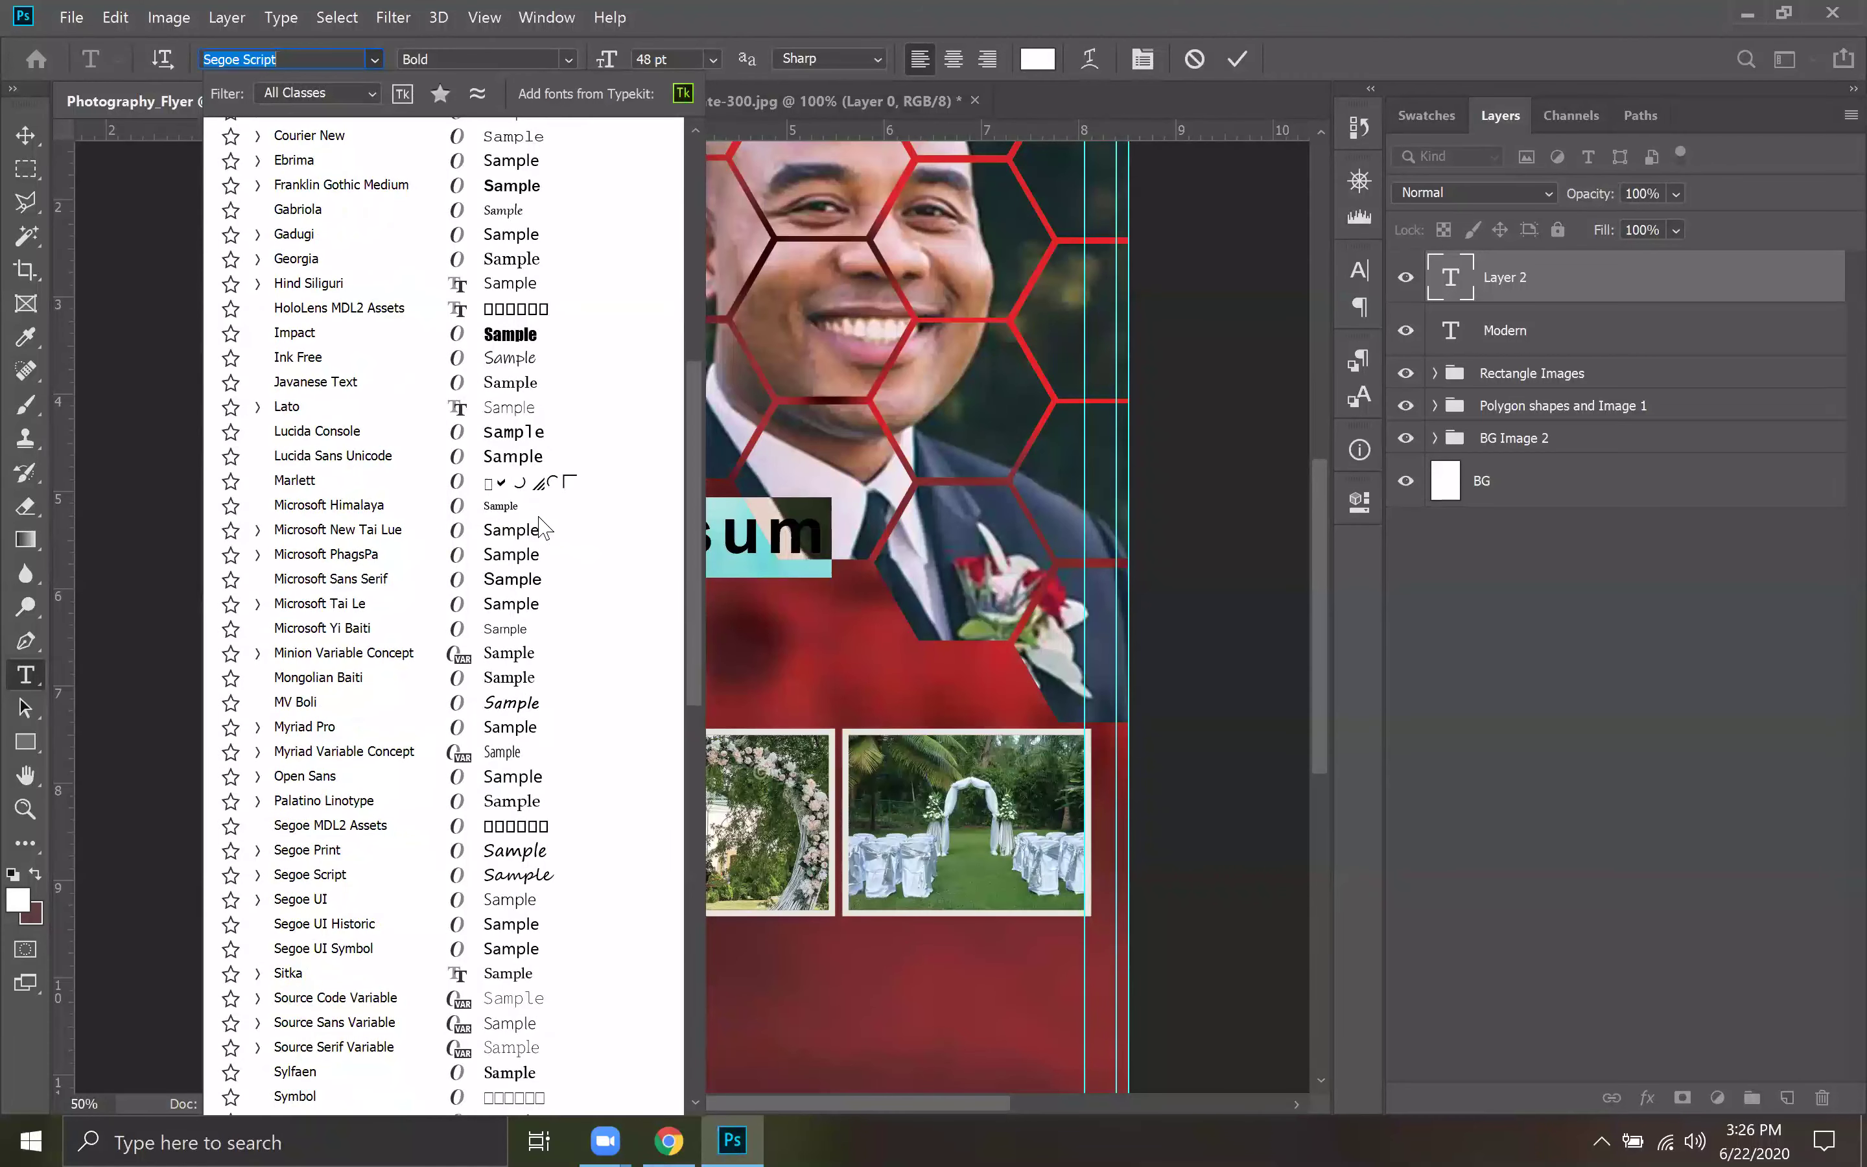
{"action": "scroll", "coordinate": [544, 528], "scroll_direction": "down", "scroll_amount": 2}
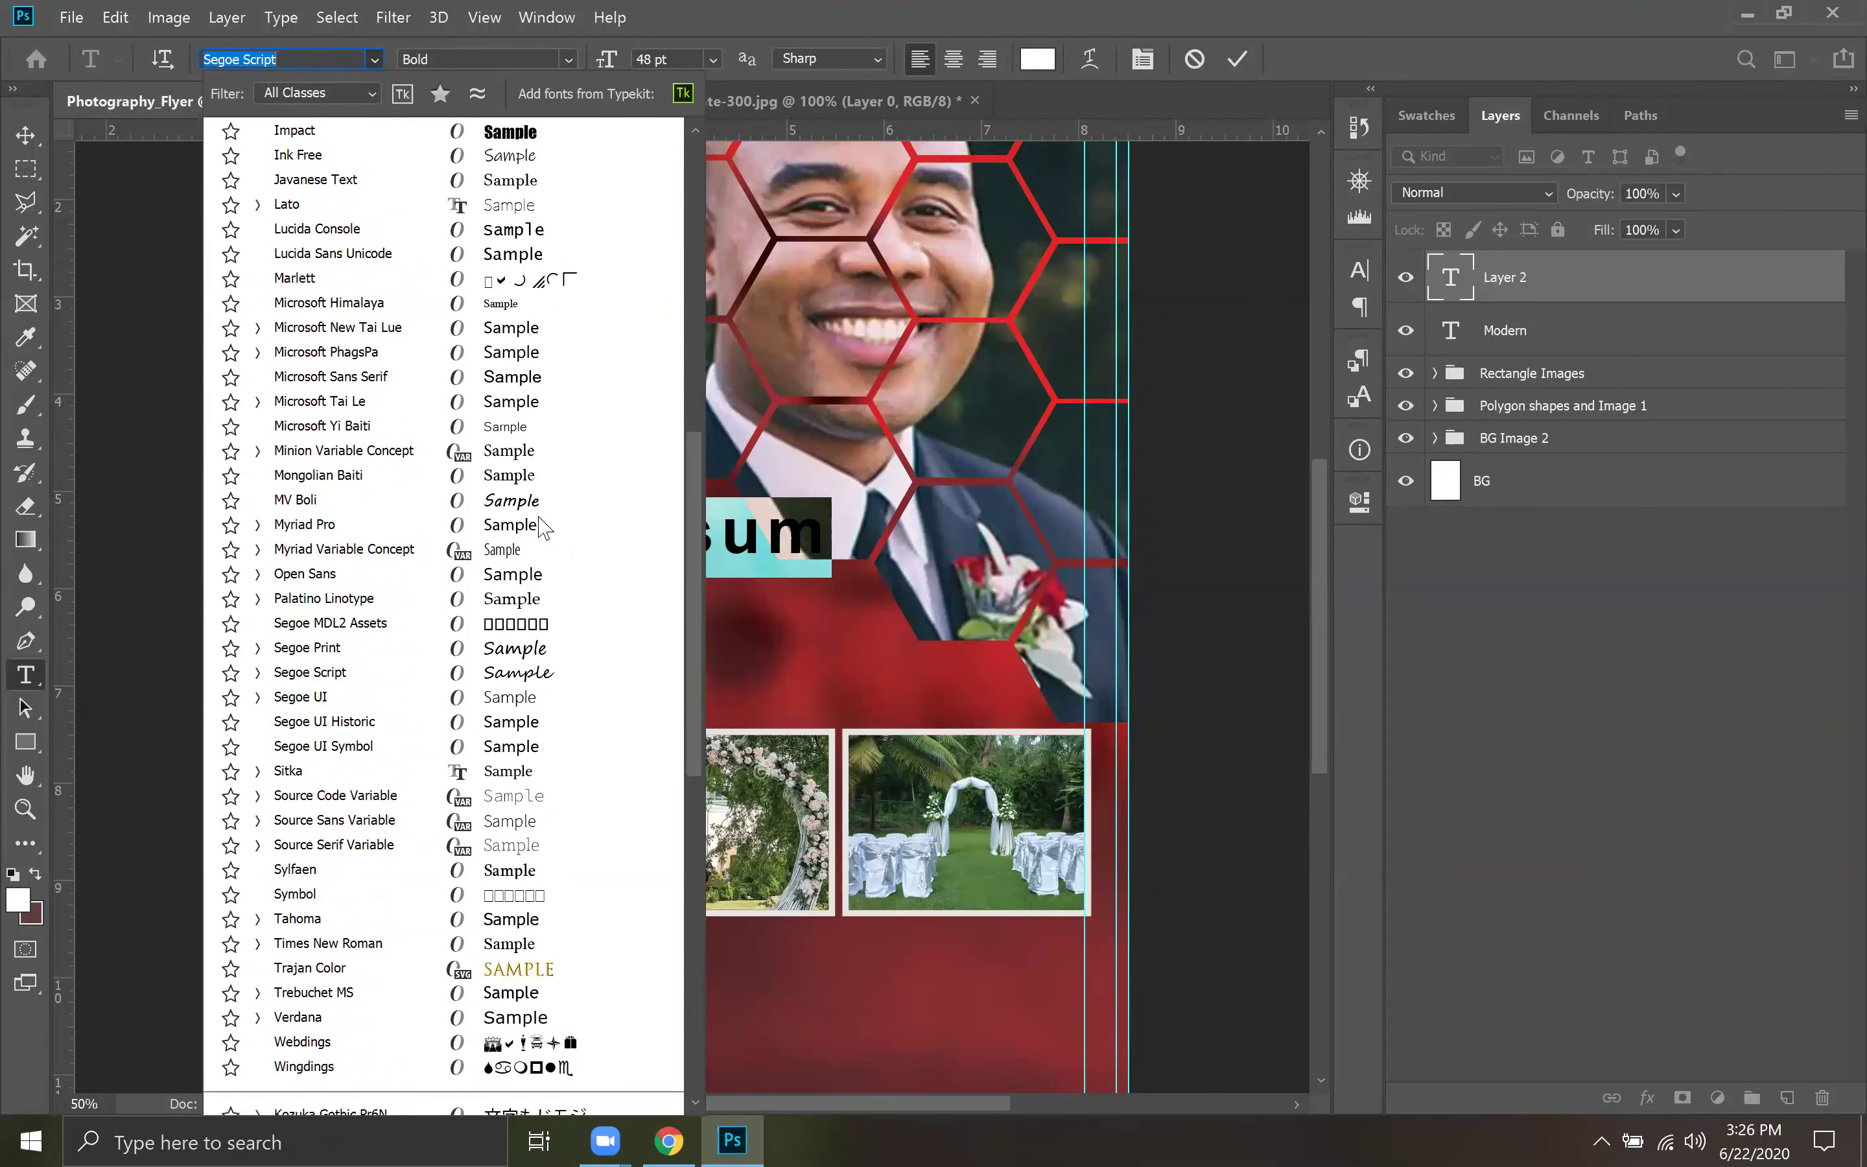
{"action": "scroll", "coordinate": [544, 529], "scroll_direction": "down", "scroll_amount": 1}
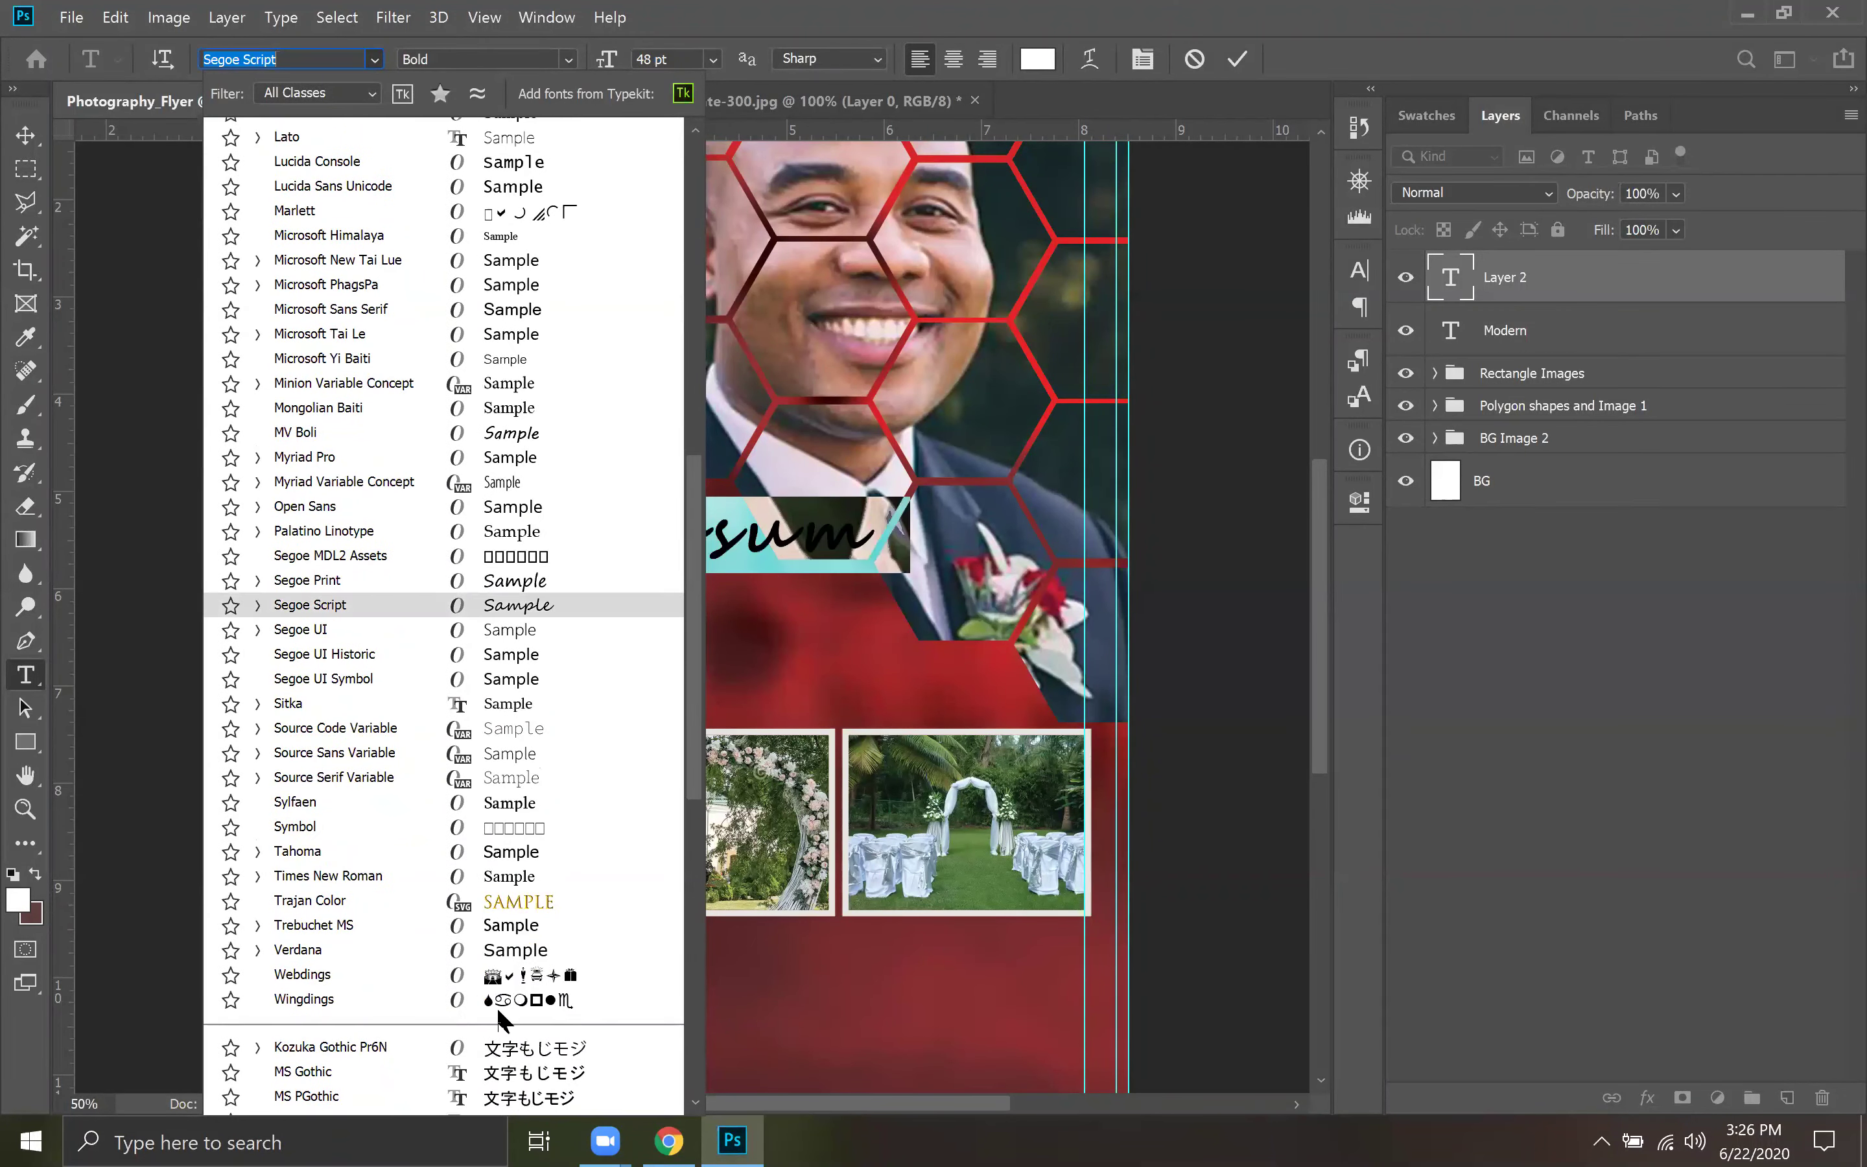
{"action": "left_click", "coordinate": [548, 910]}
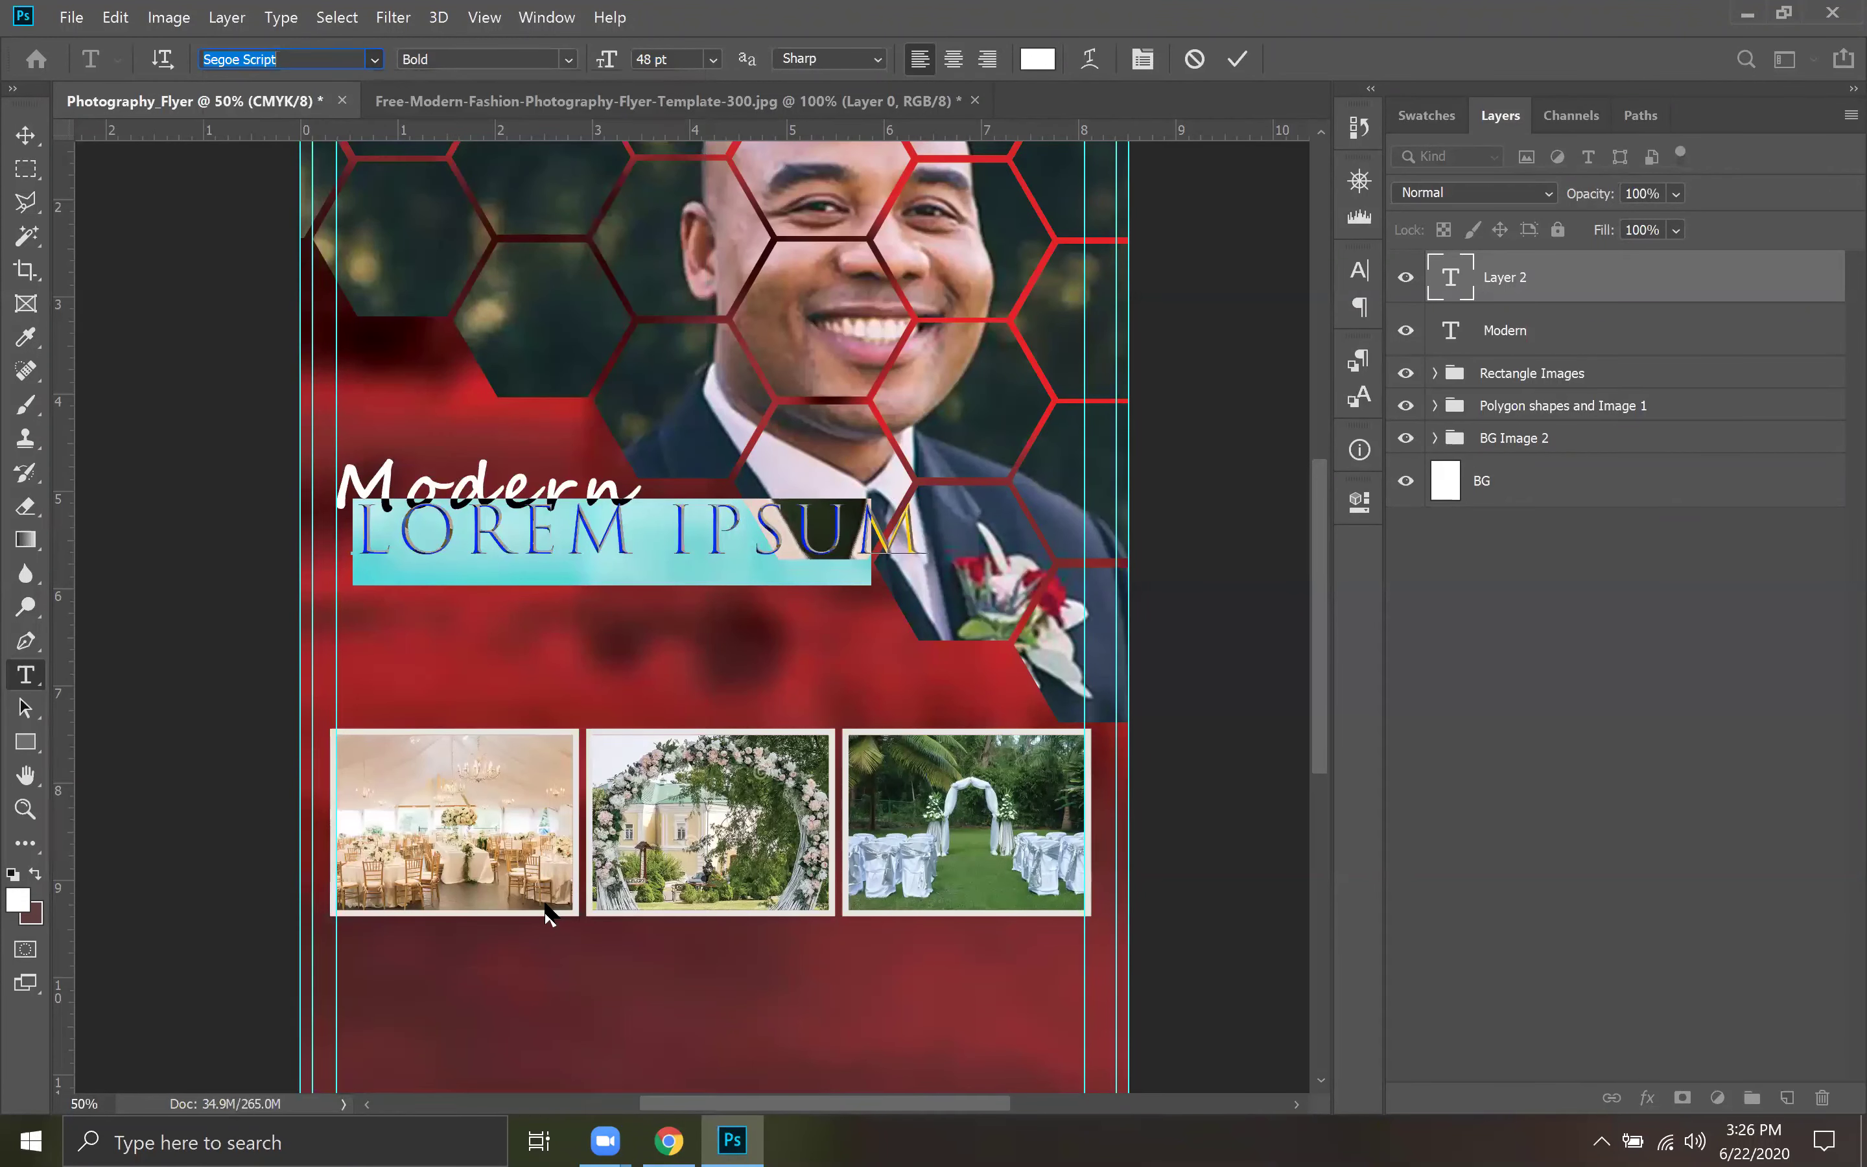
{"action": "key", "text": "ctrl+Return"}
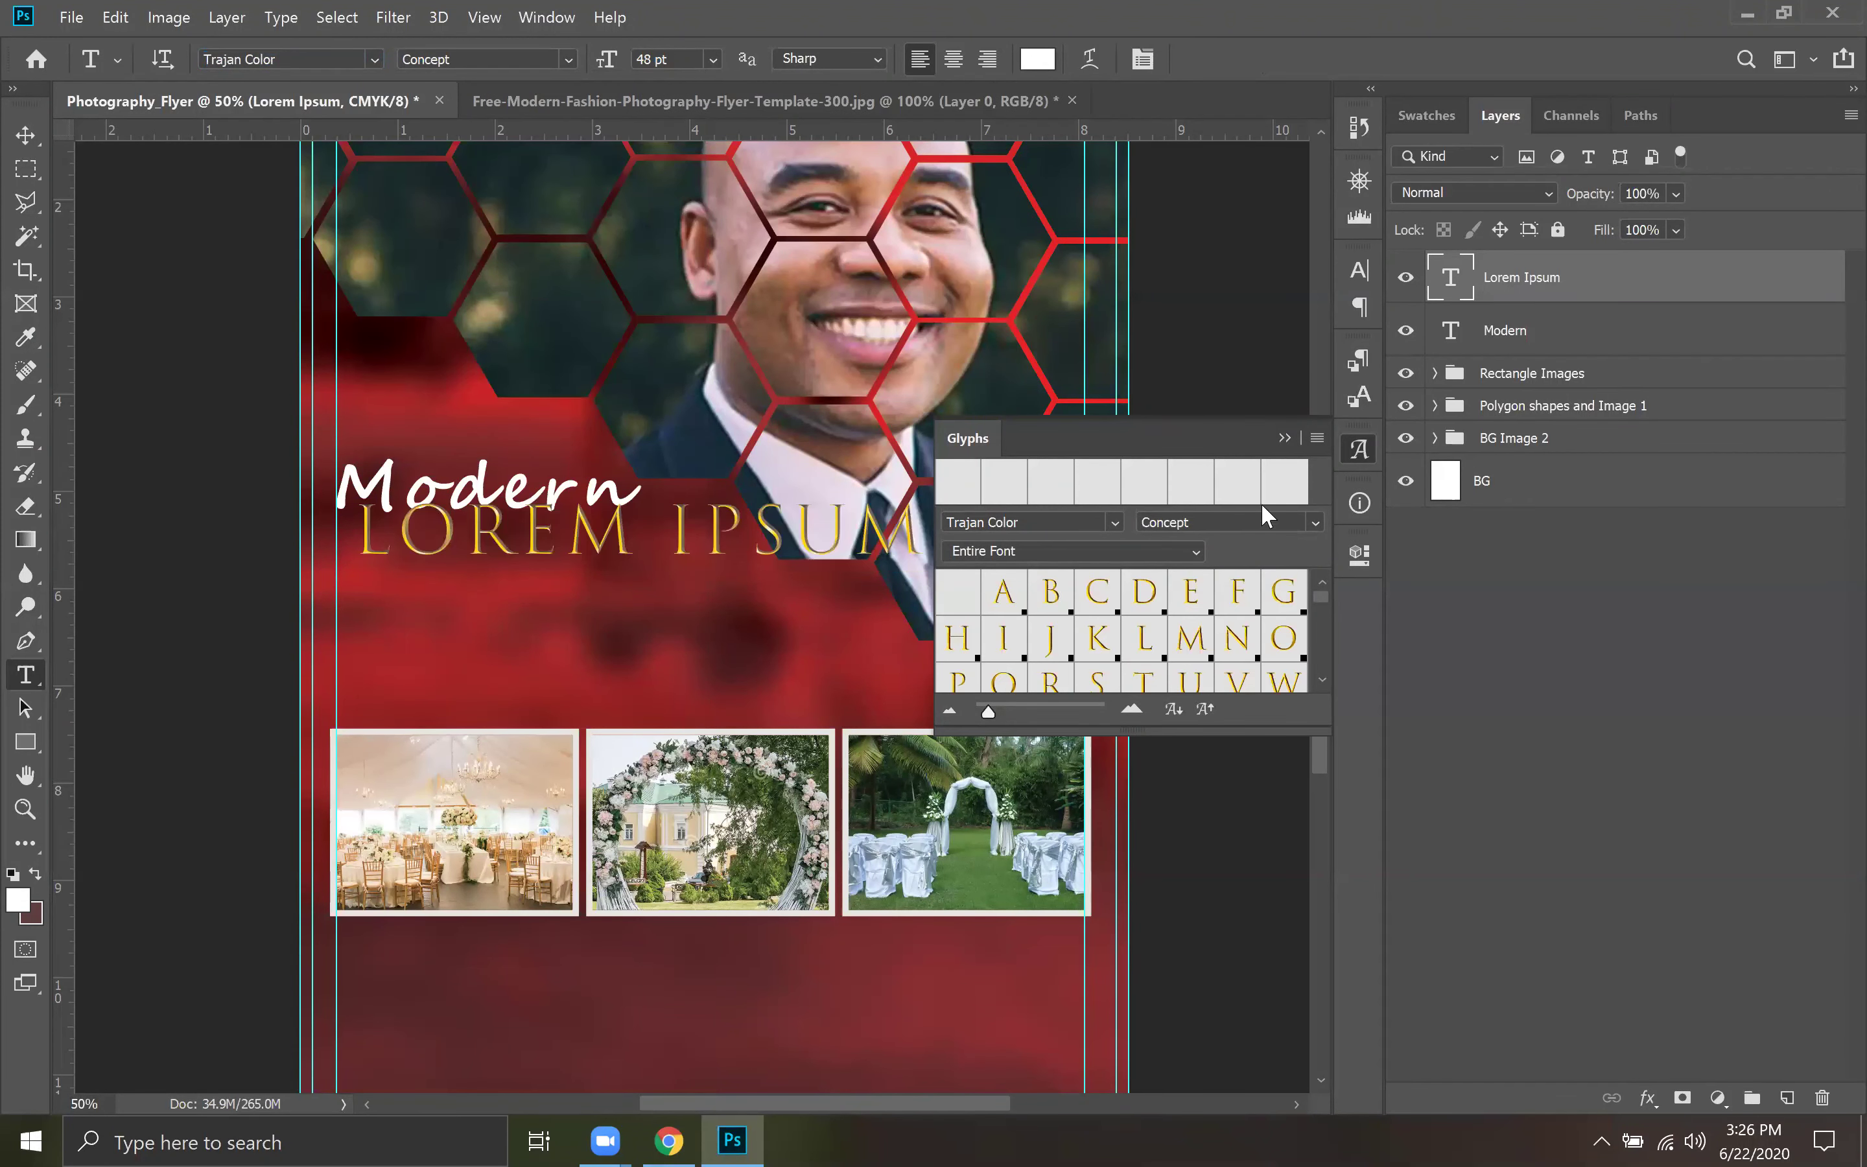
{"action": "left_click", "coordinate": [1284, 438]}
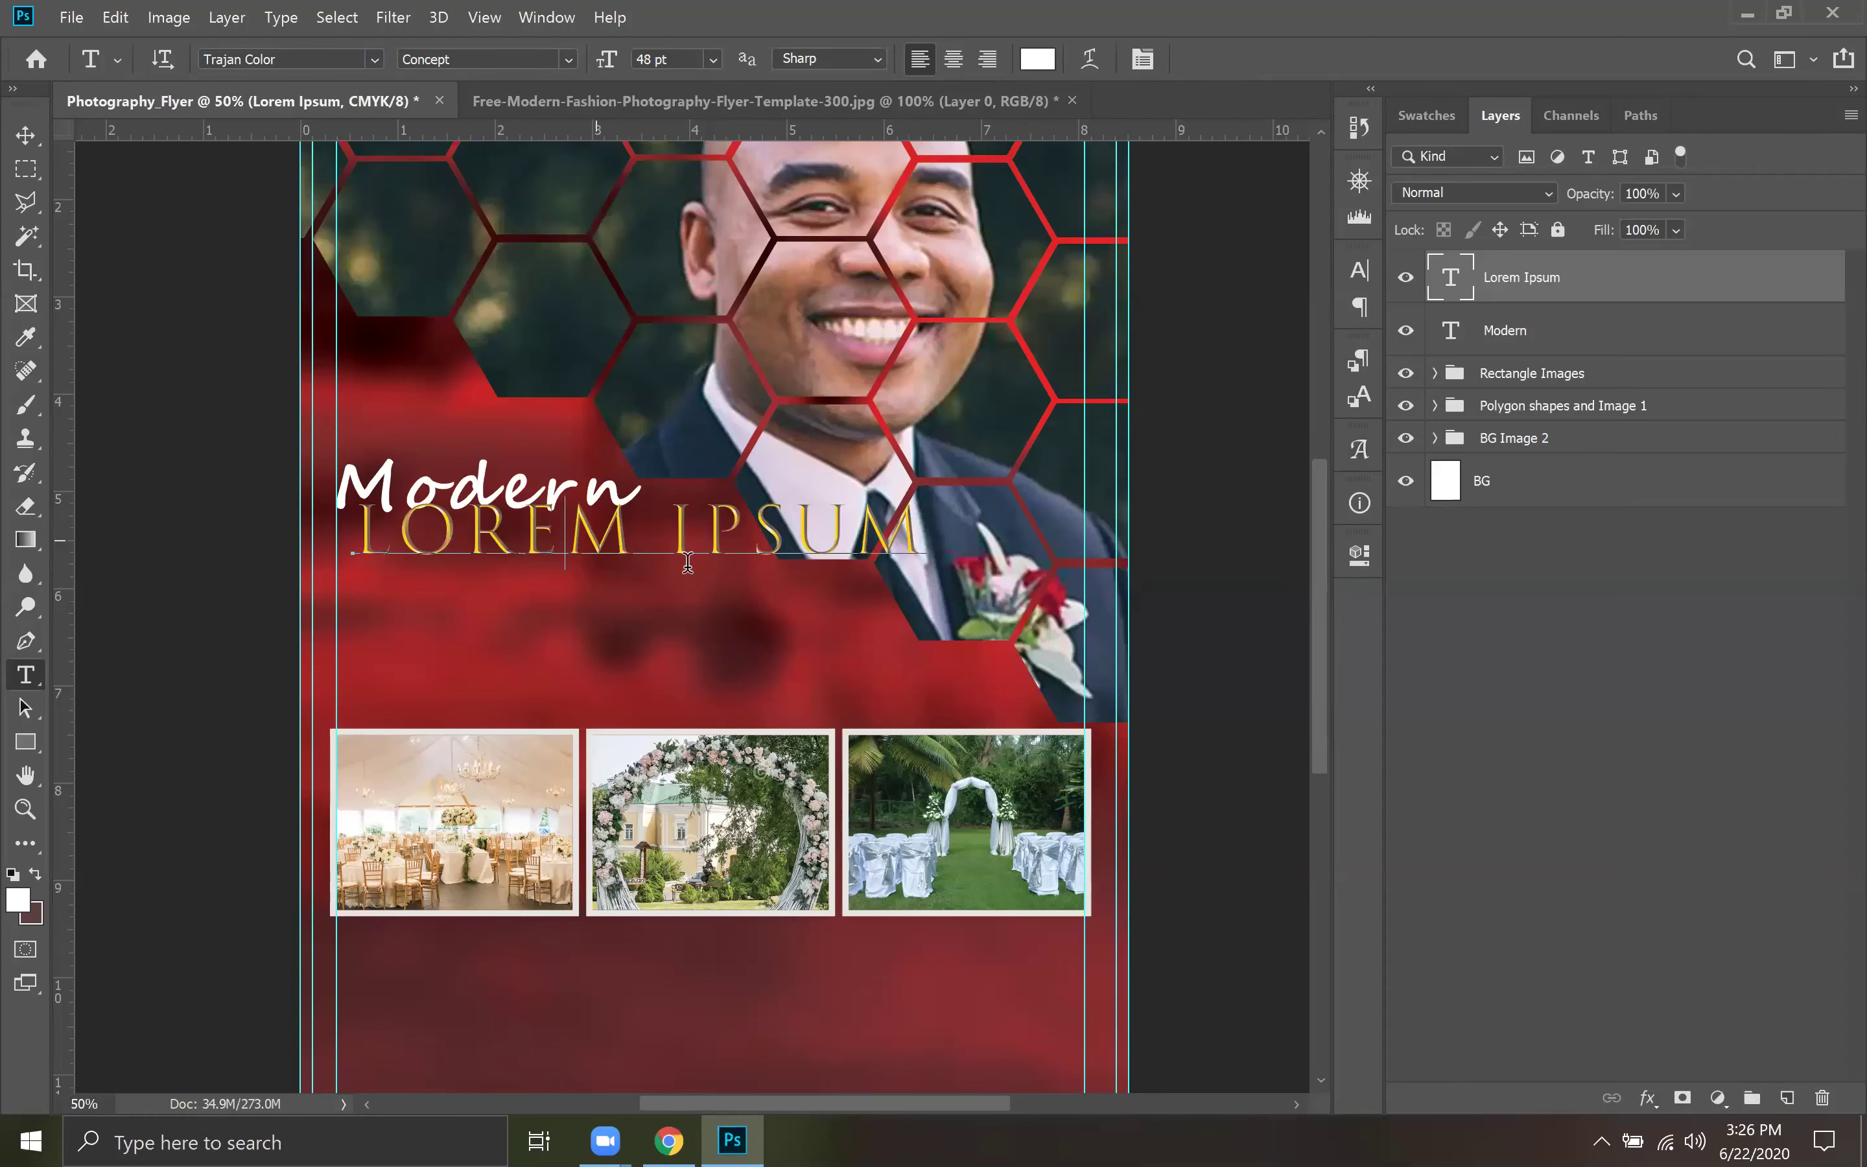
Replace the placeholder text with "FASHION PHOTOGRAPHY" on two lines and commit it.
{"action": "left_click", "coordinate": [602, 534]}
{"action": "key", "text": "ctrl+a"}
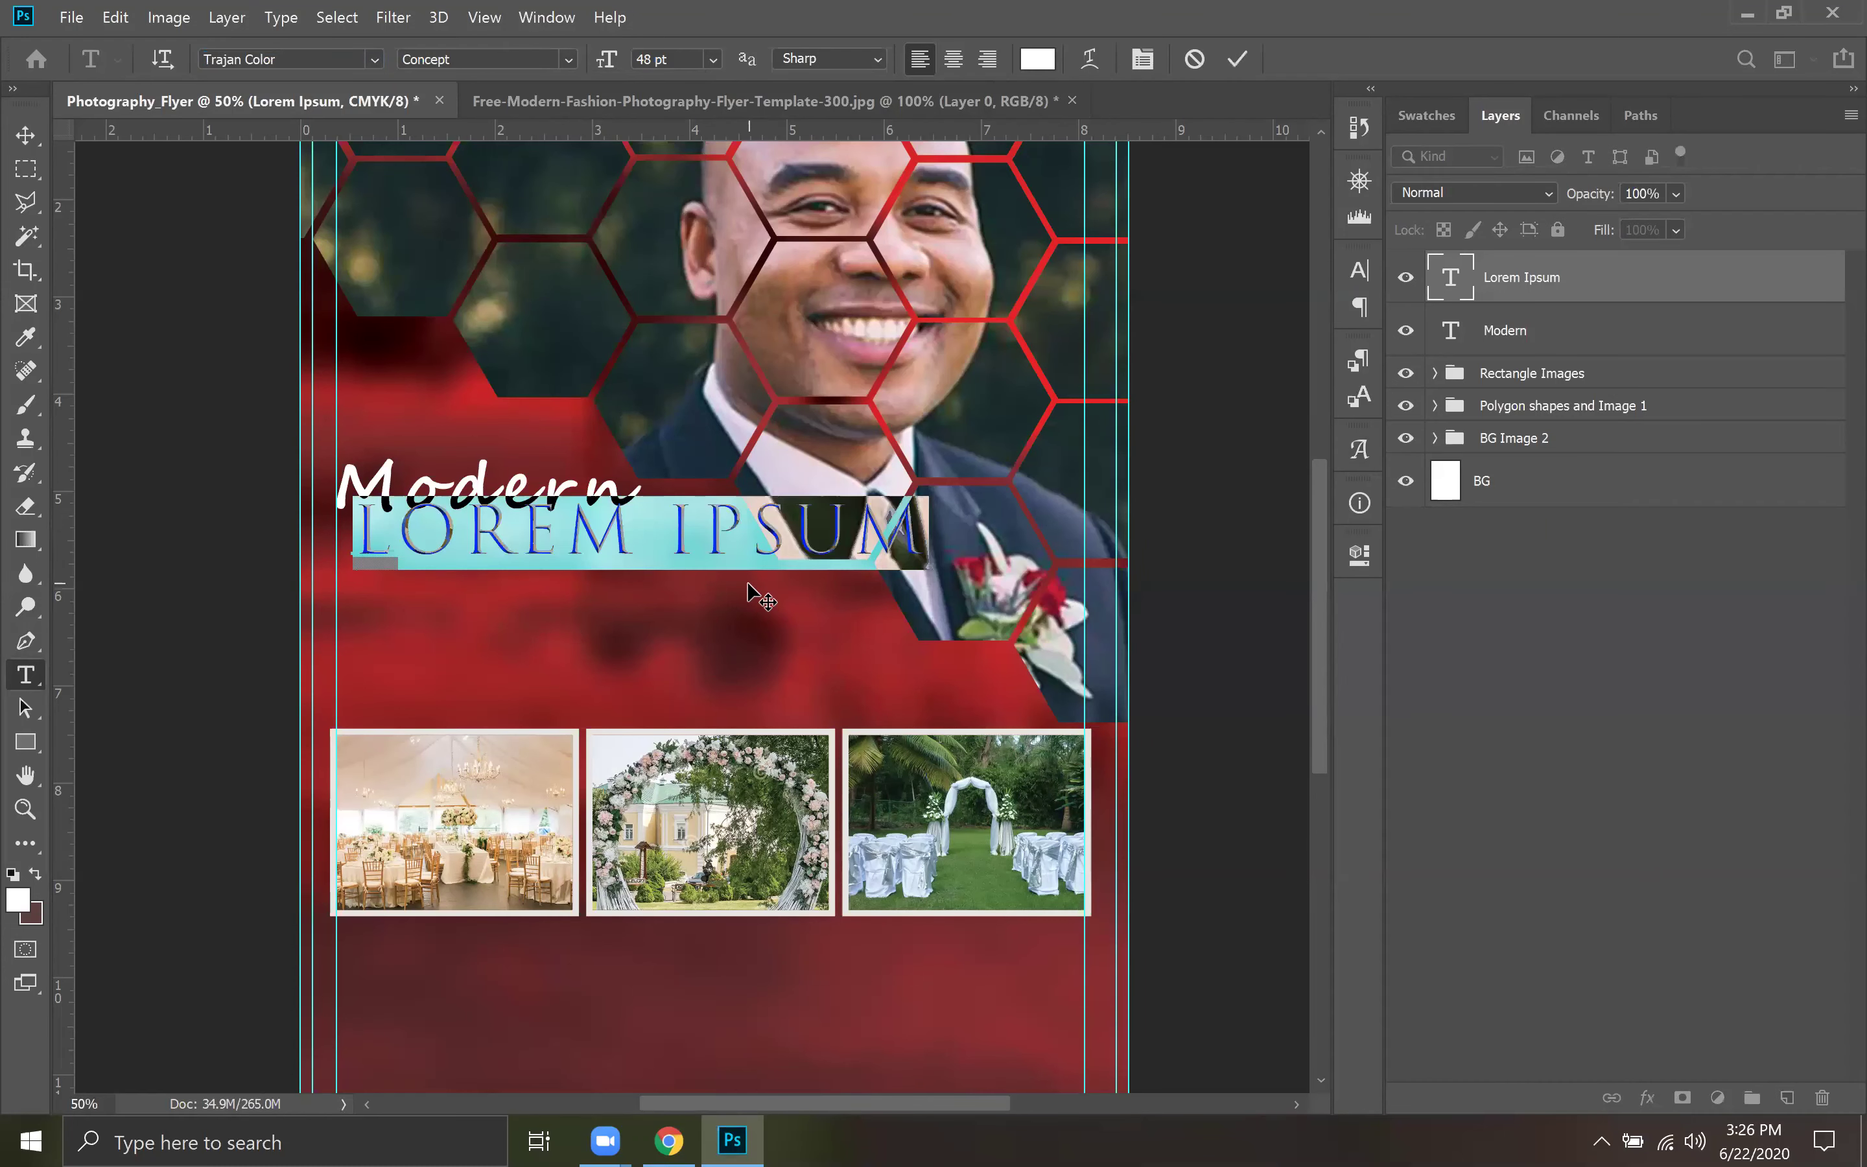
{"action": "type", "text": "FASHION "}
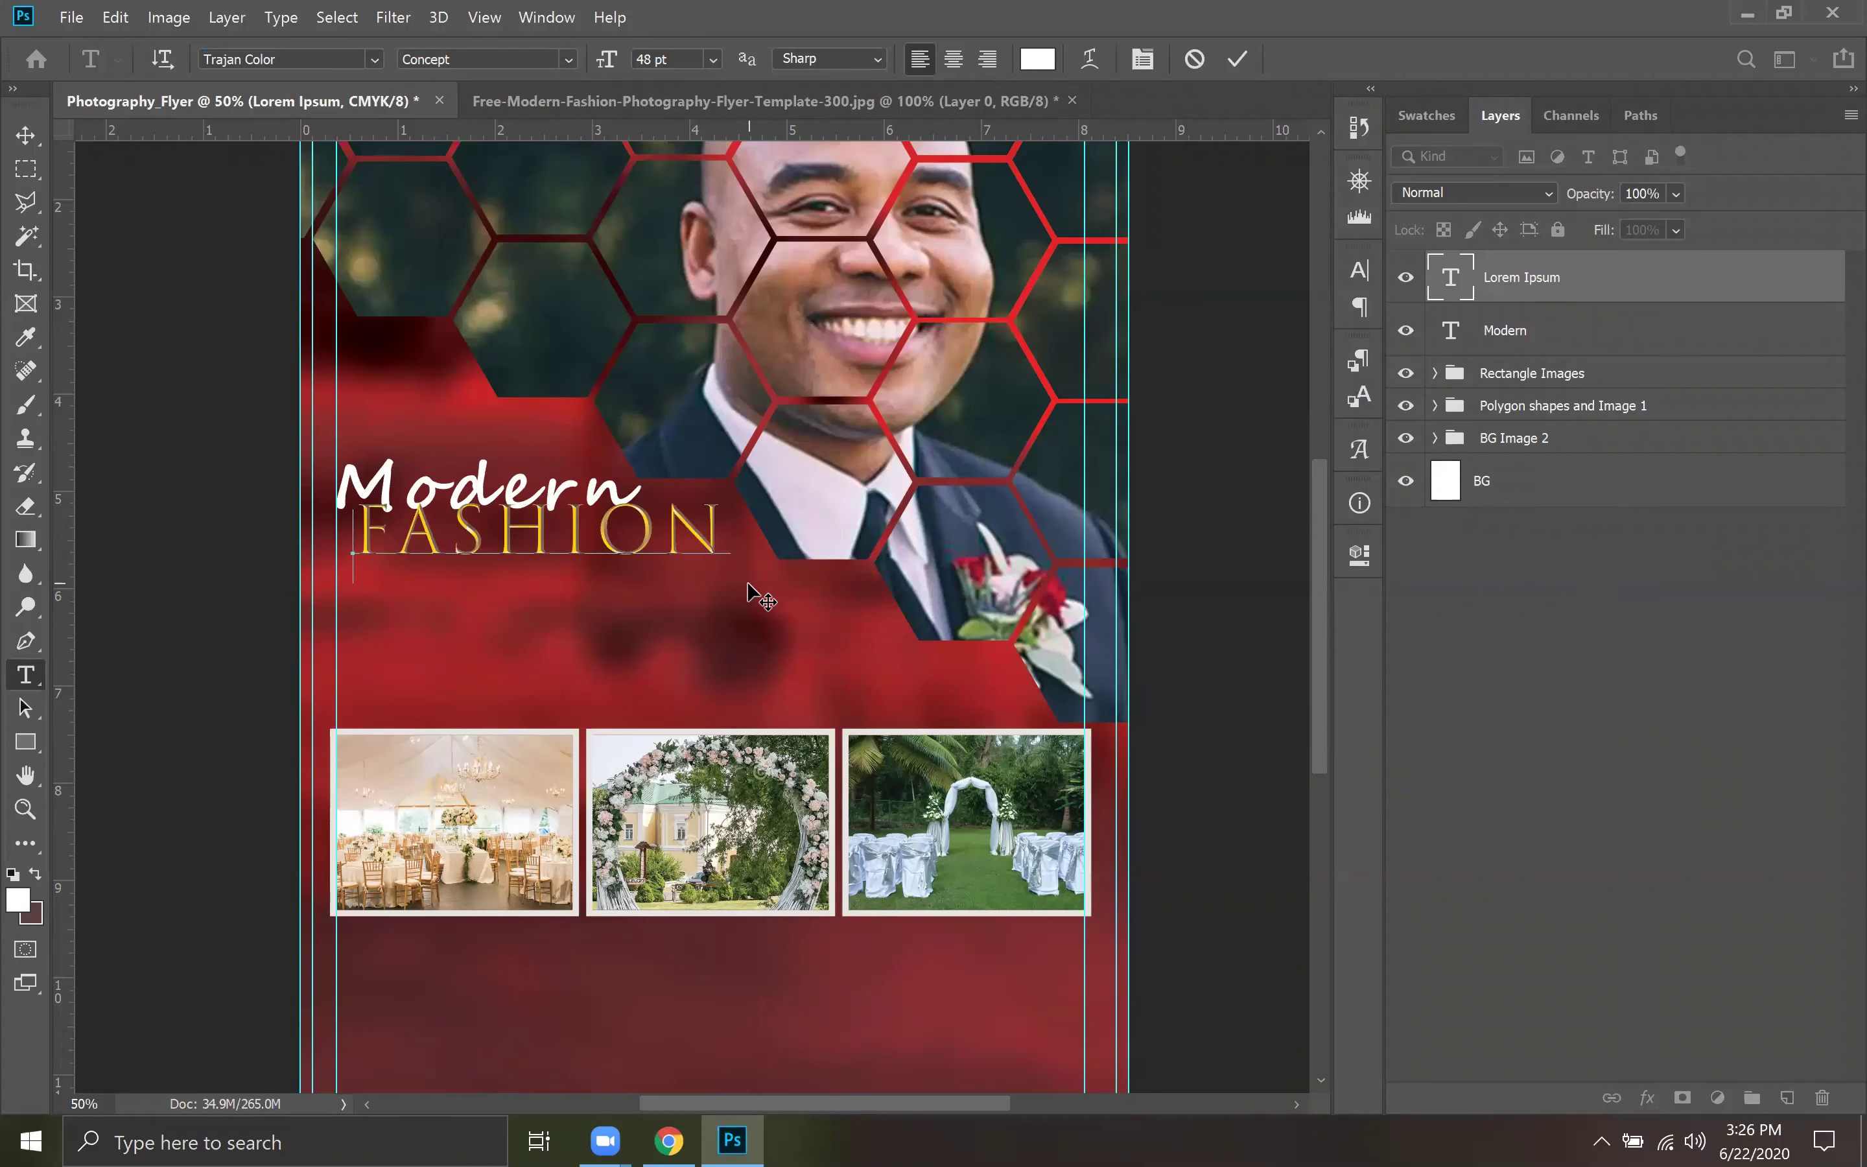
{"action": "type", "text": "PHOTO"}
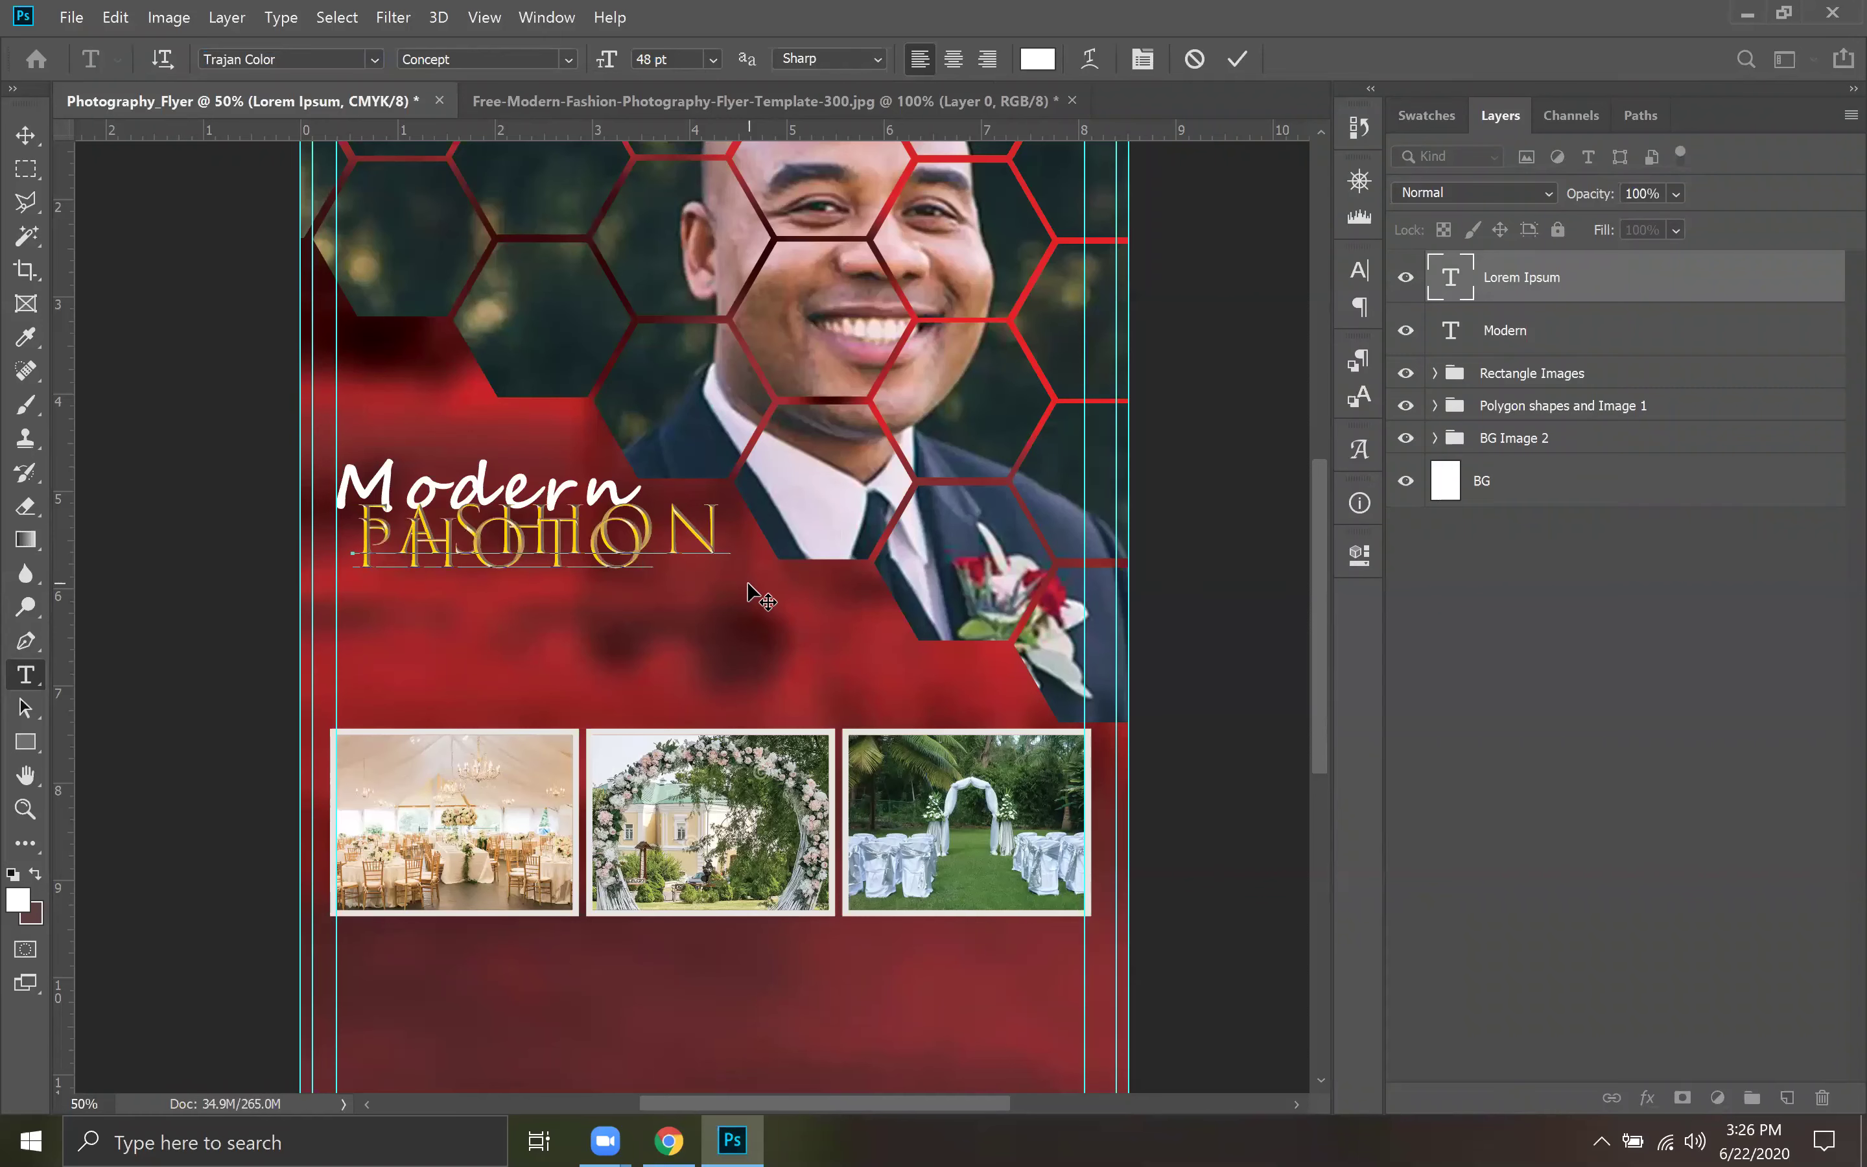
{"action": "type", "text": "GRAP"}
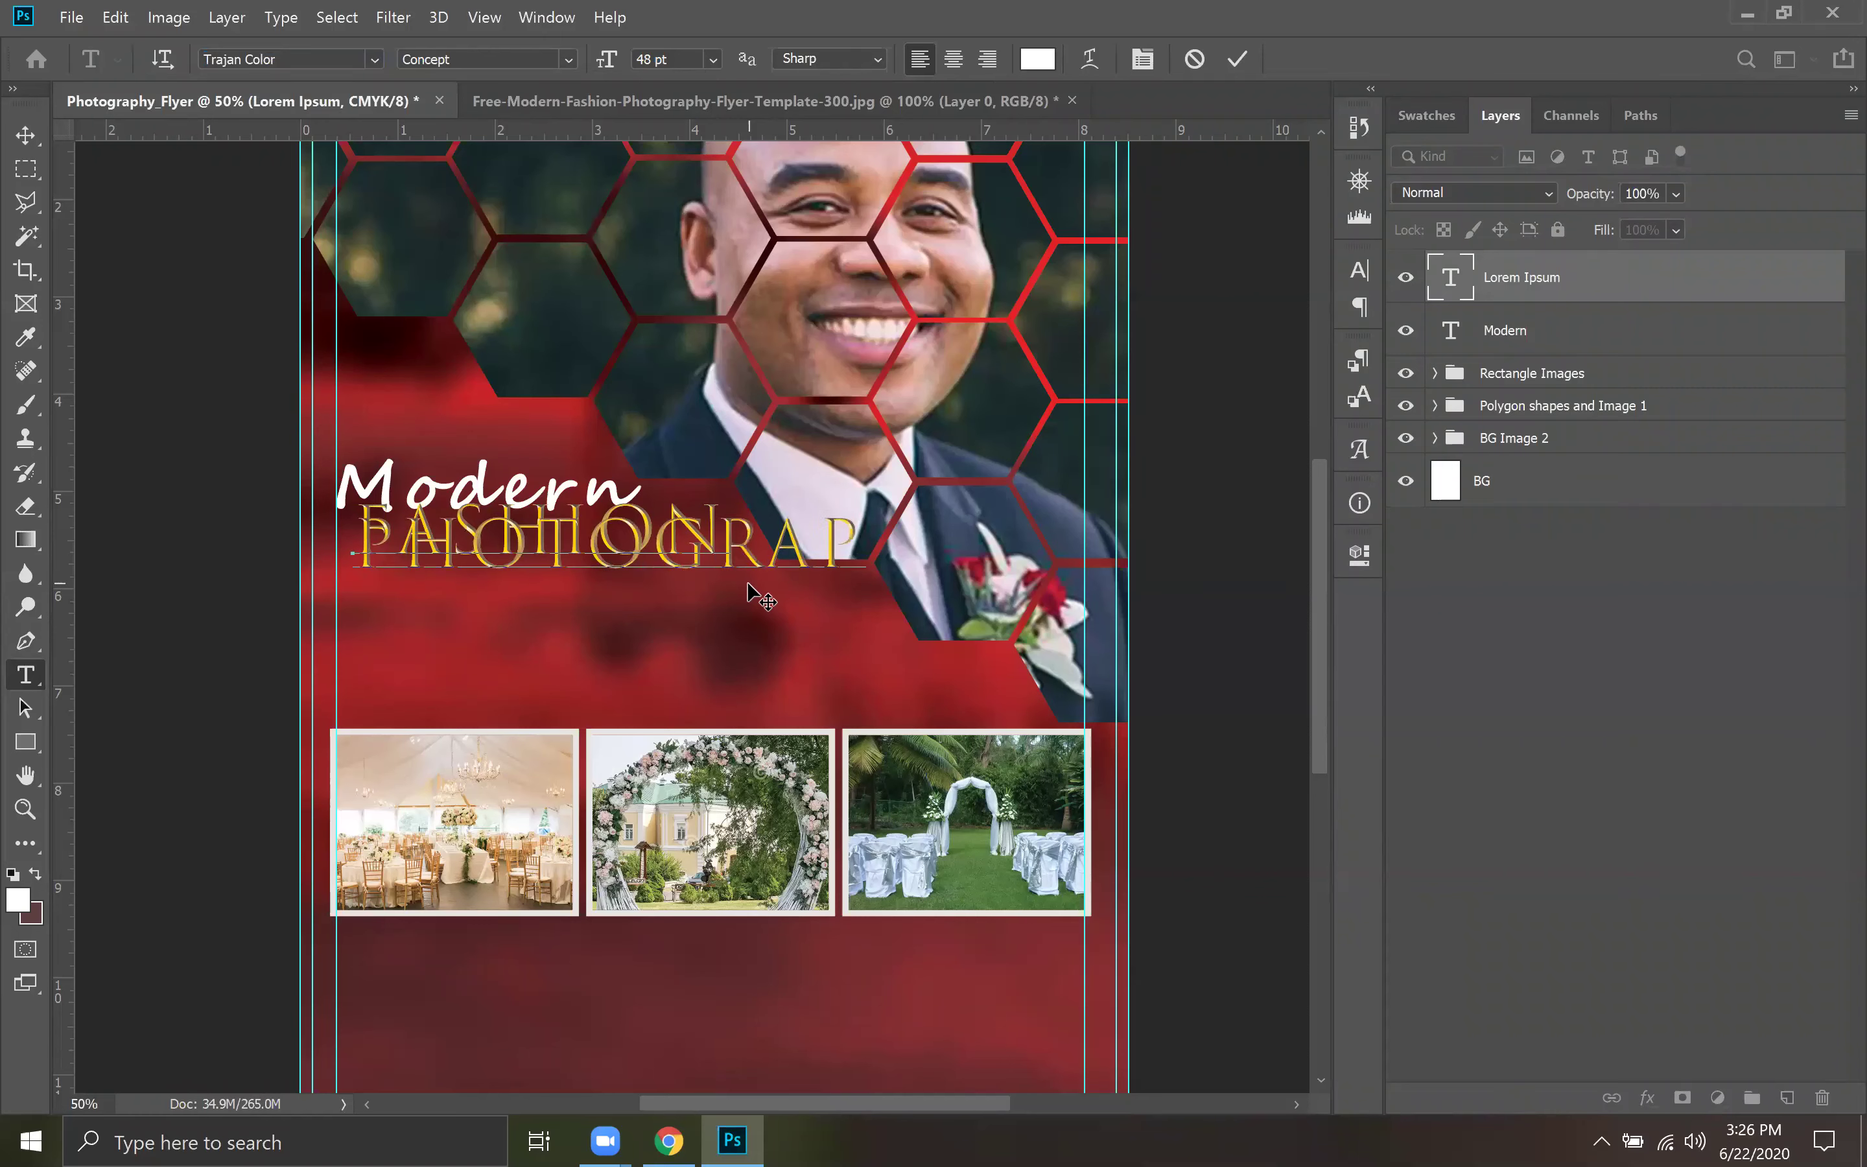
{"action": "type", "text": "HY"}
{"action": "left_click", "coordinate": [1237, 59]}
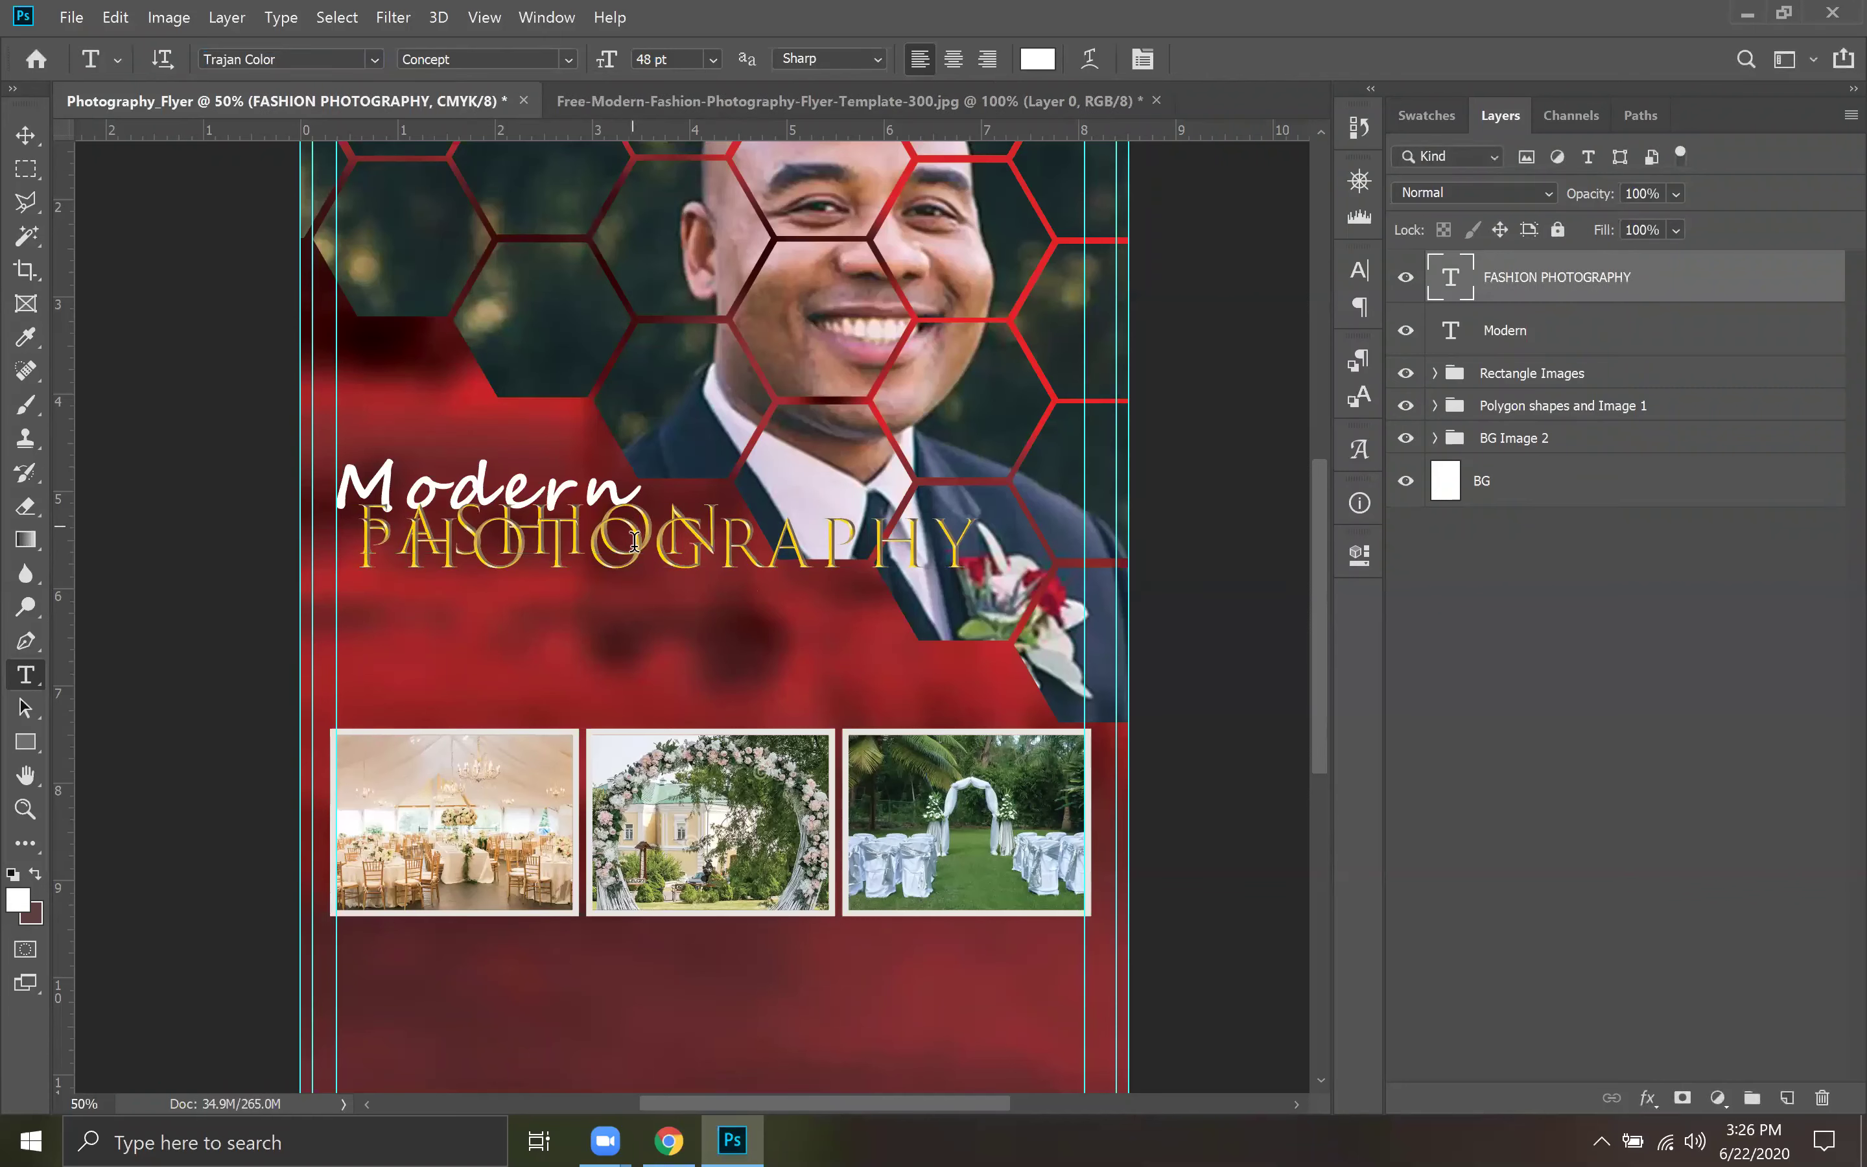
Set the leading of the "FASHION PHOTOGRAPHY" text to Auto and its tracking to 0.
{"action": "left_click", "coordinate": [662, 556]}
{"action": "key", "text": "ctrl+a"}
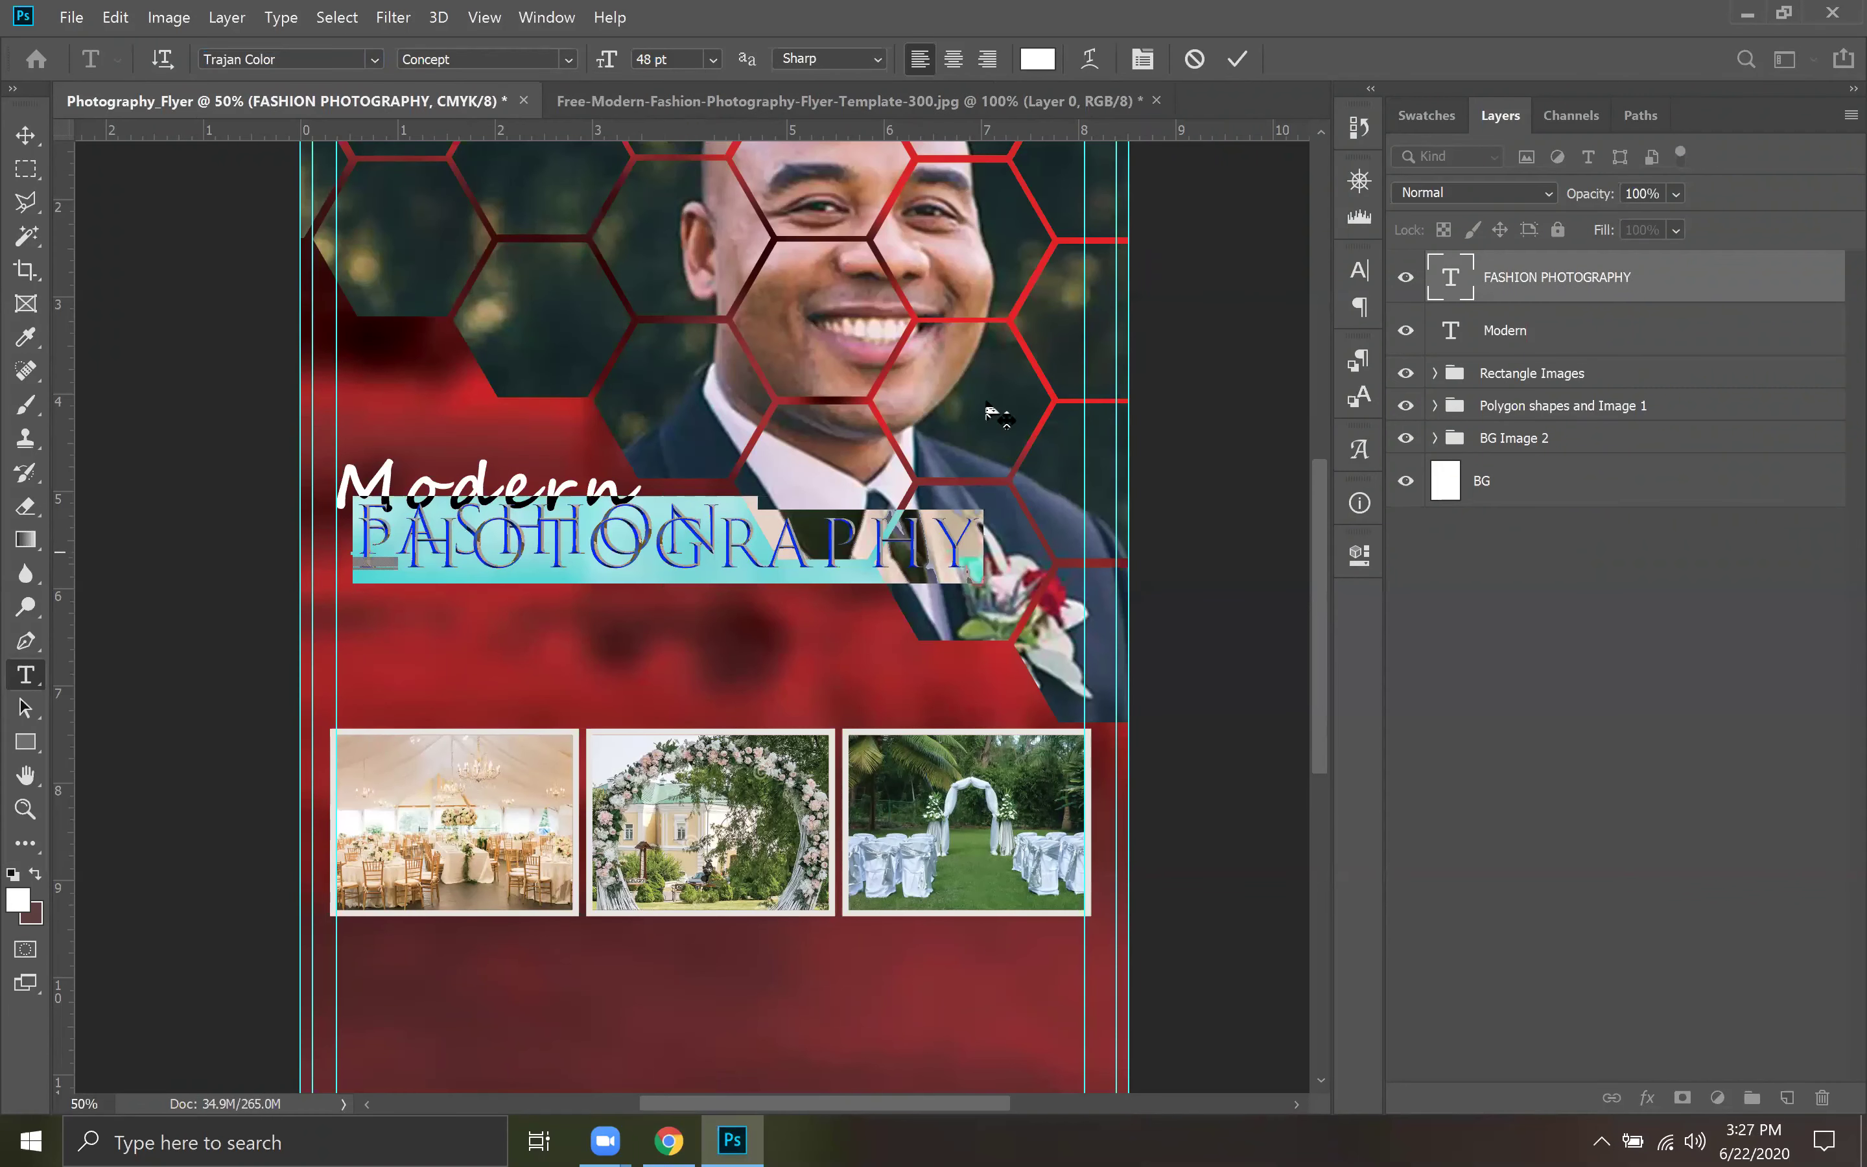
{"action": "left_click", "coordinate": [1360, 270]}
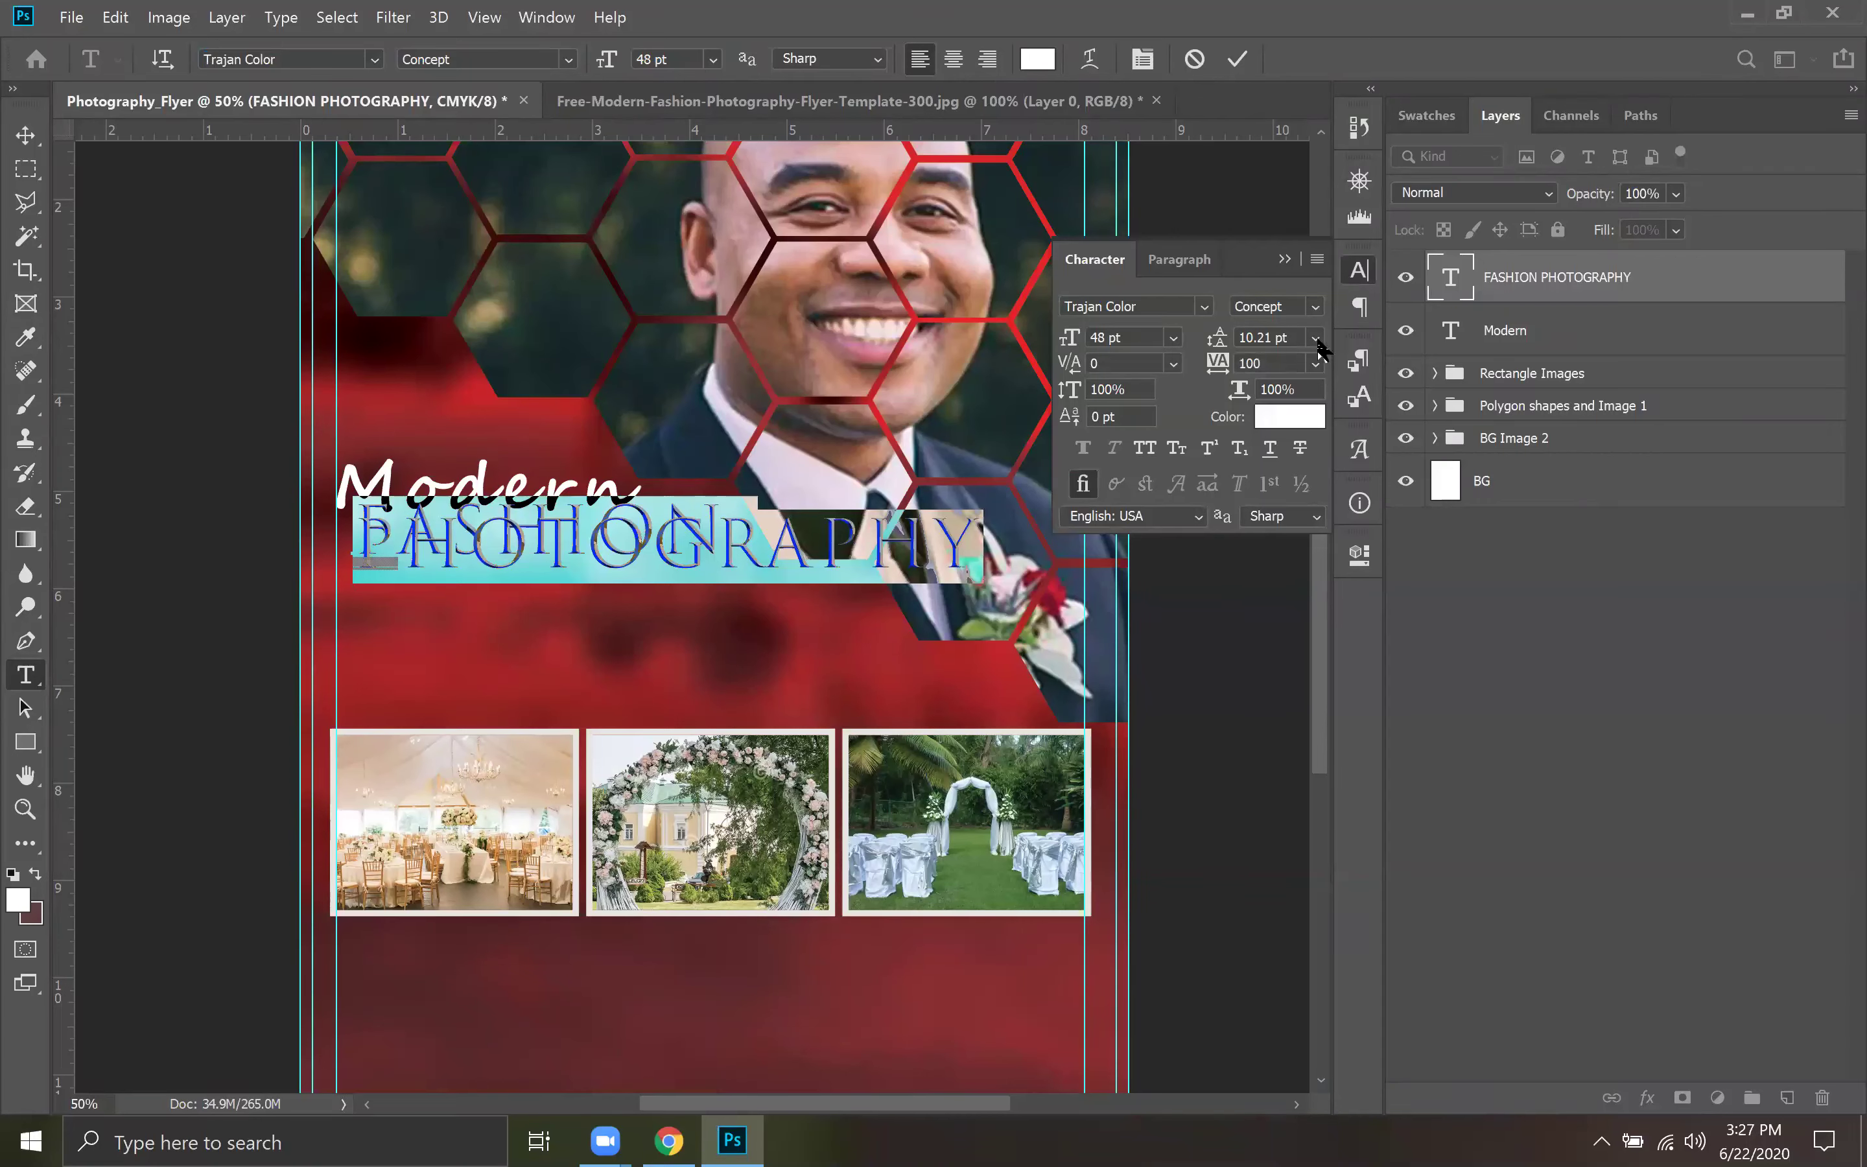
{"action": "left_click", "coordinate": [1315, 337]}
{"action": "left_click", "coordinate": [1284, 363]}
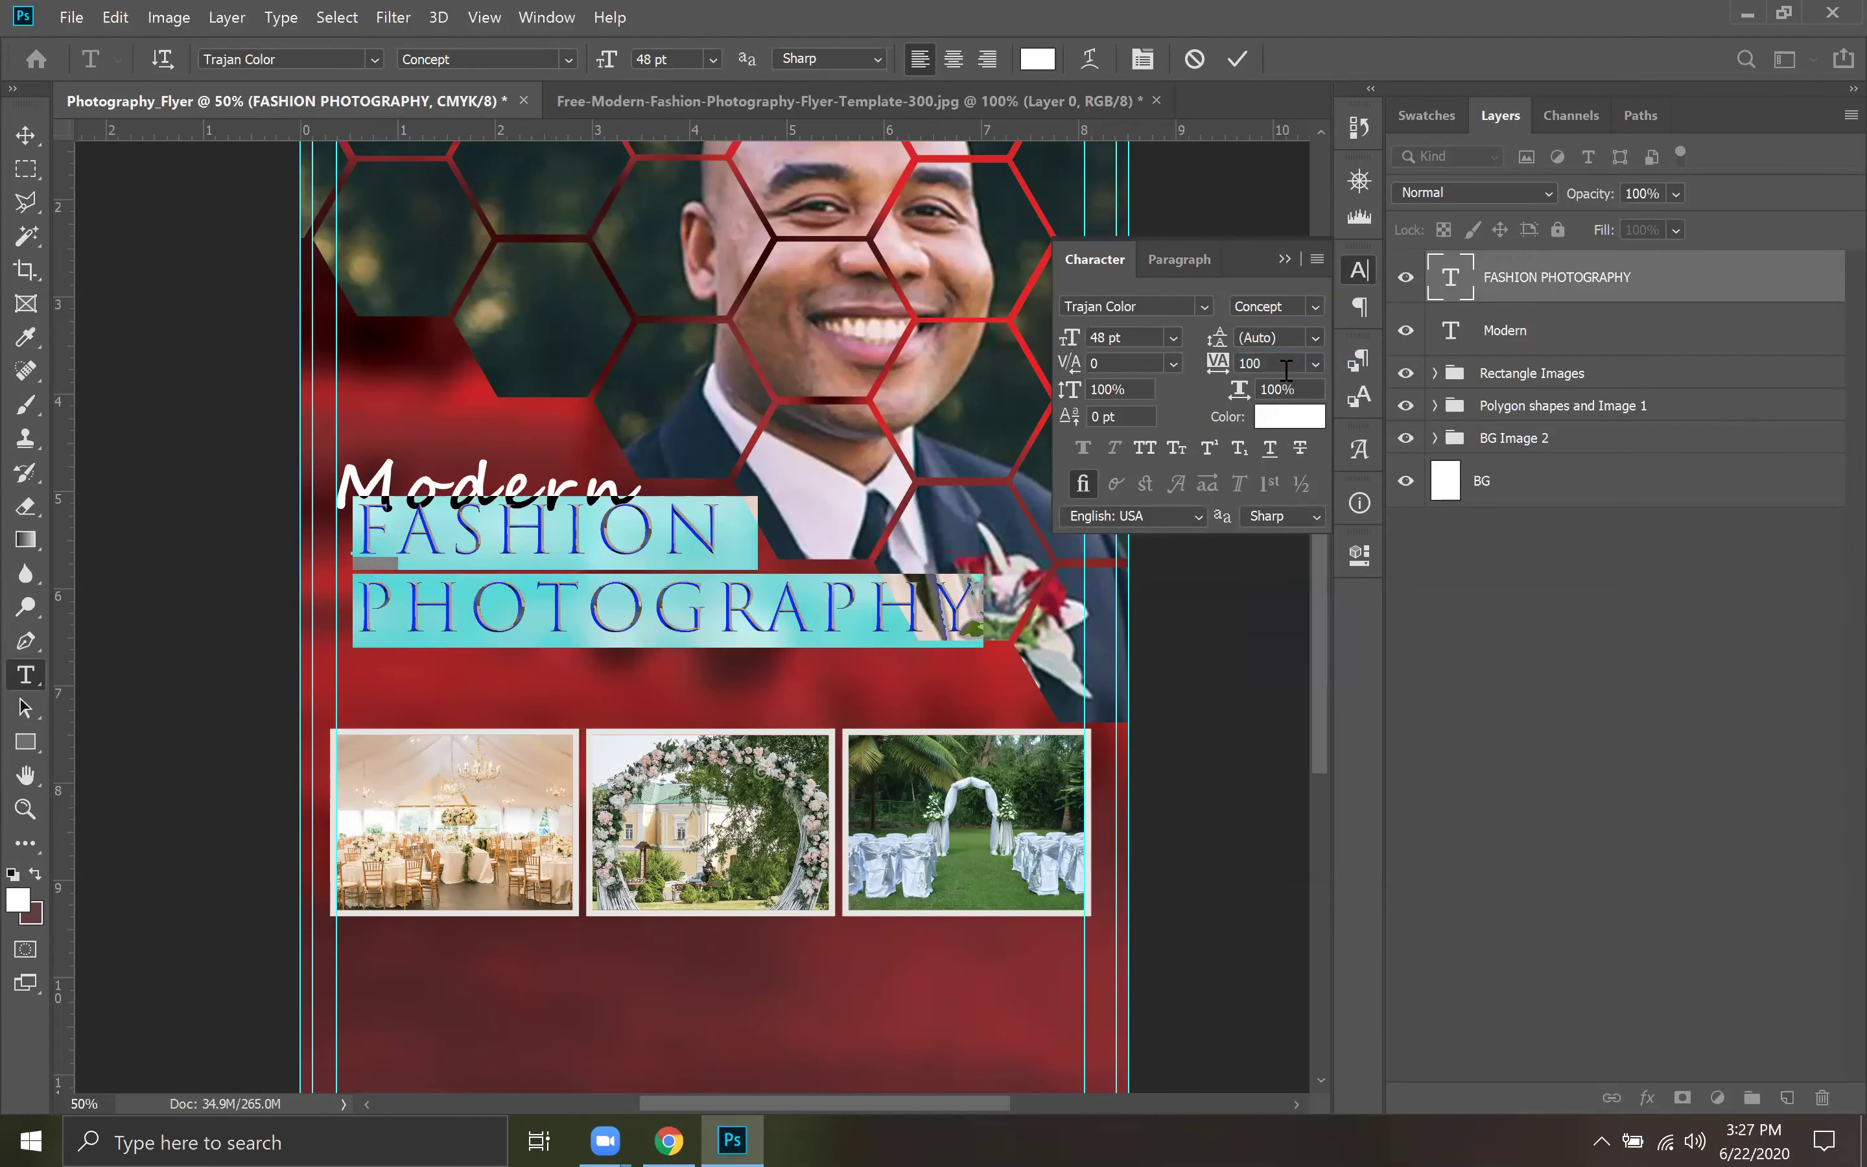
{"action": "left_click", "coordinate": [1315, 363]}
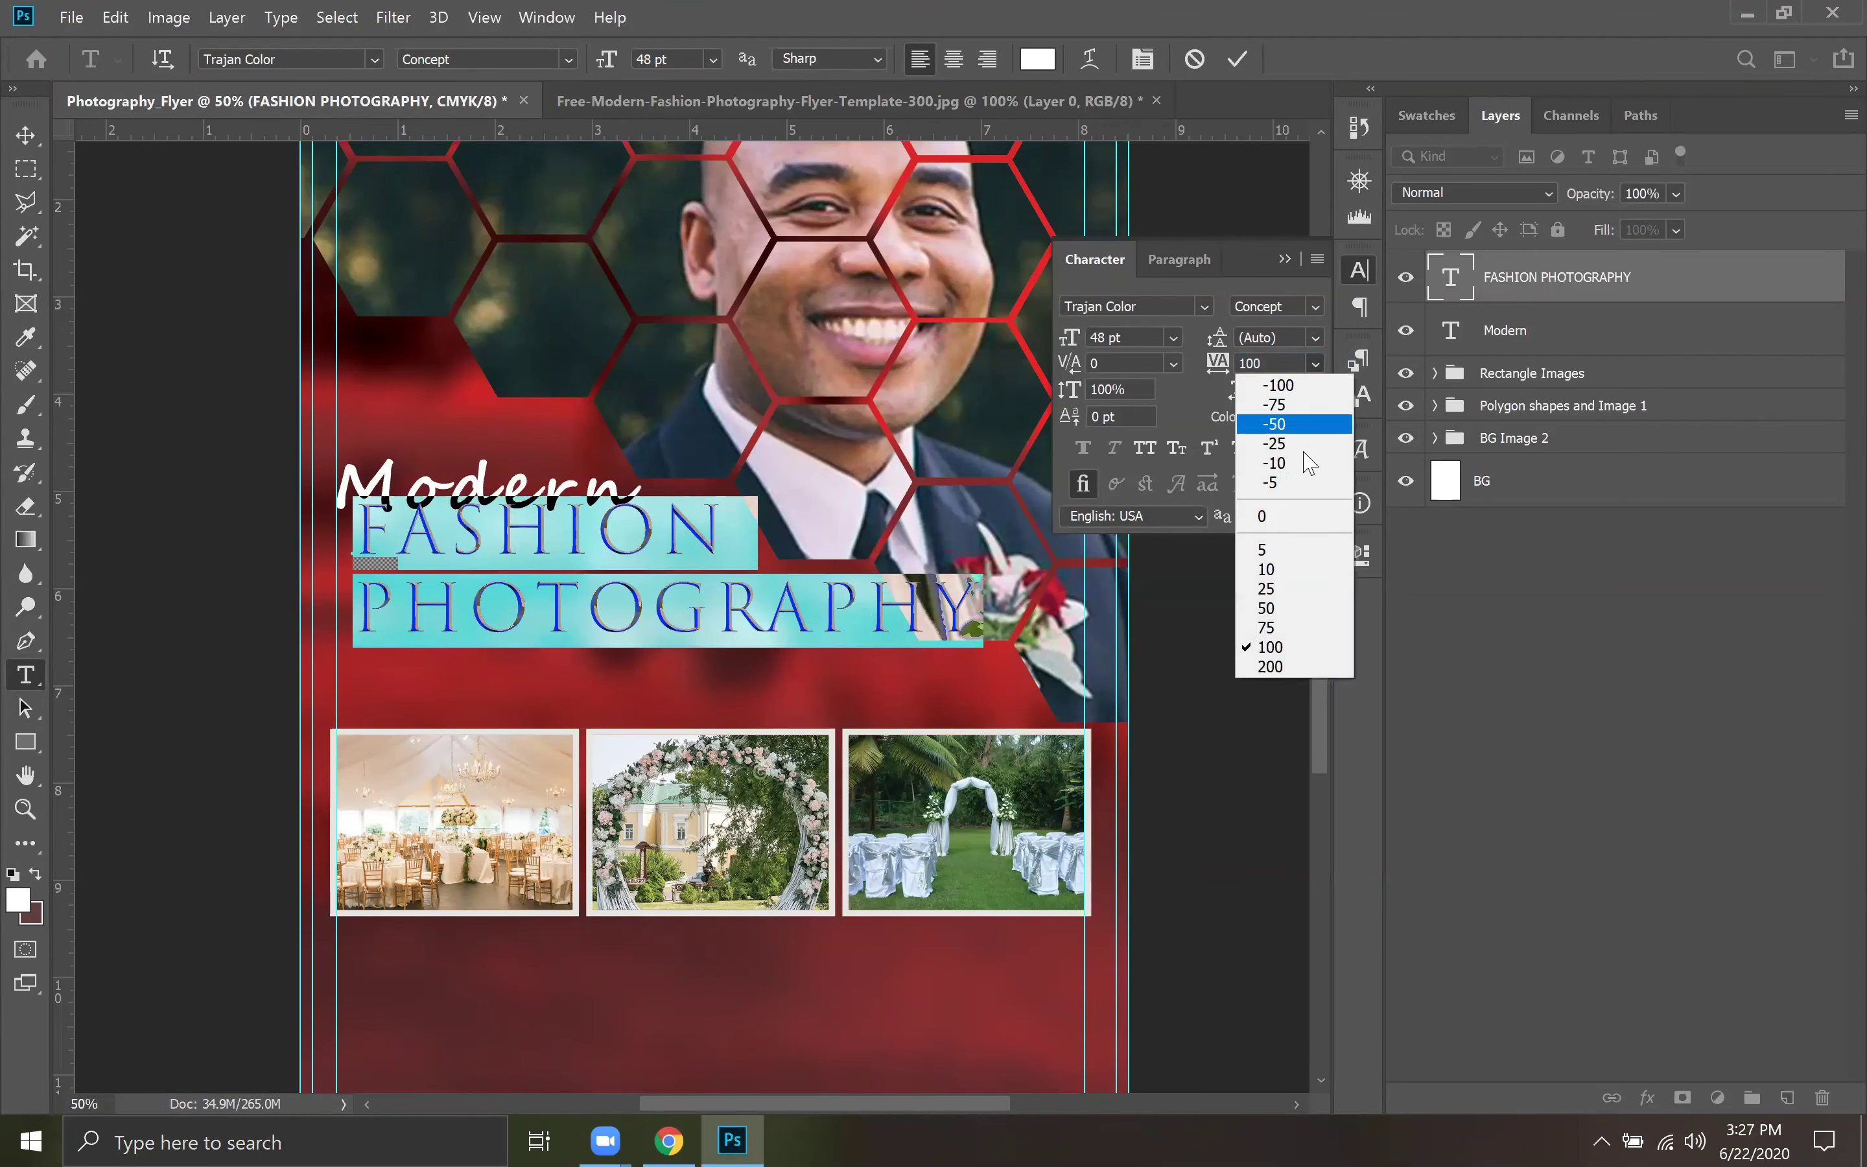
{"action": "left_click", "coordinate": [1309, 515]}
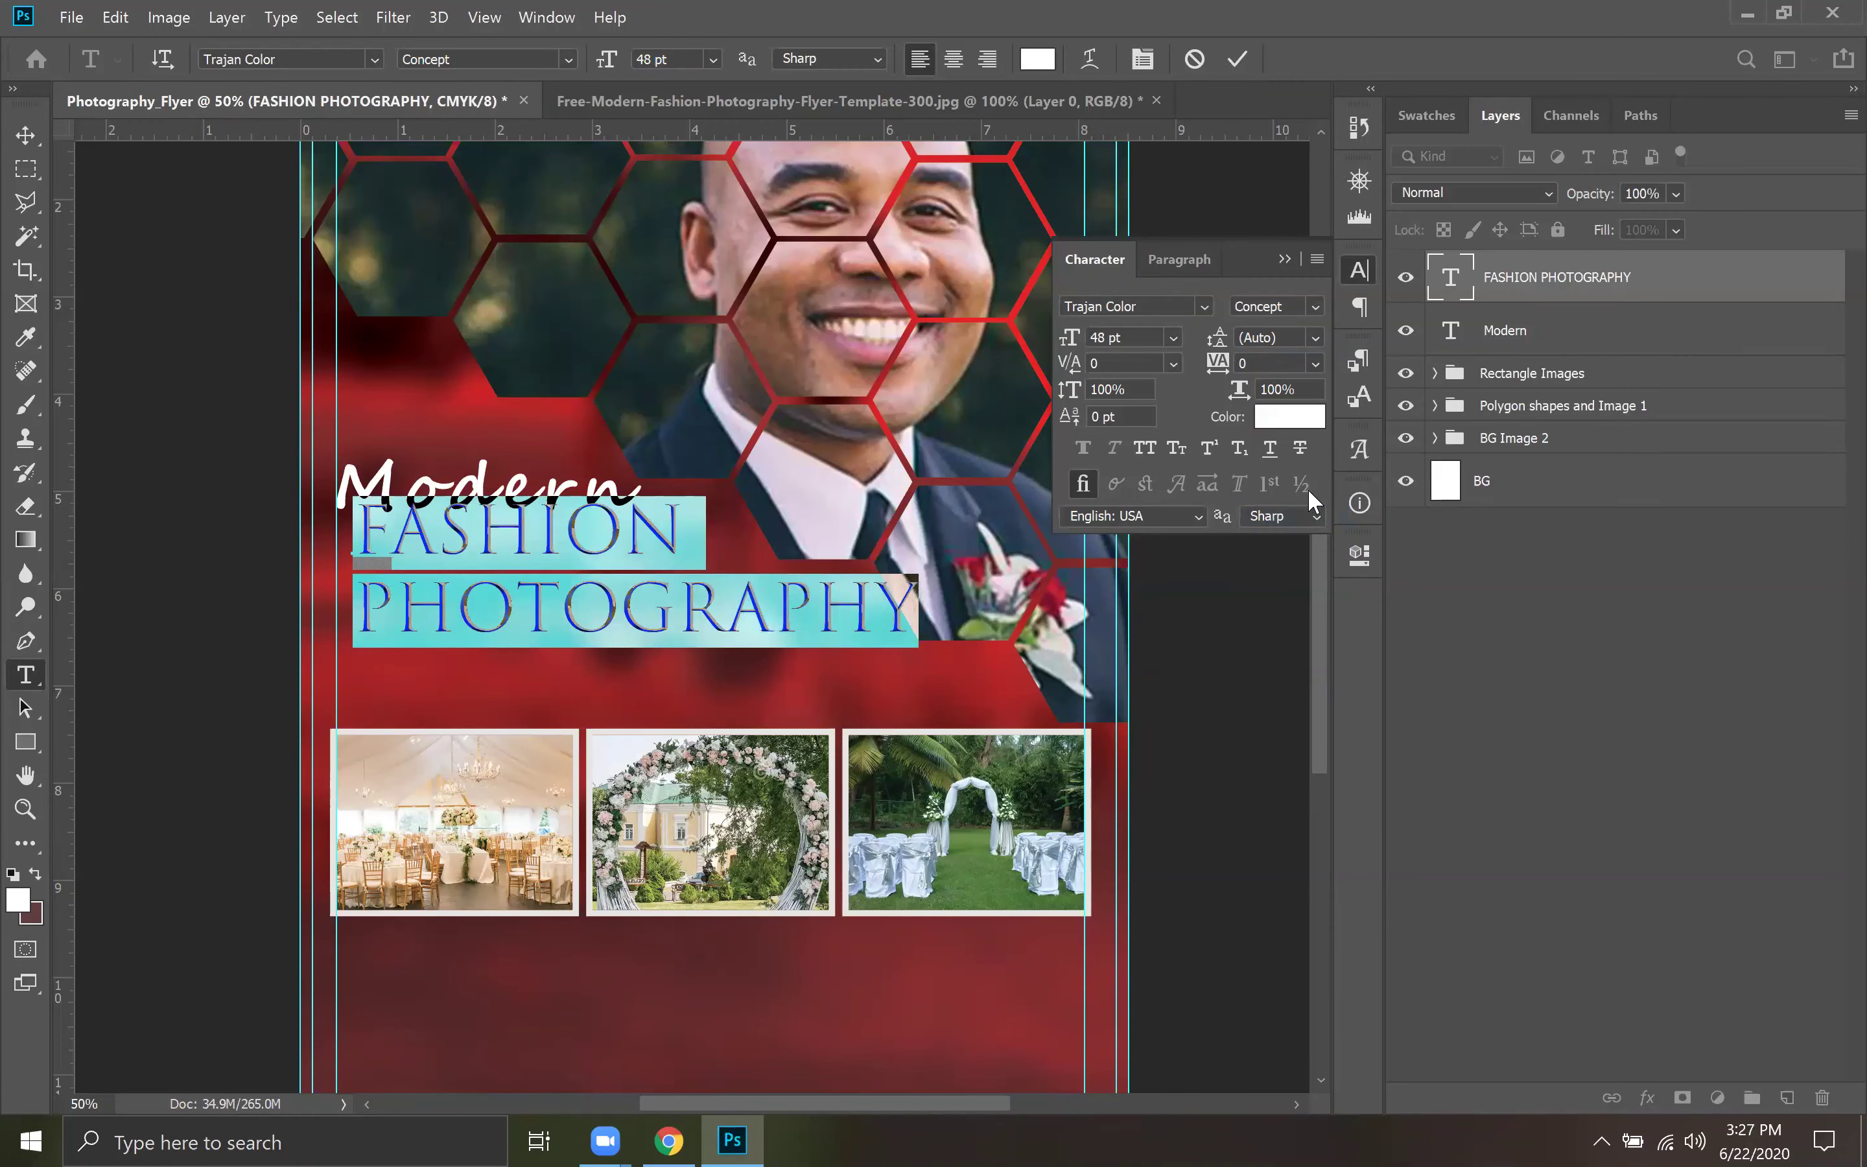
Set the "FASHION PHOTOGRAPHY" text size to 36 pt and commit the edit.
{"action": "left_click", "coordinate": [1172, 337]}
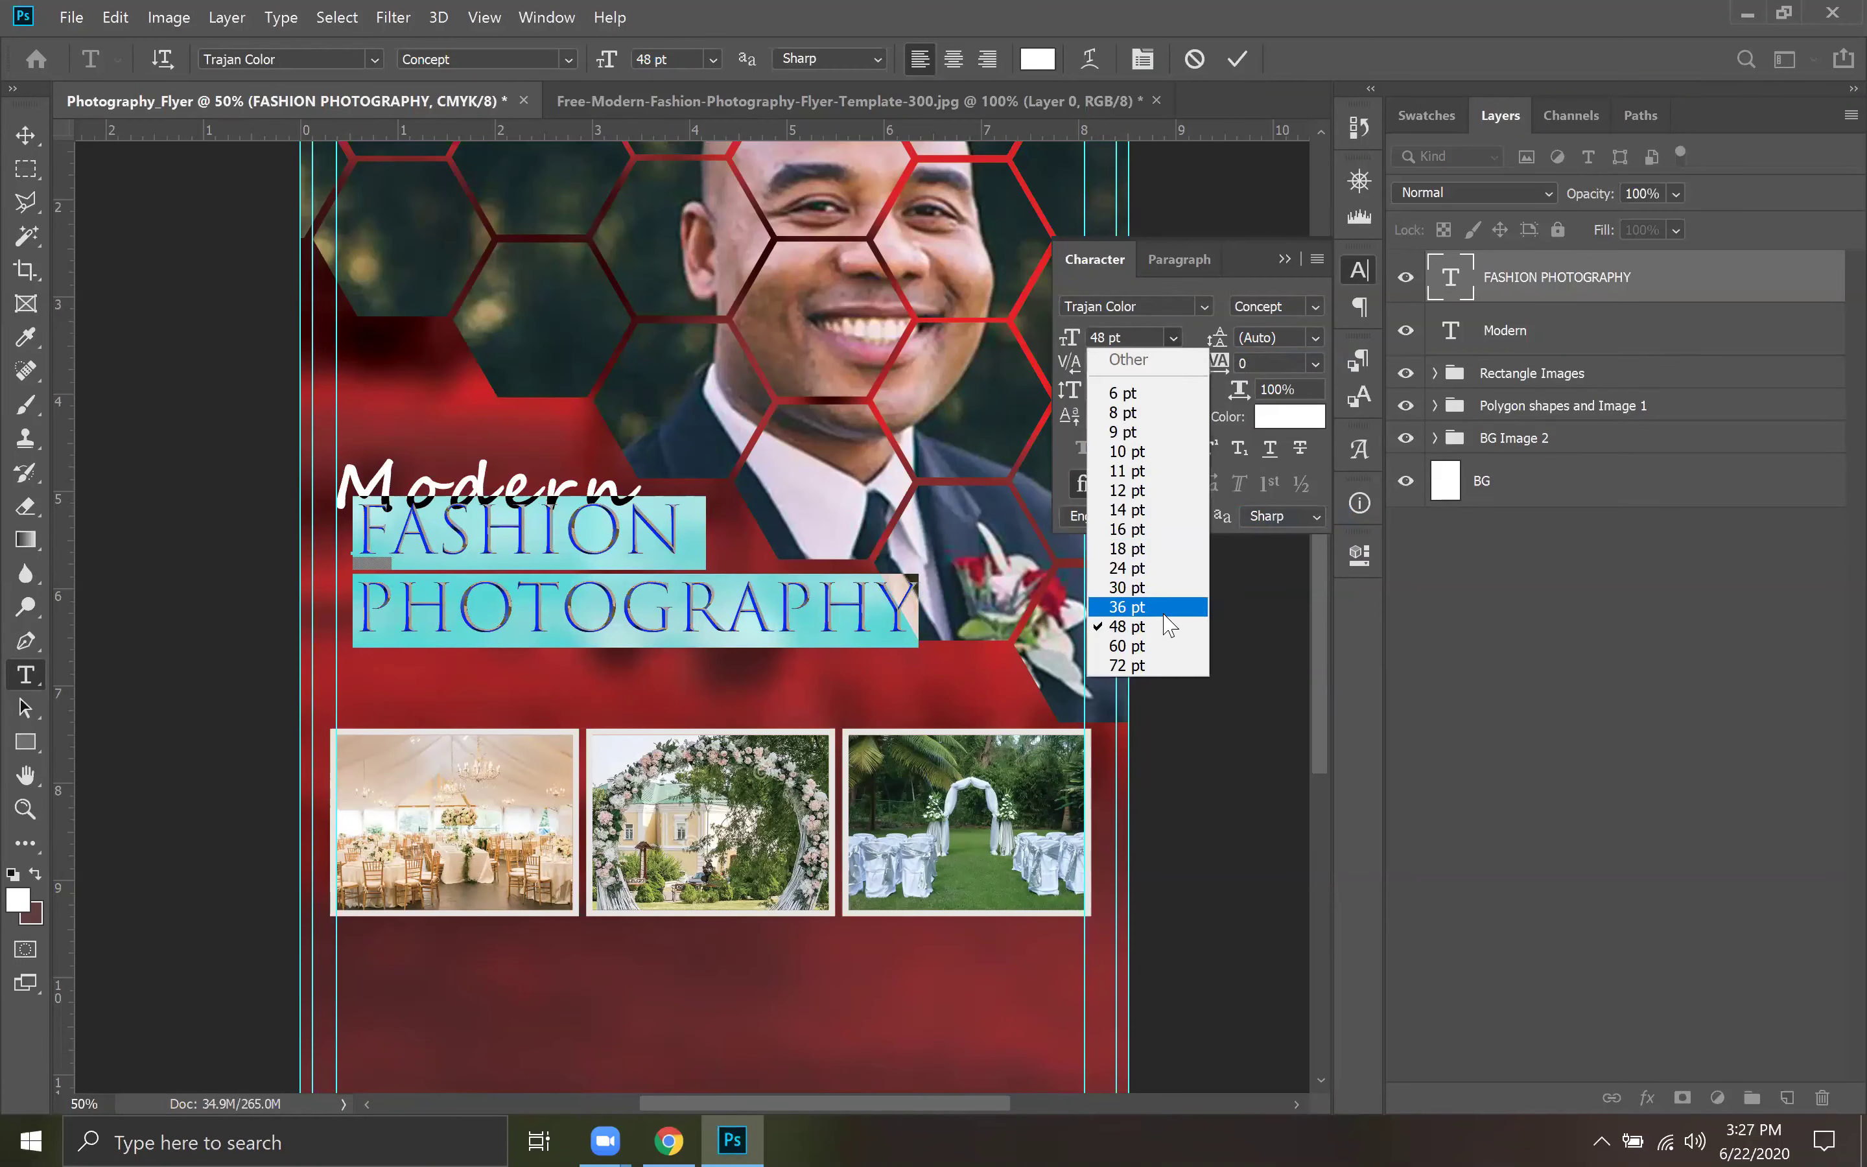
{"action": "left_click", "coordinate": [1177, 582]}
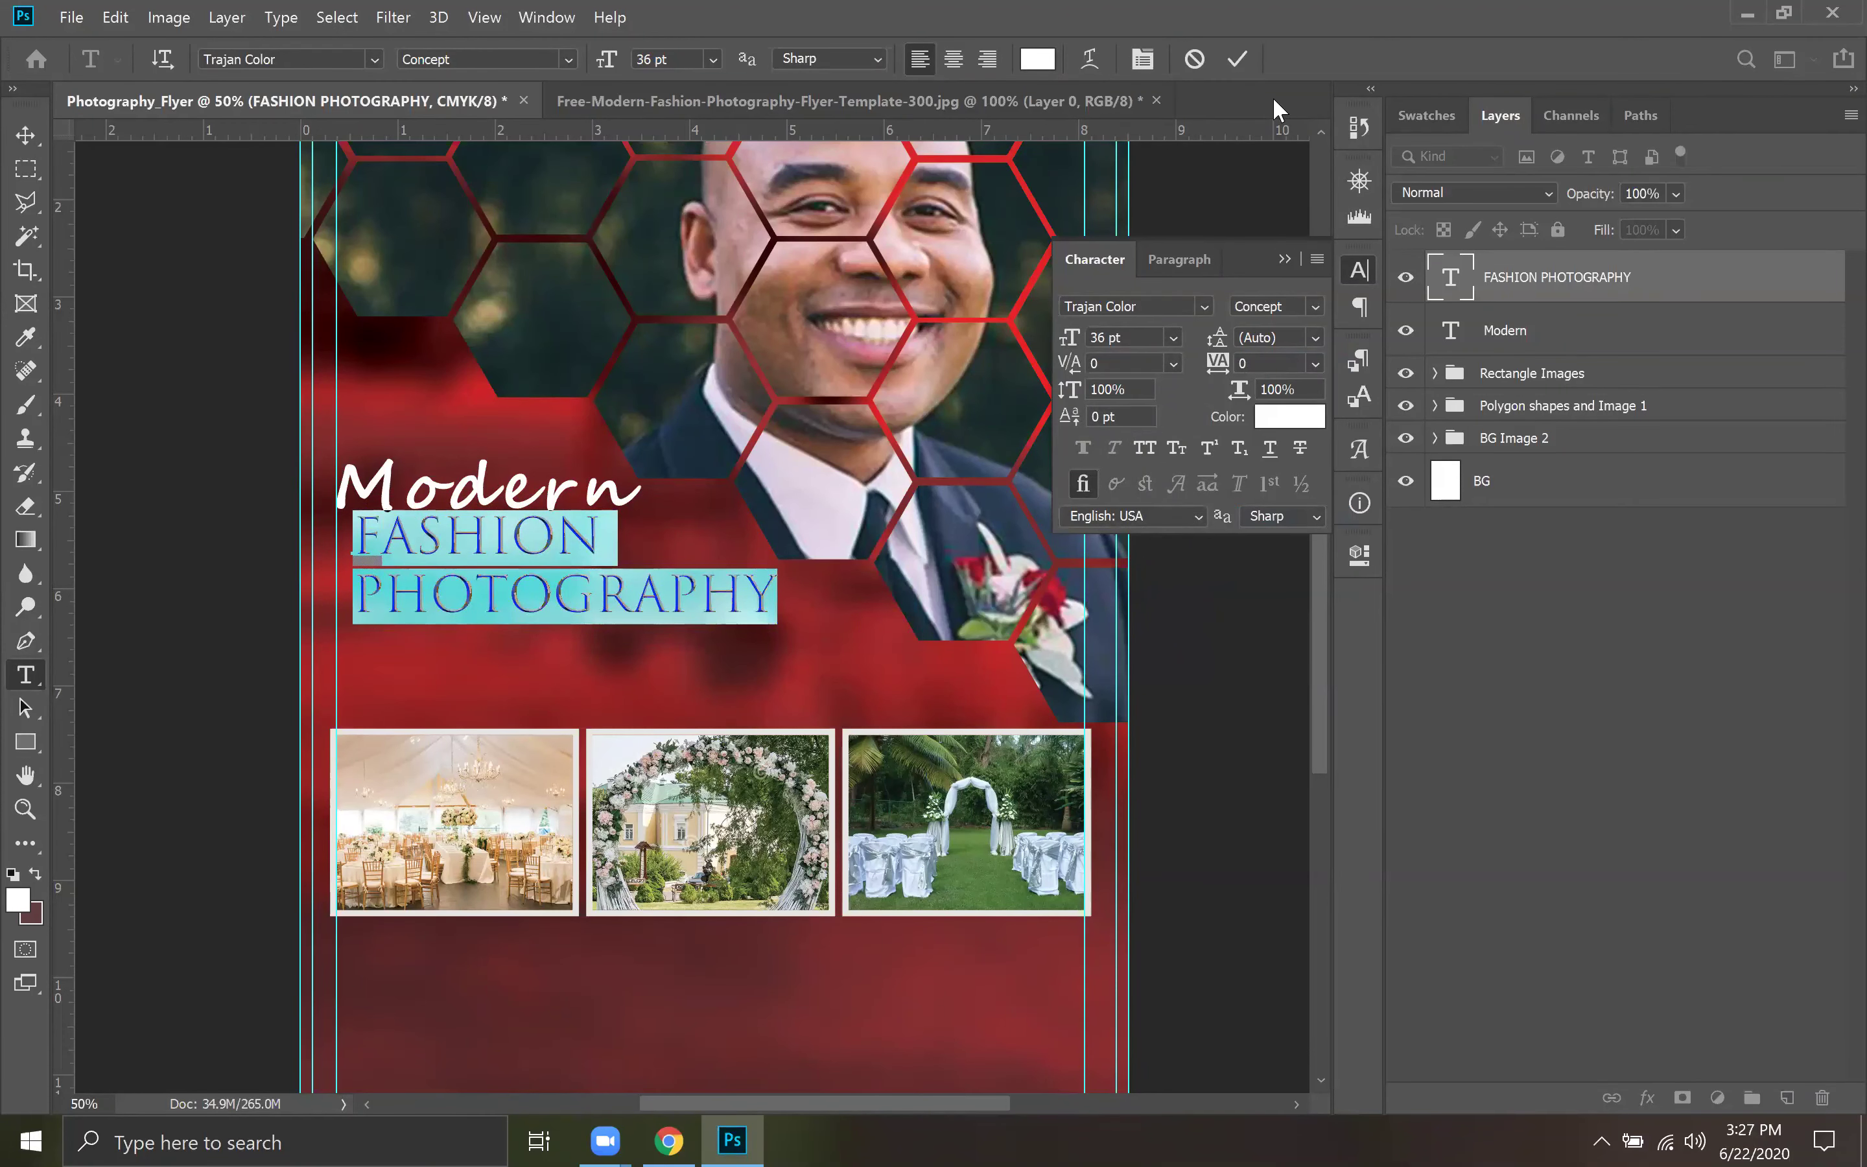
{"action": "left_click", "coordinate": [1237, 62]}
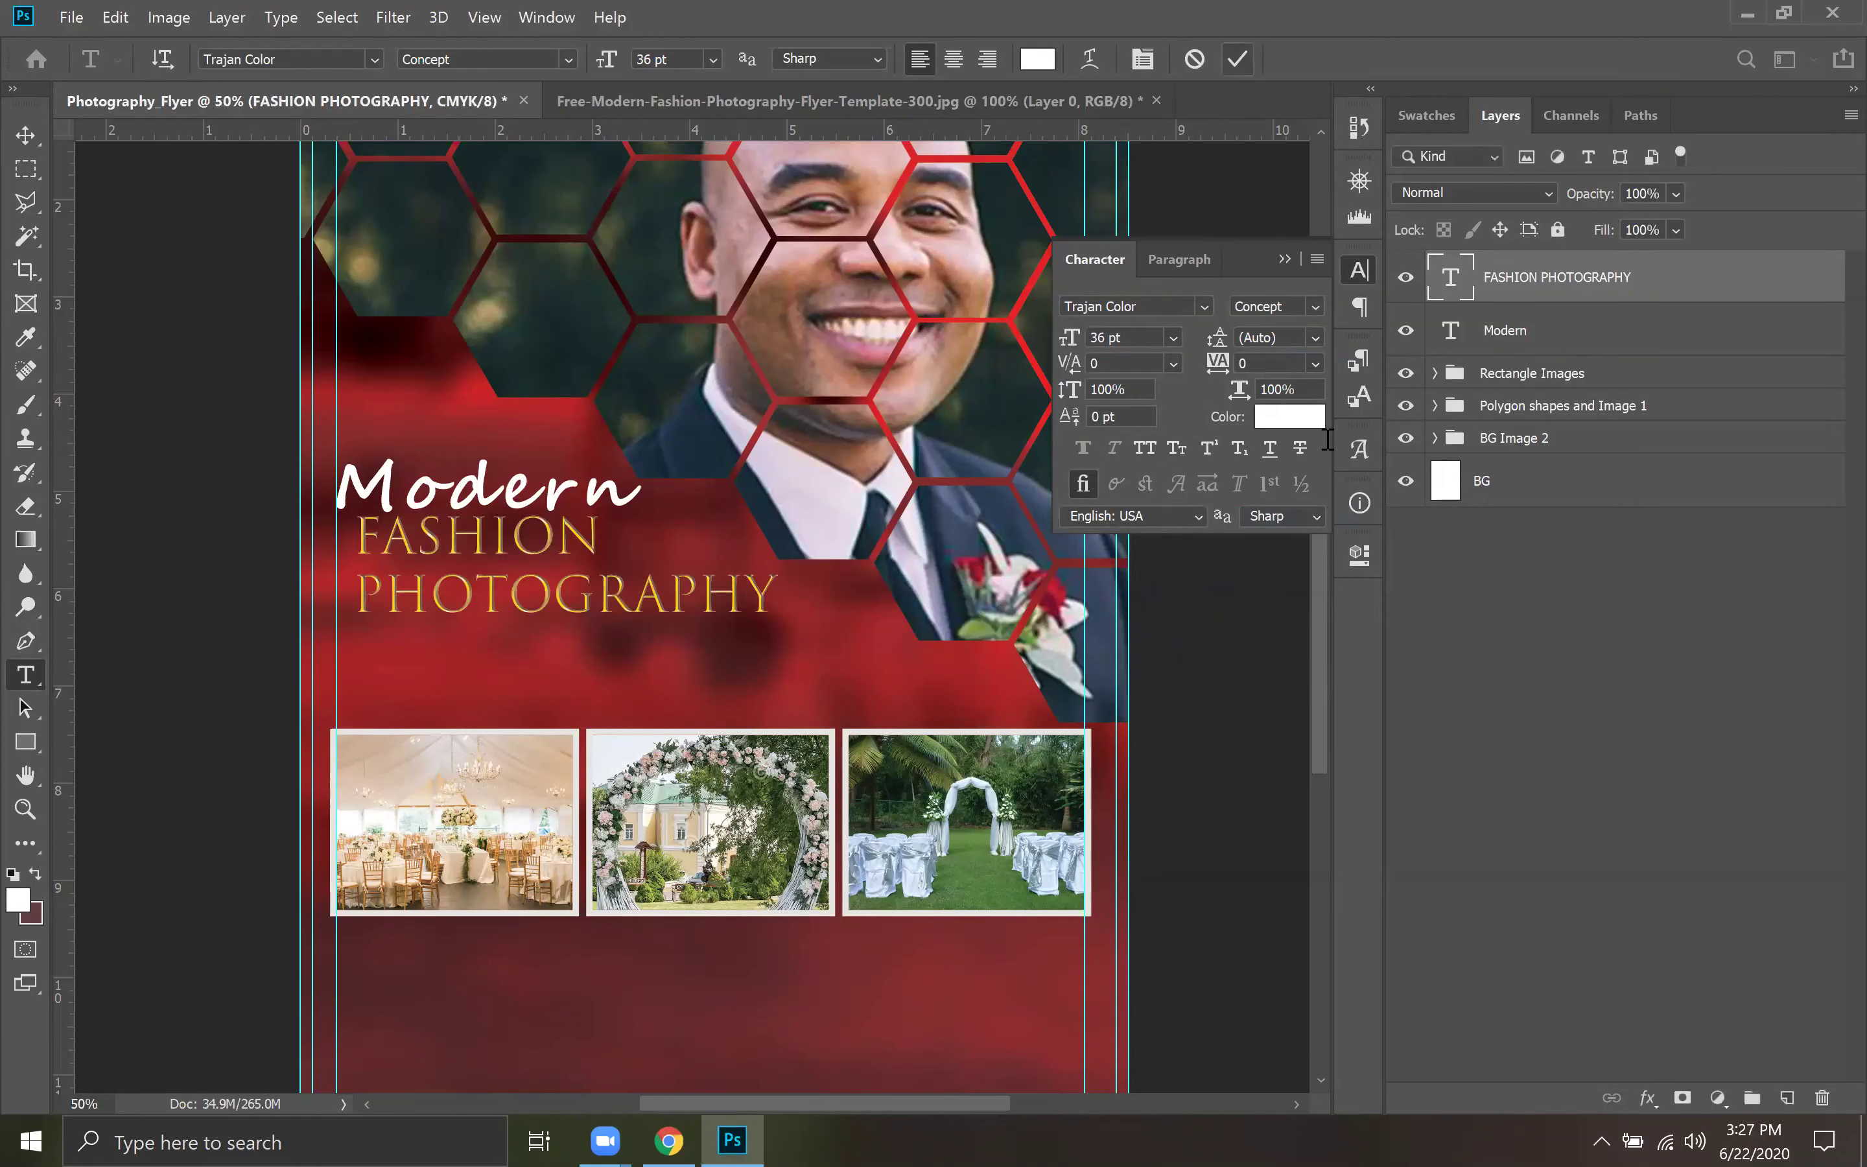
{"action": "left_click", "coordinate": [1285, 260]}
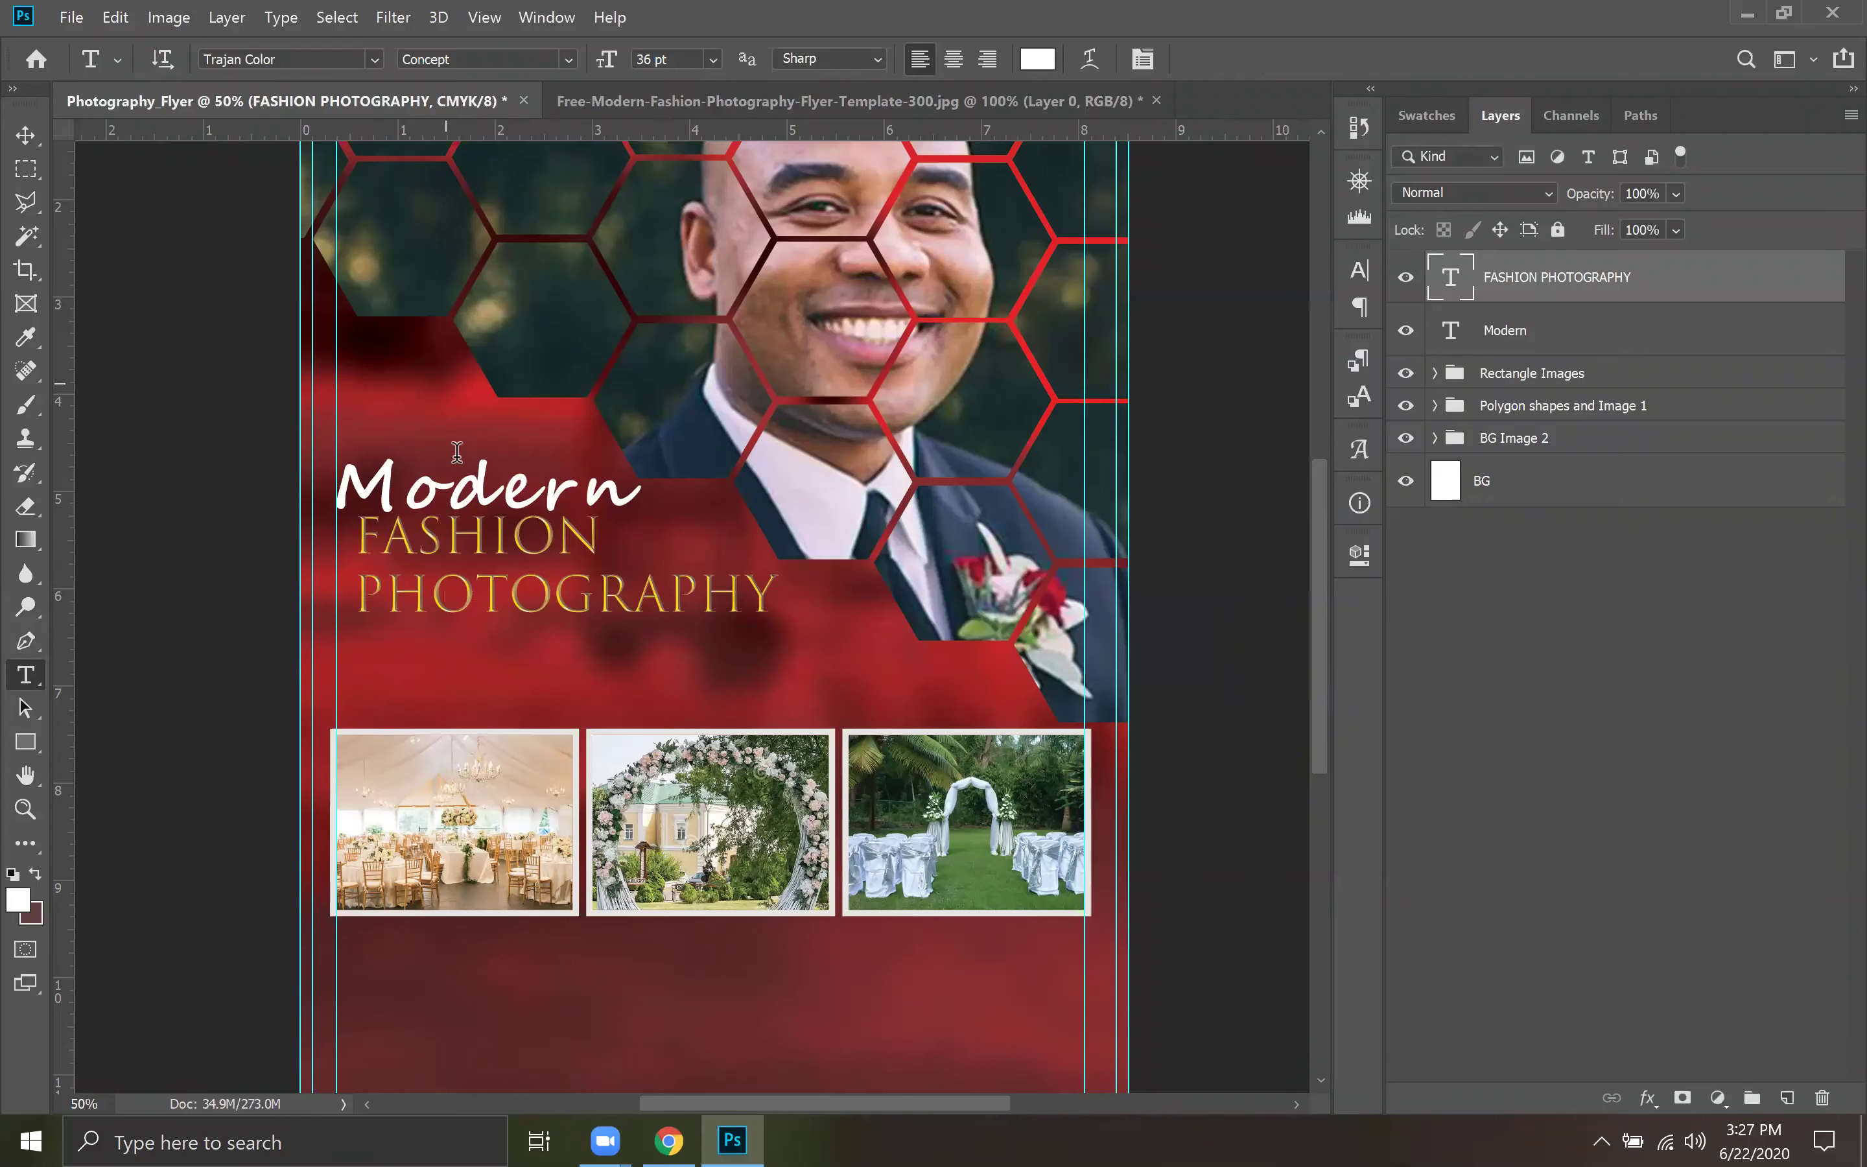
{"action": "left_click", "coordinate": [433, 560]}
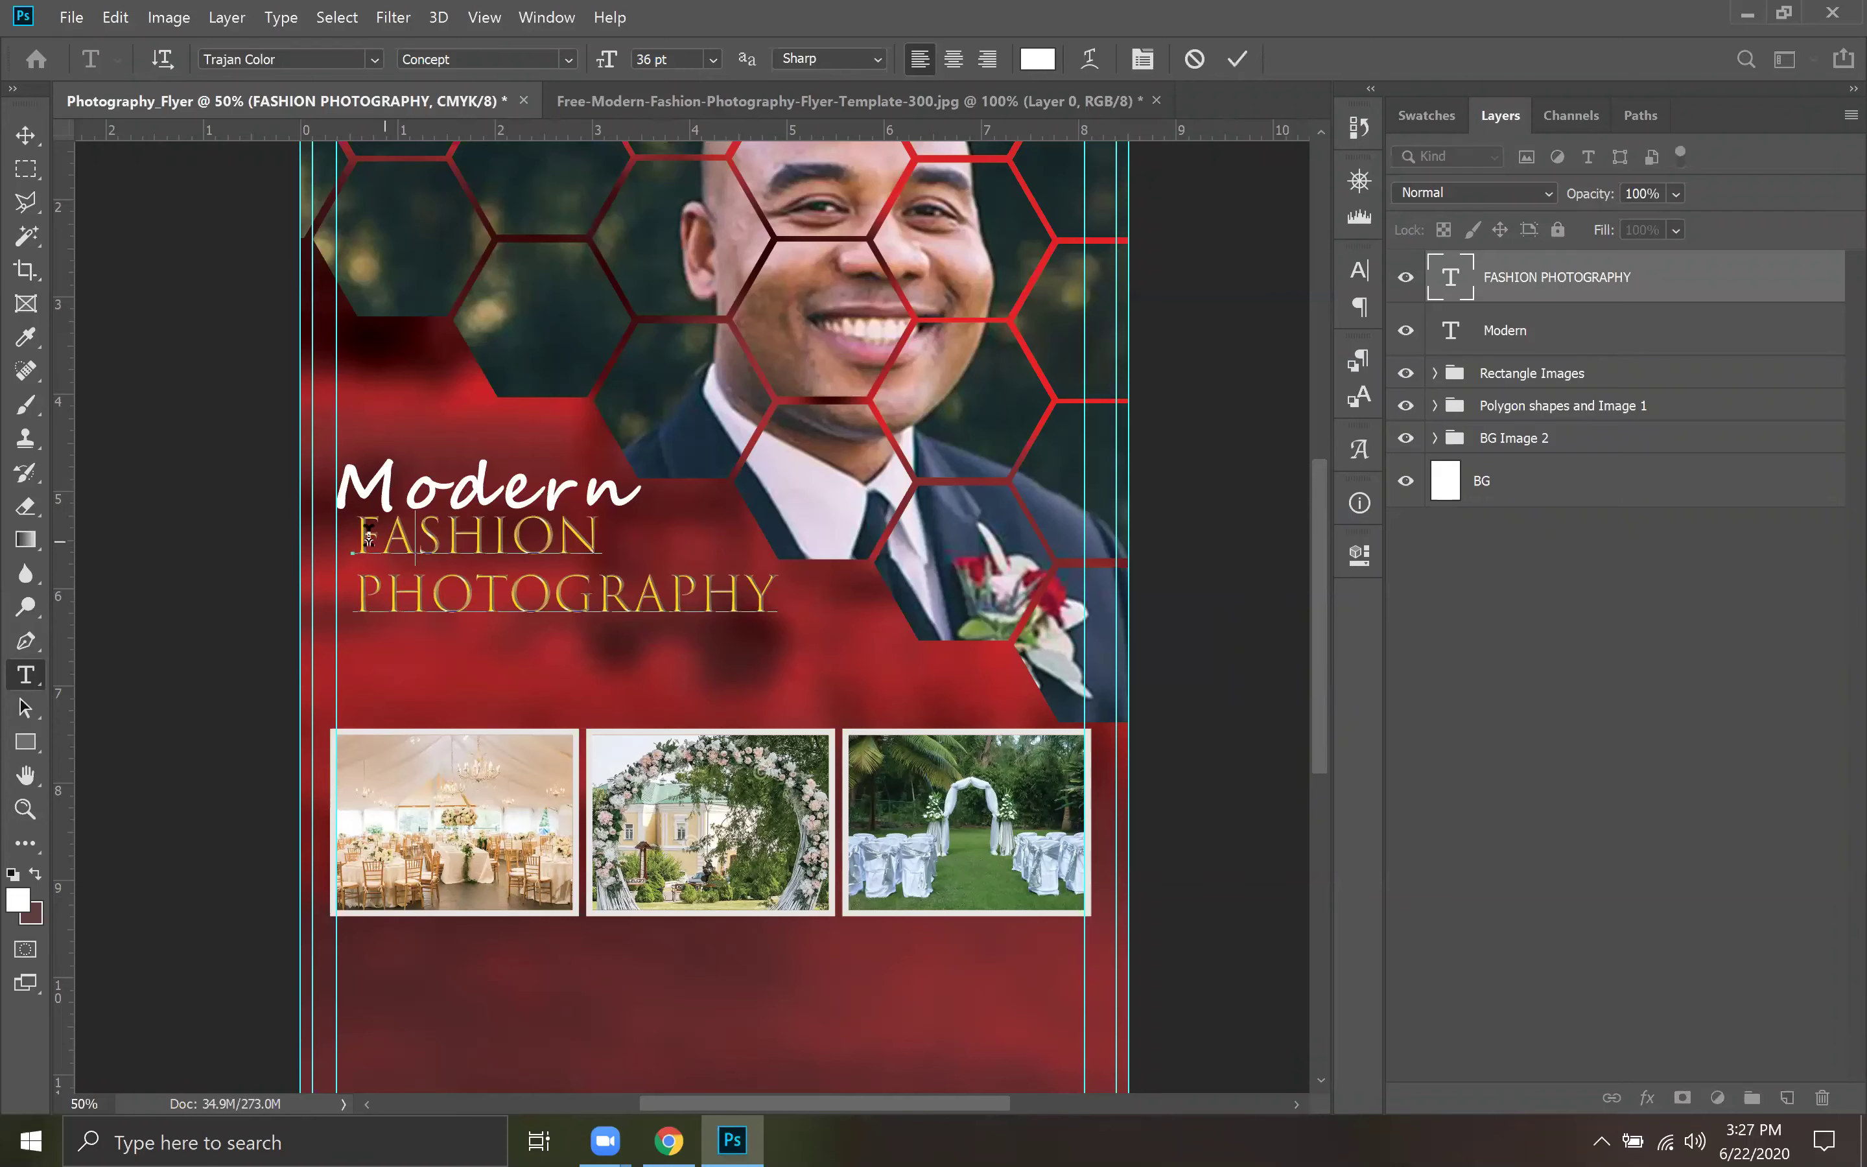
{"action": "left_click_drag", "start_coordinate": [356, 529], "coordinate": [821, 579]}
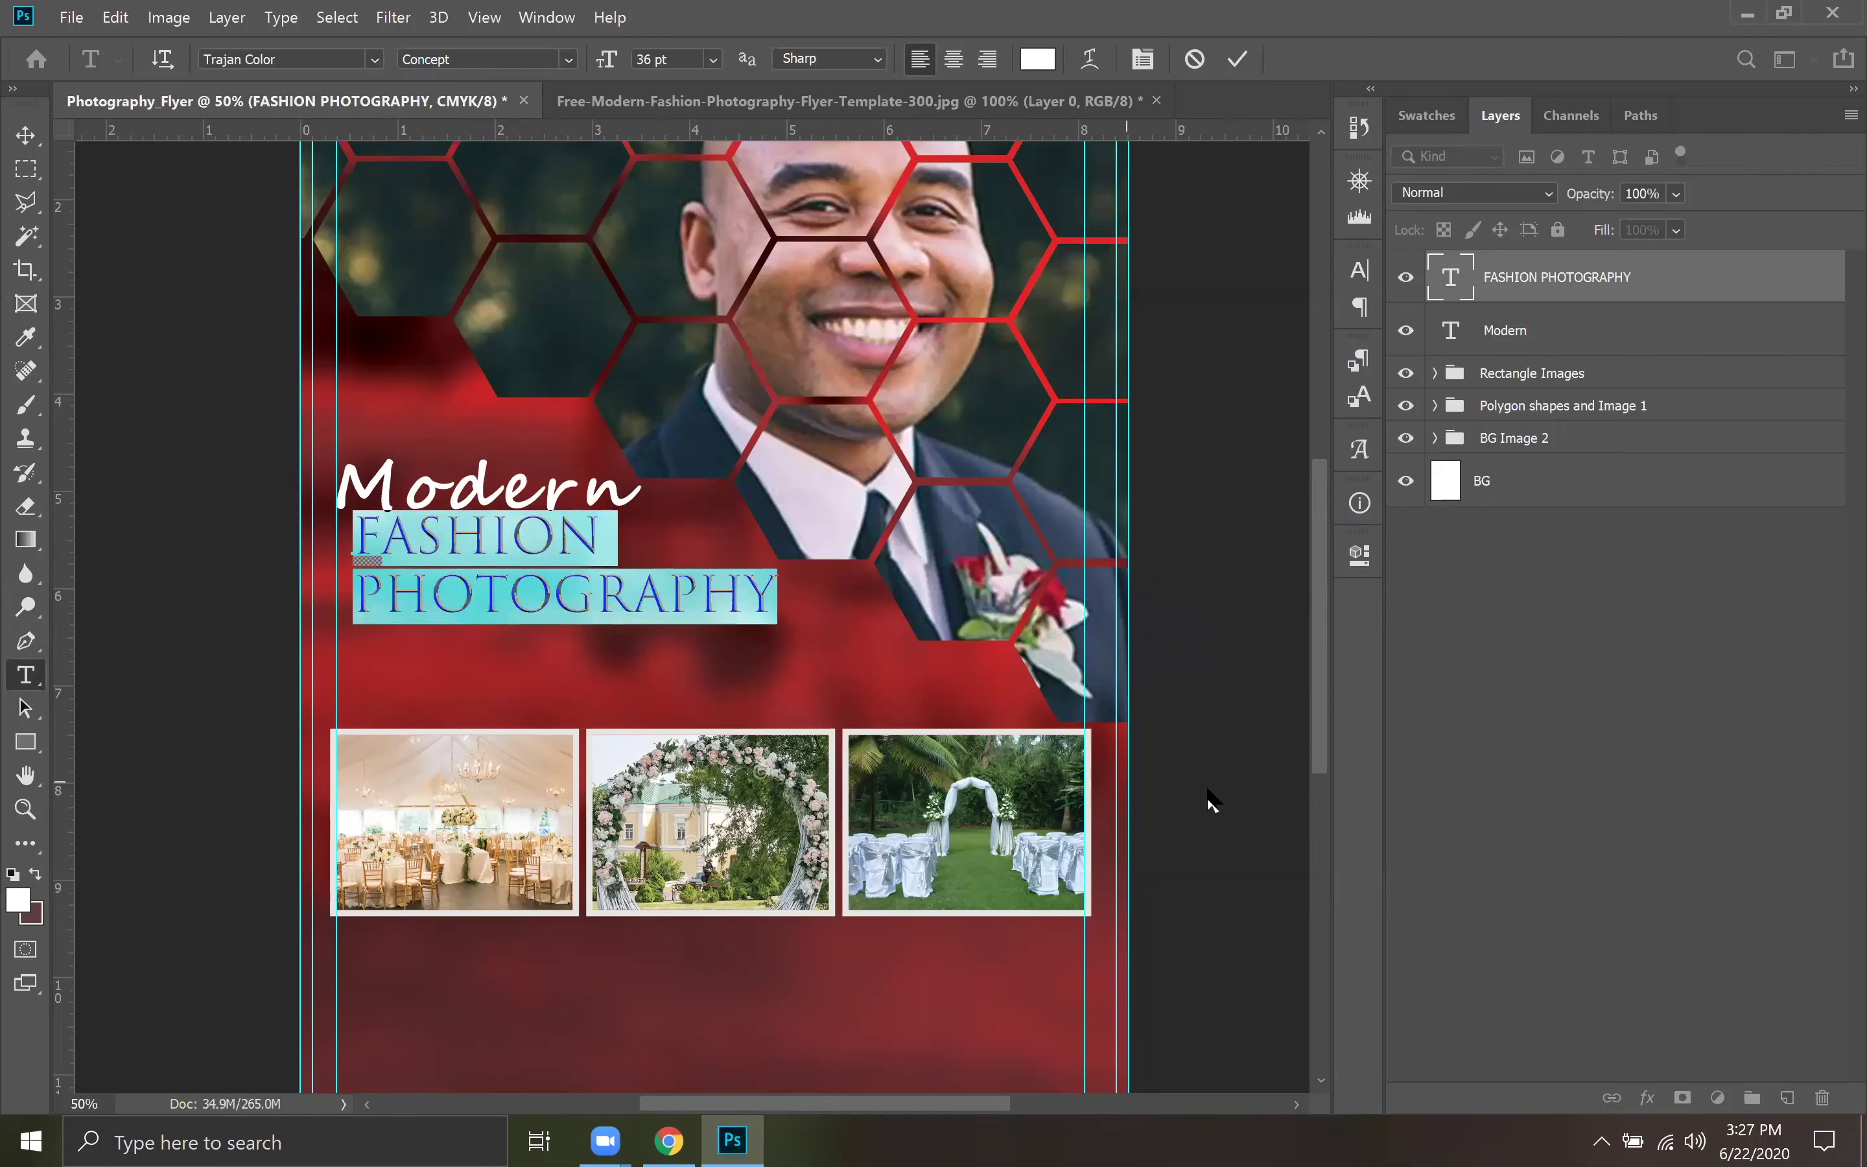
{"action": "left_click", "coordinate": [1533, 661]}
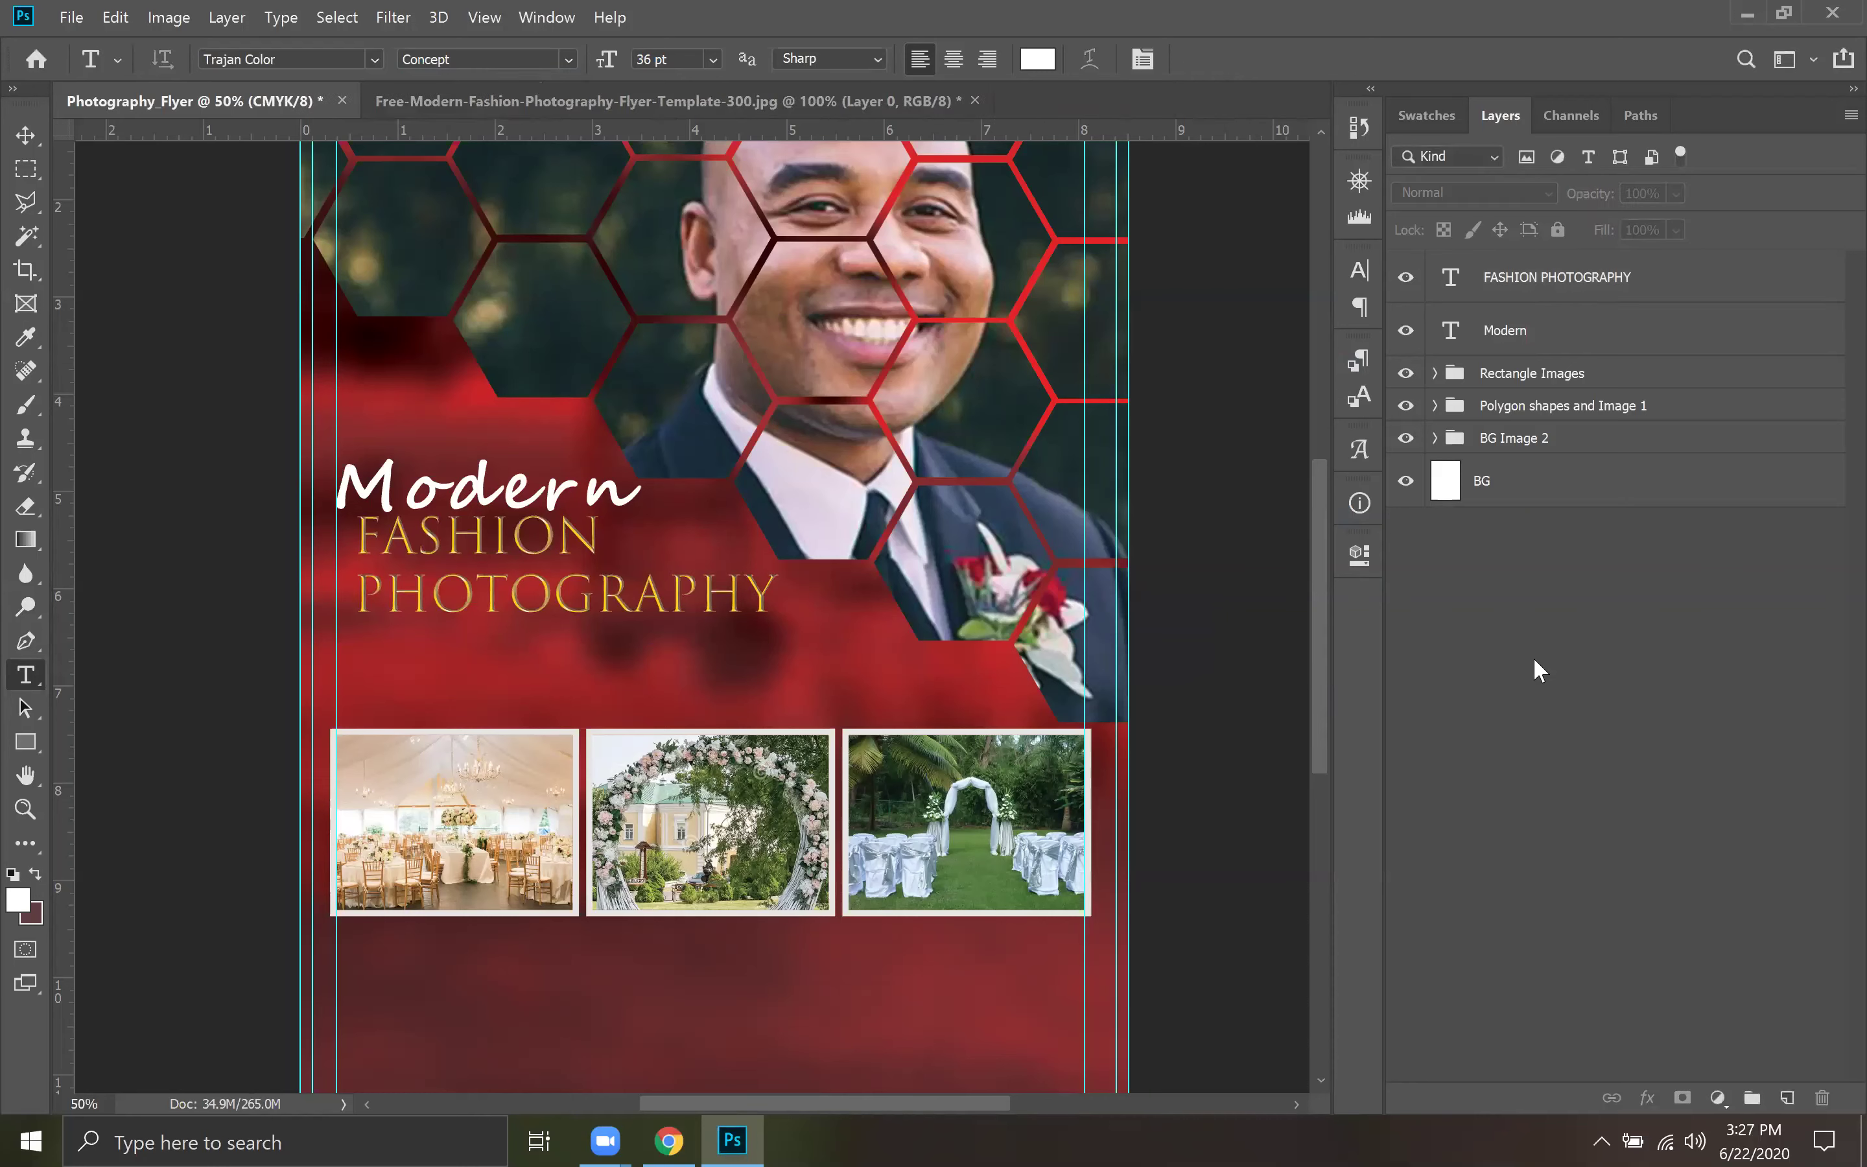
{"action": "left_click", "coordinate": [360, 524]}
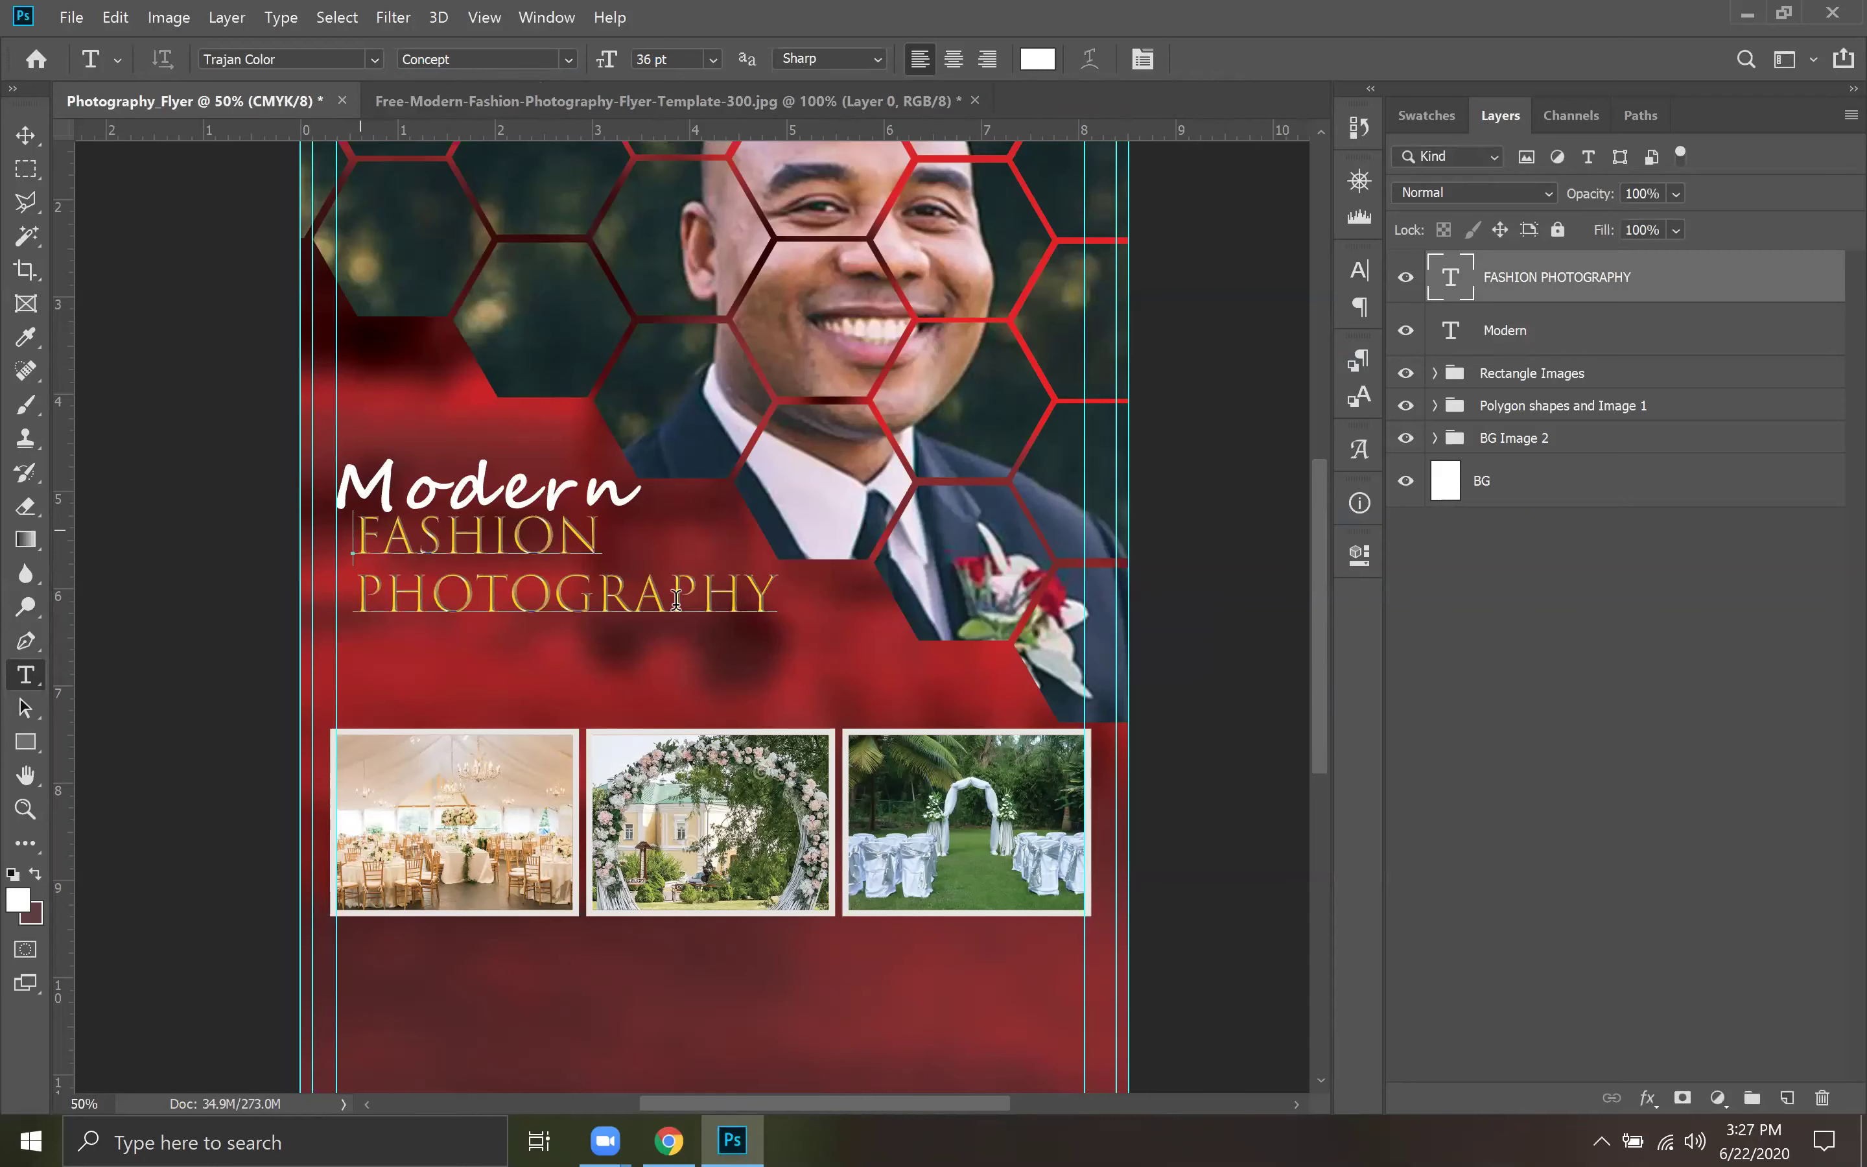
{"action": "key", "text": "ctrl+a"}
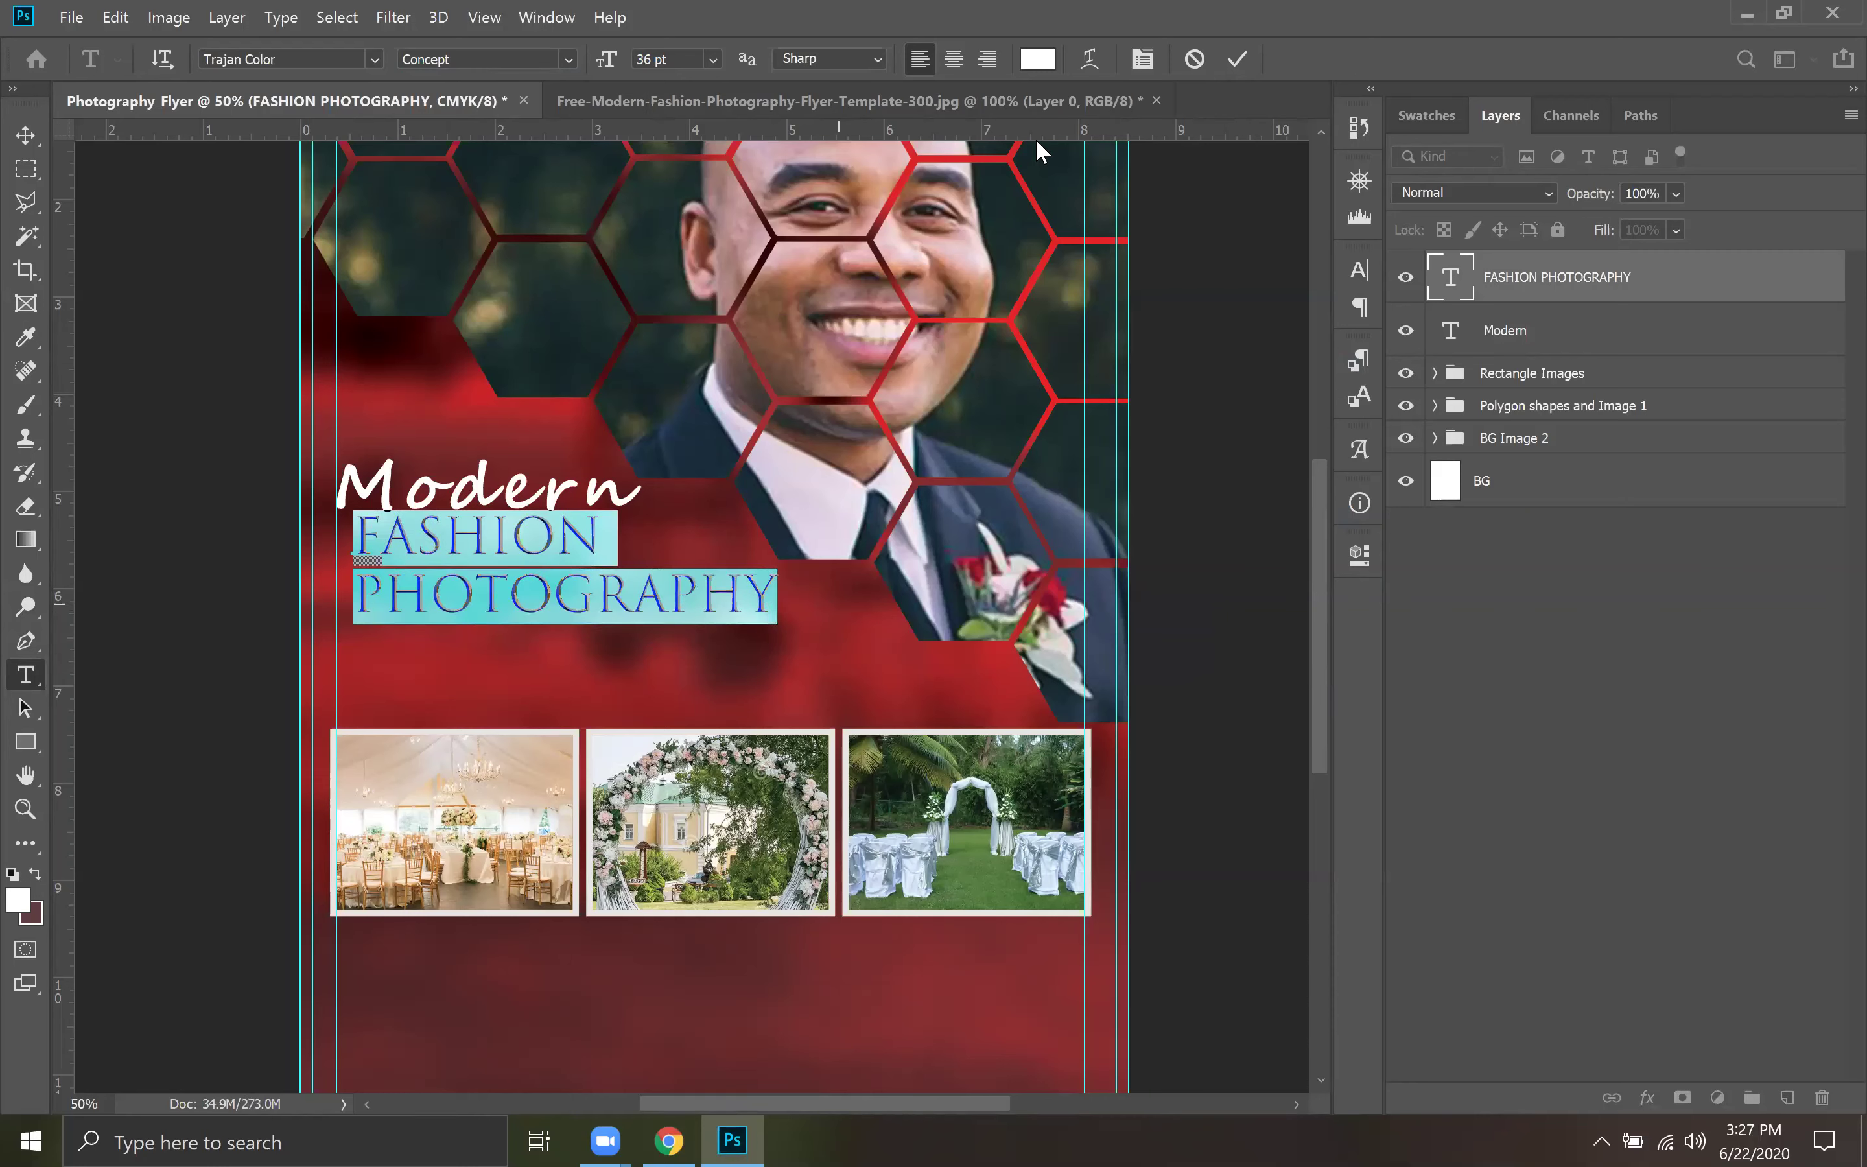
{"action": "left_click", "coordinate": [1249, 61]}
Move the "FASHION PHOTOGRAPHY" text slightly down and flush with the flyer's inner left margin guide, beneath "Modern".
{"action": "key", "text": "ctrl+t"}
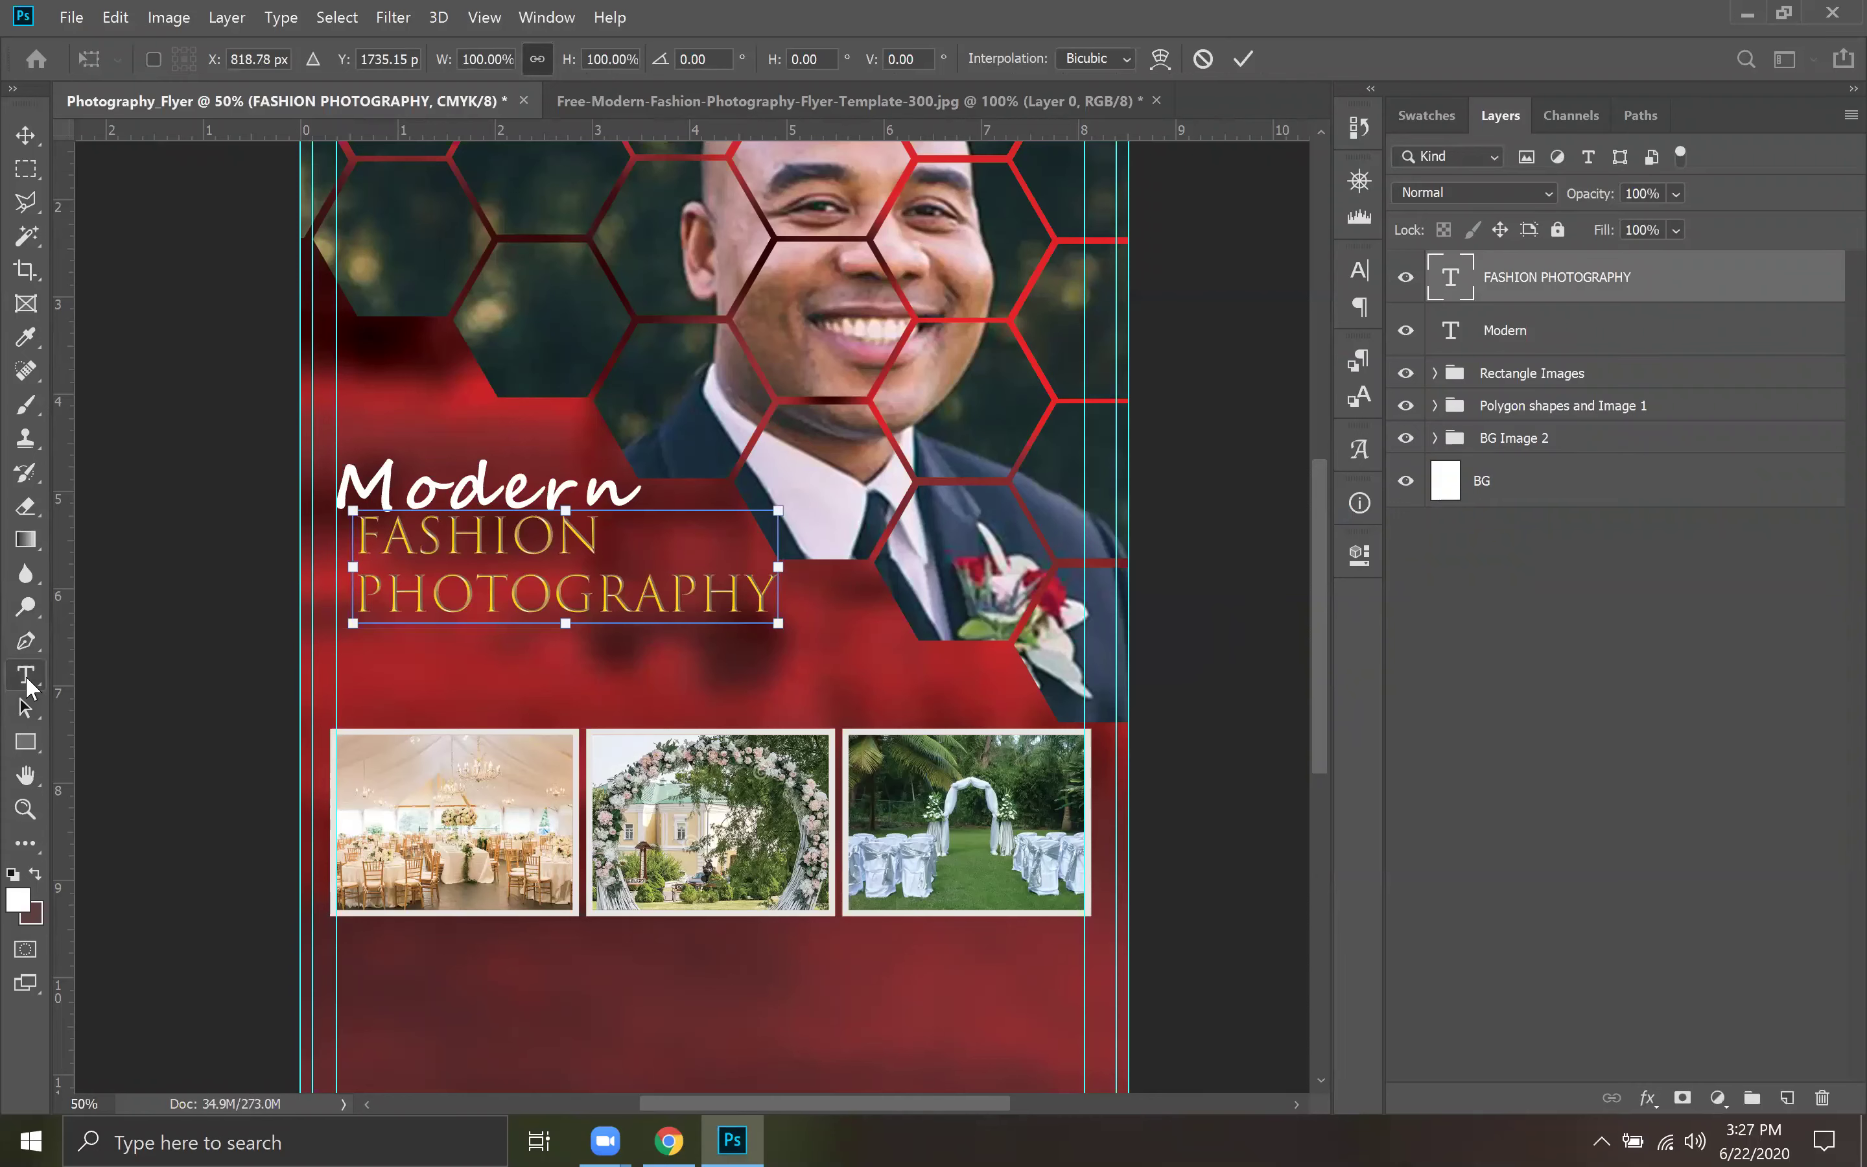
{"action": "left_click", "coordinate": [25, 135]}
{"action": "key", "text": "Return"}
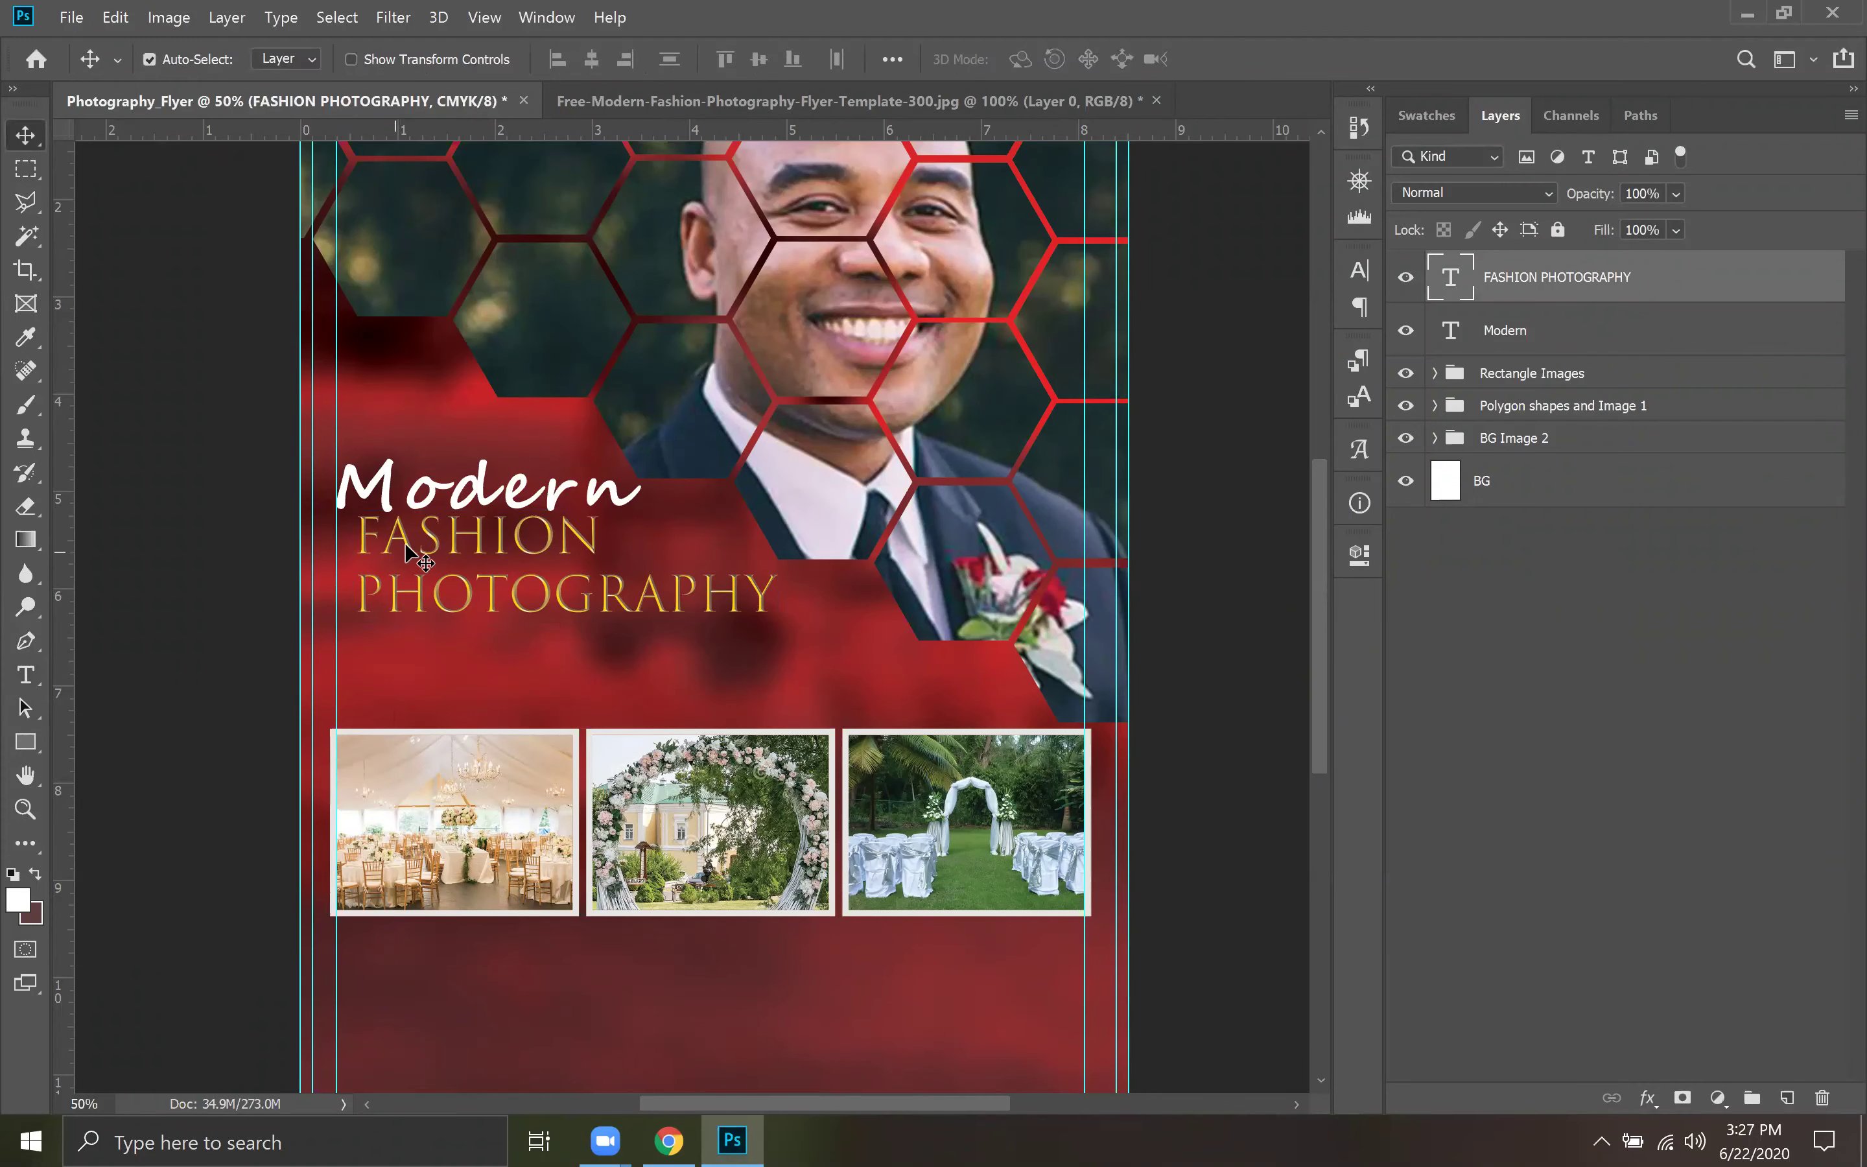
{"action": "left_click_drag", "start_coordinate": [431, 543], "coordinate": [411, 557]}
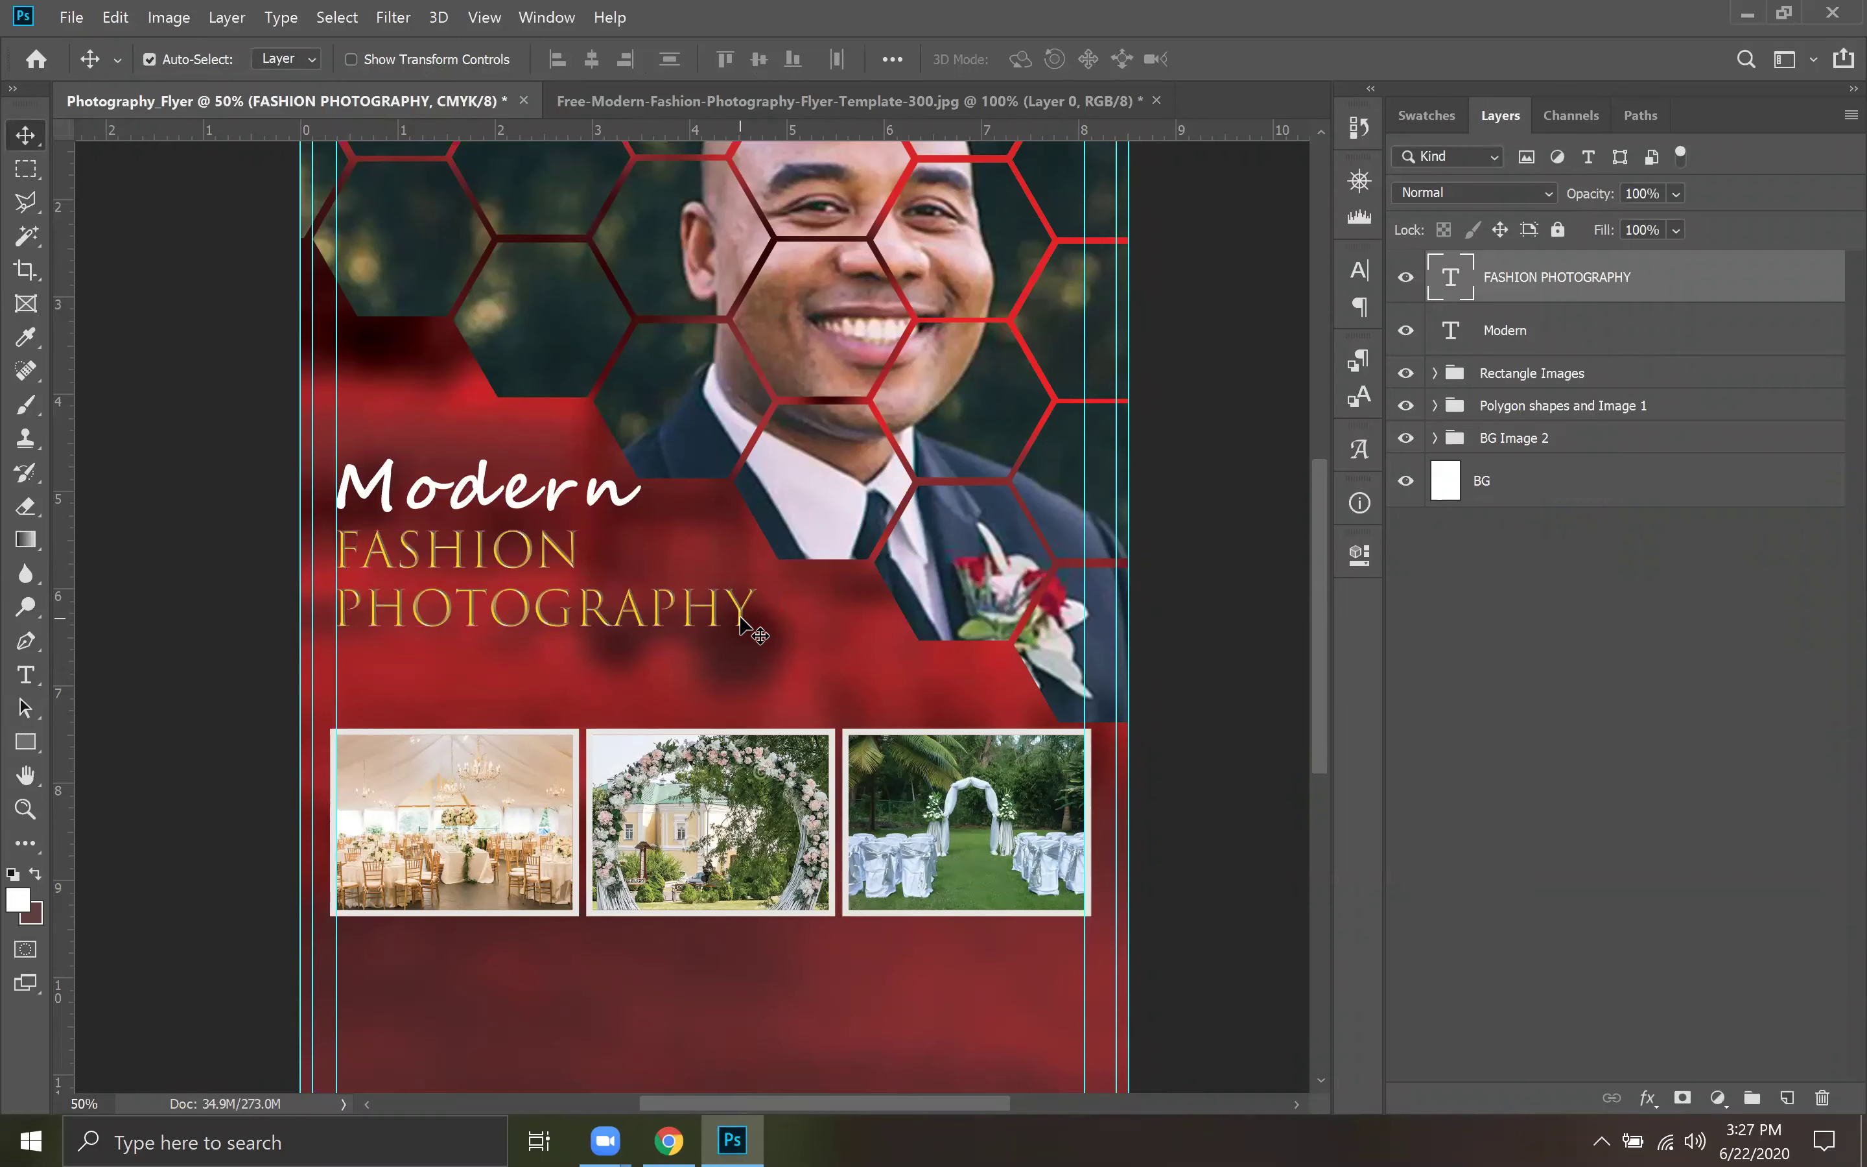
Scale the "FASHION PHOTOGRAPHY" text up proportionally to about 115% and commit the transform.
{"action": "key", "text": "ctrl+t"}
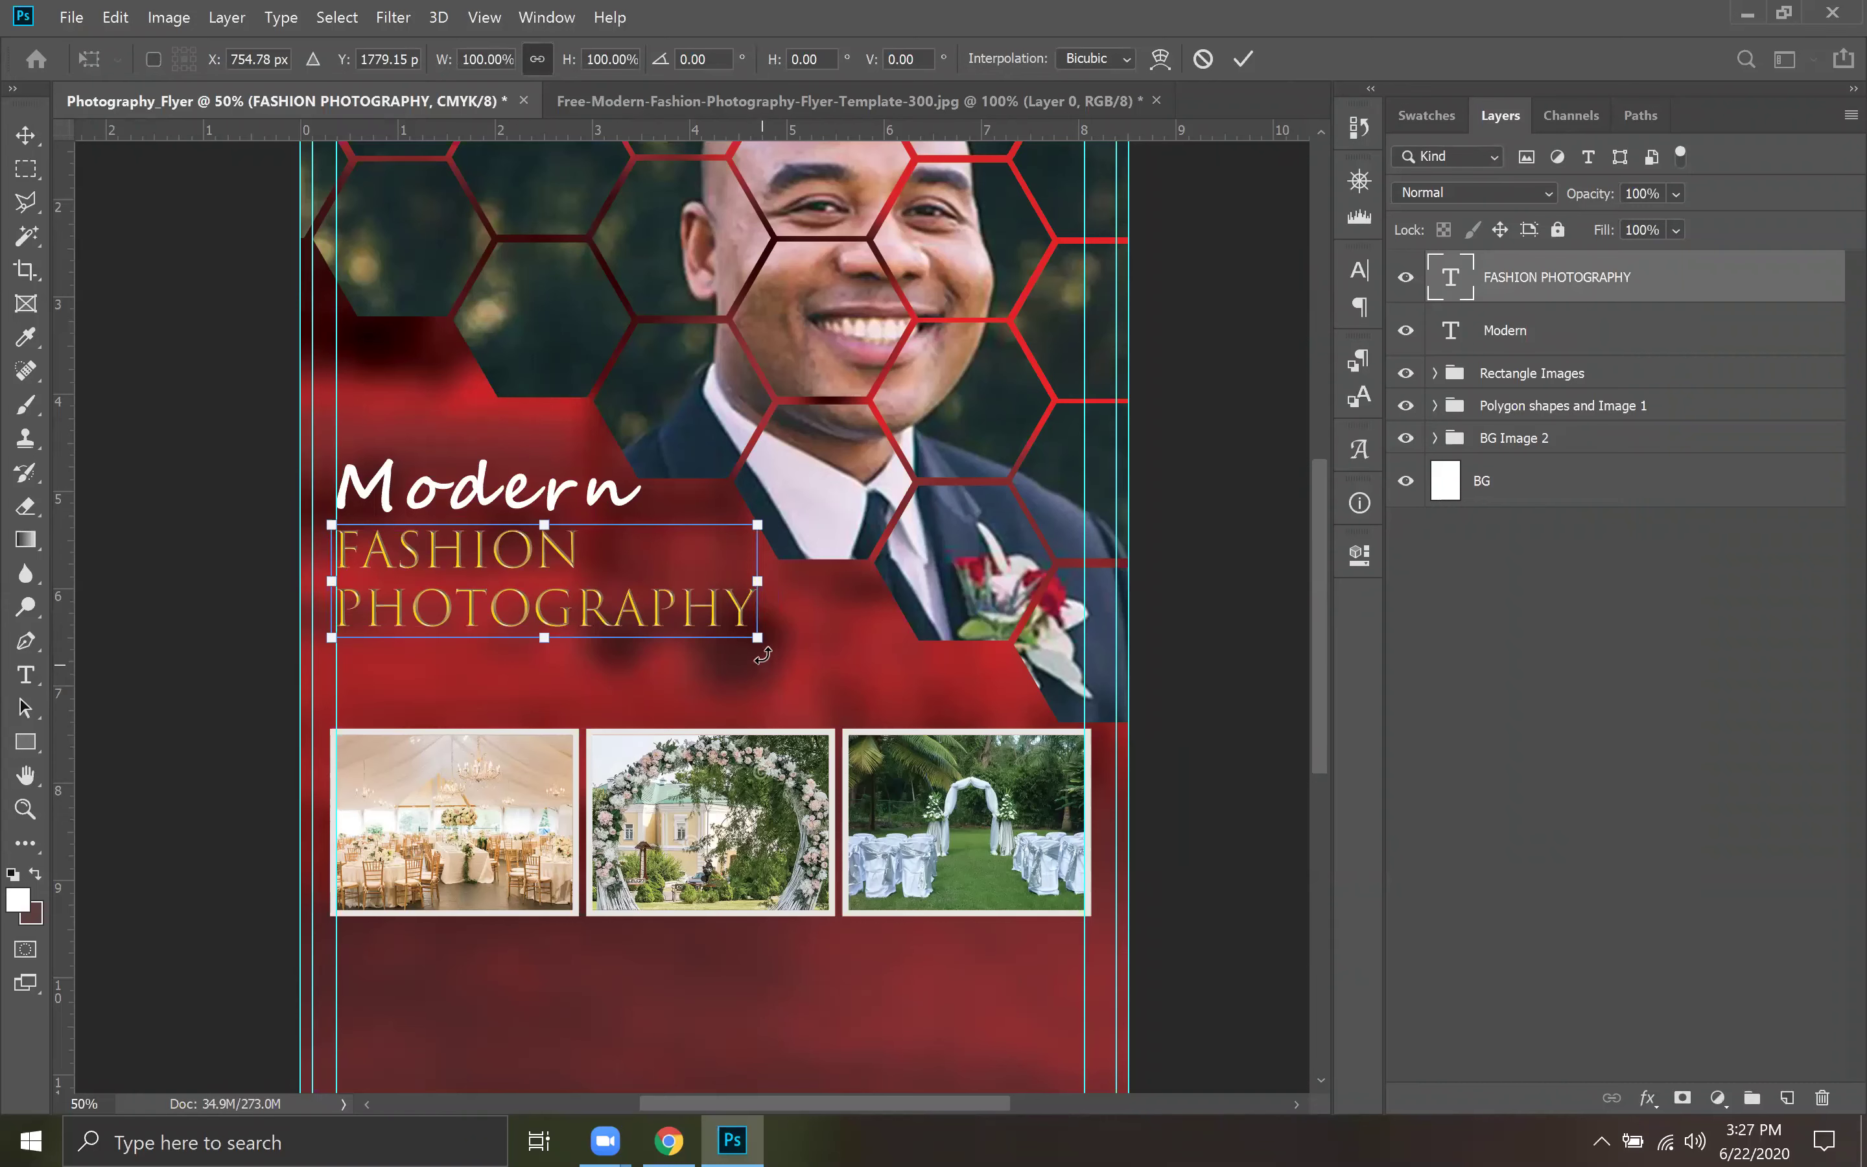
{"action": "left_click_drag", "start_coordinate": [758, 640], "coordinate": [823, 675]}
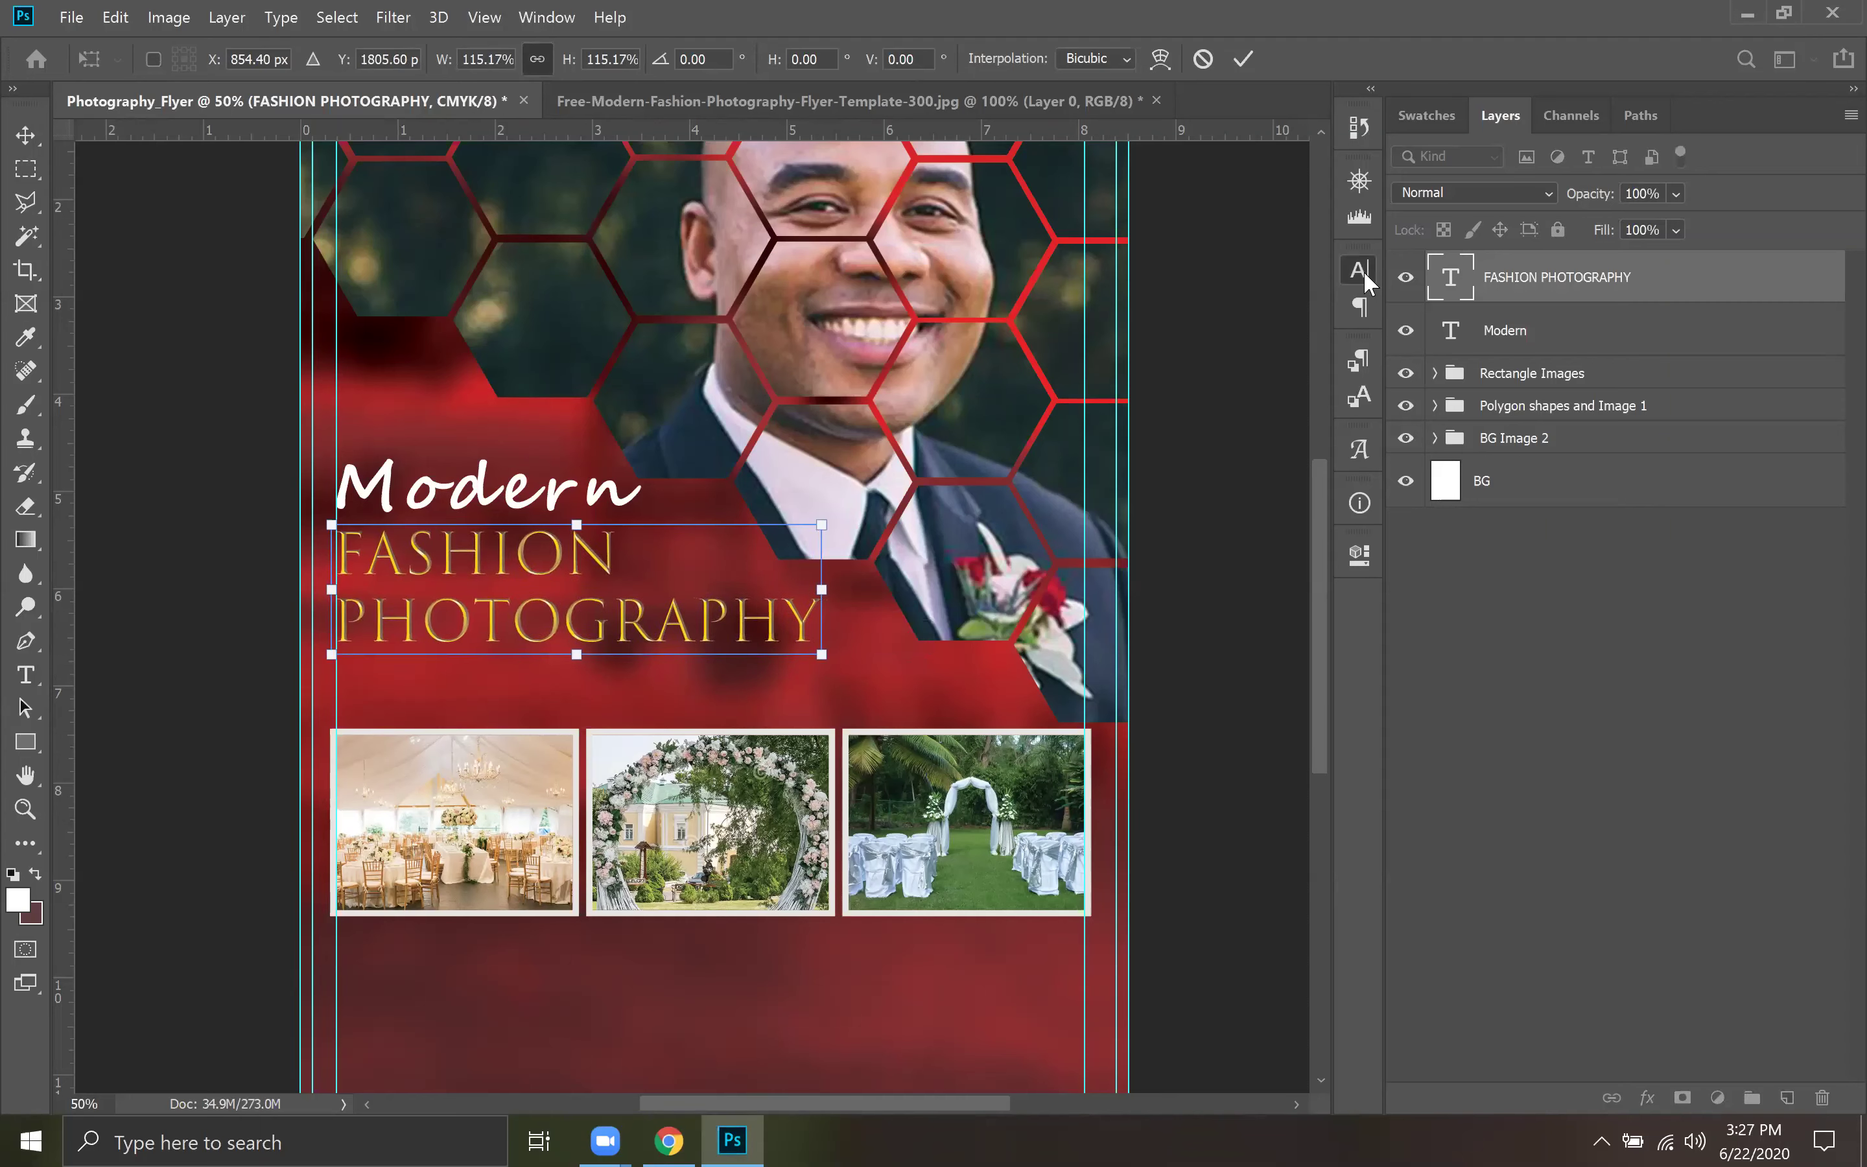
{"action": "left_click", "coordinate": [1360, 271]}
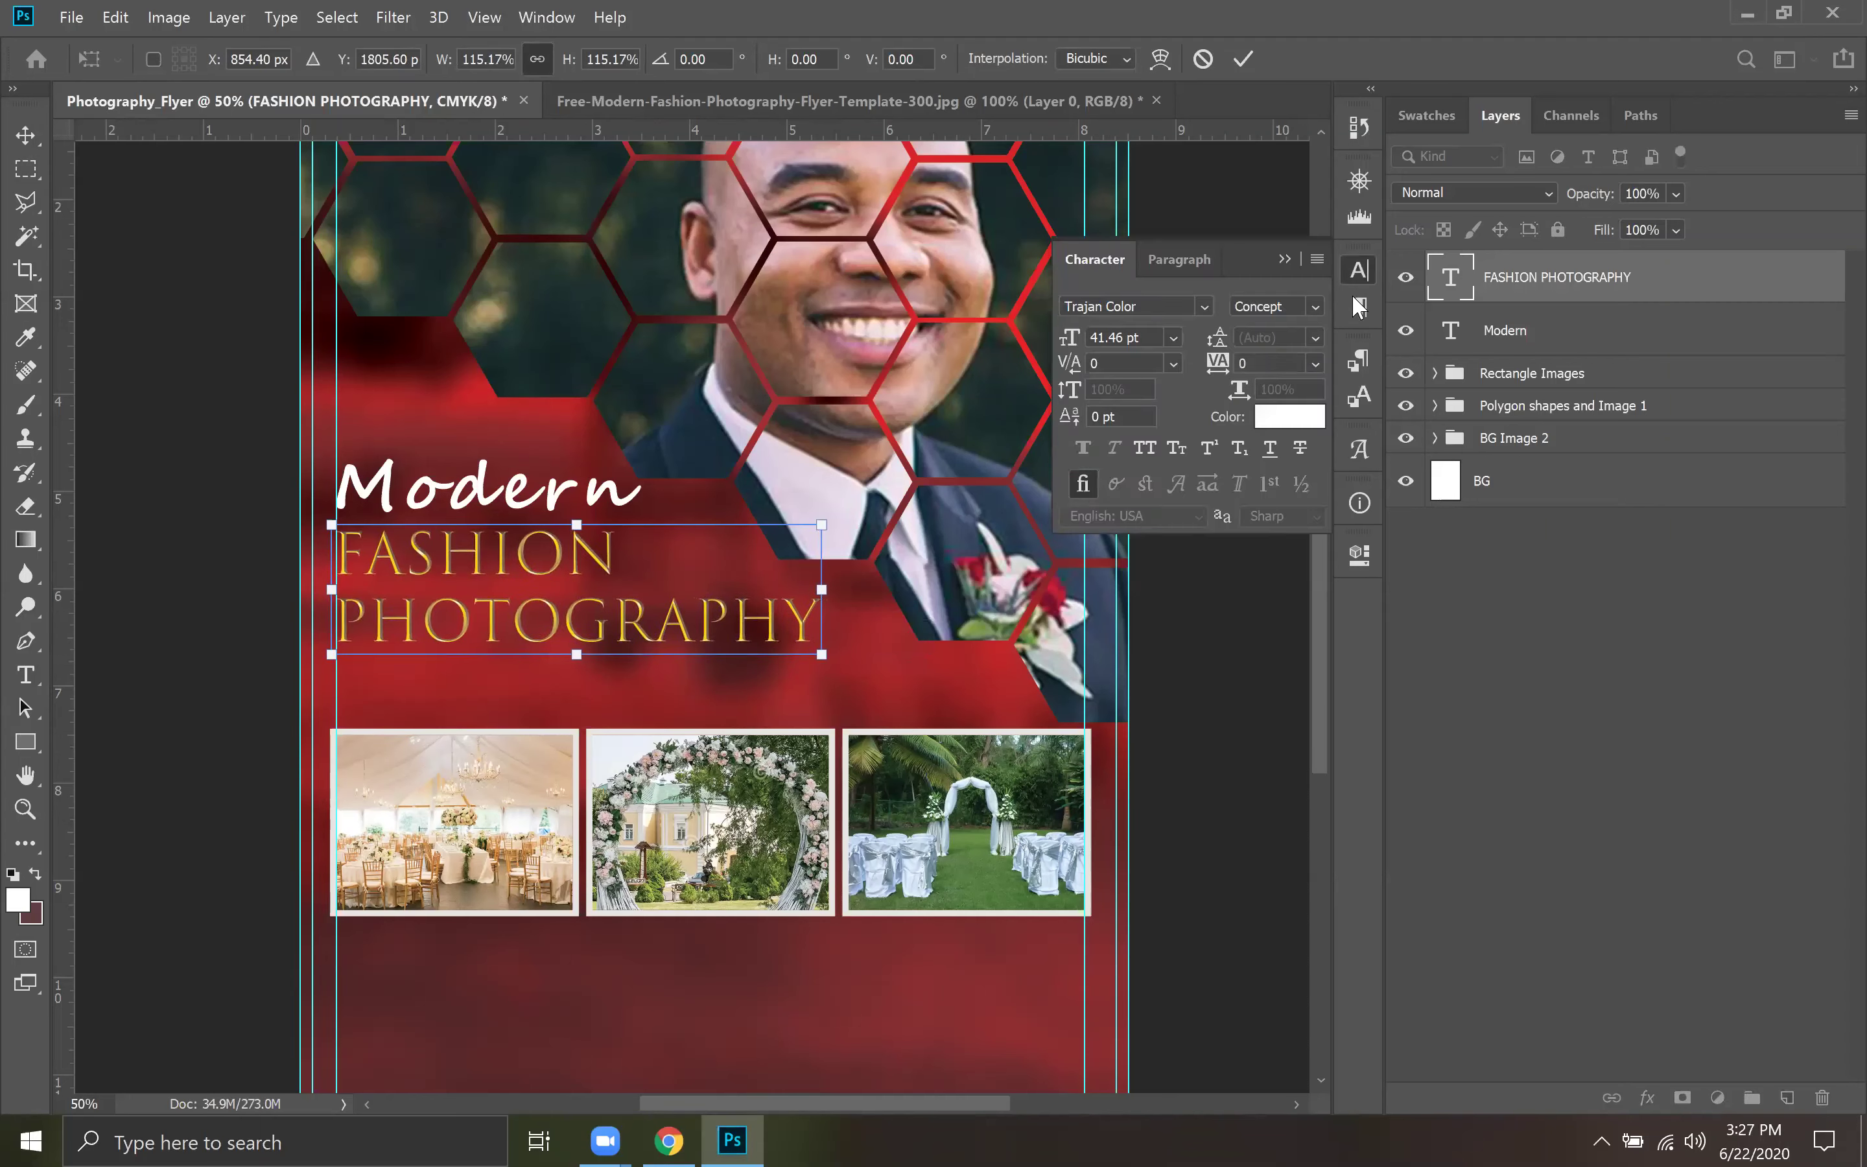
{"action": "left_click", "coordinate": [1243, 58]}
Select both lines of "FASHION PHOTOGRAPHY" and tighten their leading to 38 pt, trying 36 pt first.
{"action": "left_click", "coordinate": [25, 674]}
{"action": "left_click", "coordinate": [338, 556]}
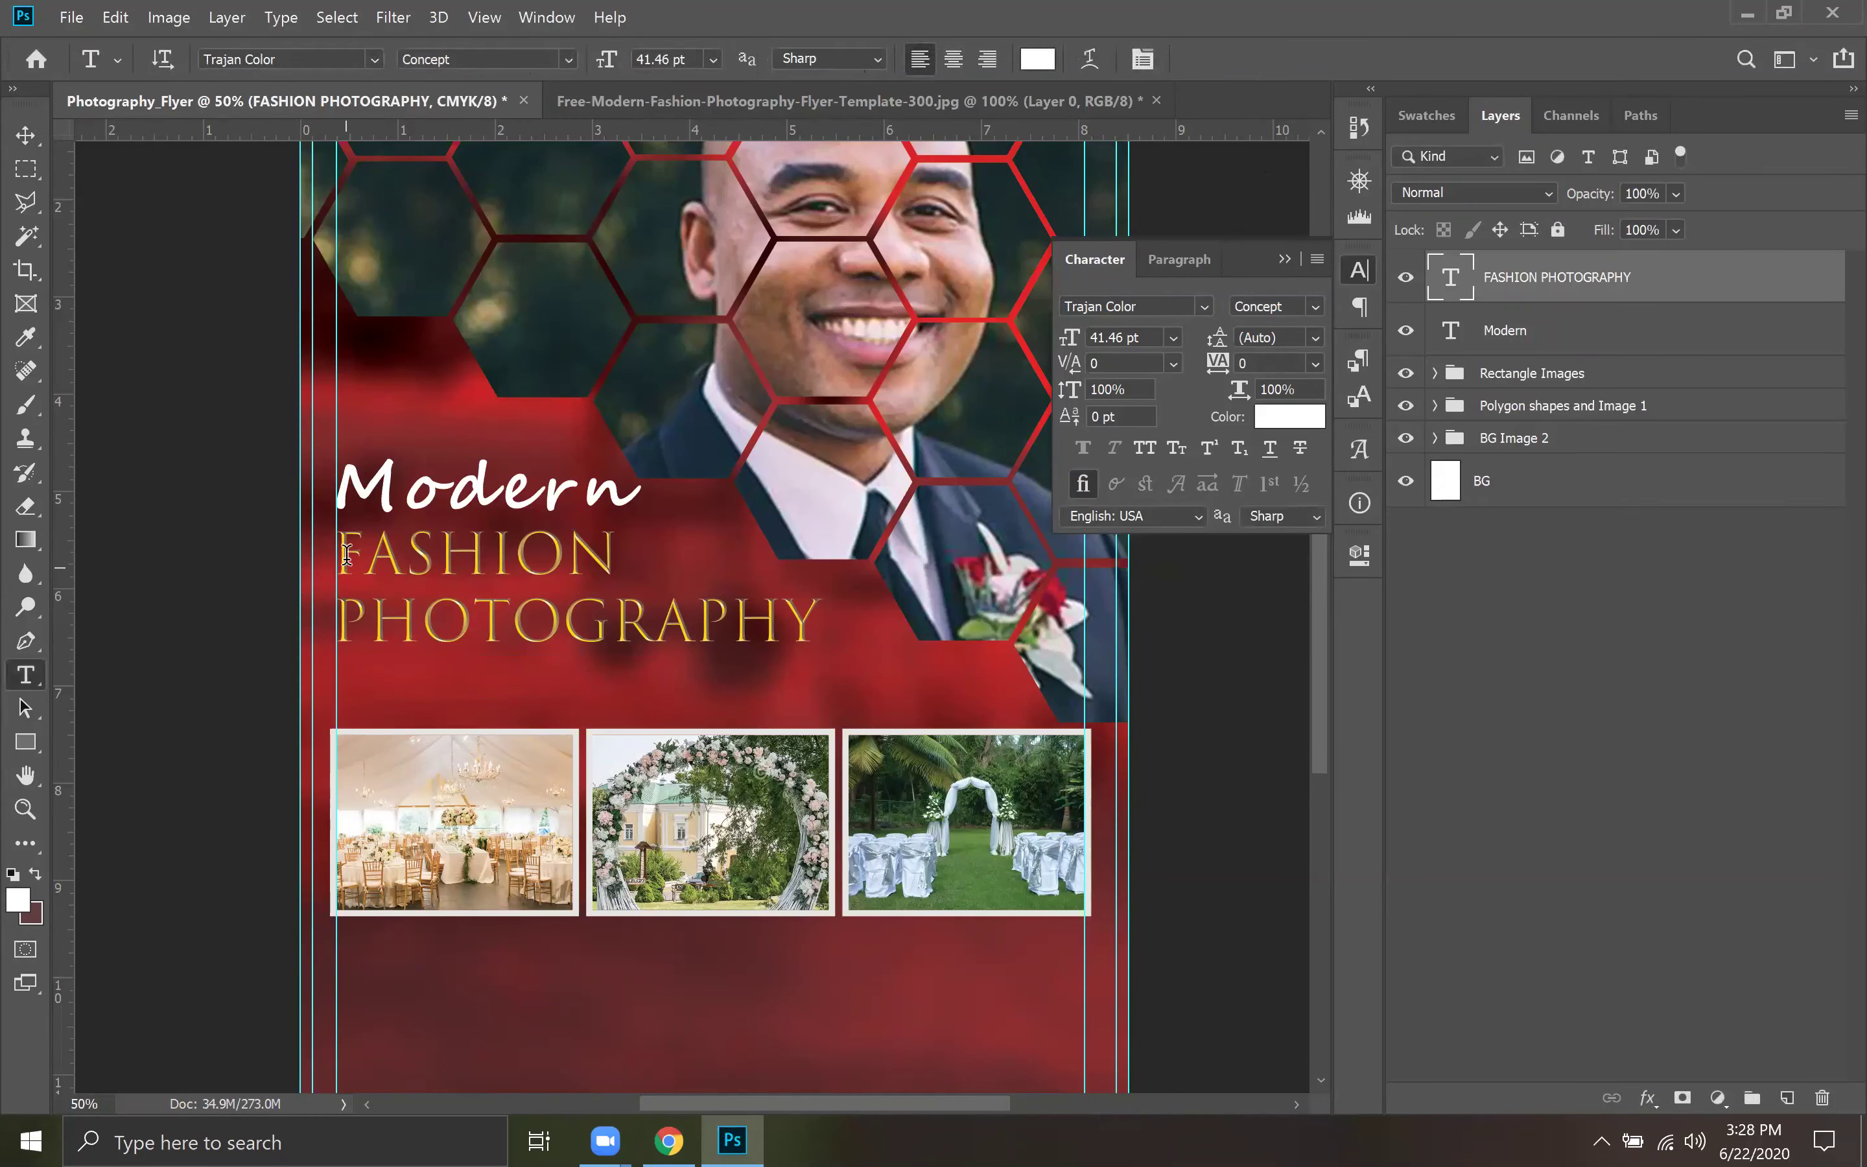
{"action": "left_click_drag", "start_coordinate": [337, 556], "coordinate": [820, 625]}
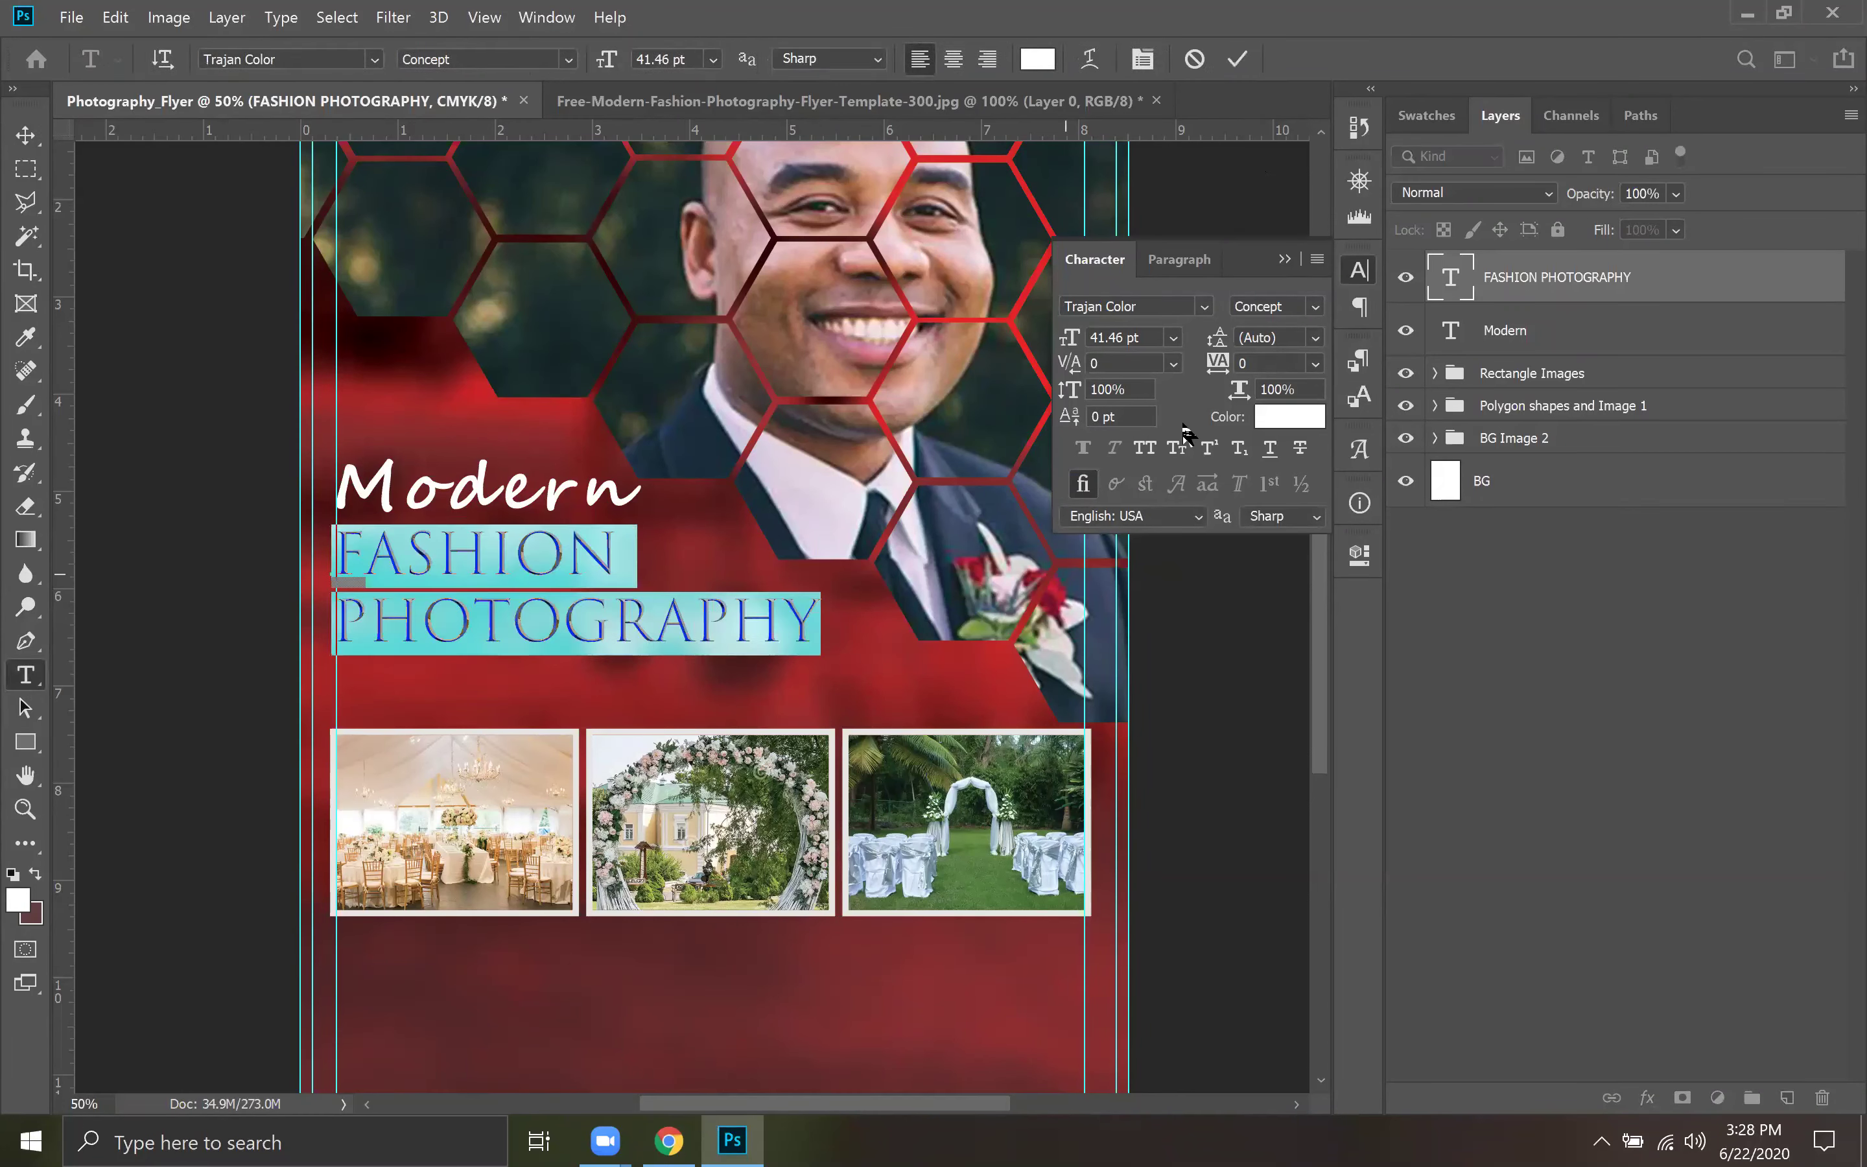
{"action": "left_click", "coordinate": [1314, 336]}
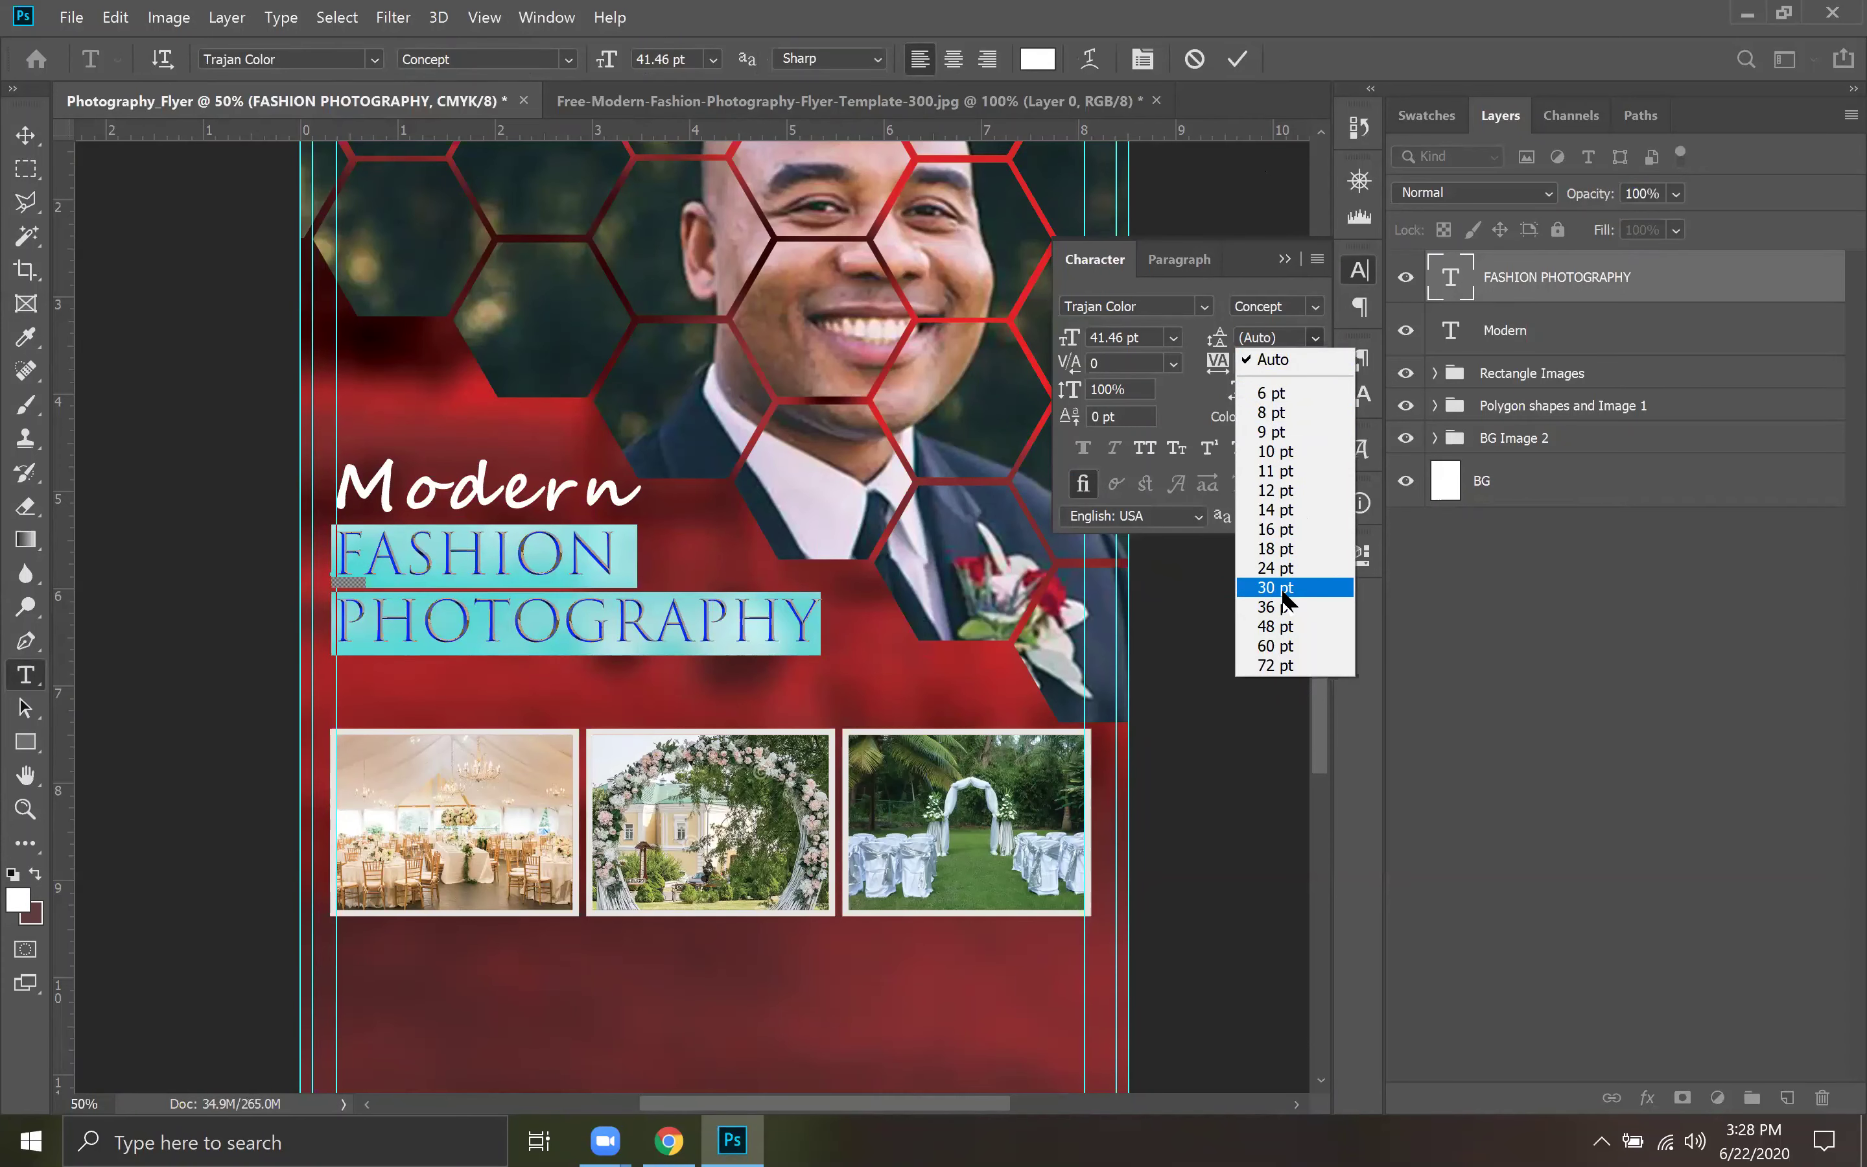
{"action": "left_click", "coordinate": [1303, 606]}
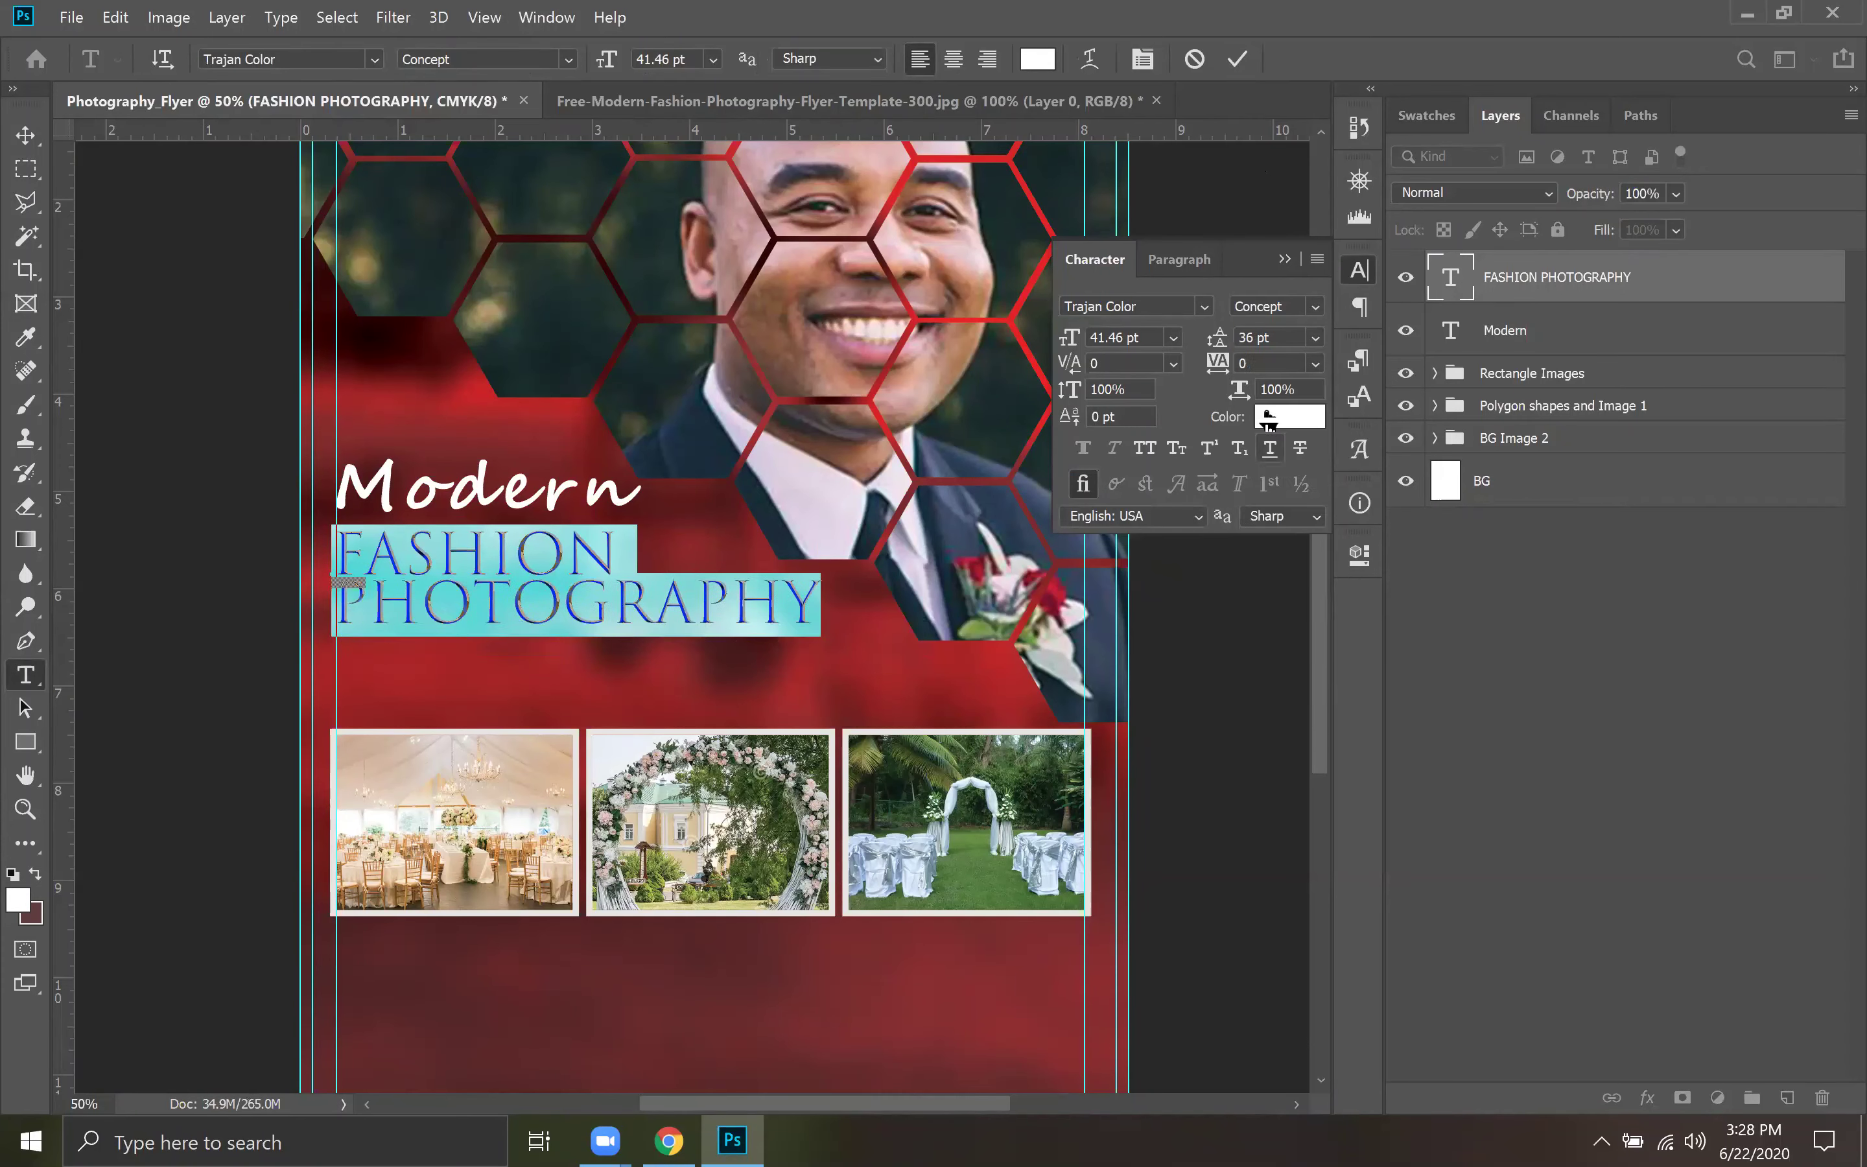
{"action": "left_click", "coordinate": [1288, 337]}
{"action": "type", "text": "38"}
Try the selected heading text at 40 pt and 48 pt, and settle on a font size of 45 pt.
{"action": "left_click", "coordinate": [1152, 338]}
{"action": "type", "text": "40"}
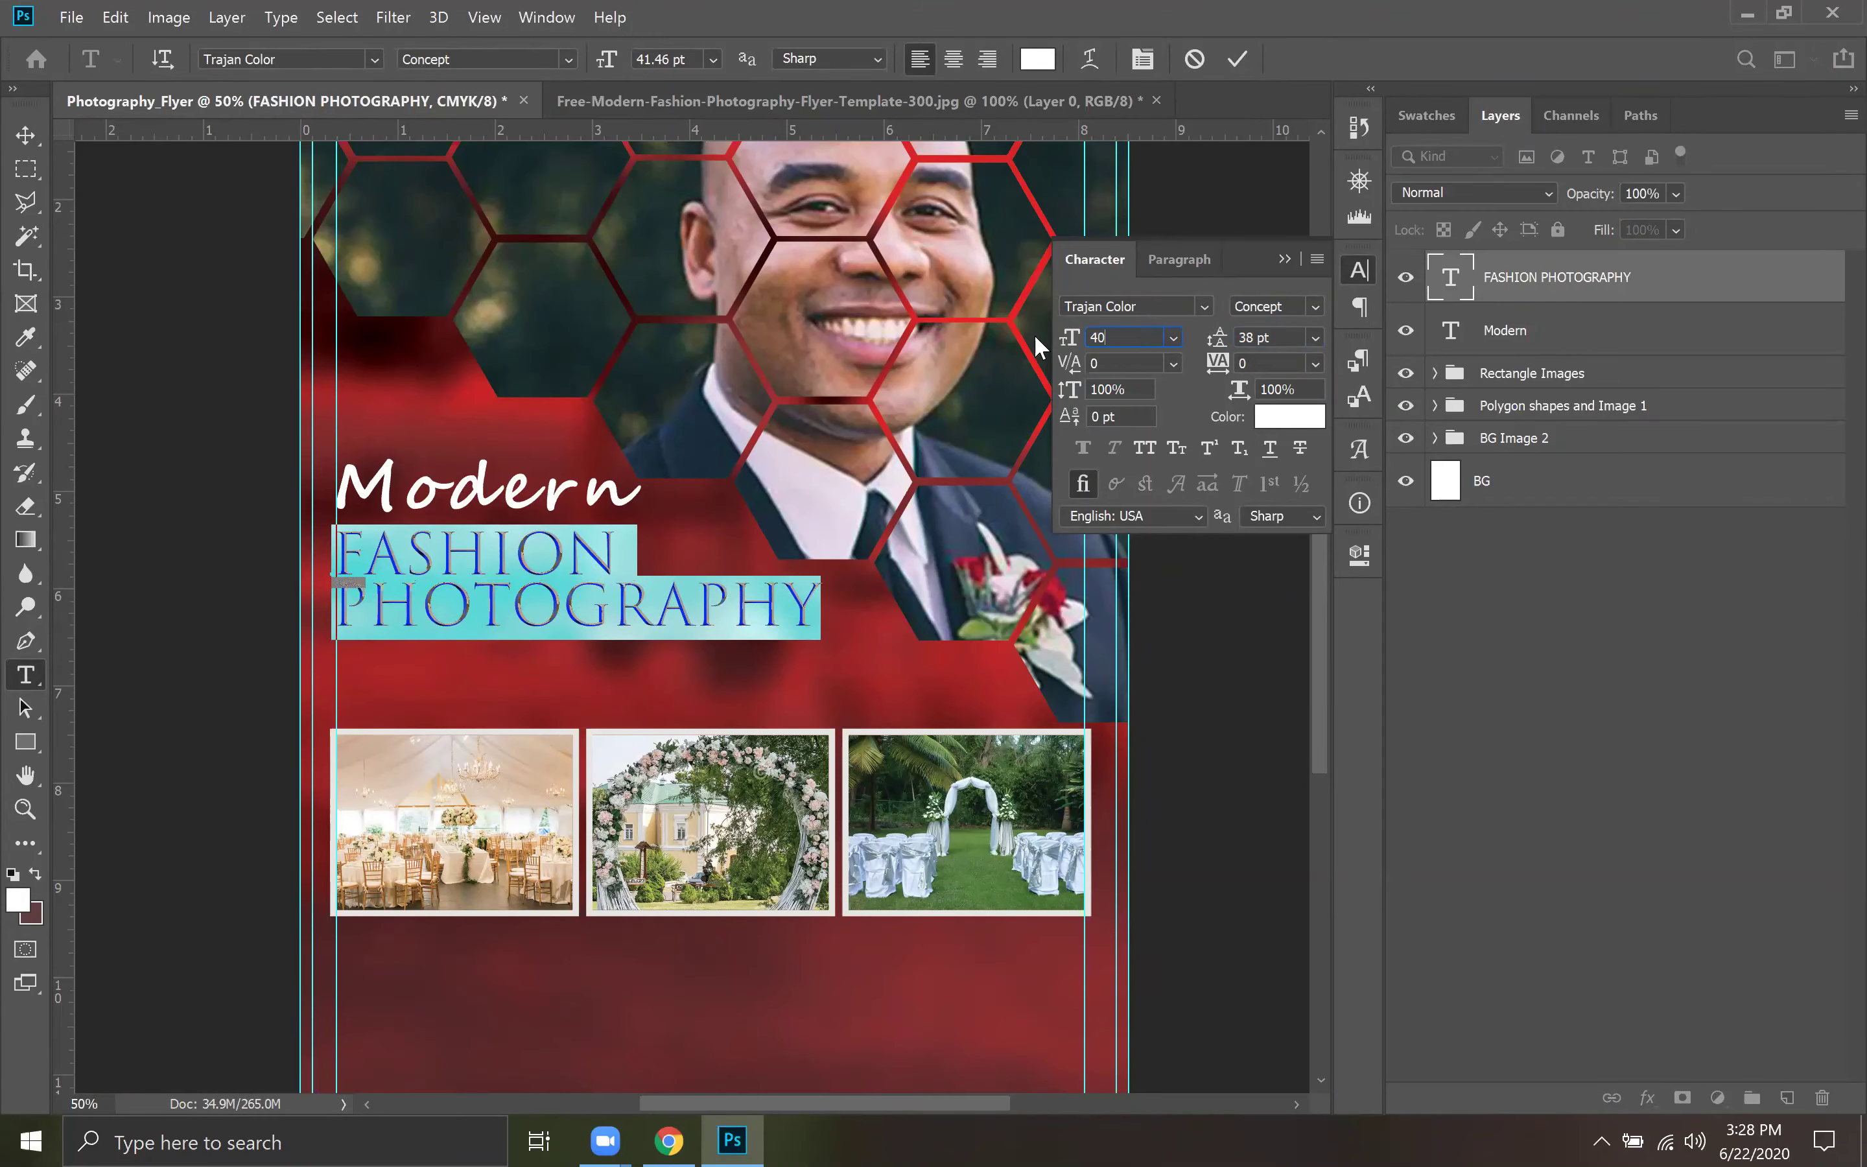
{"action": "key", "text": "Return"}
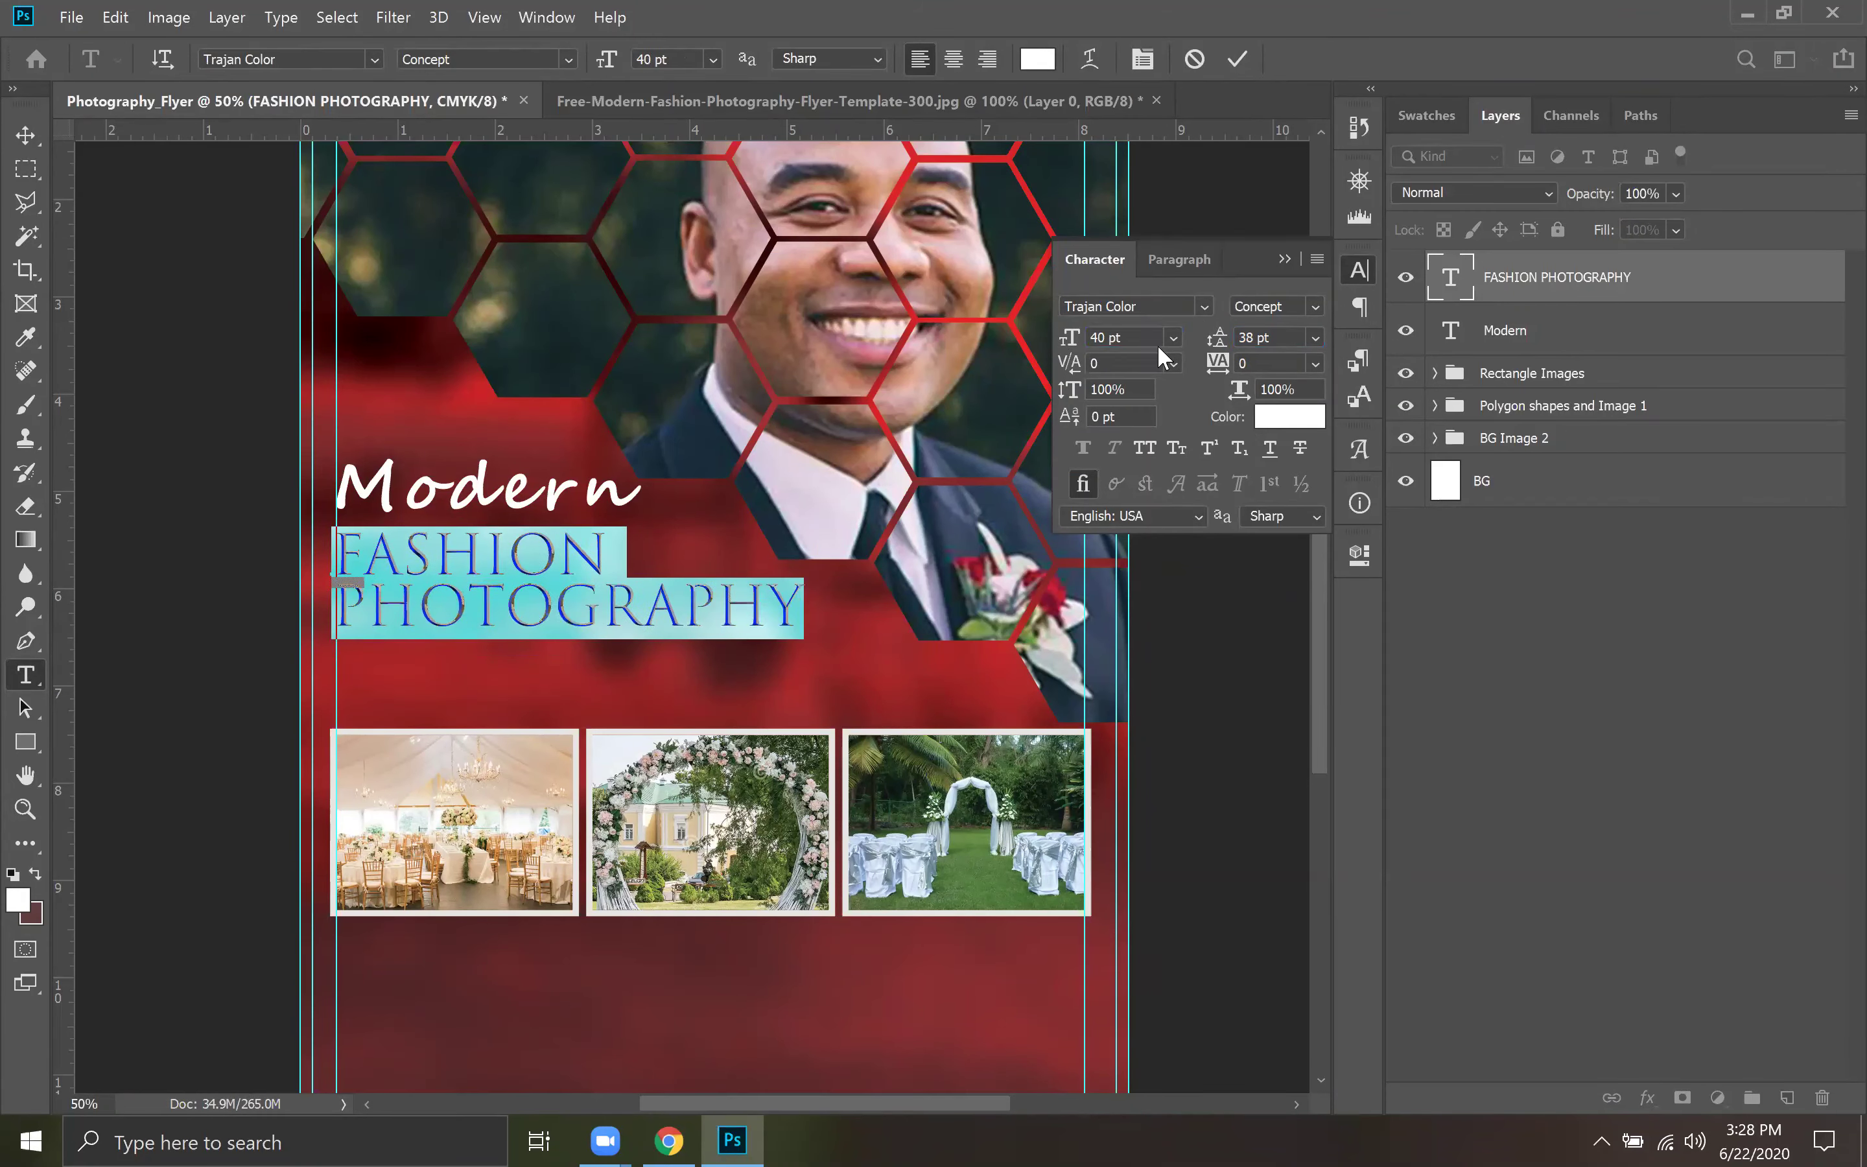
{"action": "left_click", "coordinate": [1173, 337]}
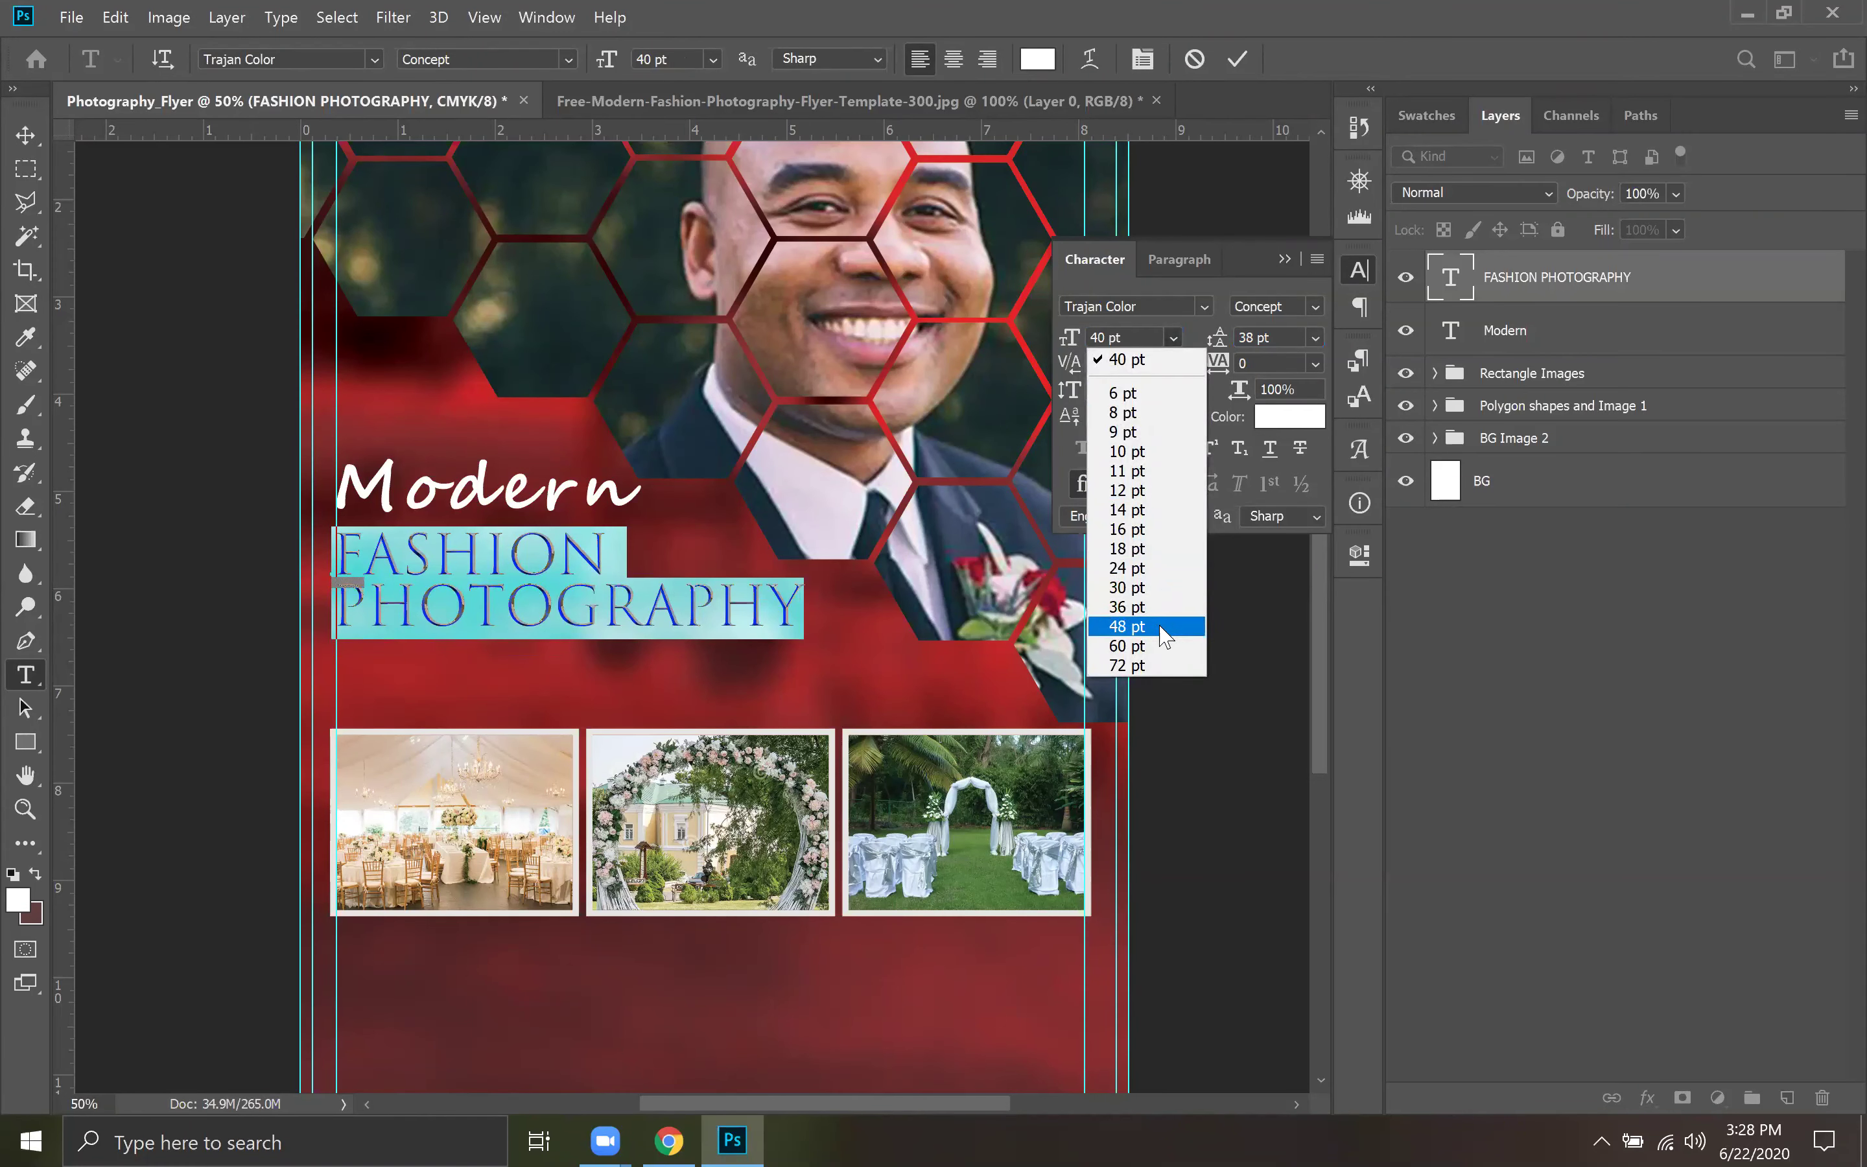
{"action": "left_click", "coordinate": [1188, 627]}
{"action": "left_click", "coordinate": [1069, 338]}
{"action": "type", "text": "45"}
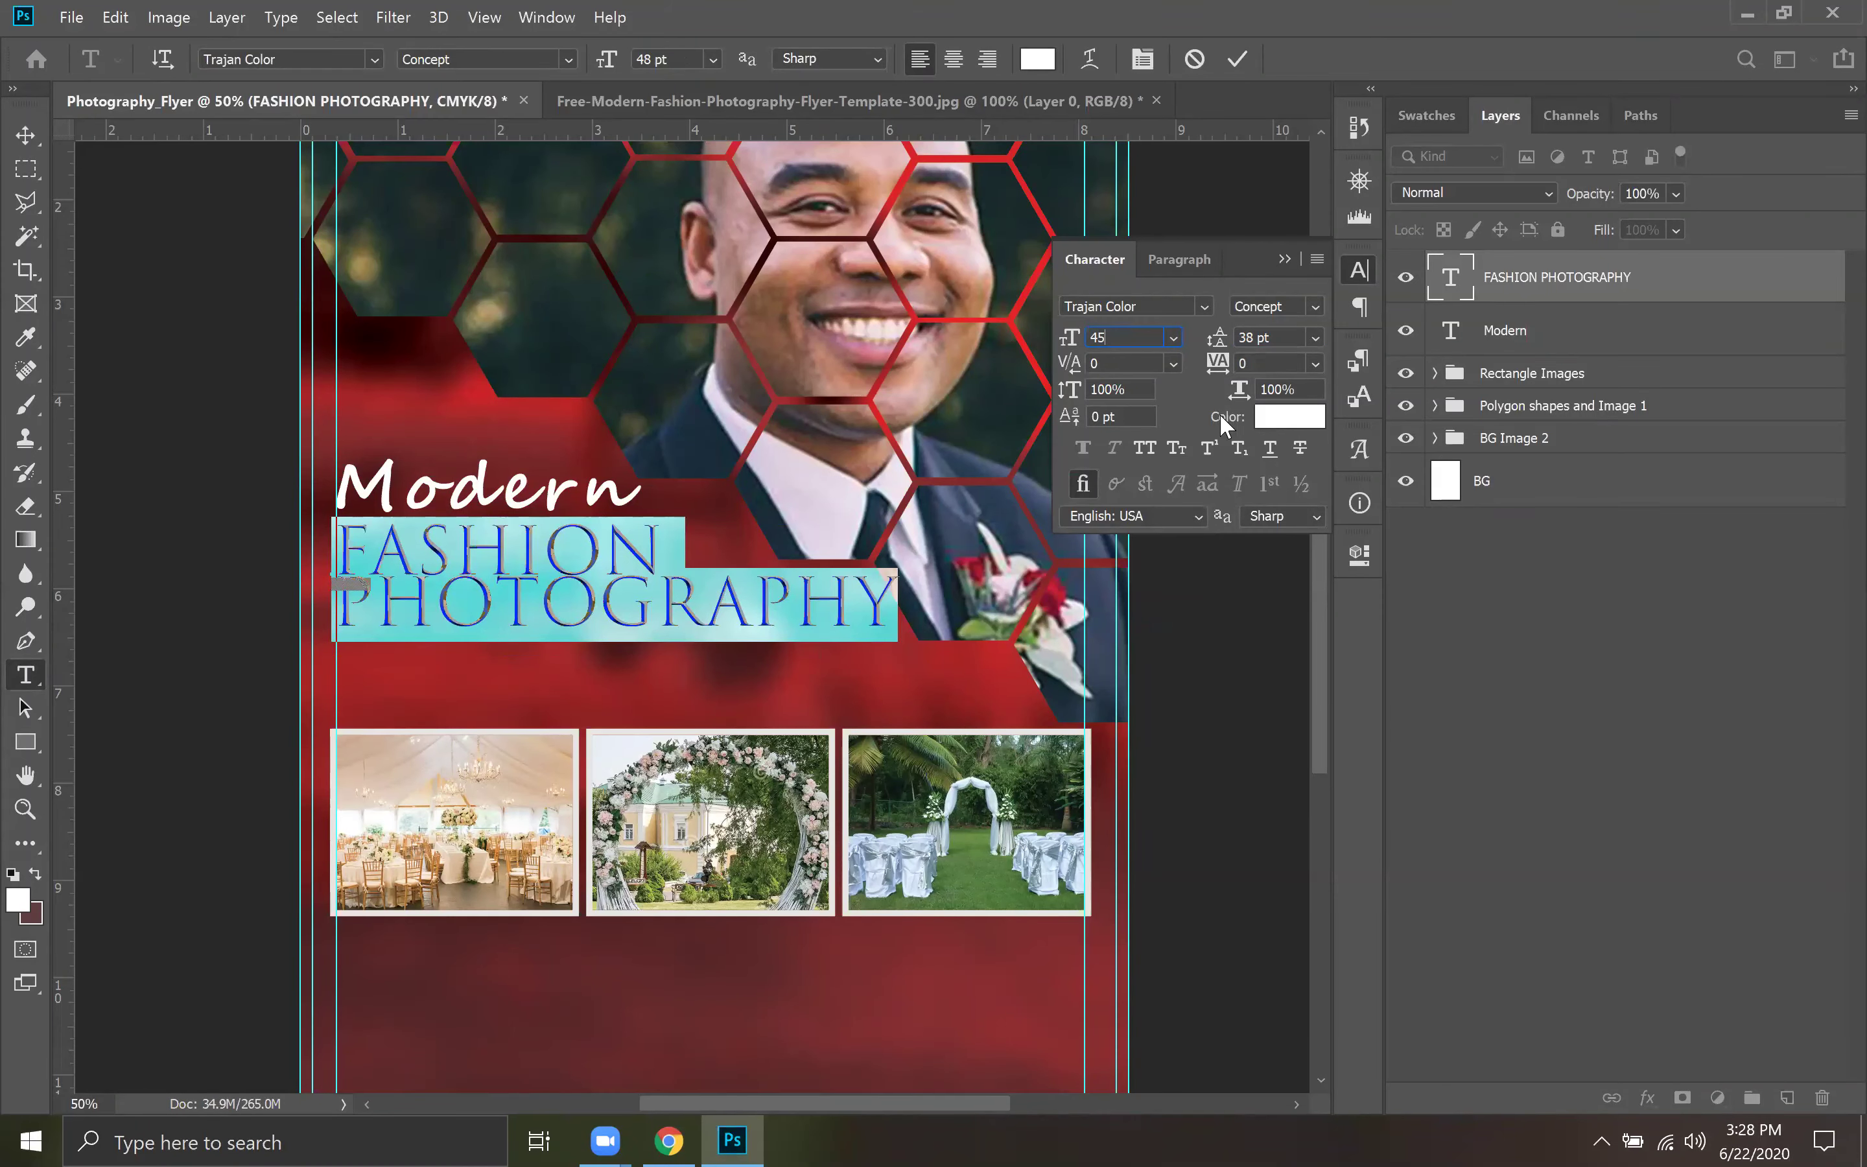
{"action": "key", "text": "Return"}
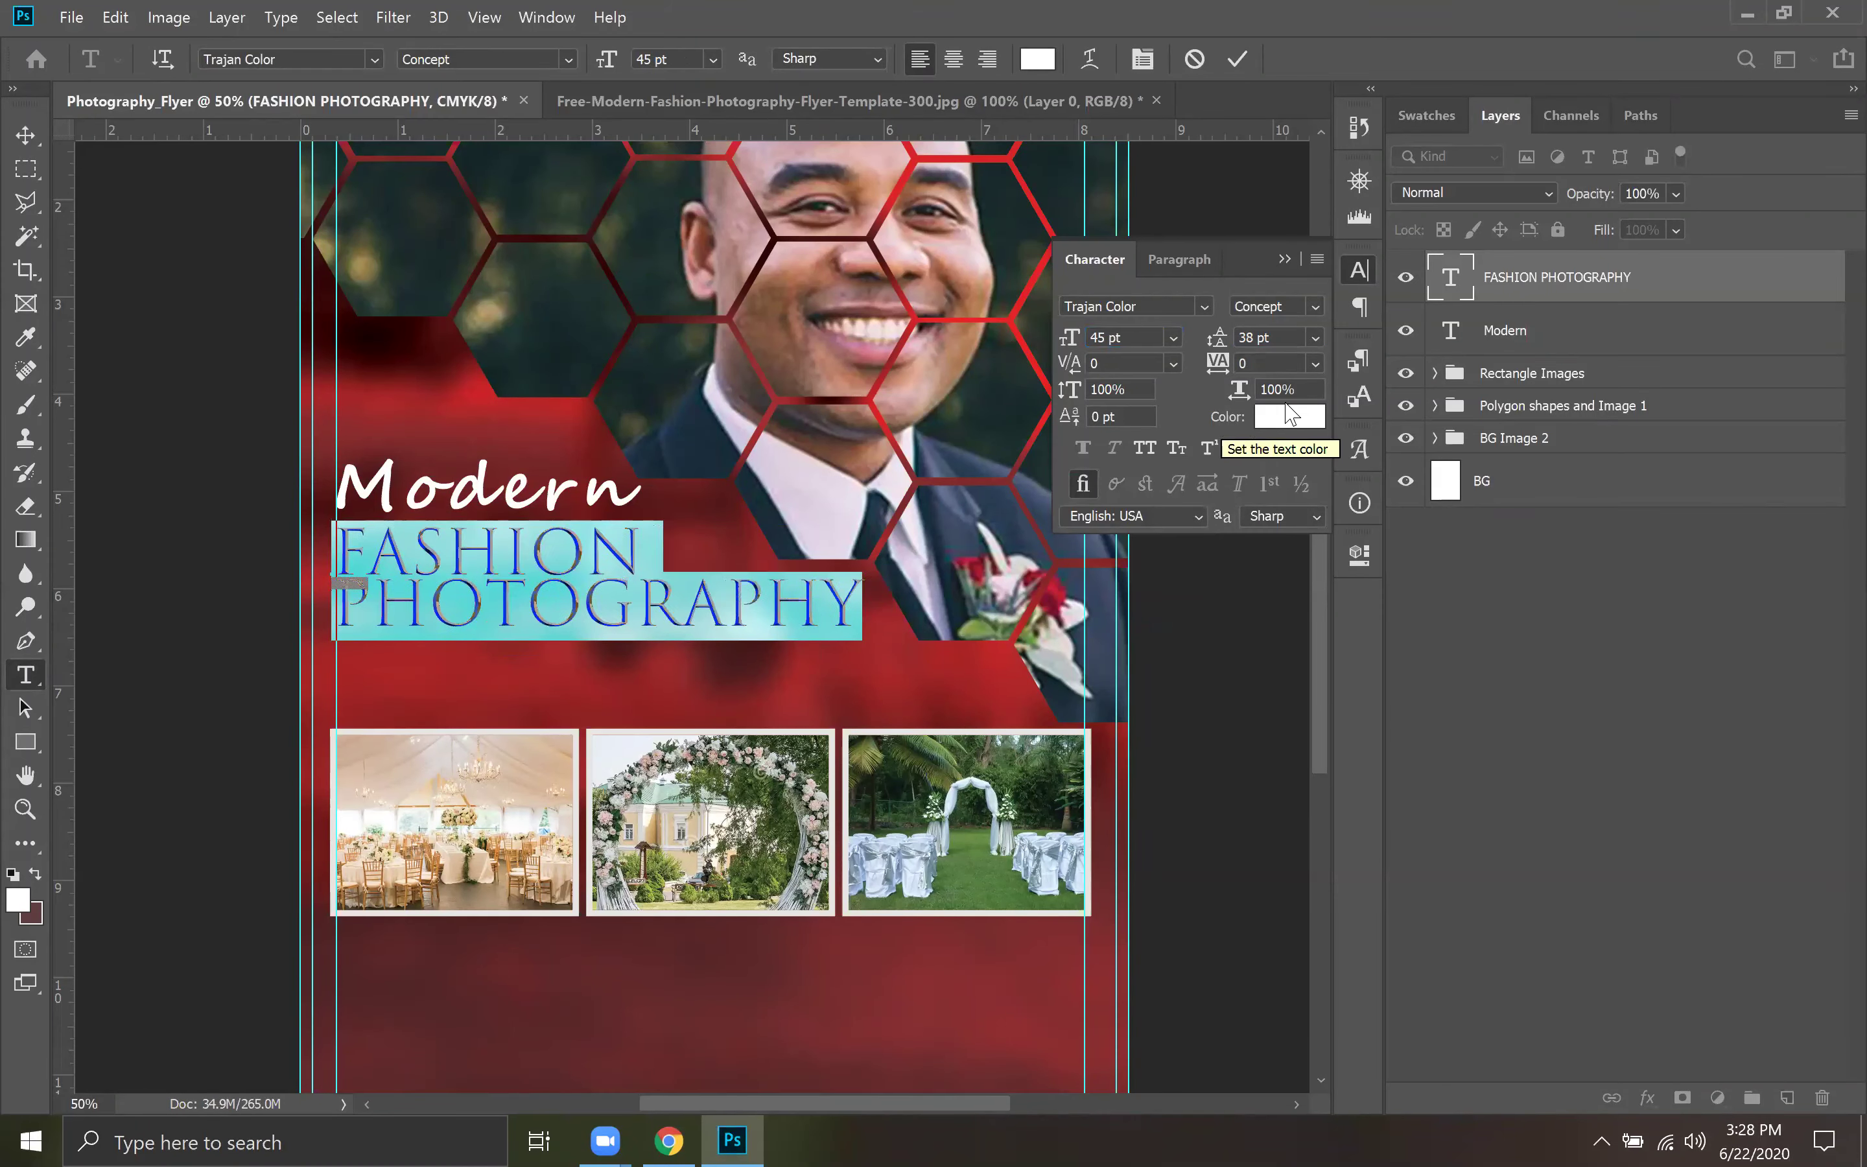
Set the leading of the two heading lines to 42 pt after trying 40 pt, and commit the text edit.
{"action": "left_click", "coordinate": [1258, 337]}
{"action": "type", "text": "40"}
{"action": "key", "text": "Return"}
{"action": "left_click", "coordinate": [1276, 332]}
{"action": "type", "text": "42"}
{"action": "key", "text": "Return"}
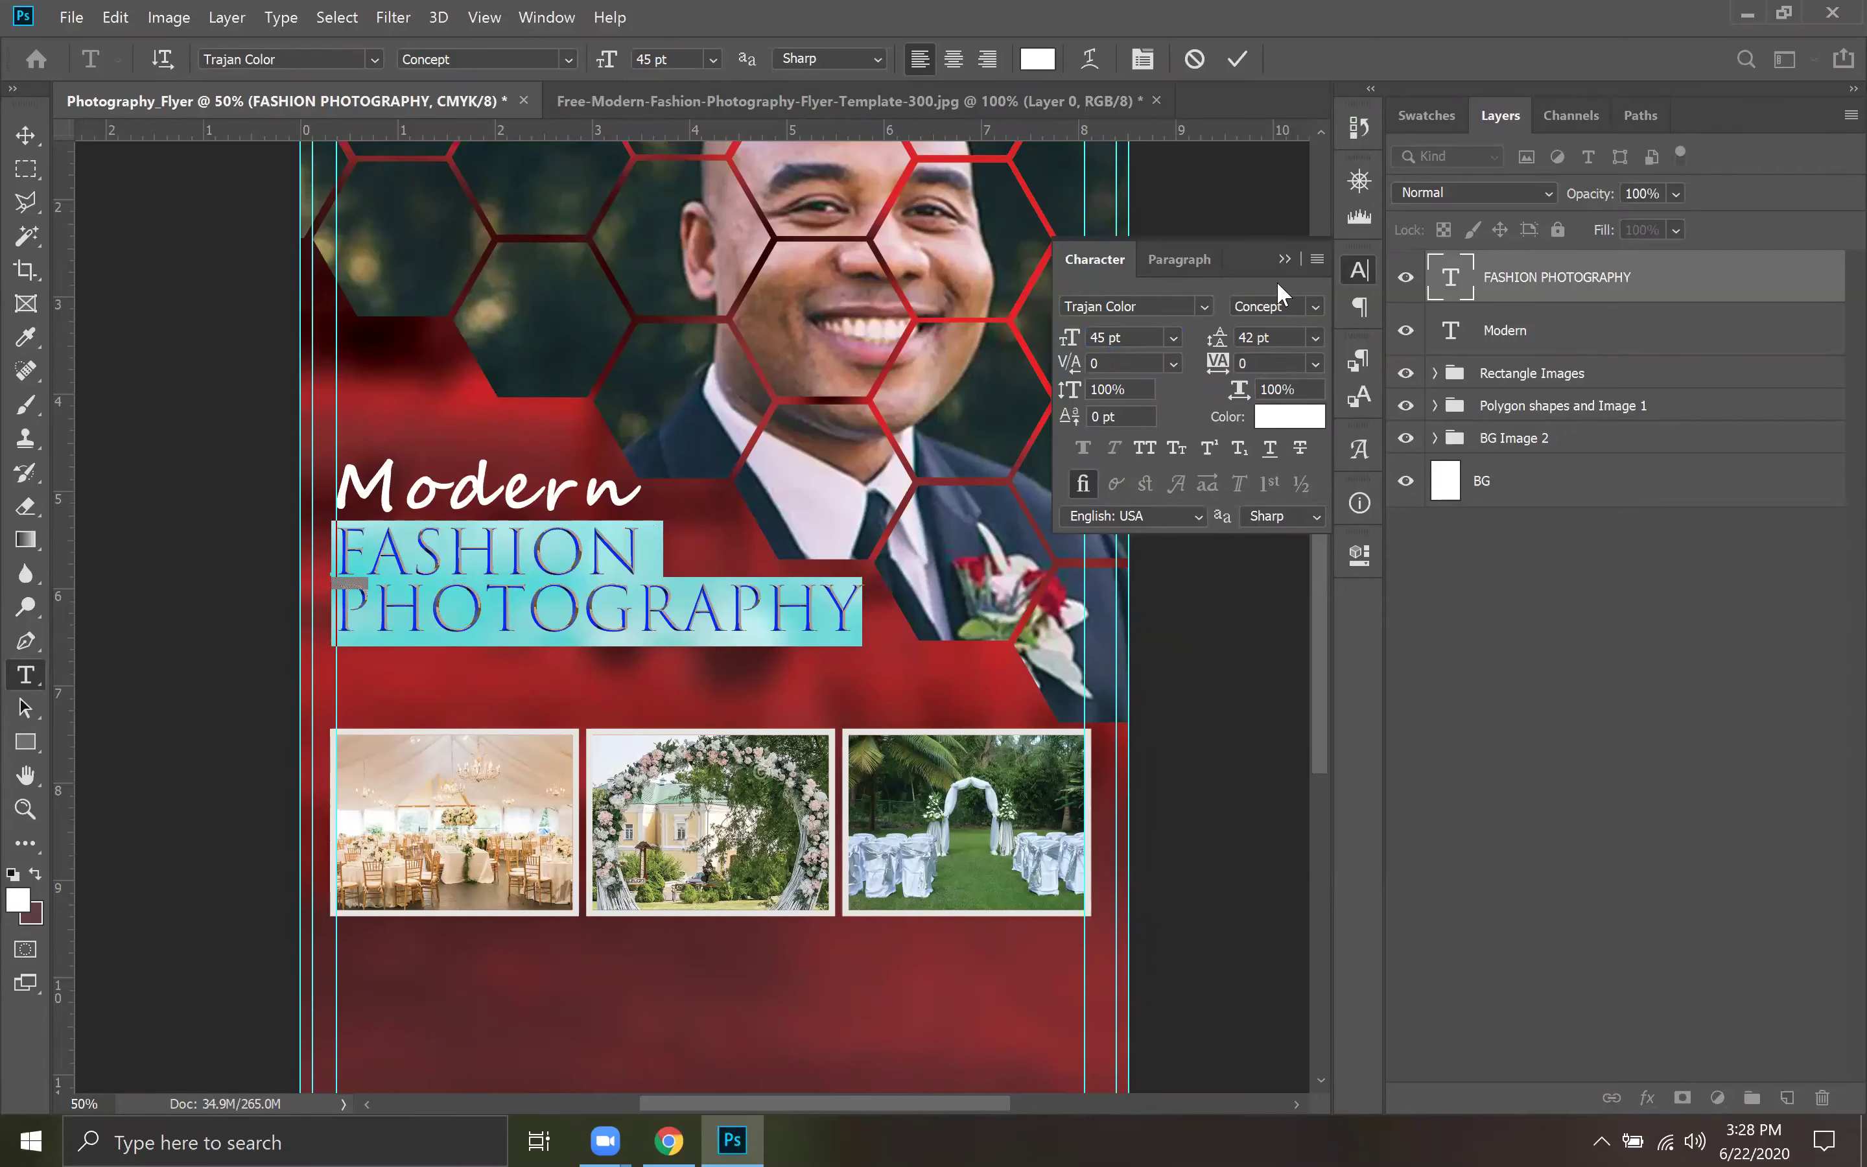
{"action": "left_click", "coordinate": [1284, 260]}
{"action": "left_click", "coordinate": [1238, 60]}
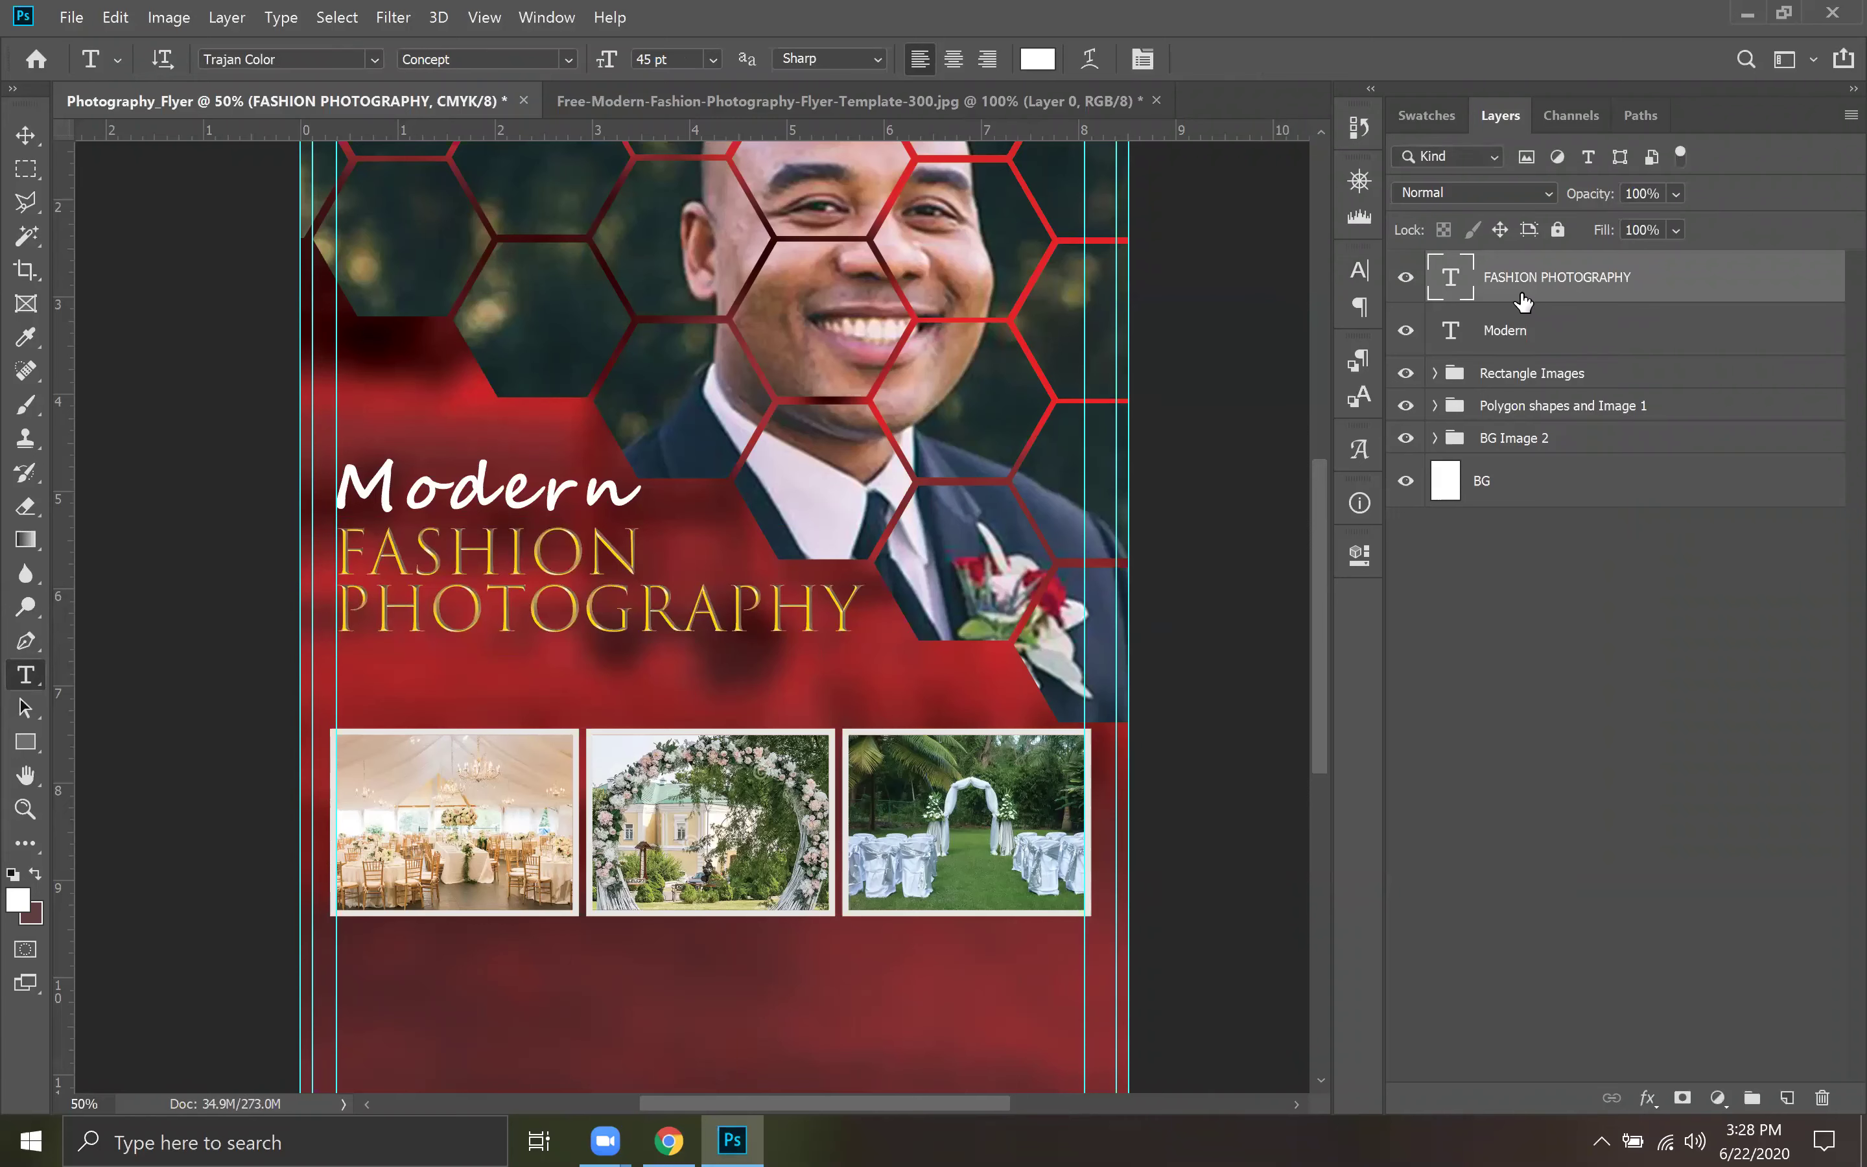
Nudge the "FASHION PHOTOGRAPHY" text a few pixels right and down beneath "Modern" and commit the transform.
{"action": "key", "text": "ctrl+t"}
{"action": "key", "text": "Right"}
{"action": "key", "text": "Right"}
{"action": "key", "text": "Right"}
{"action": "key", "text": "Right"}
{"action": "key", "text": "Right"}
{"action": "key", "text": "Right"}
{"action": "key", "text": "Right"}
{"action": "key", "text": "Right"}
{"action": "key", "text": "Right"}
{"action": "key", "text": "Right"}
{"action": "key", "text": "Right"}
{"action": "key", "text": "Right"}
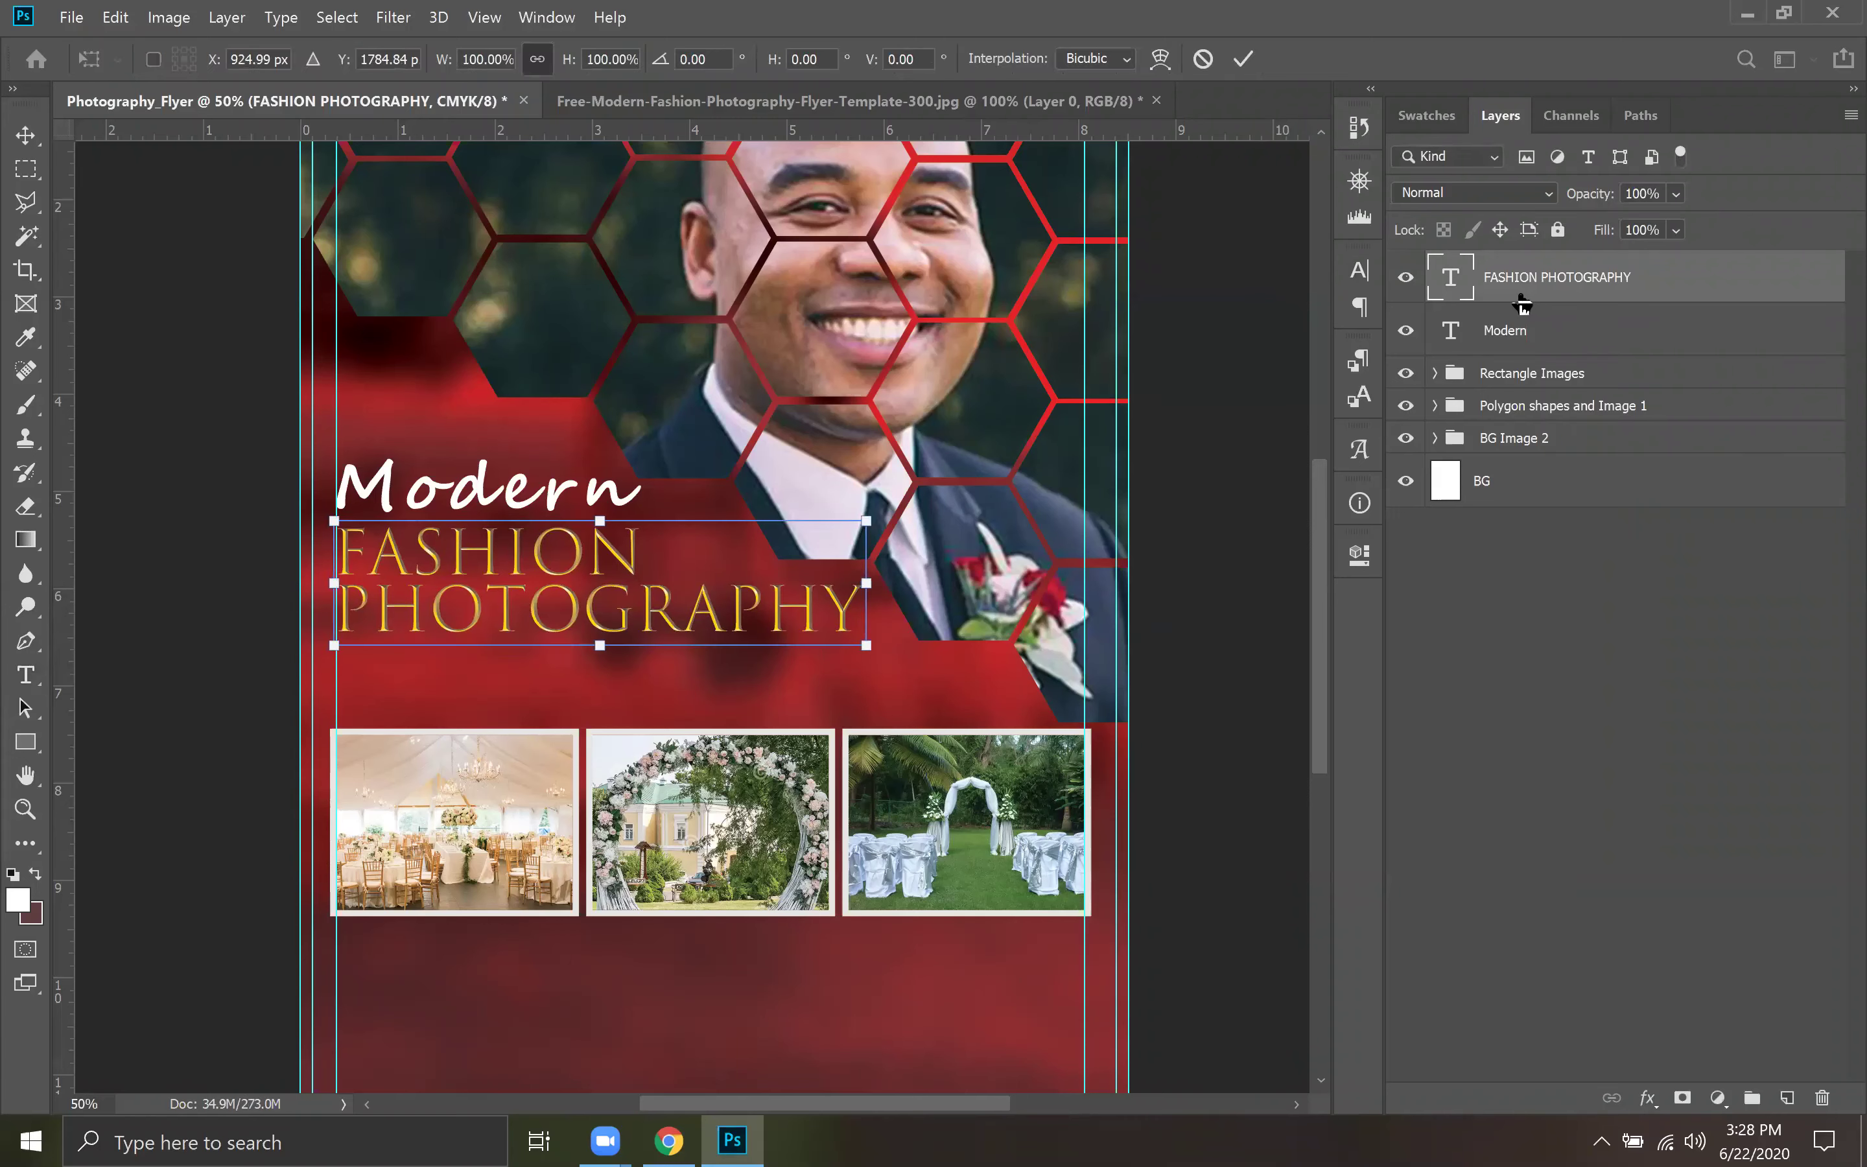
{"action": "key", "text": "Down"}
{"action": "key", "text": "Down"}
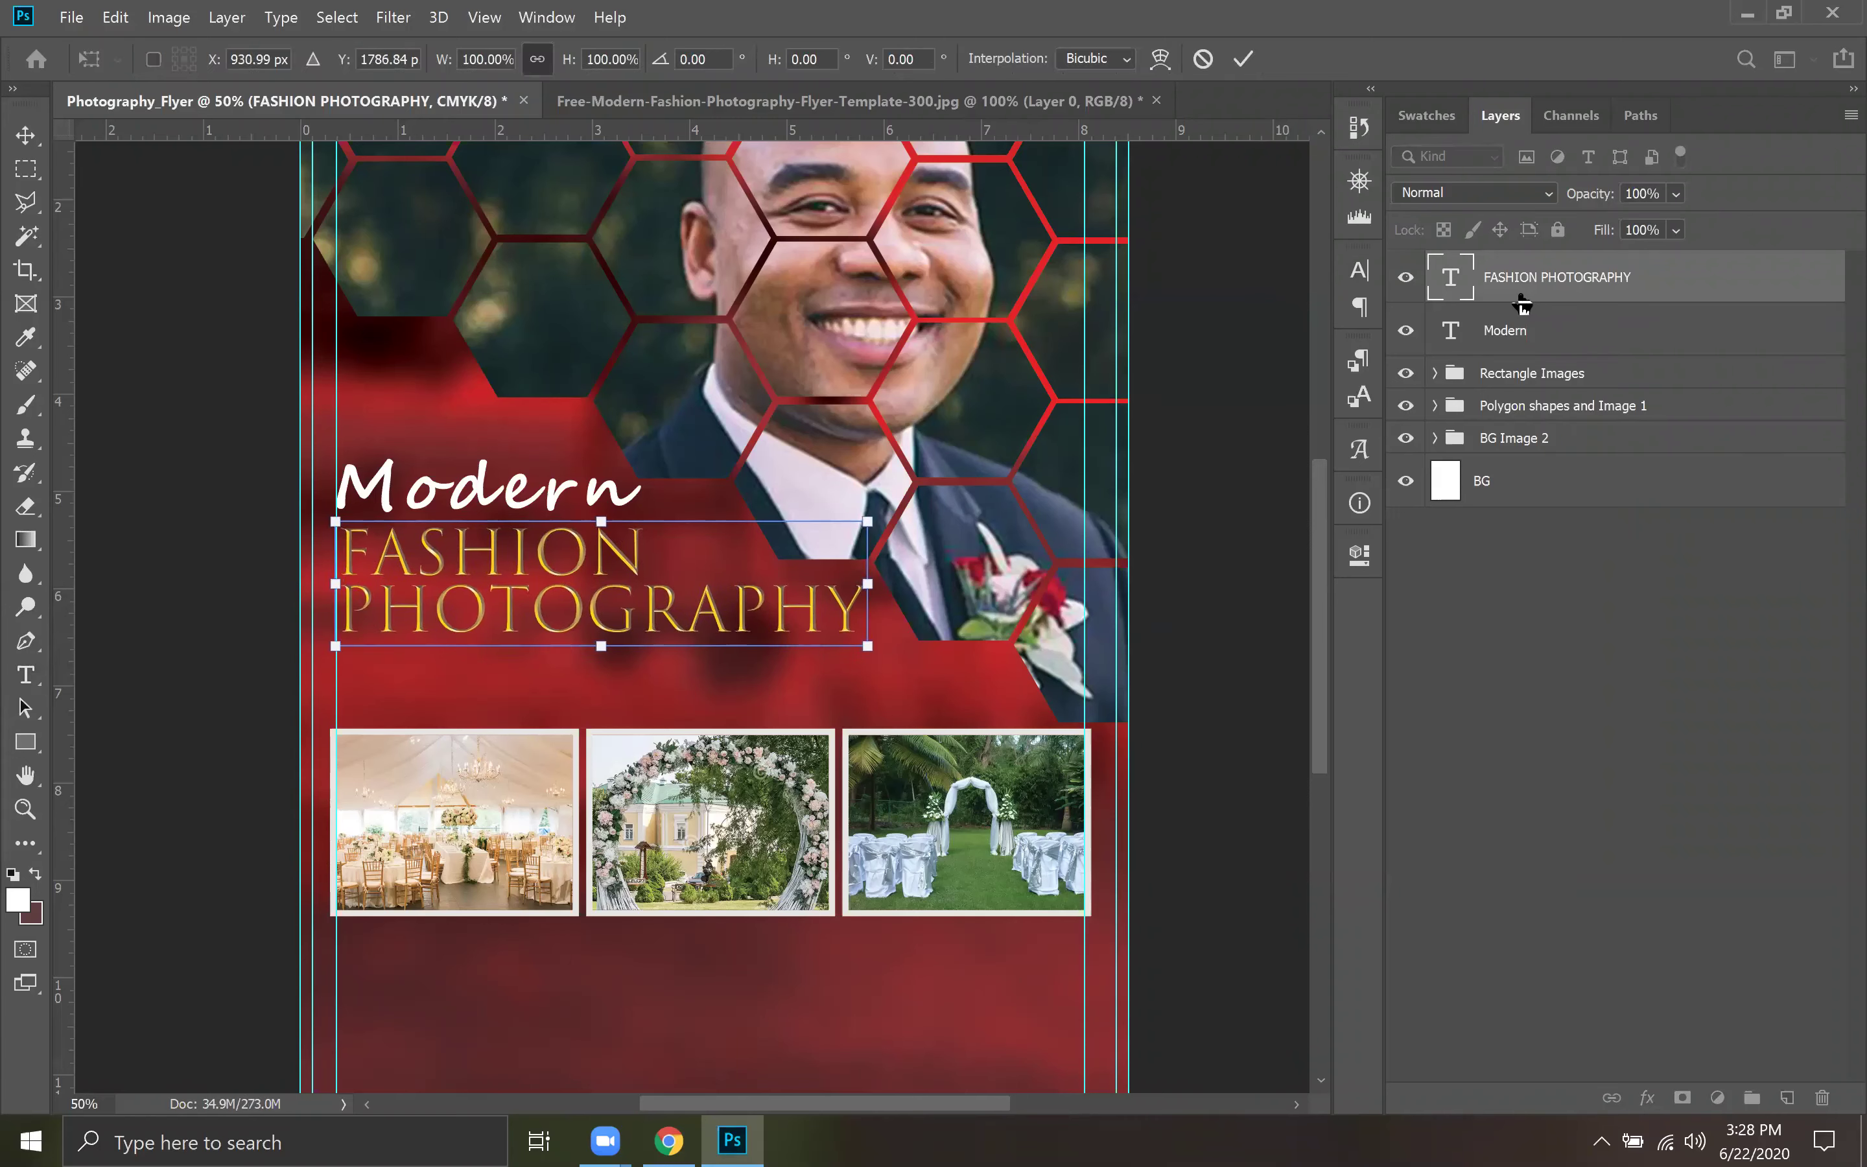
{"action": "key", "text": "Down"}
{"action": "key", "text": "Down"}
{"action": "key", "text": "Down"}
{"action": "key", "text": "Down"}
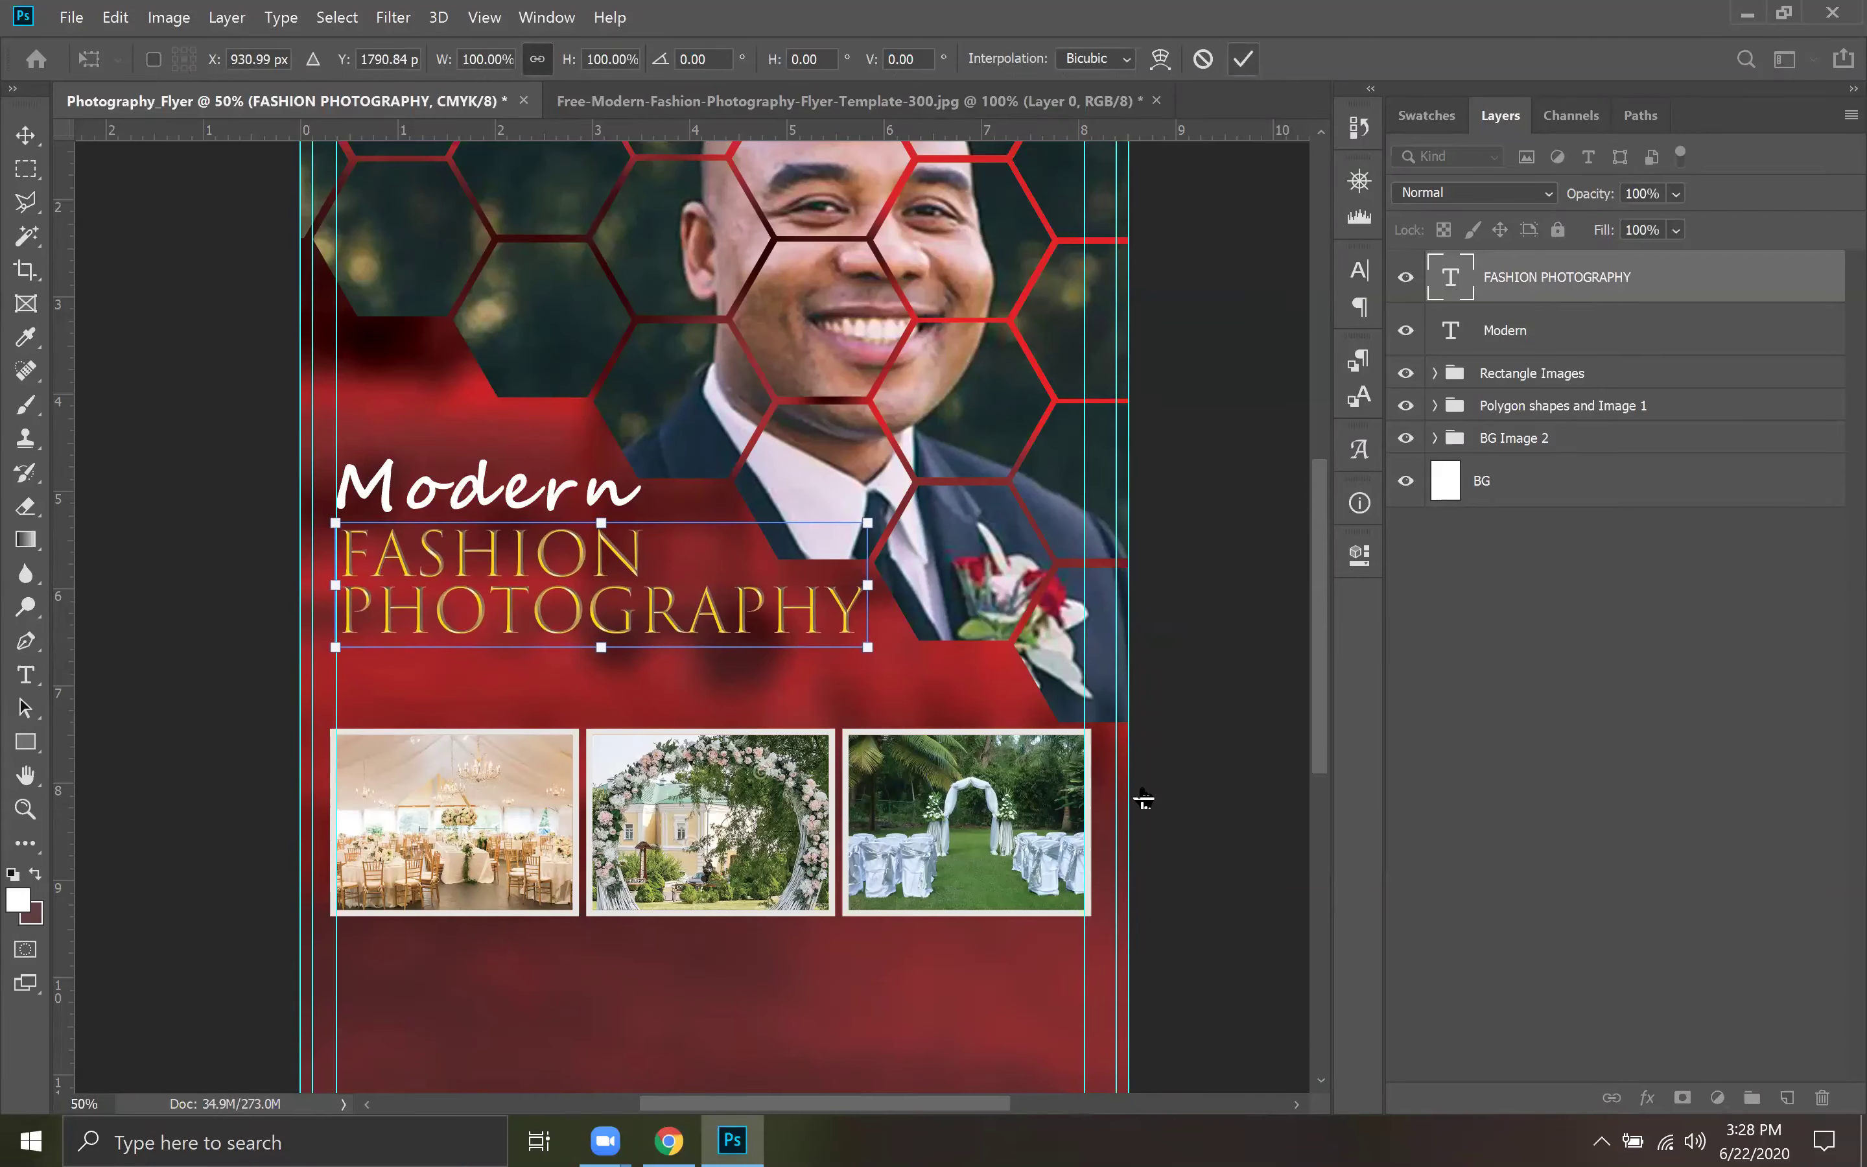
{"action": "left_click", "coordinate": [1243, 58]}
Switch to Chrome, search Google for lorem ipsum and open the lipsum.com website.
{"action": "left_click", "coordinate": [668, 1141]}
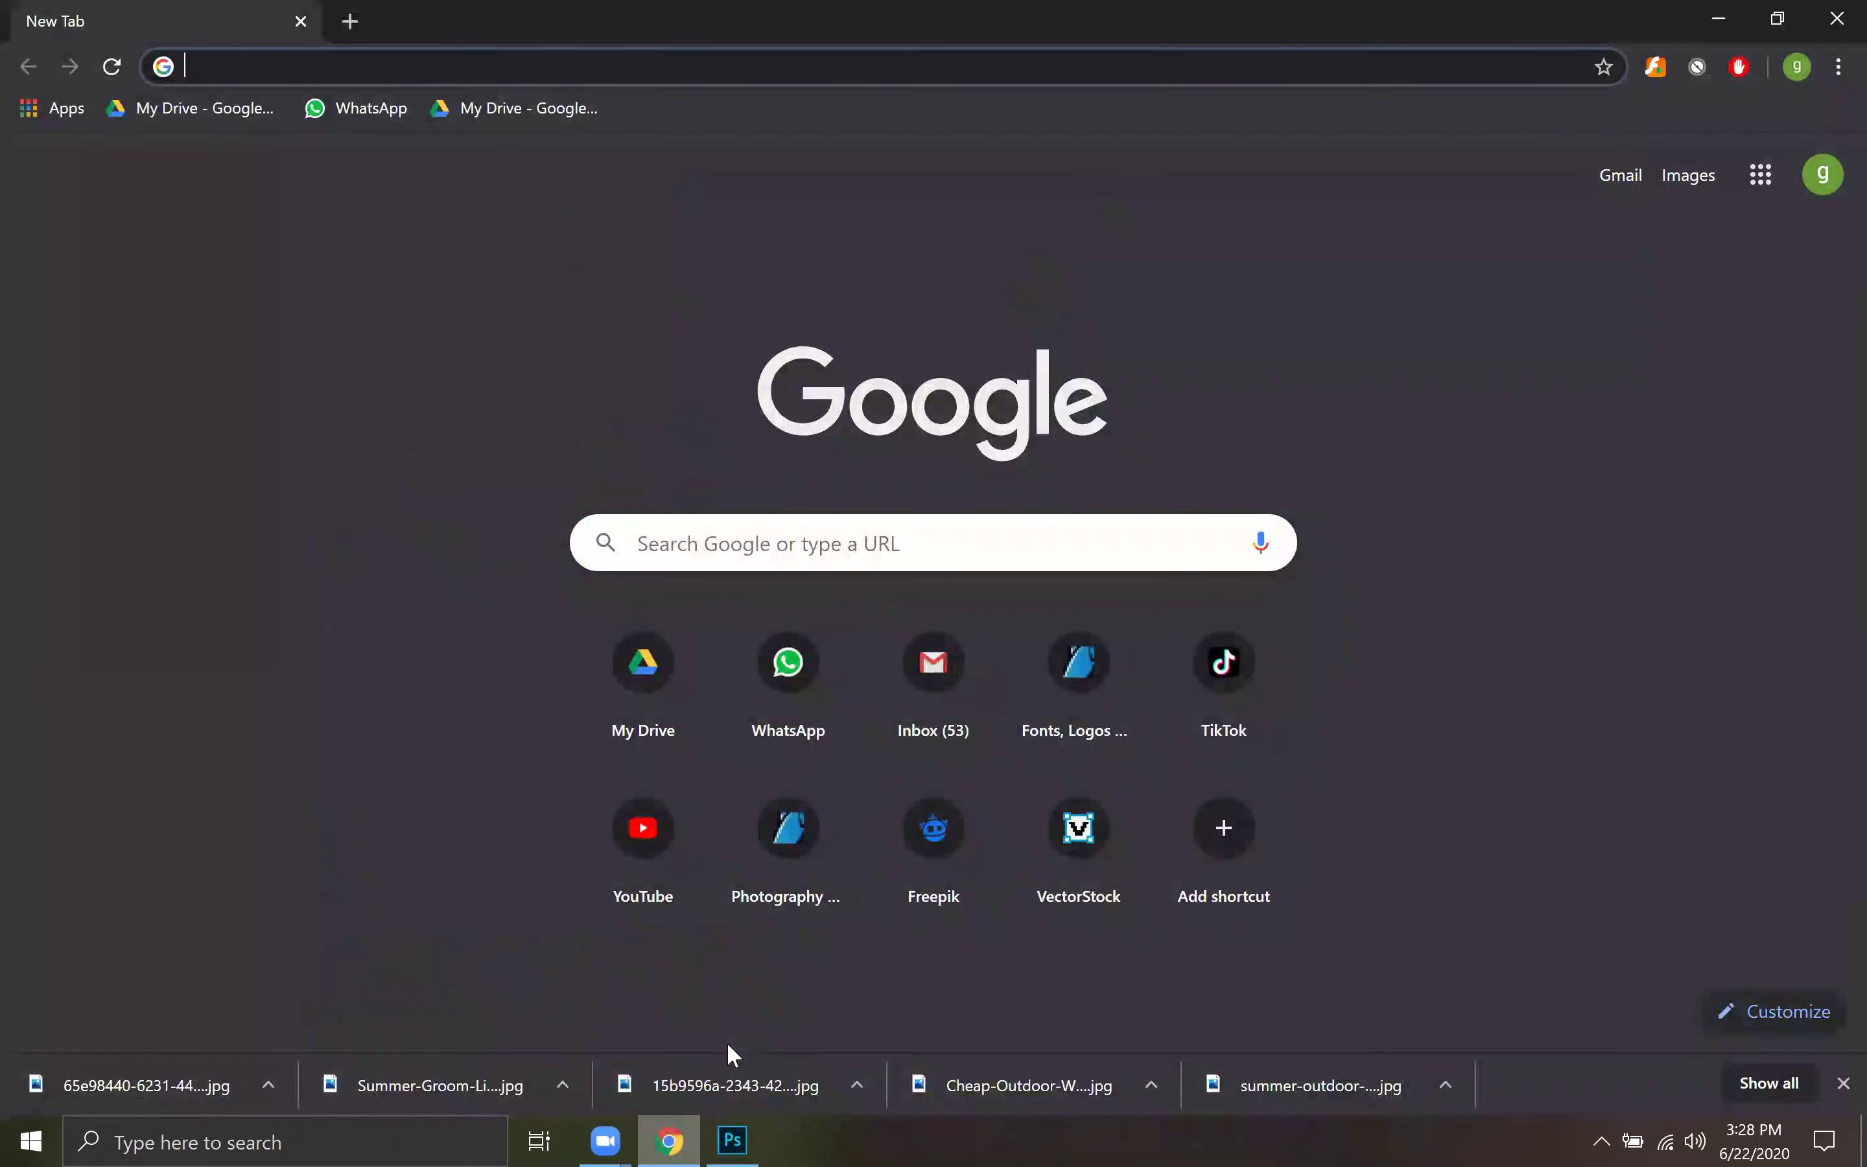
{"action": "left_click", "coordinate": [349, 54]}
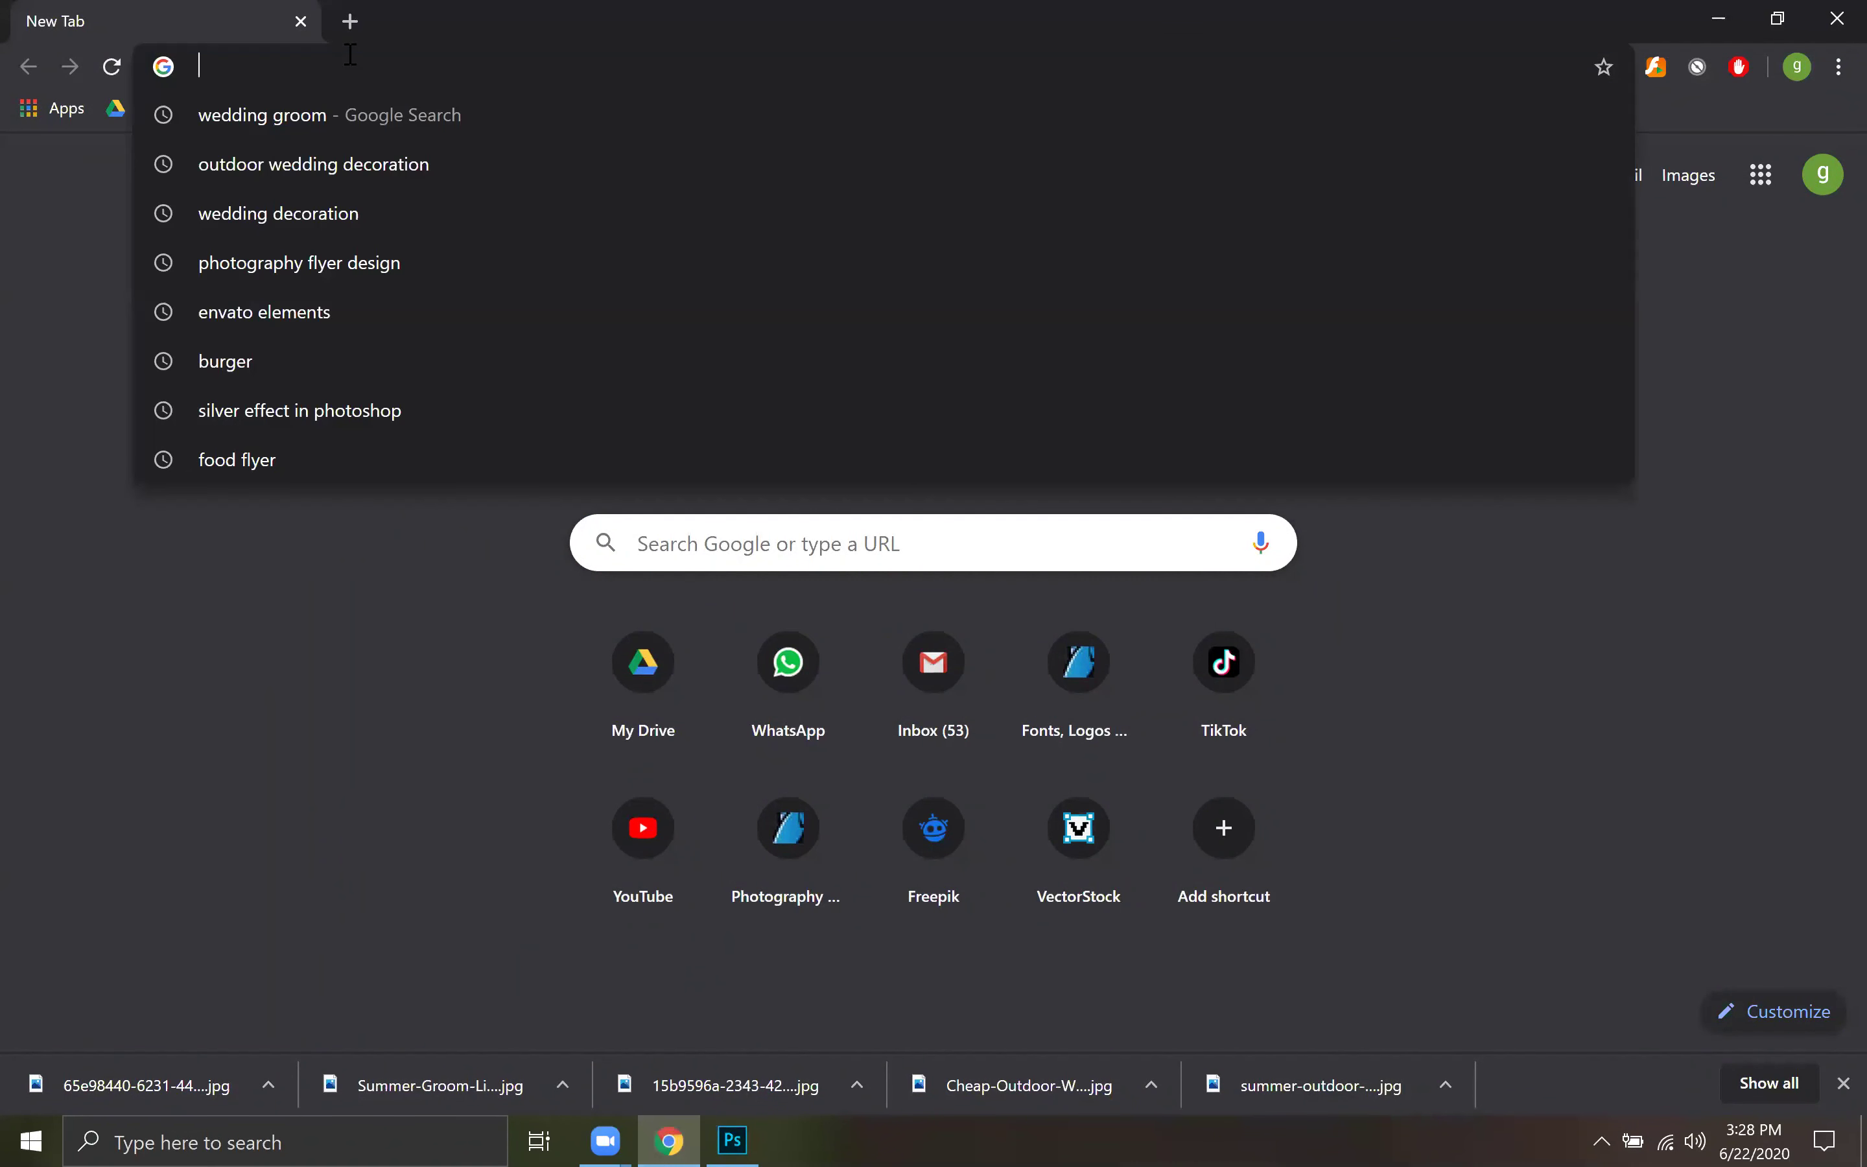
{"action": "type", "text": "LOREM IPSU"}
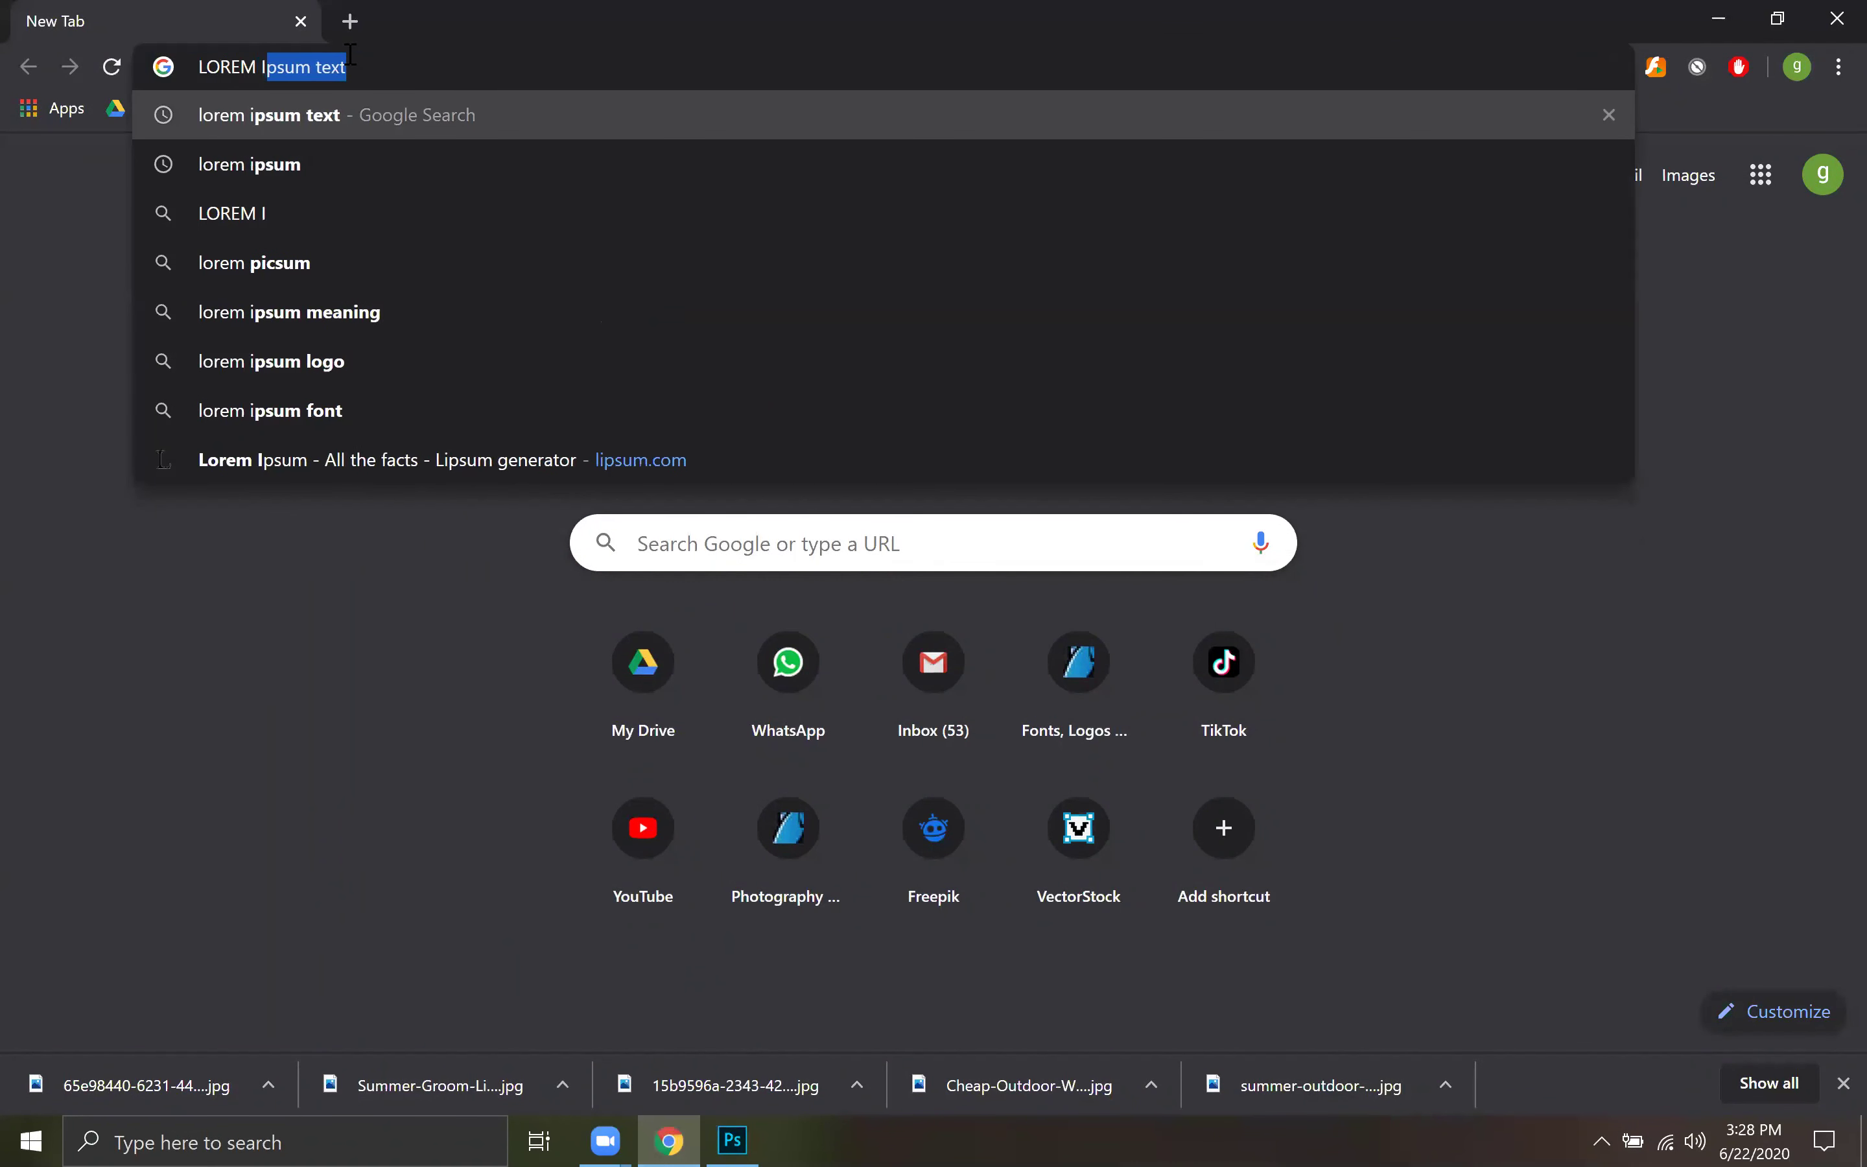
{"action": "type", "text": "M"}
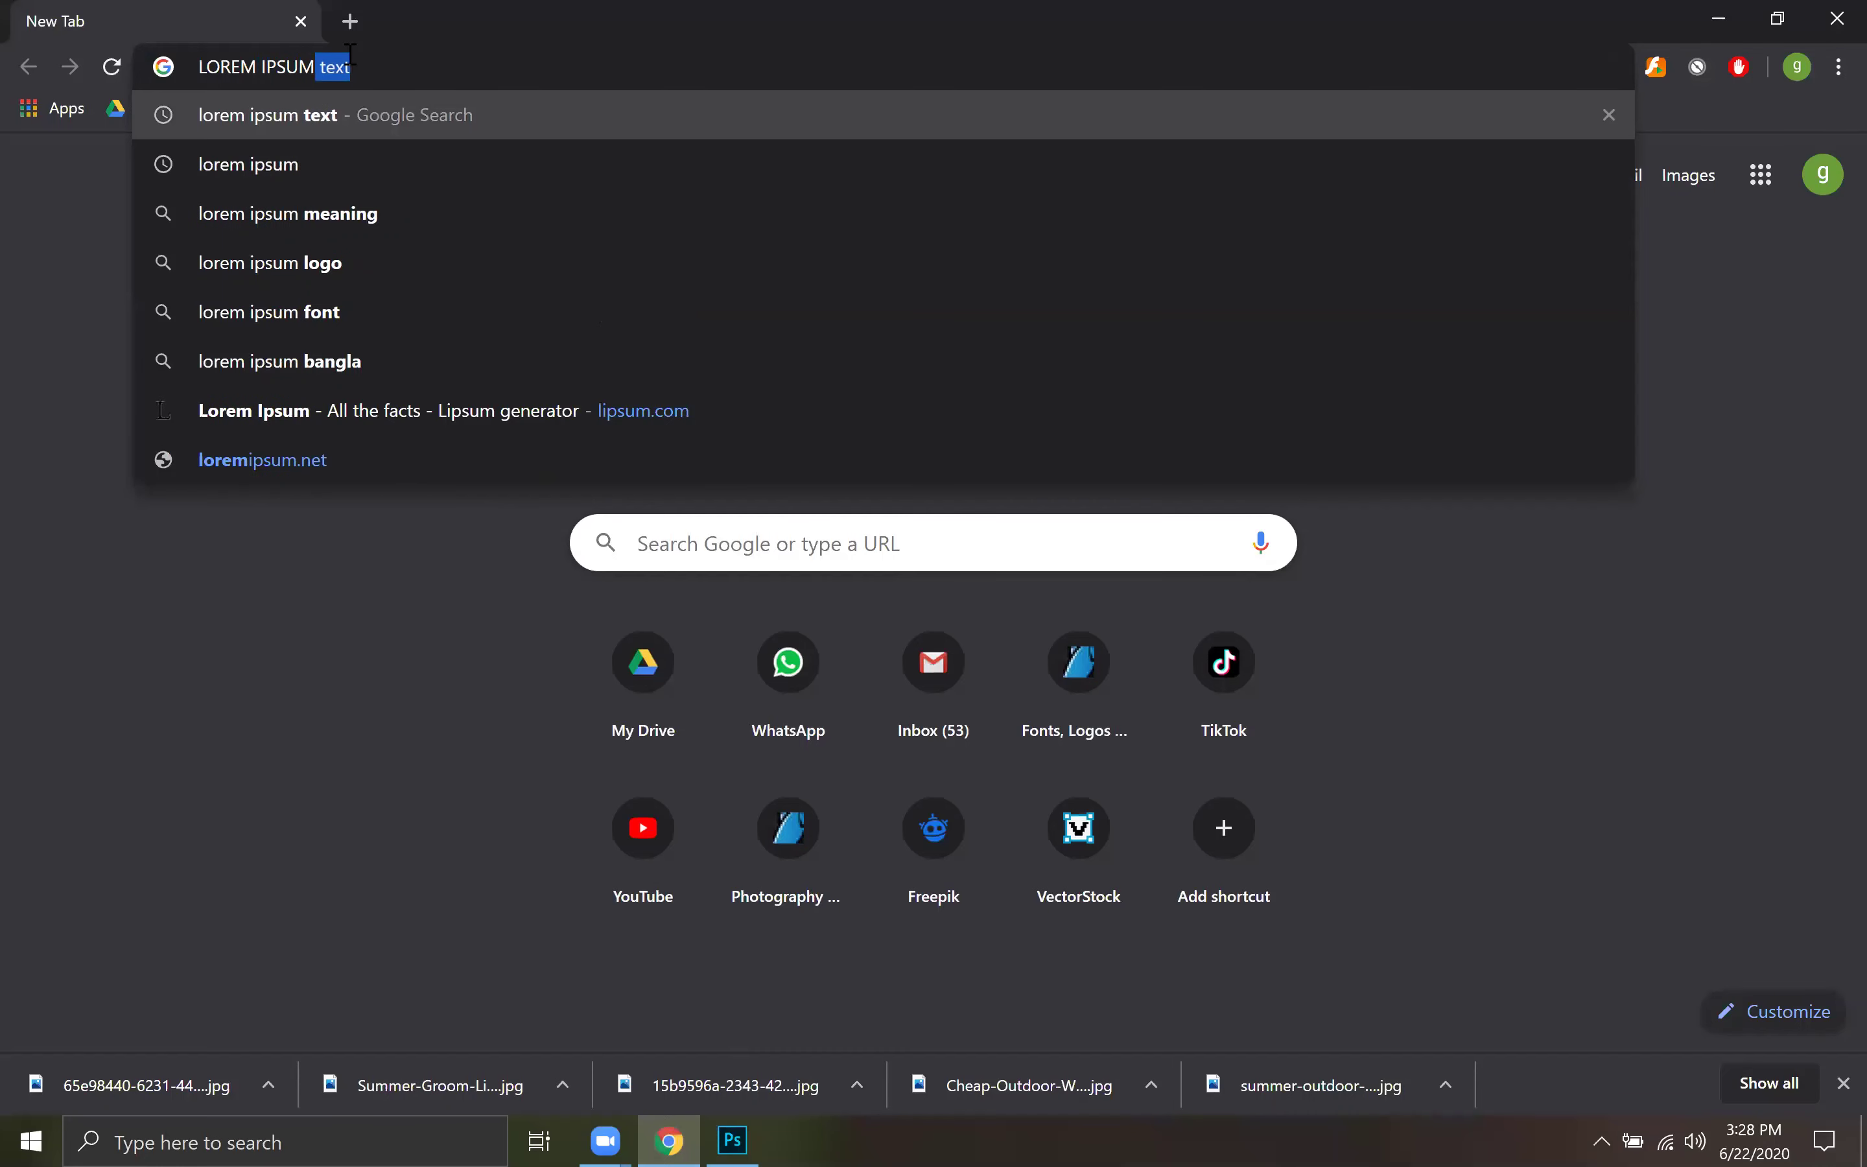
{"action": "key", "text": "Return"}
{"action": "left_click", "coordinate": [354, 361]}
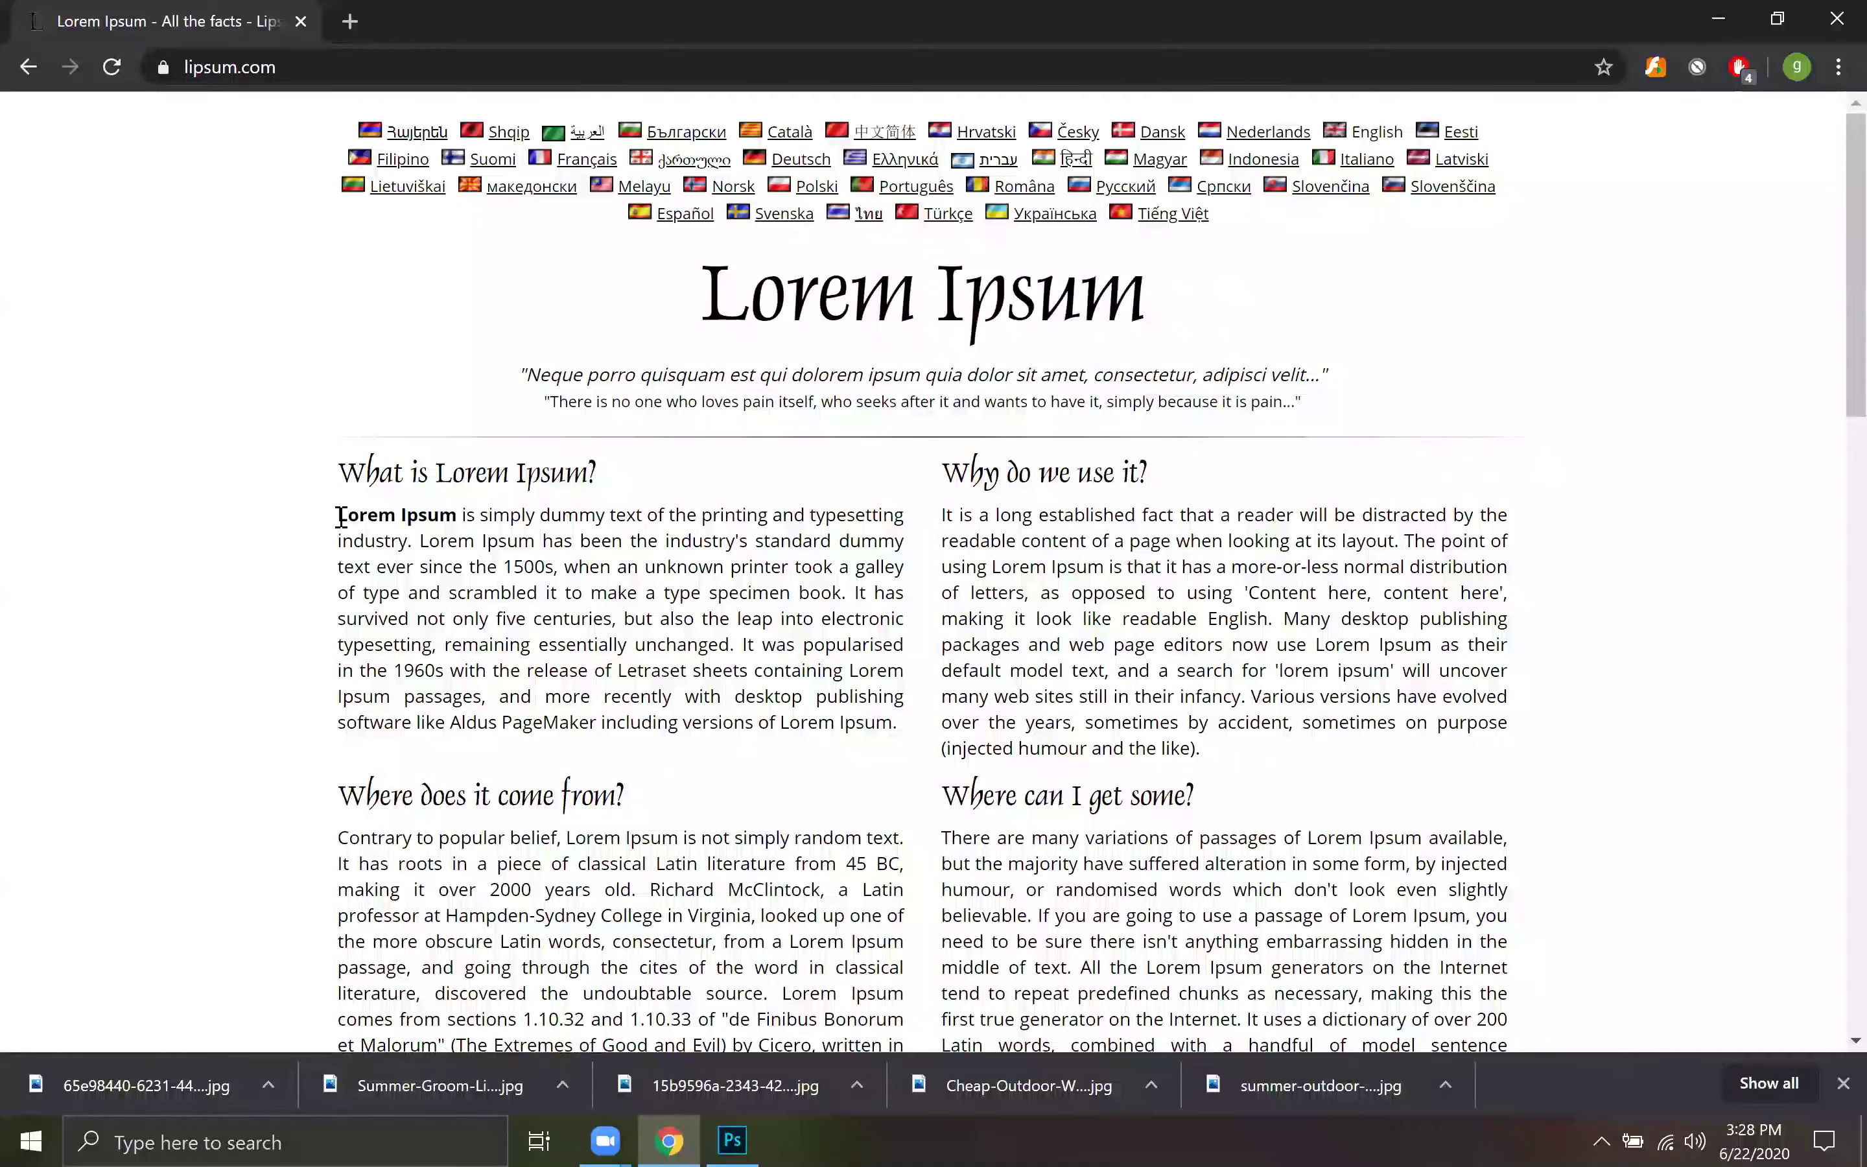
Select and copy the full "What is Lorem Ipsum?" paragraph and switch back to Photoshop.
{"action": "triple_click", "coordinate": [857, 742]}
{"action": "right_click", "coordinate": [799, 624]}
{"action": "left_click", "coordinate": [857, 643]}
{"action": "left_click", "coordinate": [732, 1139]}
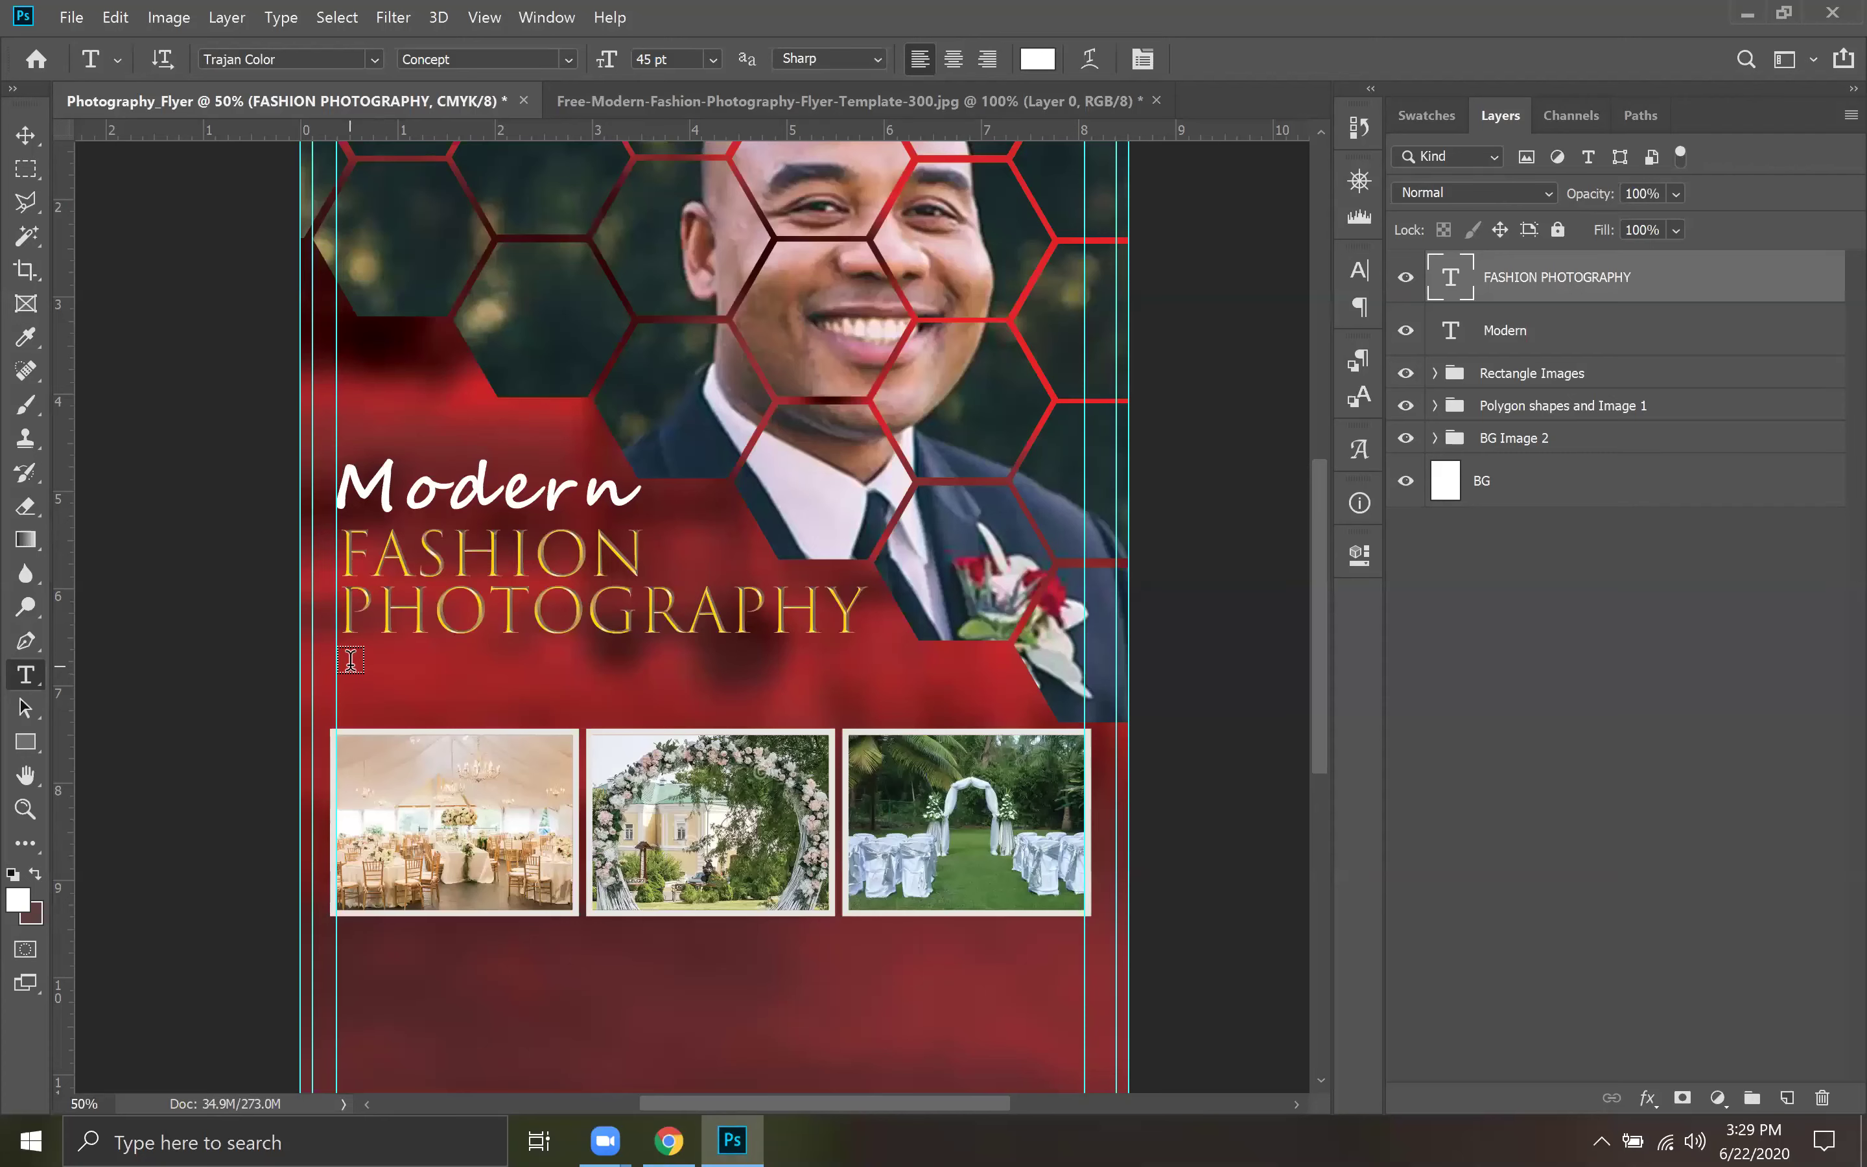
{"action": "left_click_drag", "start_coordinate": [350, 657], "coordinate": [863, 708]}
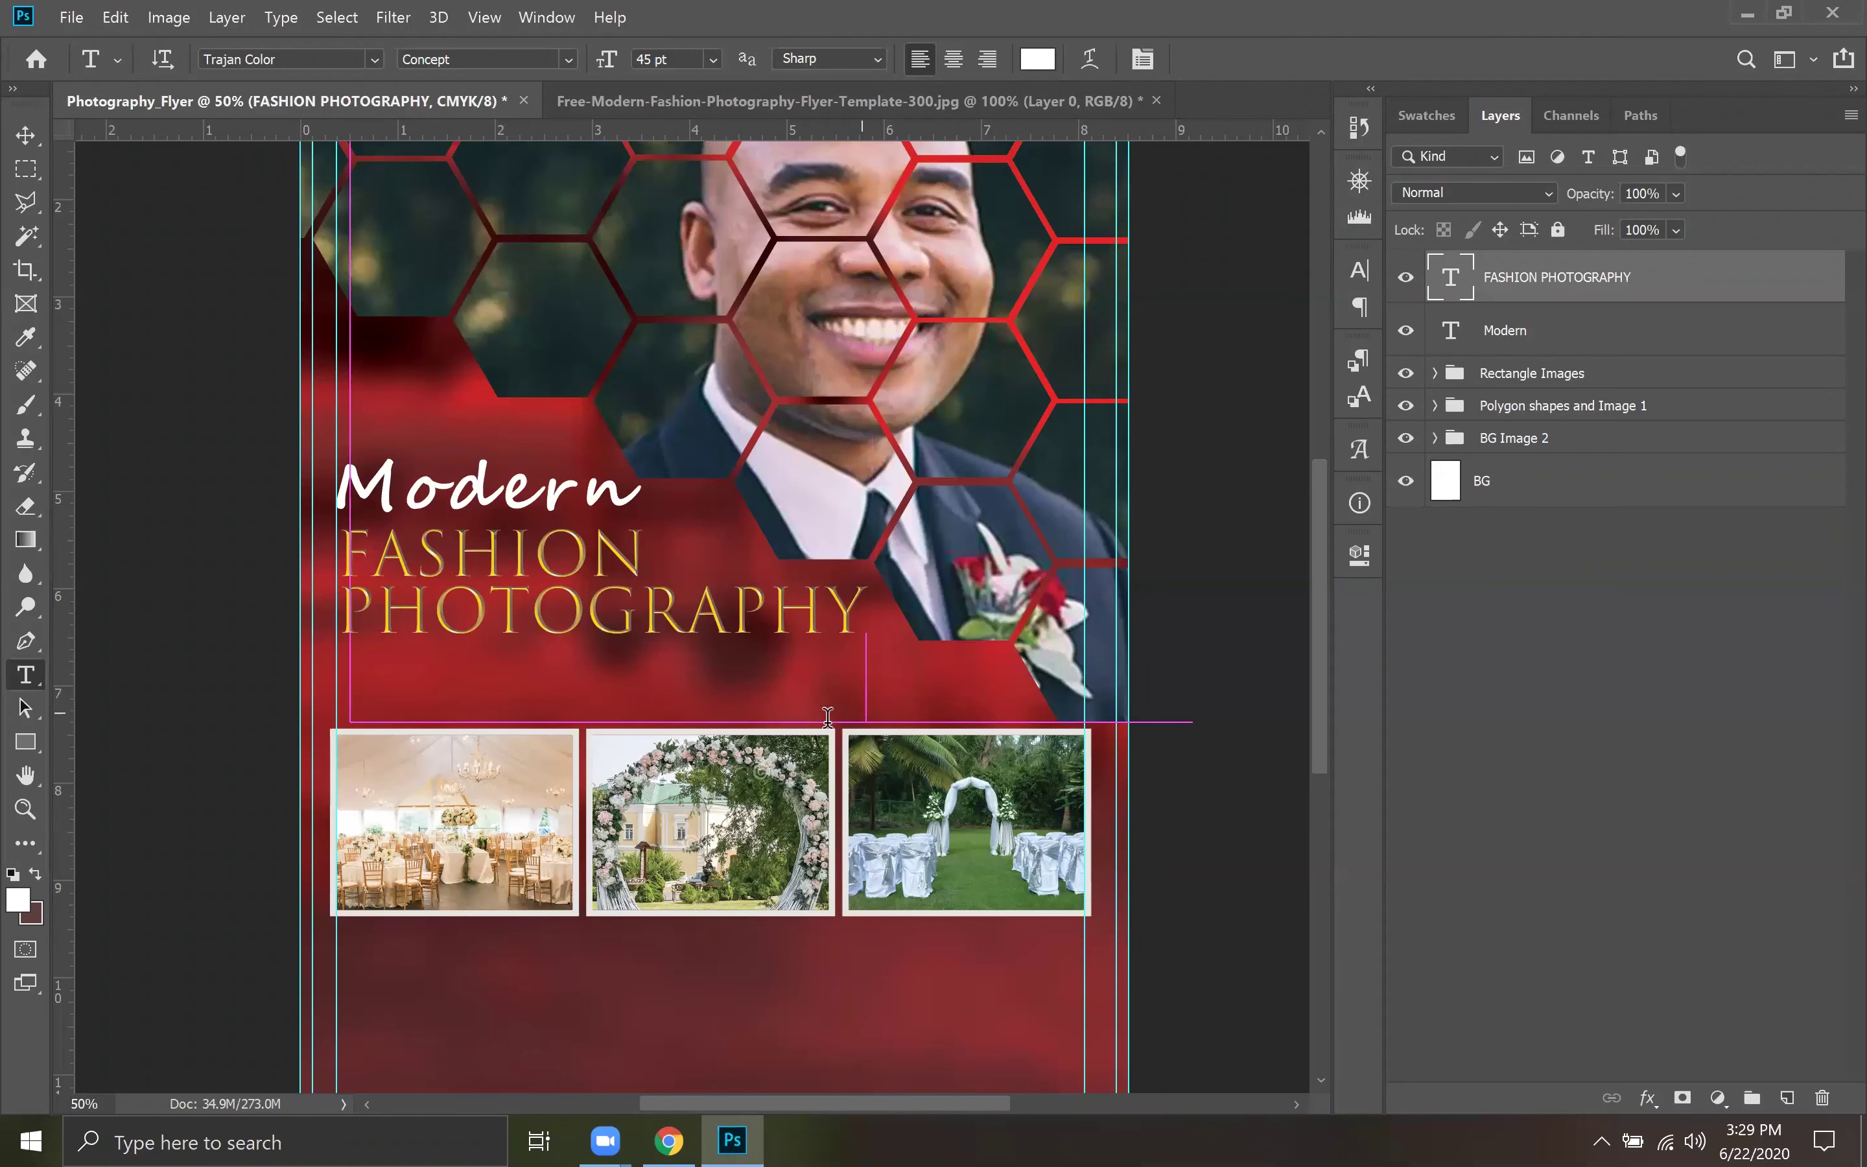
{"action": "left_click", "coordinate": [308, 62]}
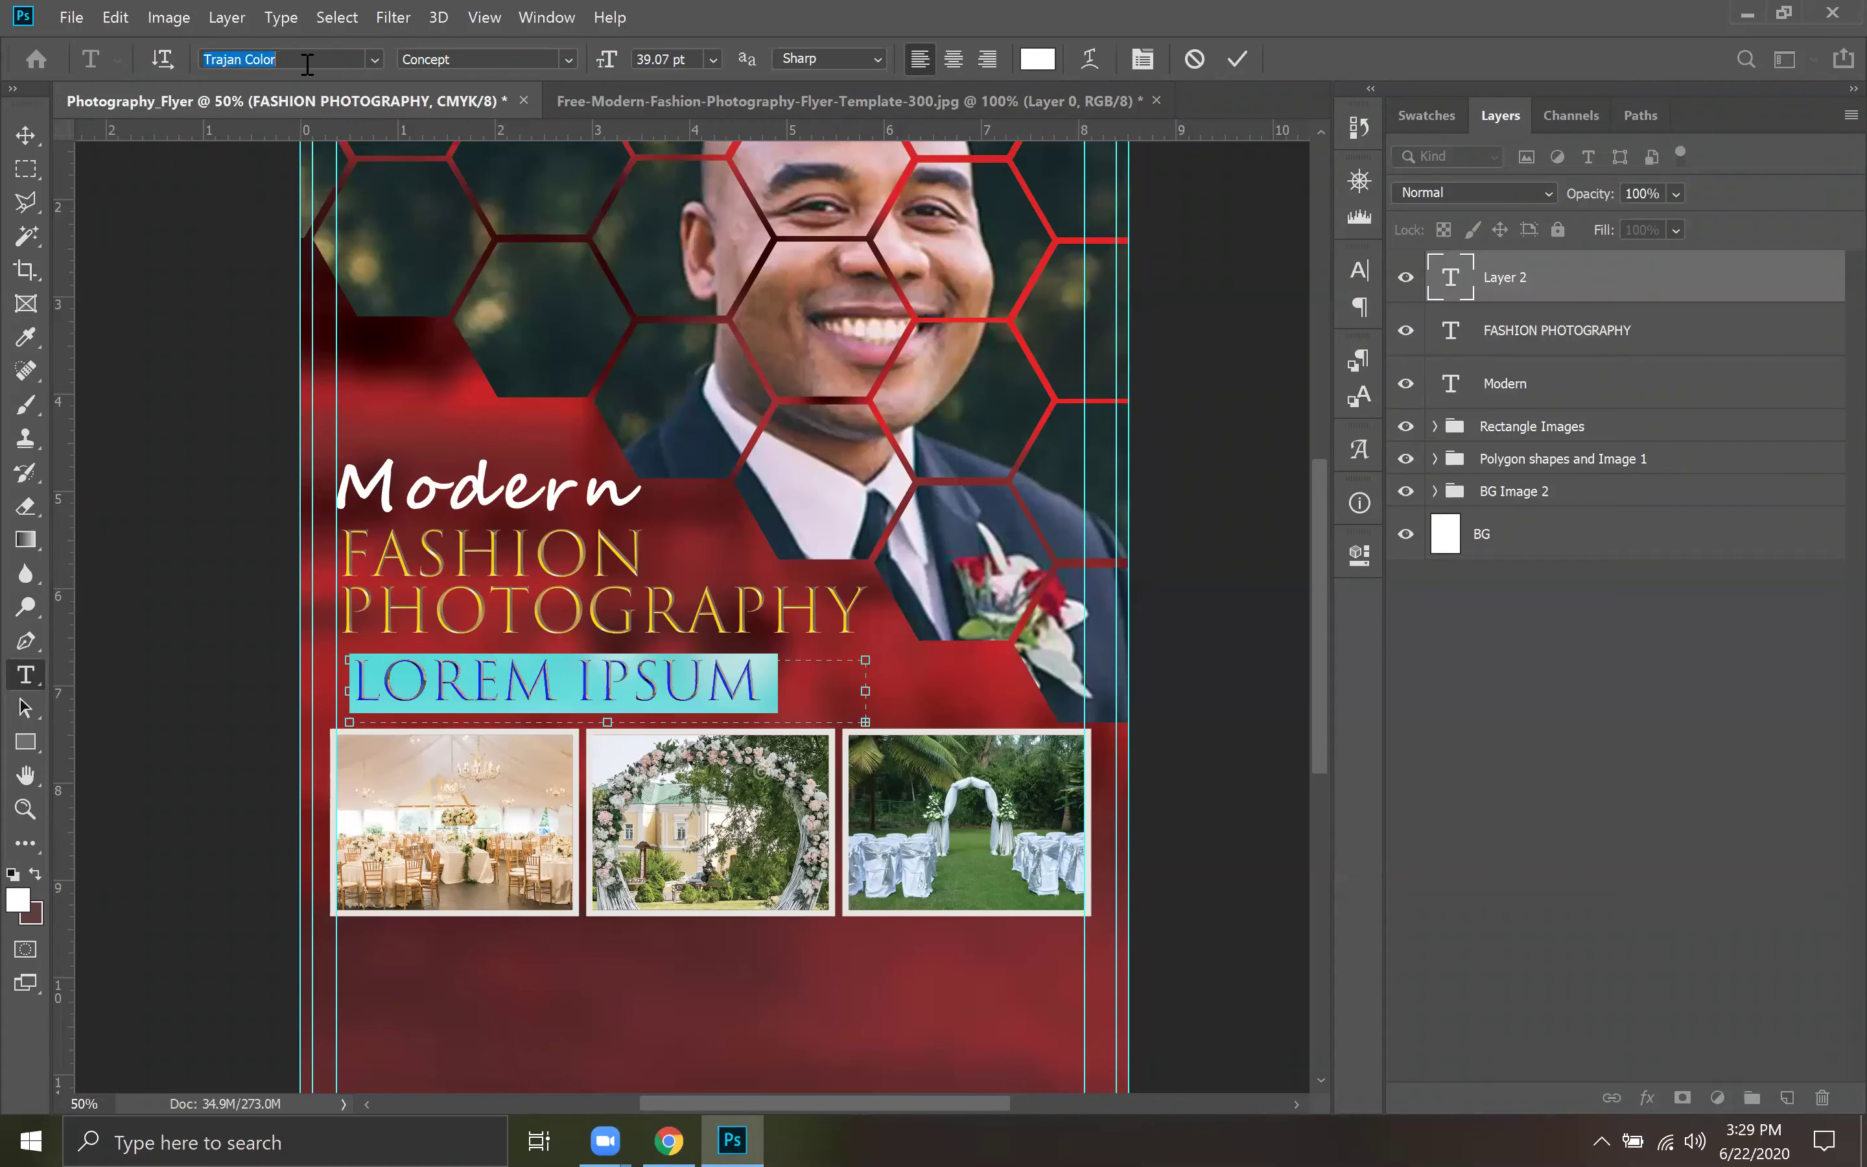
{"action": "type", "text": "LATO"}
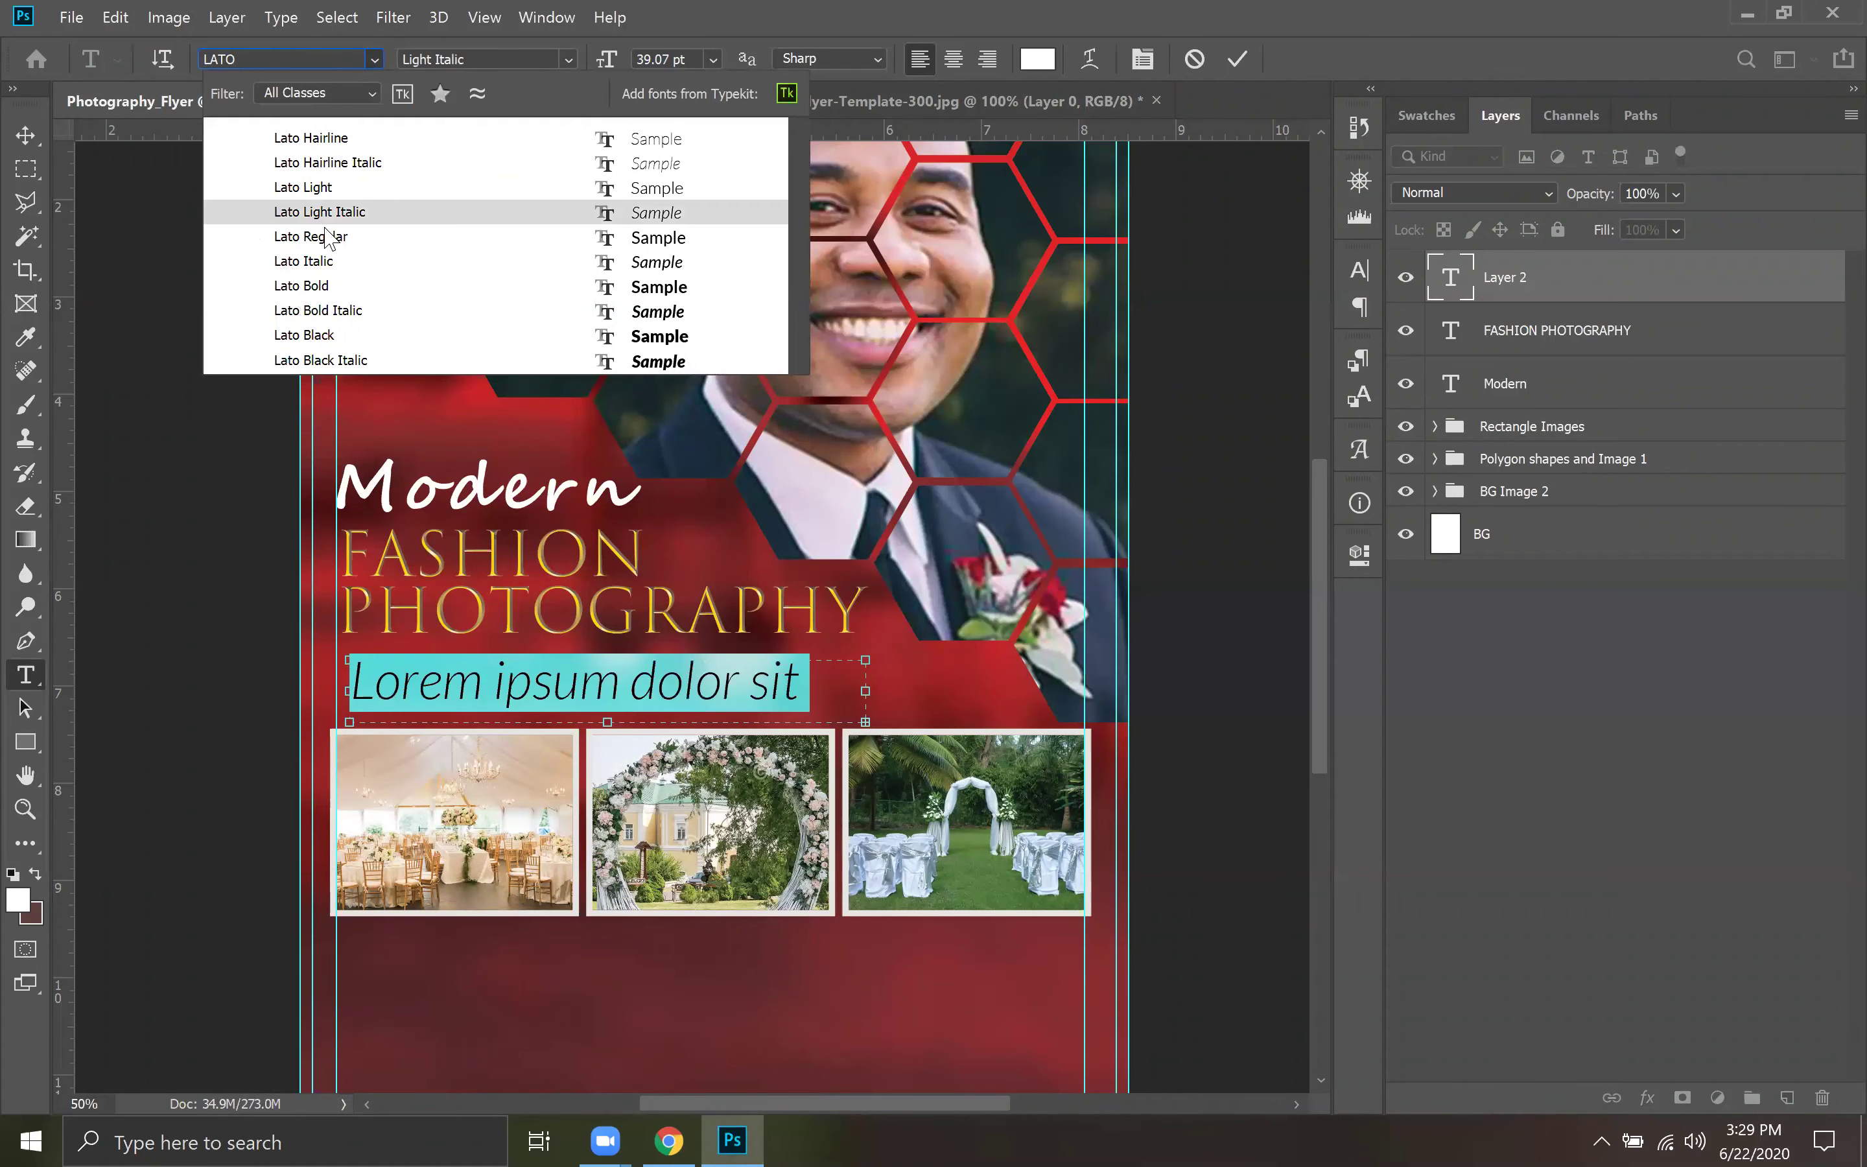
{"action": "left_click", "coordinate": [324, 219]}
{"action": "left_click", "coordinate": [714, 60]}
{"action": "left_click", "coordinate": [700, 116]}
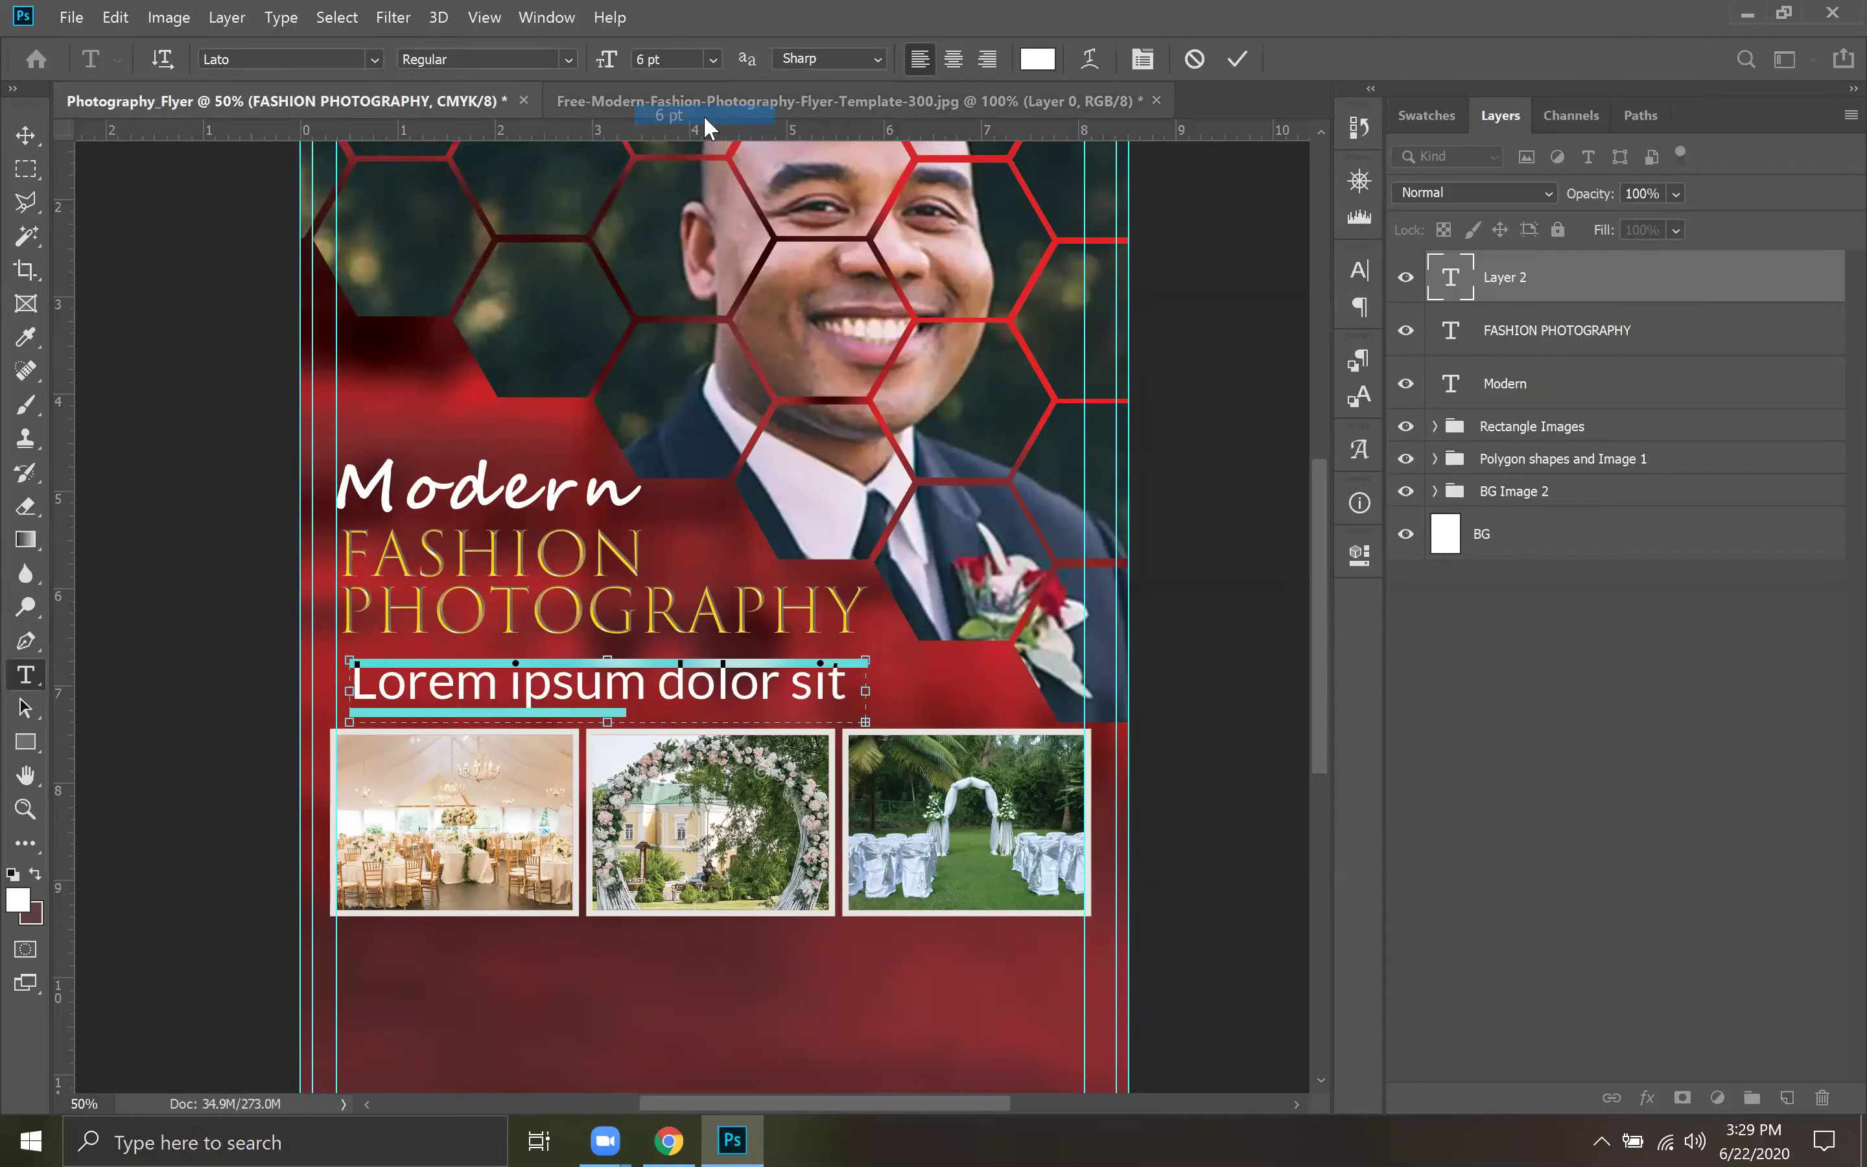
{"action": "left_click", "coordinate": [714, 60]}
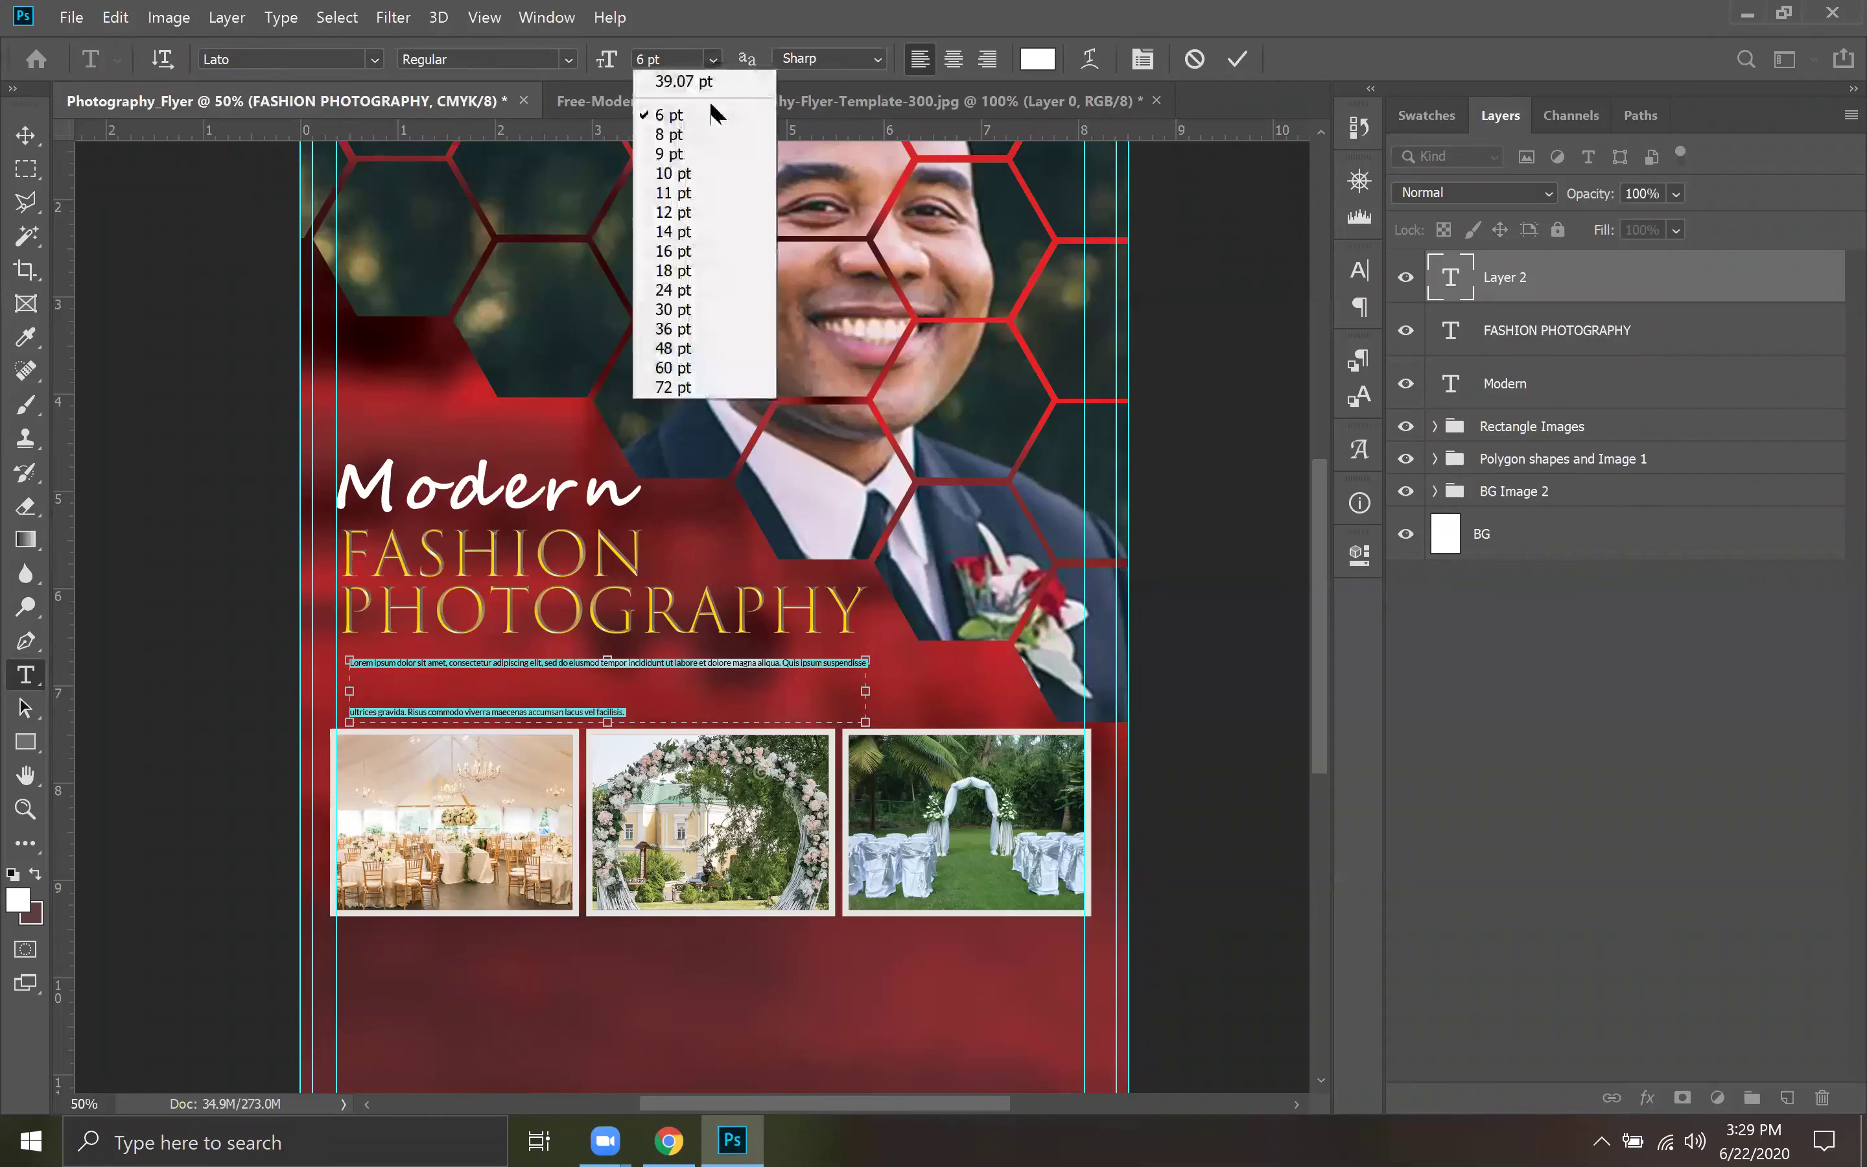
{"action": "left_click", "coordinate": [718, 173]}
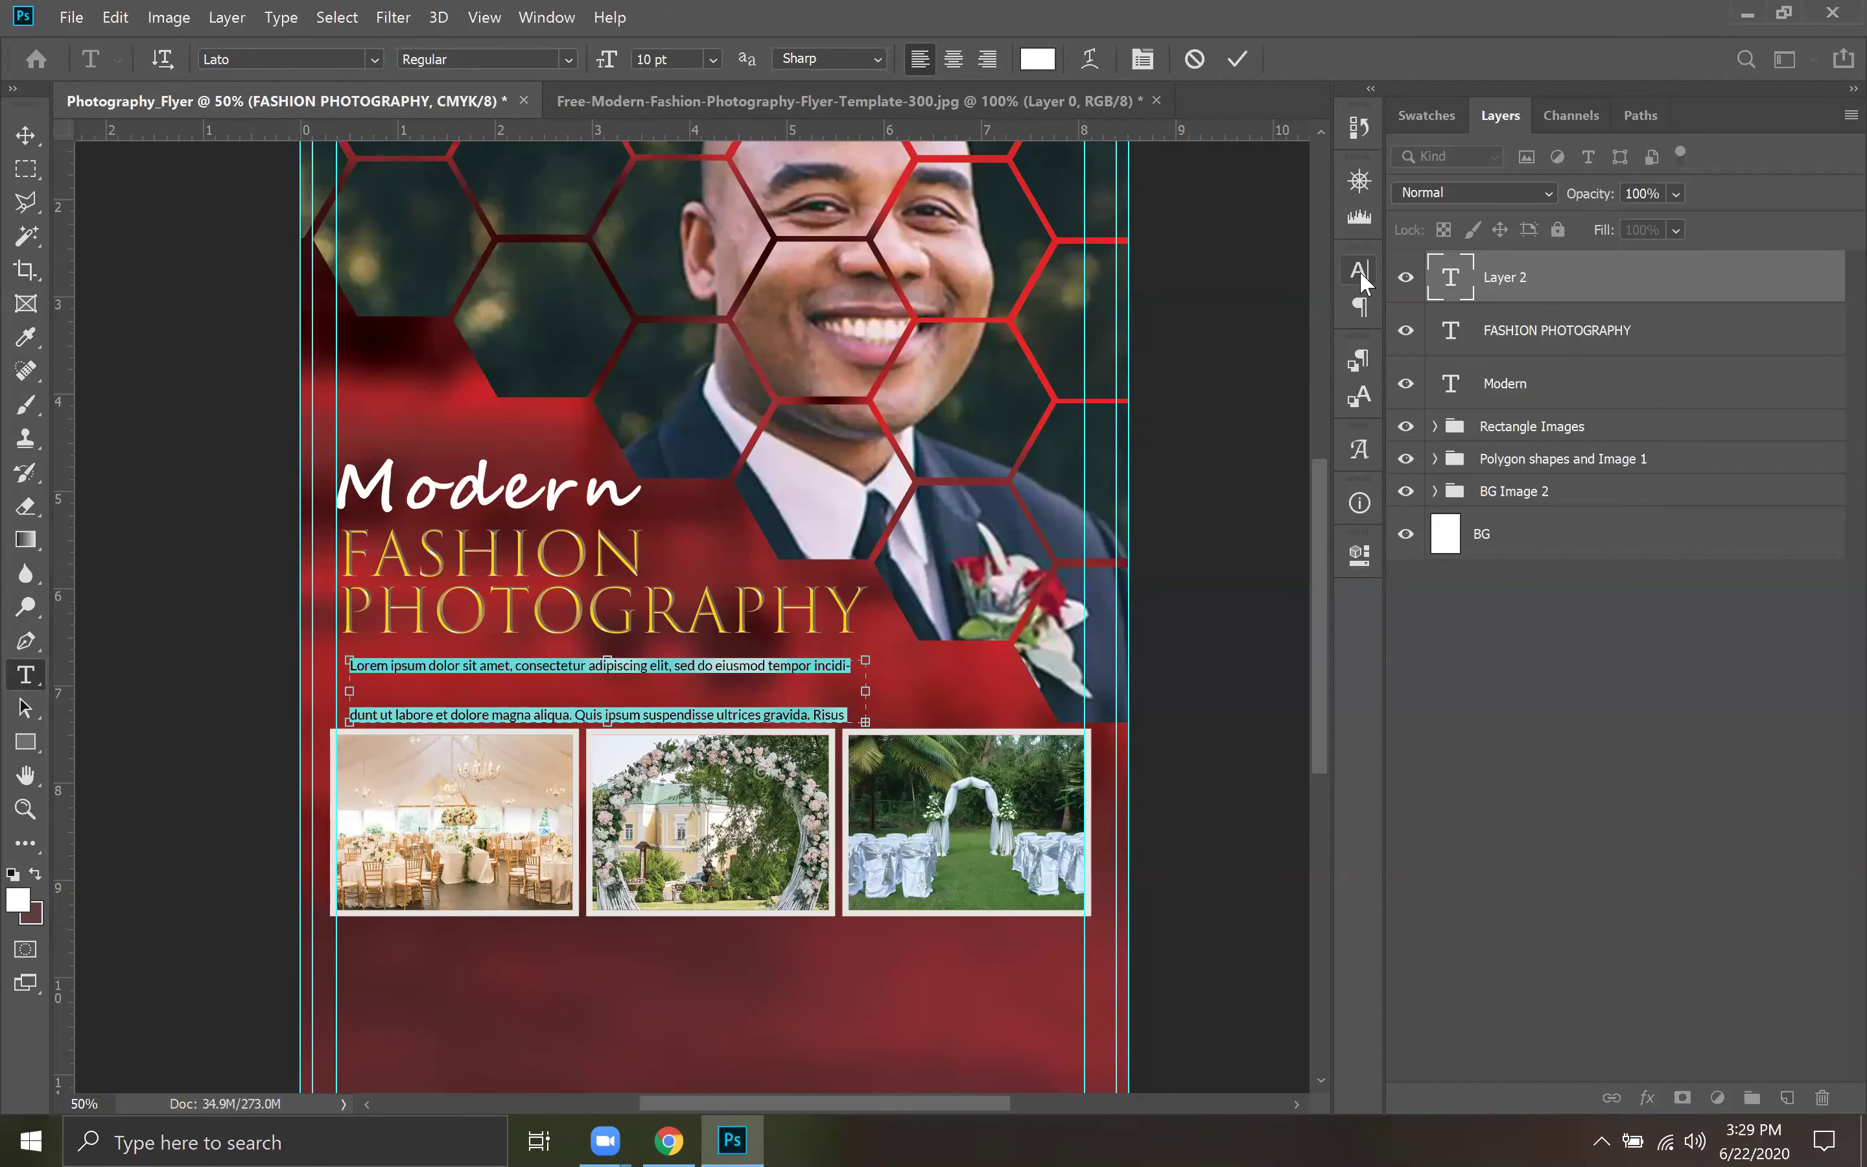
{"action": "left_click", "coordinate": [1189, 57]}
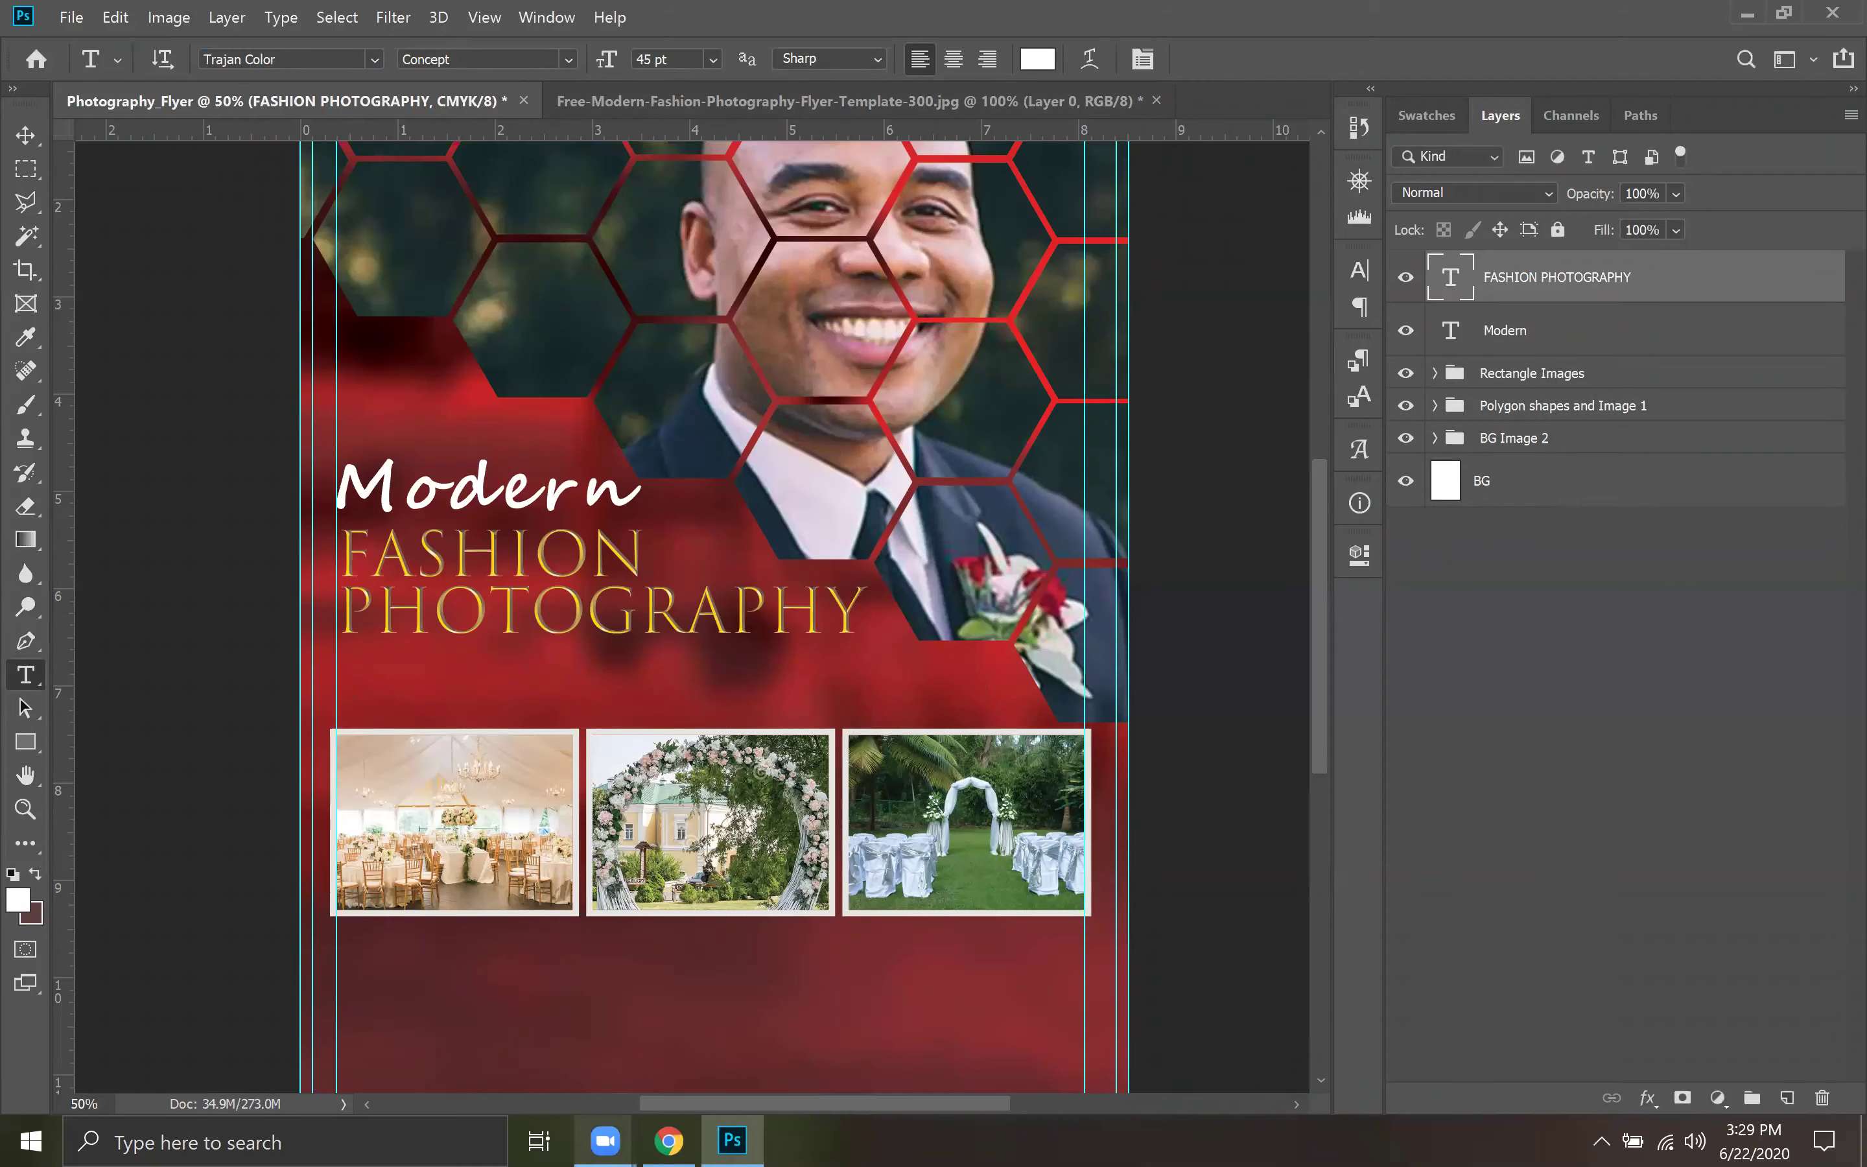
Return to Chrome, copy the selected "What is Lorem Ipsum?" paragraph again and switch back to Photoshop.
{"action": "left_click", "coordinate": [668, 1141]}
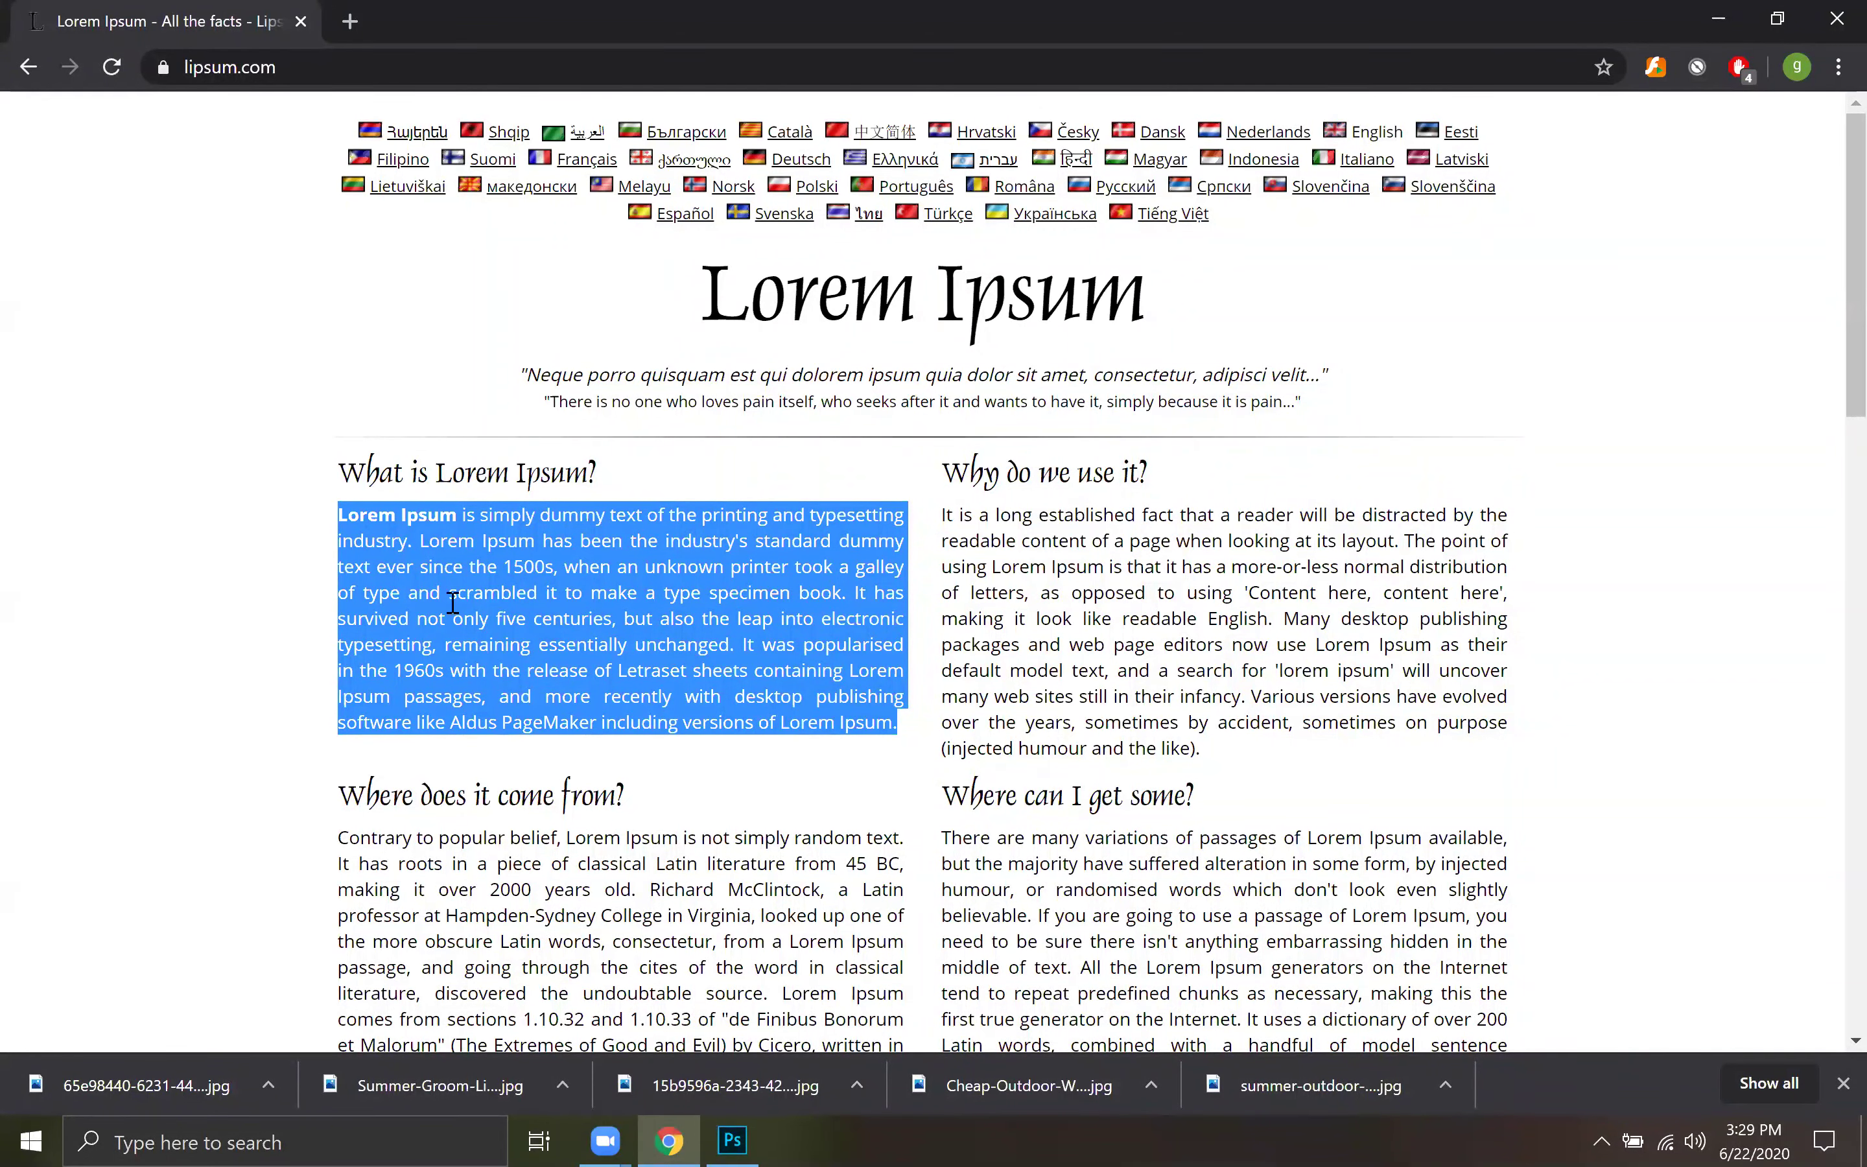
{"action": "right_click", "coordinate": [527, 583]}
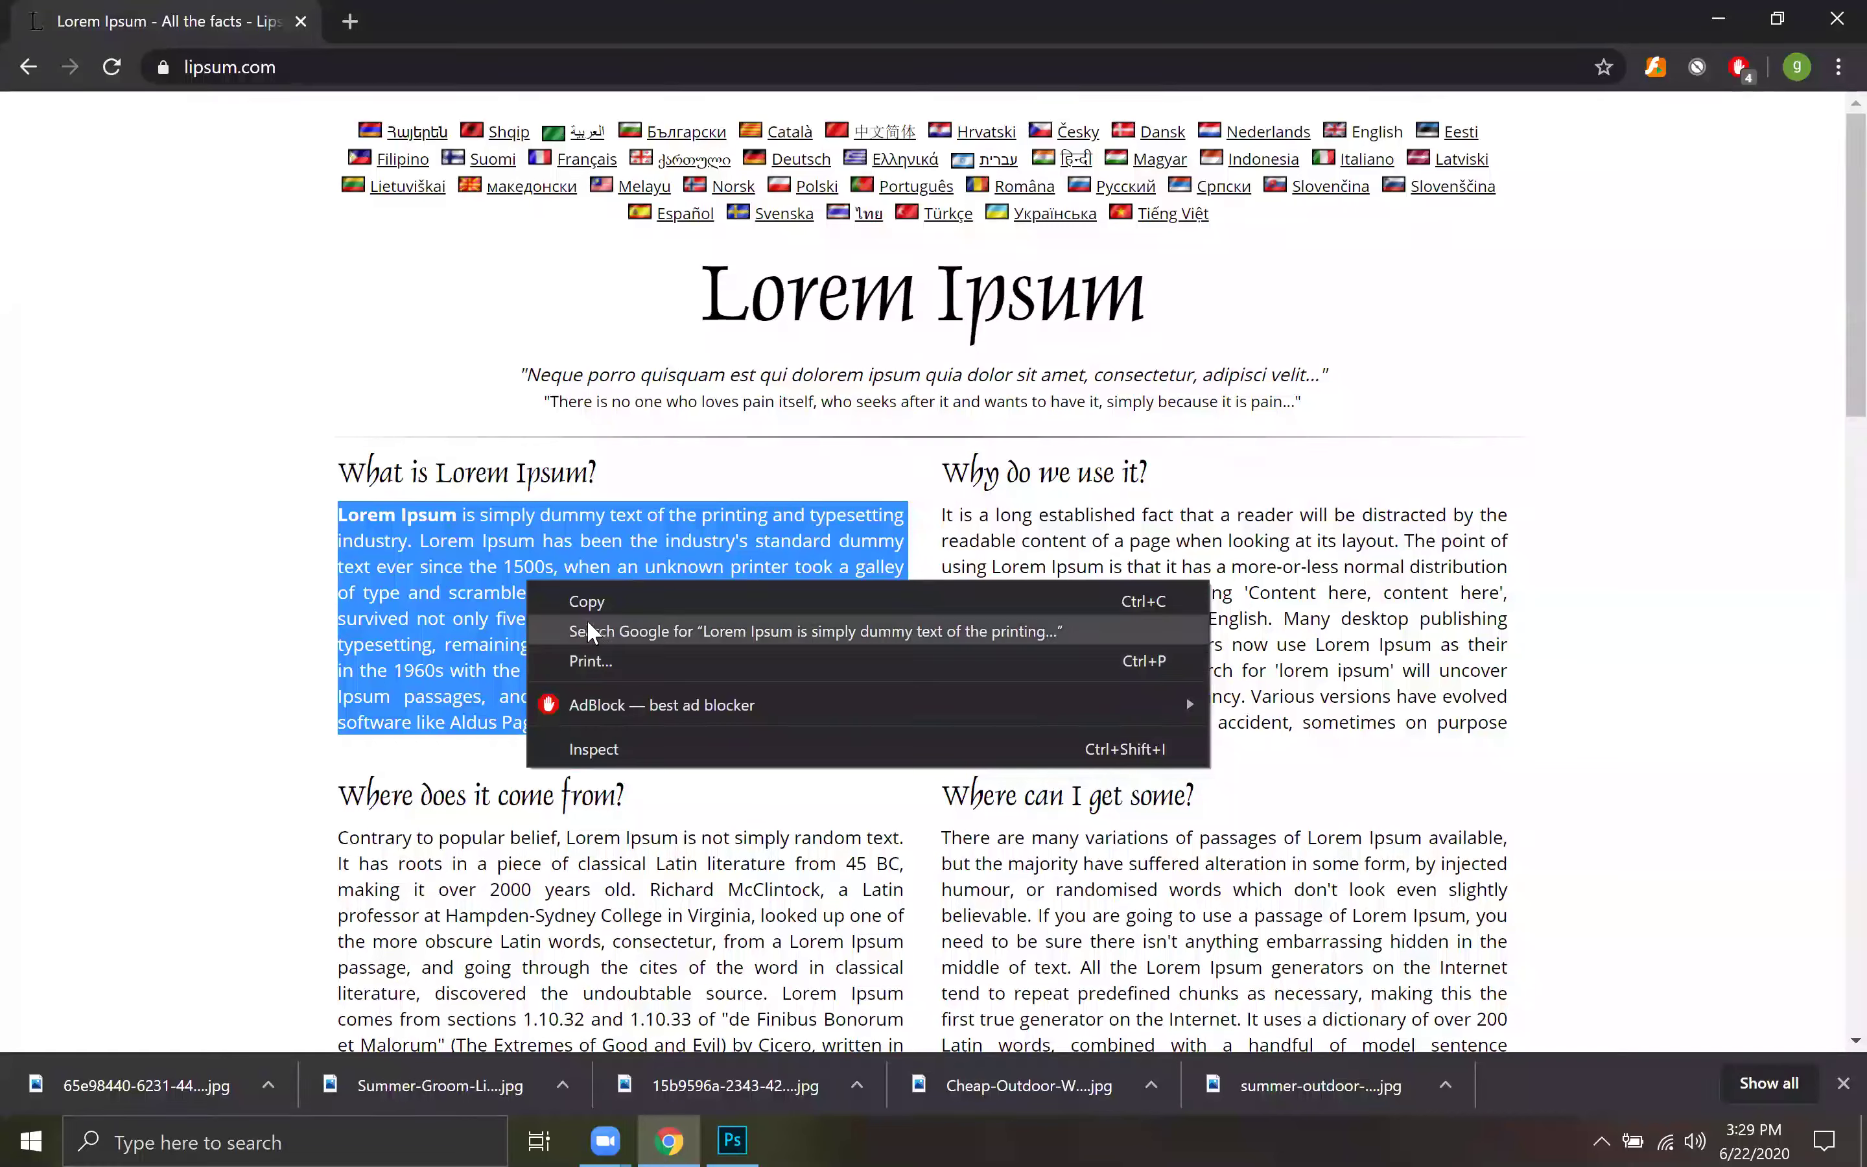
{"action": "left_click", "coordinate": [598, 600]}
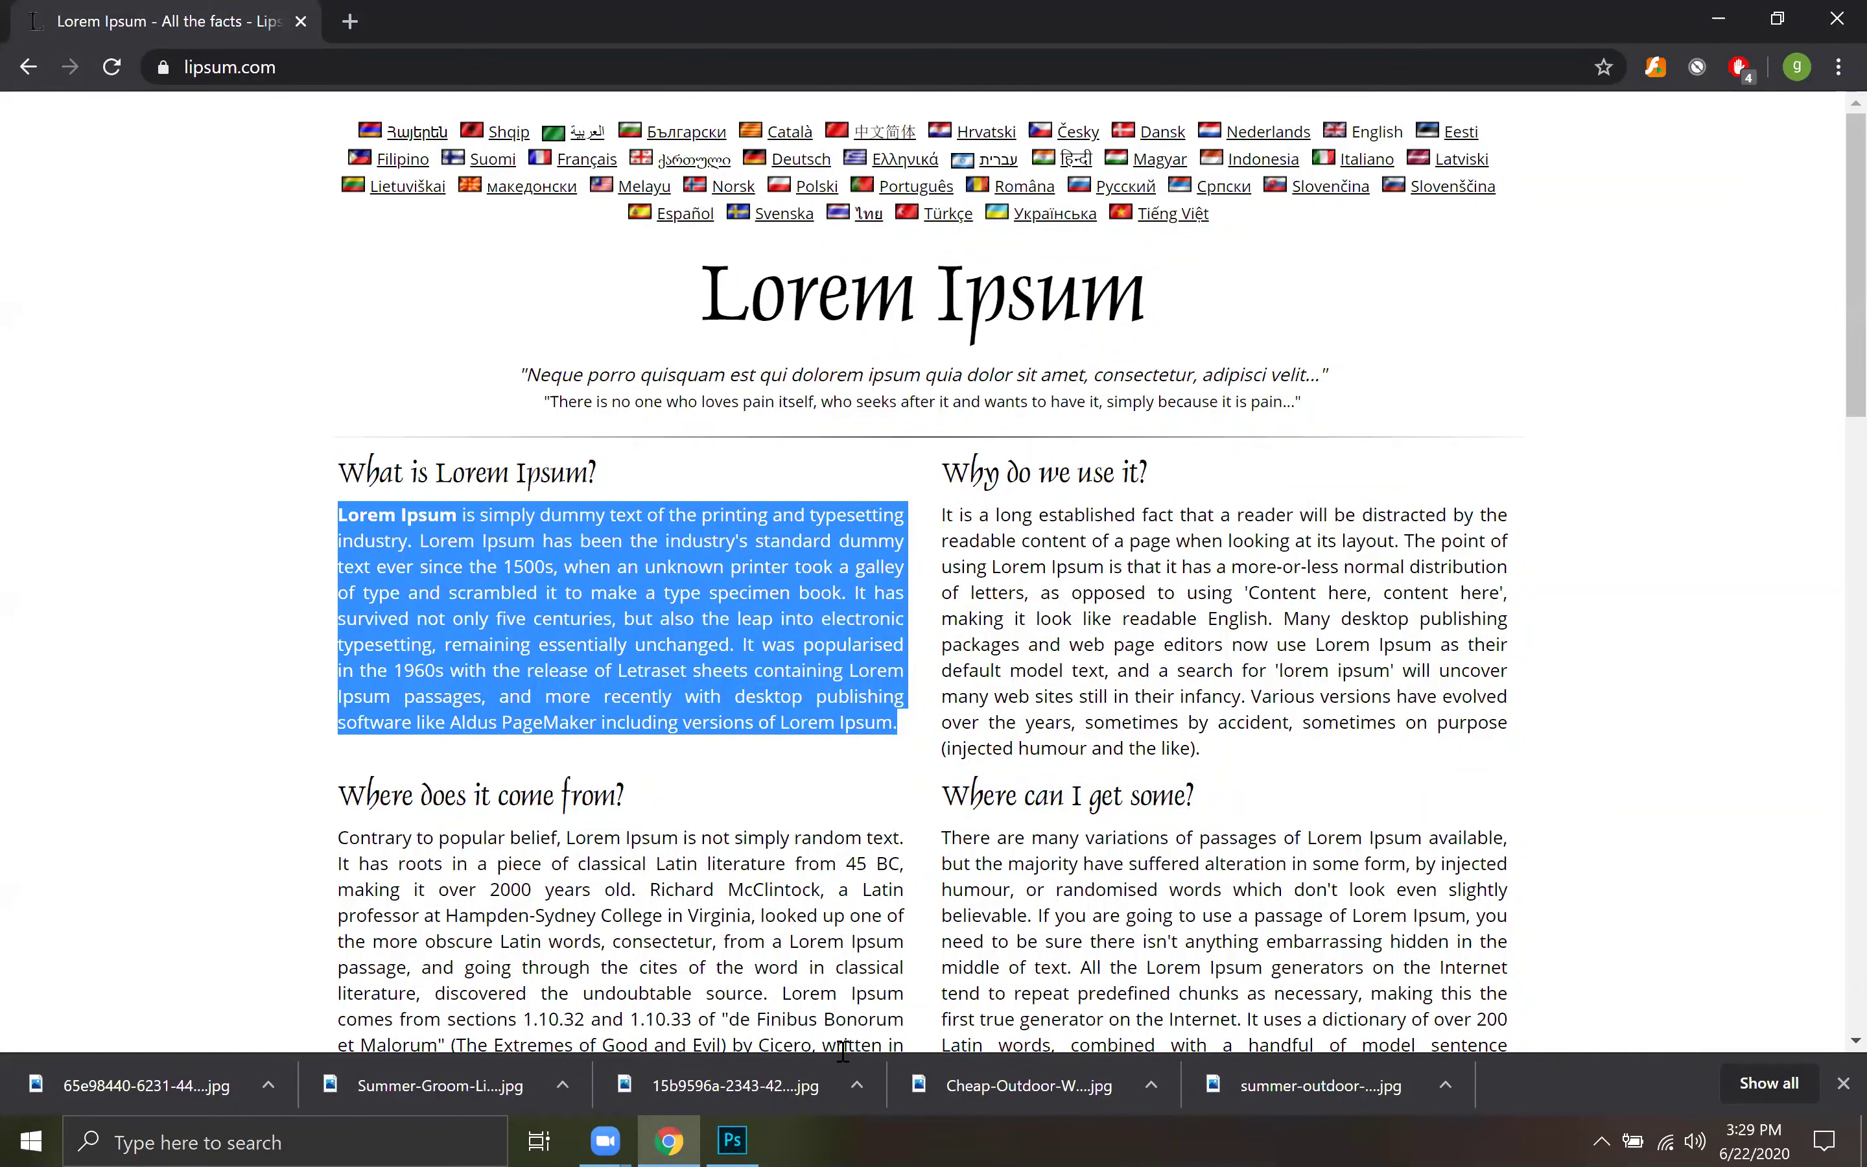
{"action": "key", "text": "alt+Tab"}
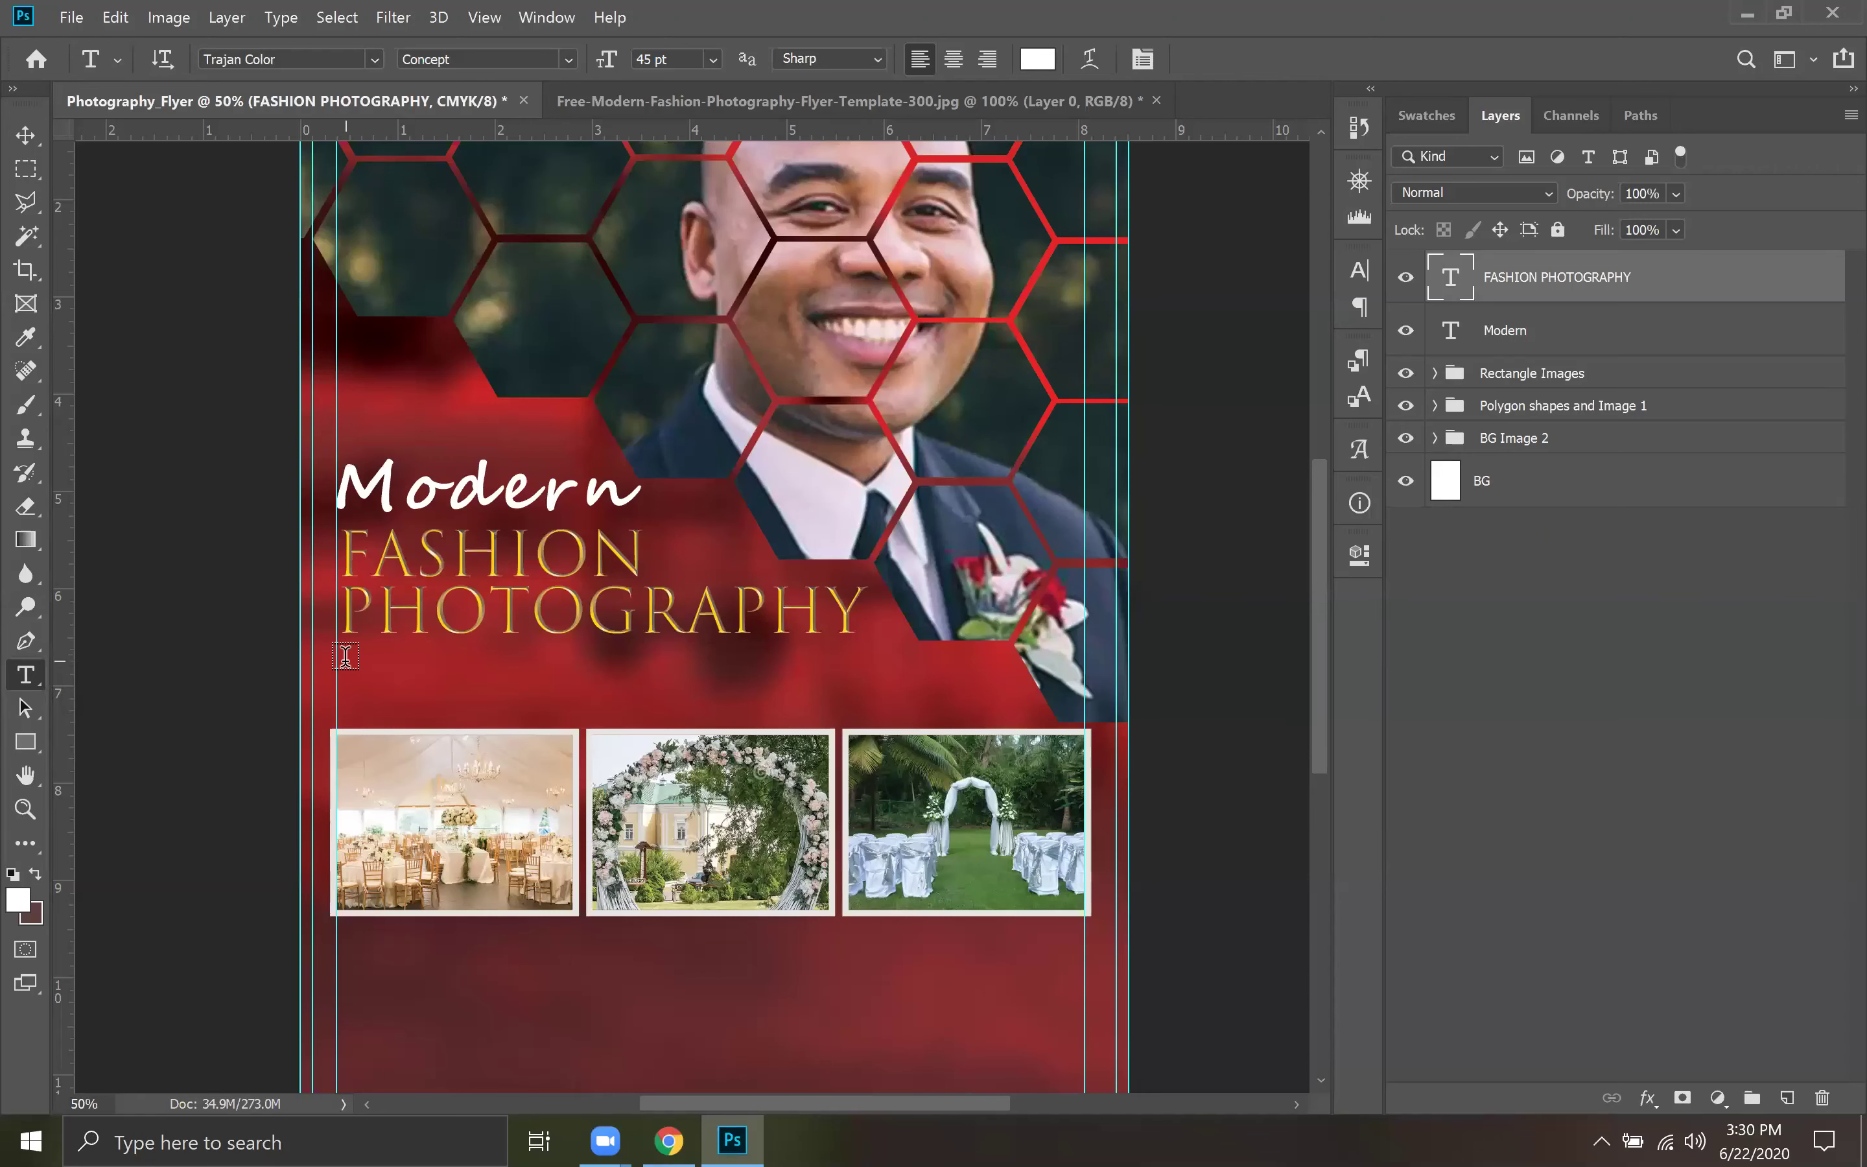
Draw a paragraph text box about 5.37 in wide and 0.69 in tall beneath "PHOTOGRAPHY" and insert the copied lorem ipsum text.
{"action": "right_click", "coordinate": [33, 682]}
{"action": "left_click", "coordinate": [94, 676]}
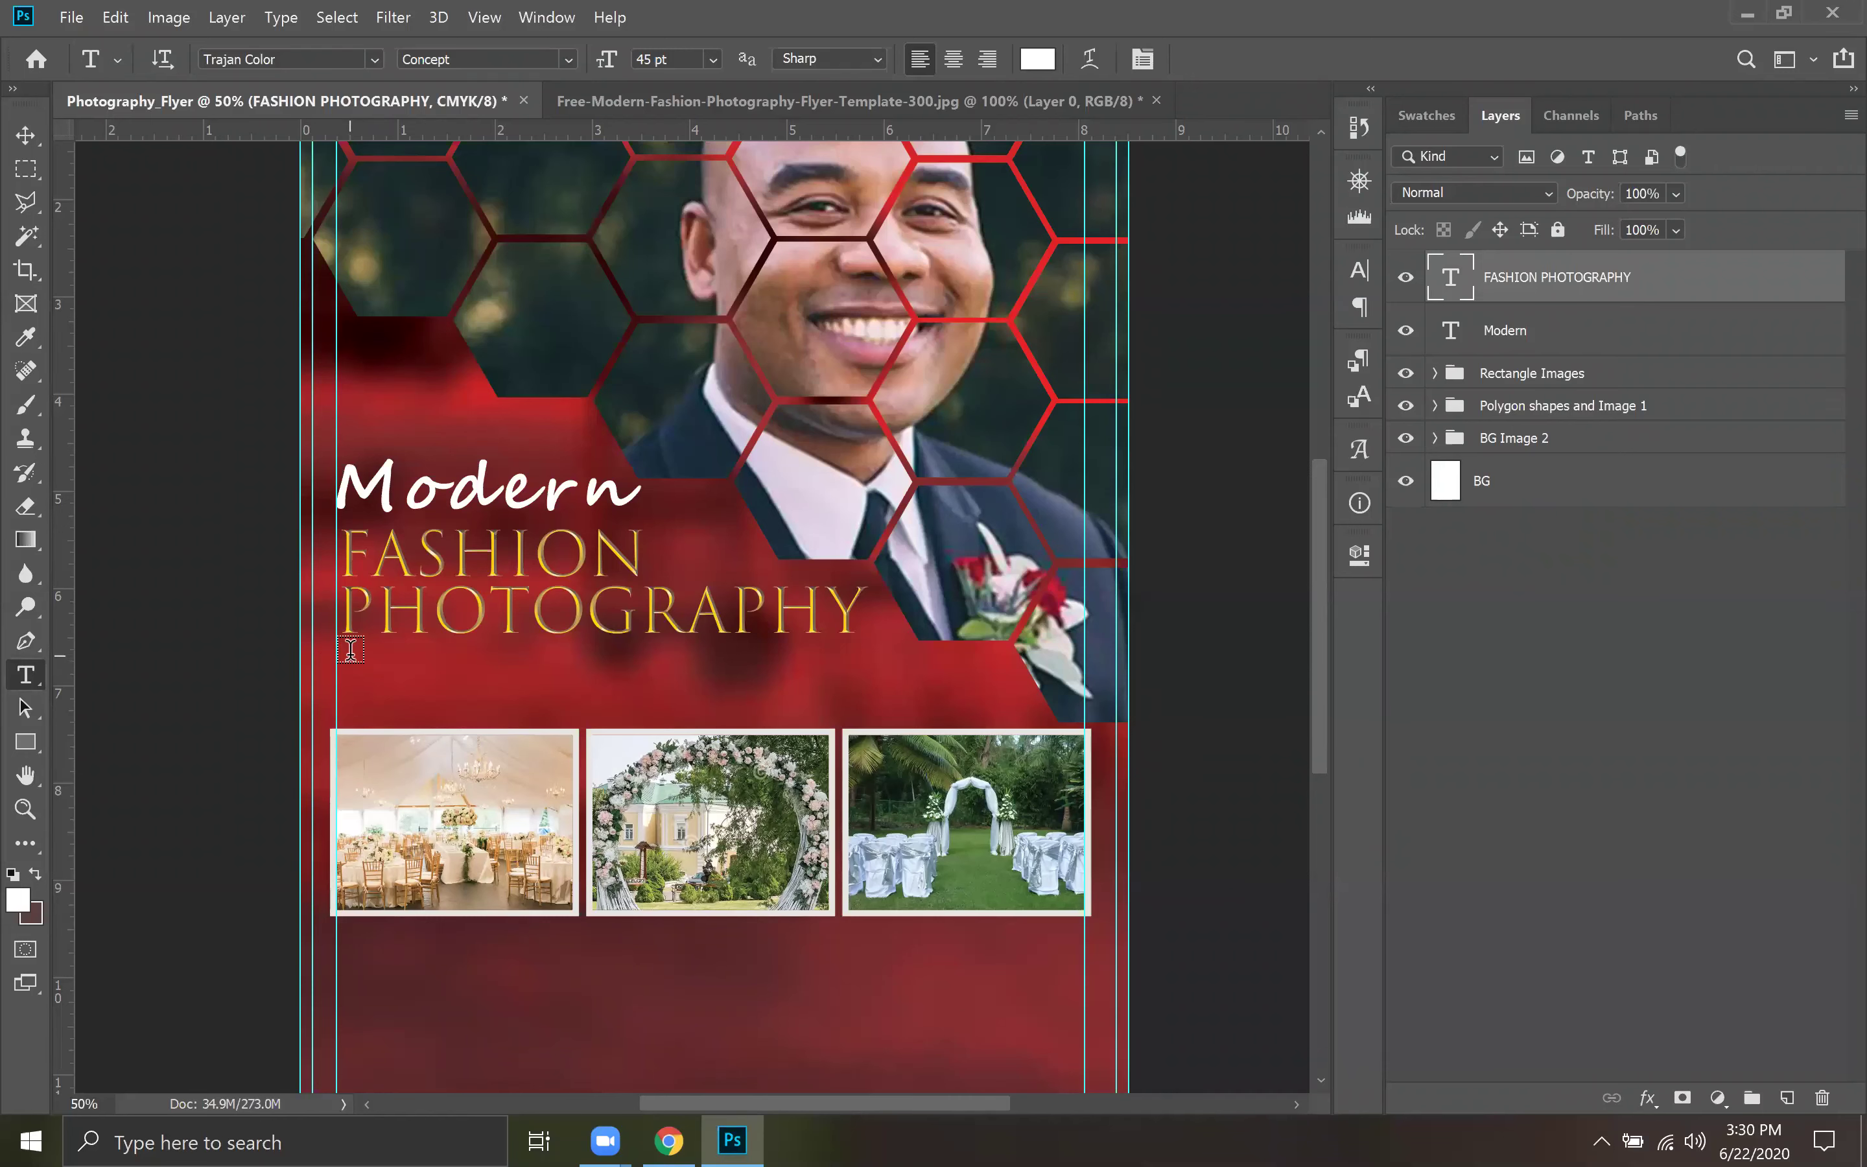
{"action": "left_click_drag", "start_coordinate": [350, 649], "coordinate": [872, 714]}
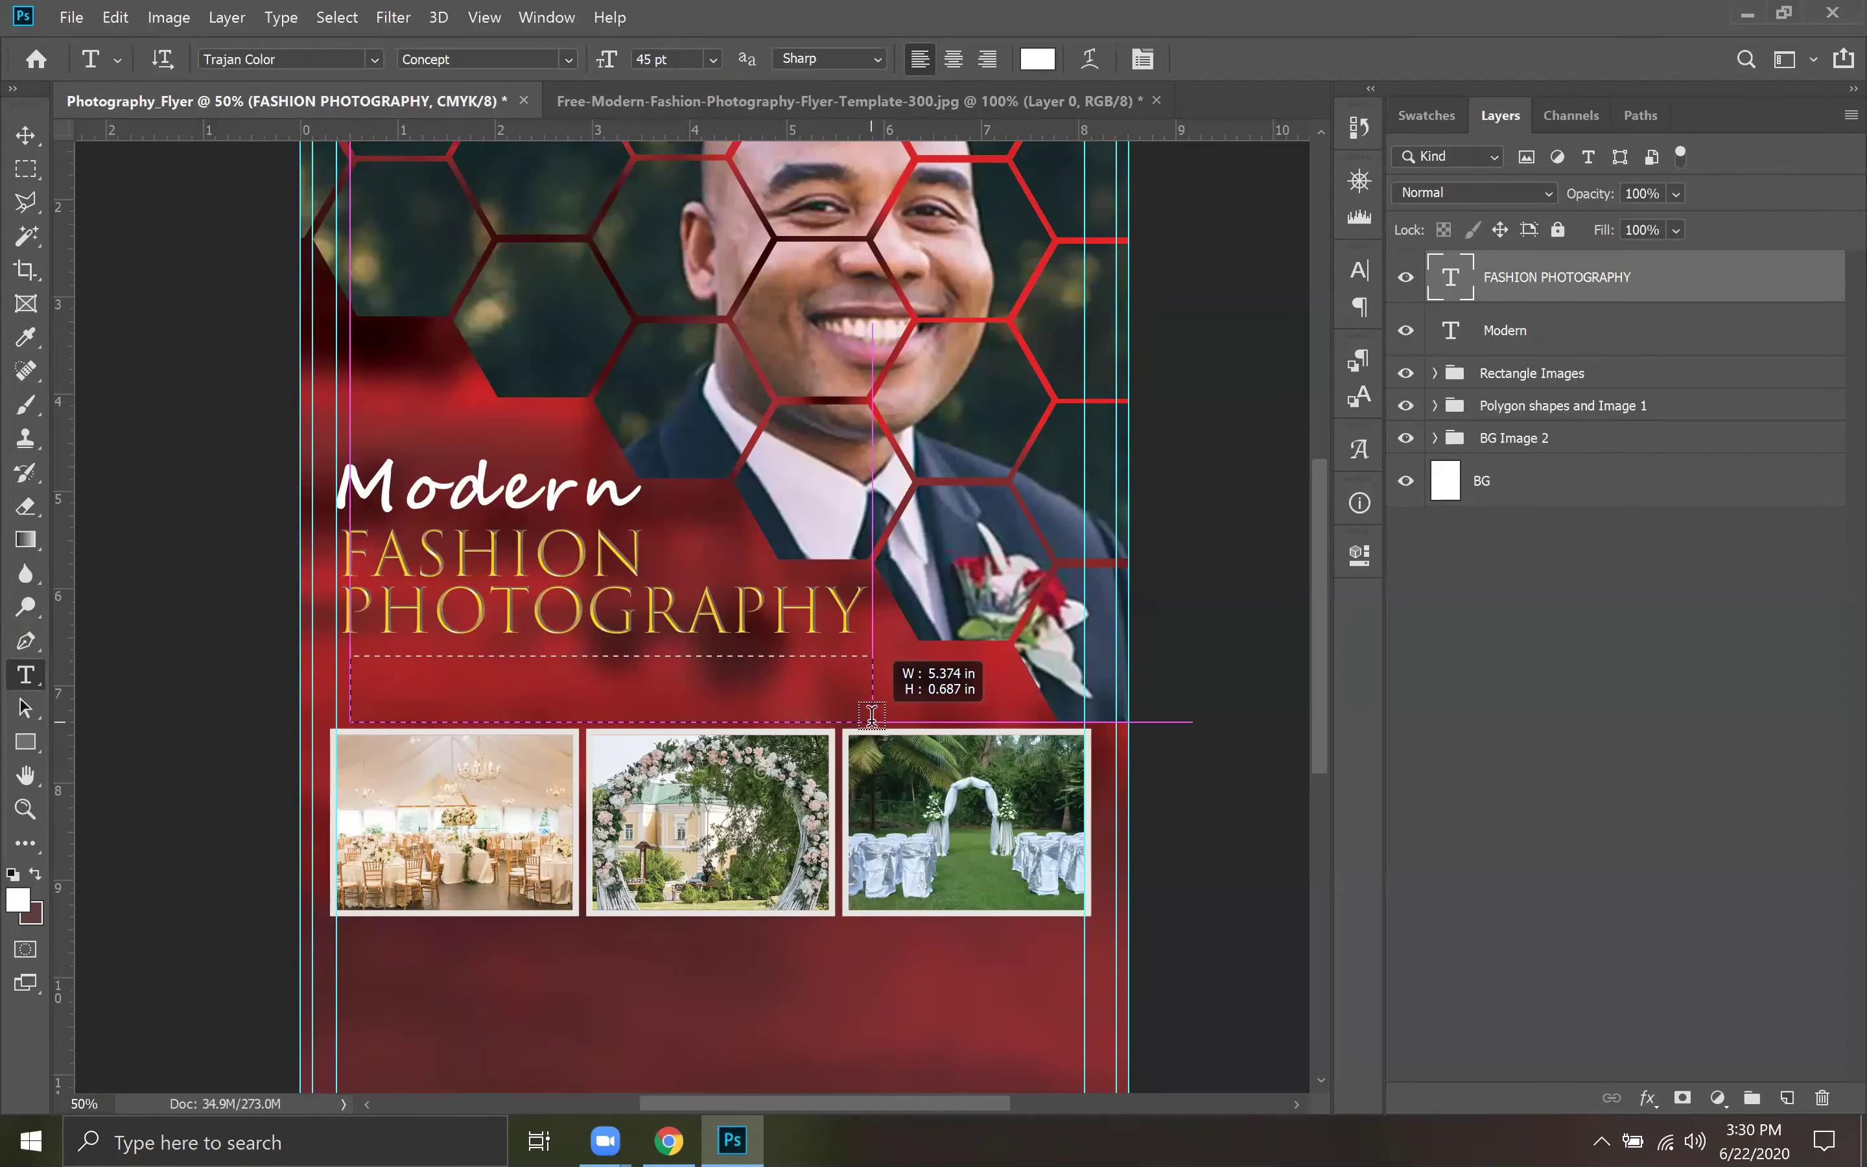
{"action": "left_click_drag", "start_coordinate": [871, 713], "coordinate": [872, 714]}
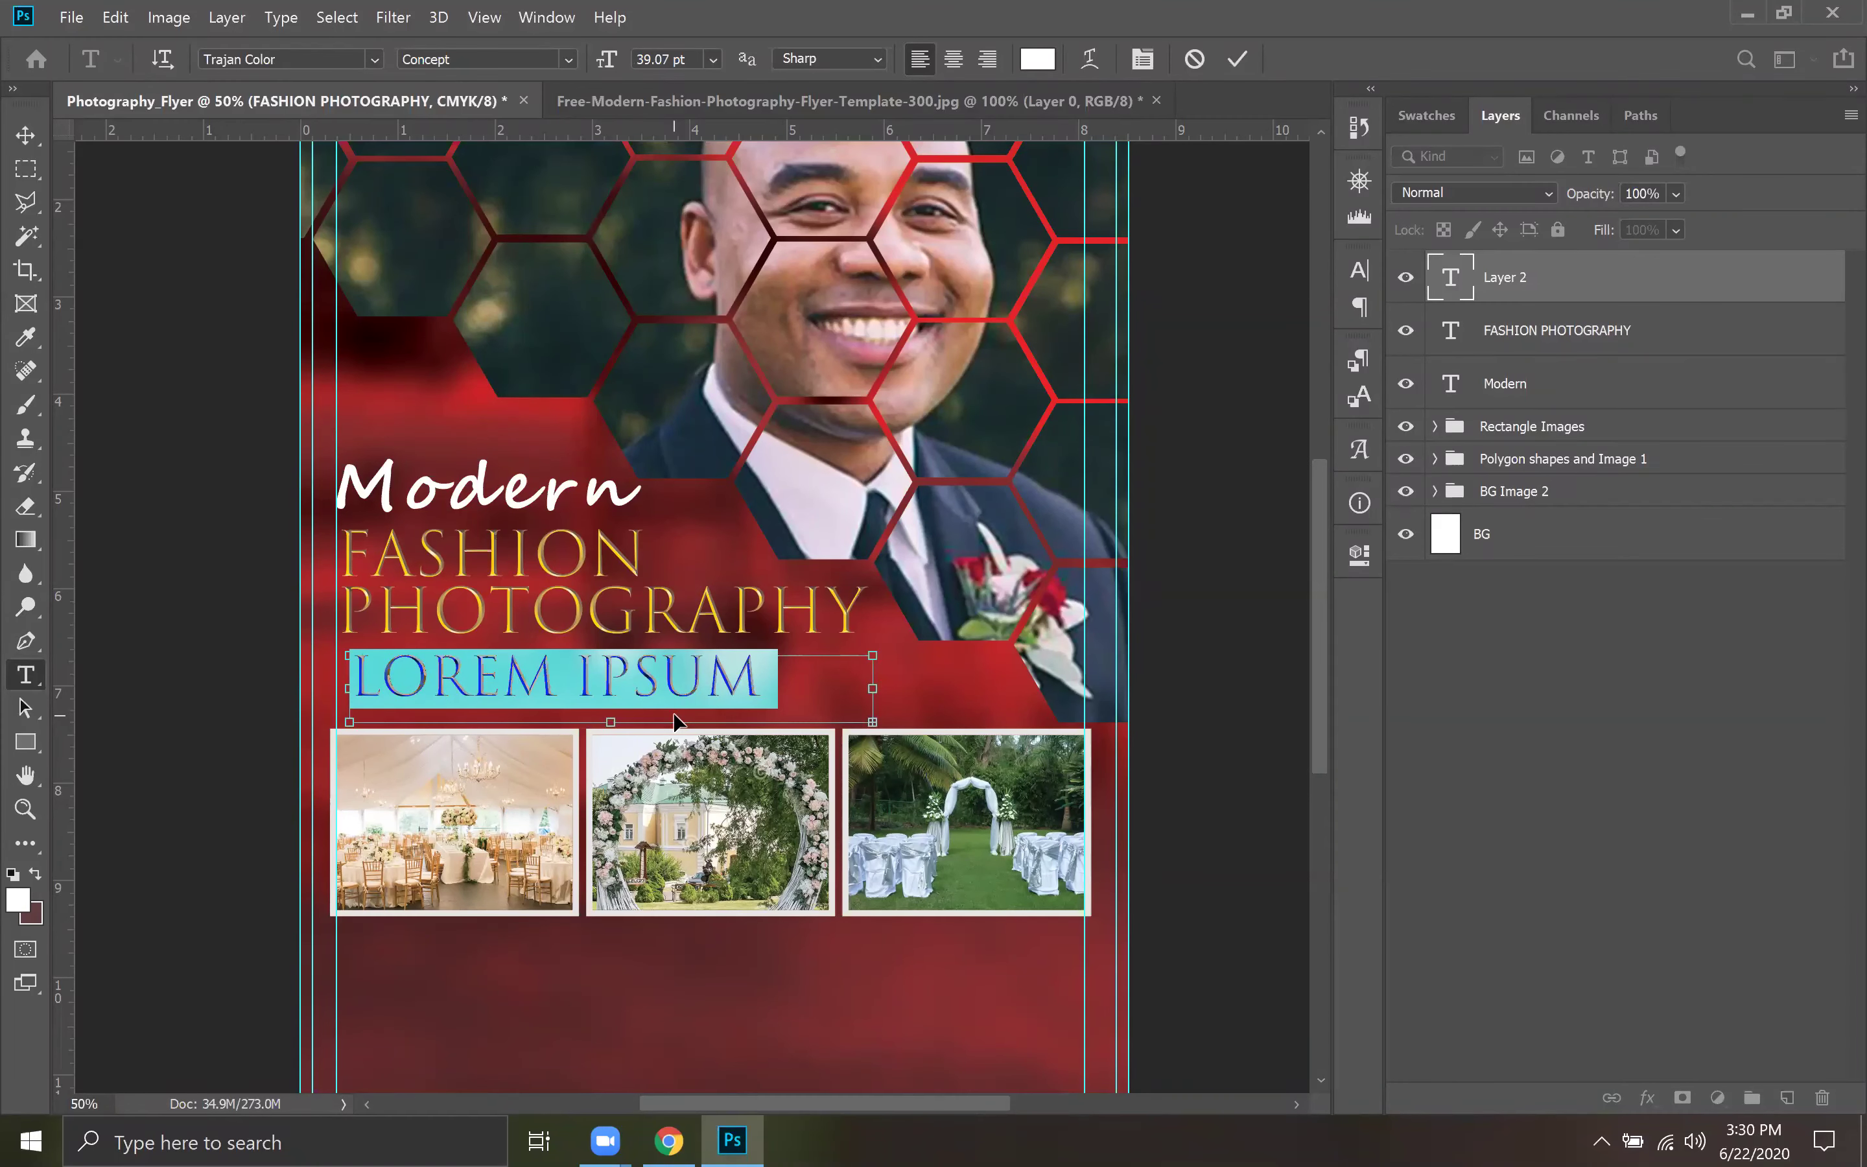
{"action": "key", "text": "Right"}
{"action": "type", "text": "IS"}
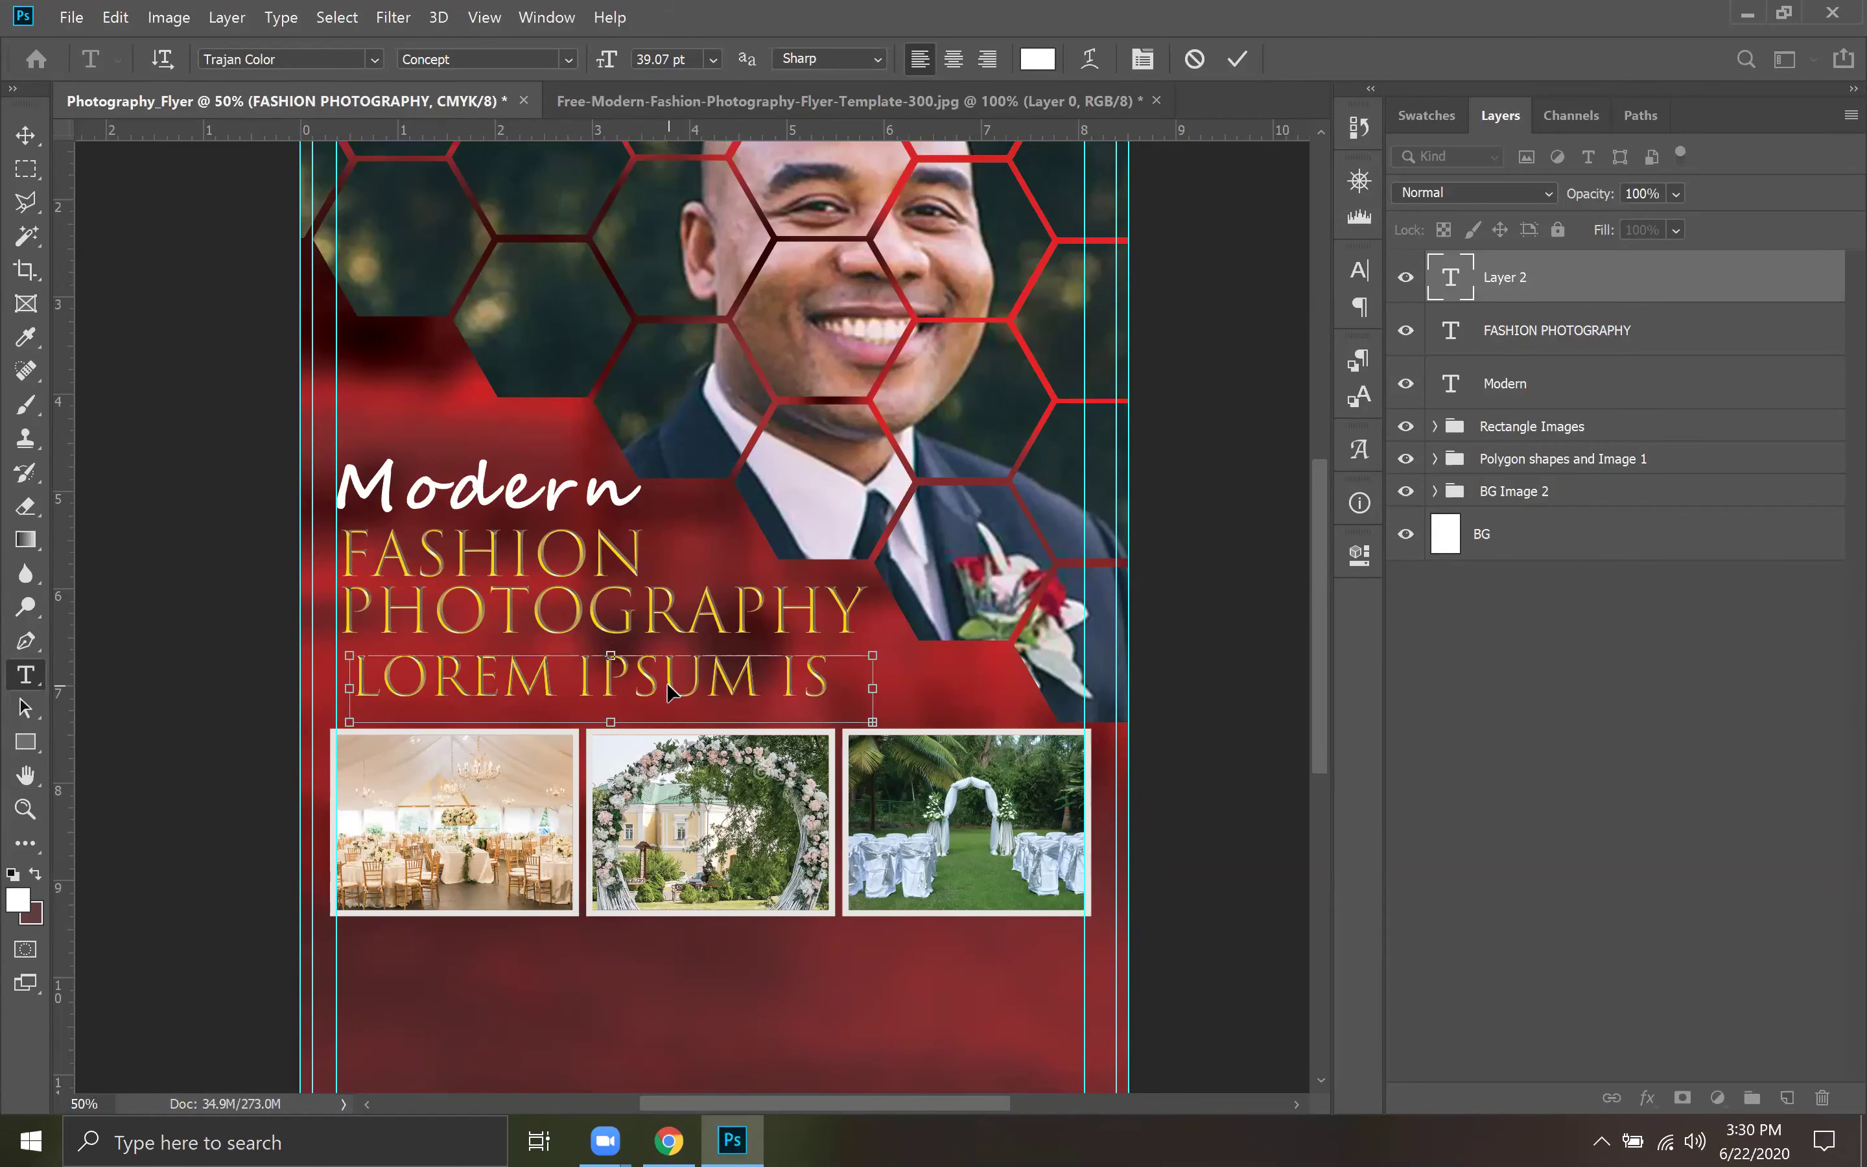
Format the whole lorem ipsum paragraph in Lato Regular at 10 pt.
{"action": "key", "text": "ctrl+a"}
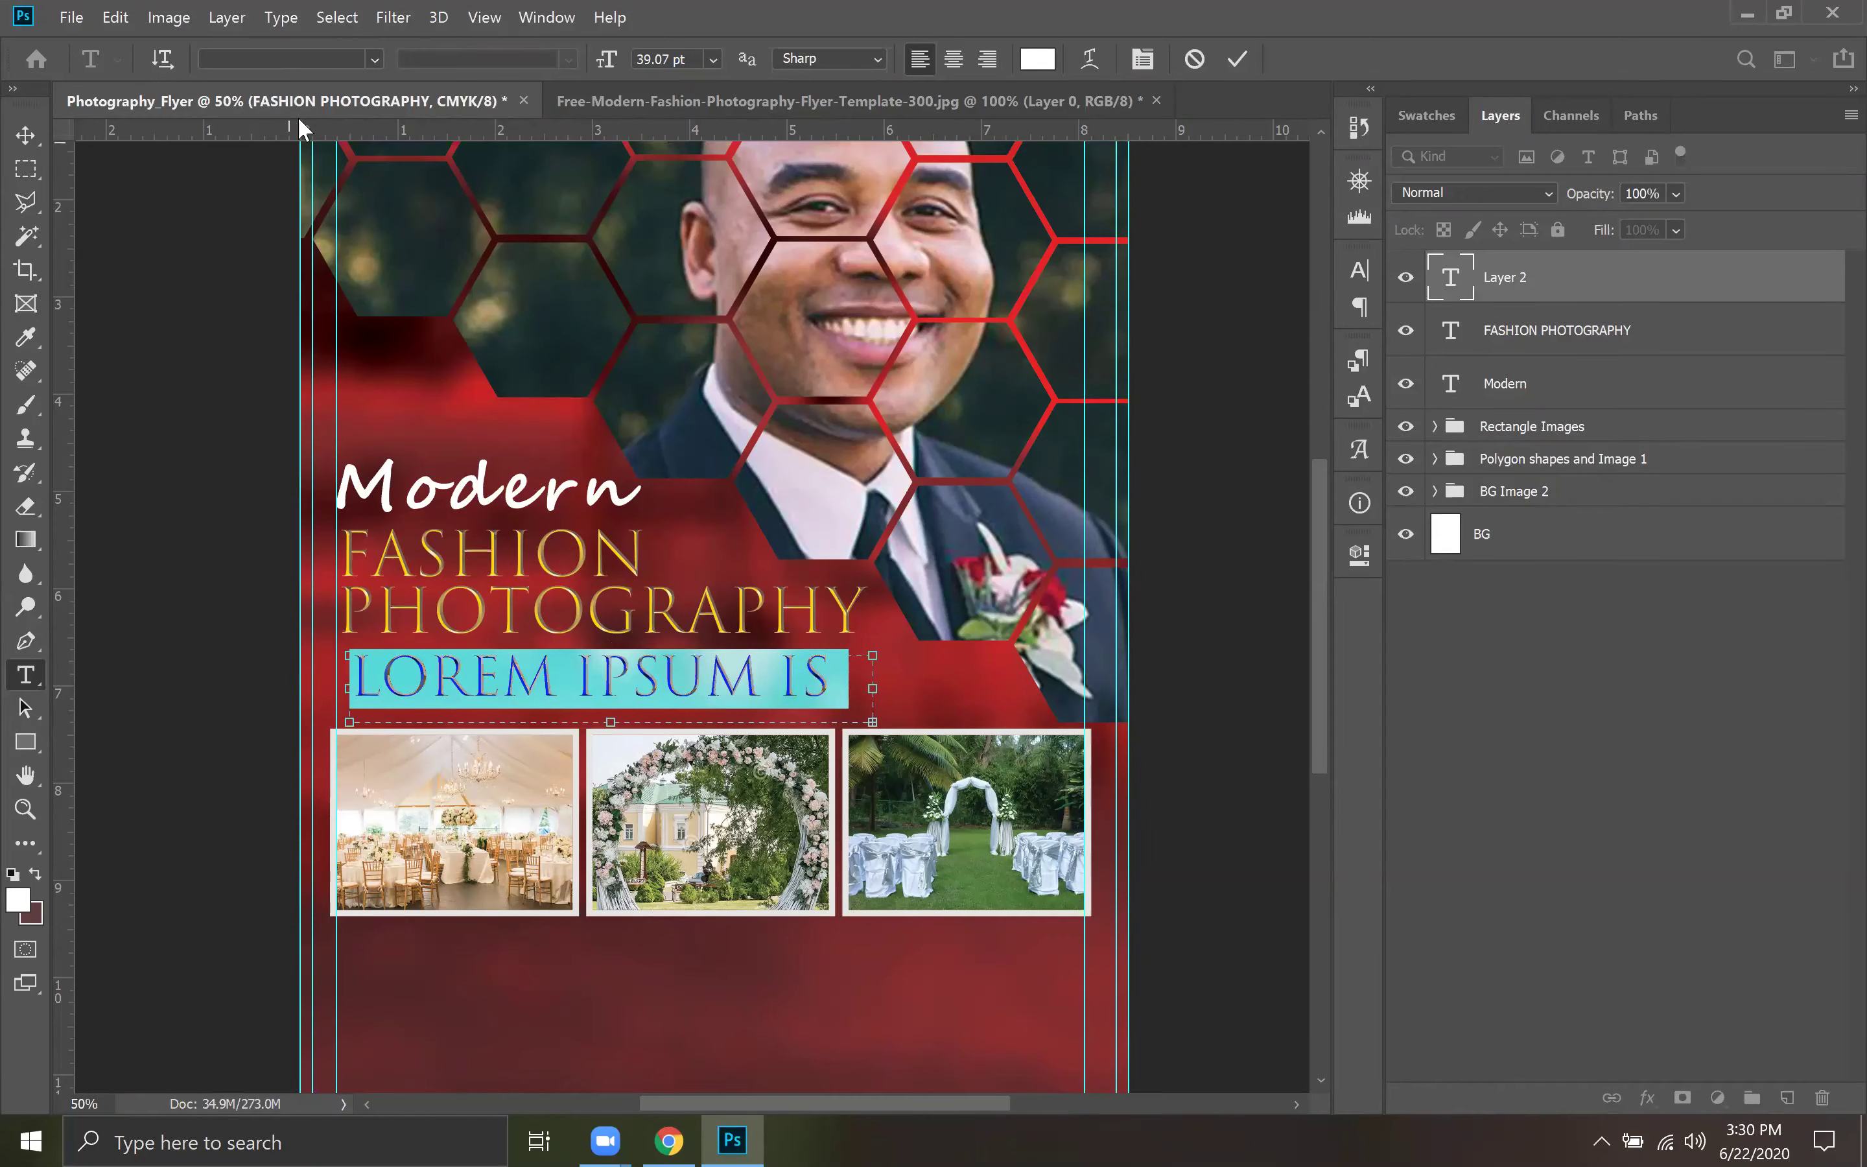
{"action": "left_click", "coordinate": [373, 61]}
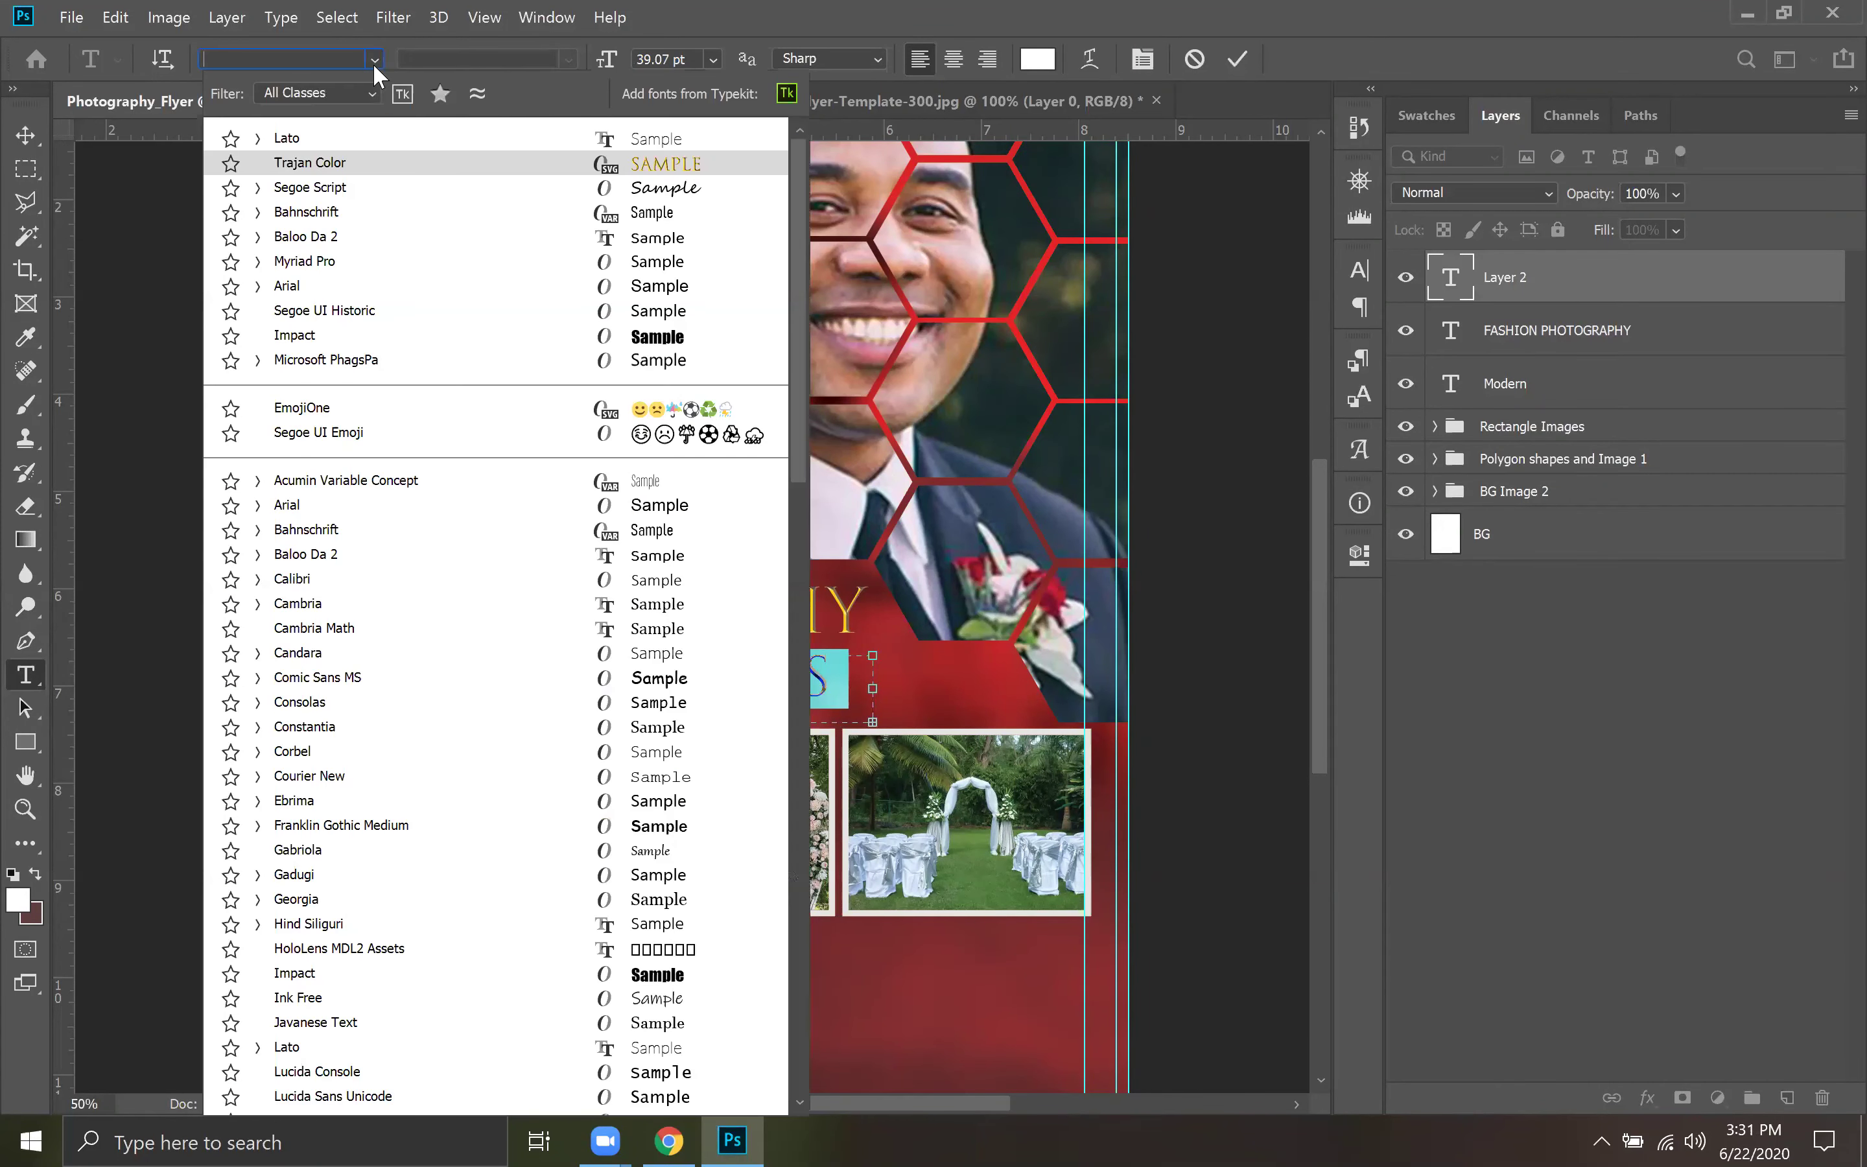
{"action": "left_click", "coordinate": [344, 141]}
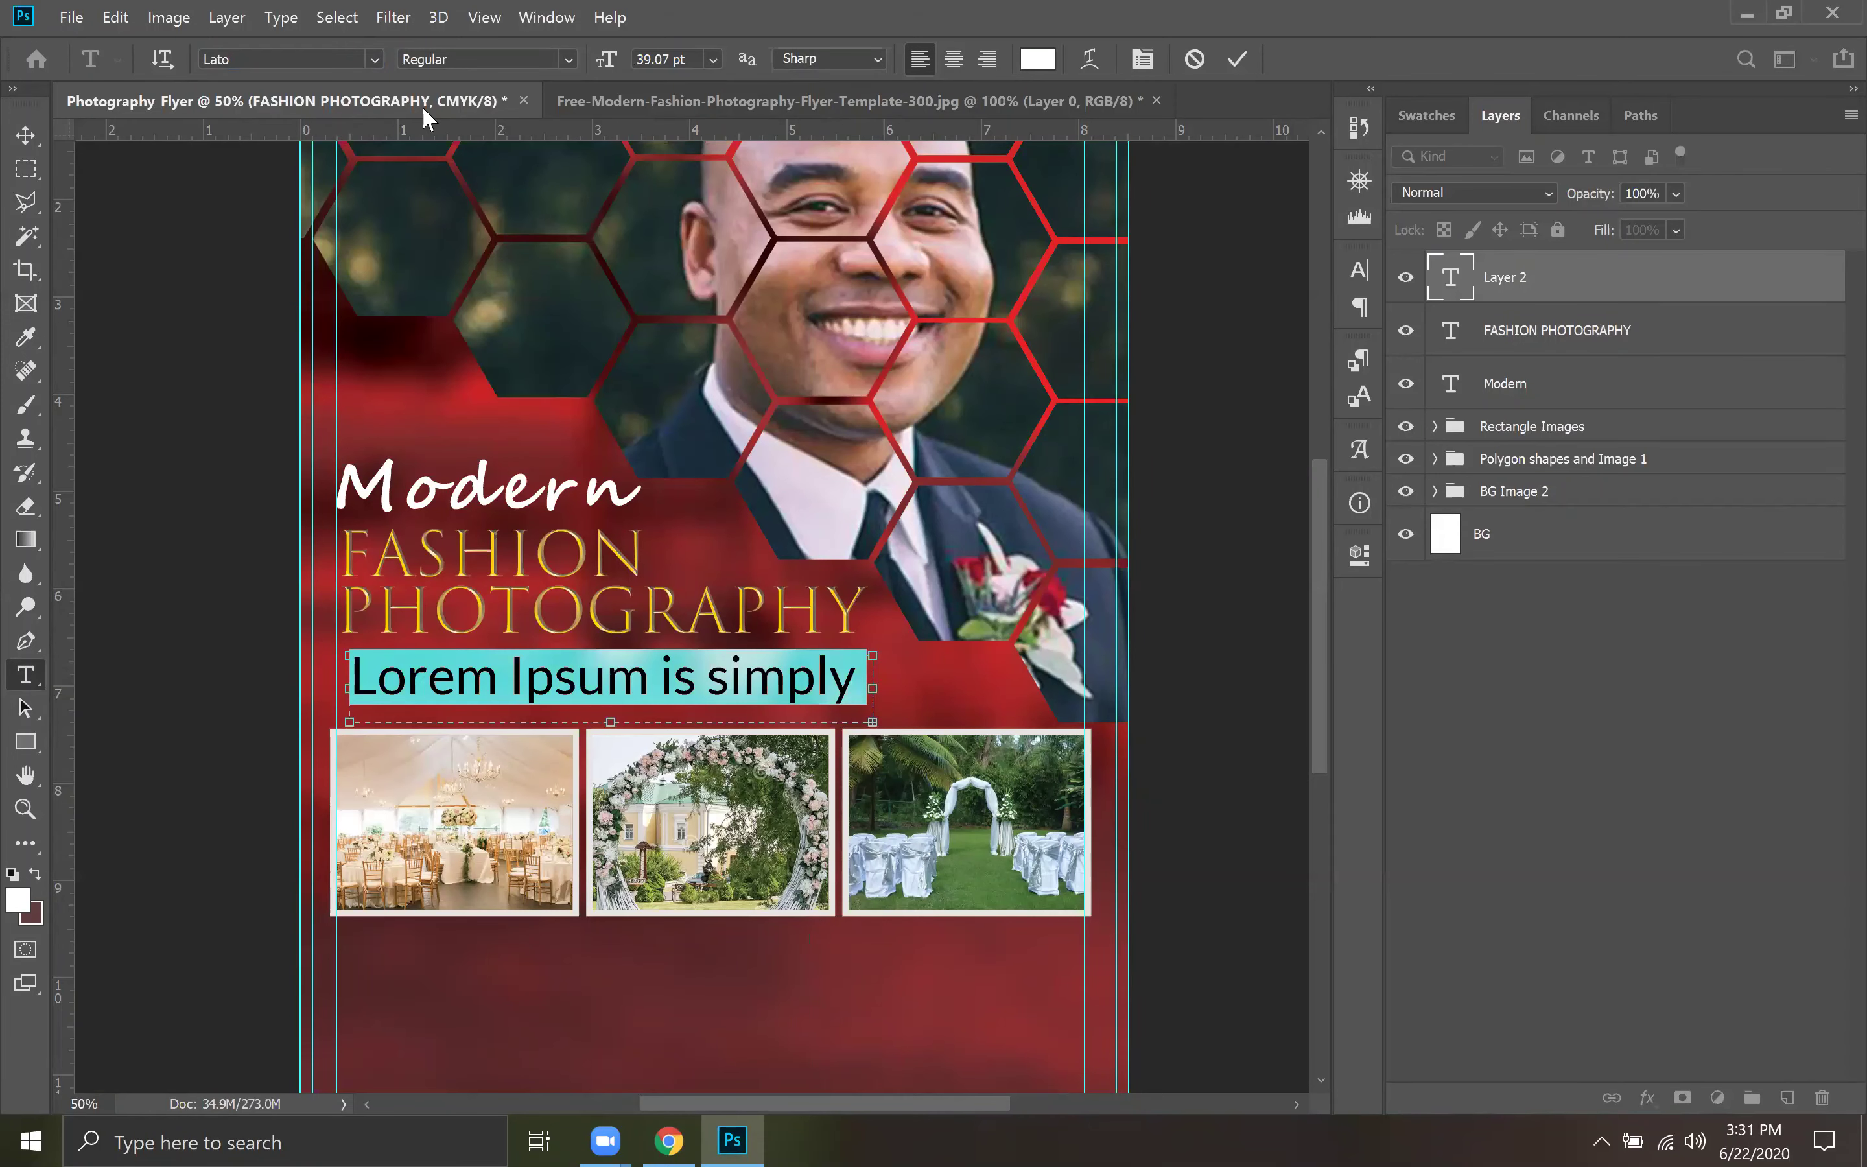
{"action": "left_click", "coordinate": [571, 60]}
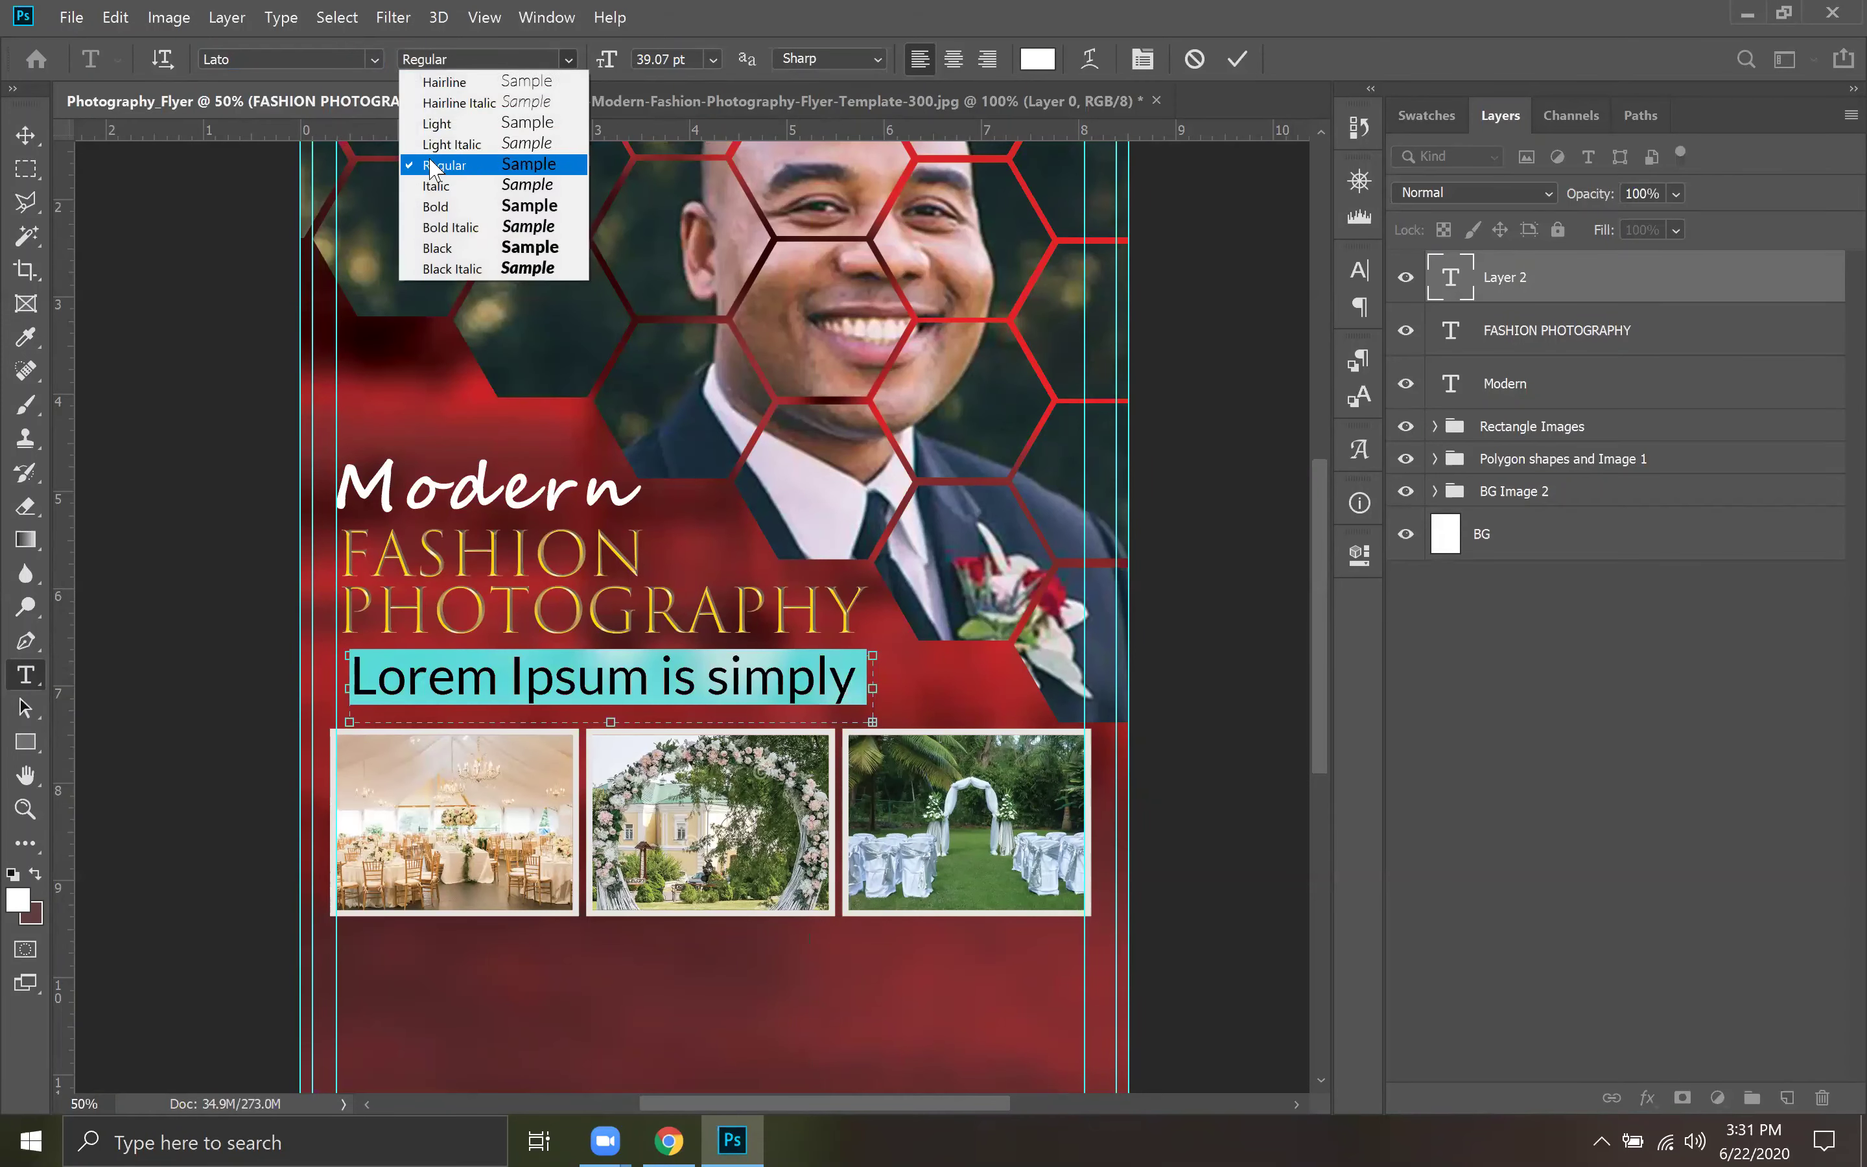
{"action": "left_click", "coordinate": [461, 161]}
{"action": "left_click", "coordinate": [712, 60]}
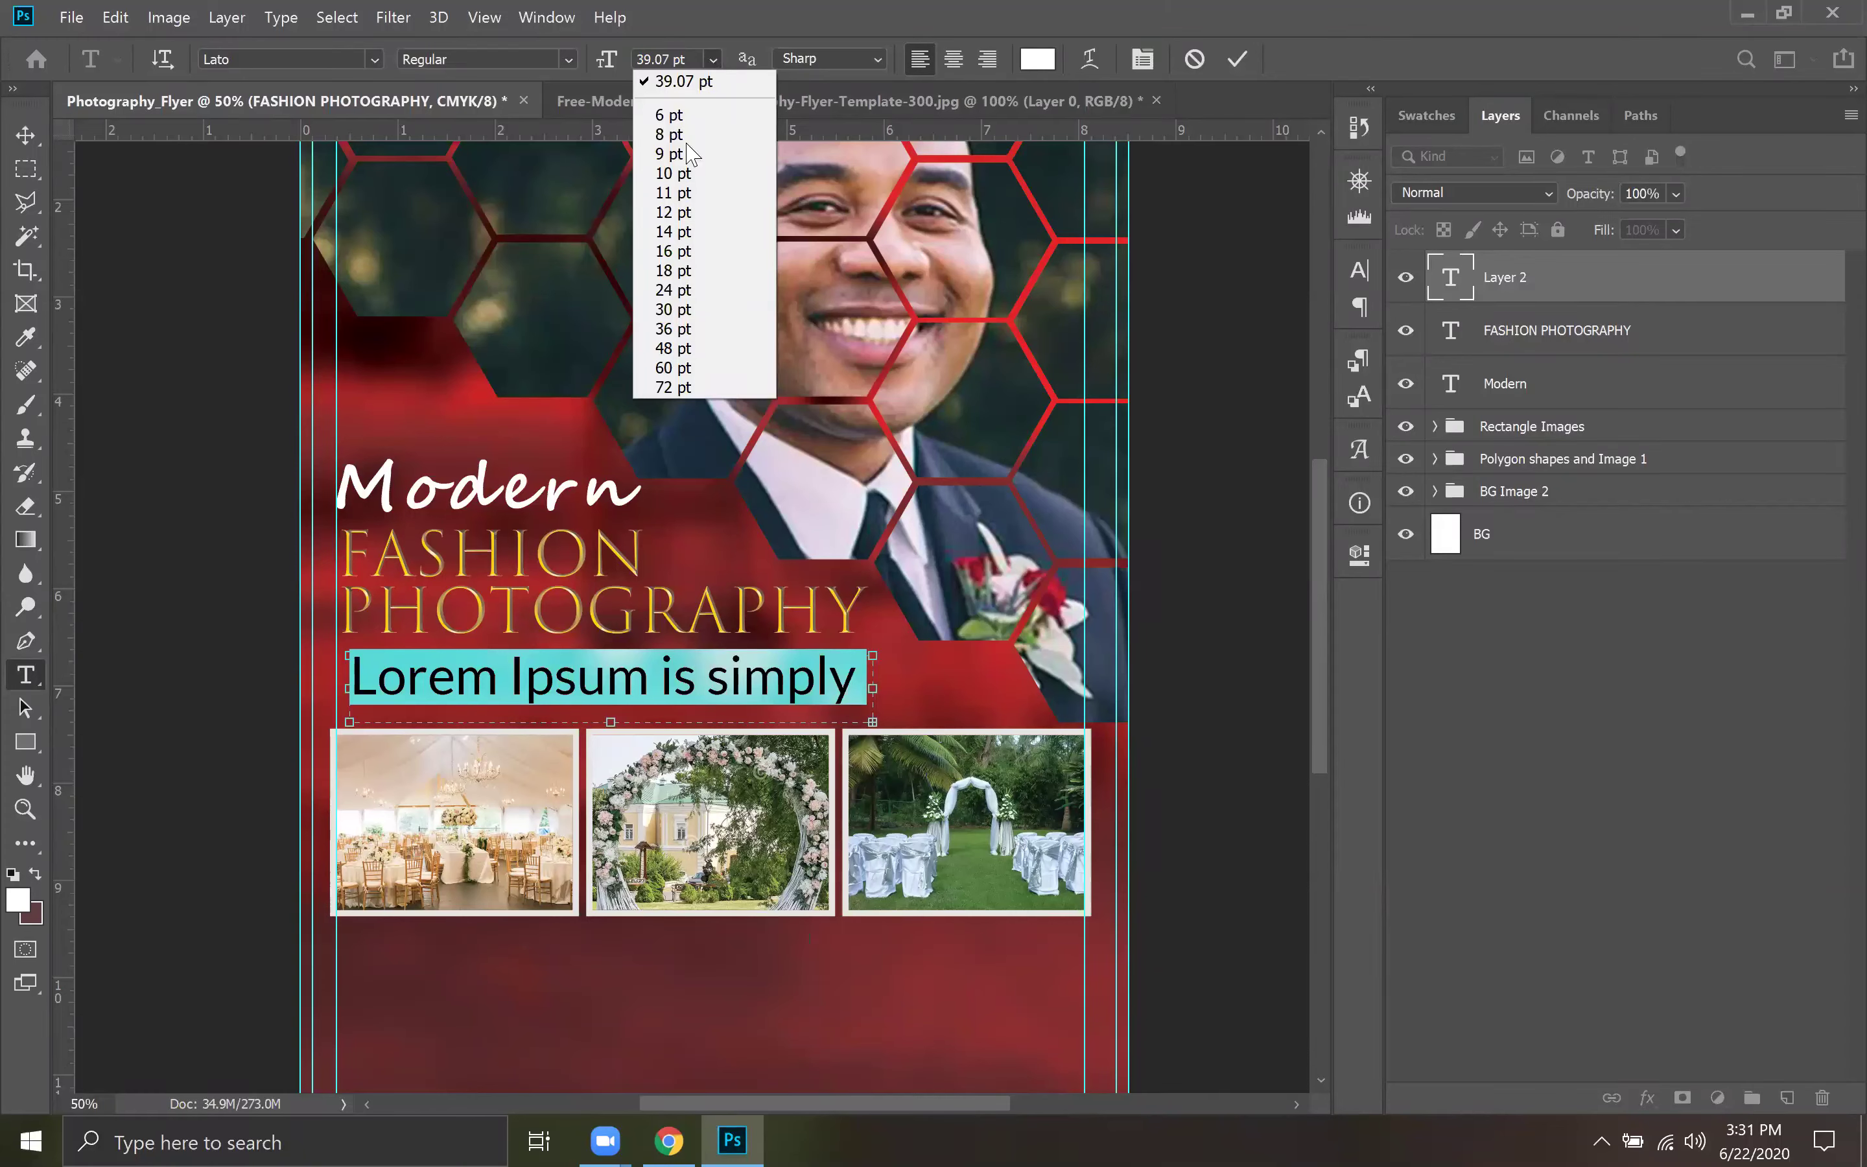
{"action": "left_click", "coordinate": [729, 172]}
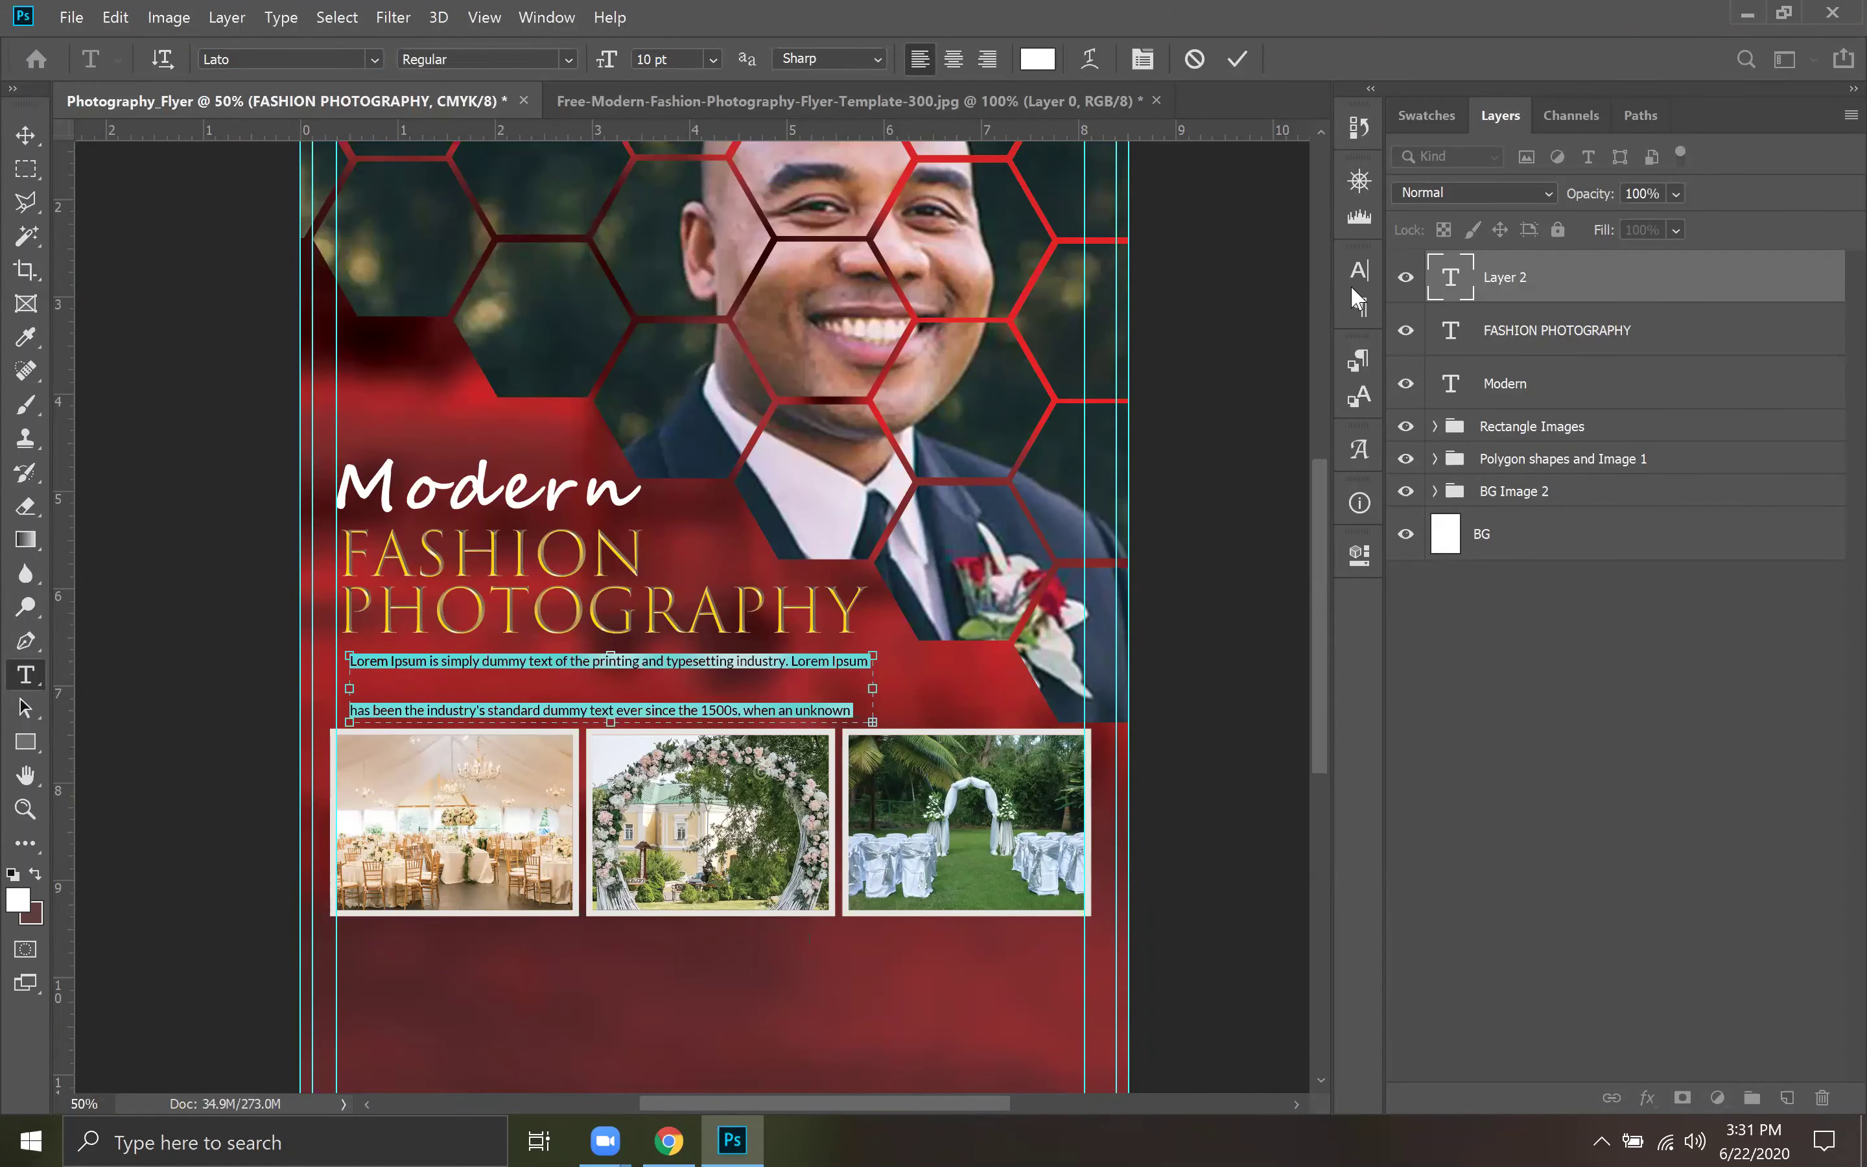
Set the lorem ipsum paragraph's leading to Auto and commit the text edit.
{"action": "left_click", "coordinate": [1359, 270]}
{"action": "left_click", "coordinate": [1315, 337]}
{"action": "left_click", "coordinate": [1303, 358]}
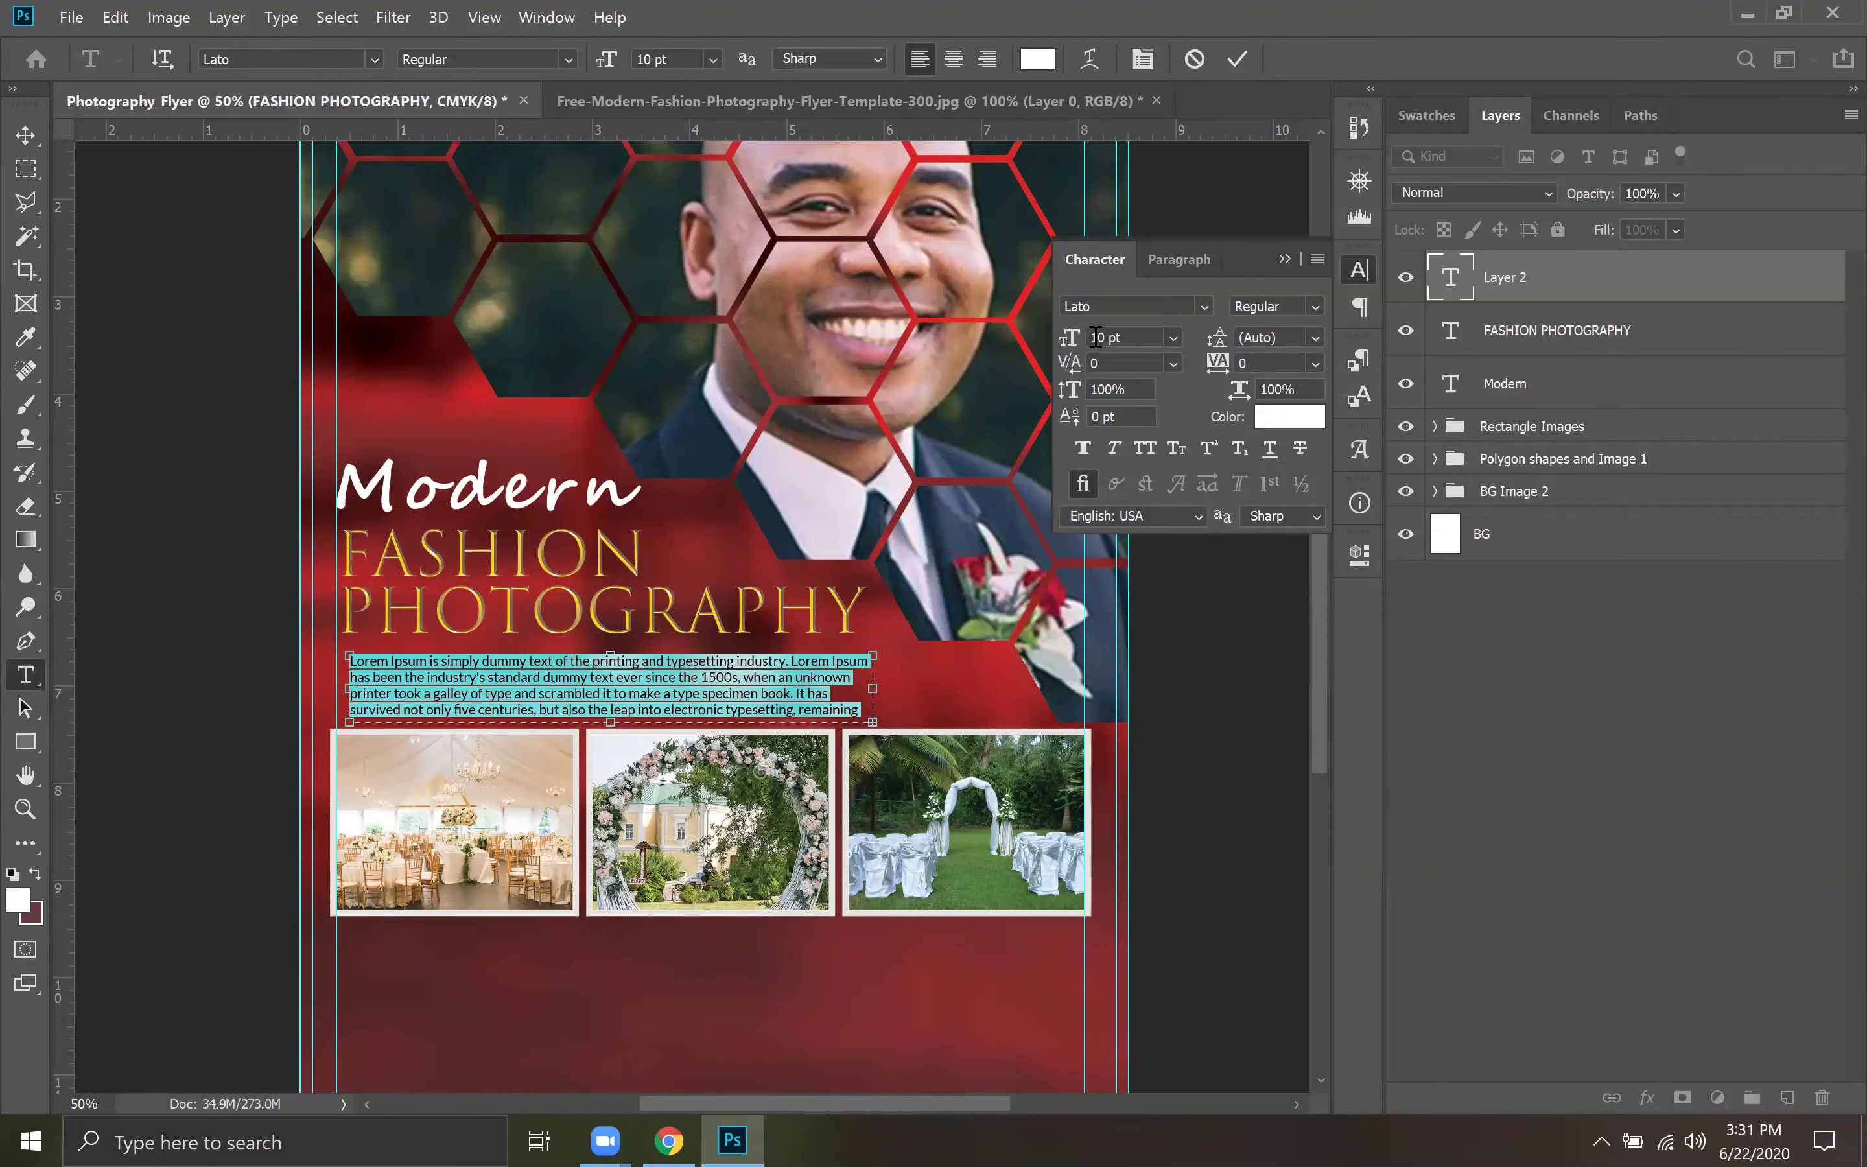
{"action": "left_click", "coordinate": [1242, 56]}
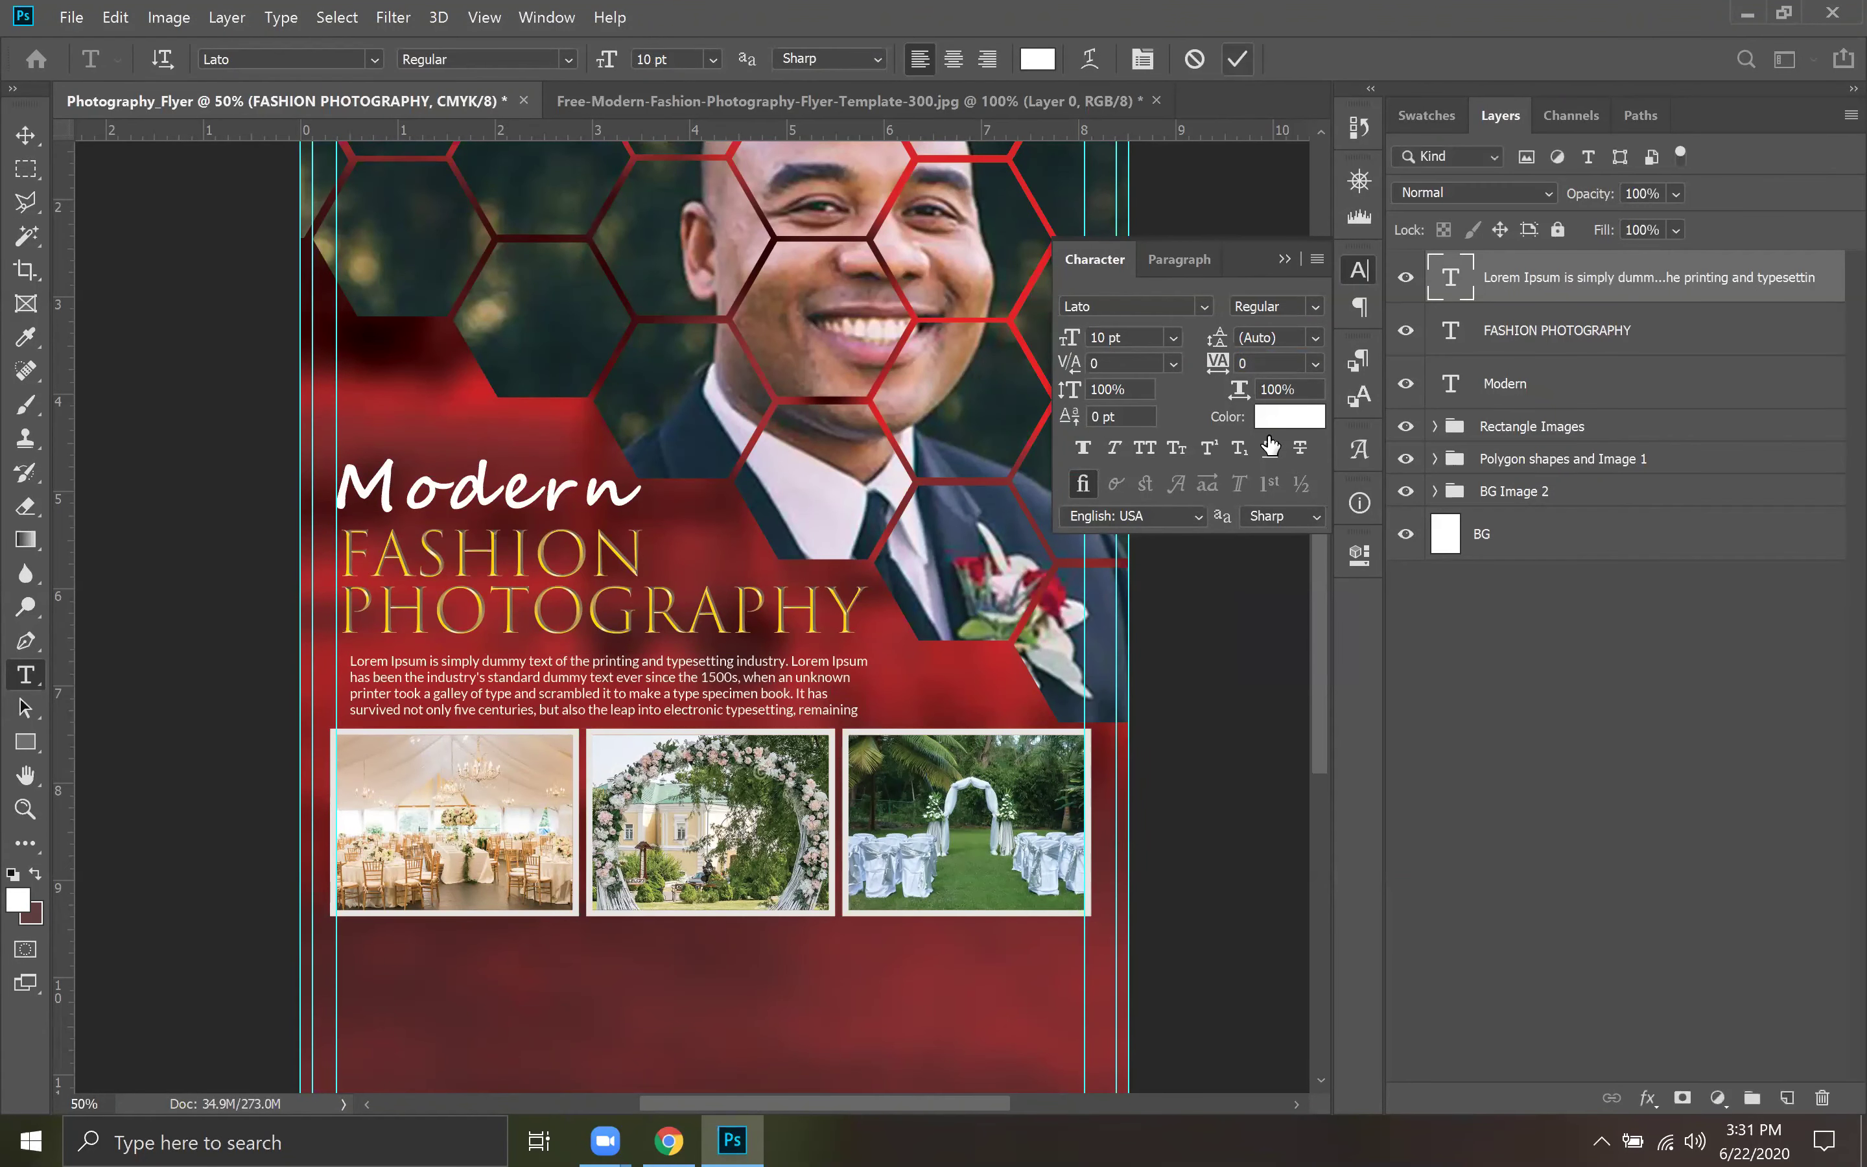
{"action": "left_click", "coordinate": [1284, 256]}
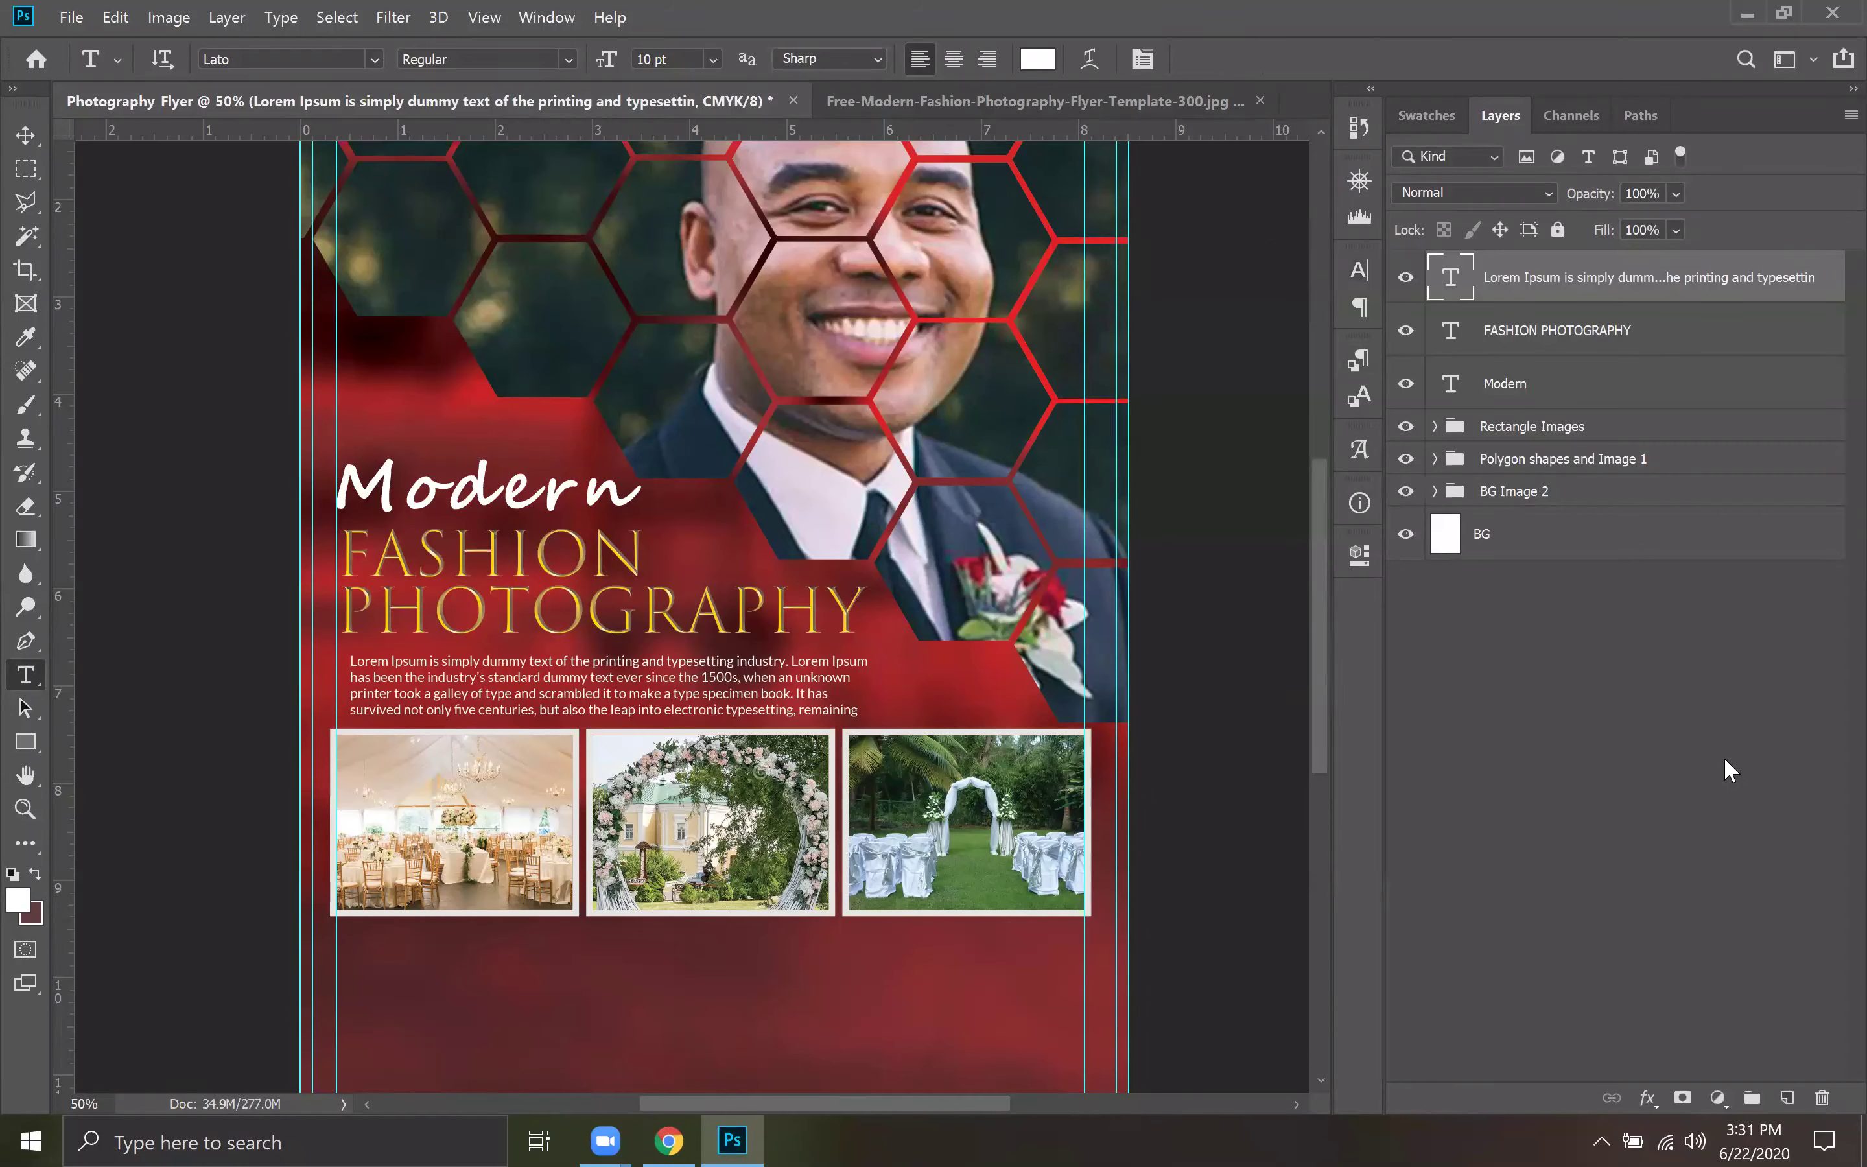
Move the paragraph text slightly left and up to line up with the heading's left edge, and deselect the layer.
{"action": "left_click", "coordinate": [25, 136]}
{"action": "left_click_drag", "start_coordinate": [540, 688], "coordinate": [529, 684]}
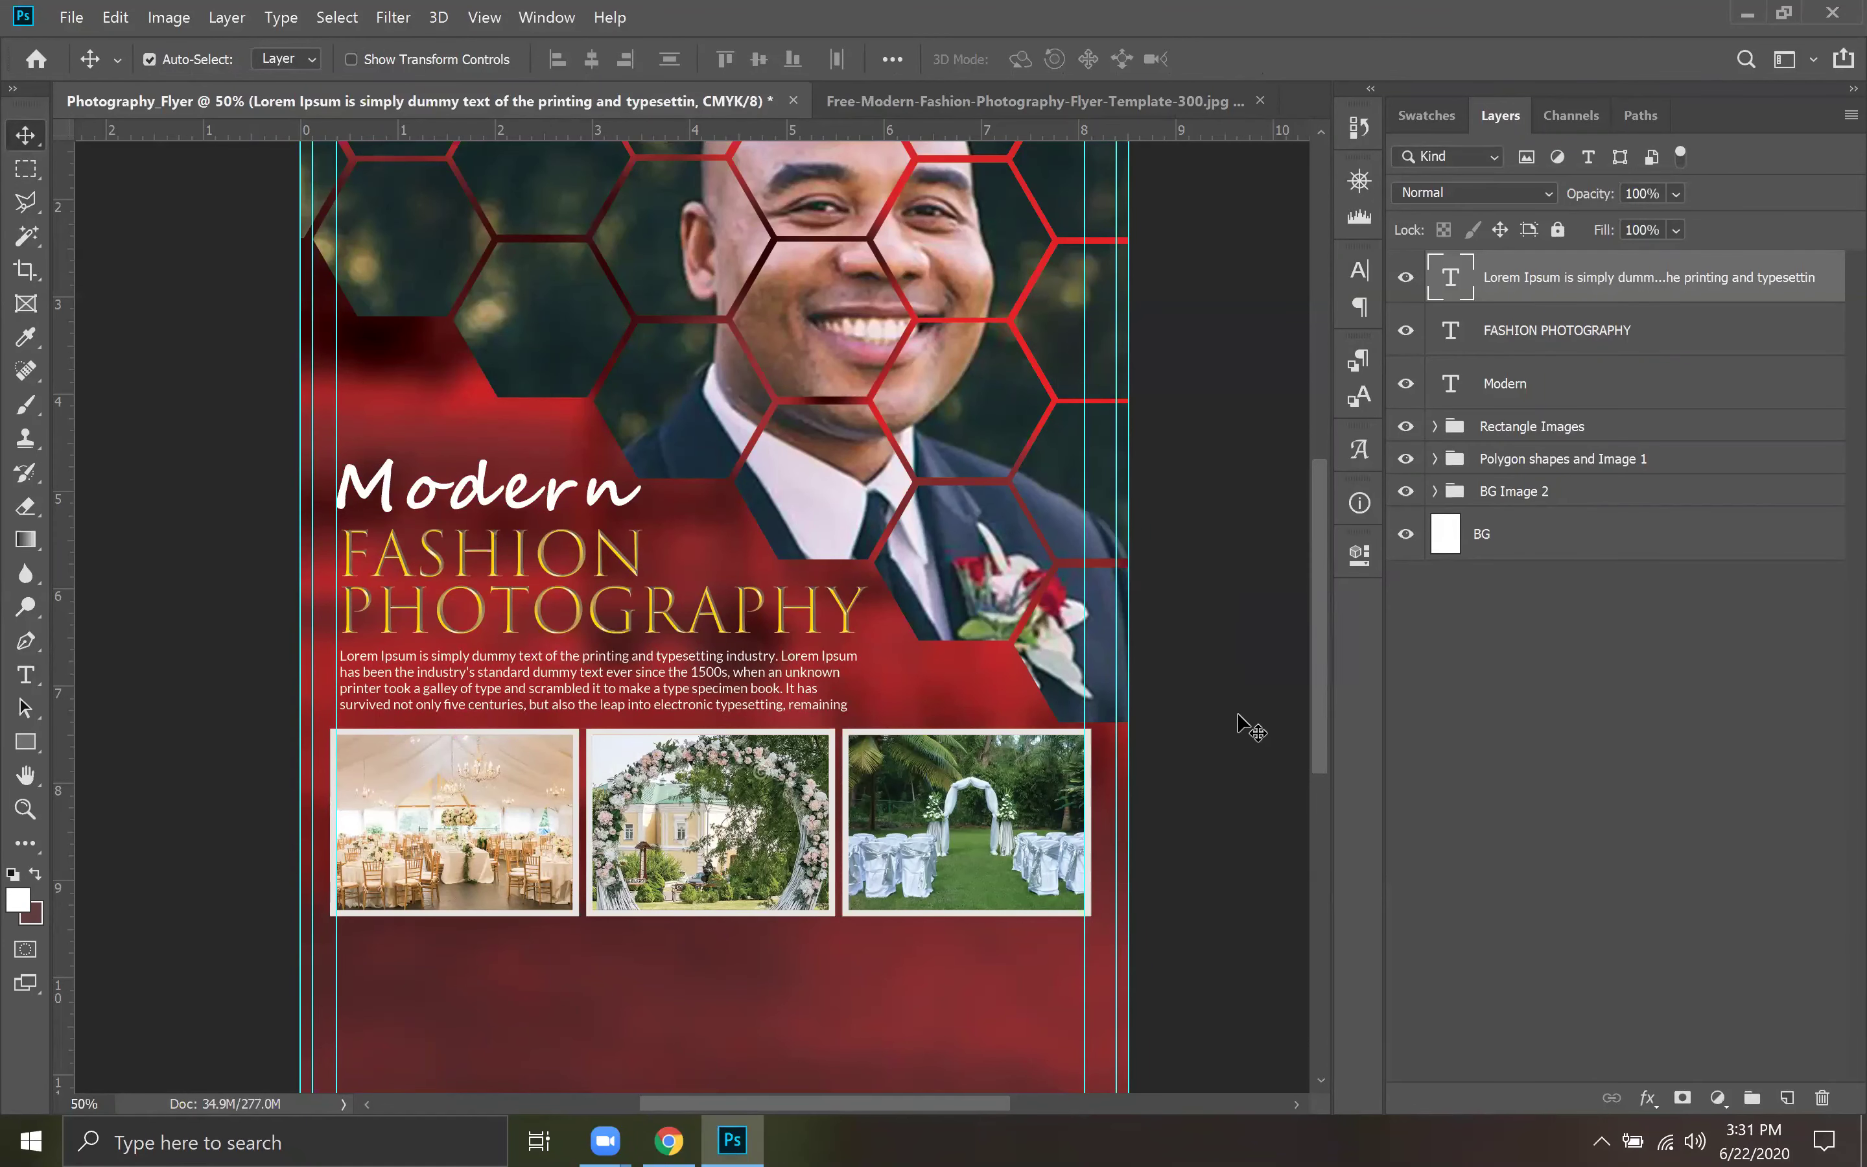
{"action": "left_click", "coordinate": [1732, 684]}
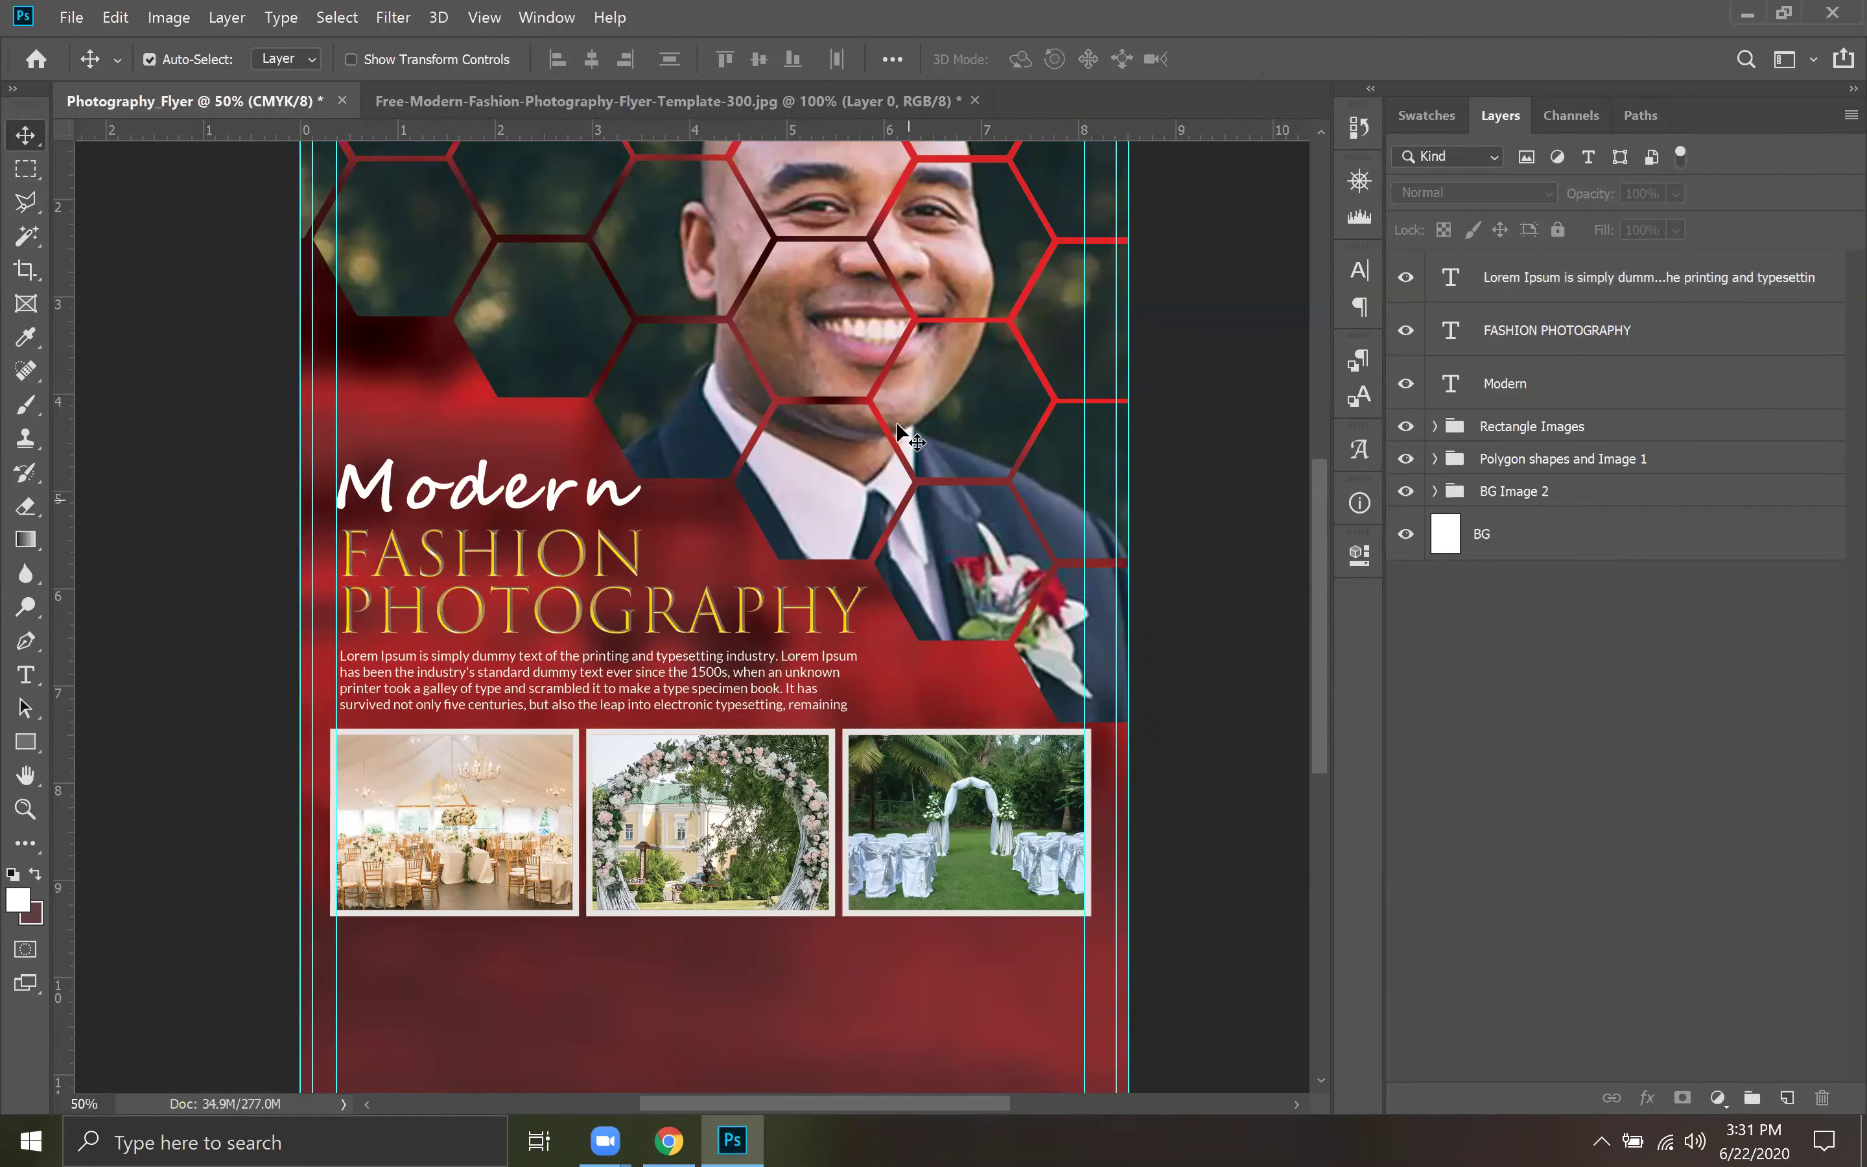
Compare the heading and paragraph layout with the reference flyer template, viewing the flyer at 66.67%.
{"action": "left_click", "coordinate": [716, 96]}
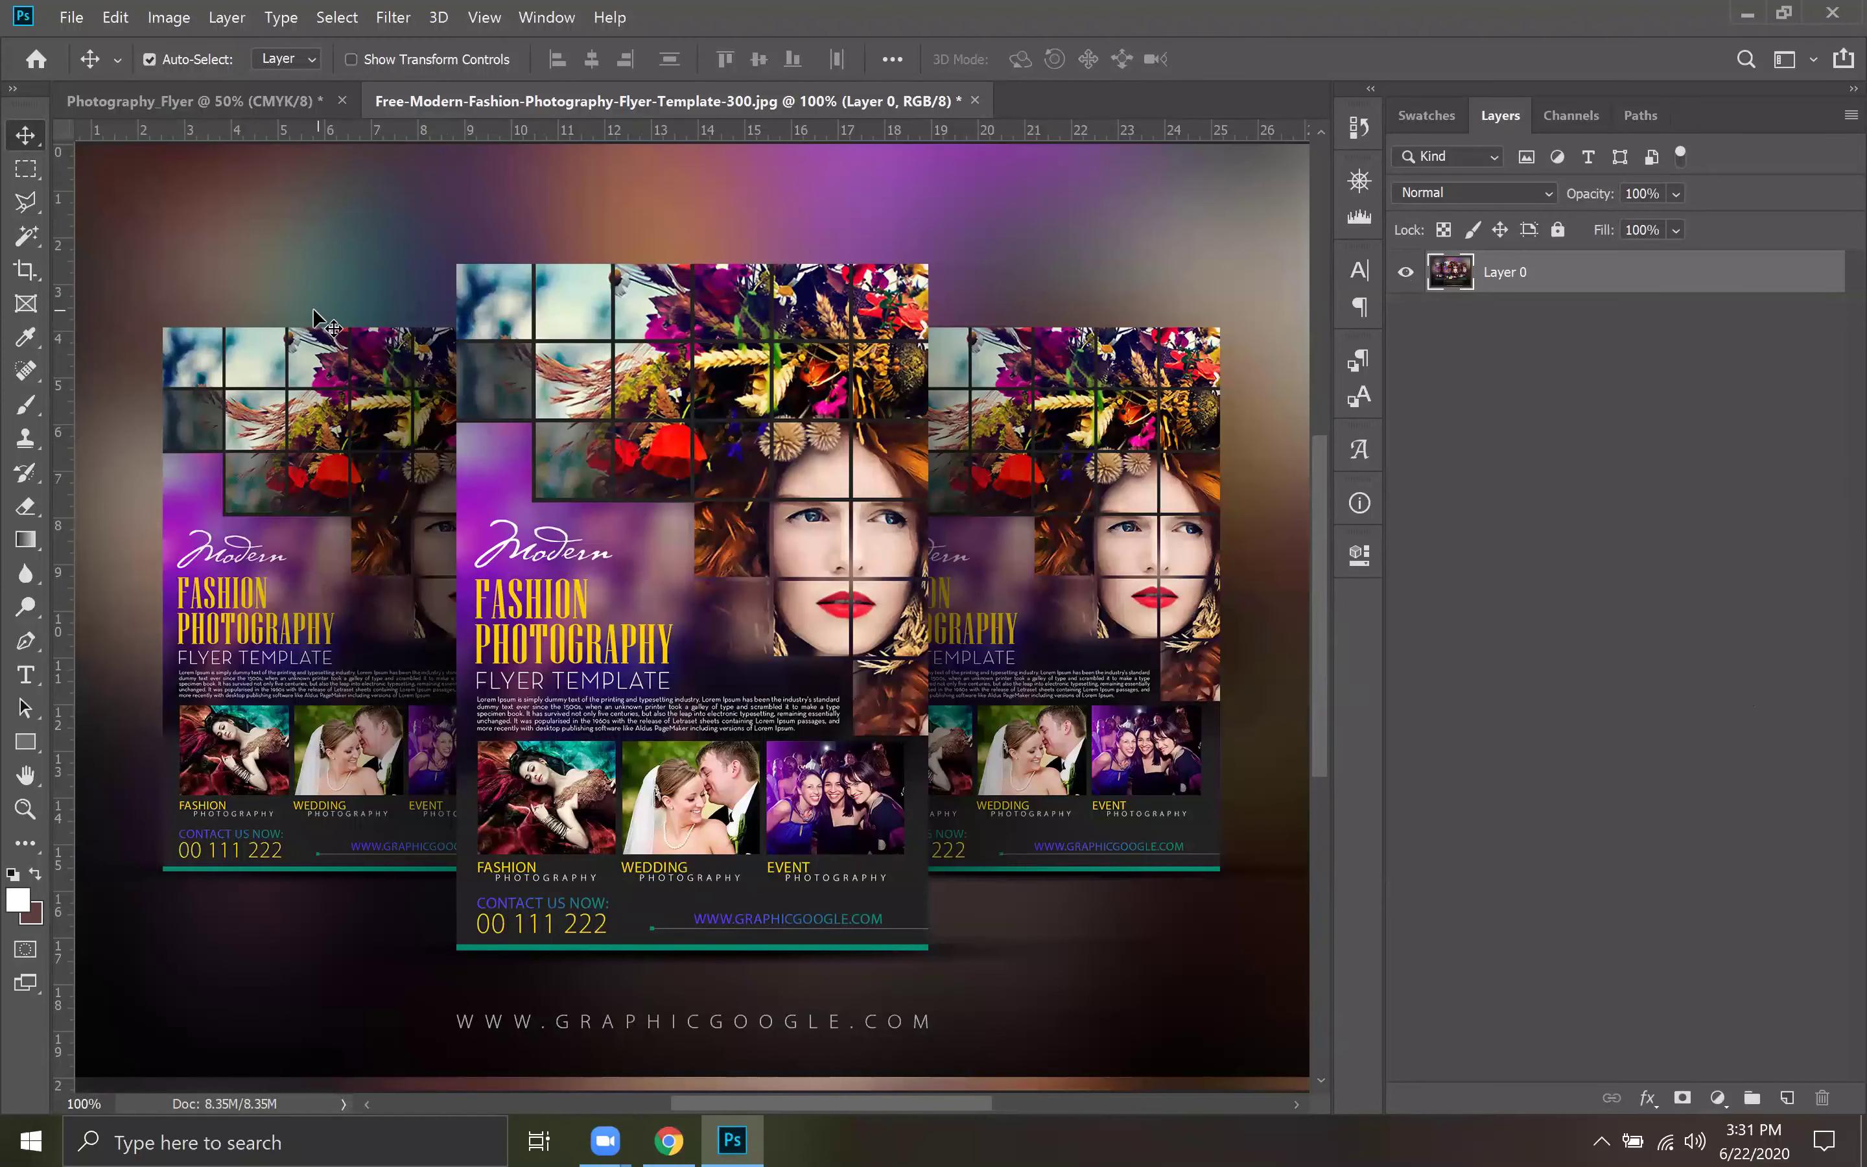
{"action": "left_click", "coordinate": [245, 102]}
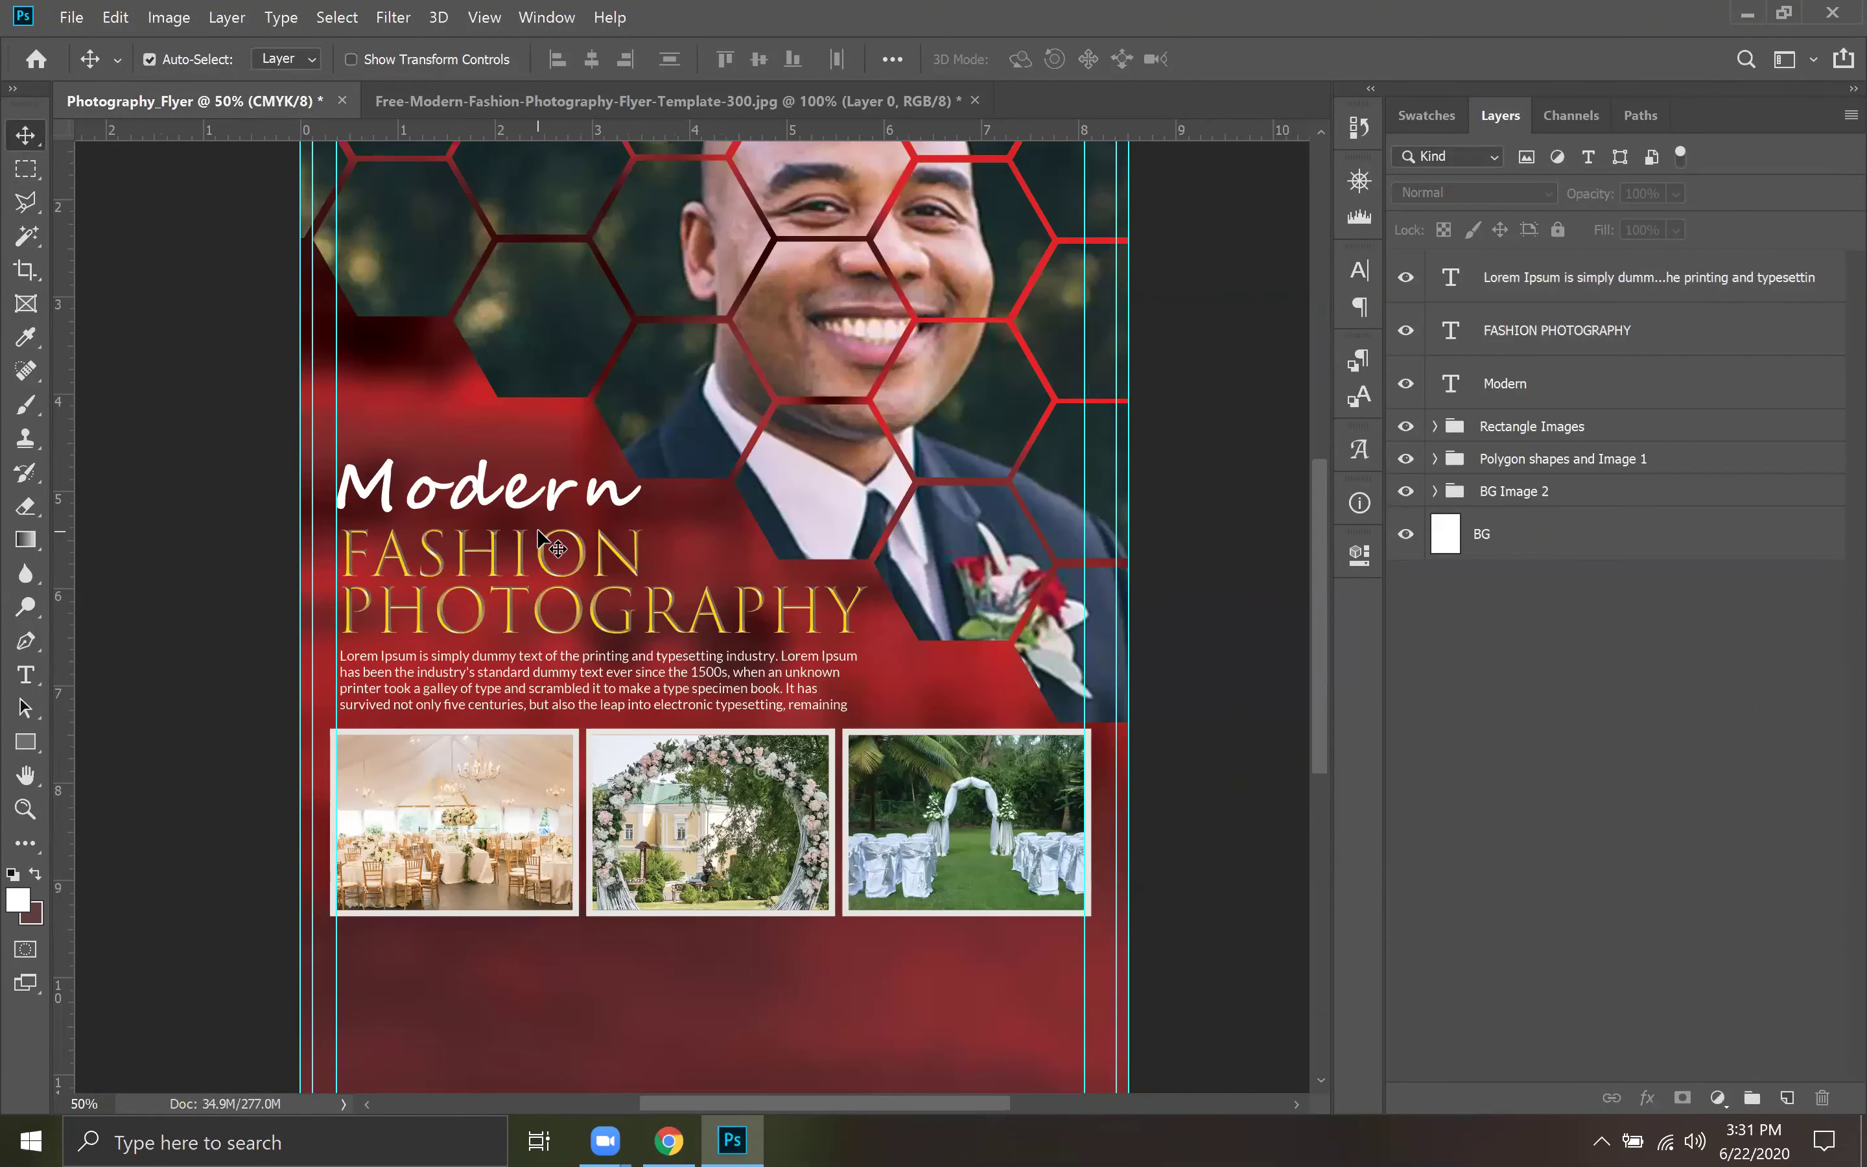
{"action": "key", "text": "ctrl+plus"}
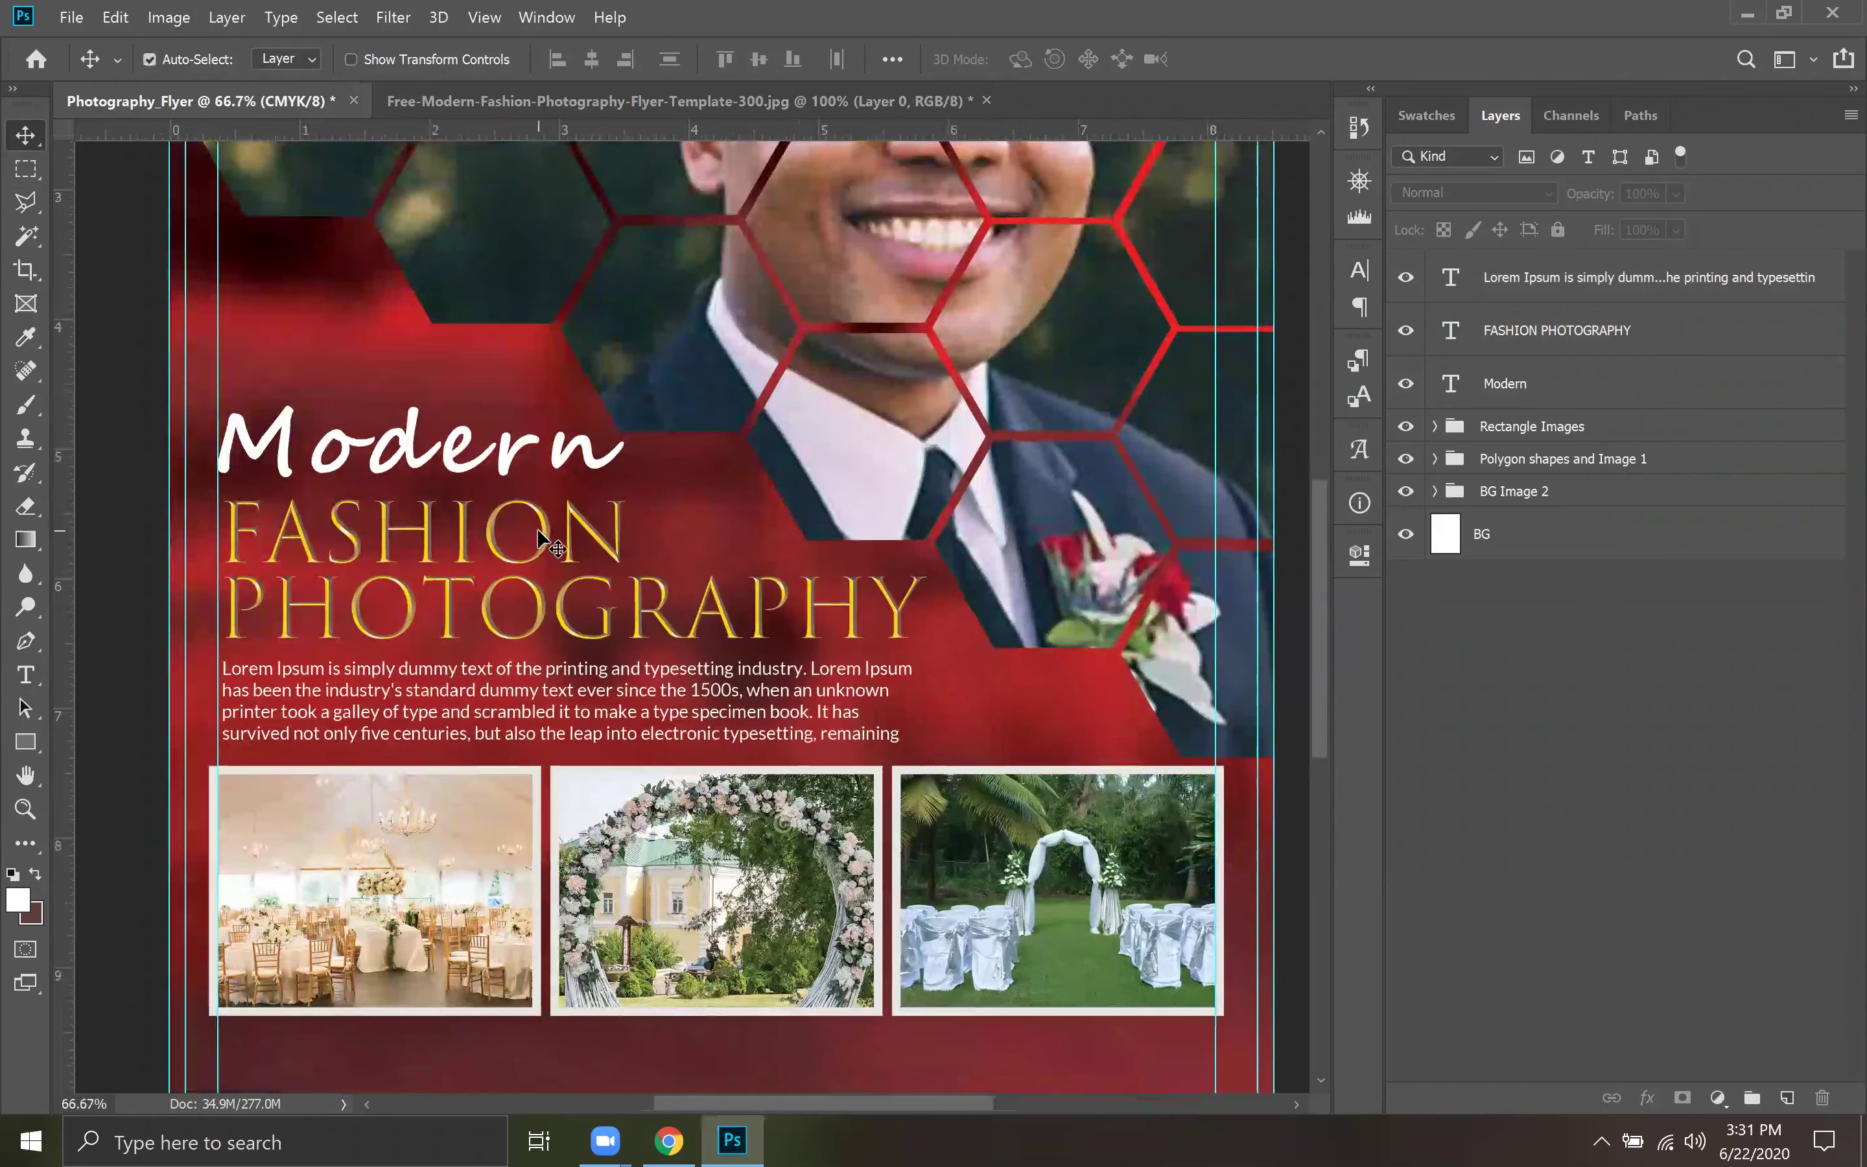
Add a two-line caption reading FASHION with an indented PHOTOGRAPHY below the first framed photo.
{"action": "left_click_drag", "start_coordinate": [737, 851], "coordinate": [772, 481]}
{"action": "left_click", "coordinate": [25, 675]}
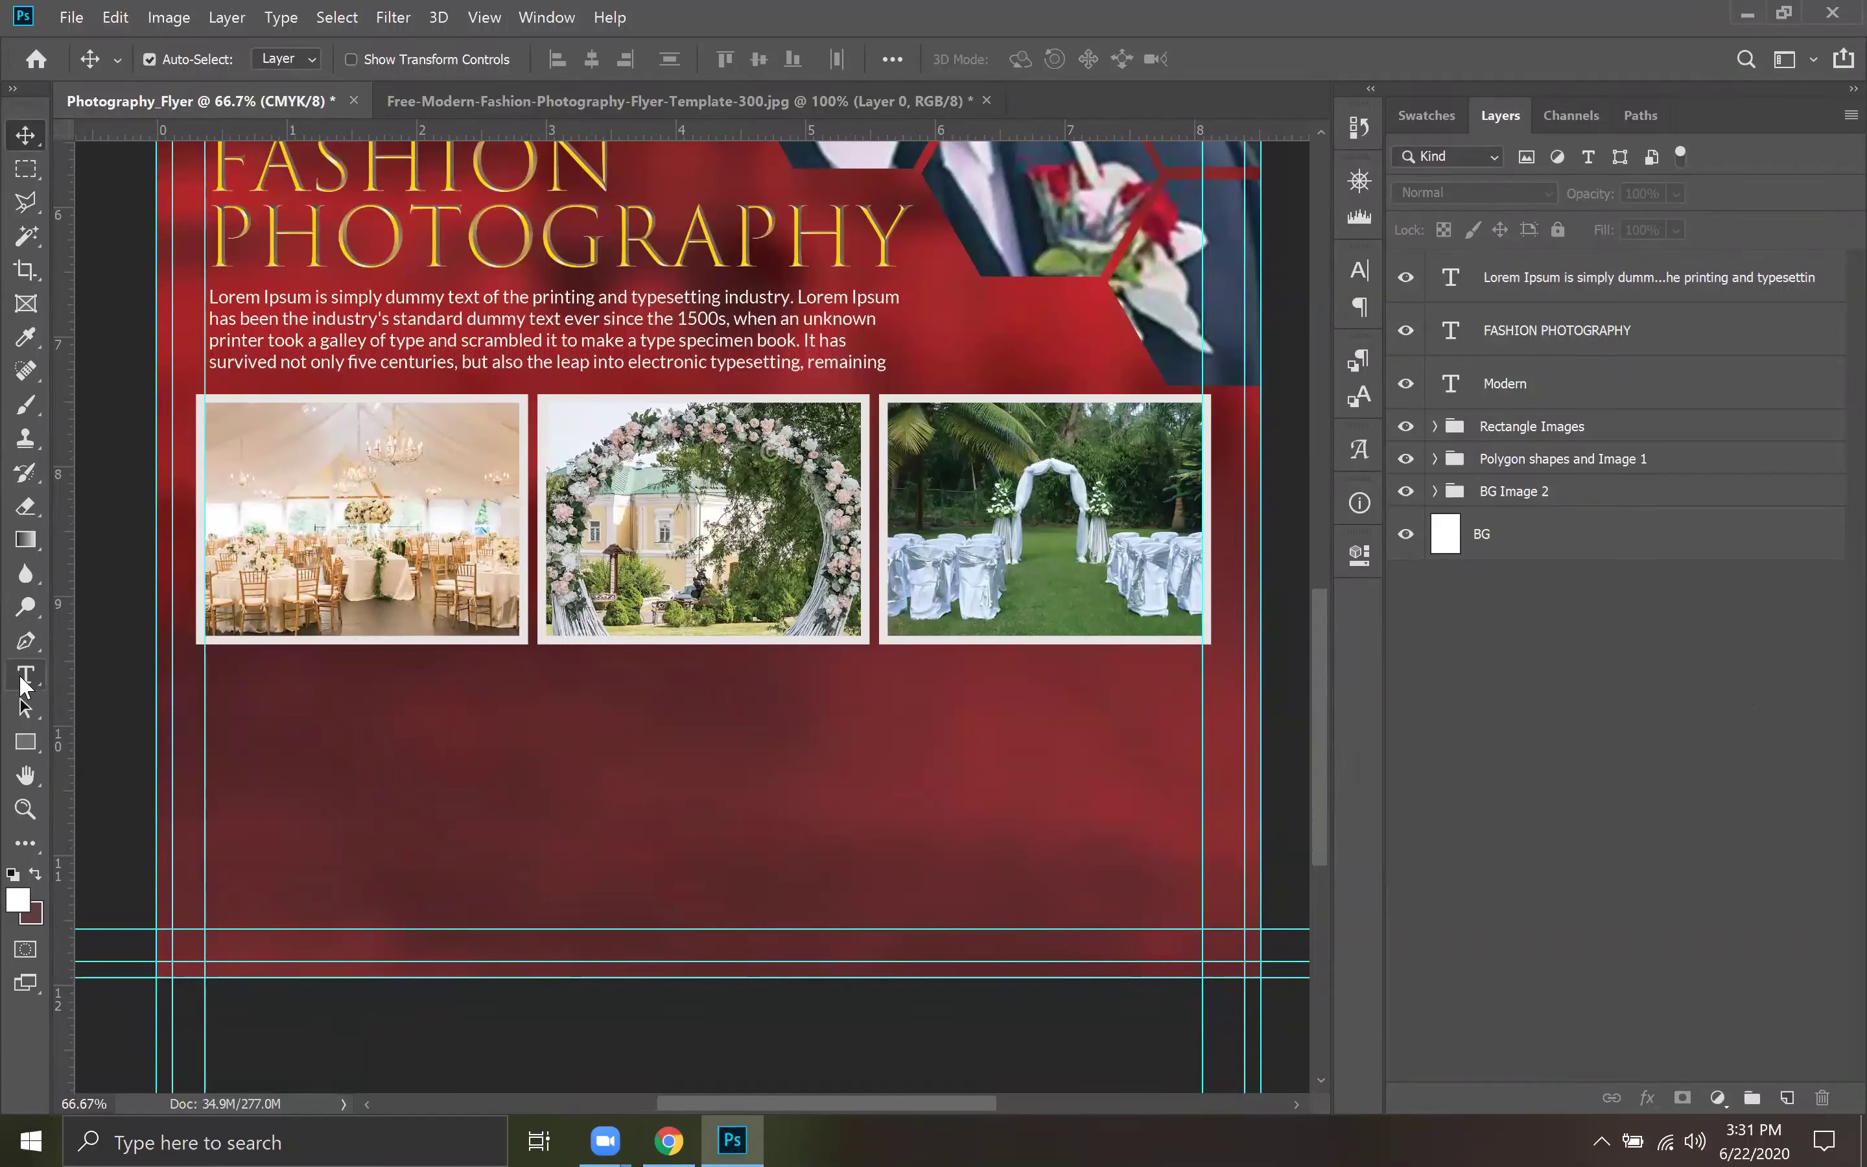
{"action": "left_click", "coordinate": [240, 679]}
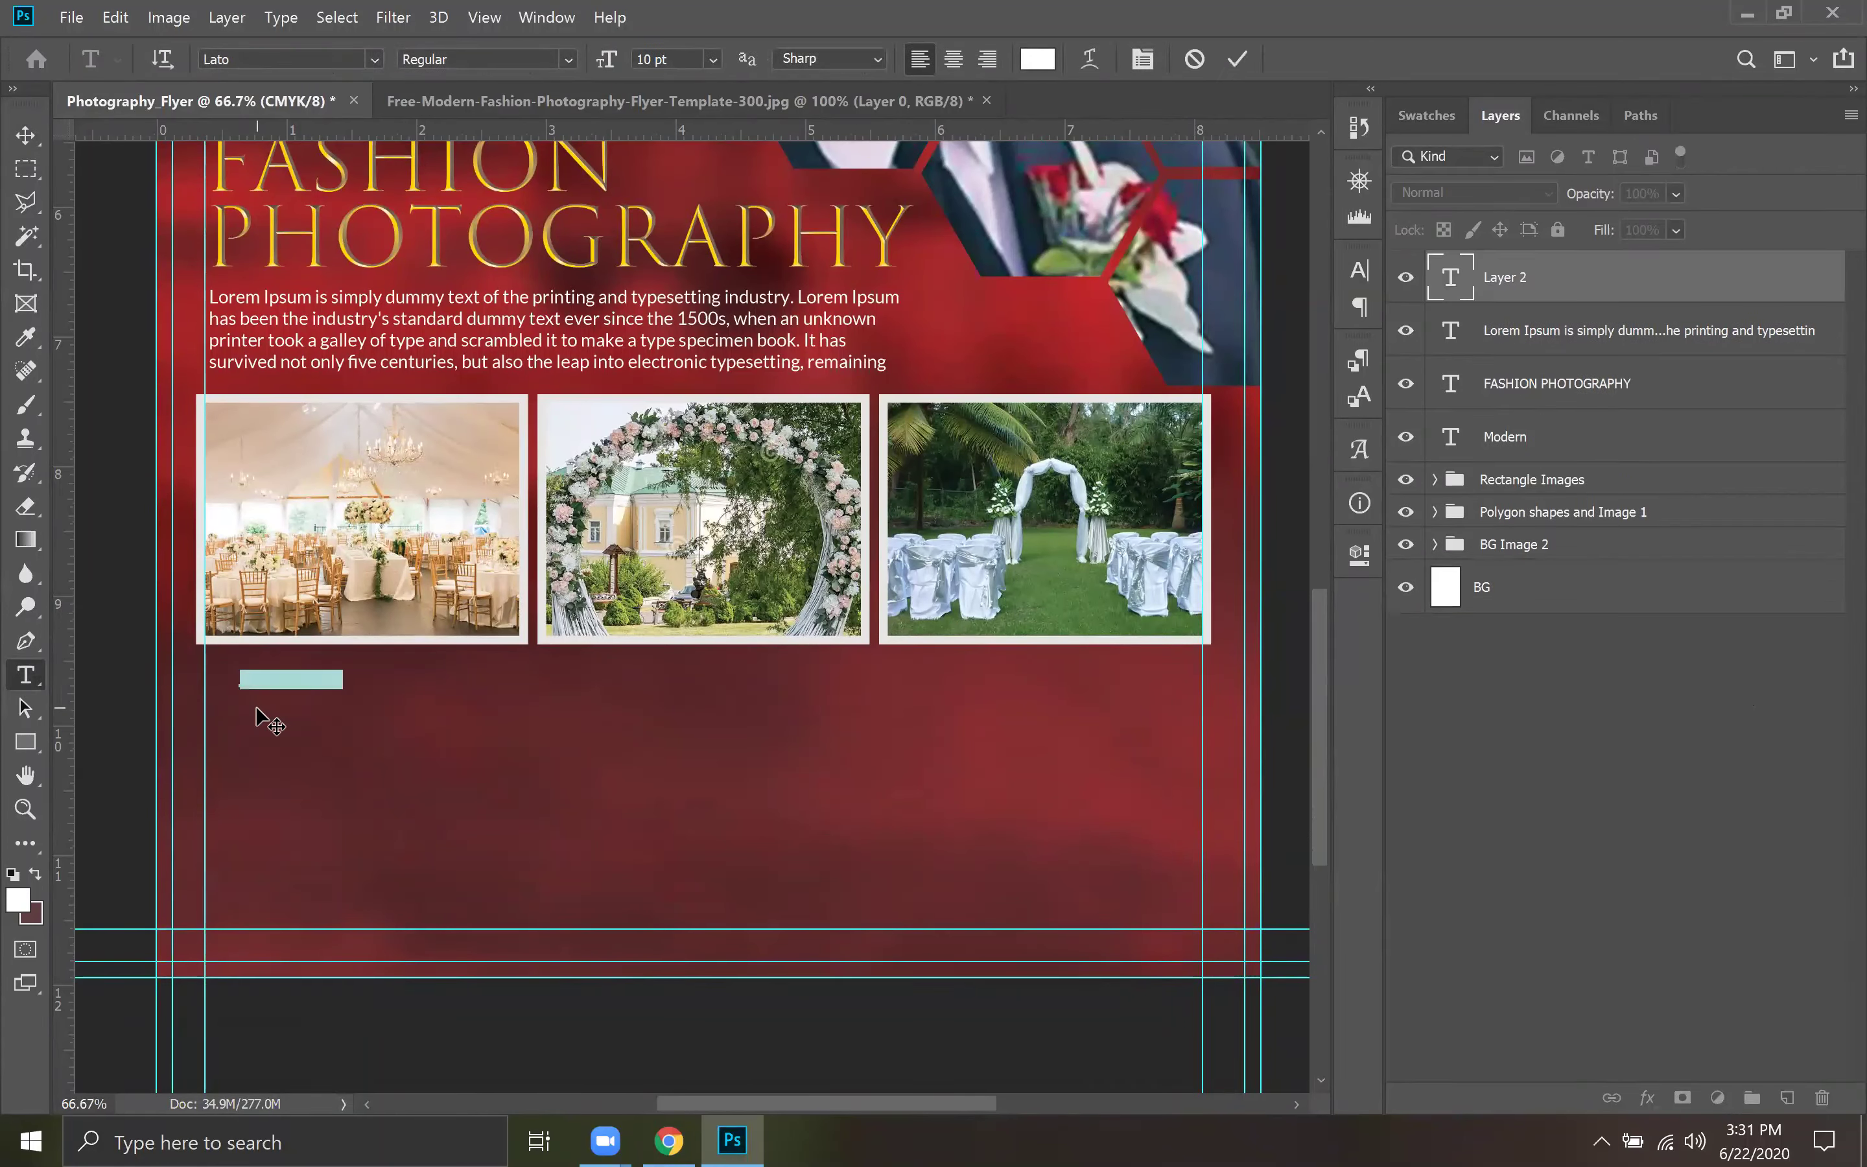
{"action": "type", "text": "fAS"}
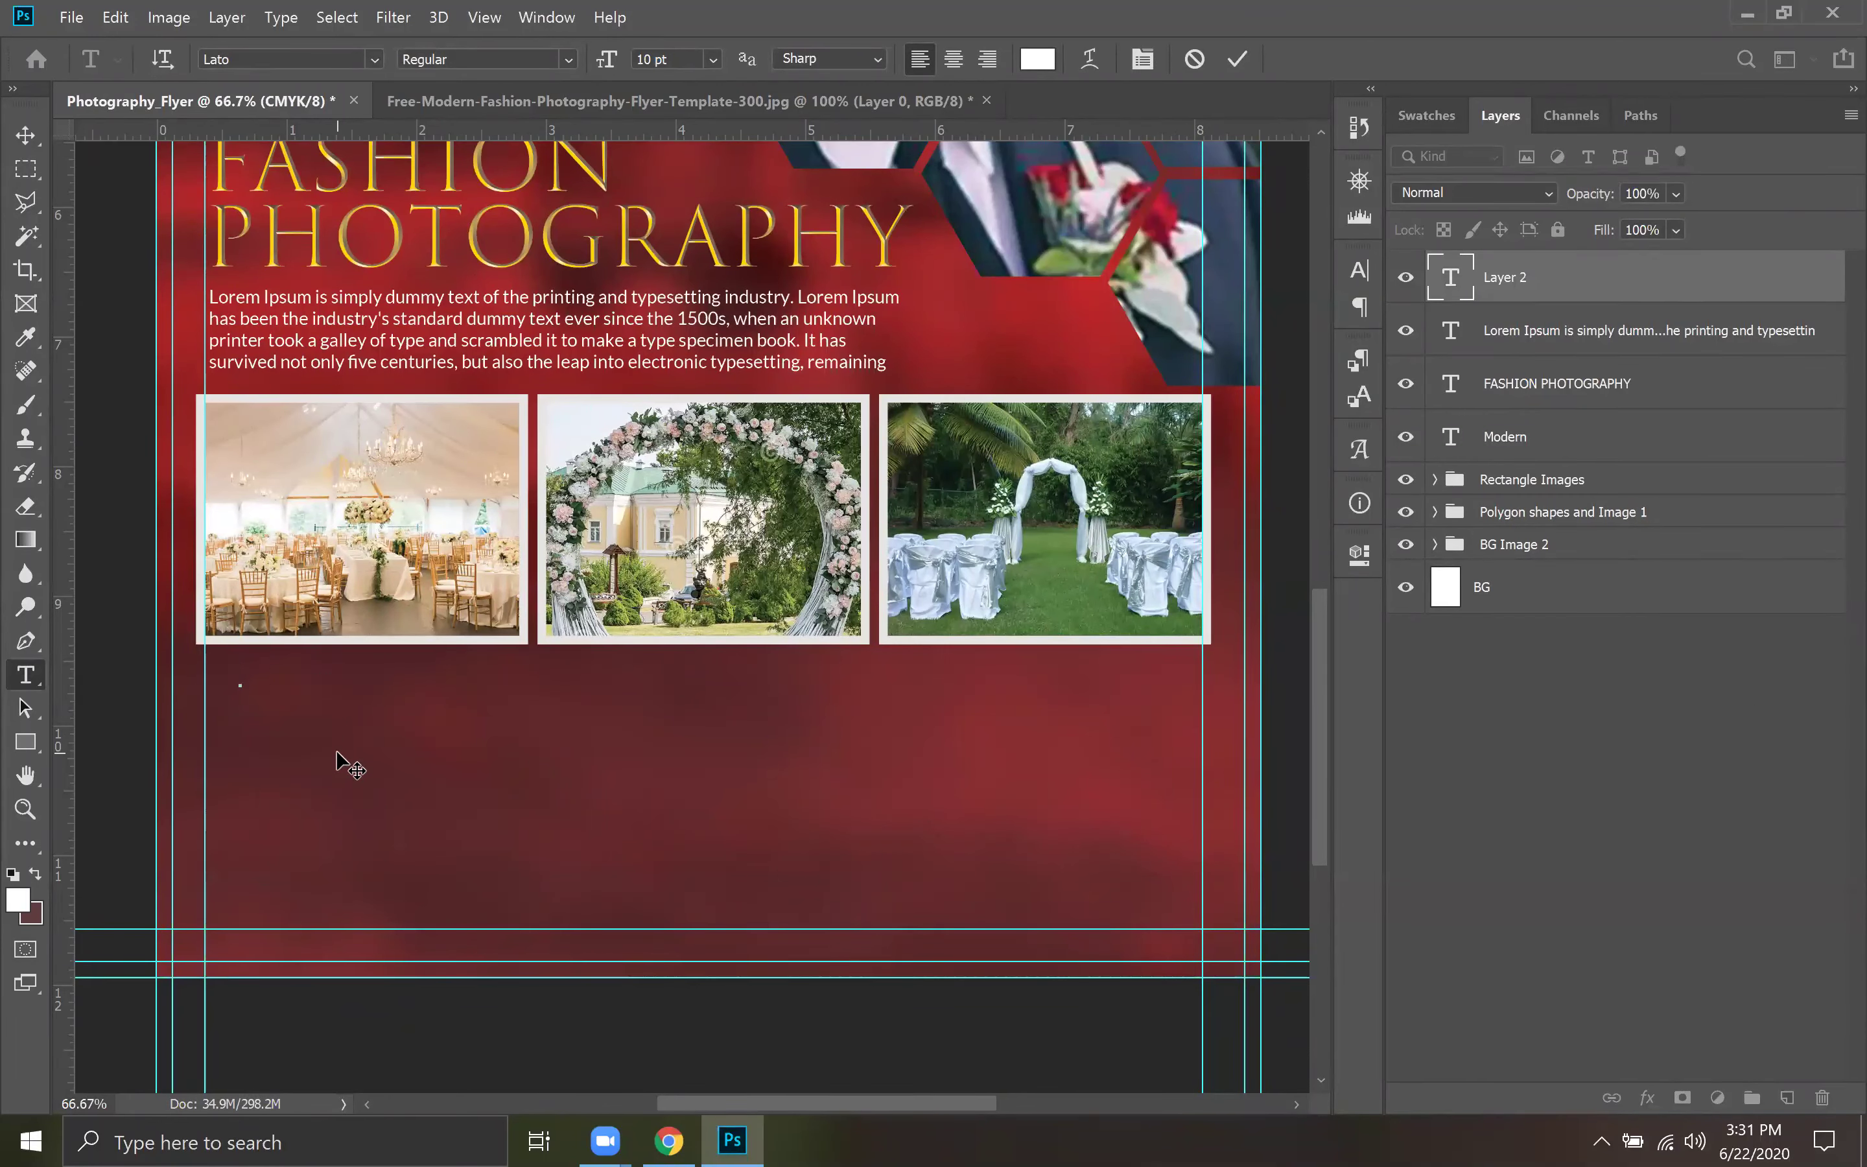
{"action": "type", "text": "F"}
{"action": "type", "text": "ASH"}
{"action": "type", "text": "ION"}
{"action": "type", "text": "    P"}
{"action": "type", "text": "HOTOGRAPHY"}
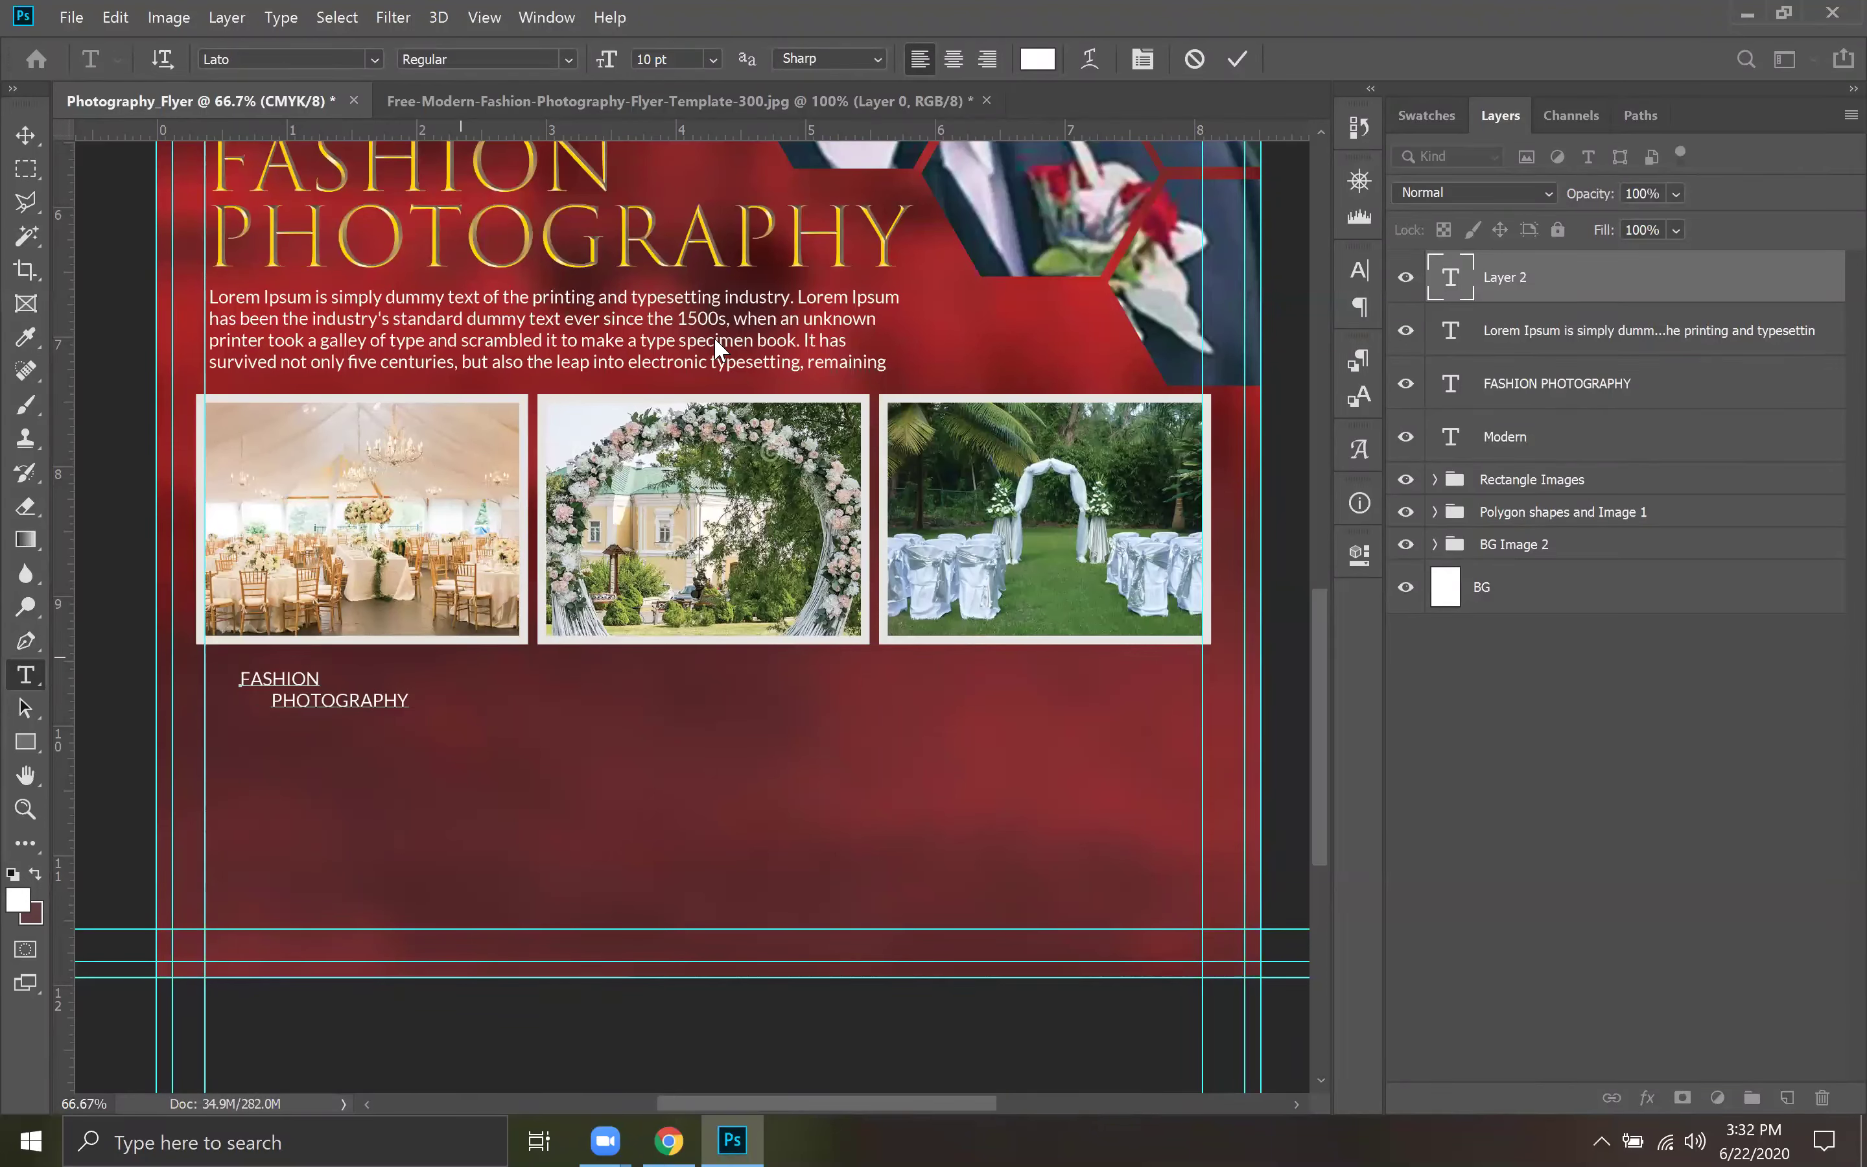
{"action": "left_click", "coordinate": [1238, 59]}
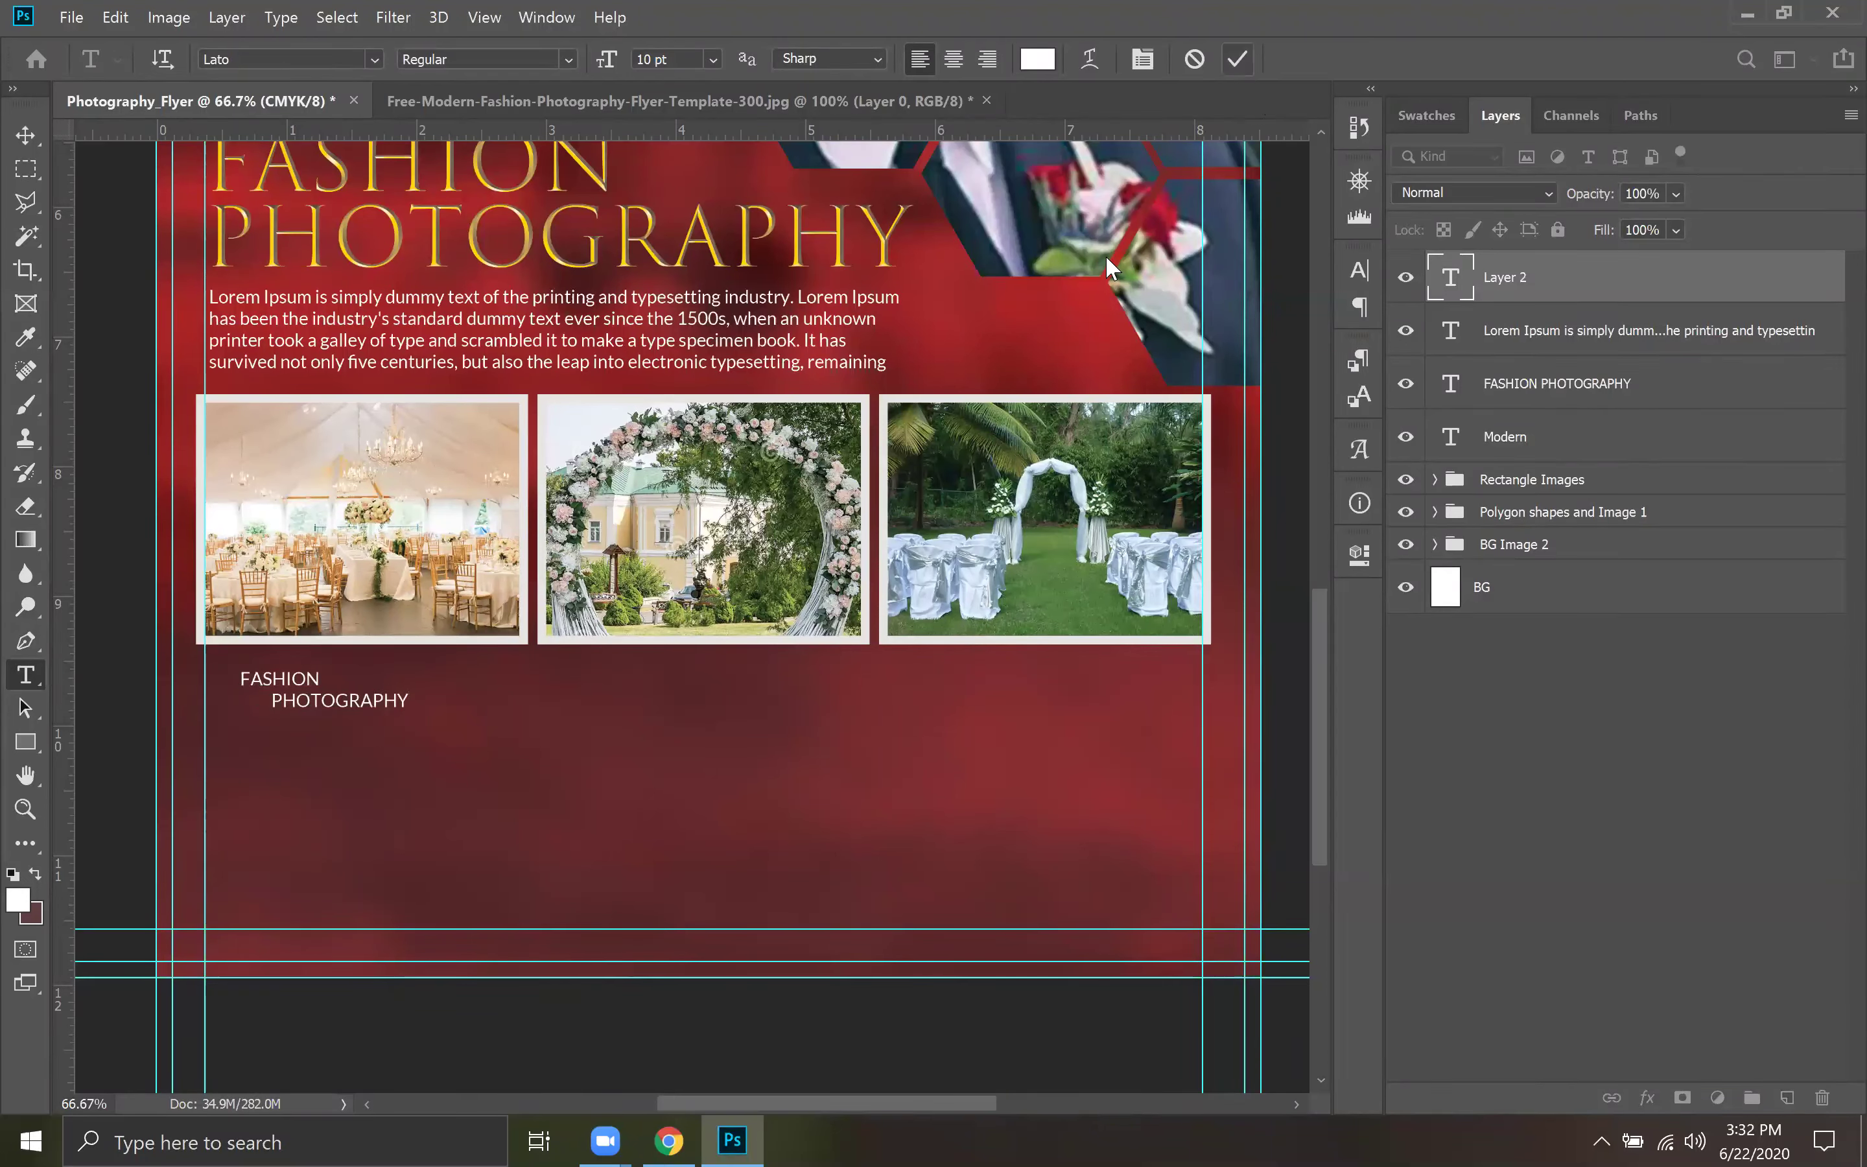
Set the word FASHION in the new caption to the Lato Black style and commit the text edit.
{"action": "left_click", "coordinate": [243, 676]}
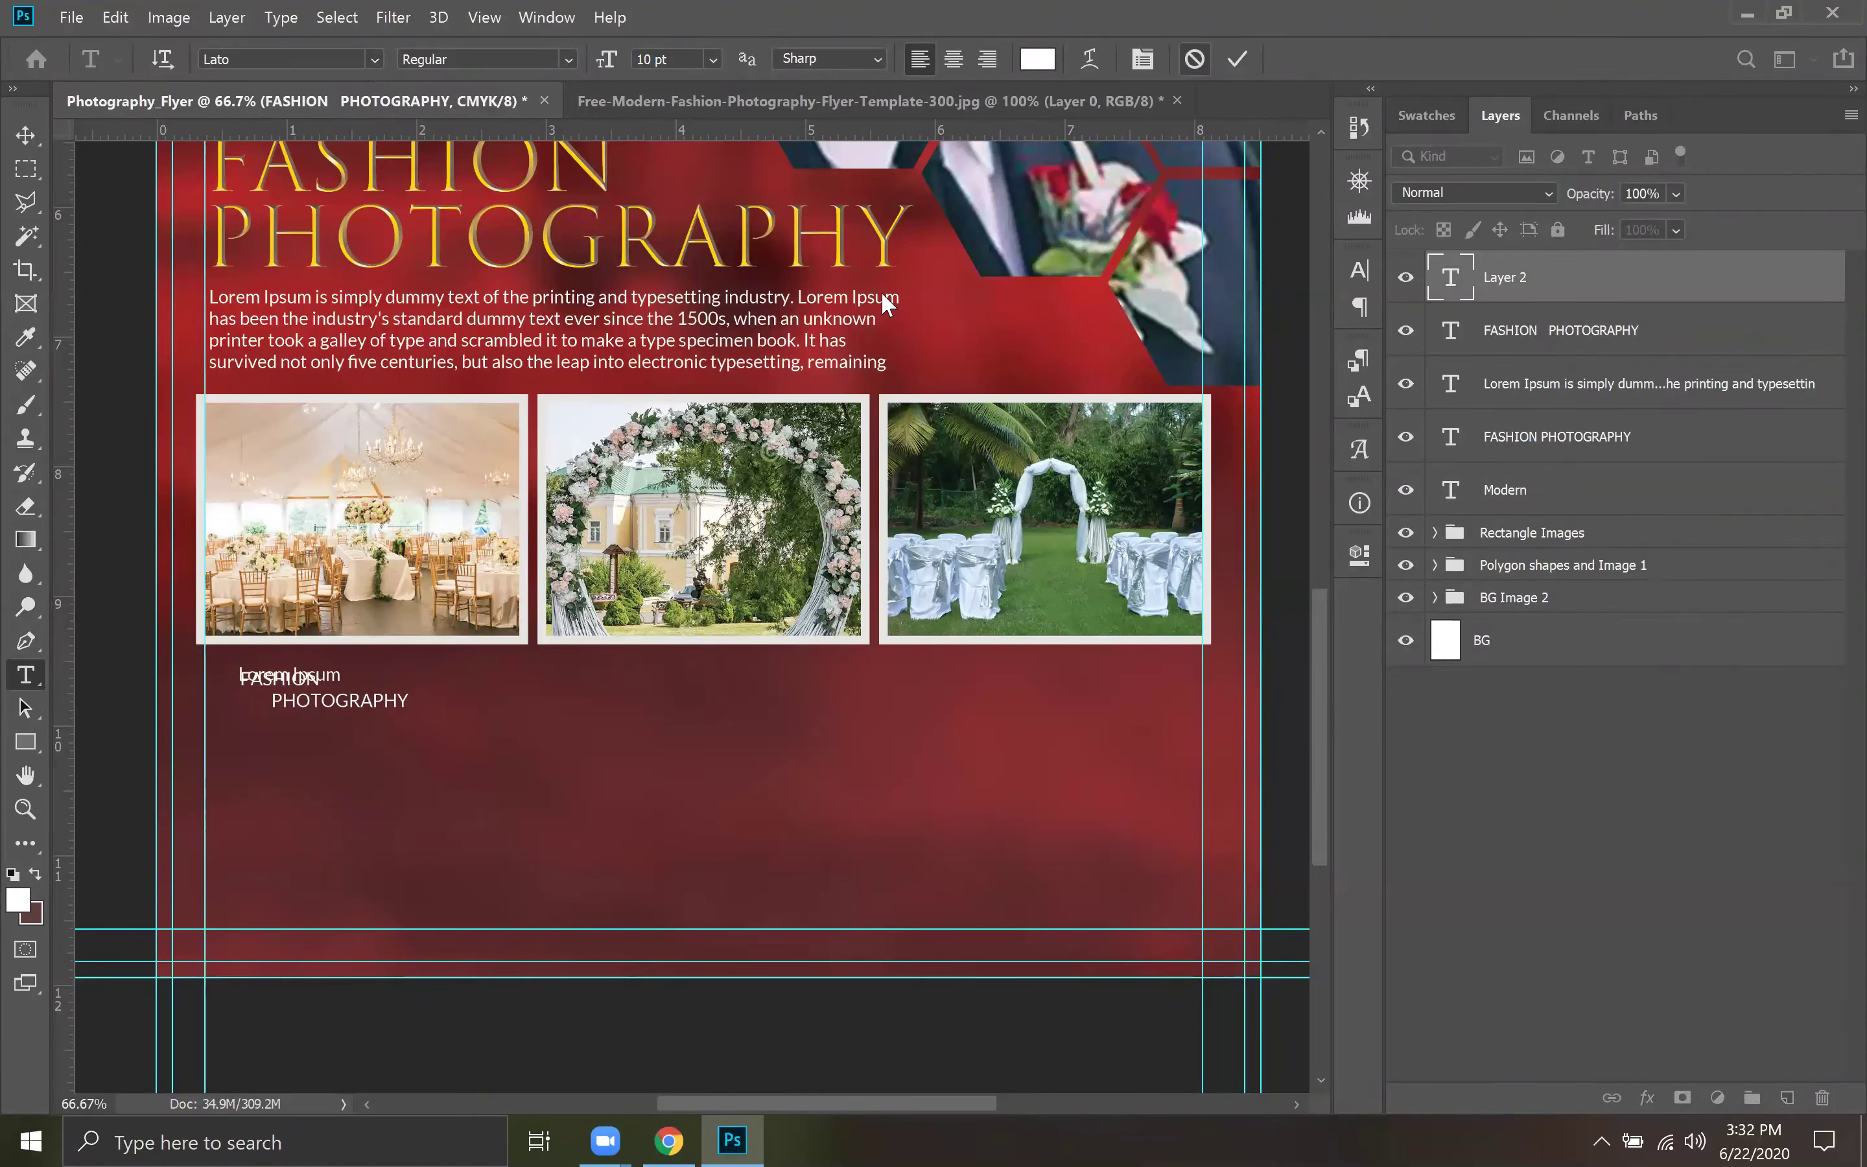
{"action": "key", "text": "Escape"}
{"action": "double_click", "coordinate": [266, 676]}
{"action": "left_click", "coordinate": [569, 58]}
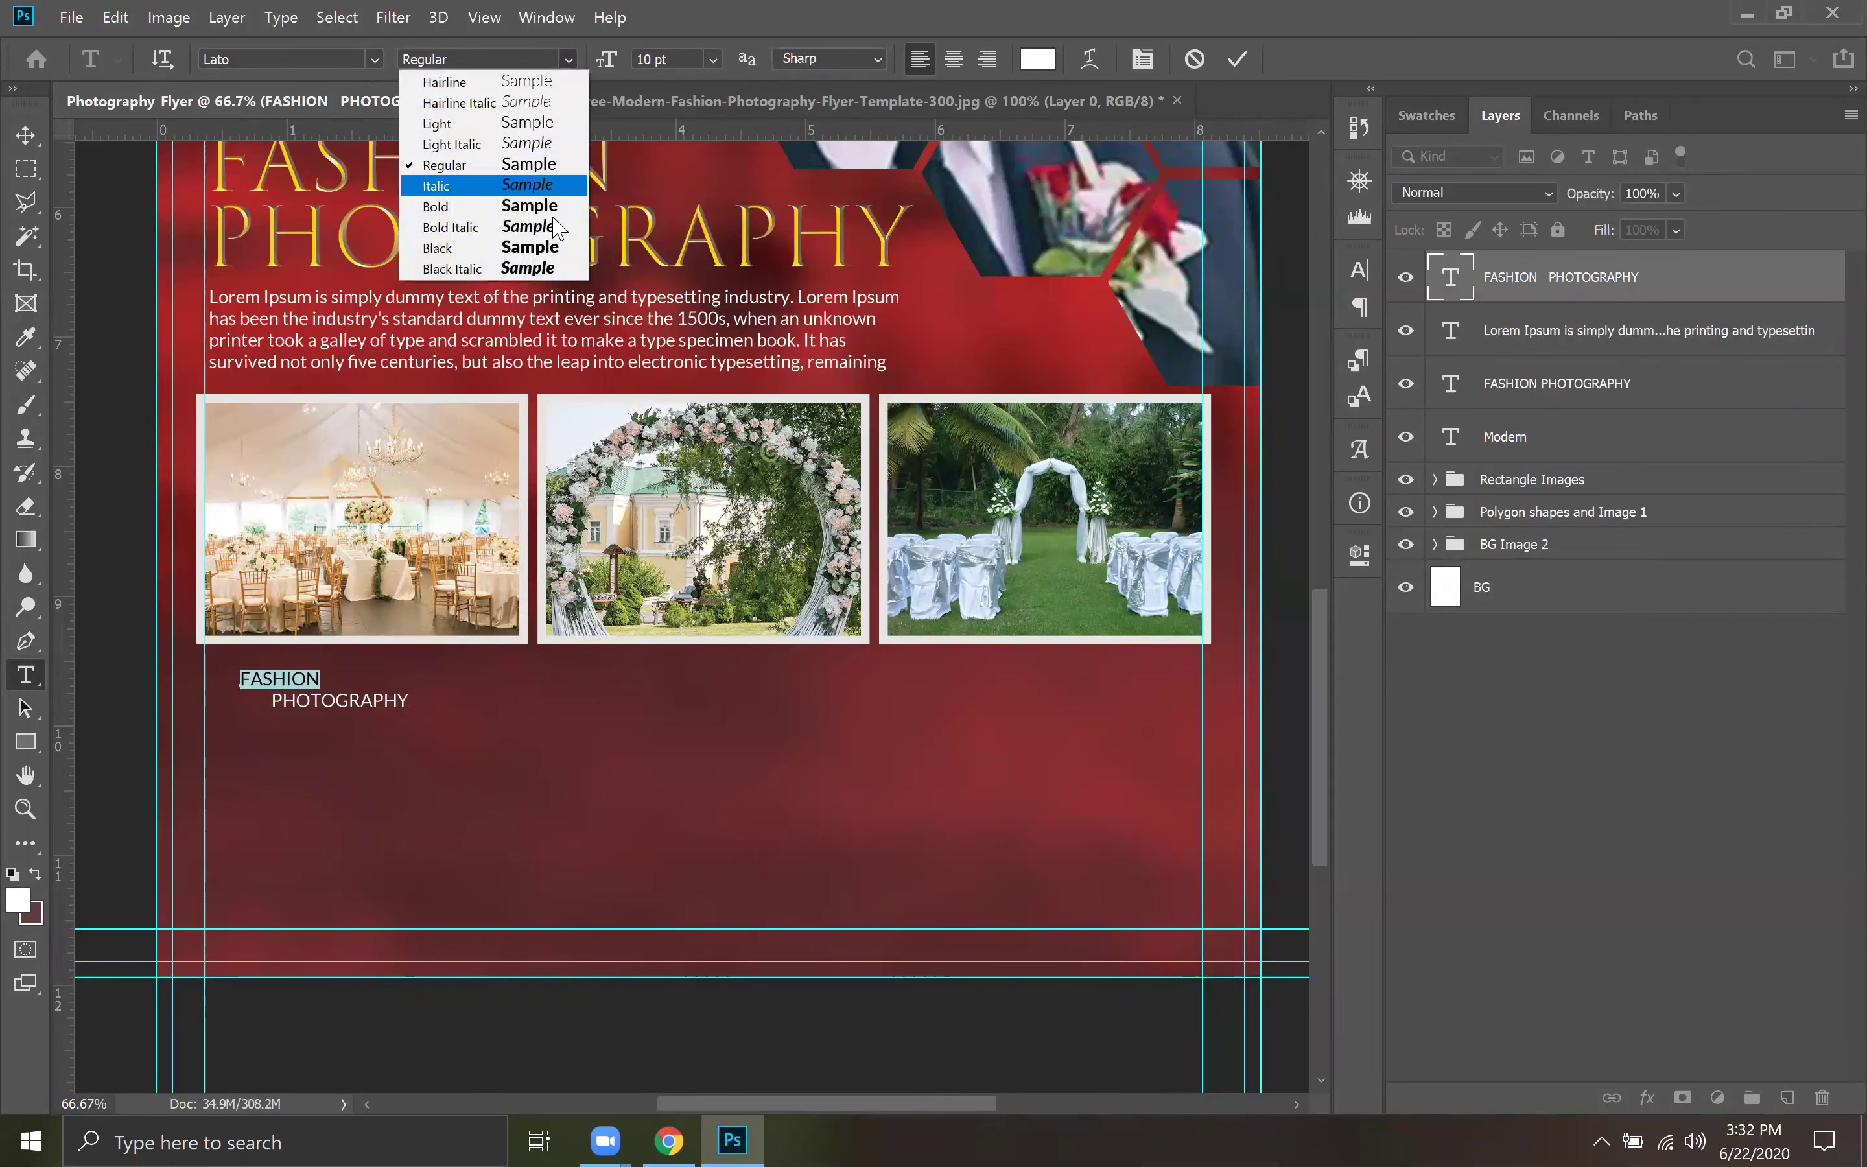
{"action": "left_click", "coordinate": [549, 251]}
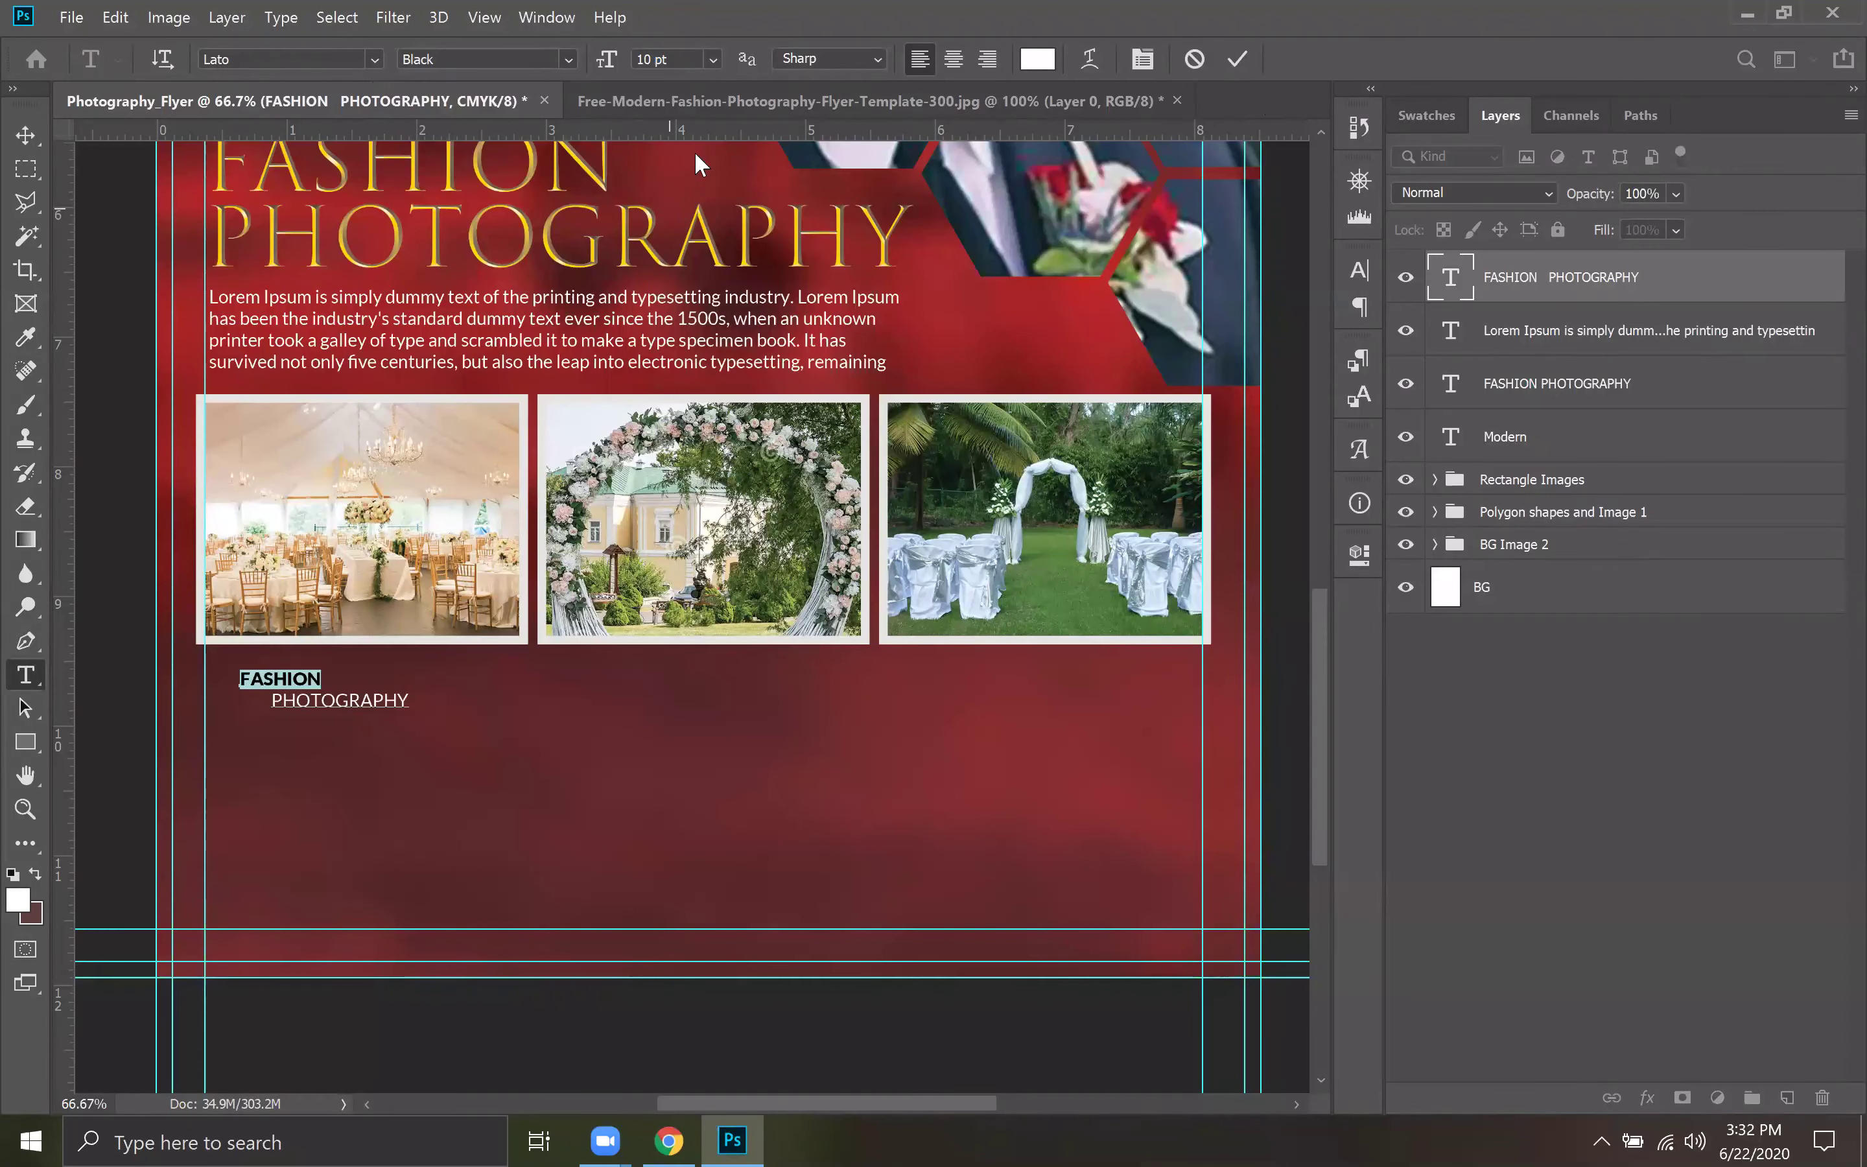
{"action": "left_click", "coordinate": [1237, 59]}
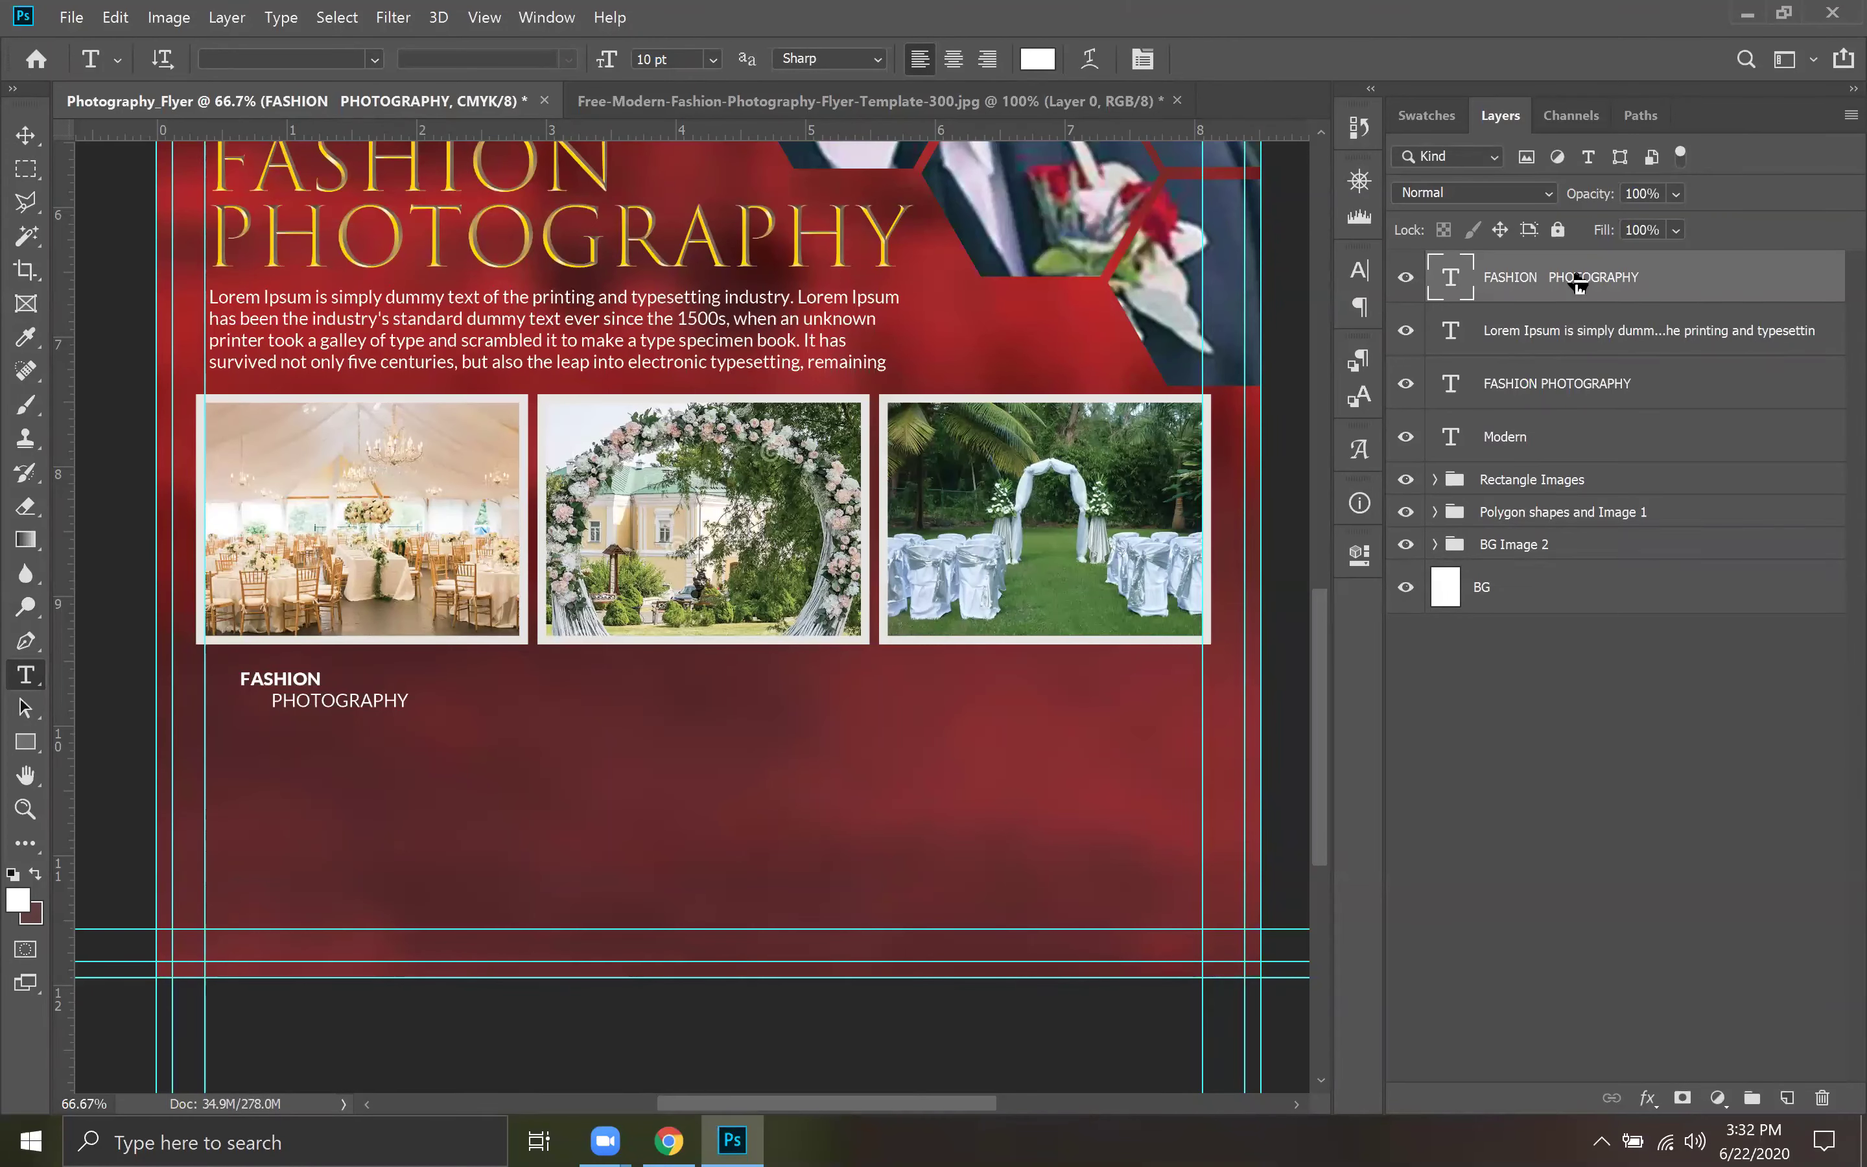
Scale the caption to about 195% and align it with the paragraph's left edge below the first photo.
{"action": "key", "text": "ctrl+t"}
{"action": "left_click_drag", "start_coordinate": [408, 702], "coordinate": [456, 724]}
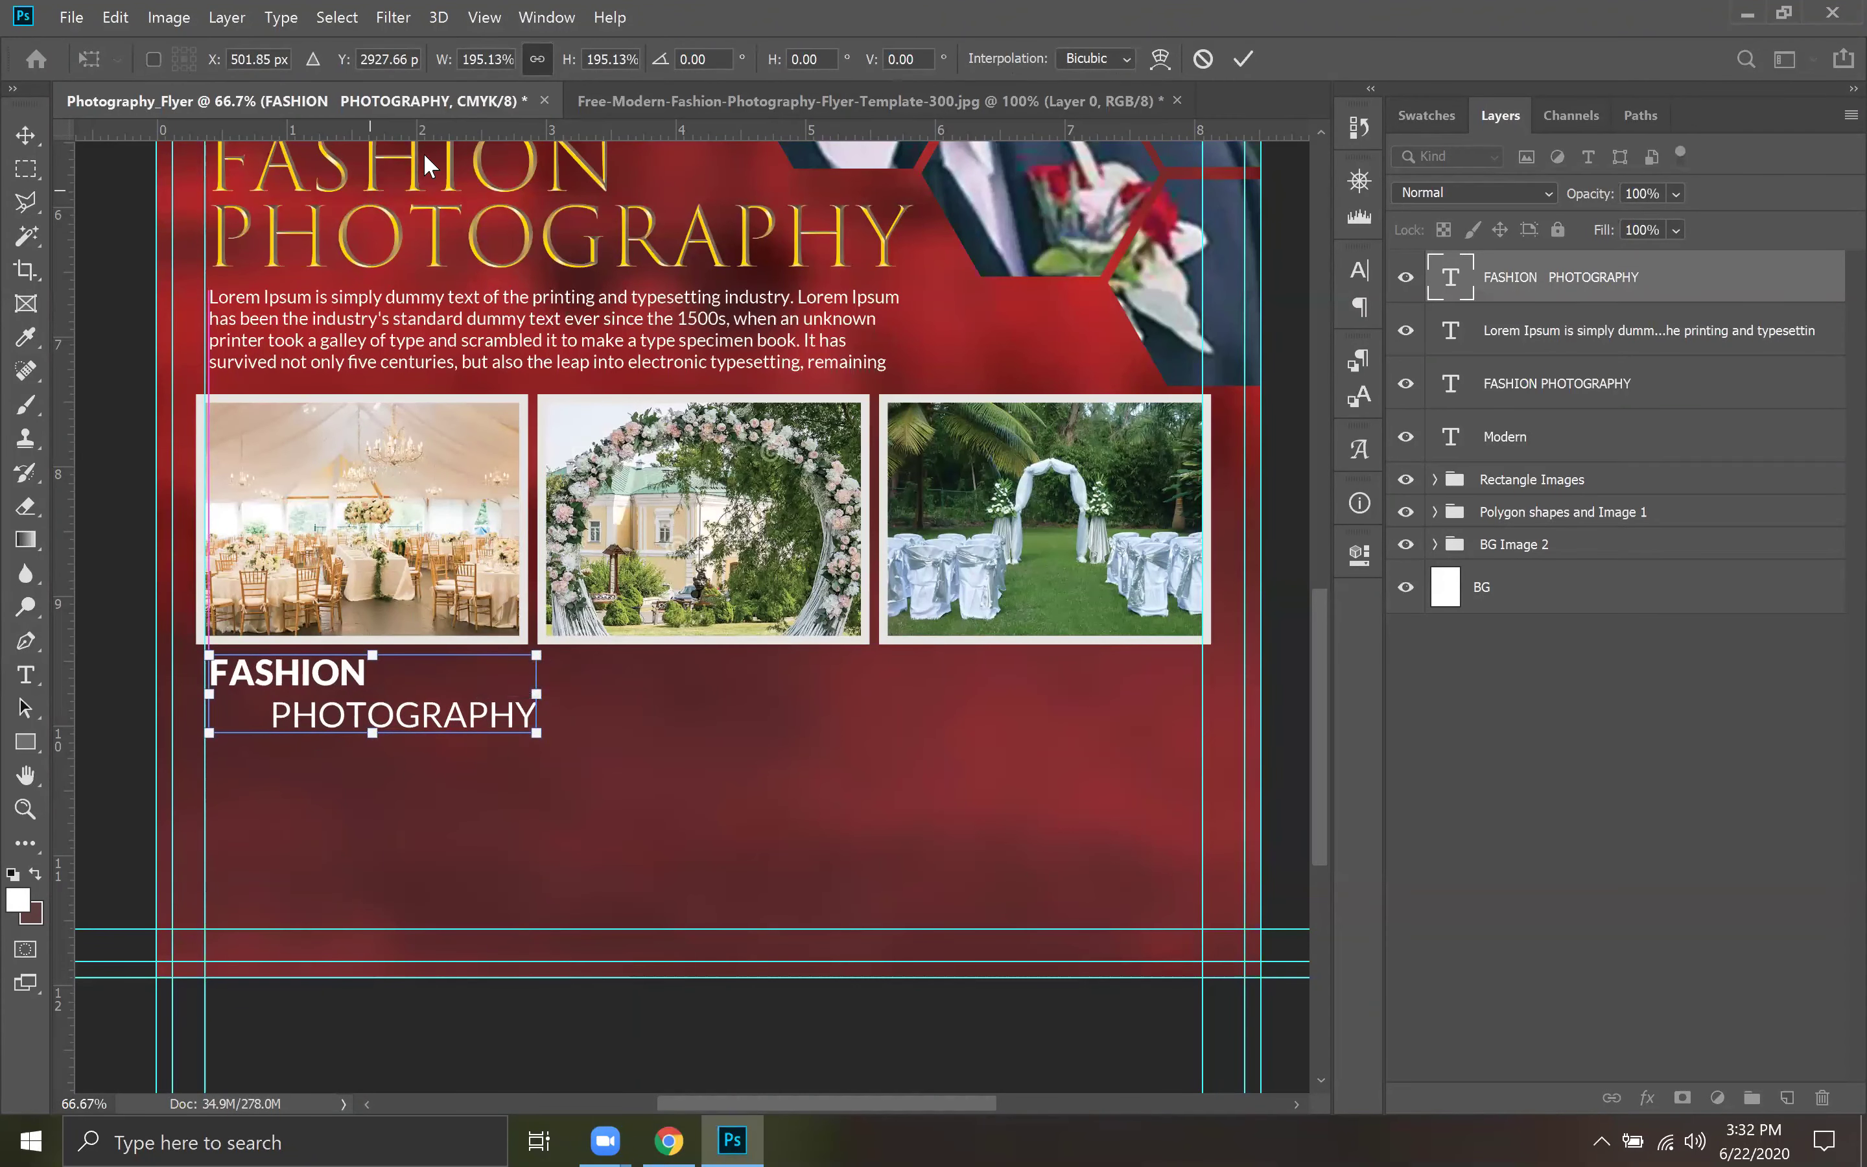
{"action": "left_click", "coordinate": [1241, 61]}
Sample the yellow of the reference template's FASHION PHOTOGRAPHY heading as the background colour and return to the Photography_Flyer document.
{"action": "left_click", "coordinate": [26, 674]}
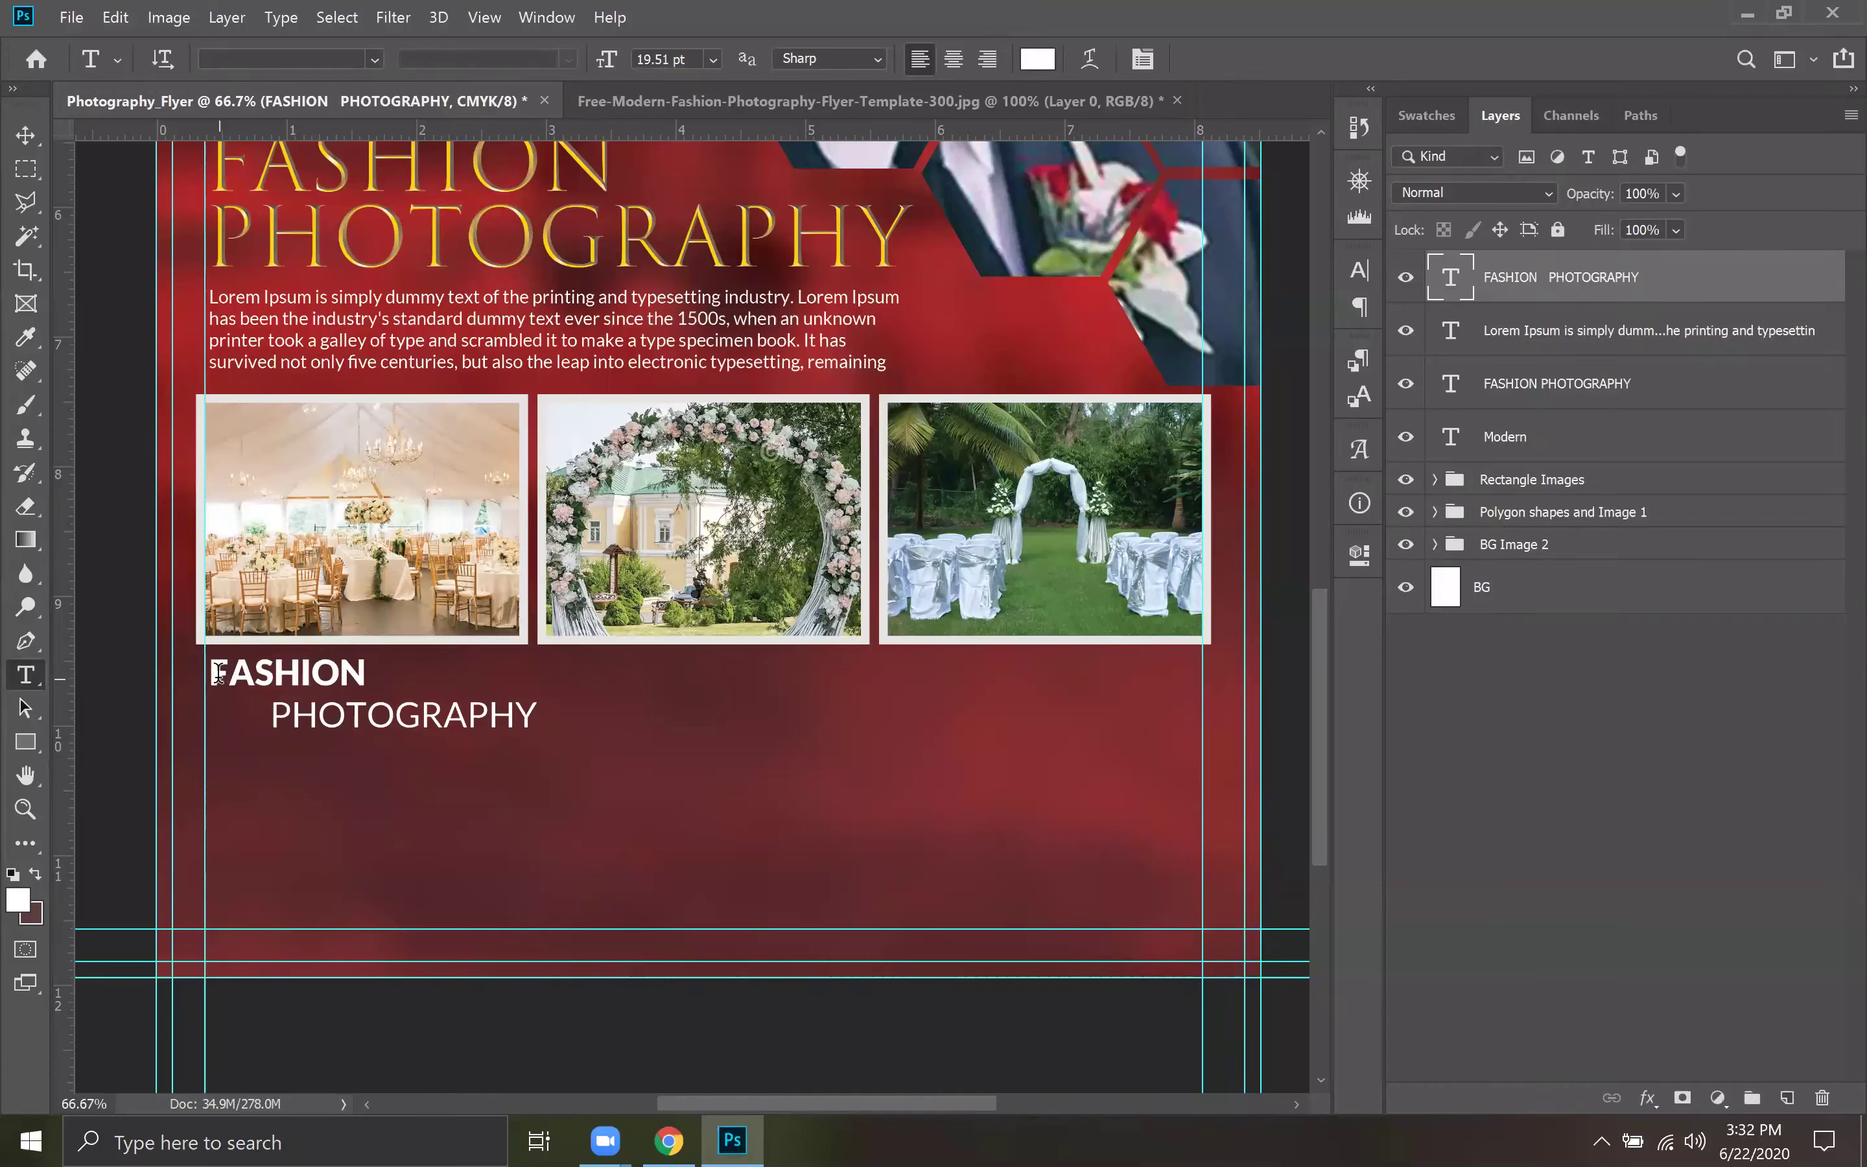
{"action": "left_click_drag", "start_coordinate": [219, 672], "coordinate": [447, 669]}
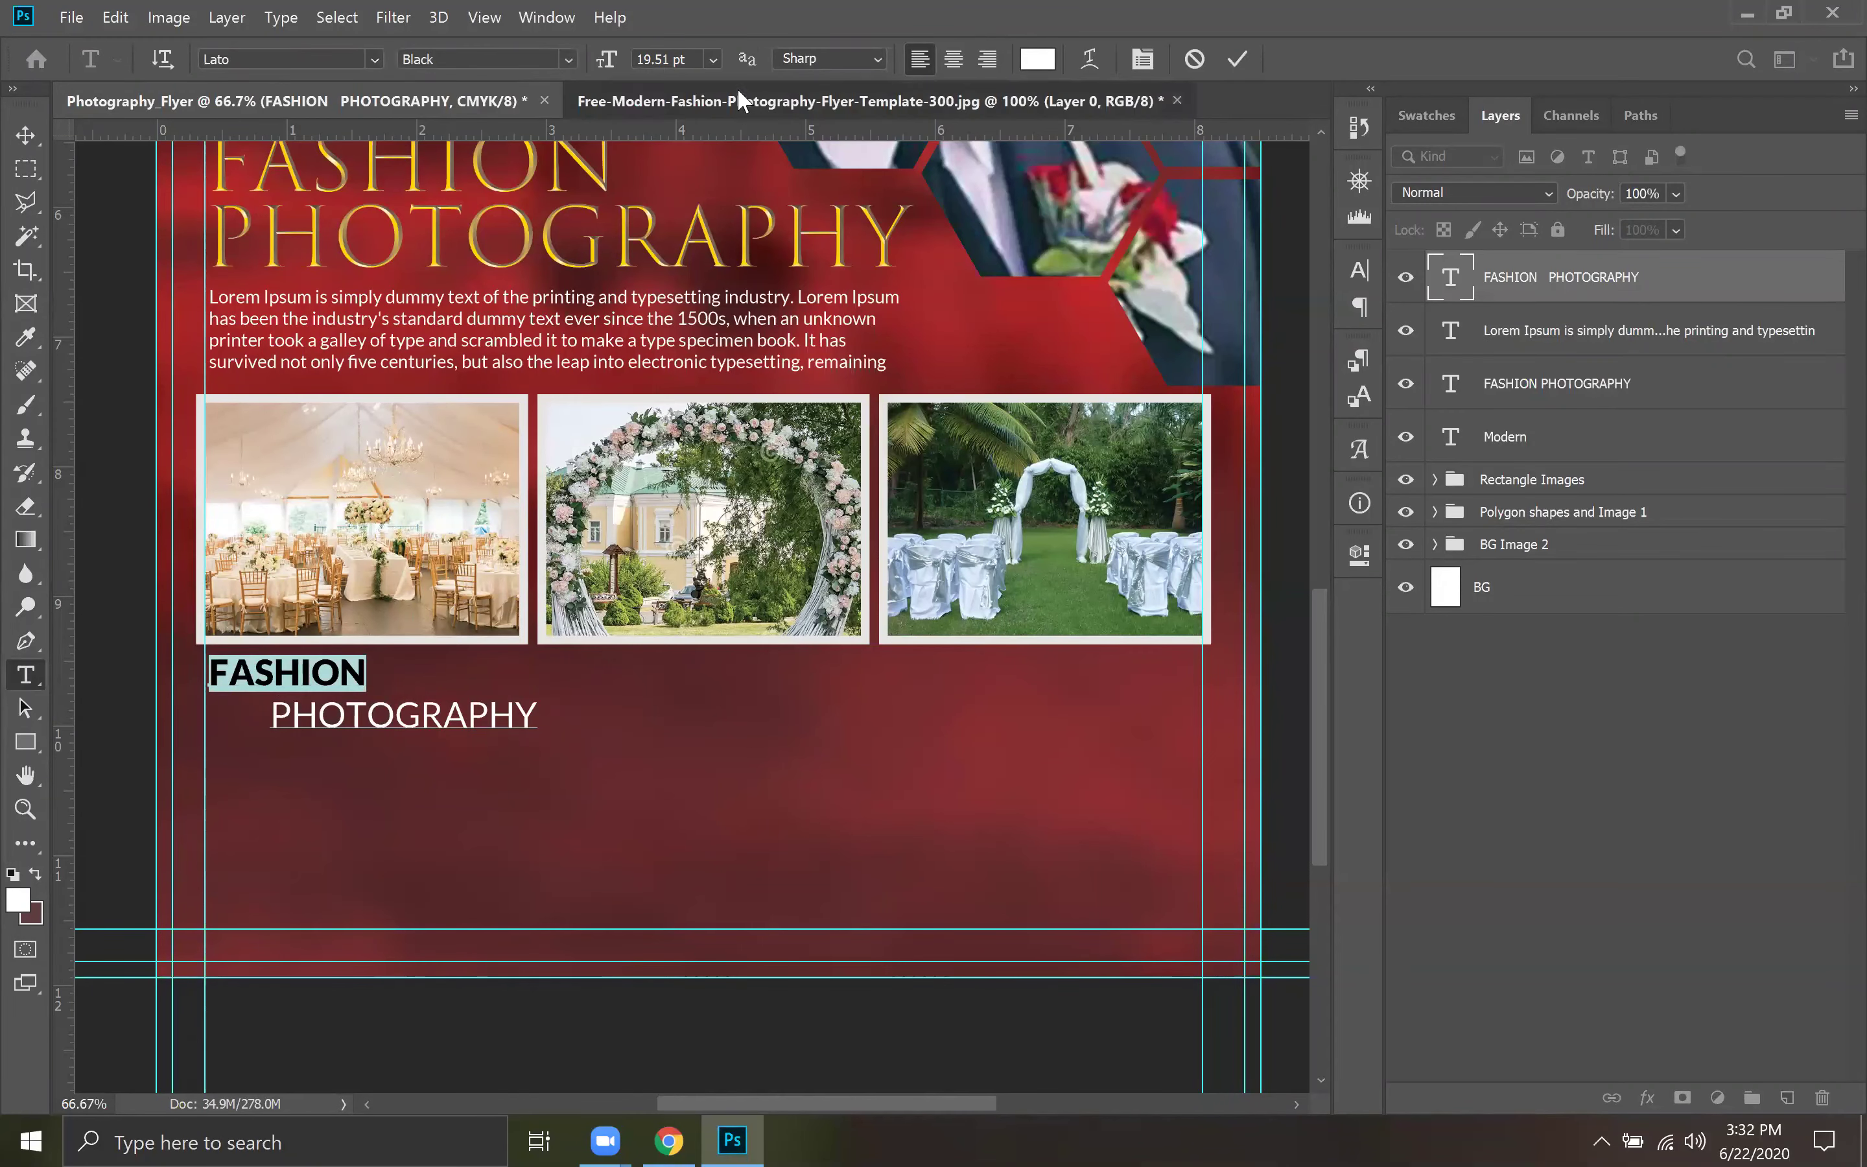
{"action": "left_click", "coordinate": [739, 94]}
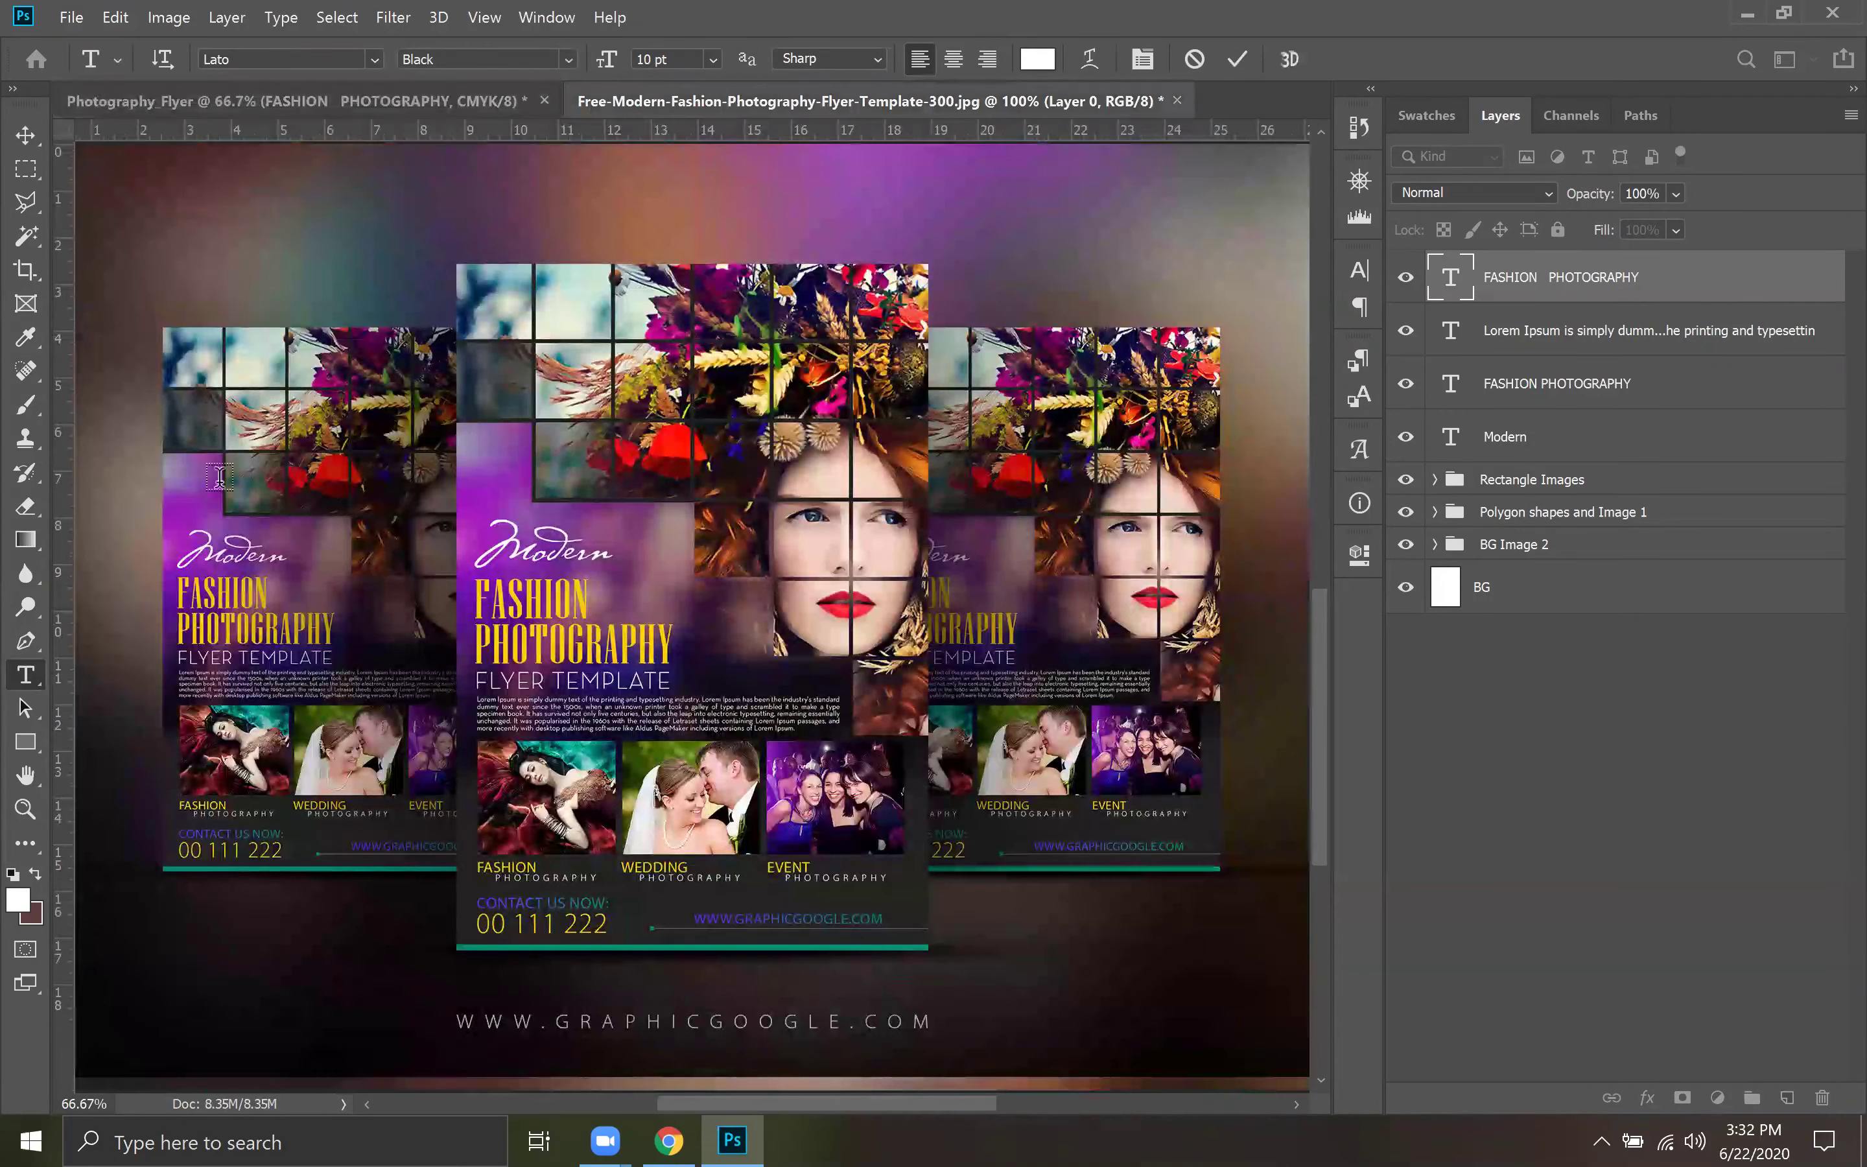
{"action": "left_click", "coordinate": [27, 339]}
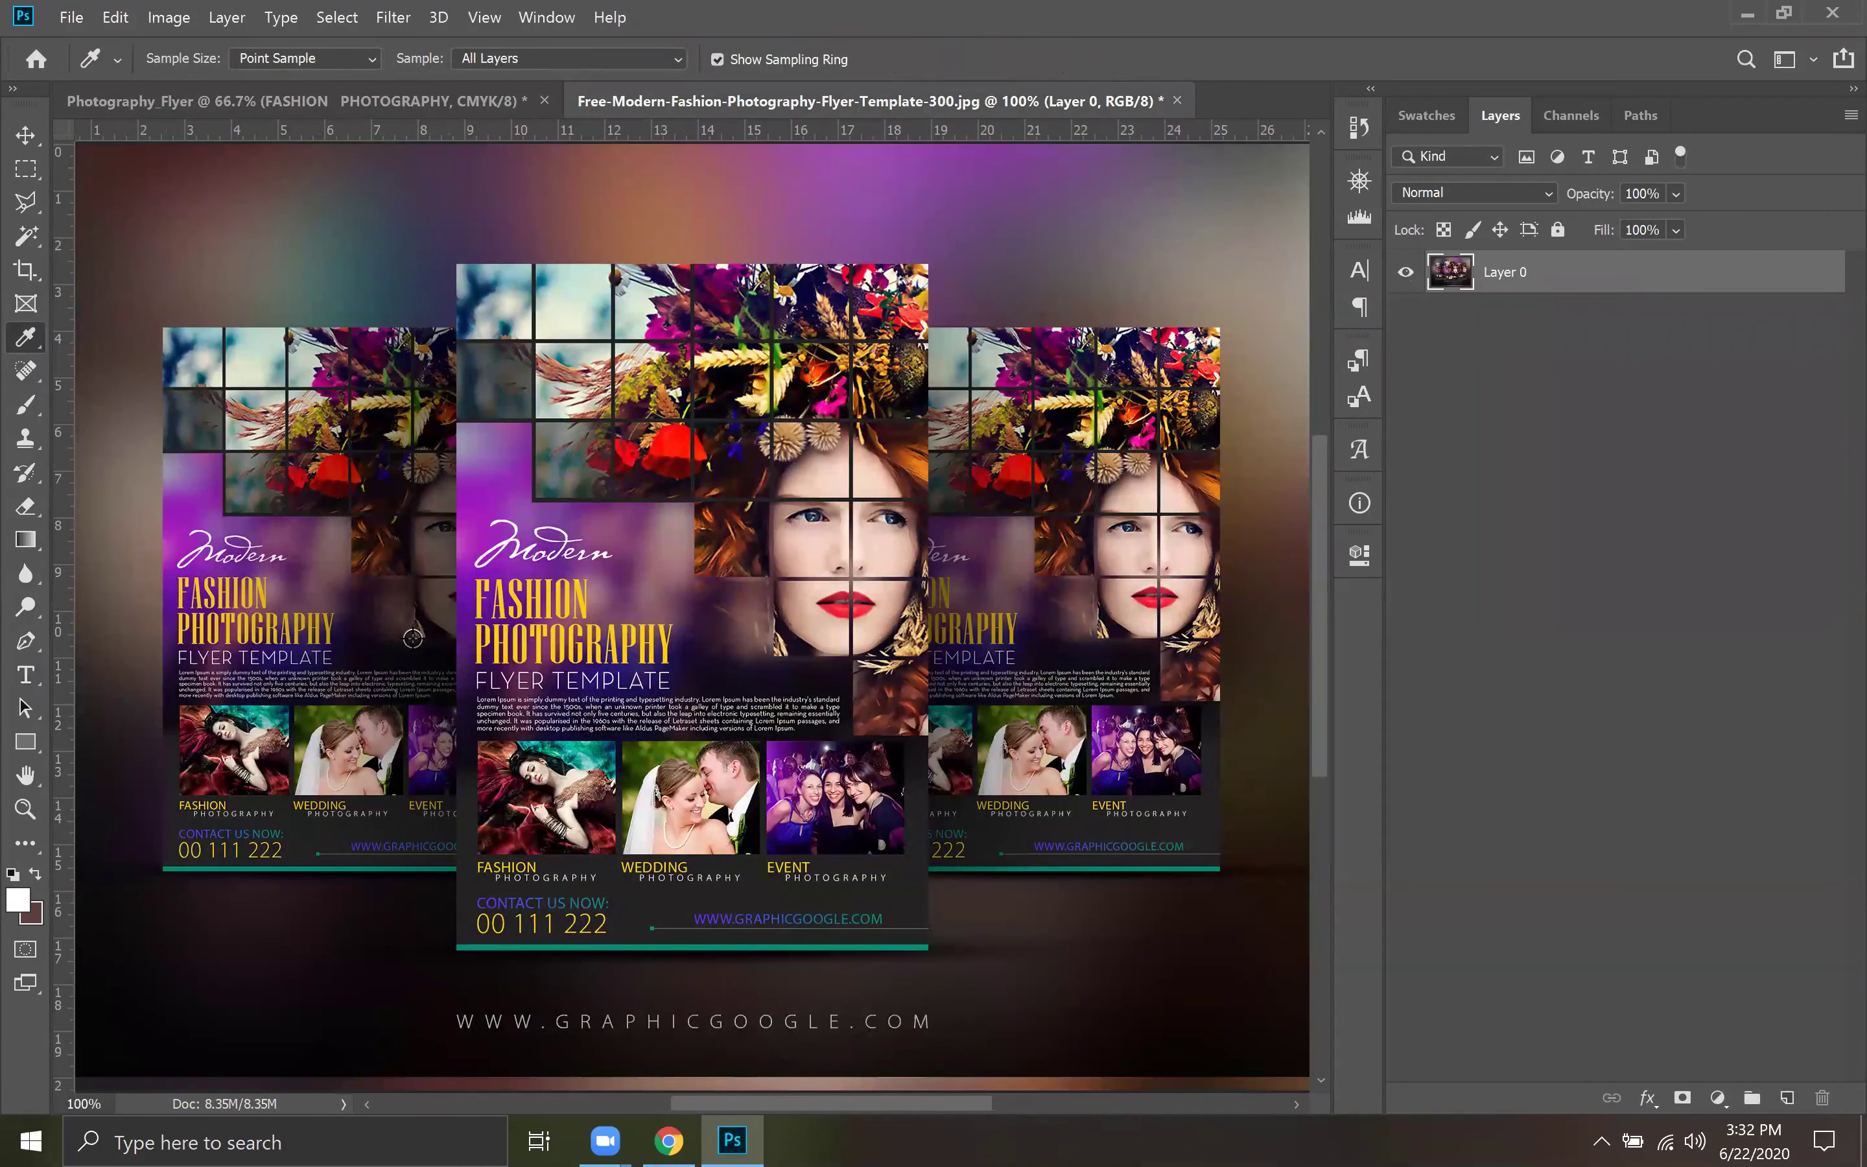
{"action": "left_click", "coordinate": [565, 645], "text": "alt"}
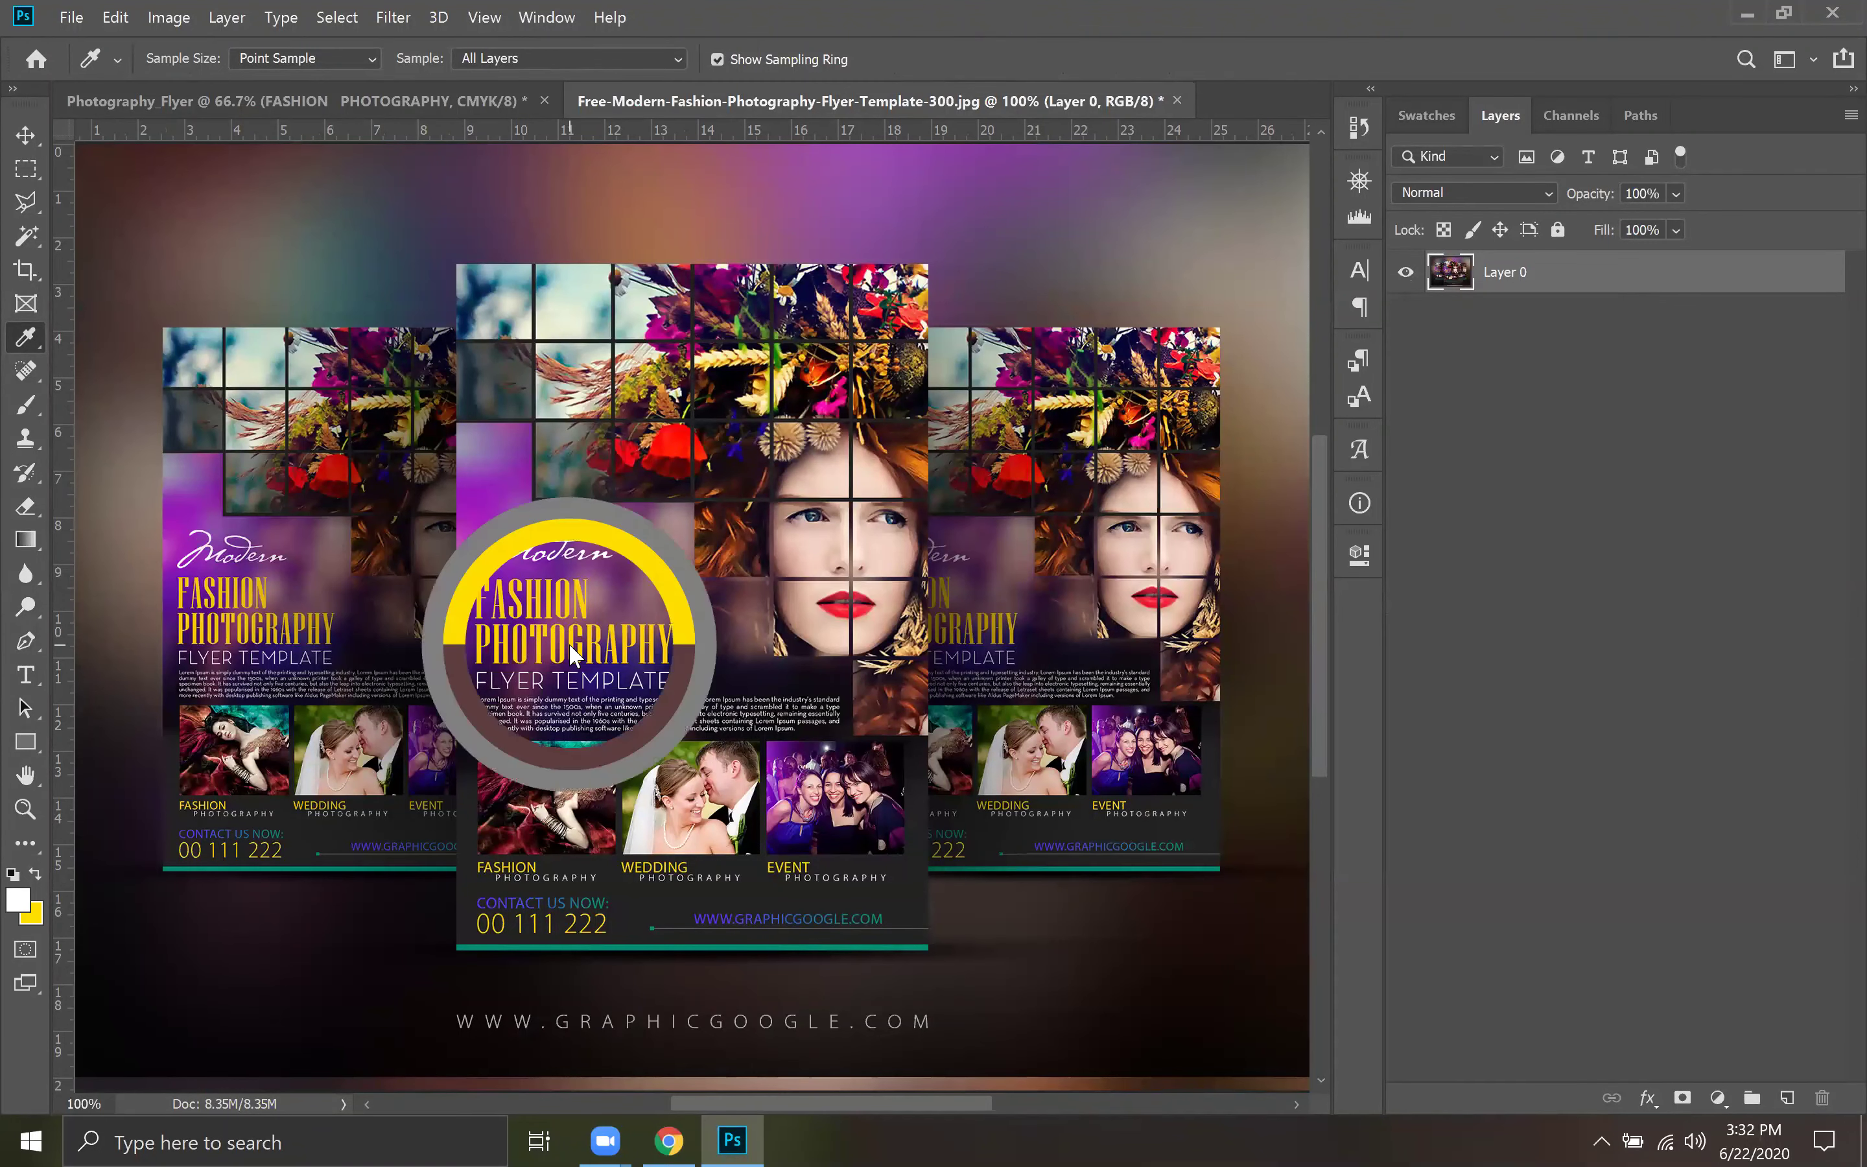
{"action": "left_click", "coordinate": [285, 99]}
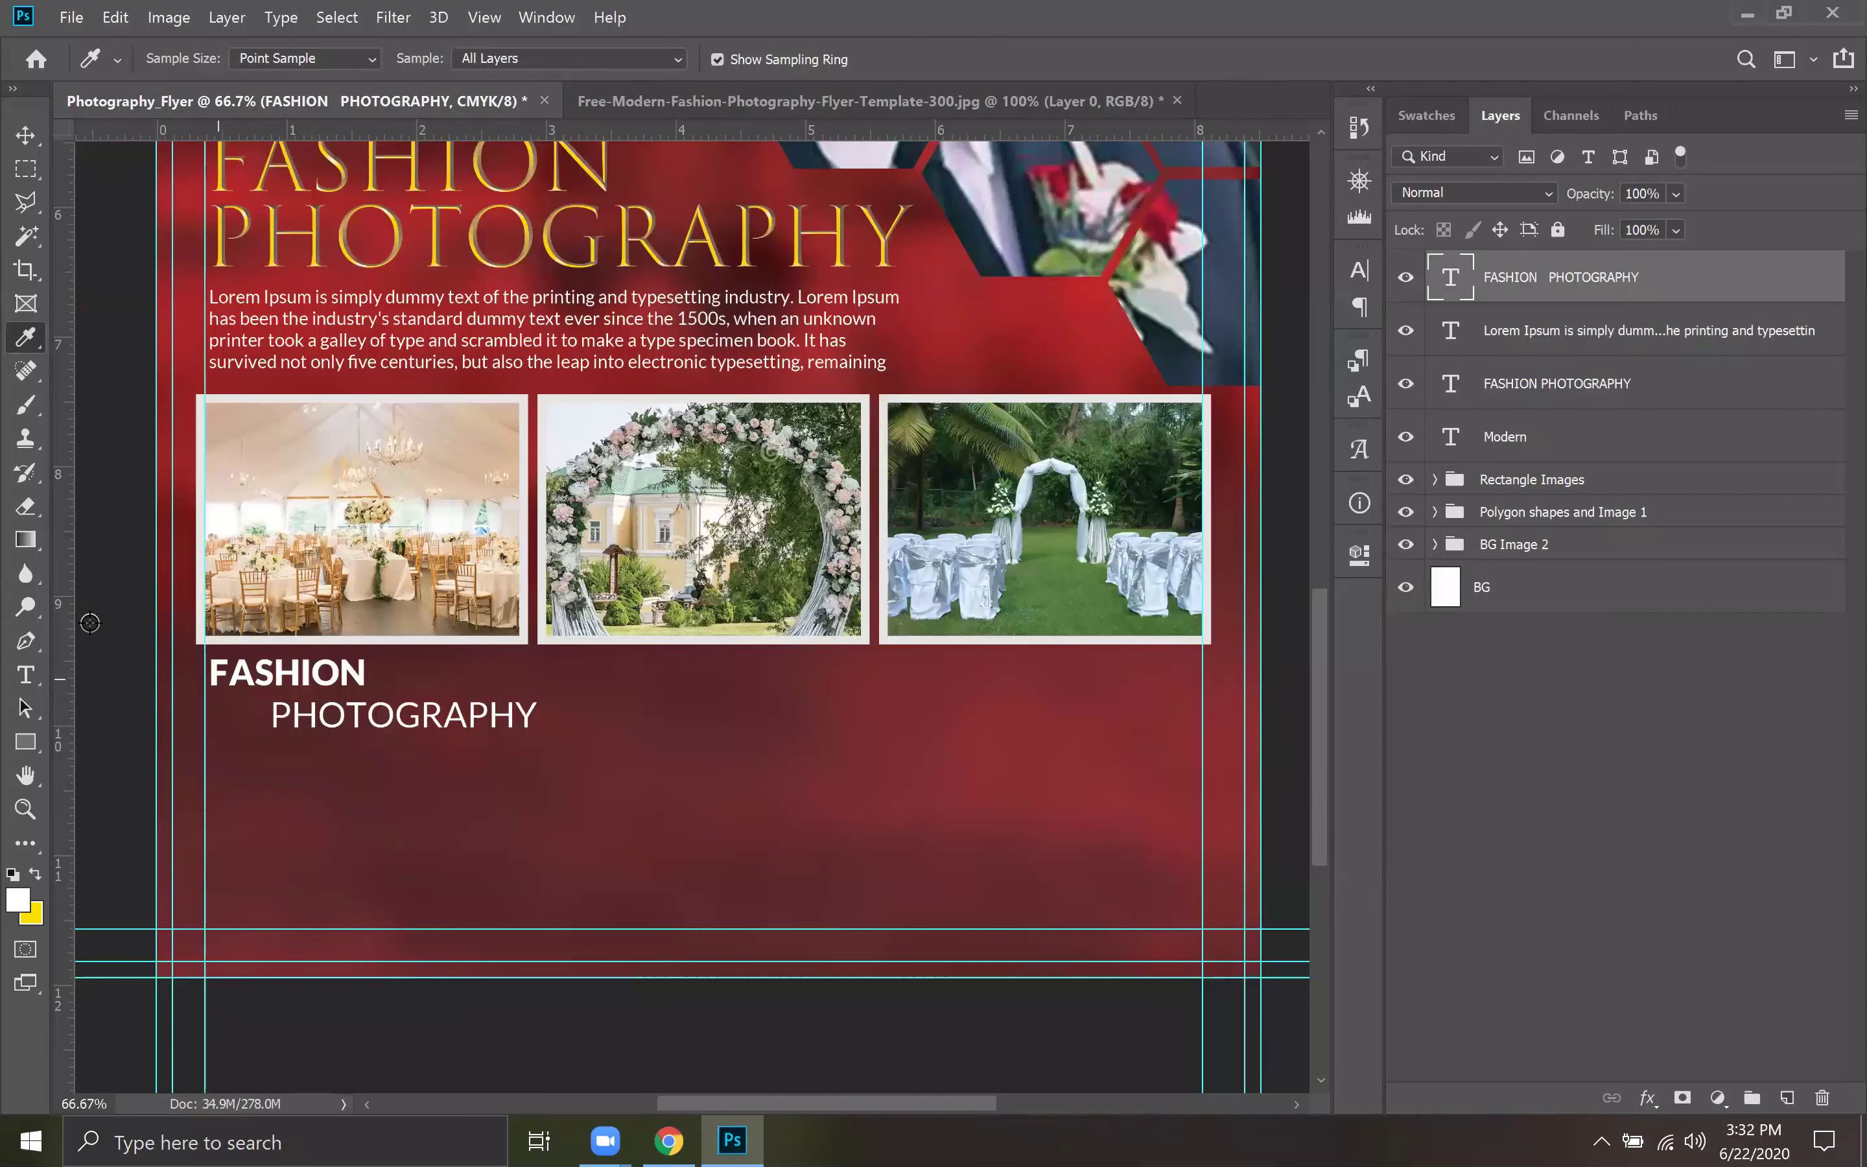
Colour the word FASHION in the first caption with the sampled yellow and commit the text edit.
{"action": "left_click", "coordinate": [25, 675]}
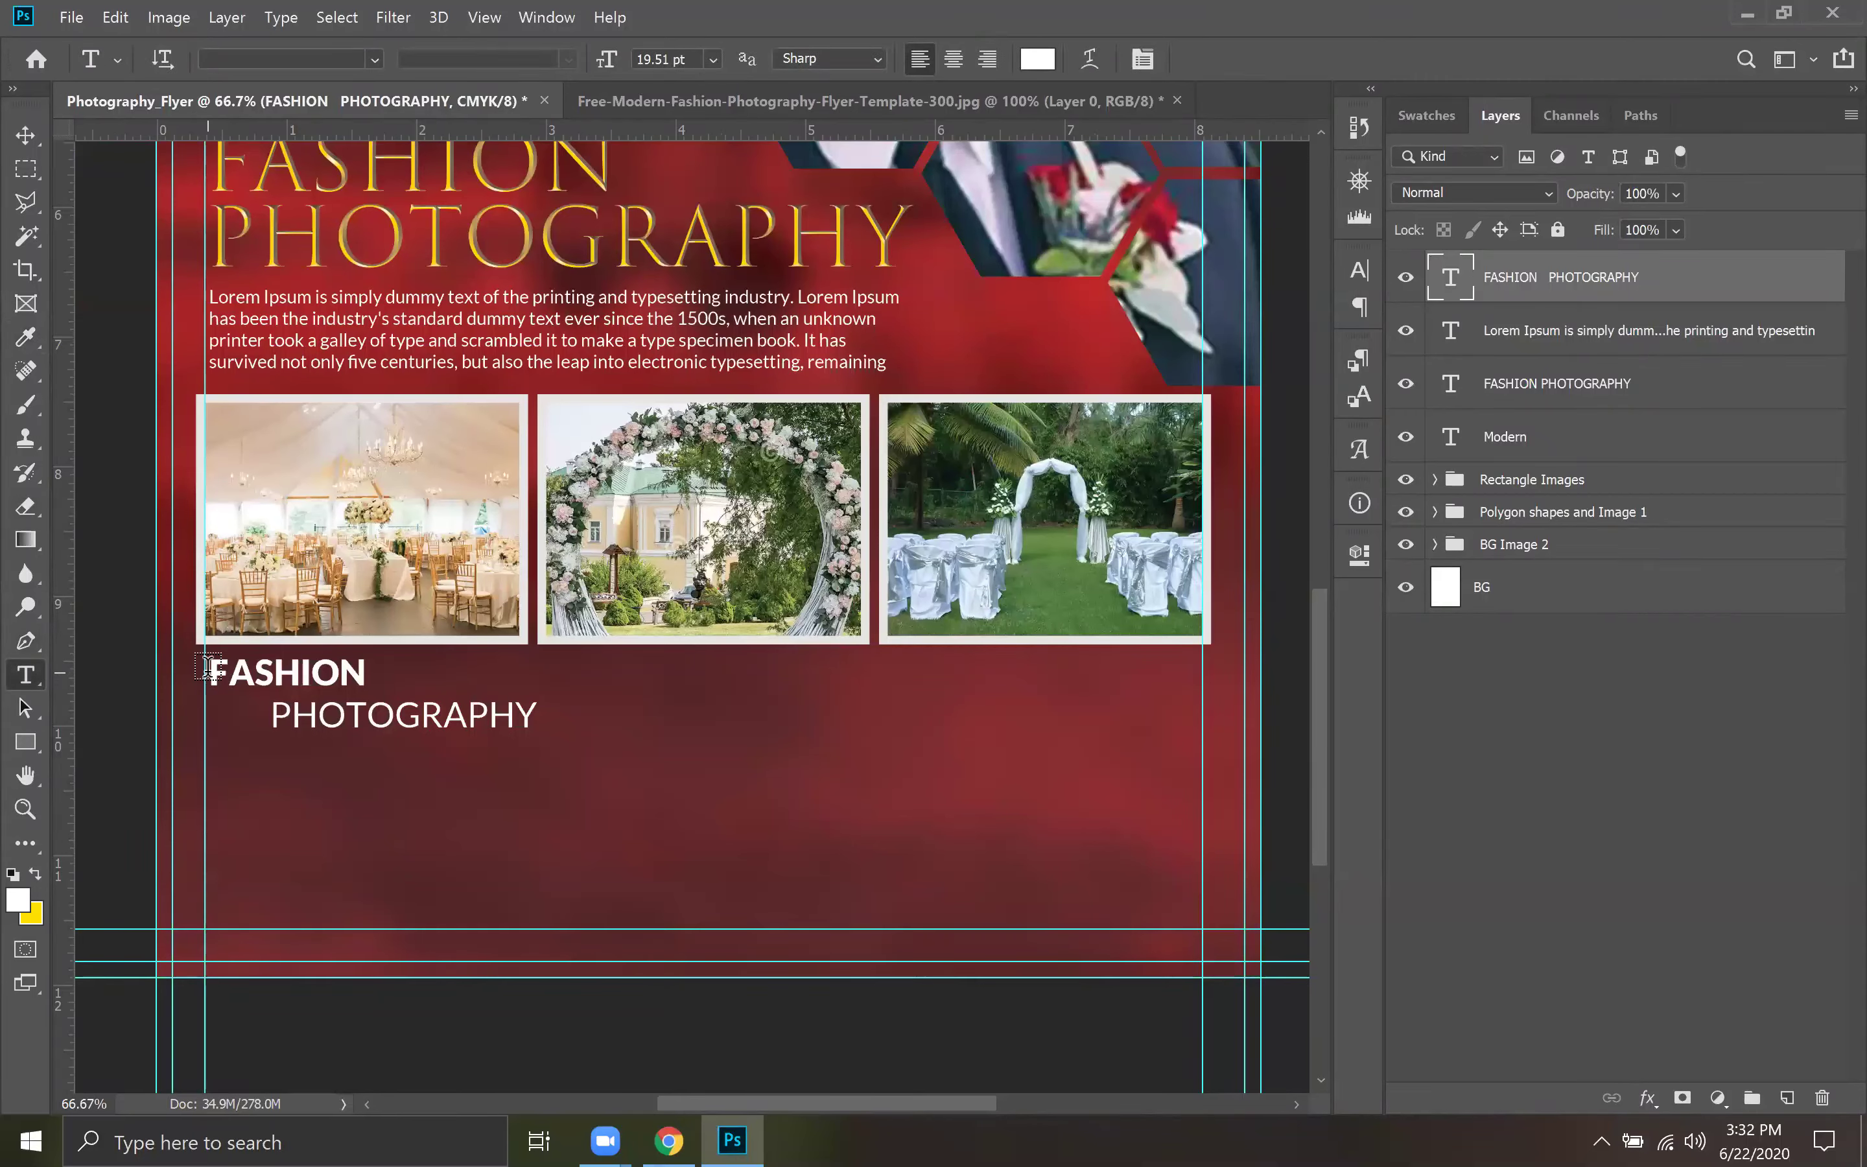
{"action": "left_click_drag", "start_coordinate": [211, 667], "coordinate": [491, 668]}
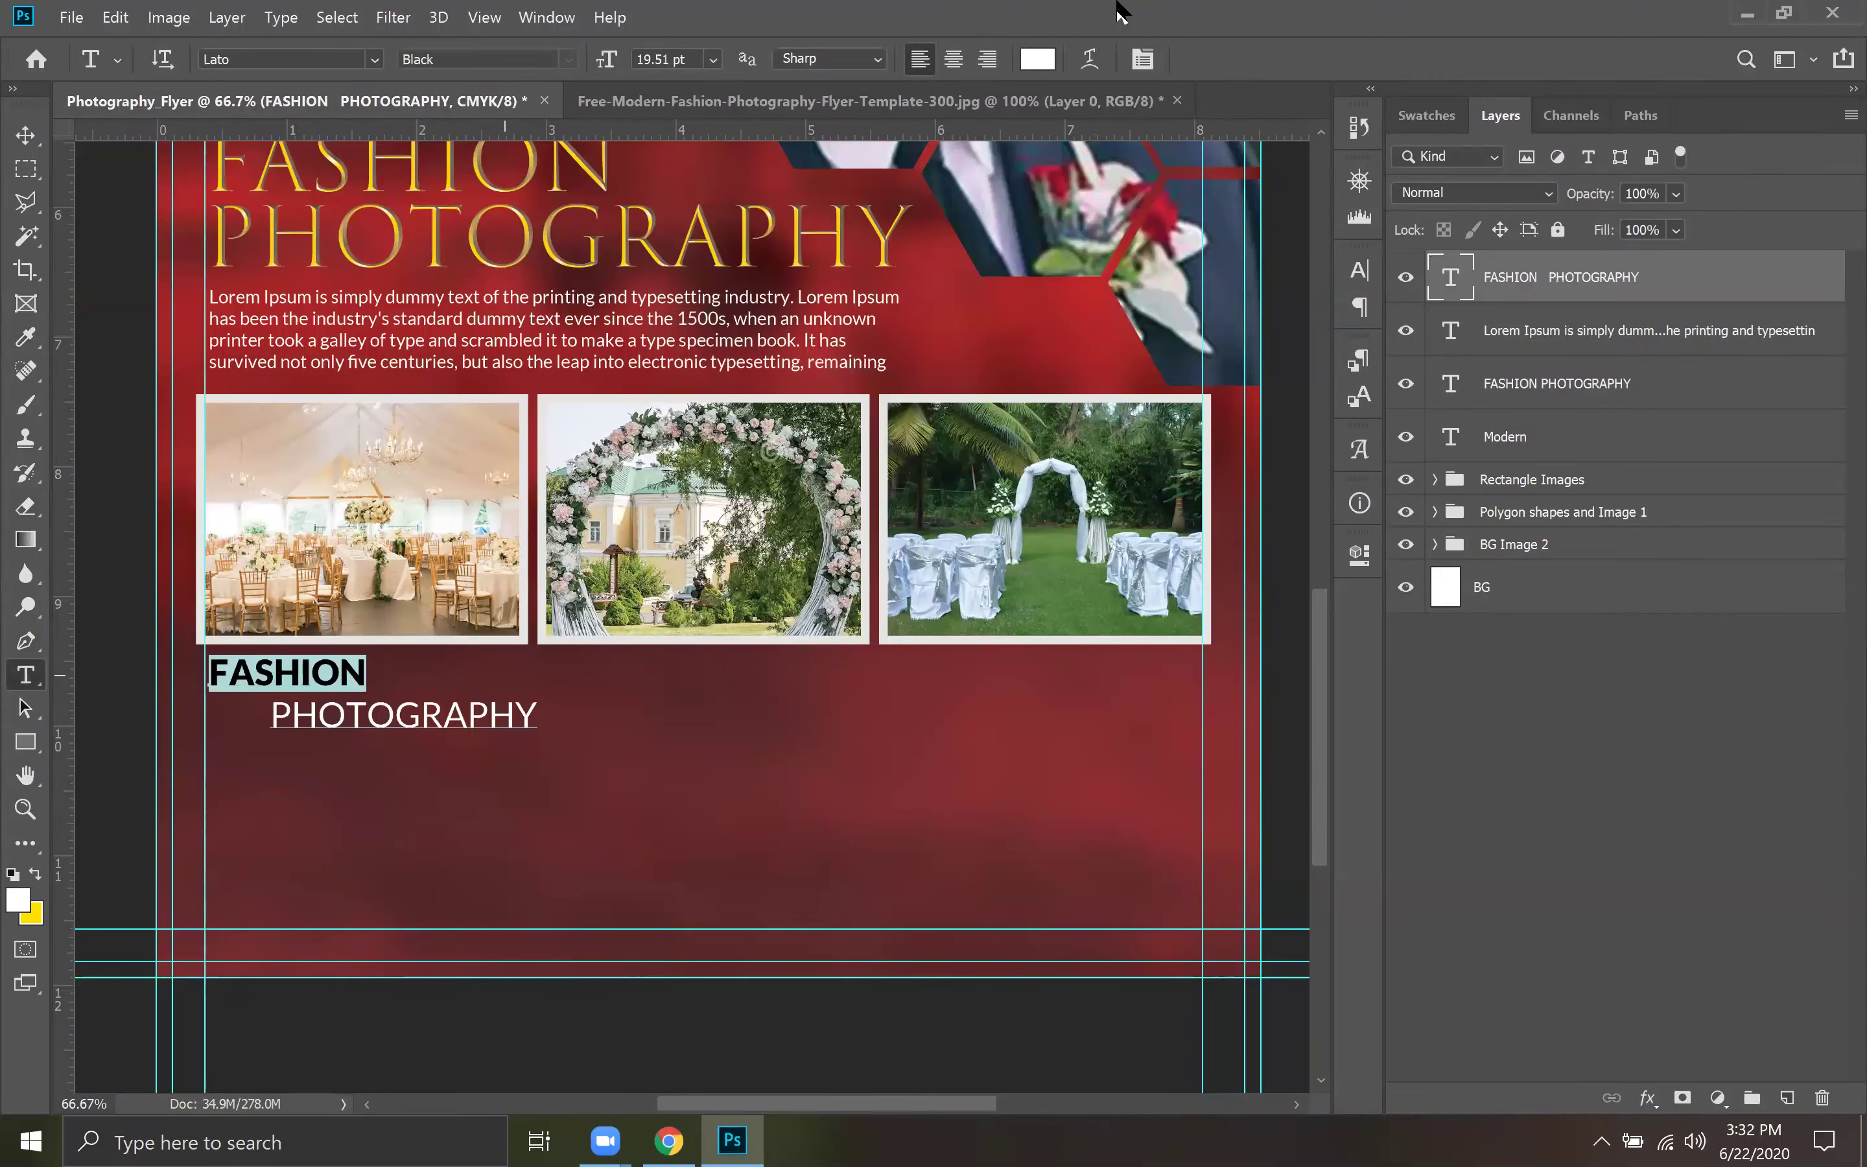
{"action": "left_click", "coordinate": [1038, 58]}
{"action": "double_click", "coordinate": [1460, 612]}
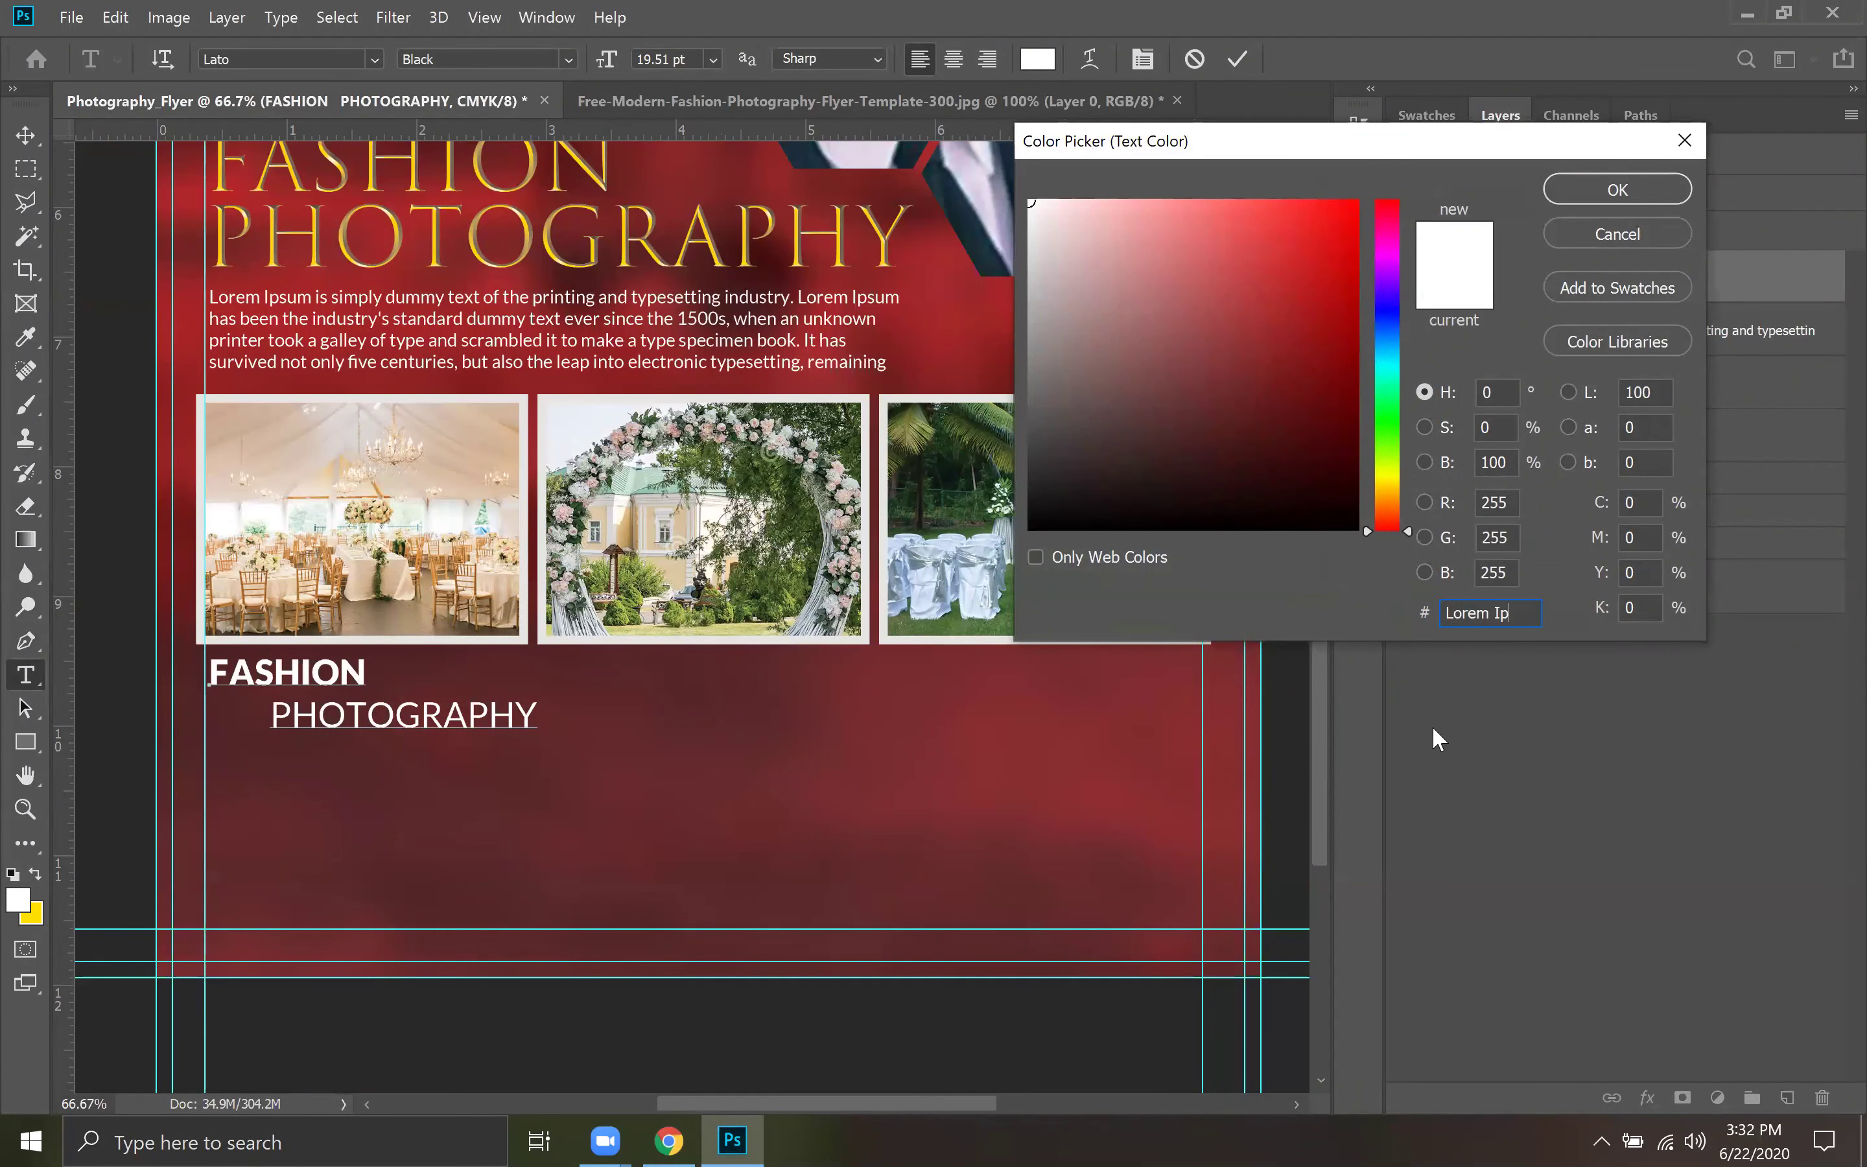
{"action": "left_click", "coordinate": [1603, 236]}
{"action": "left_click", "coordinate": [35, 873]}
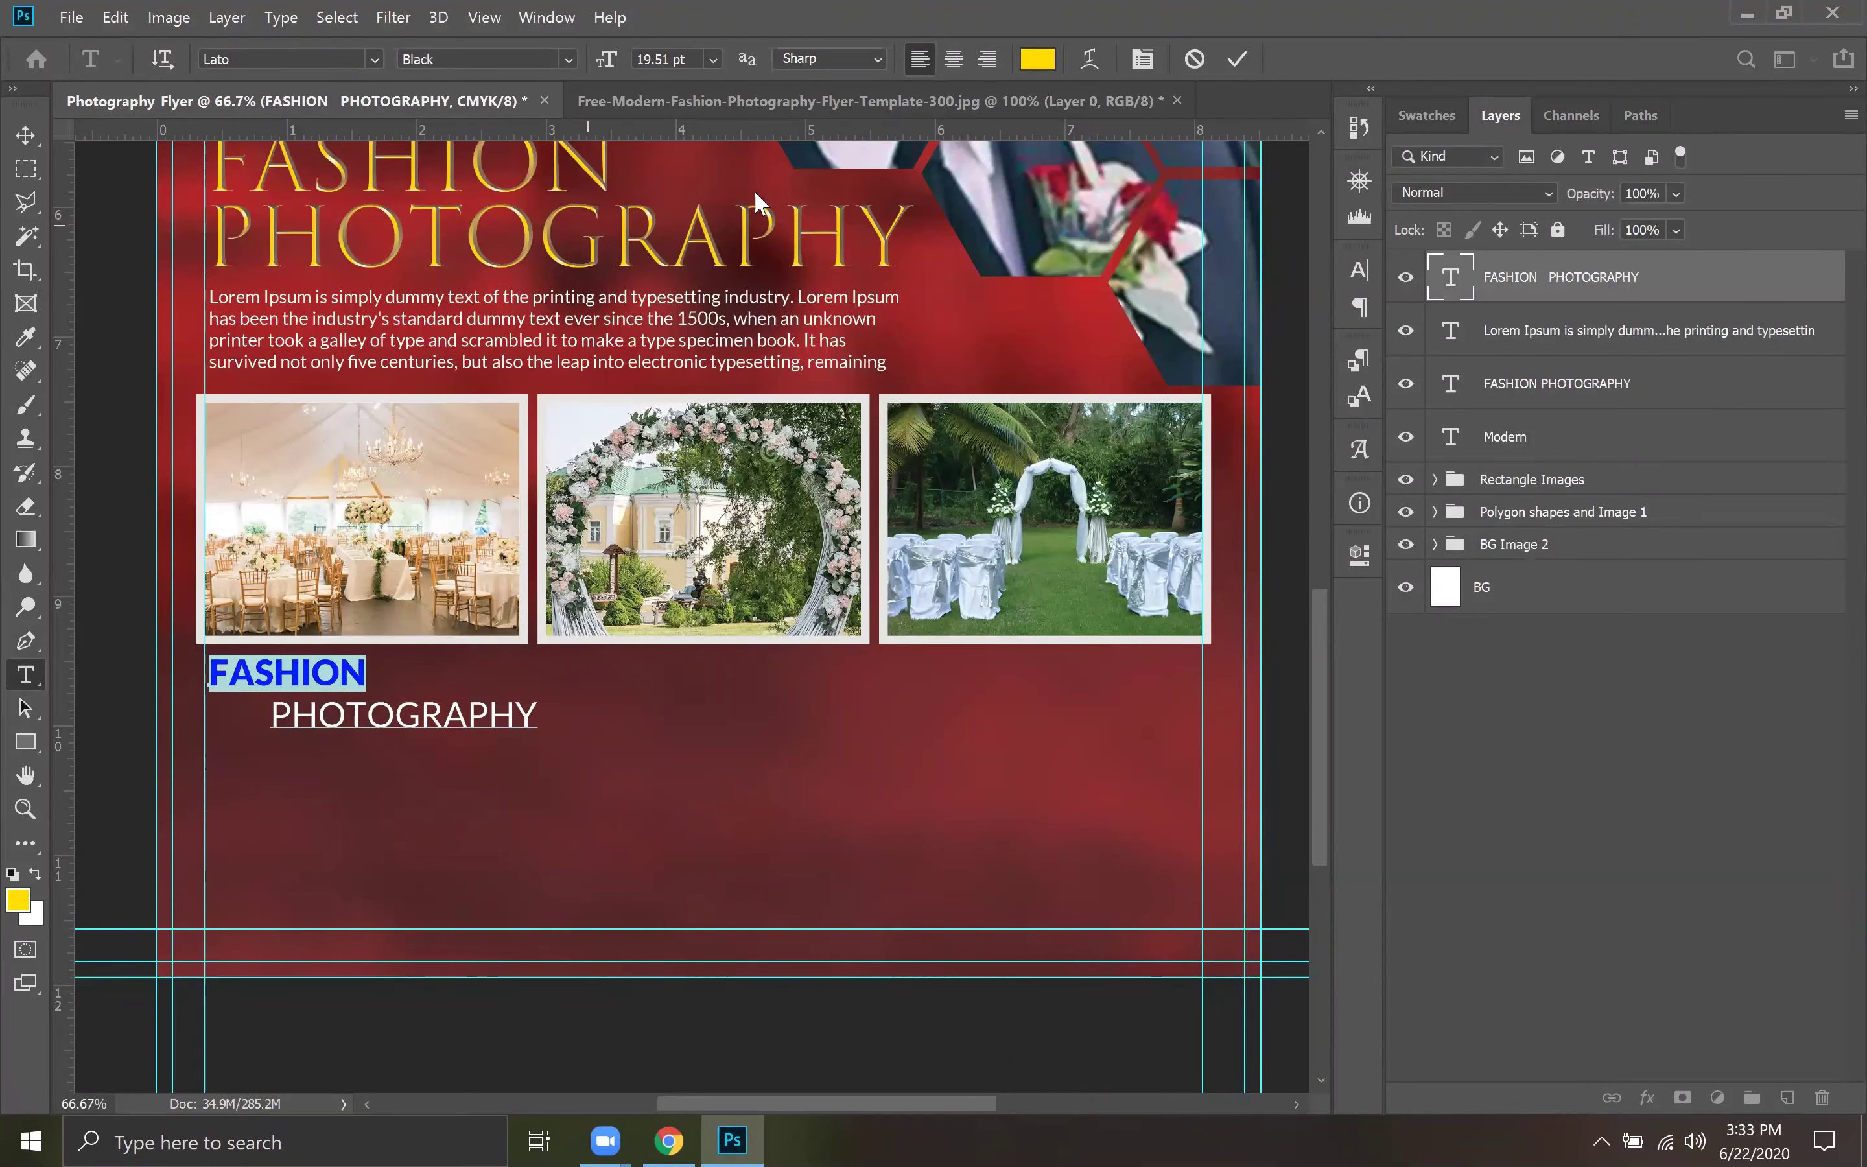
{"action": "left_click", "coordinate": [1237, 57]}
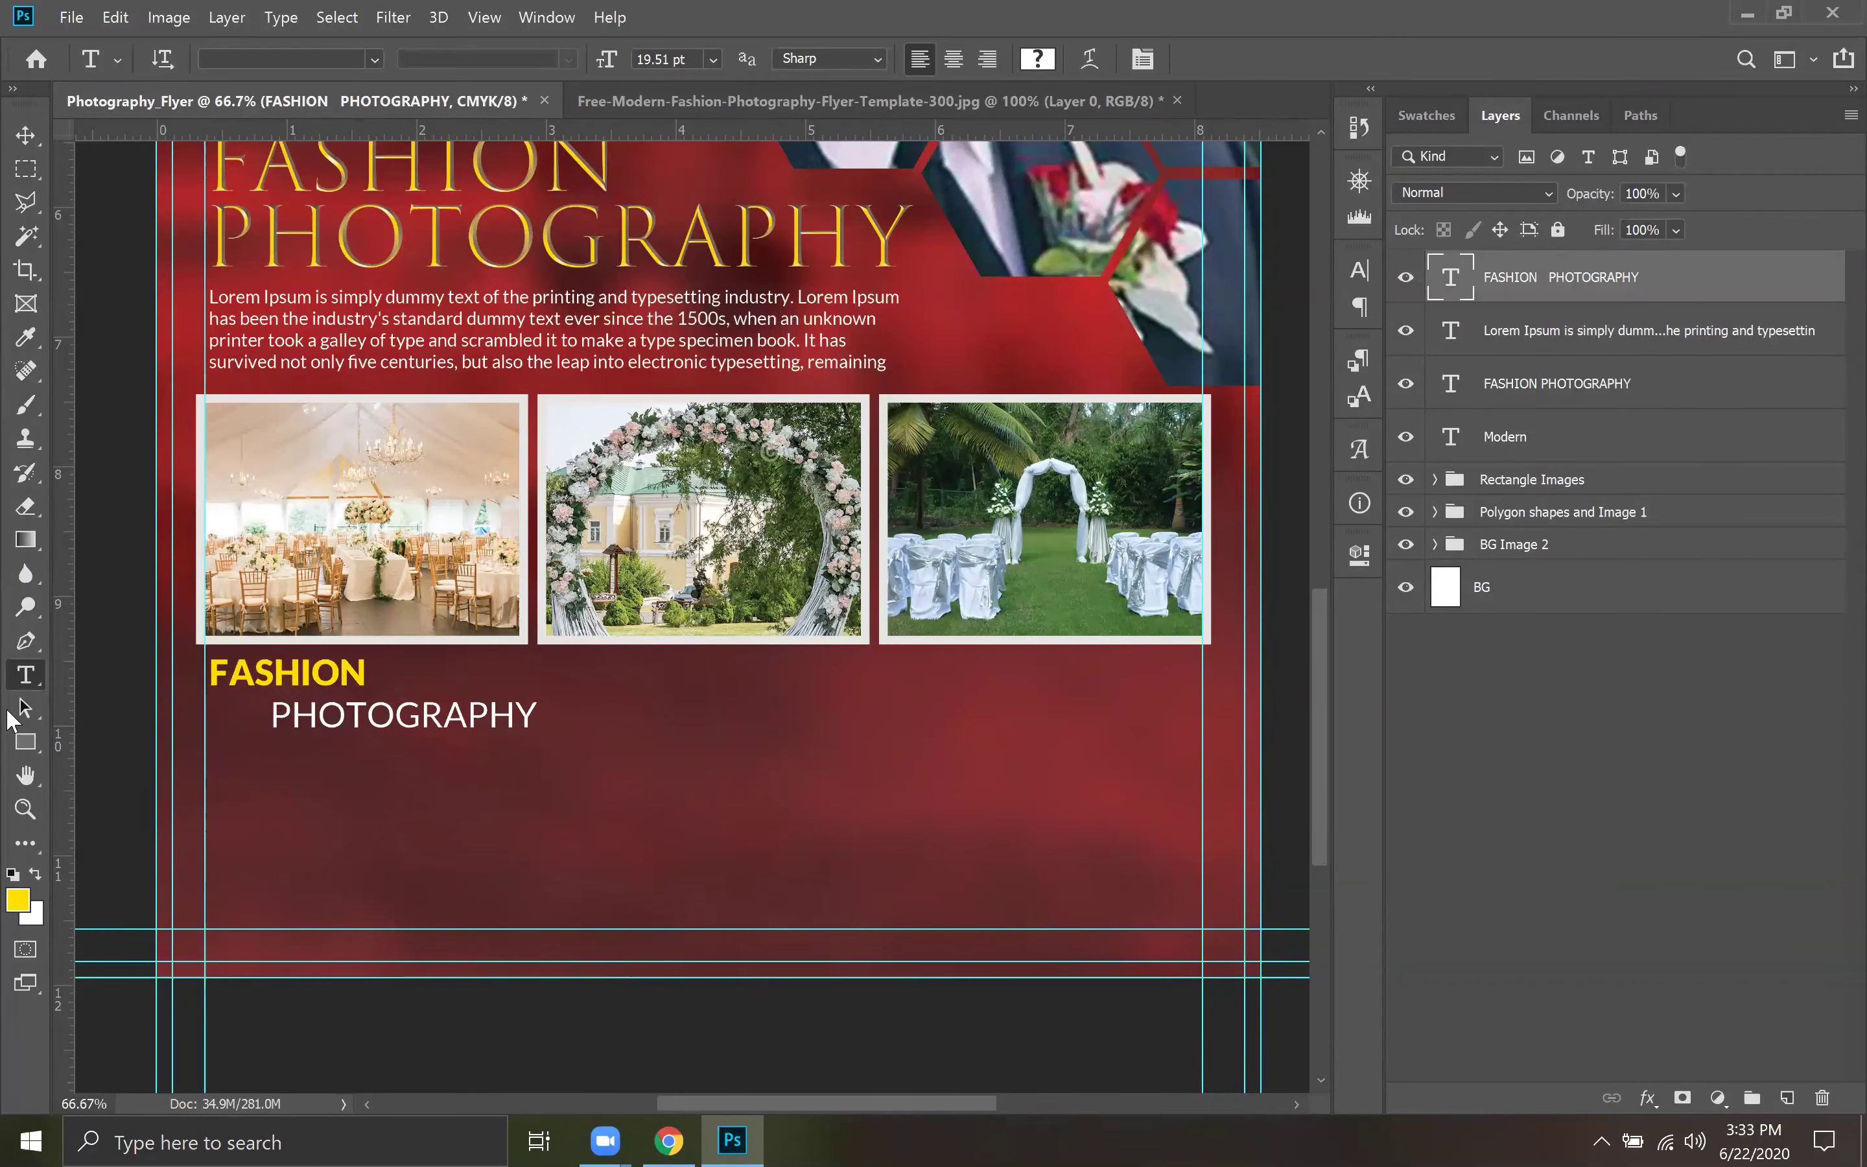
Duplicate the caption twice, placing one copy under the middle photo and one under the third photo.
{"action": "left_click", "coordinate": [25, 135]}
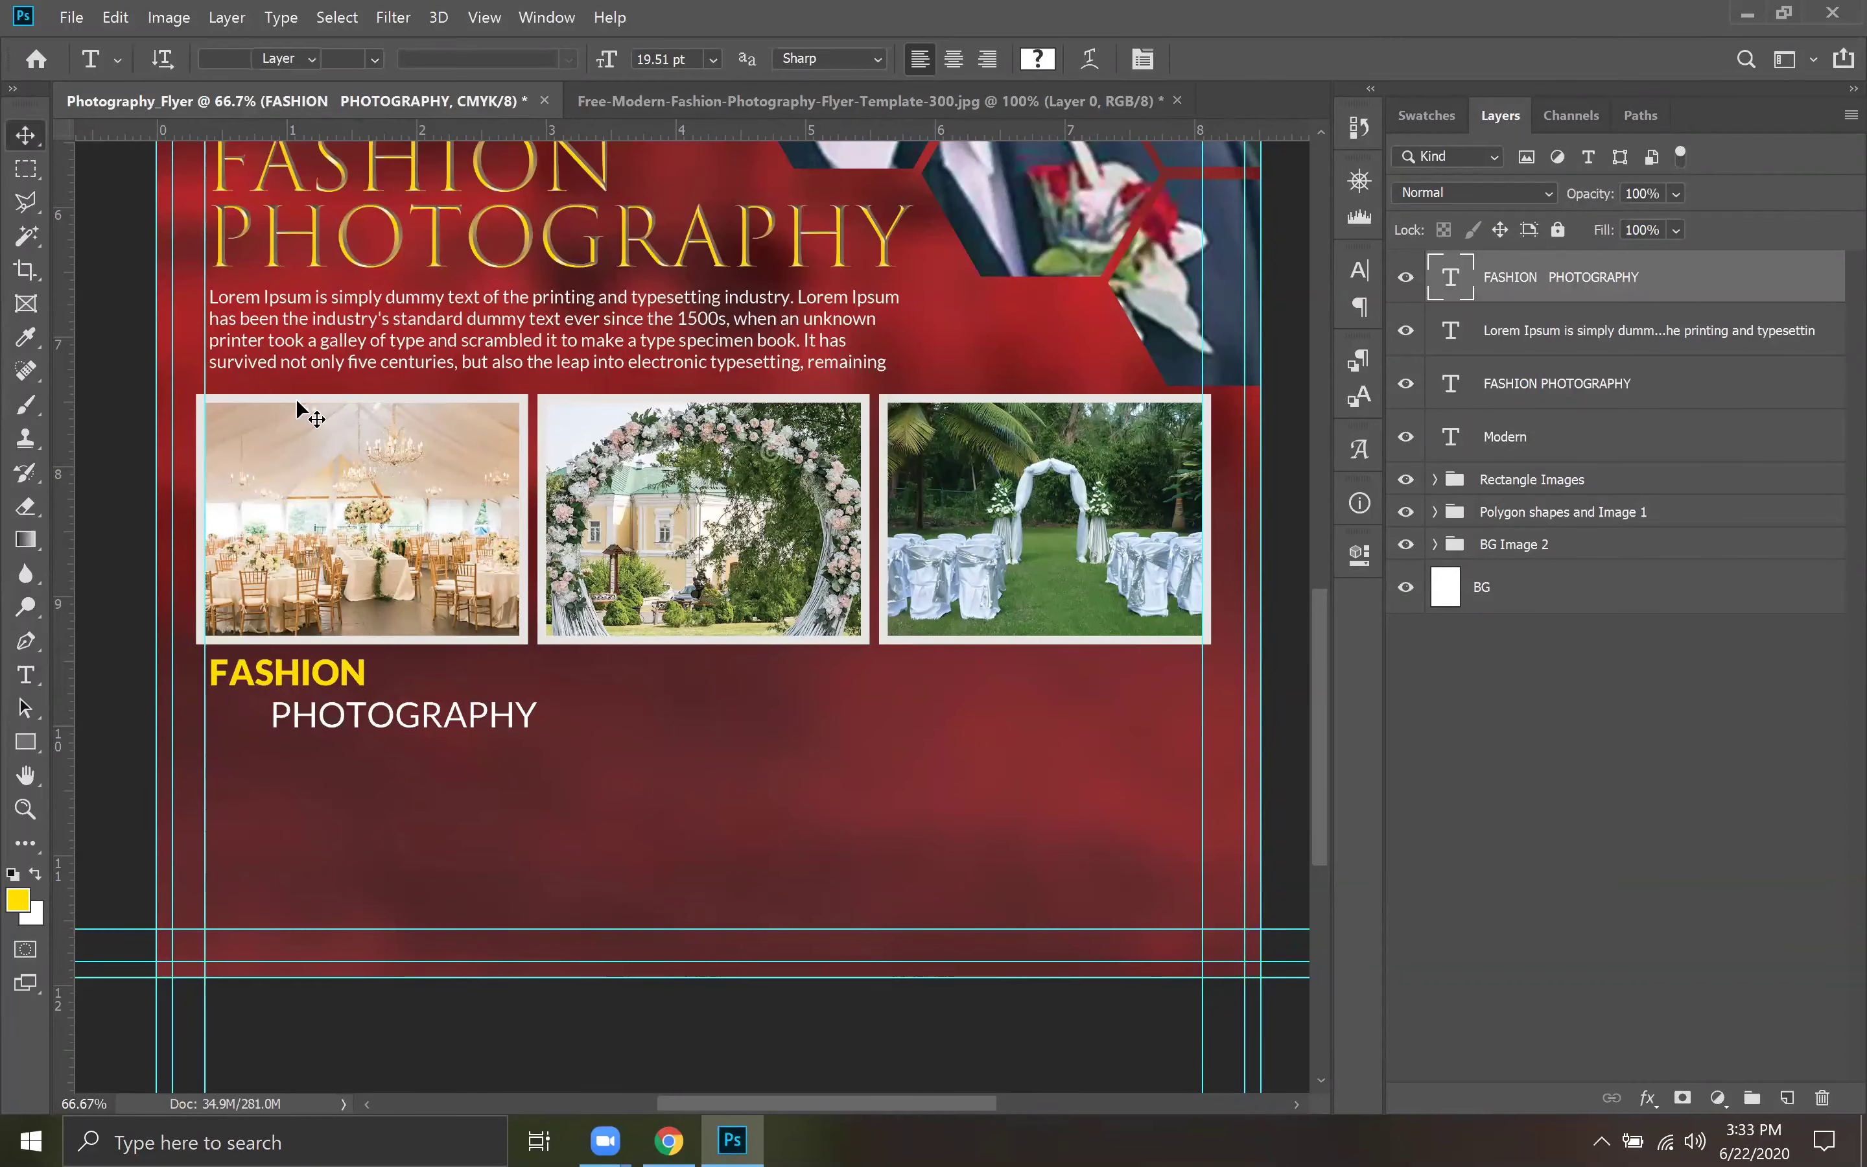
{"action": "double_click", "coordinate": [333, 670]}
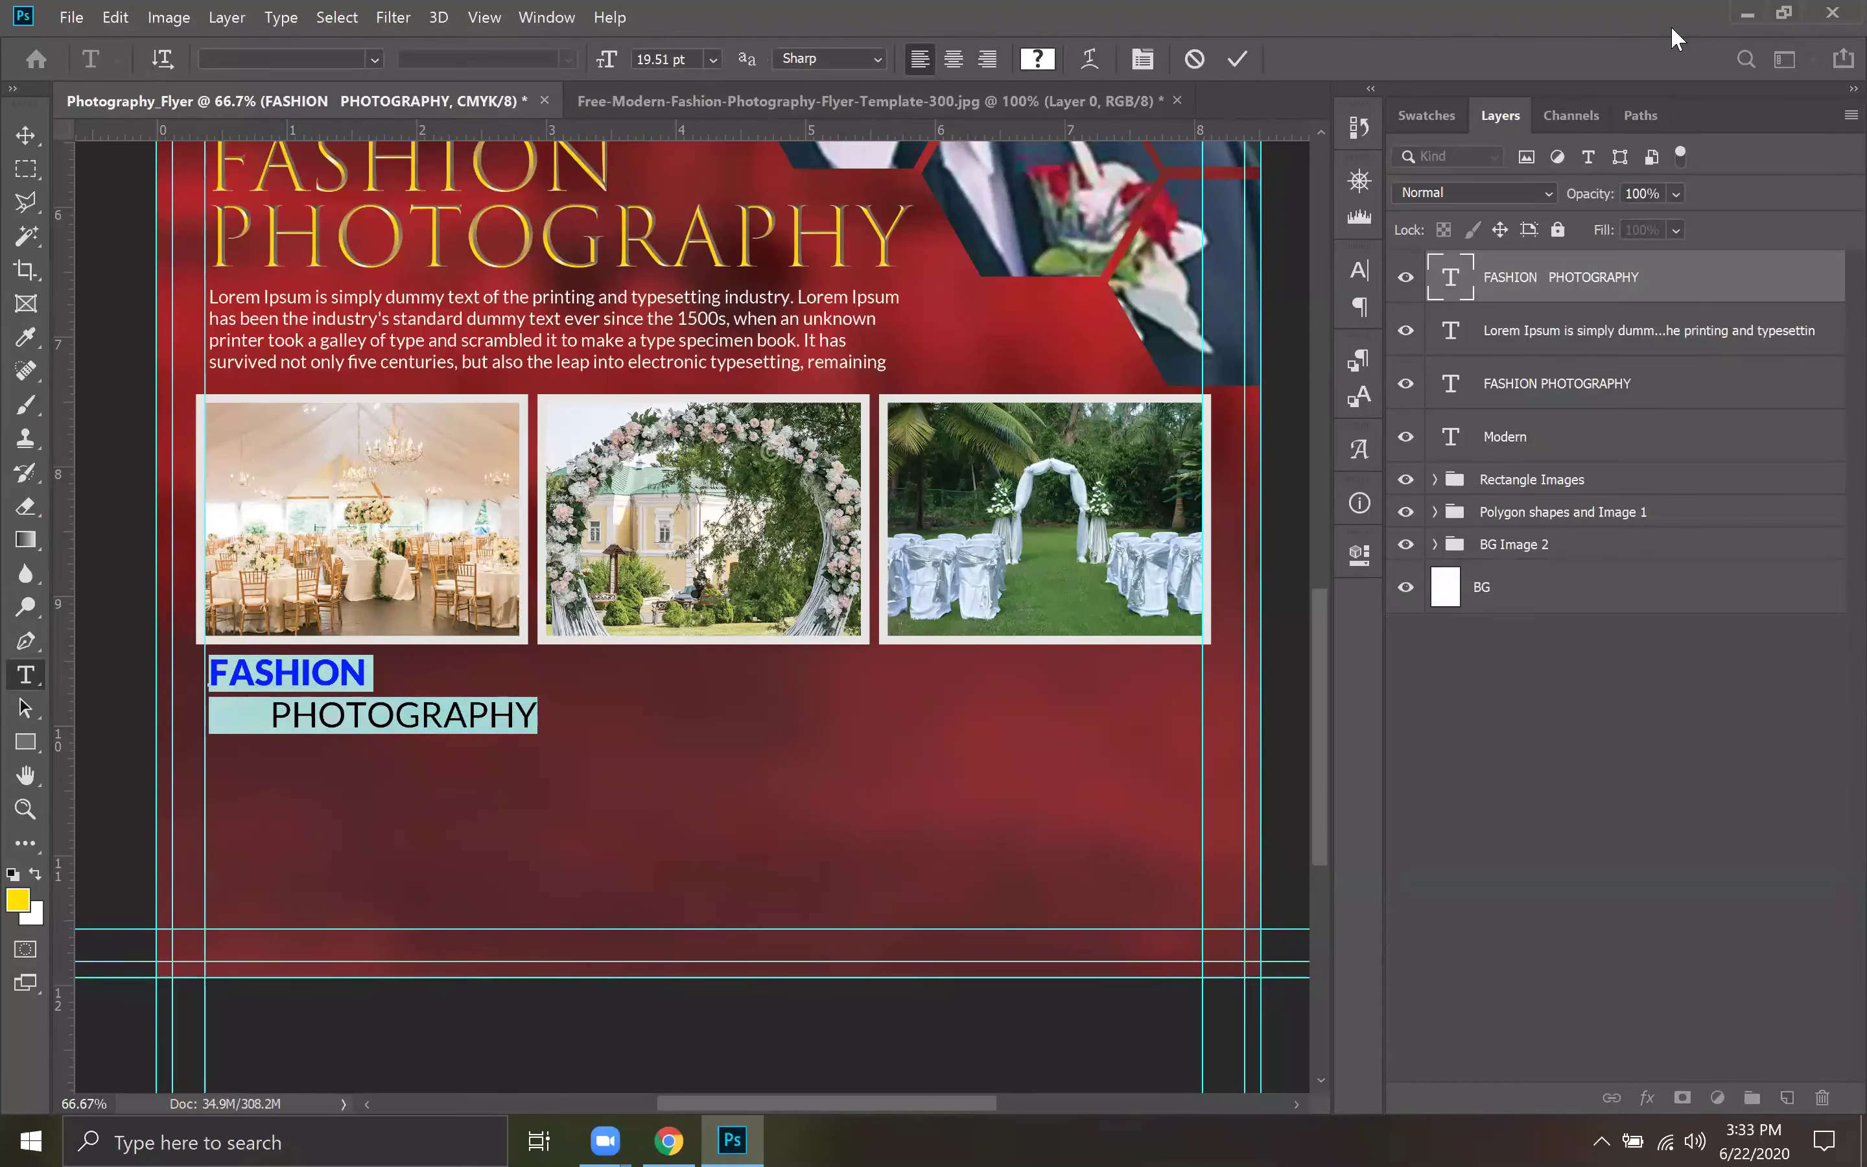
{"action": "left_click", "coordinate": [1243, 57]}
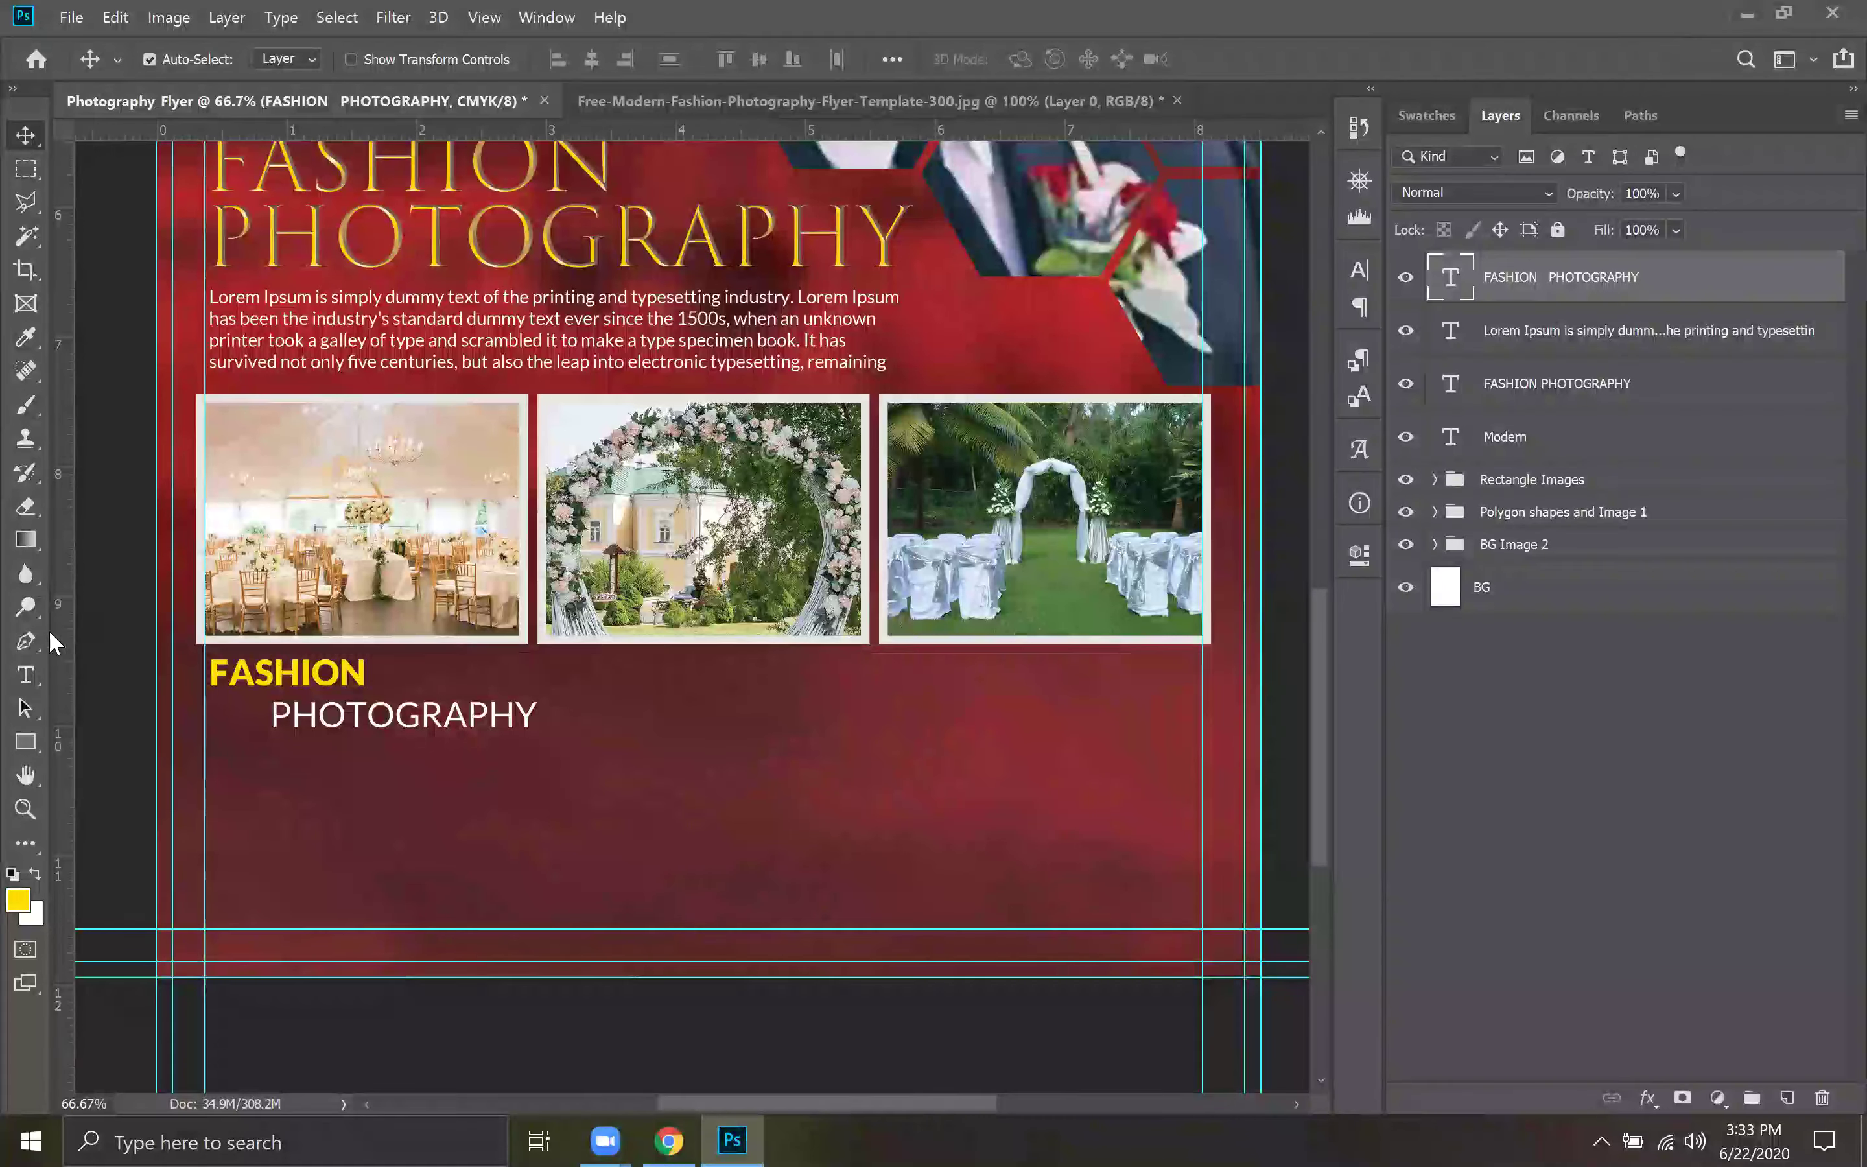
{"action": "left_click_drag", "start_coordinate": [301, 670], "coordinate": [306, 679]}
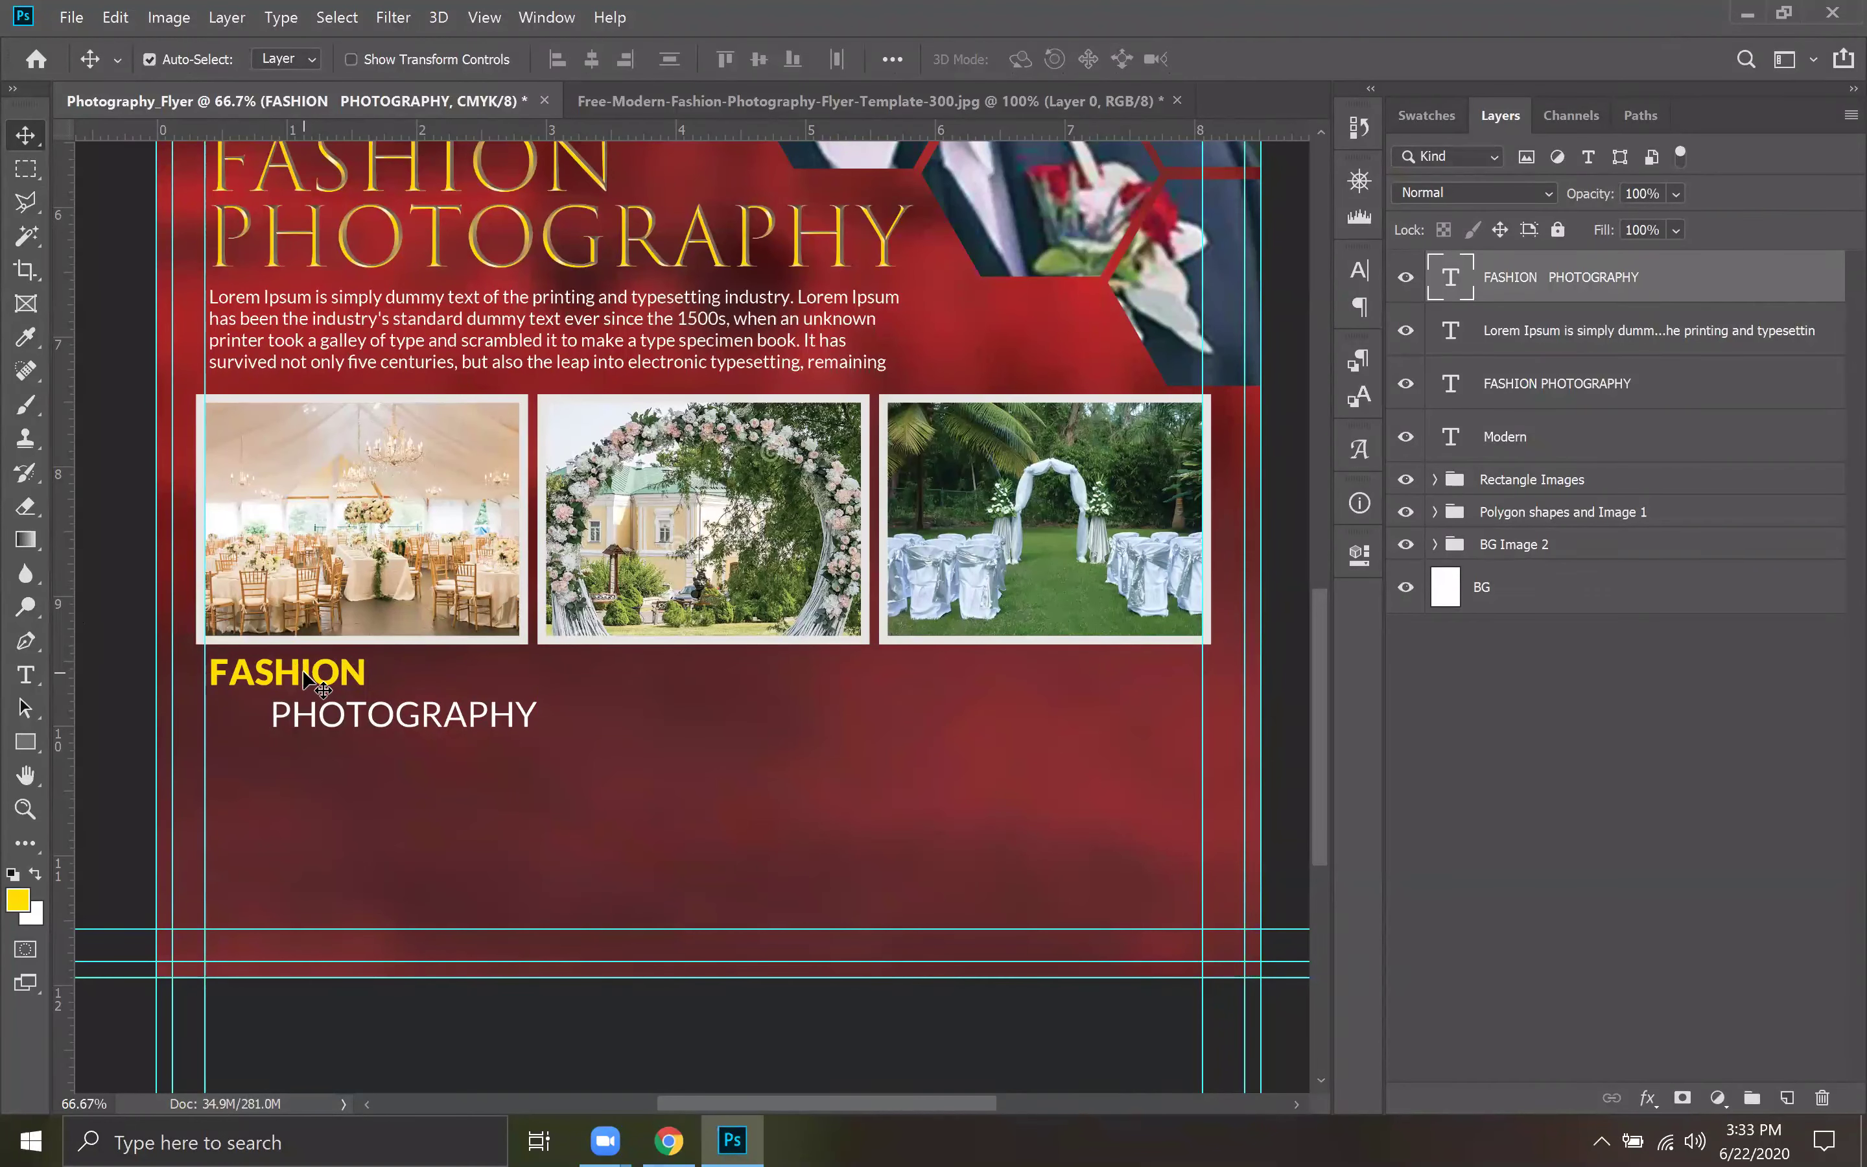
{"action": "left_click_drag", "start_coordinate": [304, 673], "coordinate": [639, 680]}
{"action": "left_click_drag", "start_coordinate": [639, 679], "coordinate": [970, 678]}
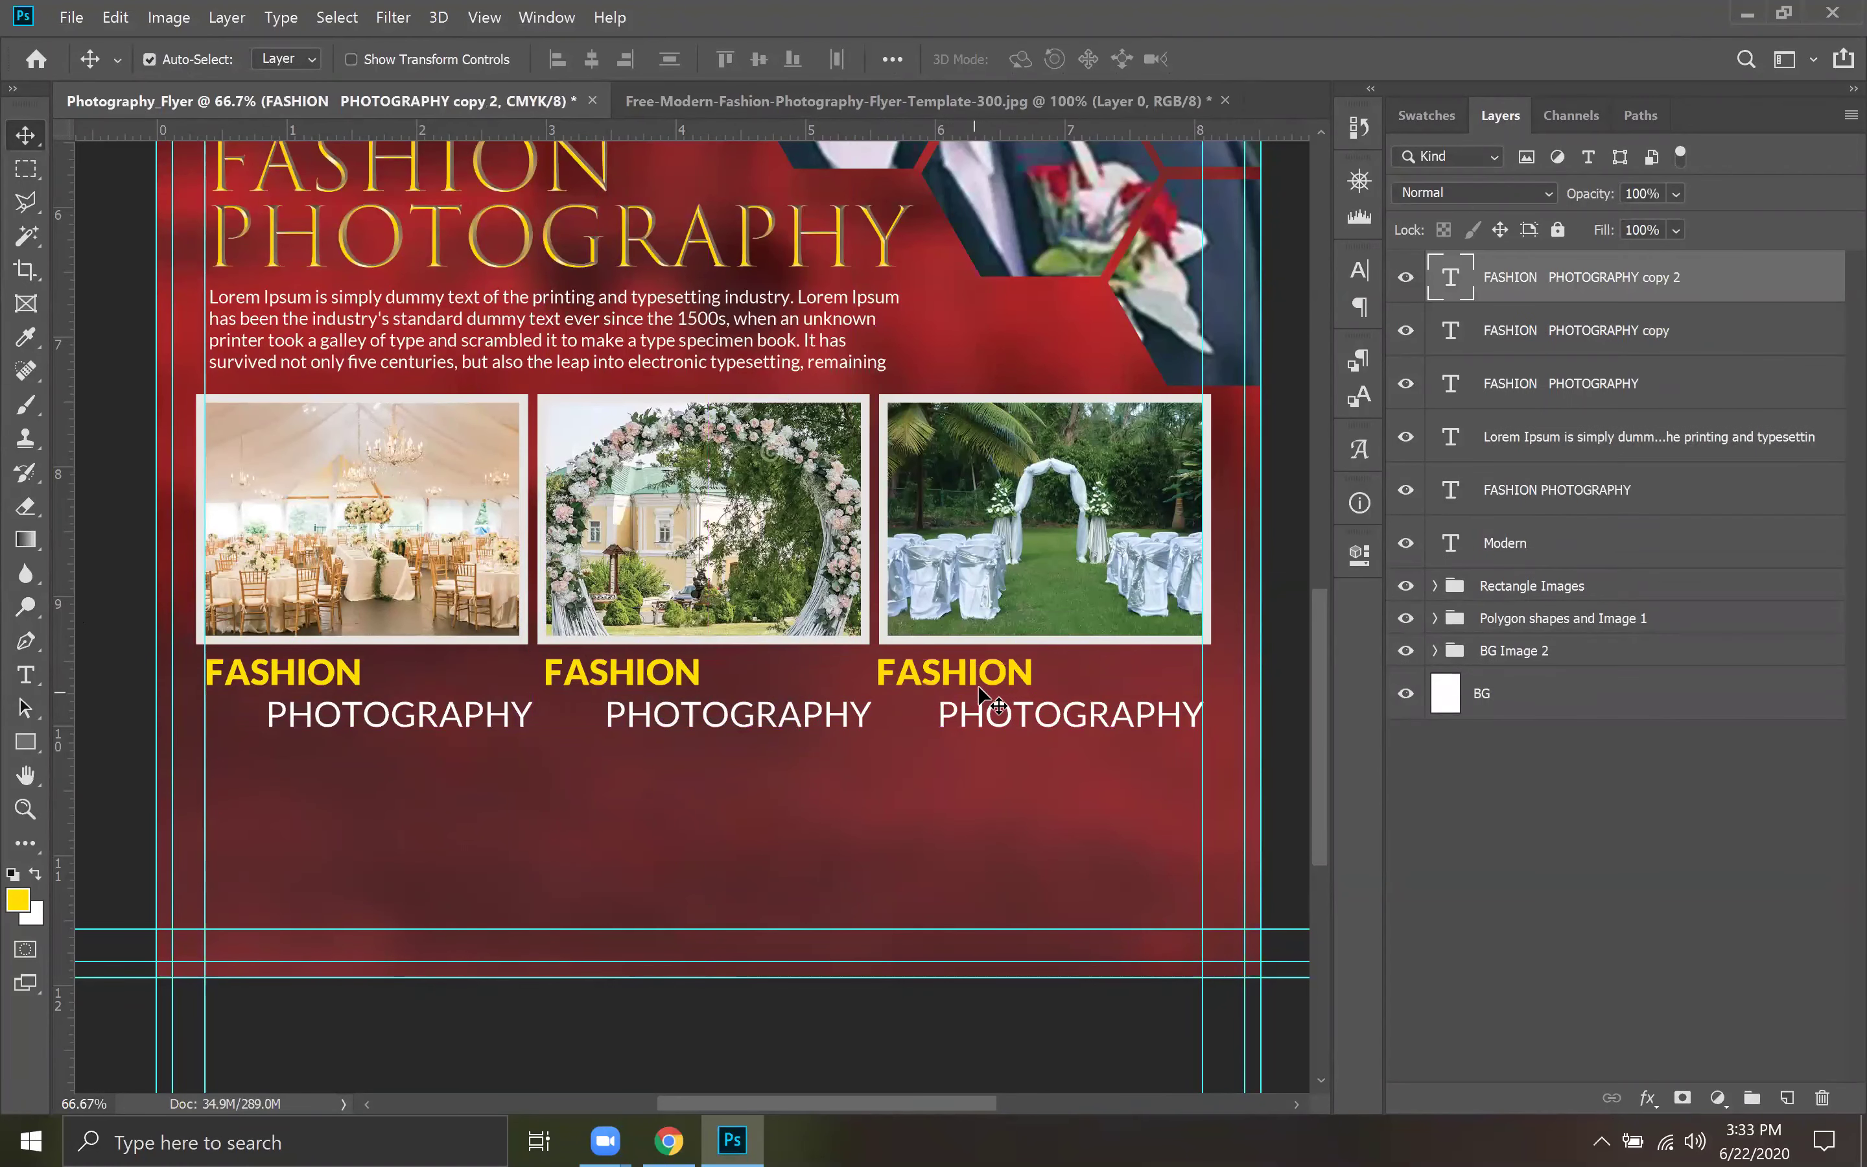
Scale the three photo captions together down to about 98.87%.
{"action": "left_click", "coordinate": [340, 669]}
{"action": "left_click", "coordinate": [631, 697], "text": "shift"}
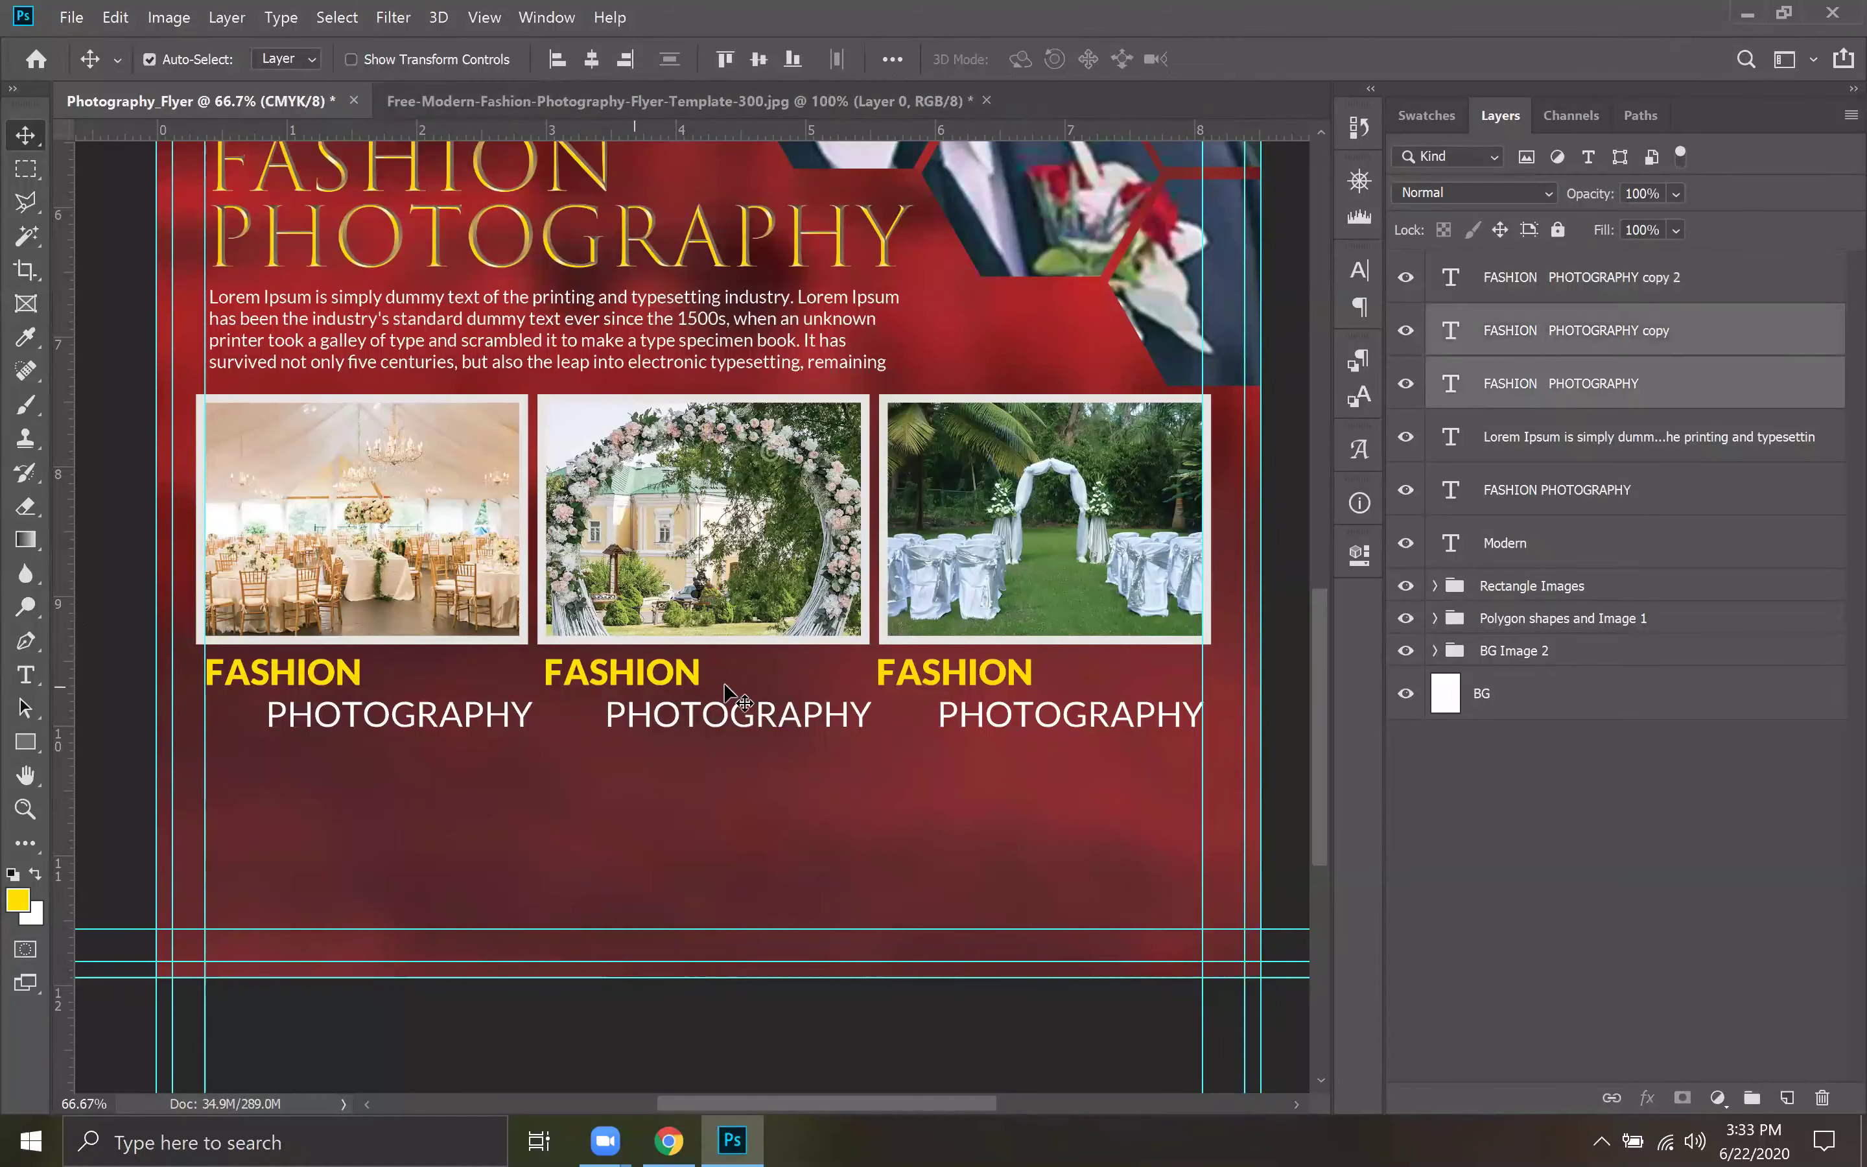
{"action": "left_click", "coordinate": [910, 694], "text": "shift"}
{"action": "key", "text": "ctrl+t"}
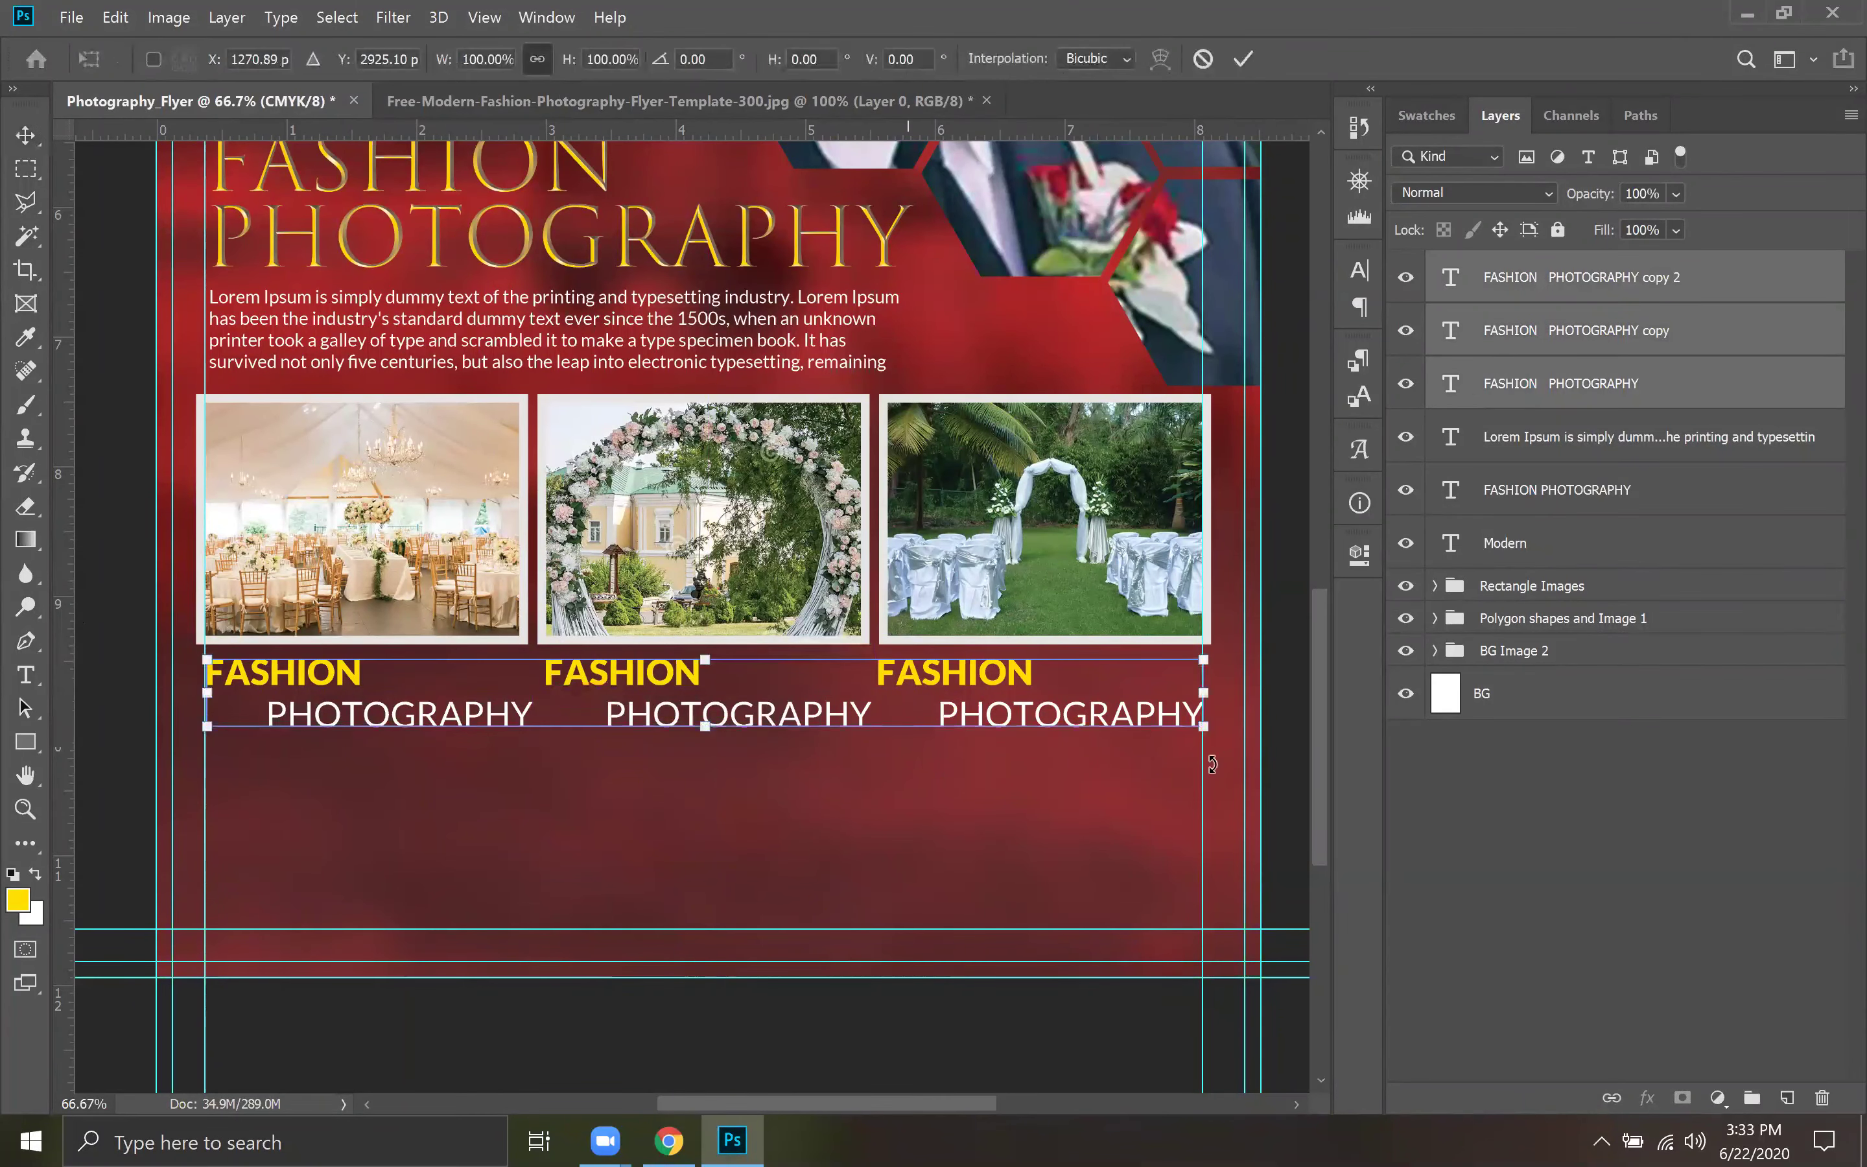
{"action": "left_click_drag", "start_coordinate": [1204, 732], "coordinate": [1191, 728]}
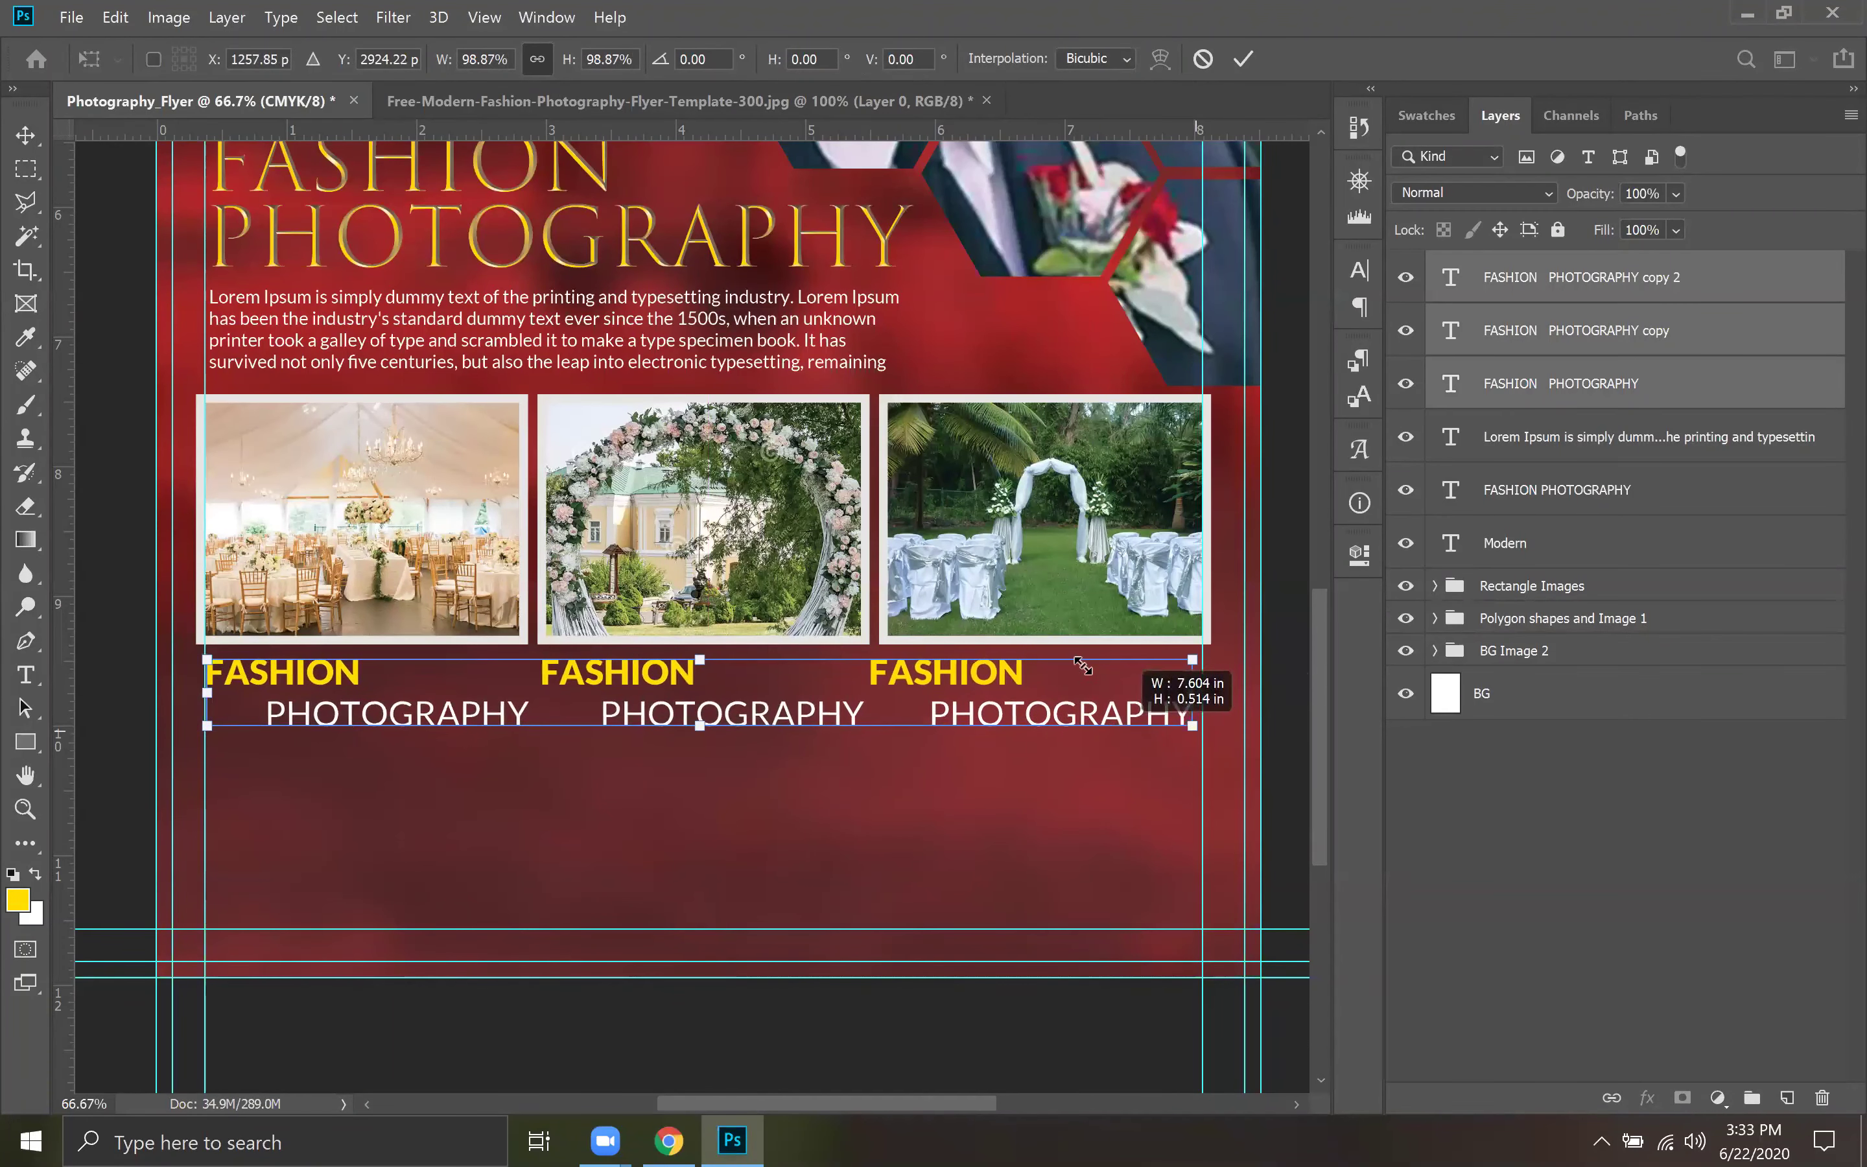
{"action": "key", "text": "Return"}
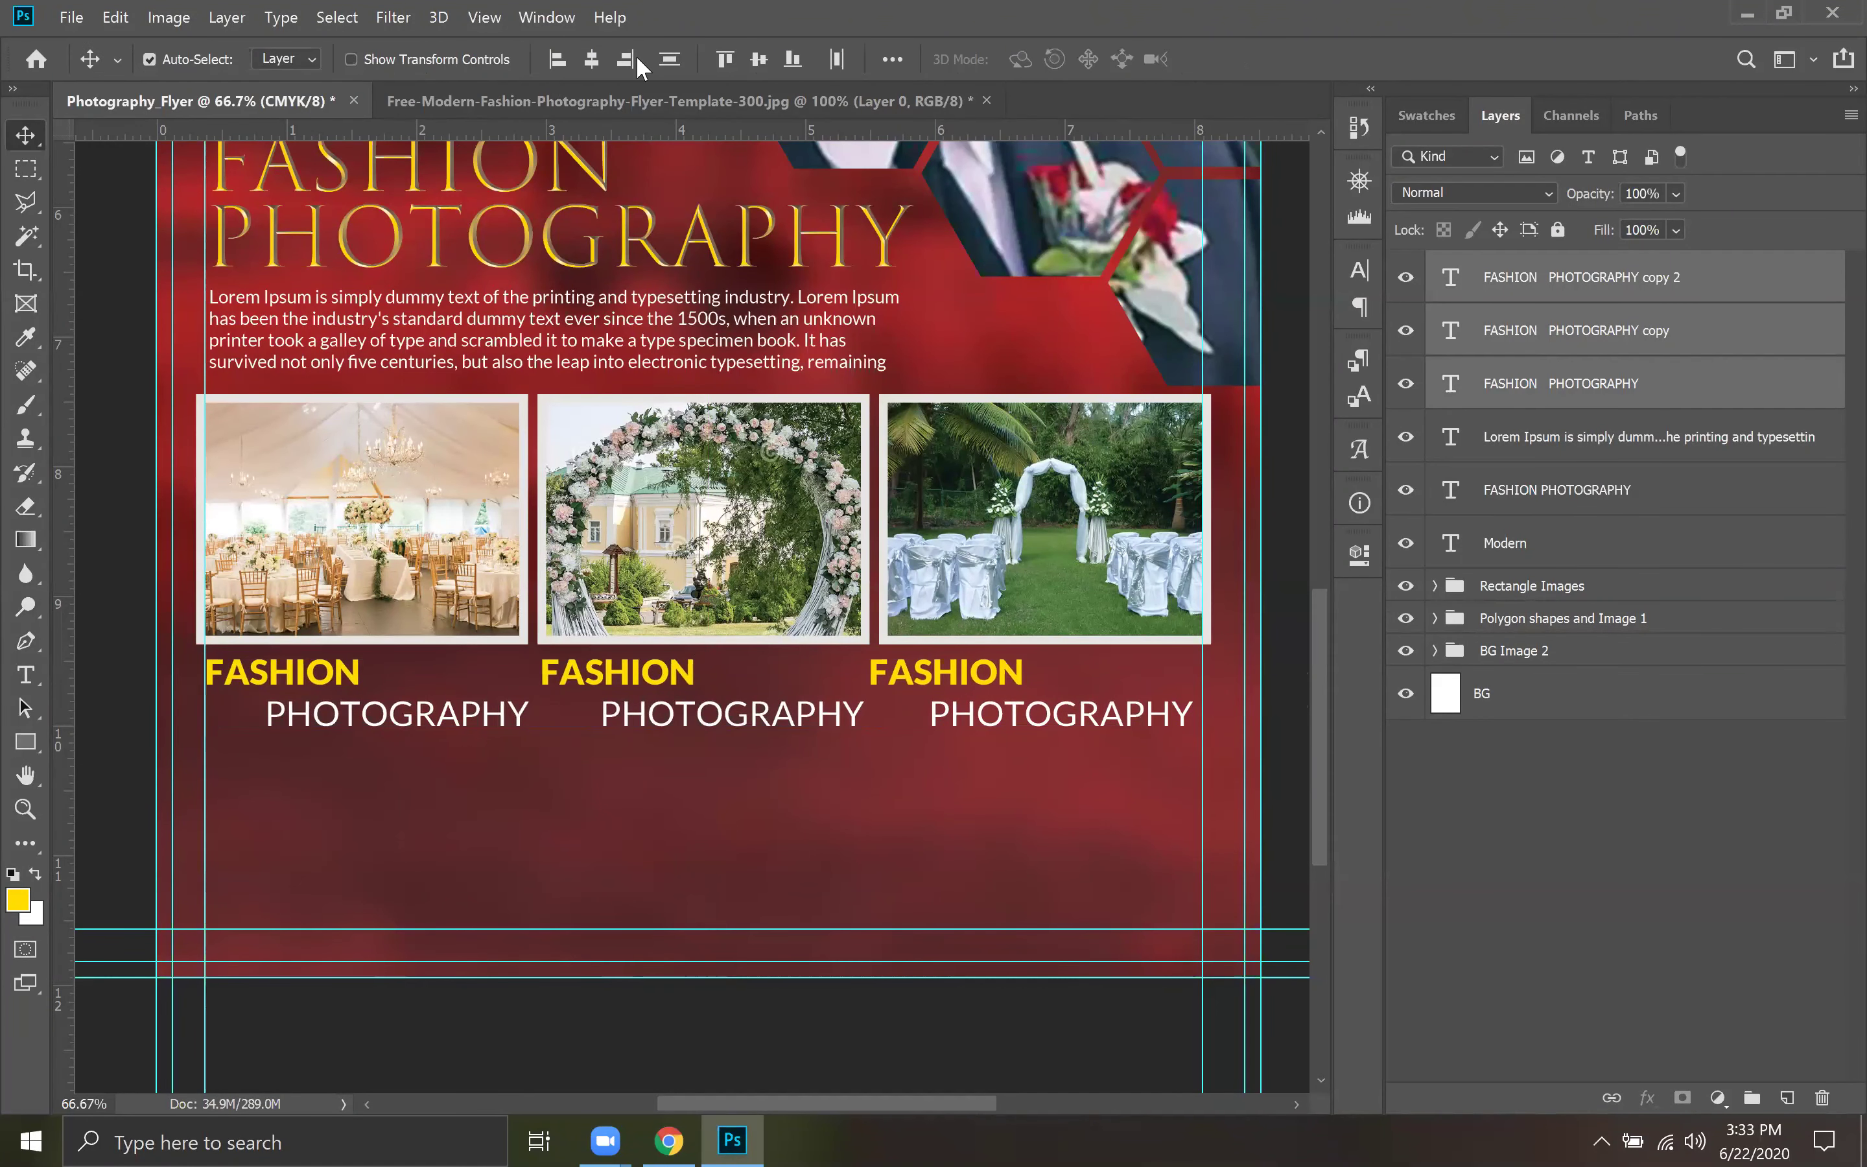
Distribute the three captions evenly across the row, shift them slightly right, and deselect them.
{"action": "left_click", "coordinate": [837, 60]}
{"action": "left_click", "coordinate": [838, 57]}
{"action": "left_click", "coordinate": [839, 57]}
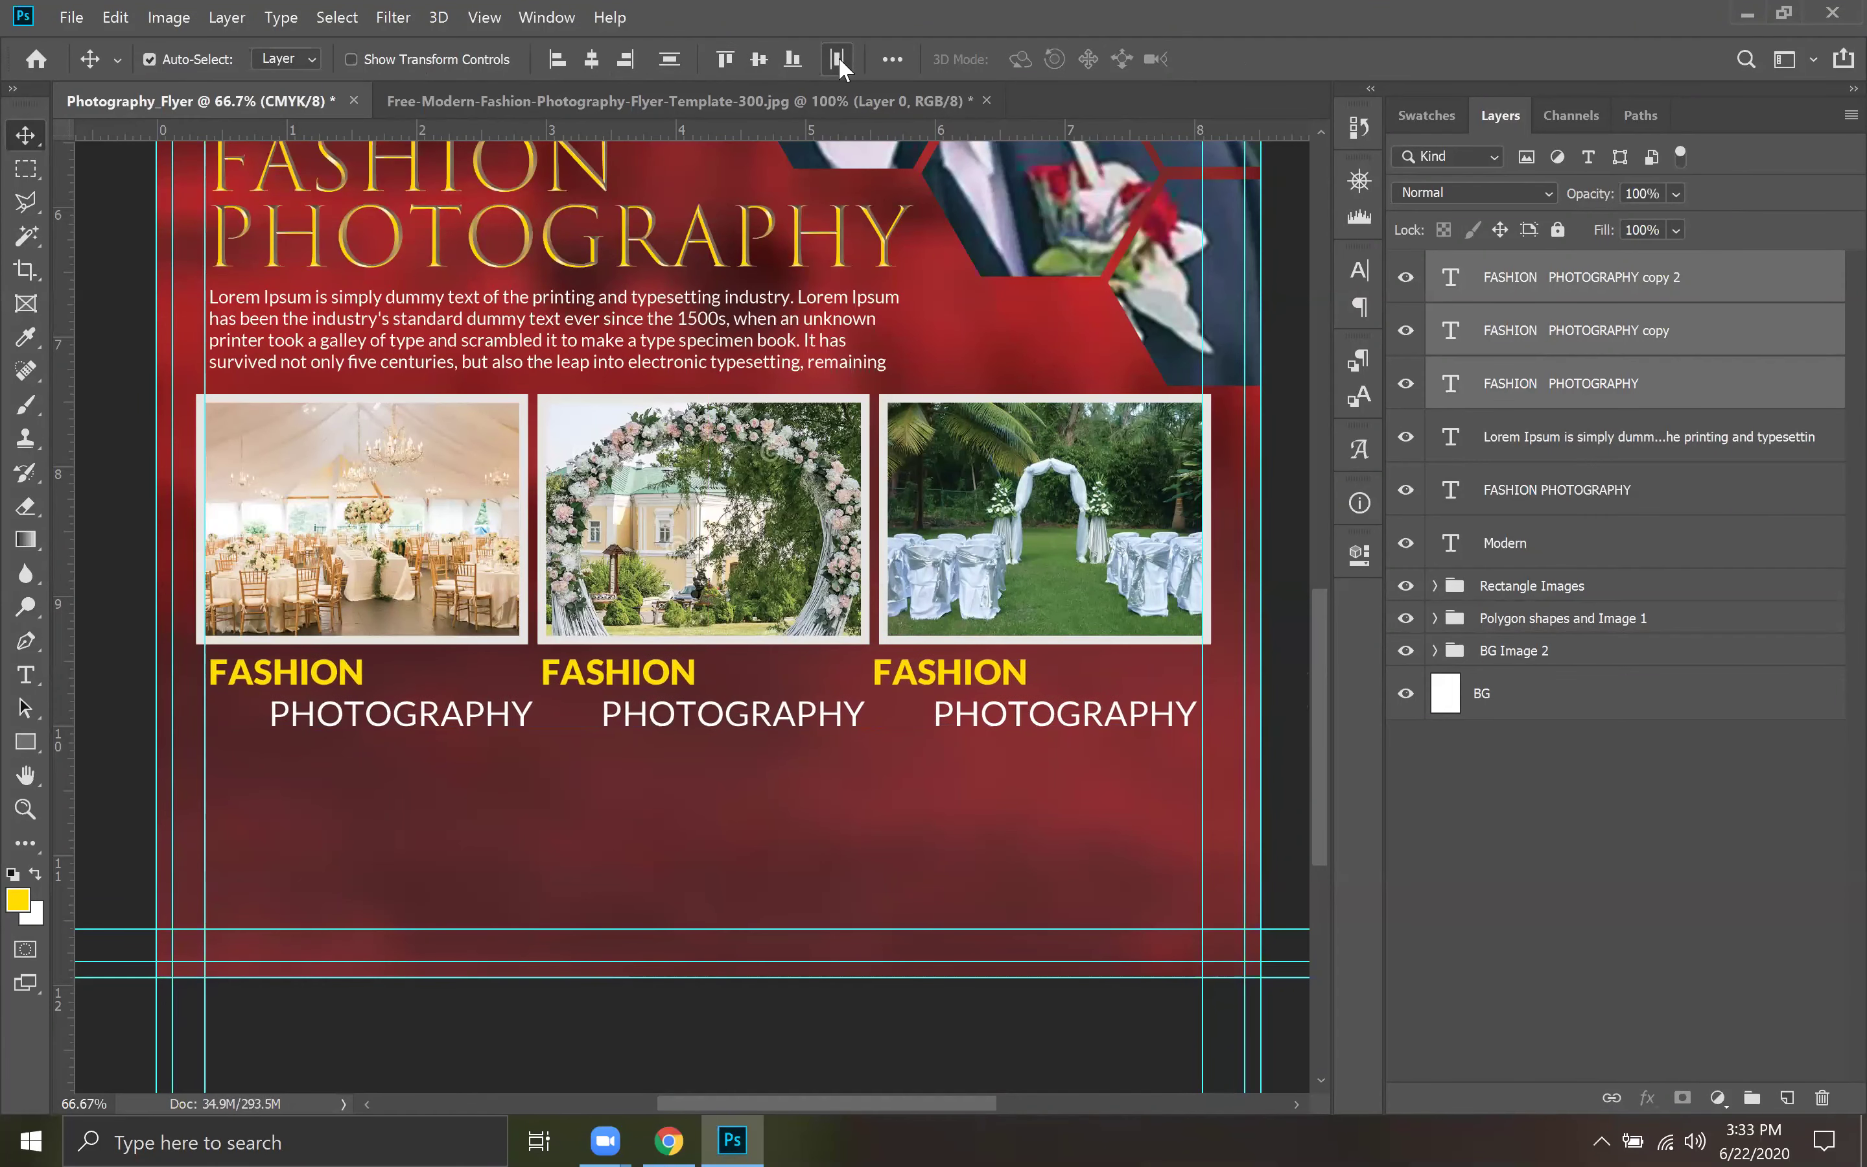
{"action": "left_click", "coordinate": [839, 57]}
{"action": "left_click", "coordinate": [838, 57]}
{"action": "left_click", "coordinate": [1671, 879]}
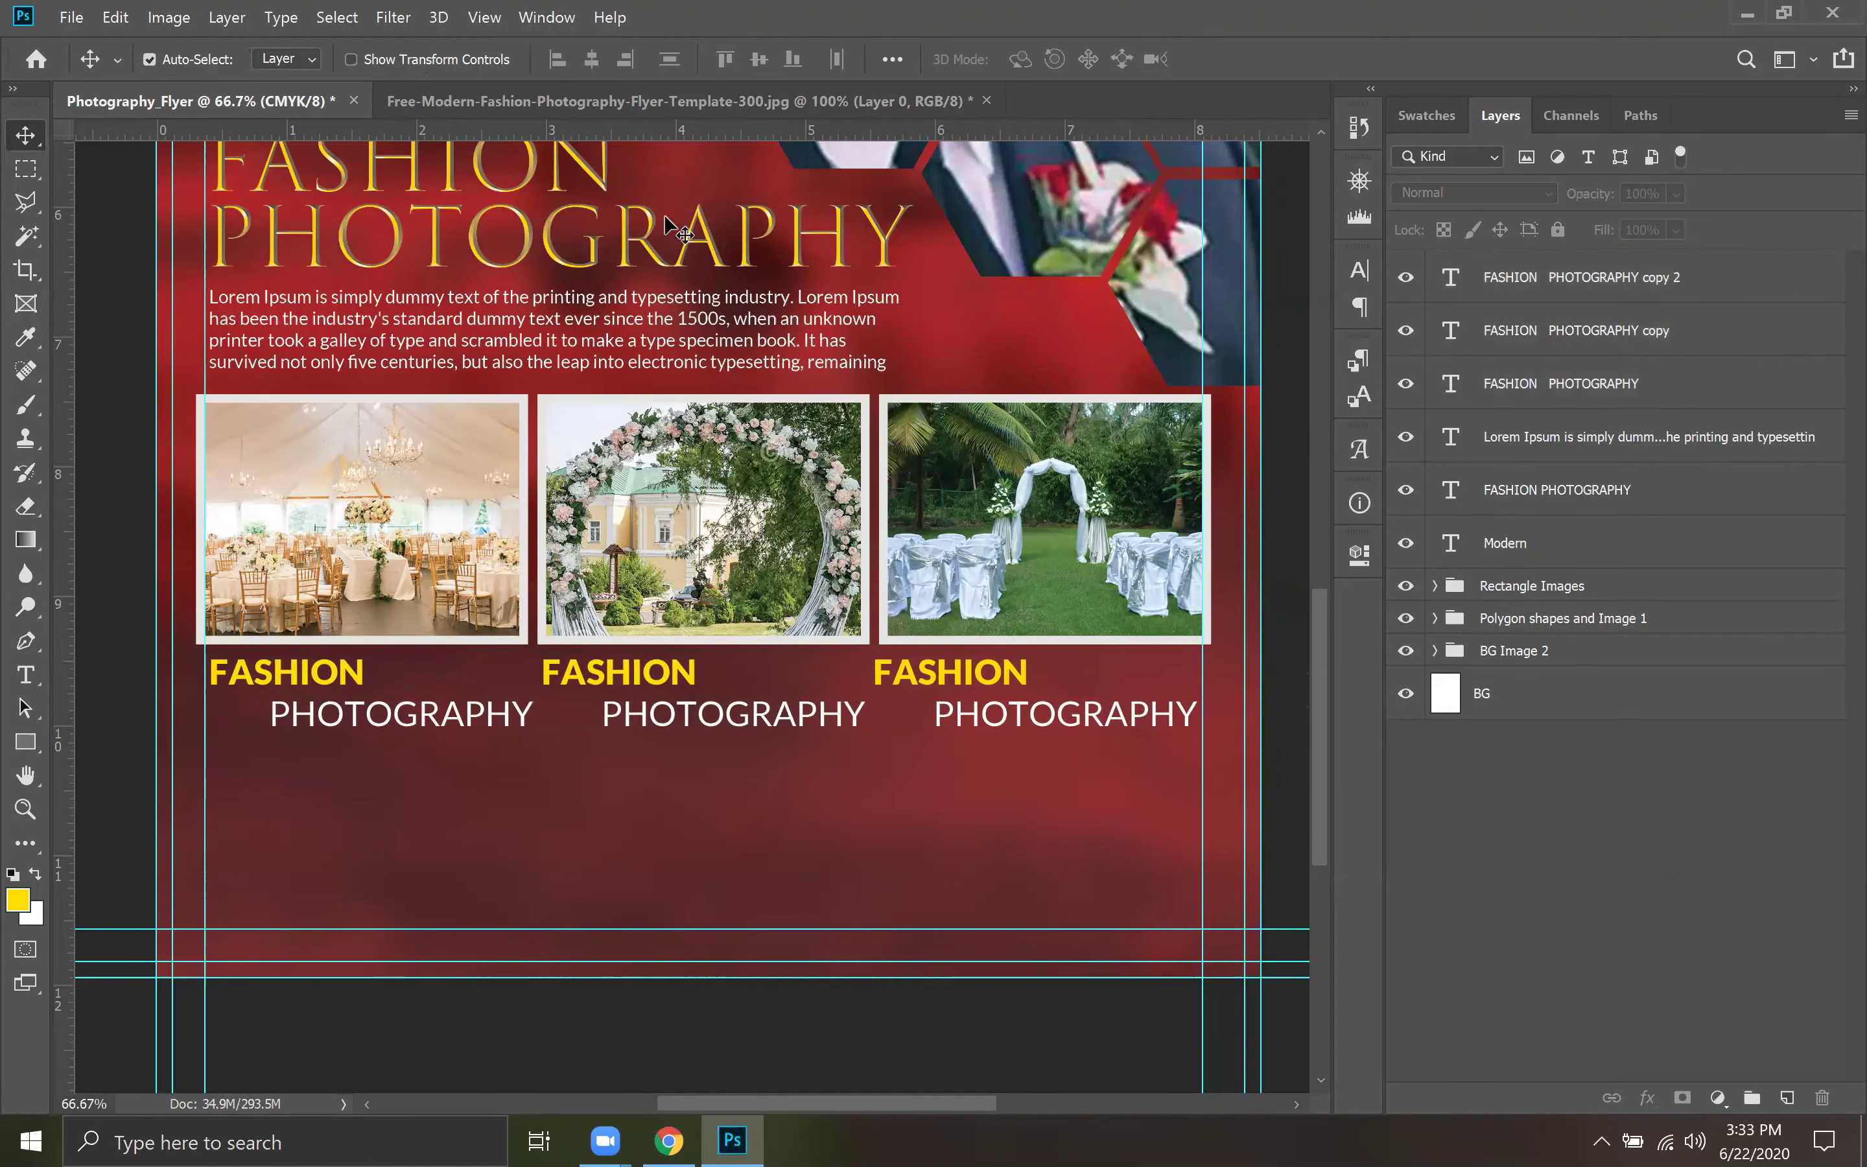
Check the caption wording in the reference template and replace FASHION with WEDDING in the caption under the middle photo.
{"action": "left_click", "coordinate": [702, 98]}
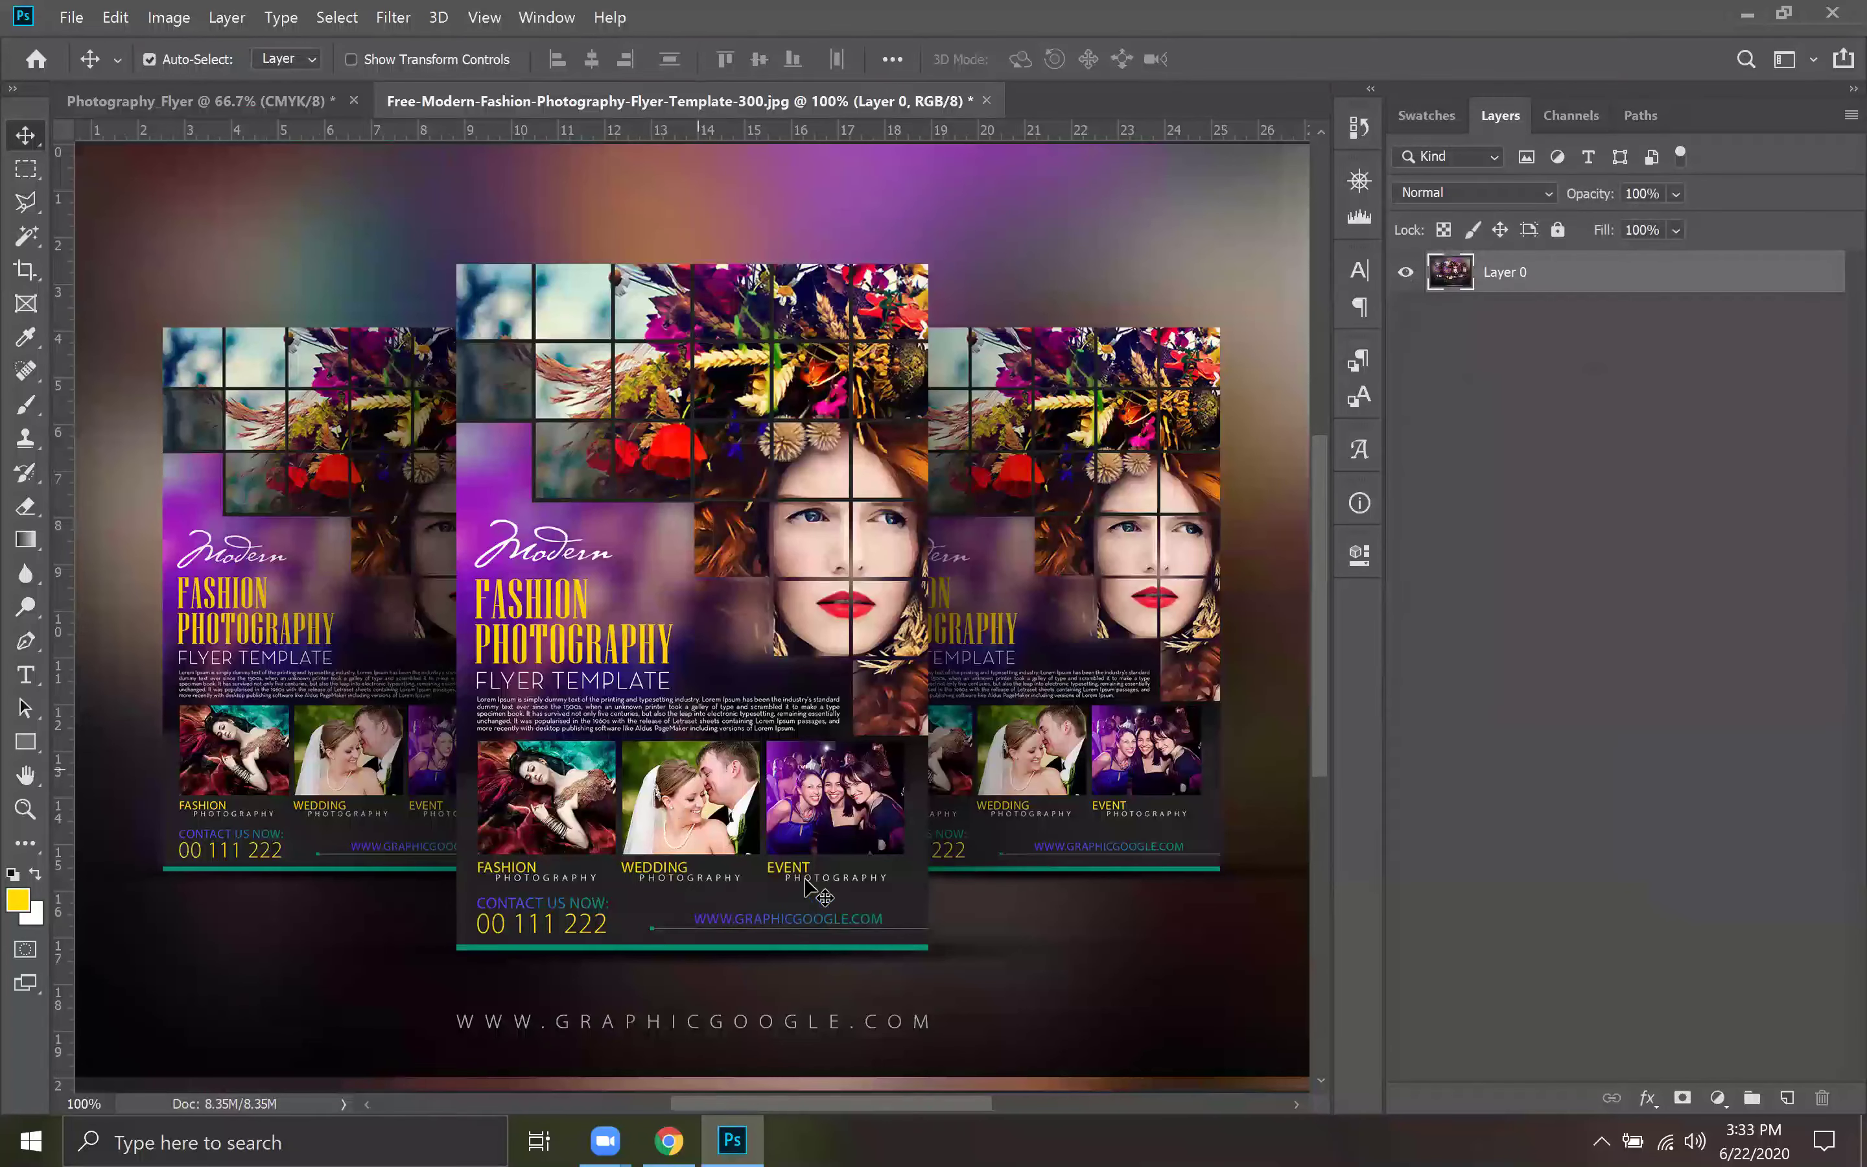
{"action": "left_click", "coordinate": [185, 105]}
{"action": "key", "text": "t"}
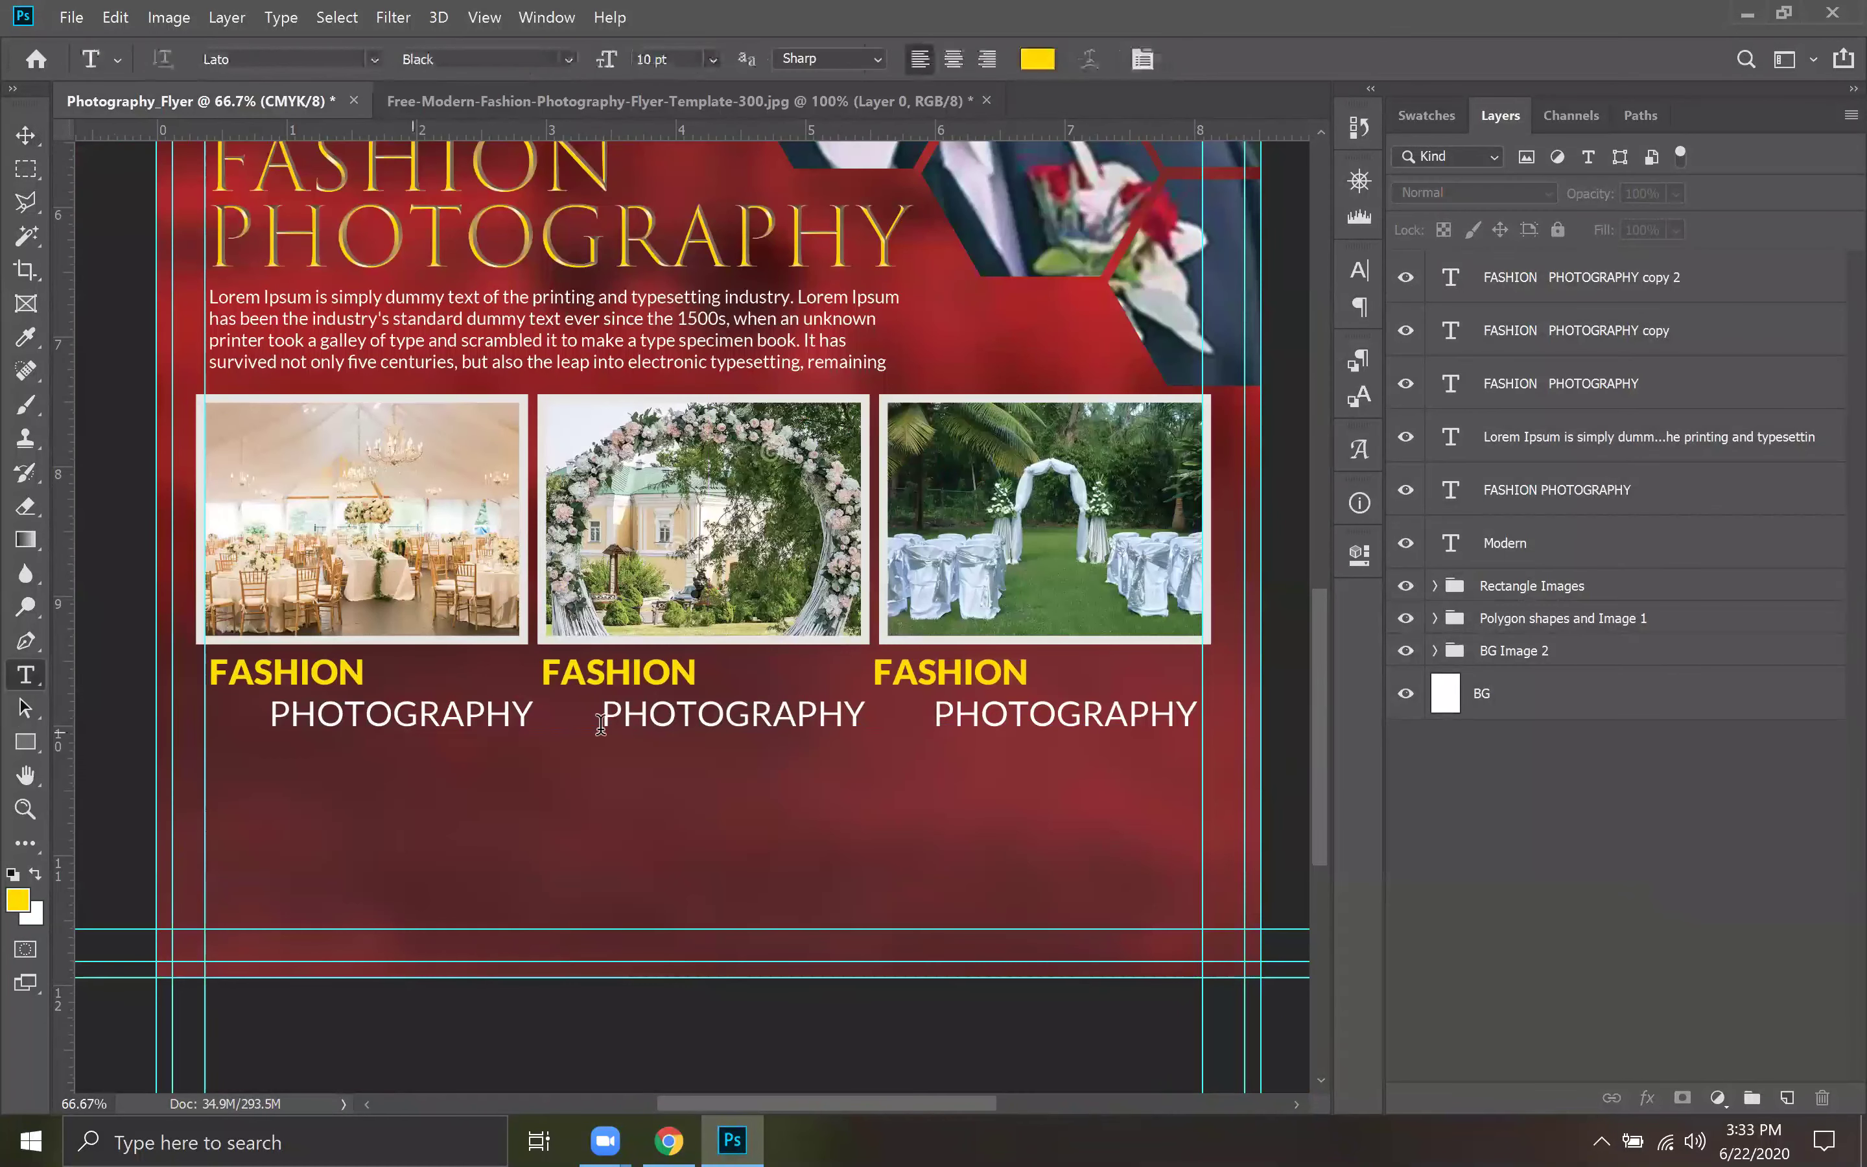
{"action": "double_click", "coordinate": [544, 669]}
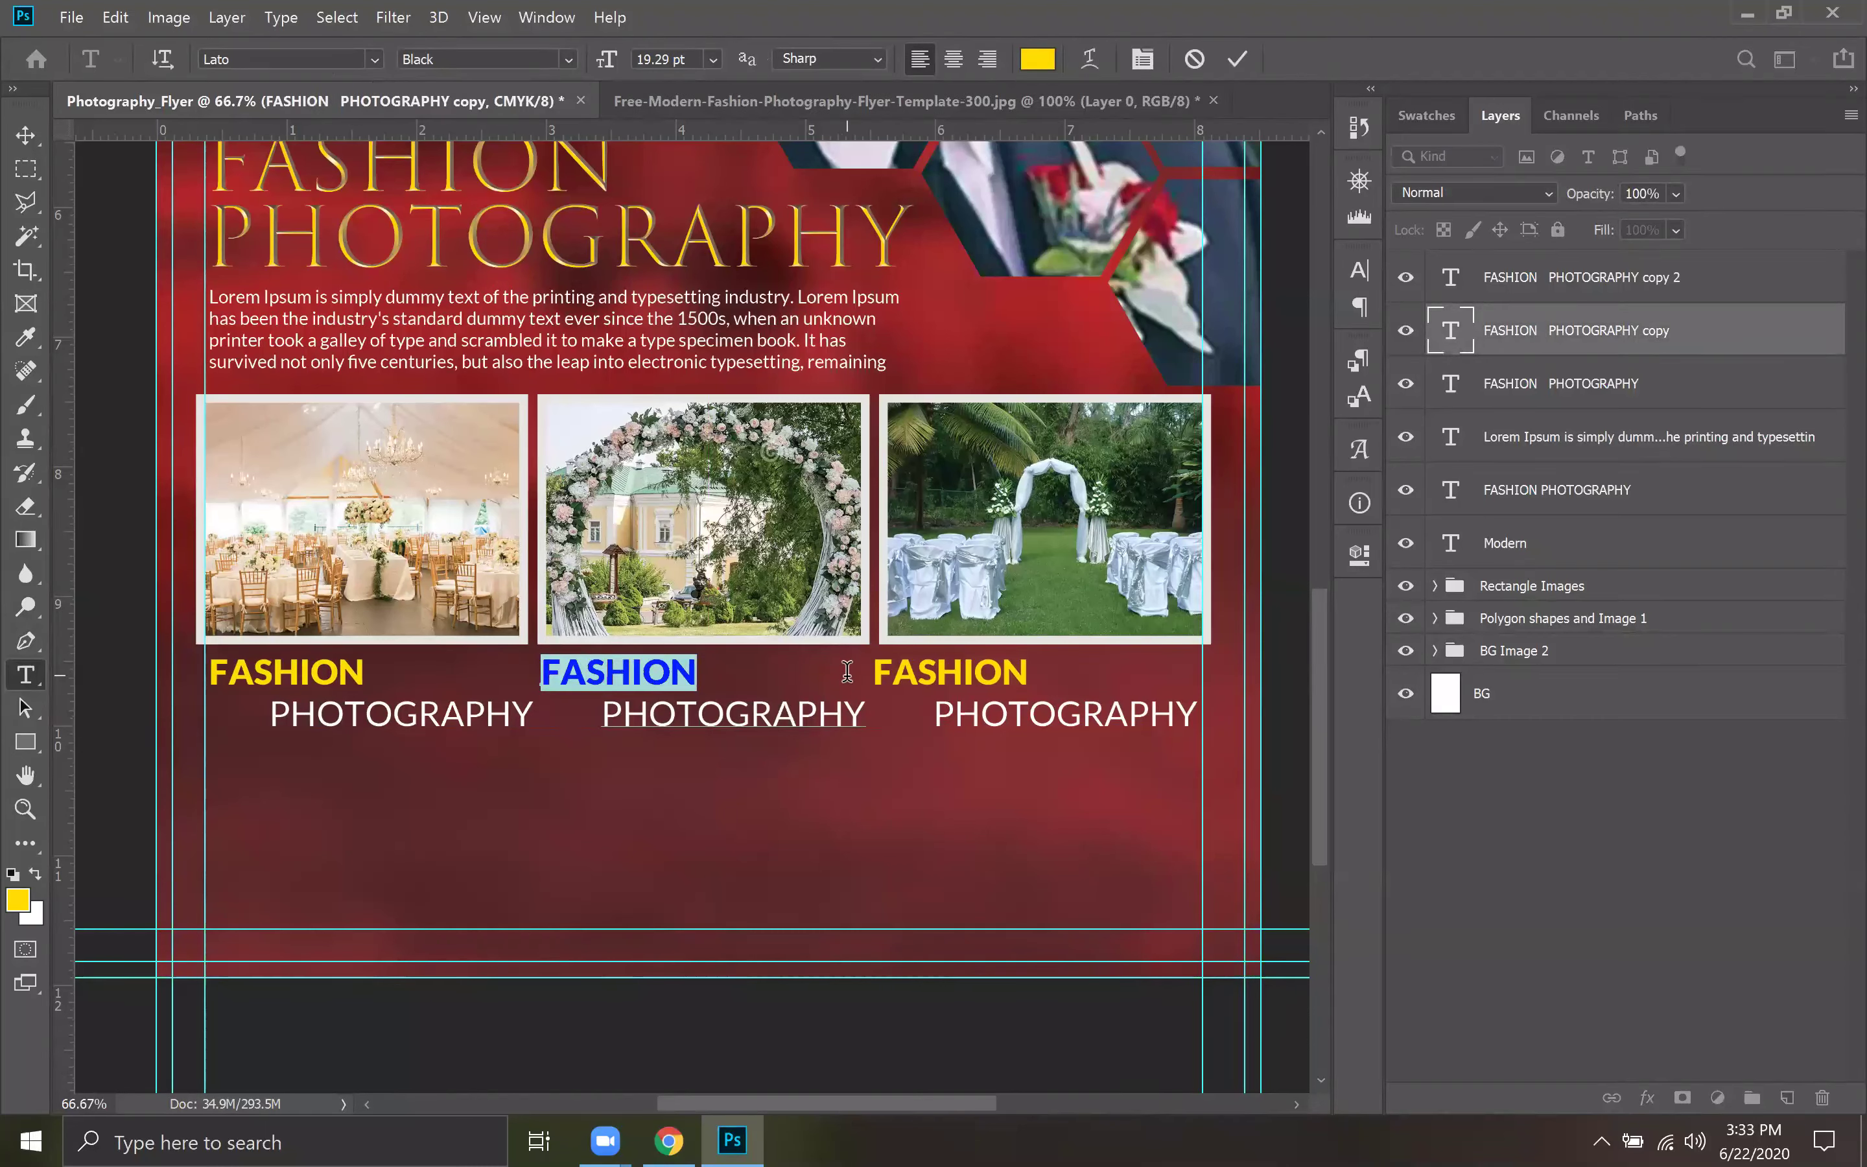
{"action": "type", "text": "WEDDING"}
{"action": "left_click", "coordinate": [1238, 58]}
Replace FASHION with EVENT in the caption under the third photo and commit the text edit.
{"action": "left_click_drag", "start_coordinate": [874, 669], "coordinate": [1132, 665]}
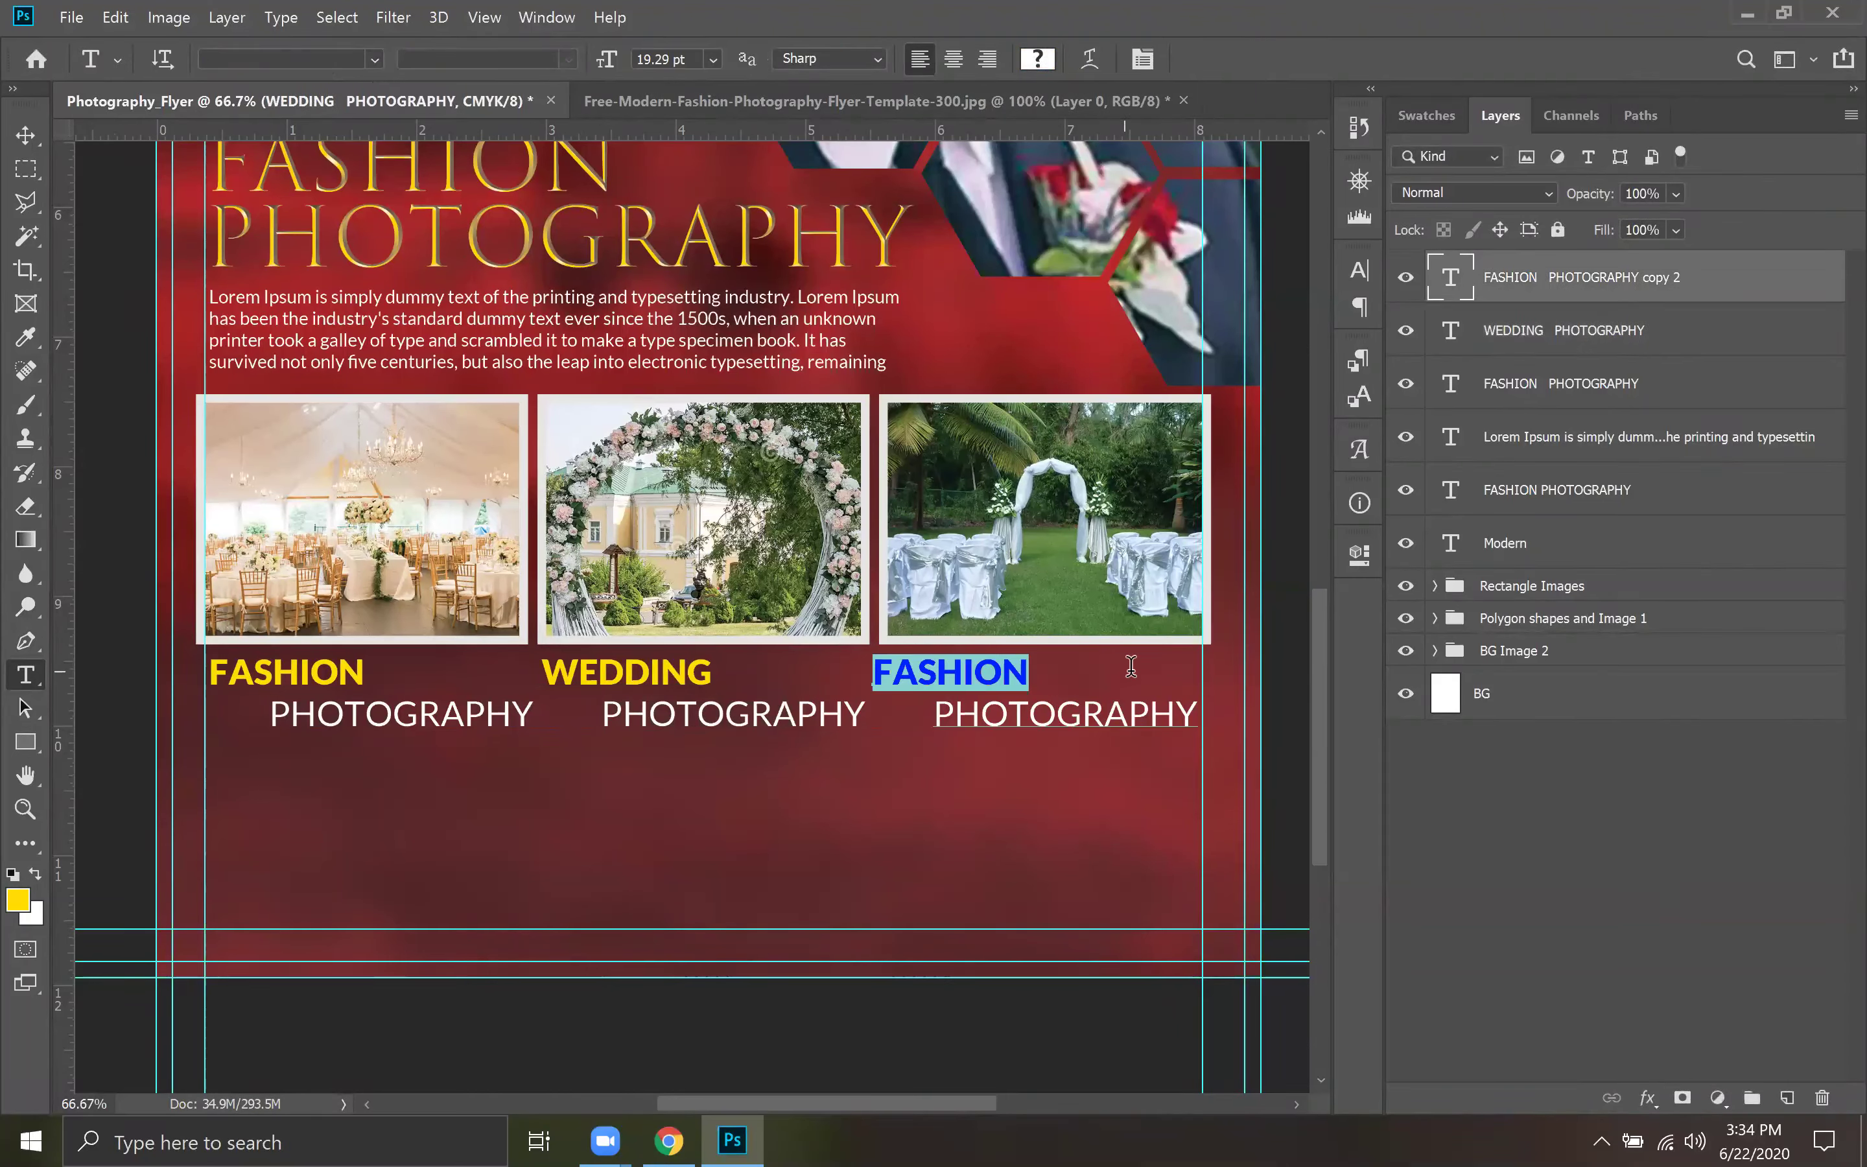
{"action": "type", "text": "EVENT"}
{"action": "left_click", "coordinate": [1237, 58]}
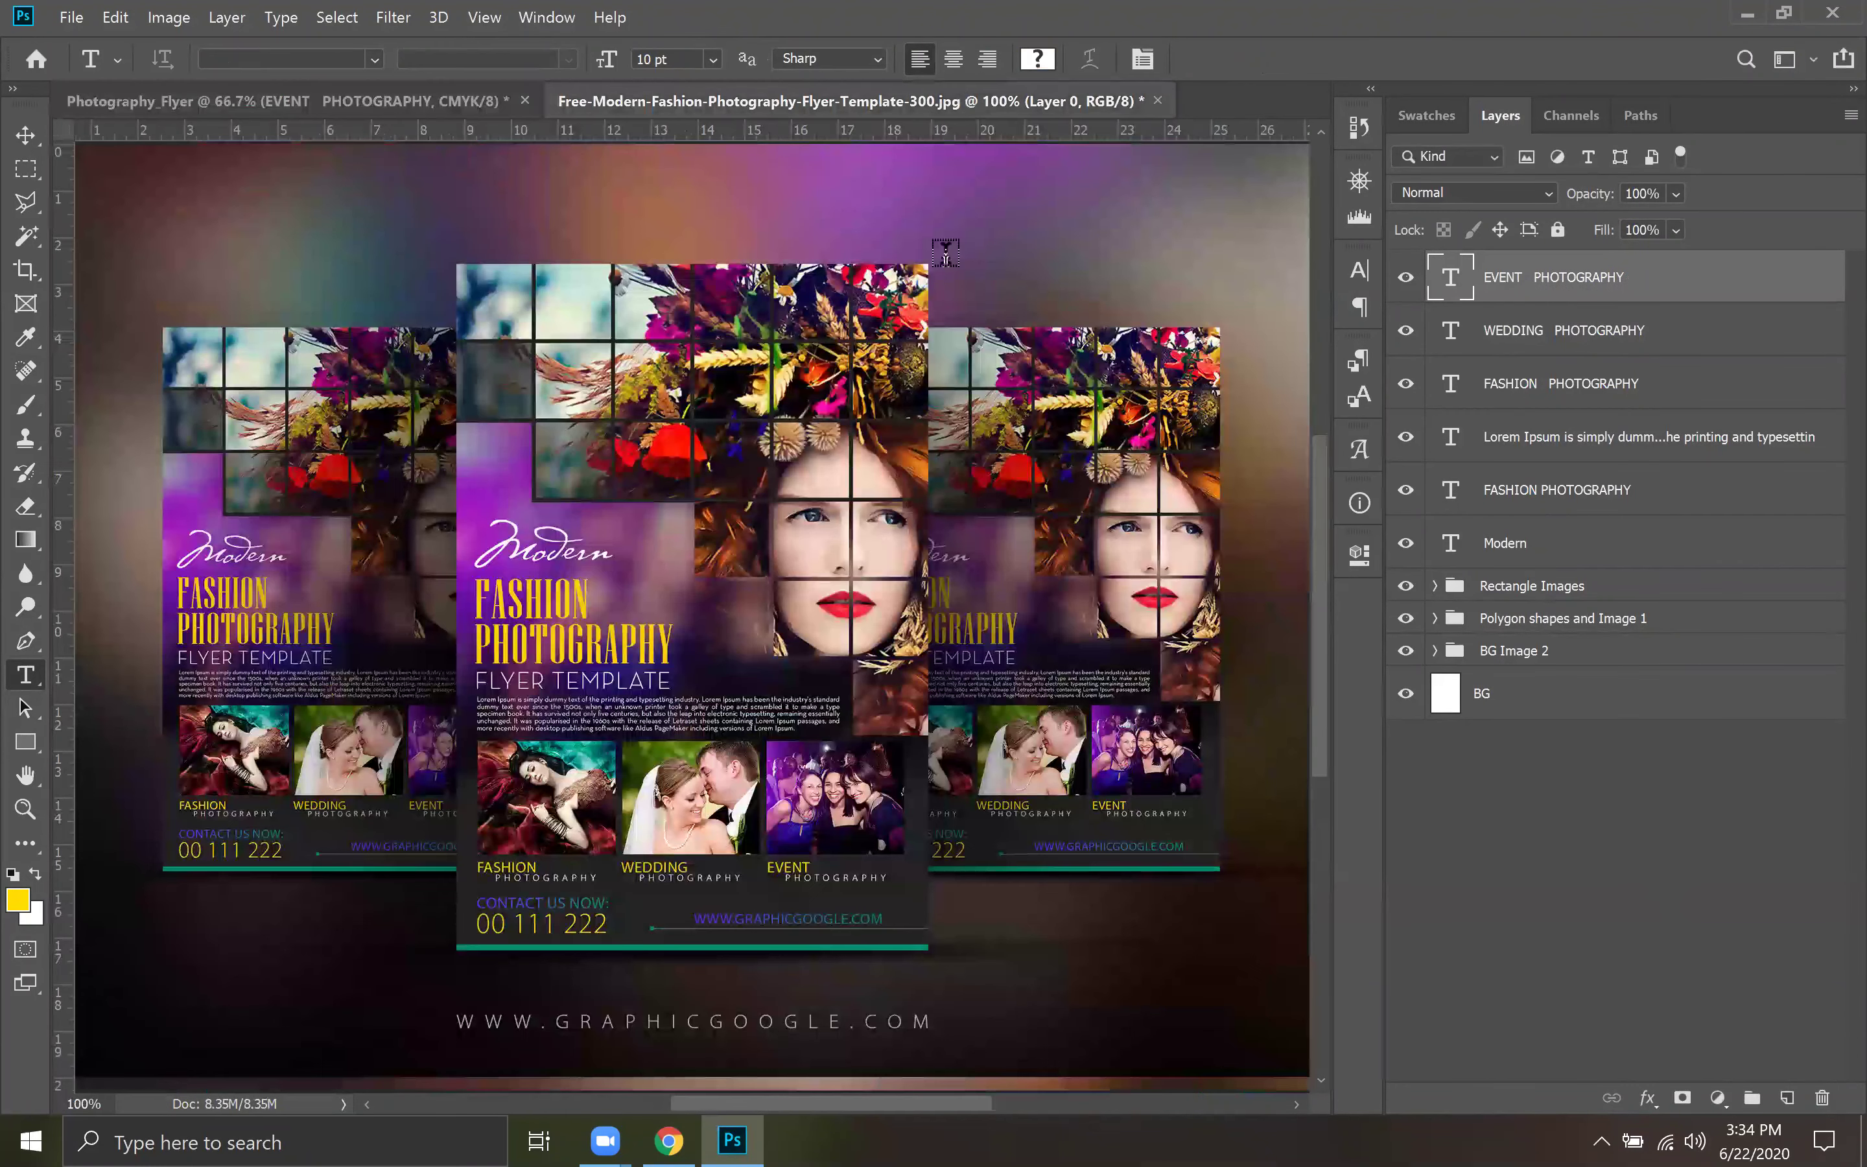
Add a text below the captions reading CONTUCT US NOW: with the contact phone number on a second line, modelled on the reference.
{"action": "left_click", "coordinate": [962, 90]}
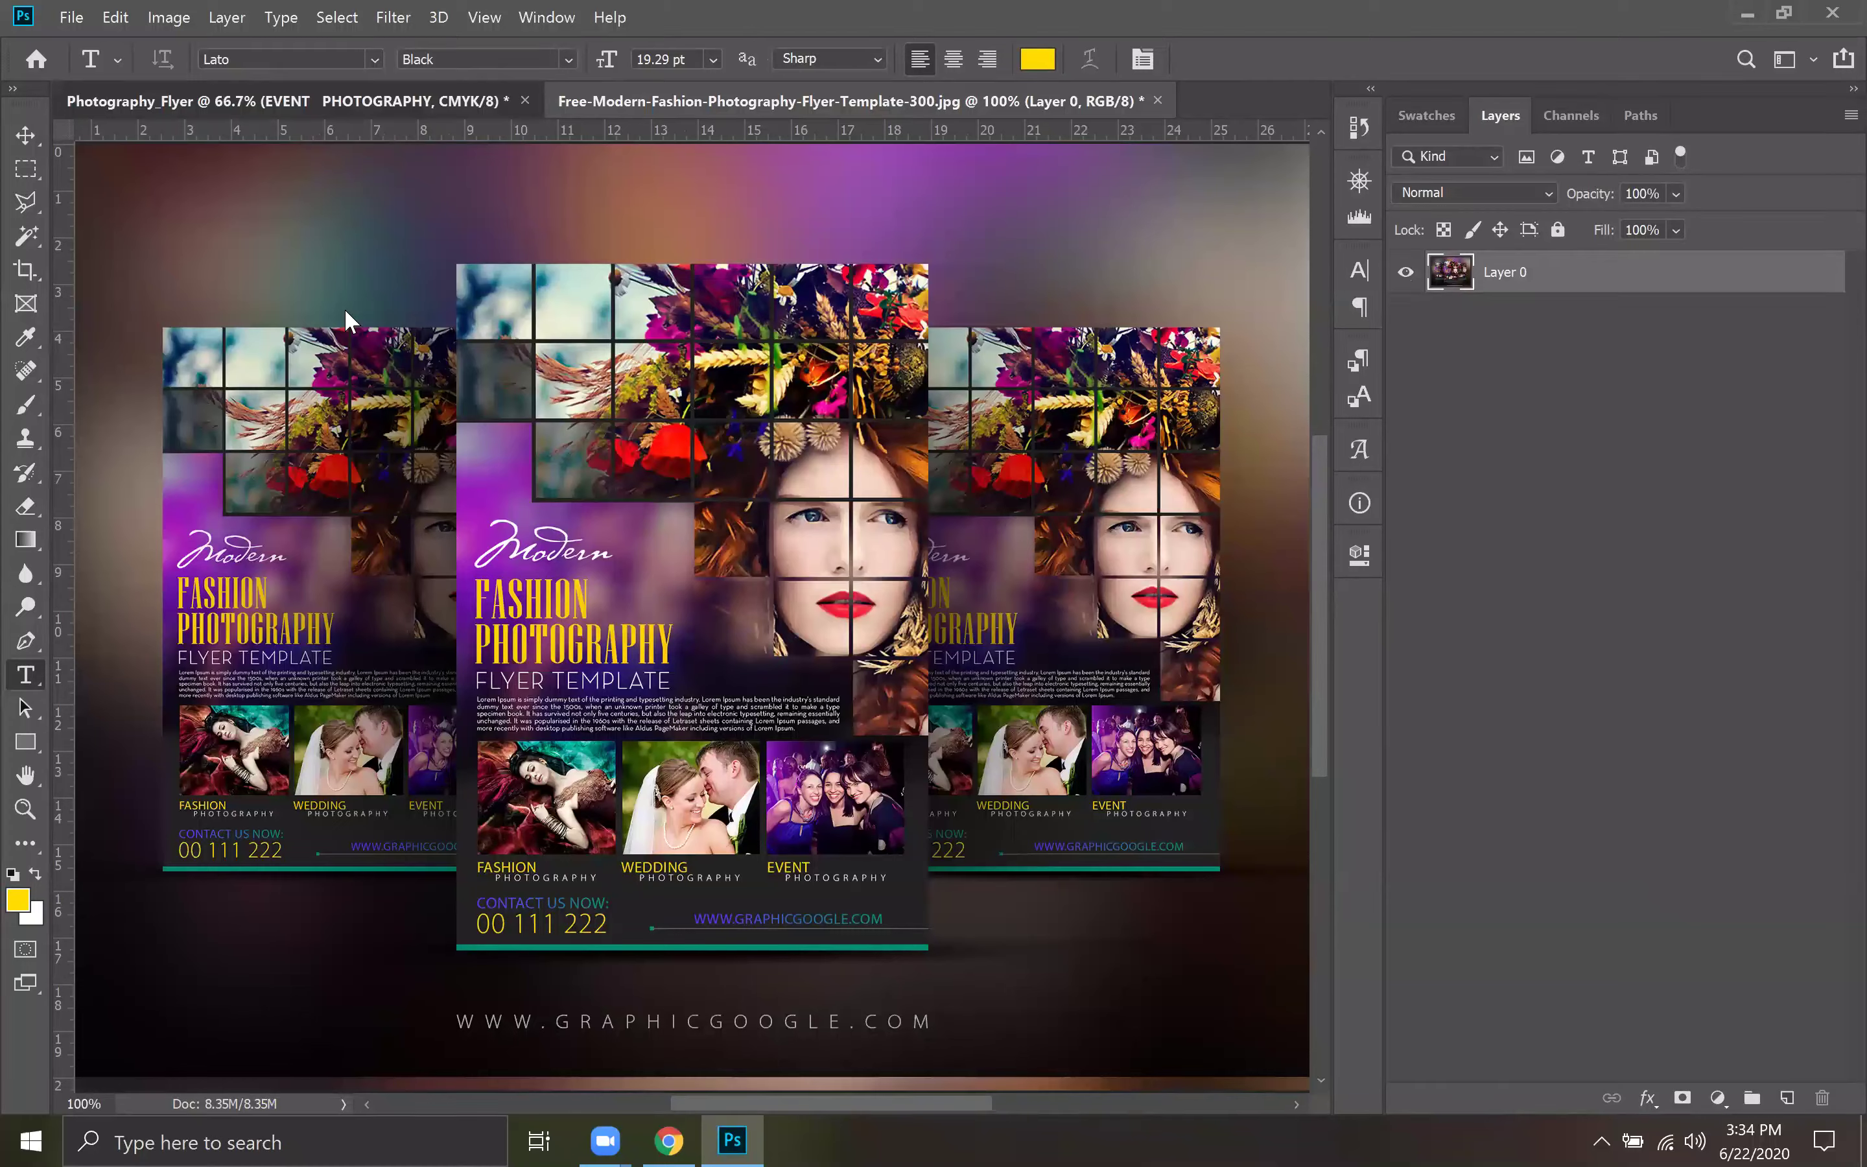
{"action": "key", "text": "ctrl+Tab"}
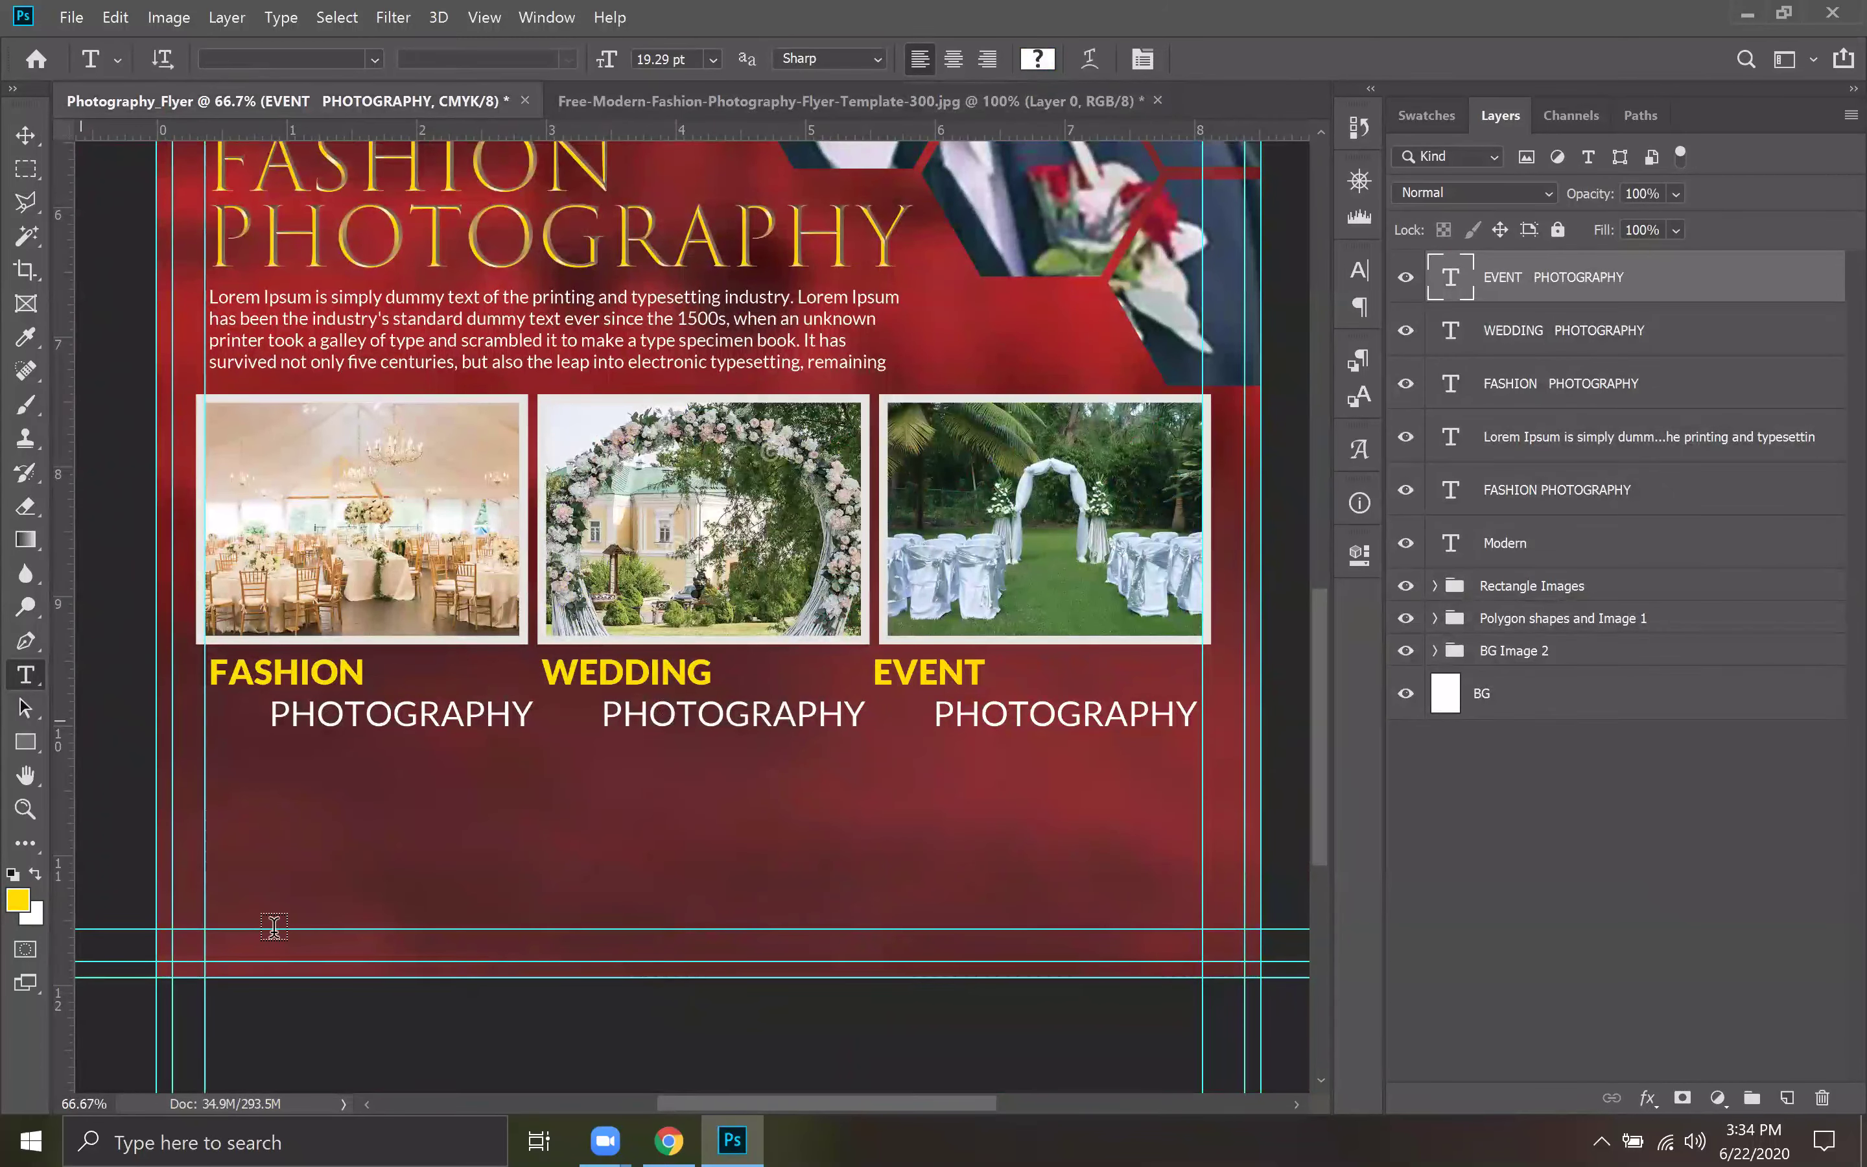
{"action": "left_click", "coordinate": [230, 809]}
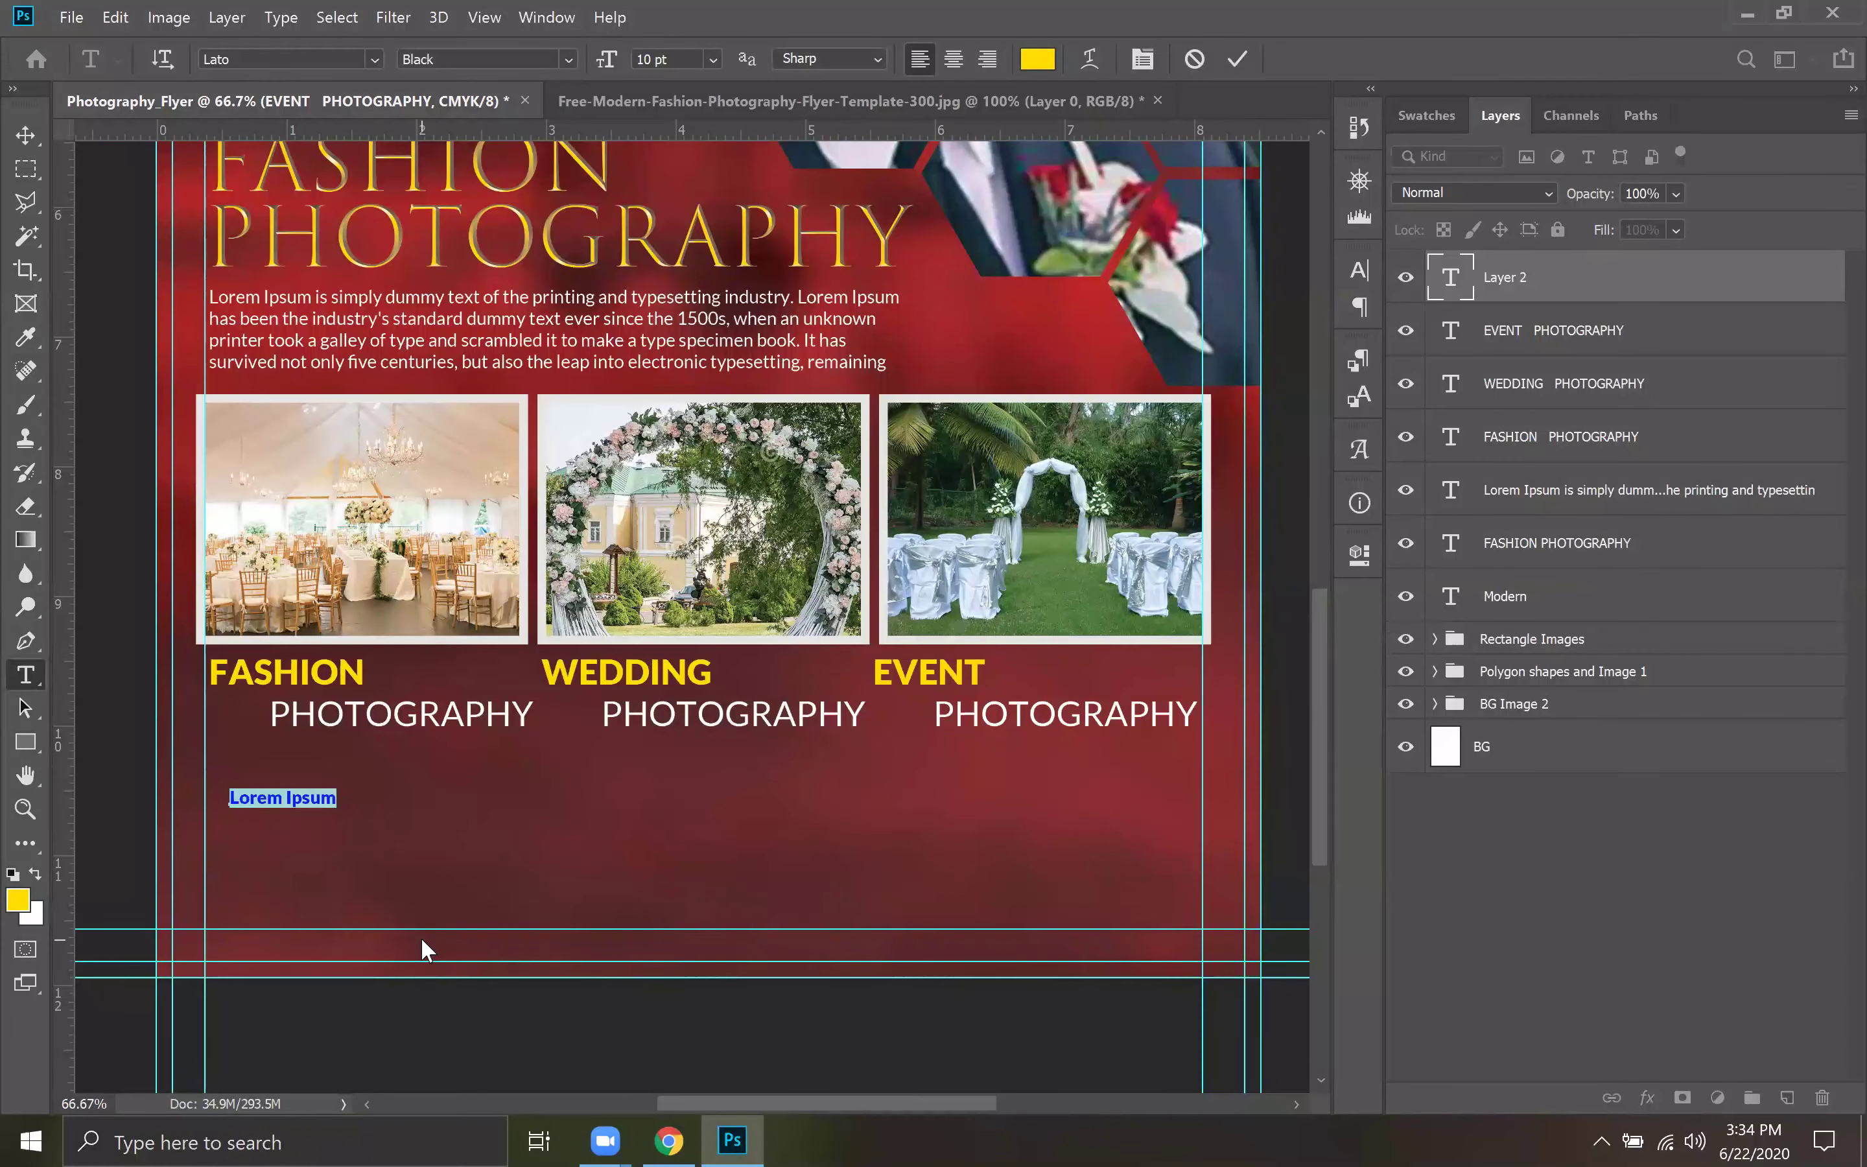
{"action": "type", "text": "CONT"}
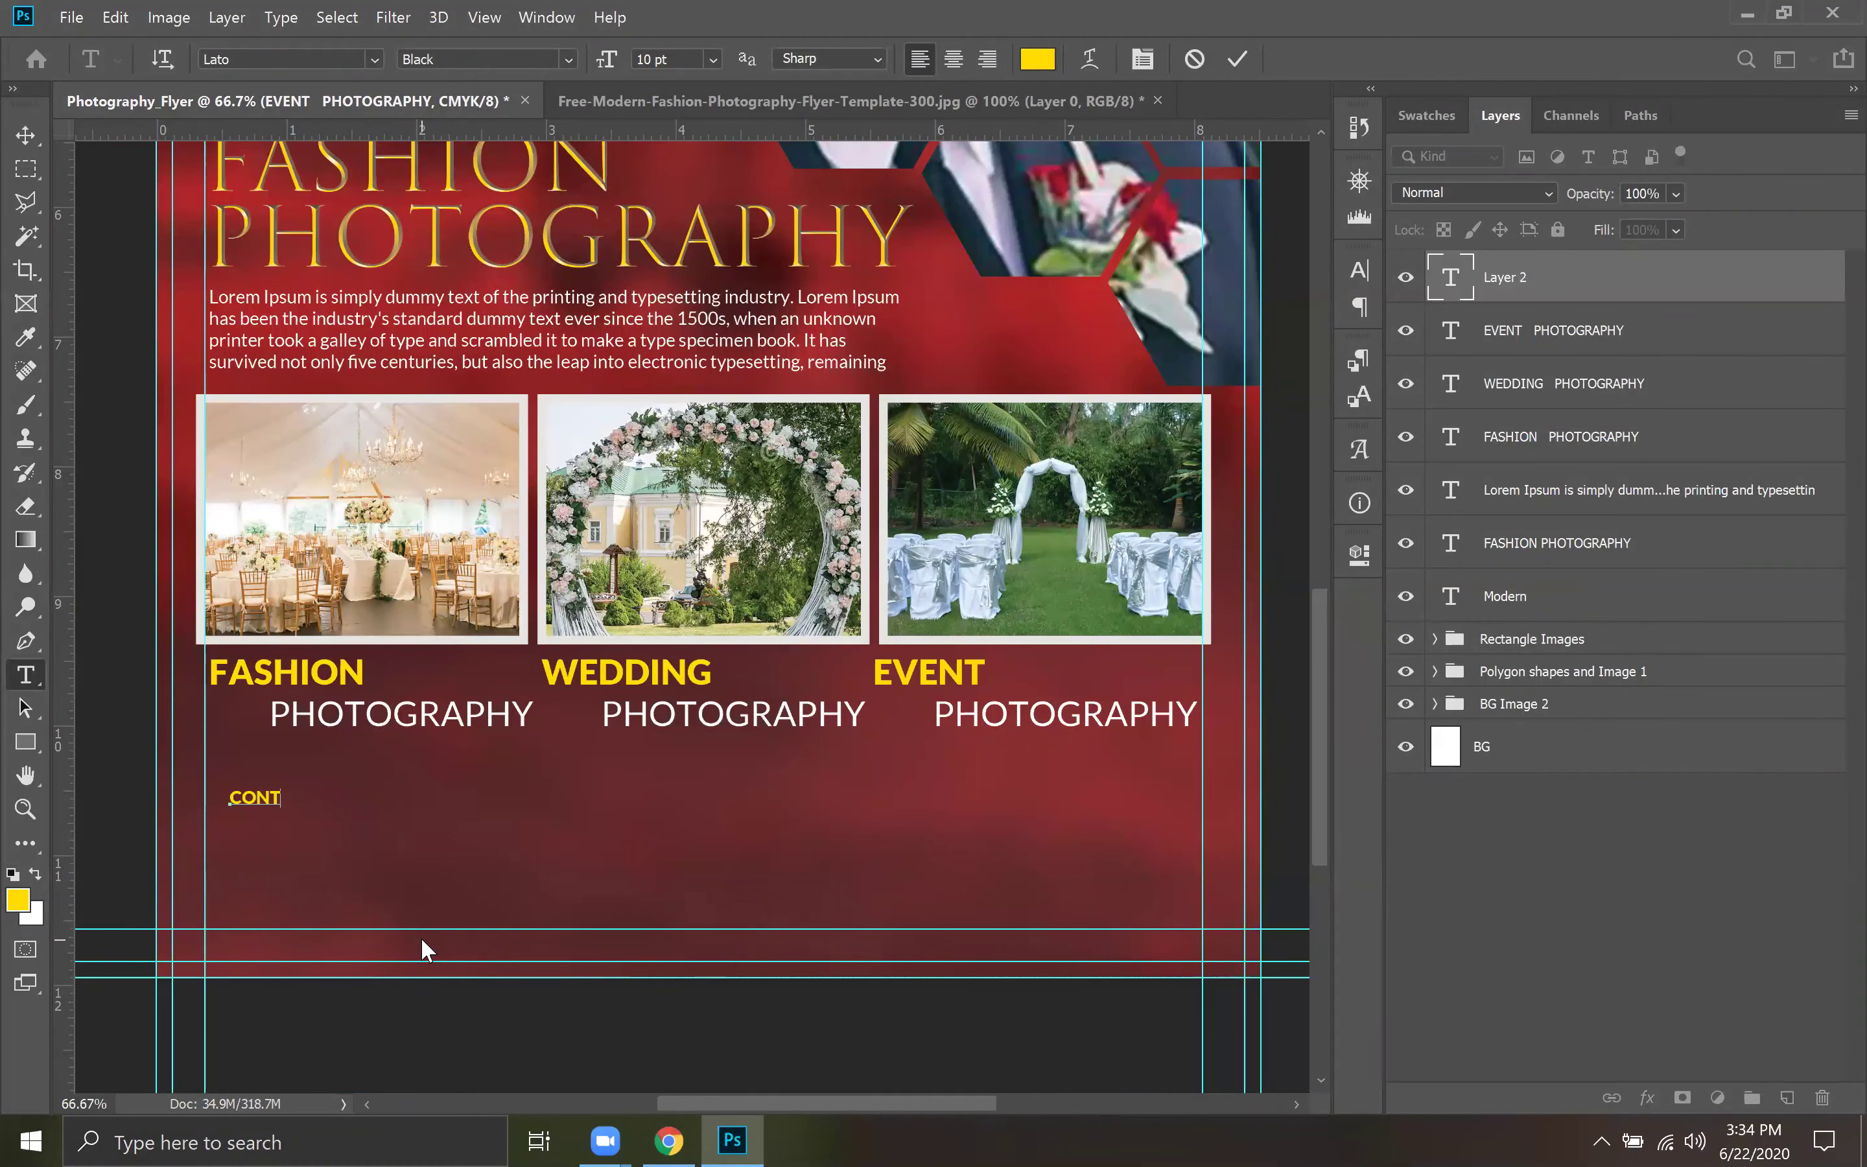
{"action": "type", "text": "UCT US NOW:"}
{"action": "key", "text": "Return"}
{"action": "type", "text": "+880 1711 "}
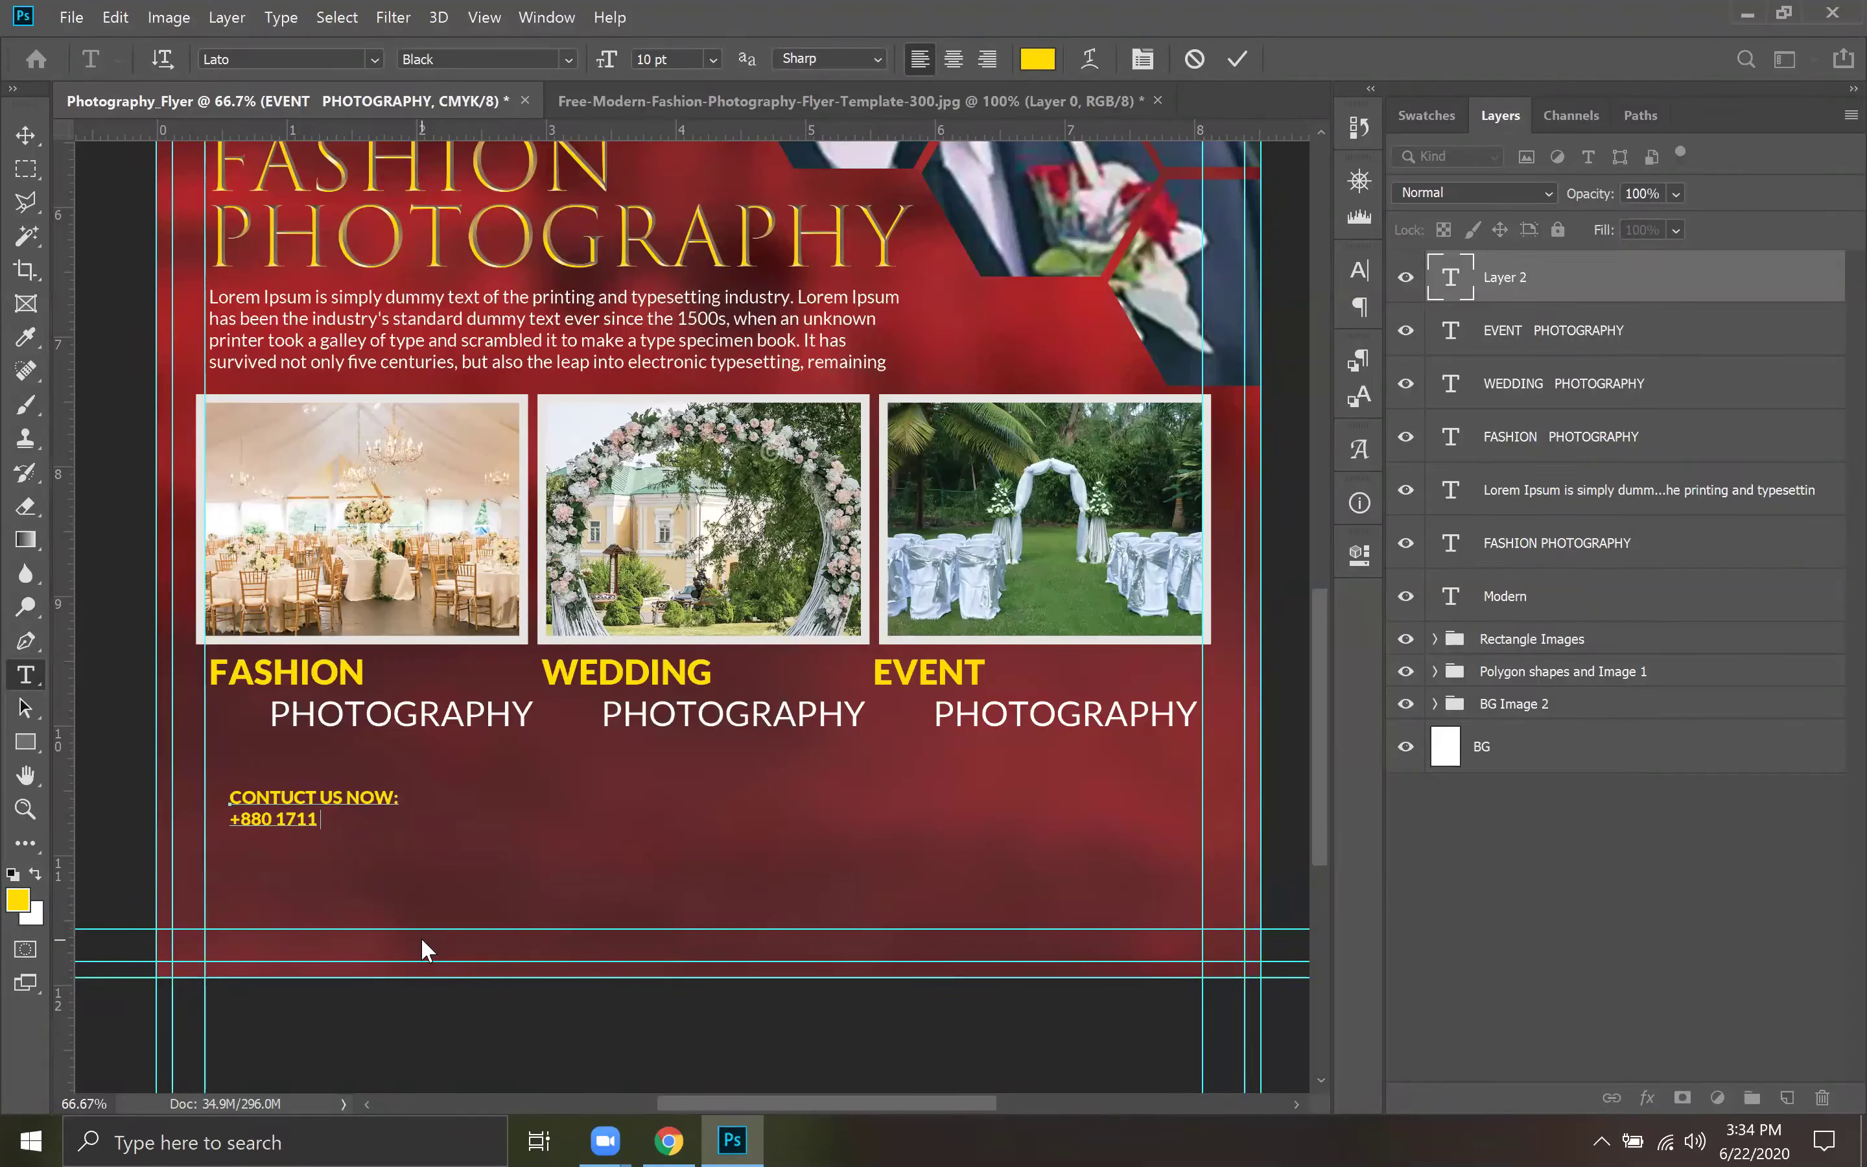
{"action": "type", "text": "000 000"}
{"action": "left_click", "coordinate": [1228, 61]}
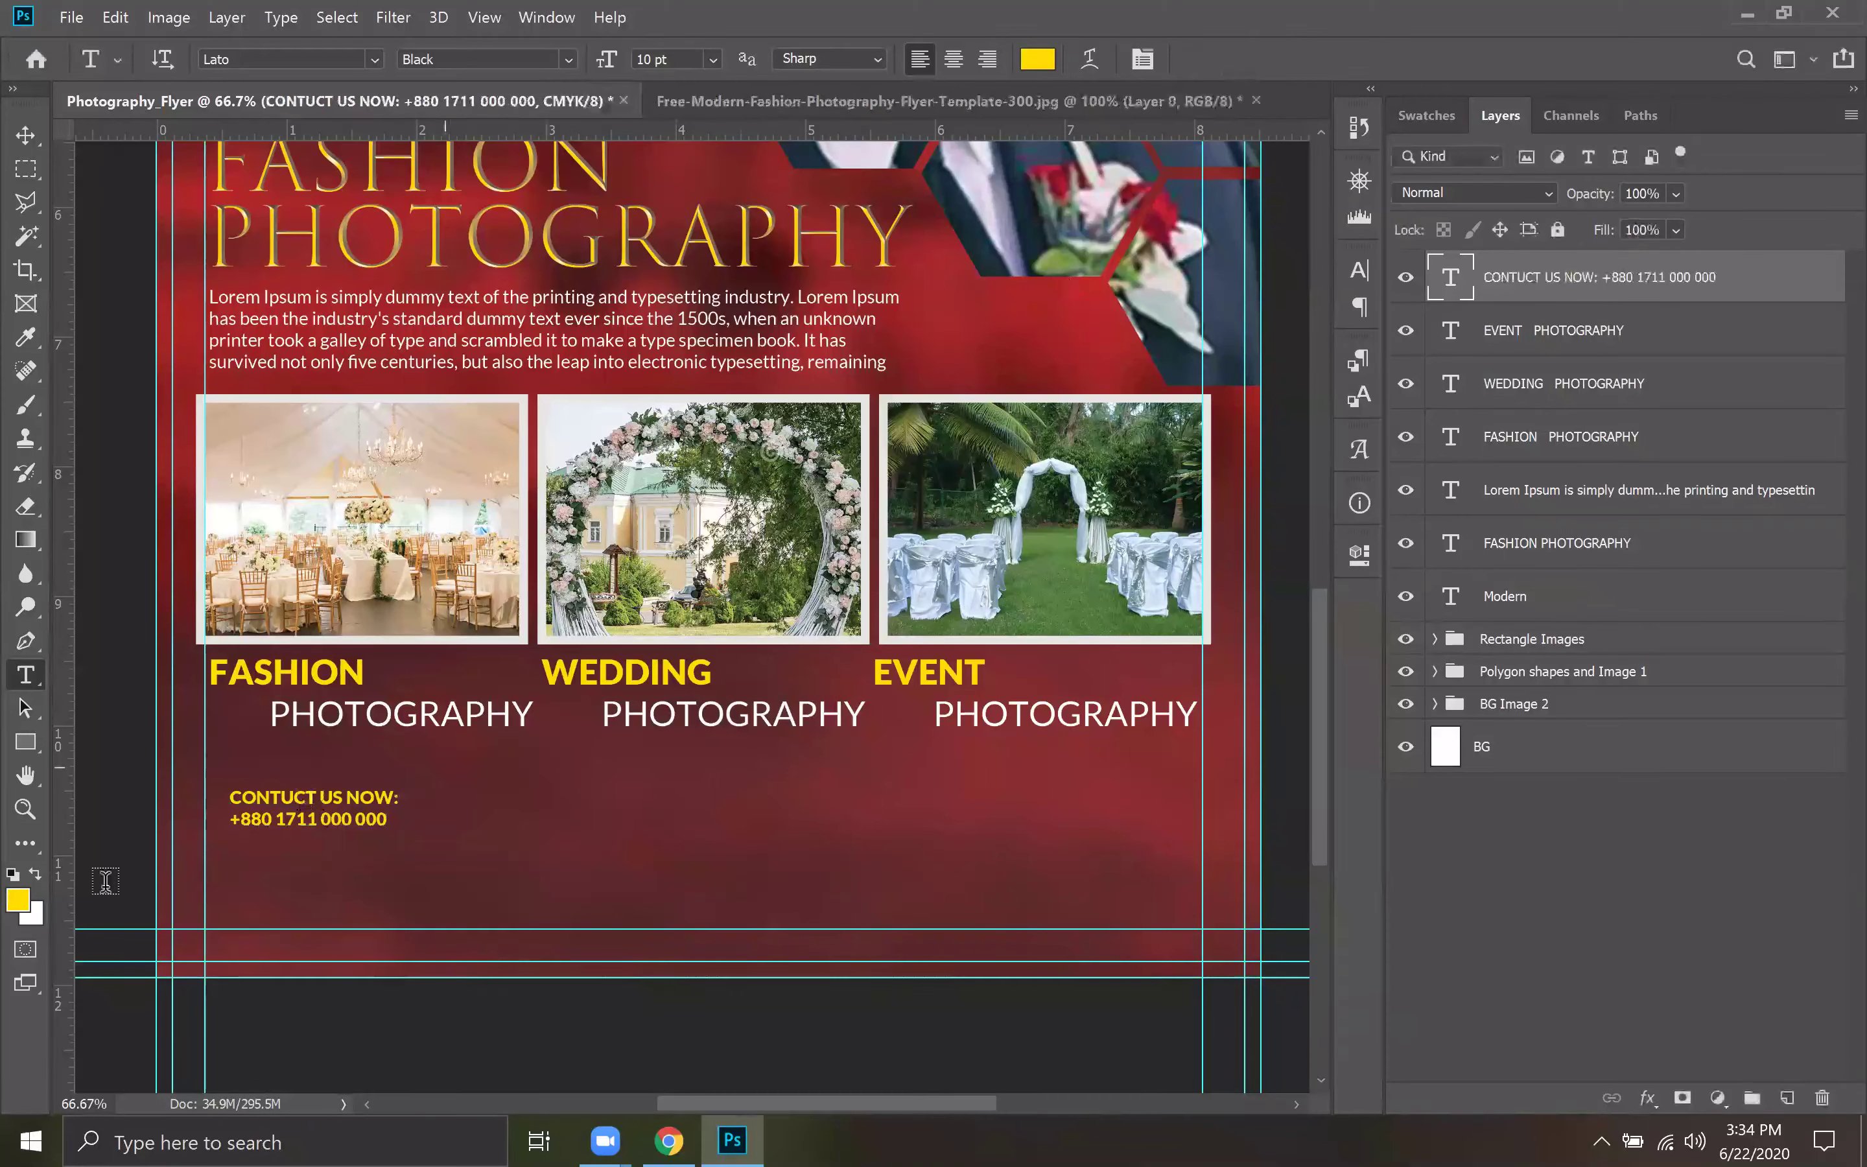
Set the font style of both contact text lines to Lato Bold.
{"action": "left_click_drag", "start_coordinate": [230, 797], "coordinate": [517, 864]}
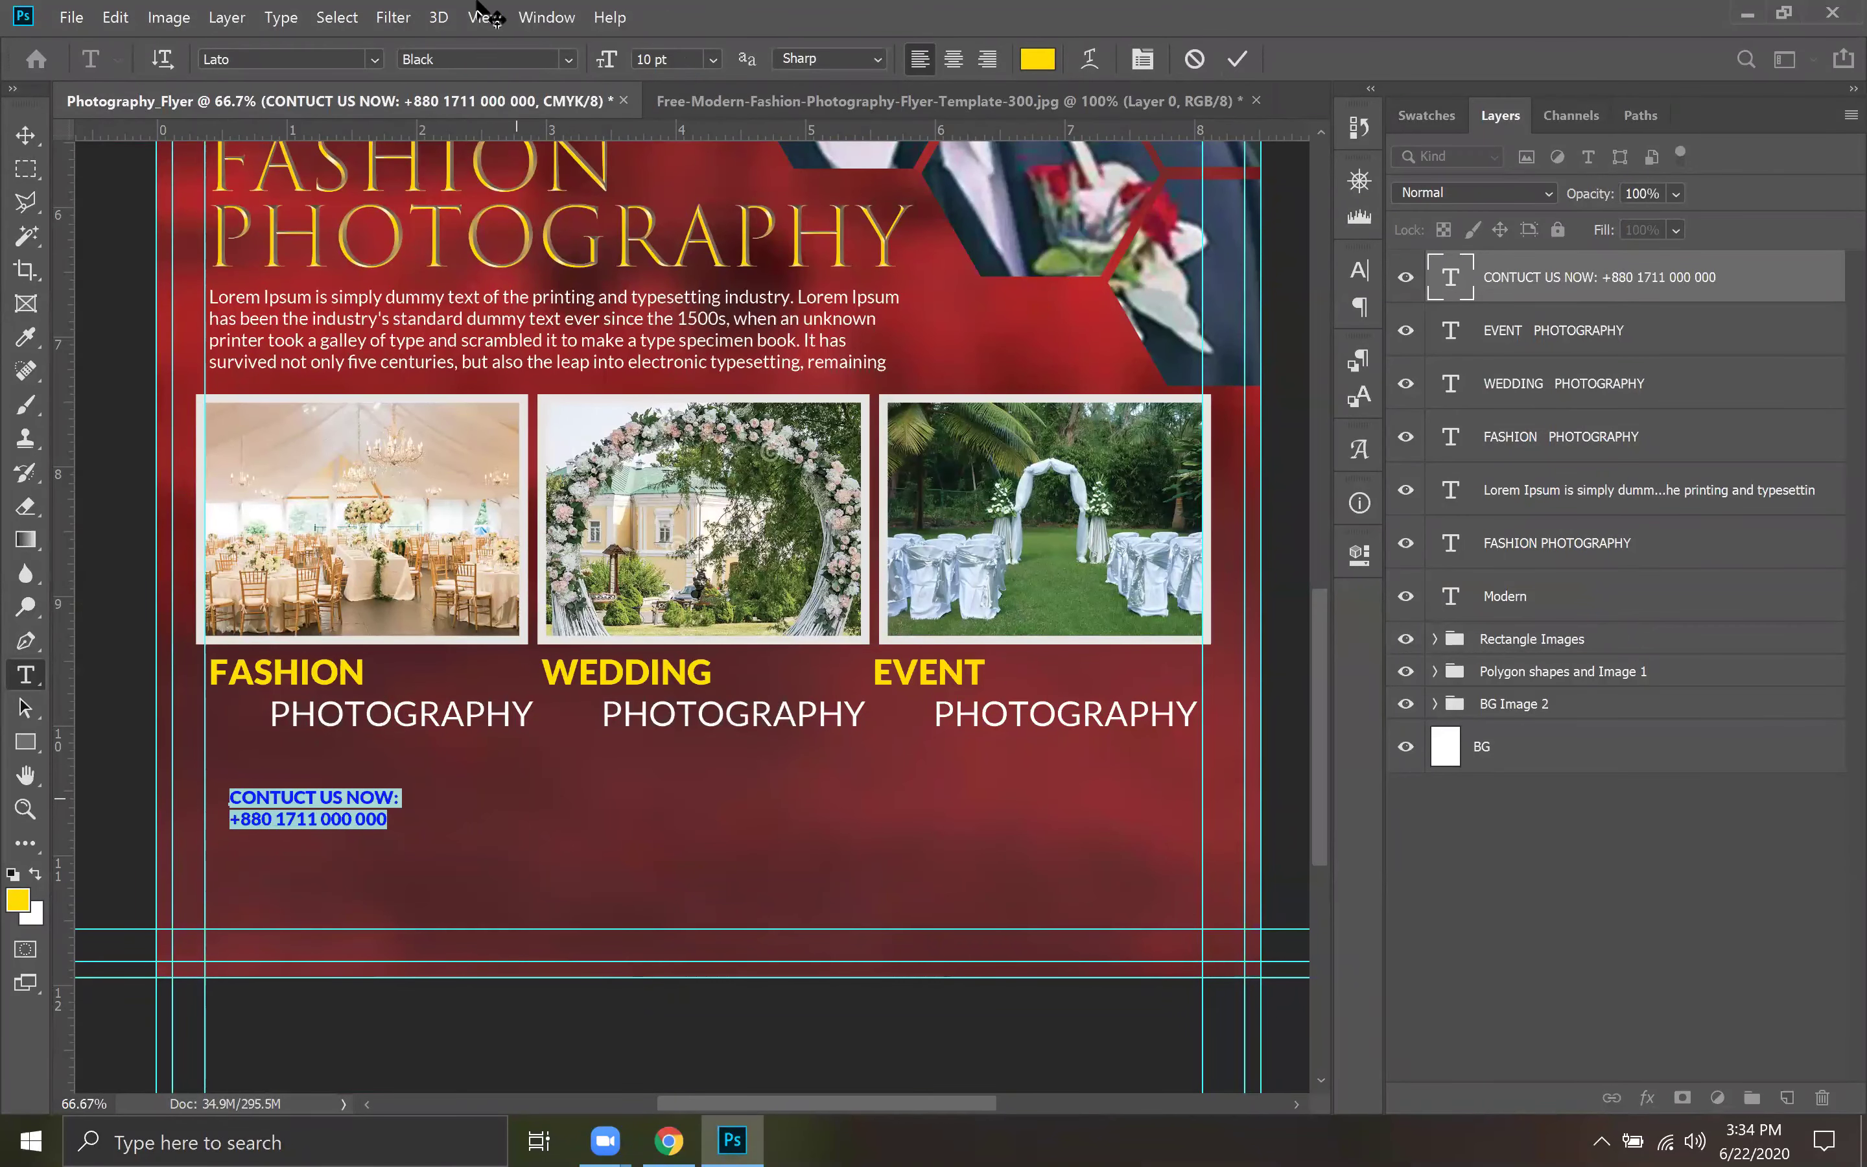
{"action": "left_click", "coordinate": [568, 61]}
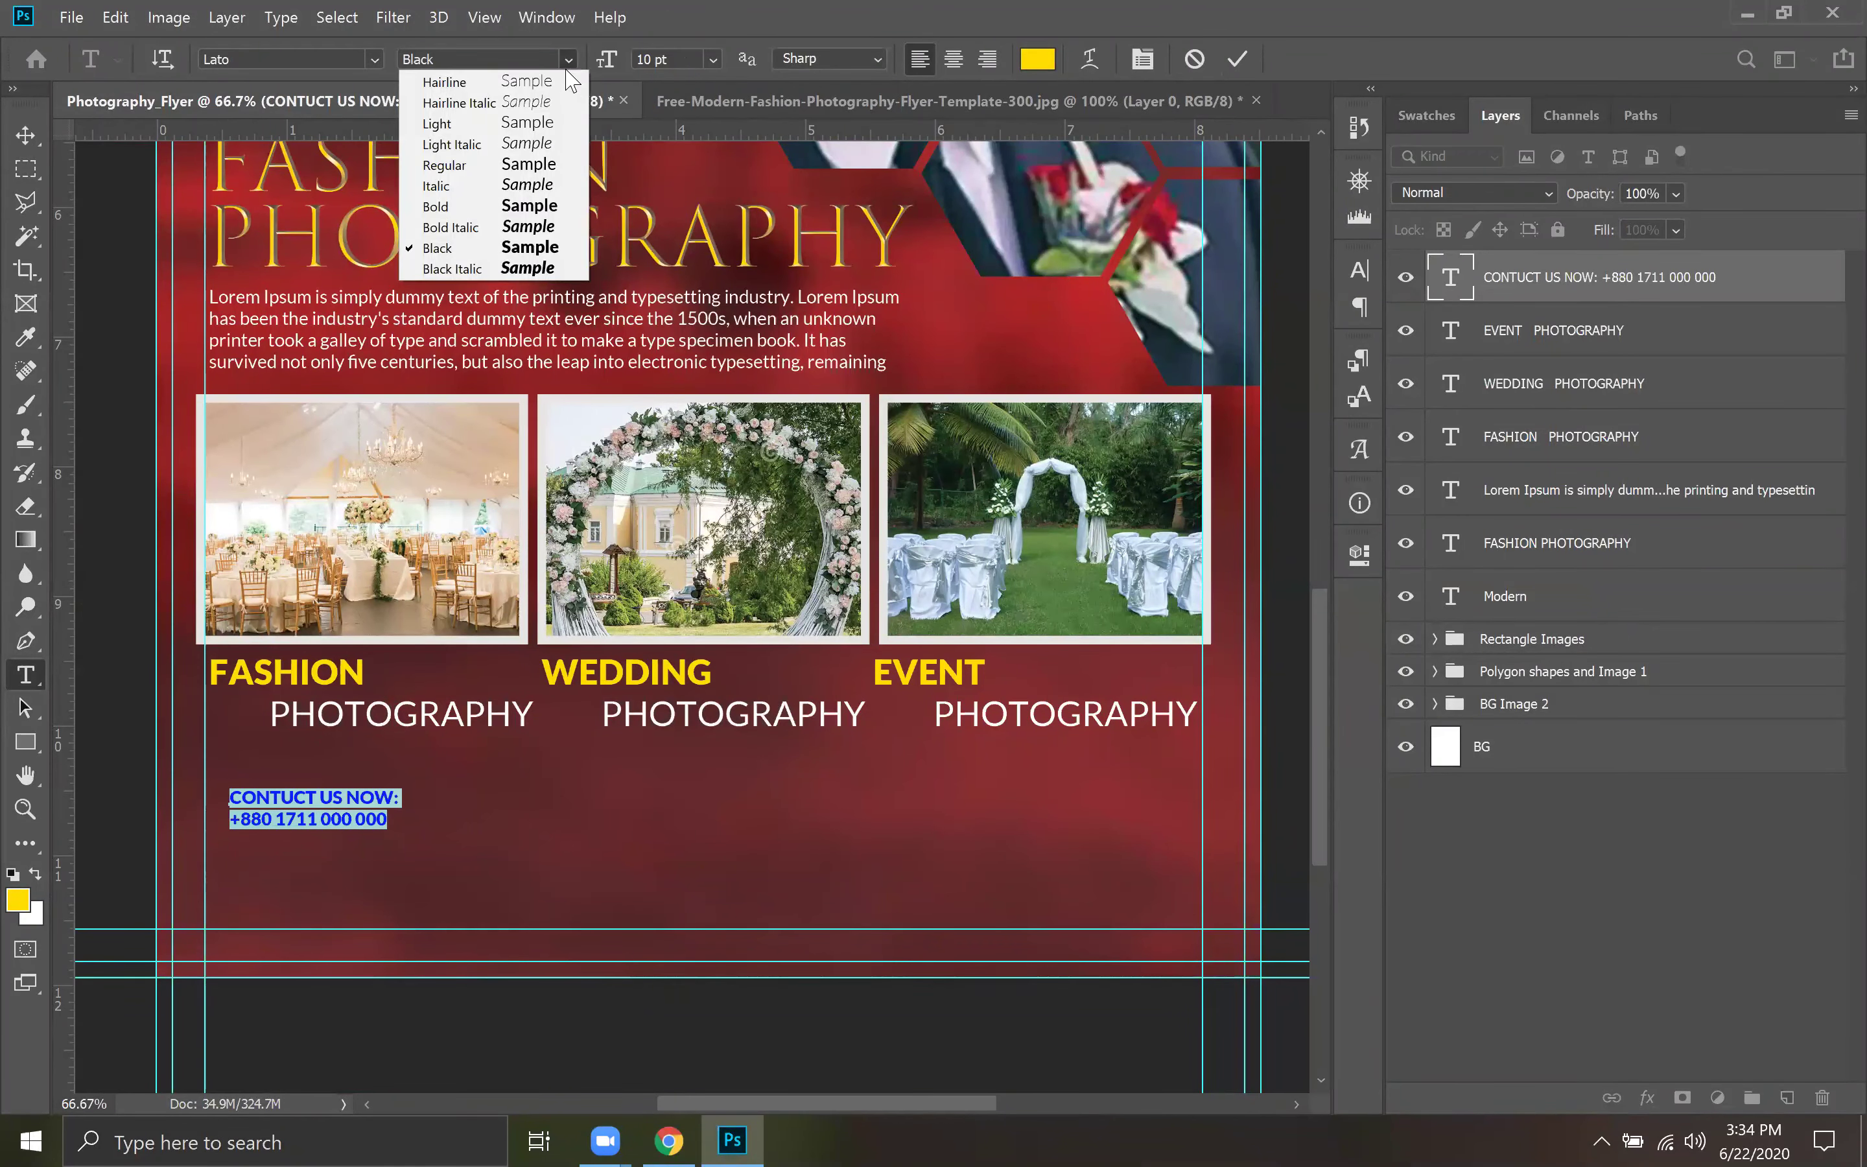
{"action": "left_click", "coordinate": [509, 207]}
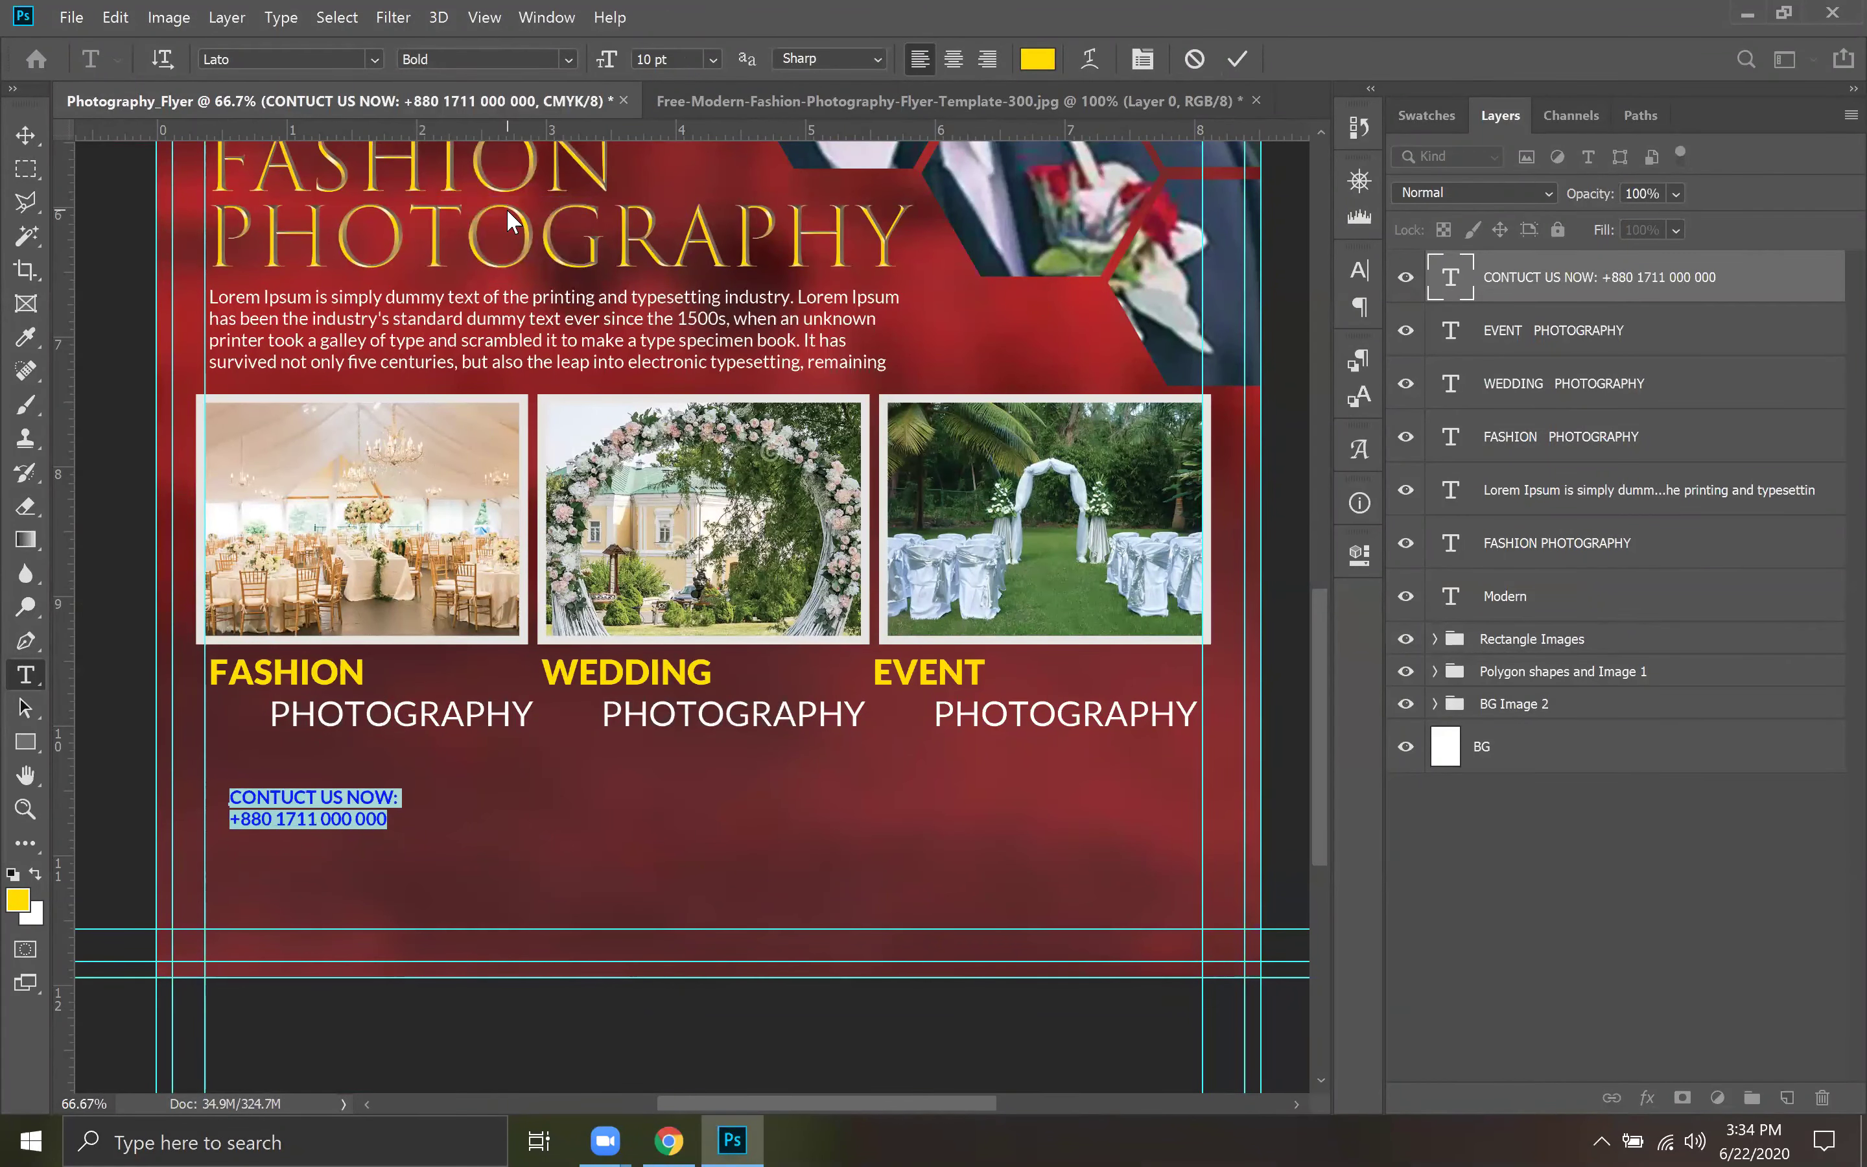
{"action": "left_click", "coordinate": [1237, 61]}
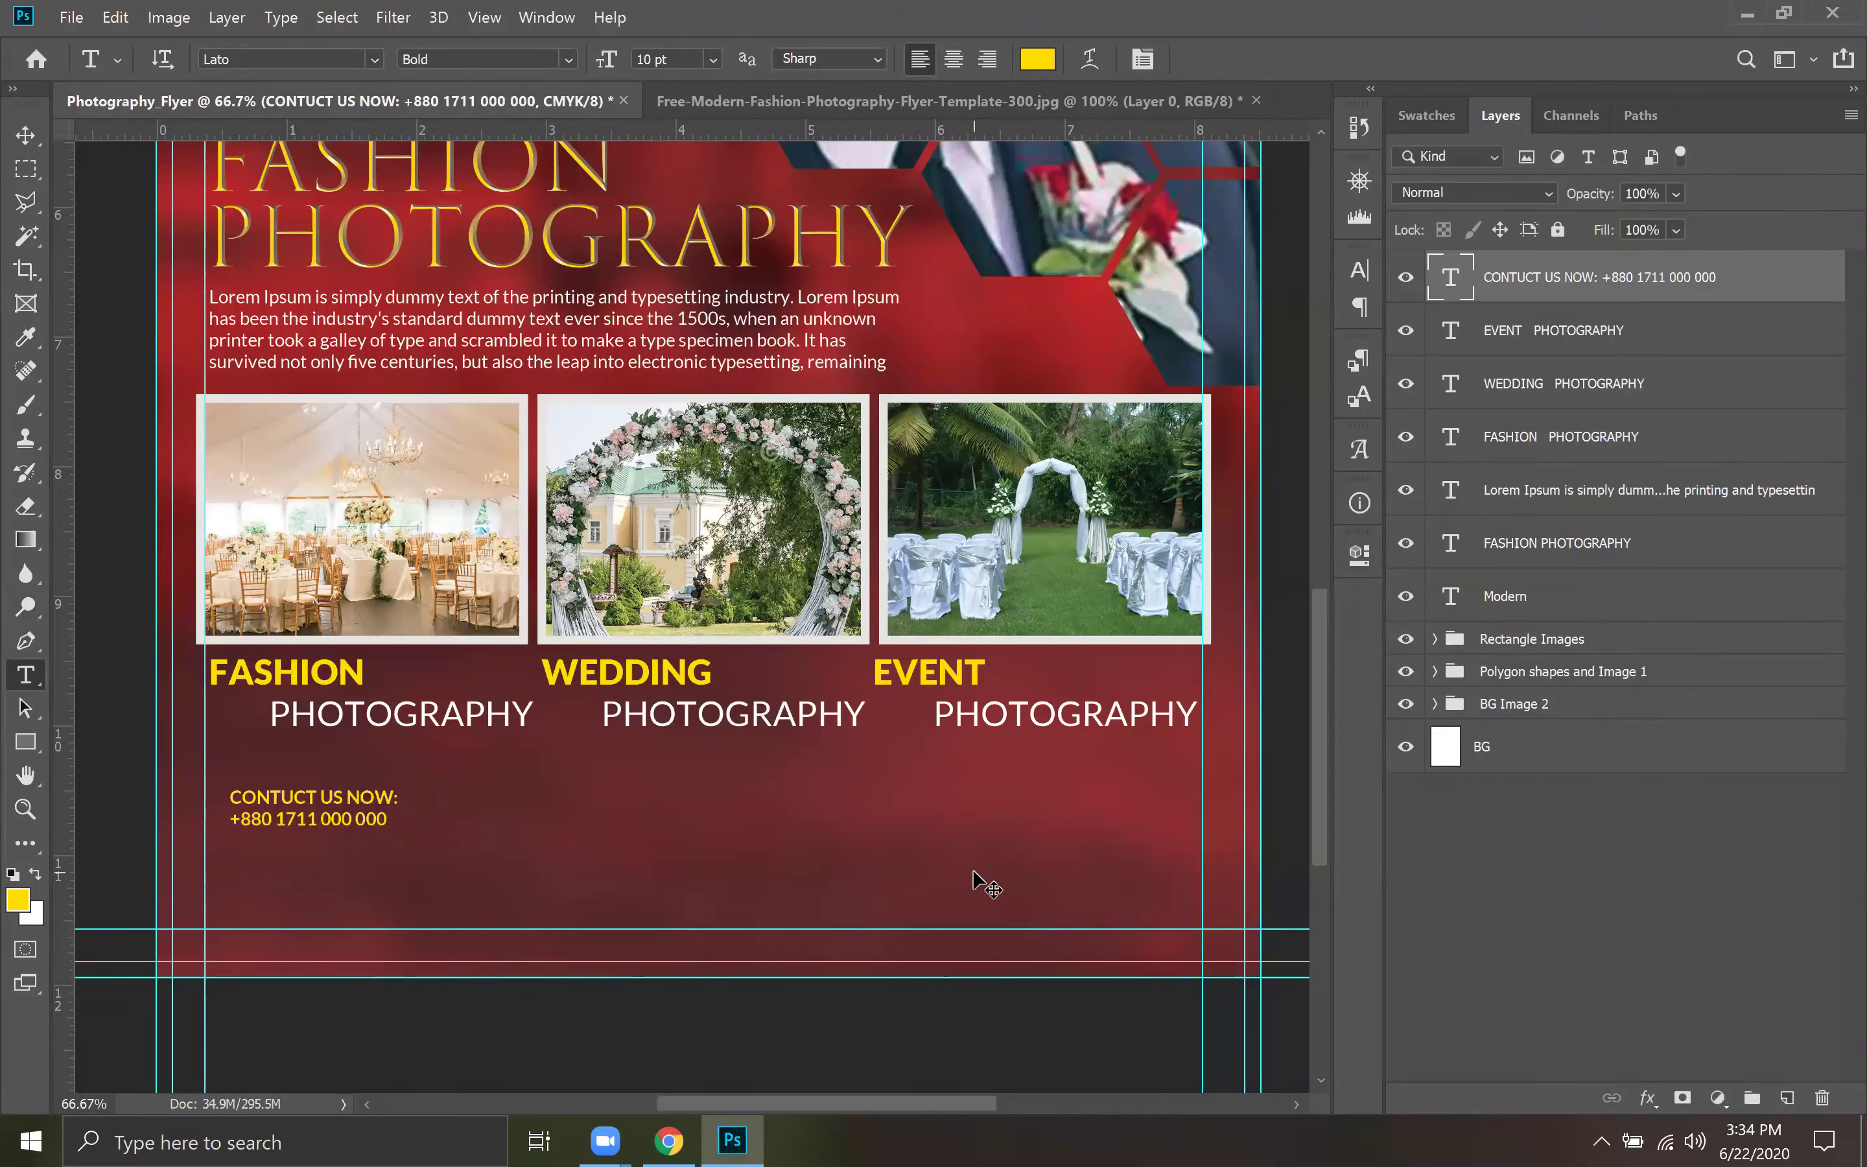
Scale the contact text up to about 275.64% and place it in the flyer's lower left area.
{"action": "key", "text": "ctrl+t"}
{"action": "left_click_drag", "start_coordinate": [390, 835], "coordinate": [631, 997]}
{"action": "left_click_drag", "start_coordinate": [534, 898], "coordinate": [509, 916]}
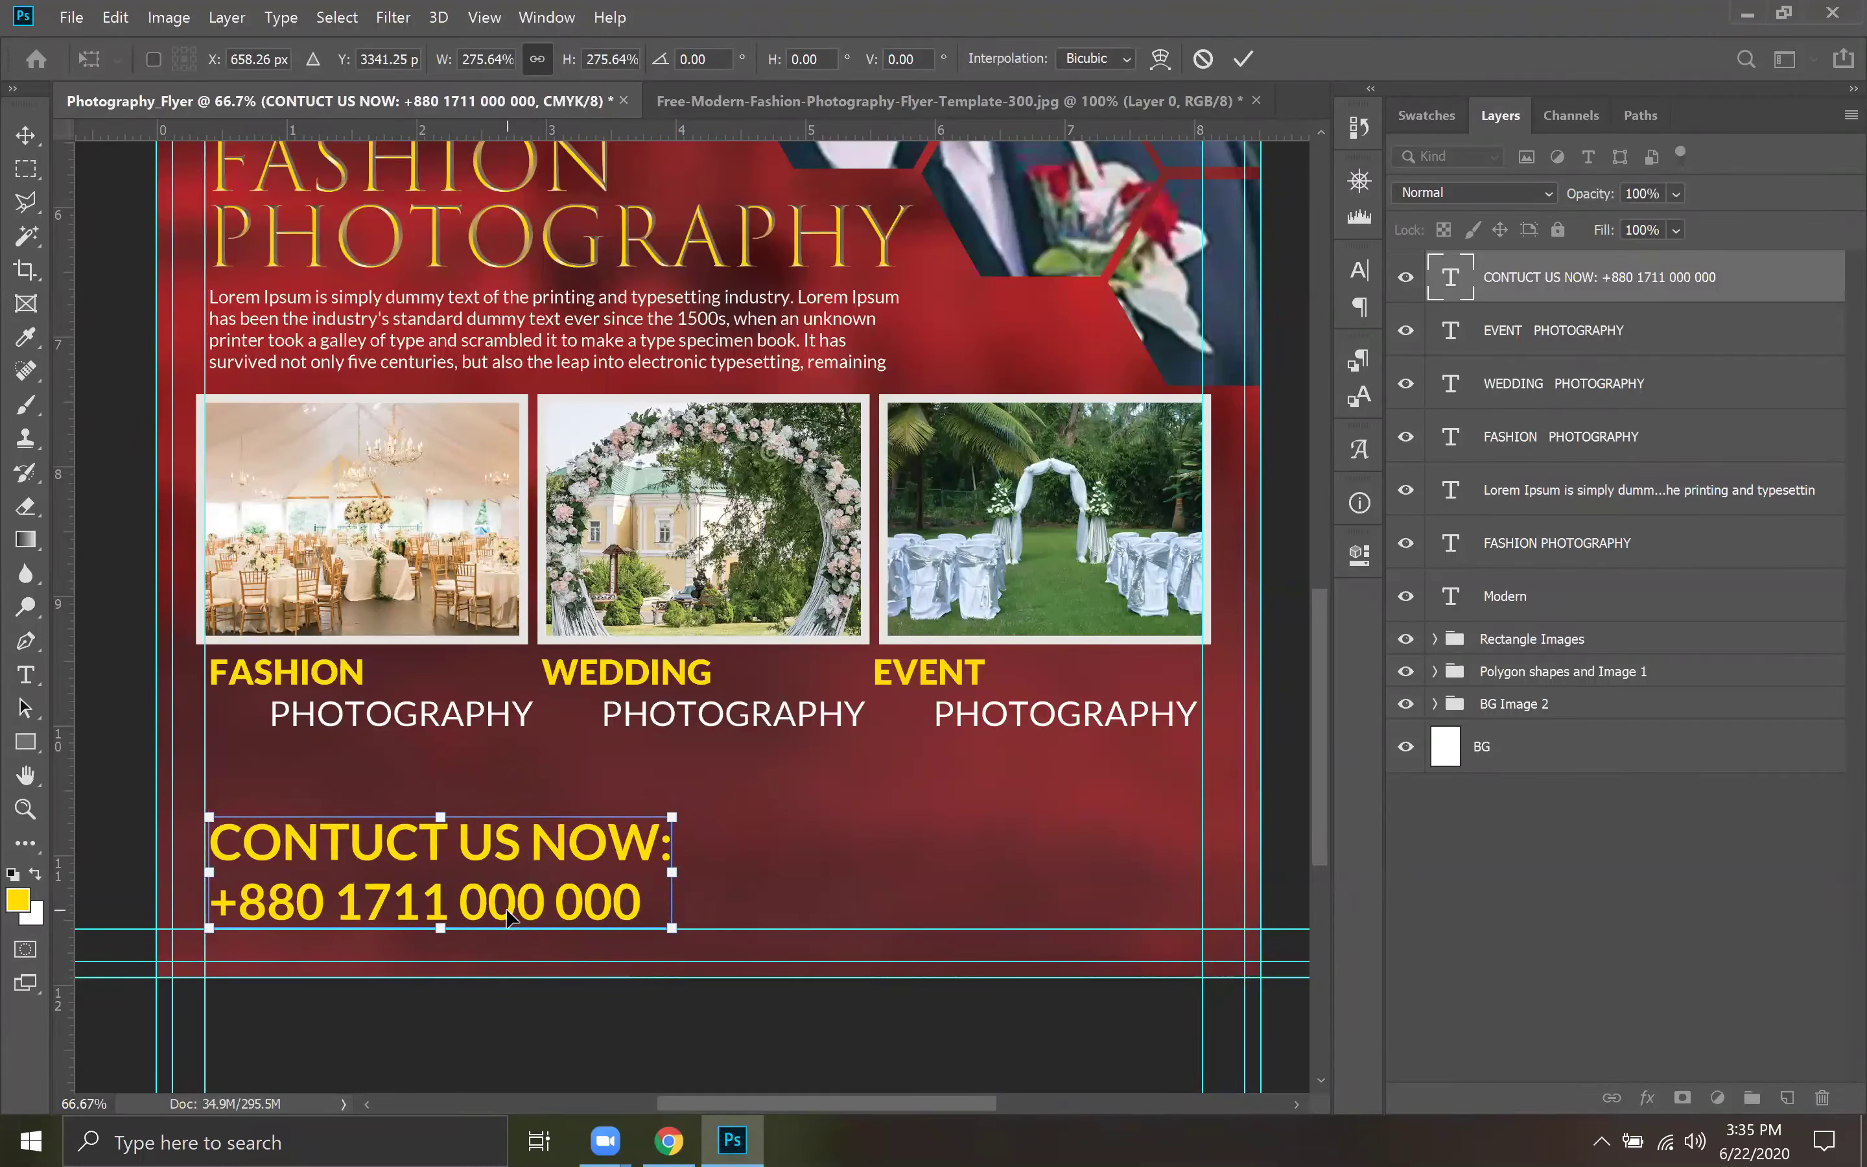
Nudge the contact text onto the left margin guide and the upper of the bottom guides, and commit the transform.
{"action": "key", "text": "Left"}
{"action": "key", "text": "Left"}
{"action": "key", "text": "Left"}
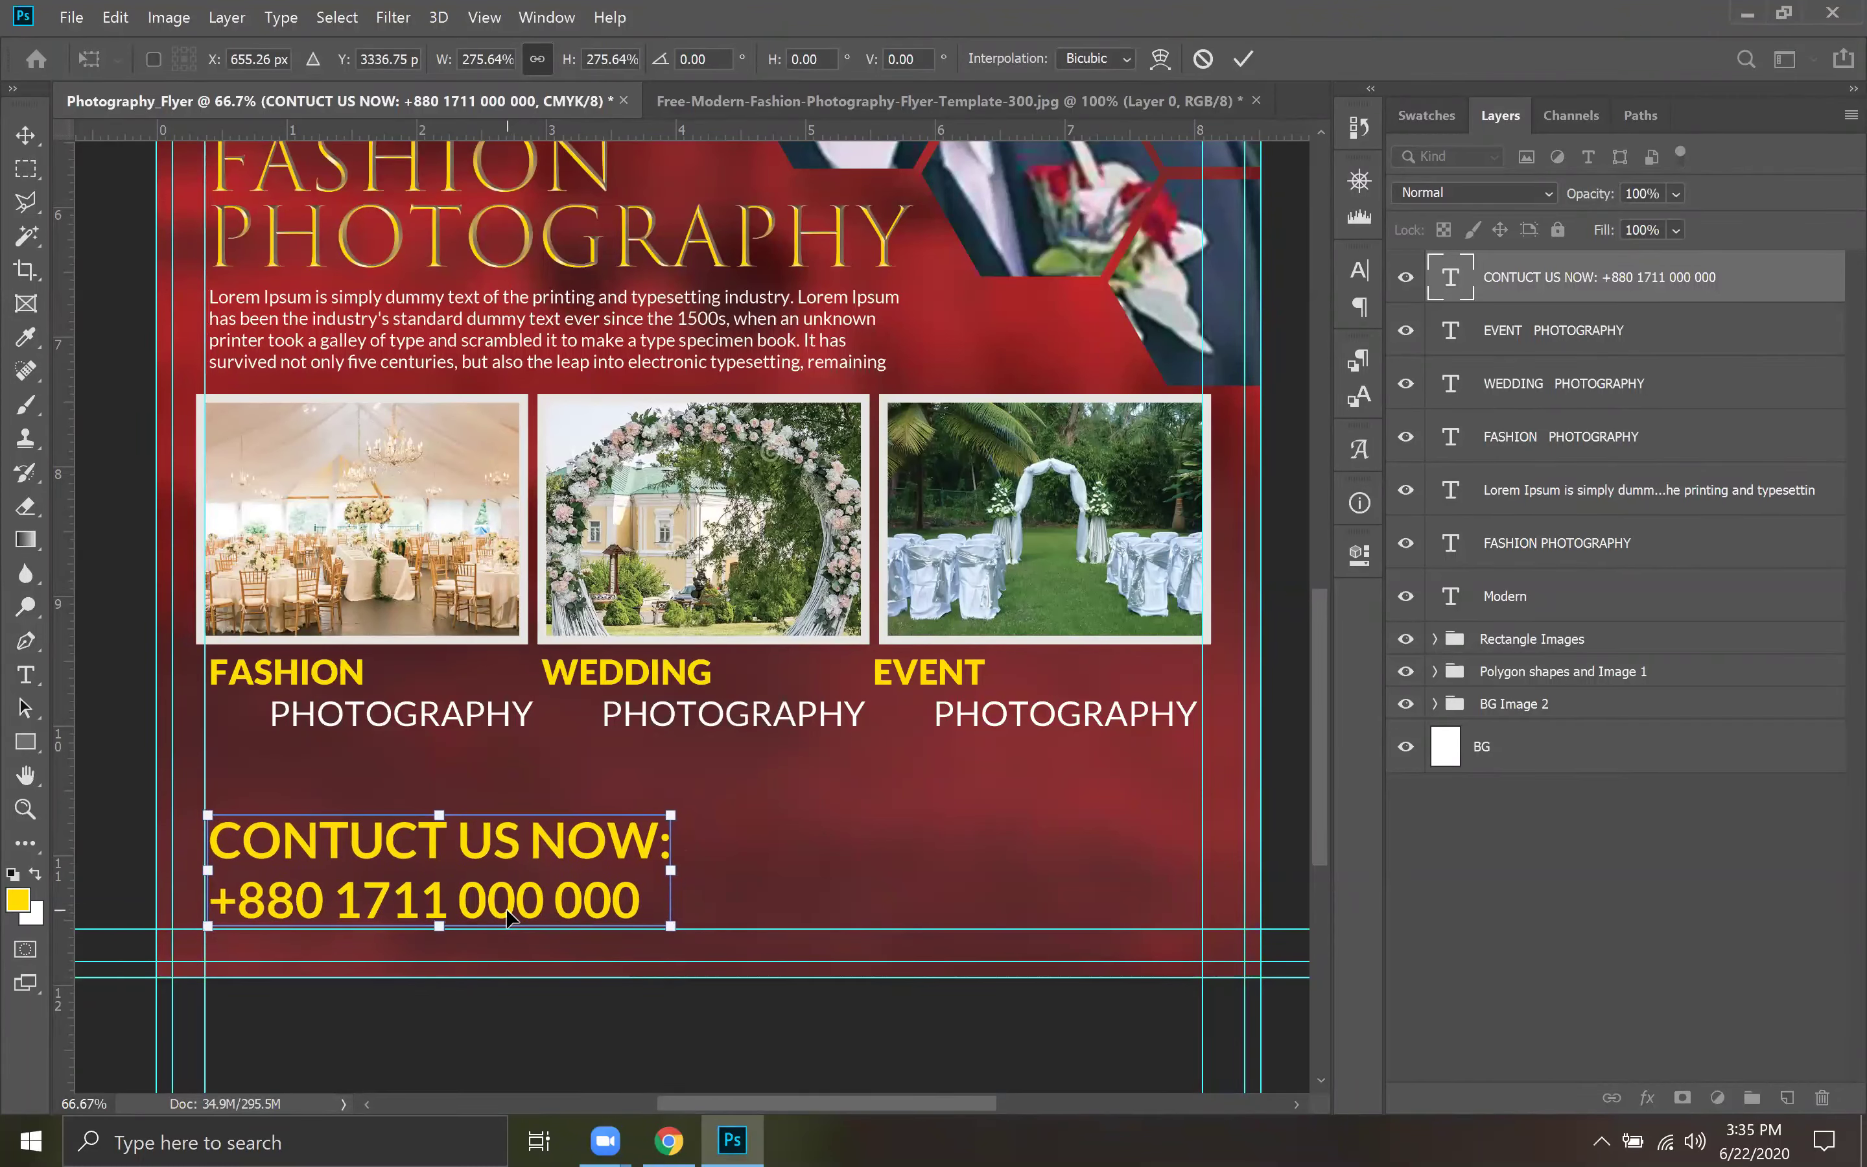
{"action": "key", "text": "Left"}
{"action": "key", "text": "Left"}
{"action": "key", "text": "Left"}
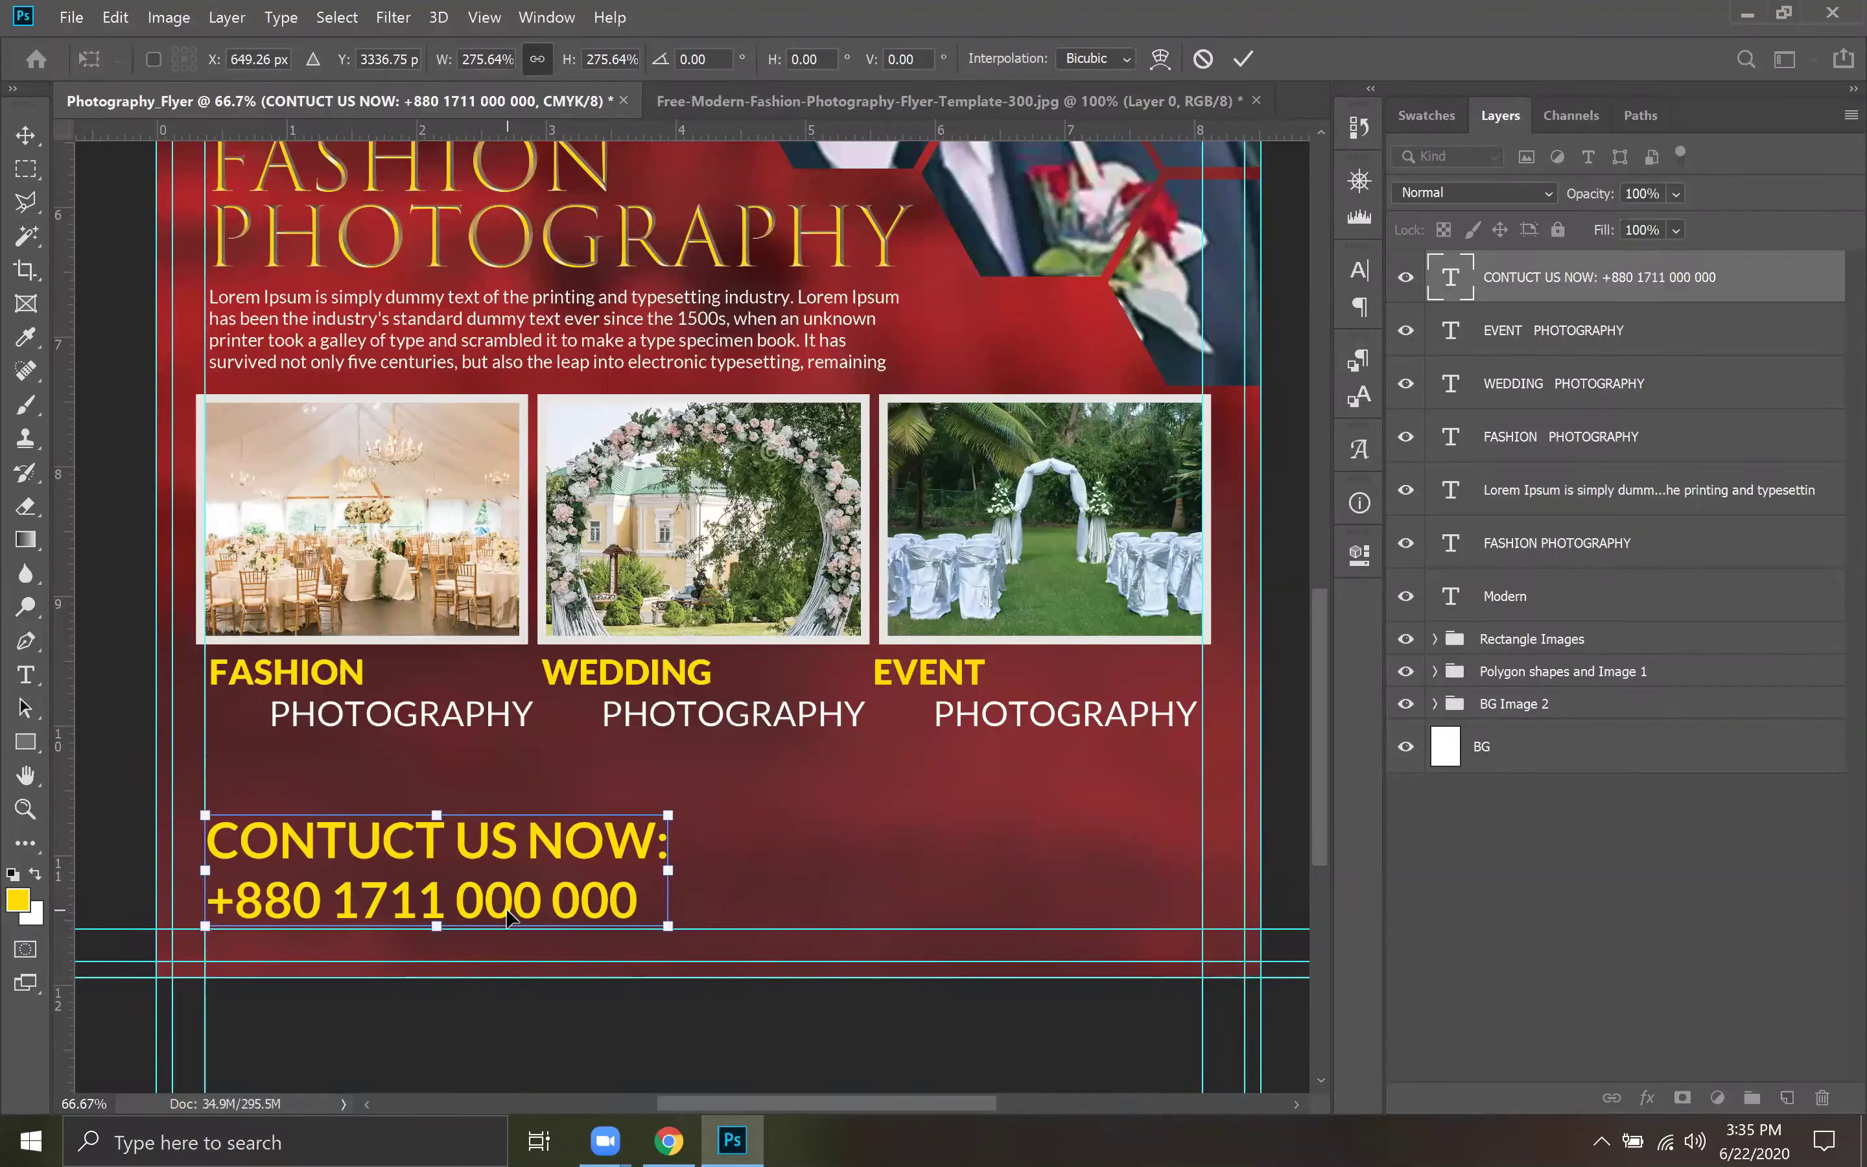
{"action": "key", "text": "Down"}
{"action": "key", "text": "Down"}
{"action": "key", "text": "Down"}
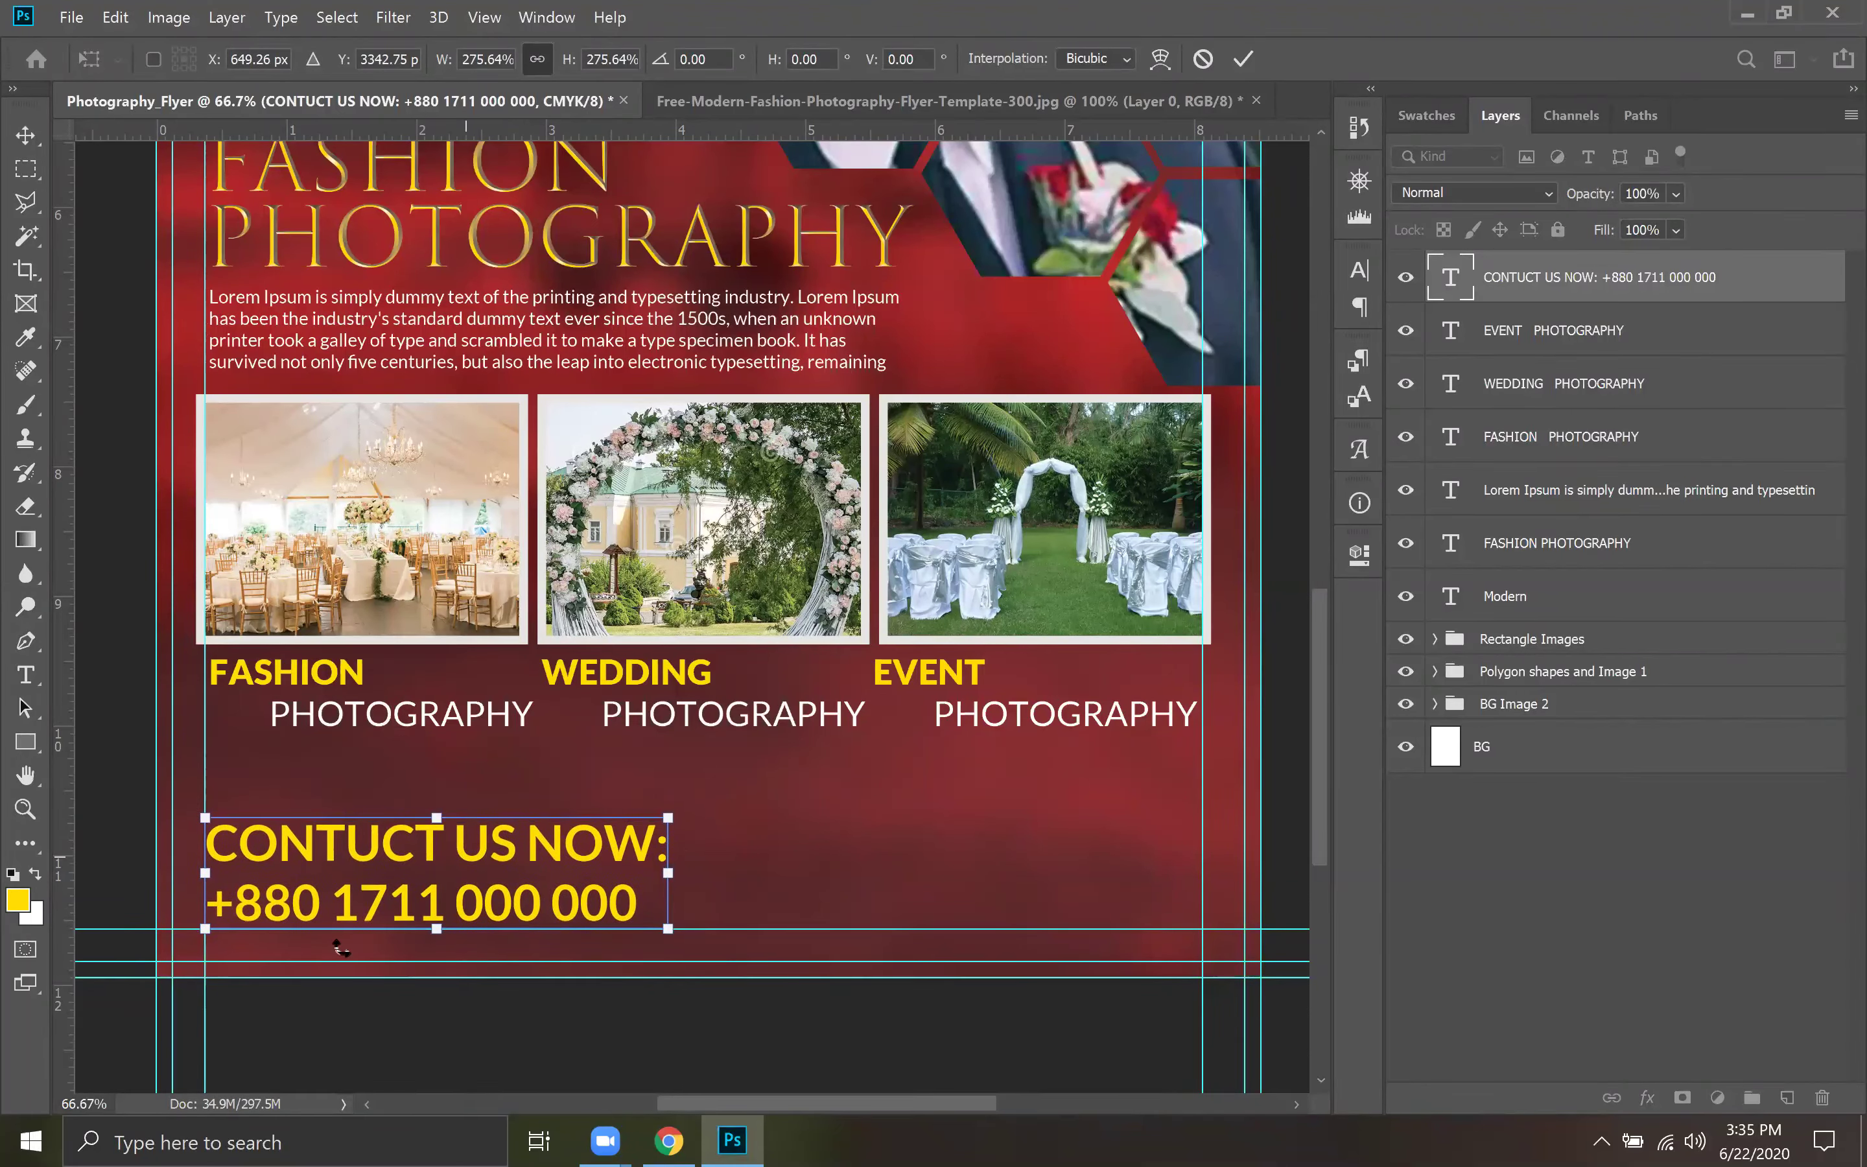
{"action": "left_click", "coordinate": [1243, 58]}
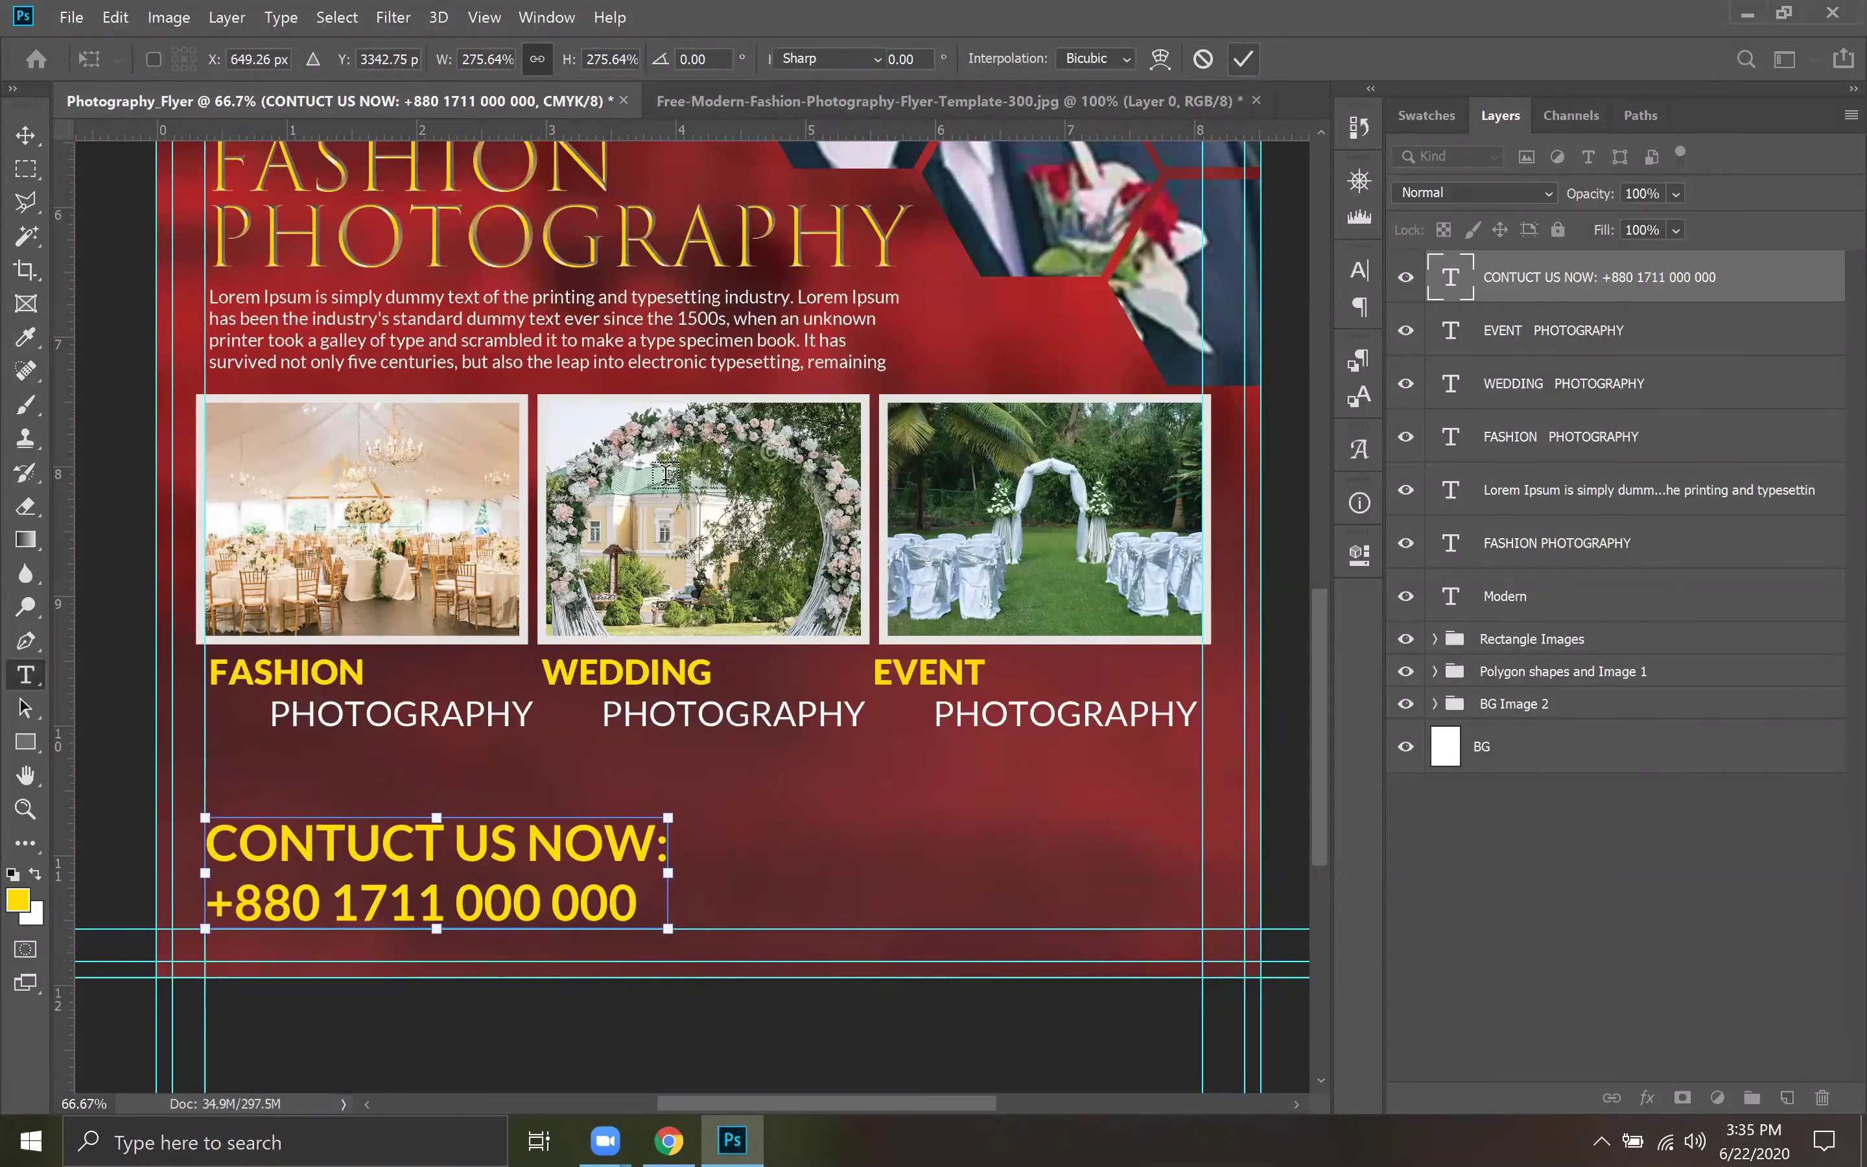
Set the foreground colour to a light violet.
{"action": "left_click", "coordinate": [21, 901]}
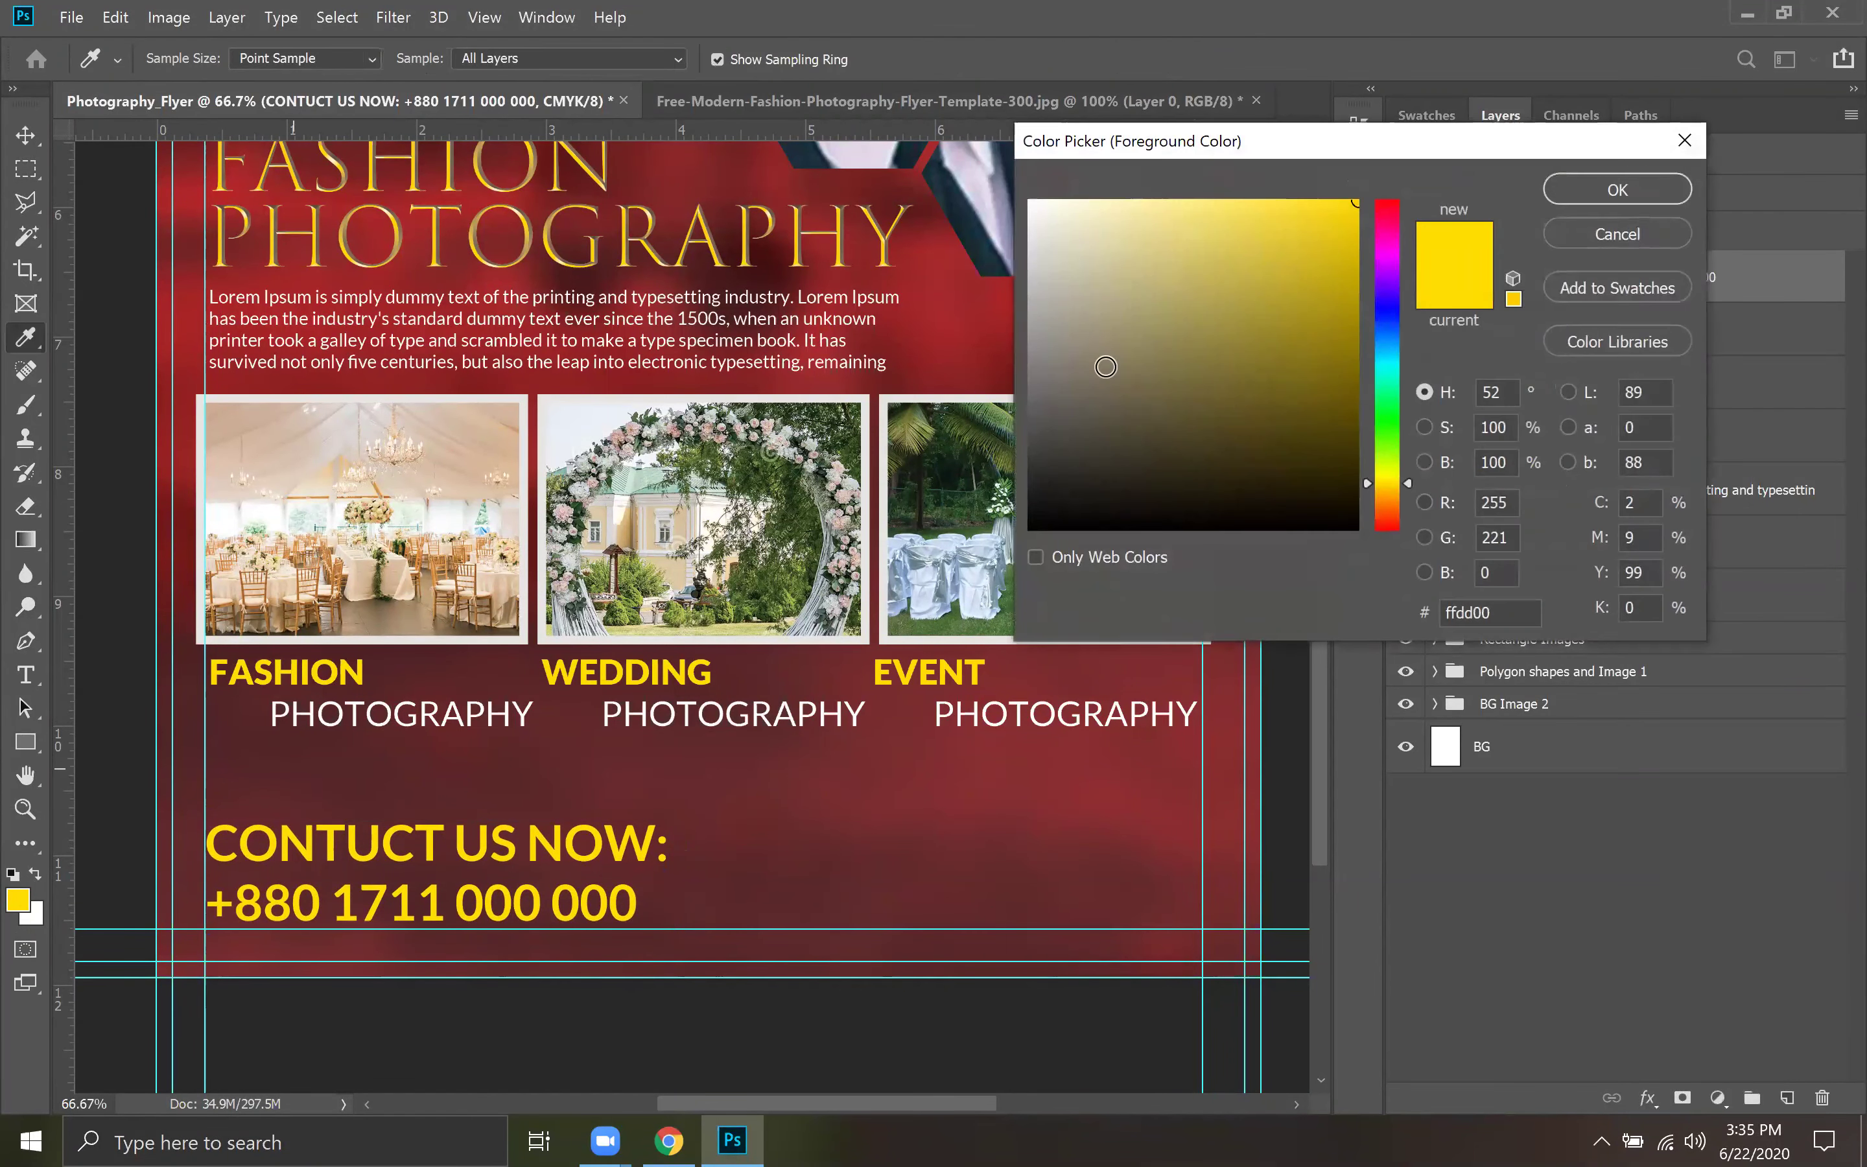
{"action": "left_click_drag", "start_coordinate": [1388, 397], "coordinate": [1390, 276]}
{"action": "left_click_drag", "start_coordinate": [1213, 204], "coordinate": [1149, 176]}
{"action": "left_click", "coordinate": [1624, 188]}
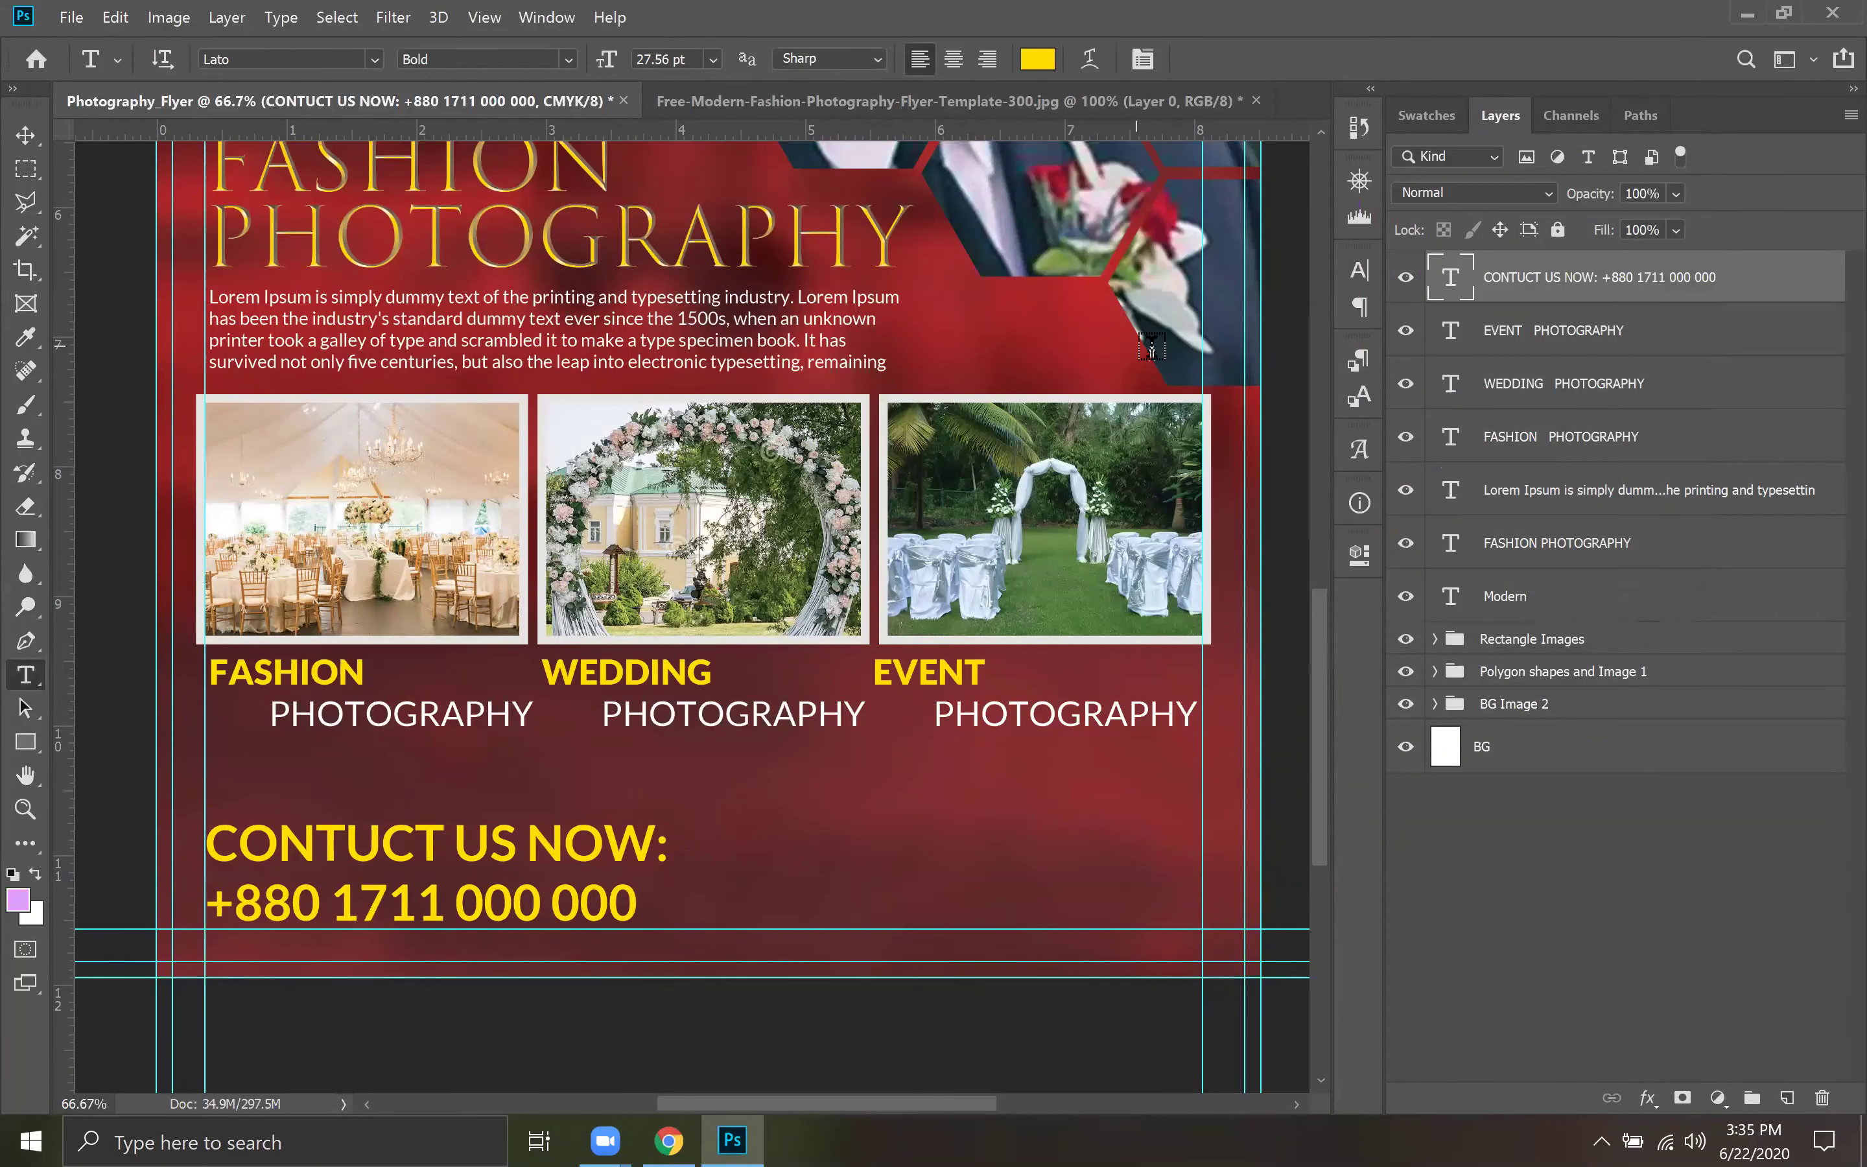
Recolour the contact text to light pink, #feb4ff.
{"action": "left_click", "coordinate": [1038, 59]}
{"action": "left_click_drag", "start_coordinate": [1383, 313], "coordinate": [1389, 242]}
{"action": "mouse_move", "coordinate": [1234, 234]}
{"action": "left_mouse_down"}
{"action": "mouse_move", "coordinate": [1153, 198]}
{"action": "mouse_move", "coordinate": [1076, 195]}
{"action": "mouse_move", "coordinate": [1124, 203]}
{"action": "left_mouse_up"}
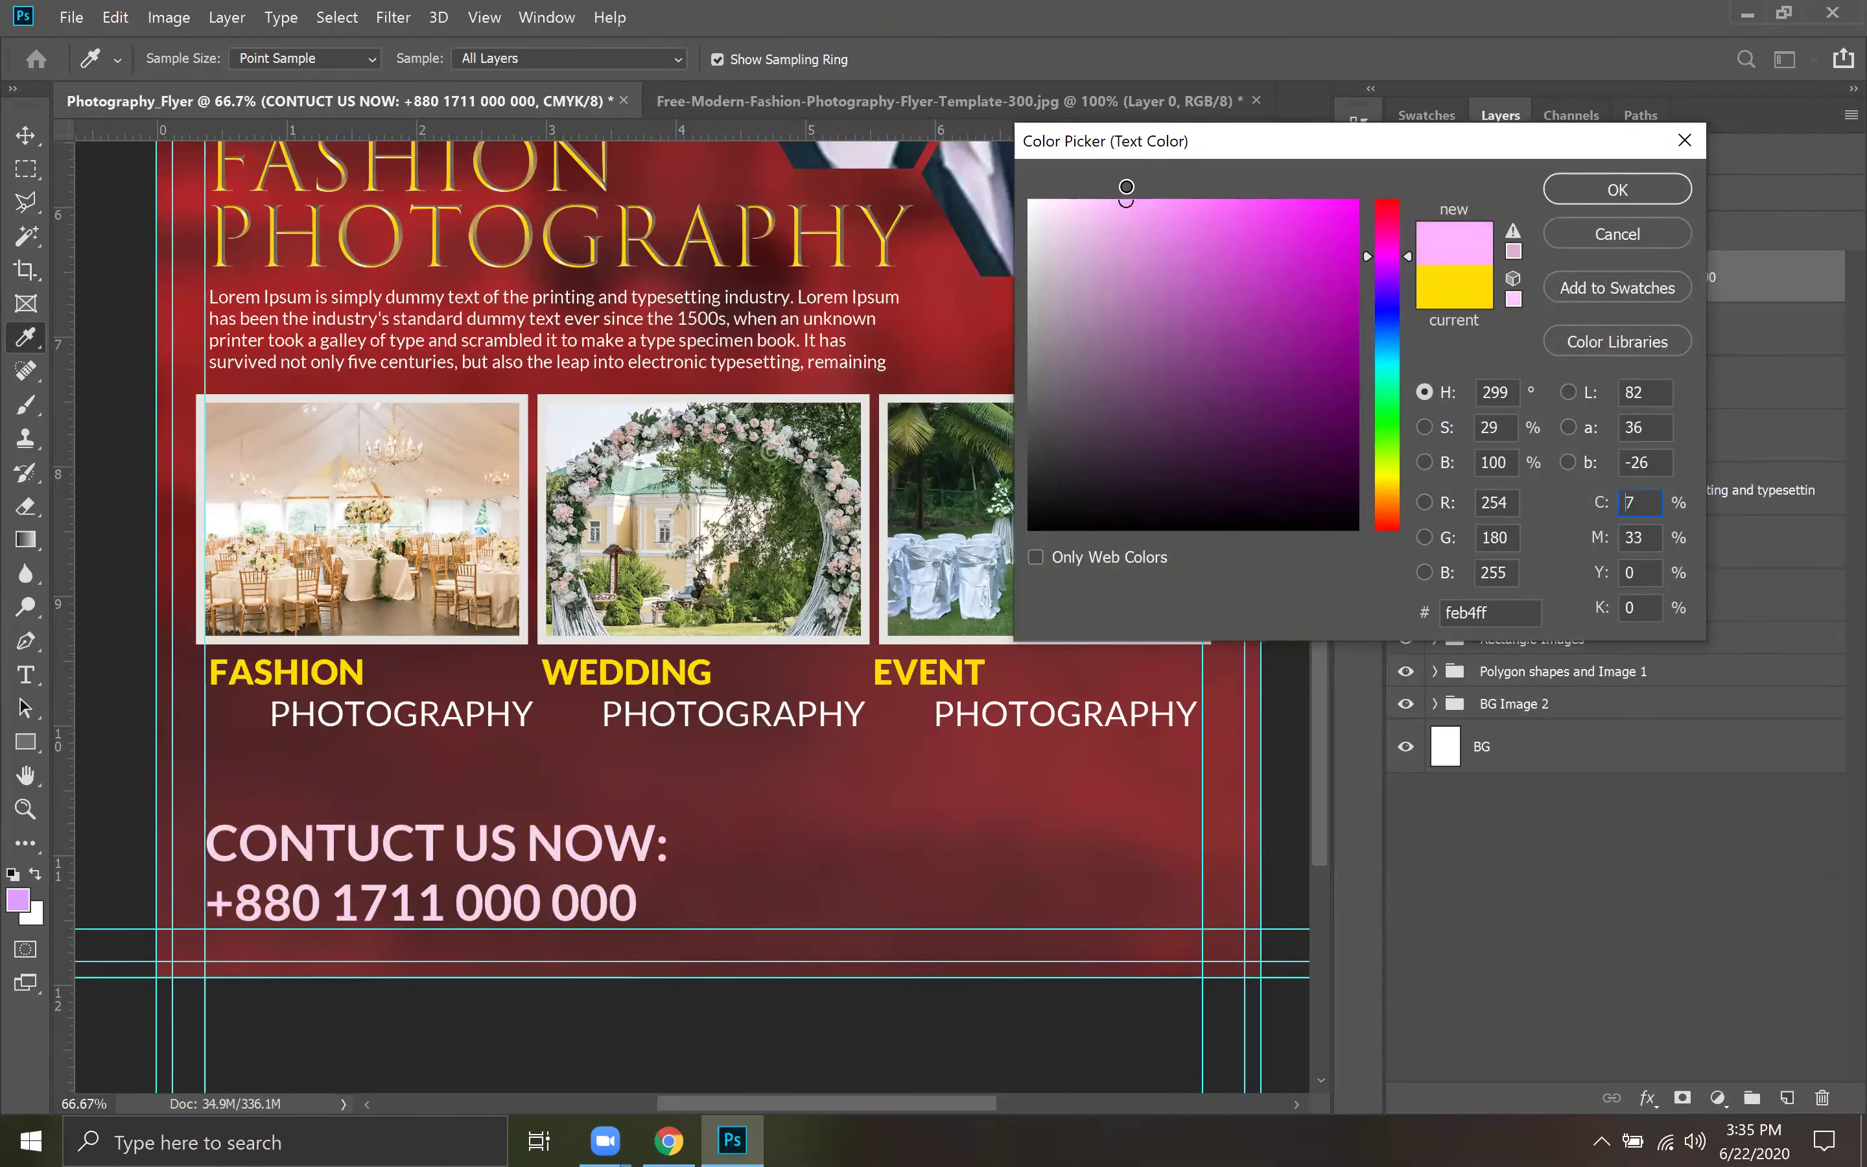
{"action": "left_click", "coordinate": [1647, 186]}
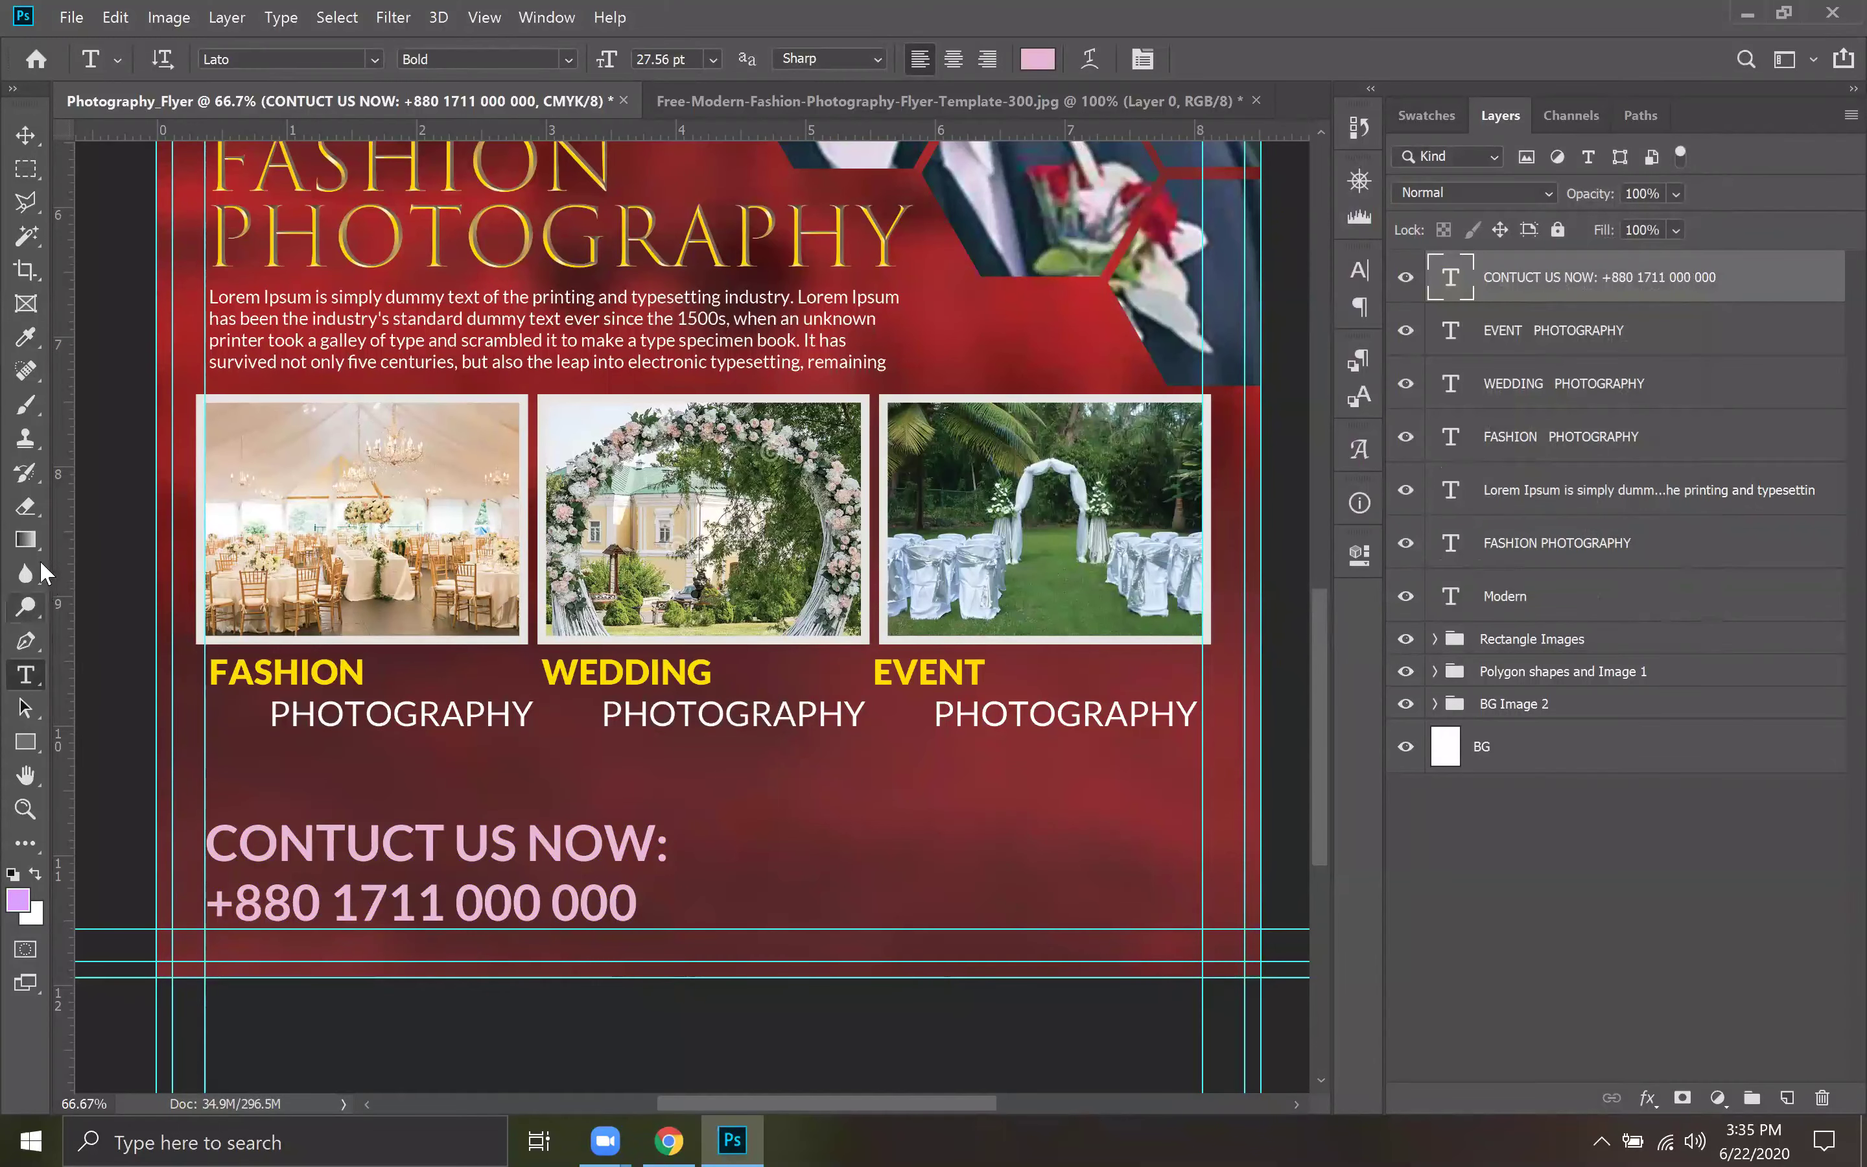
Add a Gradient Overlay to the contact text layer, trying several presets and settling on the orange-yellow-orange gradient.
{"action": "left_click", "coordinate": [25, 539]}
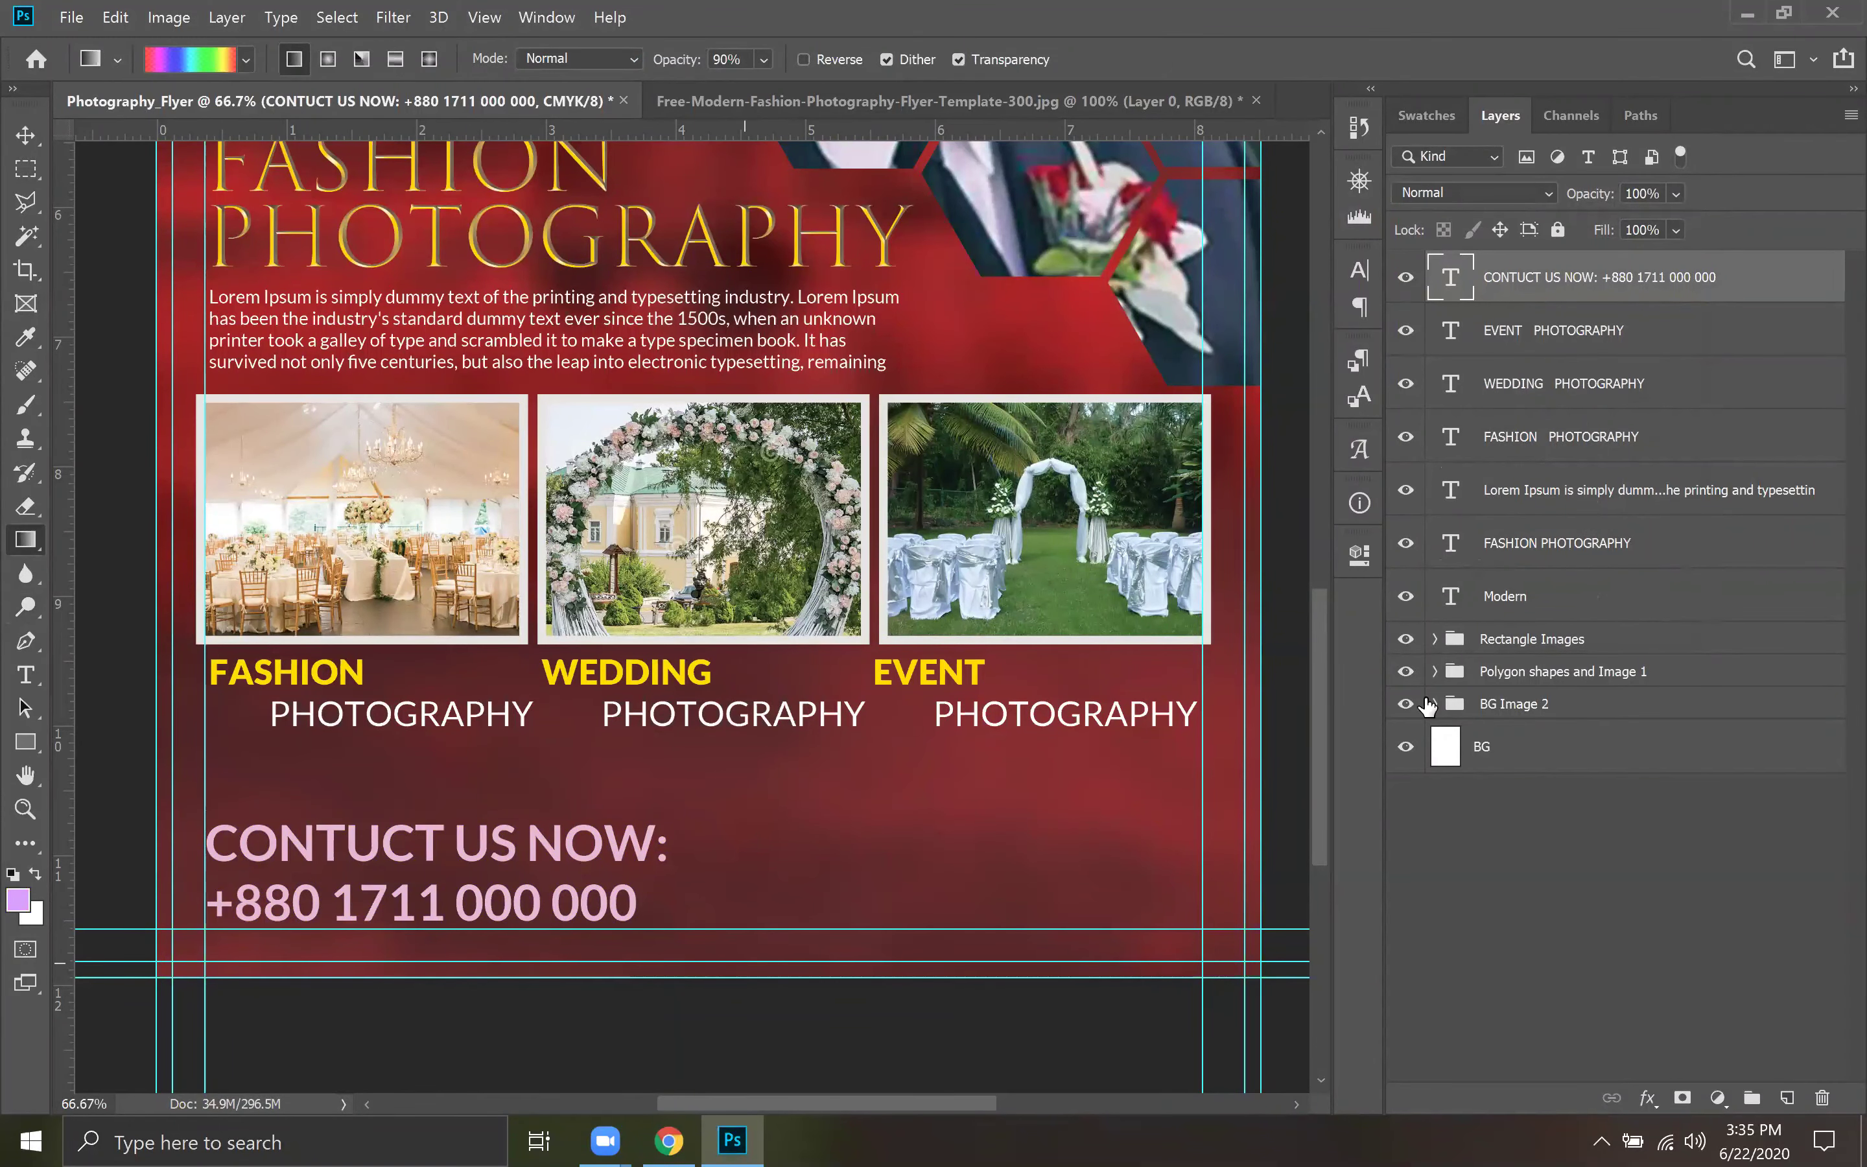
{"action": "double_click", "coordinate": [1647, 293]}
{"action": "left_click", "coordinate": [1765, 284]}
{"action": "double_click", "coordinate": [1765, 284]}
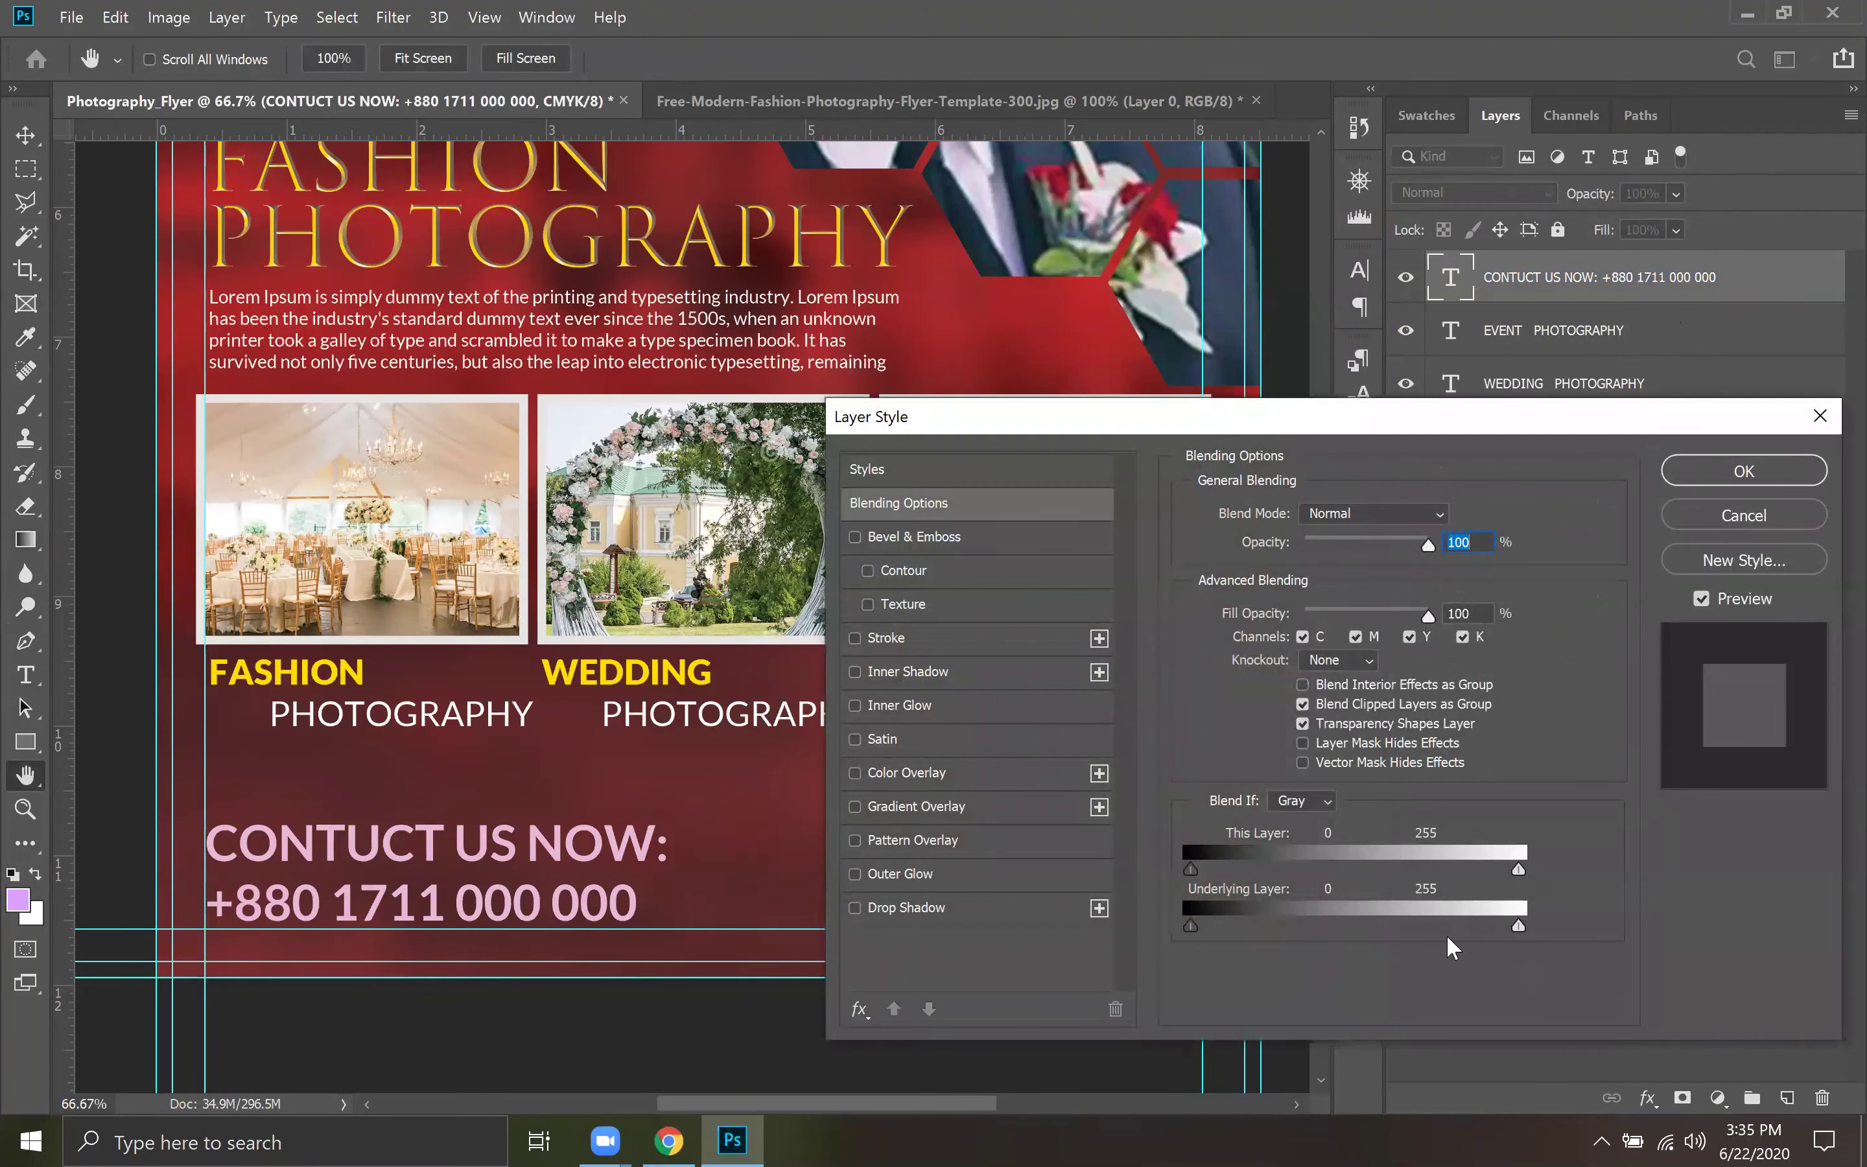
{"action": "left_click", "coordinate": [969, 806]}
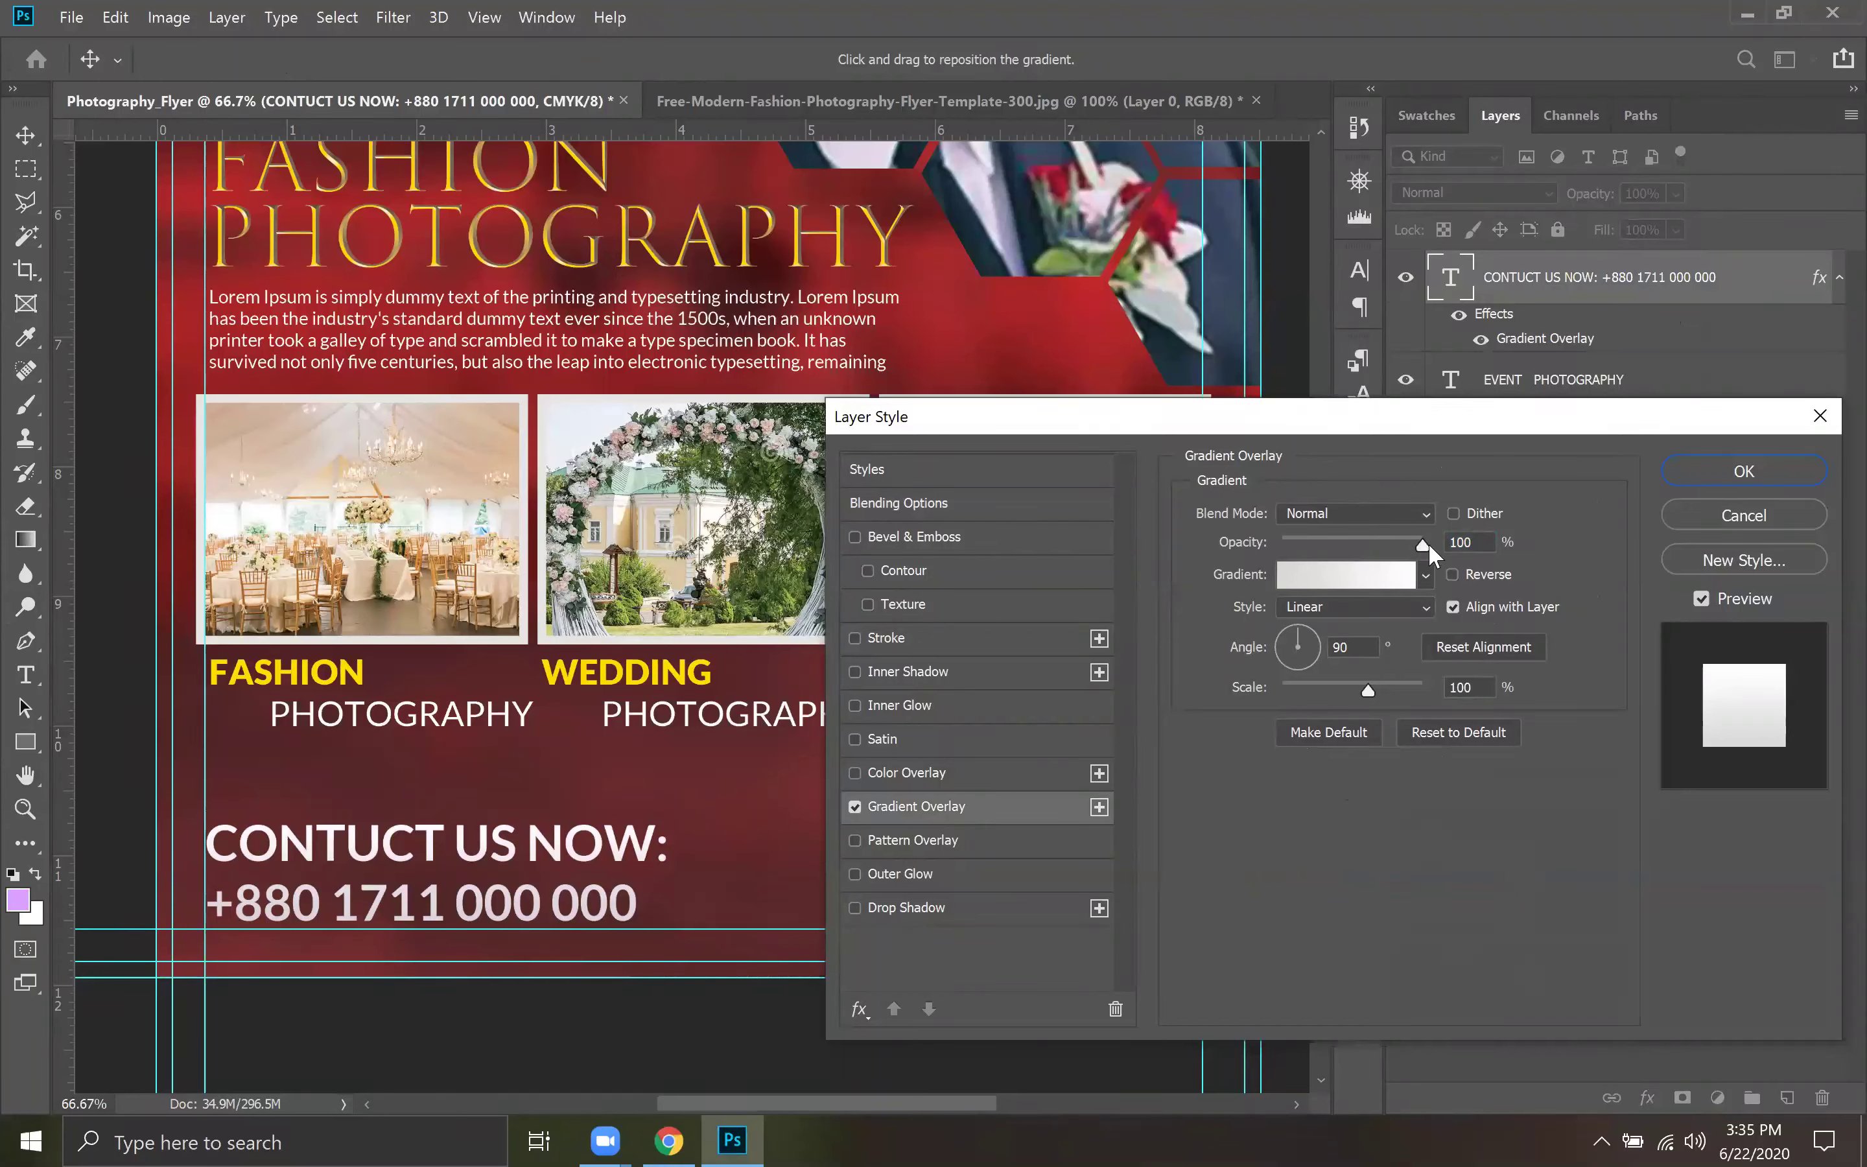
{"action": "left_click", "coordinate": [1426, 575]}
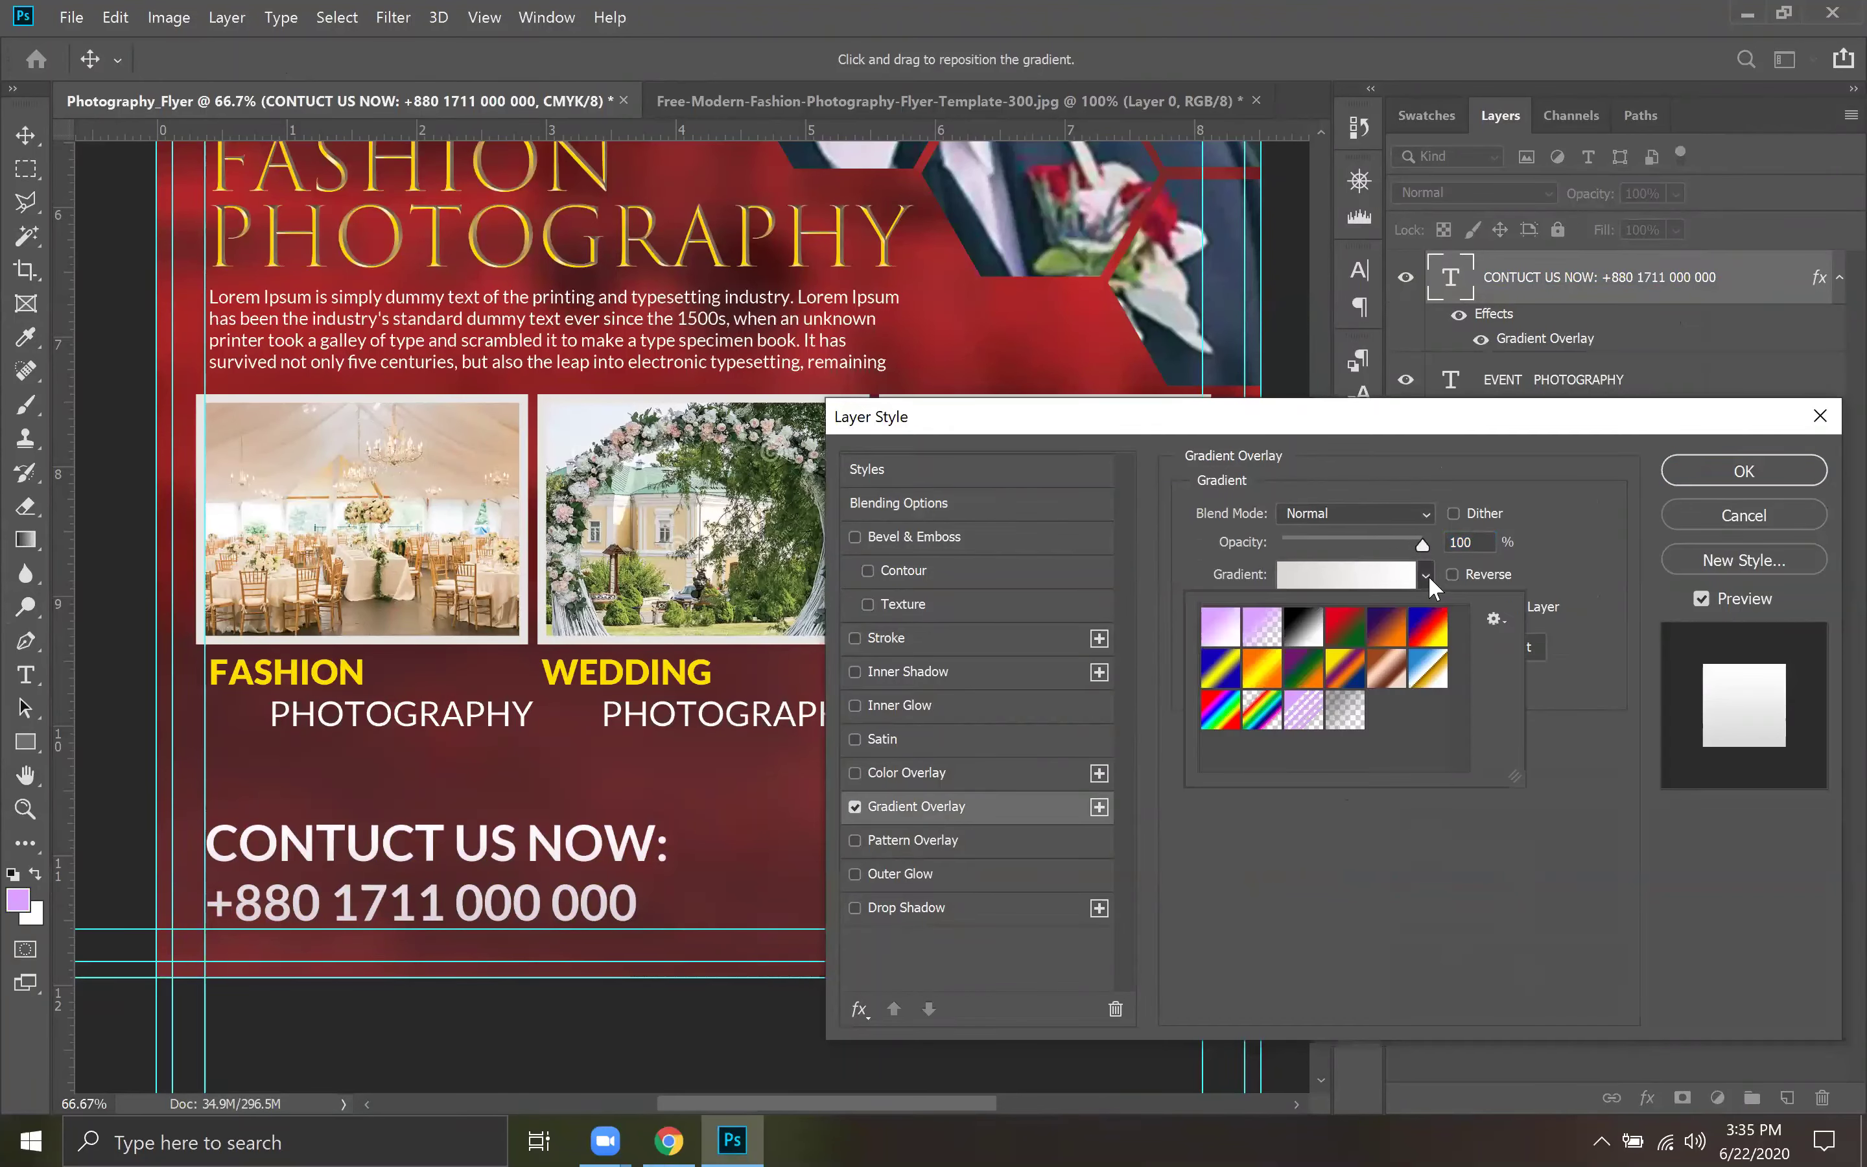
{"action": "left_click", "coordinate": [1210, 636]}
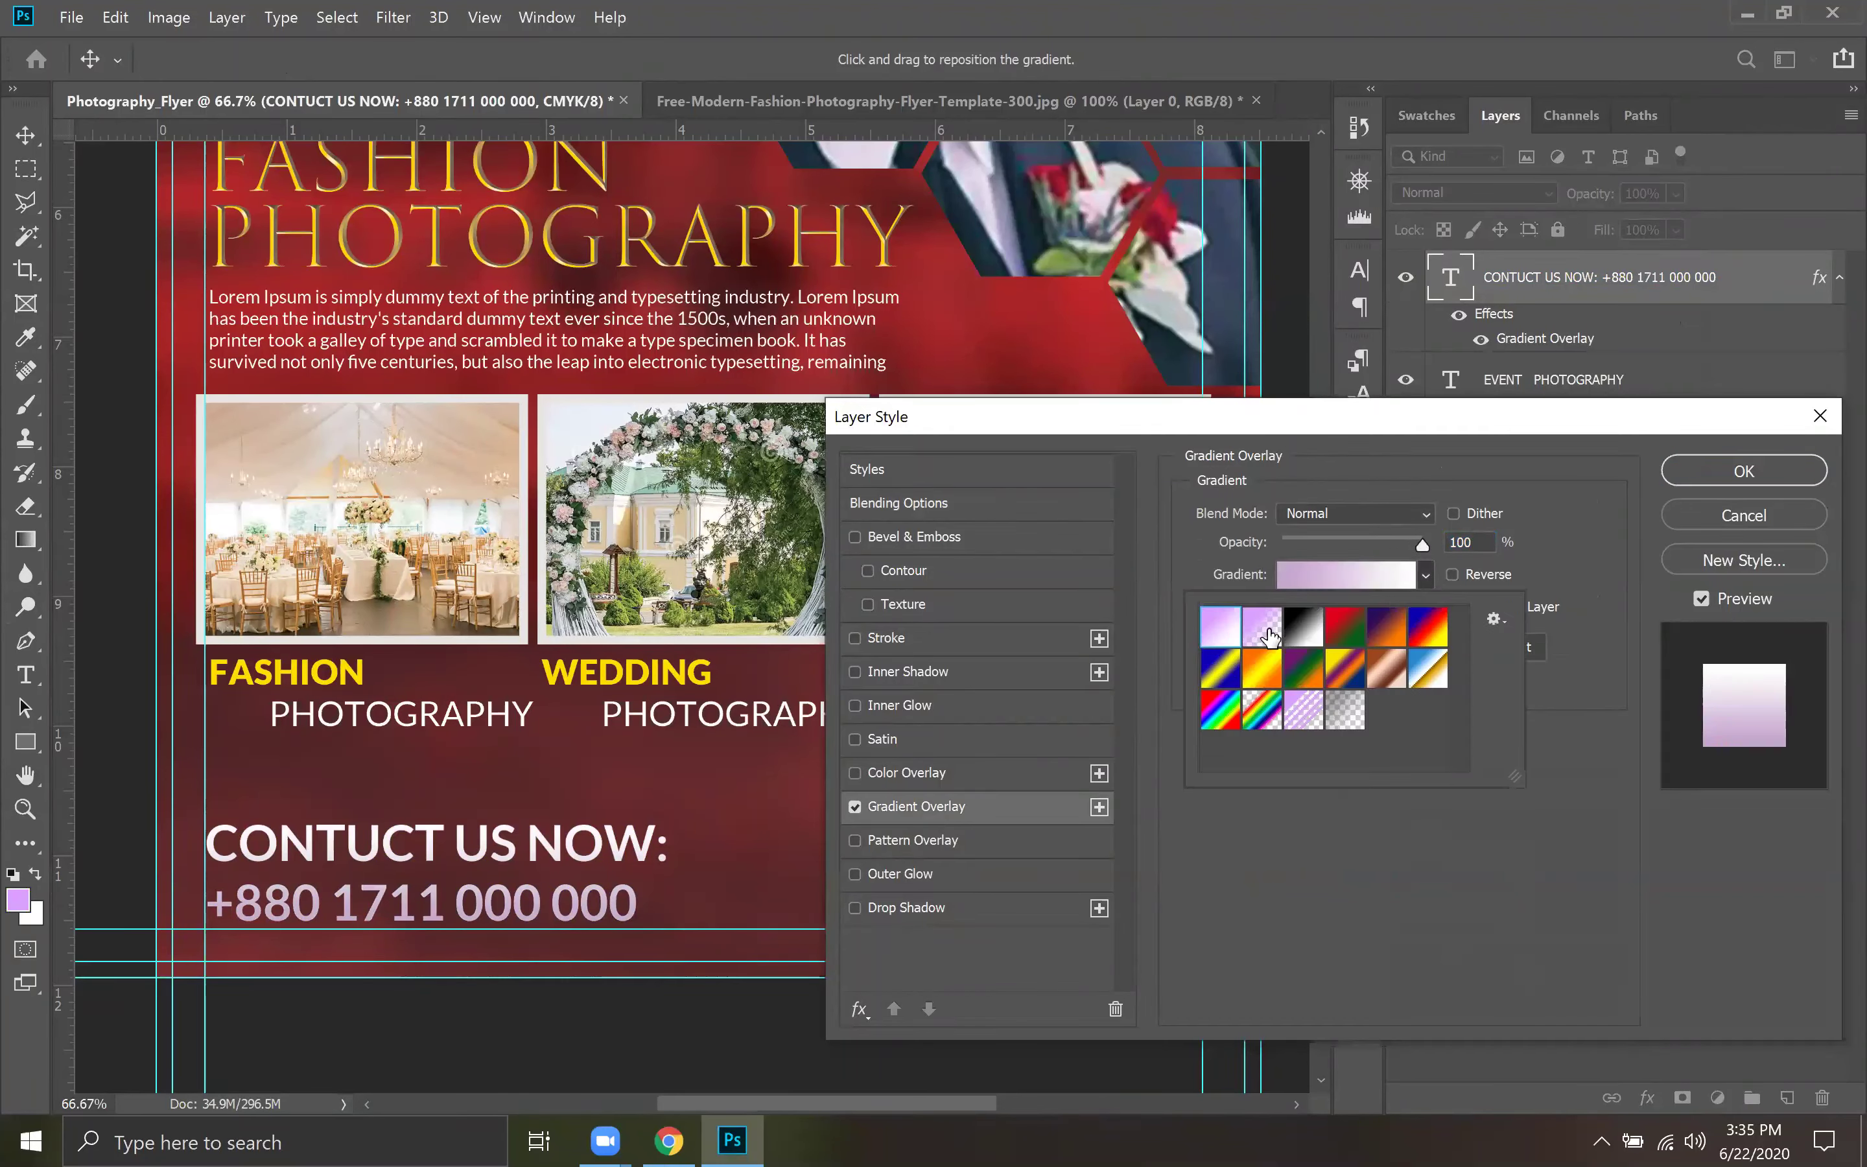
{"action": "left_click", "coordinate": [1350, 634]}
{"action": "left_click", "coordinate": [1393, 637]}
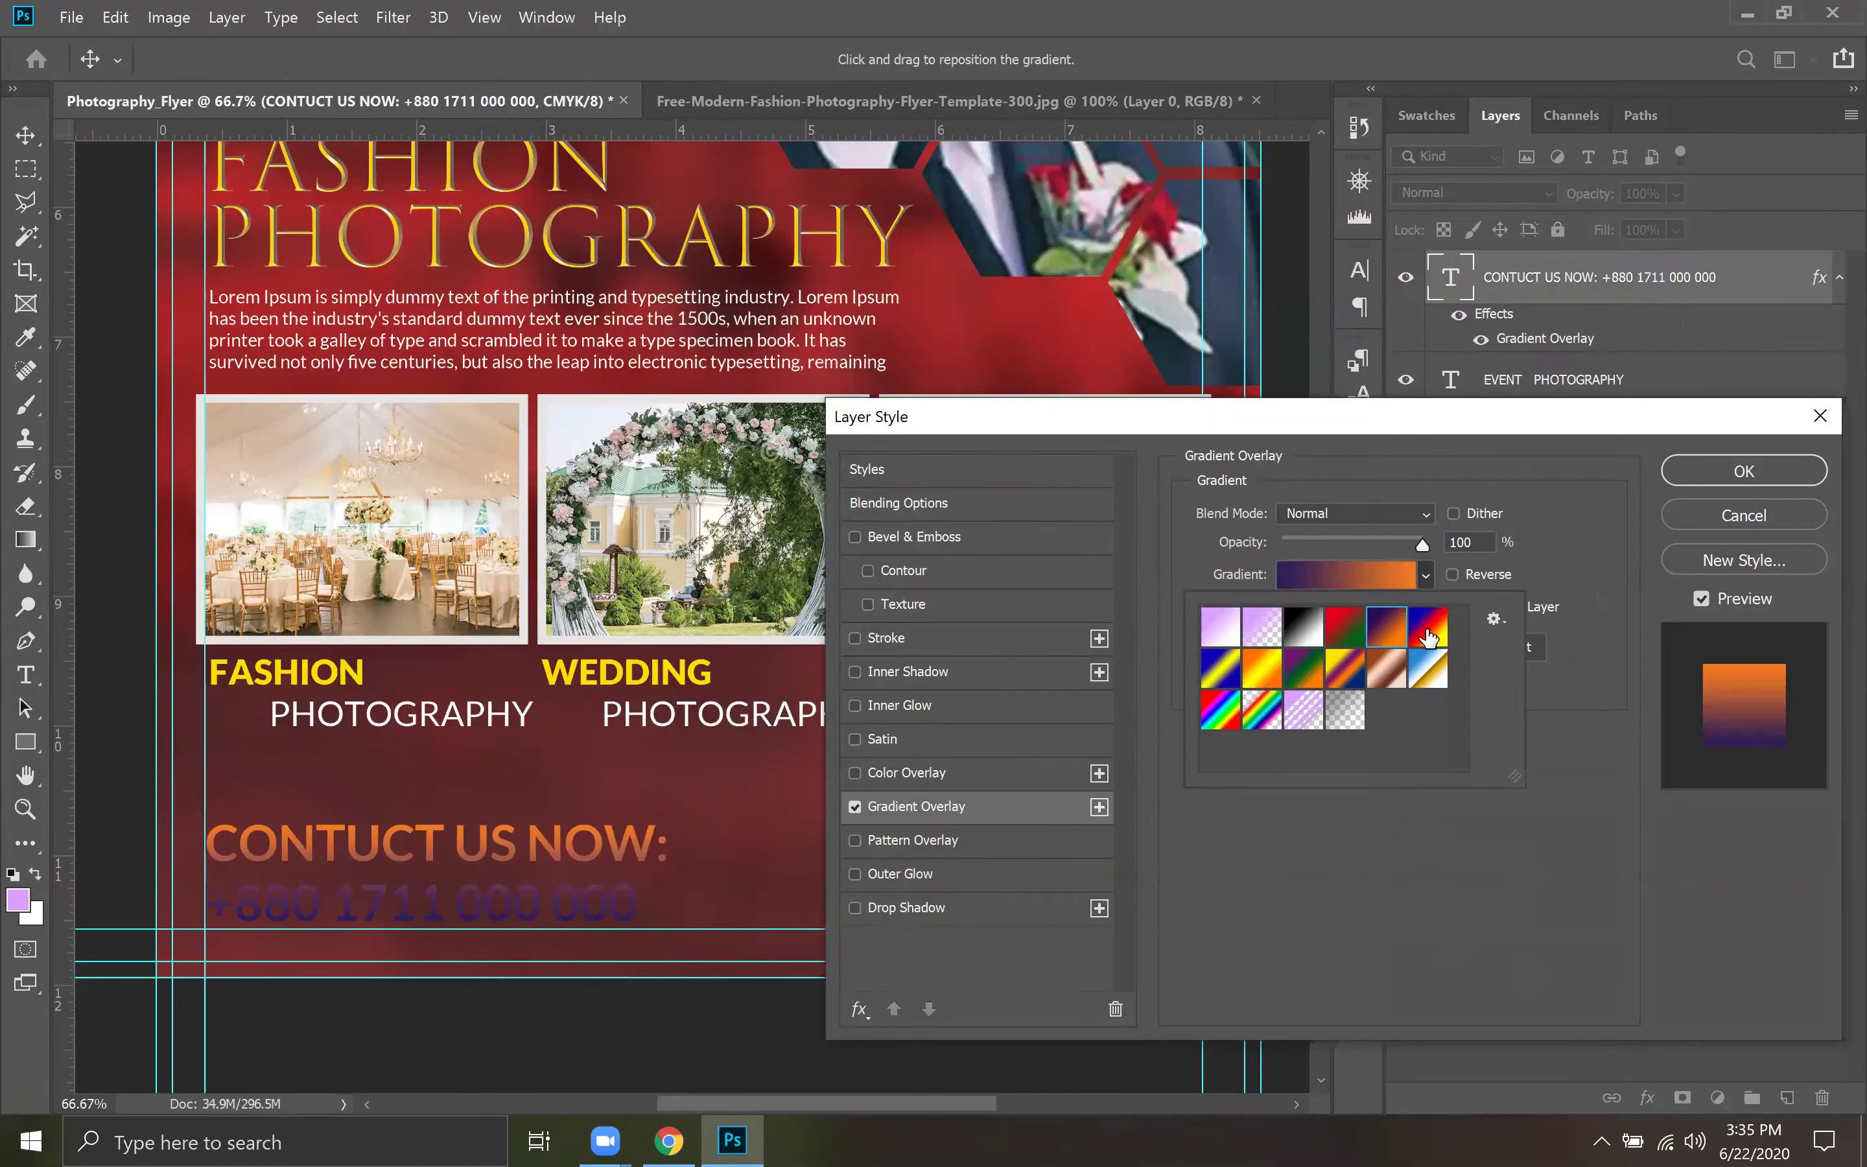
{"action": "left_click", "coordinate": [1251, 680]}
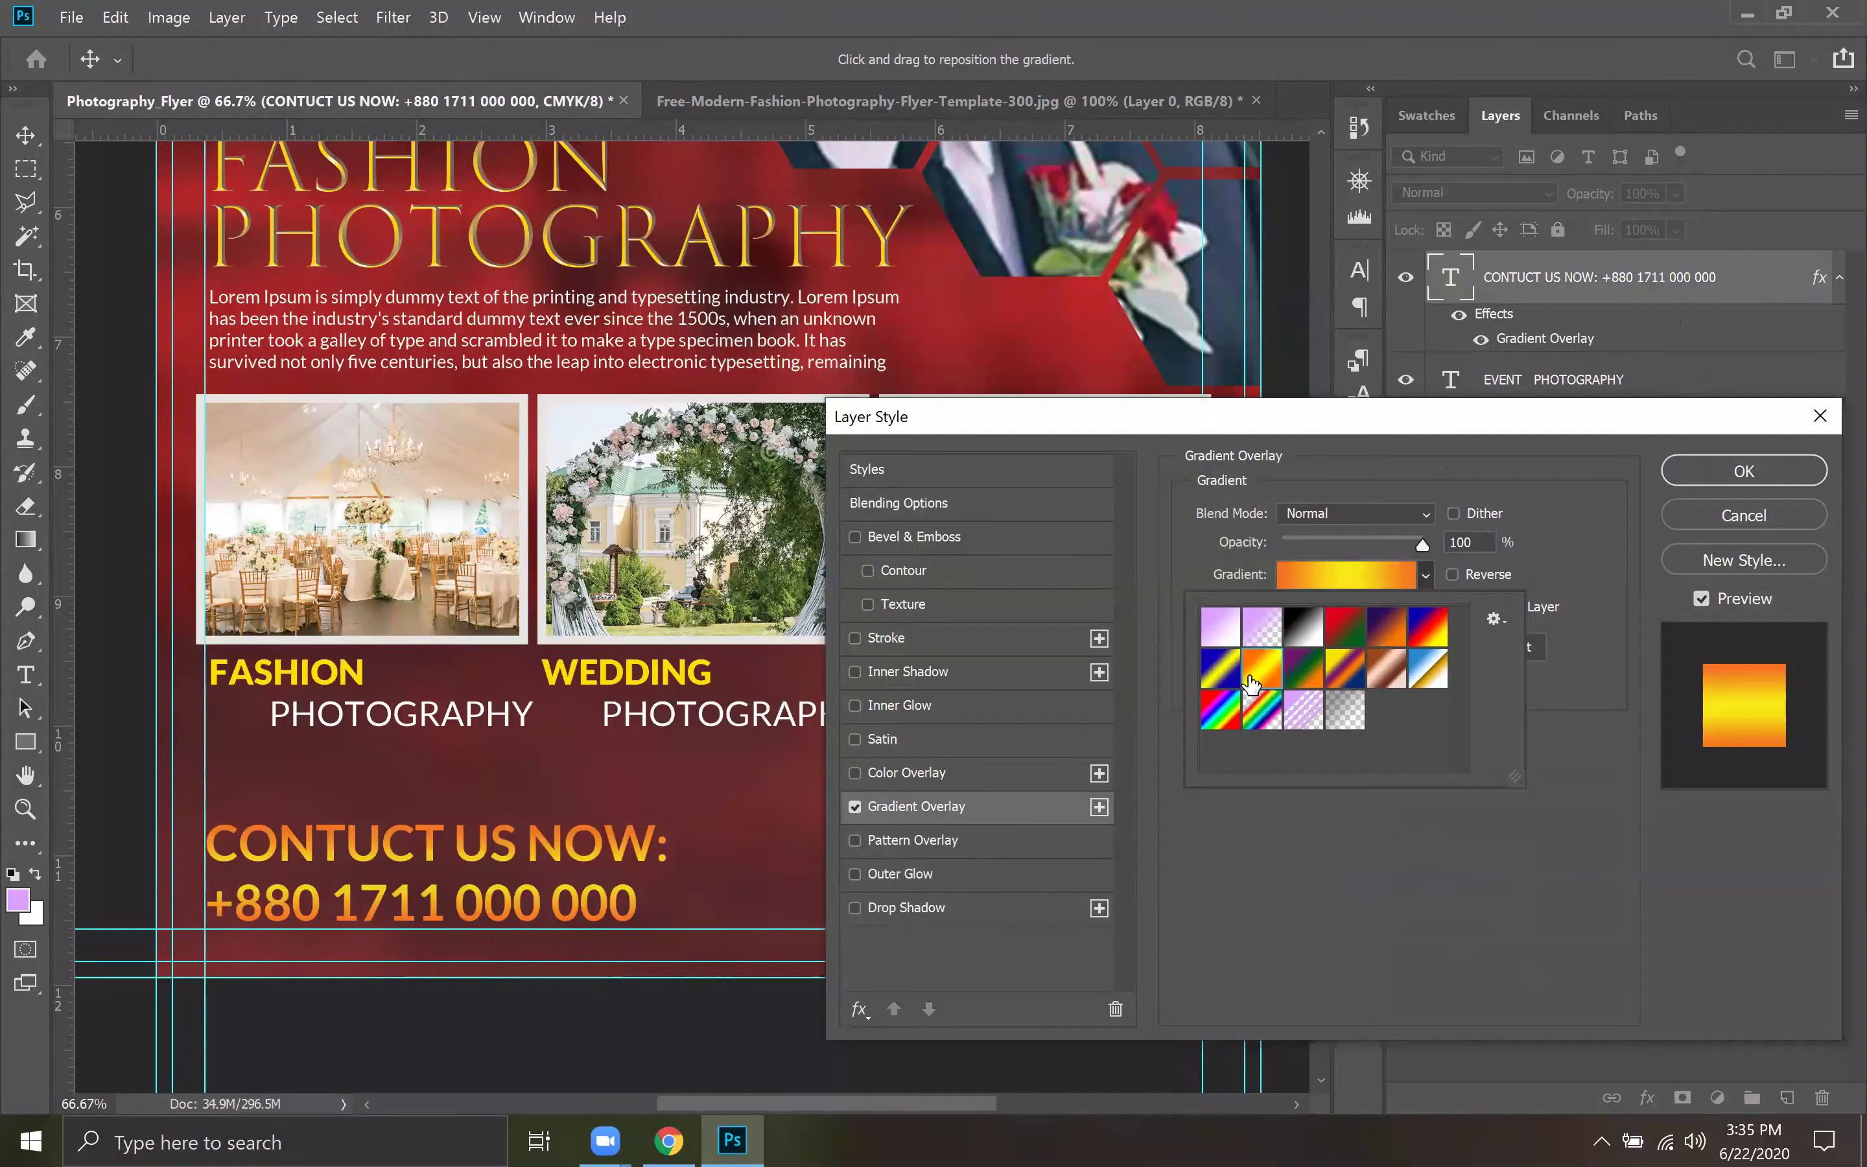
Reverse the contact text's gradient overlay and rotate its angle to about -105°.
{"action": "left_click", "coordinate": [1452, 576]}
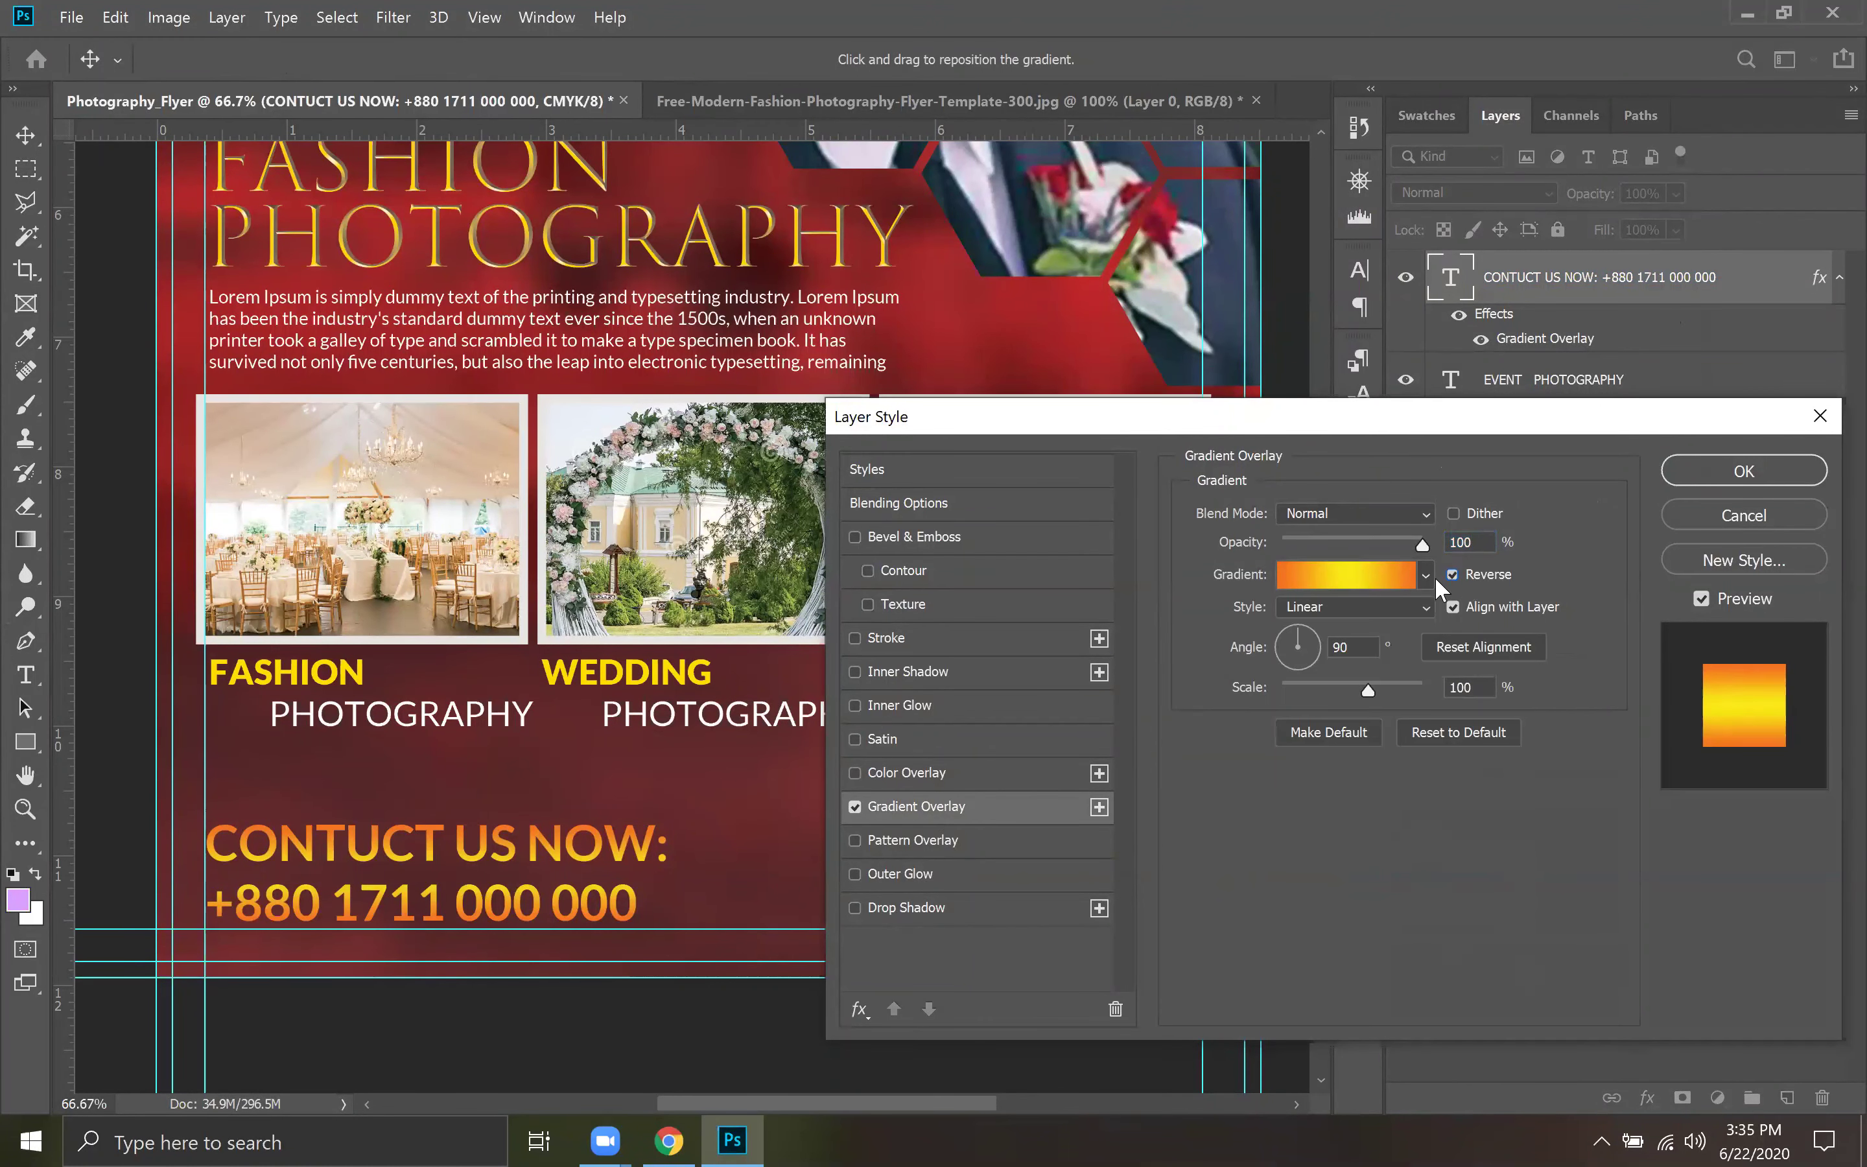
{"action": "left_click", "coordinate": [1304, 639]}
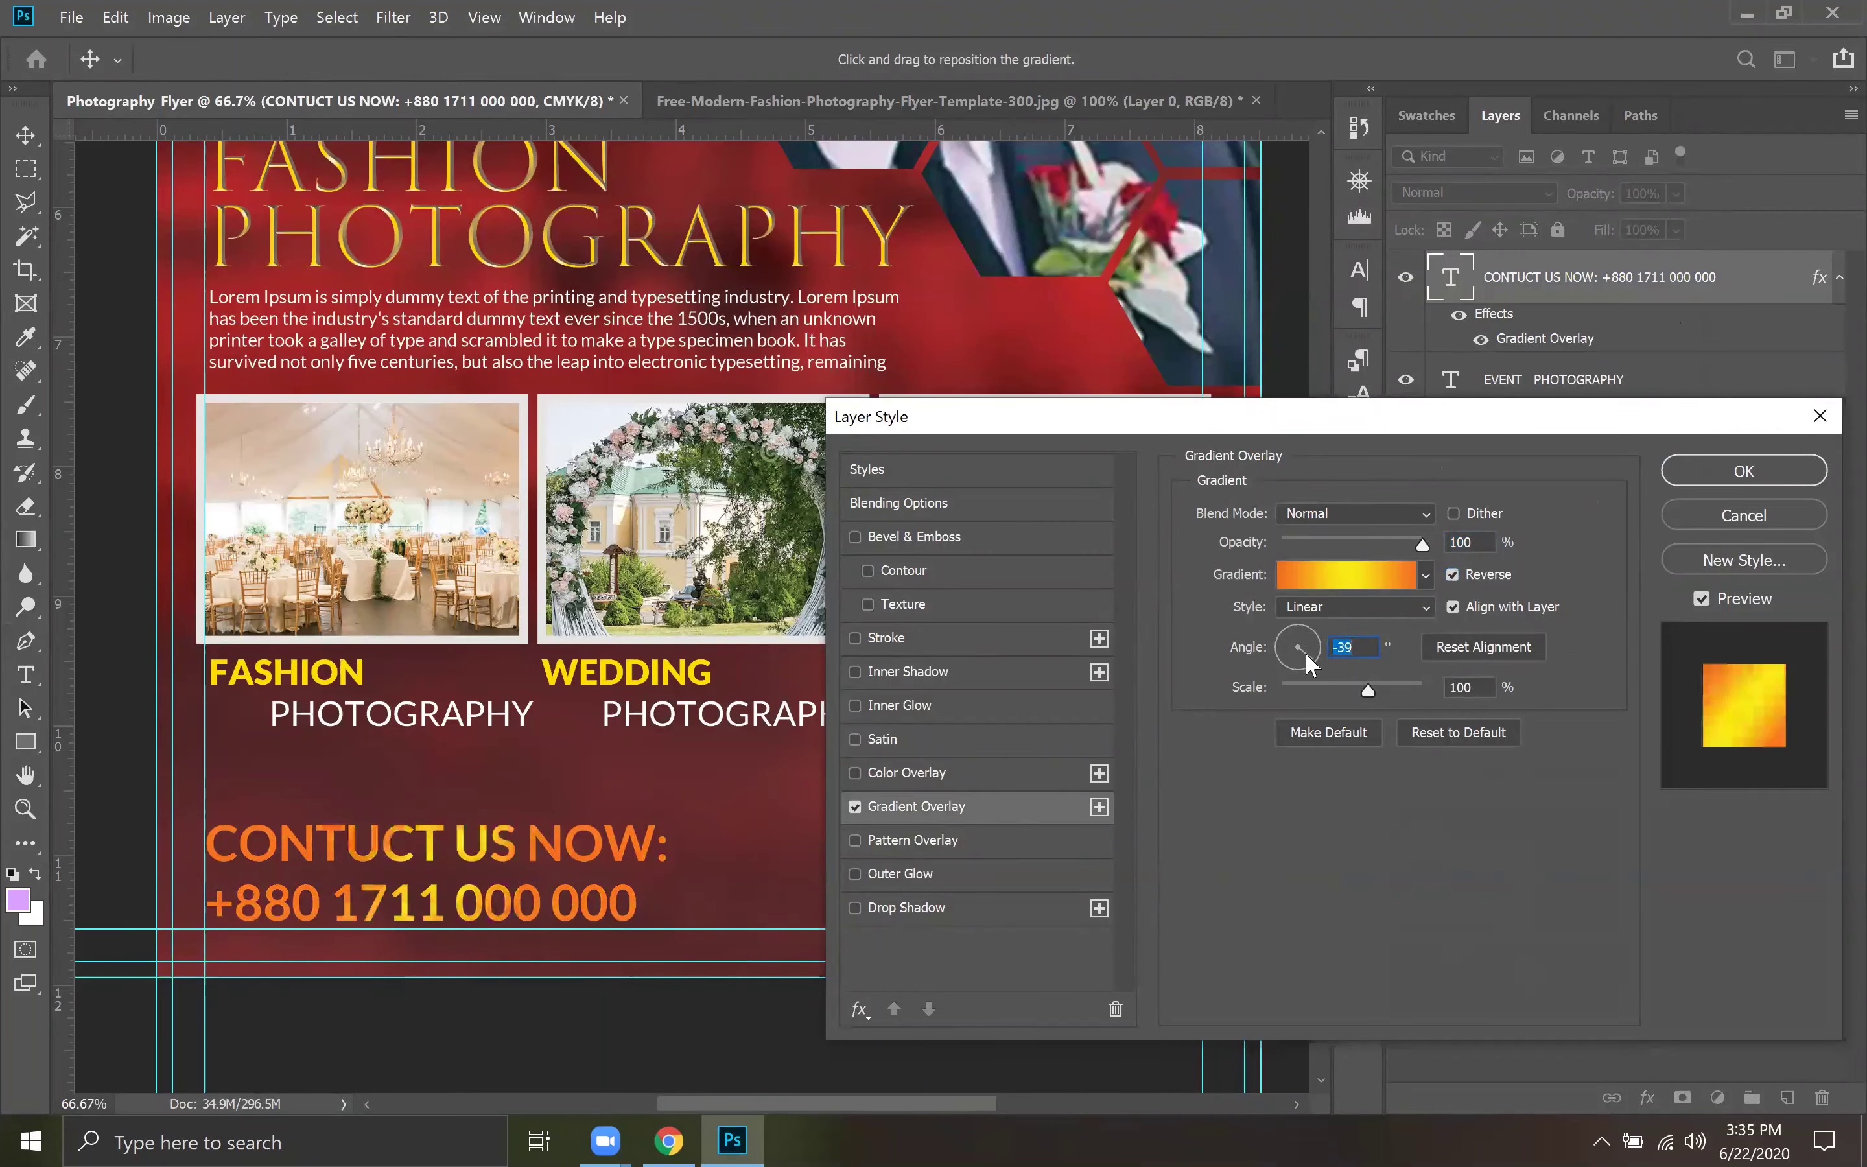
{"action": "left_click_drag", "start_coordinate": [1305, 652], "coordinate": [1294, 685]}
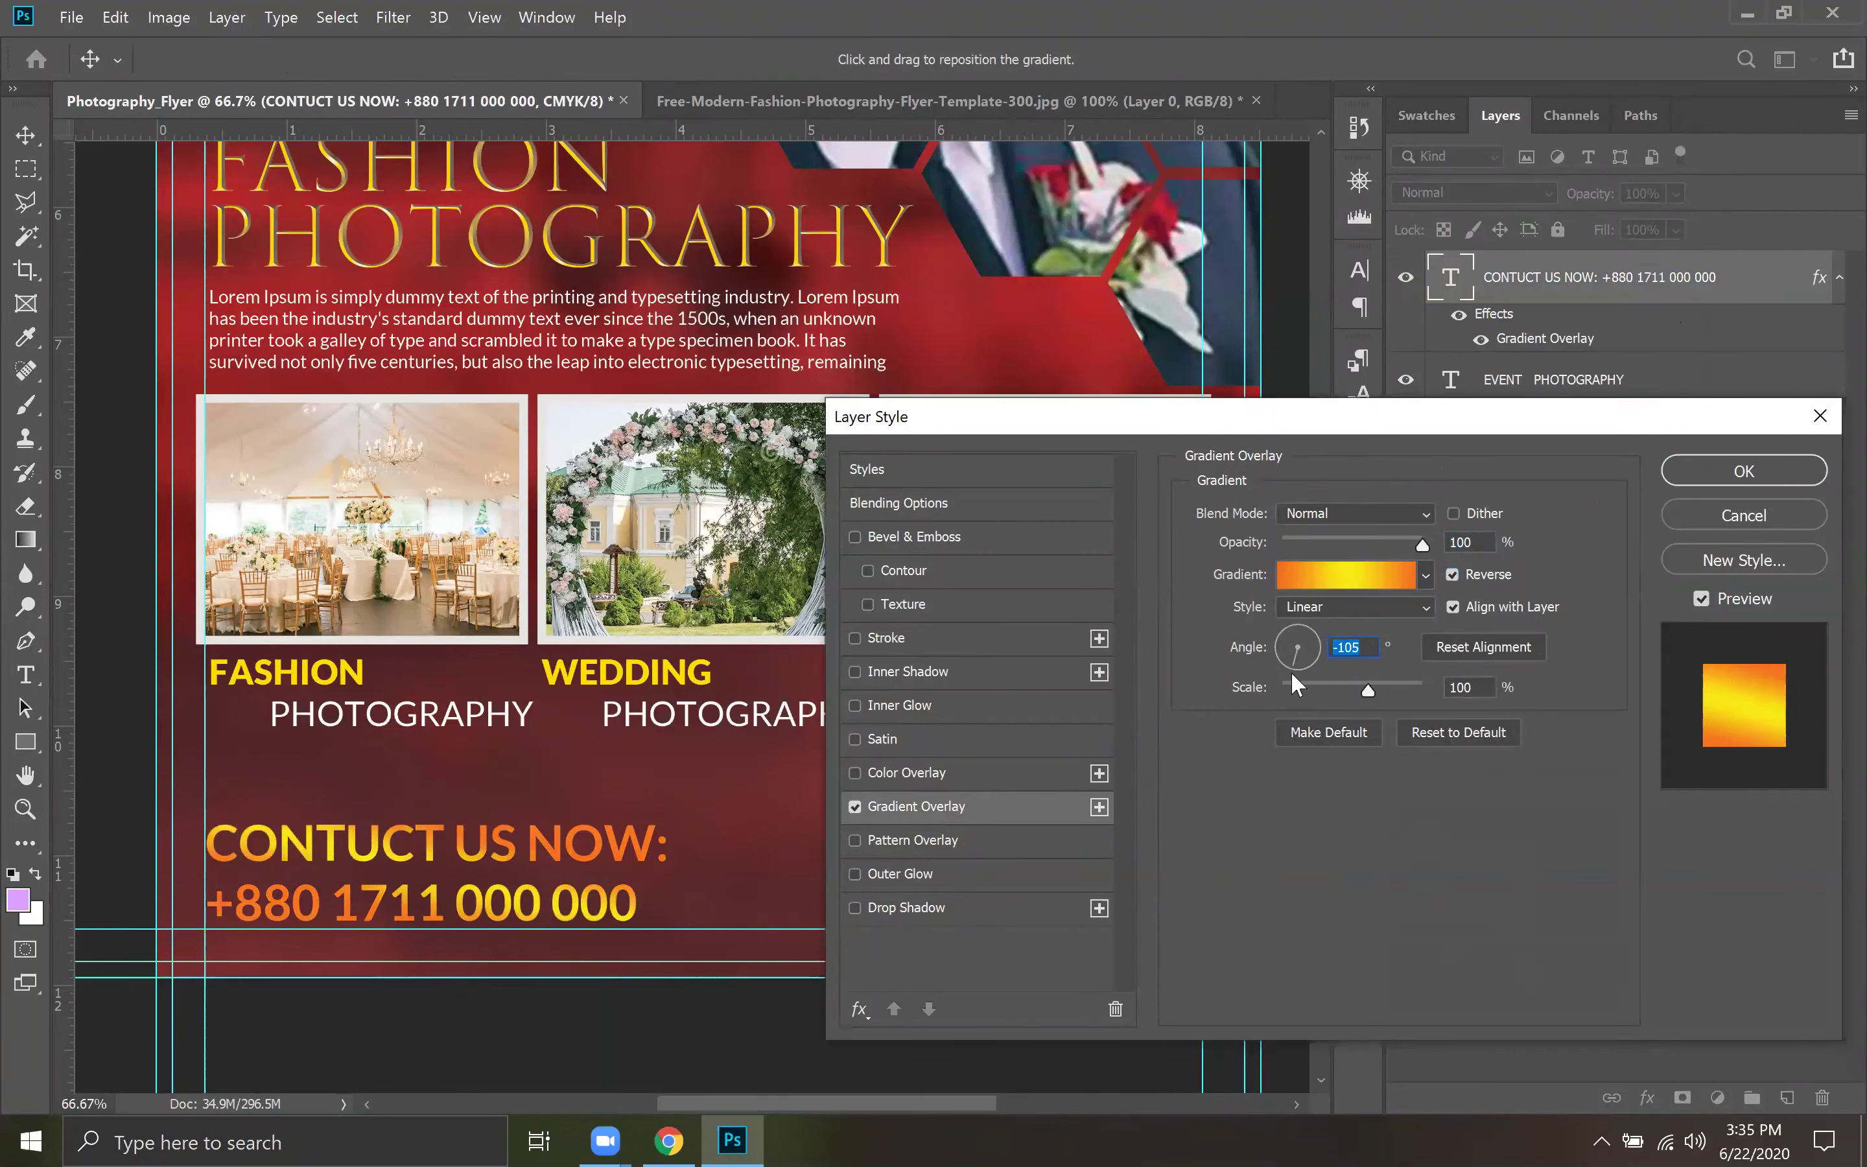